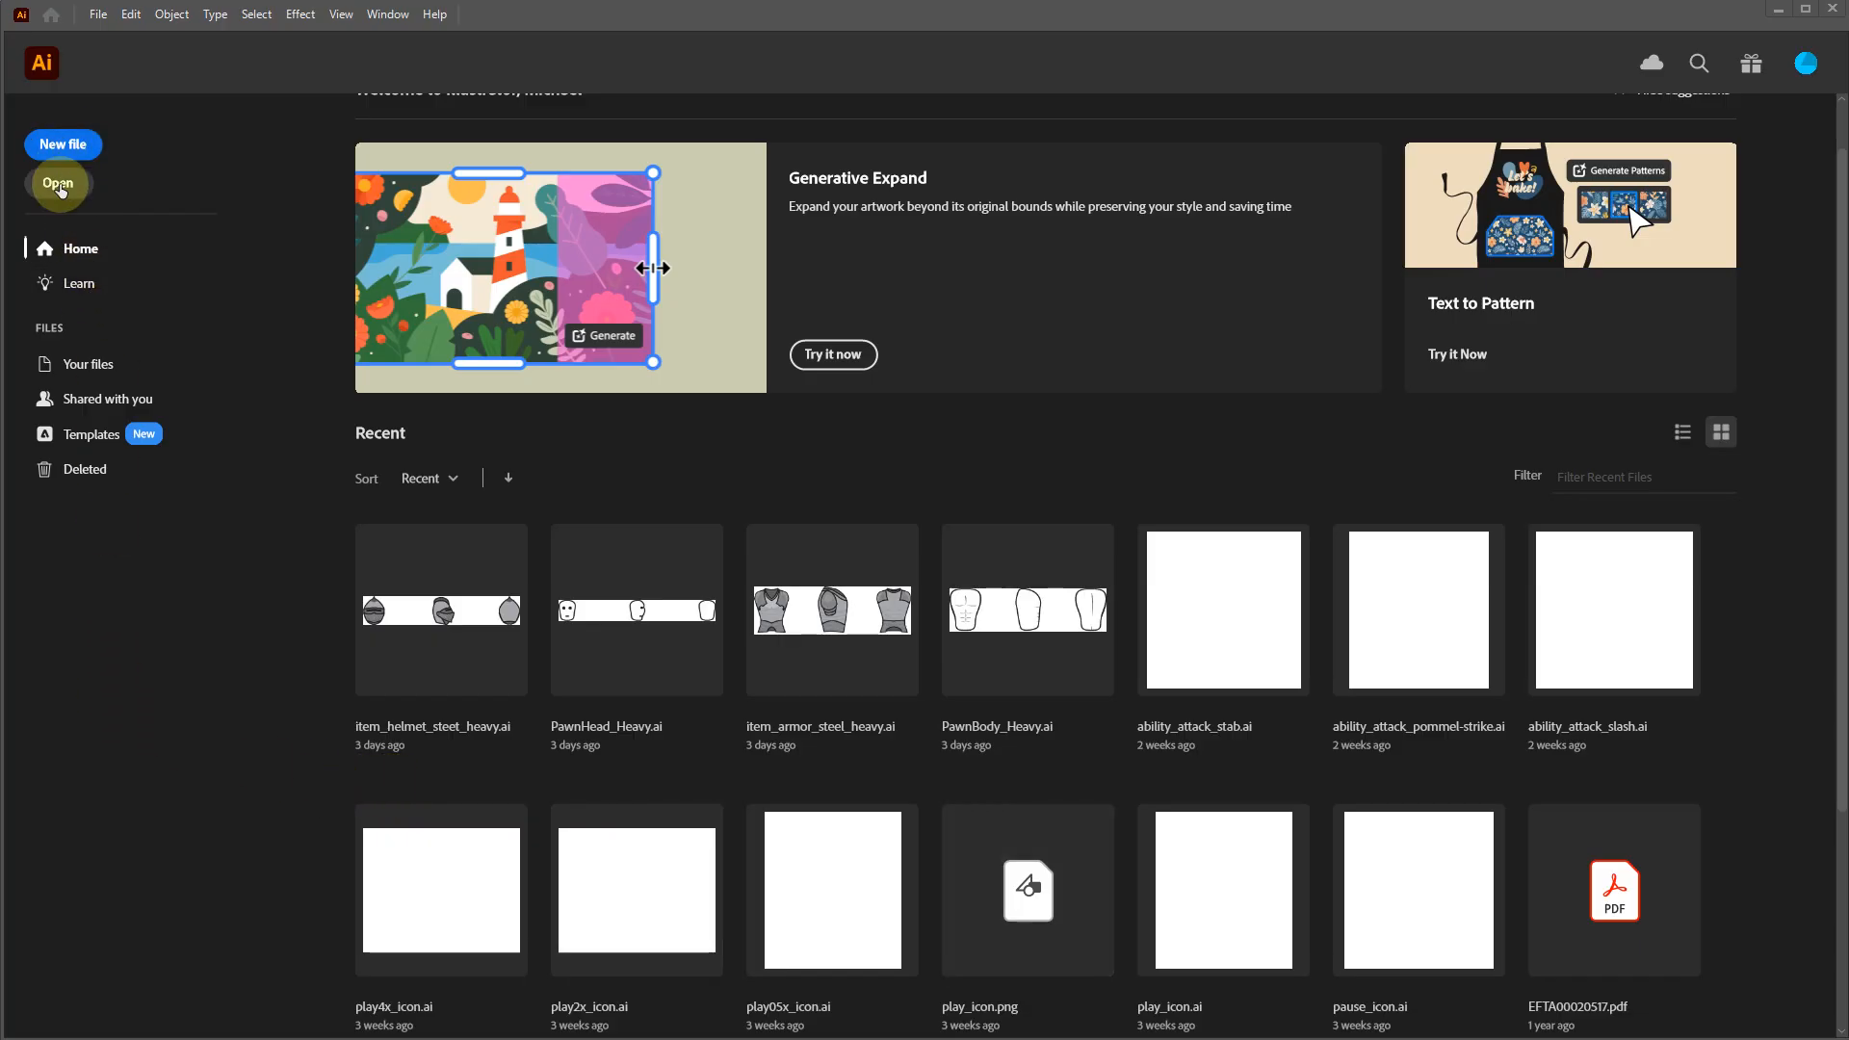
Step: Create a new 6 x 6 in document with two artboards, RGB color mode and High (300 ppi) raster effects
{"action": "left_click", "coordinate": [61, 143]}
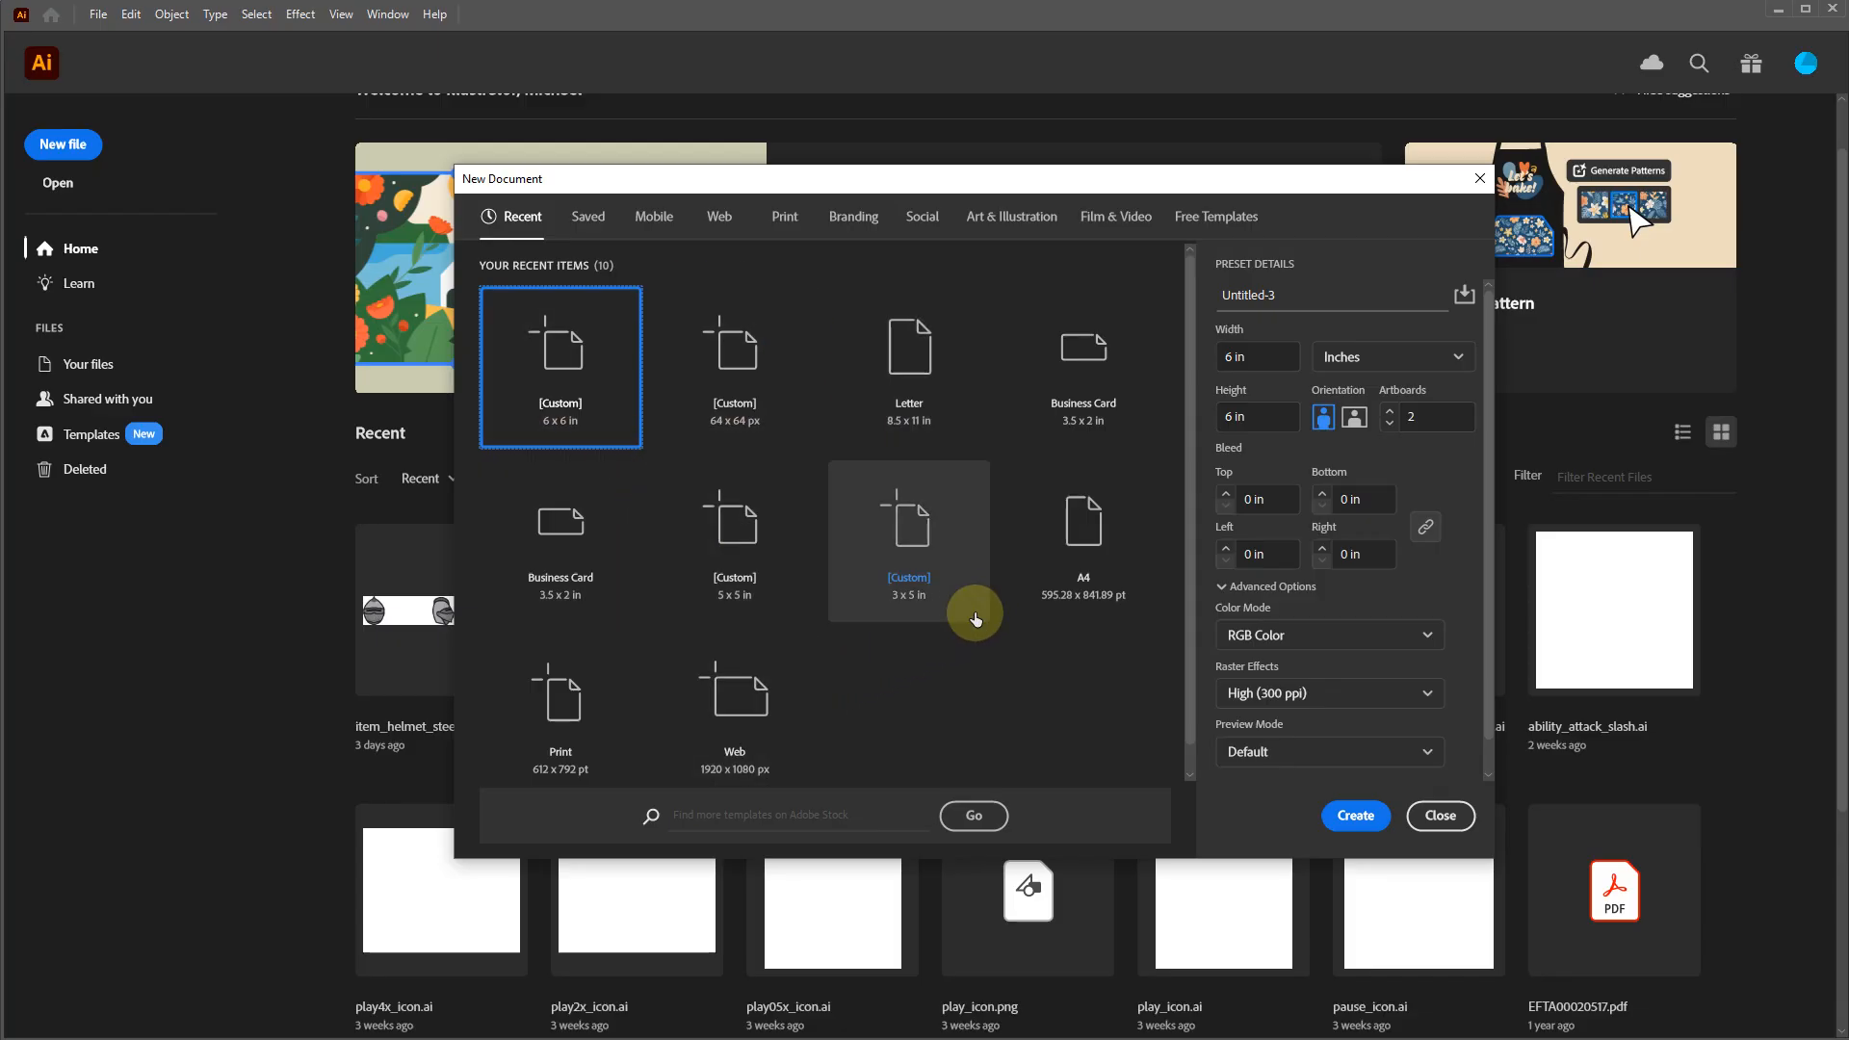
{"action": "left_click", "coordinate": [1263, 353]}
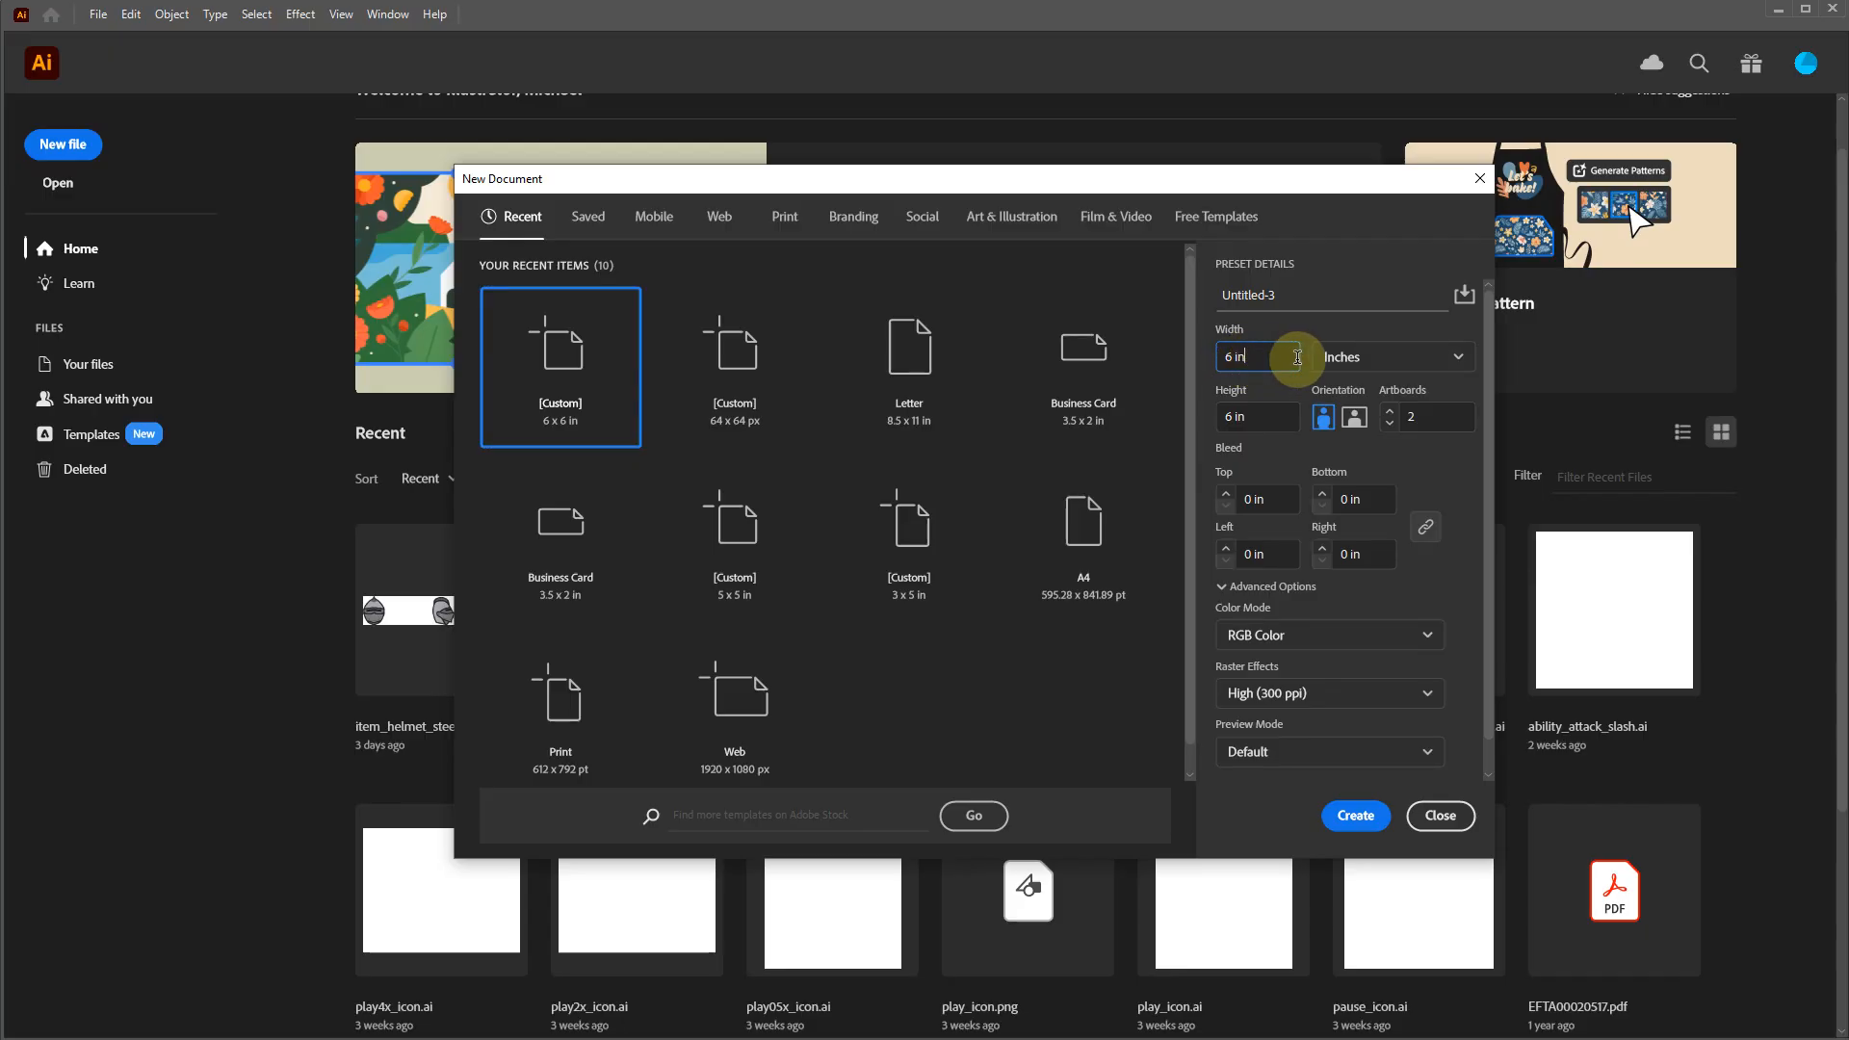
{"action": "left_click", "coordinate": [1380, 358]}
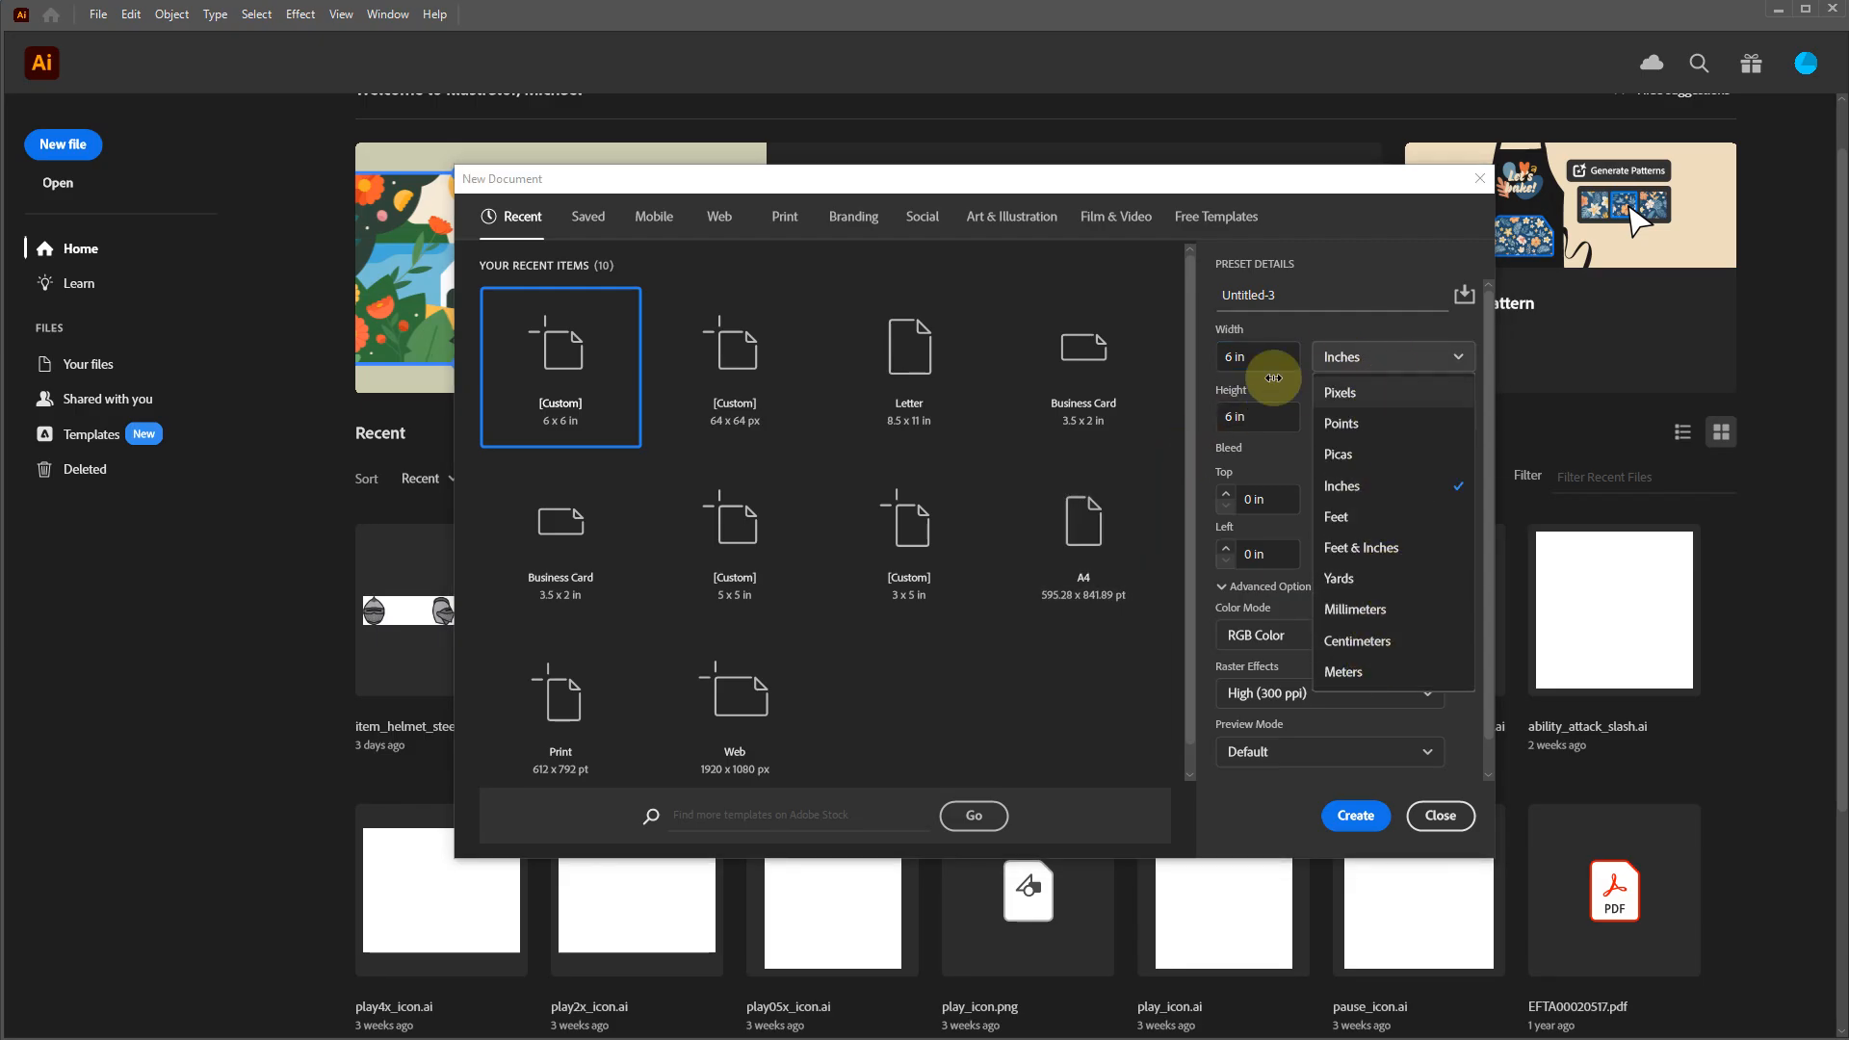
{"action": "left_click", "coordinate": [1392, 256]}
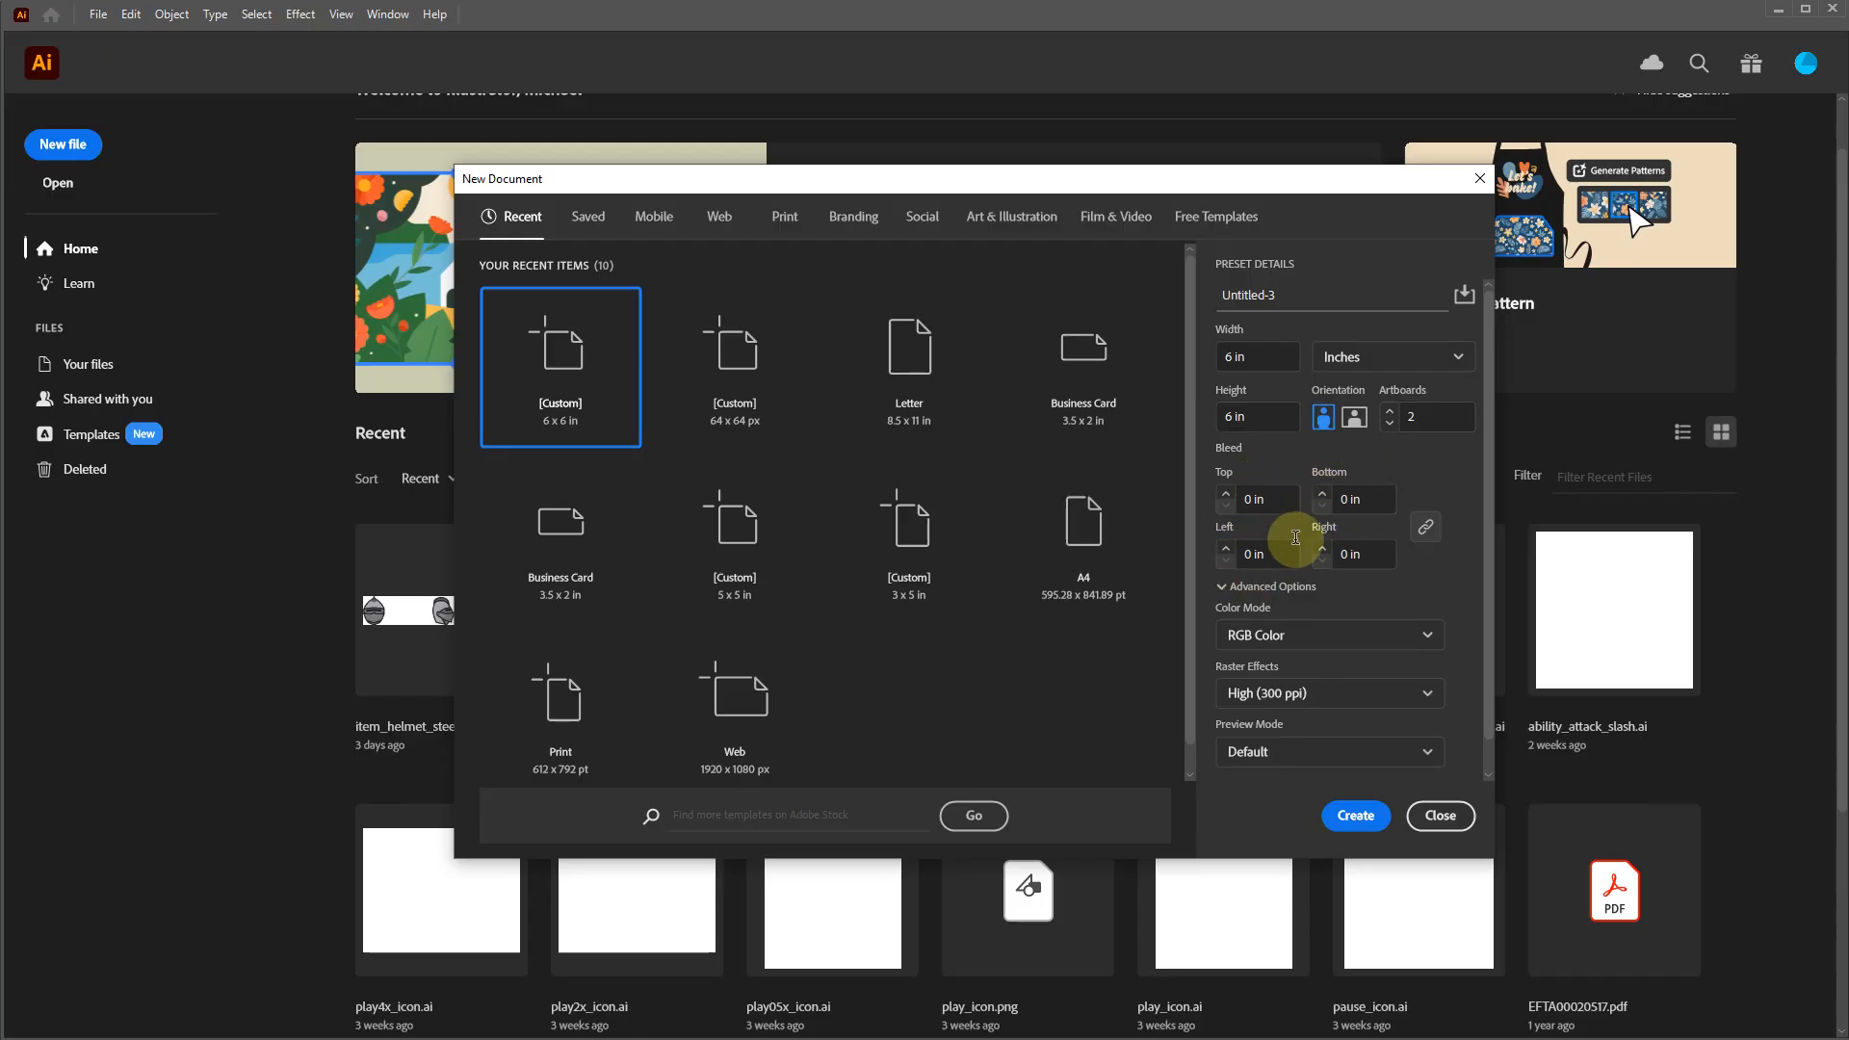
{"action": "left_click", "coordinate": [1302, 644]}
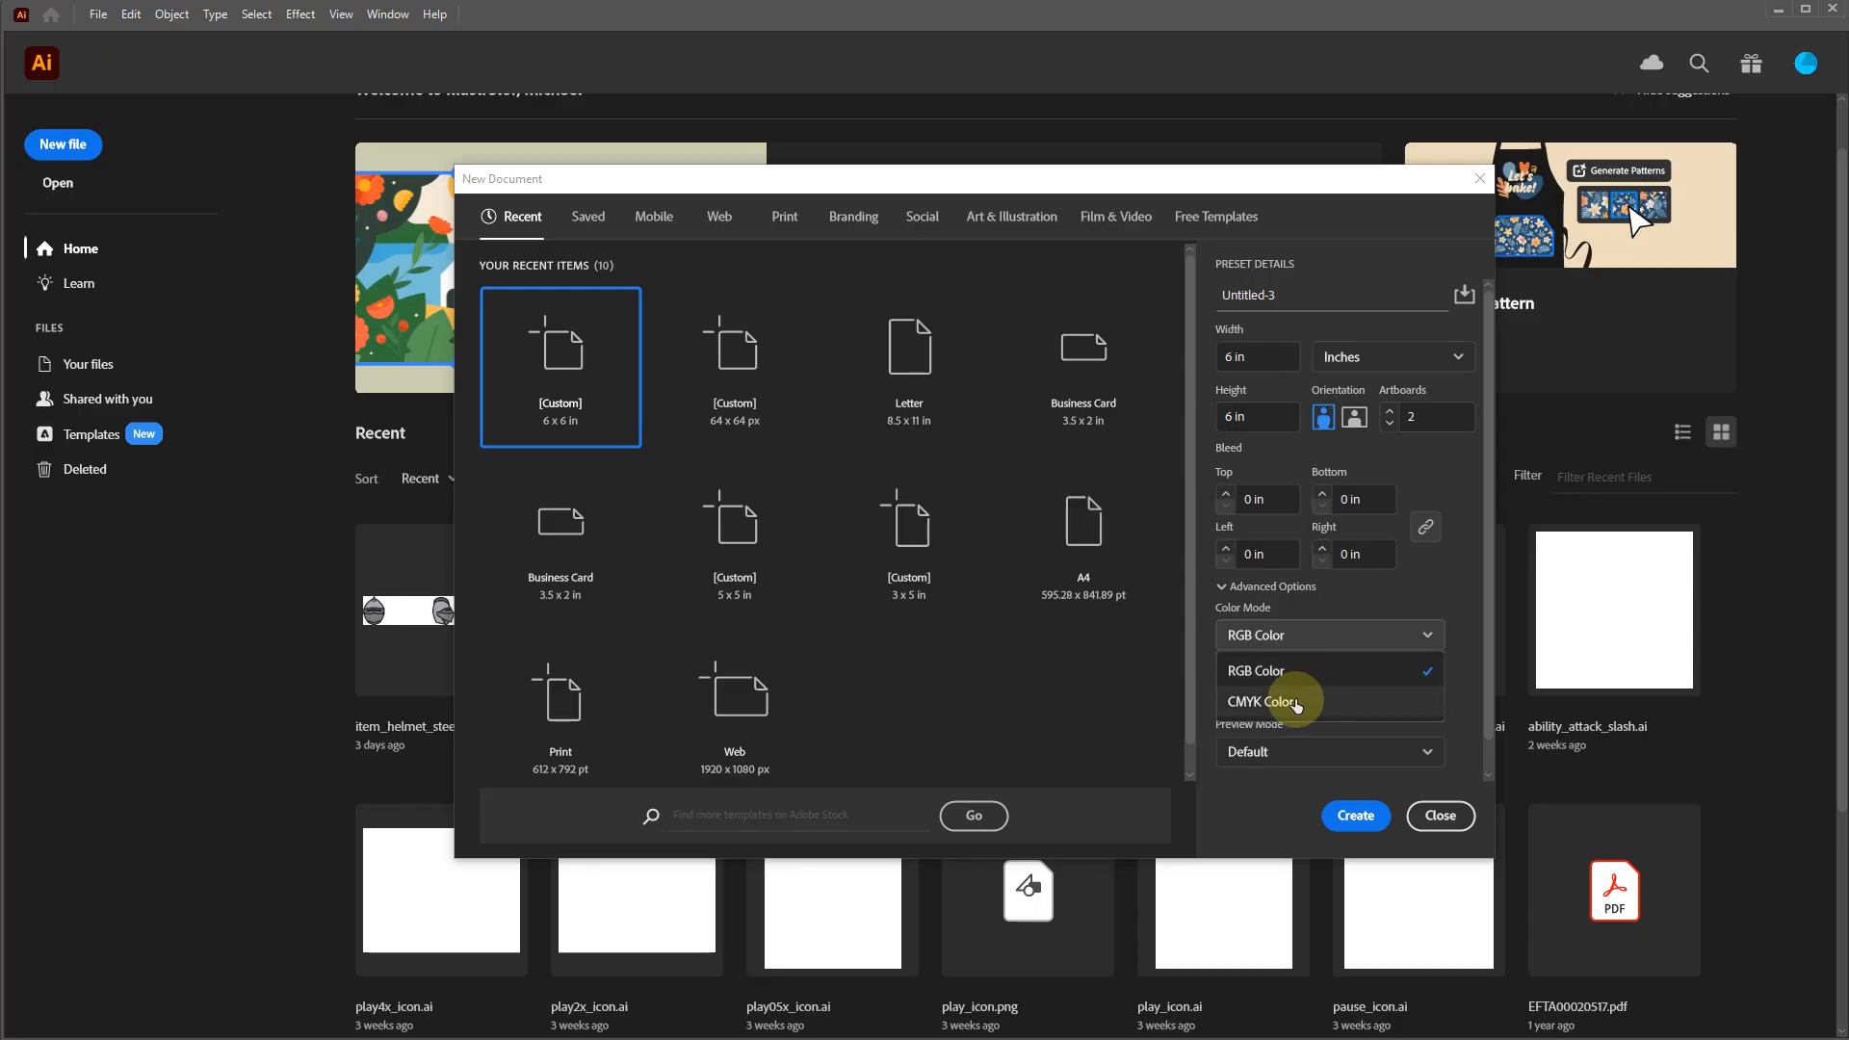
{"action": "left_click", "coordinate": [1454, 622]}
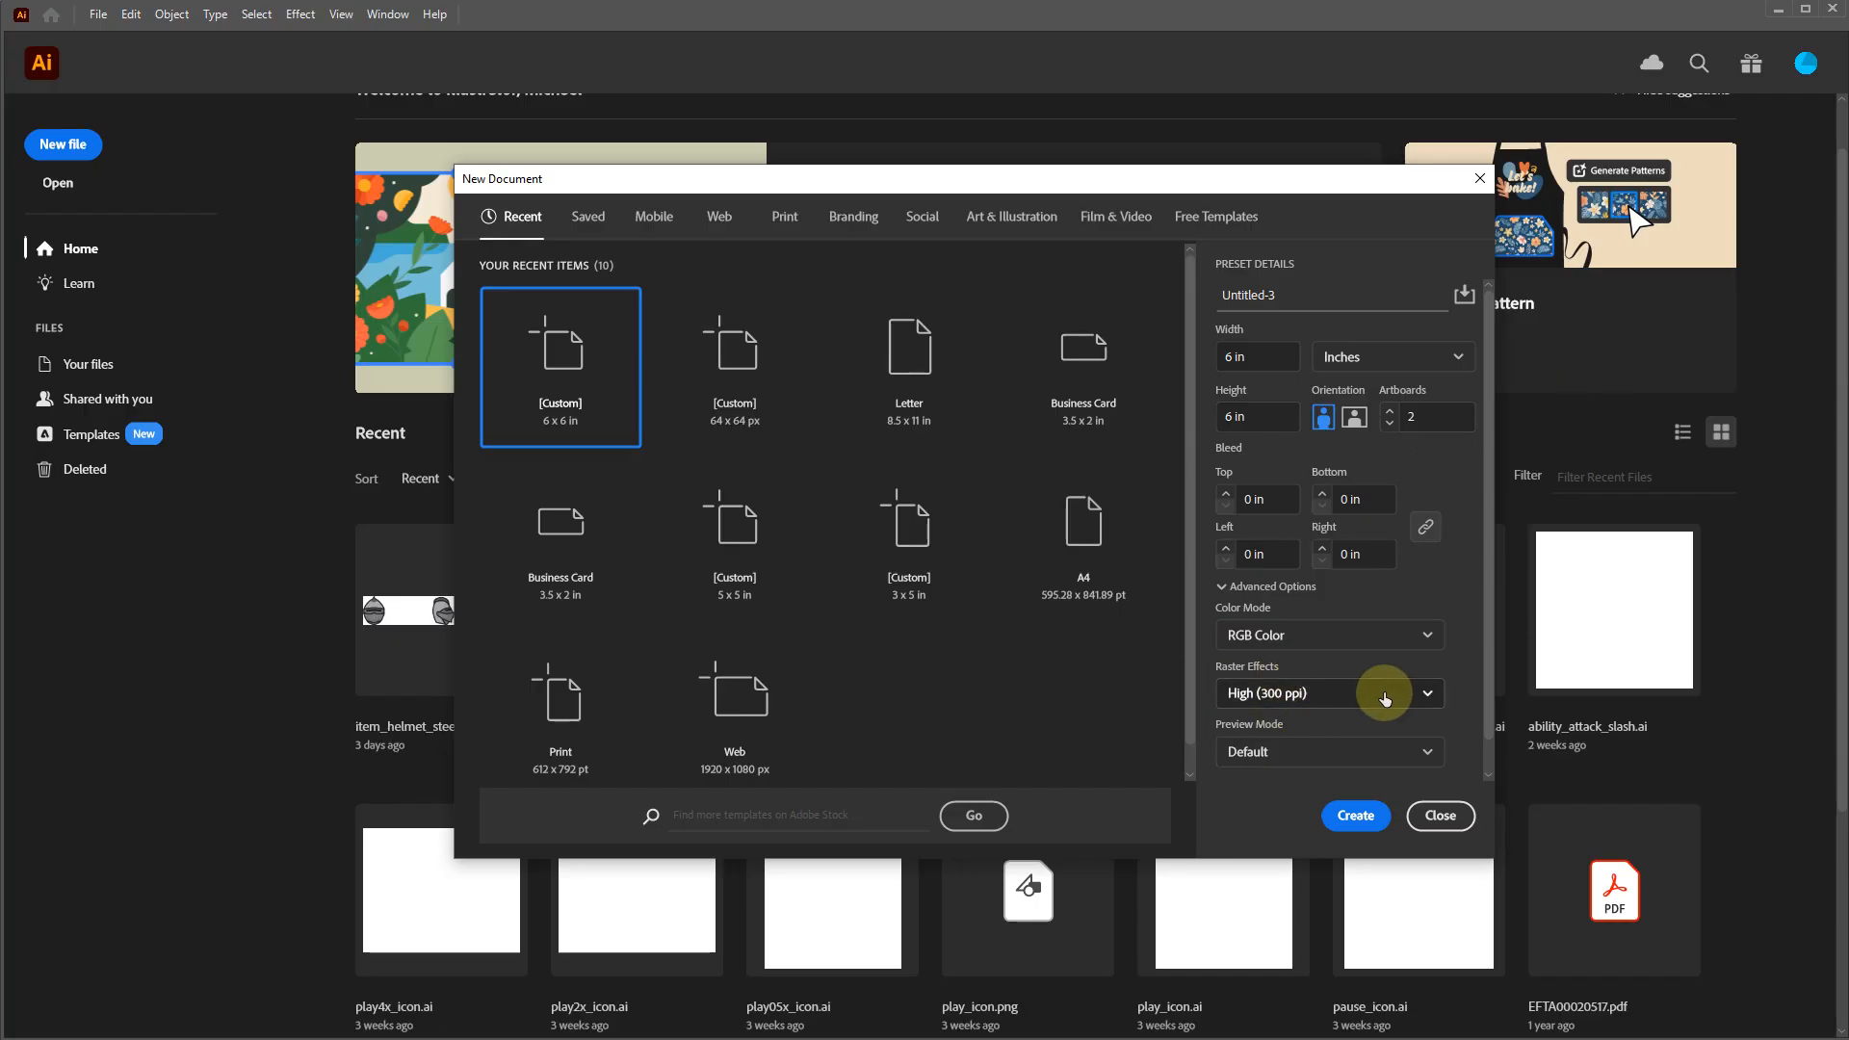
{"action": "left_click", "coordinate": [1369, 827]}
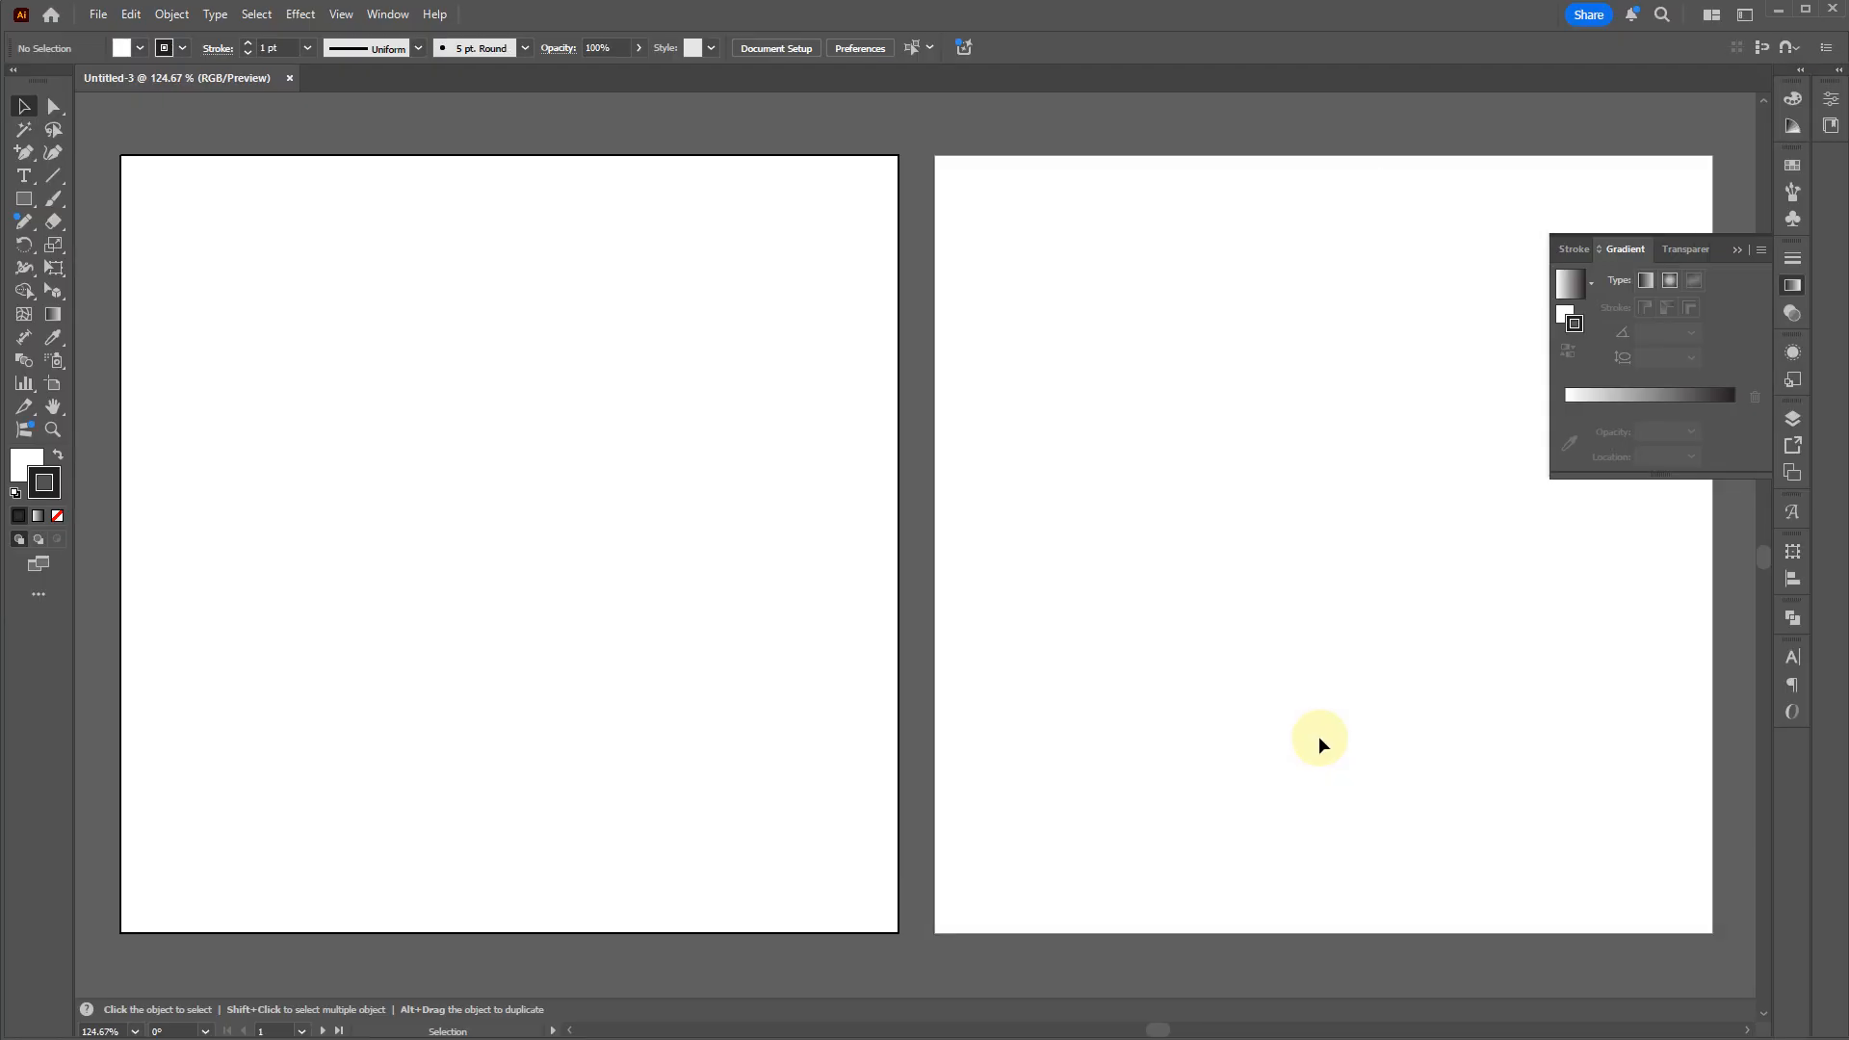
Step: Look over the two blank artboards by zooming in and out and scrolling the canvas vertically and horizontally
{"action": "scroll", "coordinate": [892, 554], "scroll_direction": "down", "scroll_amount": 2}
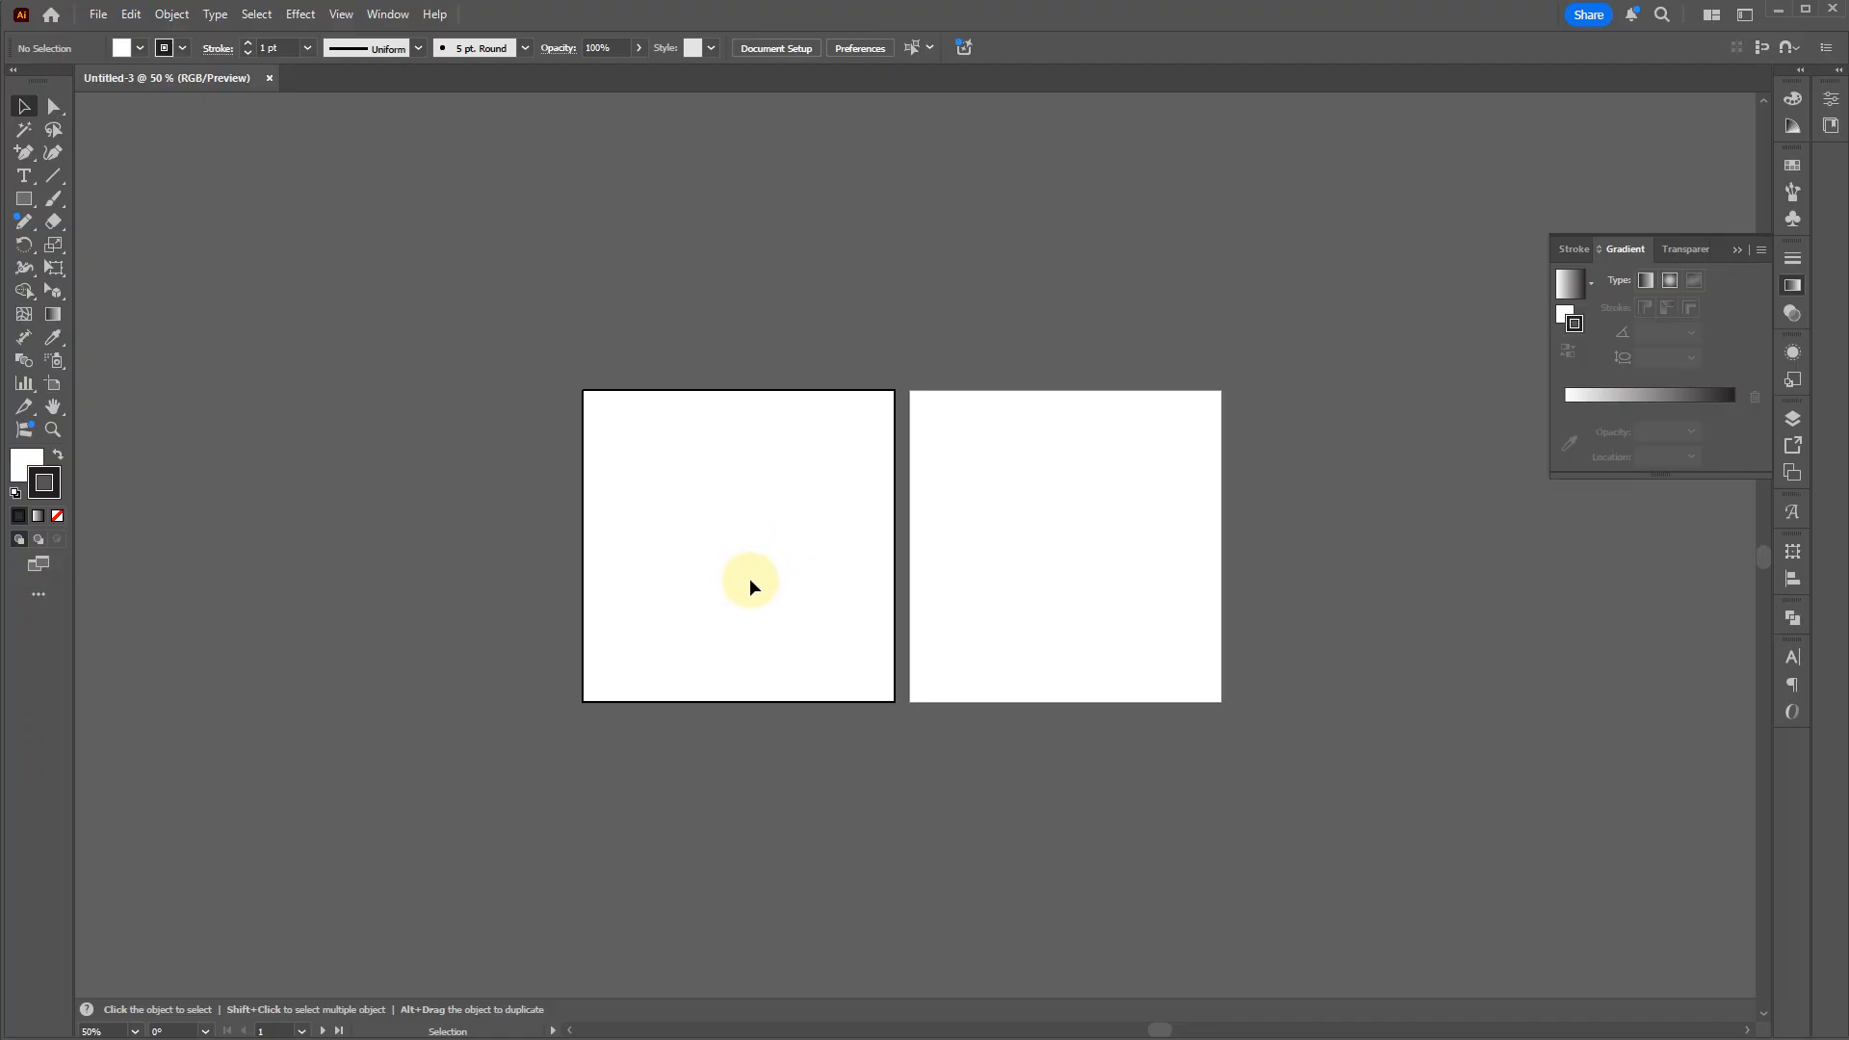
{"action": "scroll", "coordinate": [674, 586], "scroll_direction": "up", "scroll_amount": 1}
{"action": "scroll", "coordinate": [684, 585], "scroll_direction": "up", "scroll_amount": 1}
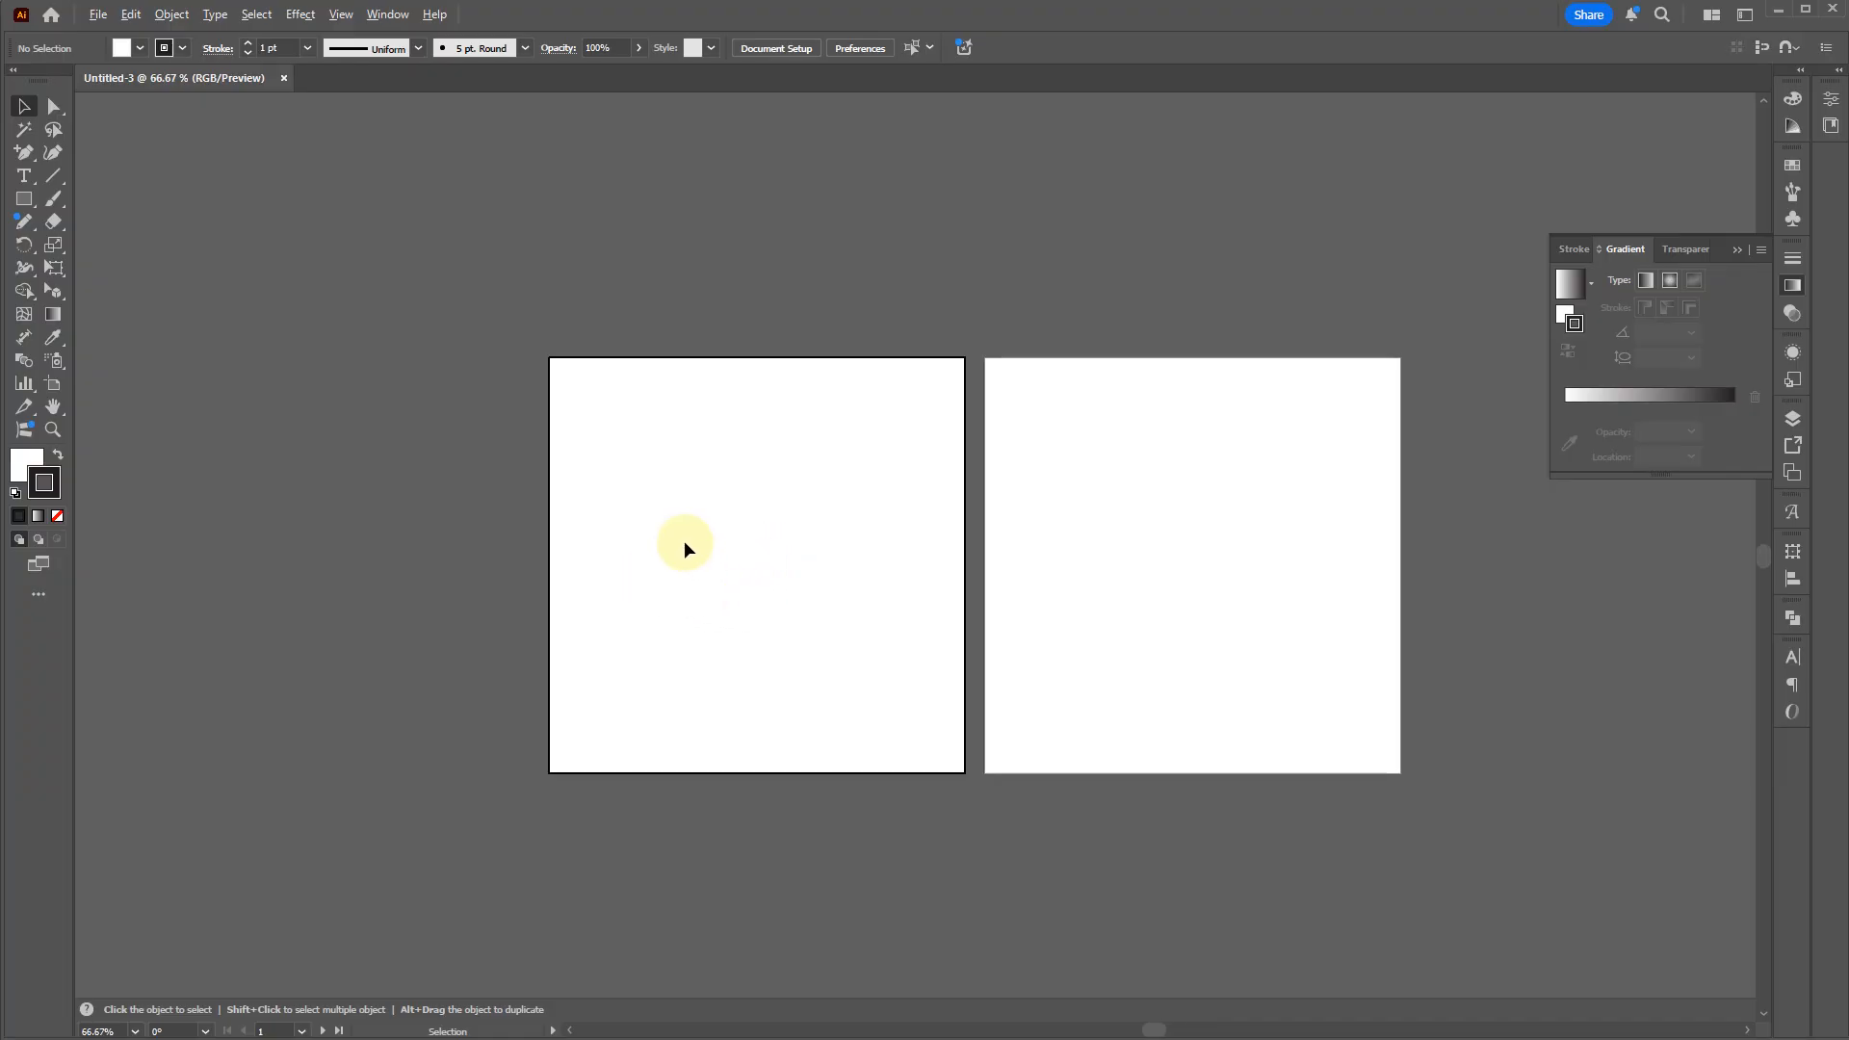
{"action": "scroll", "coordinate": [664, 495], "scroll_direction": "up", "scroll_amount": 2}
{"action": "scroll", "coordinate": [722, 466], "scroll_direction": "down", "scroll_amount": 2}
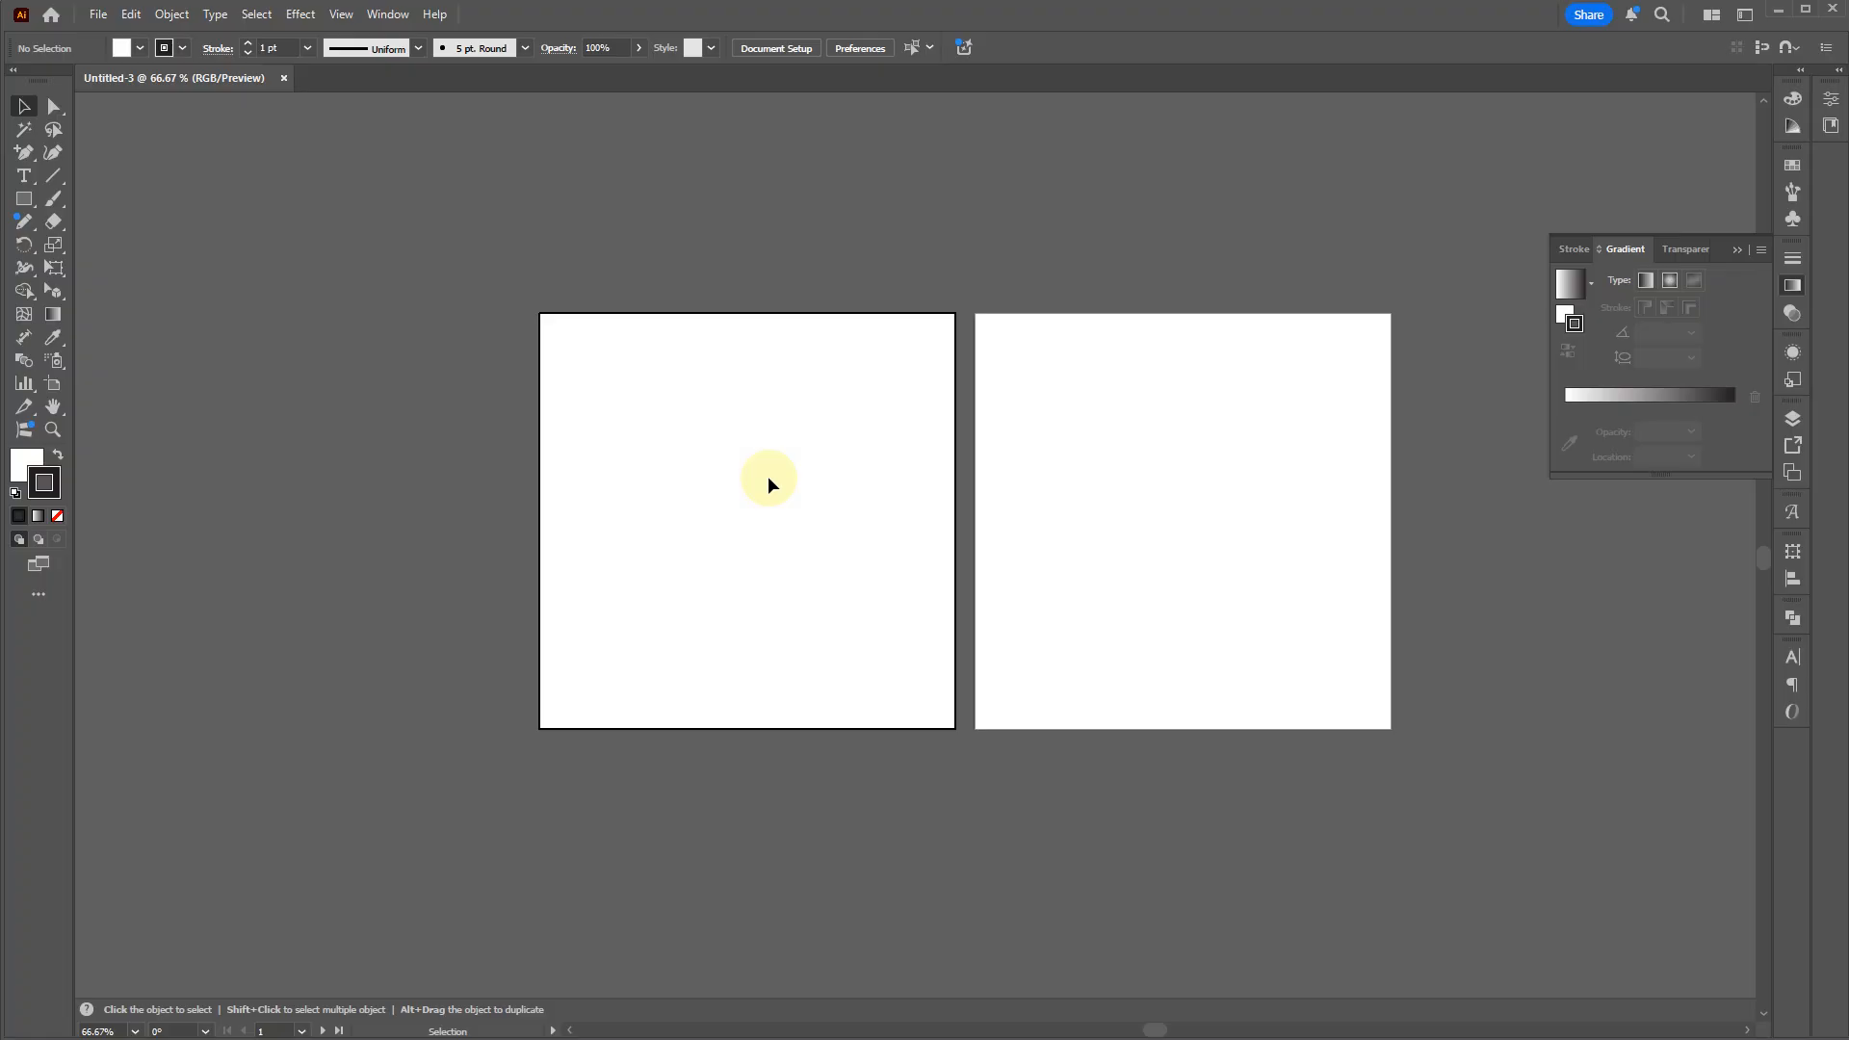
{"action": "scroll", "coordinate": [760, 480], "scroll_direction": "down", "scroll_amount": 4}
{"action": "scroll", "coordinate": [751, 482], "scroll_direction": "up", "scroll_amount": 3}
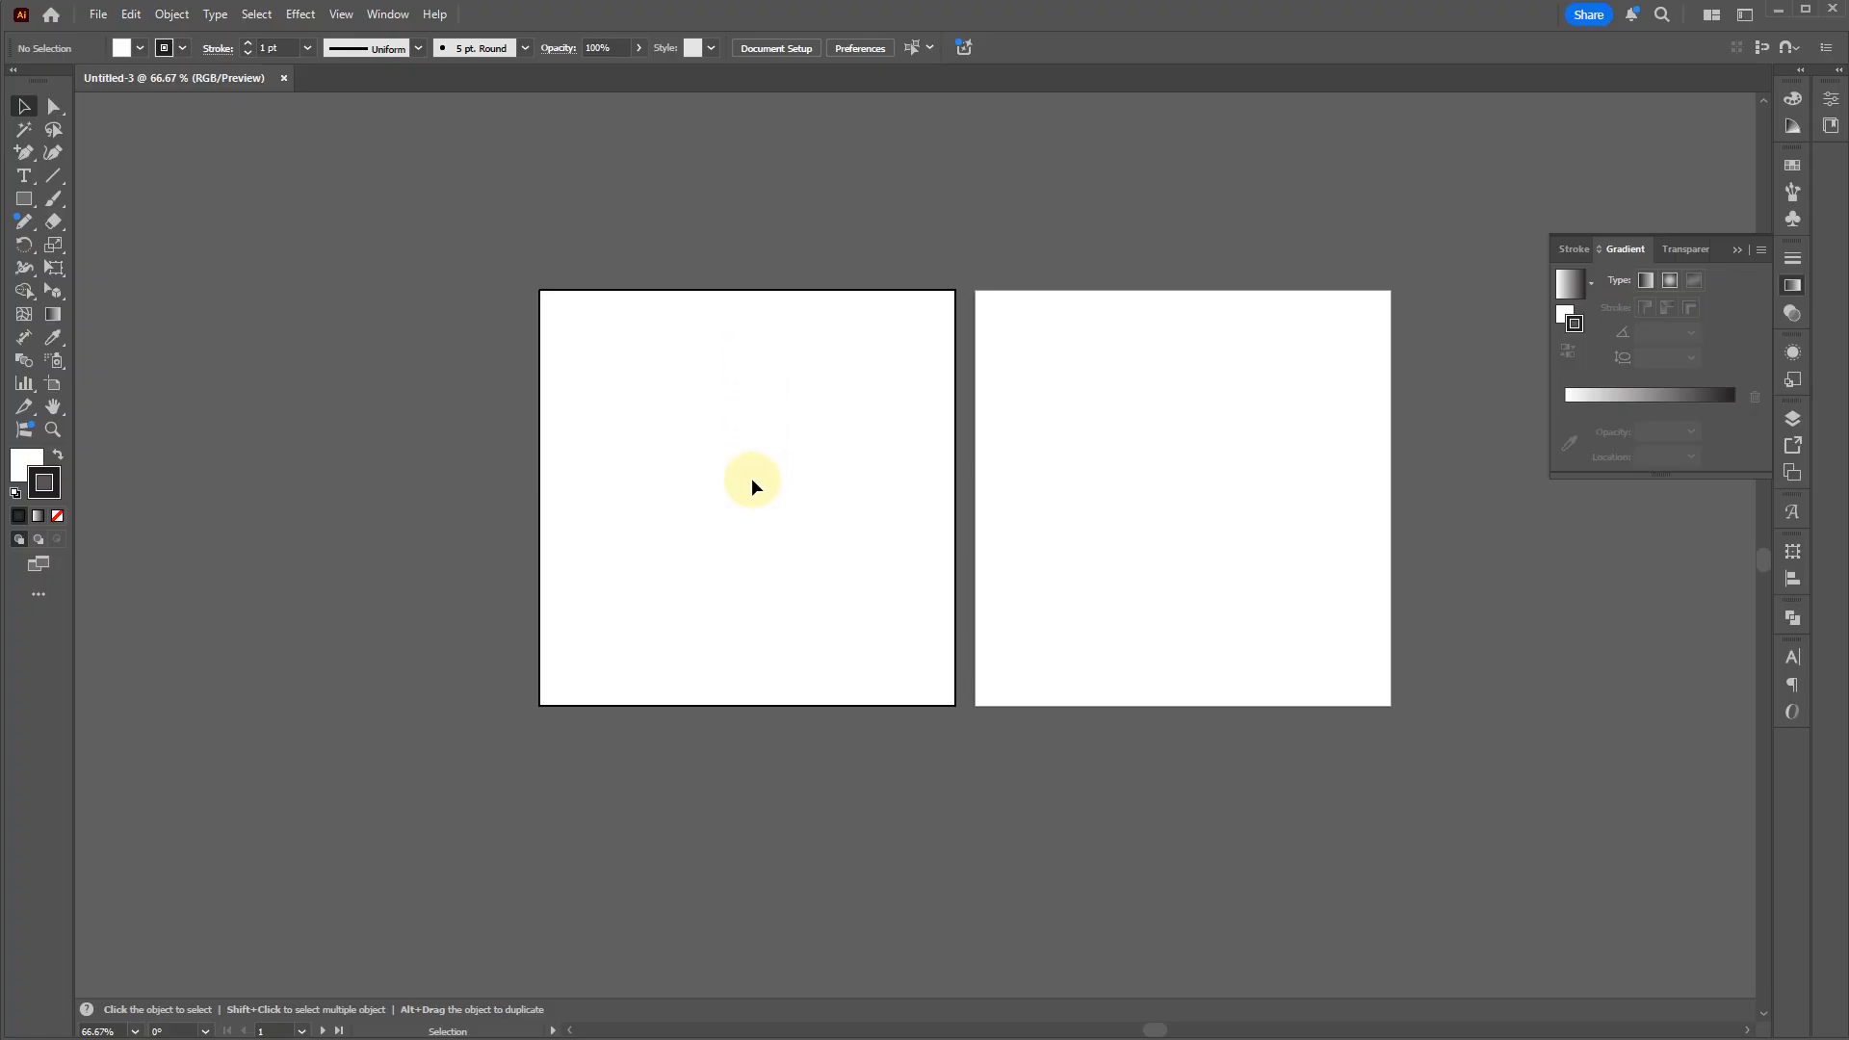
{"action": "key", "text": "a"}
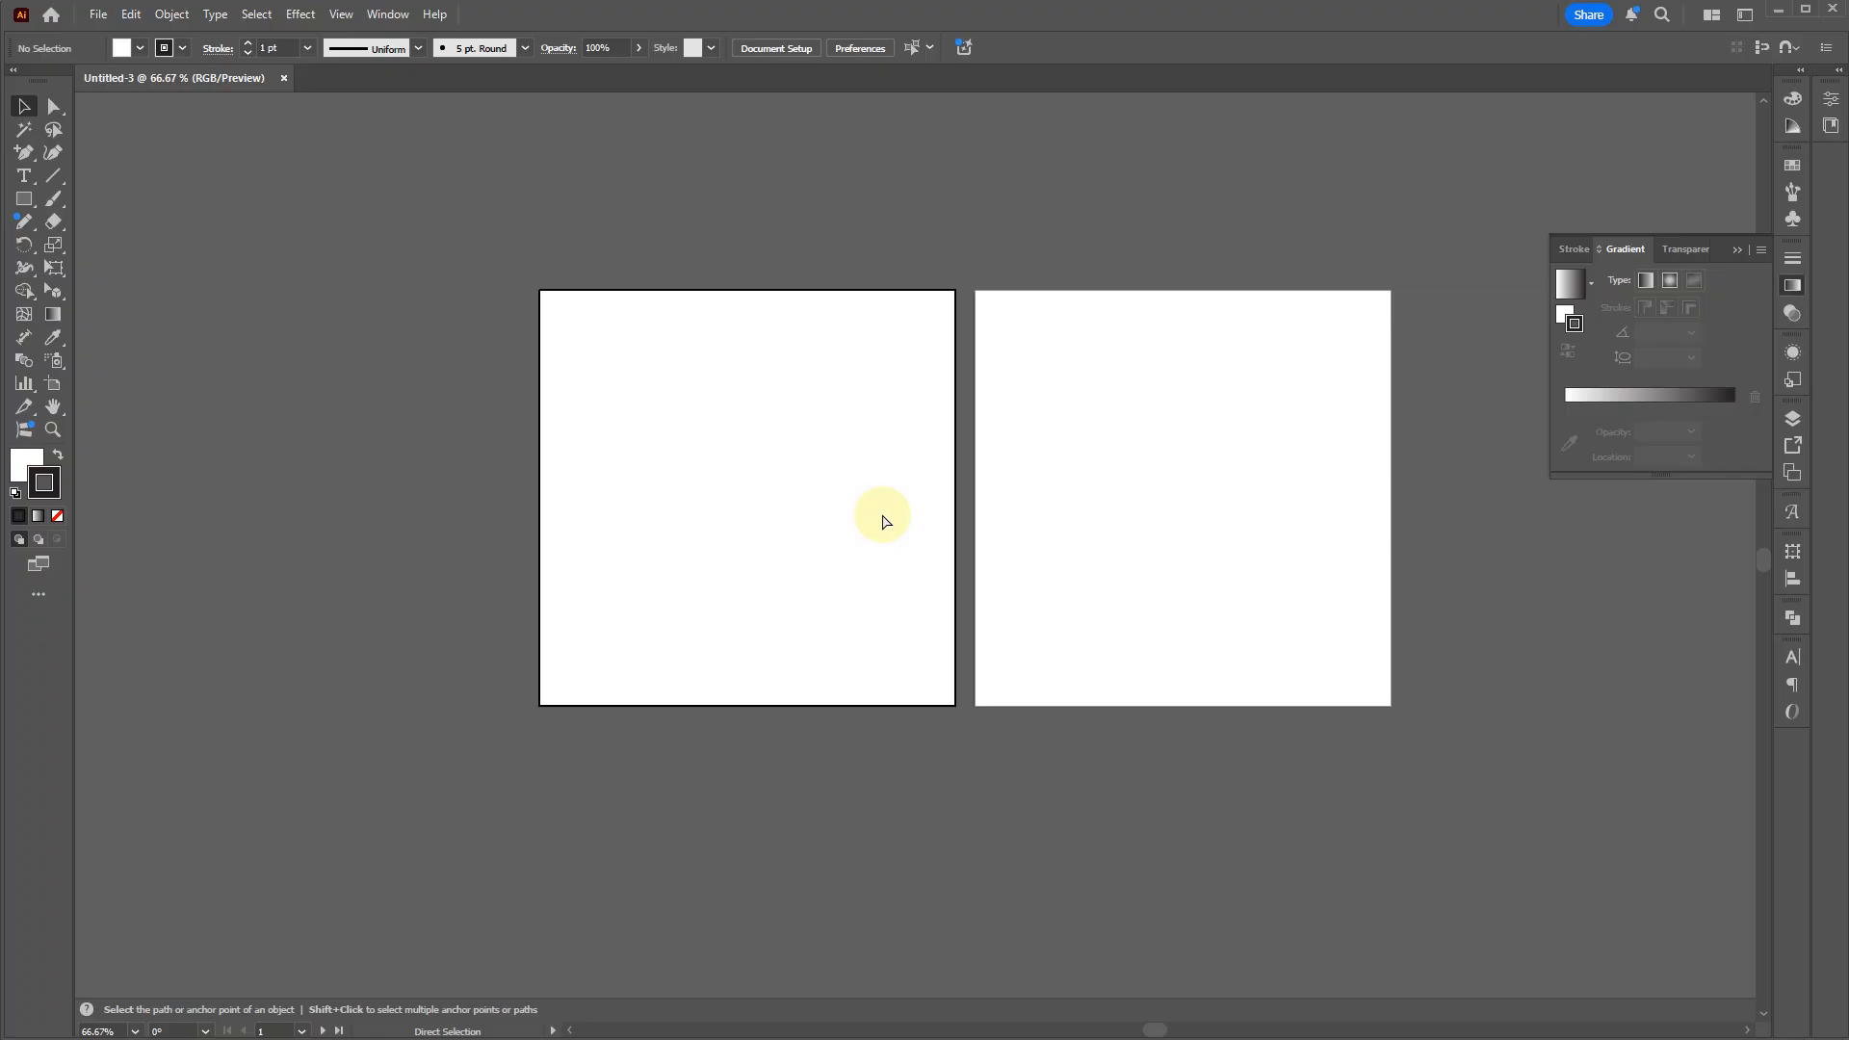
{"action": "scroll", "coordinate": [884, 521], "scroll_direction": "left", "scroll_amount": 4}
{"action": "scroll", "coordinate": [884, 521], "scroll_direction": "right", "scroll_amount": 4}
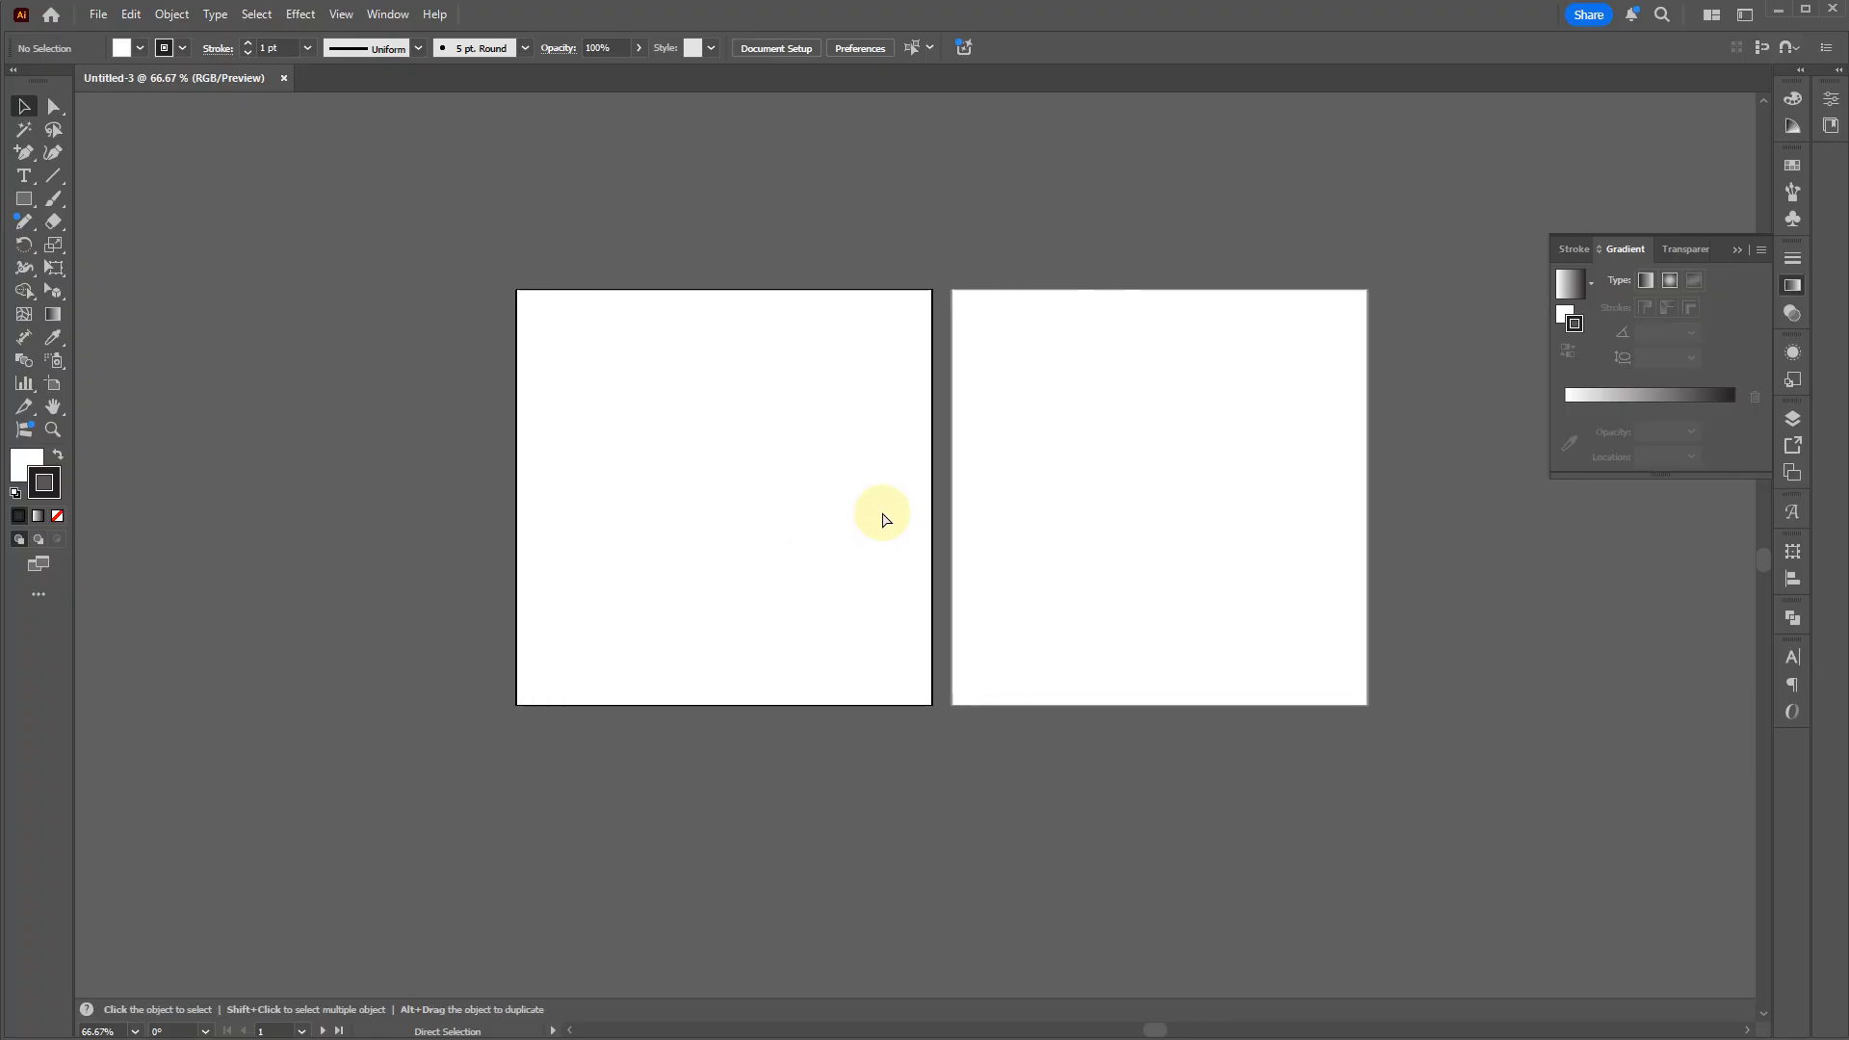
{"action": "key", "text": "v"}
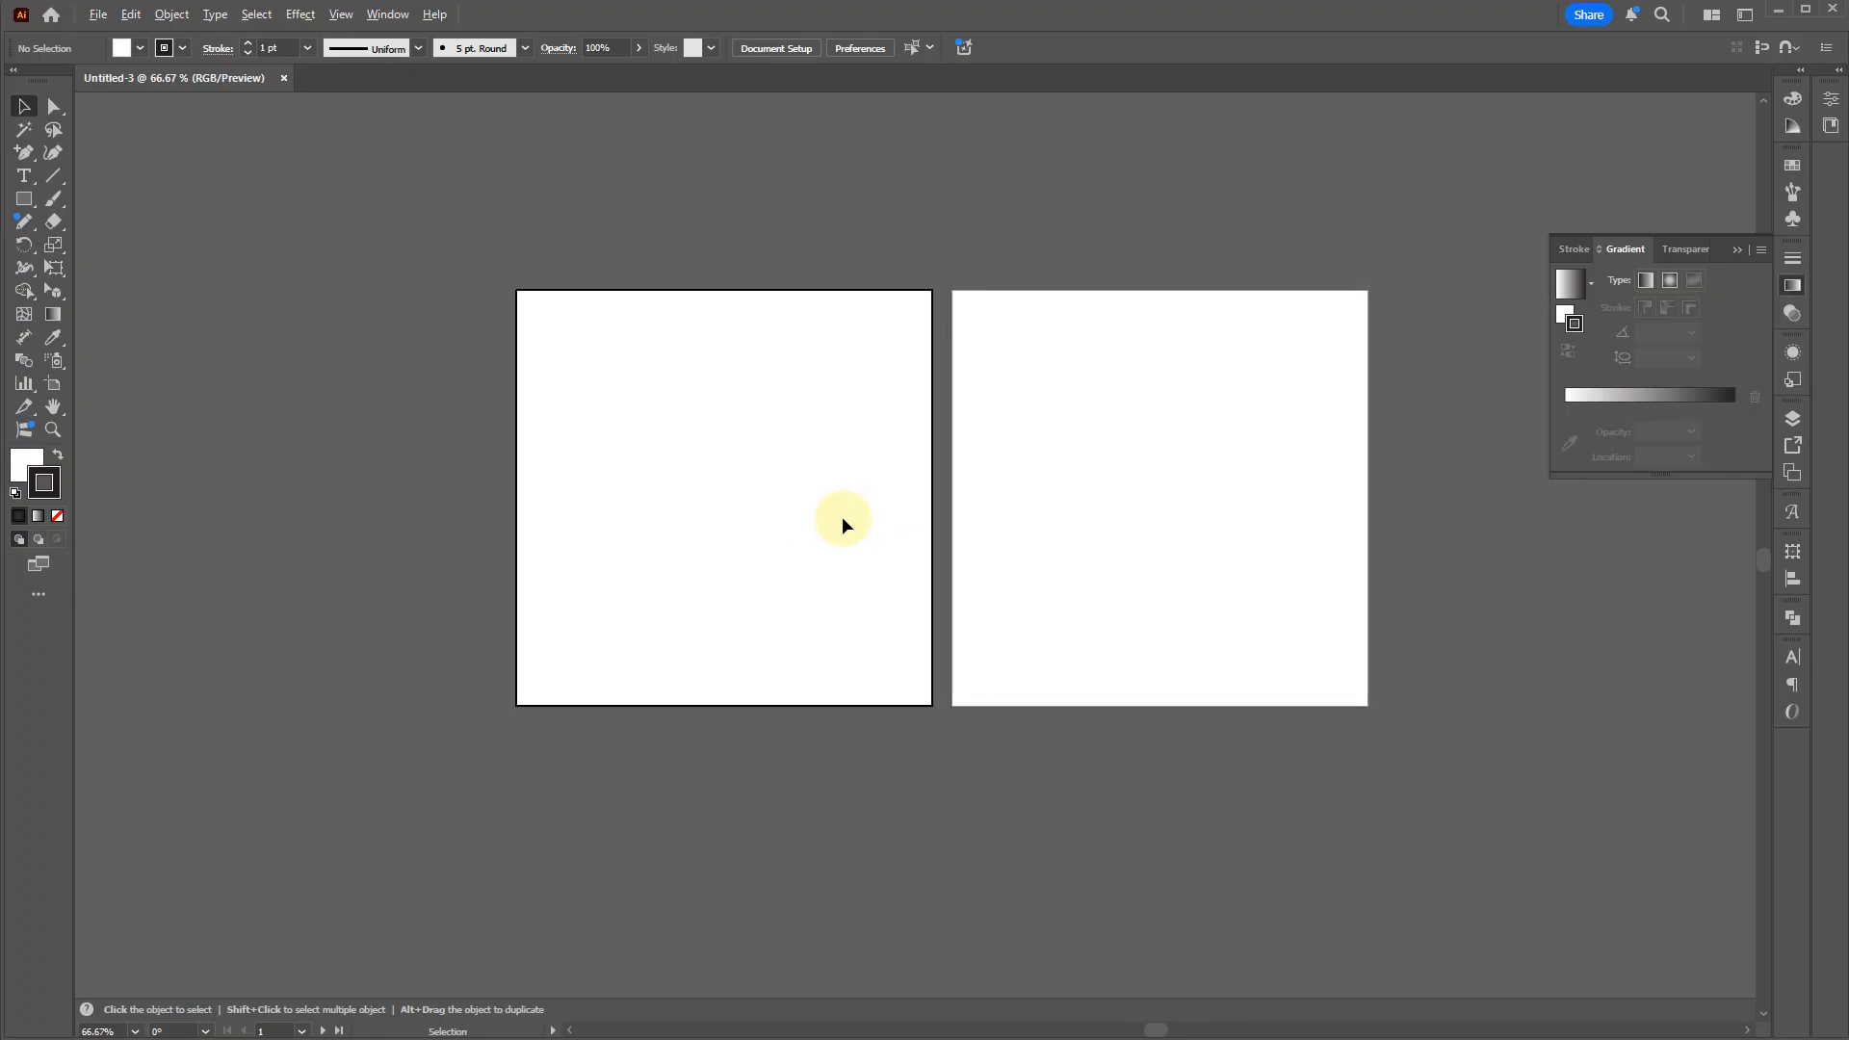
{"action": "scroll", "coordinate": [792, 520], "scroll_direction": "up", "scroll_amount": 3}
{"action": "scroll", "coordinate": [791, 520], "scroll_direction": "down", "scroll_amount": 4}
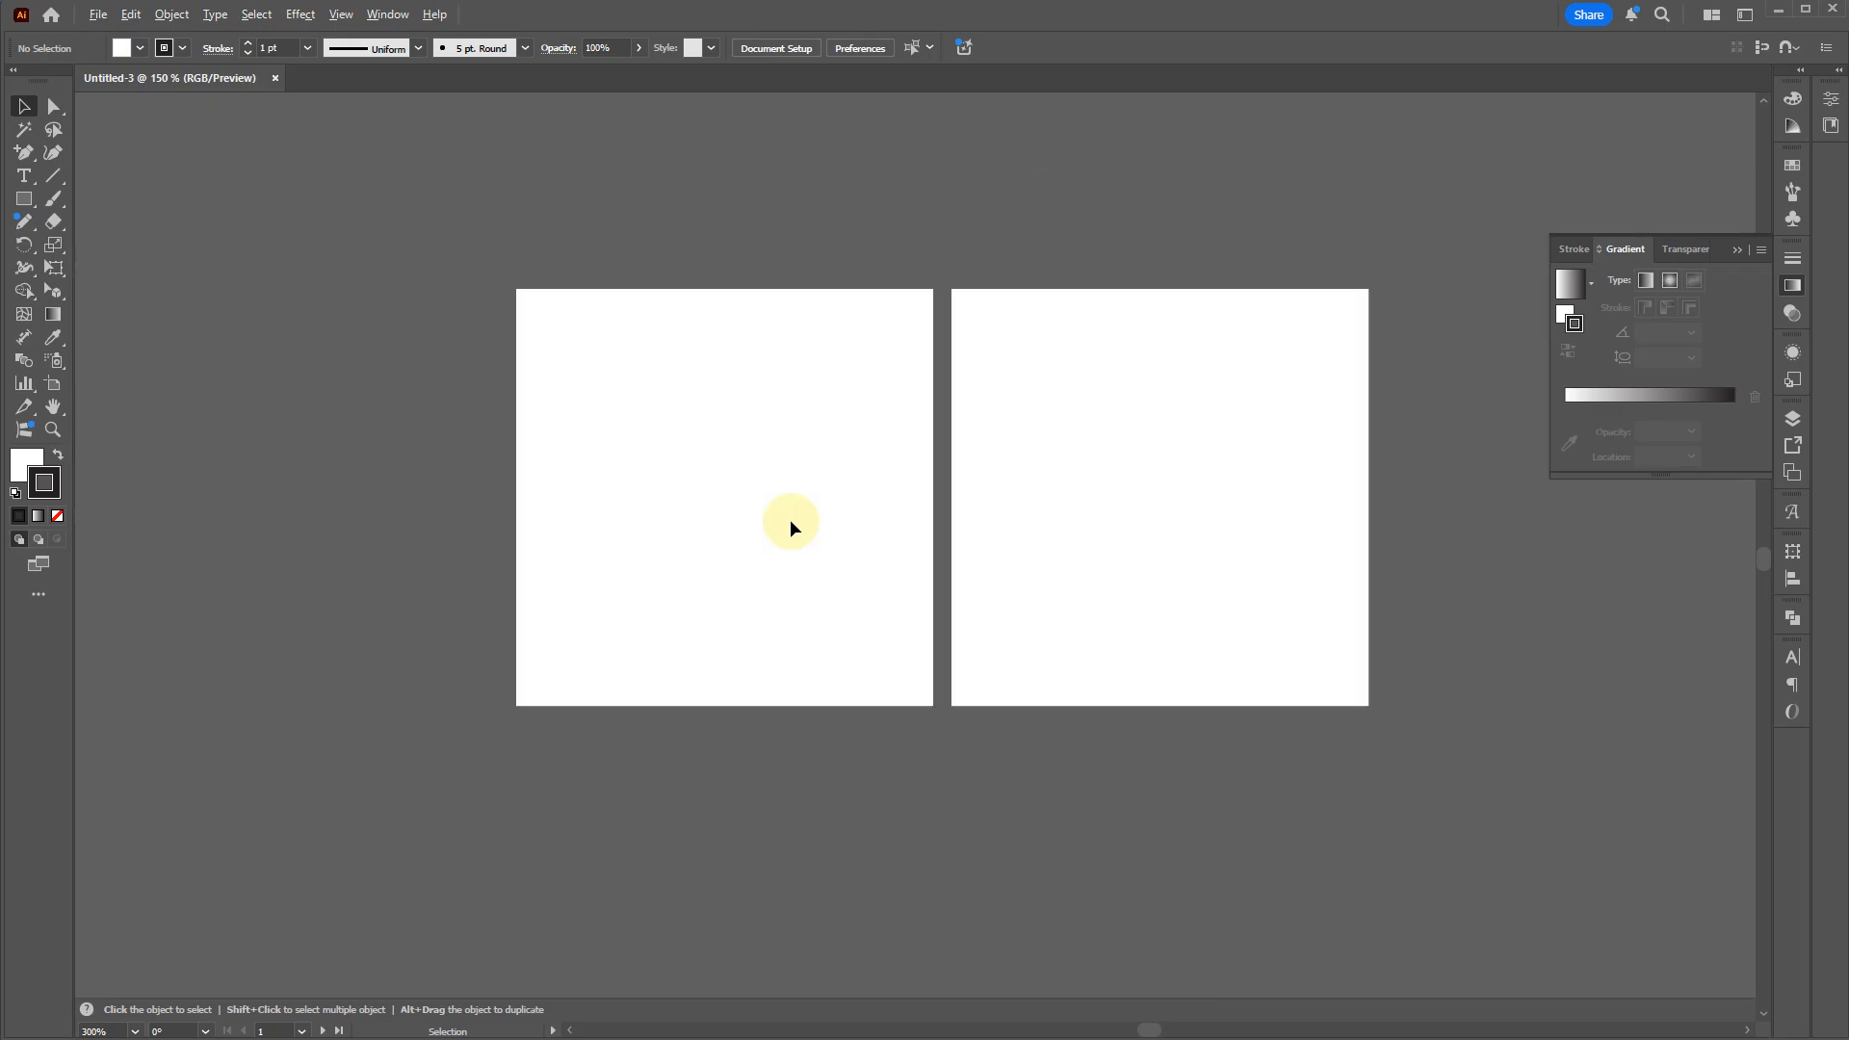
{"action": "scroll", "coordinate": [729, 464], "scroll_direction": "up", "scroll_amount": 2}
{"action": "scroll", "coordinate": [756, 472], "scroll_direction": "down", "scroll_amount": 3}
{"action": "scroll", "coordinate": [757, 477], "scroll_direction": "up", "scroll_amount": 3}
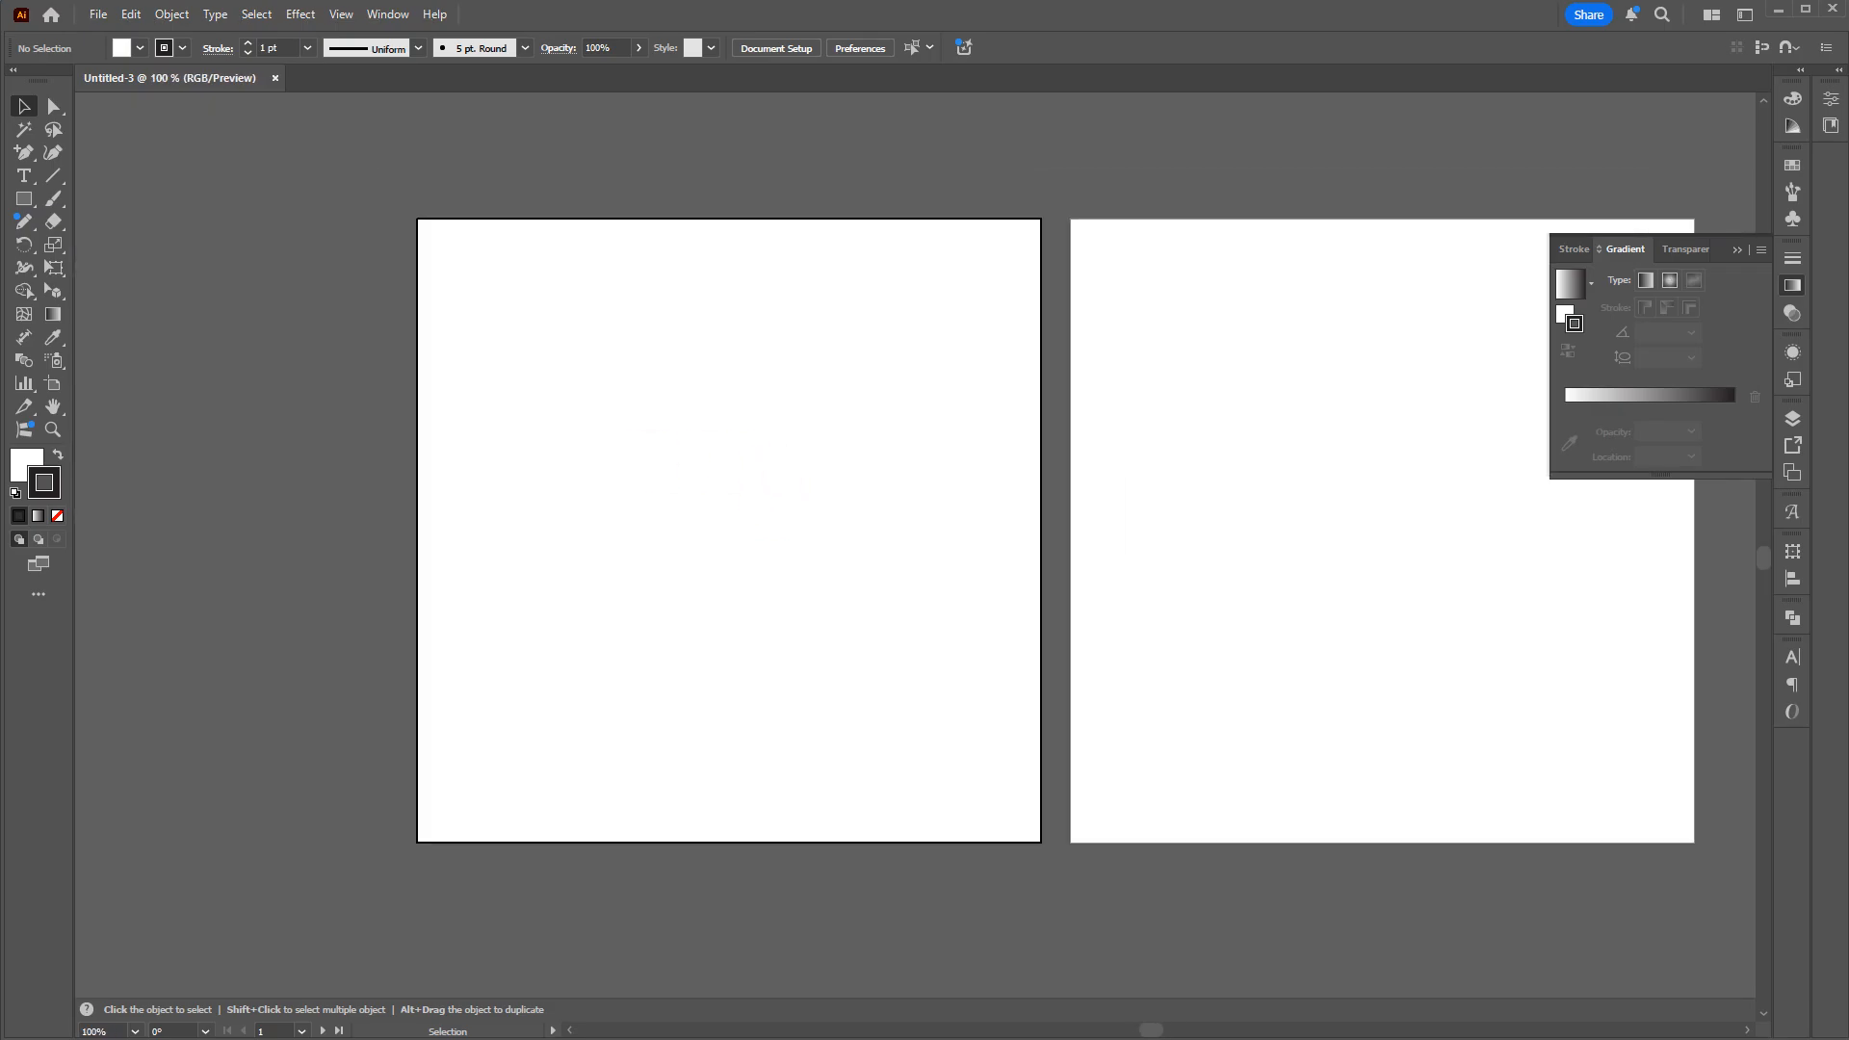
Step: Inspect different areas of the artboards by panning with the Hand tool and zooming around the pointer, ending with both artboards in view
{"action": "key", "text": "space"}
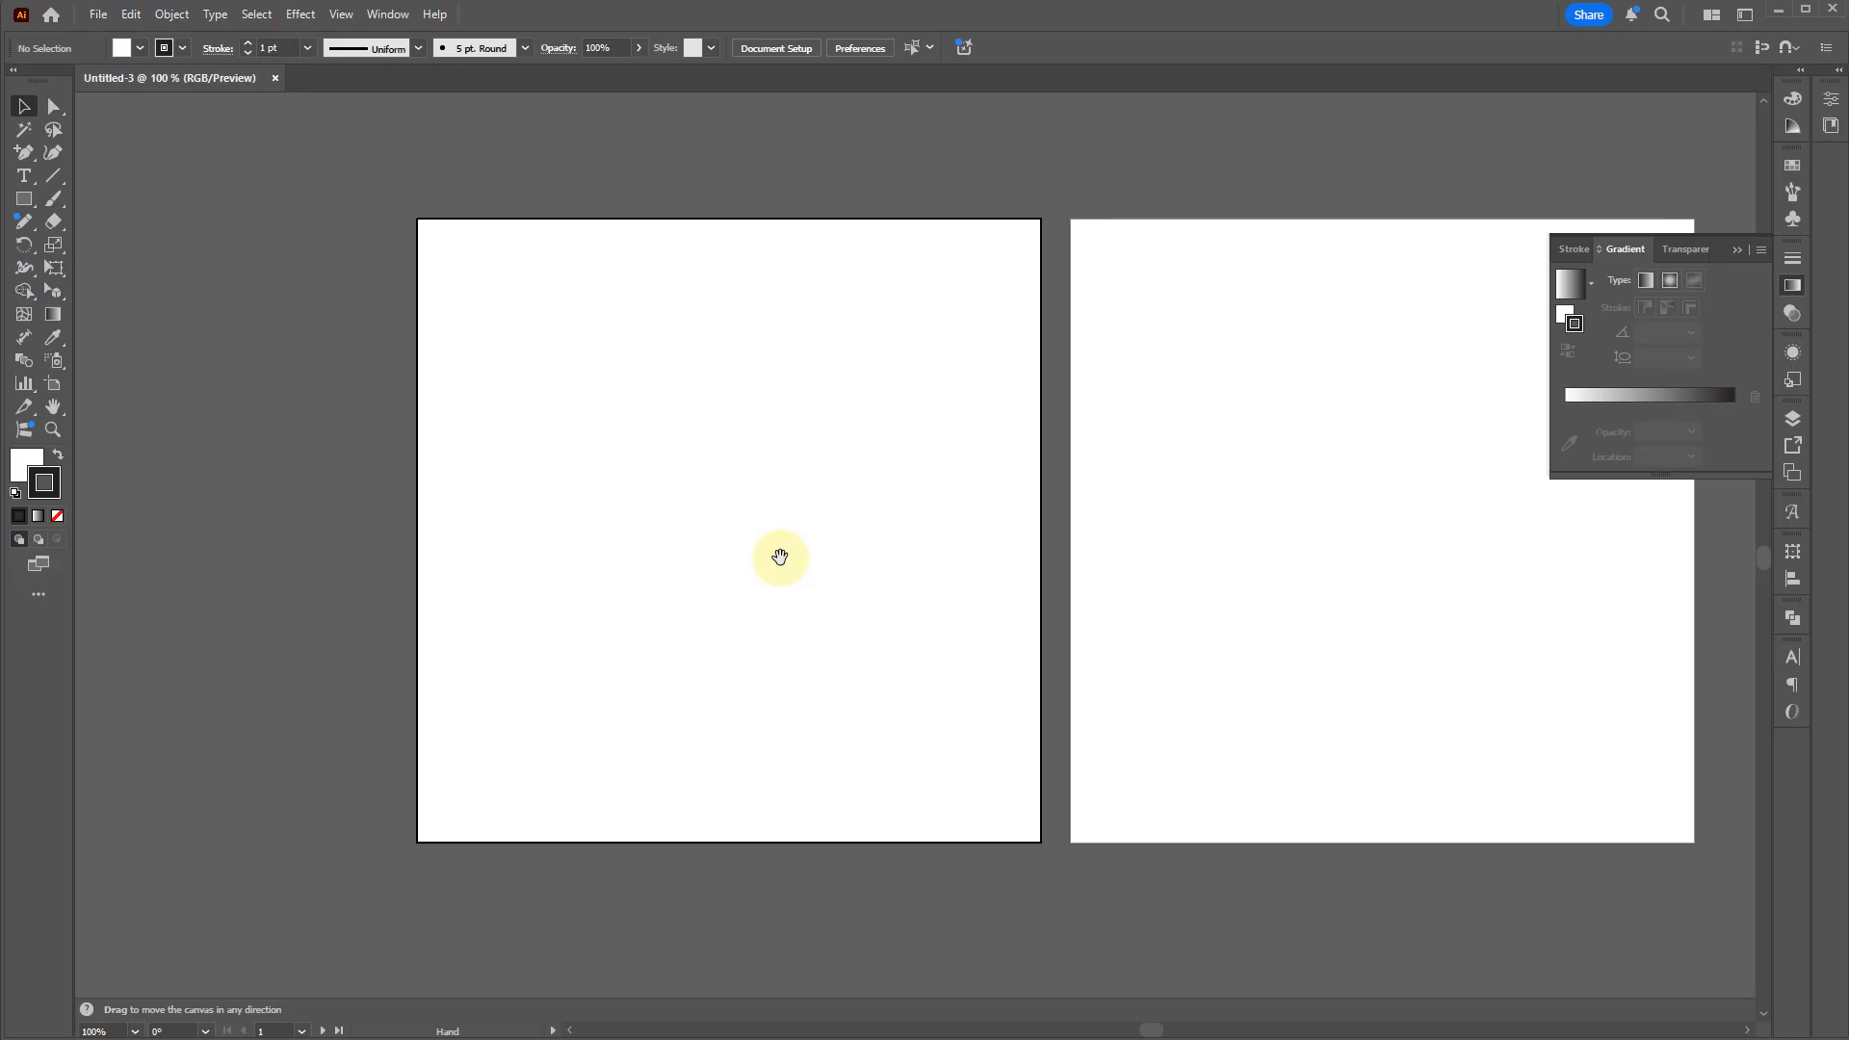
{"action": "left_click_drag", "start_coordinate": [802, 526], "coordinate": [894, 467]}
{"action": "scroll", "coordinate": [724, 272], "scroll_direction": "up", "scroll_amount": 3}
{"action": "scroll", "coordinate": [693, 288], "scroll_direction": "down", "scroll_amount": 5}
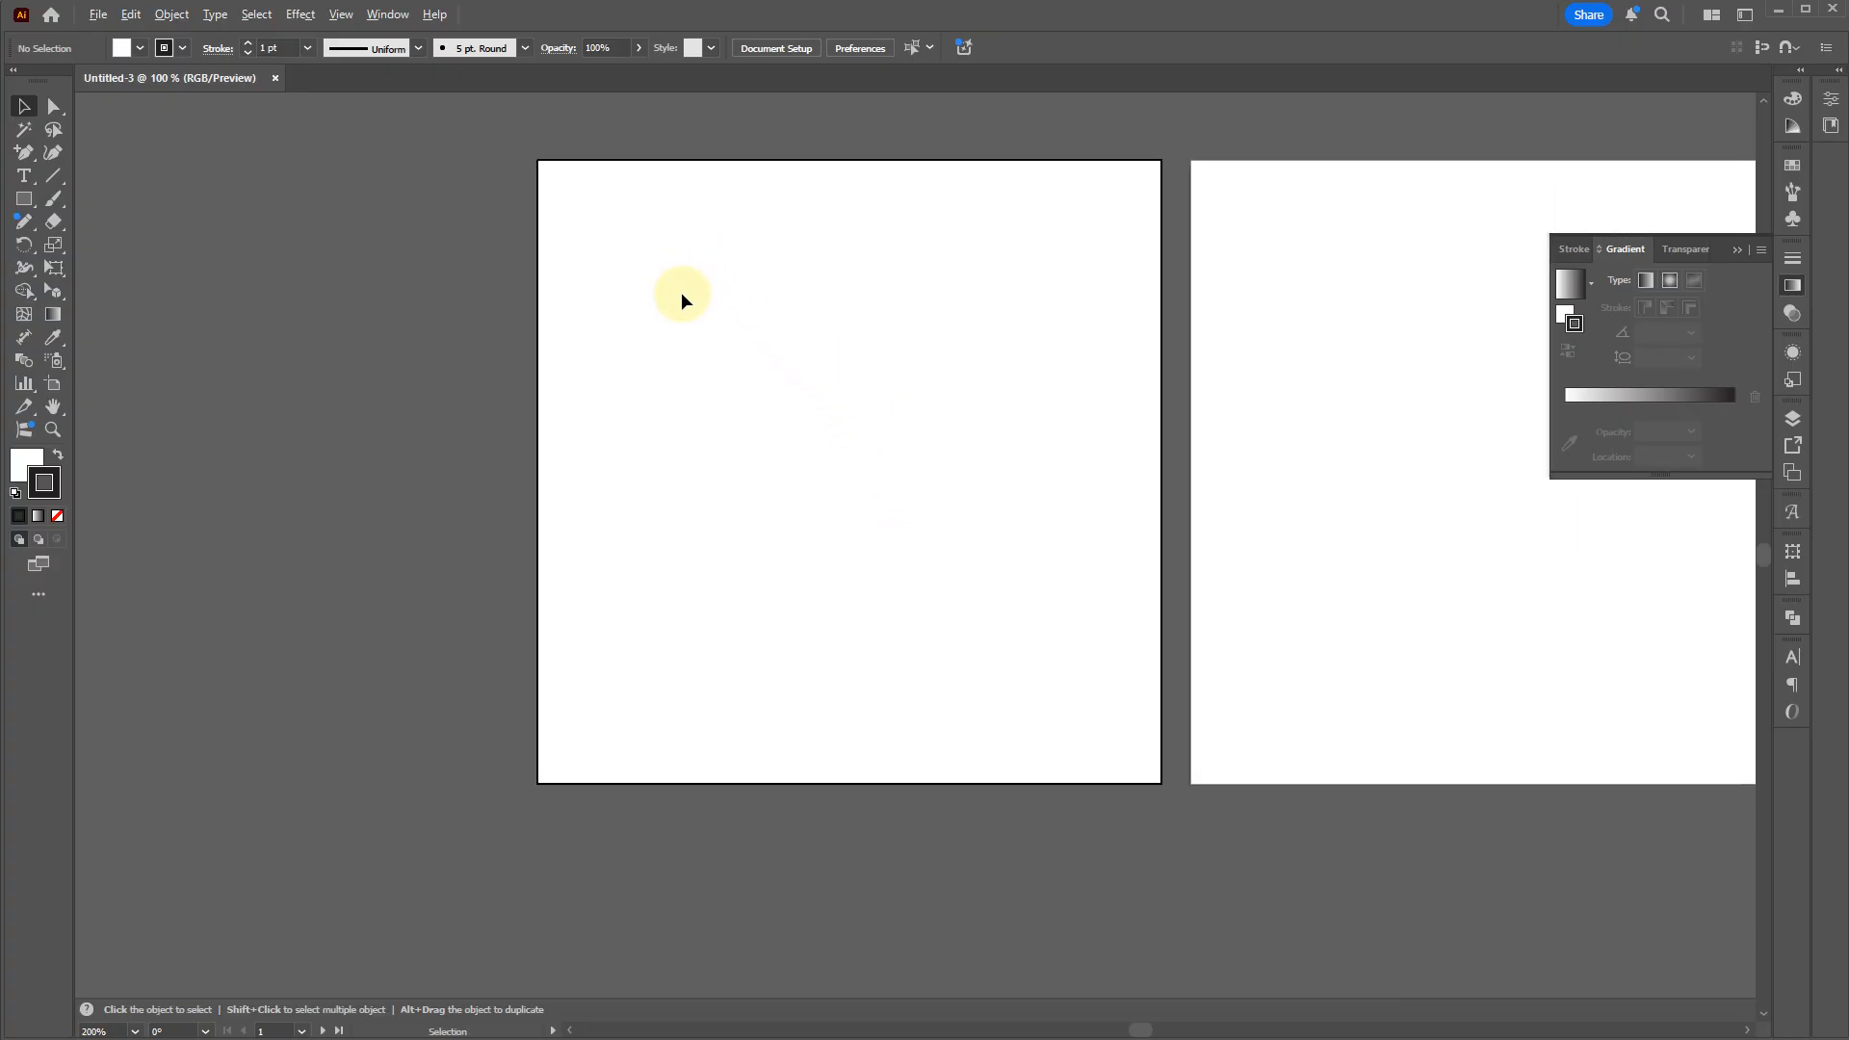
{"action": "scroll", "coordinate": [951, 512], "scroll_direction": "up", "scroll_amount": 7}
{"action": "scroll", "coordinate": [1004, 649], "scroll_direction": "down", "scroll_amount": 6}
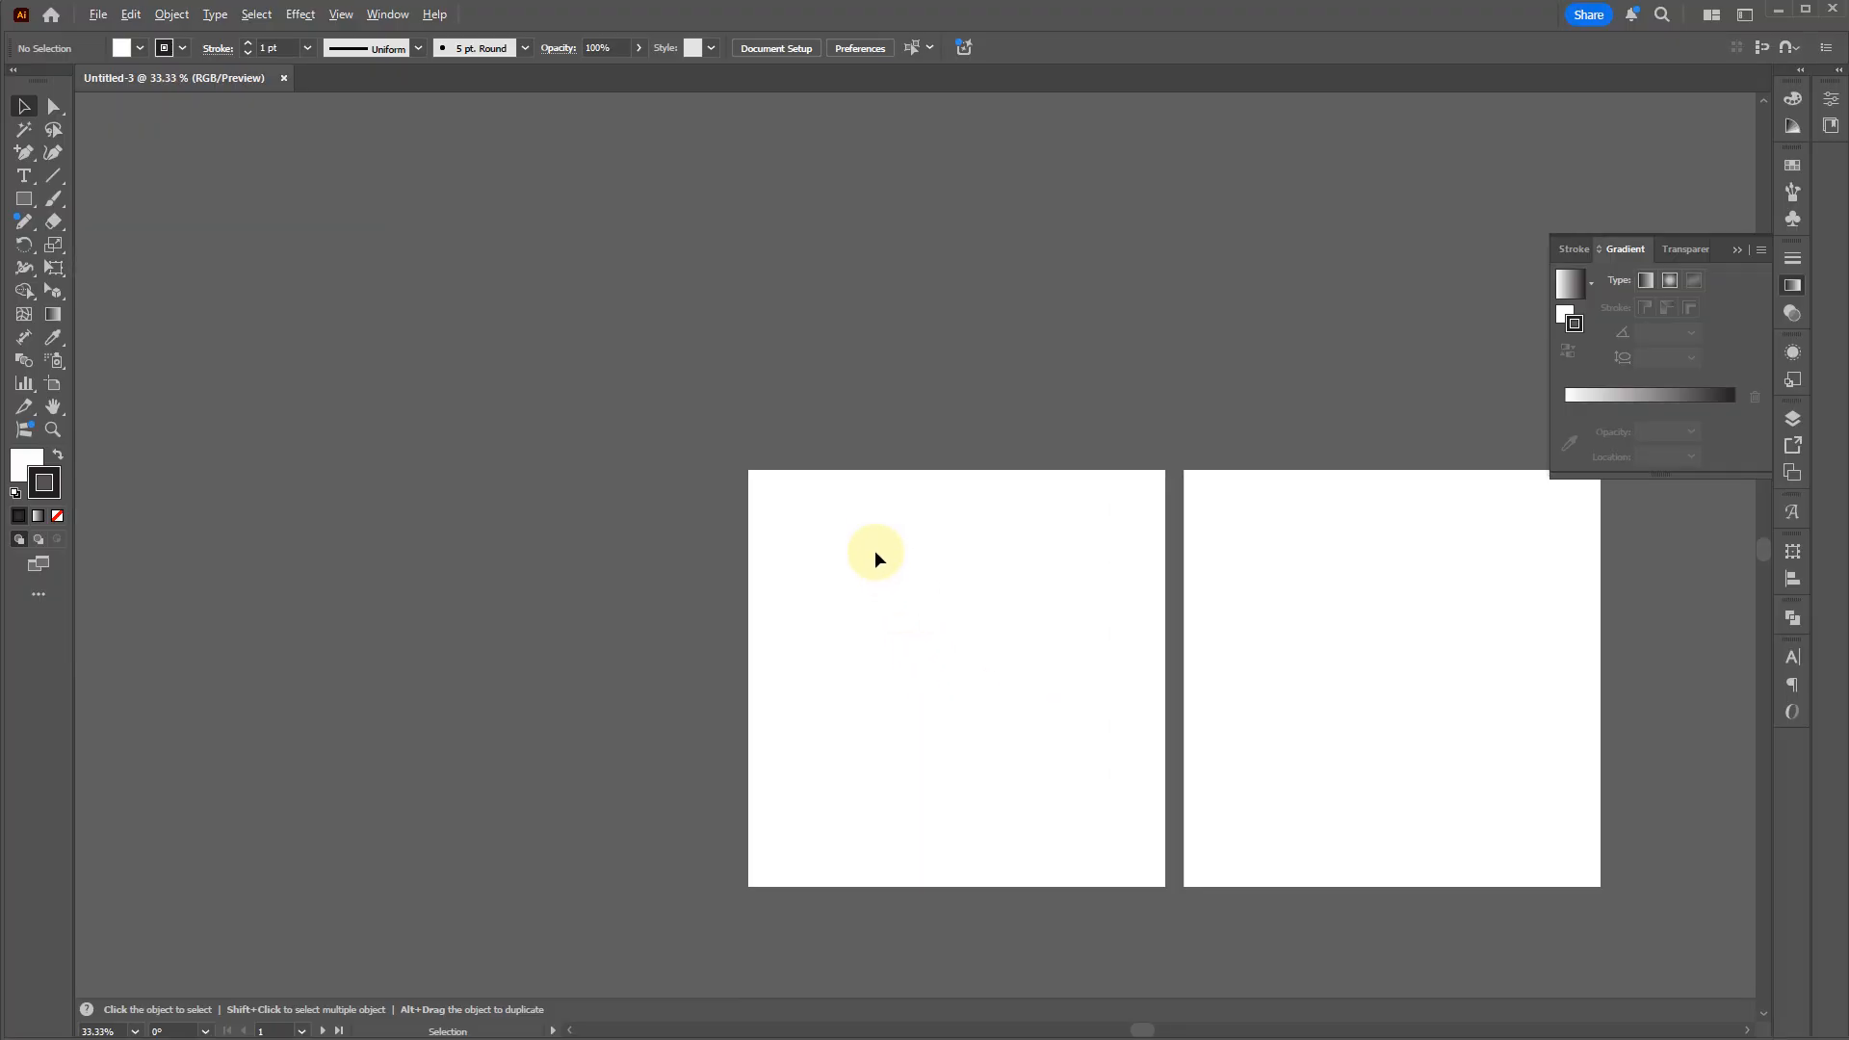
{"action": "scroll", "coordinate": [770, 495], "scroll_direction": "up", "scroll_amount": 2}
{"action": "scroll", "coordinate": [863, 571], "scroll_direction": "down", "scroll_amount": 2}
{"action": "scroll", "coordinate": [886, 602], "scroll_direction": "up", "scroll_amount": 3}
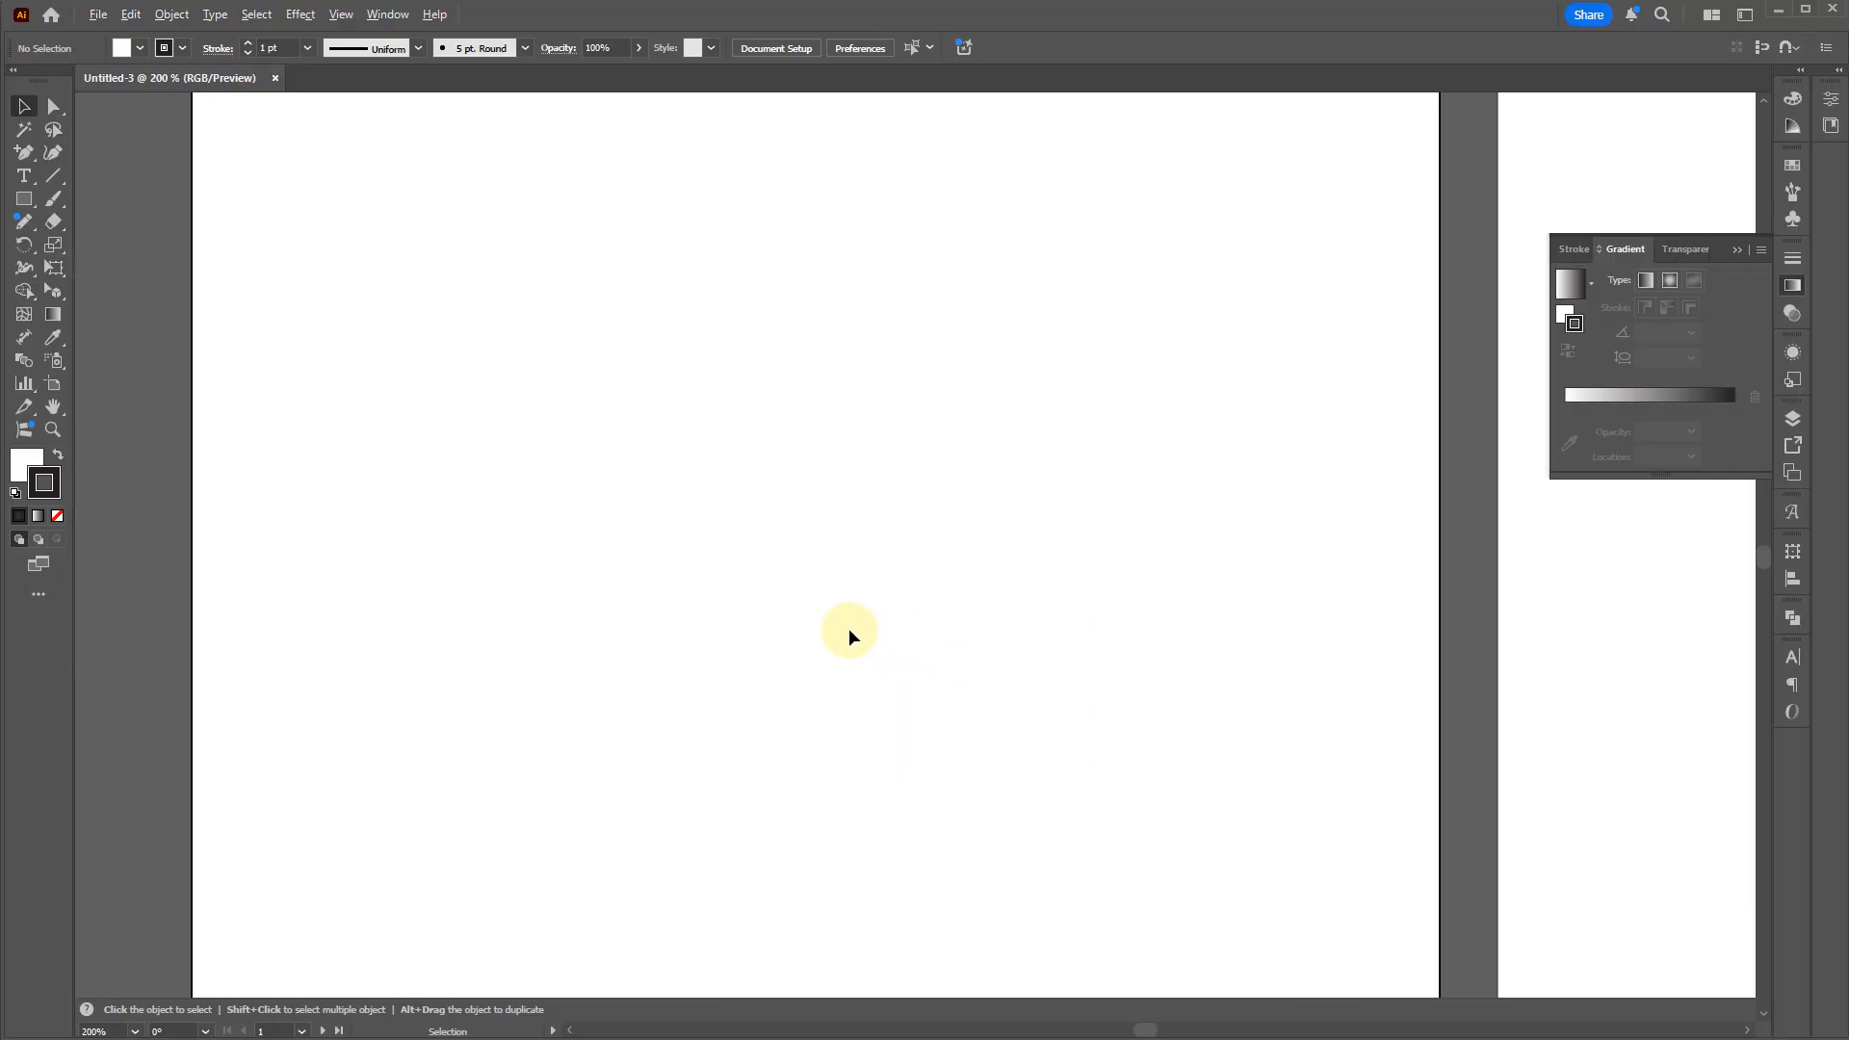
{"action": "scroll", "coordinate": [847, 626], "scroll_direction": "down", "scroll_amount": 3}
{"action": "scroll", "coordinate": [1211, 704], "scroll_direction": "up", "scroll_amount": 6}
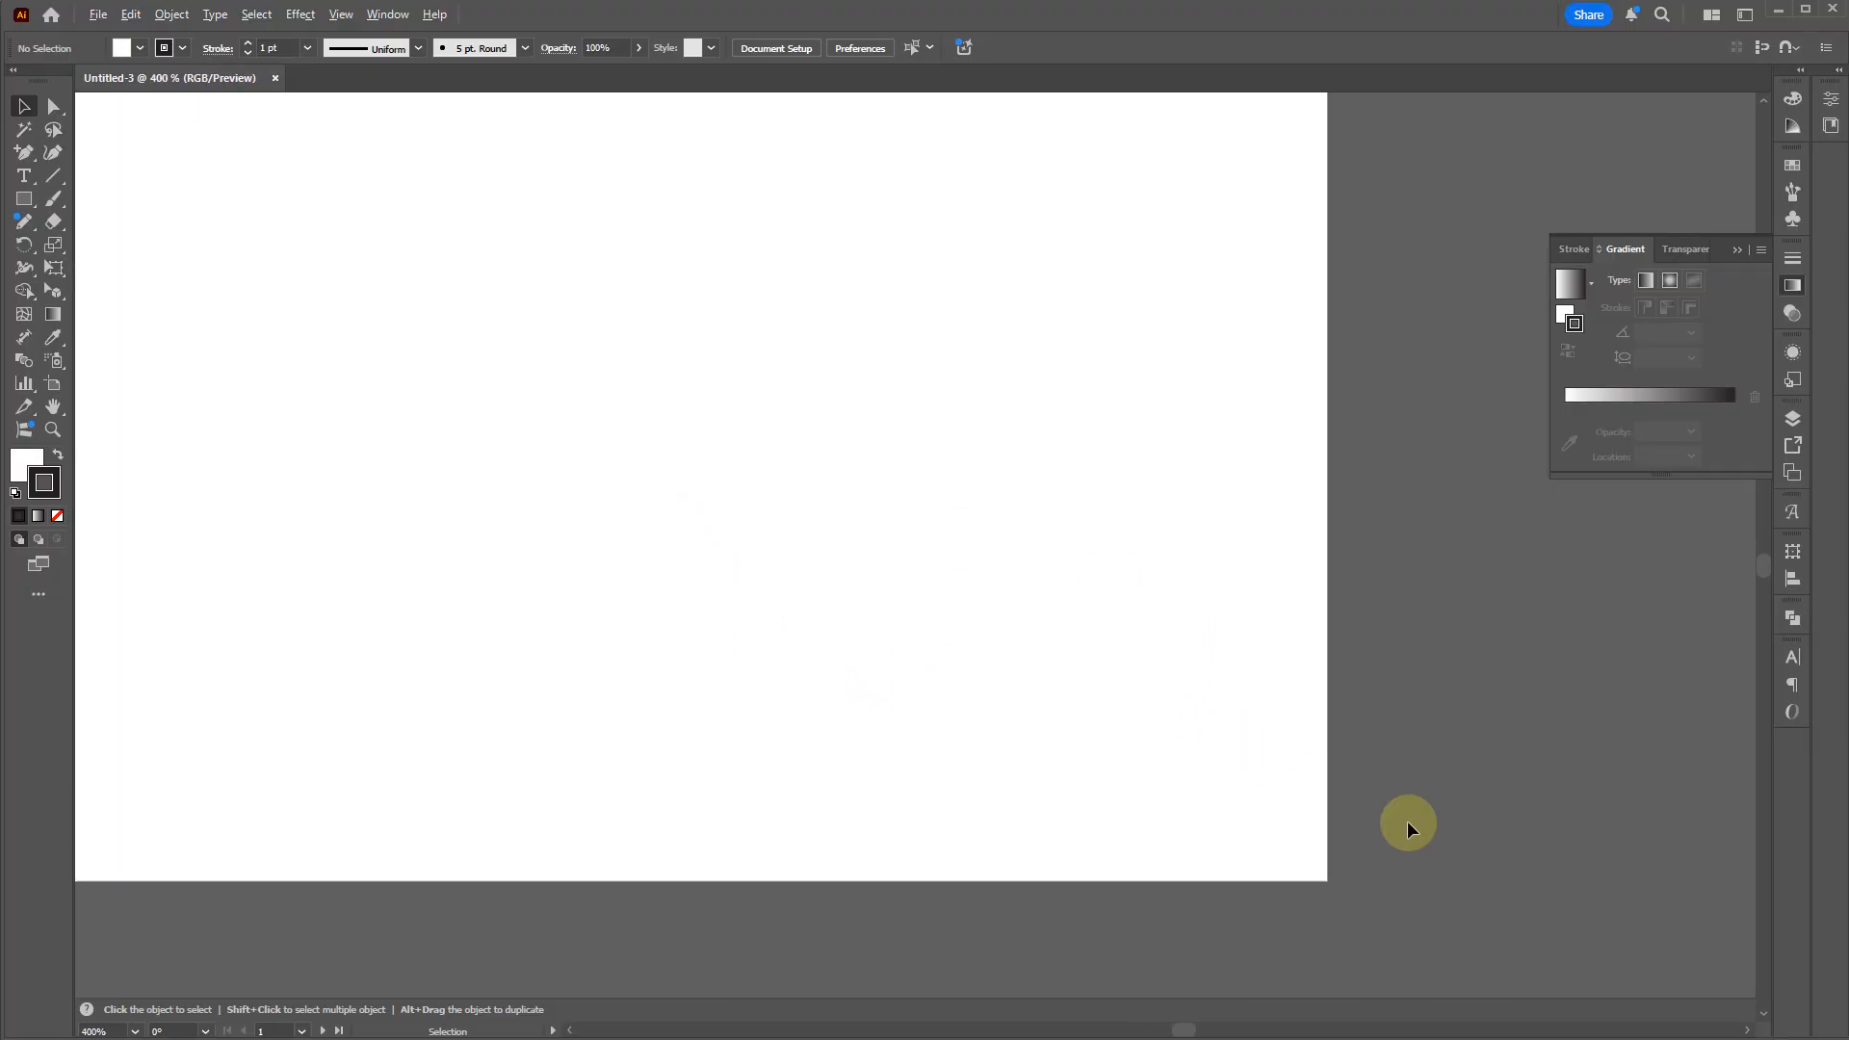
{"action": "scroll", "coordinate": [1733, 895], "scroll_direction": "down", "scroll_amount": 7}
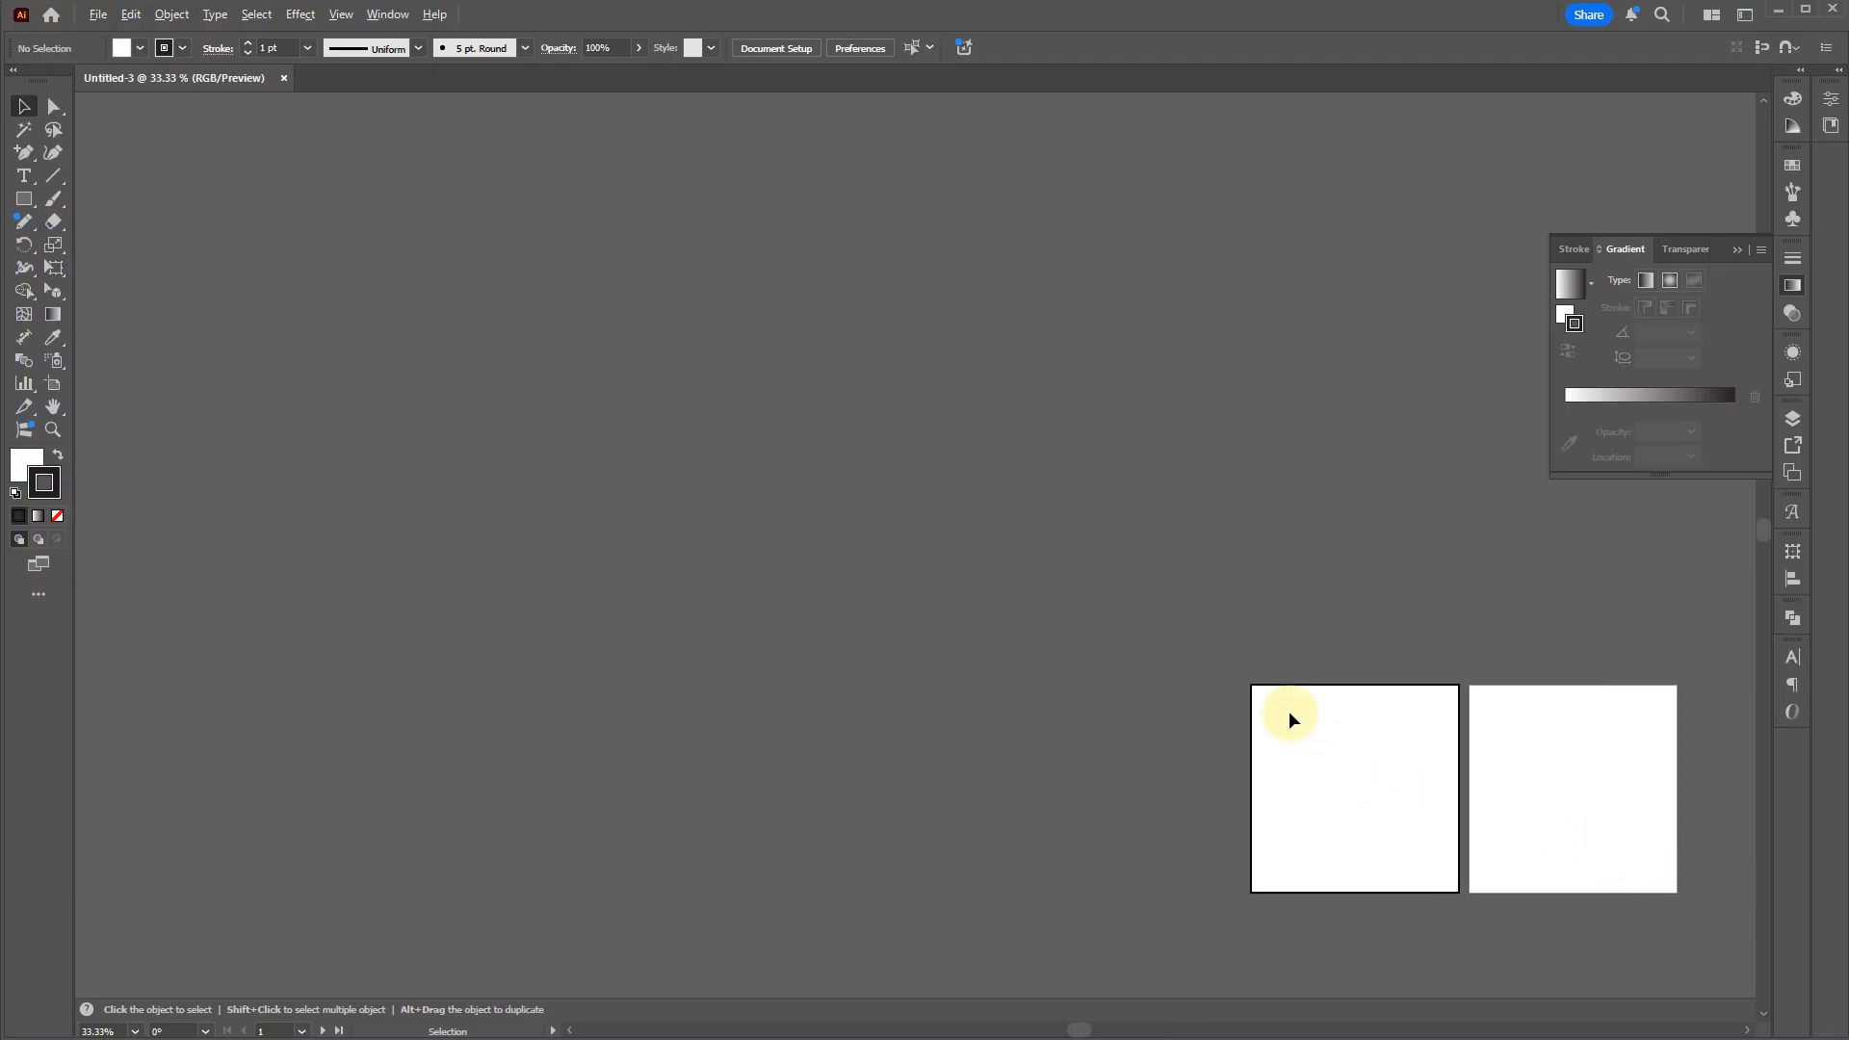
{"action": "scroll", "coordinate": [1289, 711], "scroll_direction": "up", "scroll_amount": 5}
{"action": "scroll", "coordinate": [944, 547], "scroll_direction": "down", "scroll_amount": 2}
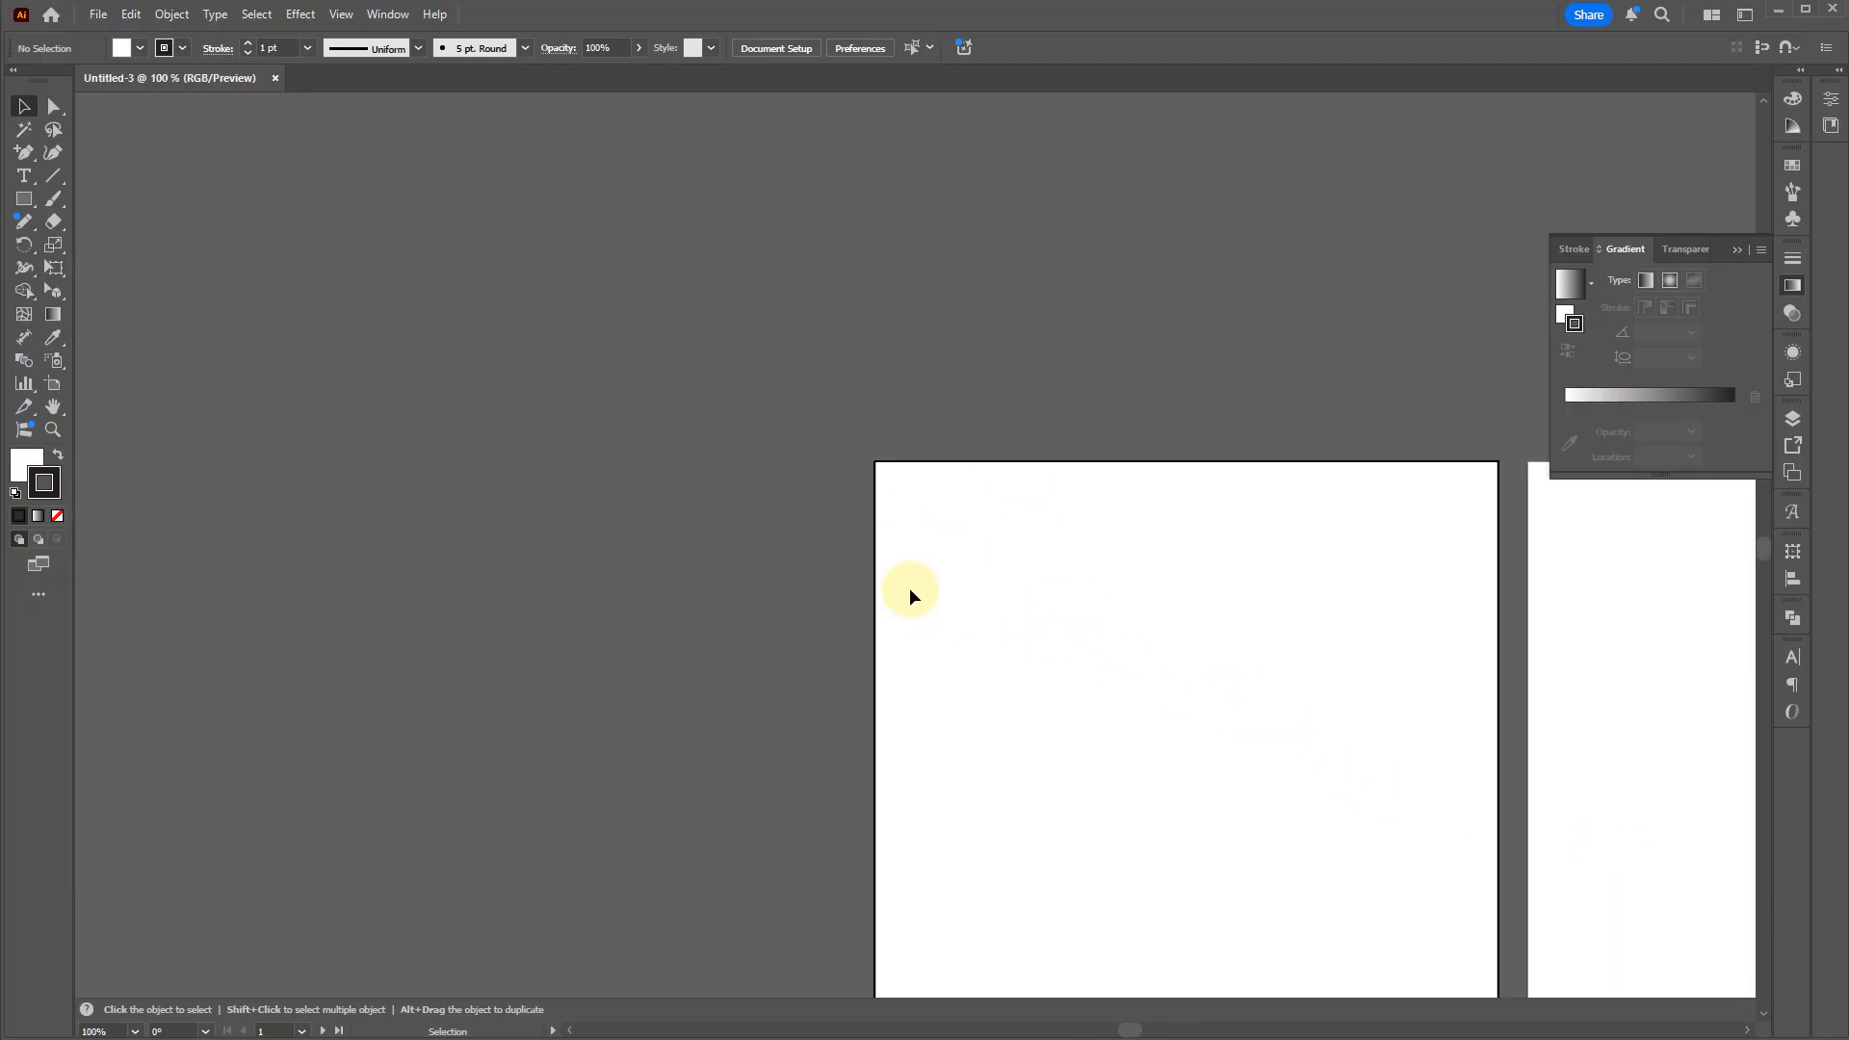
{"action": "scroll", "coordinate": [1060, 662], "scroll_direction": "down", "scroll_amount": 2}
{"action": "scroll", "coordinate": [1025, 638], "scroll_direction": "down", "scroll_amount": 1}
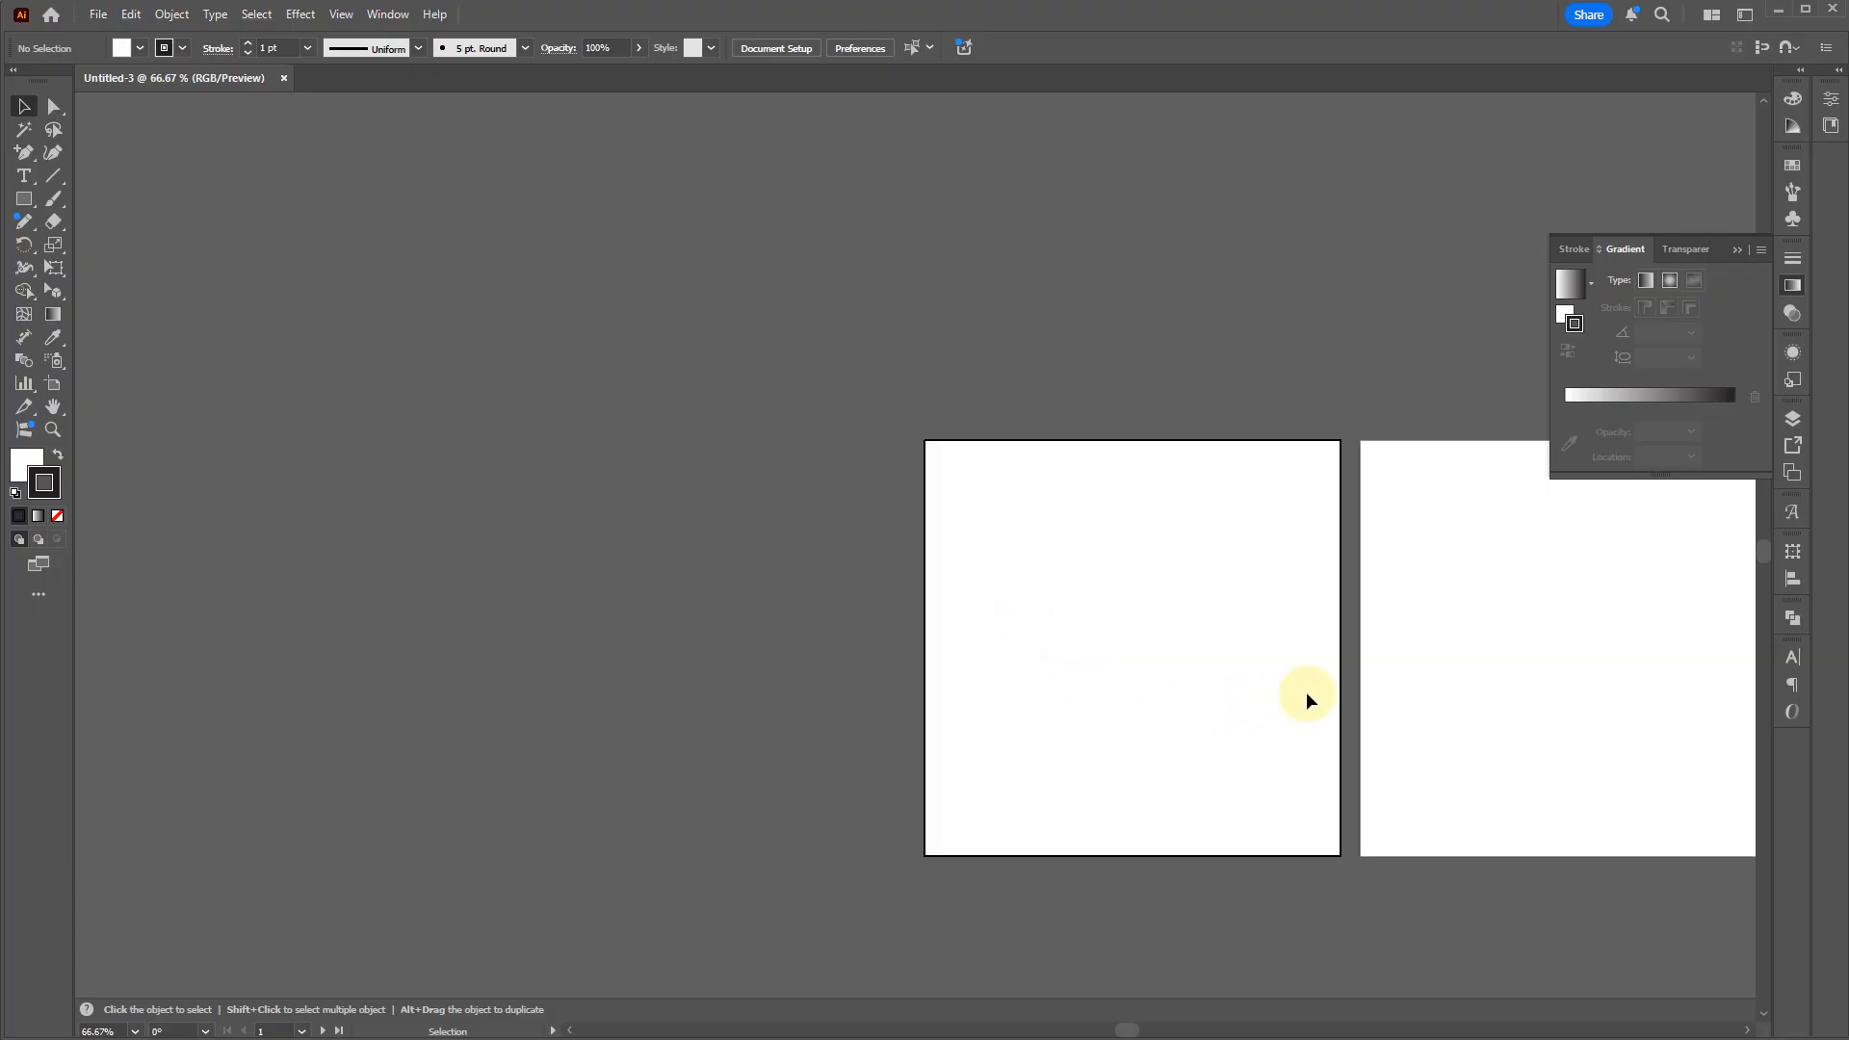
{"action": "key", "text": "space"}
{"action": "left_click_drag", "start_coordinate": [1273, 694], "coordinate": [960, 571]}
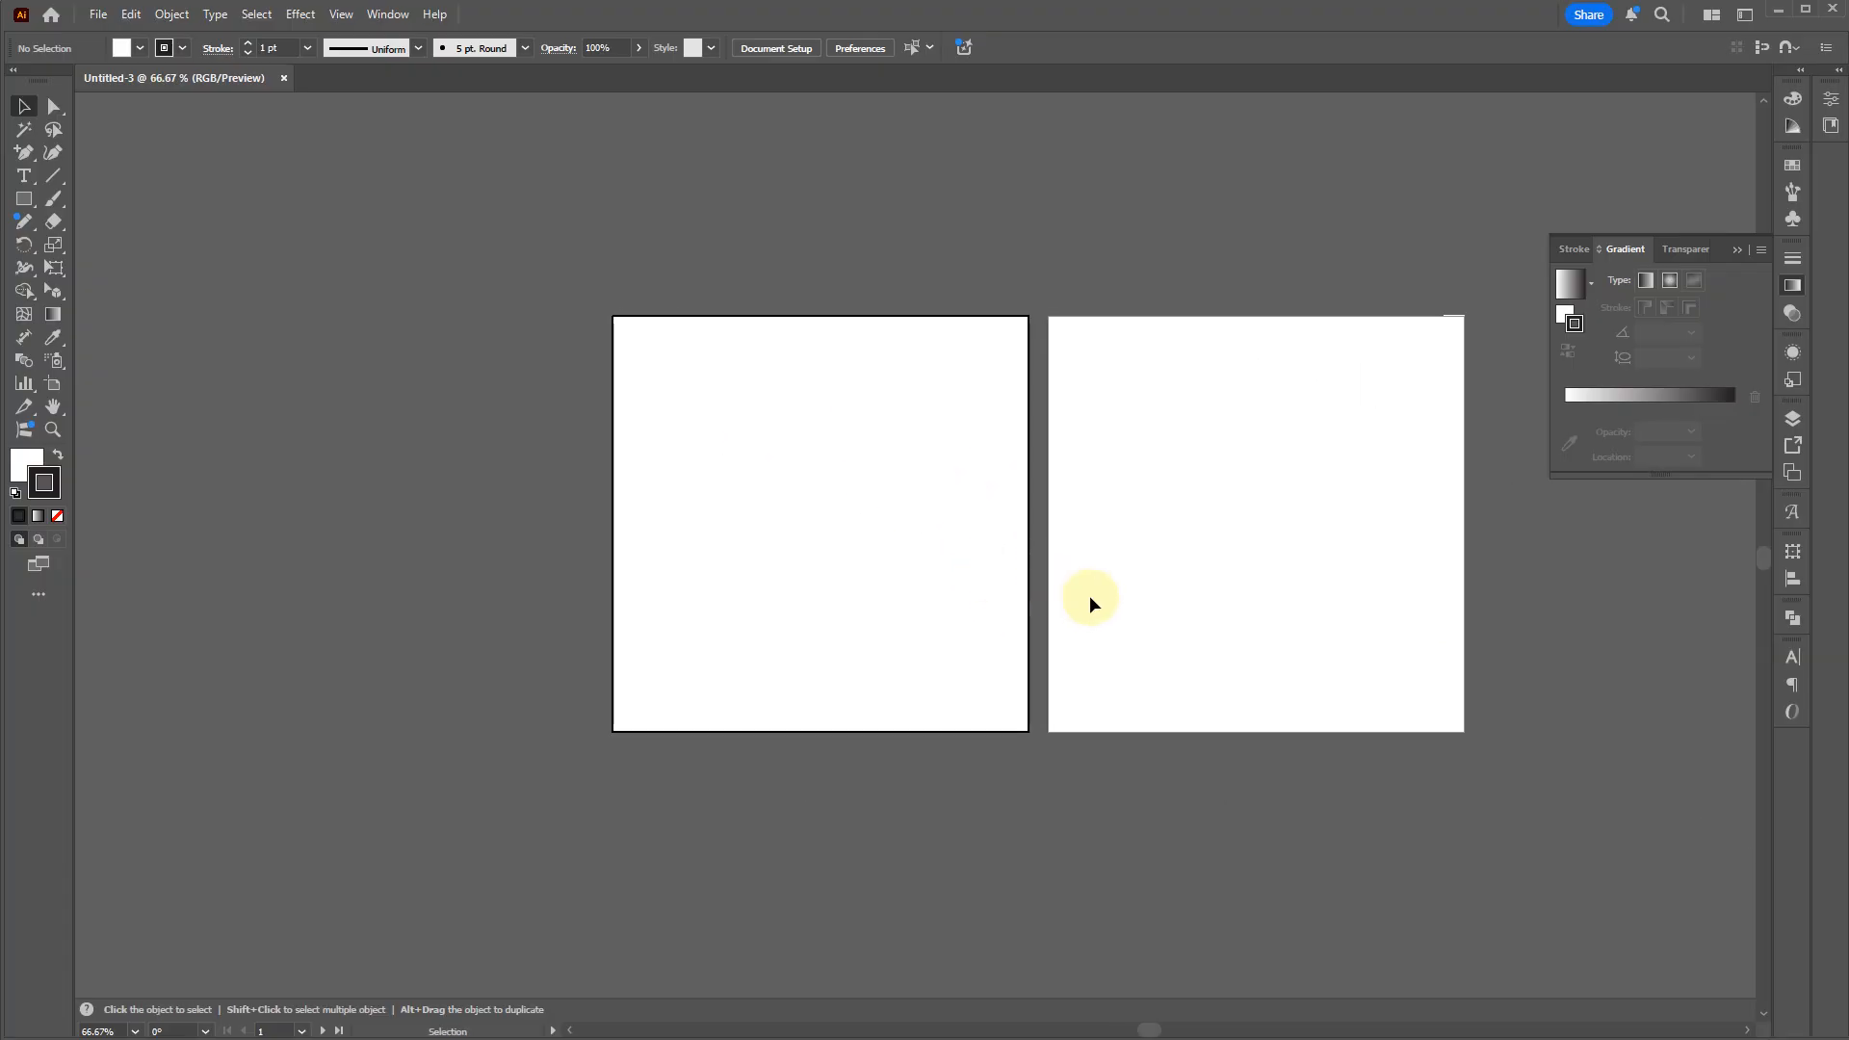
Step: Magnify the artboards with the Zoom tool and reposition the canvas
{"action": "key", "text": "z"}
{"action": "left_click_drag", "start_coordinate": [1065, 550], "coordinate": [1217, 619]}
{"action": "key", "text": "space"}
{"action": "left_click_drag", "start_coordinate": [1066, 569], "coordinate": [1075, 694]}
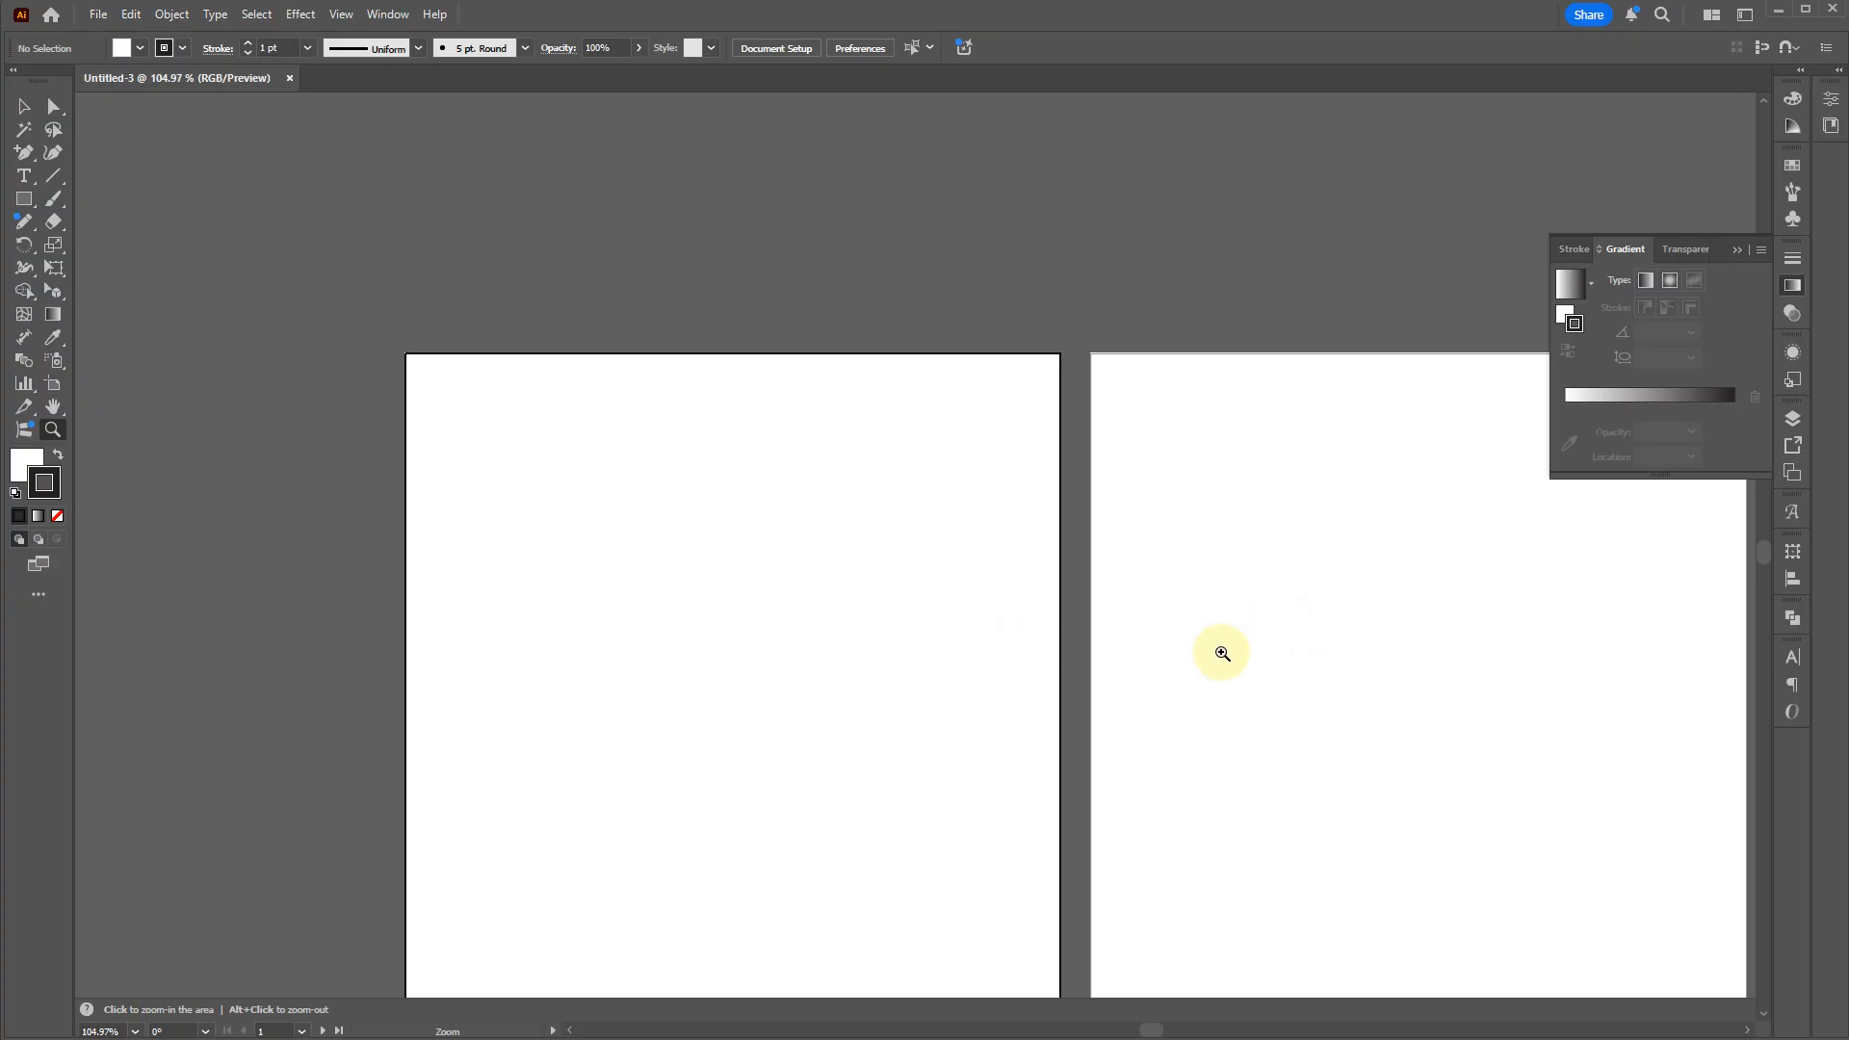
{"action": "left_click", "coordinate": [1309, 592]}
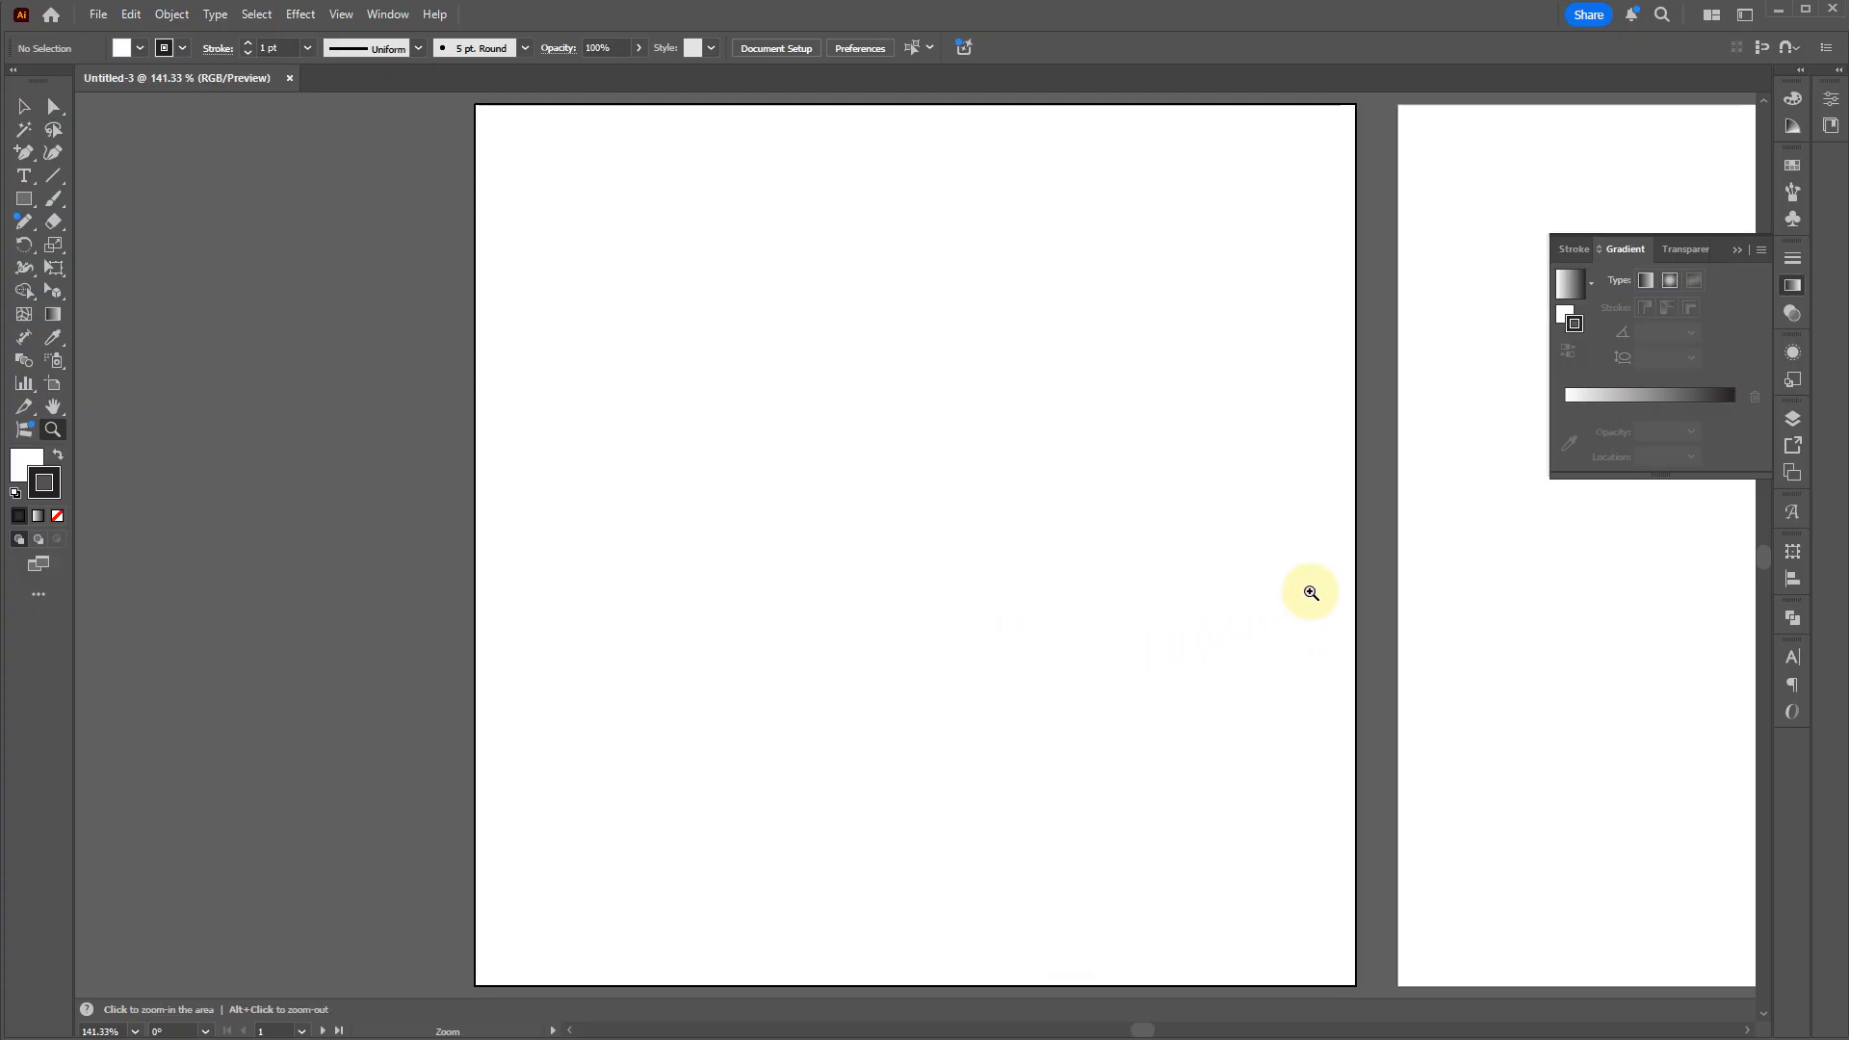
Step: Make the second artboard active and view it fitted to the window and at 100% zoom
{"action": "key", "text": "v"}
{"action": "left_click", "coordinate": [1489, 717]}
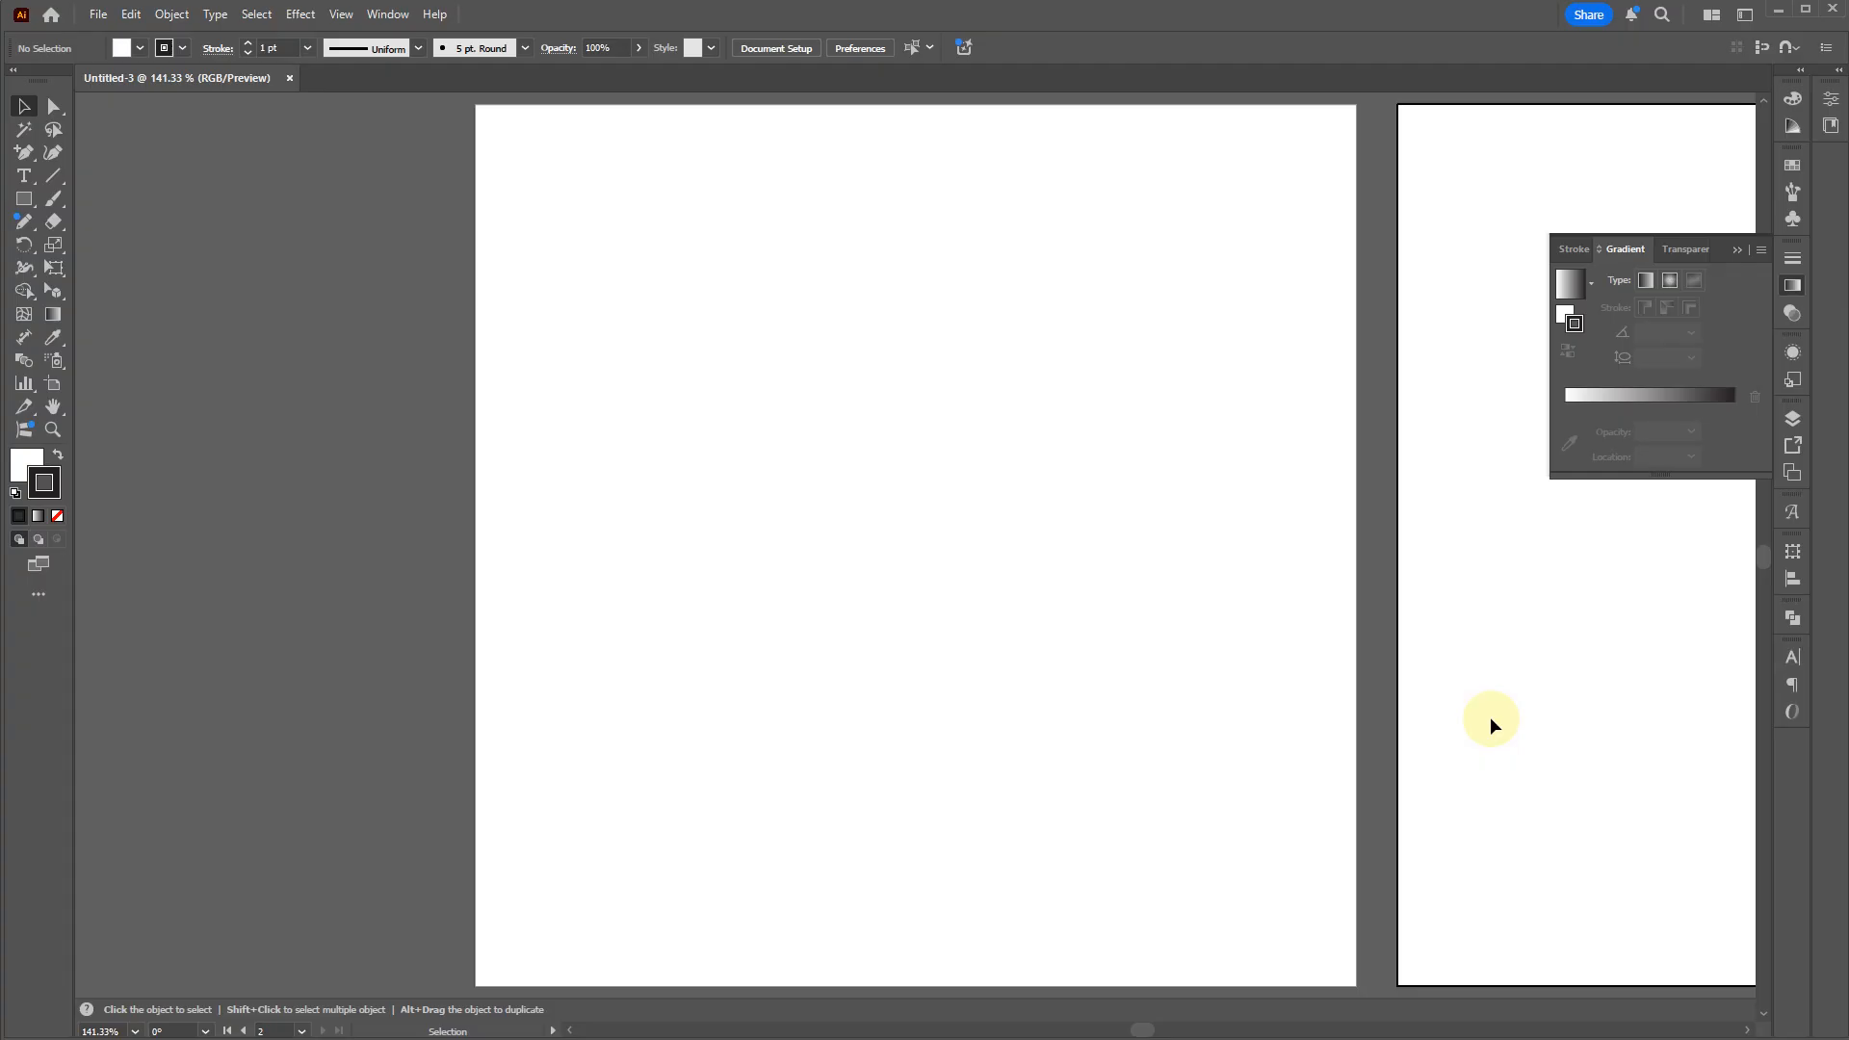
{"action": "key", "text": "ctrl+0"}
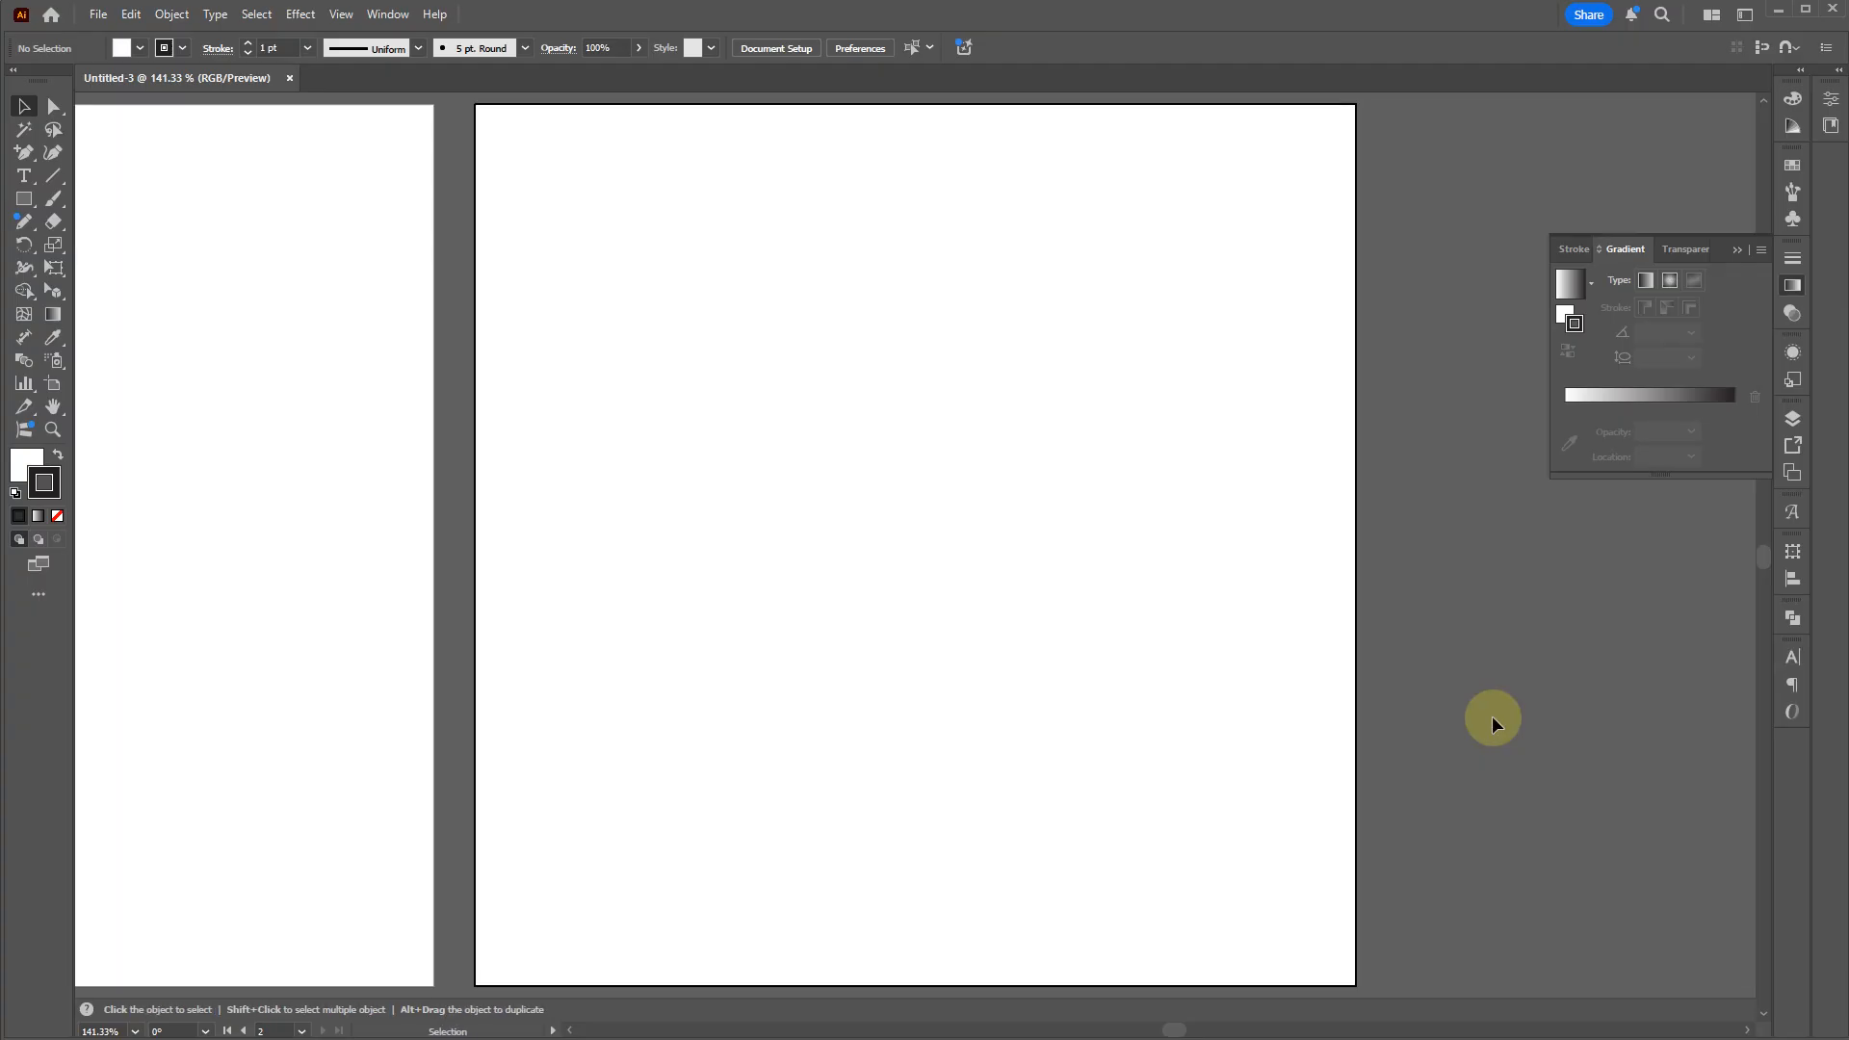
{"action": "key", "text": "ctrl+1"}
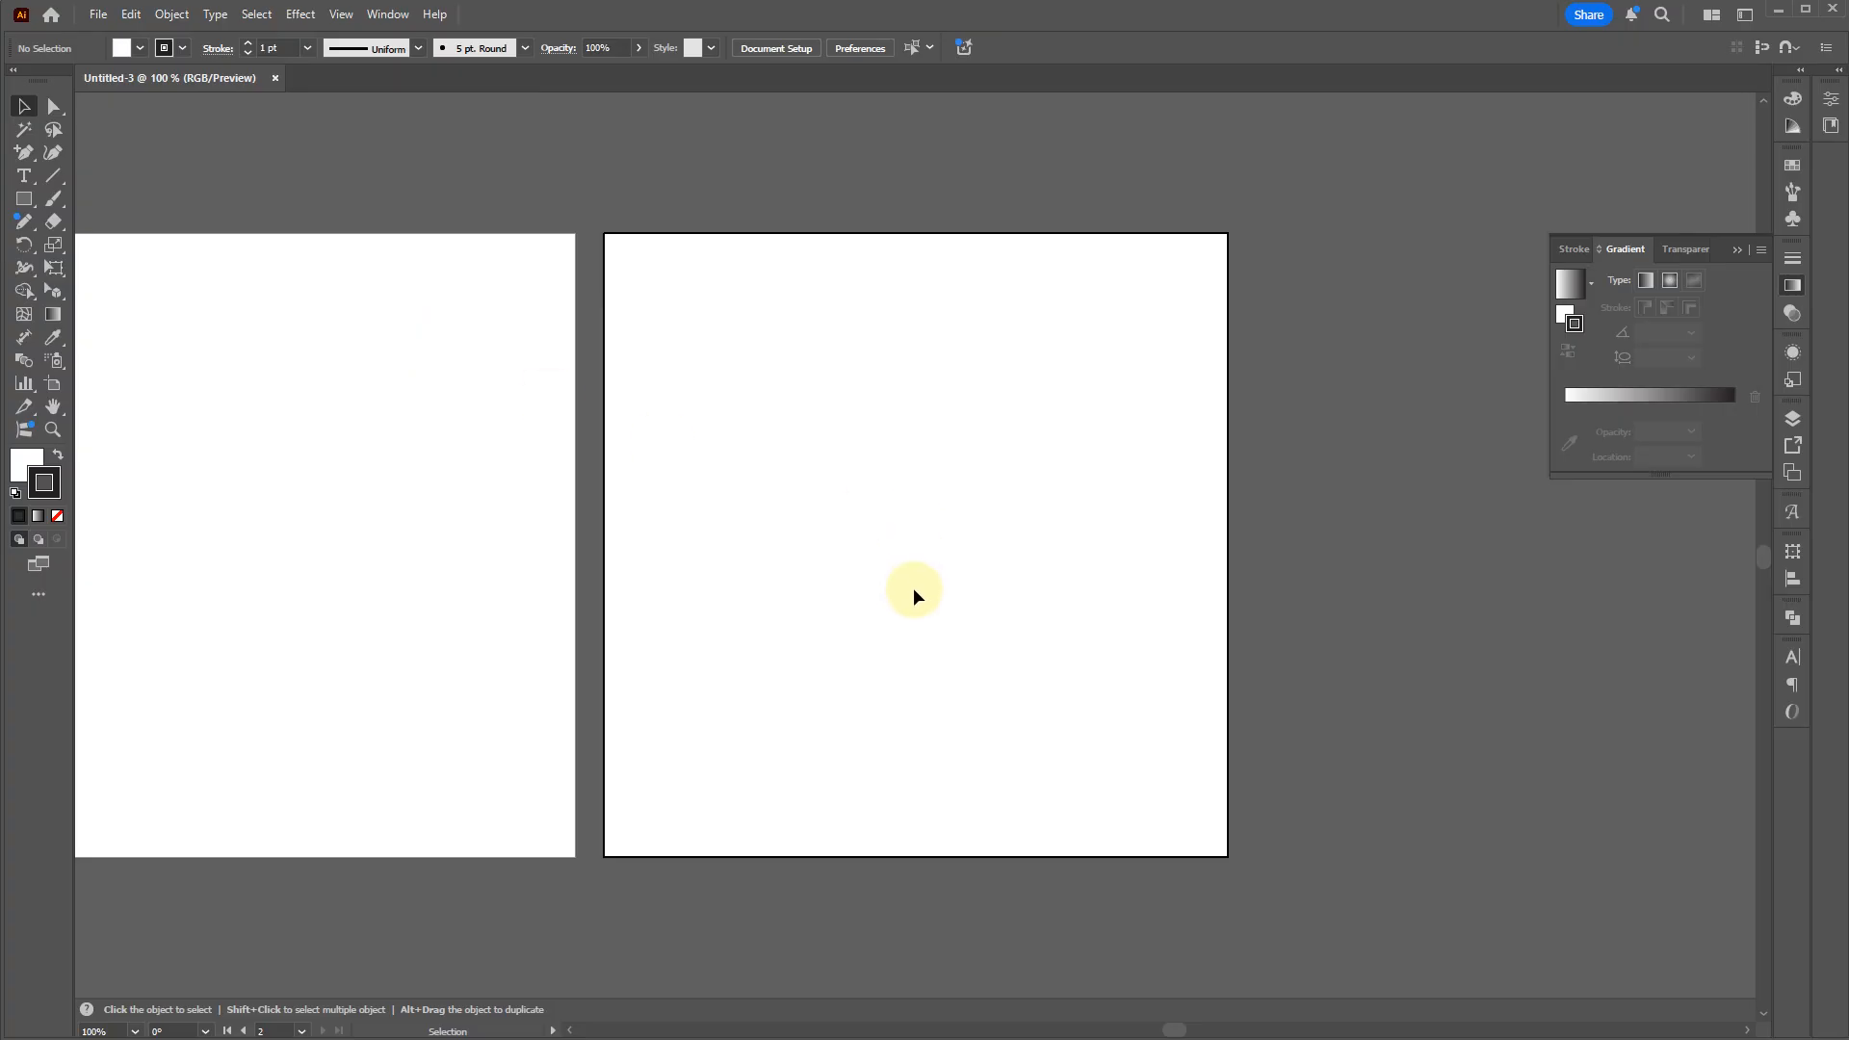
{"action": "left_click_drag", "start_coordinate": [585, 565], "coordinate": [829, 558]}
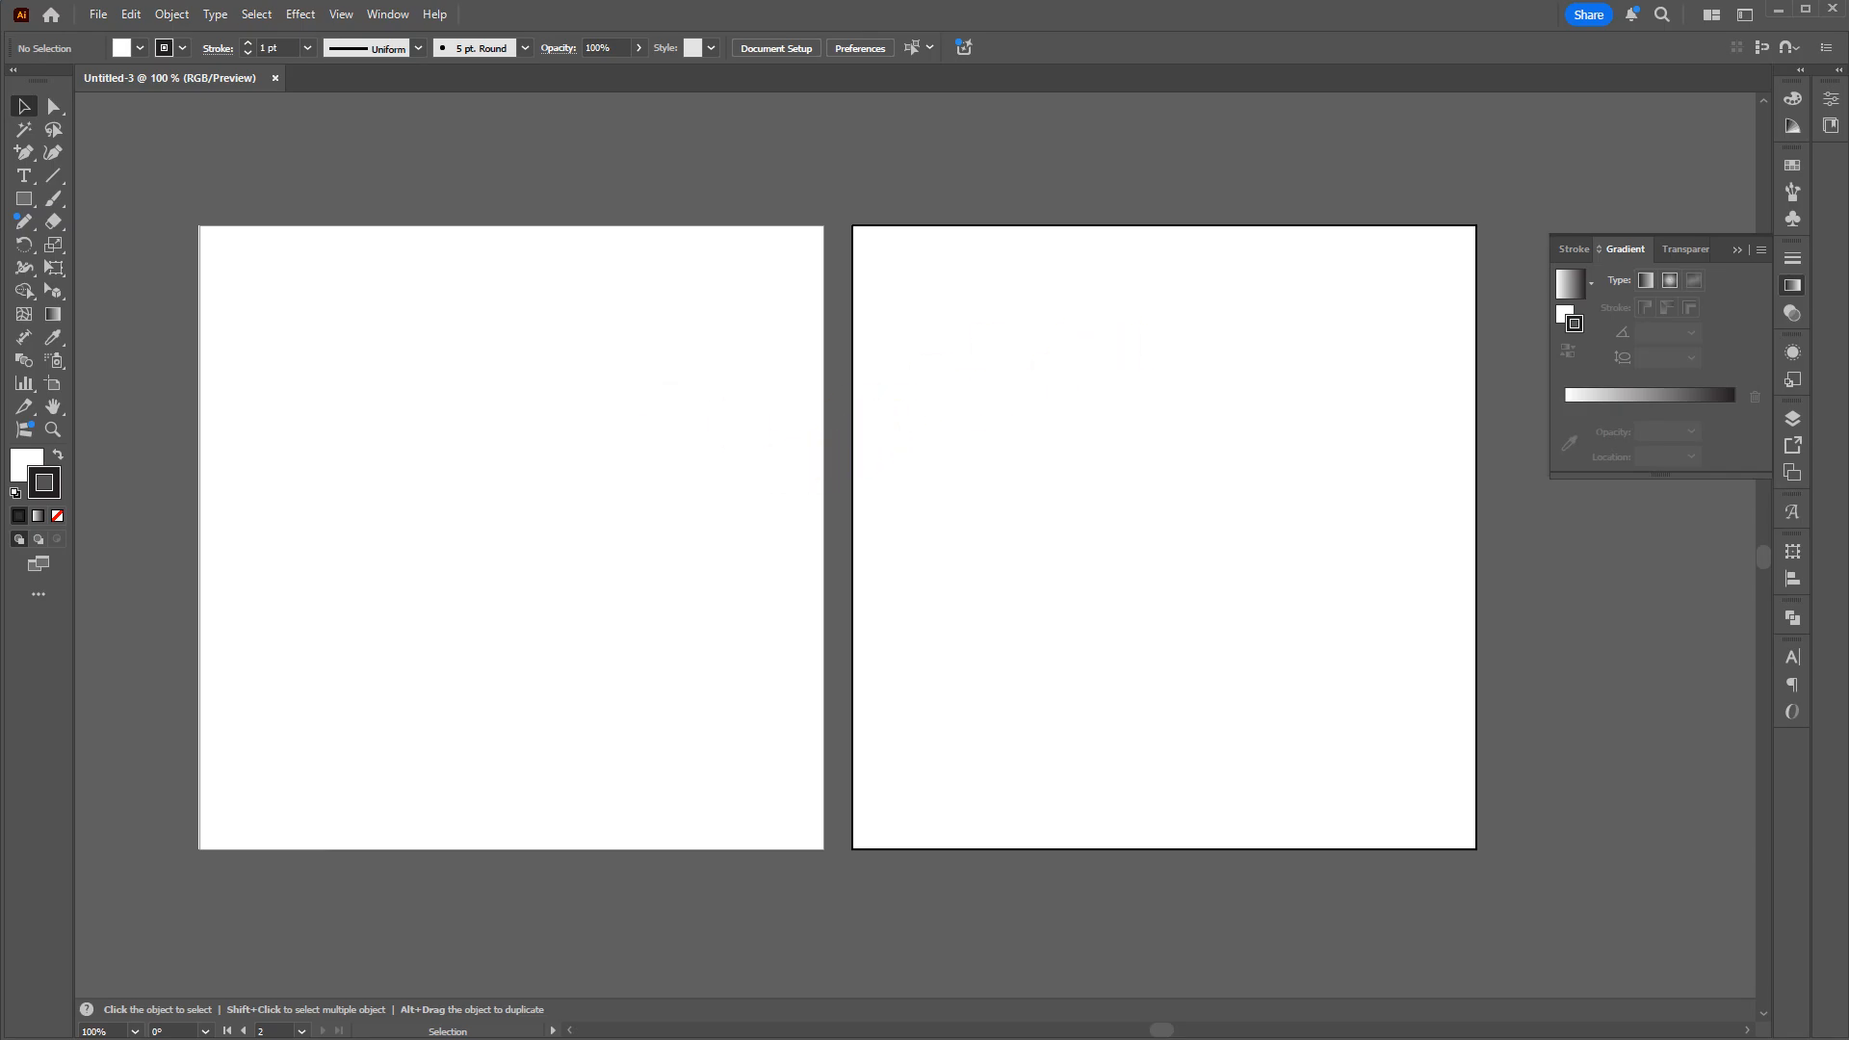
Step: Enter artboard editing through the document setup and add a 6 x 6 in artboard to the right of Artboard 2
{"action": "left_click", "coordinate": [796, 48]}
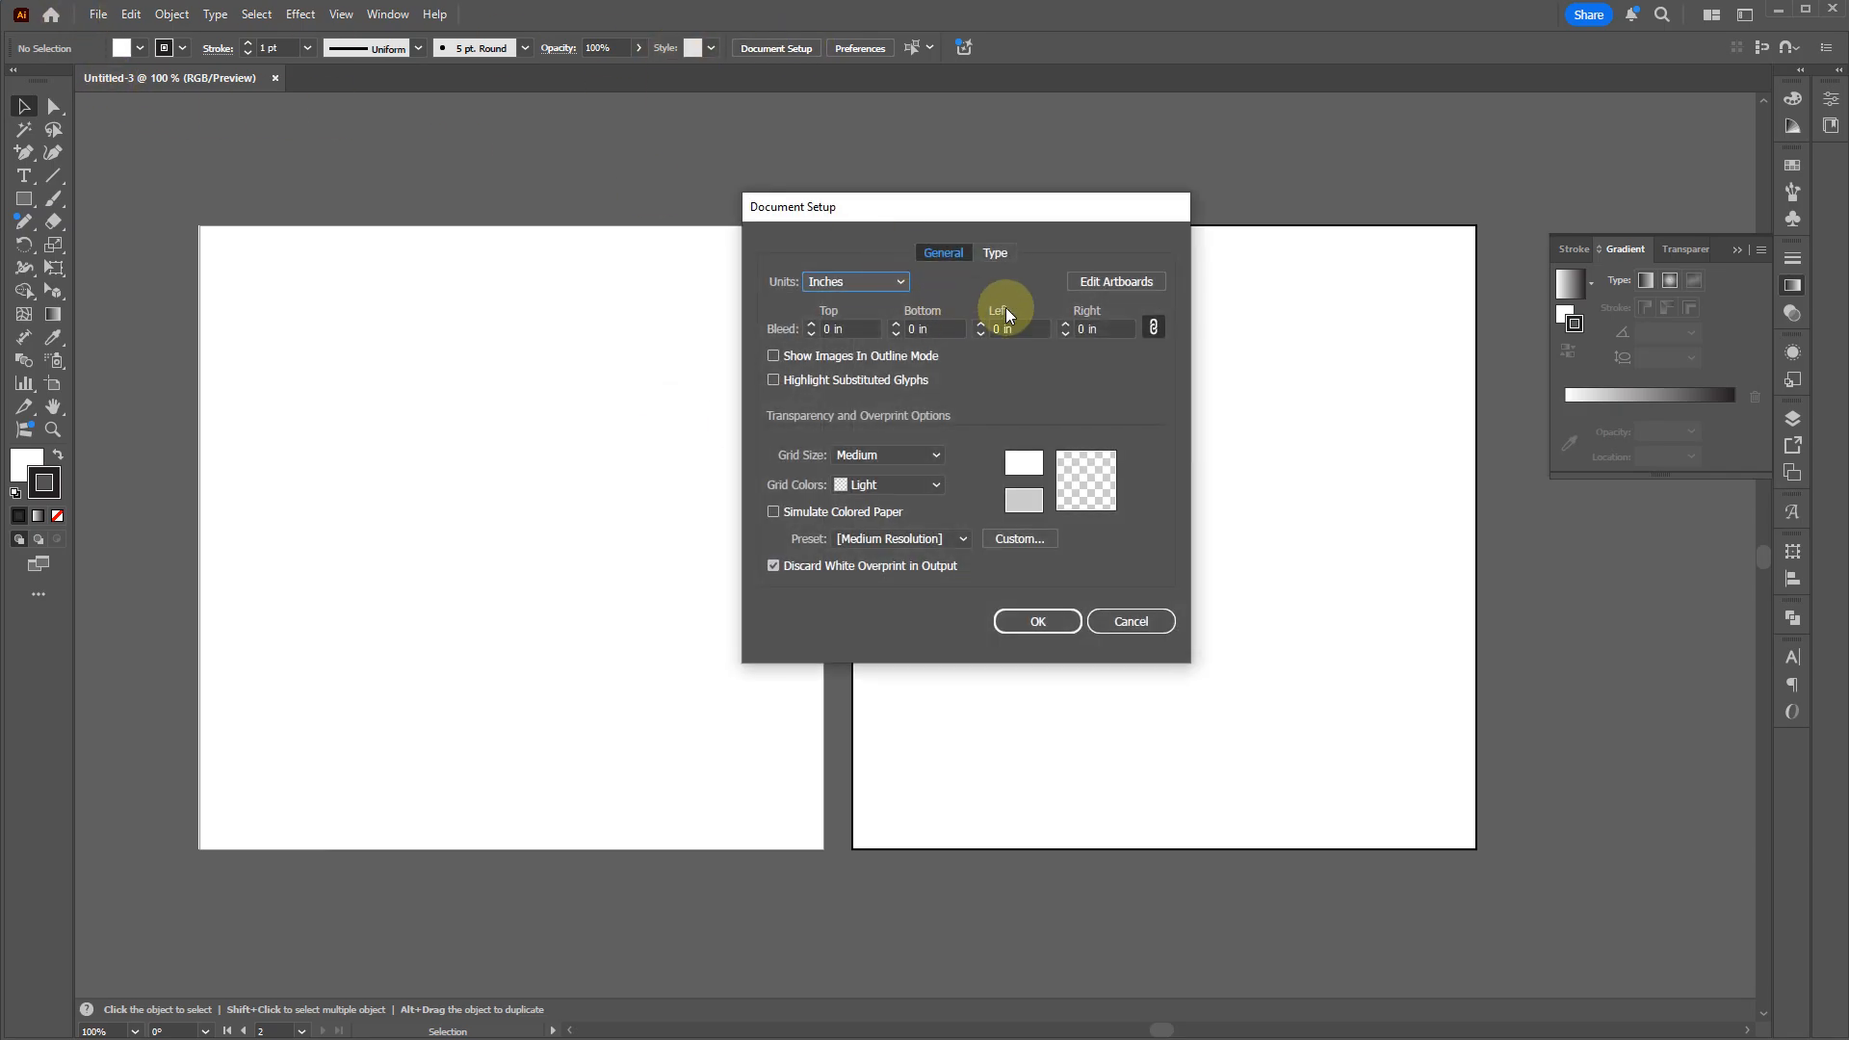
{"action": "left_click", "coordinate": [1116, 281]}
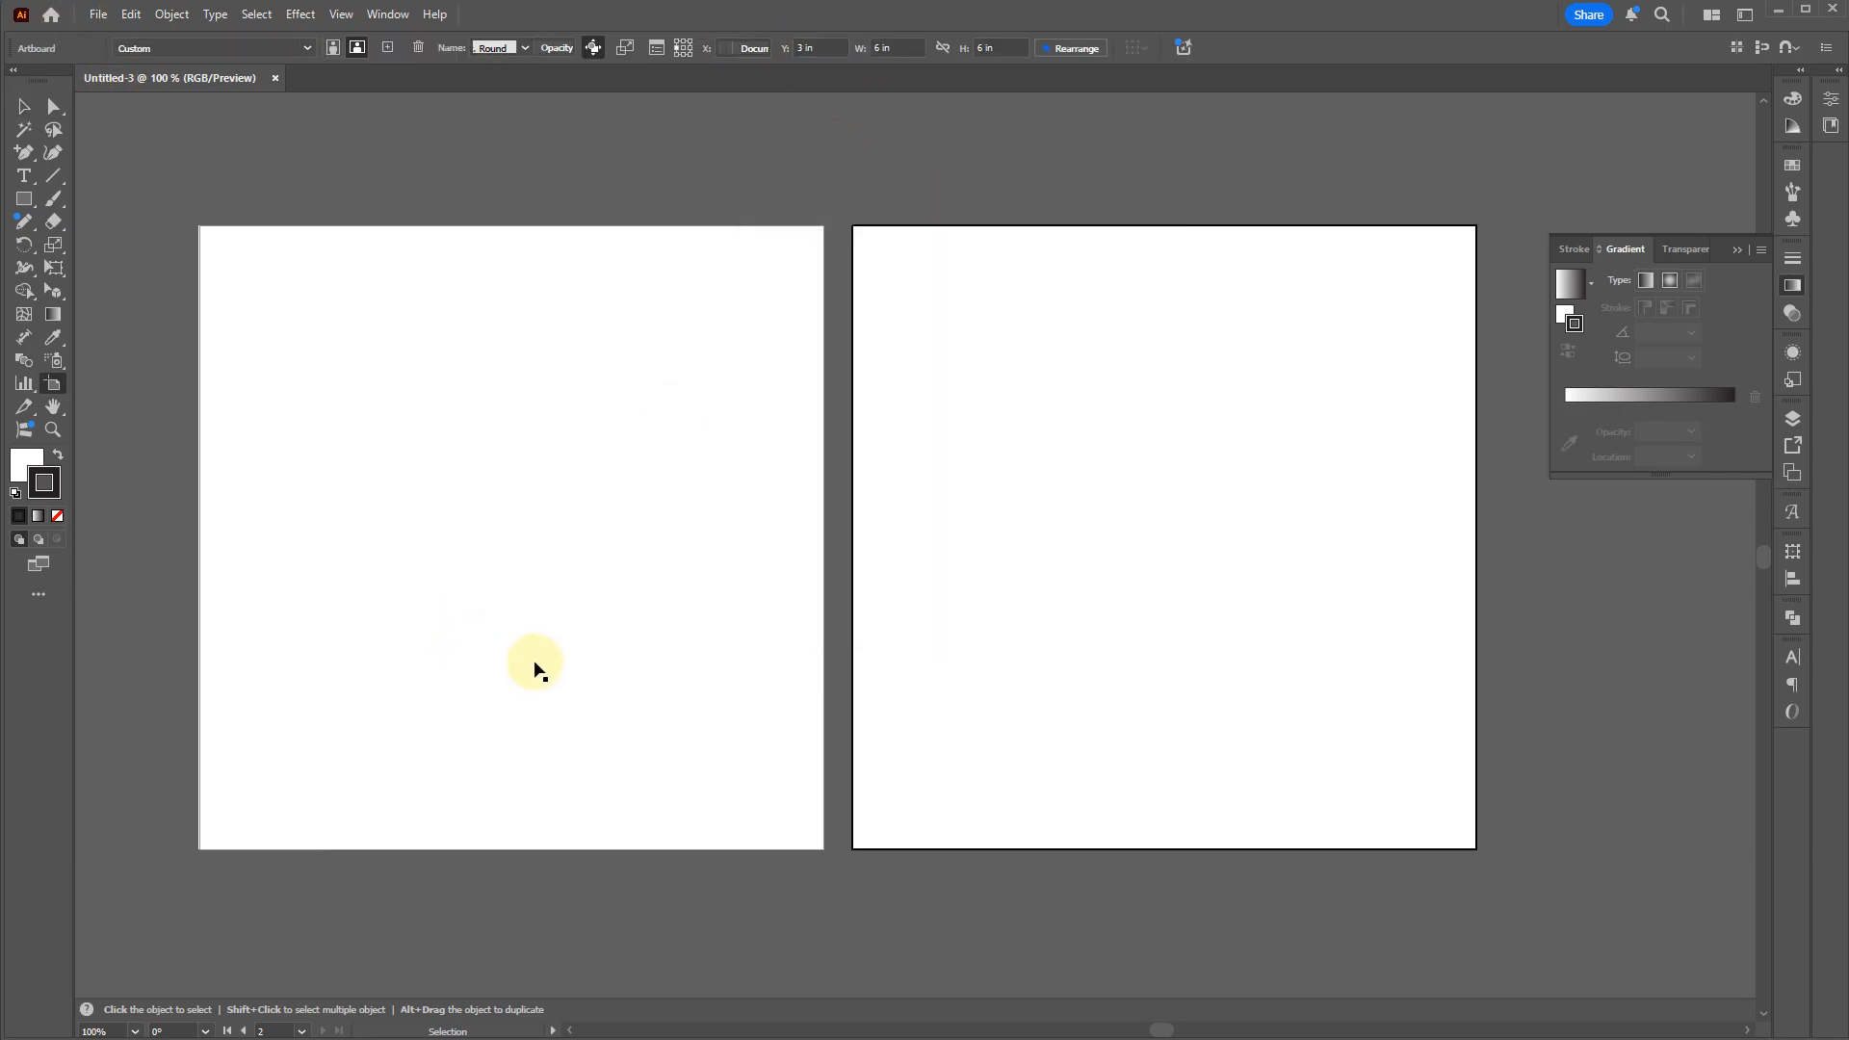
{"action": "scroll", "coordinate": [544, 443], "scroll_direction": "down", "scroll_amount": 1}
{"action": "scroll", "coordinate": [544, 443], "scroll_direction": "down", "scroll_amount": 1}
{"action": "left_click", "coordinate": [1036, 578]}
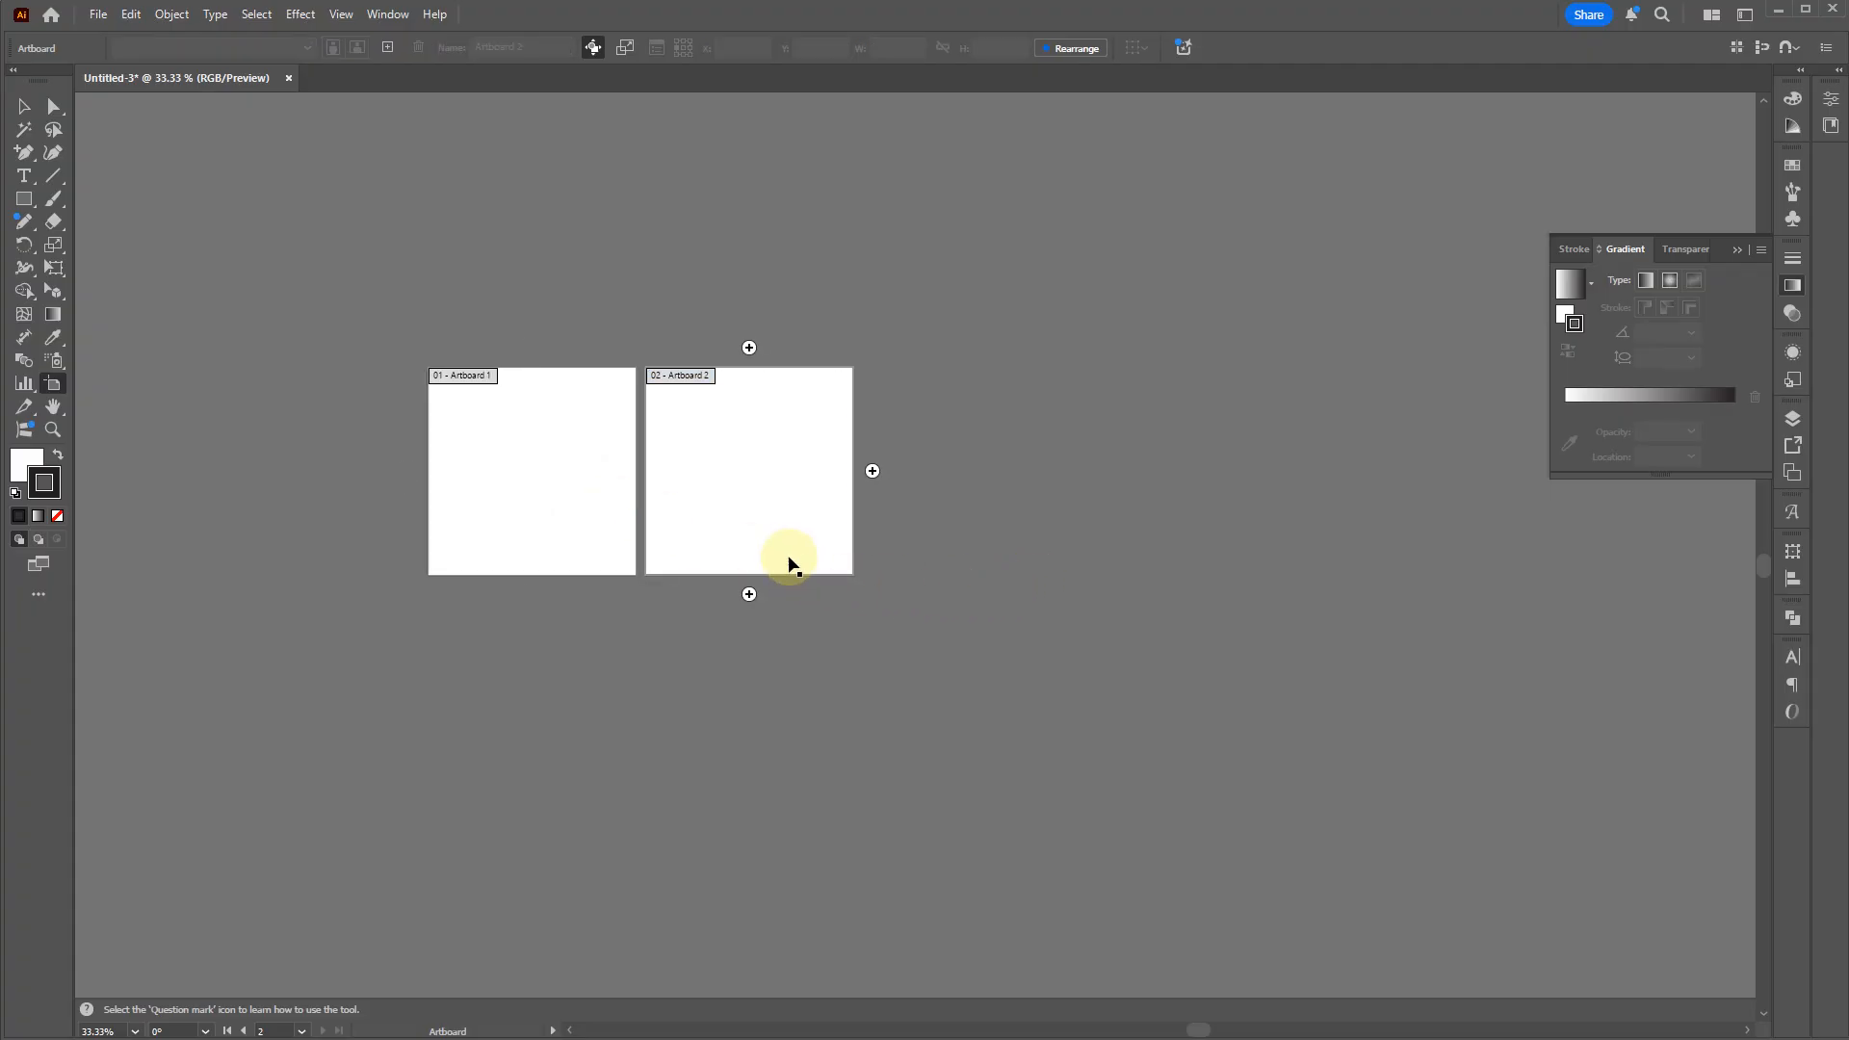
{"action": "left_click", "coordinate": [872, 471]}
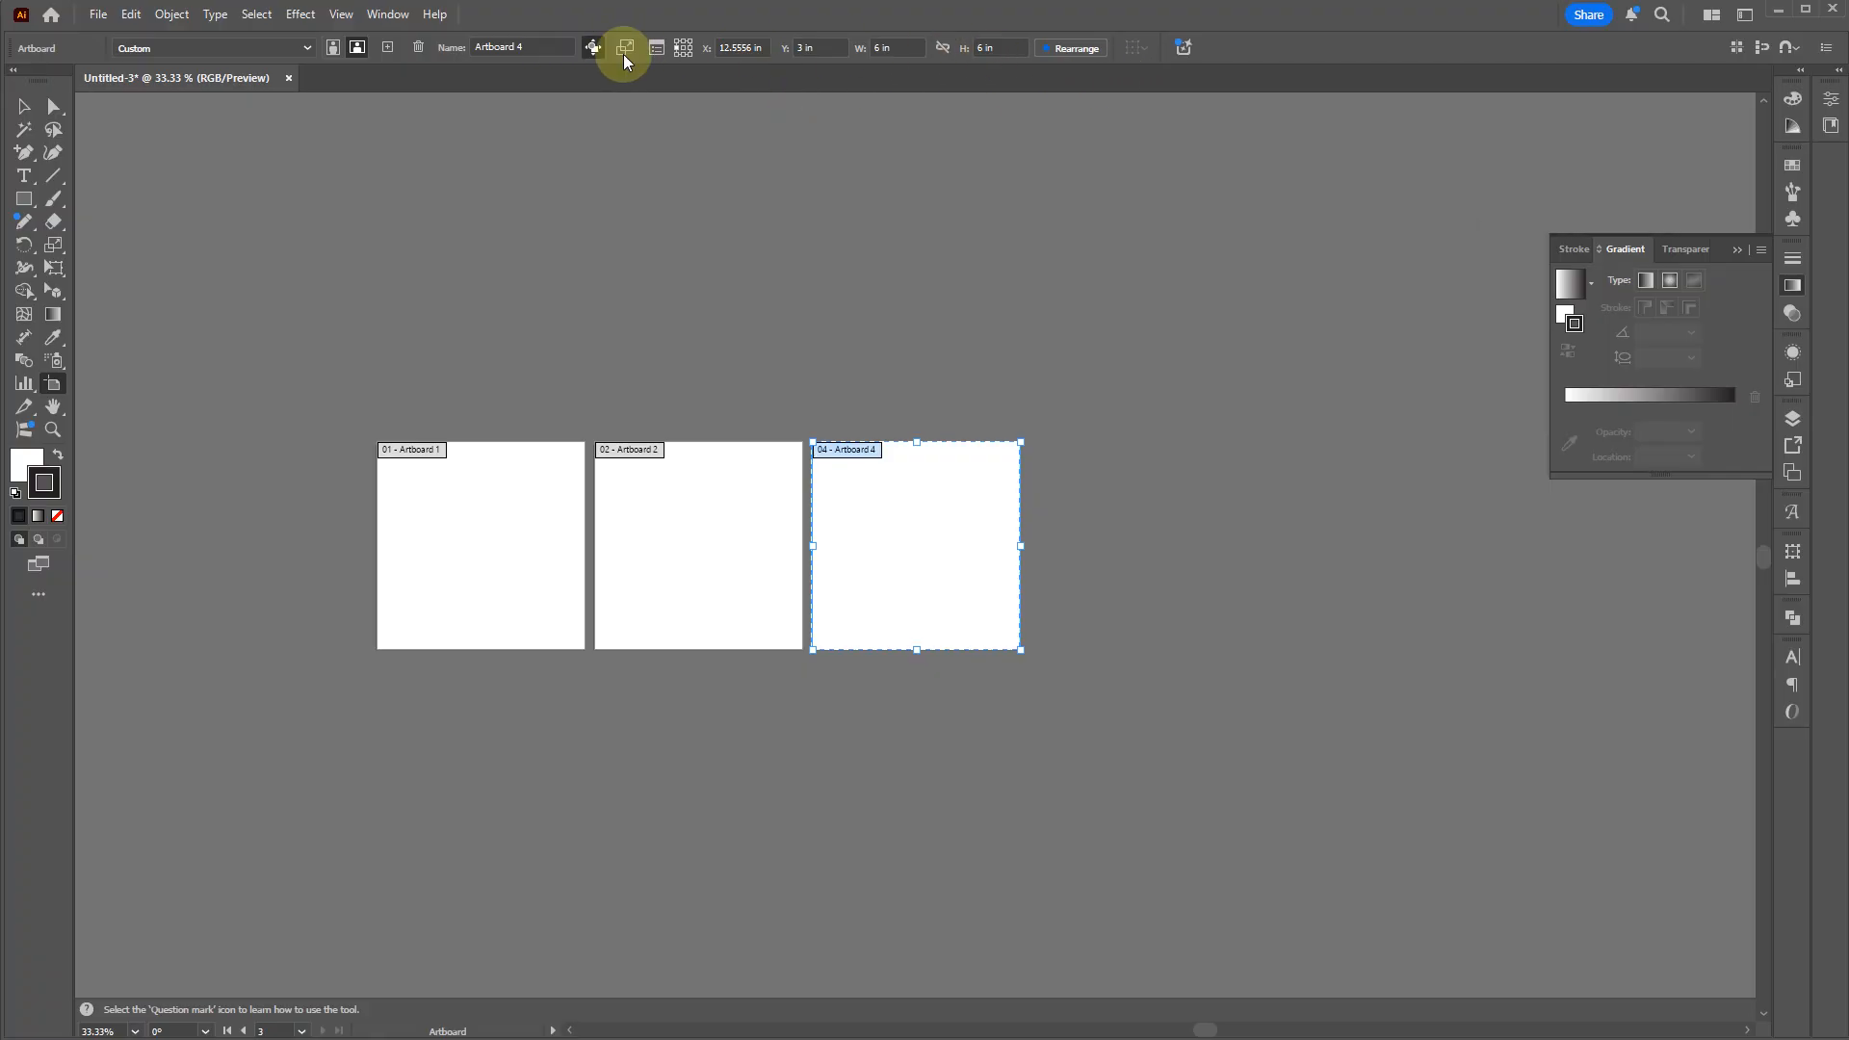
Step: Add a fourth 6 x 6 in artboard to the end of the row and delete Artboard 4
{"action": "left_click", "coordinate": [387, 47]}
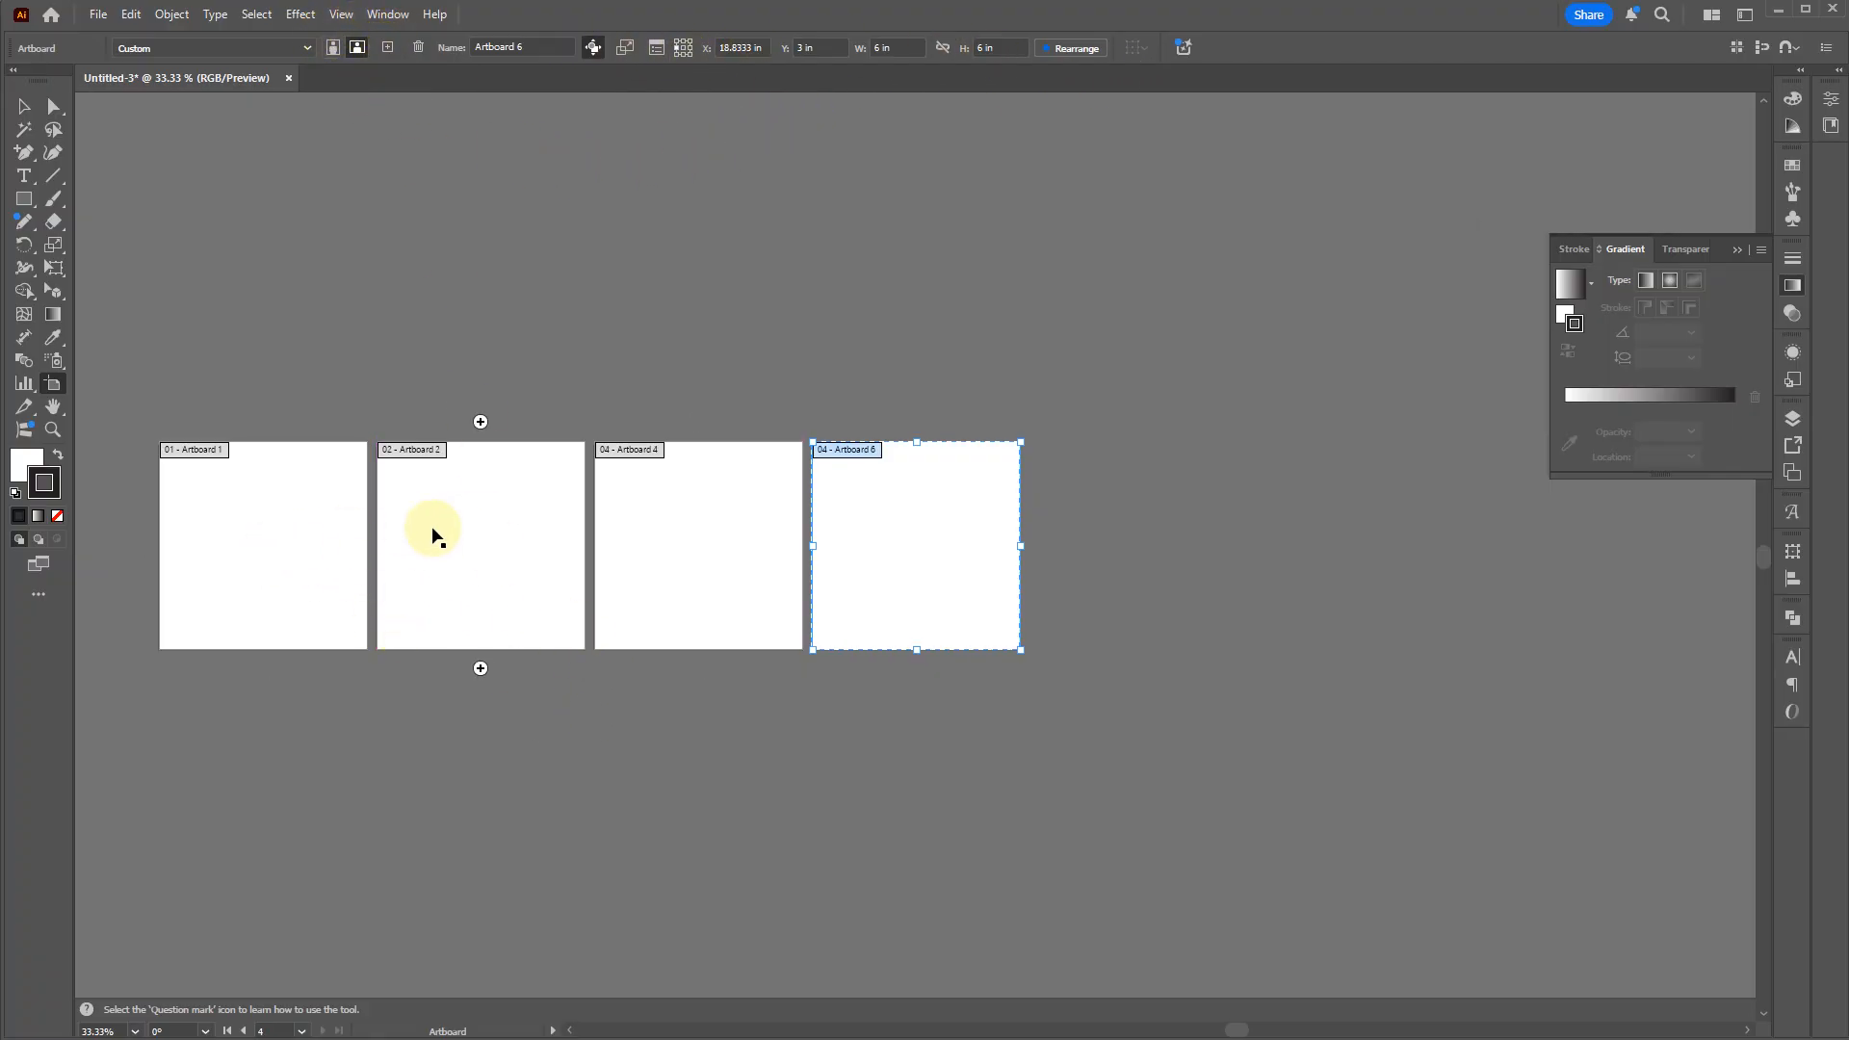
{"action": "left_click", "coordinate": [668, 712]}
{"action": "left_click", "coordinate": [741, 559]}
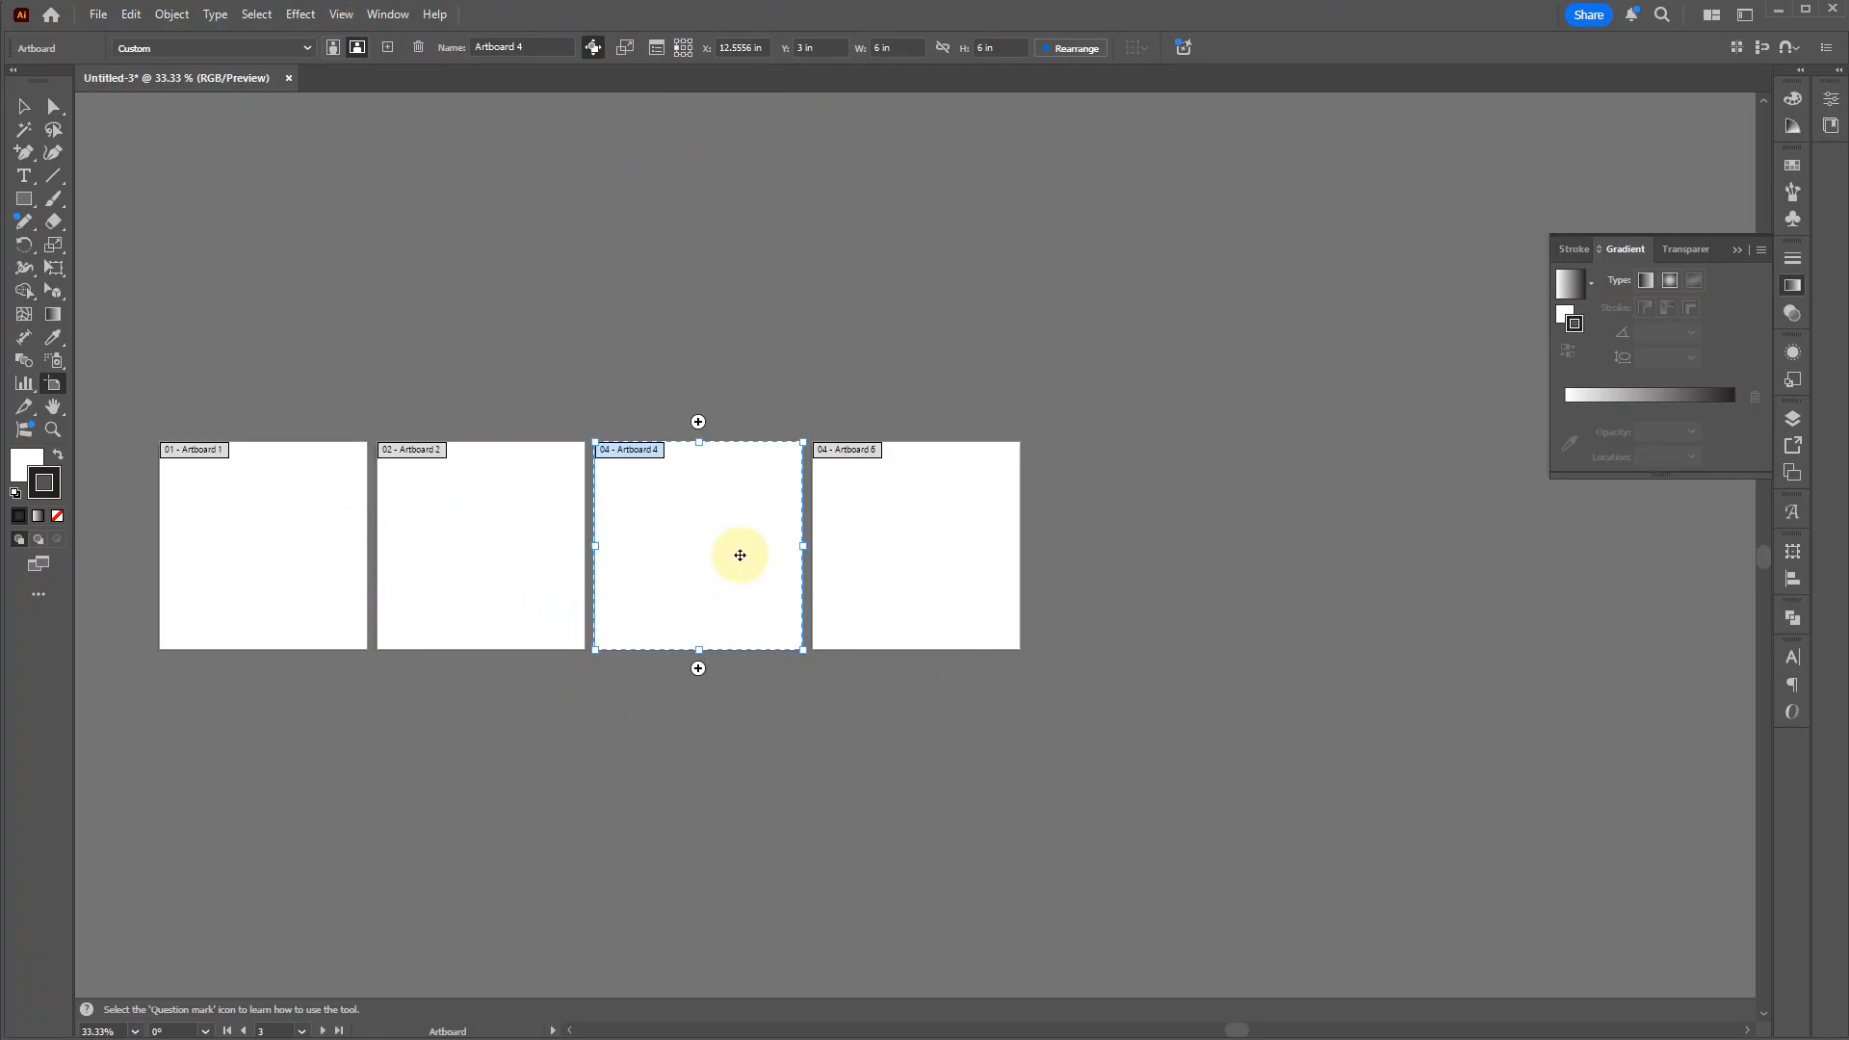
{"action": "key", "text": "Delete"}
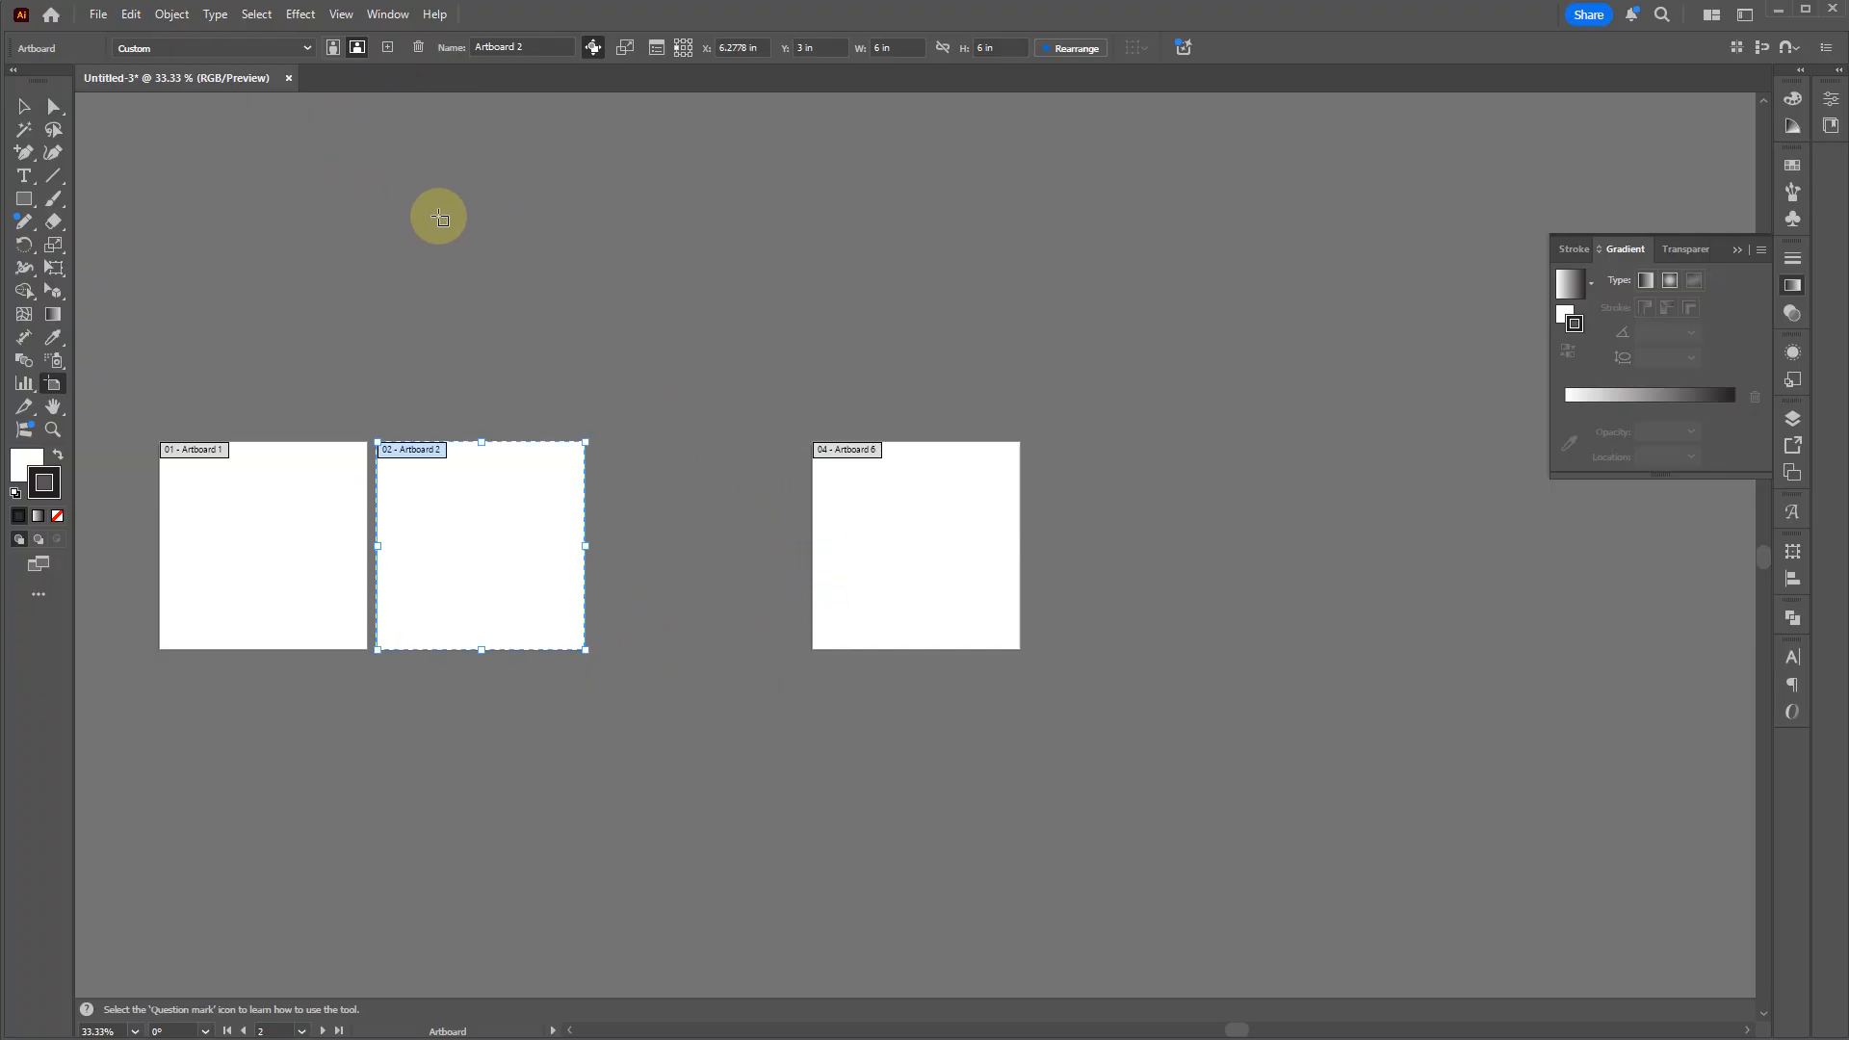
{"action": "left_click", "coordinate": [446, 248]}
{"action": "key", "text": "Escape"}
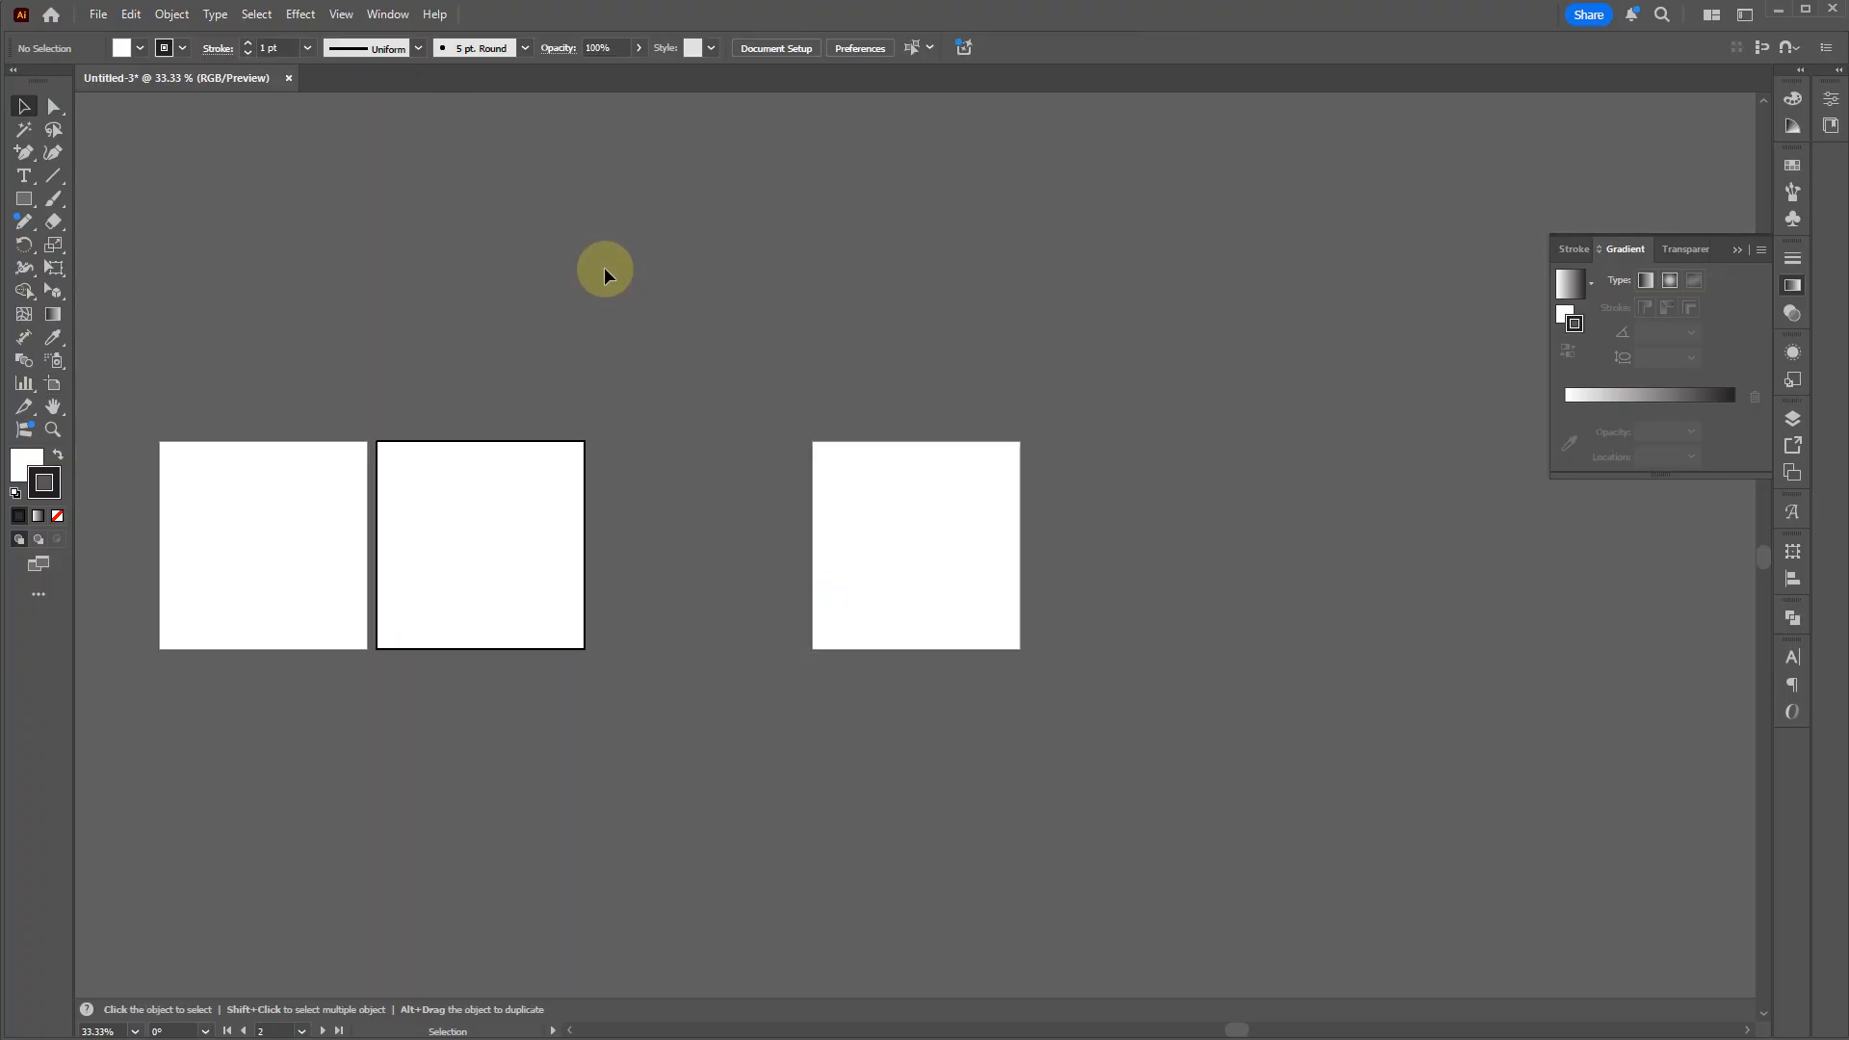
Step: Delete Artboard 6 and Artboard 2, and fit the remaining artboard to the window
{"action": "left_click", "coordinate": [716, 530]}
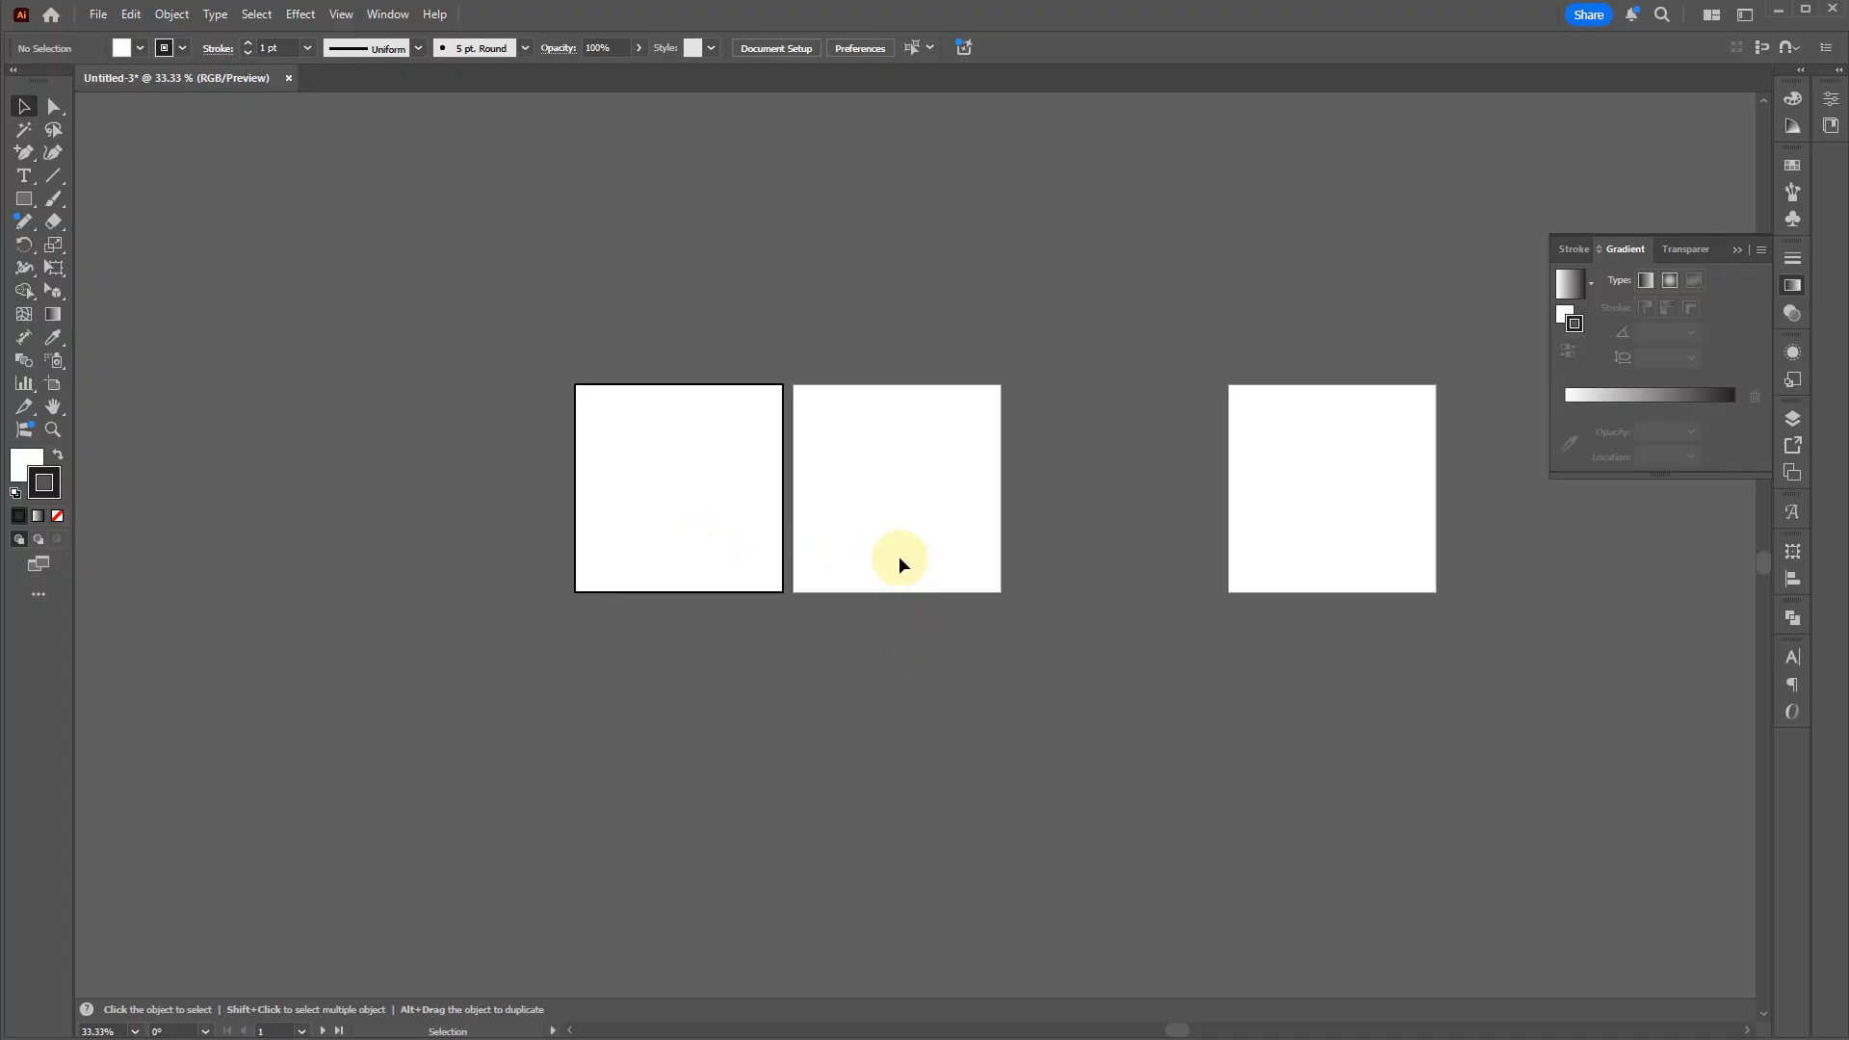
{"action": "left_click_drag", "start_coordinate": [1205, 540], "coordinate": [735, 524]}
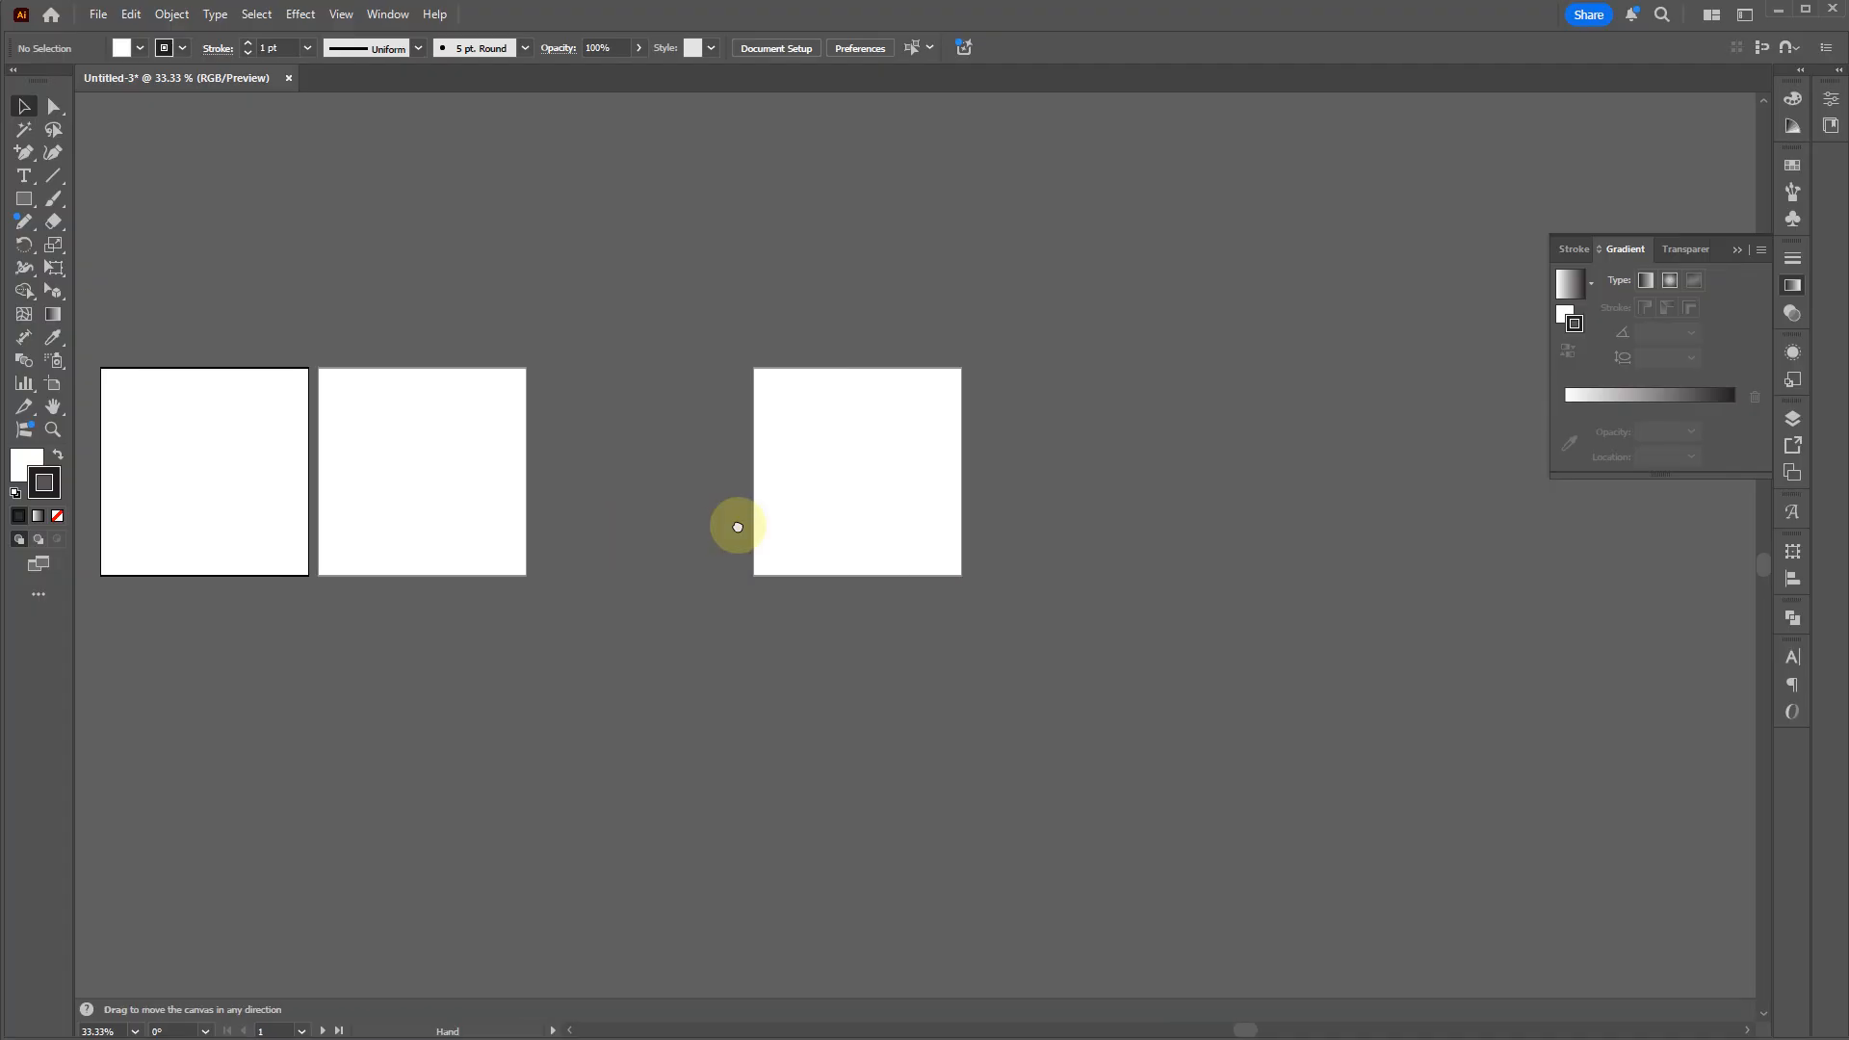
{"action": "left_click", "coordinate": [778, 49]}
{"action": "left_click", "coordinate": [1117, 281]}
{"action": "left_click", "coordinate": [851, 469]}
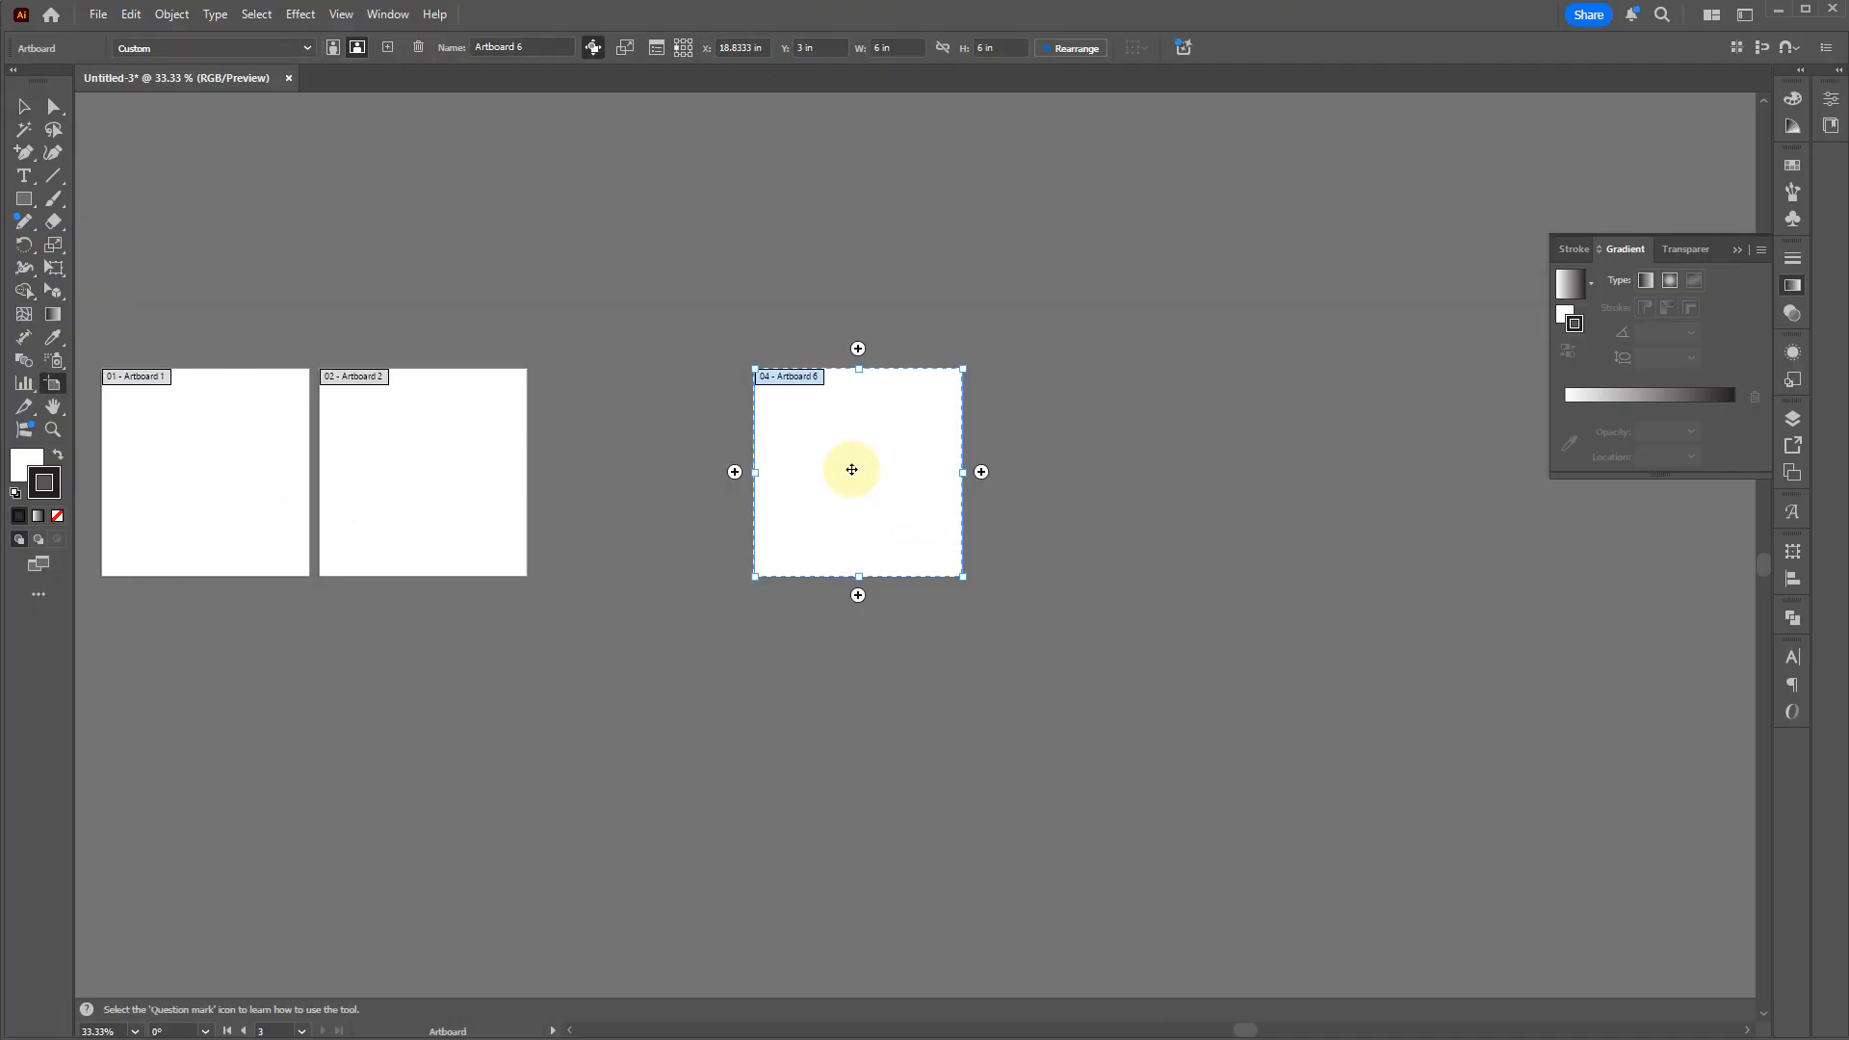
{"action": "key", "text": "Delete"}
{"action": "key", "text": "Delete"}
{"action": "key", "text": "Escape"}
{"action": "left_click_drag", "start_coordinate": [478, 603], "coordinate": [678, 570]}
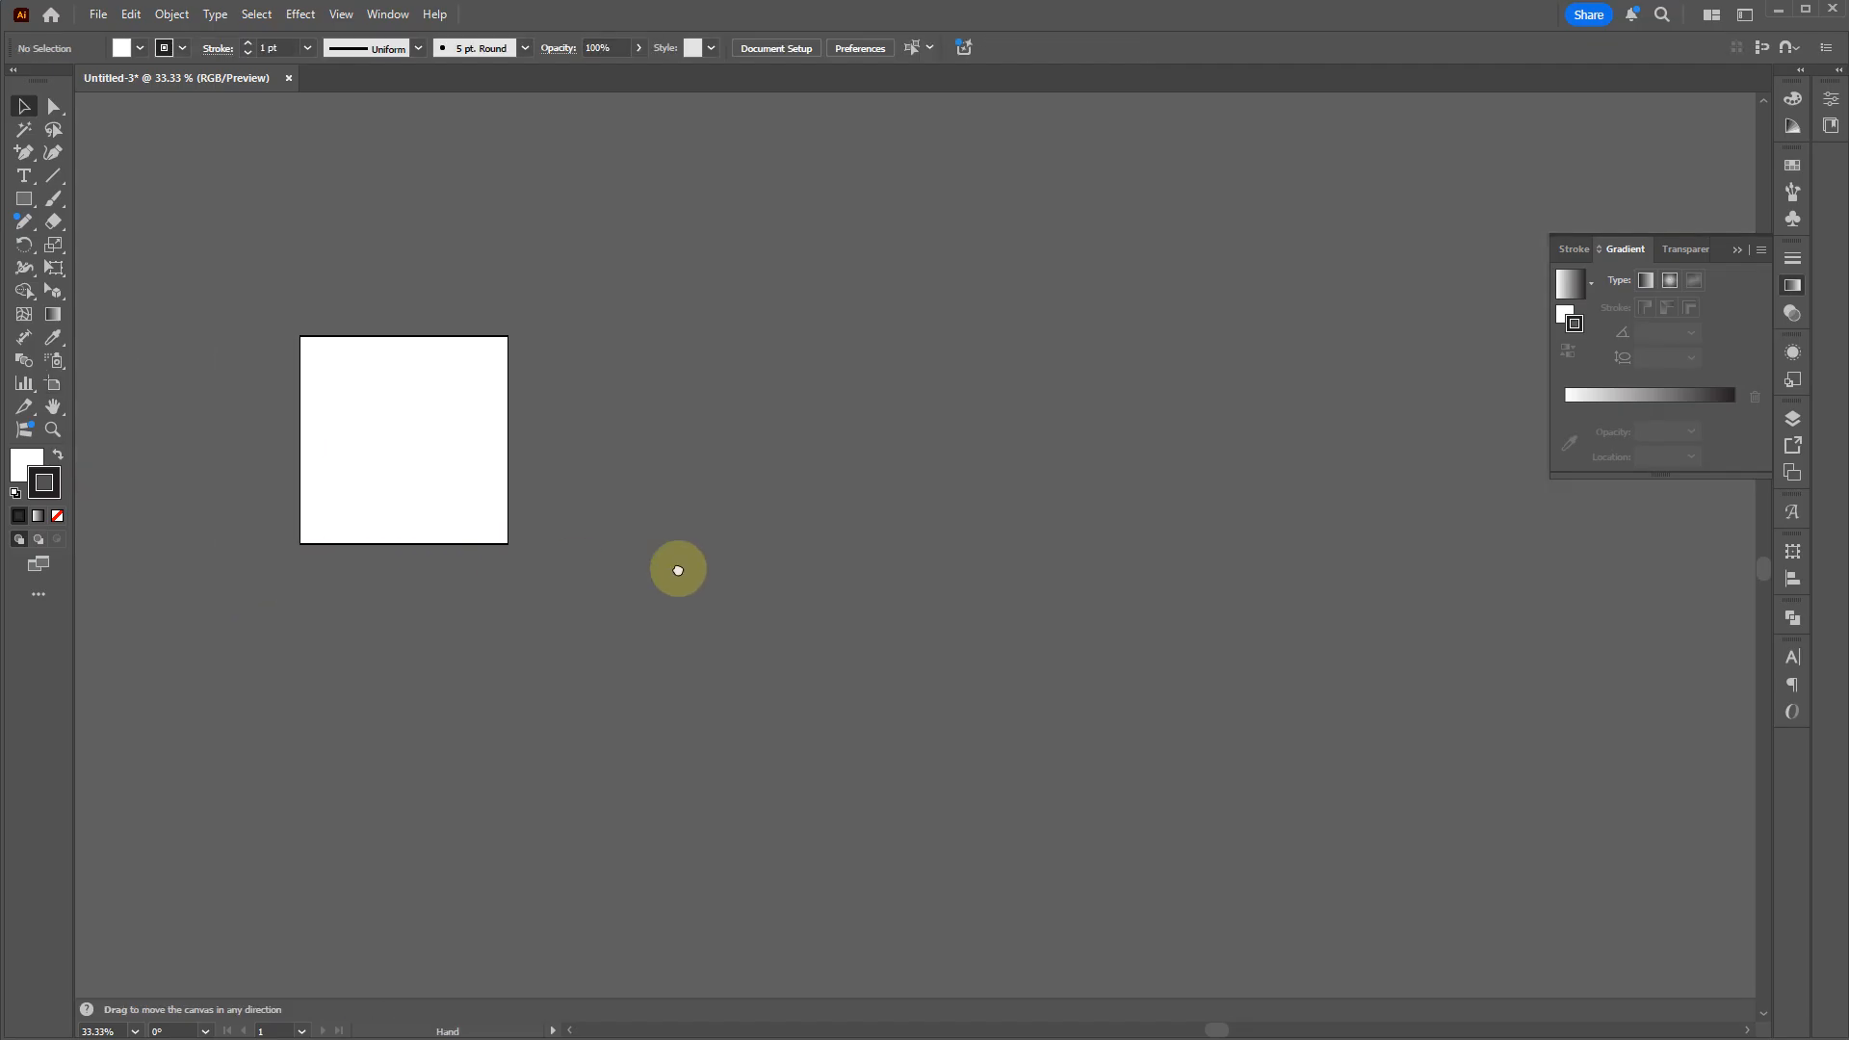
{"action": "key", "text": "ctrl+0"}
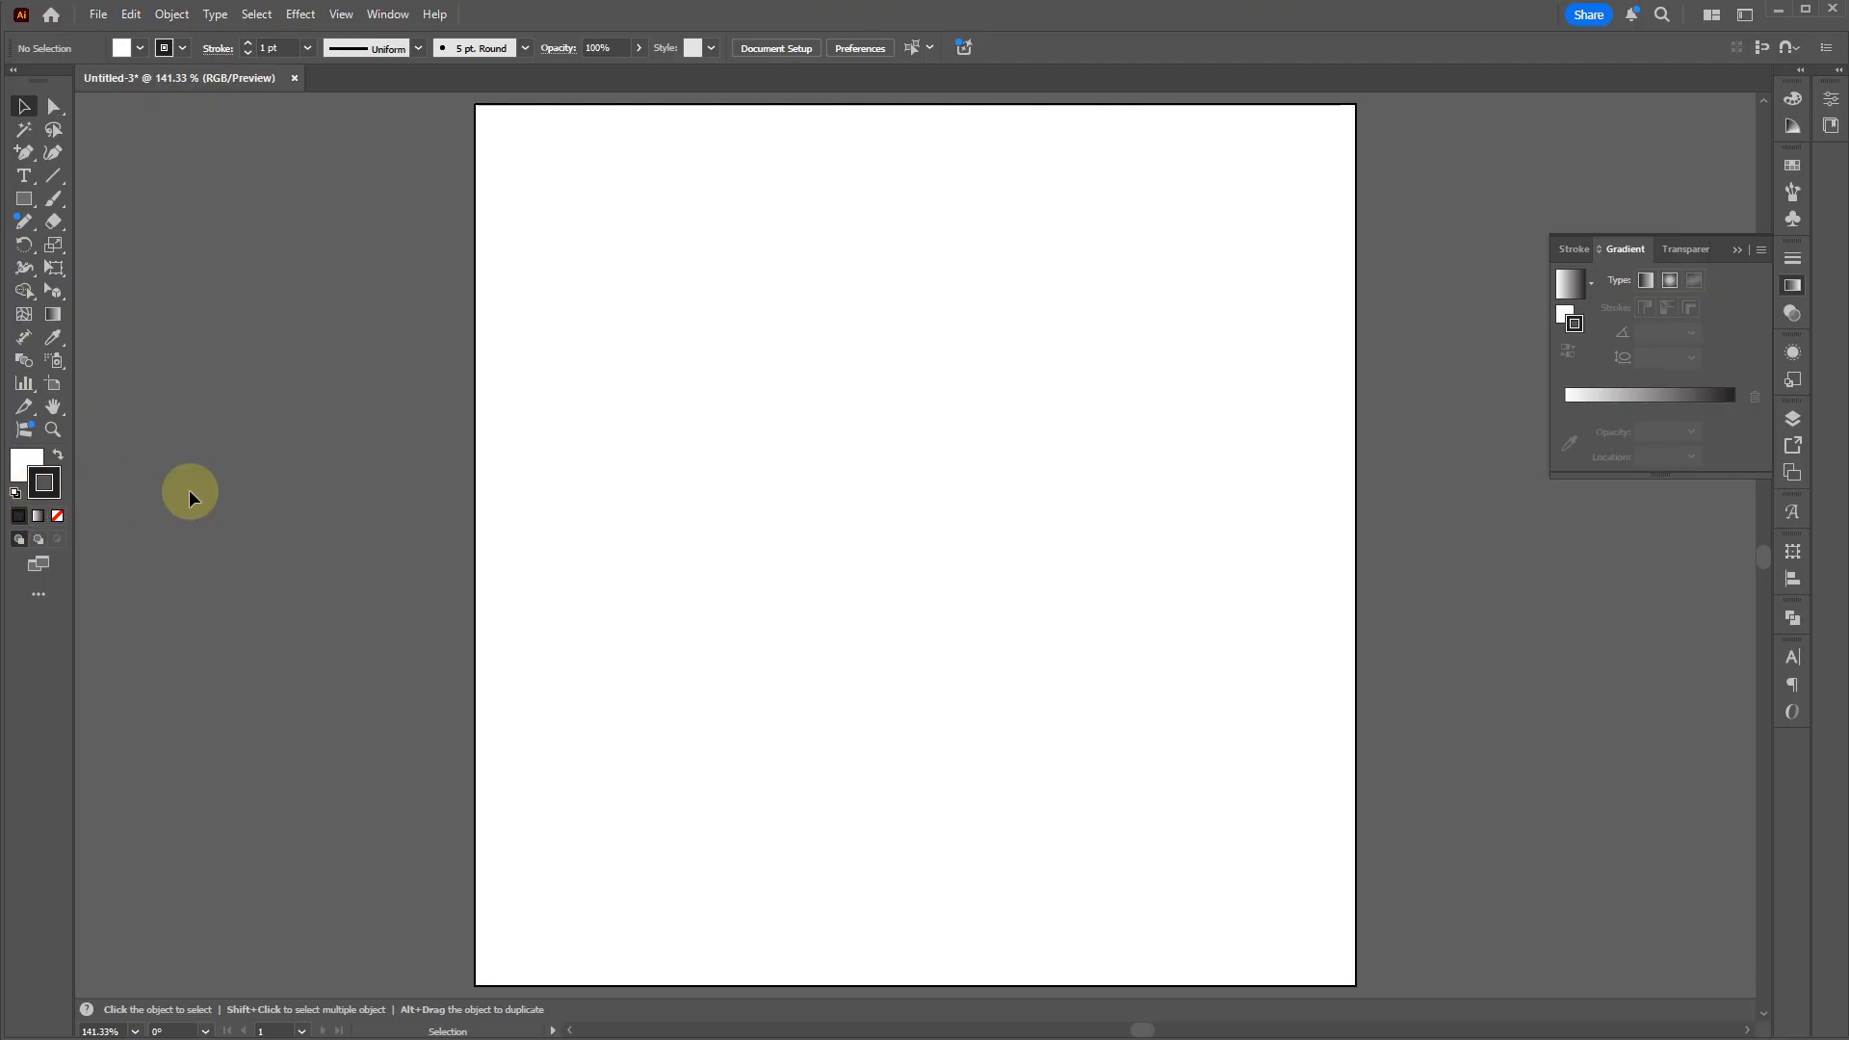
Step: Switch the active colour attribute between fill and stroke, and enlarge the colour spectrum for picking
{"action": "left_click", "coordinate": [27, 462]}
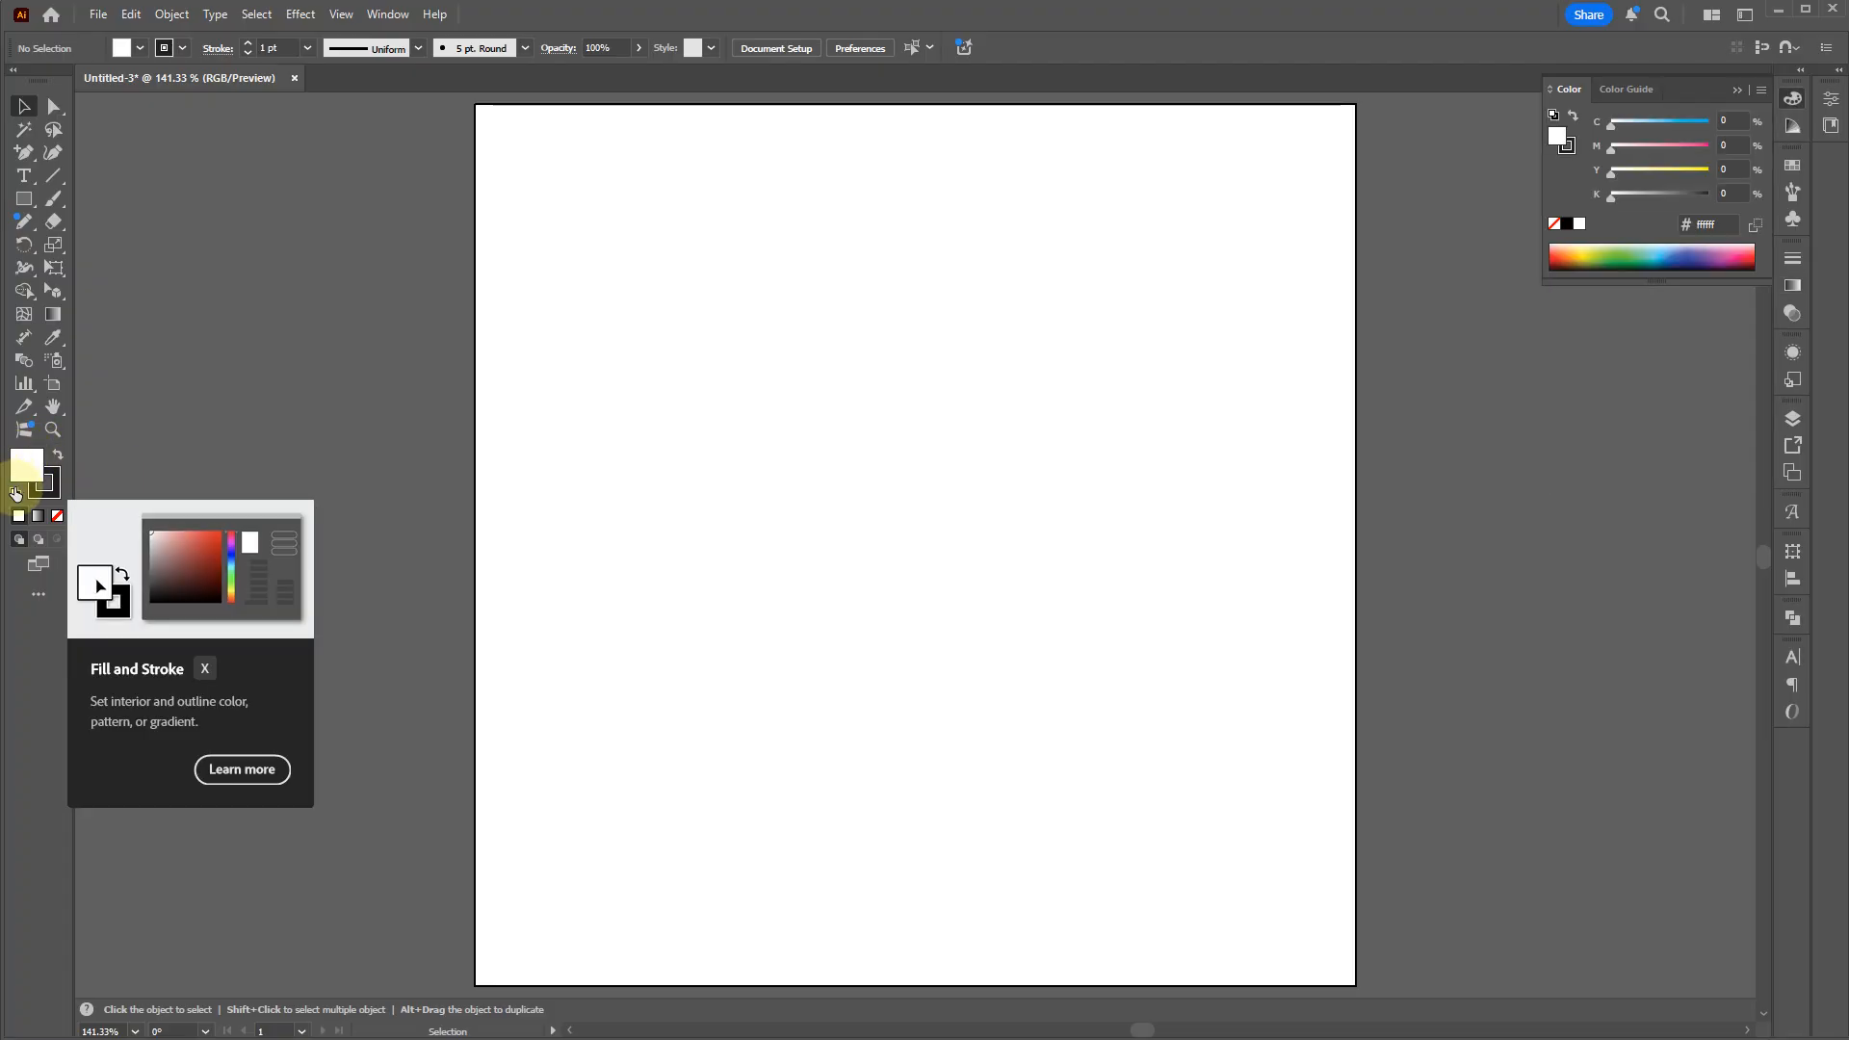
{"action": "left_click", "coordinate": [54, 493]}
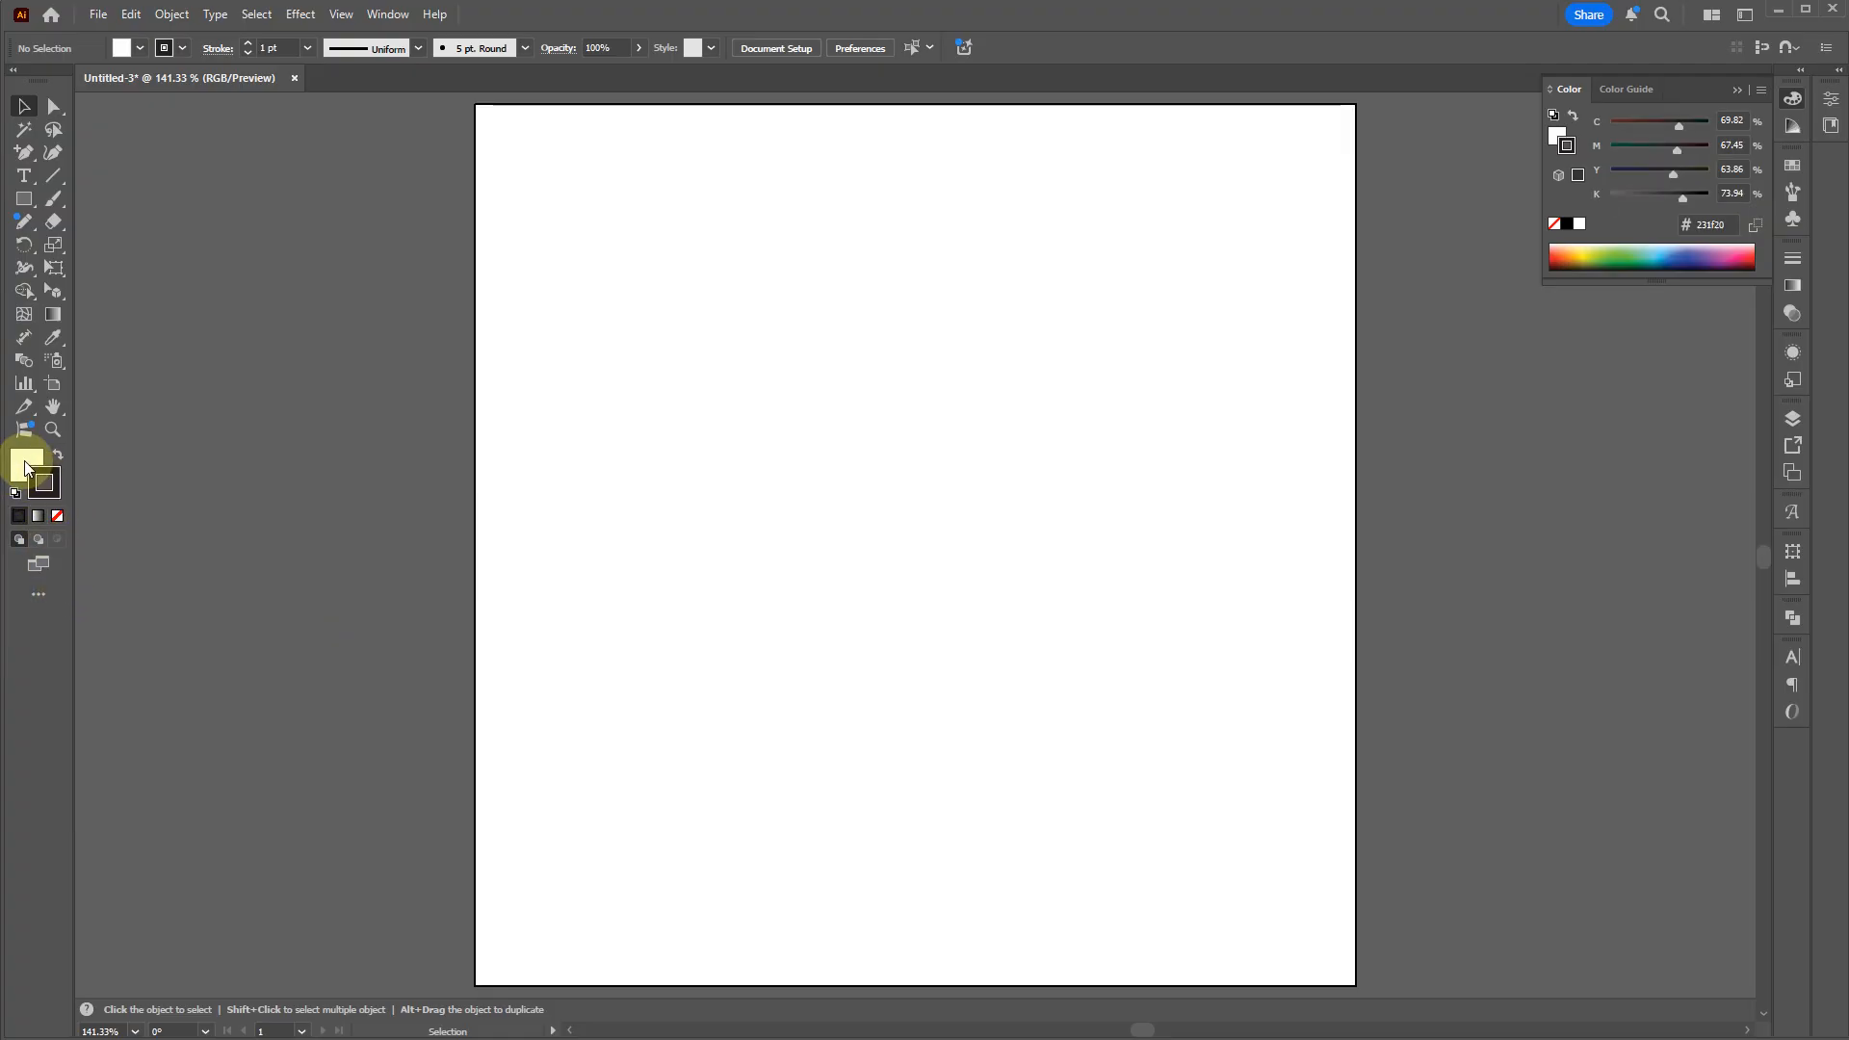
{"action": "key", "text": "x"}
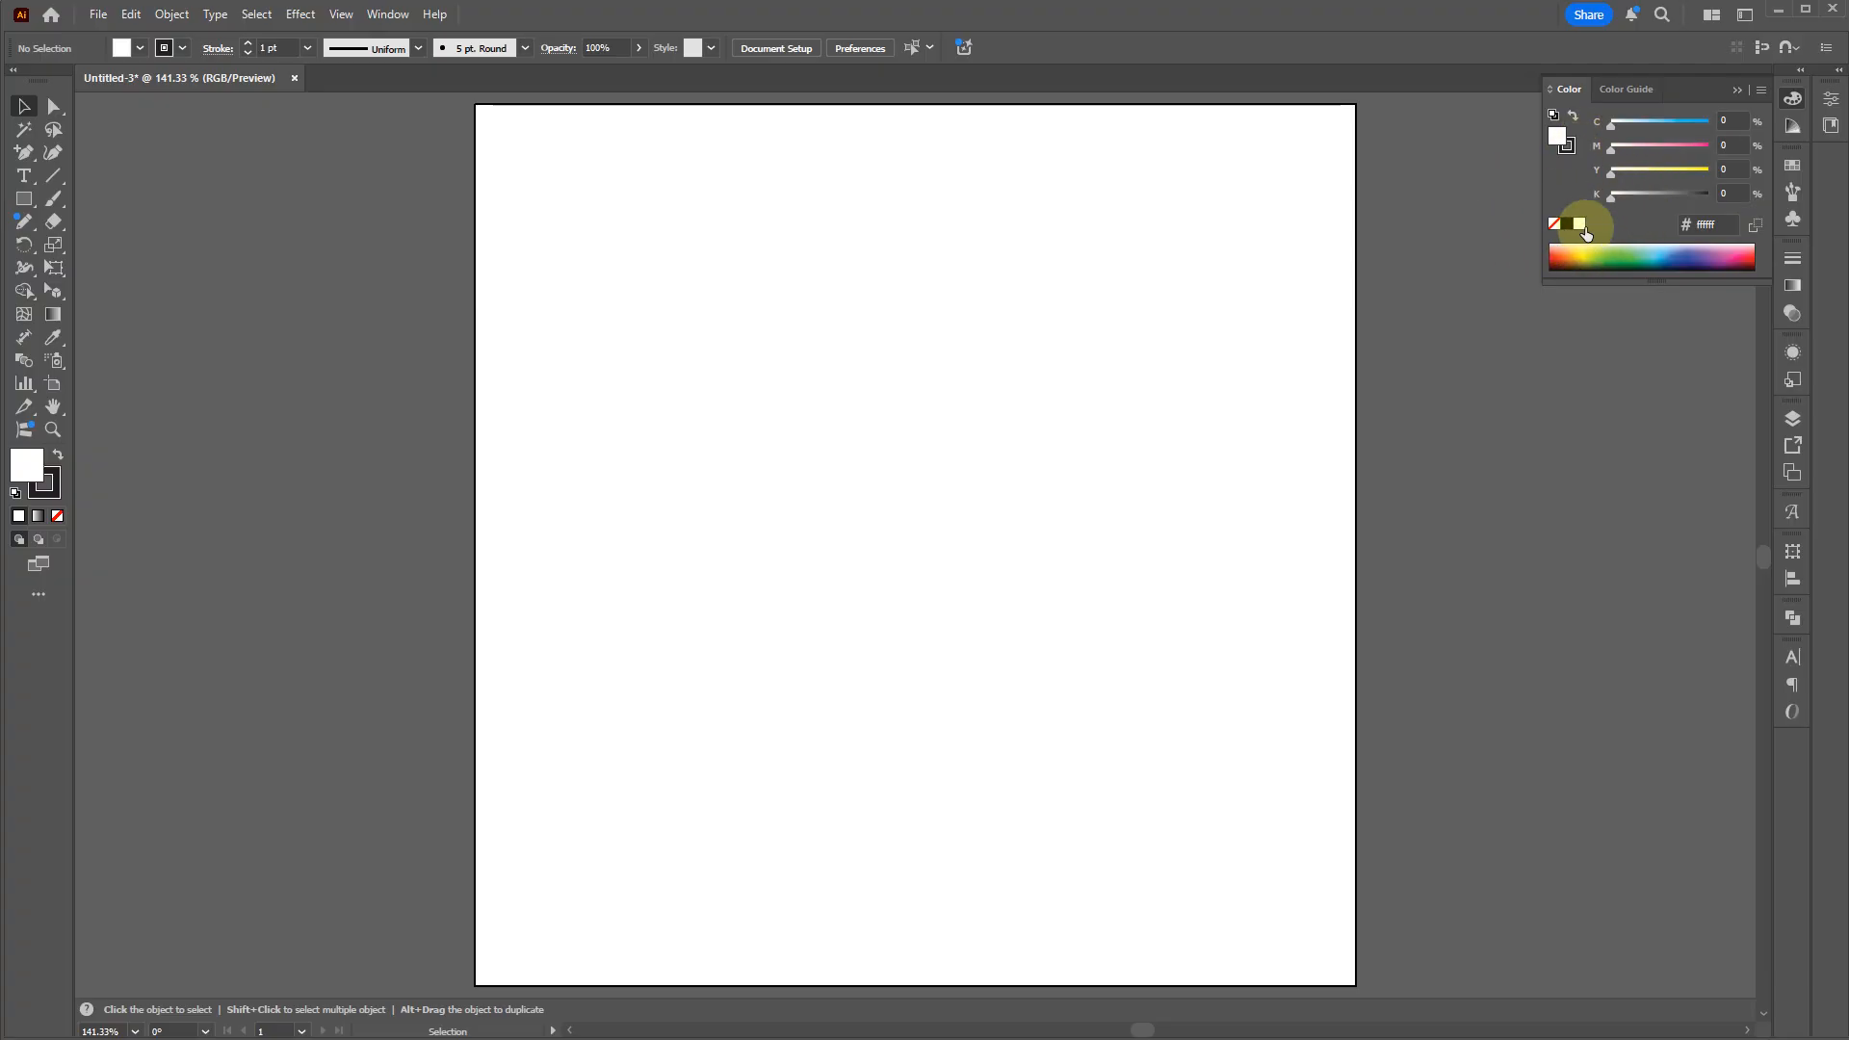
{"action": "left_click_drag", "start_coordinate": [1650, 282], "coordinate": [1663, 446]}
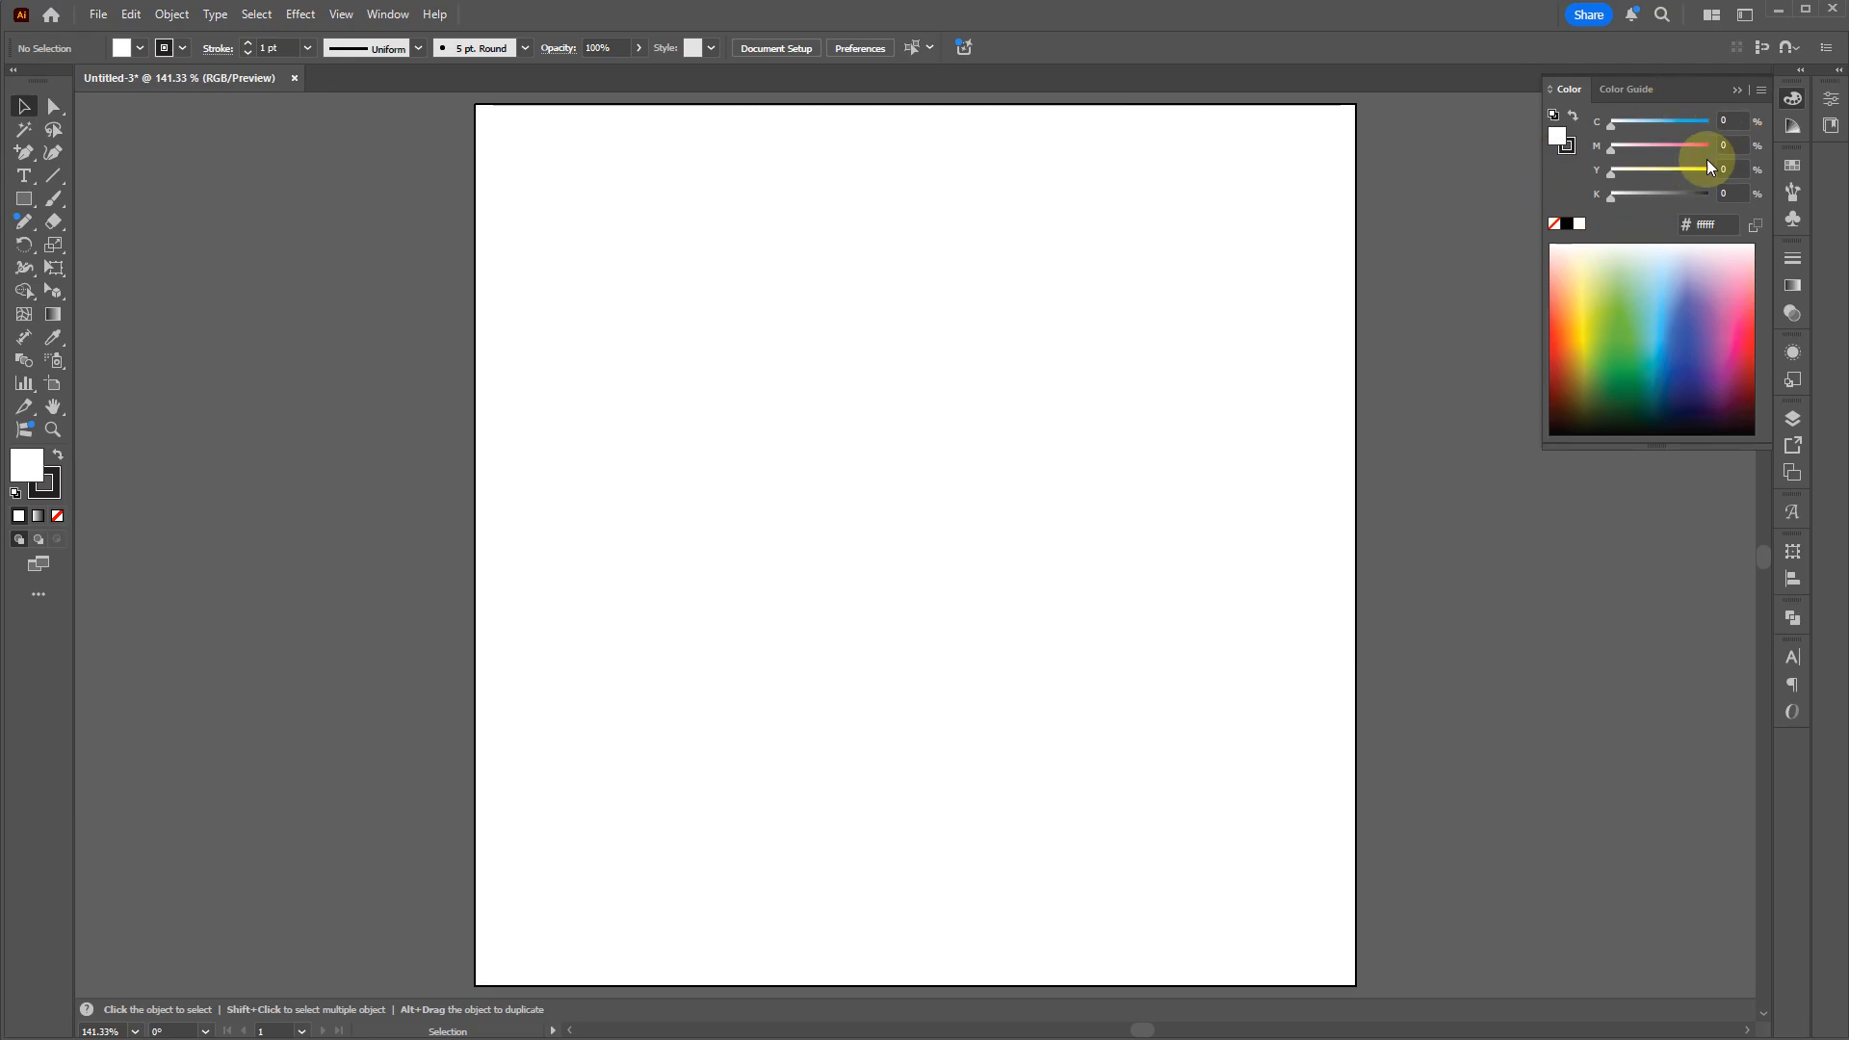
Step: Pick green 67bd45 for the stroke and light lavender c9cee9 for the fill, and restore the default colours
{"action": "key", "text": "x"}
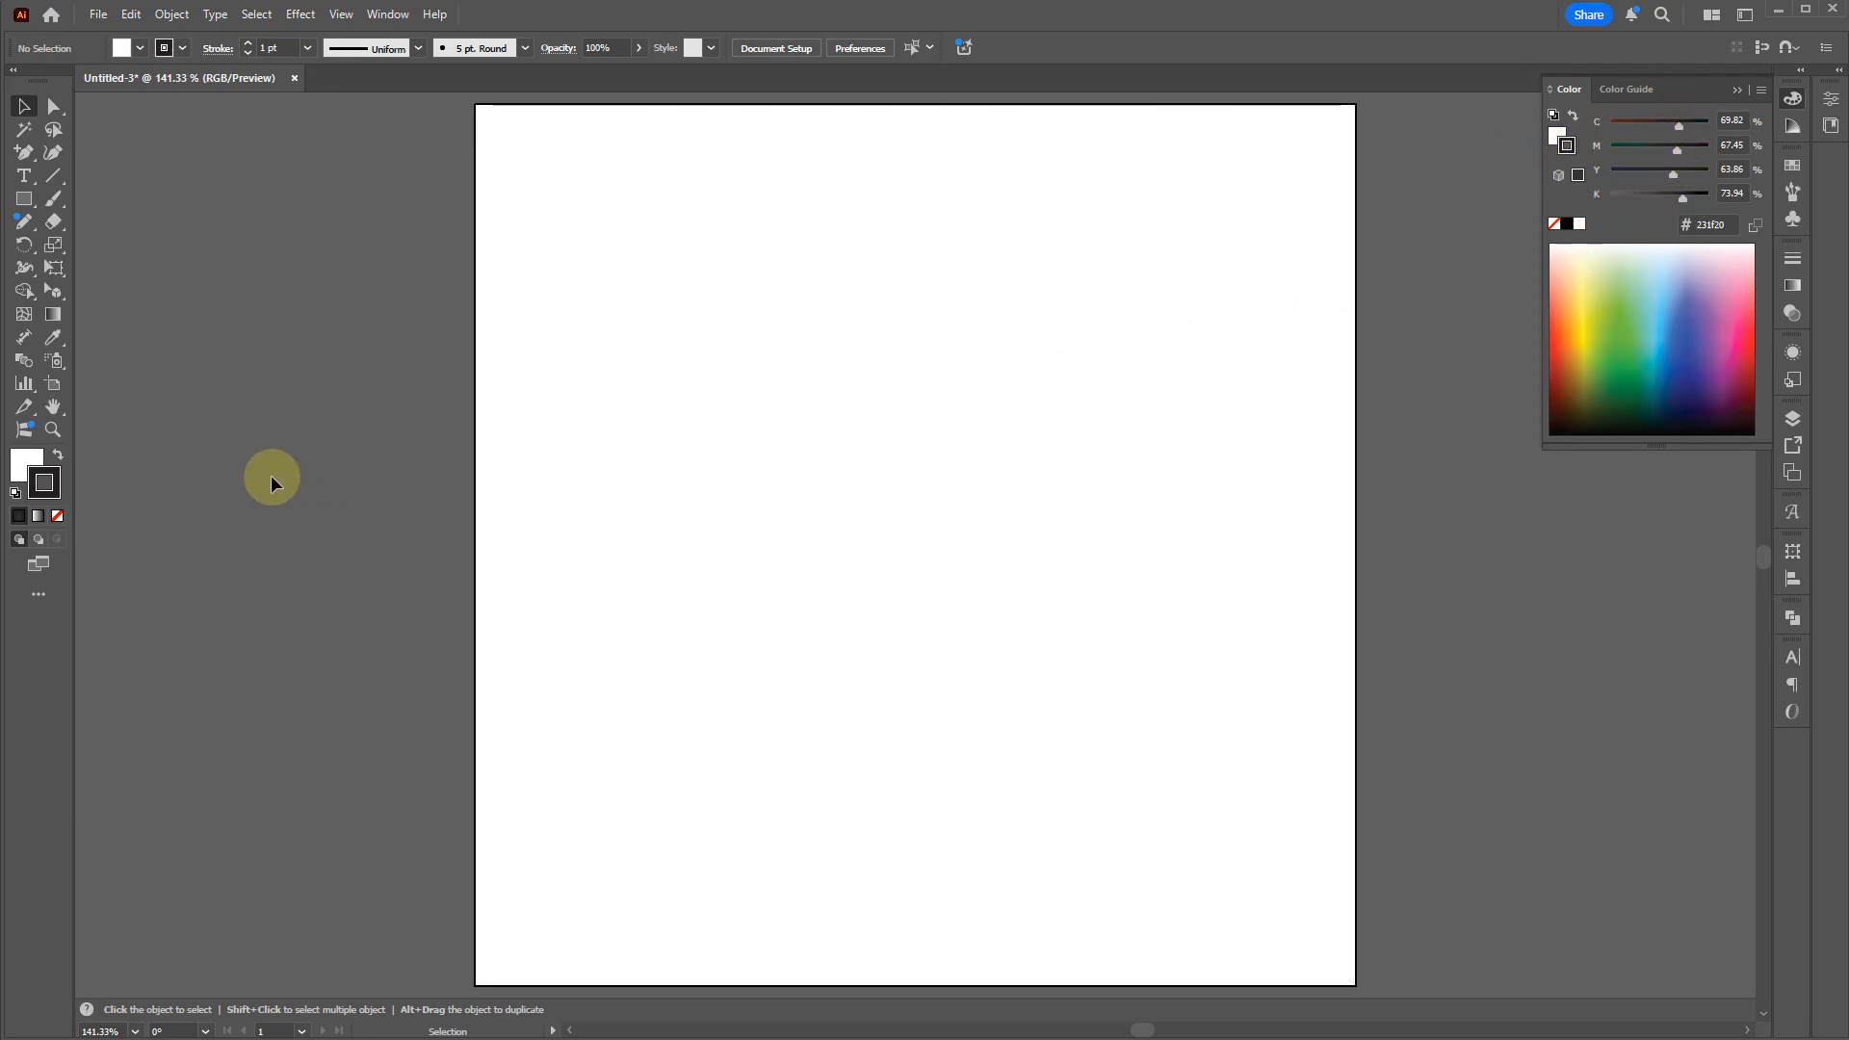
{"action": "left_click", "coordinate": [1626, 408]}
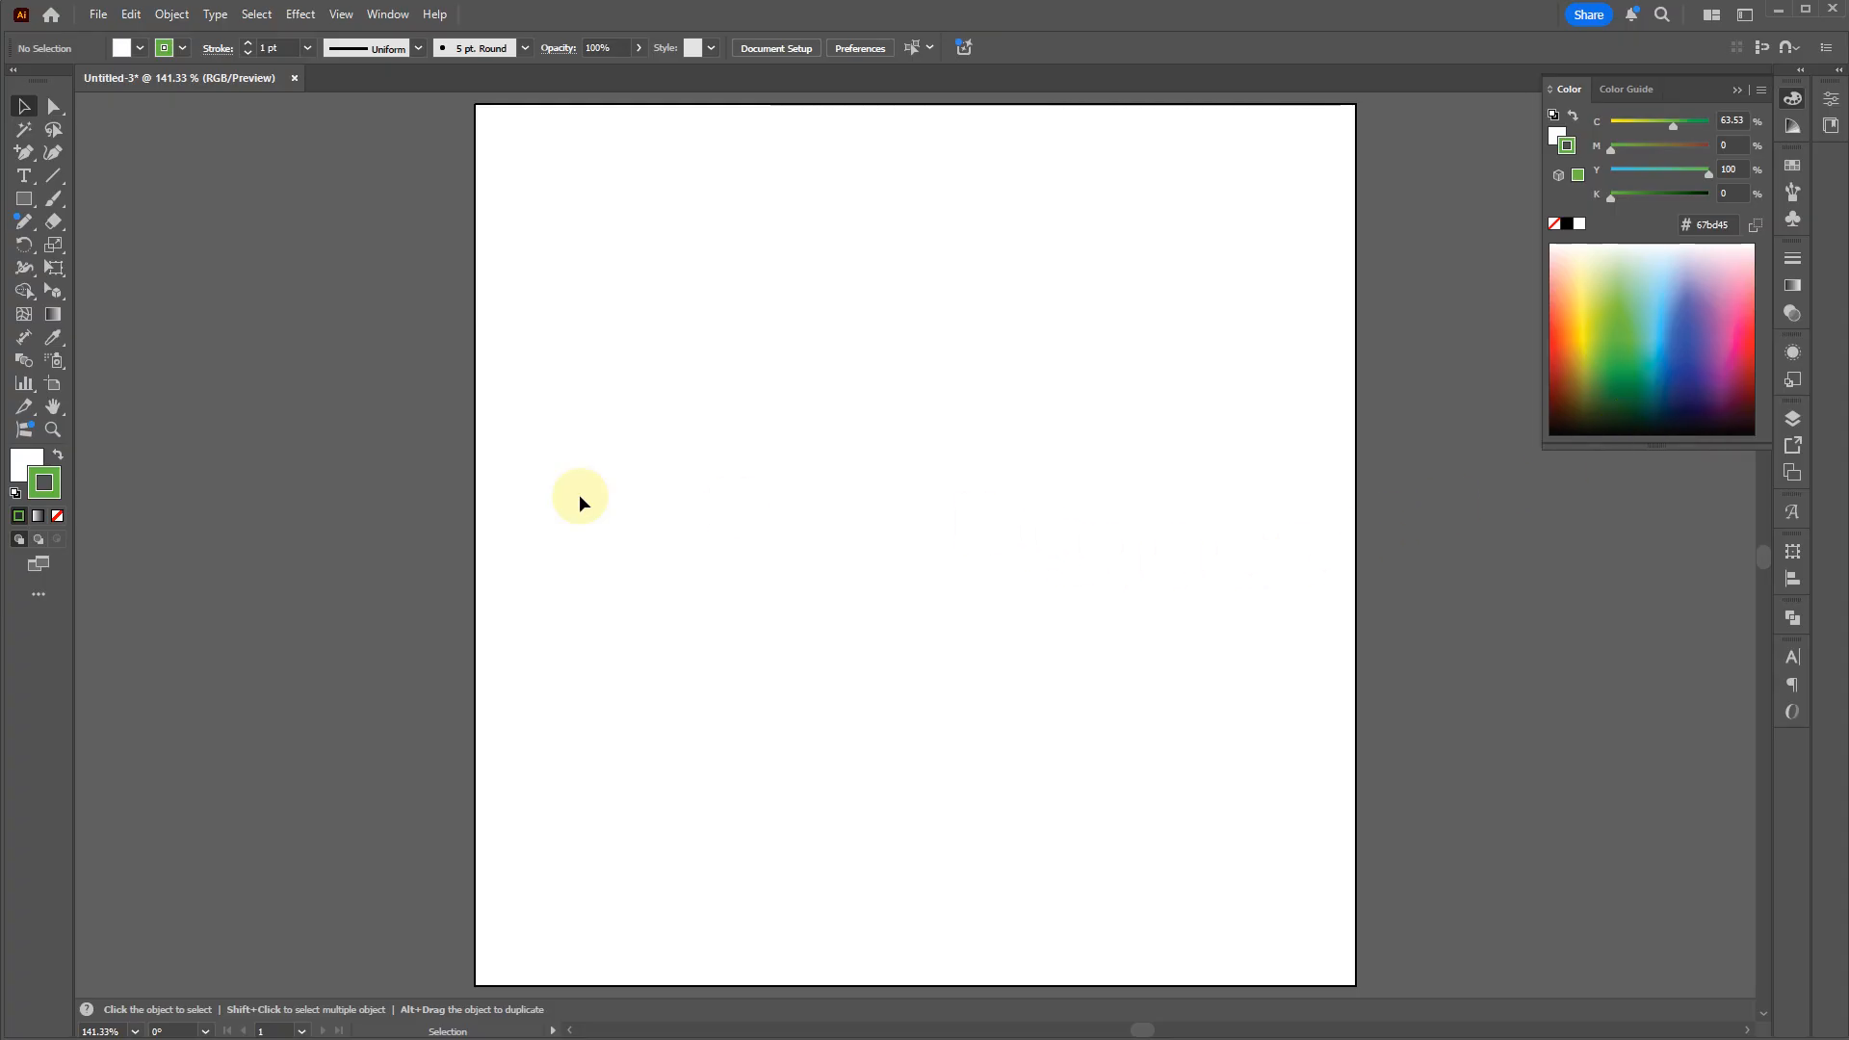
{"action": "left_click", "coordinate": [1559, 134]}
{"action": "left_click", "coordinate": [1688, 263]}
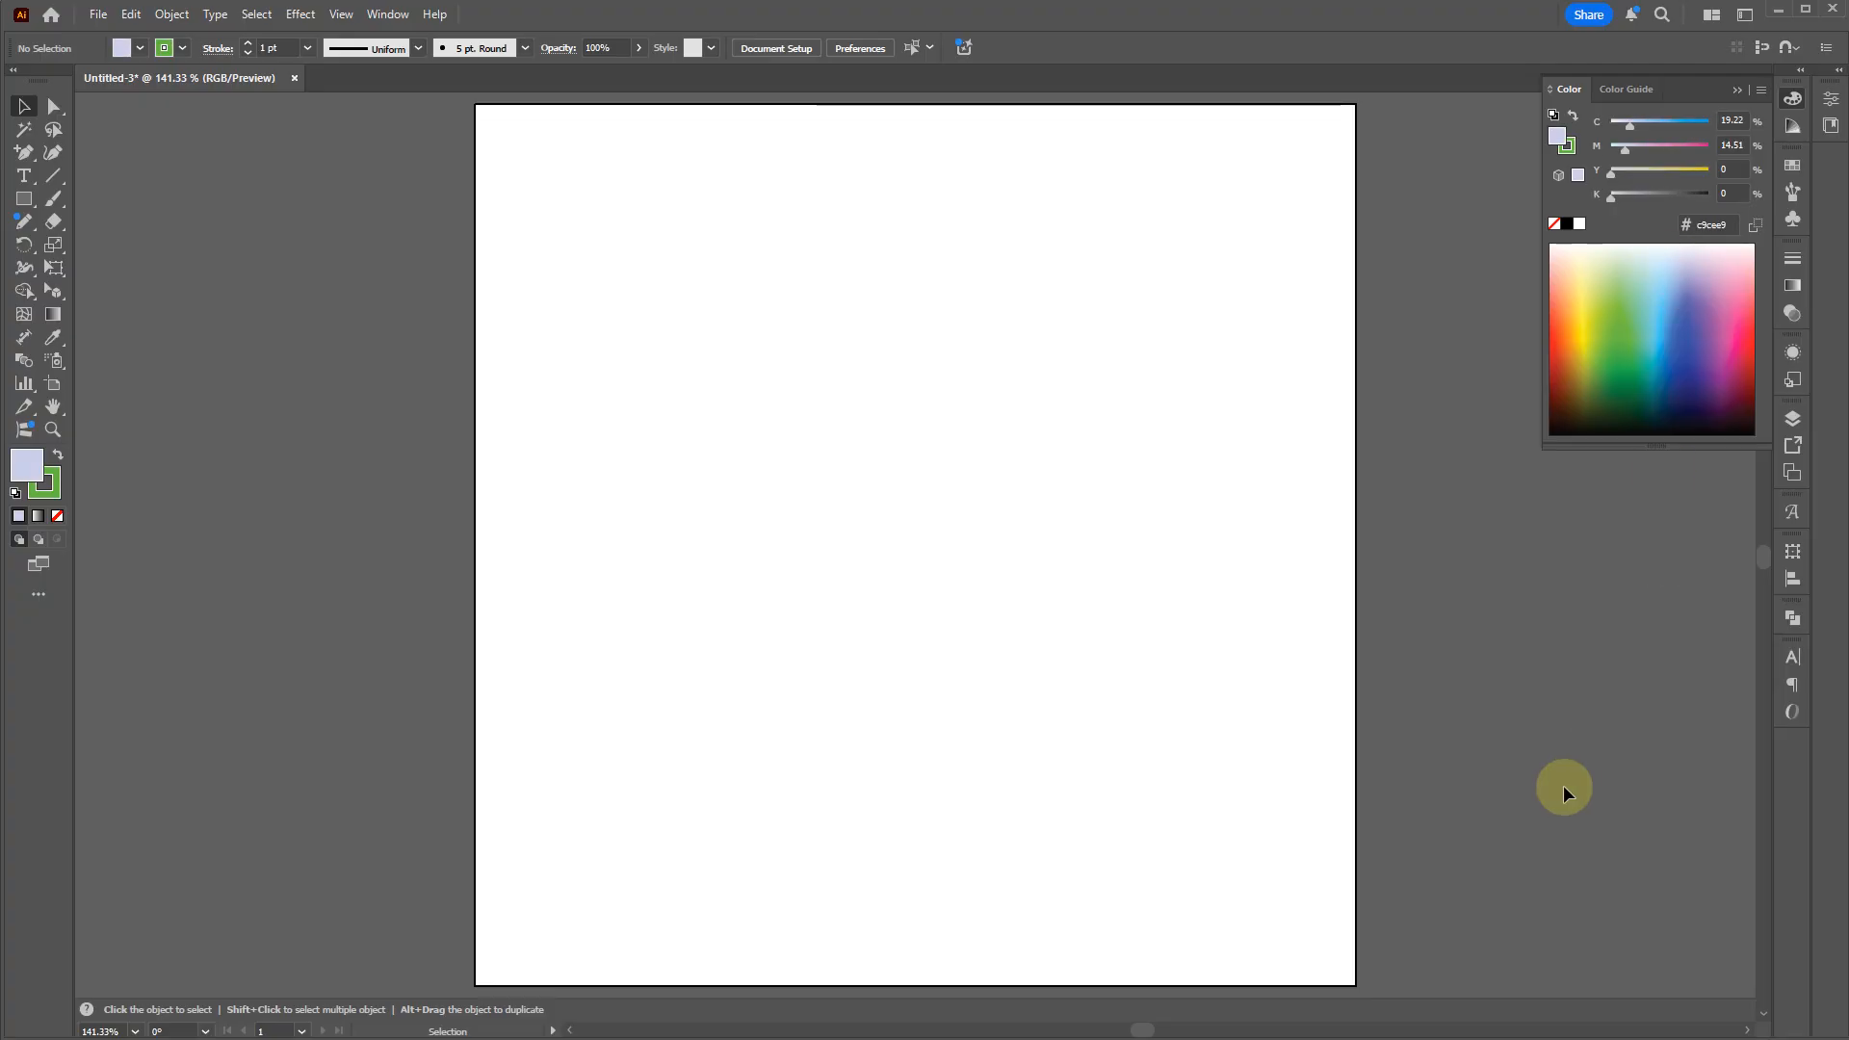
{"action": "key", "text": "x"}
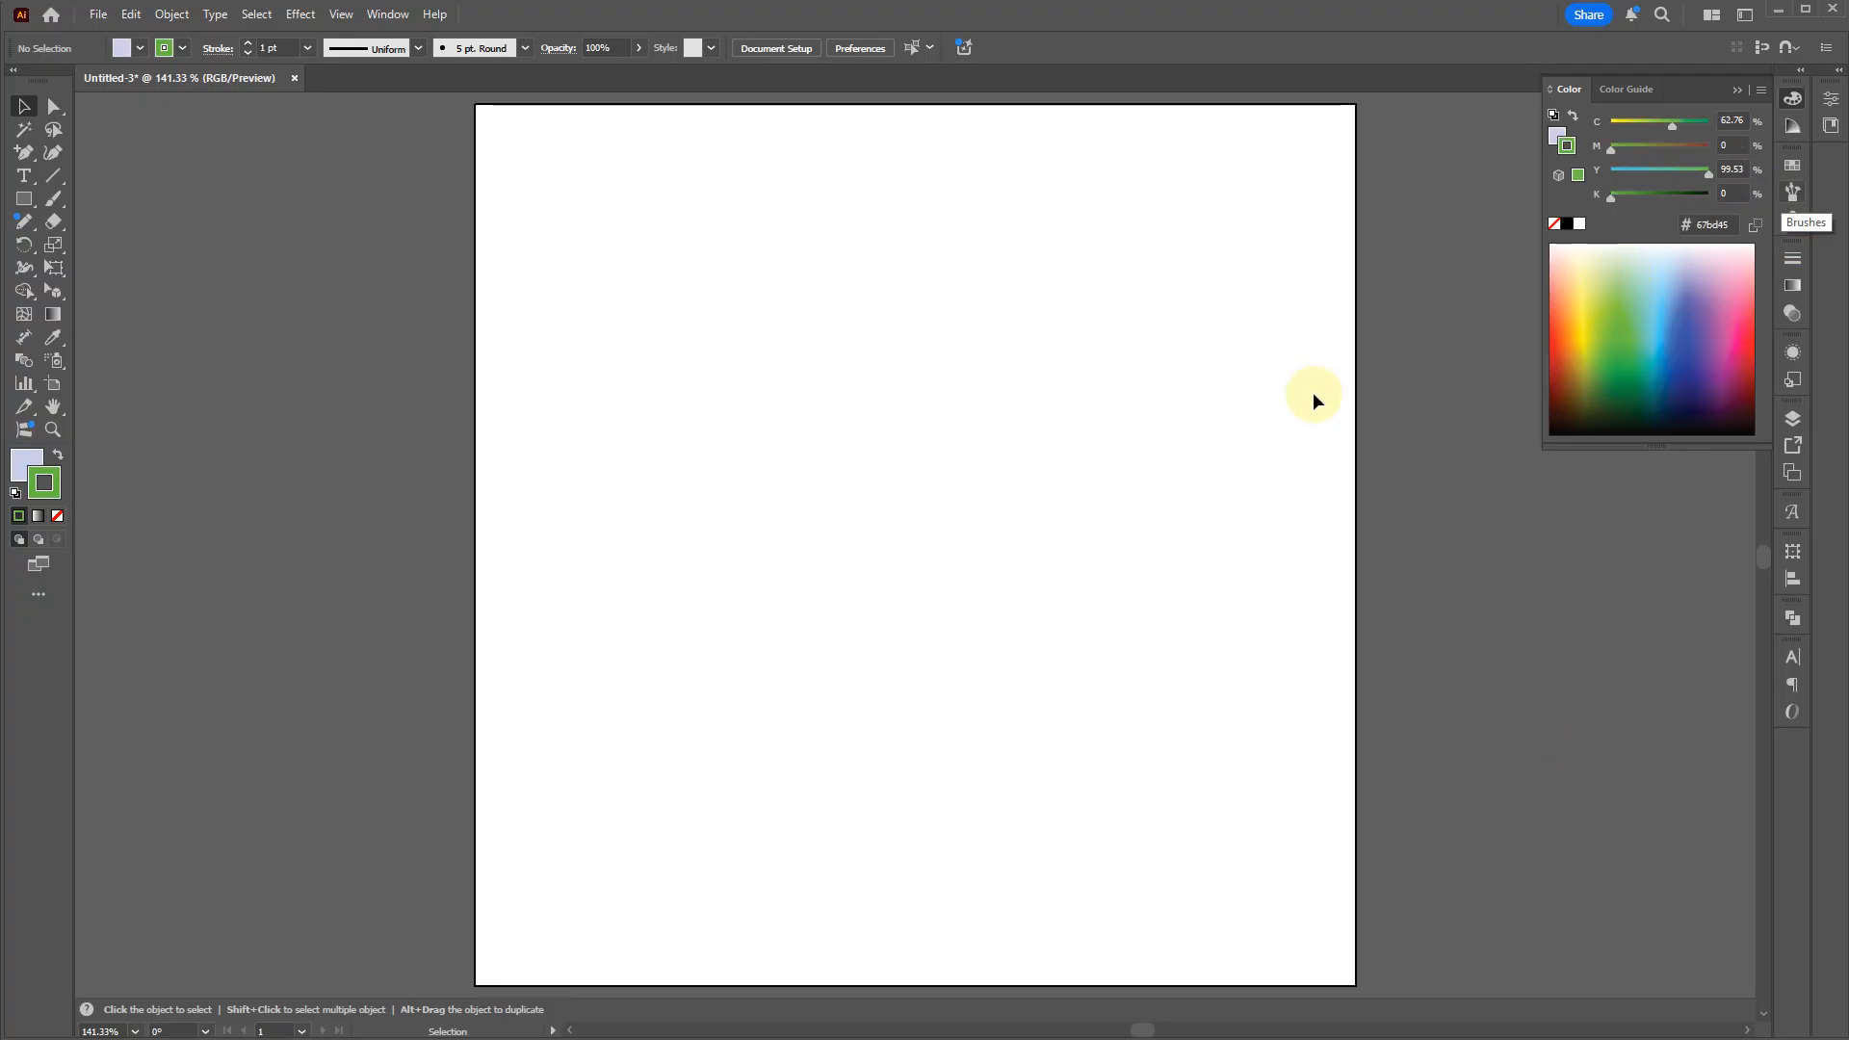
{"action": "key", "text": "d"}
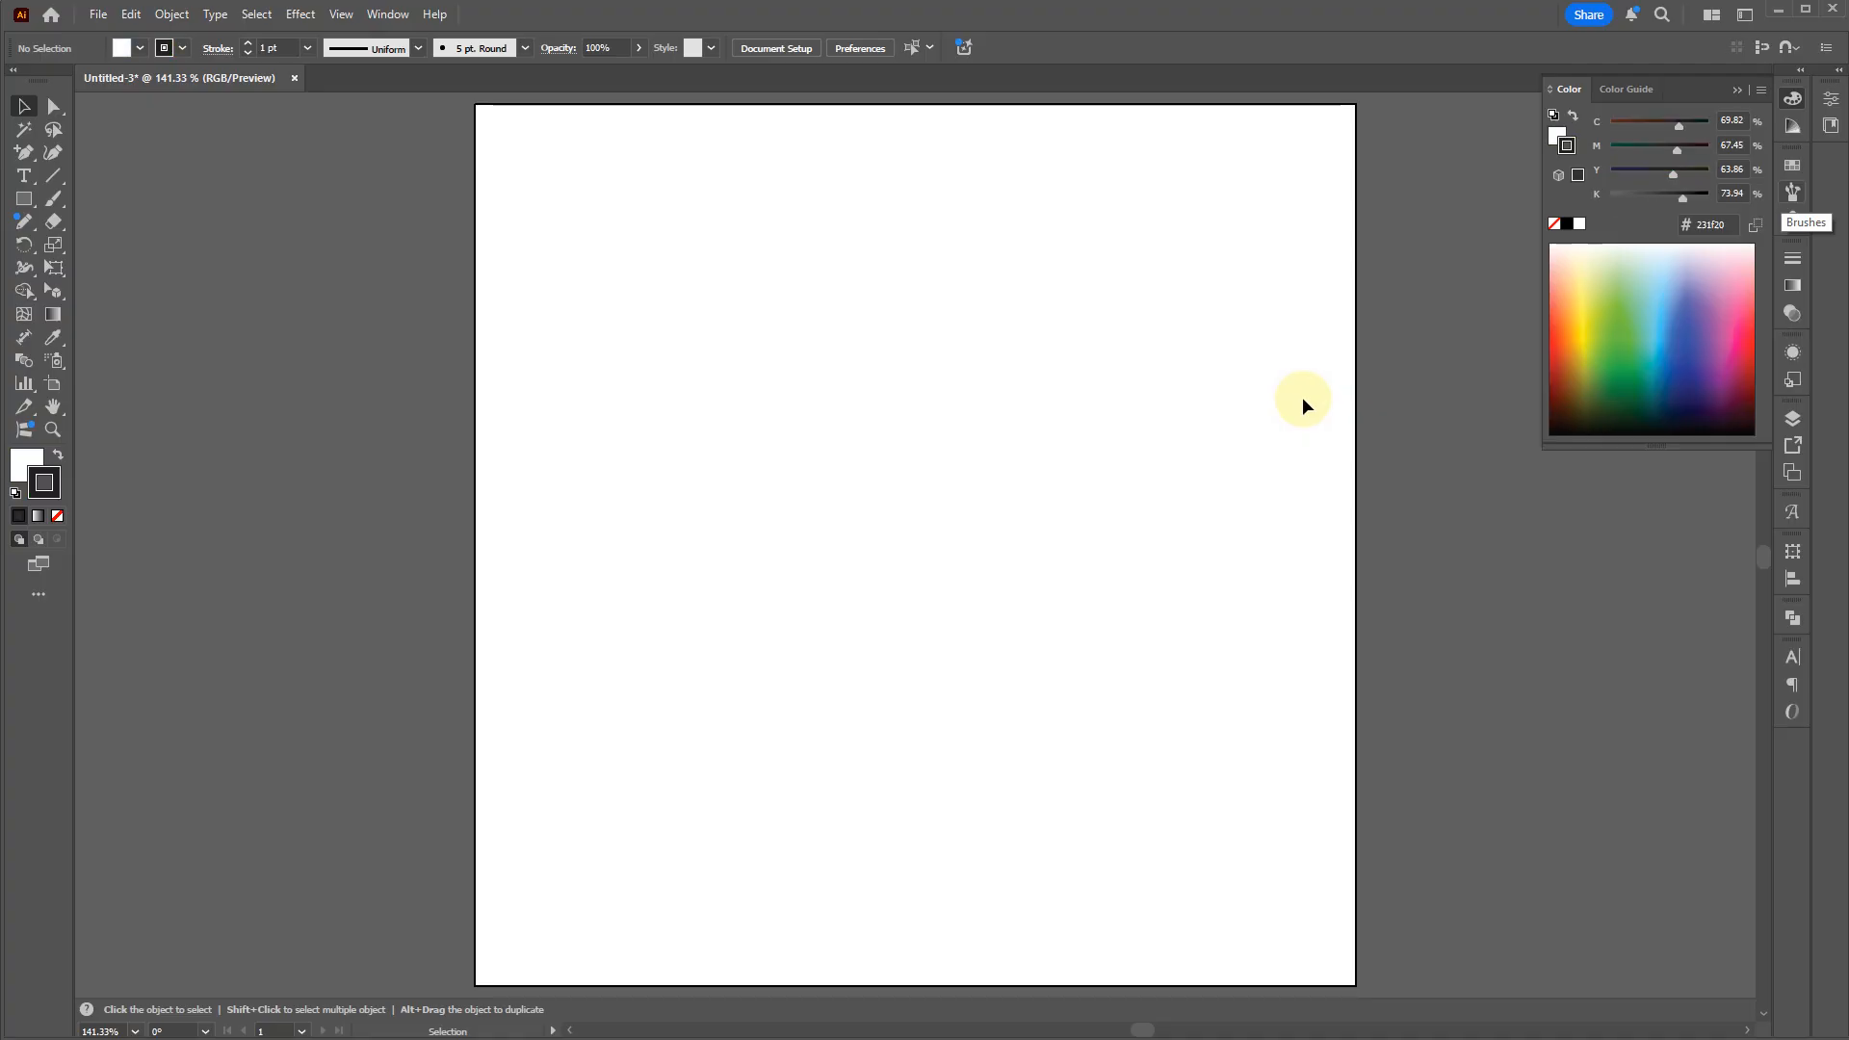
Step: Apply the white-to-black linear gradient to the stroke, look through the gradient presets, and select the white gradient stop
{"action": "left_click", "coordinate": [35, 517]}
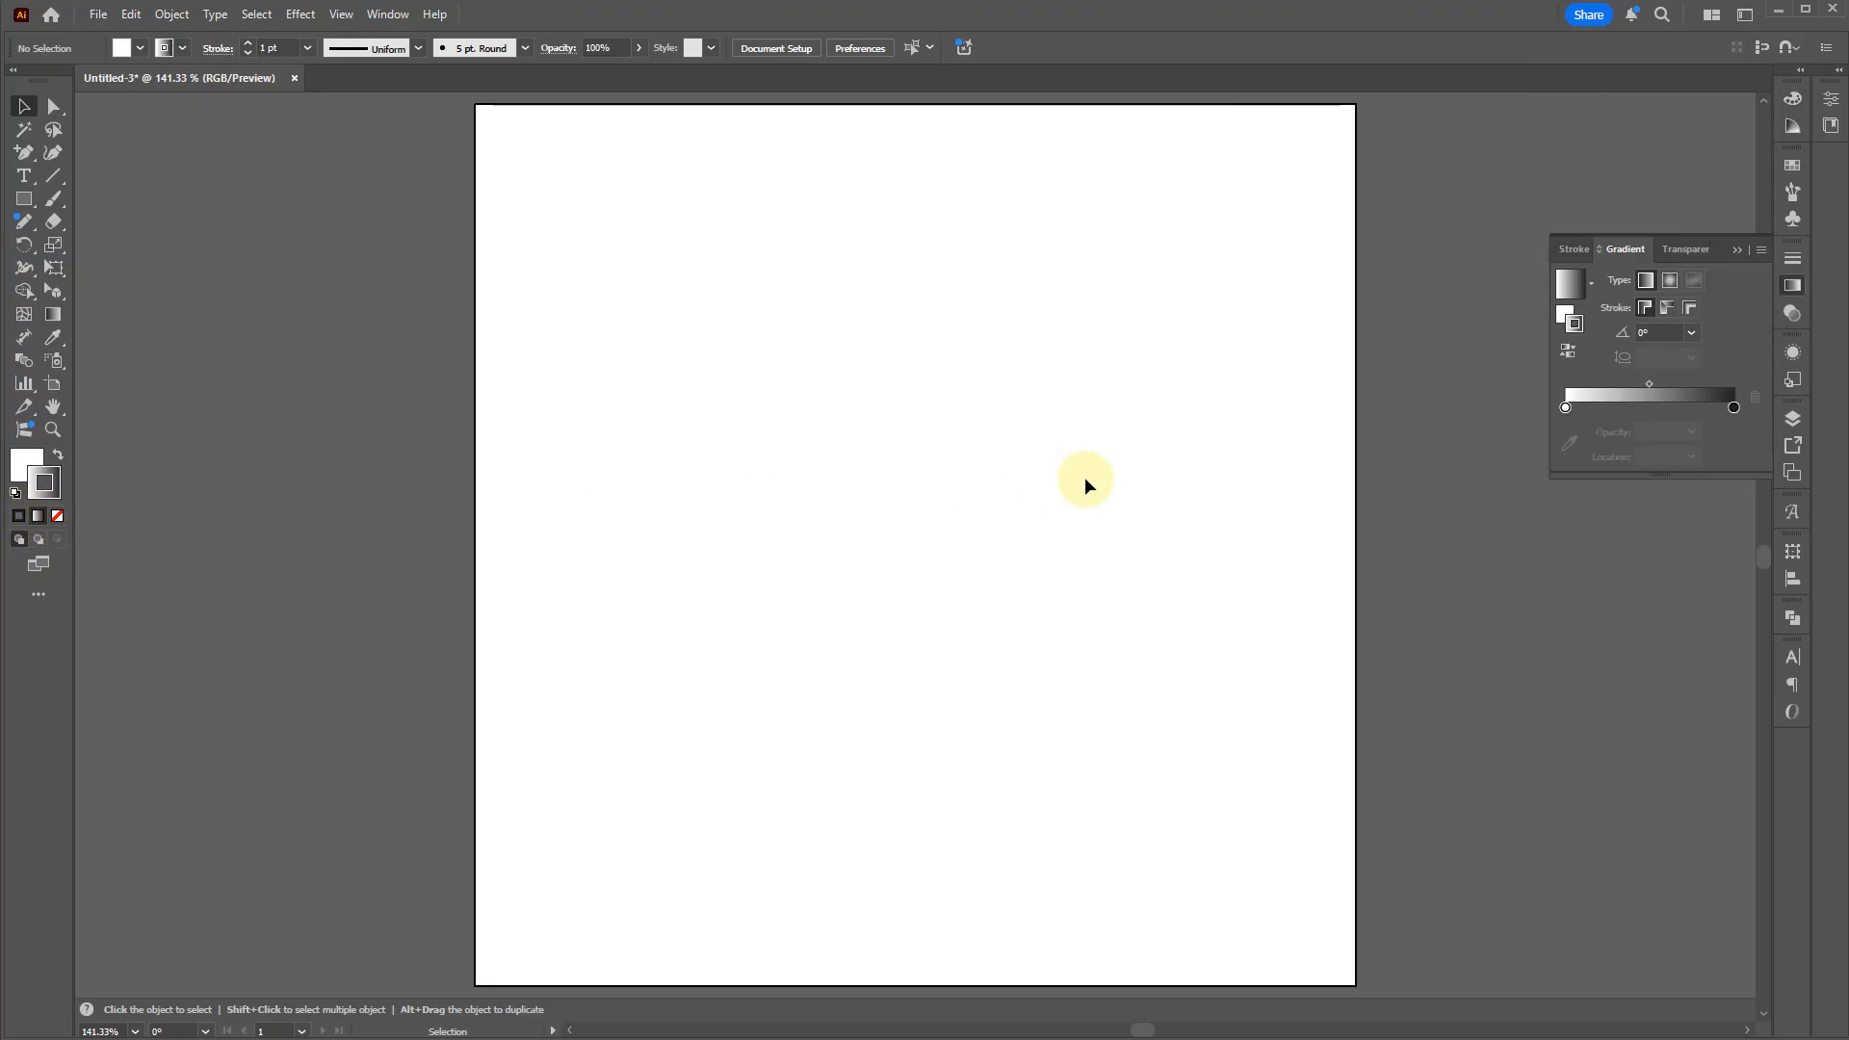
{"action": "left_click", "coordinate": [1591, 282]}
{"action": "scroll", "coordinate": [1539, 378], "scroll_direction": "up", "scroll_amount": 1}
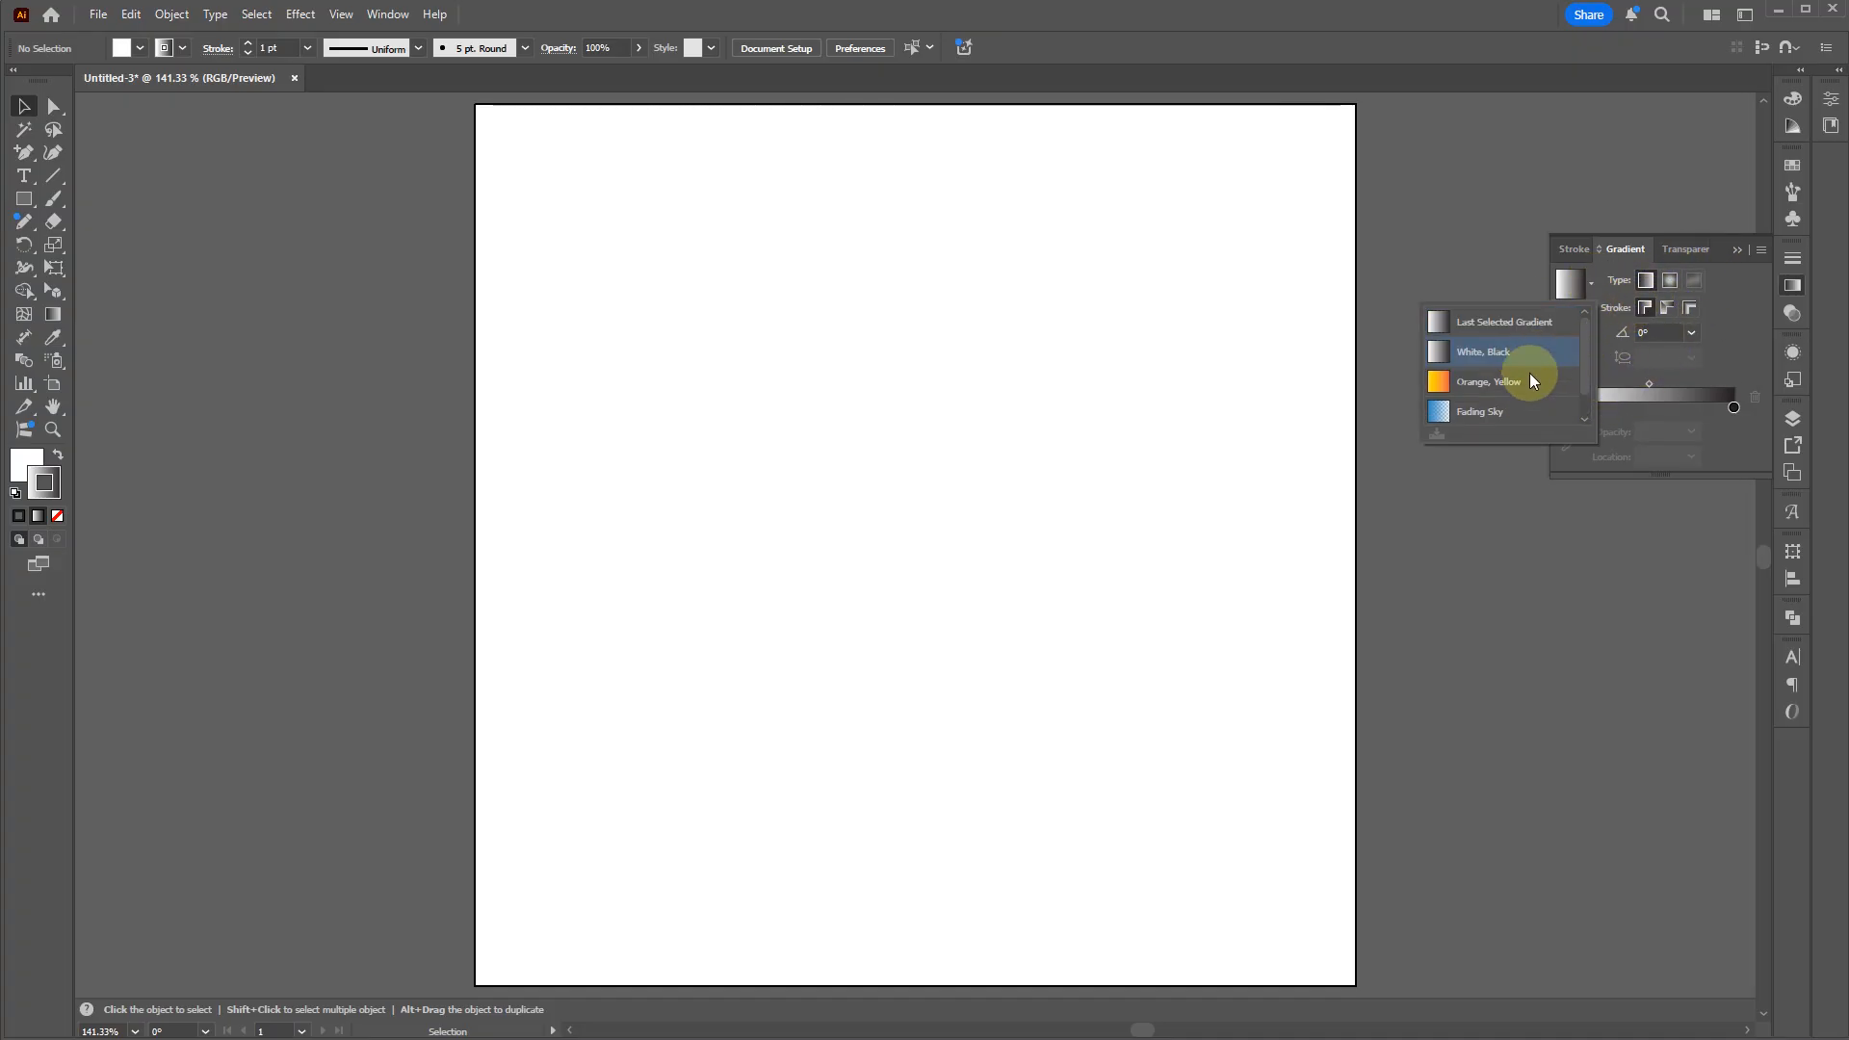
{"action": "left_click", "coordinate": [1597, 278]}
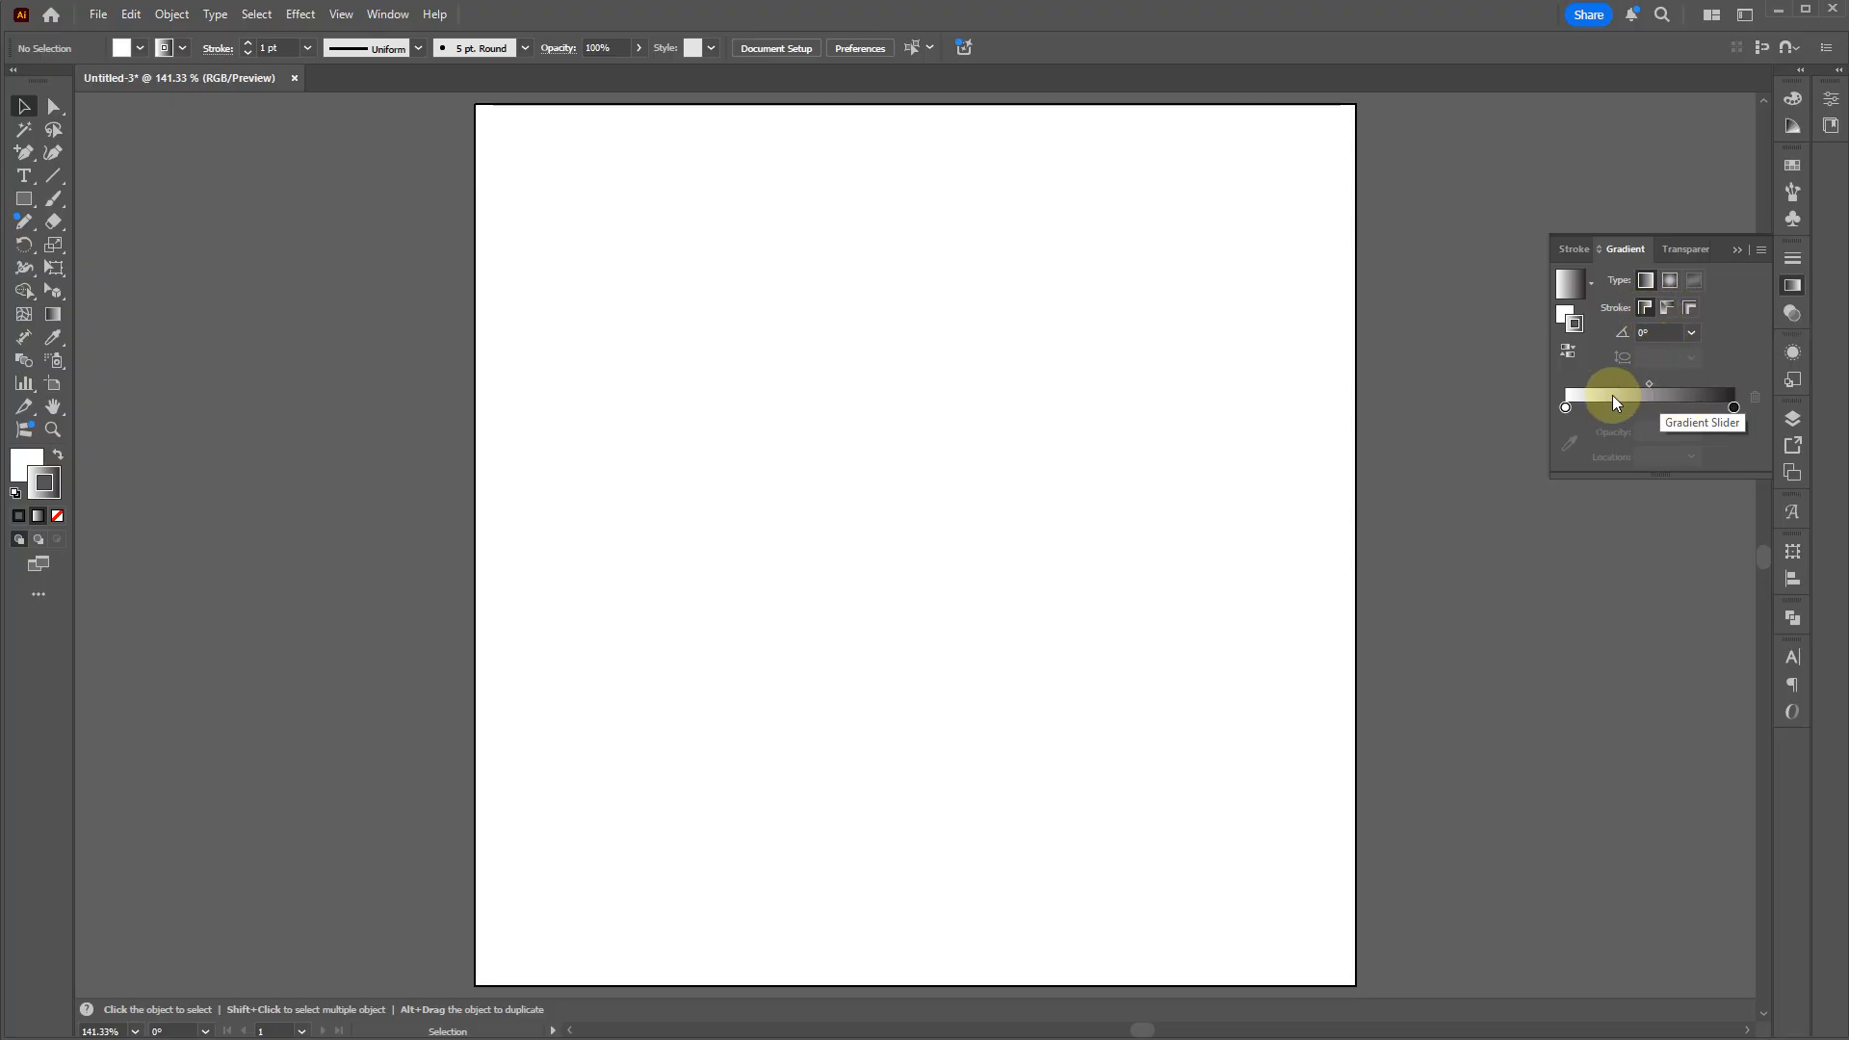
{"action": "left_click", "coordinate": [1565, 407]}
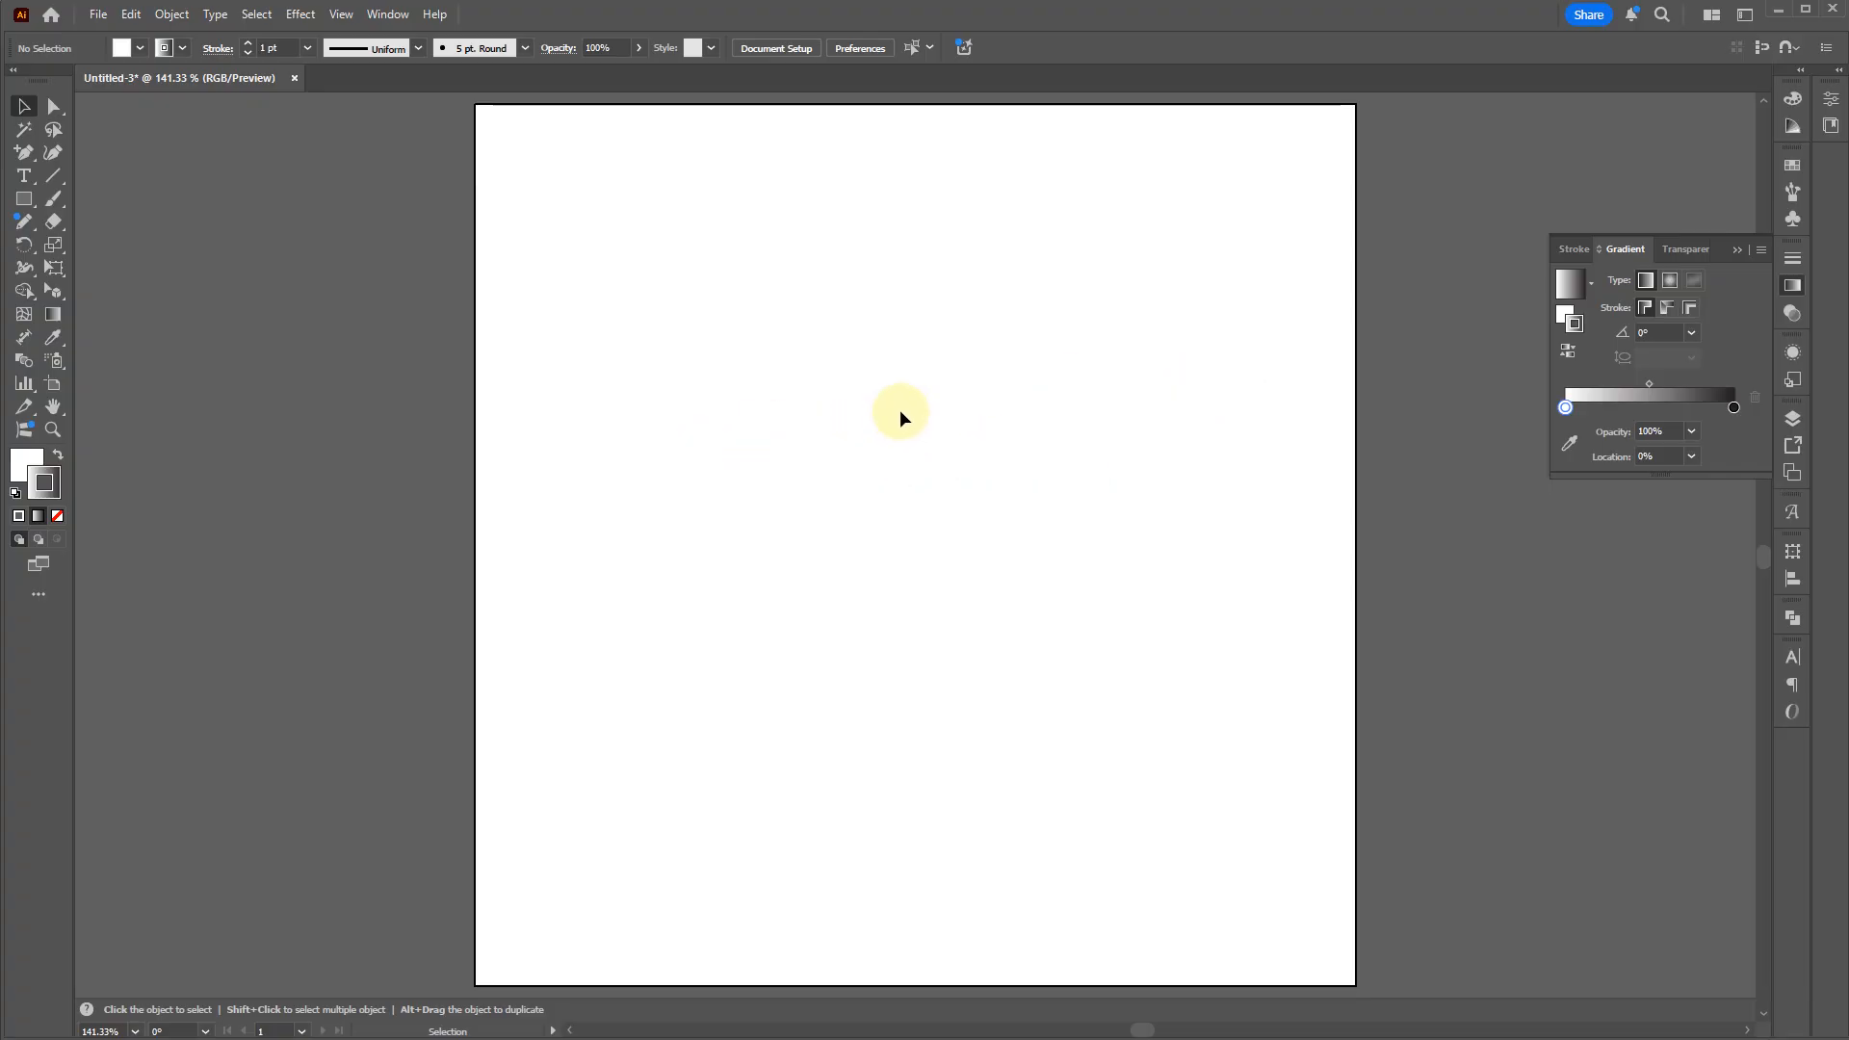
Step: Draw a solid black-stroked rectangle about 1.77 x 2.48 in on the artboard's upper half and move it slightly down and right
{"action": "key", "text": "m"}
{"action": "left_click_drag", "start_coordinate": [957, 231], "coordinate": [696, 604]}
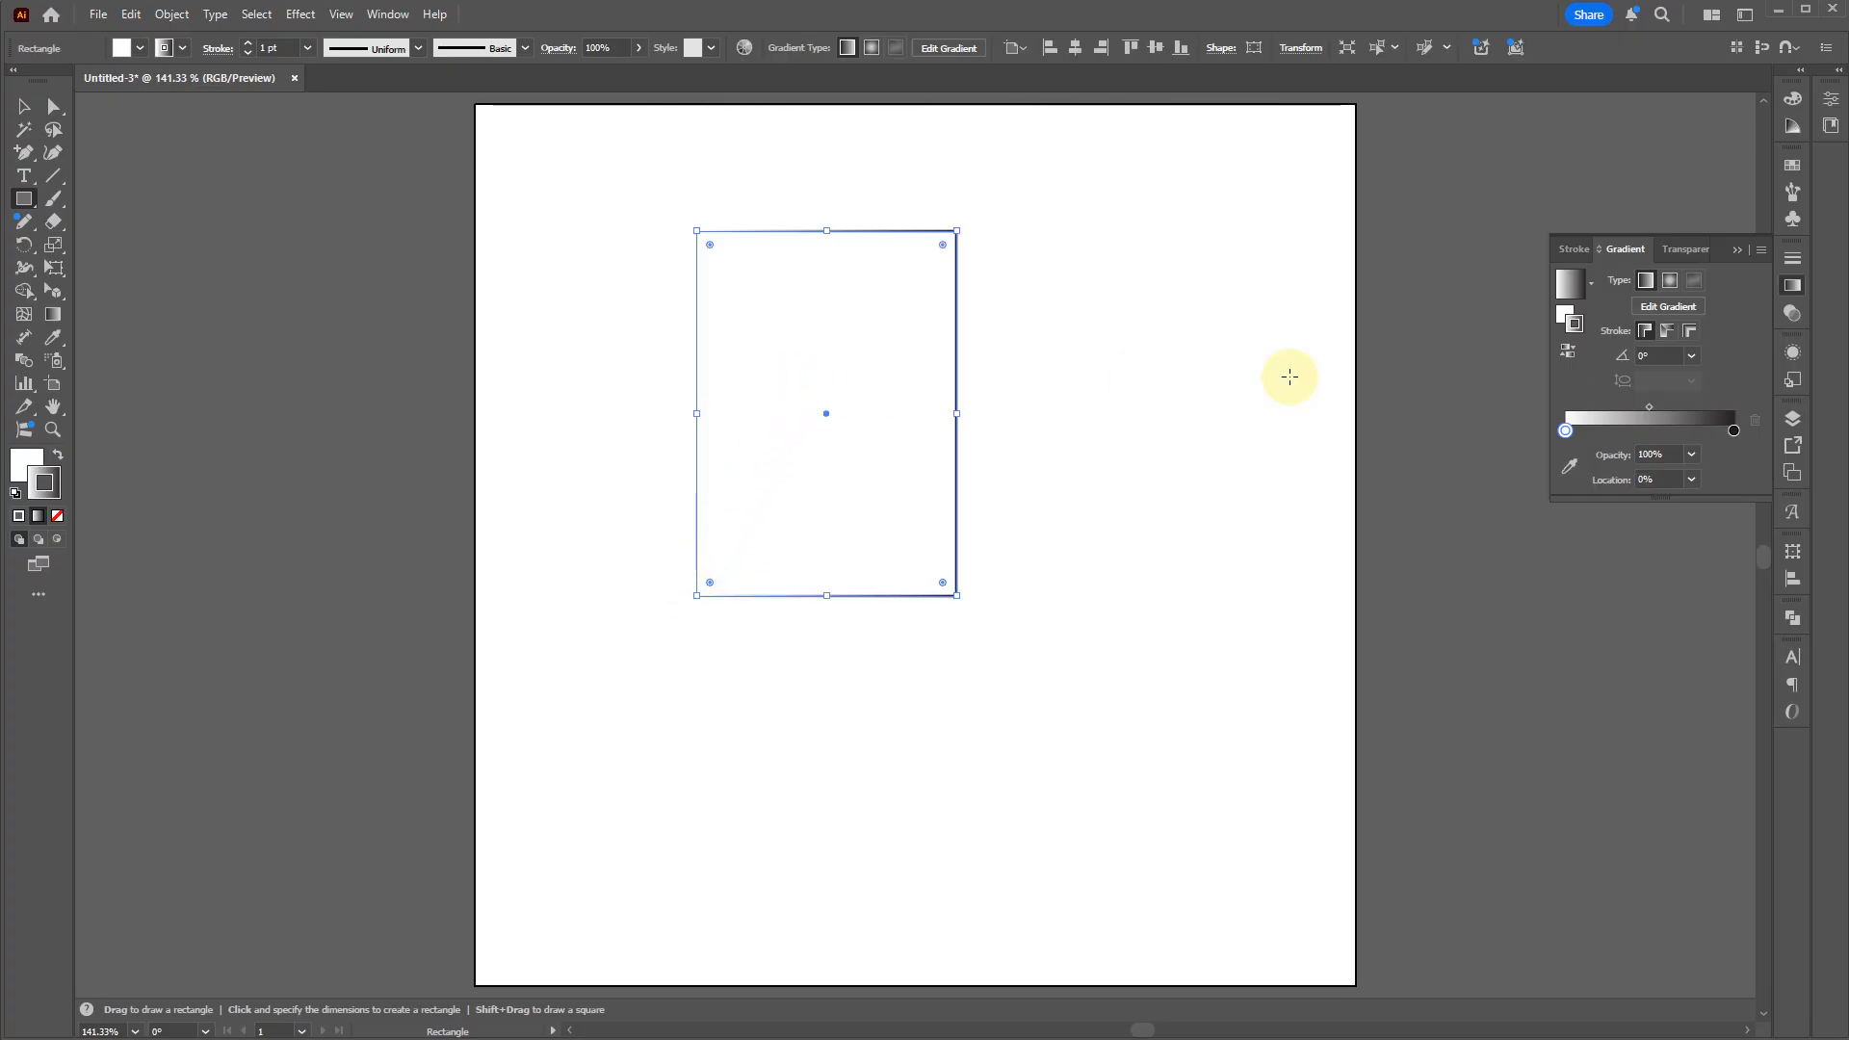
{"action": "left_click", "coordinate": [1576, 324]}
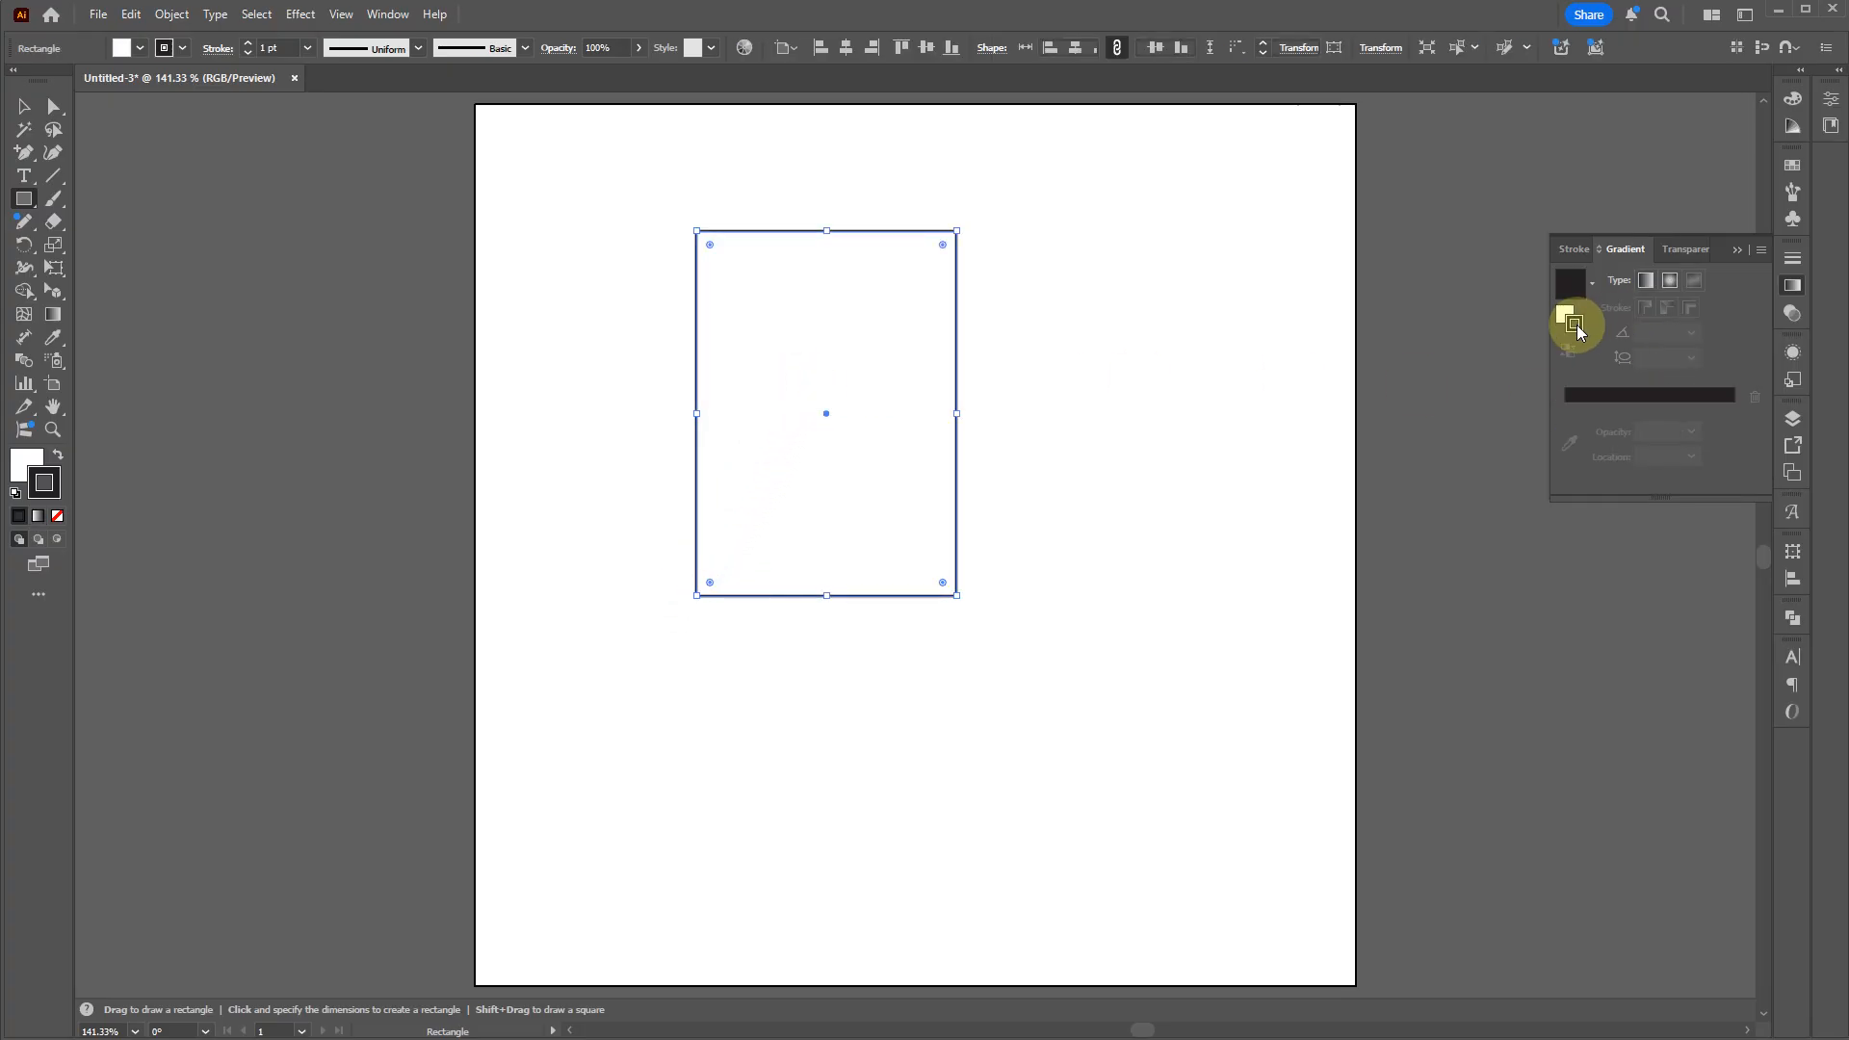
{"action": "key", "text": "v"}
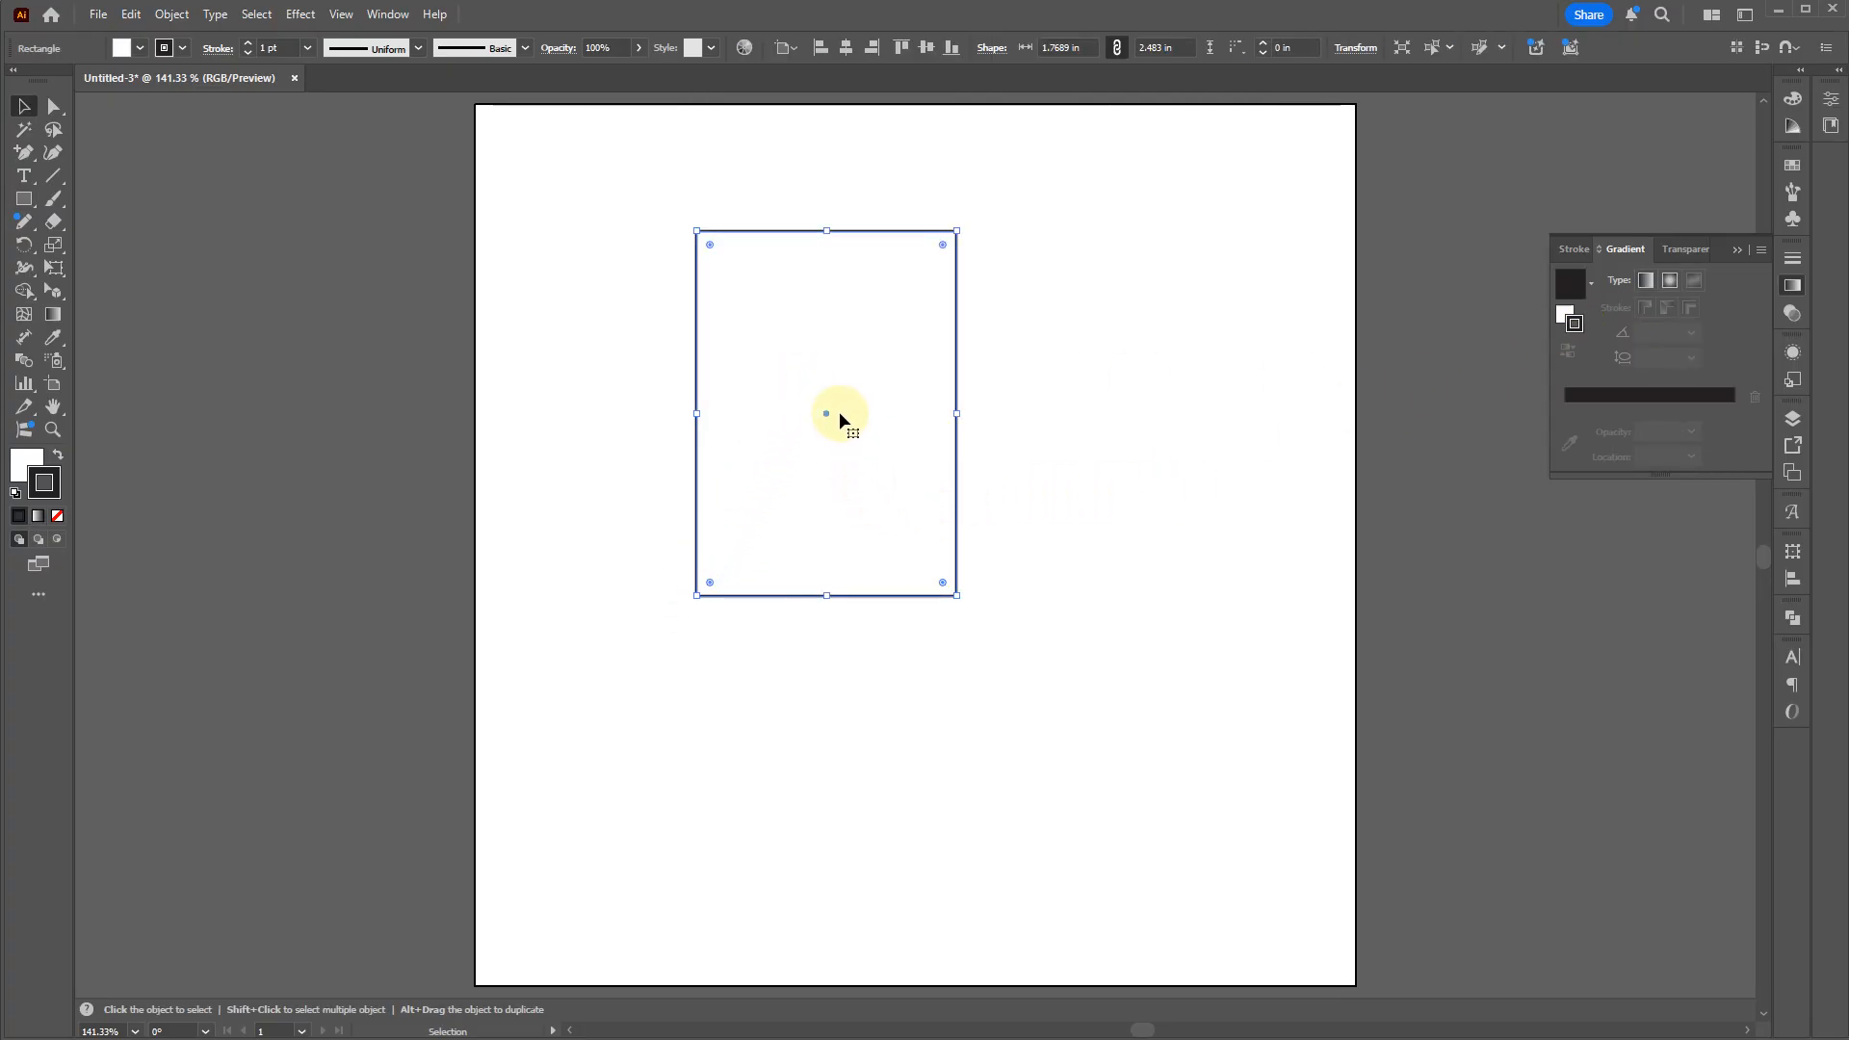
{"action": "left_click_drag", "start_coordinate": [839, 413], "coordinate": [893, 471]}
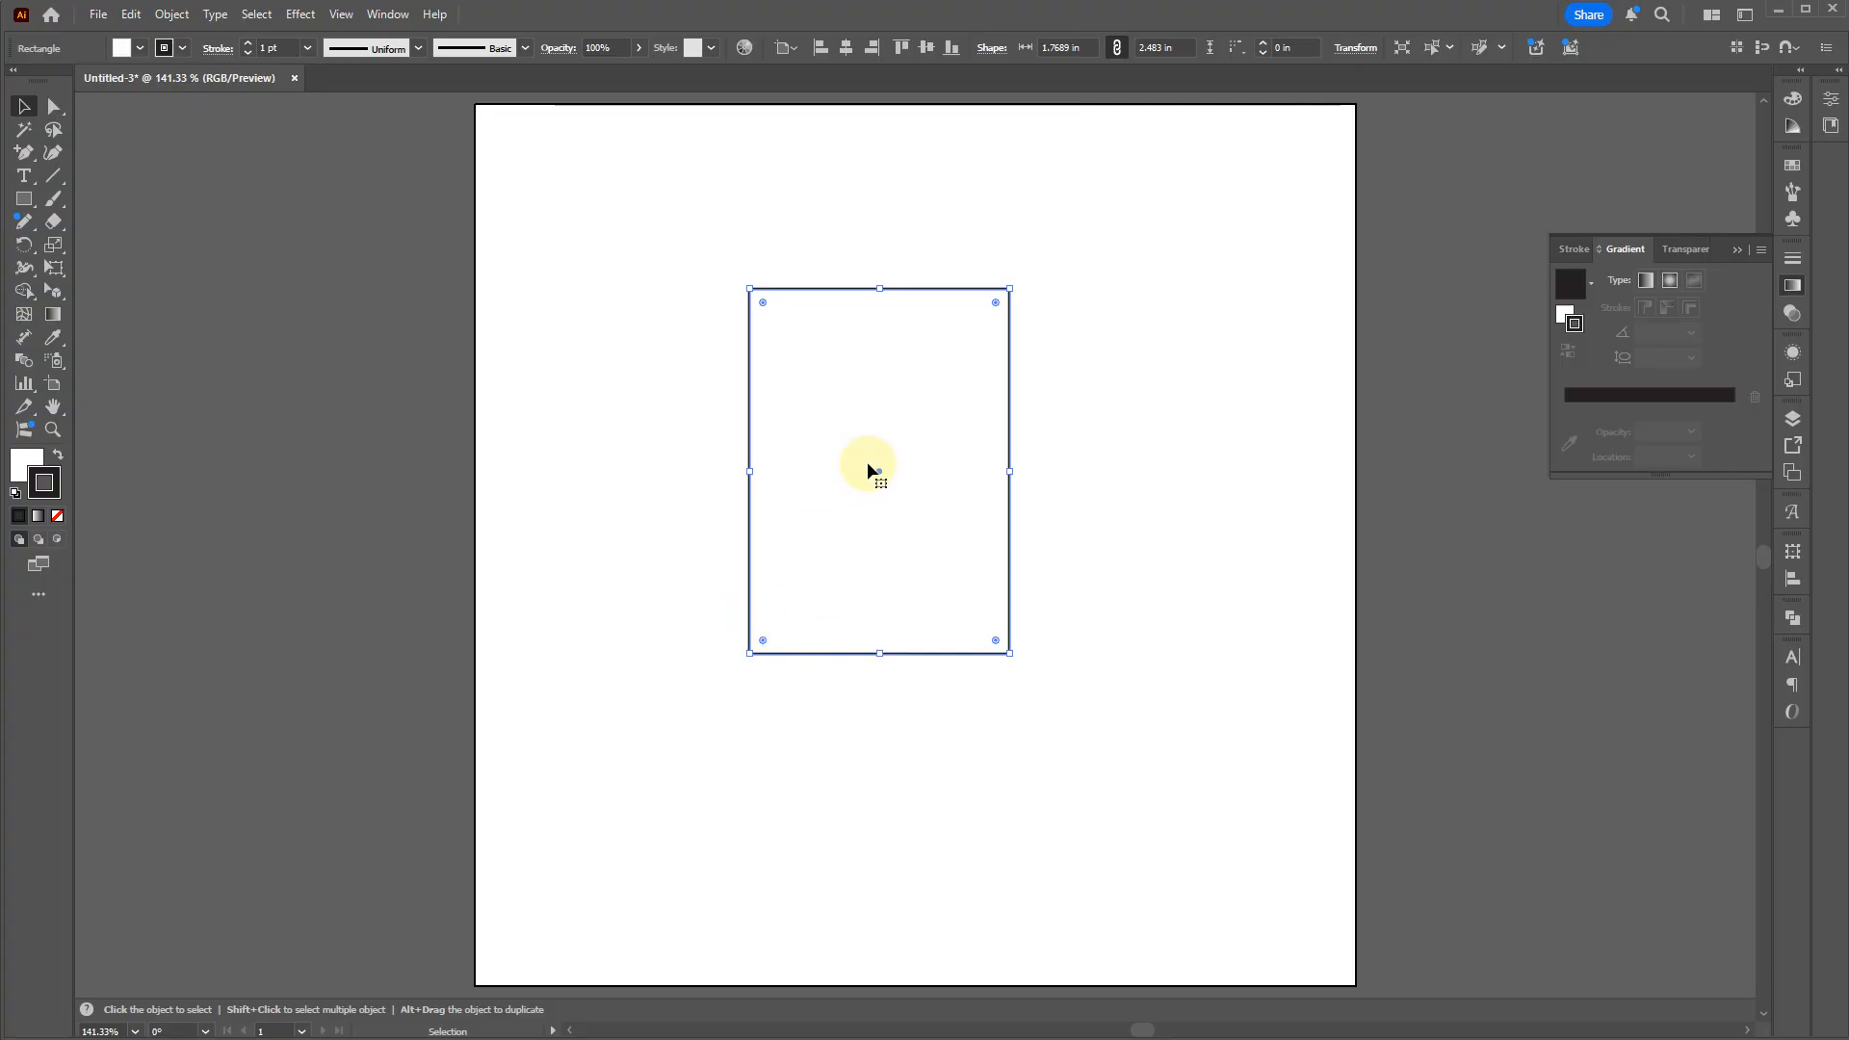
Step: Check the rectangle's position and size in the Info read-out, and dismiss it
{"action": "left_click", "coordinate": [383, 14]}
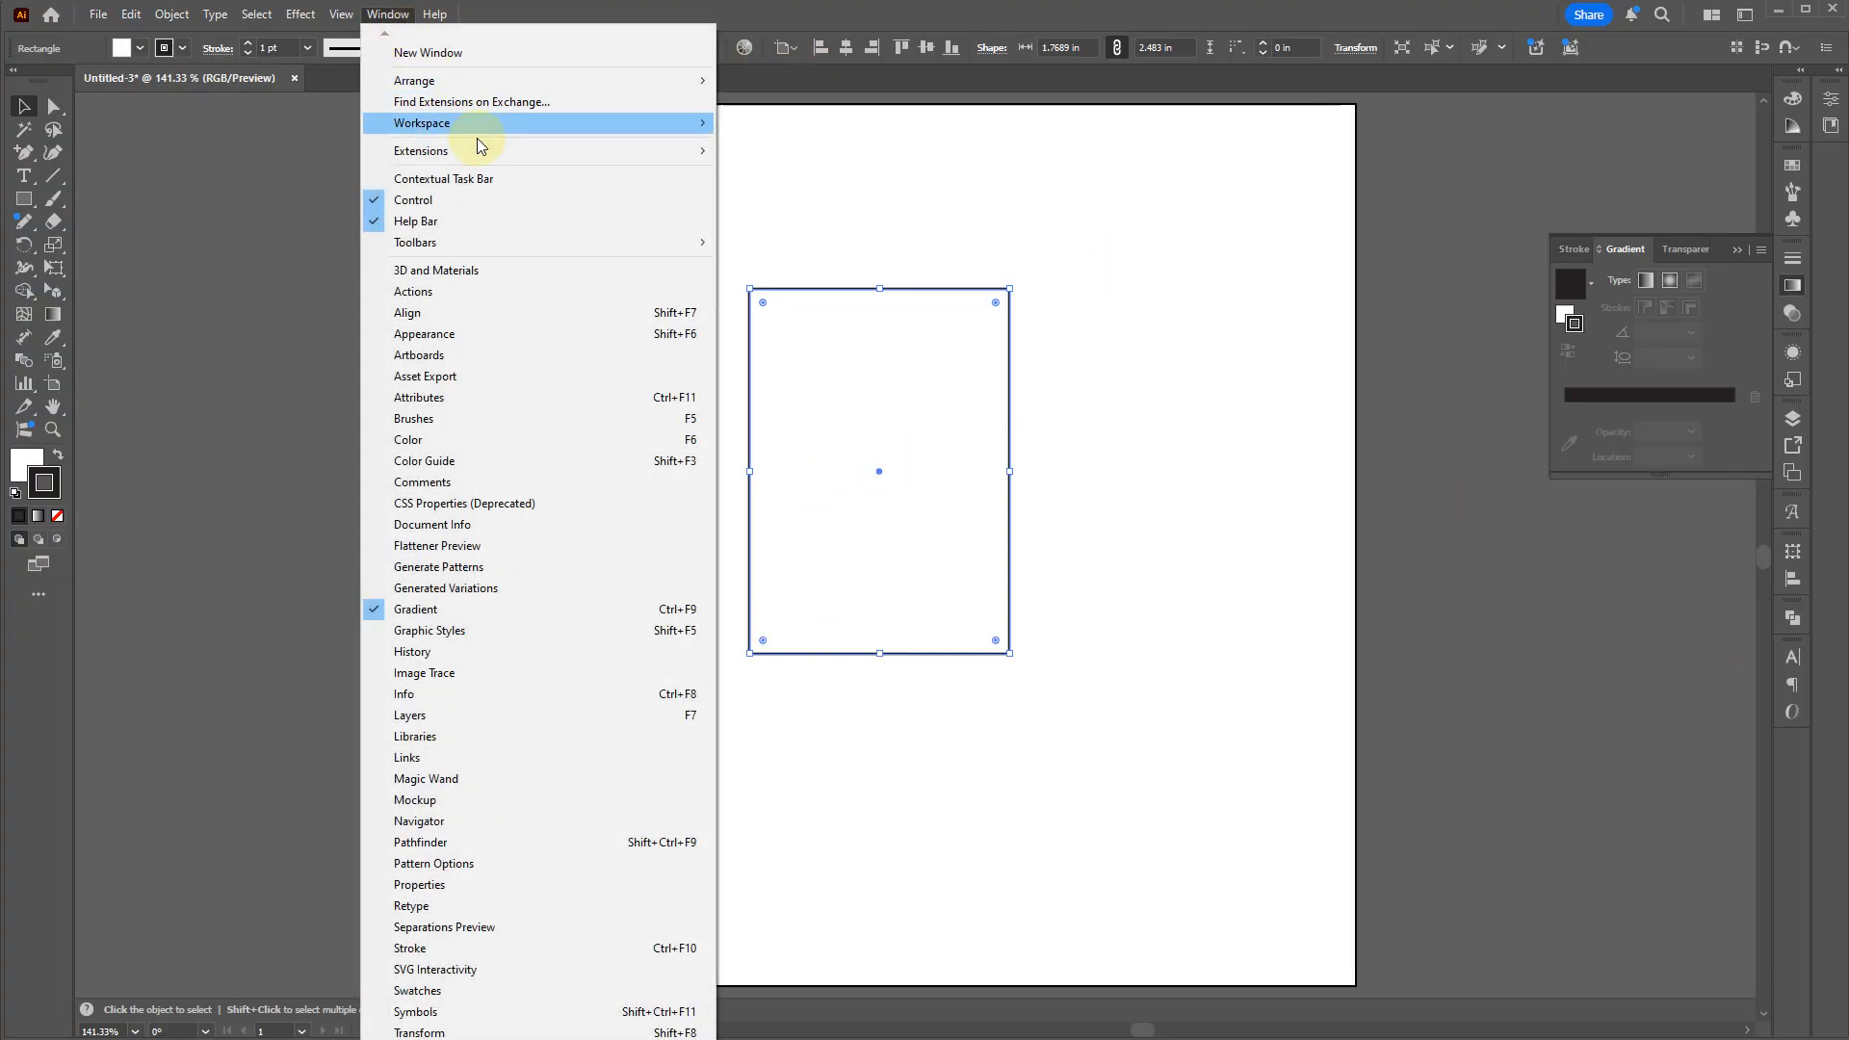
{"action": "left_click", "coordinate": [557, 699]}
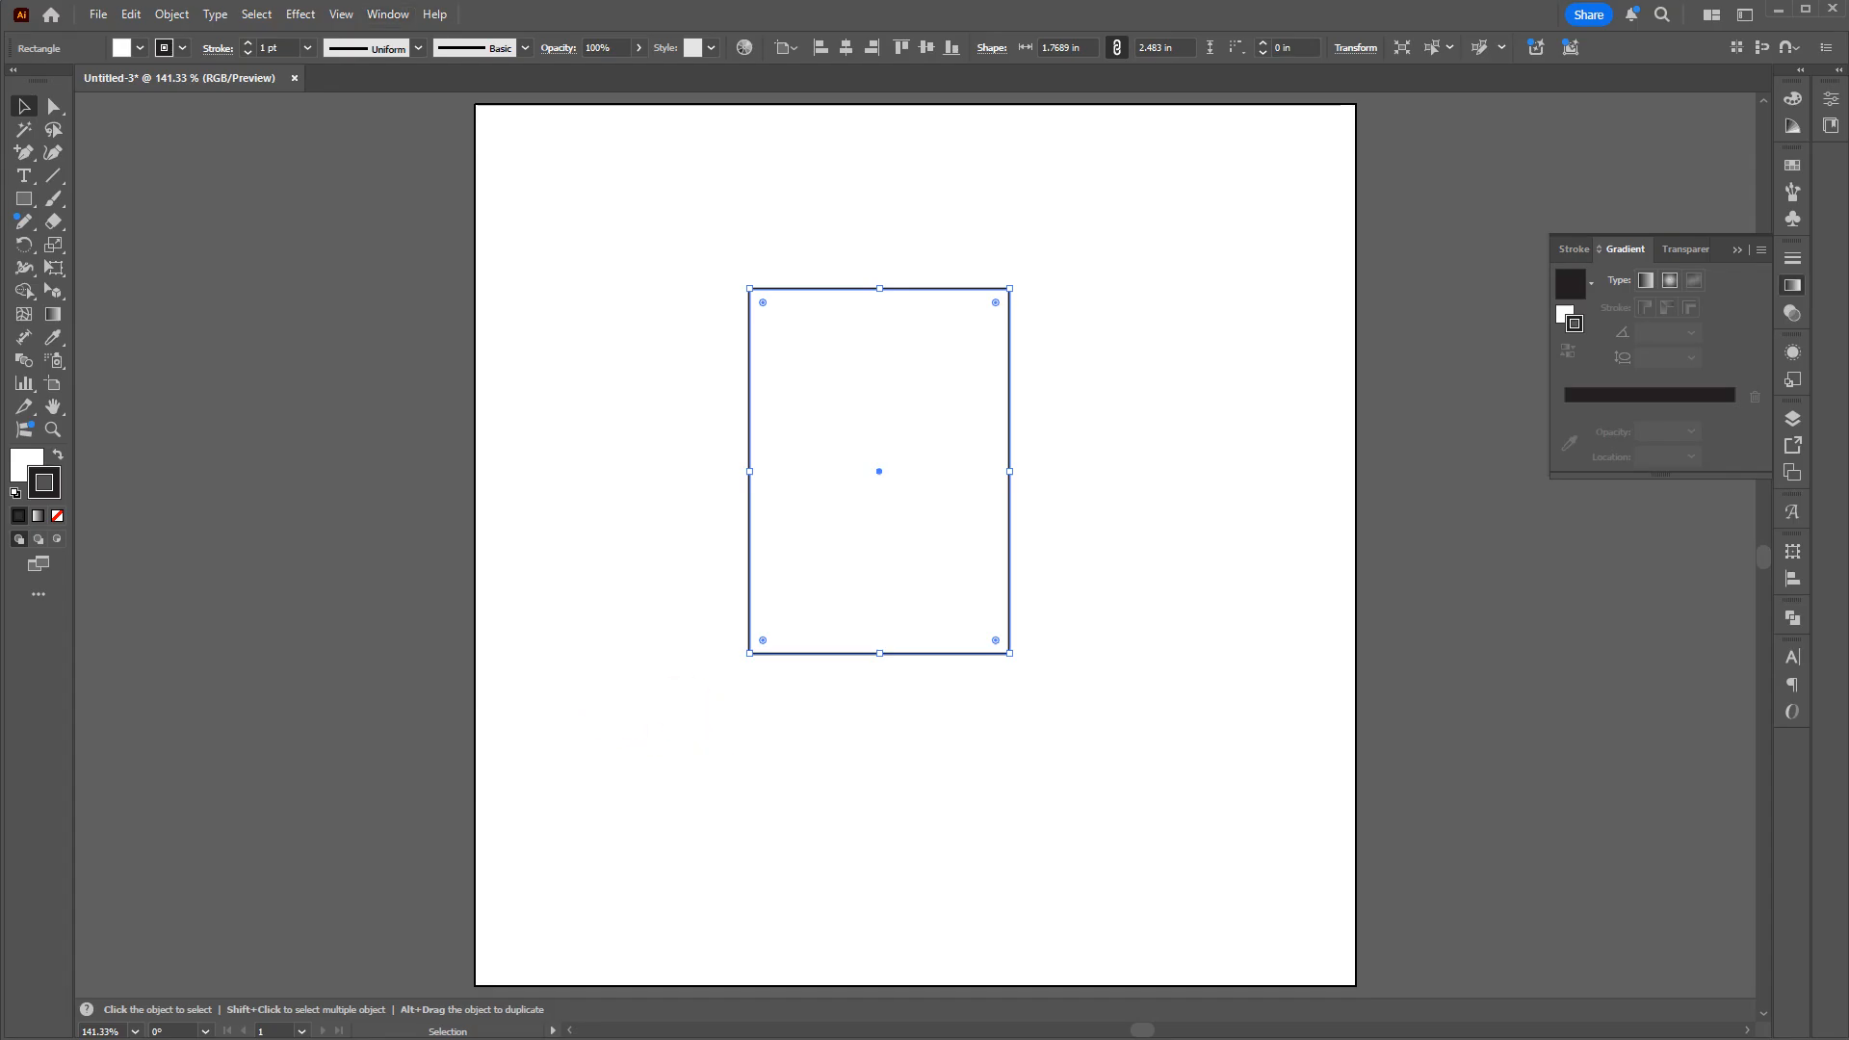
{"action": "left_click_drag", "start_coordinate": [1184, 499], "coordinate": [1437, 597]}
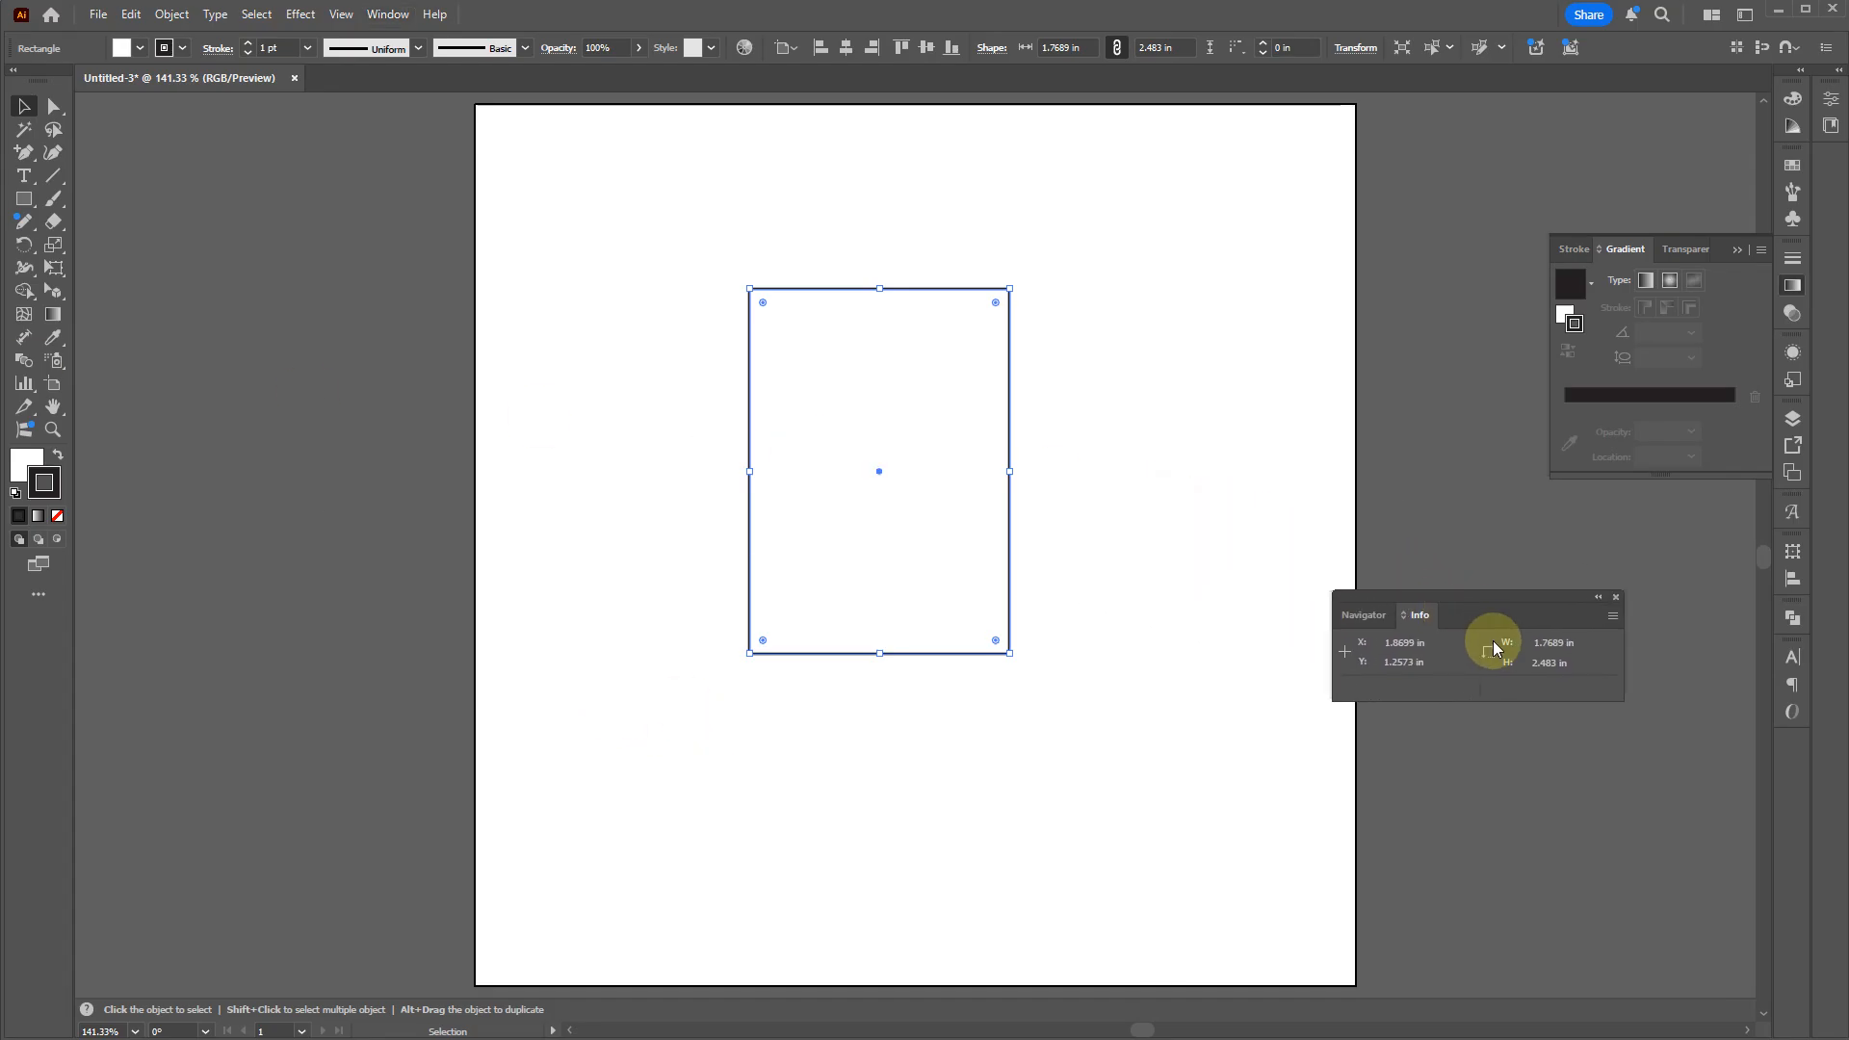
{"action": "left_click", "coordinate": [1616, 598]}
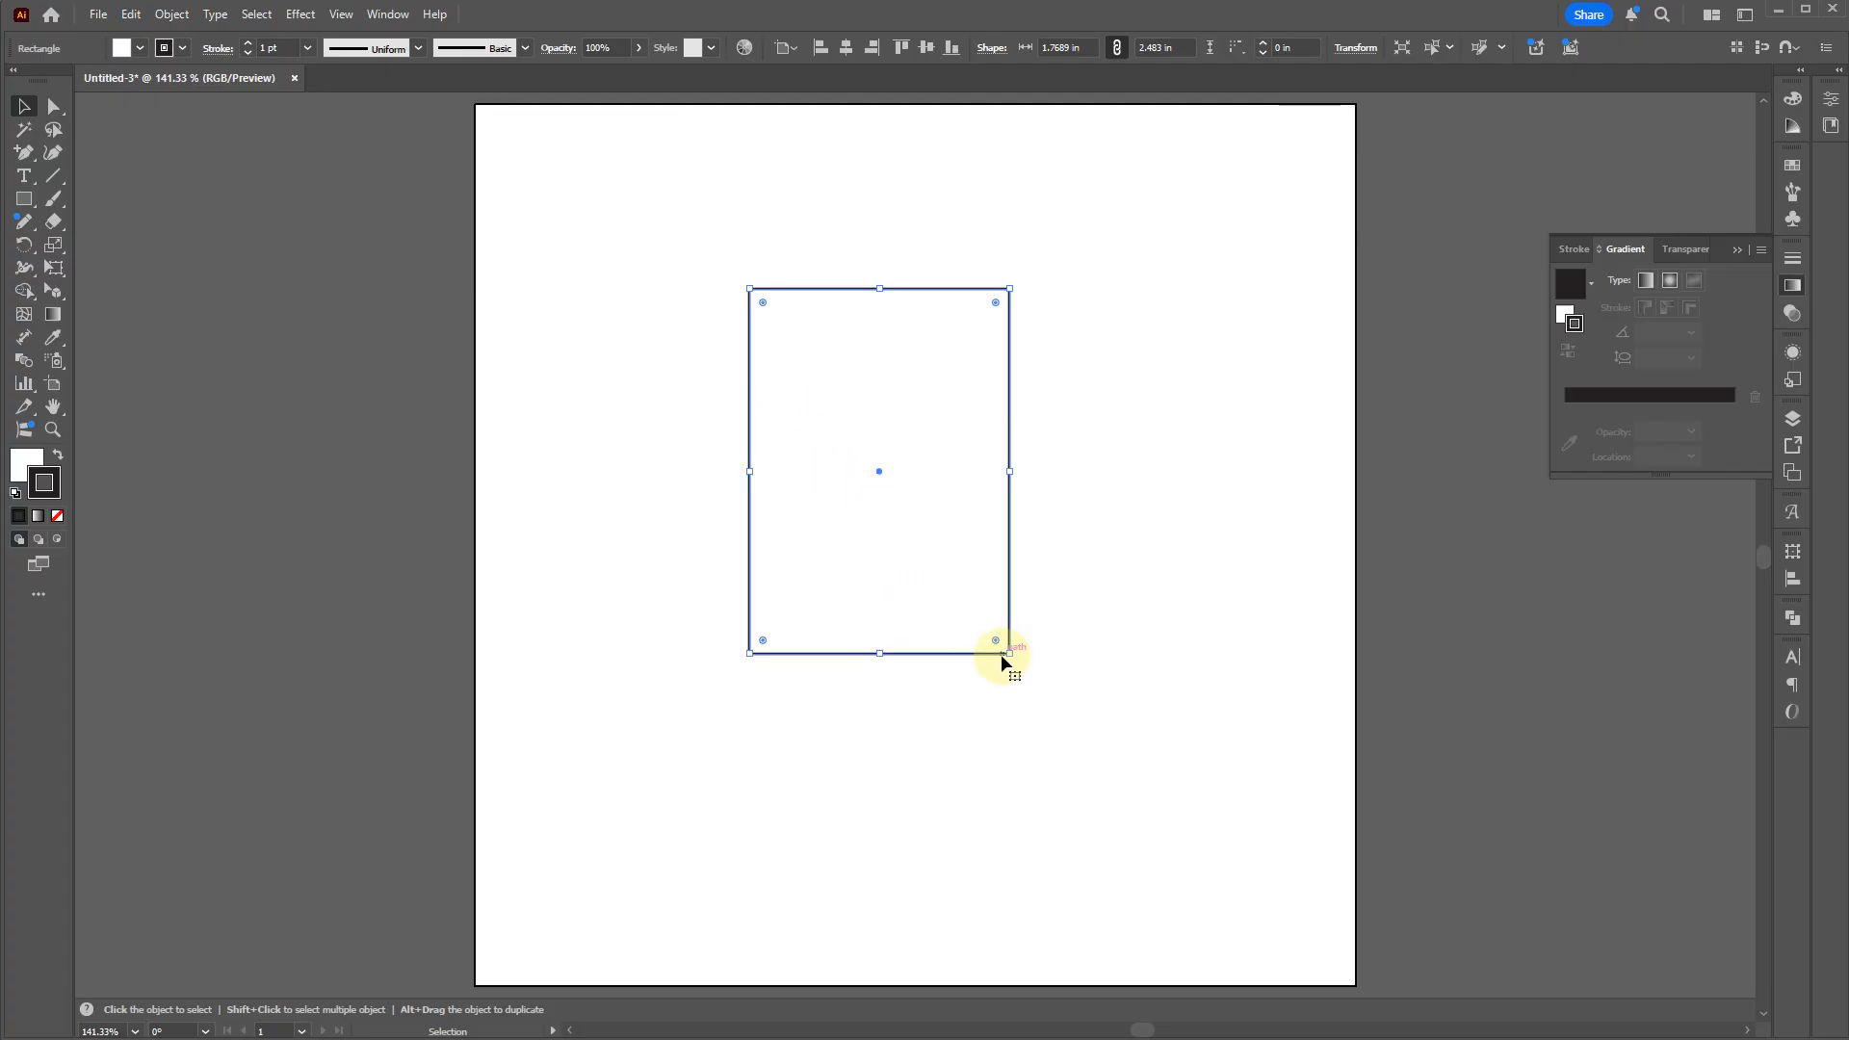
Step: Draw three small rectangles: two inside the large rectangle and one across its bottom edge near the lower-right corner
{"action": "key", "text": "m"}
{"action": "left_click_drag", "start_coordinate": [926, 429], "coordinate": [840, 475]}
{"action": "left_click_drag", "start_coordinate": [883, 566], "coordinate": [847, 591]}
{"action": "mouse_move", "coordinate": [947, 620]}
{"action": "left_mouse_down"}
{"action": "mouse_move", "coordinate": [927, 661]}
{"action": "mouse_move", "coordinate": [778, 424]}
{"action": "left_mouse_up"}
Step: Scale all four rectangles down together to a tiny size, and make a much enlarged copy of them below
{"action": "key", "text": "v"}
{"action": "key", "text": "ctrl+a"}
{"action": "scroll", "coordinate": [770, 343], "scroll_direction": "up", "scroll_amount": 4}
{"action": "scroll", "coordinate": [759, 321], "scroll_direction": "up", "scroll_amount": 4}
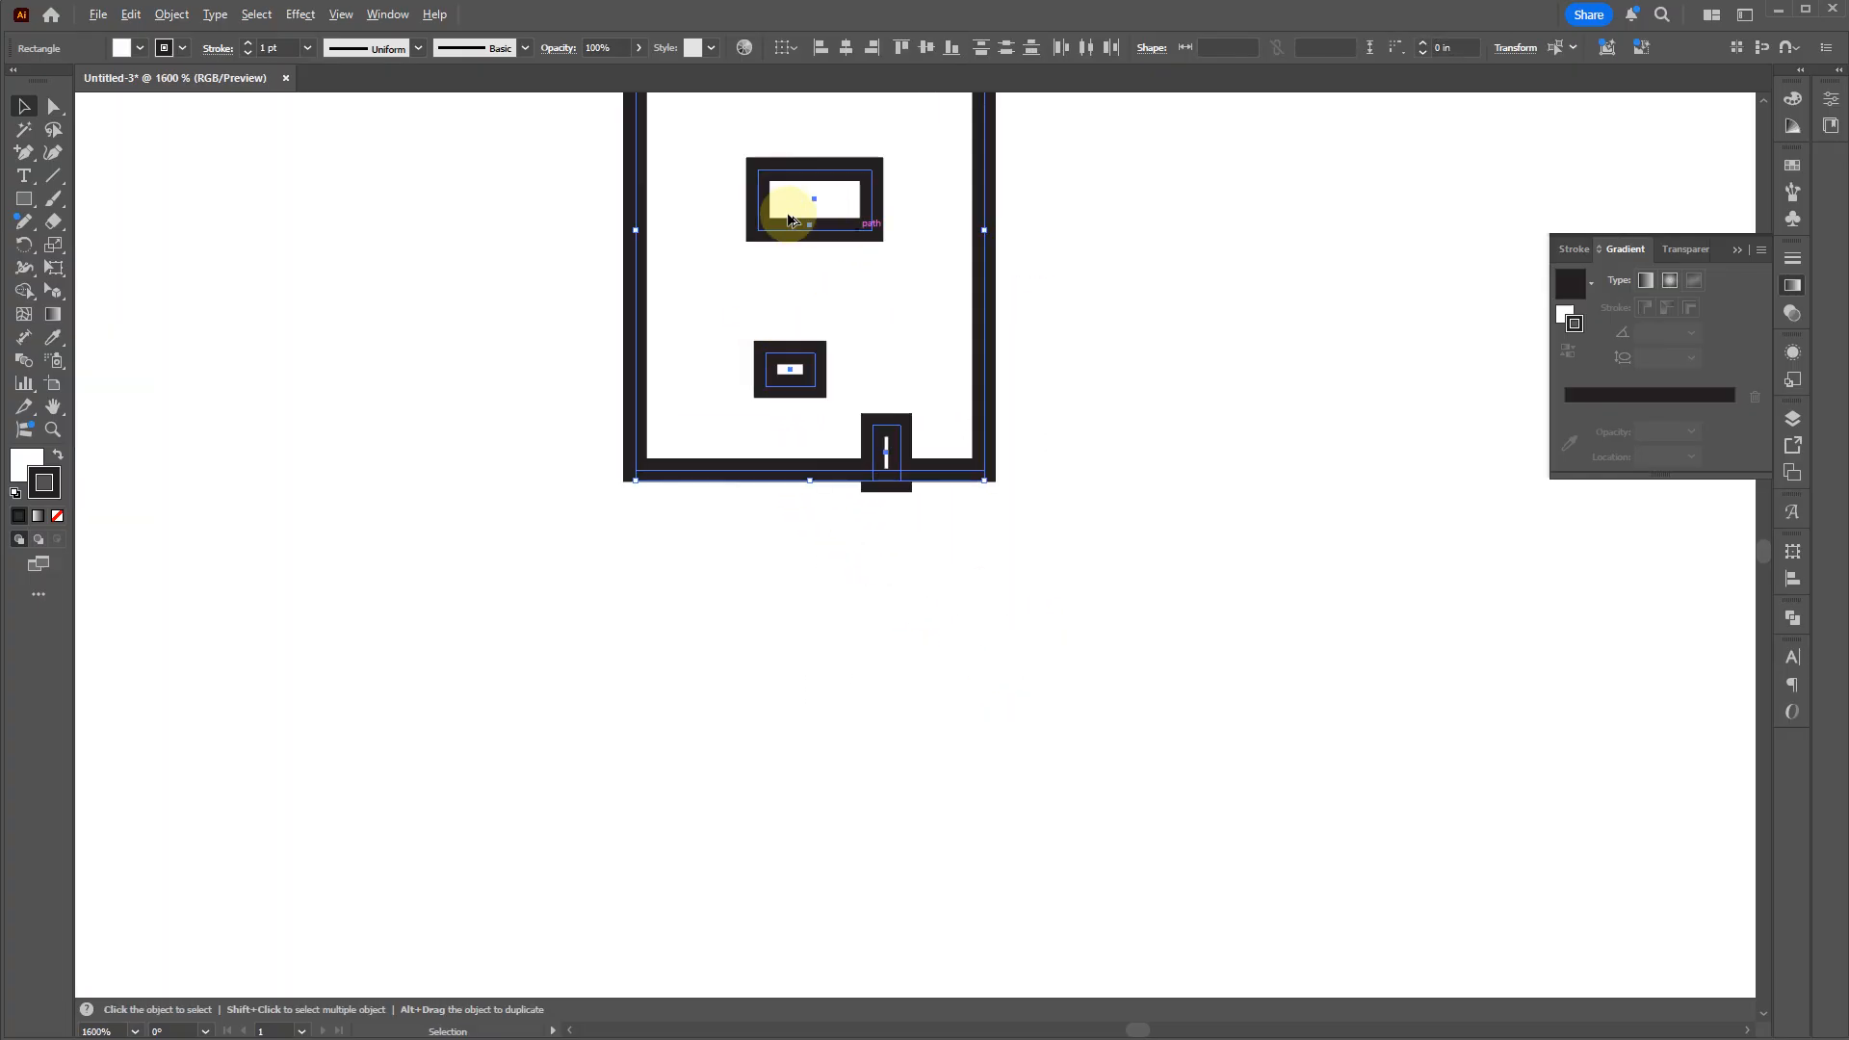
{"action": "scroll", "coordinate": [794, 312], "scroll_direction": "down", "scroll_amount": 8}
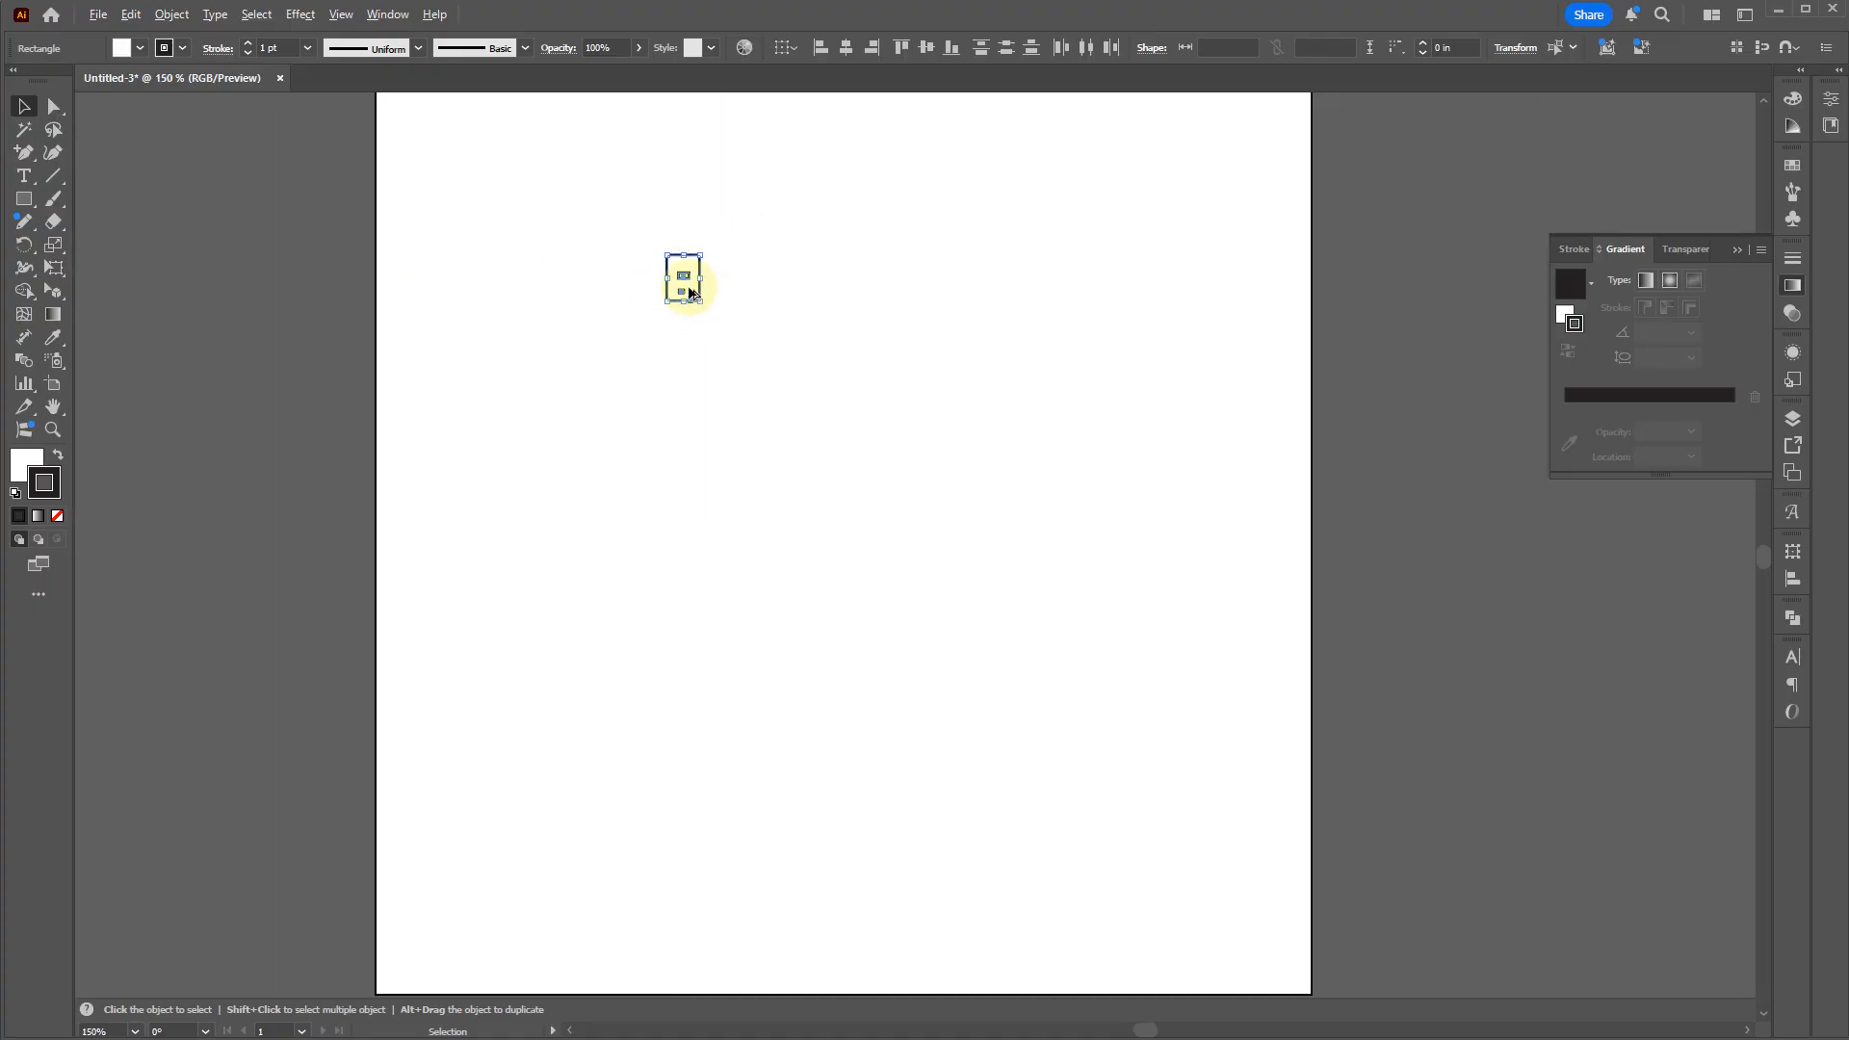
{"action": "left_click_drag", "start_coordinate": [700, 301], "coordinate": [1126, 962]}
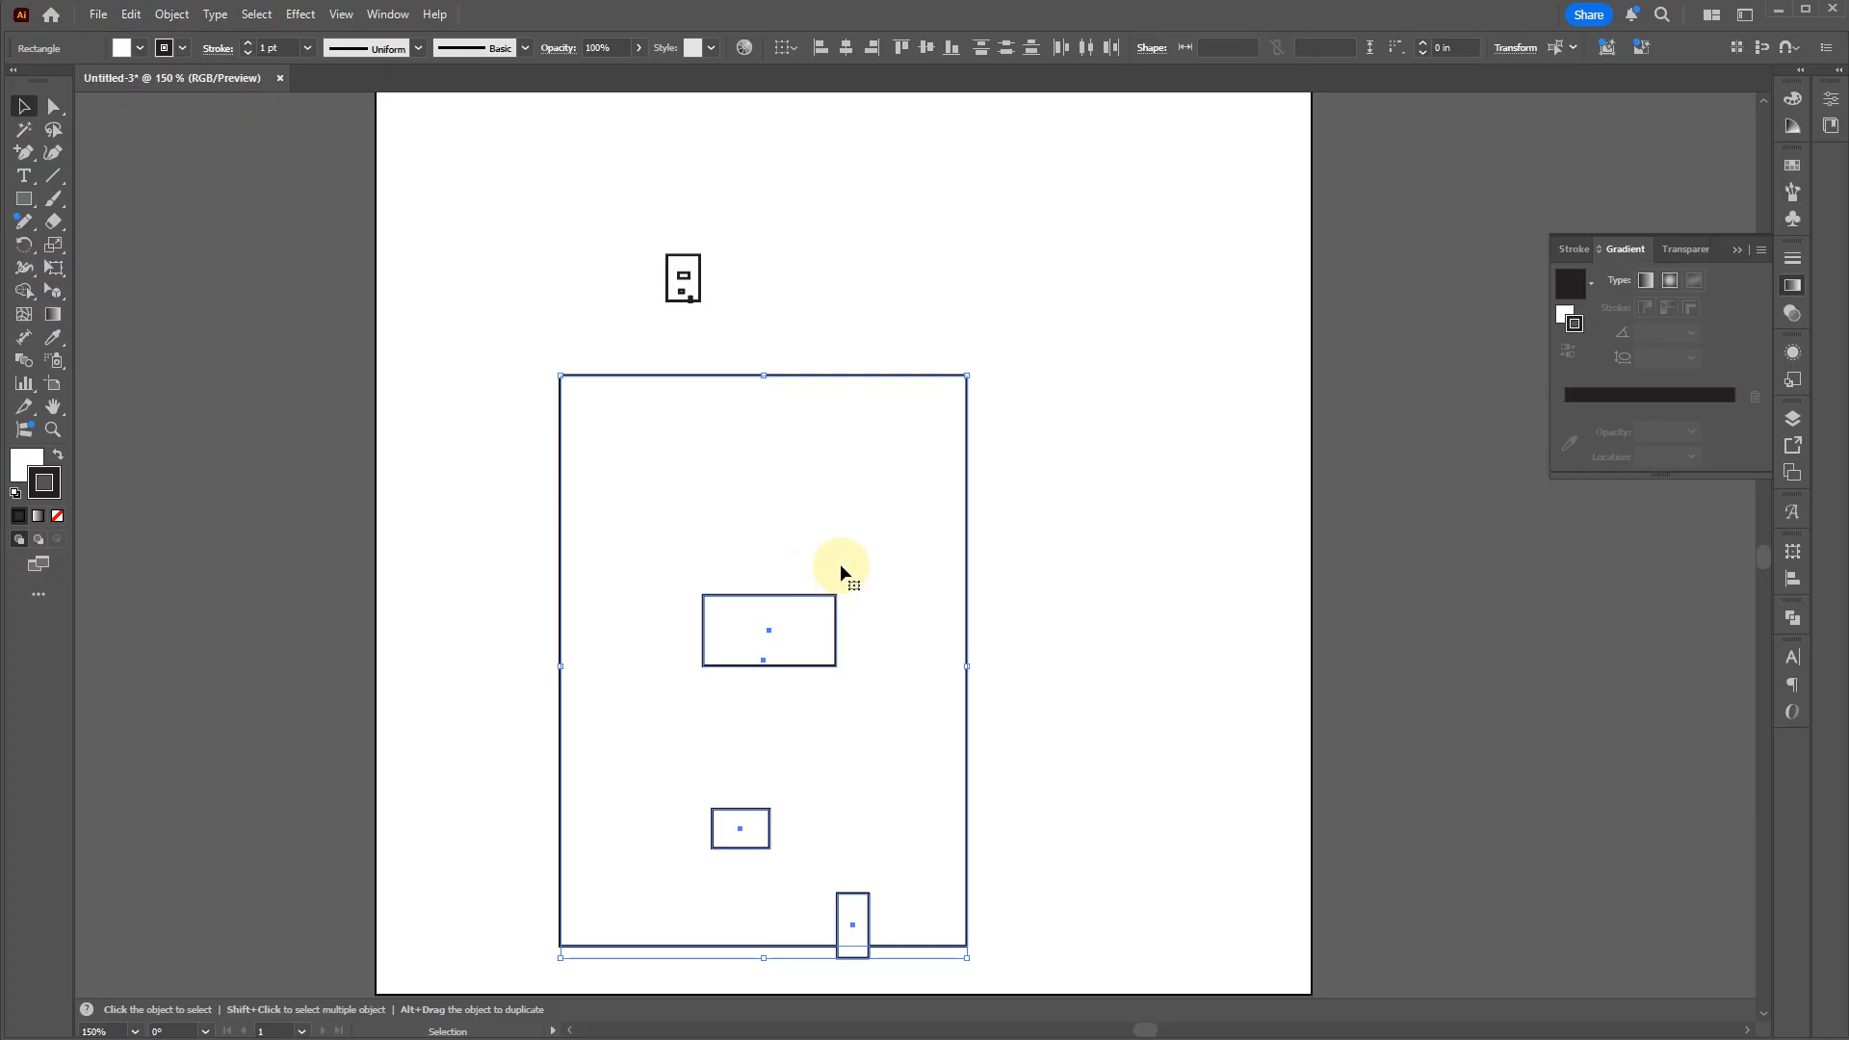
Step: Select both the tiny and the enlarged rectangles and set their stroke to none
{"action": "left_click_drag", "start_coordinate": [1028, 240], "coordinate": [465, 934]}
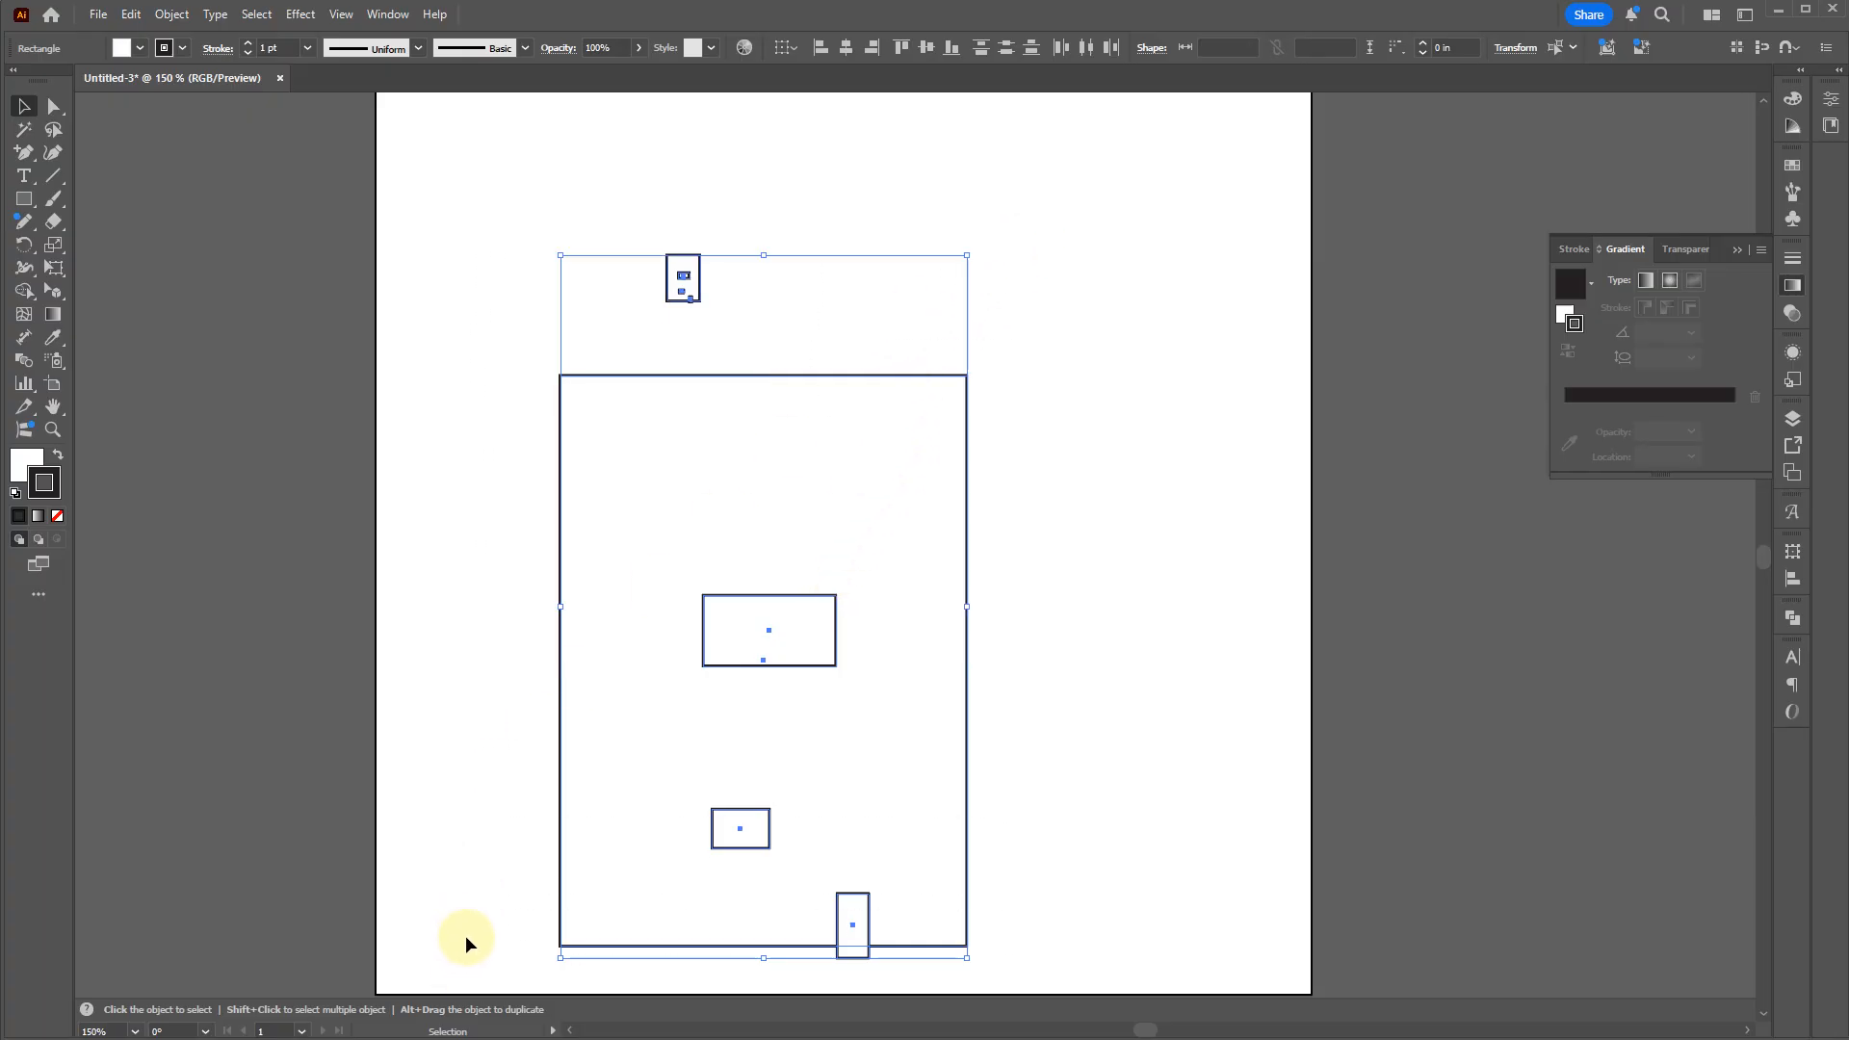
{"action": "key", "text": "x"}
{"action": "key", "text": "slash"}
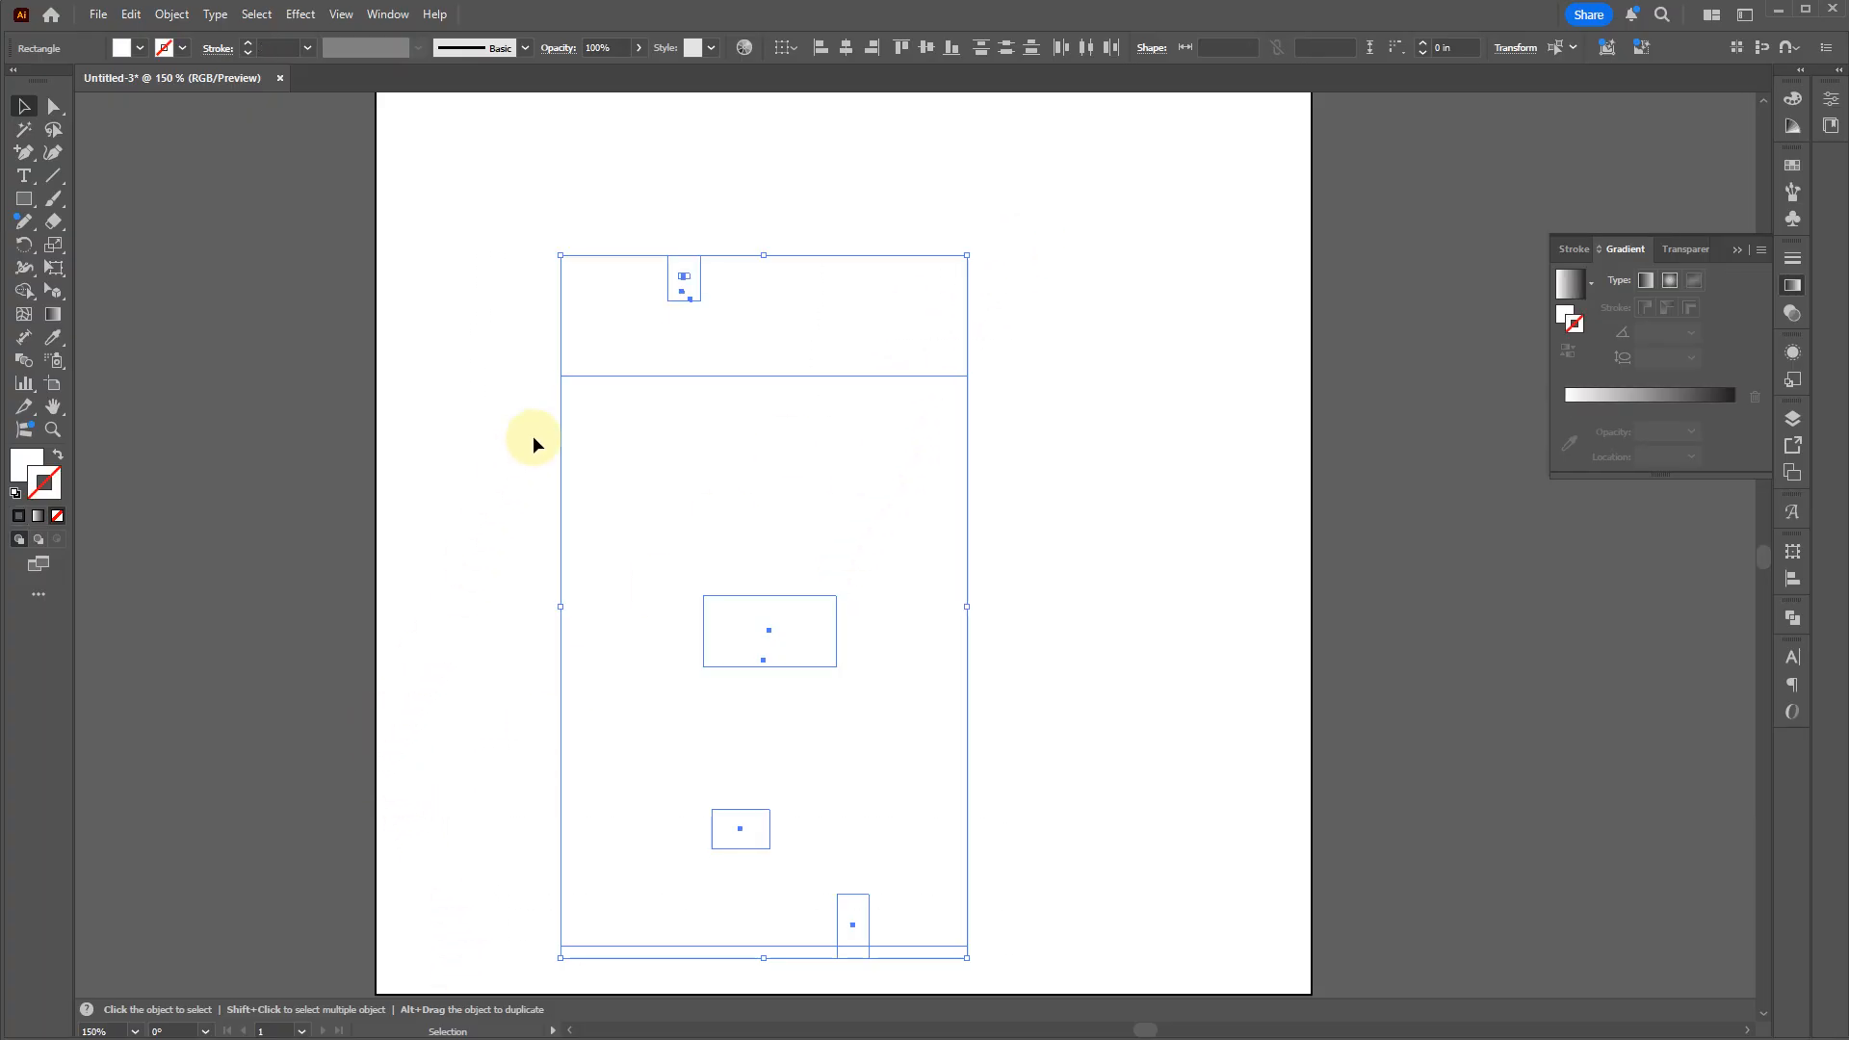
Step: Undo the stroke removal, get rid of the enlarged copy, and set the stroke of the four tiny rectangles to none
{"action": "key", "text": "ctrl+z"}
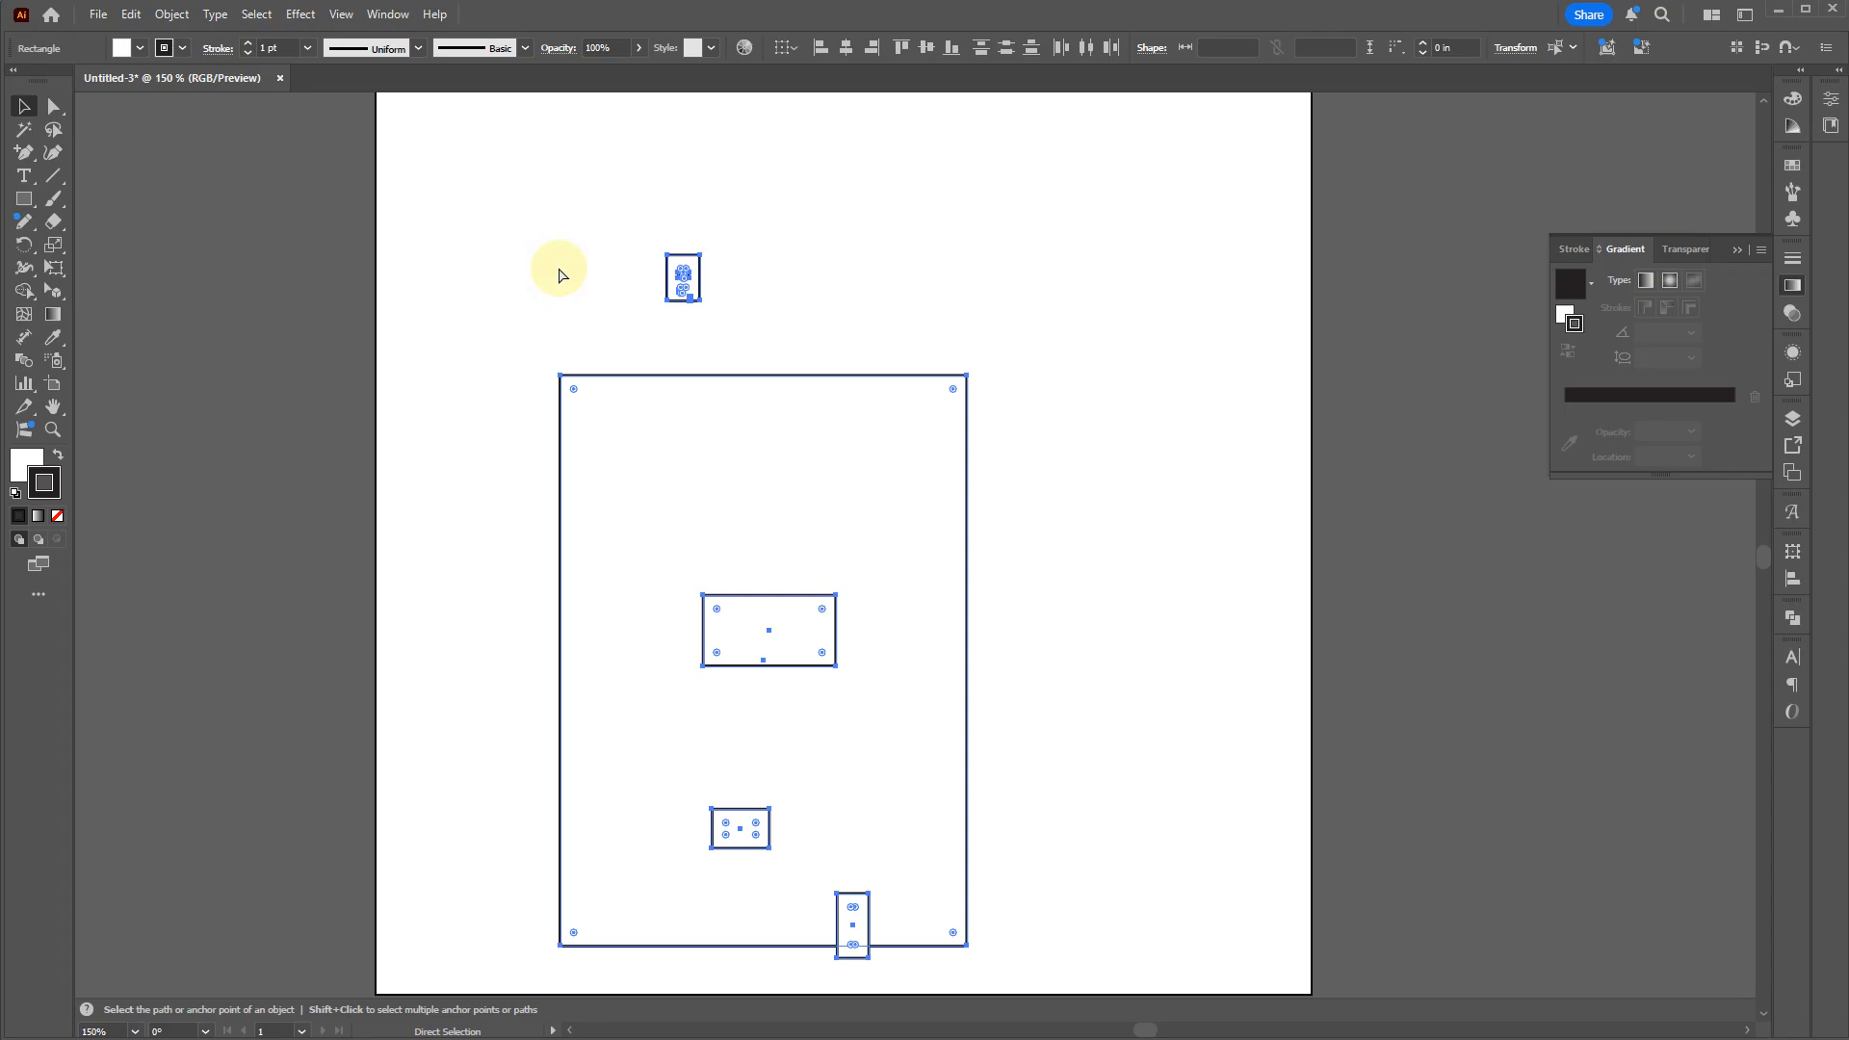
{"action": "key", "text": "ctrl+z"}
{"action": "scroll", "coordinate": [561, 269], "scroll_direction": "up", "scroll_amount": 4}
{"action": "key", "text": "Delete"}
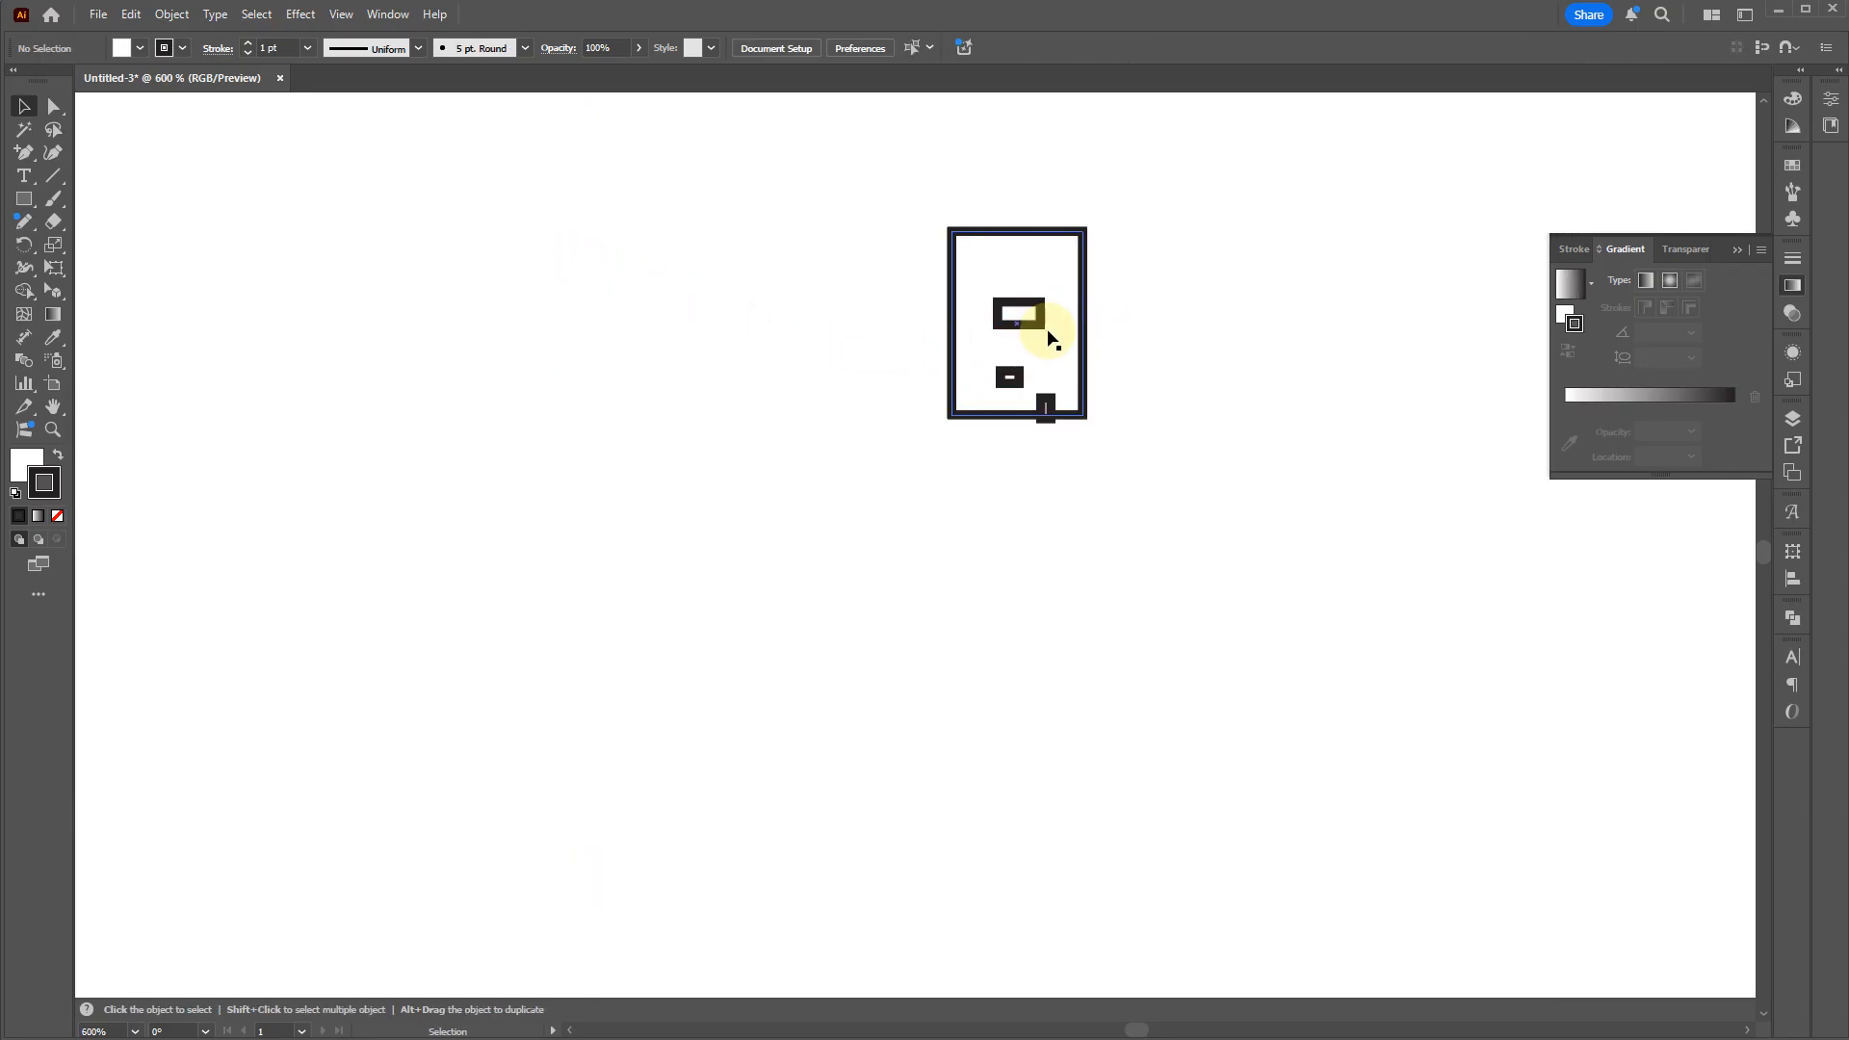
{"action": "key", "text": "ctrl+a"}
{"action": "key", "text": "slash"}
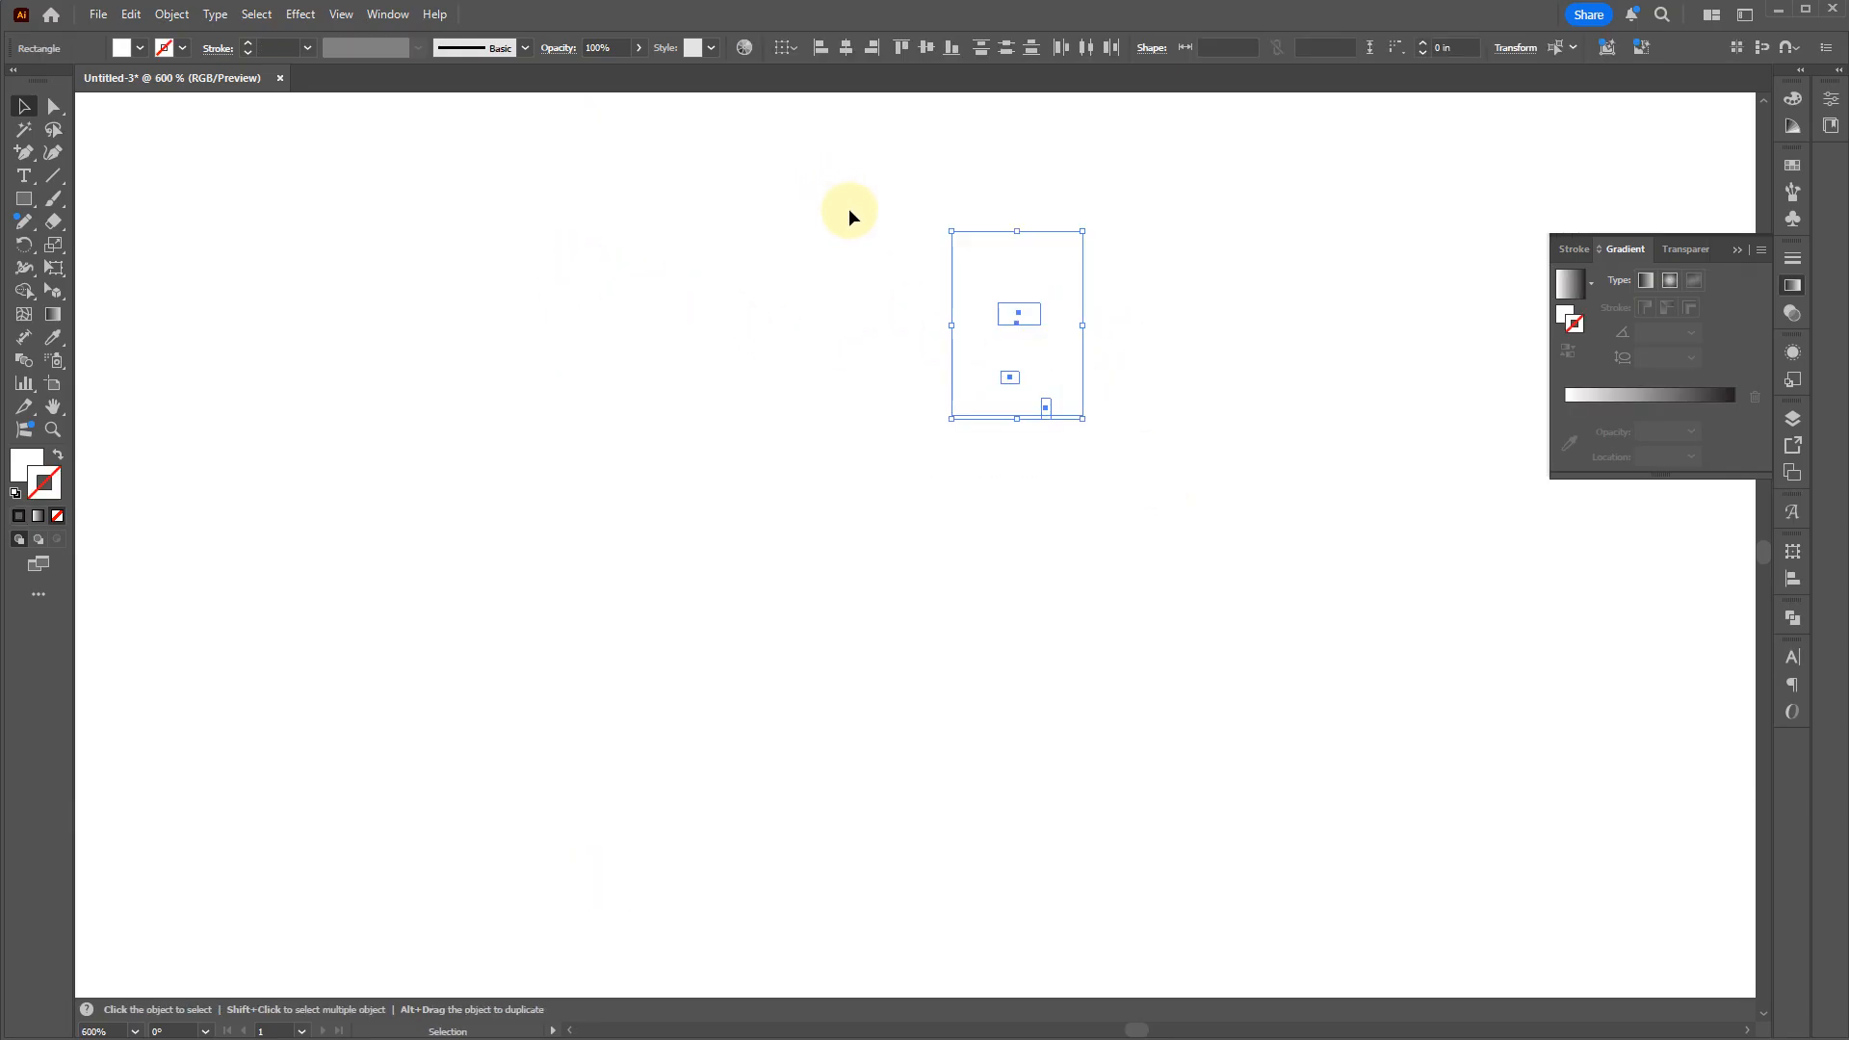
Step: Fill the largest of the tiny rectangles, the background one, with bright pink
{"action": "left_click", "coordinate": [1046, 331]}
{"action": "left_click", "coordinate": [1036, 320]}
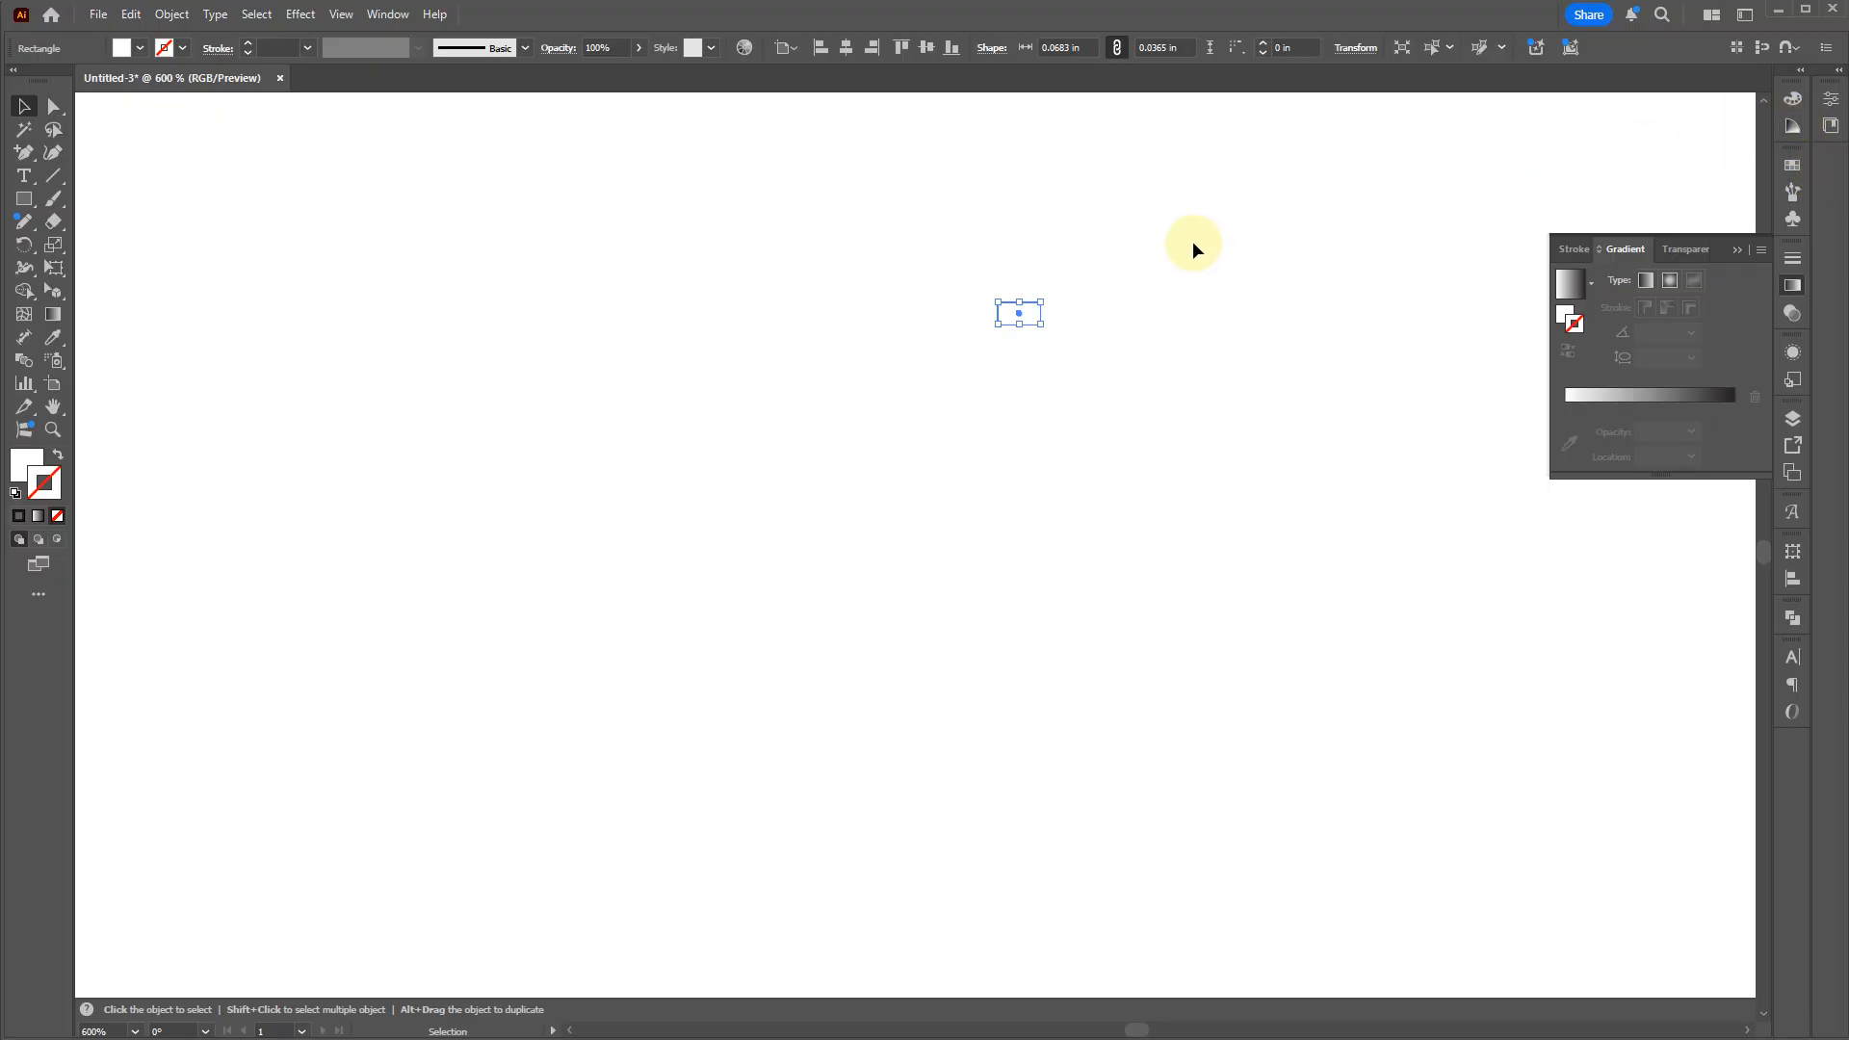
{"action": "left_click", "coordinate": [983, 264]}
{"action": "left_click", "coordinate": [1792, 98]}
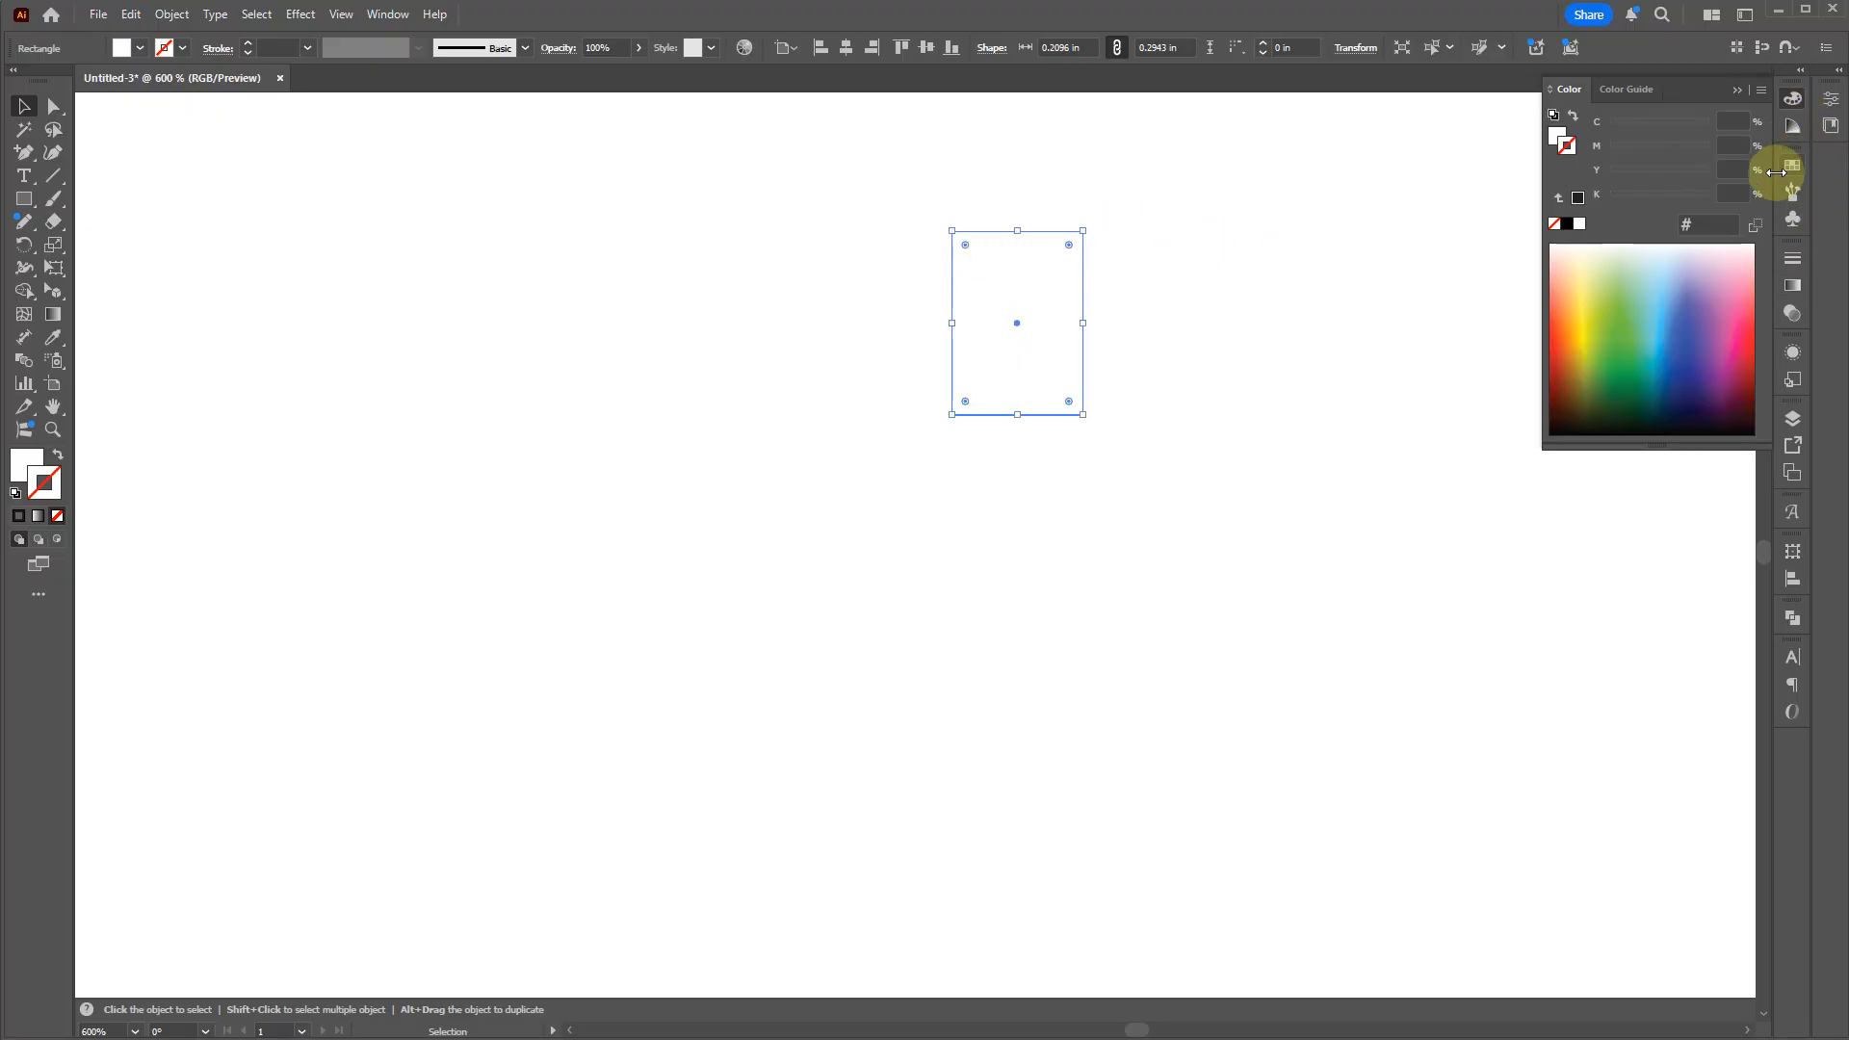
{"action": "left_click", "coordinate": [1696, 325]}
{"action": "key", "text": "ctrl+z"}
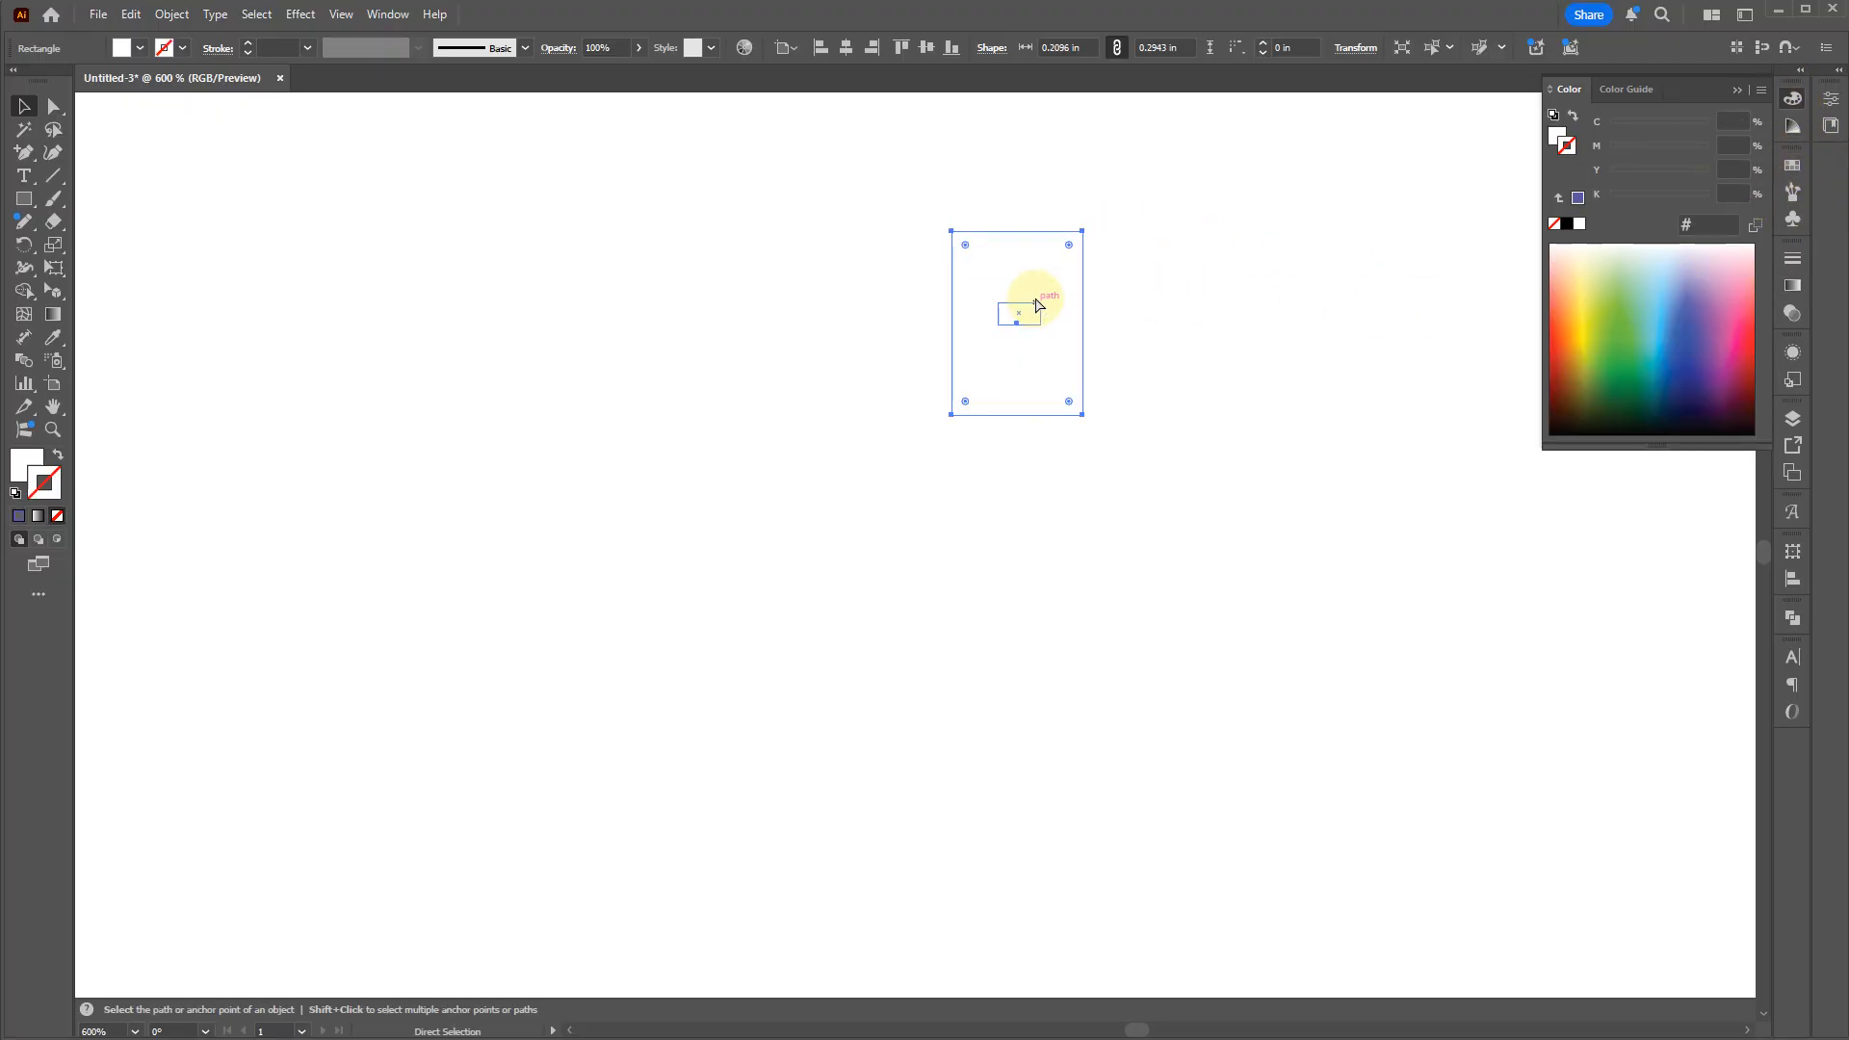
{"action": "left_click", "coordinate": [1741, 323]}
Step: Fill the upper inner rectangle and the one across the bottom edge with yellow, and the lower inner one with dark red
{"action": "left_click", "coordinate": [1036, 313]}
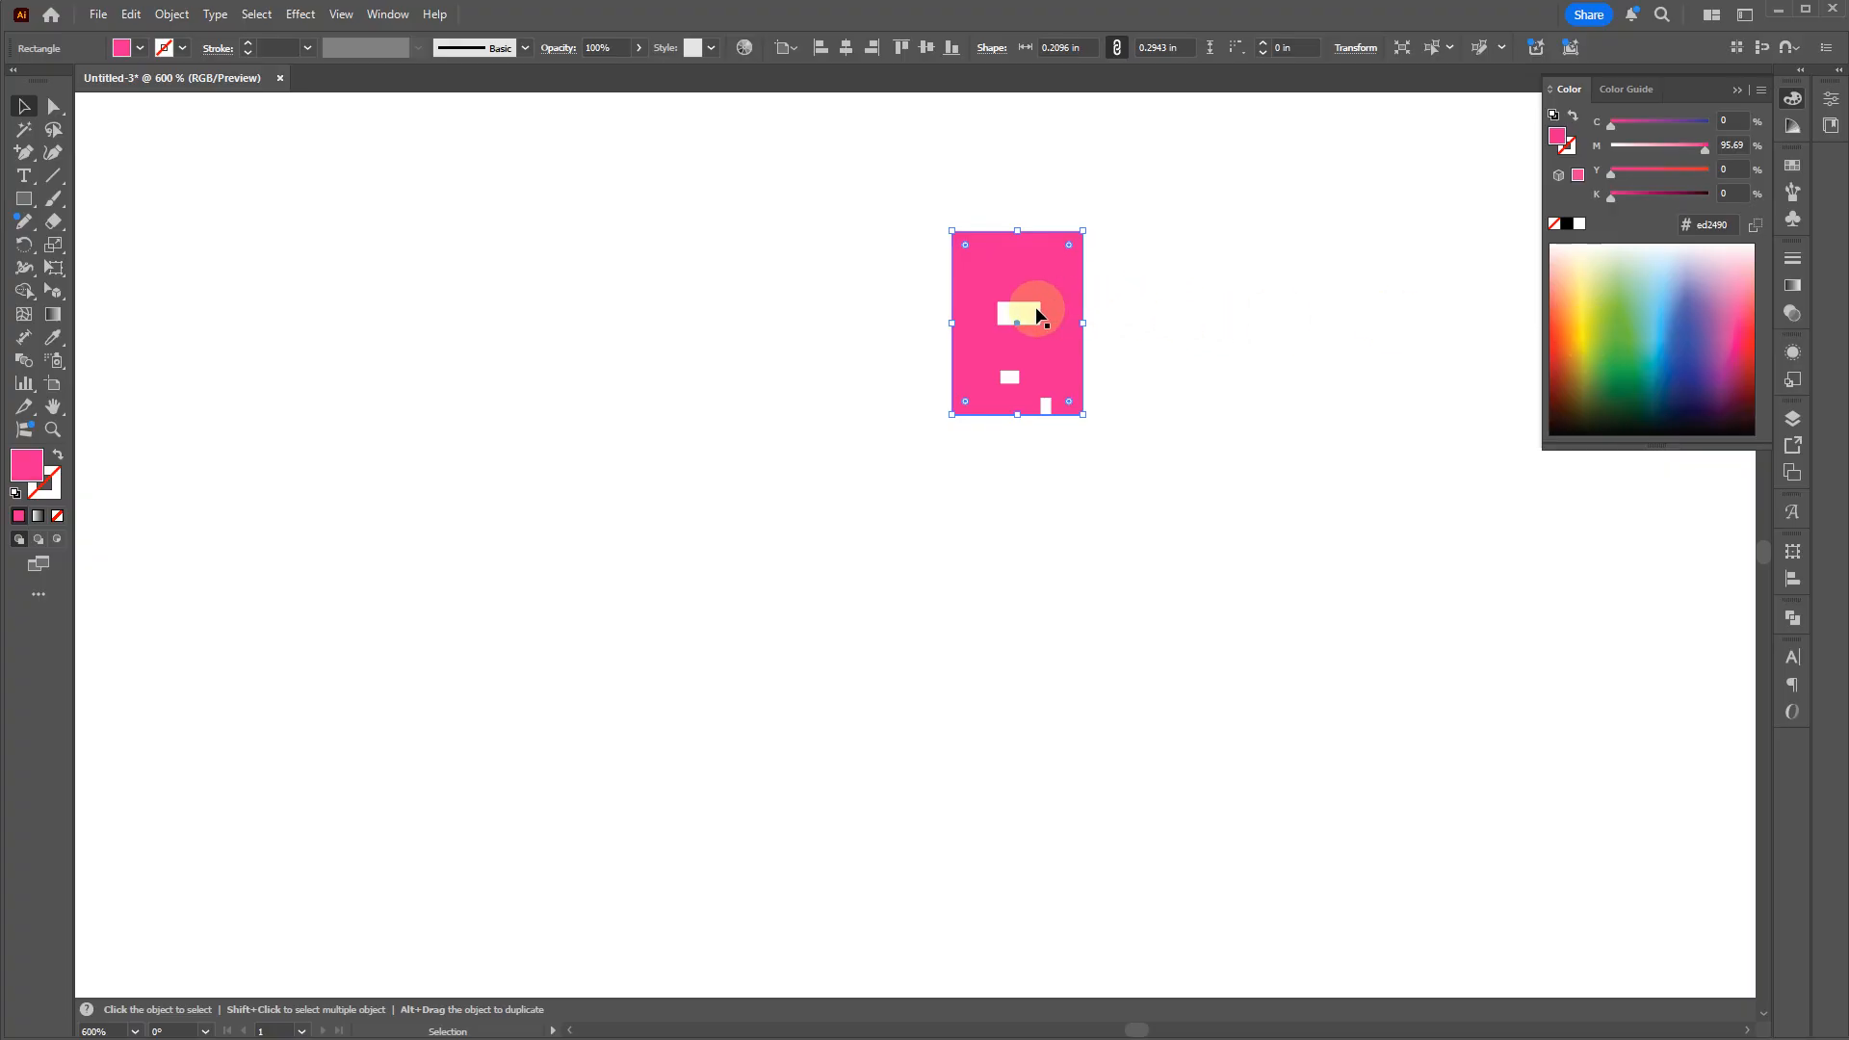
{"action": "left_click", "coordinate": [1585, 306]}
{"action": "left_click", "coordinate": [1005, 375]}
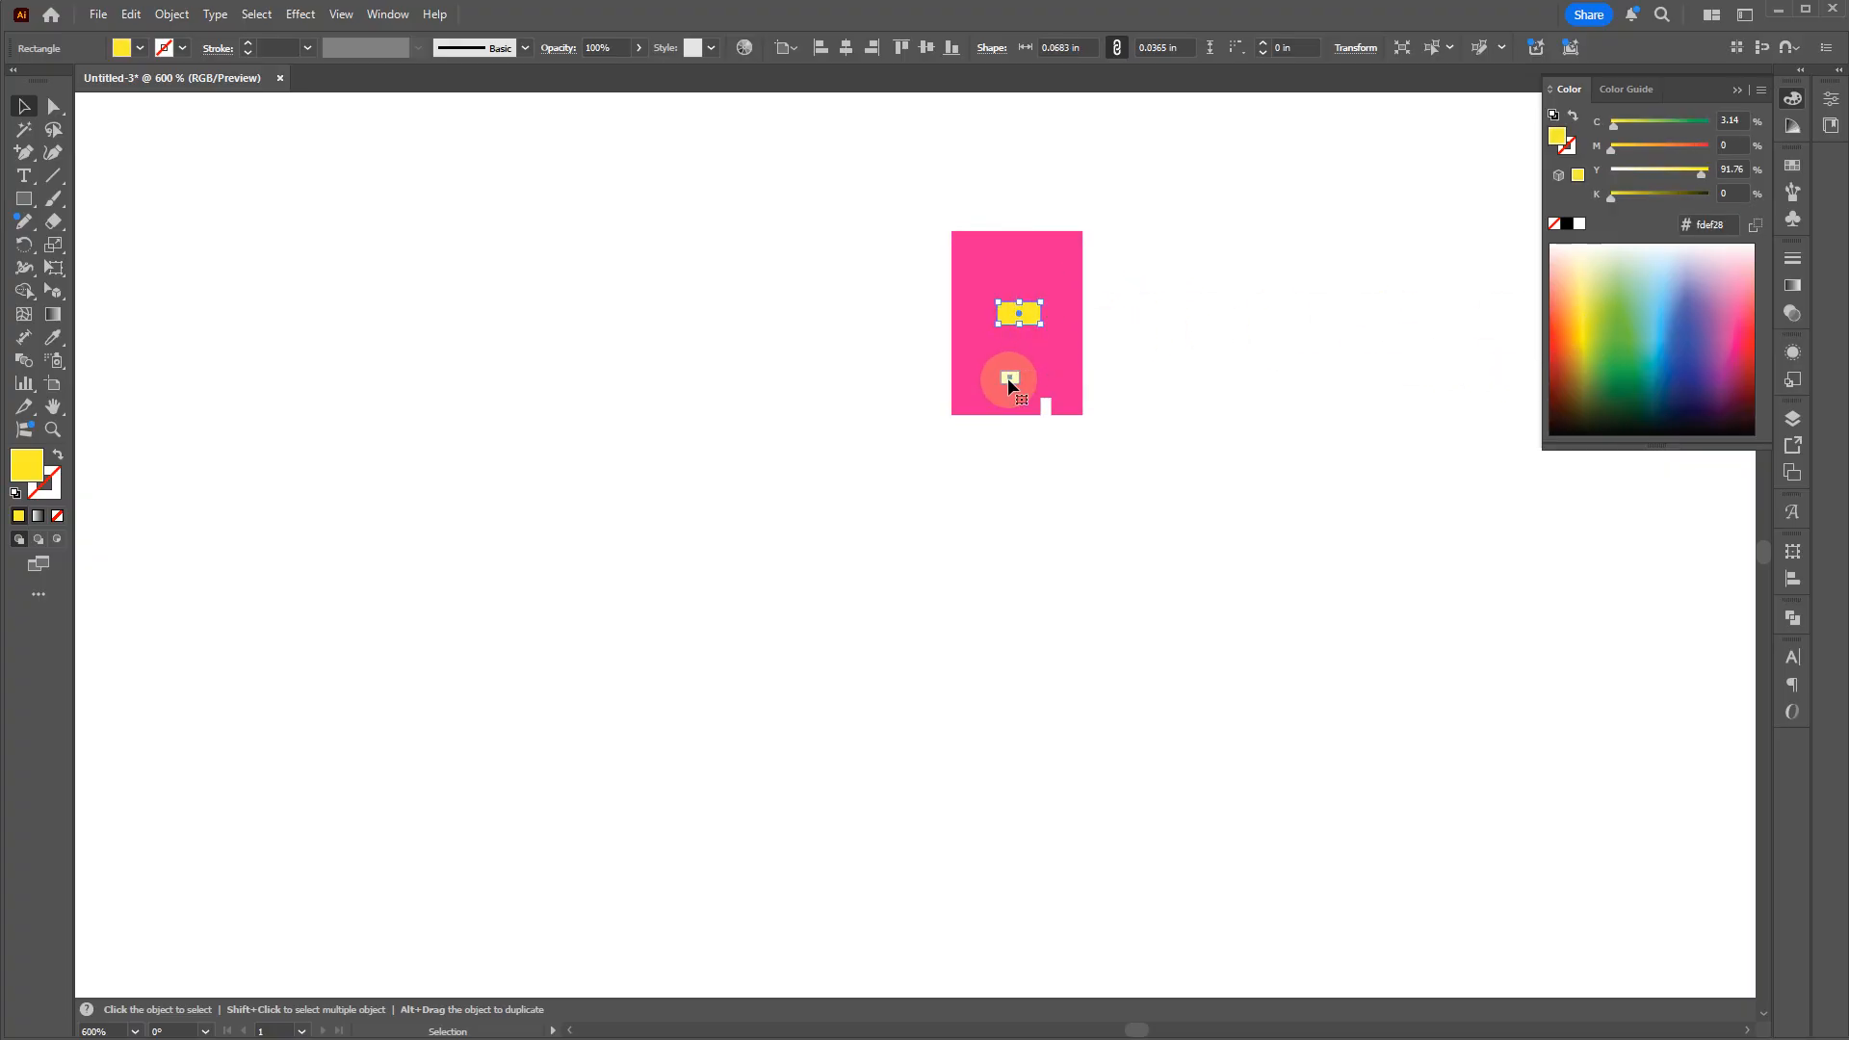
{"action": "left_click", "coordinate": [1743, 375]}
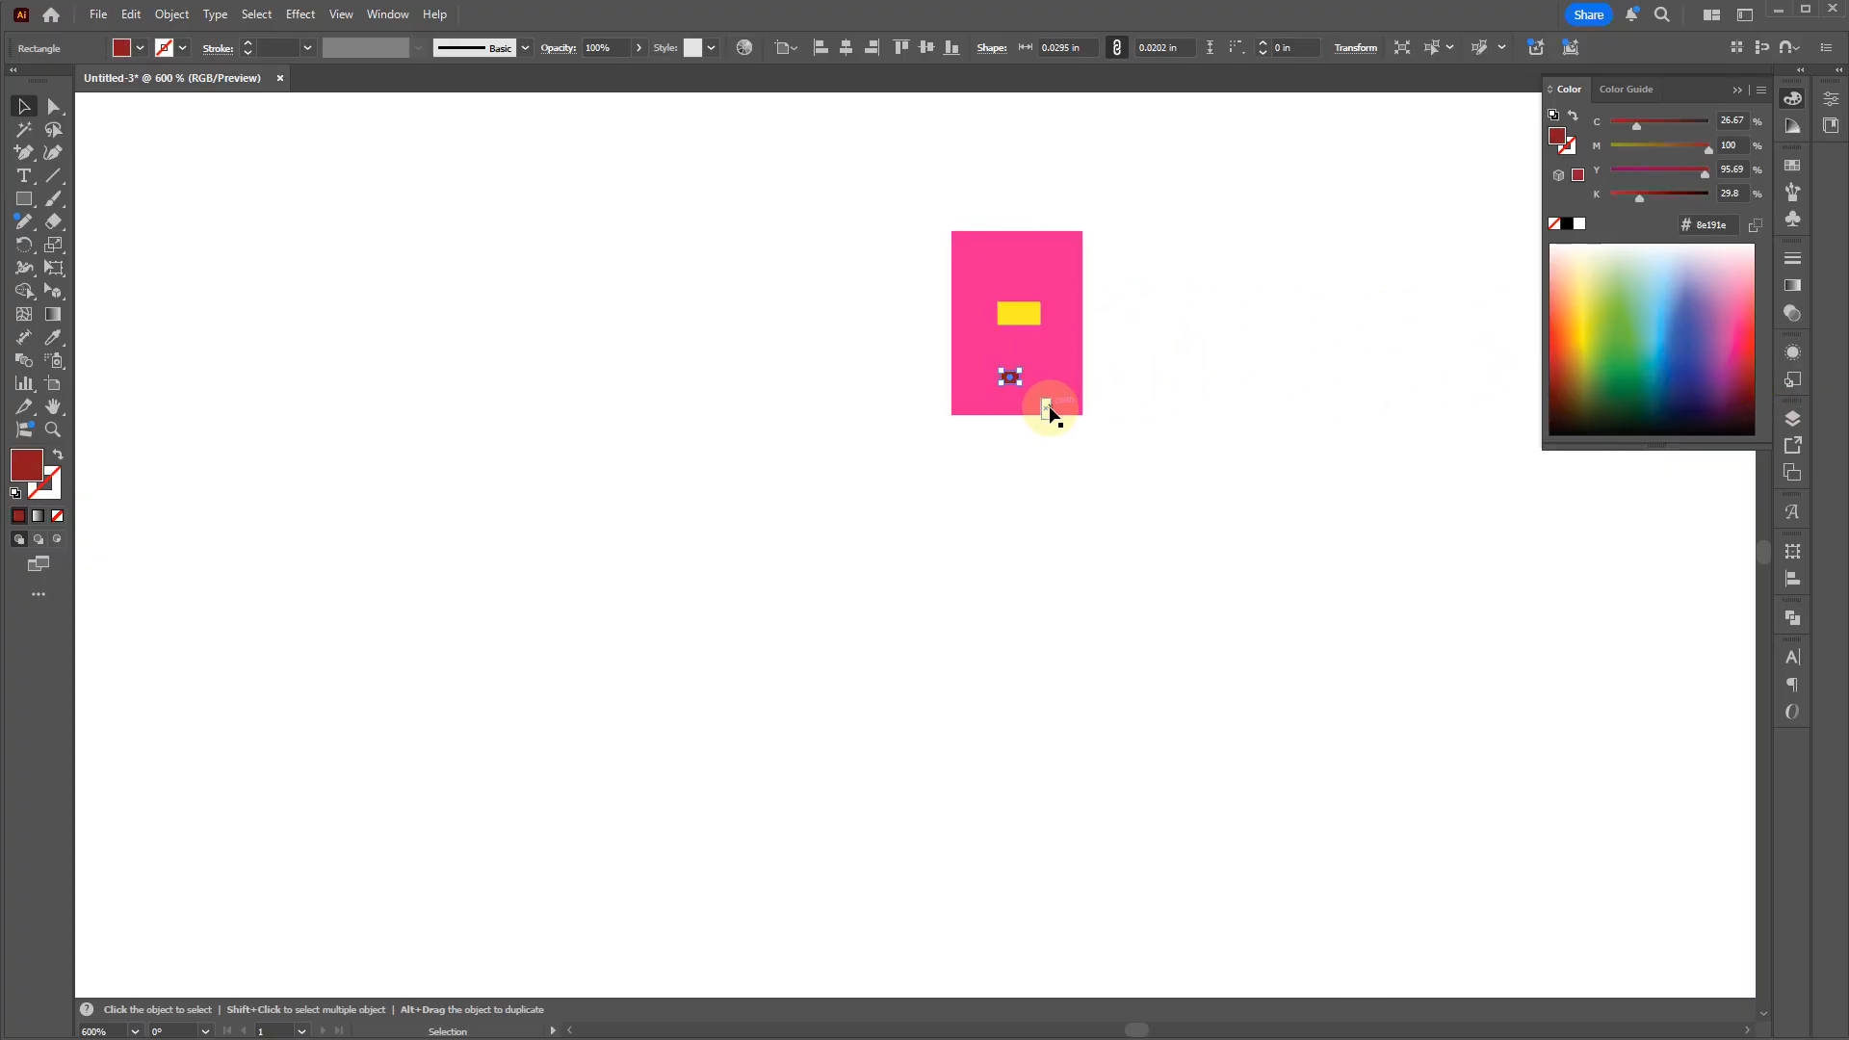
{"action": "left_click_drag", "start_coordinate": [1050, 410], "coordinate": [1051, 418]}
{"action": "left_click", "coordinate": [1580, 322]}
{"action": "left_click", "coordinate": [776, 383]}
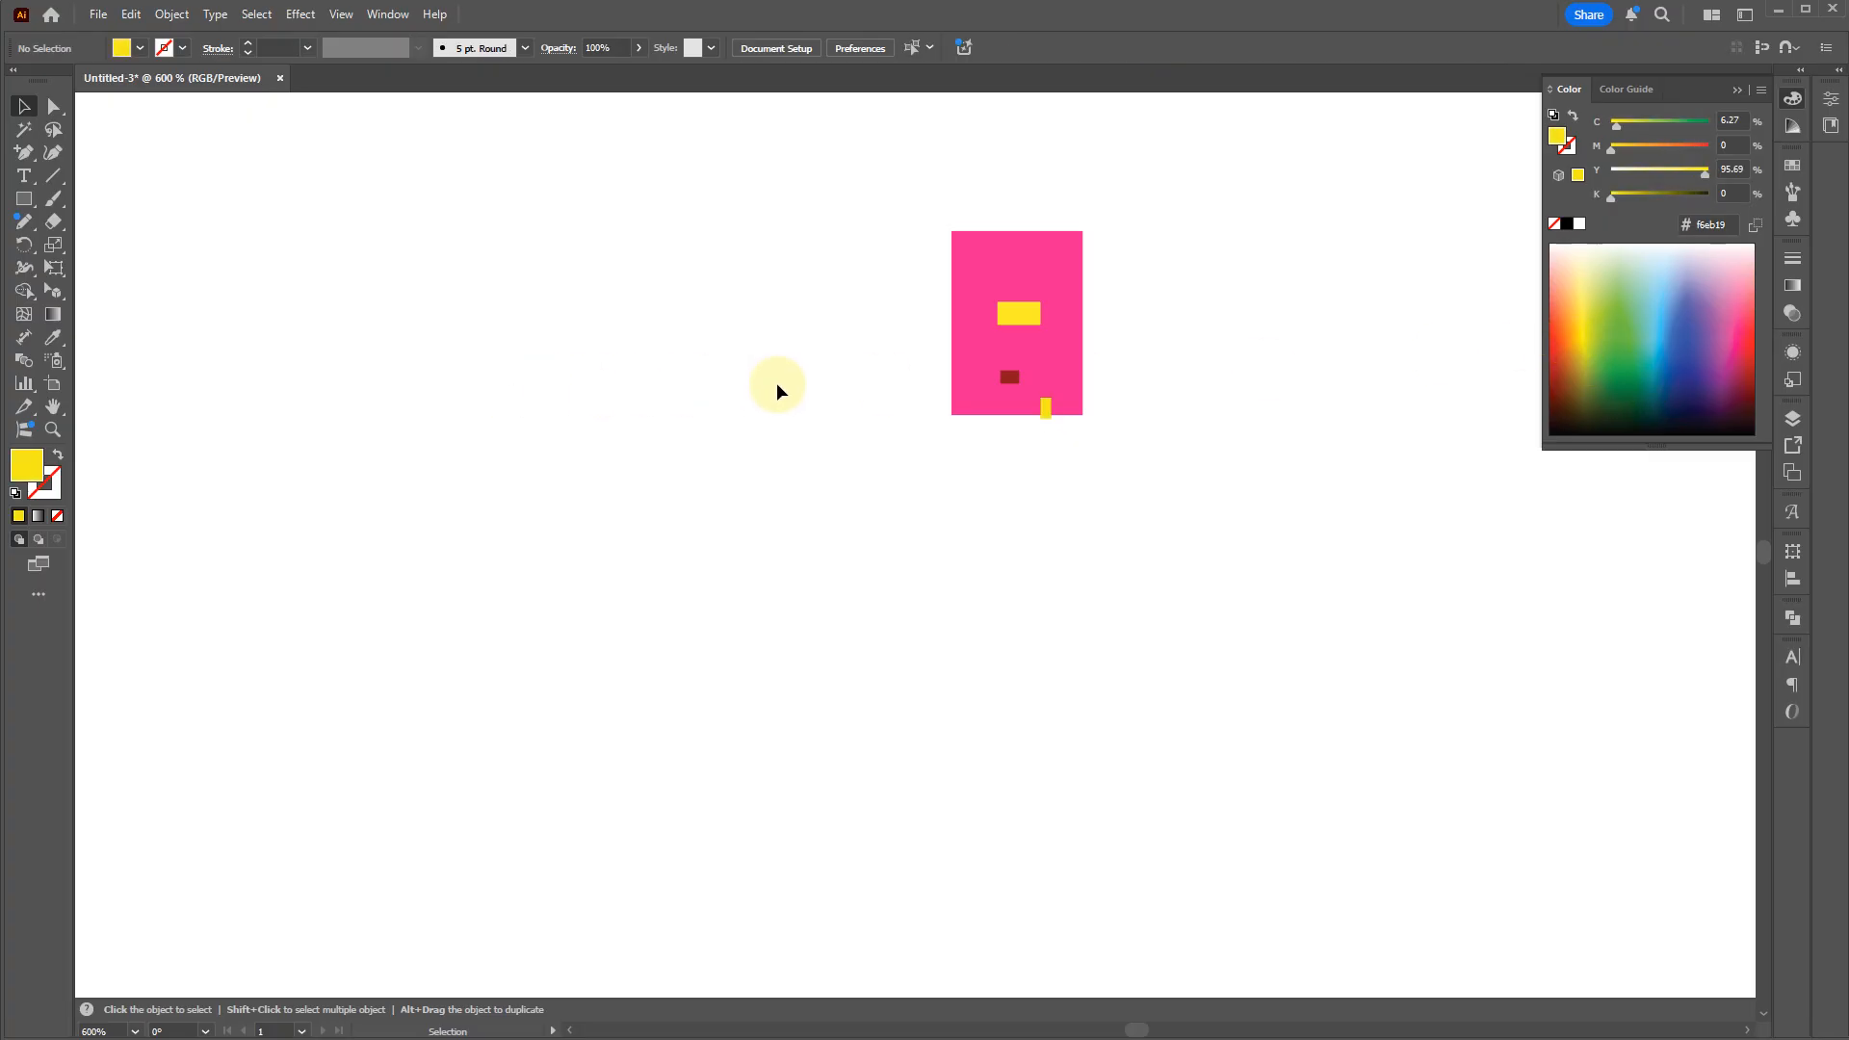
Step: Move the coloured rectangles together to the artboard's upper-left area and place a much enlarged copy of them directly below
{"action": "scroll", "coordinate": [776, 384], "scroll_direction": "down", "scroll_amount": 2}
{"action": "left_click_drag", "start_coordinate": [737, 236], "coordinate": [1096, 510]}
{"action": "left_click_drag", "start_coordinate": [905, 344], "coordinate": [522, 269]}
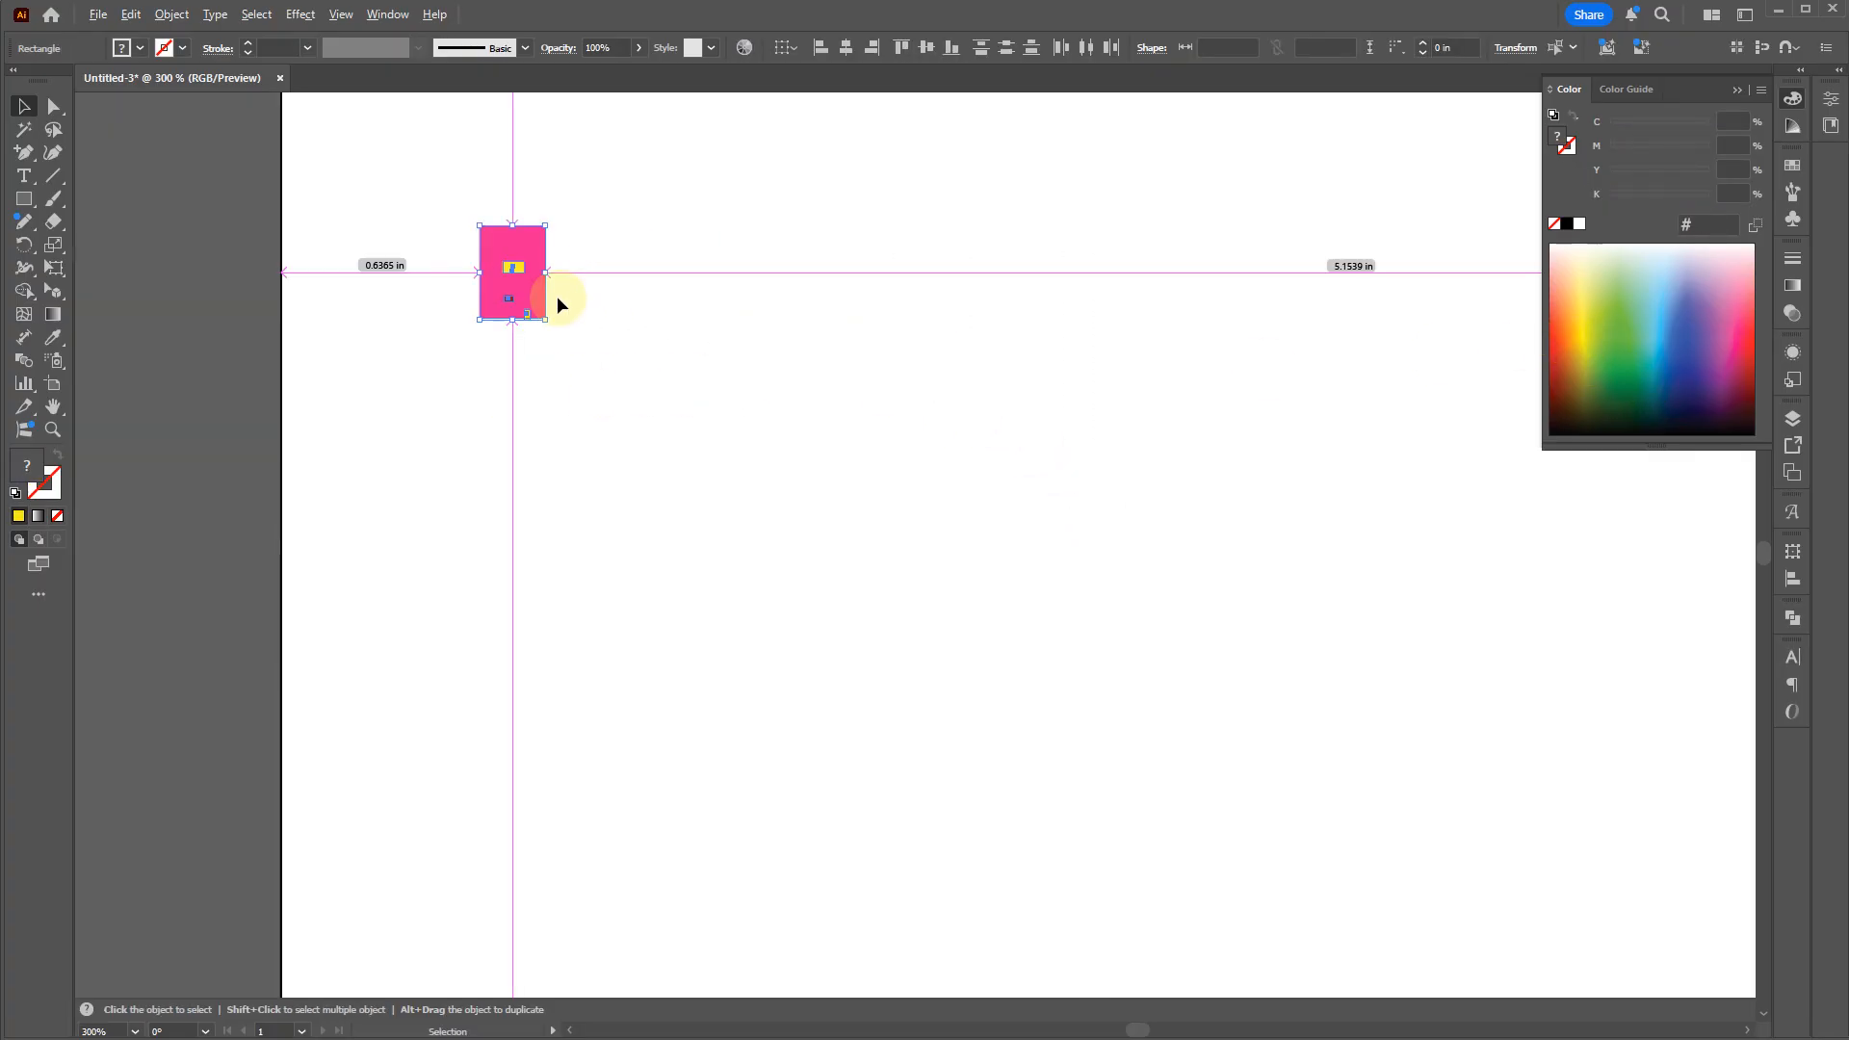
{"action": "left_click_drag", "start_coordinate": [541, 384], "coordinate": [527, 319]}
{"action": "left_click_drag", "start_coordinate": [602, 435], "coordinate": [459, 221]}
{"action": "left_click_drag", "start_coordinate": [545, 292], "coordinate": [829, 751]}
{"action": "scroll", "coordinate": [530, 506], "scroll_direction": "down", "scroll_amount": 2}
{"action": "left_click", "coordinate": [830, 751]}
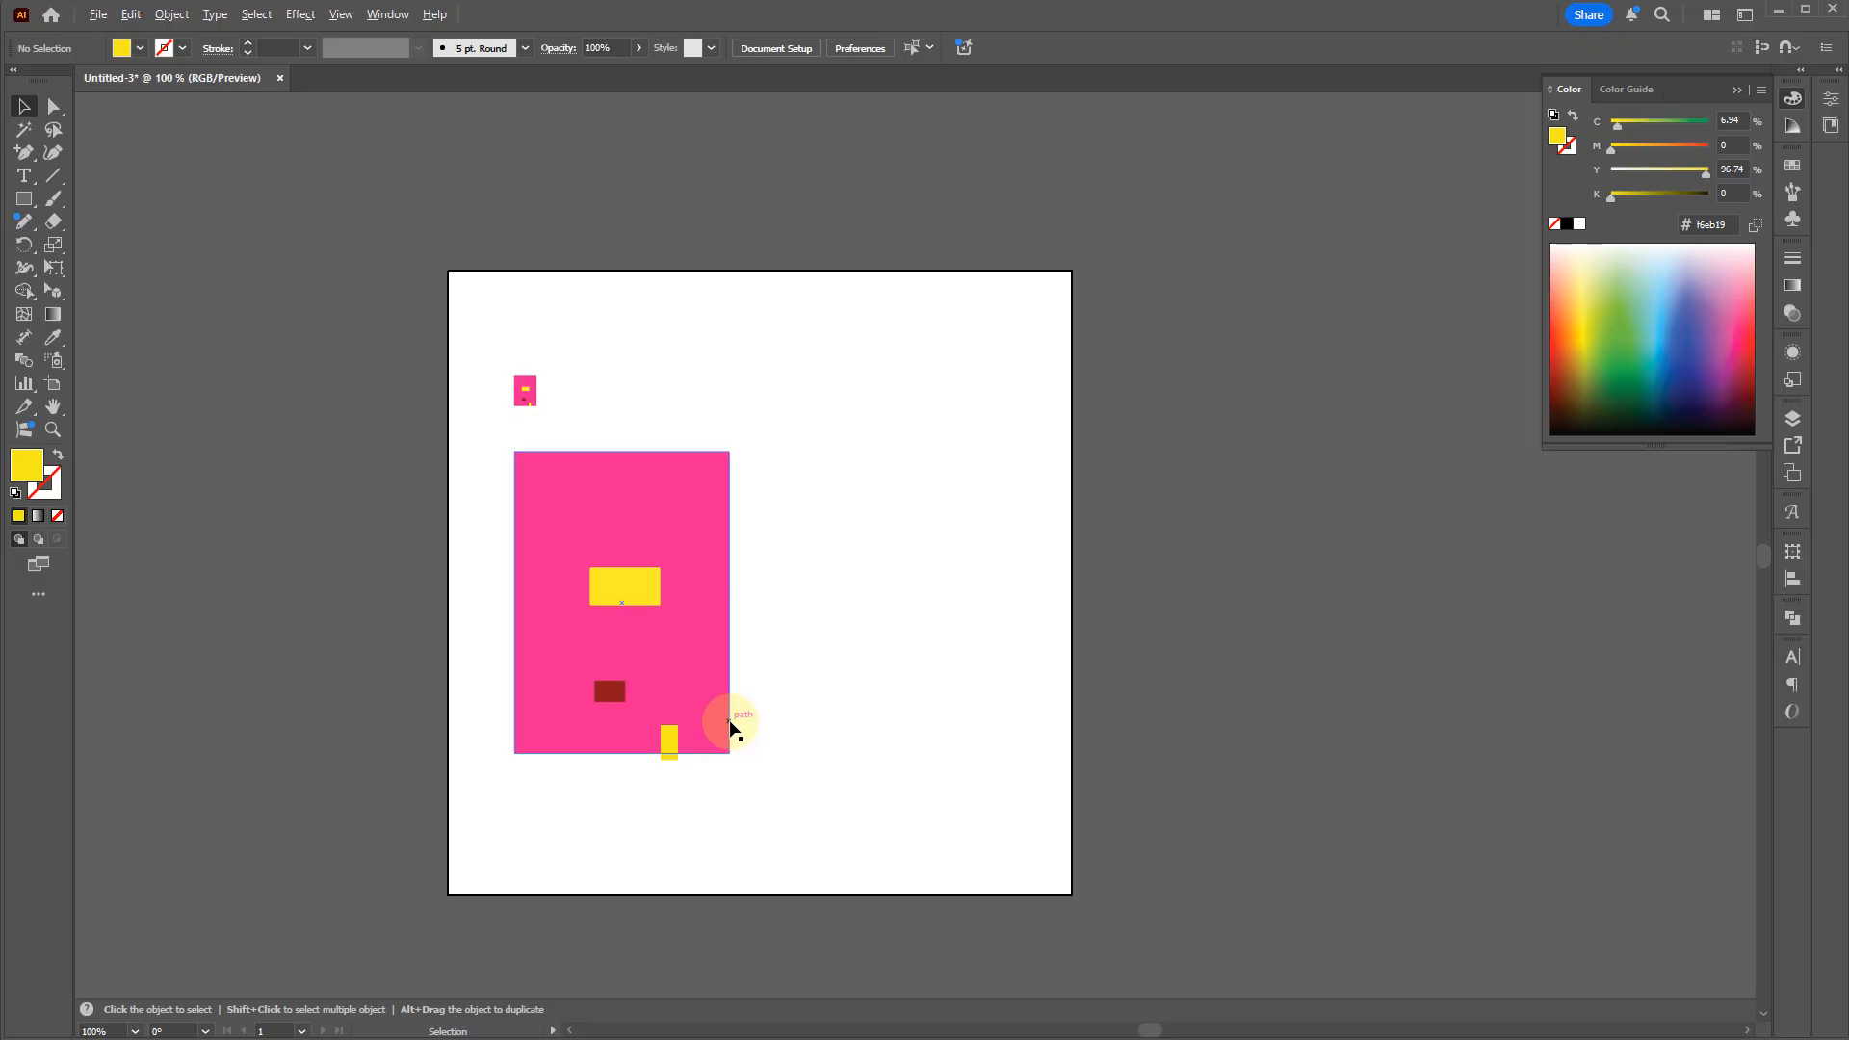
{"action": "left_click_drag", "start_coordinate": [429, 672], "coordinate": [478, 620]}
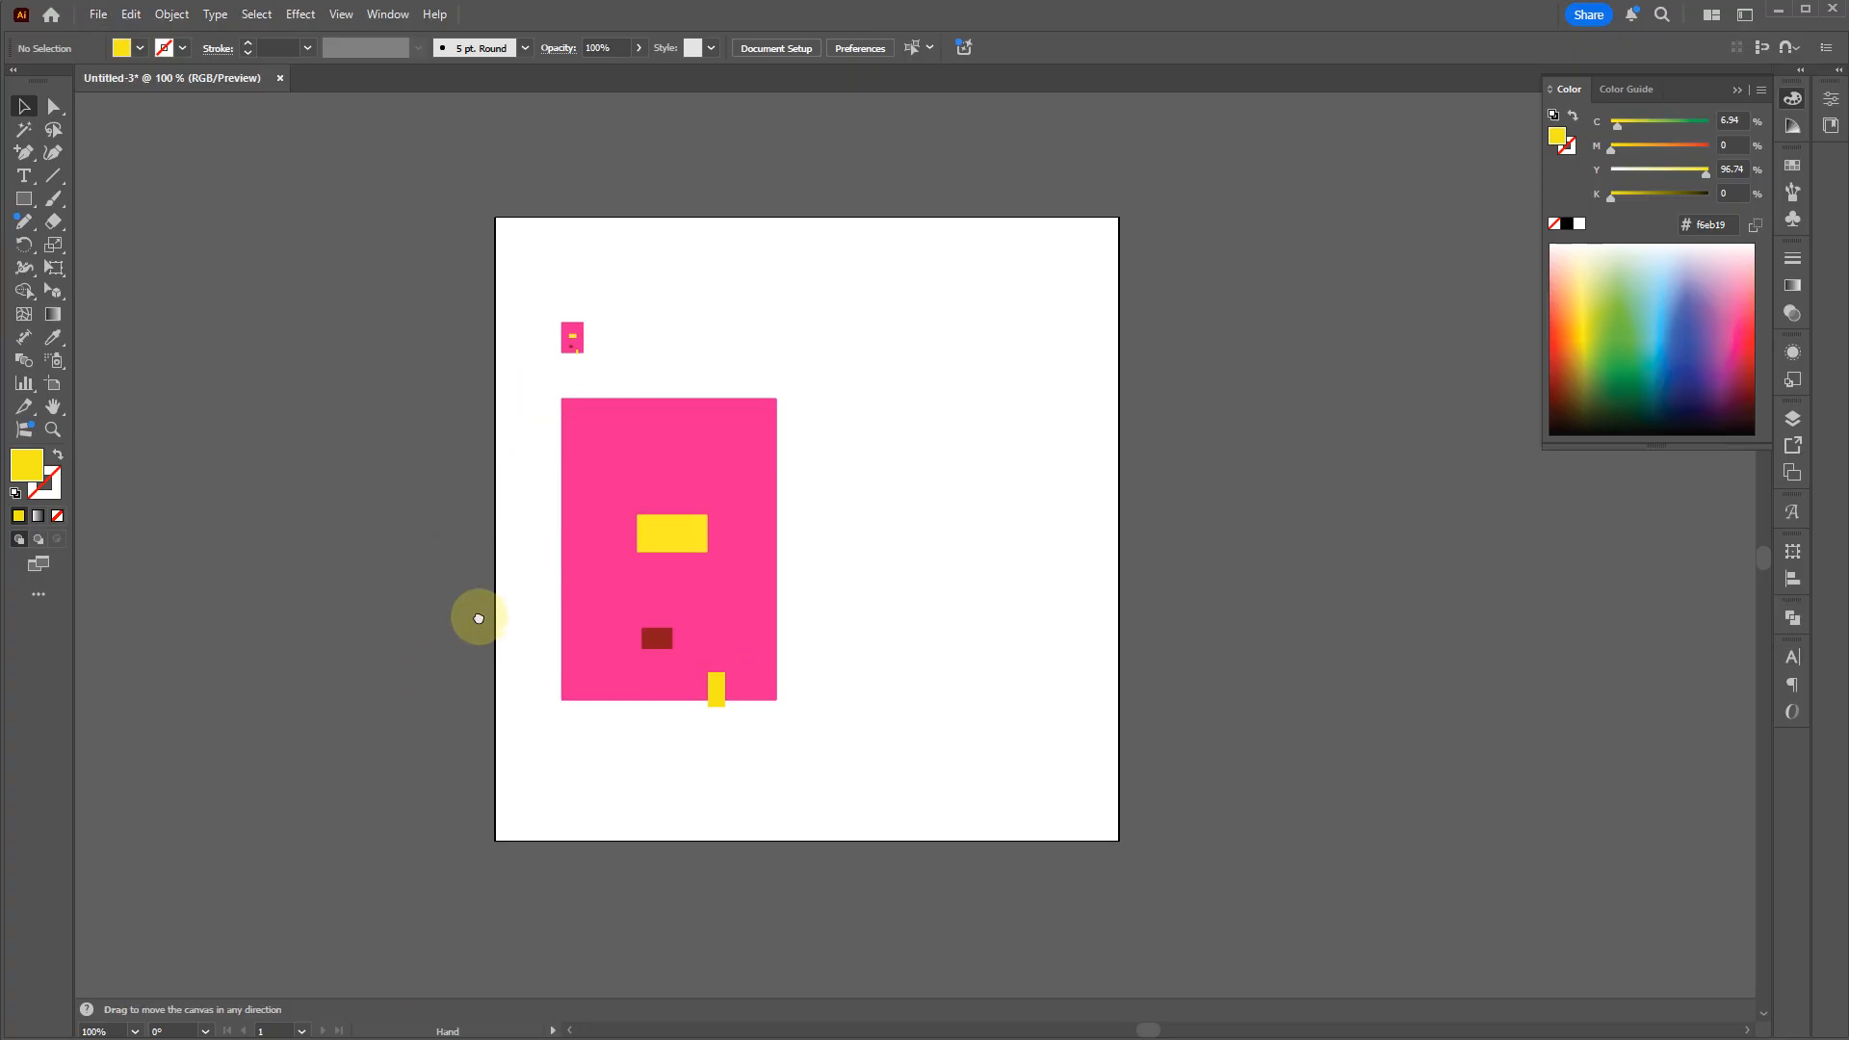
Step: Delete both the tiny and the enlarged set of coloured rectangles, clearing the artboard
{"action": "left_click", "coordinate": [576, 347]}
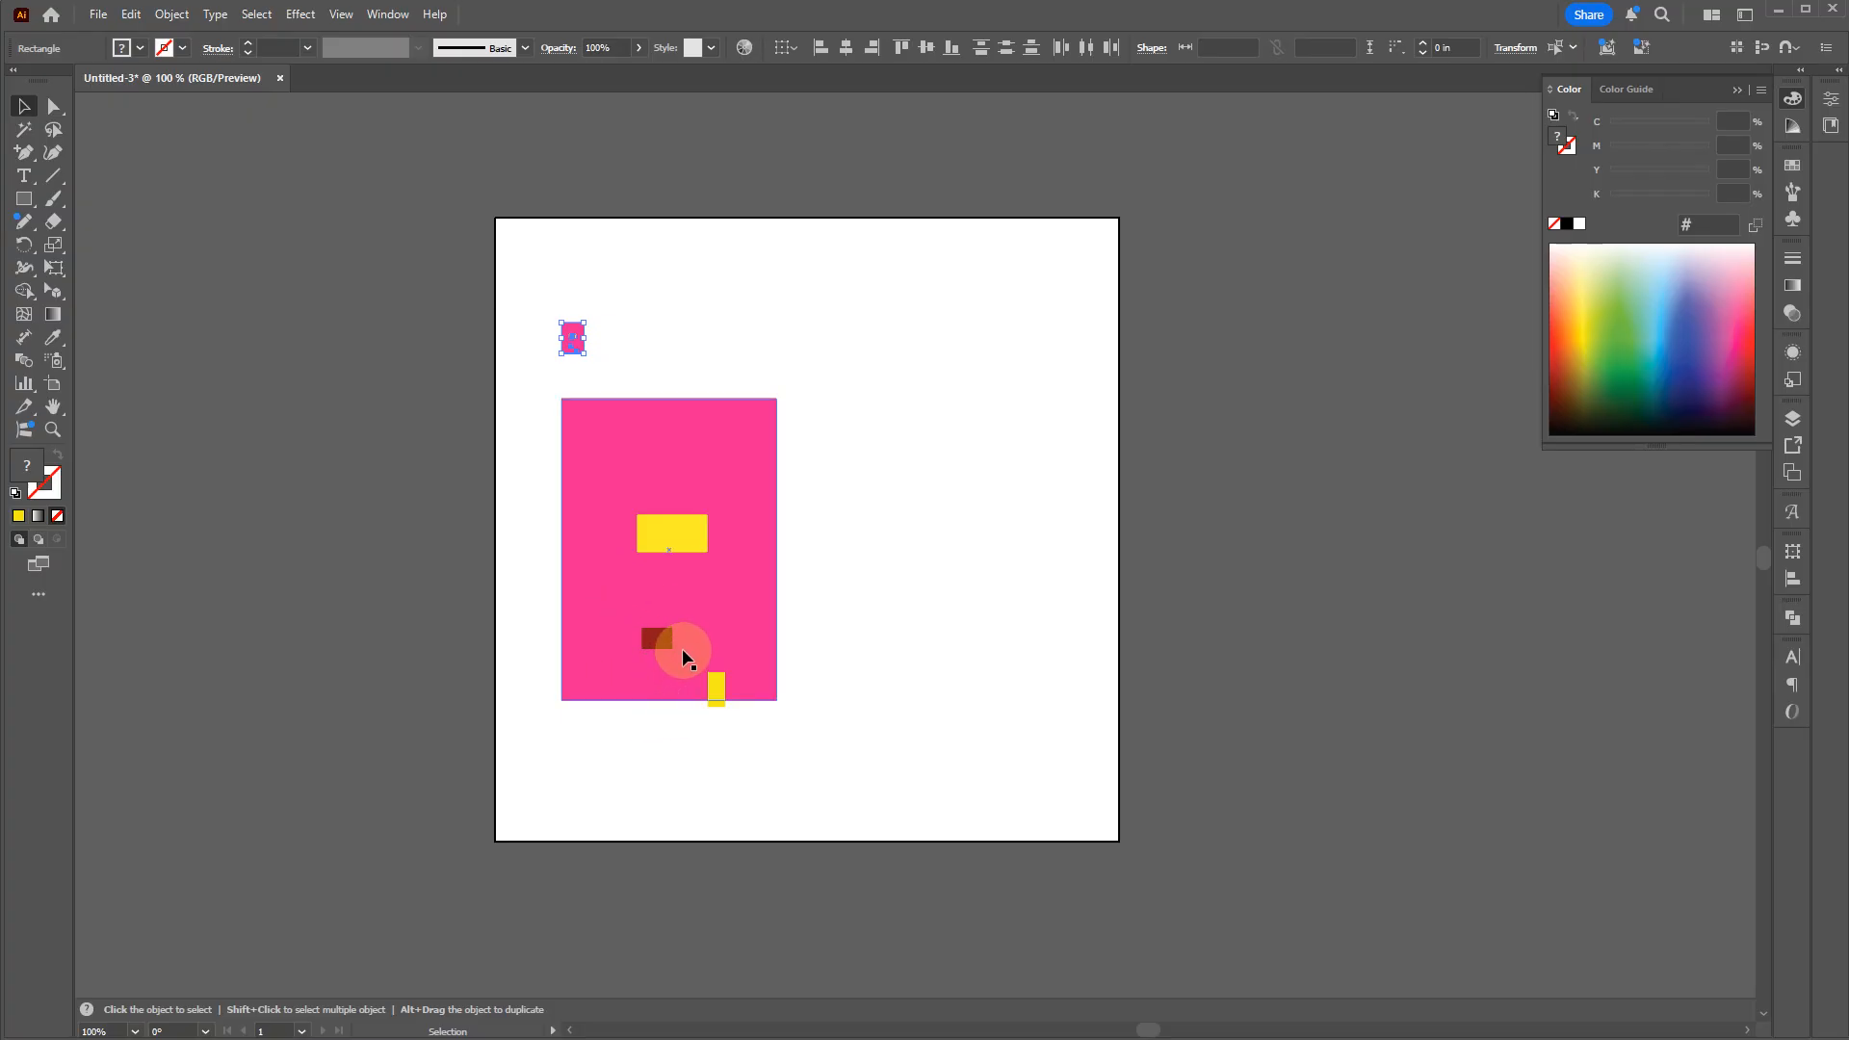
{"action": "left_click", "coordinate": [802, 493]}
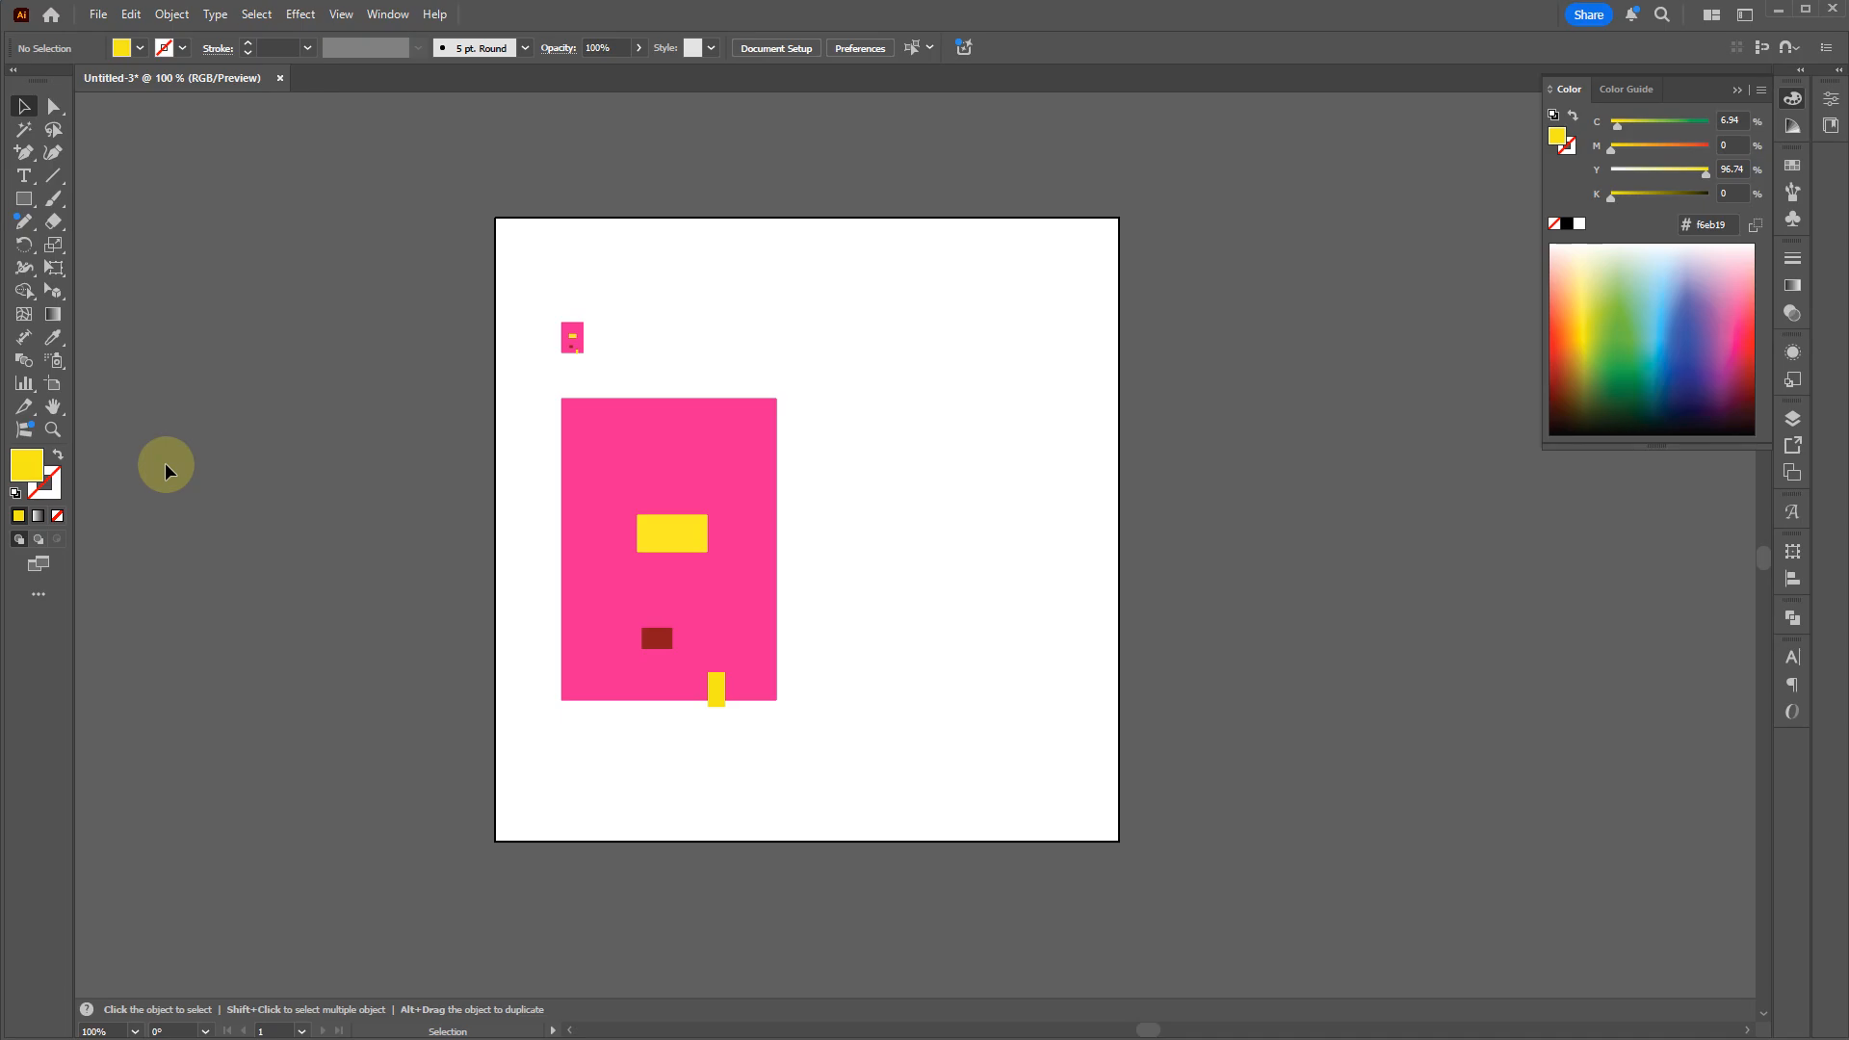
{"action": "left_click_drag", "start_coordinate": [1076, 289], "coordinate": [542, 705]}
{"action": "key", "text": "Delete"}
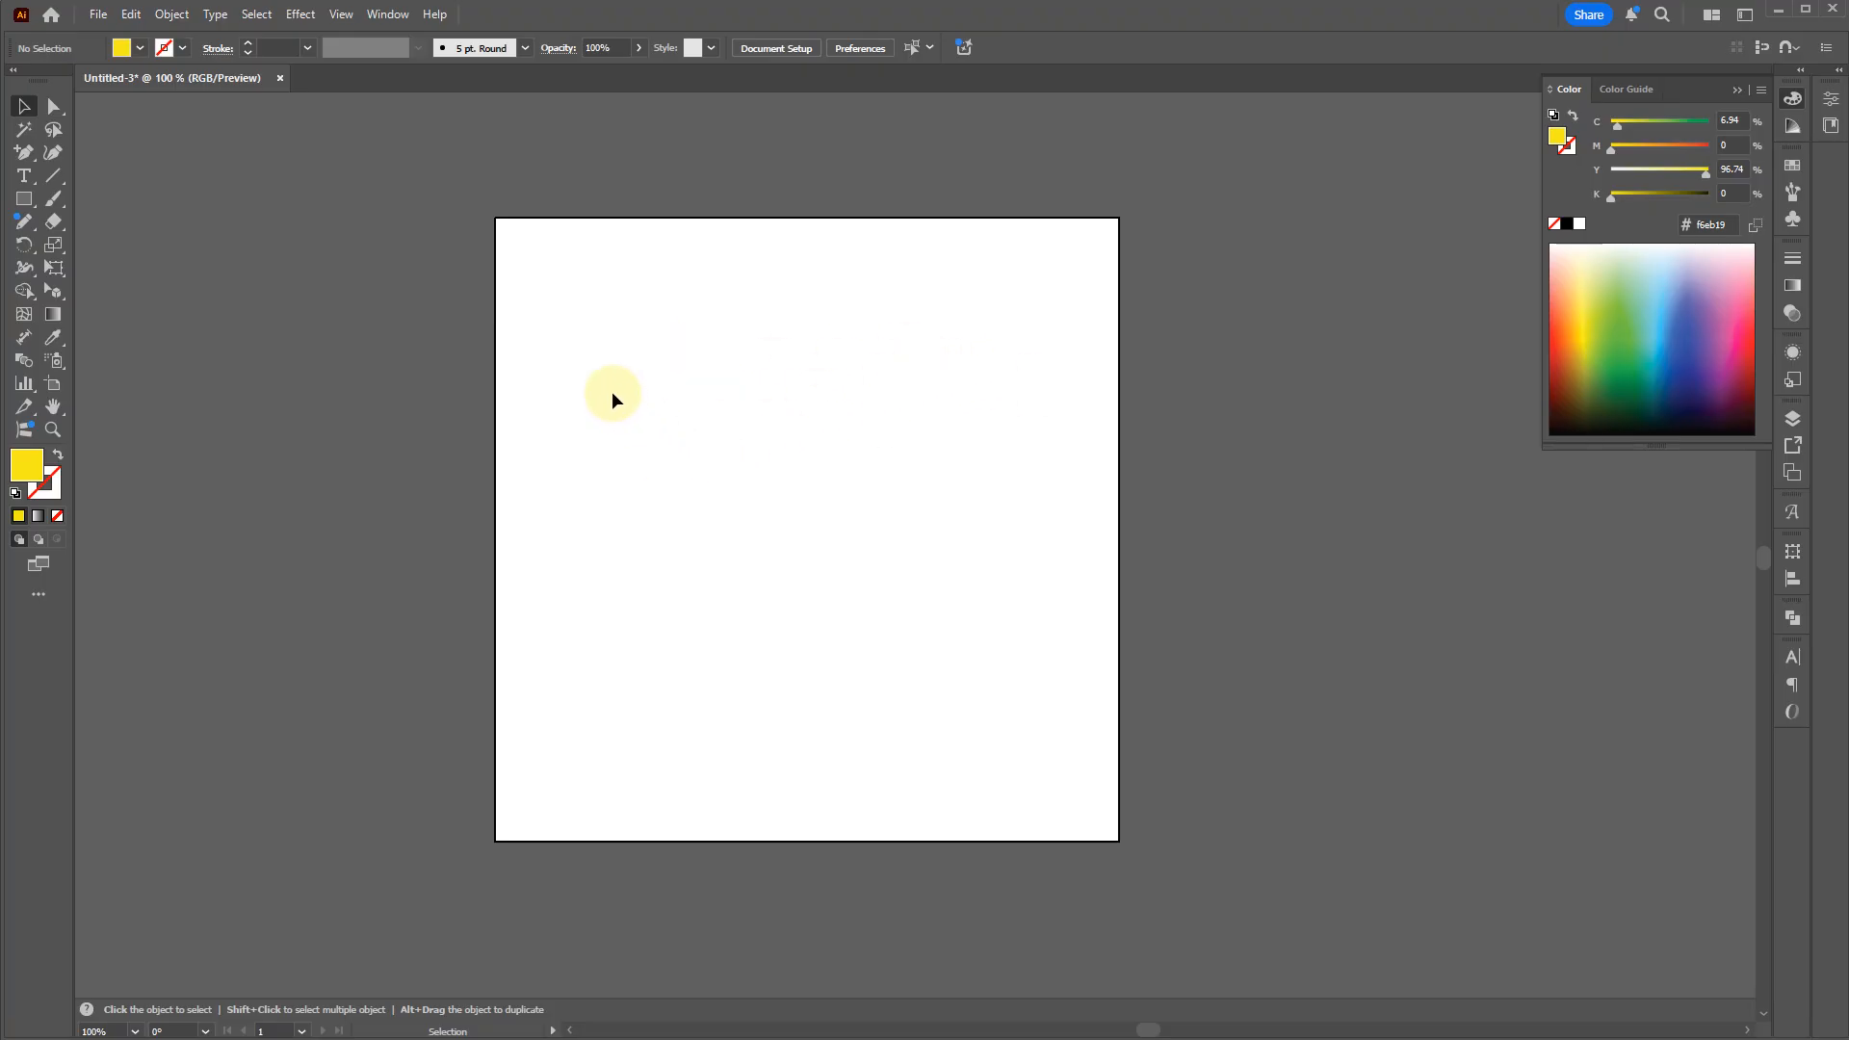
Step: Draw a closed four-sided shape with the Pen tool in the artboard's upper-left area, using the default white fill and black stroke
{"action": "left_click", "coordinate": [25, 157]}
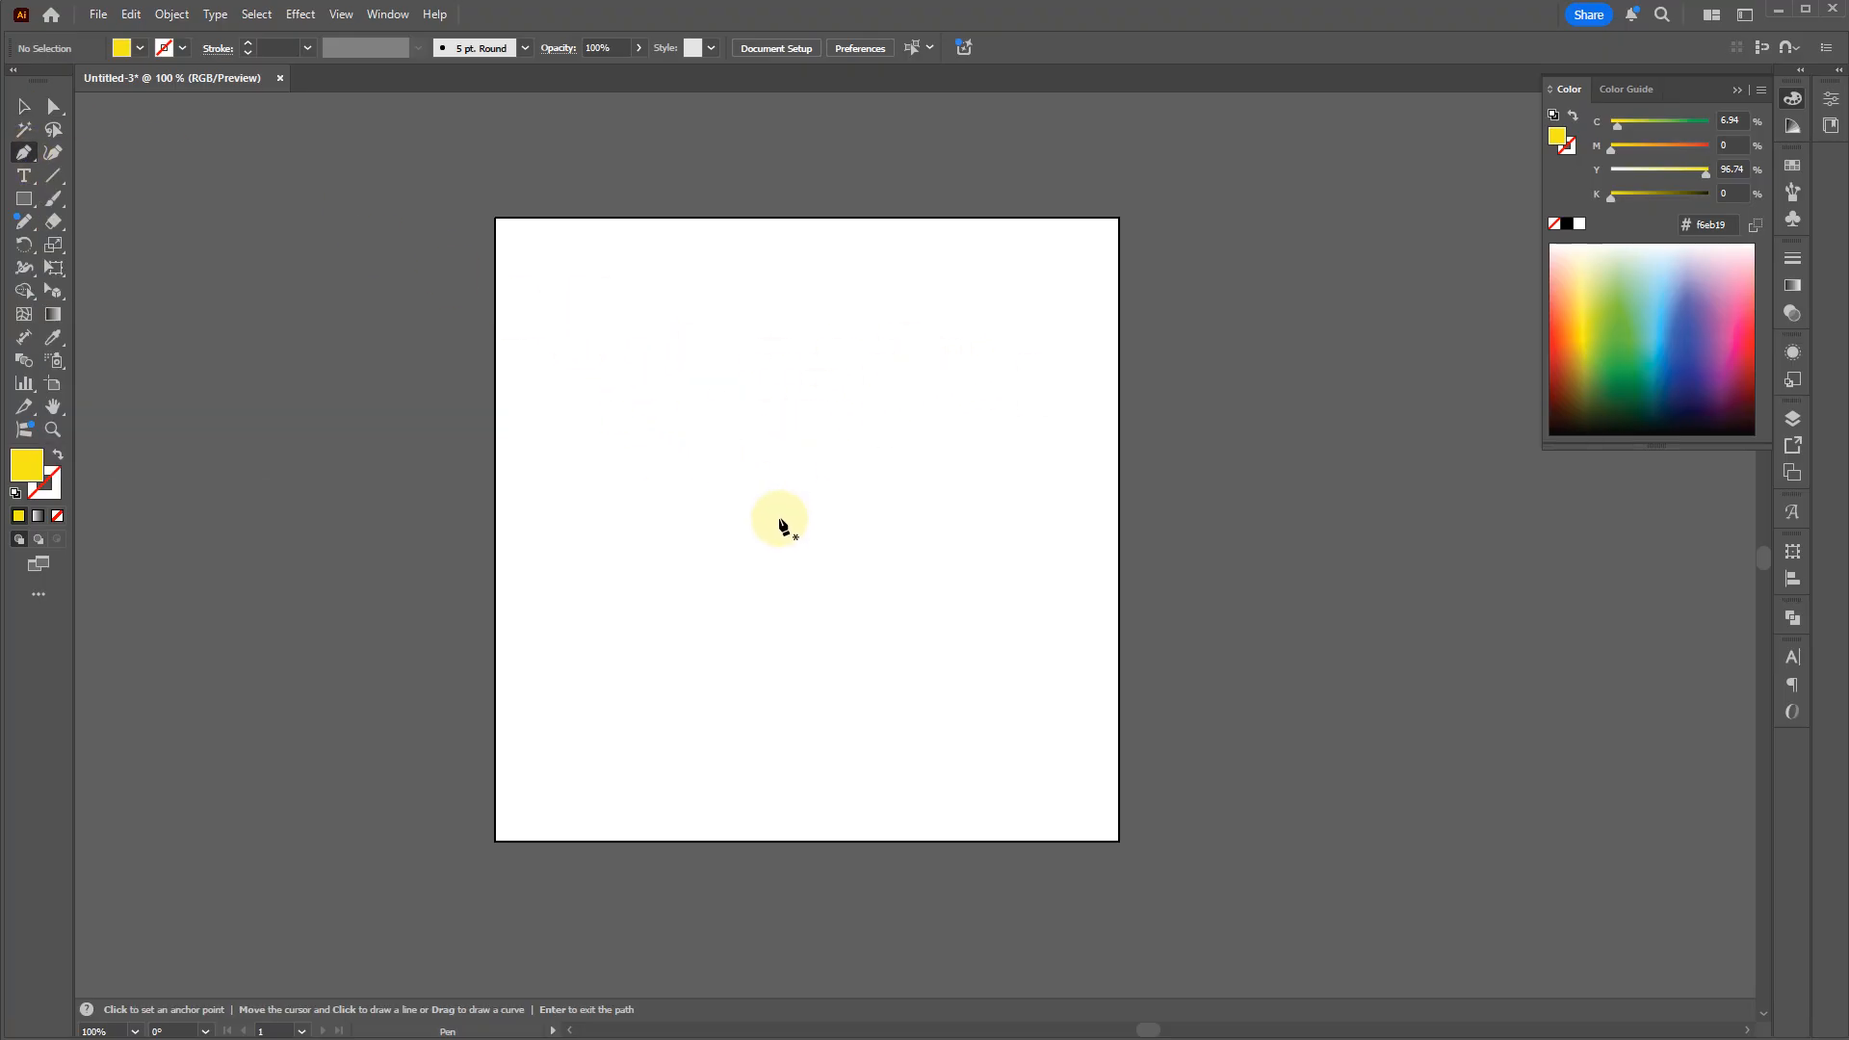
{"action": "key", "text": "d"}
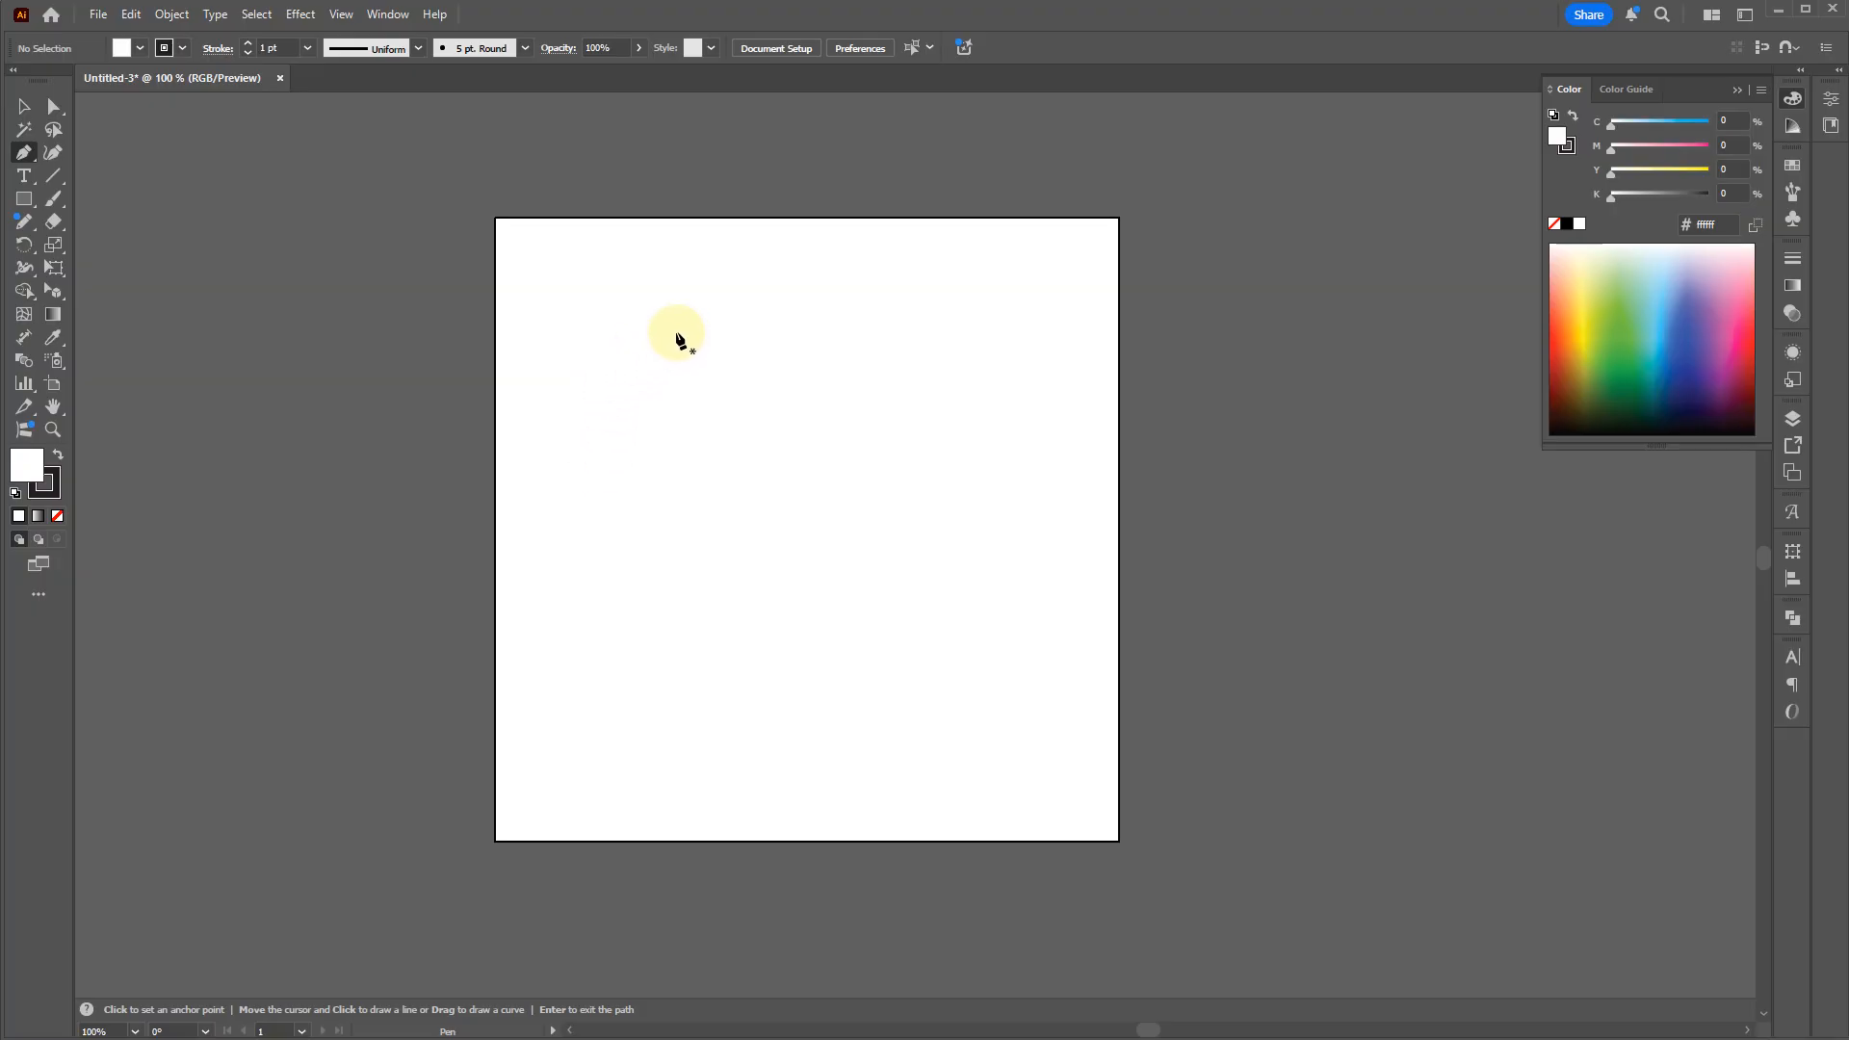
{"action": "left_click", "coordinate": [676, 332]}
{"action": "left_click", "coordinate": [607, 499]}
{"action": "left_click", "coordinate": [709, 571]}
{"action": "left_click", "coordinate": [782, 450]}
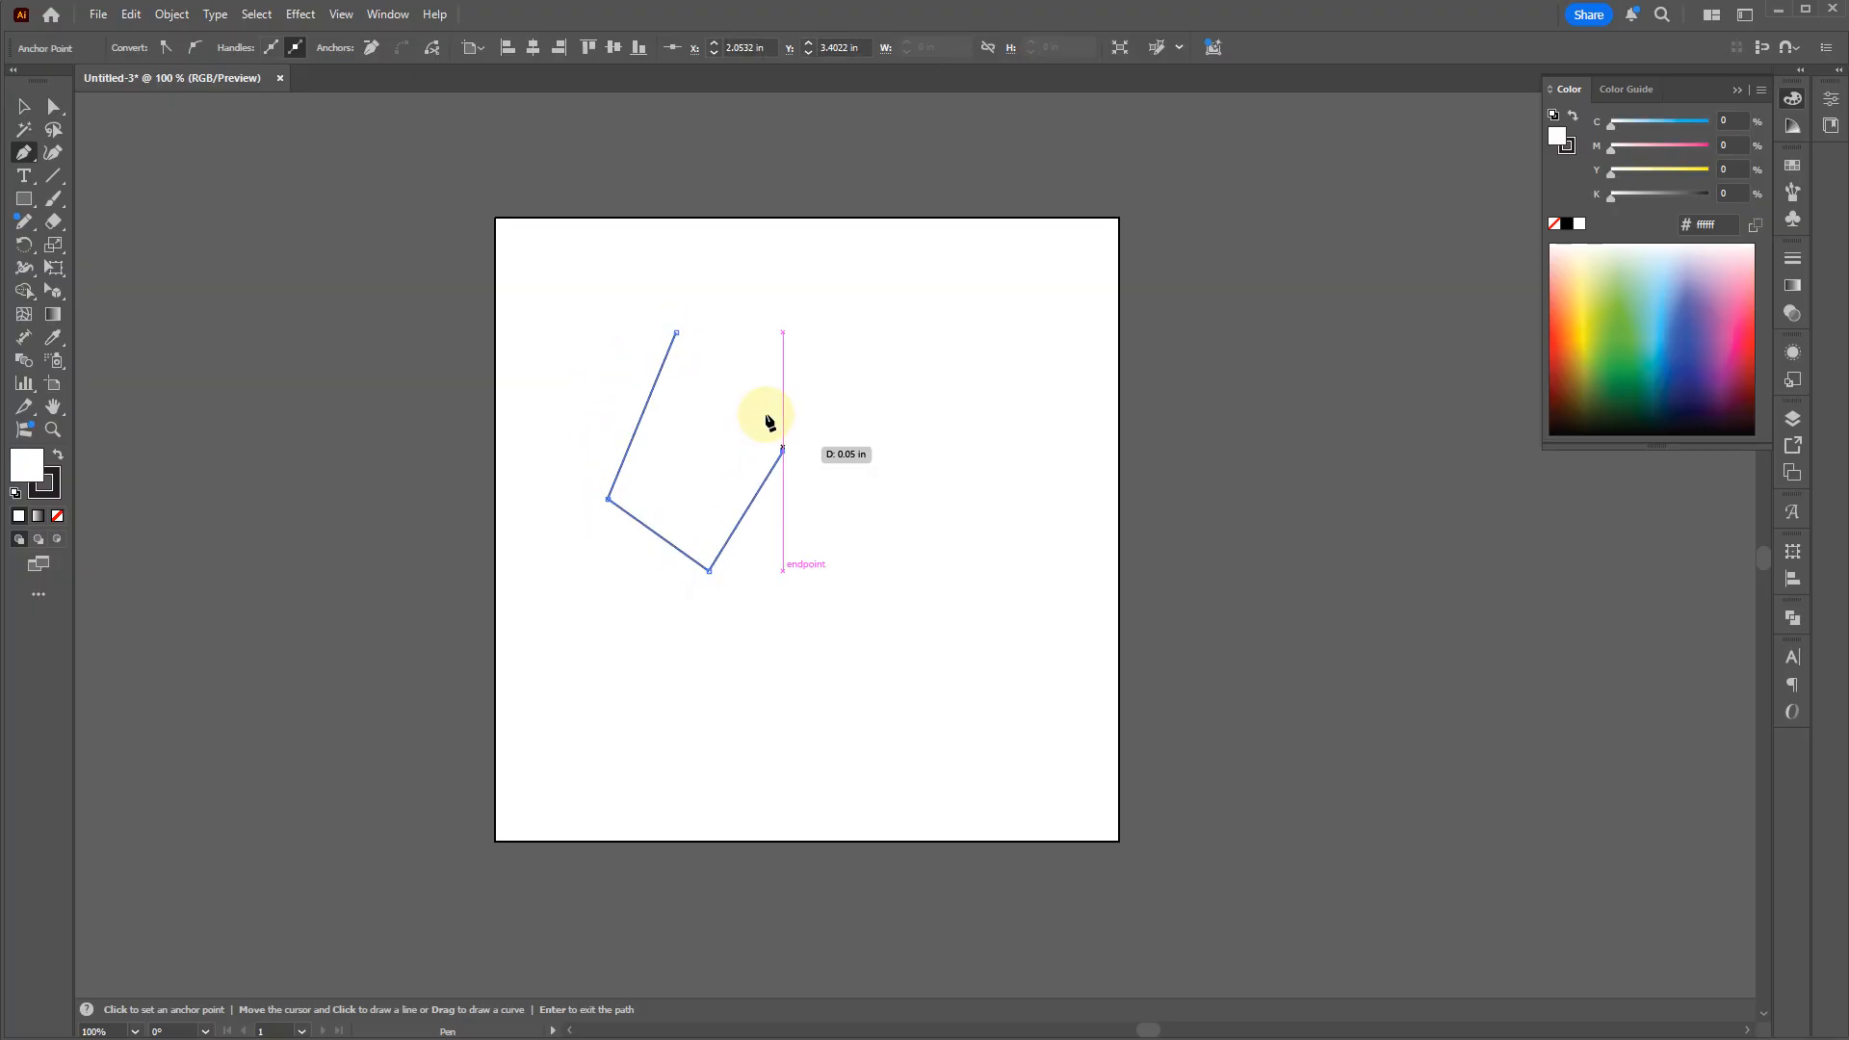
{"action": "left_click", "coordinate": [676, 334]}
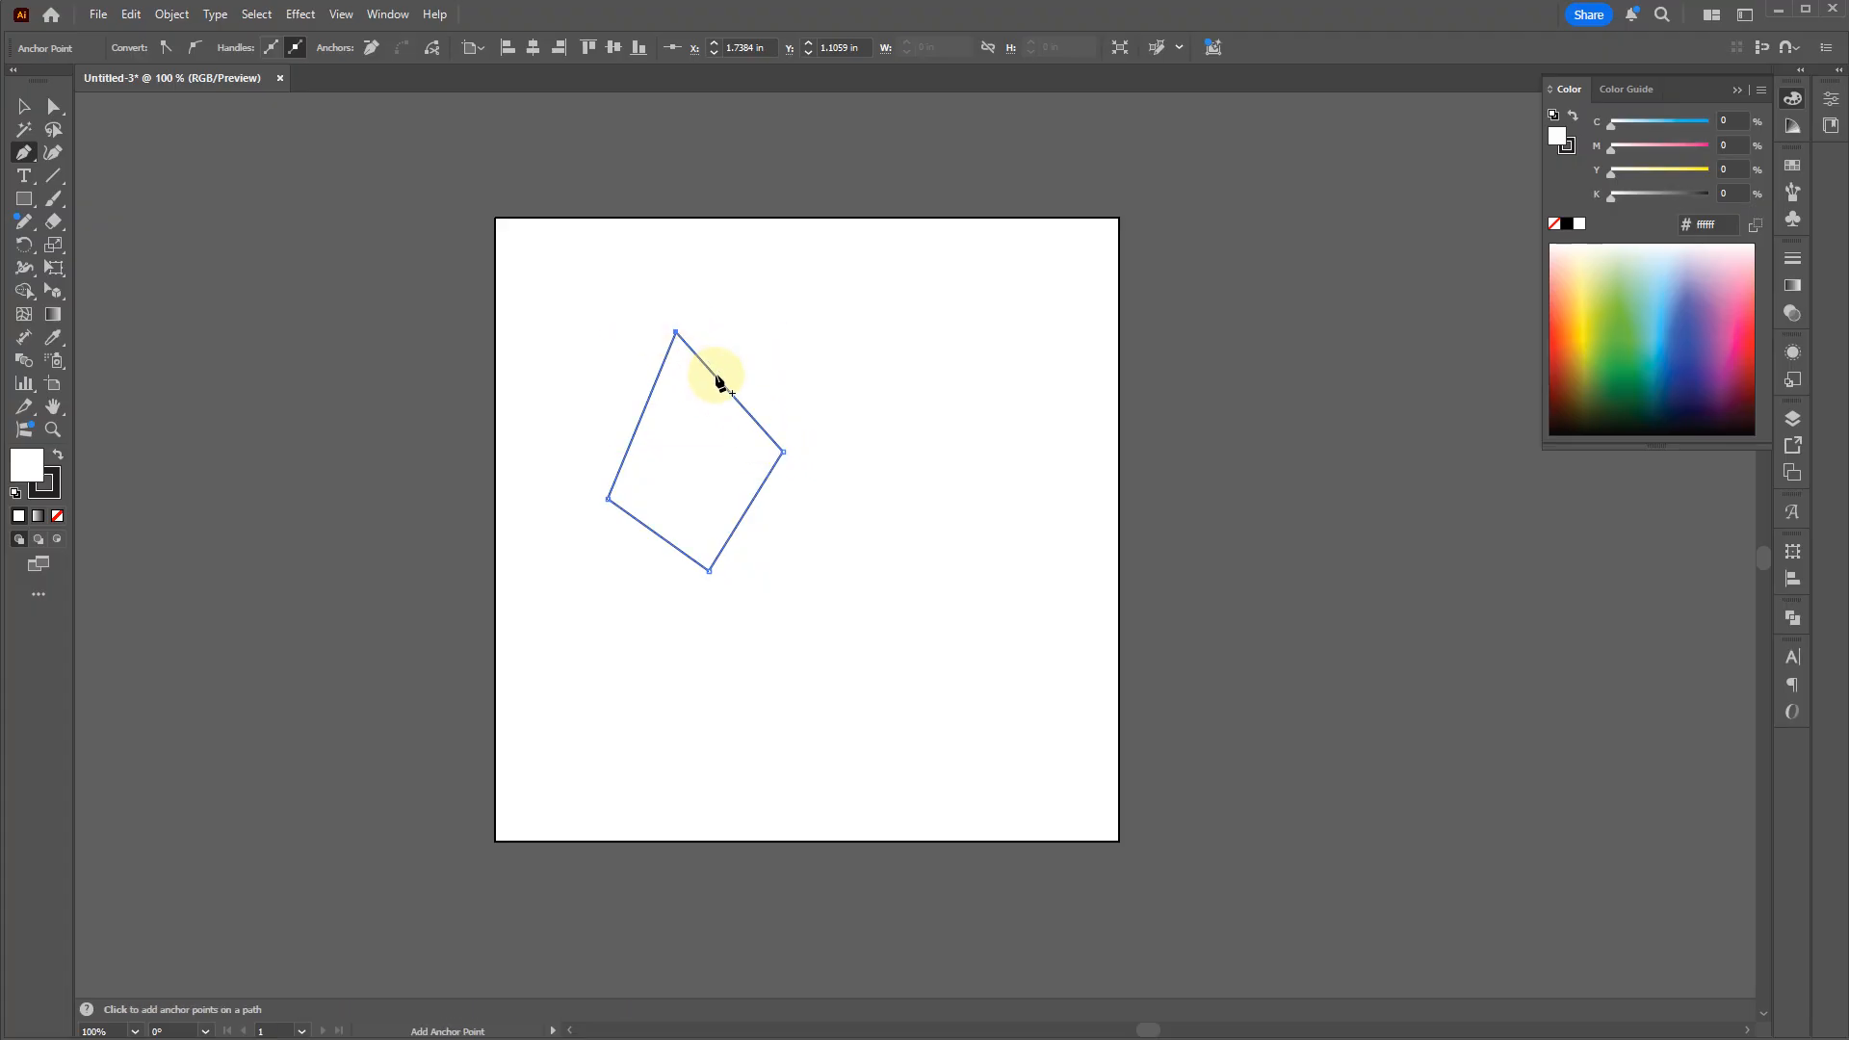
{"action": "key", "text": "v"}
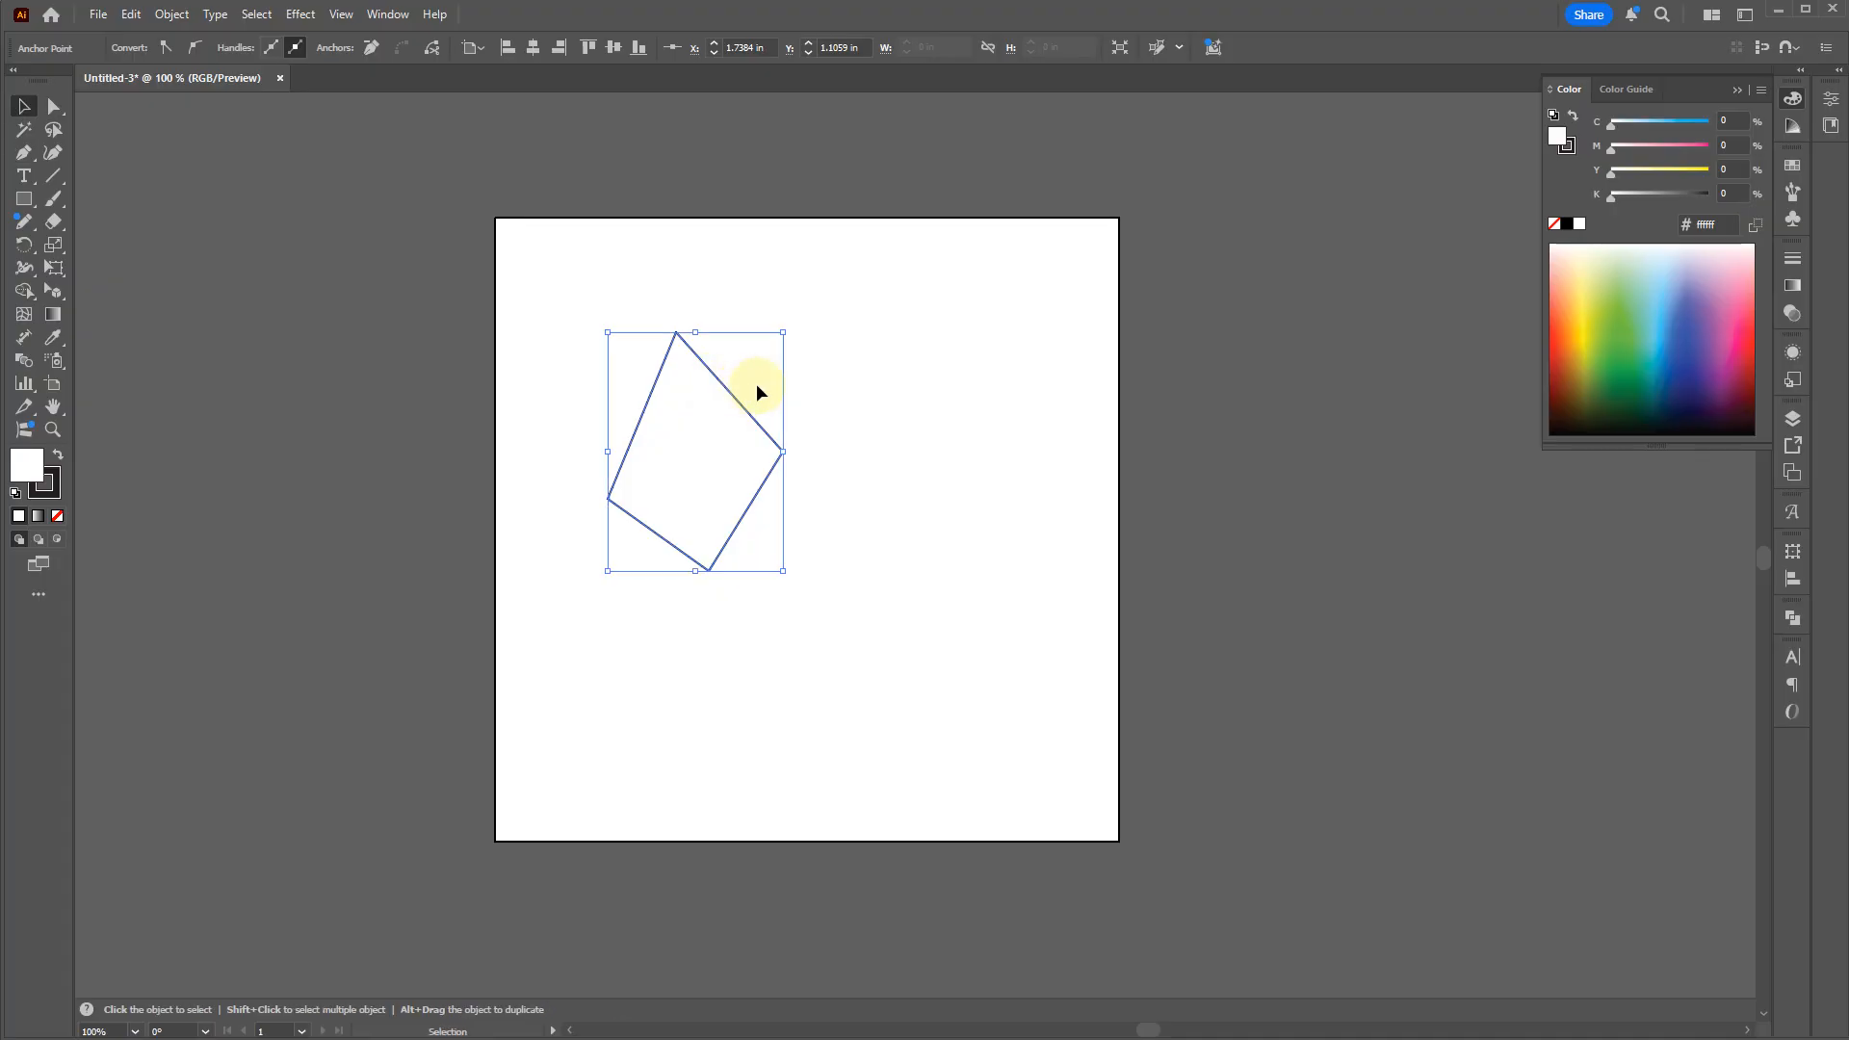
{"action": "left_click", "coordinate": [807, 366]}
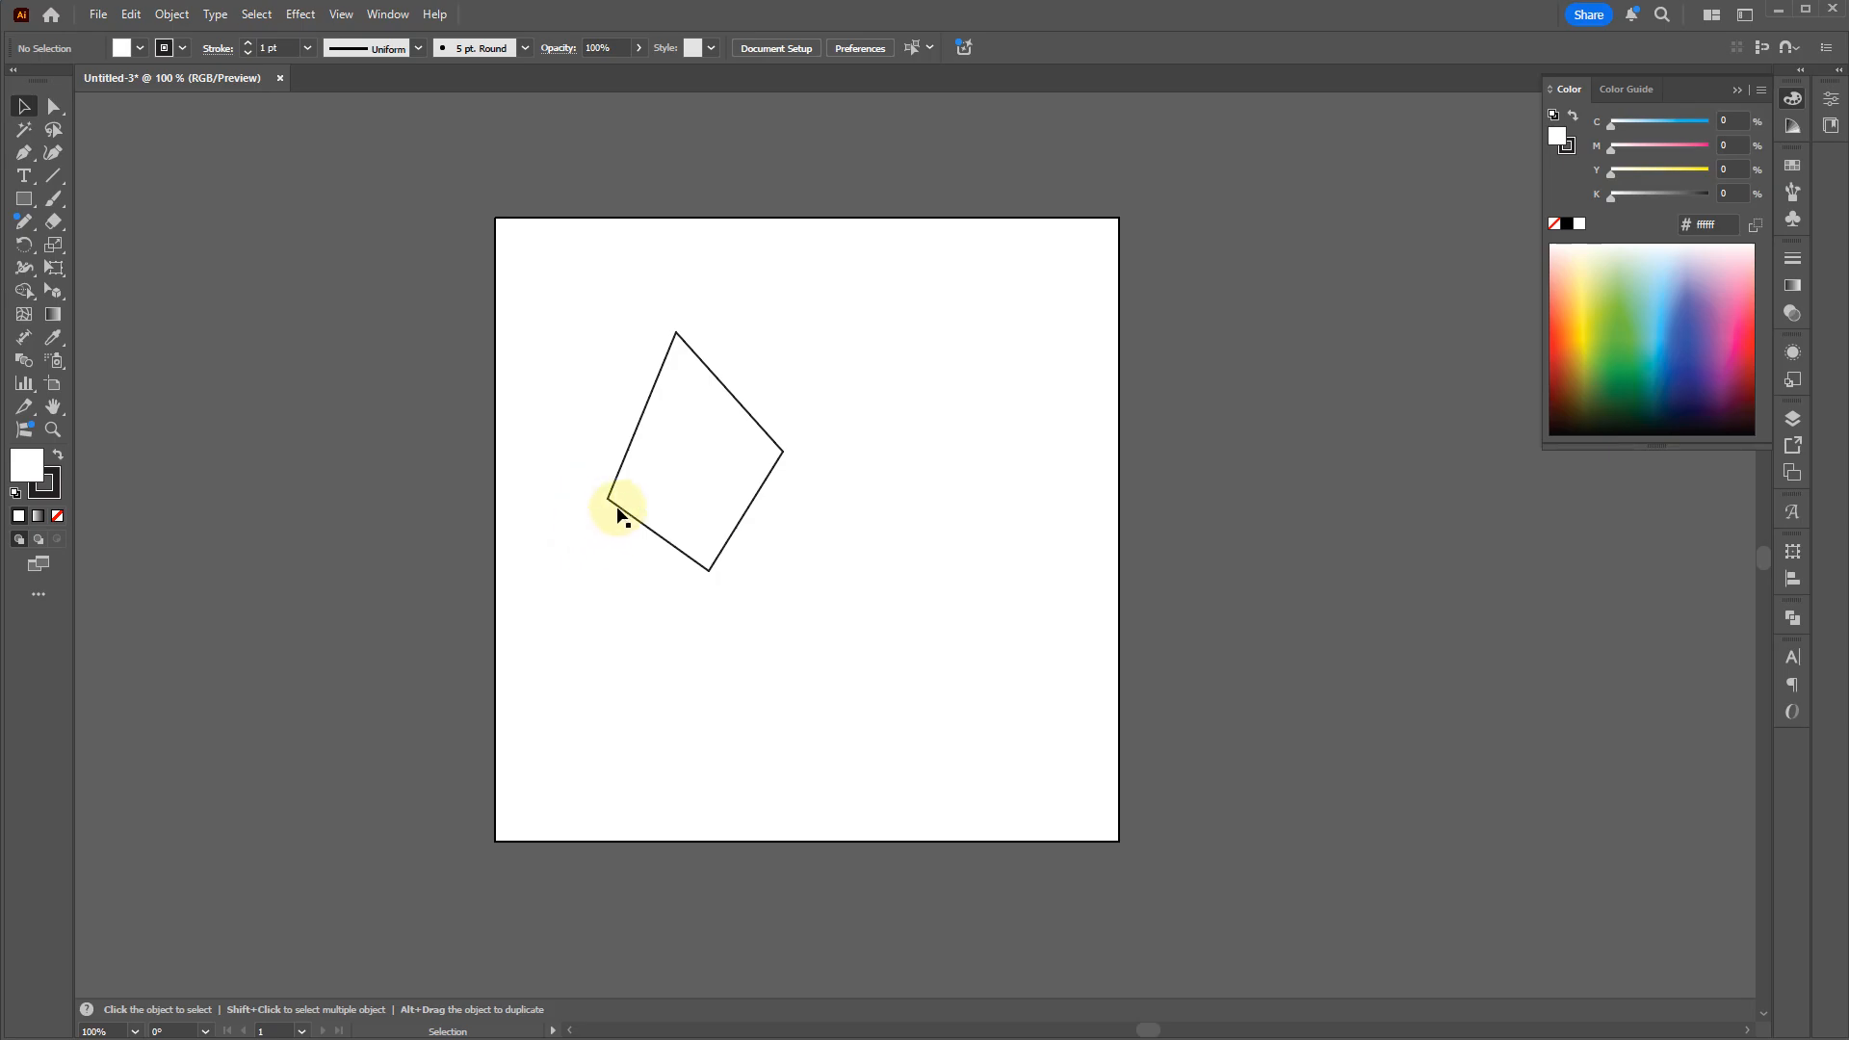
{"action": "left_click", "coordinate": [698, 489]}
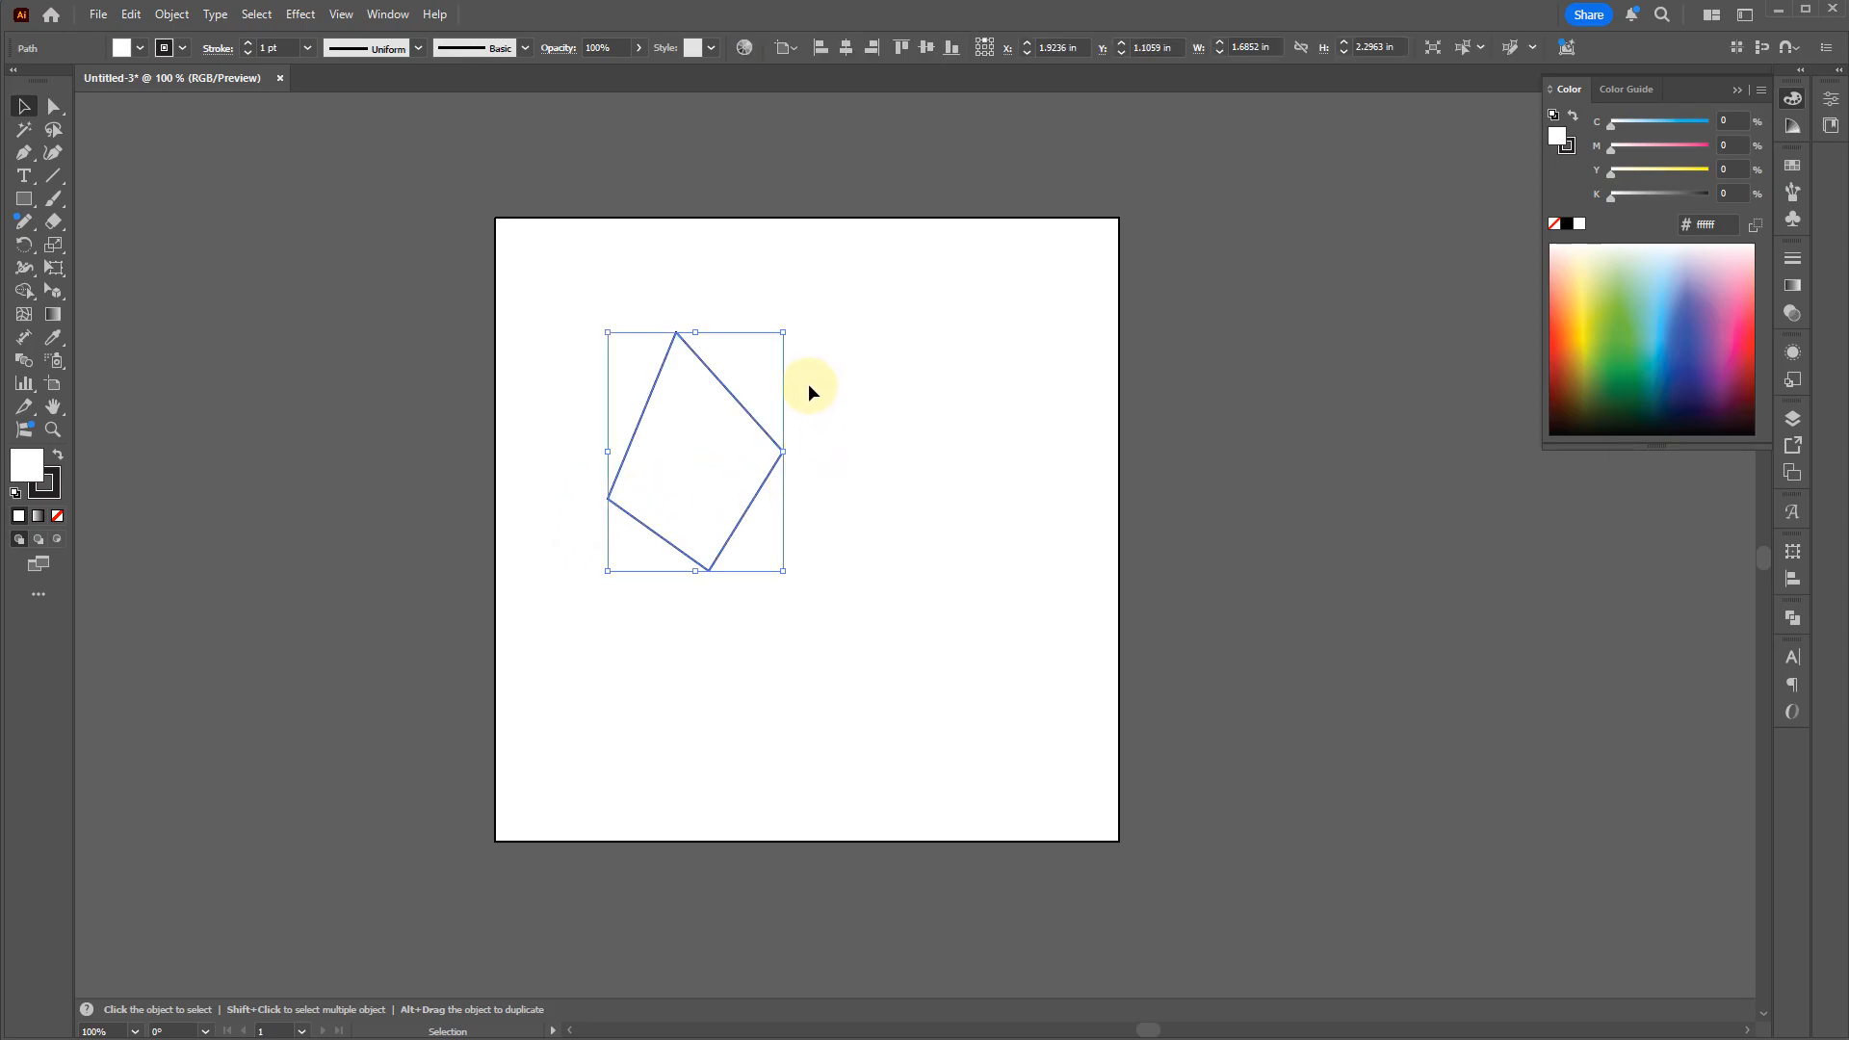
Step: Draw a closed, irregular eight-cornered shape with the Pen tool above and right of the four-sided shape, and deselect it
{"action": "key", "text": "p"}
{"action": "left_click", "coordinate": [746, 311]}
{"action": "left_click", "coordinate": [764, 347]}
{"action": "left_click", "coordinate": [817, 353]}
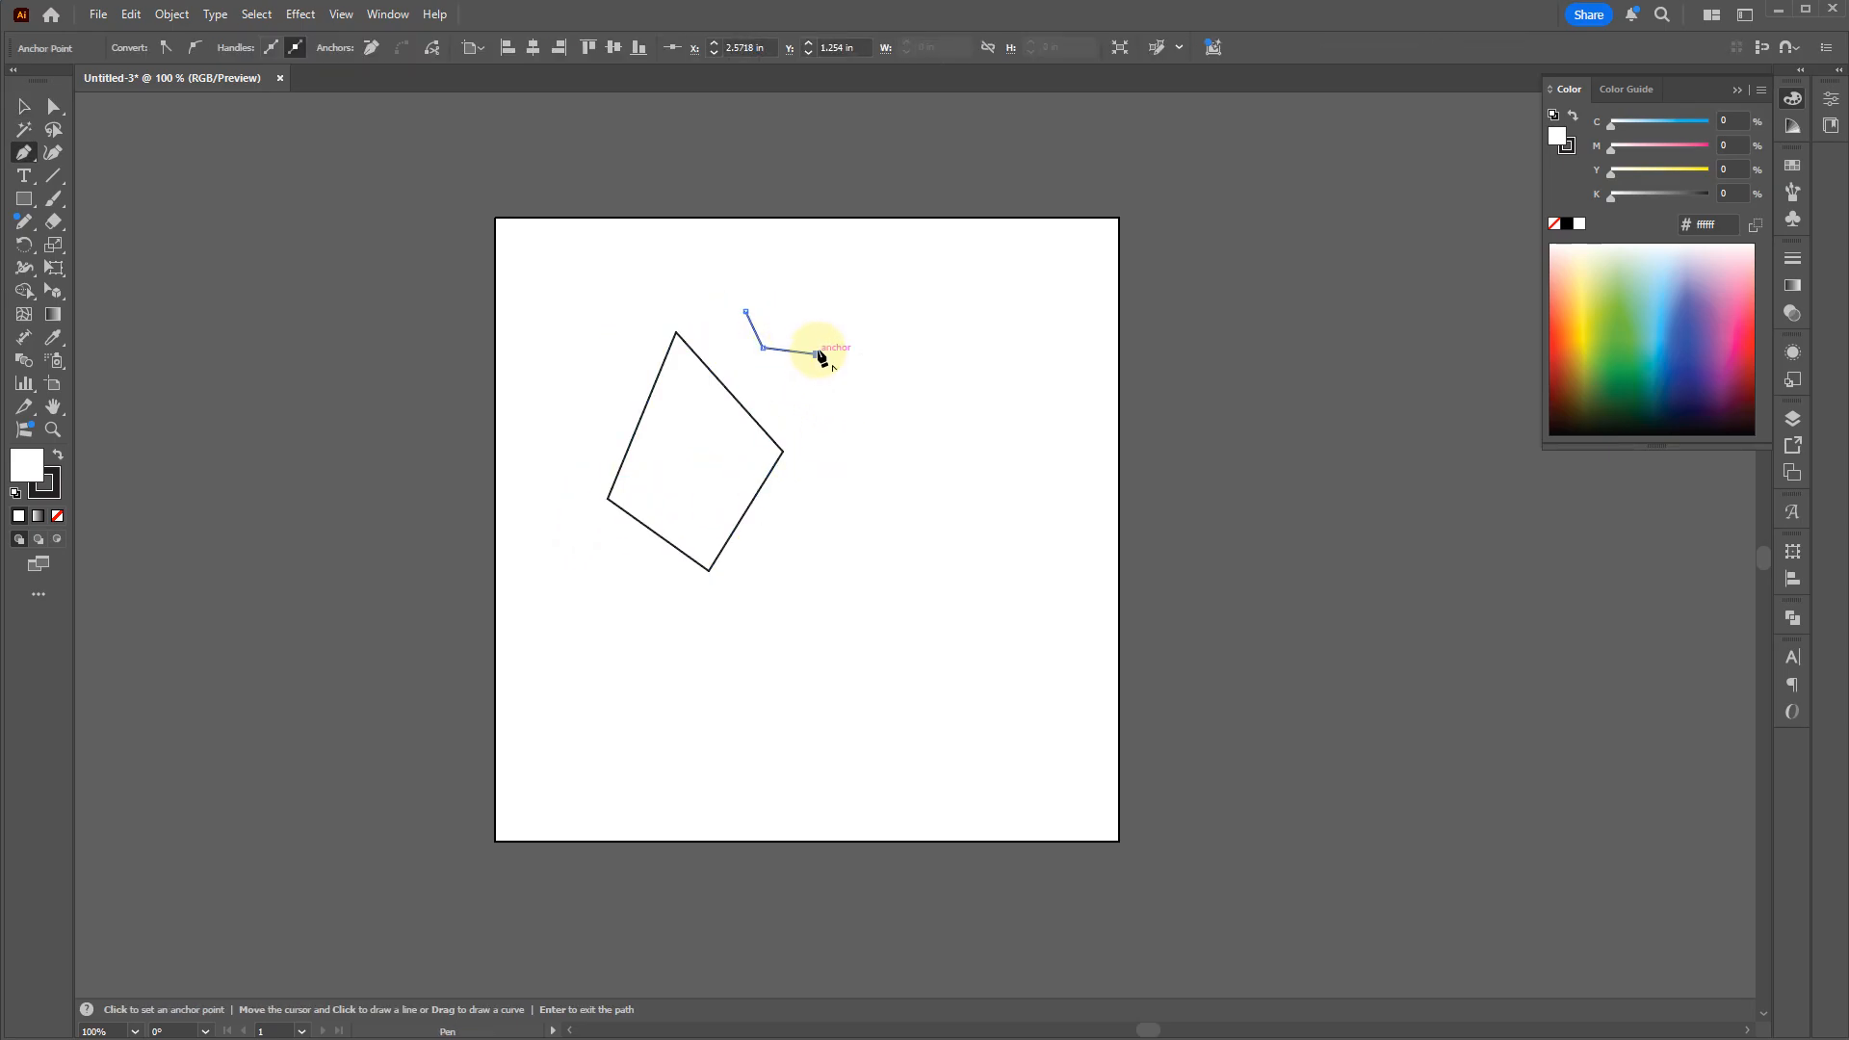
{"action": "left_click", "coordinate": [817, 327]}
{"action": "left_click", "coordinate": [791, 270]}
{"action": "left_click", "coordinate": [918, 270]}
{"action": "left_click", "coordinate": [872, 236]}
{"action": "left_click", "coordinate": [777, 239]}
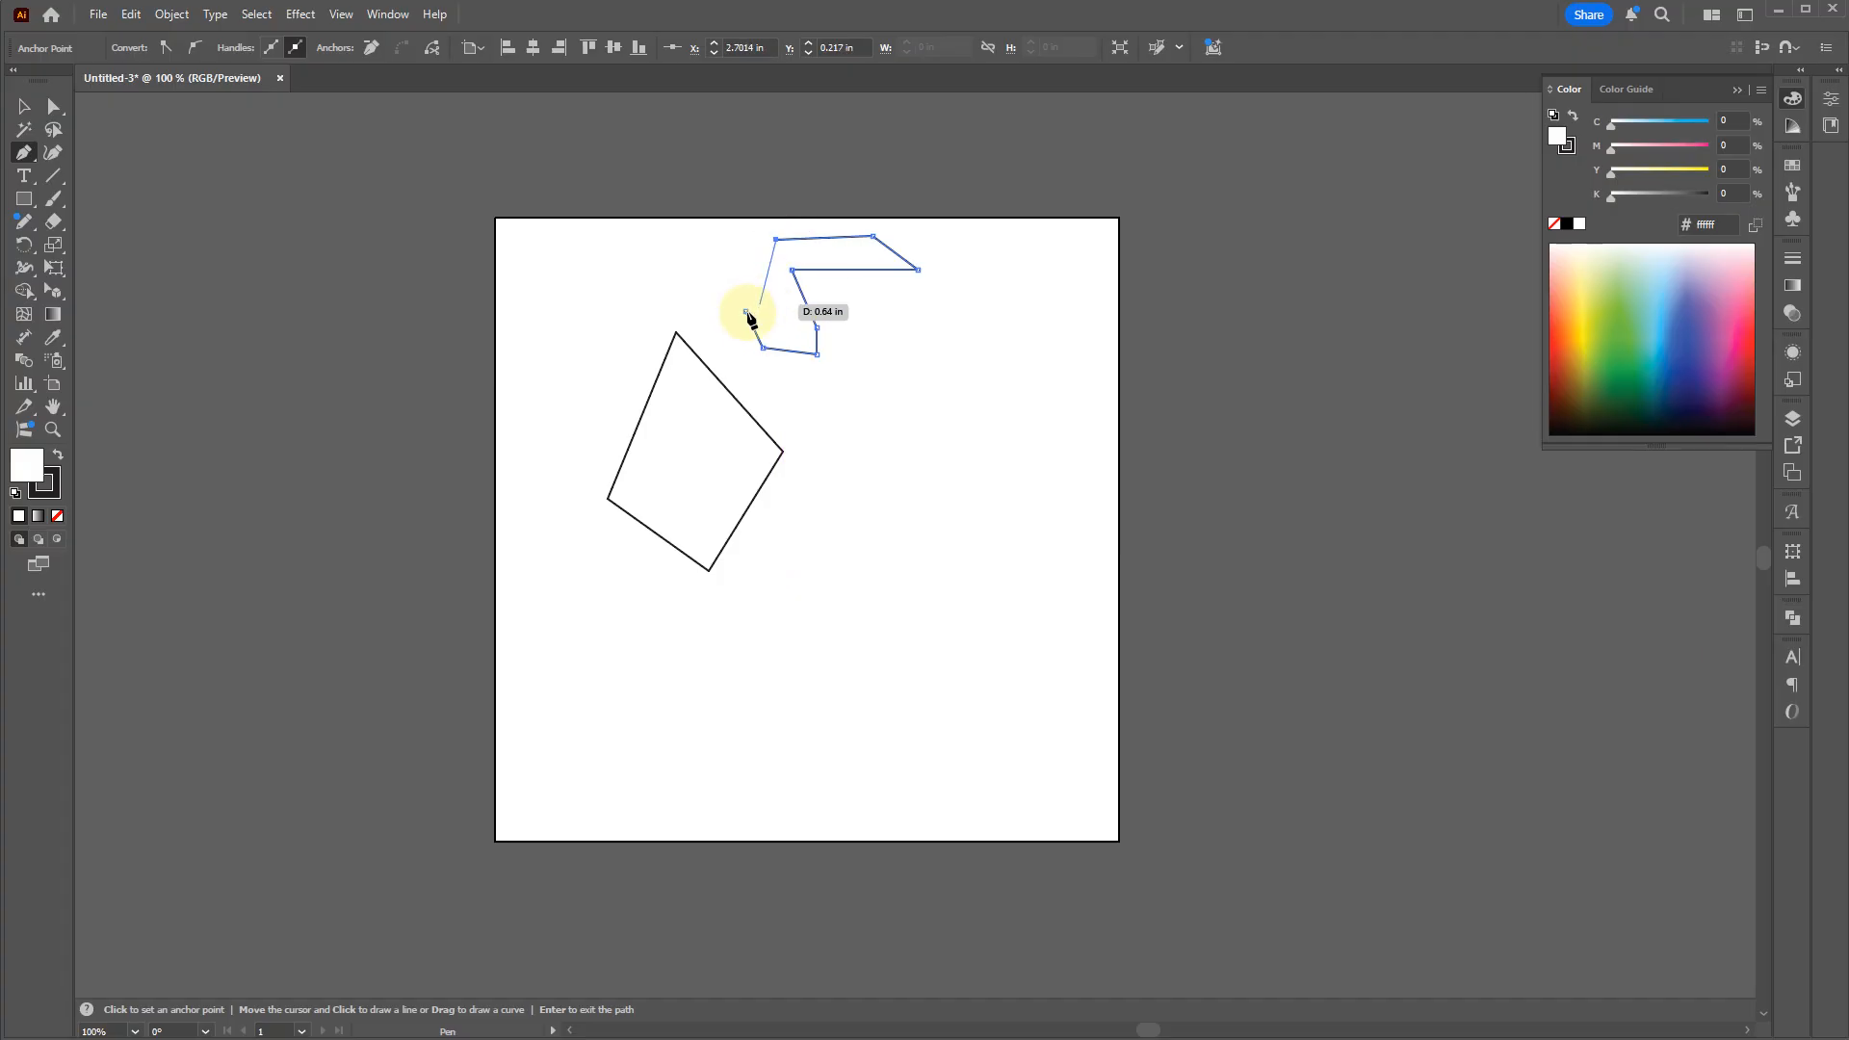
{"action": "key", "text": "Return"}
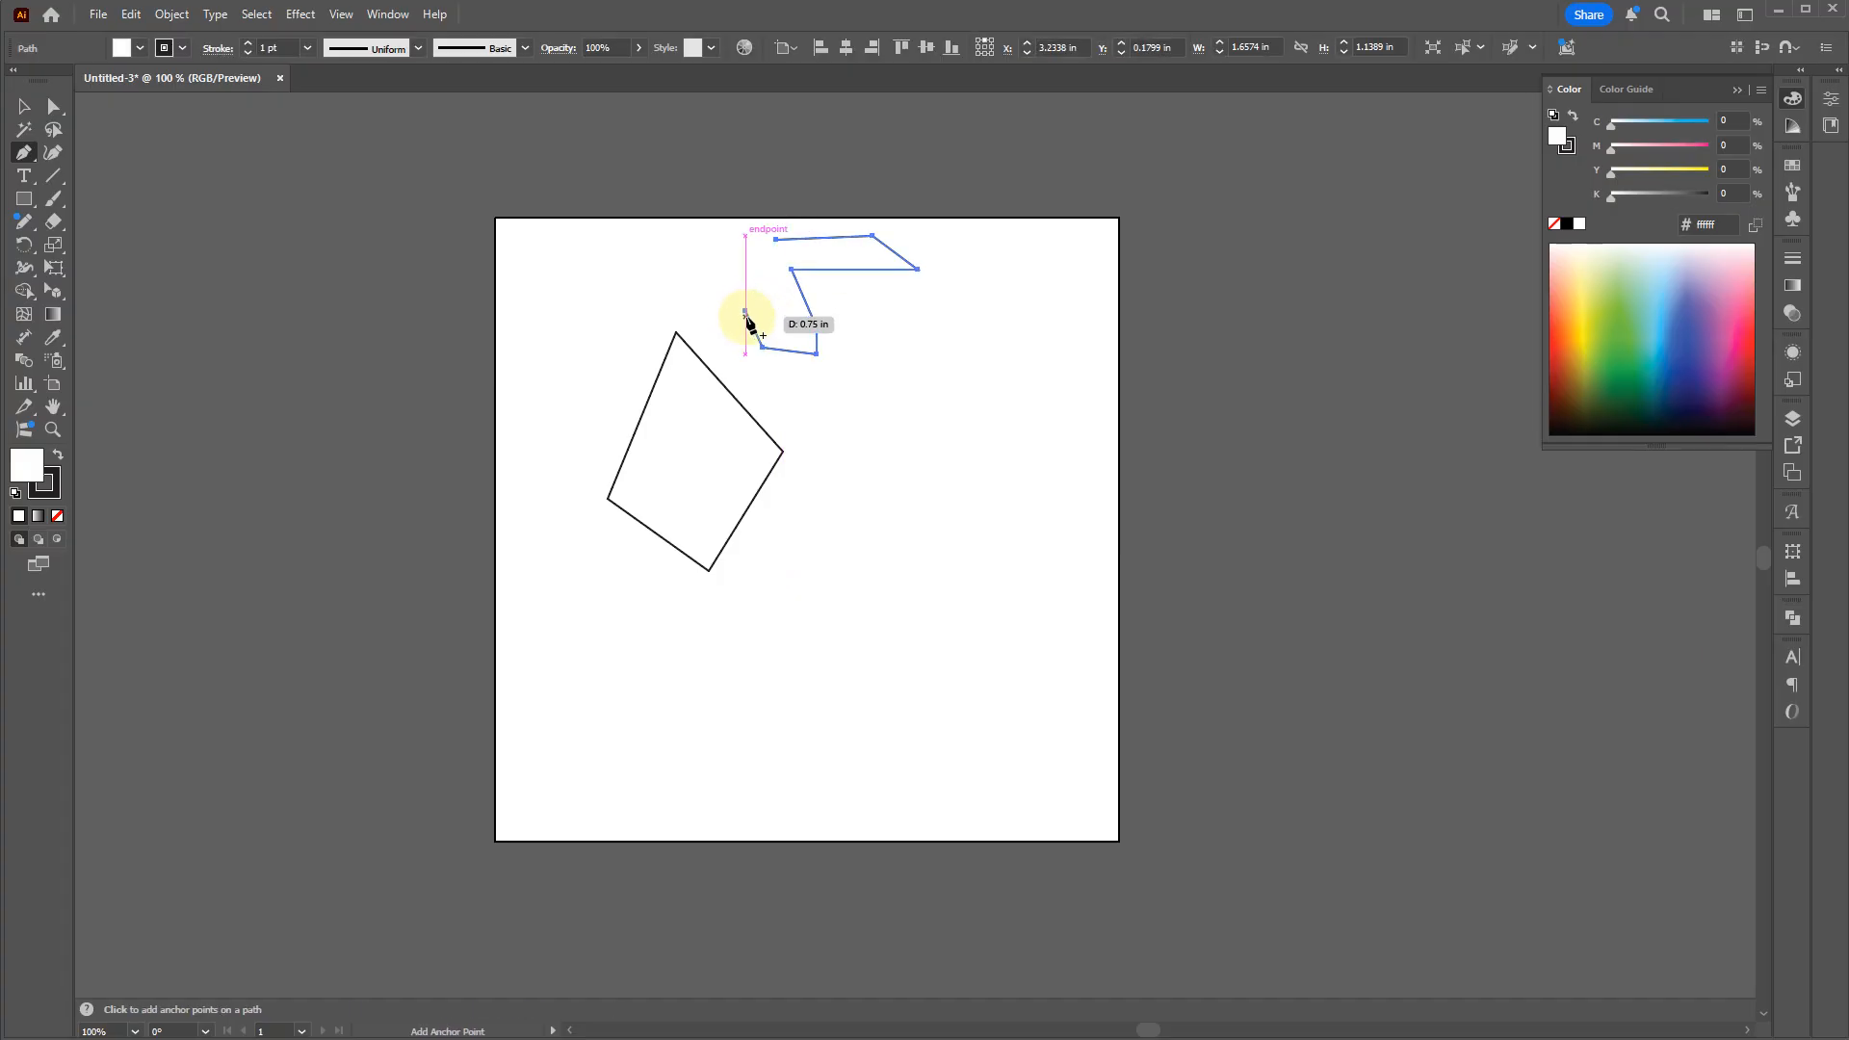
{"action": "left_click", "coordinate": [747, 312]}
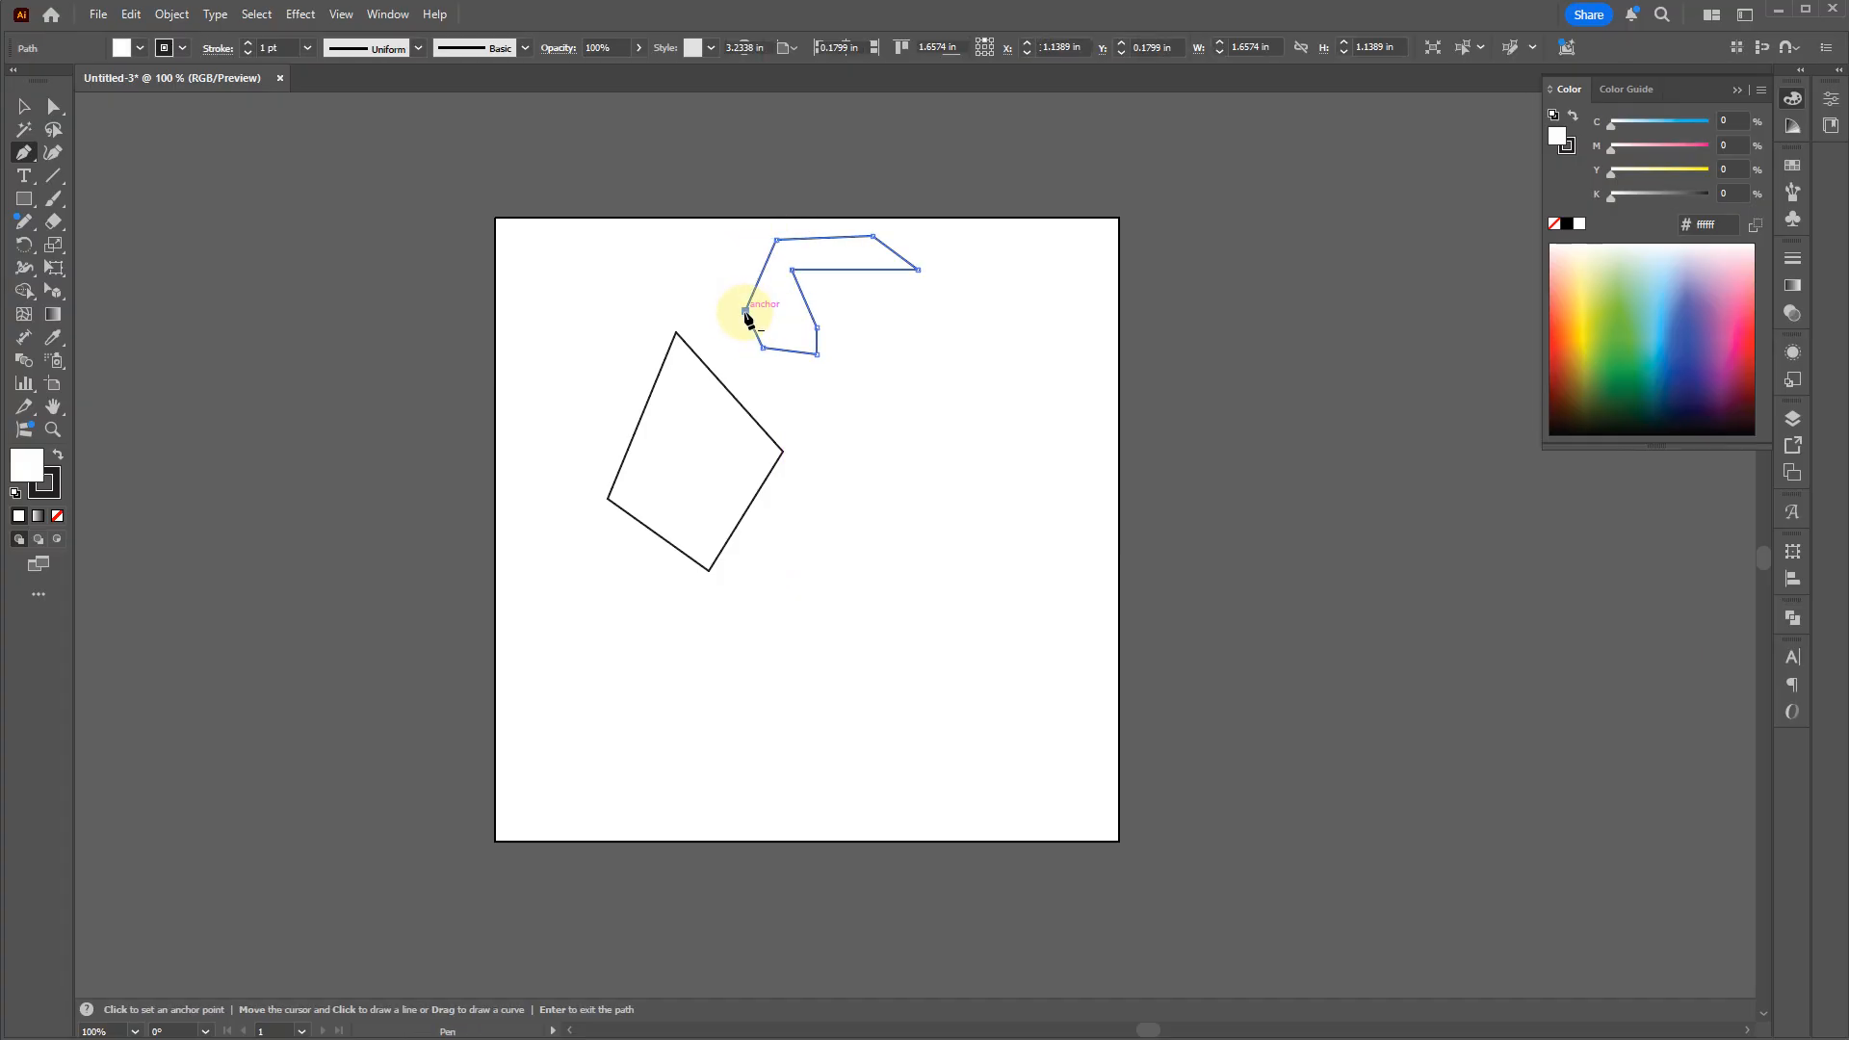
{"action": "left_click", "coordinate": [827, 418], "text": "ctrl"}
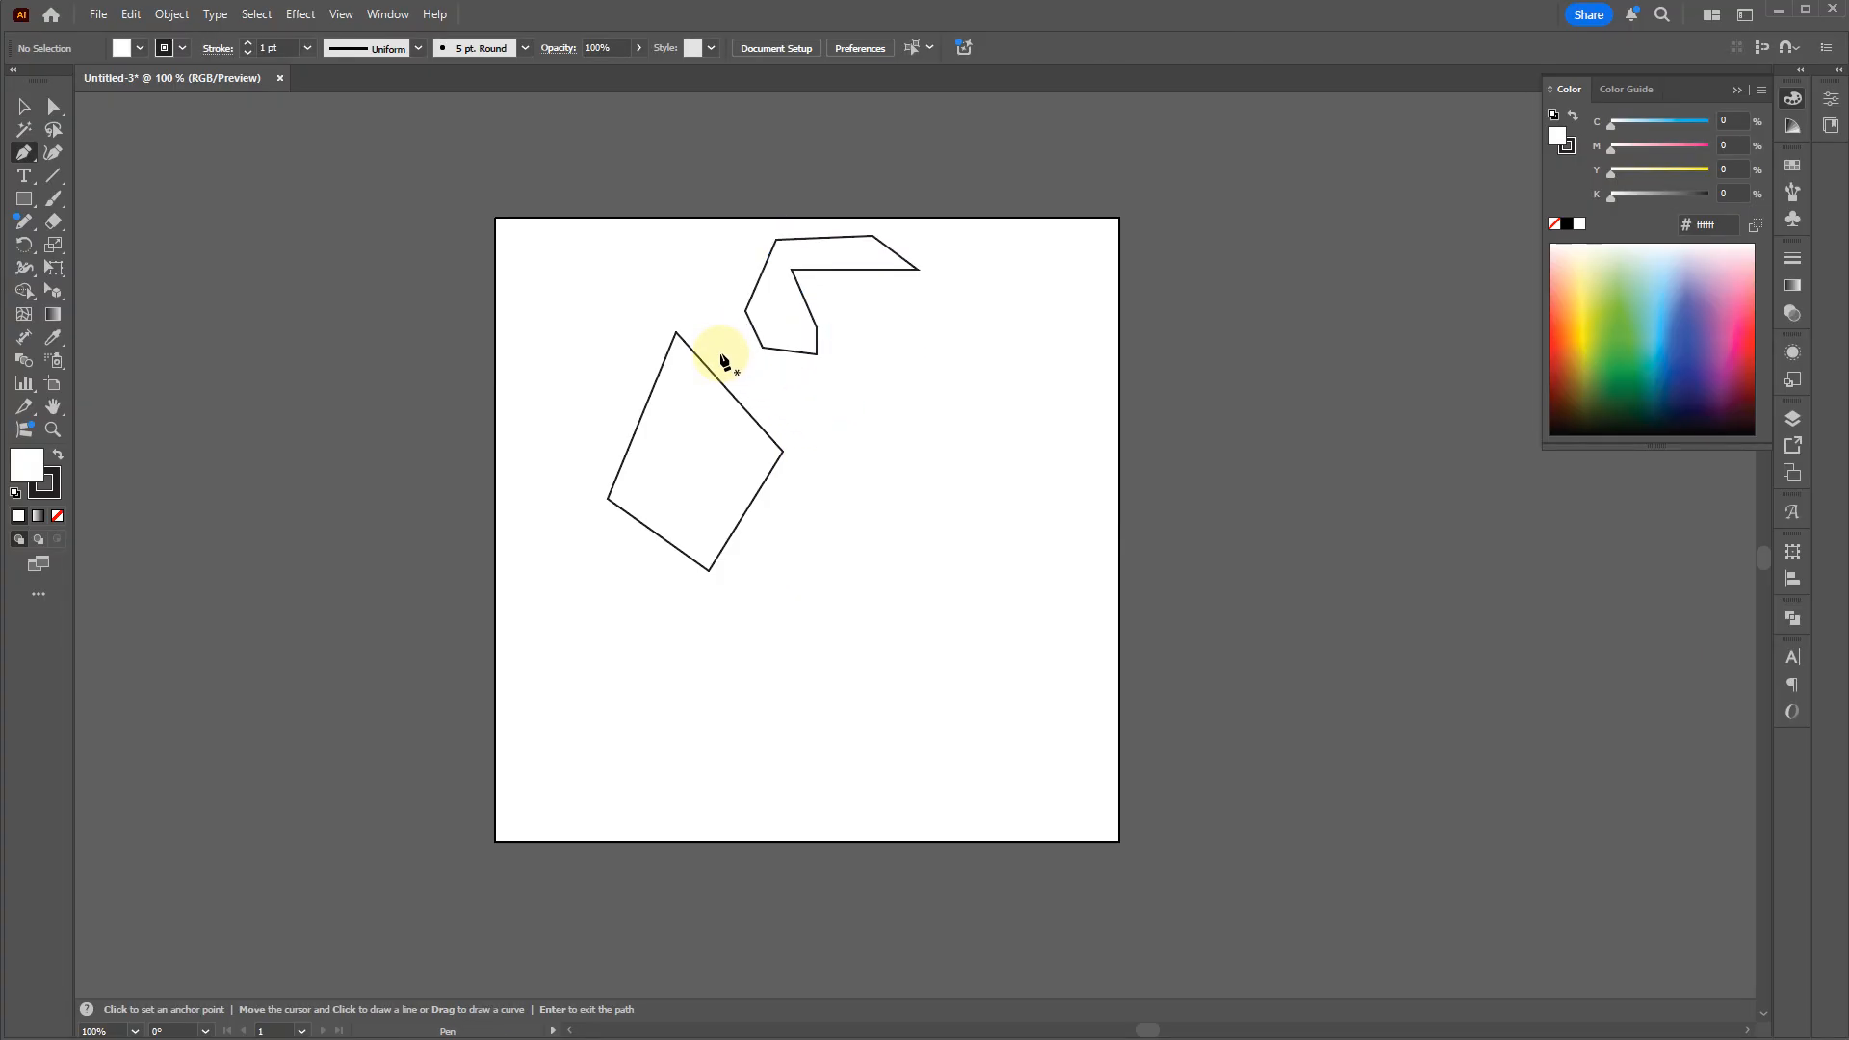
{"action": "scroll", "coordinate": [693, 363], "scroll_direction": "up", "scroll_amount": 1}
{"action": "scroll", "coordinate": [693, 363], "scroll_direction": "up", "scroll_amount": 1, "text": "alt"}
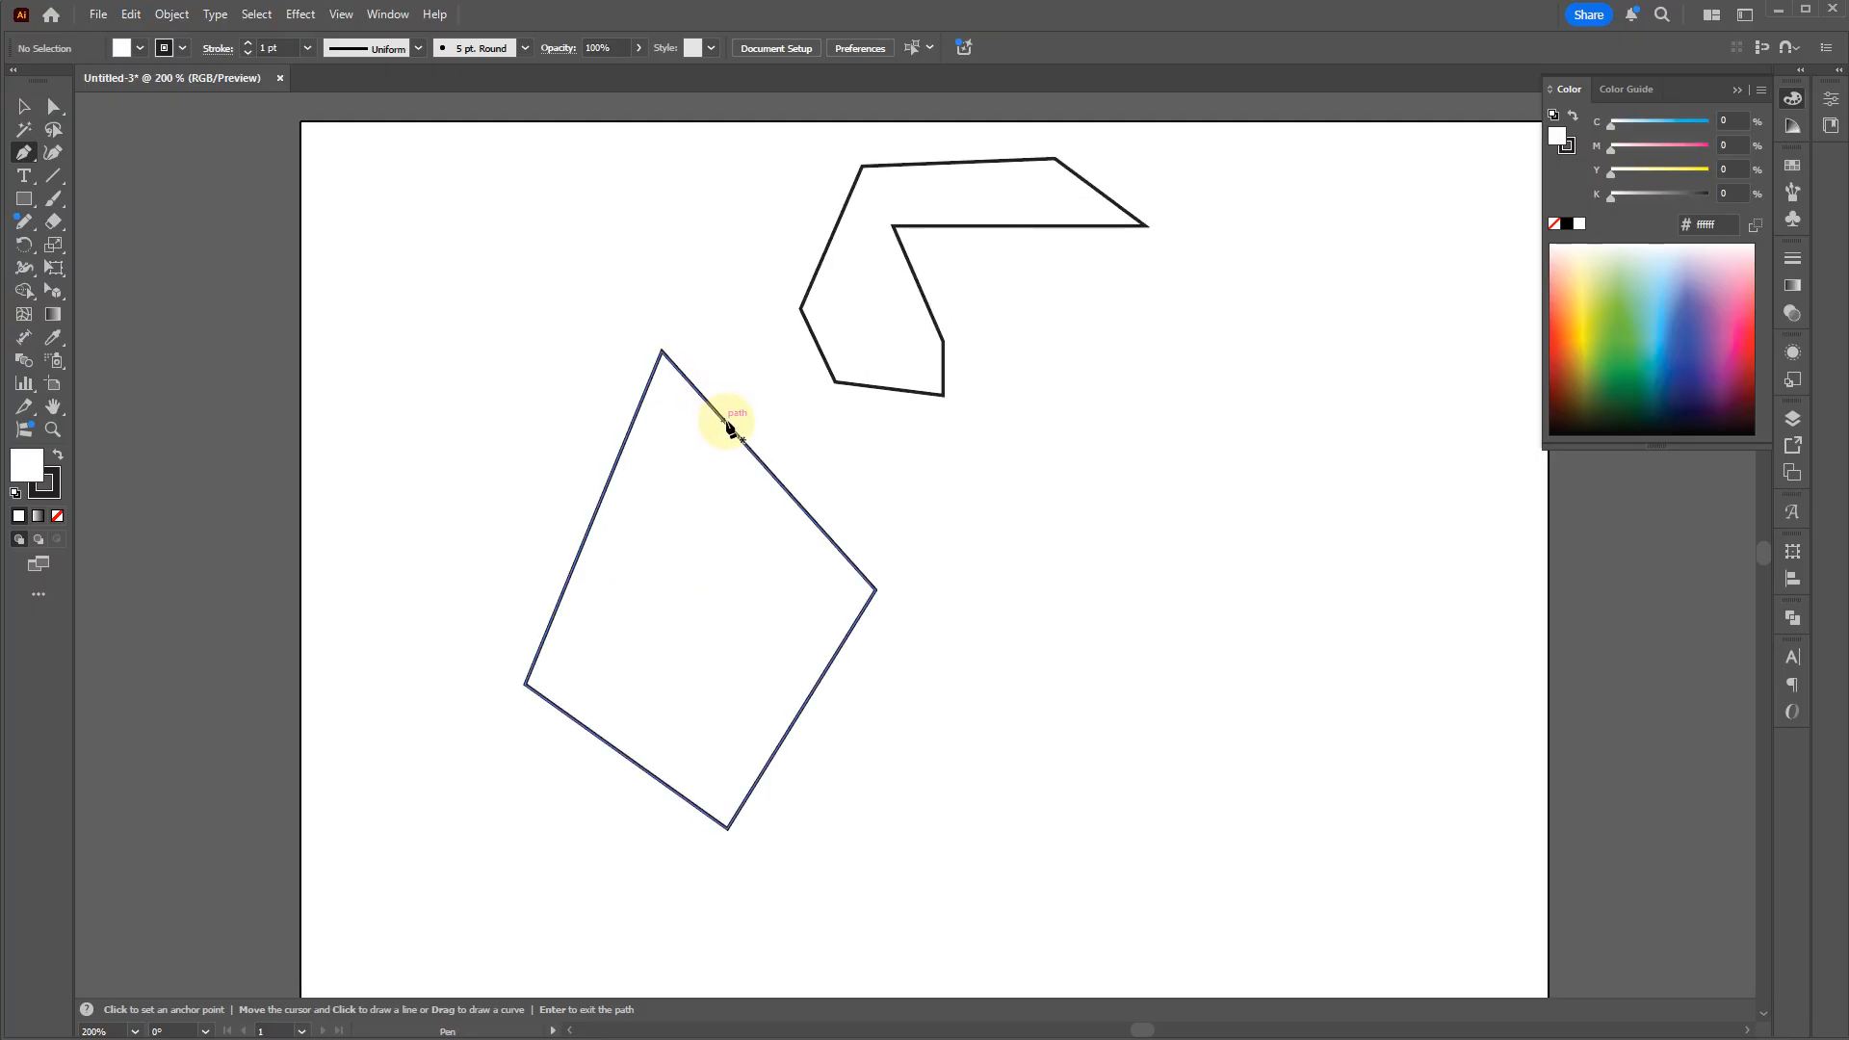
{"action": "left_click", "coordinate": [819, 352]}
{"action": "left_click", "coordinate": [755, 371]}
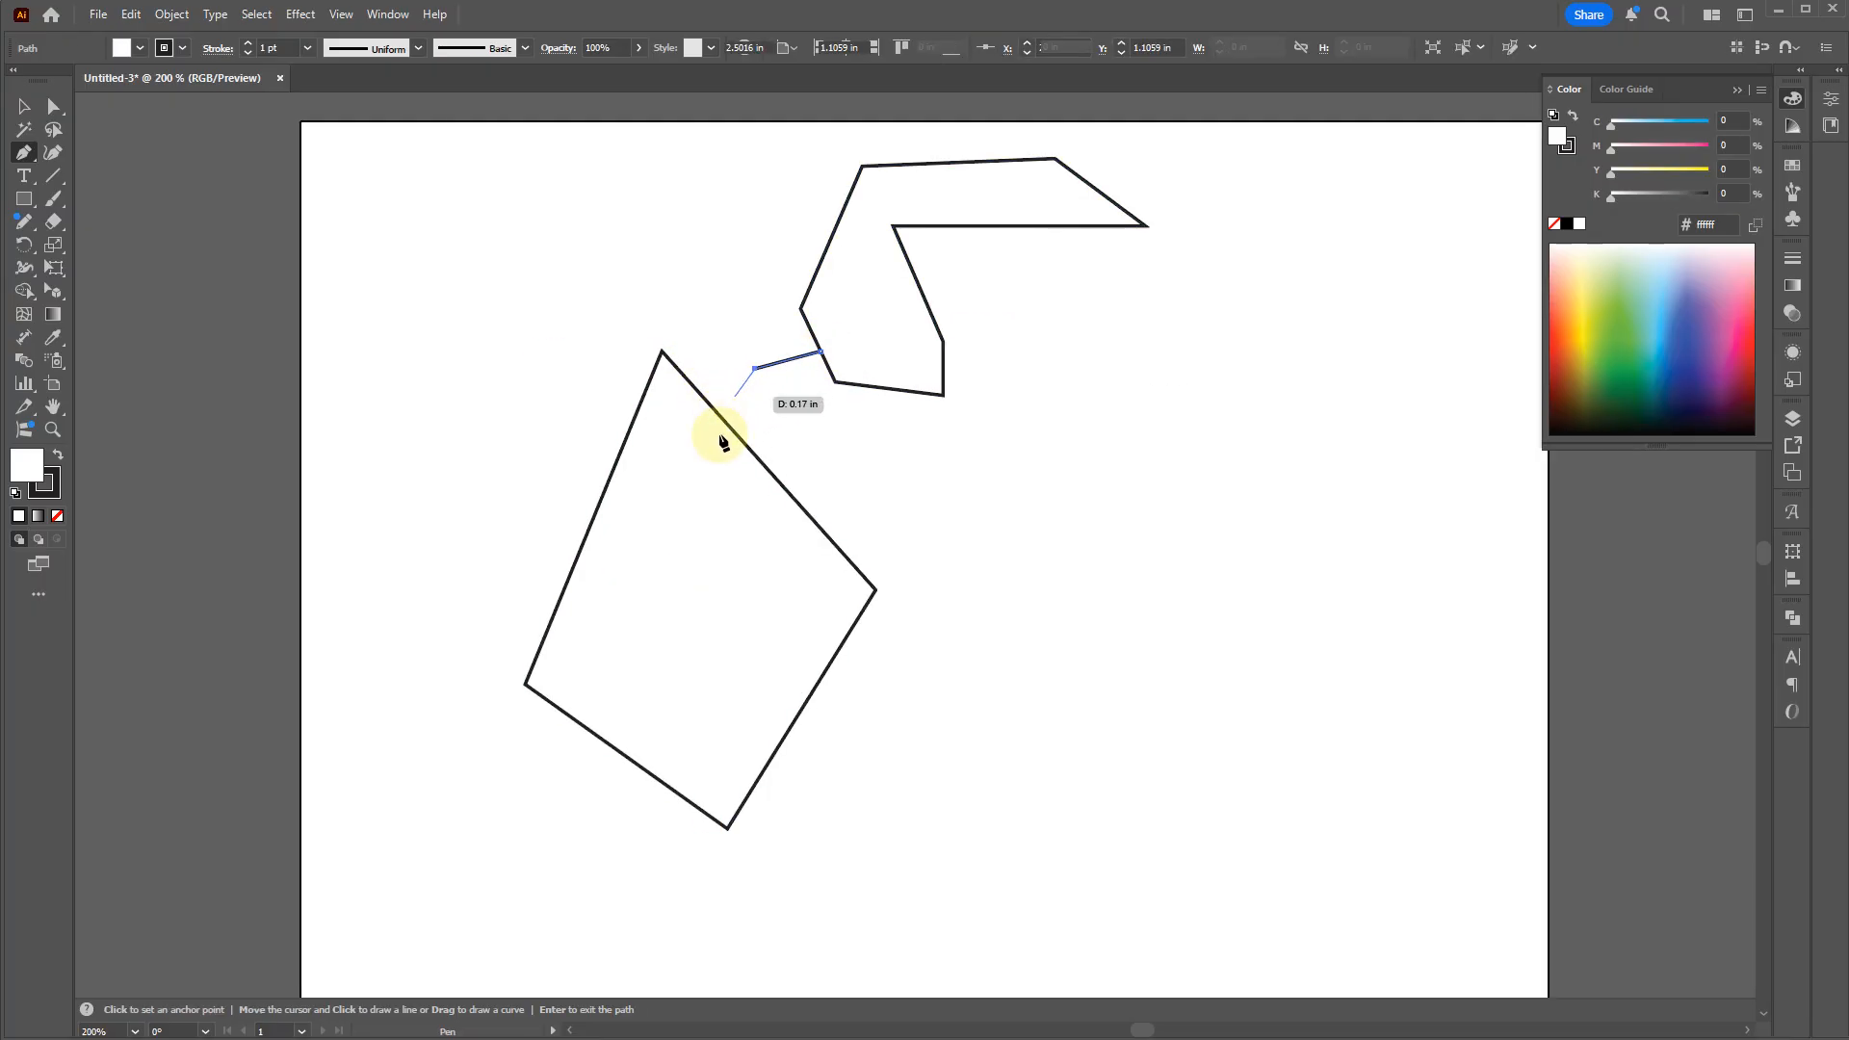
{"action": "key", "text": "ctrl+z"}
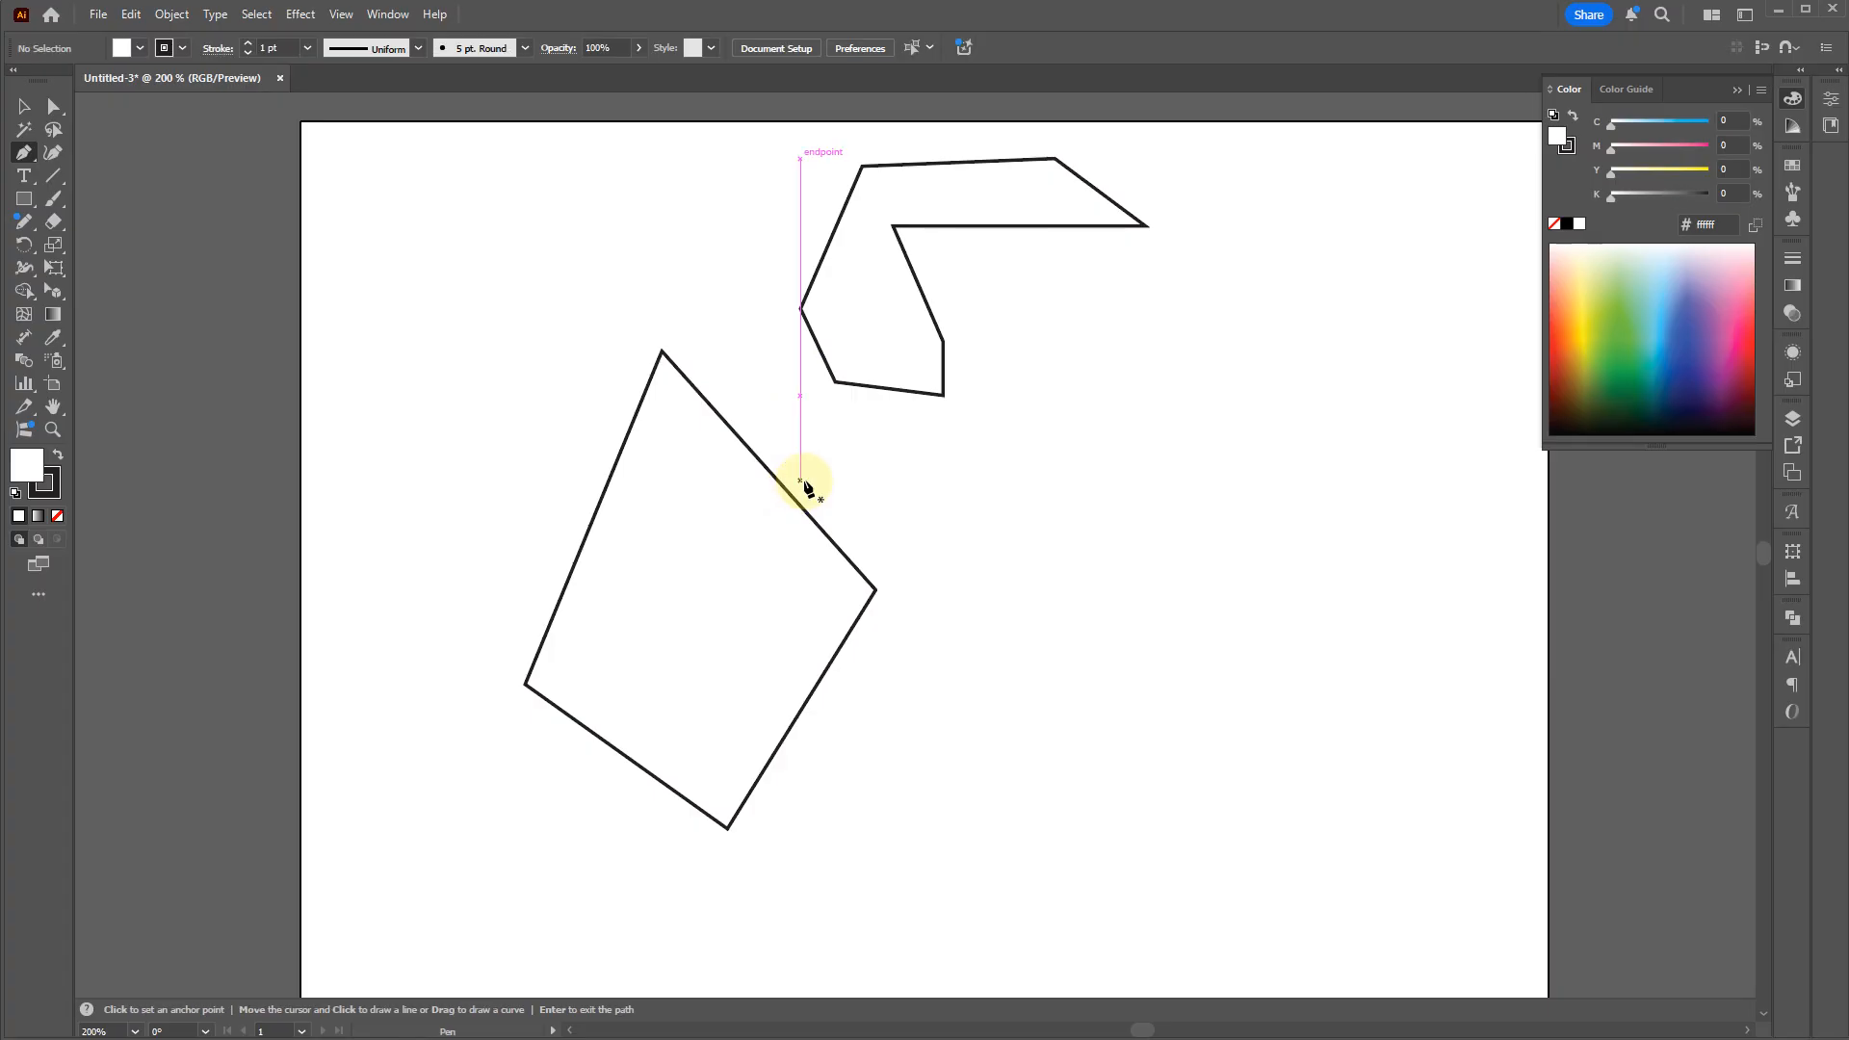
Step: Switch to the Add Anchor Point tool and show the variants grouped with the Pen tool
{"action": "key", "text": "plus"}
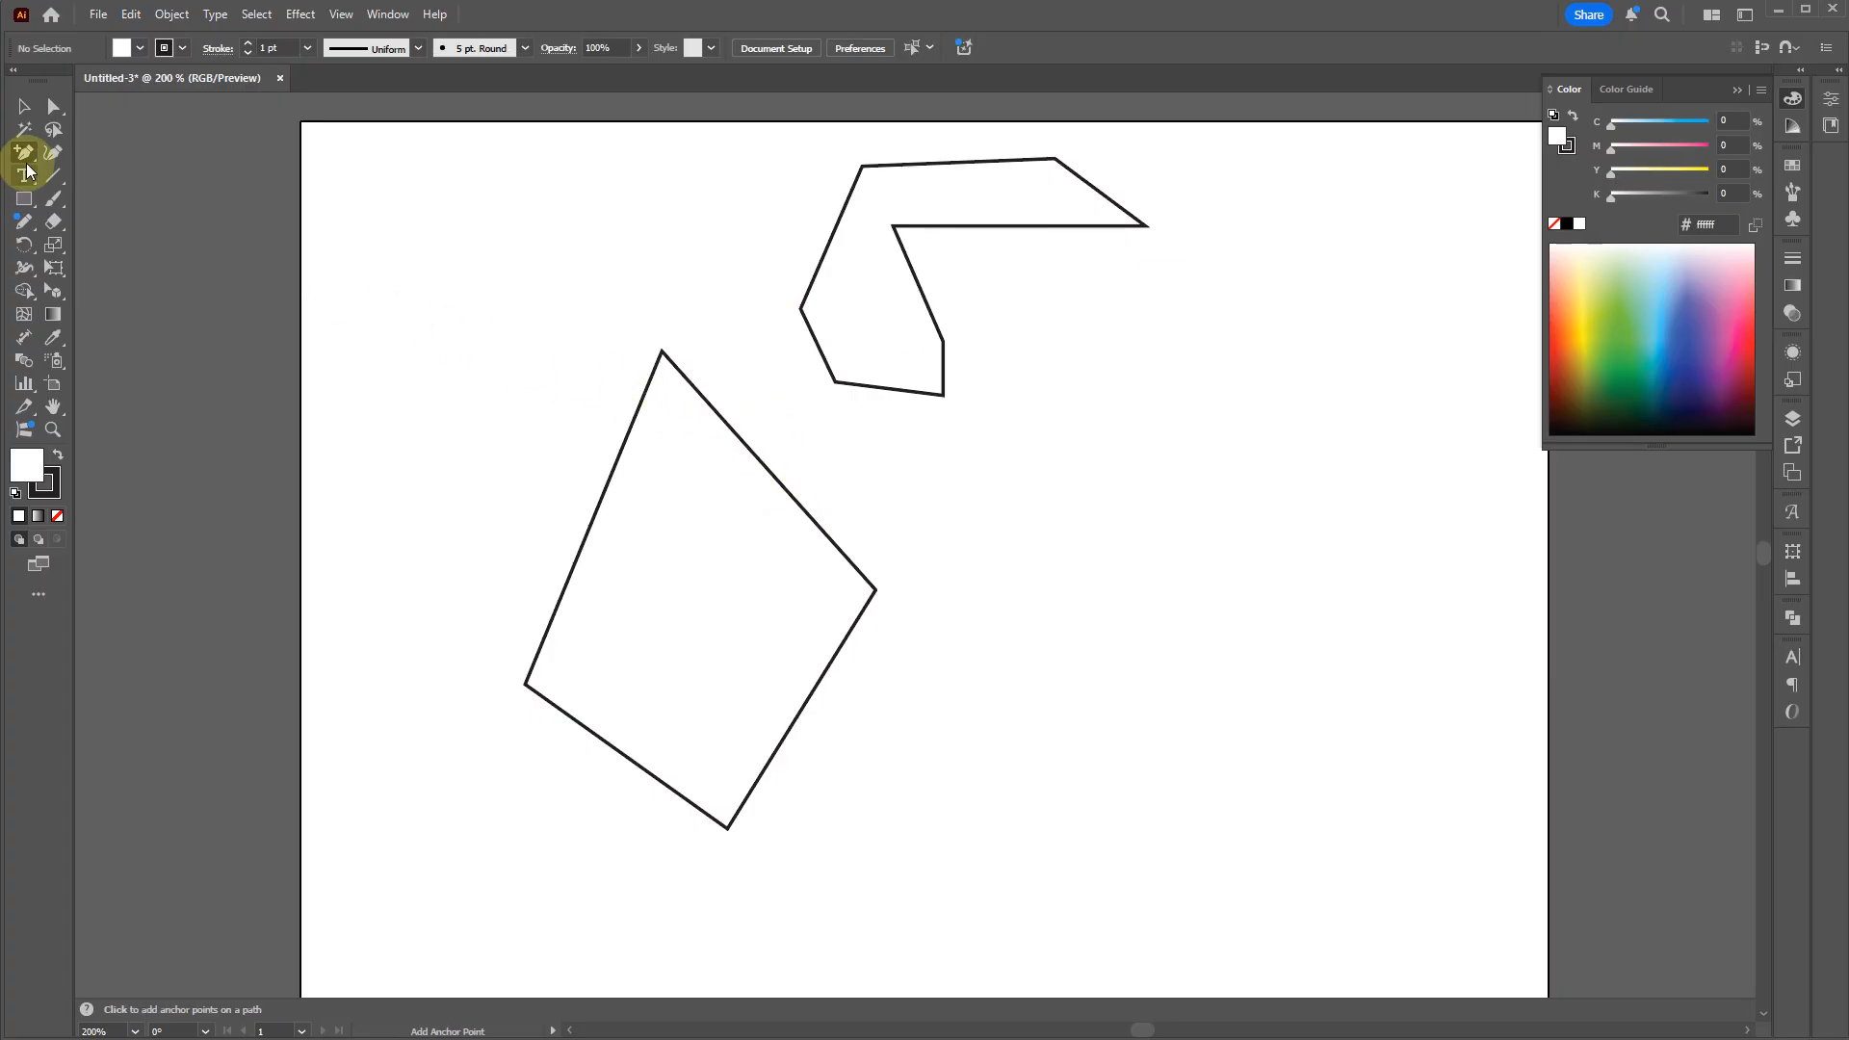
{"action": "left_click_drag", "start_coordinate": [25, 162], "coordinate": [59, 162]}
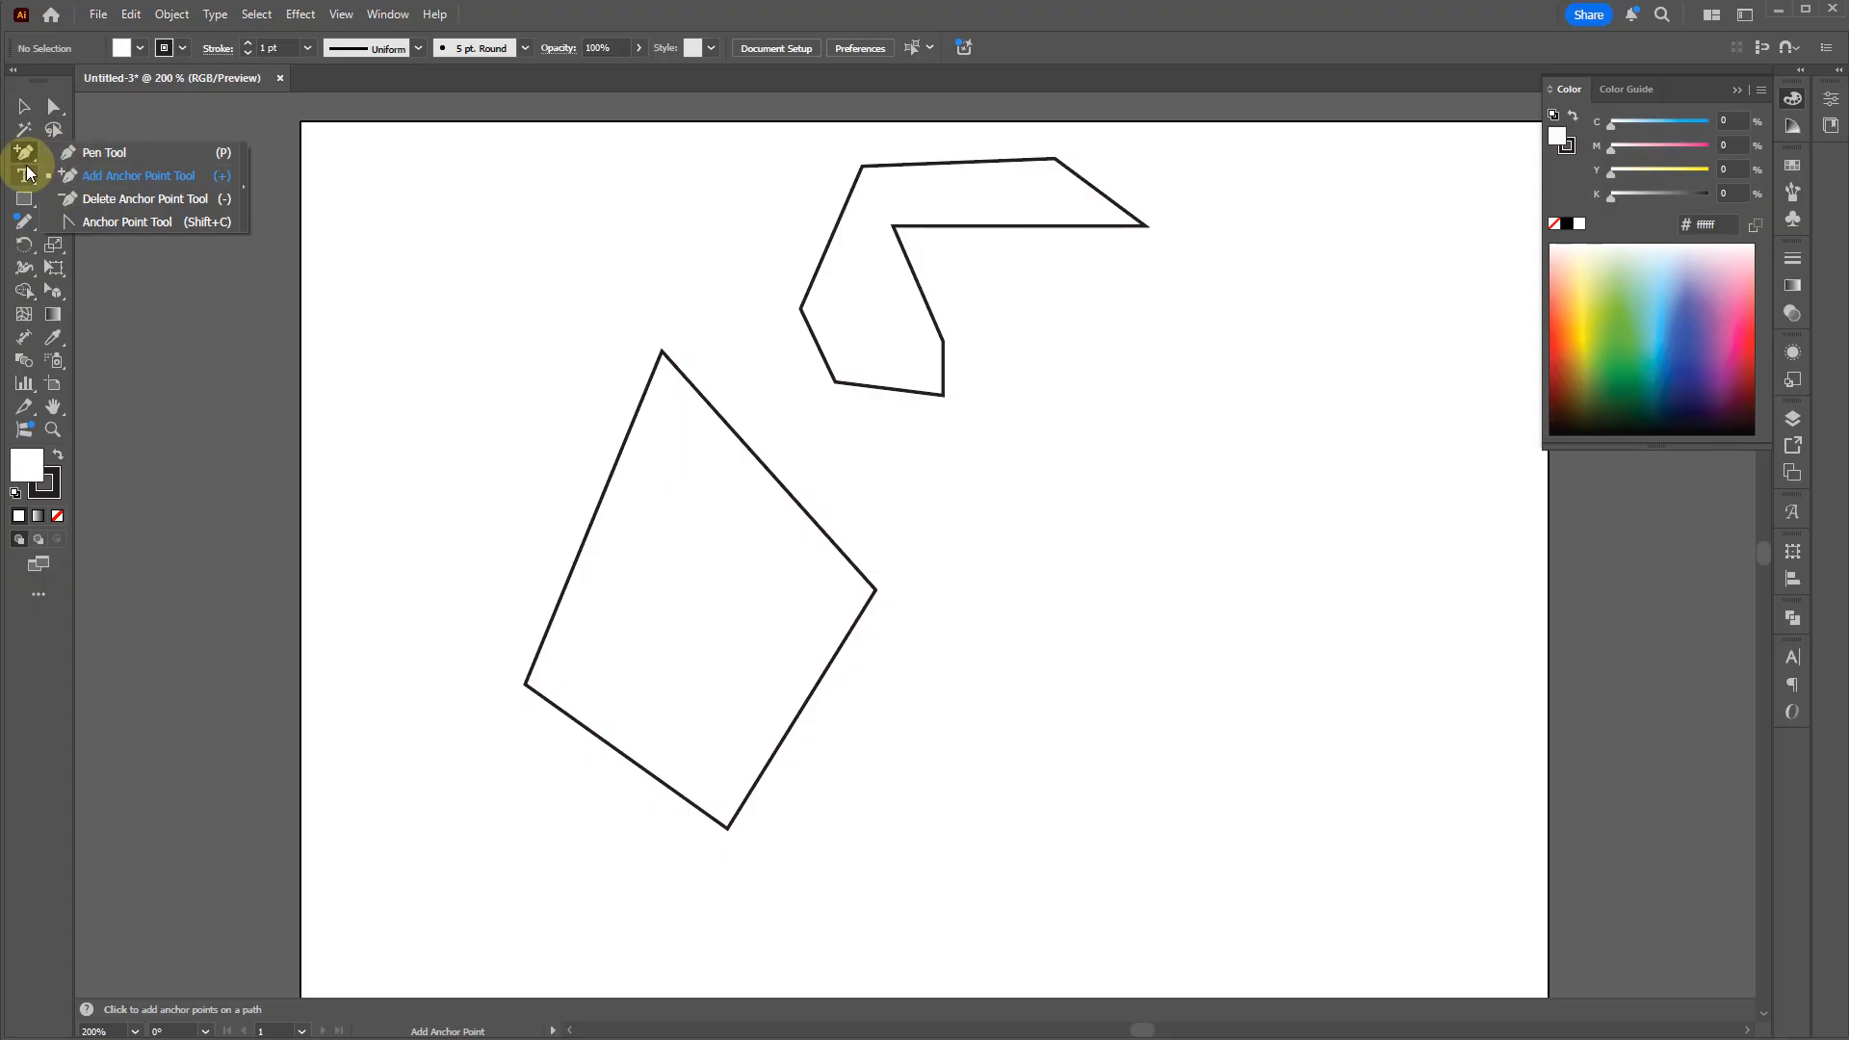
{"action": "left_click", "coordinate": [23, 154]}
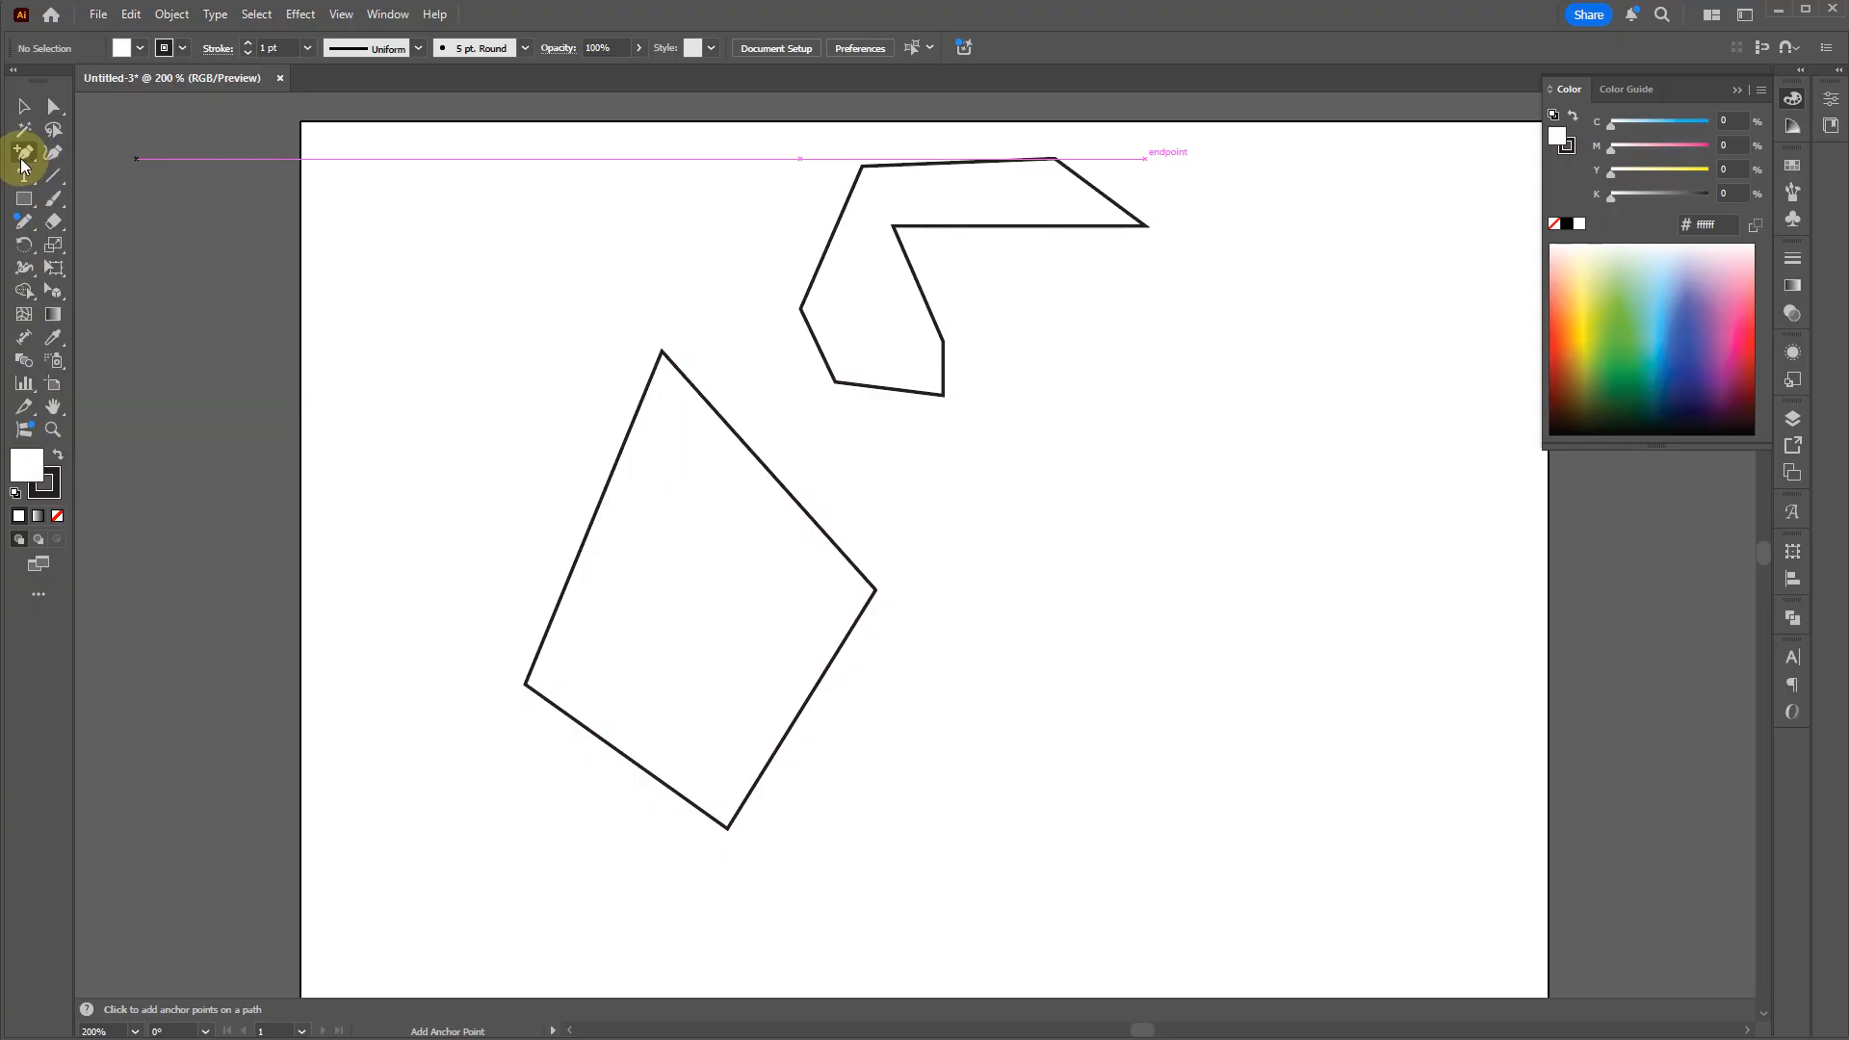
{"action": "left_click", "coordinate": [21, 160]}
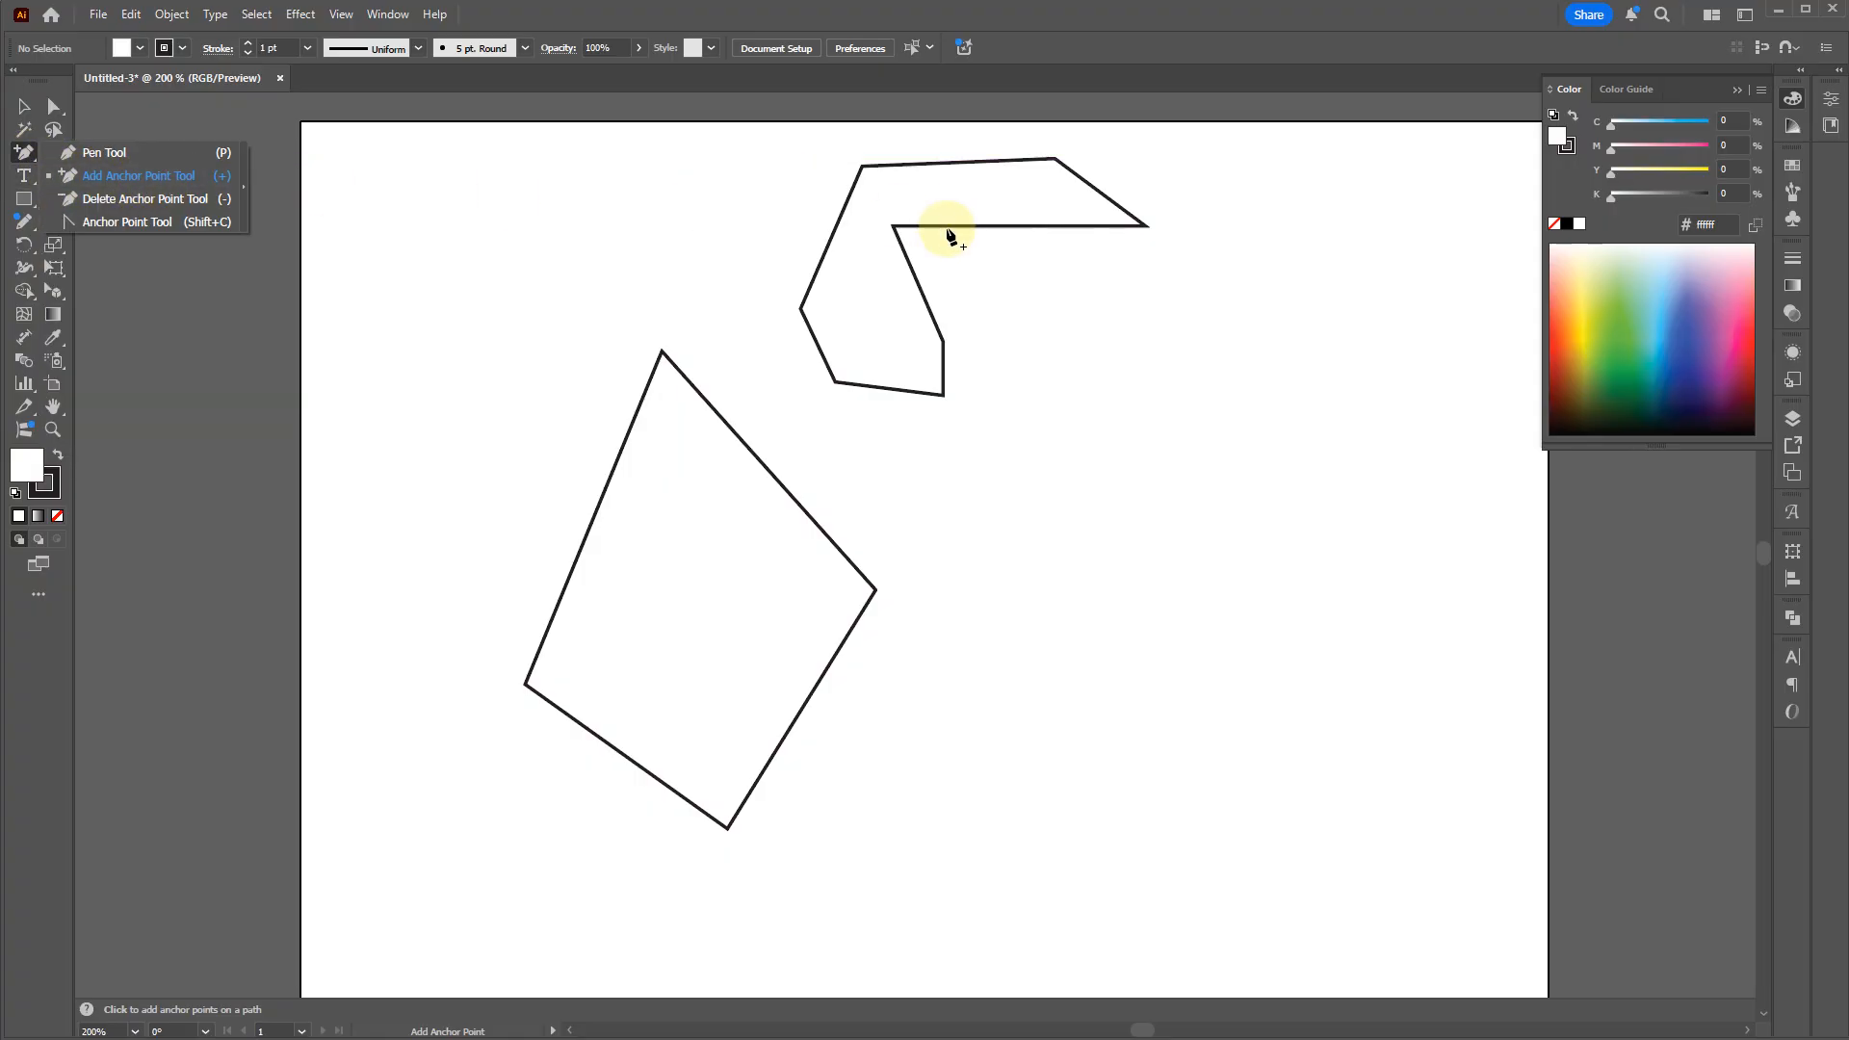
Step: Add one anchor point on the eight-cornered shape's lower-left edge and two on the four-sided shape's upper-right edge
{"action": "left_click", "coordinate": [821, 352]}
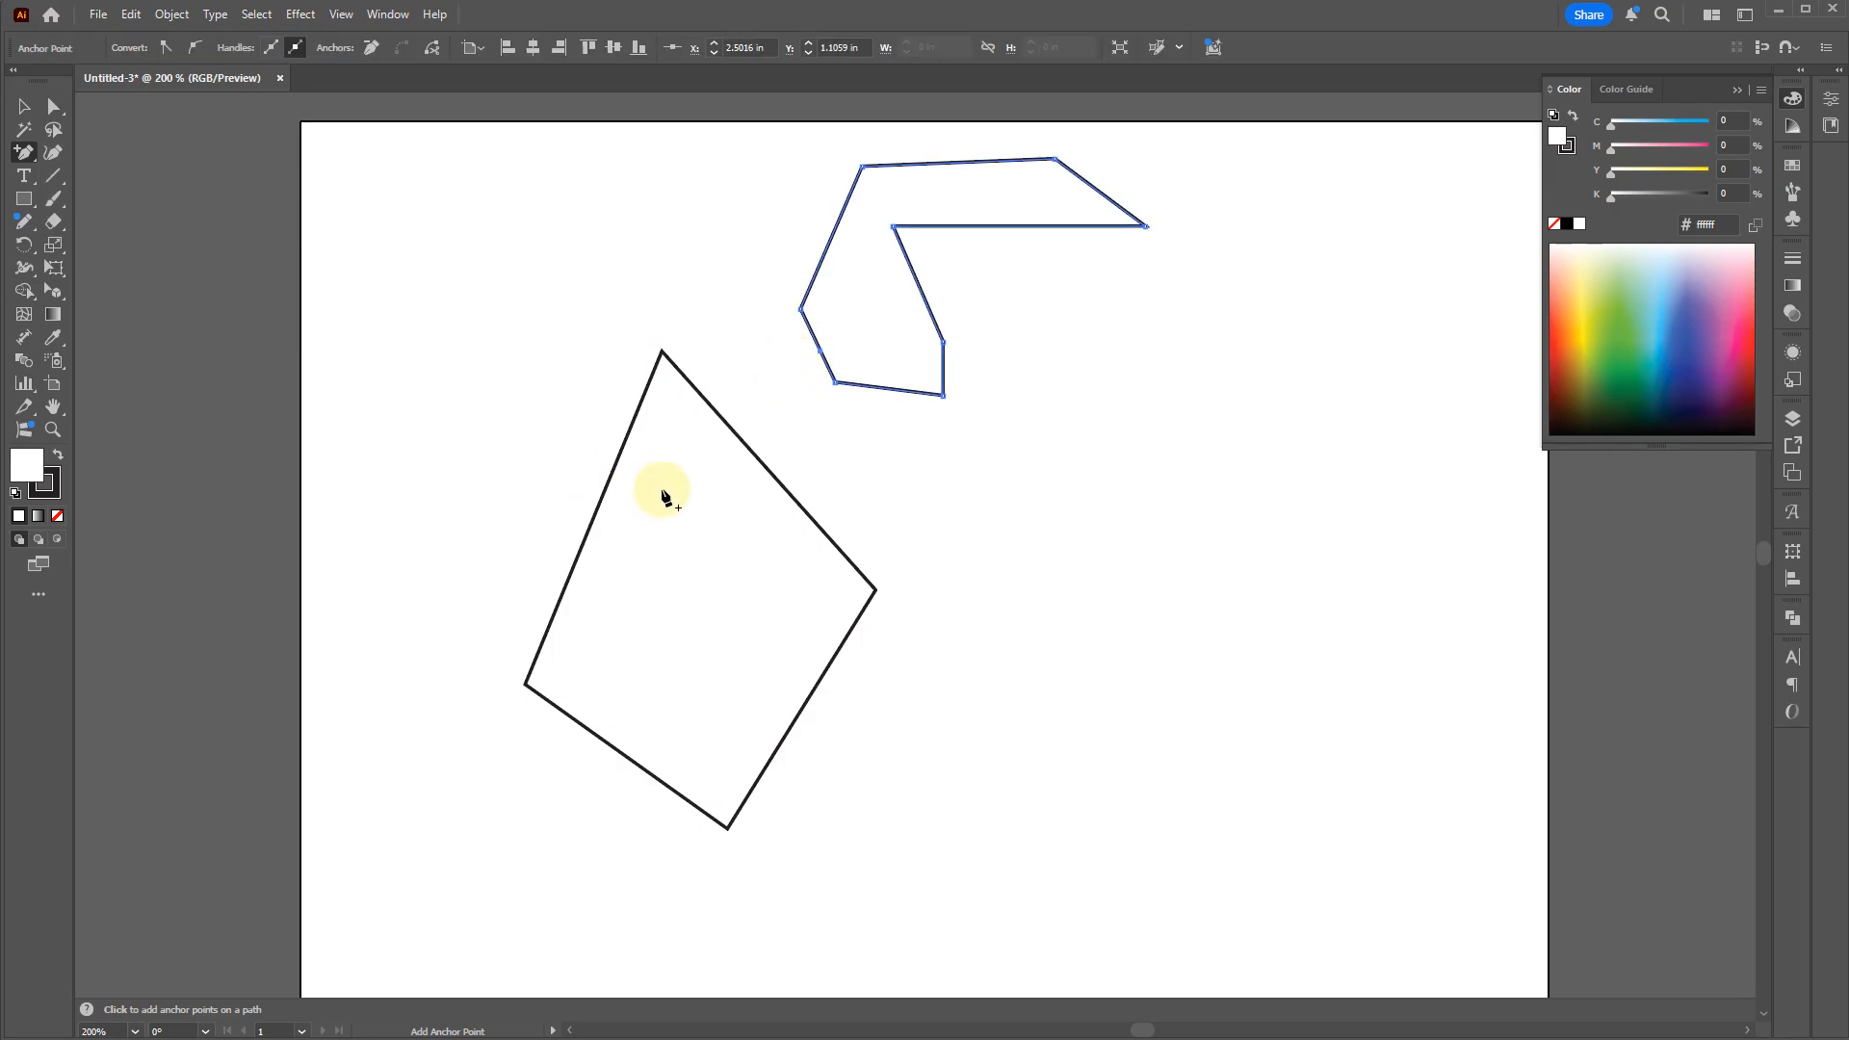
{"action": "left_click", "coordinate": [766, 469]}
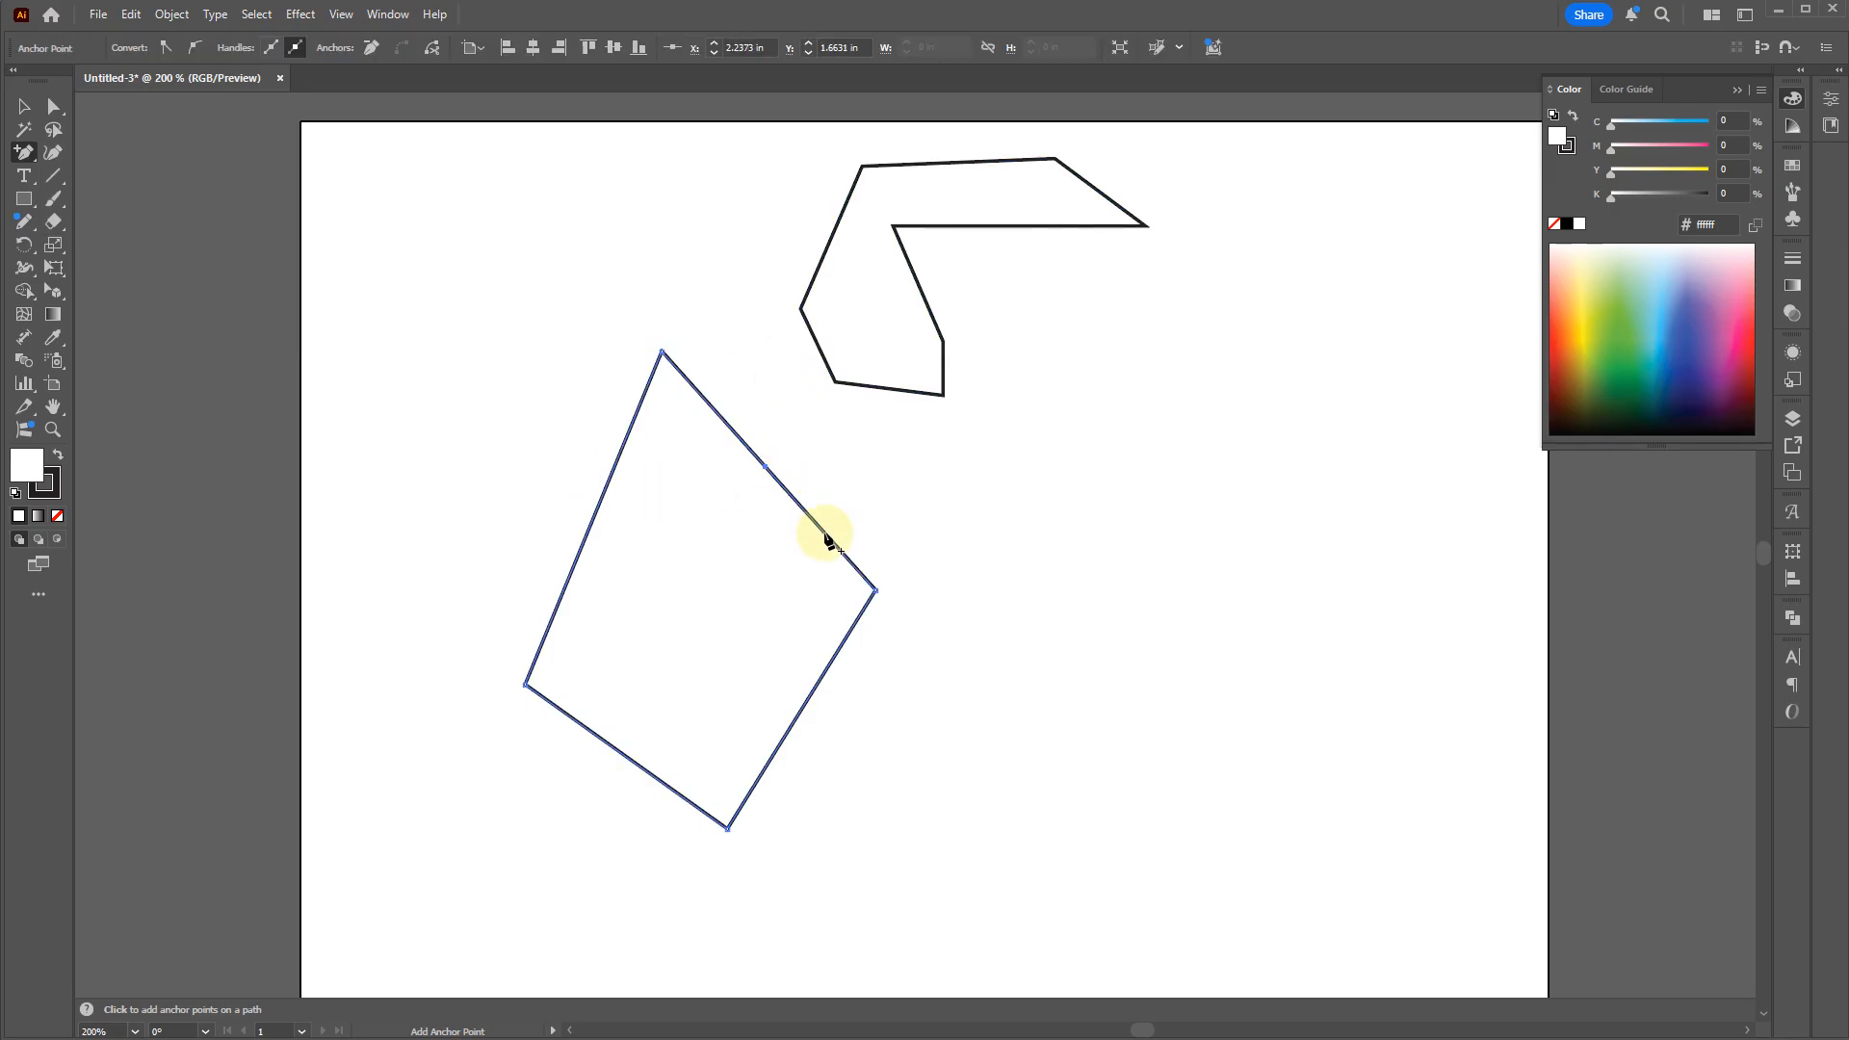
{"action": "left_click", "coordinate": [826, 535]}
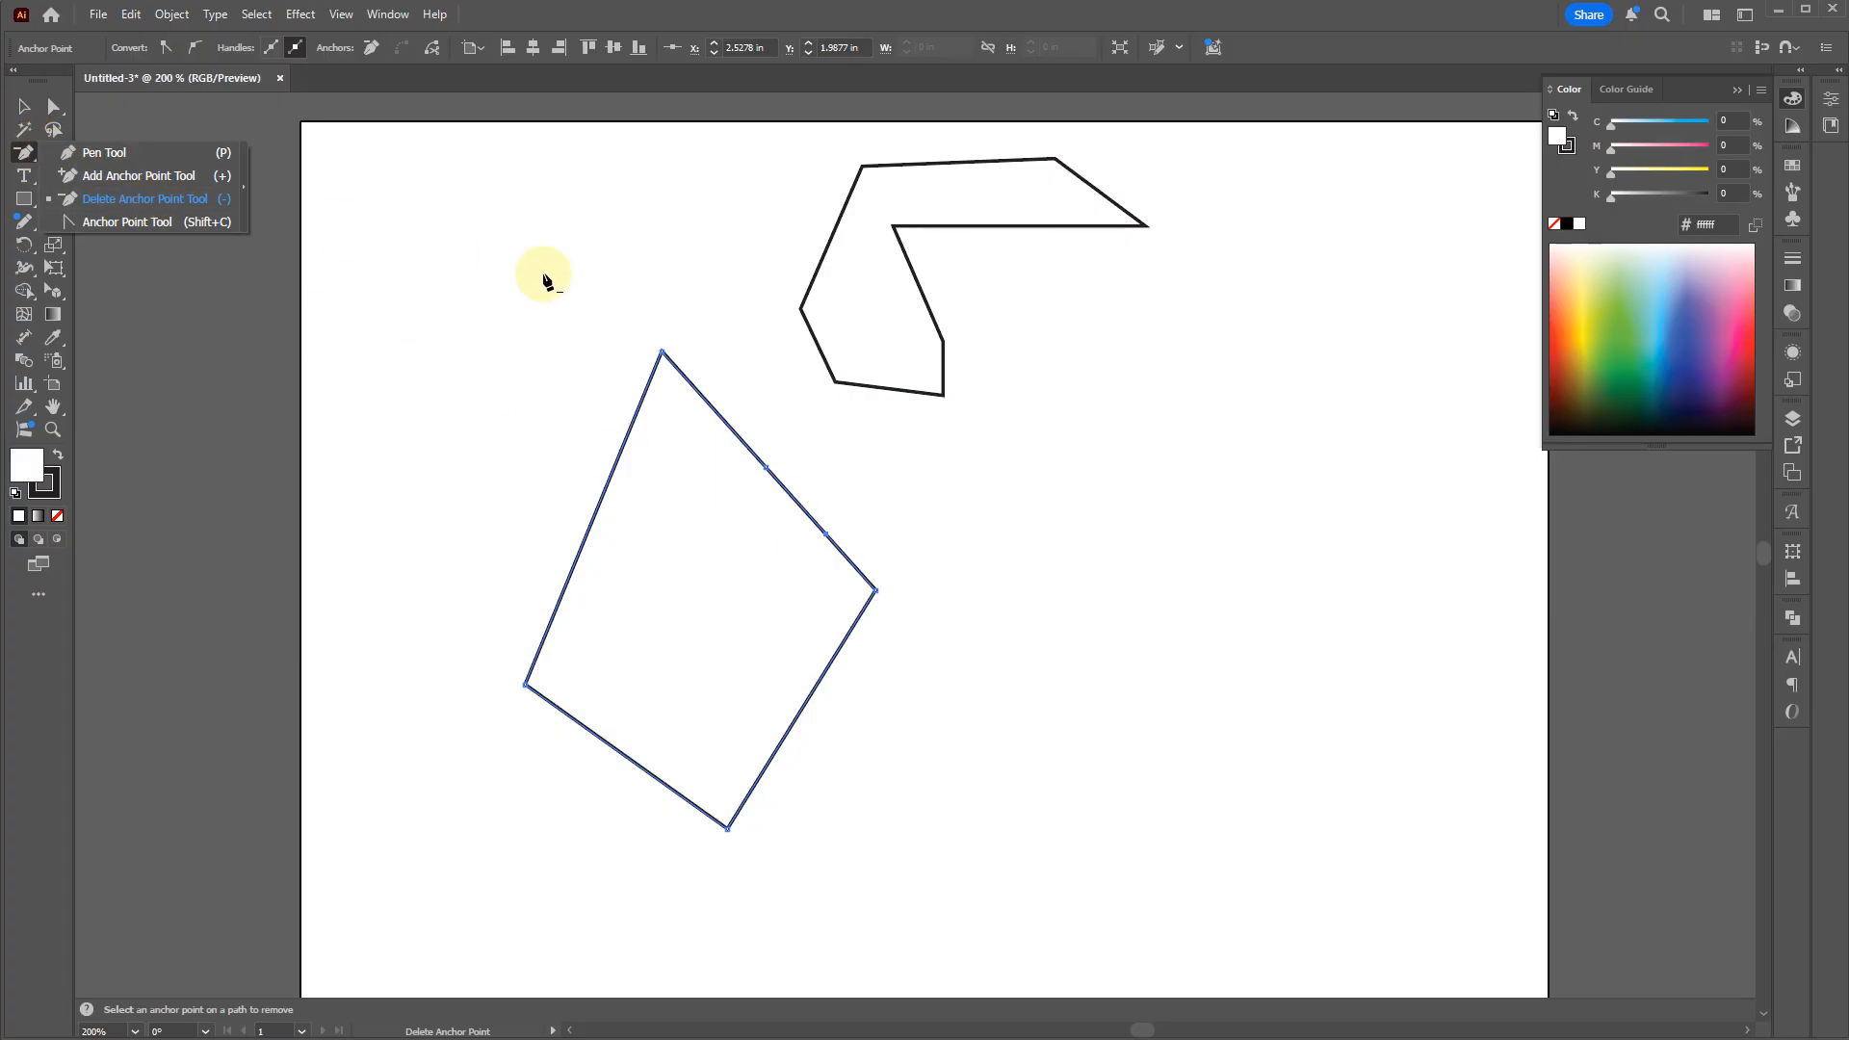
Step: Delete the four-sided shape's lower added anchor point and its rightmost corner with the Delete Anchor Point tool, and deselect the shape
{"action": "left_click", "coordinate": [826, 532]}
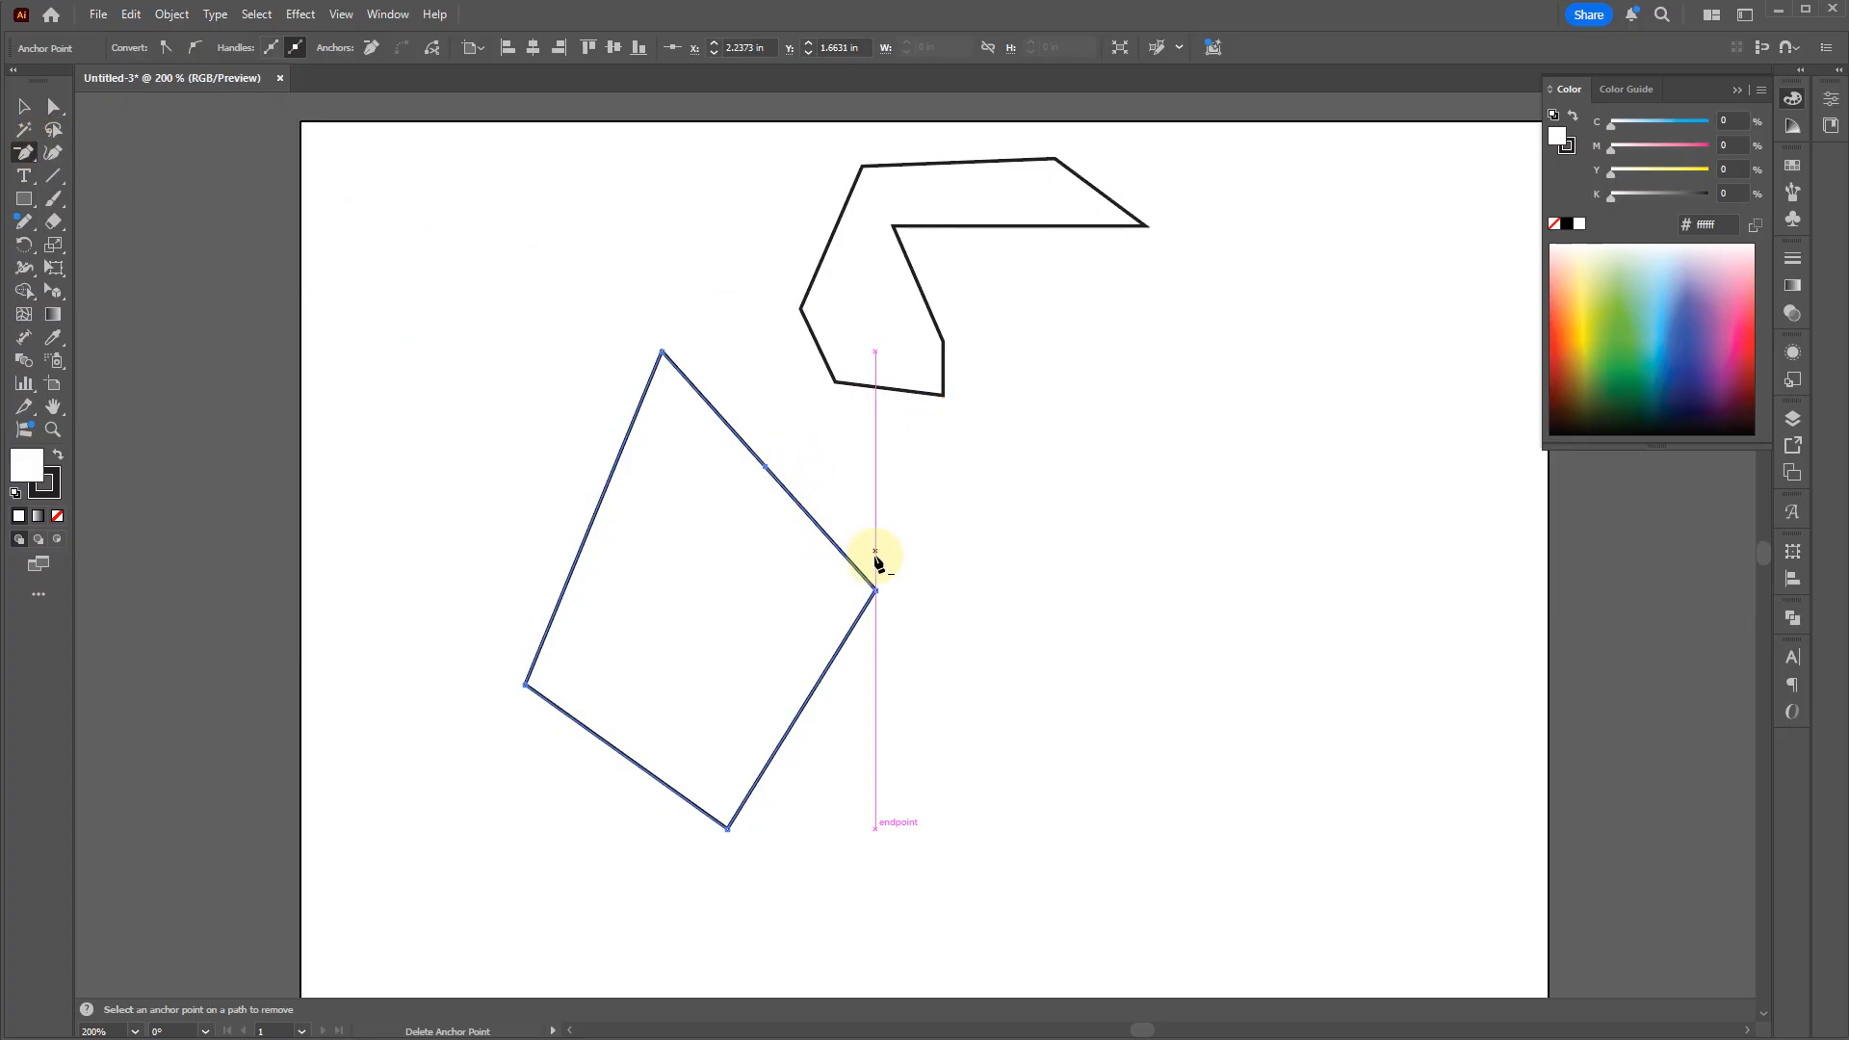
{"action": "left_click", "coordinate": [875, 590]}
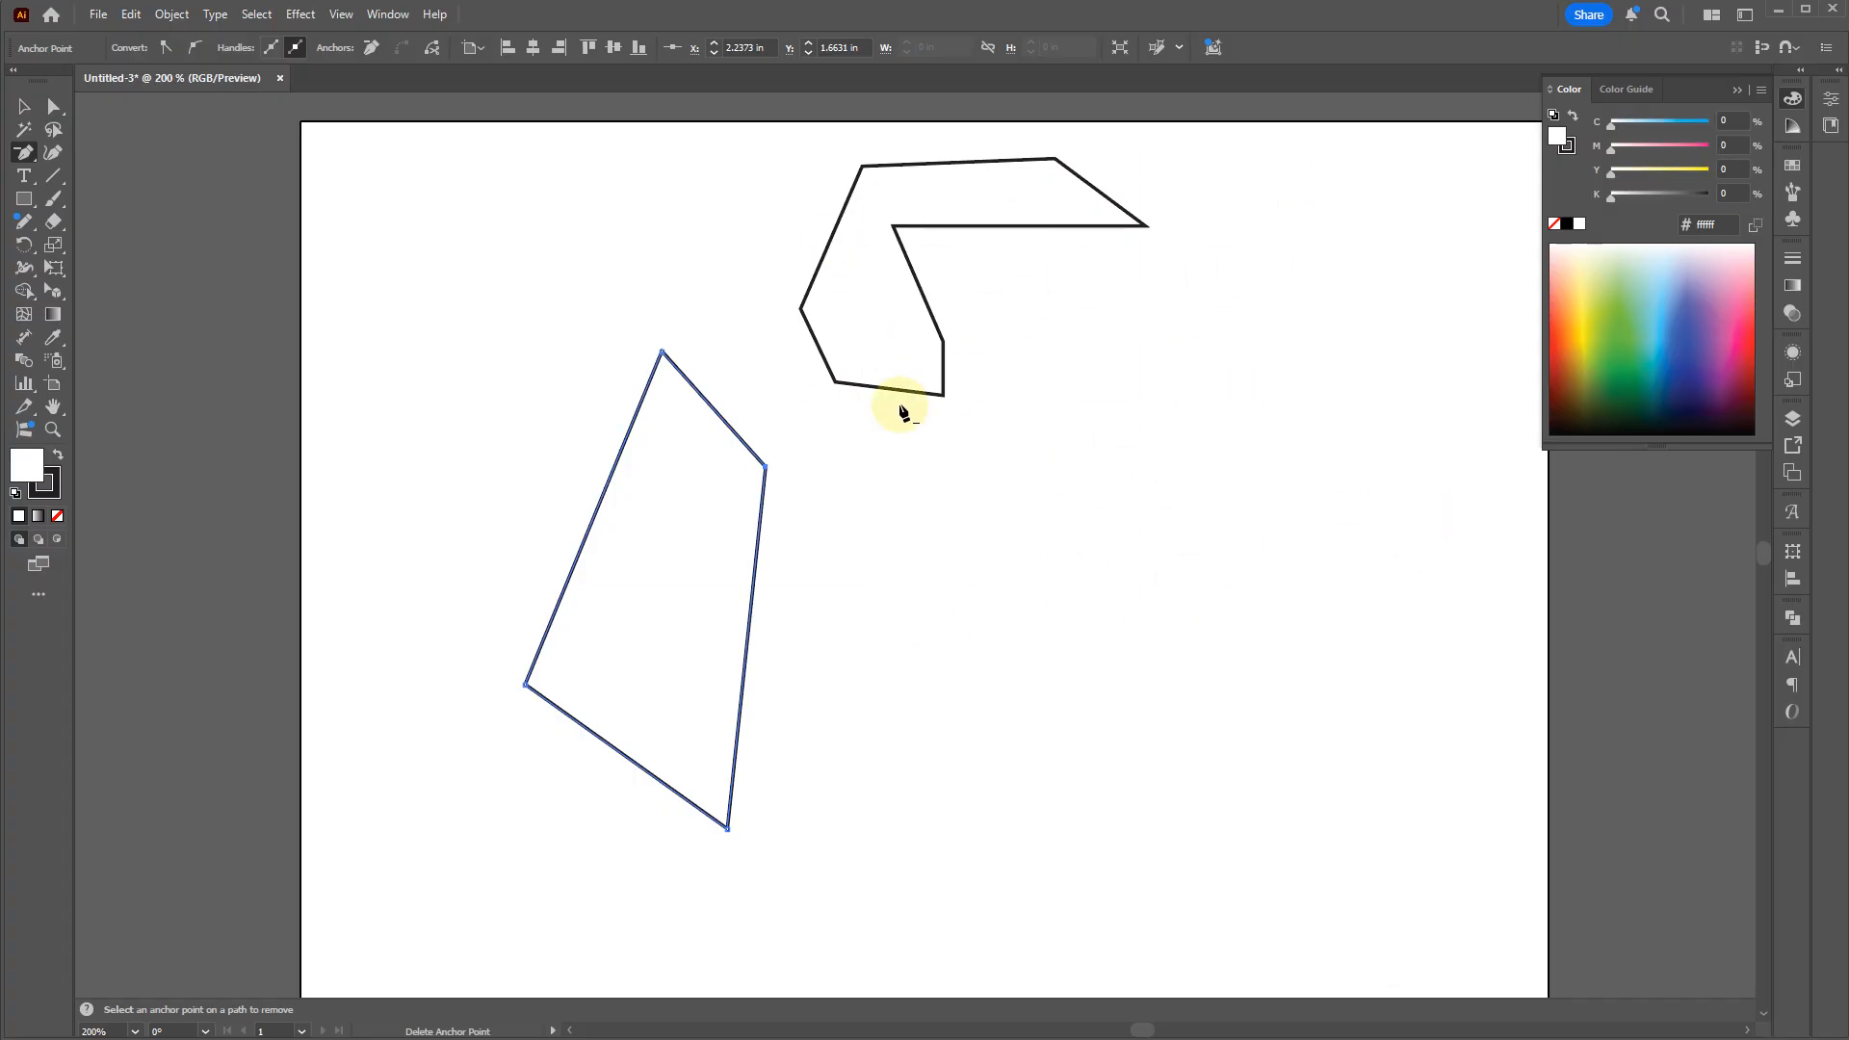
{"action": "key", "text": "v"}
{"action": "left_click", "coordinate": [970, 529]}
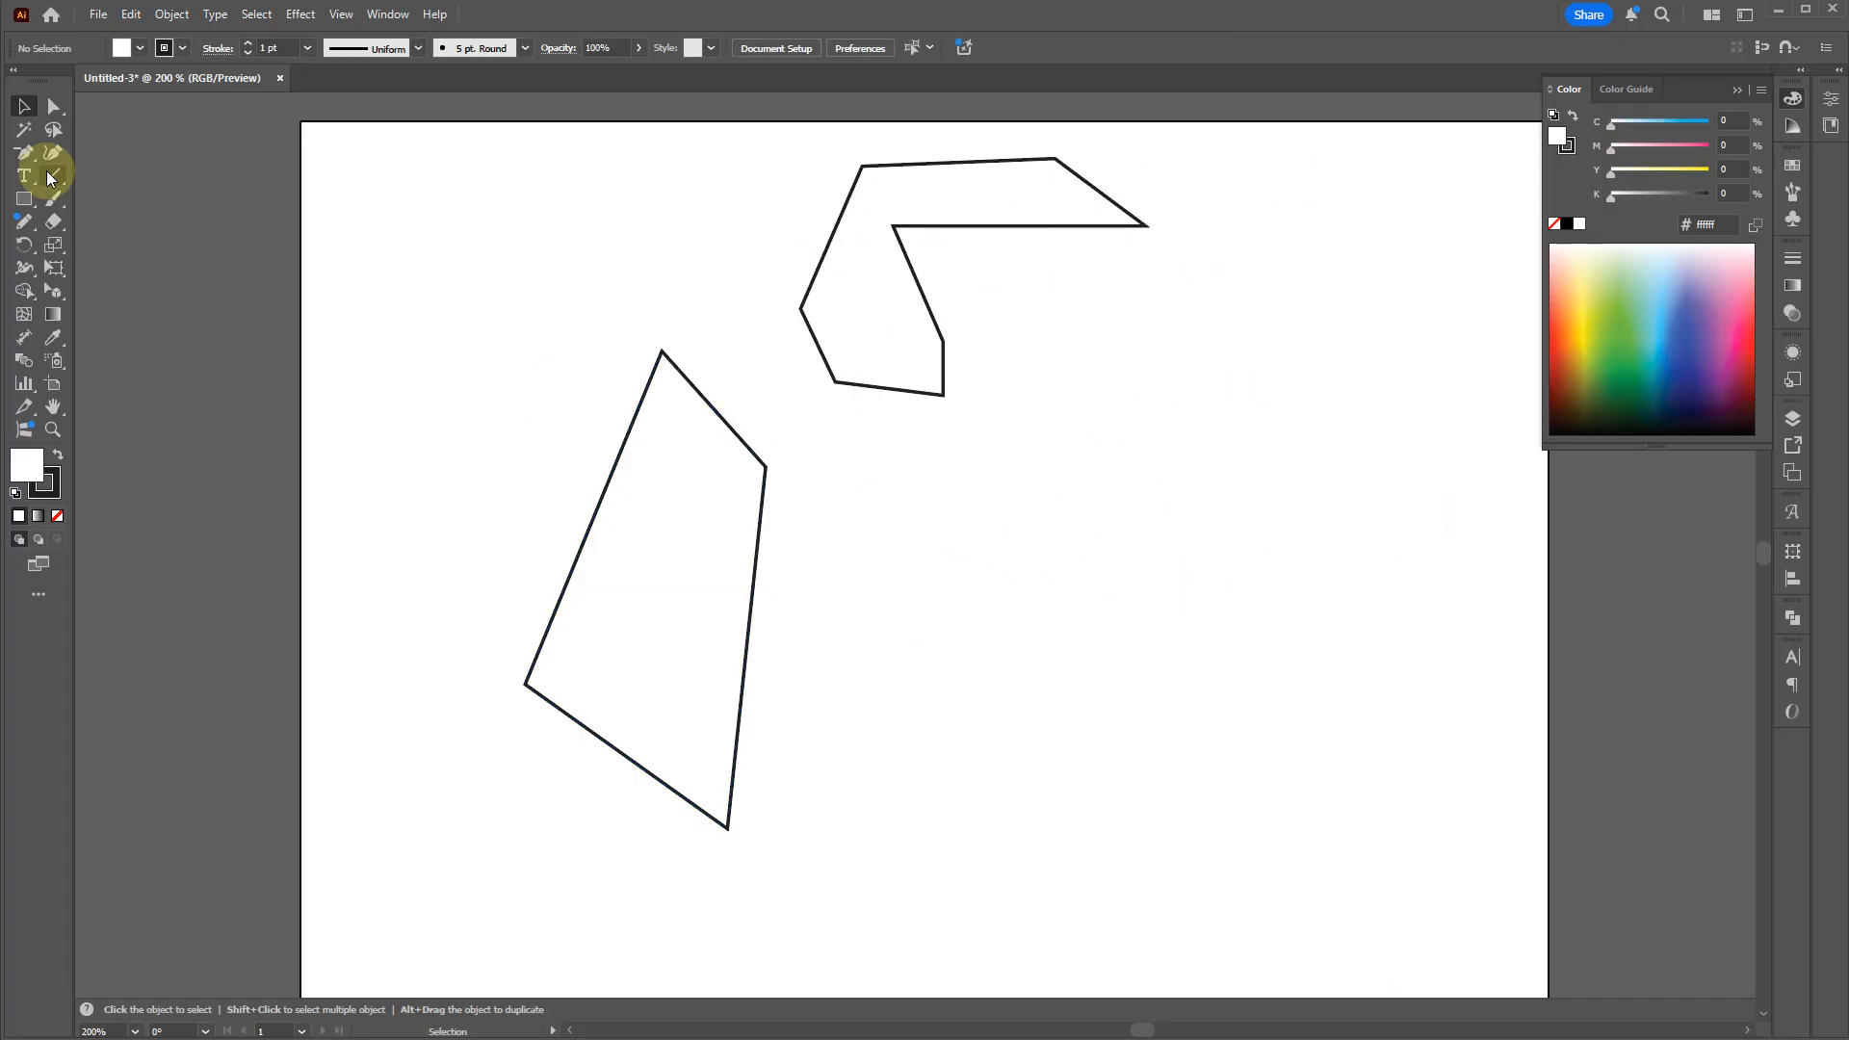
Step: Draw a closed Pen tool shape right of the four-sided shape, with straight edges along its upper right and smooth curves elsewhere
{"action": "left_click", "coordinate": [24, 152]}
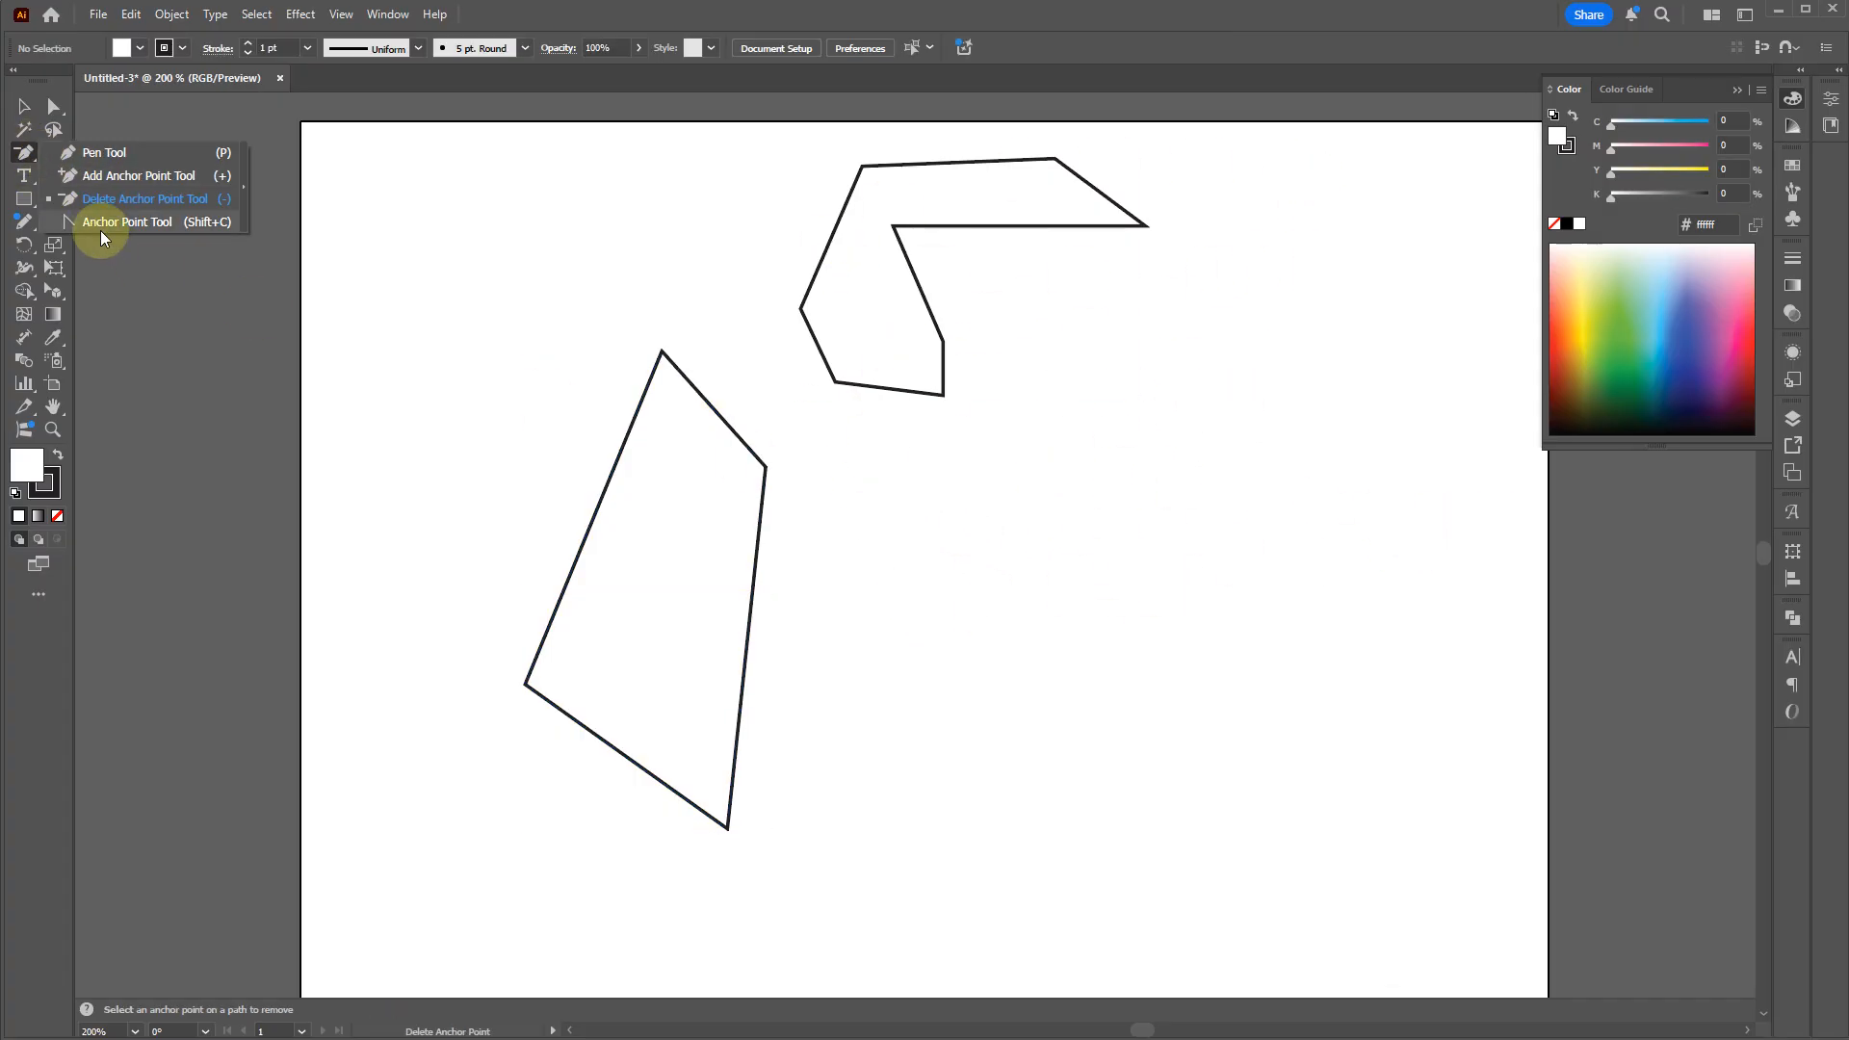
{"action": "left_click", "coordinate": [100, 229]}
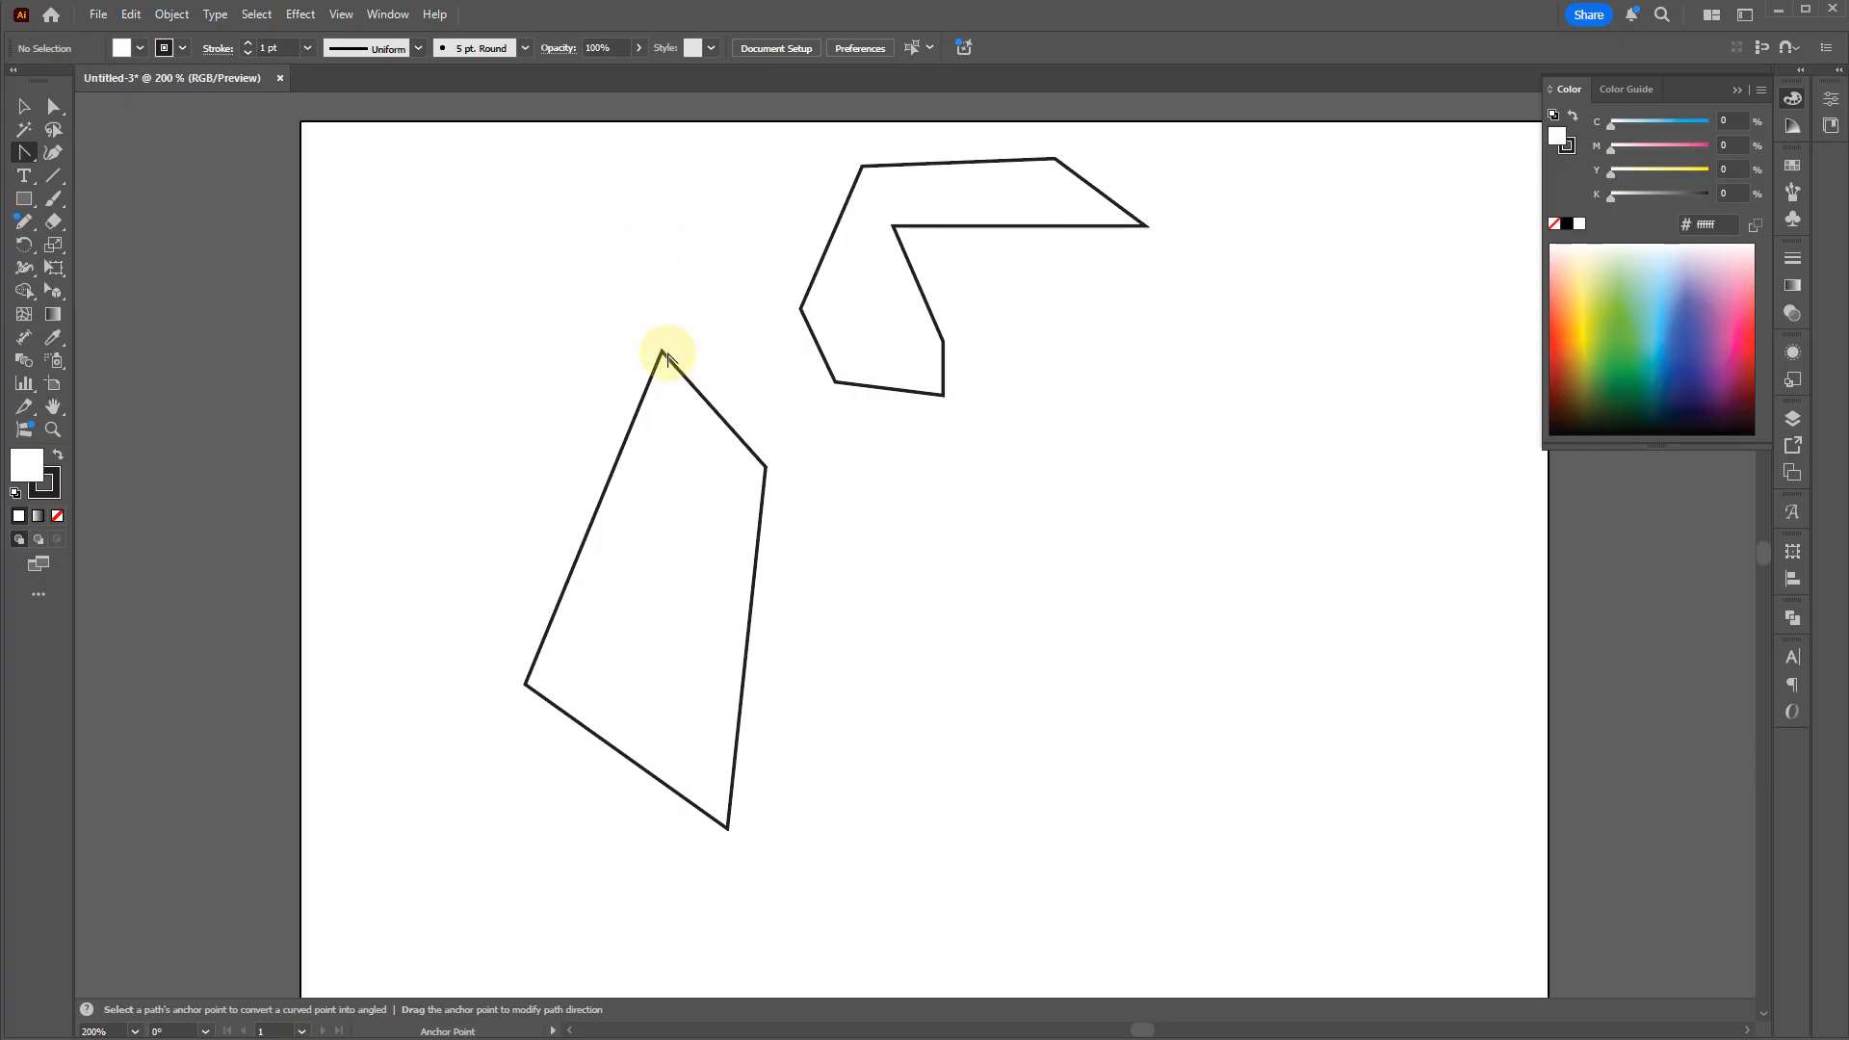
{"action": "key", "text": "p"}
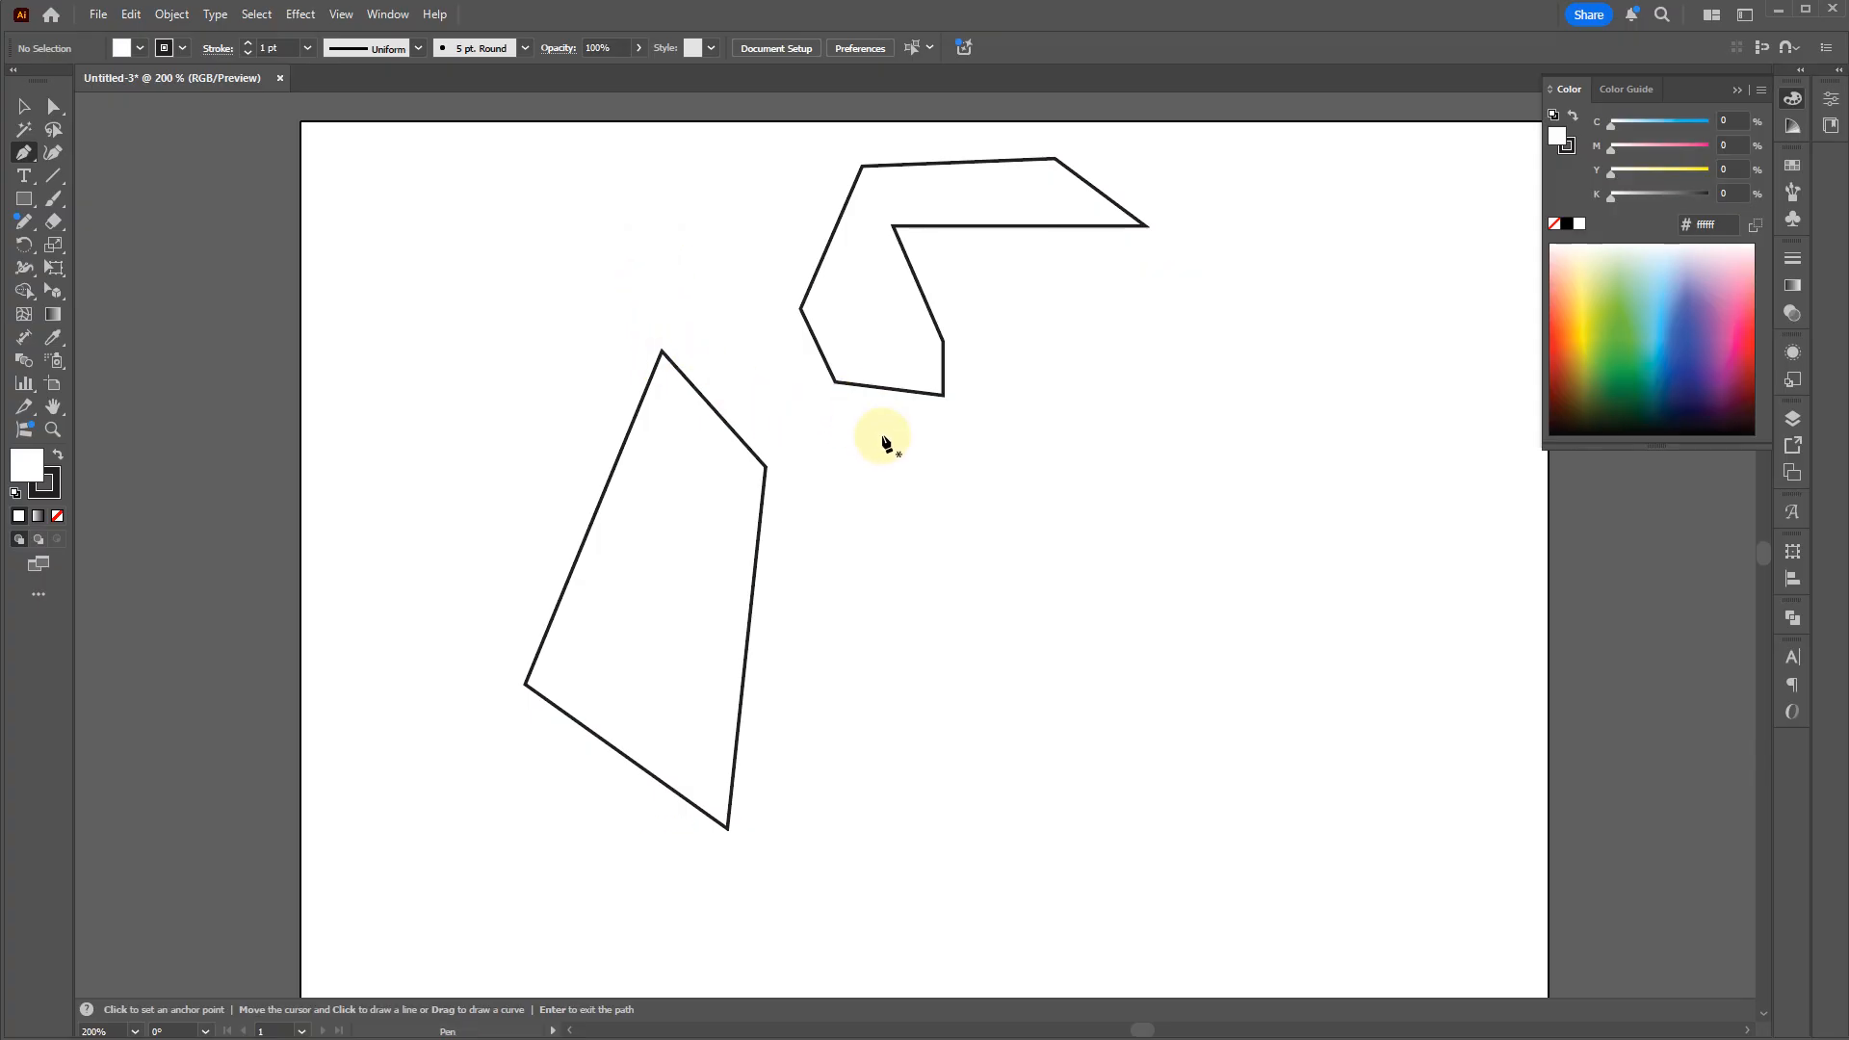
{"action": "left_click", "coordinate": [925, 470]}
{"action": "left_click", "coordinate": [1191, 396]}
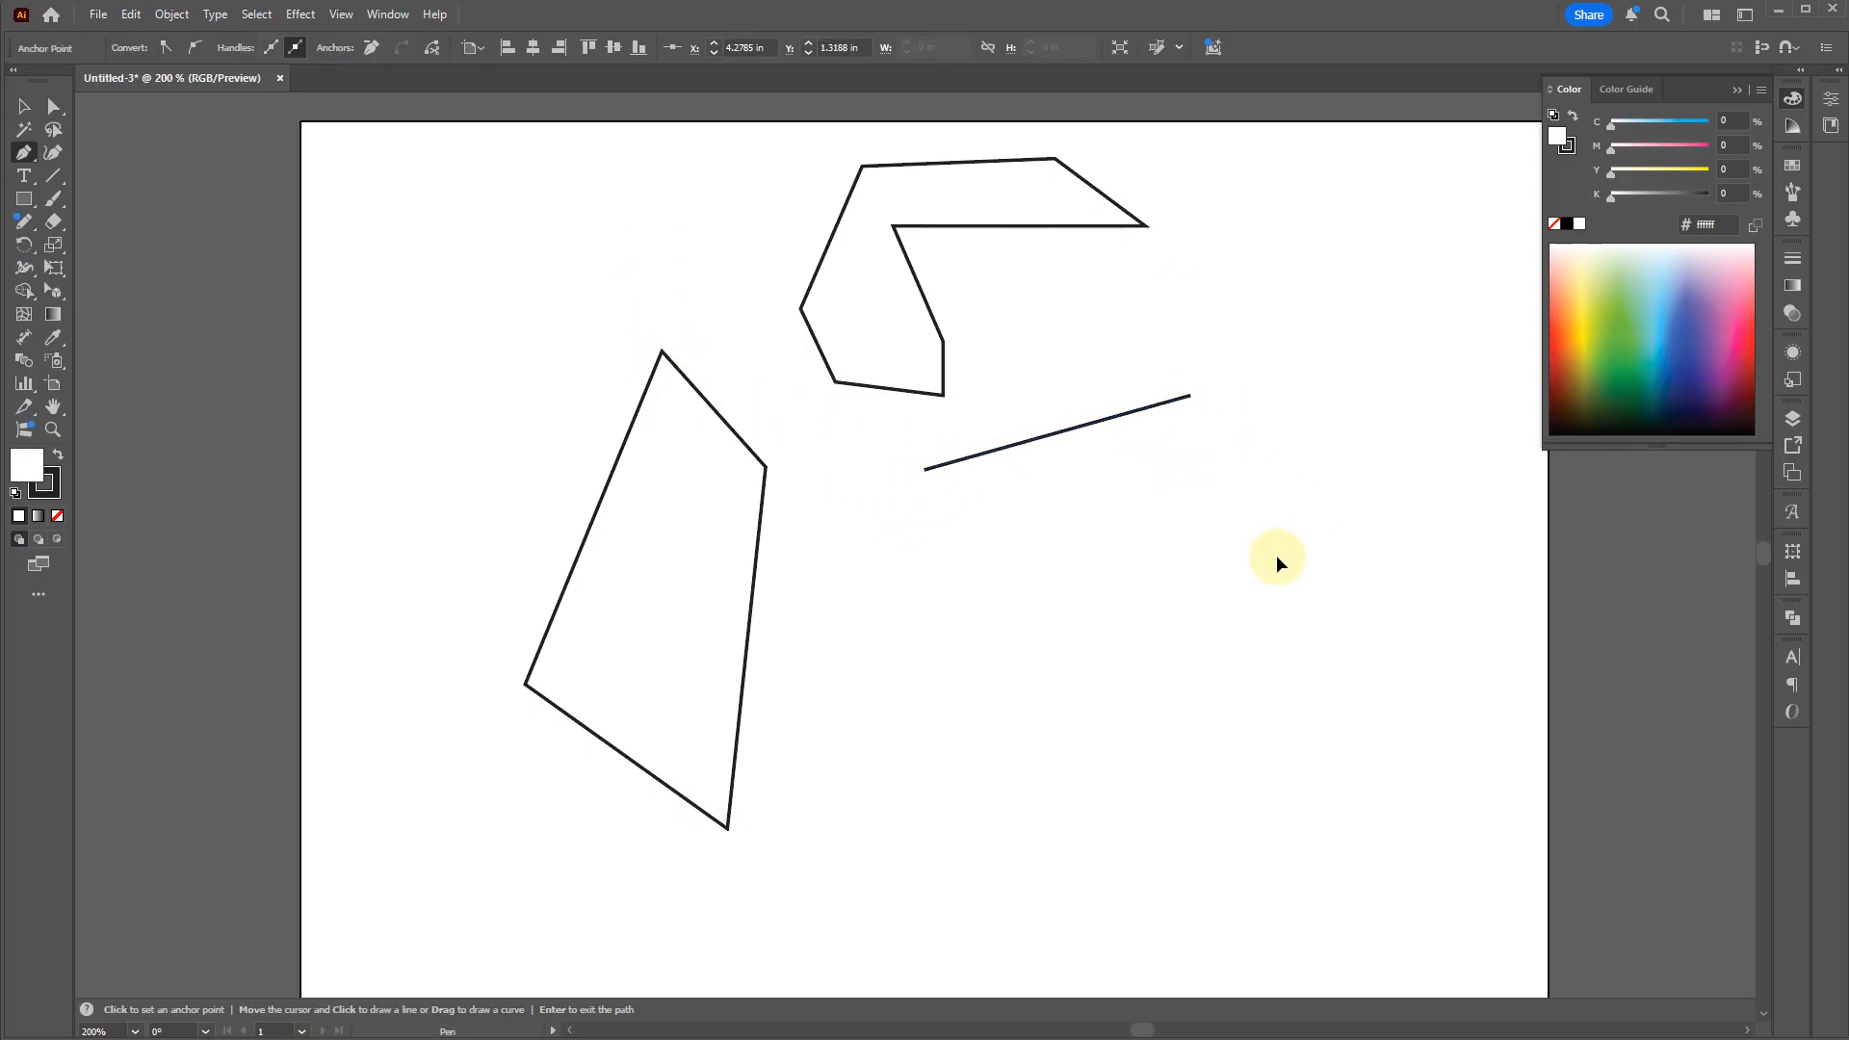
{"action": "left_click", "coordinate": [1277, 557]}
{"action": "left_click_drag", "start_coordinate": [1150, 773], "coordinate": [1265, 876]}
{"action": "left_click_drag", "start_coordinate": [1084, 643], "coordinate": [1048, 727]}
{"action": "left_click_drag", "start_coordinate": [942, 820], "coordinate": [832, 889]}
{"action": "left_click_drag", "start_coordinate": [759, 779], "coordinate": [938, 566]}
{"action": "left_click_drag", "start_coordinate": [950, 516], "coordinate": [993, 406]}
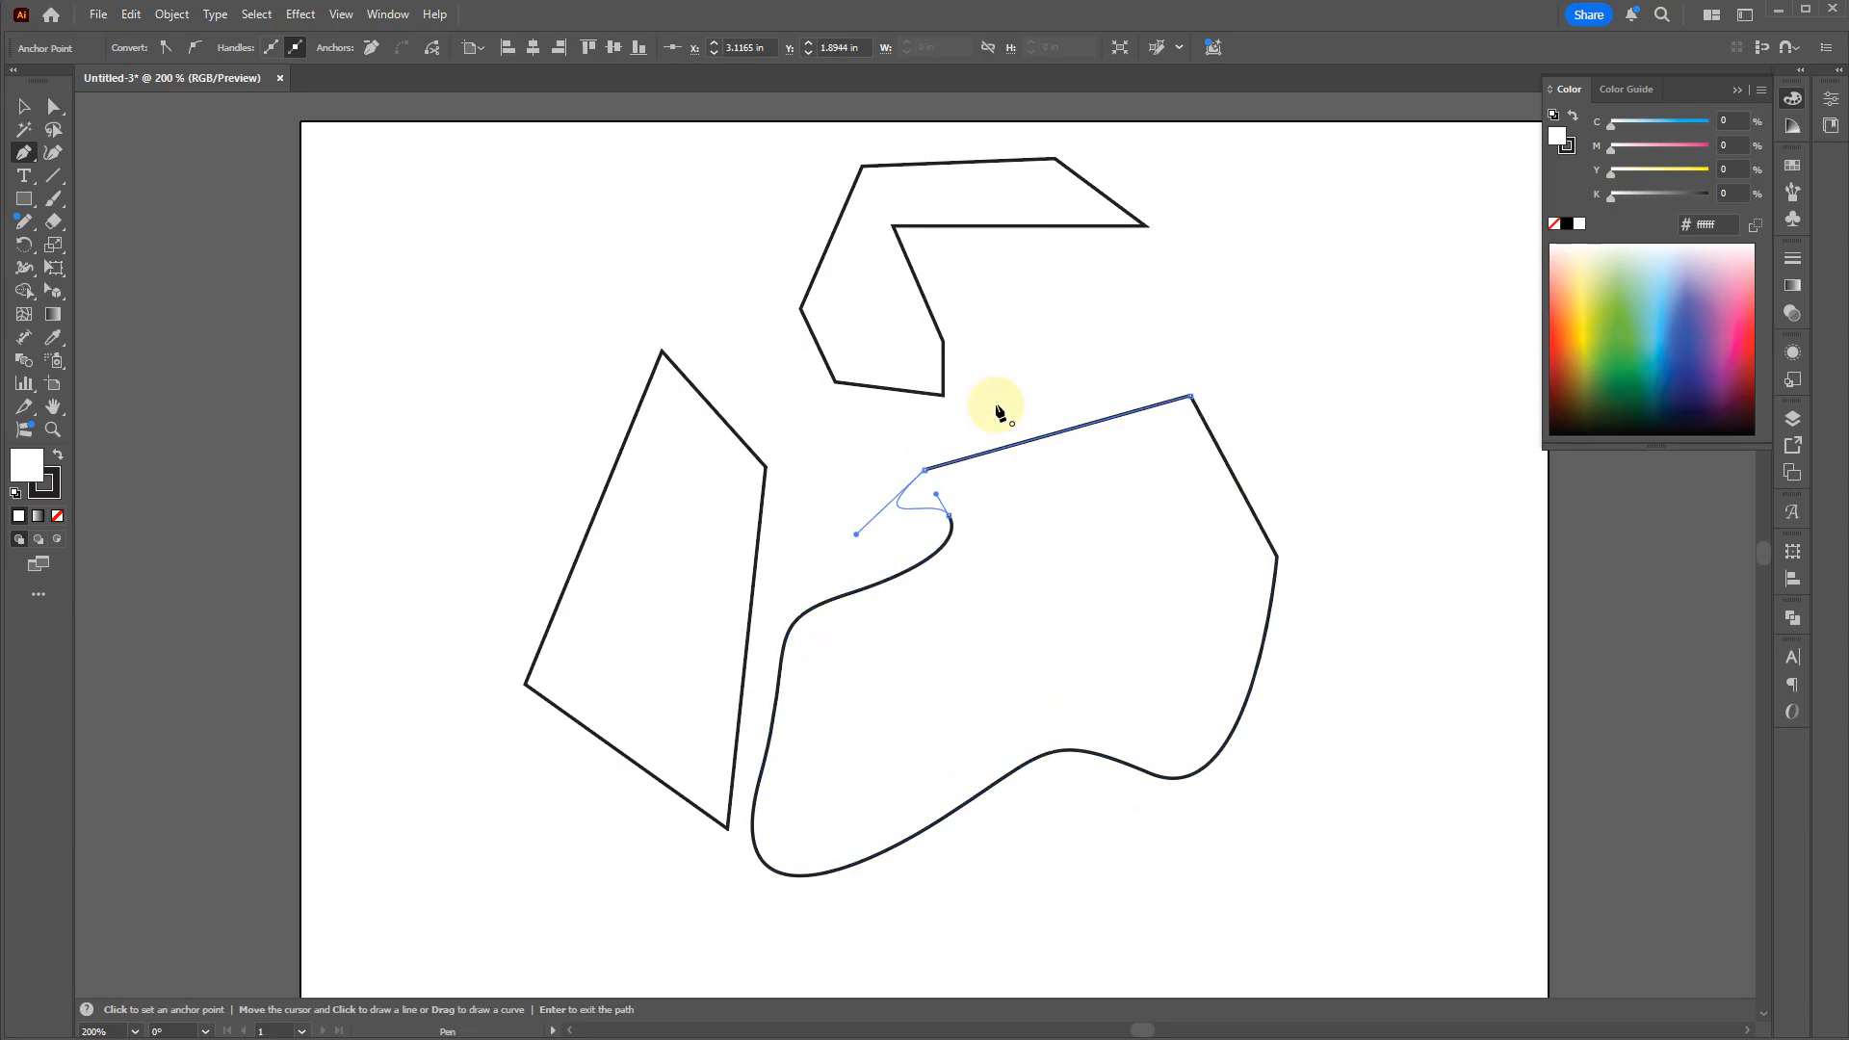
Step: Draw a second closed, freely curved Pen tool shape overlapping the right side of the first curved shape
{"action": "left_click", "coordinate": [1135, 521]}
{"action": "left_click_drag", "start_coordinate": [972, 635], "coordinate": [934, 677]}
{"action": "left_click_drag", "start_coordinate": [1226, 742], "coordinate": [1212, 578]}
{"action": "left_click_drag", "start_coordinate": [1373, 521], "coordinate": [1346, 375]}
{"action": "mouse_move", "coordinate": [1288, 299]}
{"action": "left_mouse_down"}
{"action": "mouse_move", "coordinate": [1231, 255]}
{"action": "mouse_move", "coordinate": [1131, 438]}
{"action": "left_mouse_up"}
{"action": "left_click_drag", "start_coordinate": [1142, 573], "coordinate": [1192, 604]}
{"action": "left_click_drag", "start_coordinate": [1138, 630], "coordinate": [1017, 621]}
{"action": "left_click", "coordinate": [1135, 521]}
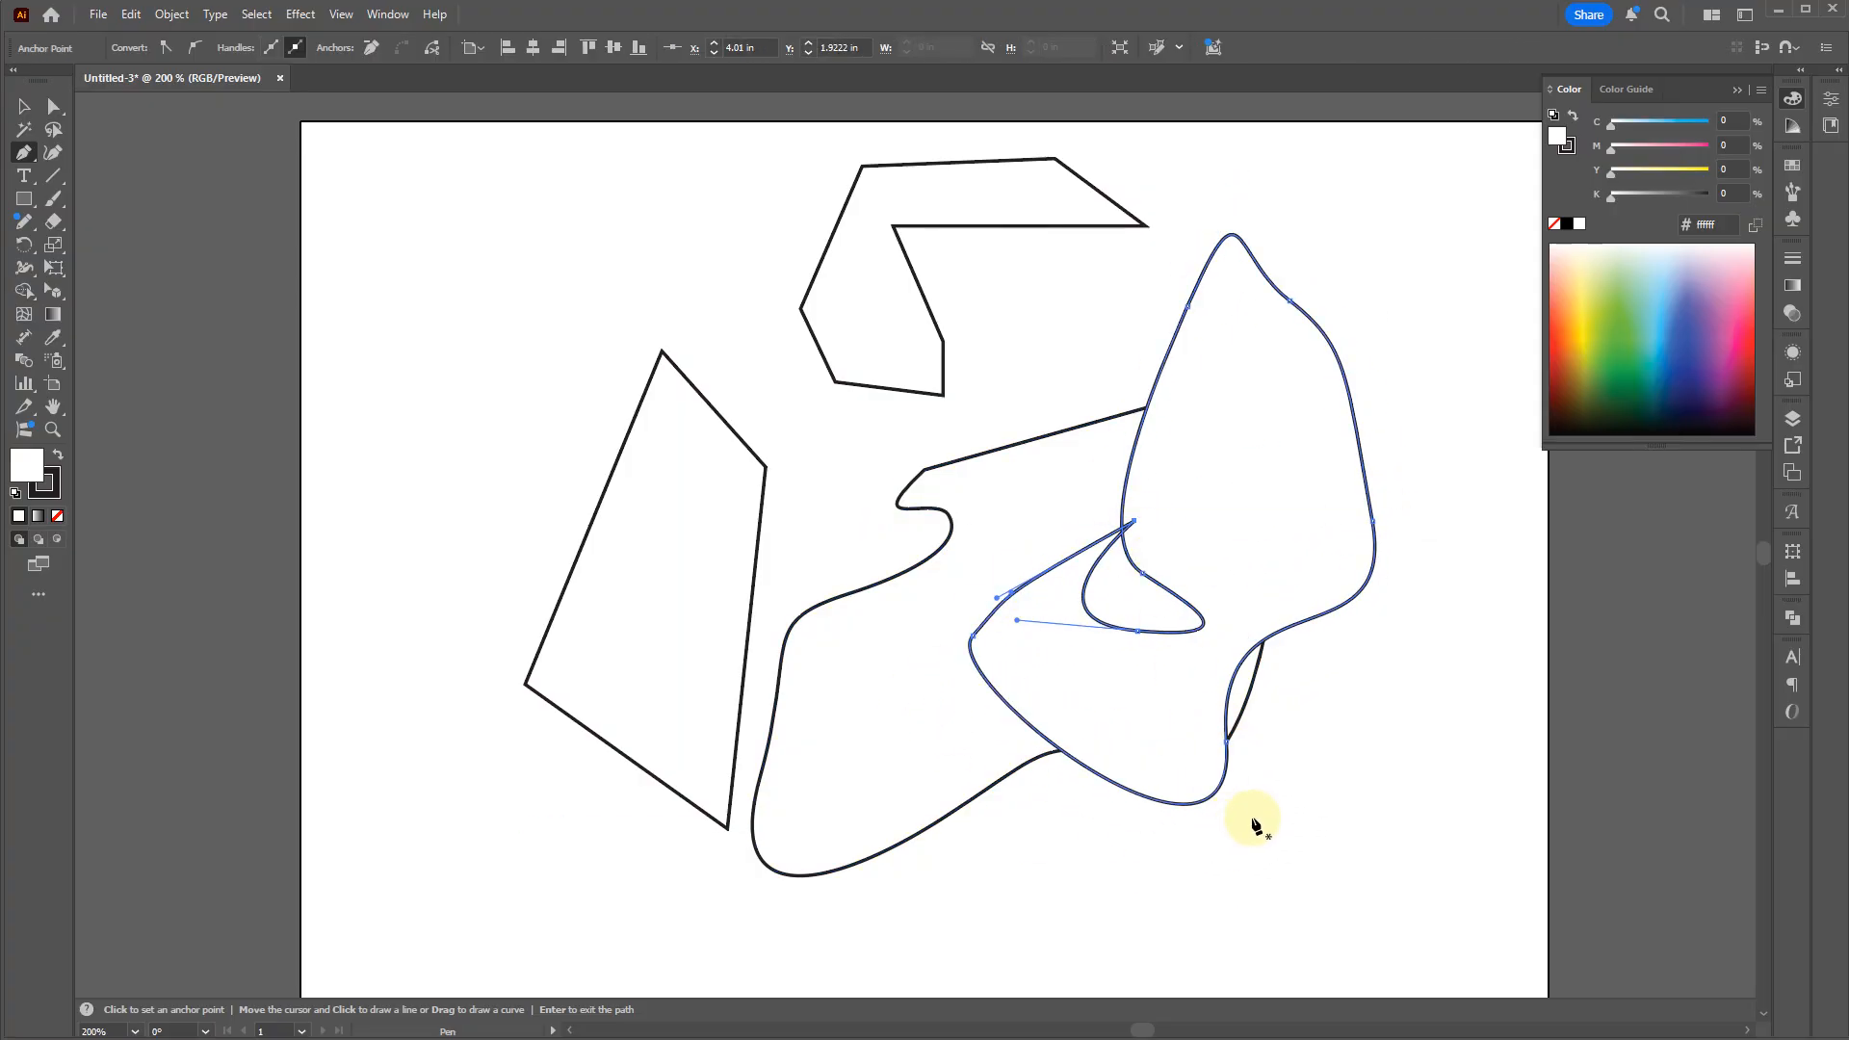
Step: Convert the second curved shape's sharp inner corner to a smooth curve and reshape its upper-right point with the Anchor Point tool
{"action": "key", "text": "shift+c"}
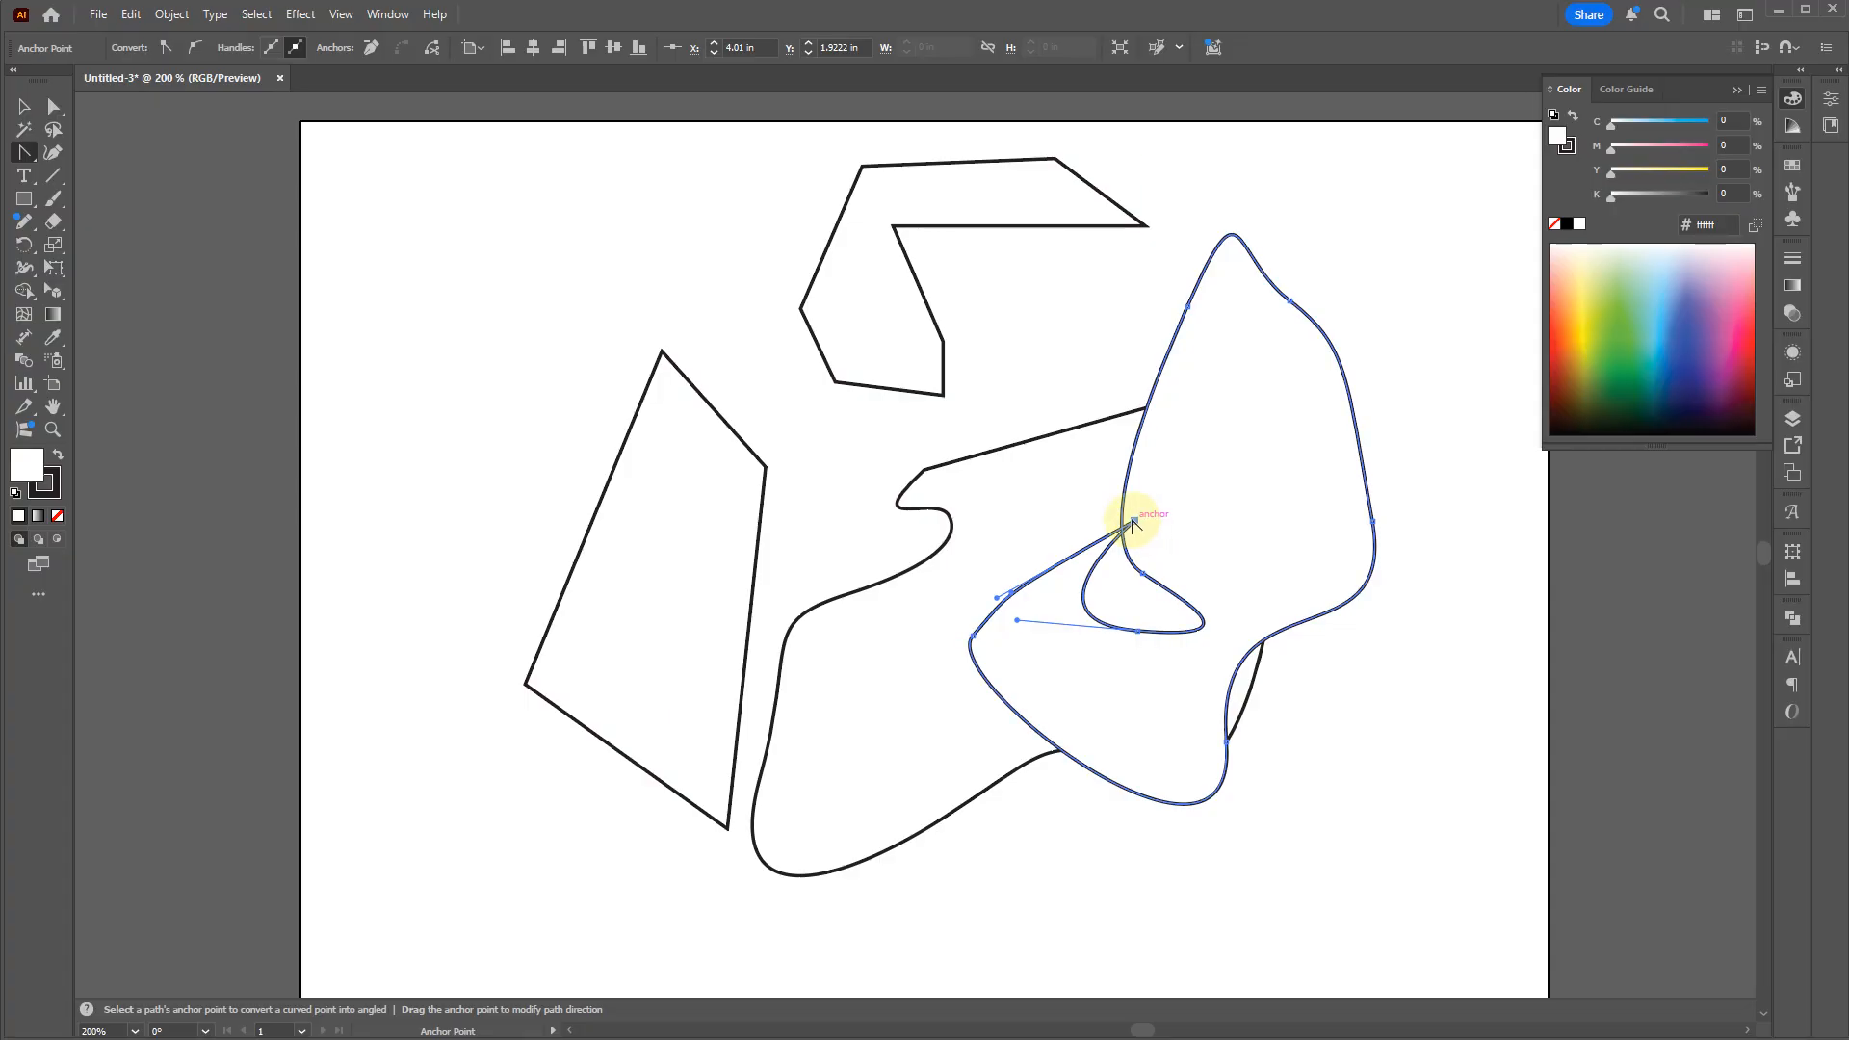
{"action": "left_click_drag", "start_coordinate": [1138, 521], "coordinate": [1072, 436]}
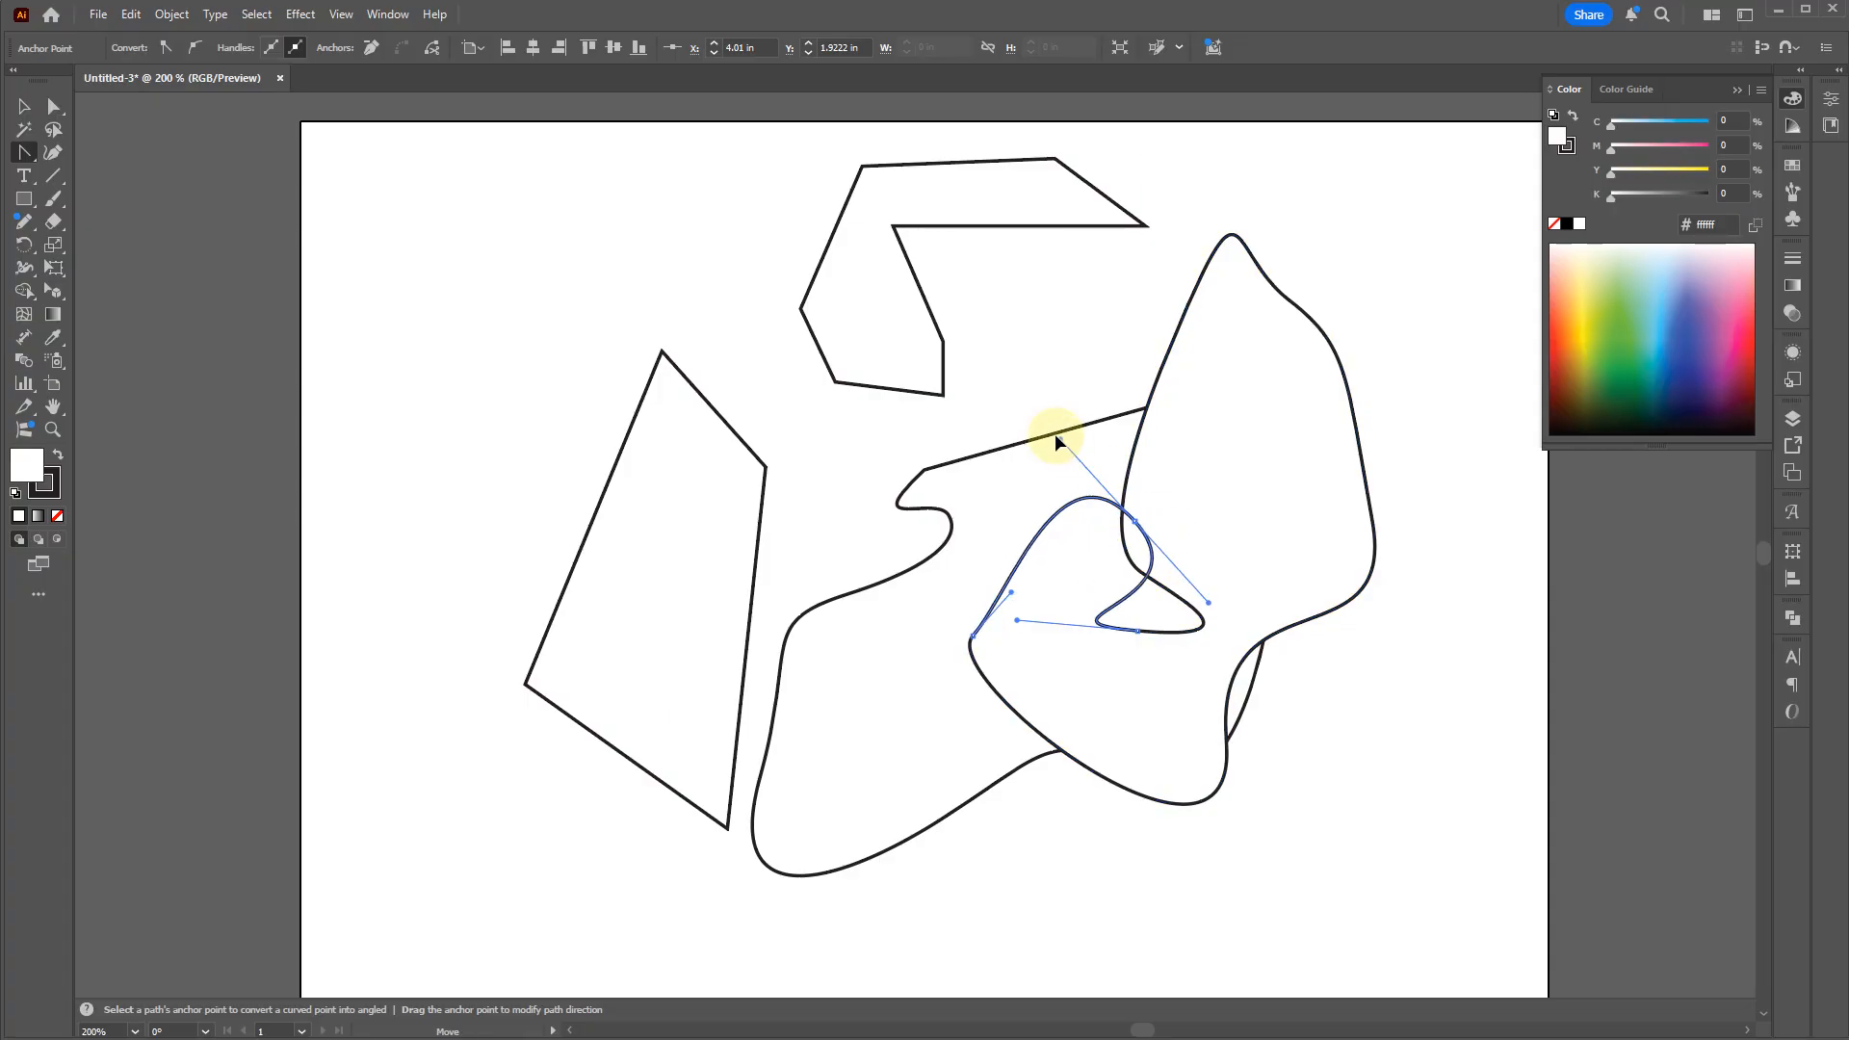
{"action": "left_click_drag", "start_coordinate": [1292, 304], "coordinate": [1299, 261]}
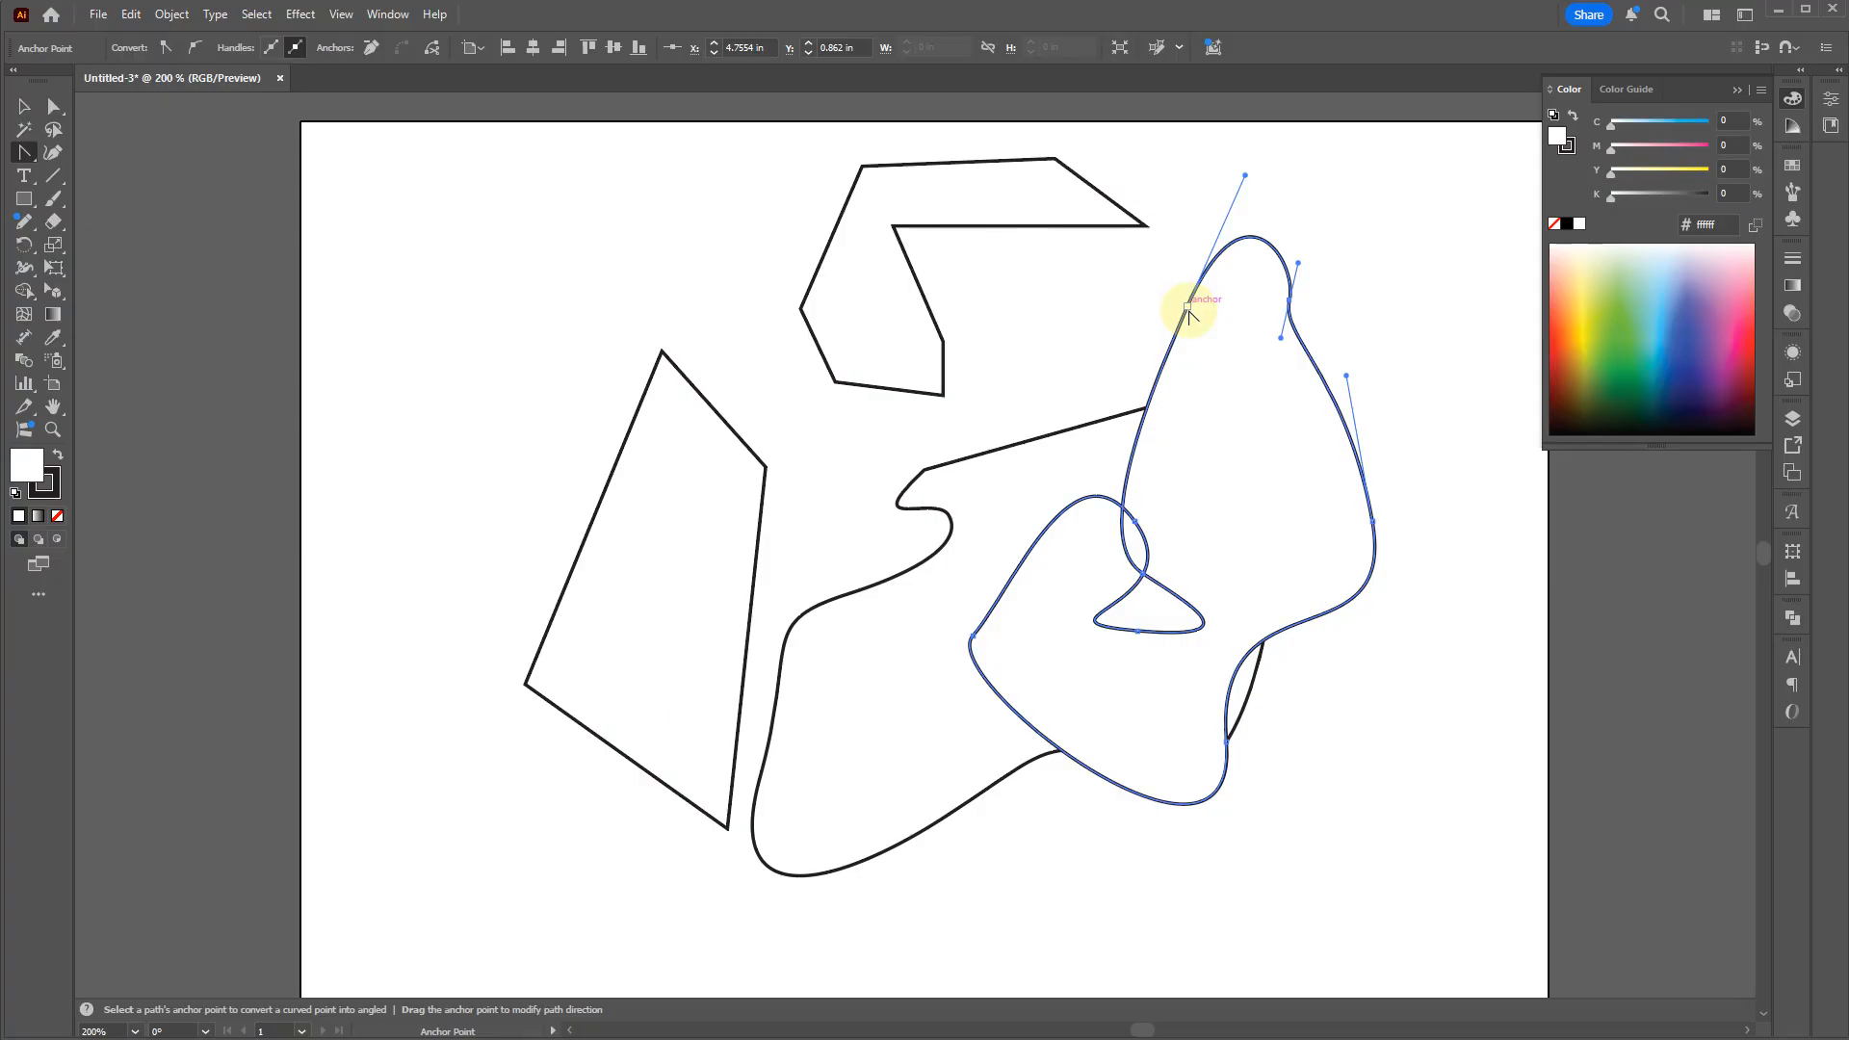
Step: Swing the upper curve's two direction handles outward independently with the Anchor Point tool, forming a wide bulge above a narrow neck
{"action": "left_click", "coordinate": [53, 105]}
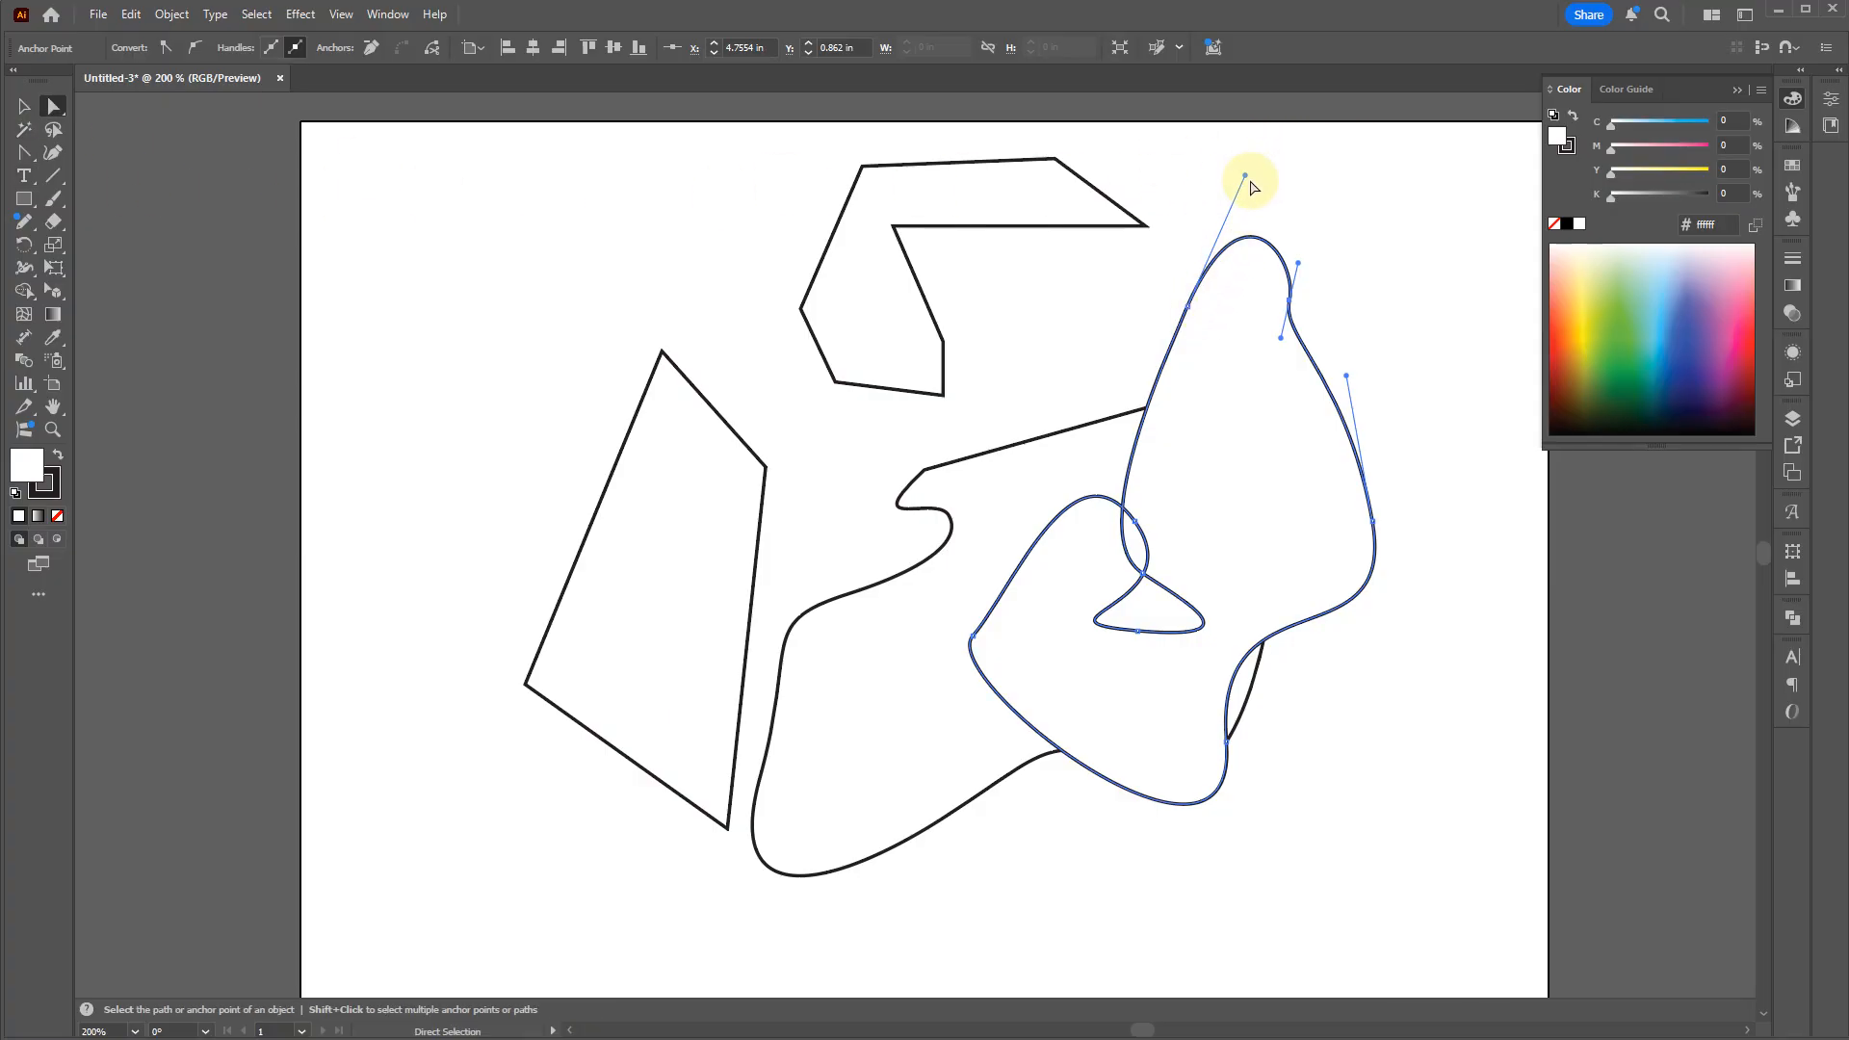
{"action": "key", "text": "c"}
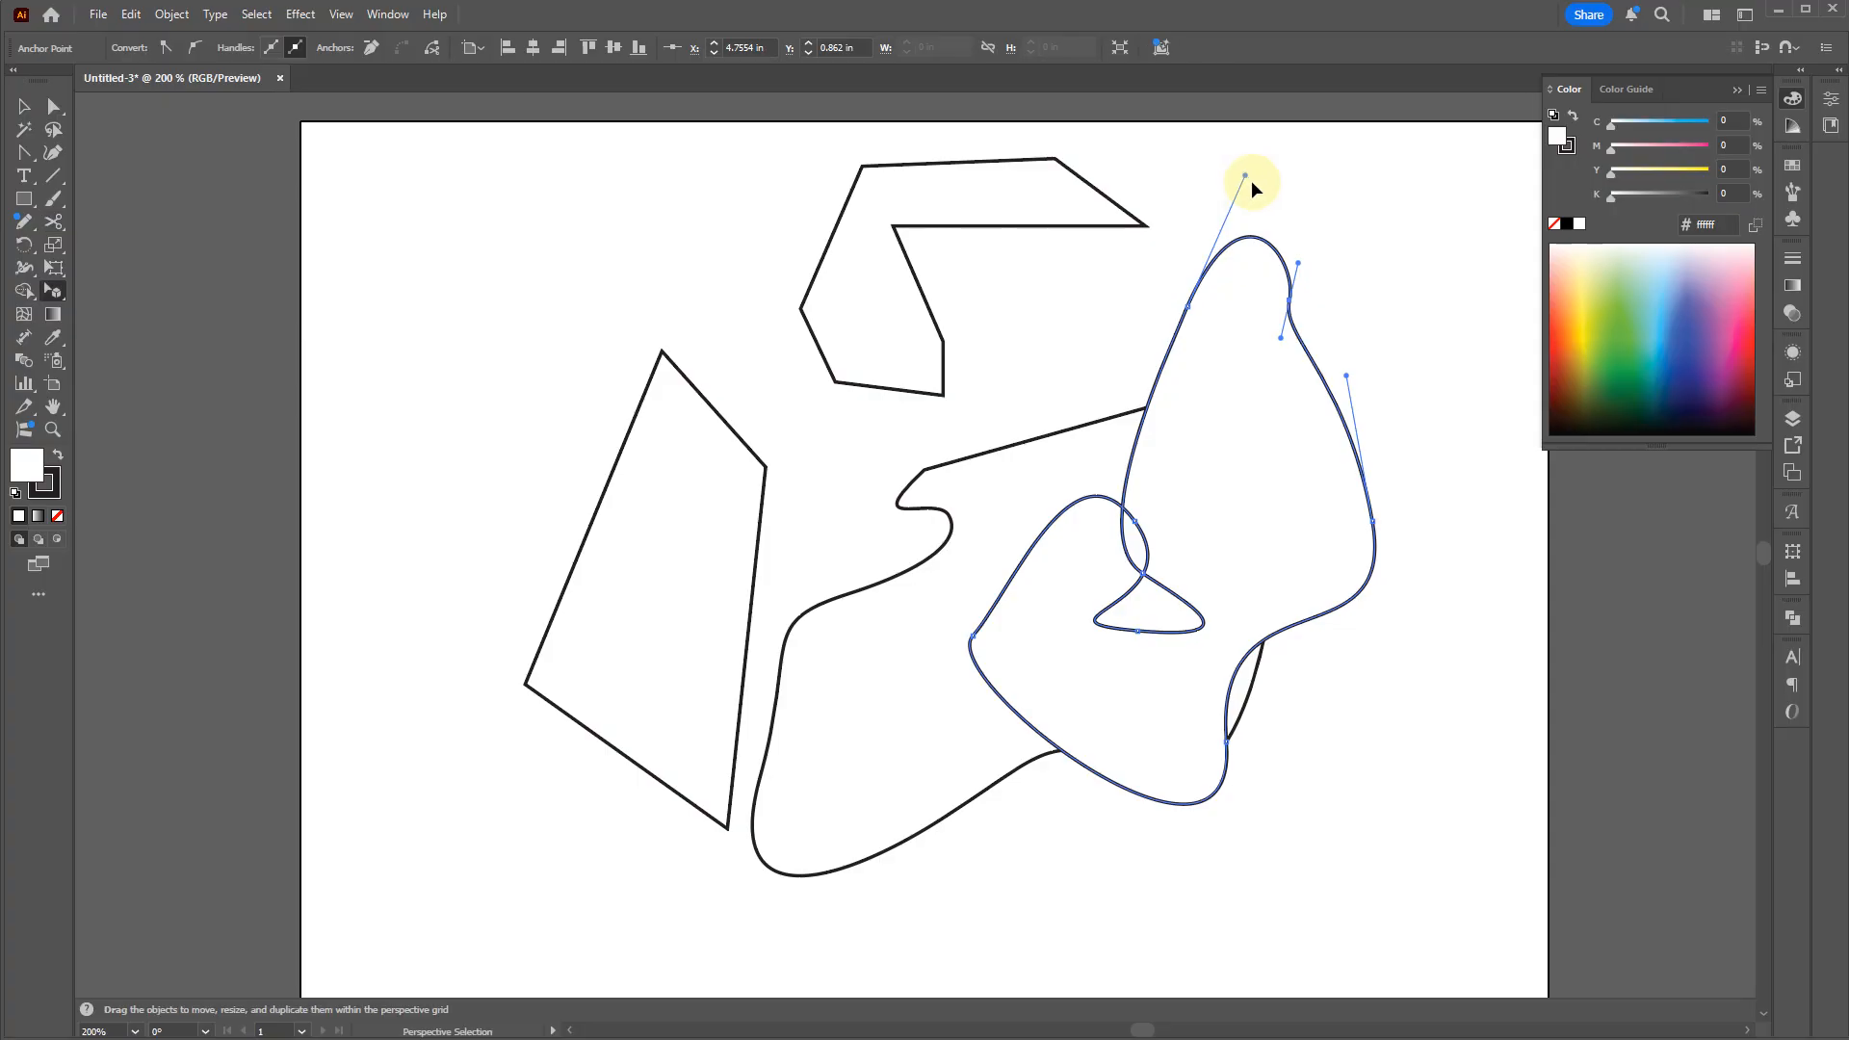
{"action": "key", "text": "shift+c"}
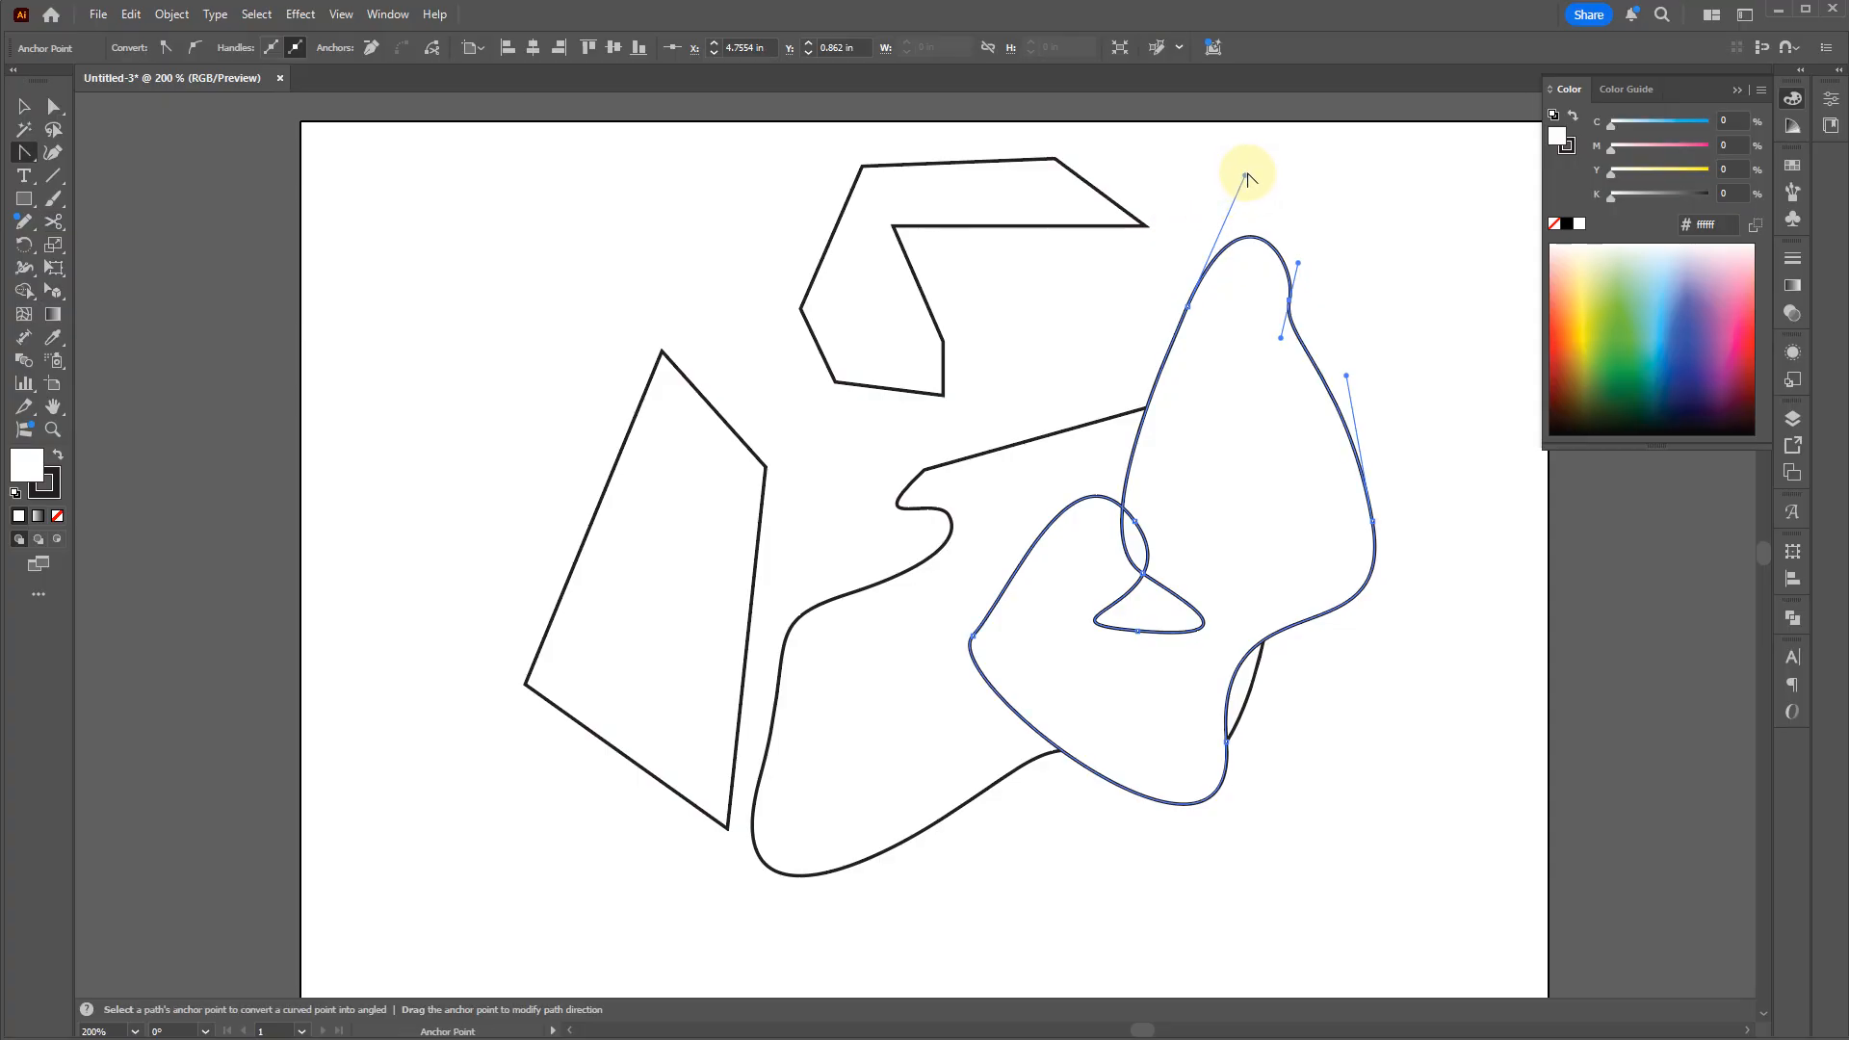
{"action": "left_click_drag", "start_coordinate": [1244, 175], "coordinate": [1034, 198]}
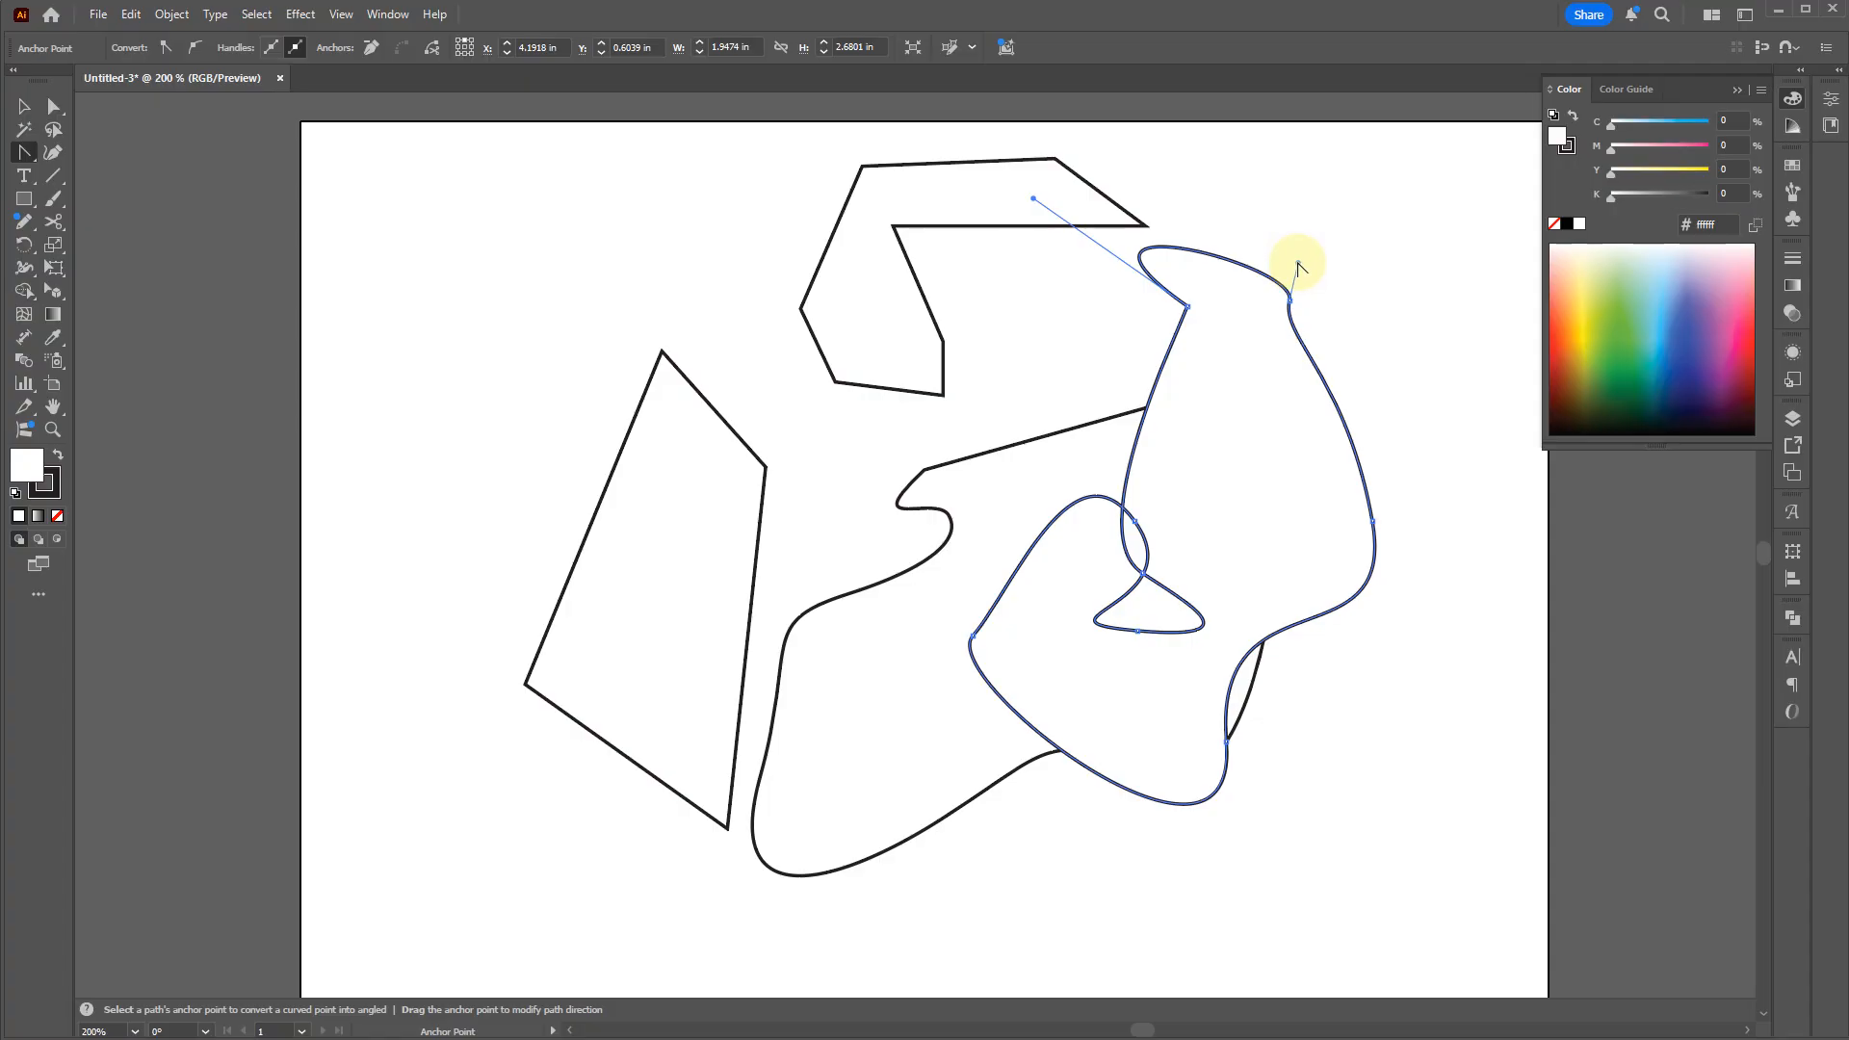
{"action": "left_click_drag", "start_coordinate": [1298, 266], "coordinate": [1418, 191]}
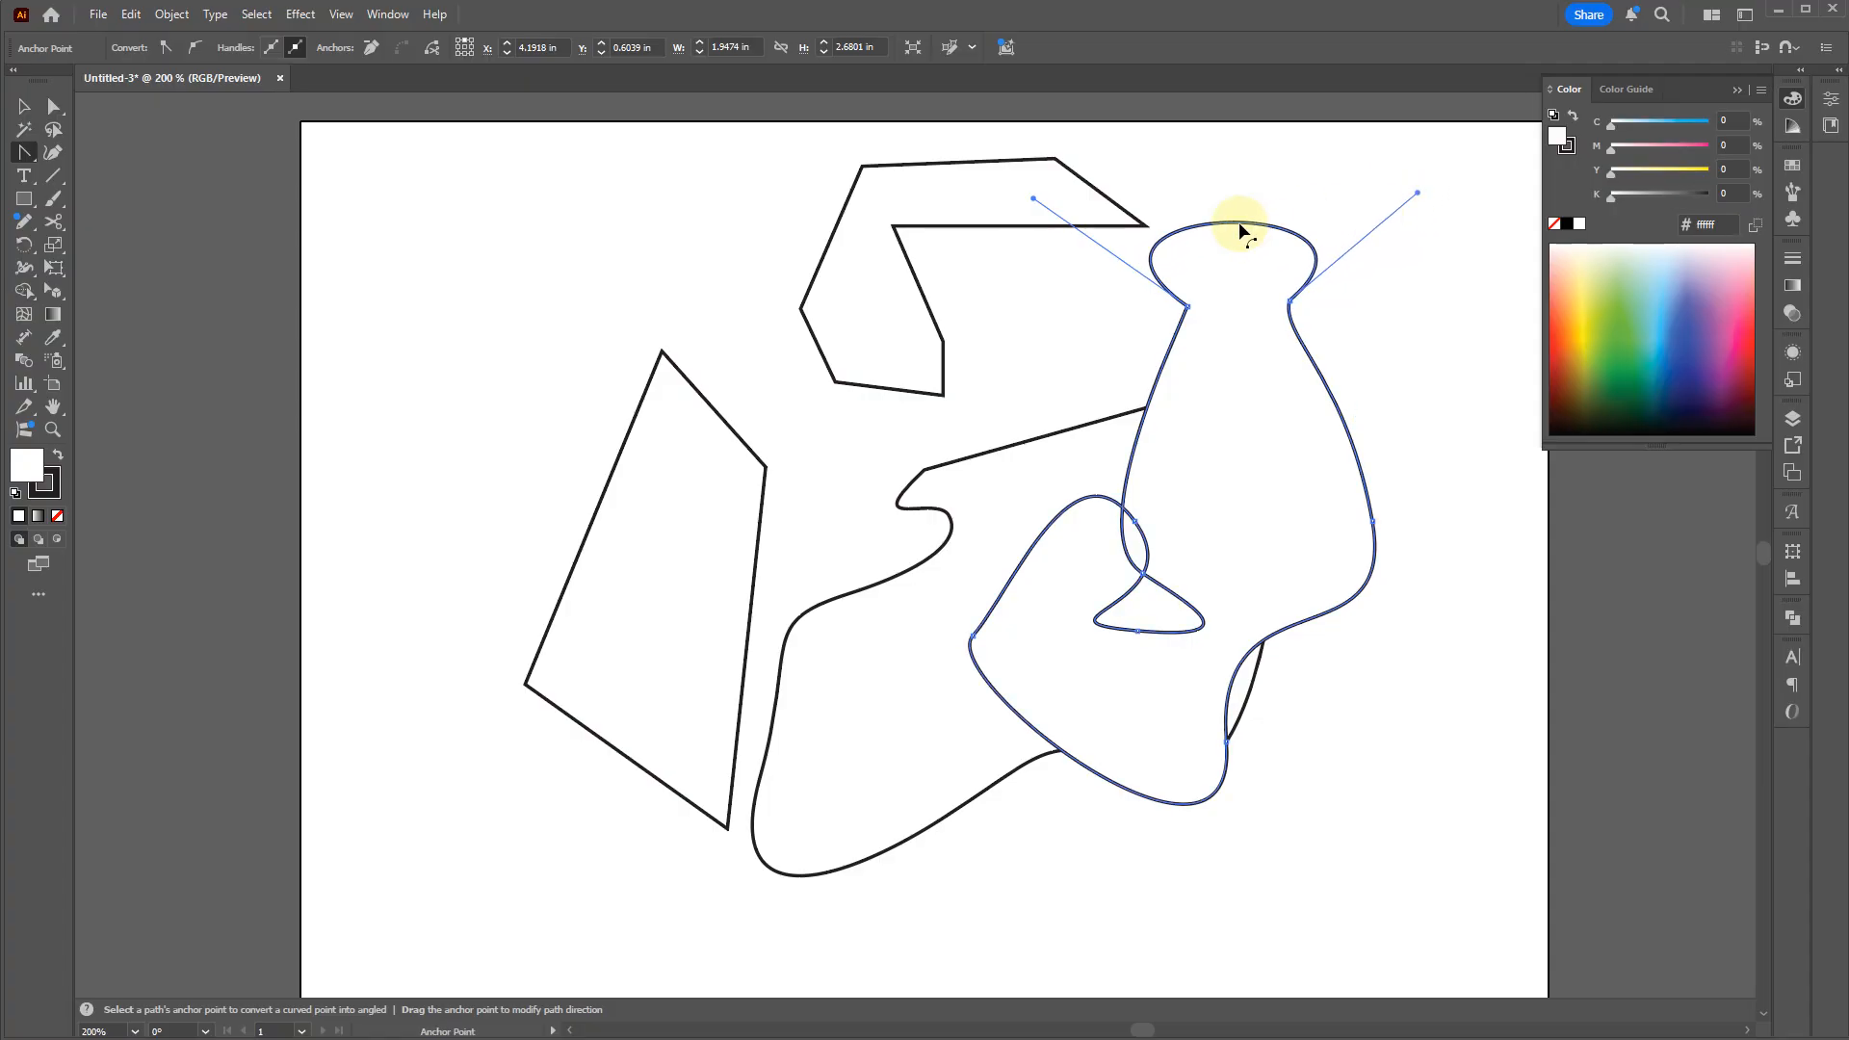
Step: Add anchor points along the bulge's right side, pull the outermost one outward into a pointed tip, and deselect the shape
{"action": "scroll", "coordinate": [1228, 213], "scroll_direction": "up", "scroll_amount": 2}
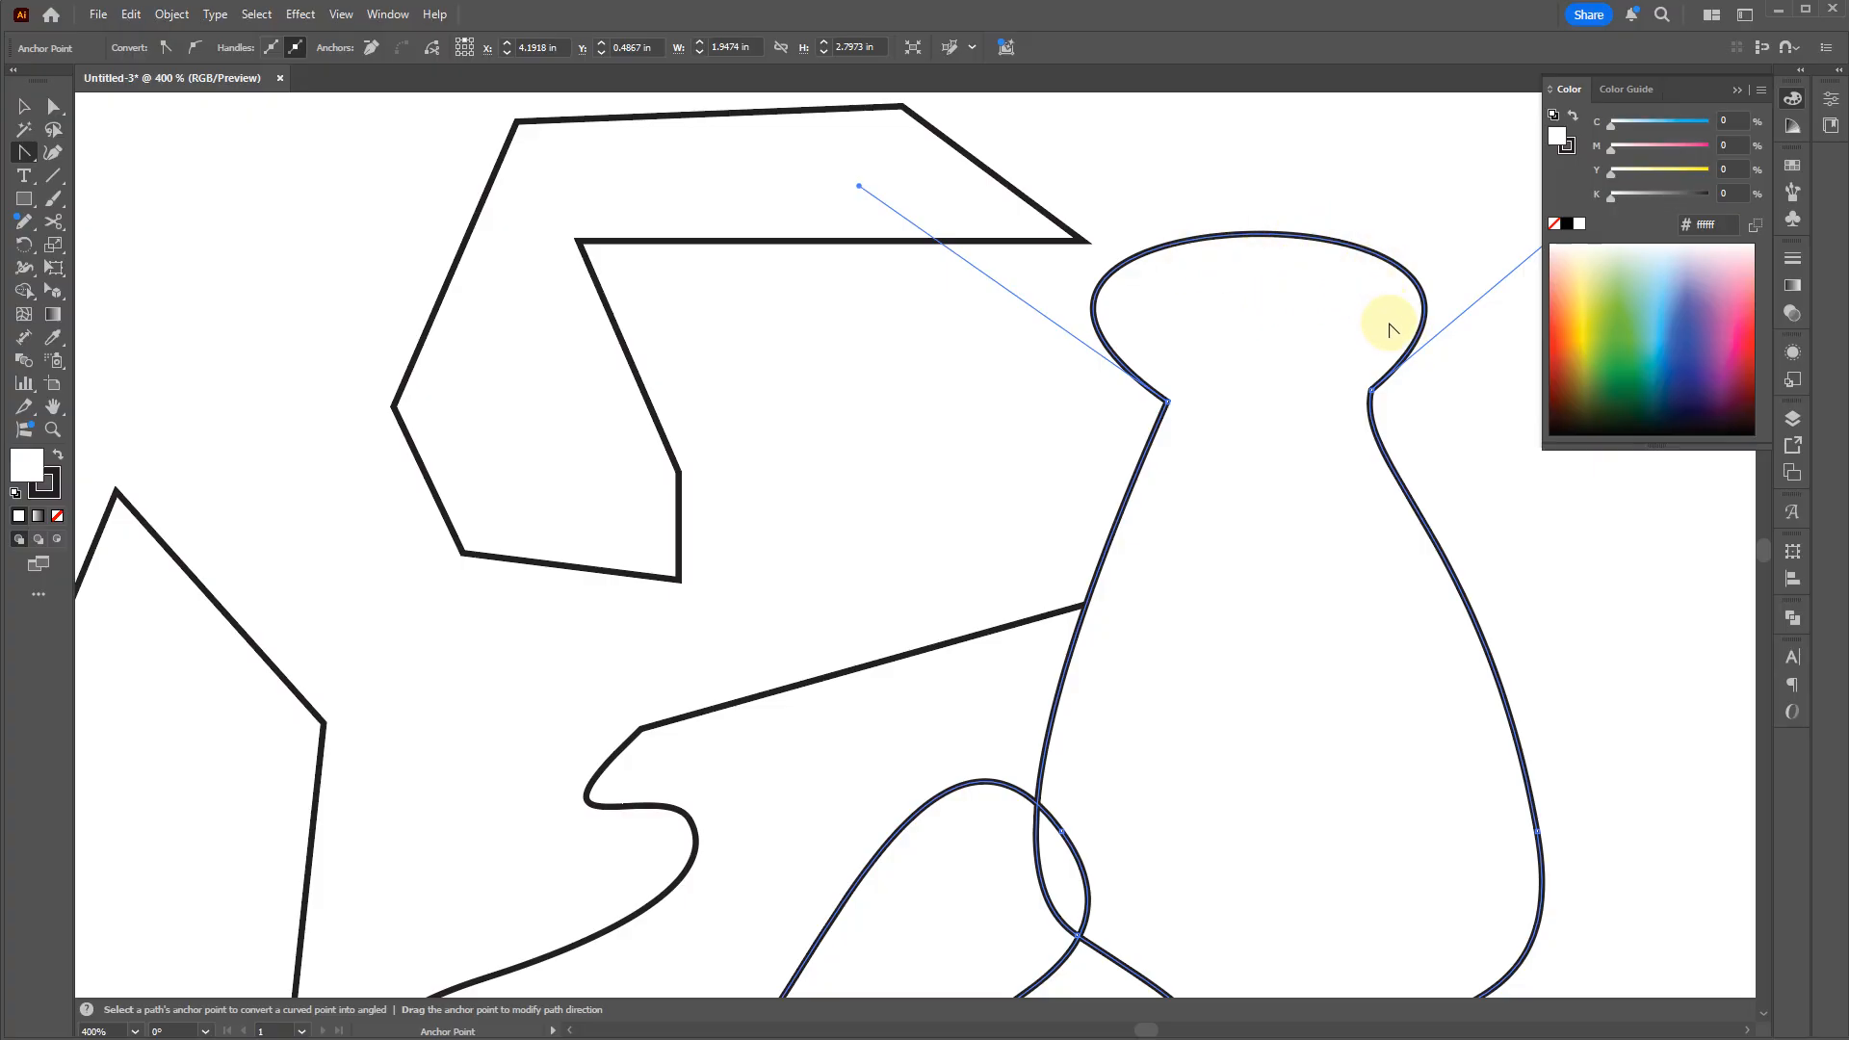
{"action": "key", "text": "plus"}
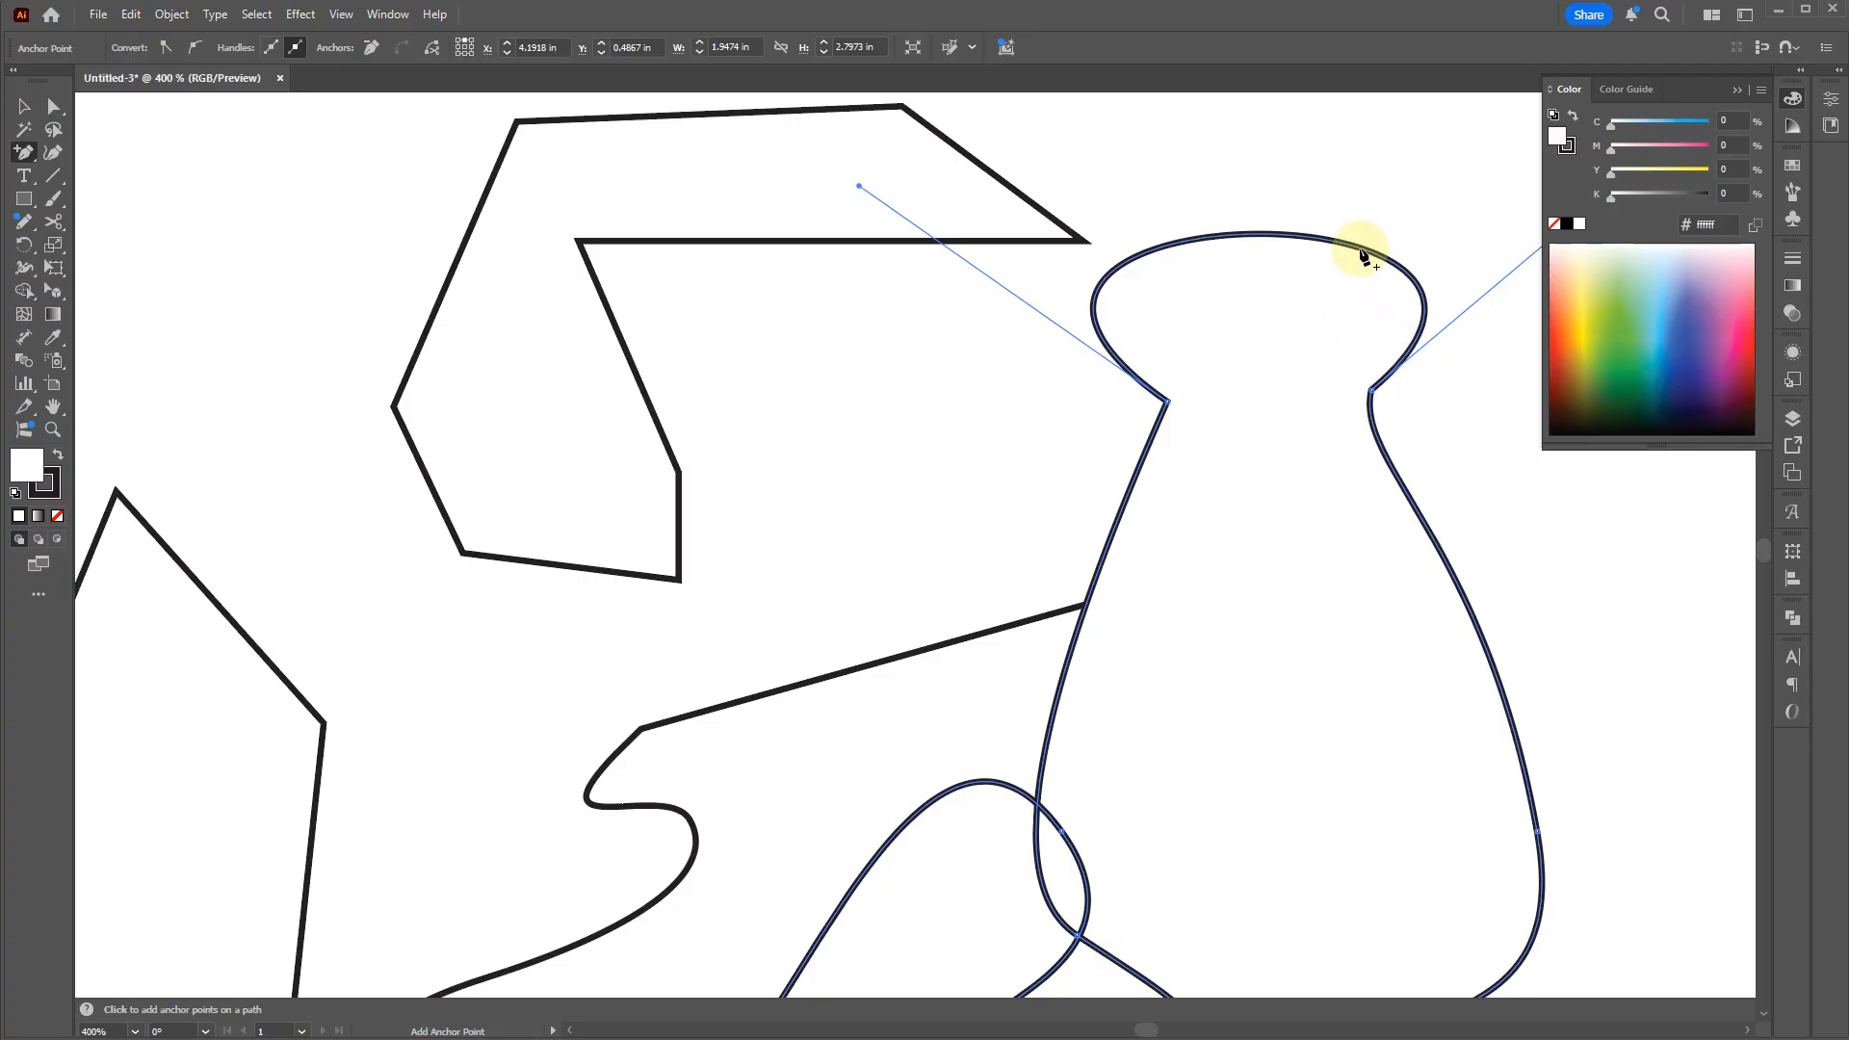
{"action": "left_click", "coordinate": [1362, 252]}
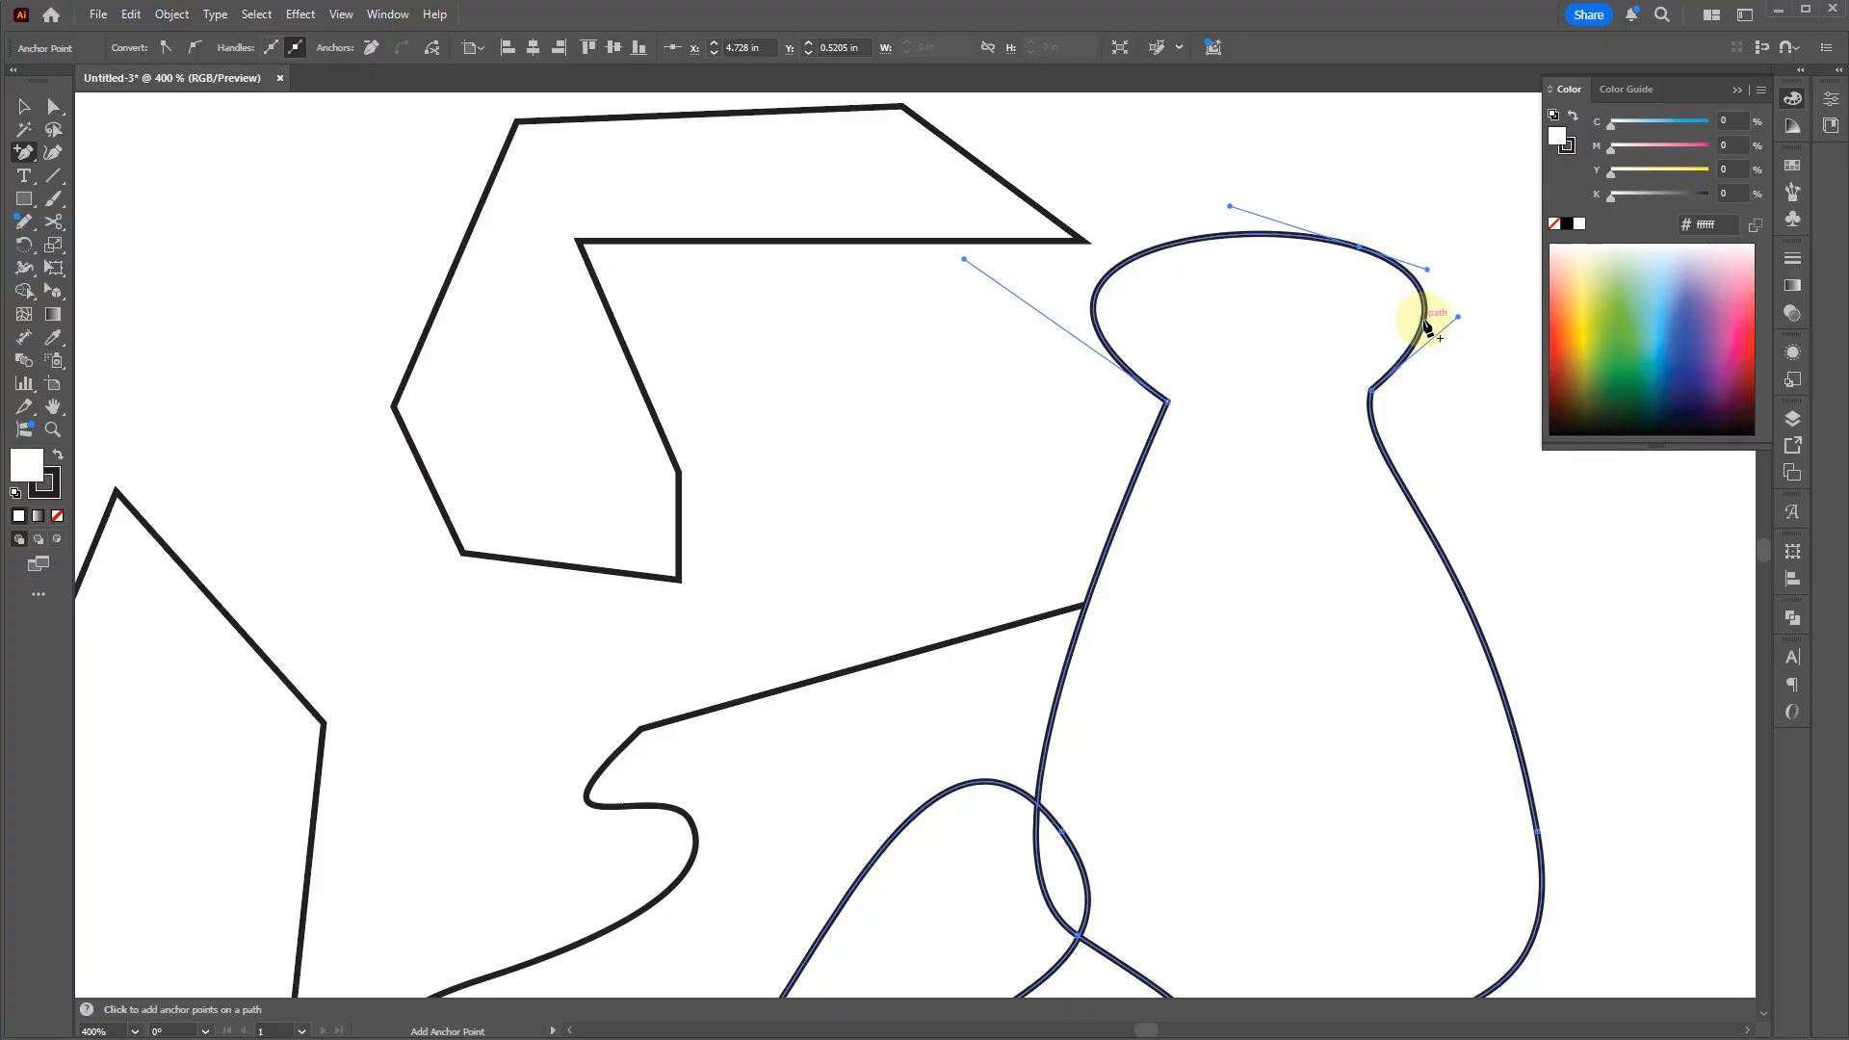
{"action": "key", "text": "a"}
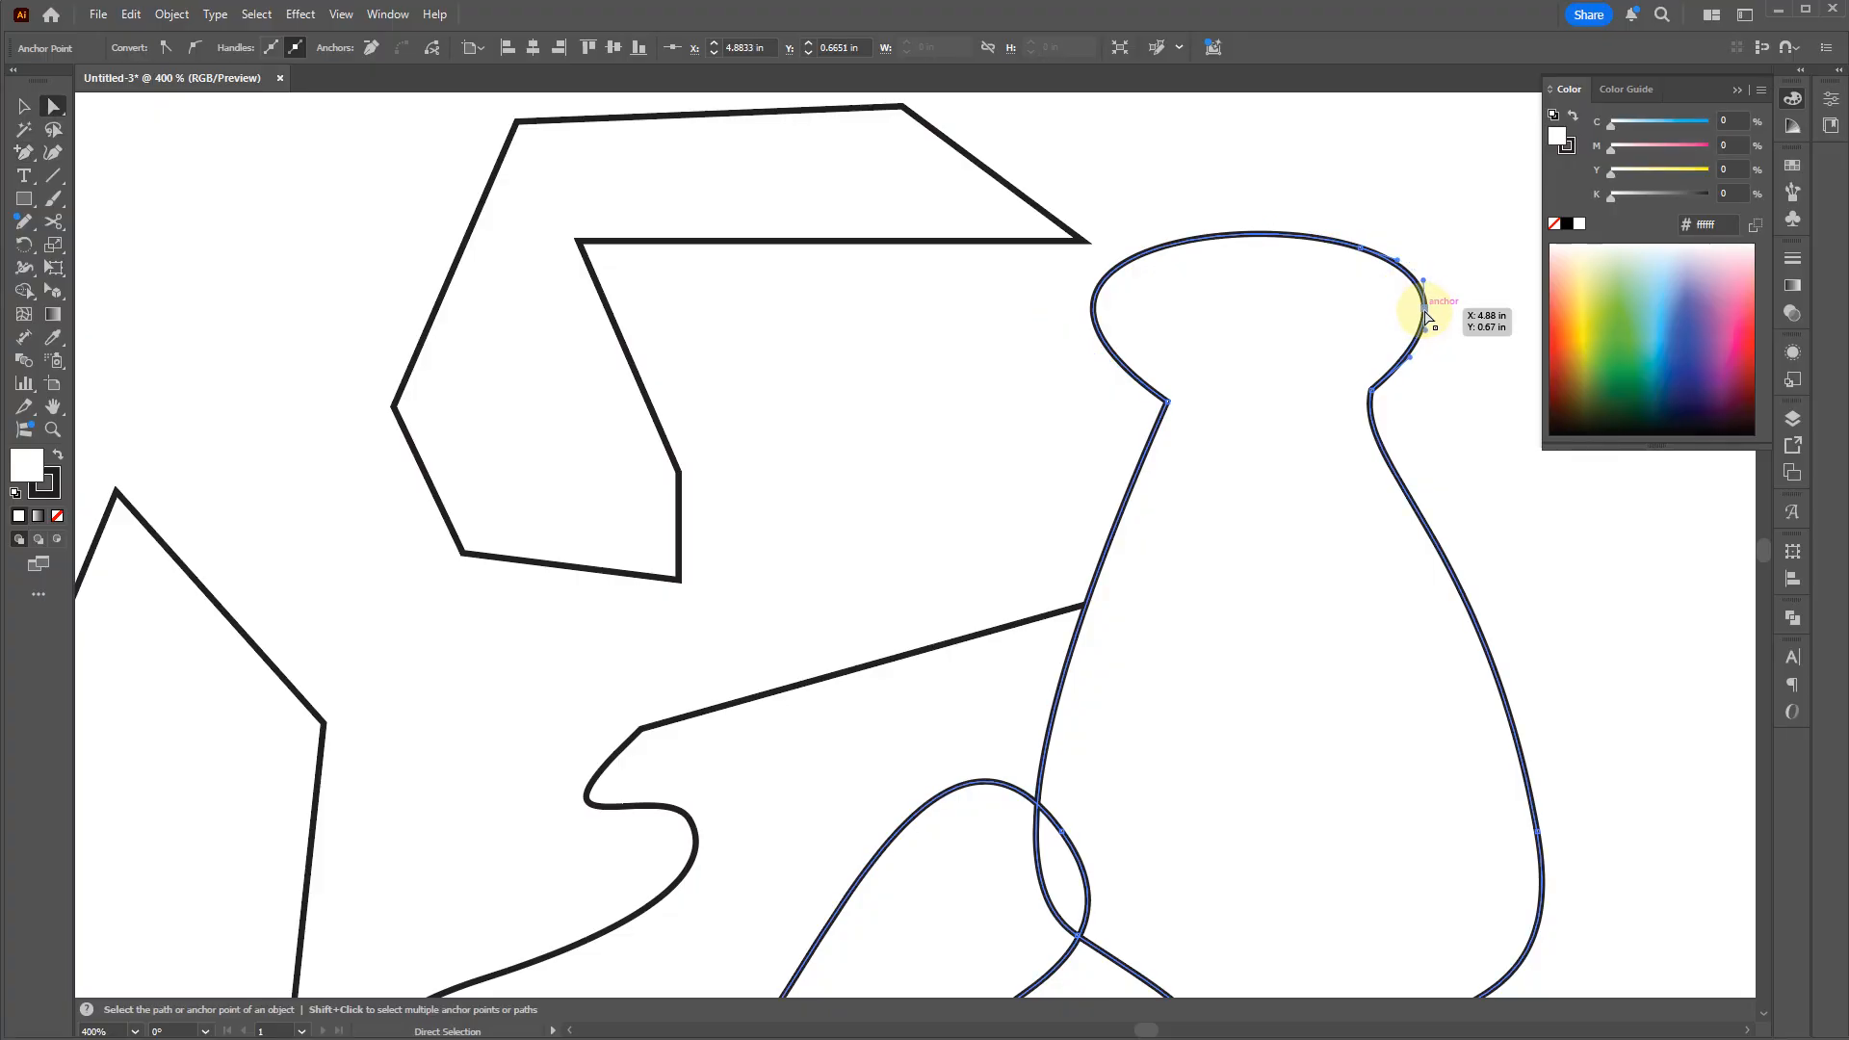
{"action": "left_click_drag", "start_coordinate": [1439, 309], "coordinate": [1483, 310]}
{"action": "key", "text": "shift+c"}
{"action": "mouse_move", "coordinate": [1483, 310]}
{"action": "left_mouse_down"}
{"action": "mouse_move", "coordinate": [1491, 272]}
{"action": "mouse_move", "coordinate": [1487, 332]}
{"action": "mouse_move", "coordinate": [1490, 298]}
{"action": "left_mouse_up"}
{"action": "key", "text": "v"}
{"action": "left_click", "coordinate": [1436, 435]}
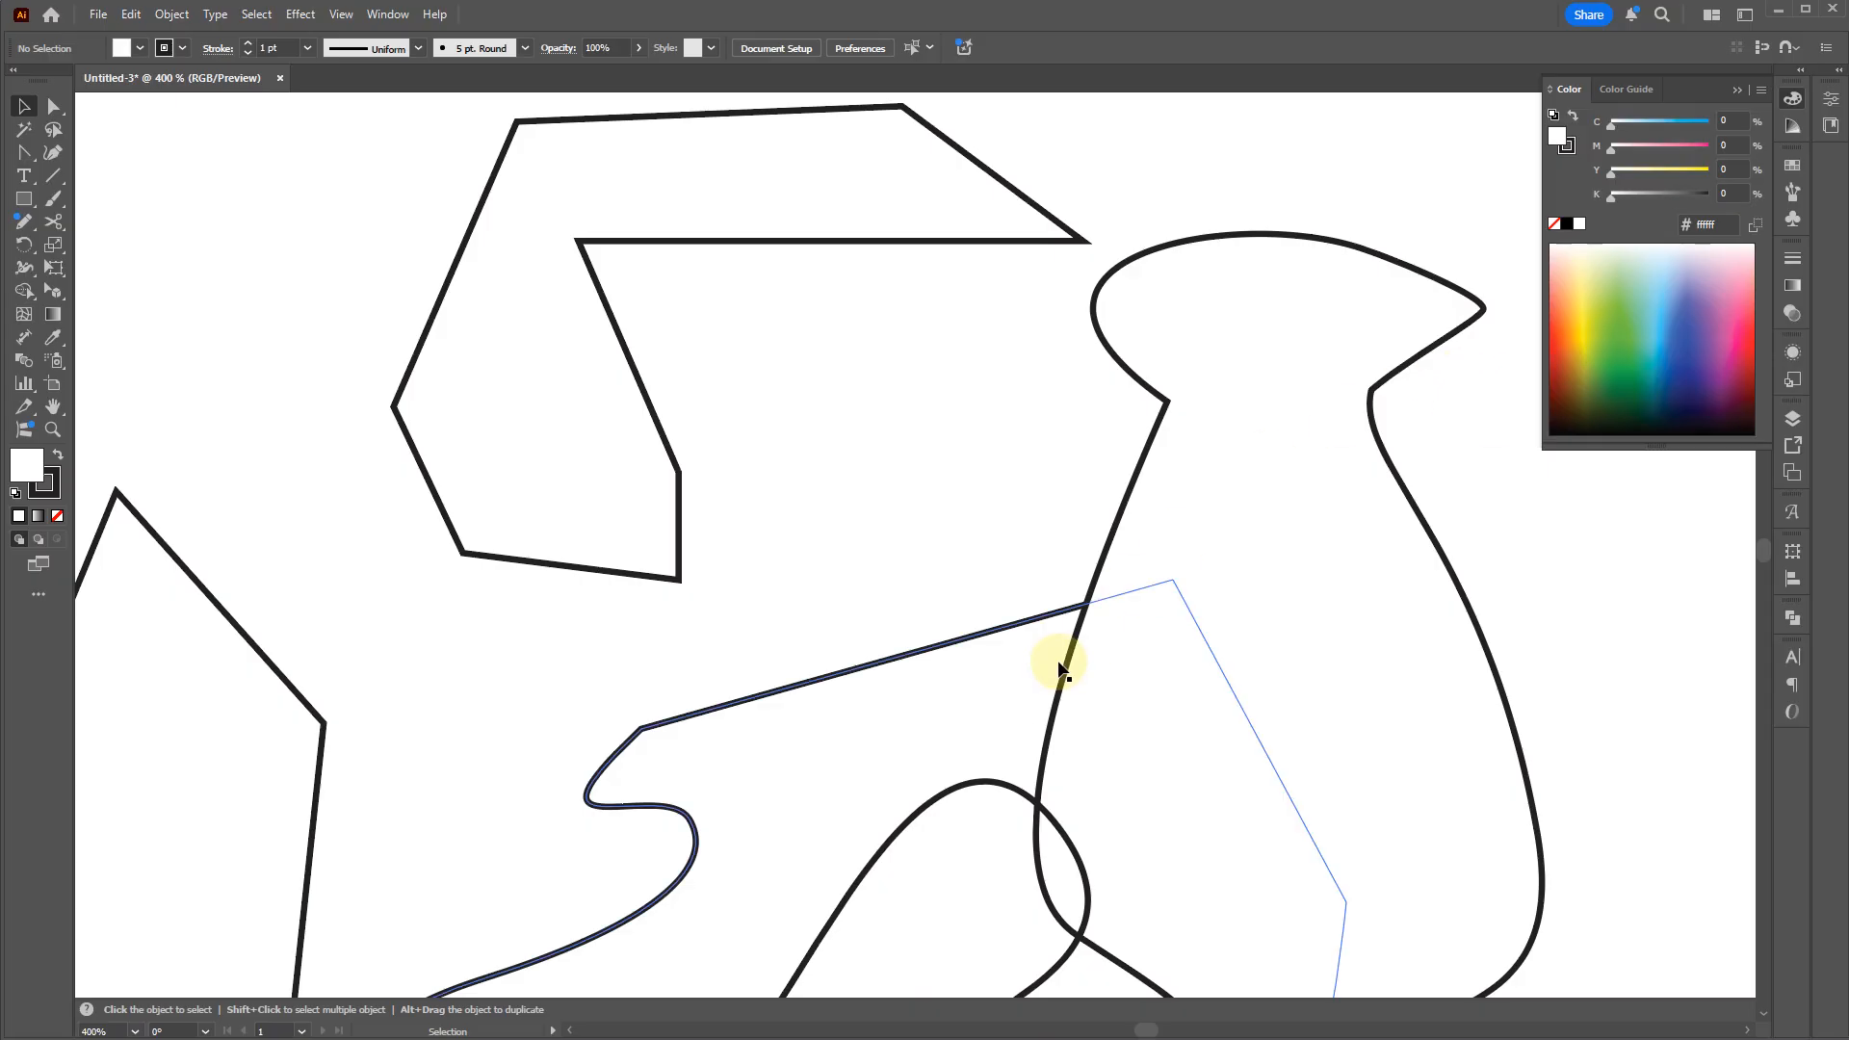
Step: Delete the eight-cornered shape and both curved shapes, keeping only the four-sided shape on the artboard
{"action": "scroll", "coordinate": [845, 412], "scroll_direction": "down", "scroll_amount": 2}
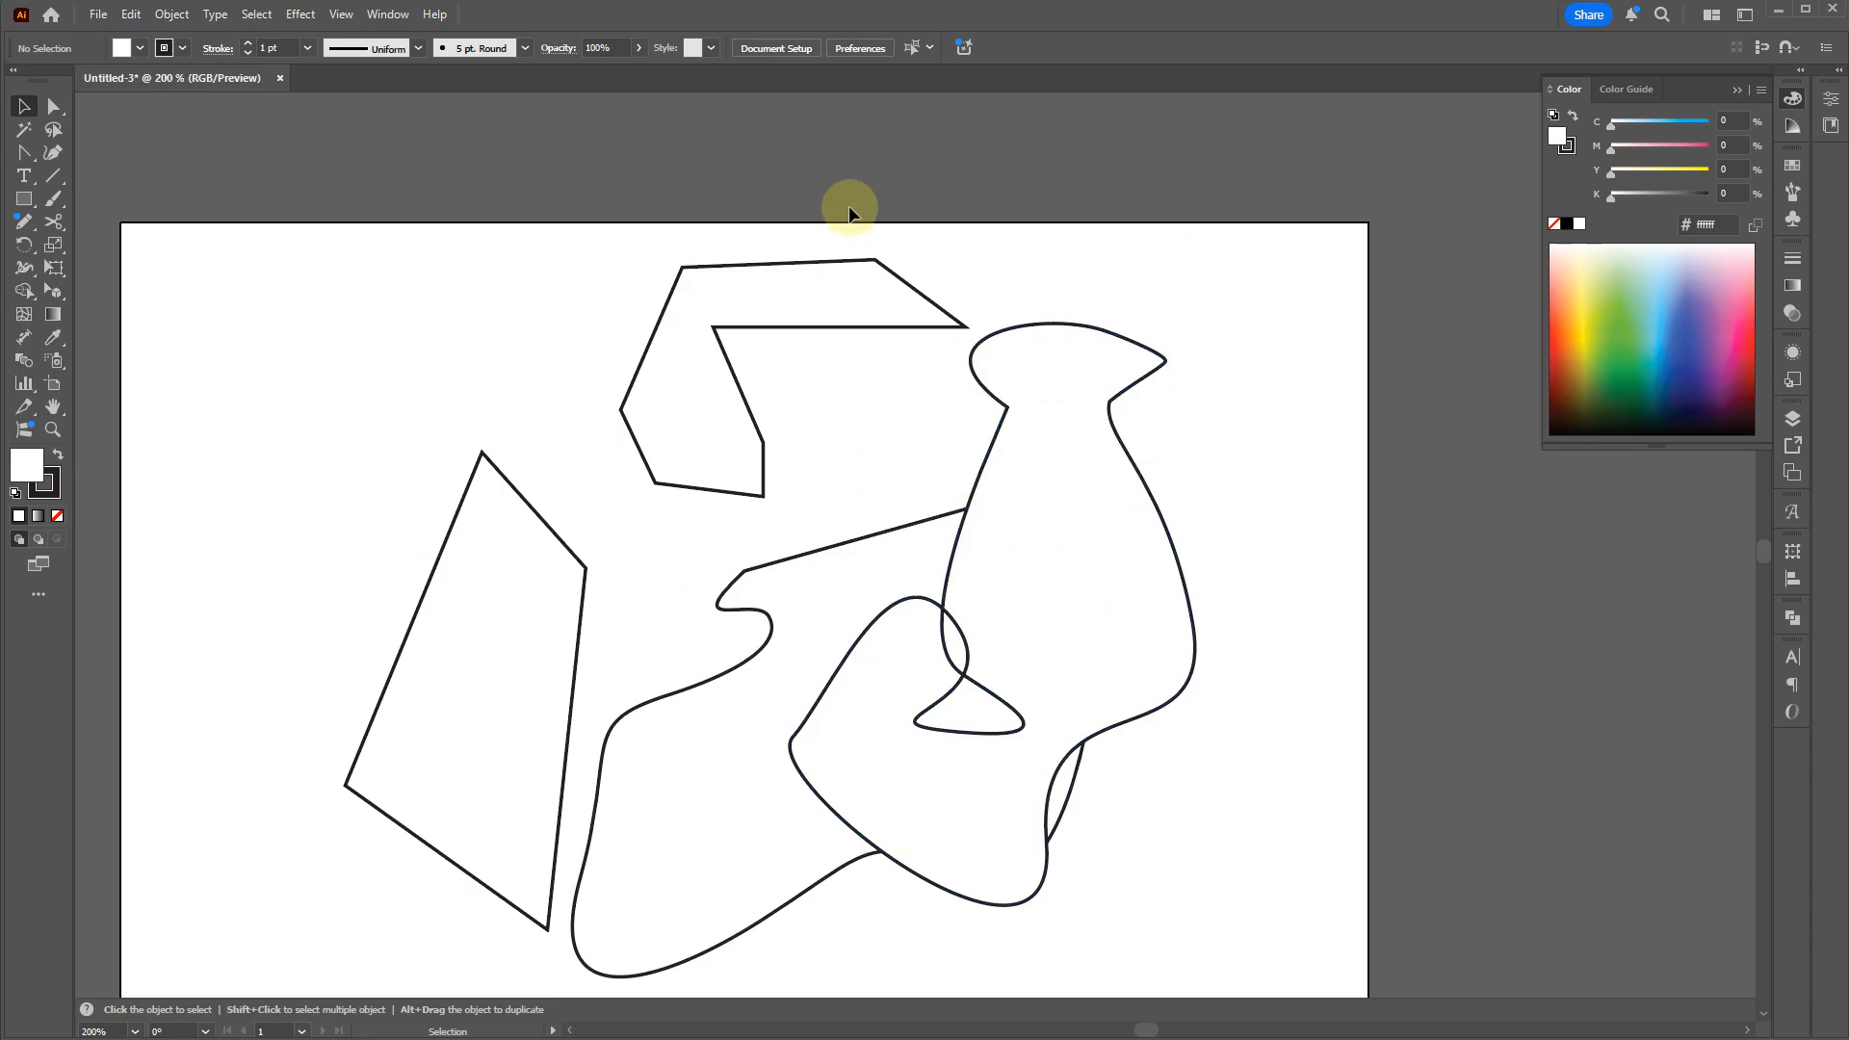
{"action": "left_click_drag", "start_coordinate": [1227, 805], "coordinate": [730, 321]}
{"action": "key", "text": "Delete"}
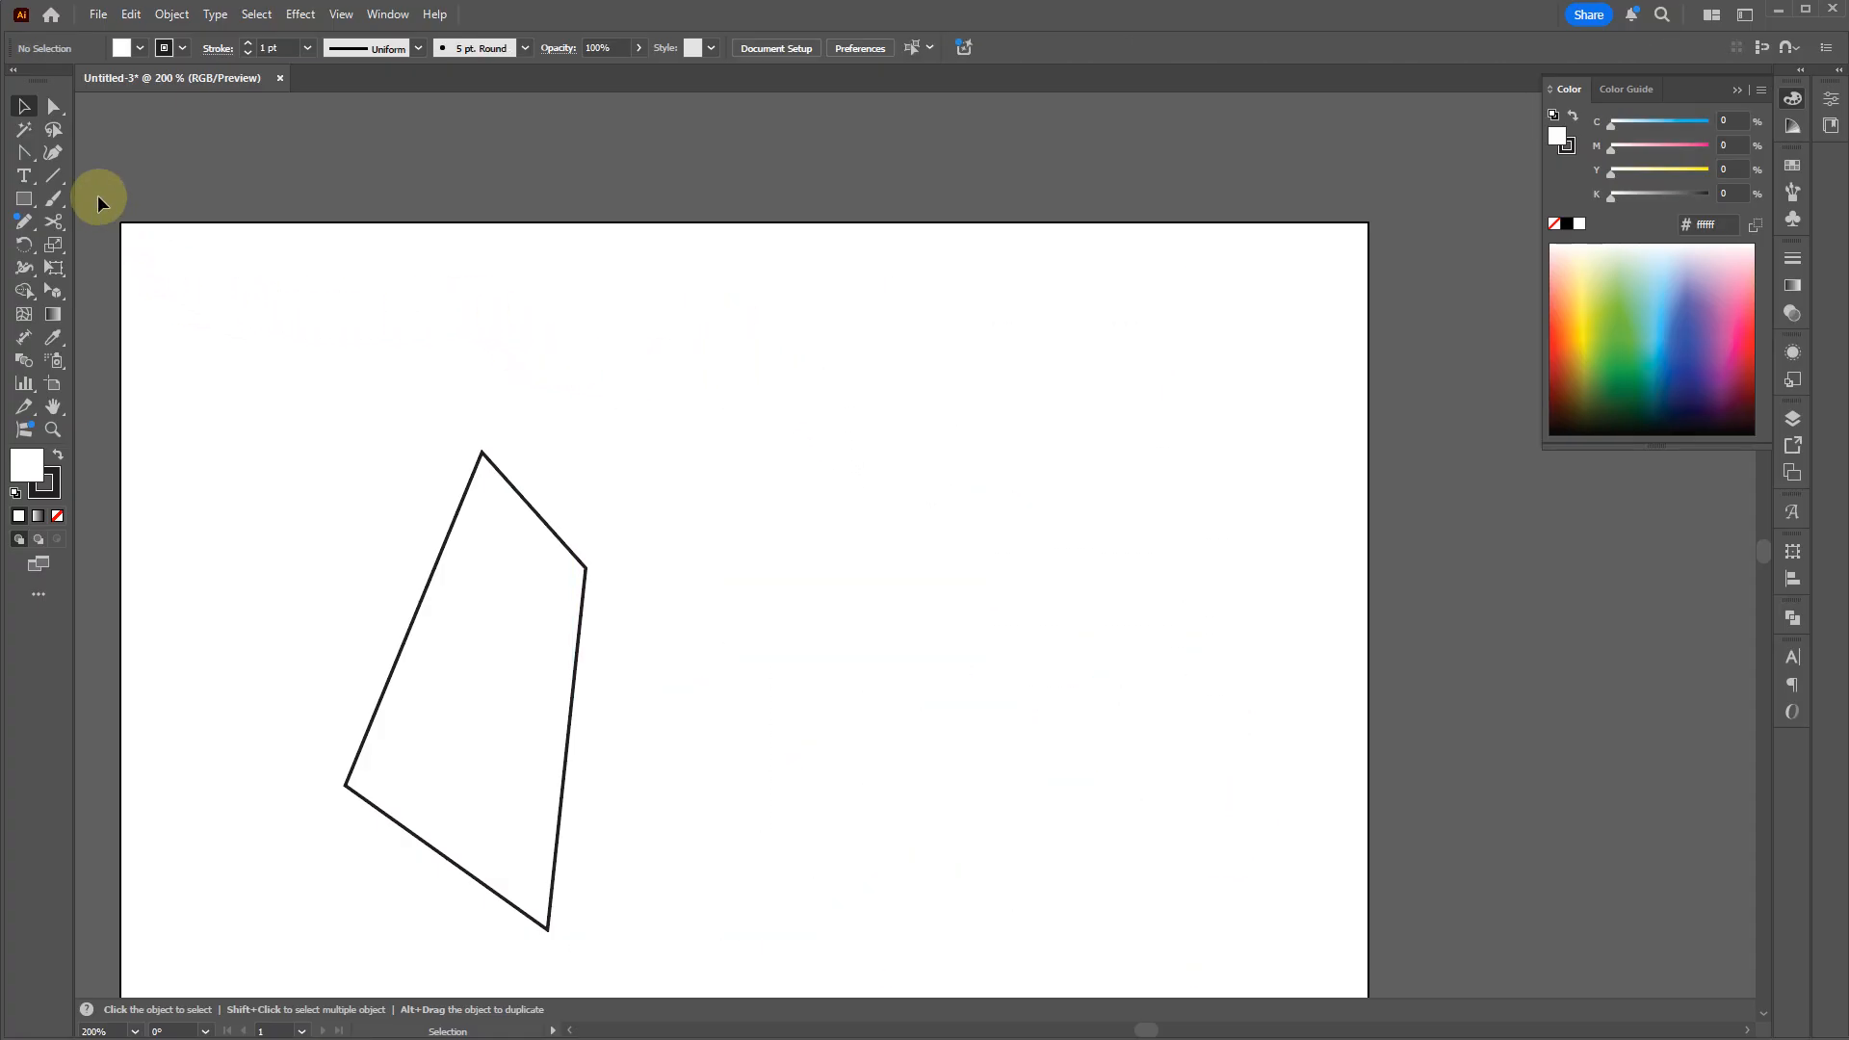
Step: Draw a closed, swan-like curved shape with the Pen tool overlapping the four-sided shape's right edge, redoing the closing point as a smooth curve
{"action": "left_click", "coordinate": [24, 152]}
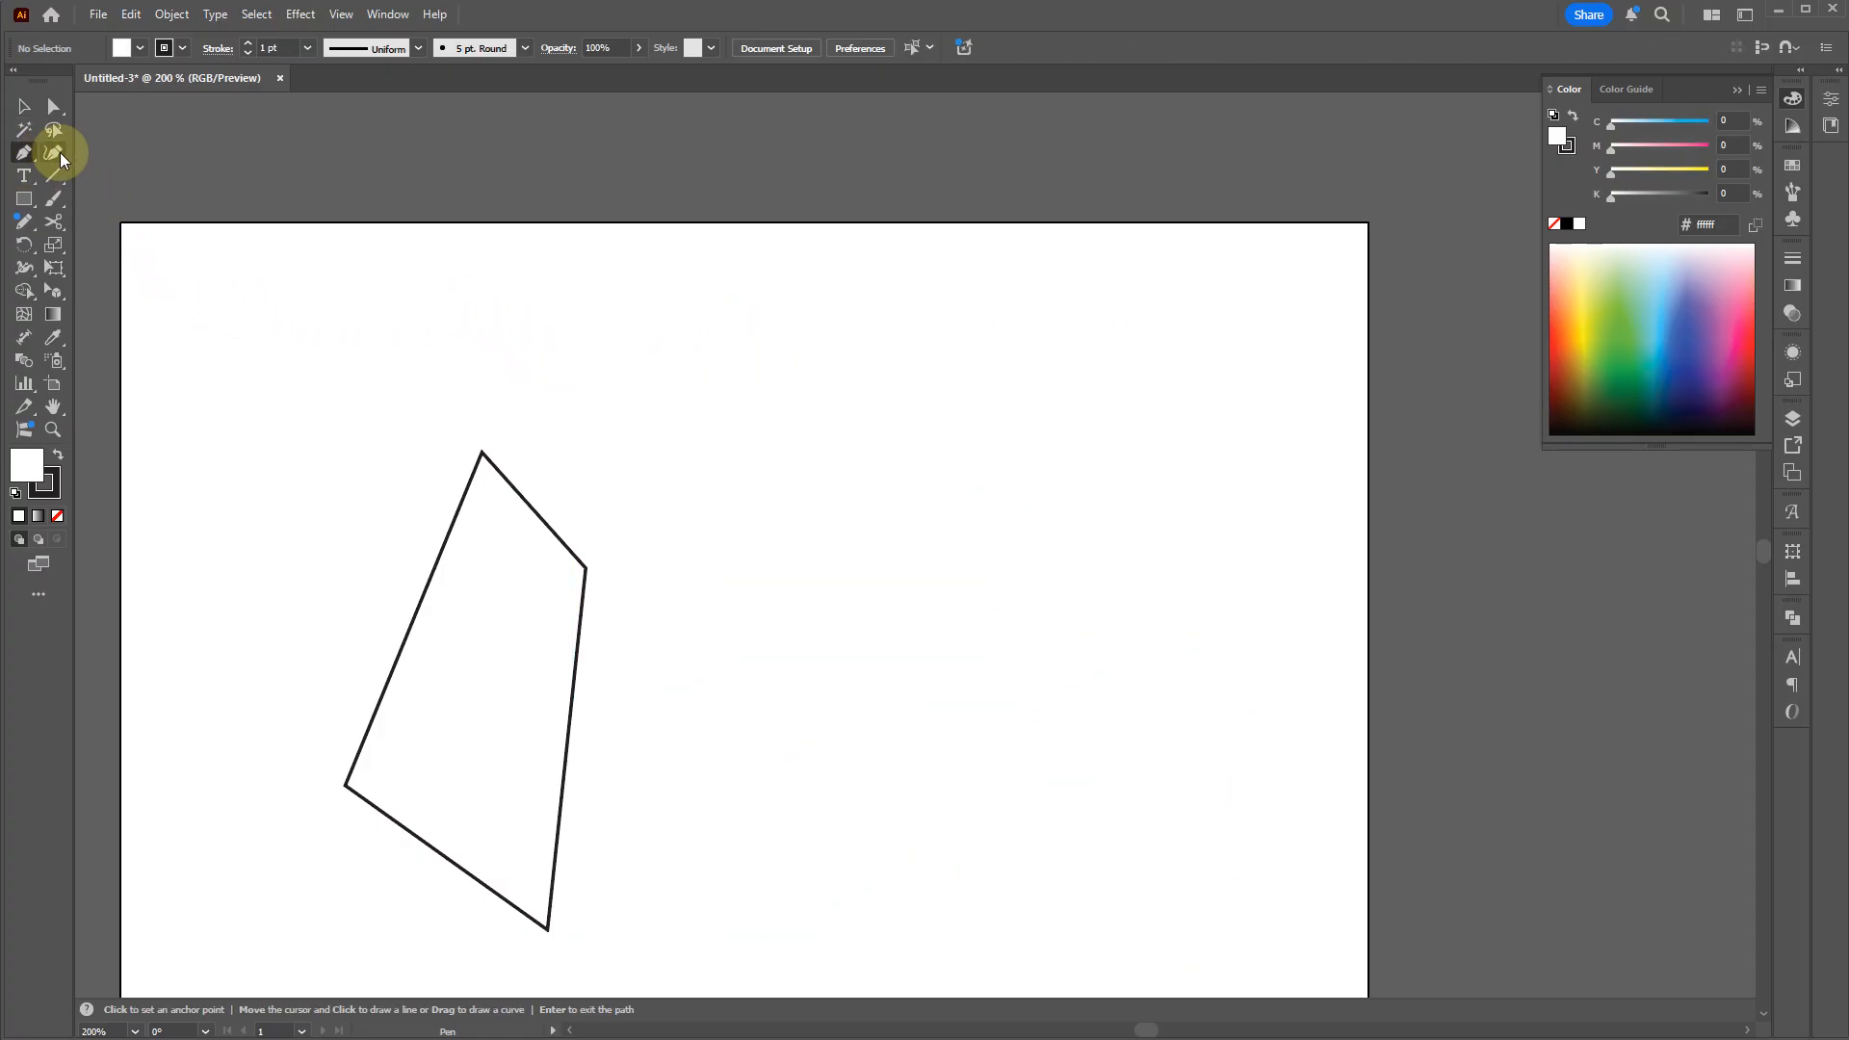
{"action": "left_click", "coordinate": [53, 152]}
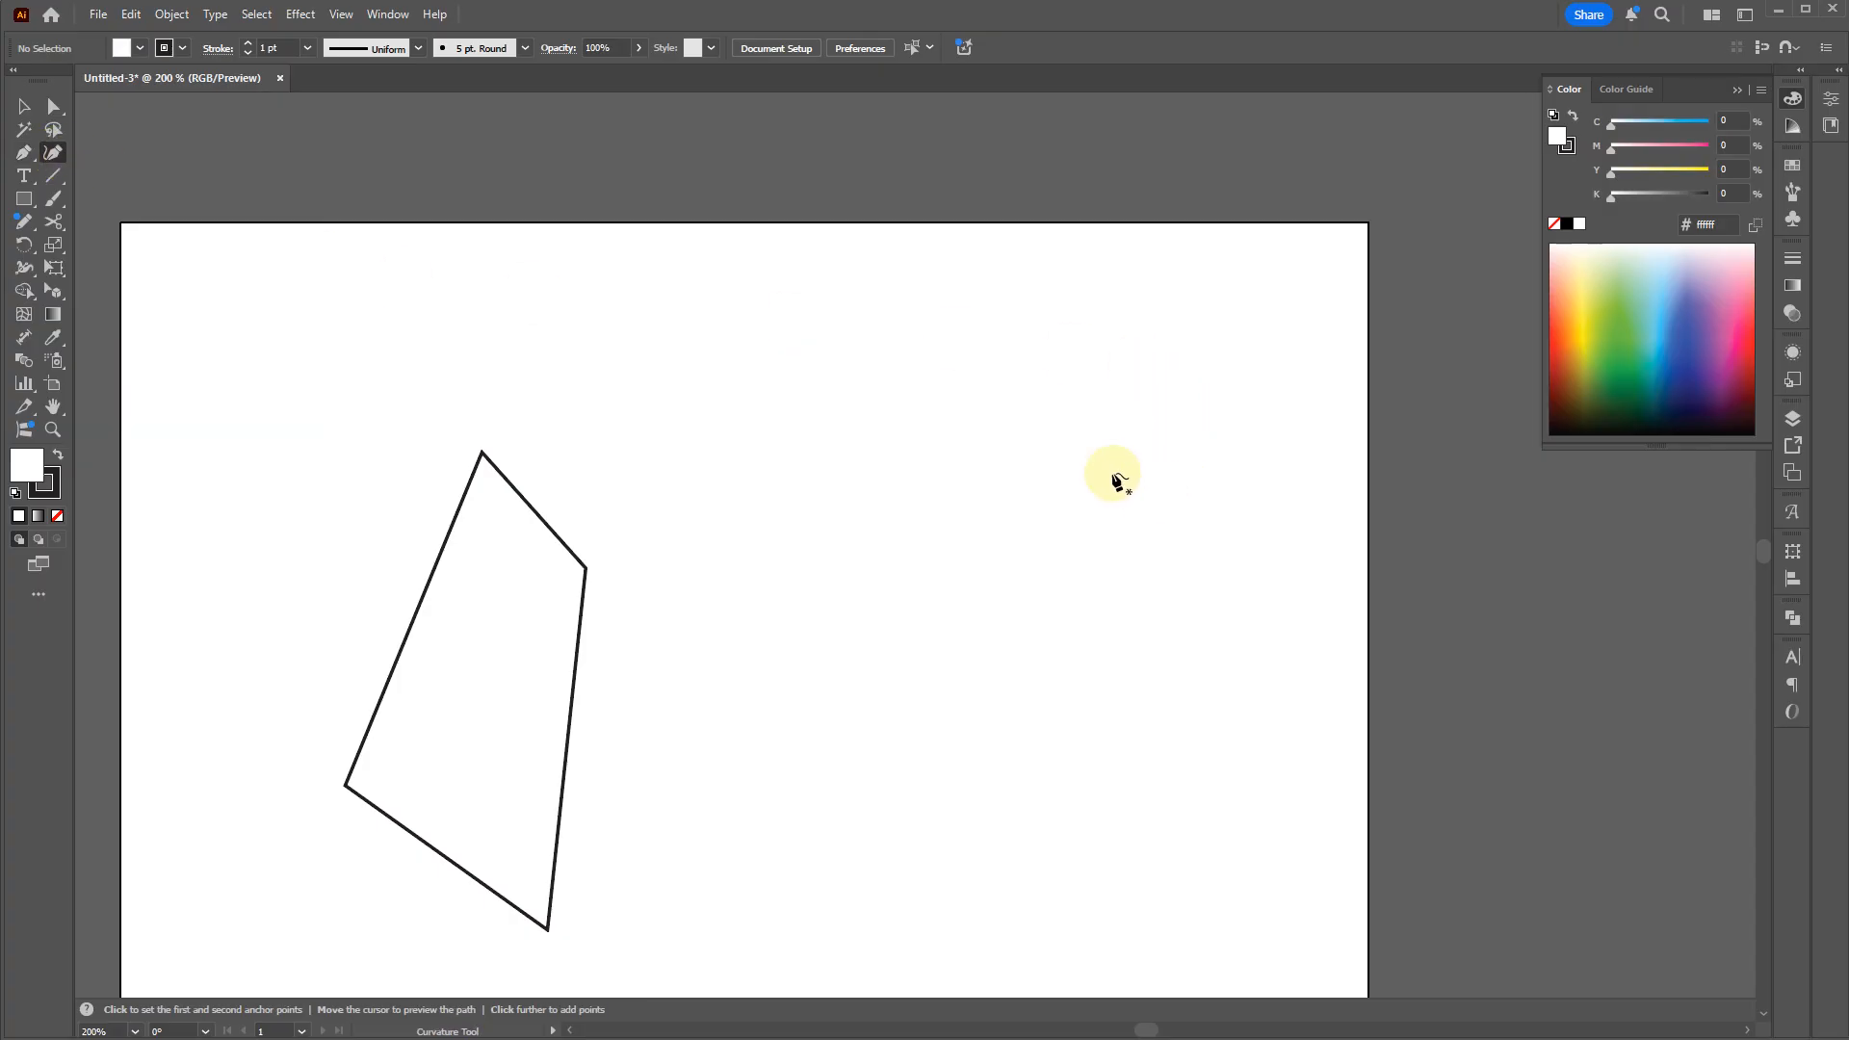
{"action": "key", "text": "p"}
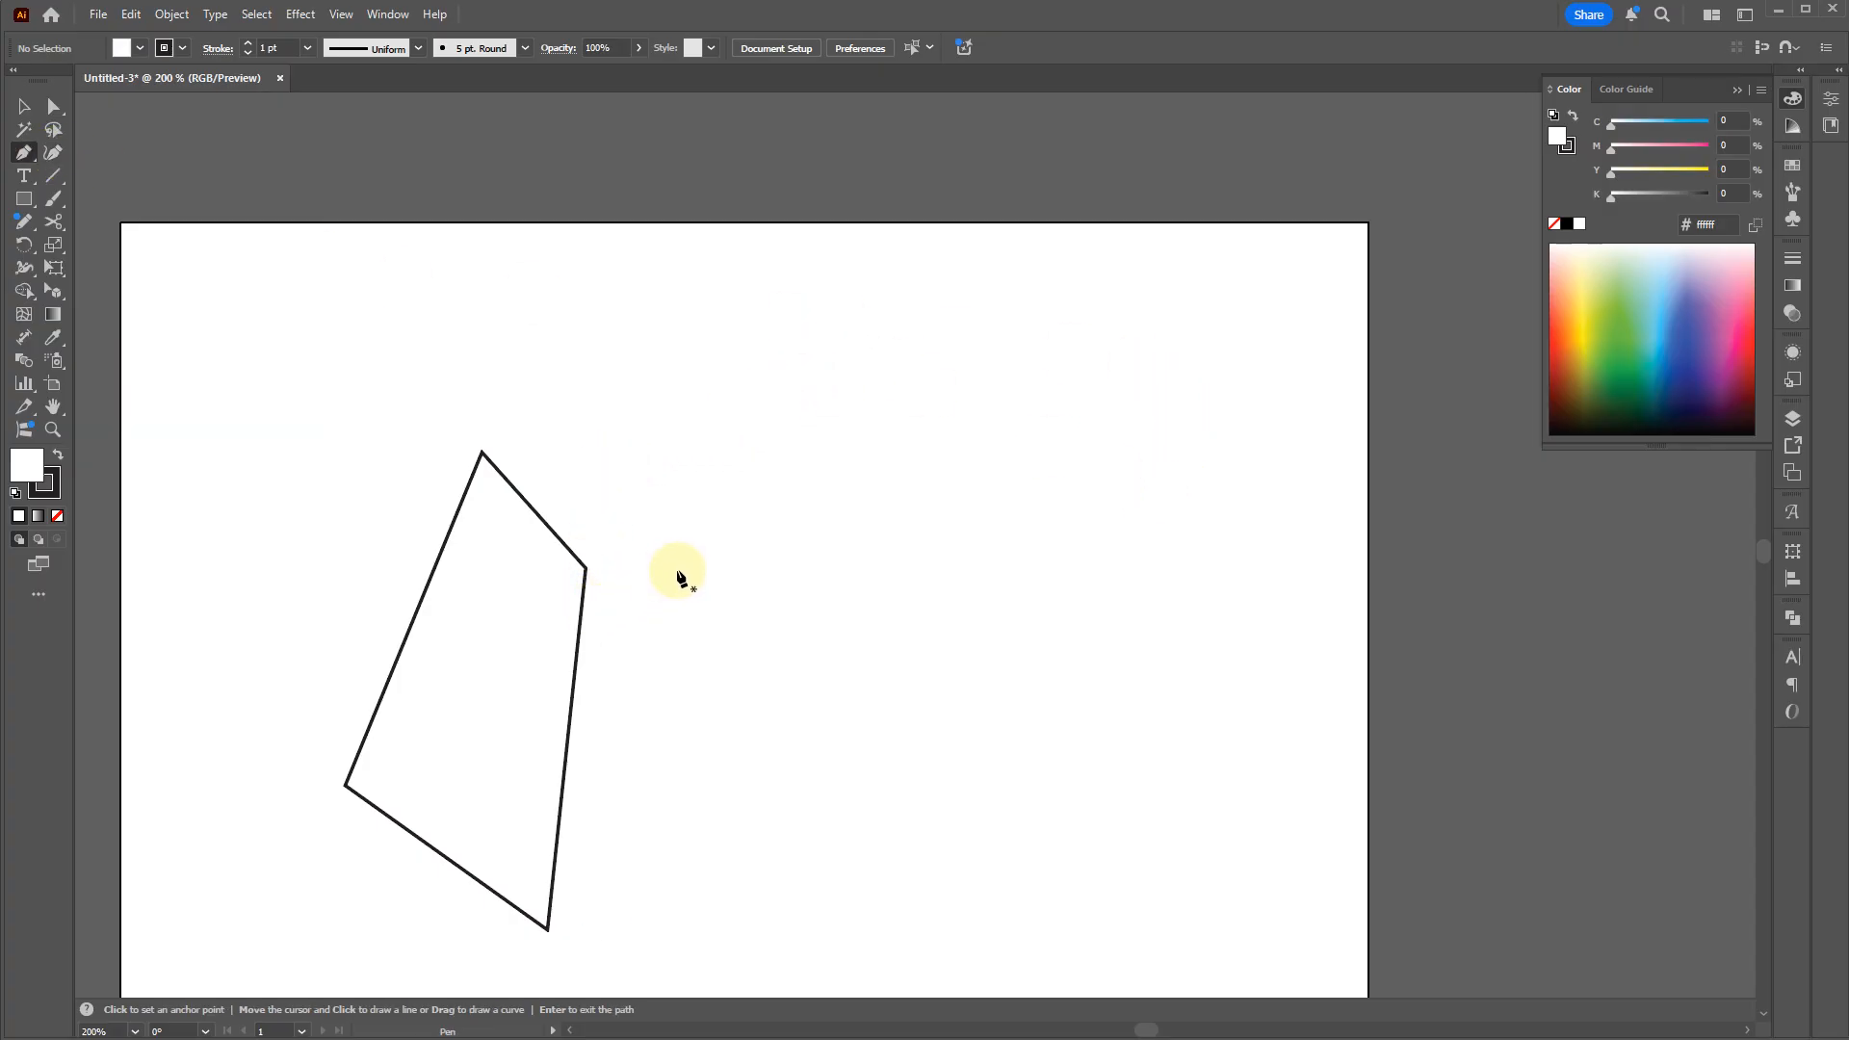
{"action": "left_click_drag", "start_coordinate": [764, 494], "coordinate": [570, 425]}
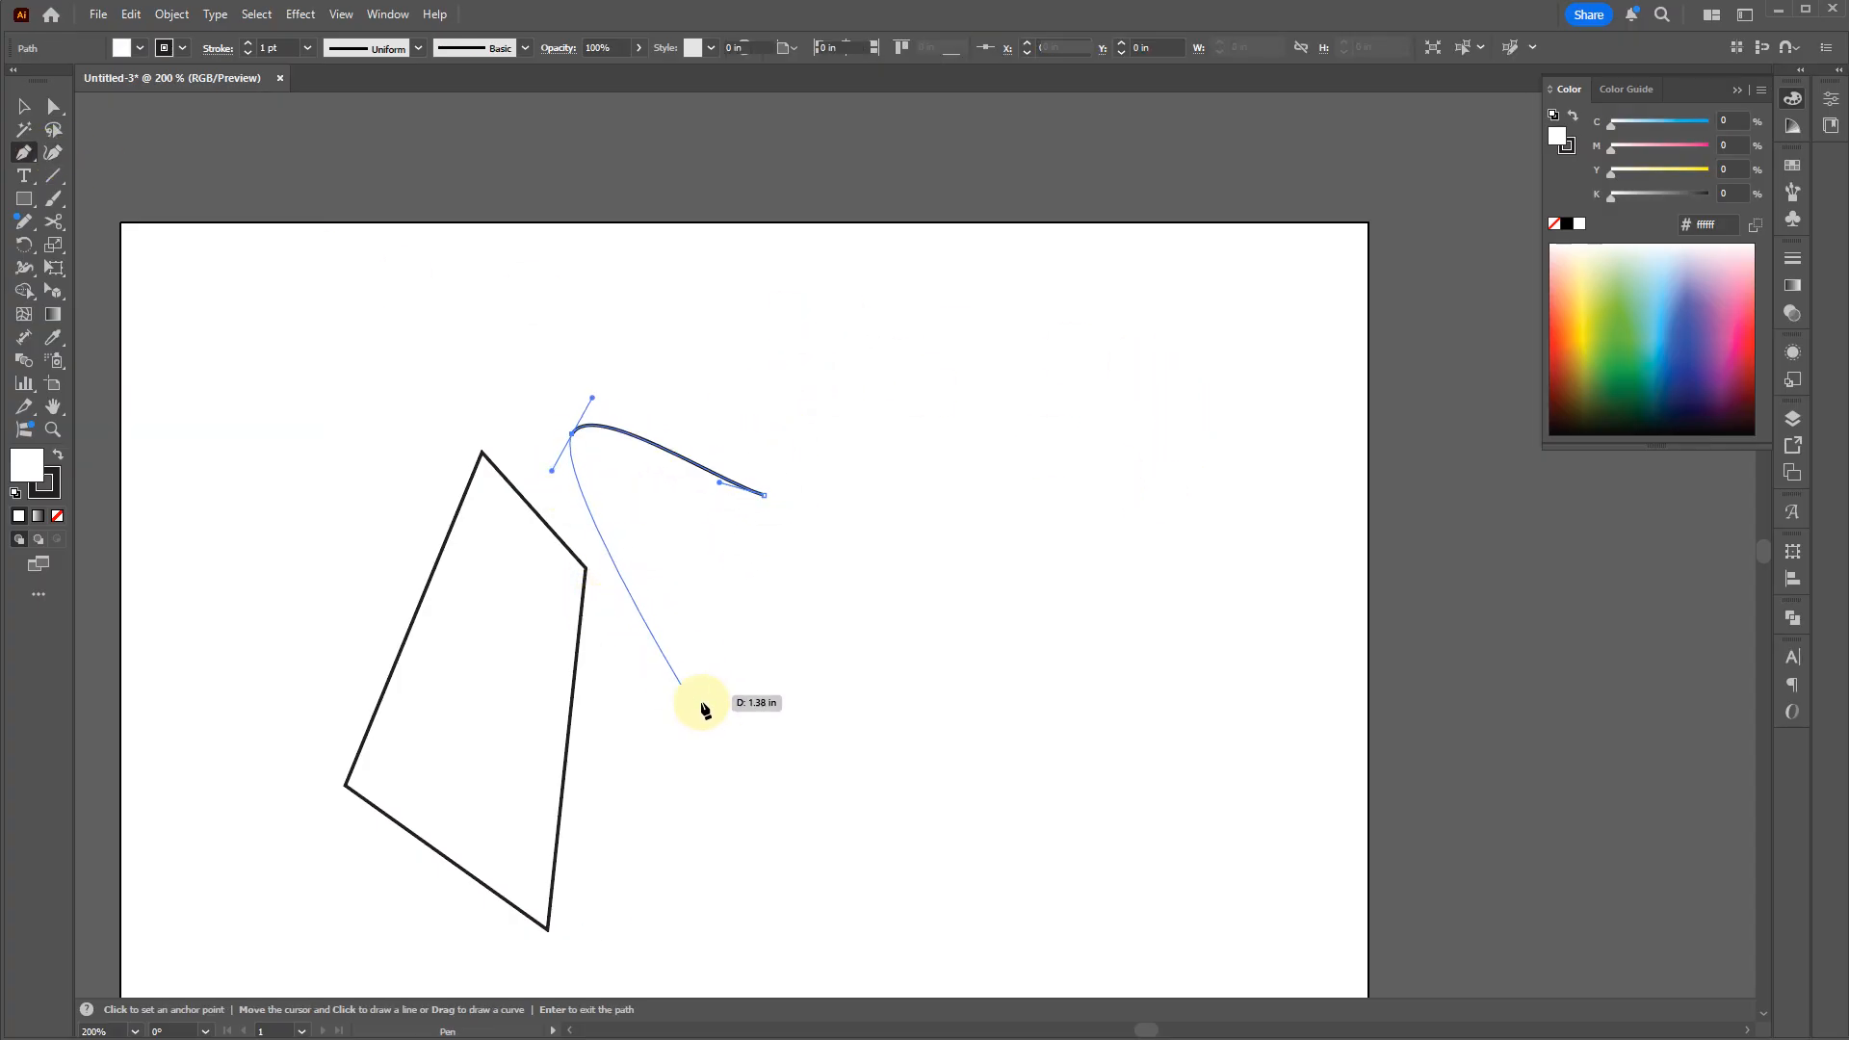
{"action": "left_click_drag", "start_coordinate": [706, 702], "coordinate": [844, 702]}
{"action": "left_click_drag", "start_coordinate": [1086, 711], "coordinate": [1123, 653]}
{"action": "left_click_drag", "start_coordinate": [1101, 583], "coordinate": [1113, 388]}
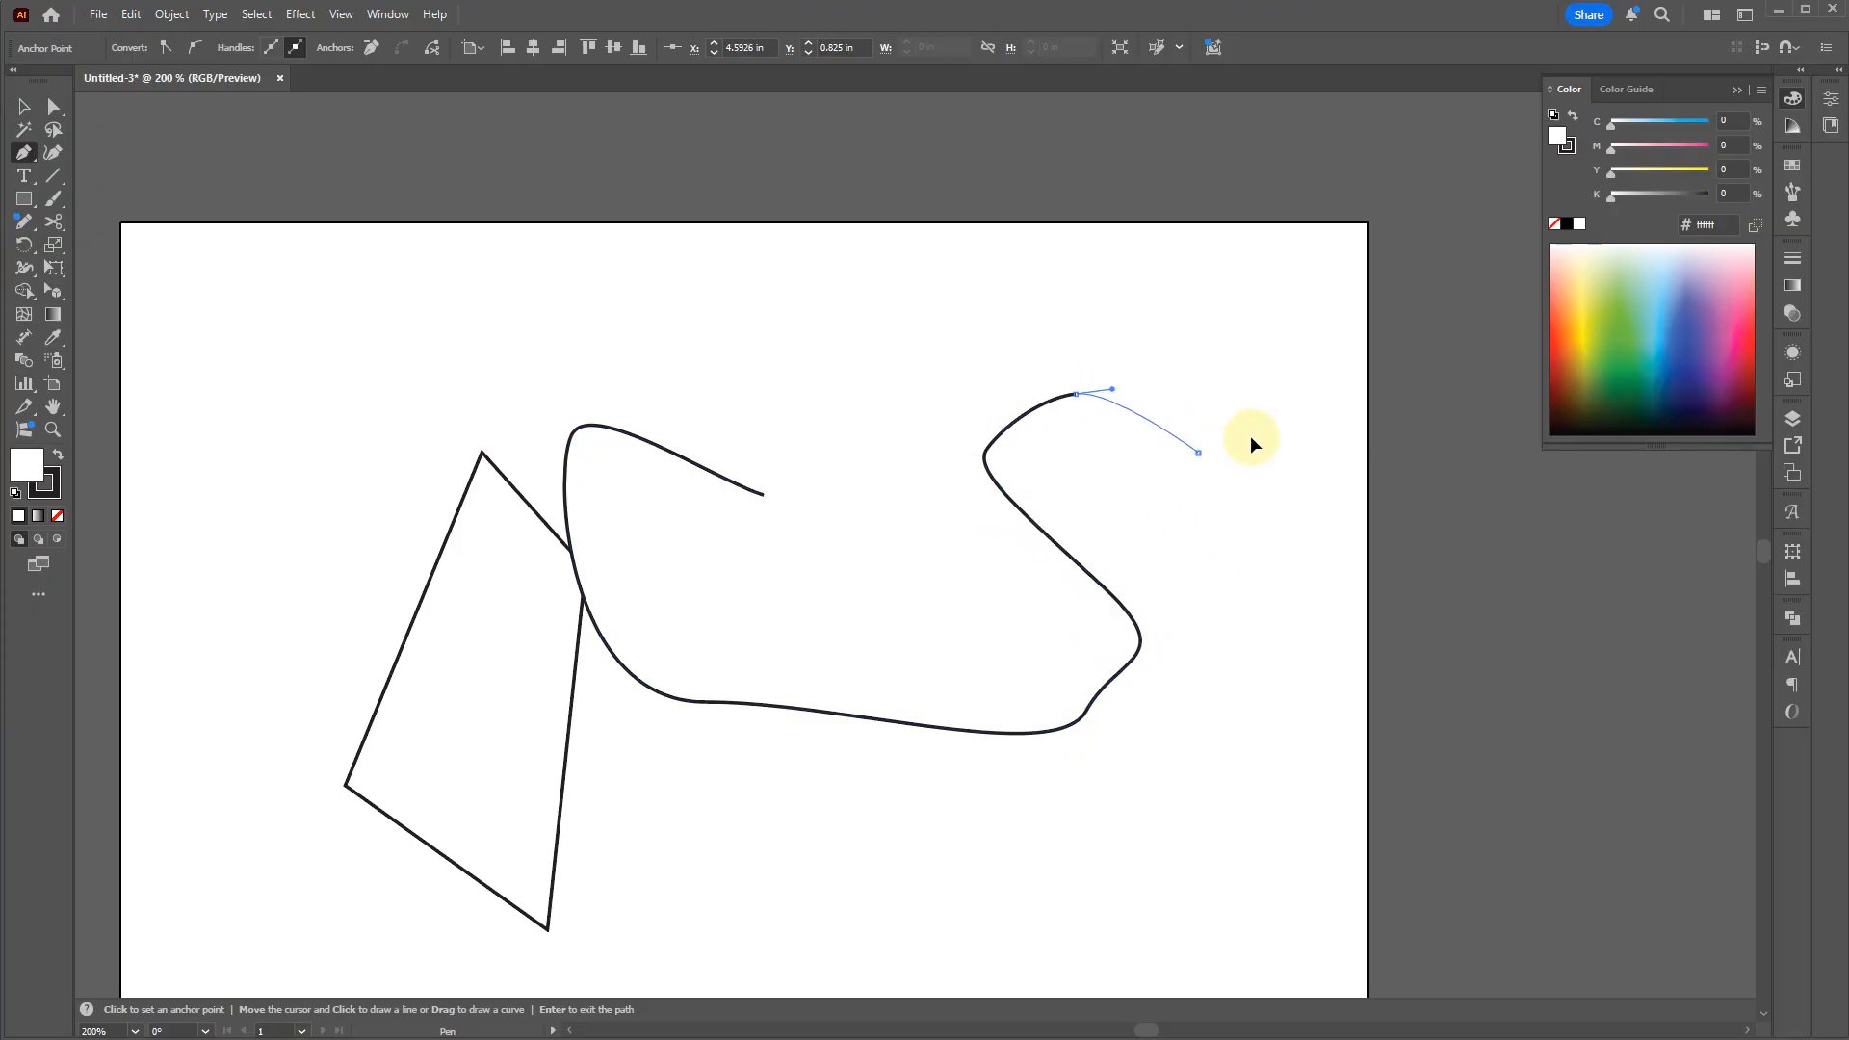
{"action": "left_click_drag", "start_coordinate": [1198, 452], "coordinate": [1284, 424]}
{"action": "left_click_drag", "start_coordinate": [1153, 318], "coordinate": [1107, 287]}
{"action": "left_click_drag", "start_coordinate": [991, 245], "coordinate": [926, 248]}
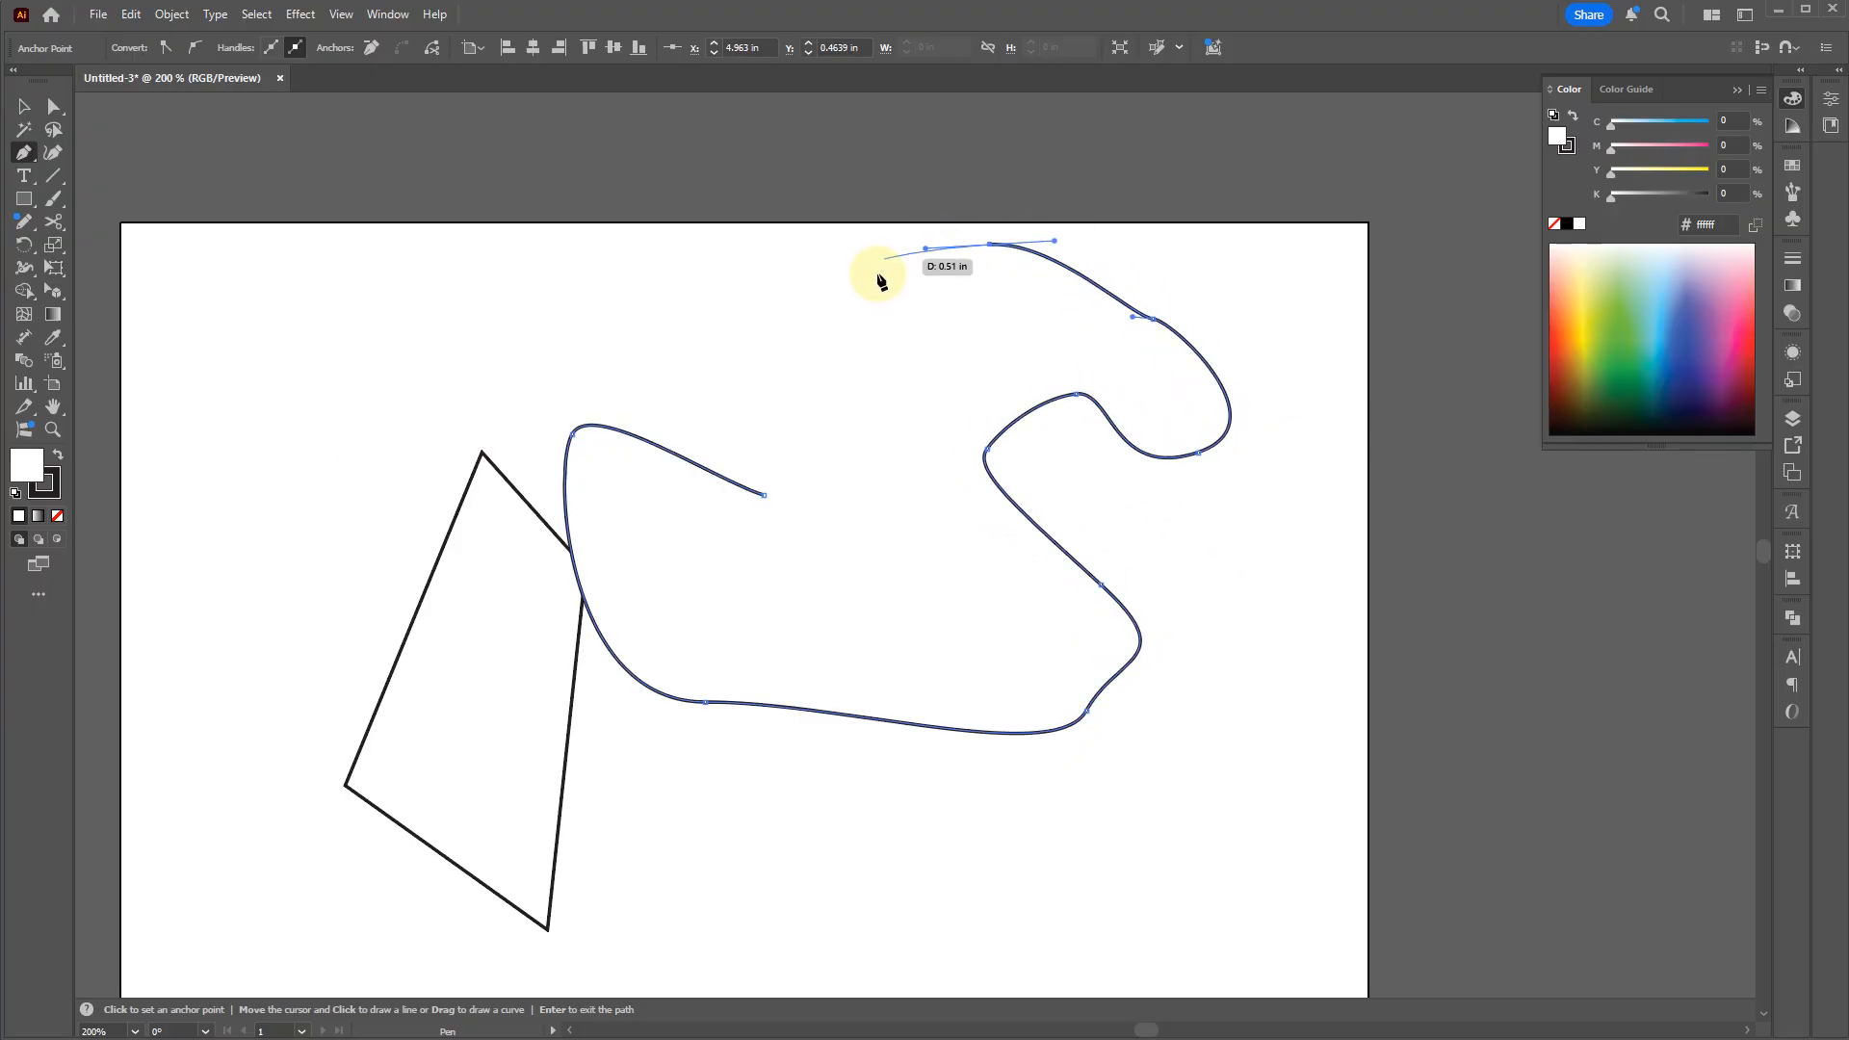
{"action": "left_click_drag", "start_coordinate": [864, 342], "coordinate": [874, 398]}
{"action": "left_click", "coordinate": [764, 495]}
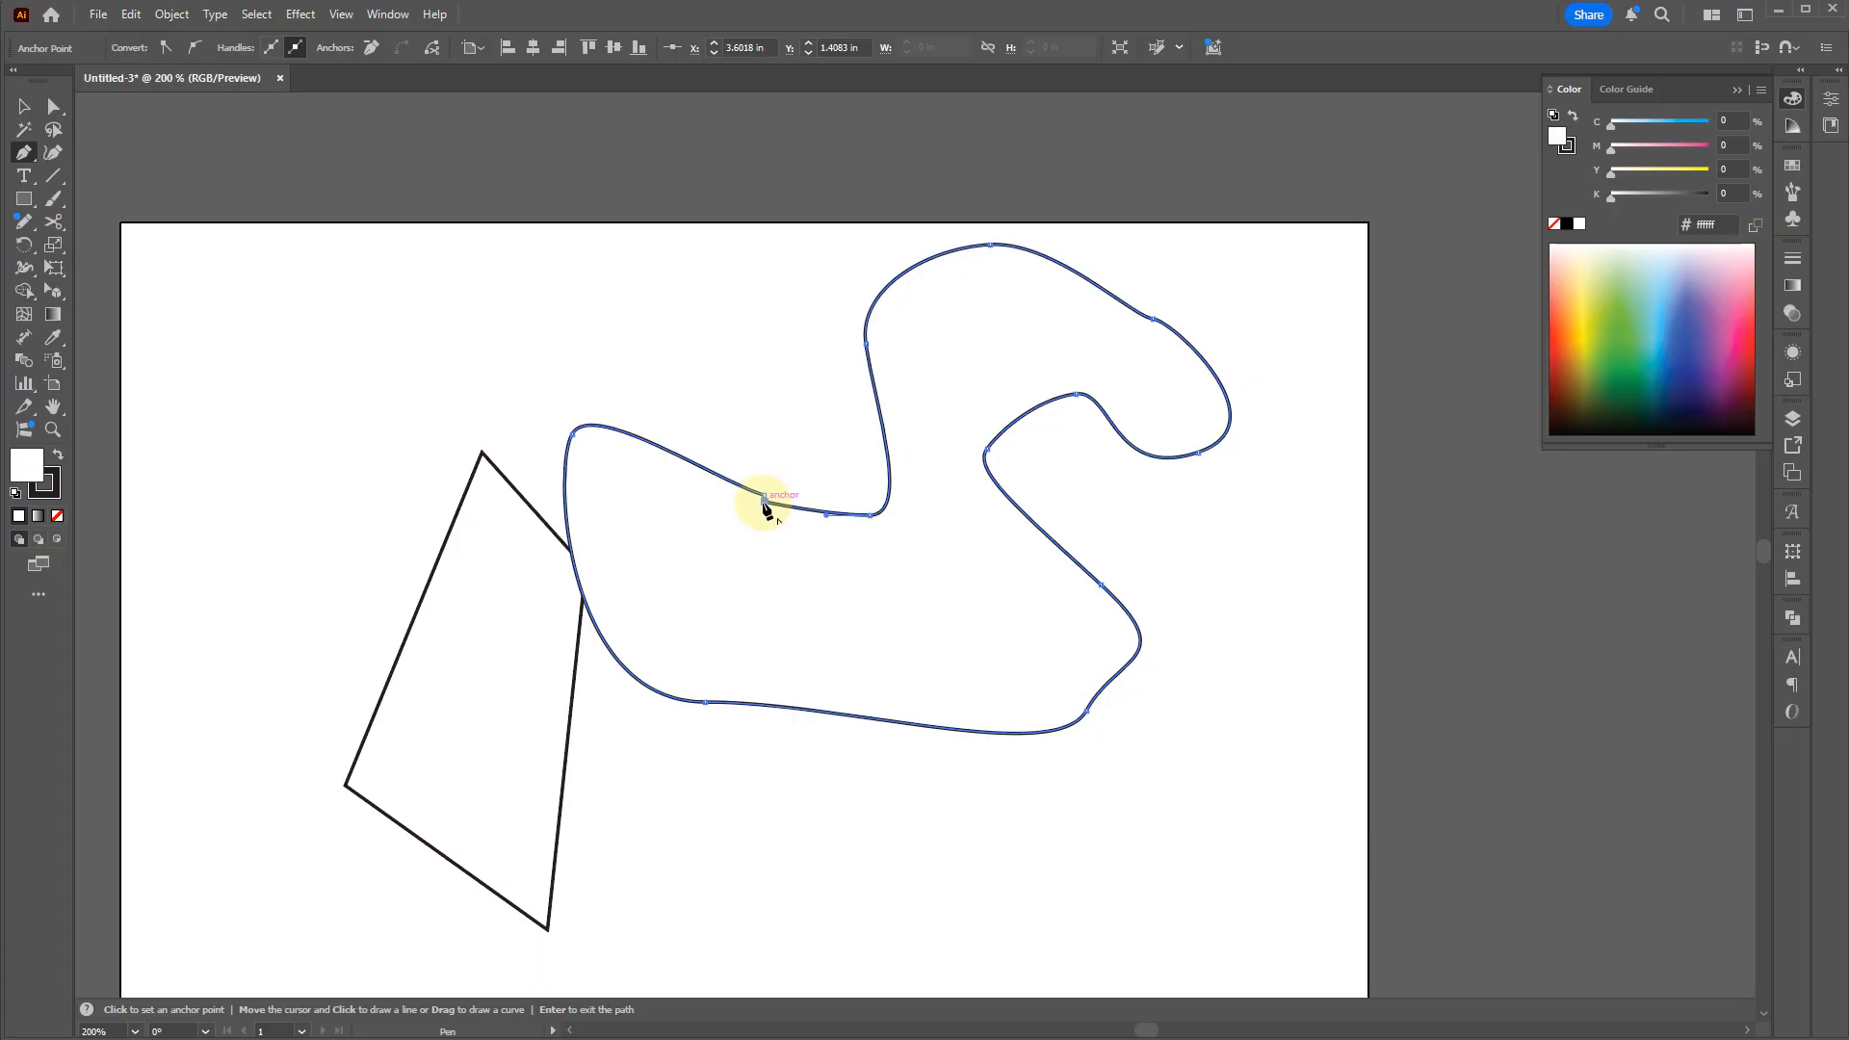
{"action": "key", "text": "ctrl+z"}
{"action": "left_click_drag", "start_coordinate": [765, 496], "coordinate": [737, 476]}
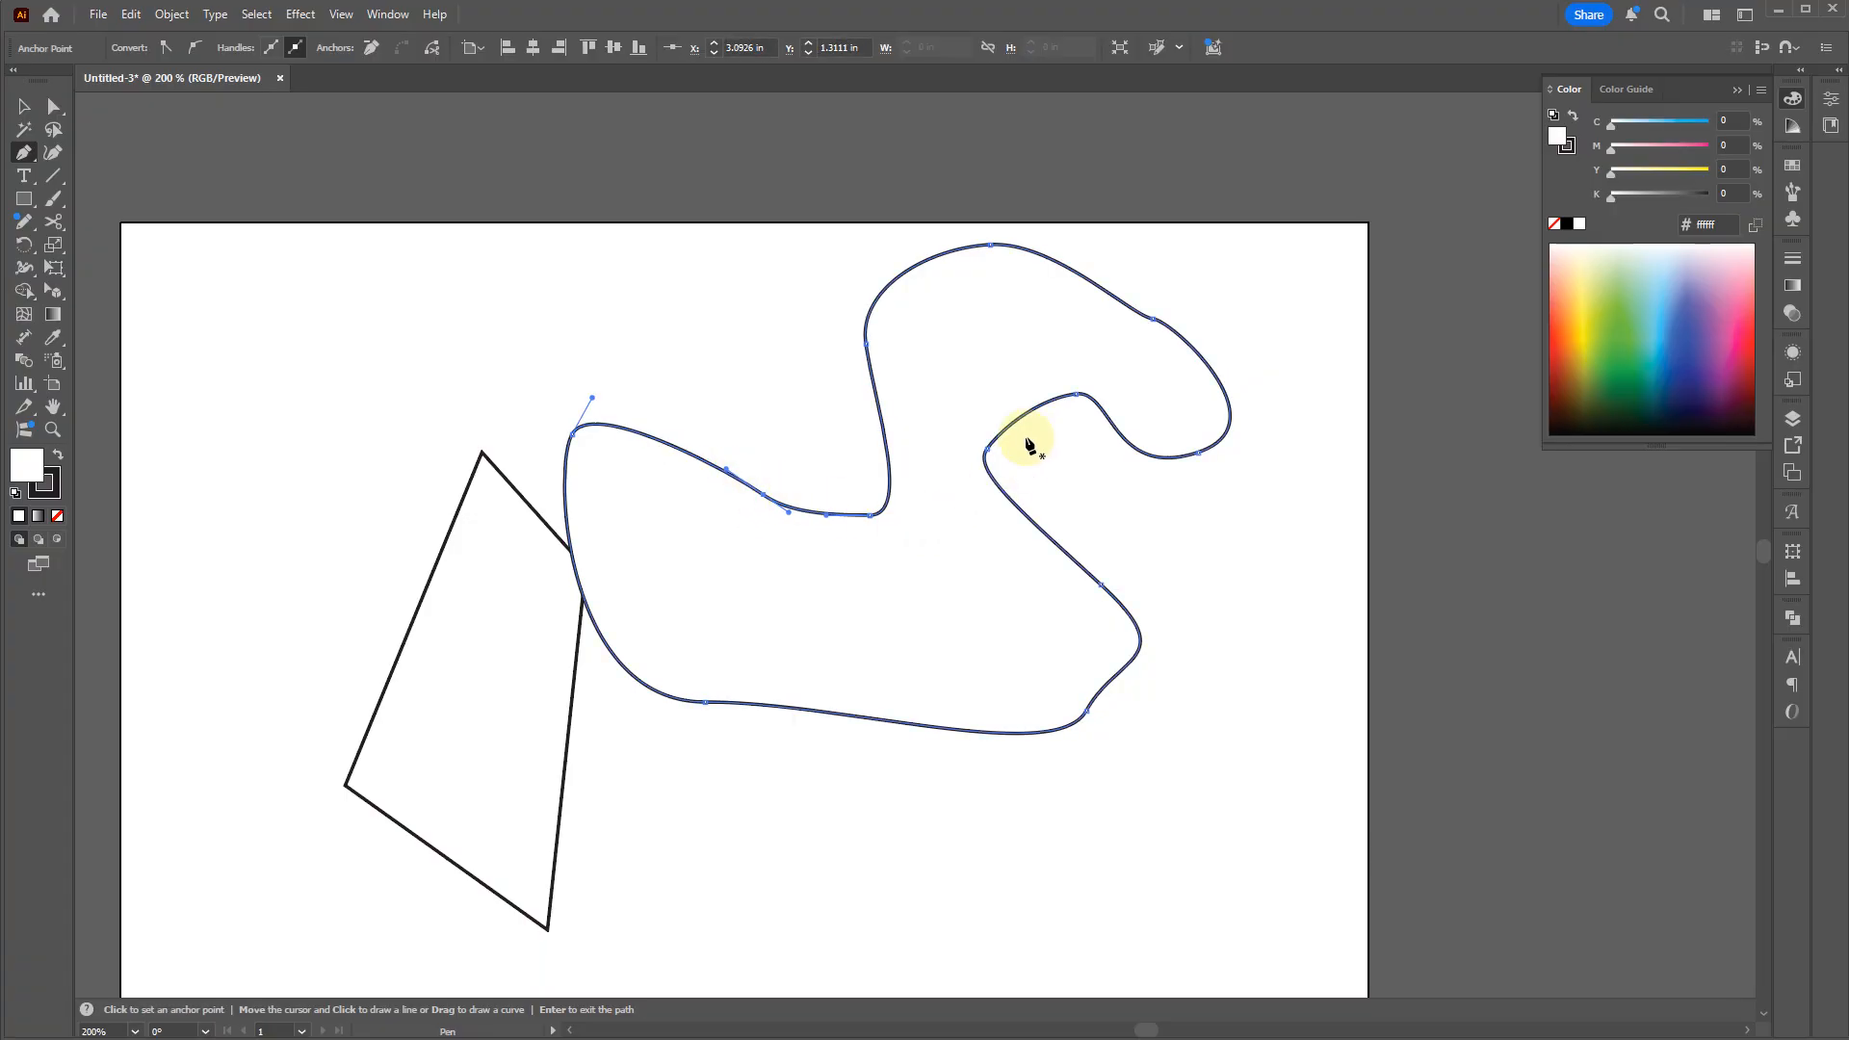
Step: Deselect the swan-like shape and trace its tail, back edge and underside with the Curvature tool
{"action": "key", "text": "v"}
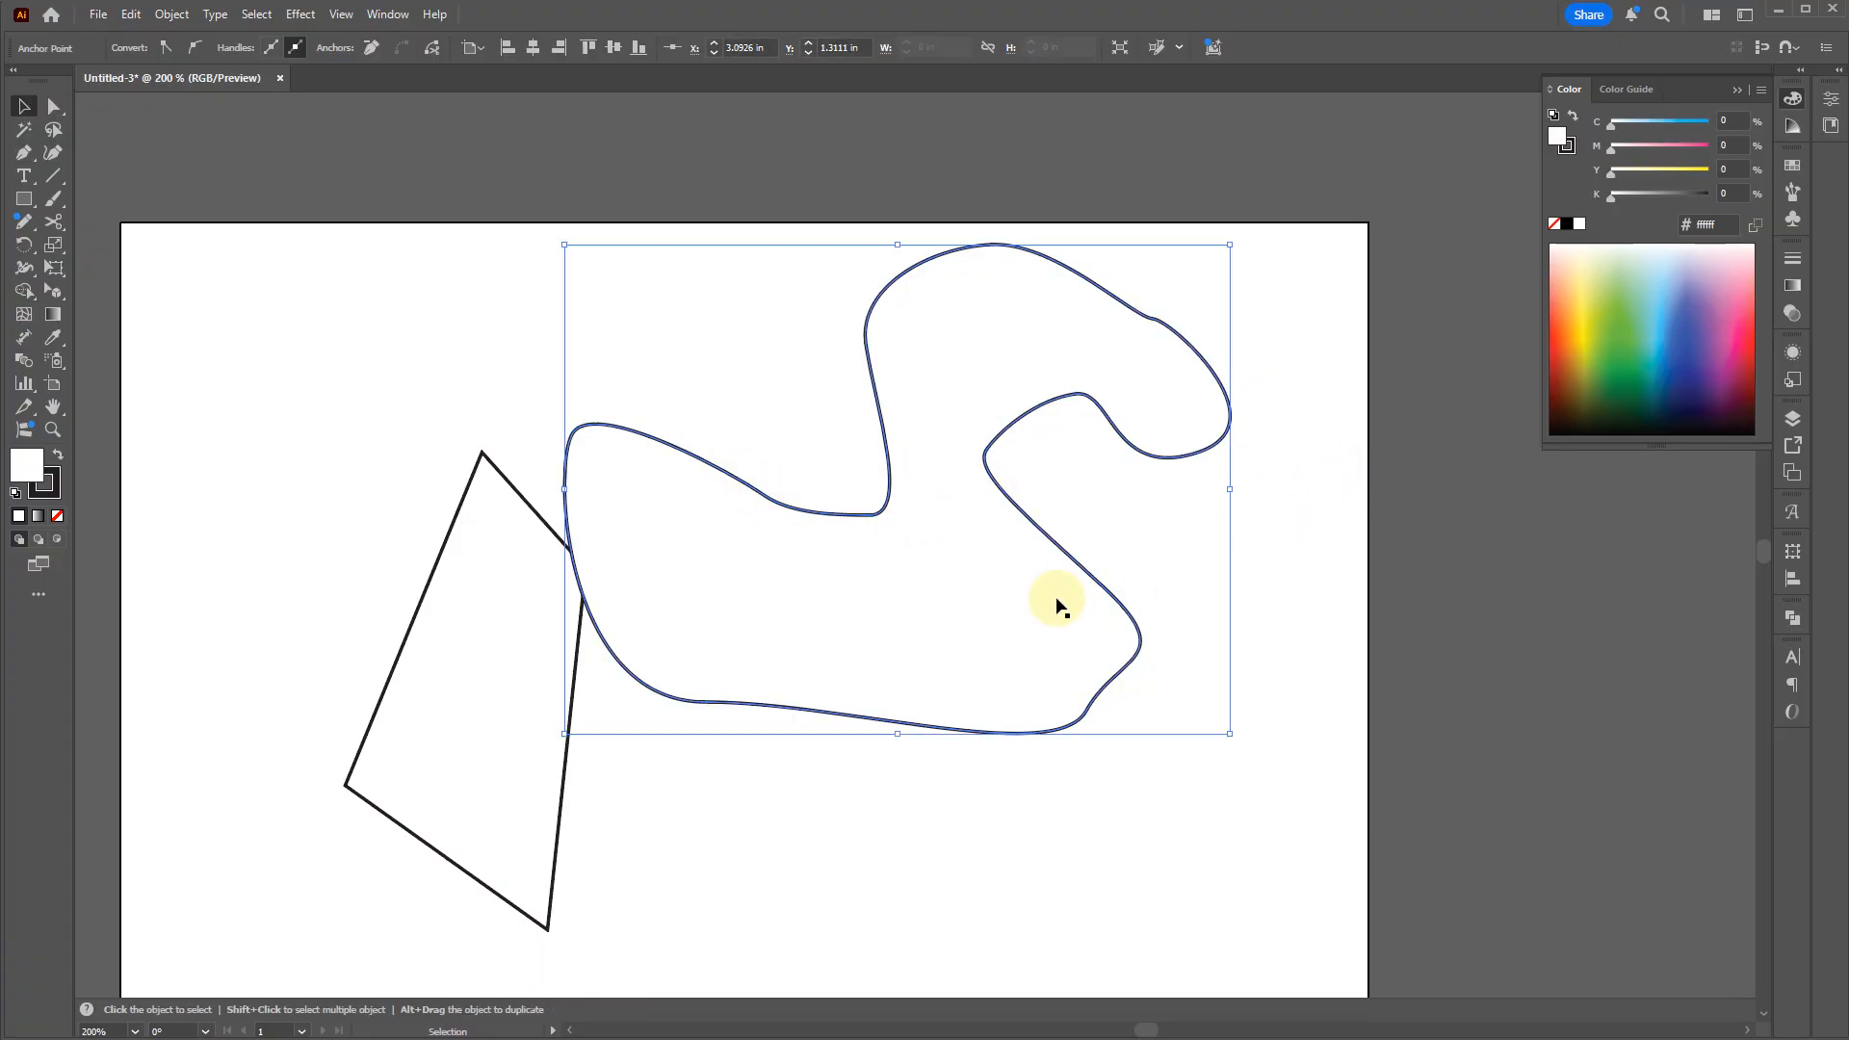
{"action": "left_click", "coordinate": [935, 905]}
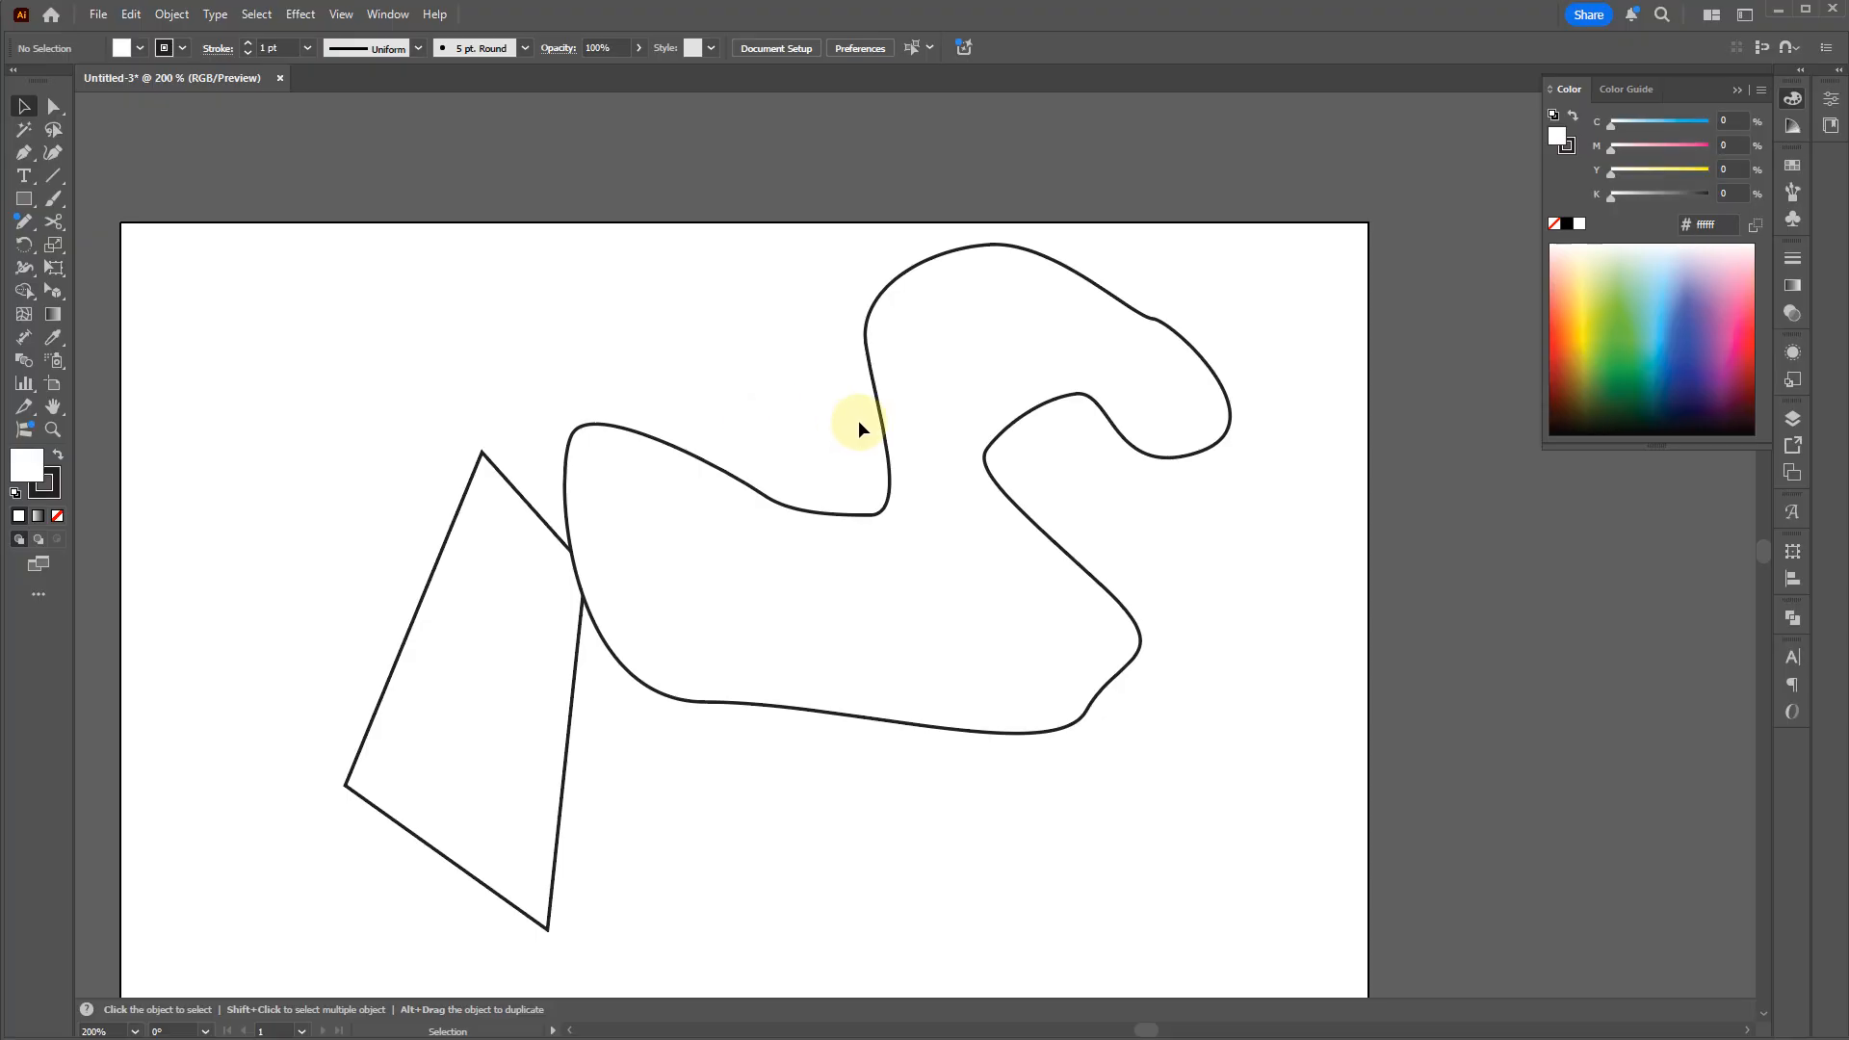
{"action": "left_click", "coordinate": [48, 154]}
{"action": "scroll", "coordinate": [619, 464], "scroll_direction": "up", "scroll_amount": 1}
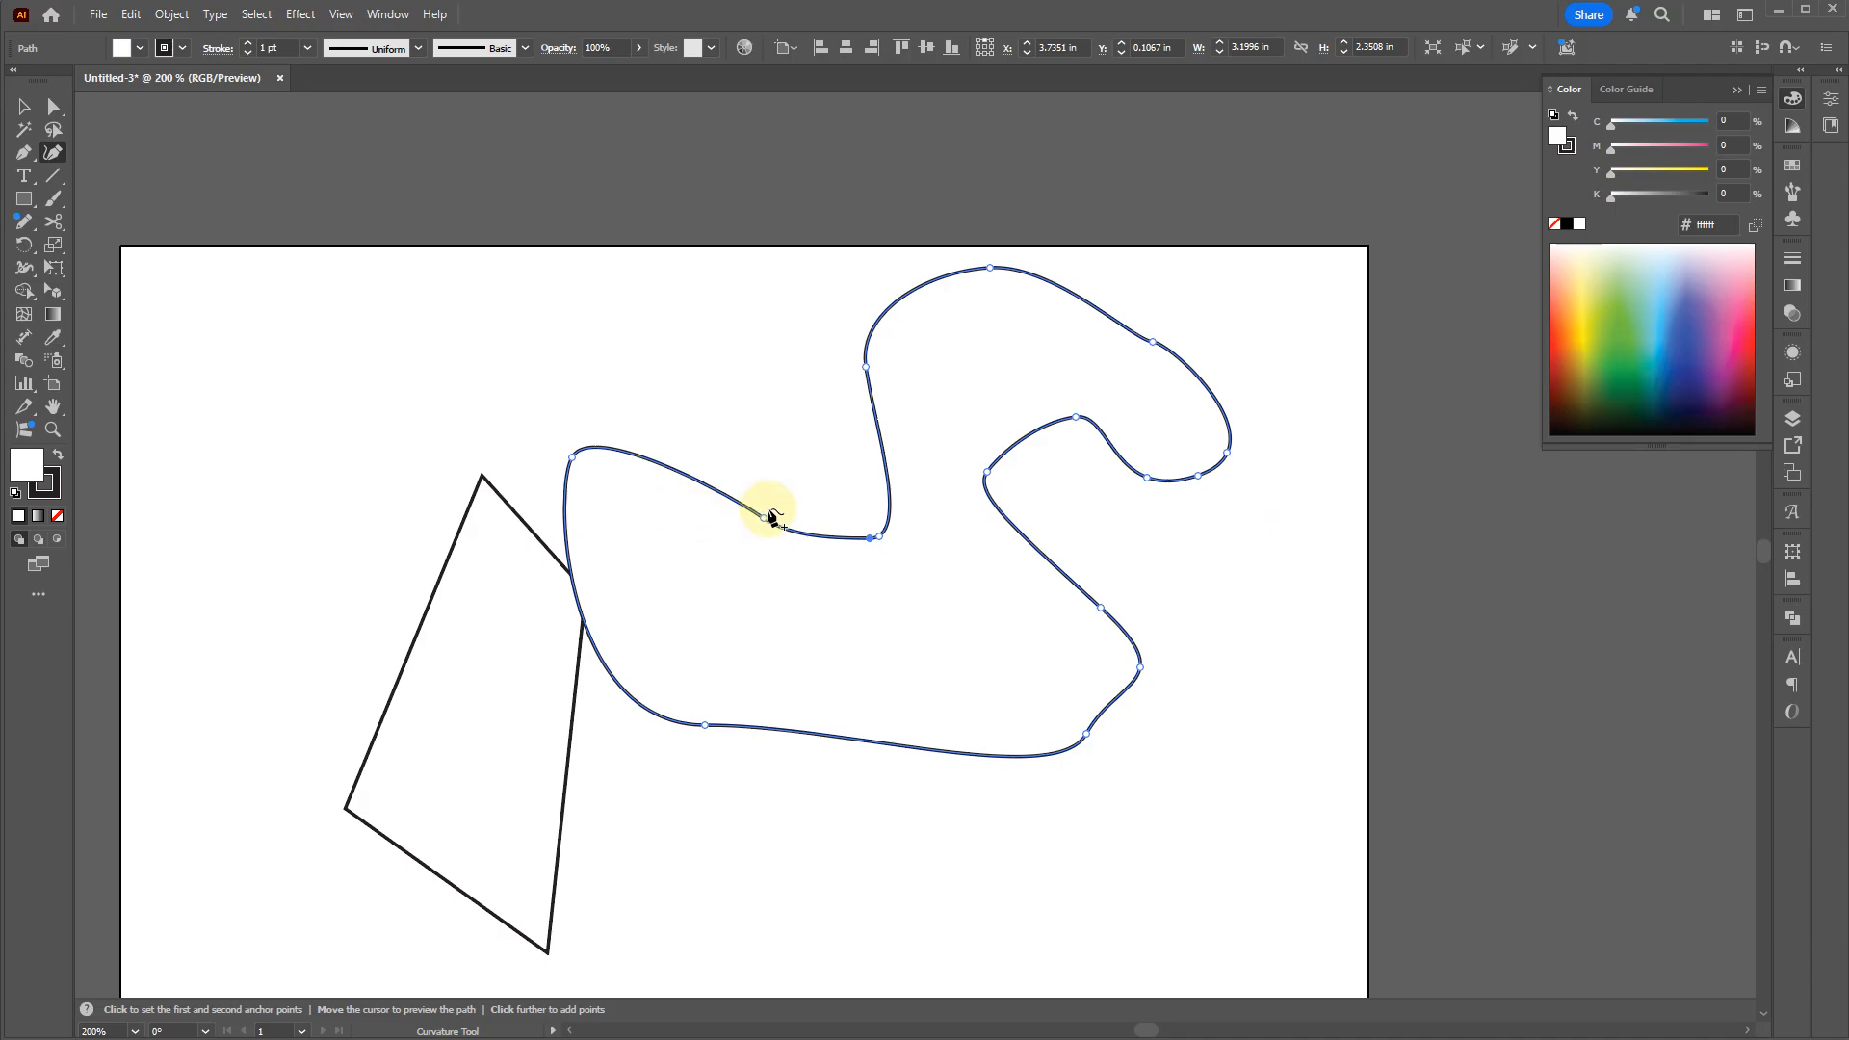
{"action": "left_click", "coordinate": [743, 494]}
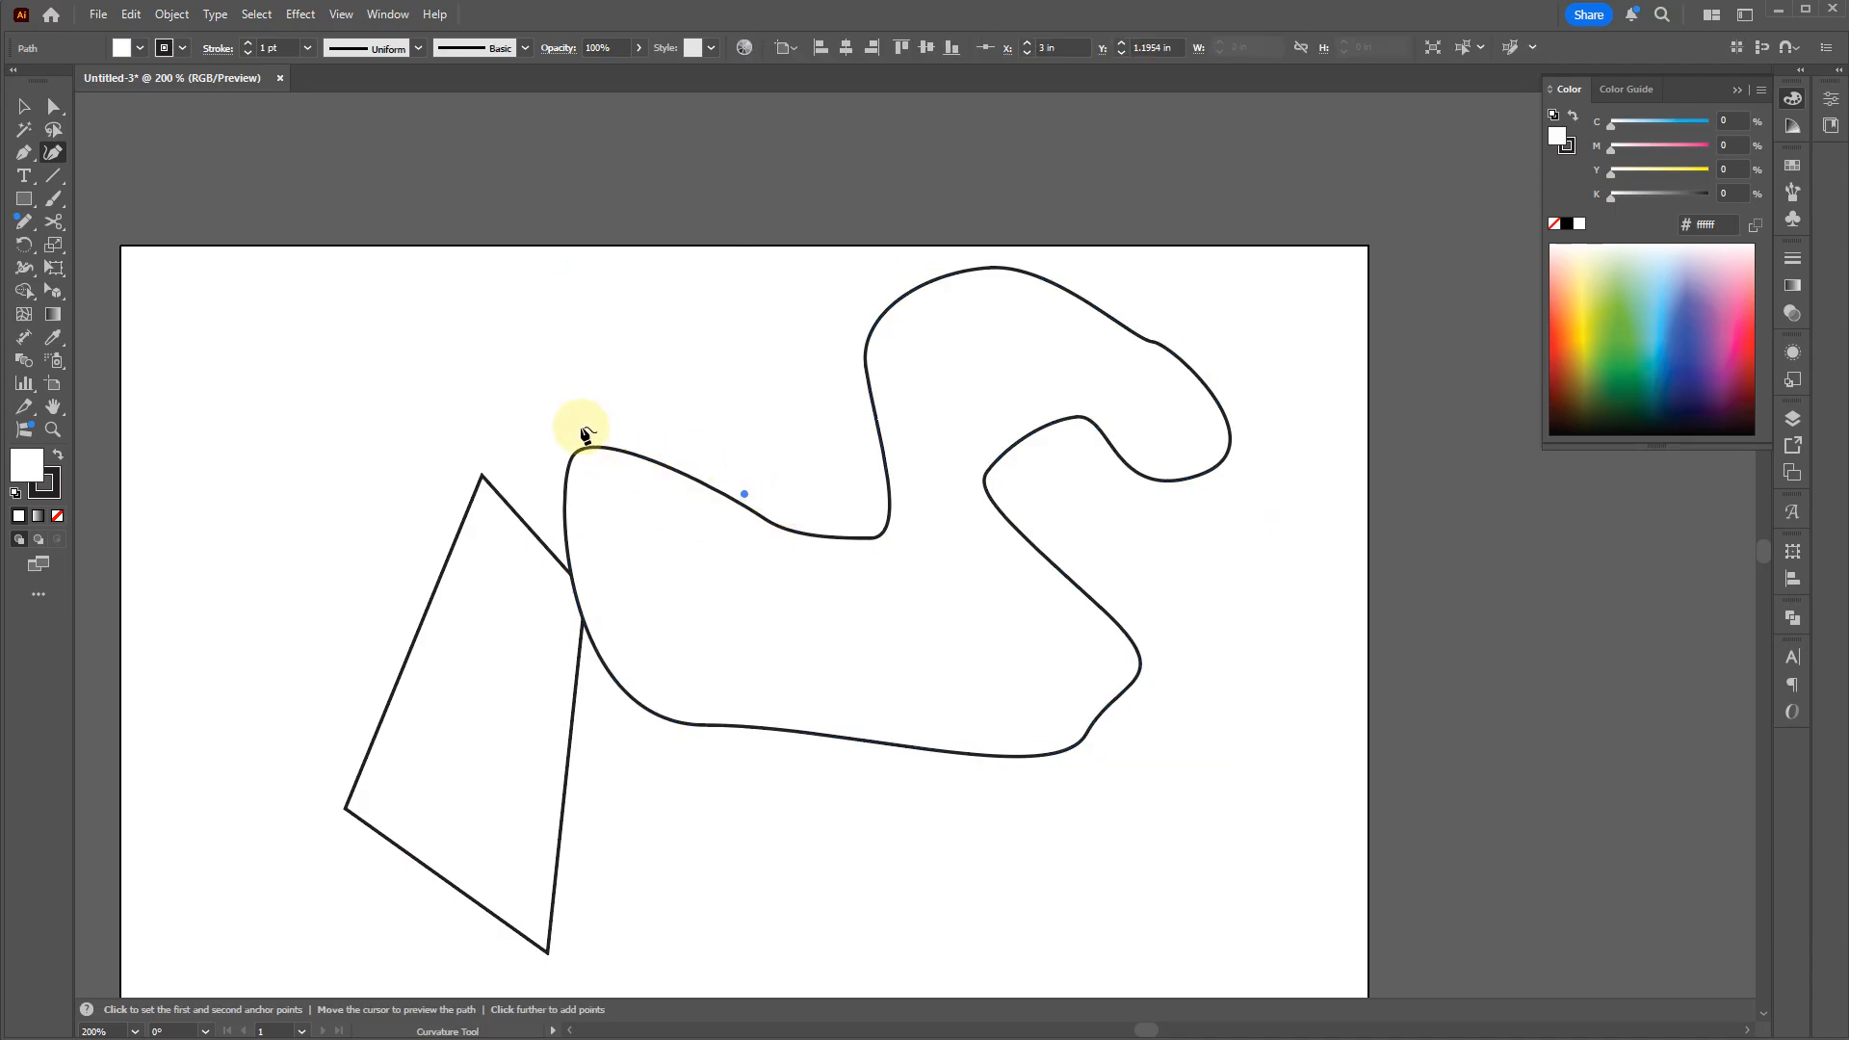
{"action": "left_click", "coordinate": [655, 449]}
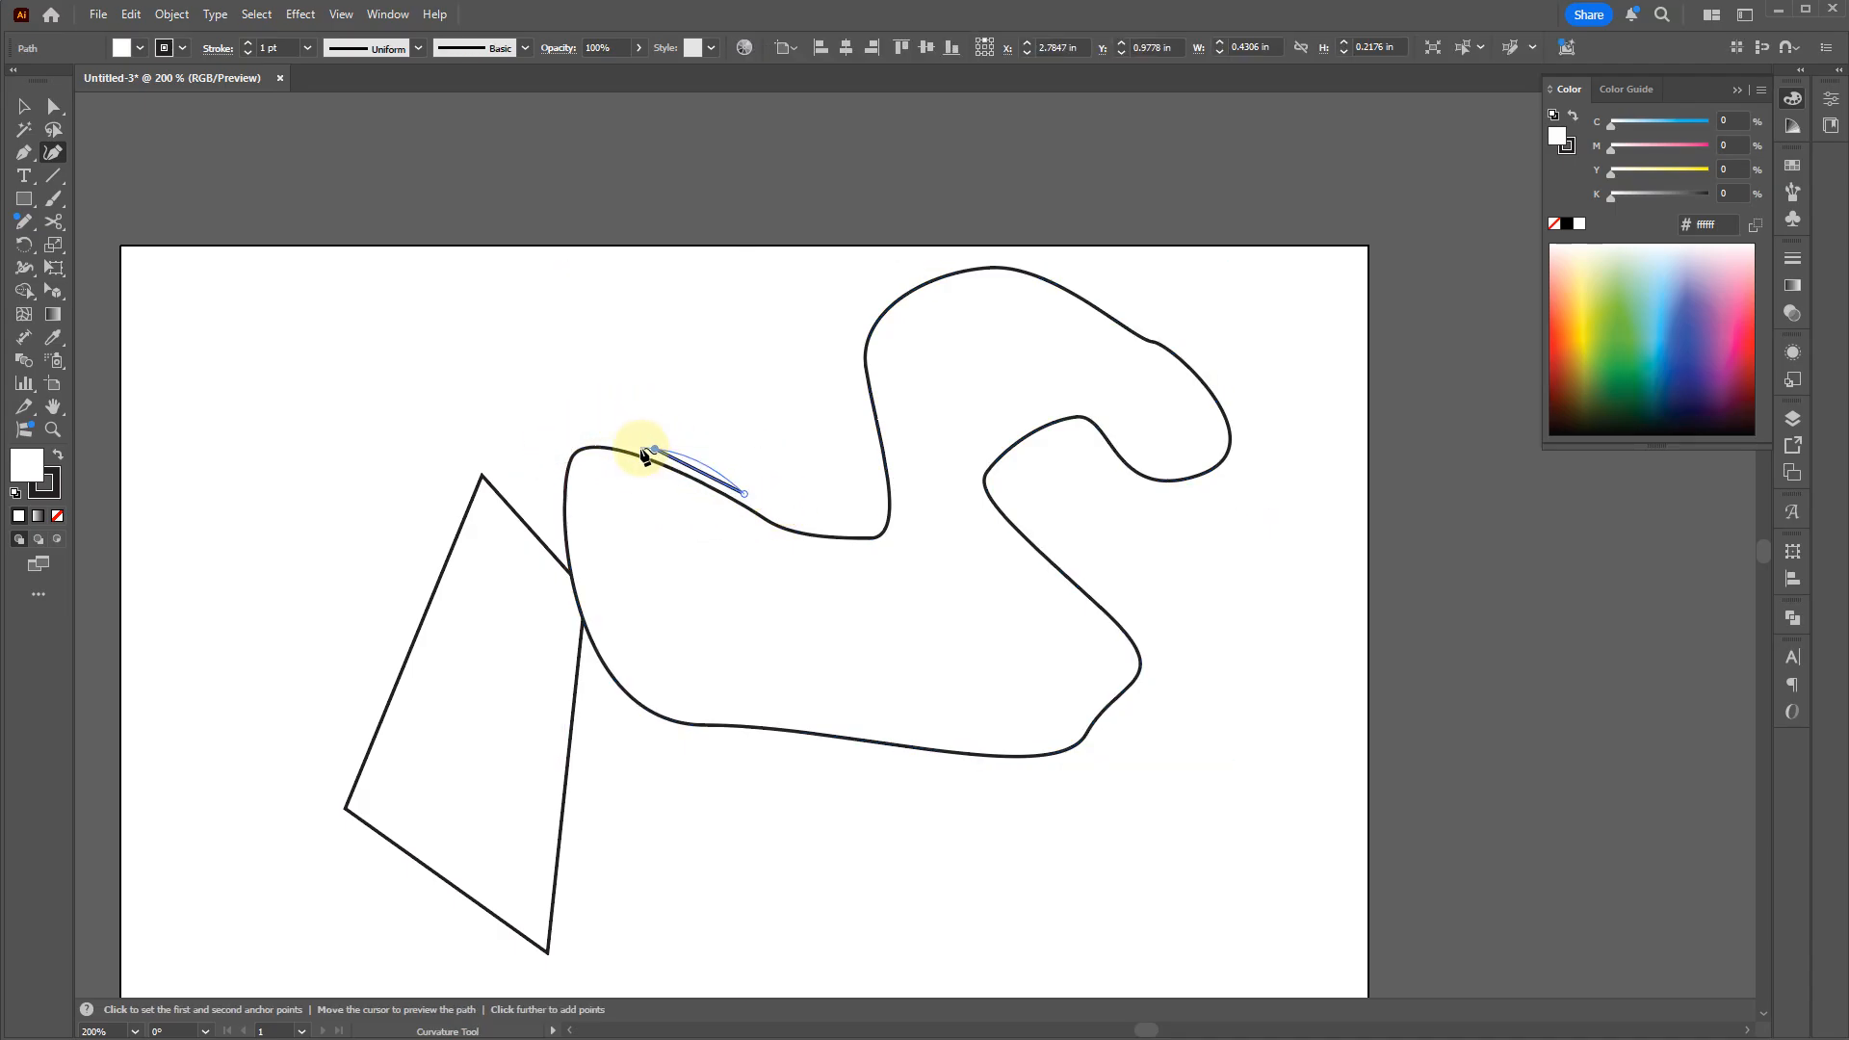
{"action": "left_click", "coordinate": [574, 493]}
{"action": "left_click", "coordinate": [632, 632]}
{"action": "left_click", "coordinate": [679, 727]}
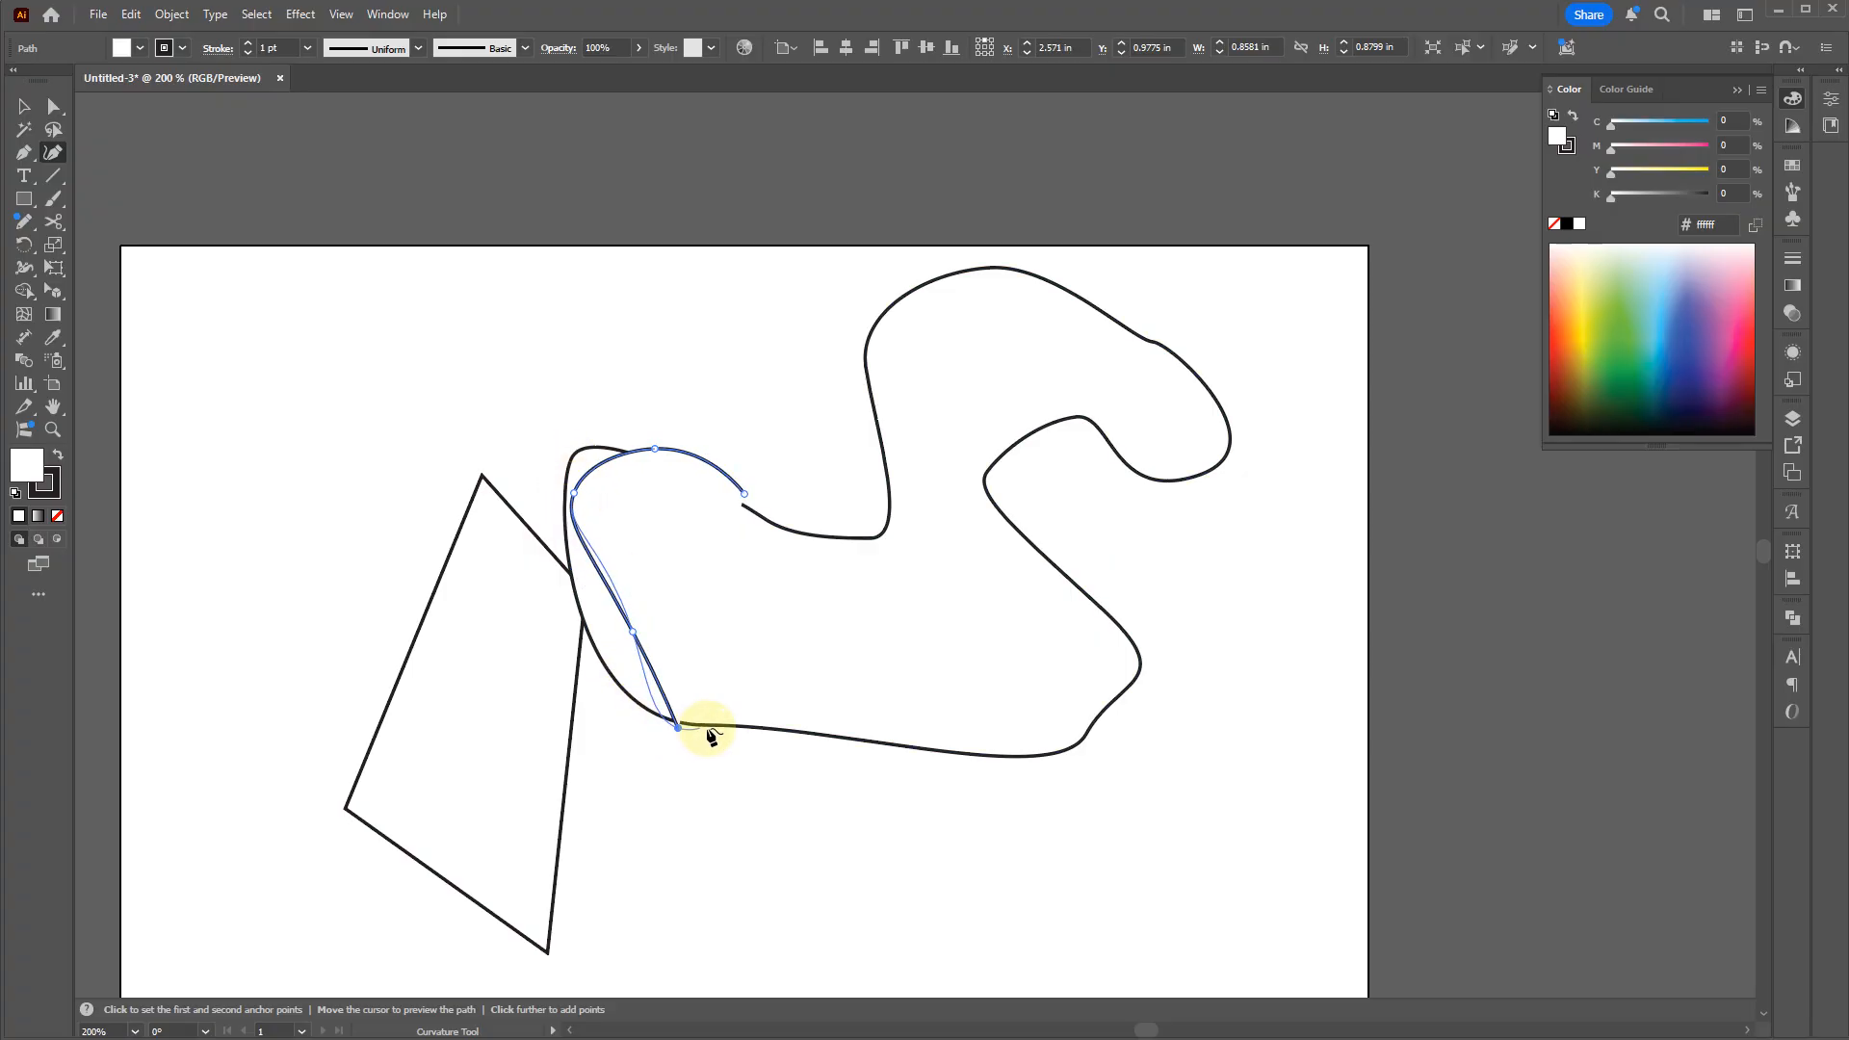
{"action": "left_click", "coordinate": [833, 744]}
{"action": "left_click", "coordinate": [1057, 755]}
{"action": "left_click", "coordinate": [1112, 701]}
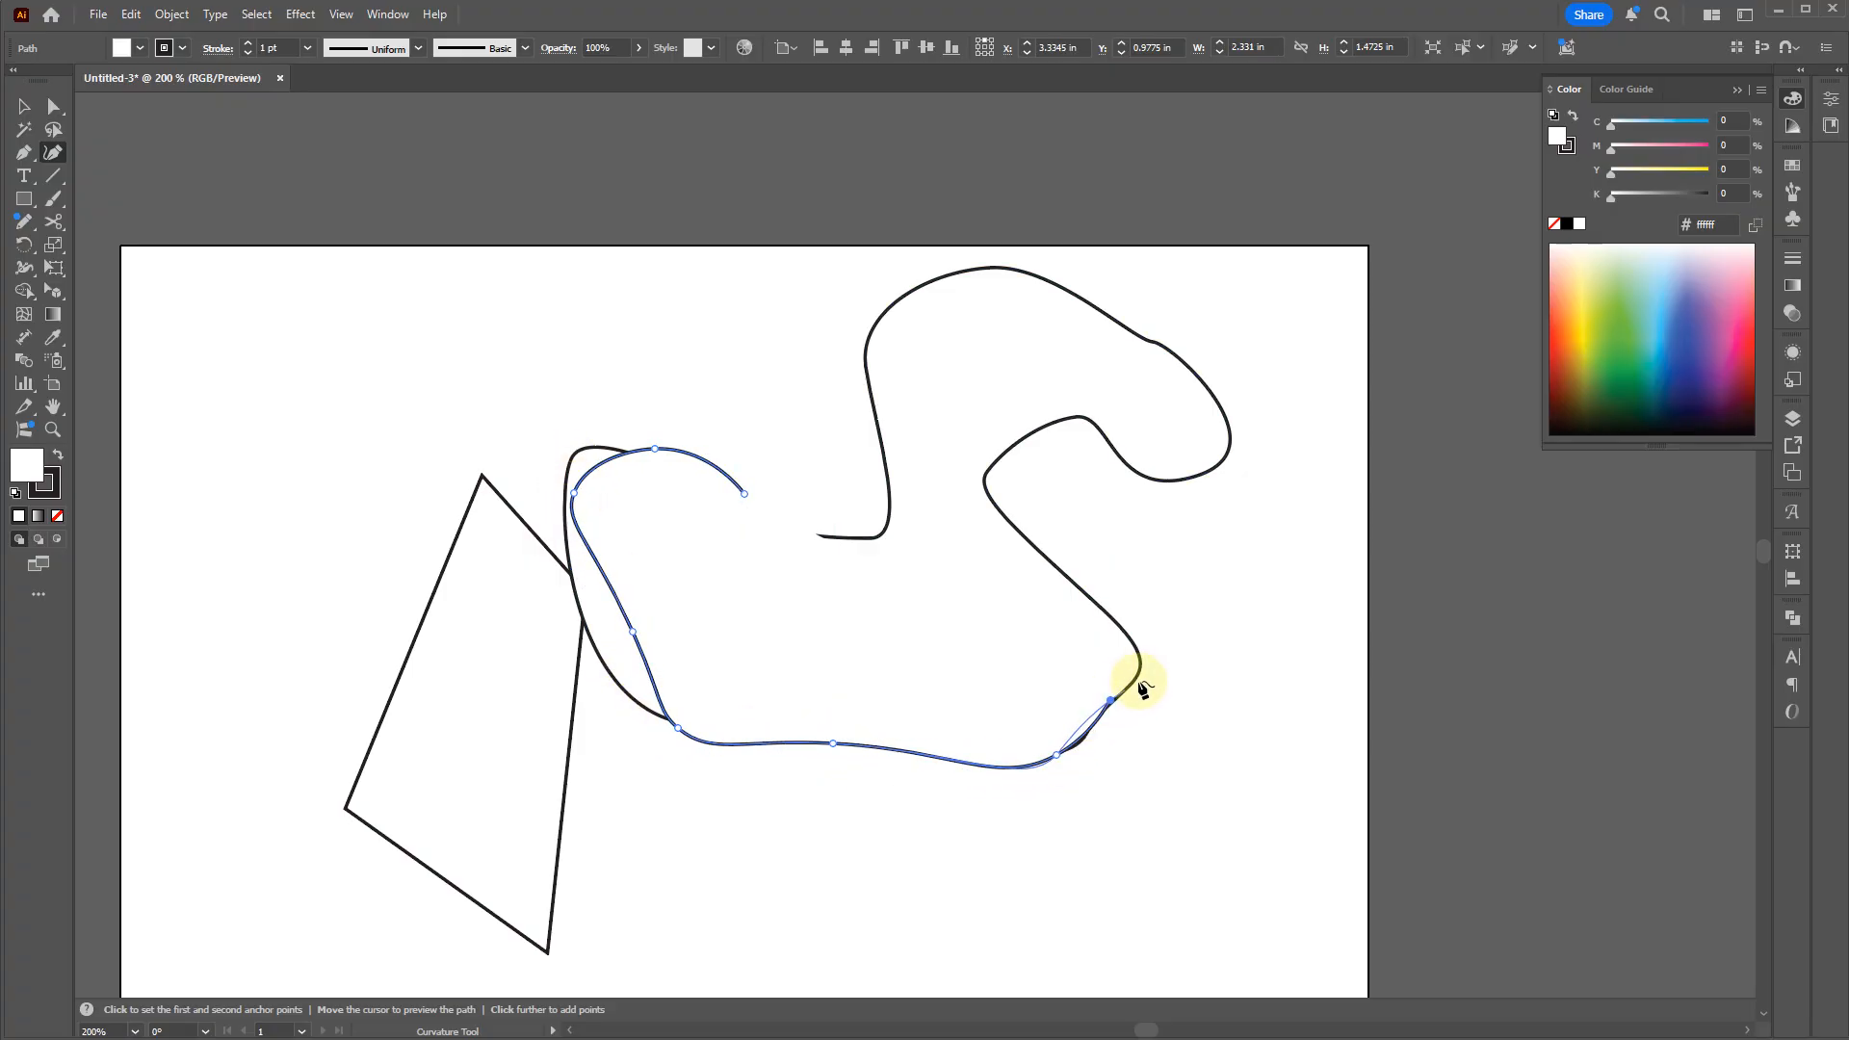
{"action": "left_click", "coordinate": [1129, 625]}
{"action": "left_click", "coordinate": [1038, 554], "text": "ctrl"}
{"action": "left_click", "coordinate": [1021, 439]}
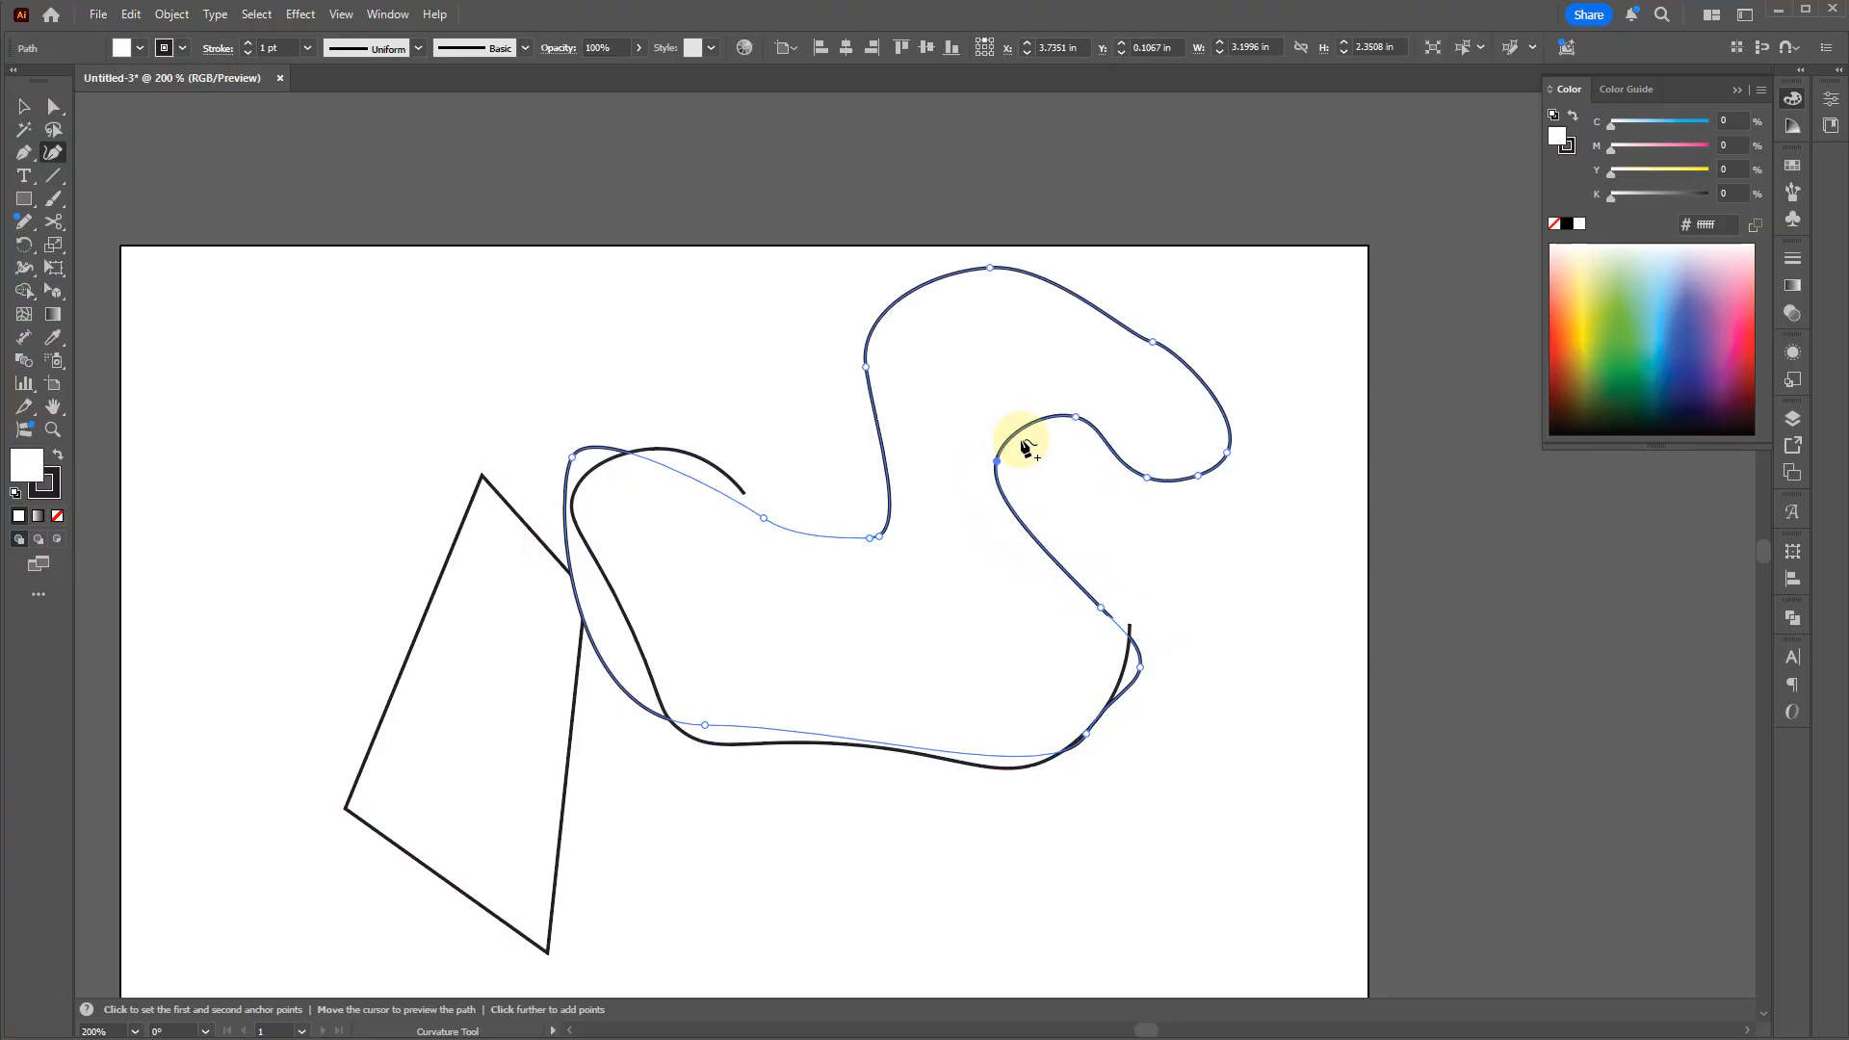
{"action": "key", "text": "ctrl+z"}
{"action": "left_click", "coordinate": [1131, 628], "text": "ctrl"}
{"action": "key", "text": "ctrl+z"}
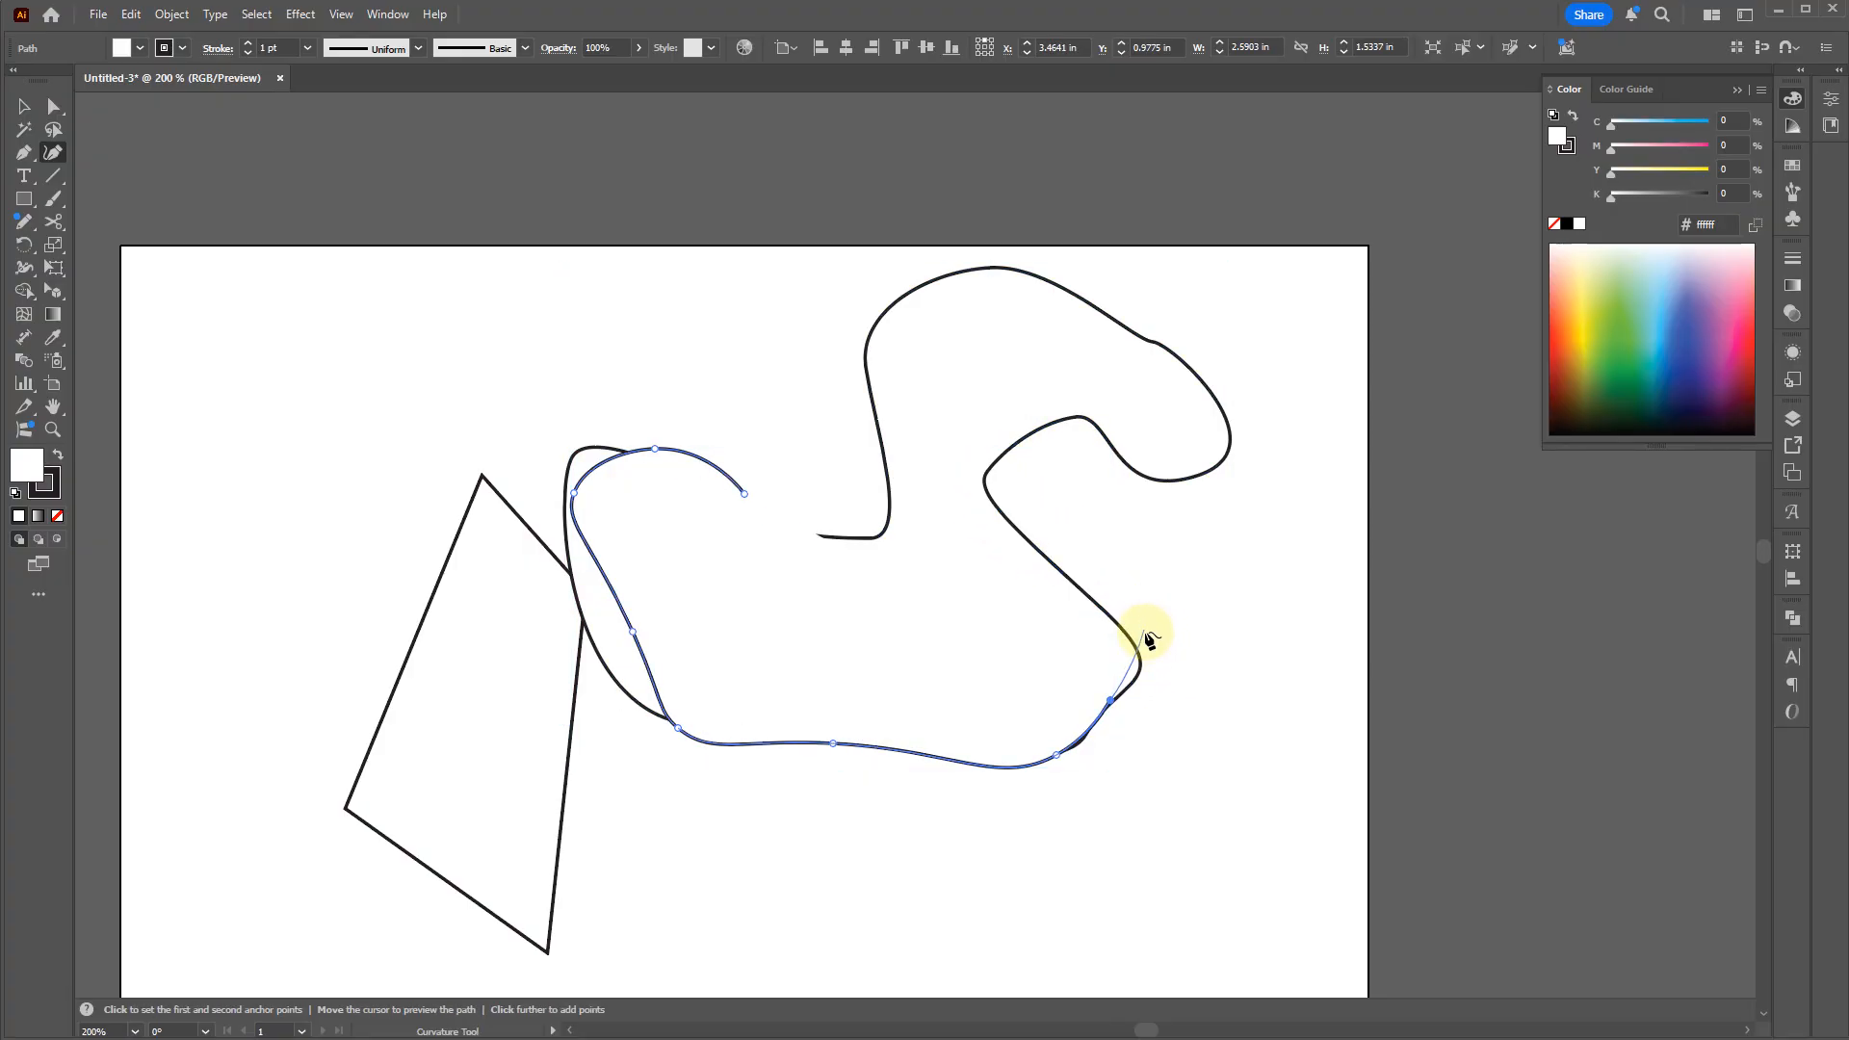
Step: Continue the Curvature tool path up the swan shape's chest and under its head, and delete the traced path
{"action": "left_click", "coordinate": [1077, 560]}
{"action": "left_click", "coordinate": [1022, 452]}
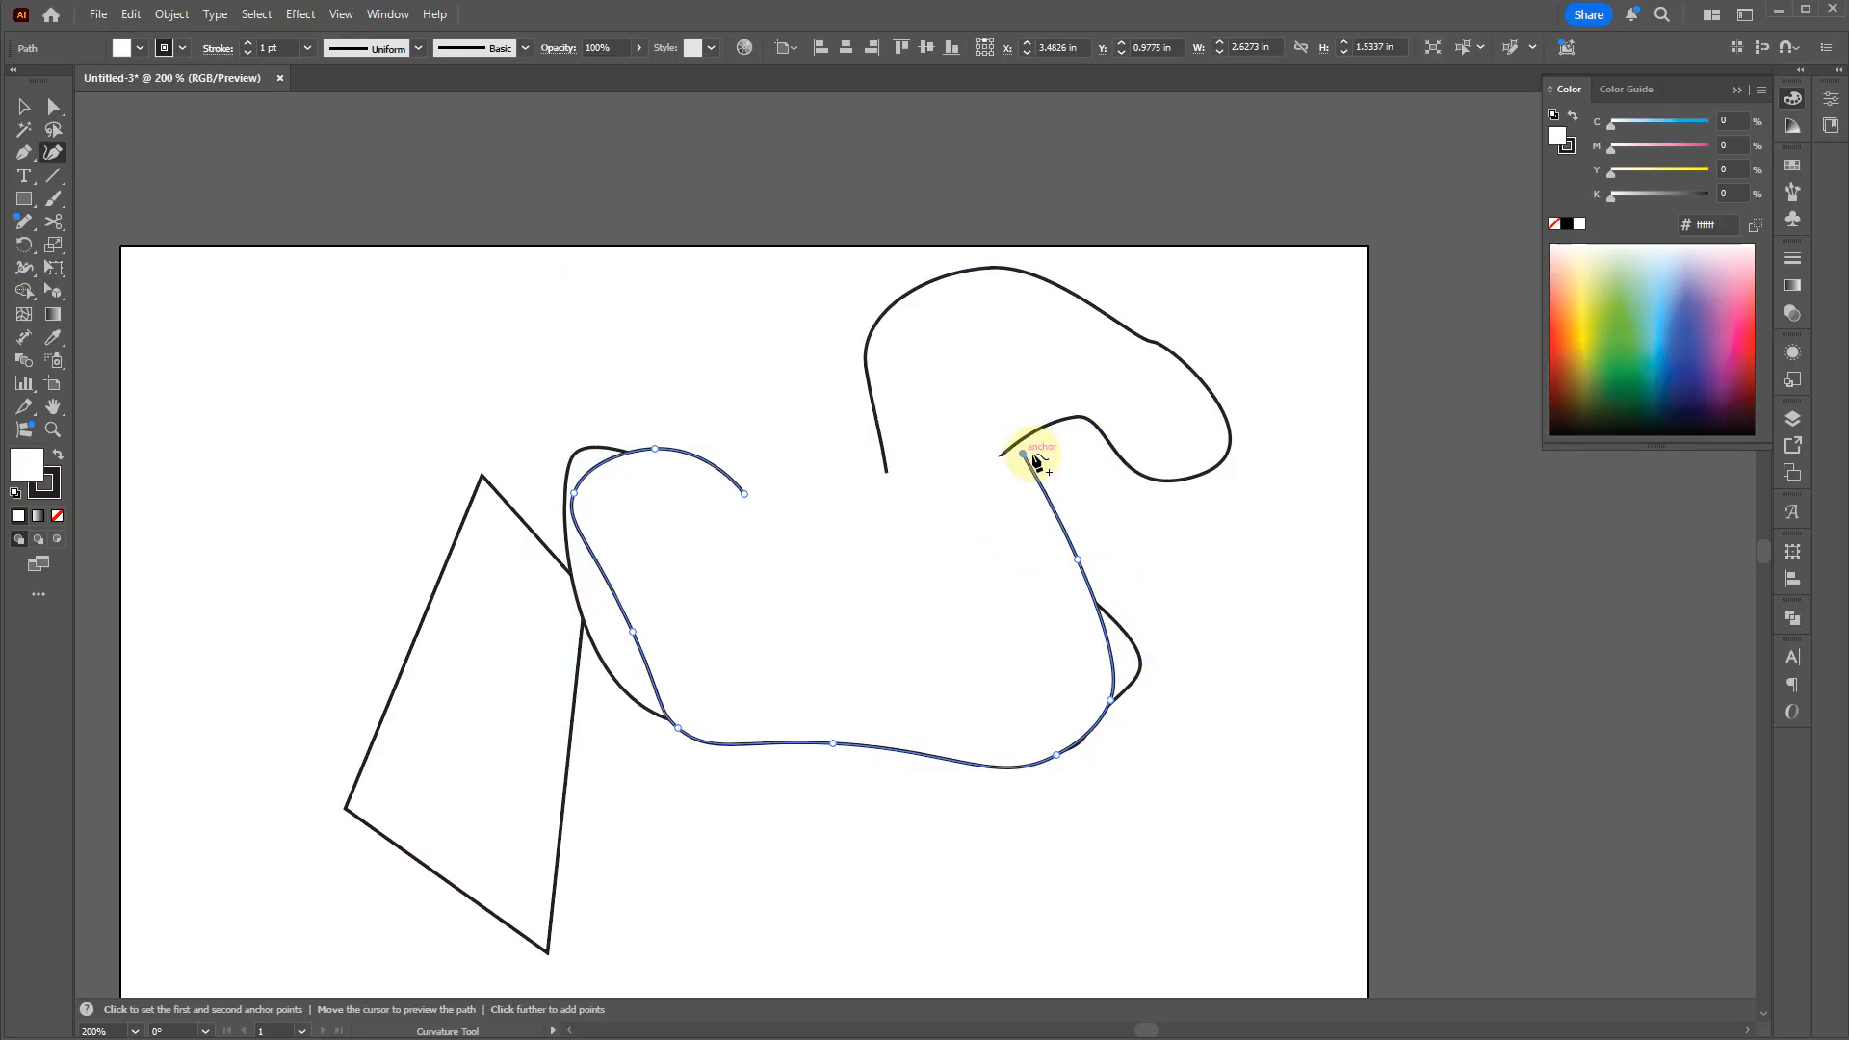
{"action": "left_click", "coordinate": [1092, 430]}
{"action": "left_click", "coordinate": [1172, 525]}
{"action": "left_click", "coordinate": [1280, 476]}
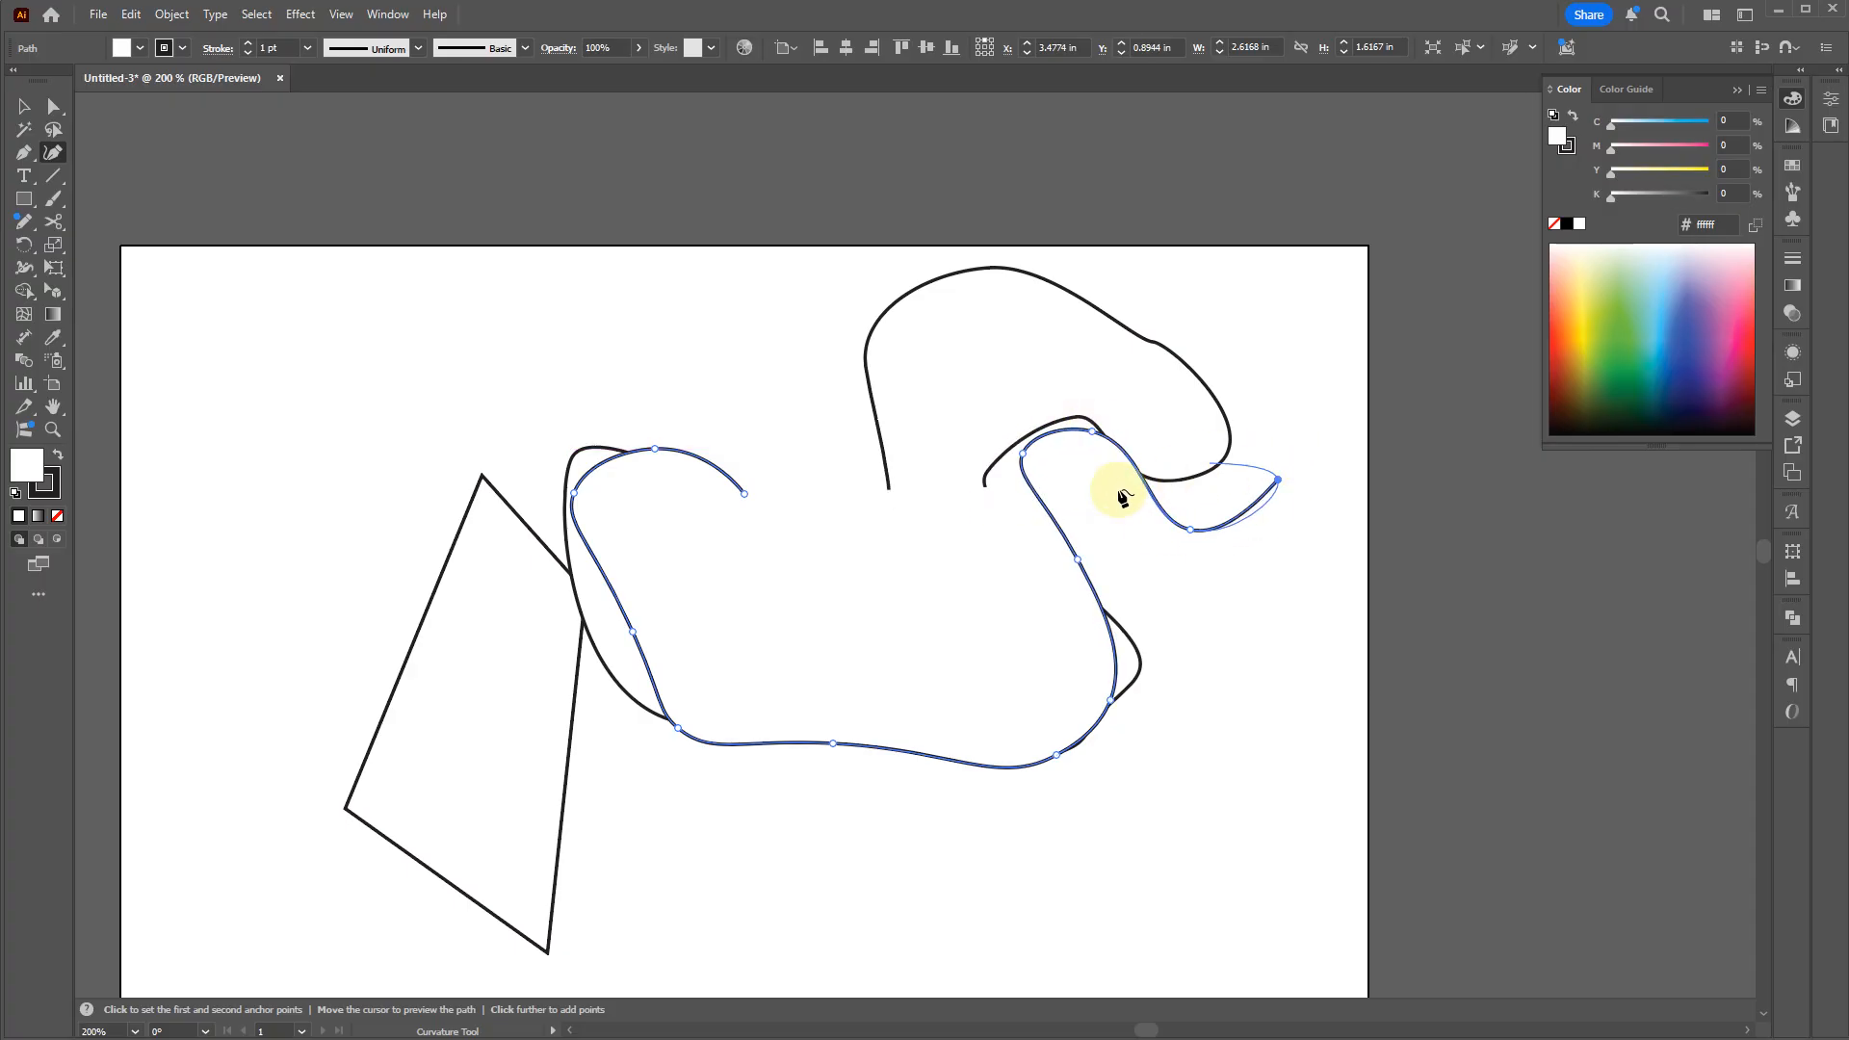
{"action": "key", "text": "Delete"}
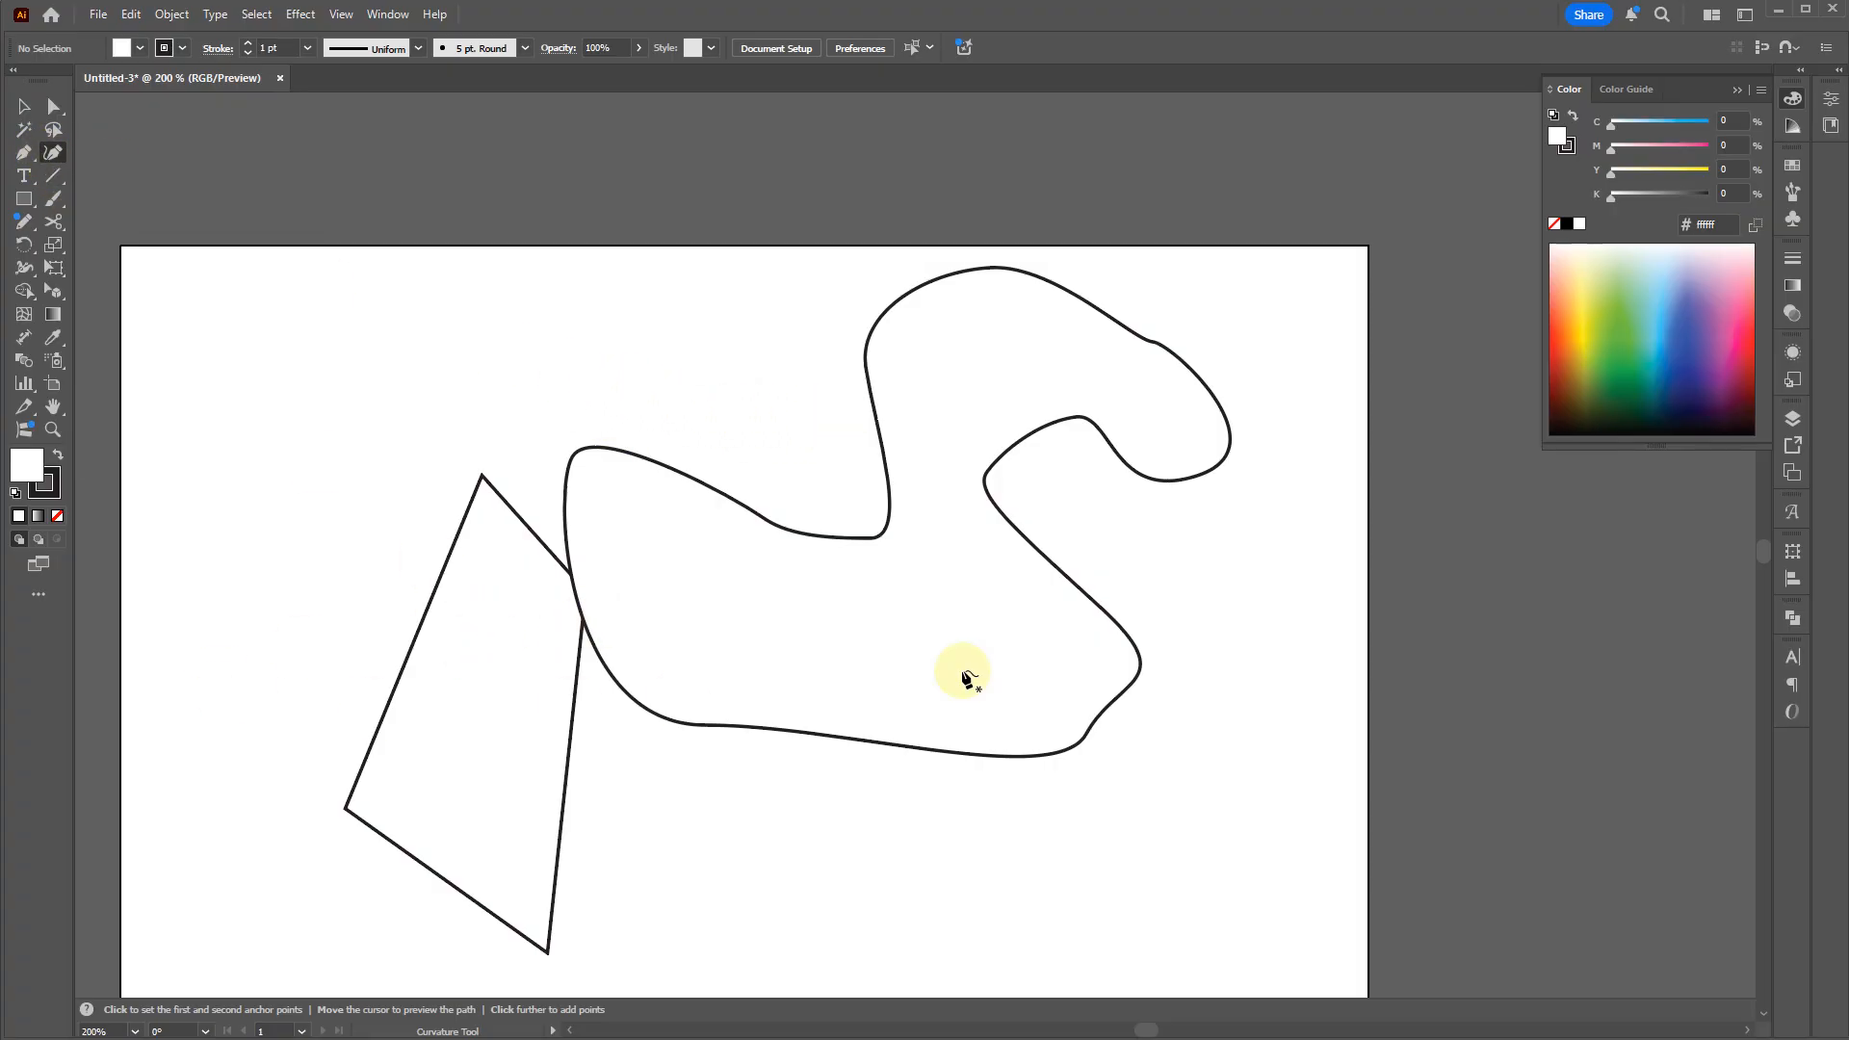
Step: Move the swan-like shape slightly right and up with the Selection tool, clear of the four-sided shape
{"action": "left_click", "coordinate": [23, 153]}
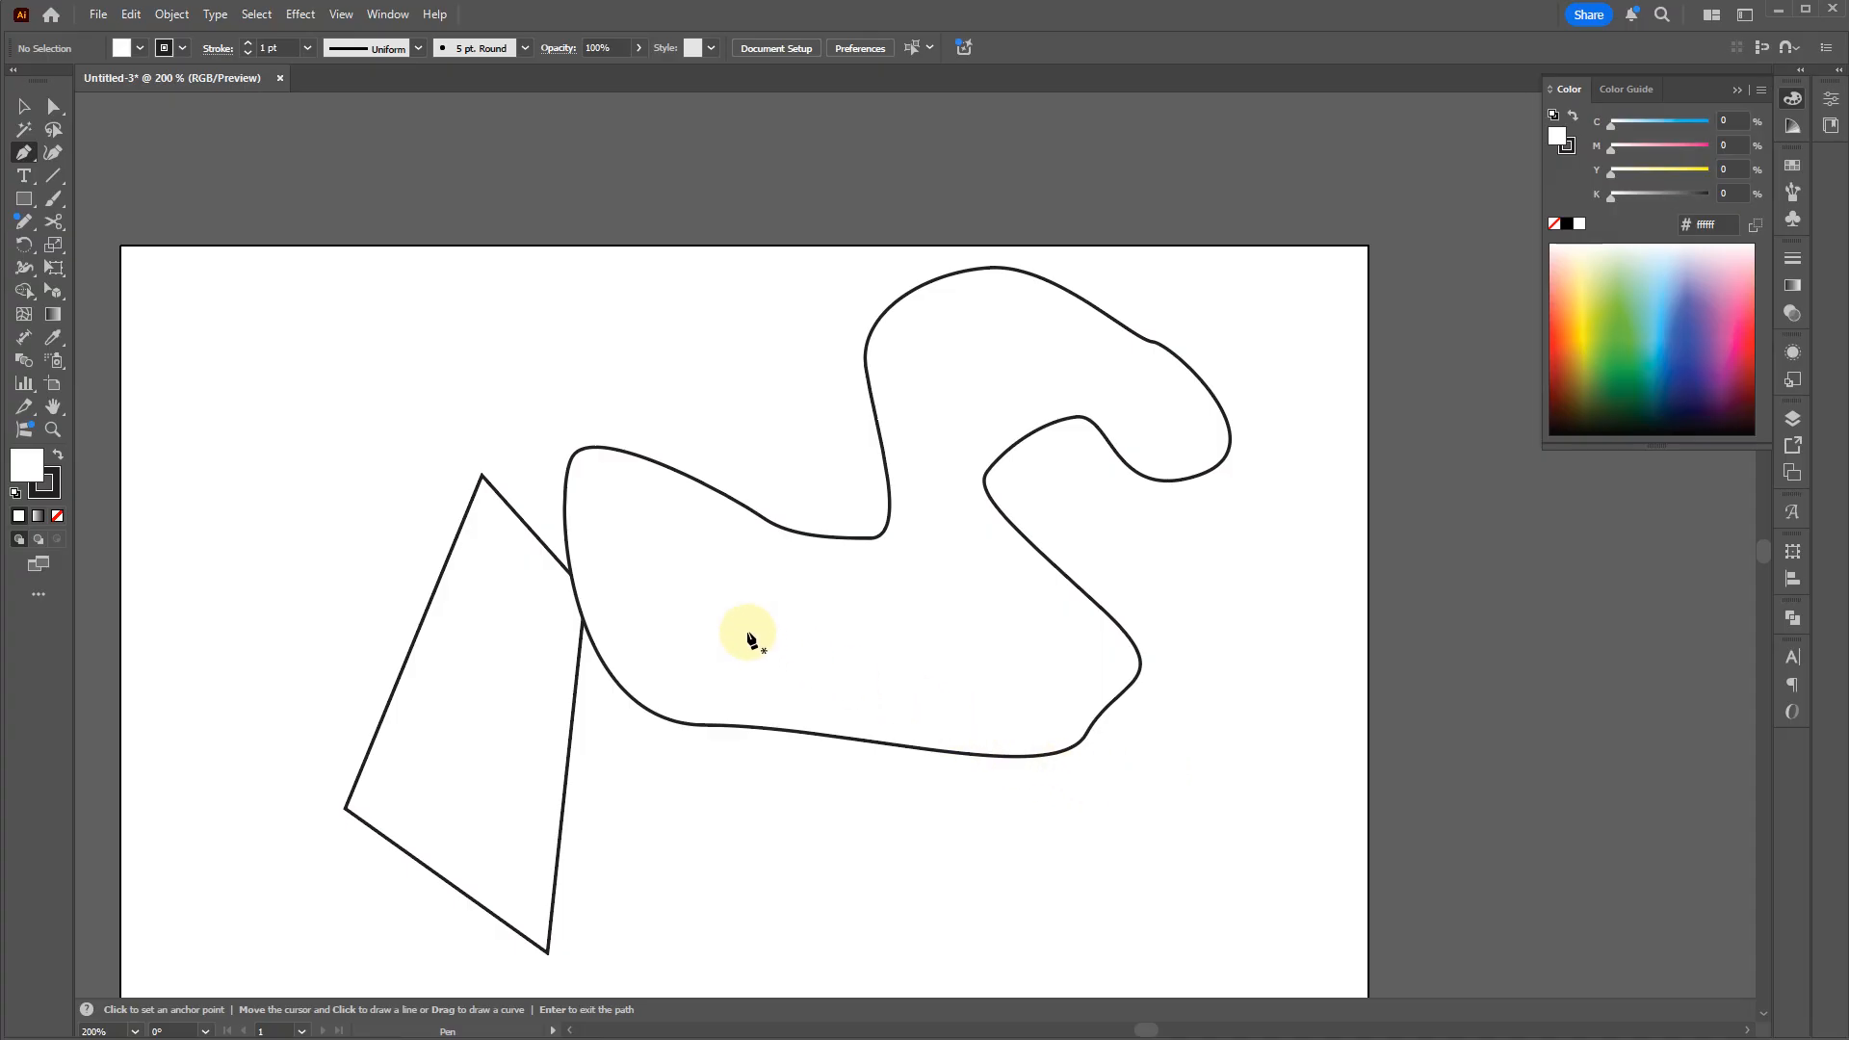
{"action": "key", "text": "v"}
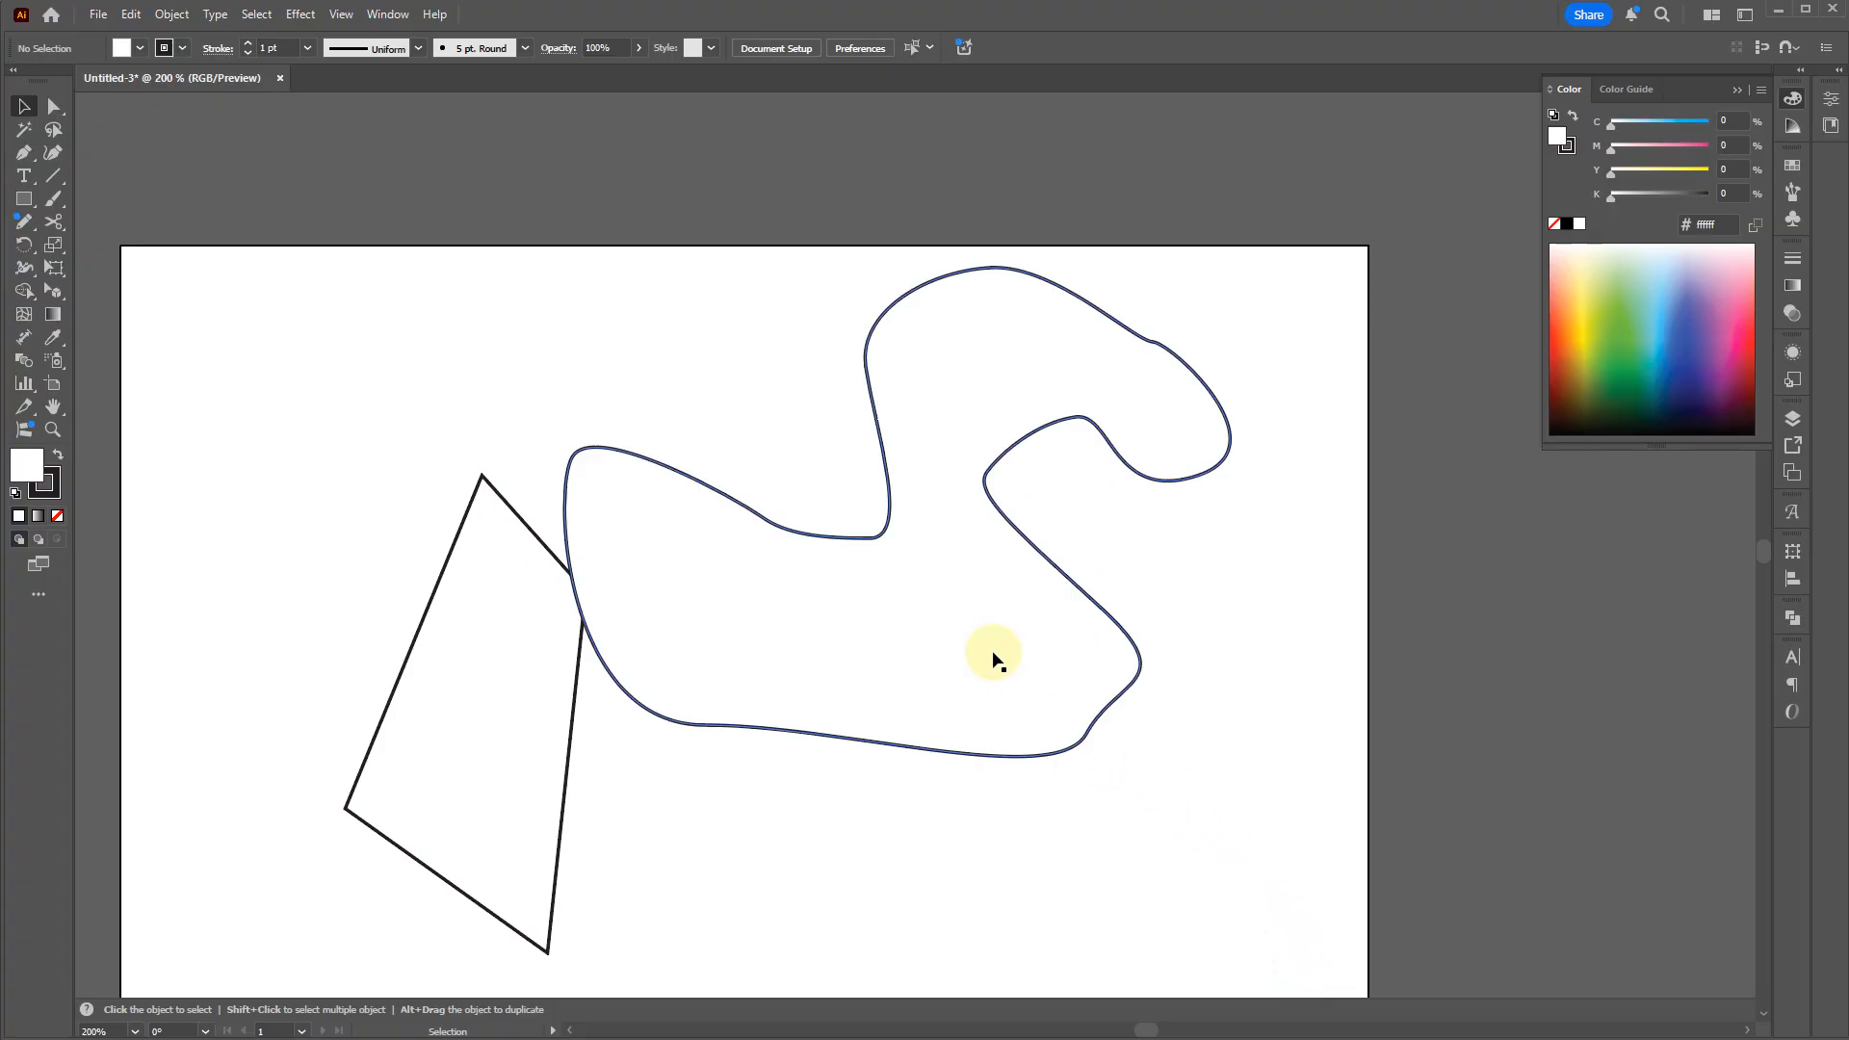
{"action": "left_click_drag", "start_coordinate": [988, 647], "coordinate": [1026, 632]}
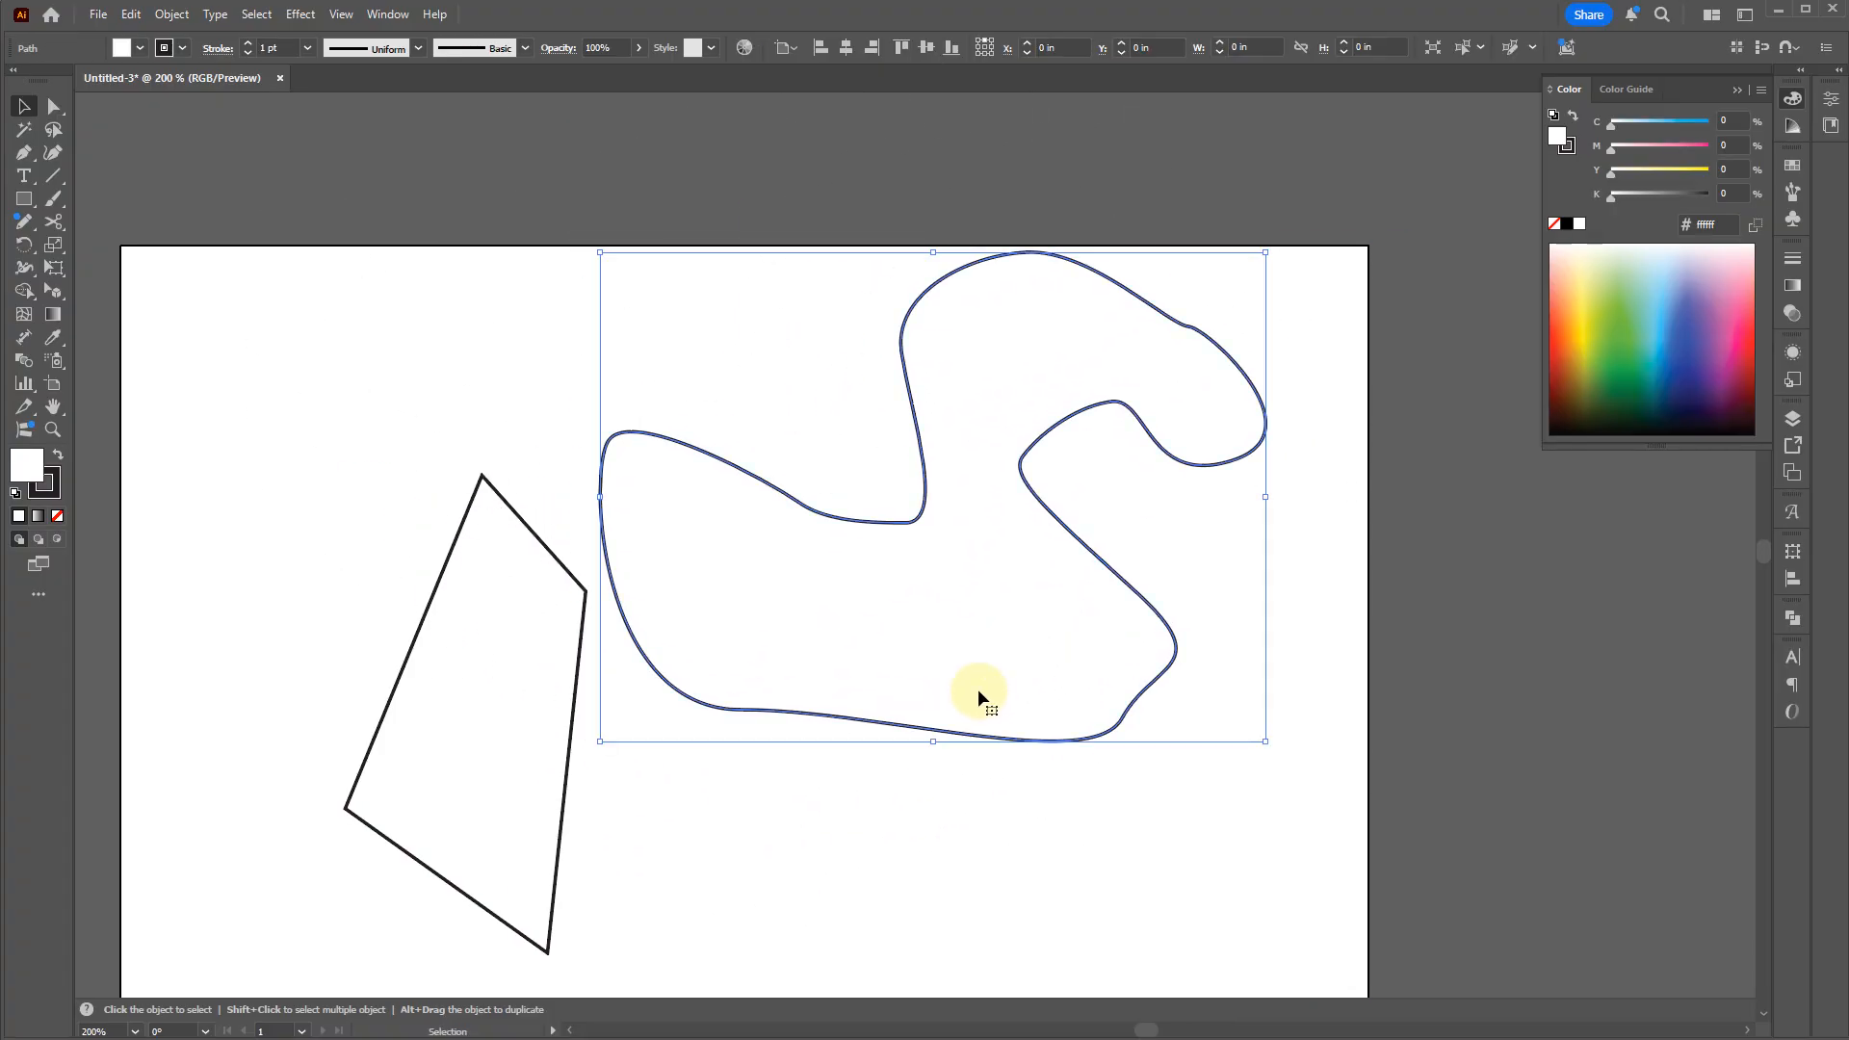
Step: Select both shapes by adding the swan to the selection, remove the swan from it, and select both again with a marquee
{"action": "left_click", "coordinate": [564, 749]}
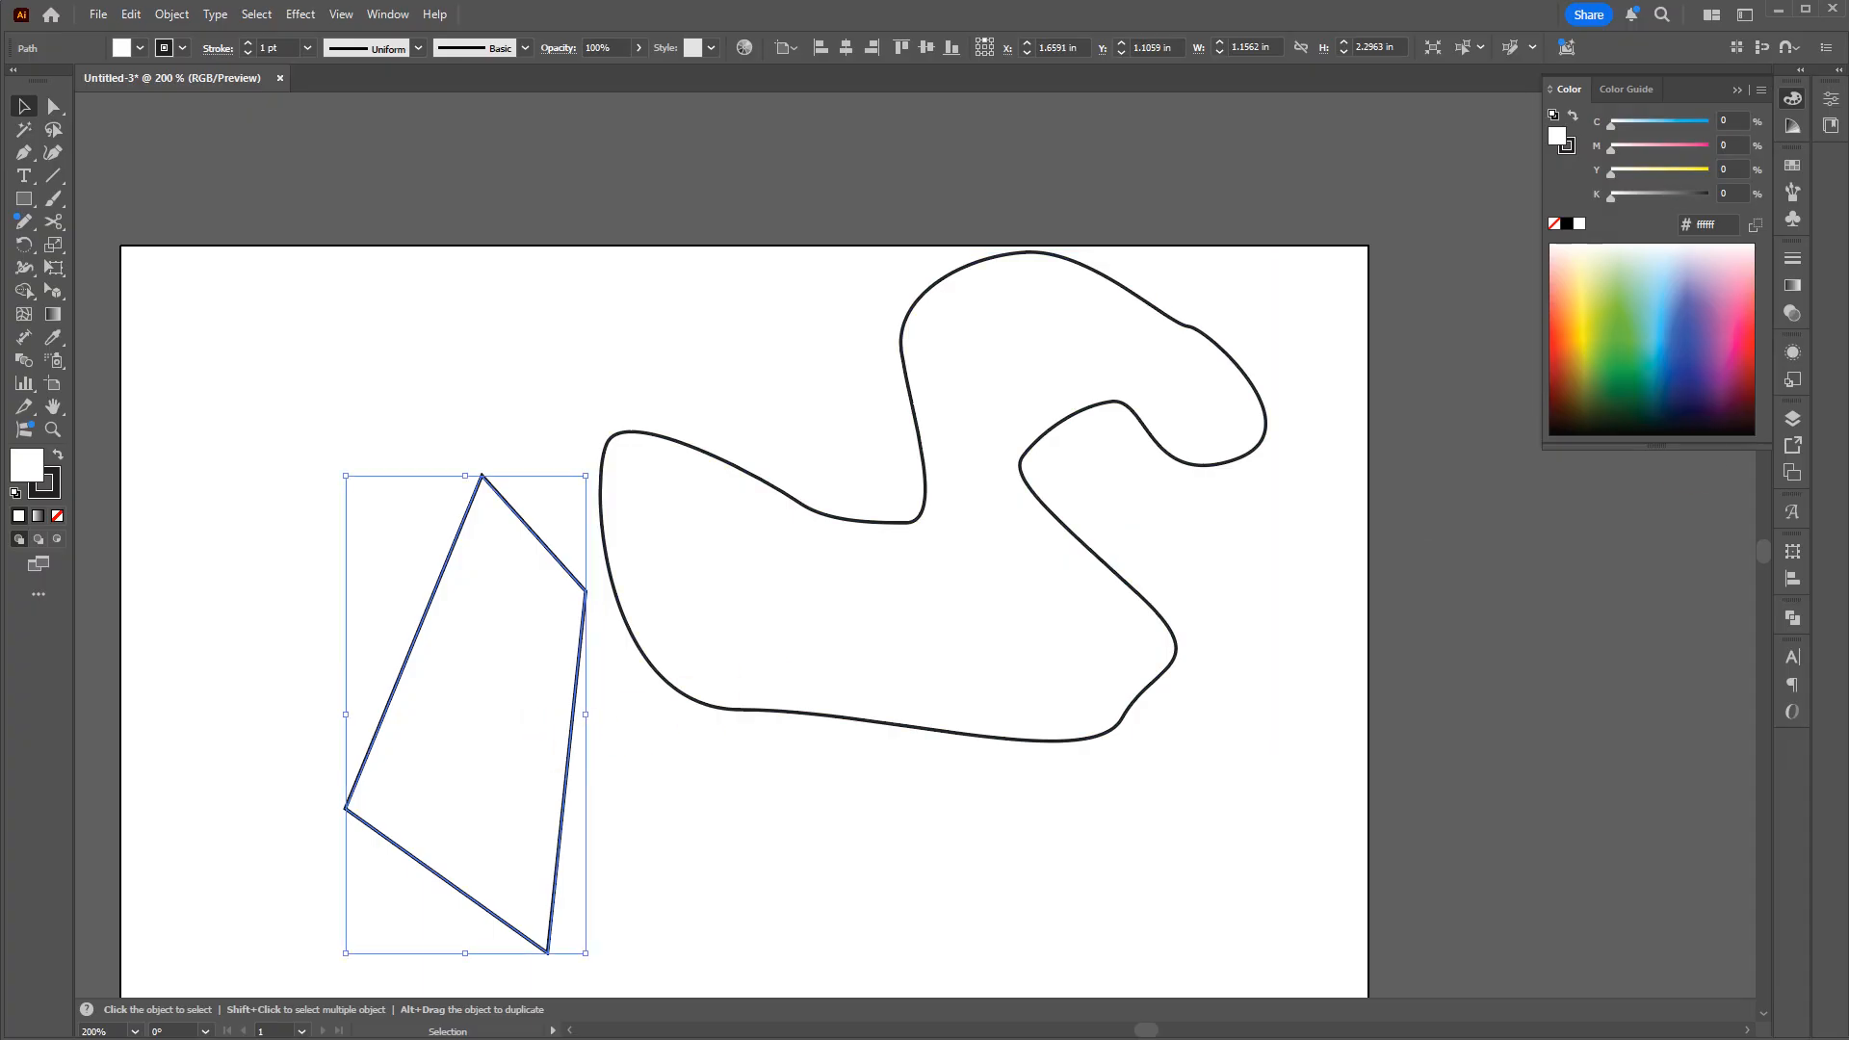
{"action": "left_click", "coordinate": [854, 609], "text": "shift"}
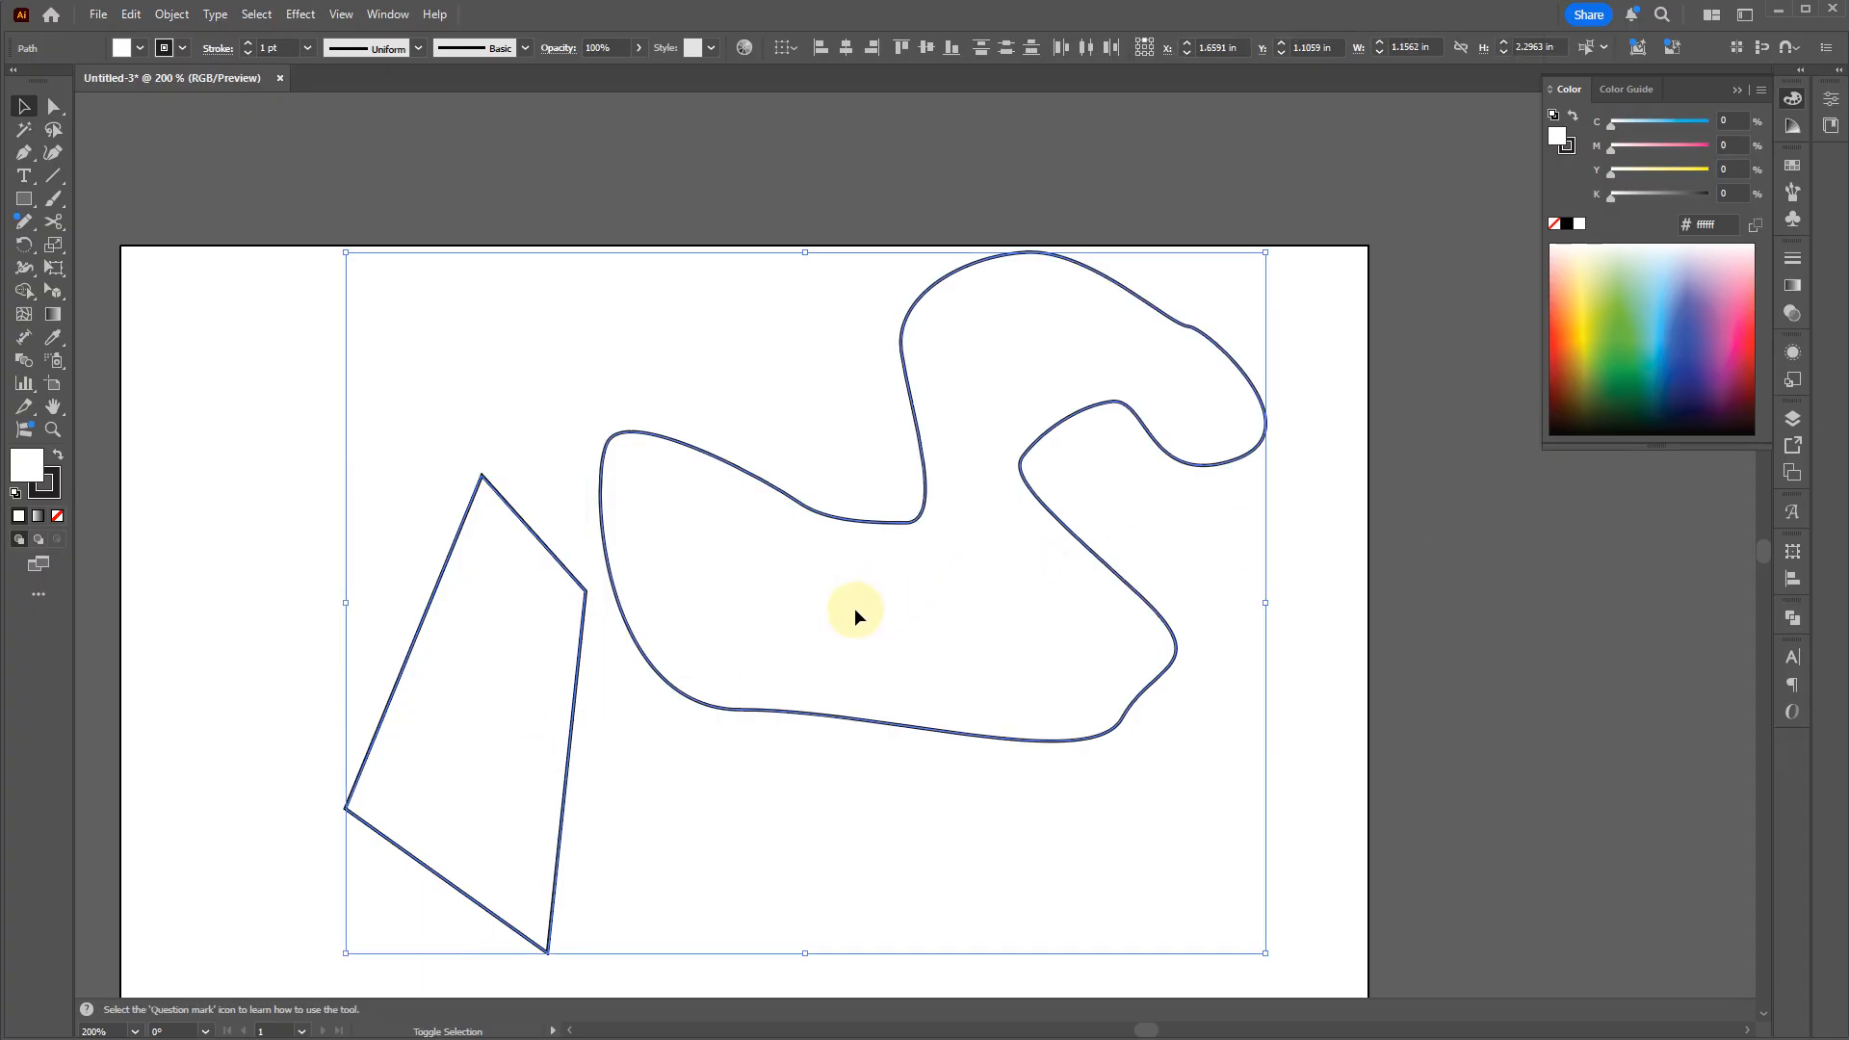
{"action": "key", "text": "a"}
{"action": "key", "text": "v"}
{"action": "left_click", "coordinate": [680, 622], "text": "shift"}
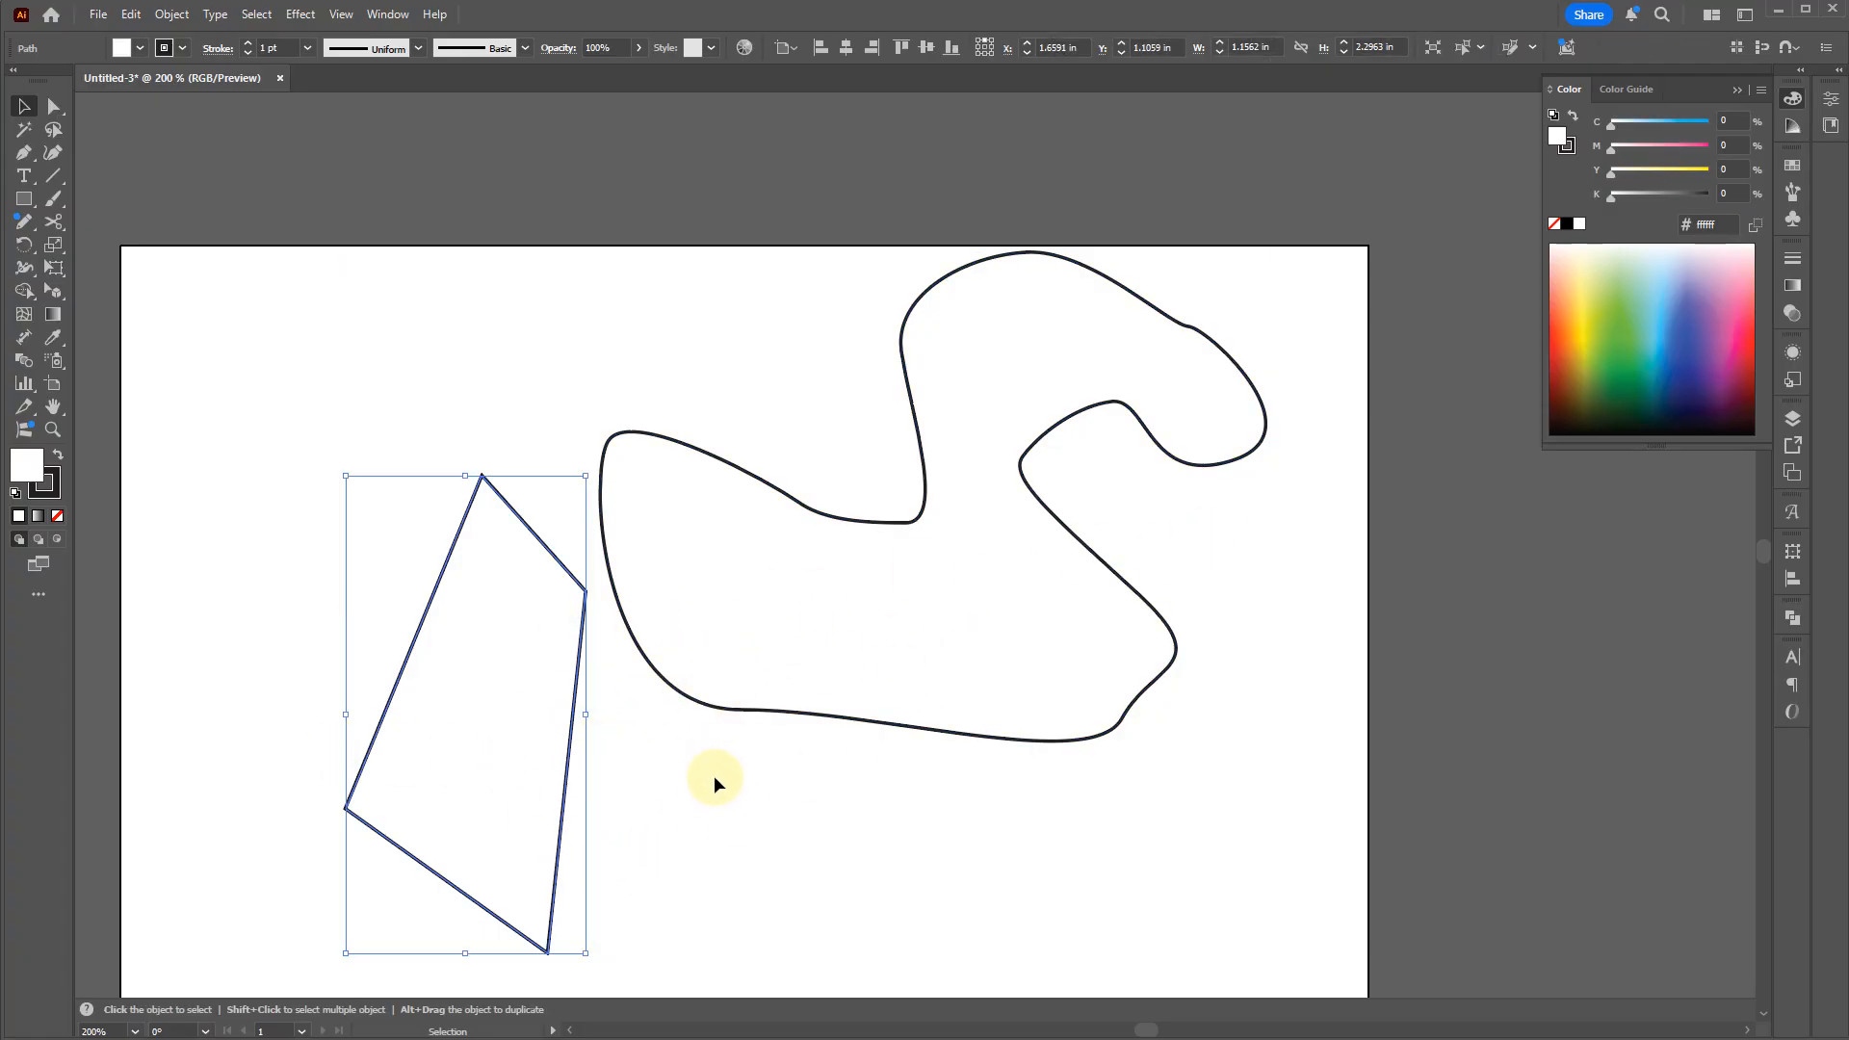
{"action": "left_click_drag", "start_coordinate": [454, 405], "coordinate": [800, 414]}
{"action": "left_click_drag", "start_coordinate": [387, 315], "coordinate": [605, 631]}
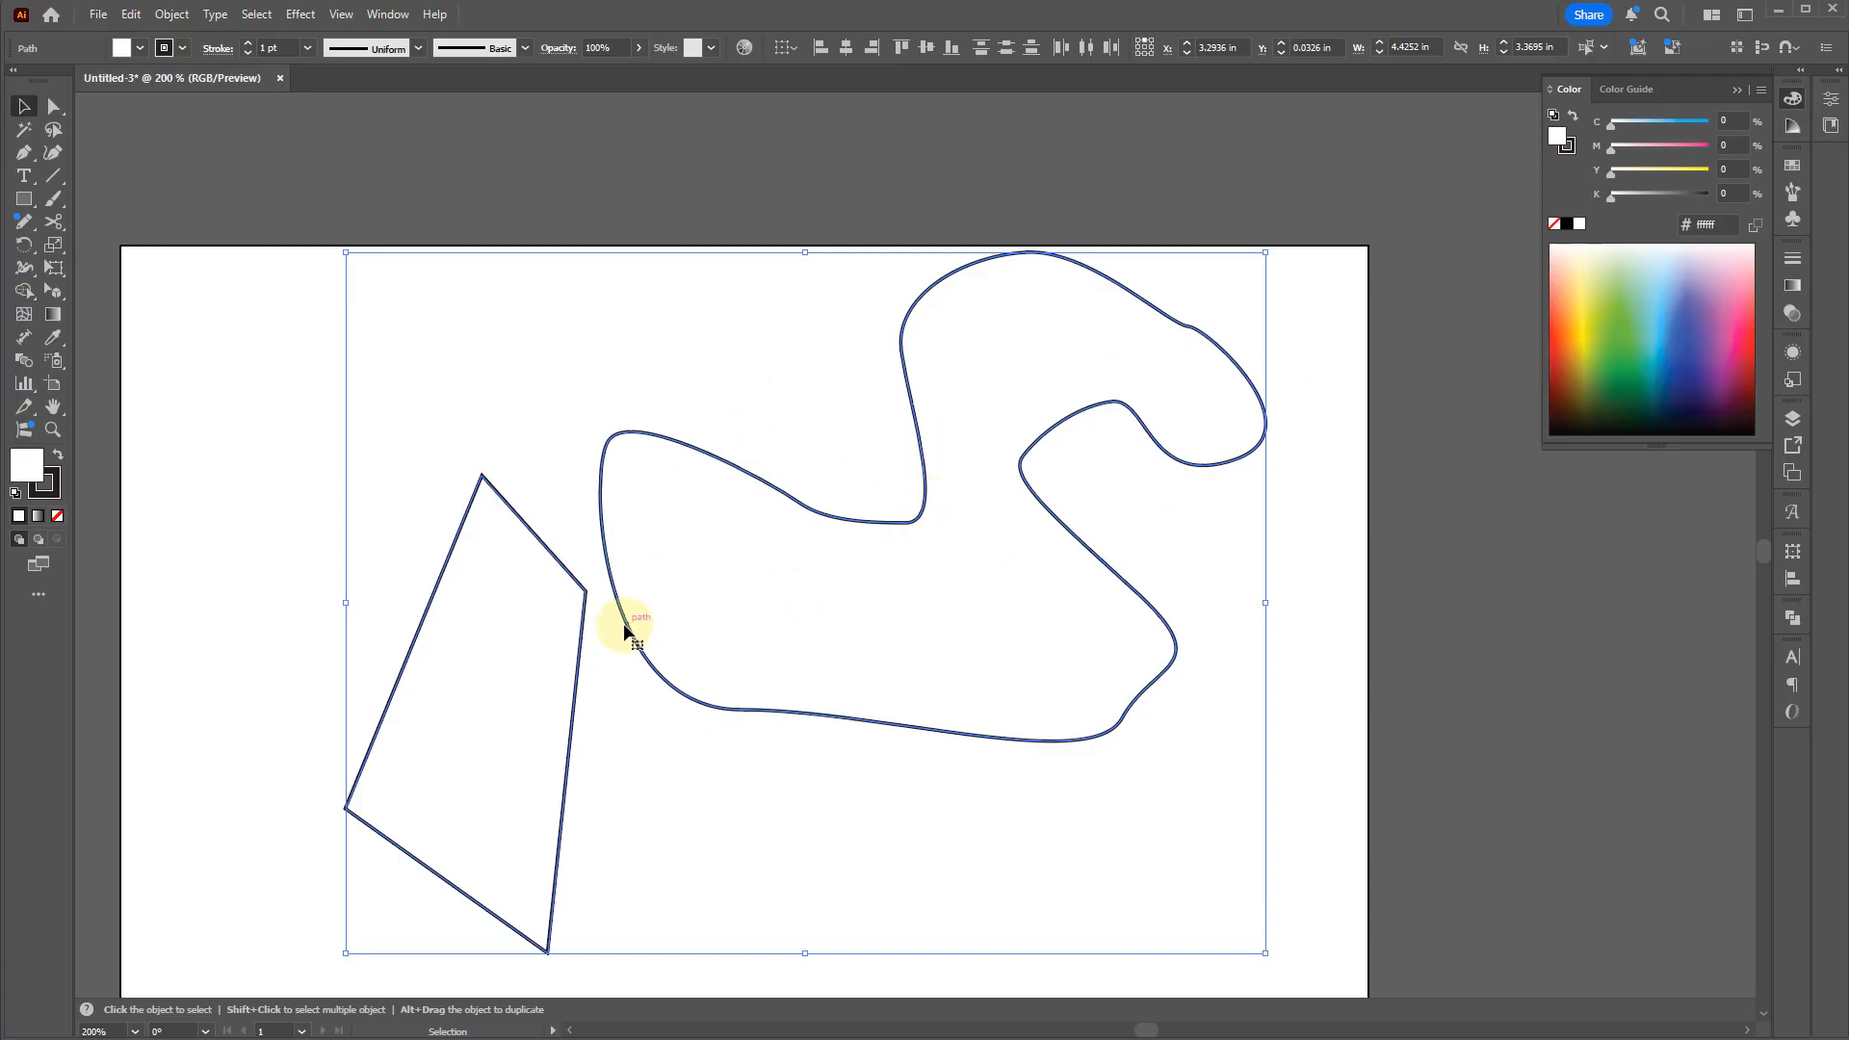
Step: Move the four-sided shape up and left and the swan-like shape down and left as whole objects with the Direct Selection tool
{"action": "key", "text": "a"}
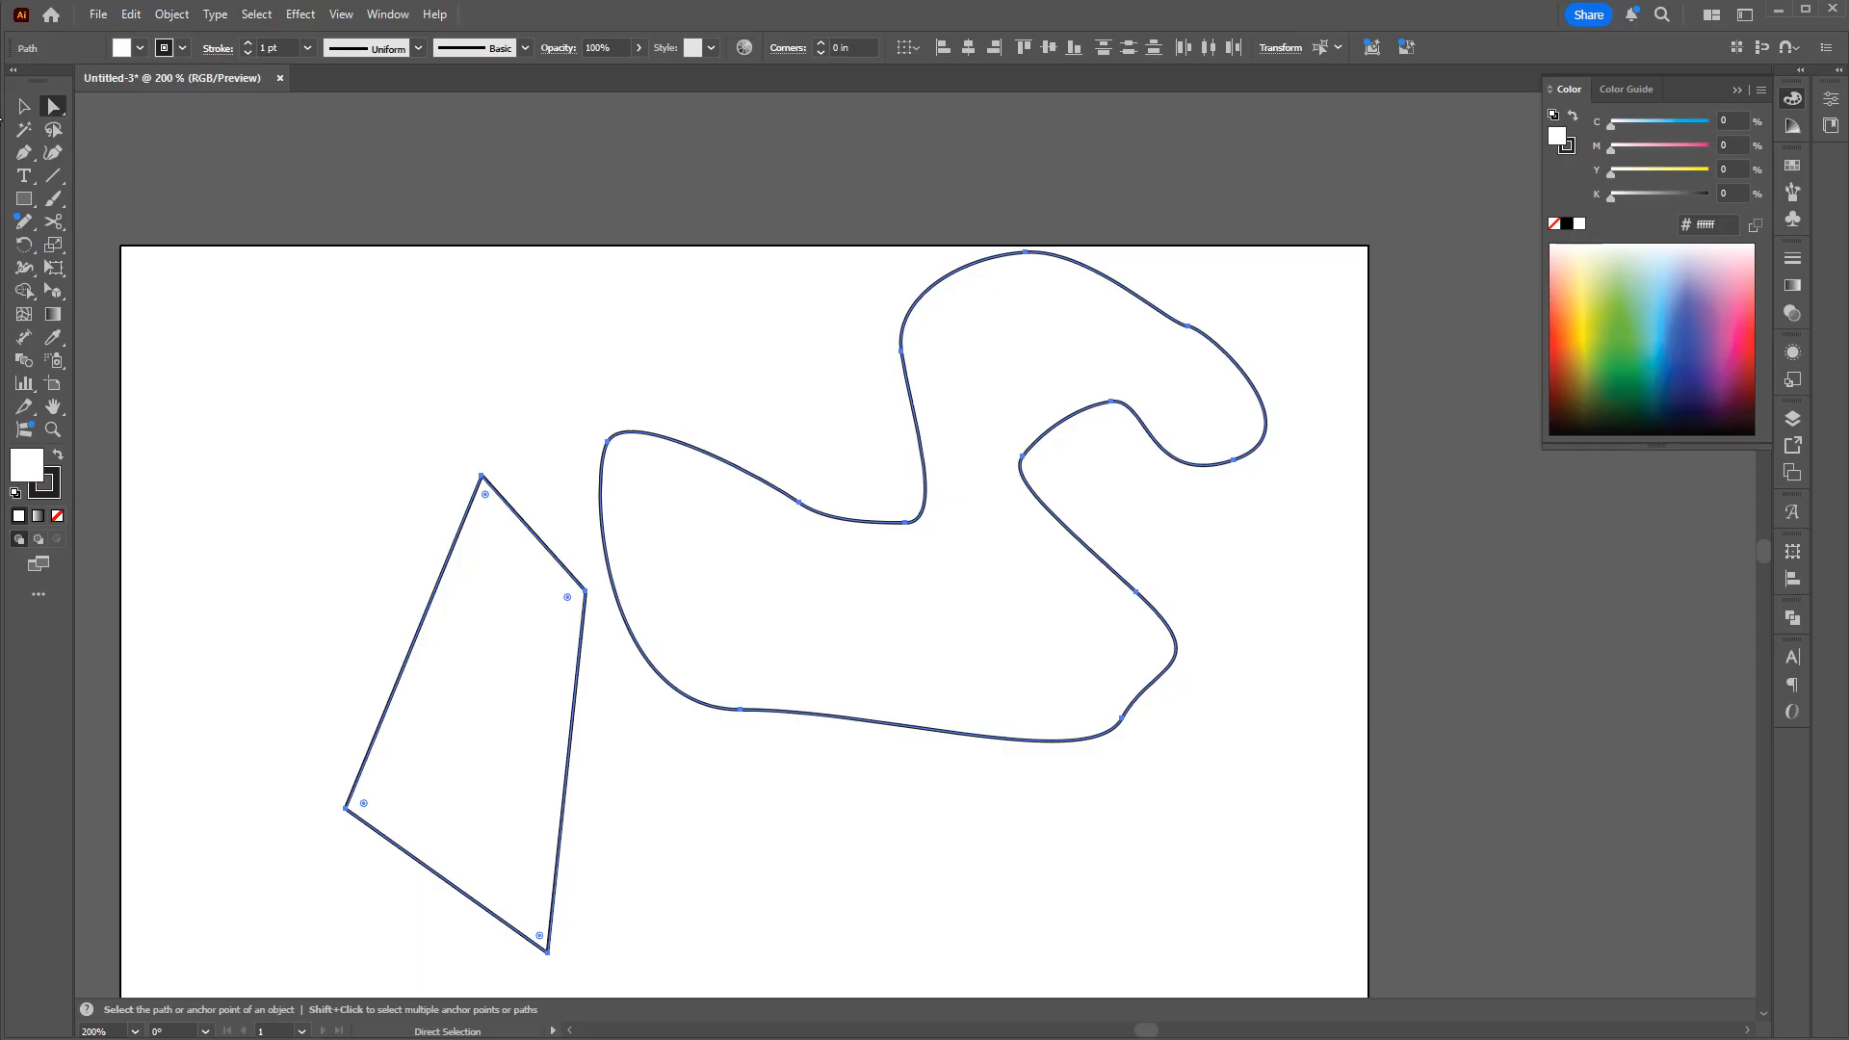
{"action": "left_click", "coordinate": [479, 454]}
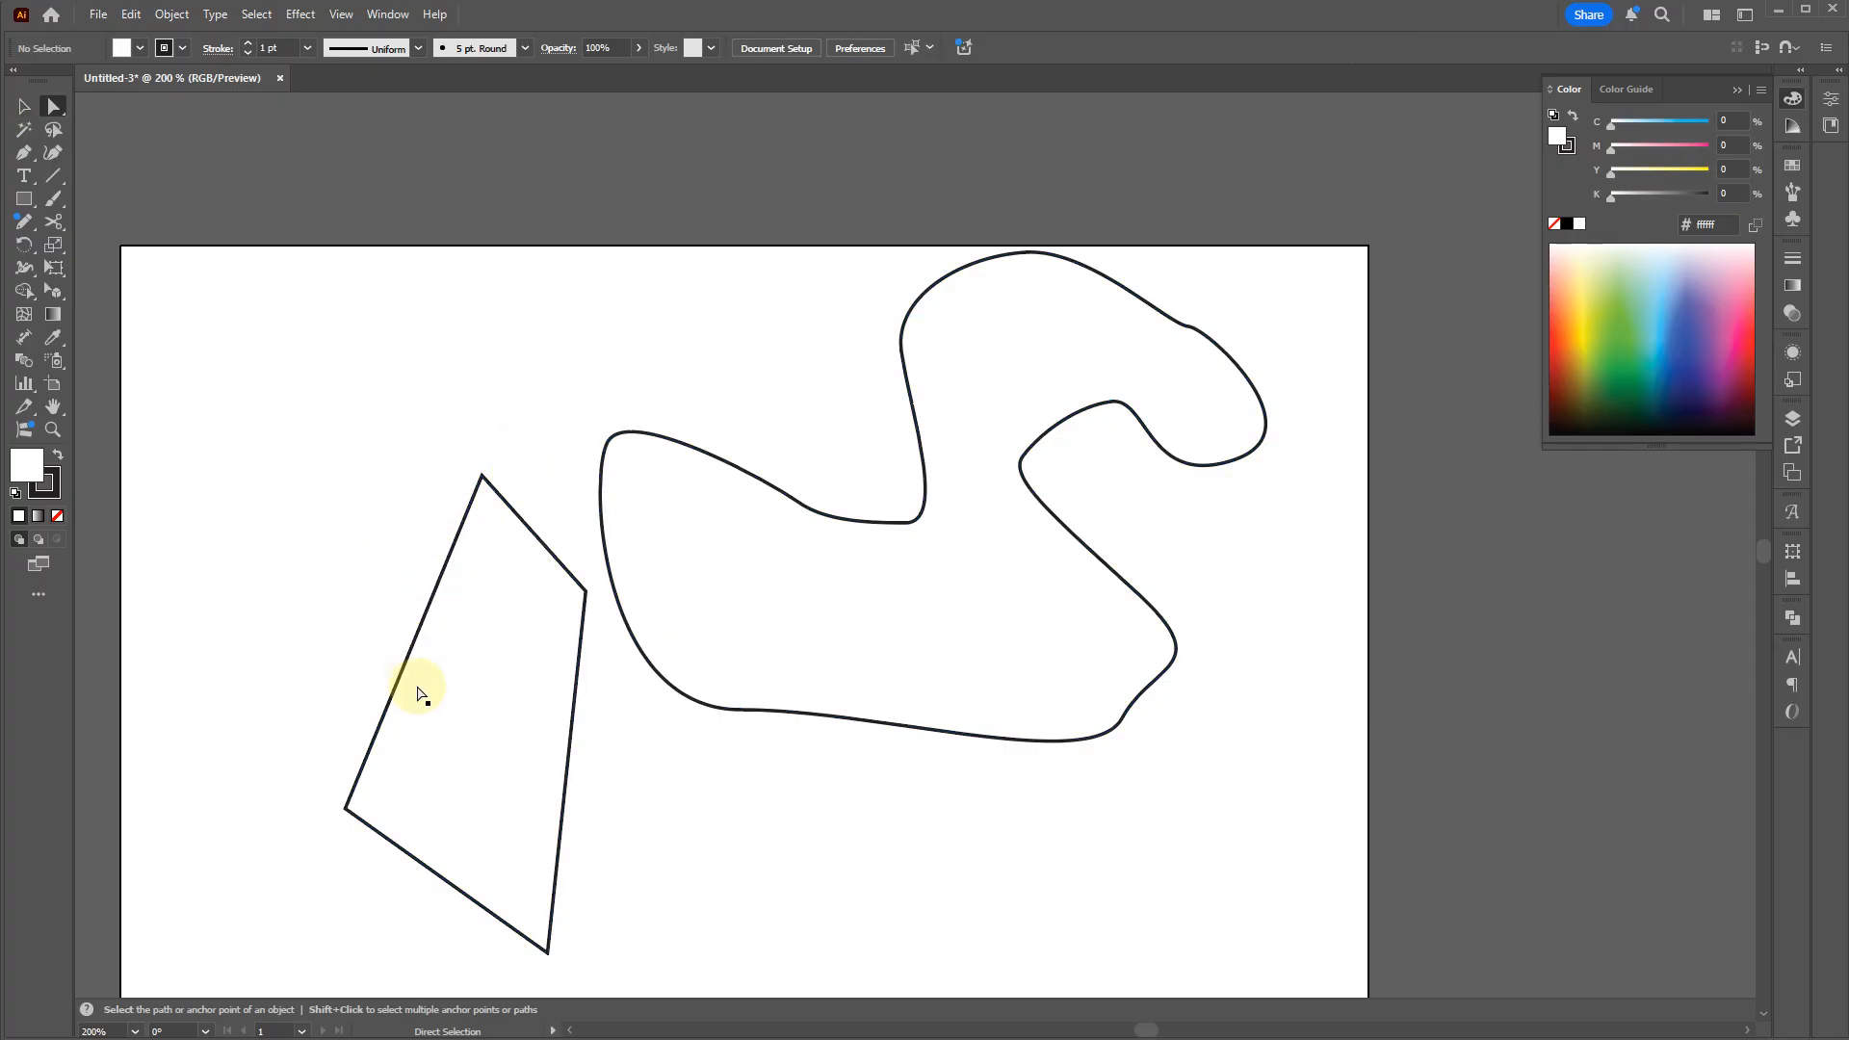
{"action": "left_click_drag", "start_coordinate": [507, 729], "coordinate": [420, 627]}
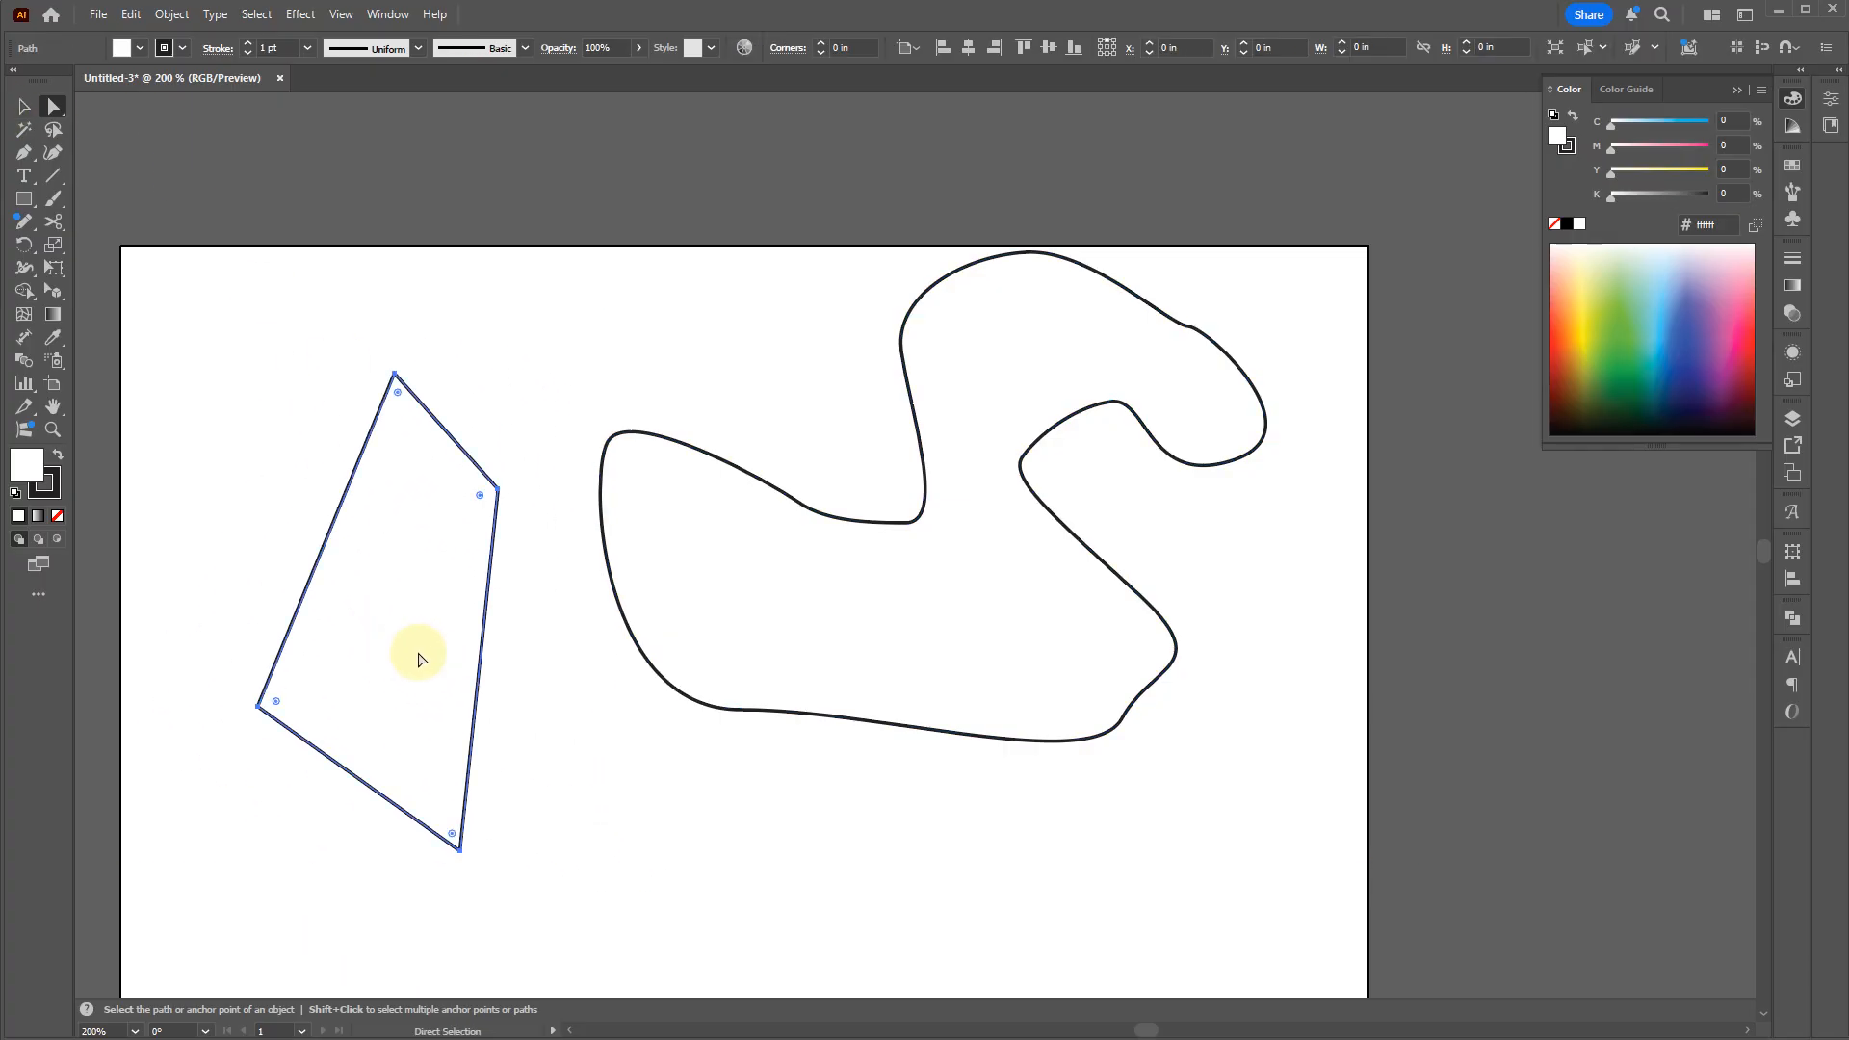
{"action": "left_click", "coordinate": [768, 604]}
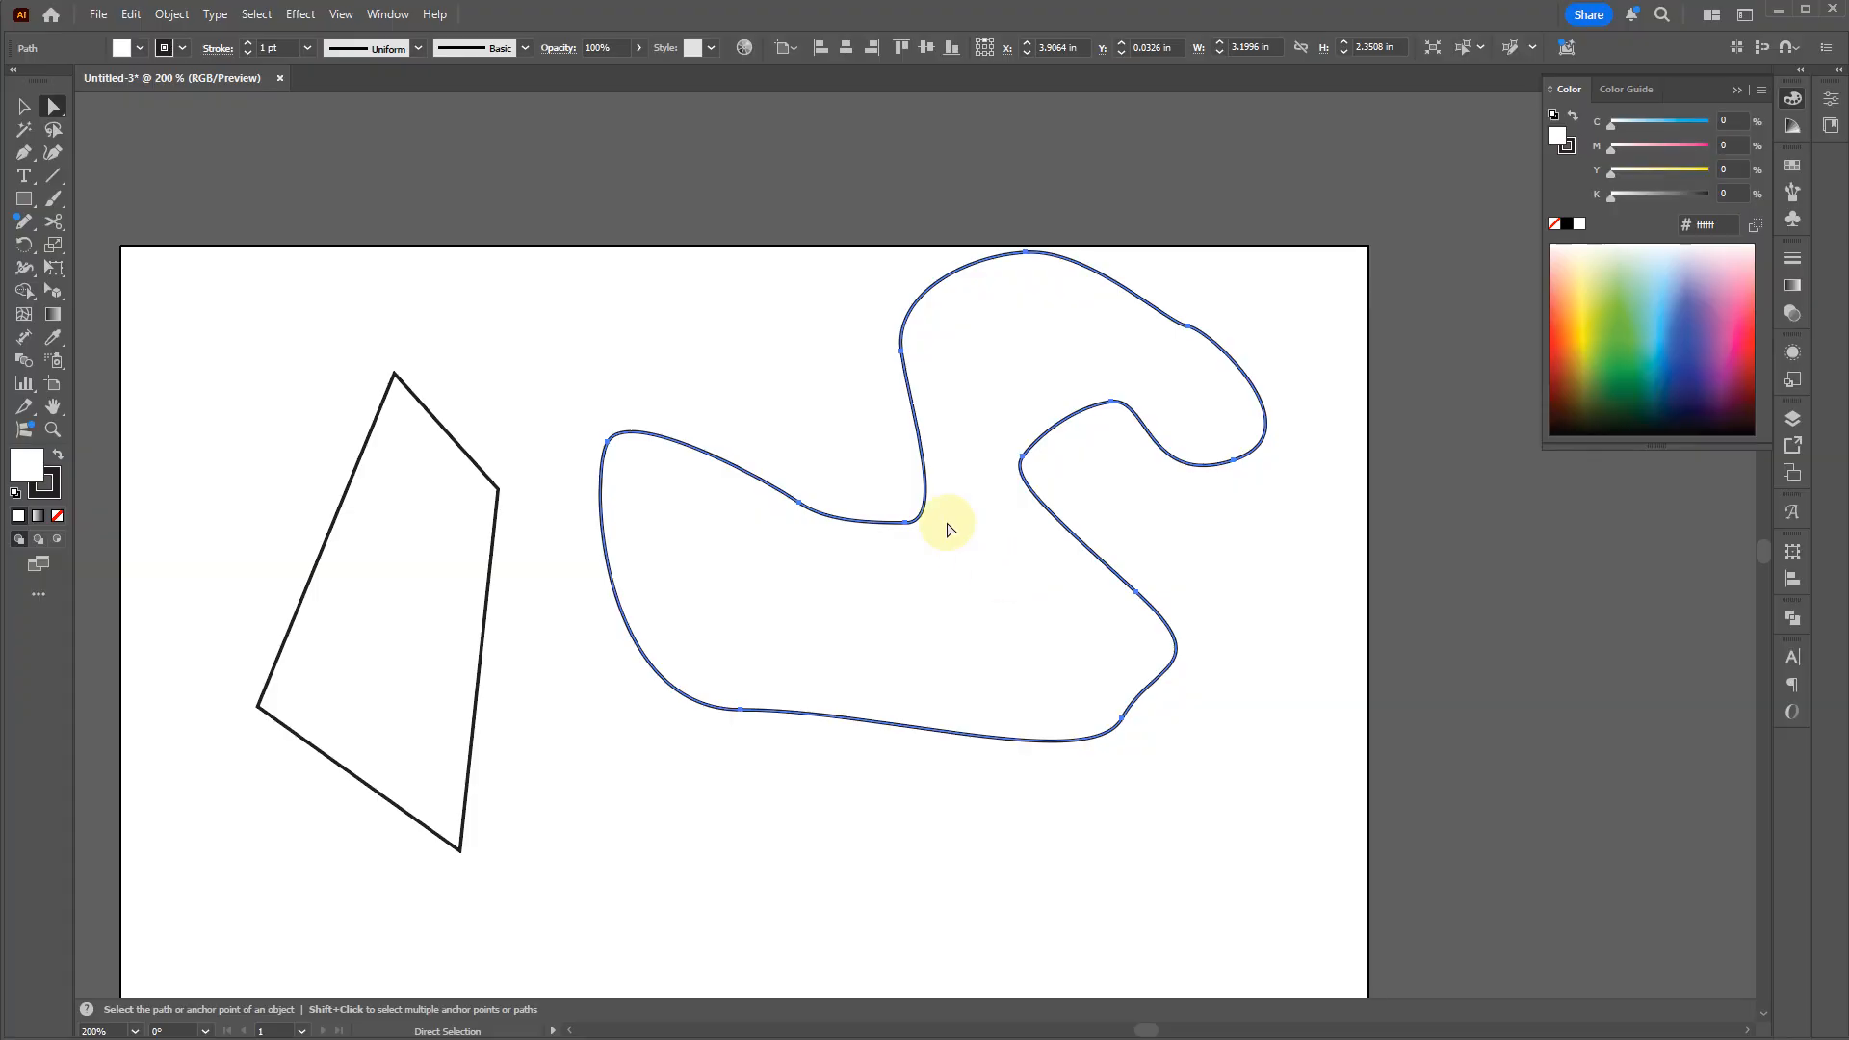
{"action": "key", "text": "v"}
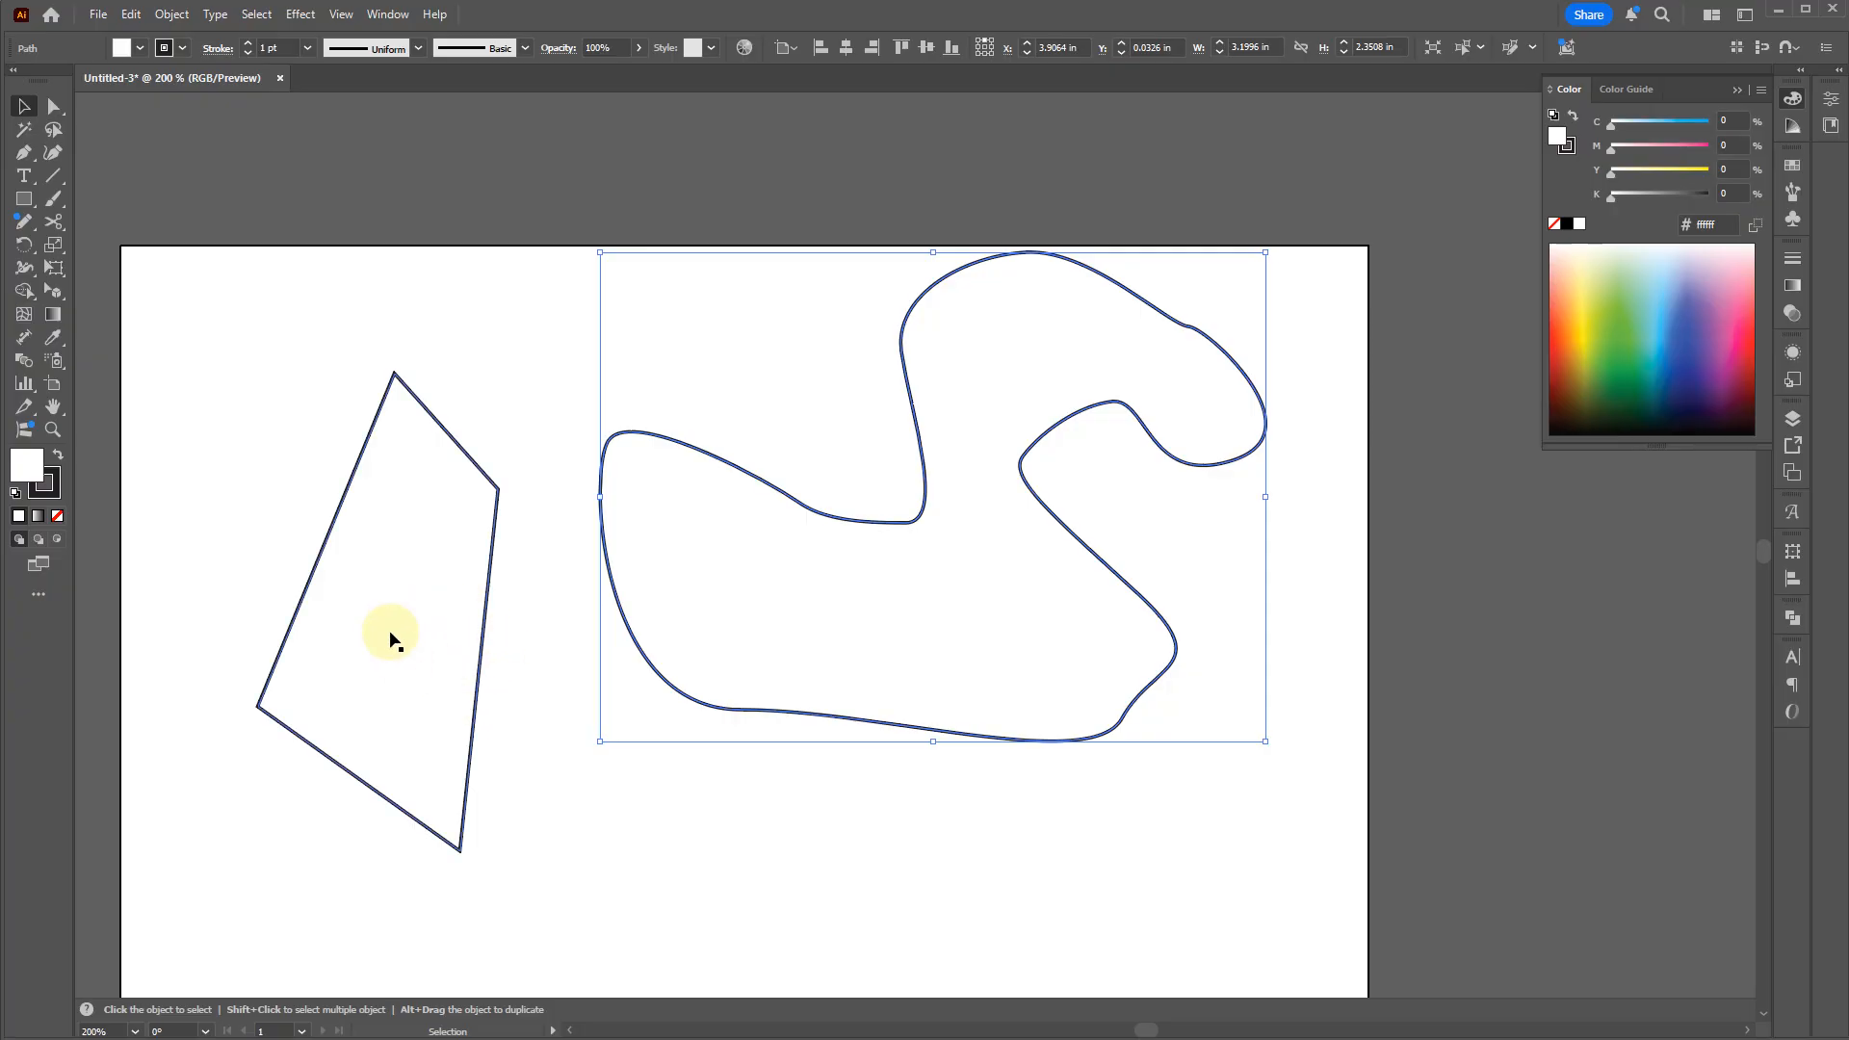
{"action": "key", "text": "a"}
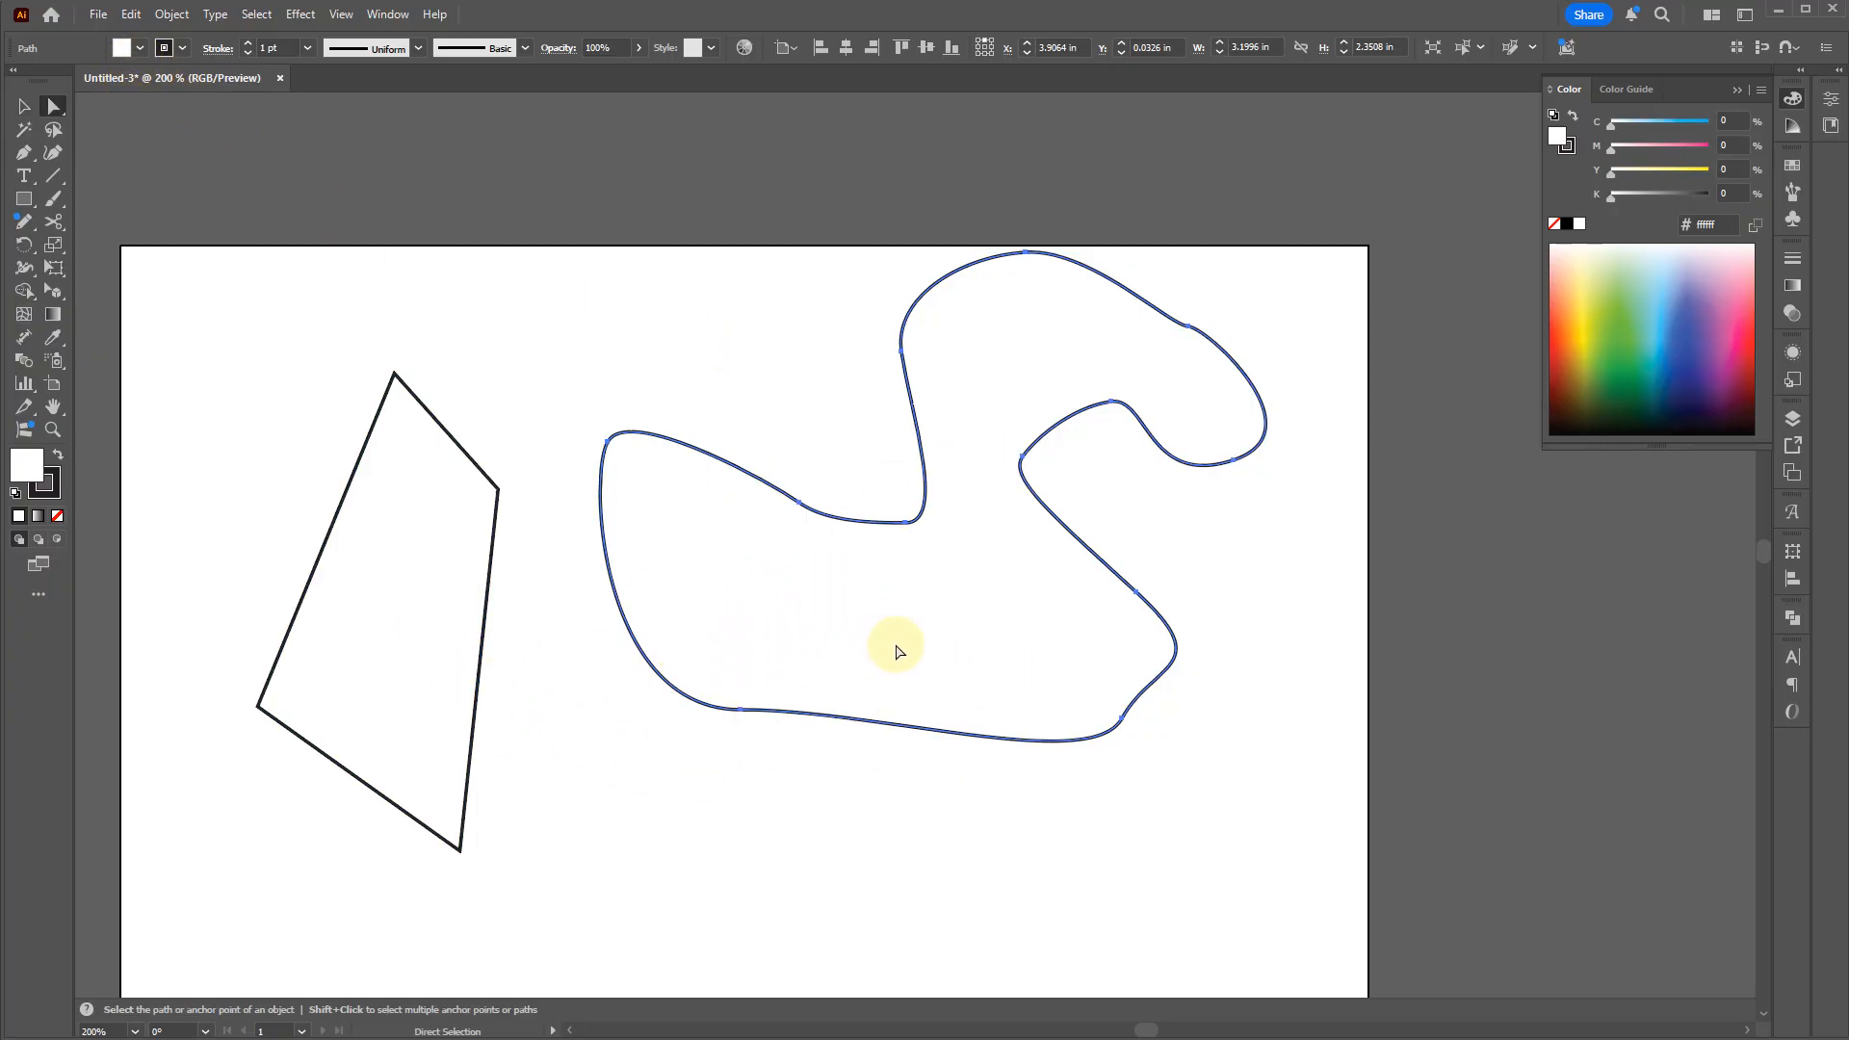
{"action": "left_click_drag", "start_coordinate": [1021, 589], "coordinate": [987, 690]}
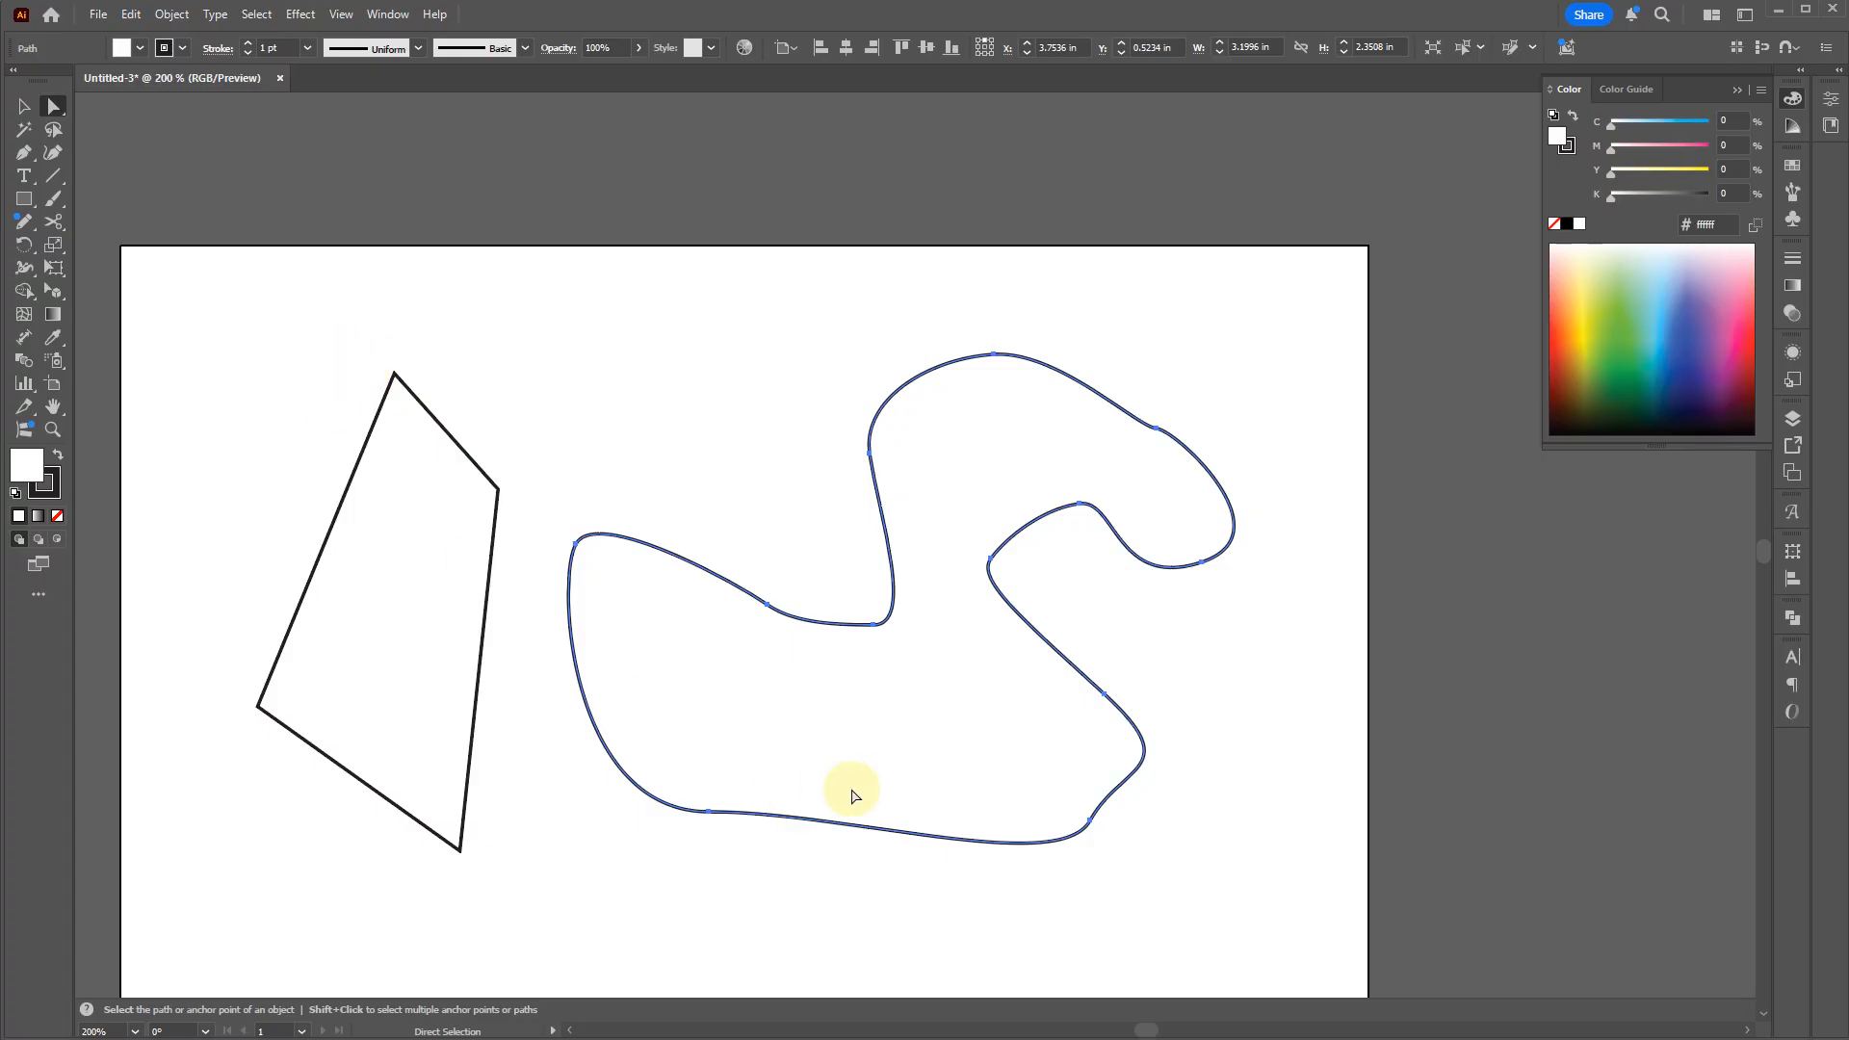
Step: Marquee-select the four-sided shape's two upper corners and the swan's tail anchor, delete them, and undo the deletion
{"action": "left_click_drag", "start_coordinate": [288, 309], "coordinate": [612, 586]}
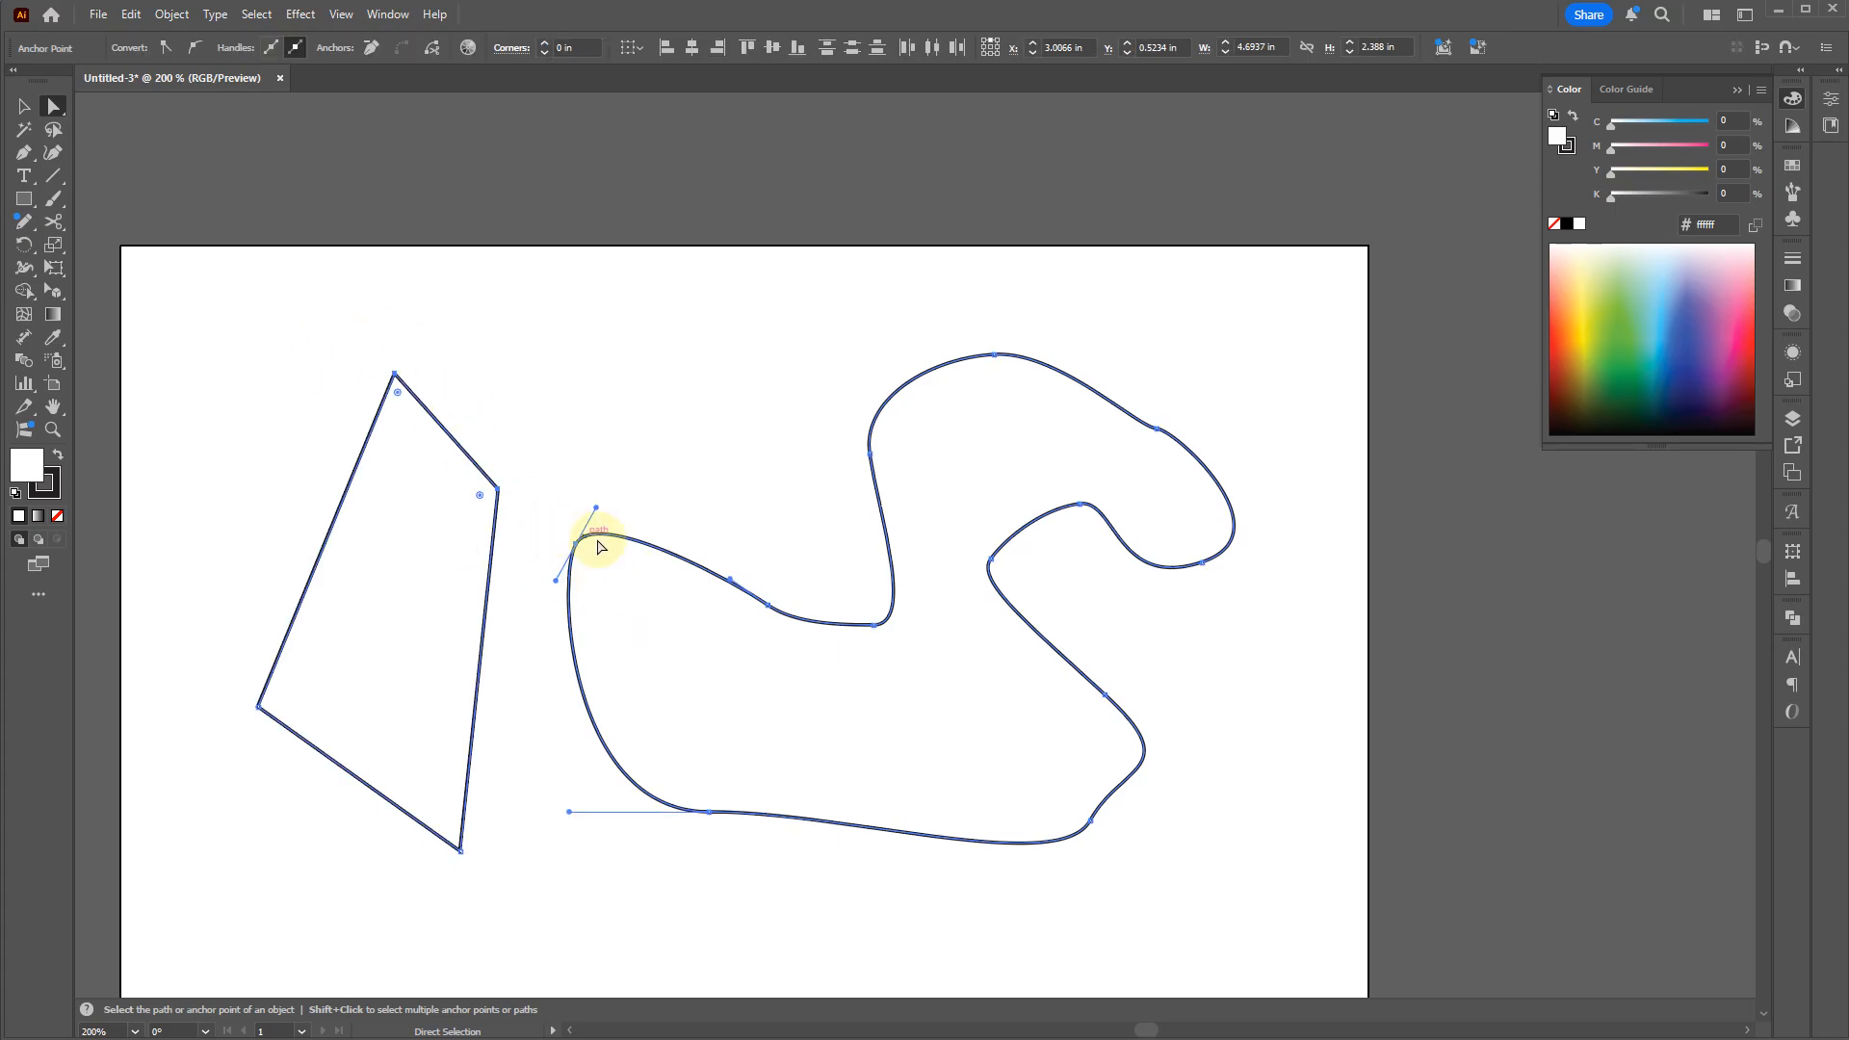
{"action": "key", "text": "Delete"}
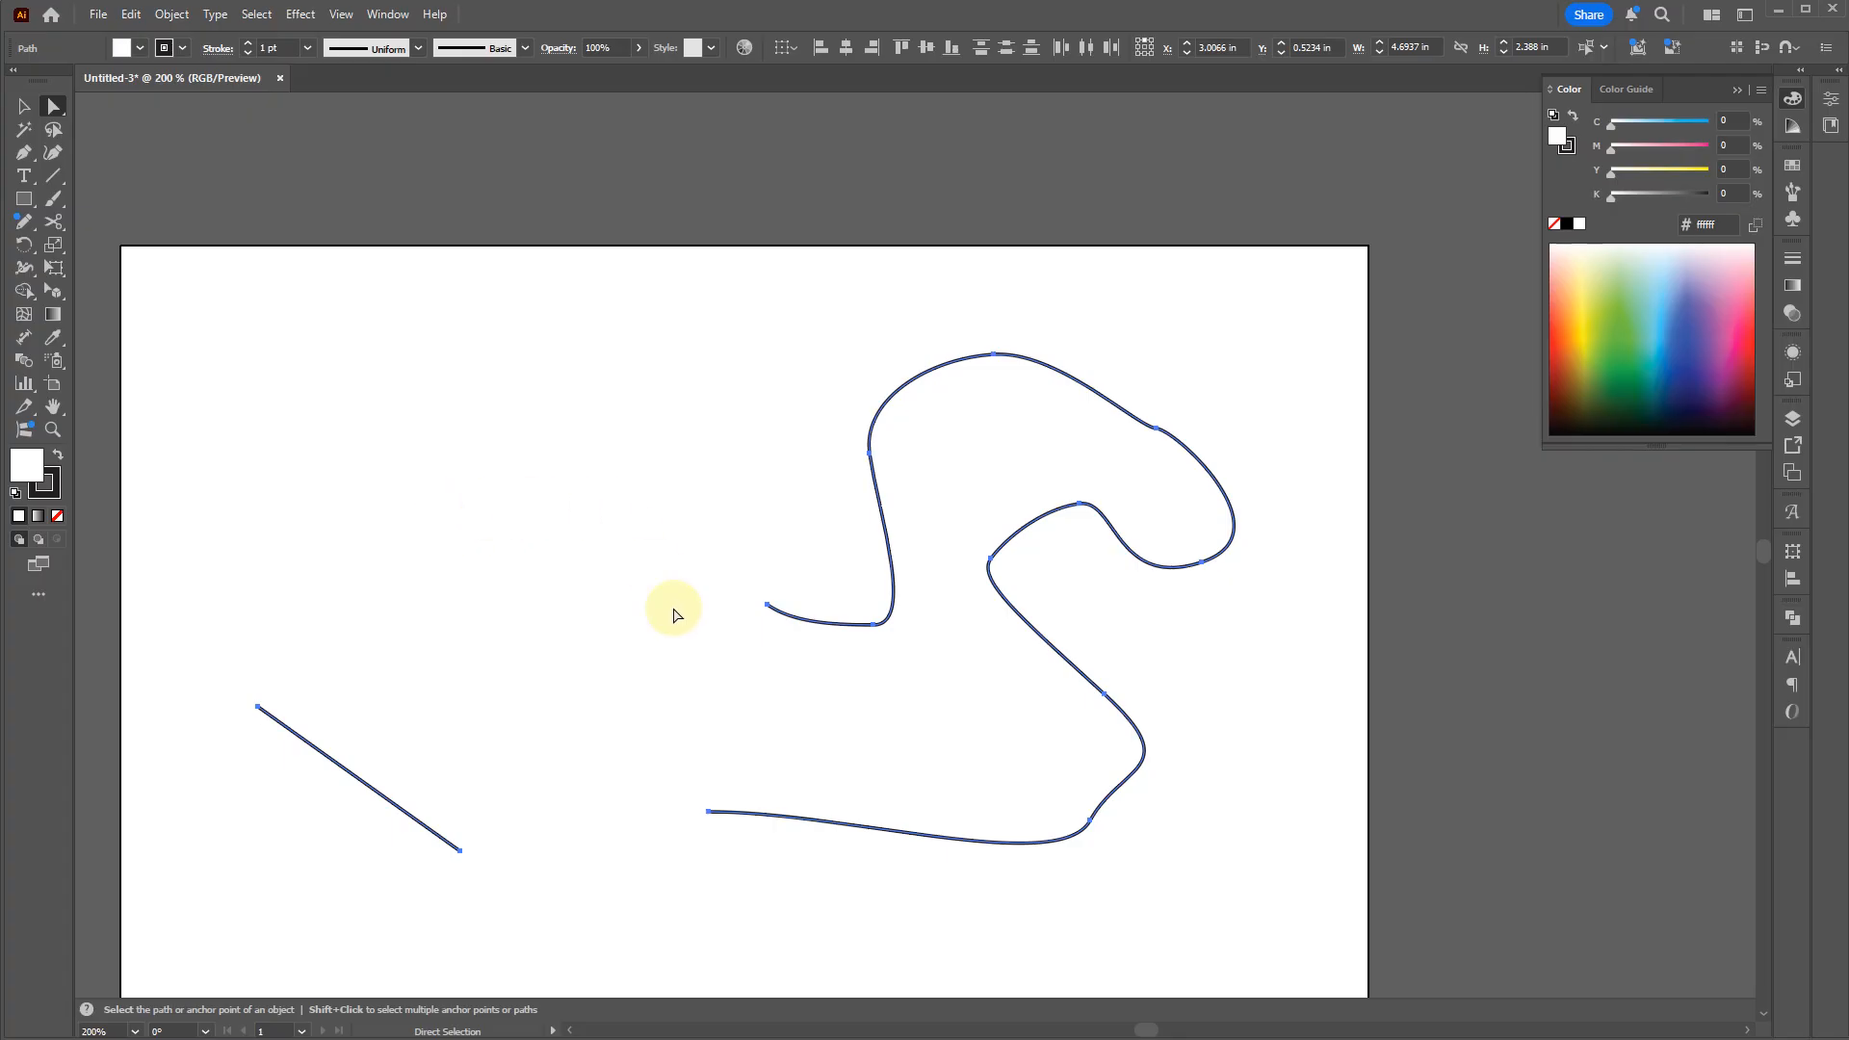
{"action": "key", "text": "v"}
{"action": "key", "text": "ctrl+z"}
{"action": "key", "text": "a"}
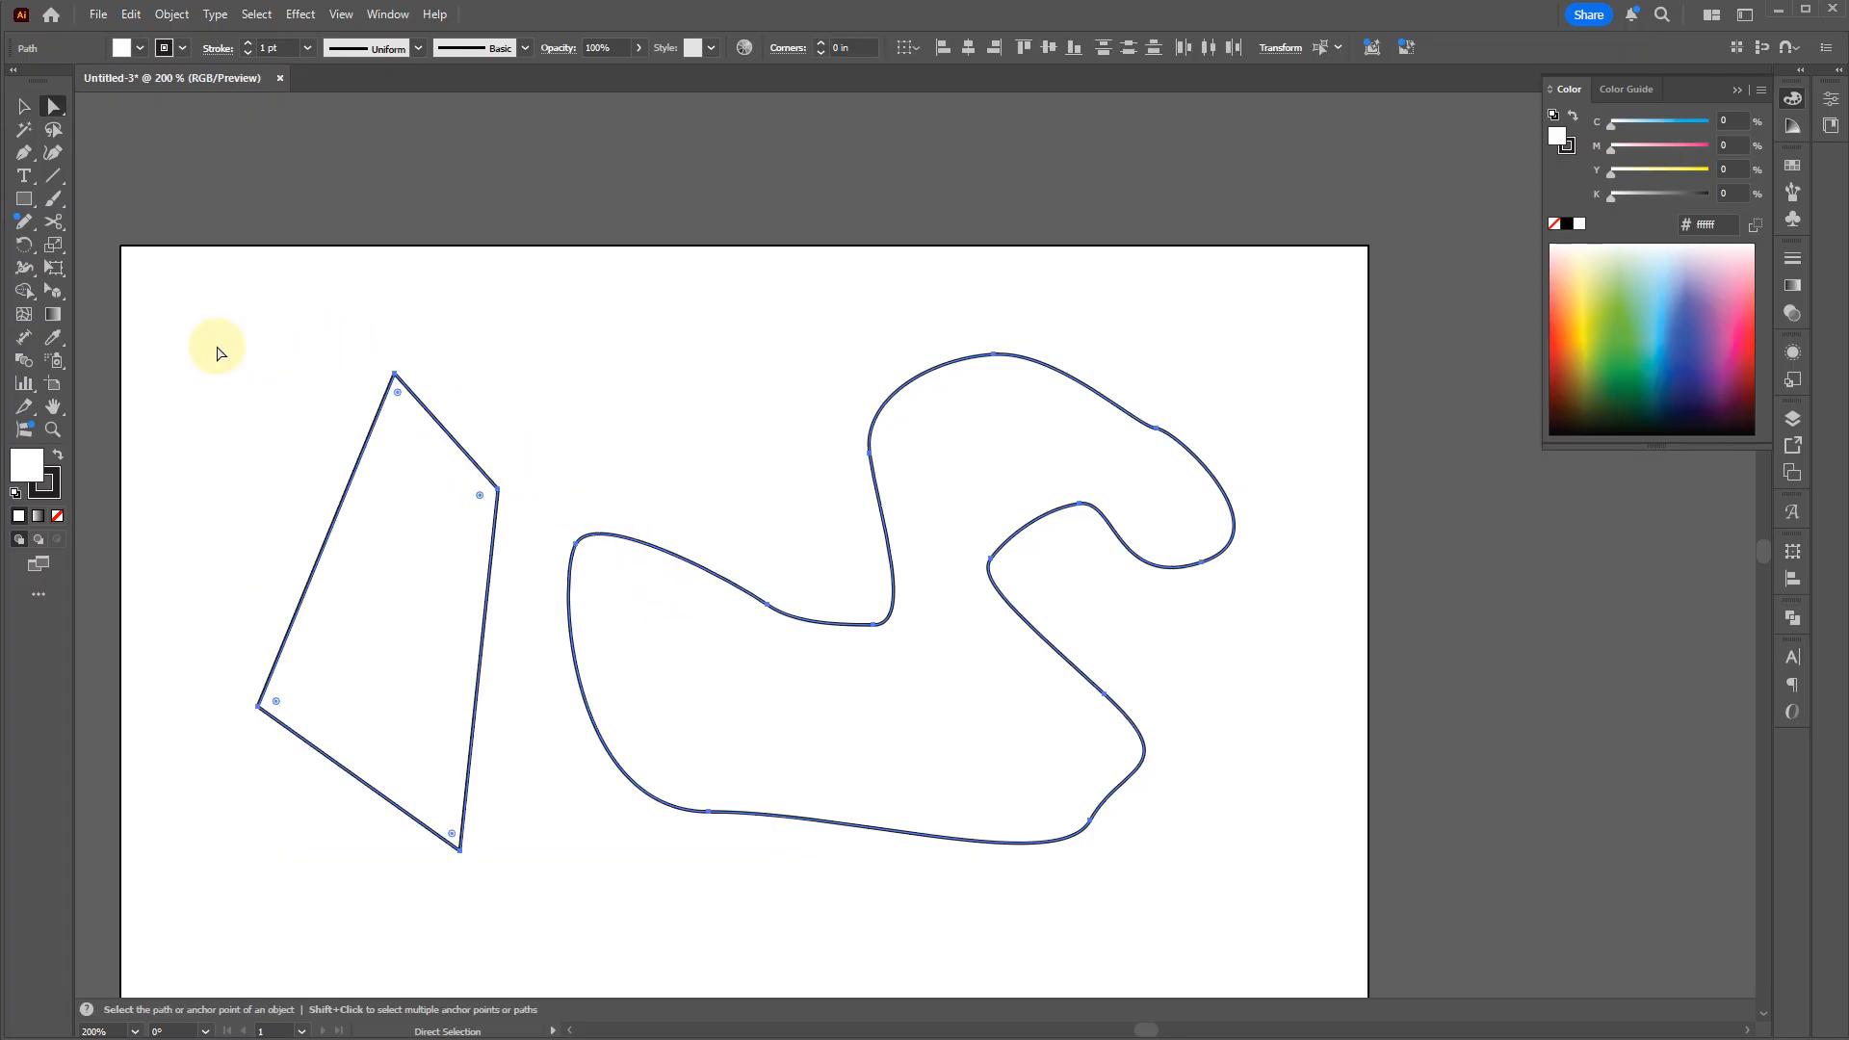
Step: Delete all anchors of the four-sided shape together with the swan's left edge segment, undo the deletion, and deselect everything
{"action": "left_click_drag", "start_coordinate": [213, 346], "coordinate": [573, 920]}
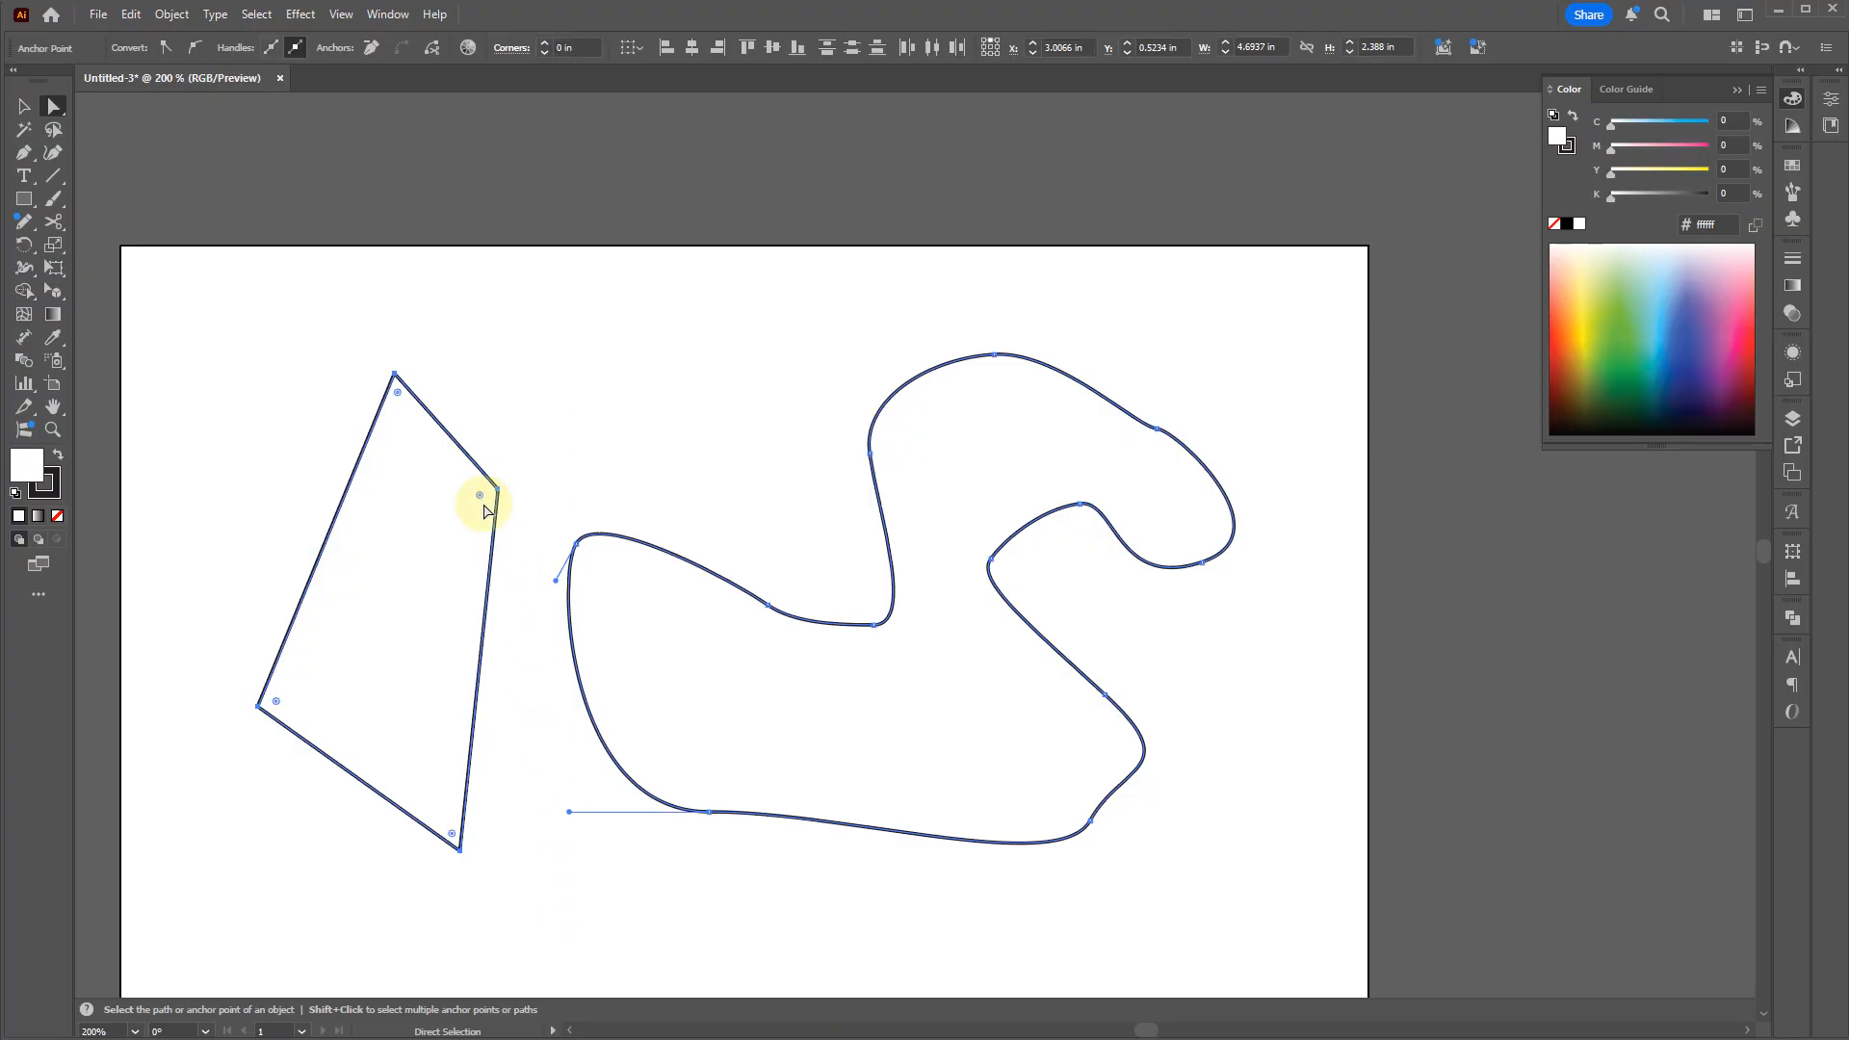
{"action": "key", "text": "Delete"}
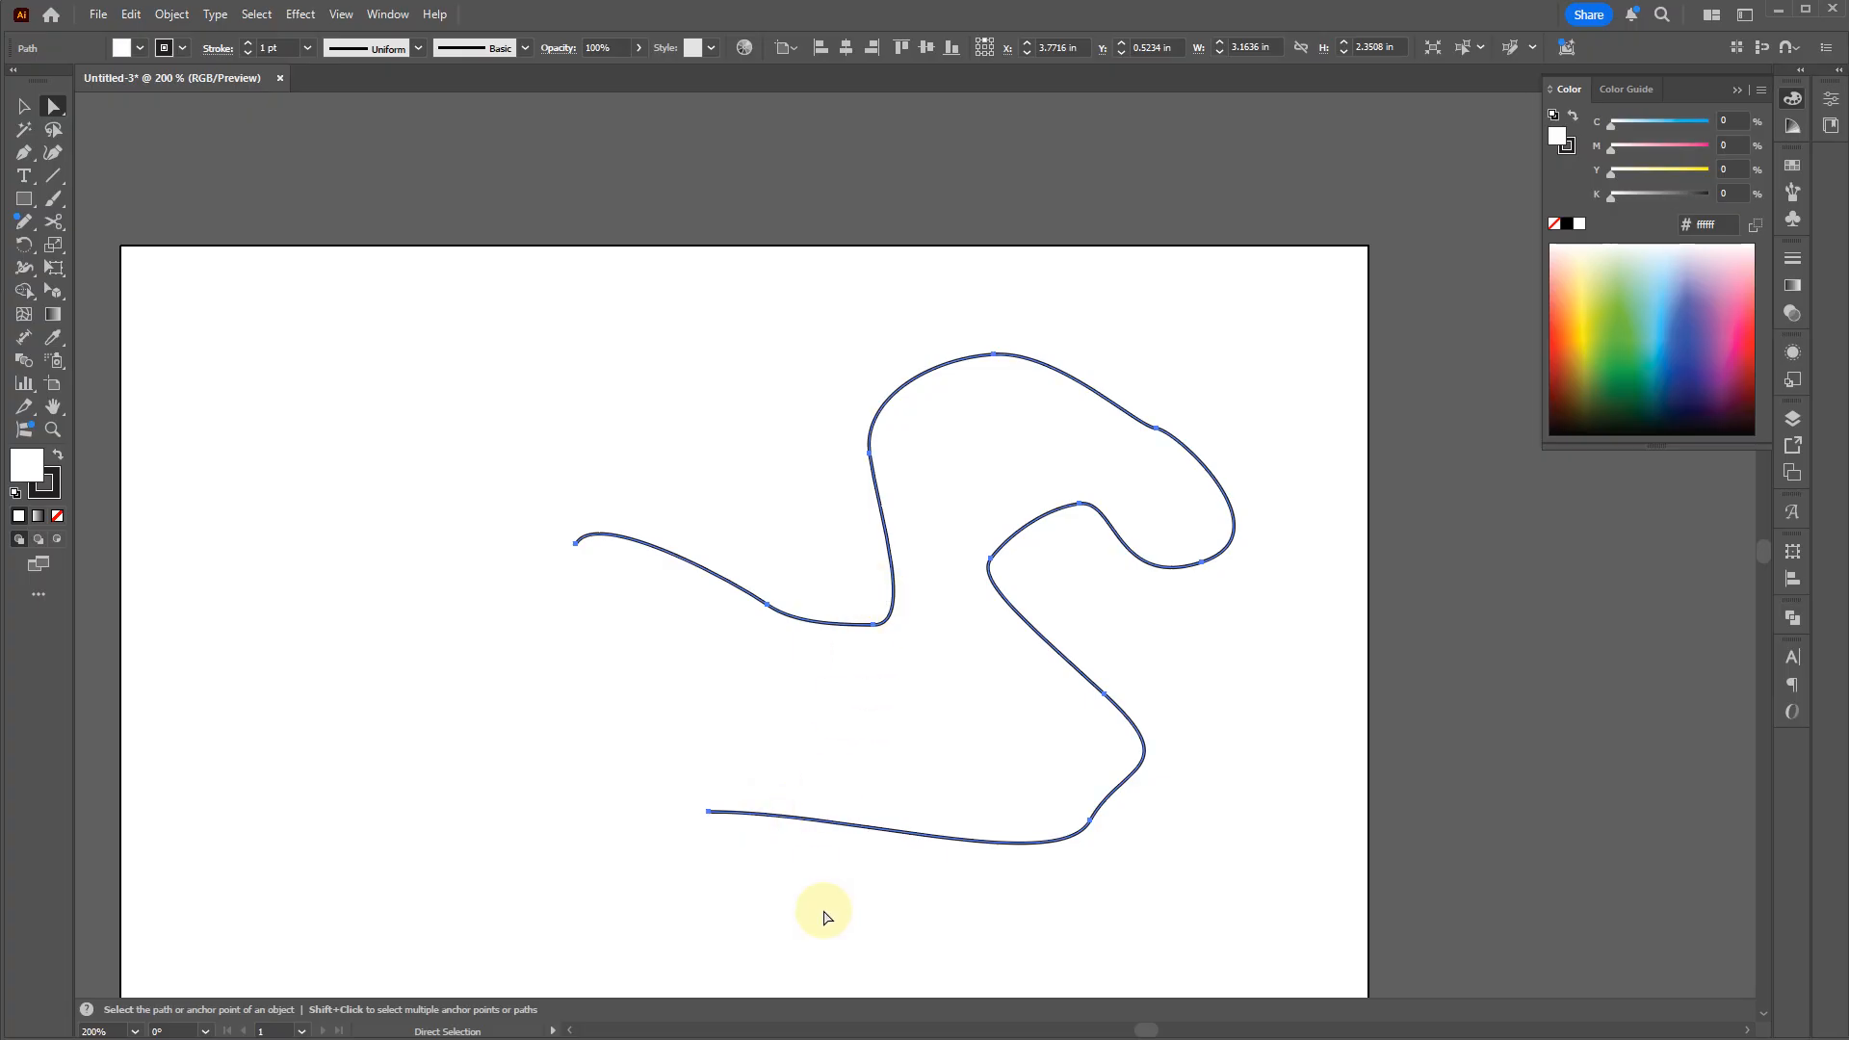
{"action": "key", "text": "ctrl+z"}
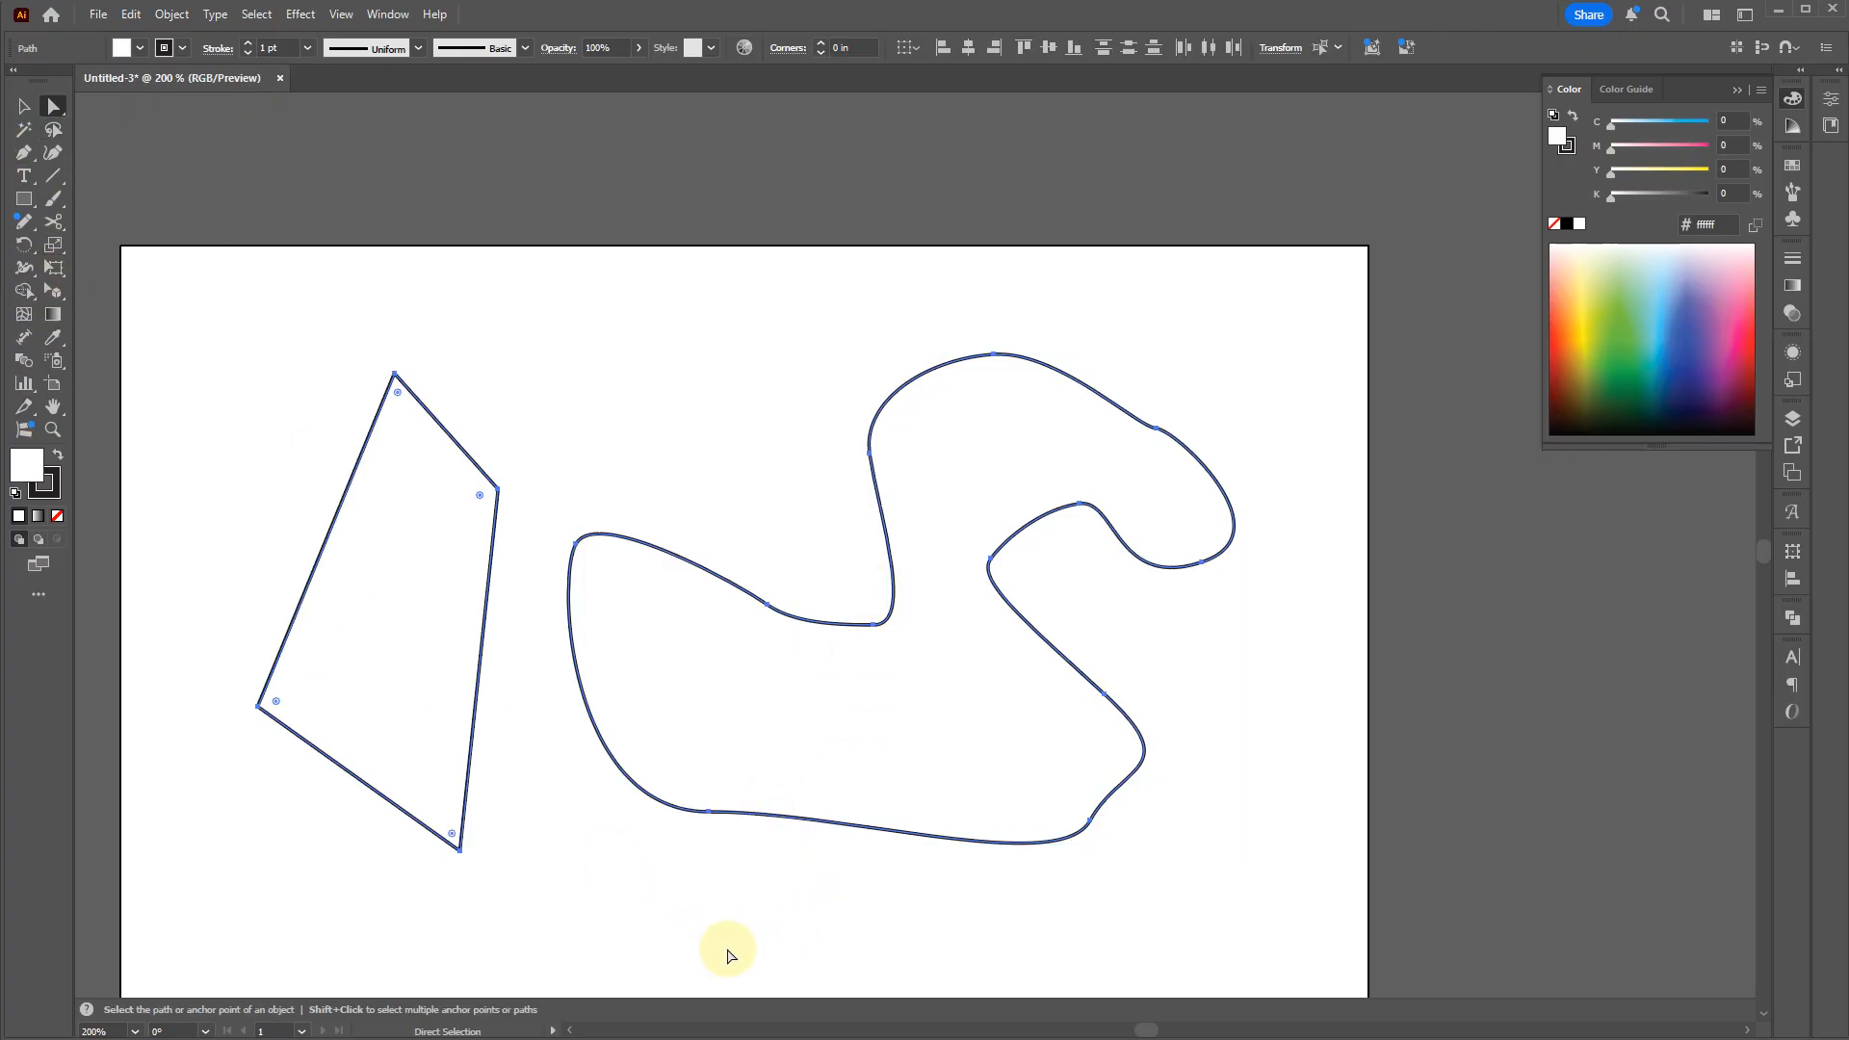
{"action": "left_click", "coordinate": [558, 472]}
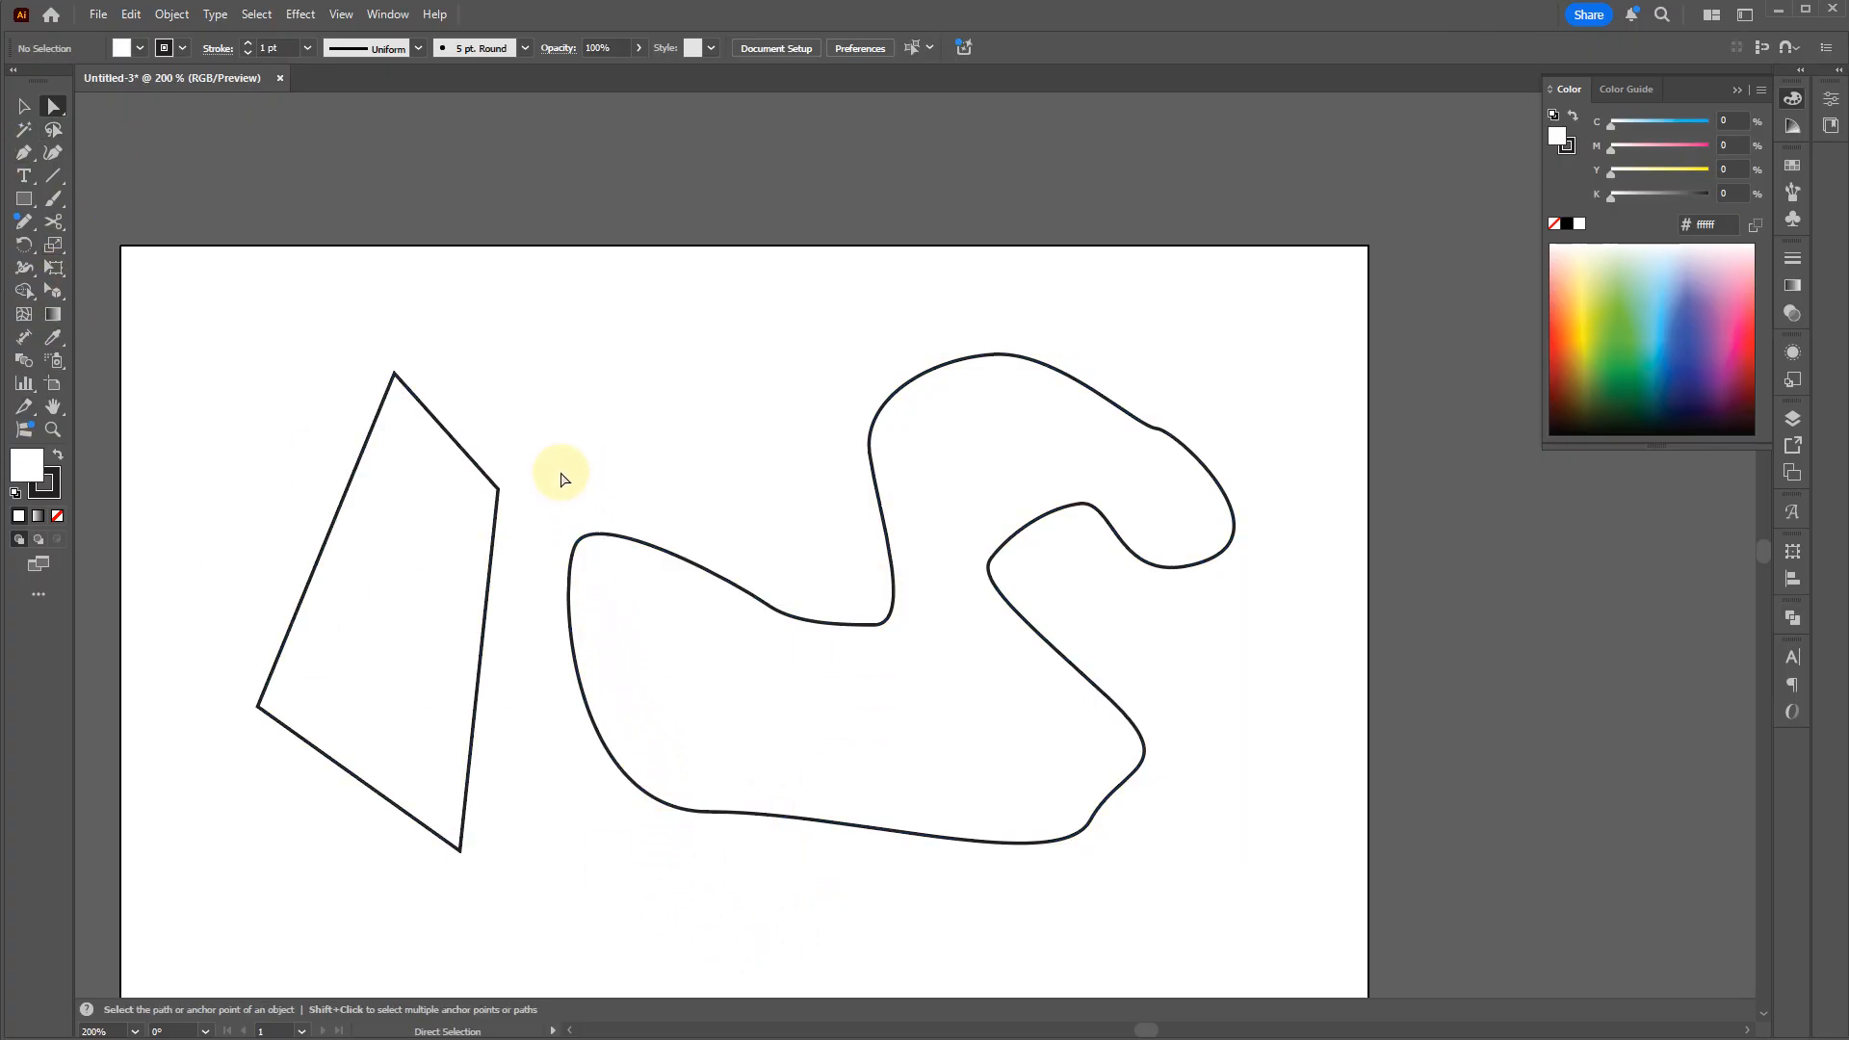
Step: Pull the four-sided shape's upper right corner outward and up with the Direct Selection tool, and reposition both whole shapes toward the right
{"action": "left_click_drag", "start_coordinate": [500, 492], "coordinate": [574, 416]}
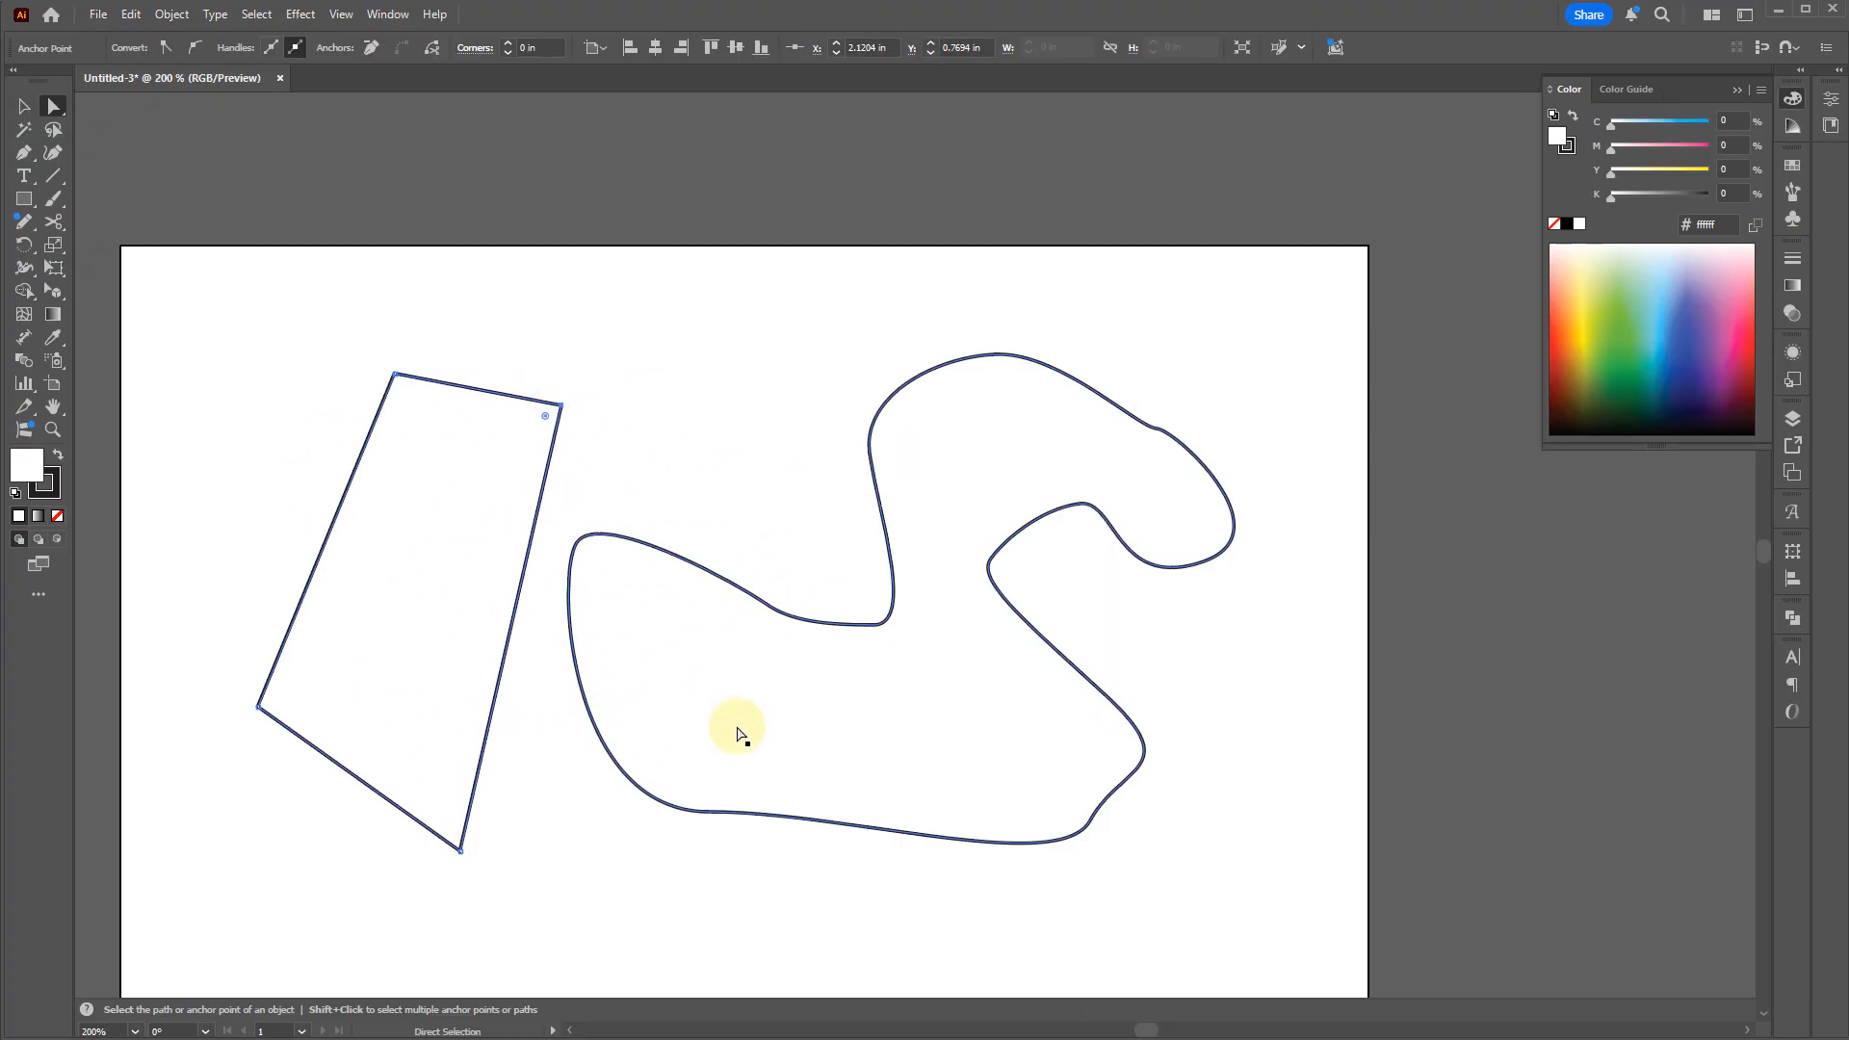
{"action": "left_click_drag", "start_coordinate": [775, 729], "coordinate": [697, 739]}
{"action": "left_click_drag", "start_coordinate": [404, 652], "coordinate": [416, 706]}
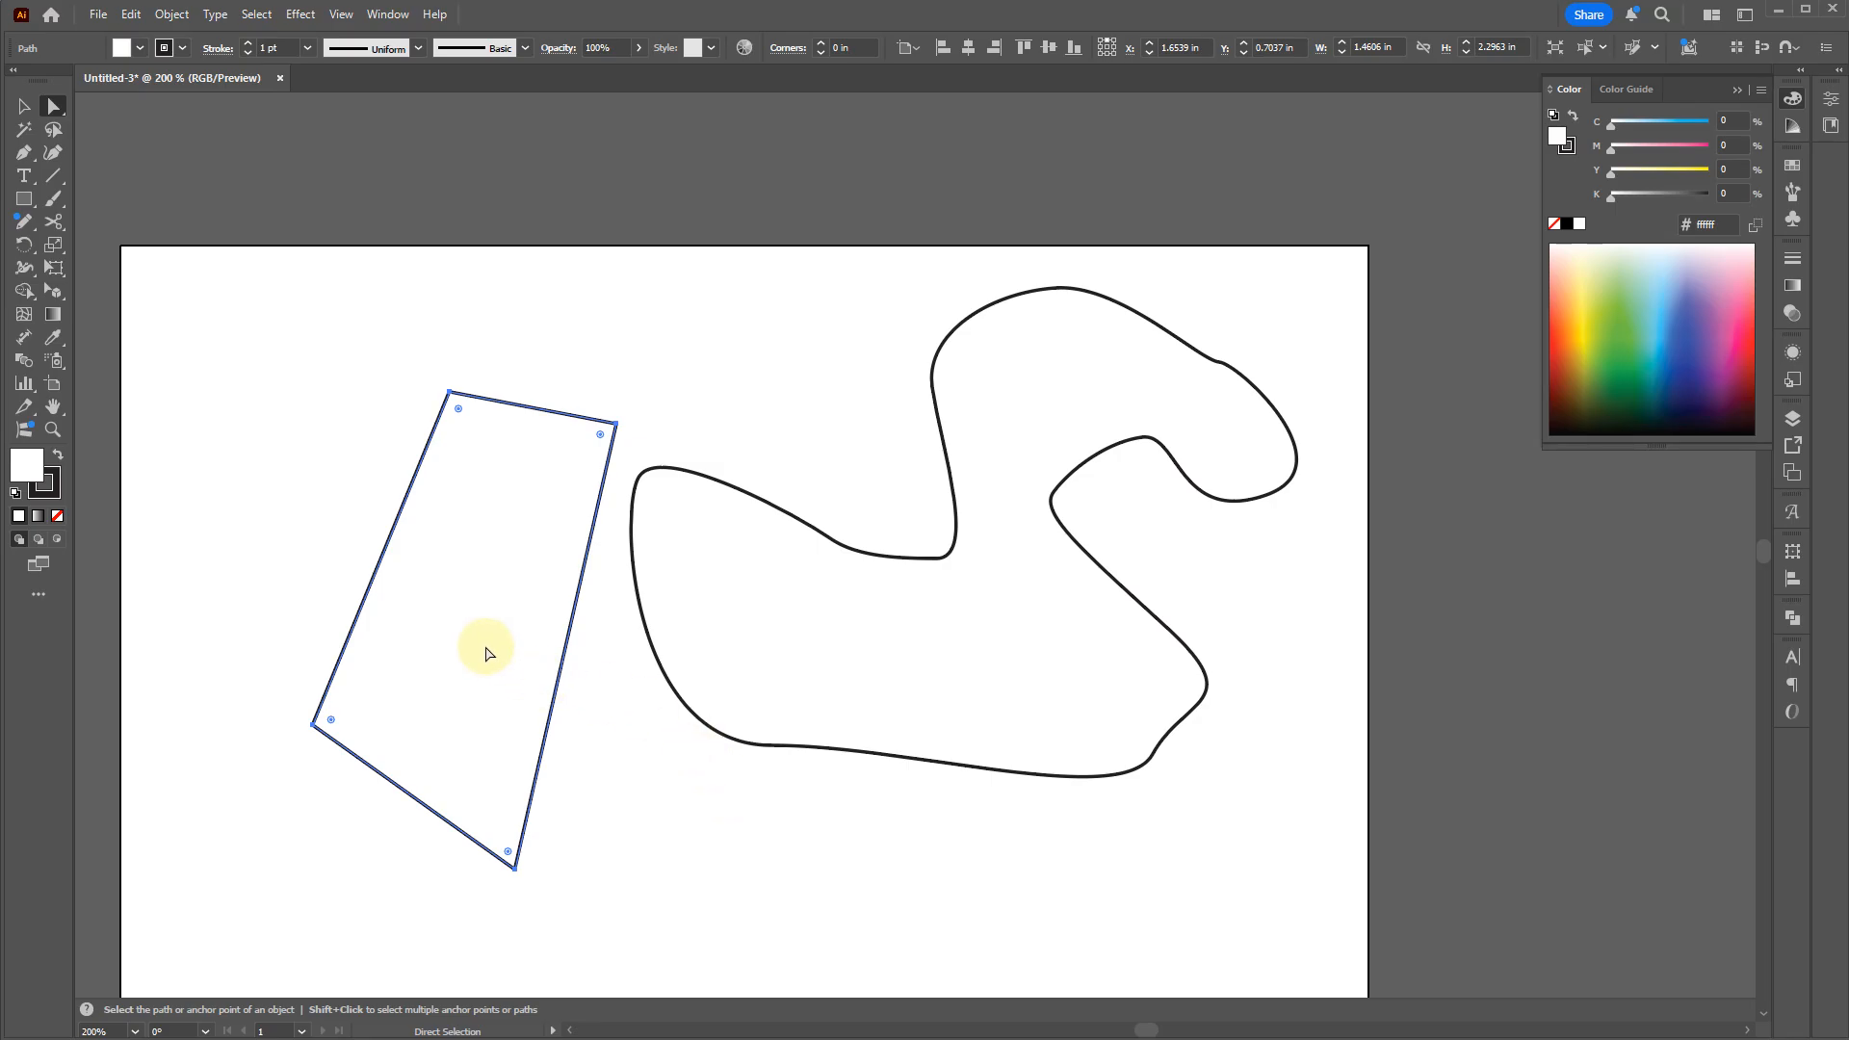
Step: Move the four-sided shape down and right, and reposition the swan-like shape several times until it overlaps it, using the Selection tool
{"action": "key", "text": "v"}
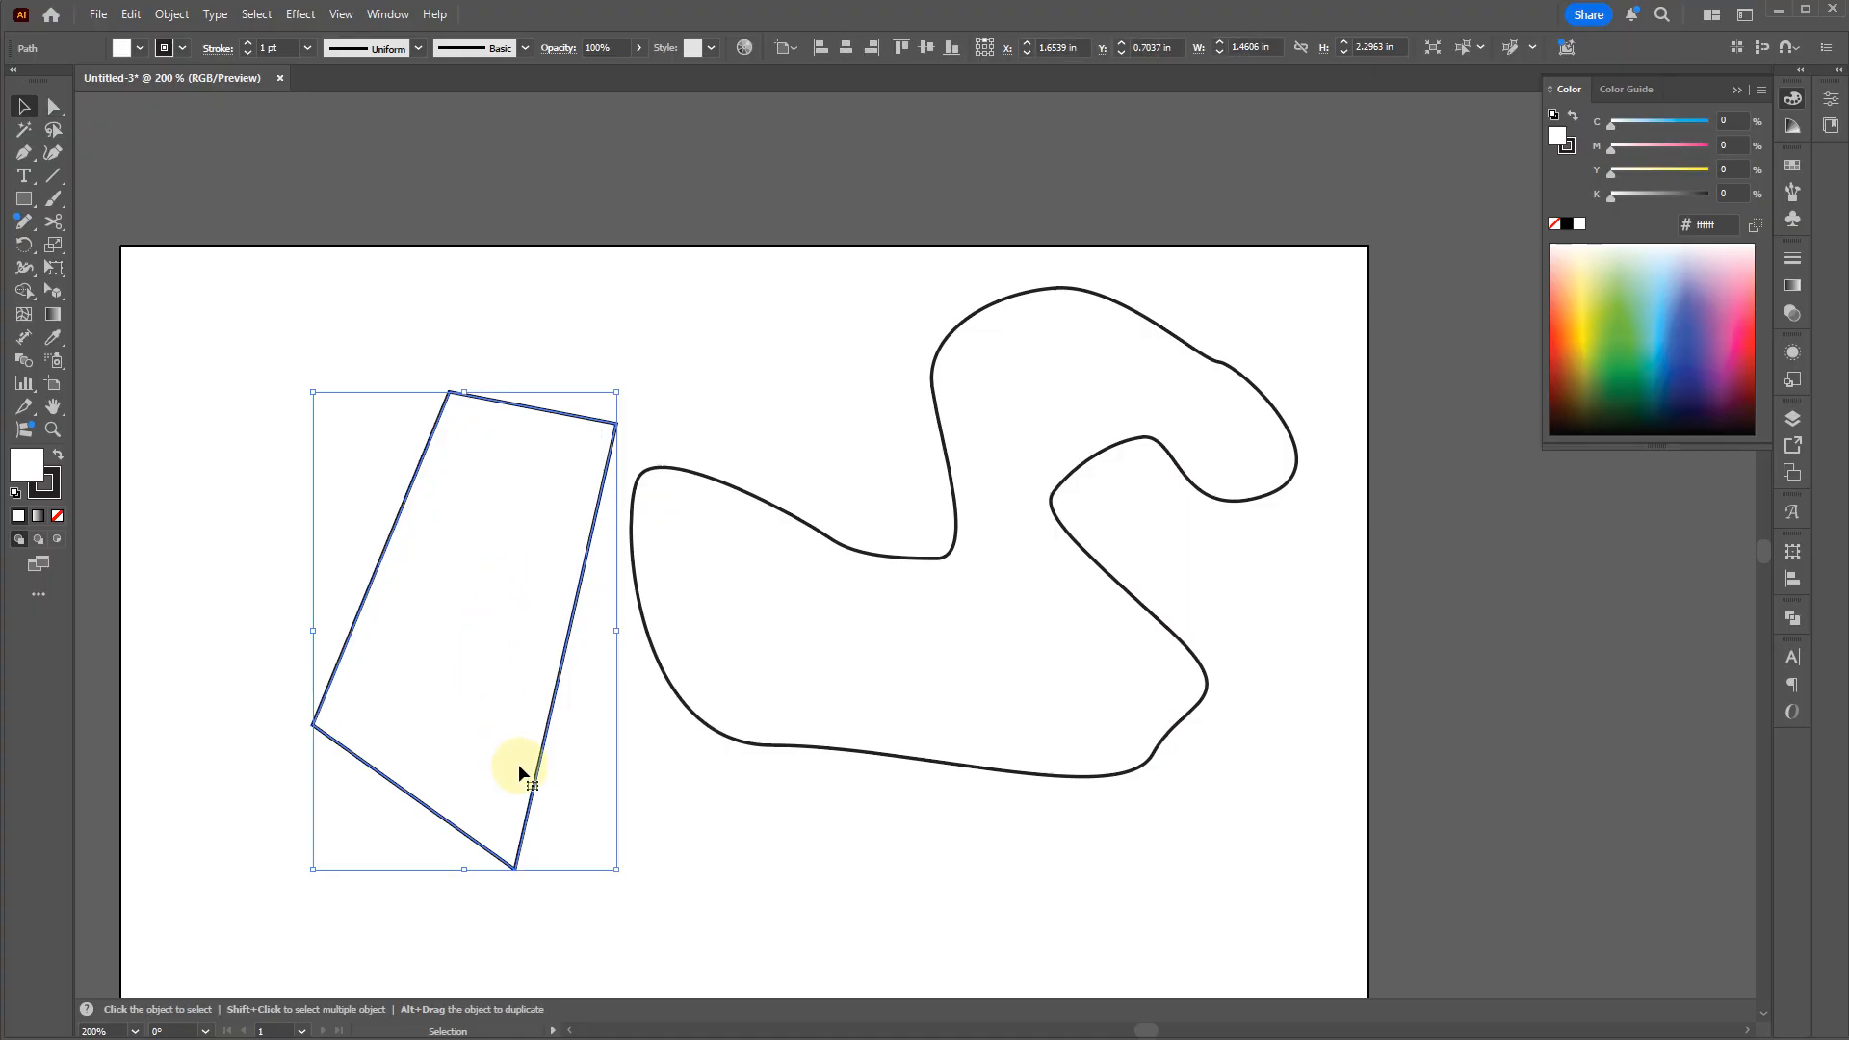
{"action": "left_click_drag", "start_coordinate": [495, 728], "coordinate": [568, 757]}
{"action": "left_click_drag", "start_coordinate": [919, 677], "coordinate": [818, 708]}
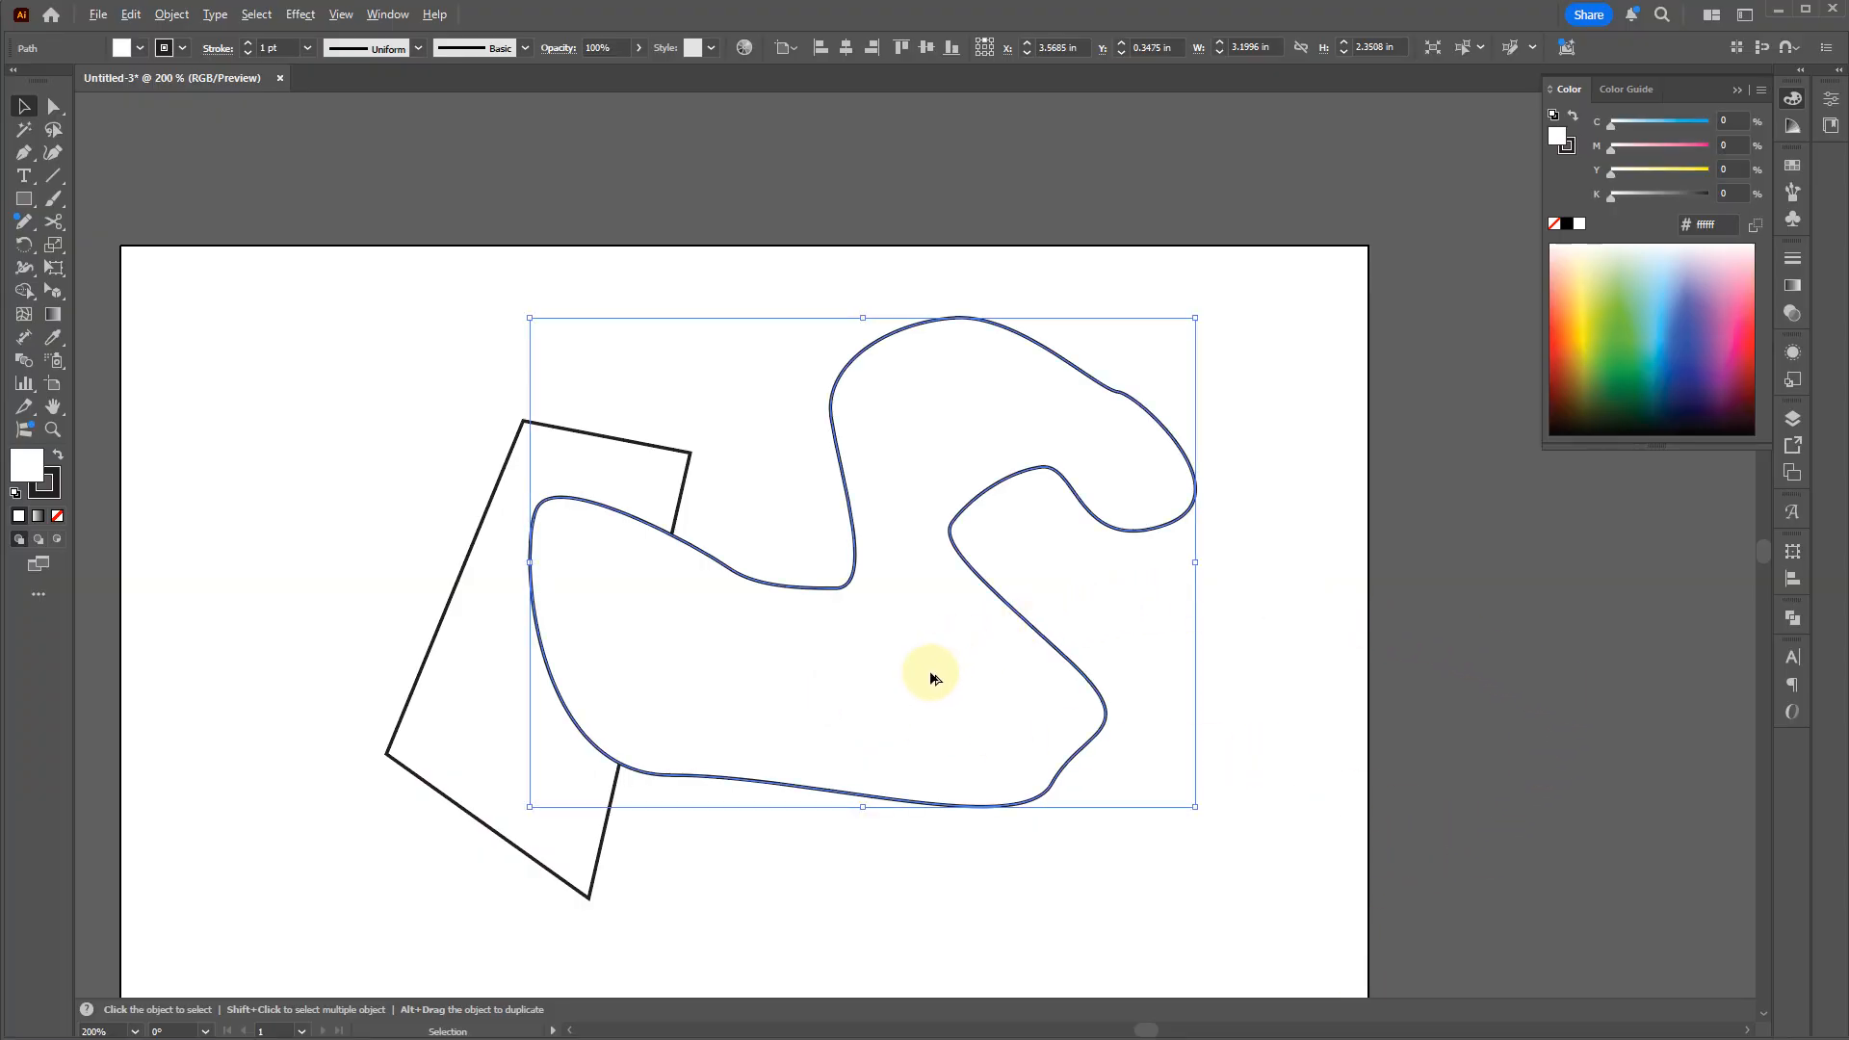
{"action": "left_click_drag", "start_coordinate": [974, 702], "coordinate": [1085, 814]}
{"action": "left_click_drag", "start_coordinate": [1240, 821], "coordinate": [788, 578]}
Step: Delete the swan-like shape, keeping only the four-sided shape on the artboard
{"action": "key", "text": "Delete"}
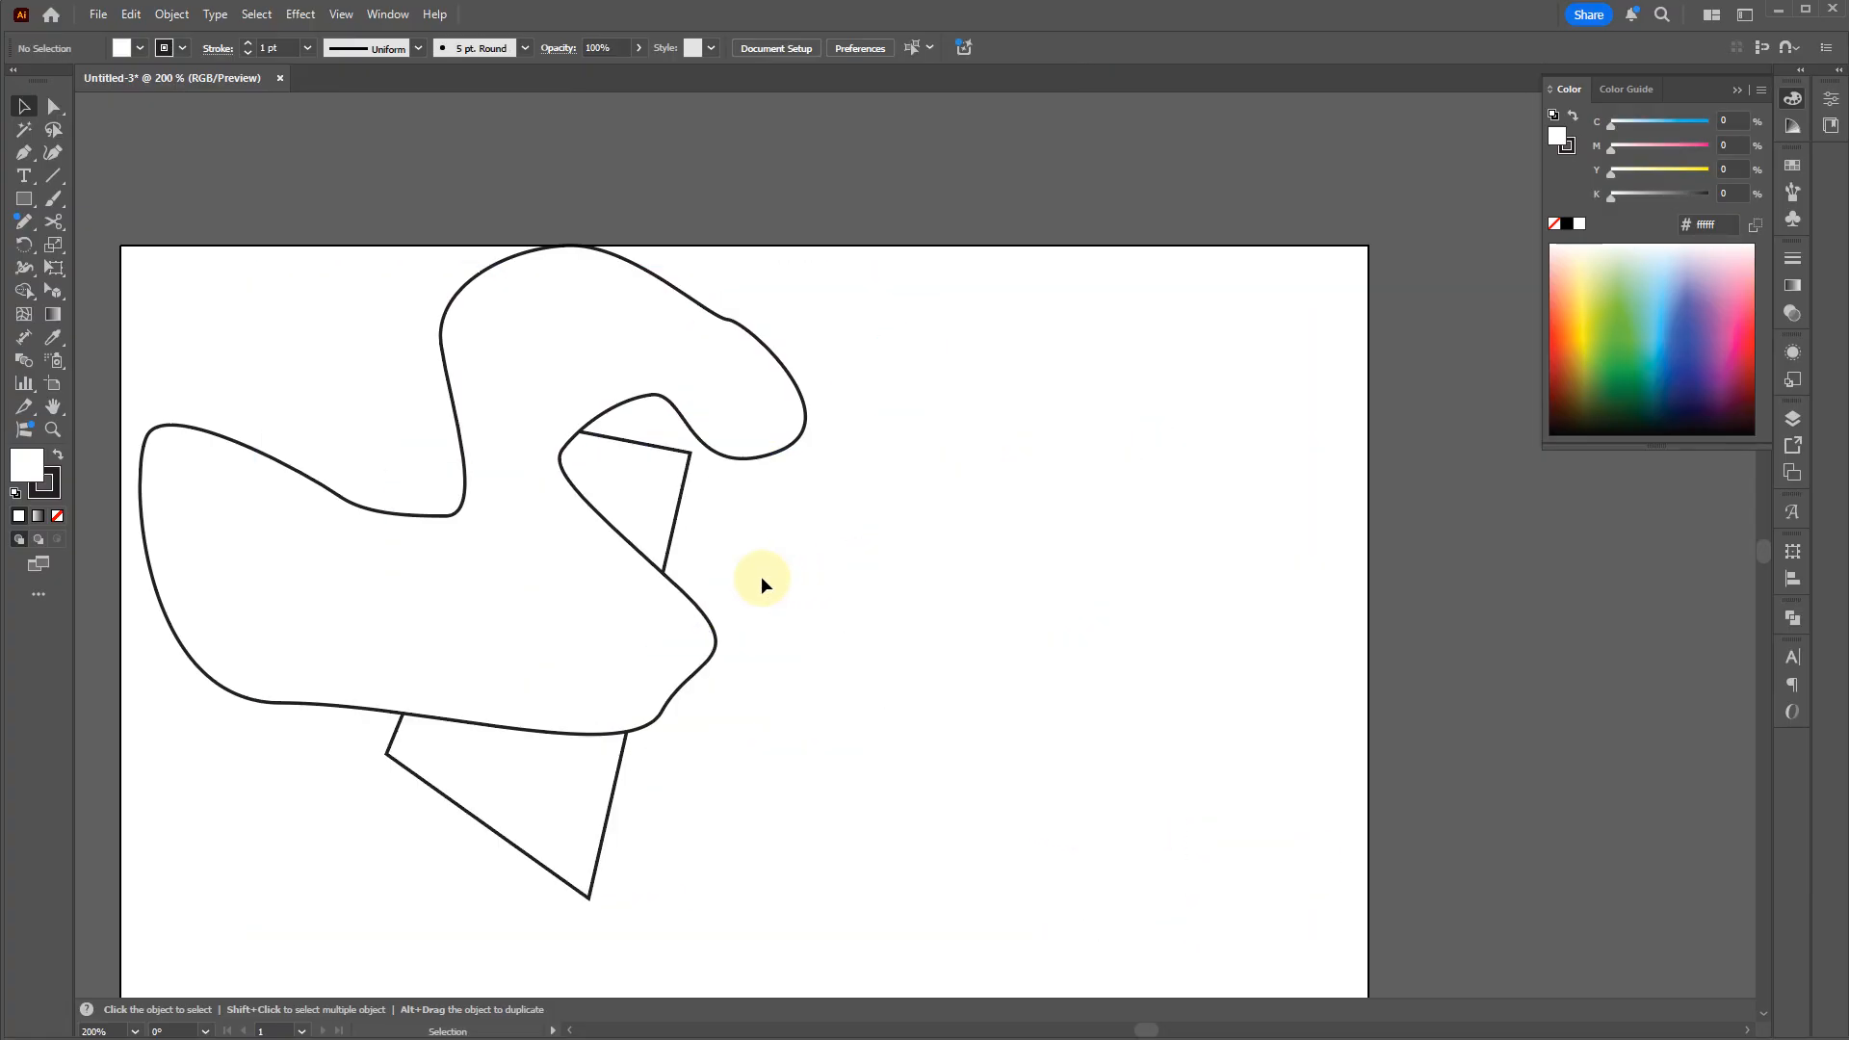
{"action": "left_click_drag", "start_coordinate": [597, 618], "coordinate": [1013, 747]}
{"action": "key", "text": "Delete"}
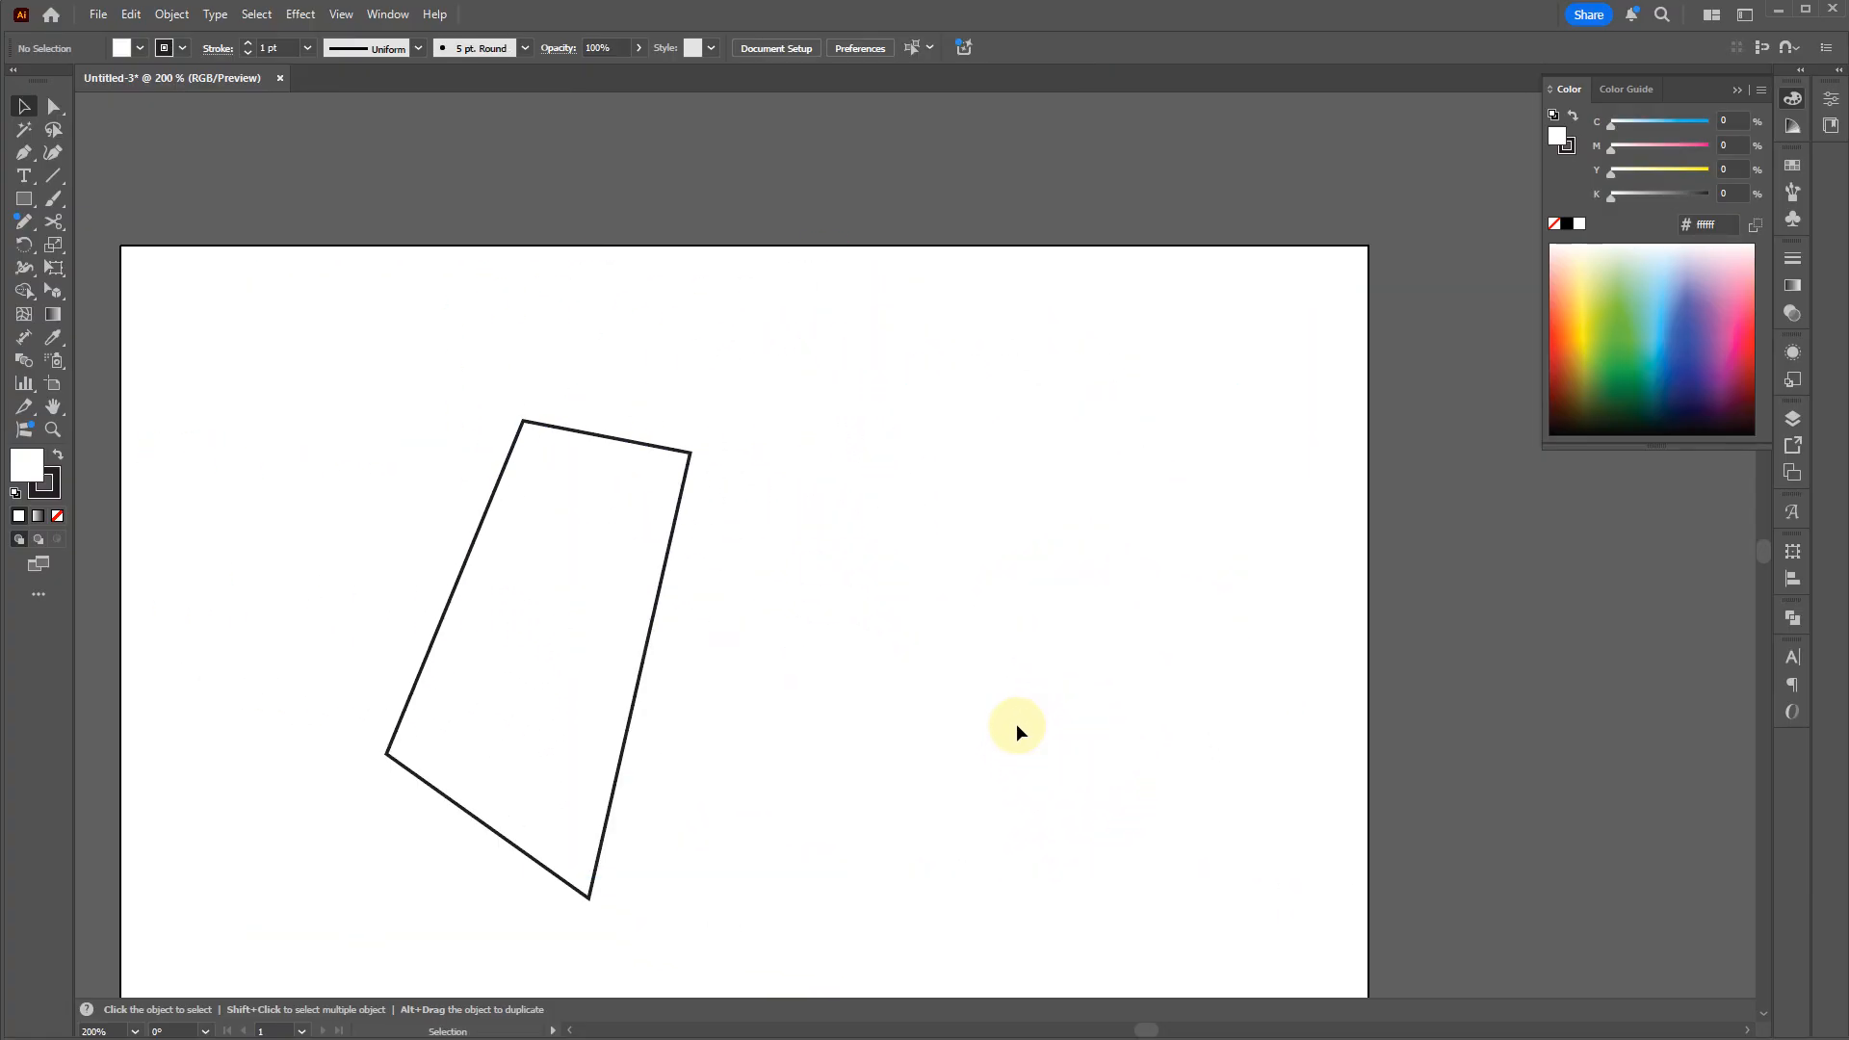
Step: Draw a square about 0.43 in wide beside the four-sided shape and place a duplicate of it up and to the right
{"action": "key", "text": "m"}
{"action": "mouse_move", "coordinate": [887, 497]}
{"action": "left_mouse_down"}
{"action": "mouse_move", "coordinate": [978, 587]}
{"action": "mouse_move", "coordinate": [821, 487]}
{"action": "mouse_move", "coordinate": [780, 488]}
{"action": "mouse_move", "coordinate": [862, 578]}
{"action": "mouse_move", "coordinate": [842, 586]}
{"action": "mouse_move", "coordinate": [924, 615]}
{"action": "mouse_move", "coordinate": [957, 543]}
{"action": "mouse_move", "coordinate": [986, 566]}
{"action": "mouse_move", "coordinate": [958, 603]}
{"action": "mouse_move", "coordinate": [921, 763]}
{"action": "mouse_move", "coordinate": [788, 797]}
{"action": "mouse_move", "coordinate": [1034, 549]}
{"action": "mouse_move", "coordinate": [955, 440]}
{"action": "mouse_move", "coordinate": [905, 458]}
{"action": "mouse_move", "coordinate": [1045, 528]}
{"action": "mouse_move", "coordinate": [1077, 658]}
{"action": "left_mouse_up"}
{"action": "scroll", "coordinate": [1076, 658], "scroll_direction": "up", "scroll_amount": 4}
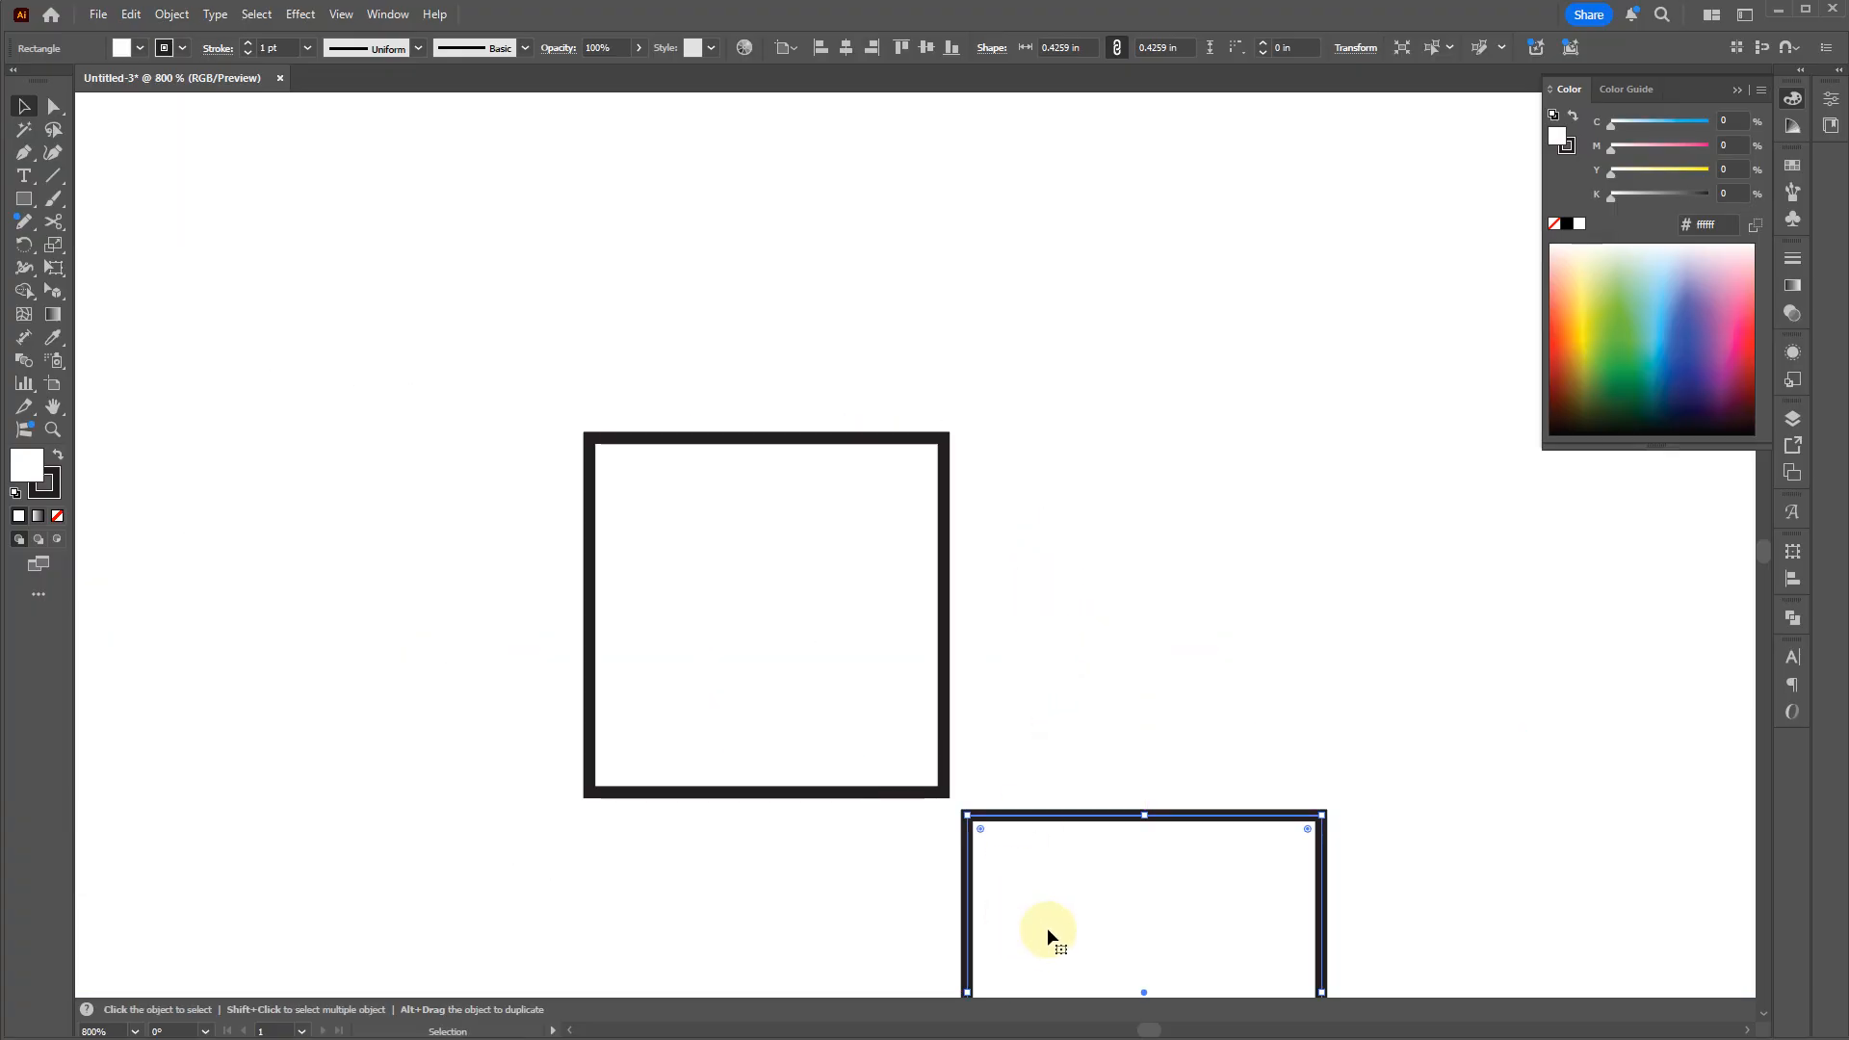
{"action": "left_click_drag", "start_coordinate": [1053, 941], "coordinate": [979, 473]}
{"action": "scroll", "coordinate": [1218, 501], "scroll_direction": "down", "scroll_amount": 2}
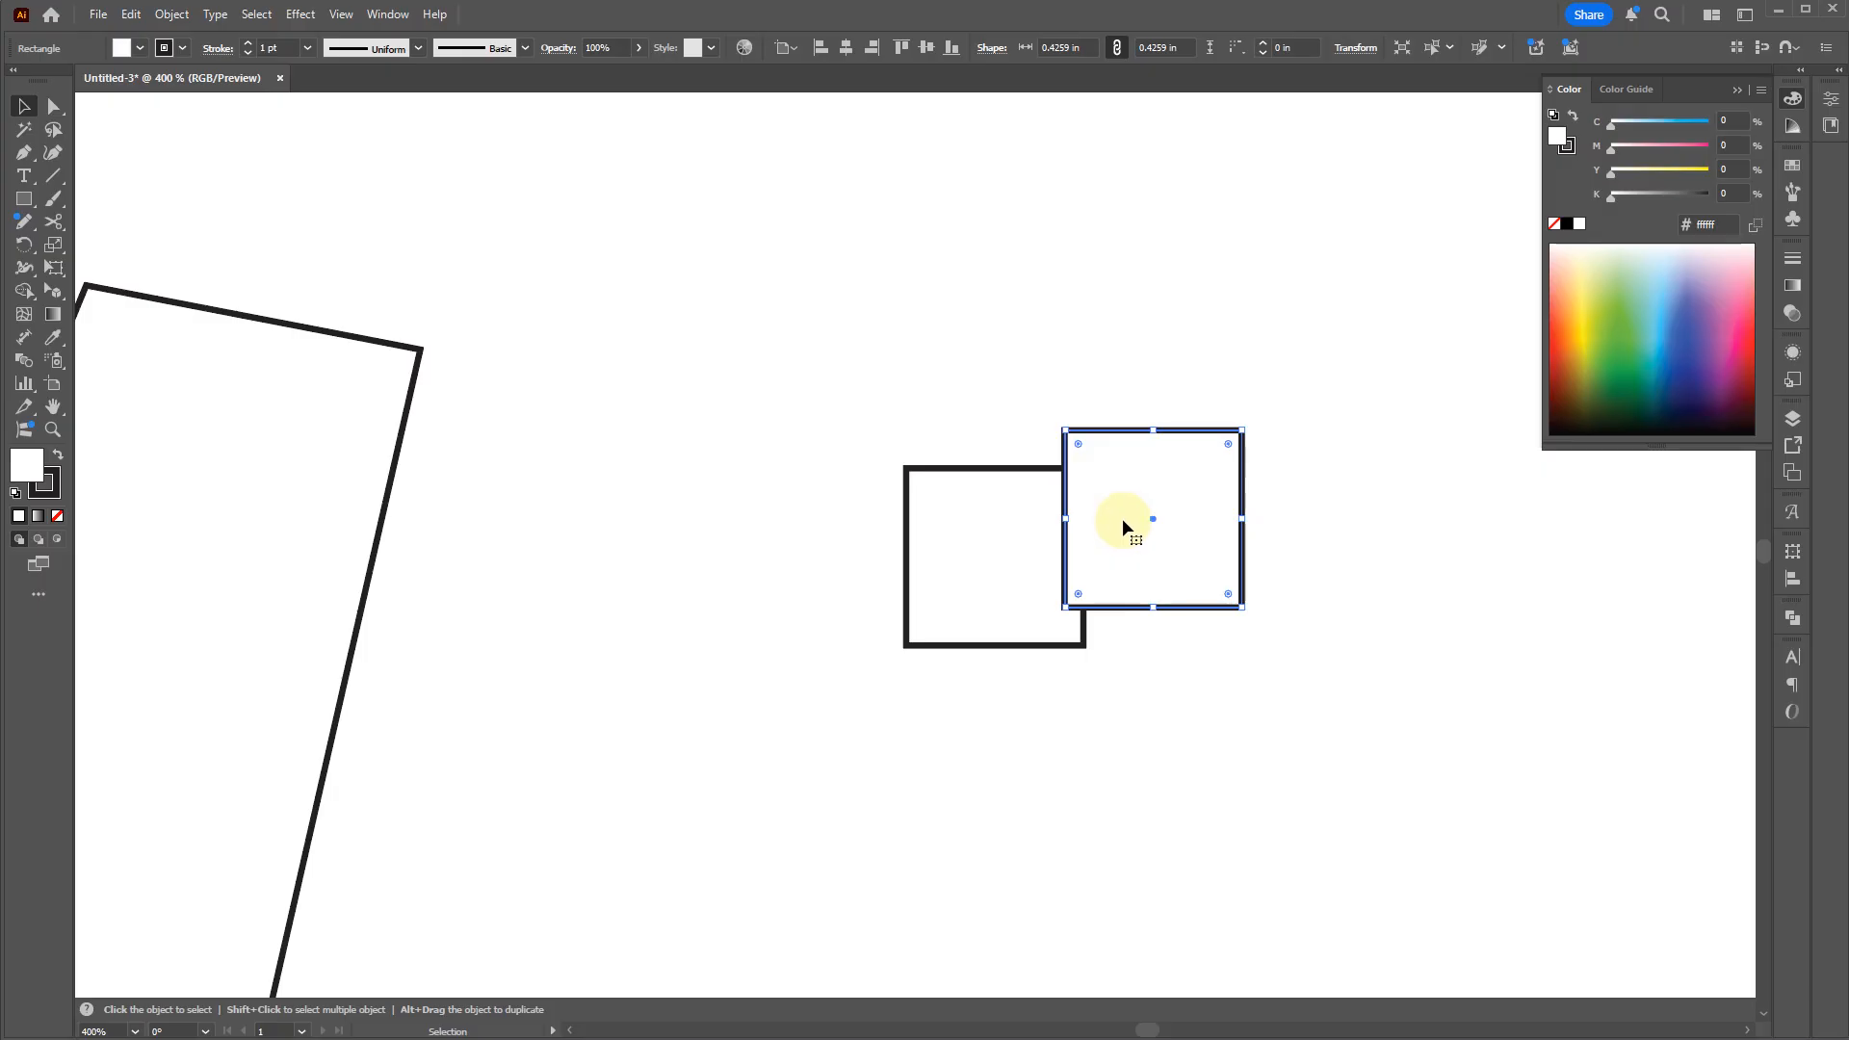
{"action": "left_click_drag", "start_coordinate": [1143, 549], "coordinate": [1334, 418]}
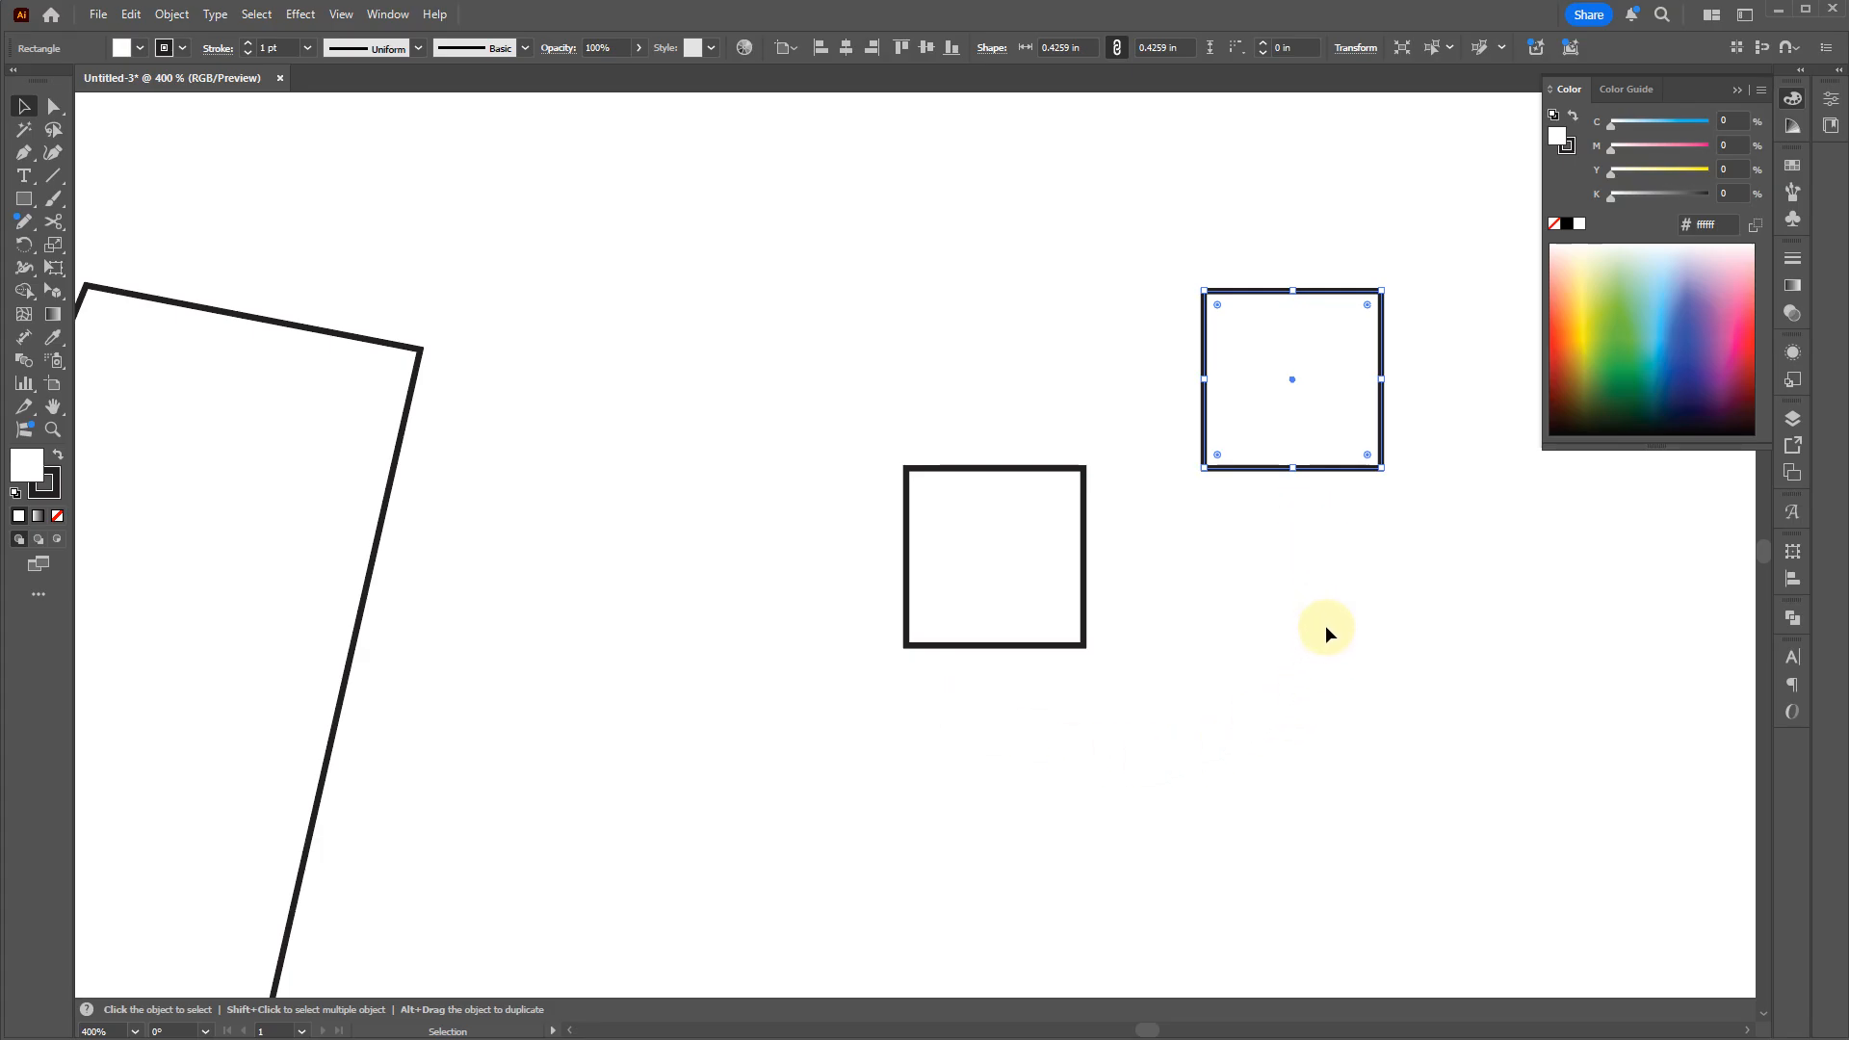
Step: Duplicate the square three more times, placing the copies below the right square and below and above the original square
{"action": "left_click_drag", "start_coordinate": [1332, 438], "coordinate": [1341, 691]}
{"action": "left_click_drag", "start_coordinate": [1329, 652], "coordinate": [955, 791]}
{"action": "left_click_drag", "start_coordinate": [963, 794], "coordinate": [1003, 302]}
{"action": "left_click", "coordinate": [564, 339]}
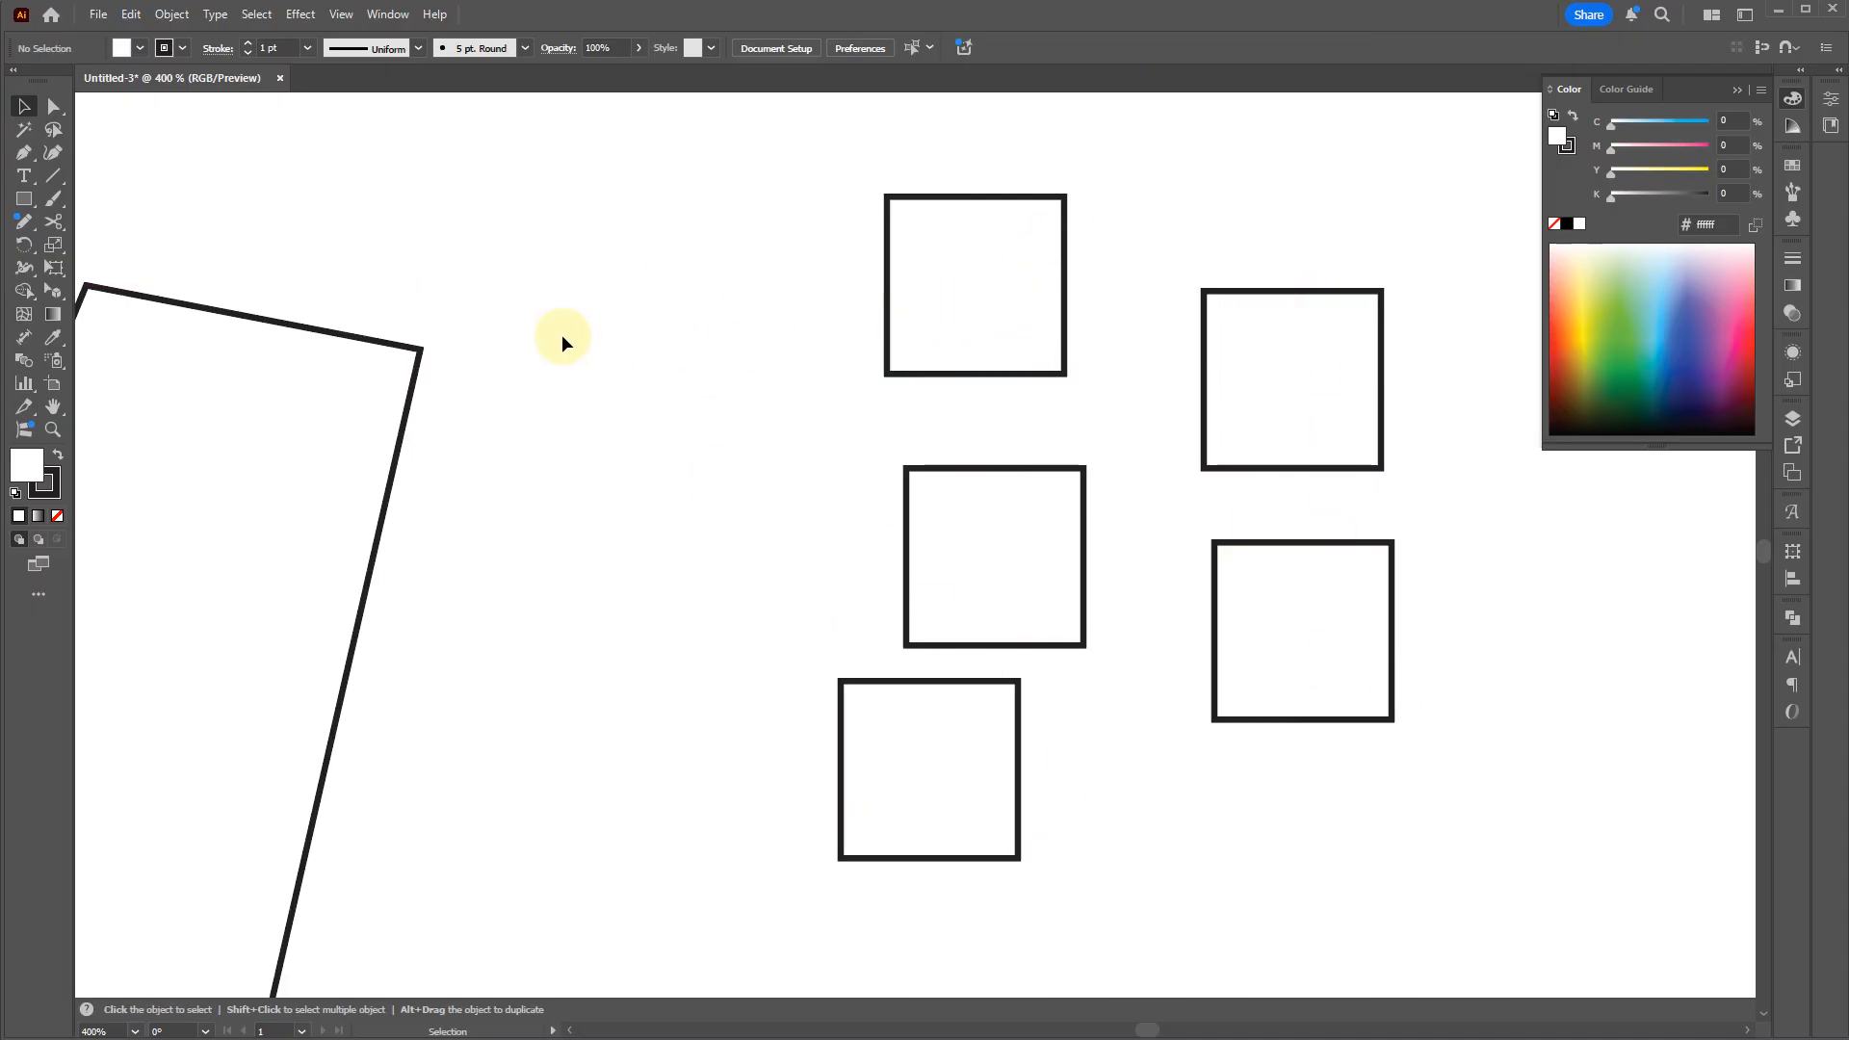
{"action": "left_click", "coordinate": [1001, 234]}
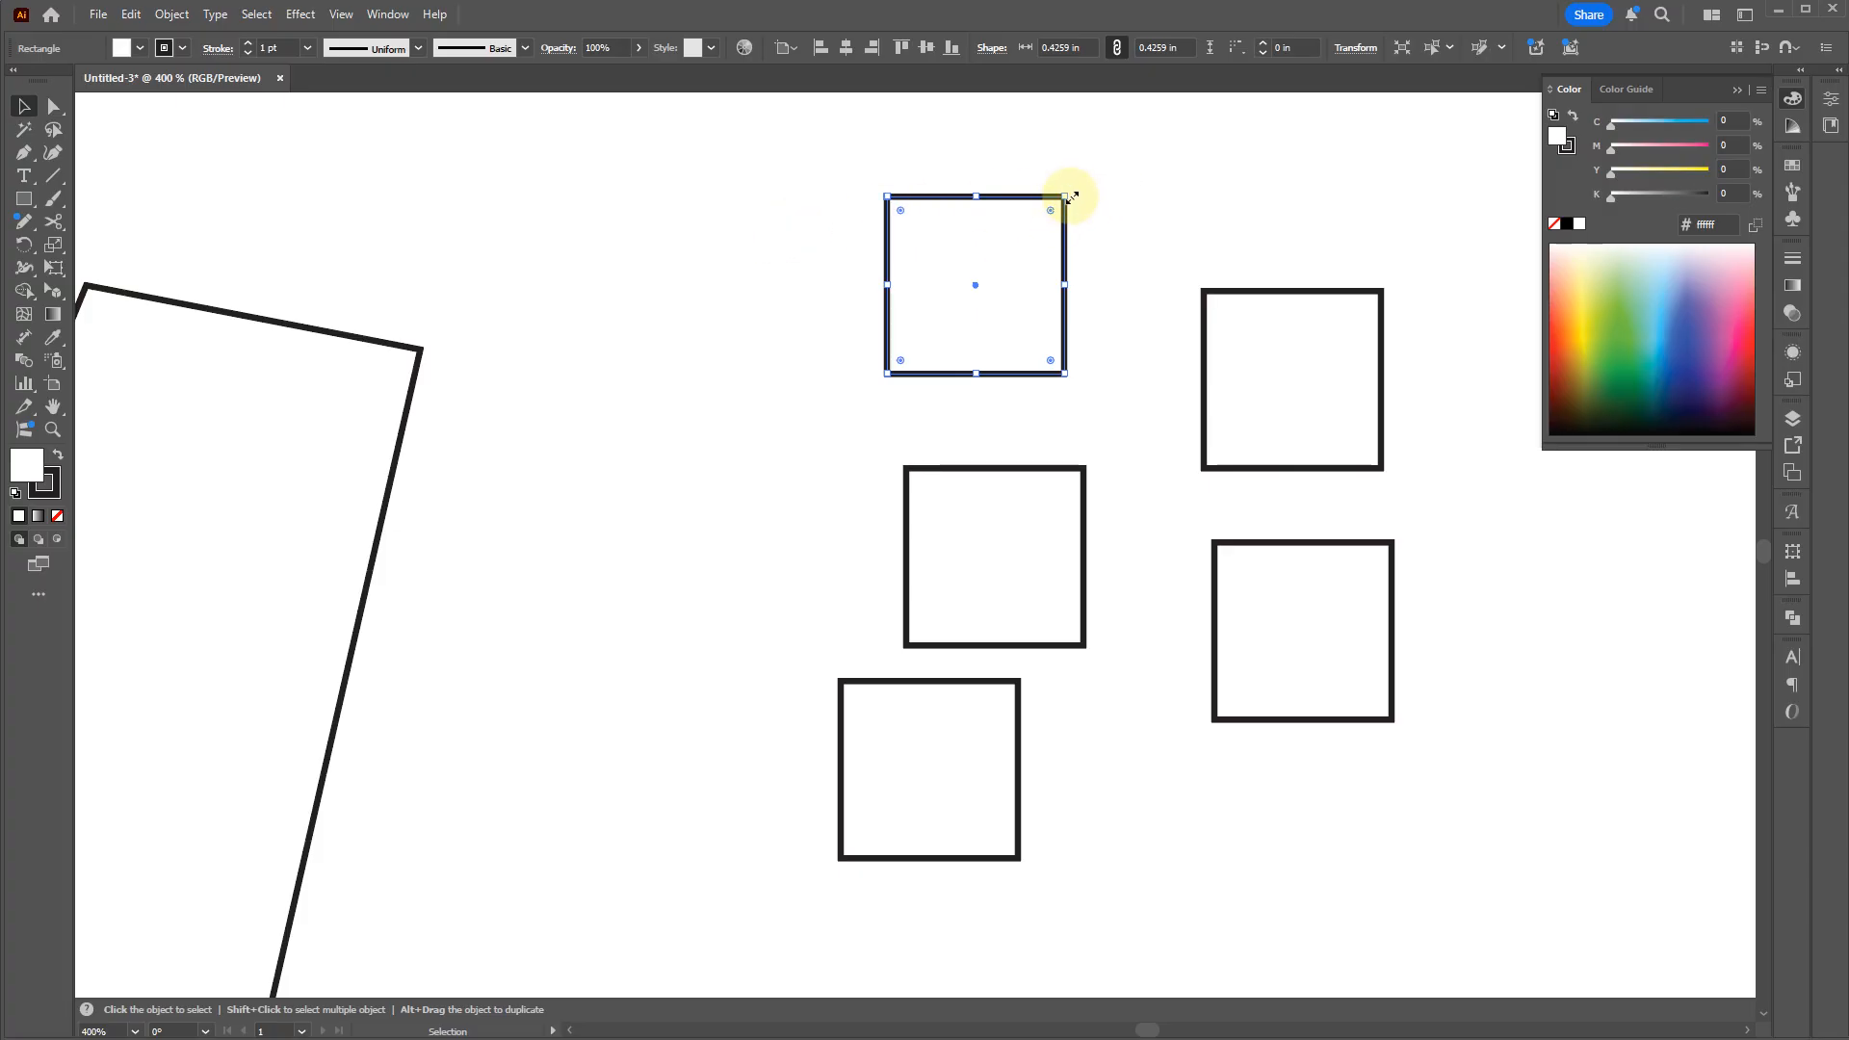
Step: Scale the four-sided shape down proportionally and turn it onto its side, with bounds of about 0.96 by 0.61 in
{"action": "left_click", "coordinate": [309, 442]}
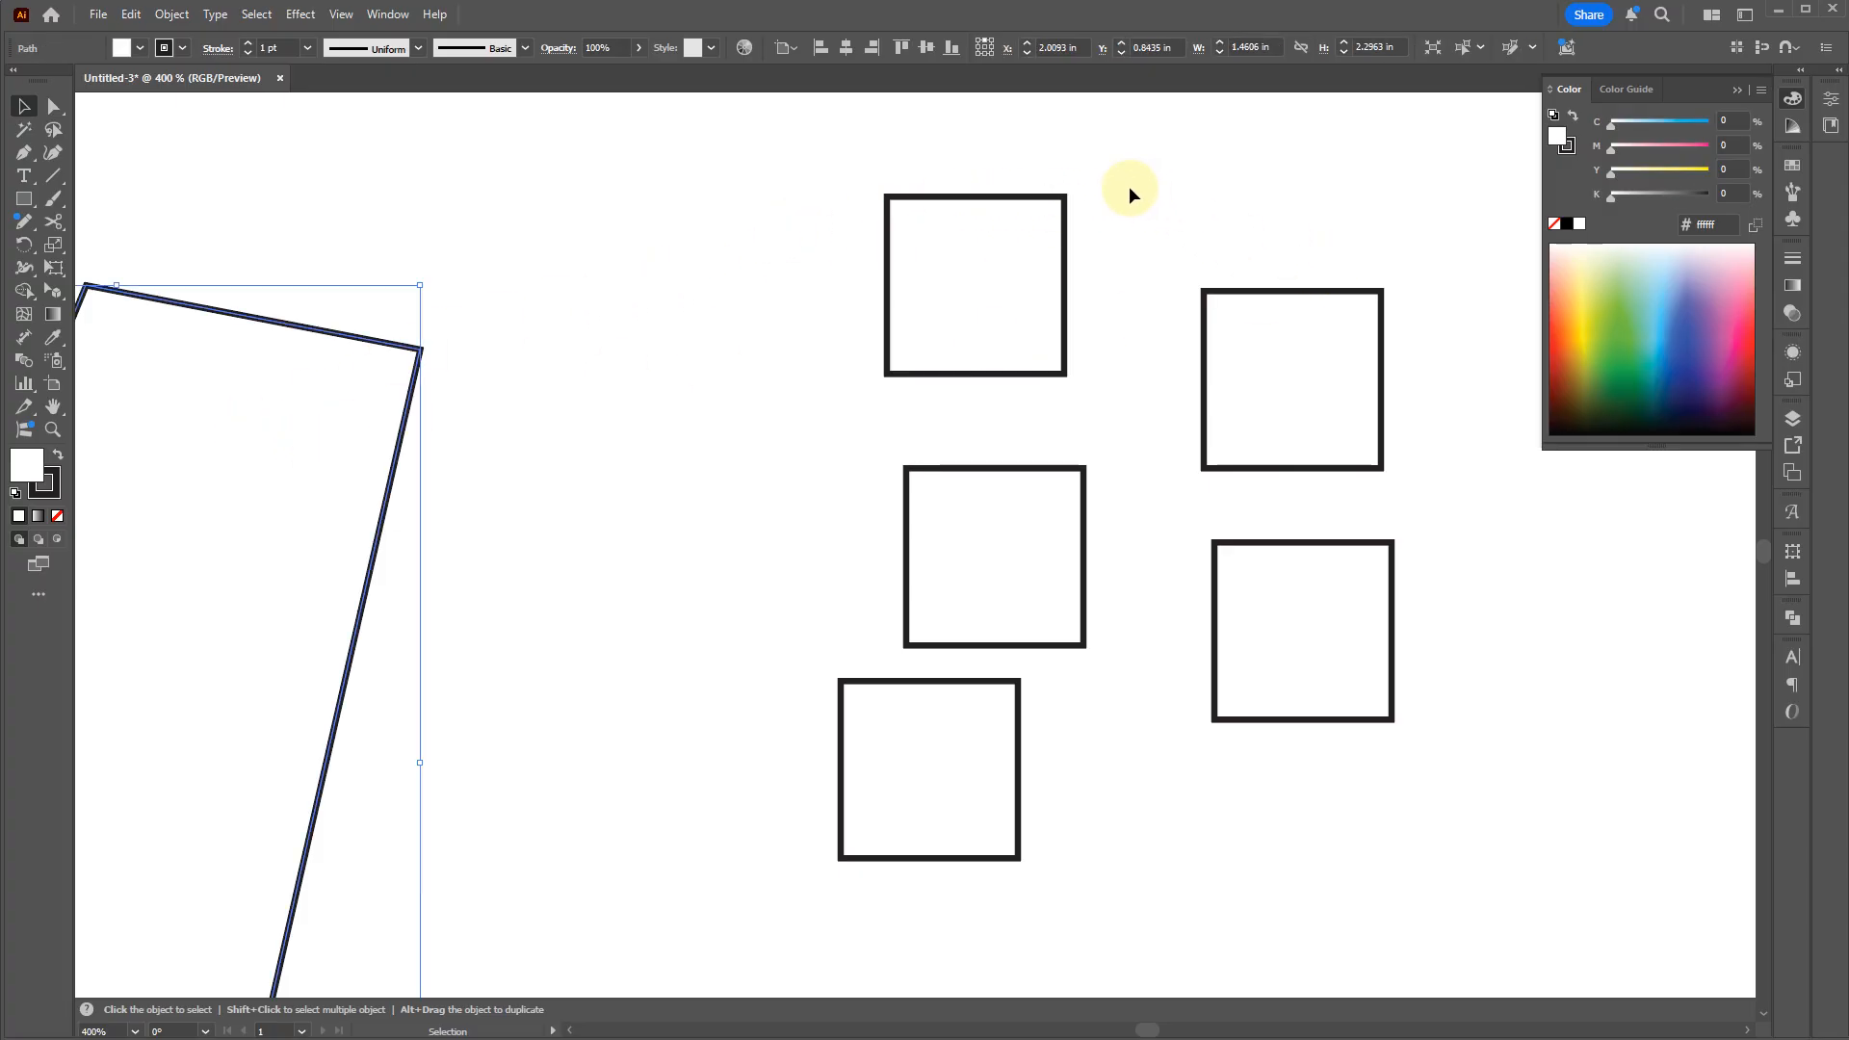
{"action": "left_click_drag", "start_coordinate": [335, 490], "coordinate": [827, 470]}
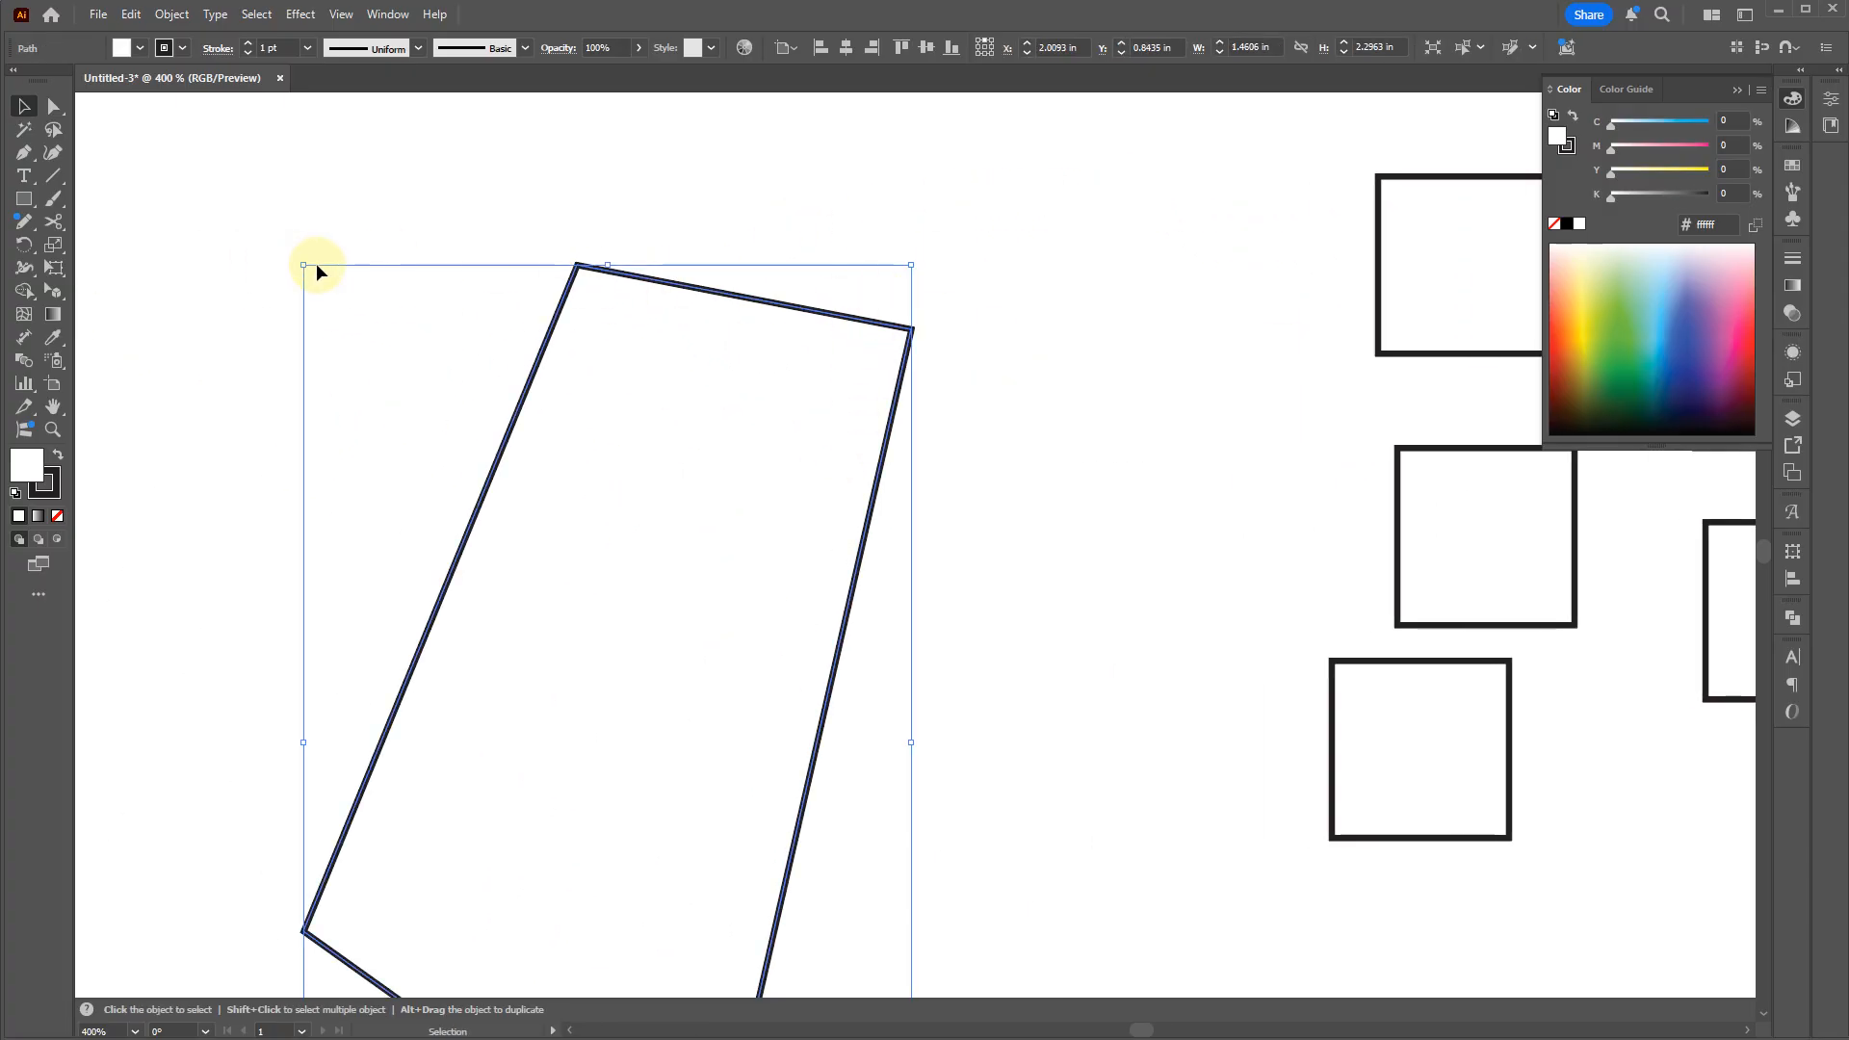
{"action": "left_click_drag", "start_coordinate": [302, 269], "coordinate": [611, 742]}
{"action": "left_click_drag", "start_coordinate": [770, 818], "coordinate": [1046, 372]}
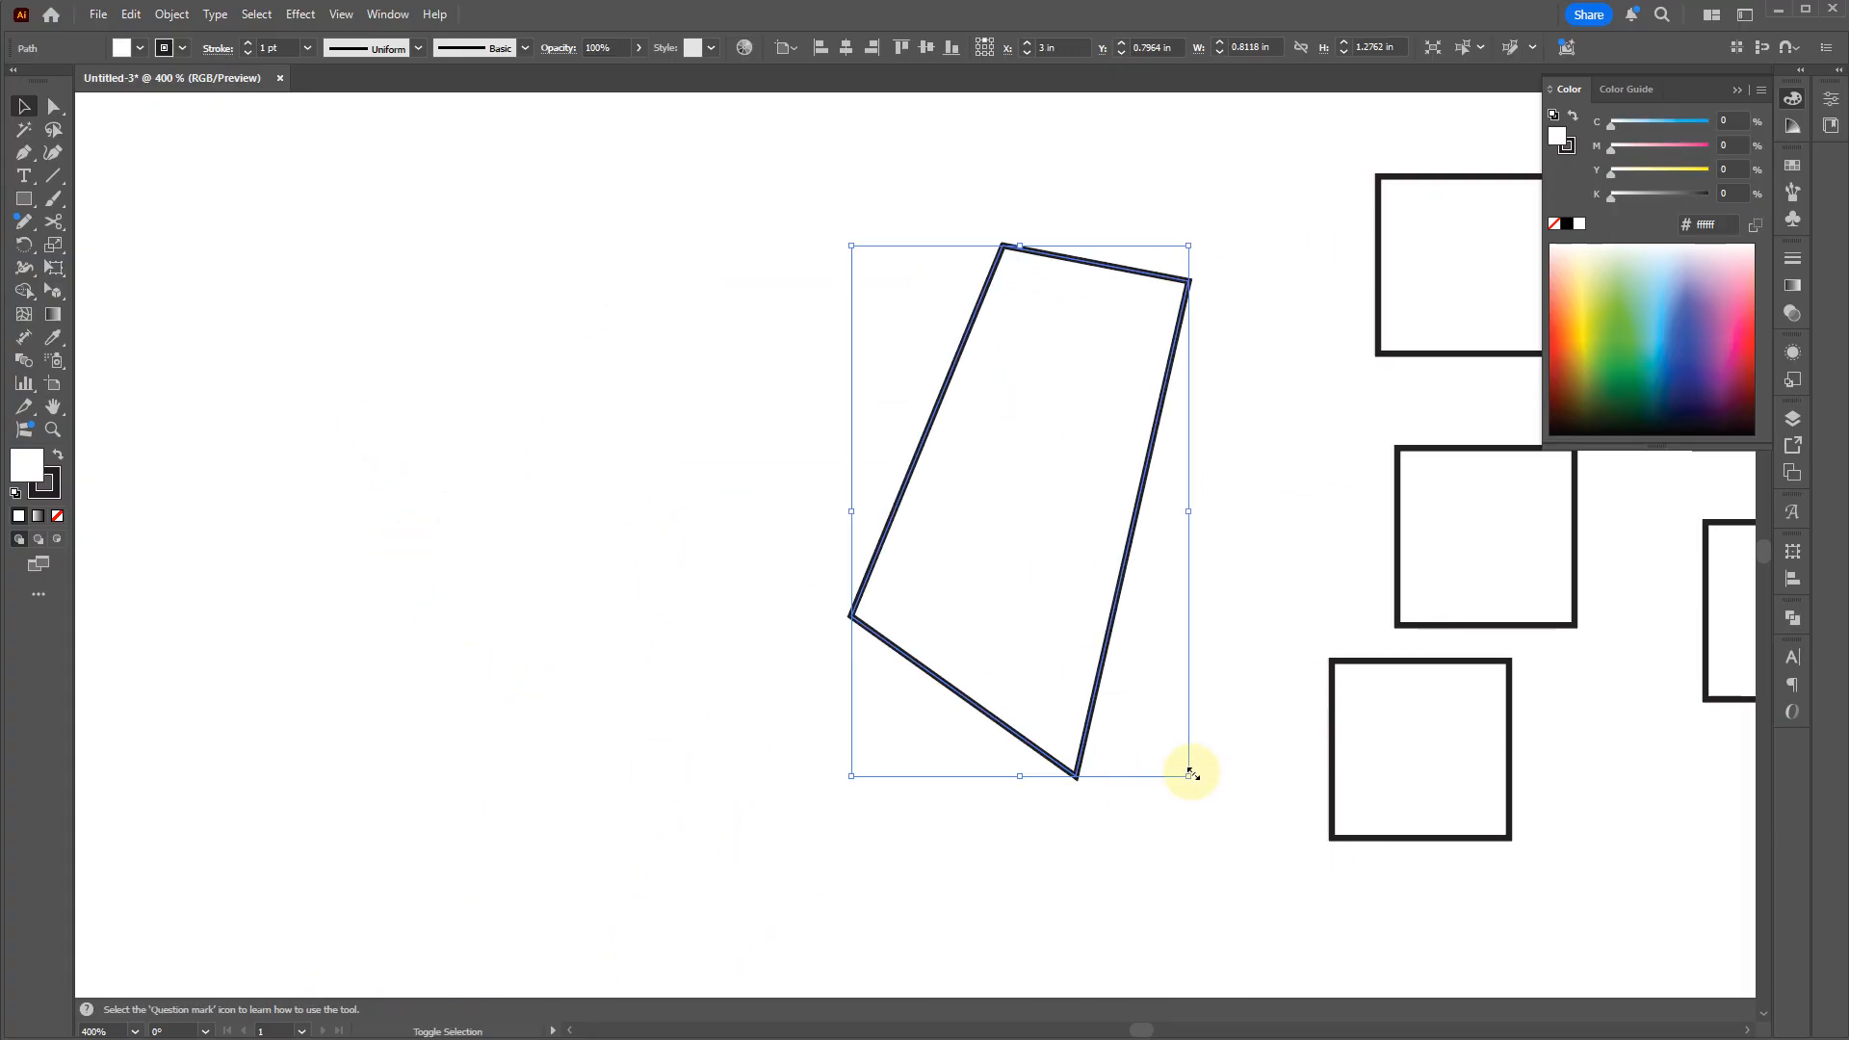
{"action": "left_click_drag", "start_coordinate": [1191, 773], "coordinate": [726, 717]}
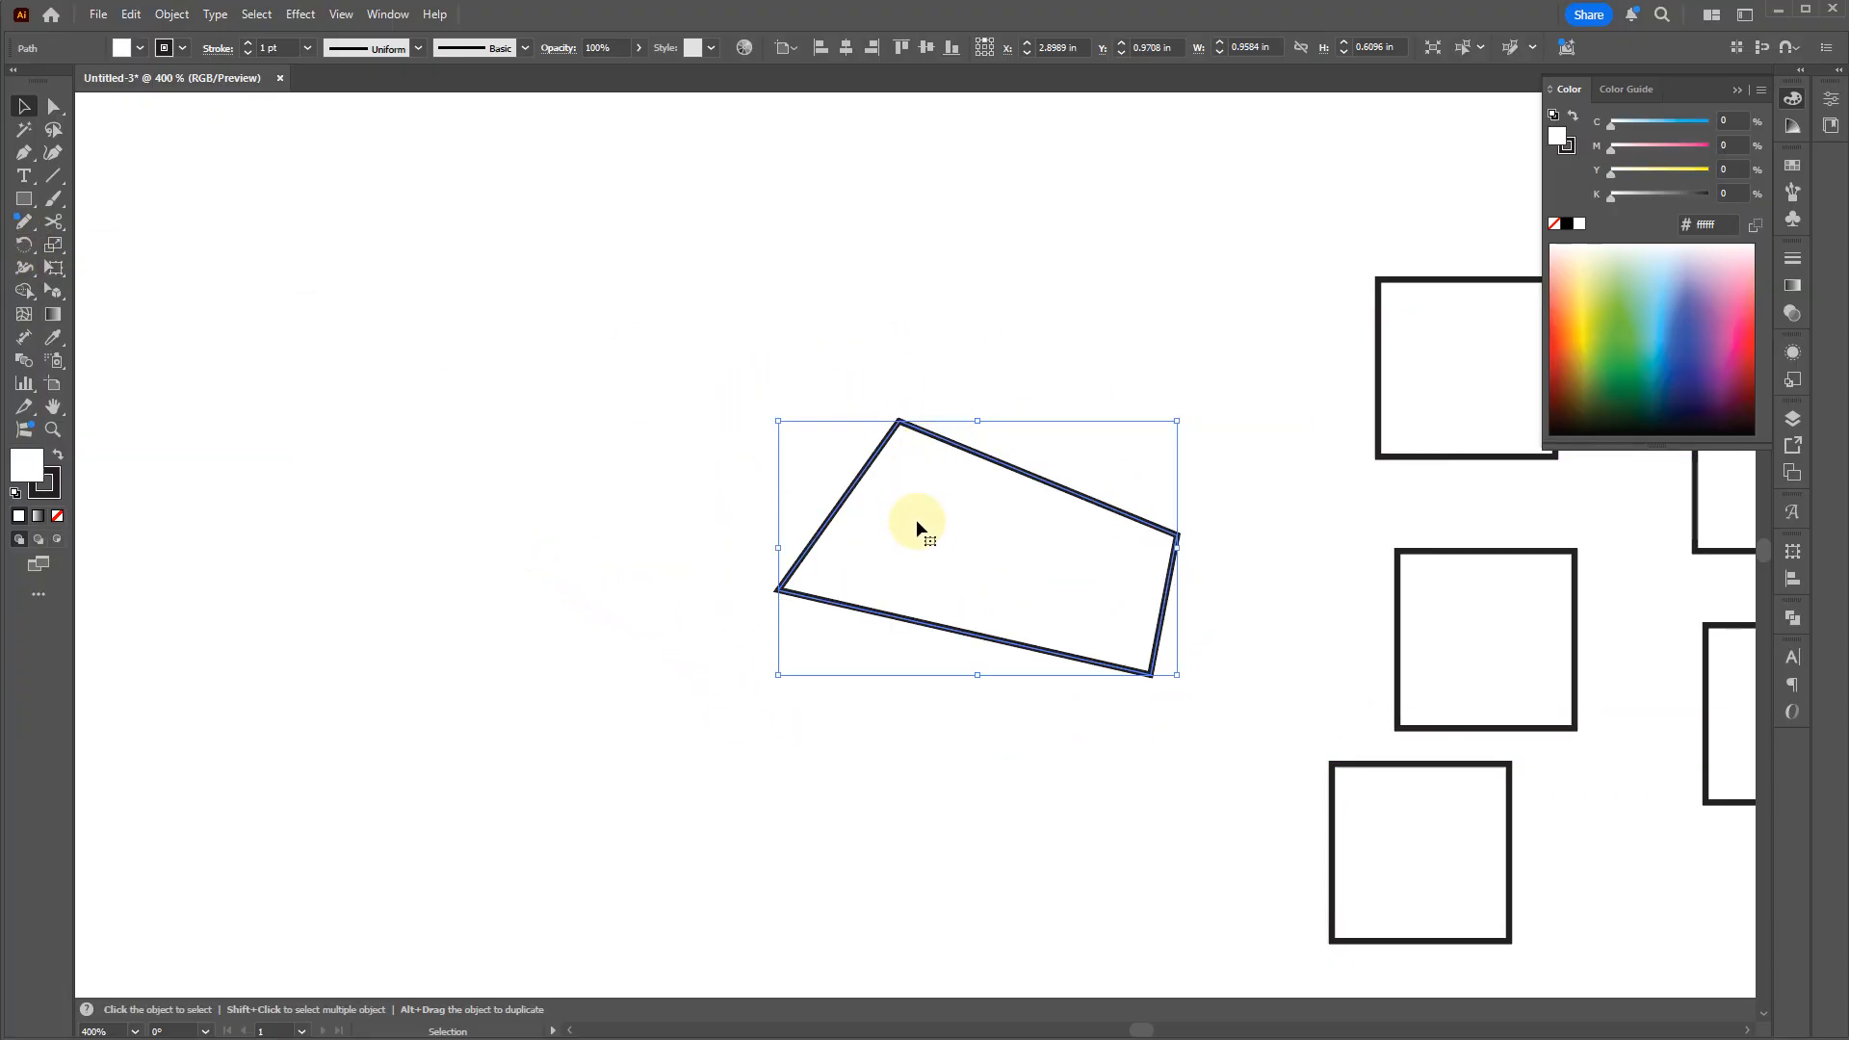
Step: Rotate the four-sided shape freely about its centre with the Rotate tool, and make a copy rotated 45° about its upper-left corner
{"action": "key", "text": "r"}
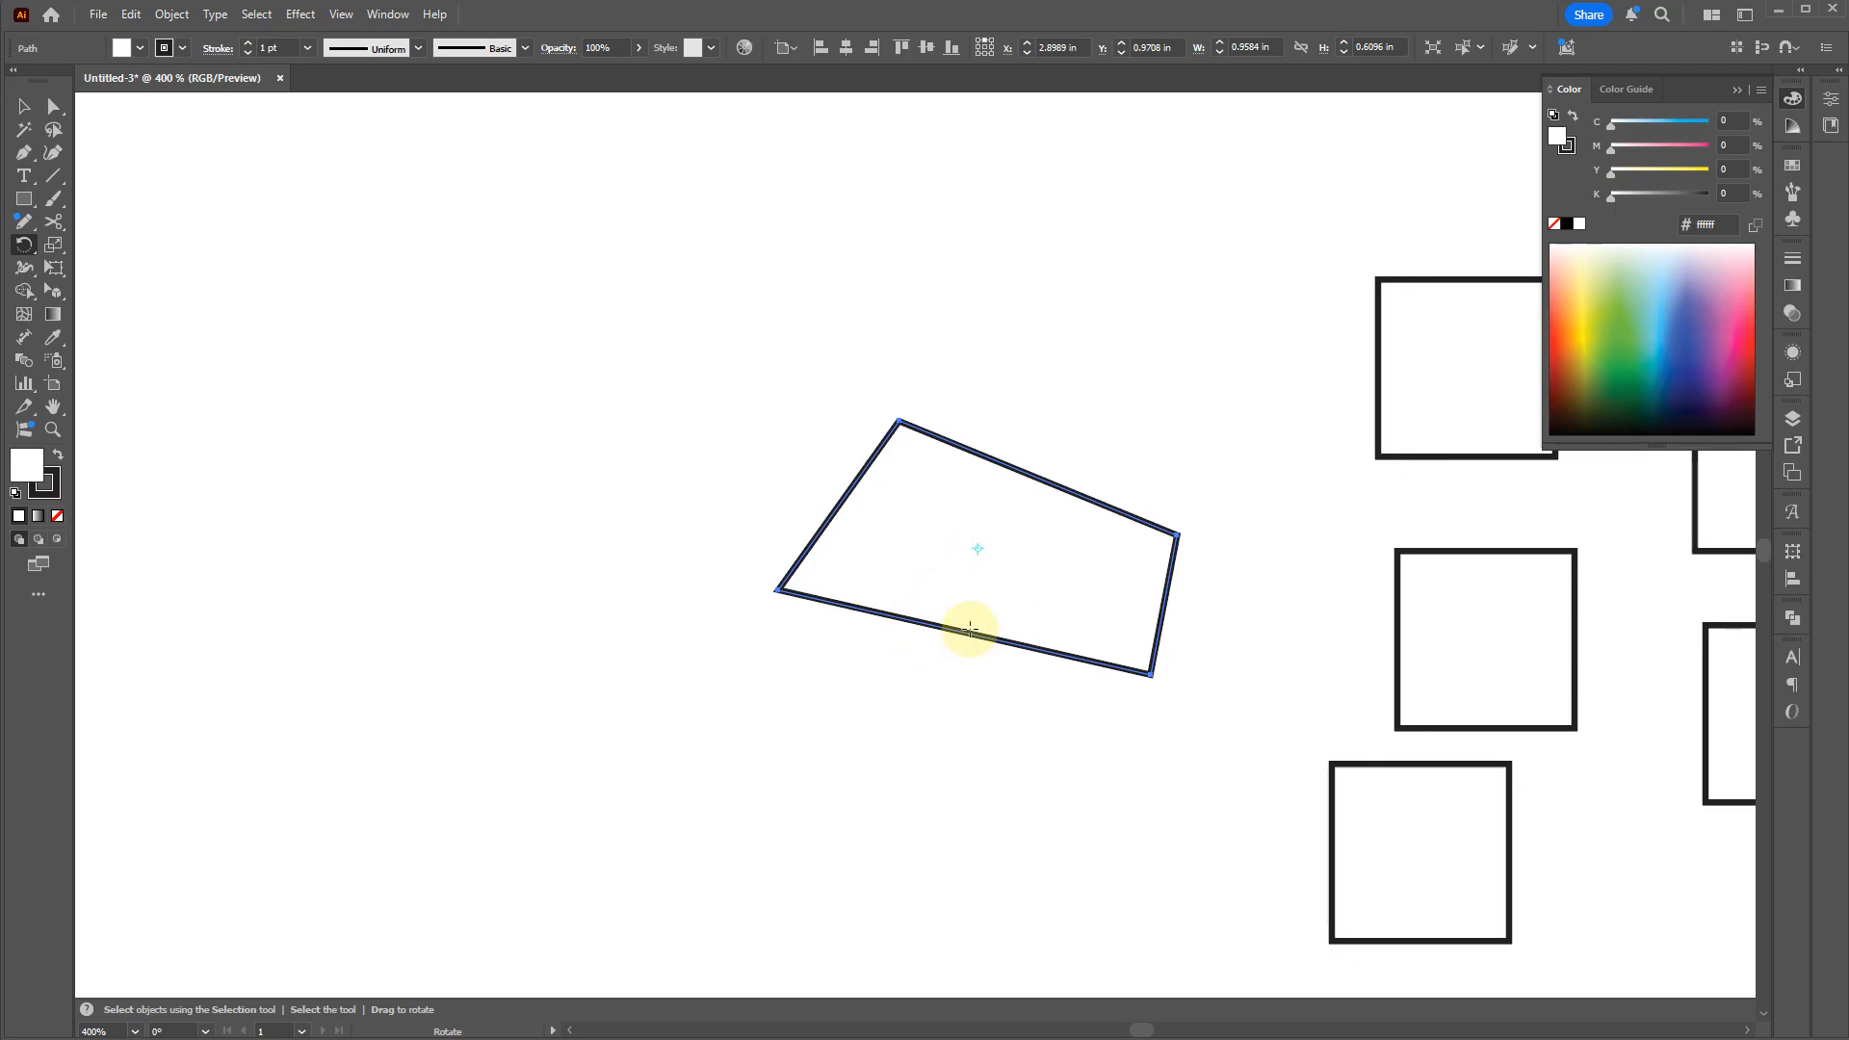
{"action": "left_click_drag", "start_coordinate": [1040, 596], "coordinate": [1254, 656]}
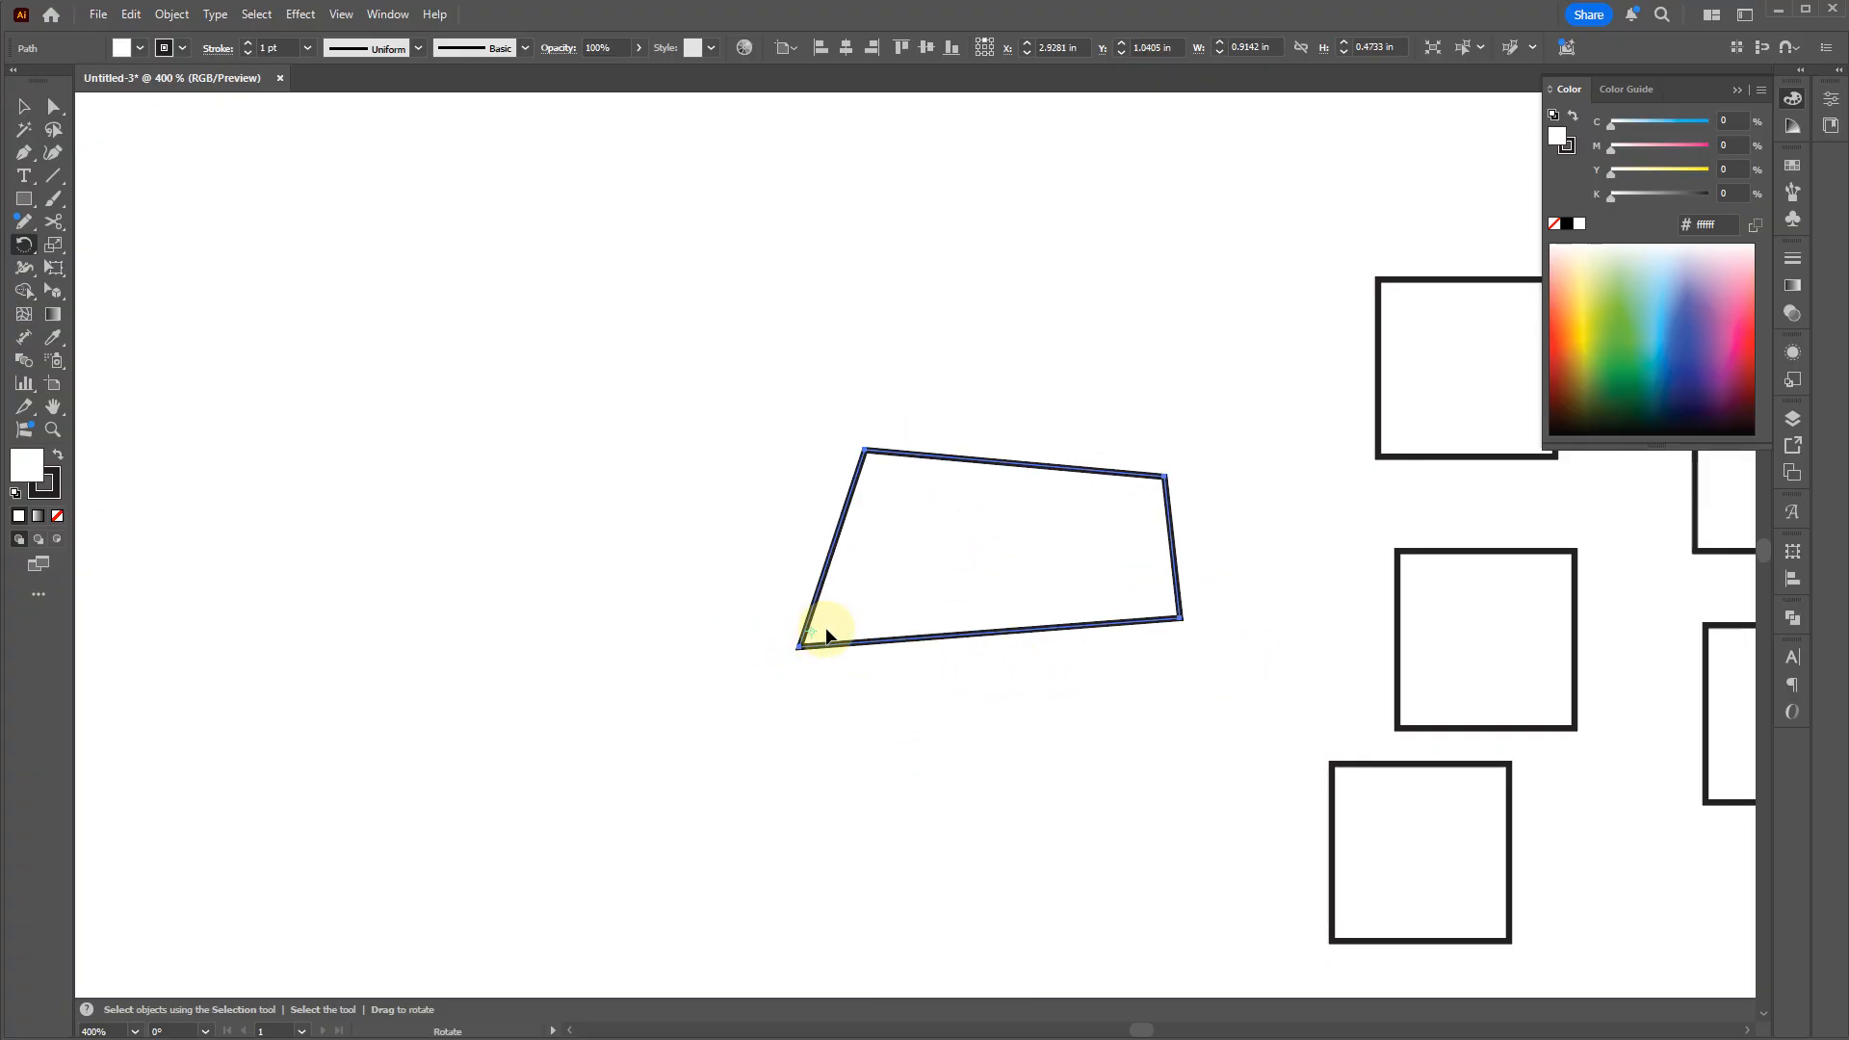
{"action": "left_click_drag", "start_coordinate": [952, 592], "coordinate": [1012, 604]}
{"action": "left_click_drag", "start_coordinate": [925, 578], "coordinate": [1024, 446]}
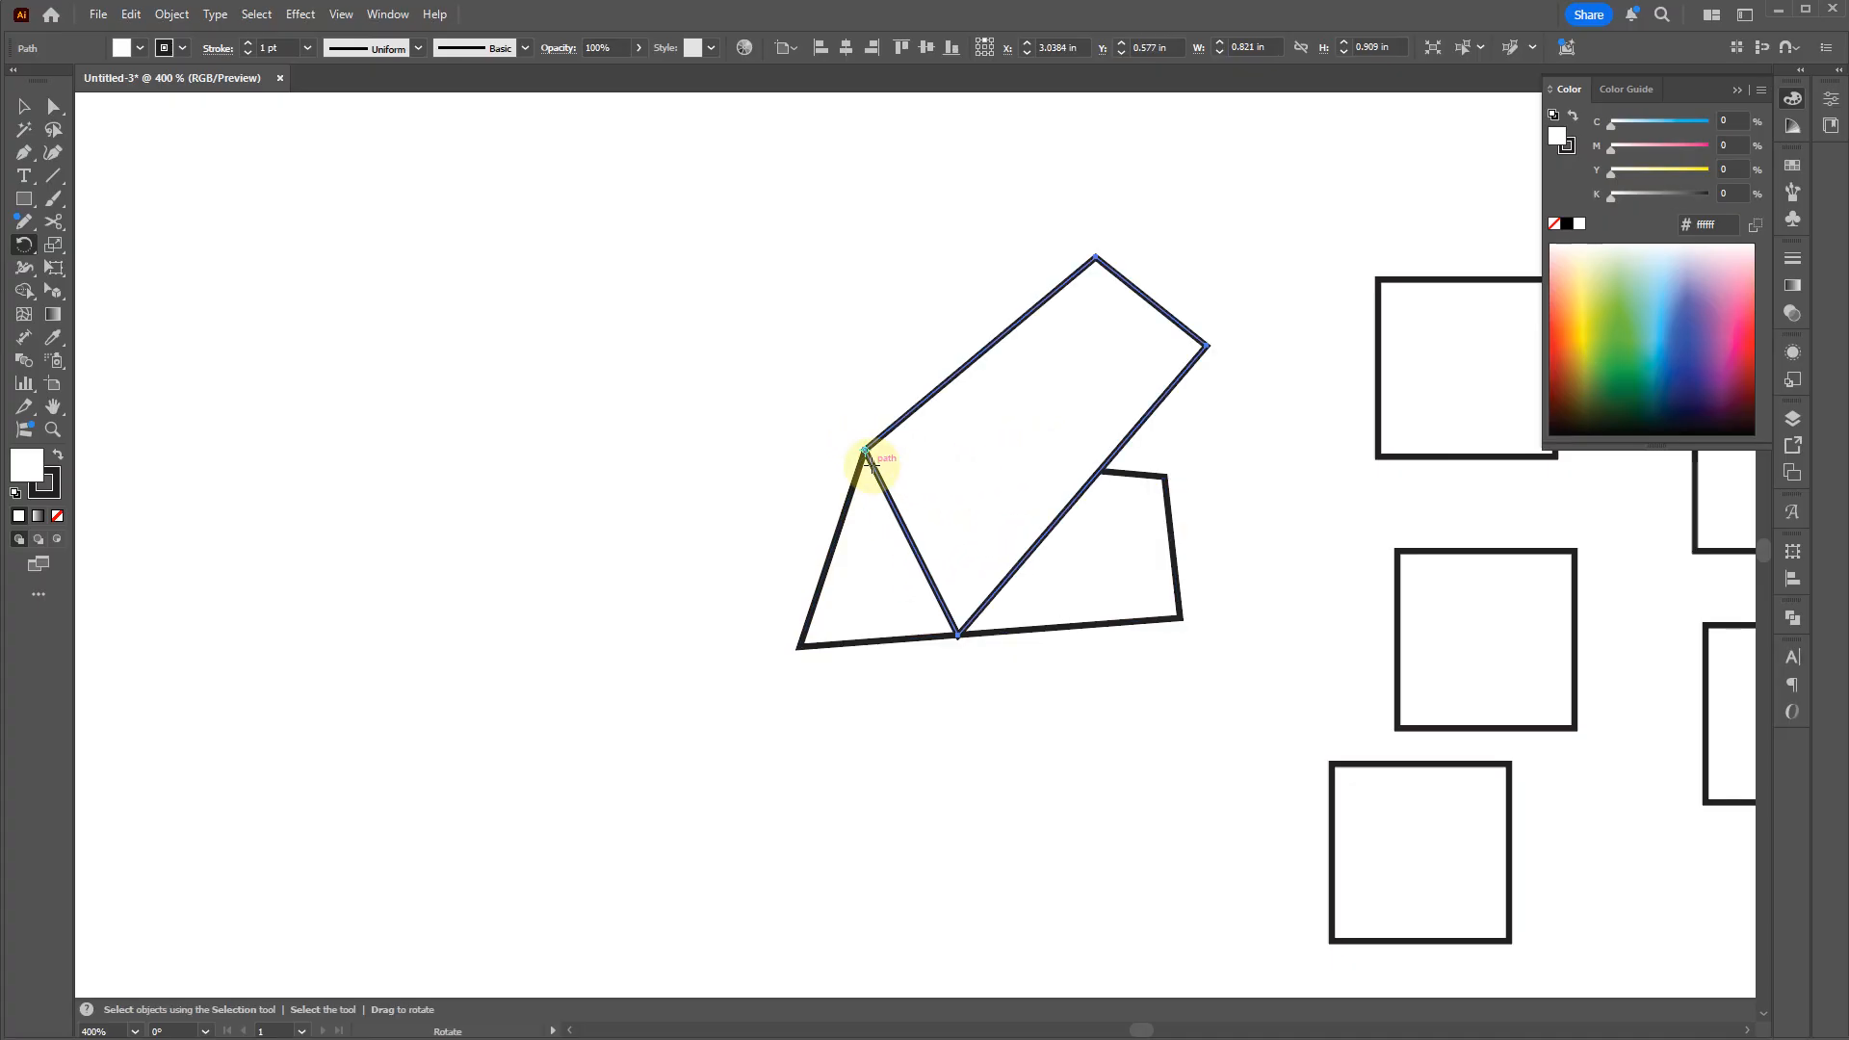
Step: Add two more copies of the four-sided shape, each rotated a further 45° about the shared corner anchor, and deselect everything
{"action": "left_click", "coordinate": [798, 359], "text": "alt"}
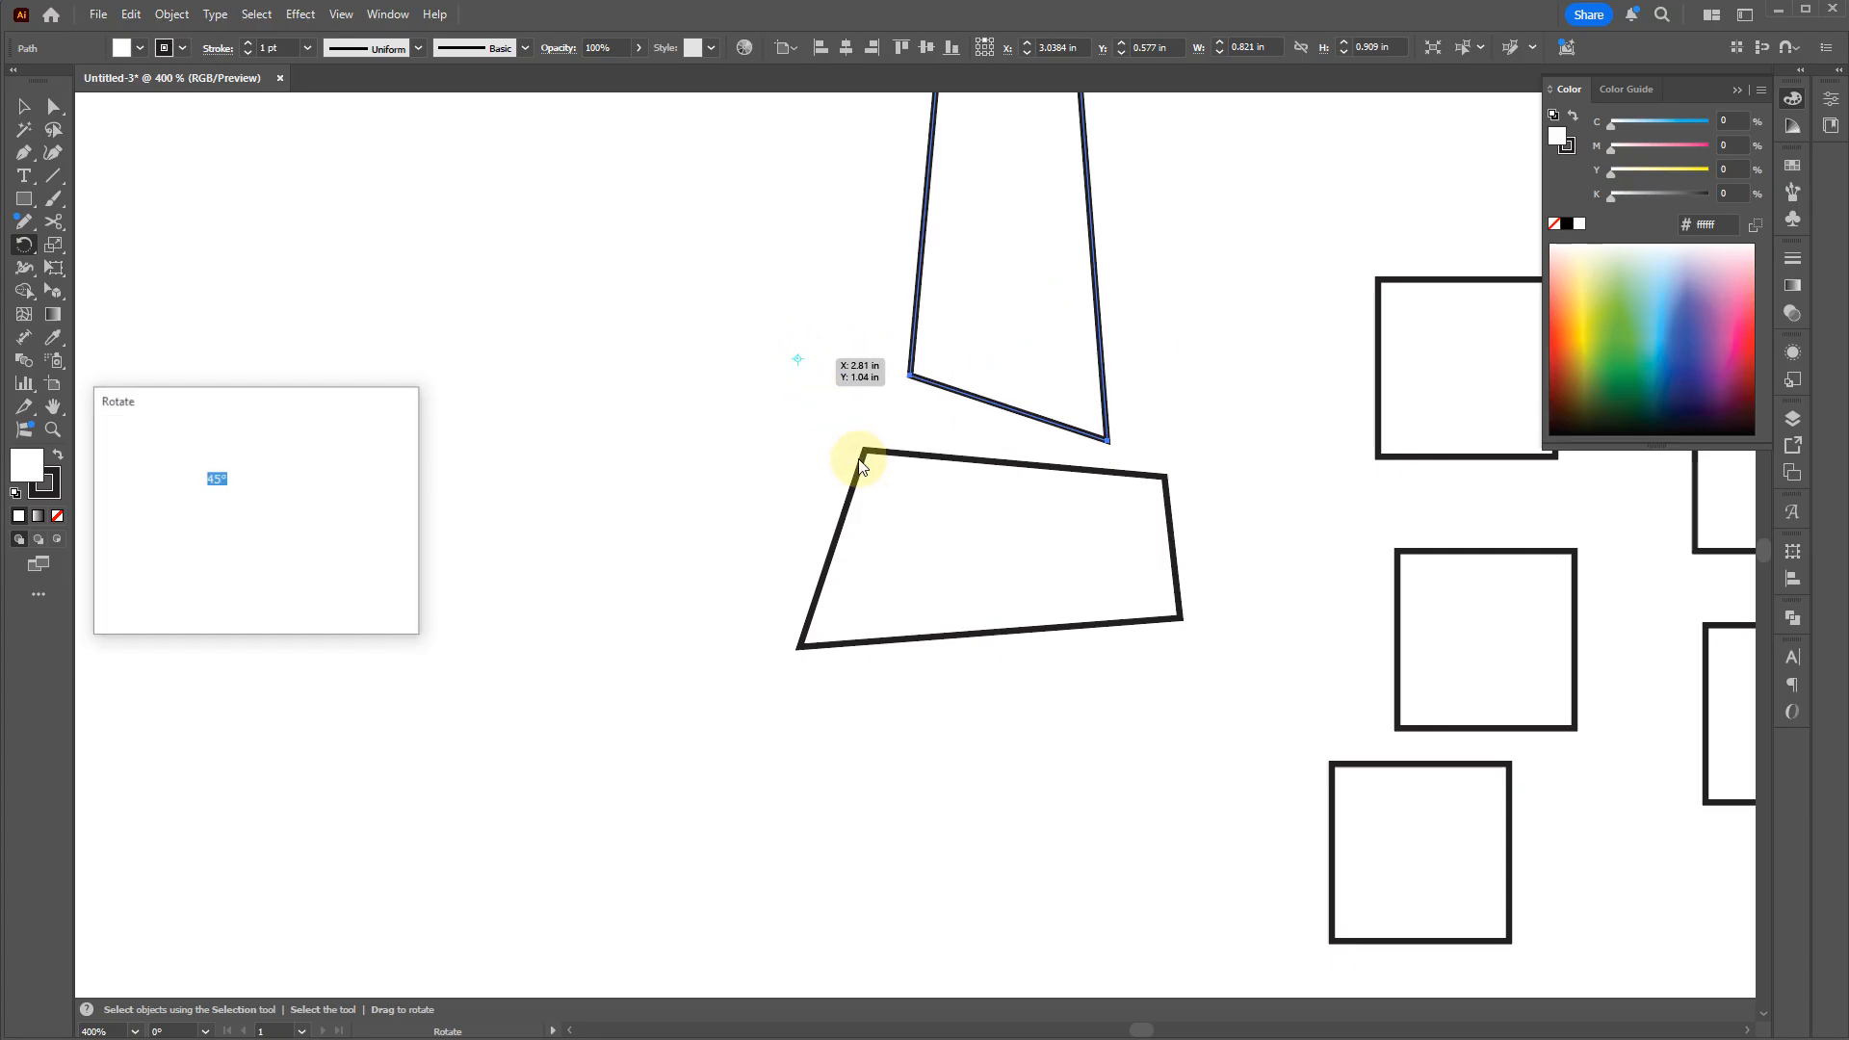
{"action": "key", "text": "Return"}
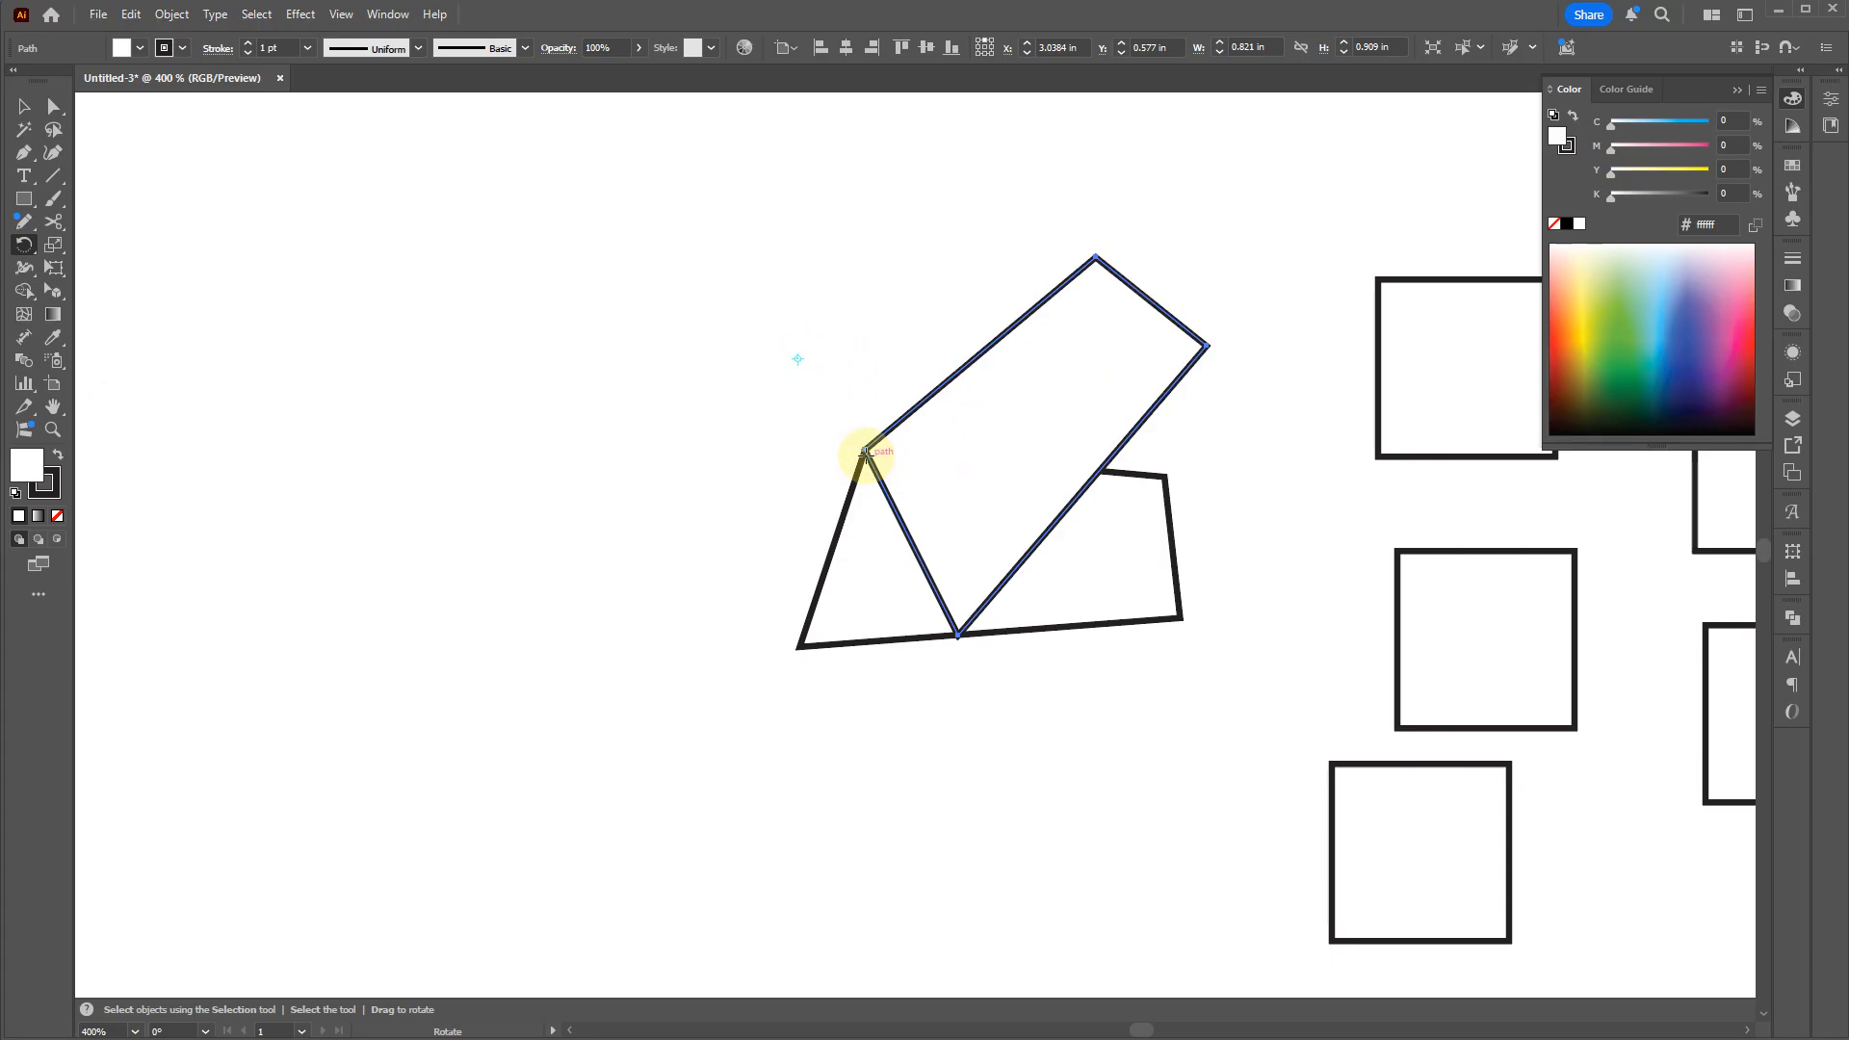
{"action": "left_click", "coordinate": [866, 449]}
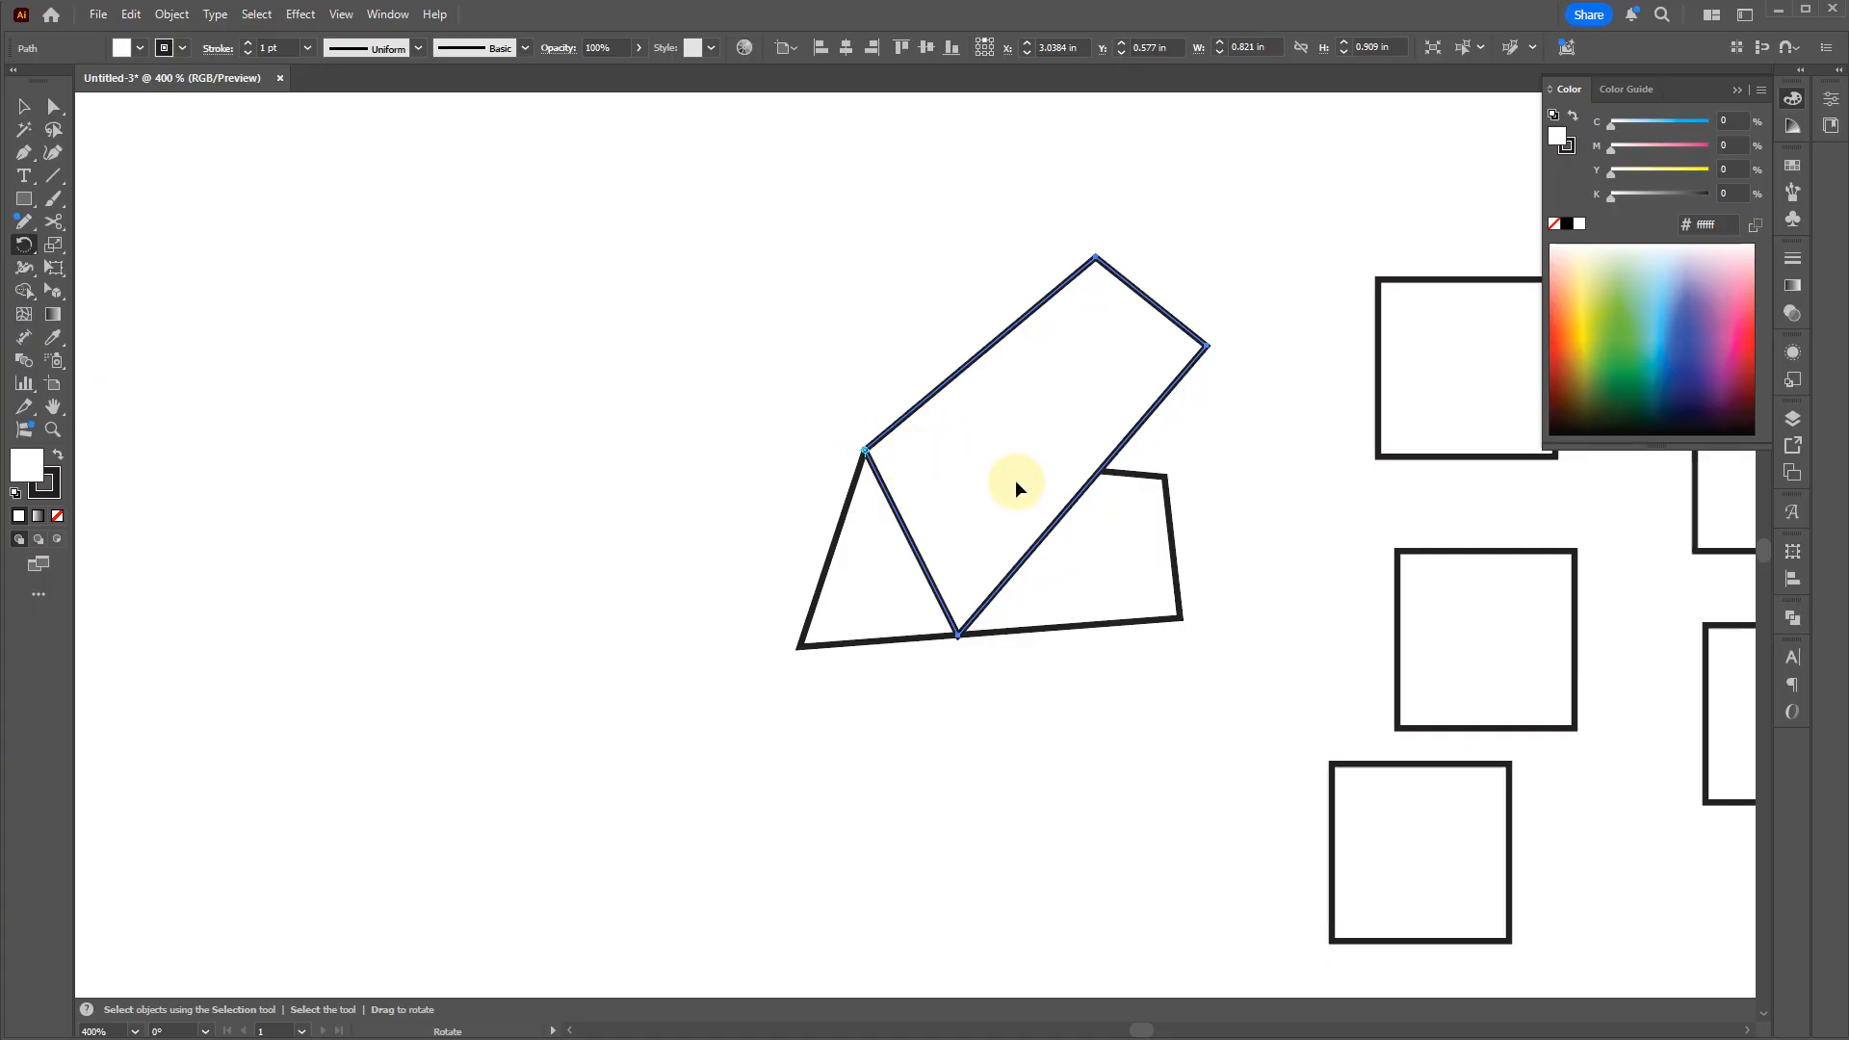
{"action": "left_click_drag", "start_coordinate": [1015, 483], "coordinate": [1003, 384]}
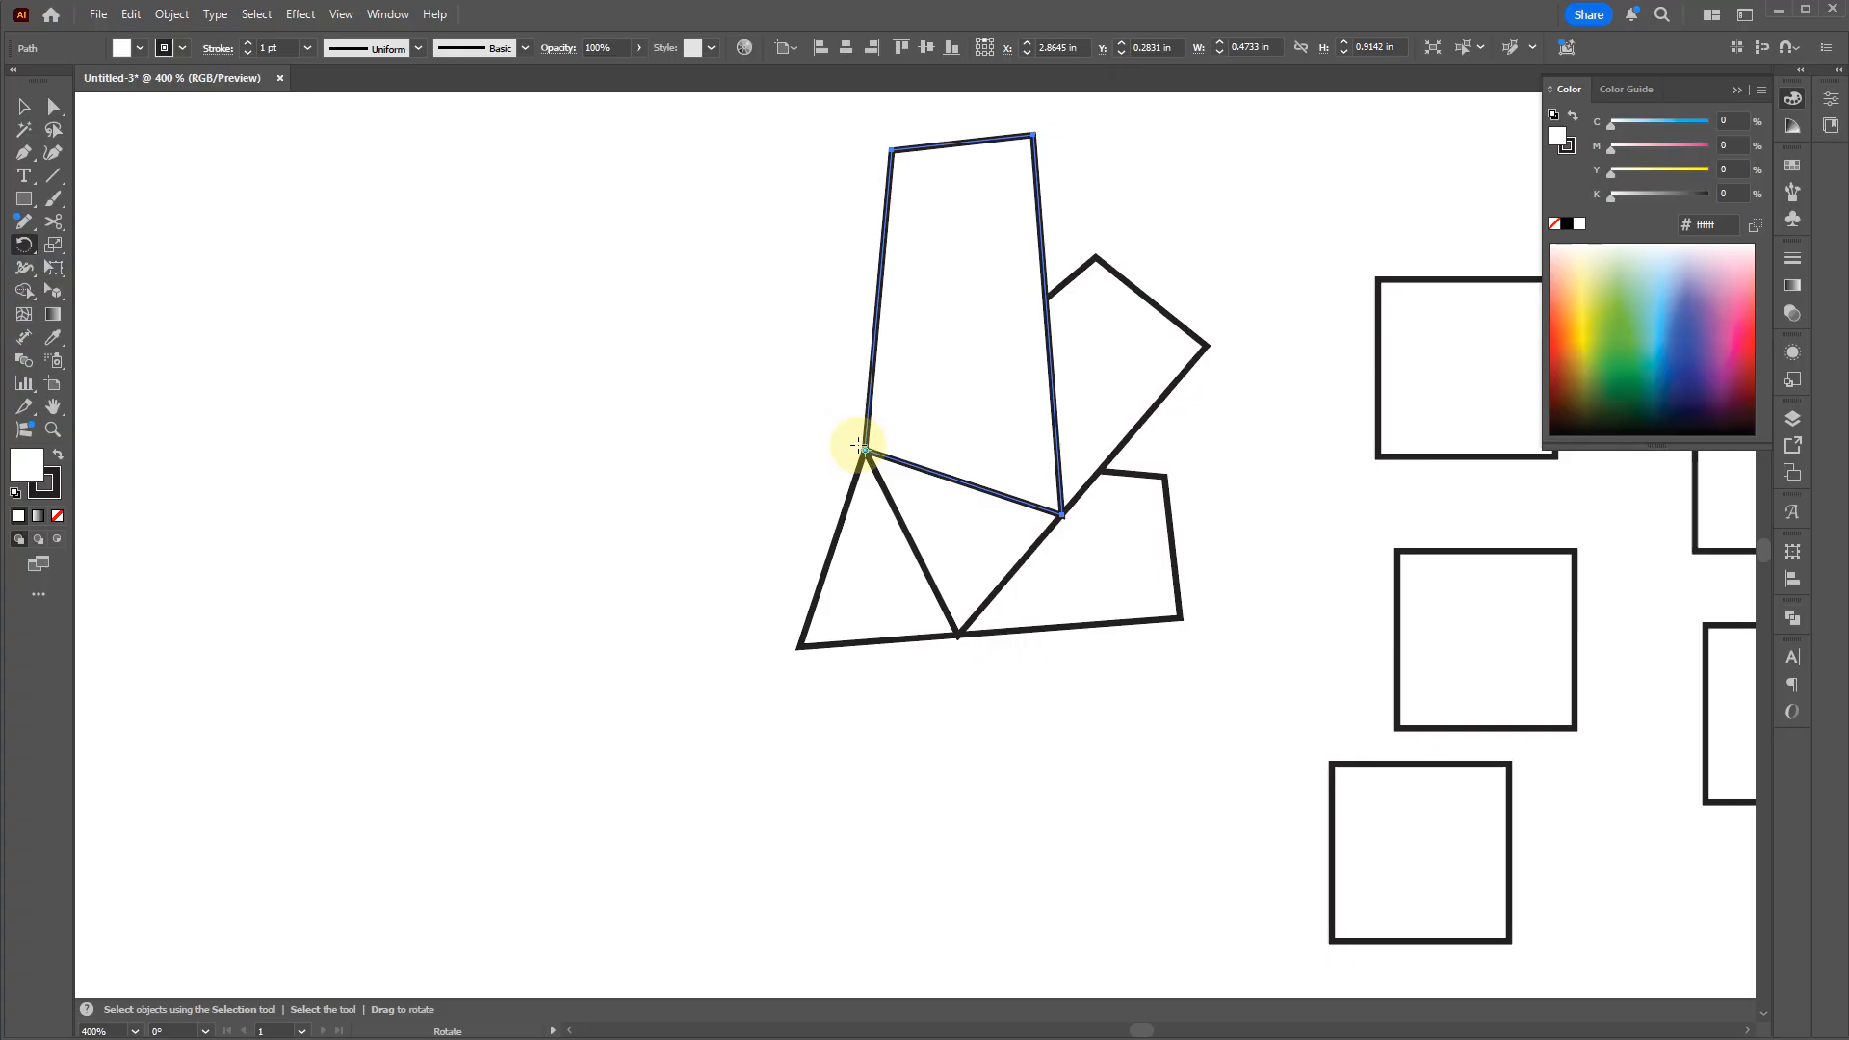
{"action": "left_click_drag", "start_coordinate": [909, 425], "coordinate": [882, 335]}
{"action": "key", "text": "v"}
{"action": "scroll", "coordinate": [726, 481], "scroll_direction": "down", "scroll_amount": 1}
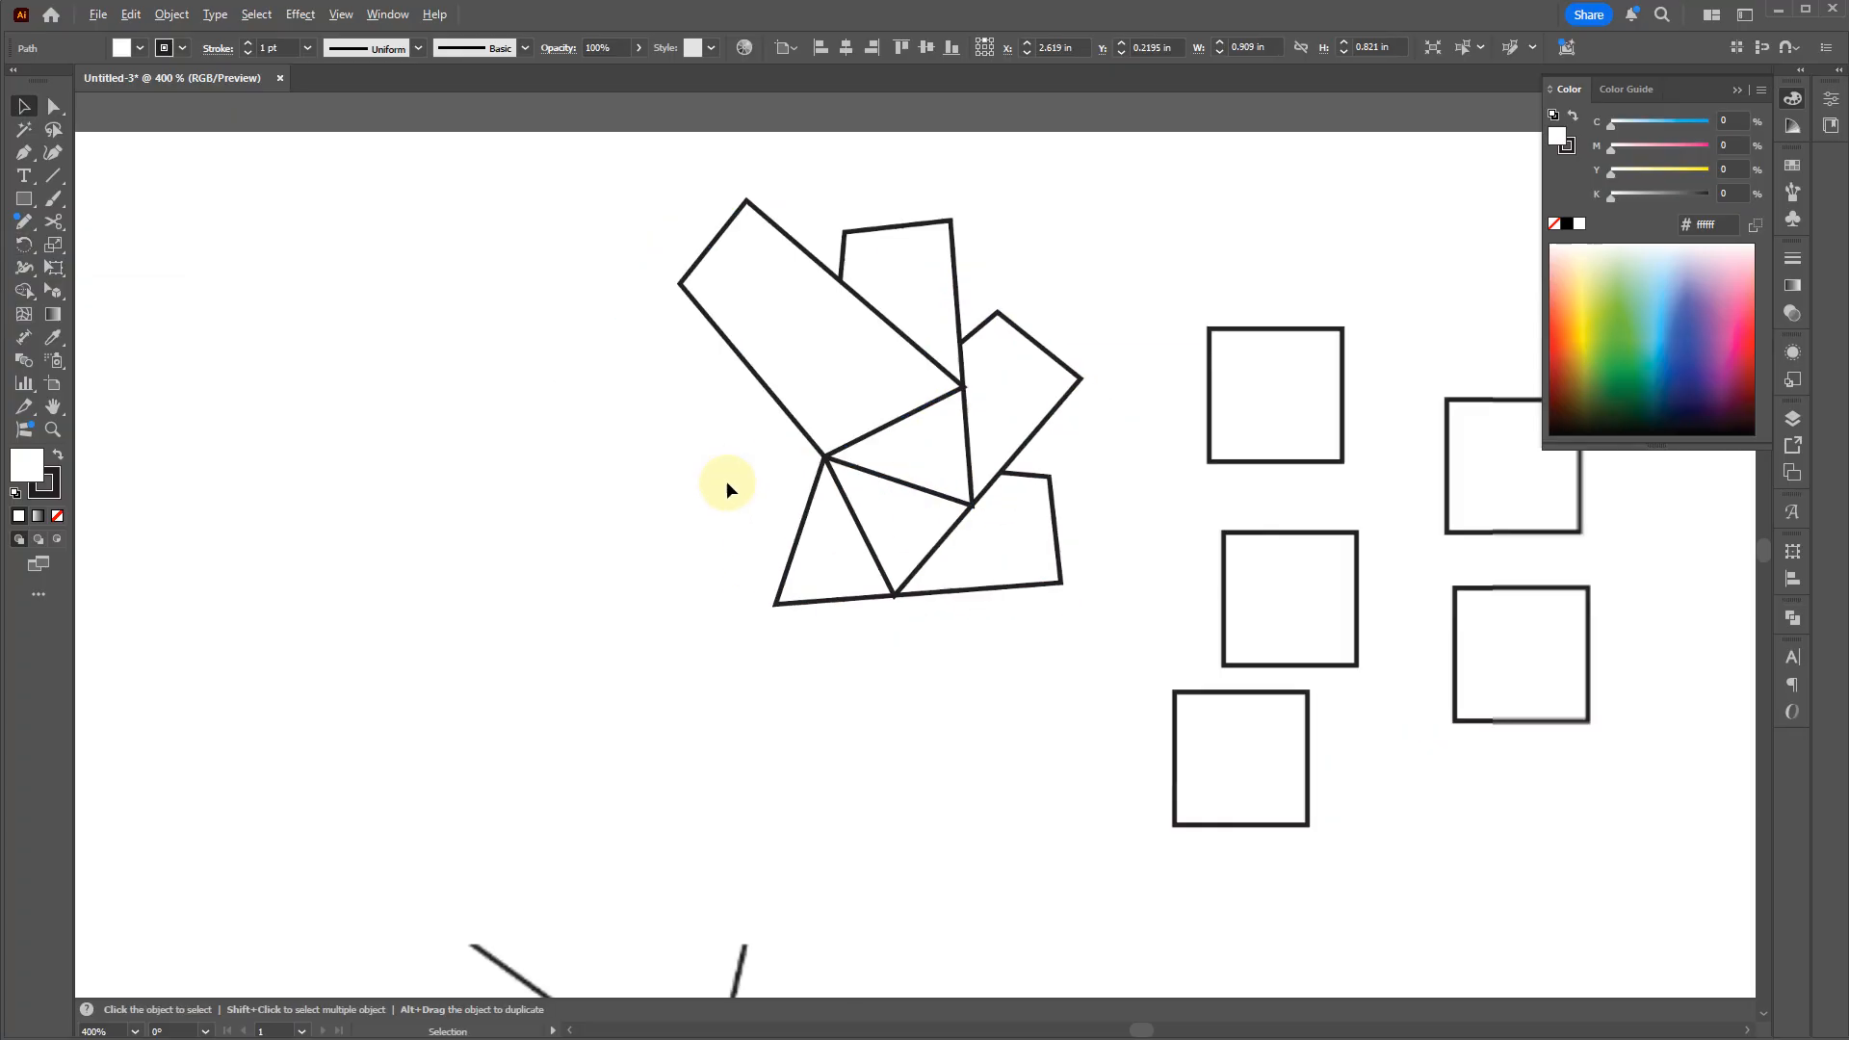
{"action": "left_click", "coordinate": [811, 655]}
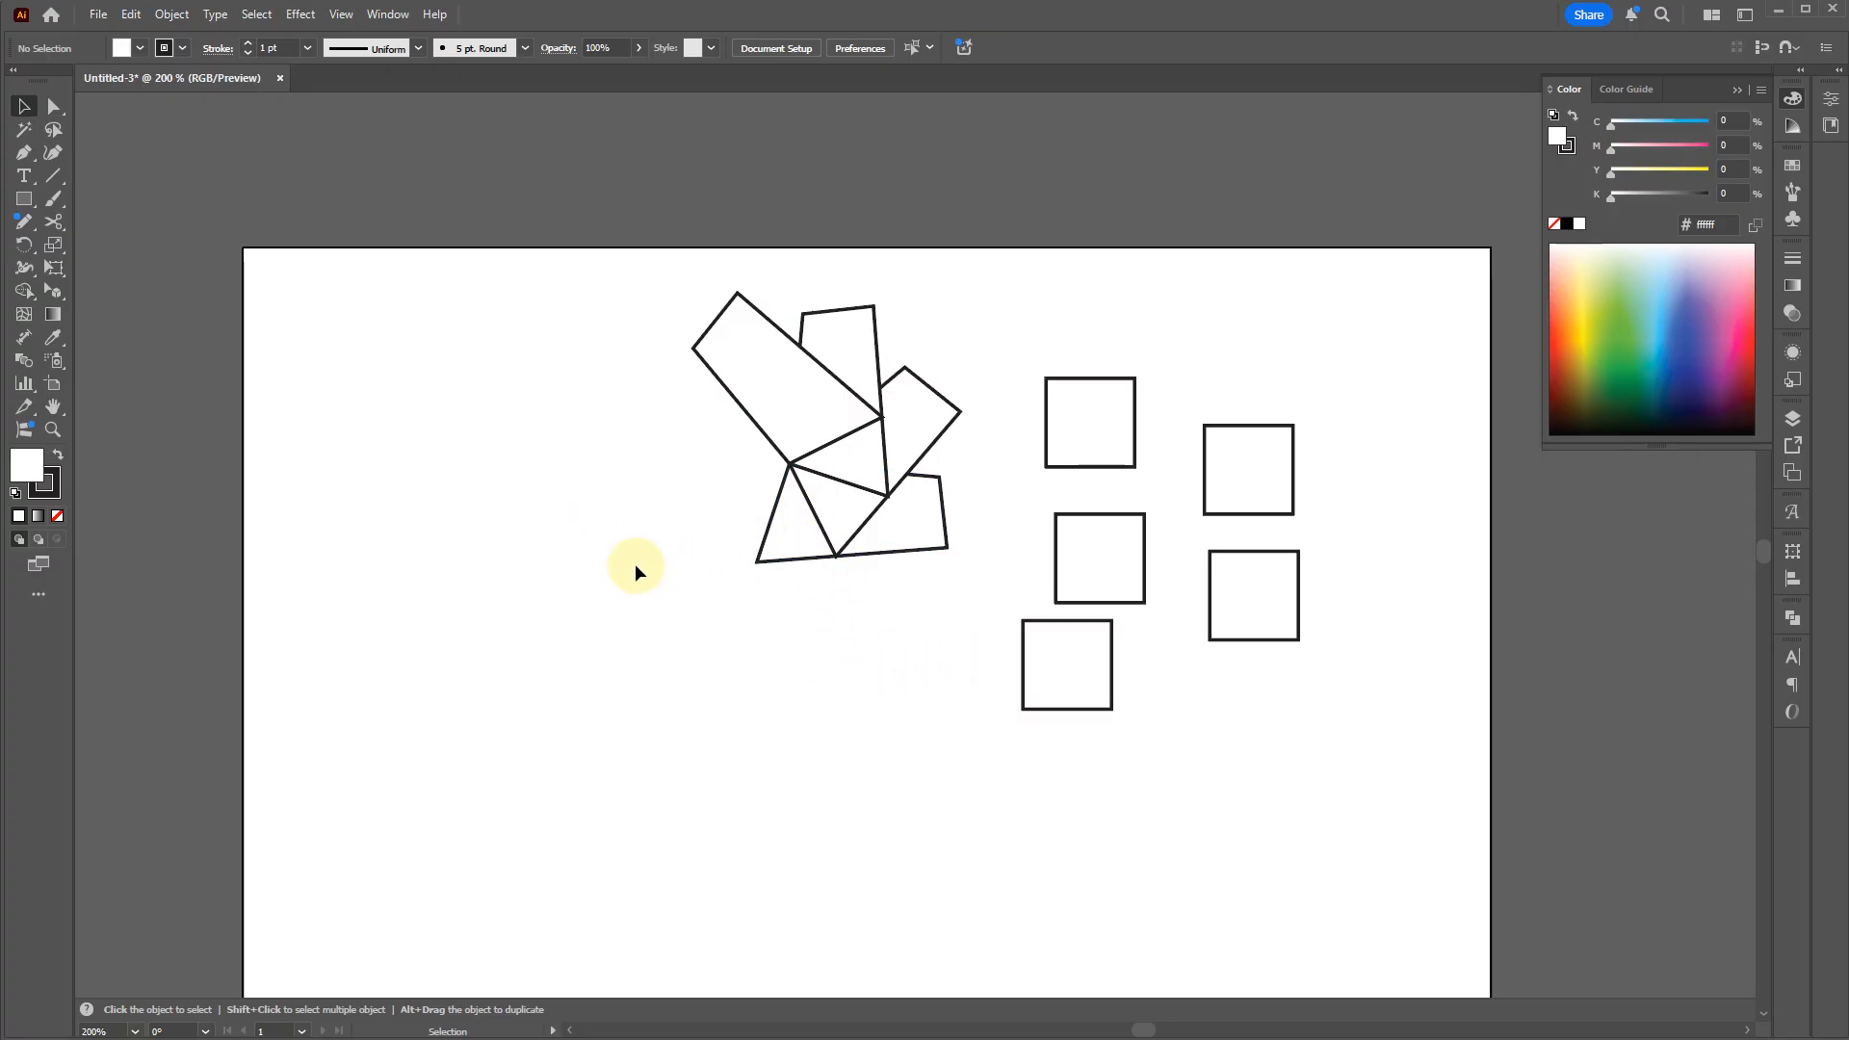
Step: Duplicate the lowest square toward the left, and delete all the squares and rotated shapes from the artboard
{"action": "left_click_drag", "start_coordinate": [1055, 661], "coordinate": [863, 673]}
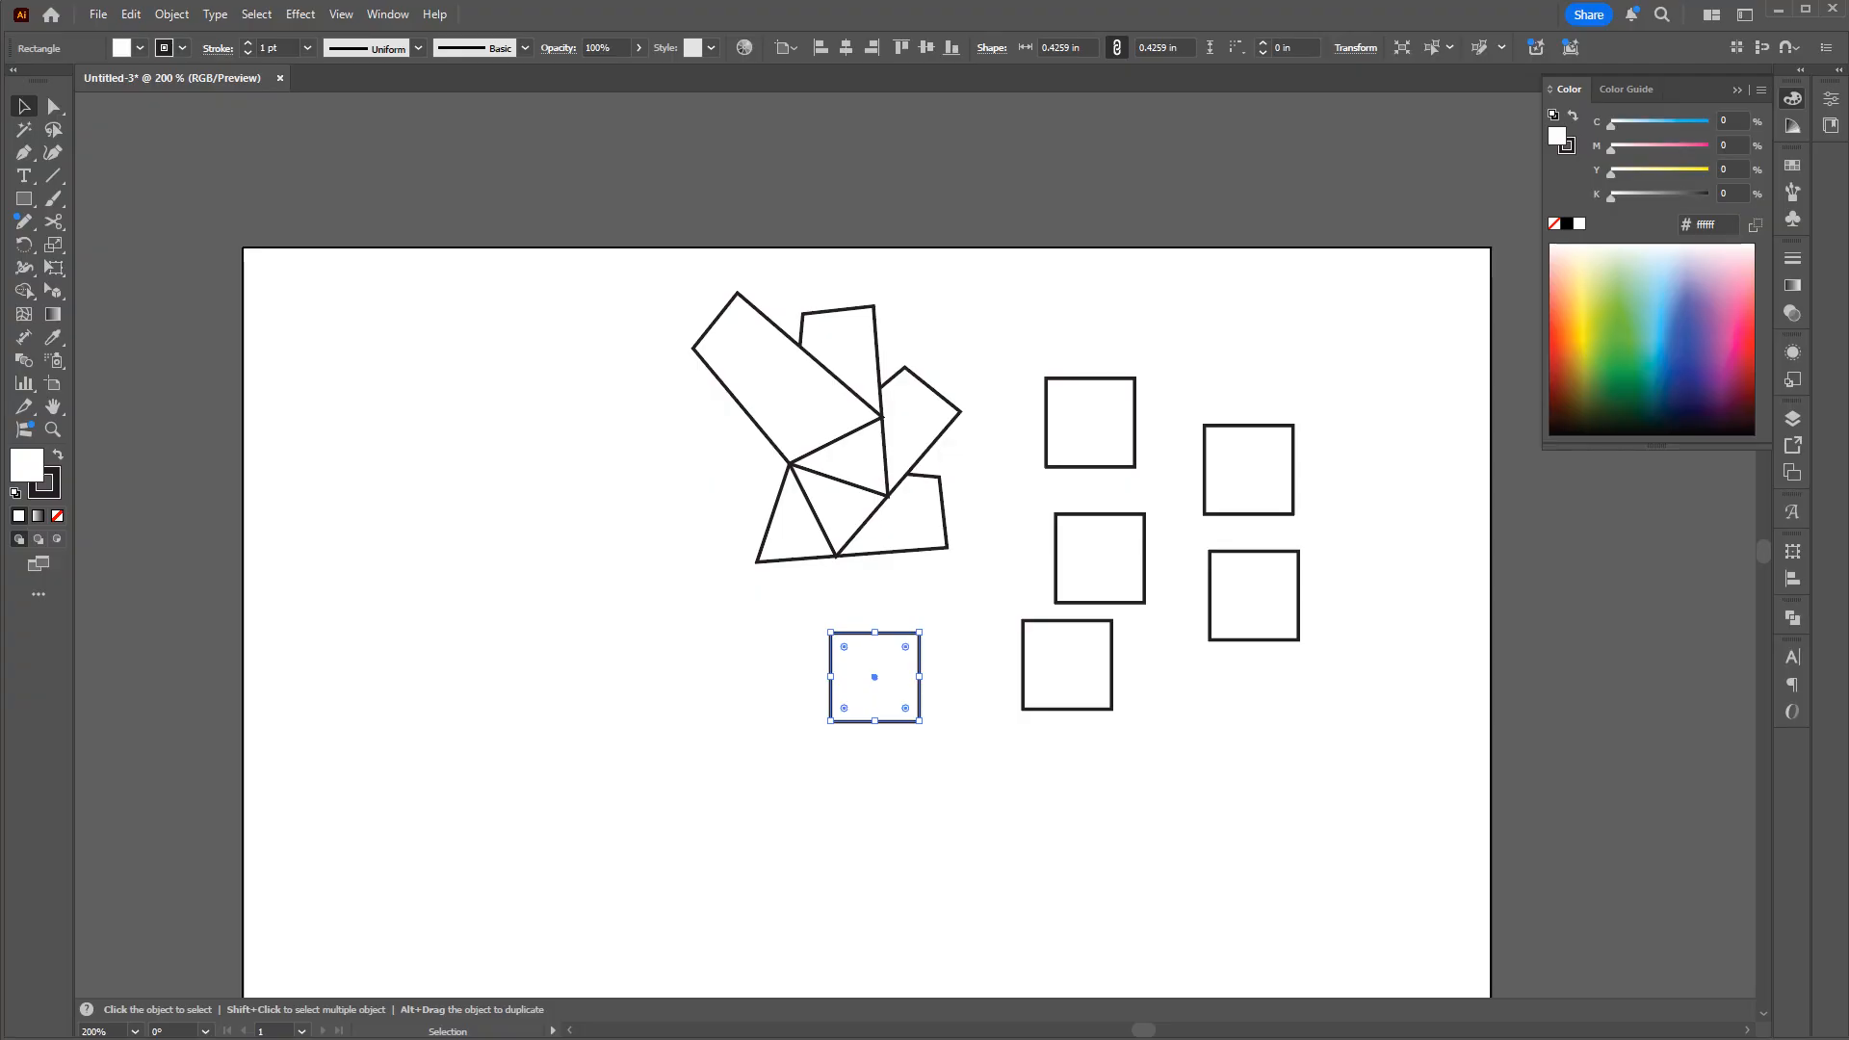
{"action": "left_click_drag", "start_coordinate": [1347, 806], "coordinate": [622, 339]}
{"action": "key", "text": "Delete"}
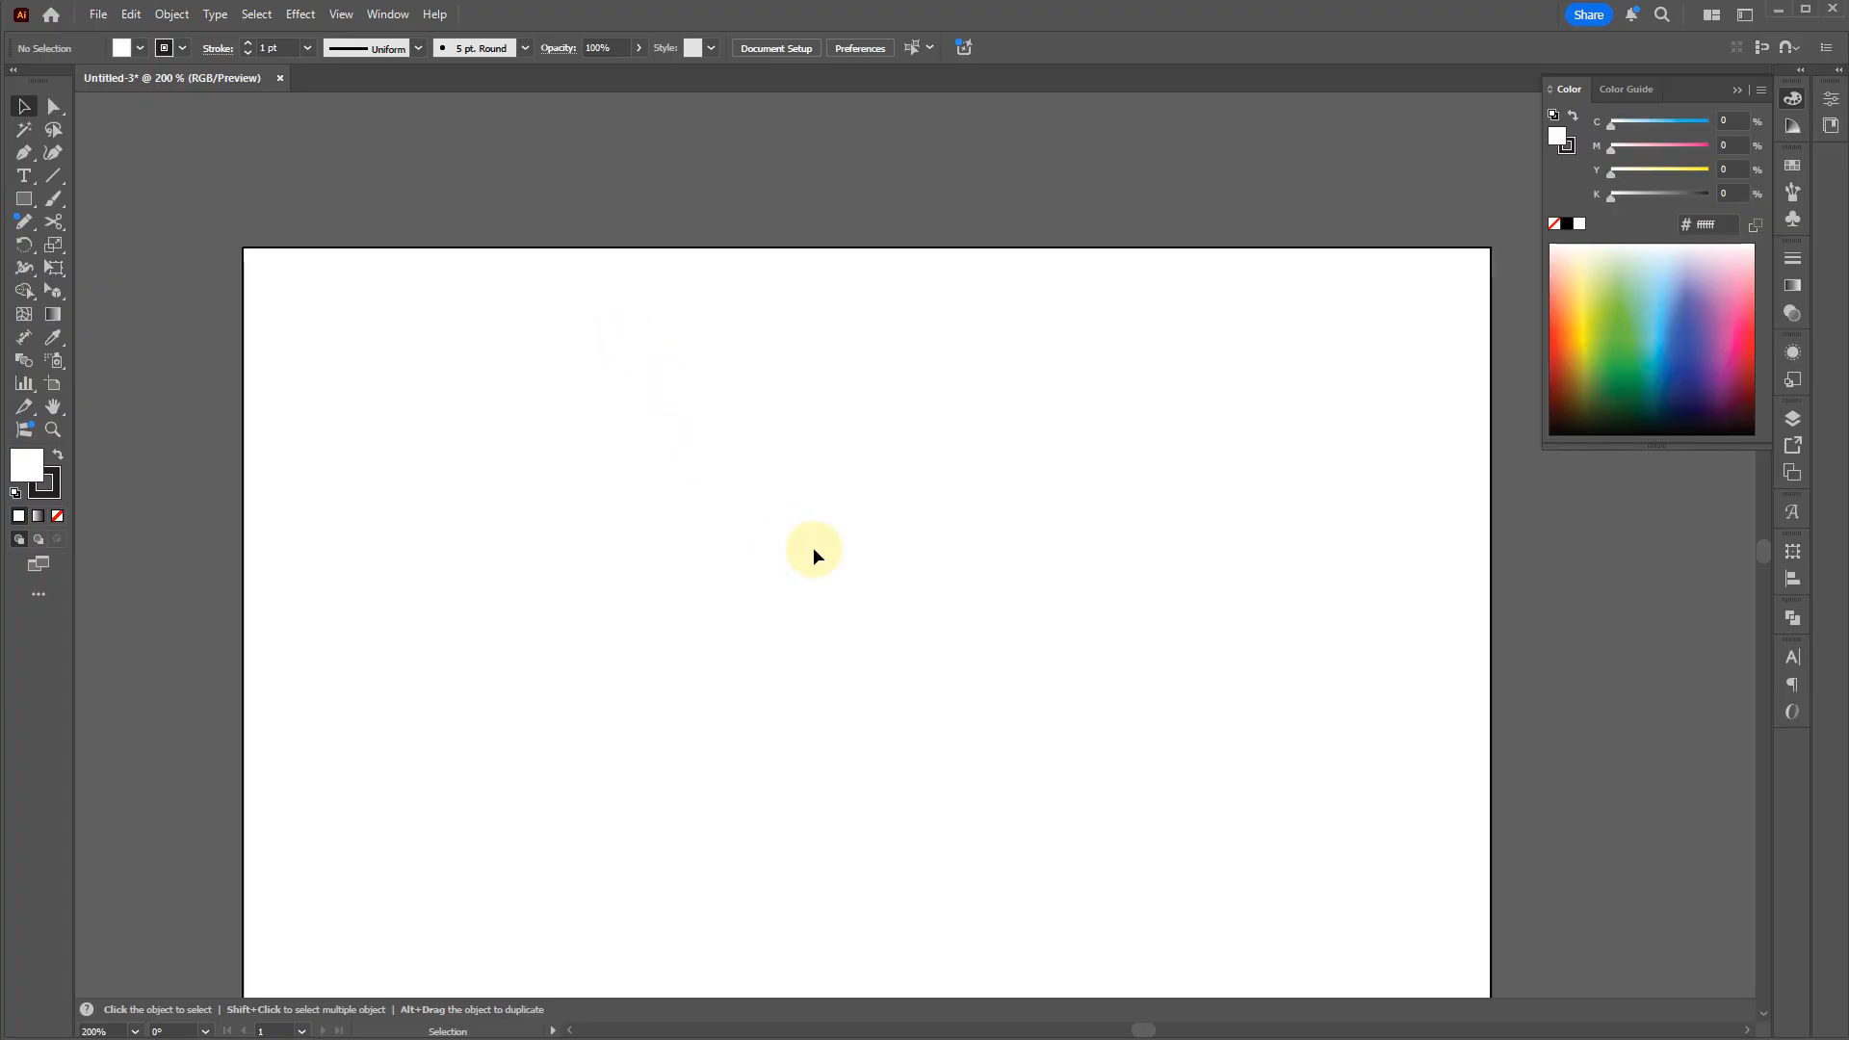
Step: Draw a closed curved path with five anchors using the Pen tool, bending its upper closing segment into a dip
{"action": "key", "text": "p"}
{"action": "left_click", "coordinate": [787, 459]}
{"action": "left_click_drag", "start_coordinate": [646, 575], "coordinate": [689, 621]}
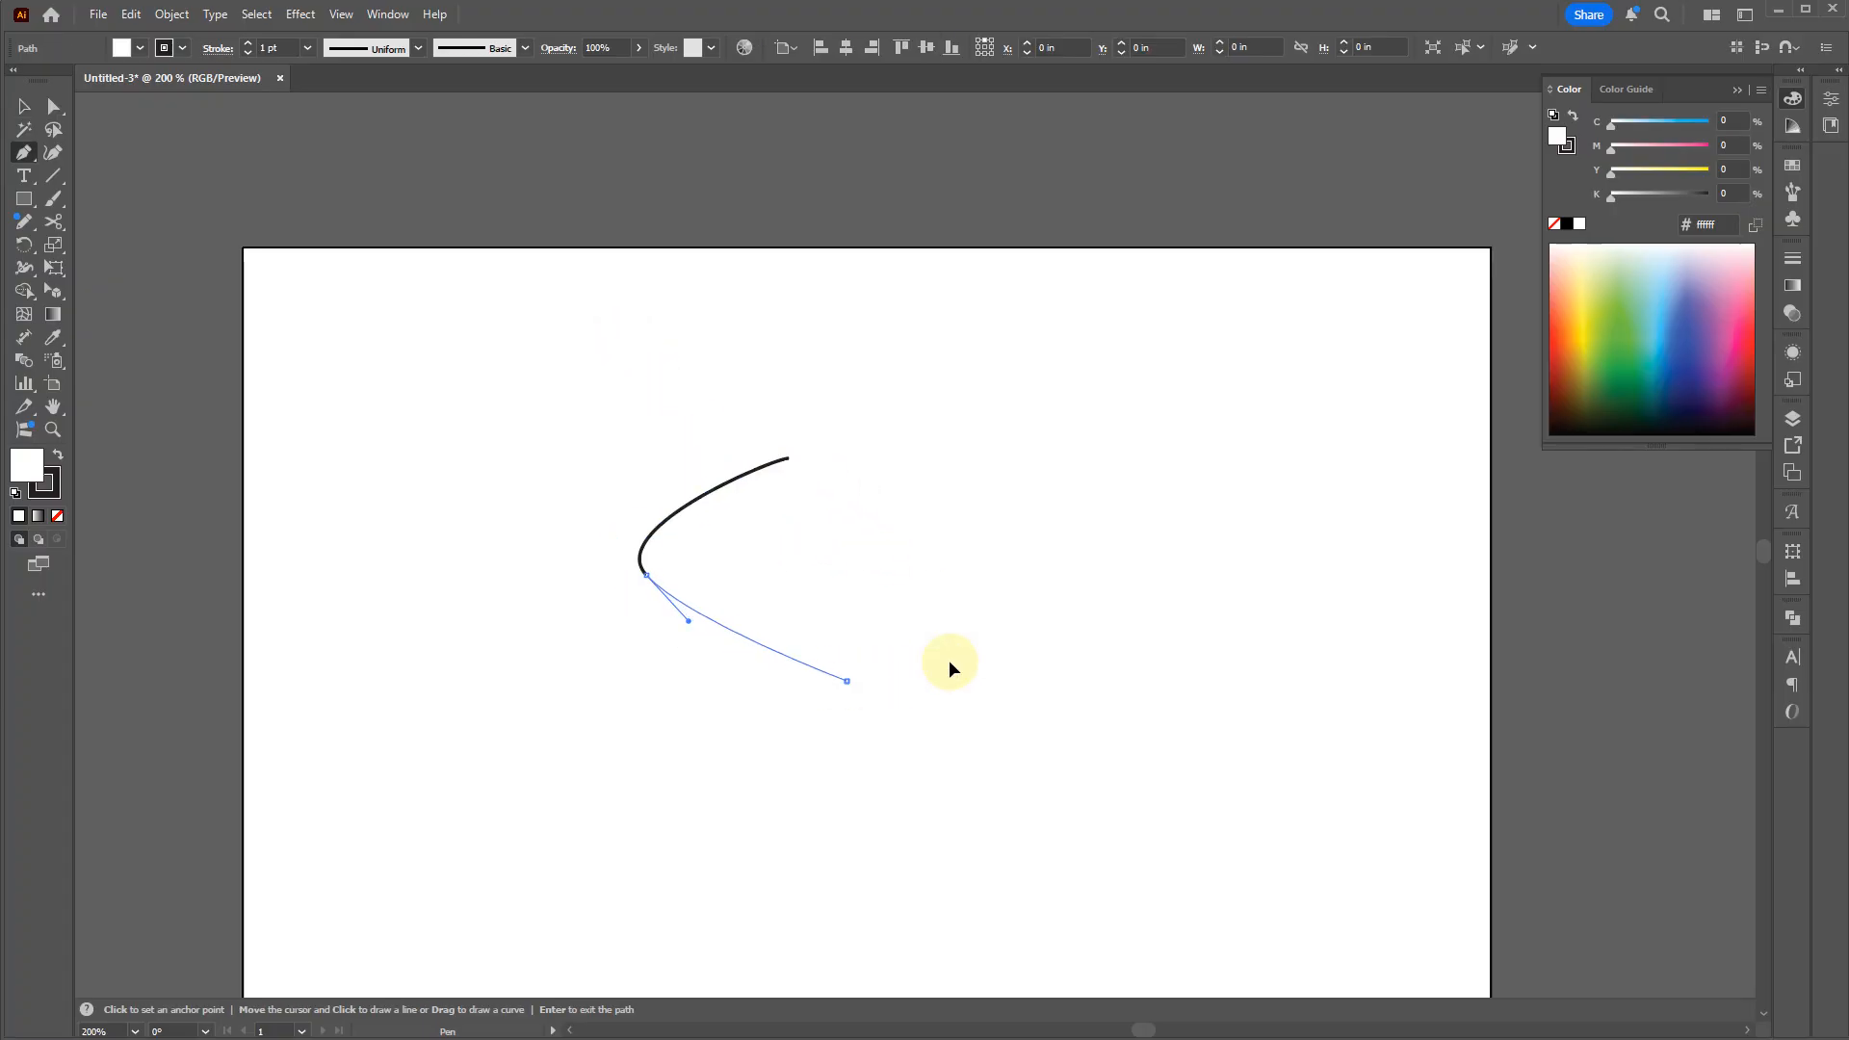
{"action": "left_click_drag", "start_coordinate": [1074, 589], "coordinate": [1083, 541]}
{"action": "left_click_drag", "start_coordinate": [999, 446], "coordinate": [941, 430]}
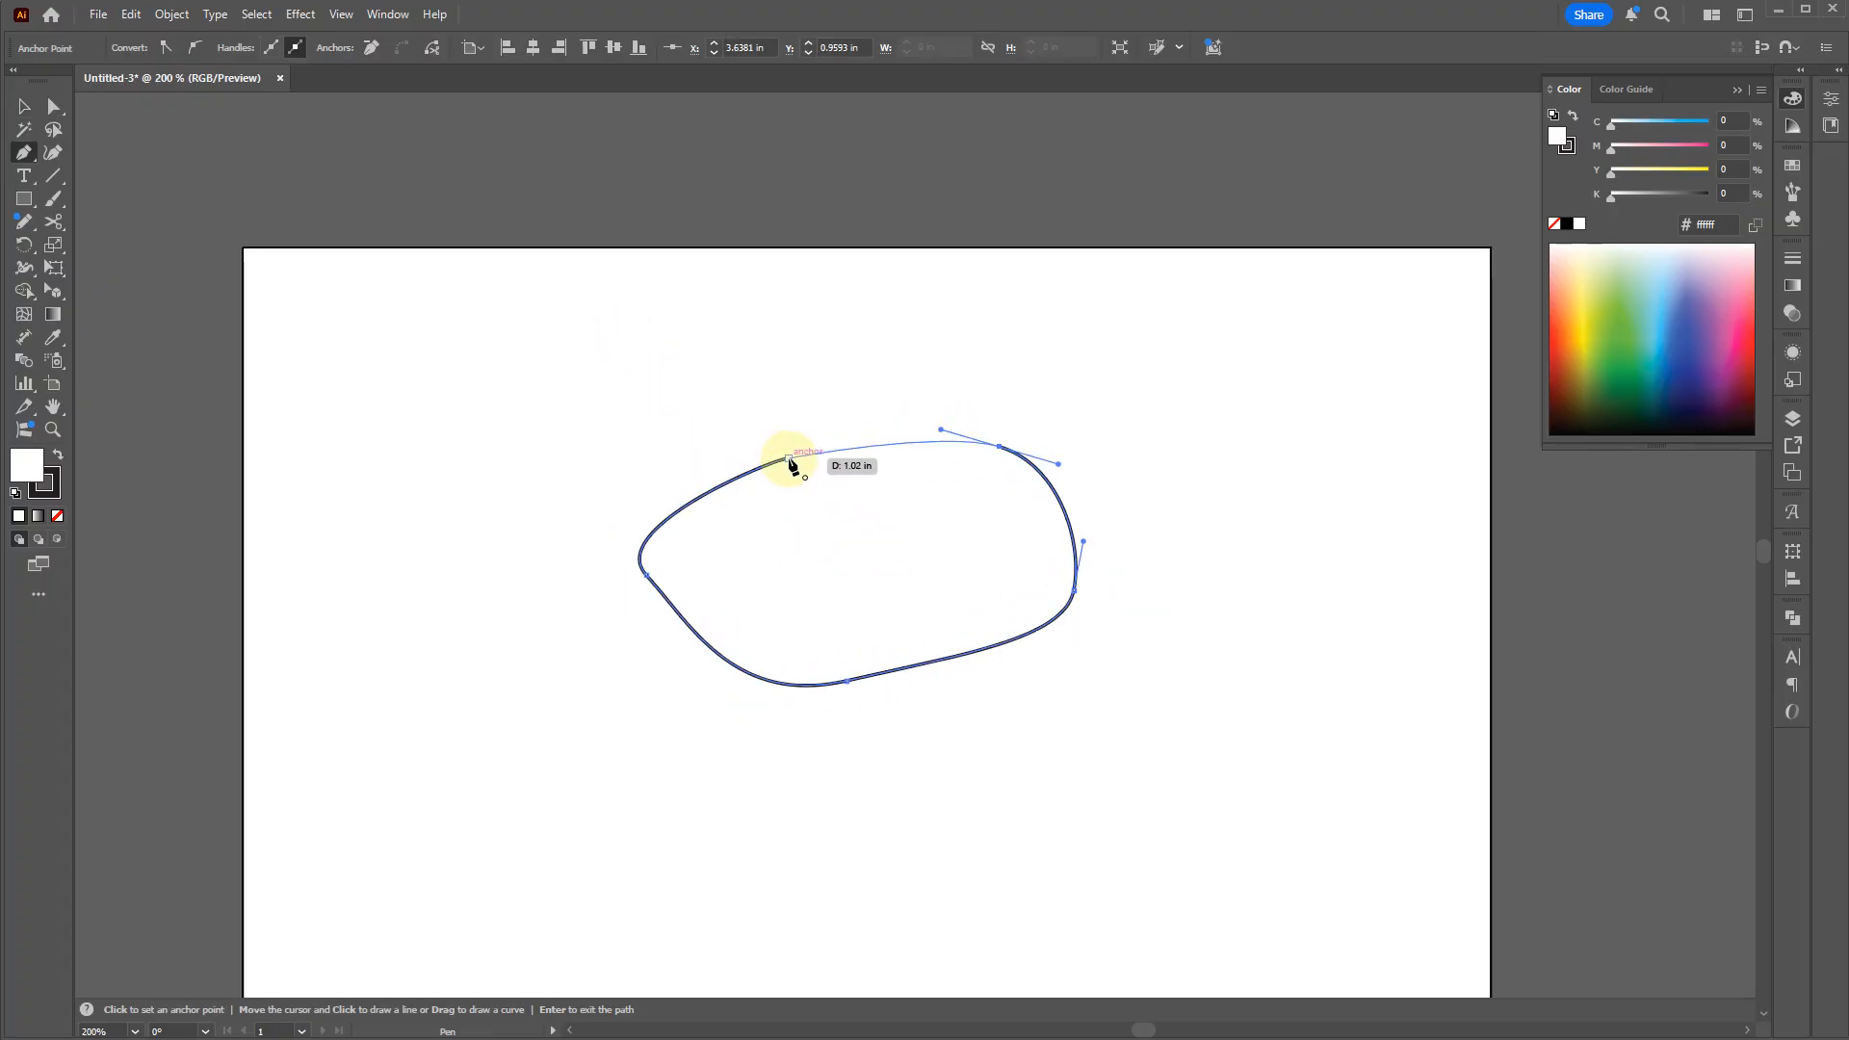
{"action": "left_click_drag", "start_coordinate": [788, 460], "coordinate": [717, 322]}
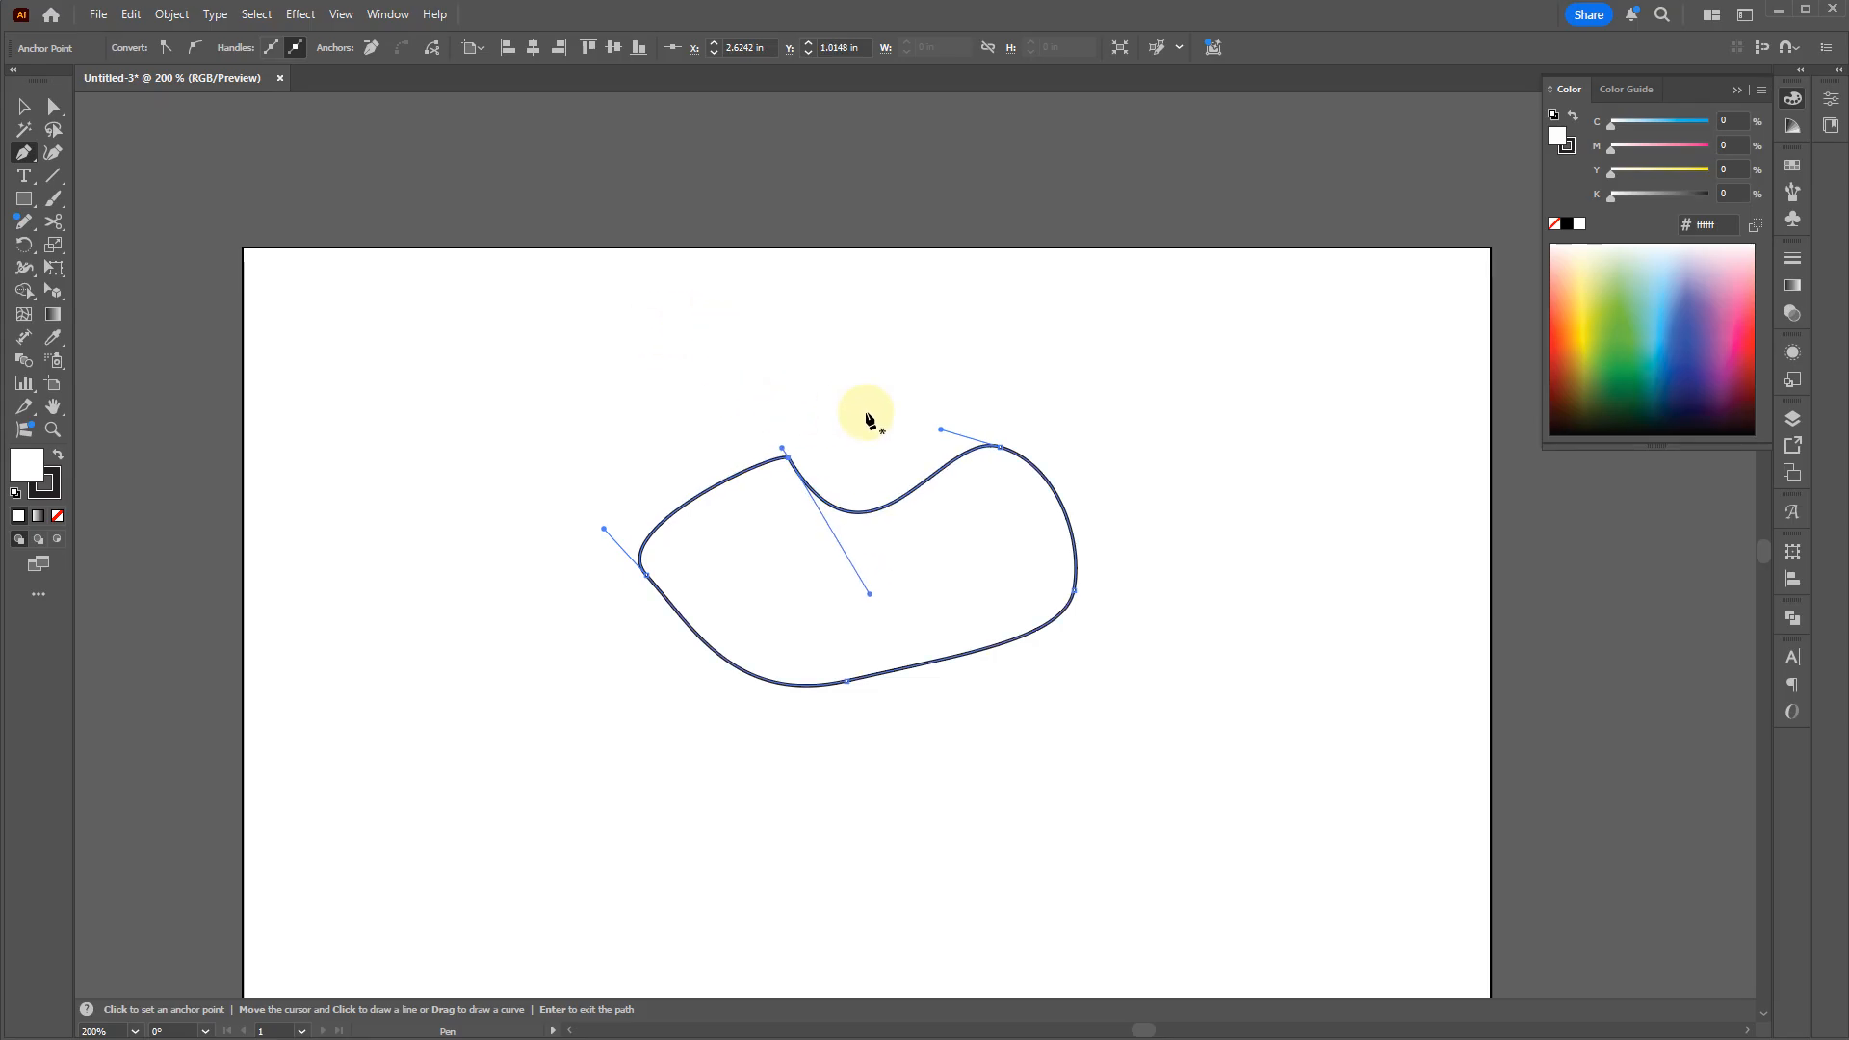
{"action": "key", "text": "v"}
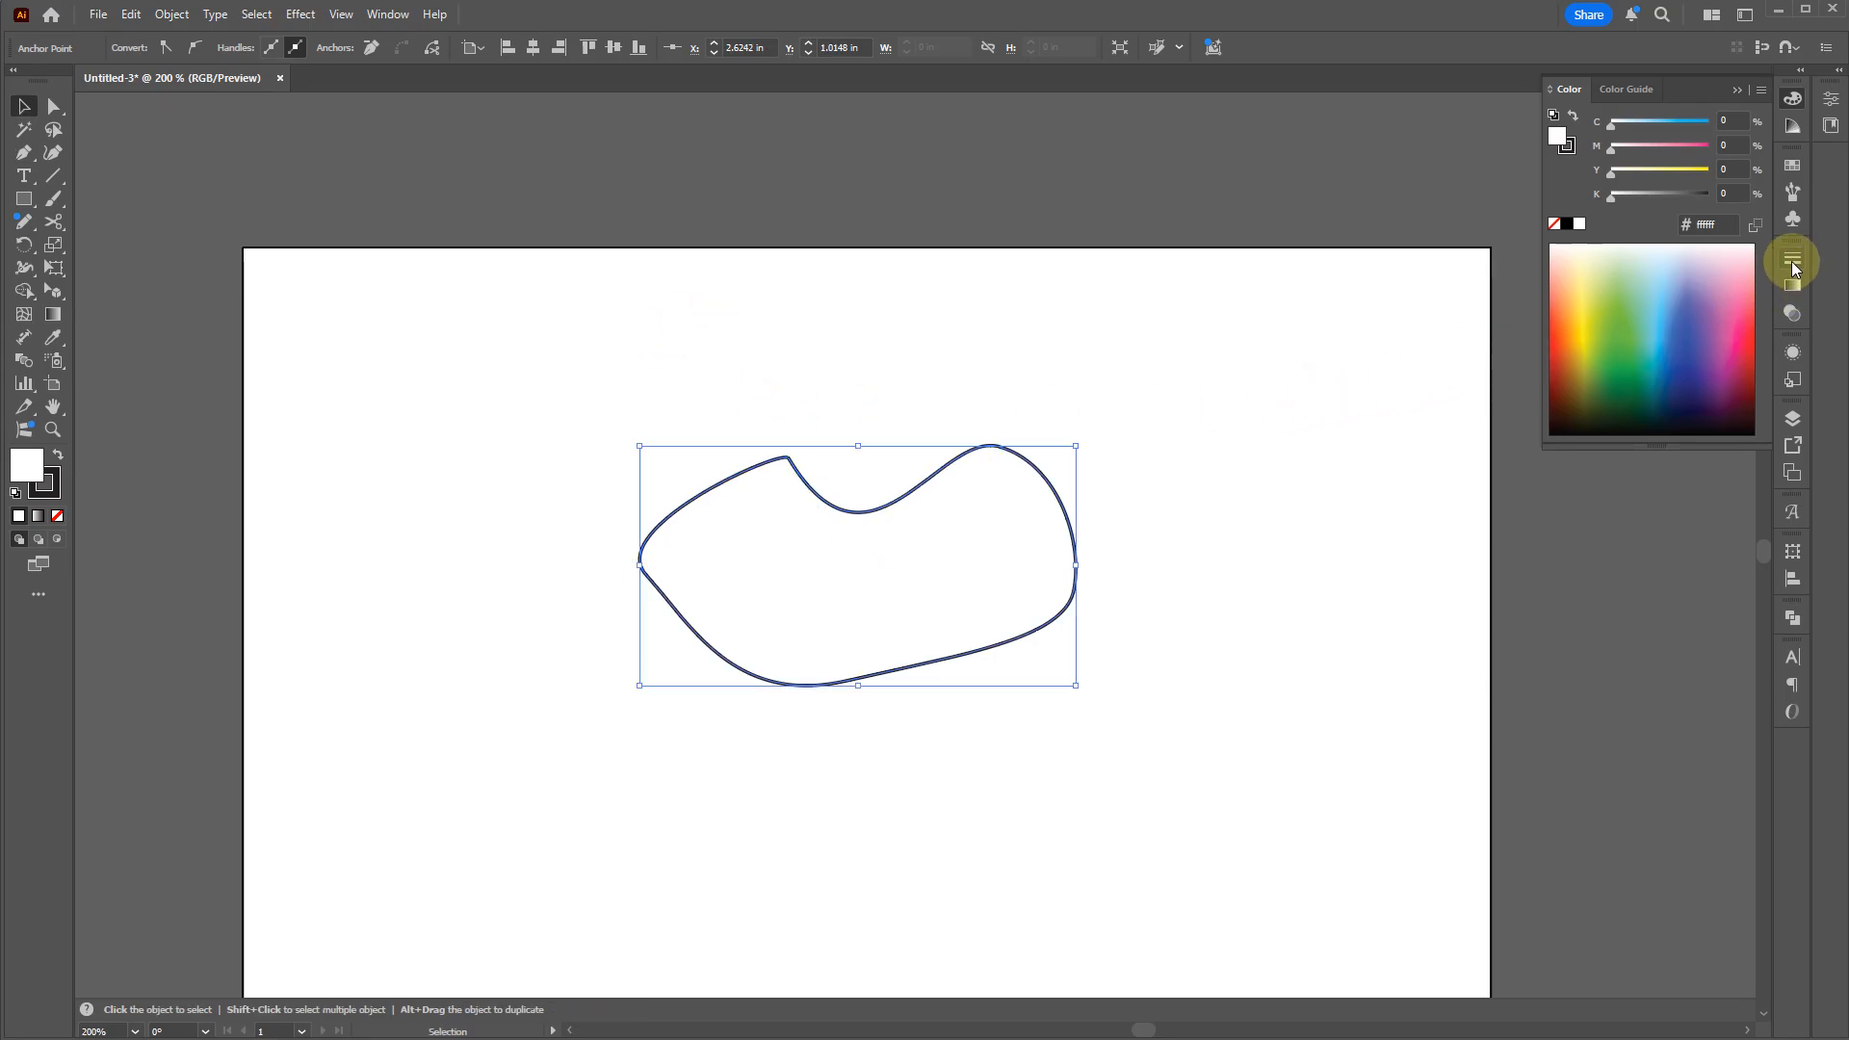
Step: Show the Stroke settings and change the closed path's stroke weight first to 0.25 pt and finally to 7 pt
{"action": "left_click", "coordinate": [387, 13]}
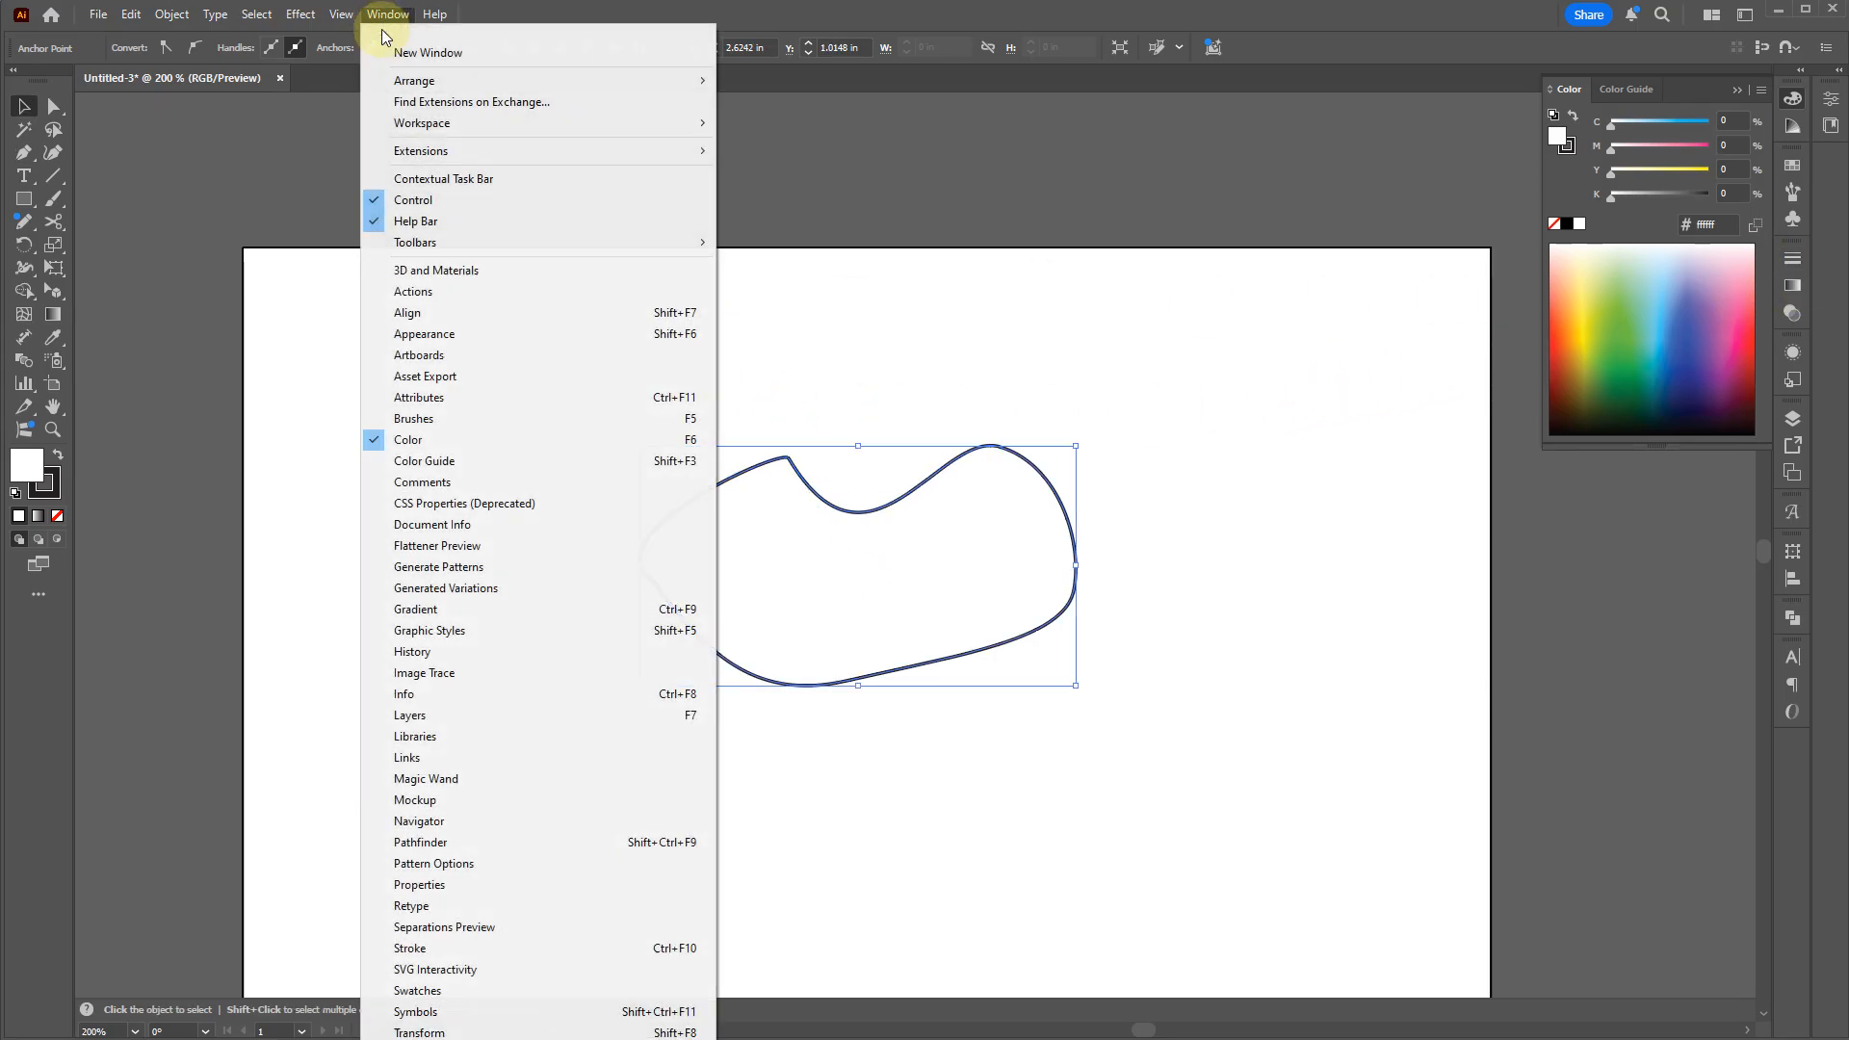
{"action": "left_click", "coordinate": [515, 949]}
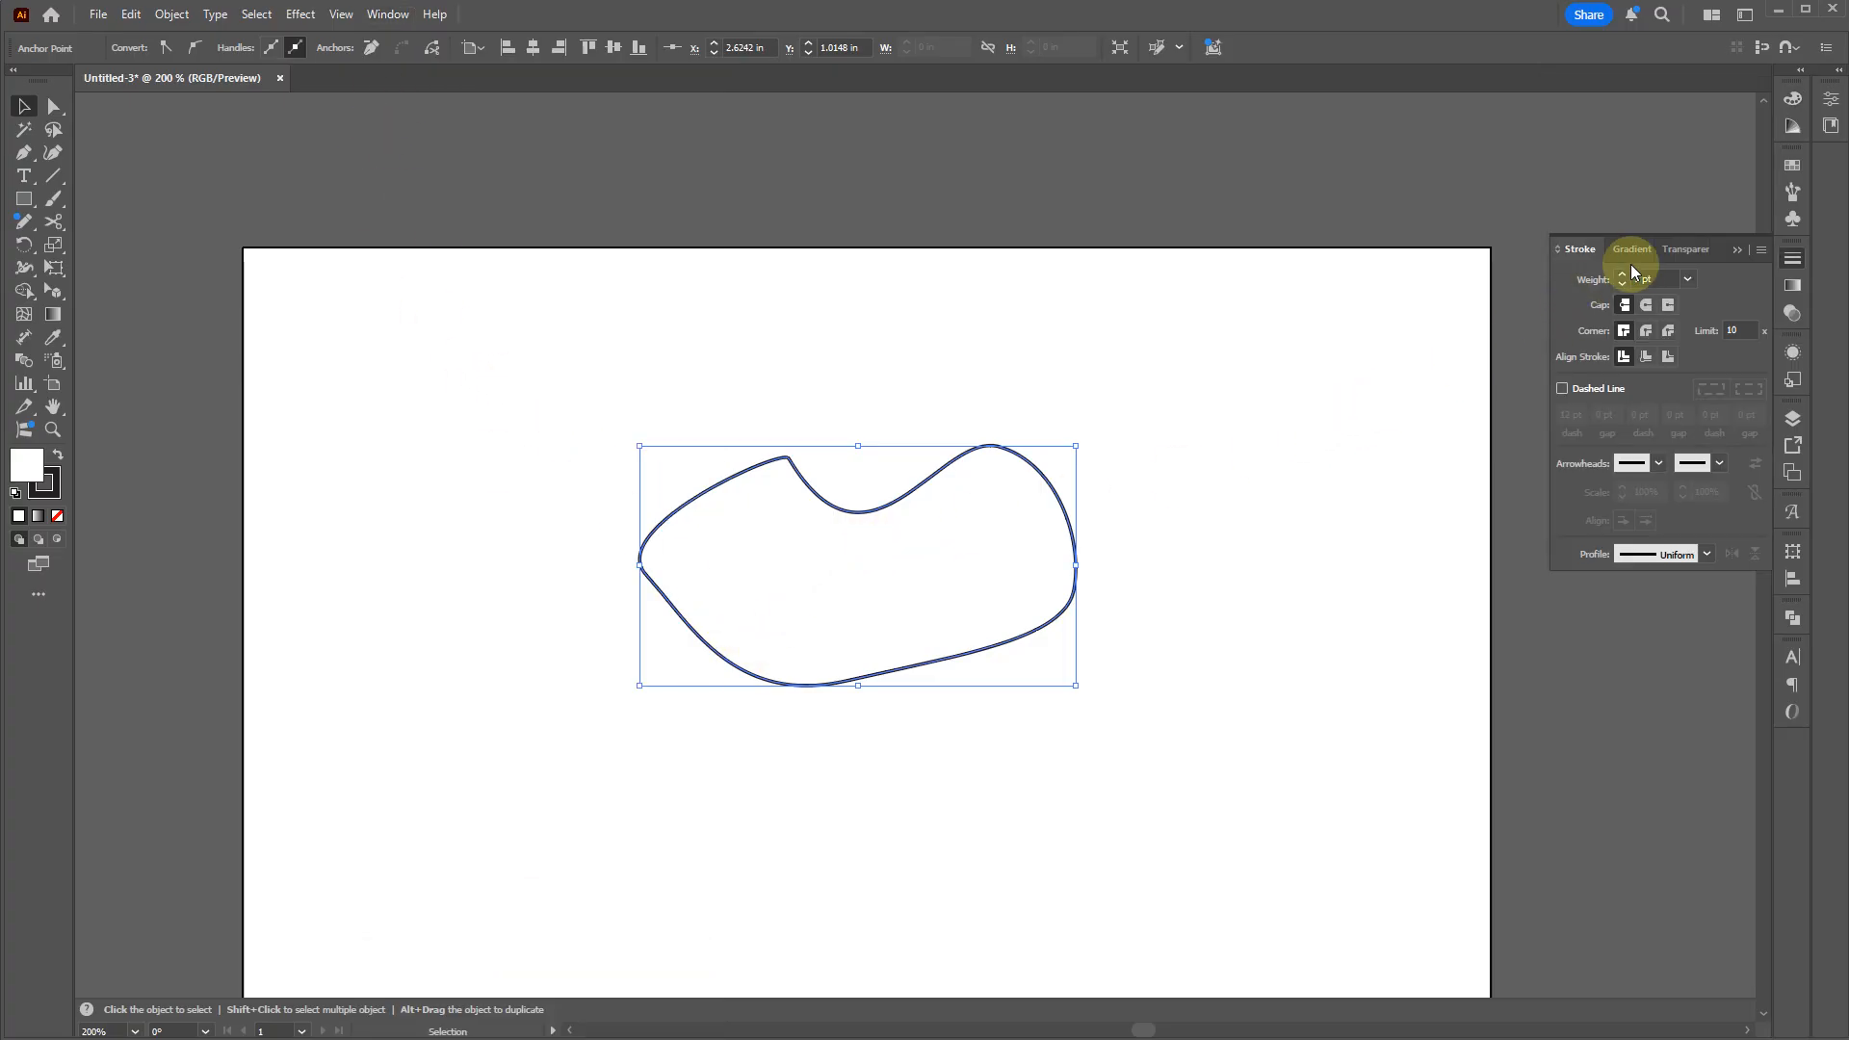
{"action": "key", "text": "ctrl+equal"}
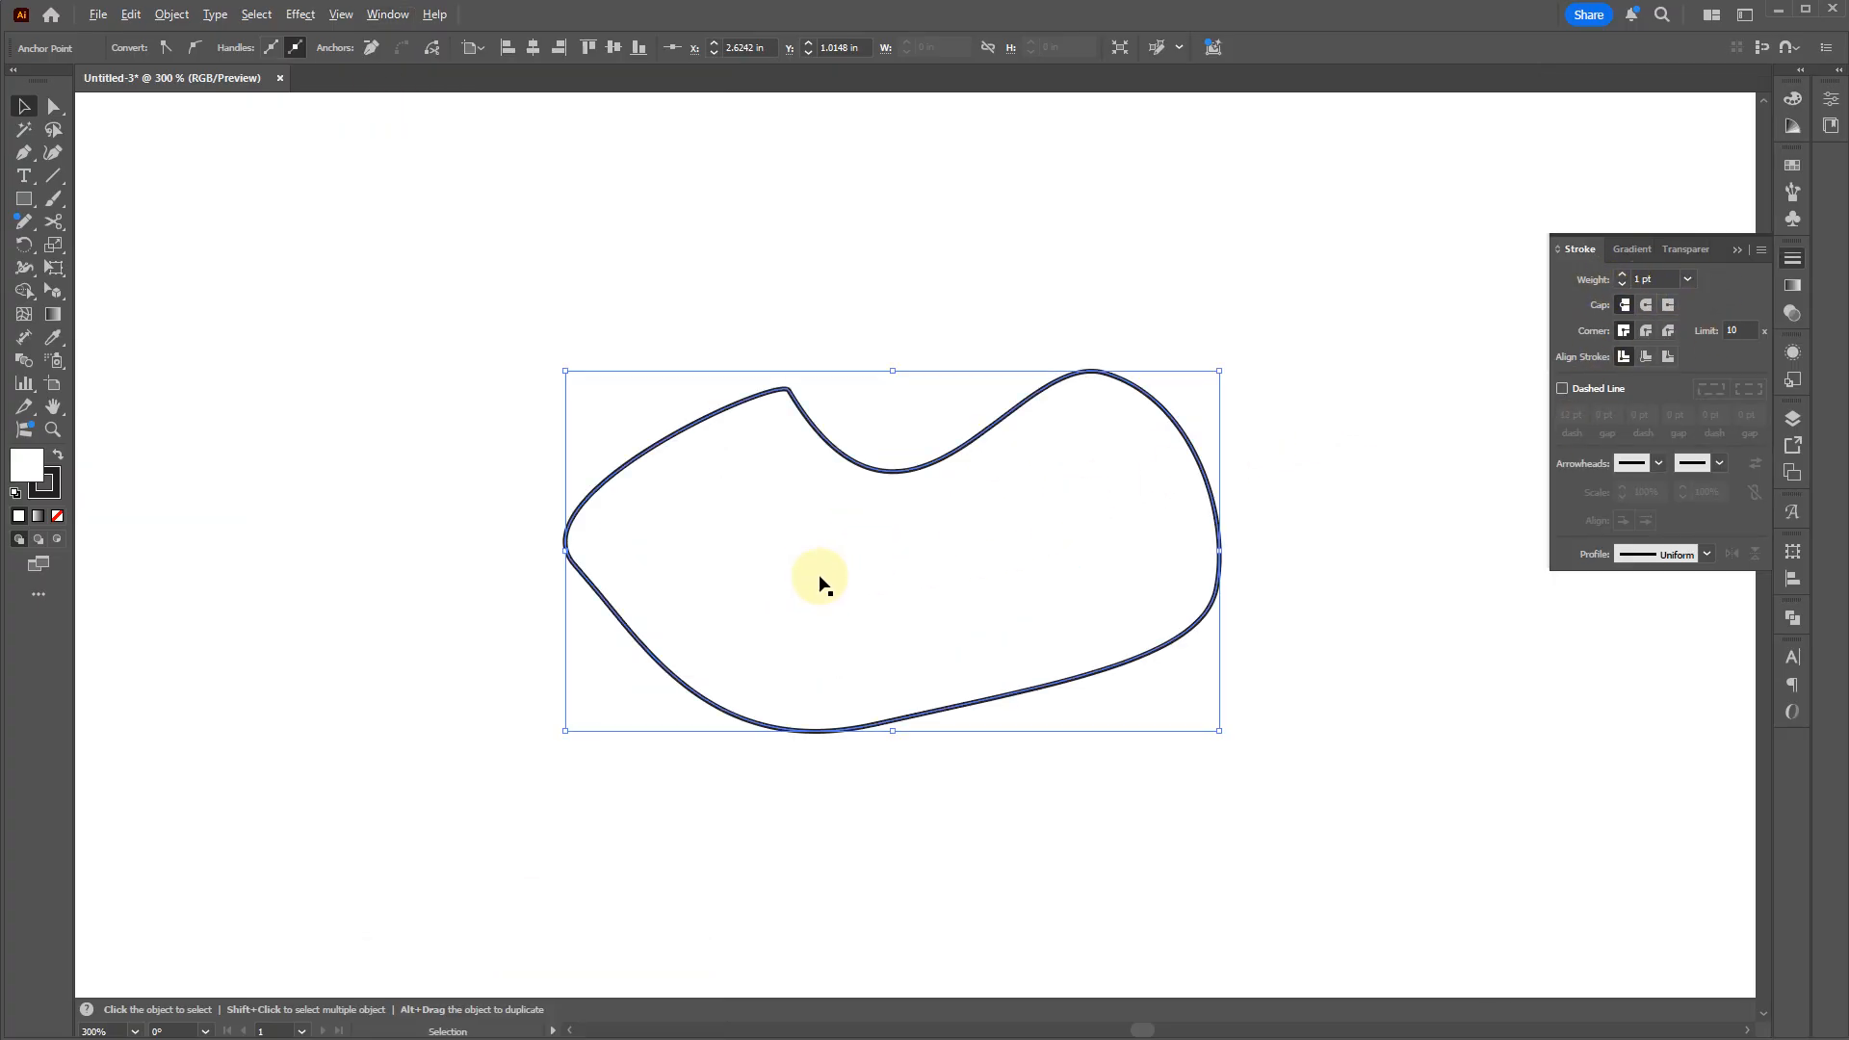
{"action": "key", "text": "ctrl+equal"}
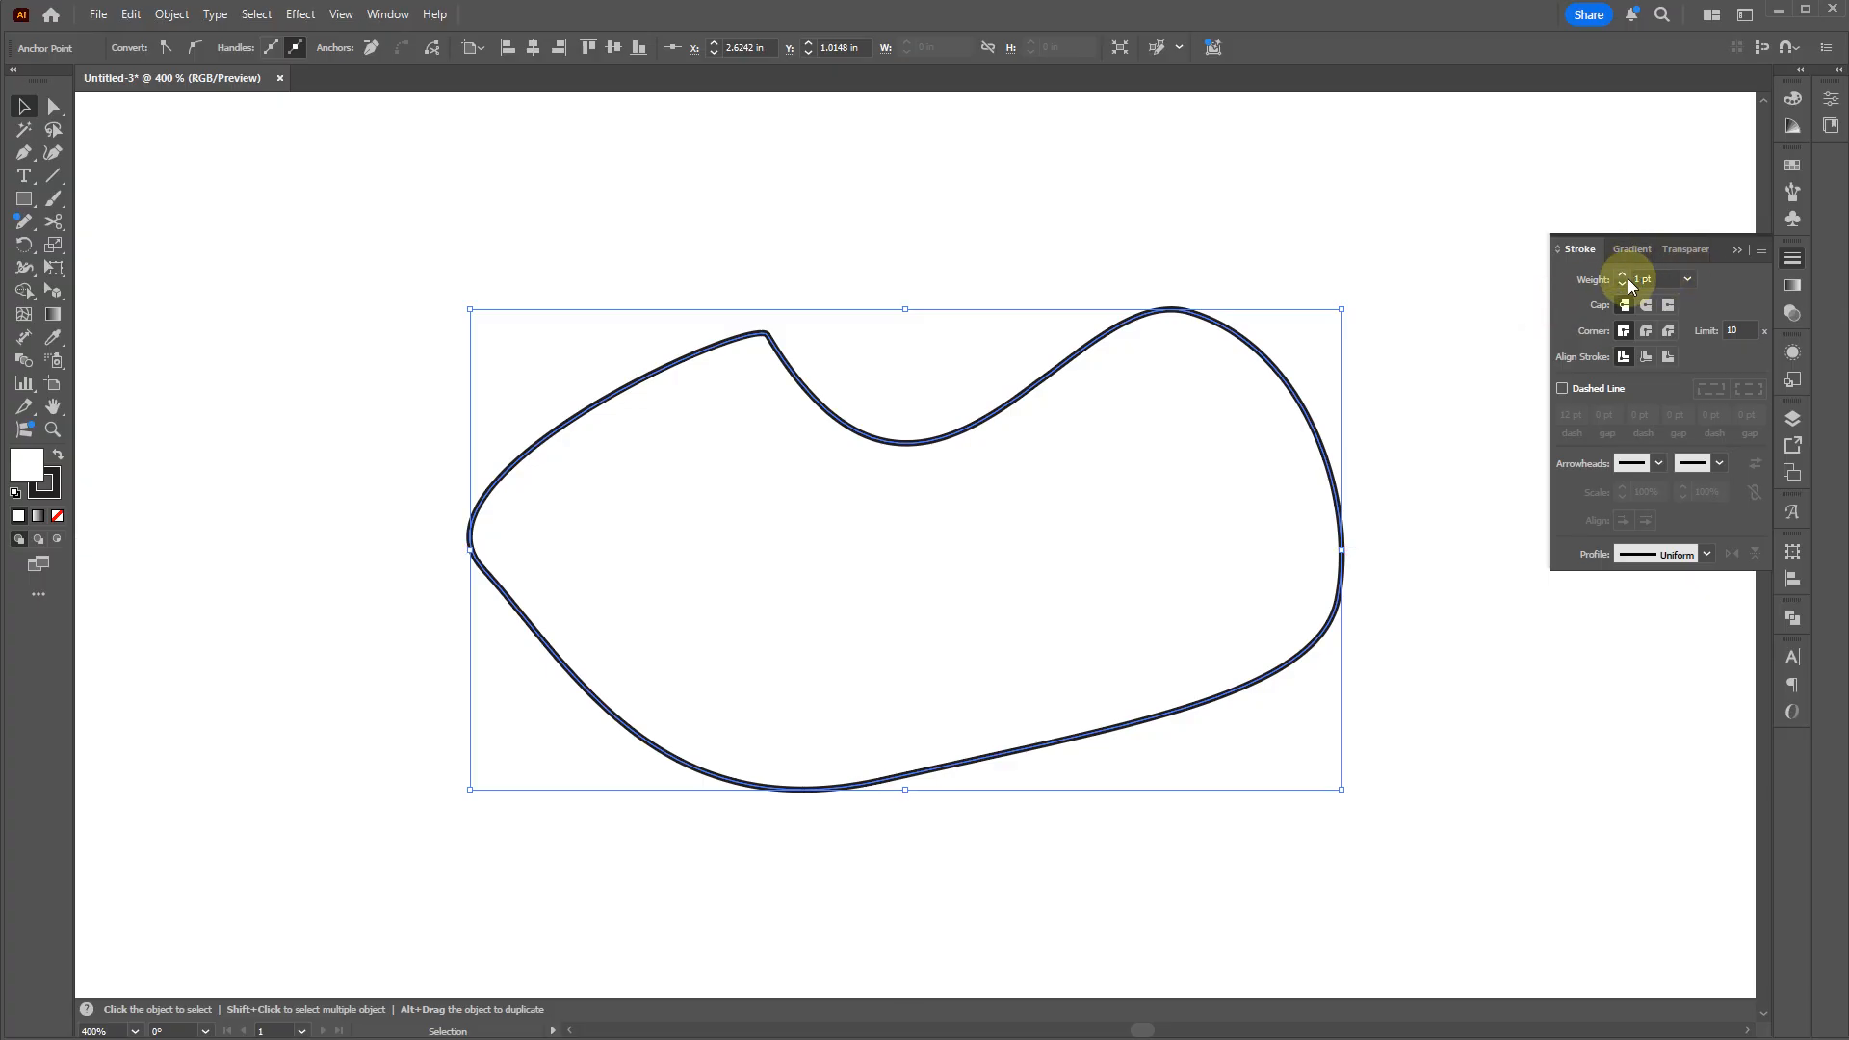
{"action": "left_click", "coordinate": [1687, 279]}
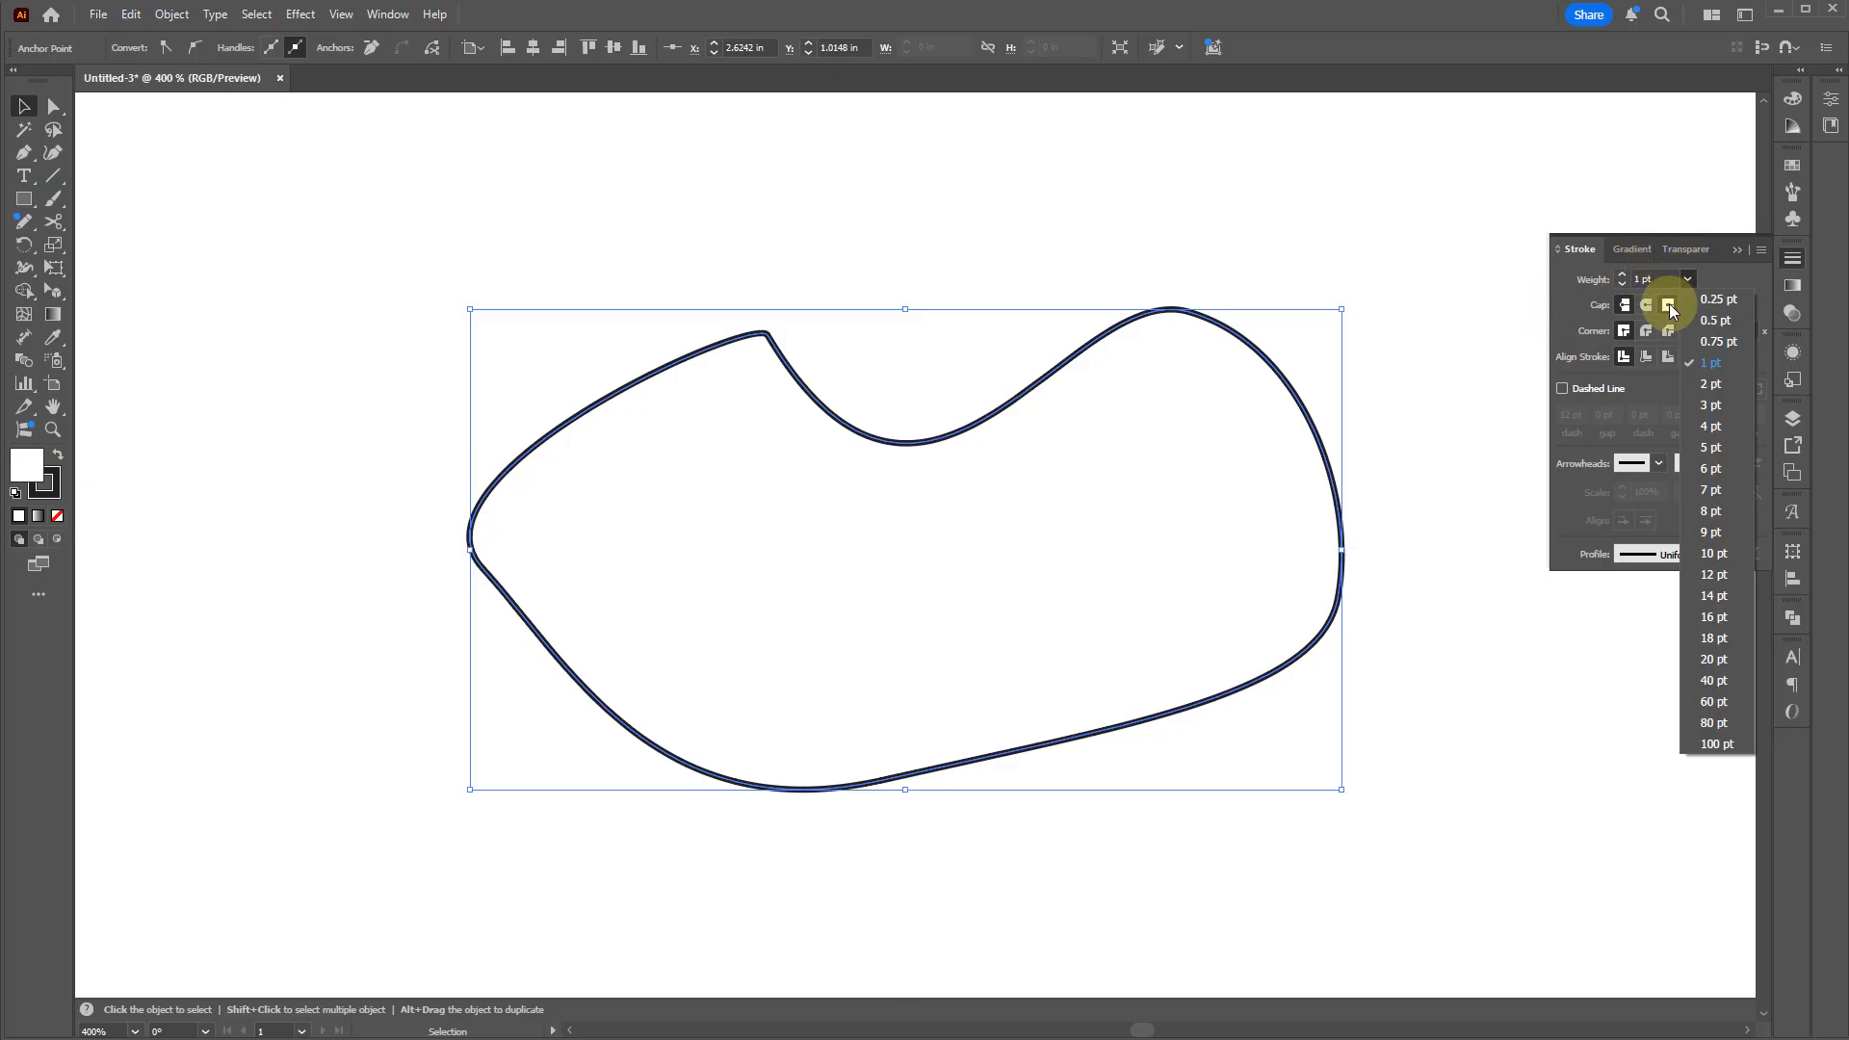
{"action": "left_click", "coordinate": [1699, 303]}
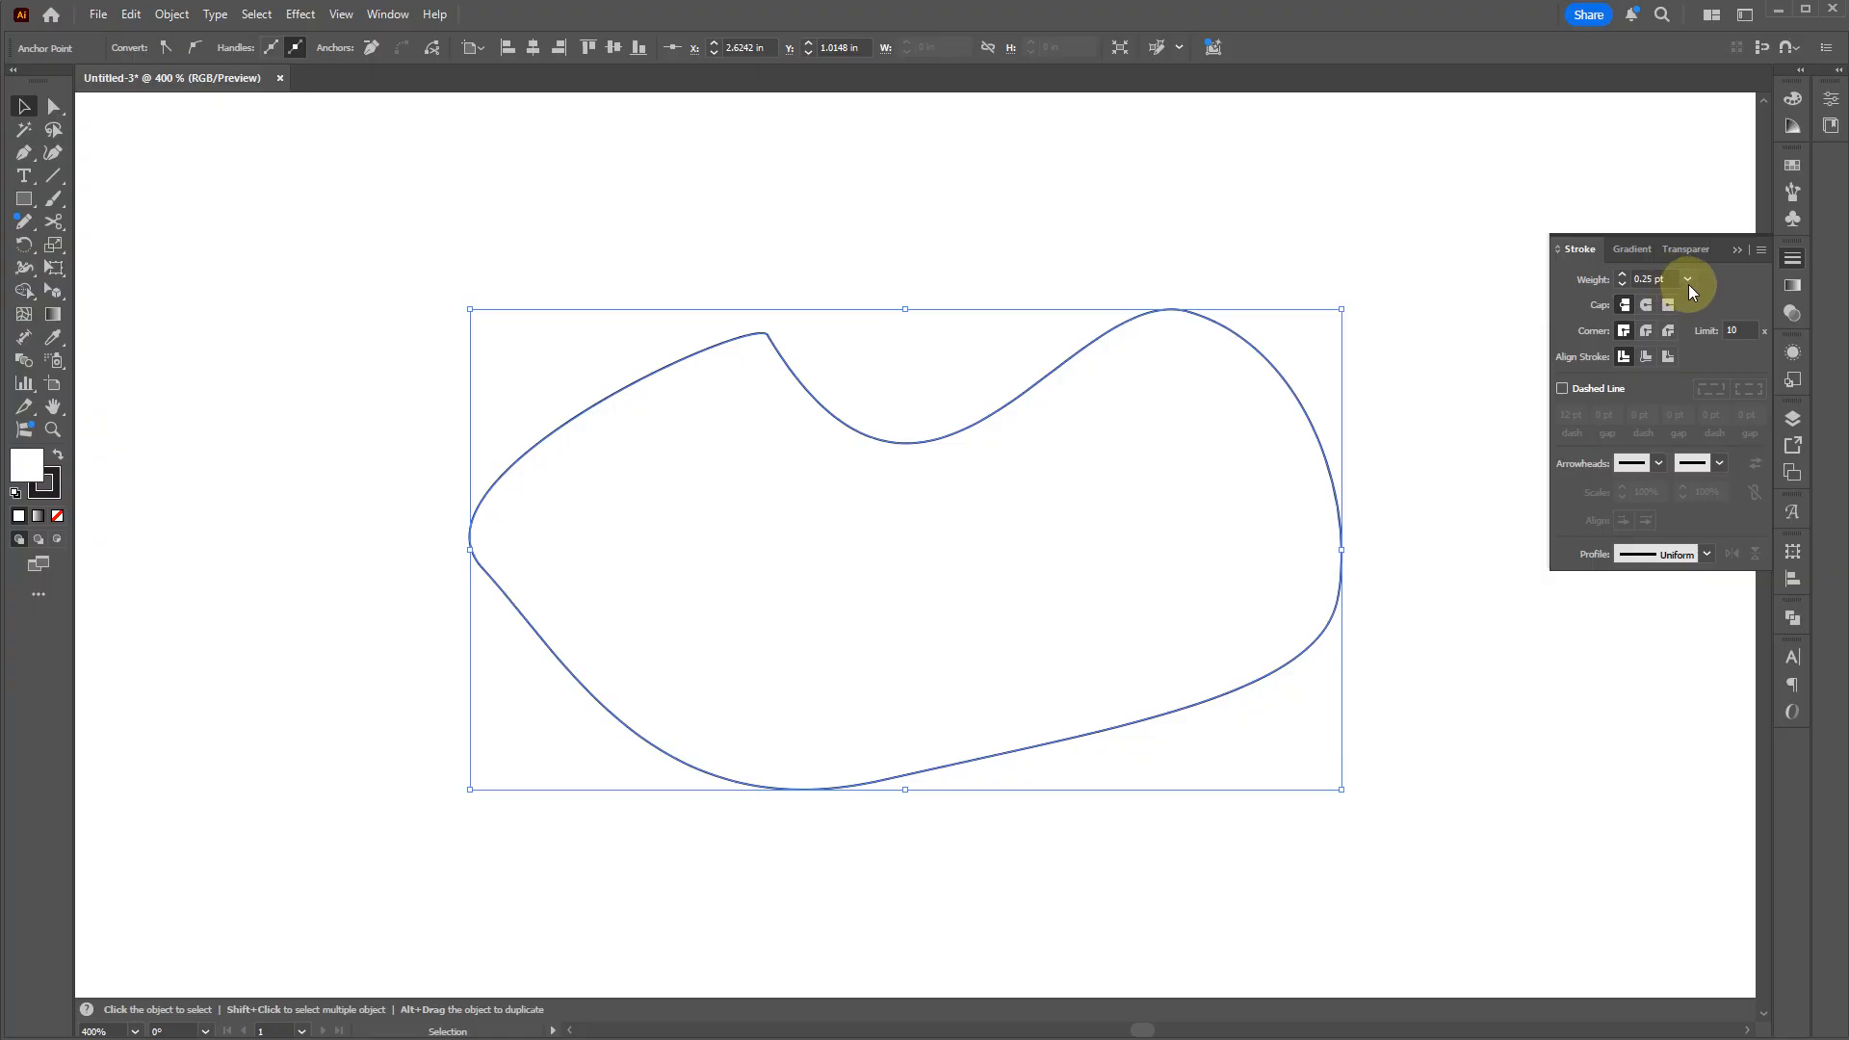
{"action": "left_click", "coordinate": [1623, 278]}
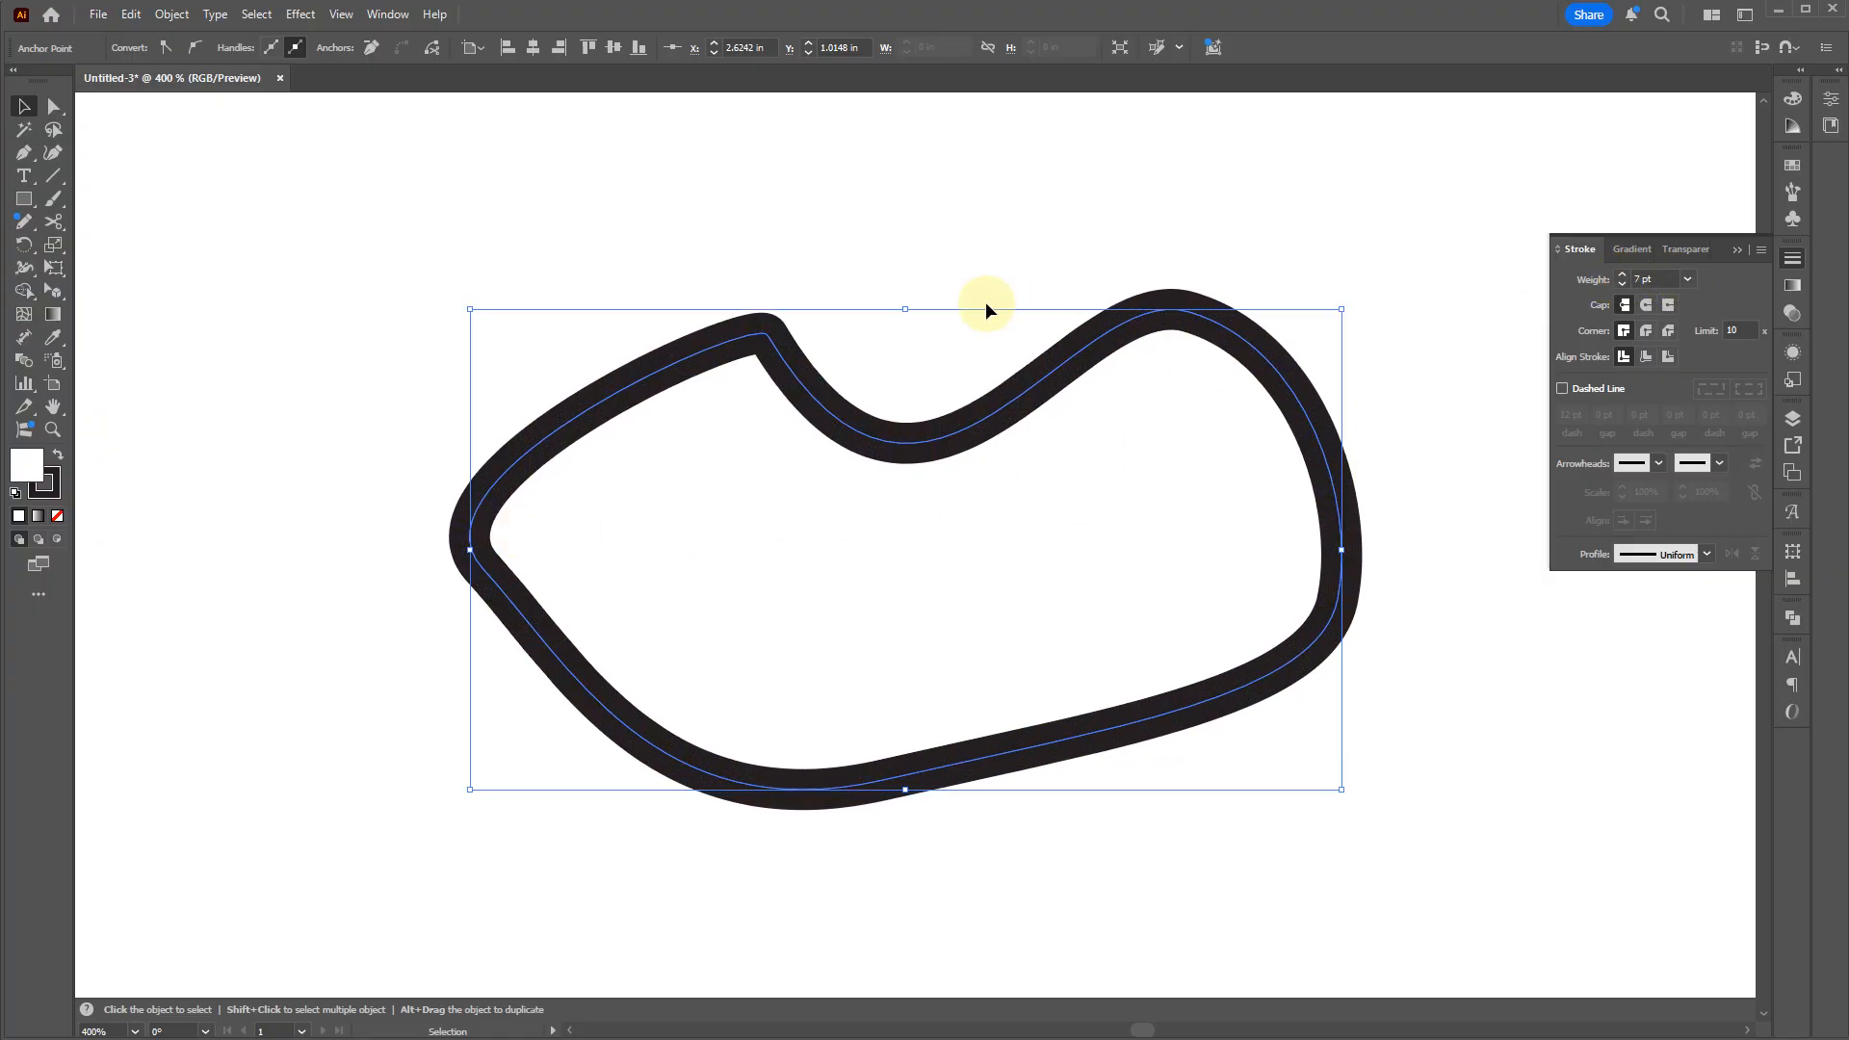
Step: Convert the closed path's leftmost anchor to a corner point and bend the lower segment upward with its handle
{"action": "key", "text": "shift+c"}
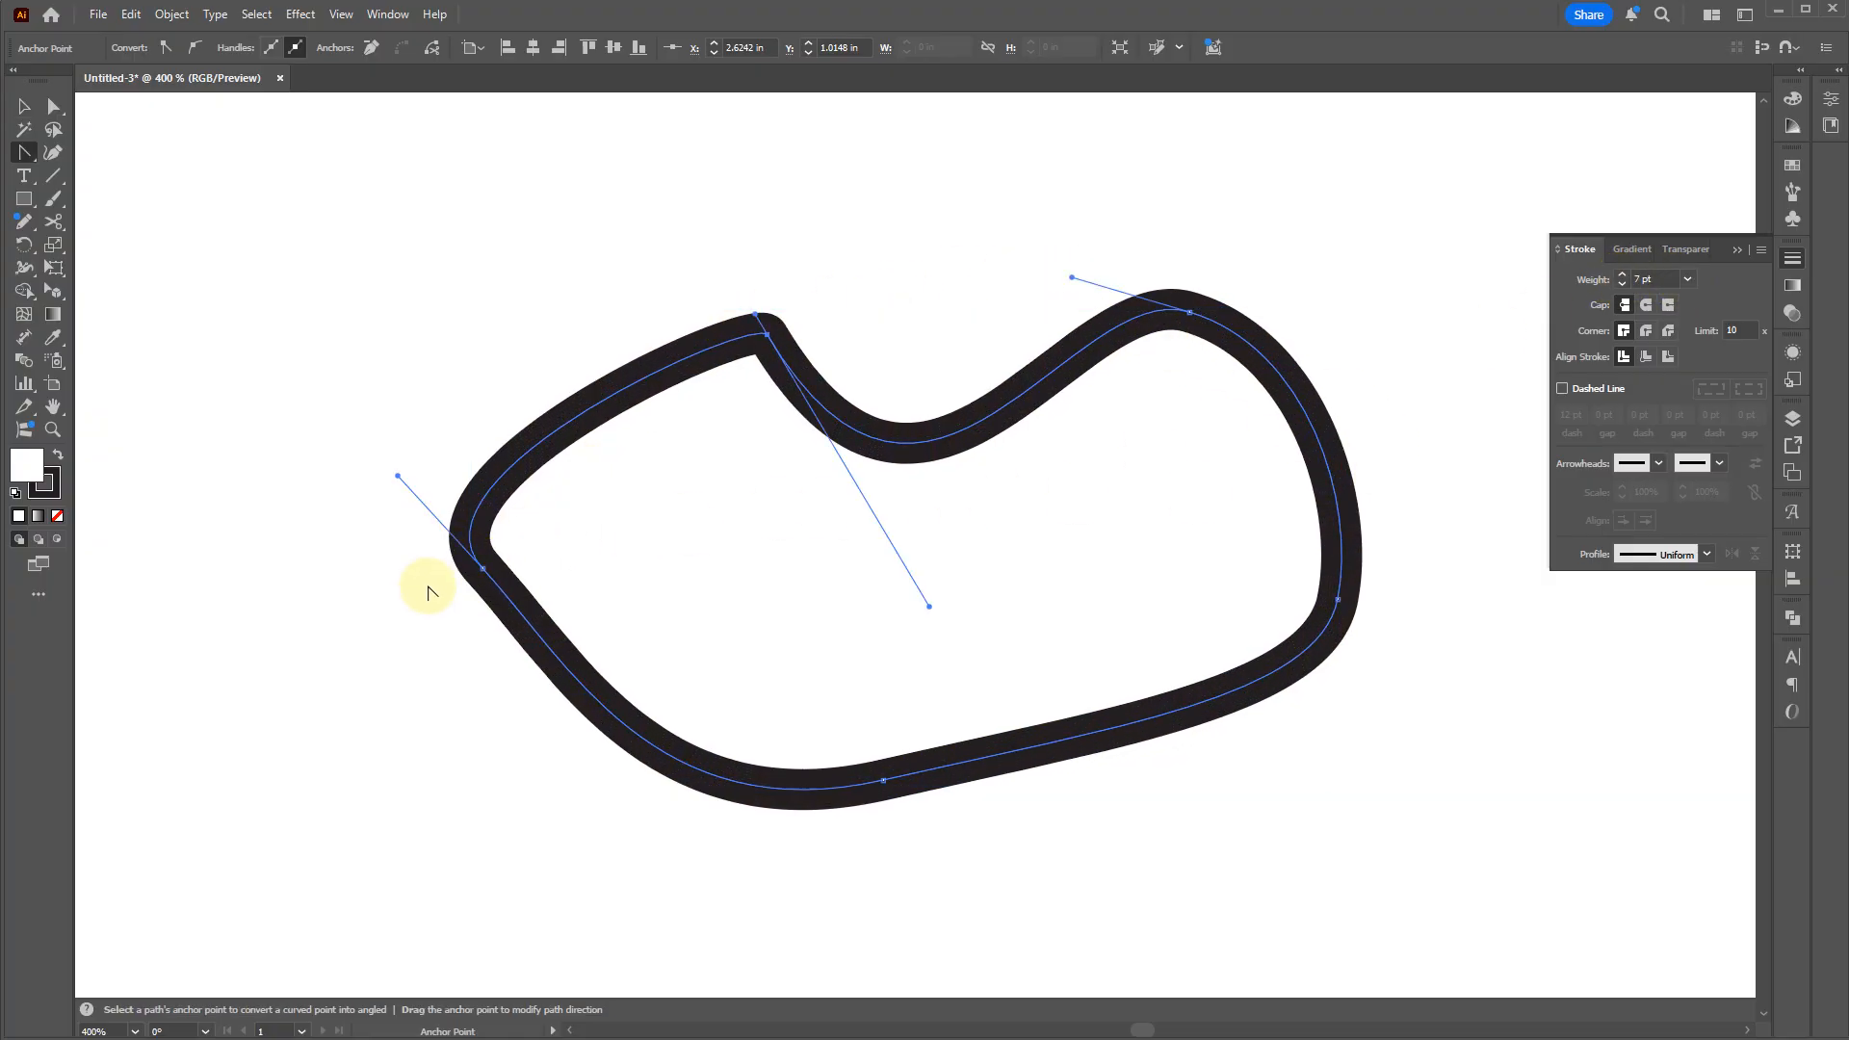
{"action": "left_click", "coordinate": [482, 571]}
{"action": "key", "text": "a"}
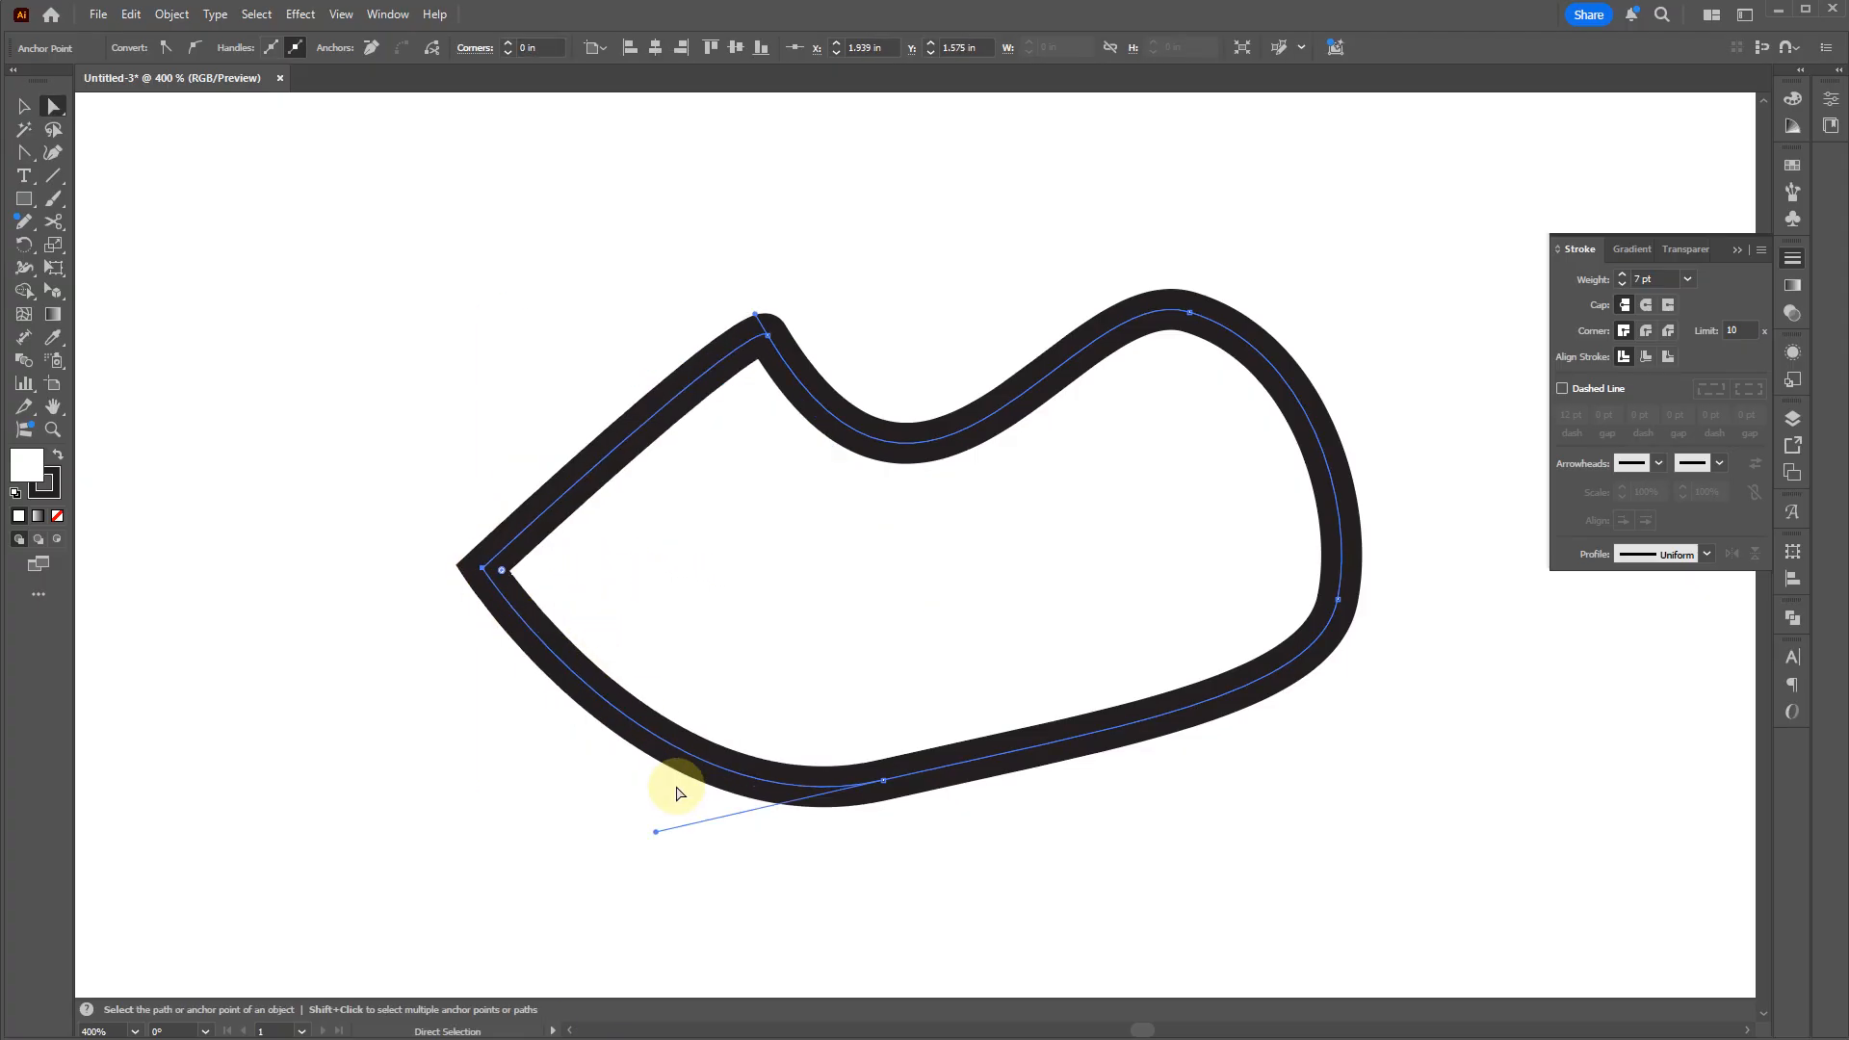
{"action": "left_click_drag", "start_coordinate": [657, 834], "coordinate": [625, 487]}
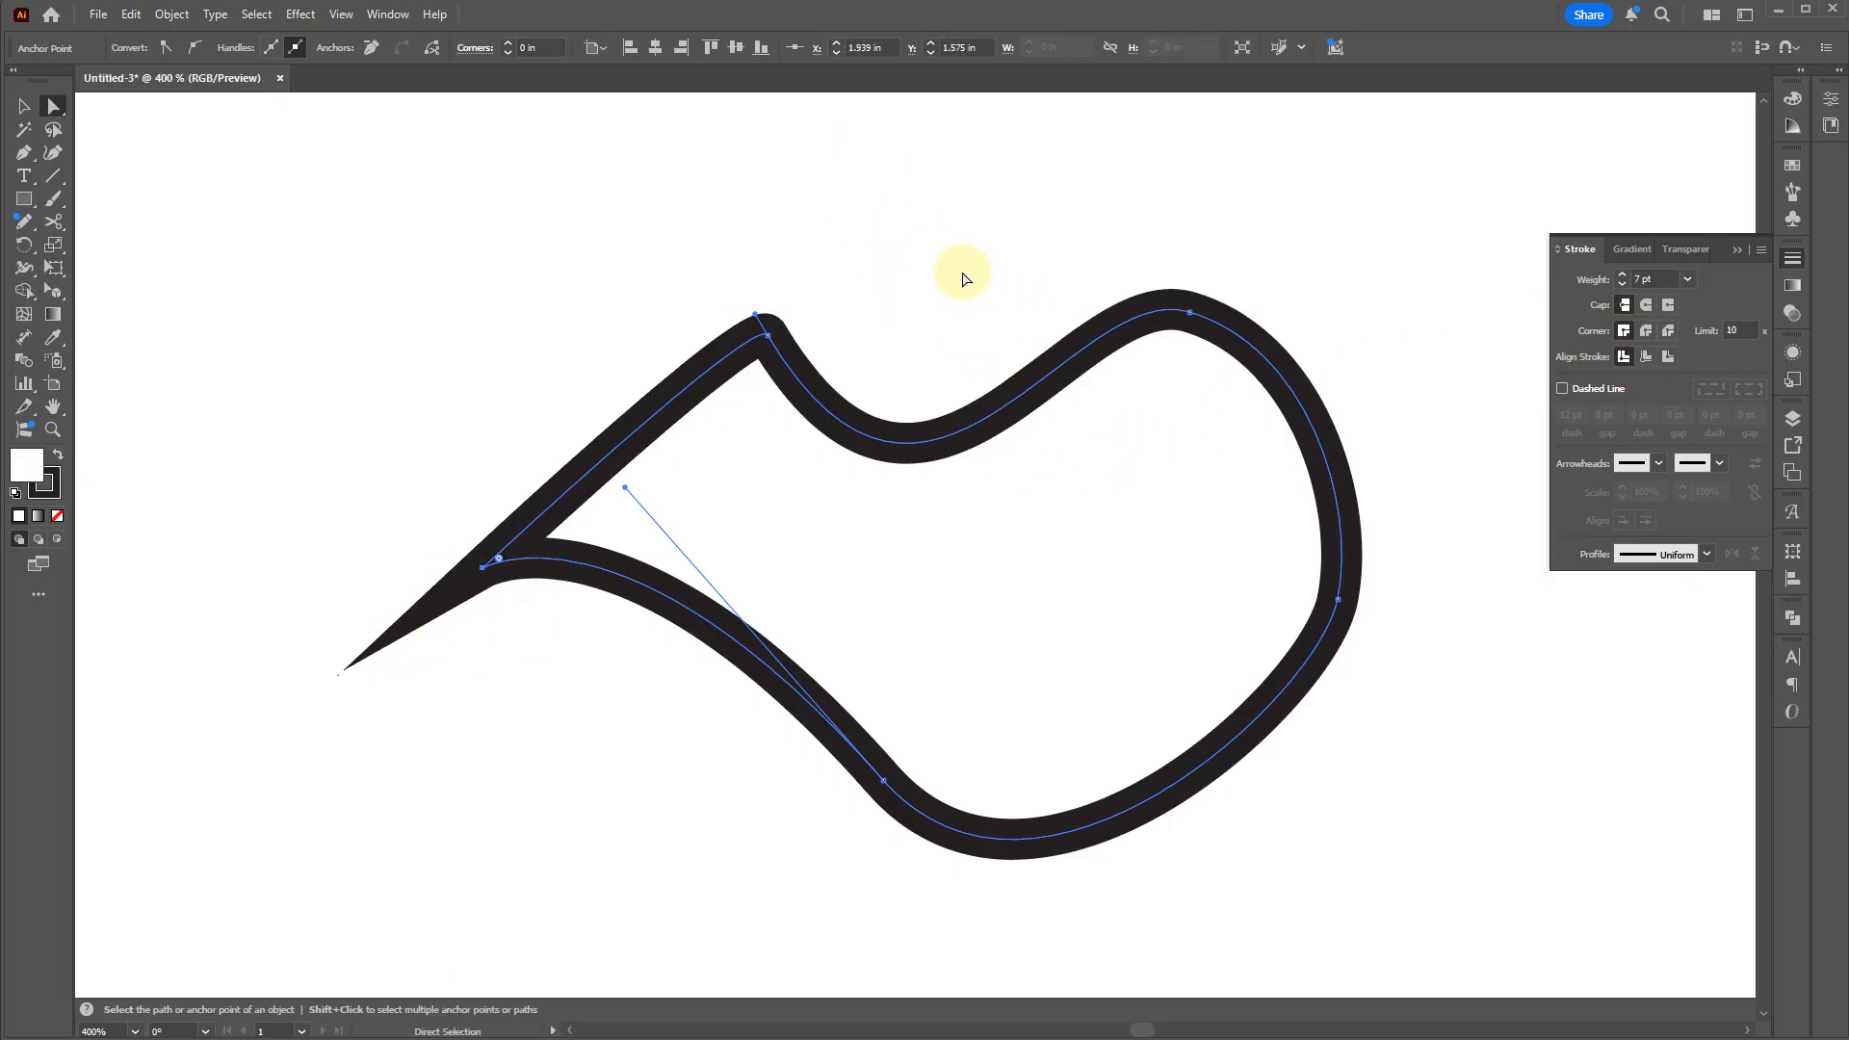
Step: Draw a slightly curved open path with two anchors above the closed shape using the Pen tool
{"action": "key", "text": "p"}
{"action": "left_click_drag", "start_coordinate": [1023, 232], "coordinate": [826, 240]}
{"action": "left_click", "coordinate": [590, 206]}
{"action": "key", "text": "v"}
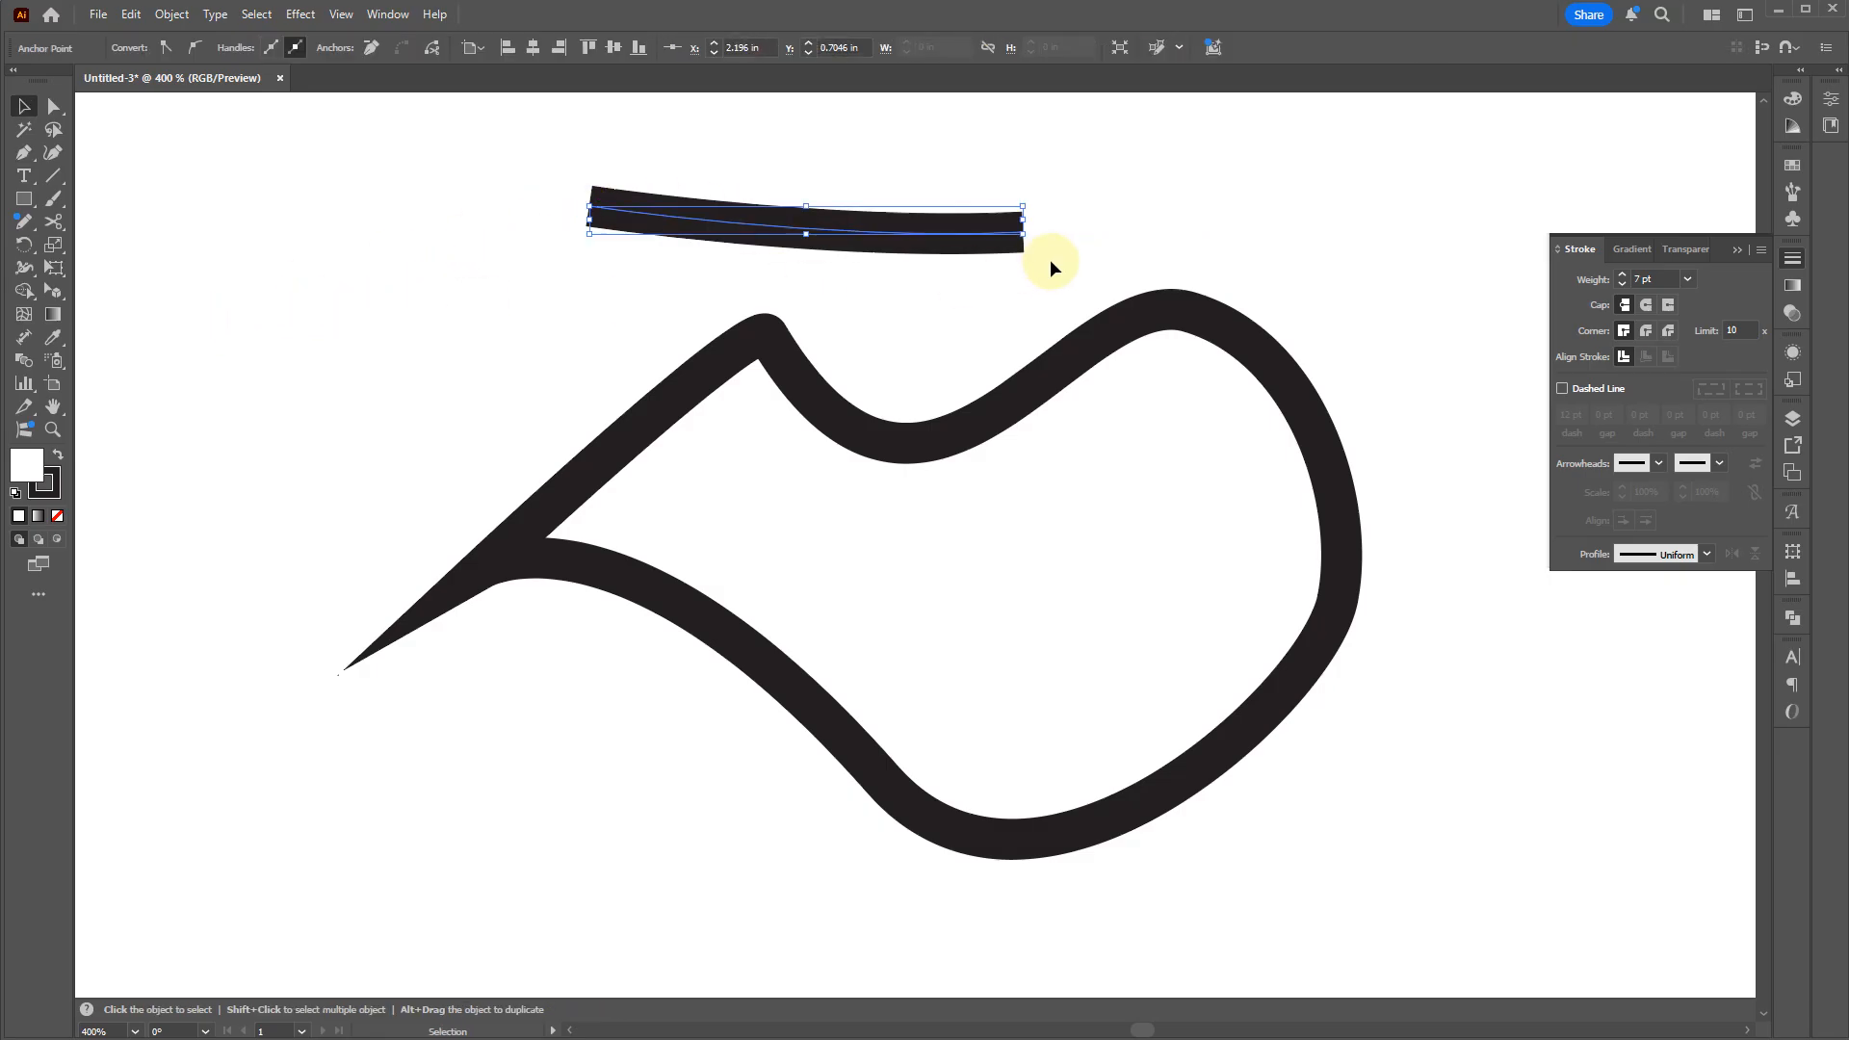
Step: Select both paths, raise their stroke weight to 9 pt, and set the caps first to round and finally to projecting
{"action": "left_click", "coordinate": [968, 328]}
{"action": "left_click", "coordinate": [855, 228]}
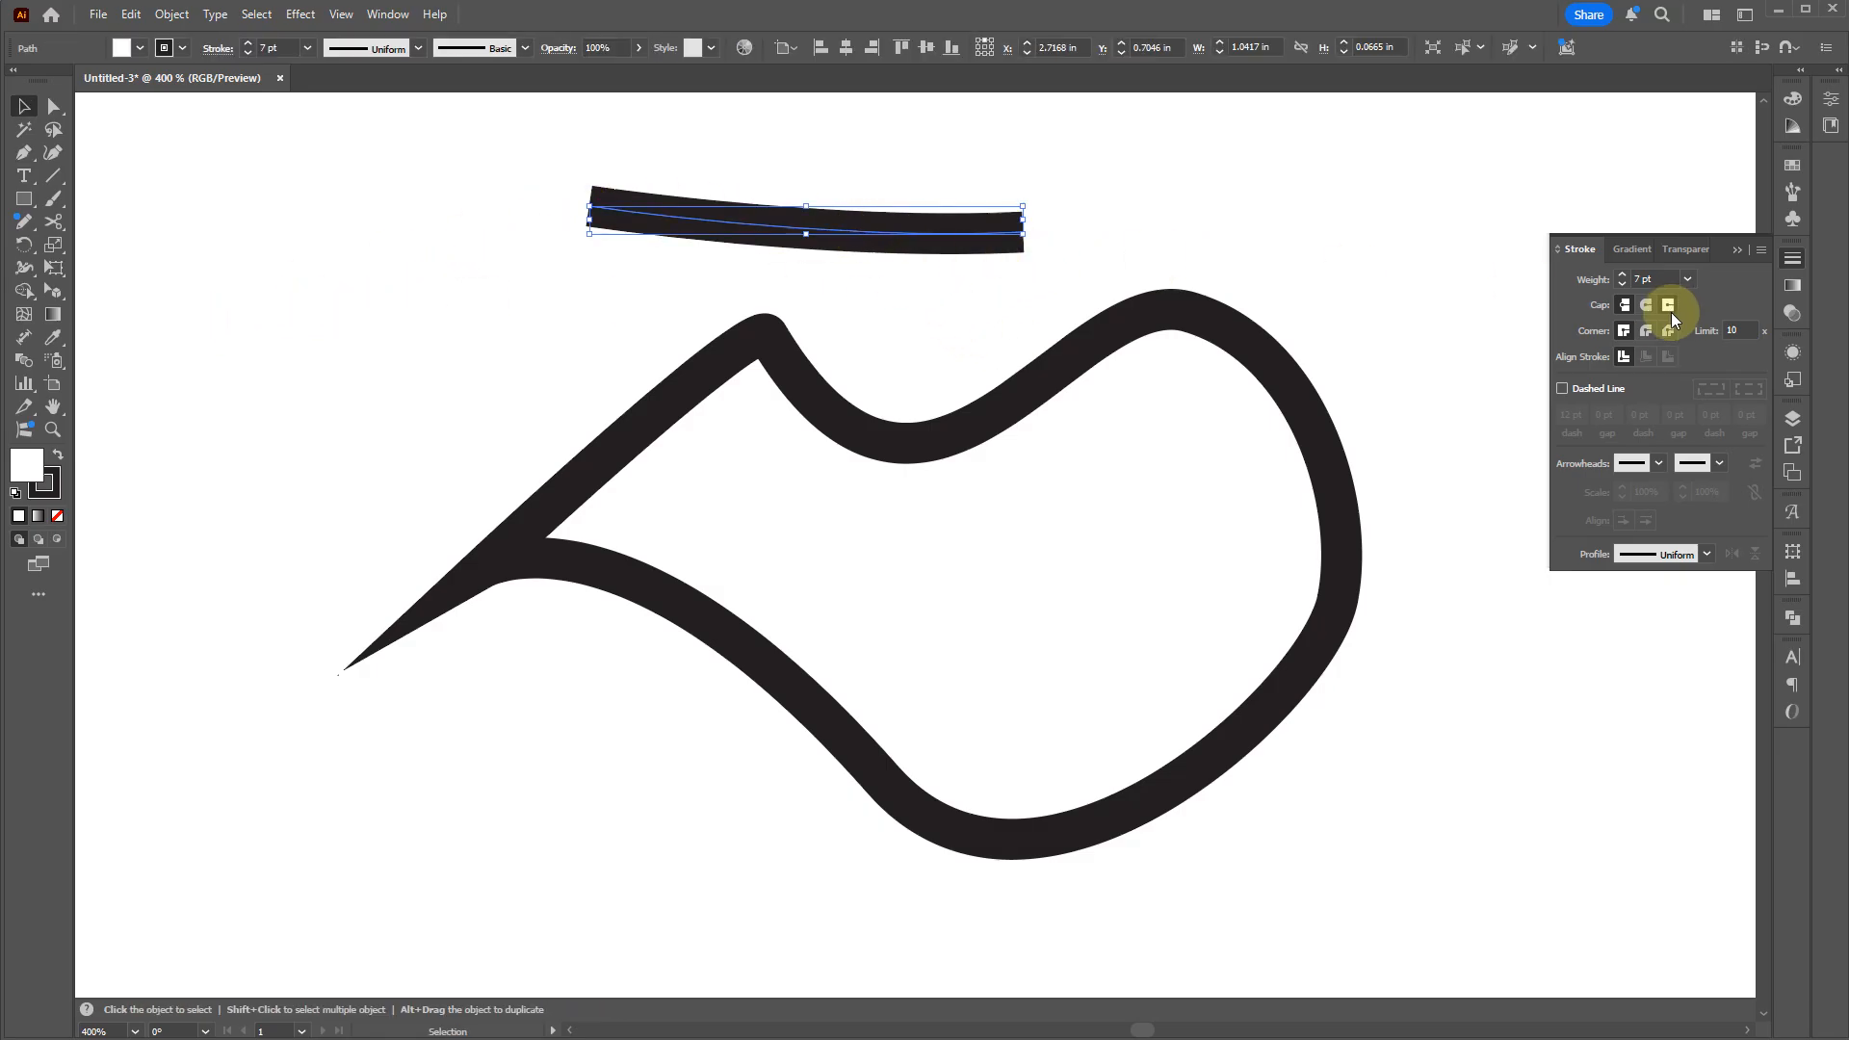
{"action": "left_click_drag", "start_coordinate": [1032, 154], "coordinate": [818, 532]}
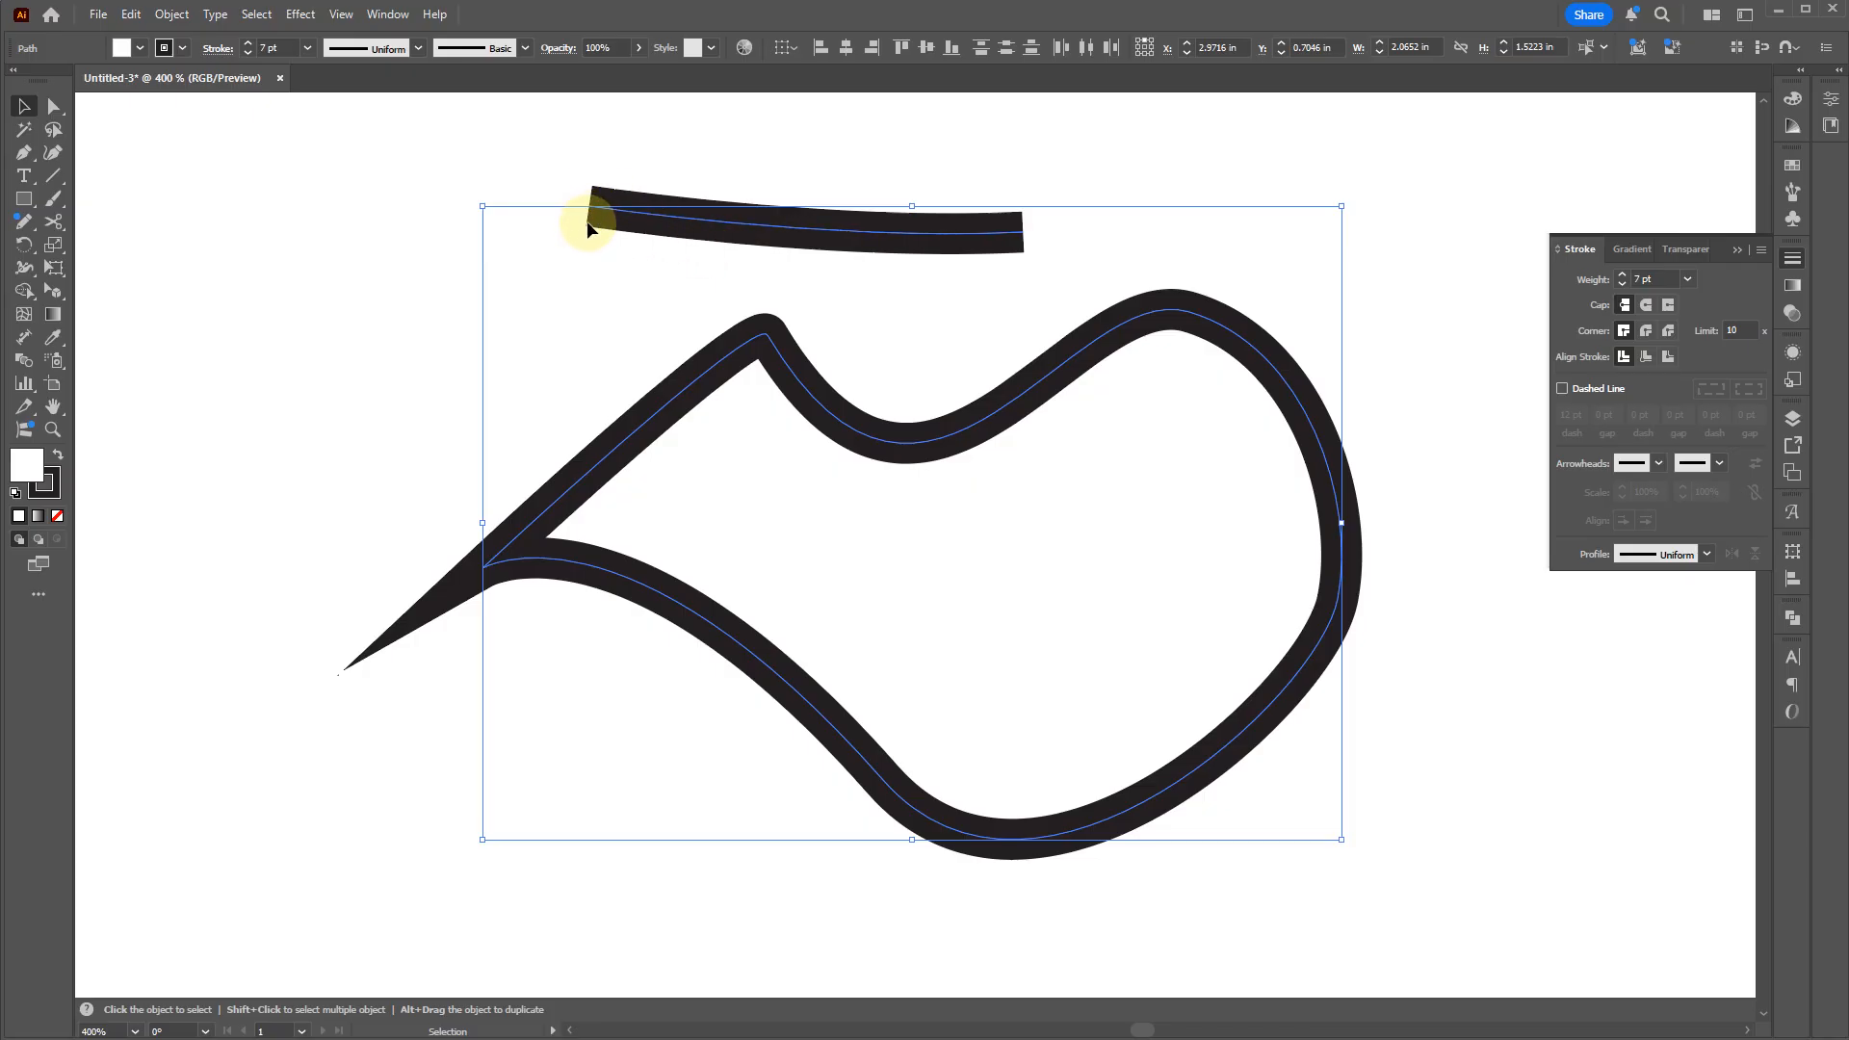
{"action": "left_click", "coordinate": [1647, 306]}
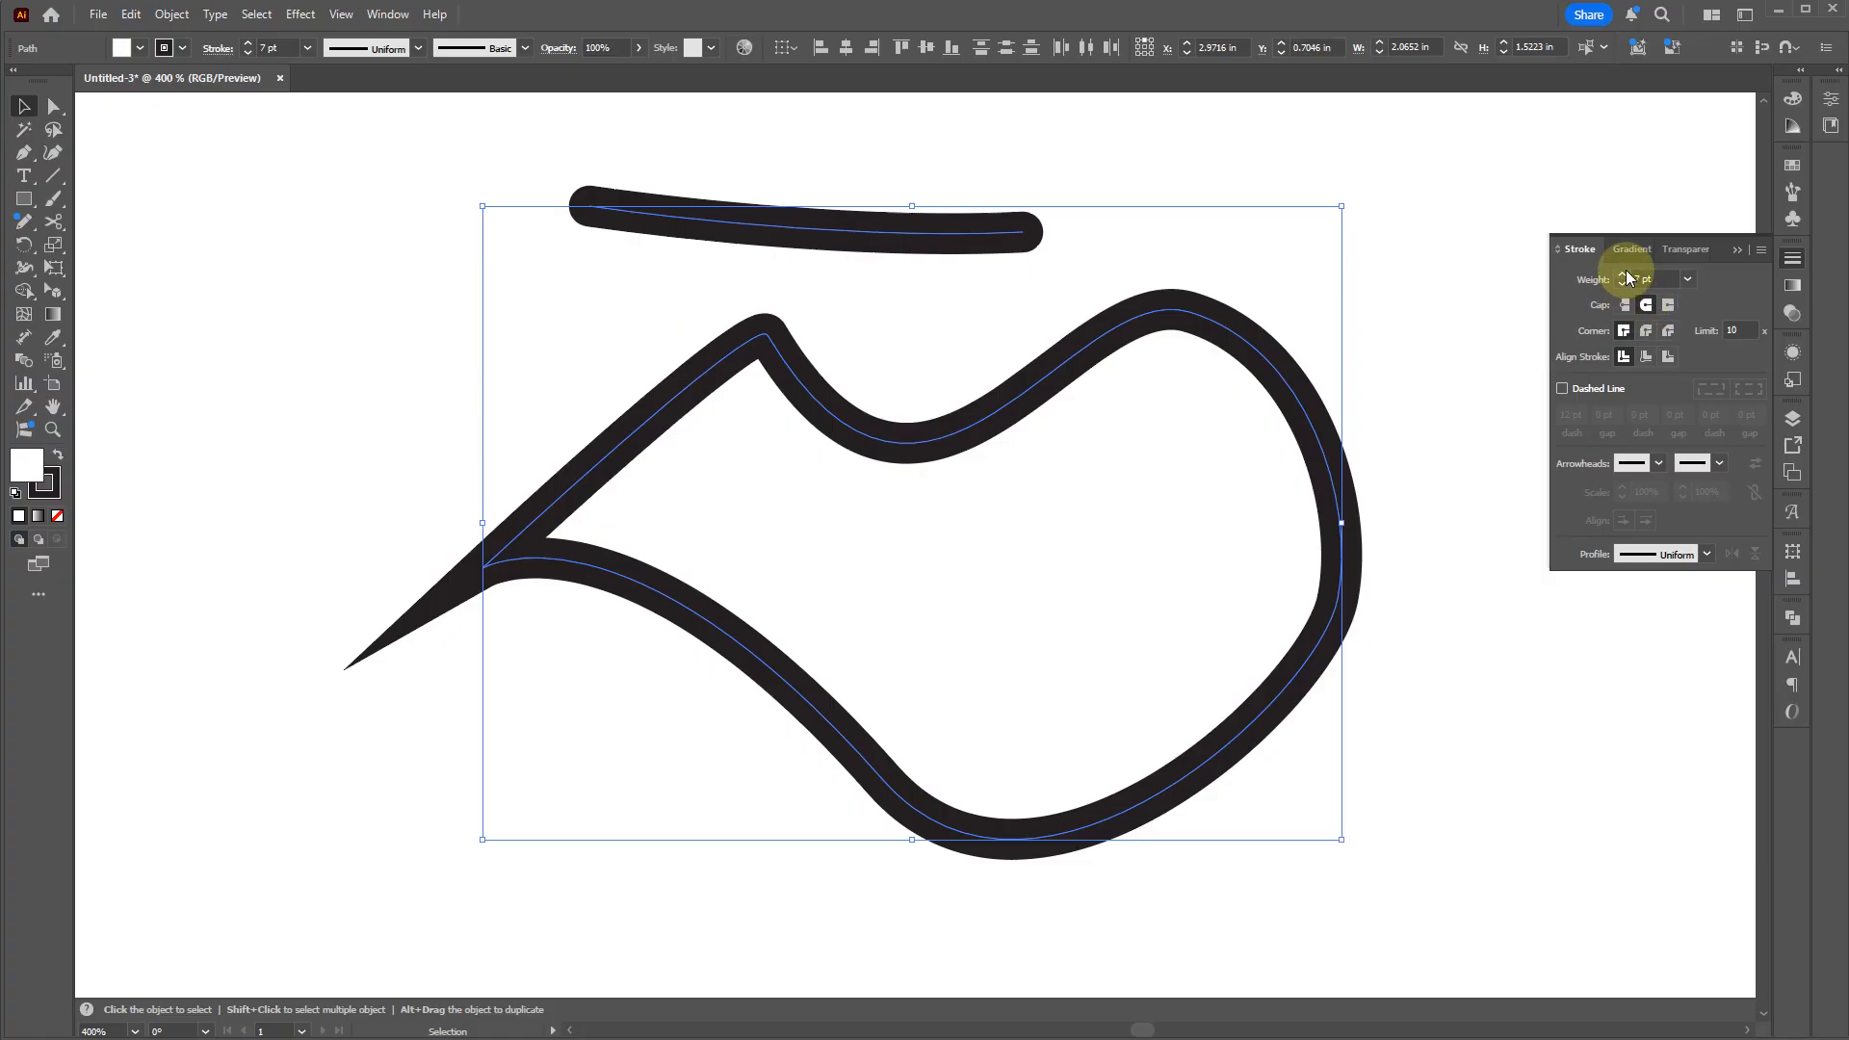
{"action": "left_click", "coordinate": [1623, 275]}
{"action": "left_click", "coordinate": [1623, 275]}
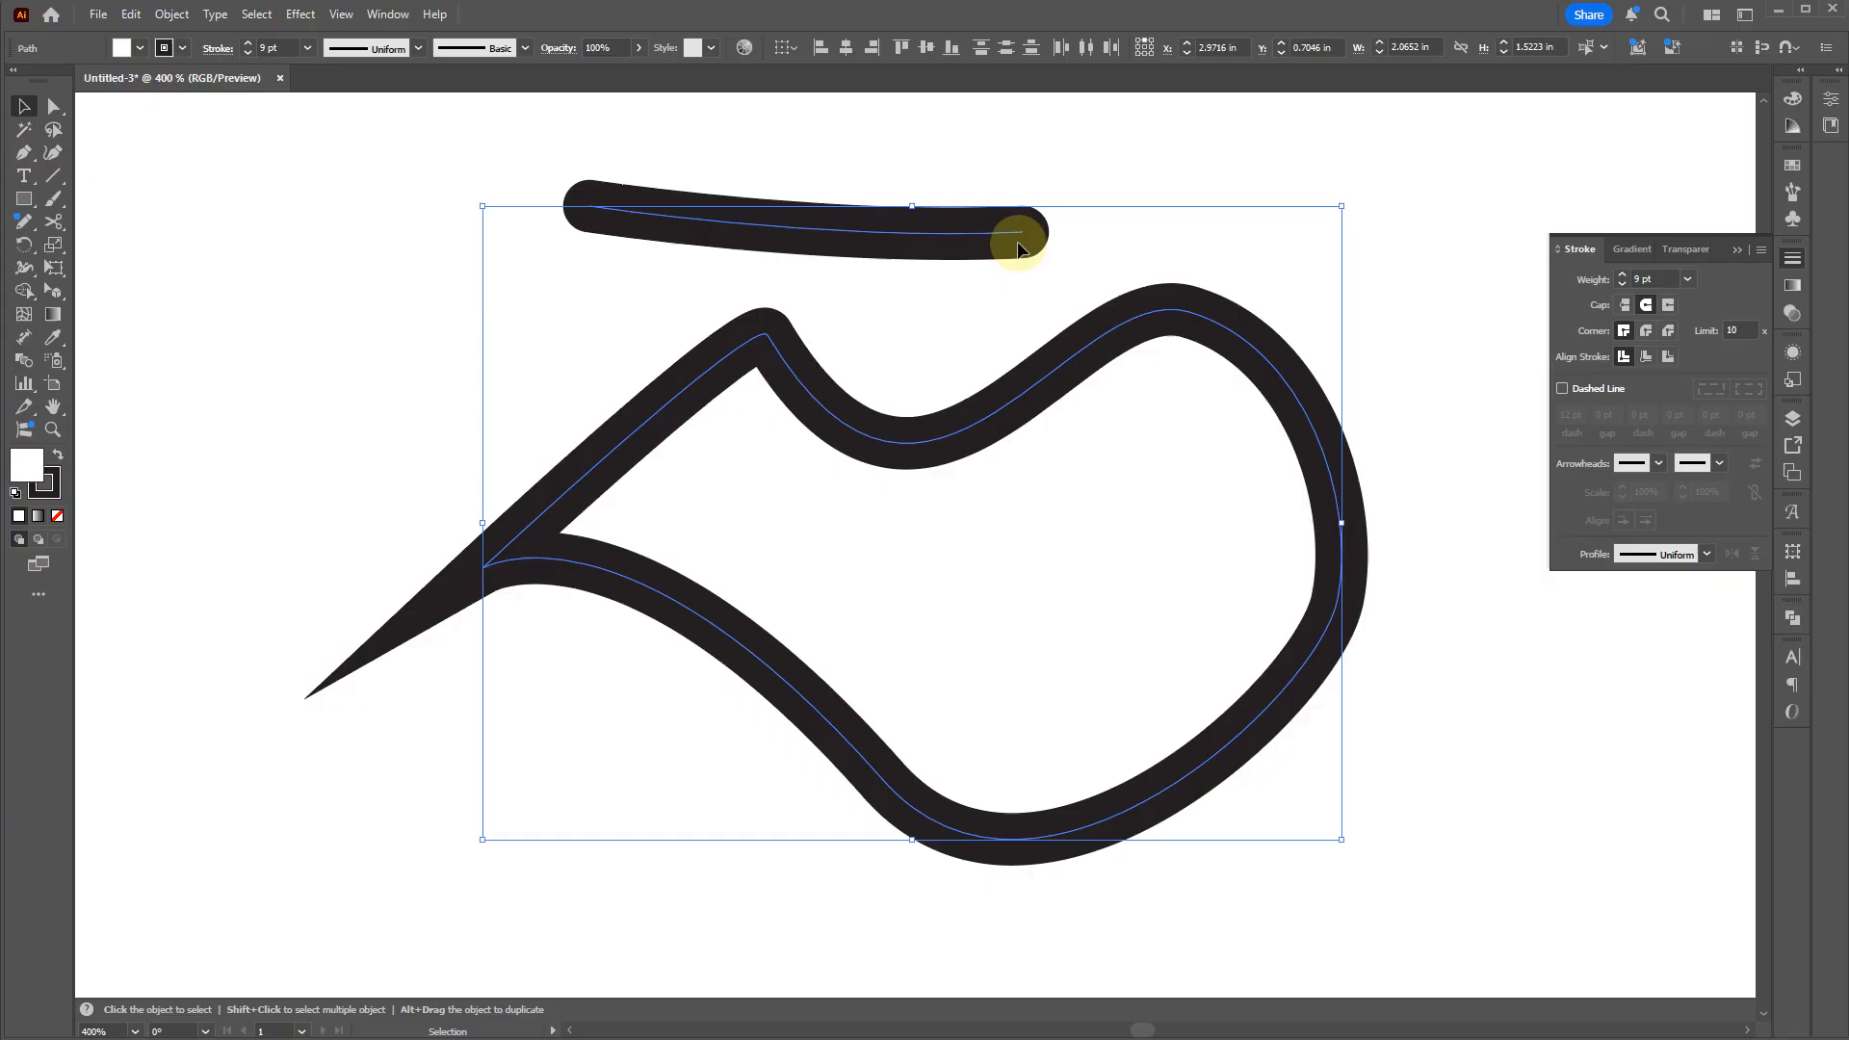
{"action": "left_click", "coordinate": [1670, 306]}
Step: Select the closed path's sharp left corner anchor and shift the lower segment's handle slightly to the left
{"action": "key", "text": "a"}
{"action": "left_click", "coordinate": [484, 570]}
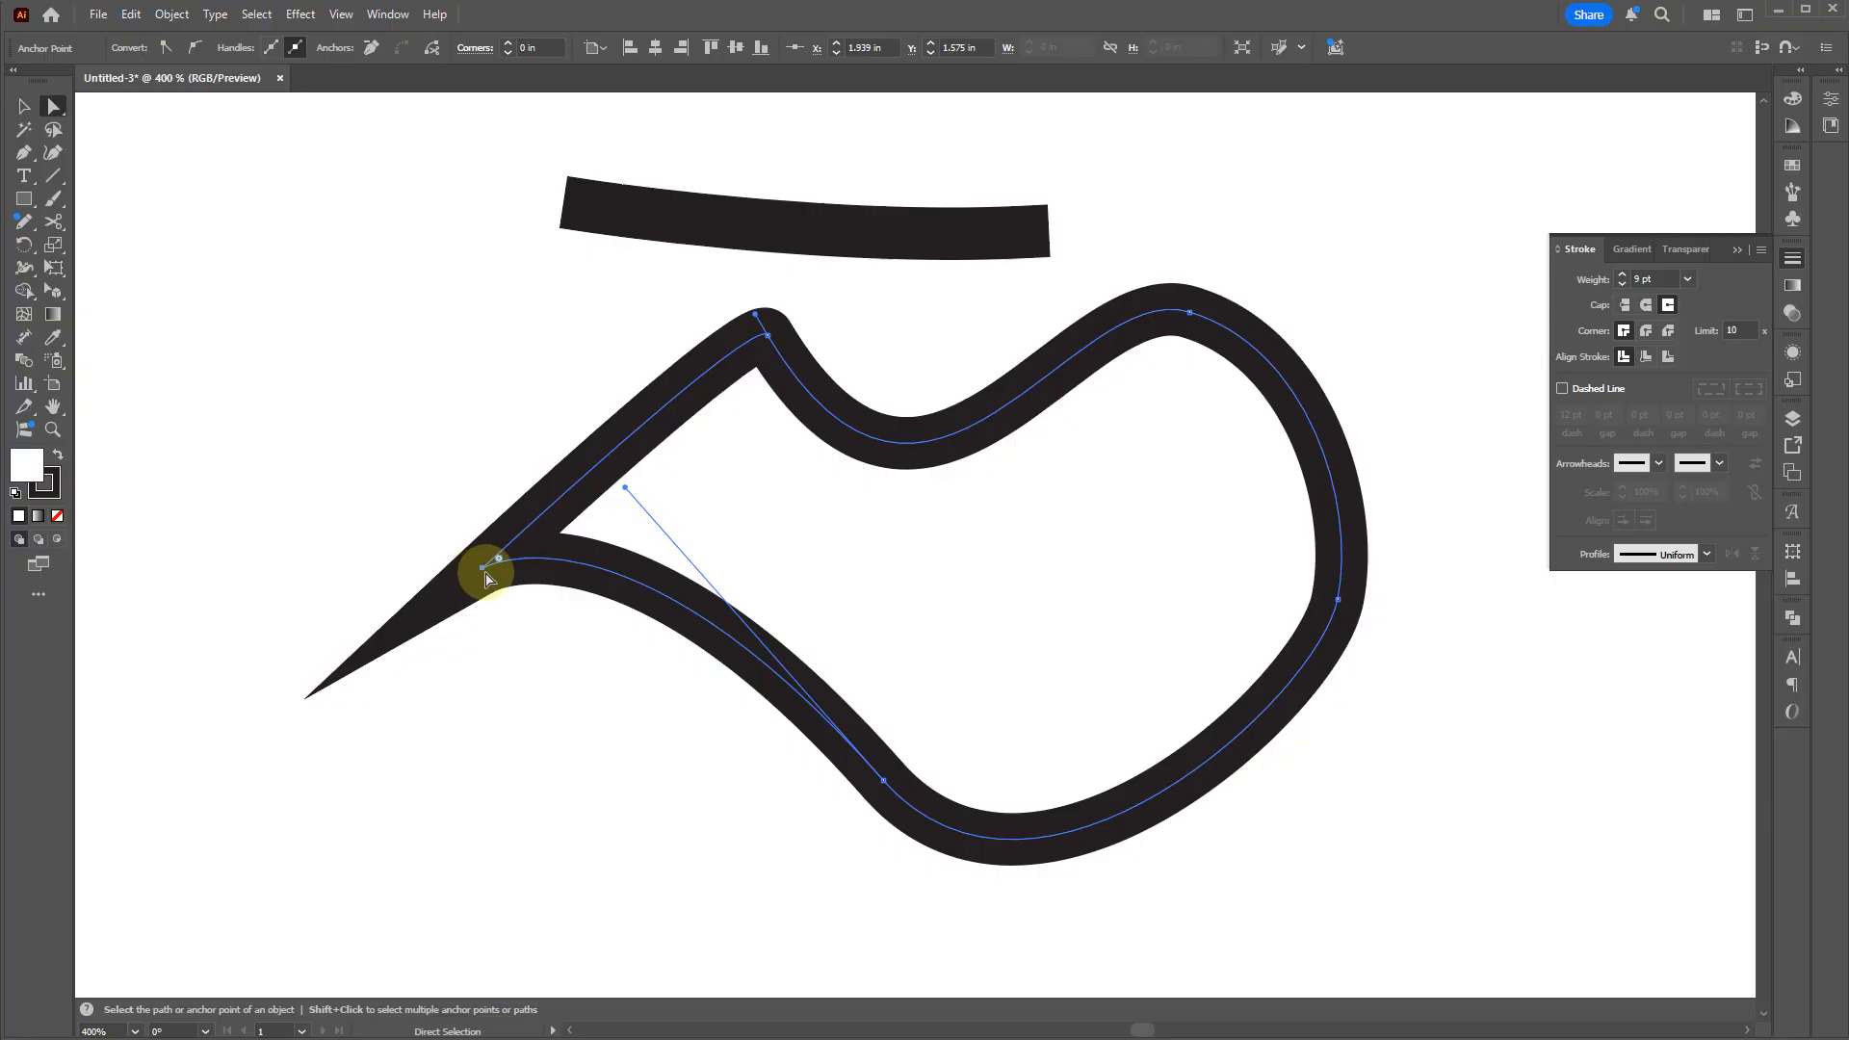
{"action": "left_click_drag", "start_coordinate": [487, 576], "coordinate": [484, 573]}
{"action": "mouse_move", "coordinate": [626, 491]}
{"action": "left_mouse_down"}
{"action": "mouse_move", "coordinate": [605, 460]}
{"action": "mouse_move", "coordinate": [604, 487]}
{"action": "left_mouse_up"}
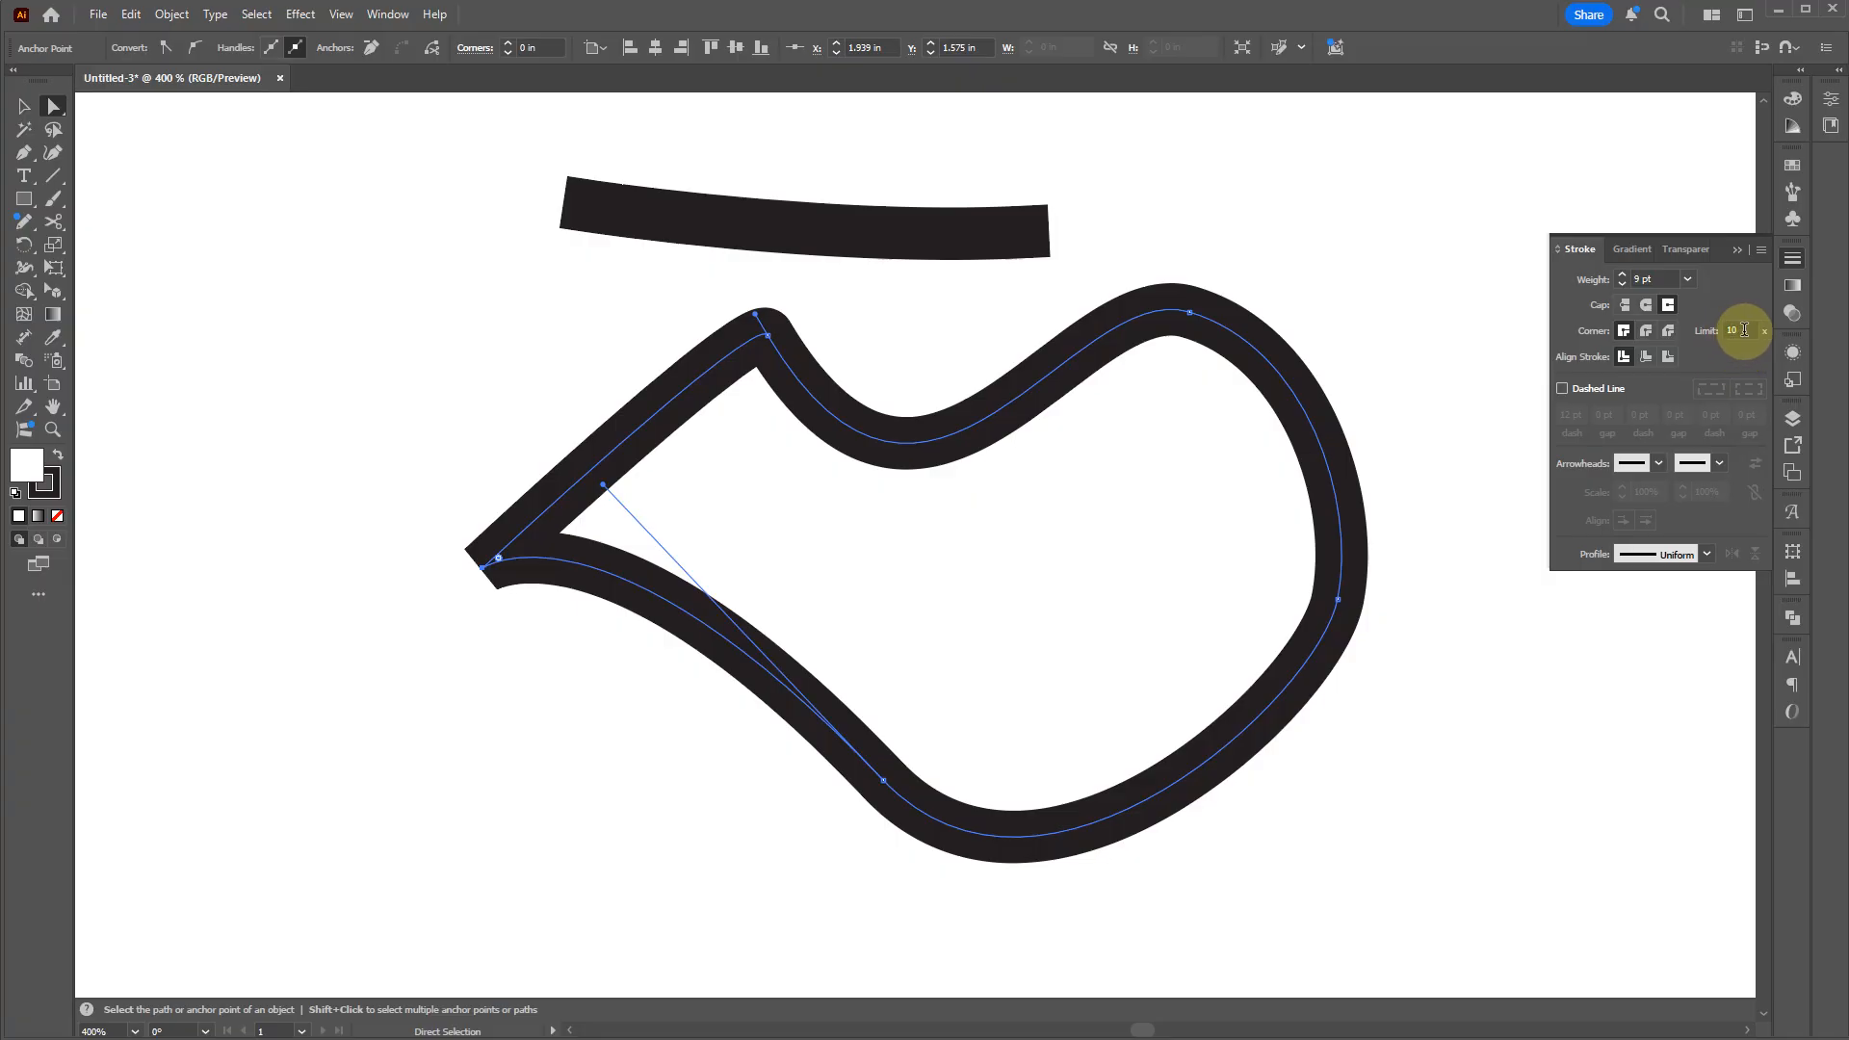
Step: Set the closed path's miter limit to 100 and move the lower segment's handle up and left to sharpen the corner
{"action": "left_click", "coordinate": [1741, 330]}
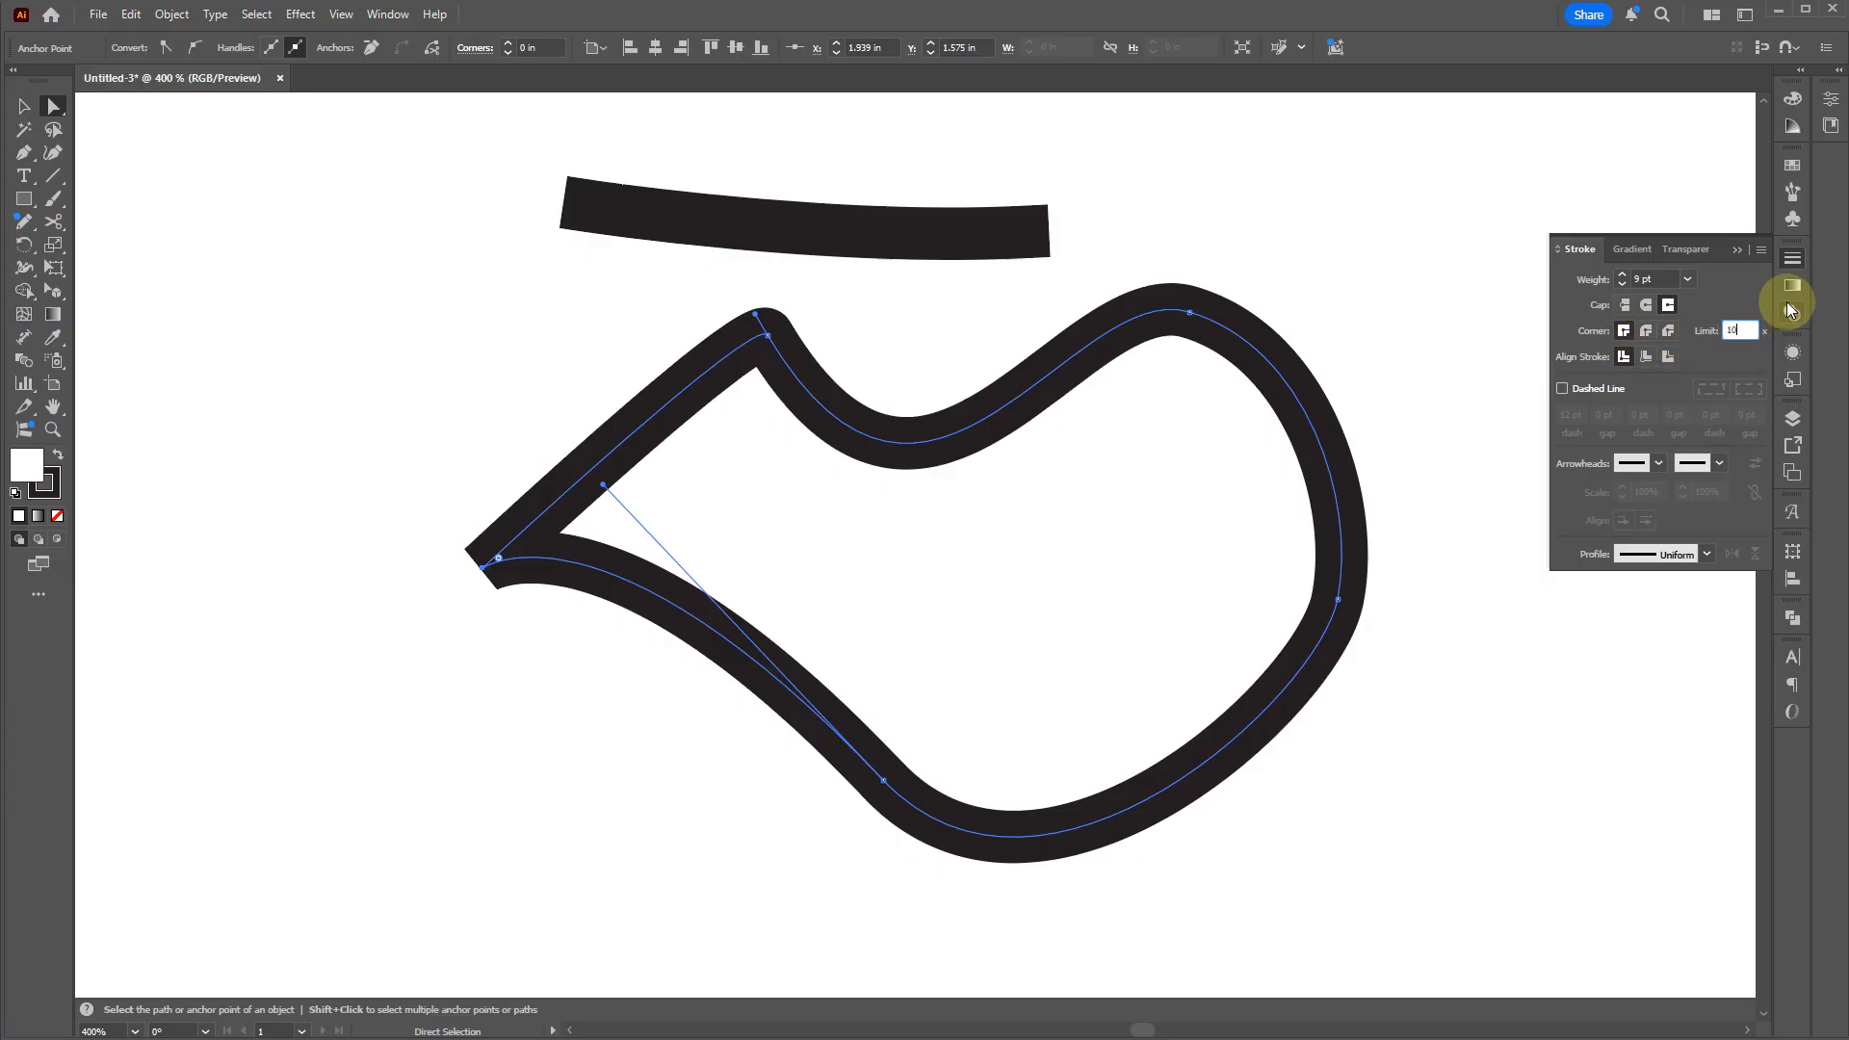
{"action": "type", "text": "0"}
{"action": "key", "text": "Return"}
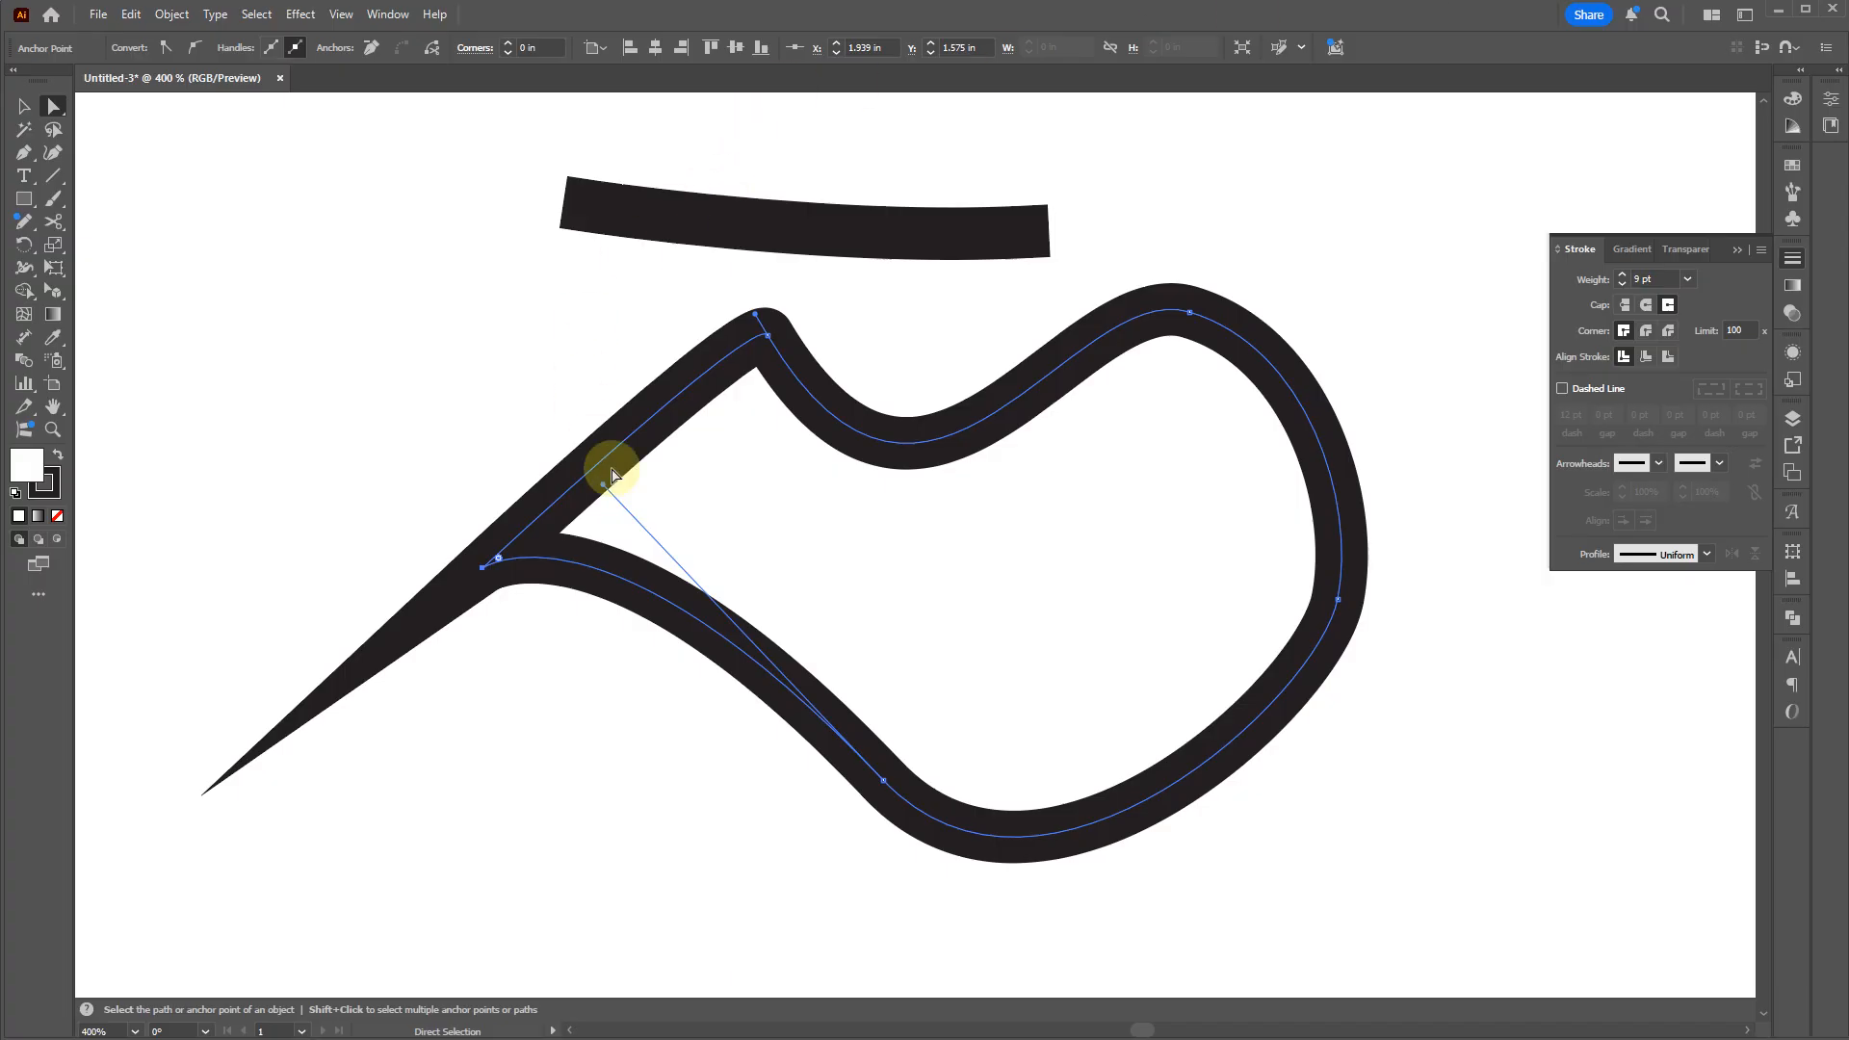
{"action": "left_click_drag", "start_coordinate": [603, 490], "coordinate": [589, 472]}
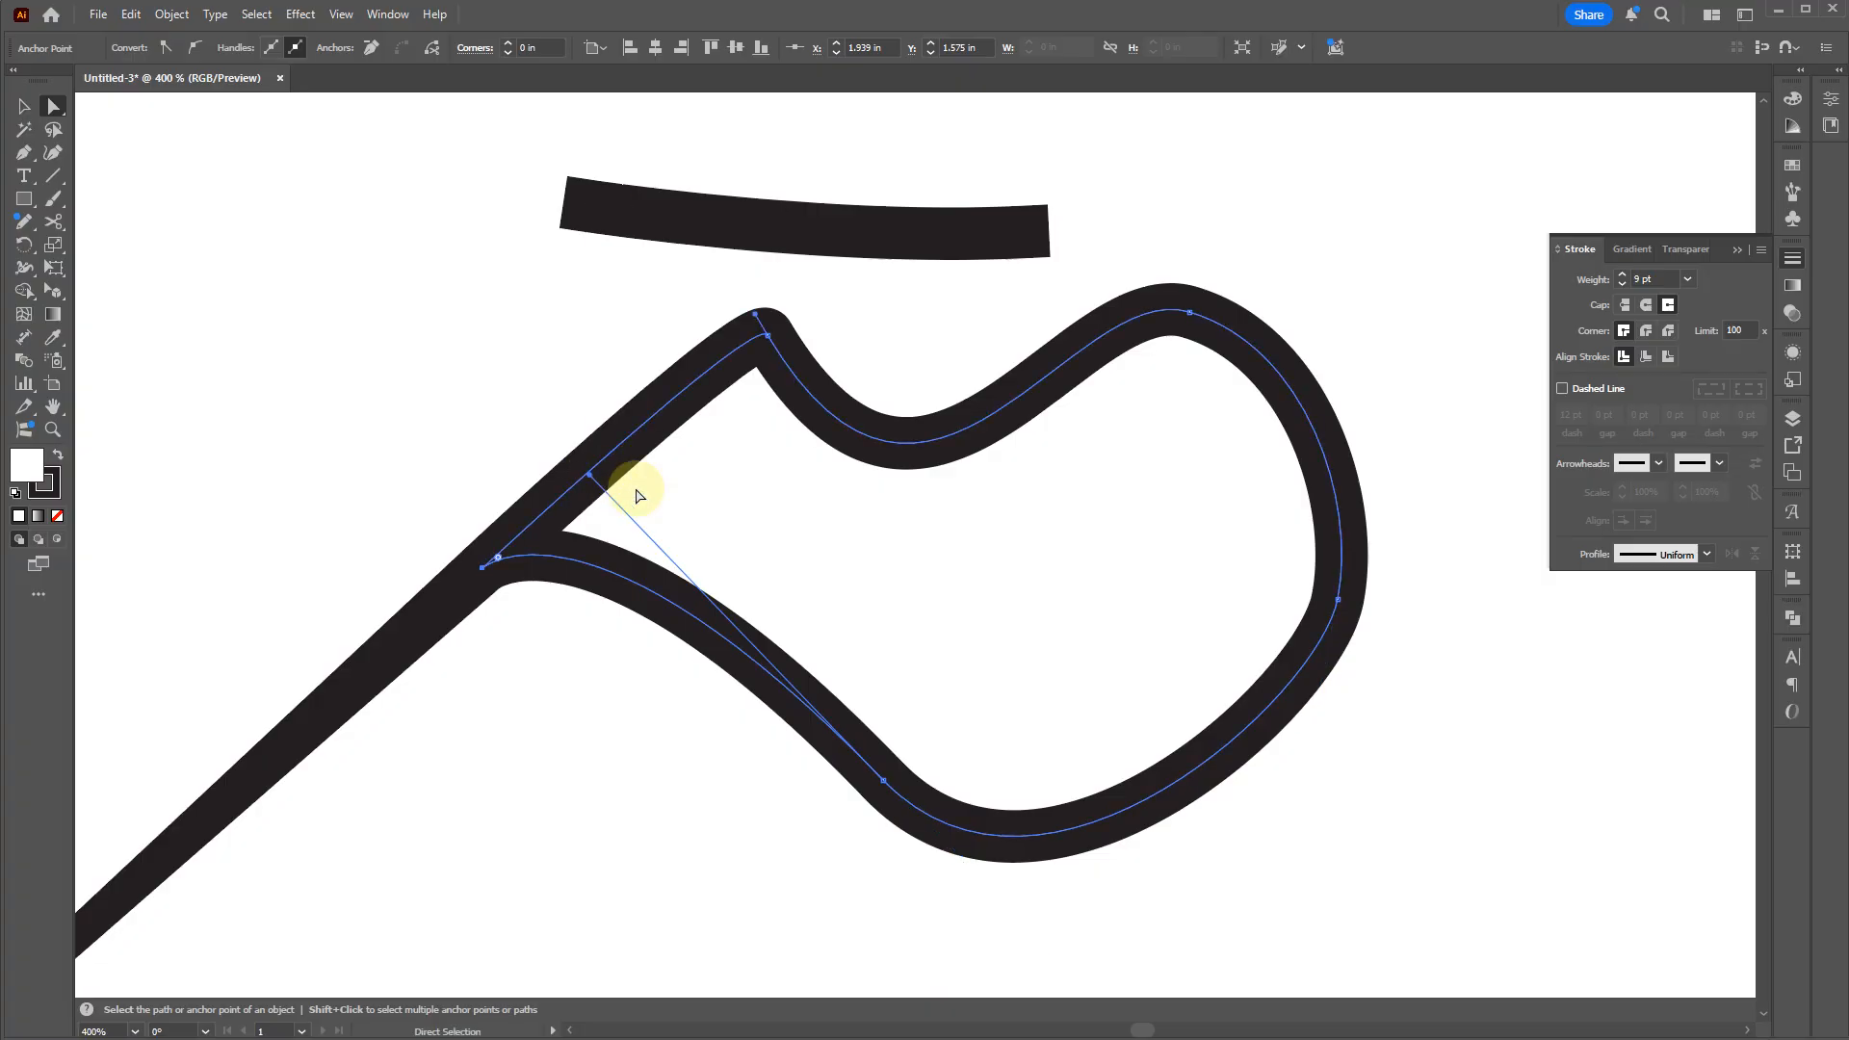
{"action": "scroll", "coordinate": [742, 514], "scroll_direction": "down", "scroll_amount": 4}
{"action": "scroll", "coordinate": [516, 694], "scroll_direction": "up", "scroll_amount": 2}
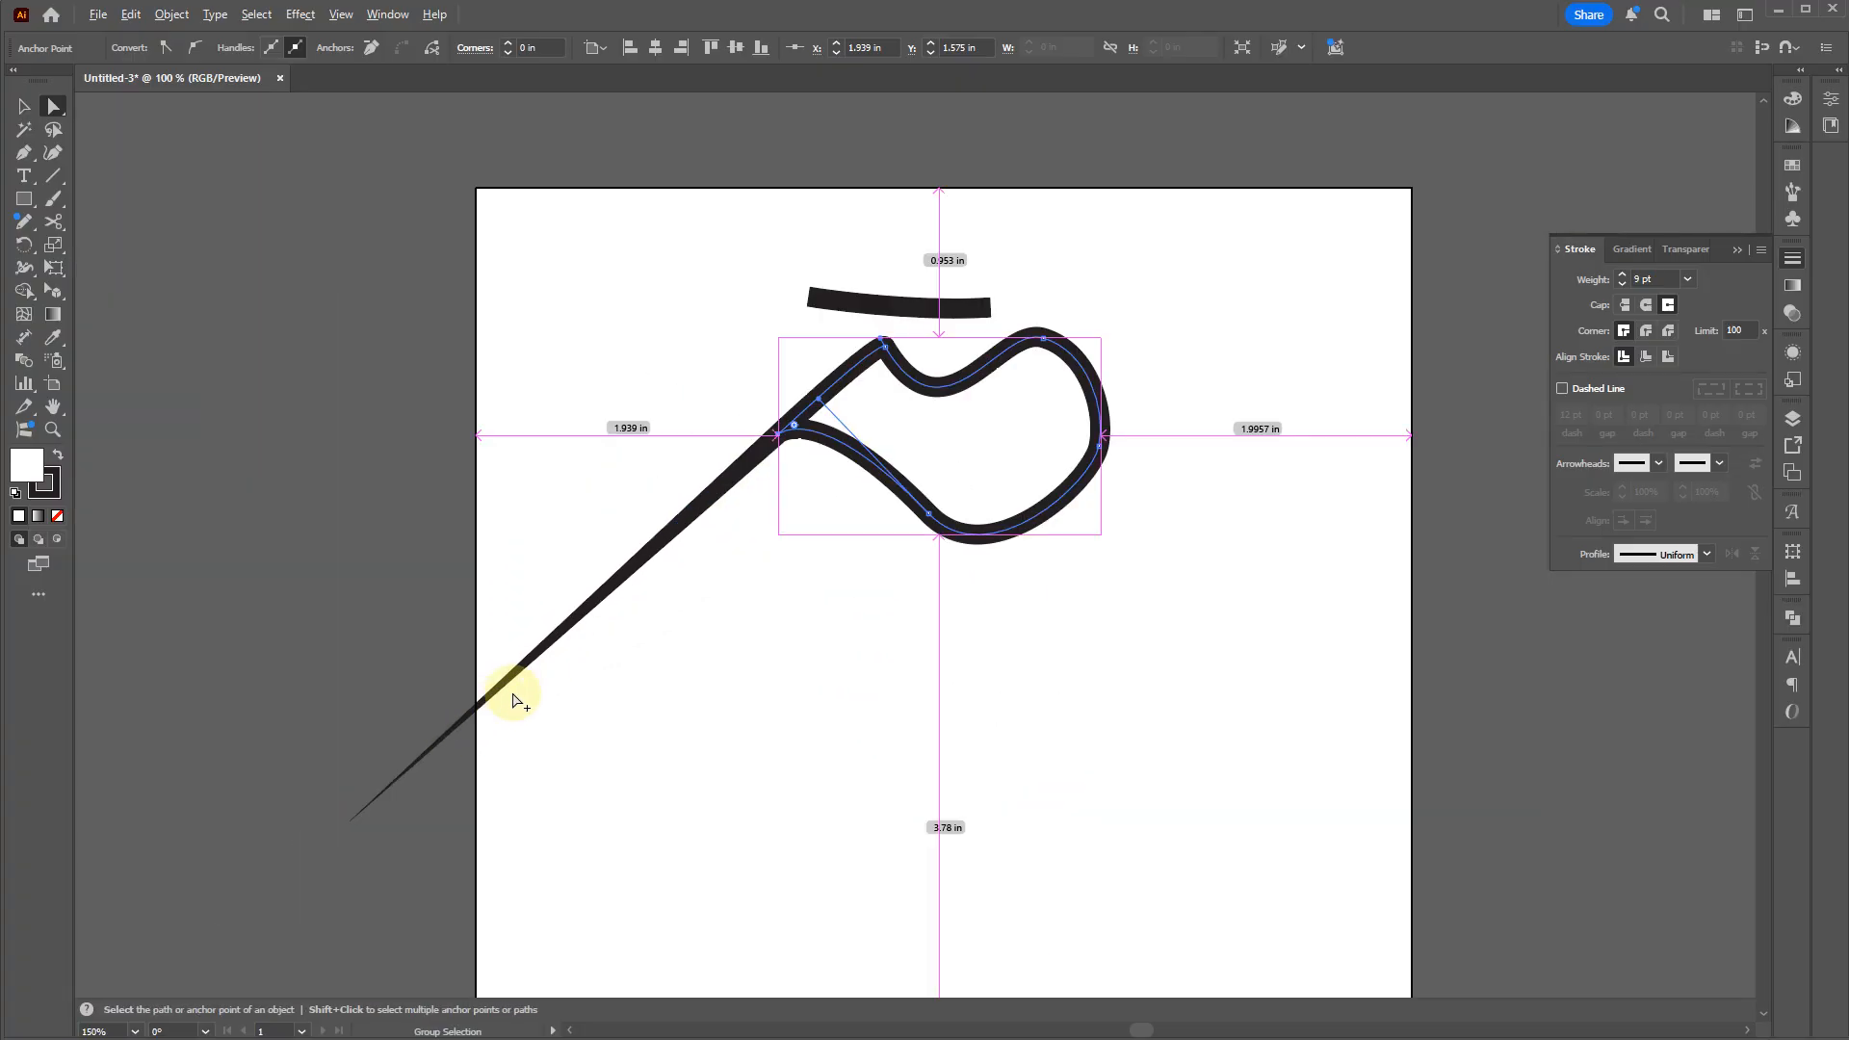
{"action": "scroll", "coordinate": [910, 446], "scroll_direction": "up", "scroll_amount": 4}
{"action": "left_click_drag", "start_coordinate": [710, 639], "coordinate": [883, 574]}
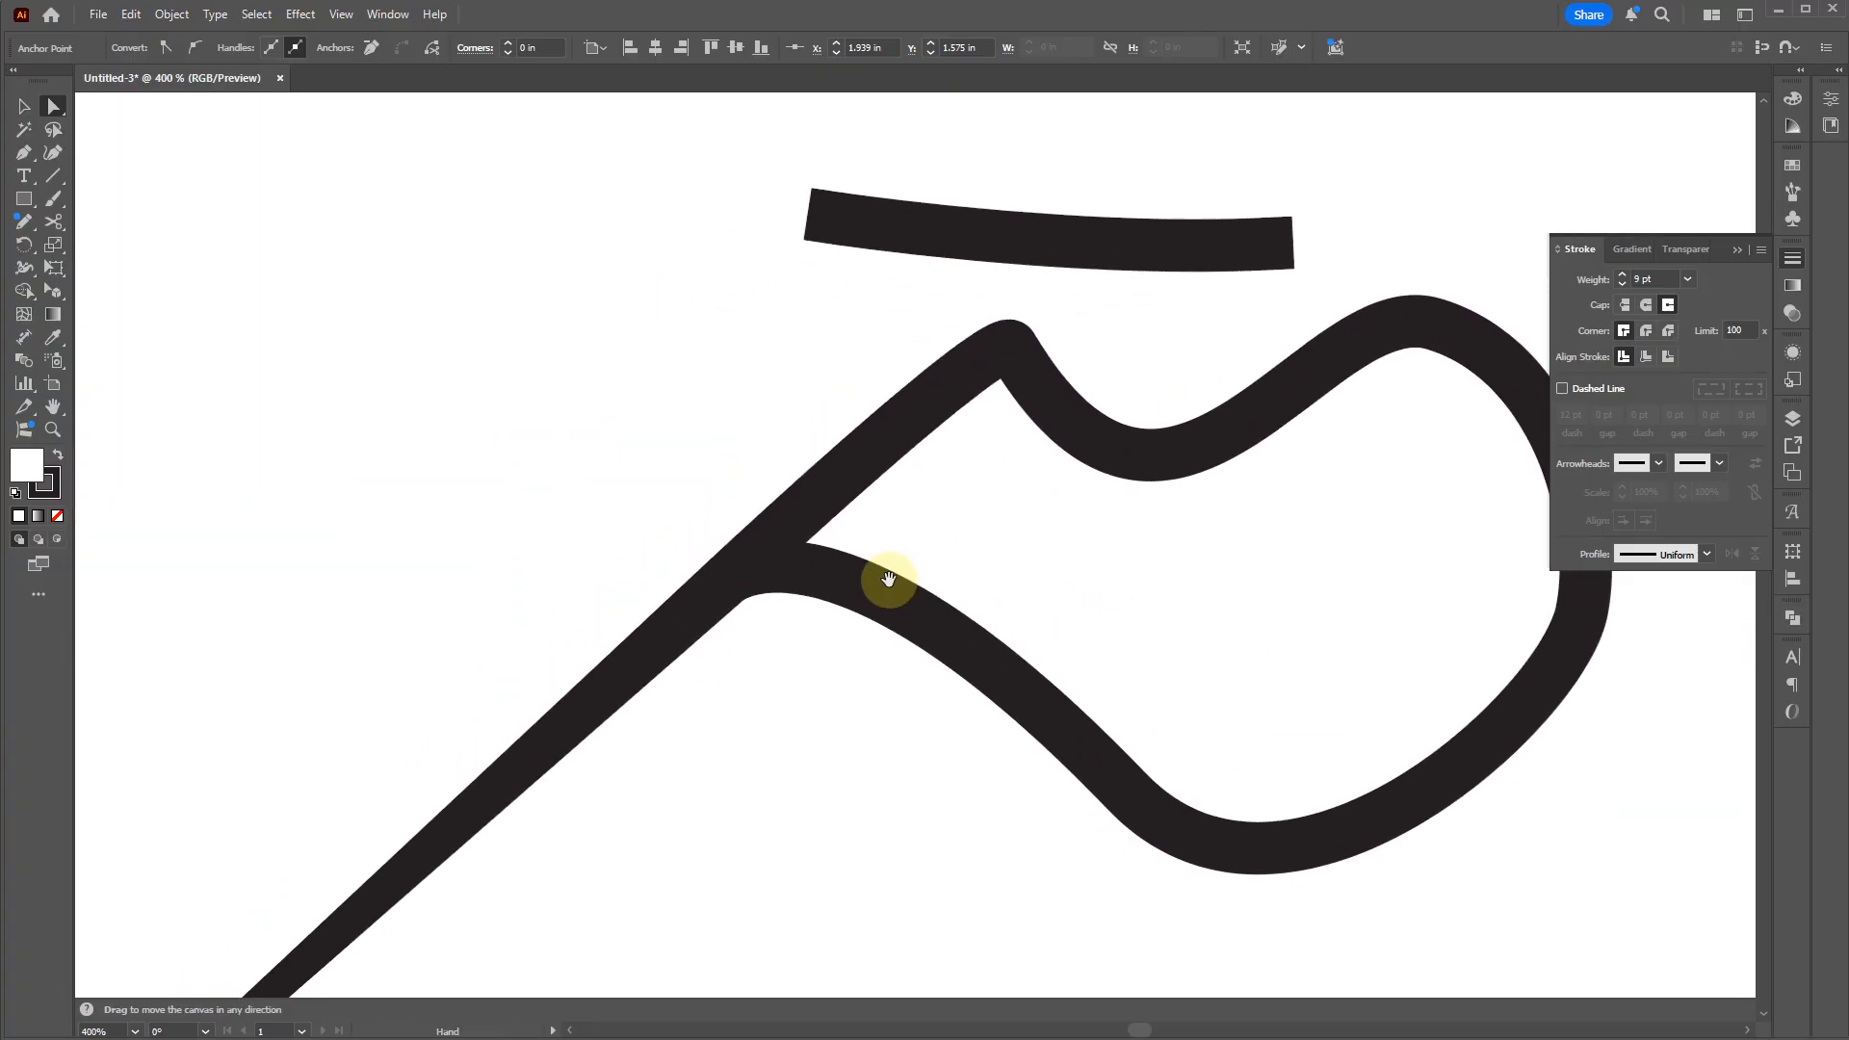
Step: Change the closed path's corner join to round and then to bevel
{"action": "left_click", "coordinate": [1646, 331]}
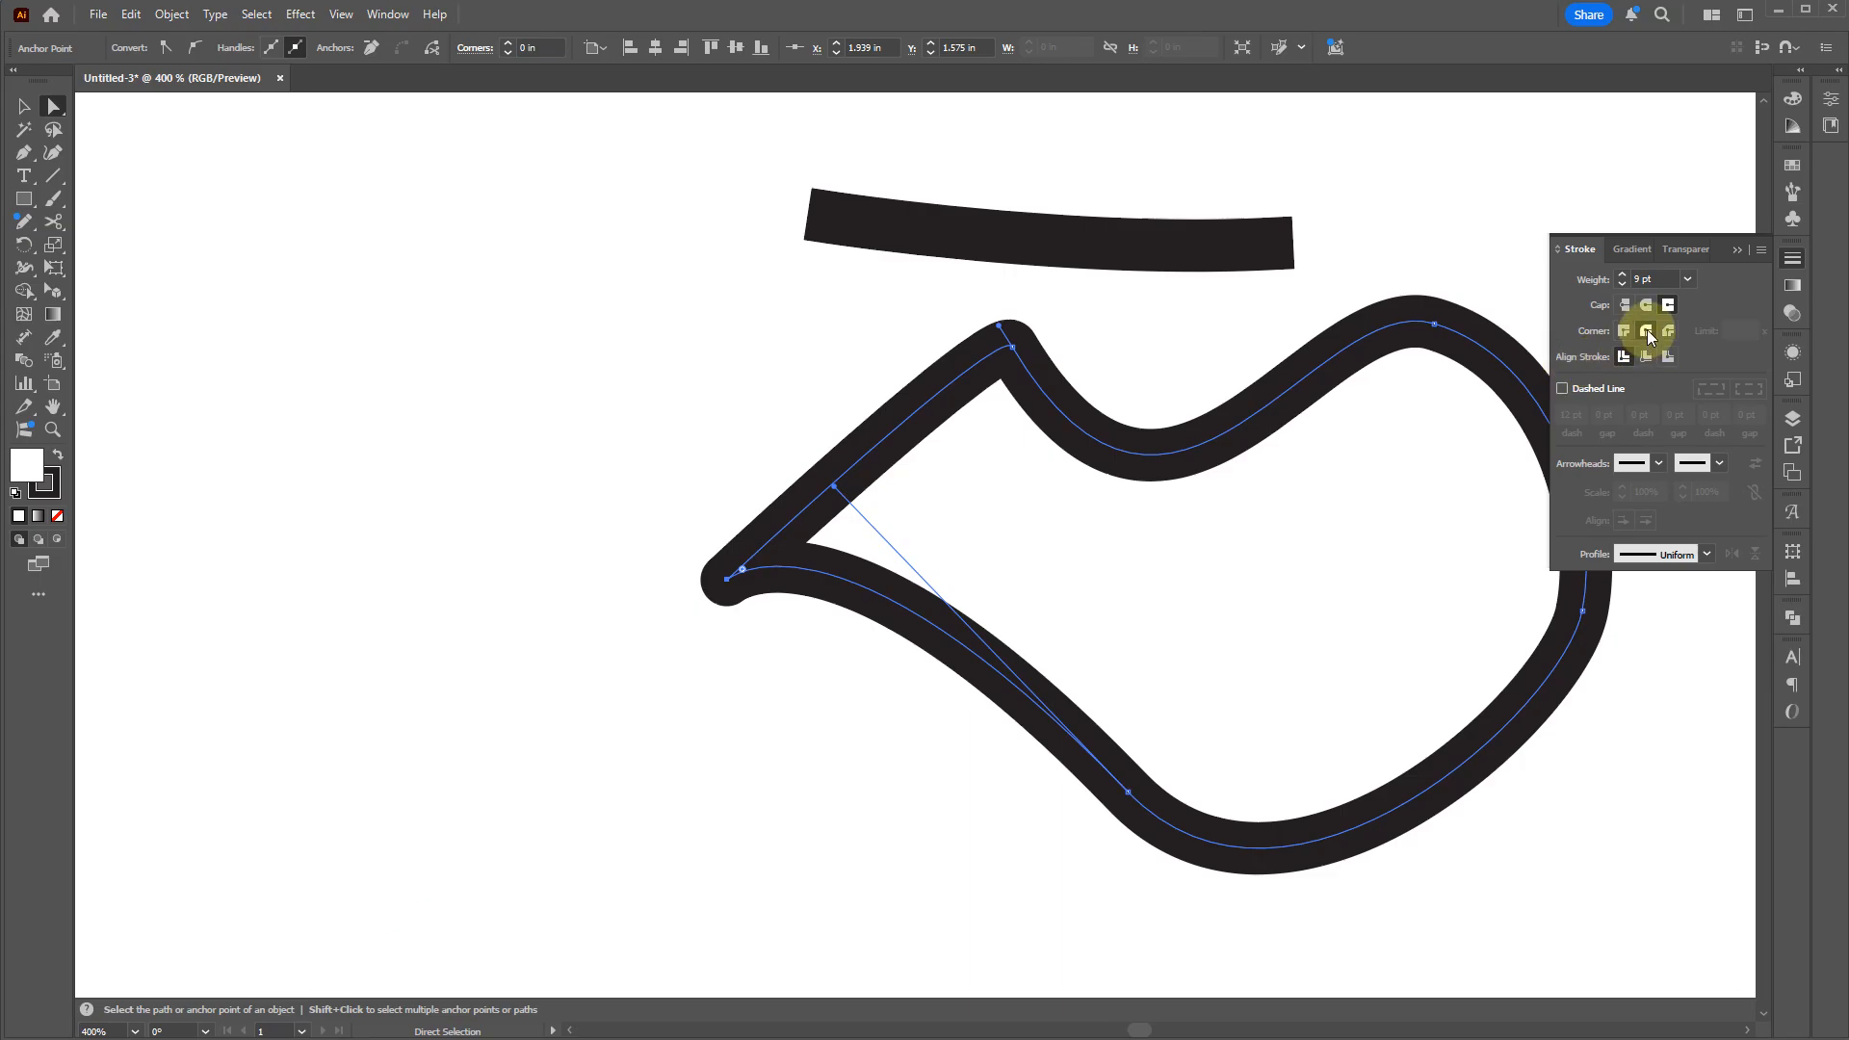
{"action": "left_click", "coordinate": [1667, 330]}
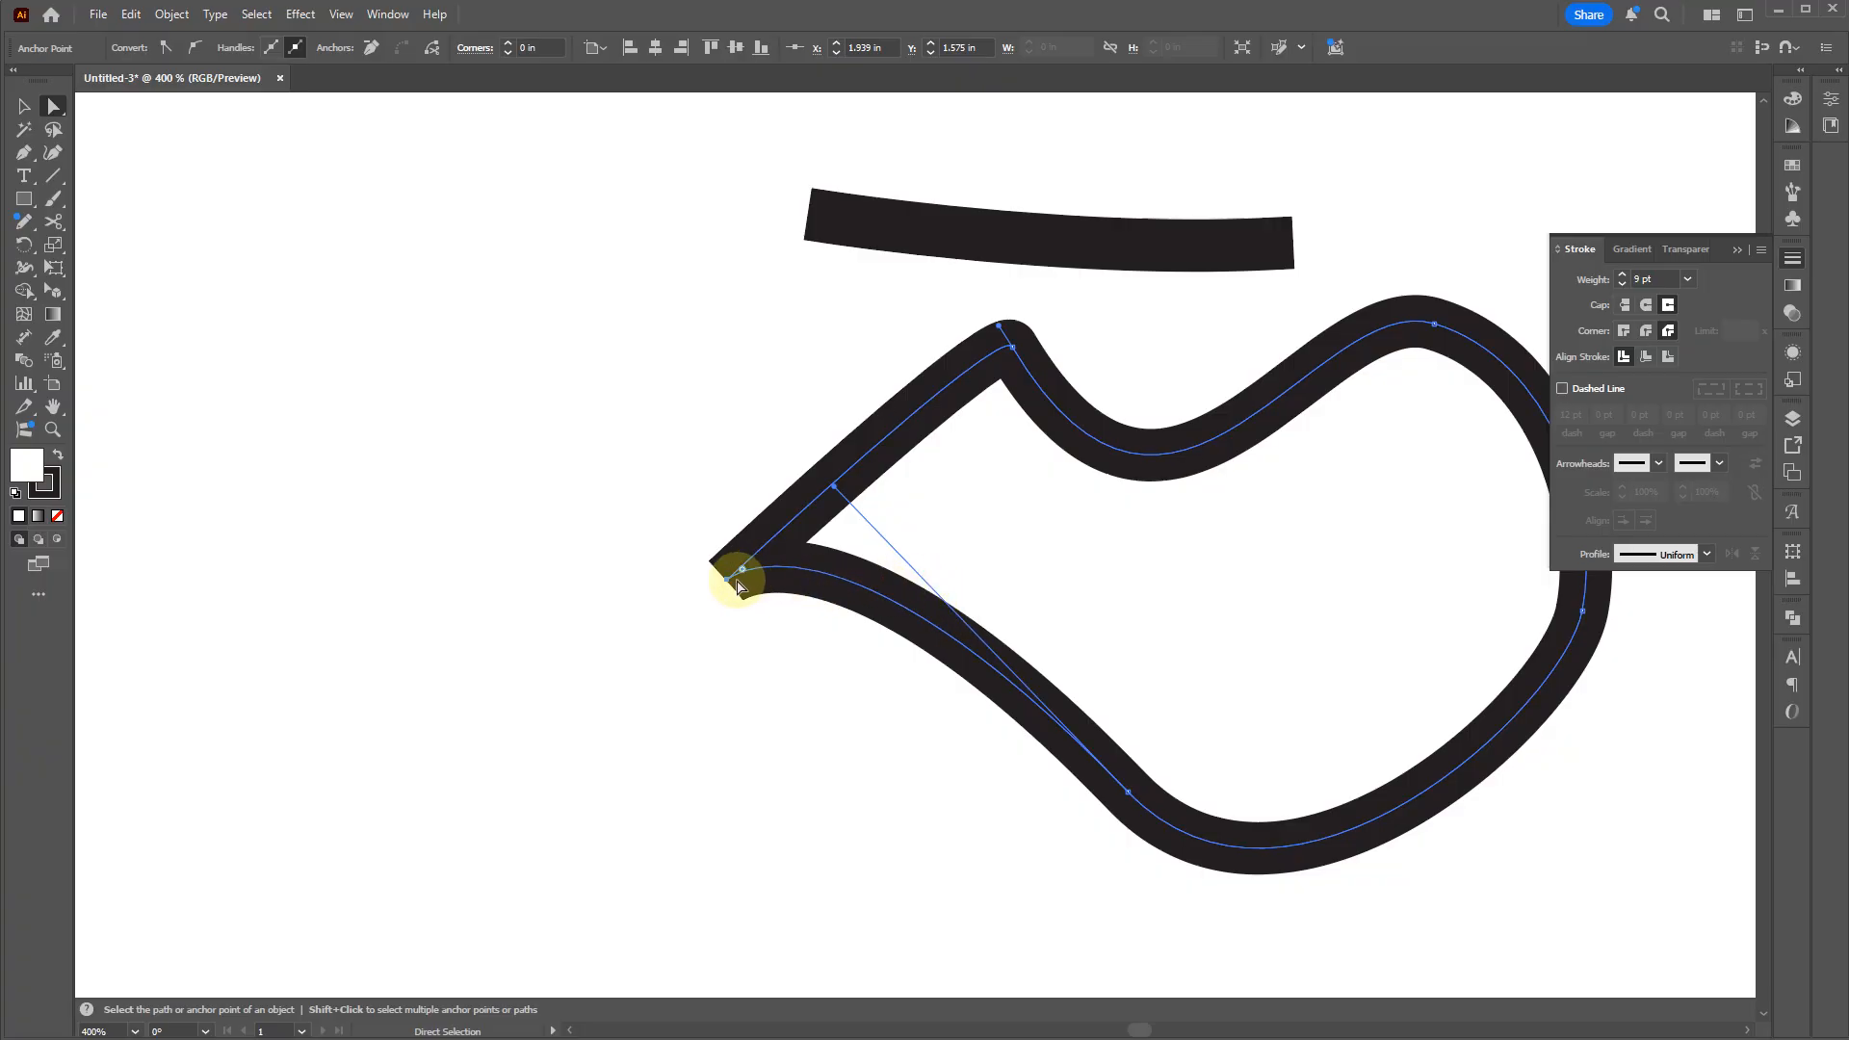
{"action": "key", "text": "v"}
Step: Select both paths and give them a miter join with a limit of 5
{"action": "left_click", "coordinate": [1350, 330]}
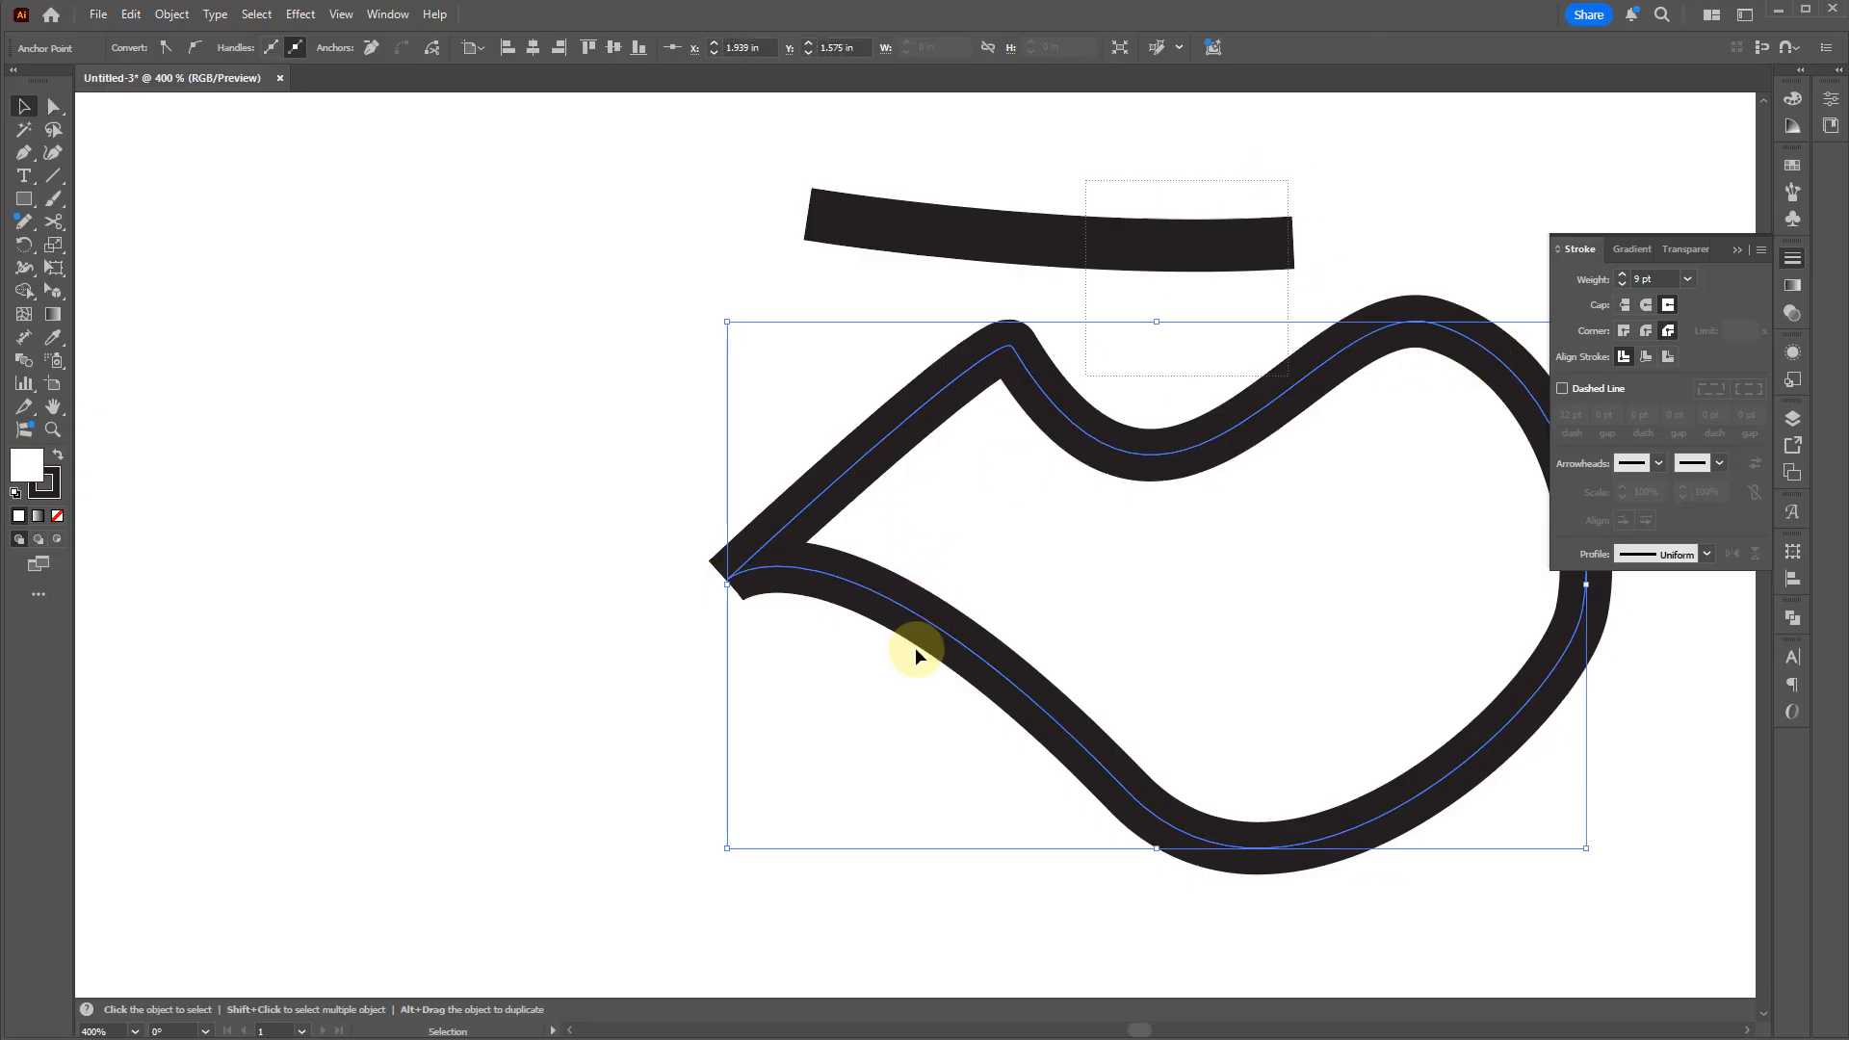
{"action": "left_click_drag", "start_coordinate": [915, 647], "coordinate": [867, 703]}
{"action": "mouse_move", "coordinate": [1296, 174]}
{"action": "left_mouse_down"}
{"action": "mouse_move", "coordinate": [1285, 372]}
{"action": "mouse_move", "coordinate": [822, 782]}
{"action": "left_mouse_up"}
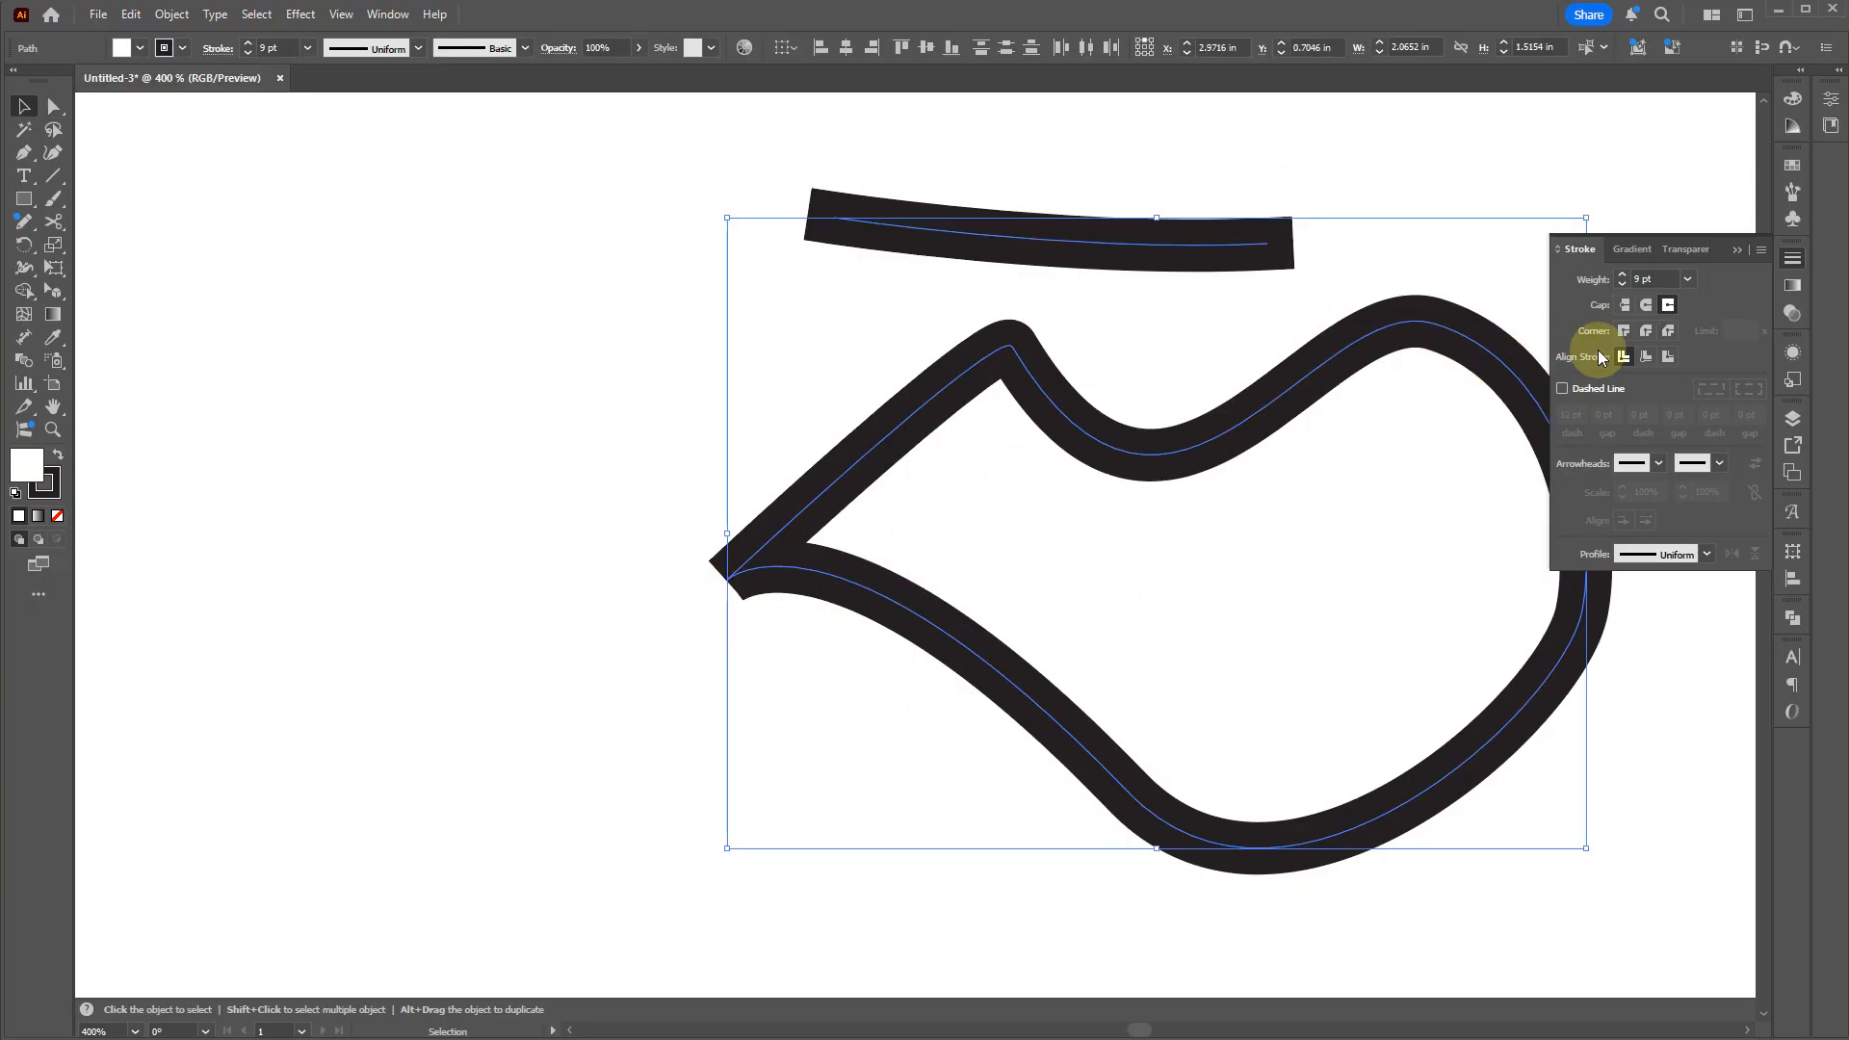
{"action": "left_click", "coordinate": [1624, 331]}
{"action": "left_click", "coordinate": [1748, 331]}
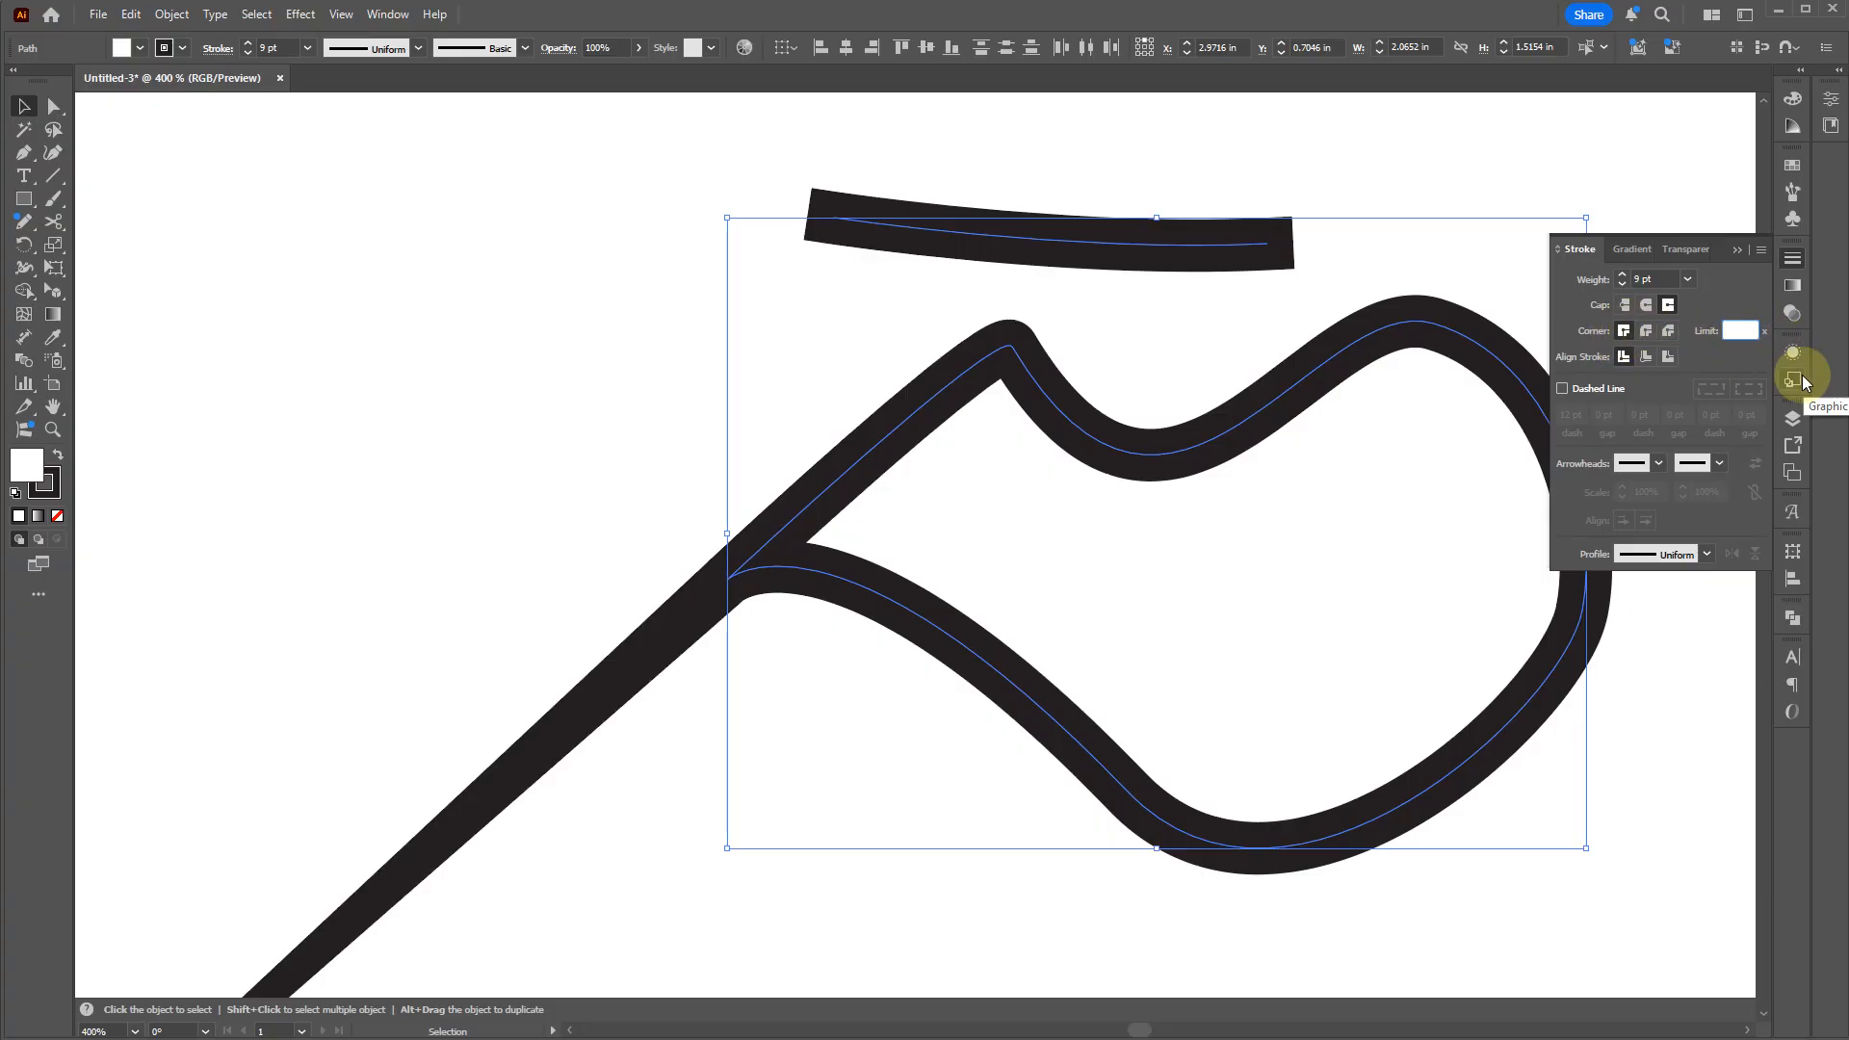
{"action": "key", "text": "Return"}
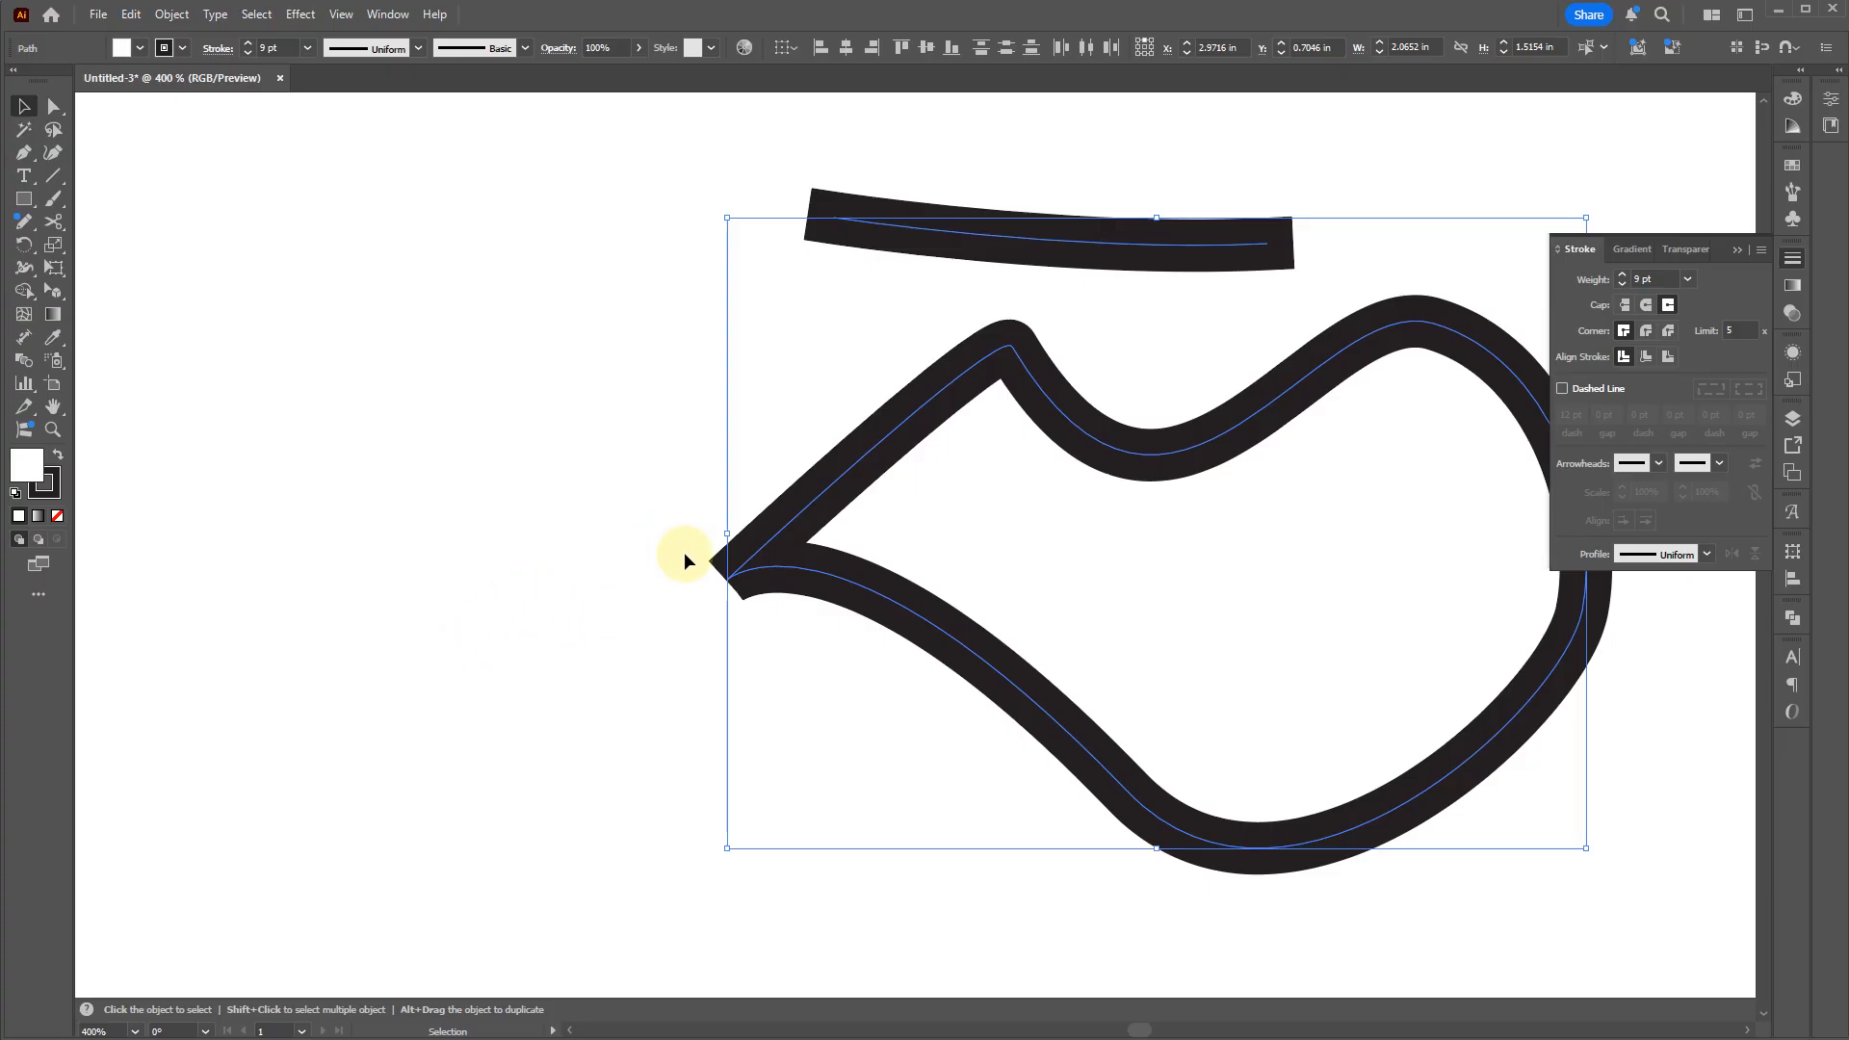
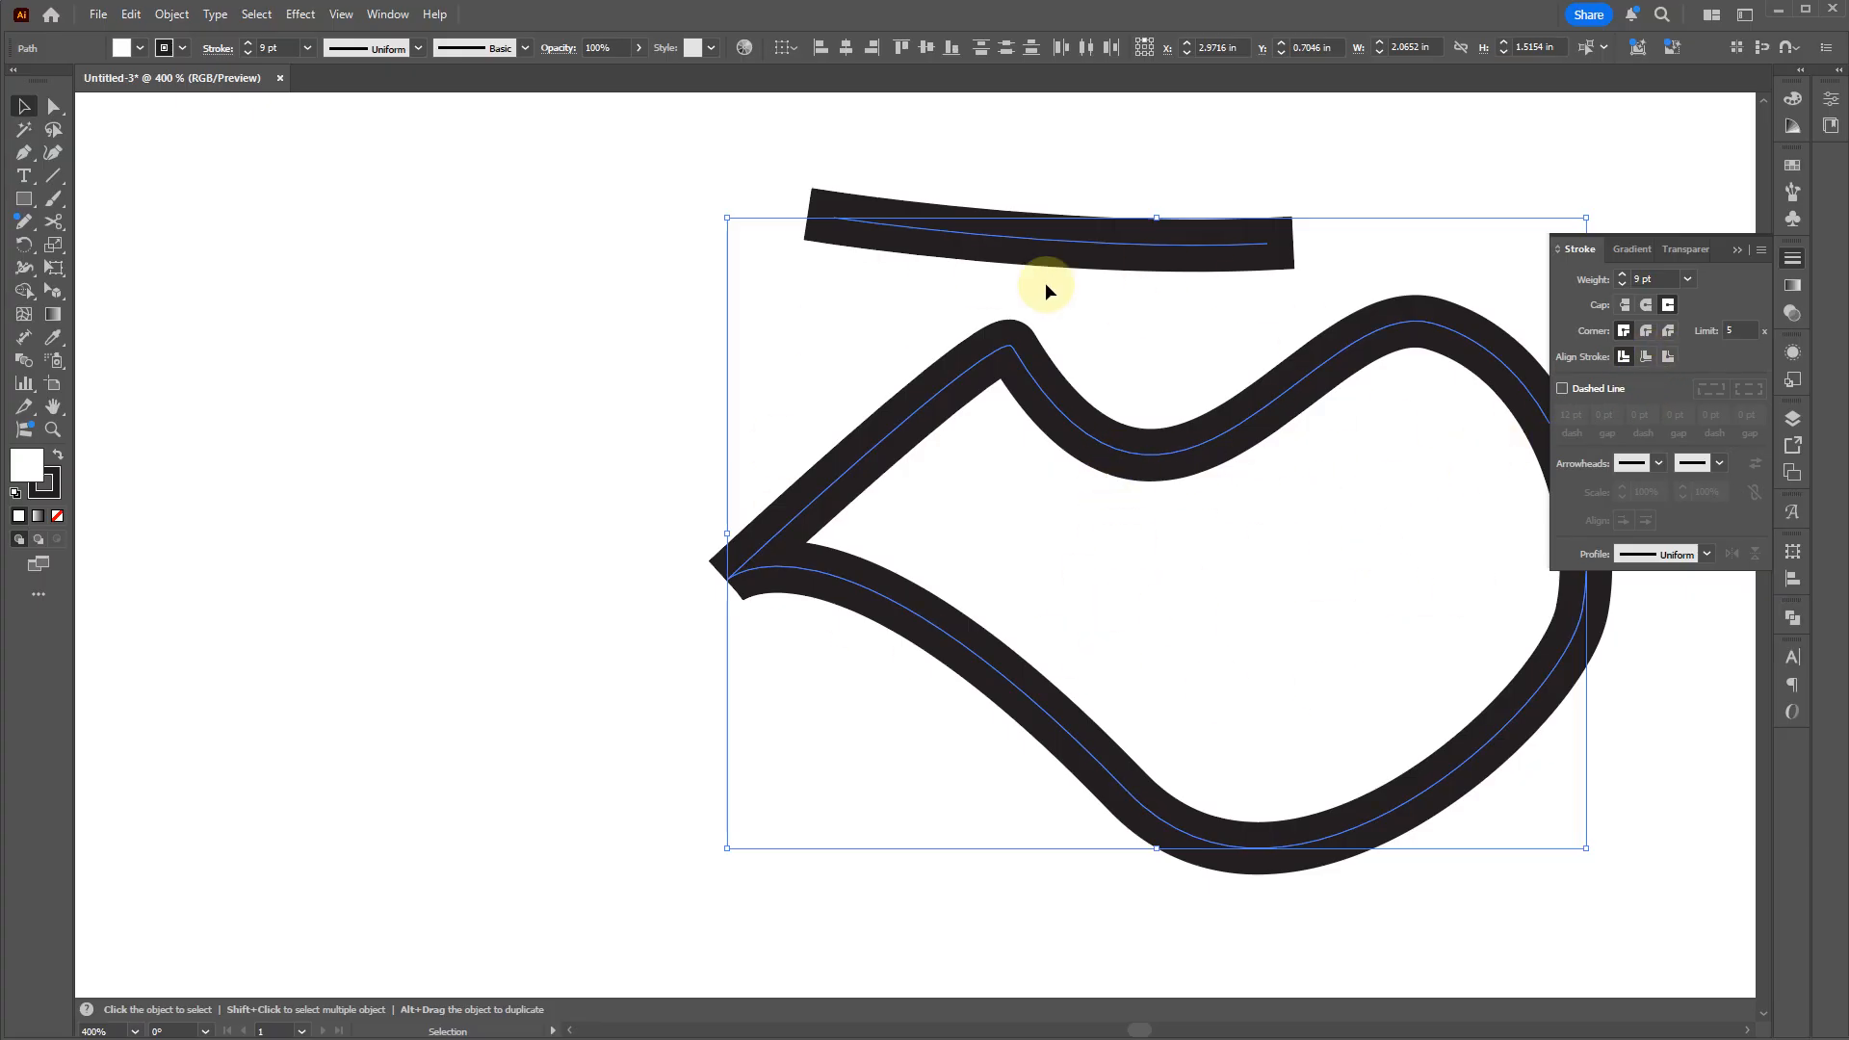
Step: Align the closed path's stroke to the inside and then to the outside, and make both strokes dashed
{"action": "left_click", "coordinate": [1647, 358]}
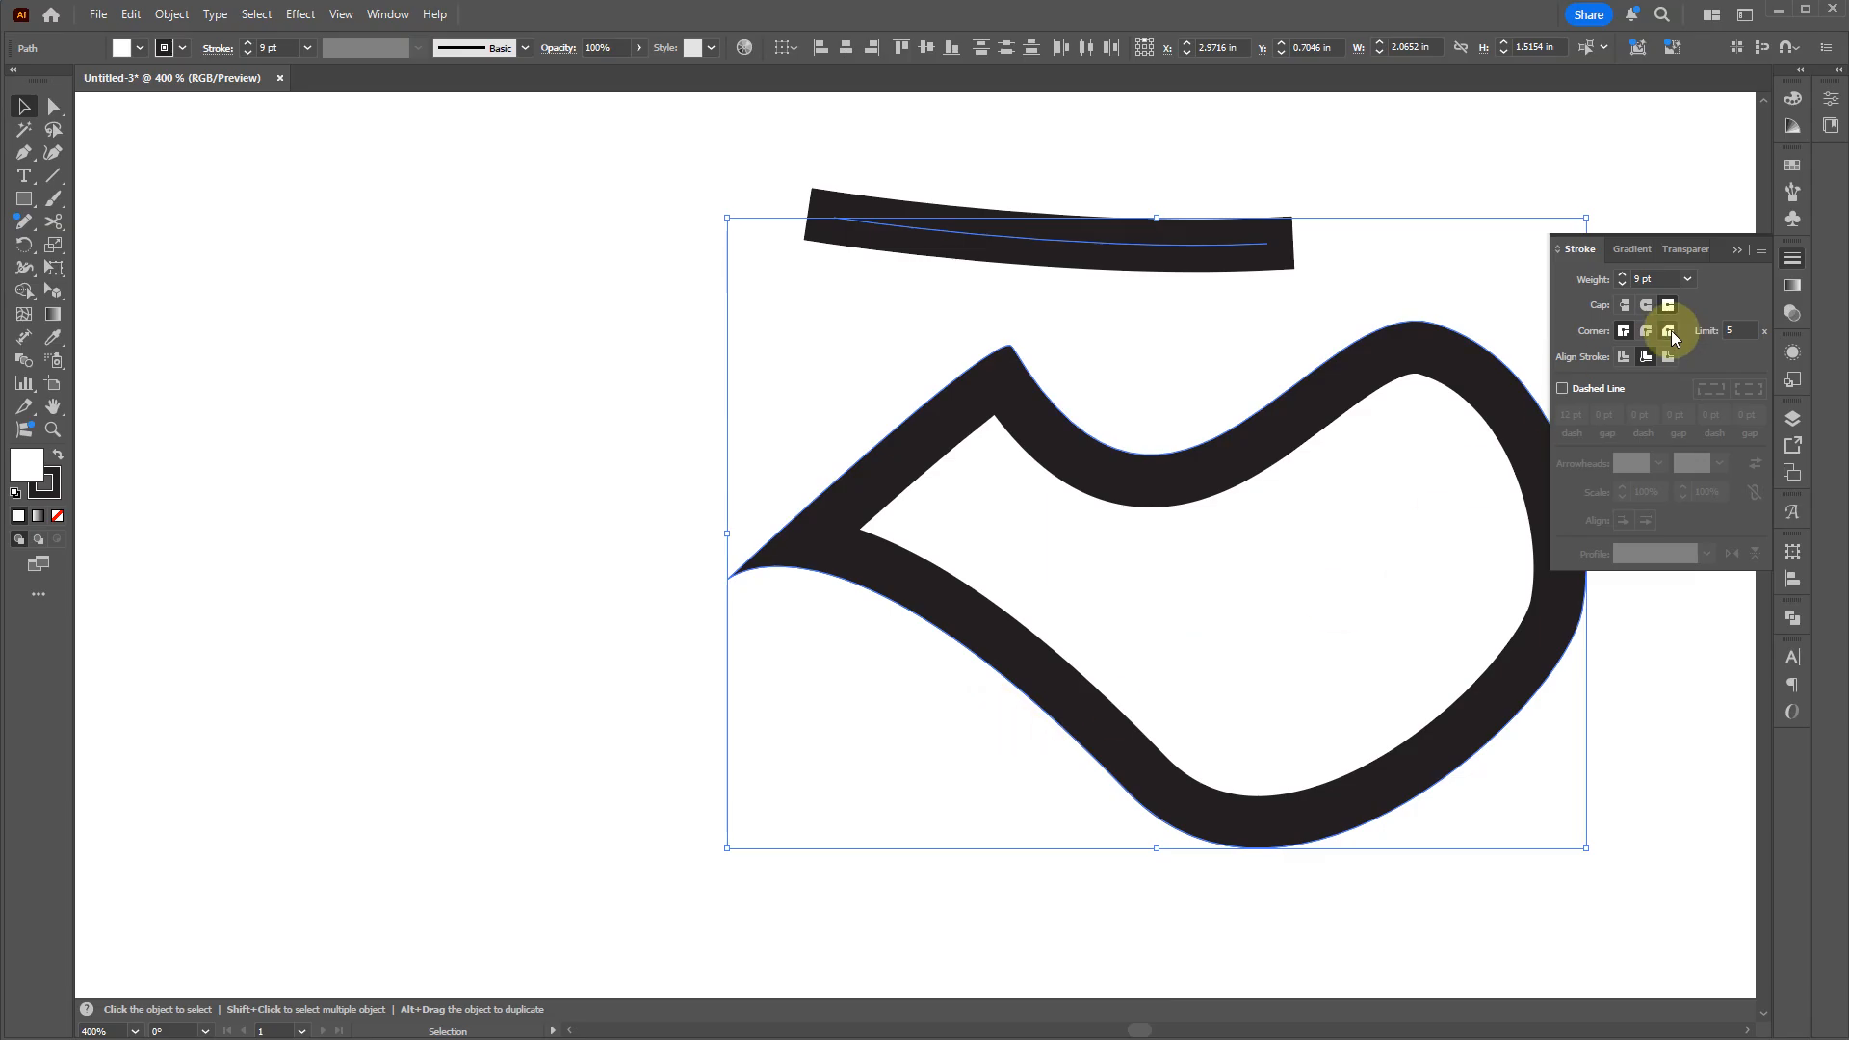
{"action": "left_click", "coordinate": [1667, 357]}
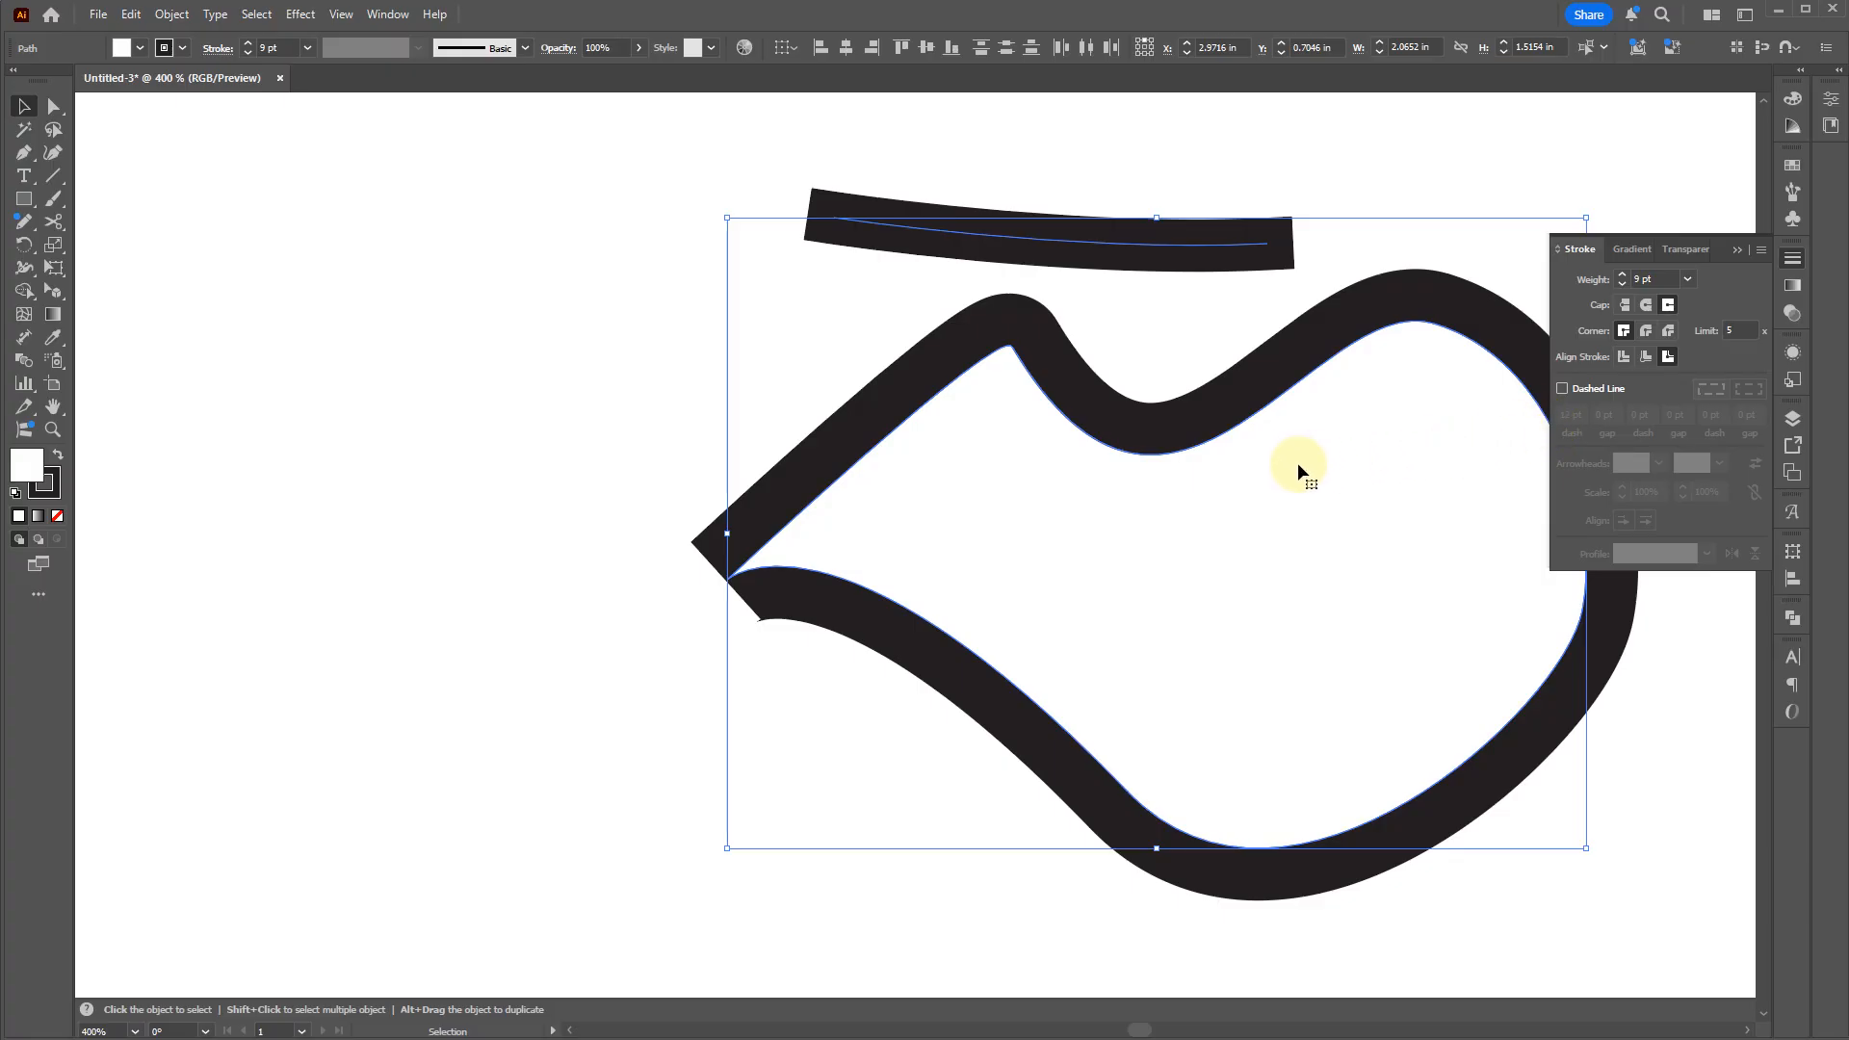
{"action": "left_click", "coordinate": [1563, 389]}
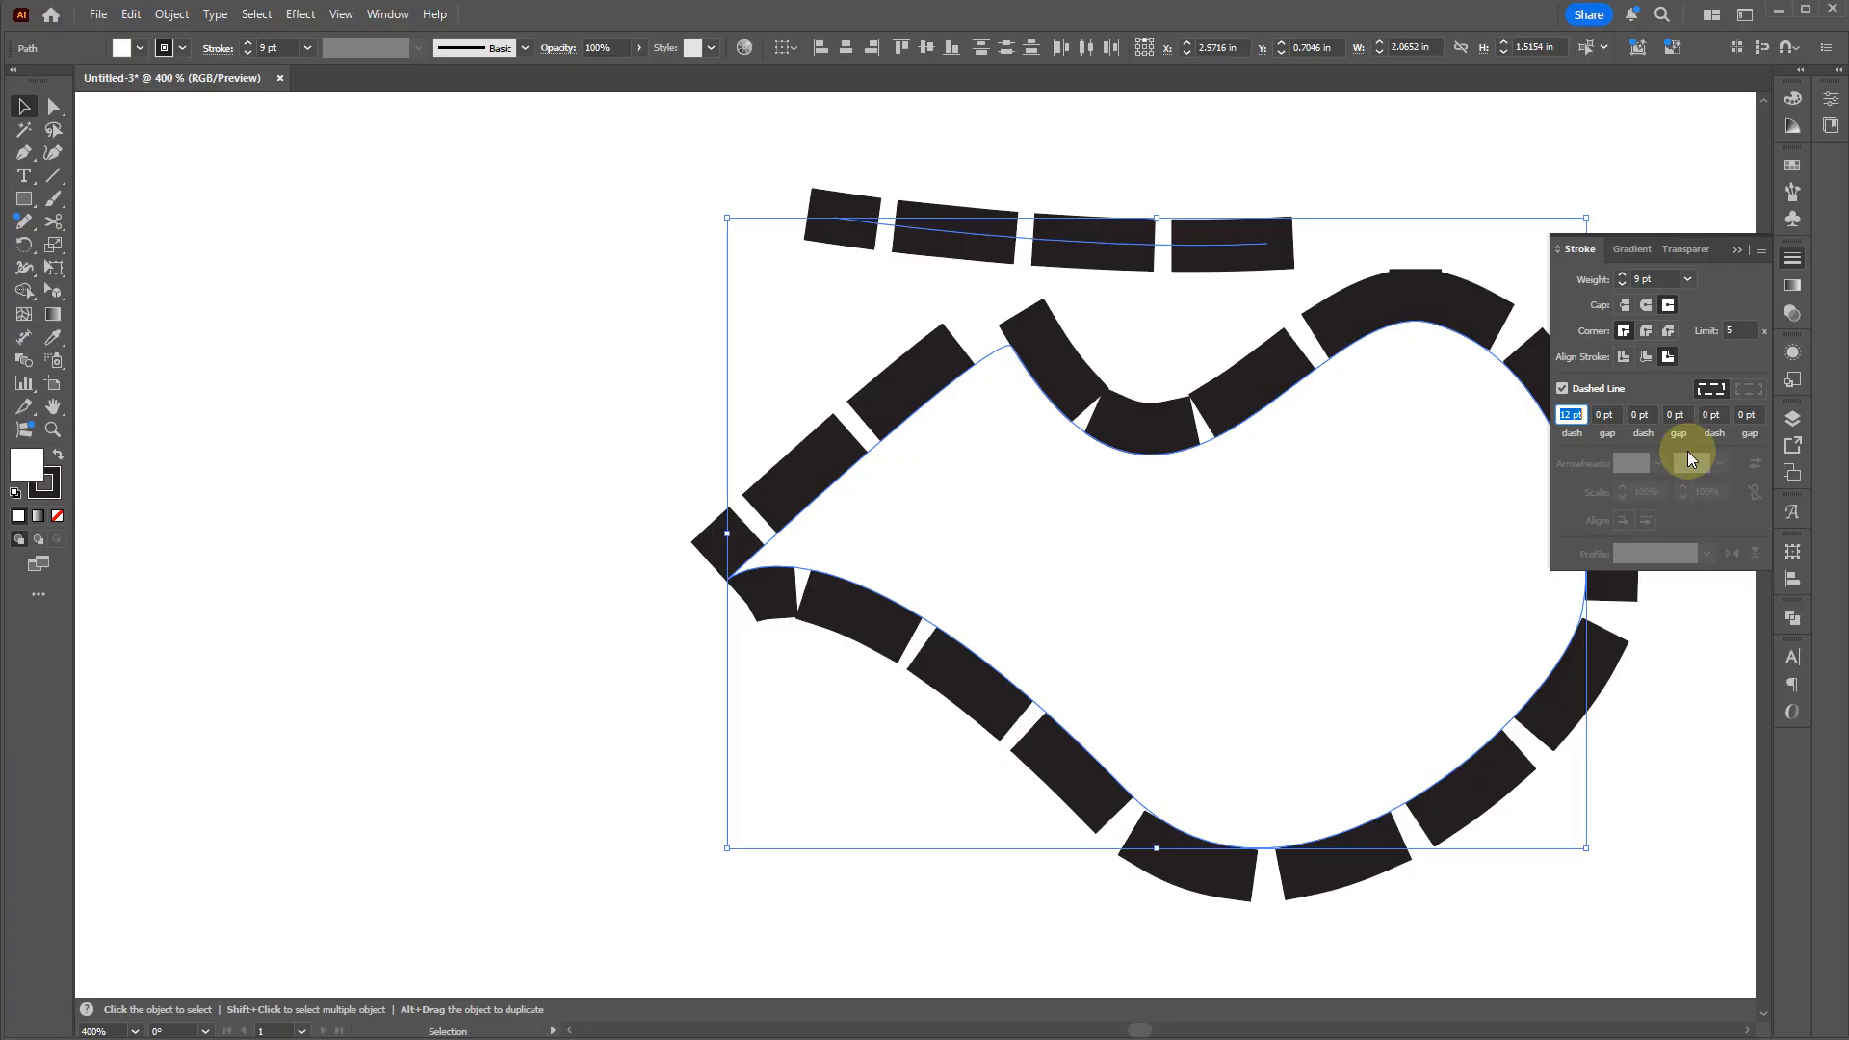
Step: Fill both paths with blue 526bb3
{"action": "left_click", "coordinate": [28, 466]}
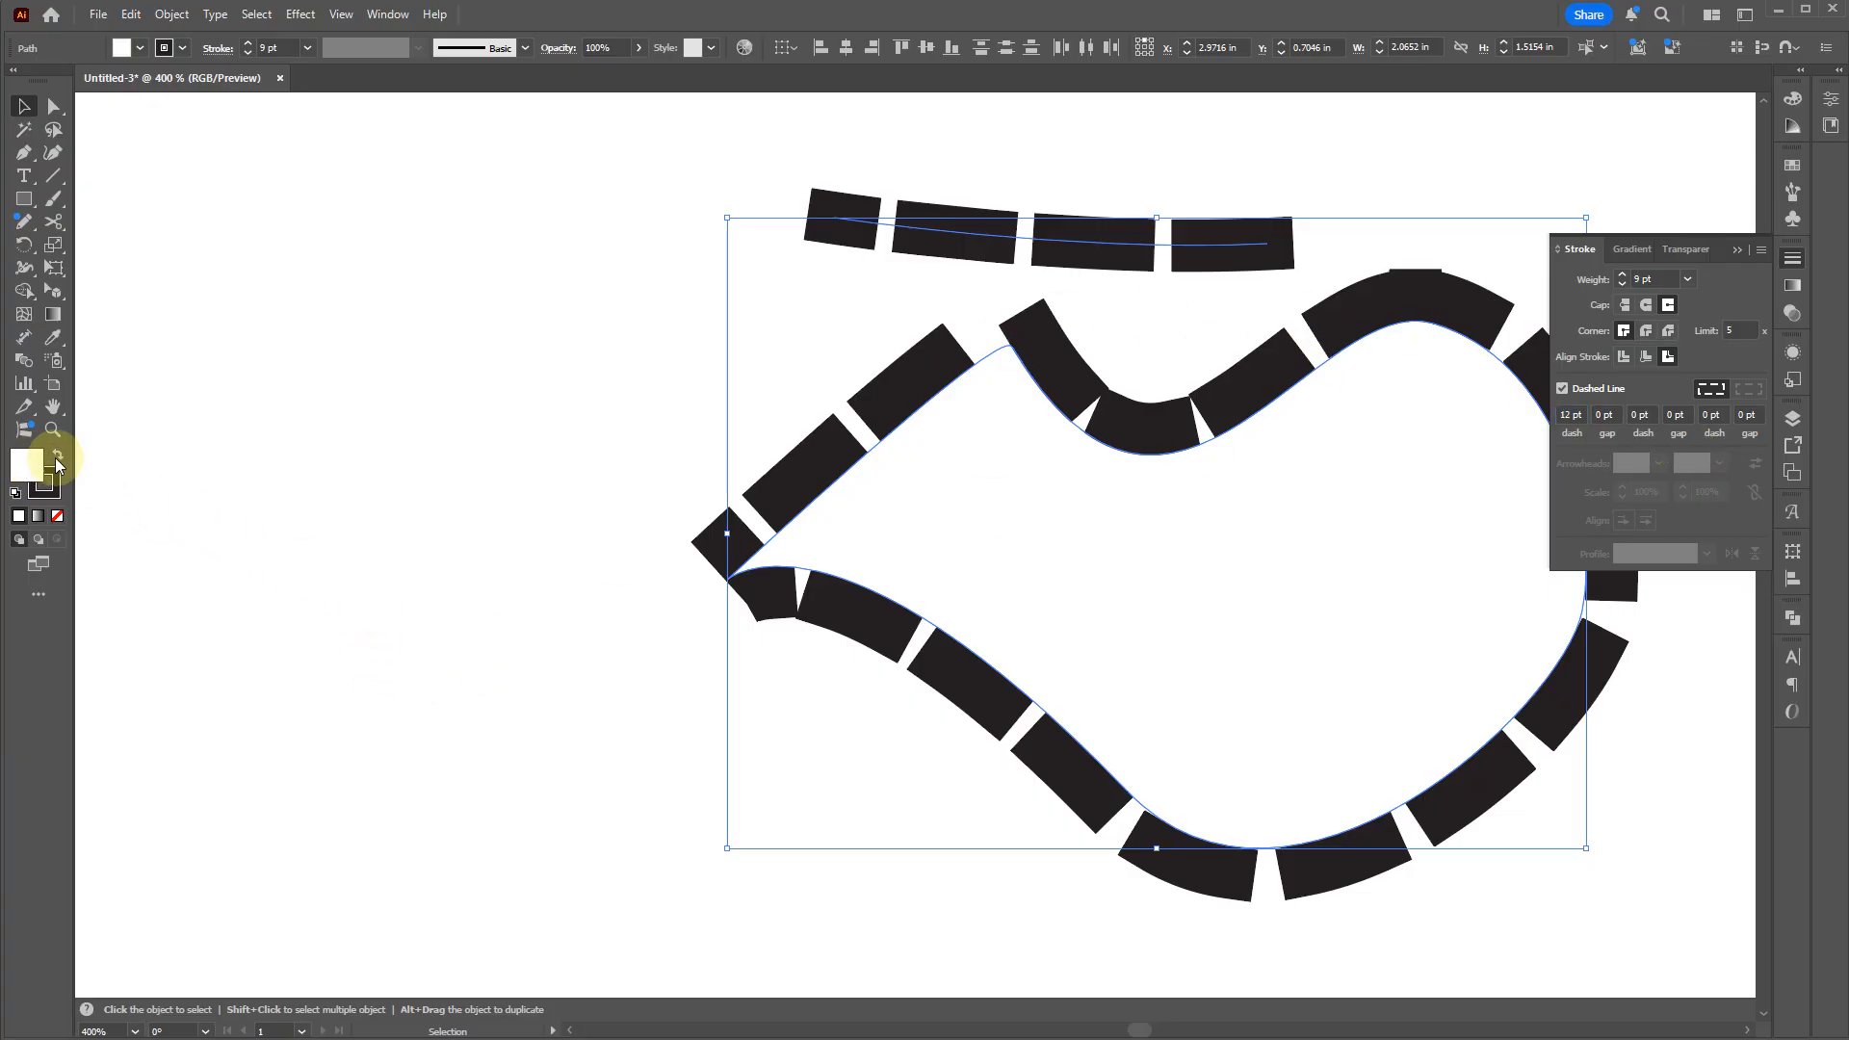
{"action": "left_click", "coordinate": [1793, 99]}
{"action": "left_click", "coordinate": [1683, 300]}
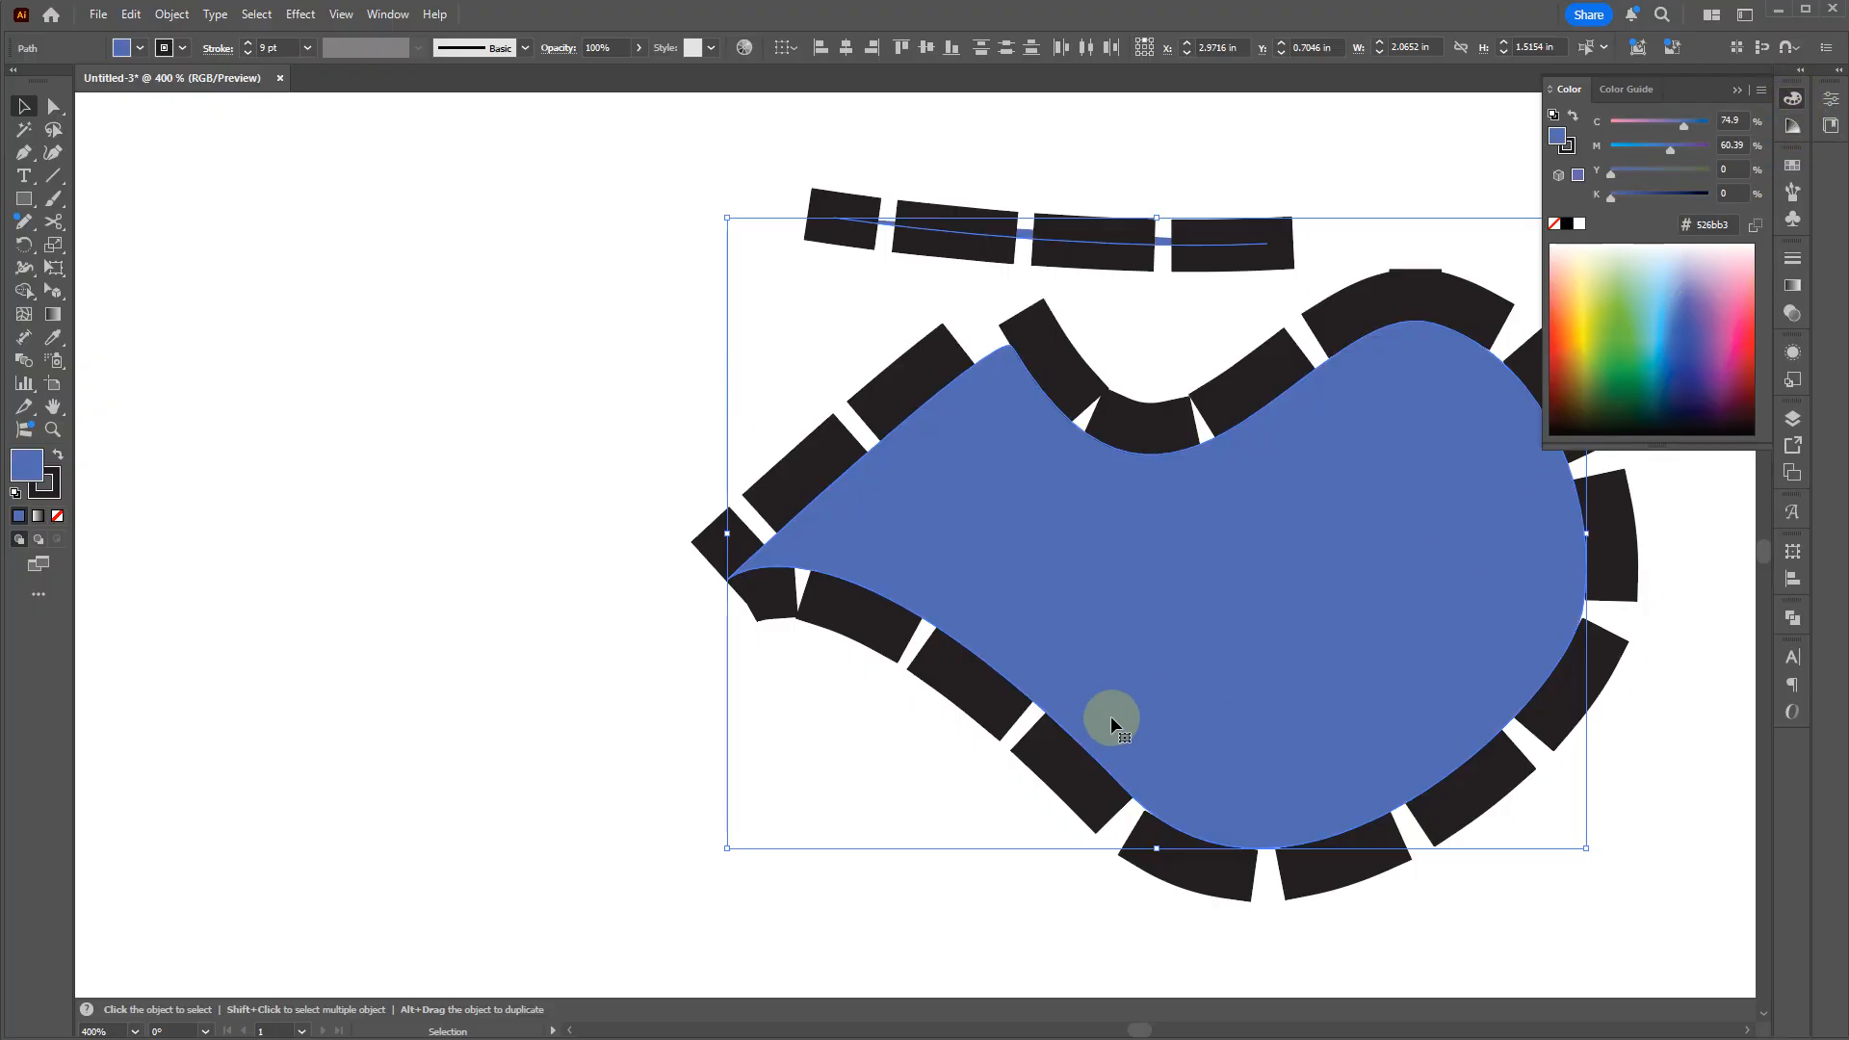
Step: Align the stroke to the inside and then to the center, and give the dashes round caps
{"action": "left_click", "coordinate": [1793, 258]}
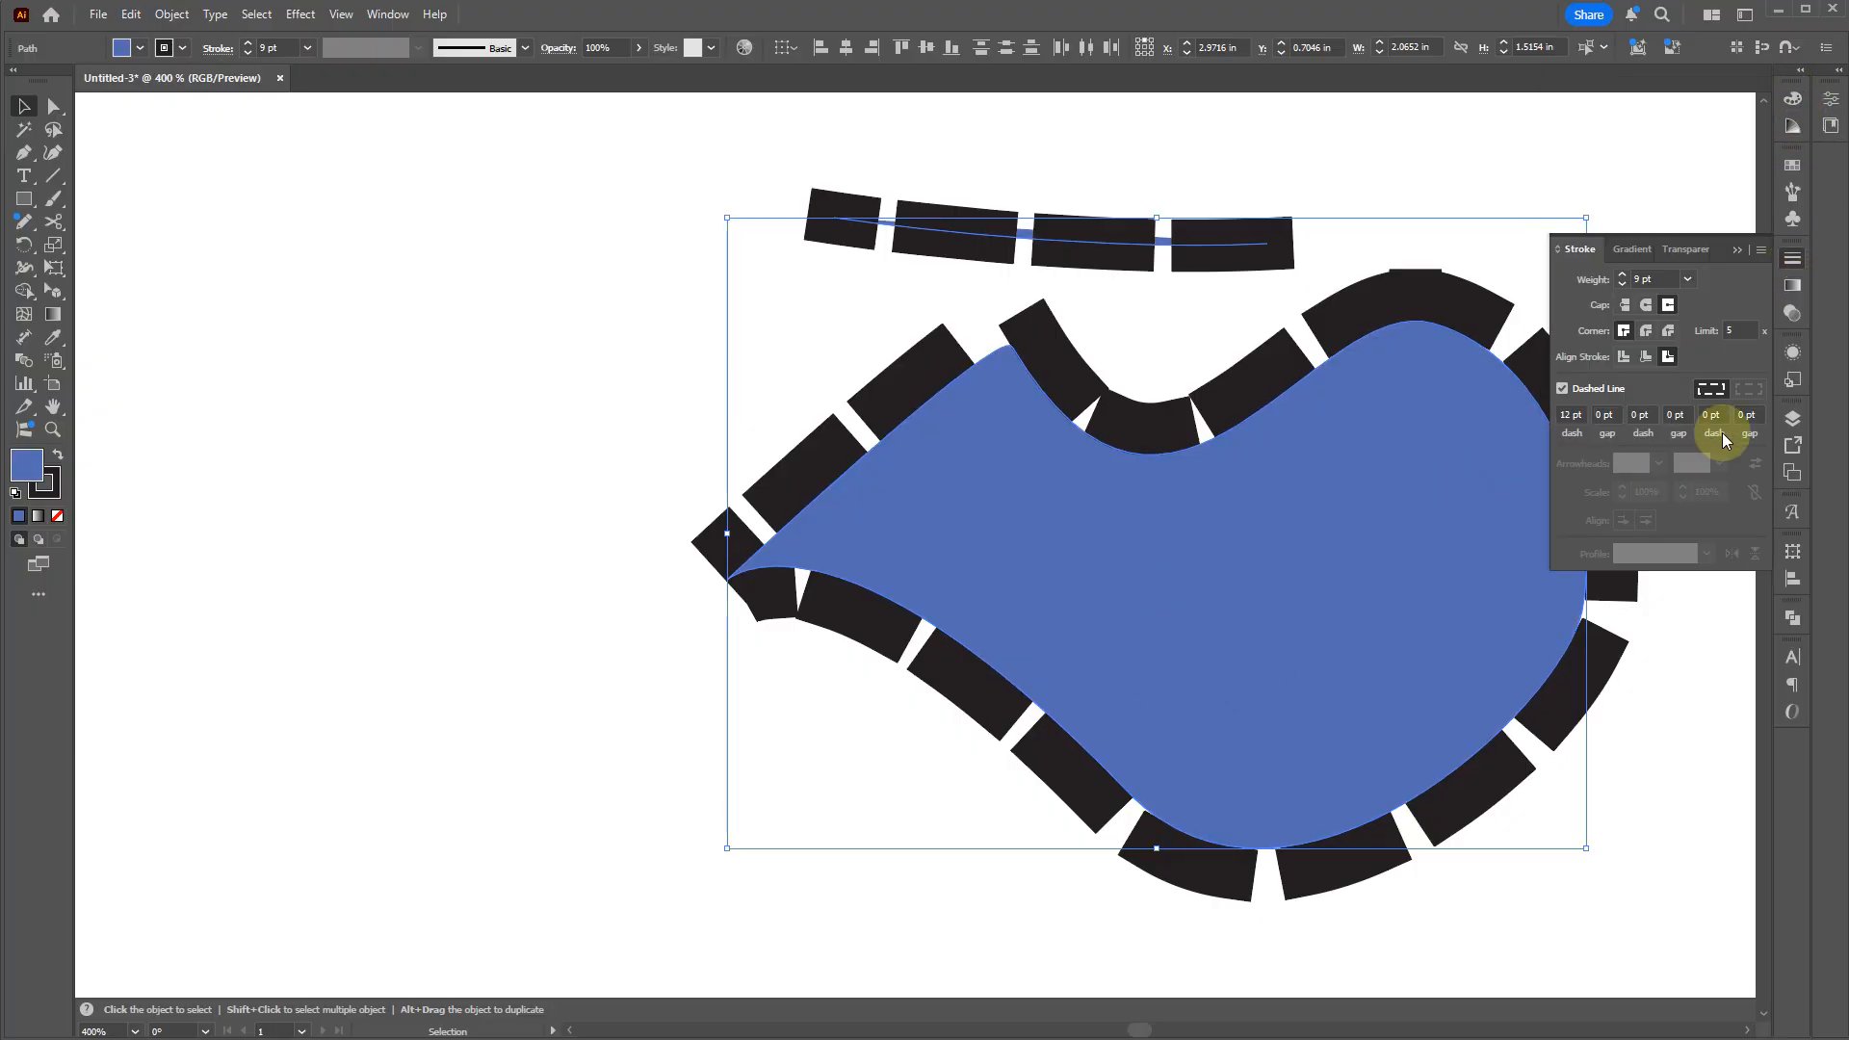
{"action": "left_click", "coordinate": [1646, 357]}
{"action": "left_click", "coordinate": [1625, 356]}
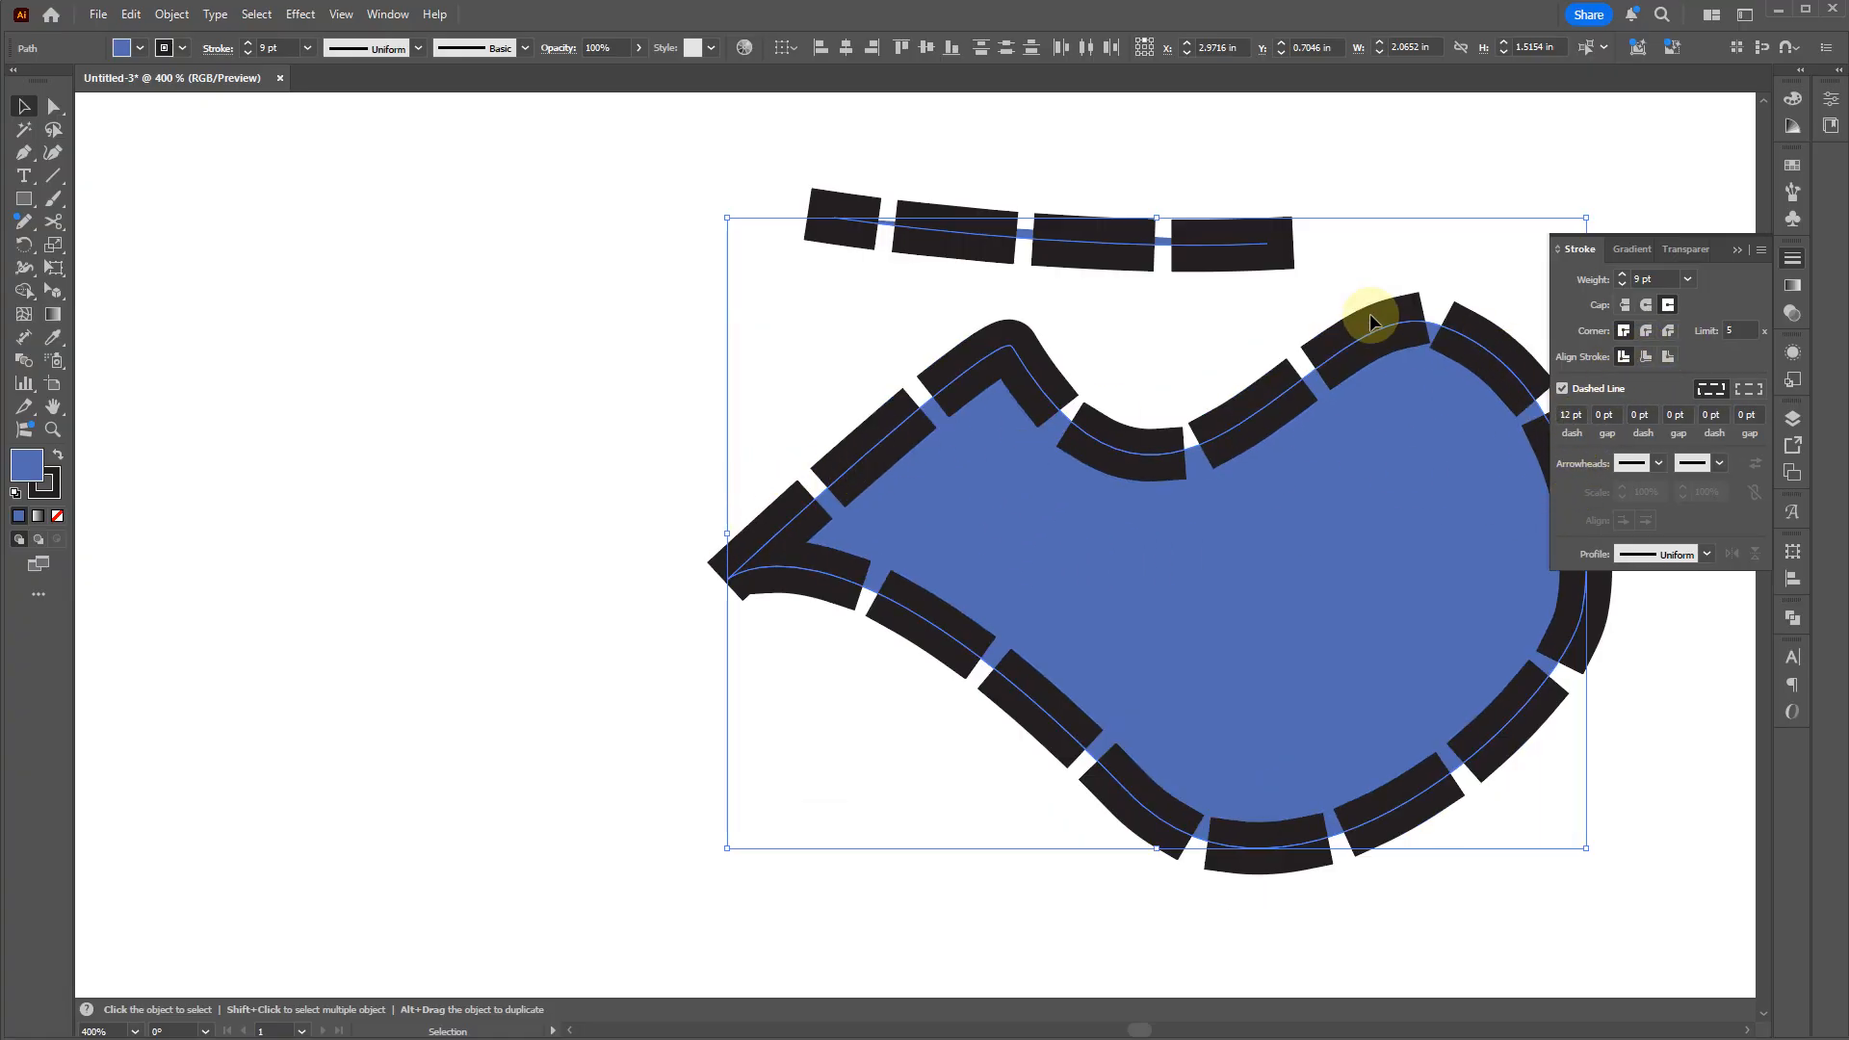
{"action": "left_click", "coordinate": [1646, 305]}
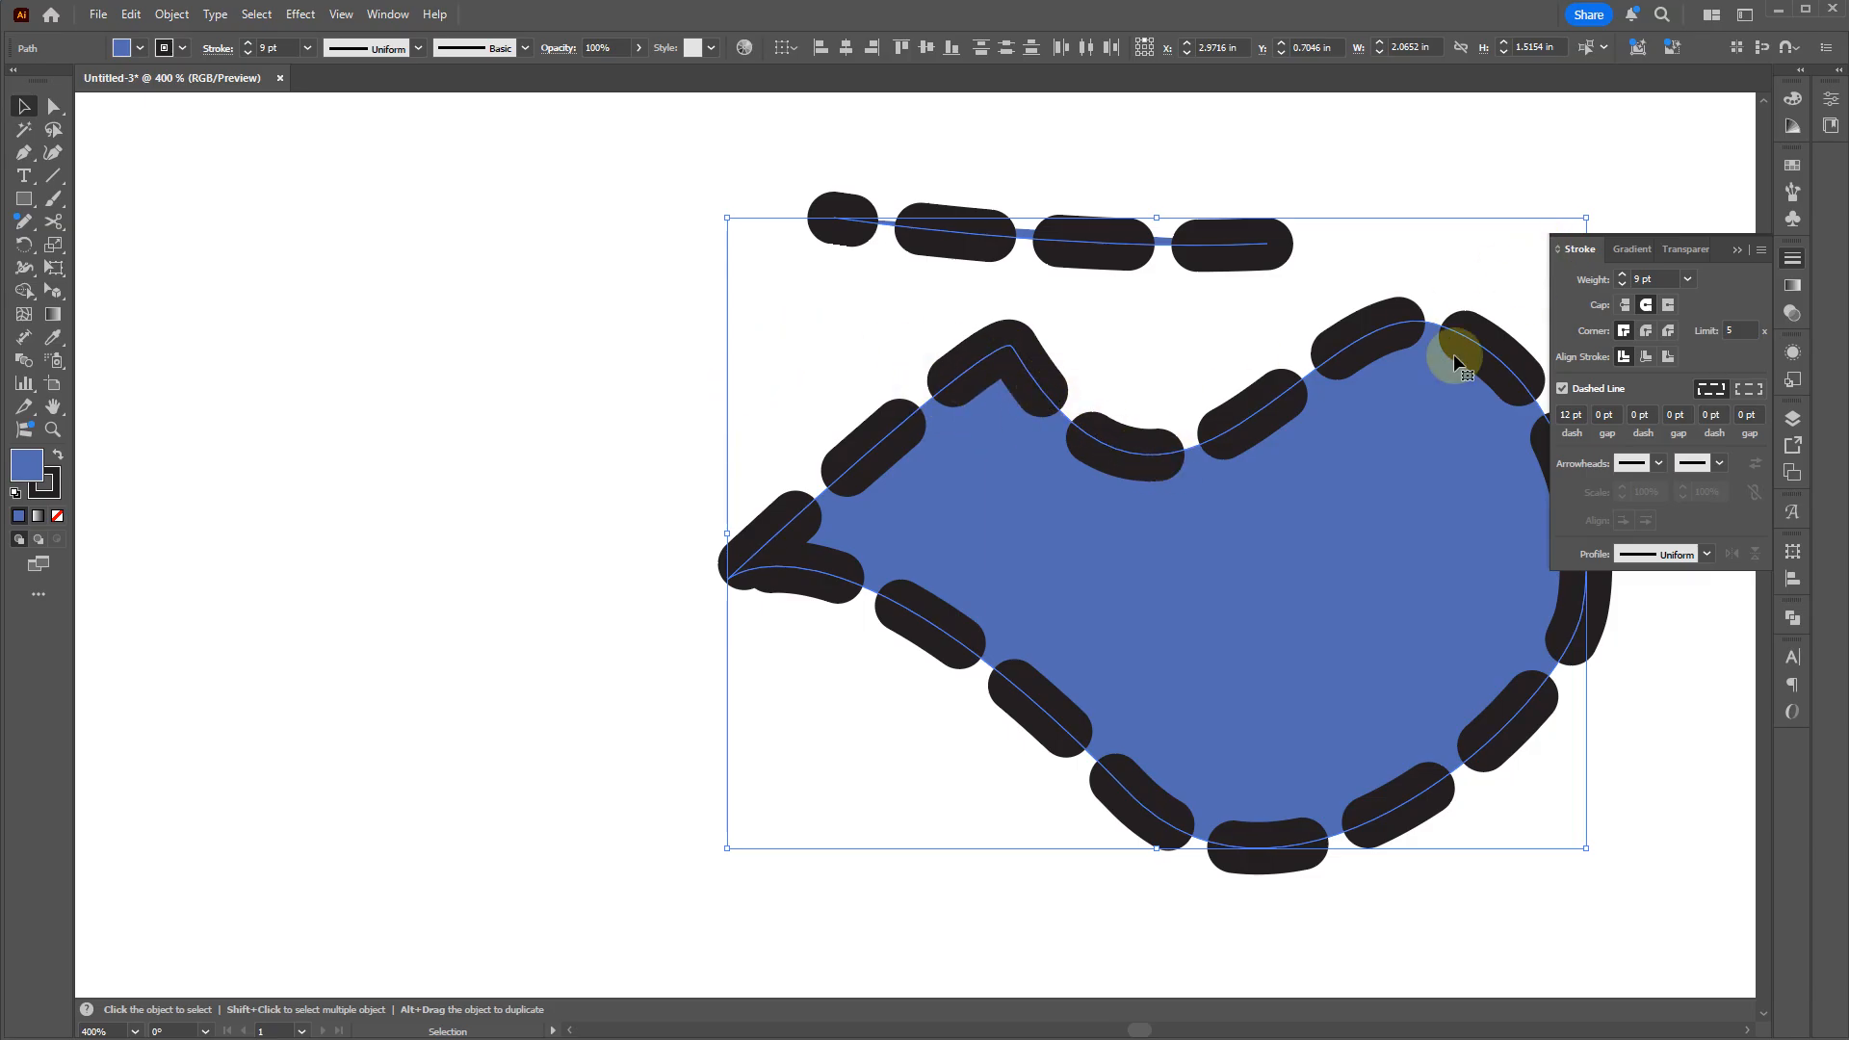
Step: Set the dash pattern of both strokes to a 2 pt dash, 2 pt gap and 2 pt dash
{"action": "left_click", "coordinate": [1573, 420]}
{"action": "double_click", "coordinate": [1572, 414]}
{"action": "type", "text": "2"}
{"action": "key", "text": "Tab"}
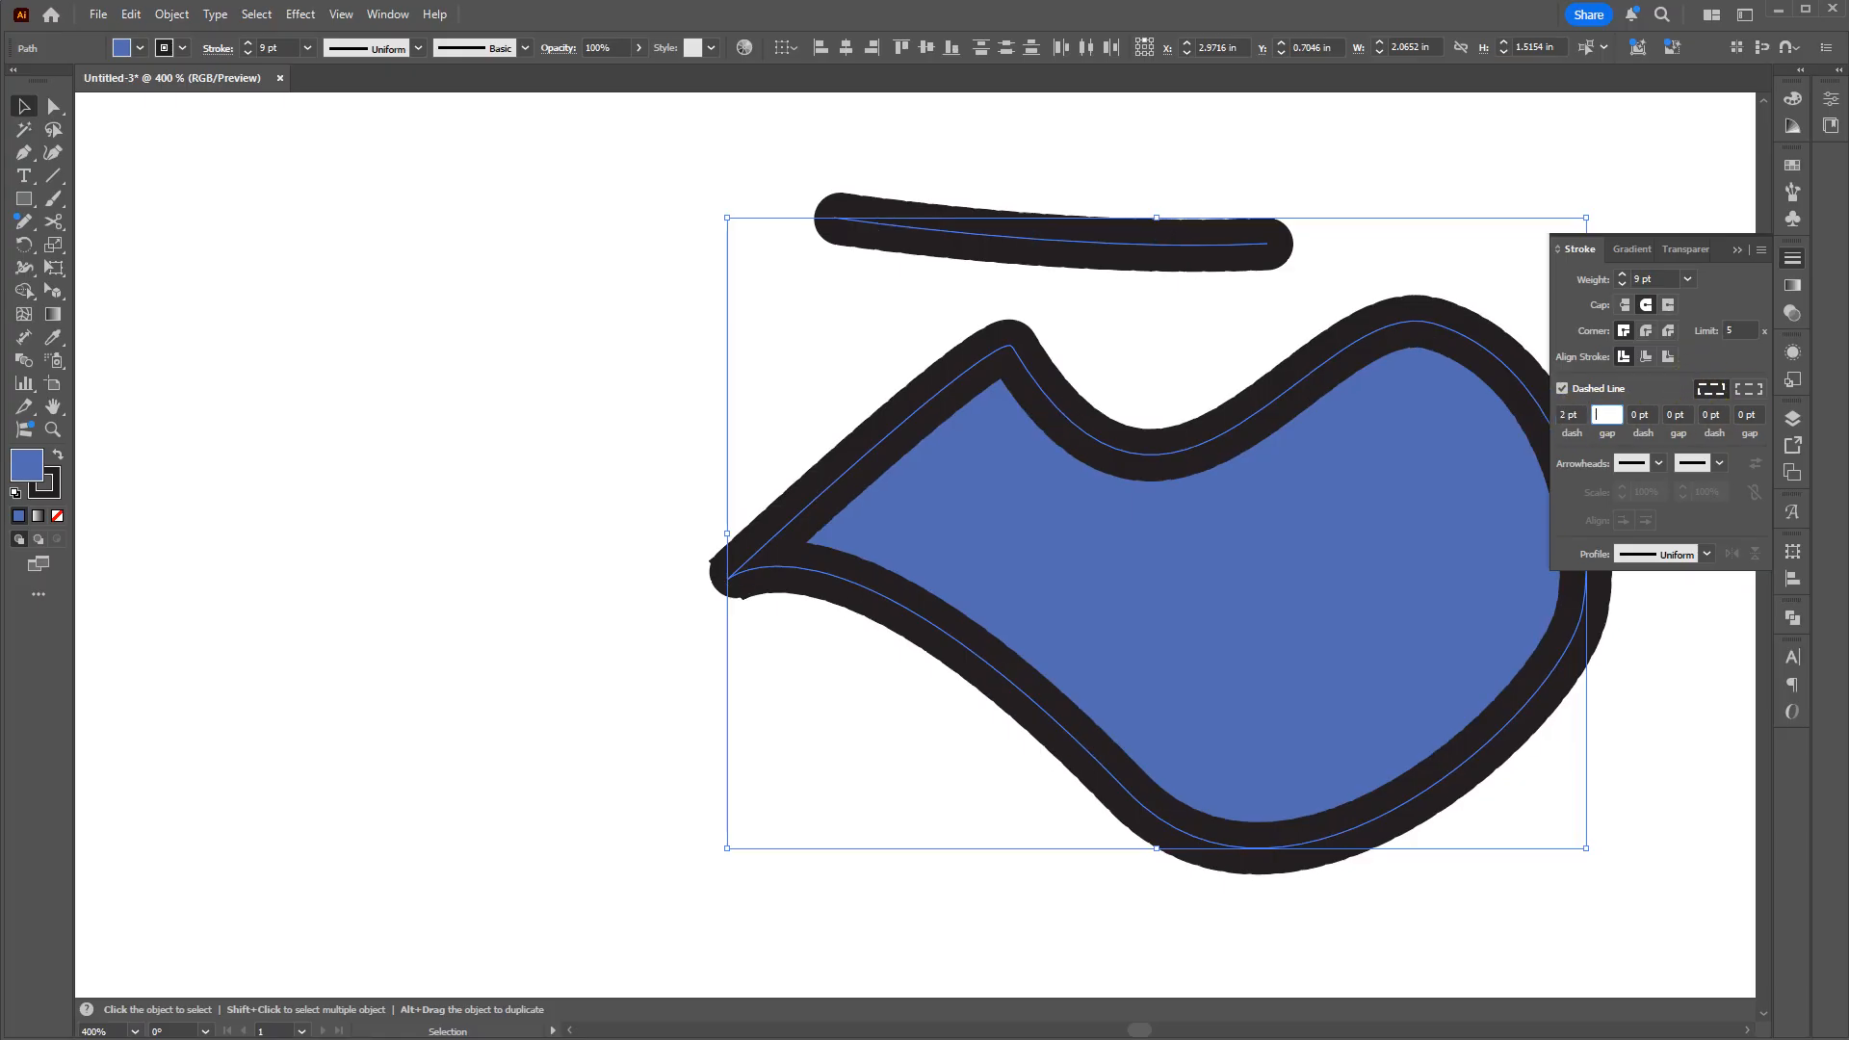
{"action": "type", "text": "2"}
{"action": "key", "text": "Tab"}
{"action": "type", "text": "2"}
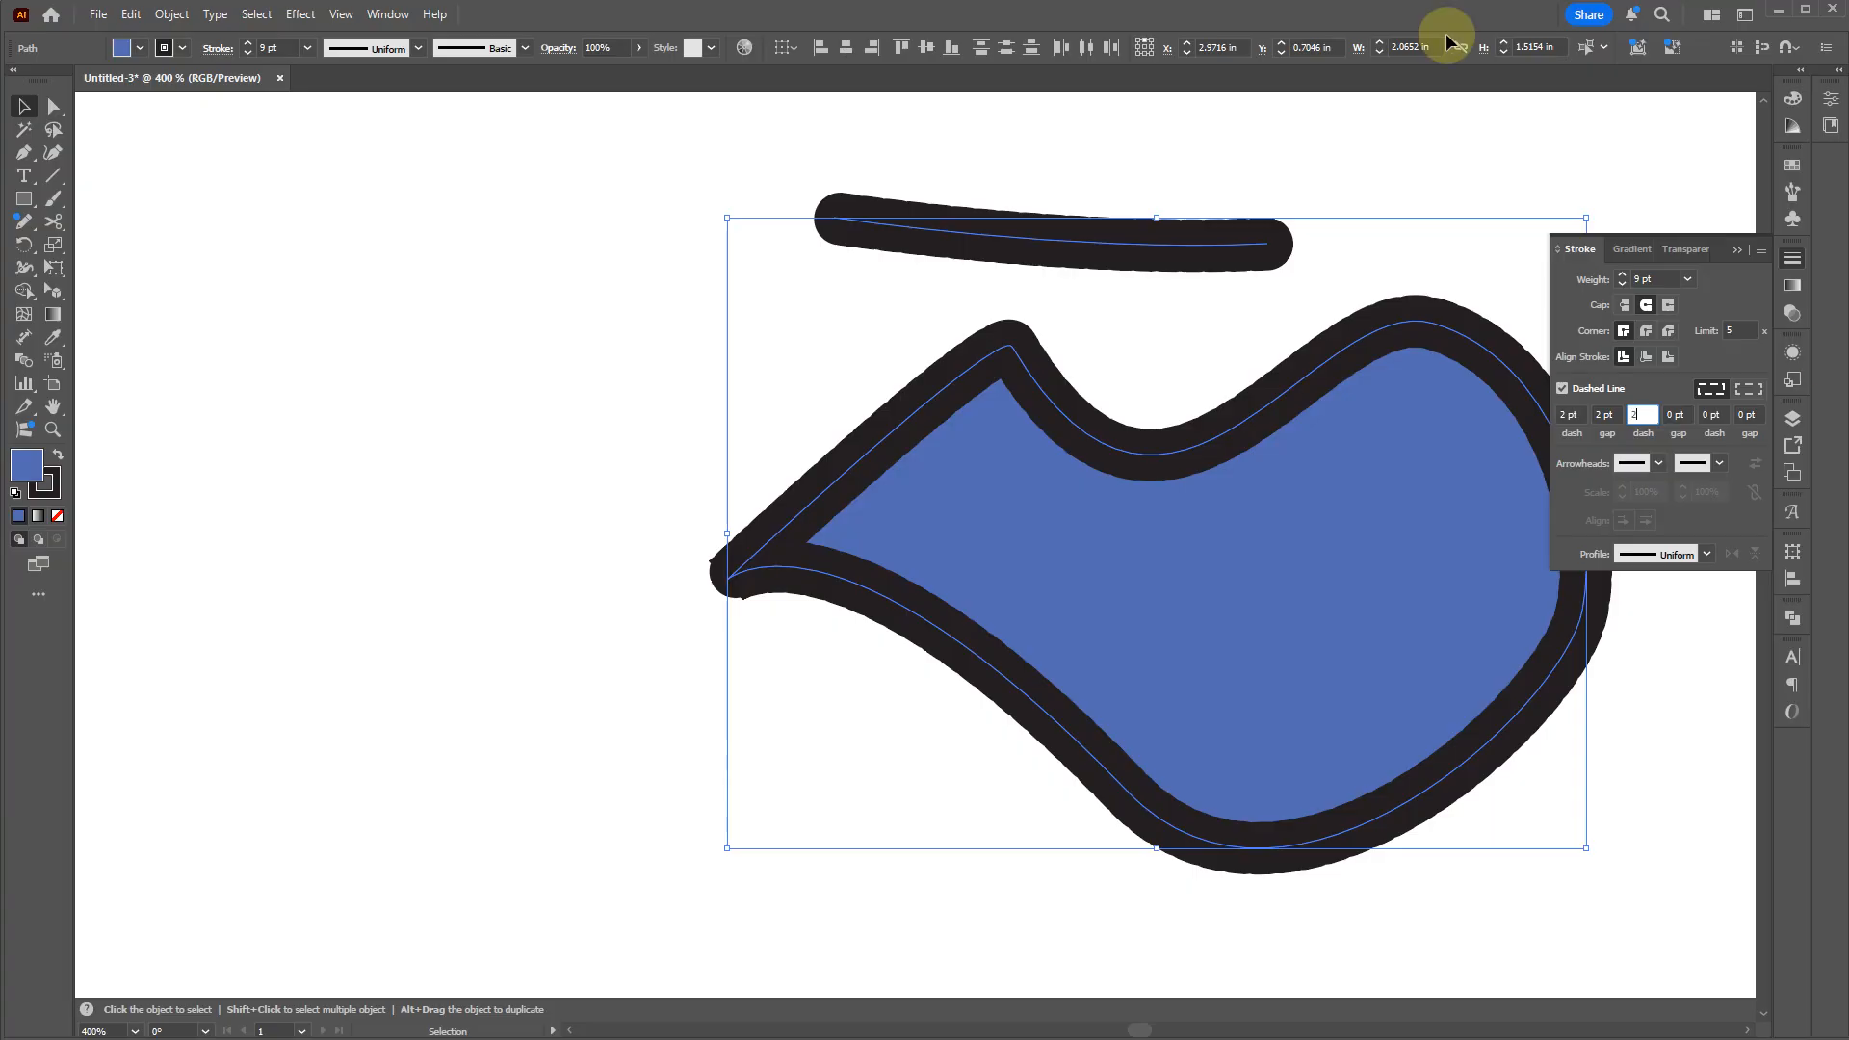
Step: Reduce the stroke weight of both paths to 1 pt
{"action": "left_click", "coordinate": [1665, 278]}
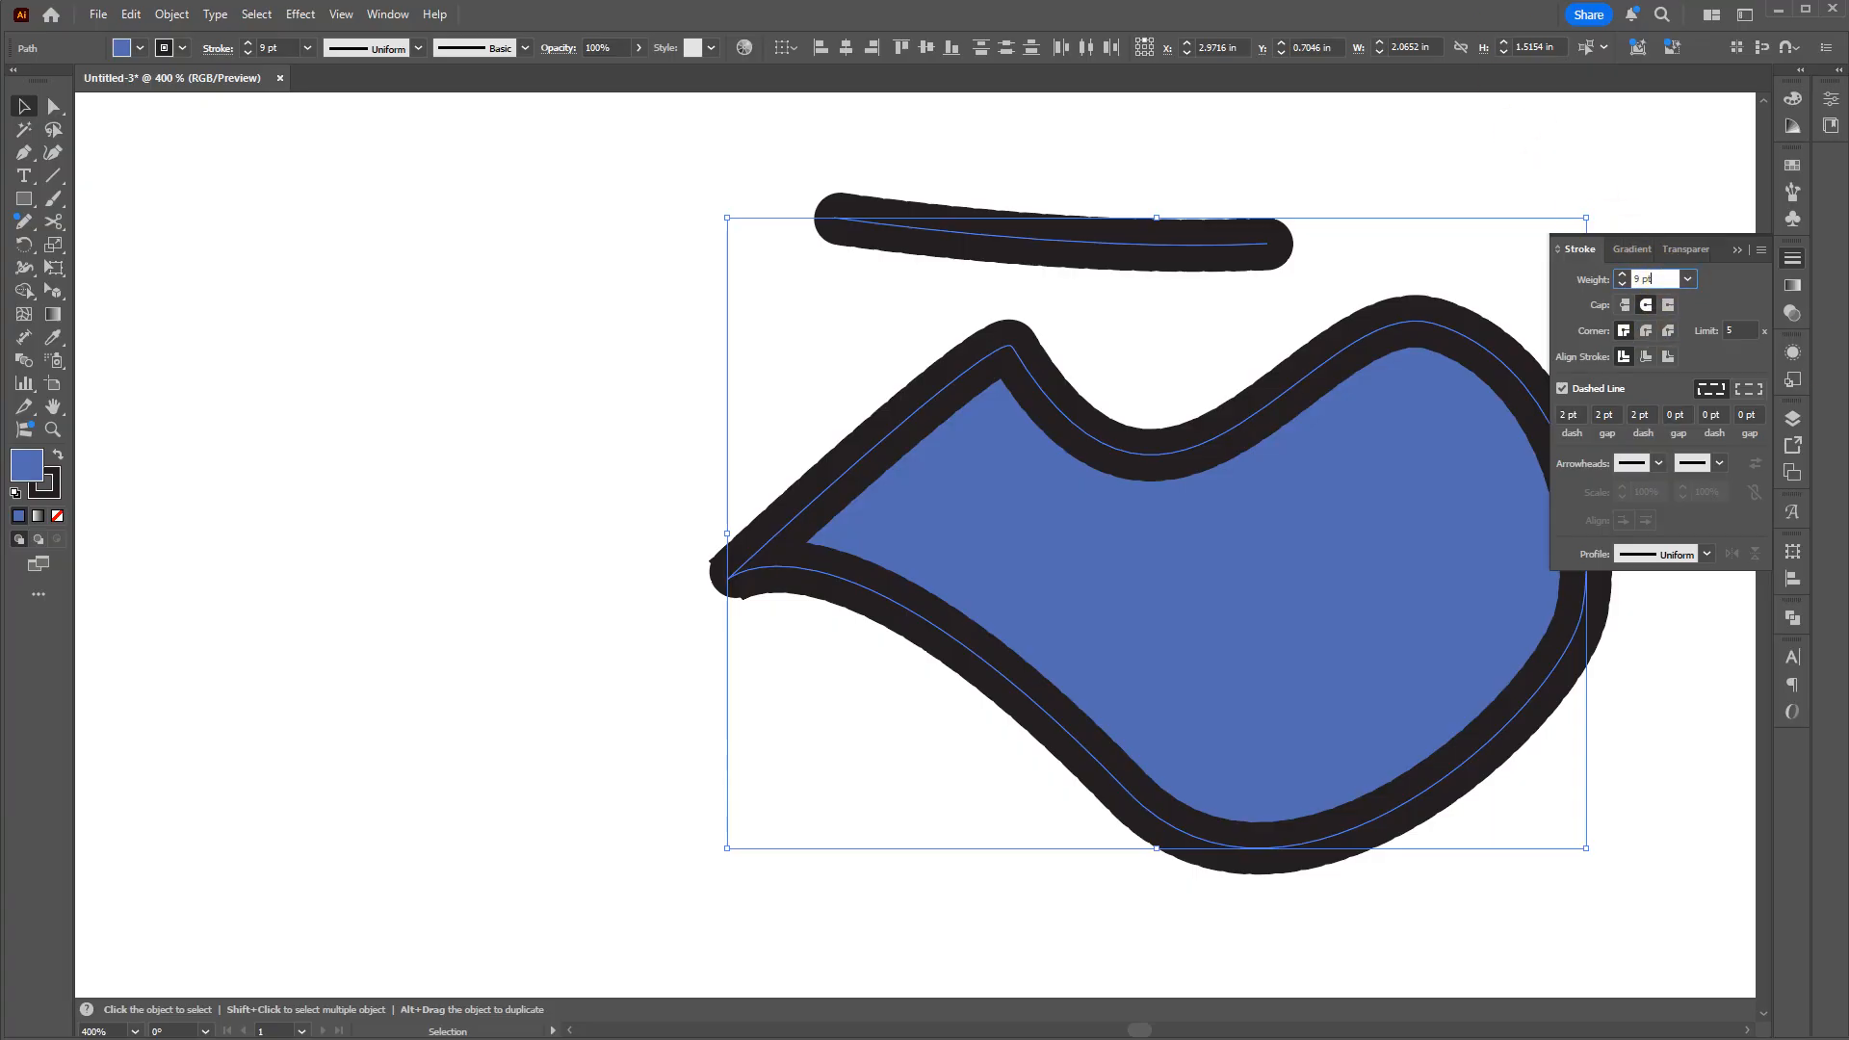
{"action": "key", "text": "ctrl+a"}
{"action": "type", "text": "1"}
{"action": "key", "text": "Return"}
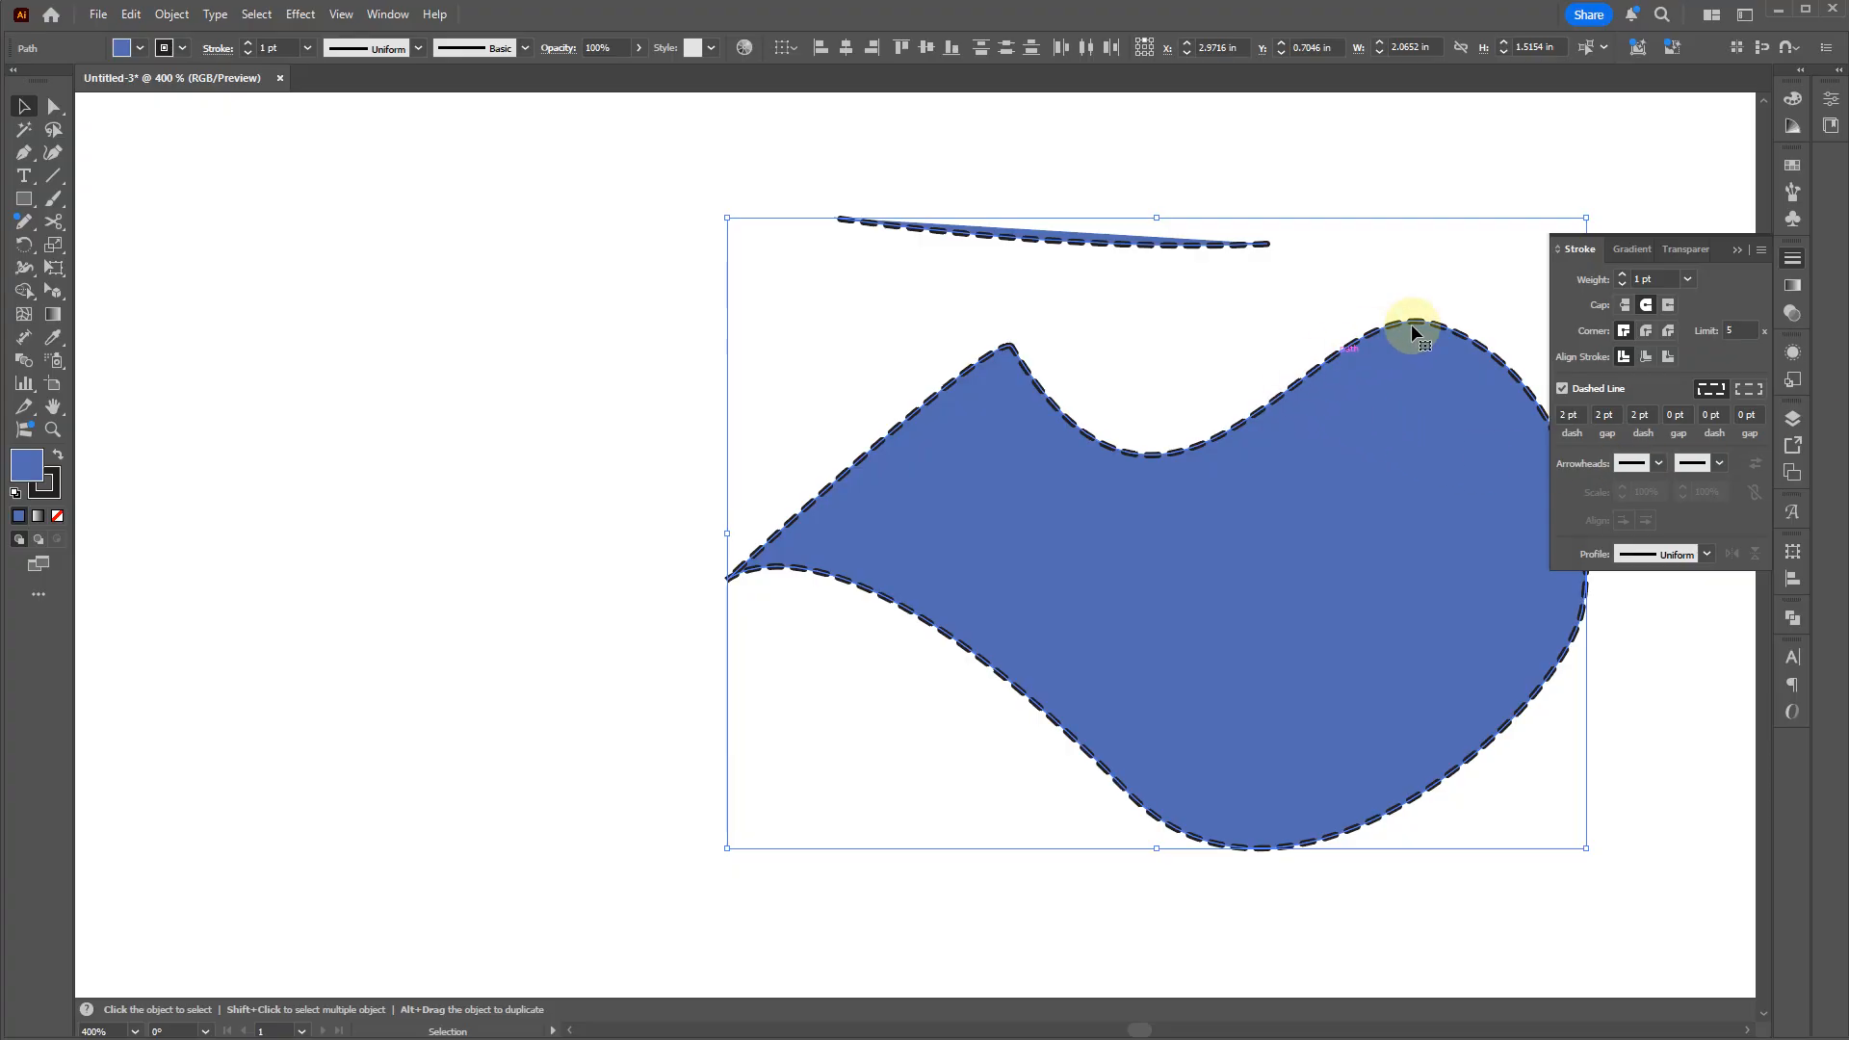
Step: Set the stroke weight of both selected paths to 10 pt
{"action": "left_click", "coordinate": [1652, 282]}
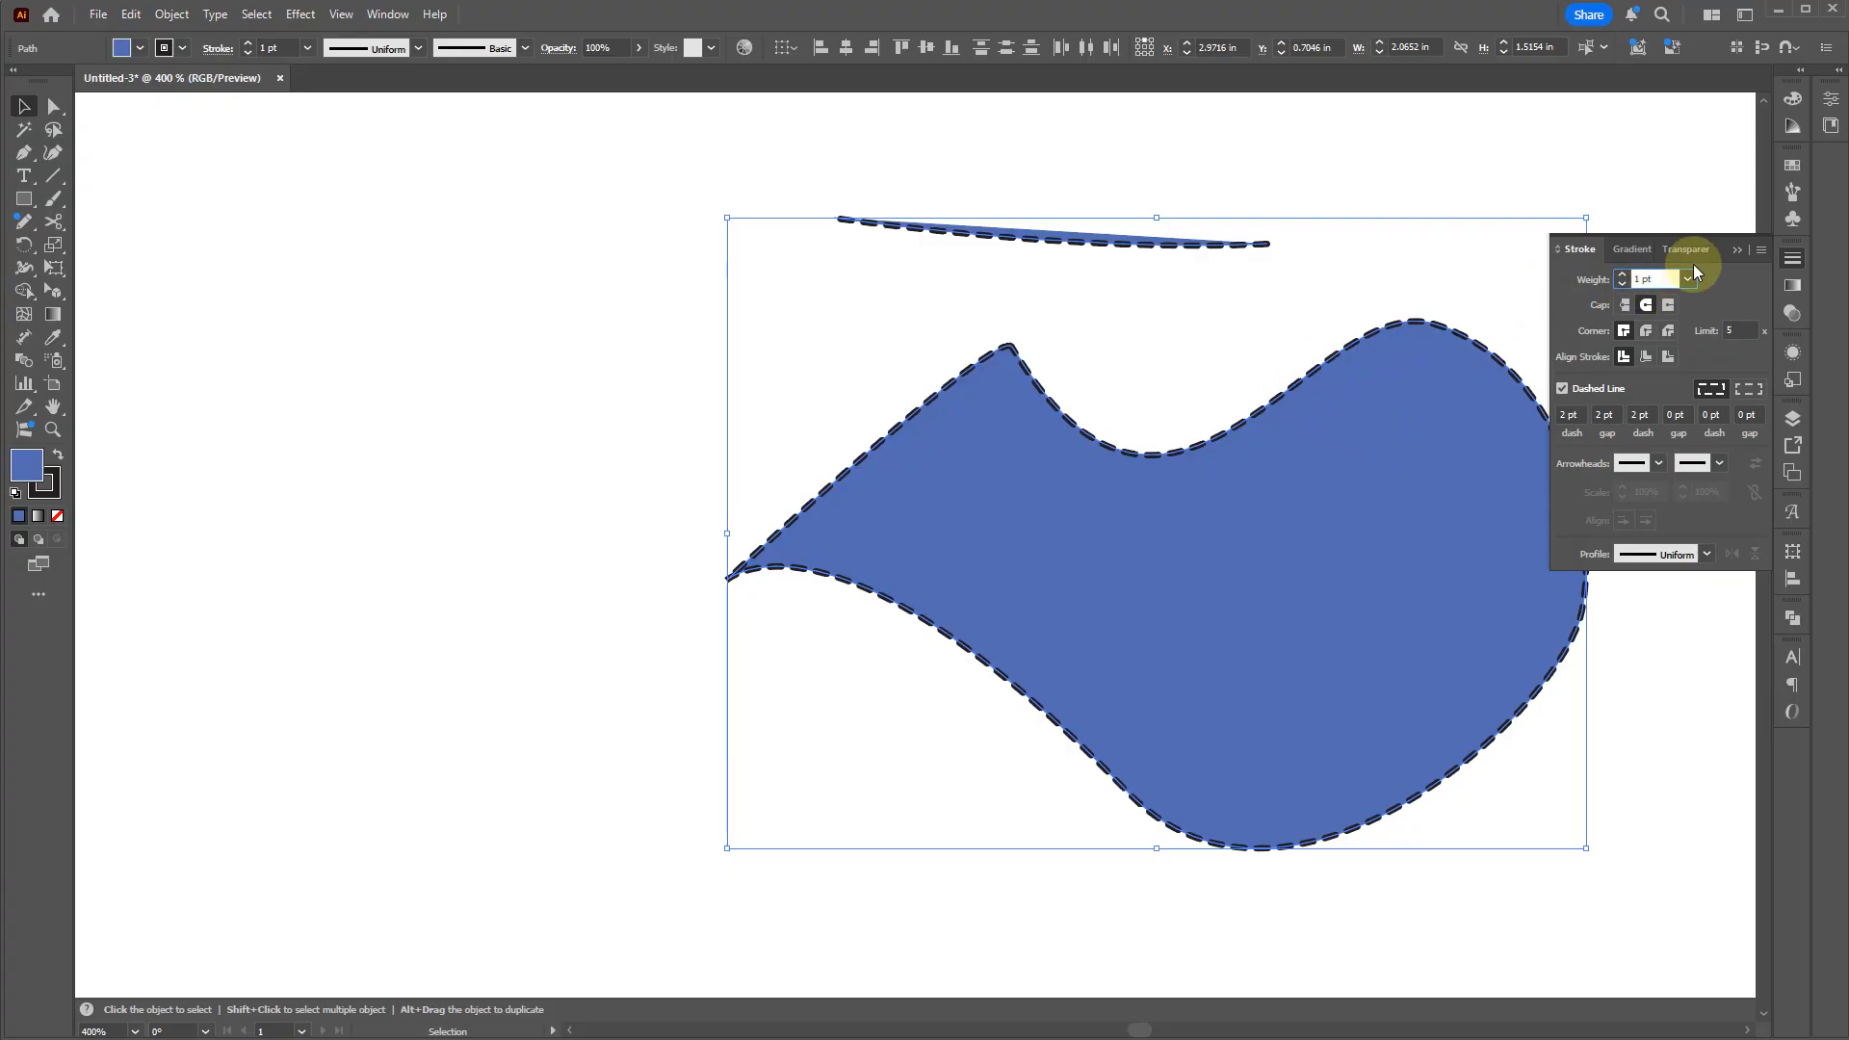
{"action": "key", "text": "ctrl+a"}
{"action": "type", "text": "10"}
{"action": "key", "text": "Return"}
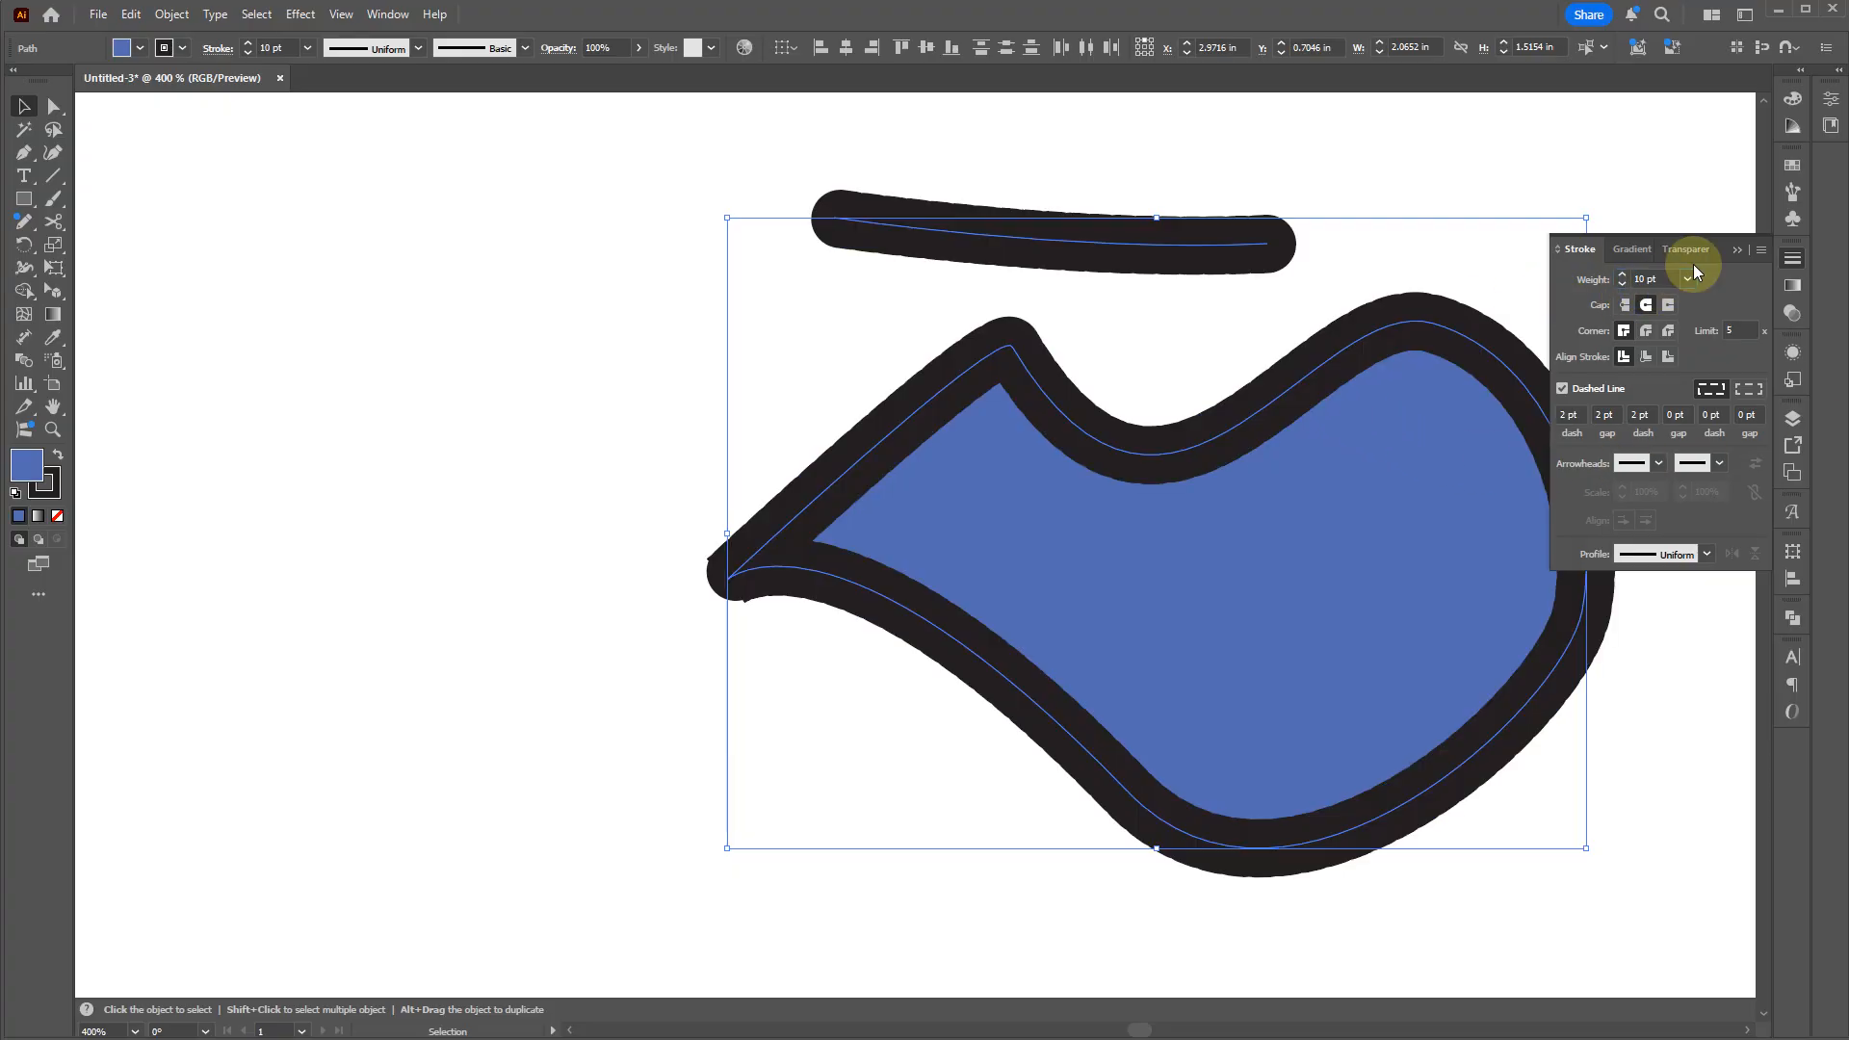
Step: Set the first two dashes and first two gaps of the stroke pattern to 20 pt each
{"action": "left_click", "coordinate": [1571, 415]}
{"action": "type", "text": "20"}
{"action": "key", "text": "Tab"}
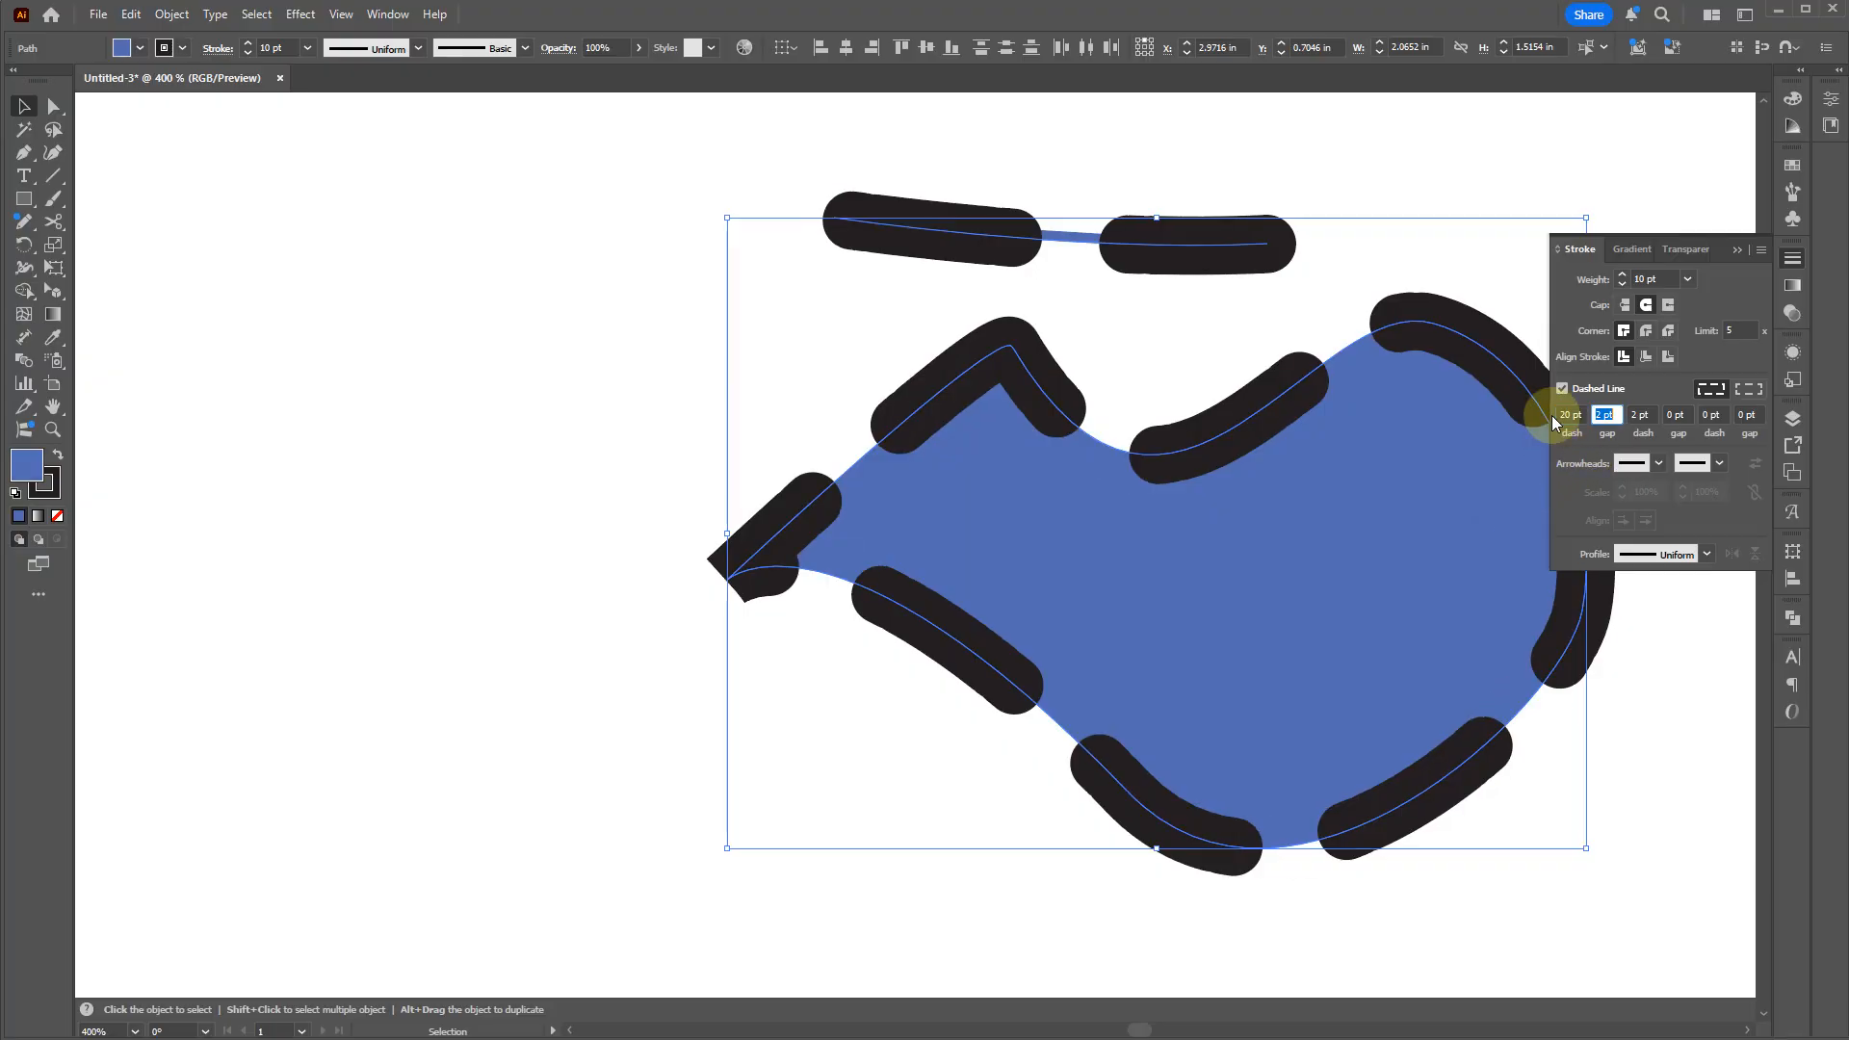
{"action": "type", "text": "20"}
{"action": "key", "text": "Tab"}
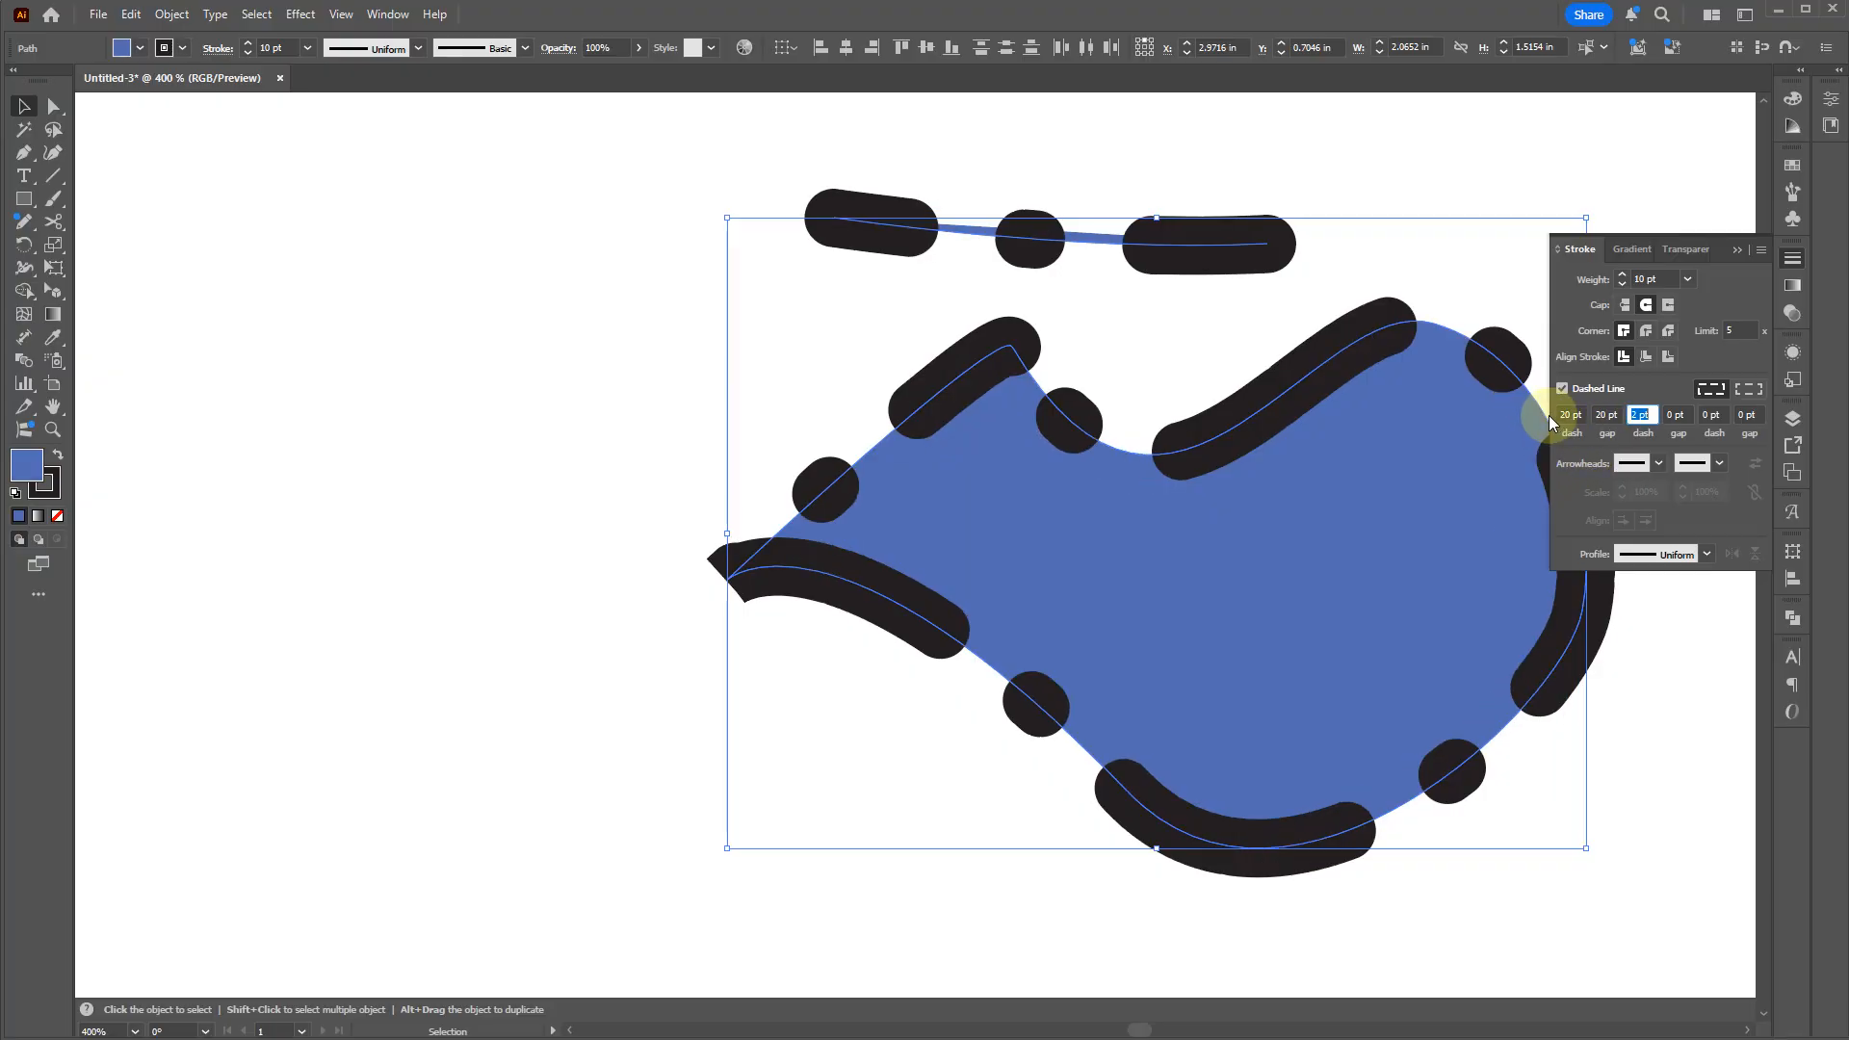
{"action": "type", "text": "20"}
{"action": "key", "text": "Tab"}
{"action": "type", "text": "20"}
{"action": "key", "text": "Tab"}
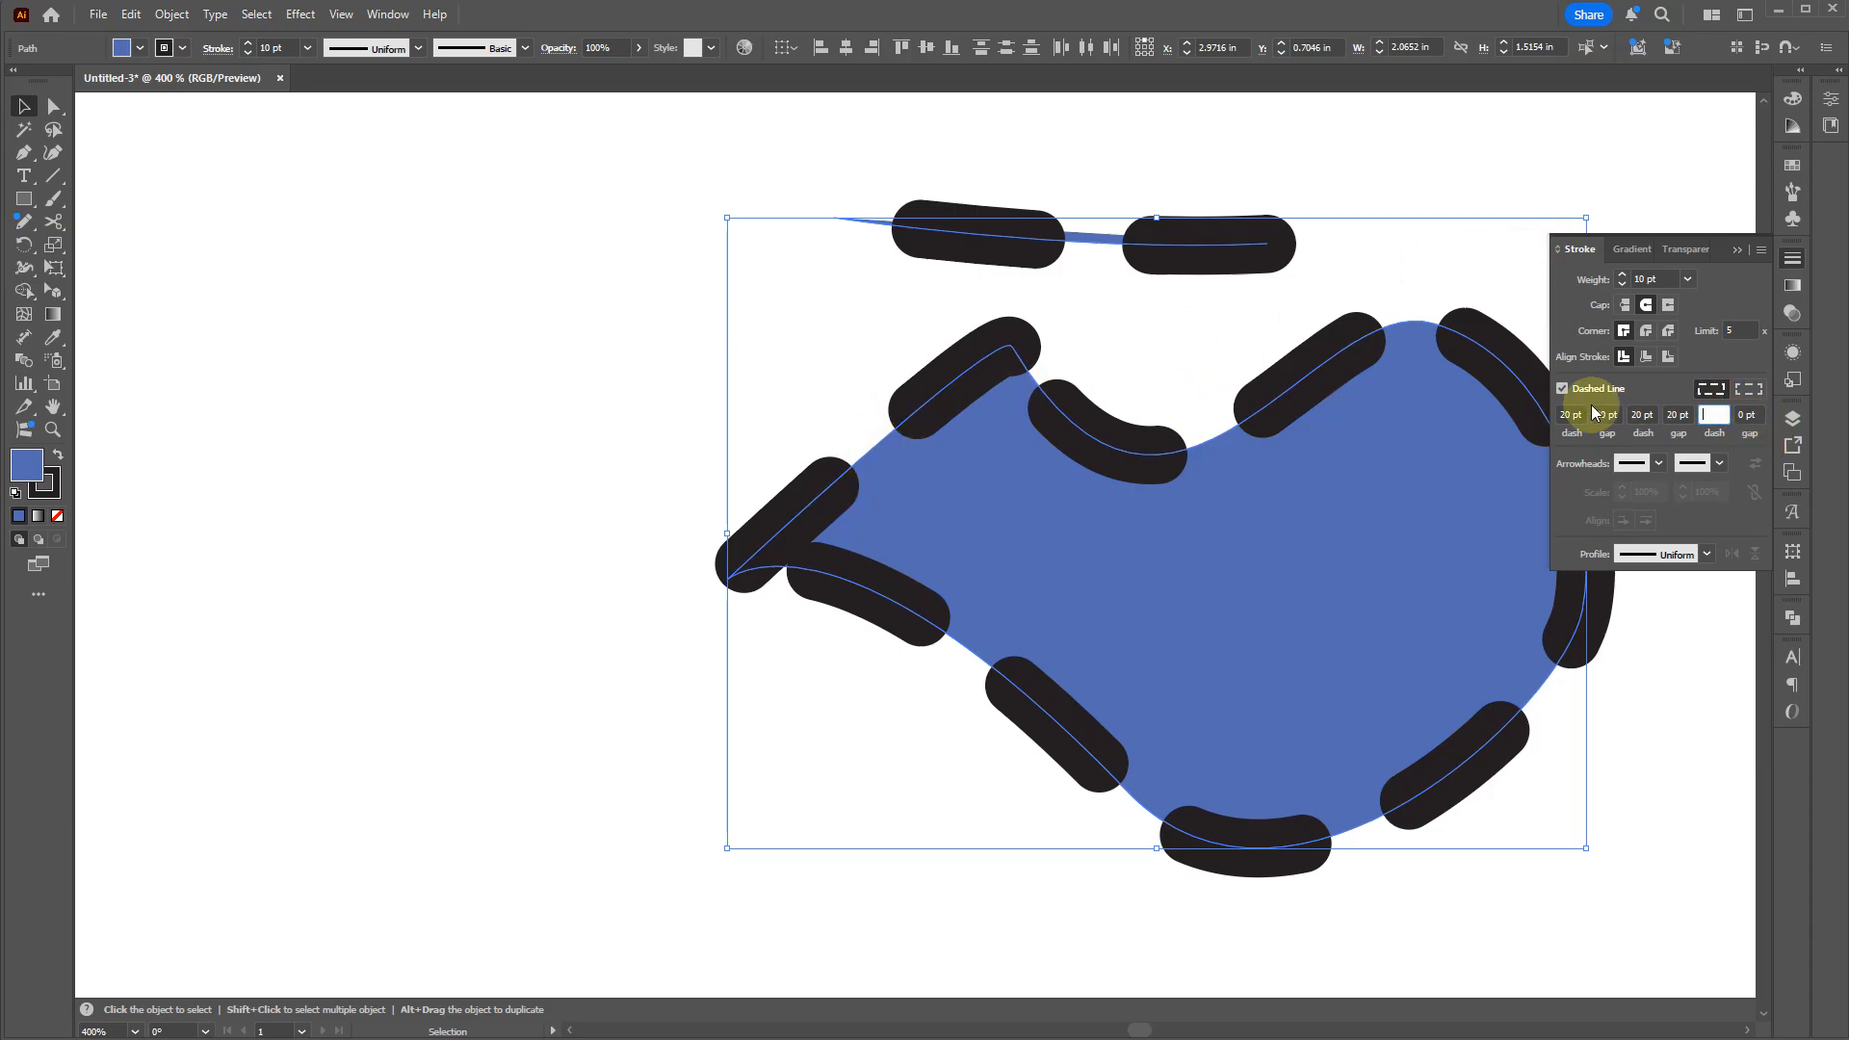
Step: Set the first two dashes and gaps of the stroke pattern to 10 pt each
{"action": "left_click", "coordinate": [1637, 415]}
{"action": "key", "text": "shift+Tab"}
{"action": "key", "text": "shift+Tab"}
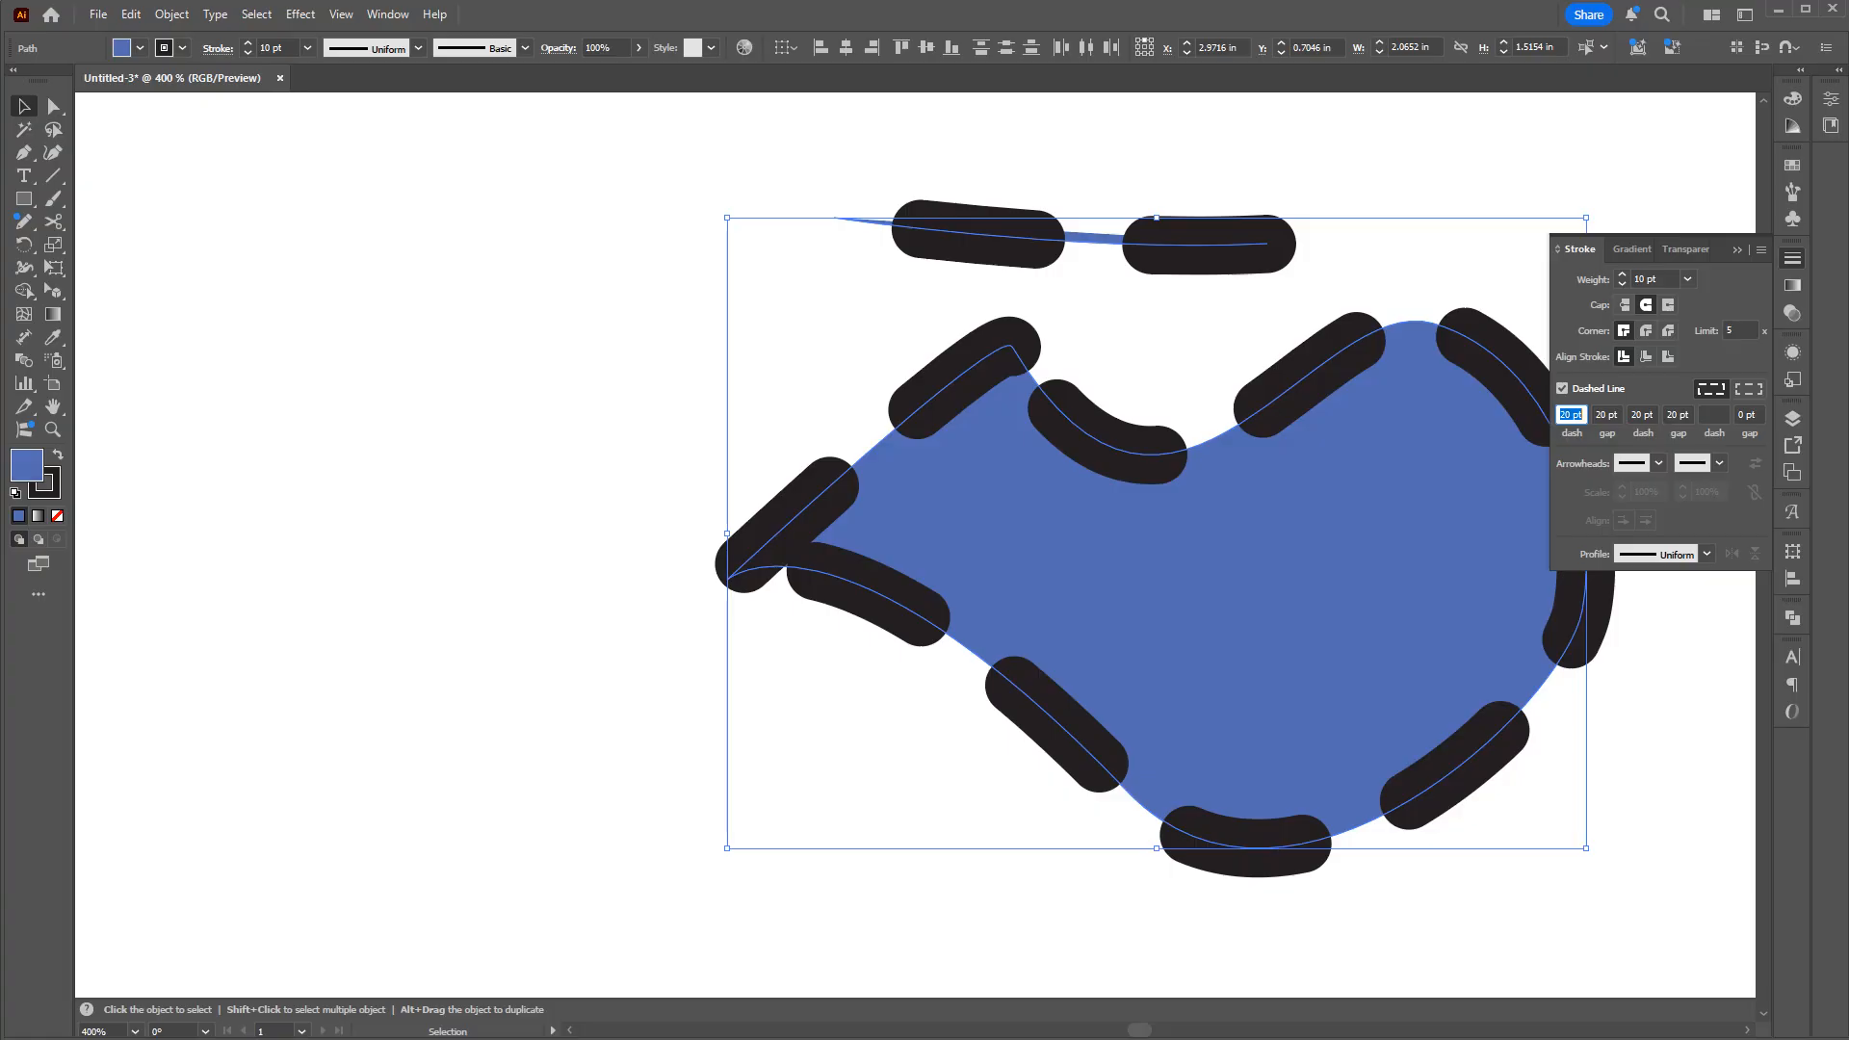
{"action": "type", "text": "10"}
{"action": "key", "text": "Tab"}
{"action": "type", "text": "10"}
{"action": "key", "text": "Tab"}
{"action": "type", "text": "10"}
{"action": "key", "text": "Tab"}
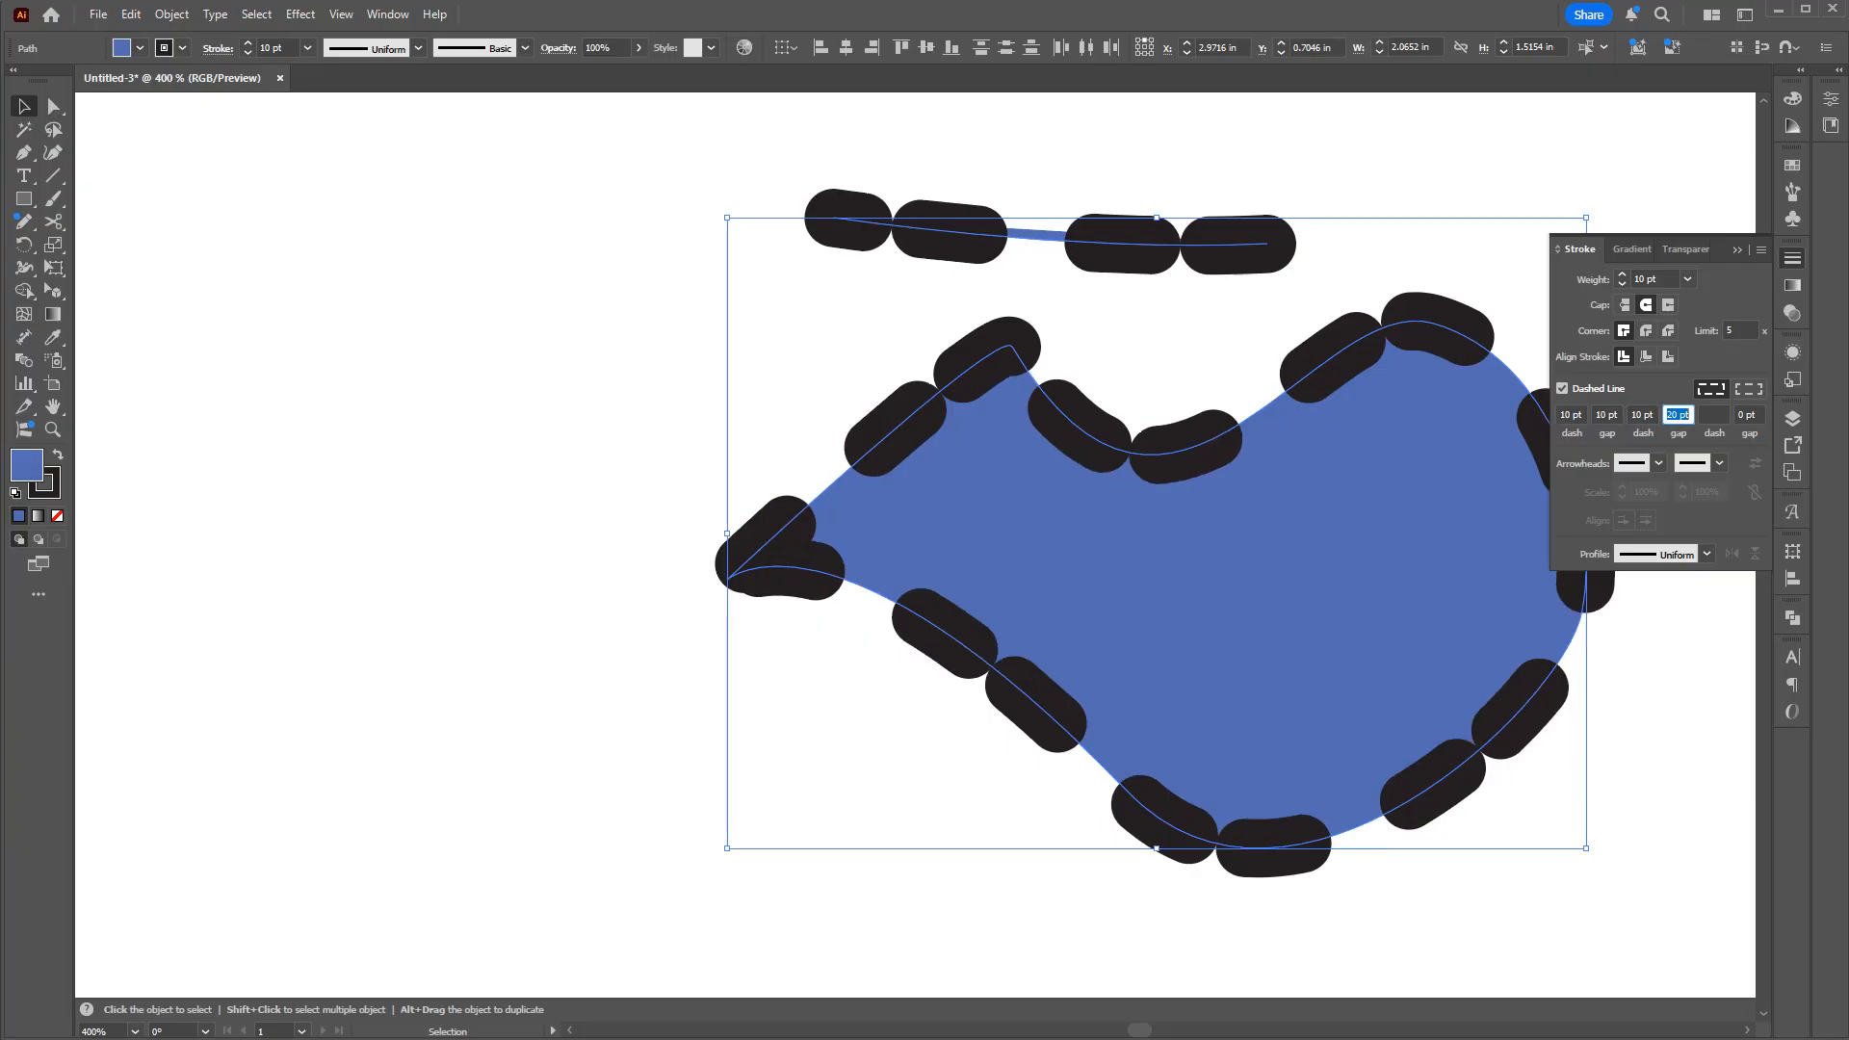
{"action": "type", "text": "10"}
{"action": "key", "text": "Tab"}
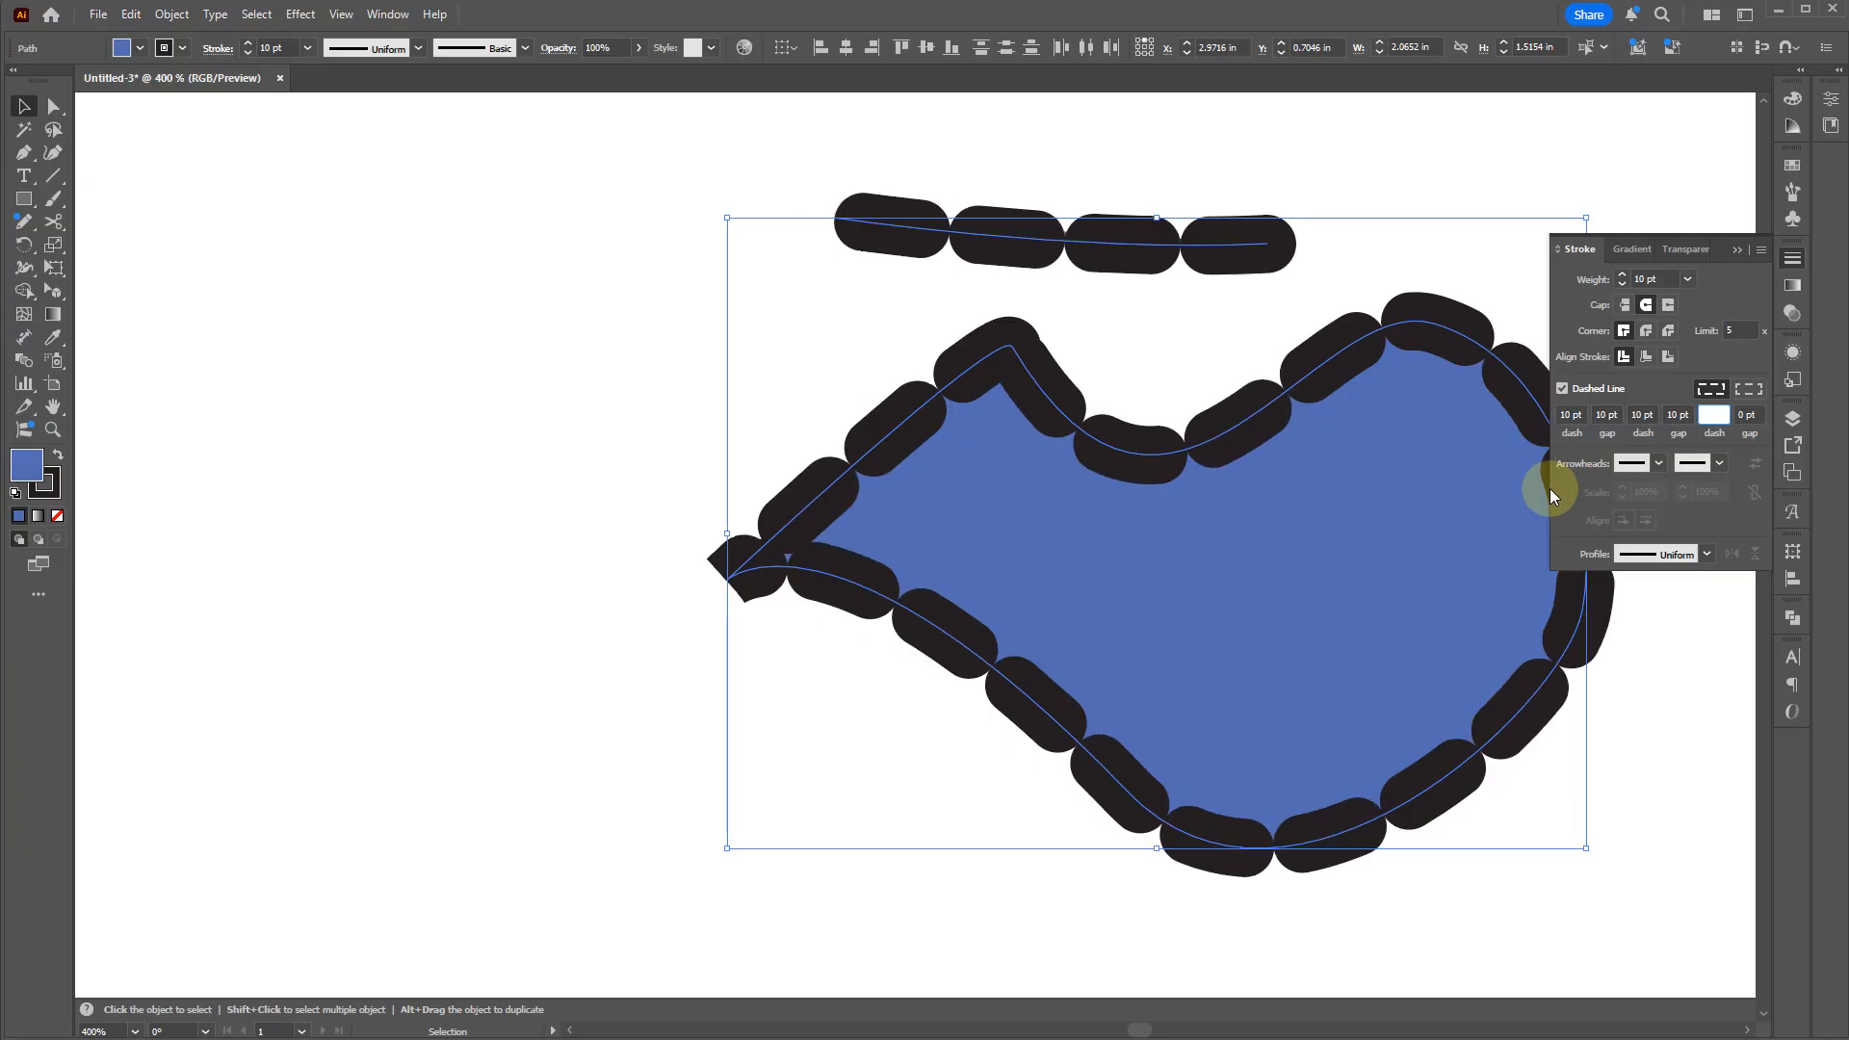
Step: Shorten the first and second dash lengths to 5 pt each, keeping the gaps as they are
{"action": "left_click", "coordinate": [1570, 414]}
{"action": "type", "text": "5"}
{"action": "key", "text": "Tab"}
{"action": "key", "text": "Tab"}
{"action": "type", "text": "5"}
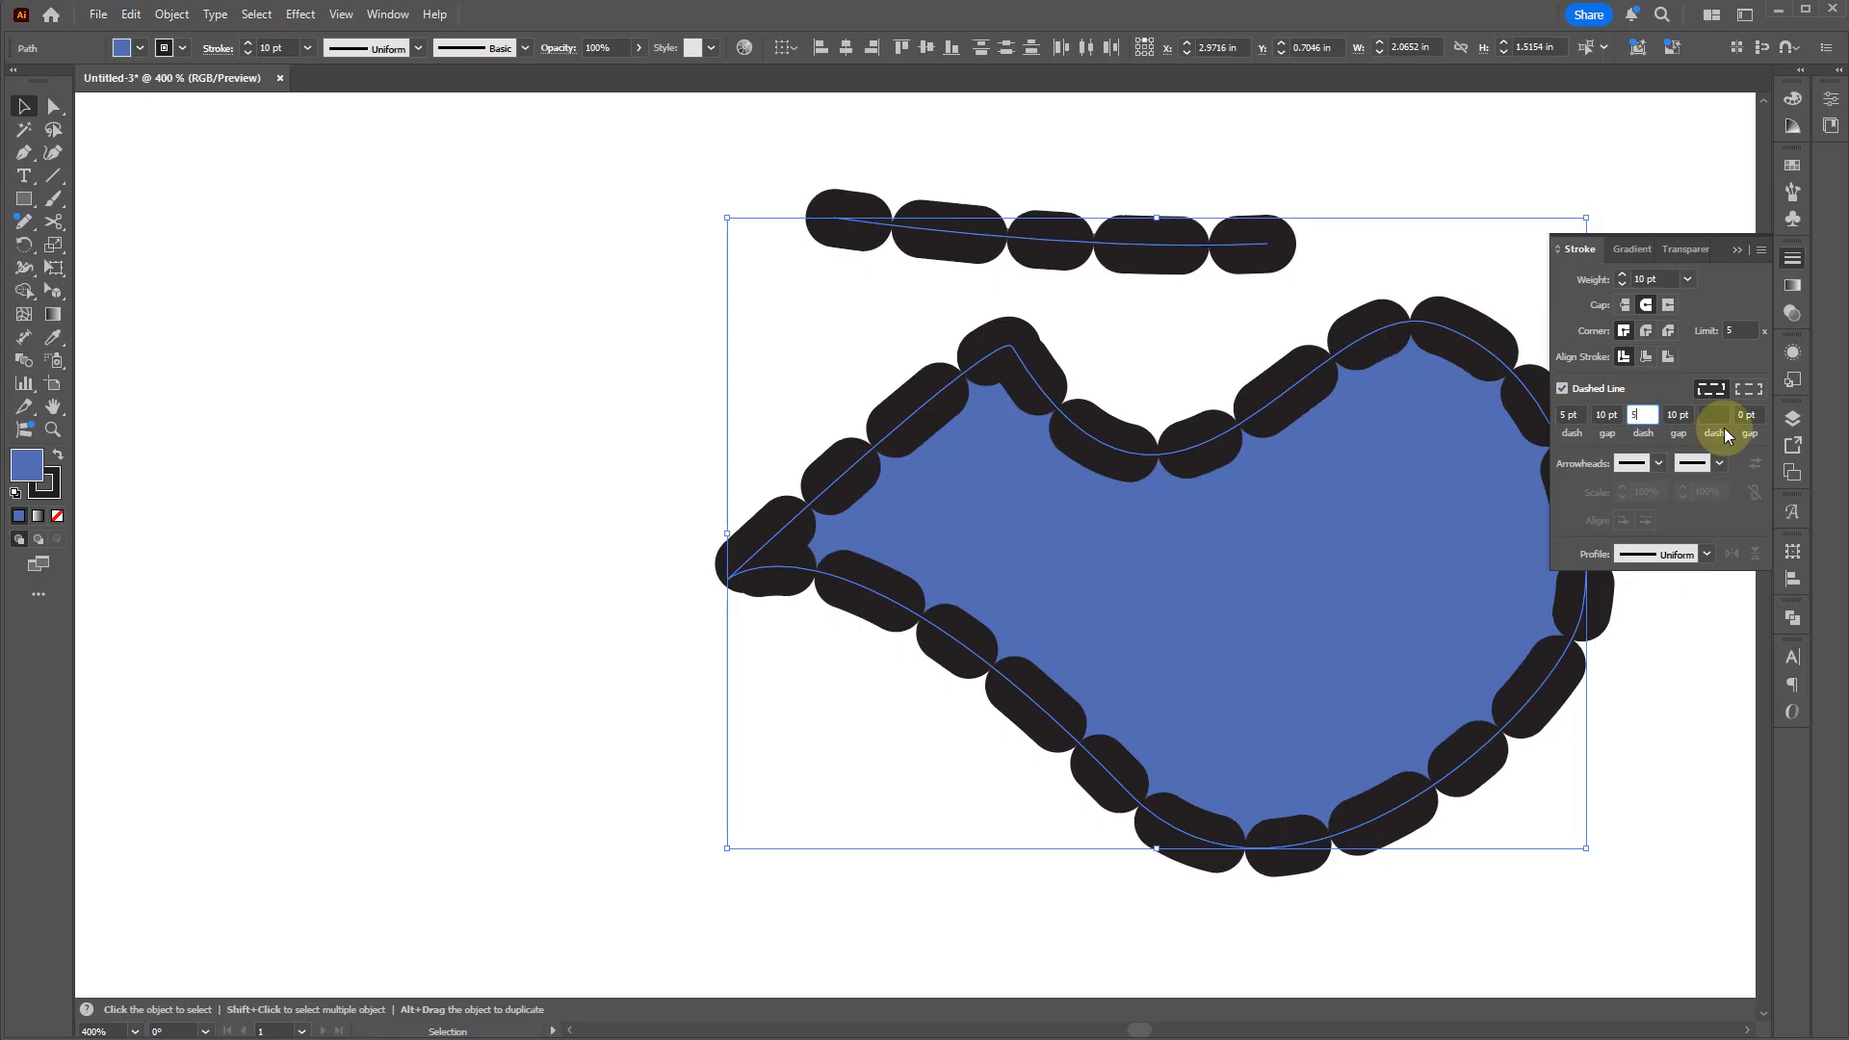
{"action": "key", "text": "Return"}
{"action": "key", "text": "shift+Tab"}
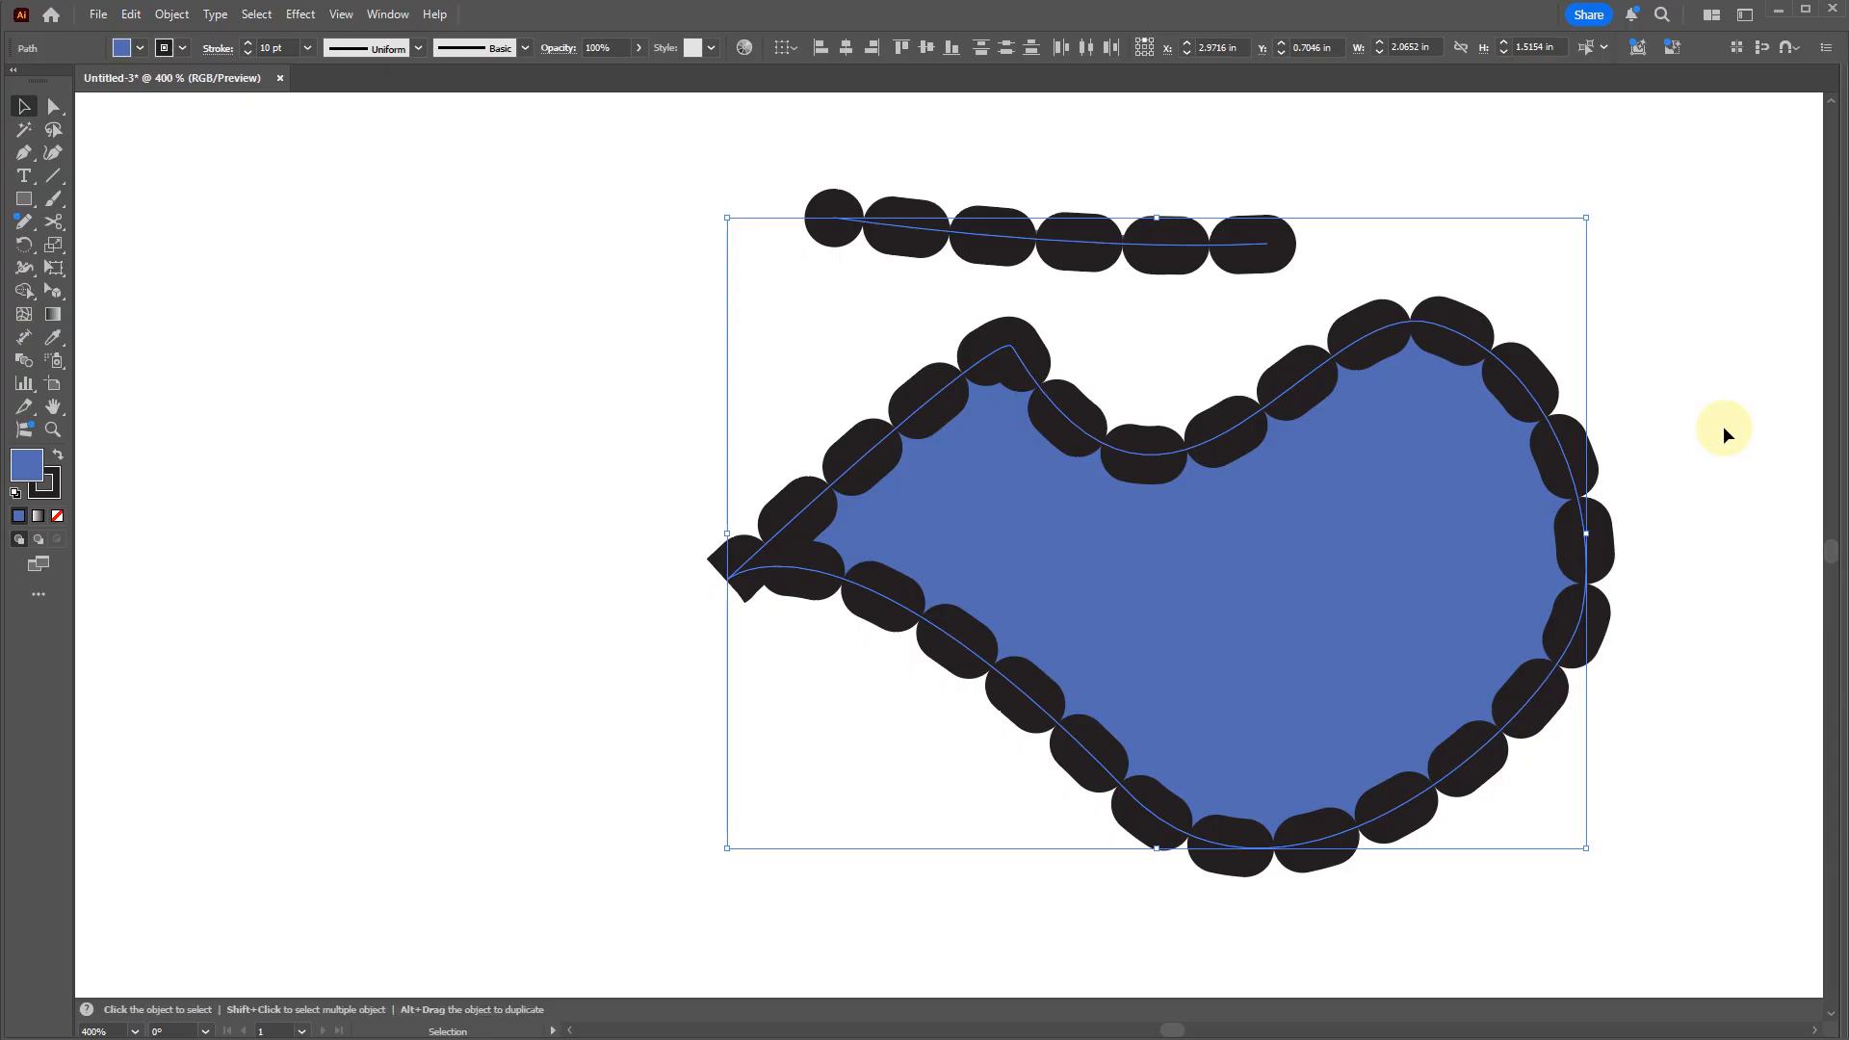
{"action": "key", "text": "shift+Tab"}
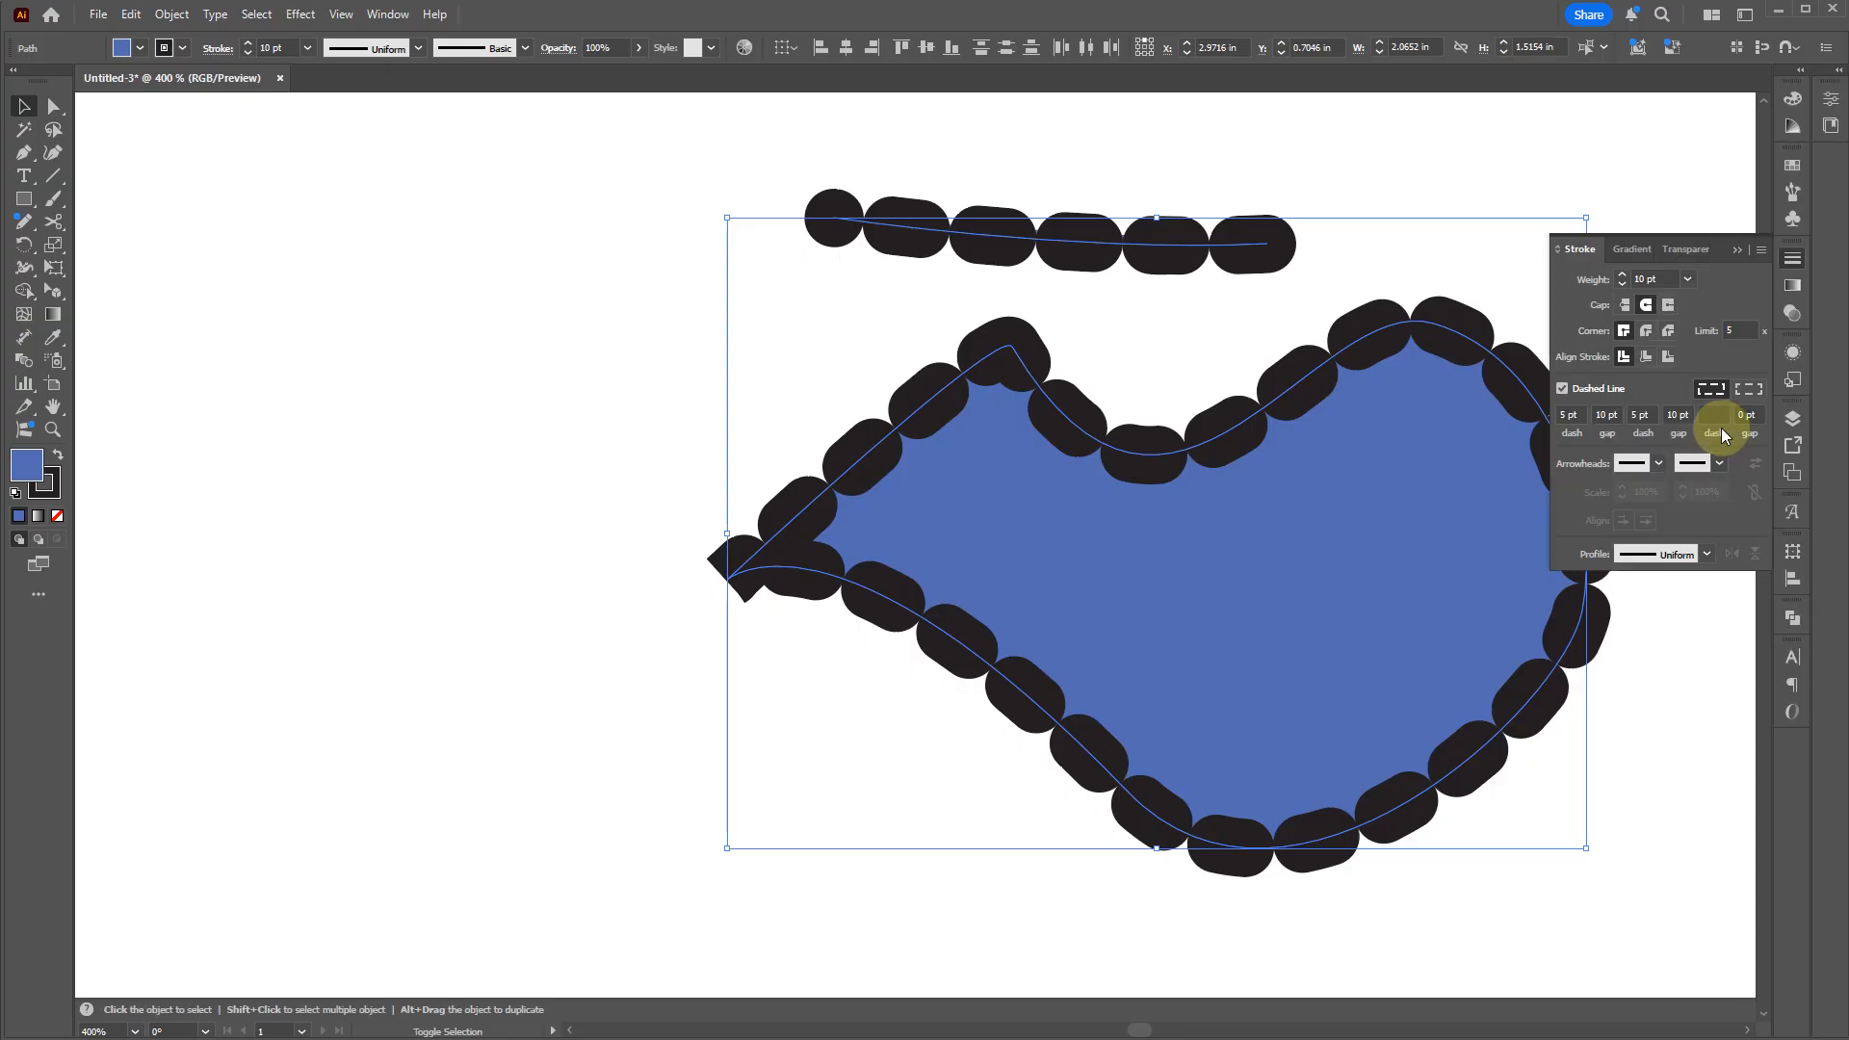
Step: Try a 1 pt first dash, and set both dash lengths to 0 pt to make round dots
{"action": "left_click", "coordinate": [1606, 414]}
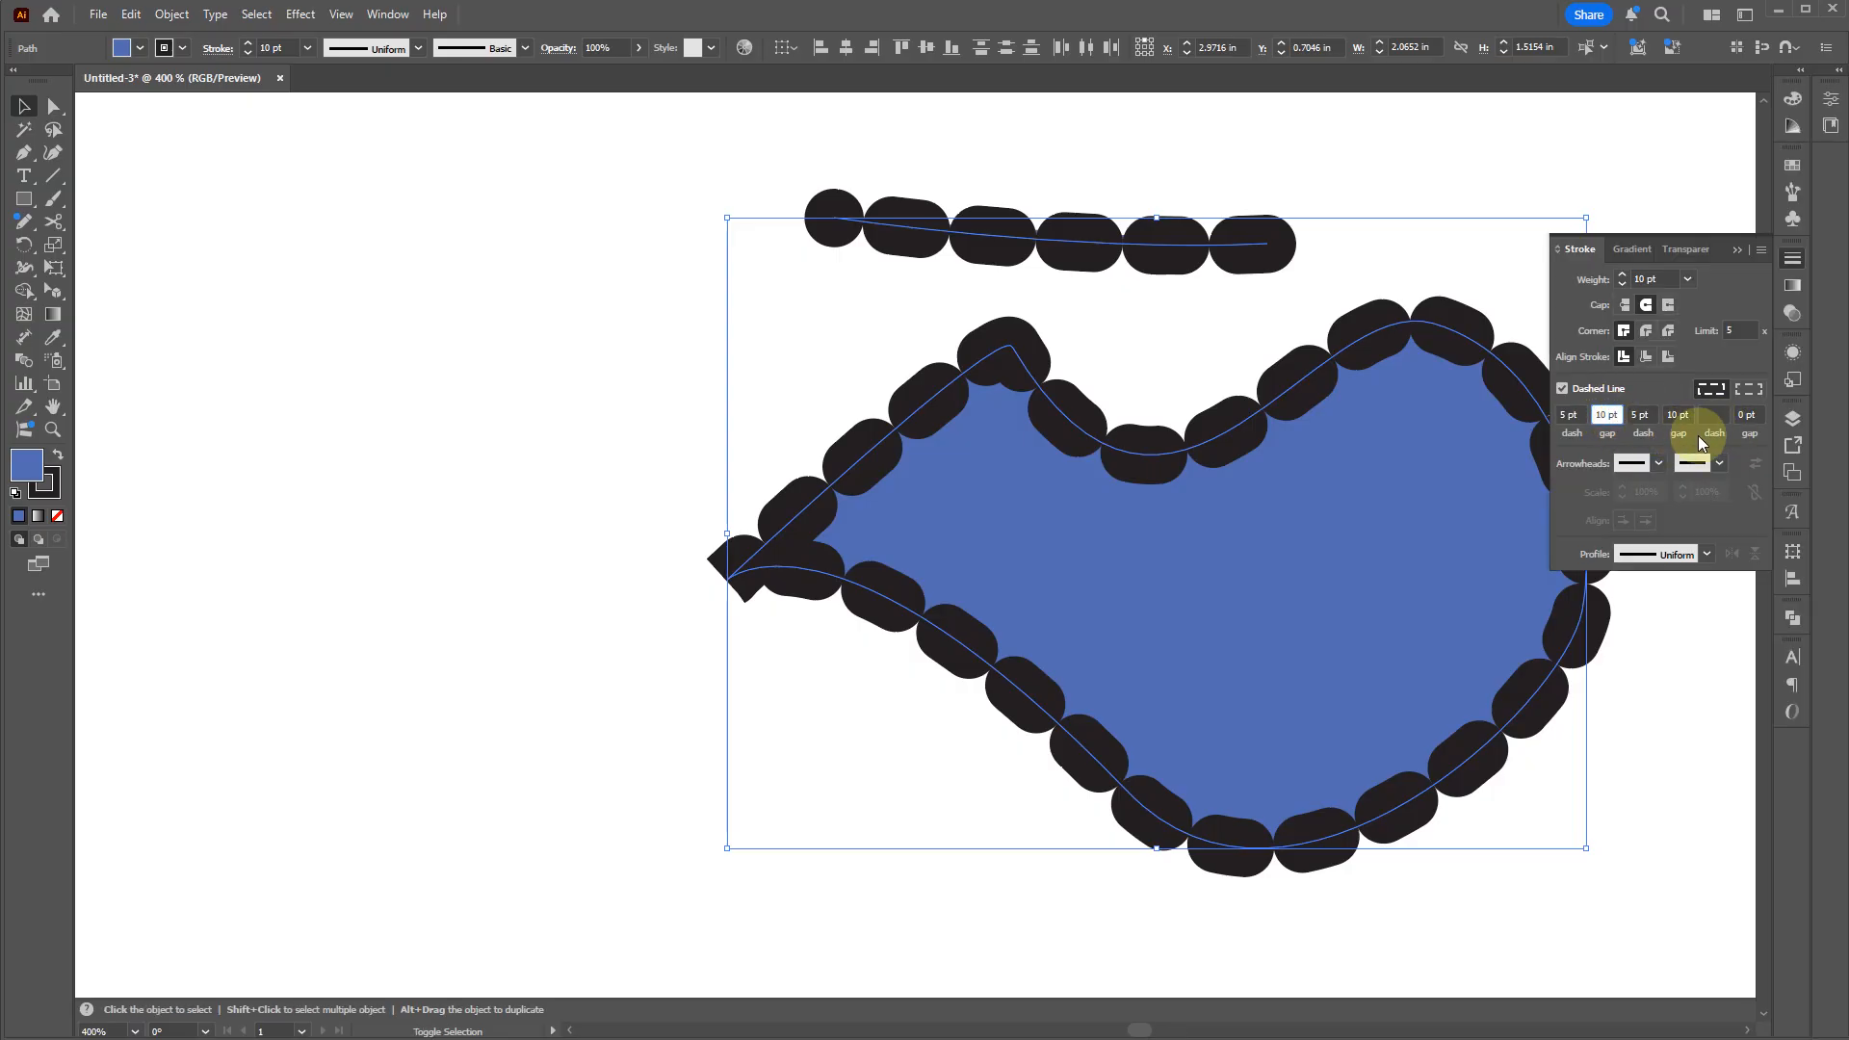
{"action": "key", "text": "shift+Tab"}
{"action": "type", "text": "1"}
{"action": "key", "text": "Return"}
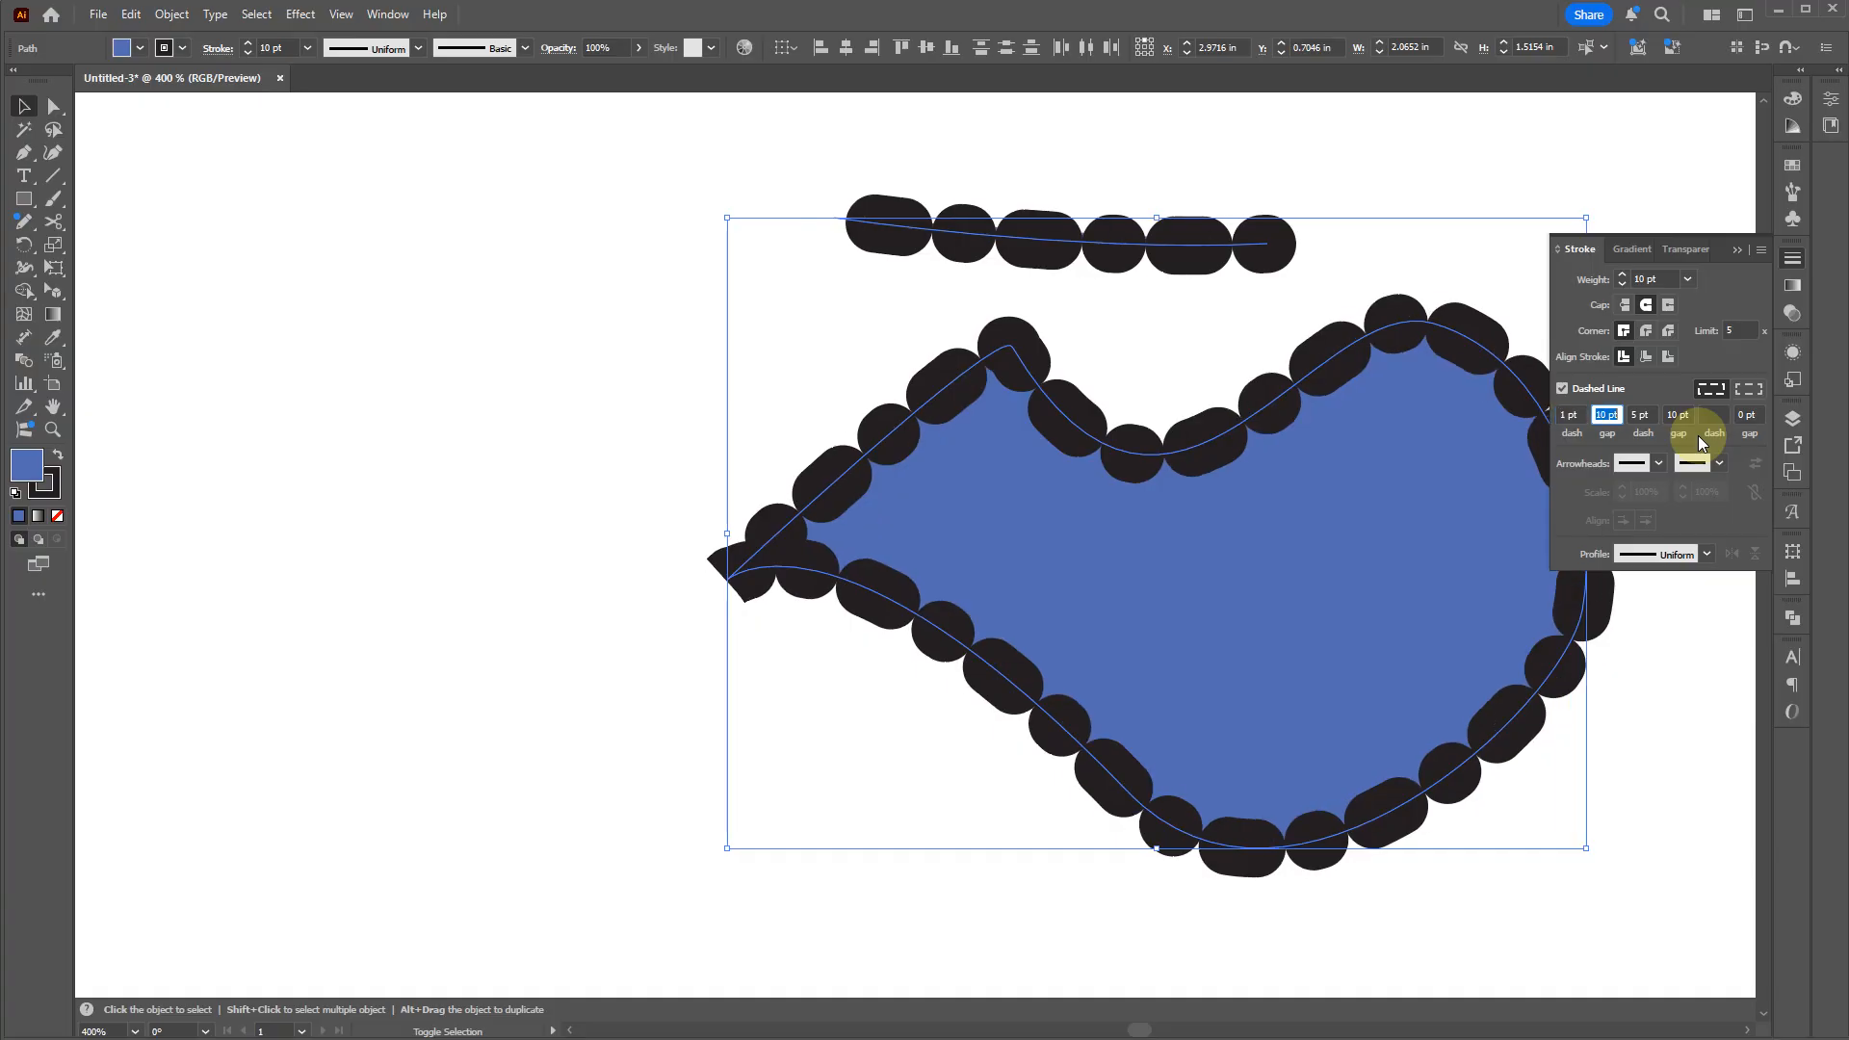
{"action": "type", "text": "0"}
{"action": "key", "text": "Tab"}
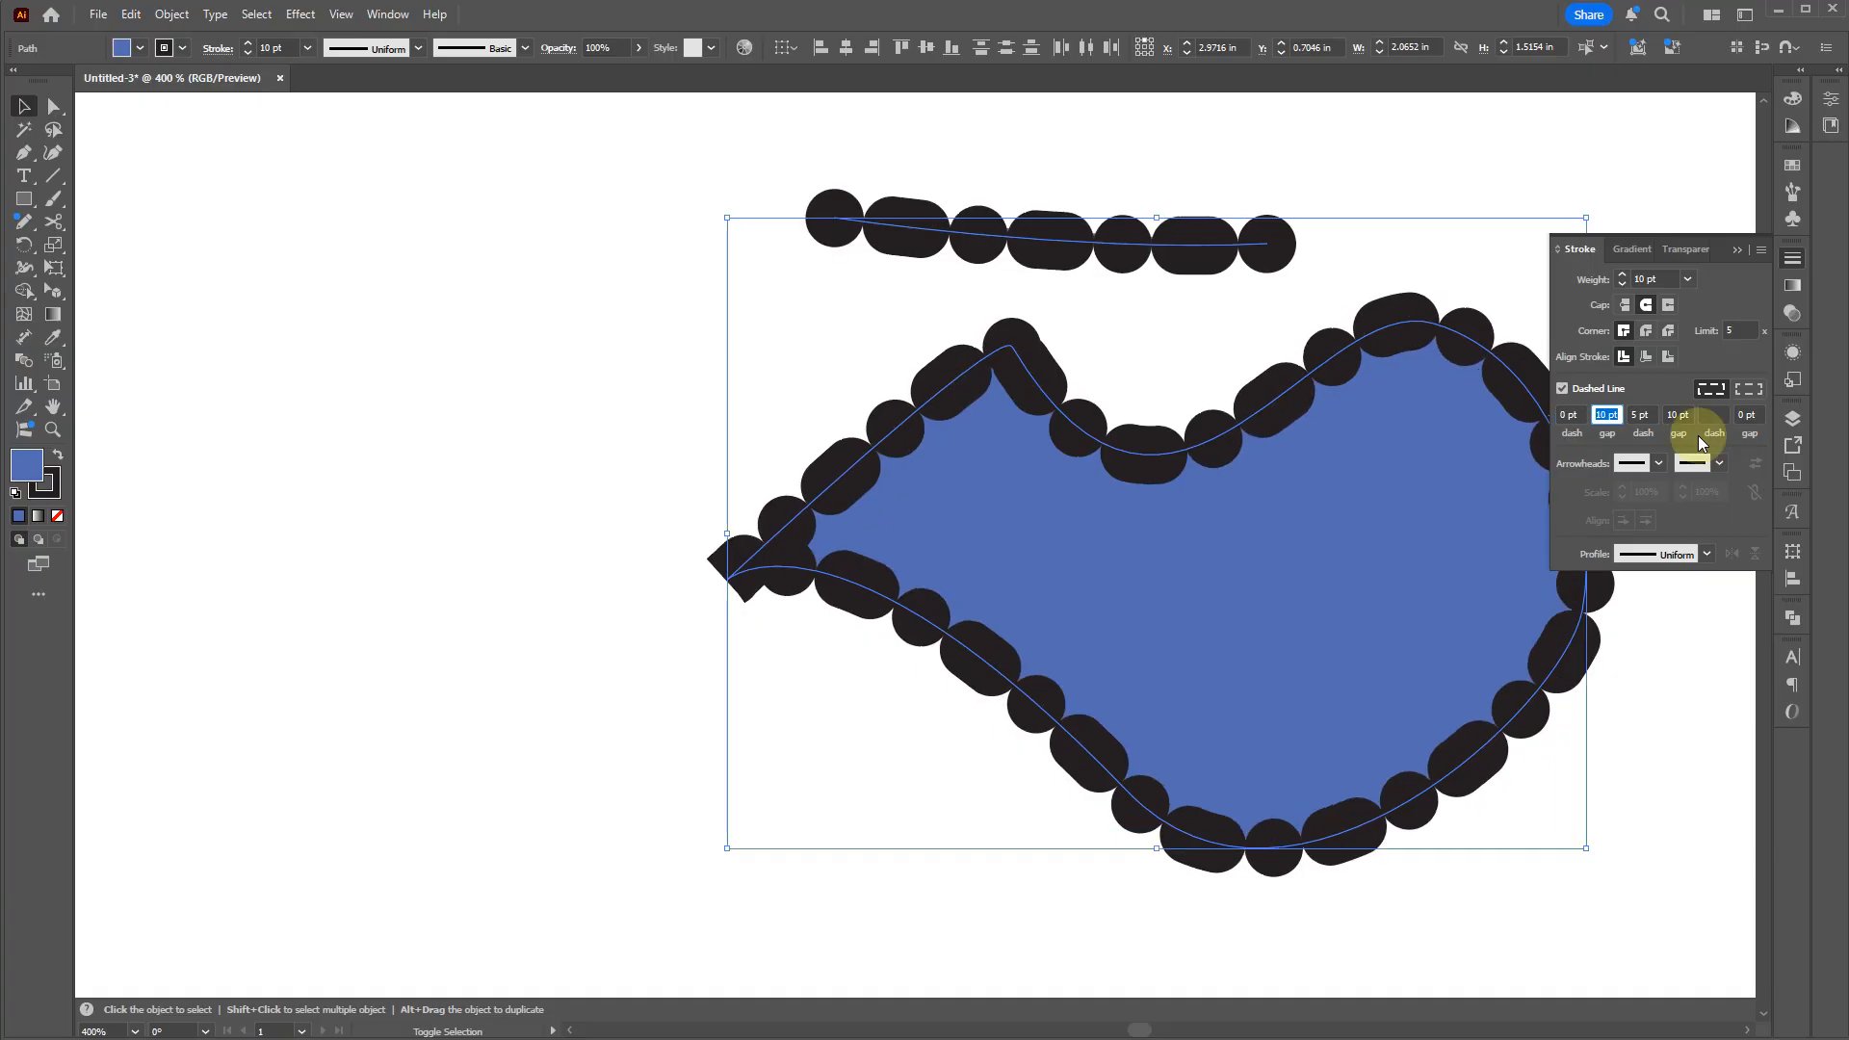
{"action": "key", "text": "Tab"}
{"action": "type", "text": "0"}
{"action": "key", "text": "Tab"}
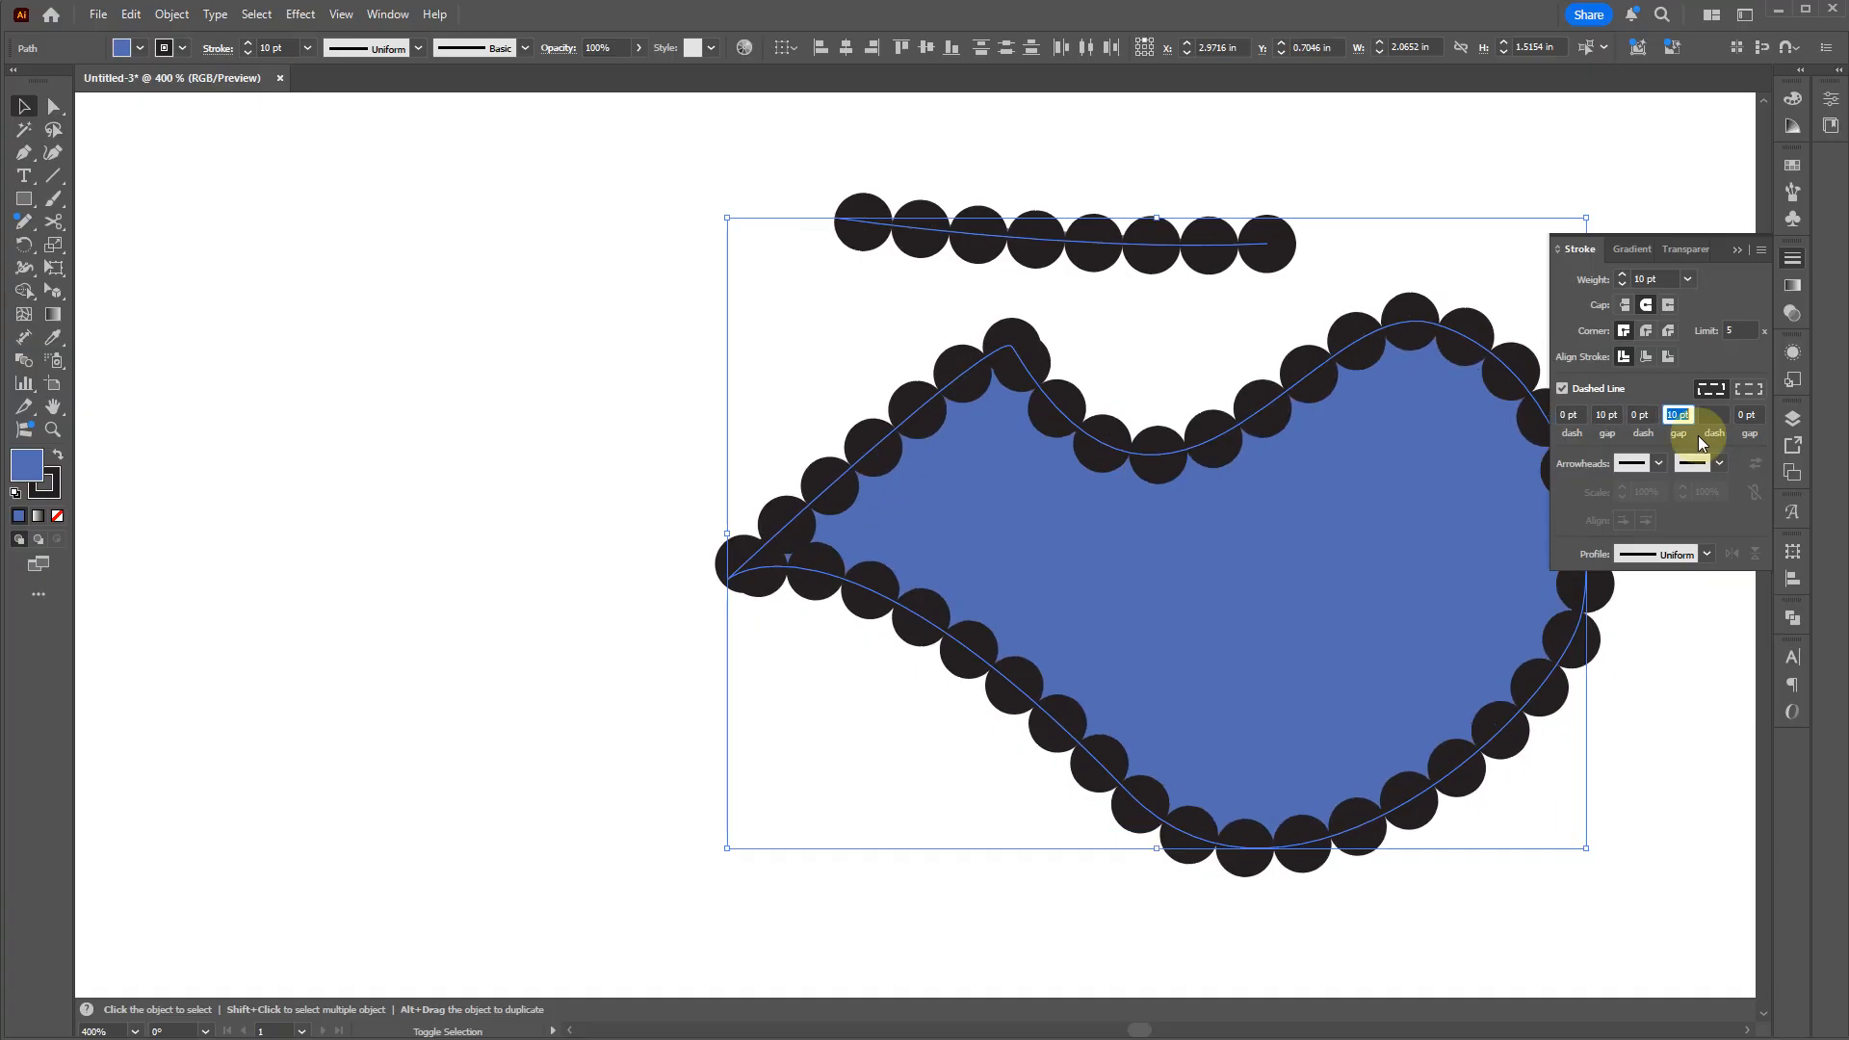
Step: Set both gaps between the round dots to 5 pt
{"action": "key", "text": "shift+Tab"}
{"action": "key", "text": "shift+Tab"}
{"action": "type", "text": "5"}
{"action": "key", "text": "Tab"}
{"action": "key", "text": "Tab"}
{"action": "type", "text": "5"}
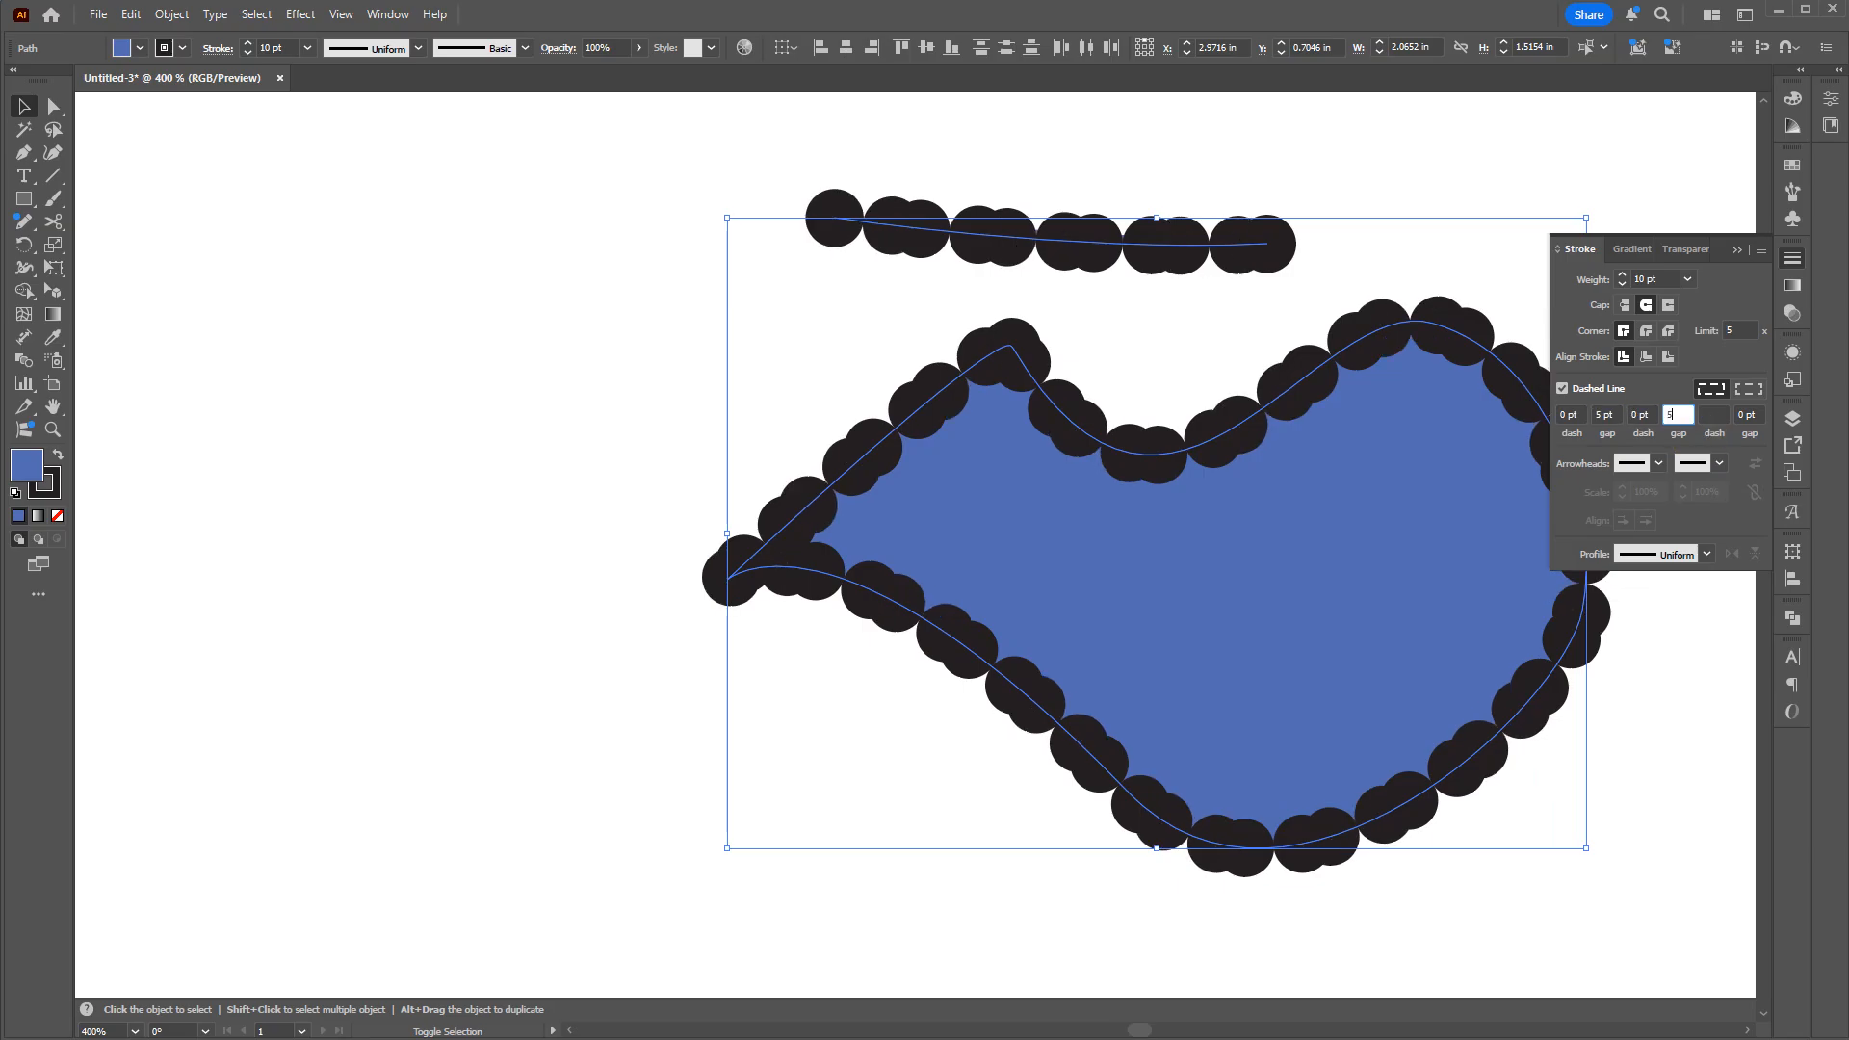
{"action": "key", "text": "Tab"}
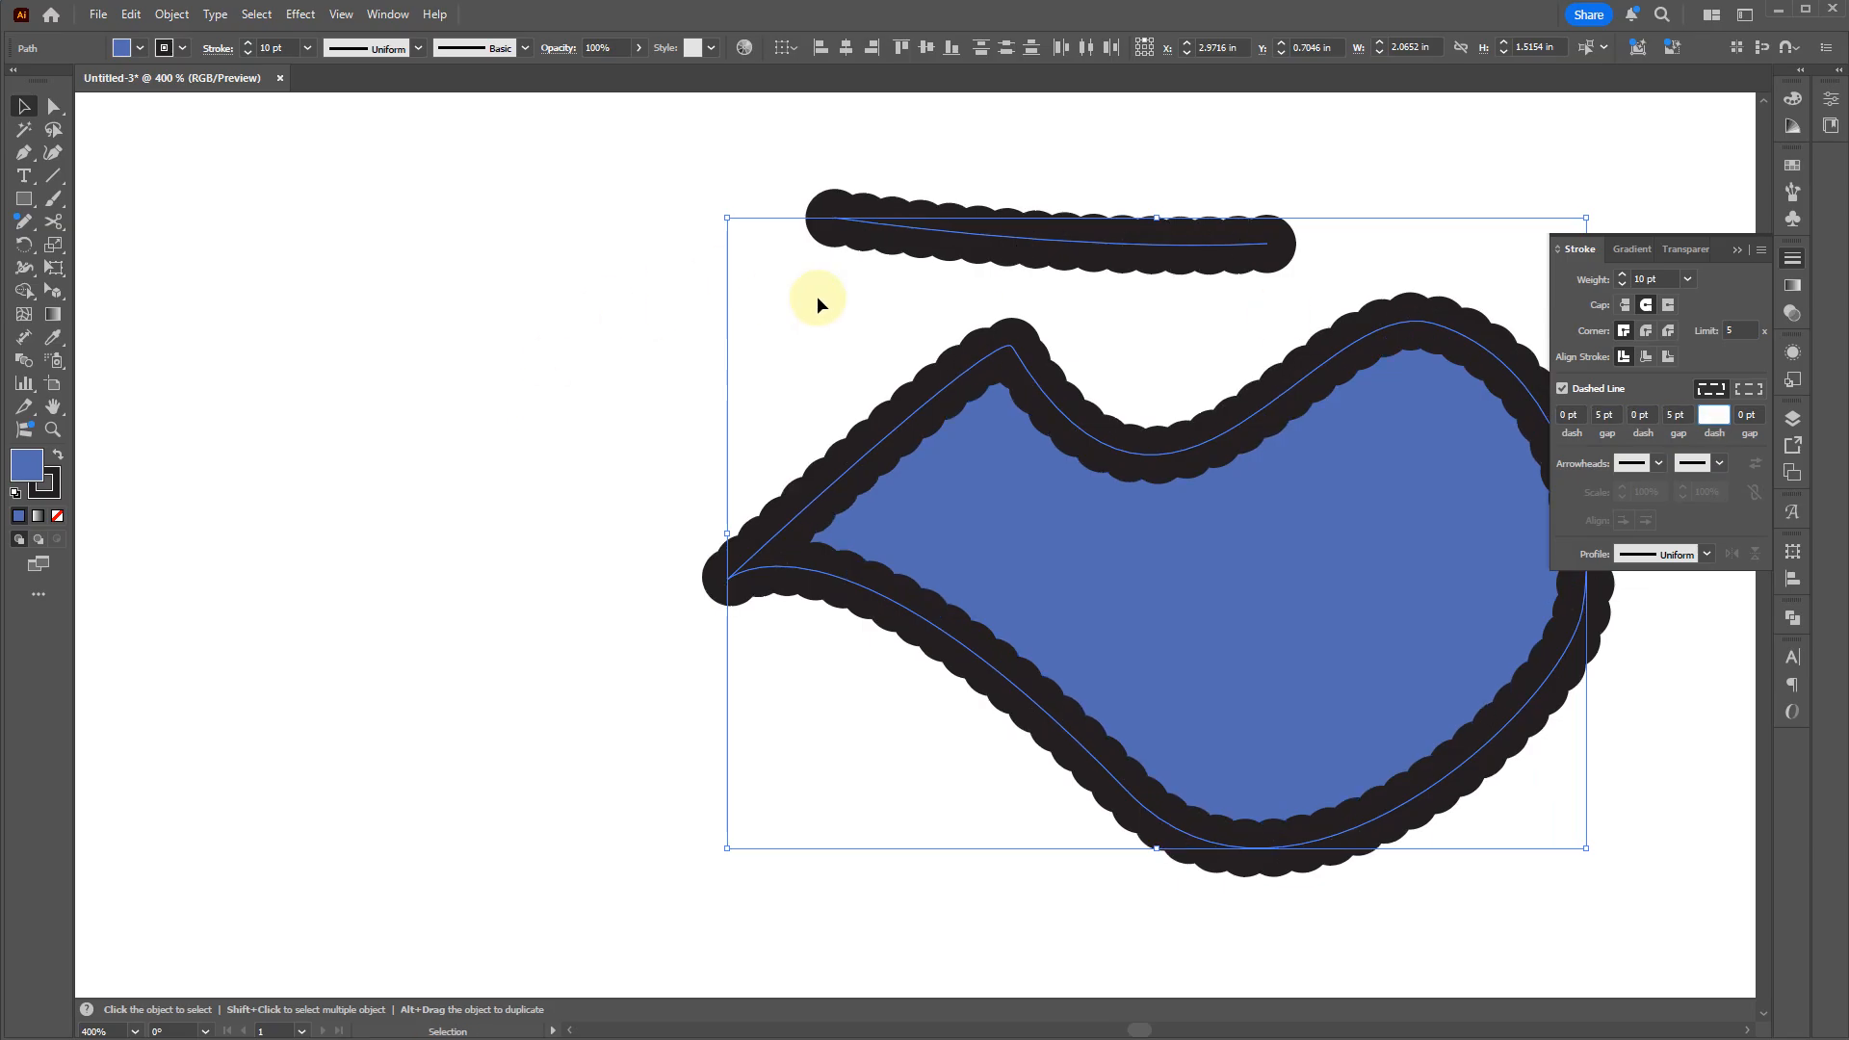
Step: Widen both gaps of the dotted stroke to 20 pt
{"action": "key", "text": "shift+Tab"}
{"action": "key", "text": "shift+Tab"}
{"action": "key", "text": "shift+Tab"}
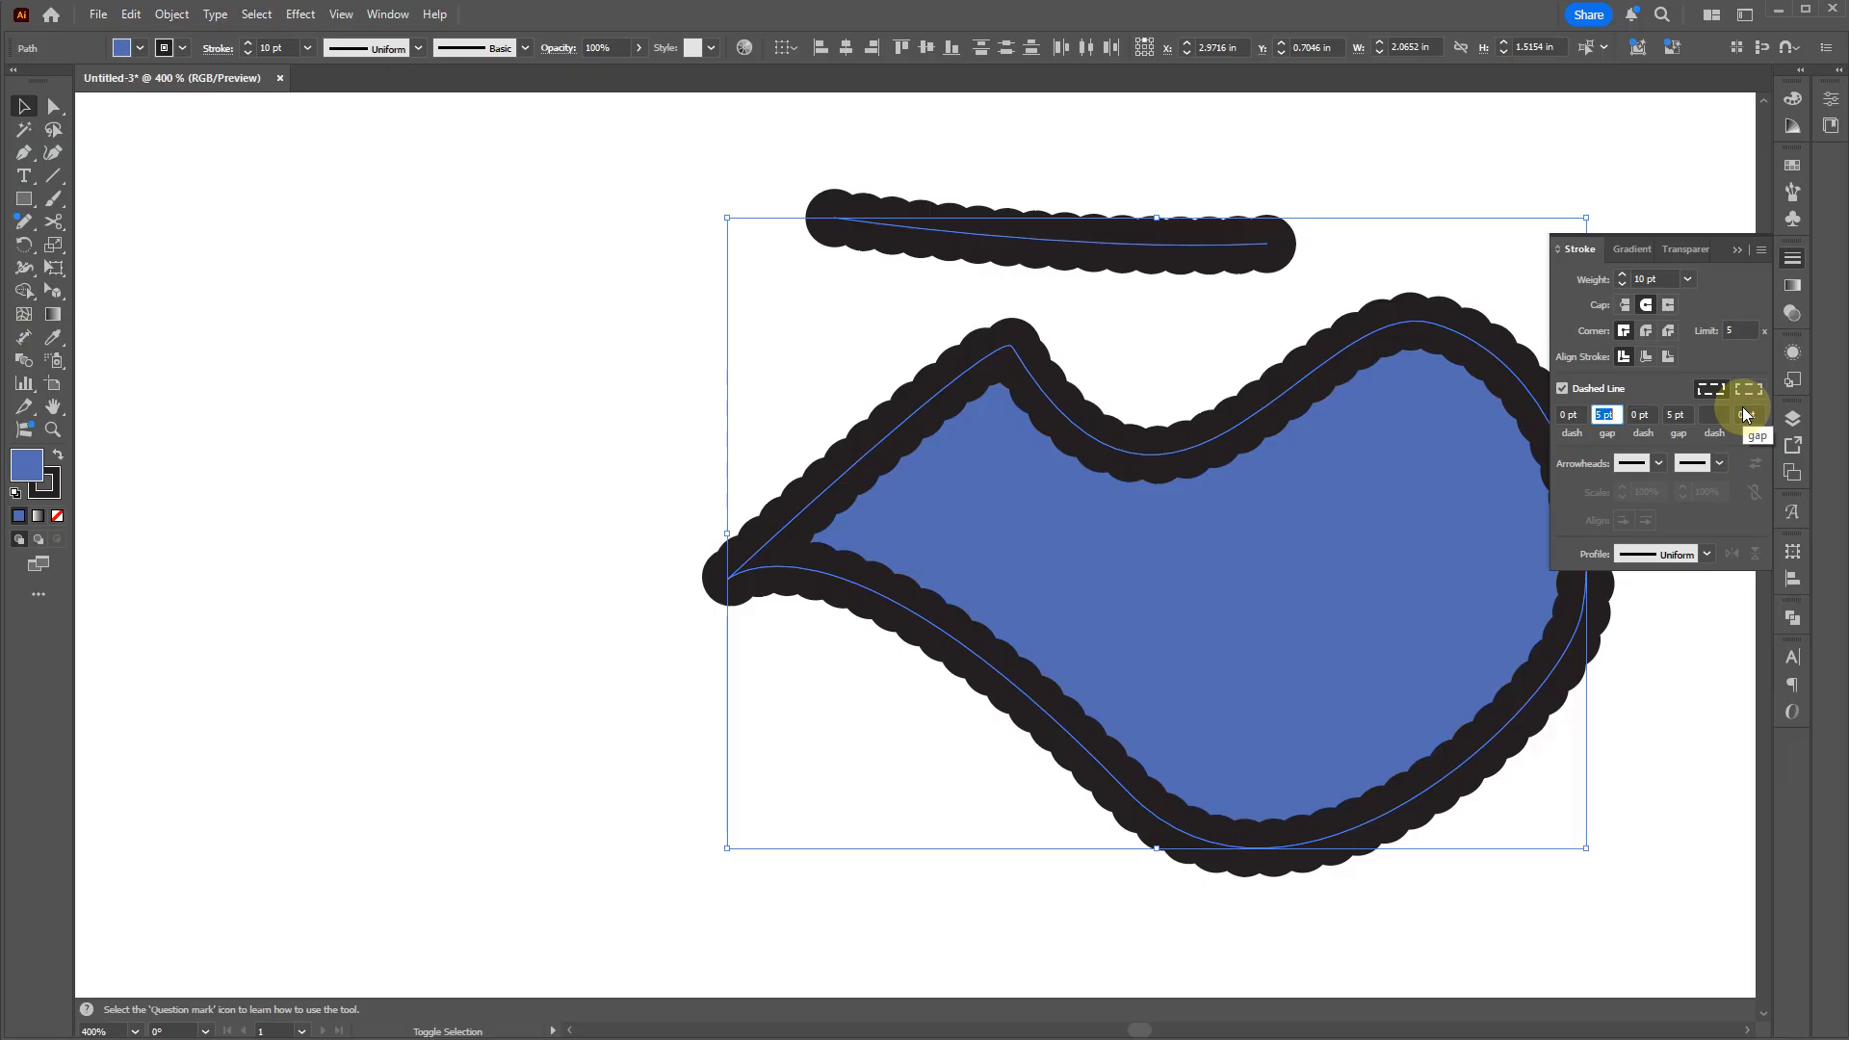
{"action": "type", "text": "20"}
{"action": "key", "text": "Tab"}
{"action": "key", "text": "Tab"}
{"action": "type", "text": "20"}
{"action": "key", "text": "Tab"}
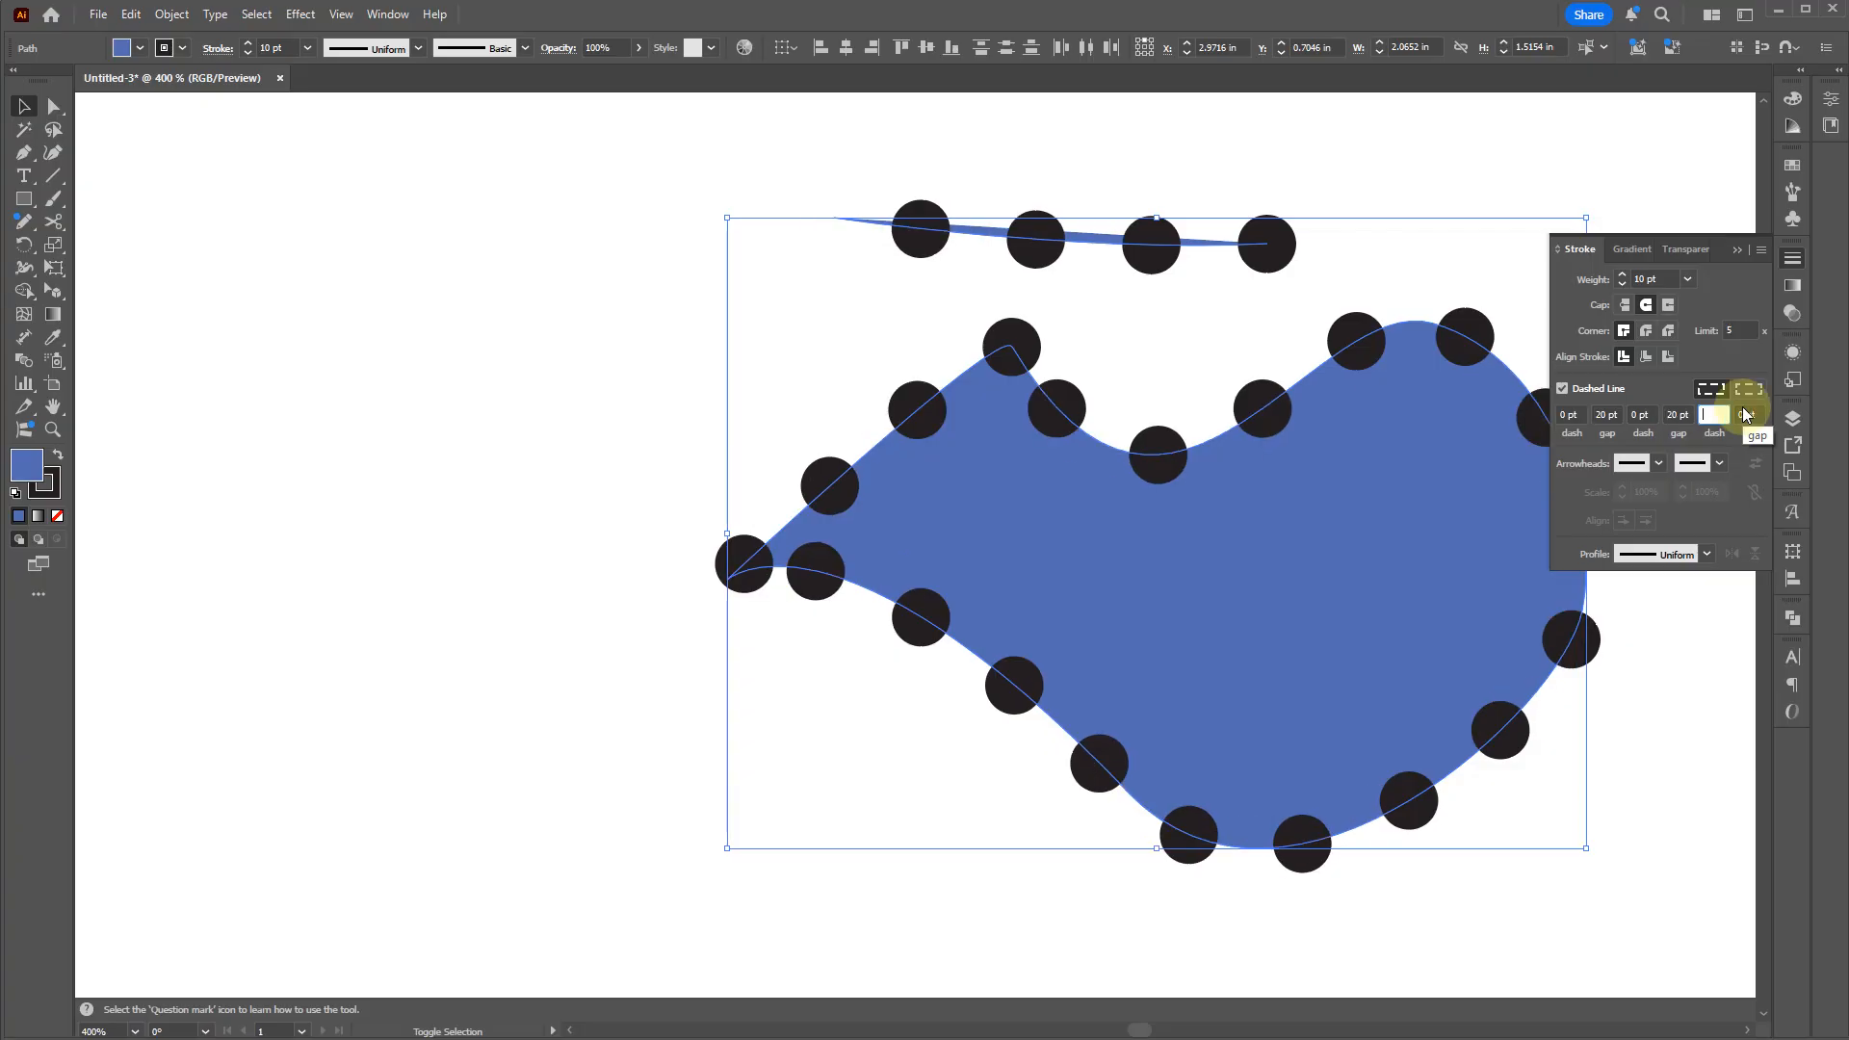
Step: Reduce both gaps of the dotted stroke to 10 pt
{"action": "key", "text": "shift+Tab"}
{"action": "key", "text": "shift+Tab"}
{"action": "key", "text": "shift+Tab"}
{"action": "type", "text": "10"}
{"action": "key", "text": "Tab"}
{"action": "key", "text": "Tab"}
{"action": "type", "text": "10"}
{"action": "key", "text": "Tab"}
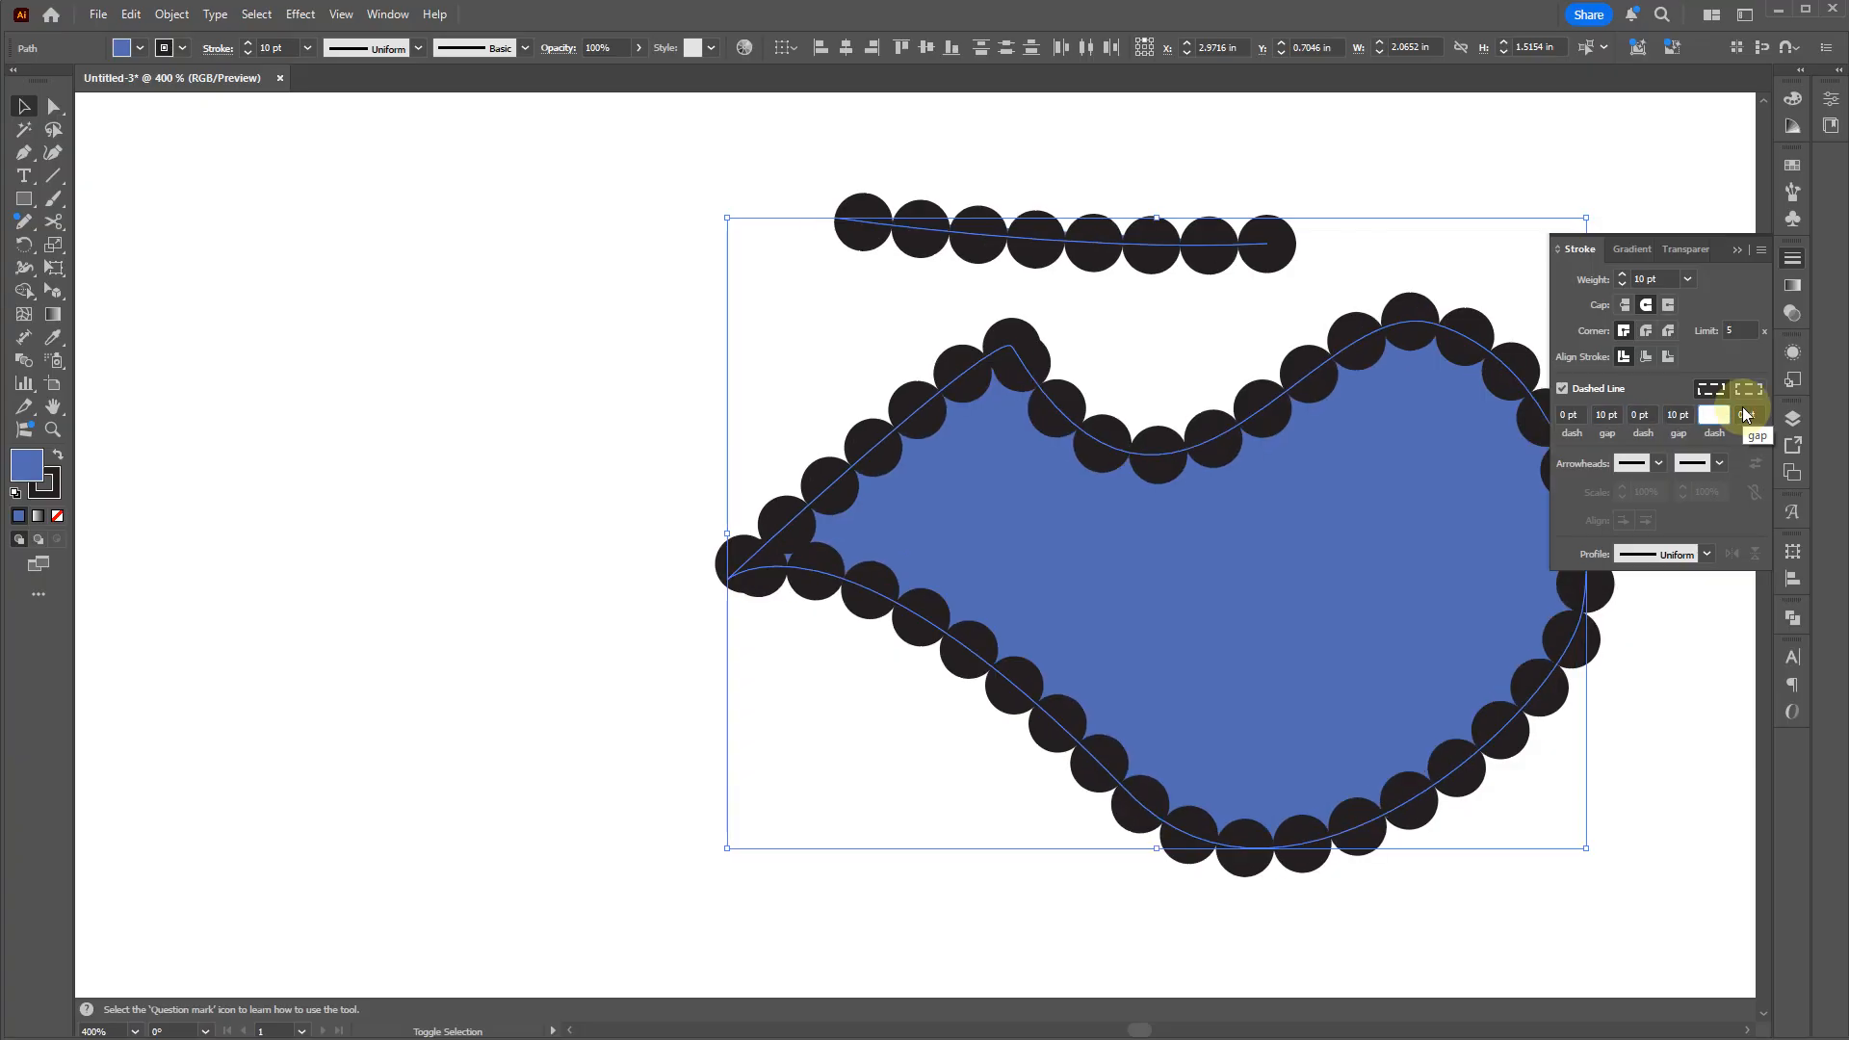
Step: Set both gaps of the dotted stroke to 15 pt
{"action": "key", "text": "shift+Tab"}
{"action": "key", "text": "shift+Tab"}
{"action": "key", "text": "shift+Tab"}
{"action": "type", "text": "15"}
{"action": "key", "text": "Tab"}
{"action": "key", "text": "Tab"}
{"action": "type", "text": "15"}
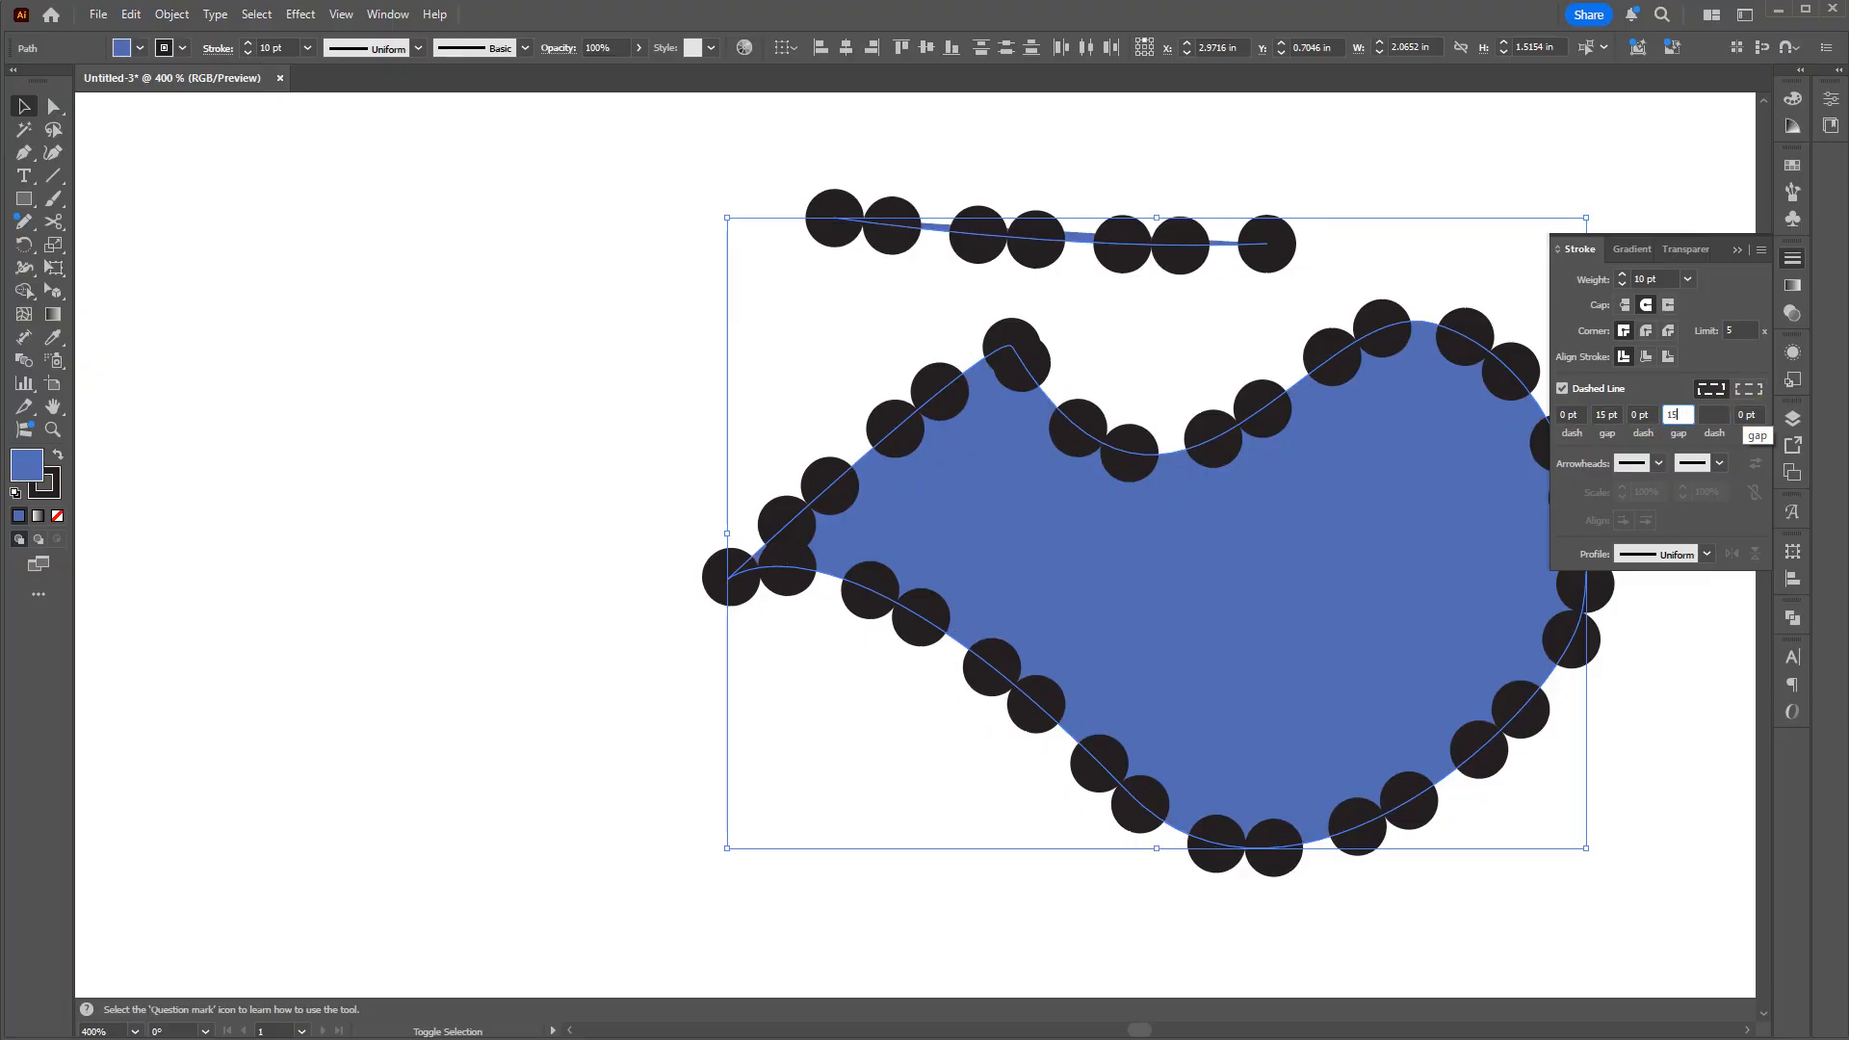
{"action": "key", "text": "Tab"}
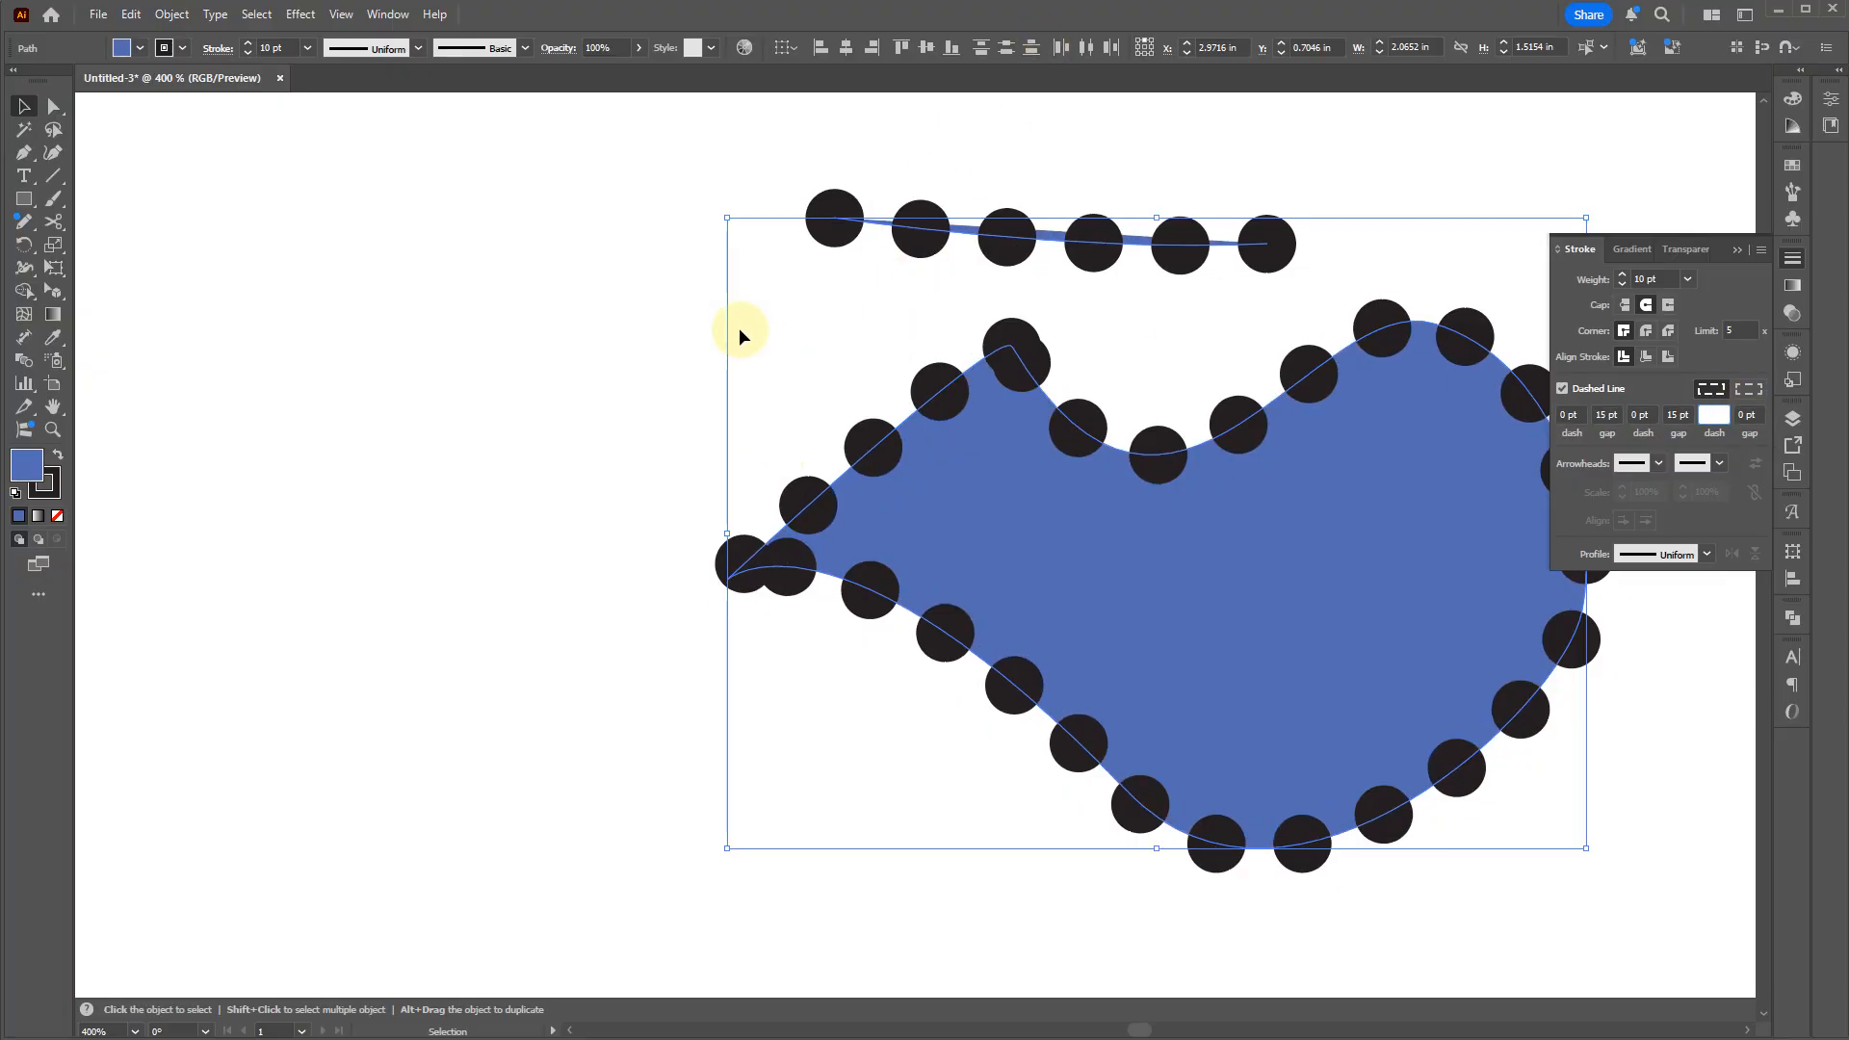
Step: Select only the short open path above the blue shape and activate Direct Selection to edit its anchor points
{"action": "left_click", "coordinate": [1123, 297]}
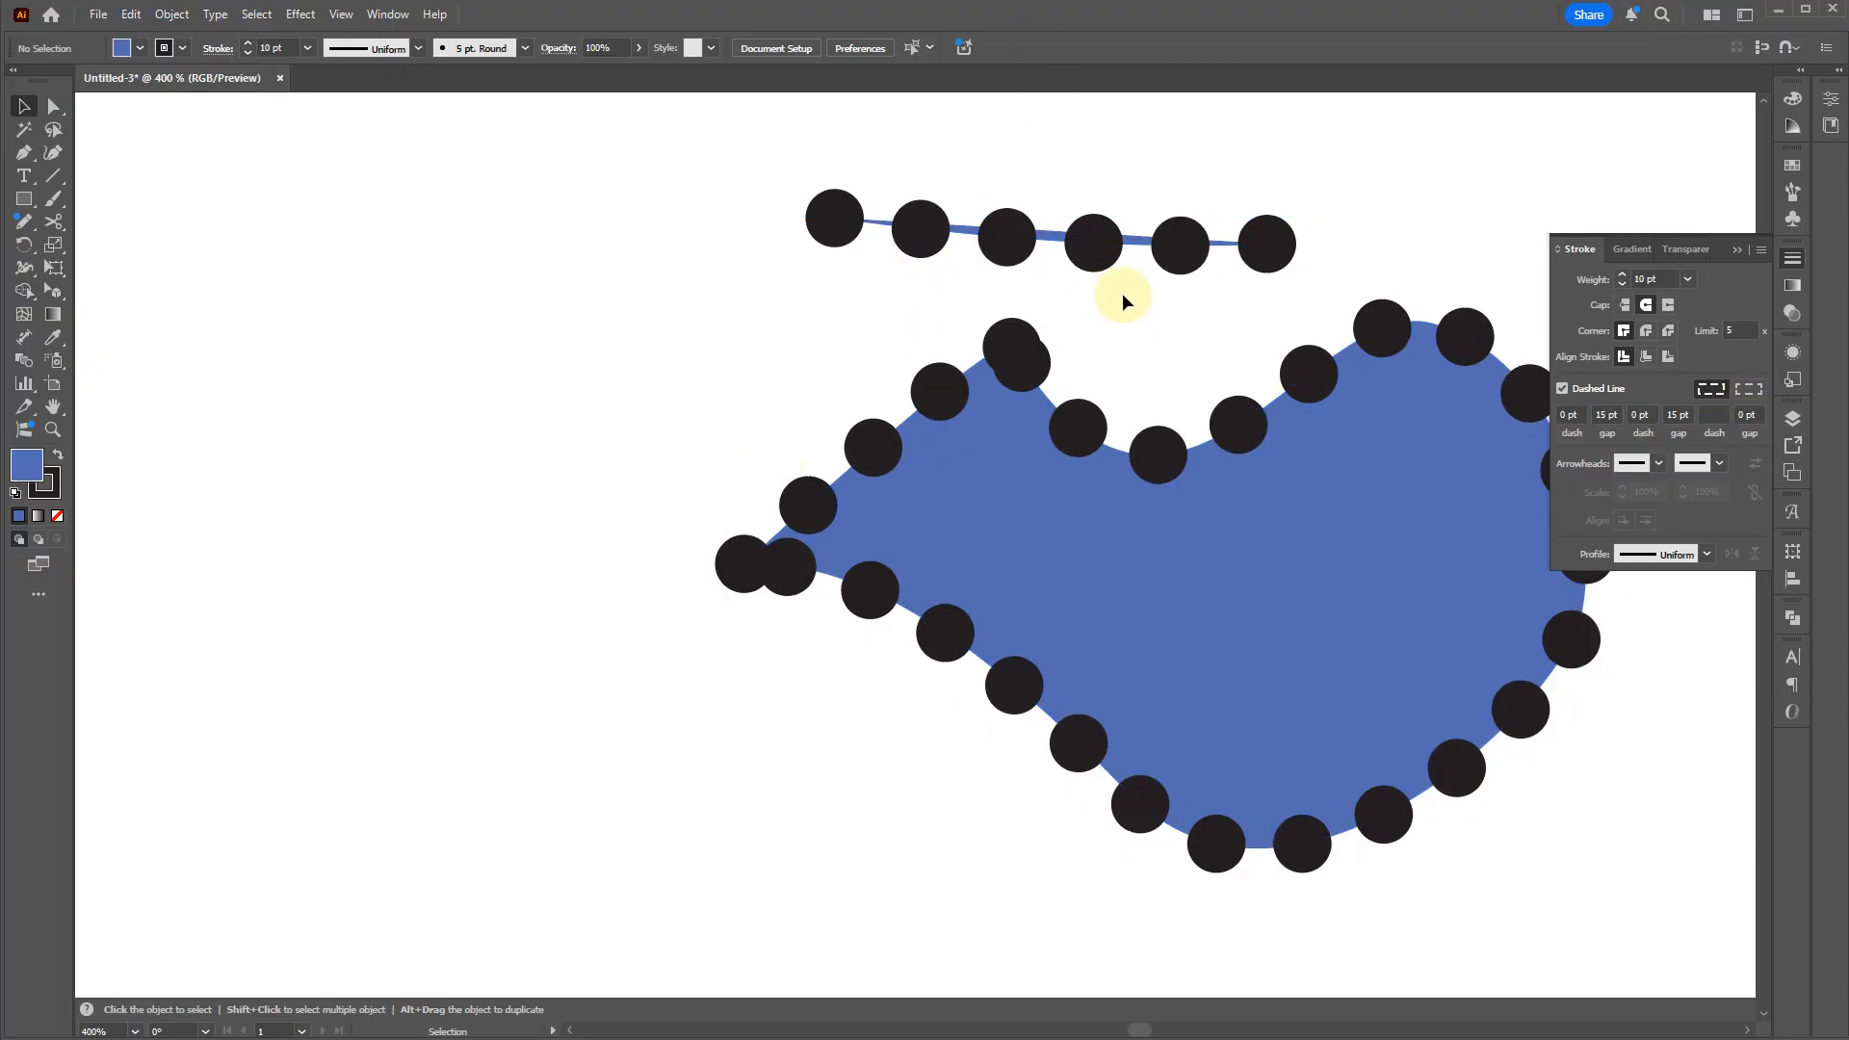
{"action": "left_click", "coordinate": [1061, 238]}
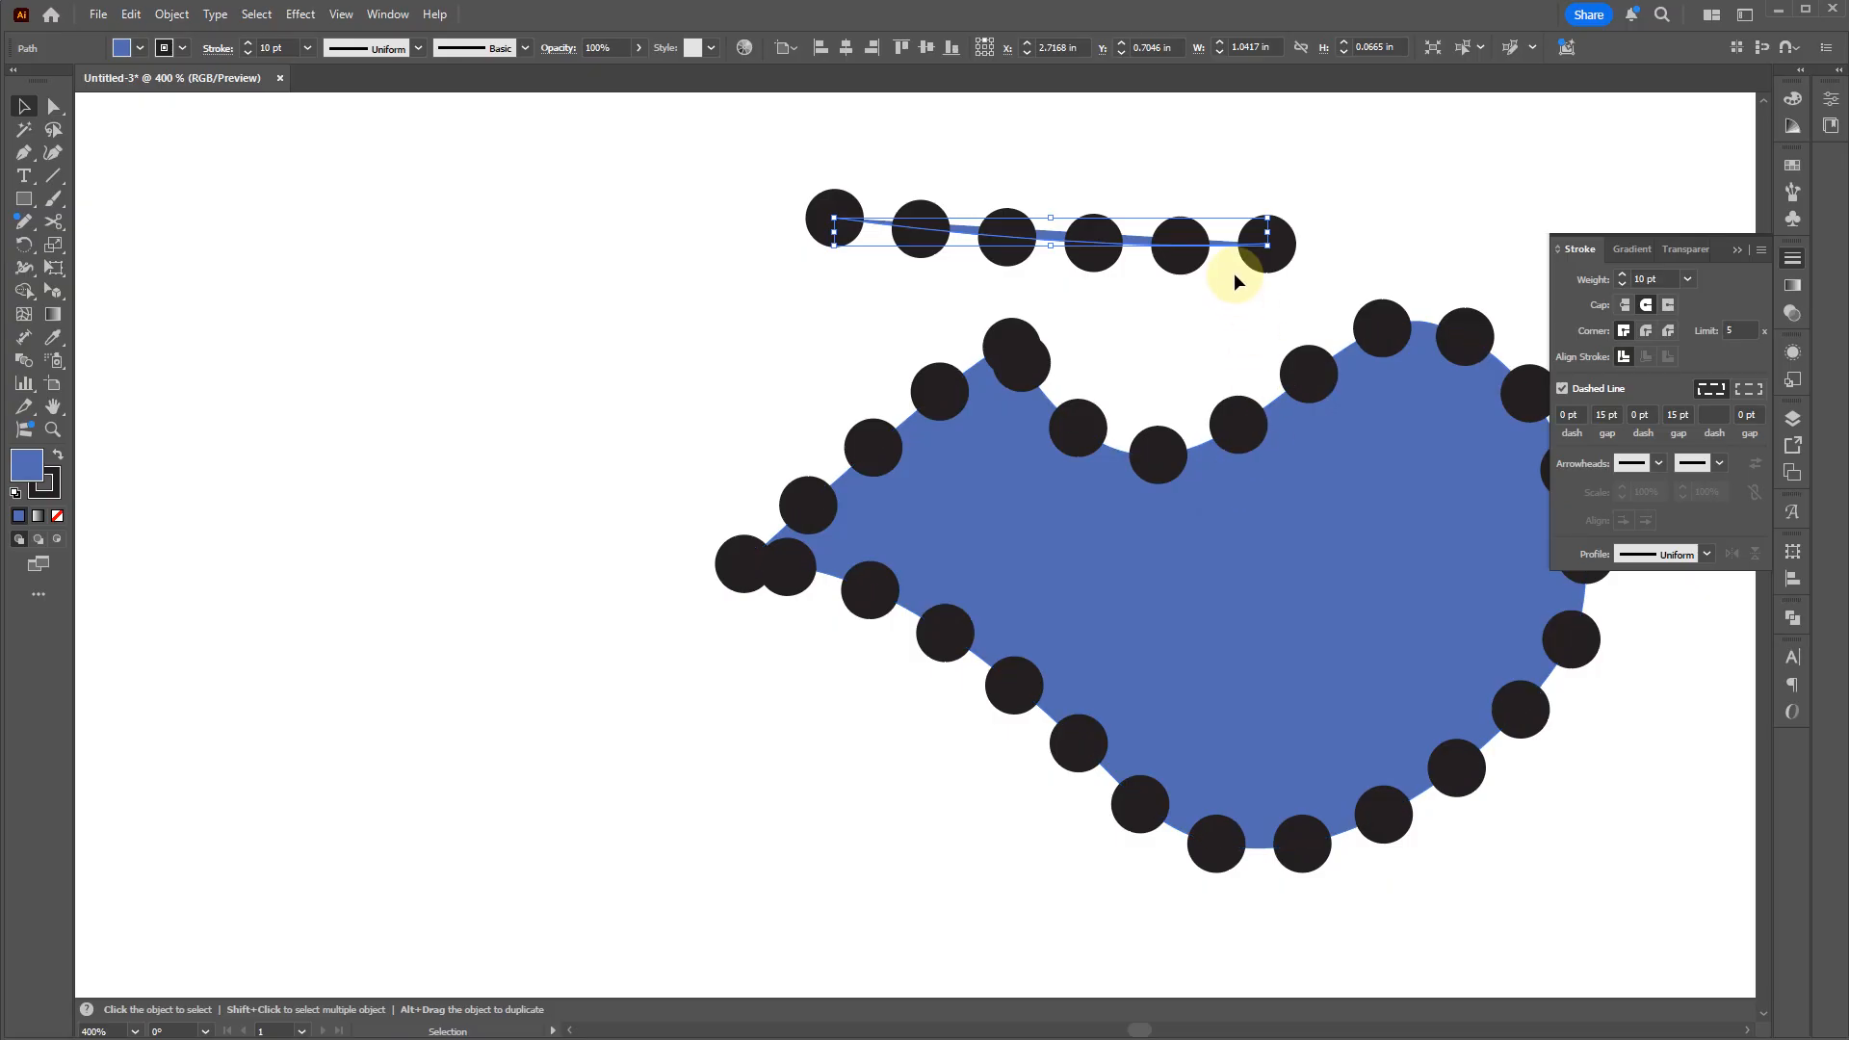
{"action": "key", "text": "a"}
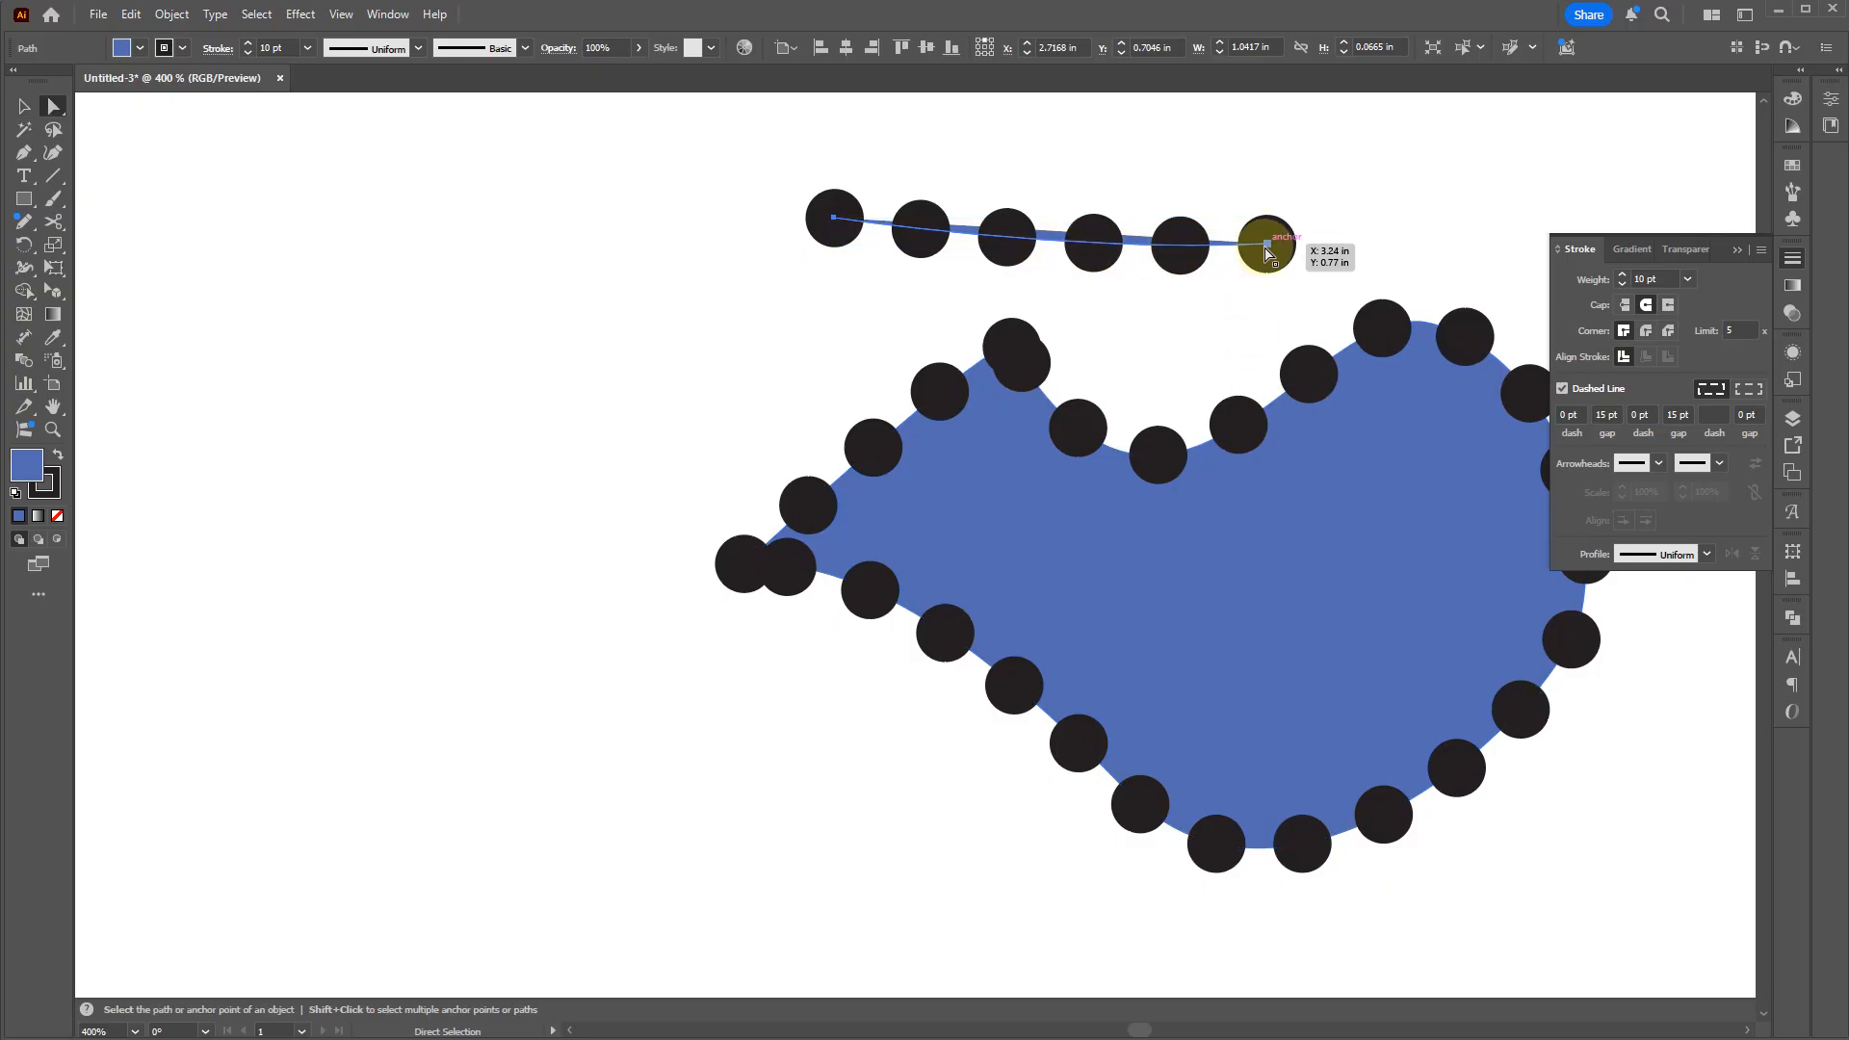
Step: Bend the upper dotted path into a downward curve by adjusting the direction handle of its end anchor
{"action": "left_click", "coordinate": [1267, 244]}
{"action": "left_click_drag", "start_coordinate": [1466, 231], "coordinate": [1418, 167]}
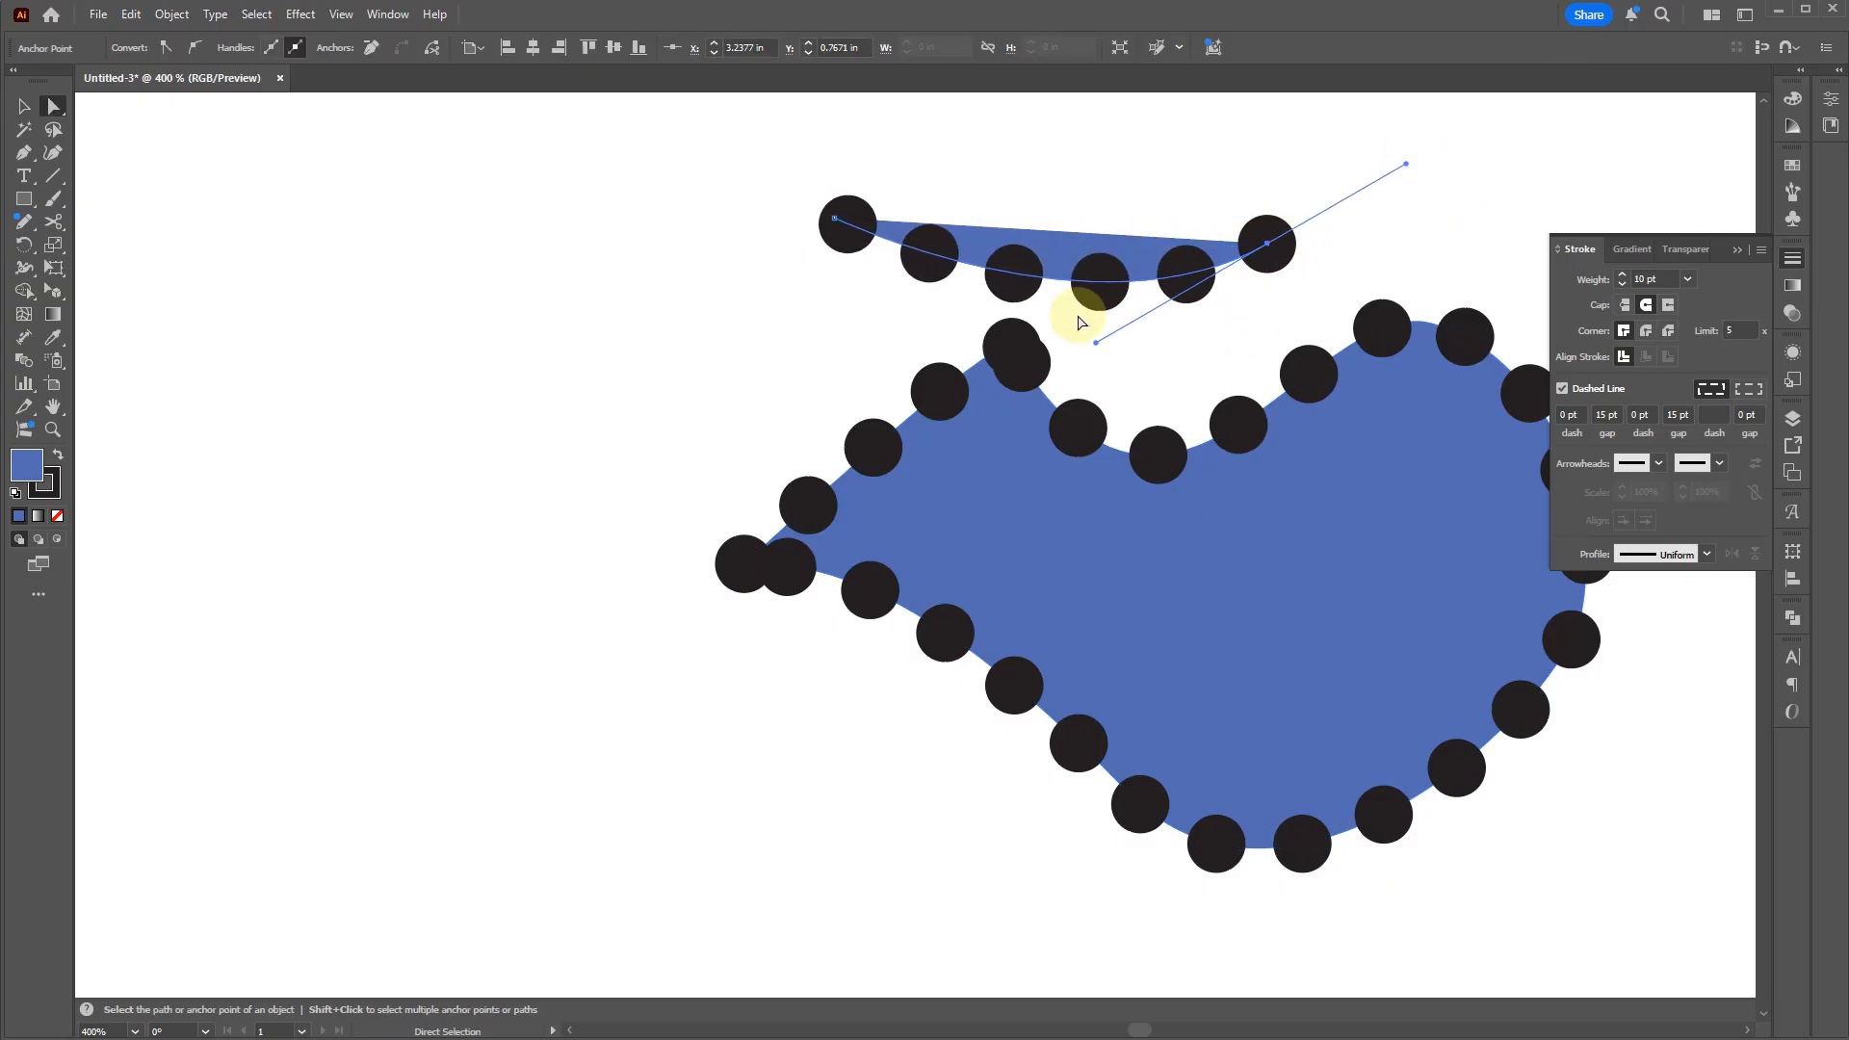
{"action": "key", "text": "v"}
{"action": "left_click", "coordinate": [782, 784]}
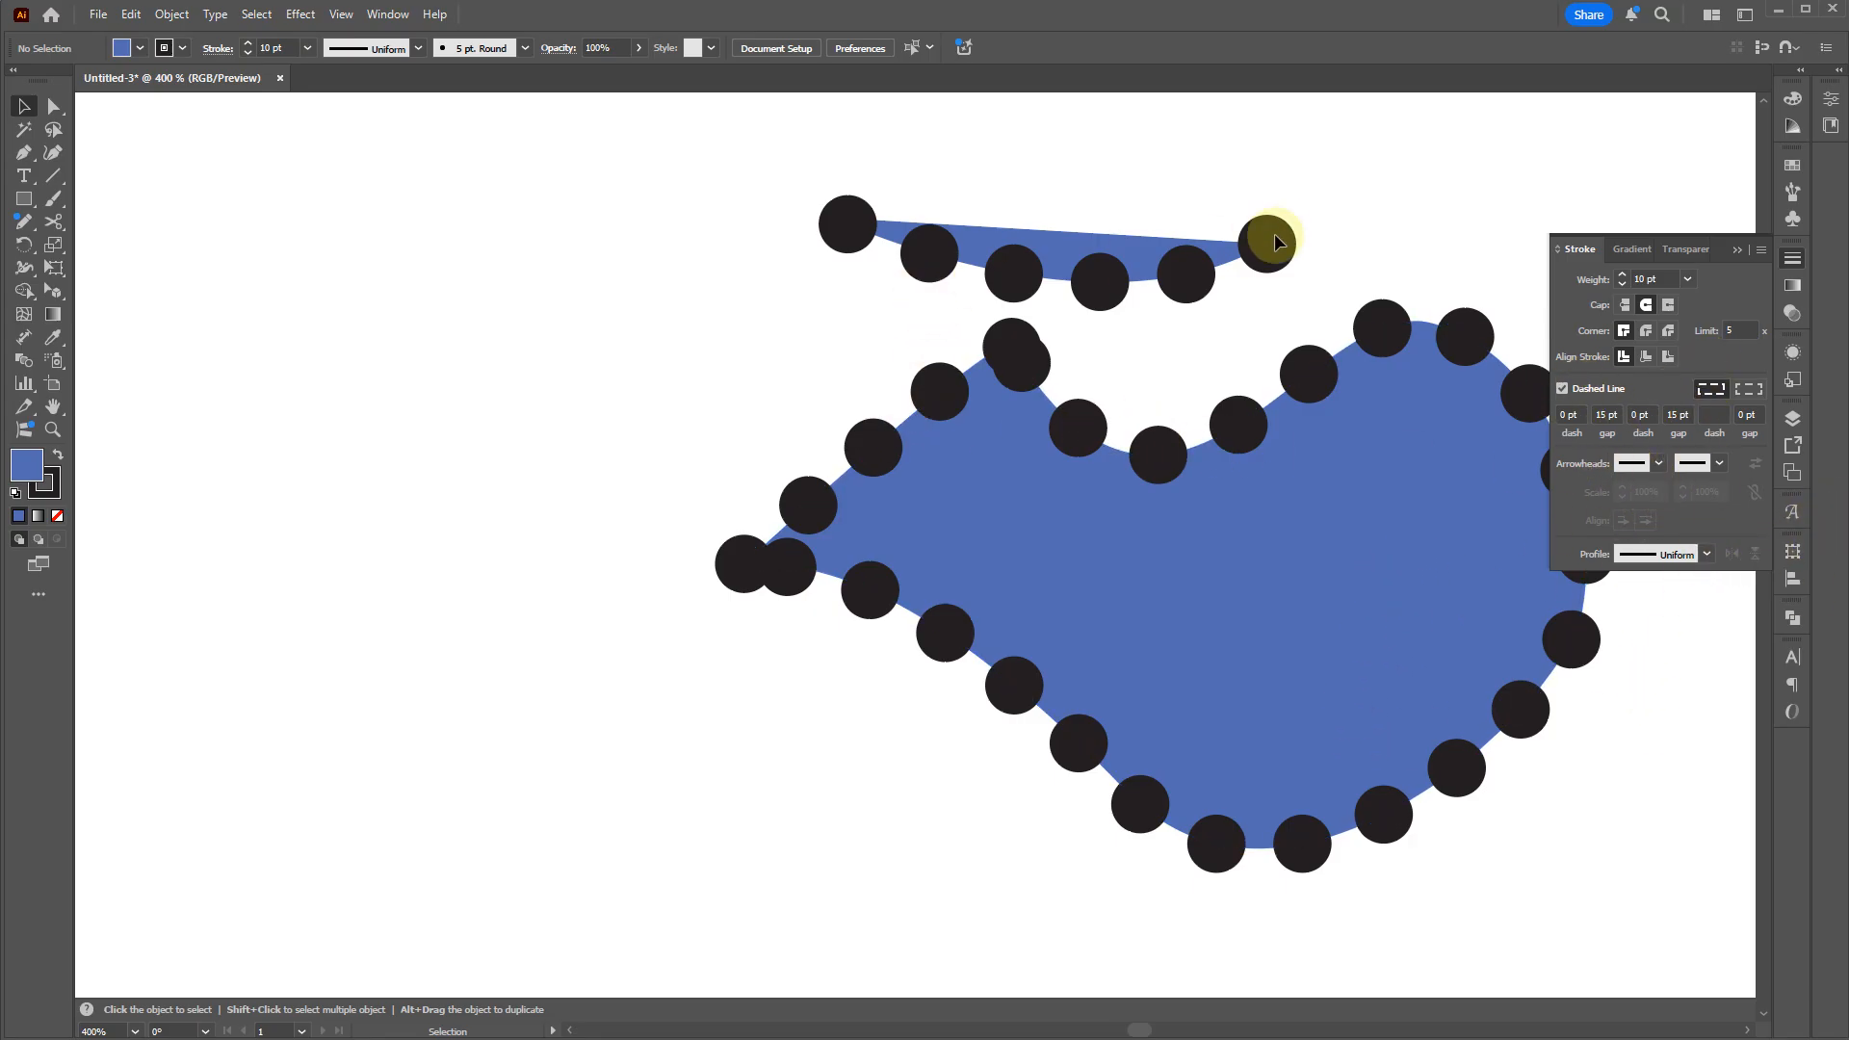
Step: Add the Arrow 1 arrowhead to the start of both dotted paths and set its scale to 30%
{"action": "left_click_drag", "start_coordinate": [1433, 151], "coordinate": [682, 686]}
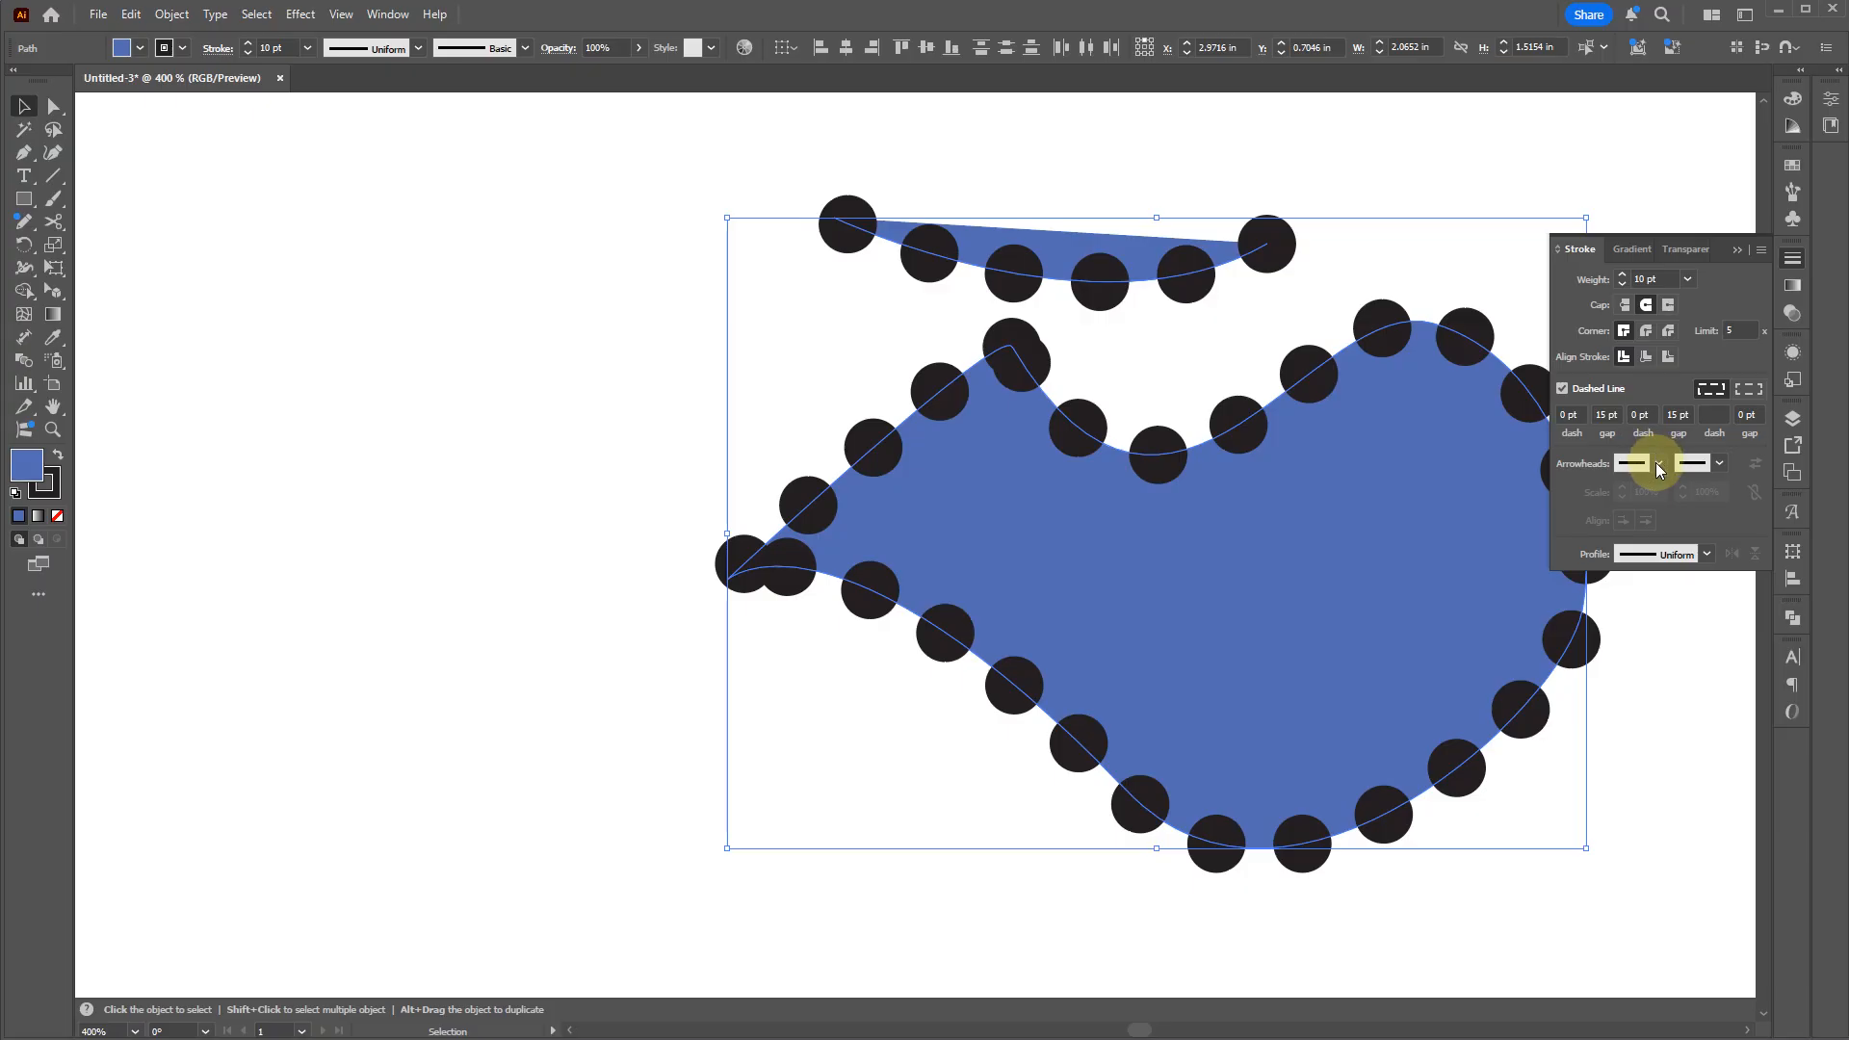
{"action": "left_click", "coordinate": [1656, 462]}
{"action": "left_click", "coordinate": [1583, 524]}
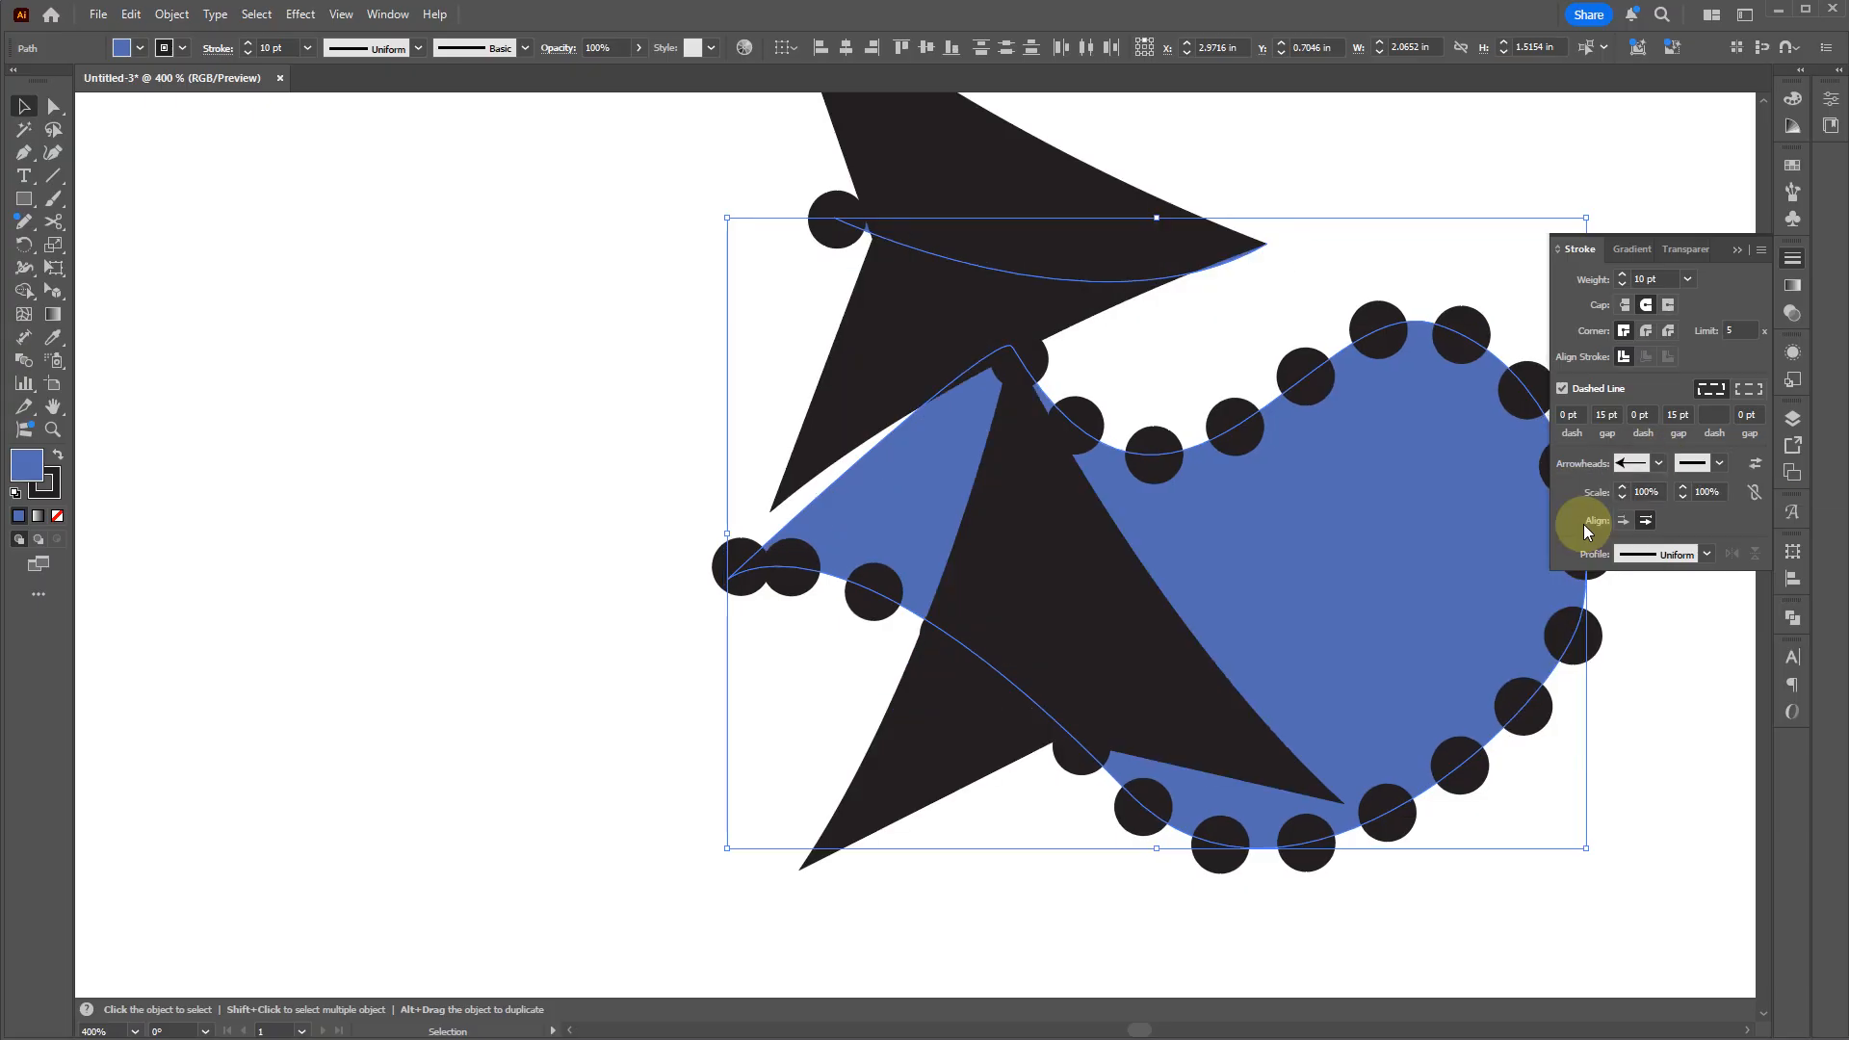
{"action": "left_click", "coordinate": [1651, 487]}
{"action": "type", "text": "10"}
{"action": "key", "text": "Return"}
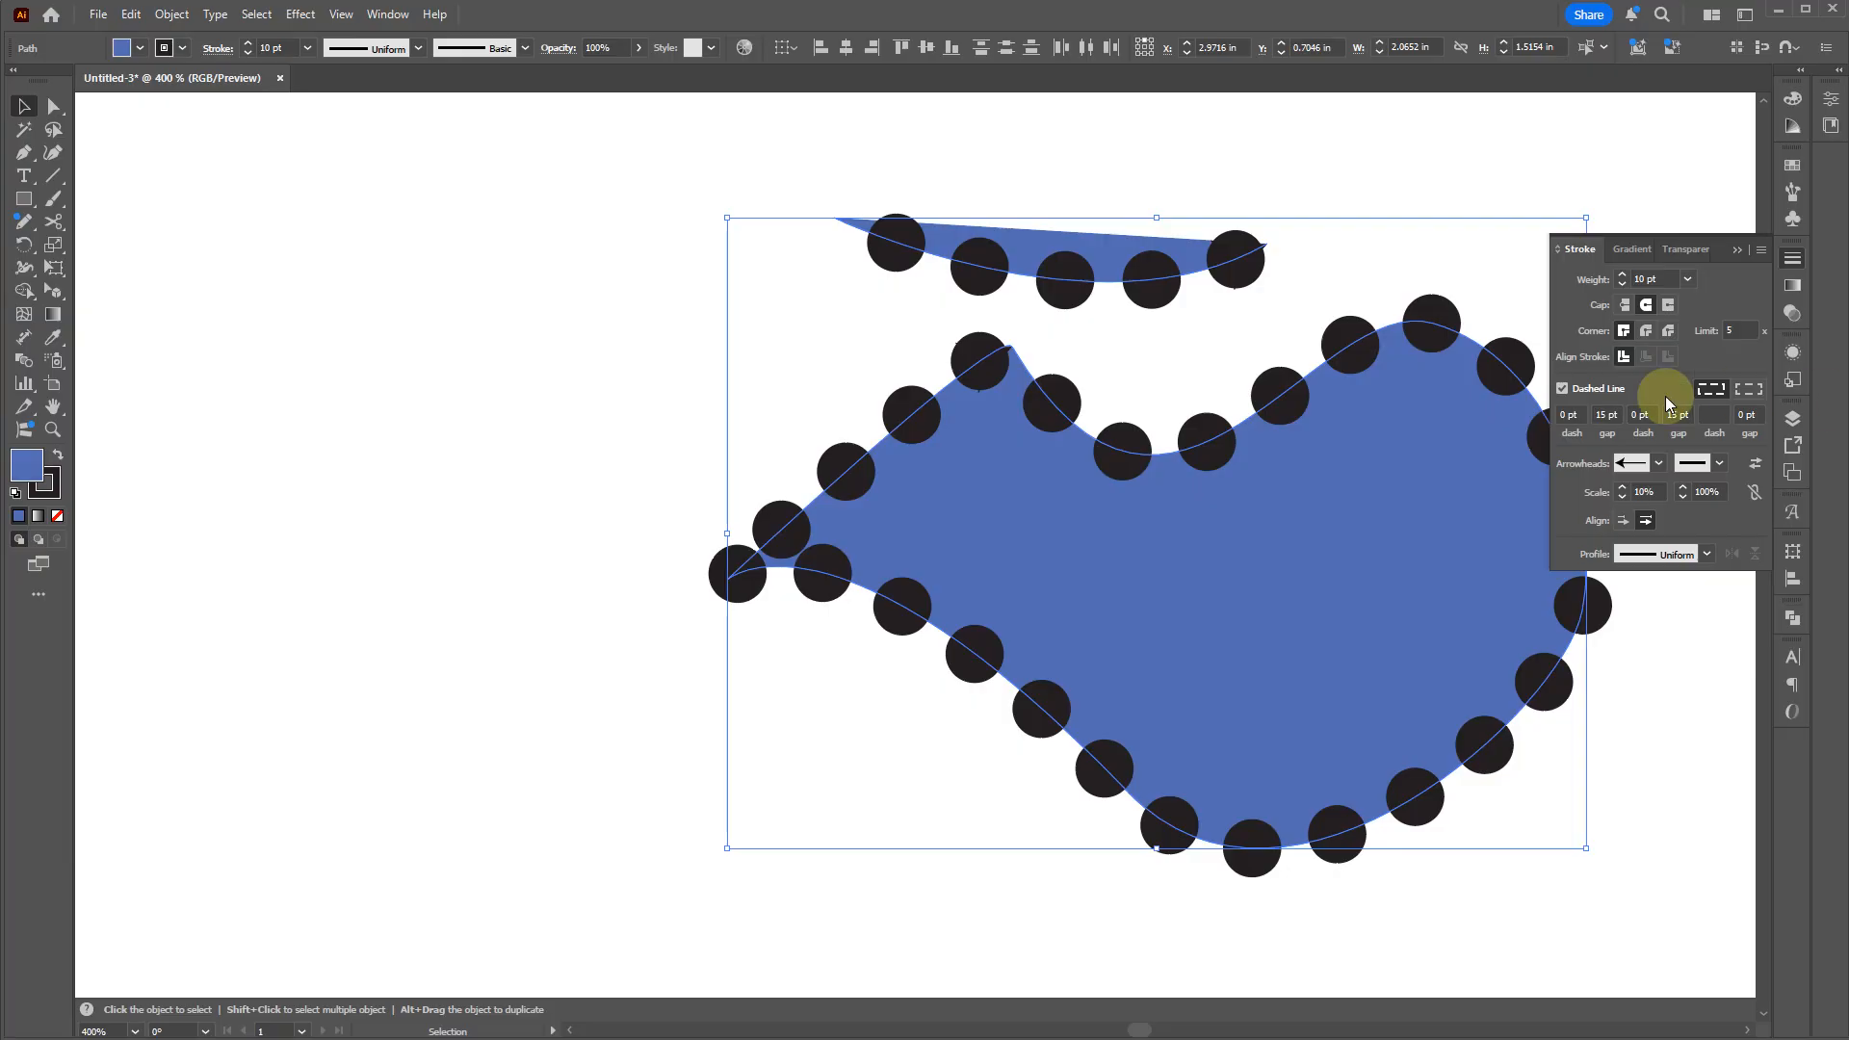
{"action": "left_click", "coordinate": [1653, 489]}
{"action": "type", "text": "30"}
{"action": "key", "text": "Return"}
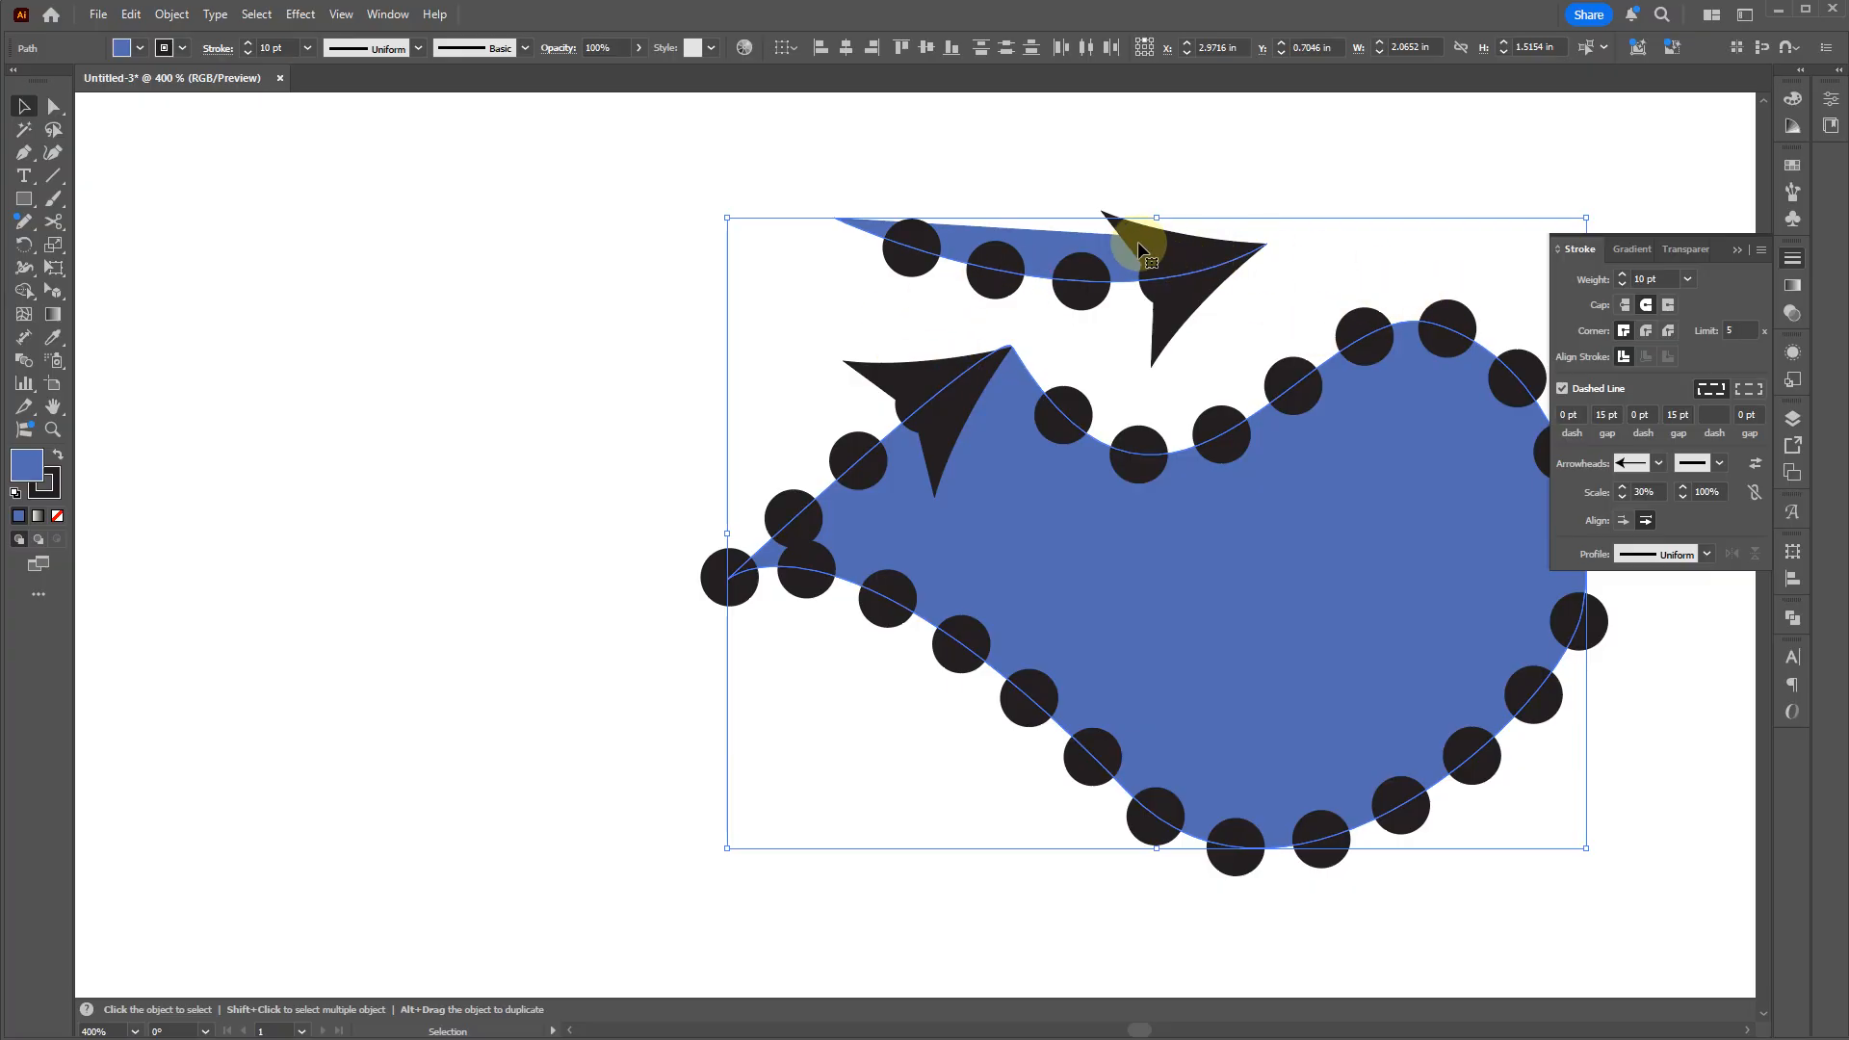
Step: Add the Arrow 15 arrowhead to the end of both dotted paths and set its scale to 20%
{"action": "left_click", "coordinate": [1720, 463]}
{"action": "scroll", "coordinate": [1674, 722], "scroll_direction": "down", "scroll_amount": 8}
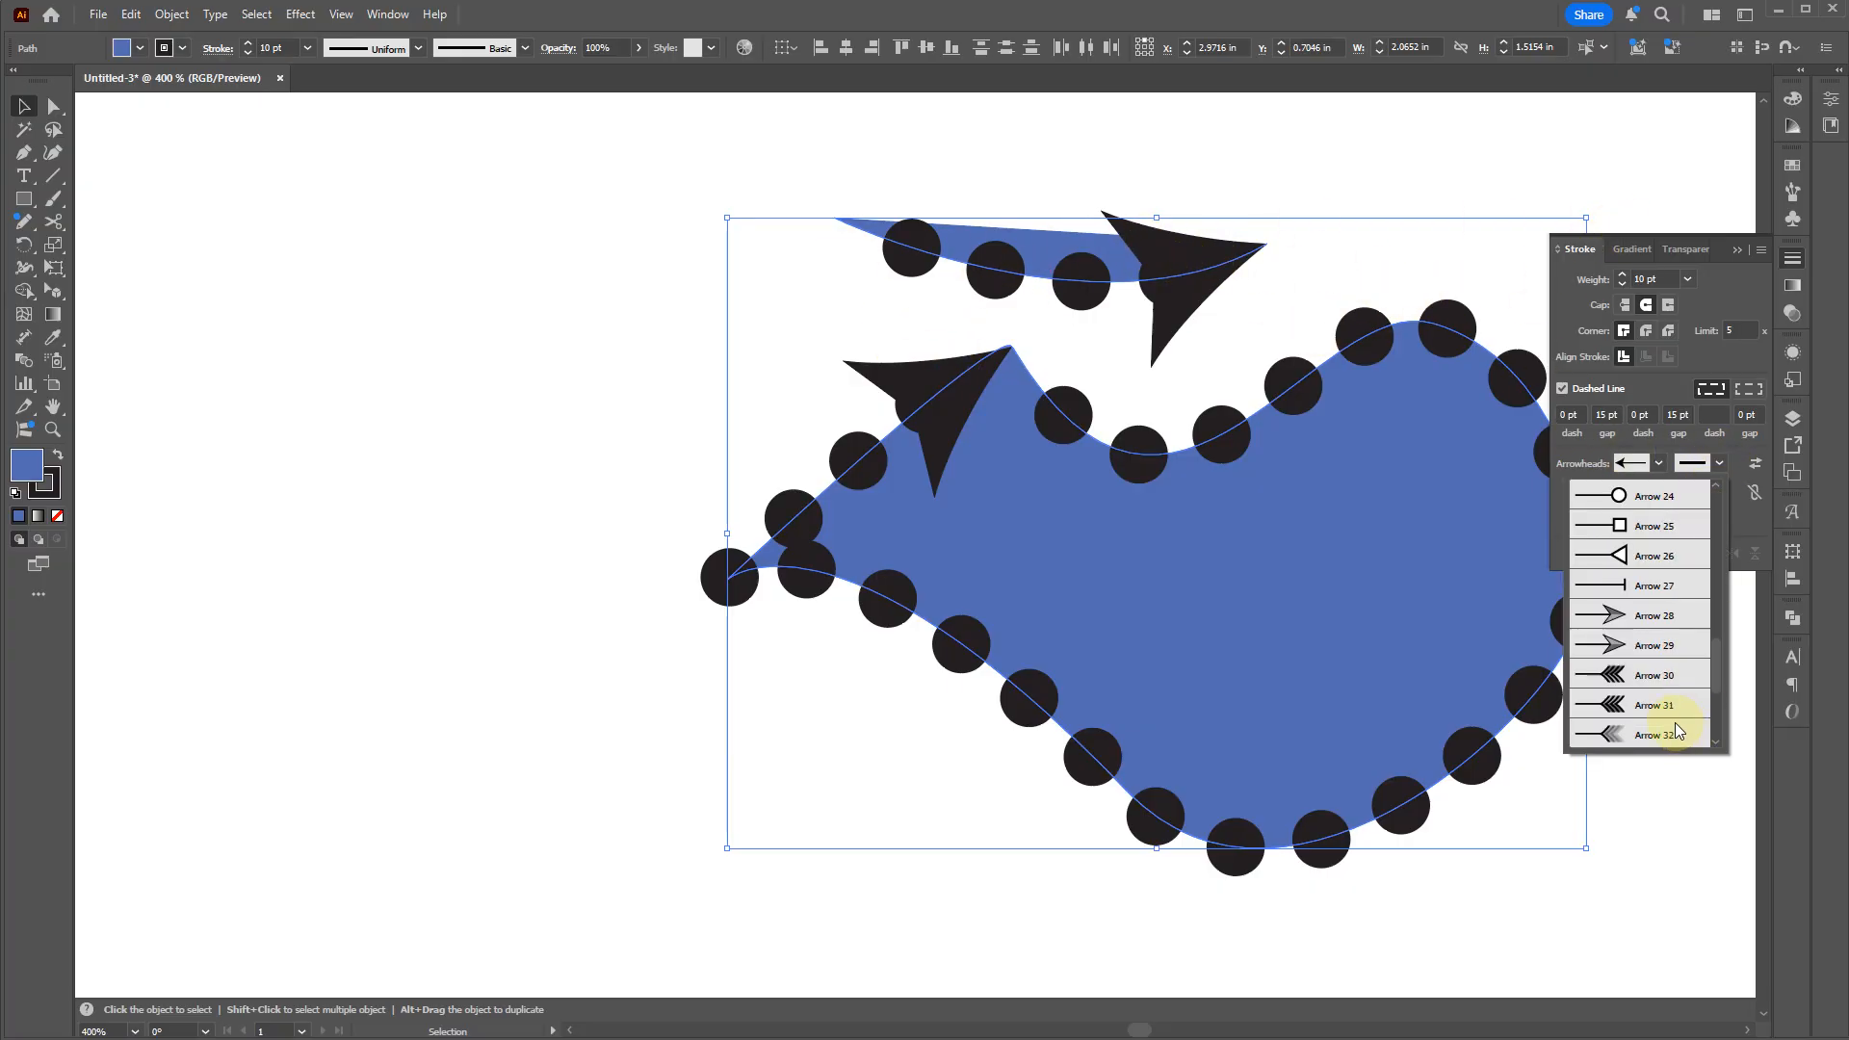
{"action": "scroll", "coordinate": [1673, 722], "scroll_direction": "up", "scroll_amount": 6}
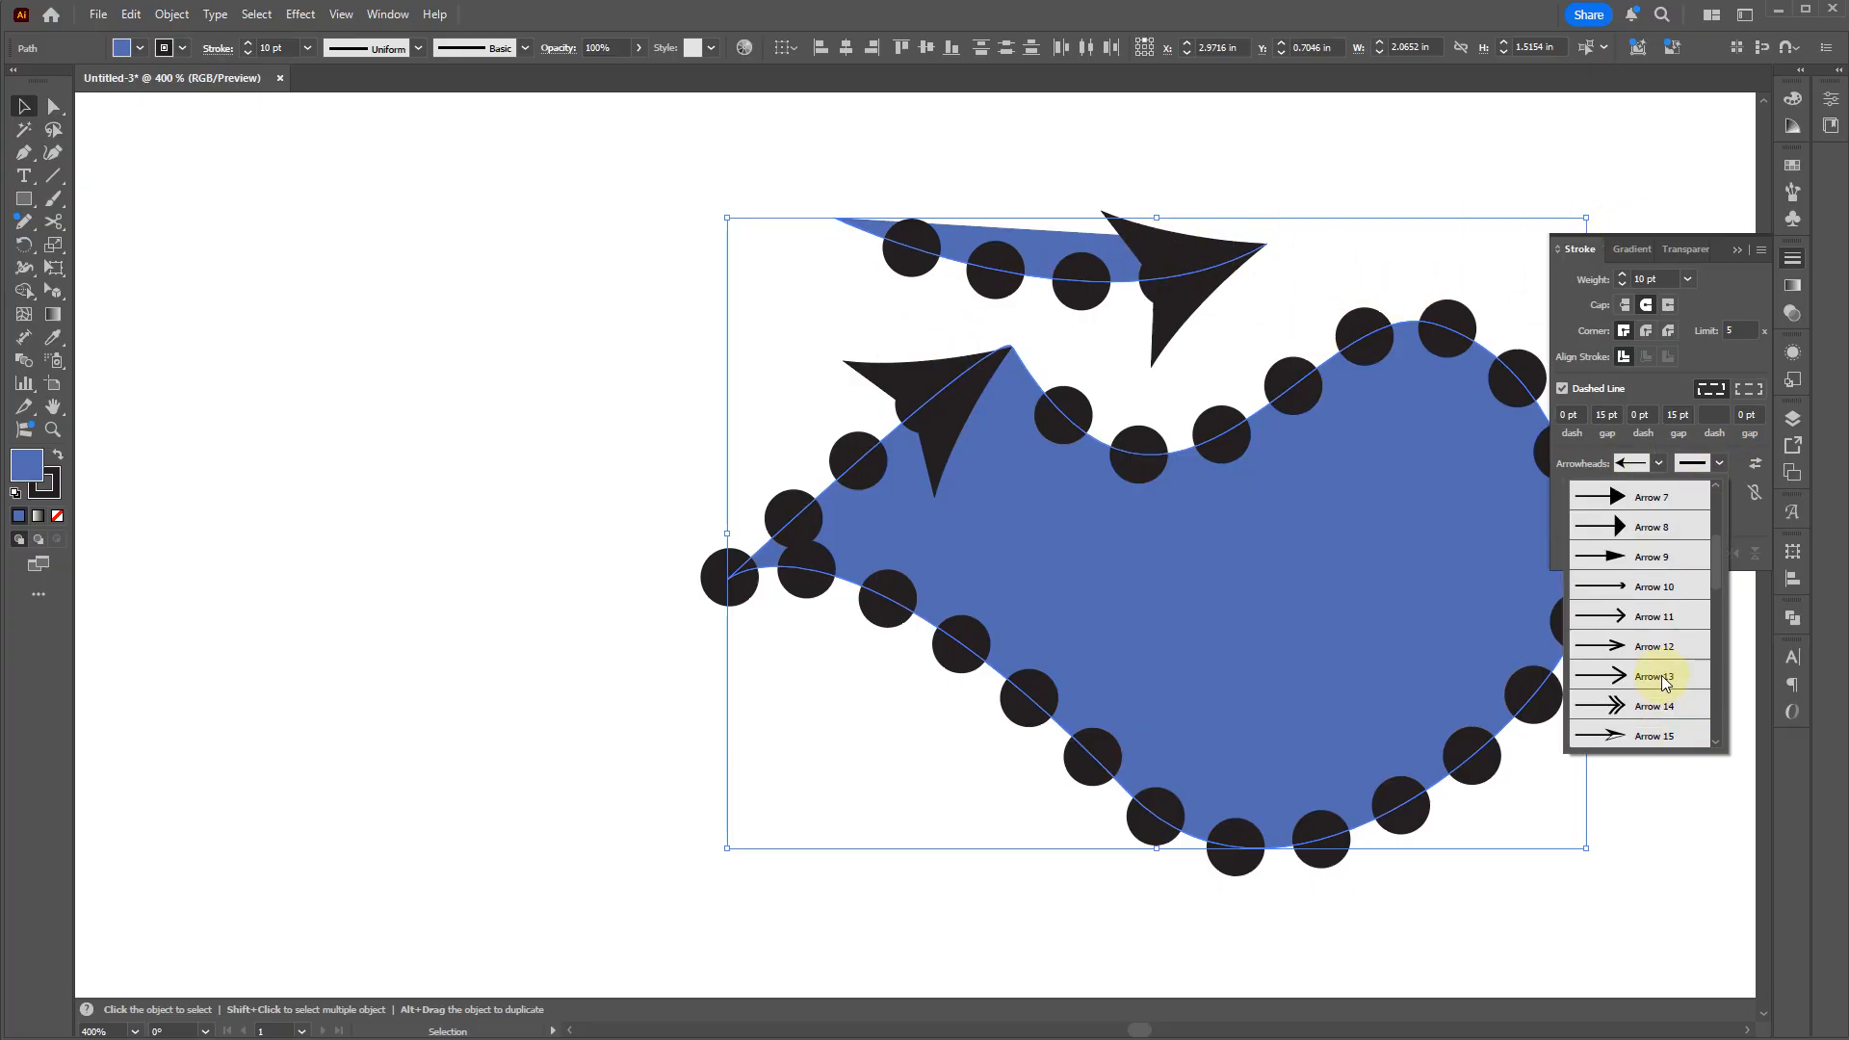
{"action": "left_click", "coordinate": [1647, 732]}
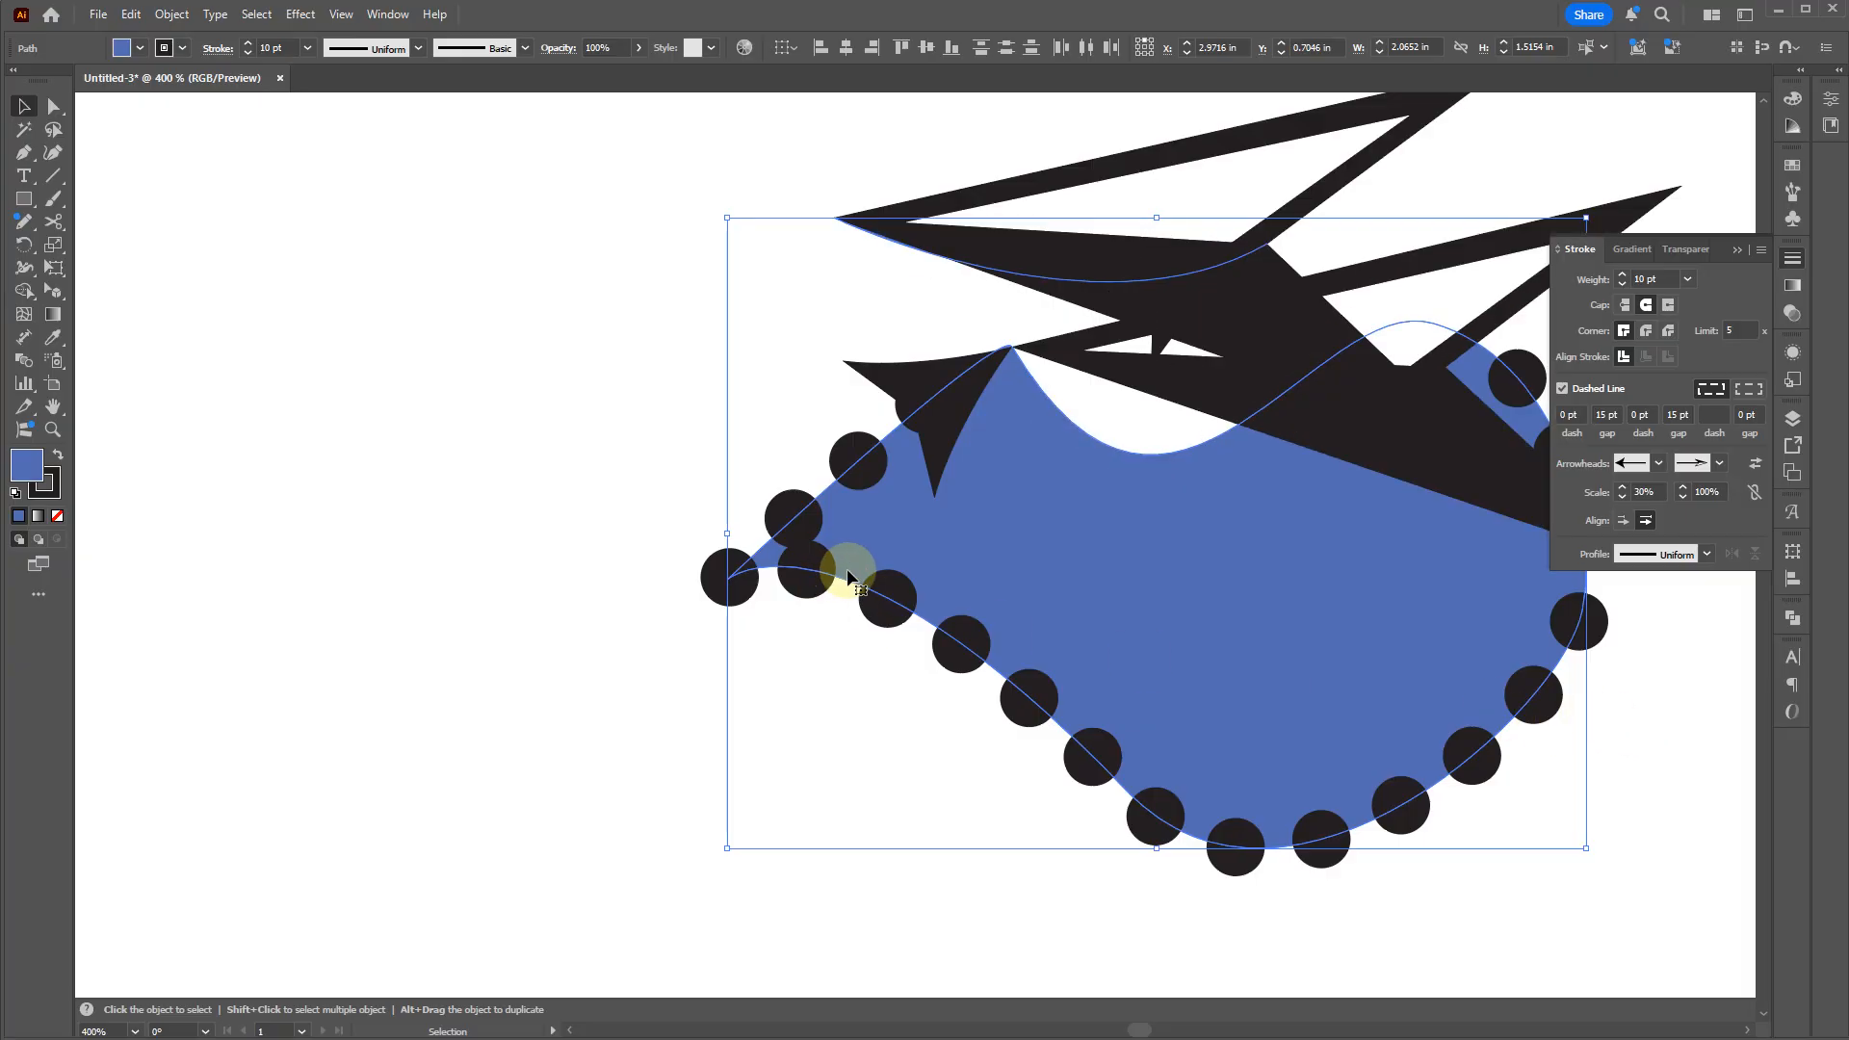
{"action": "left_click", "coordinate": [1704, 494]}
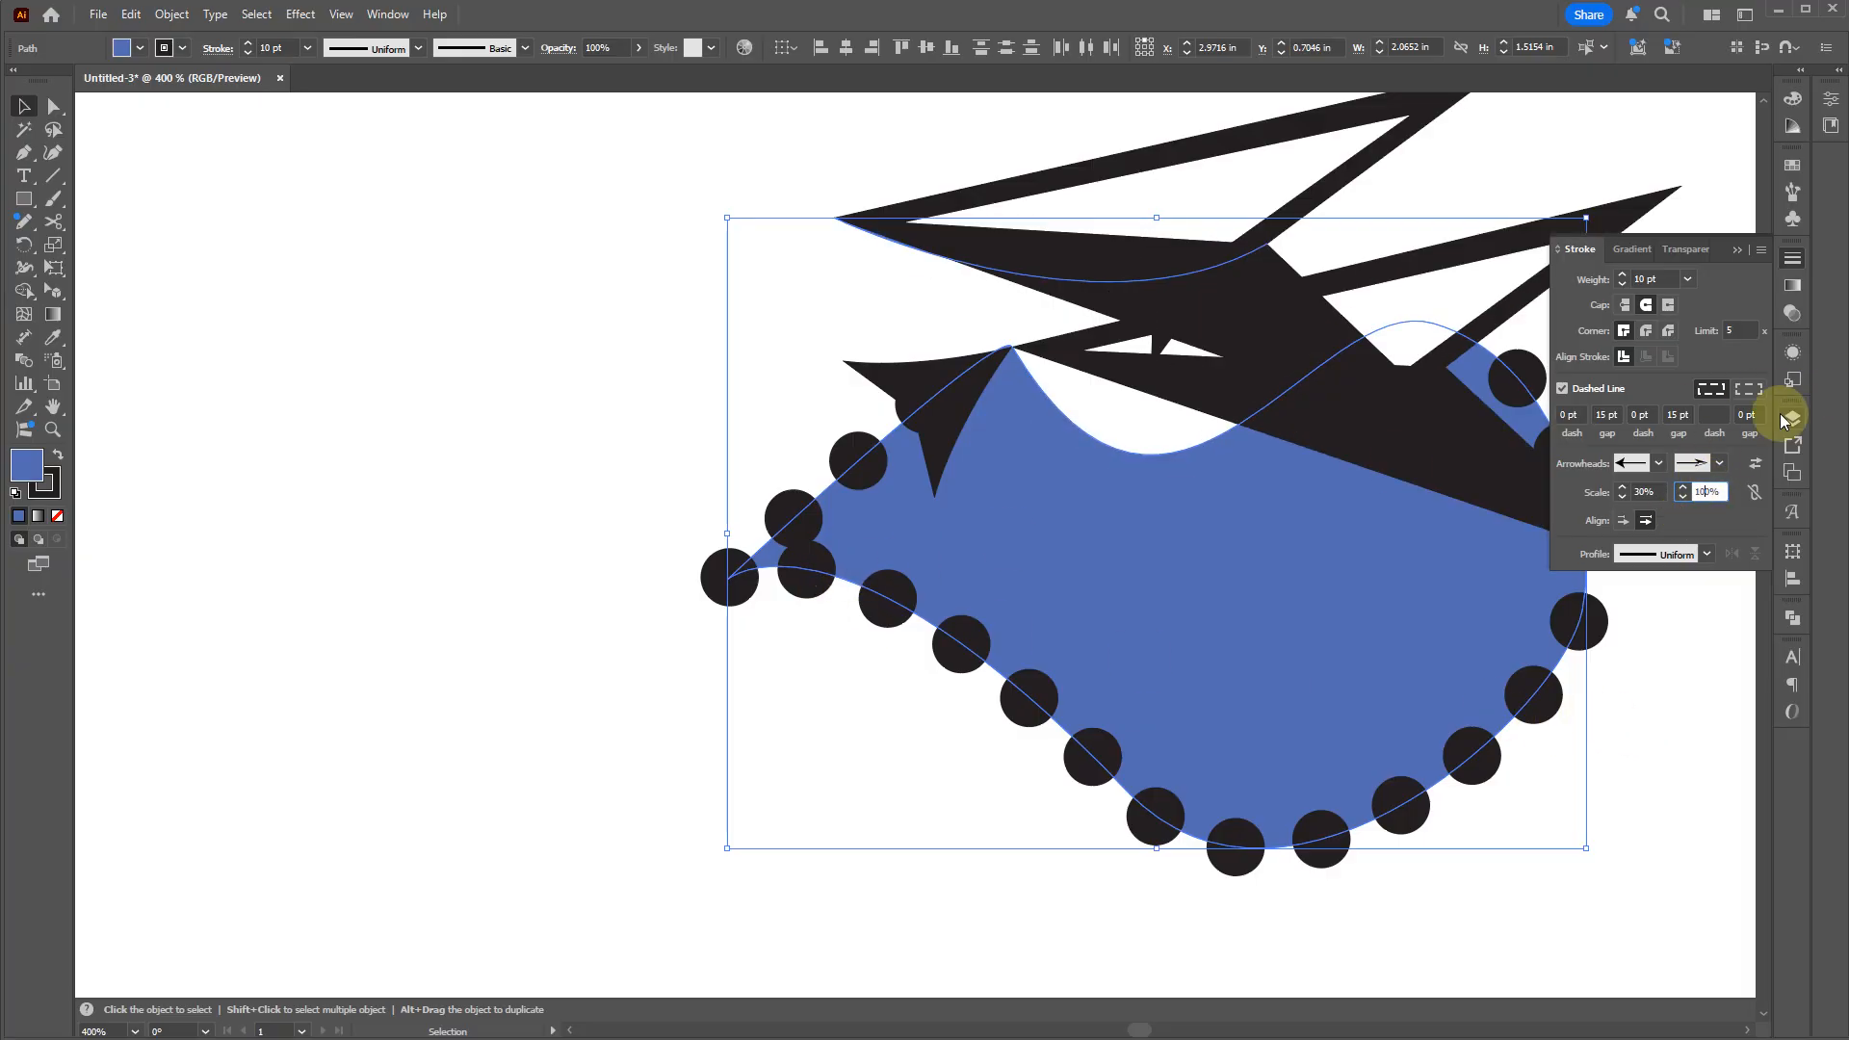
{"action": "key", "text": "ctrl+a"}
{"action": "type", "text": "20"}
{"action": "key", "text": "Return"}
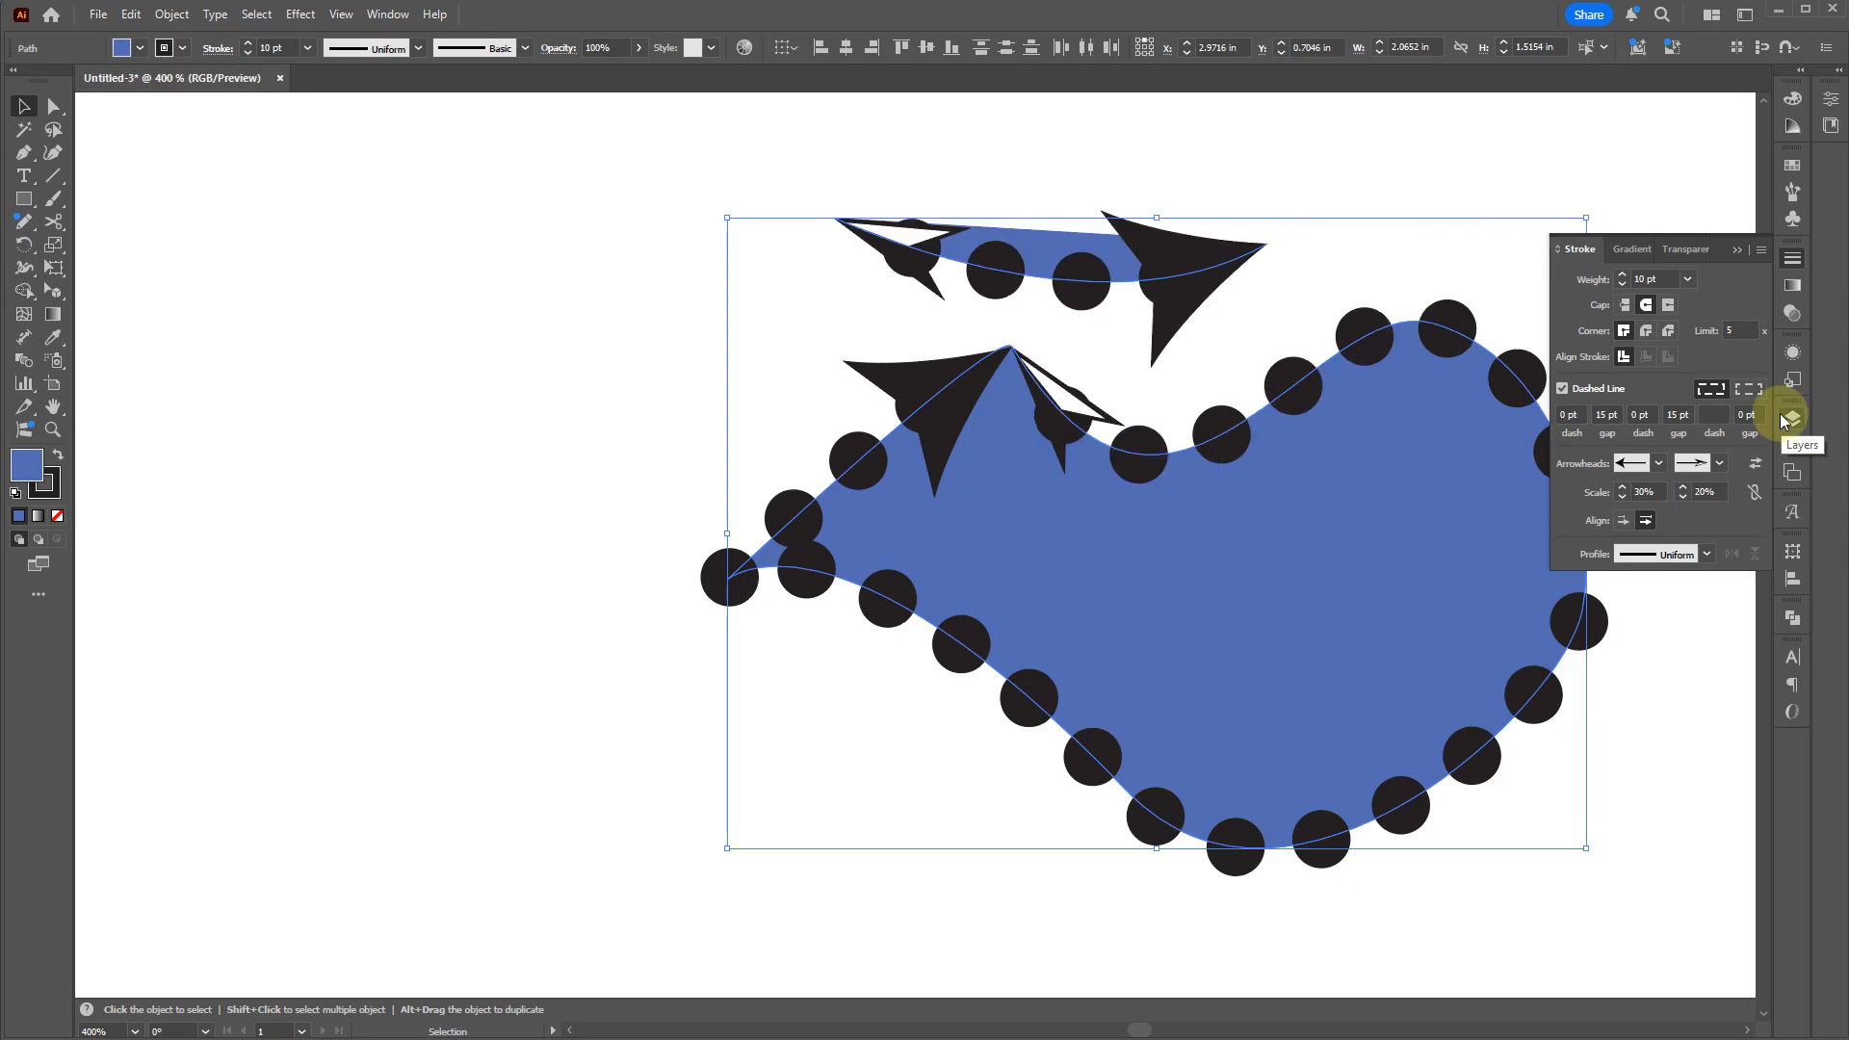
{"action": "left_click", "coordinate": [640, 314]}
Step: Draw a long straight vertical path beside the blue shape with an Arrow 1 arrowhead at its upper end
{"action": "key", "text": "p"}
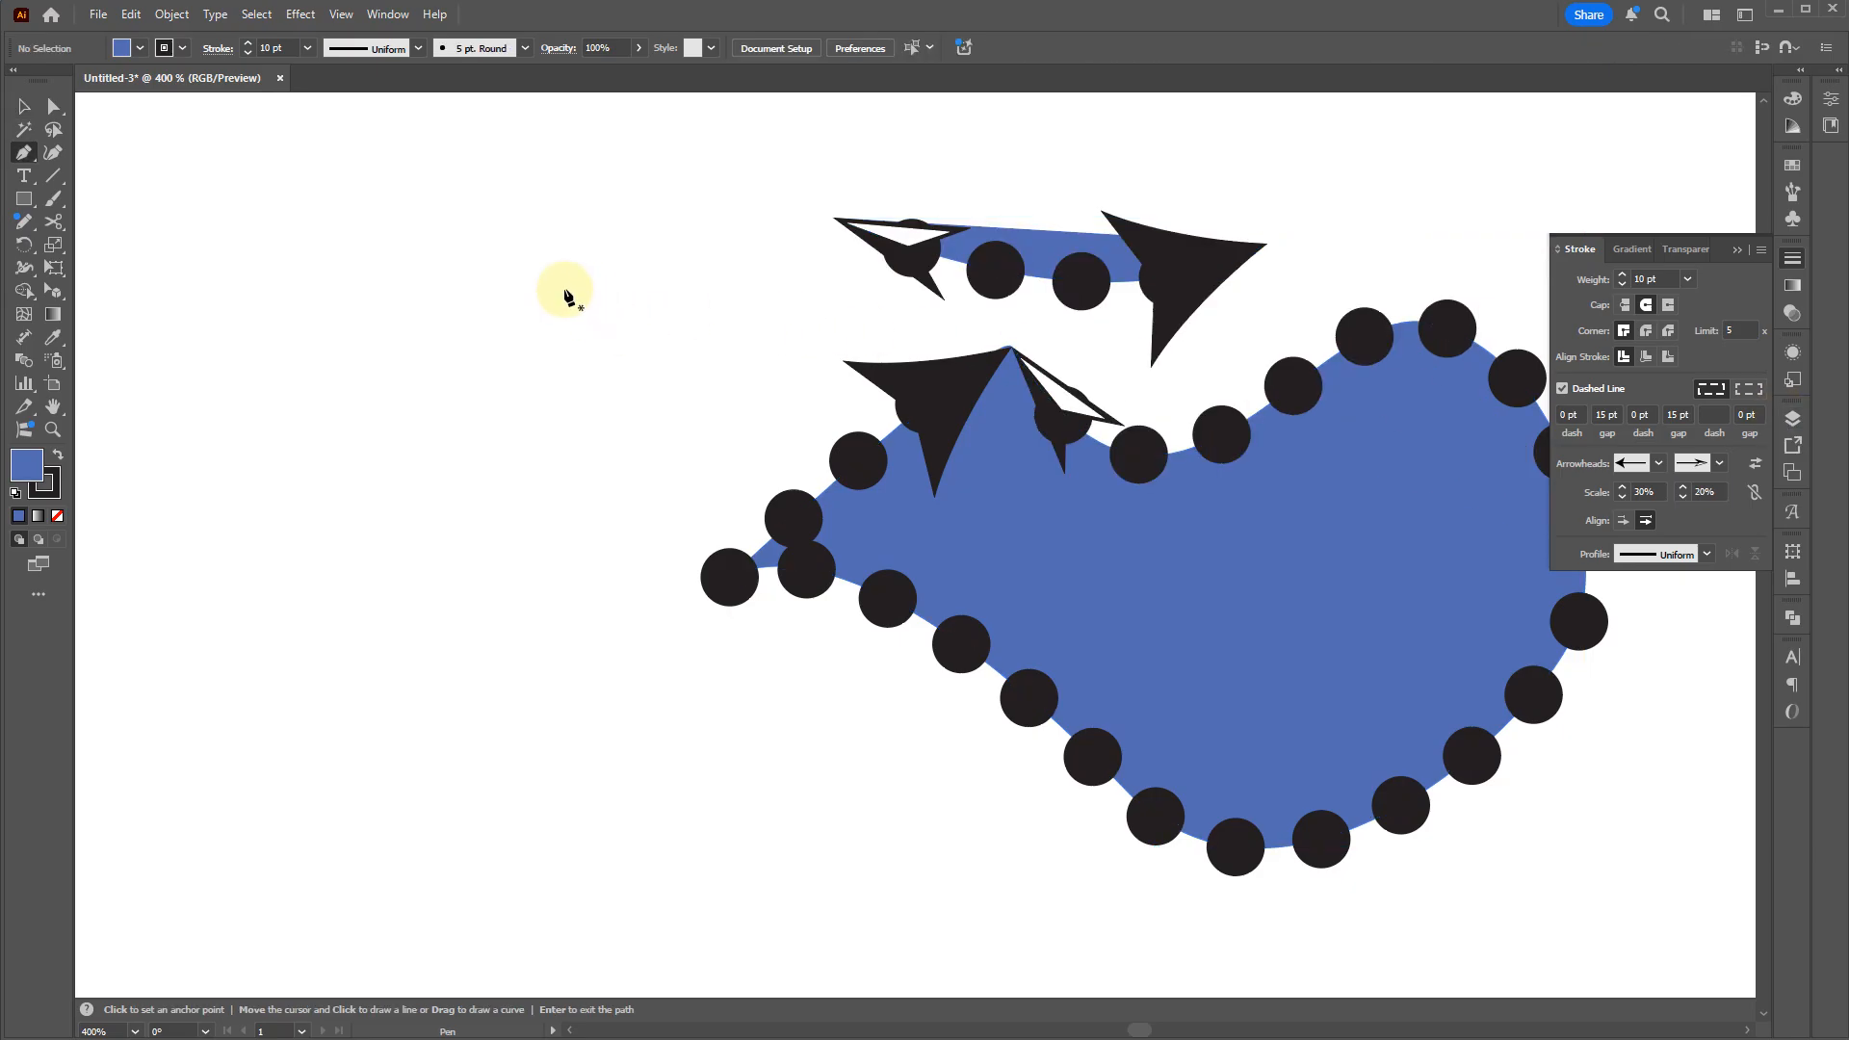
{"action": "left_click", "coordinate": [559, 282]}
{"action": "left_click", "coordinate": [559, 584]}
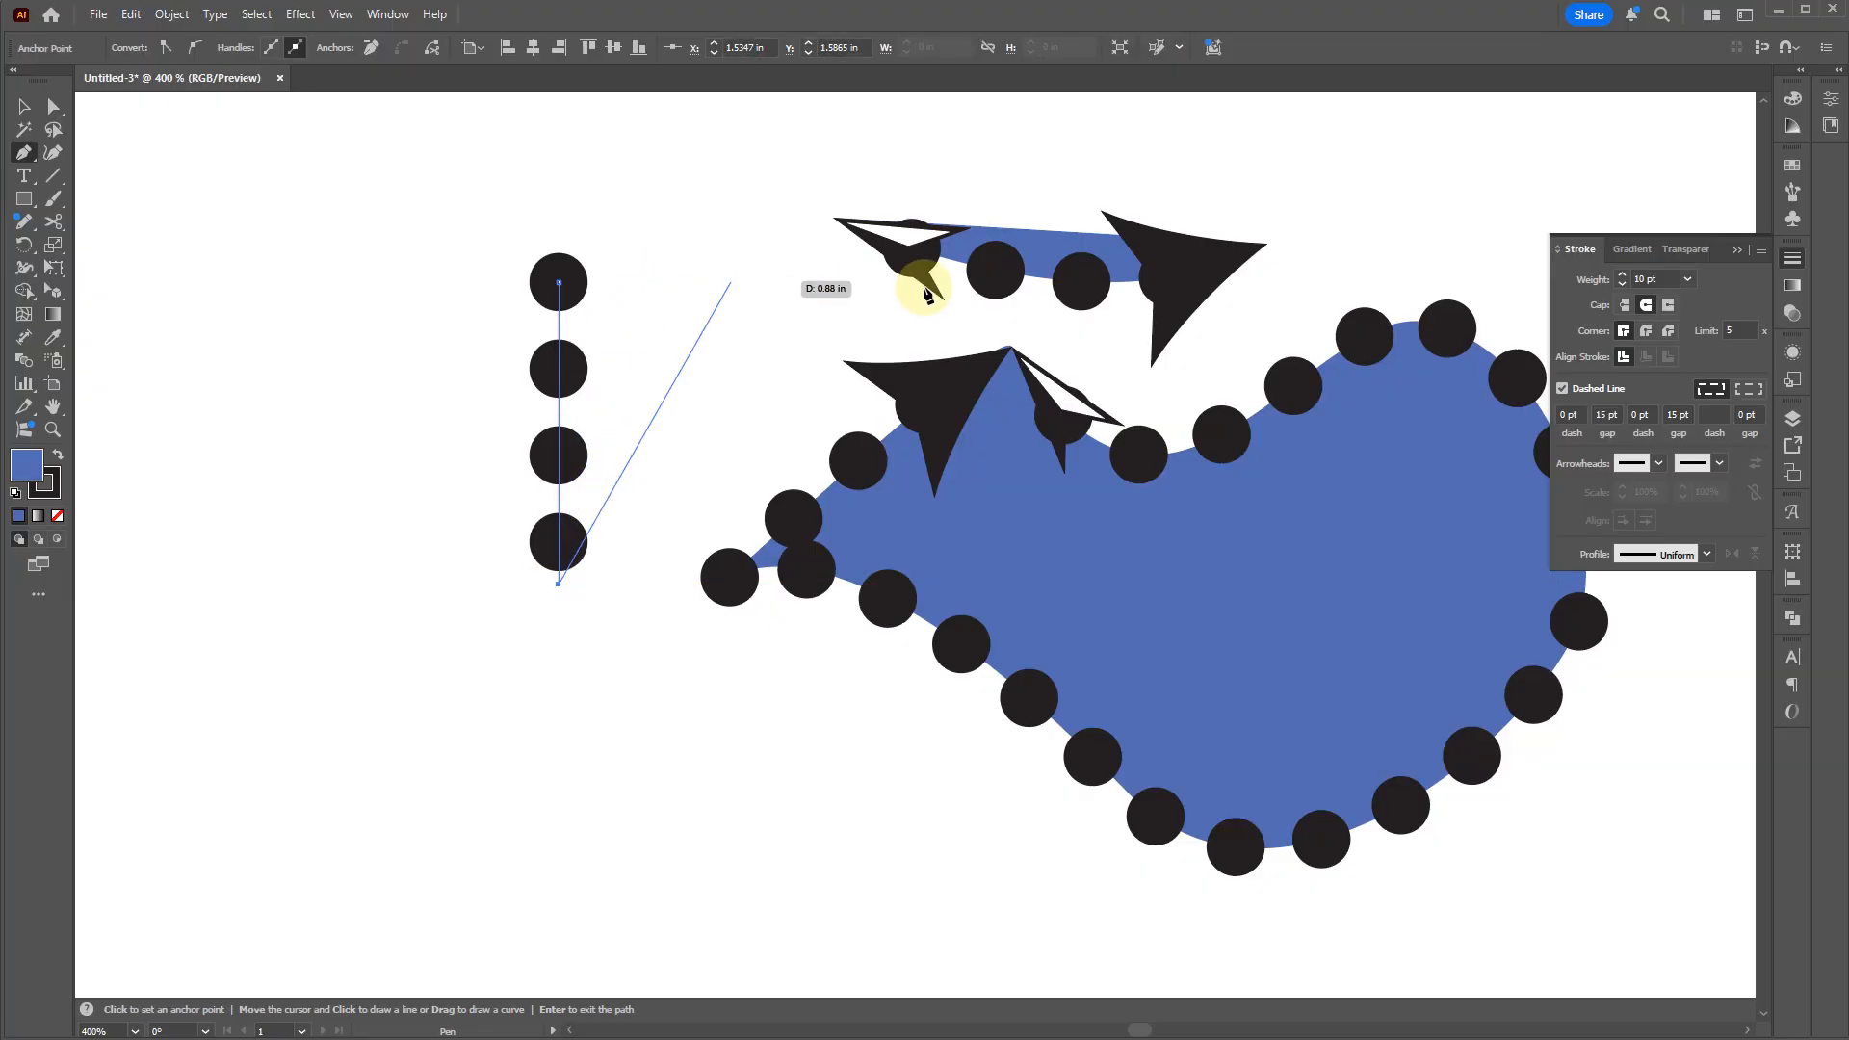
{"action": "left_click", "coordinate": [1657, 464]}
{"action": "left_click", "coordinate": [1593, 522]}
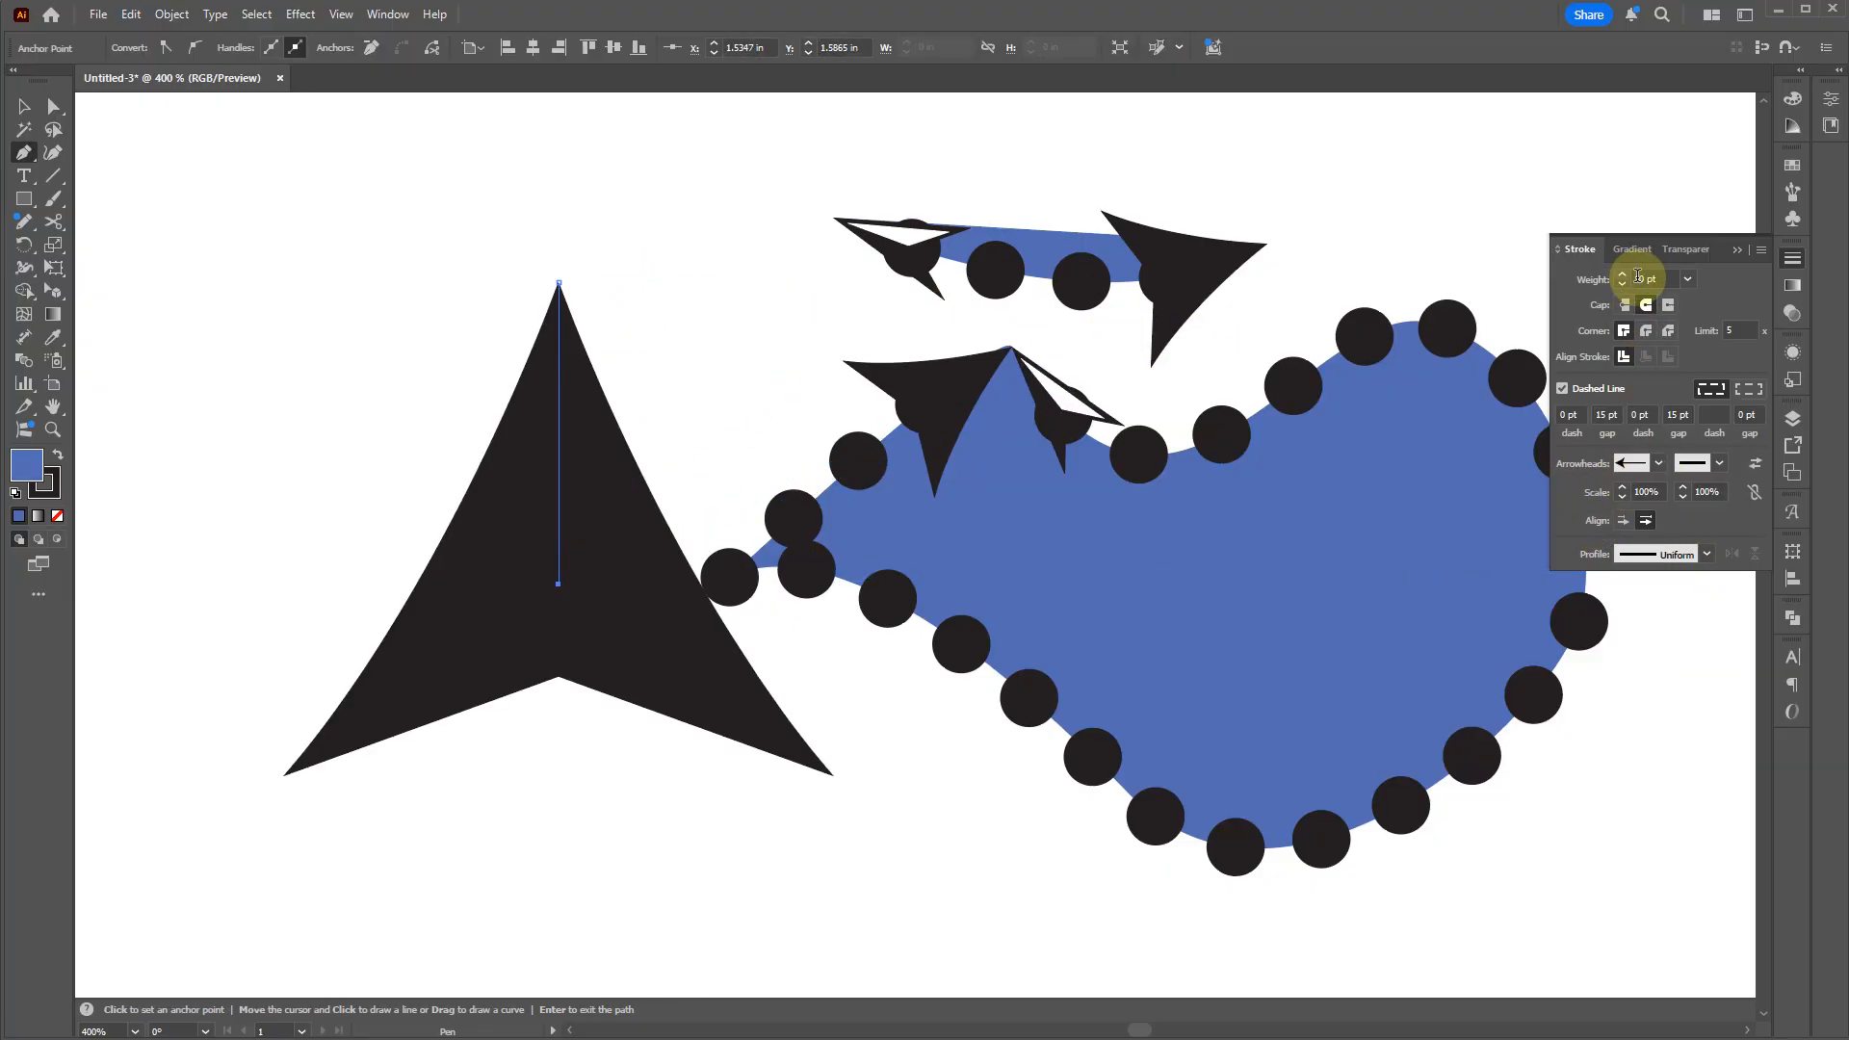
{"action": "key", "text": "a"}
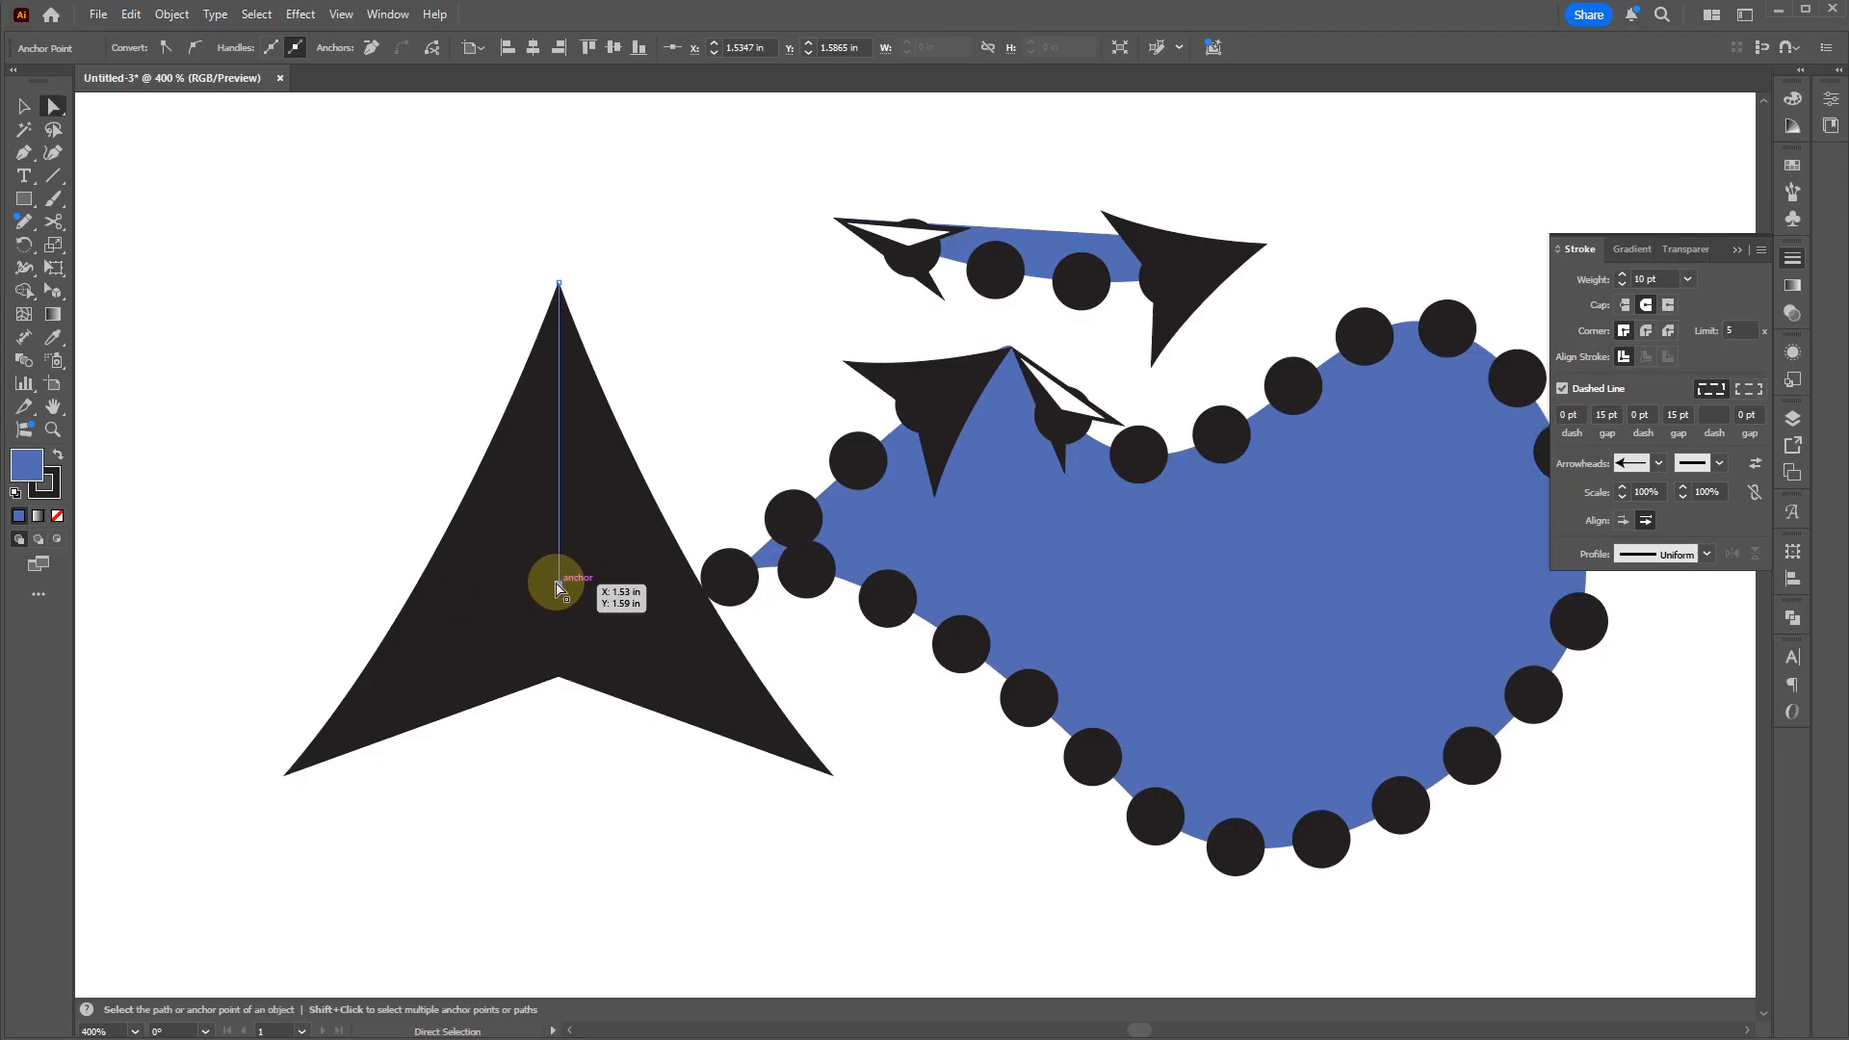
{"action": "left_click_drag", "start_coordinate": [559, 584], "coordinate": [557, 931]}
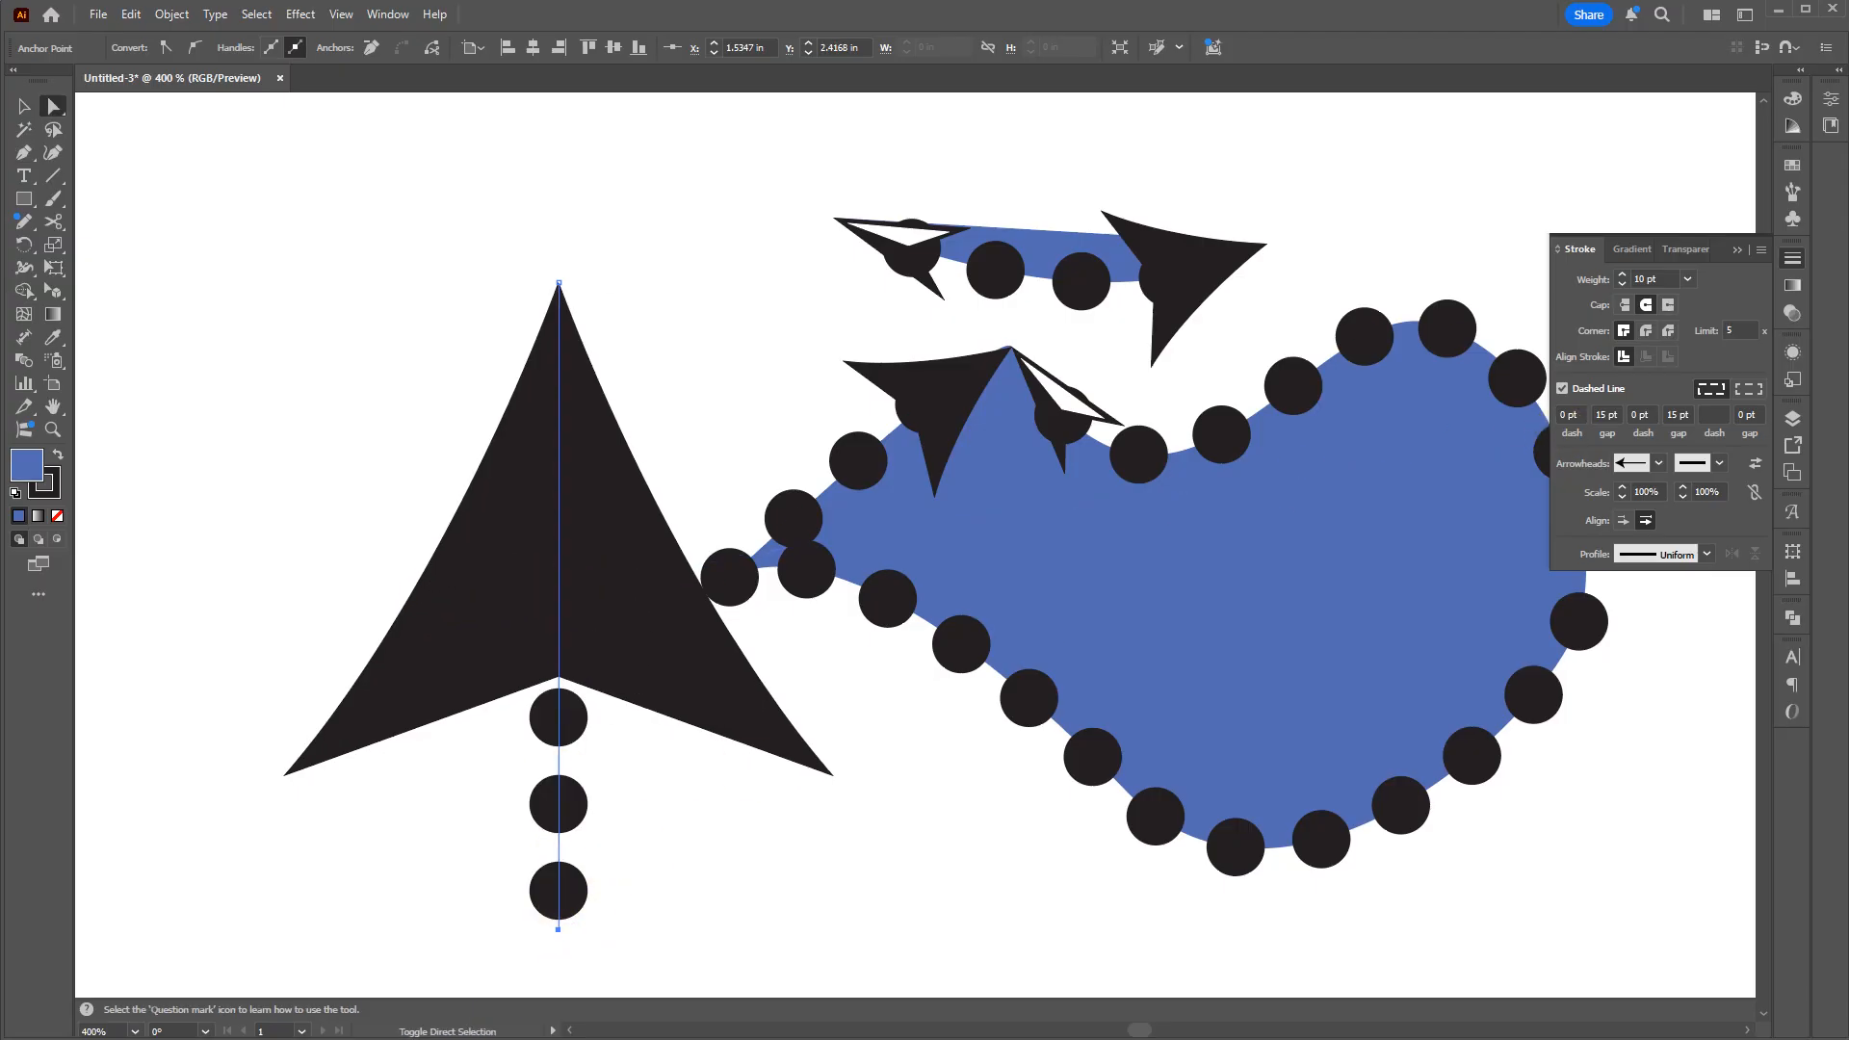
Step: Make the vertical arrow's stroke solid with a butt cap and set its start arrowhead scale to 60%
{"action": "left_click", "coordinate": [1562, 389]}
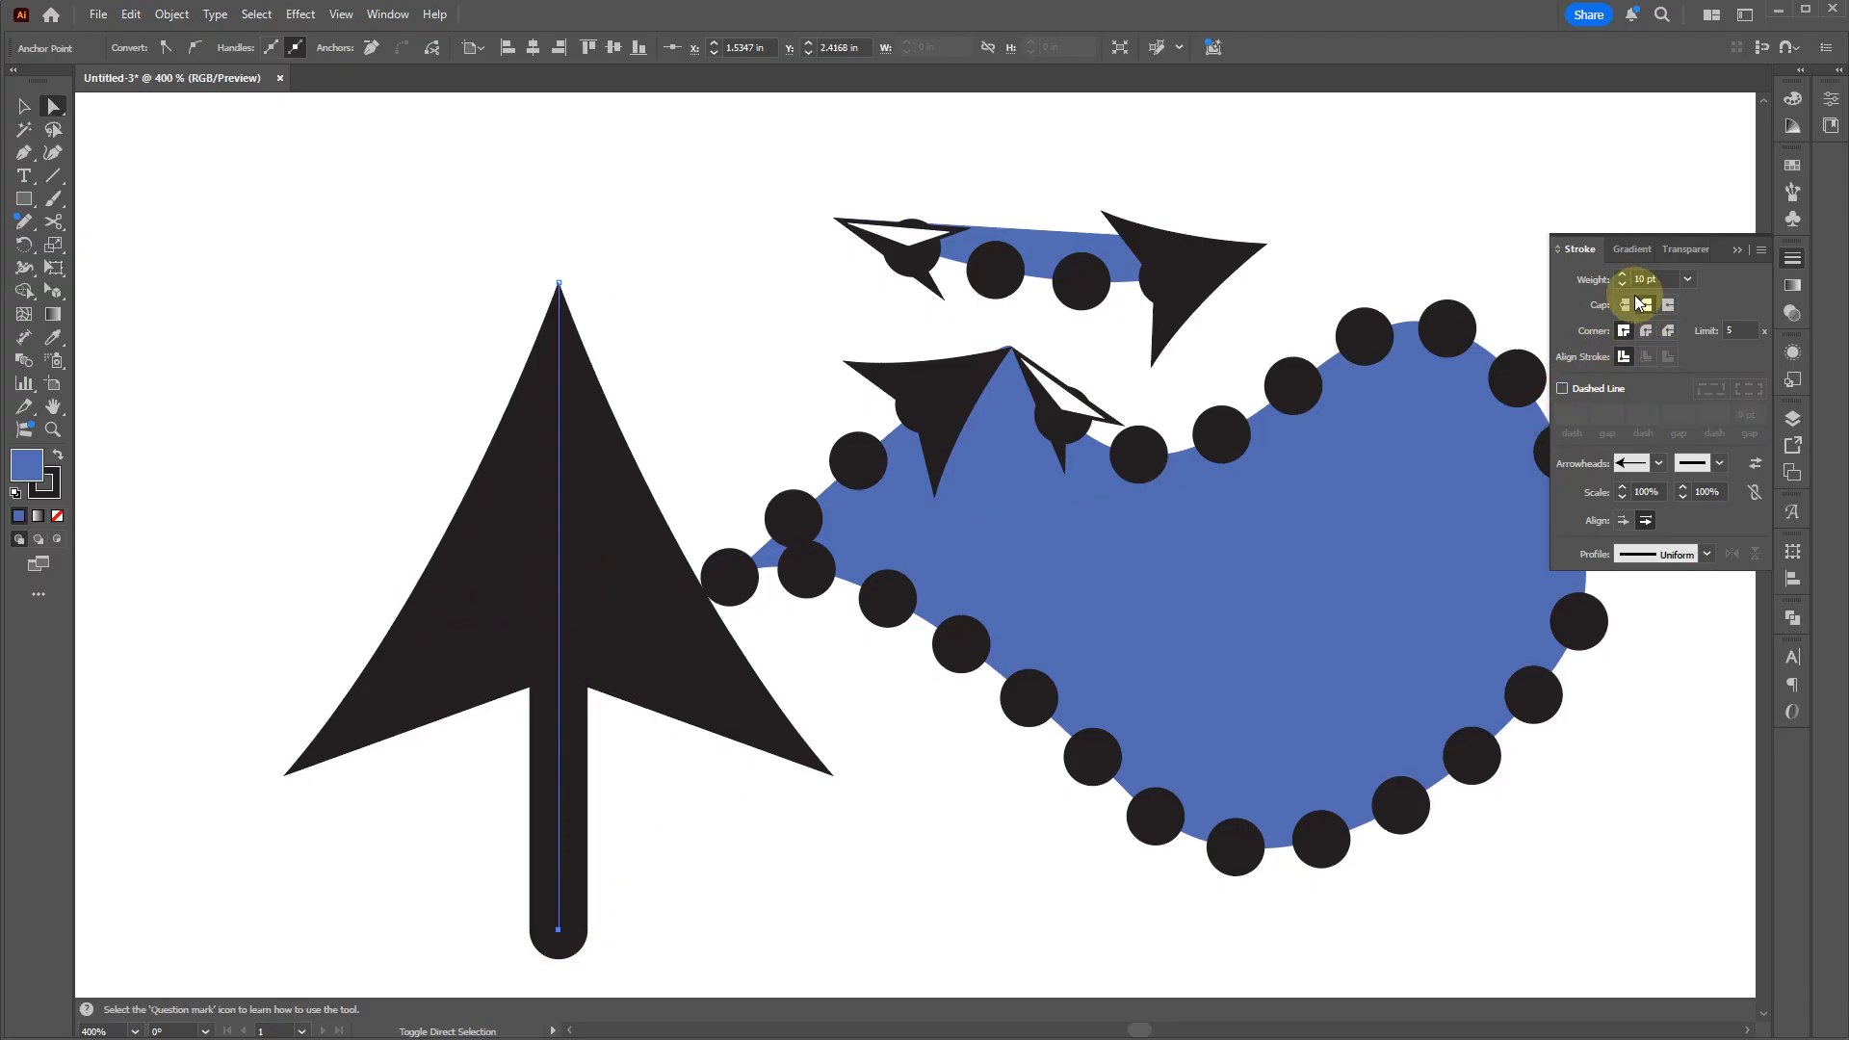
{"action": "left_click", "coordinate": [1625, 307]}
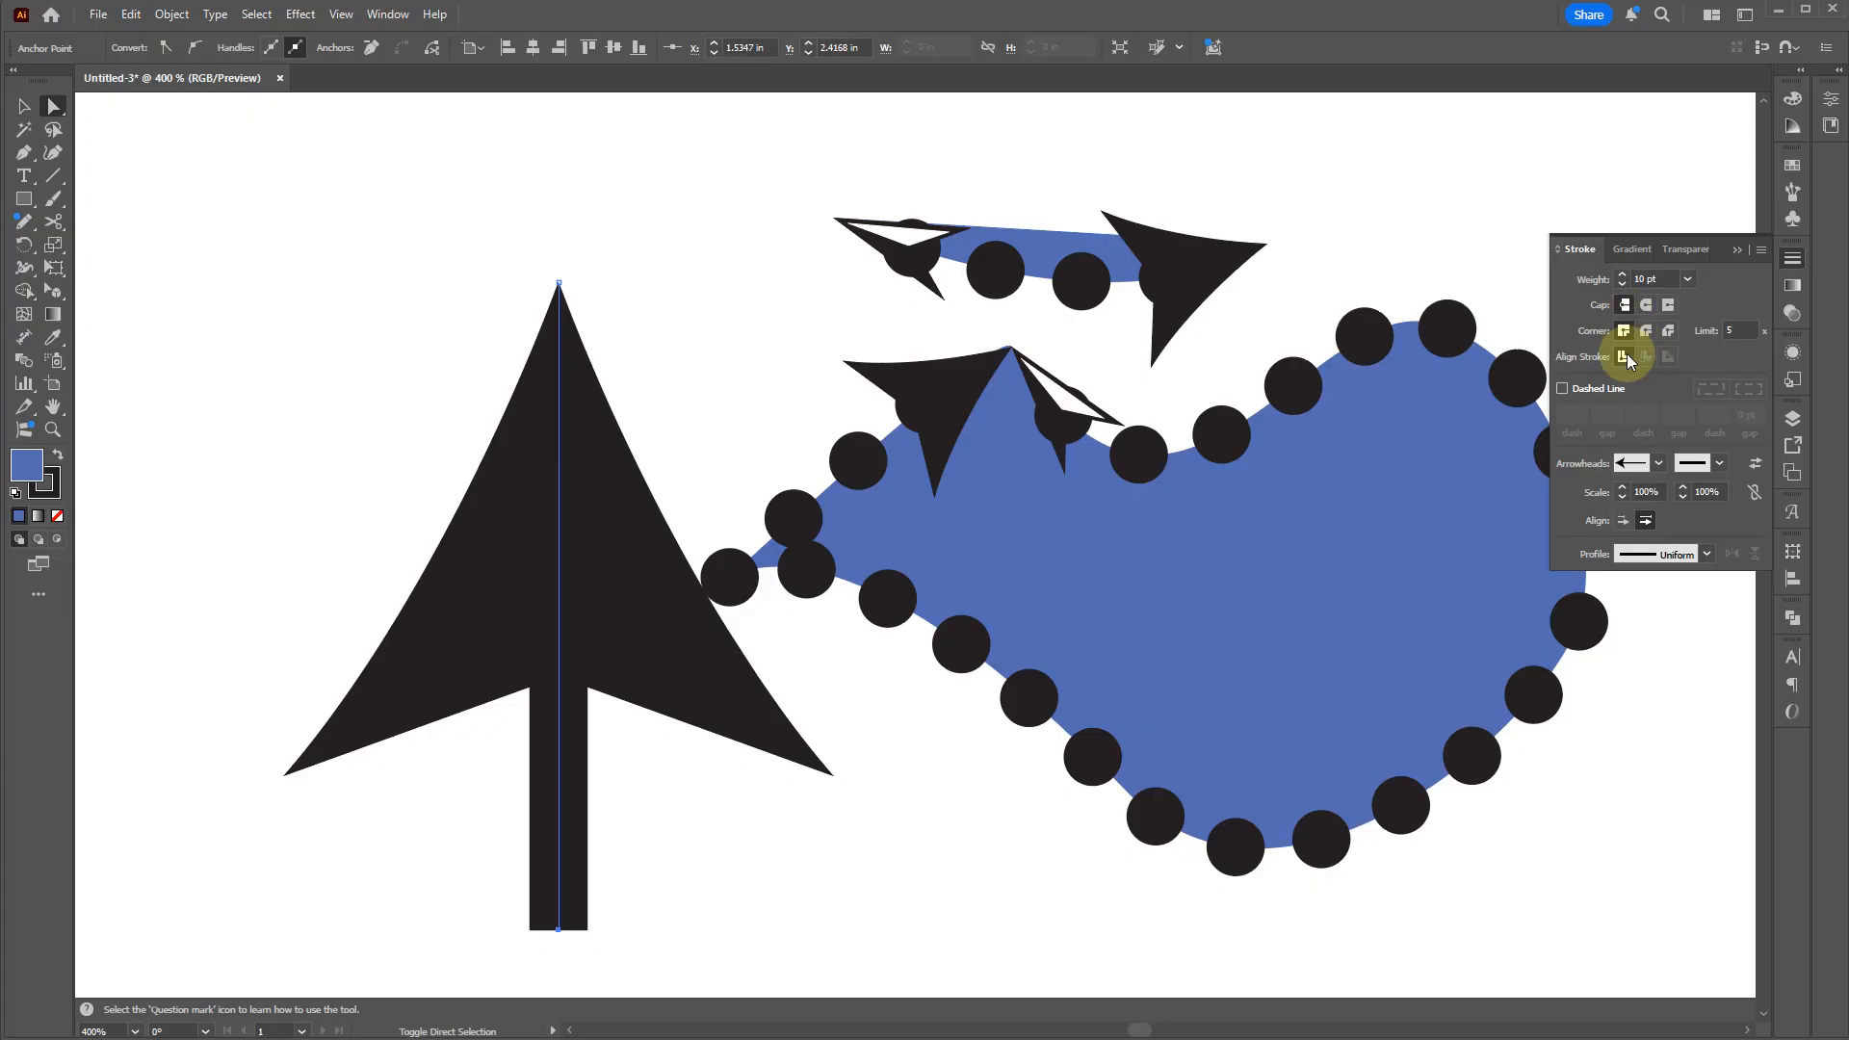
{"action": "left_click", "coordinate": [1635, 492]}
{"action": "type", "text": "60"}
{"action": "key", "text": "Return"}
{"action": "key", "text": "v"}
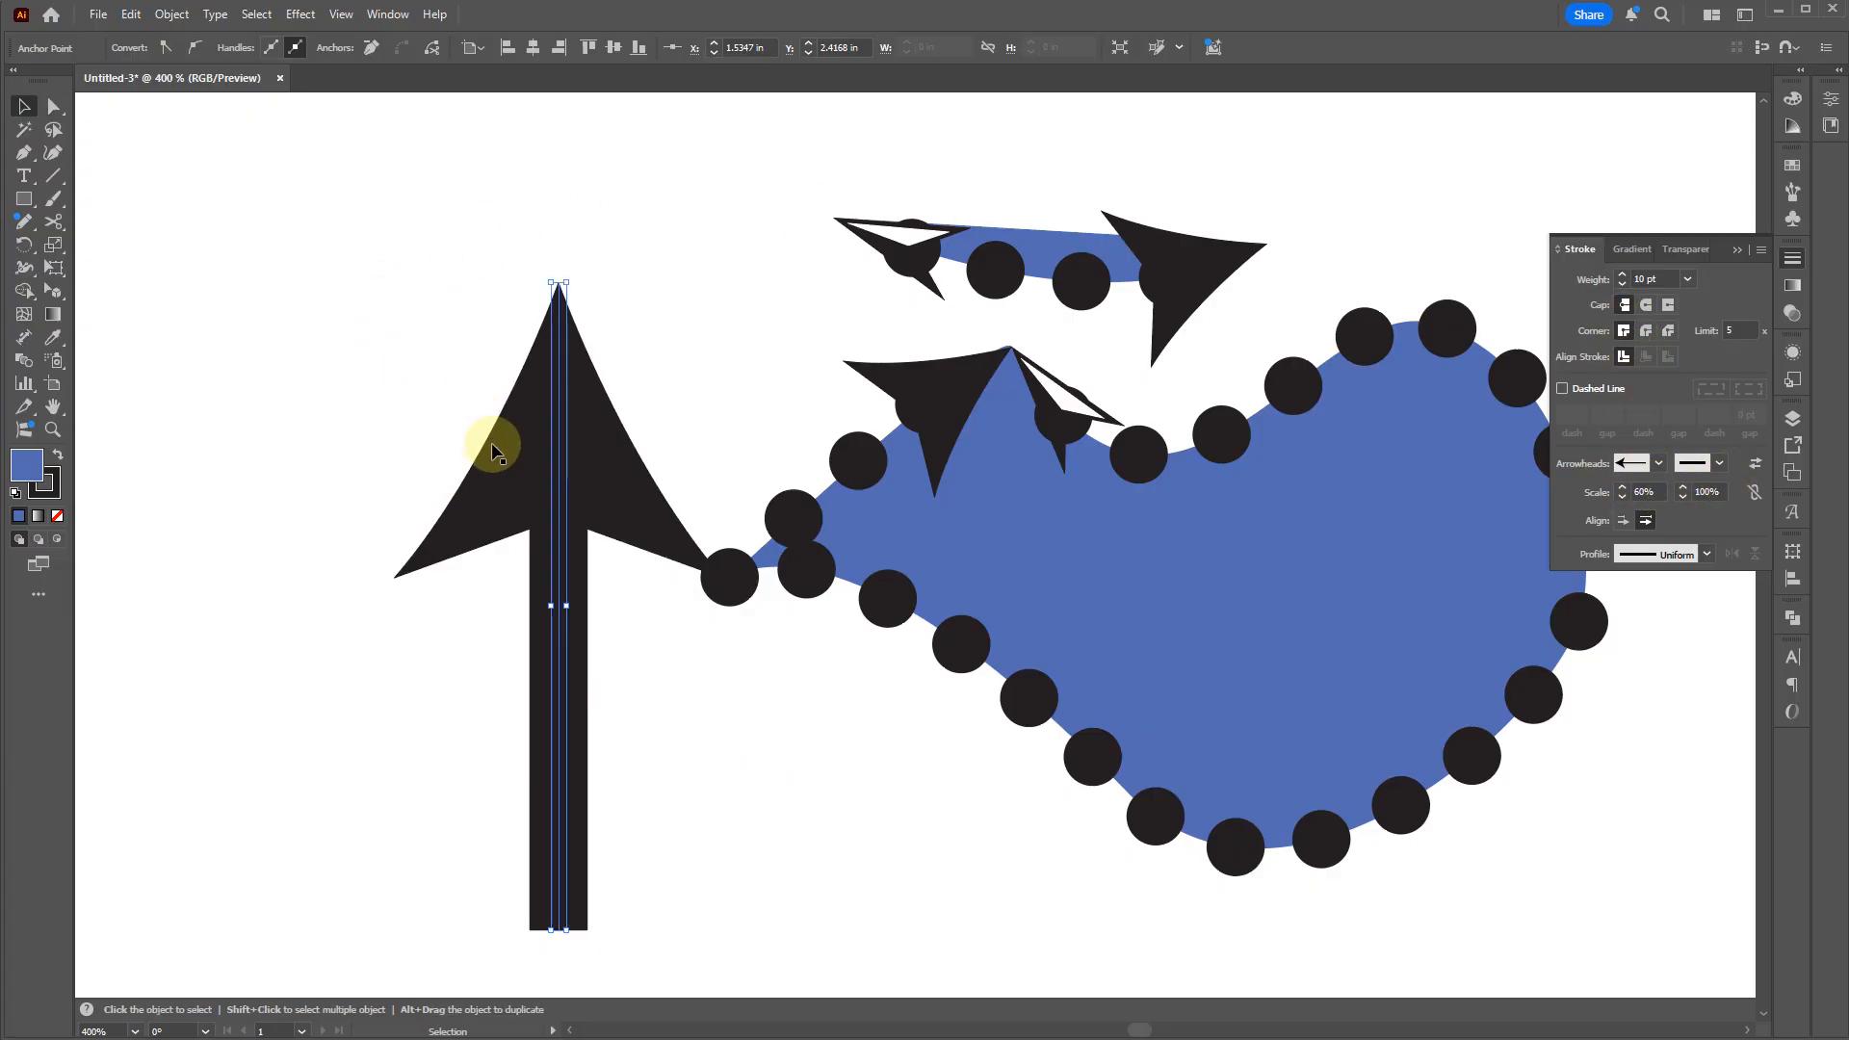
{"action": "left_click", "coordinate": [507, 310]}
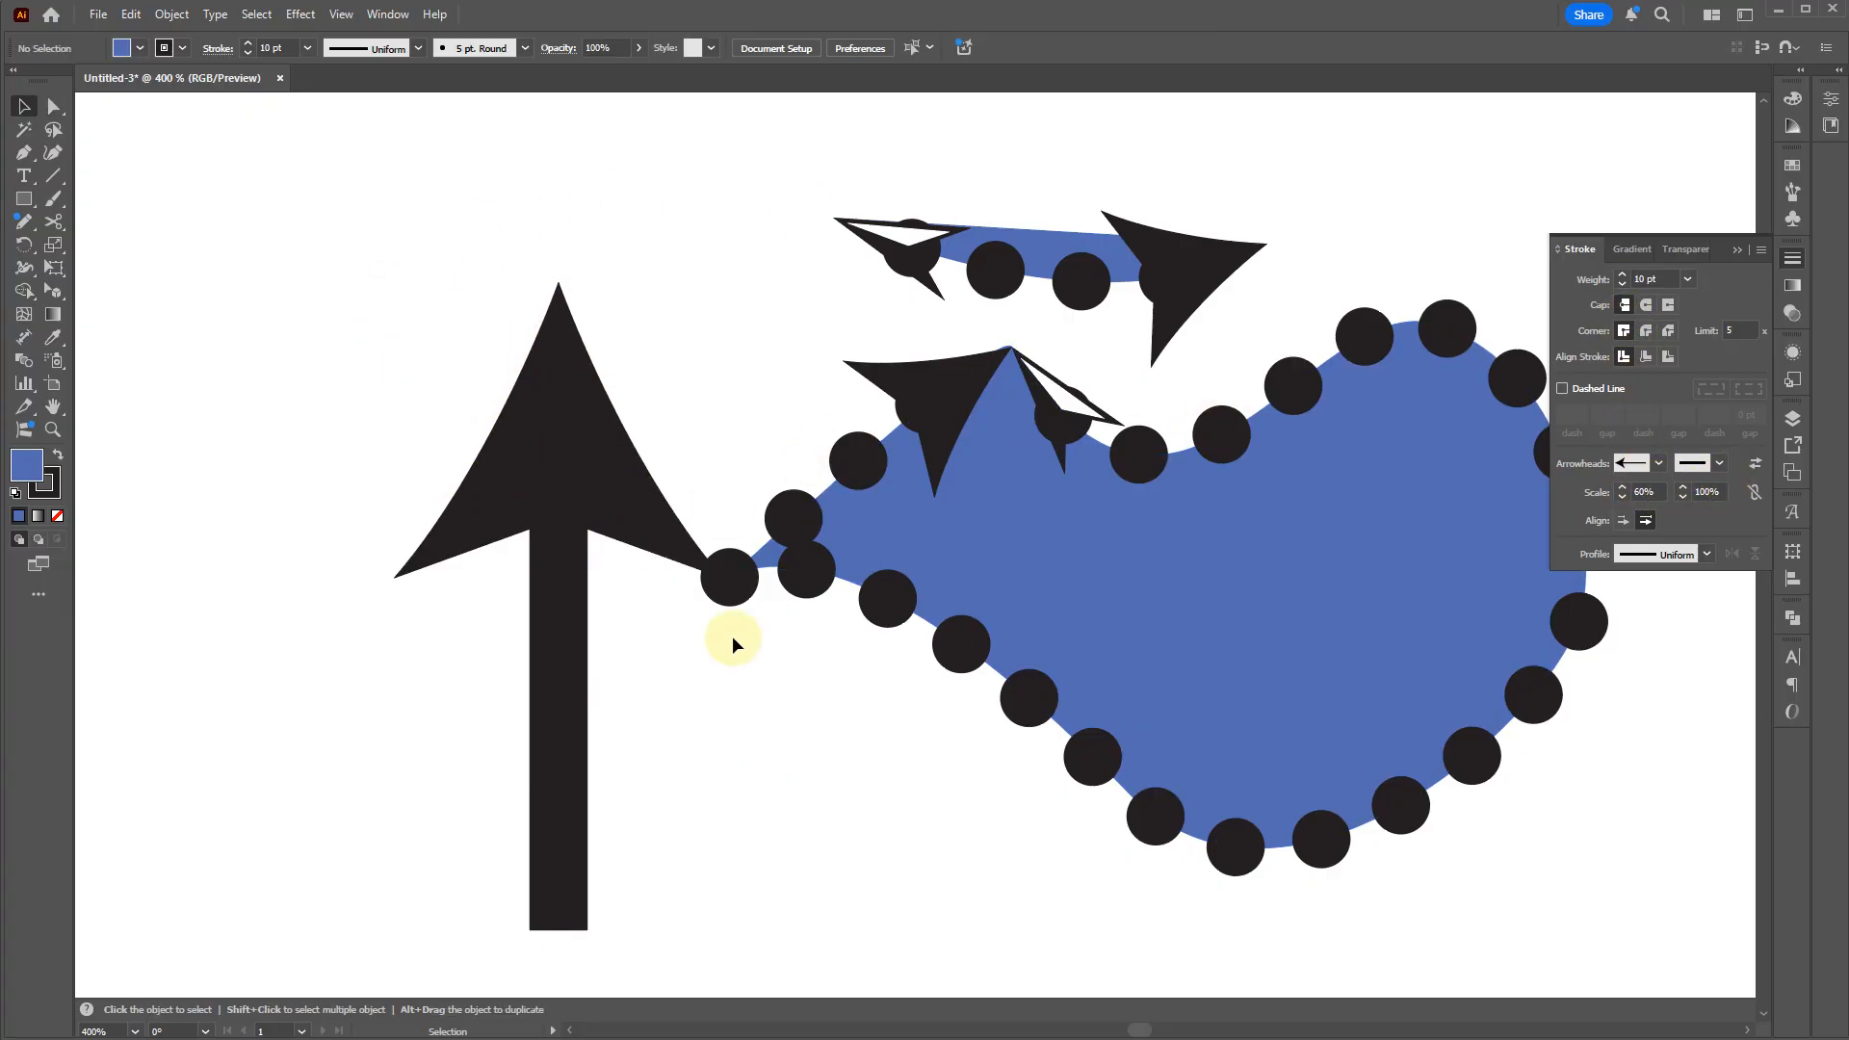
Step: Delete the vertical arrow
{"action": "left_click_drag", "start_coordinate": [490, 624], "coordinate": [491, 624]}
{"action": "key", "text": "Delete"}
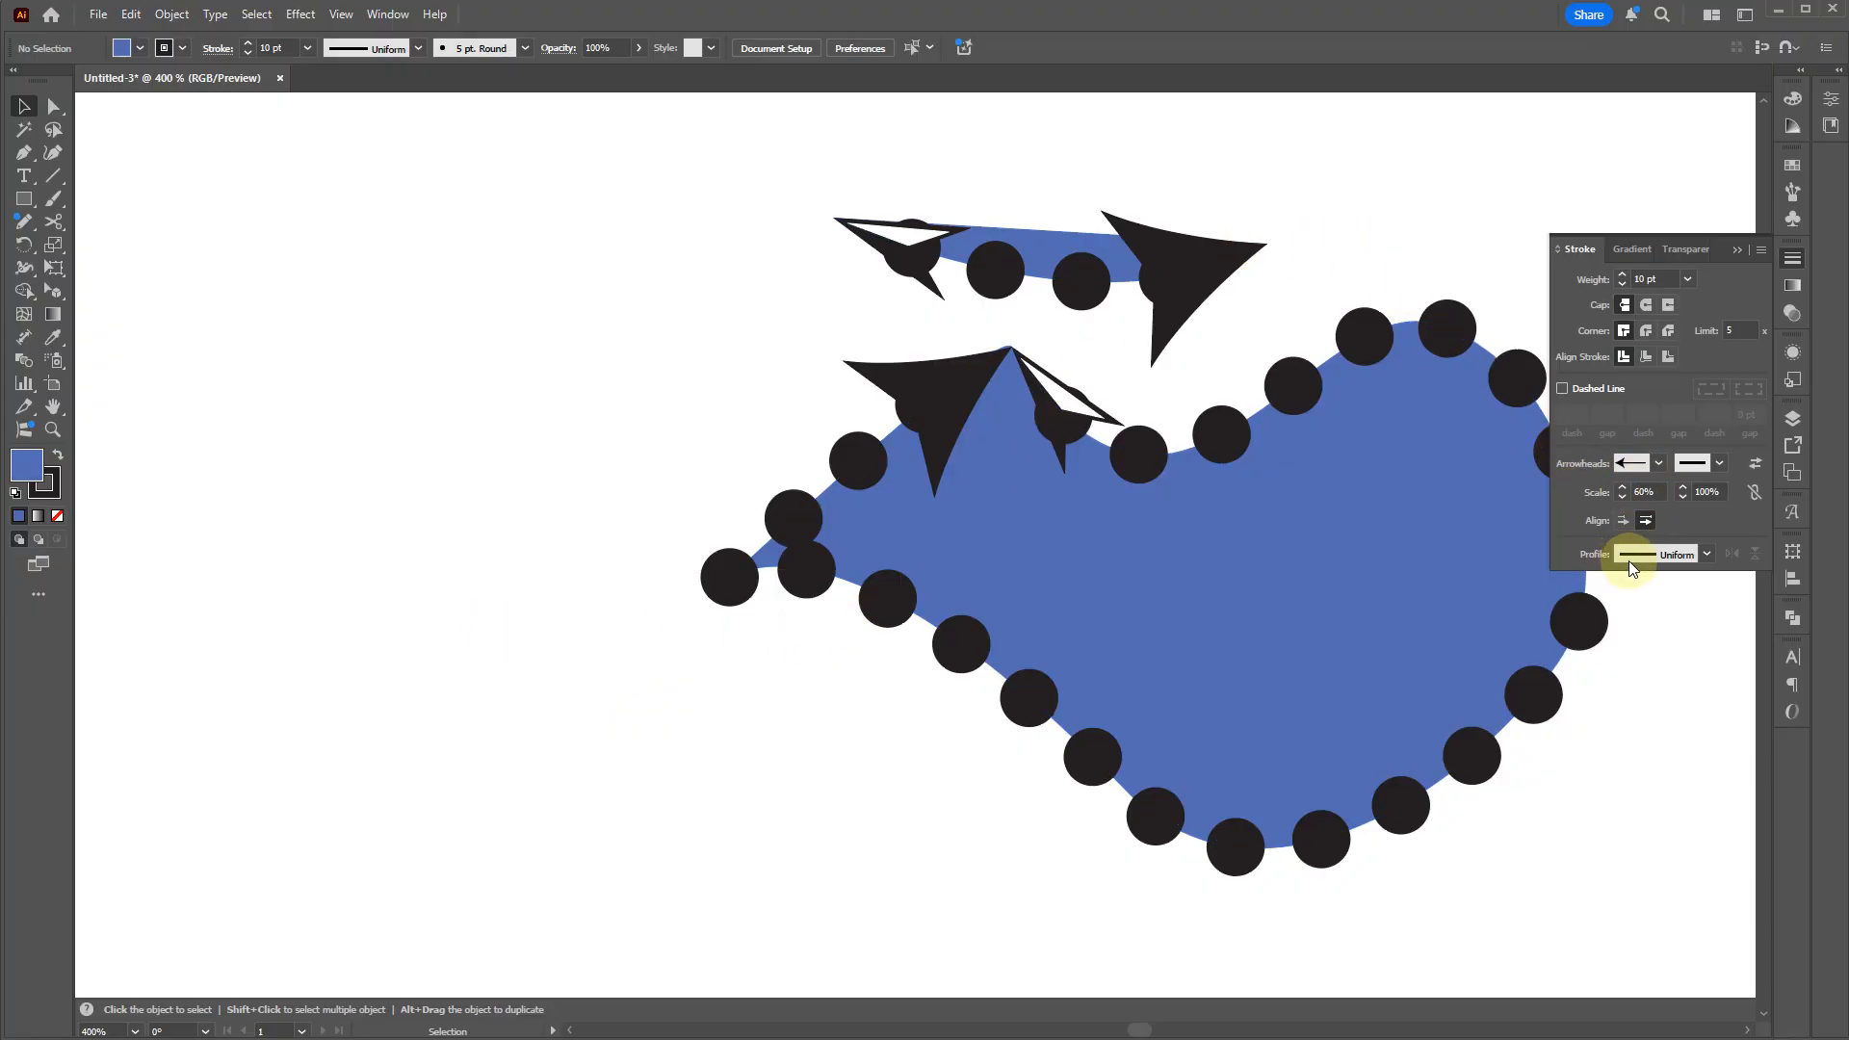
Step: Apply the width profile tapered at both ends to the large dotted shape and remove its fill
{"action": "scroll", "coordinate": [1250, 535], "scroll_direction": "down", "scroll_amount": 2}
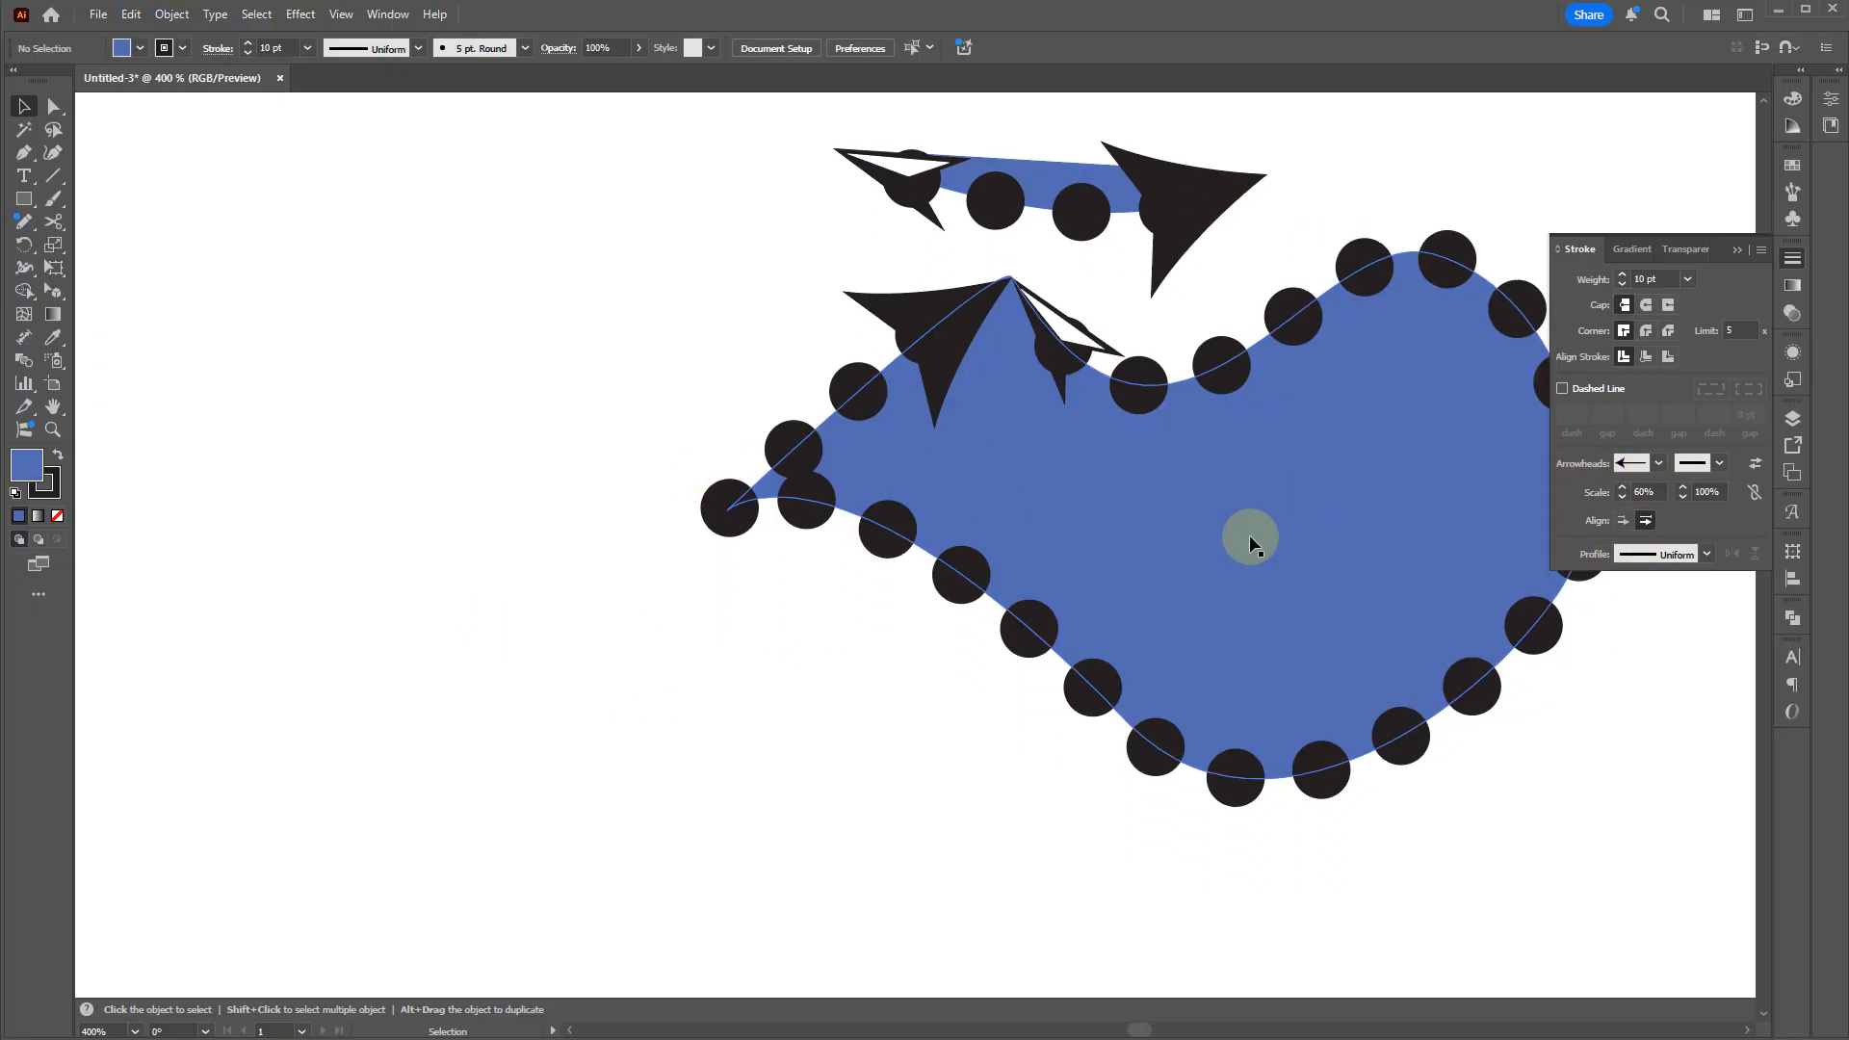
{"action": "left_click", "coordinate": [1007, 435]}
{"action": "left_click", "coordinate": [1707, 554]}
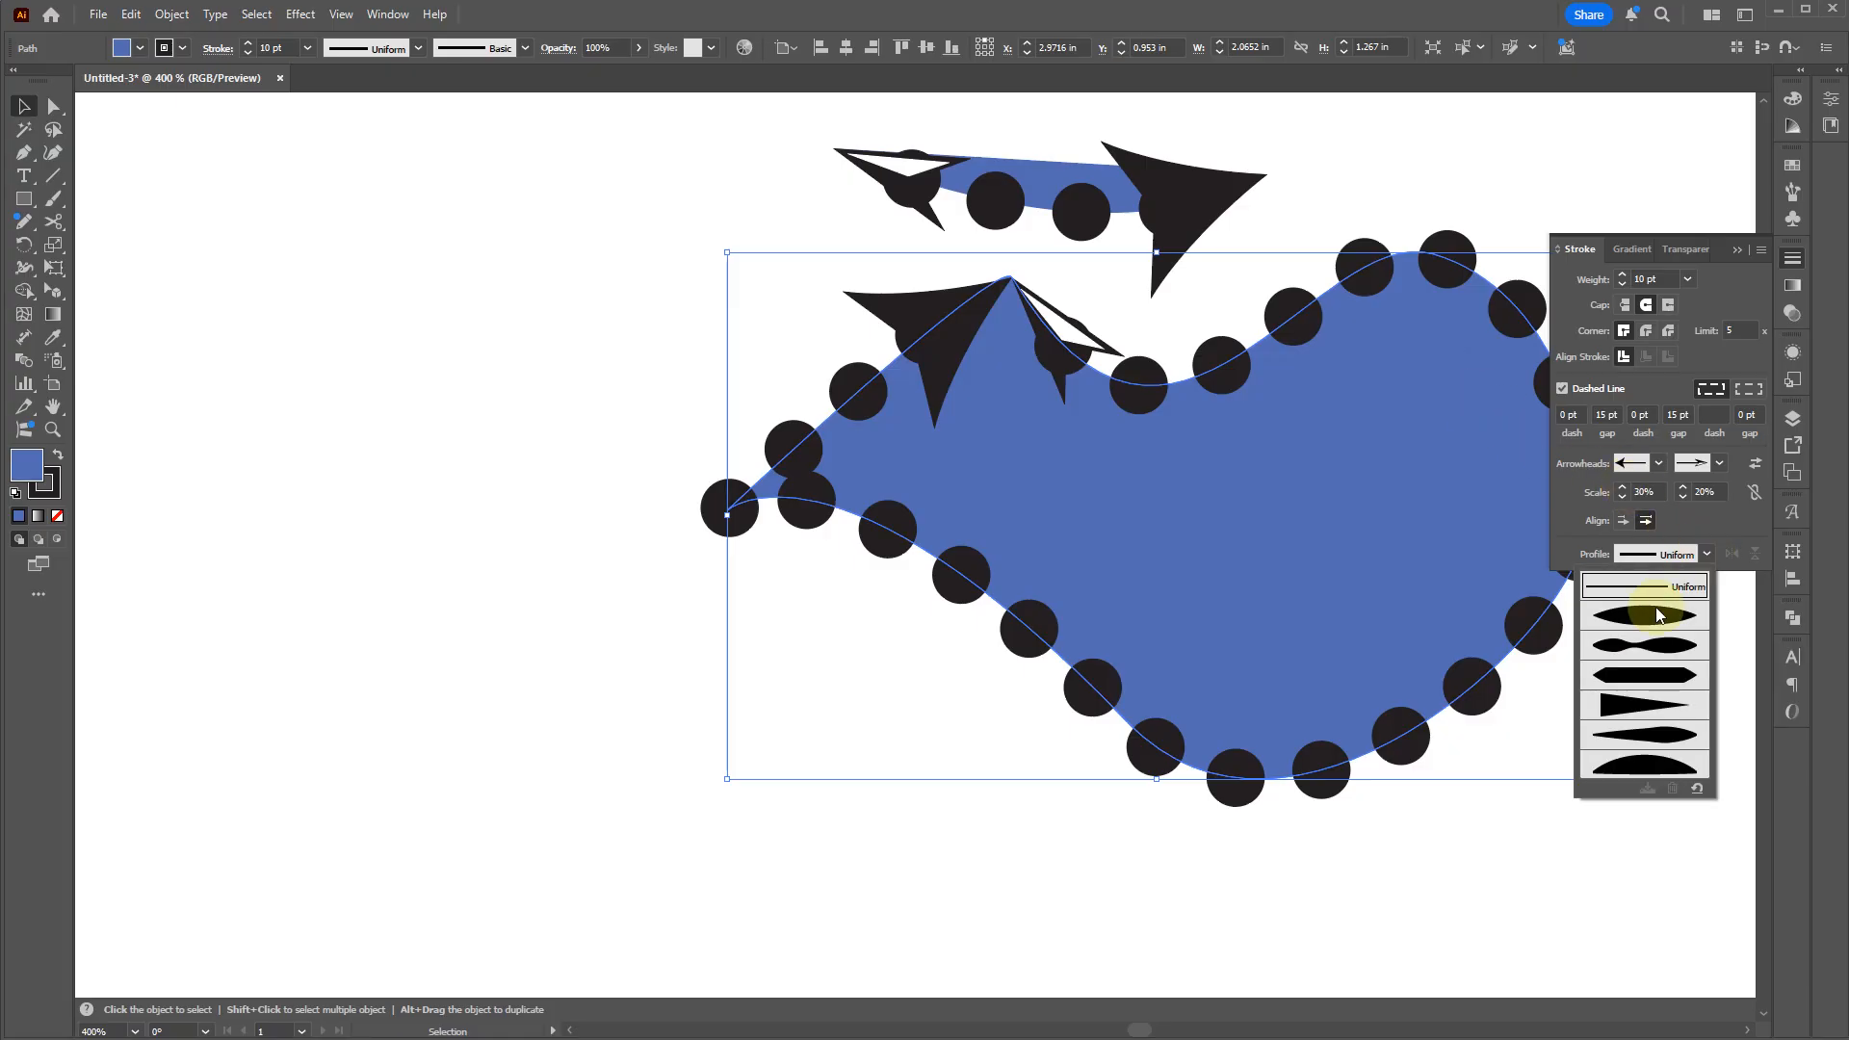
{"action": "left_click", "coordinate": [1658, 614]}
{"action": "scroll", "coordinate": [462, 628], "scroll_direction": "right", "scroll_amount": 5}
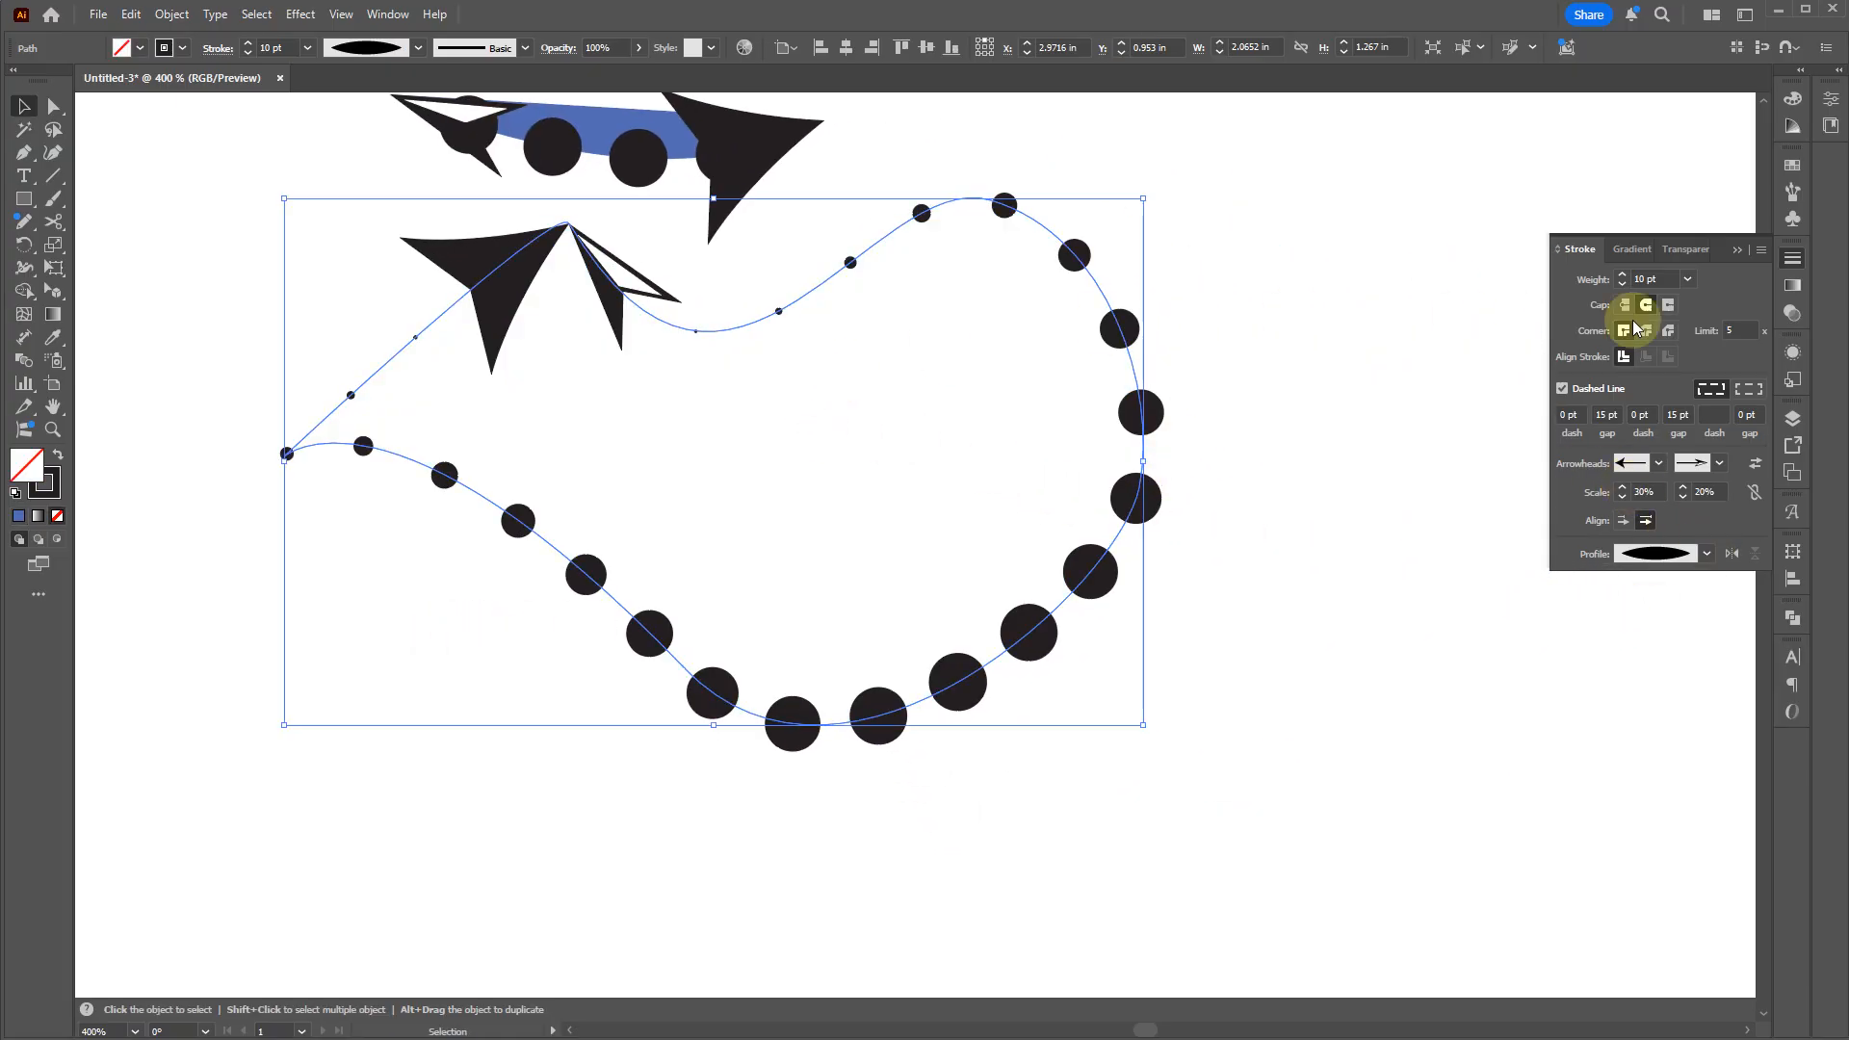
Step: Set both the start and end arrowheads of the large dotted shape to None
{"action": "left_click", "coordinate": [1654, 466]}
{"action": "scroll", "coordinate": [1641, 496], "scroll_direction": "up", "scroll_amount": 1}
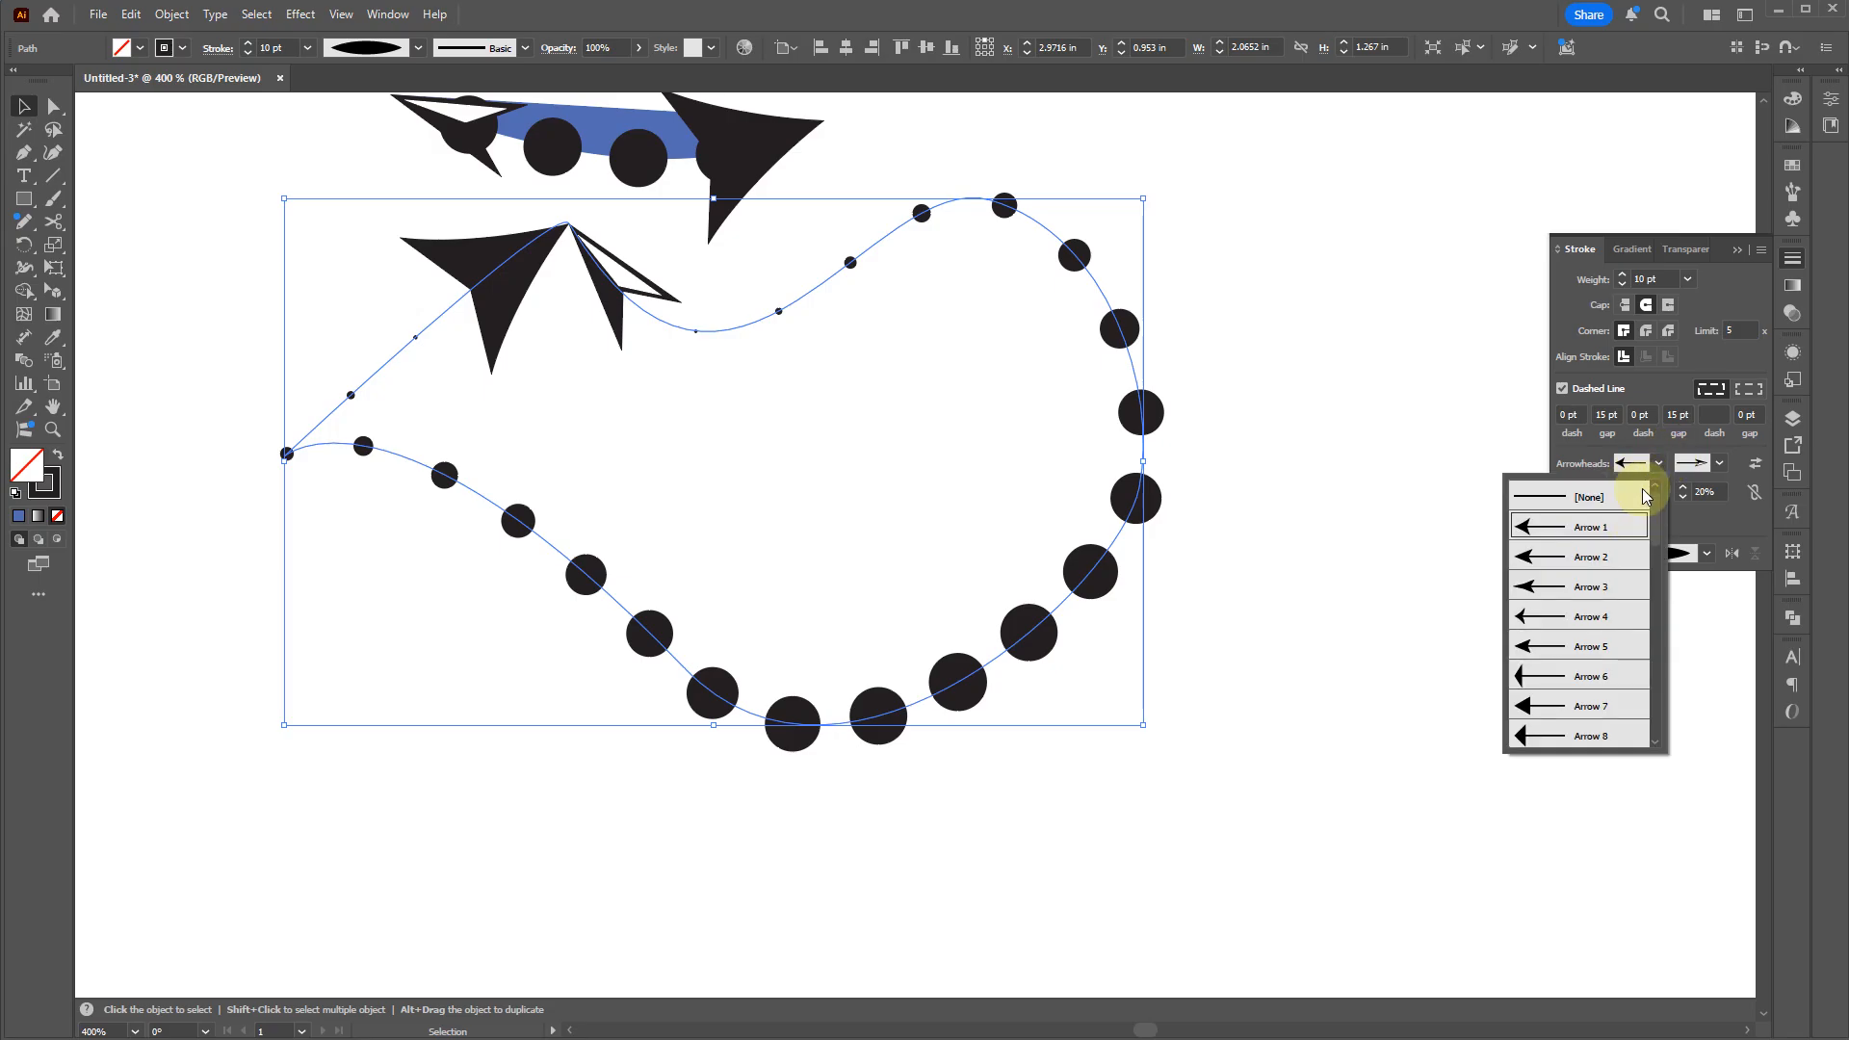
{"action": "left_click", "coordinate": [1625, 494]}
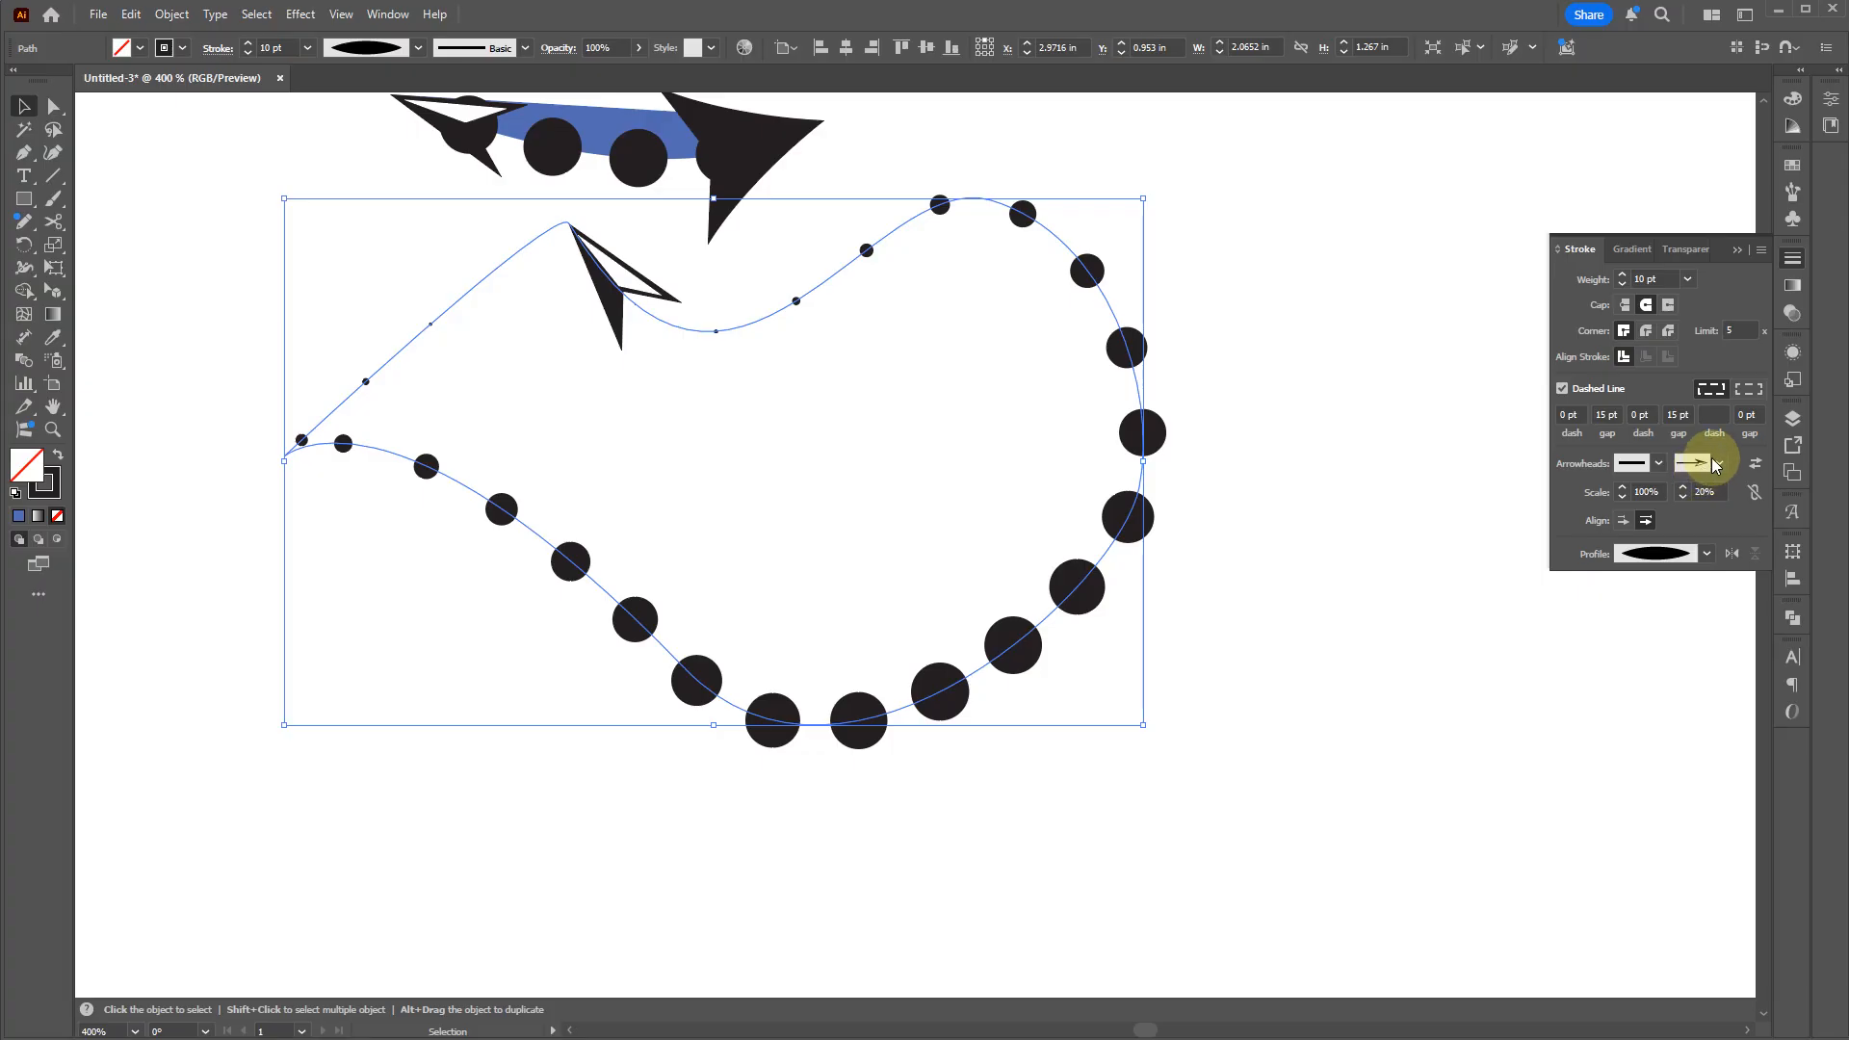
{"action": "left_click", "coordinate": [1692, 465]}
{"action": "scroll", "coordinate": [1657, 496], "scroll_direction": "up", "scroll_amount": 5}
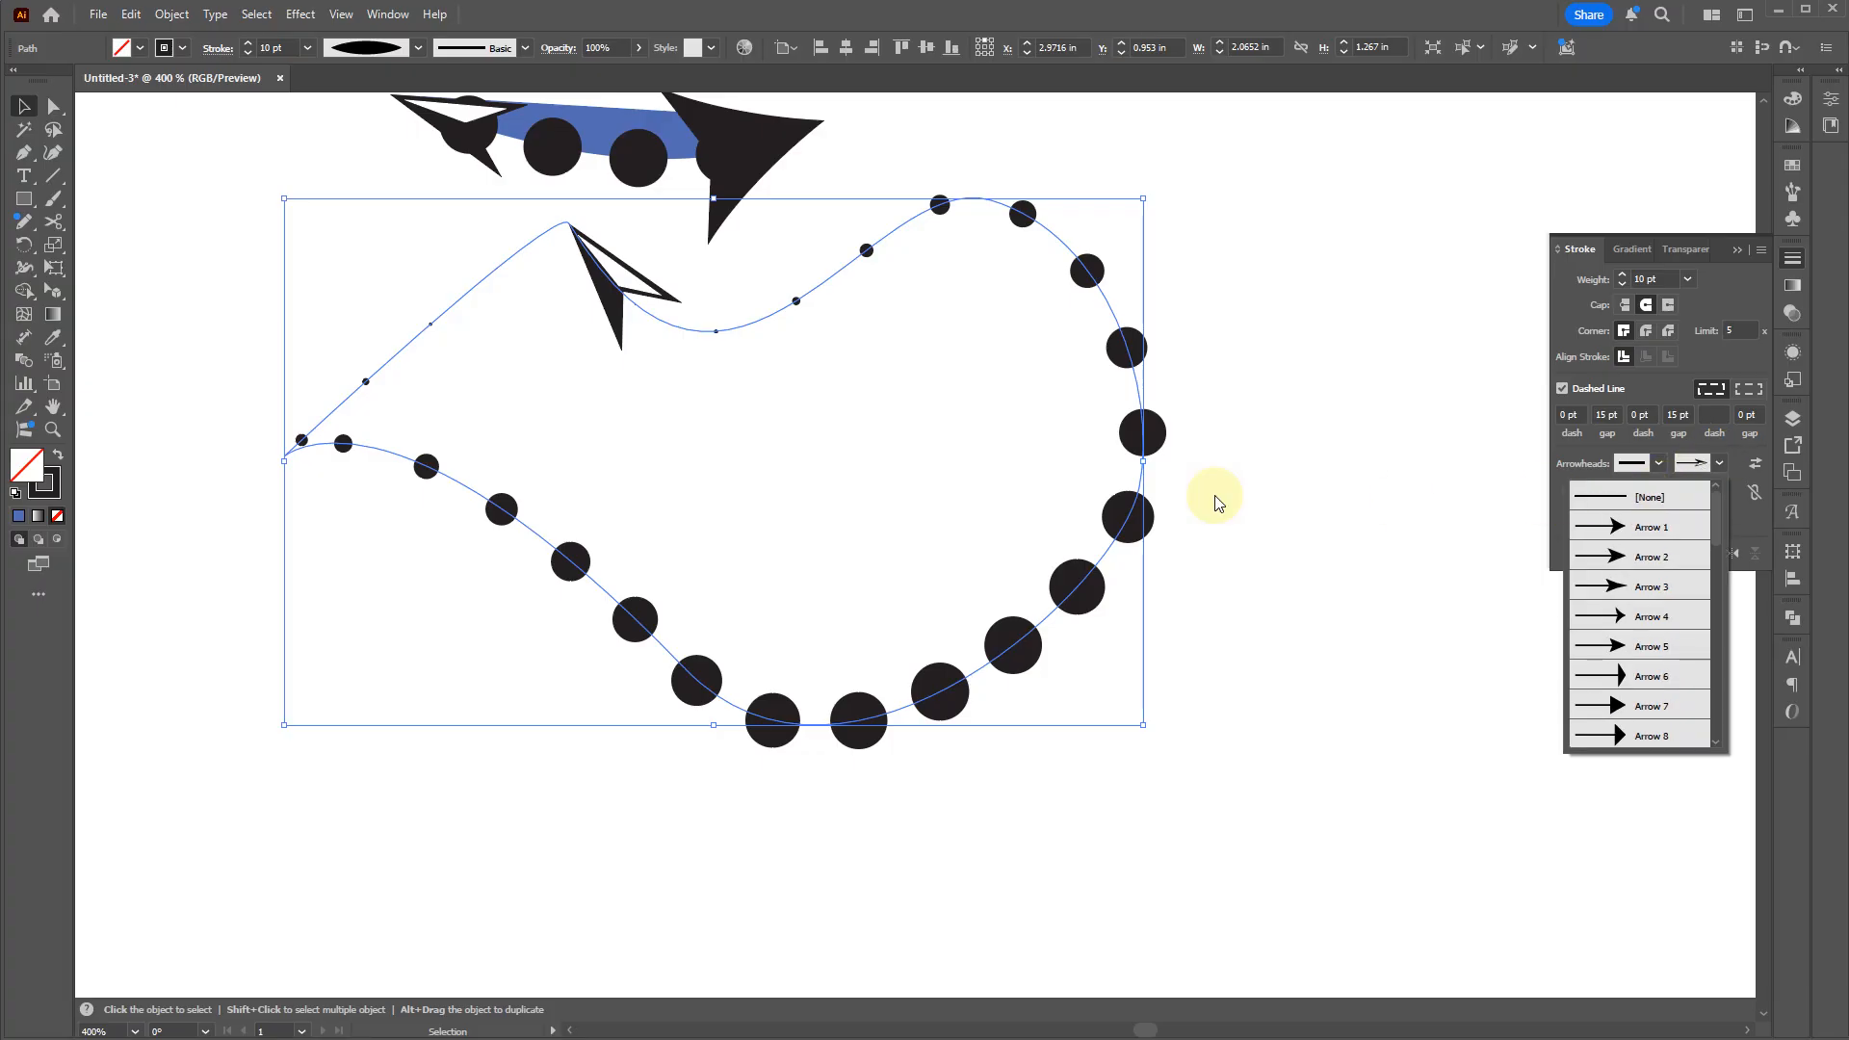
{"action": "left_click", "coordinate": [1643, 498]}
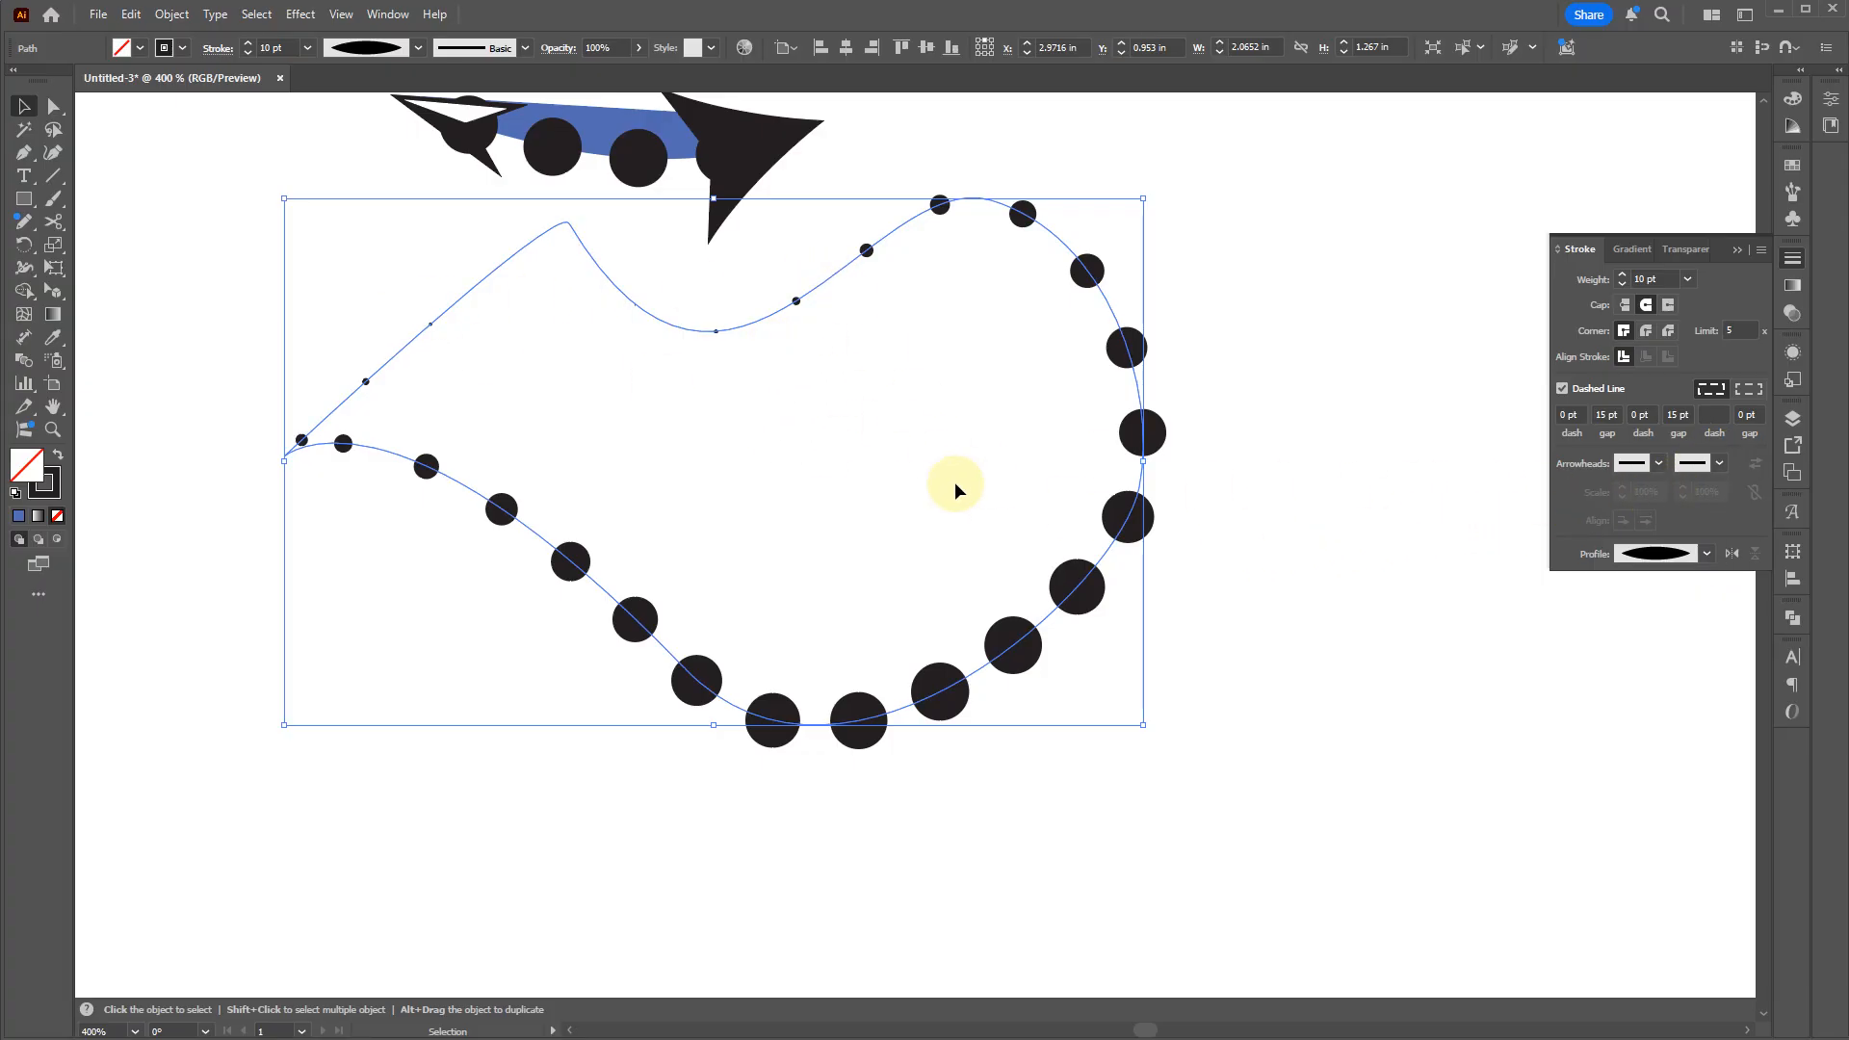
{"action": "left_click", "coordinate": [1042, 737]}
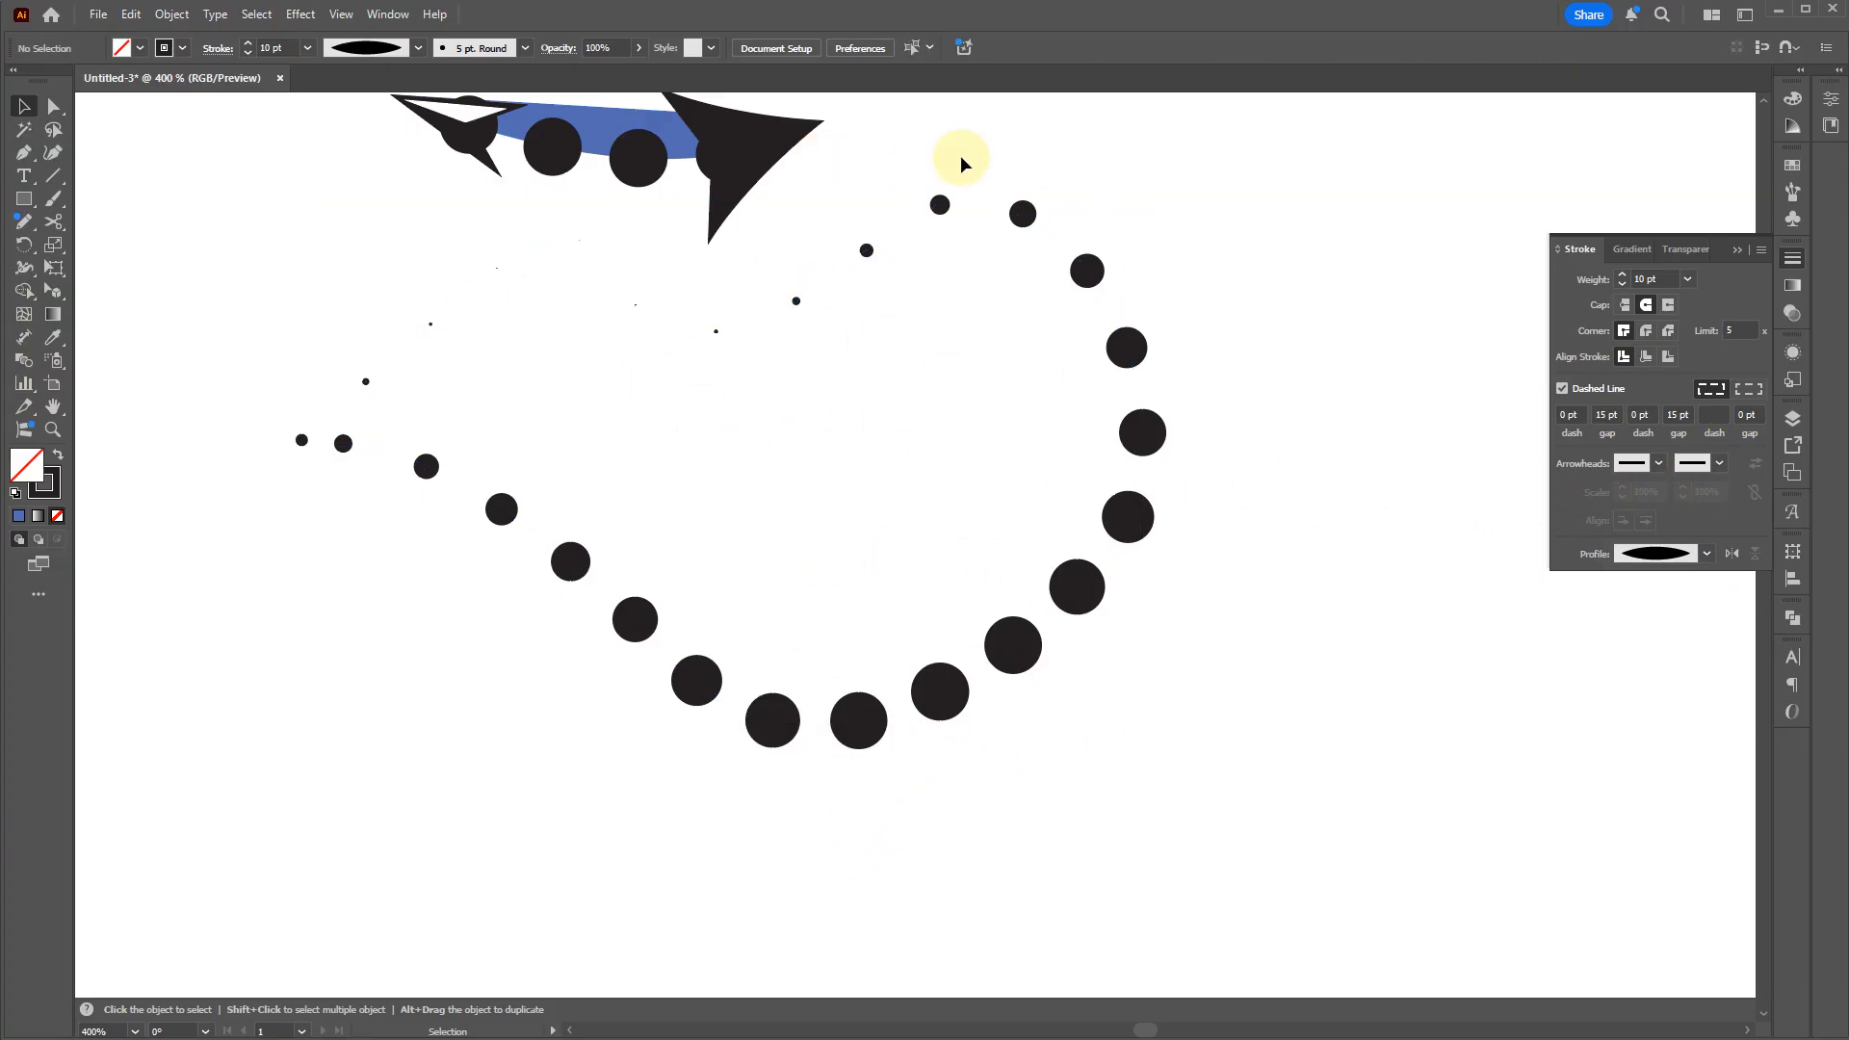
Step: Draw a rectangle about 0.64 by 0.99 in beside the dotted shape with default fill and stroke, and set its stroke weight to 4 pt
{"action": "scroll", "coordinate": [1047, 522], "scroll_direction": "down", "scroll_amount": 2}
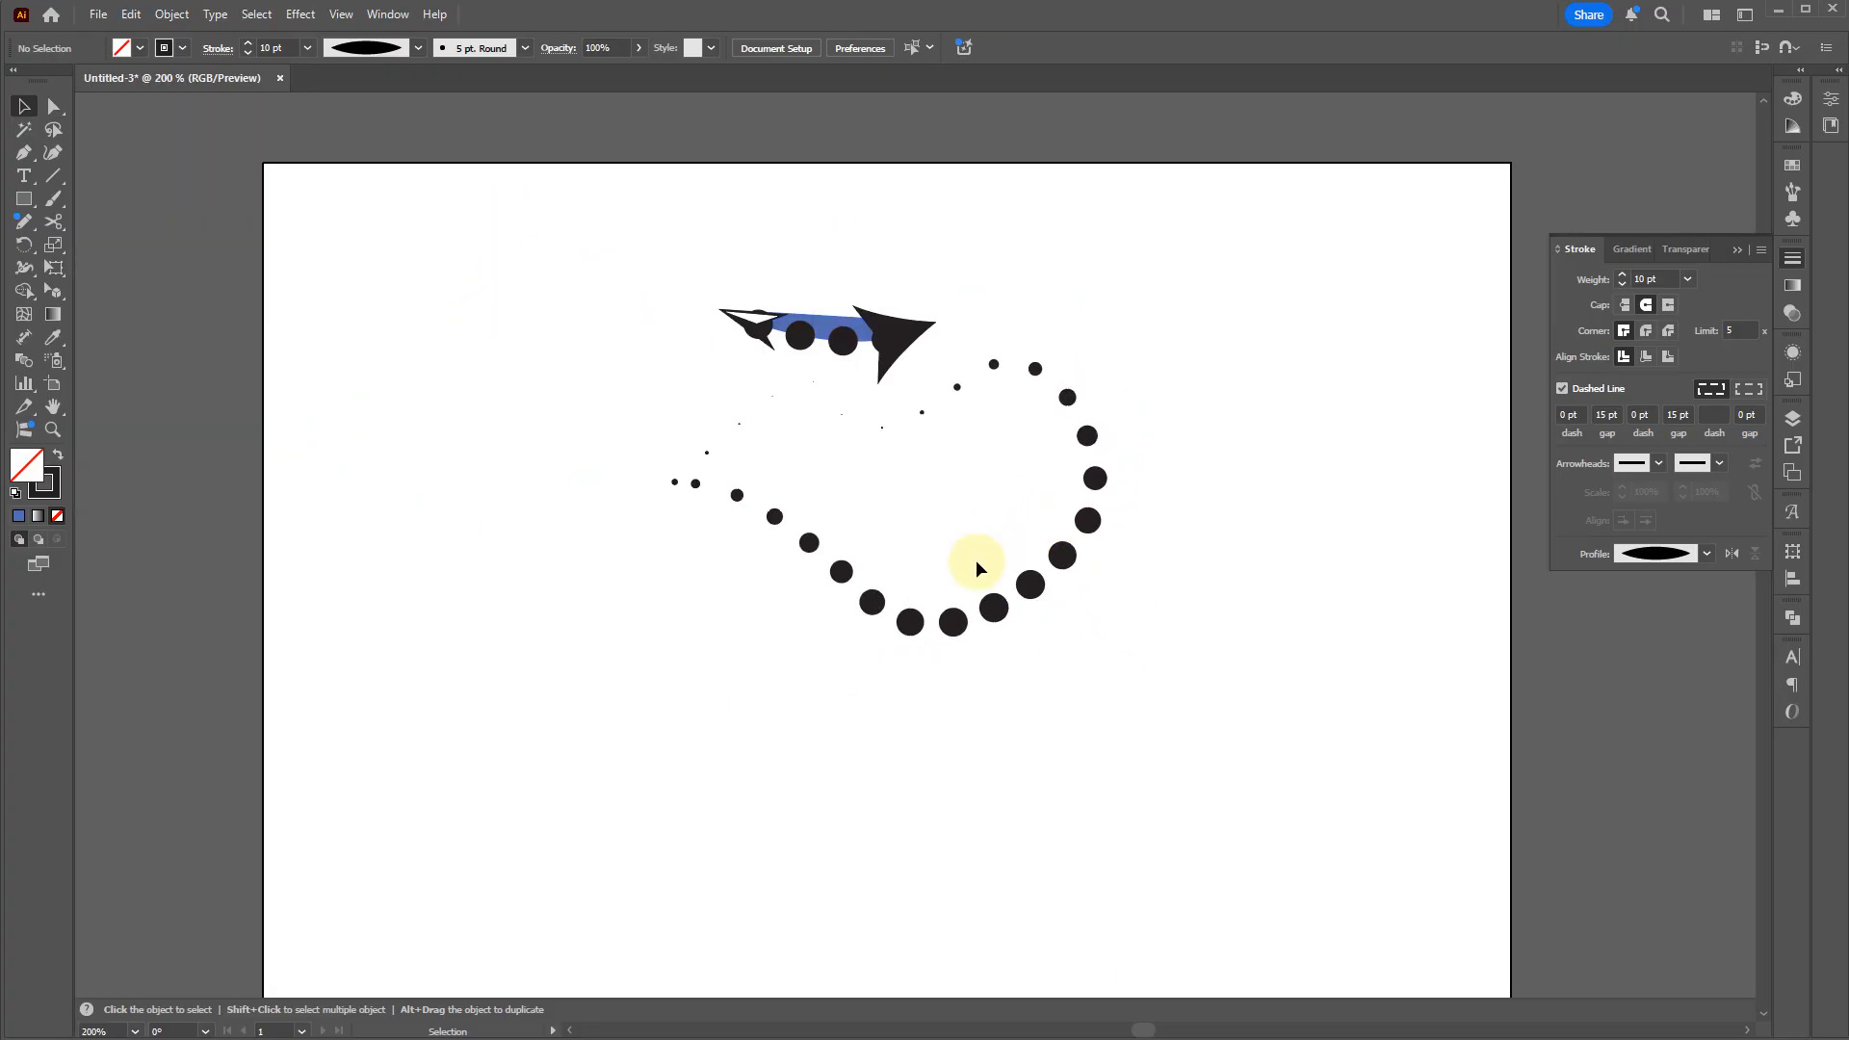
{"action": "left_click", "coordinate": [1027, 576]}
{"action": "key", "text": "m"}
{"action": "left_click_drag", "start_coordinate": [1273, 388], "coordinate": [1140, 593]}
{"action": "key", "text": "d"}
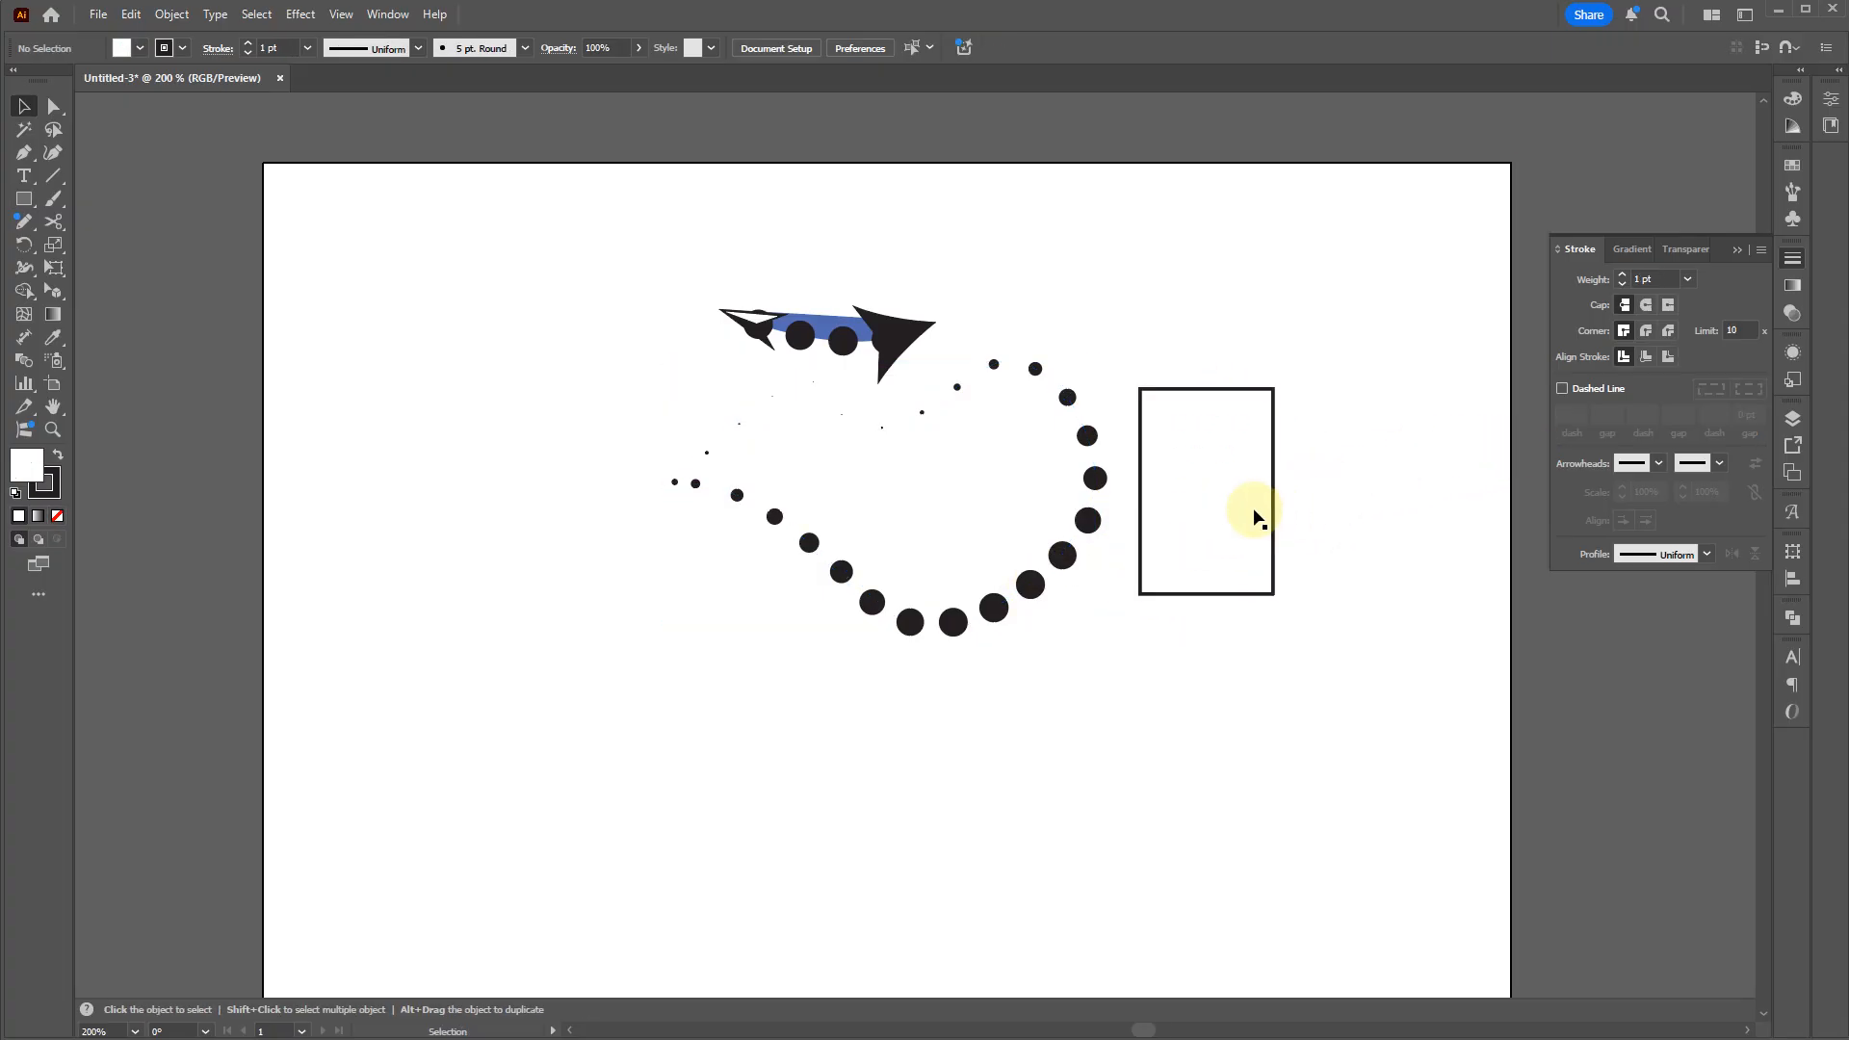
{"action": "key", "text": "ctrl+equal"}
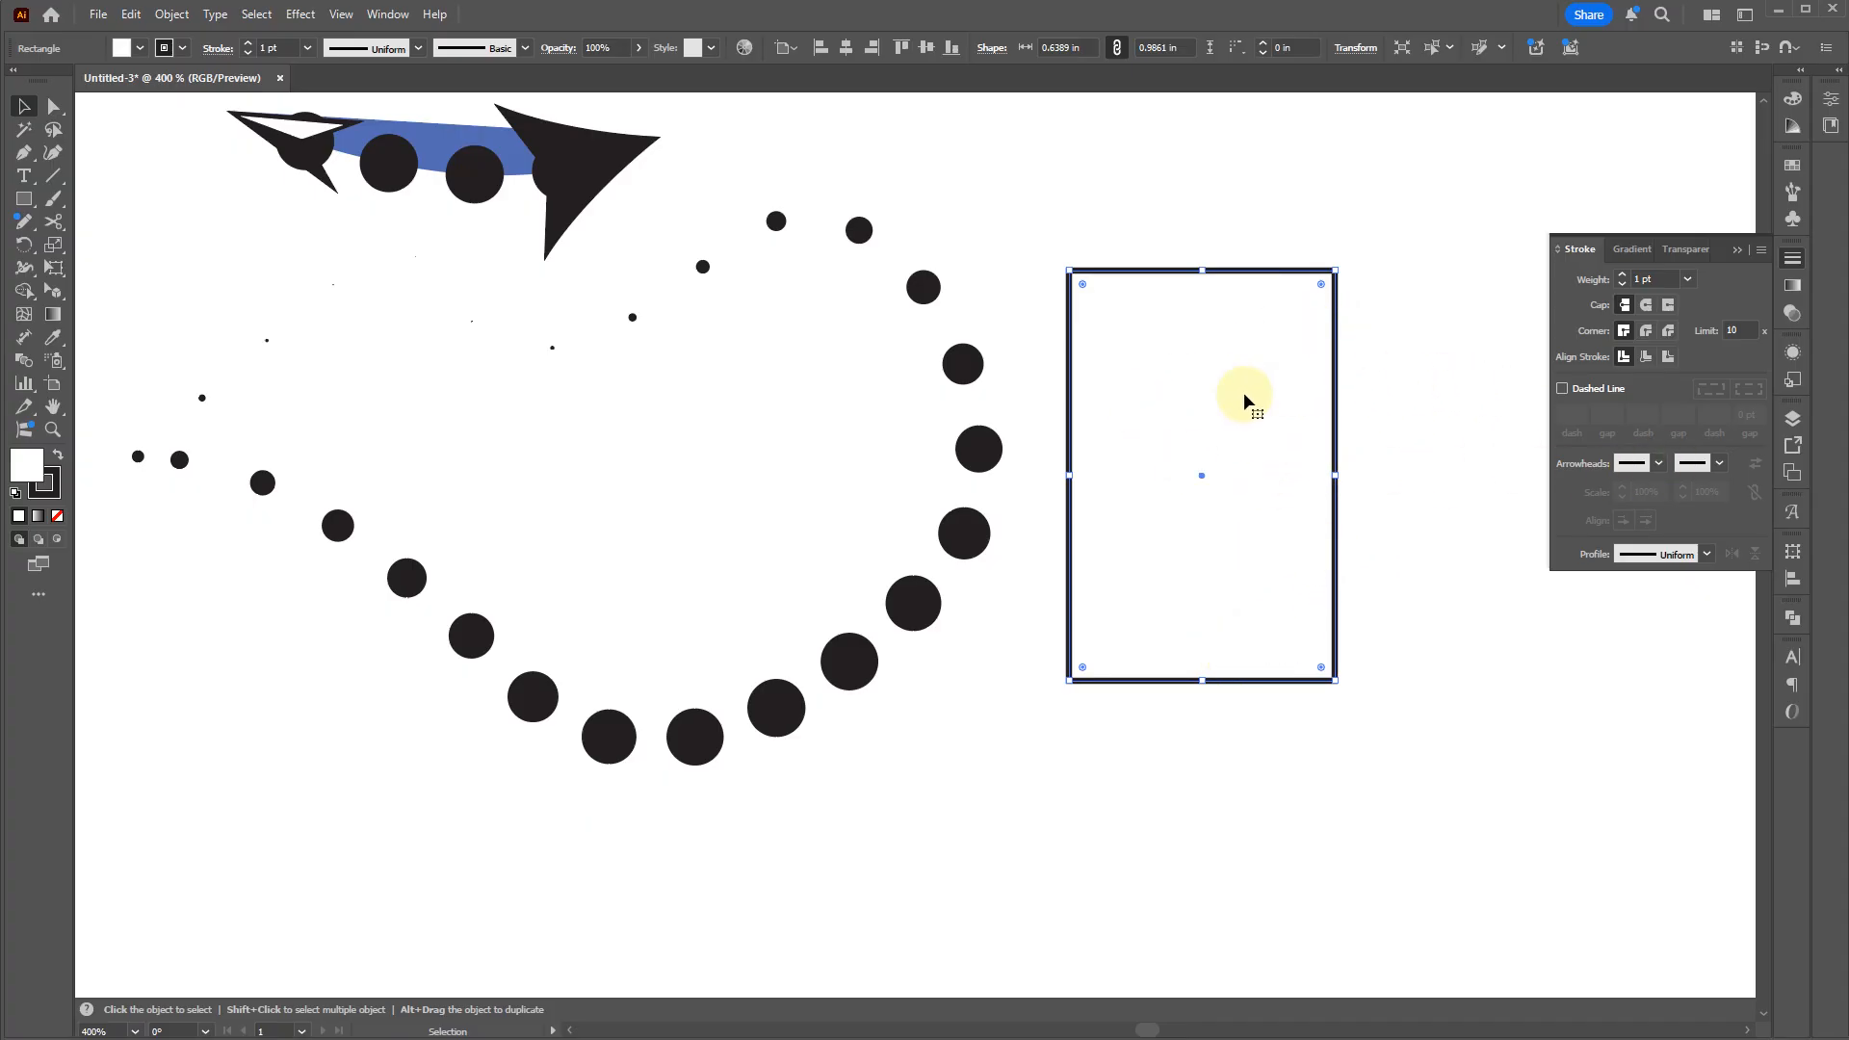
{"action": "double_click", "coordinate": [1623, 279]}
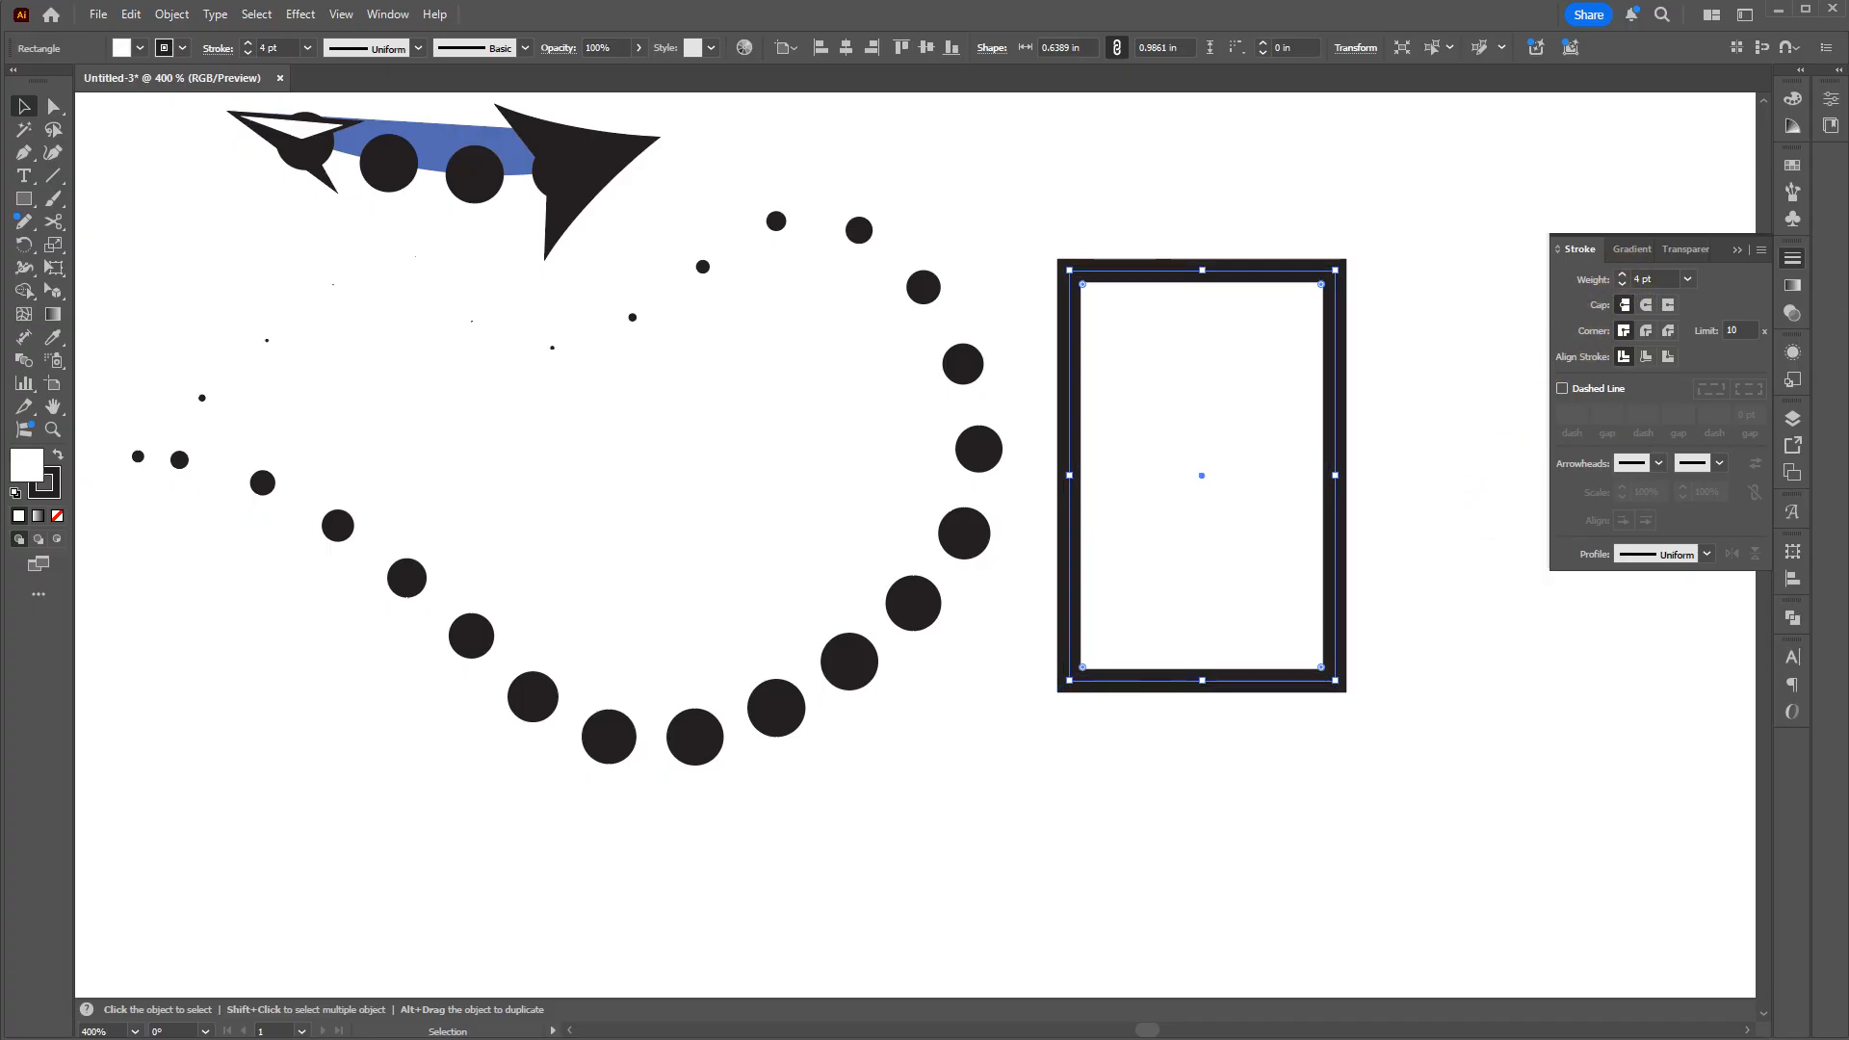
Step: Convert the 4 pt stroke of the rectangle into a filled shape with Outline Stroke
{"action": "right_click", "coordinate": [1203, 427]}
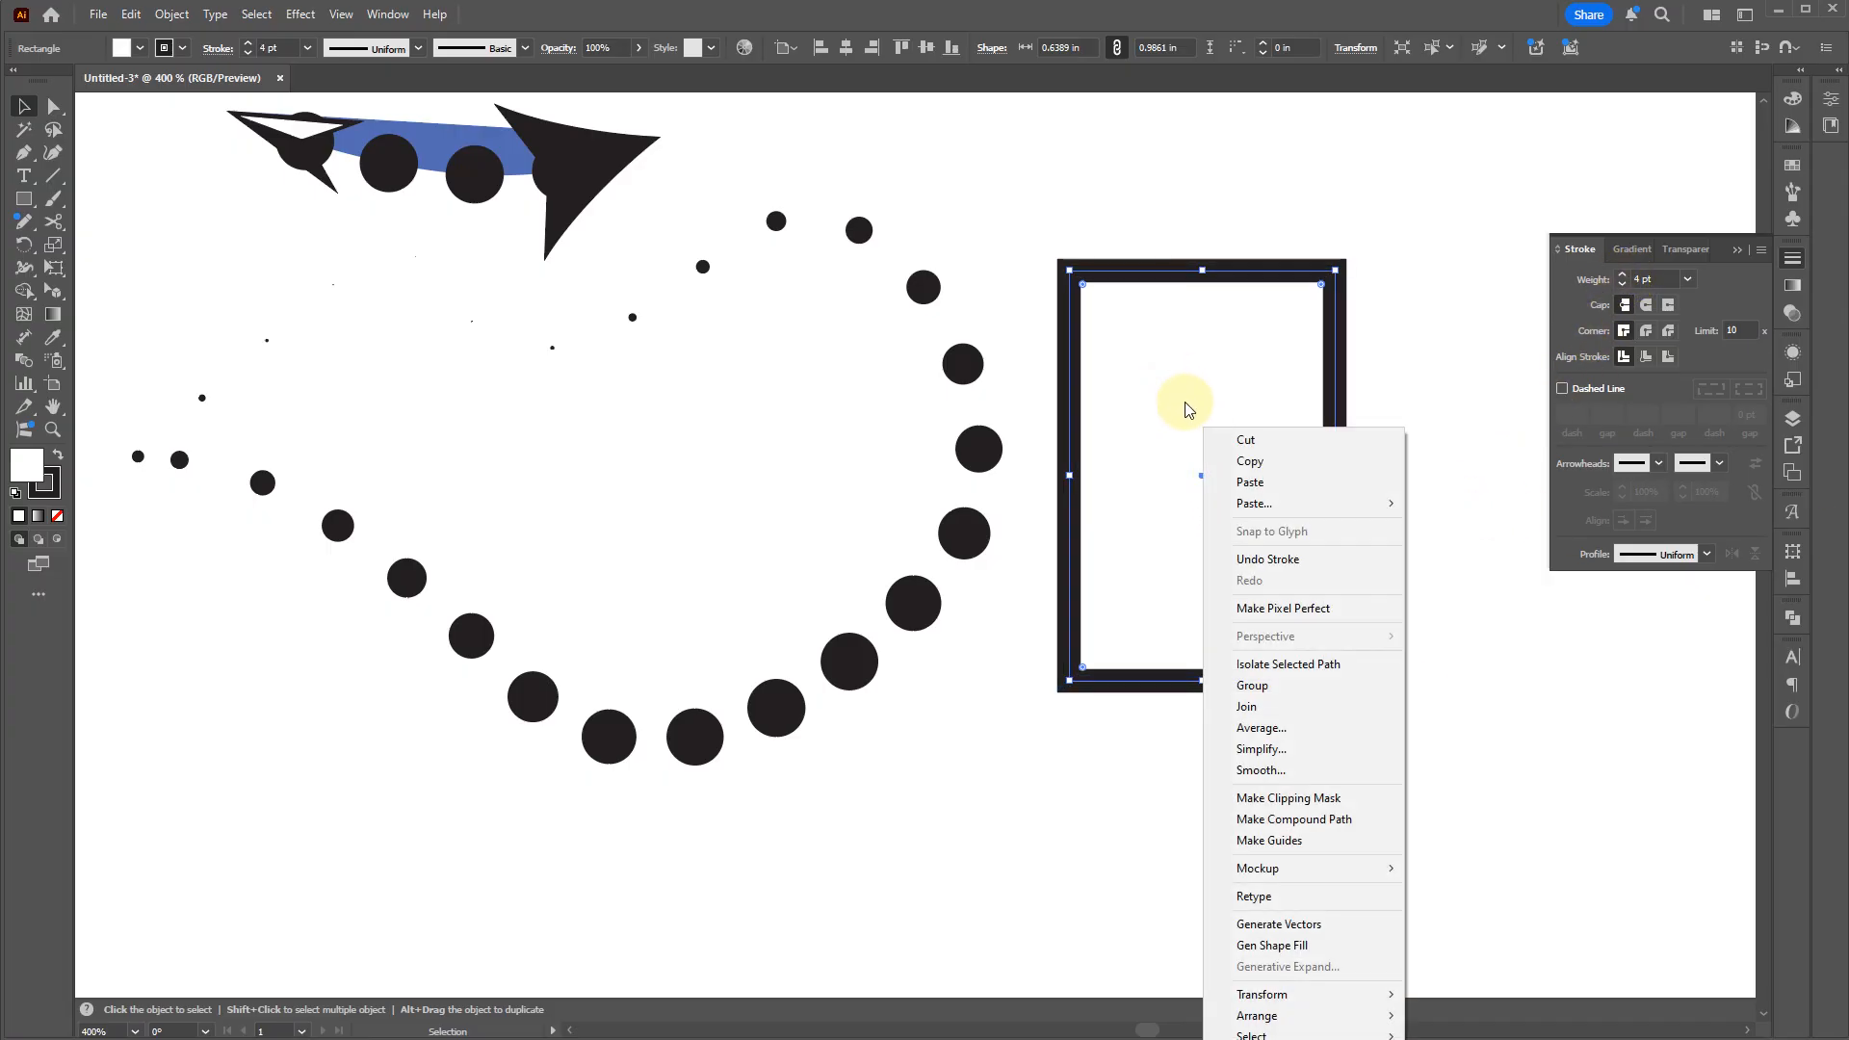
{"action": "left_click", "coordinate": [1189, 578]}
{"action": "left_click", "coordinate": [170, 18]}
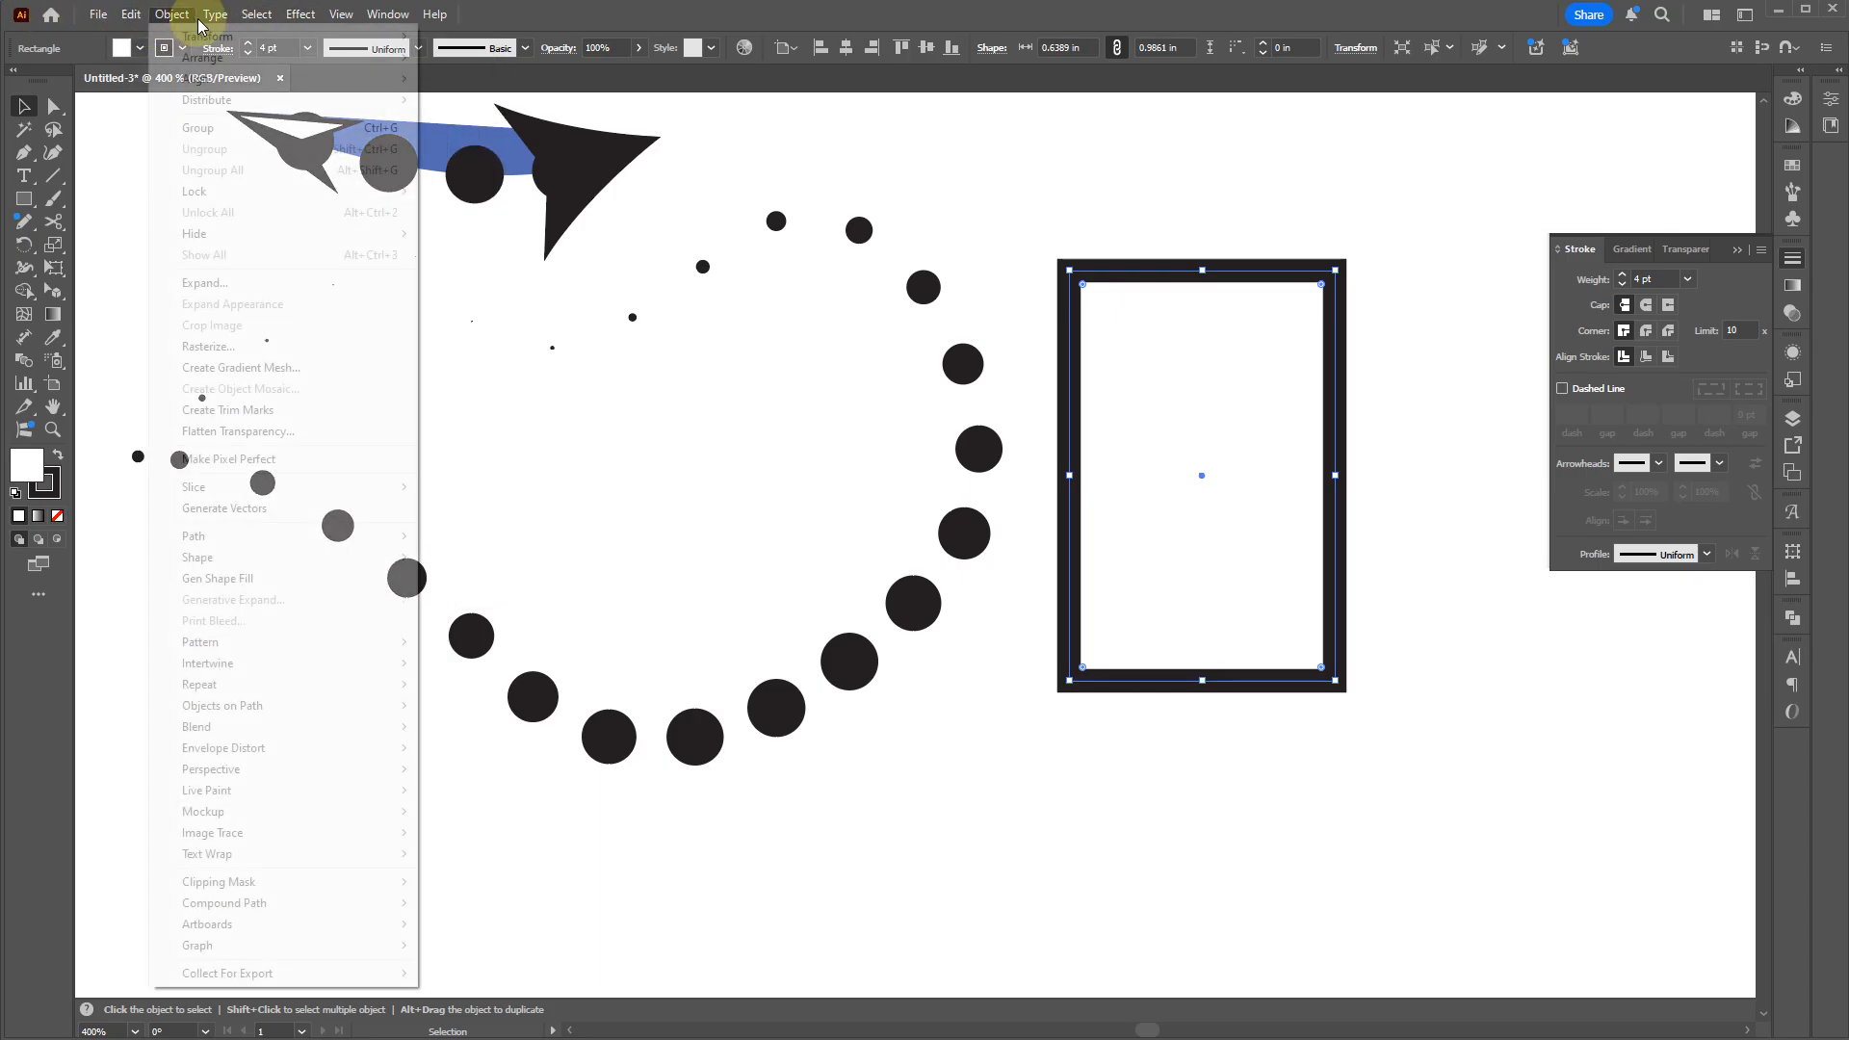
{"action": "left_click", "coordinate": [160, 17]}
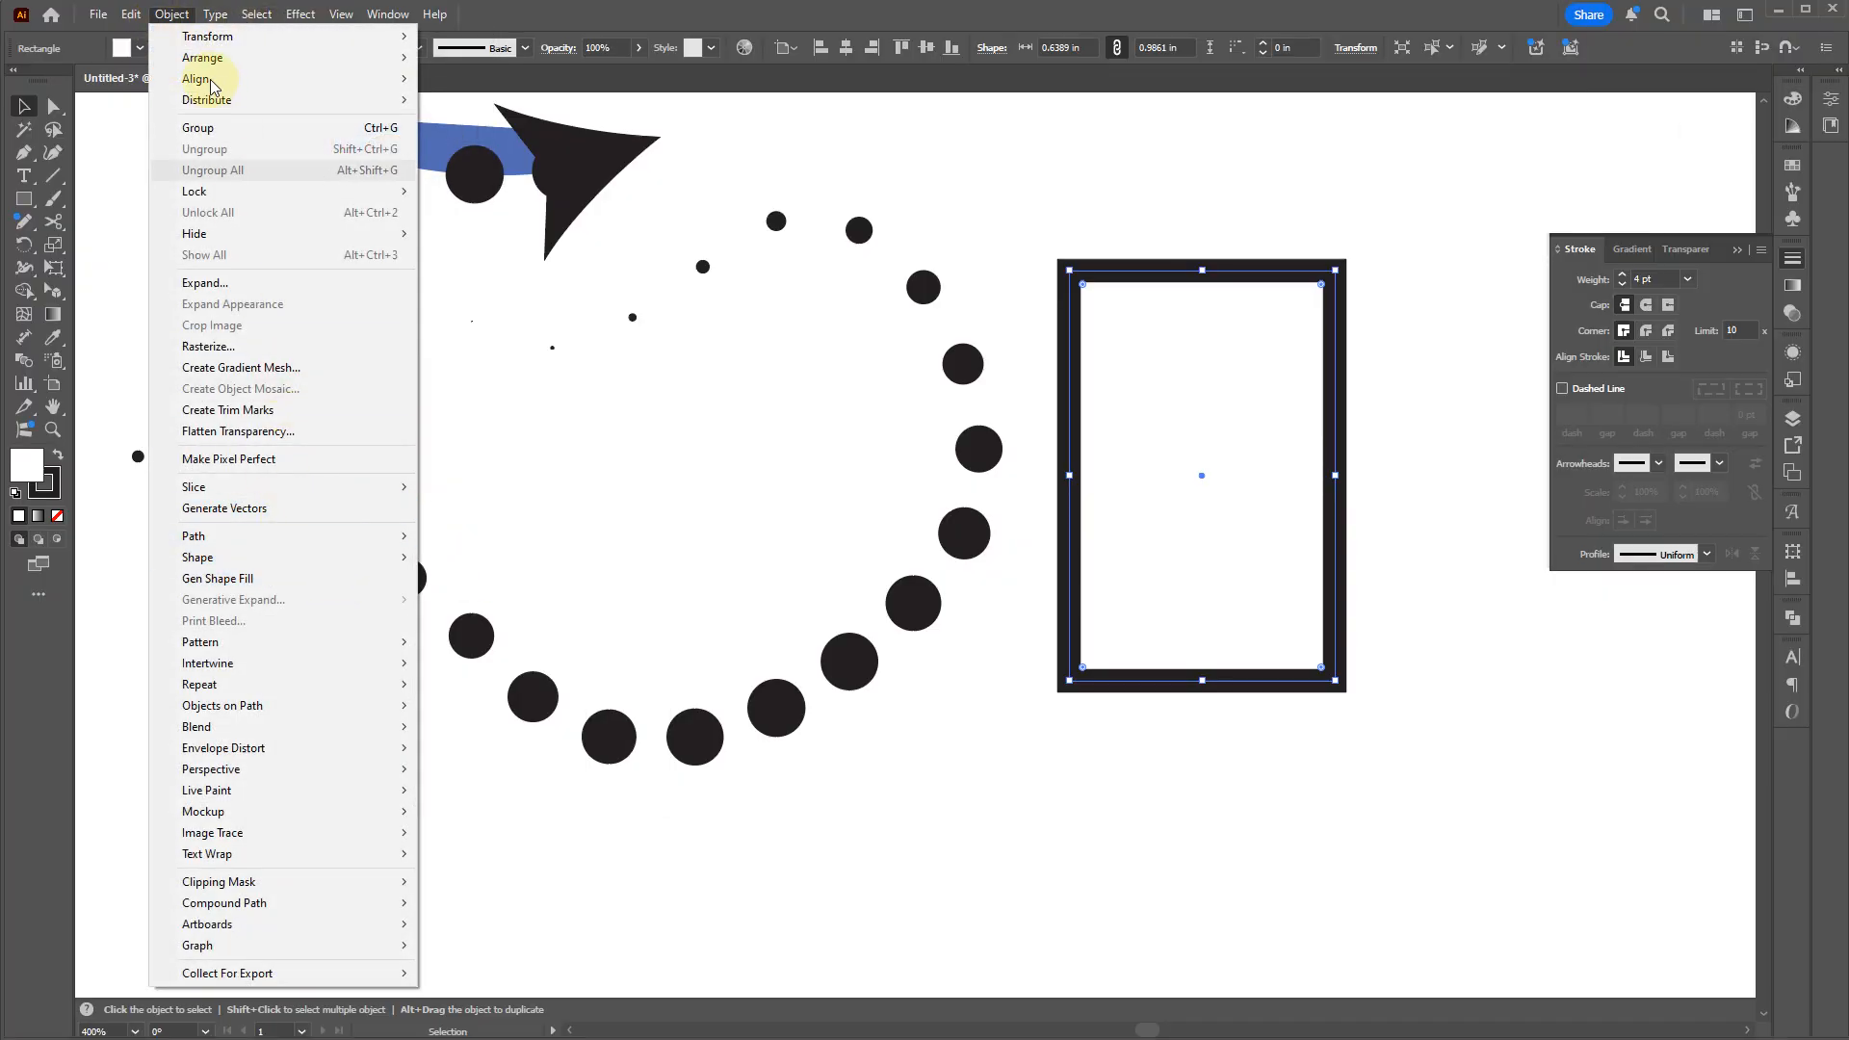
{"action": "mouse_move", "coordinate": [308, 535]}
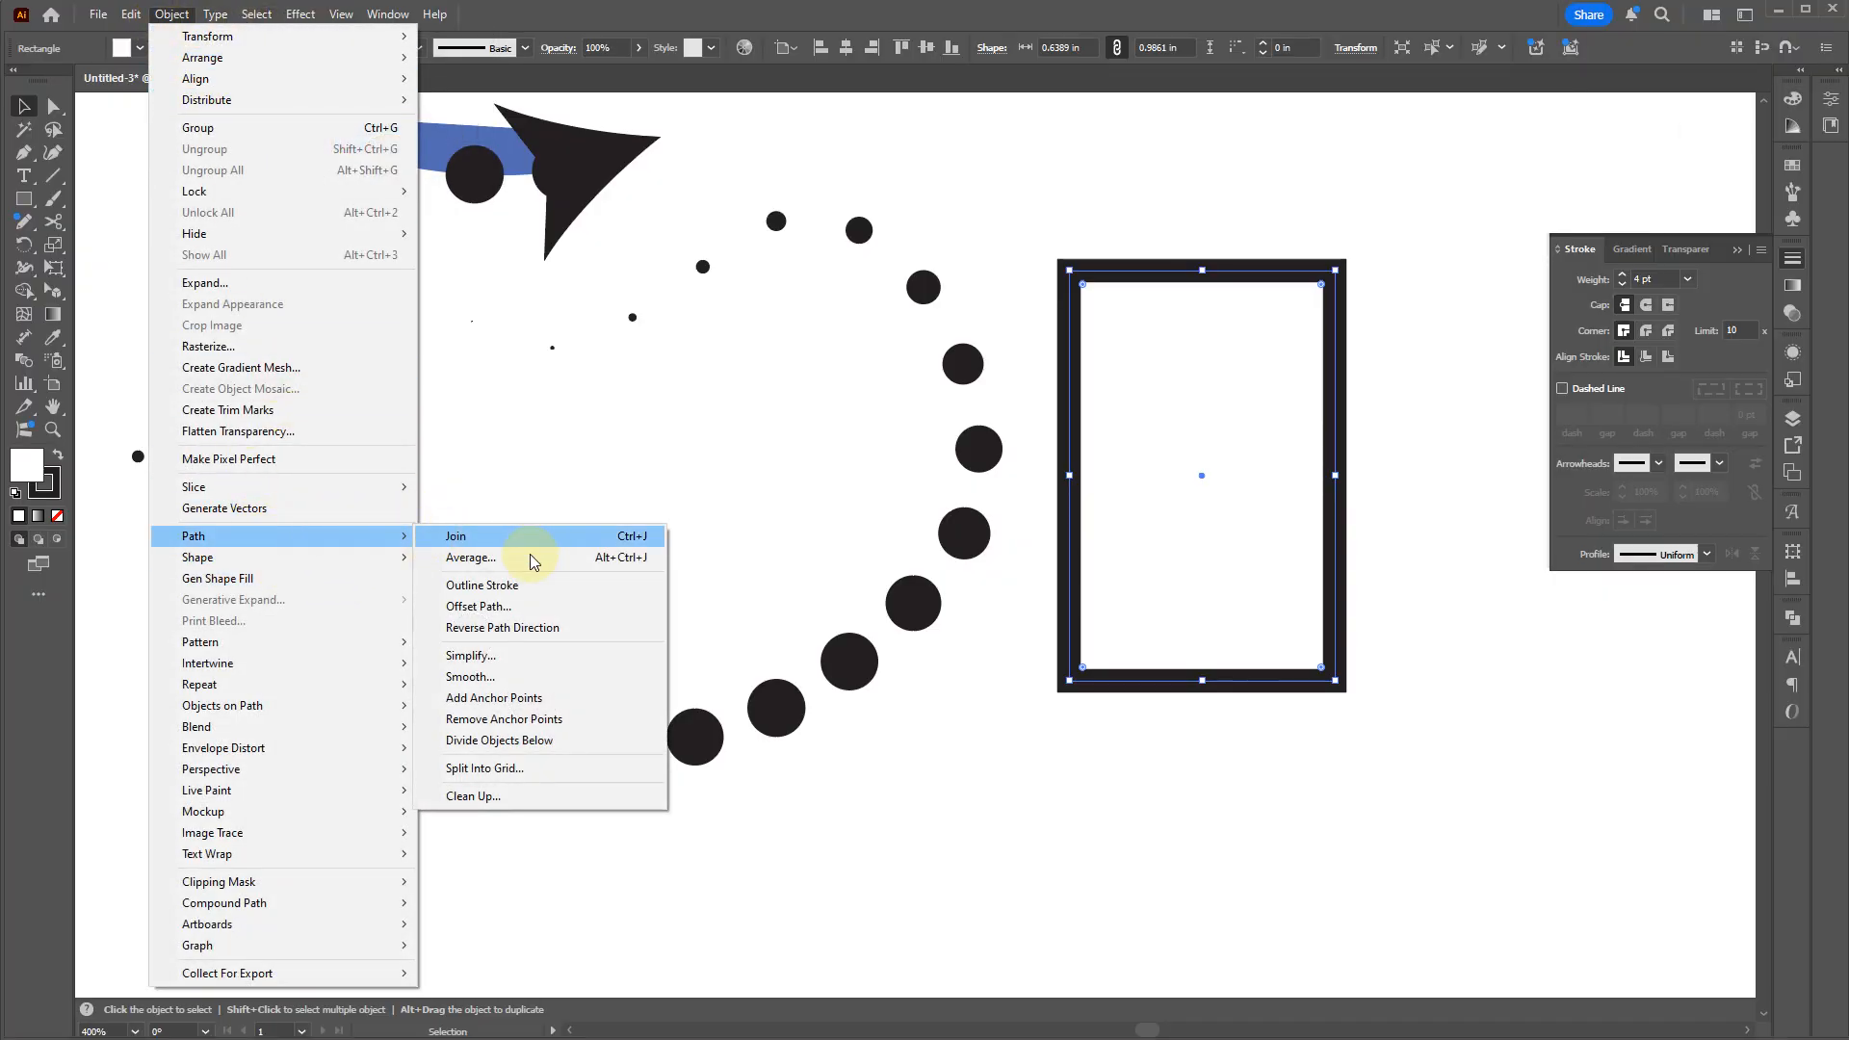
{"action": "left_click", "coordinate": [522, 584]}
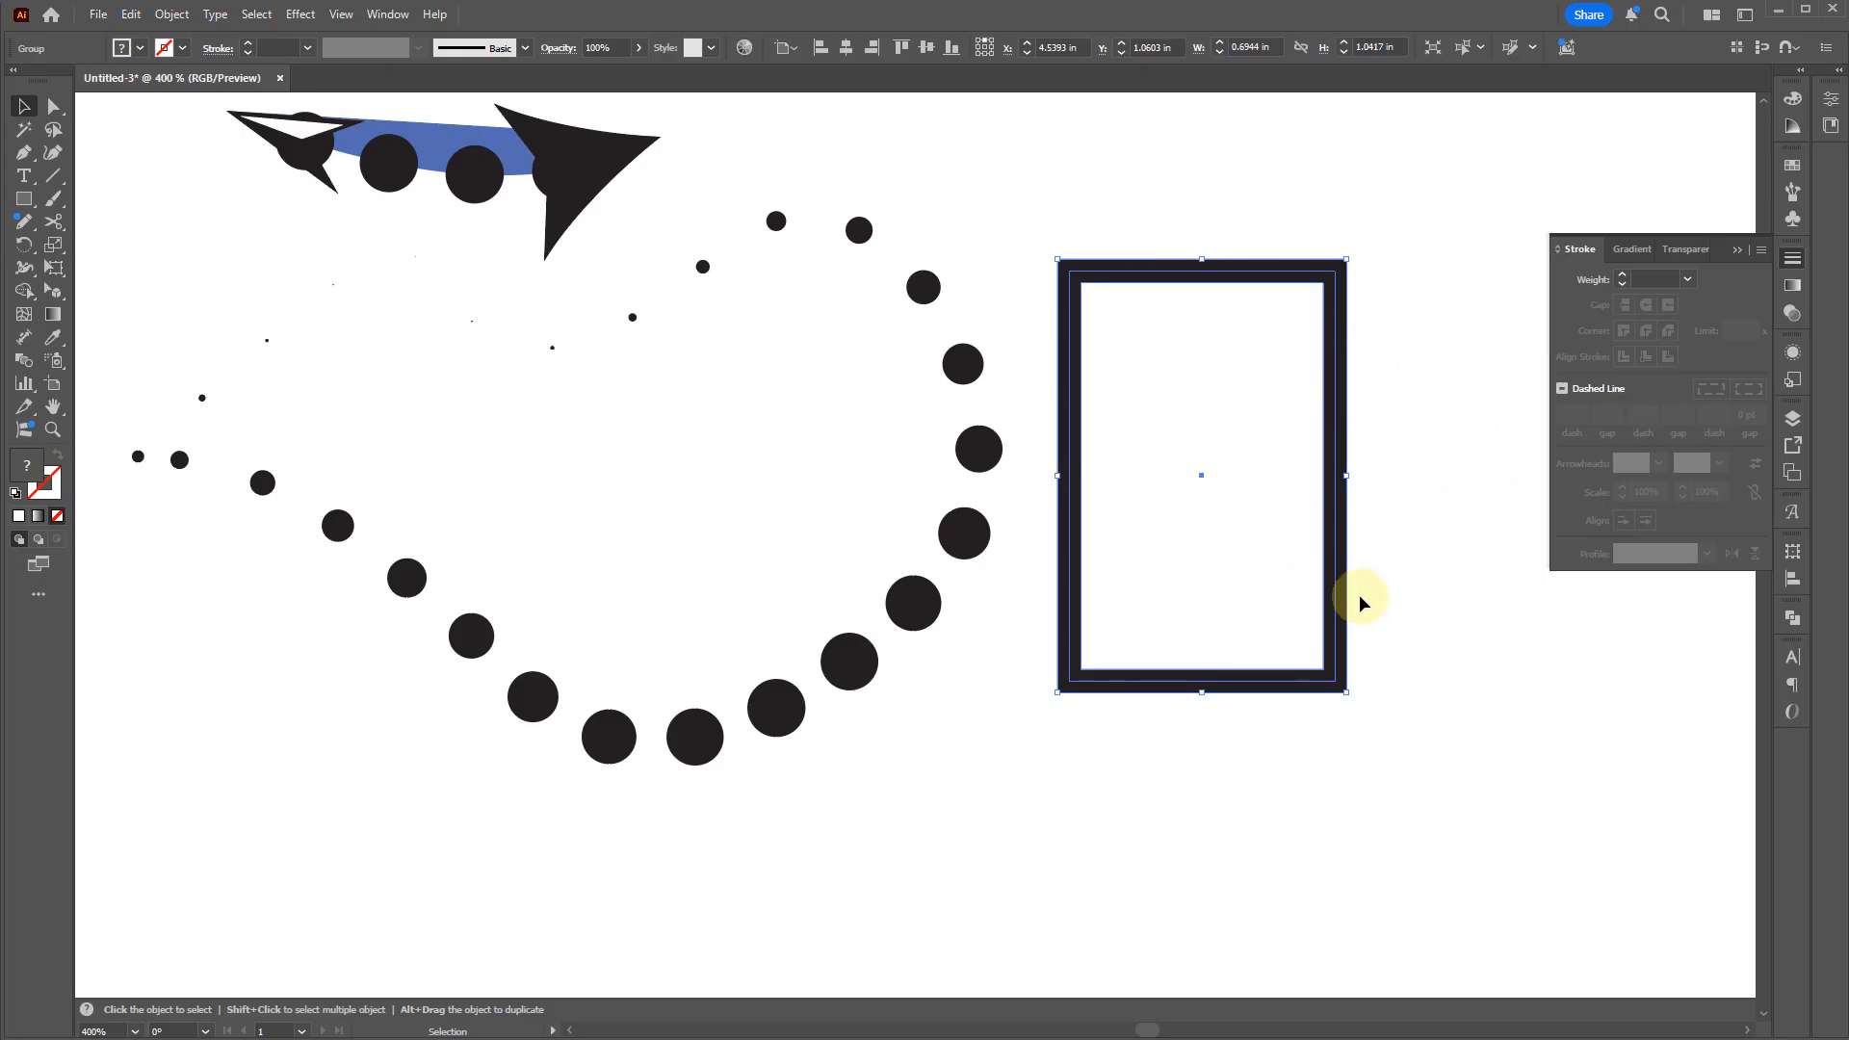
Step: Ungroup the rectangle's outlined stroke from its white fill
{"action": "left_click", "coordinate": [1414, 580]}
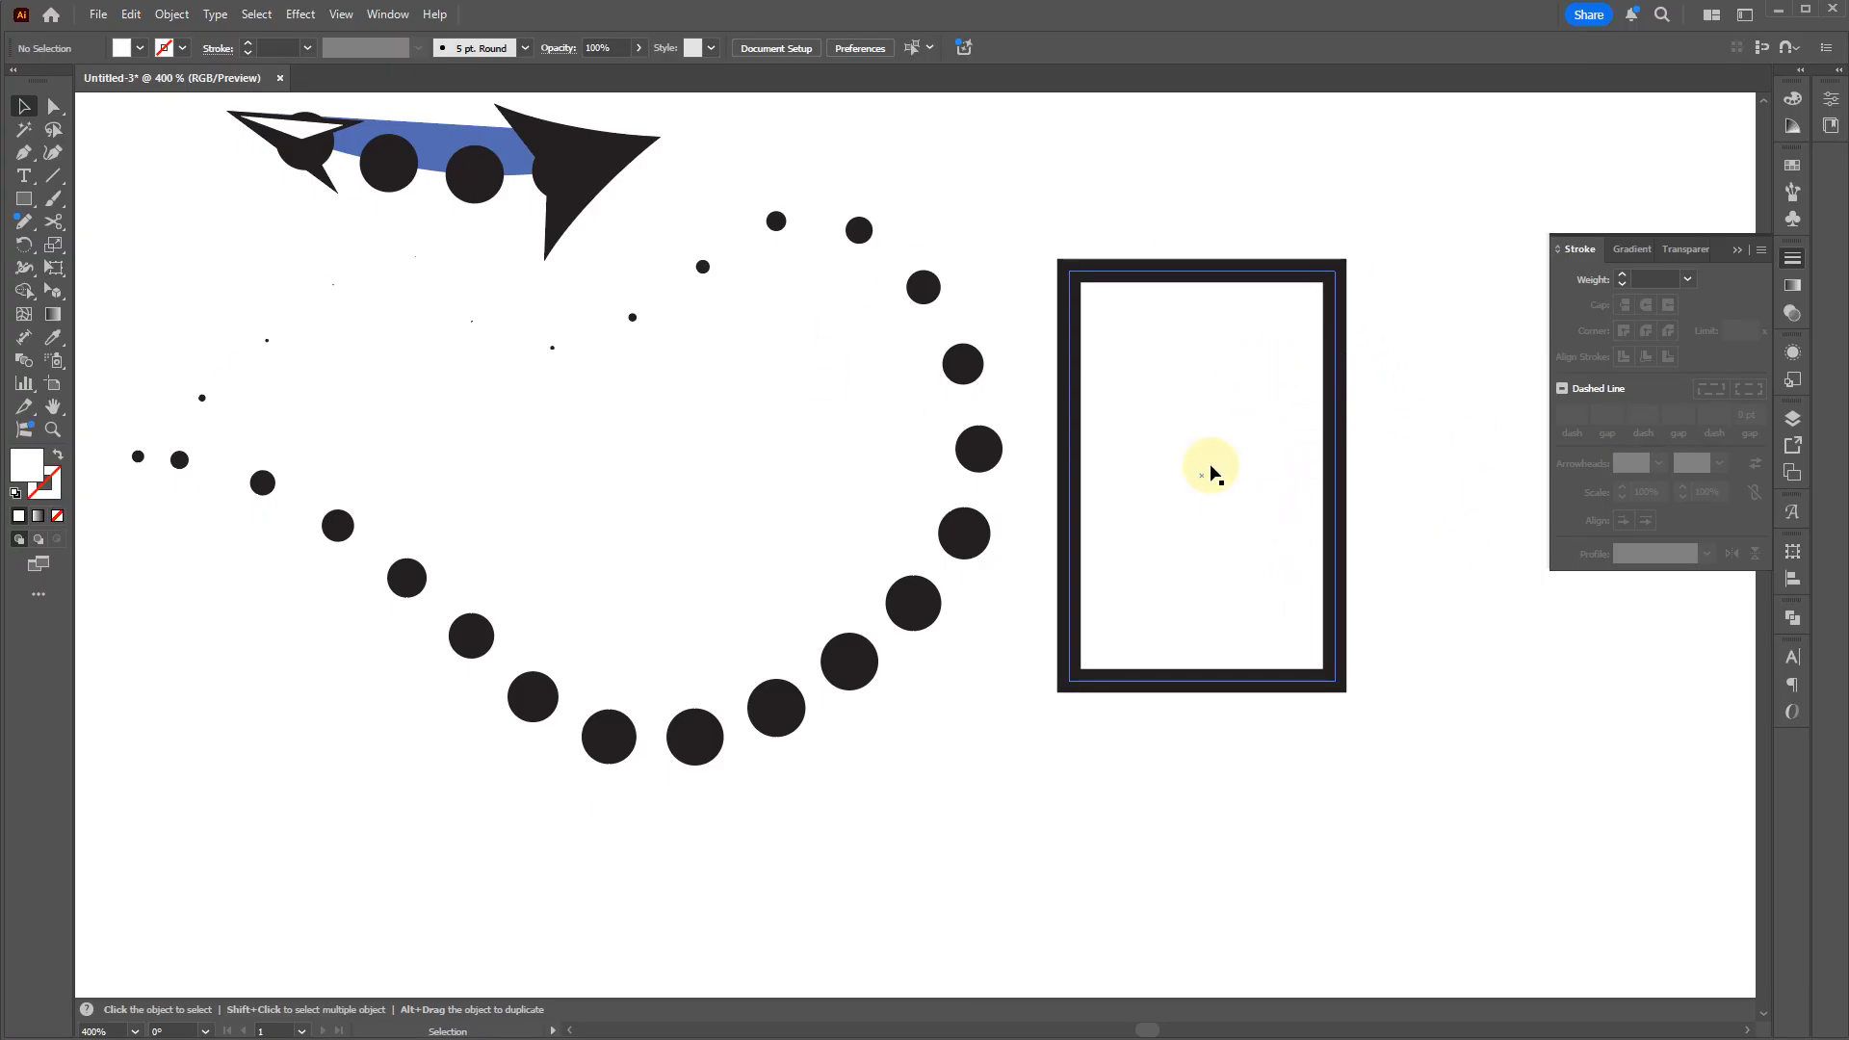
{"action": "left_click", "coordinate": [1283, 487]}
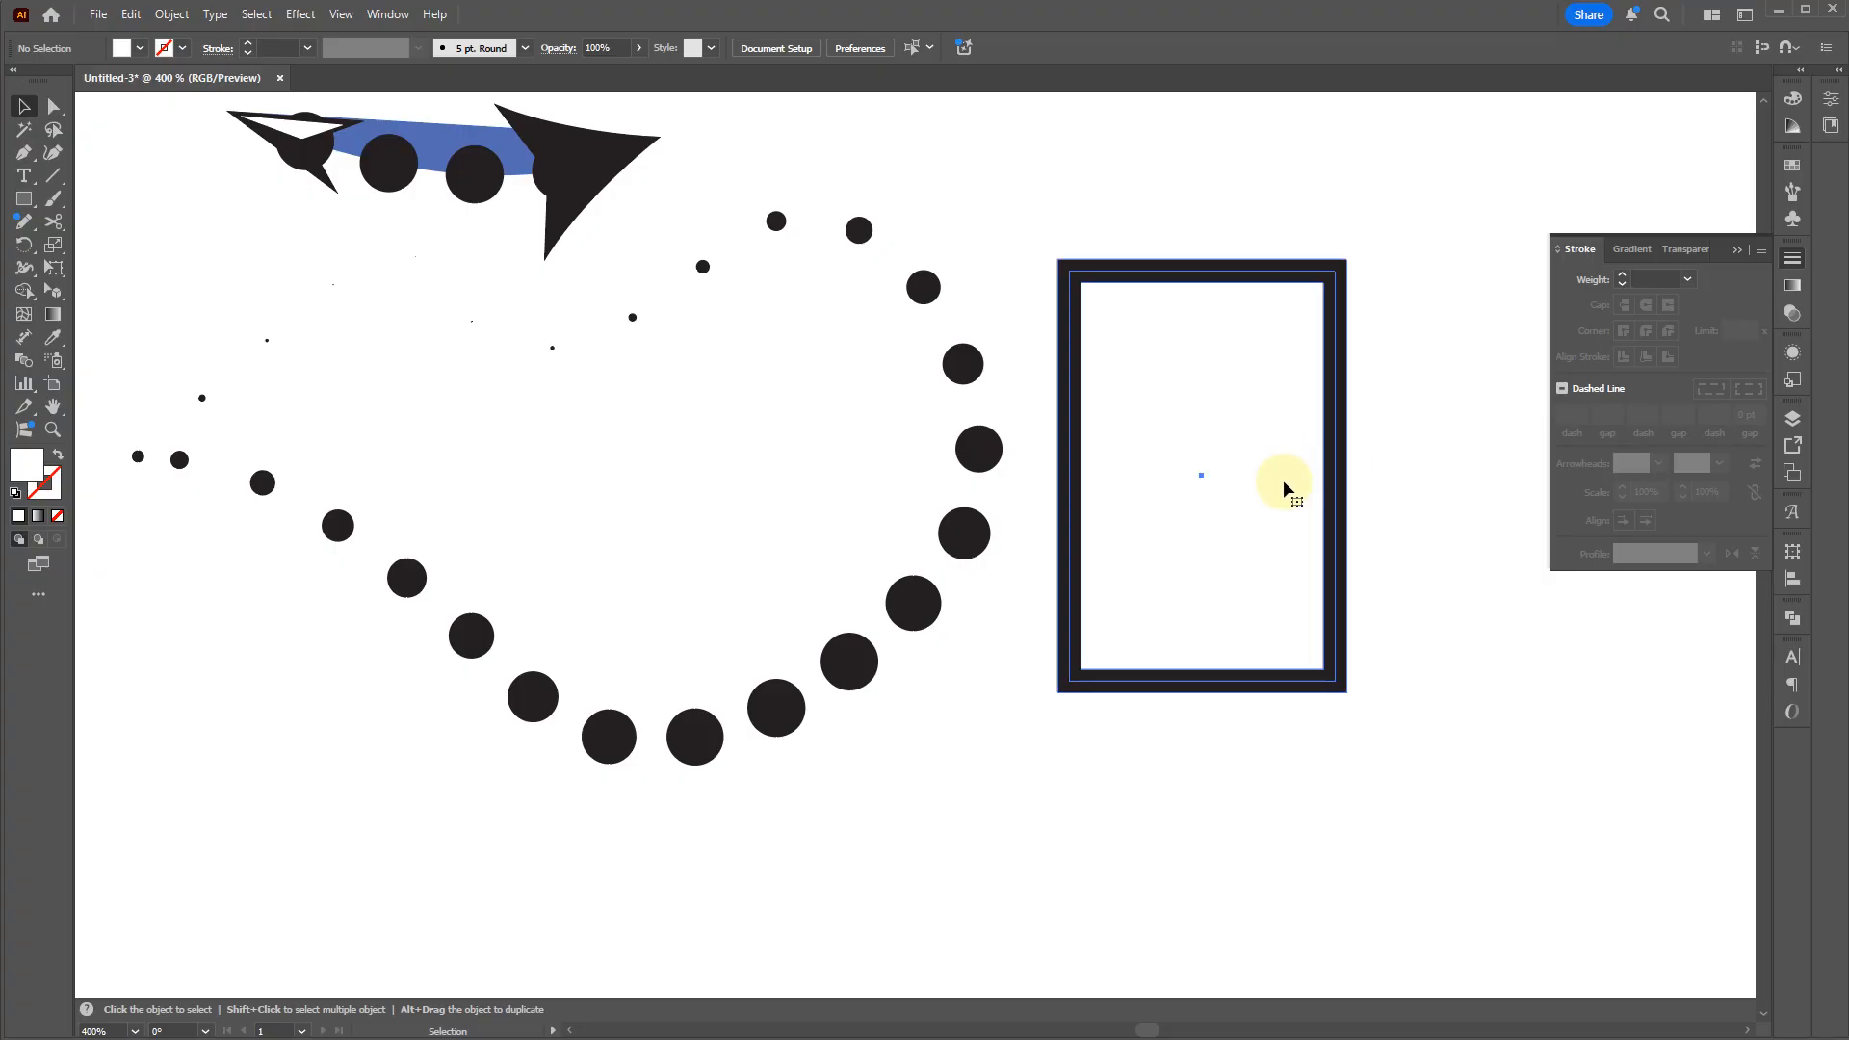
{"action": "right_click", "coordinate": [1268, 409]}
{"action": "left_click", "coordinate": [1338, 660]}
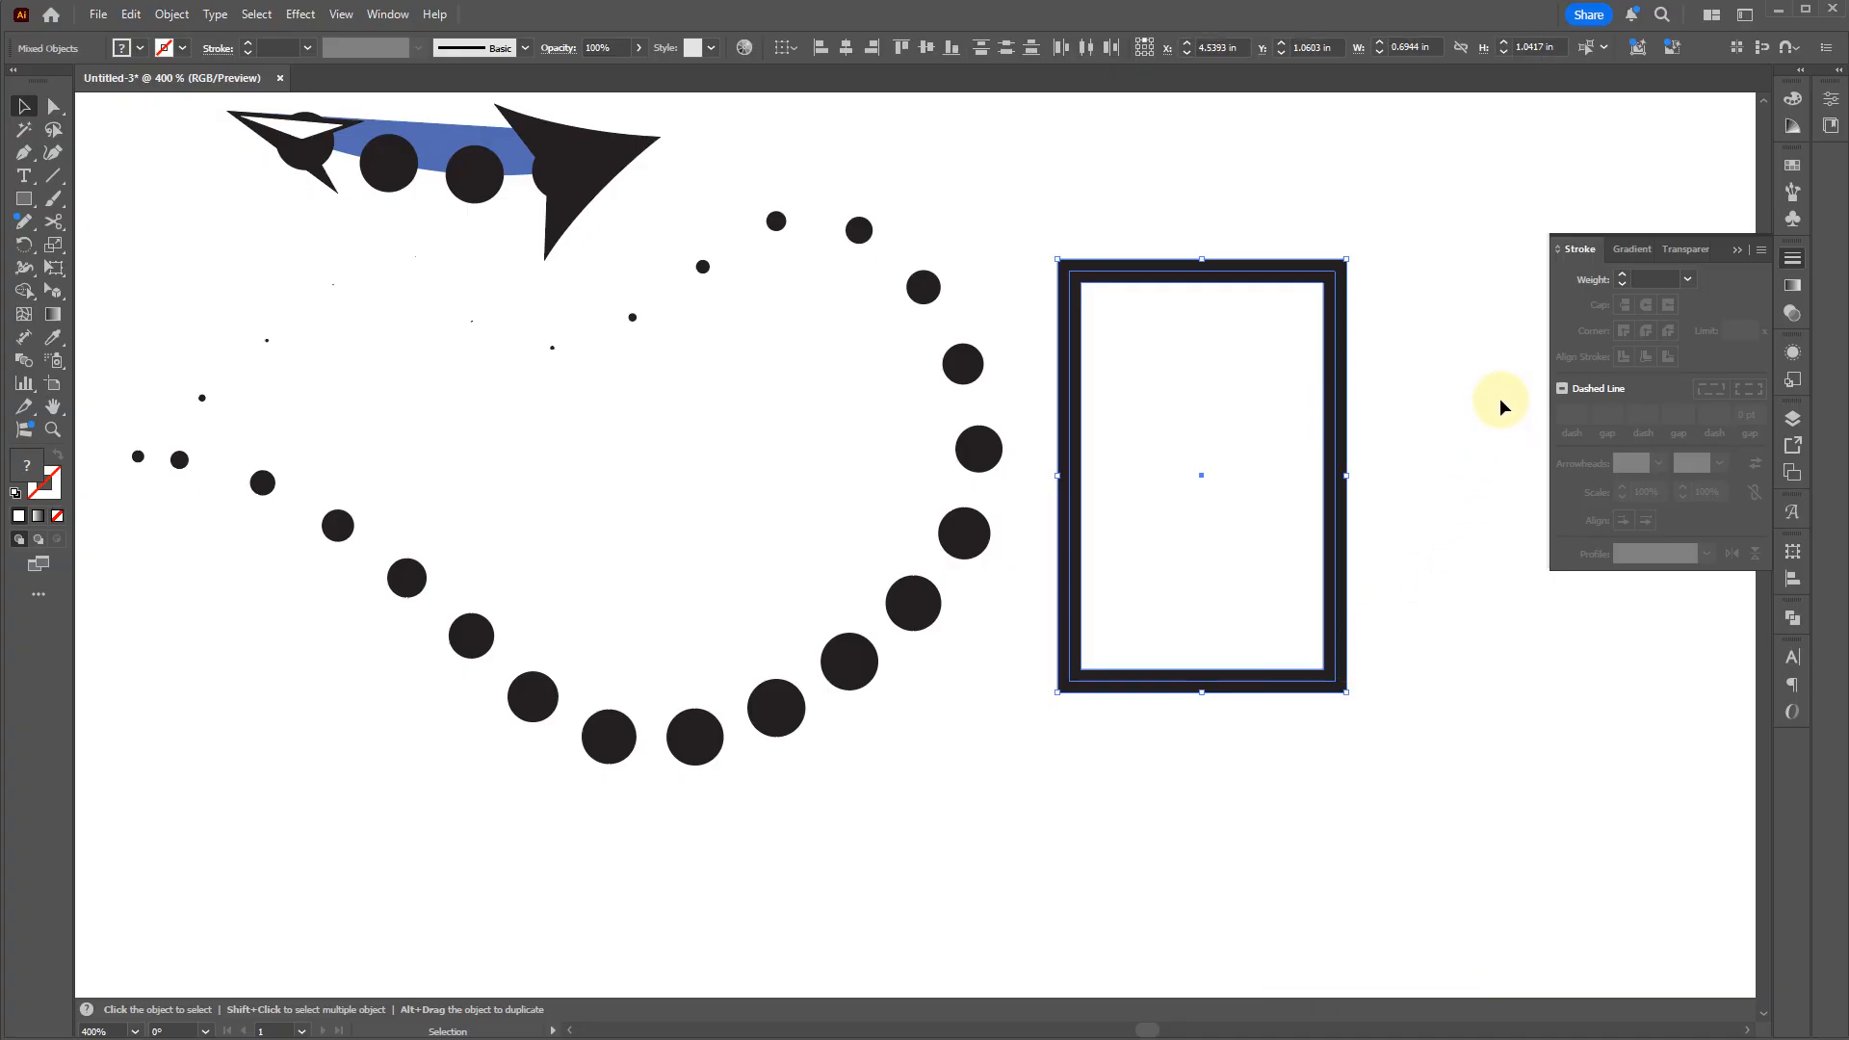
Step: Undo the ungrouping and the stroke outlining of the rectangle and clear the selection
{"action": "key", "text": "ctrl+z"}
{"action": "key", "text": "ctrl+z"}
{"action": "left_click", "coordinate": [1452, 461]}
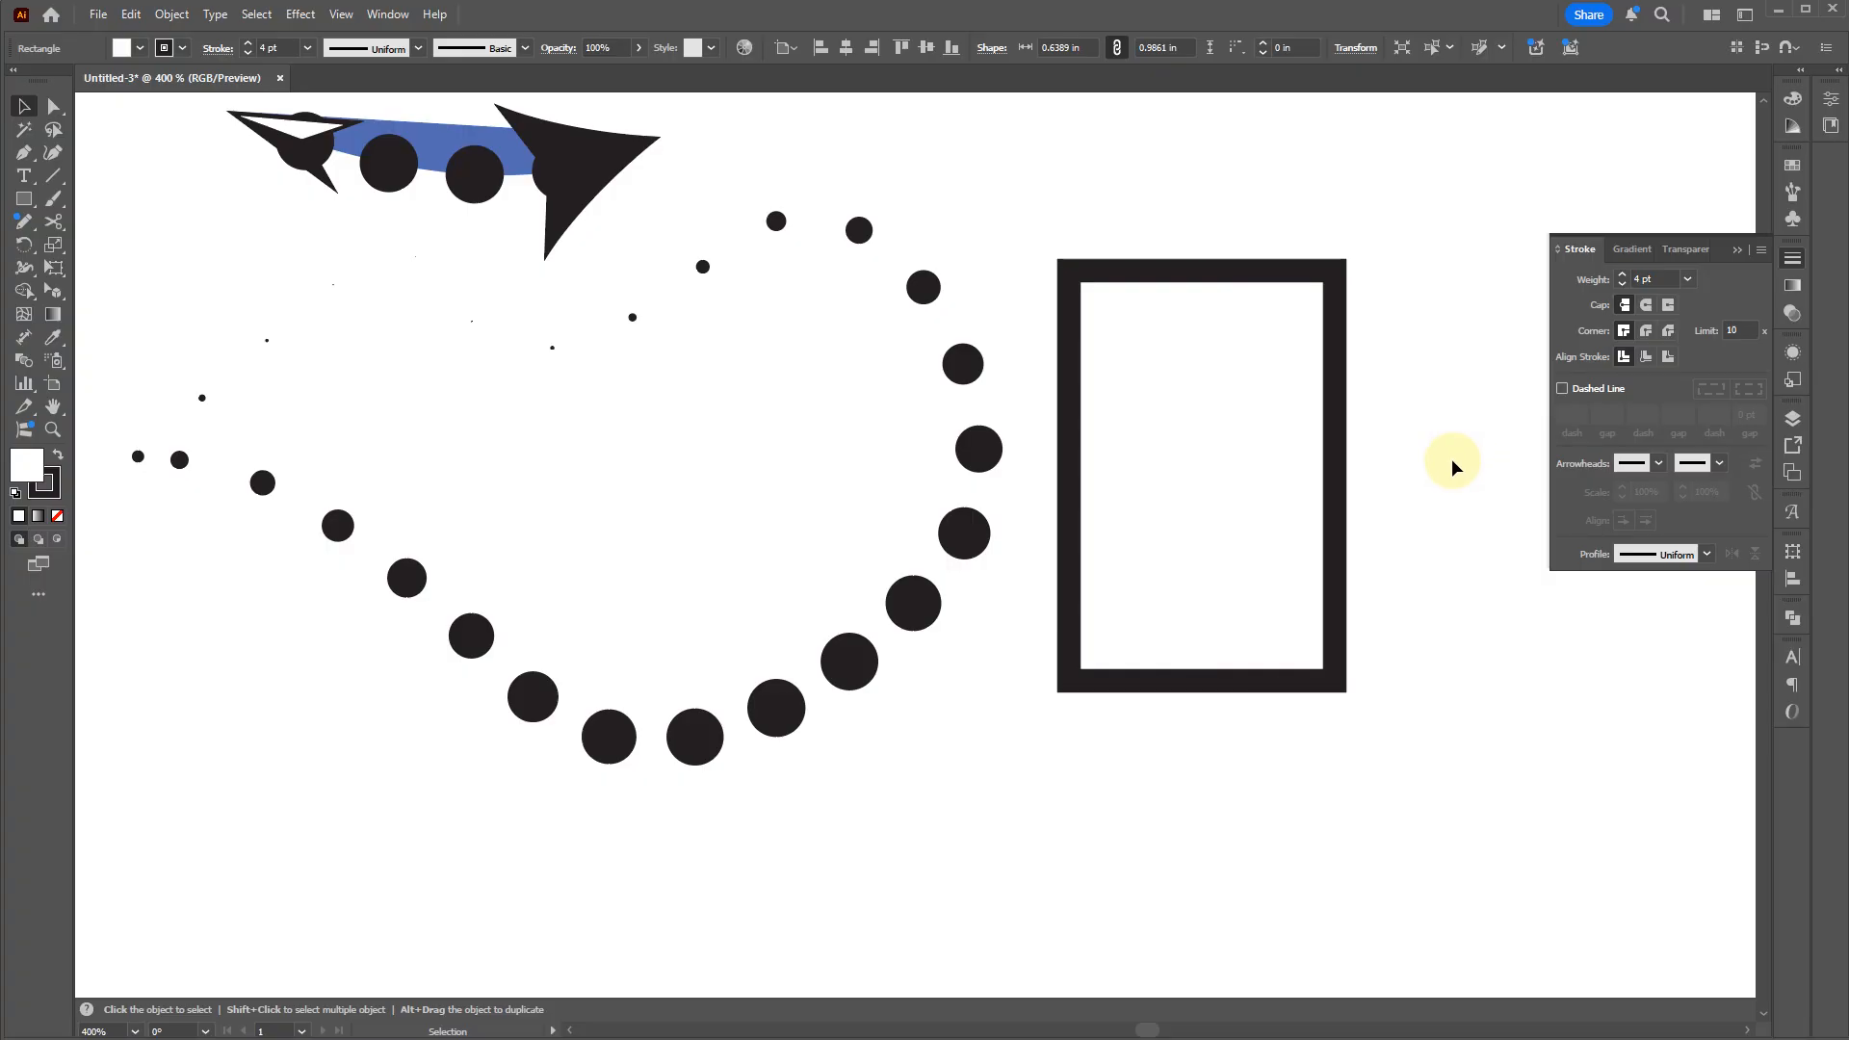
Step: Fill the rectangle with the green colour 5cba47
{"action": "left_click", "coordinate": [1305, 474]}
{"action": "left_click", "coordinate": [1794, 106]}
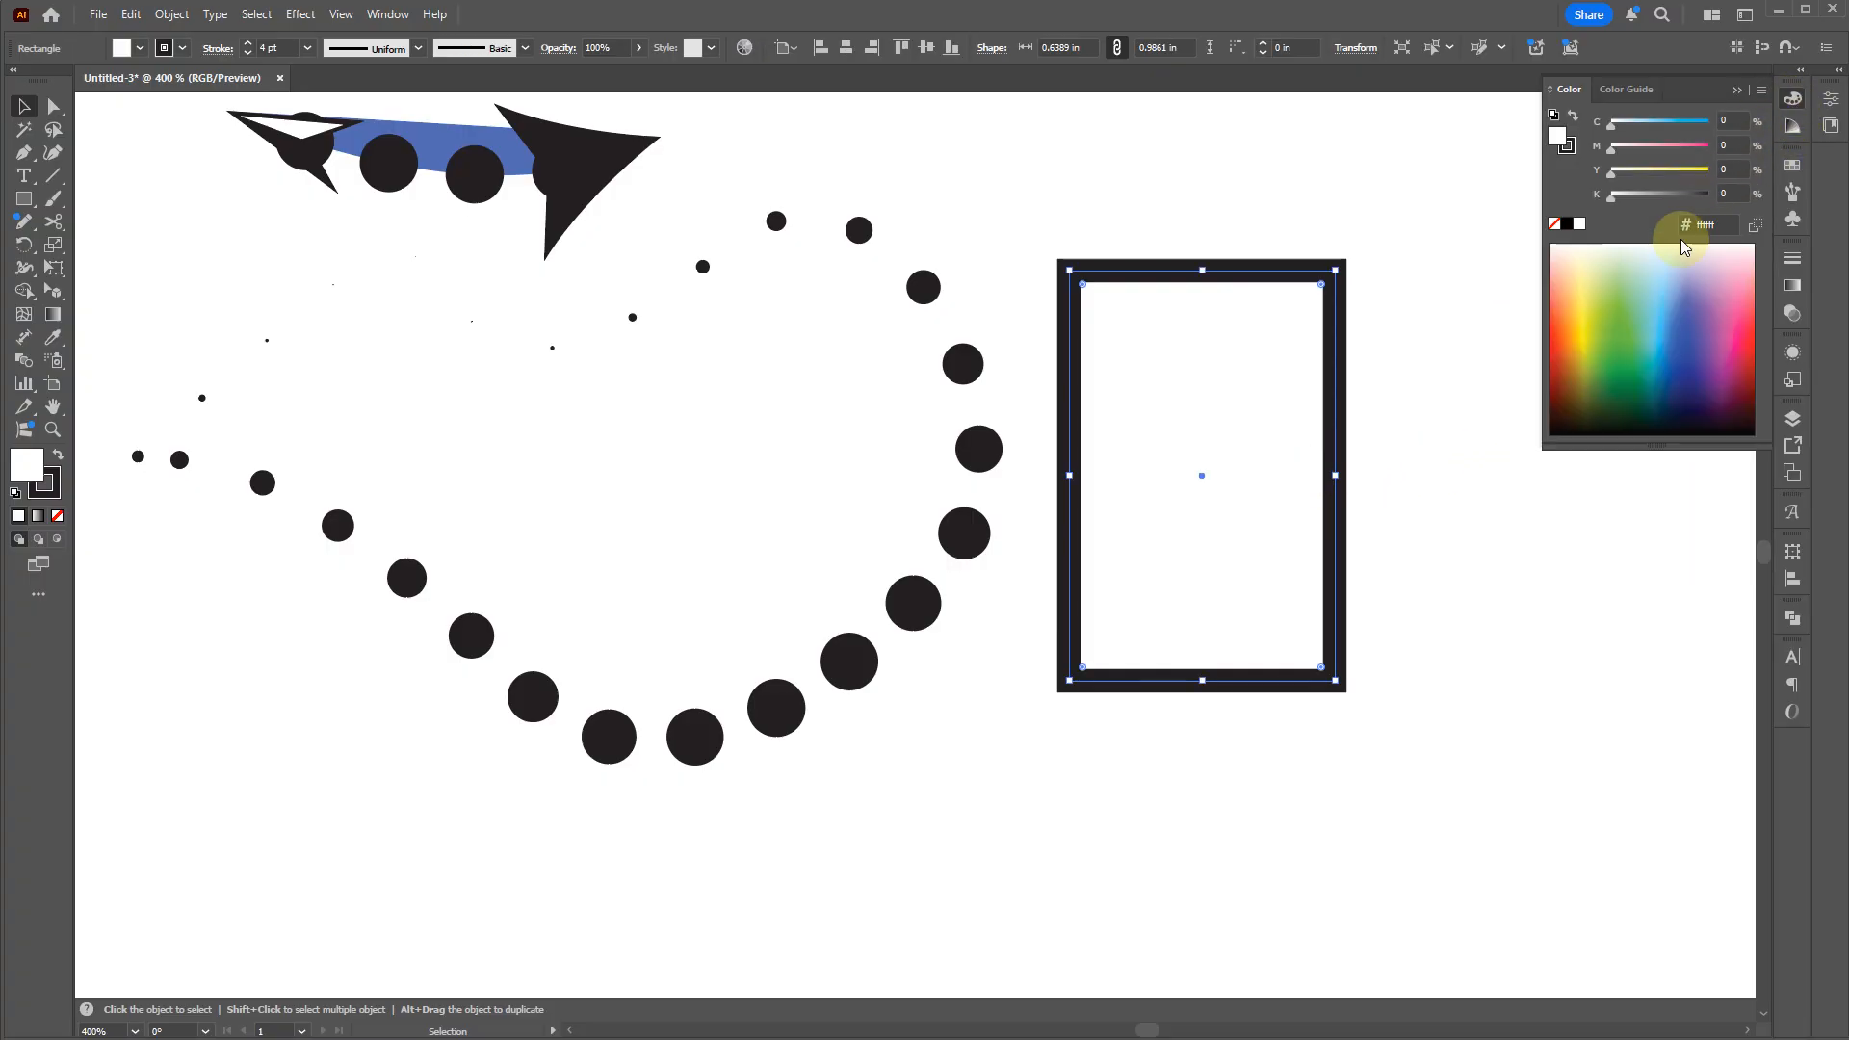
{"action": "left_click", "coordinate": [1688, 306]}
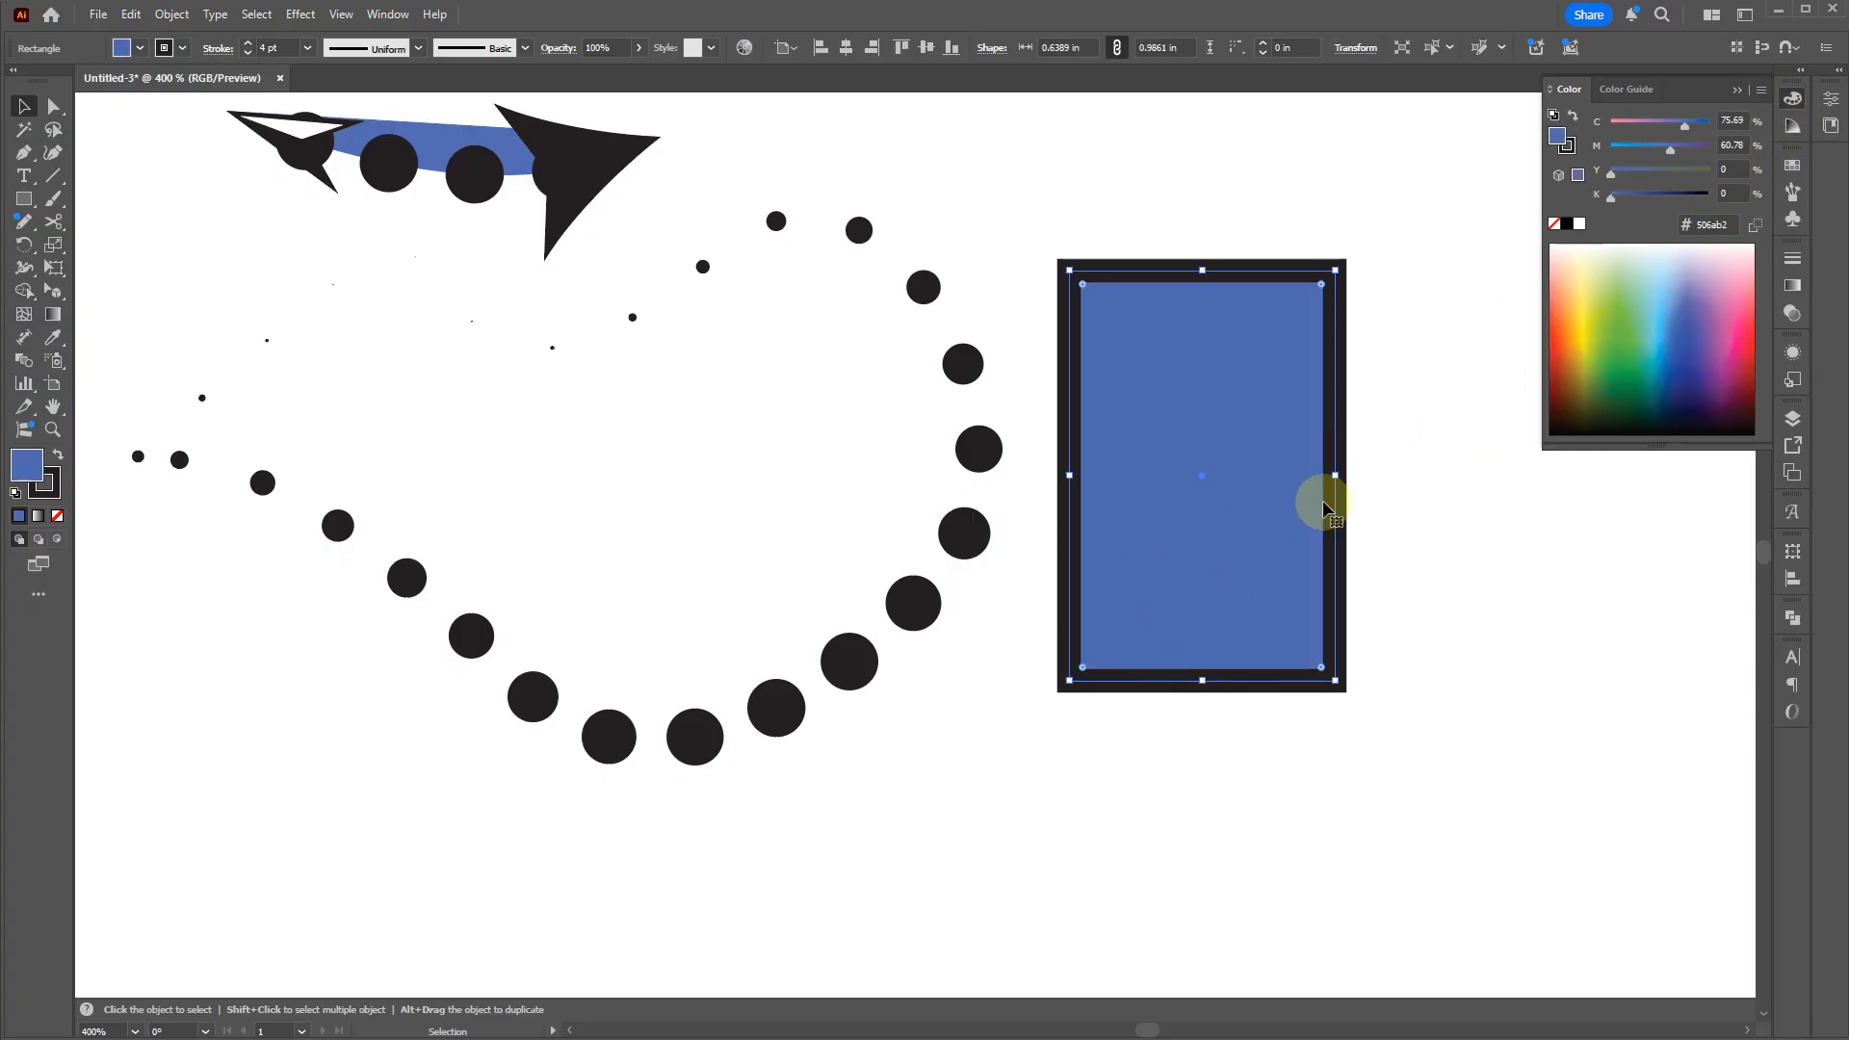
{"action": "left_click", "coordinate": [1607, 380]}
Step: Outline the stroke of the green rectangle and ungroup the frame from the fill
{"action": "right_click", "coordinate": [1249, 494]}
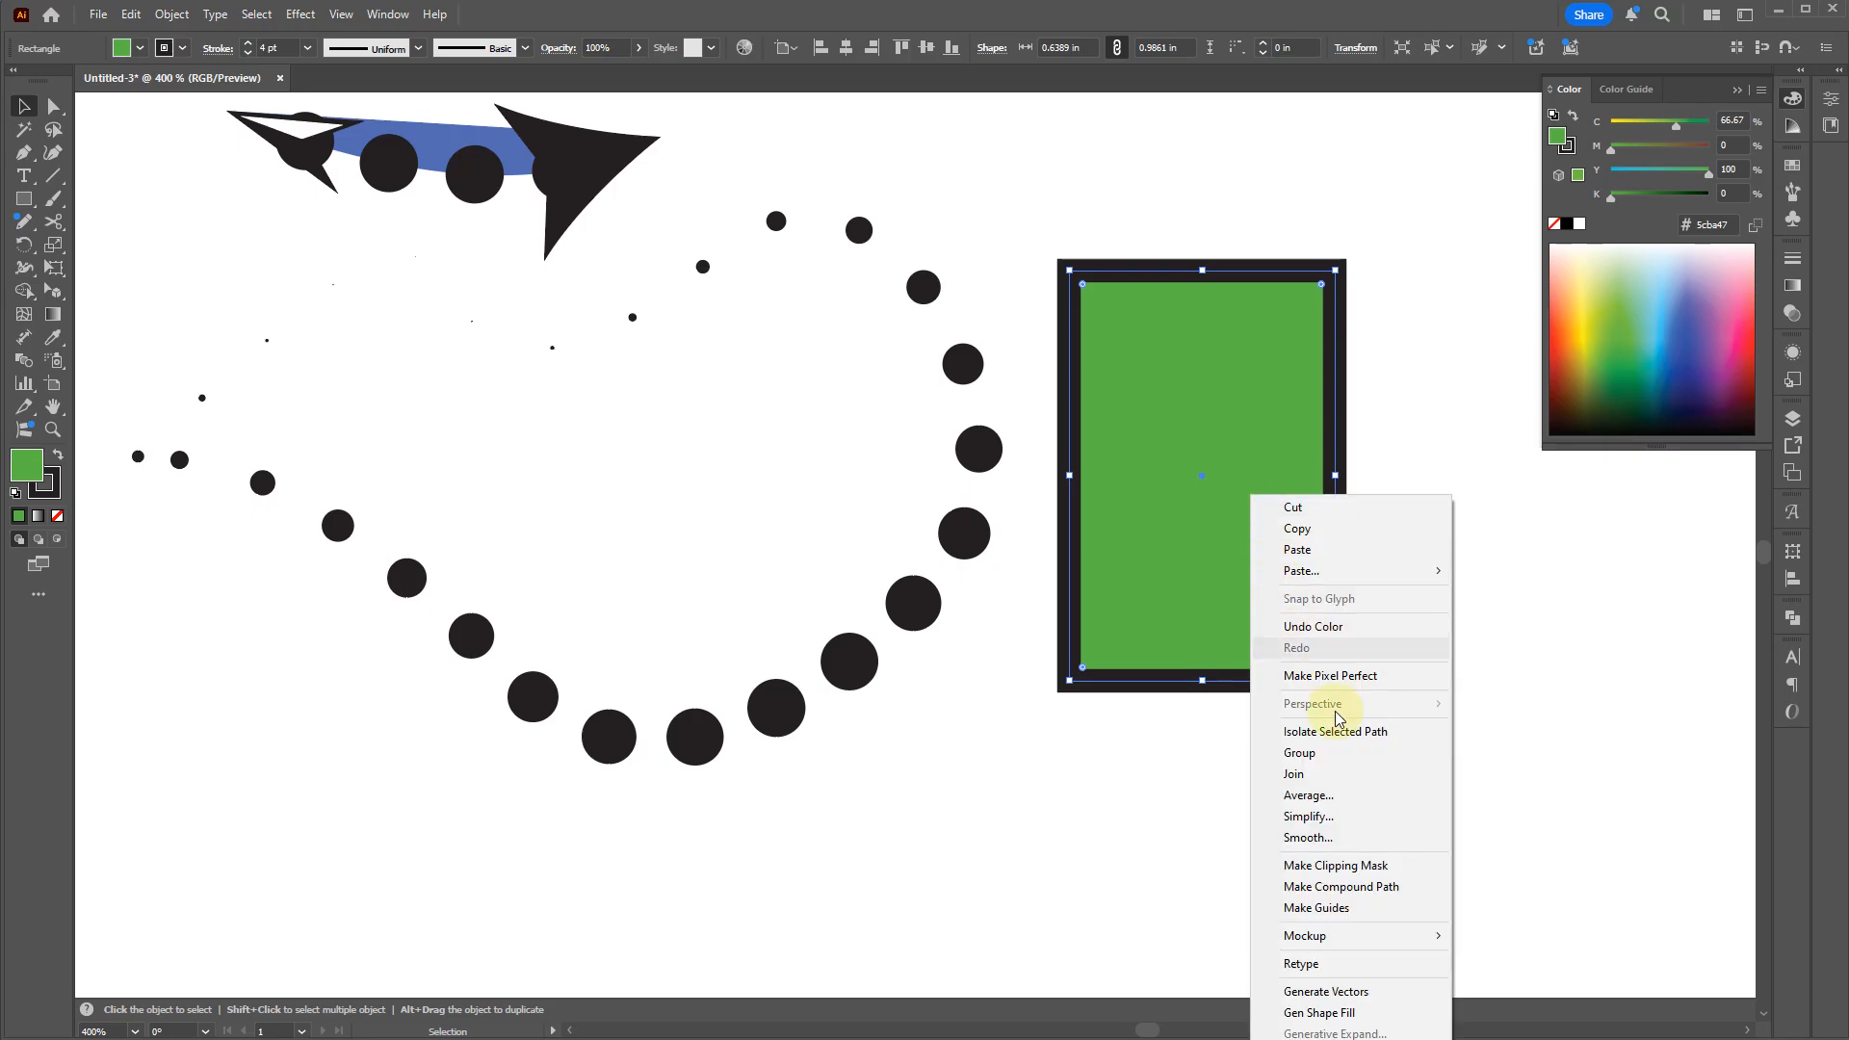
{"action": "left_click", "coordinate": [171, 13]}
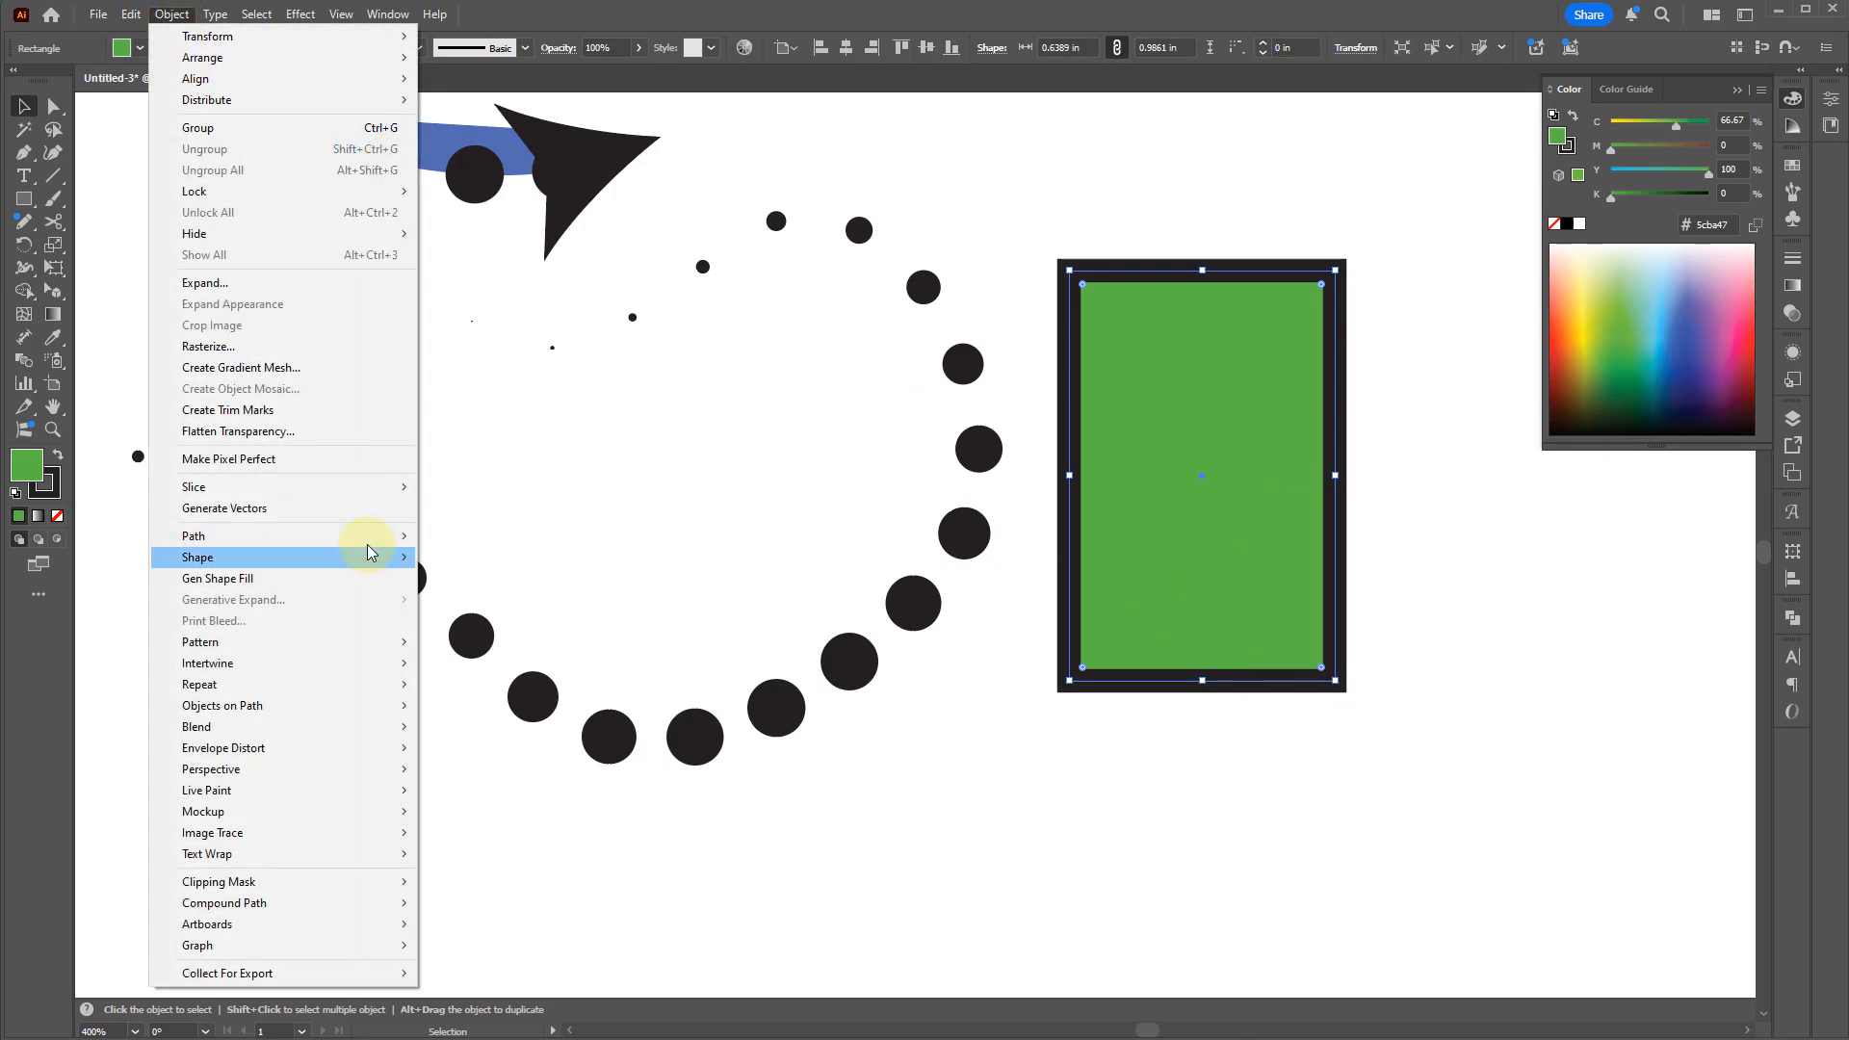
{"action": "mouse_move", "coordinate": [404, 535]}
{"action": "left_click", "coordinate": [458, 582]}
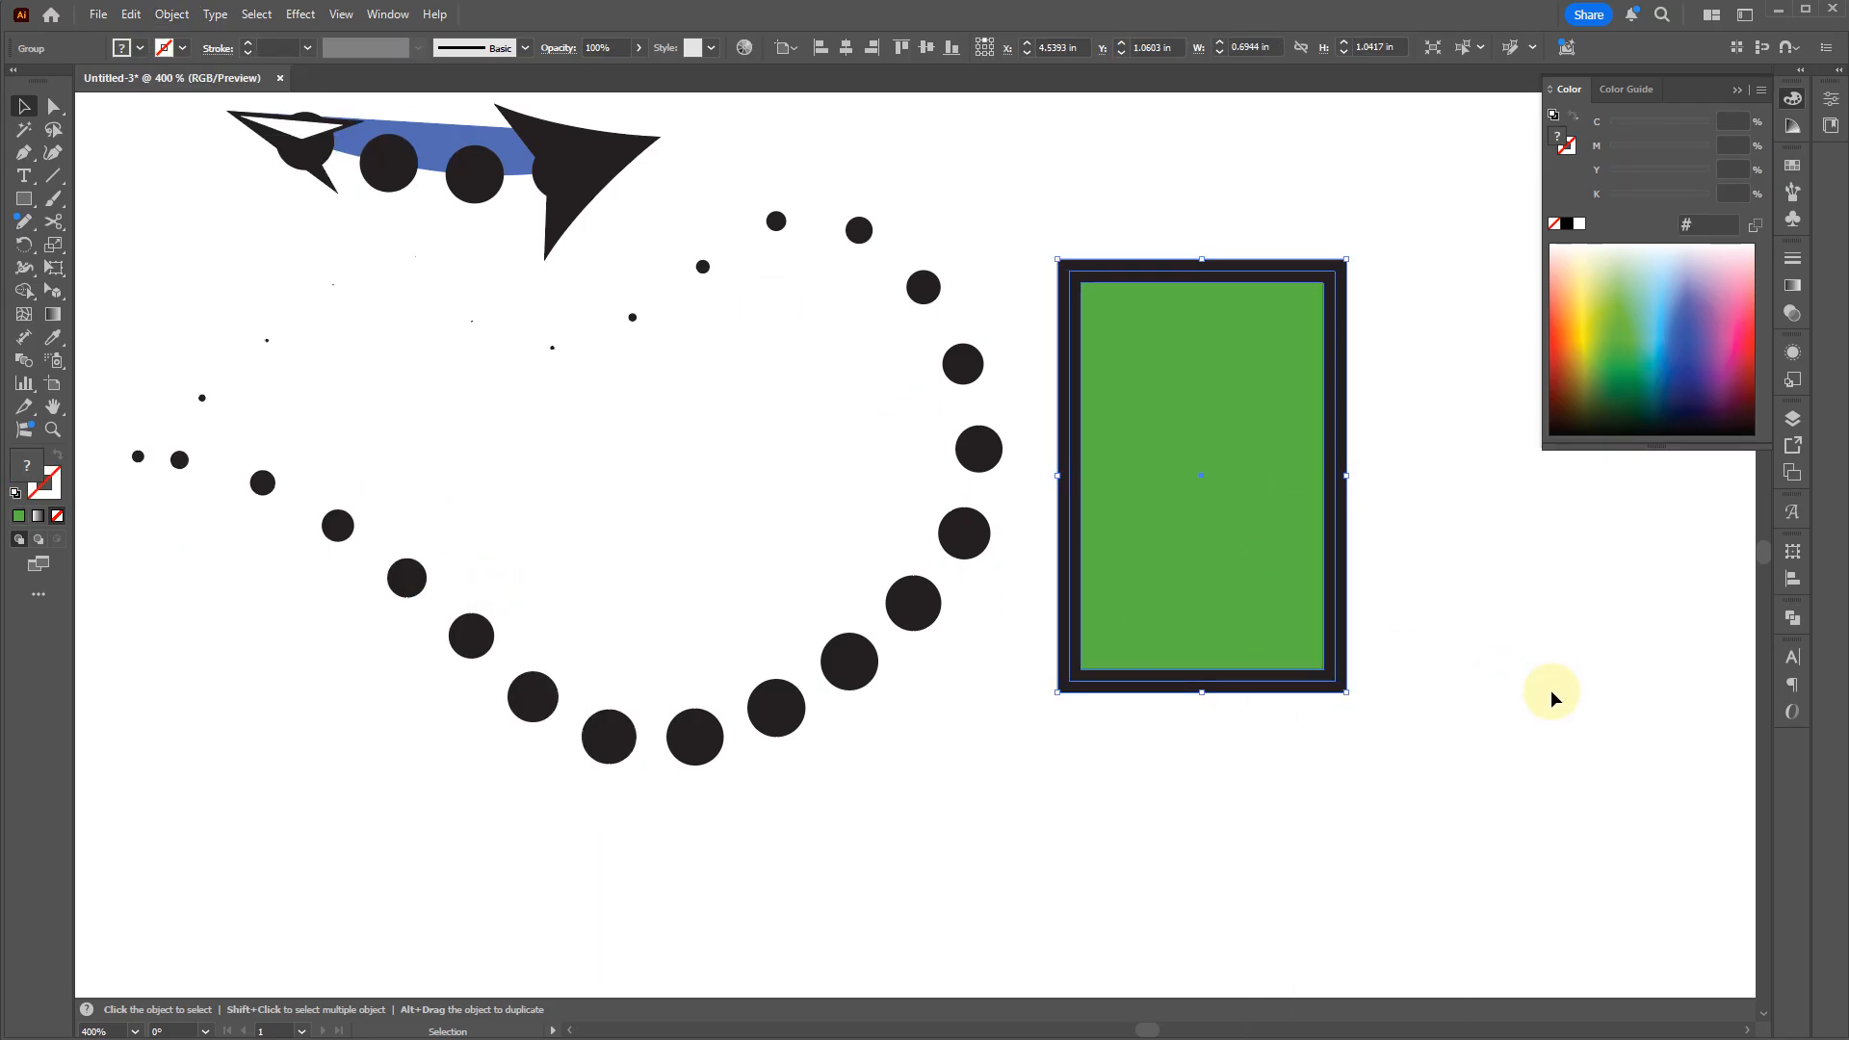
{"action": "right_click", "coordinate": [1243, 421]}
{"action": "left_click", "coordinate": [1260, 668]}
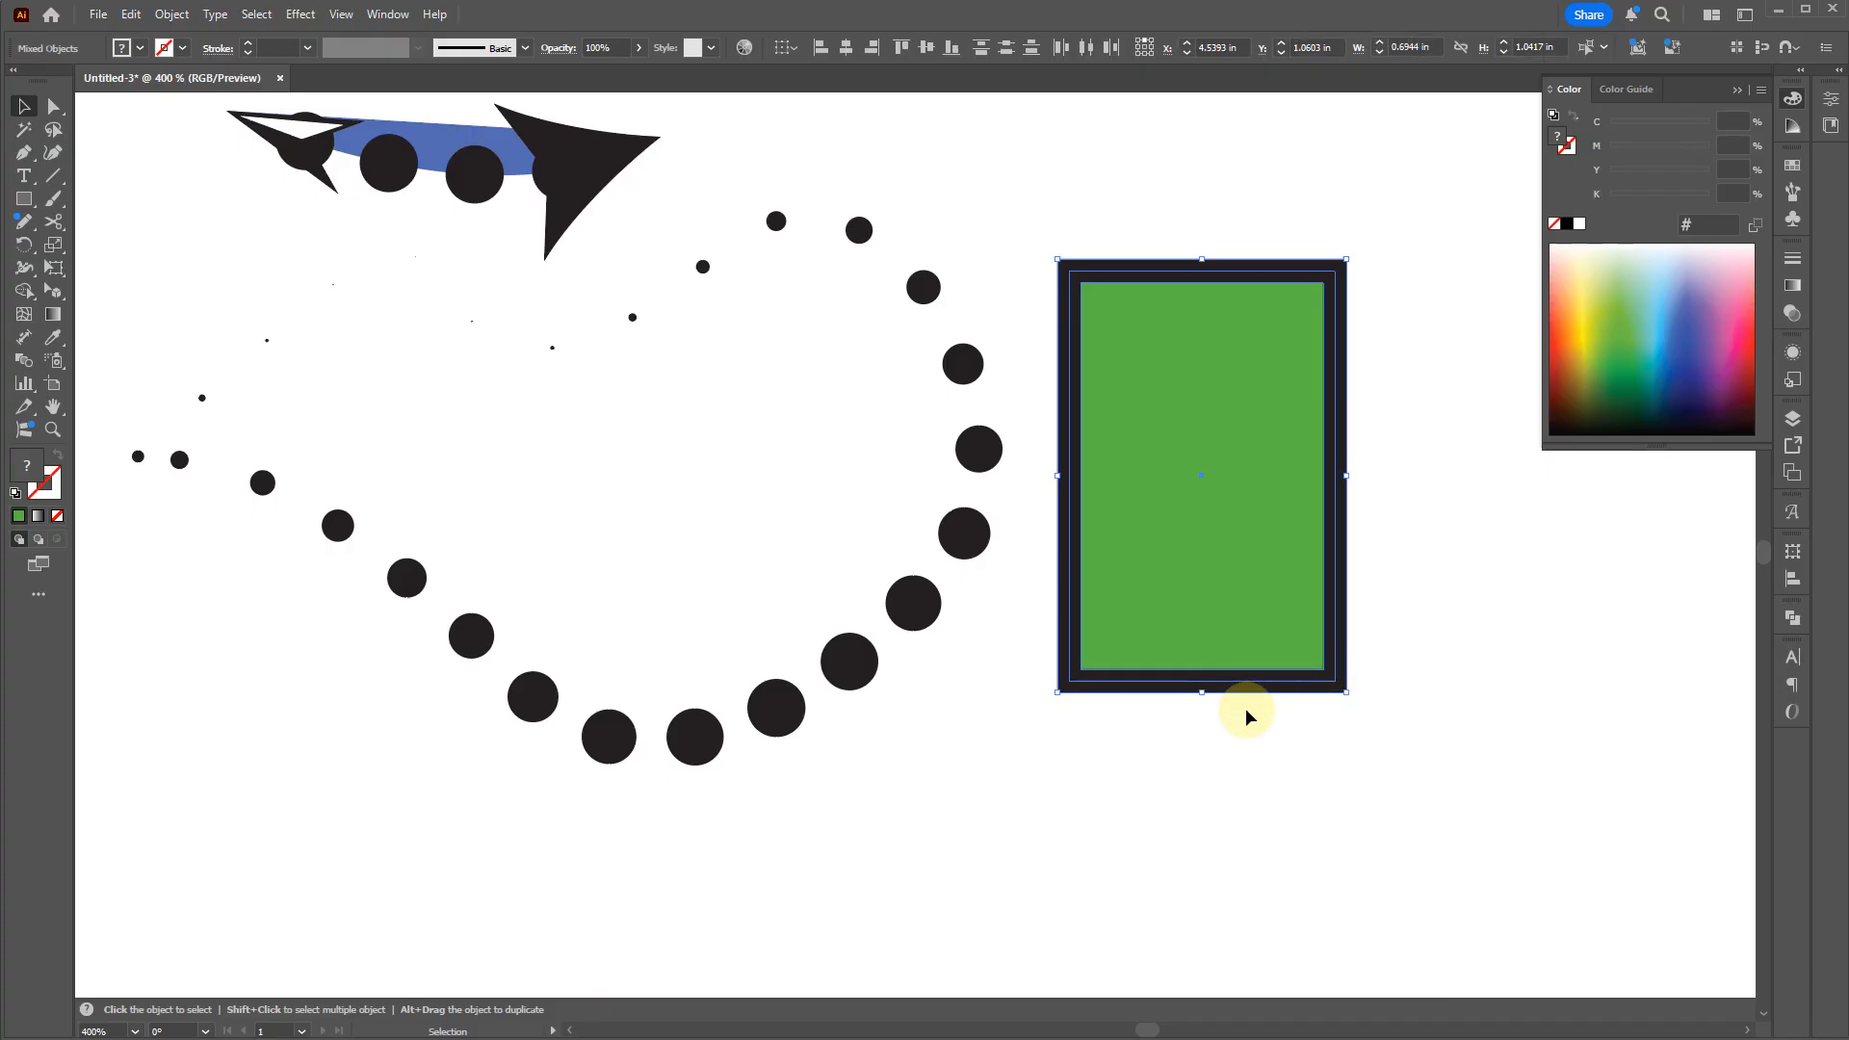
Step: Move the green rectangle out of the black frame to the empty space to the right of it
{"action": "left_click", "coordinate": [1429, 882]}
{"action": "left_click_drag", "start_coordinate": [1430, 882], "coordinate": [1255, 858]}
{"action": "left_click_drag", "start_coordinate": [1011, 490], "coordinate": [1374, 513]}
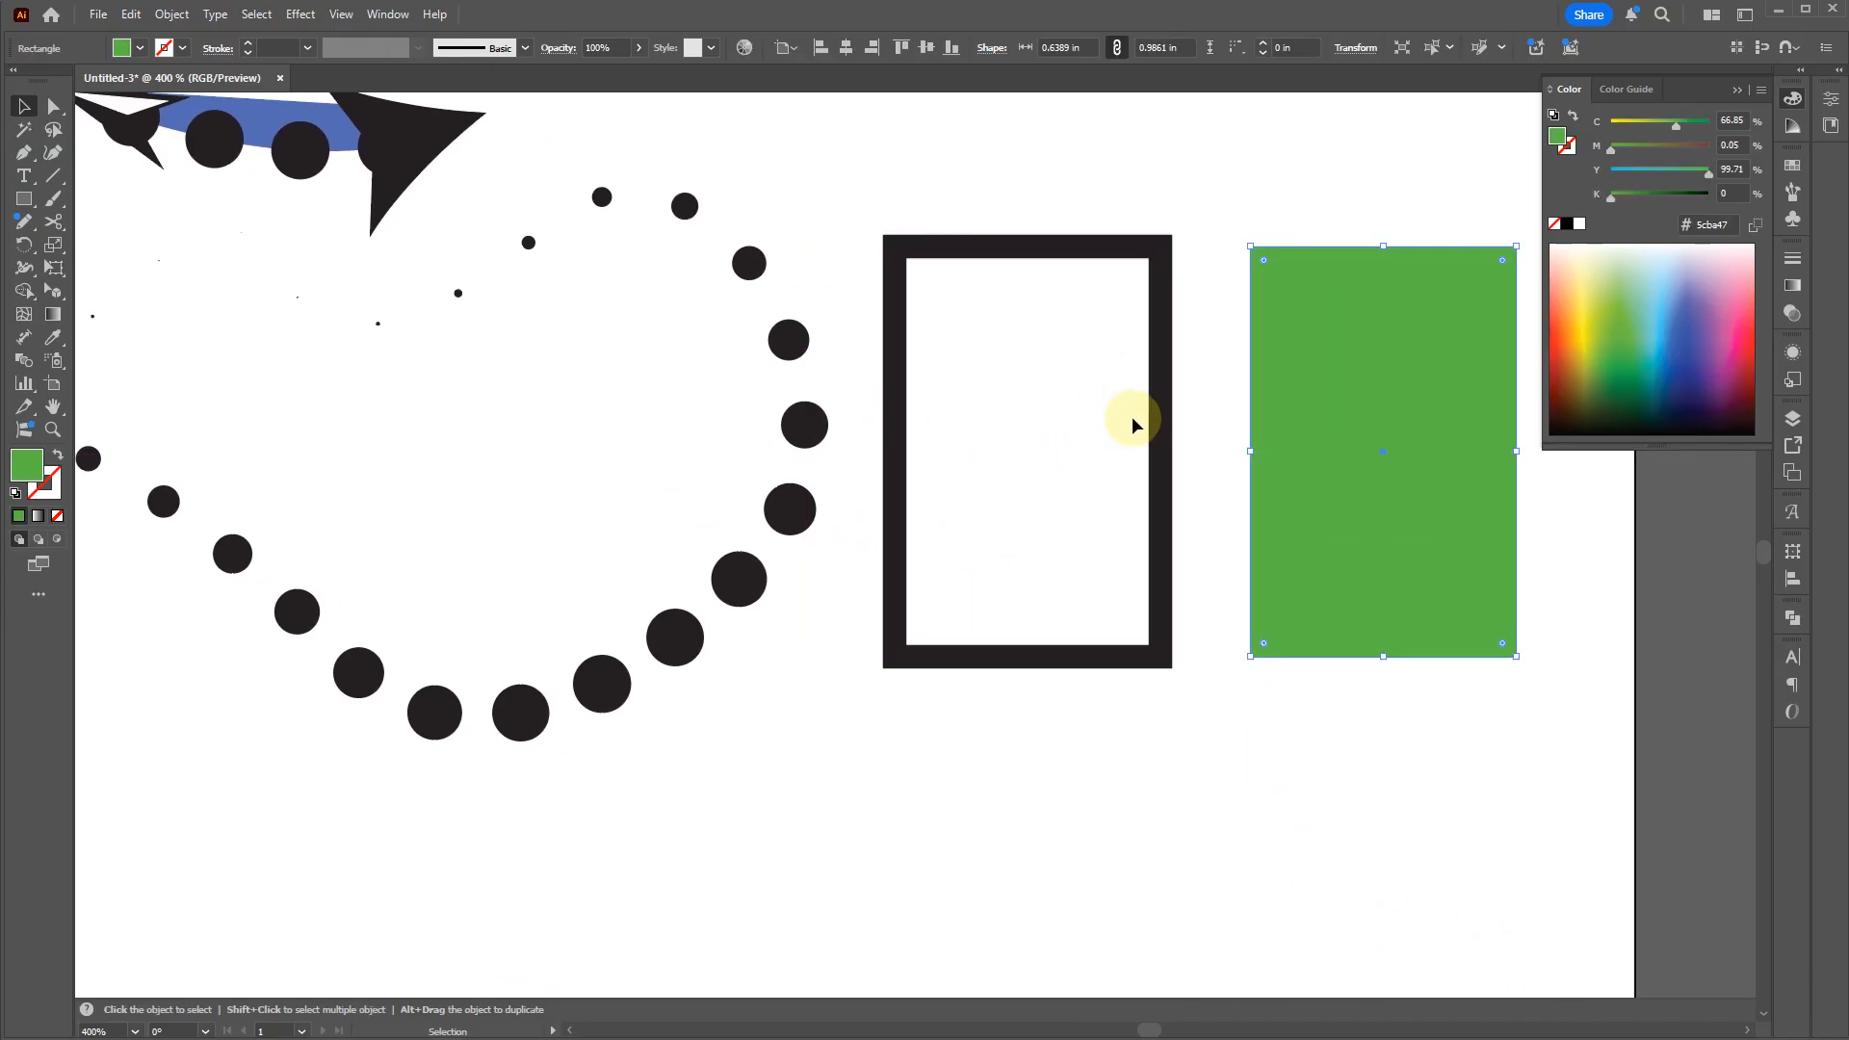
Step: Give the outlined black frame a dark blue stroke with the colour 2c3c97 and deselect it
{"action": "left_click", "coordinate": [1160, 416]}
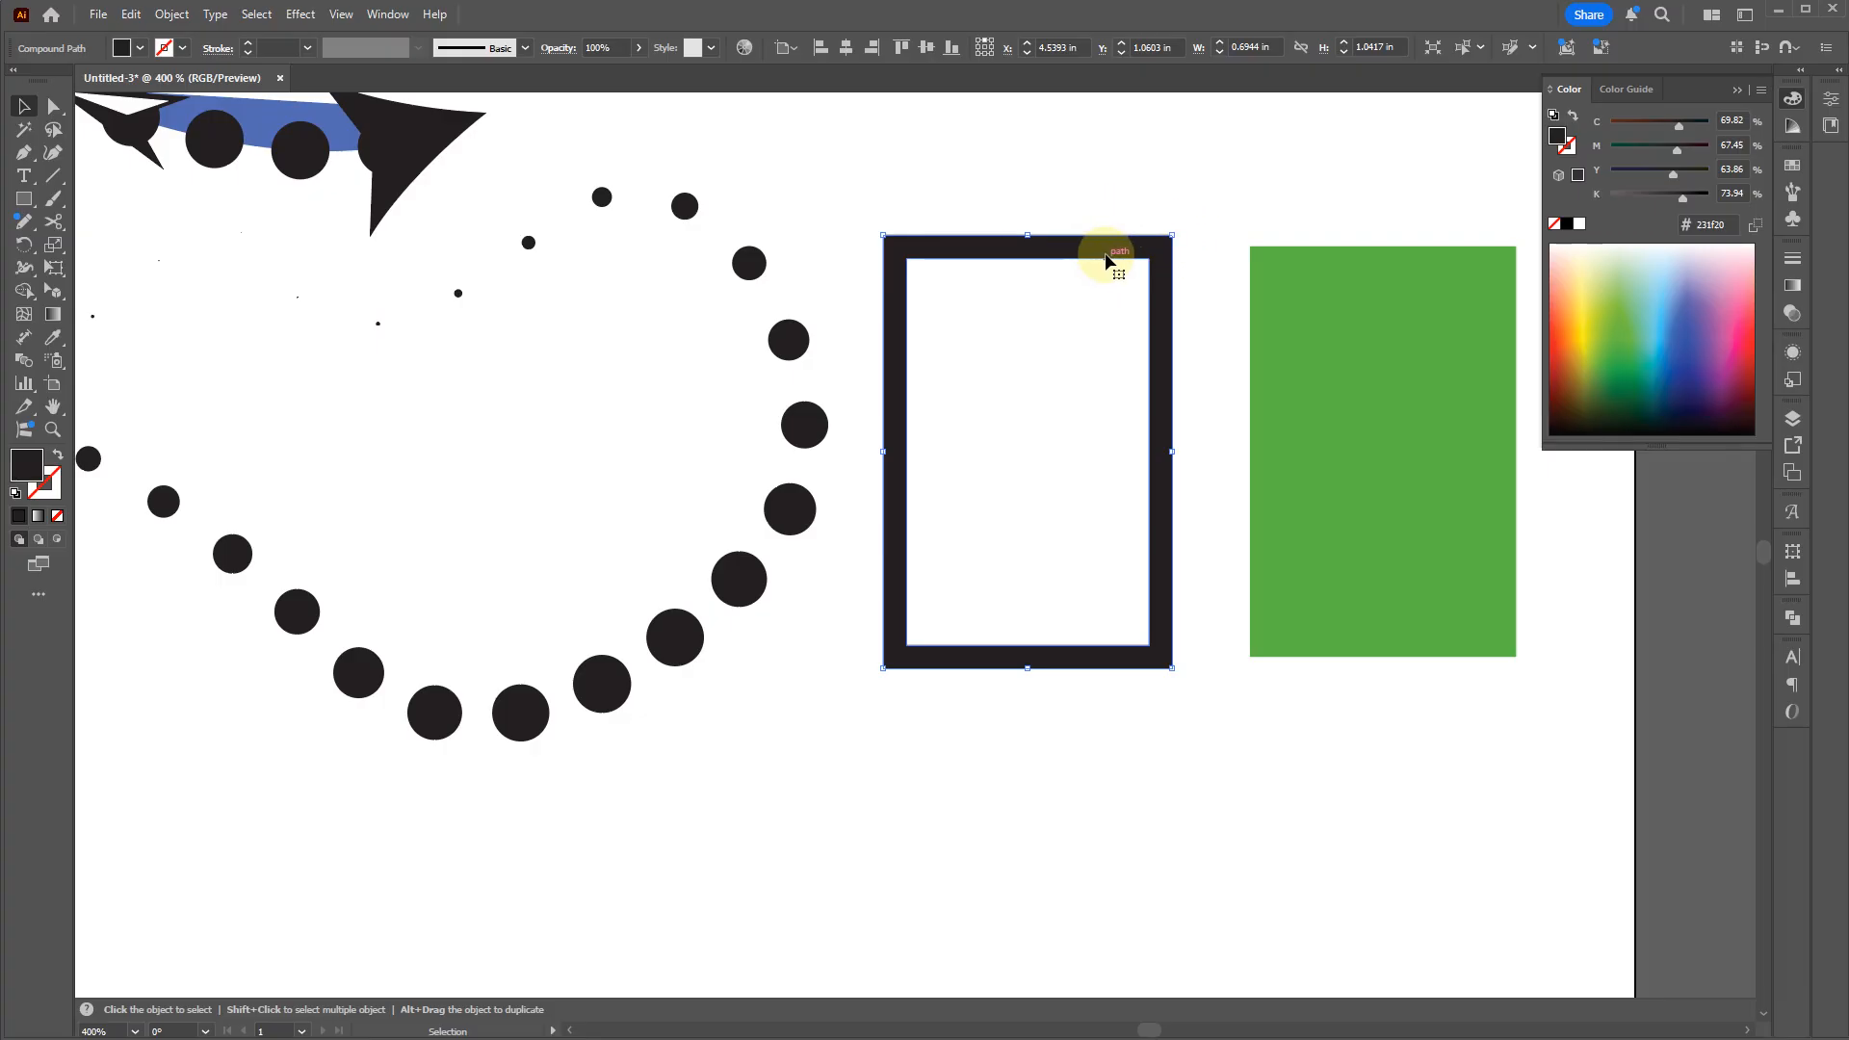
{"action": "key", "text": "x"}
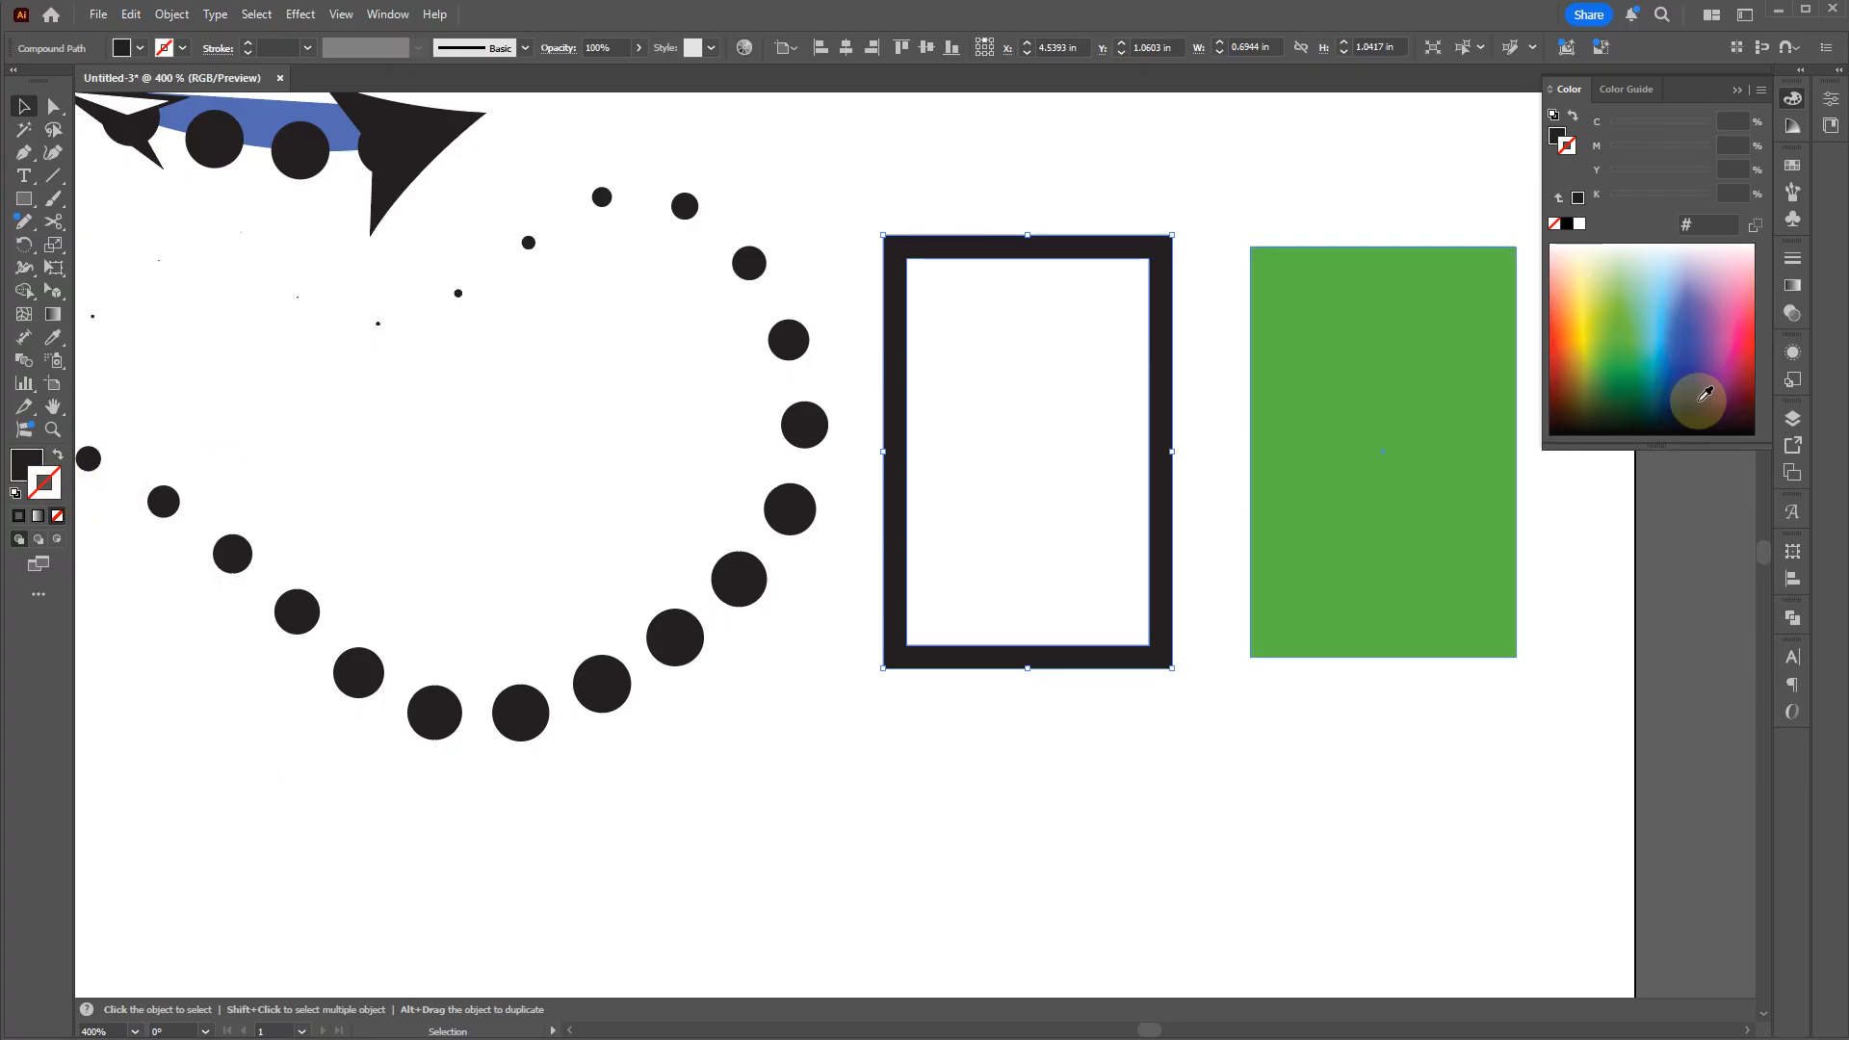
{"action": "left_click", "coordinate": [1678, 364]}
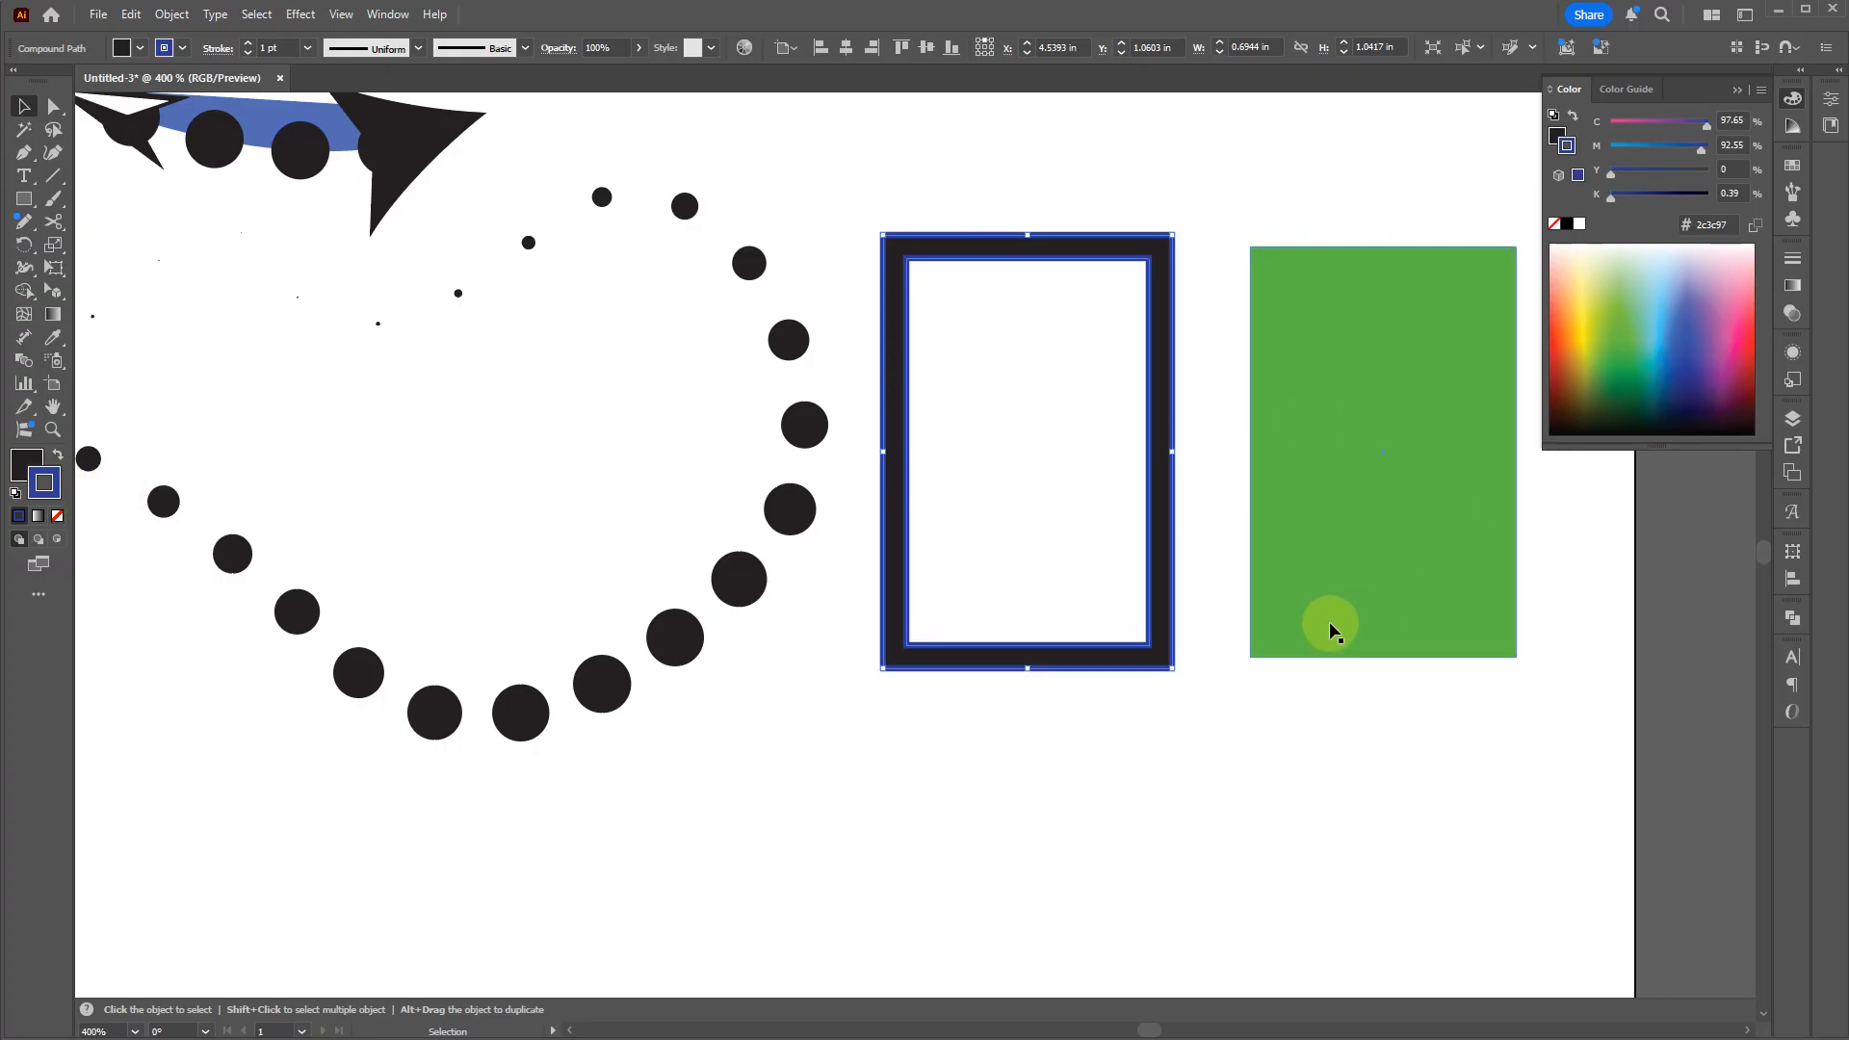
{"action": "left_click", "coordinate": [1106, 310]}
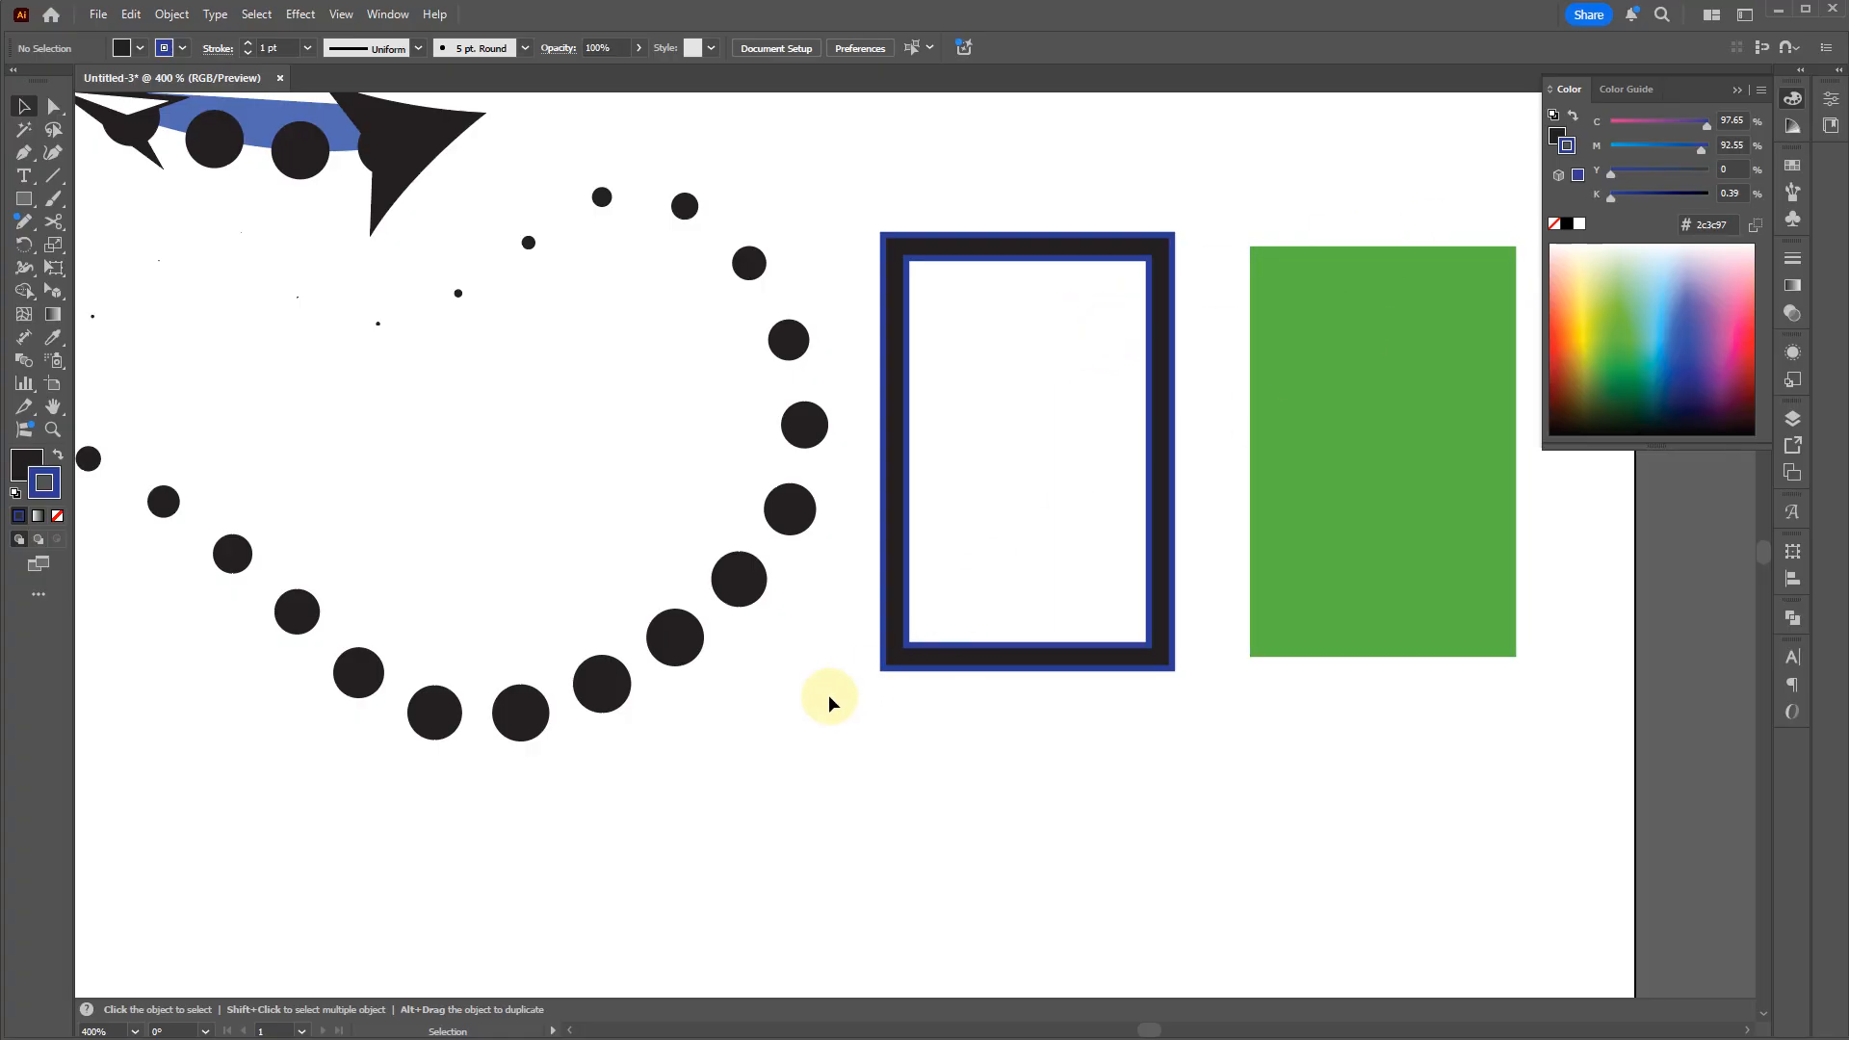
Step: Outline the stroke of the large dotted shape and ungroup it into separate circles
{"action": "left_click", "coordinate": [734, 575]}
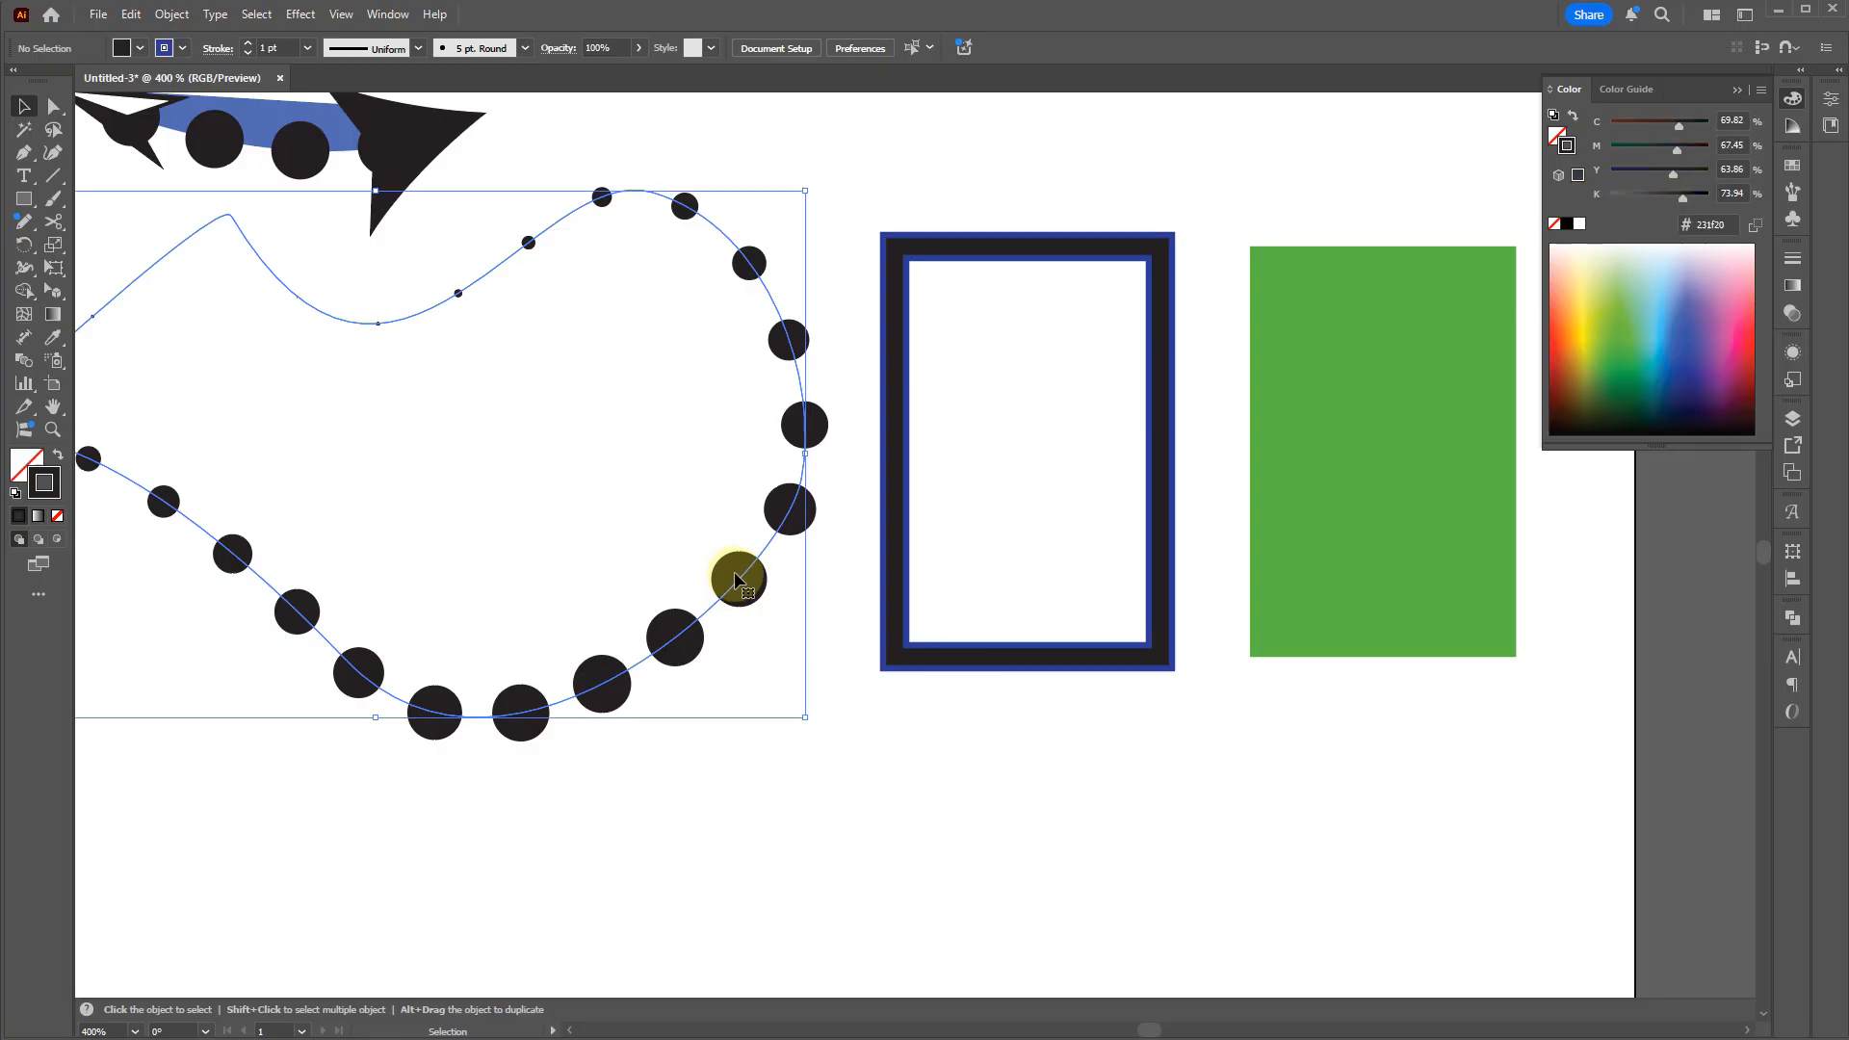
{"action": "left_click", "coordinate": [159, 15]}
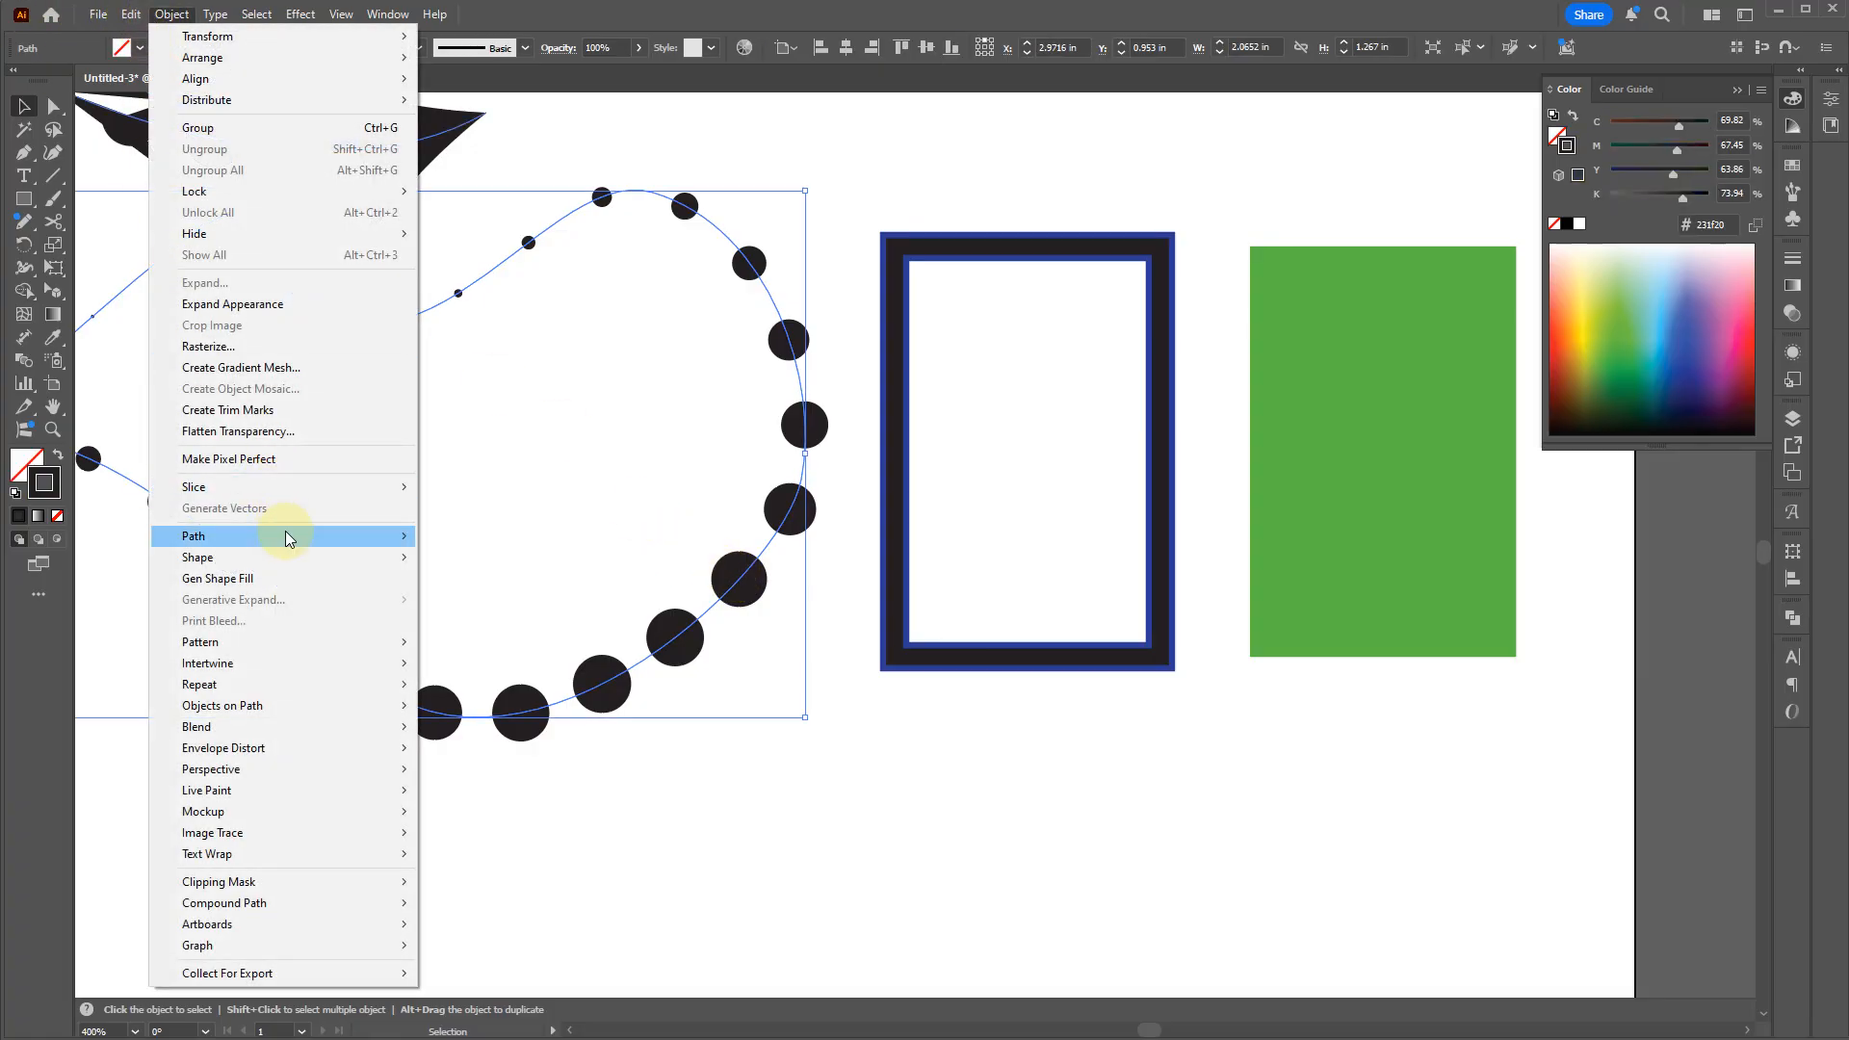
{"action": "mouse_move", "coordinate": [285, 533]}
{"action": "left_click", "coordinate": [470, 585]}
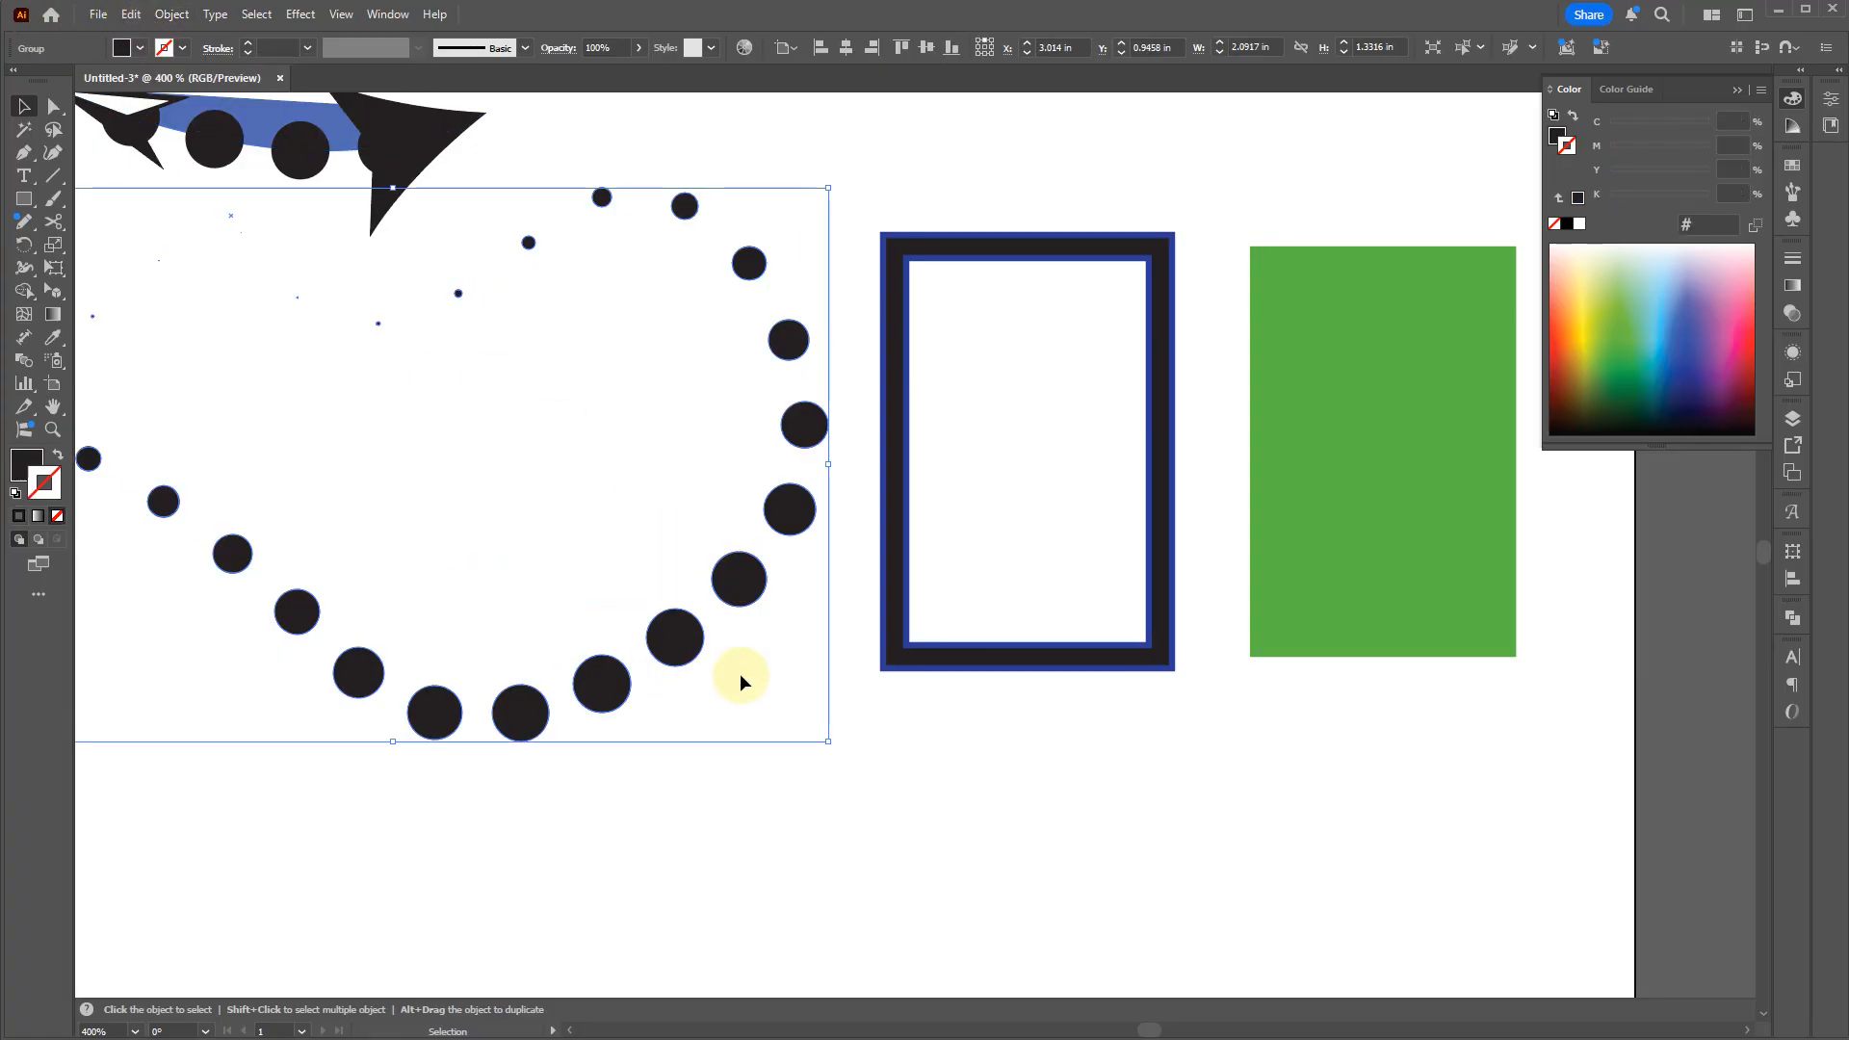
{"action": "right_click", "coordinate": [674, 641]}
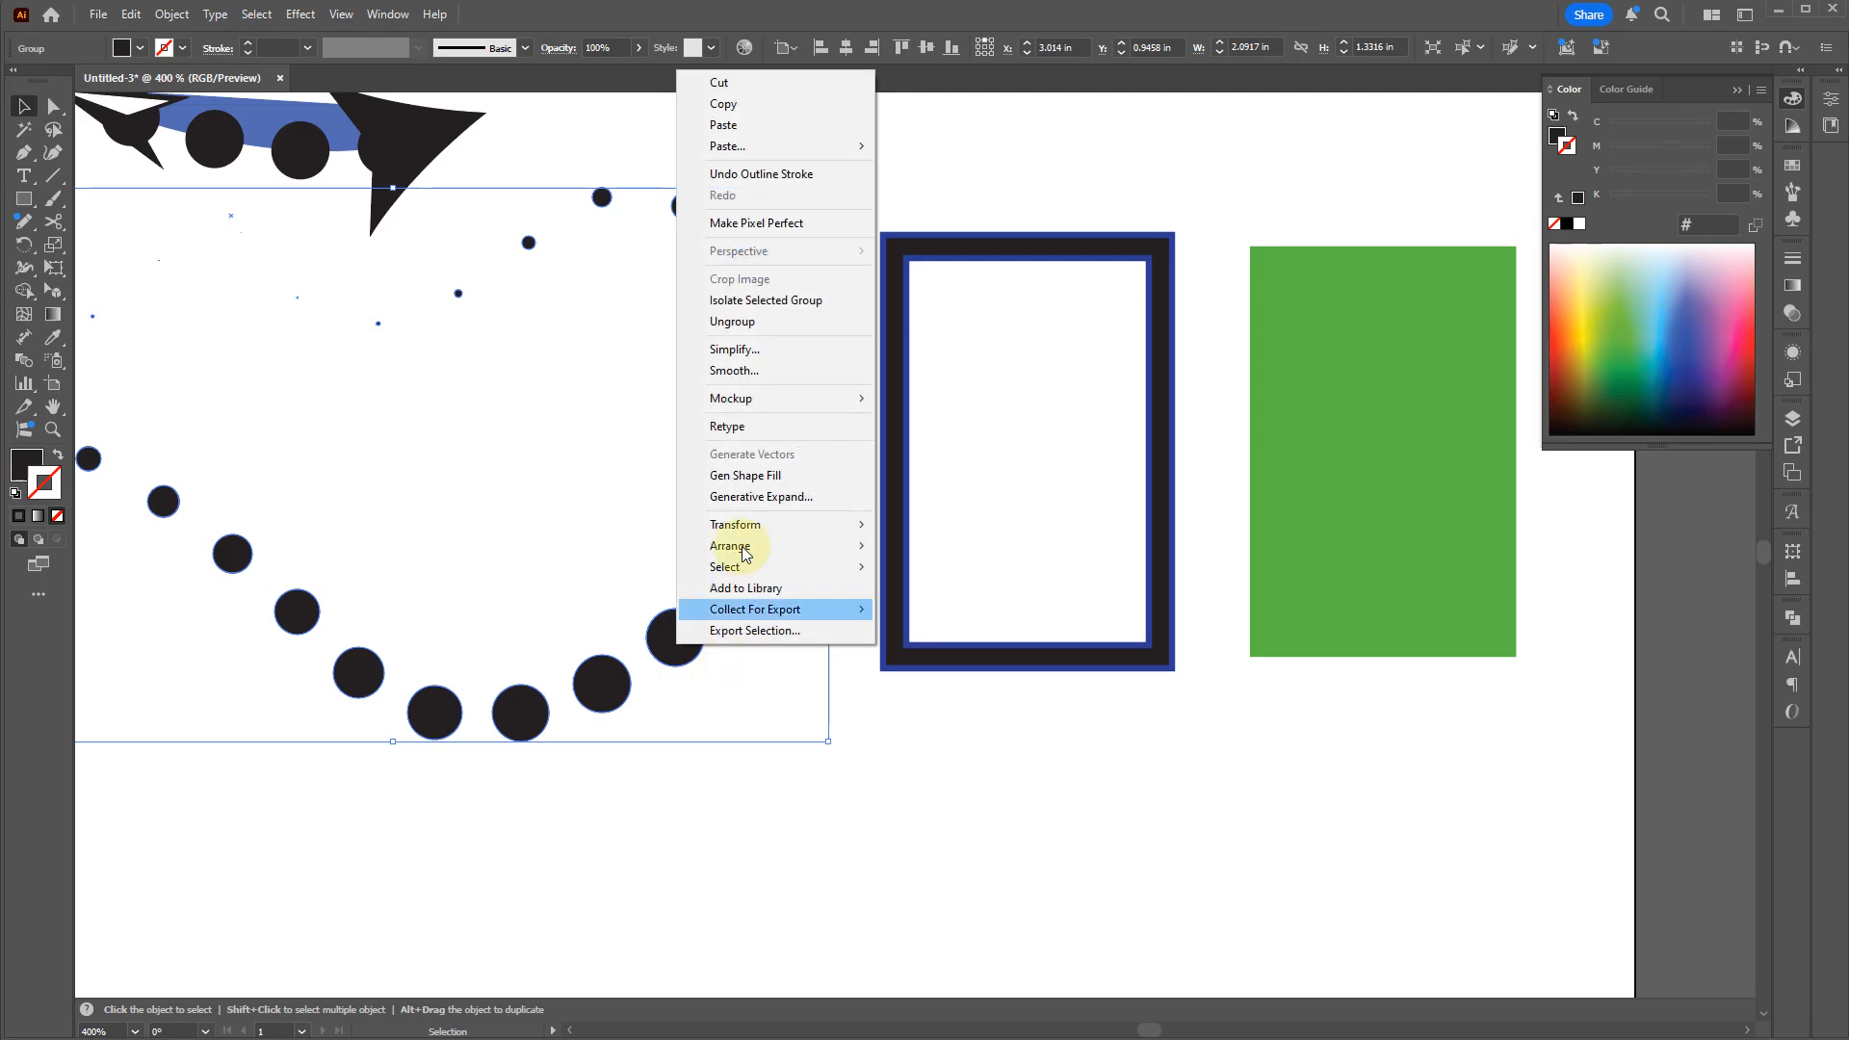
{"action": "left_click", "coordinate": [751, 322]}
{"action": "left_click", "coordinate": [768, 768]}
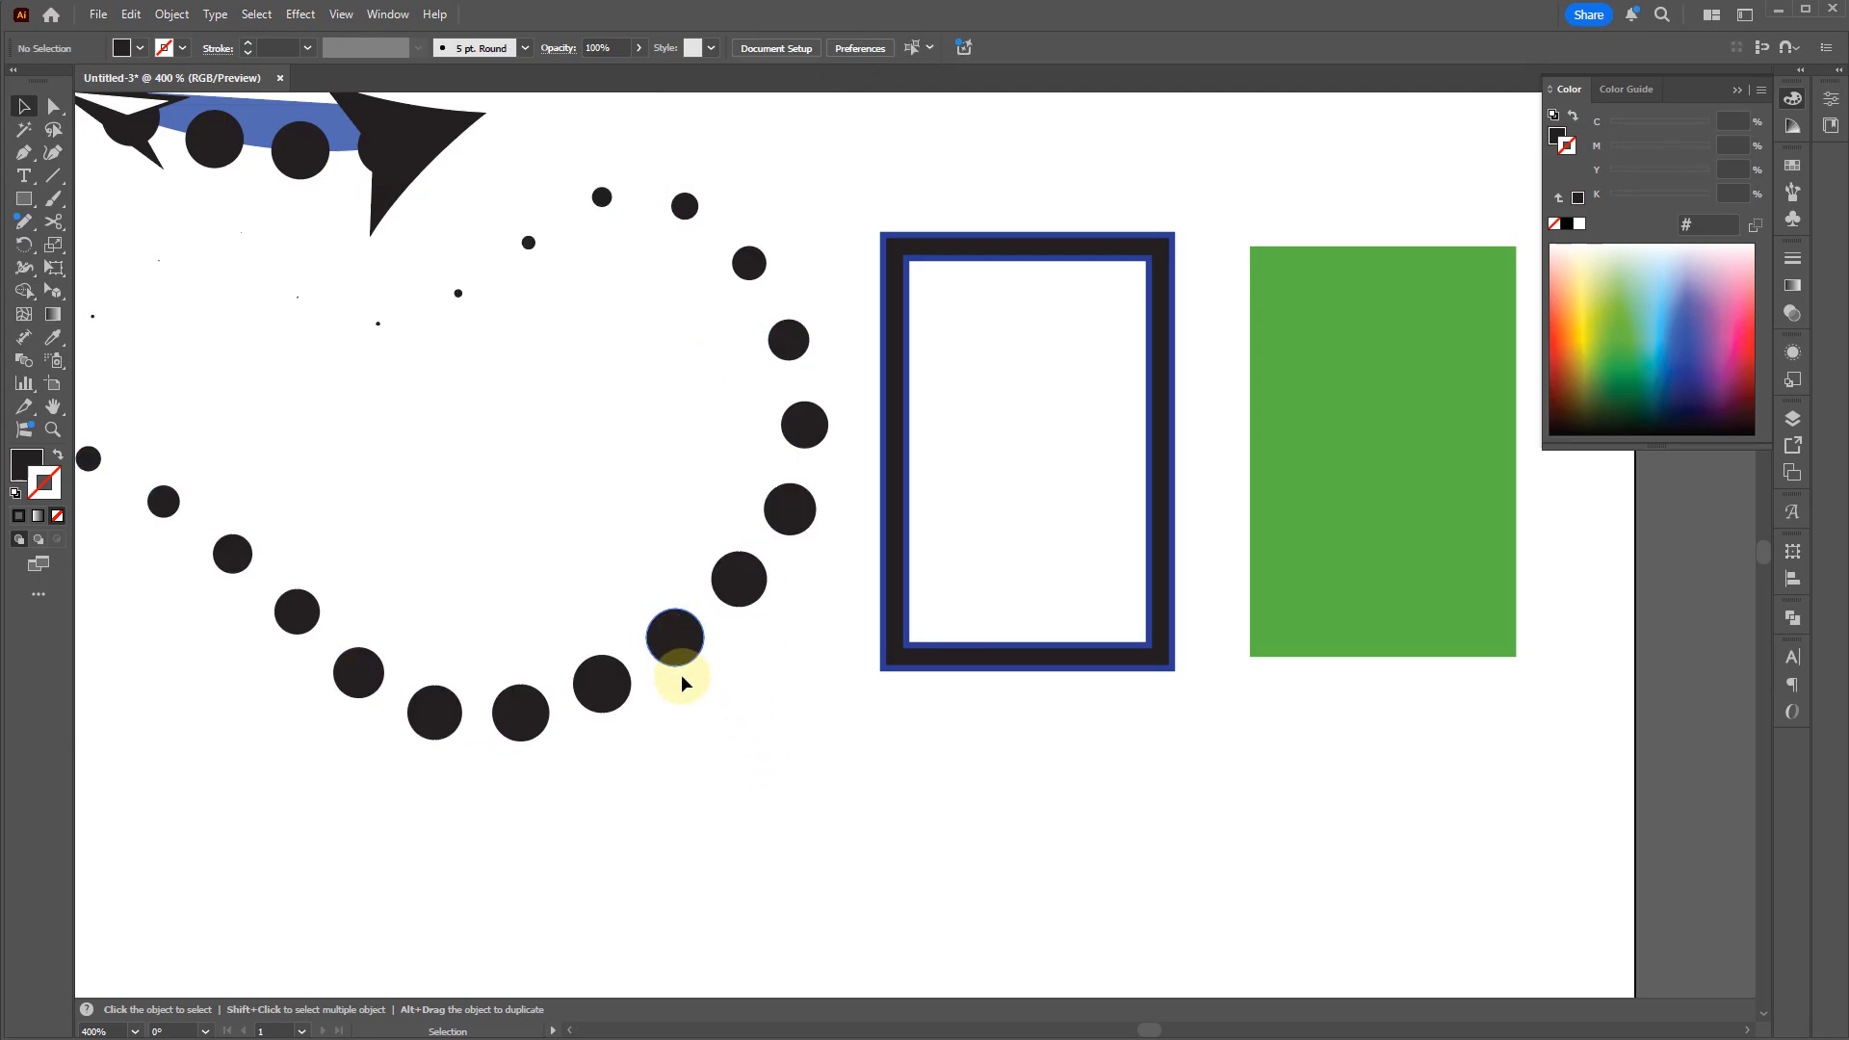
Step: Move two of the lower circles out of line and fill one with the green sampled from the rectangle
{"action": "left_click_drag", "start_coordinate": [679, 663], "coordinate": [754, 744]}
{"action": "left_click_drag", "start_coordinate": [700, 595], "coordinate": [626, 613]}
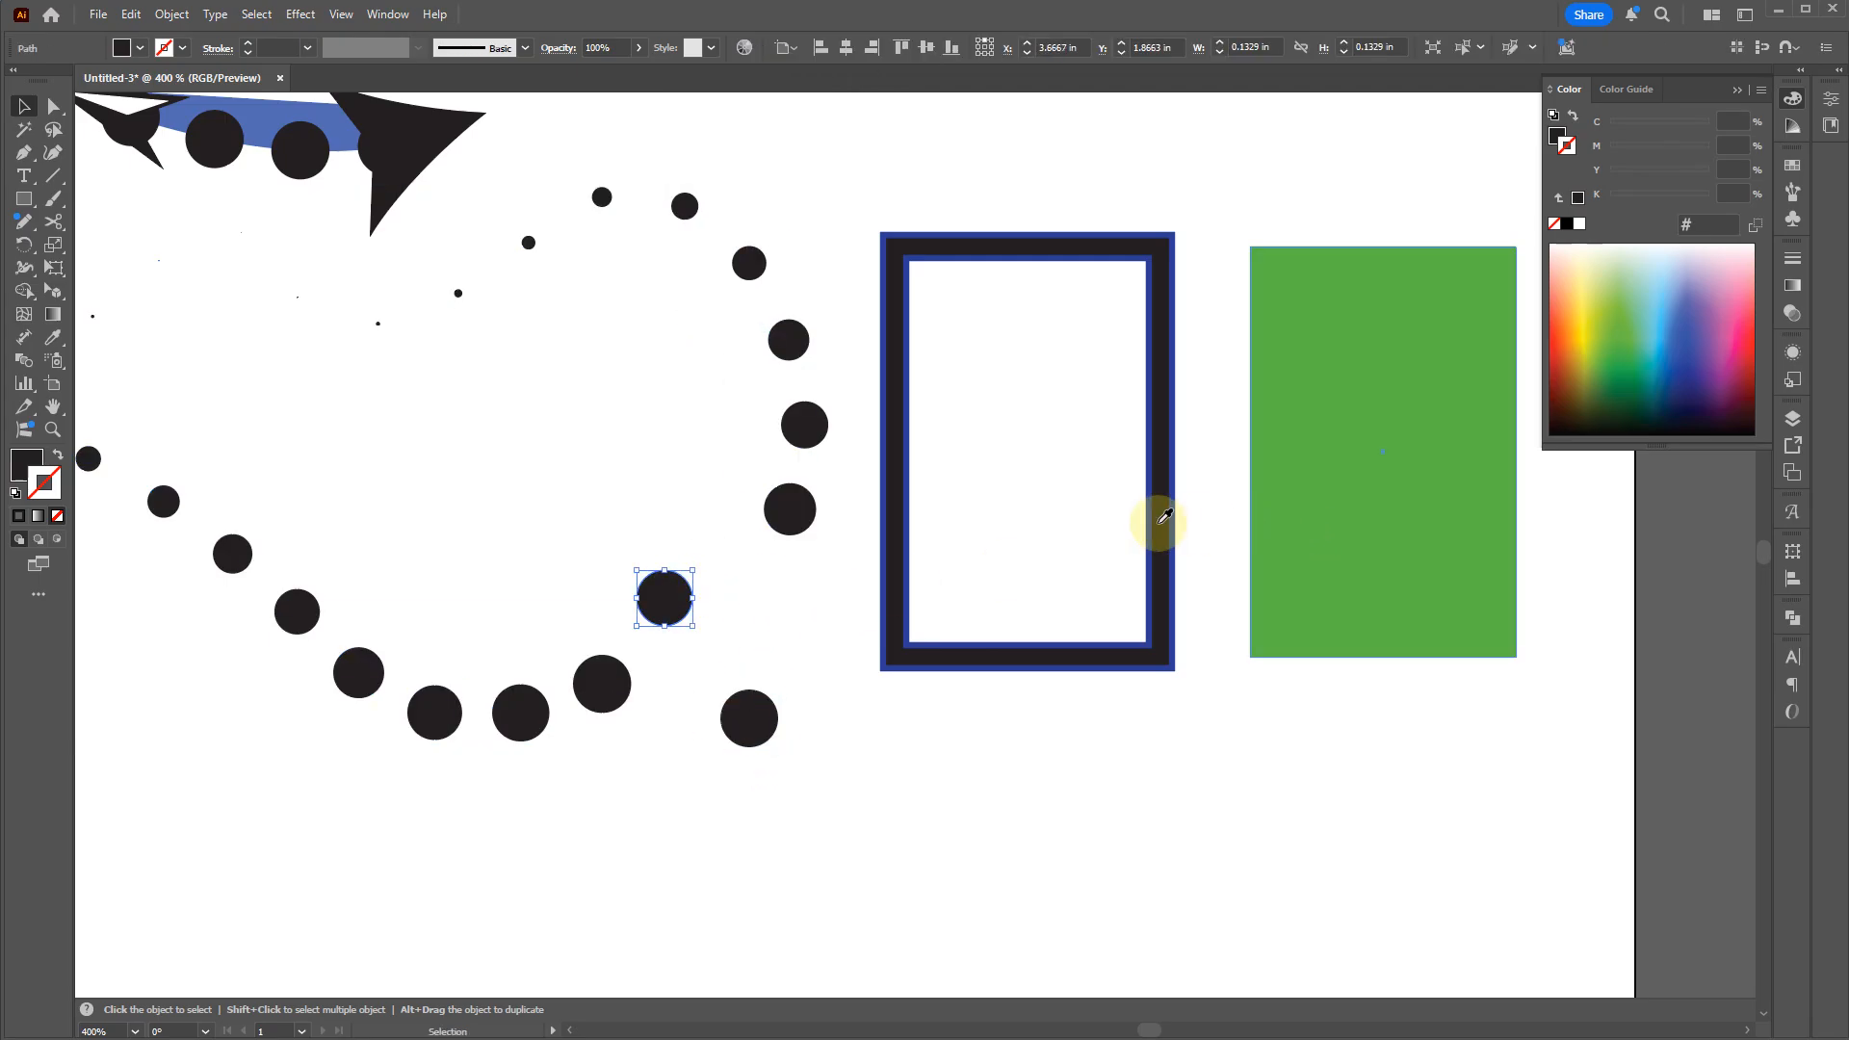
{"action": "key", "text": "i"}
{"action": "left_click", "coordinate": [1422, 432]}
{"action": "key", "text": "v"}
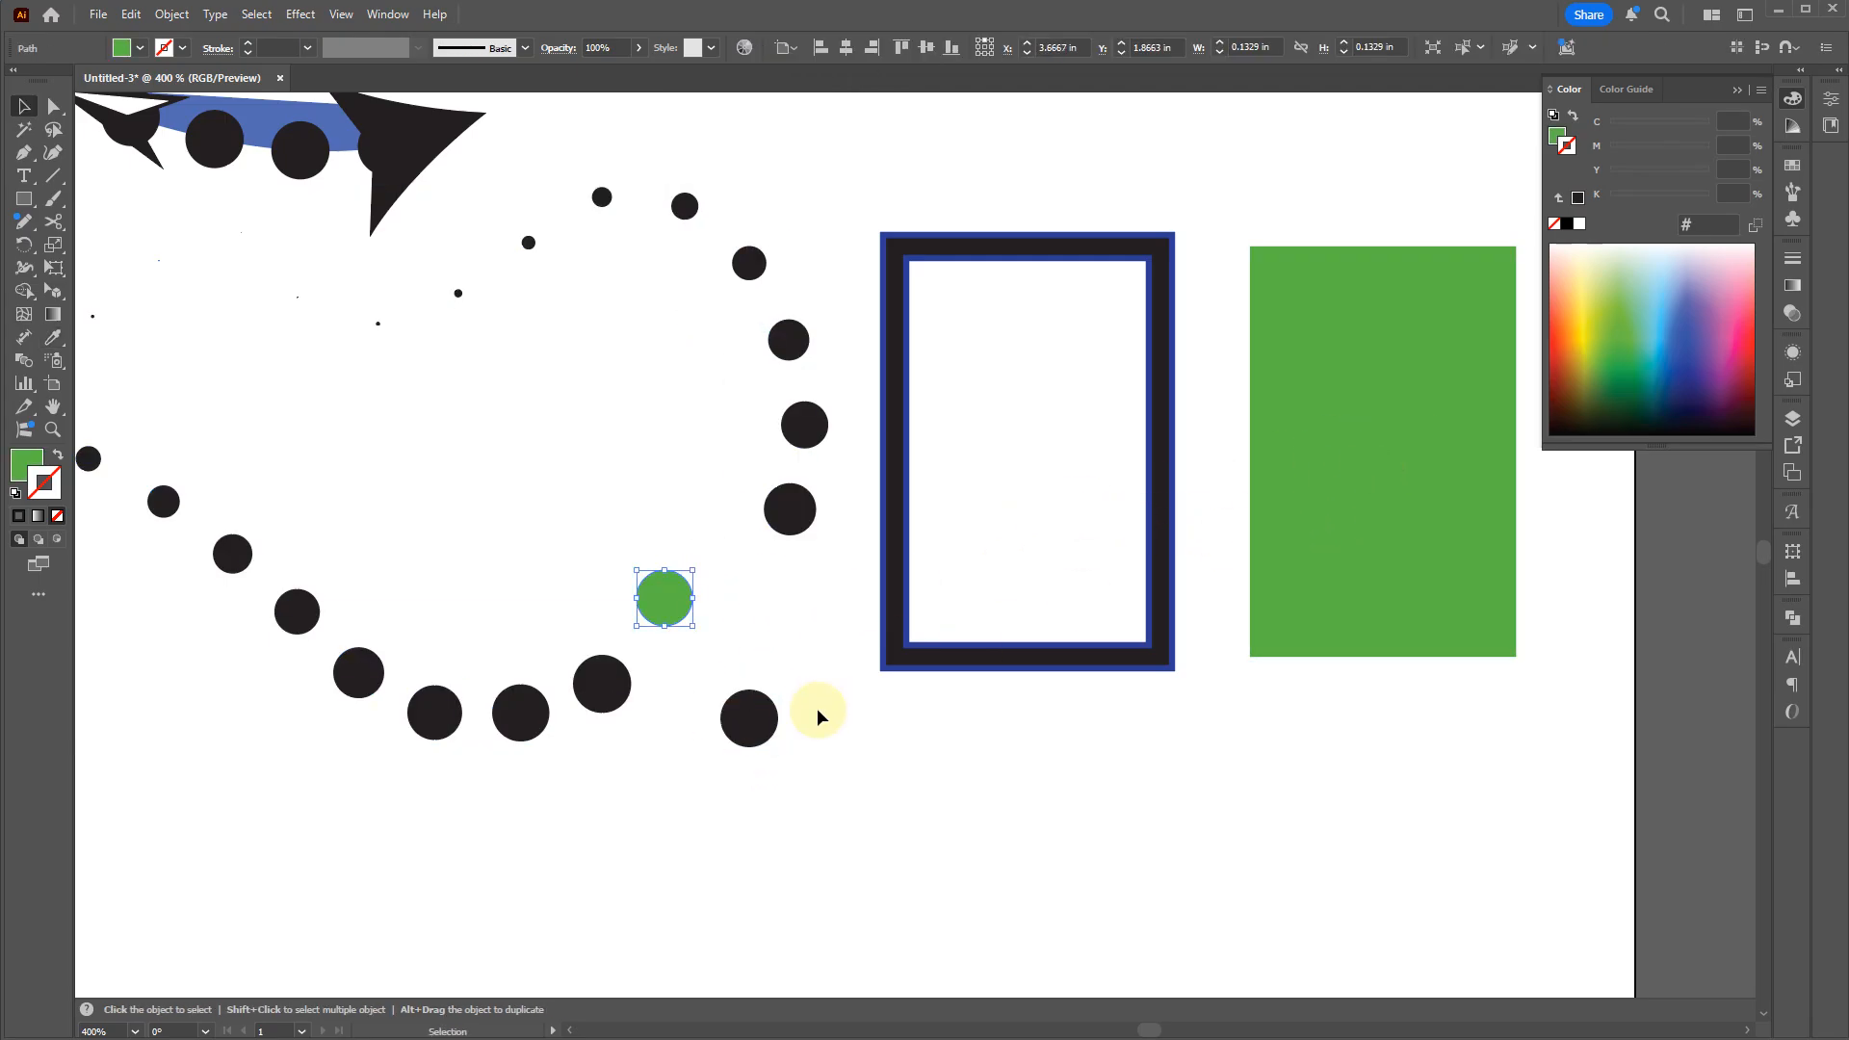
Step: Fill the green circle with the black sampled from the outlined frame
{"action": "key", "text": "i"}
{"action": "left_click", "coordinate": [894, 573]}
{"action": "key", "text": "v"}
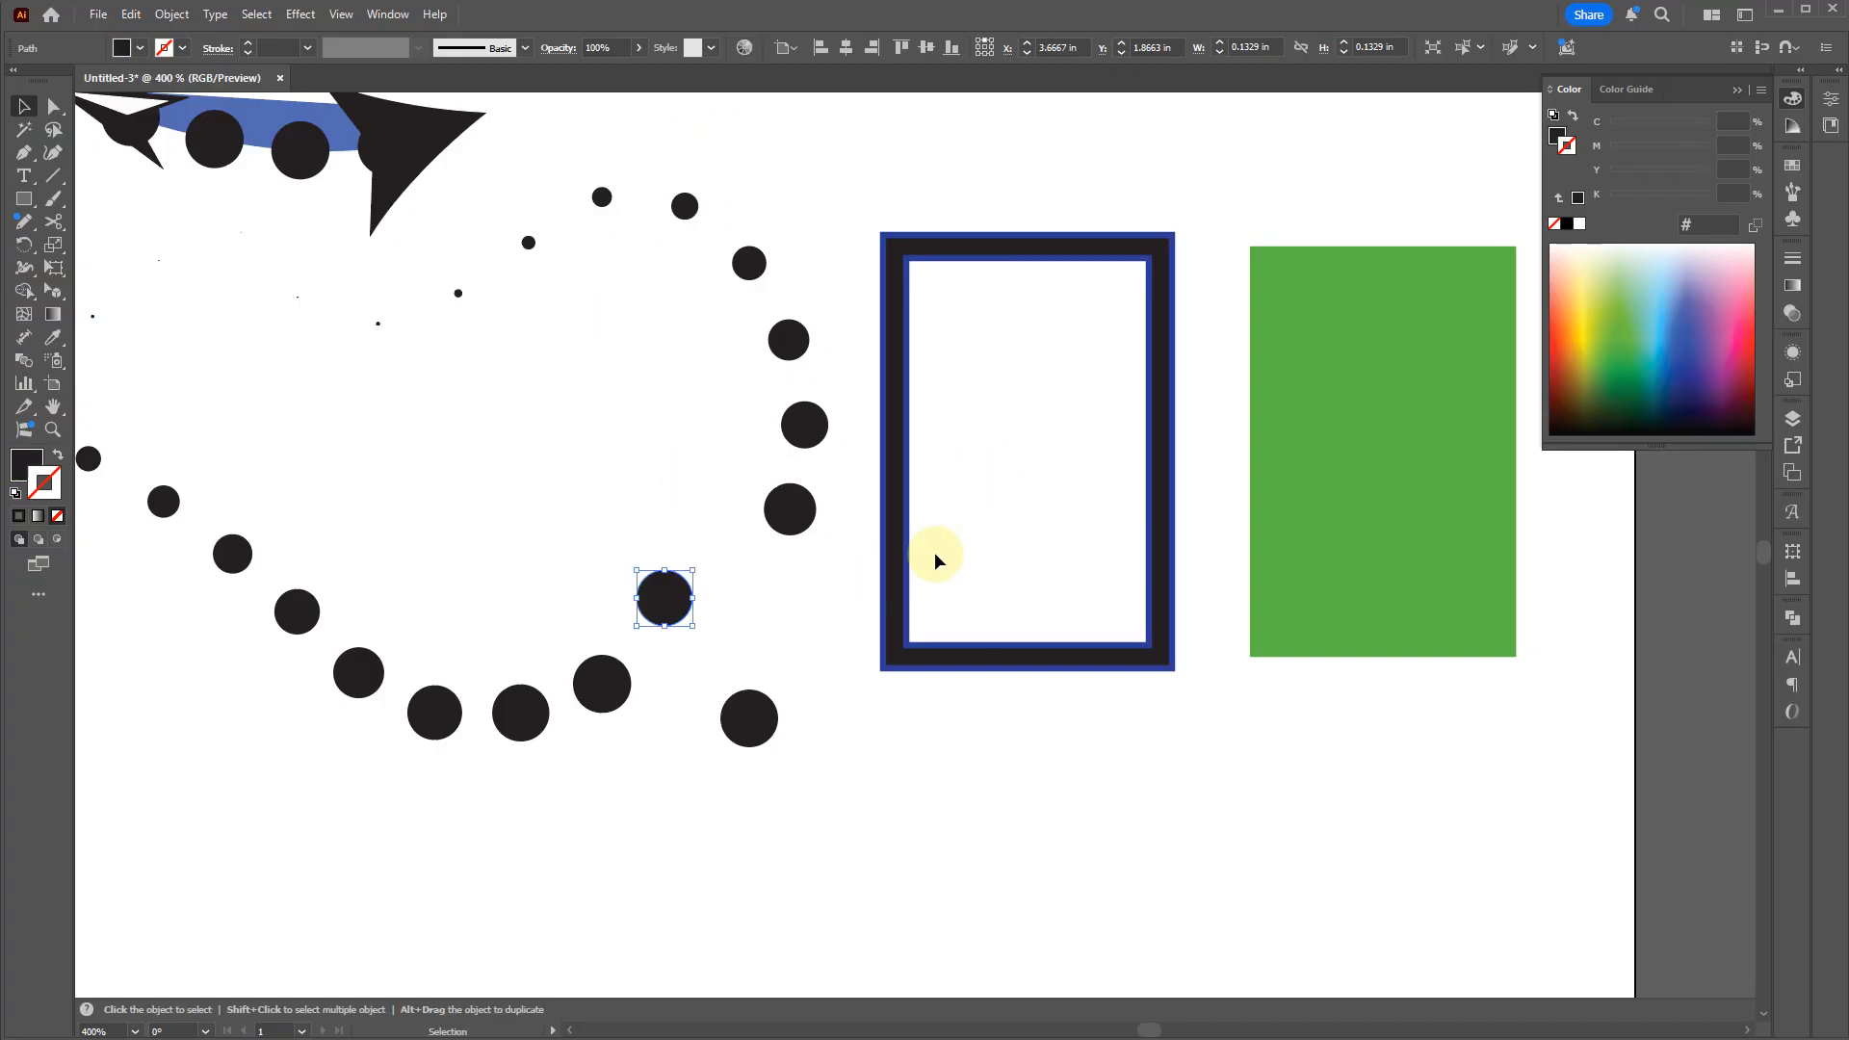
{"action": "left_click", "coordinate": [172, 16]}
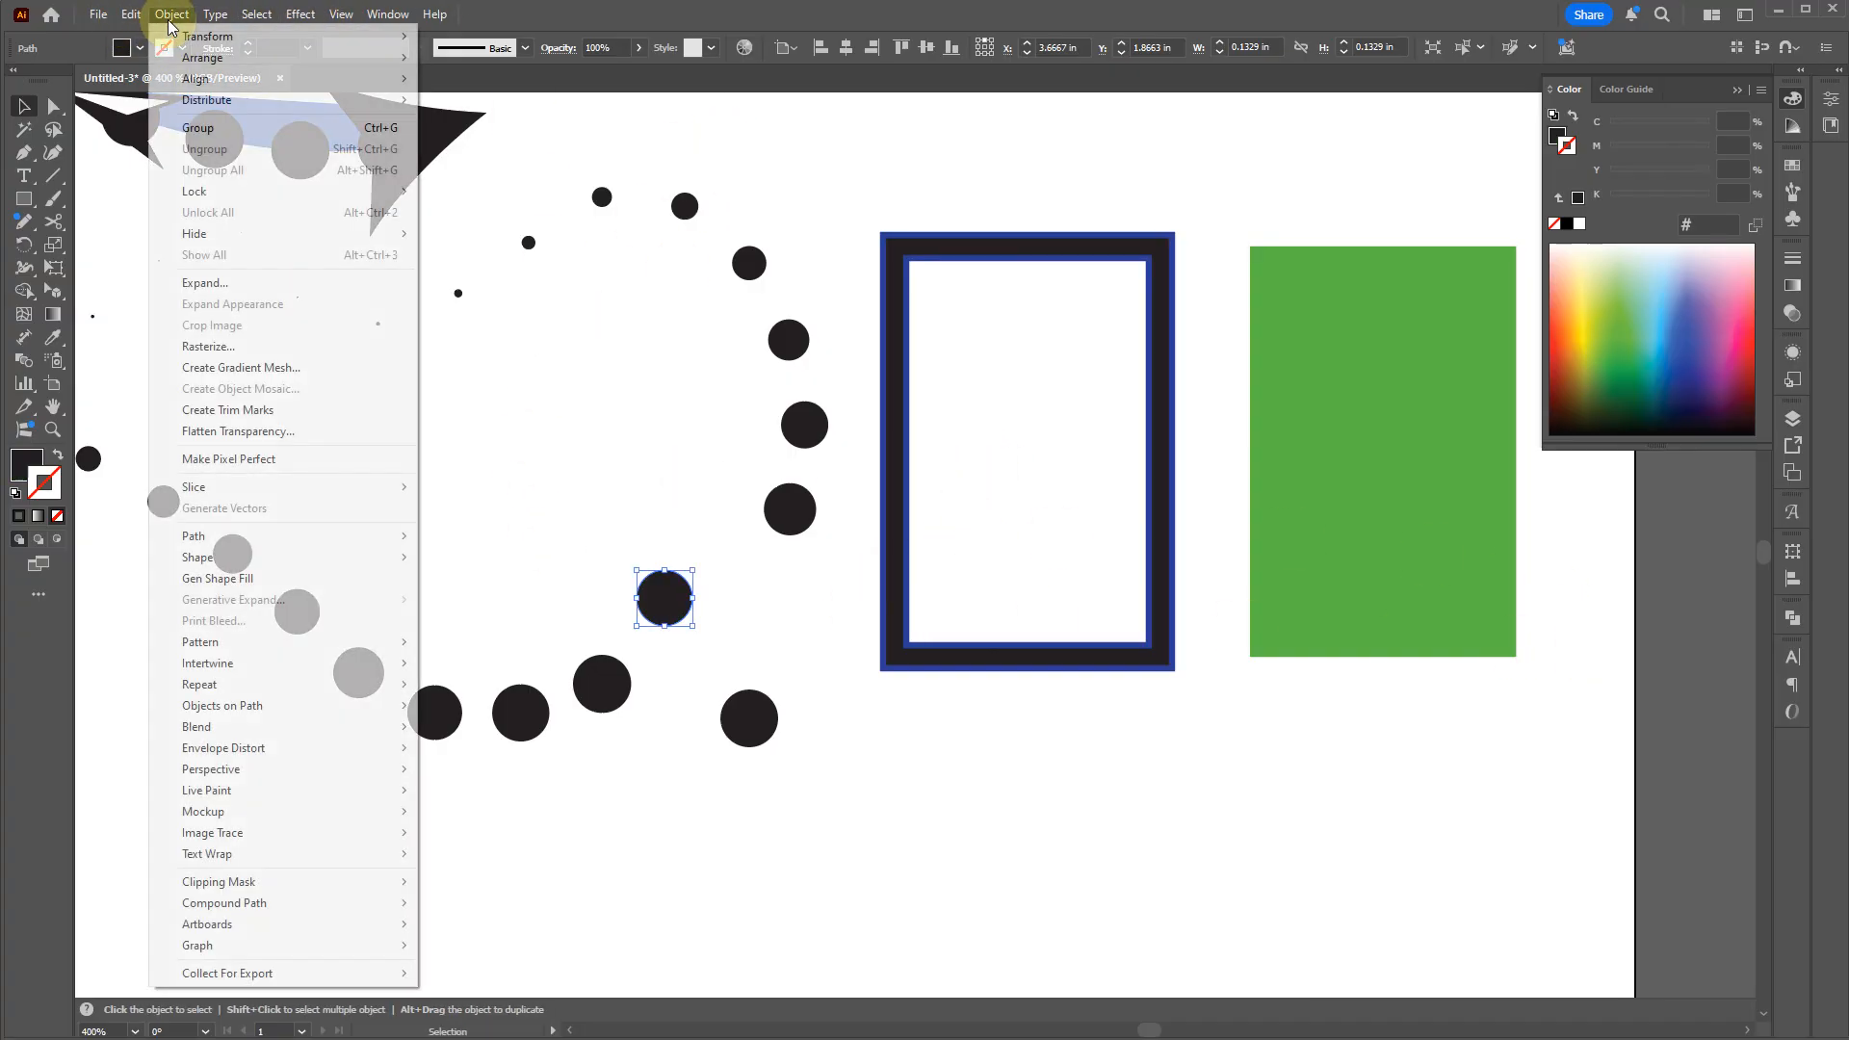
{"action": "mouse_move", "coordinate": [322, 536]}
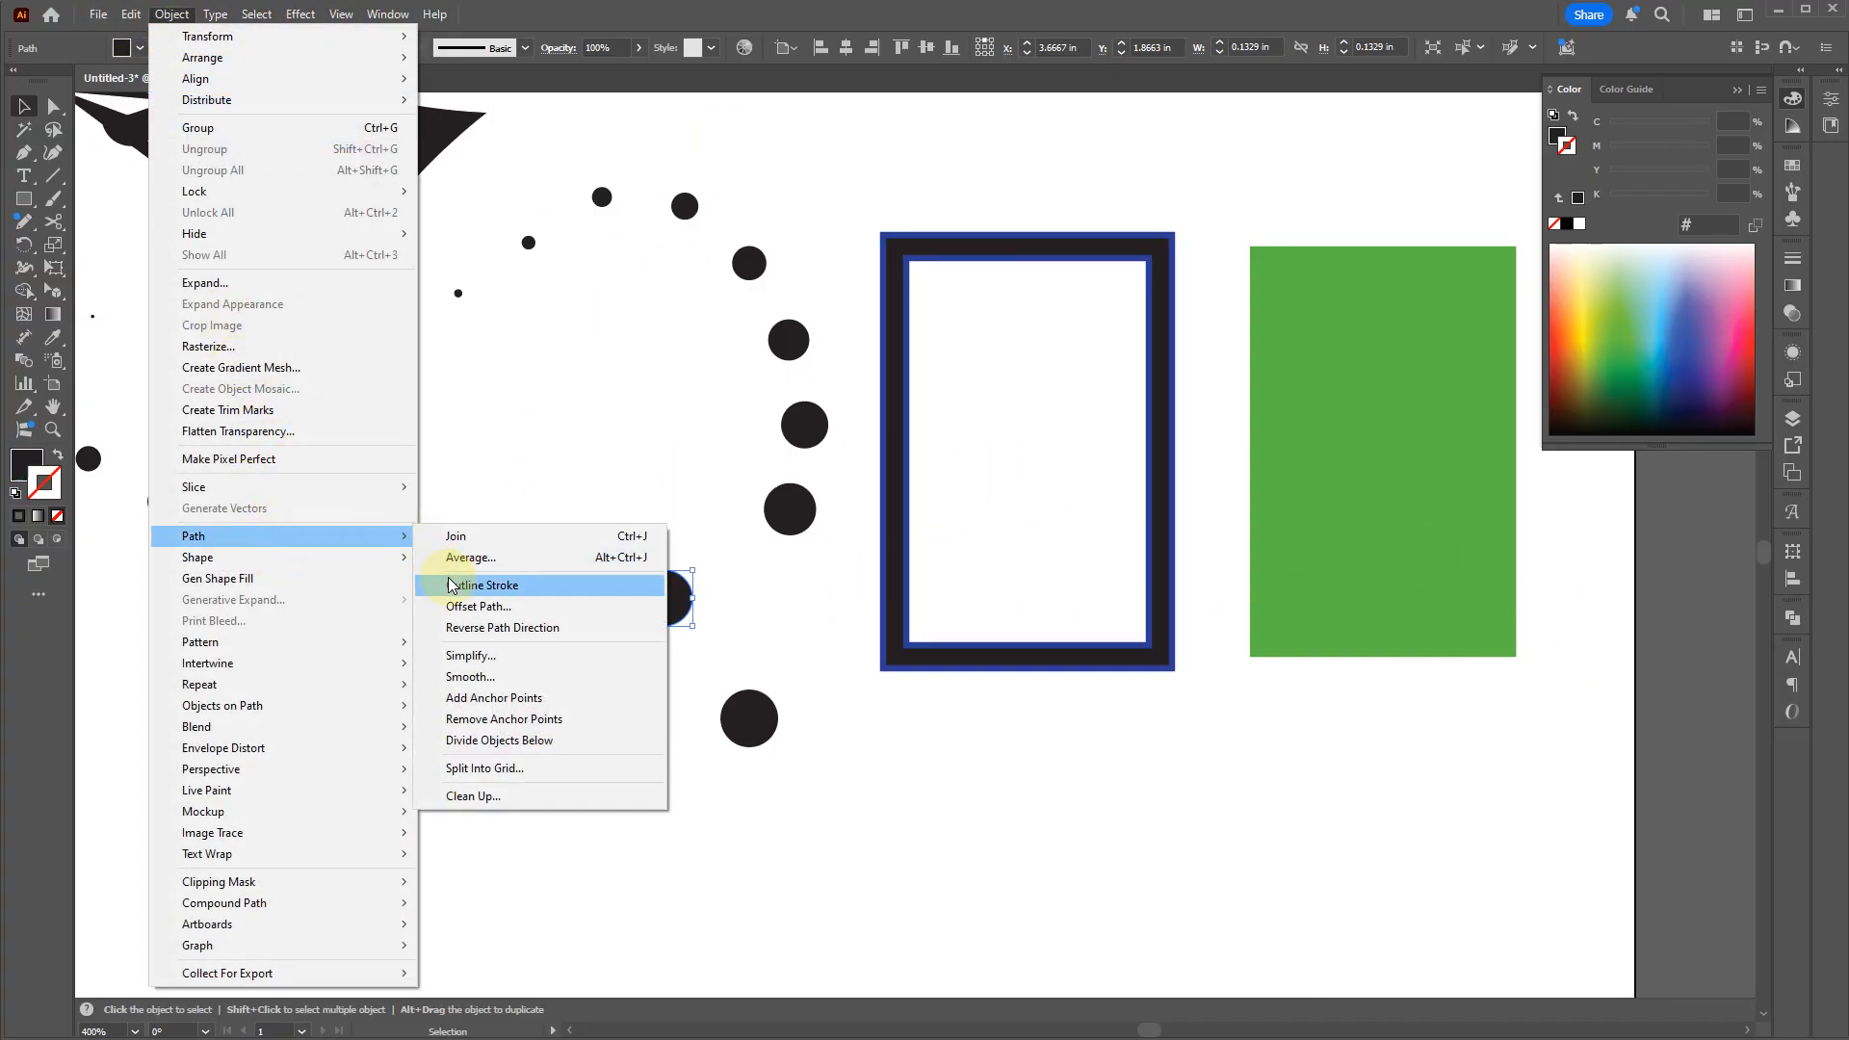
{"action": "left_click", "coordinate": [1060, 797]}
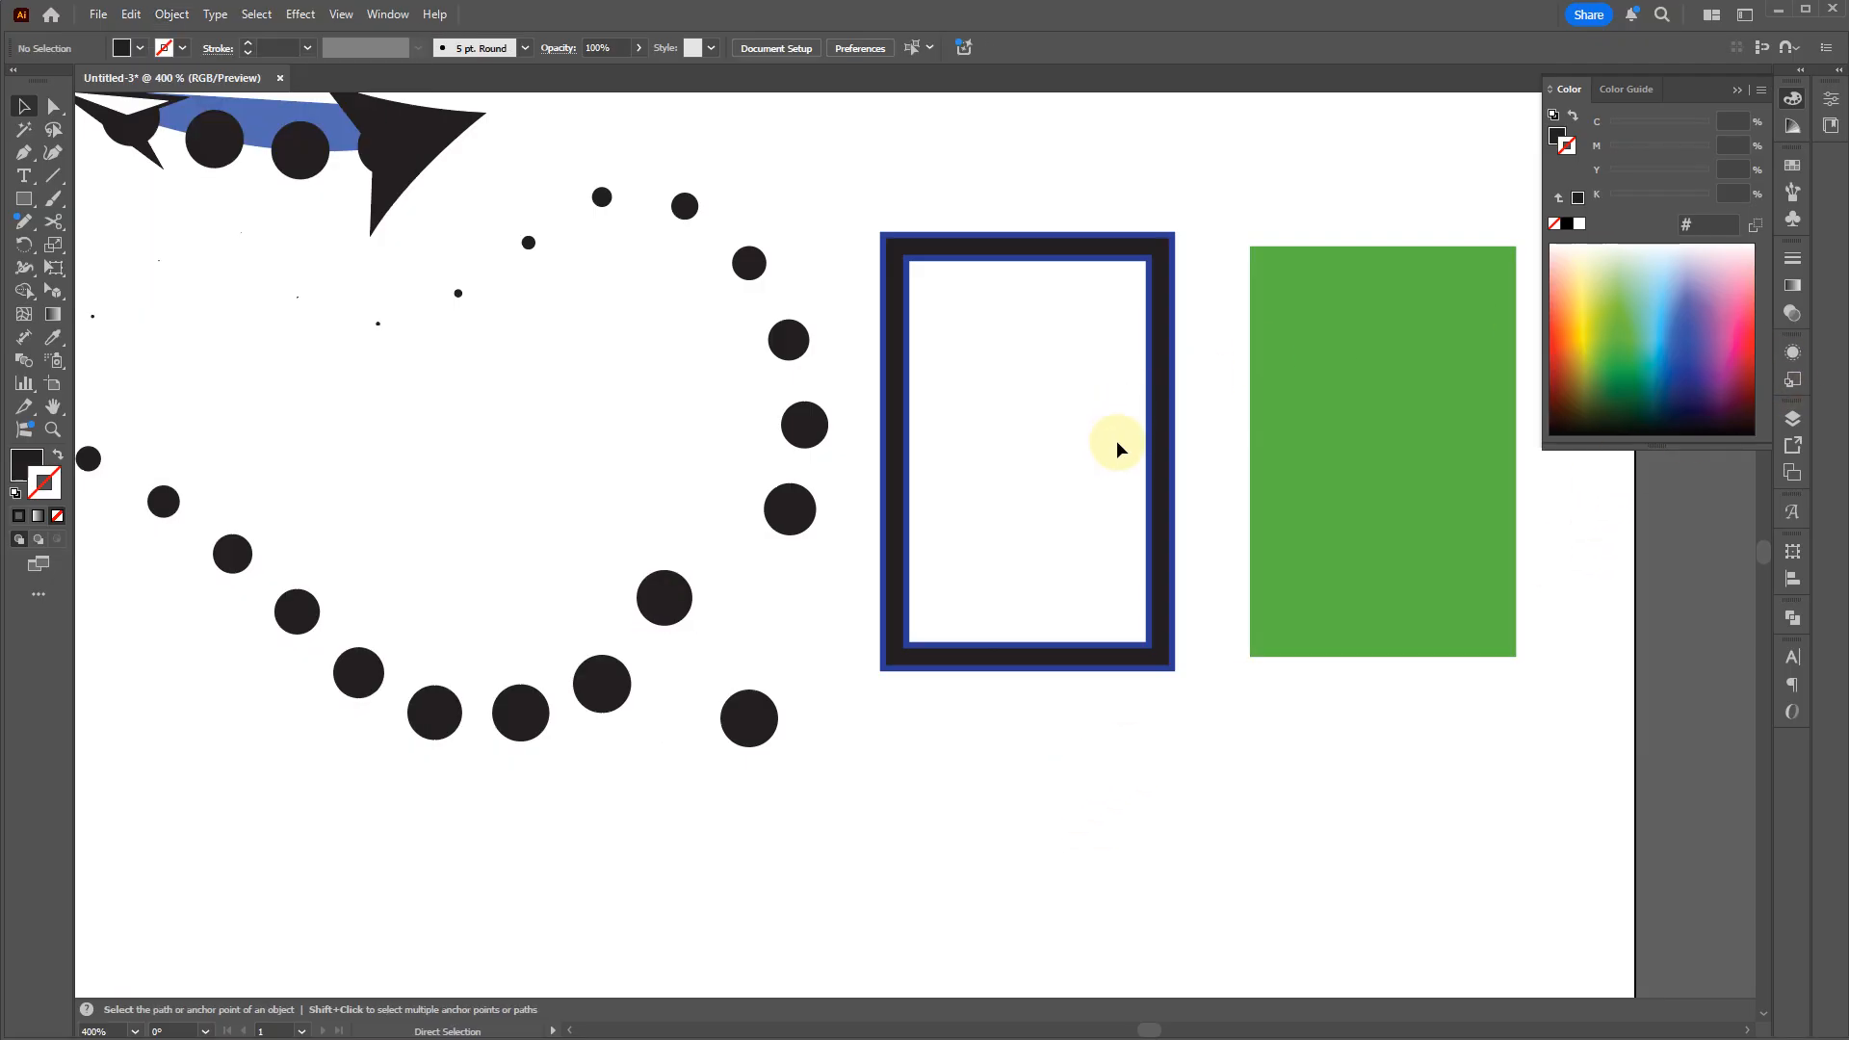
Step: Undo the circle edits, the ungrouping and the stroke outlining of the large dotted shape
{"action": "key", "text": "ctrl+z"}
{"action": "key", "text": "ctrl+z"}
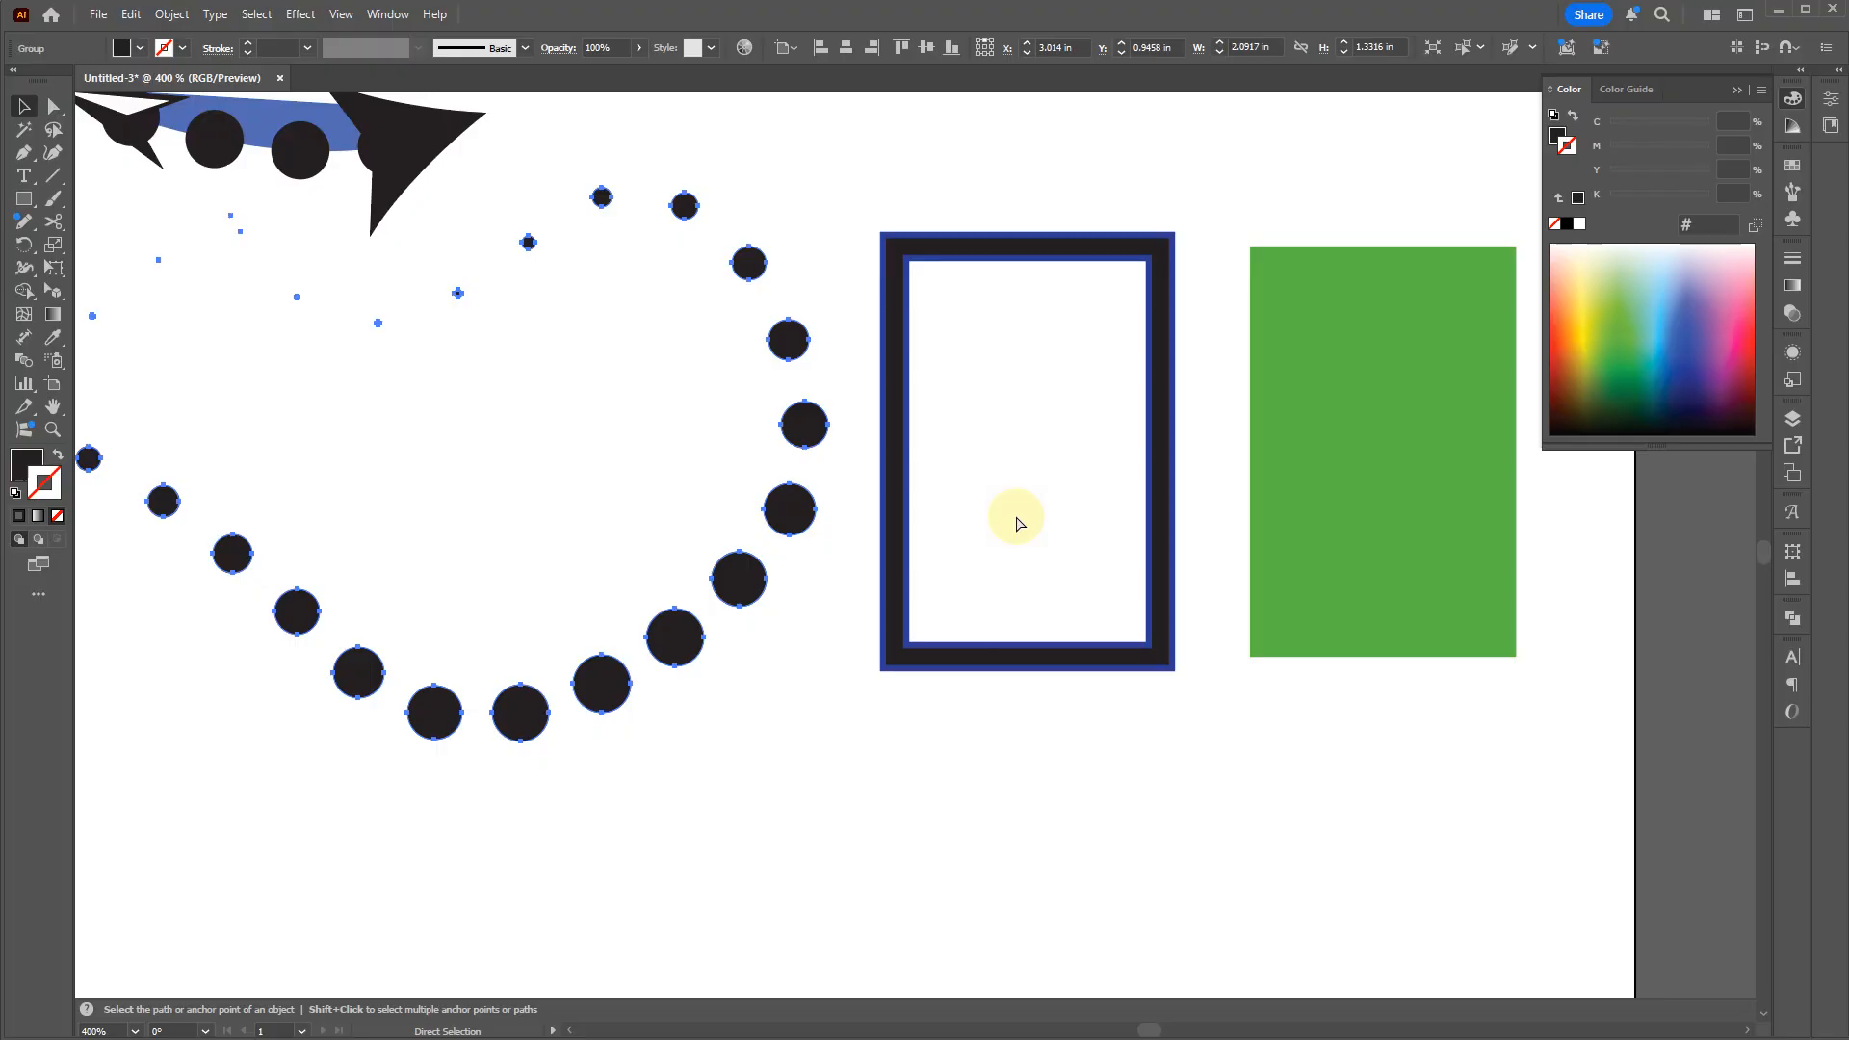
{"action": "key", "text": "ctrl+z"}
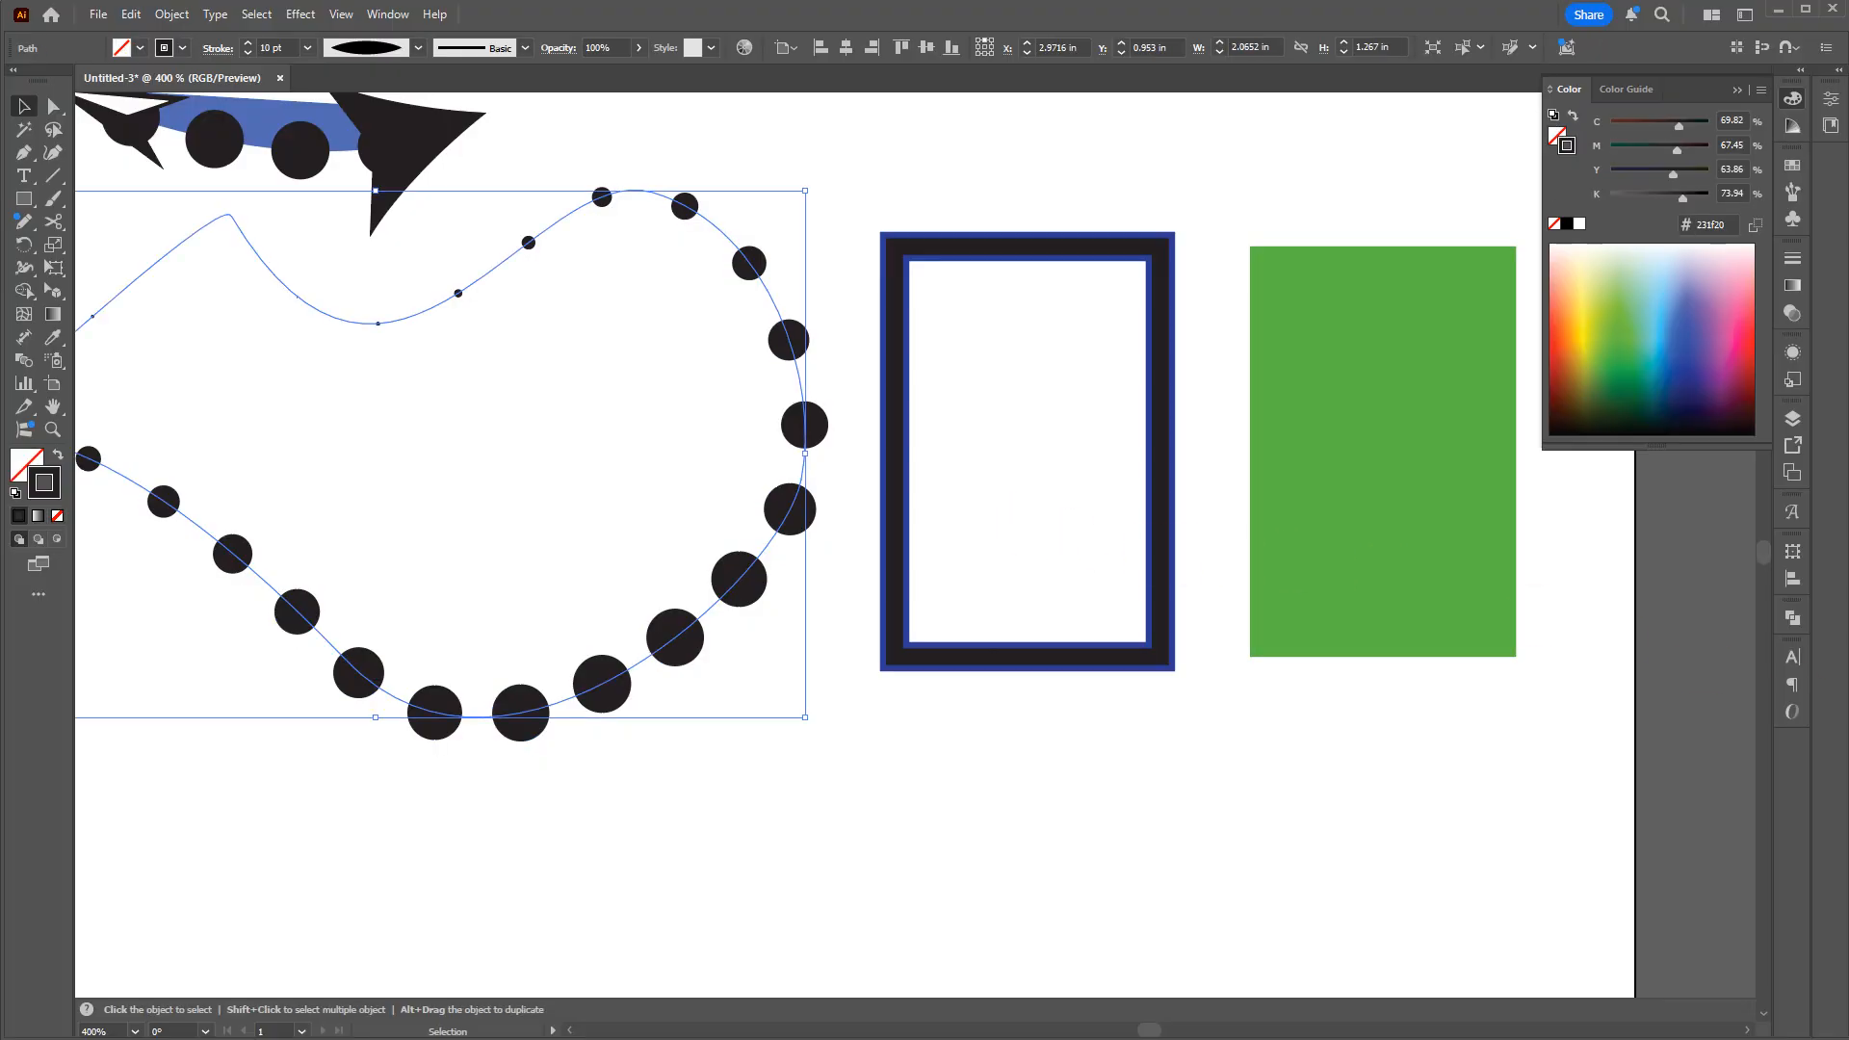
Step: Try a rough black art brush on the stroke of the large dotted shape and undo it
{"action": "left_click", "coordinate": [1795, 196]}
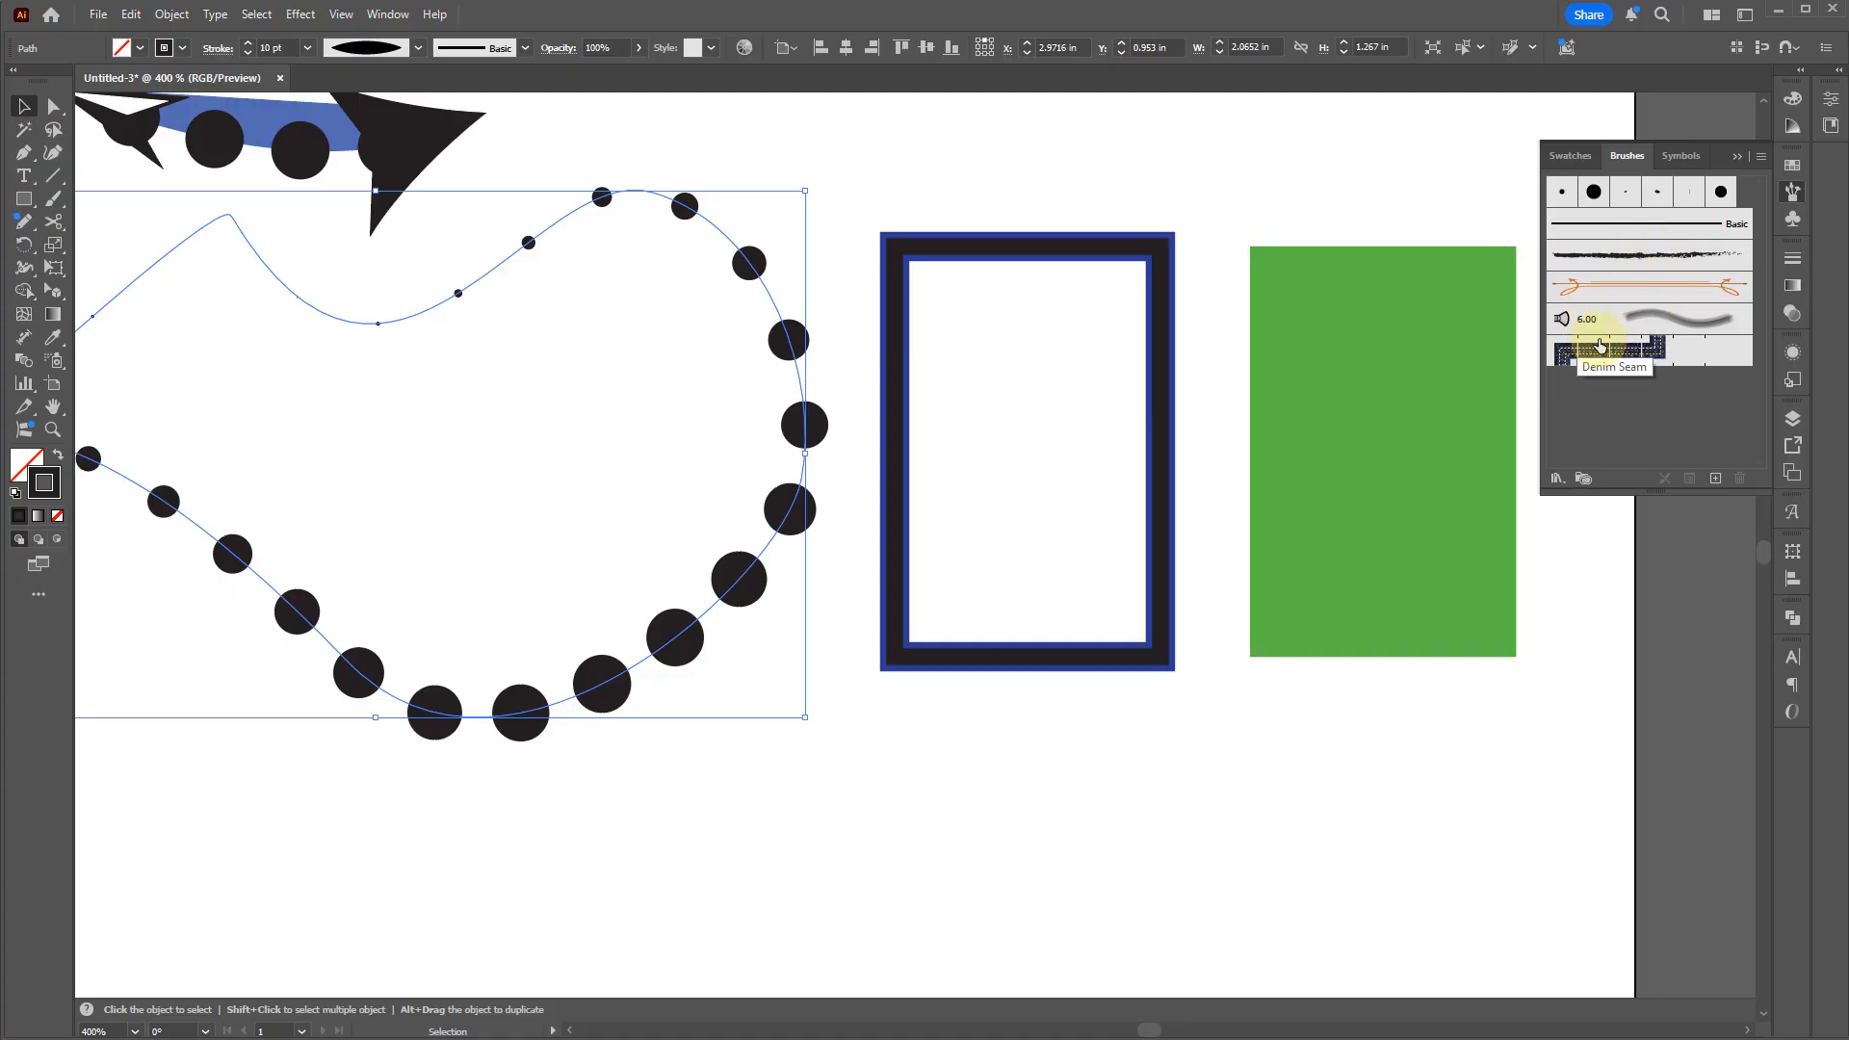
{"action": "left_click", "coordinate": [1616, 267]}
{"action": "key", "text": "ctrl+z"}
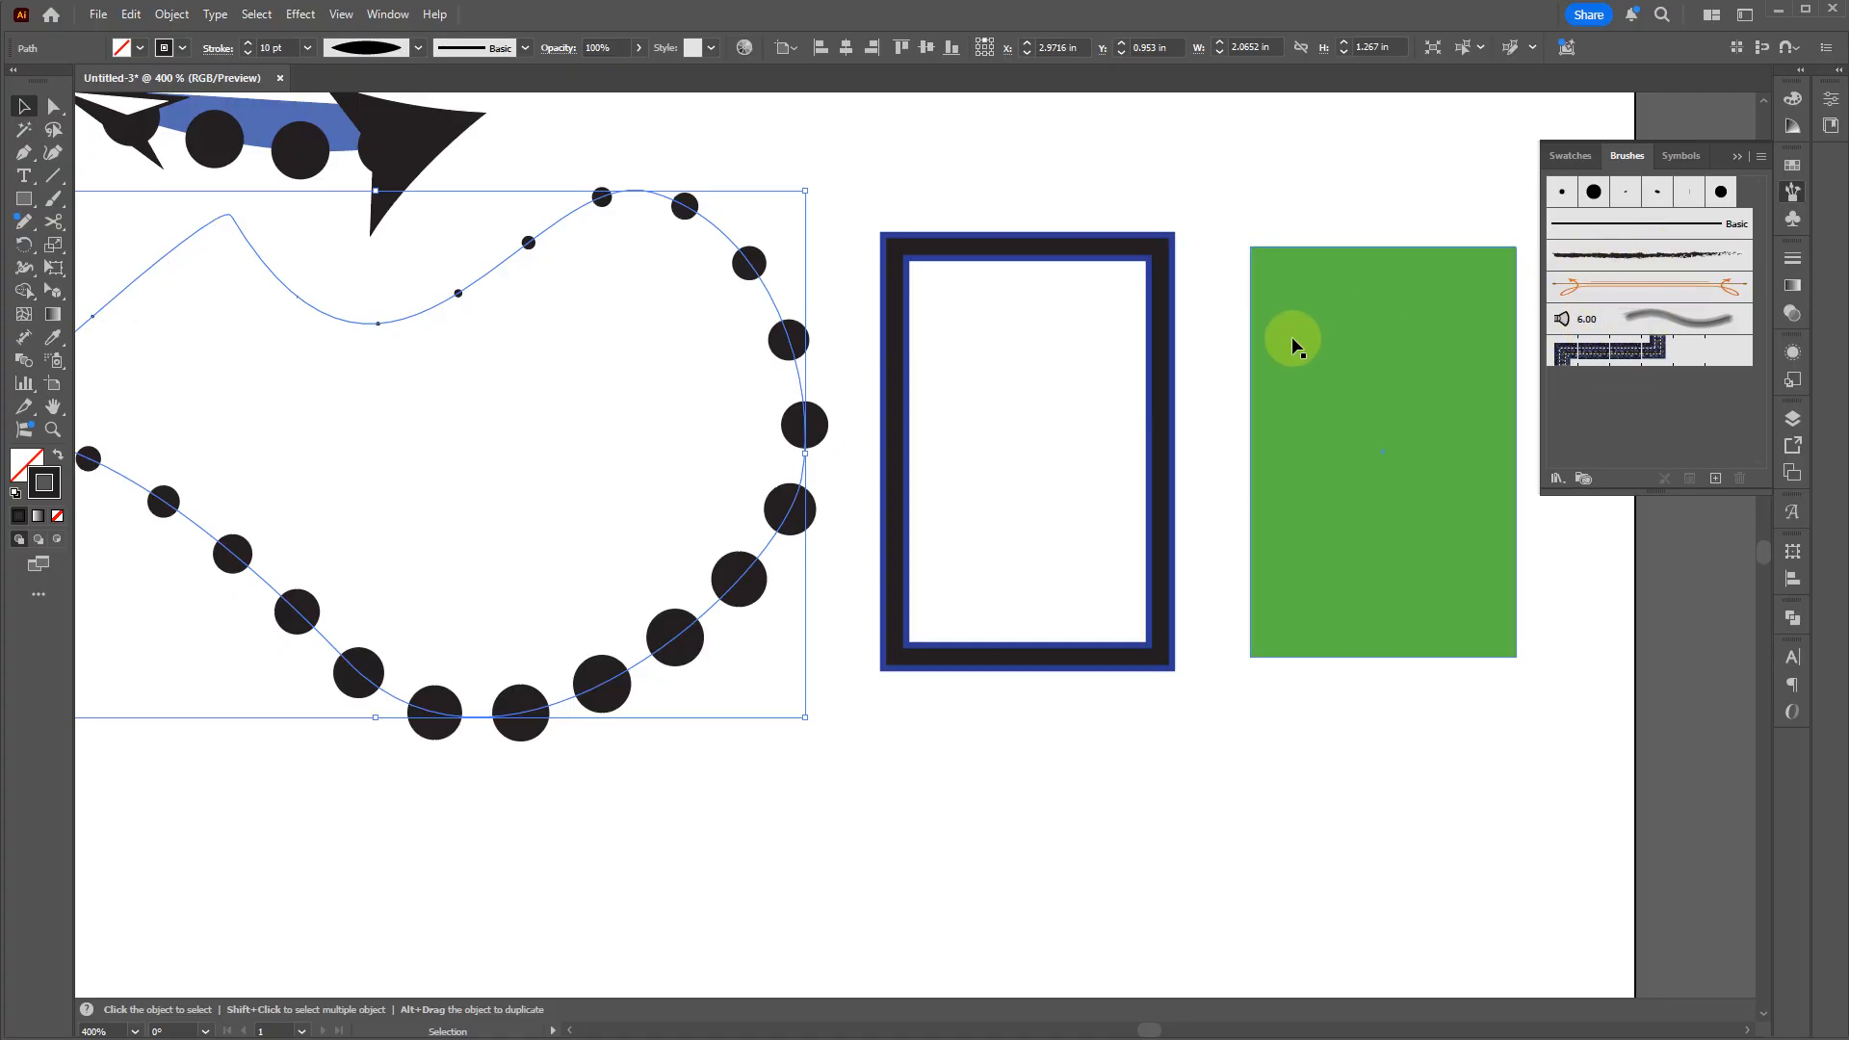
Step: Draw a rectangle about 2.36 × 1.04 in below the dotted shape with default colours and apply the rough black art brush to its stroke
{"action": "scroll", "coordinate": [1038, 419], "scroll_direction": "down", "scroll_amount": 2}
{"action": "left_click", "coordinate": [817, 682]}
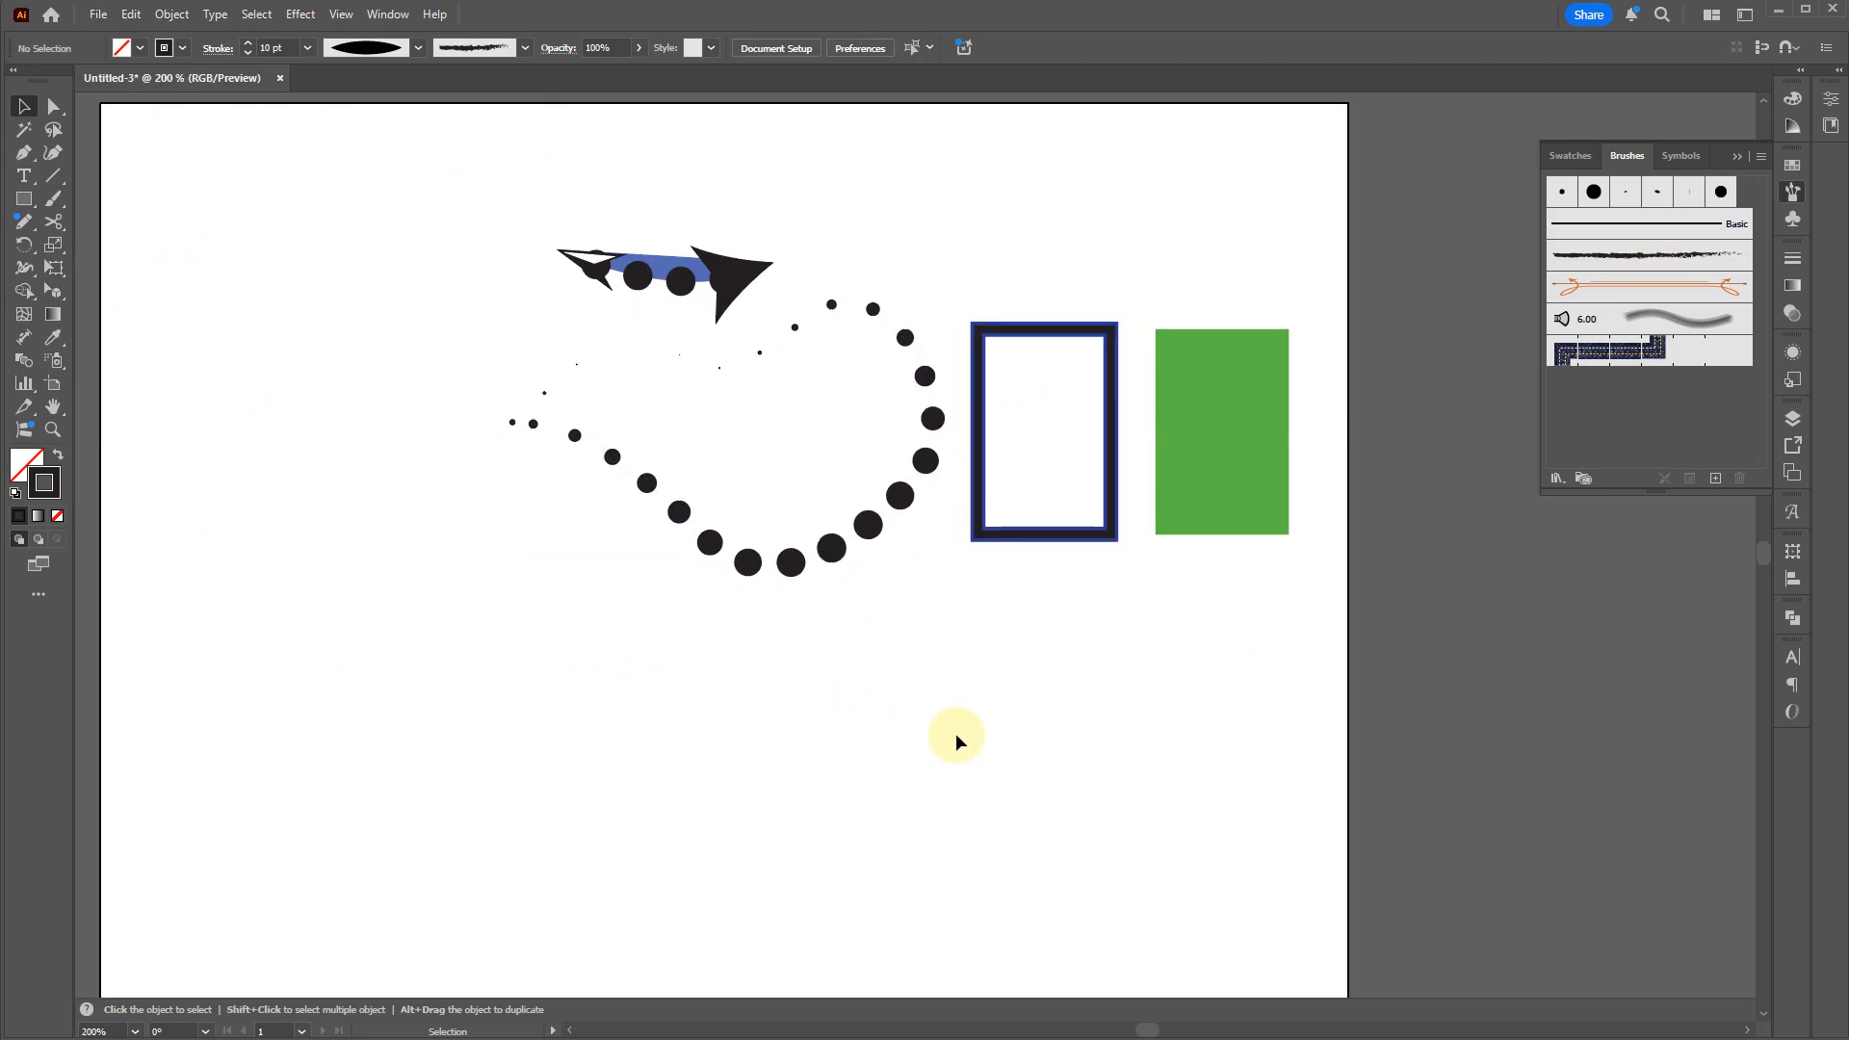
{"action": "key", "text": "p"}
{"action": "key", "text": "m"}
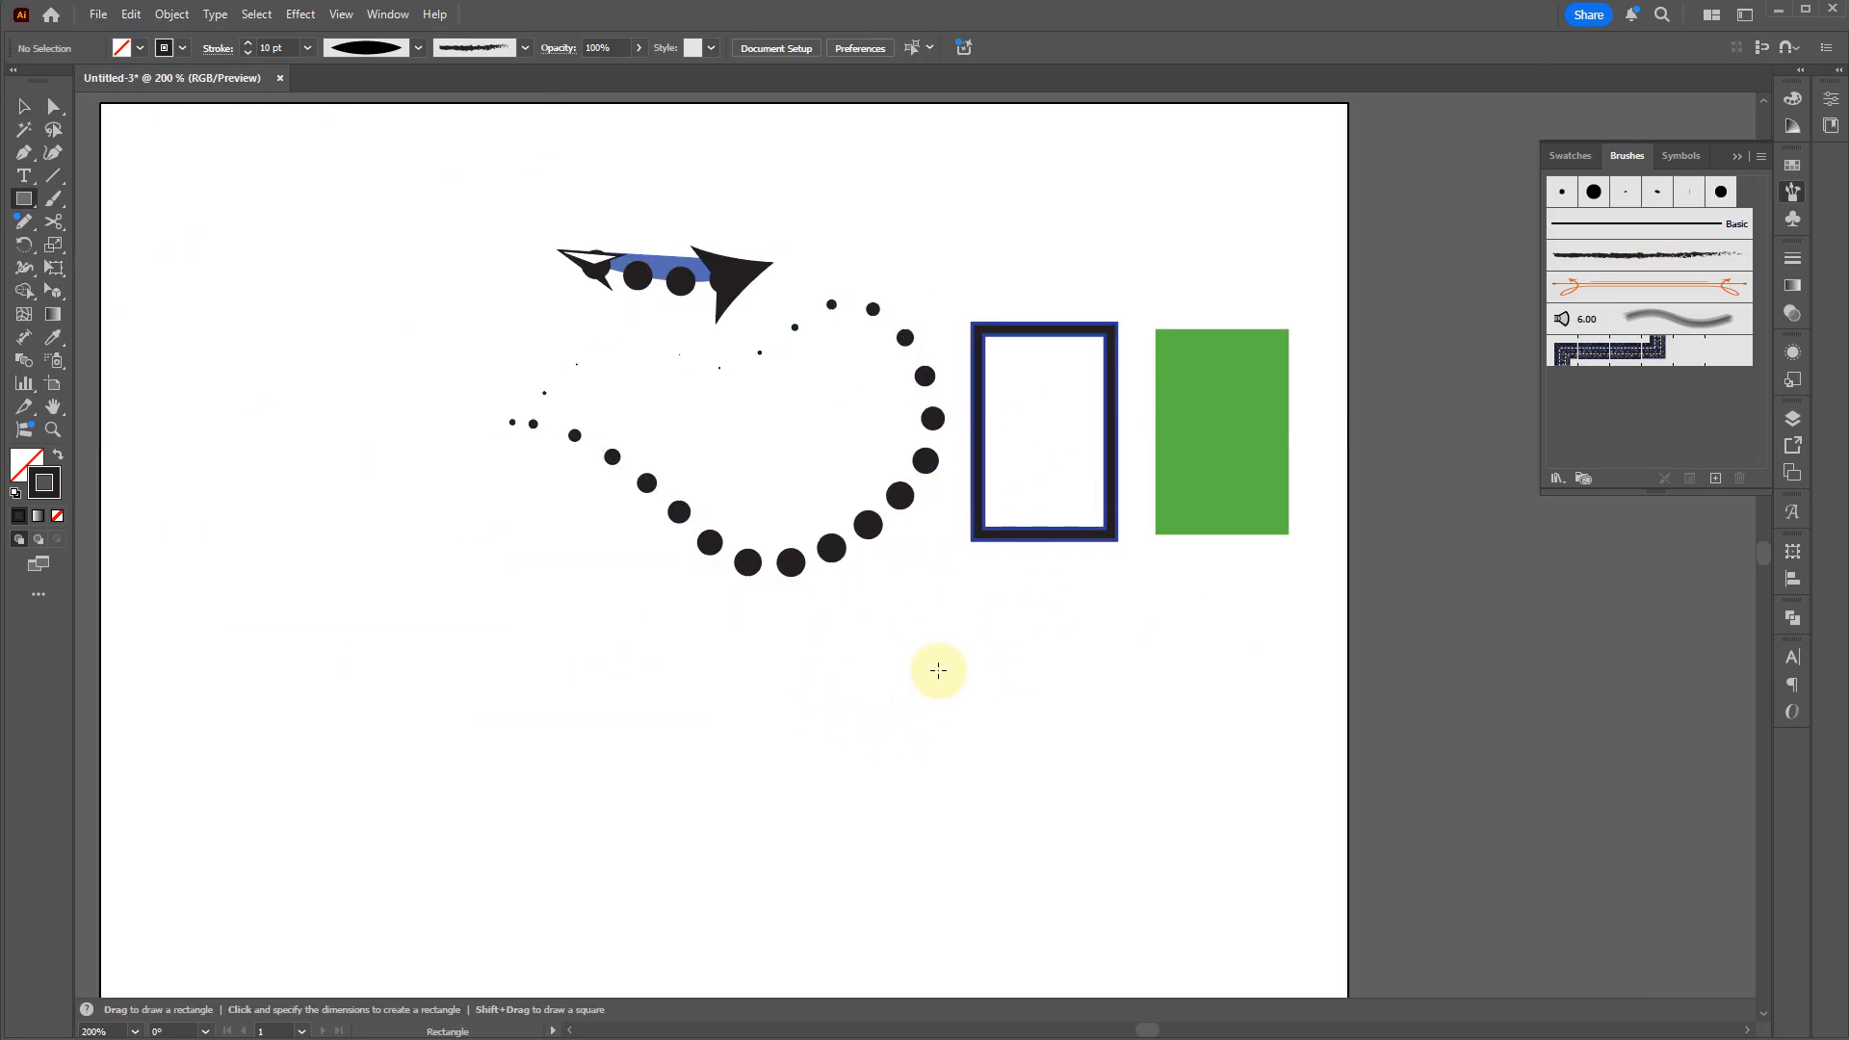
{"action": "left_click_drag", "start_coordinate": [940, 669], "coordinate": [449, 886]}
{"action": "key", "text": "d"}
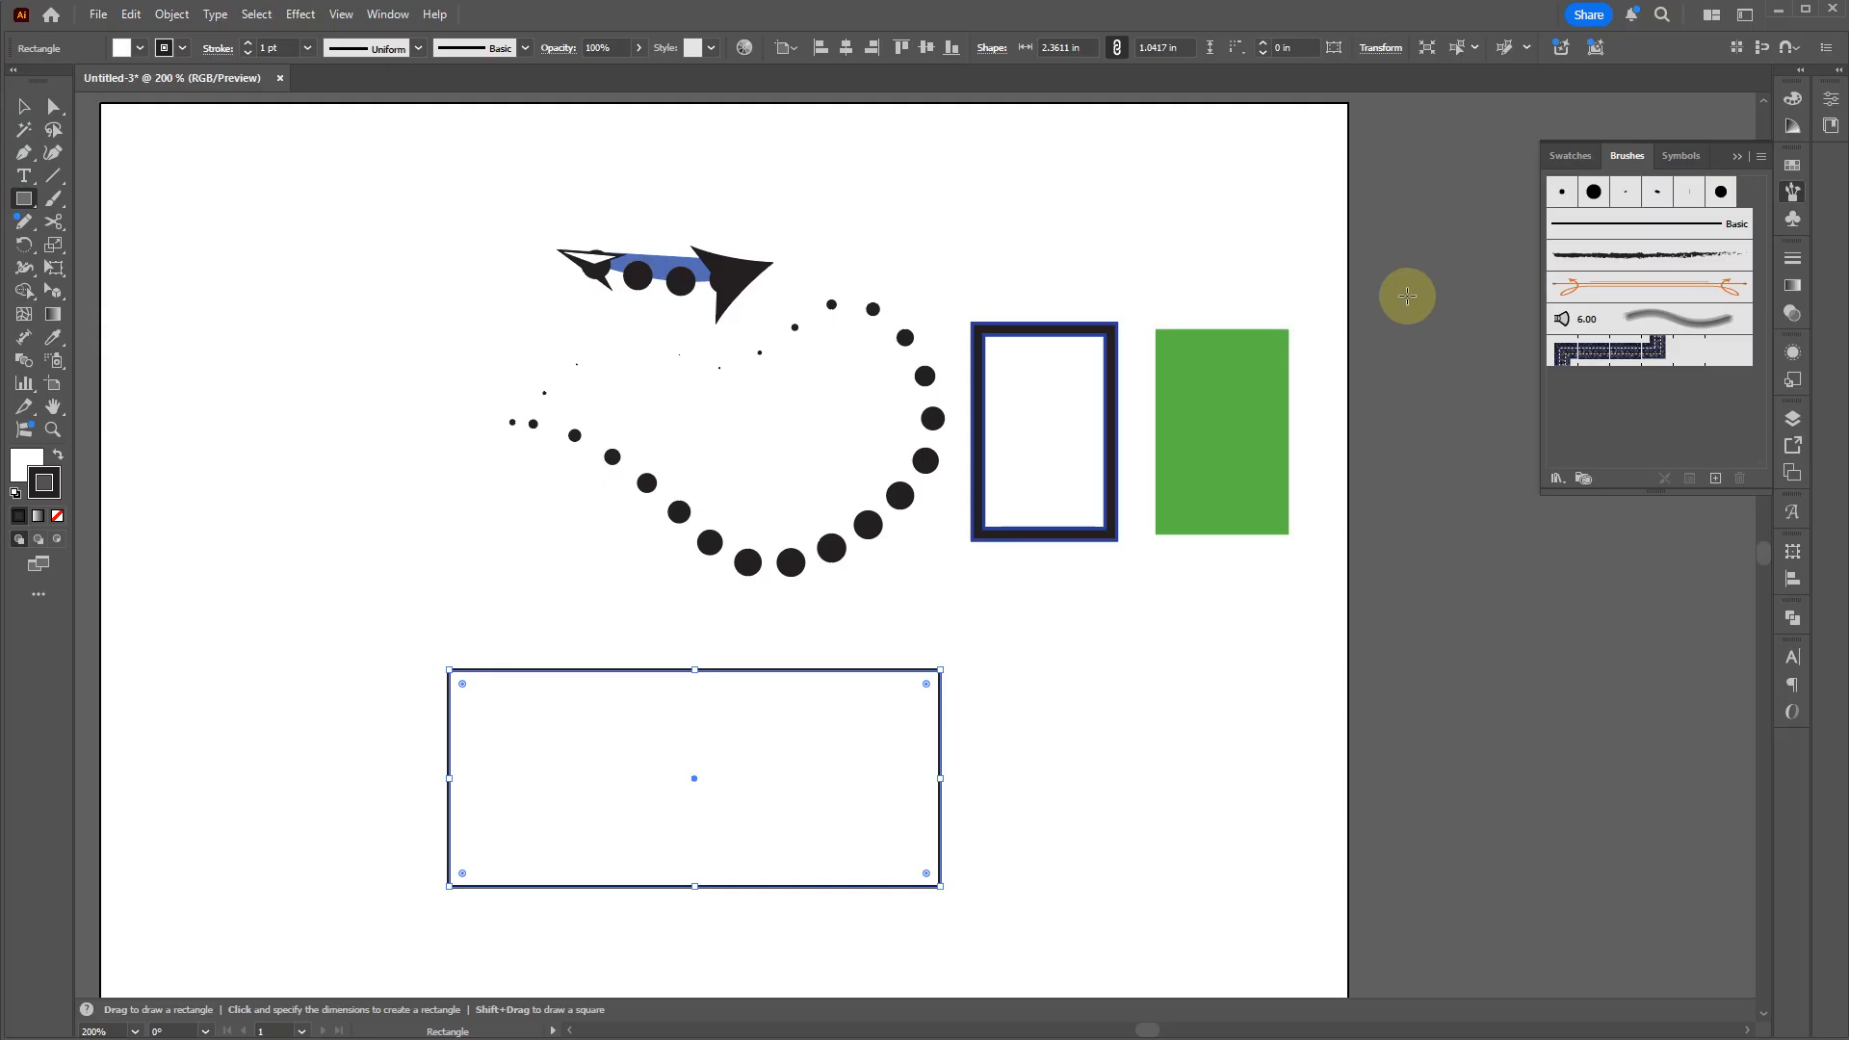
{"action": "left_click", "coordinate": [1614, 253]}
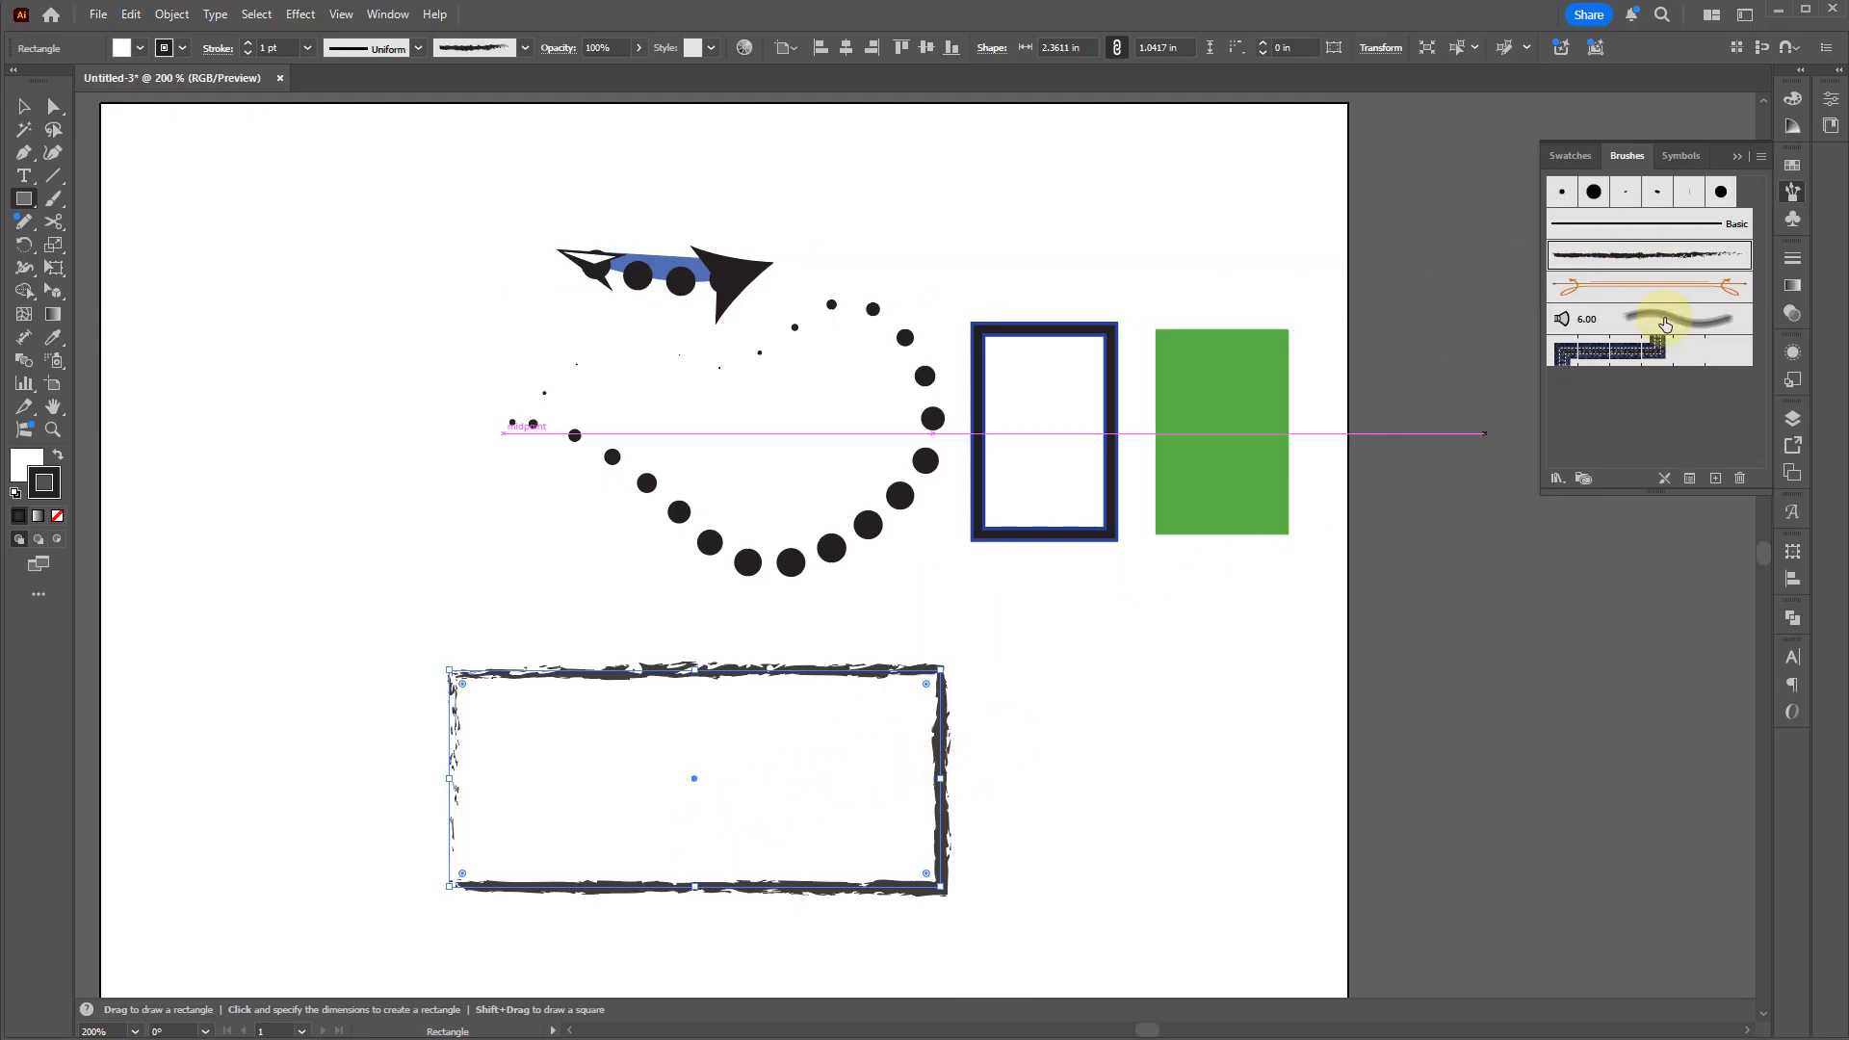
{"action": "left_click_drag", "start_coordinate": [618, 725], "coordinate": [846, 483]}
{"action": "scroll", "coordinate": [847, 482], "scroll_direction": "up", "scroll_amount": 2}
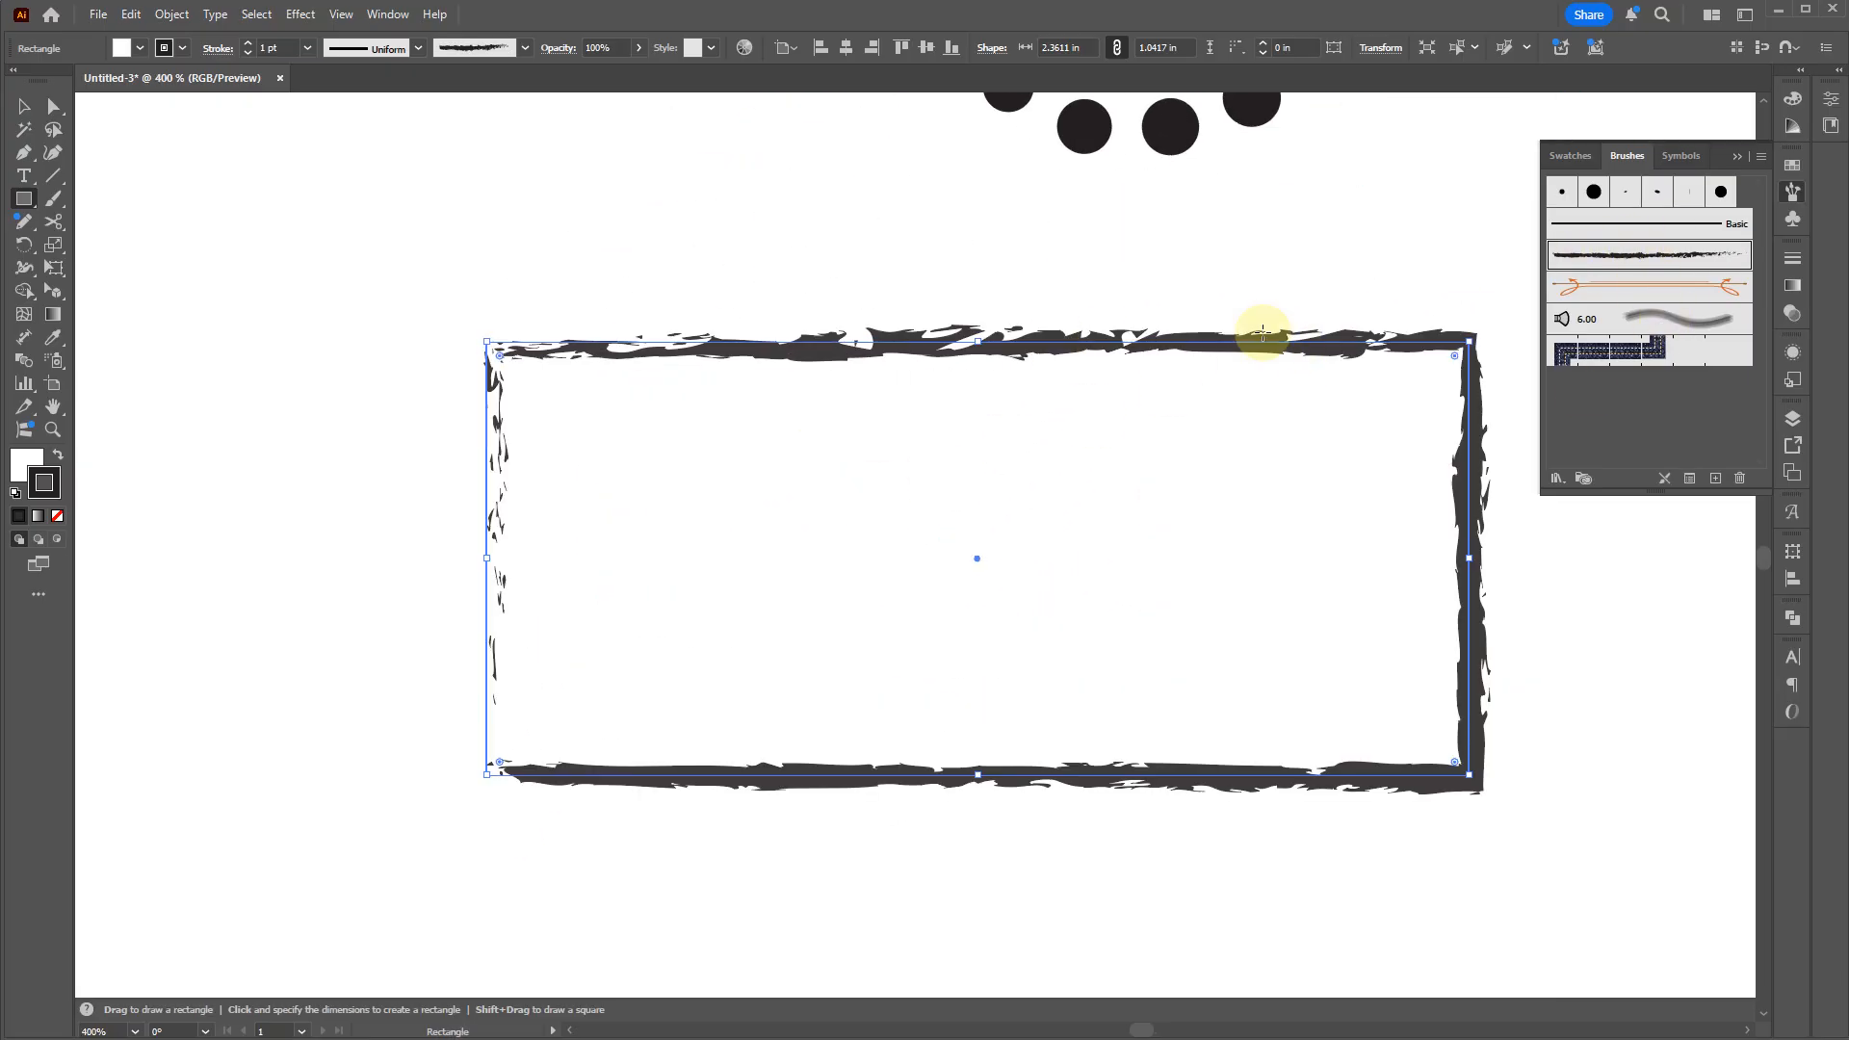
{"action": "scroll", "coordinate": [944, 462], "scroll_direction": "down", "scroll_amount": 4}
{"action": "scroll", "coordinate": [954, 511], "scroll_direction": "up", "scroll_amount": 1}
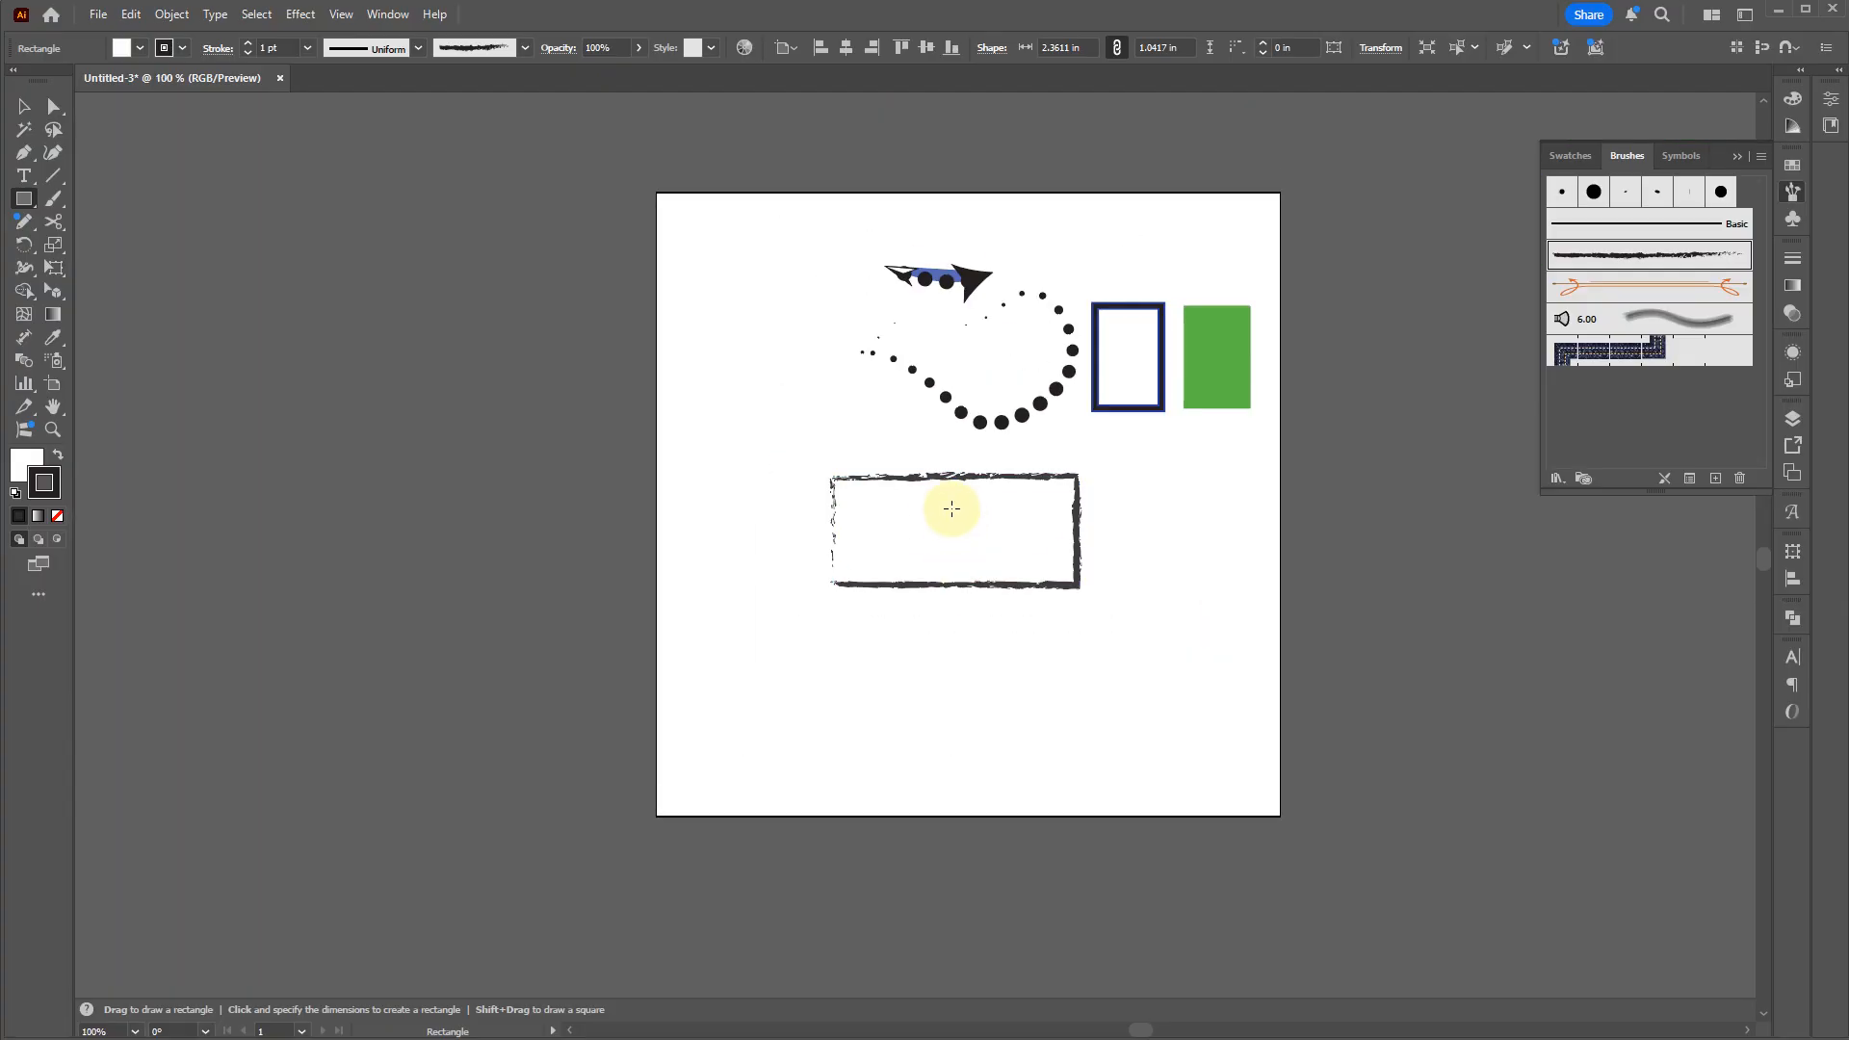
Step: Draw an open curved path with the Pen tool beside the brushed rectangle and apply the rough black art brush to it
{"action": "key", "text": "p"}
{"action": "left_click", "coordinate": [788, 364]}
{"action": "left_click_drag", "start_coordinate": [721, 453], "coordinate": [758, 507]}
{"action": "left_click_drag", "start_coordinate": [841, 449], "coordinate": [858, 423]}
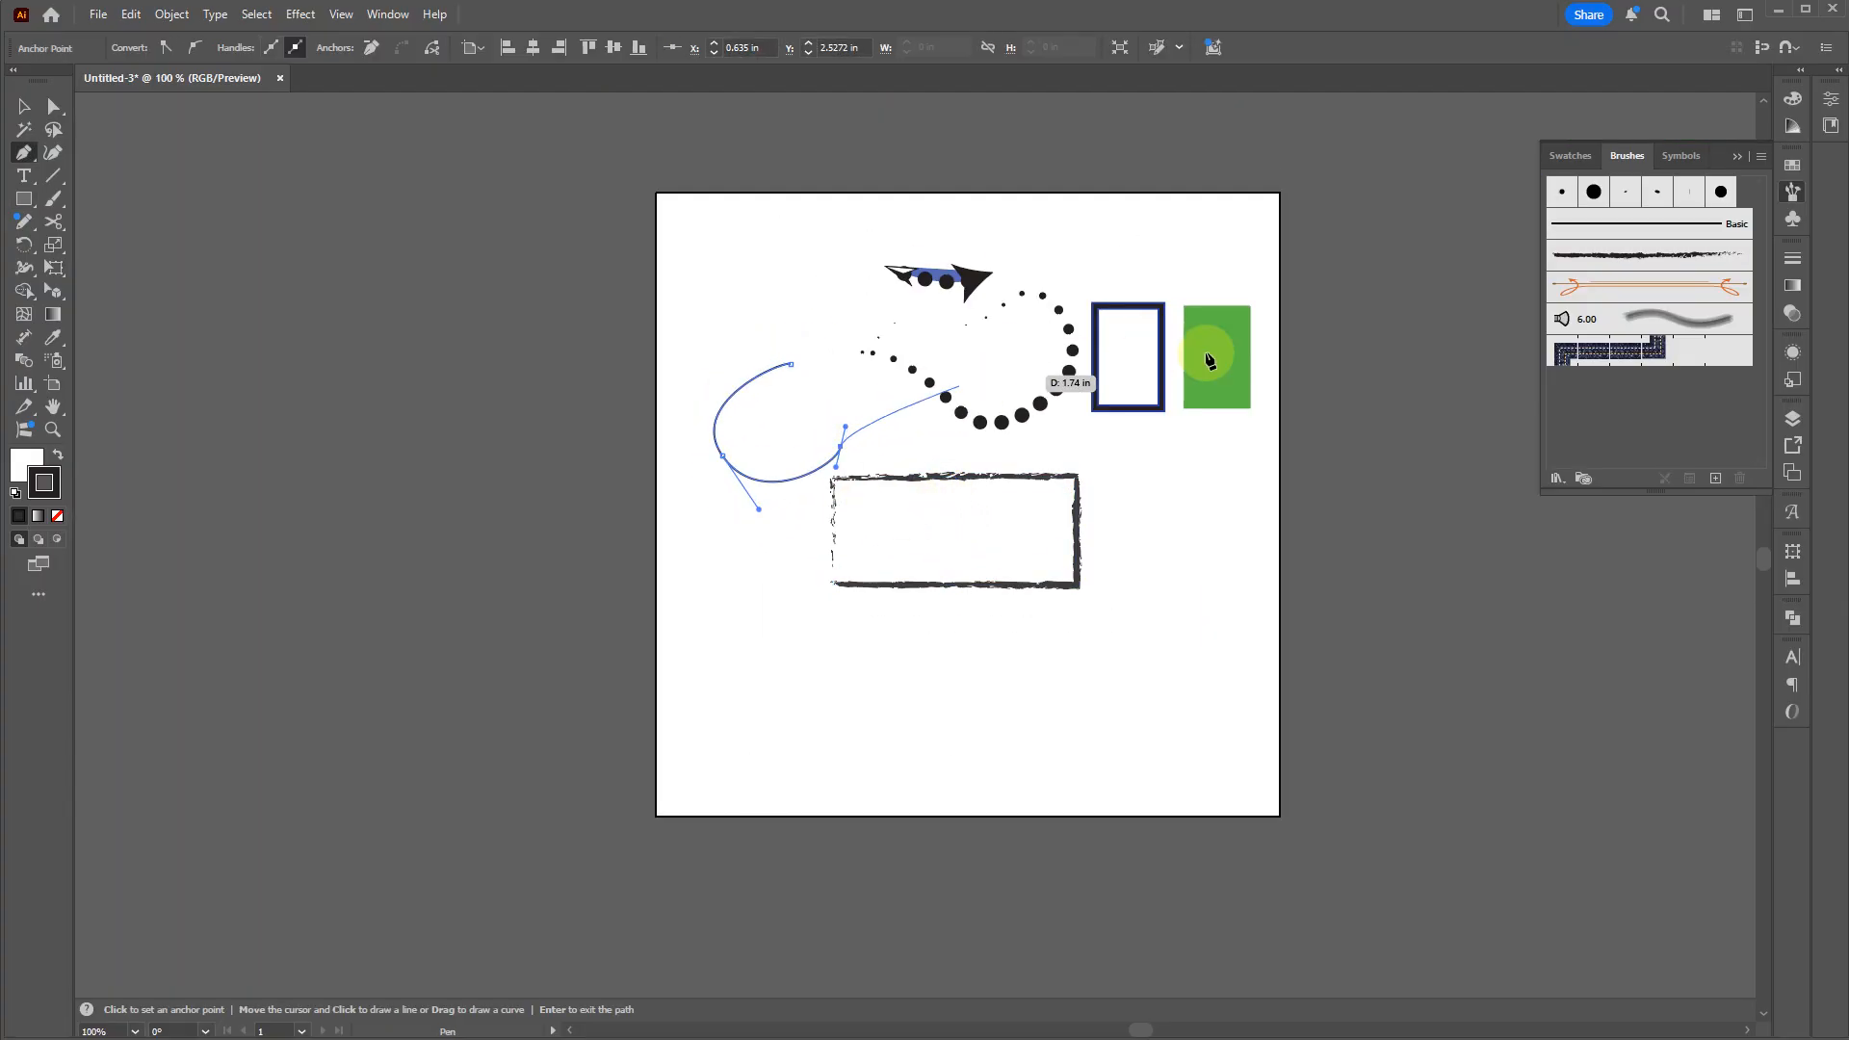
{"action": "key", "text": "v"}
{"action": "left_click", "coordinate": [1561, 267]}
{"action": "scroll", "coordinate": [1011, 487], "scroll_direction": "up", "scroll_amount": 3}
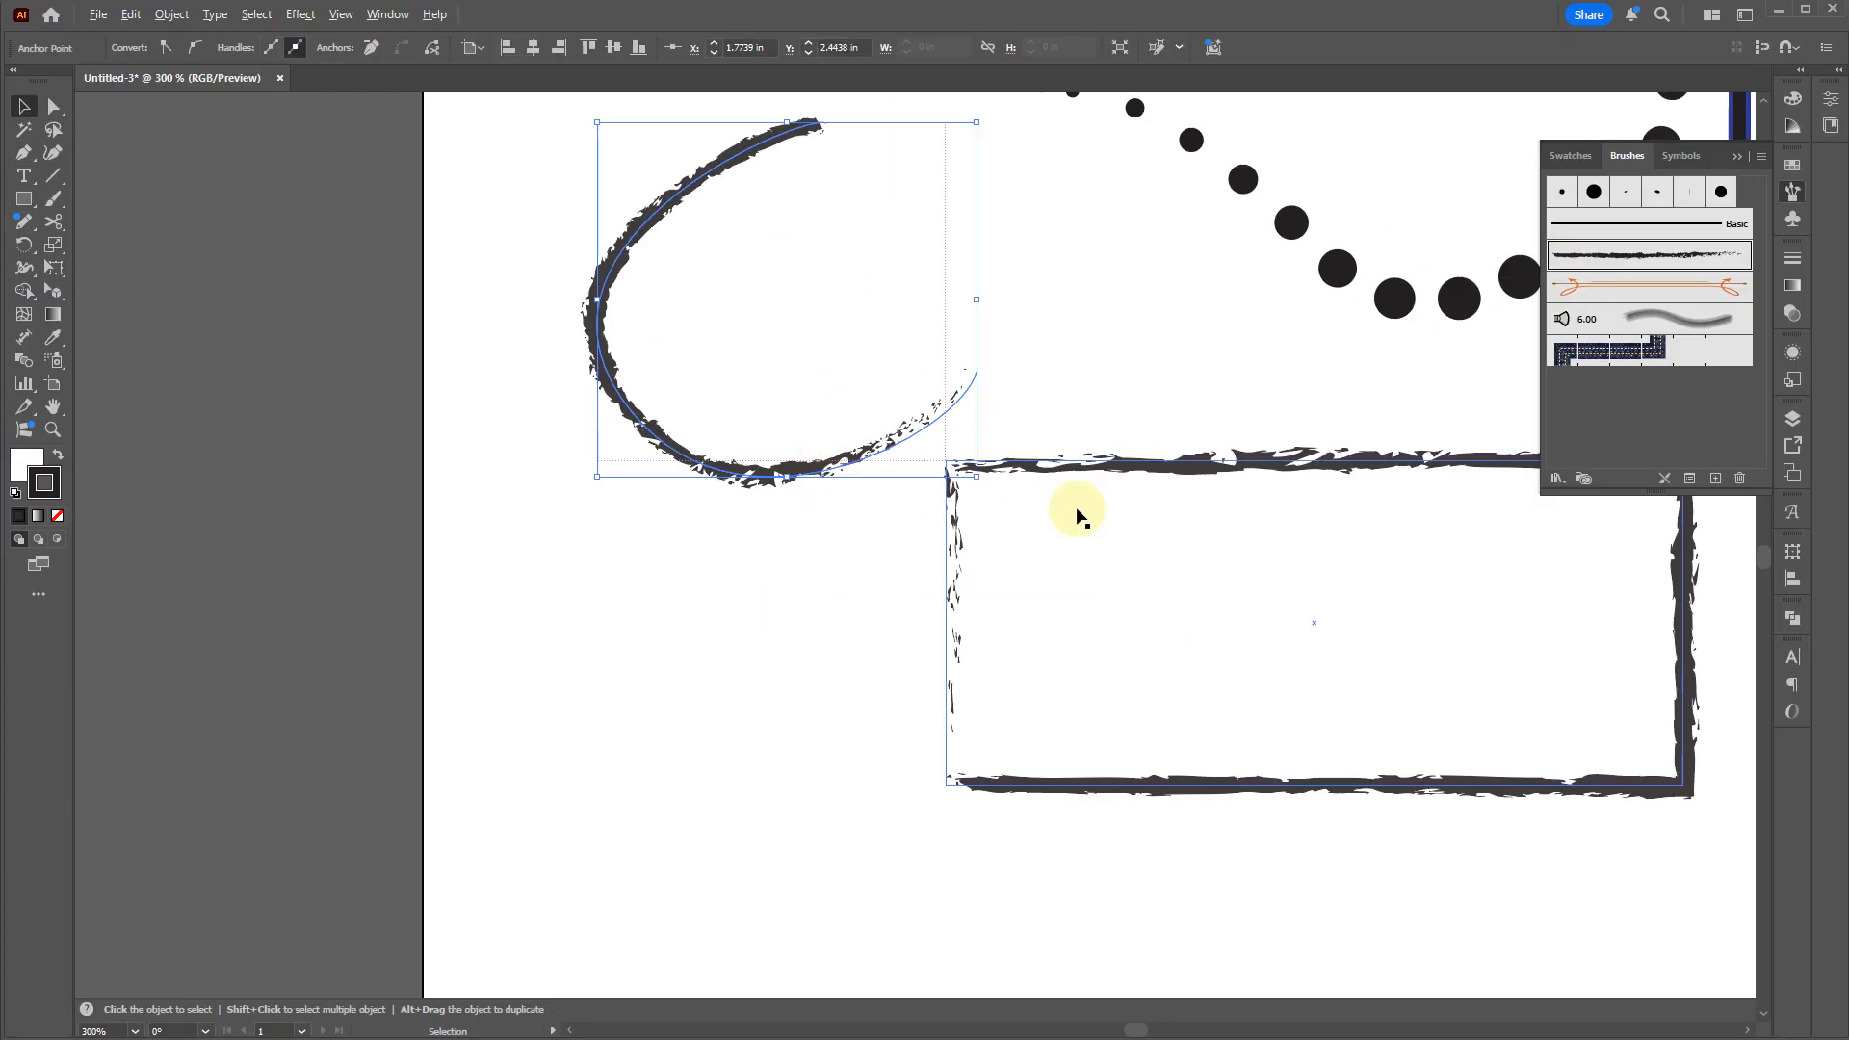
Step: Delete all the artwork on the artboard
{"action": "left_click", "coordinate": [979, 466]}
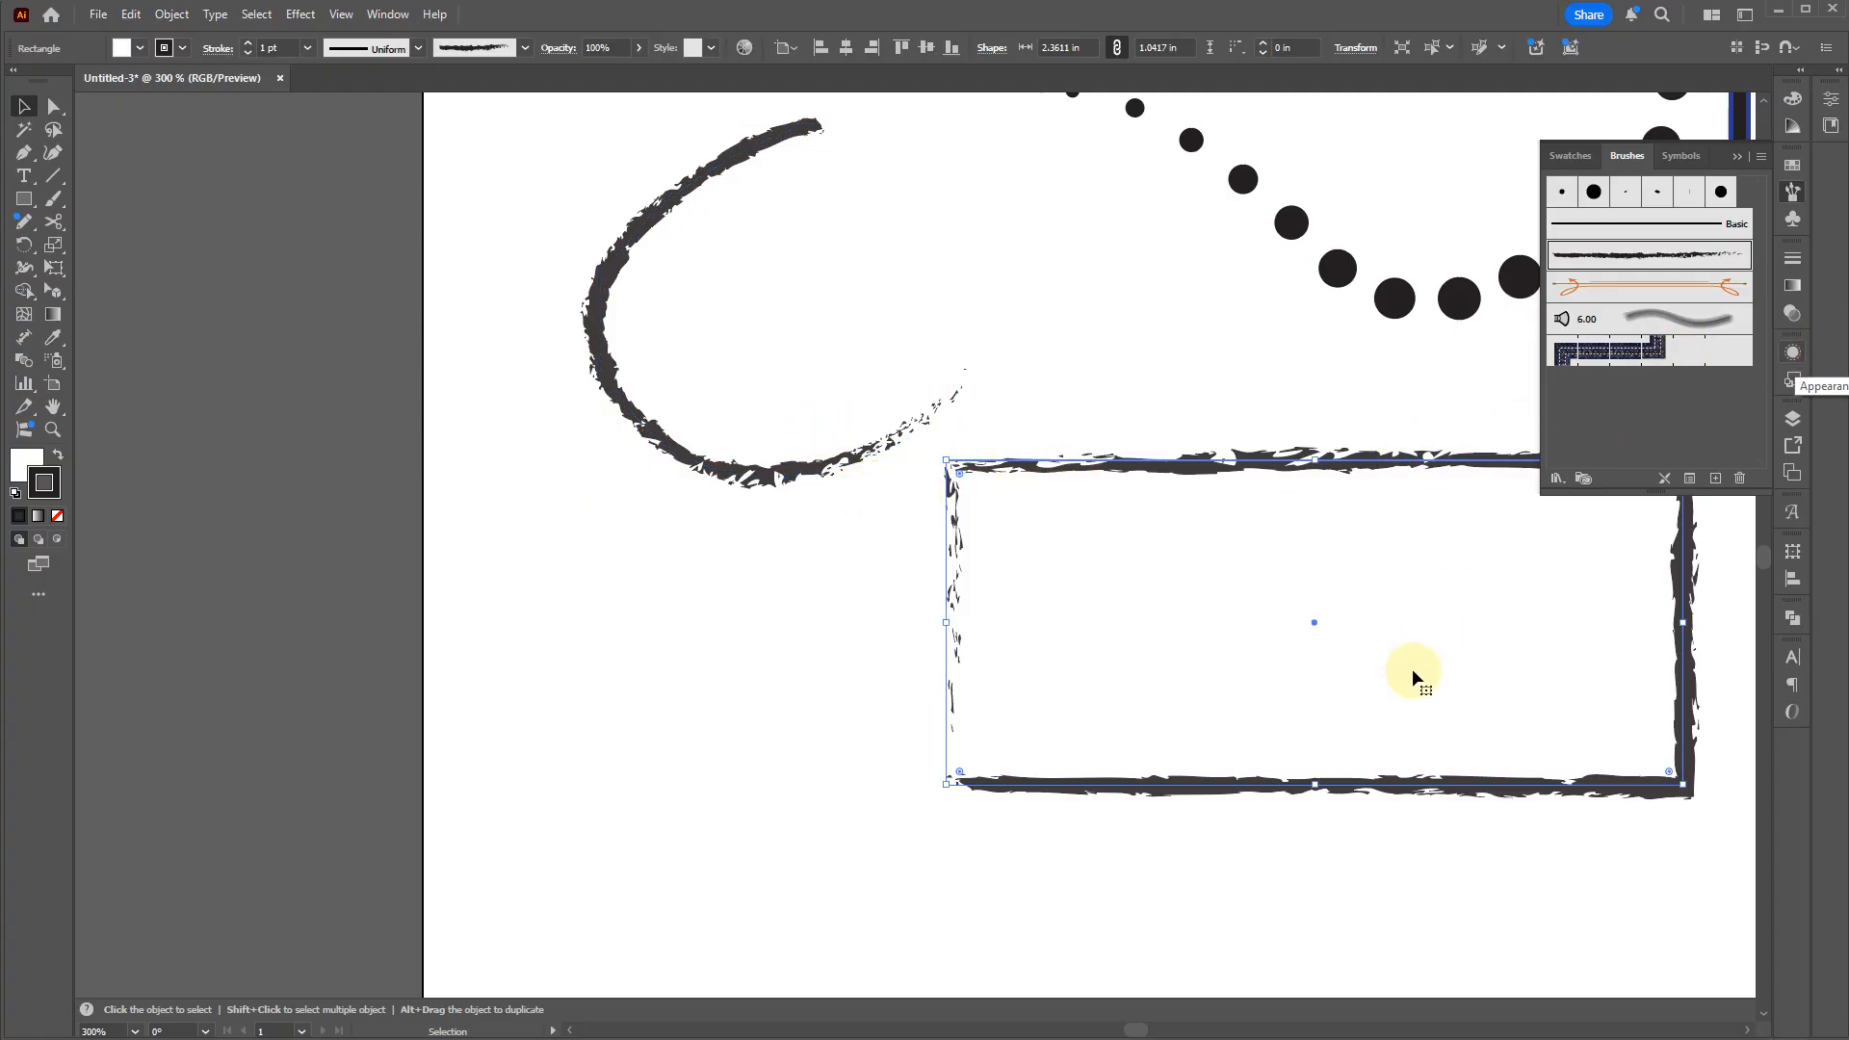
{"action": "scroll", "coordinate": [1246, 673], "scroll_direction": "down", "scroll_amount": 4}
{"action": "scroll", "coordinate": [997, 609], "scroll_direction": "down", "scroll_amount": 2}
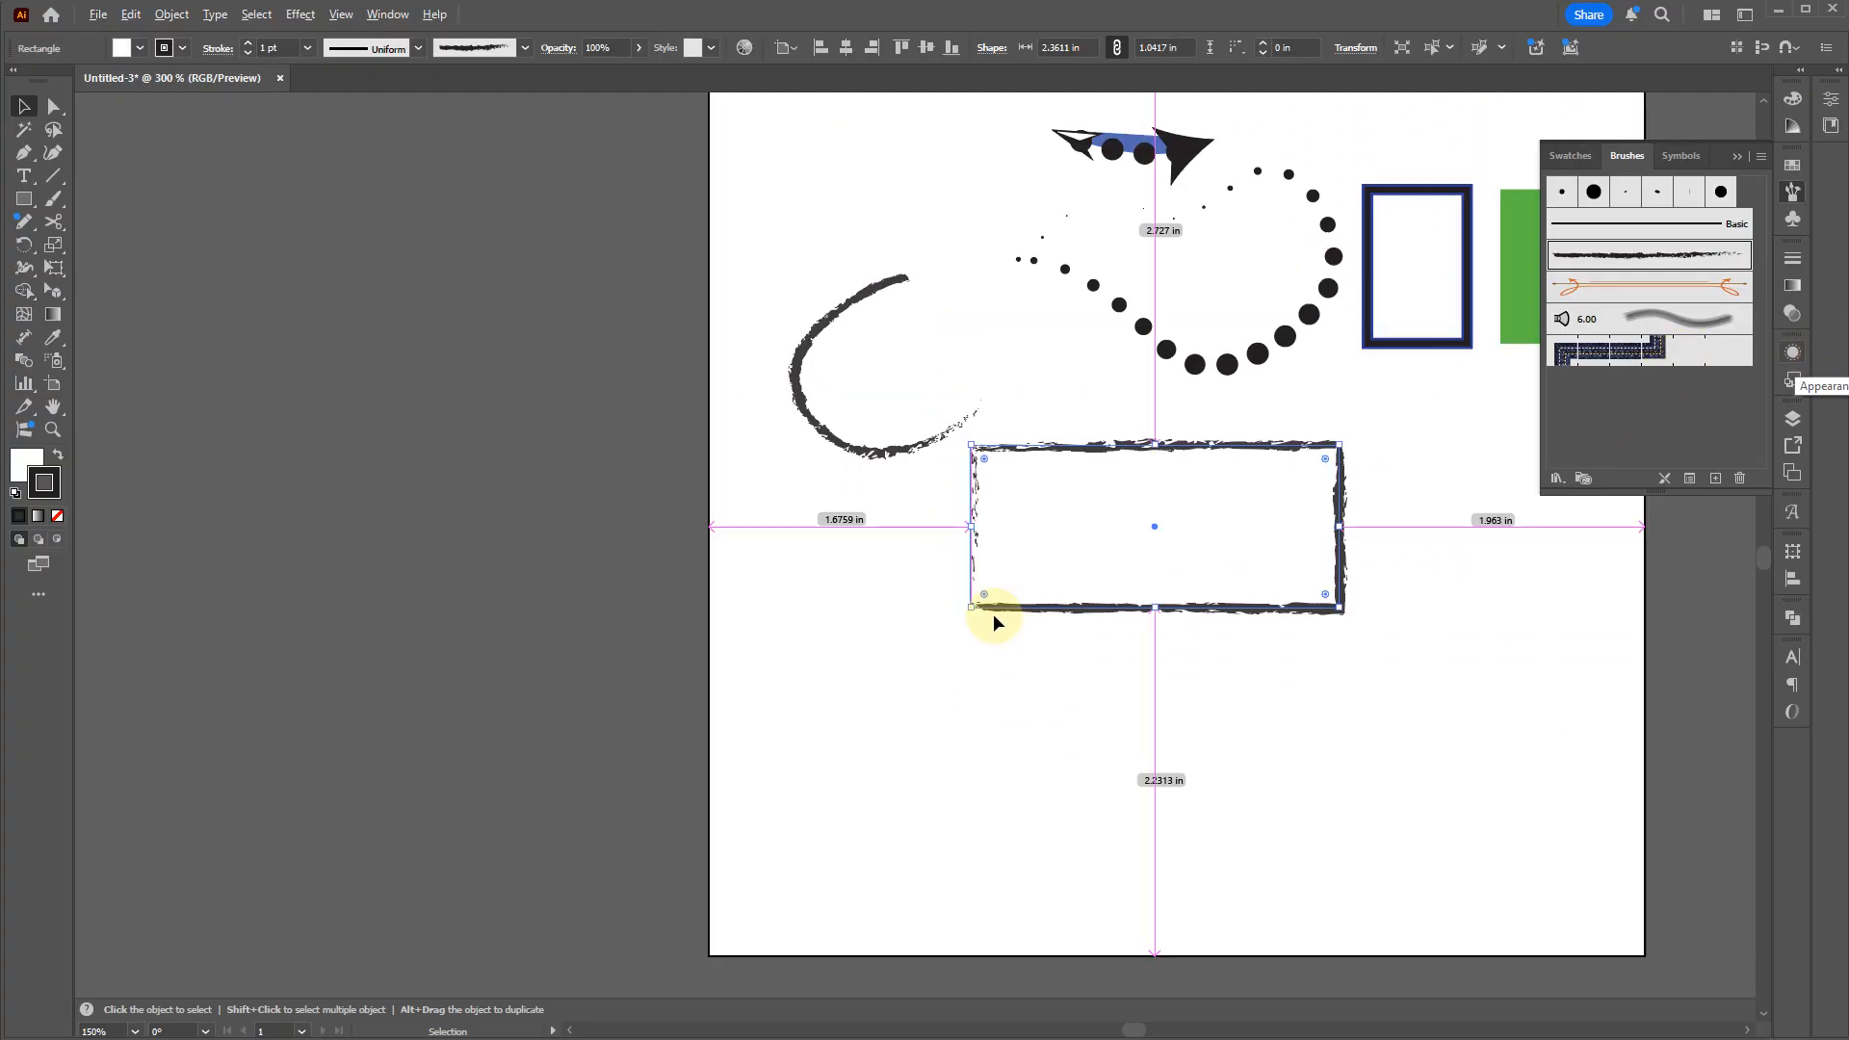
{"action": "scroll", "coordinate": [992, 615], "scroll_direction": "down", "scroll_amount": 1}
{"action": "left_click_drag", "start_coordinate": [1366, 649], "coordinate": [870, 268]}
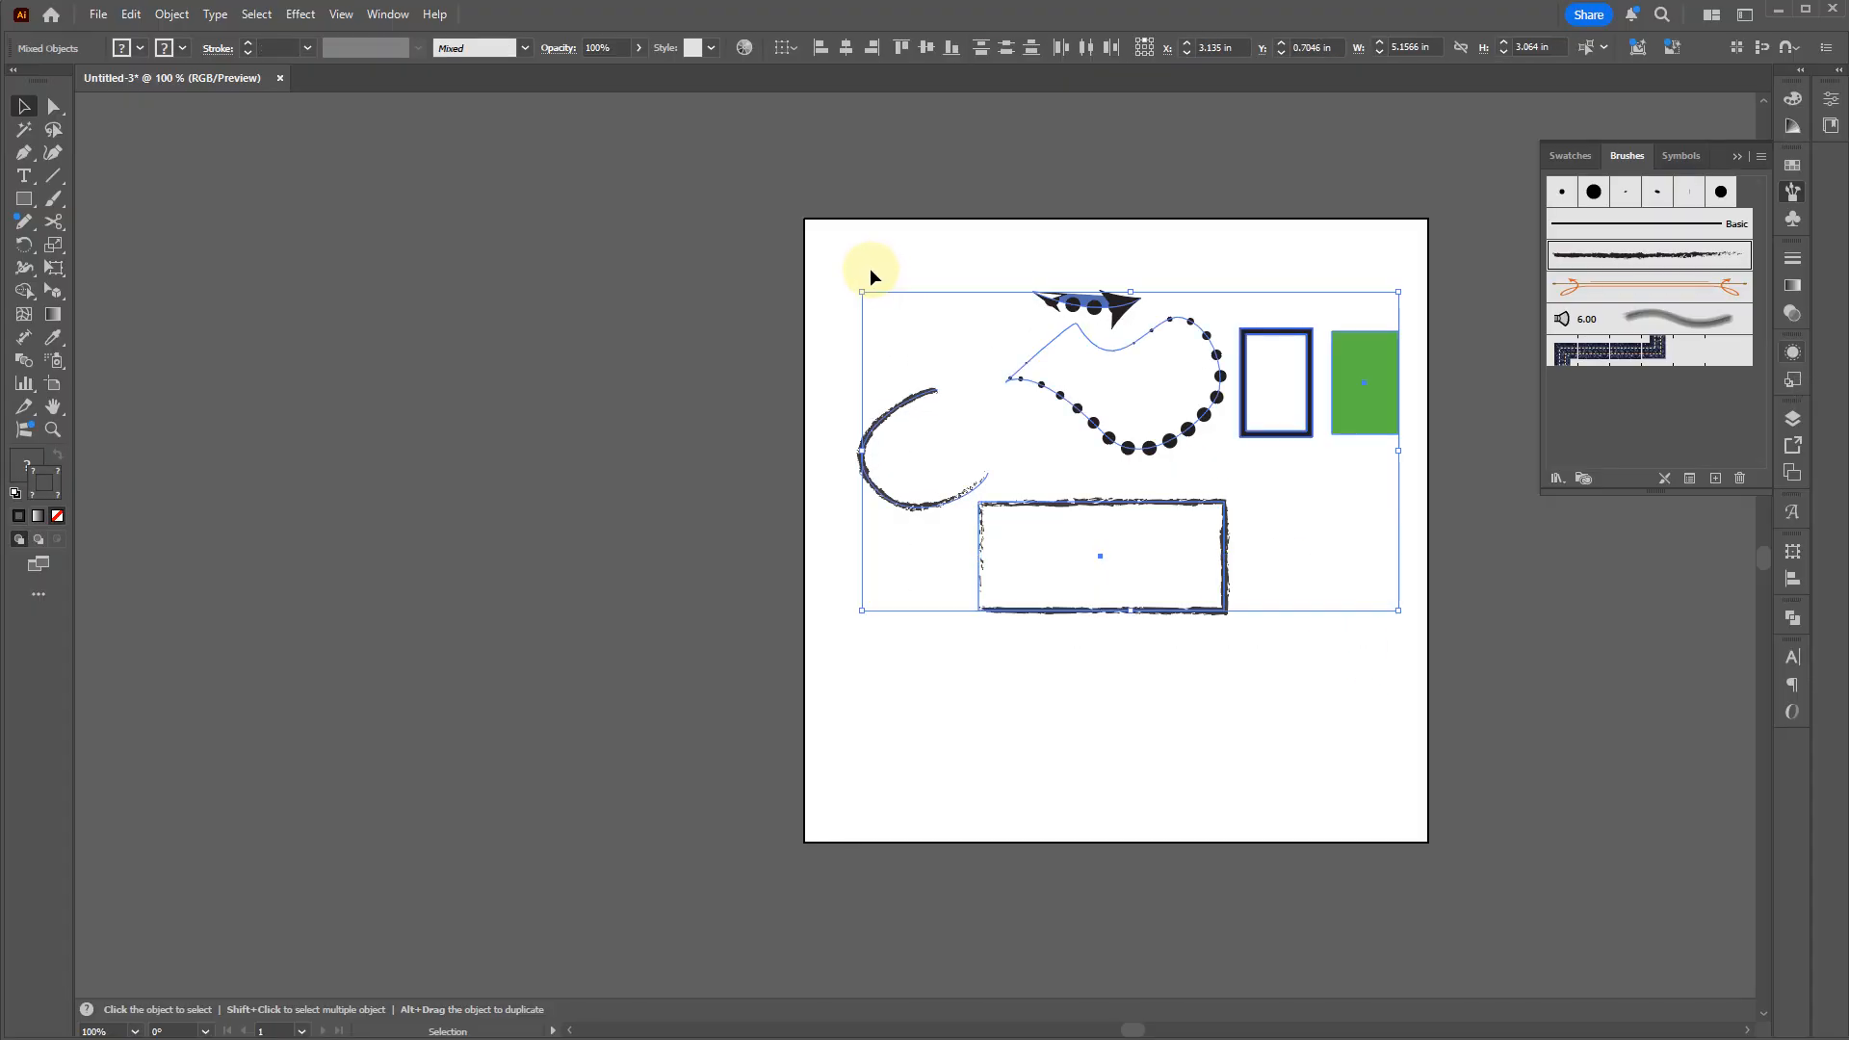
{"action": "key", "text": "Delete"}
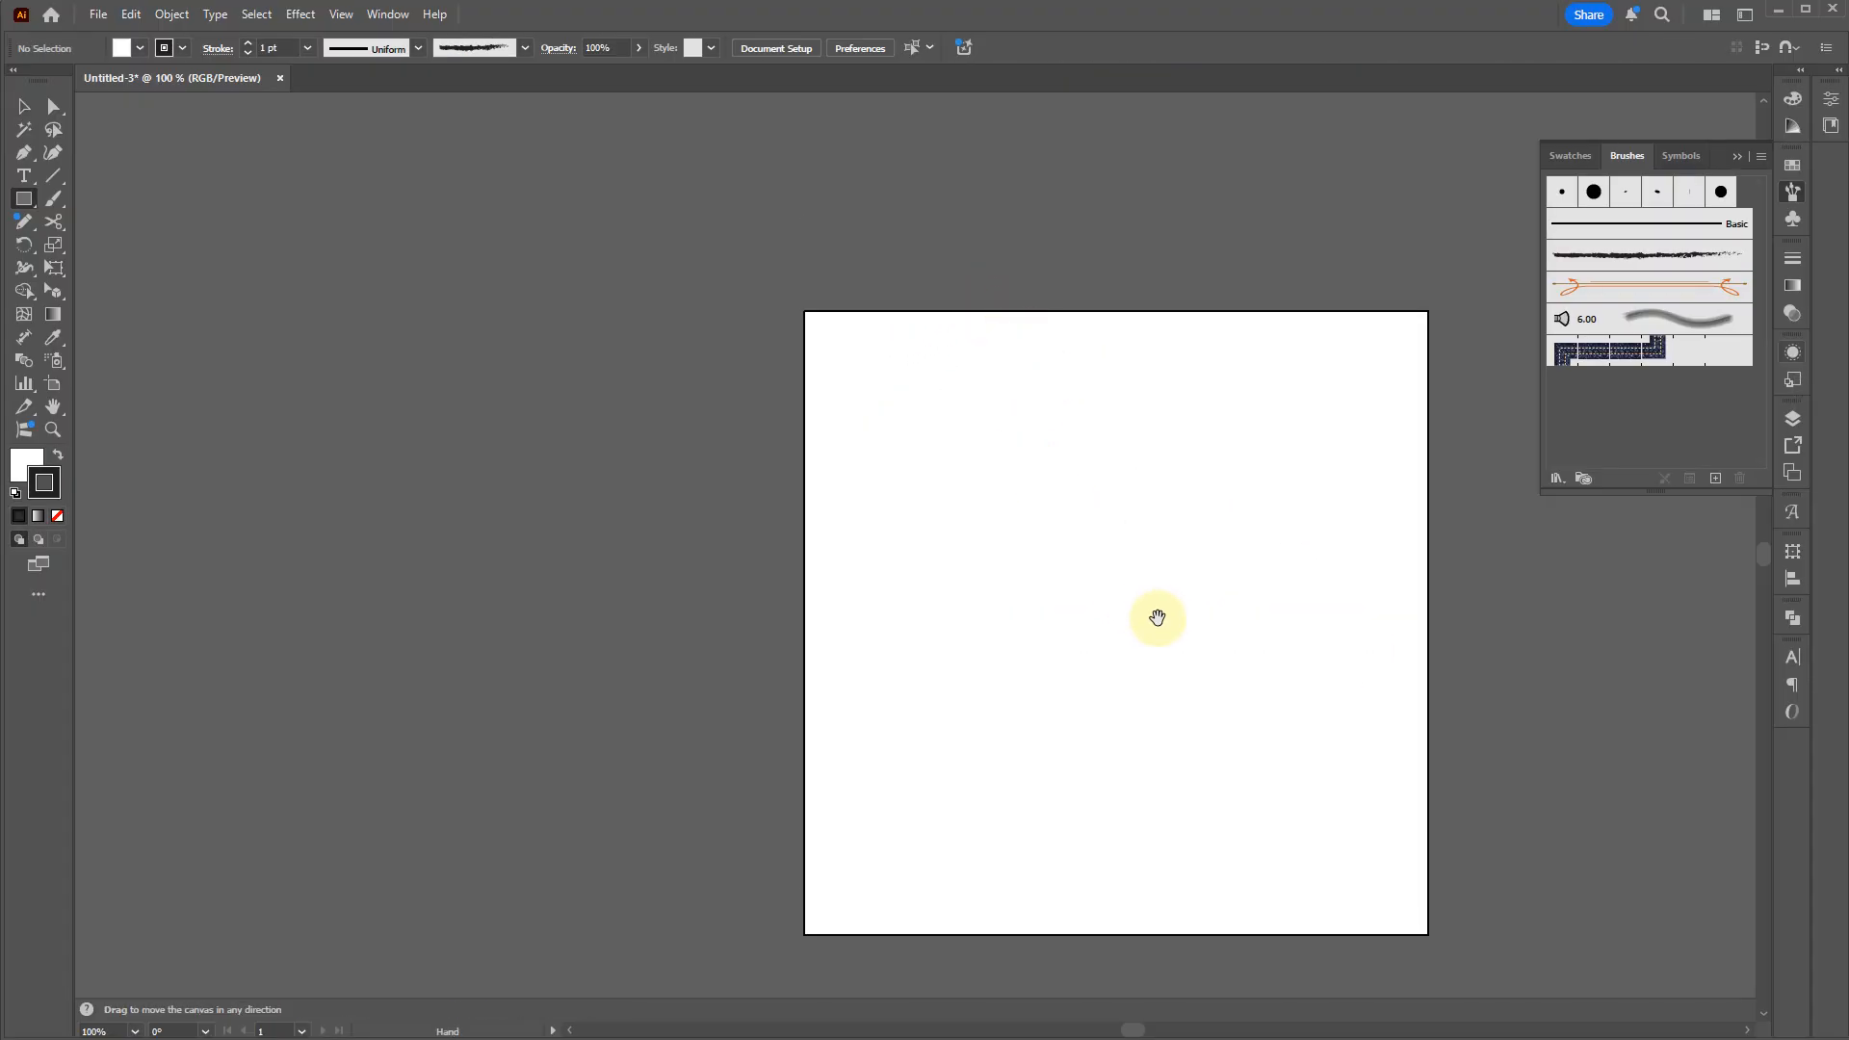
Step: Draw two adjoining rectangles with aligned bottom edges near the artboard's upper edge, the larger about 1.83 × 1.02 in
{"action": "left_click", "coordinate": [23, 198]}
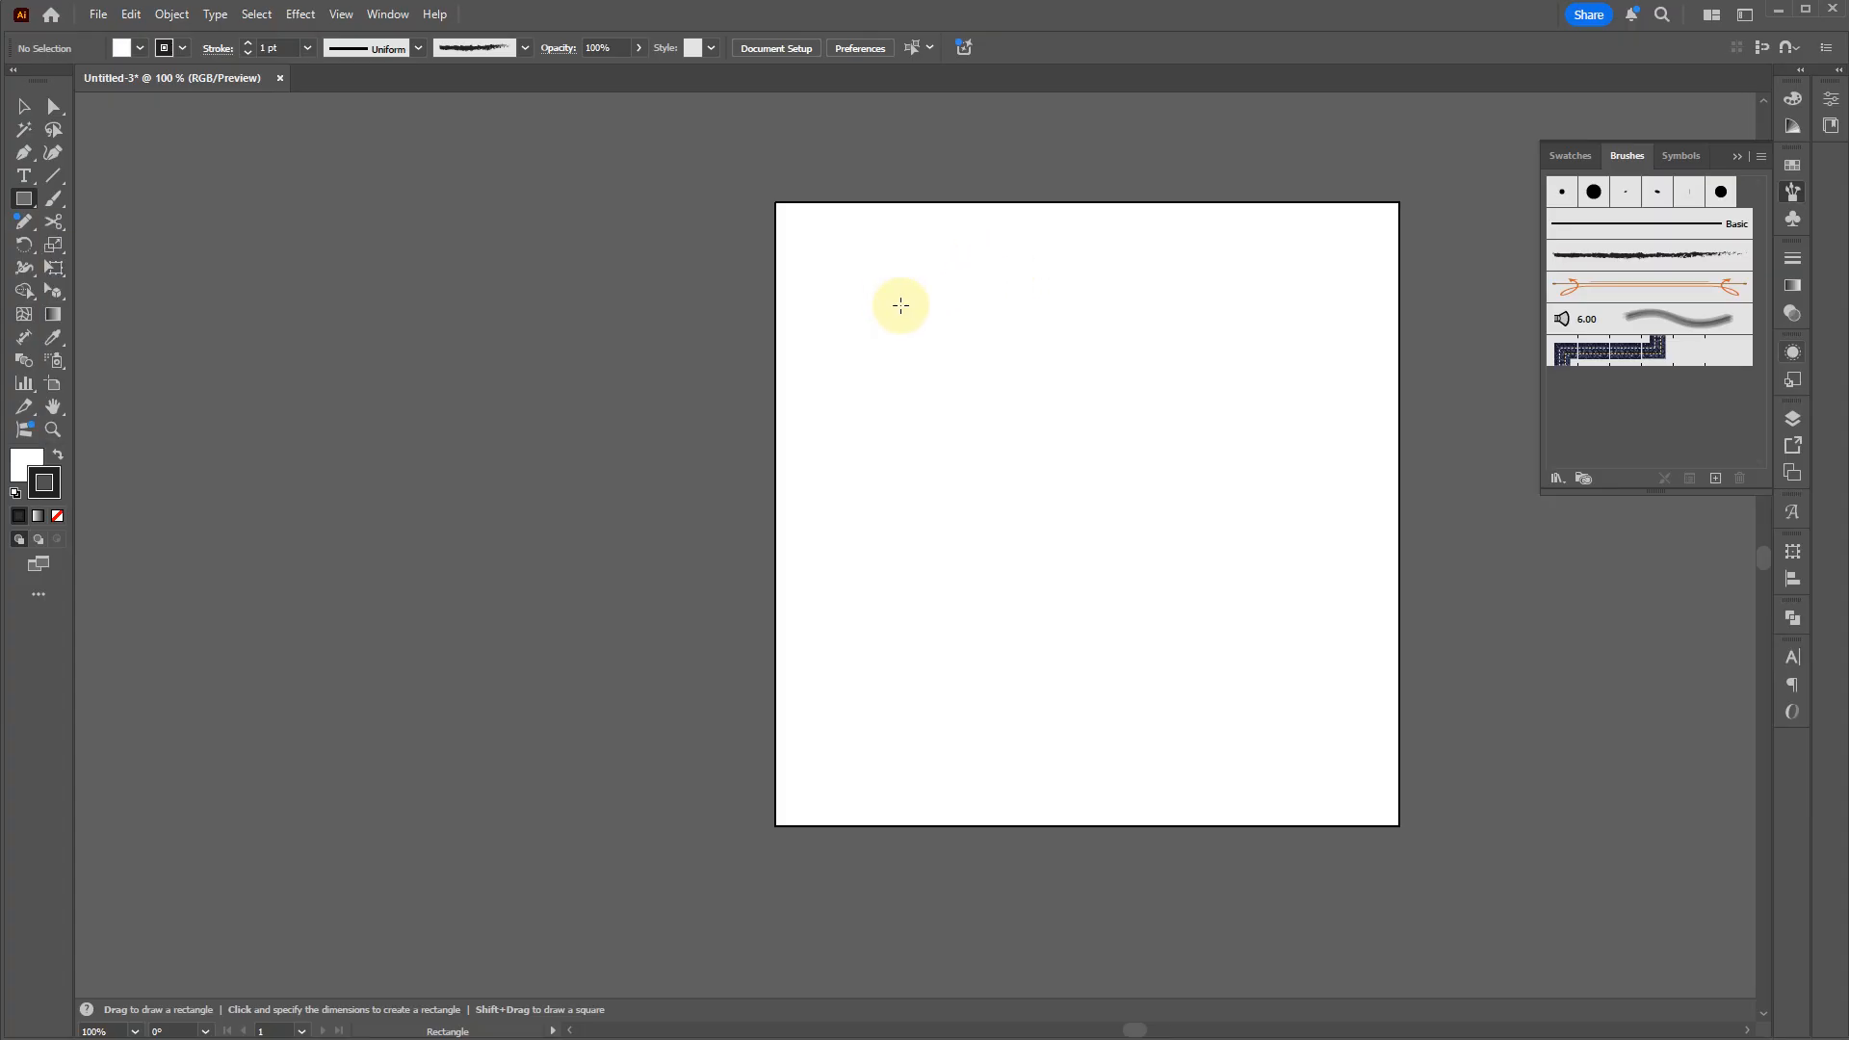
{"action": "left_click_drag", "start_coordinate": [895, 296], "coordinate": [1023, 380]}
{"action": "left_click_drag", "start_coordinate": [1214, 275], "coordinate": [1024, 381]}
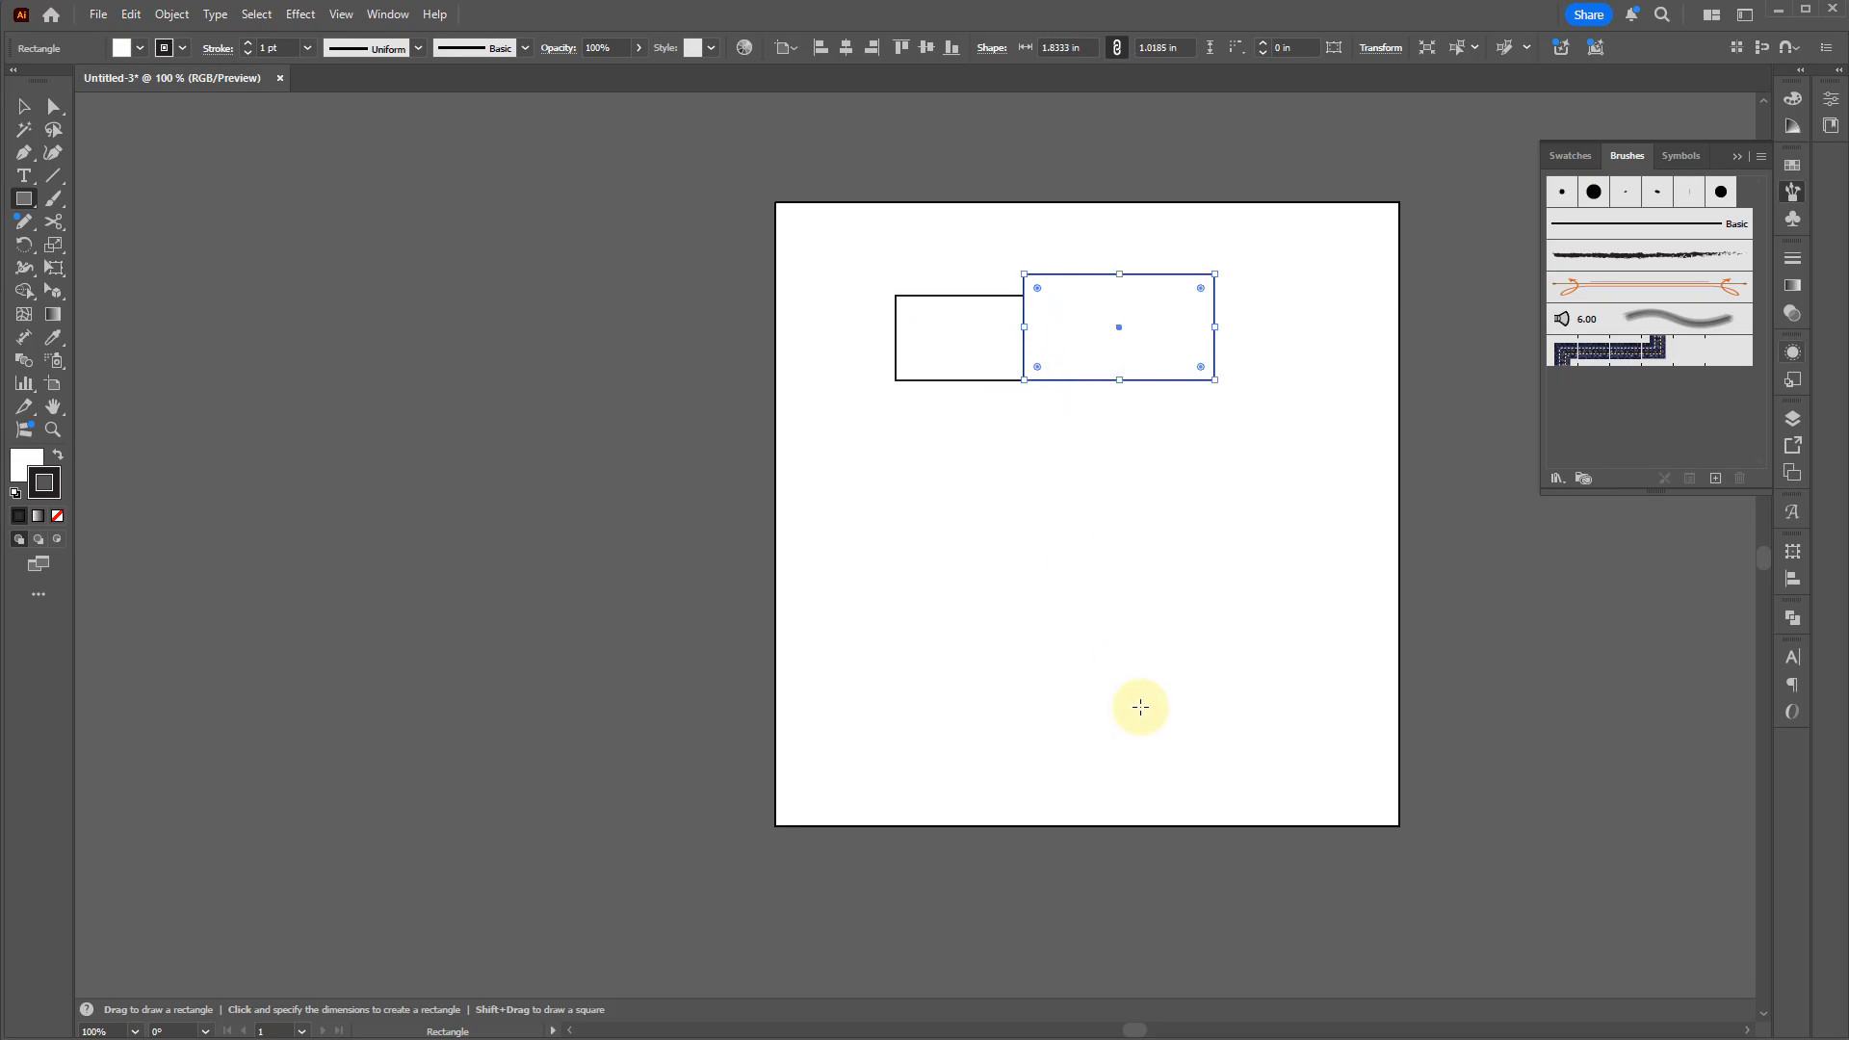
{"action": "scroll", "coordinate": [1075, 372], "scroll_direction": "up", "scroll_amount": 2}
{"action": "left_click", "coordinate": [964, 510]}
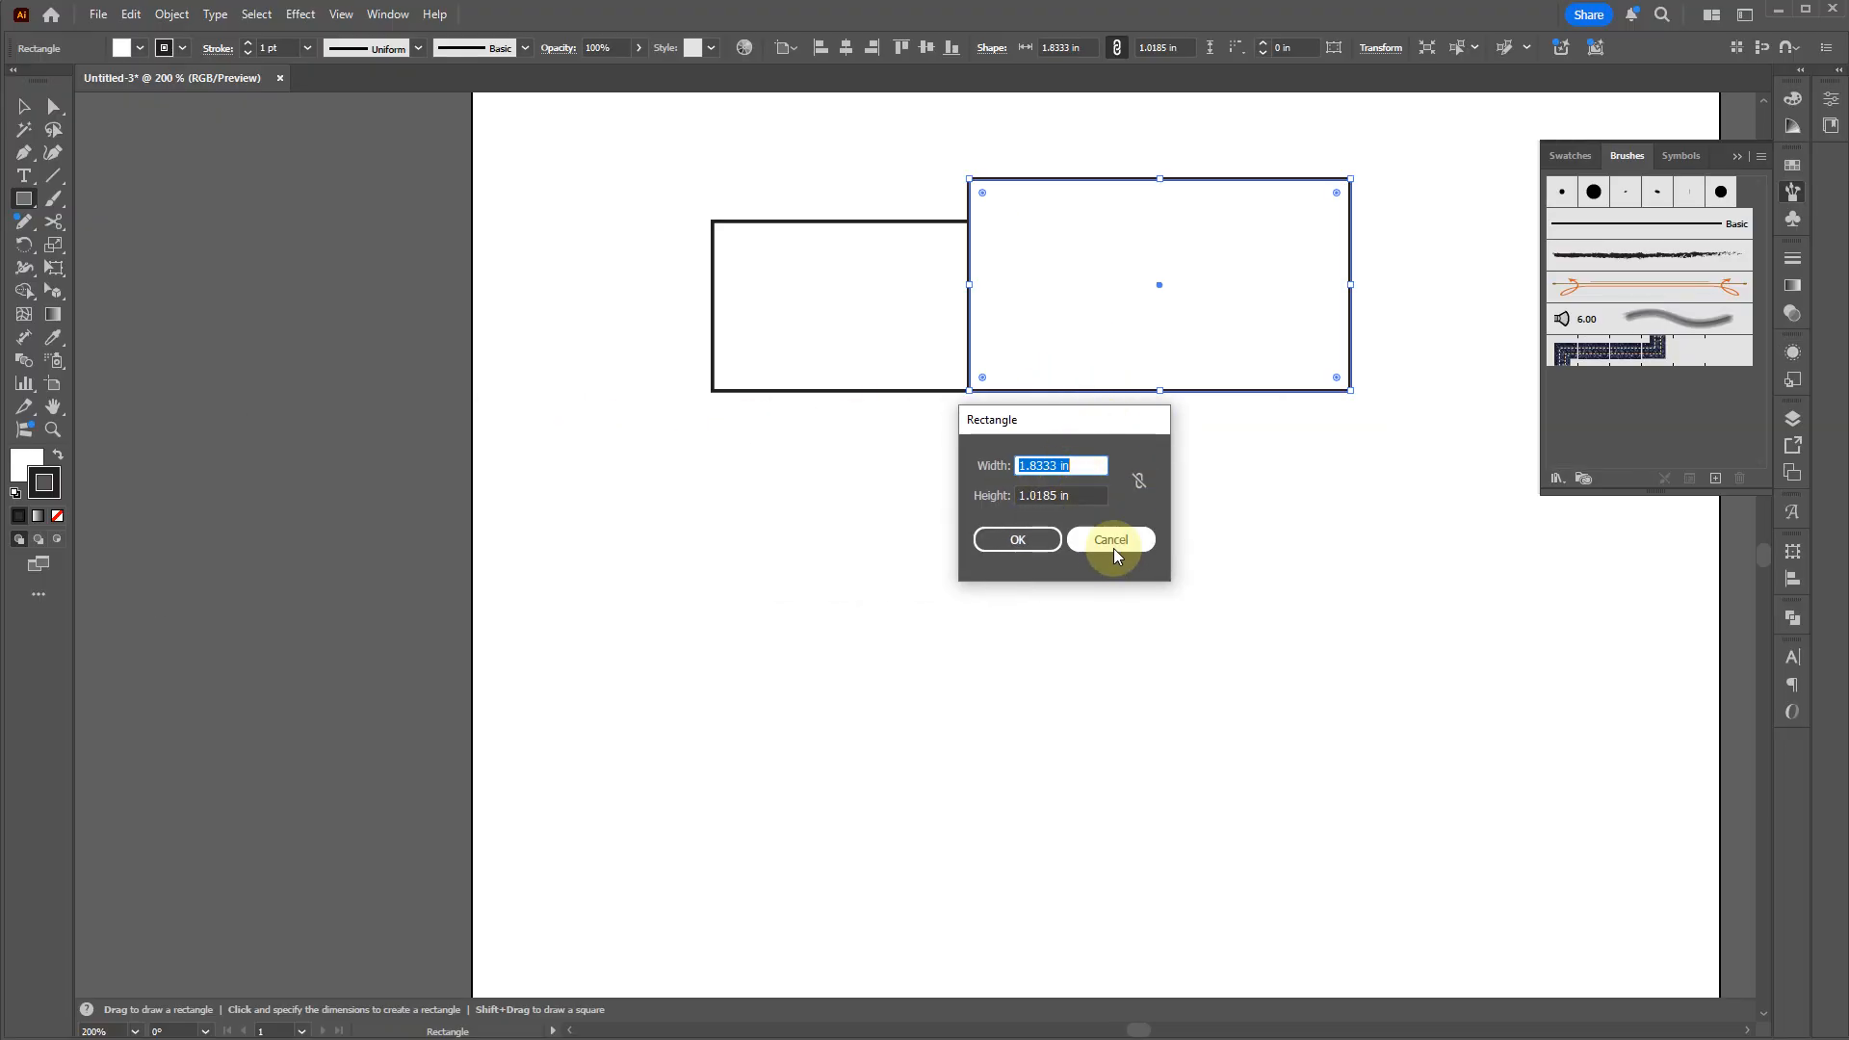
{"action": "left_click", "coordinate": [1114, 547]}
Step: Delete the two adjoining rectangles
{"action": "key", "text": "v"}
{"action": "left_click", "coordinate": [824, 366], "text": "shift"}
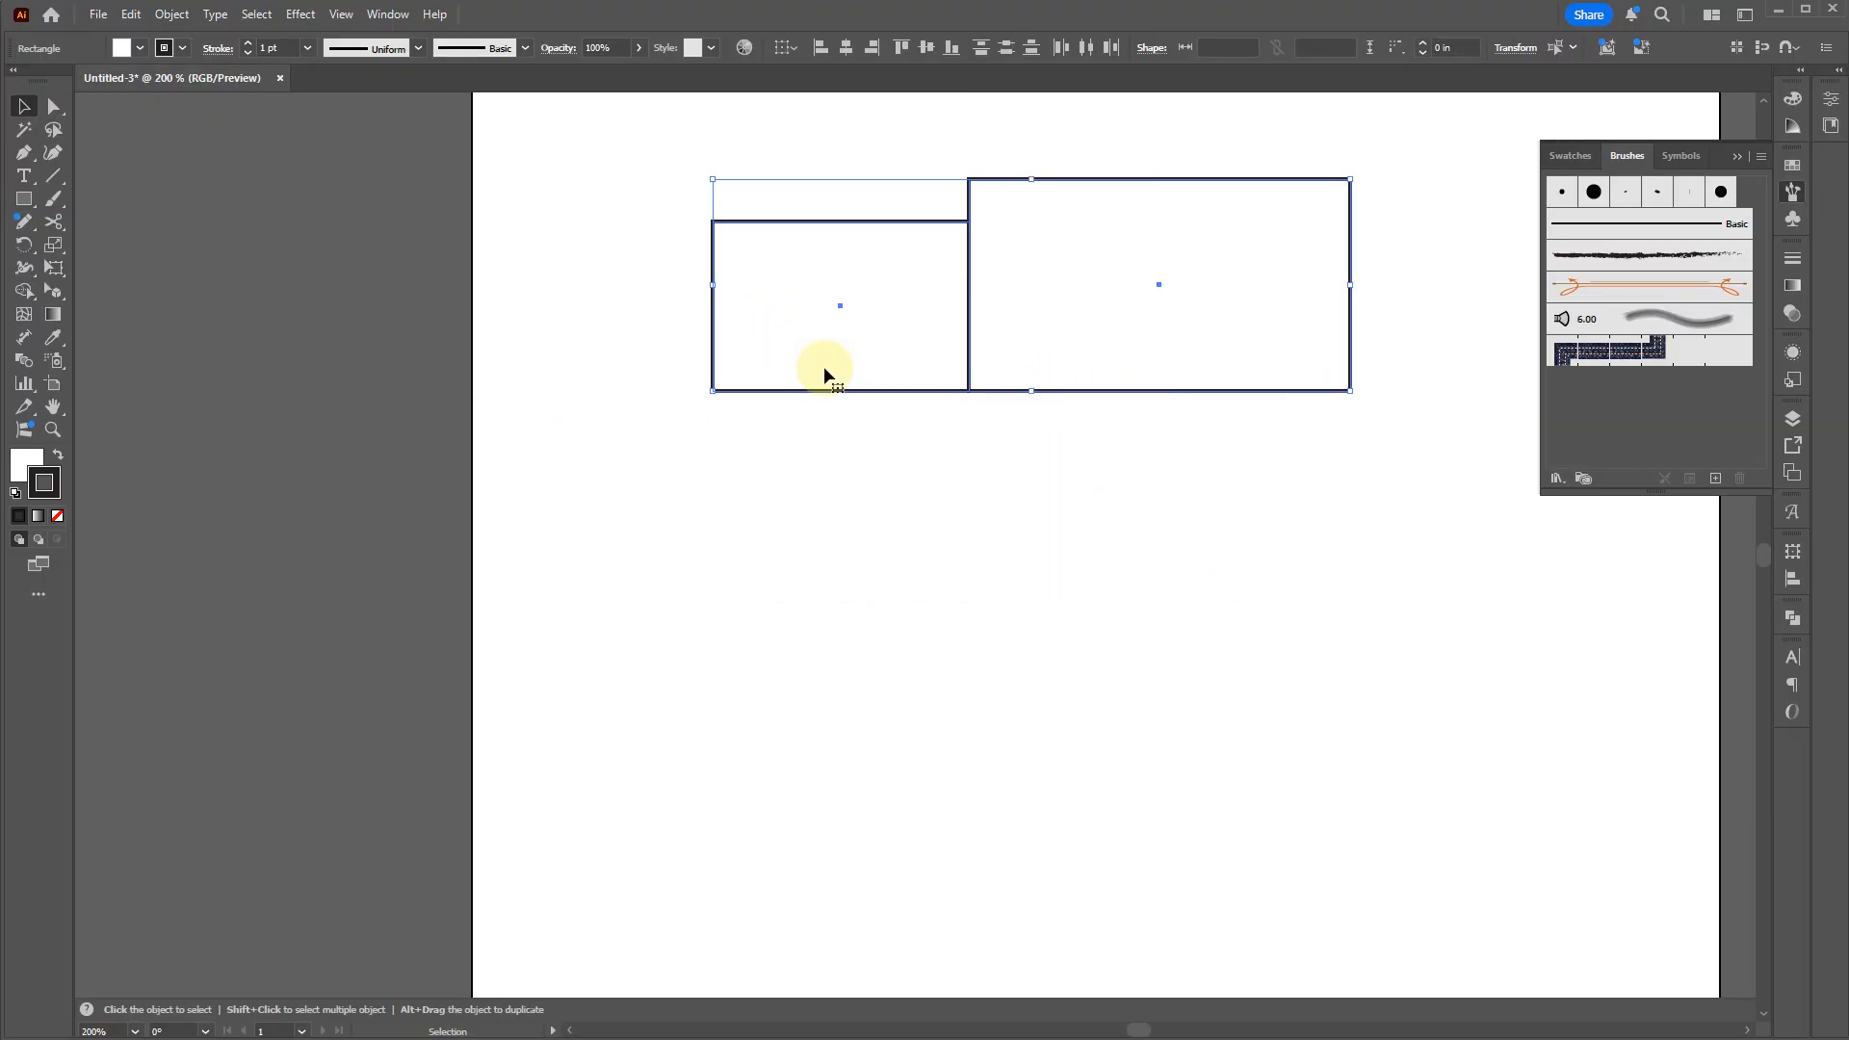
{"action": "key", "text": "Delete"}
Step: Draw a rounded rectangle about 3.04 × 1.61 in in the upper part of the artboard
{"action": "left_click", "coordinate": [23, 200]}
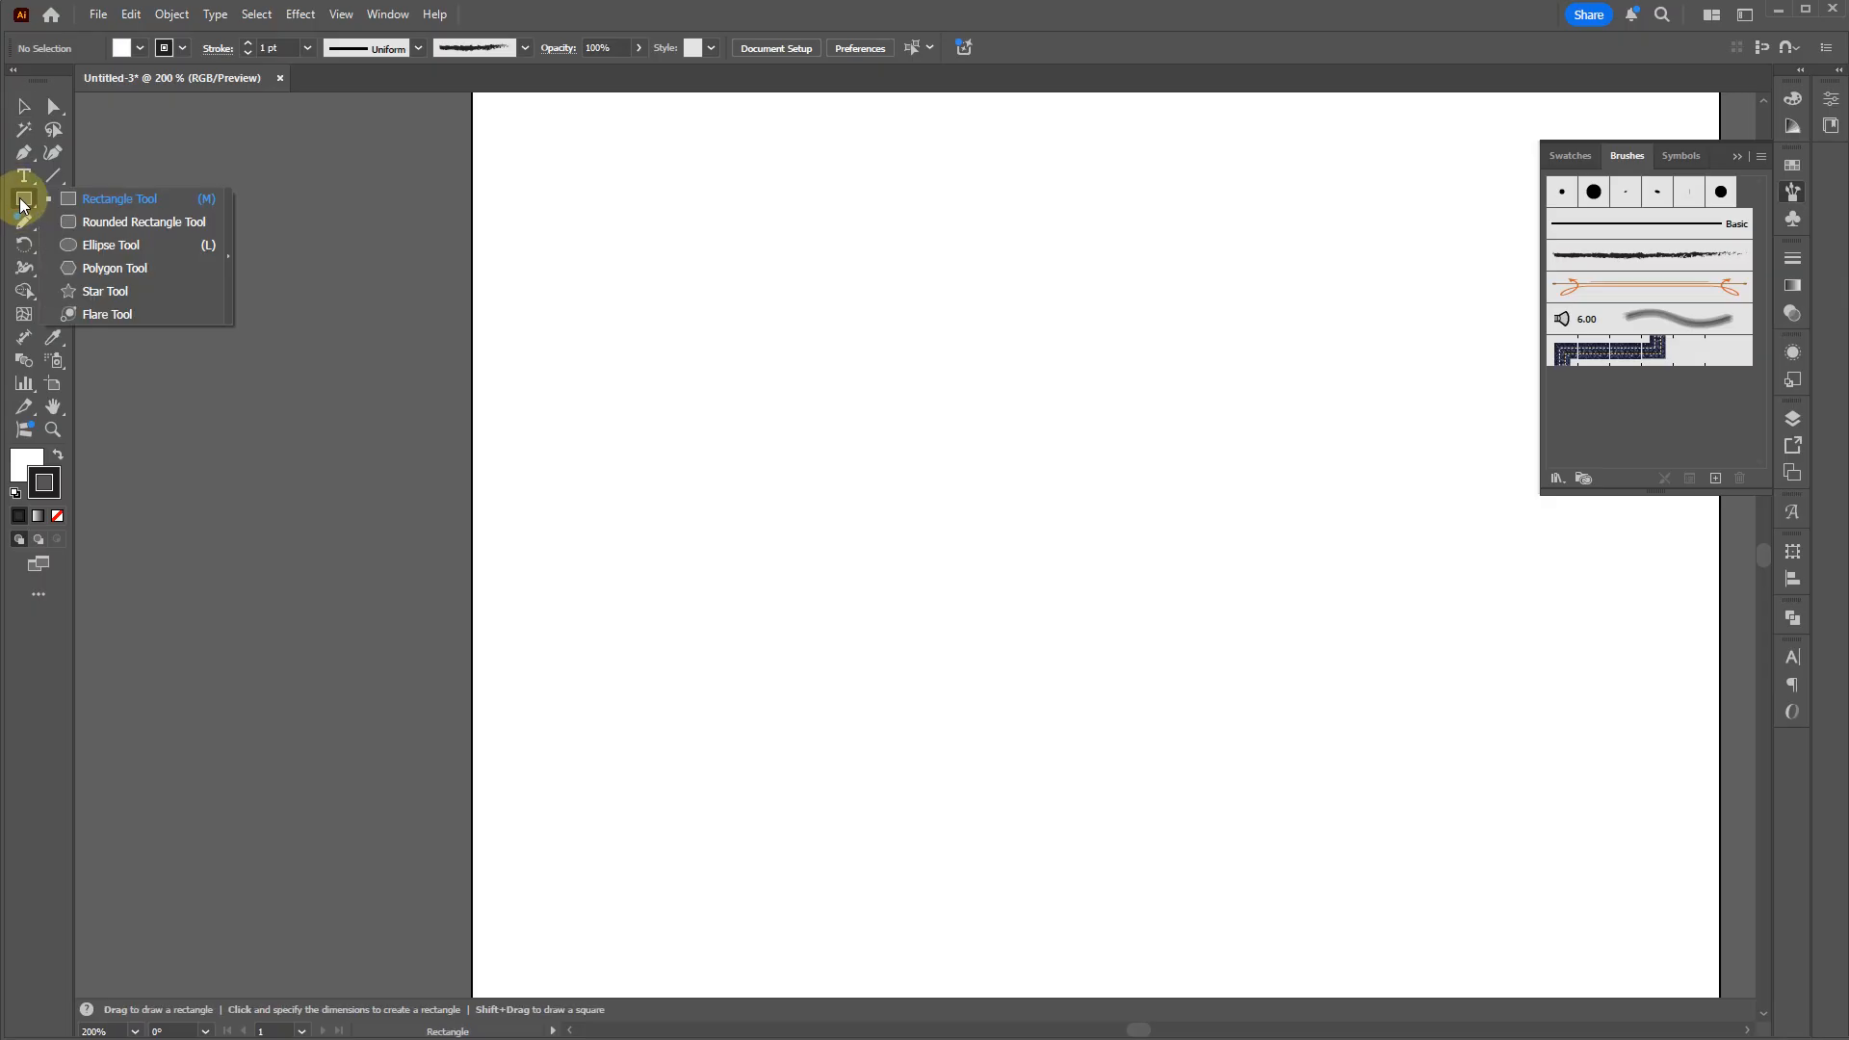
{"action": "left_click", "coordinate": [79, 224]}
{"action": "mouse_move", "coordinate": [1210, 207]}
{"action": "left_mouse_down"}
{"action": "mouse_move", "coordinate": [886, 417]}
{"action": "mouse_move", "coordinate": [575, 543]}
{"action": "left_mouse_up"}
Step: Create a second rounded rectangle 3.037 × 1.6065 in with a 0.25 in corner radius, overlapping the first
{"action": "left_click", "coordinate": [1028, 355]}
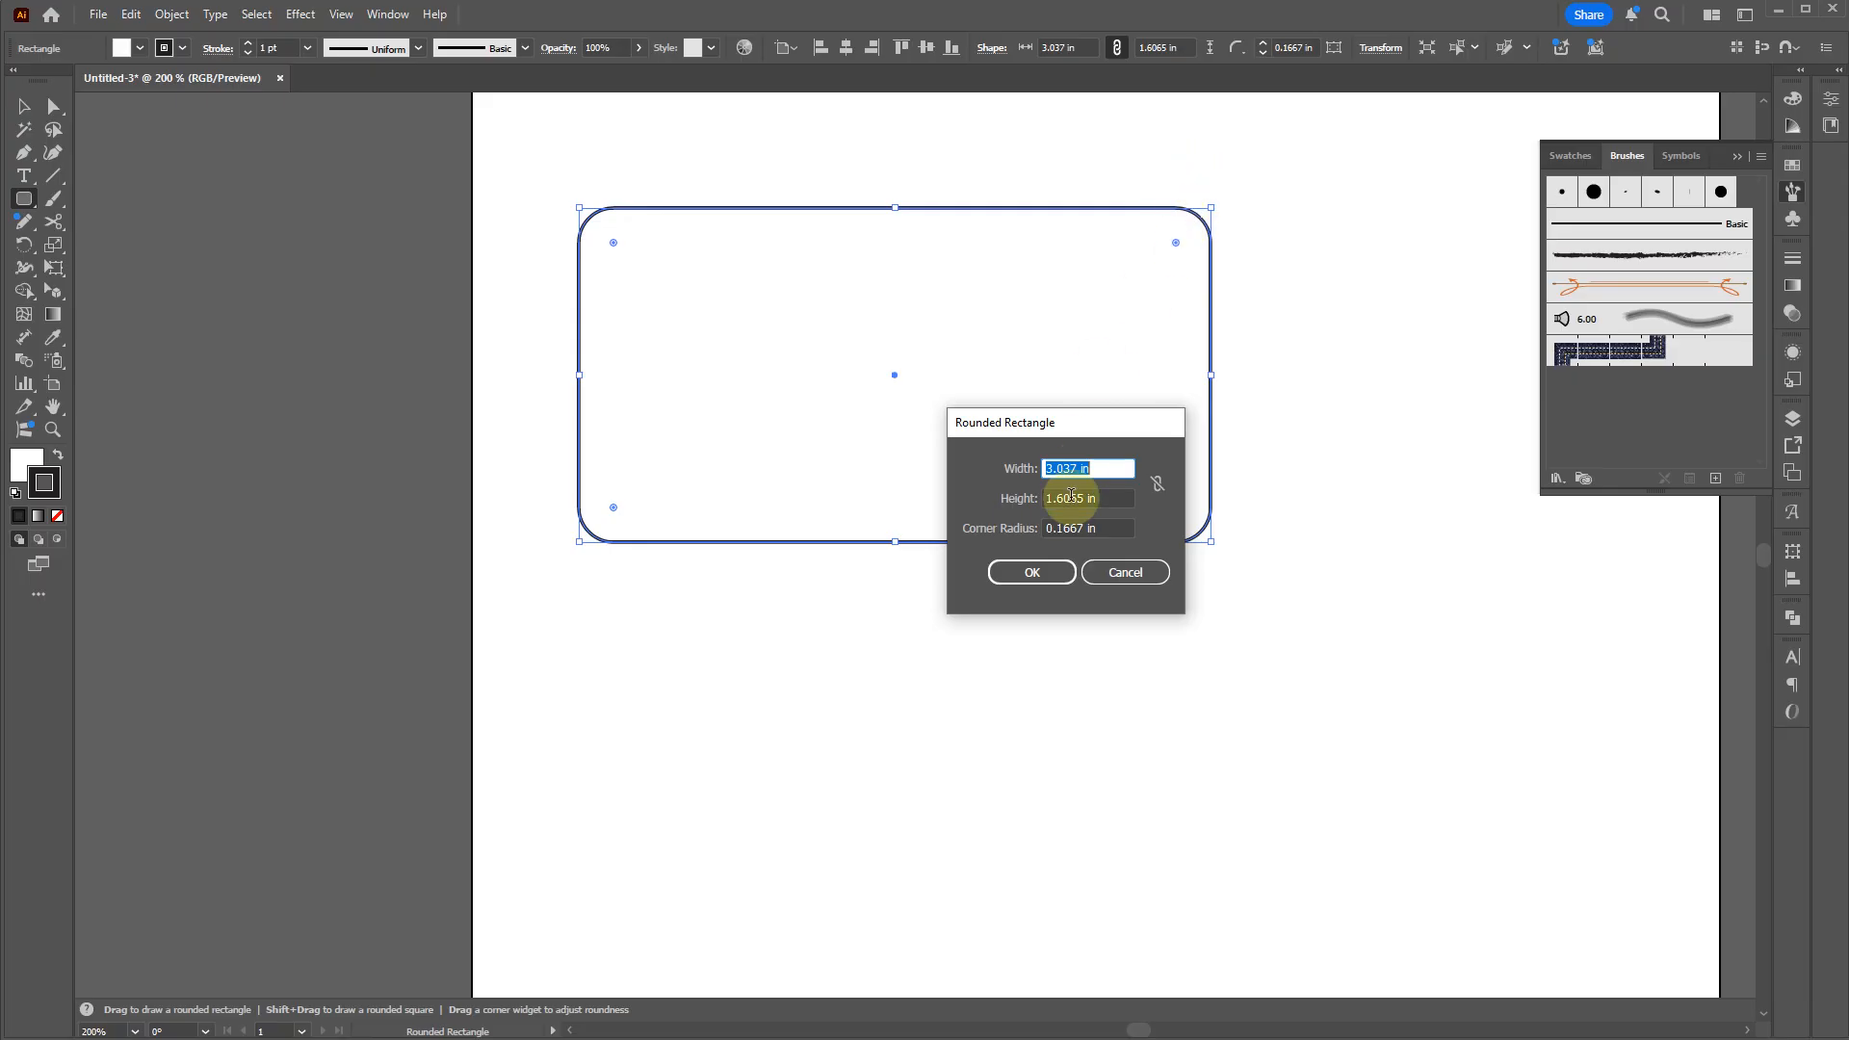
{"action": "left_click", "coordinate": [1106, 526]}
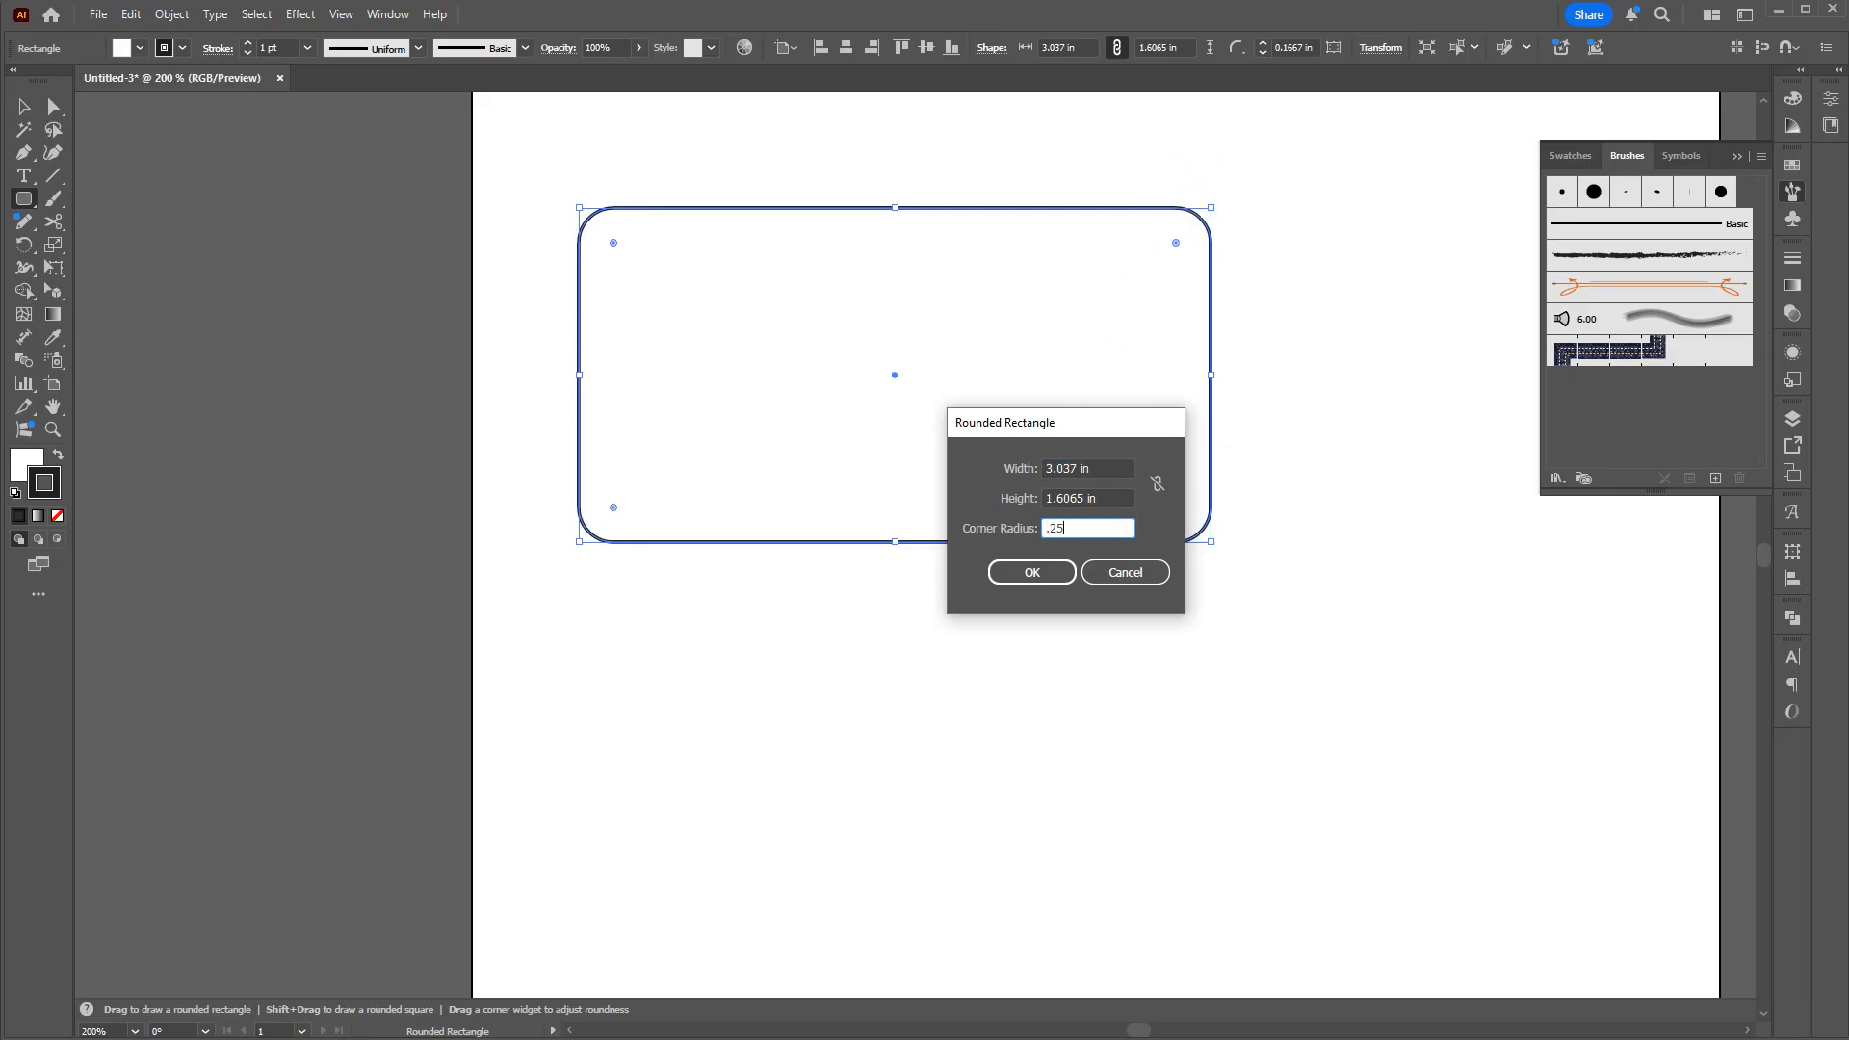
{"action": "key", "text": "Return"}
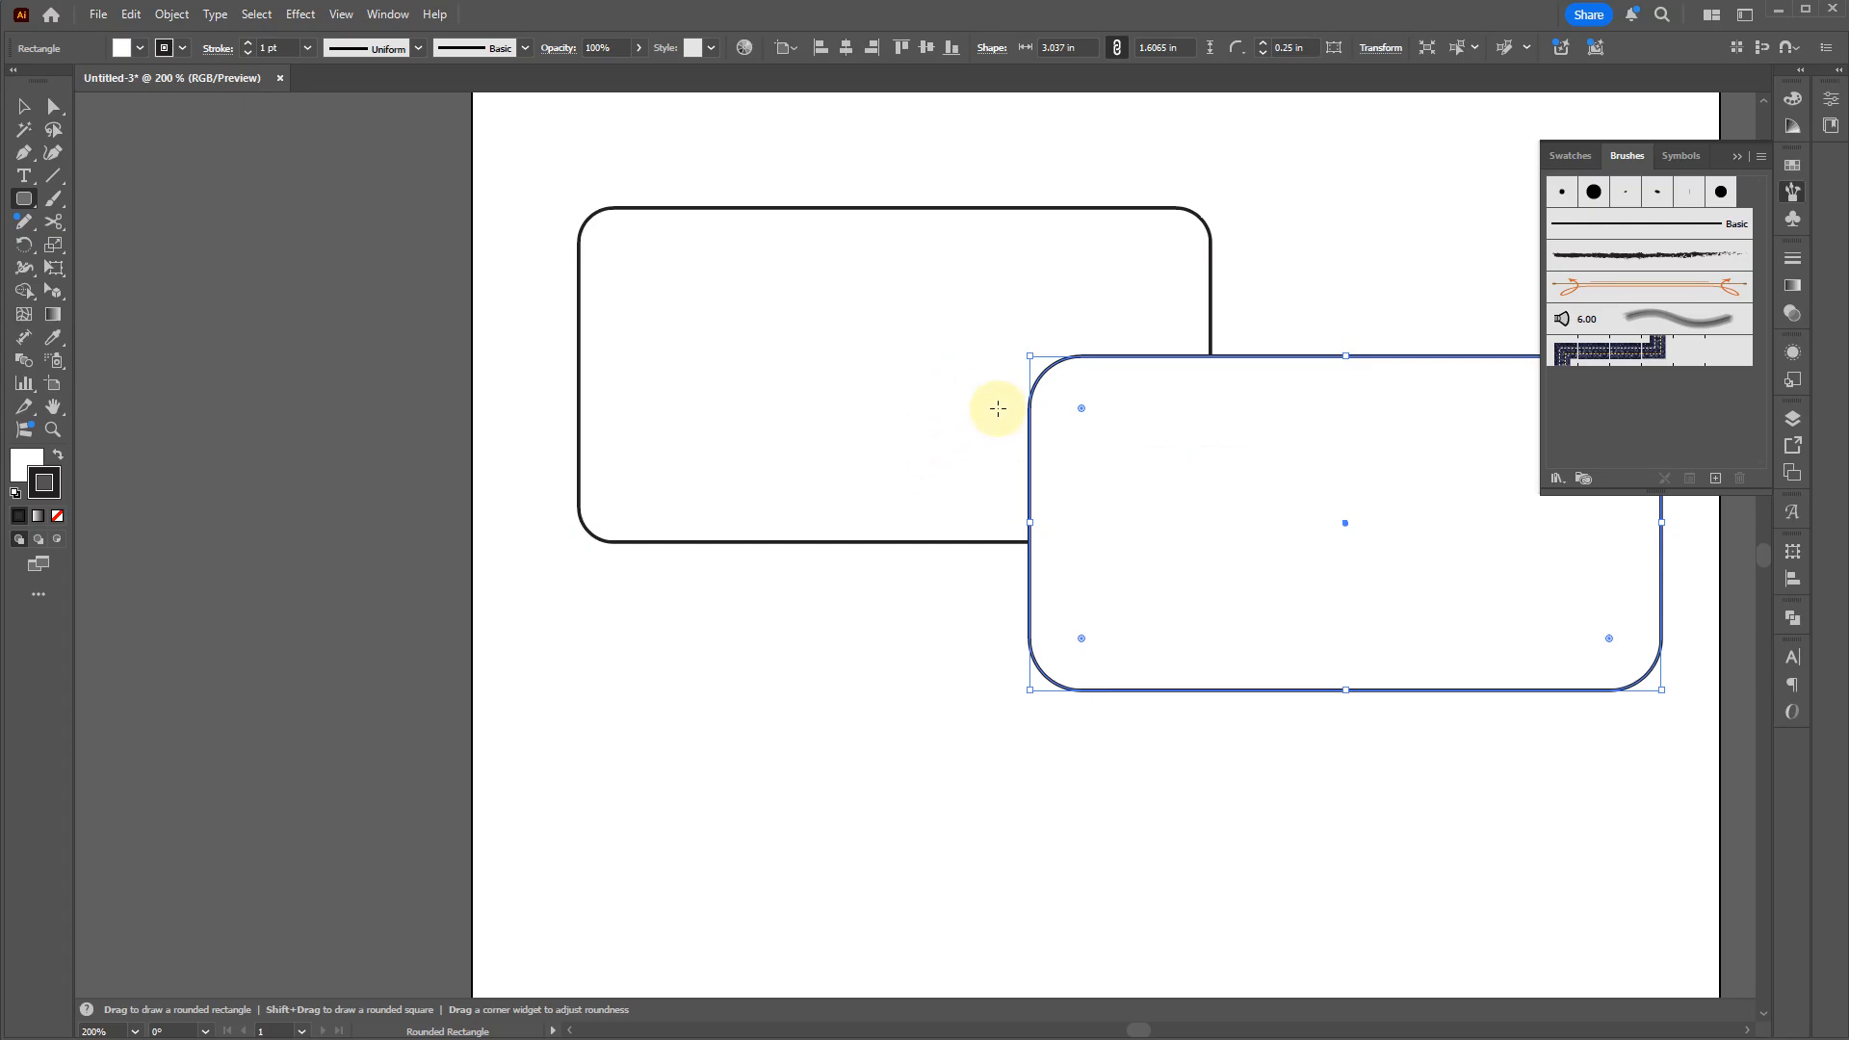
Step: Increase the corner radius of the first rounded rectangle to about 0.36 in and of the second to about 0.27 in
{"action": "key", "text": "v"}
{"action": "left_click", "coordinate": [950, 424]}
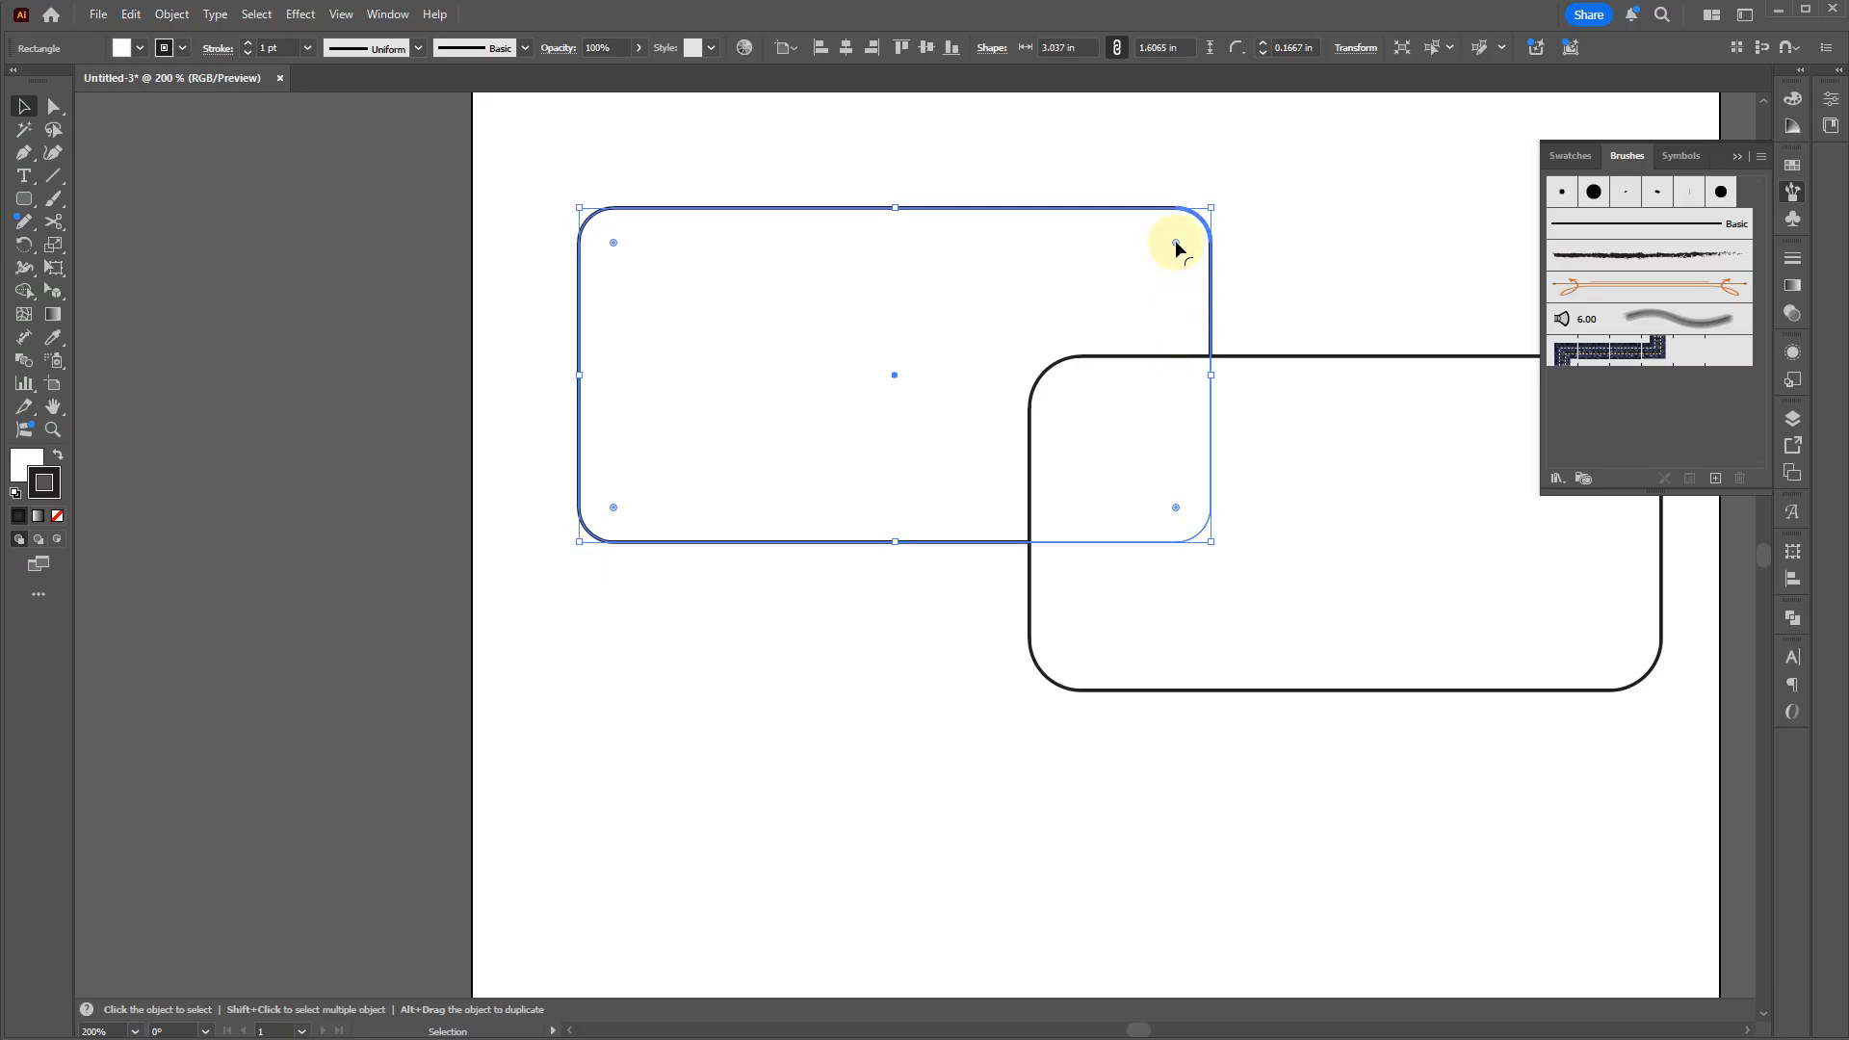
{"action": "left_click_drag", "start_coordinate": [1175, 243], "coordinate": [1135, 282]}
{"action": "left_click", "coordinate": [1269, 468]}
{"action": "mouse_move", "coordinate": [1083, 413]}
{"action": "left_mouse_down"}
{"action": "mouse_move", "coordinate": [1090, 431]}
{"action": "mouse_move", "coordinate": [1085, 412]}
{"action": "left_mouse_up"}
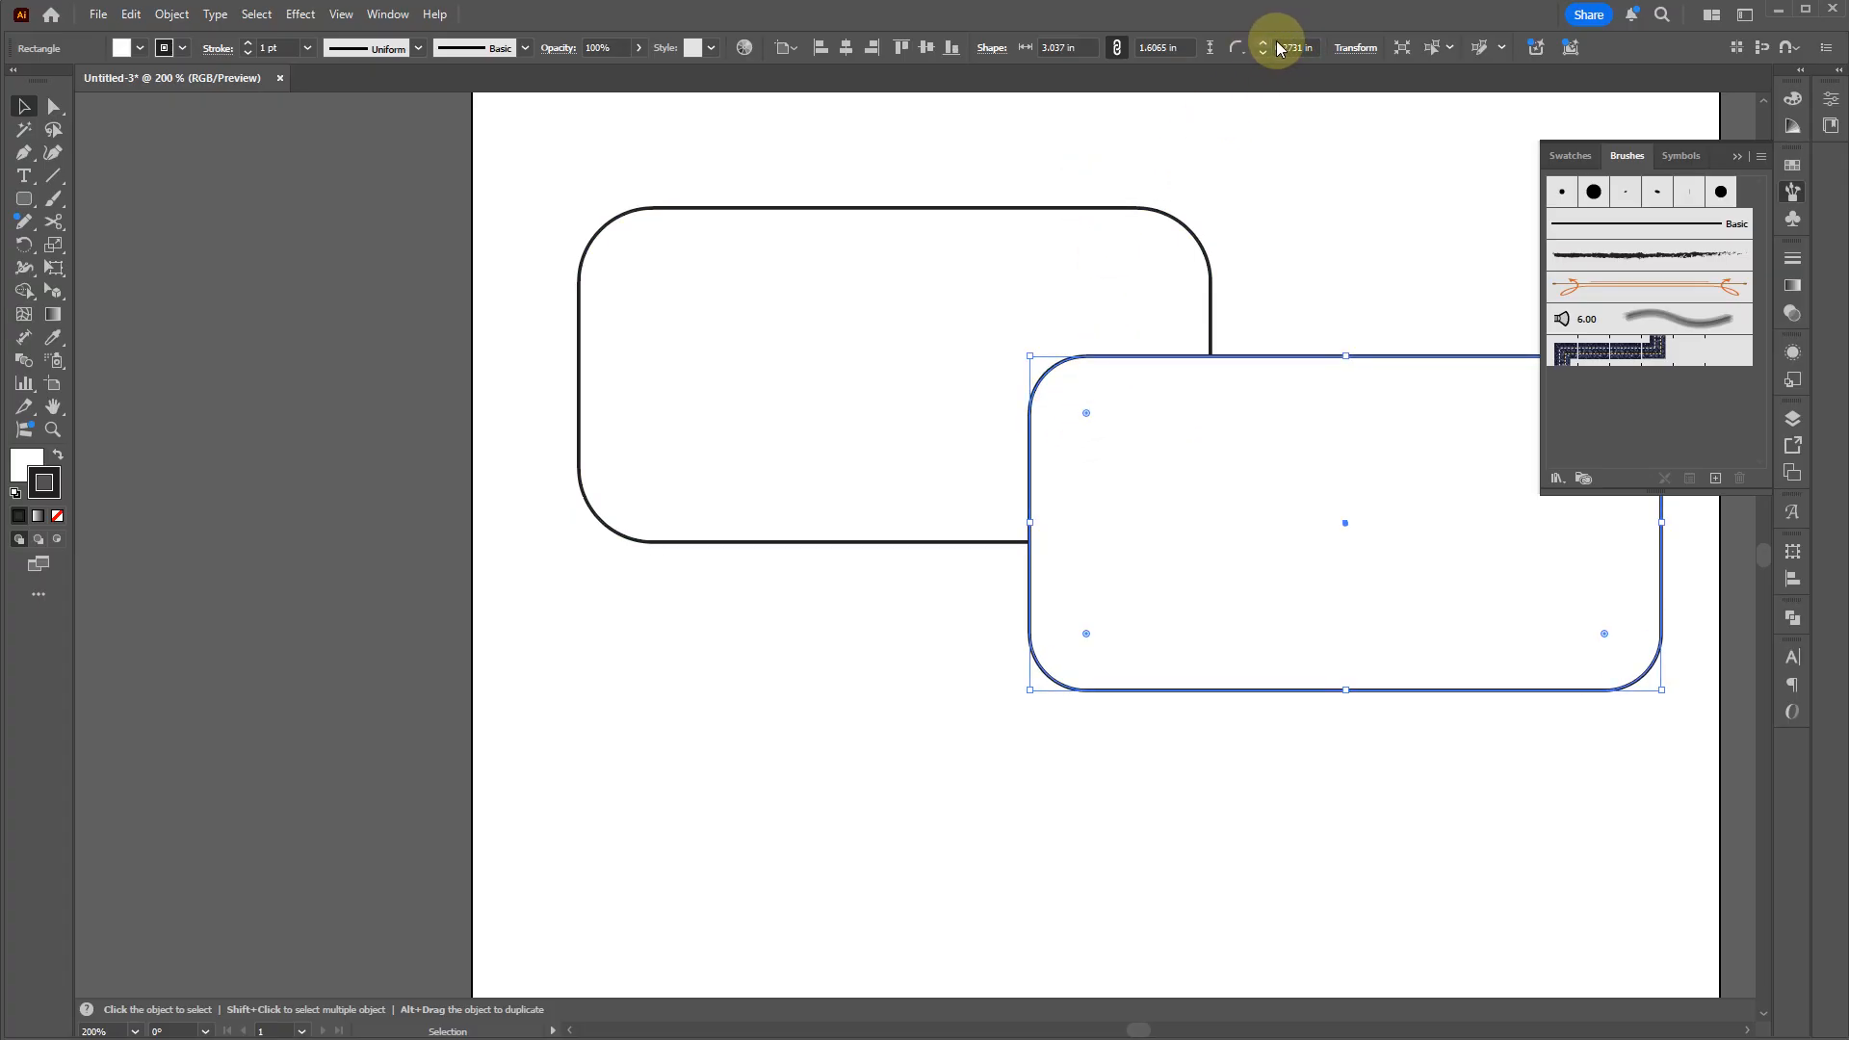
Step: Round all corners of the second rectangle to about 0.53 in with the Direct Selection tool
{"action": "key", "text": "a"}
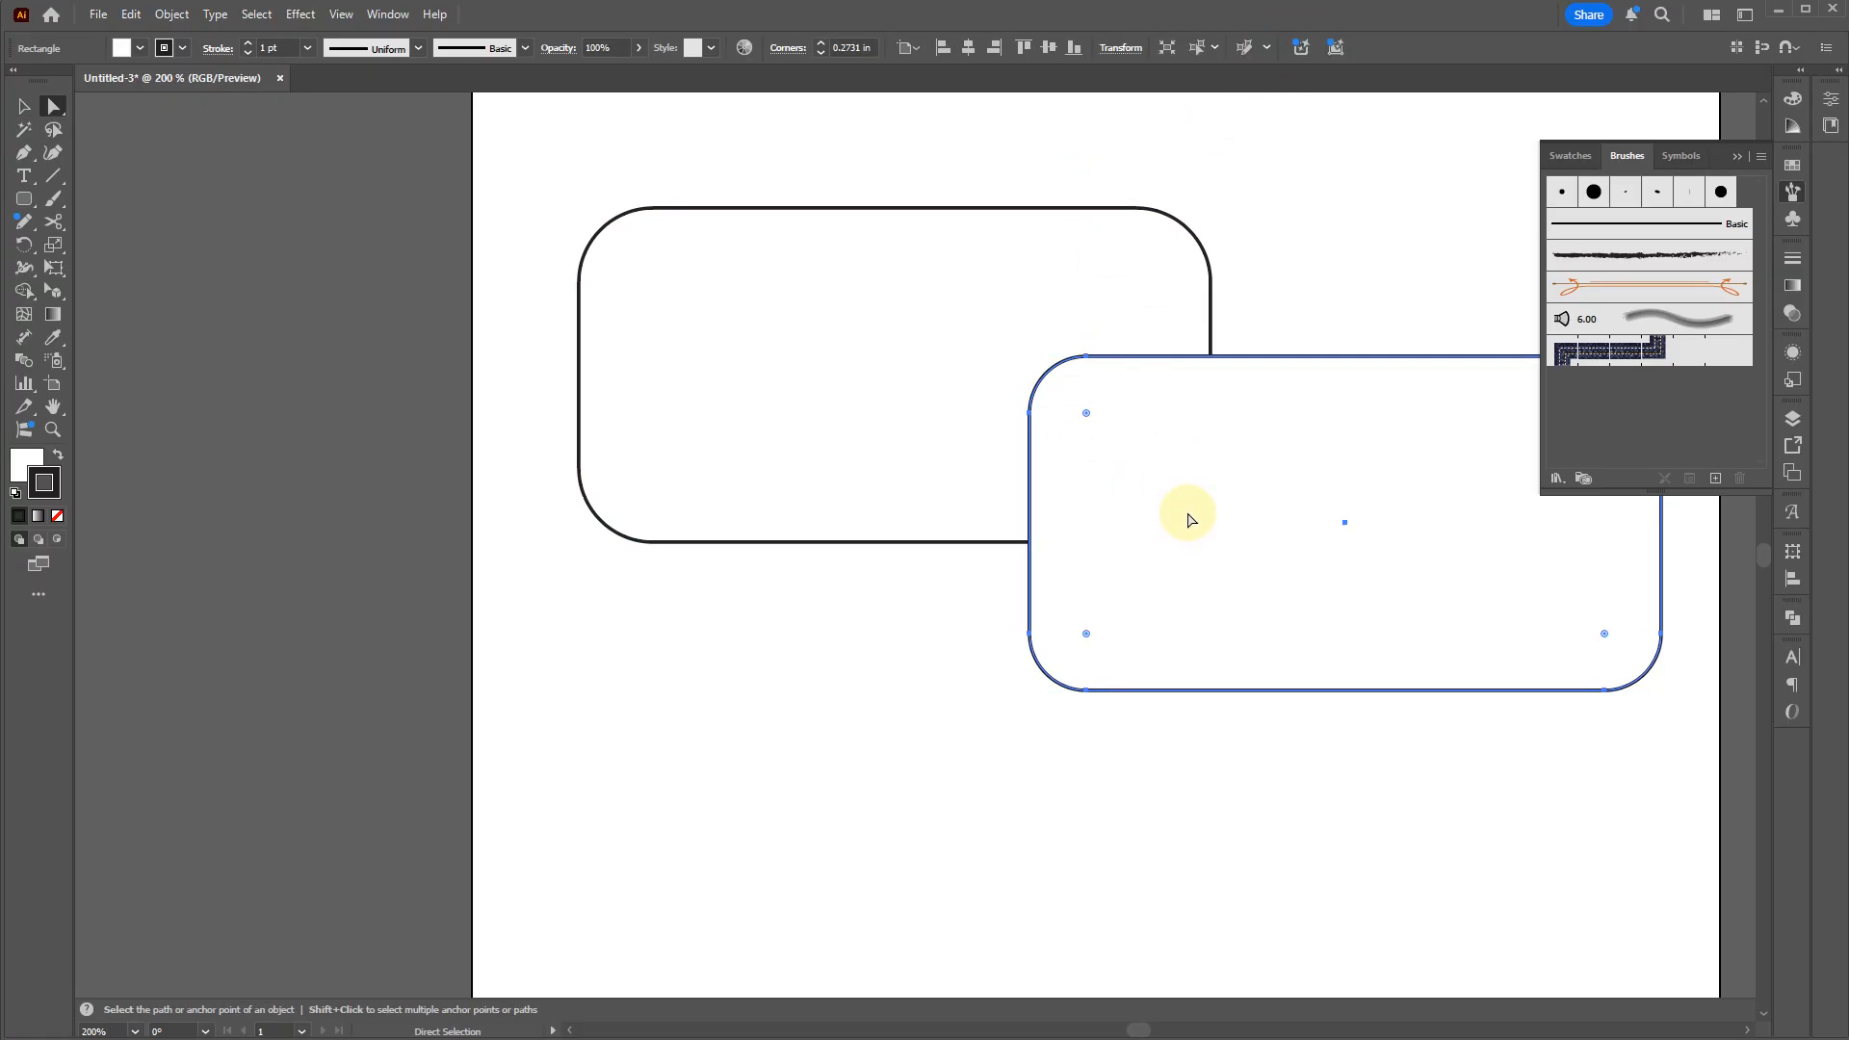
{"action": "key", "text": "v"}
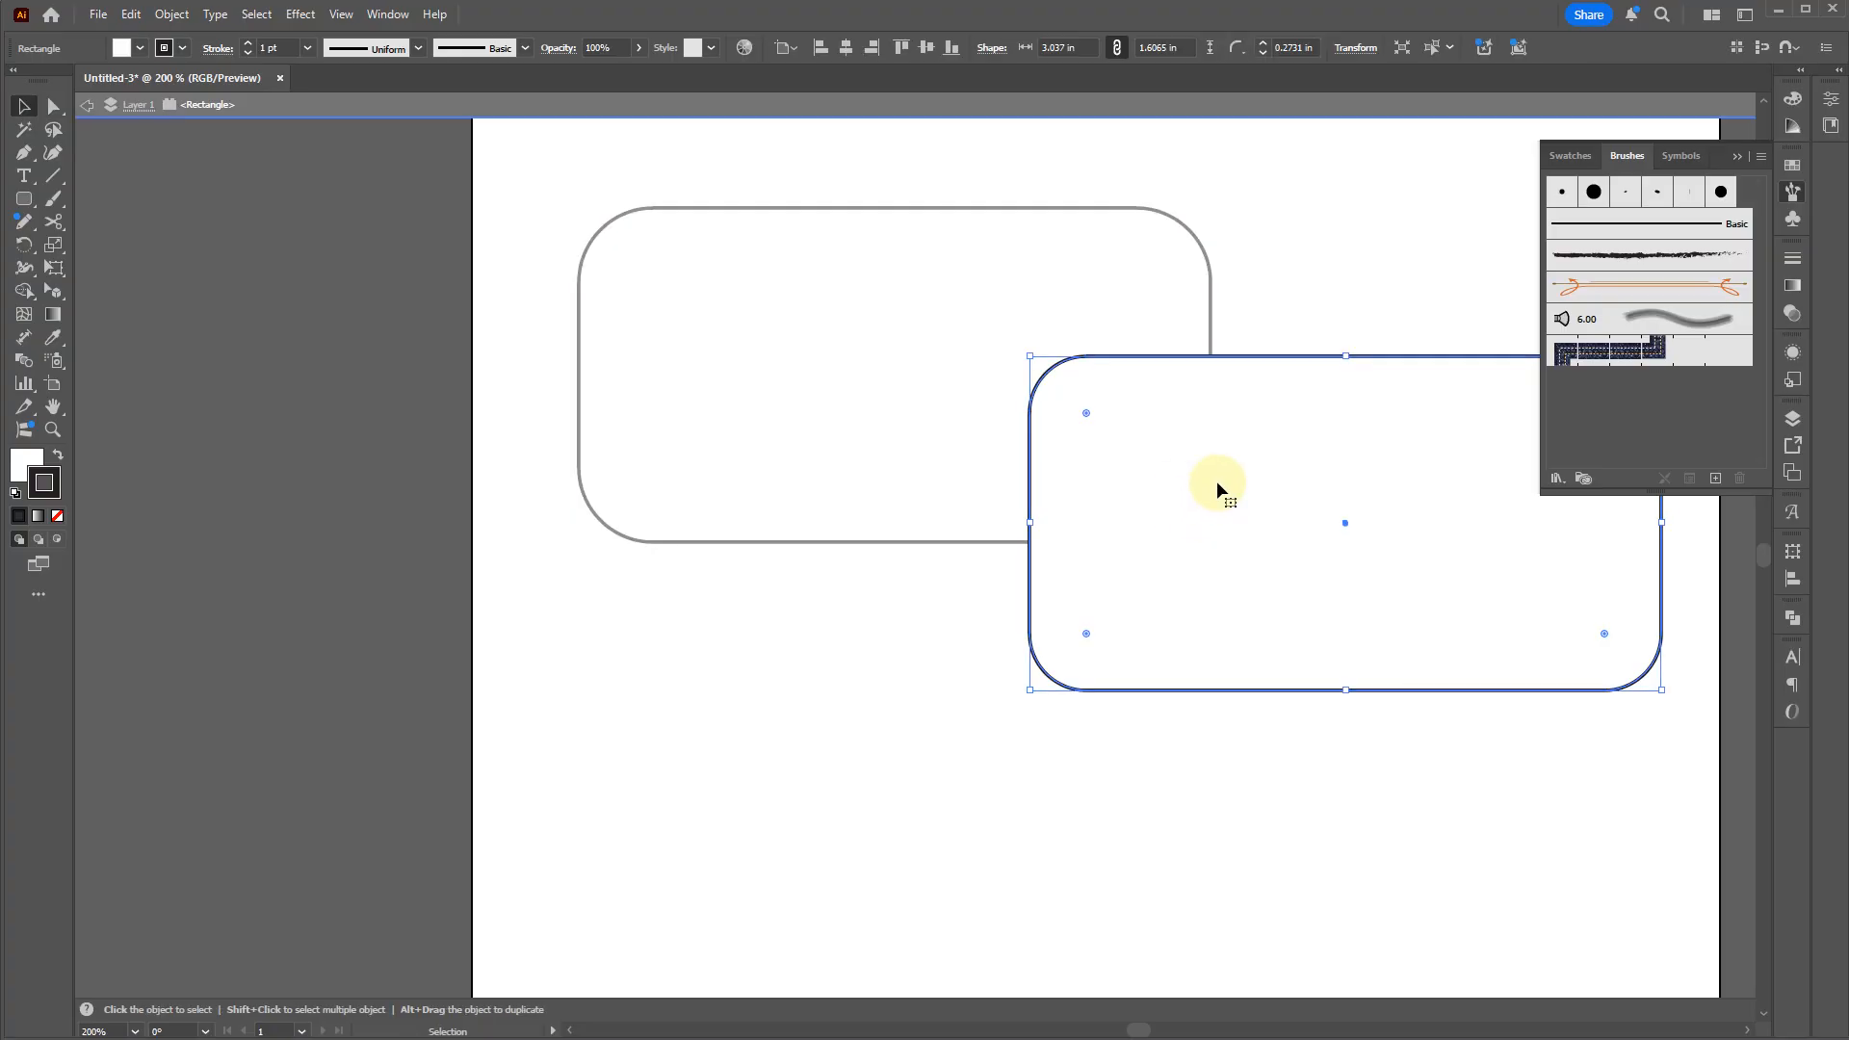
{"action": "left_click", "coordinate": [785, 671]}
{"action": "left_click", "coordinate": [1036, 511]}
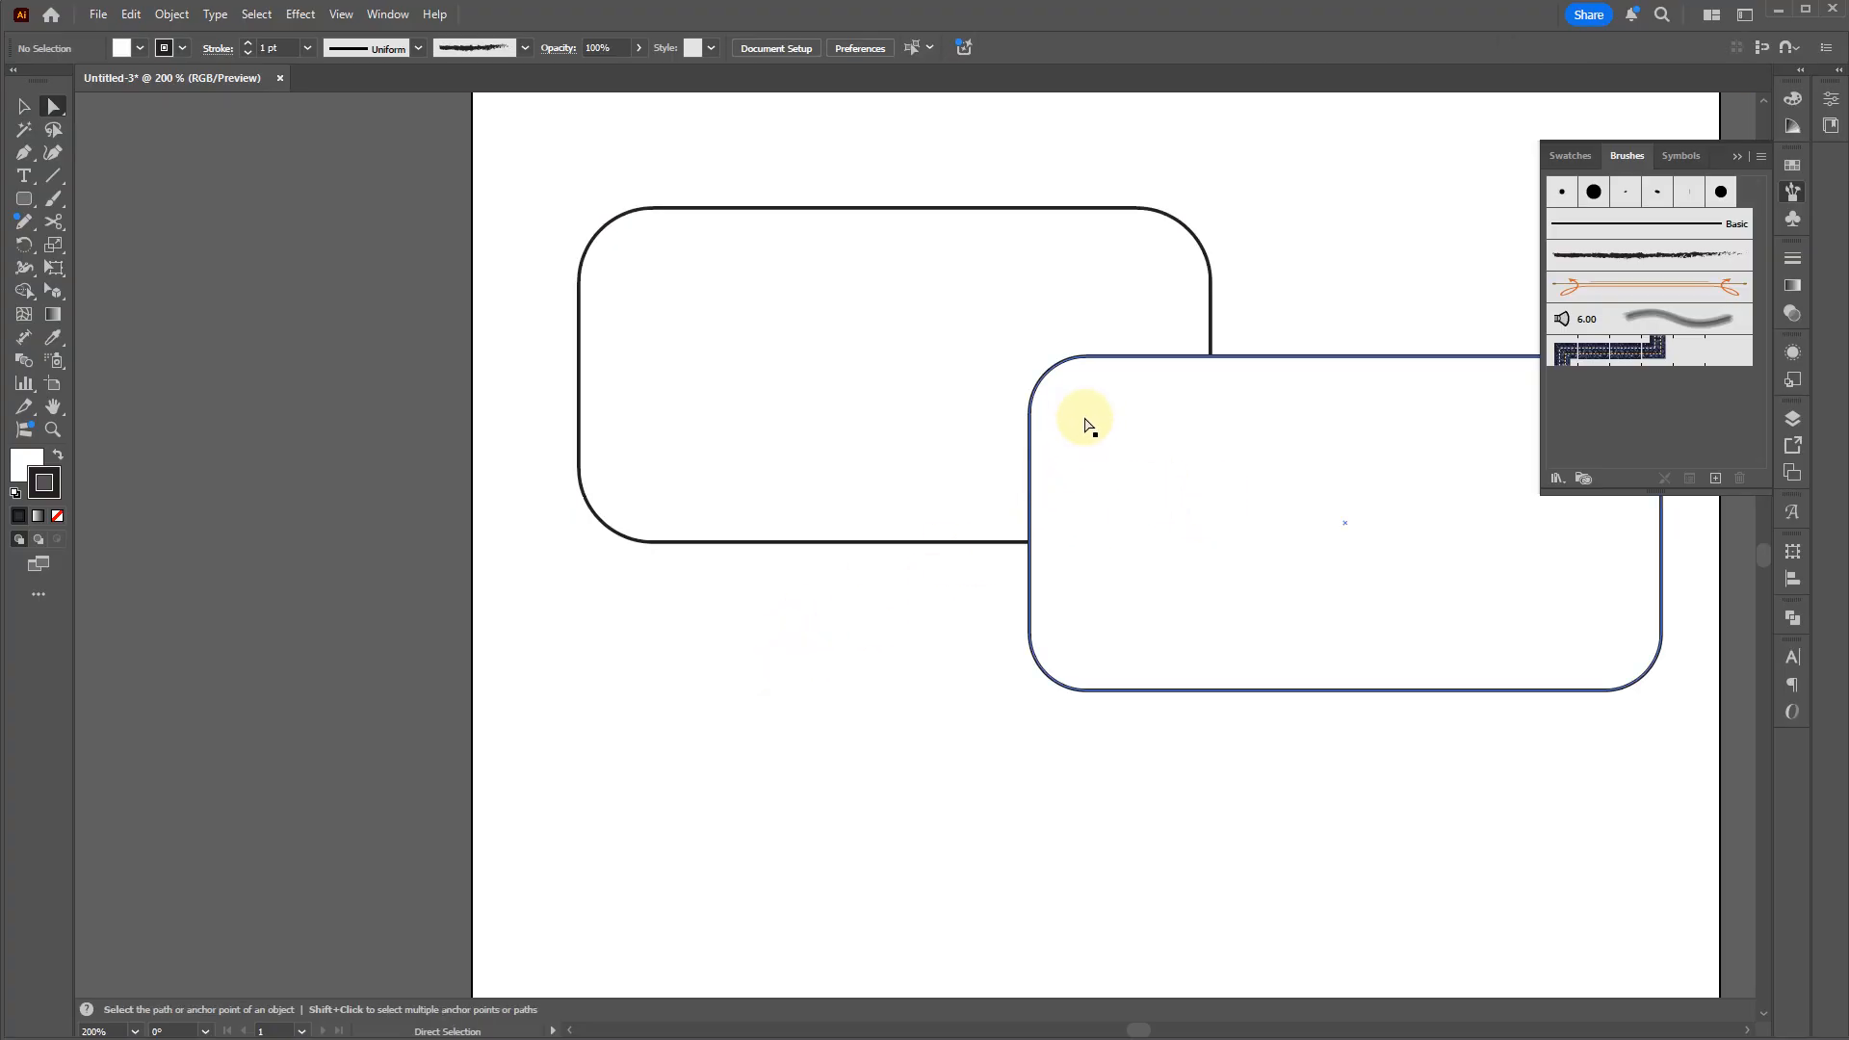
{"action": "key", "text": "a"}
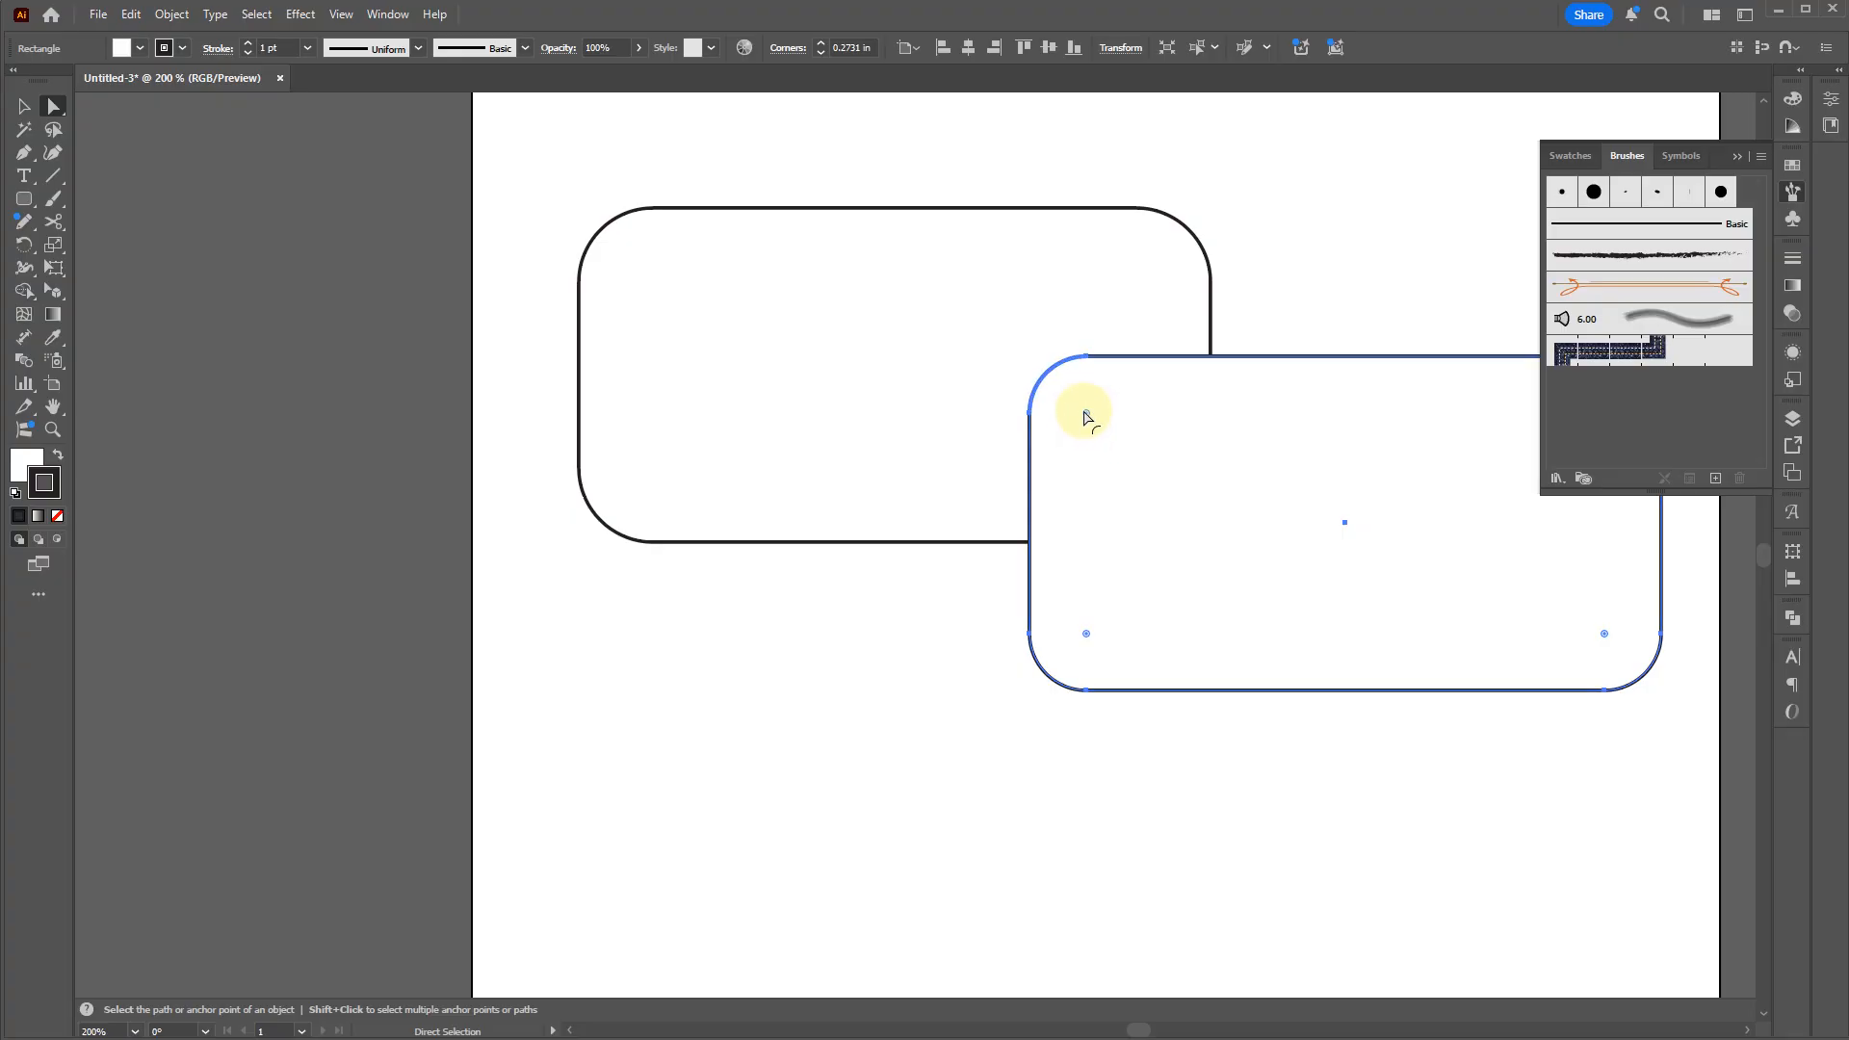
{"action": "left_click_drag", "start_coordinate": [1088, 415], "coordinate": [1138, 470]}
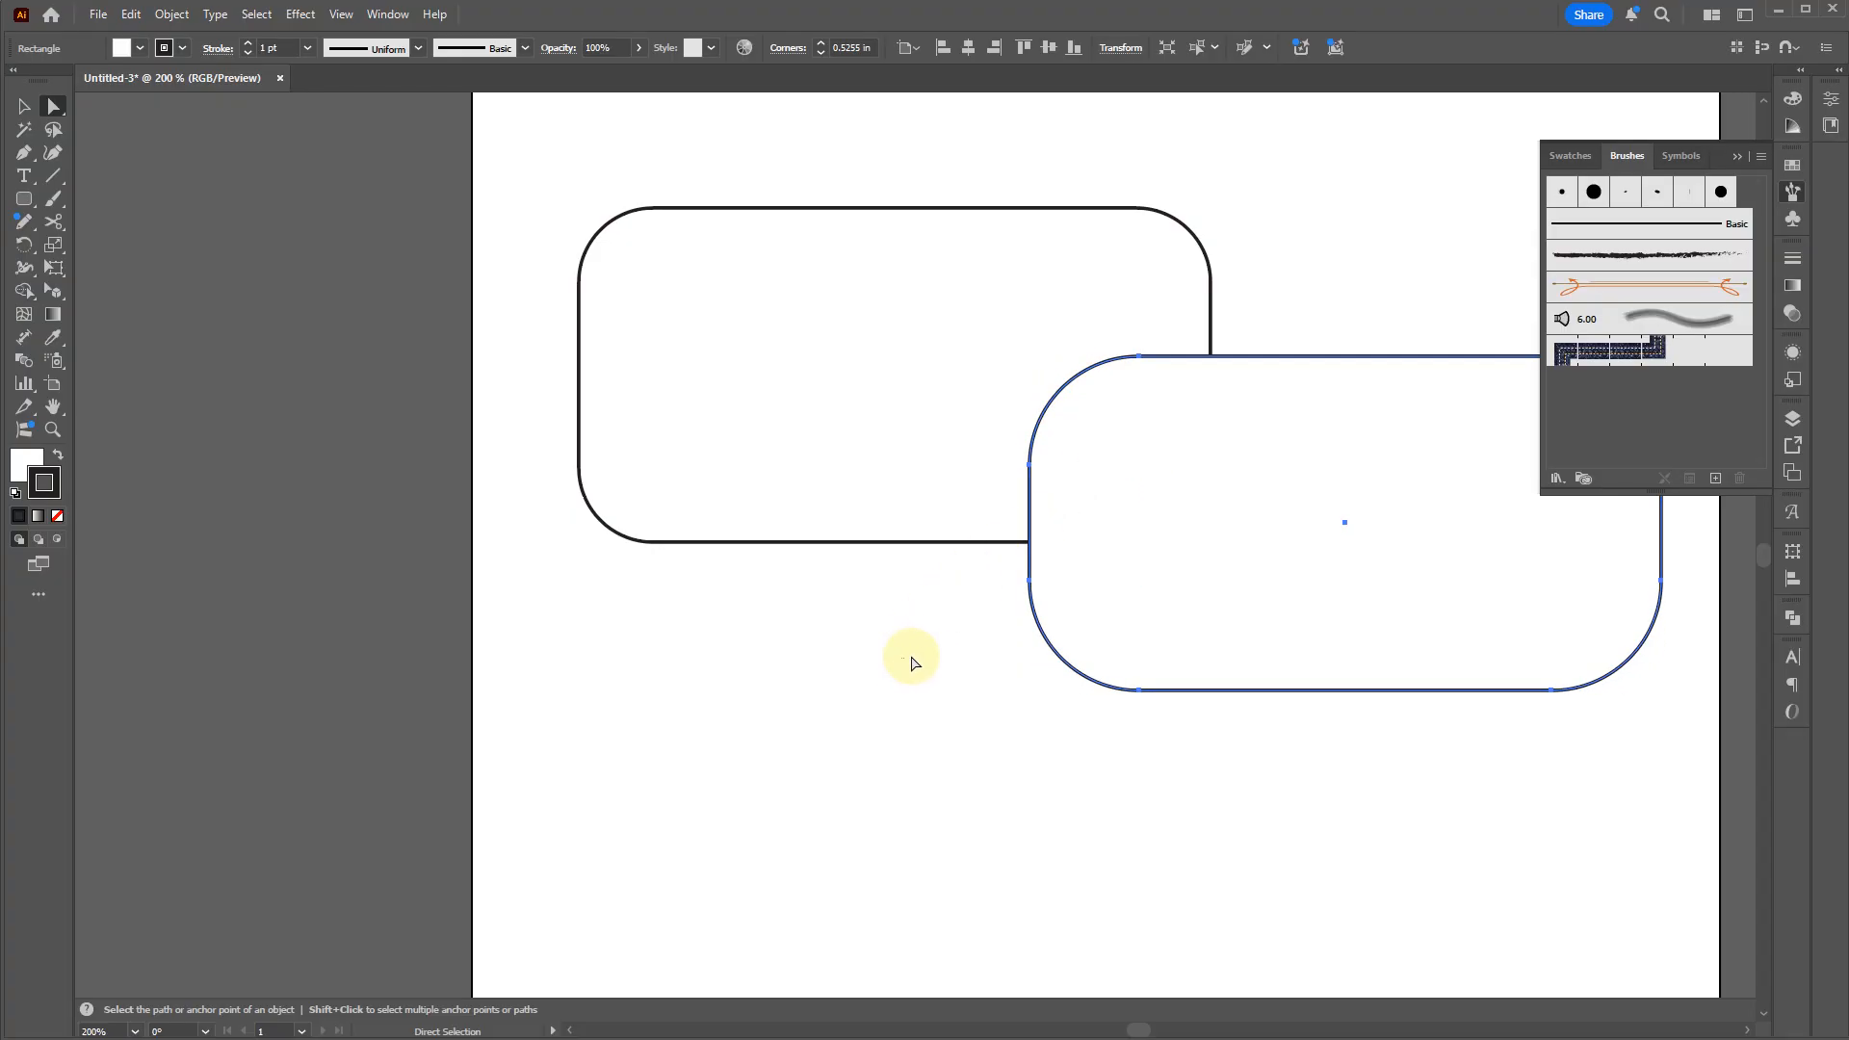
Step: Round only the upper-right corner of the first rectangle to about 1.25 in
{"action": "left_click", "coordinate": [944, 456]}
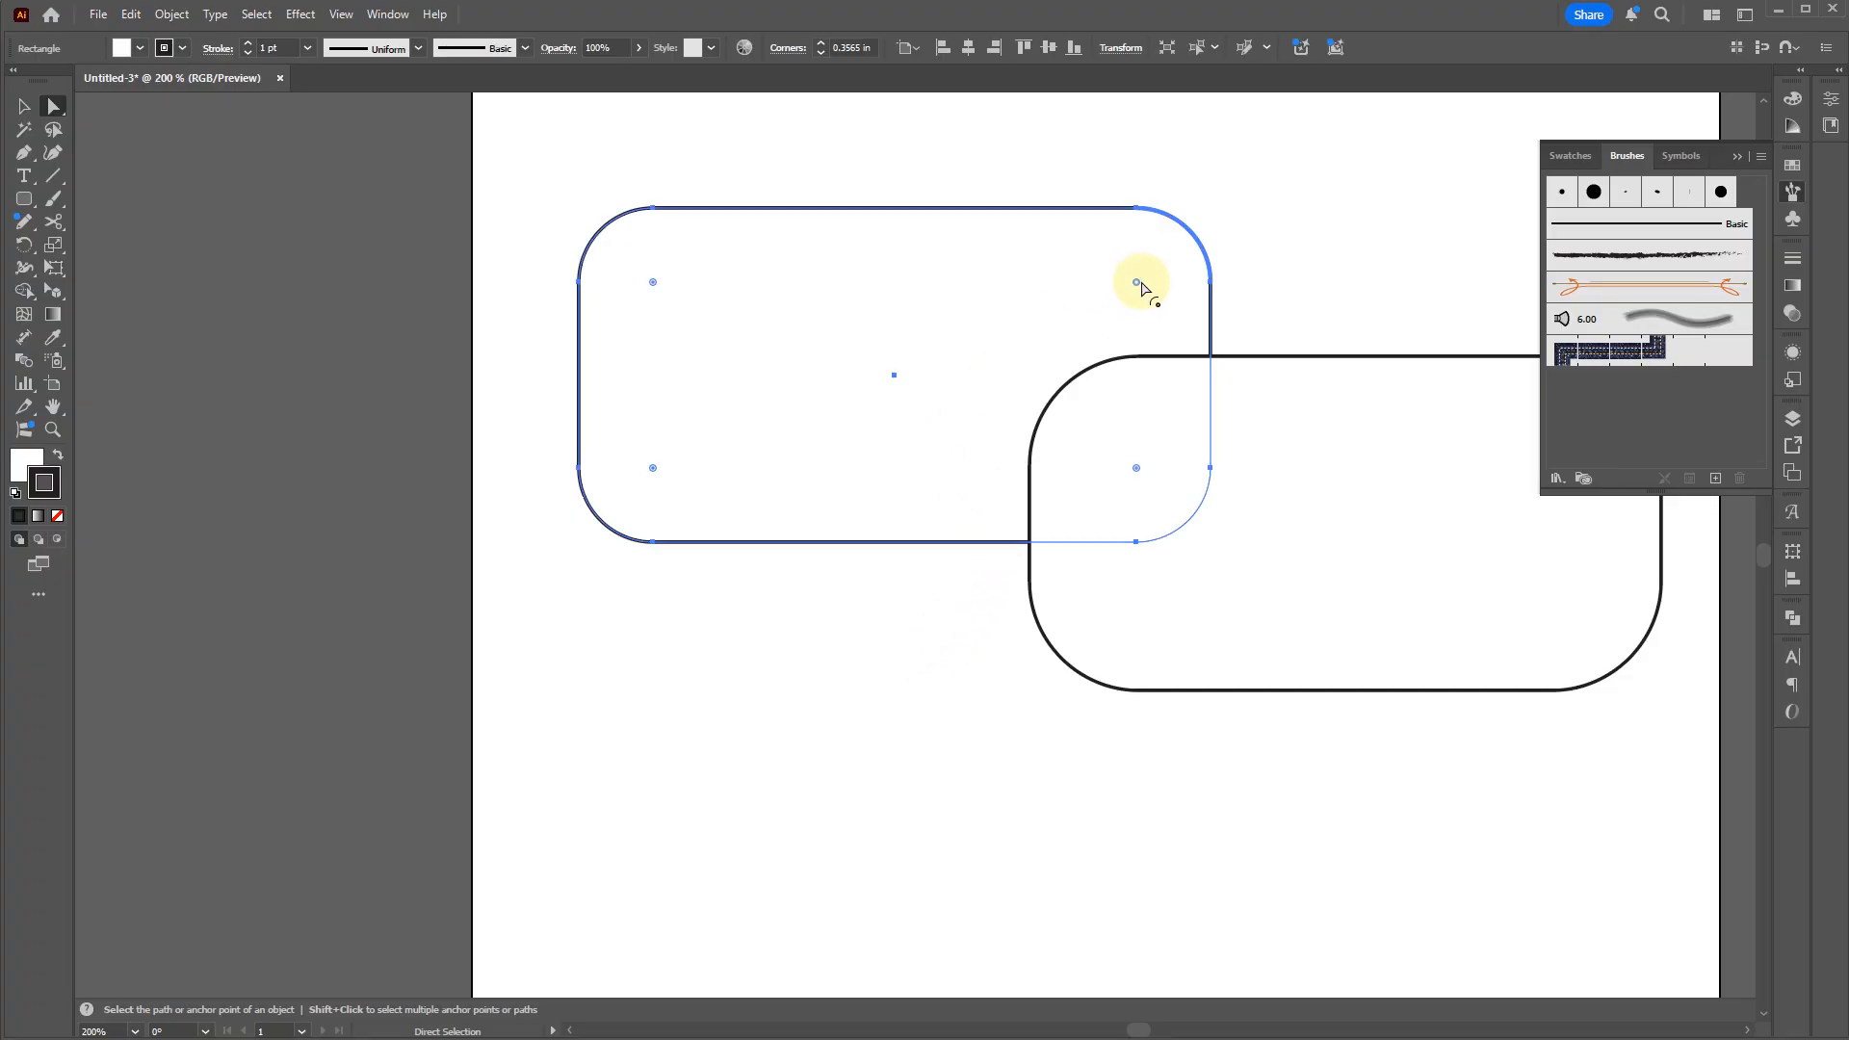
{"action": "left_click_drag", "start_coordinate": [1142, 287], "coordinate": [841, 503]}
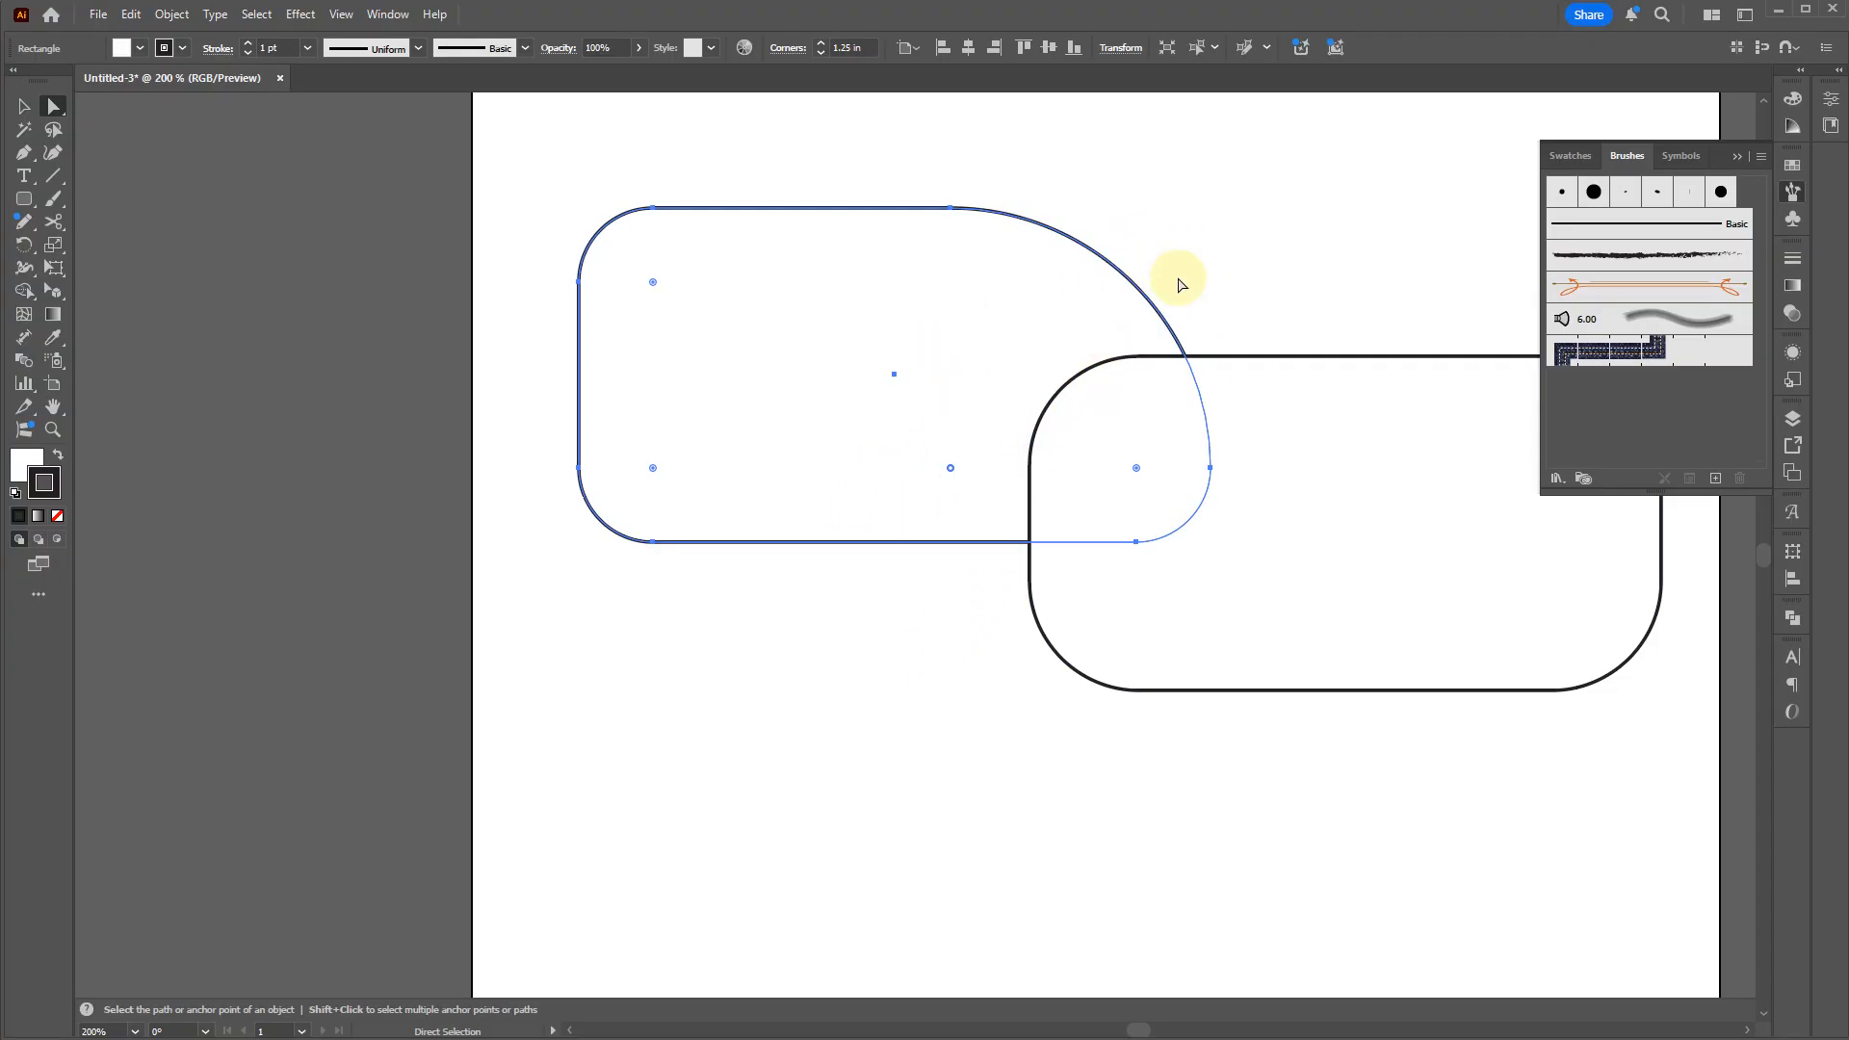
{"action": "key", "text": "v"}
Step: Isolate the second rectangle, round only its lower-left corner to about 1.08 in, and leave isolation mode
{"action": "left_click", "coordinate": [1197, 609]}
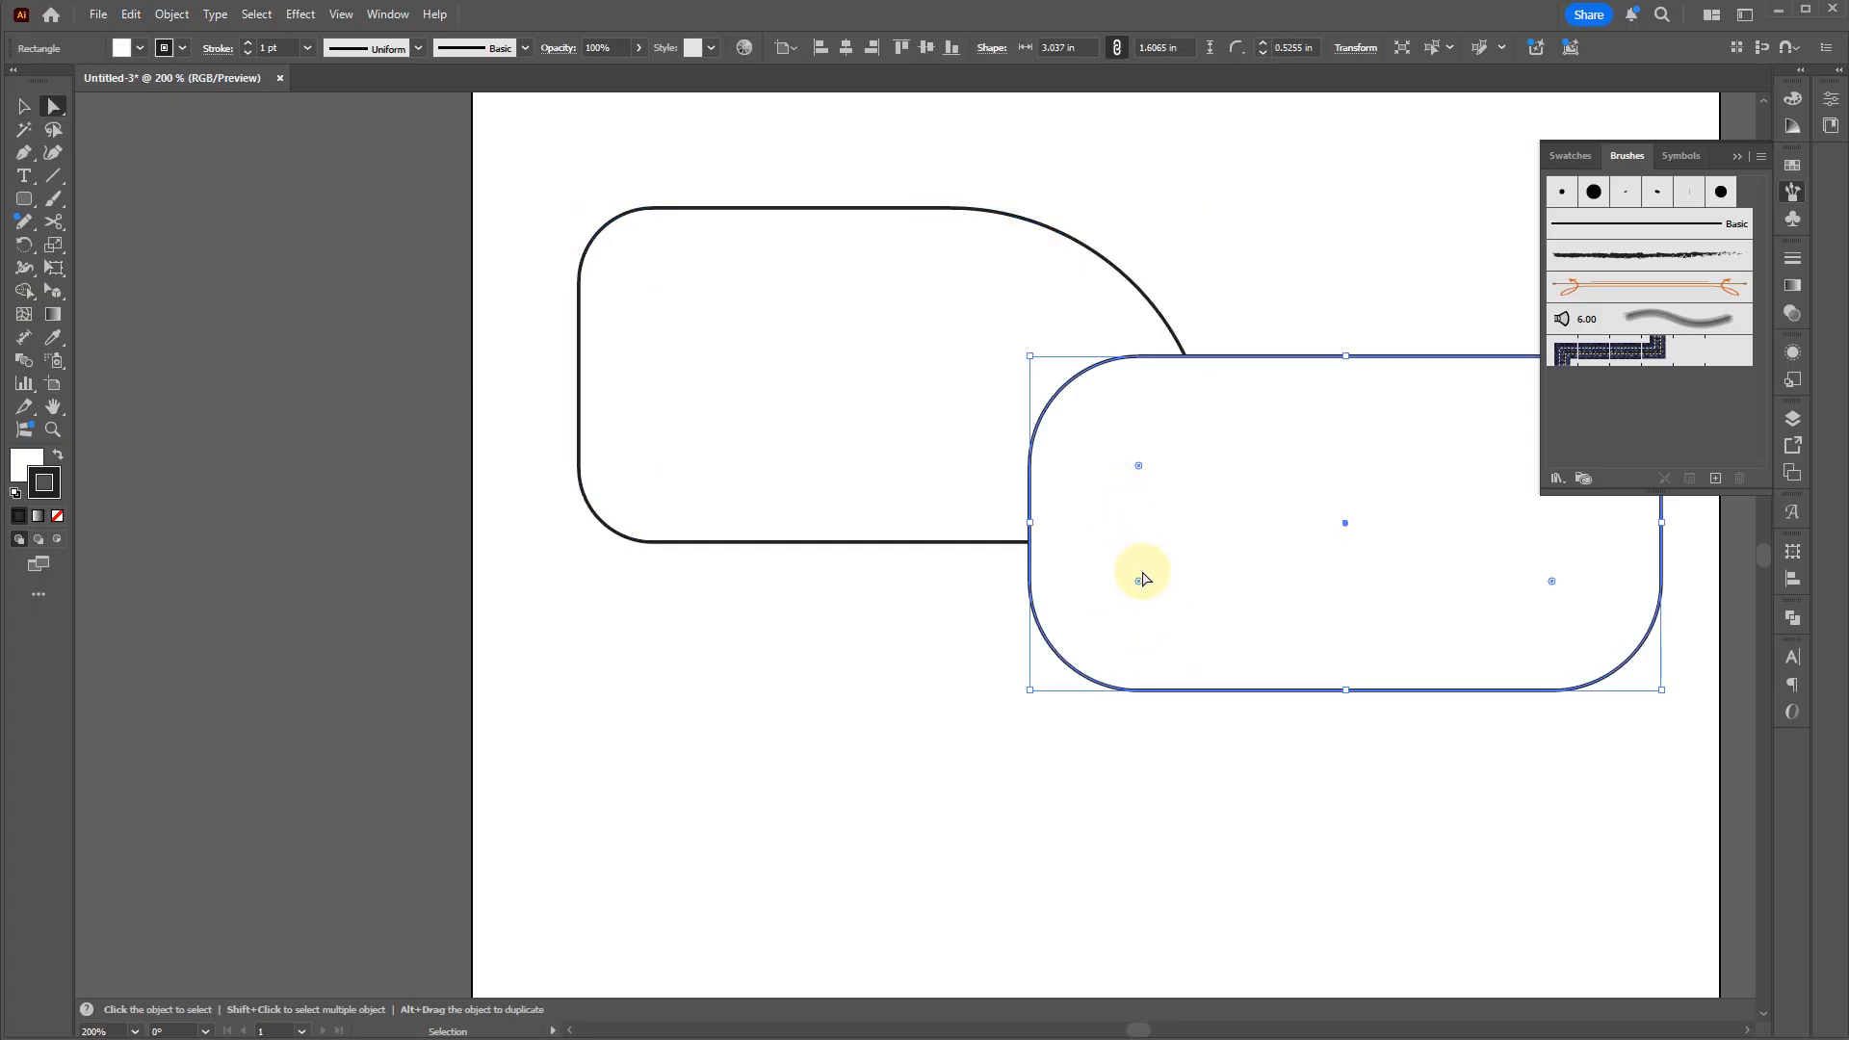
{"action": "key", "text": "a"}
{"action": "key", "text": "v"}
{"action": "double_click", "coordinate": [1179, 585]}
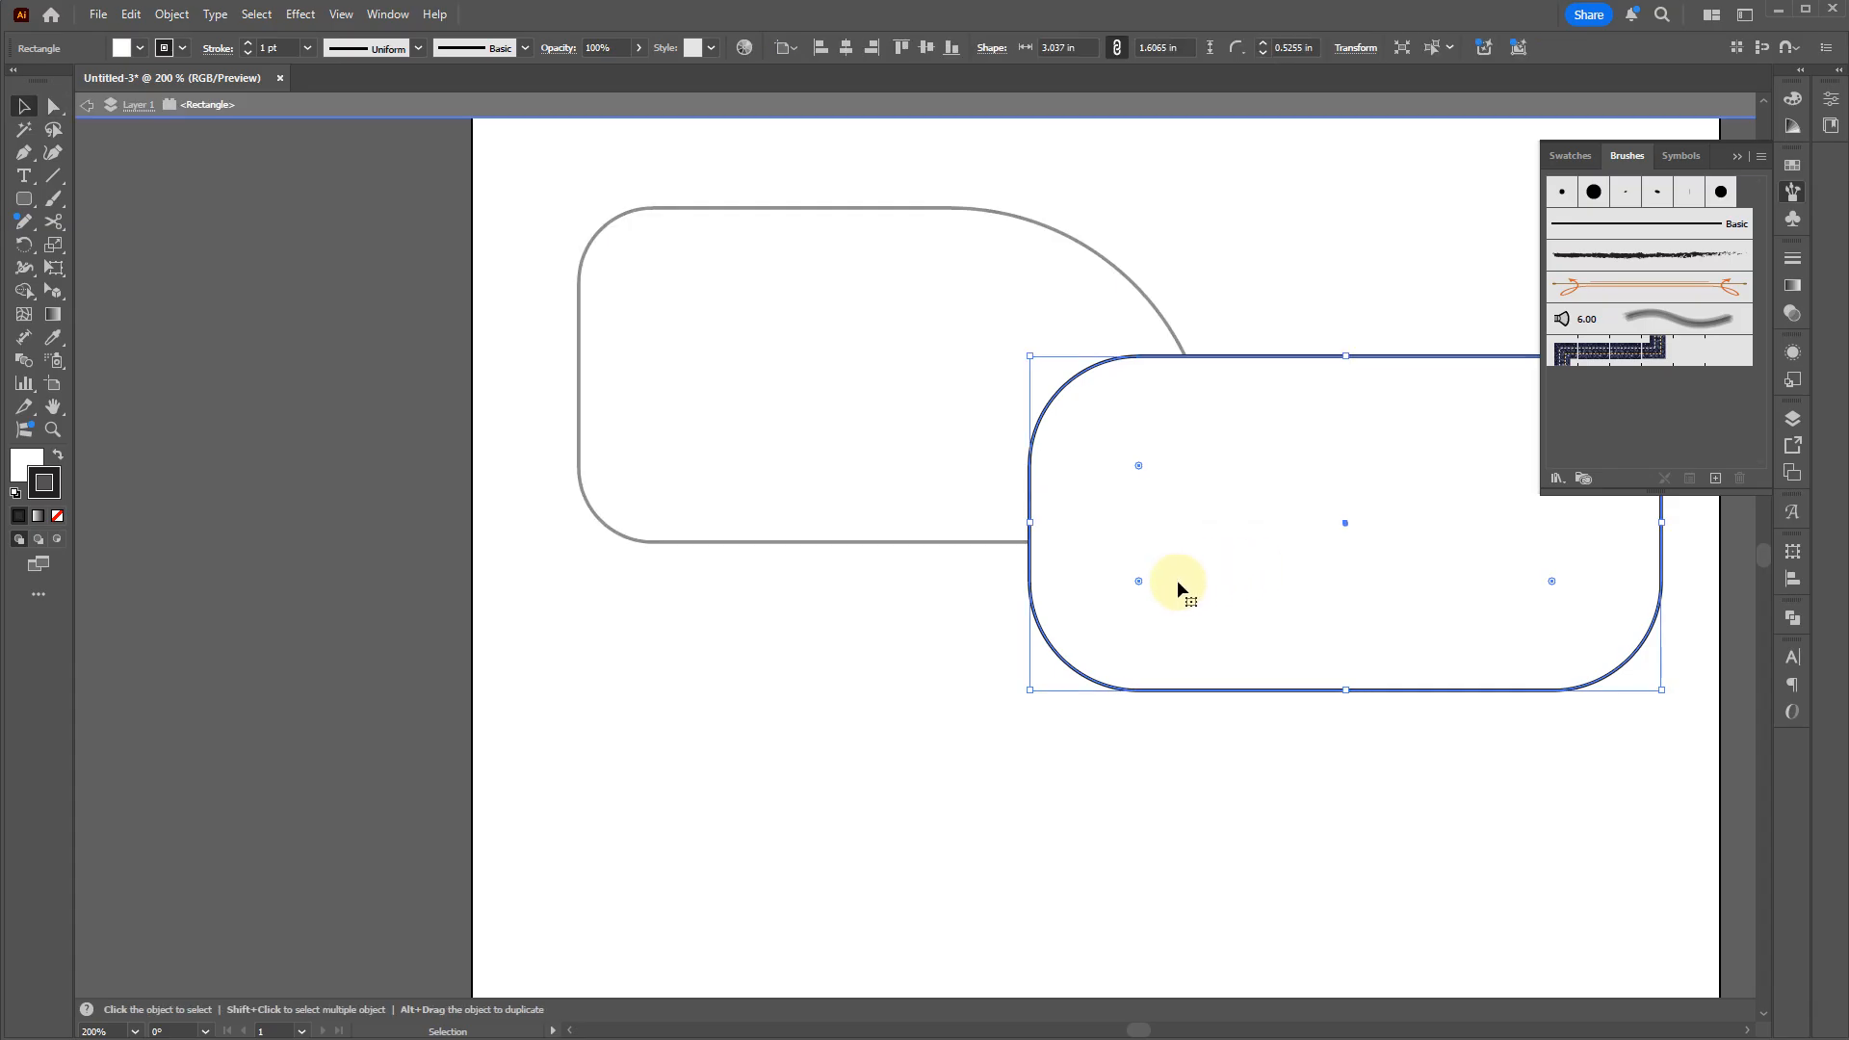
{"action": "key", "text": "a"}
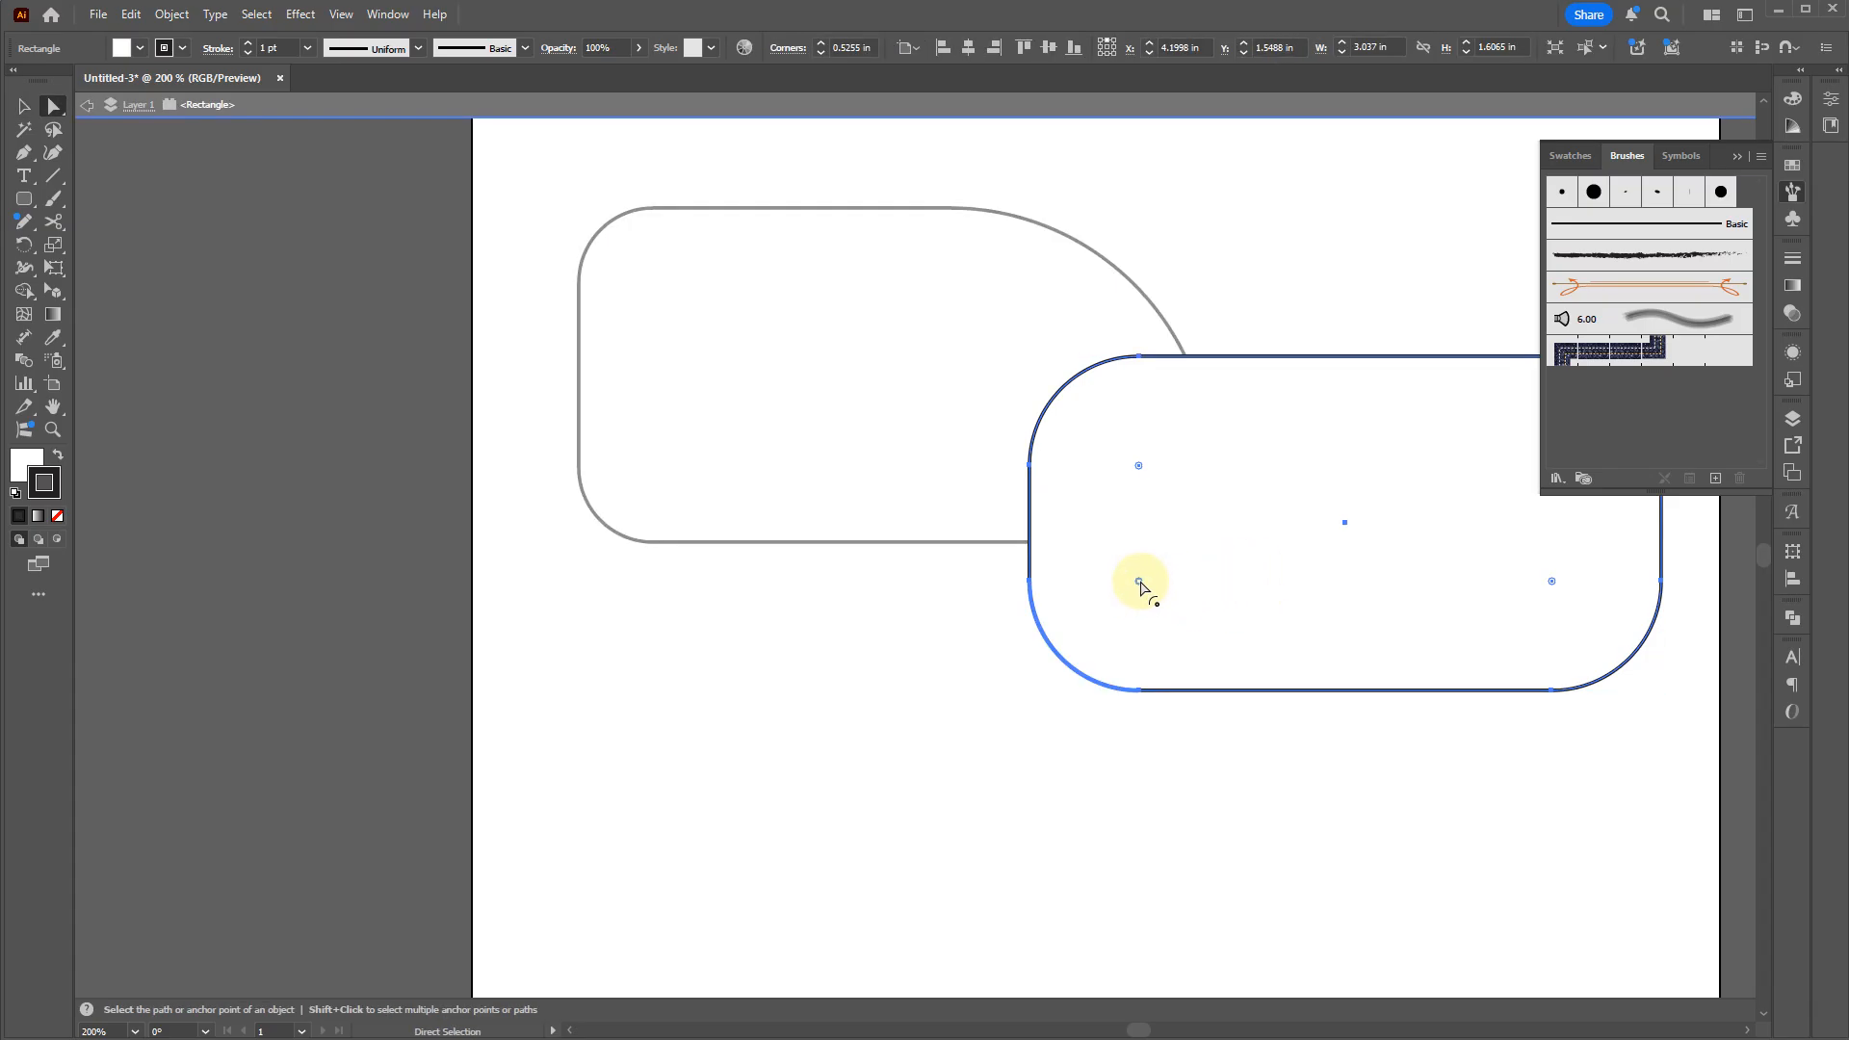
{"action": "left_click_drag", "start_coordinate": [1139, 581], "coordinate": [1387, 420]}
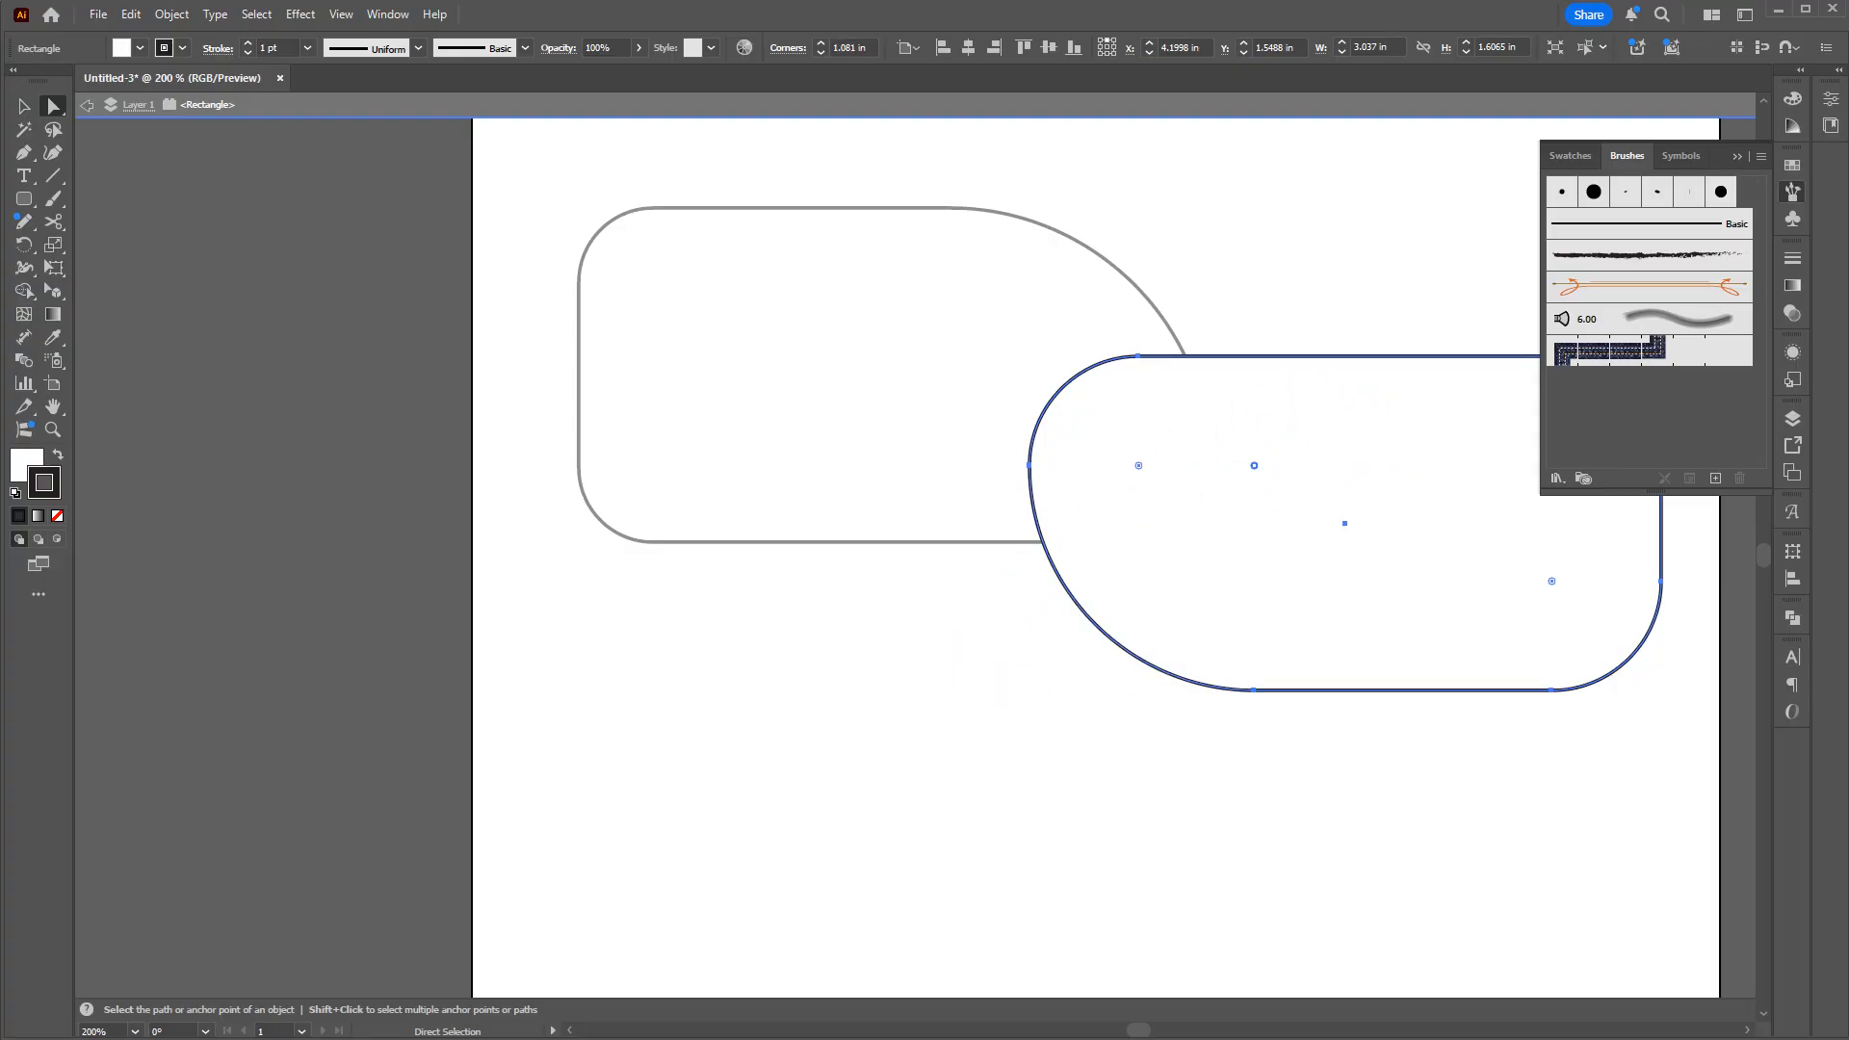
{"action": "key", "text": "v"}
{"action": "left_click", "coordinate": [902, 903]}
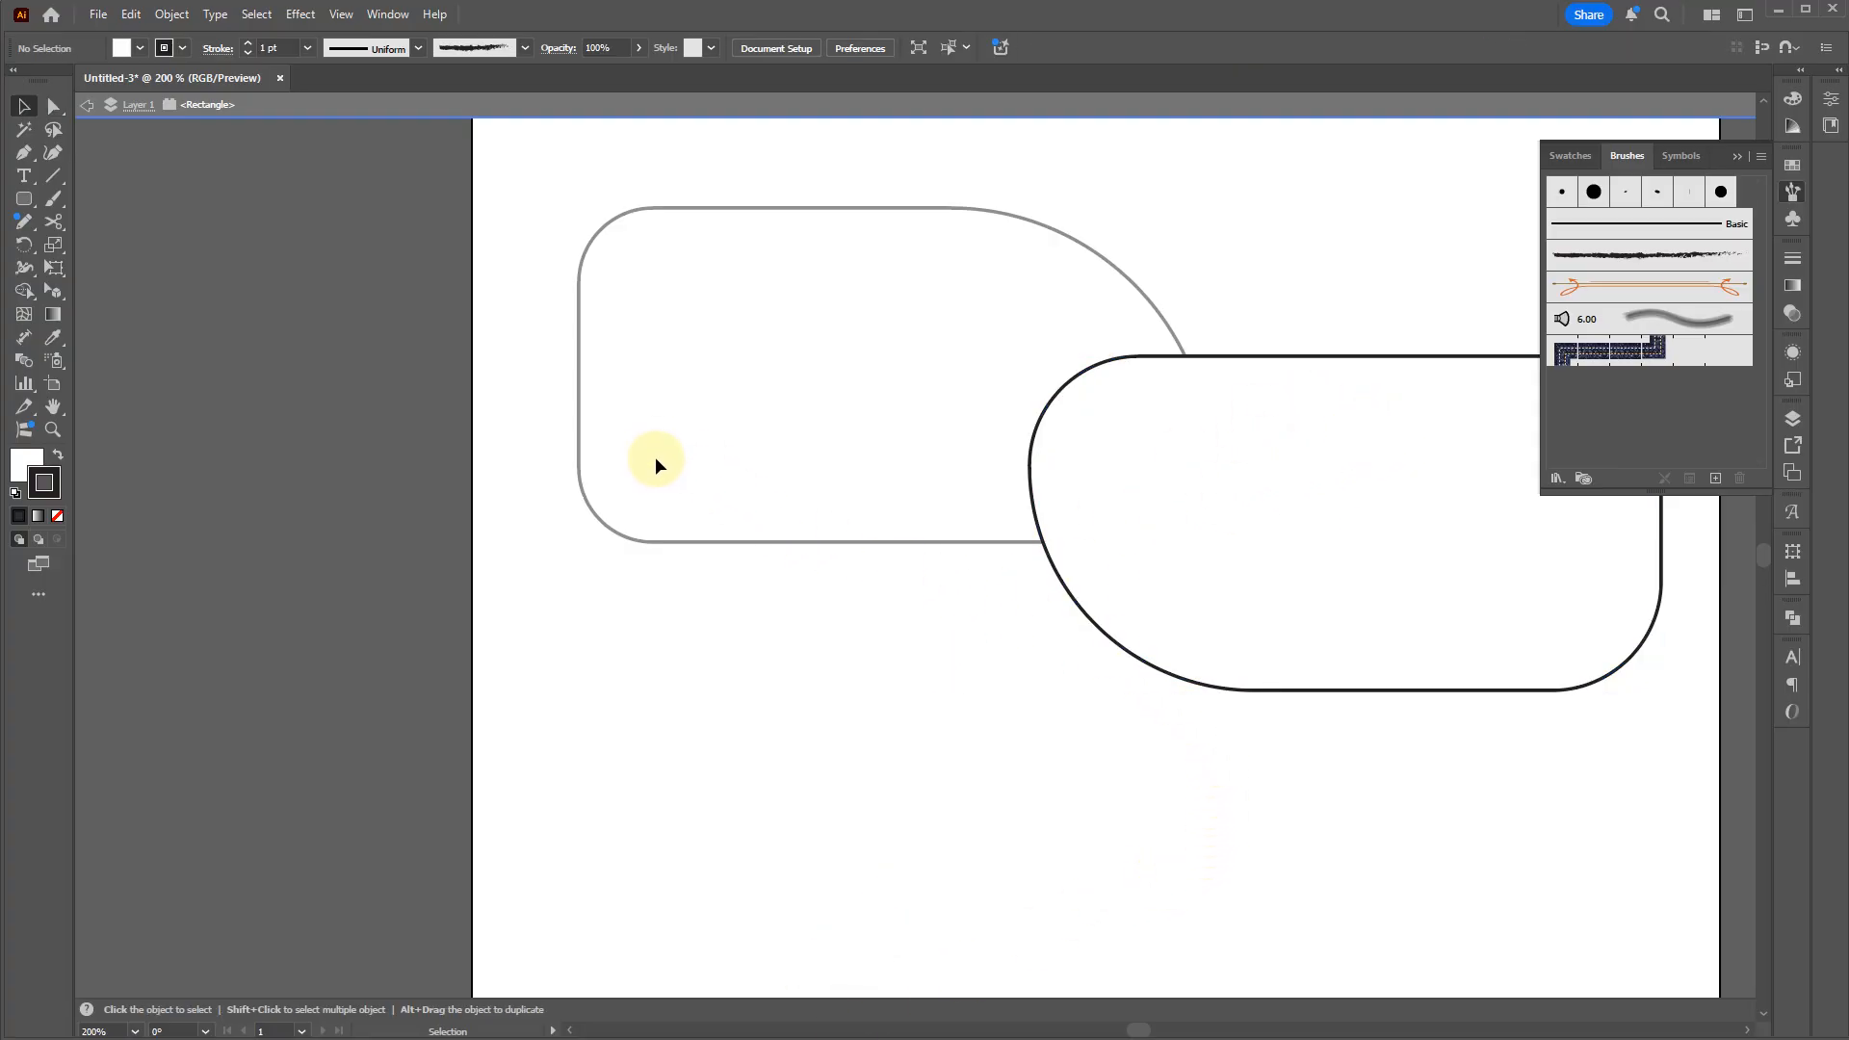
{"action": "key", "text": "Escape"}
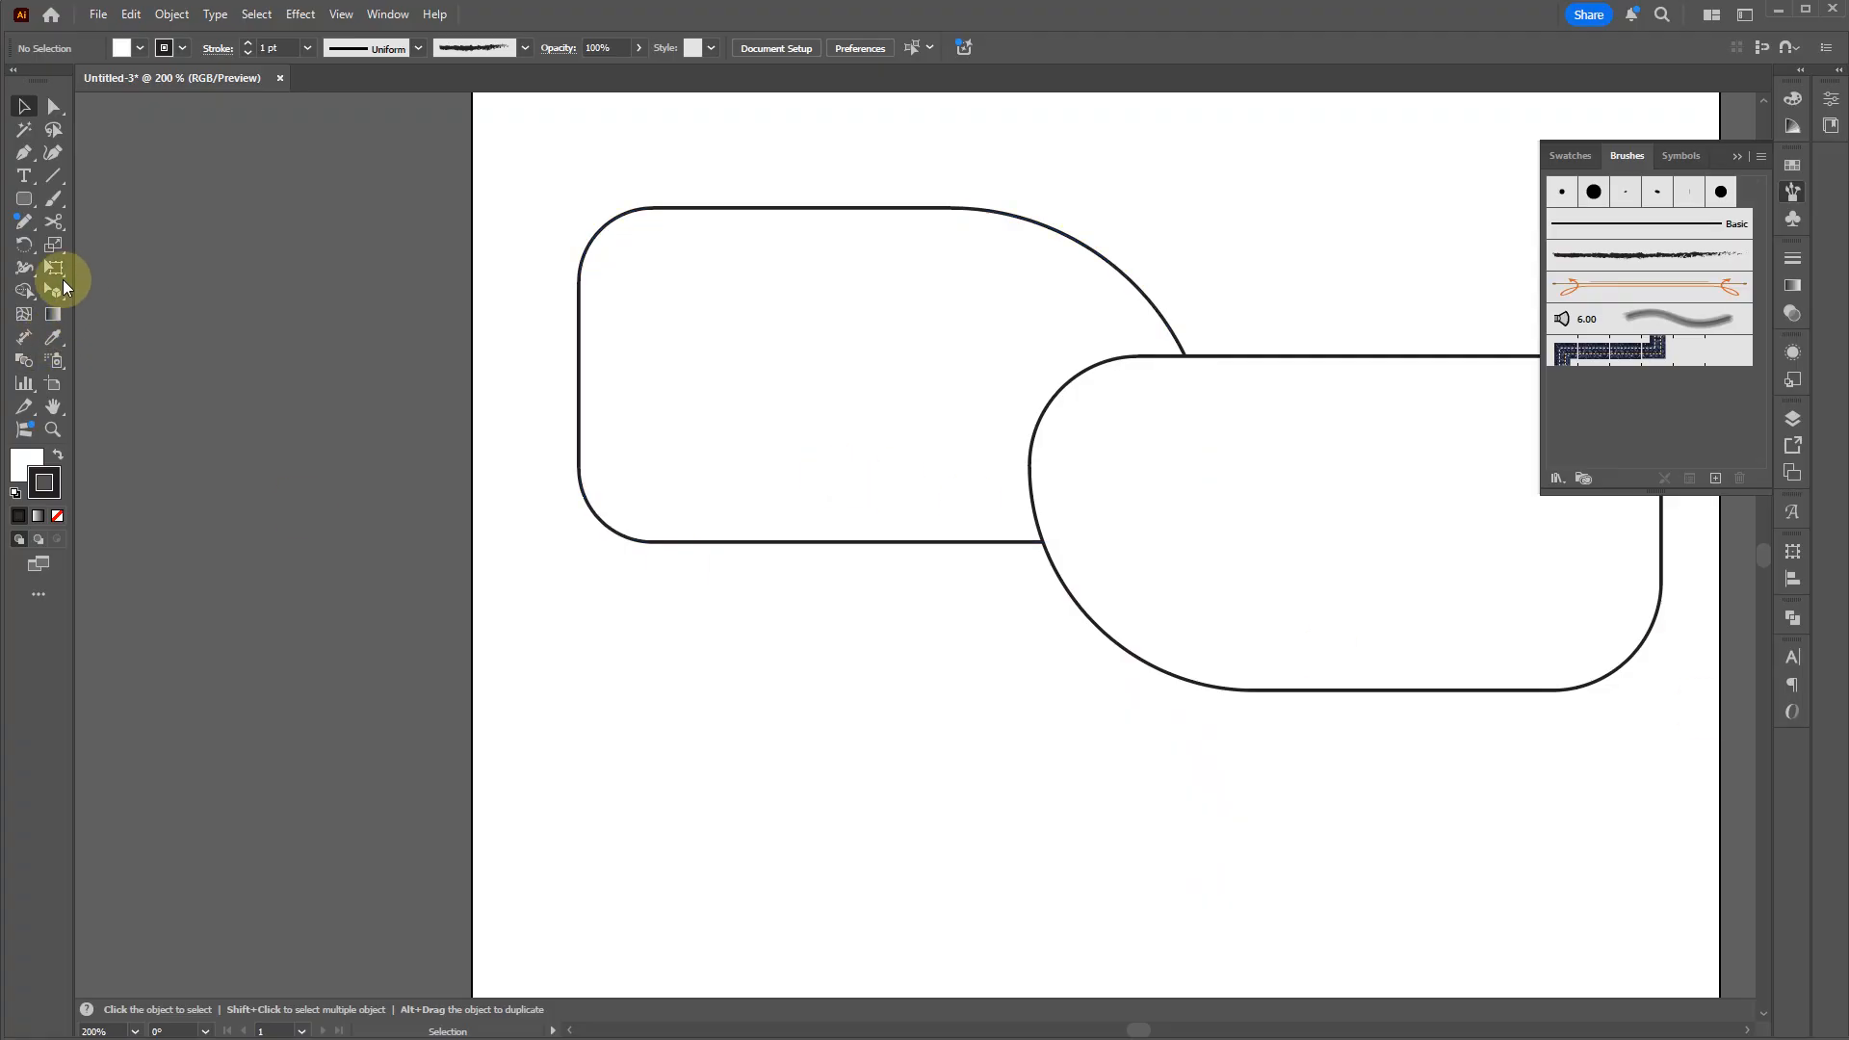
Step: Draw a circle about 1.78 in across over both rounded rectangles and a square about 1.19 in wide beside it
{"action": "left_click", "coordinate": [22, 202]}
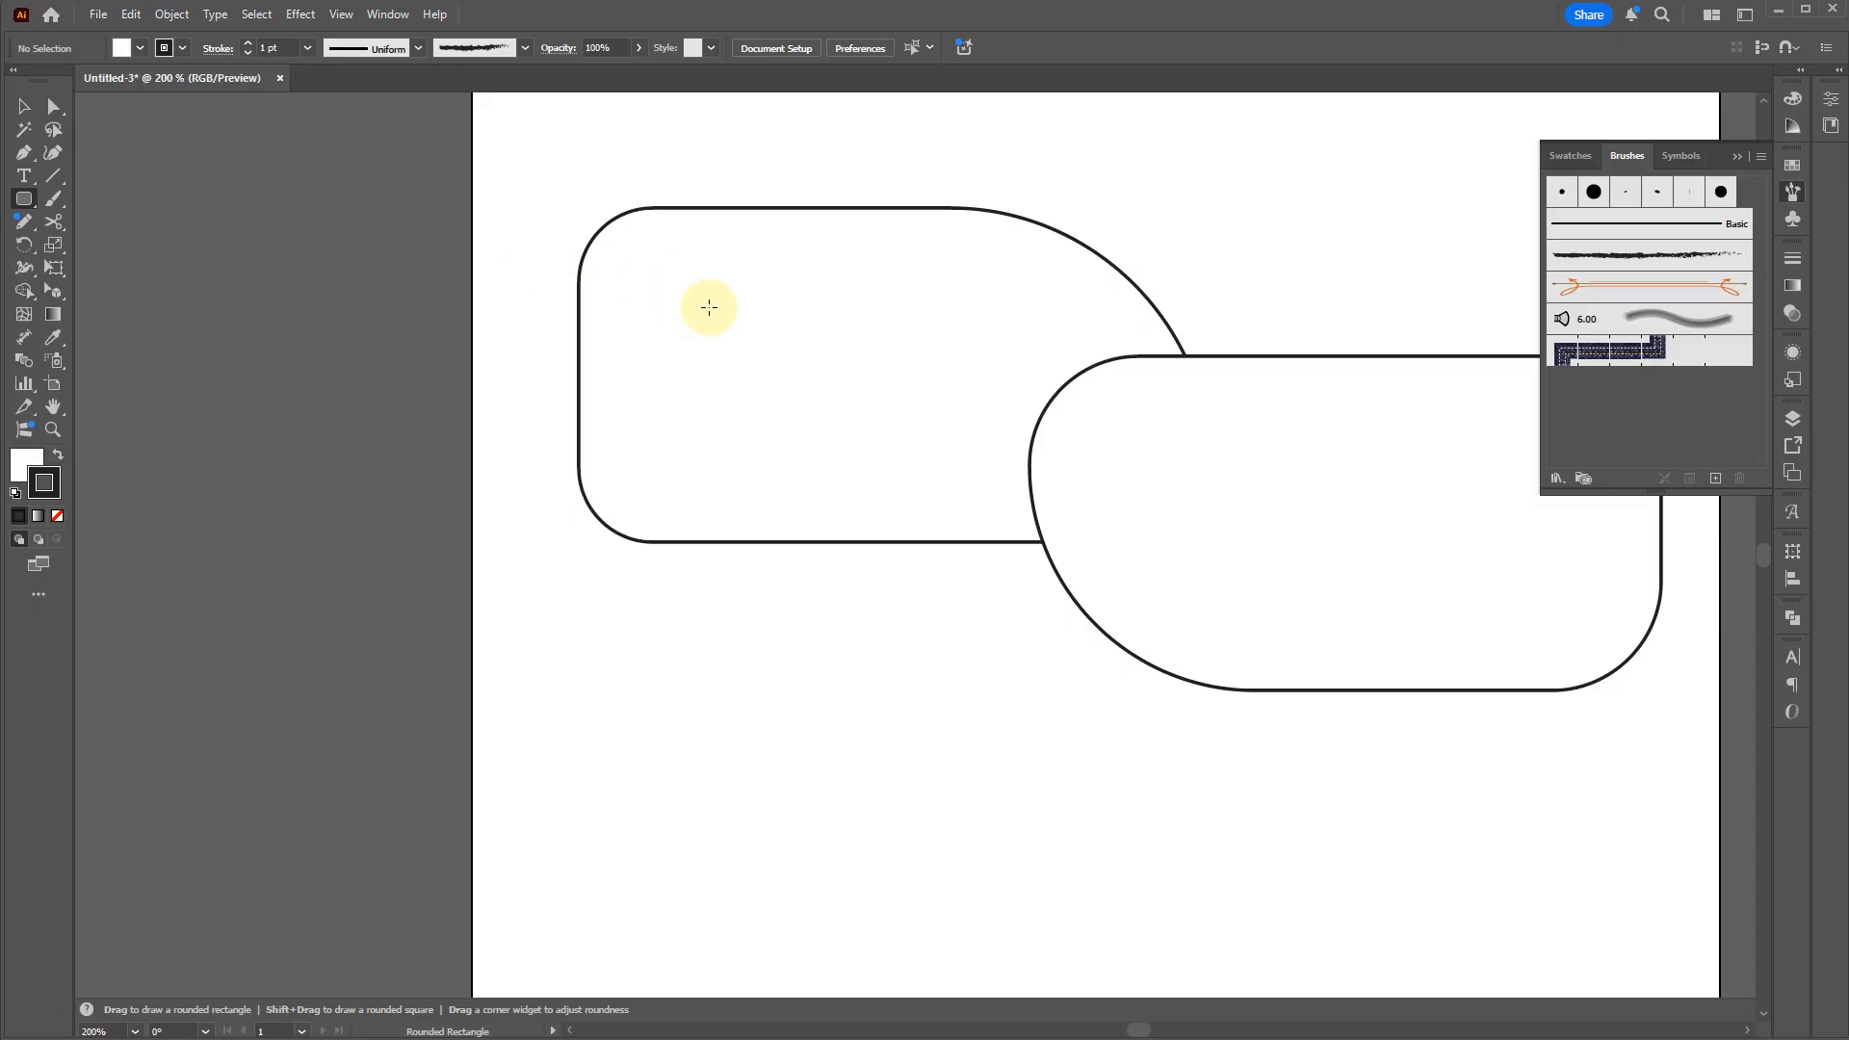
{"action": "key", "text": "l"}
{"action": "left_click_drag", "start_coordinate": [874, 289], "coordinate": [1115, 657]}
{"action": "key", "text": "m"}
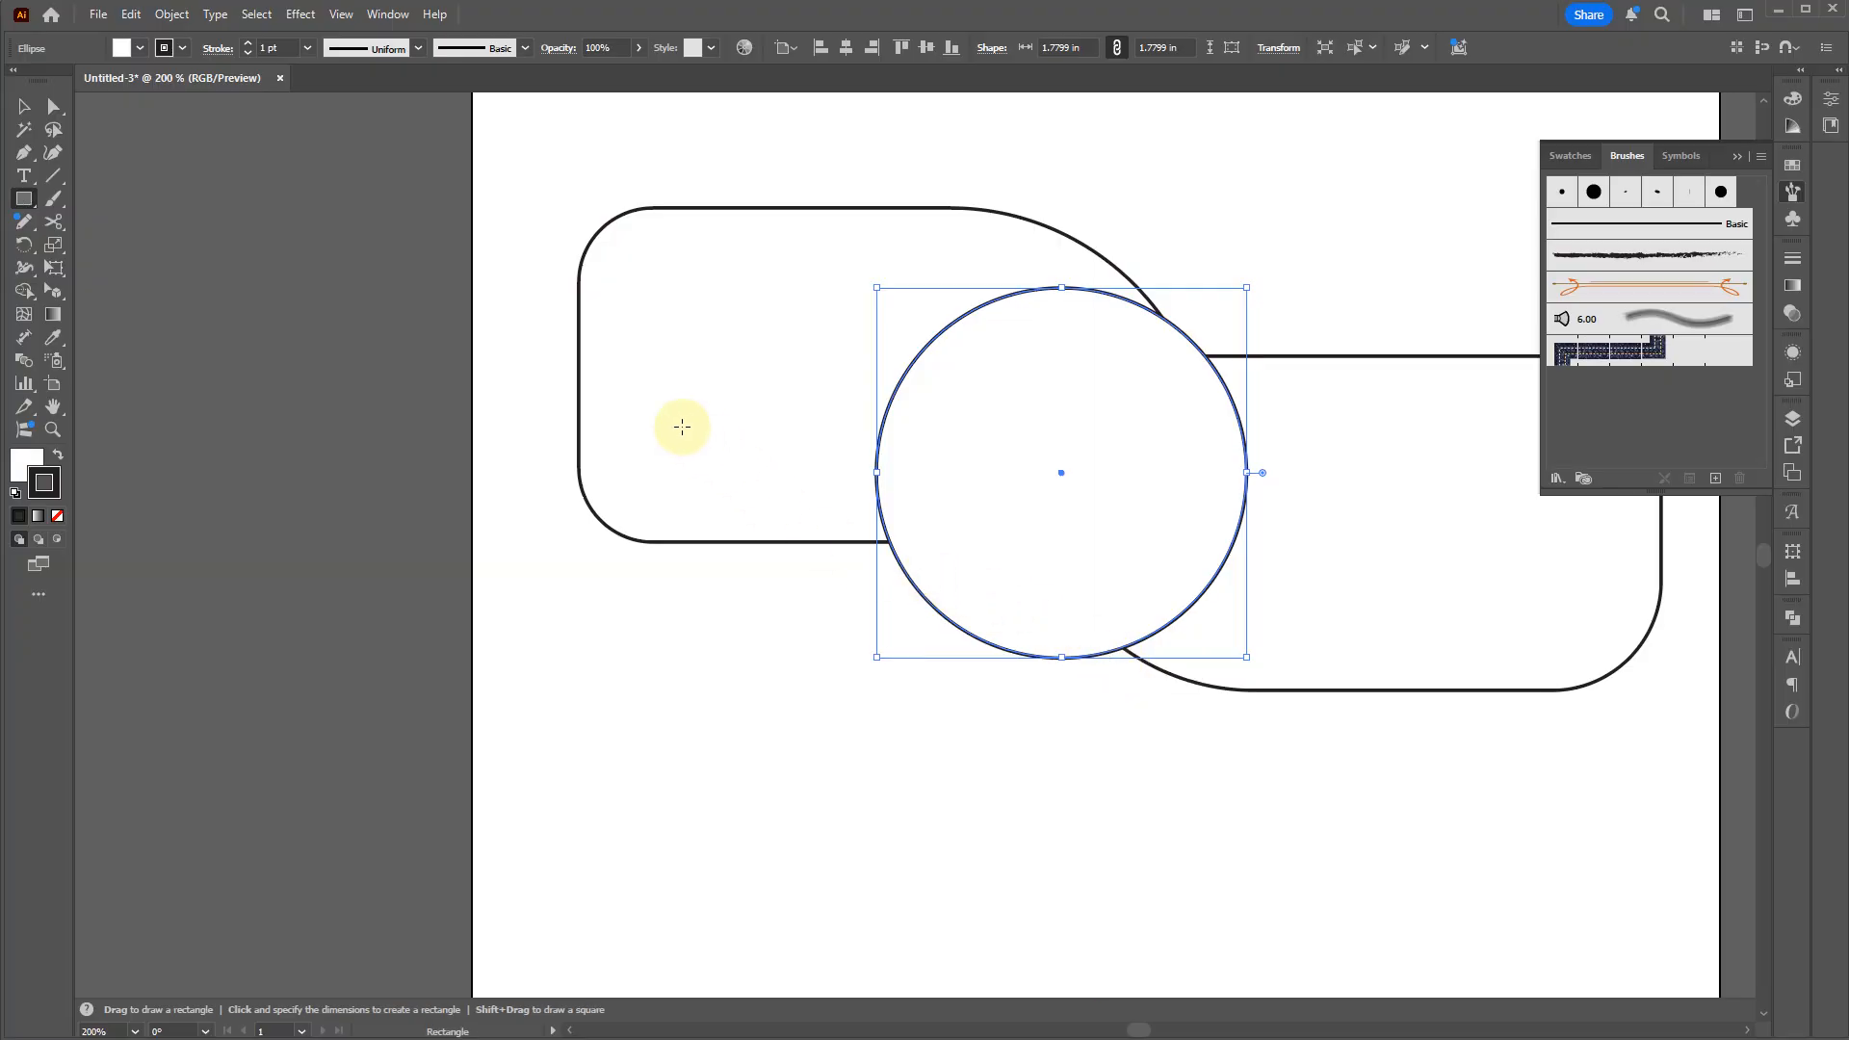
{"action": "left_click_drag", "start_coordinate": [545, 303], "coordinate": [795, 551]}
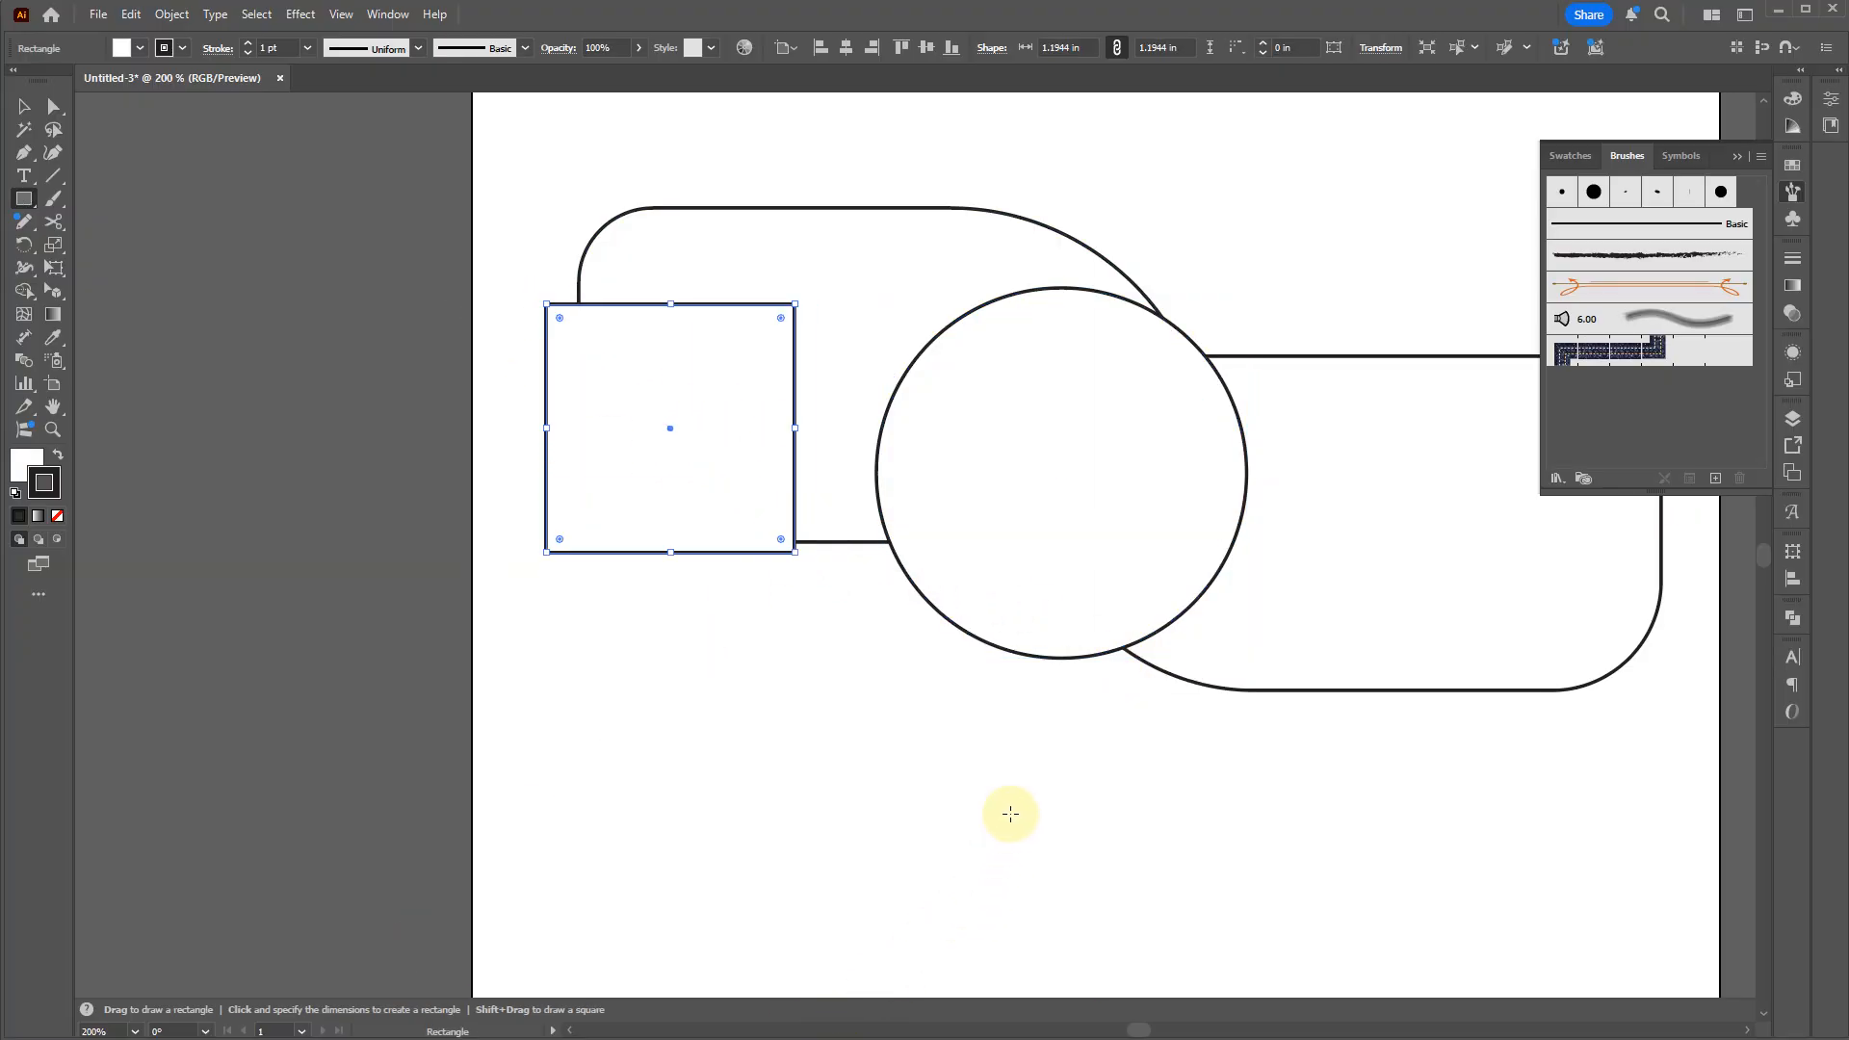
Step: Move only the square's lower-right anchor point down and inward to about X 0.90 in, Y 3.27 in
{"action": "key", "text": "v"}
{"action": "left_click", "coordinate": [954, 430]}
{"action": "key", "text": "a"}
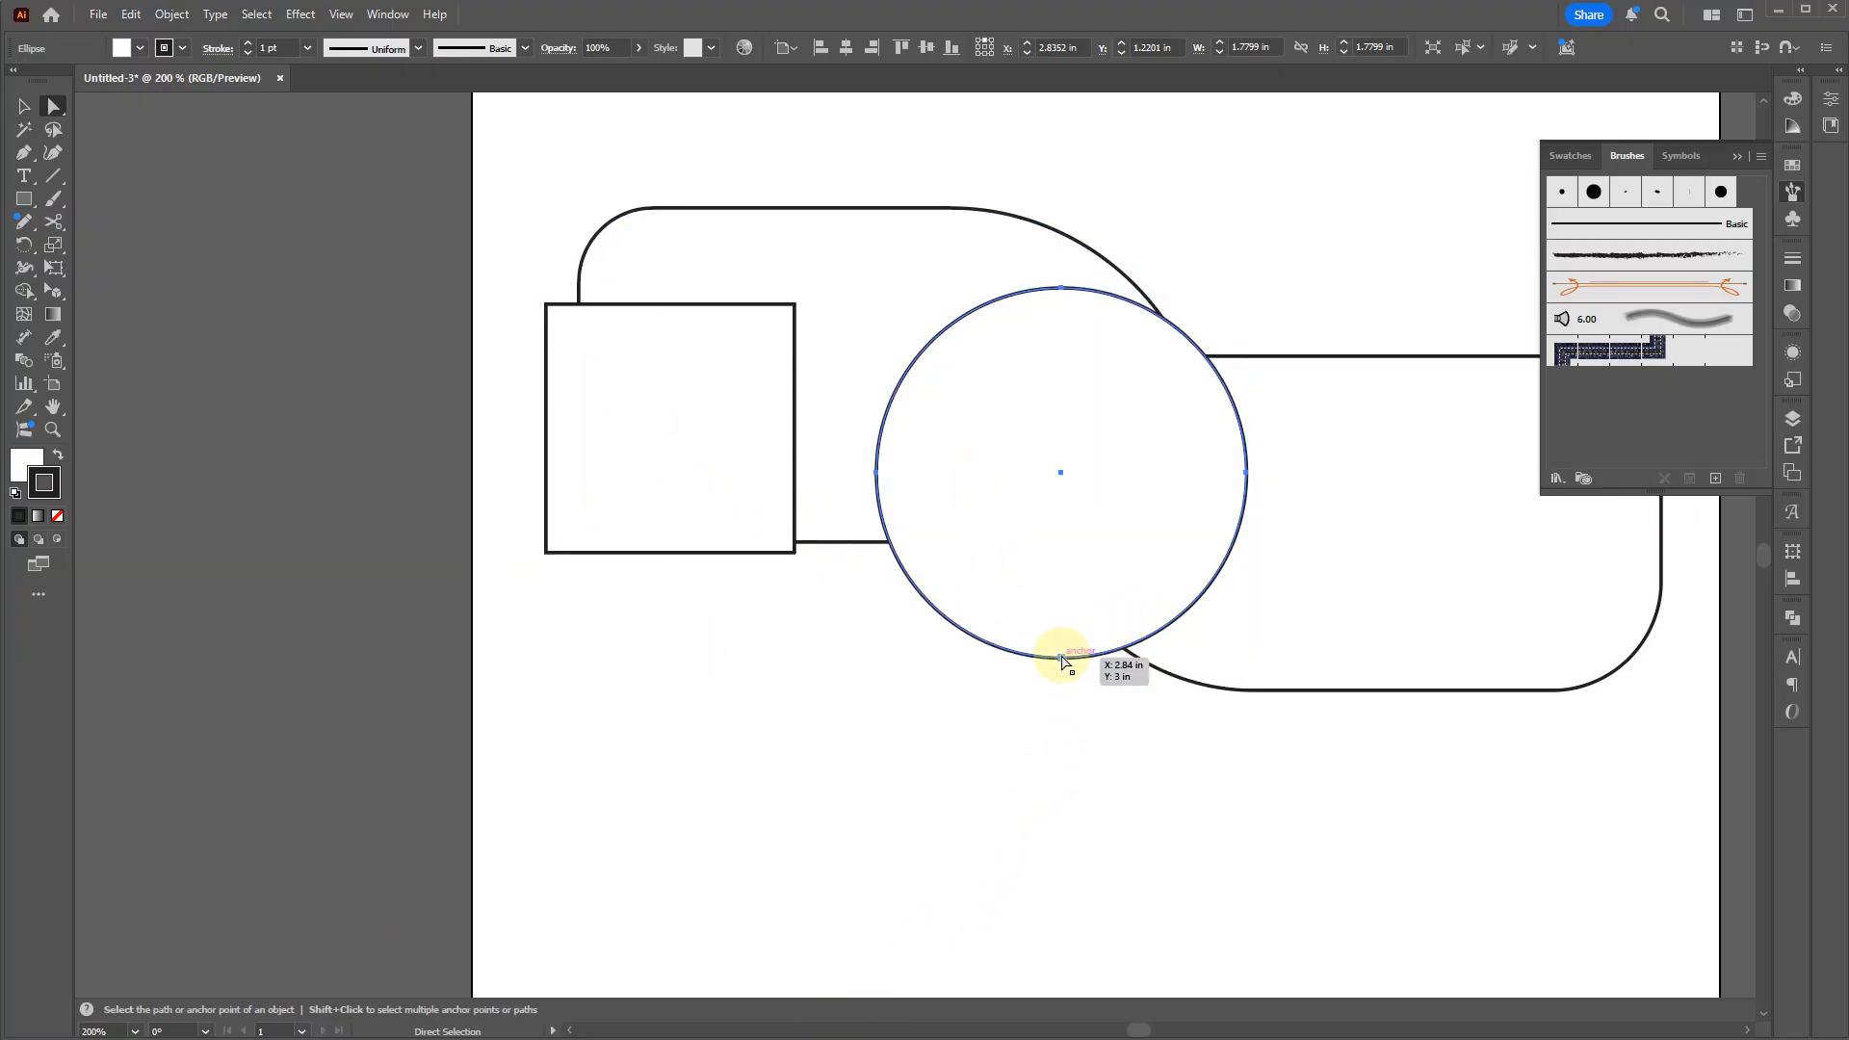
{"action": "left_click", "coordinate": [785, 555], "text": "shift"}
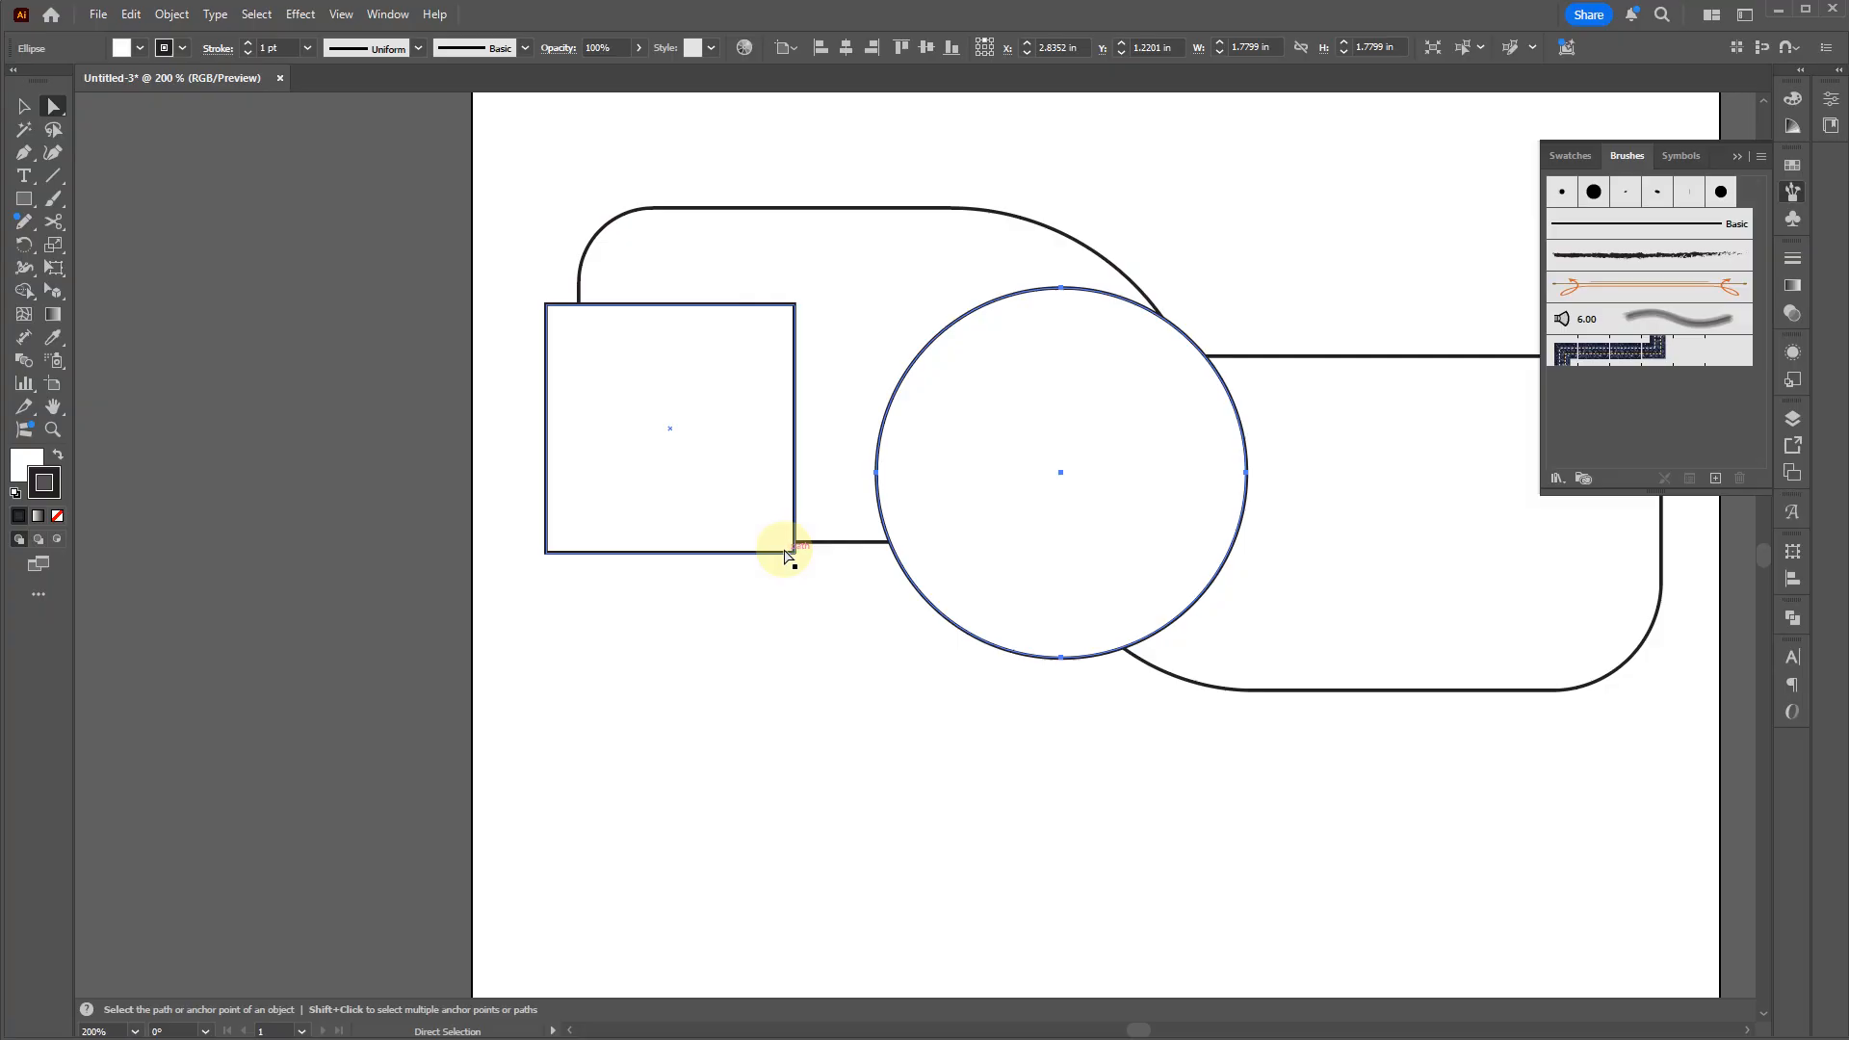
{"action": "left_click_drag", "start_coordinate": [792, 555], "coordinate": [658, 714]}
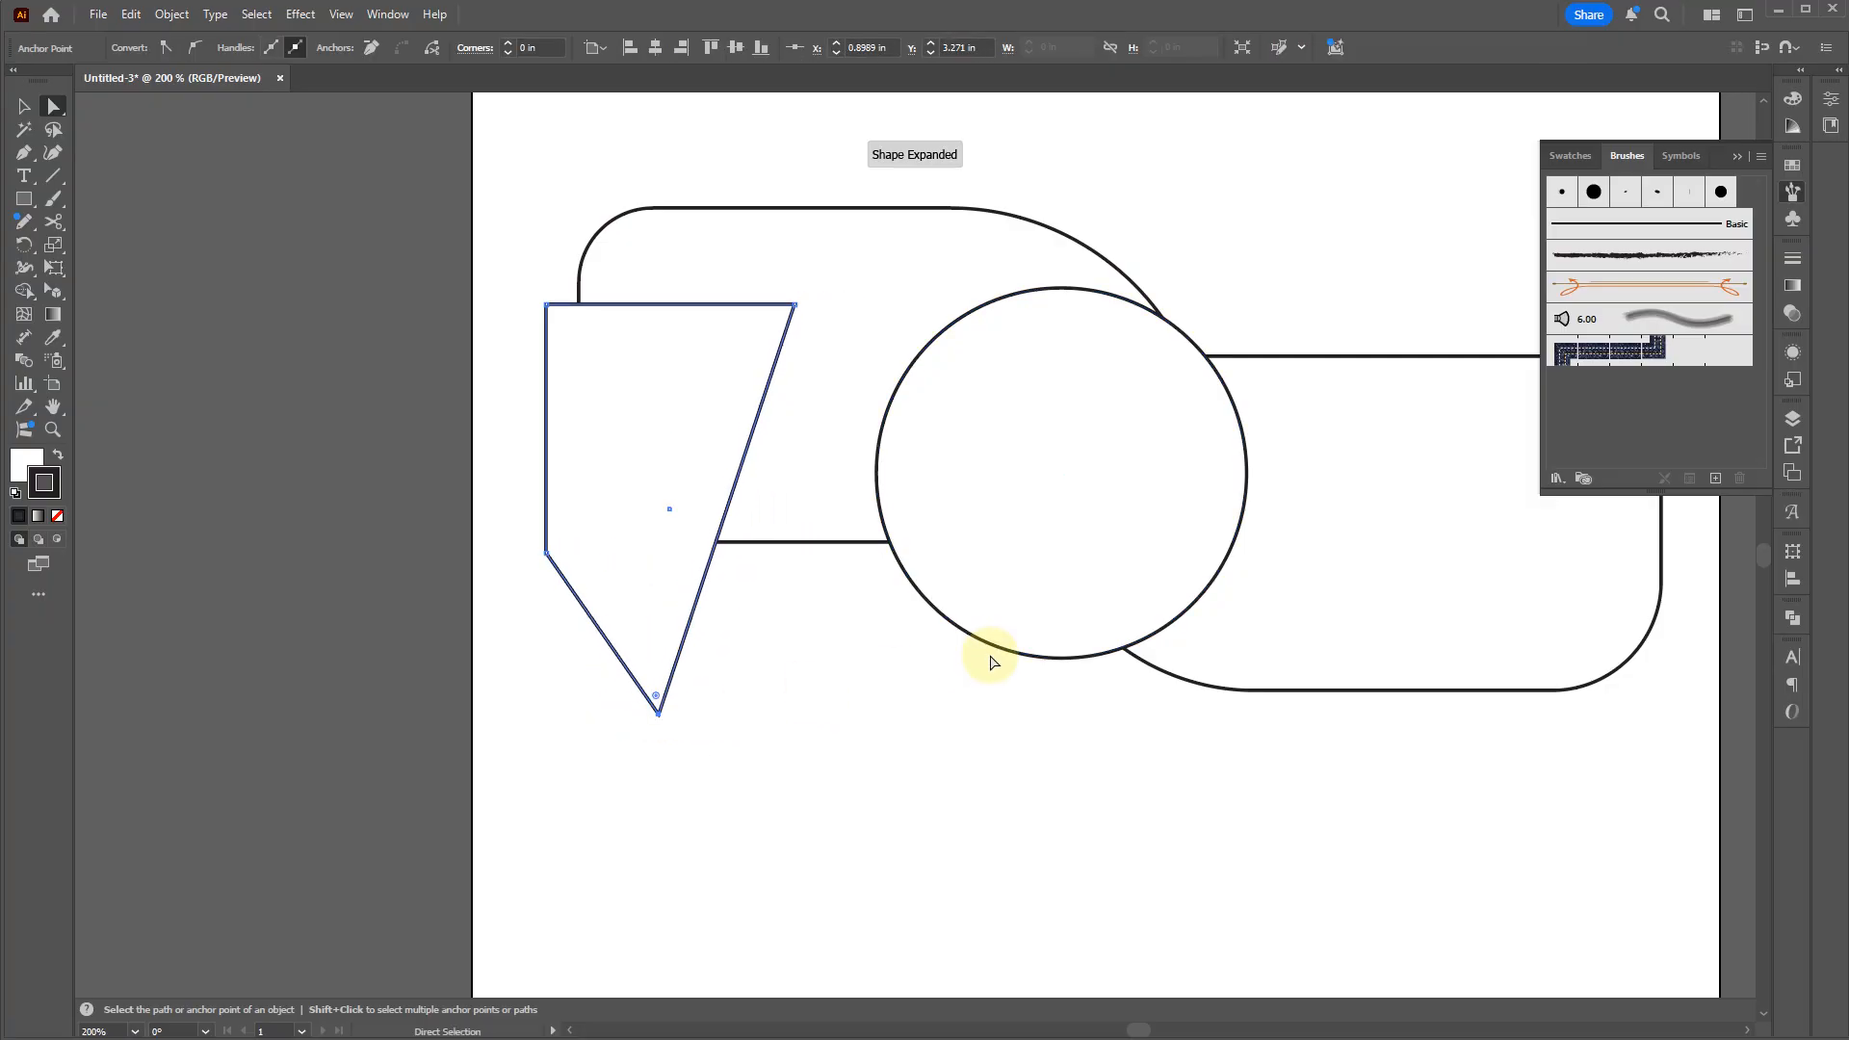
Step: Move the circle's bottom anchor point straight up about 1.1 in to form a crescent and deselect it
{"action": "left_click", "coordinate": [998, 655]}
{"action": "left_click", "coordinate": [1060, 658]}
{"action": "left_click_drag", "start_coordinate": [1062, 659], "coordinate": [1056, 427]}
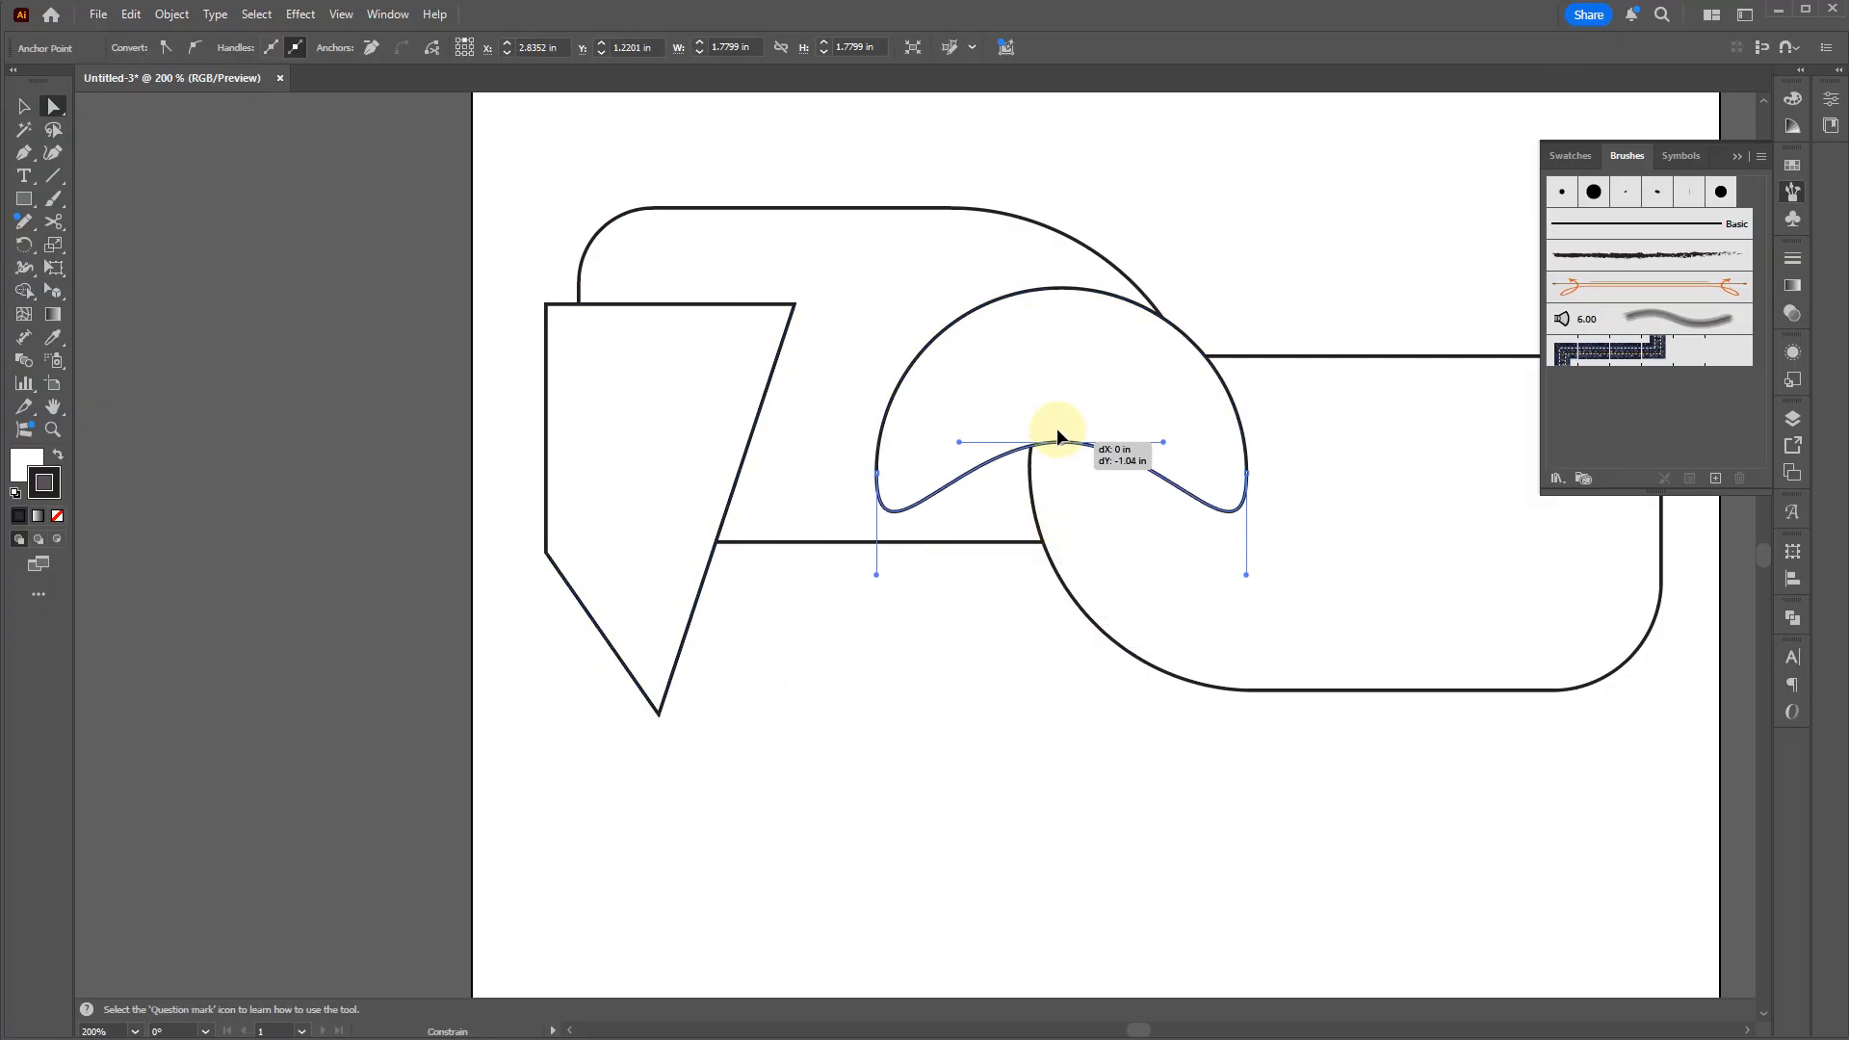
{"action": "key", "text": "v"}
{"action": "left_click", "coordinate": [1002, 703]}
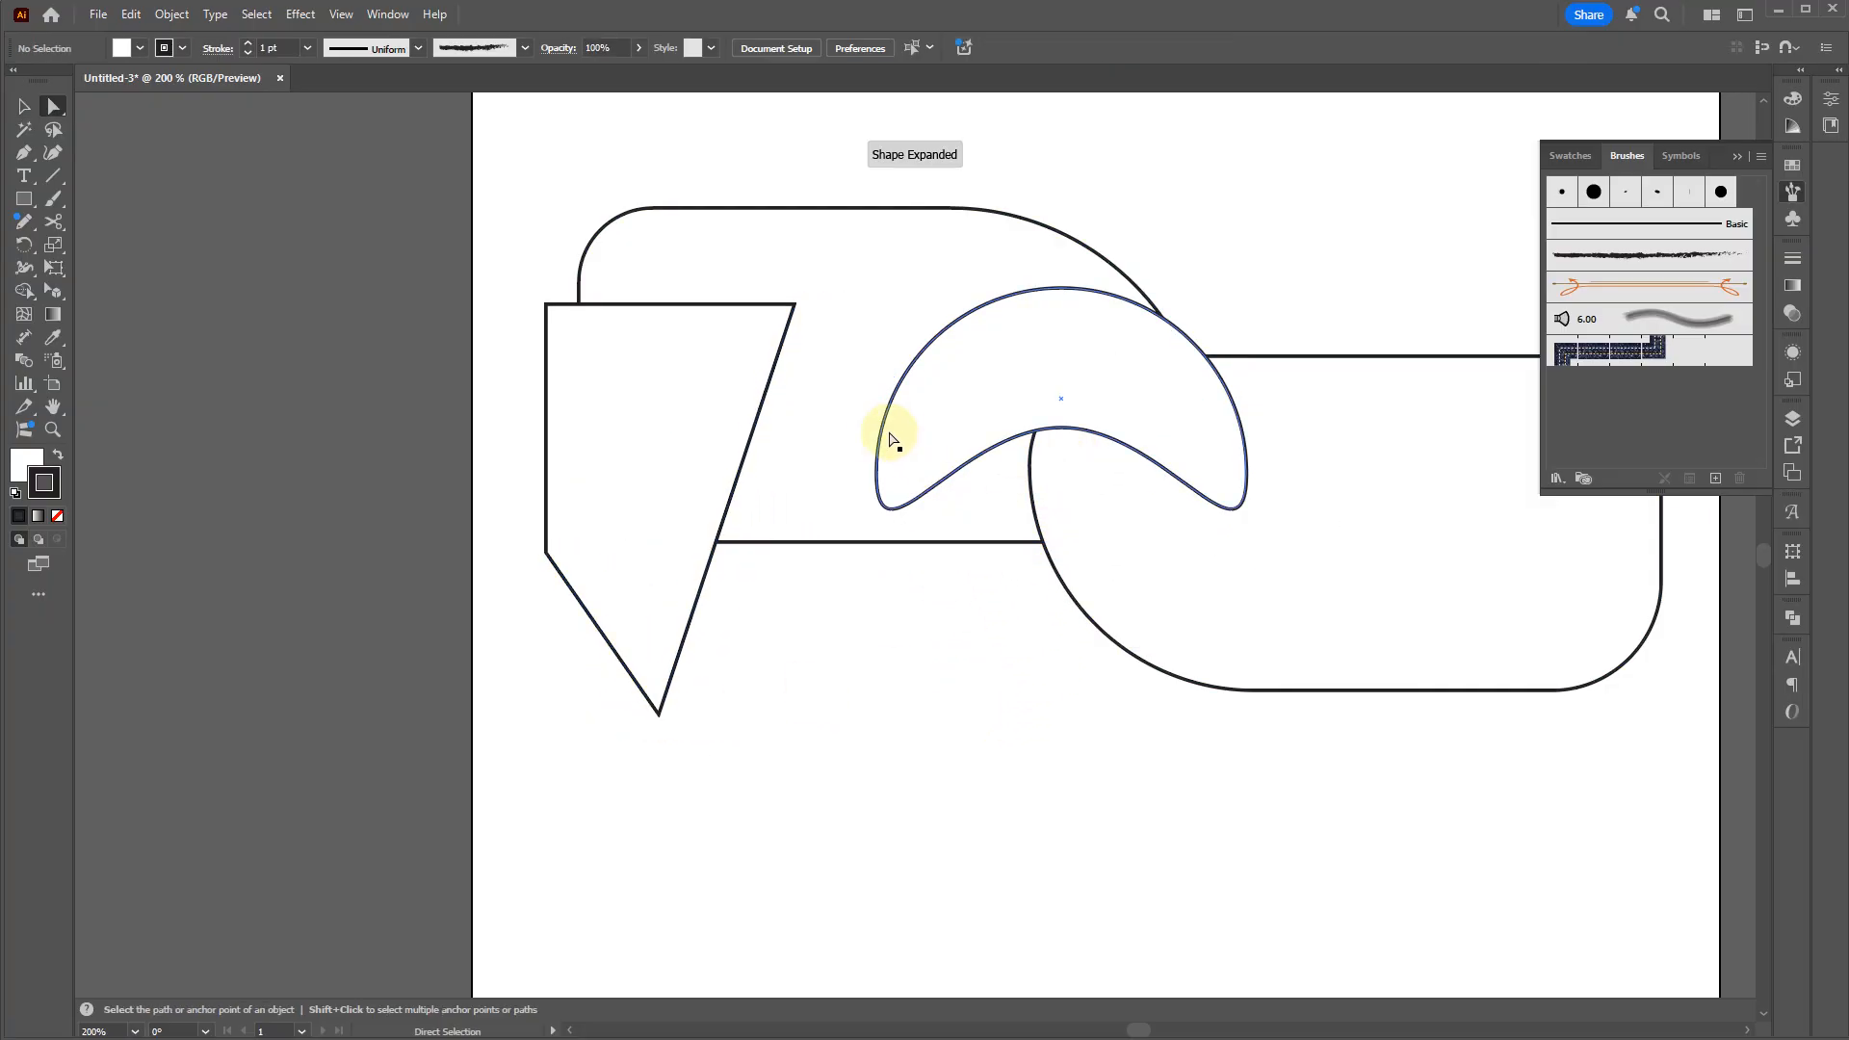
Step: Convert the crescent's left anchor point to a sharp corner with the Anchor Point tool and deselect the shape
{"action": "left_click", "coordinate": [878, 476], "text": "ctrl"}
{"action": "key", "text": "shift+c"}
{"action": "left_click", "coordinate": [876, 472]}
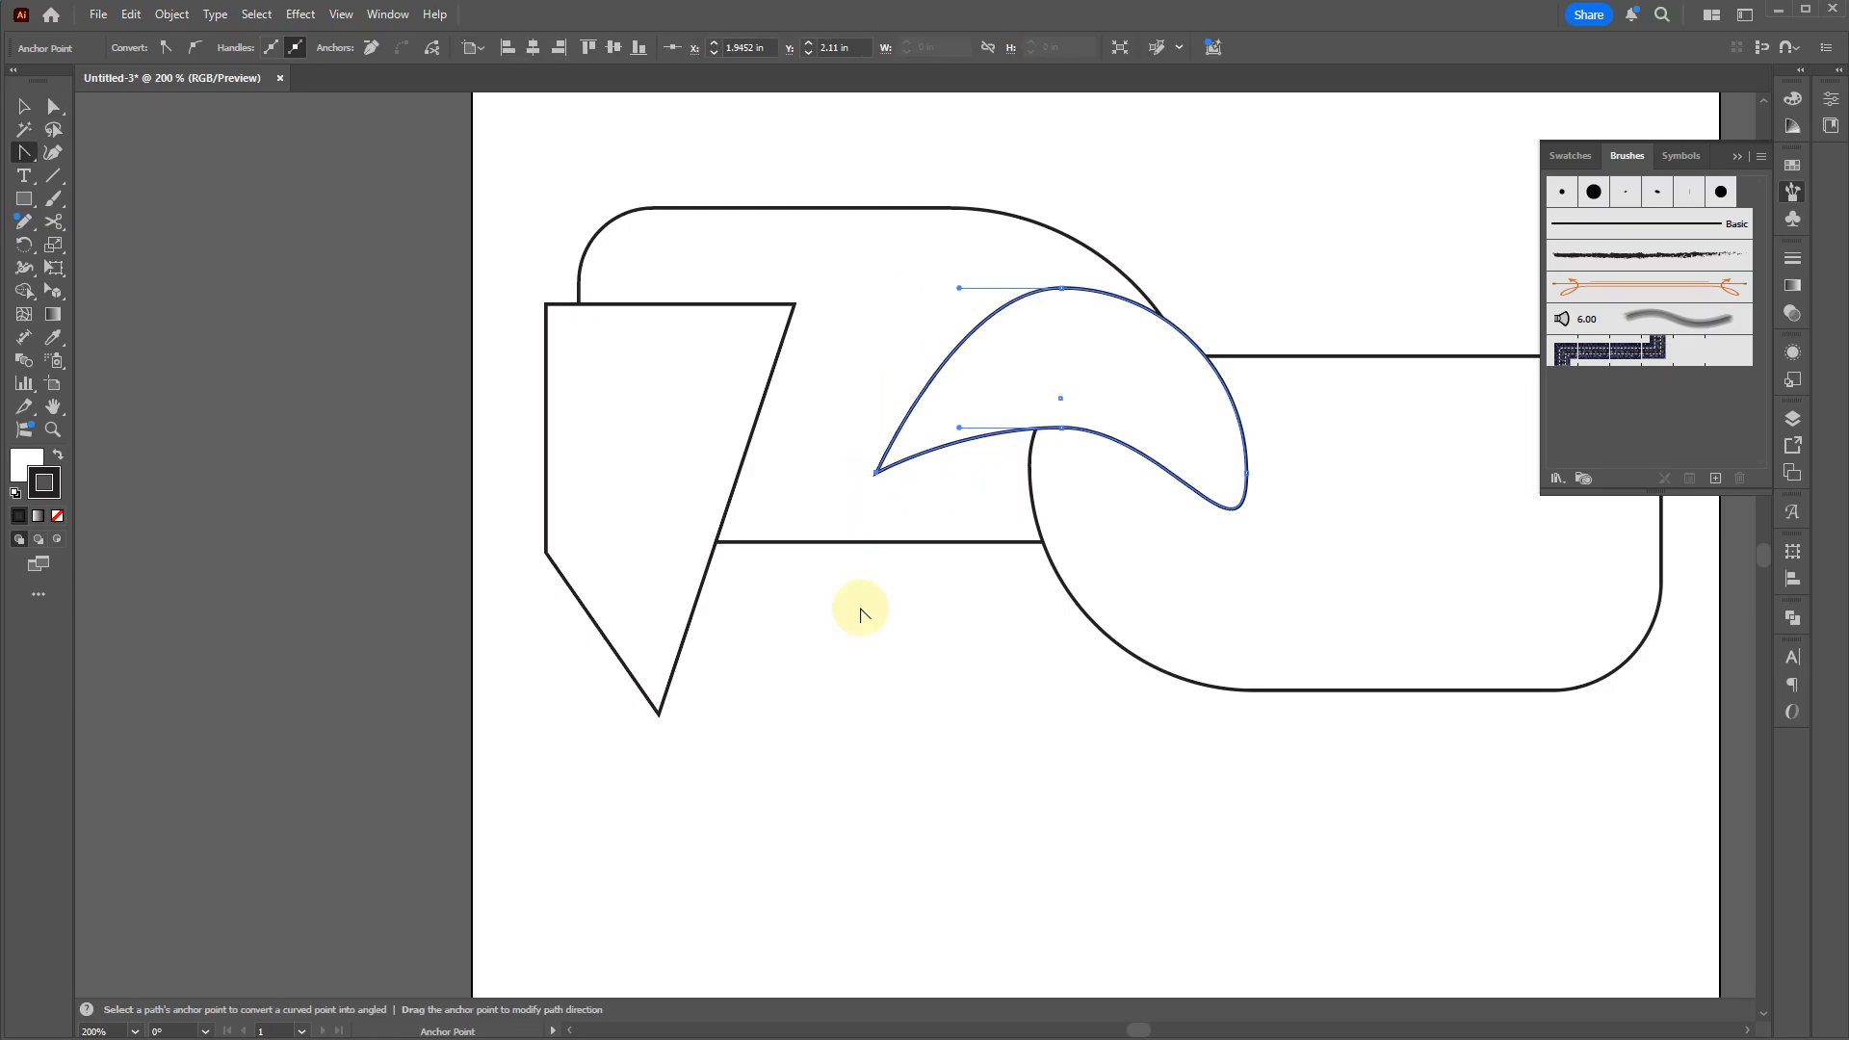
{"action": "key", "text": "v"}
{"action": "left_click", "coordinate": [1024, 900]}
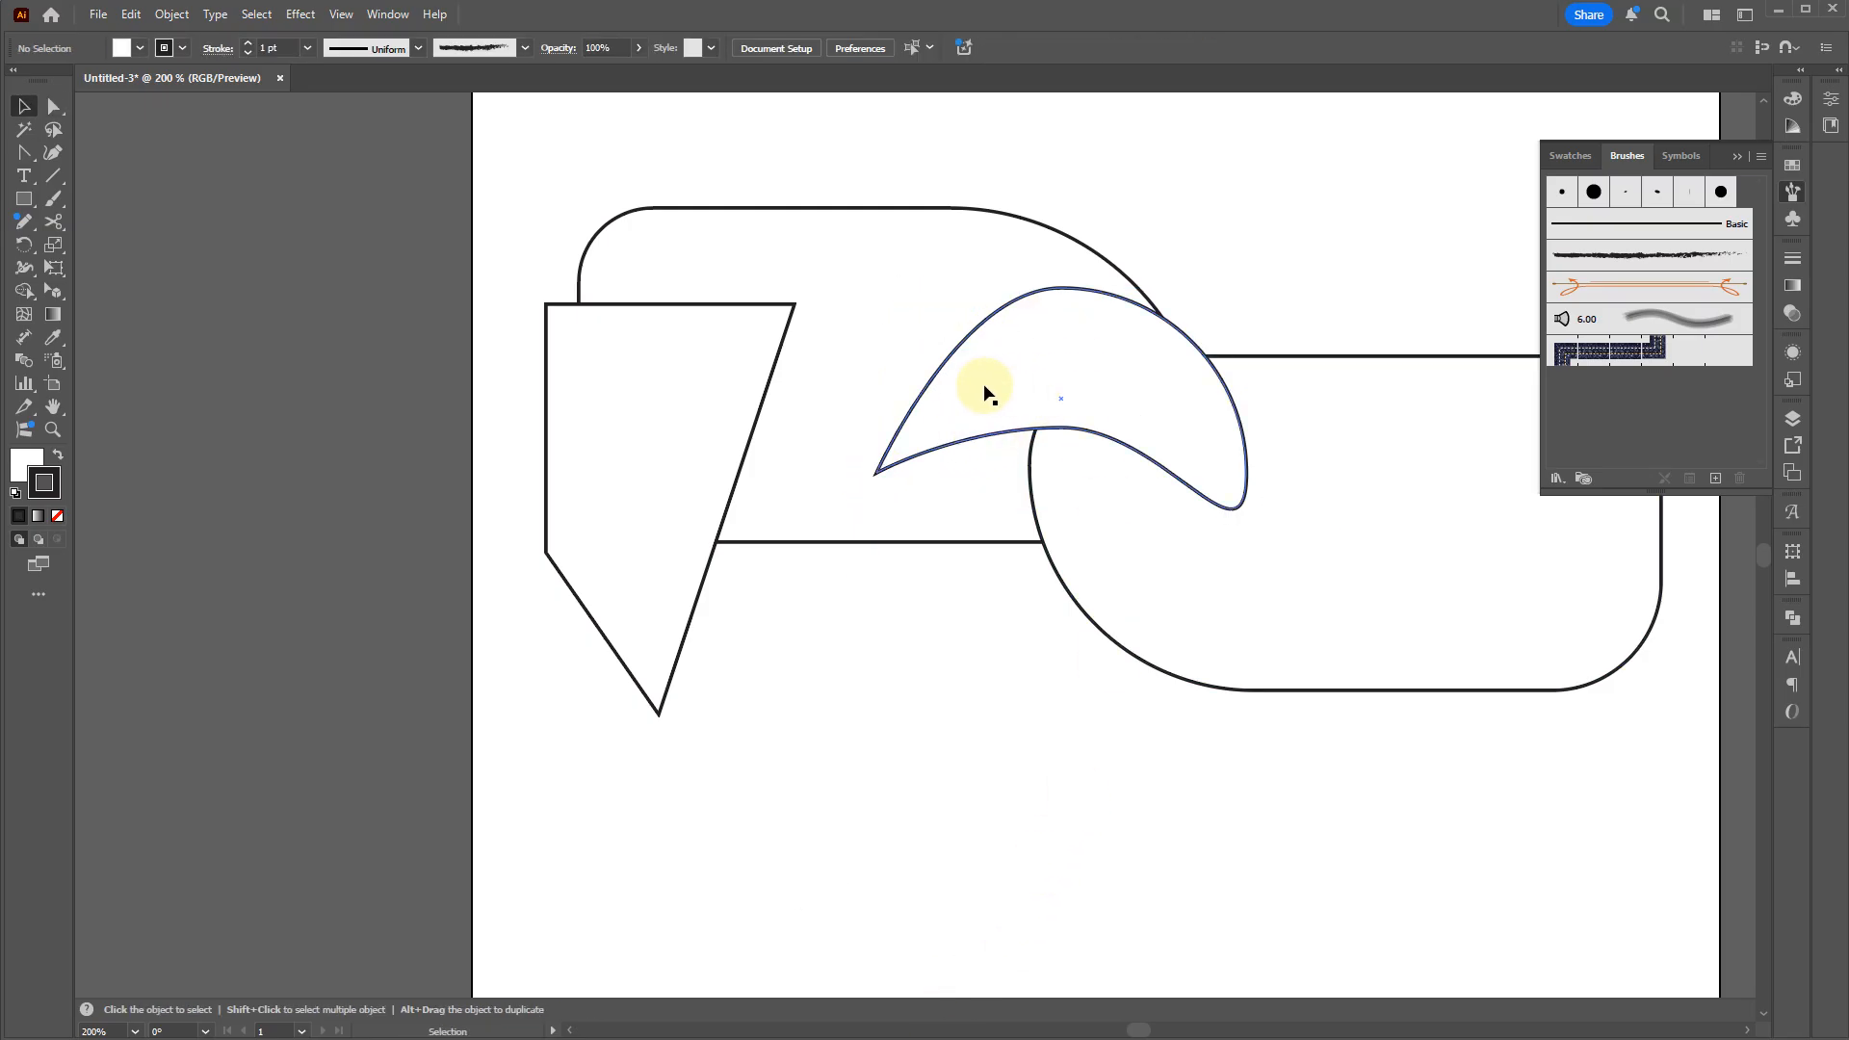
{"action": "left_click_drag", "start_coordinate": [38, 208], "coordinate": [79, 238]}
{"action": "left_click", "coordinate": [885, 426]}
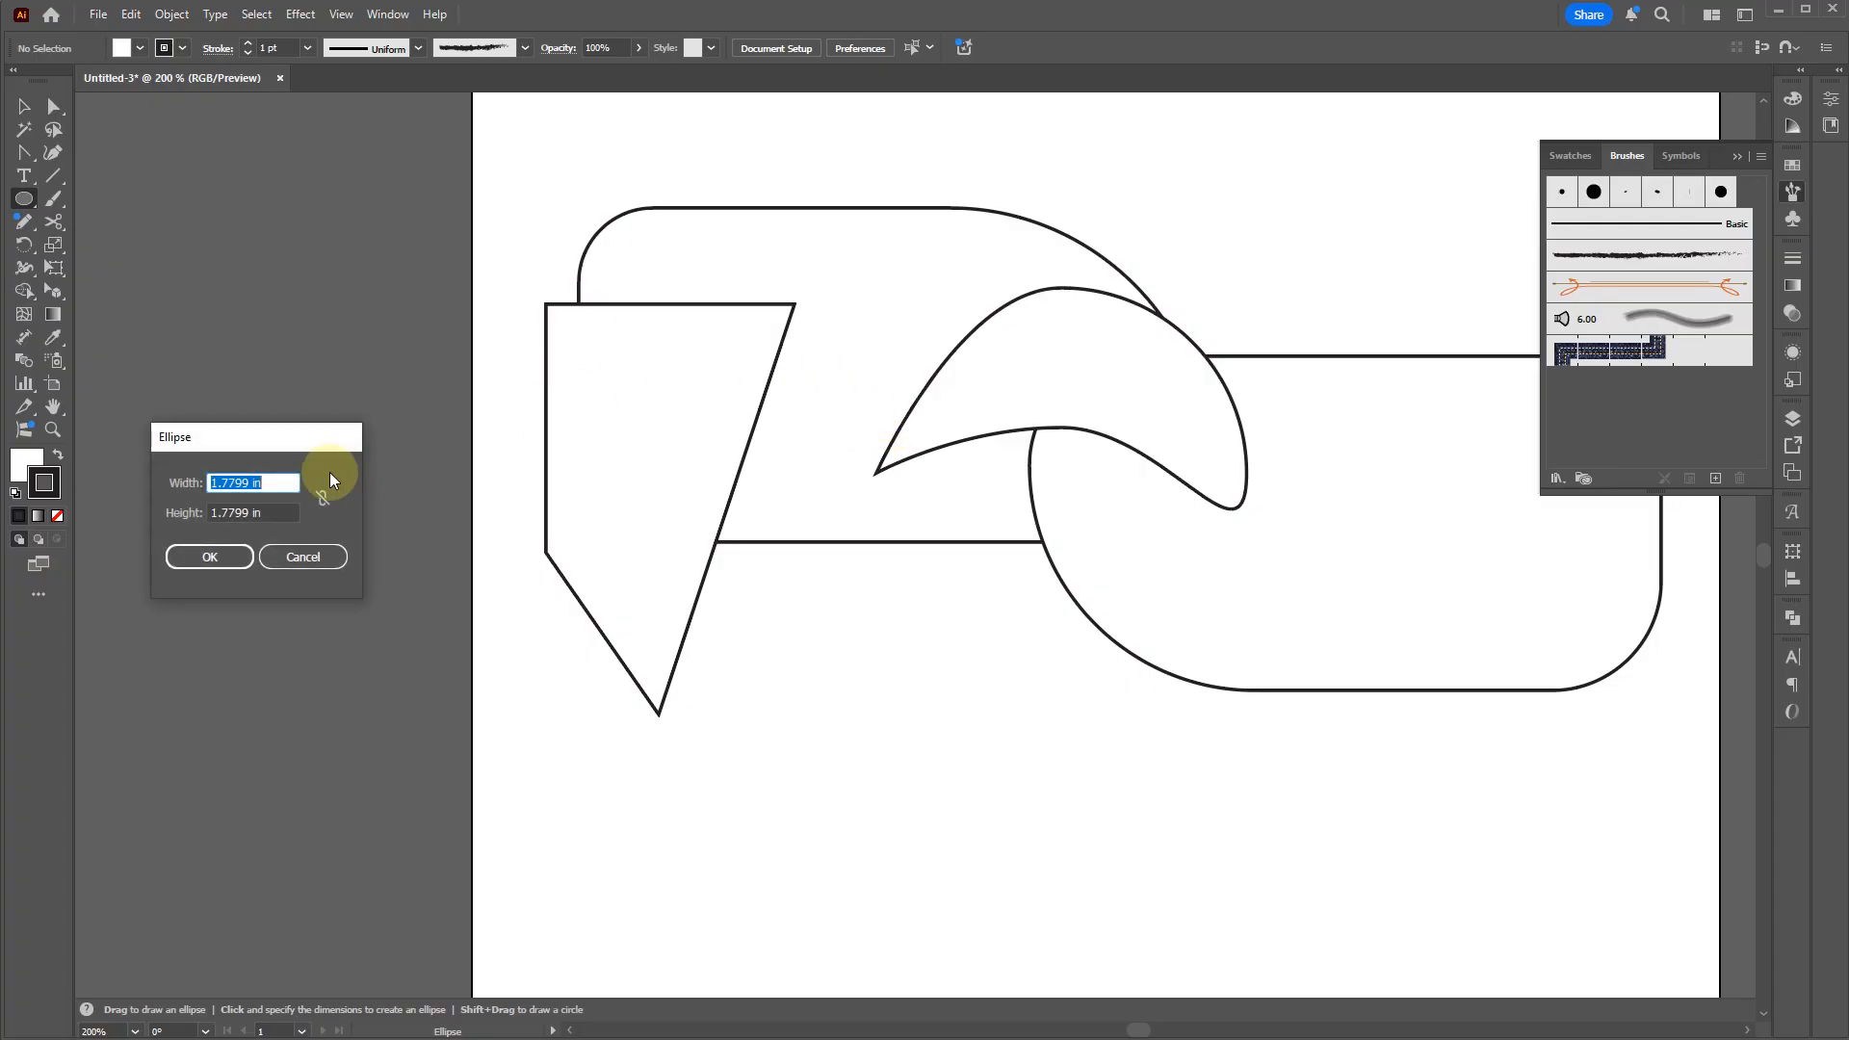
{"action": "left_click", "coordinate": [304, 559]}
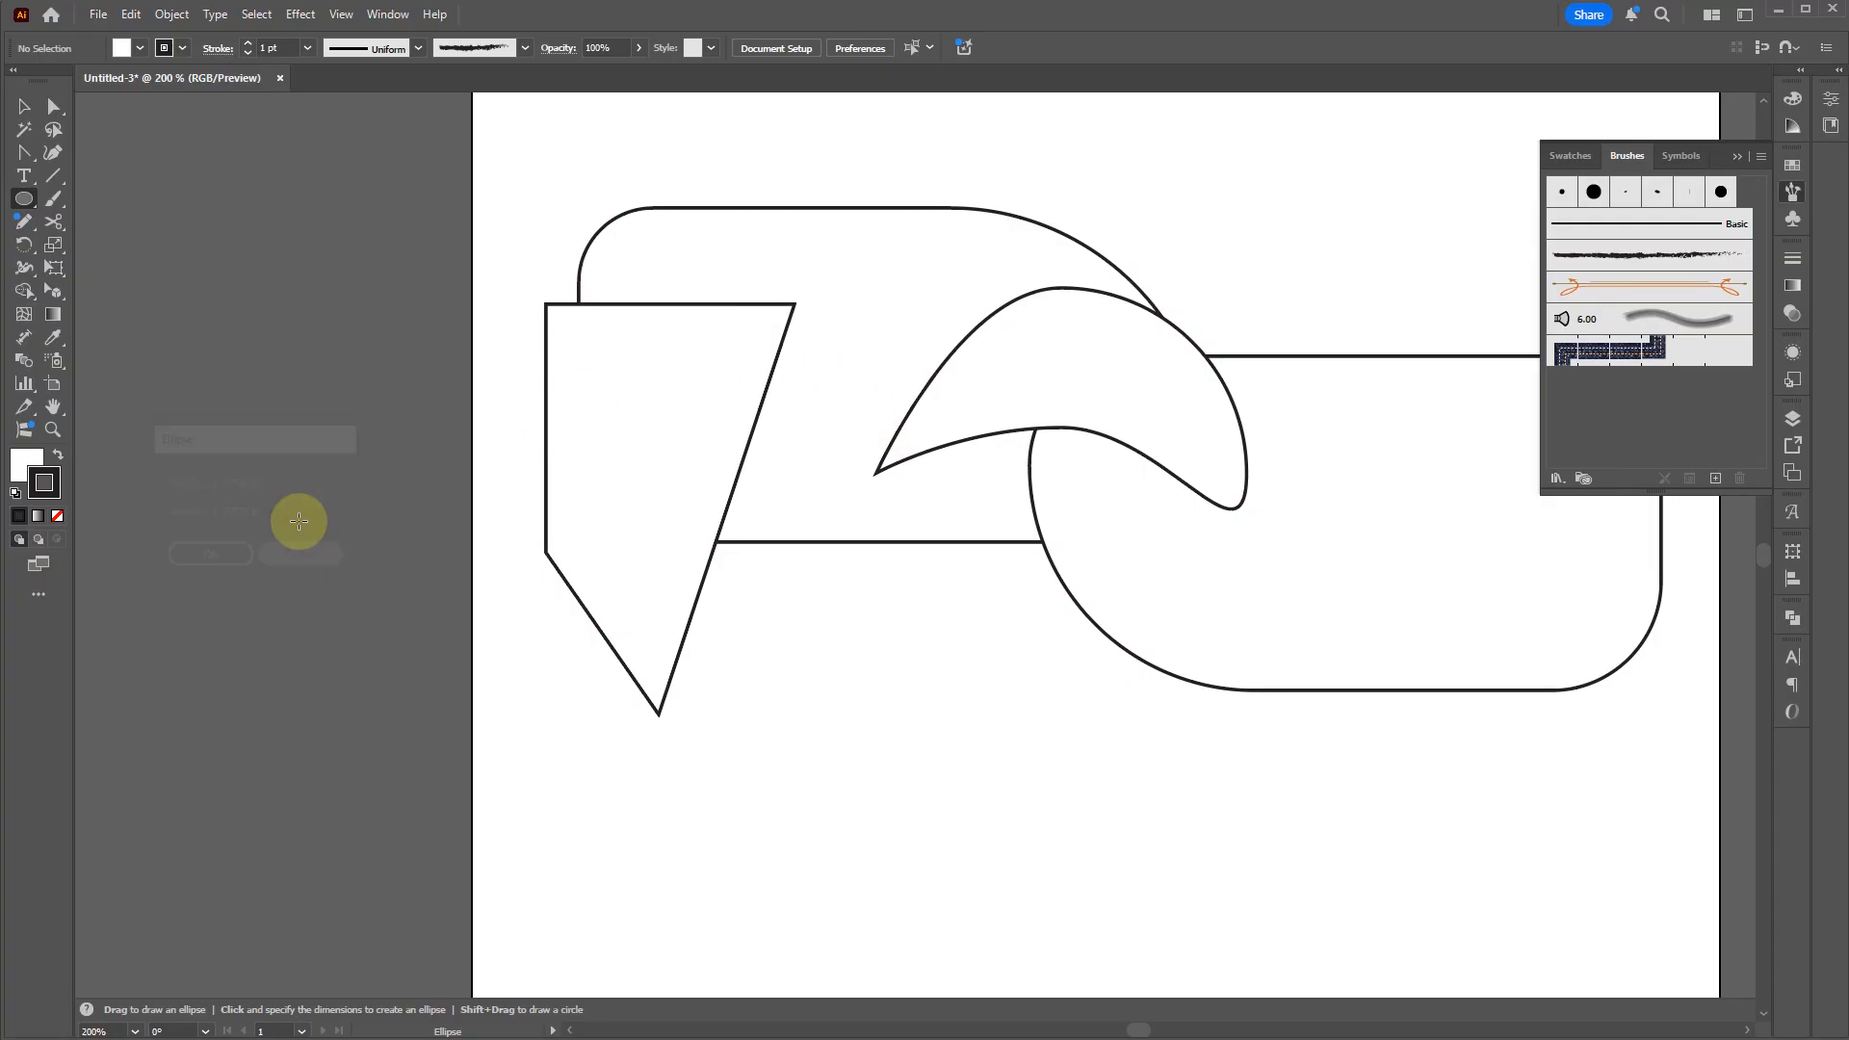
Step: Draw a polygon of about 0.82 in radius between the existing shapes, varying its side count and finishing with eight sides
{"action": "left_click_drag", "start_coordinate": [32, 197], "coordinate": [136, 270]}
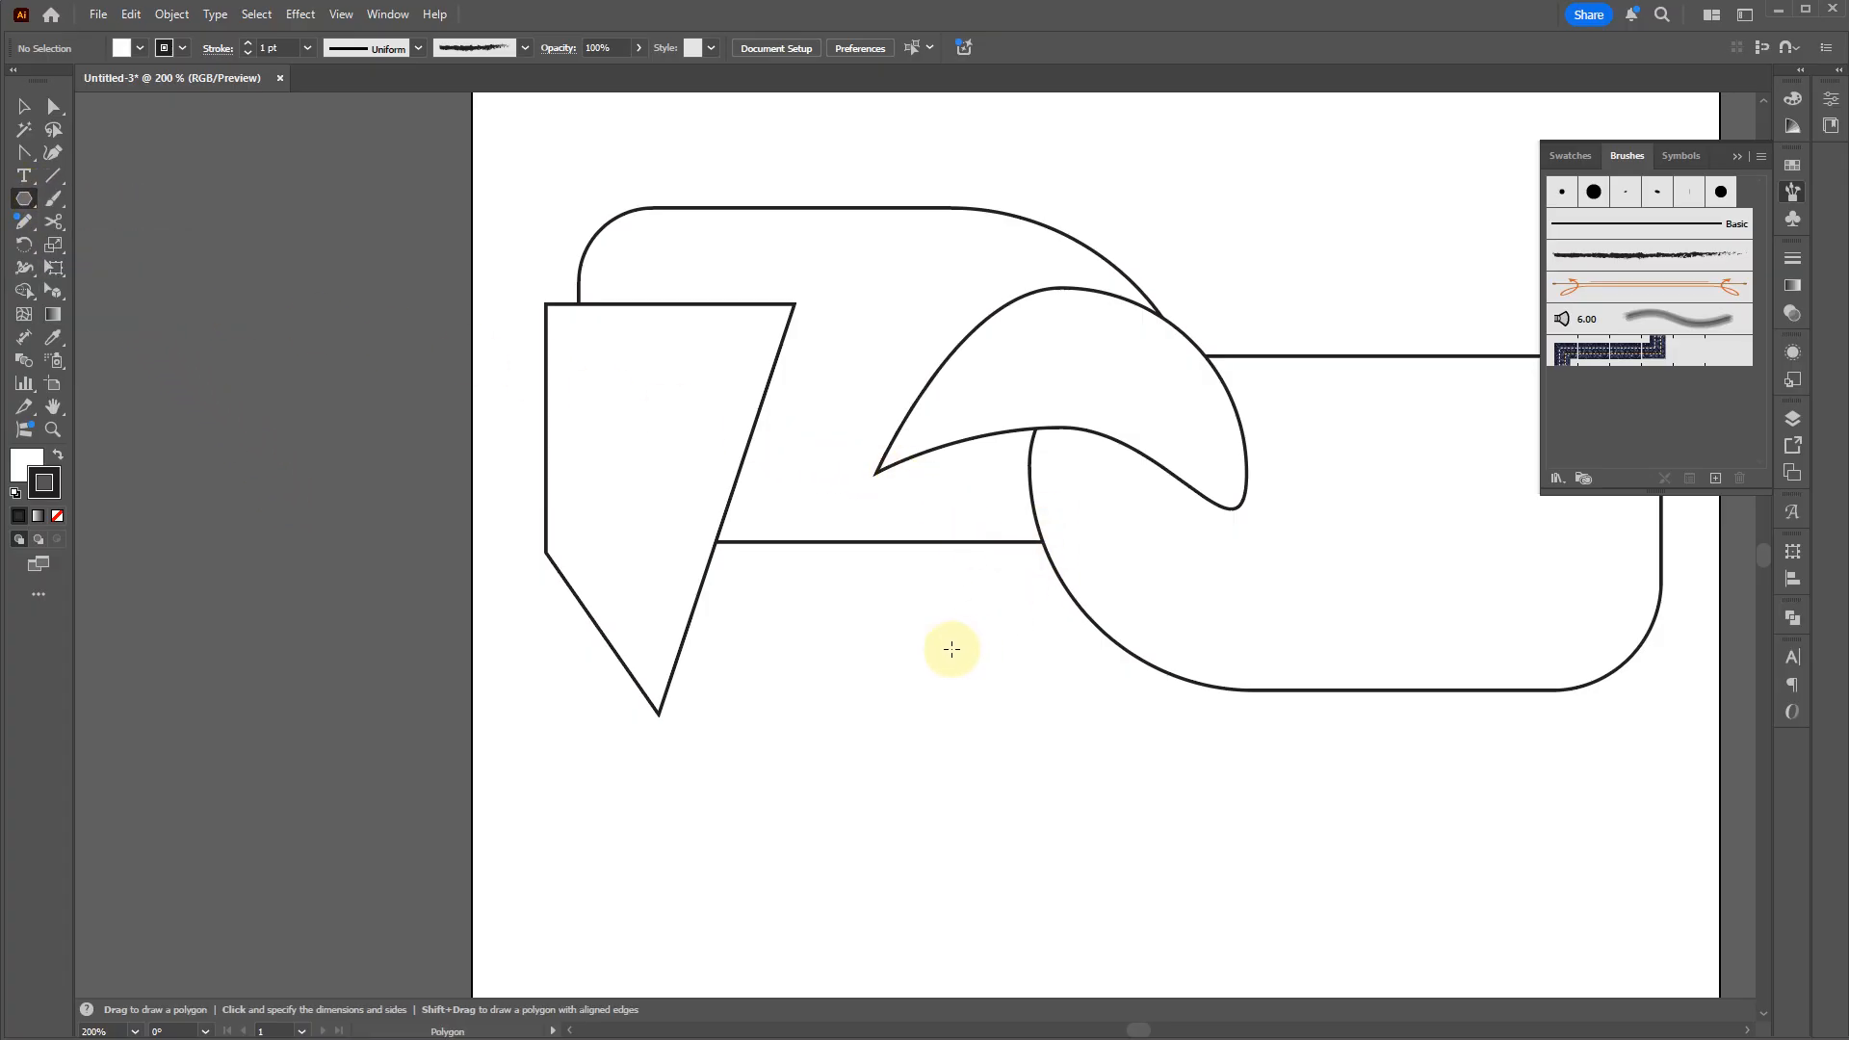
{"action": "mouse_move", "coordinate": [959, 492]}
{"action": "left_mouse_down"}
{"action": "mouse_move", "coordinate": [1146, 460]}
{"action": "mouse_move", "coordinate": [1041, 650]}
{"action": "mouse_move", "coordinate": [741, 529]}
{"action": "mouse_move", "coordinate": [814, 580]}
{"action": "mouse_move", "coordinate": [950, 591]}
{"action": "mouse_move", "coordinate": [1057, 569]}
{"action": "mouse_move", "coordinate": [1011, 632]}
{"action": "mouse_move", "coordinate": [1026, 650]}
{"action": "mouse_move", "coordinate": [1006, 648]}
{"action": "left_mouse_up"}
{"action": "key", "text": "Up"}
{"action": "key", "text": "Up"}
{"action": "key", "text": "Up"}
{"action": "key", "text": "Up"}
{"action": "key", "text": "Down"}
{"action": "key", "text": "Down"}
{"action": "key", "text": "Down"}
{"action": "key", "text": "Down"}
{"action": "key", "text": "Down"}
{"action": "key", "text": "Down"}
{"action": "key", "text": "Up"}
{"action": "key", "text": "Up"}
{"action": "key", "text": "Up"}
{"action": "key", "text": "Up"}
Step: Create a ten-sided polygon with a 0.8245 in radius and draw a larger one about 2.13 in wide to its lower left
{"action": "left_click", "coordinate": [1156, 491]}
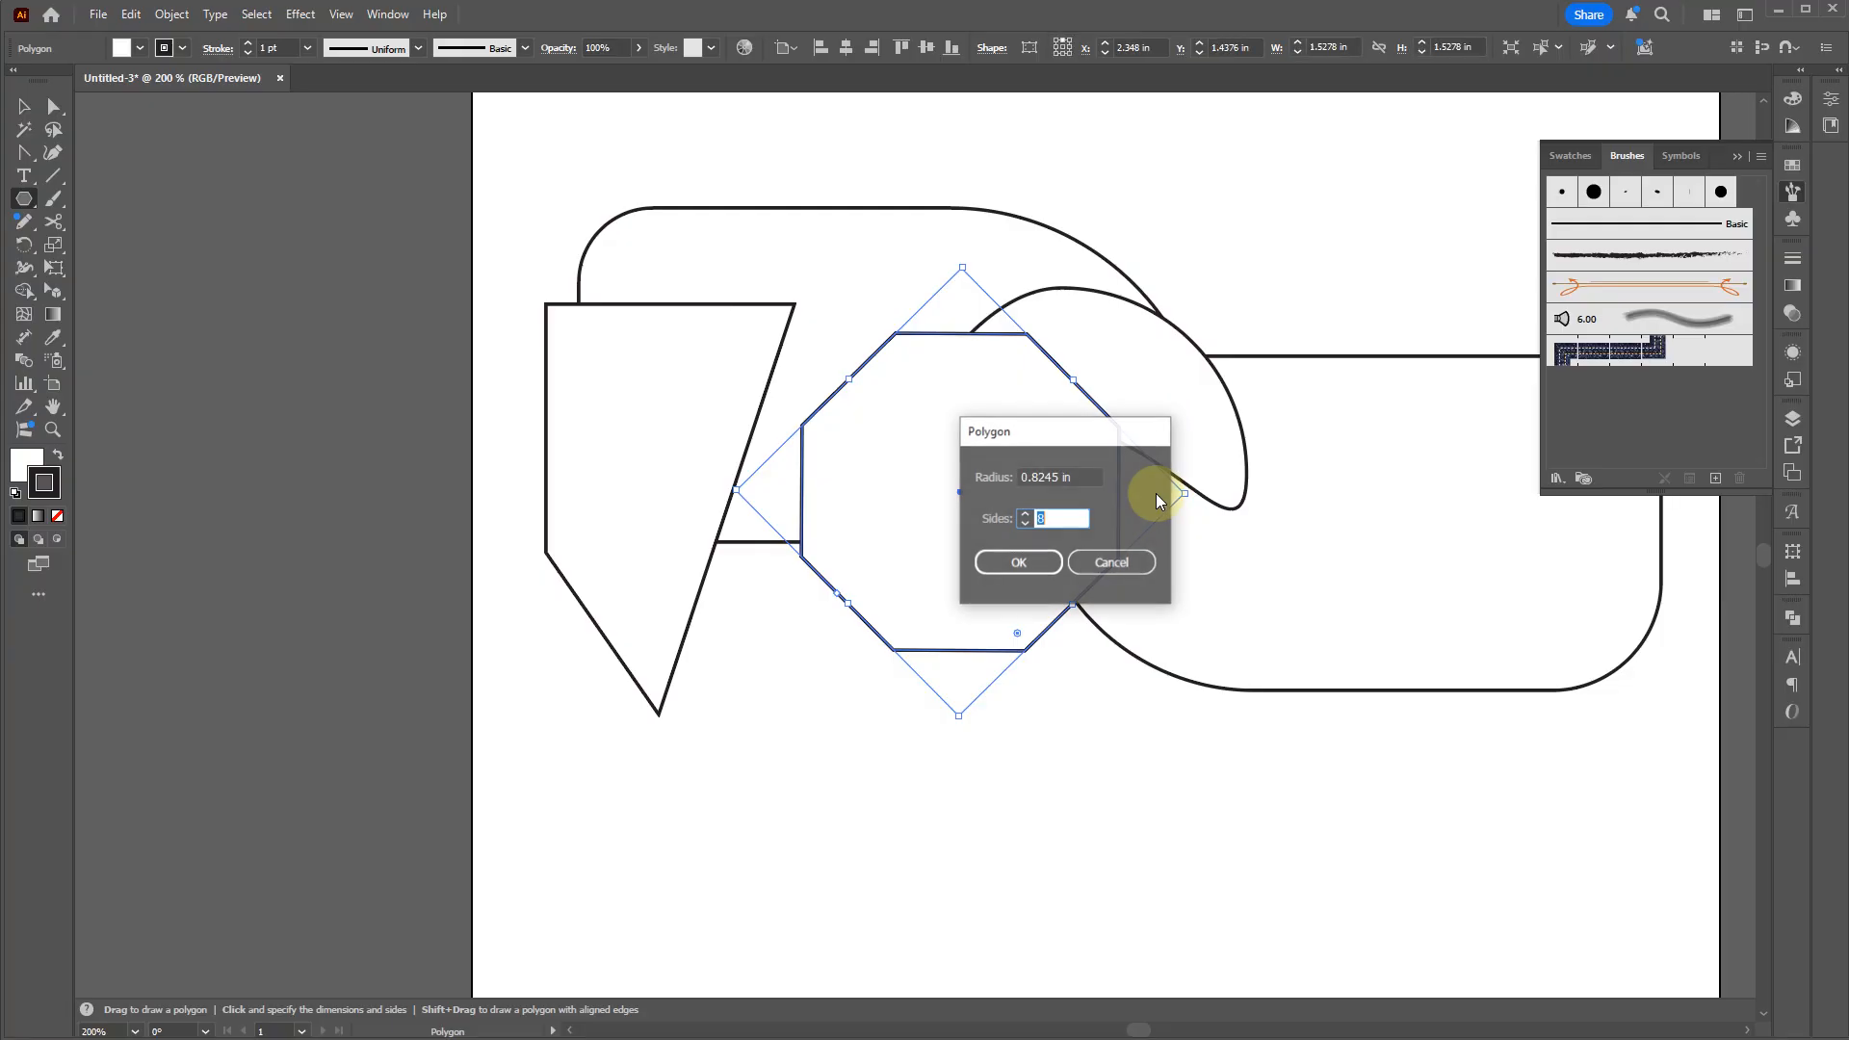
{"action": "type", "text": "10"}
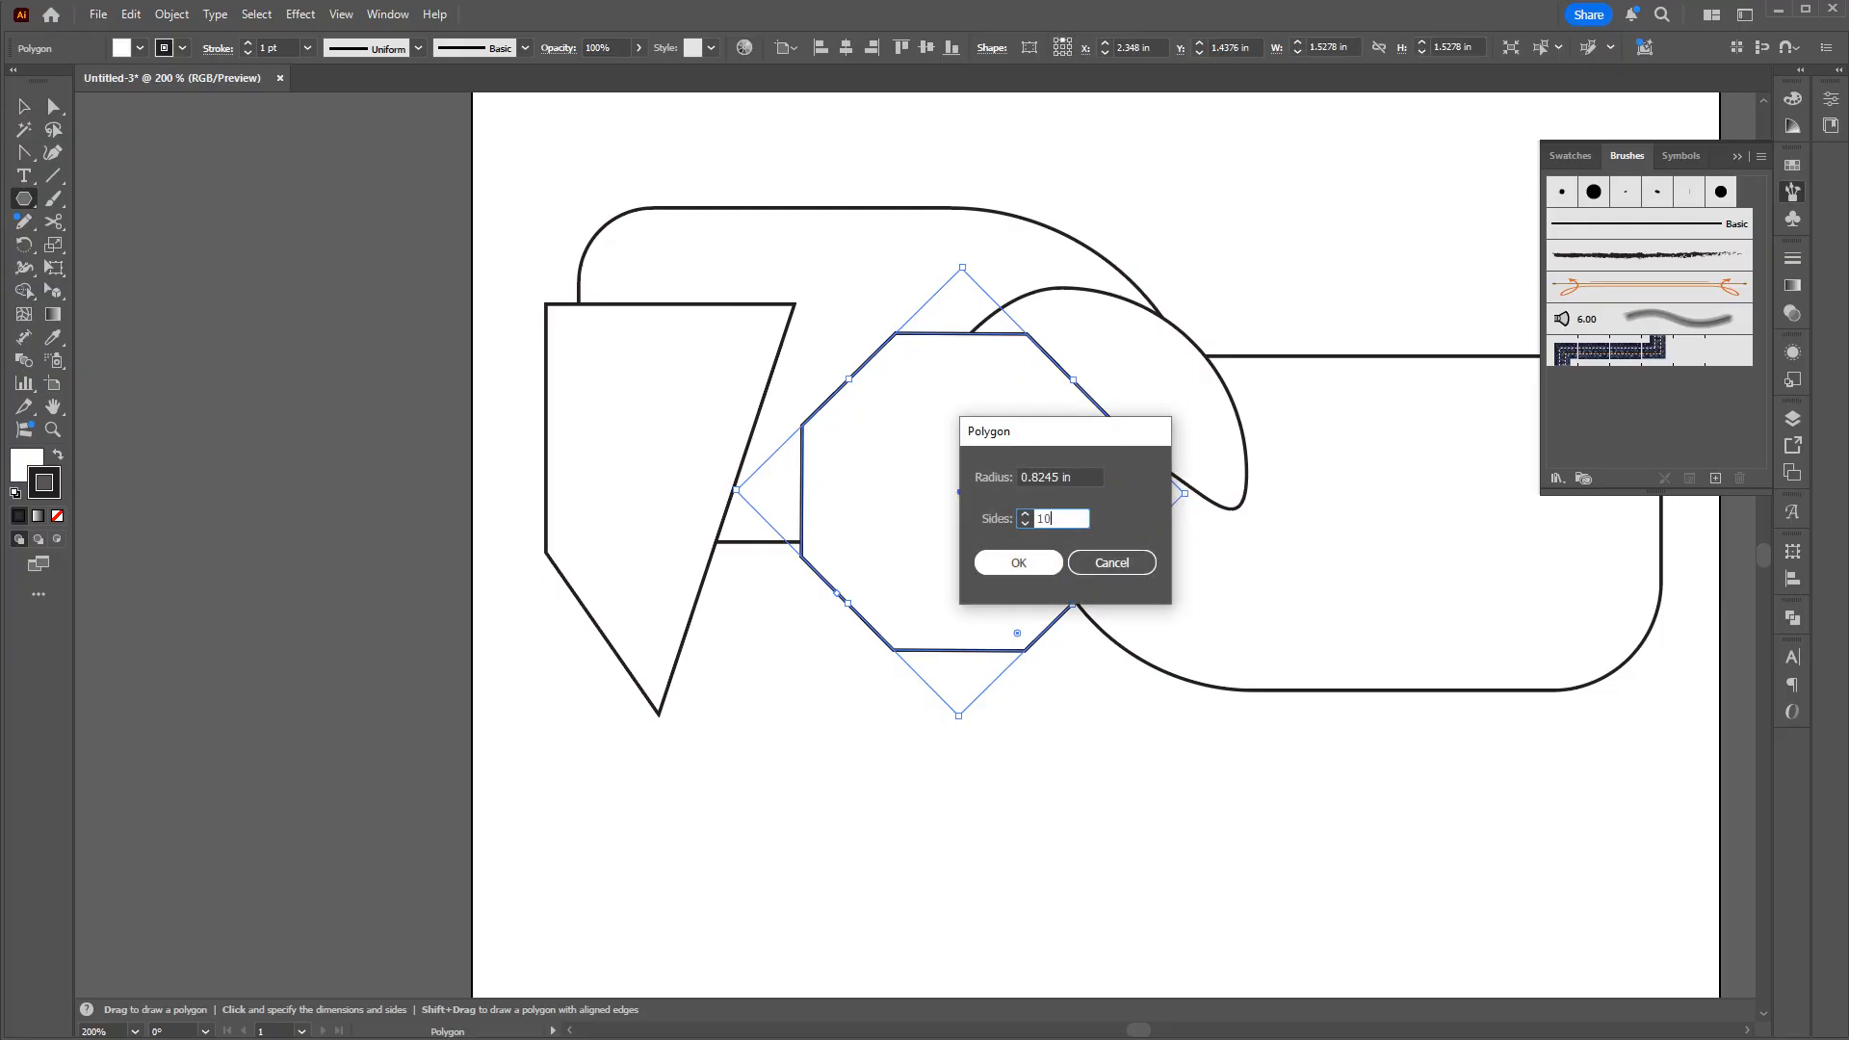
{"action": "left_click", "coordinate": [1037, 571]}
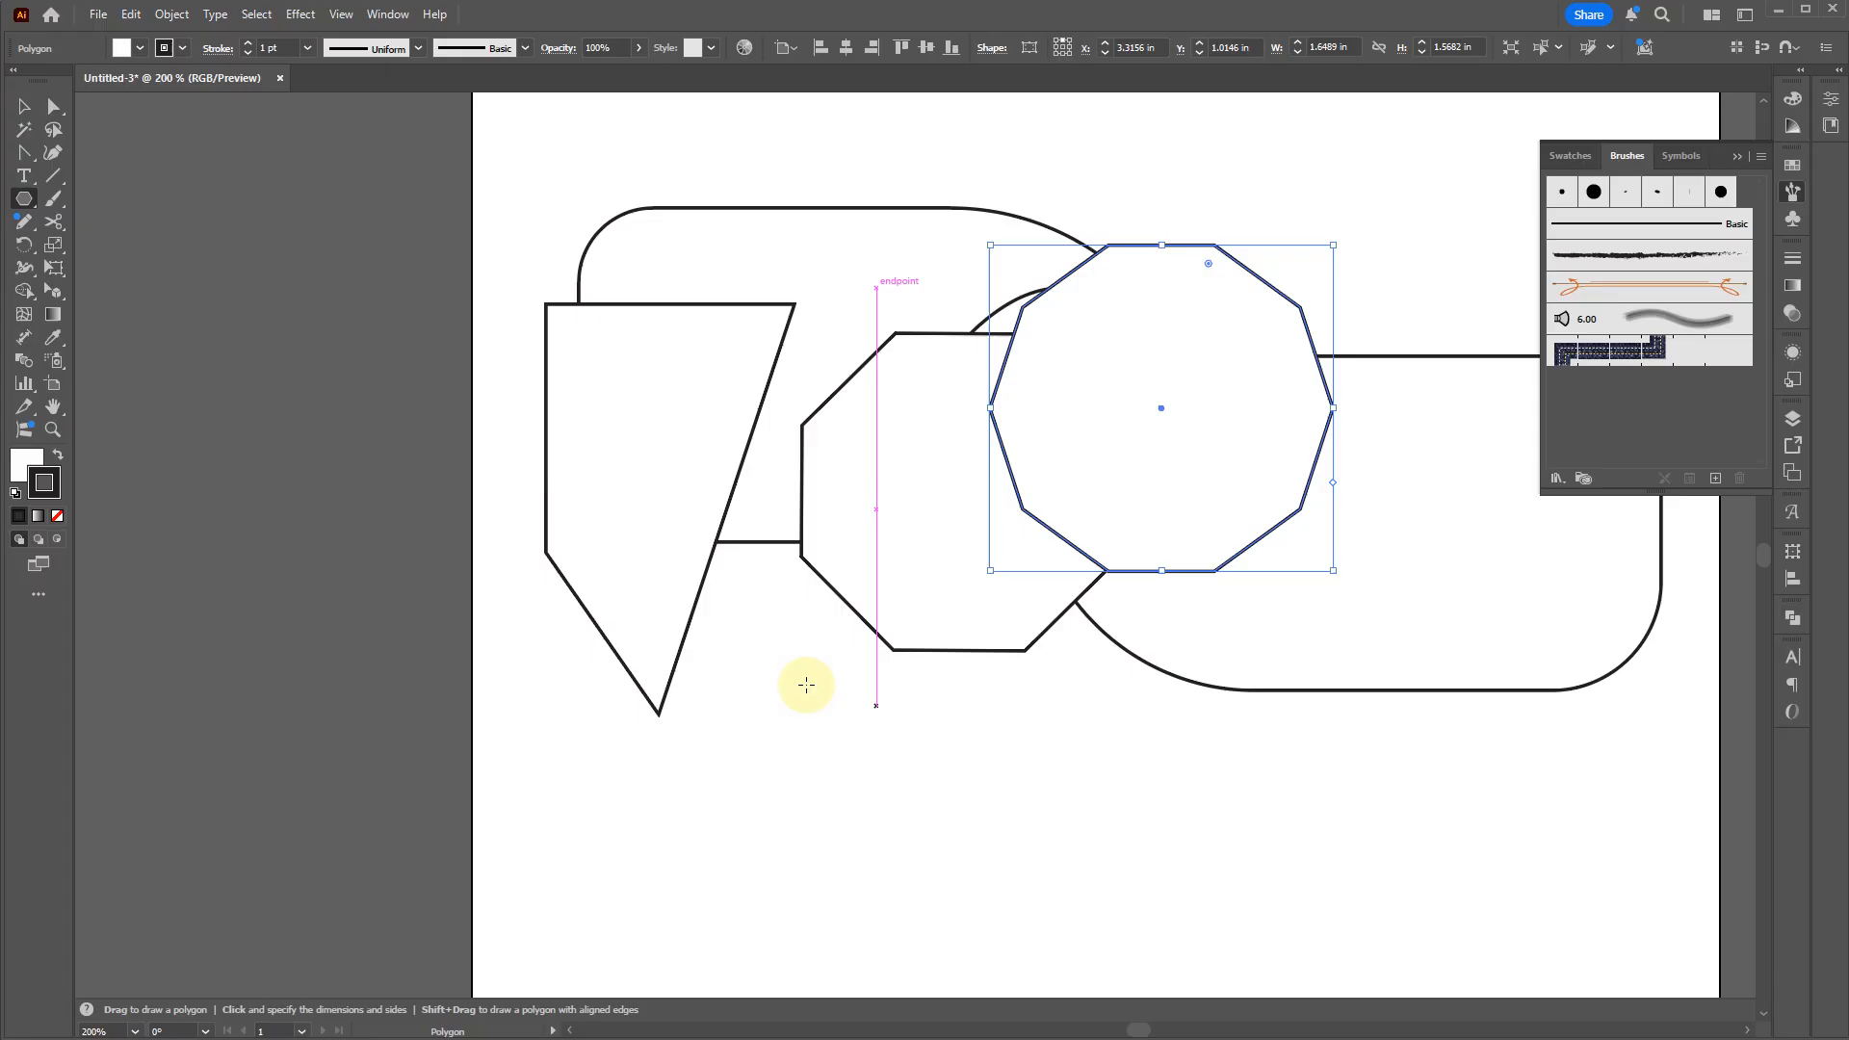
{"action": "left_click_drag", "start_coordinate": [807, 684], "coordinate": [974, 826]}
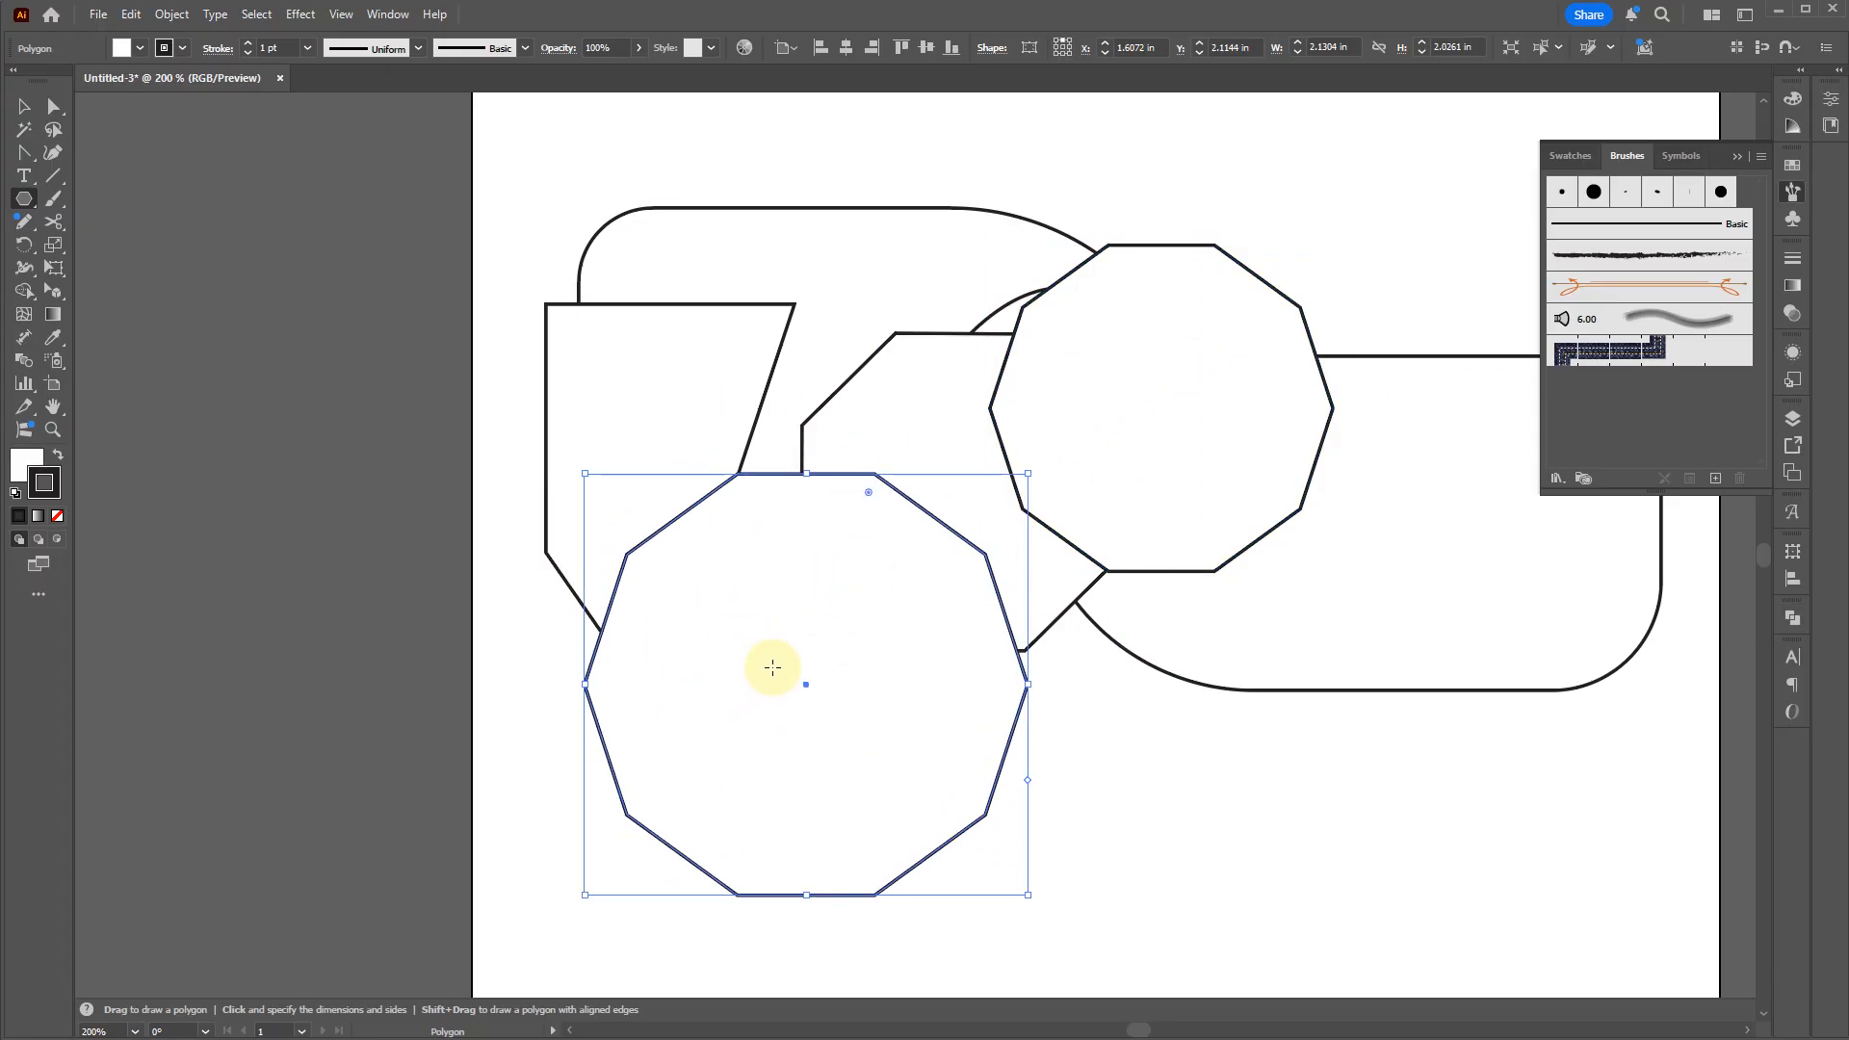
Step: Create a tiny ten-sided polygon of 0.0718 in radius and draw a near-circular, many-sided polygon about 4.58 in wide
{"action": "left_click", "coordinate": [1009, 572]}
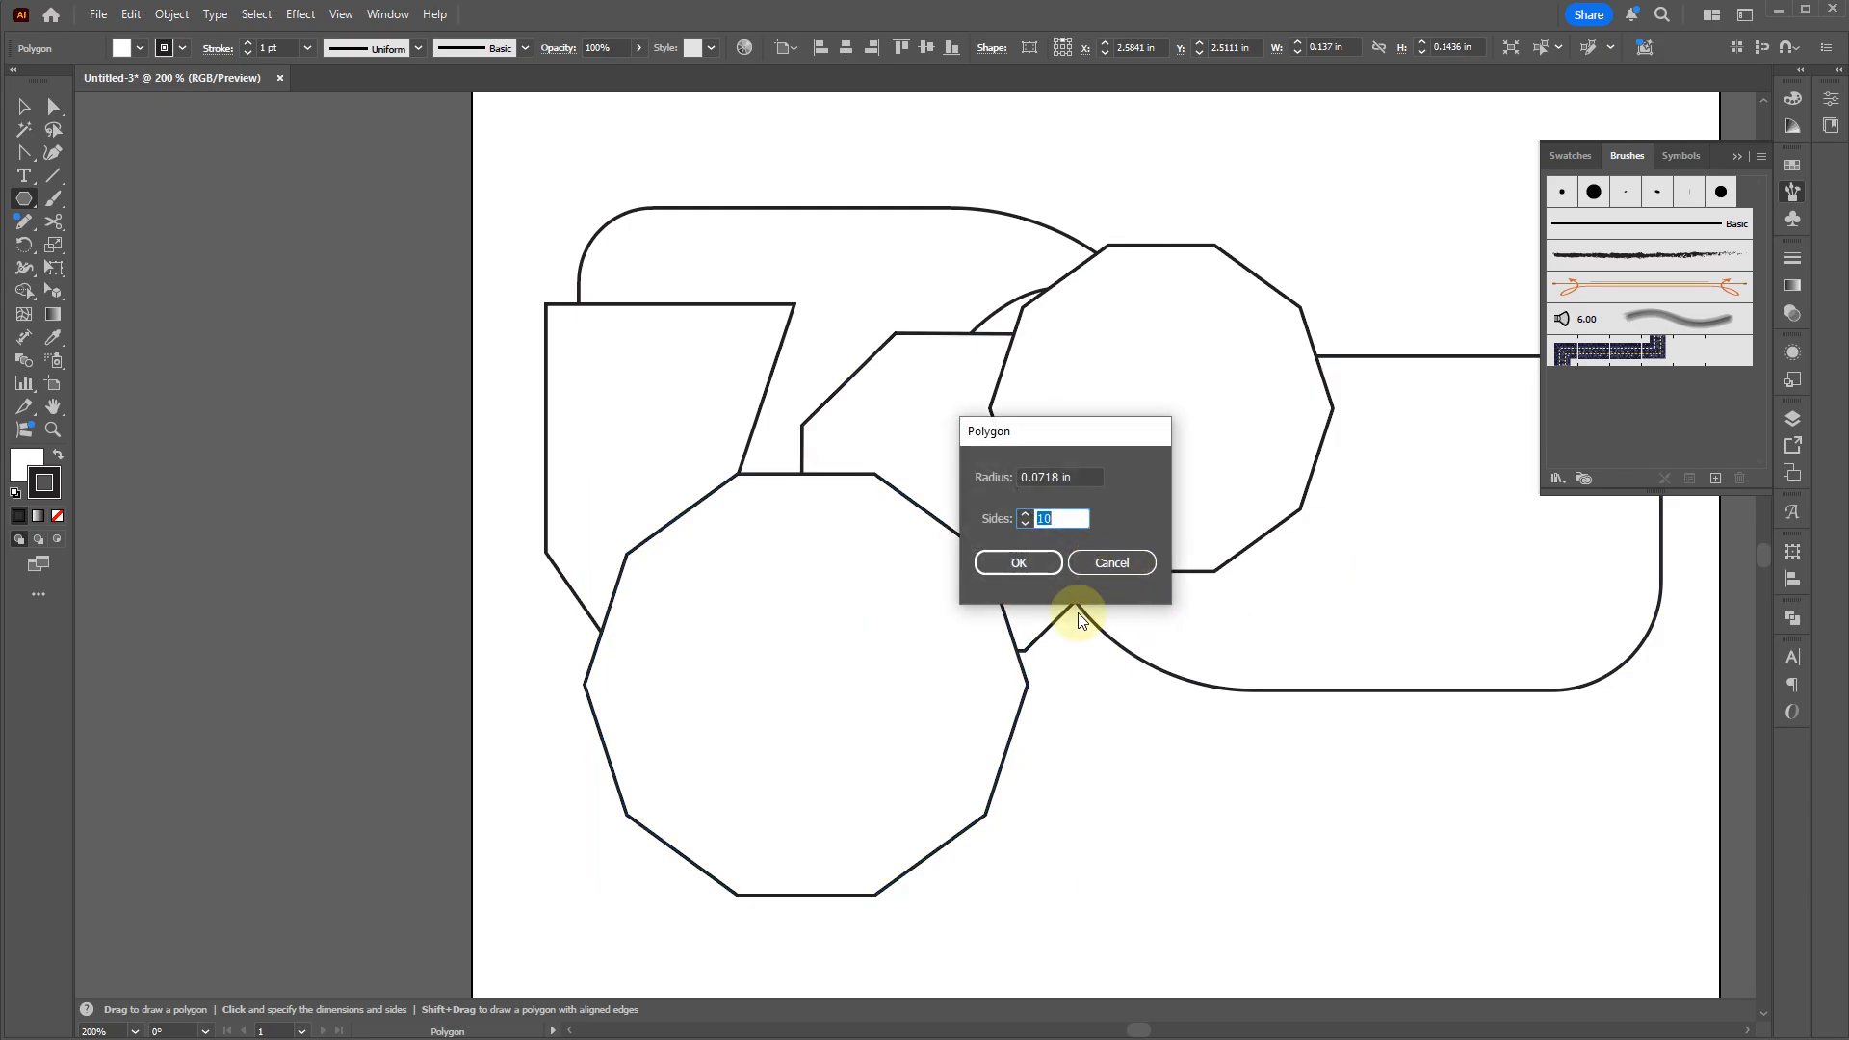
{"action": "key", "text": "Return"}
{"action": "left_click_drag", "start_coordinate": [968, 431], "coordinate": [1309, 756]}
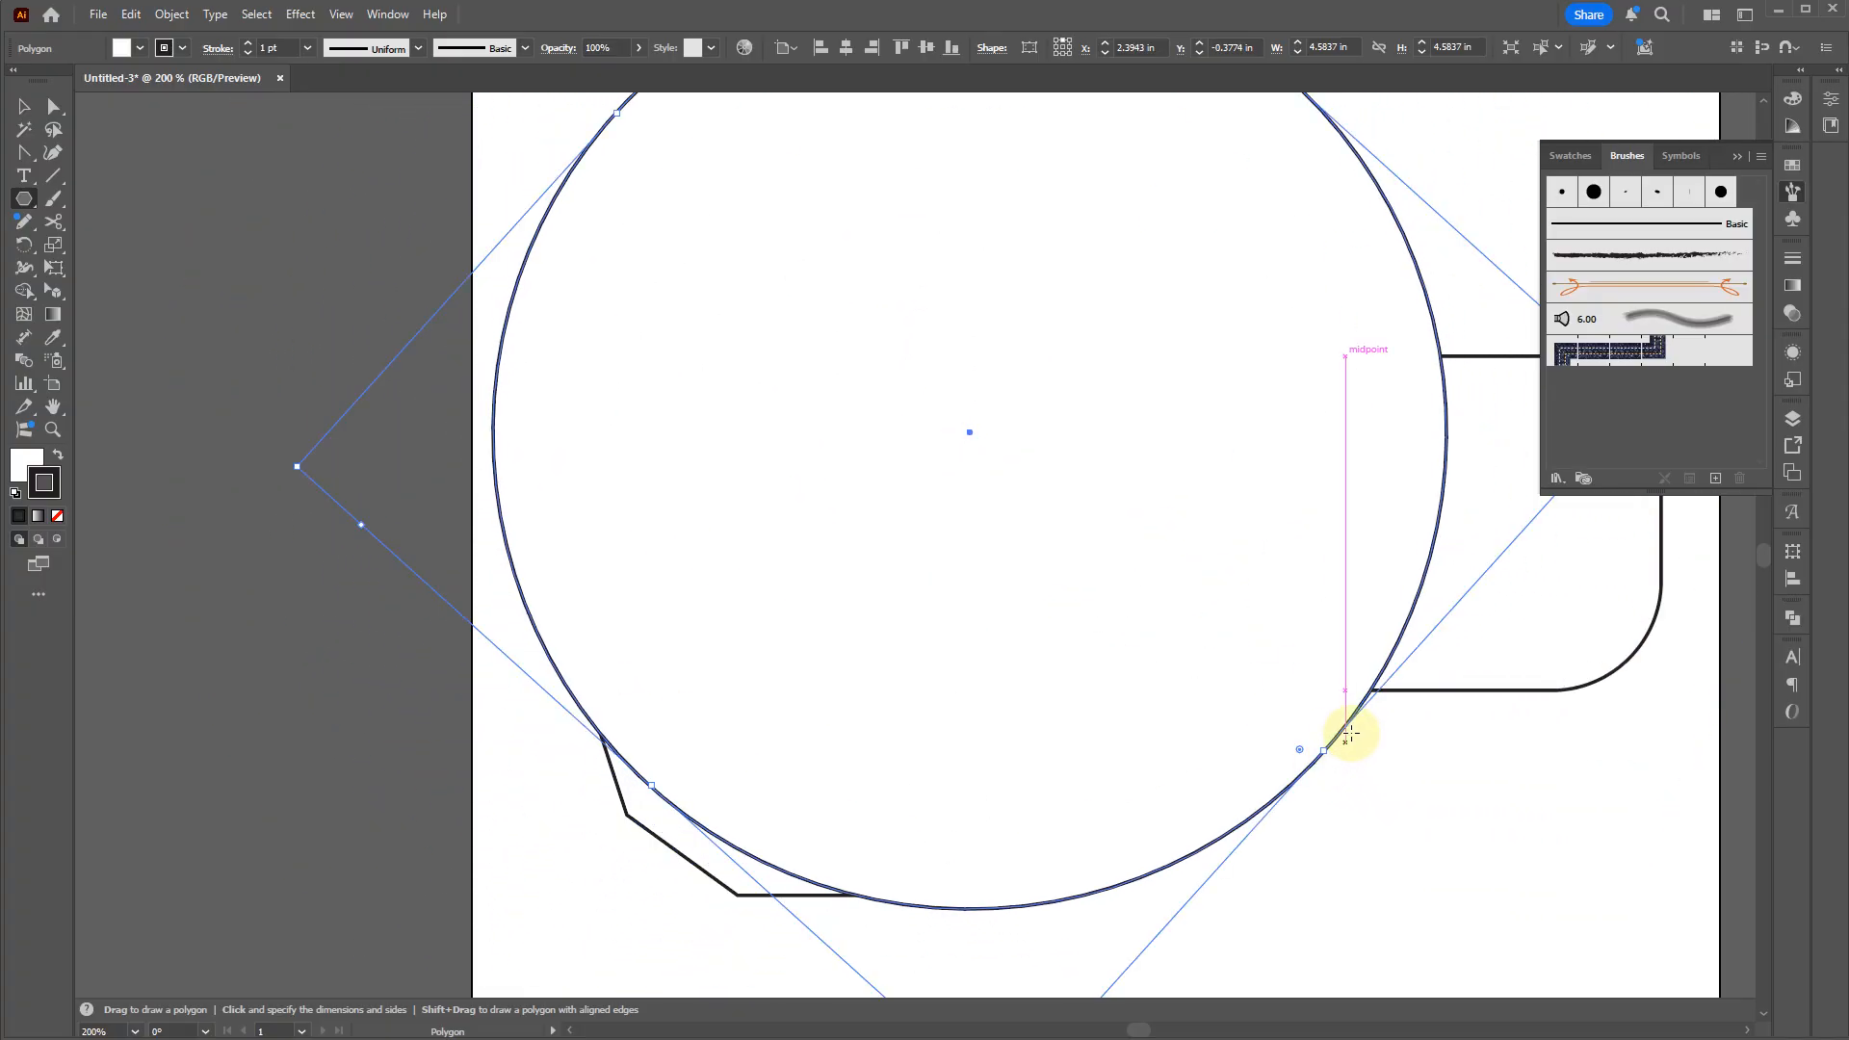
Step: Pull one anchor point on the many-sided polygon's lower-right edge inward to about X 1.88 in, Y 1.50 in
{"action": "scroll", "coordinate": [1386, 704], "scroll_direction": "up", "scroll_amount": 3}
{"action": "key", "text": "a"}
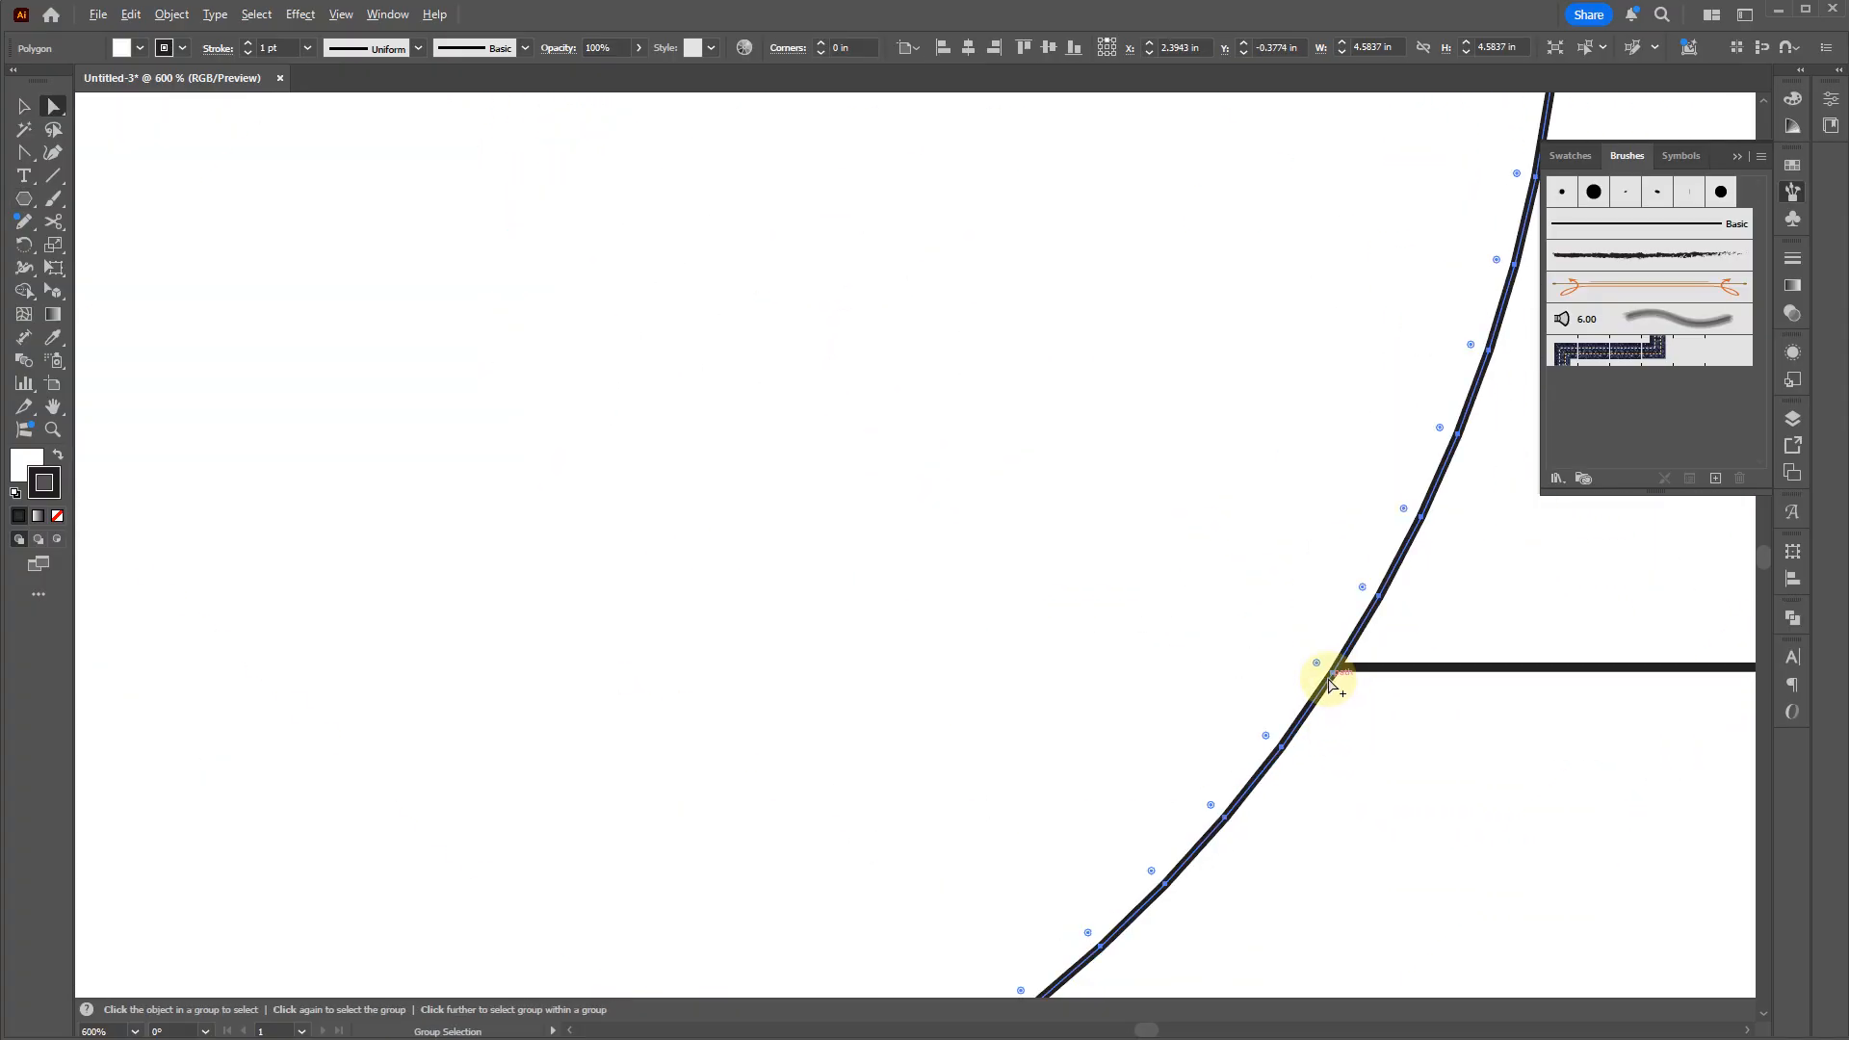
{"action": "scroll", "coordinate": [1339, 684], "scroll_direction": "up", "scroll_amount": 2}
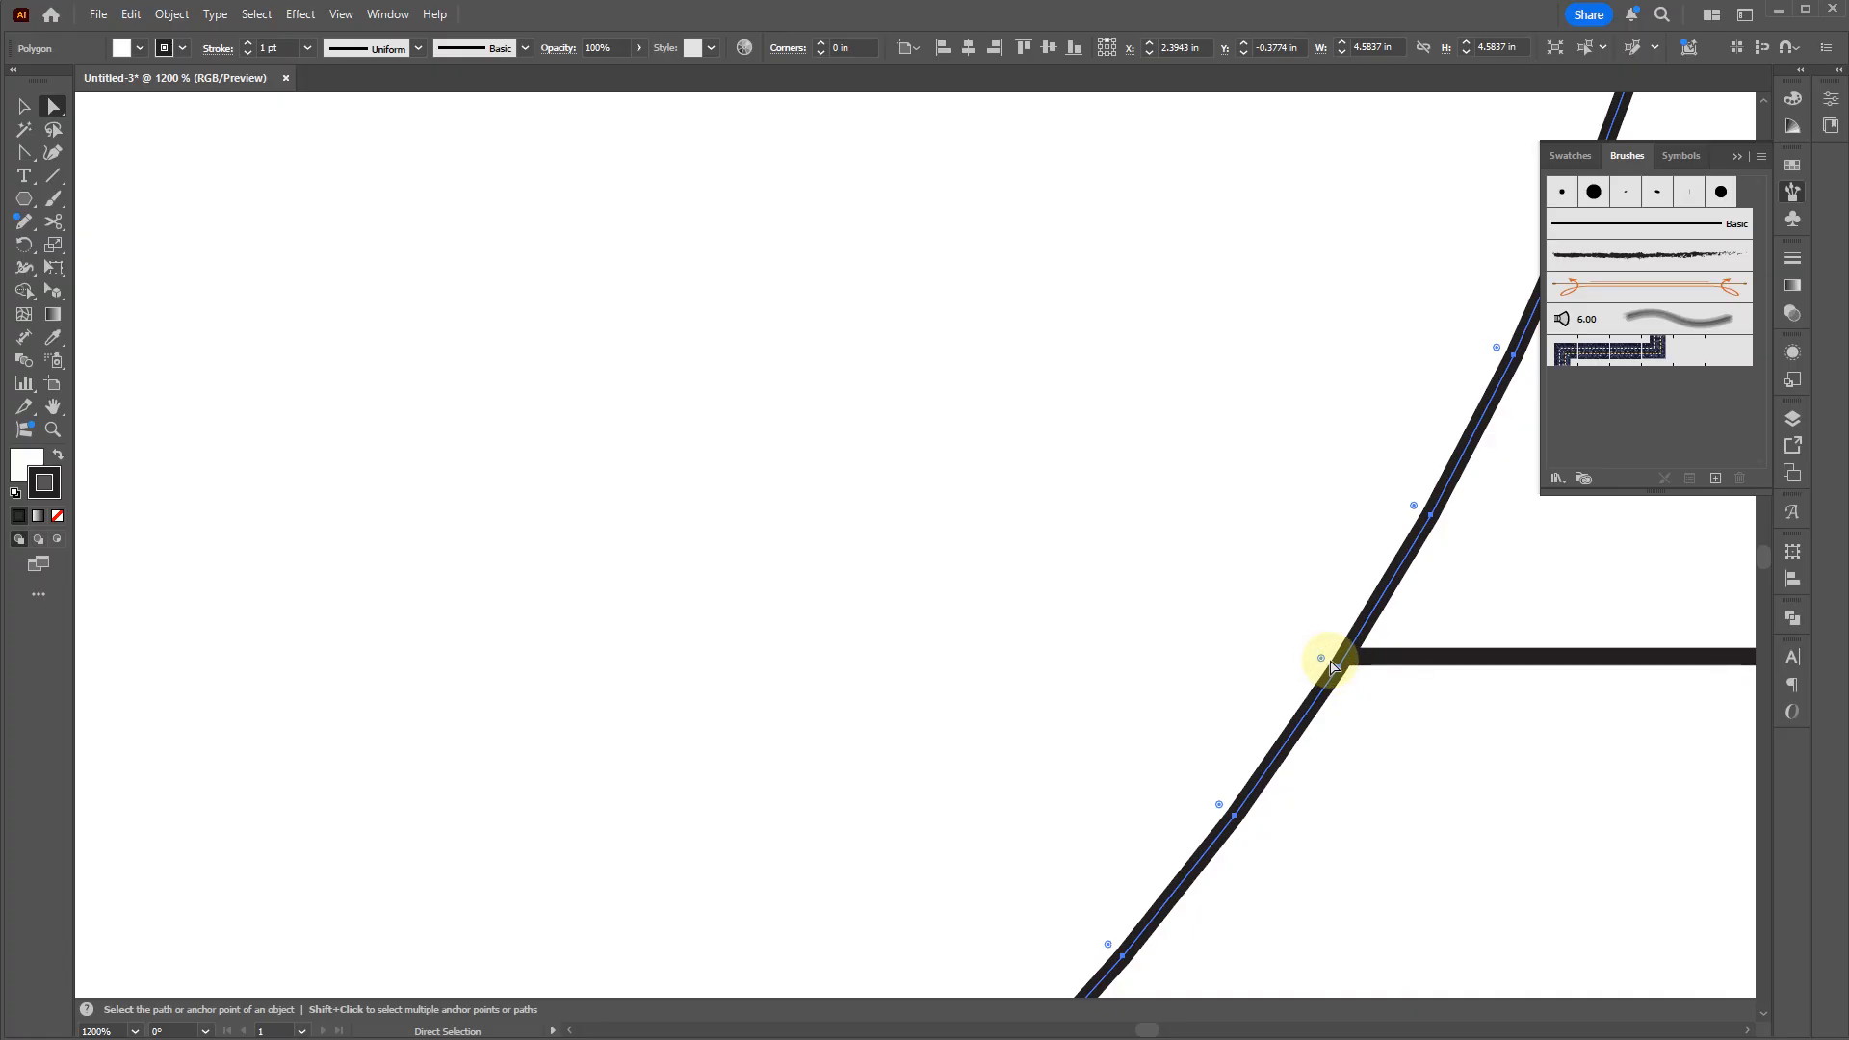
{"action": "left_click_drag", "start_coordinate": [1338, 675], "coordinate": [615, 220]}
{"action": "left_click", "coordinate": [1085, 529]}
{"action": "scroll", "coordinate": [1083, 539], "scroll_direction": "down", "scroll_amount": 5}
{"action": "scroll", "coordinate": [958, 636], "scroll_direction": "down", "scroll_amount": 6}
{"action": "scroll", "coordinate": [963, 638], "scroll_direction": "up", "scroll_amount": 2}
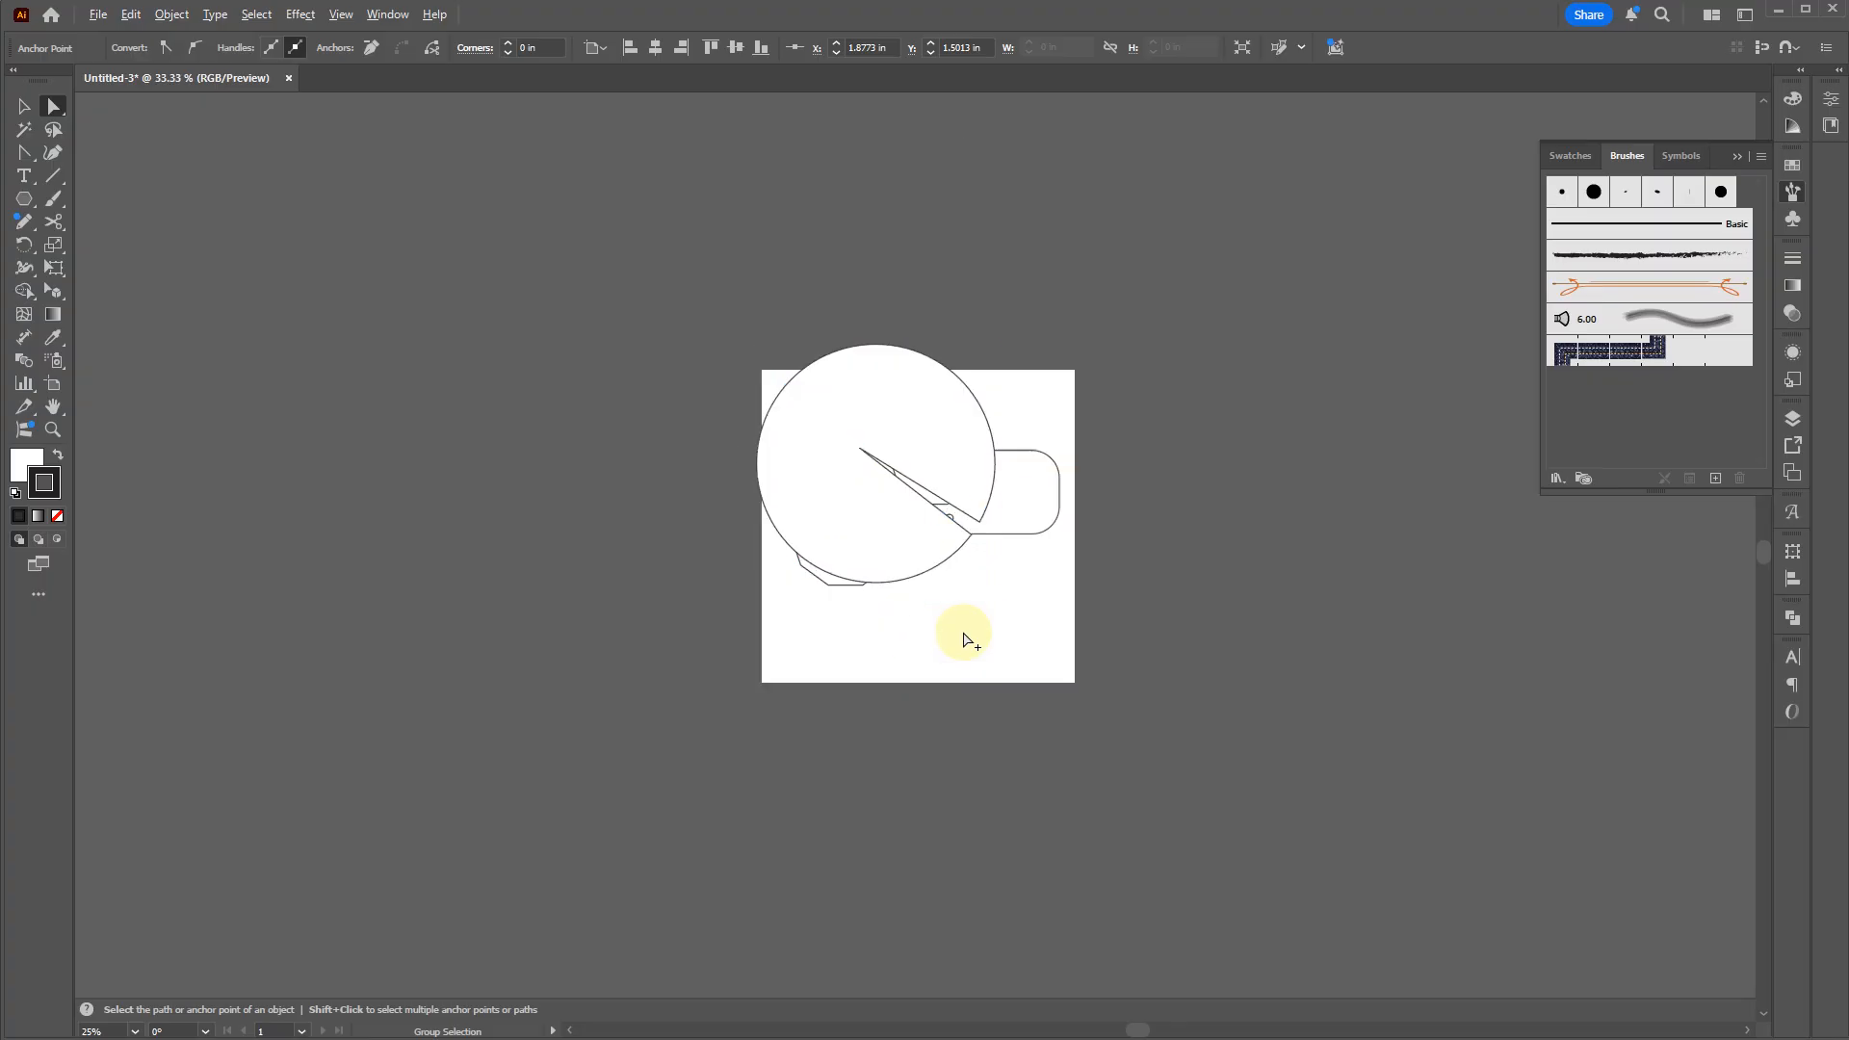
{"action": "scroll", "coordinate": [868, 447], "scroll_direction": "up", "scroll_amount": 2}
Step: Delete the large near-circular polygon
{"action": "key", "text": "v"}
{"action": "left_click", "coordinate": [1077, 714]}
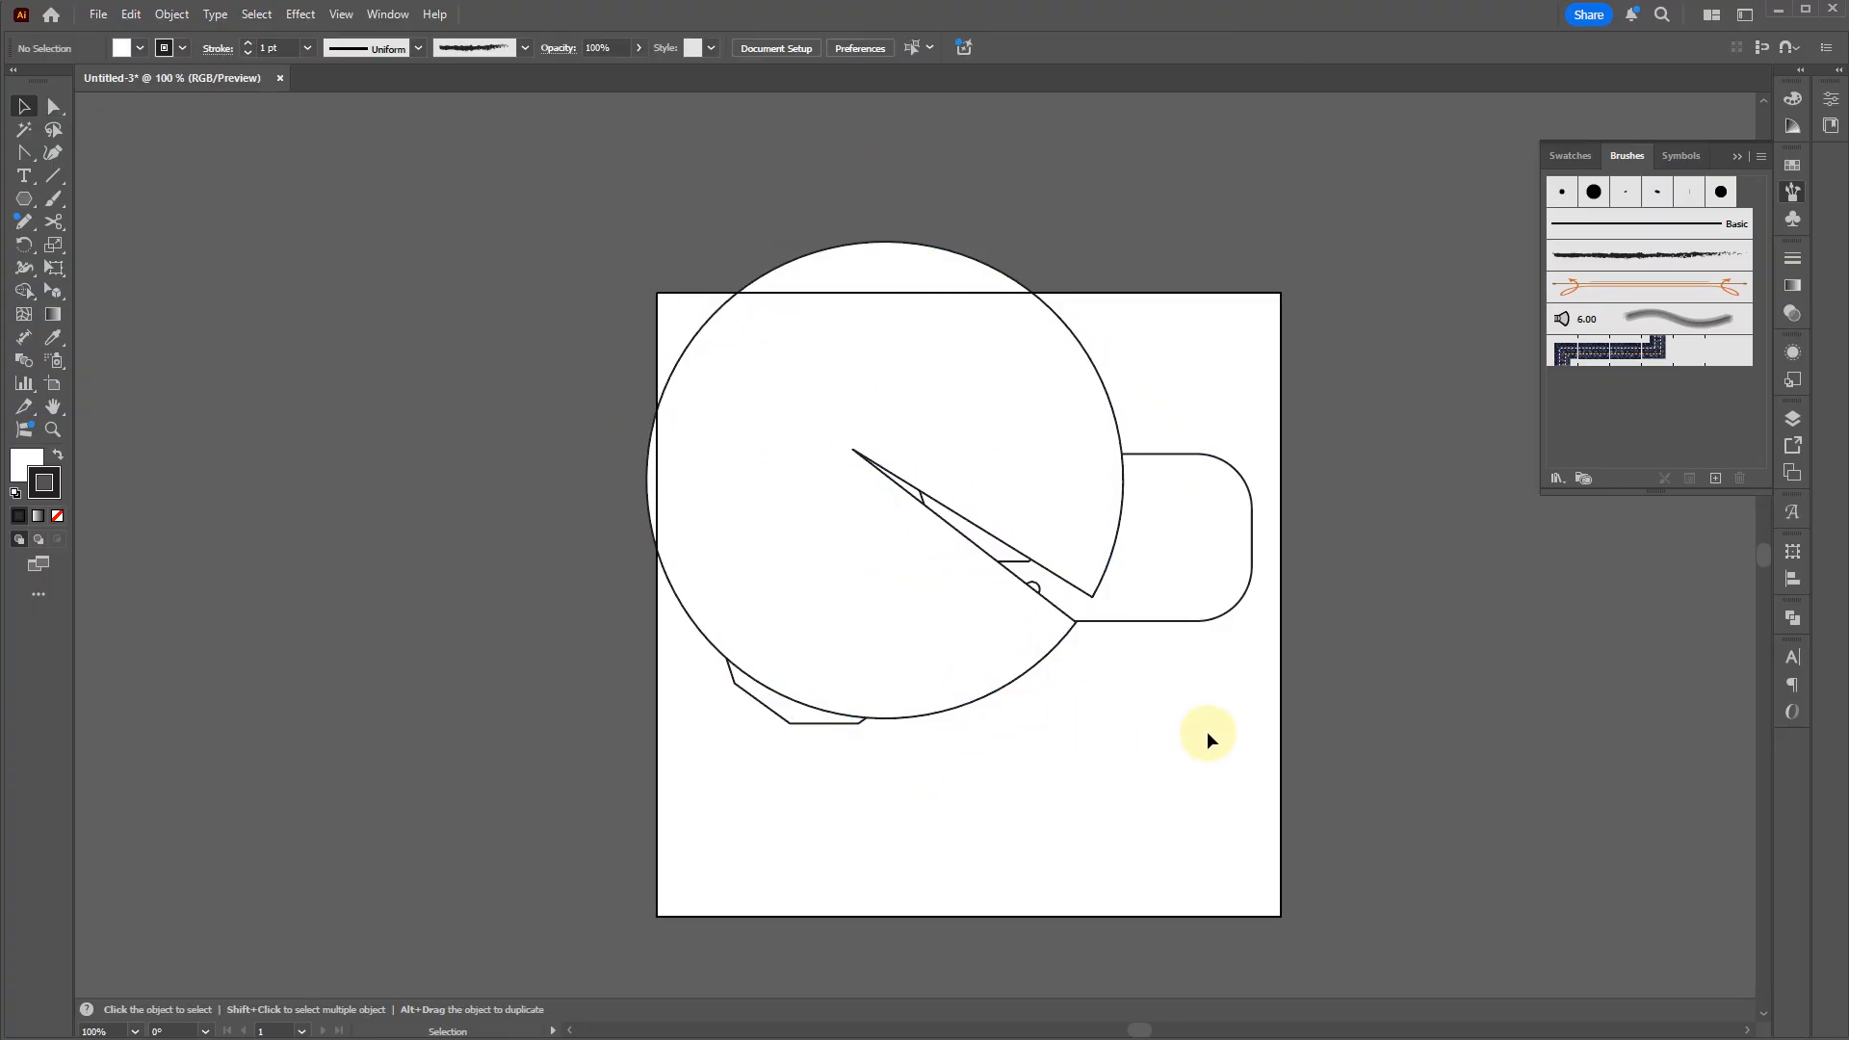
{"action": "left_click", "coordinate": [771, 610]}
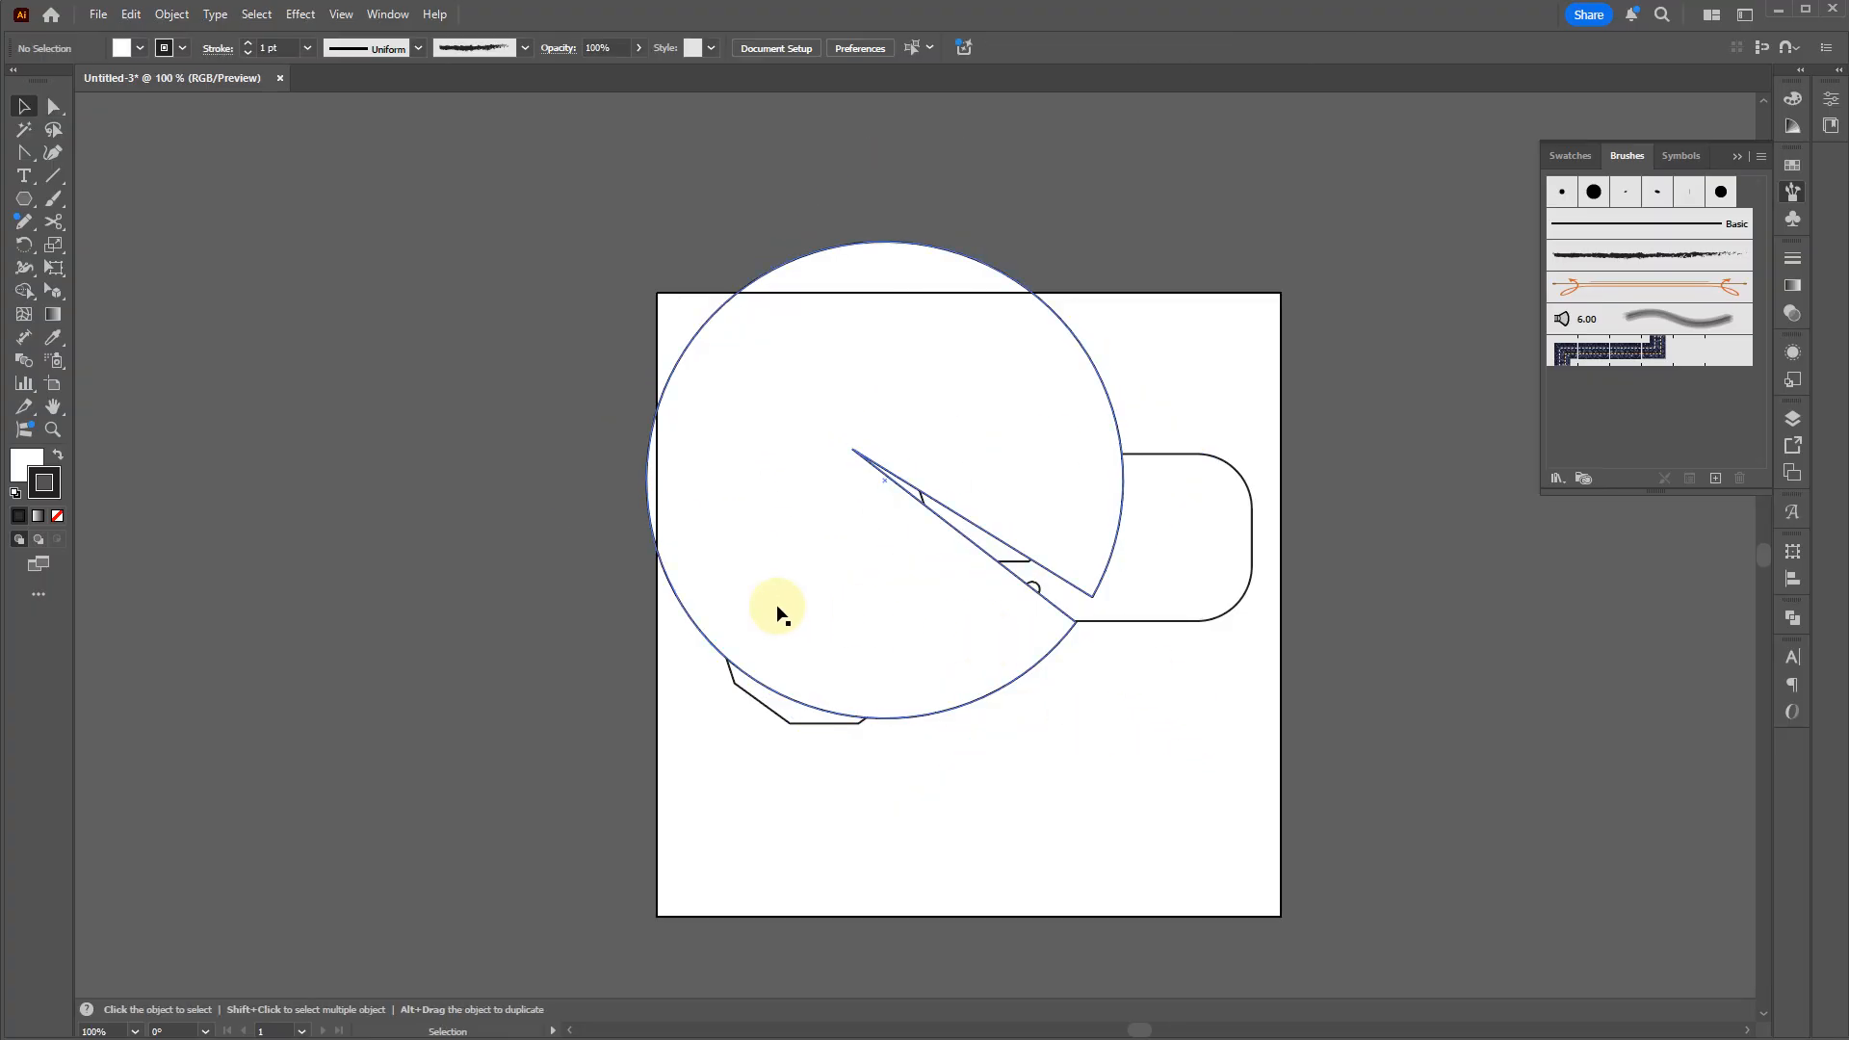
{"action": "key", "text": "Delete"}
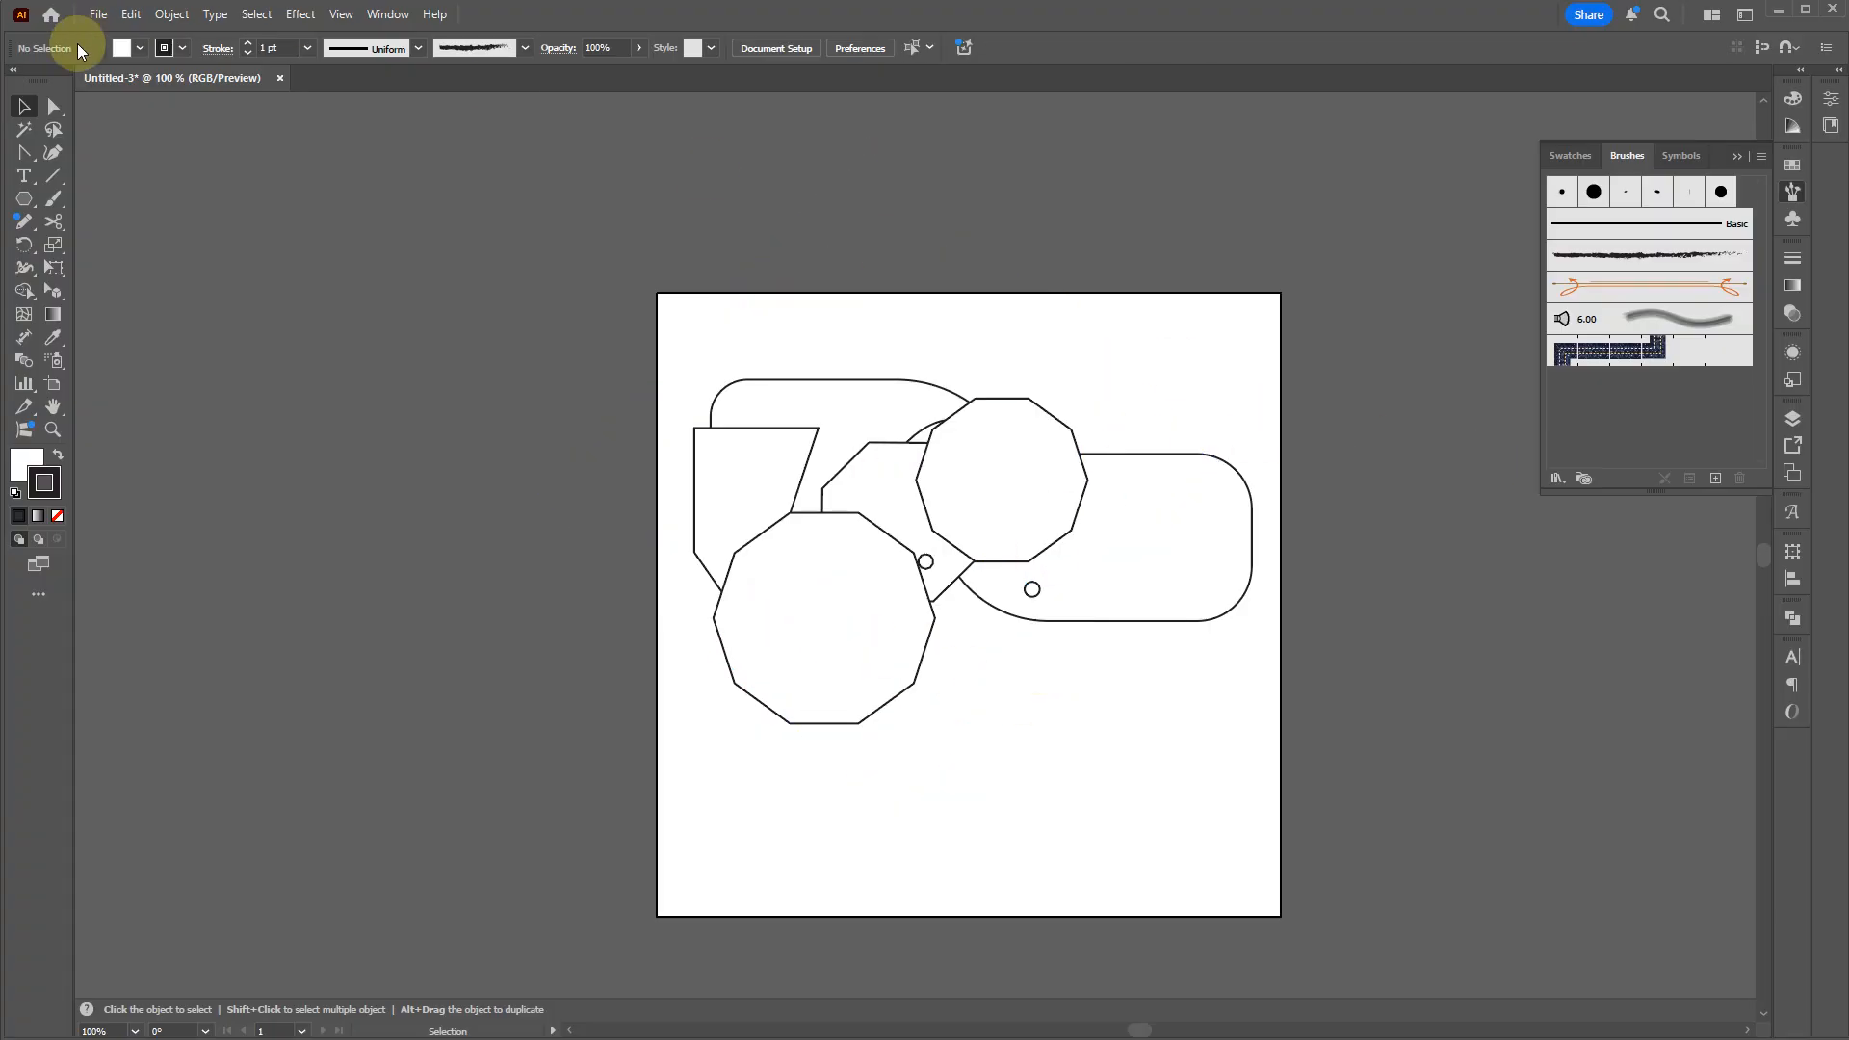
Step: Draw a seven-pointed star about 1.21 in wide and 1.18 in high between the two large ten-sided polygons
{"action": "left_click", "coordinate": [29, 209]}
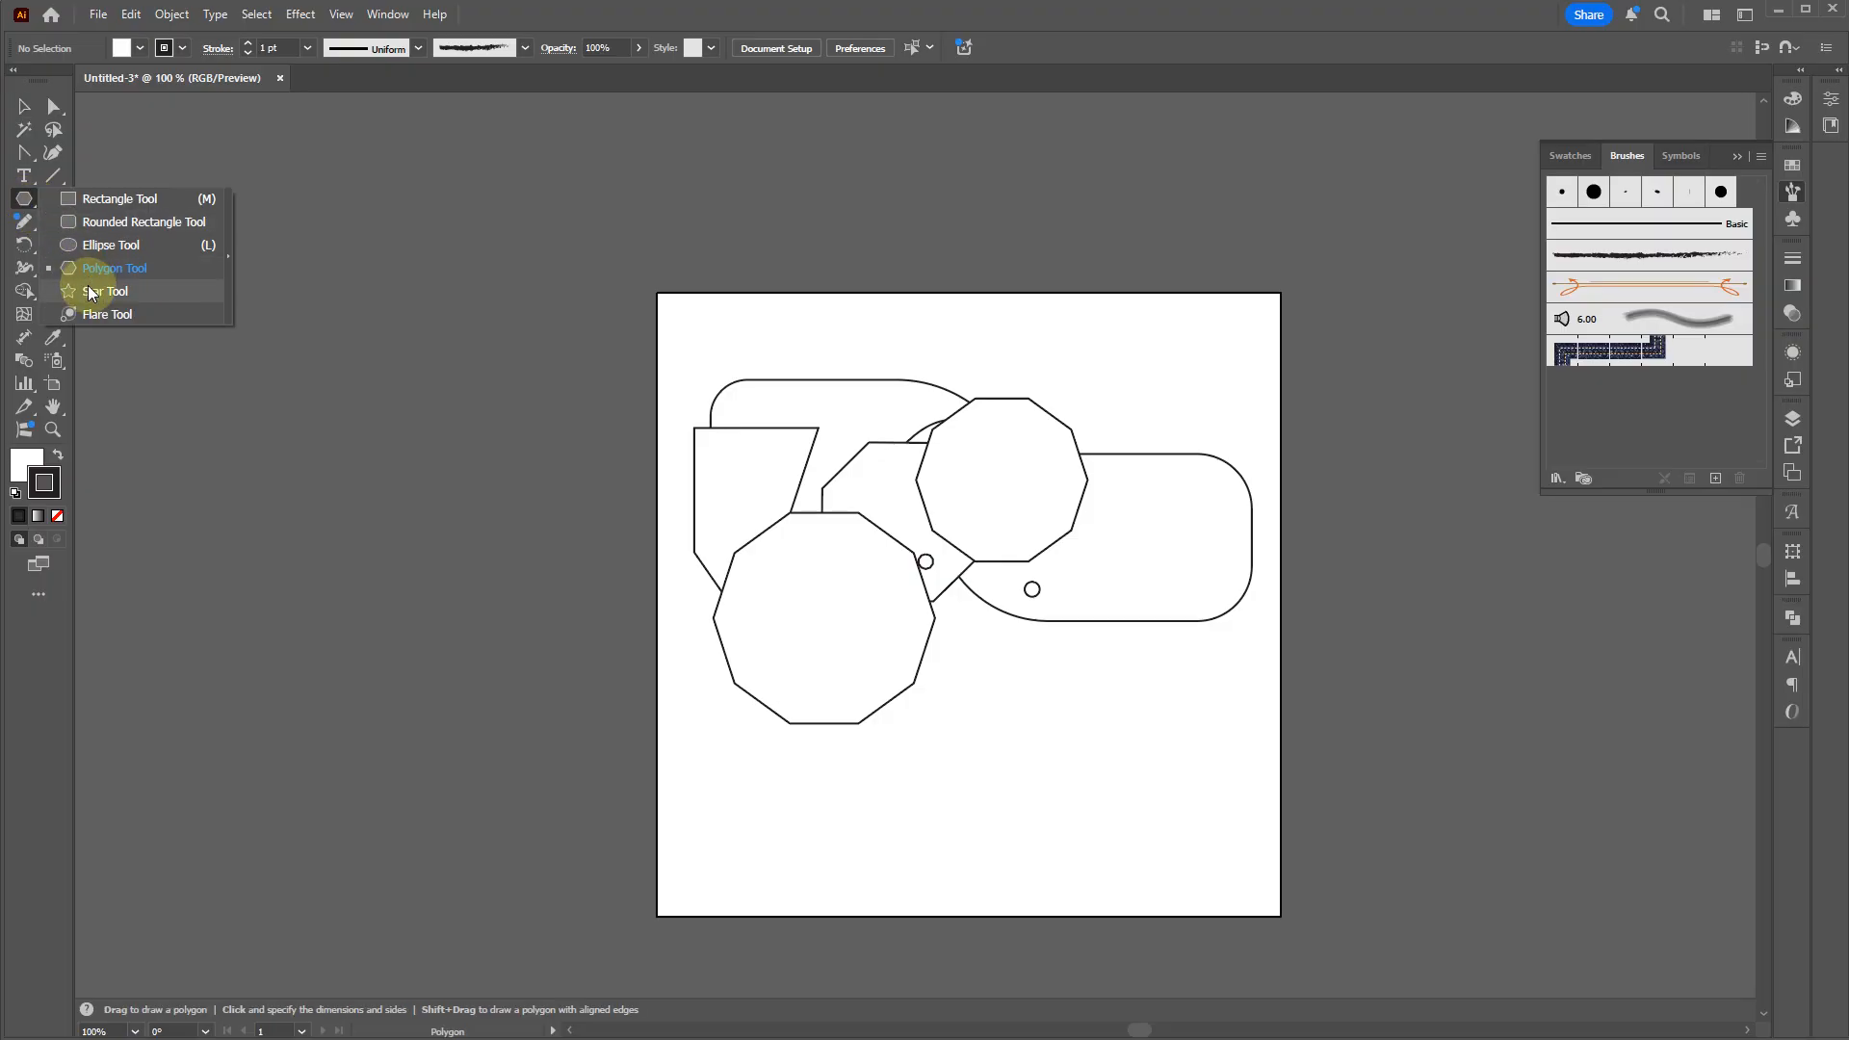
{"action": "left_click", "coordinate": [96, 291]}
{"action": "scroll", "coordinate": [957, 700], "scroll_direction": "up", "scroll_amount": 3}
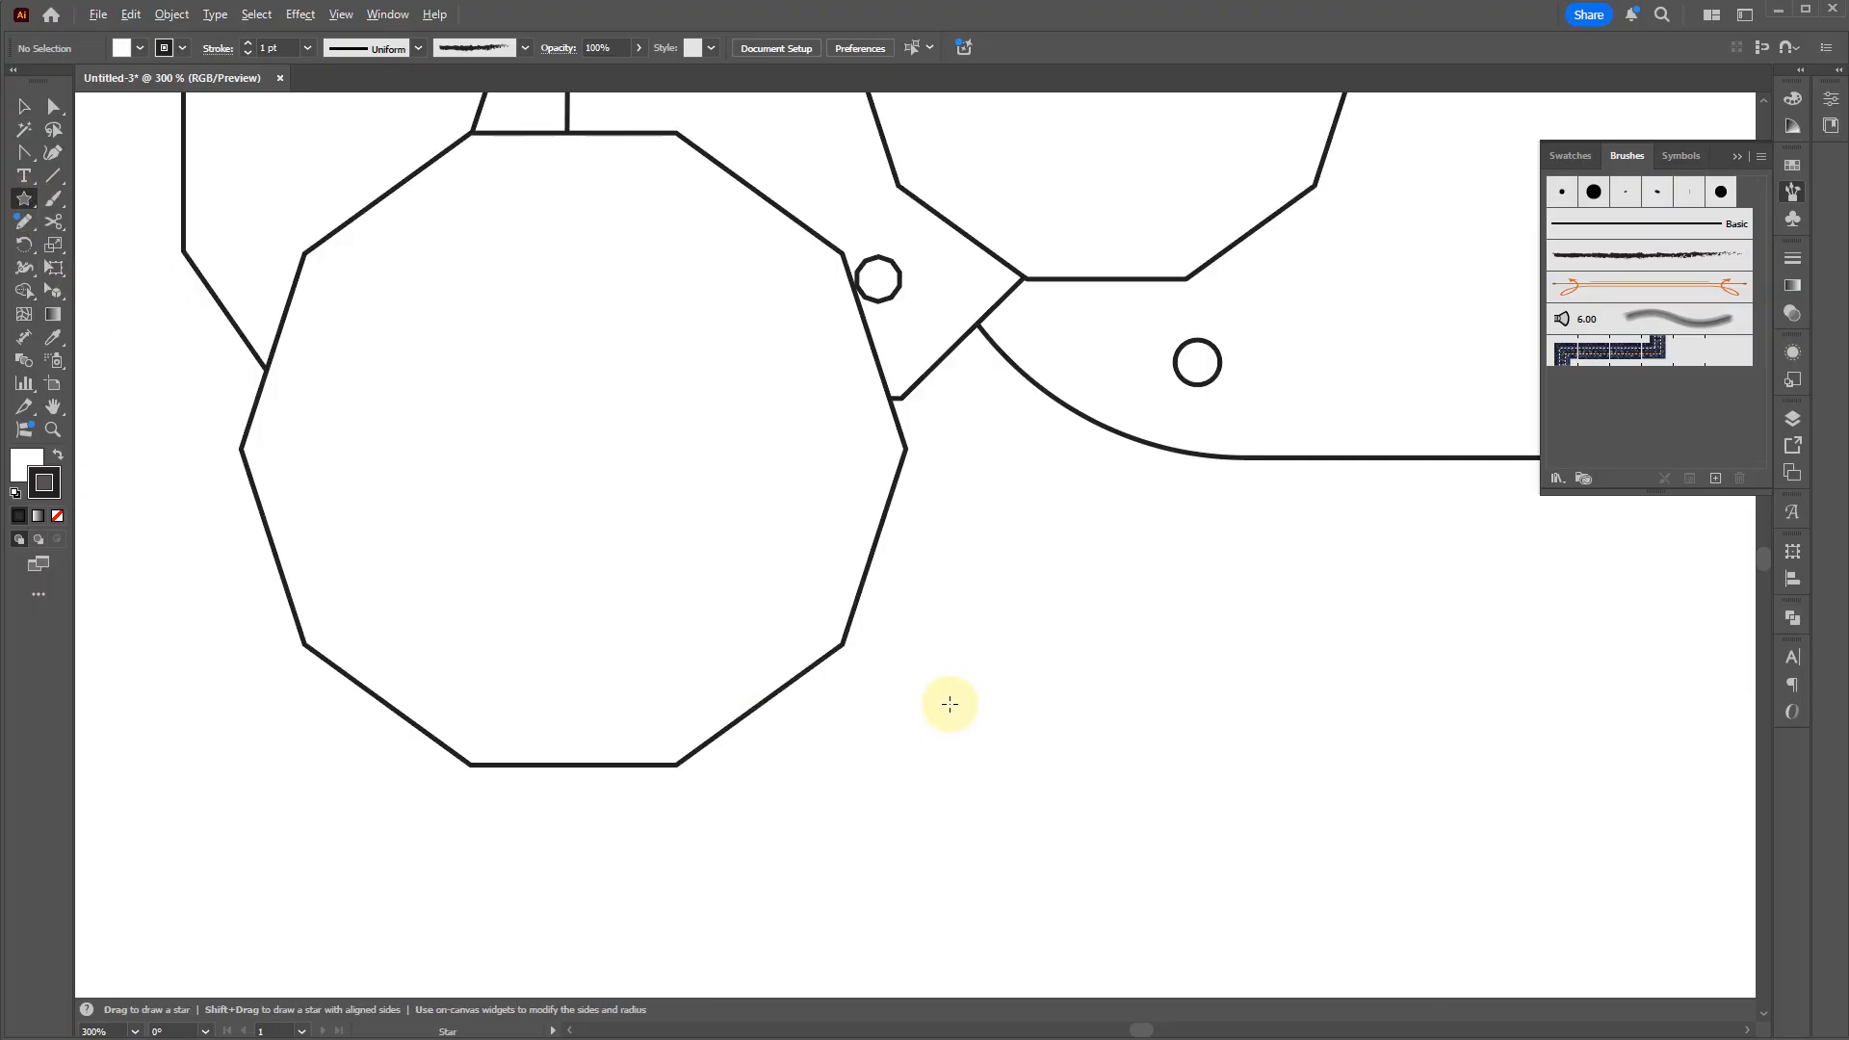
{"action": "scroll", "coordinate": [950, 702], "scroll_direction": "down", "scroll_amount": 1}
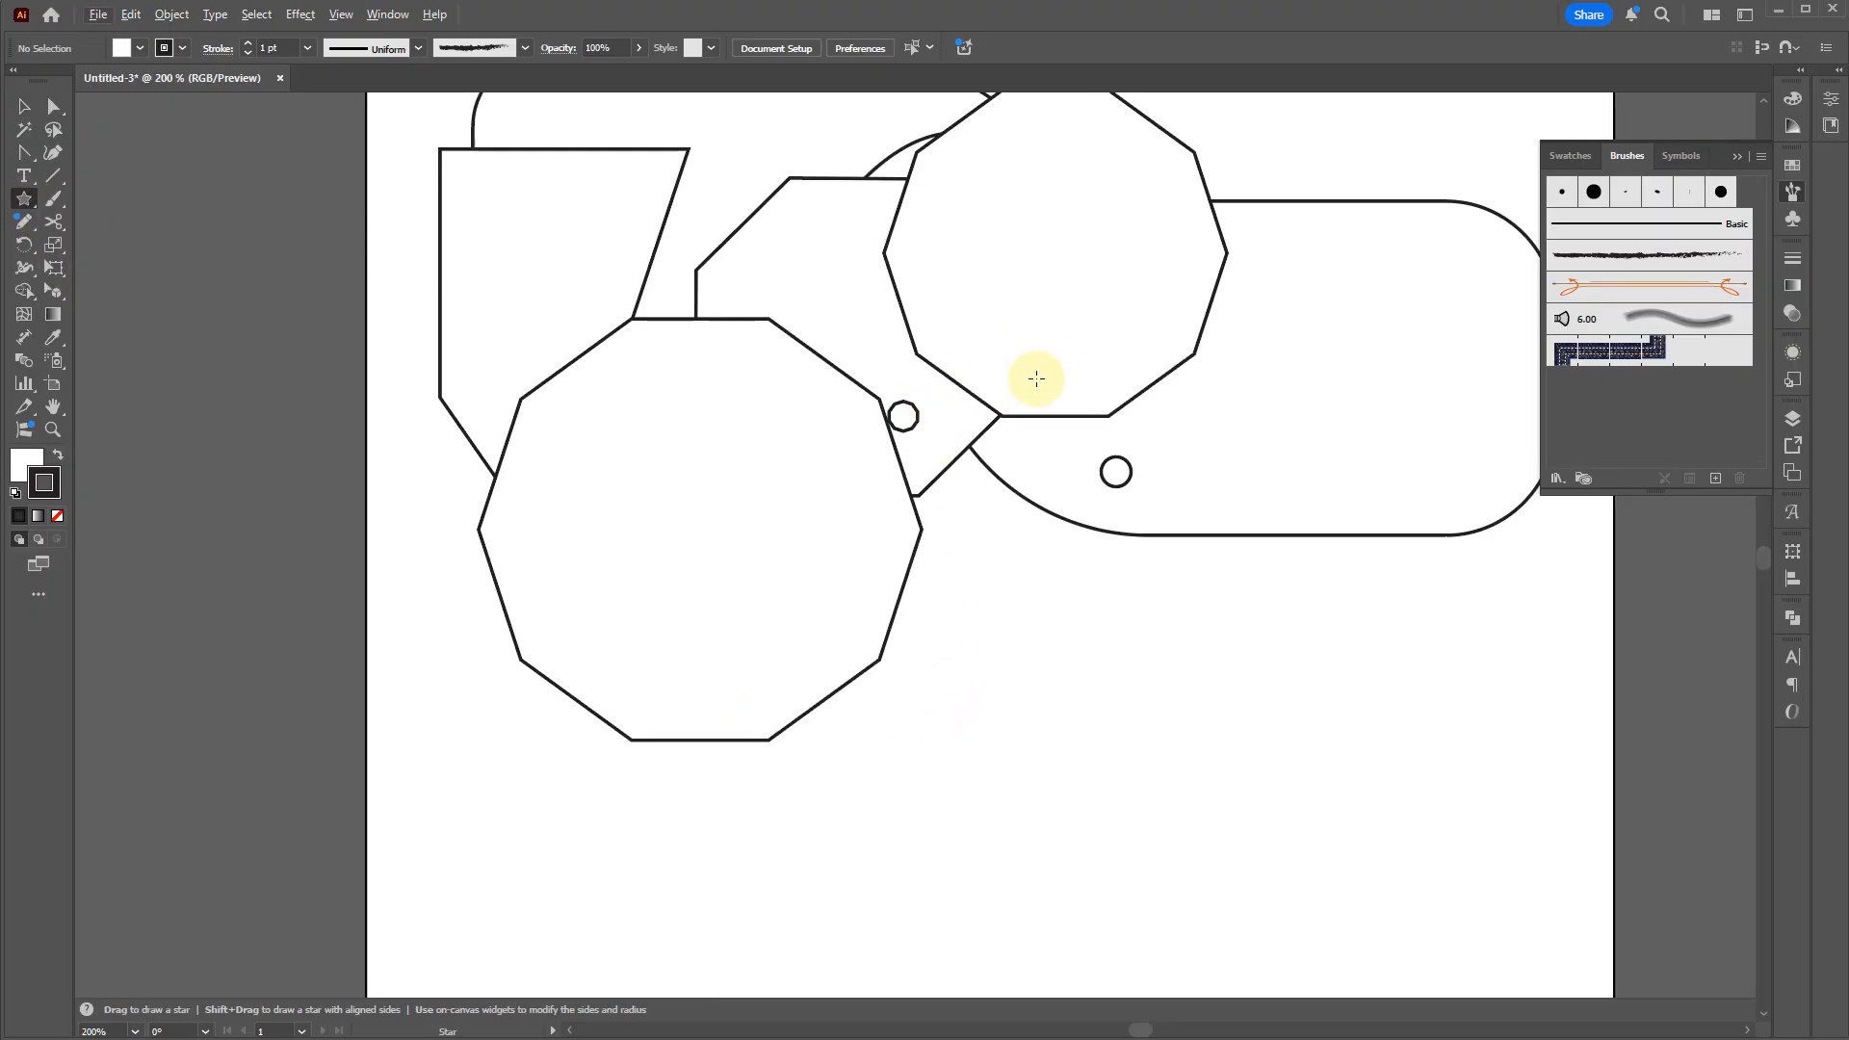
{"action": "left_click_drag", "start_coordinate": [1023, 534], "coordinate": [1149, 761]}
{"action": "key", "text": "Down"}
{"action": "key", "text": "Up"}
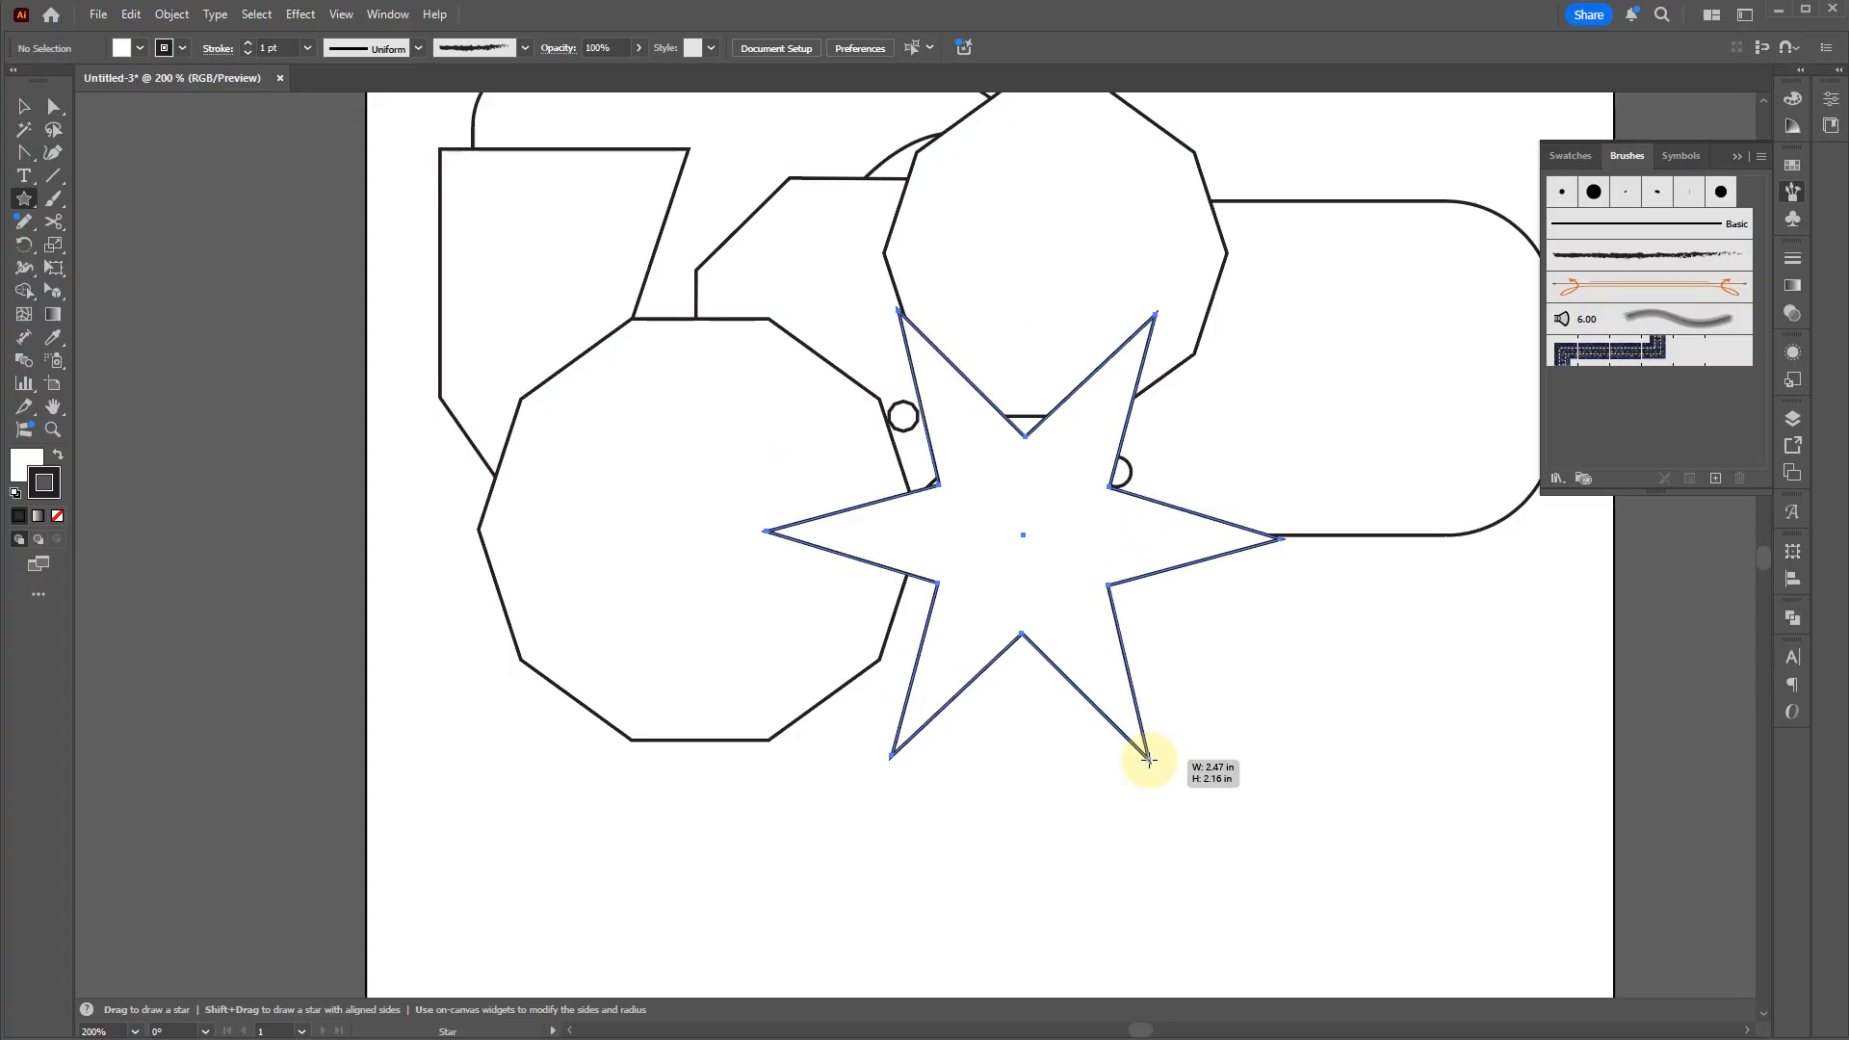
{"action": "key", "text": "Up"}
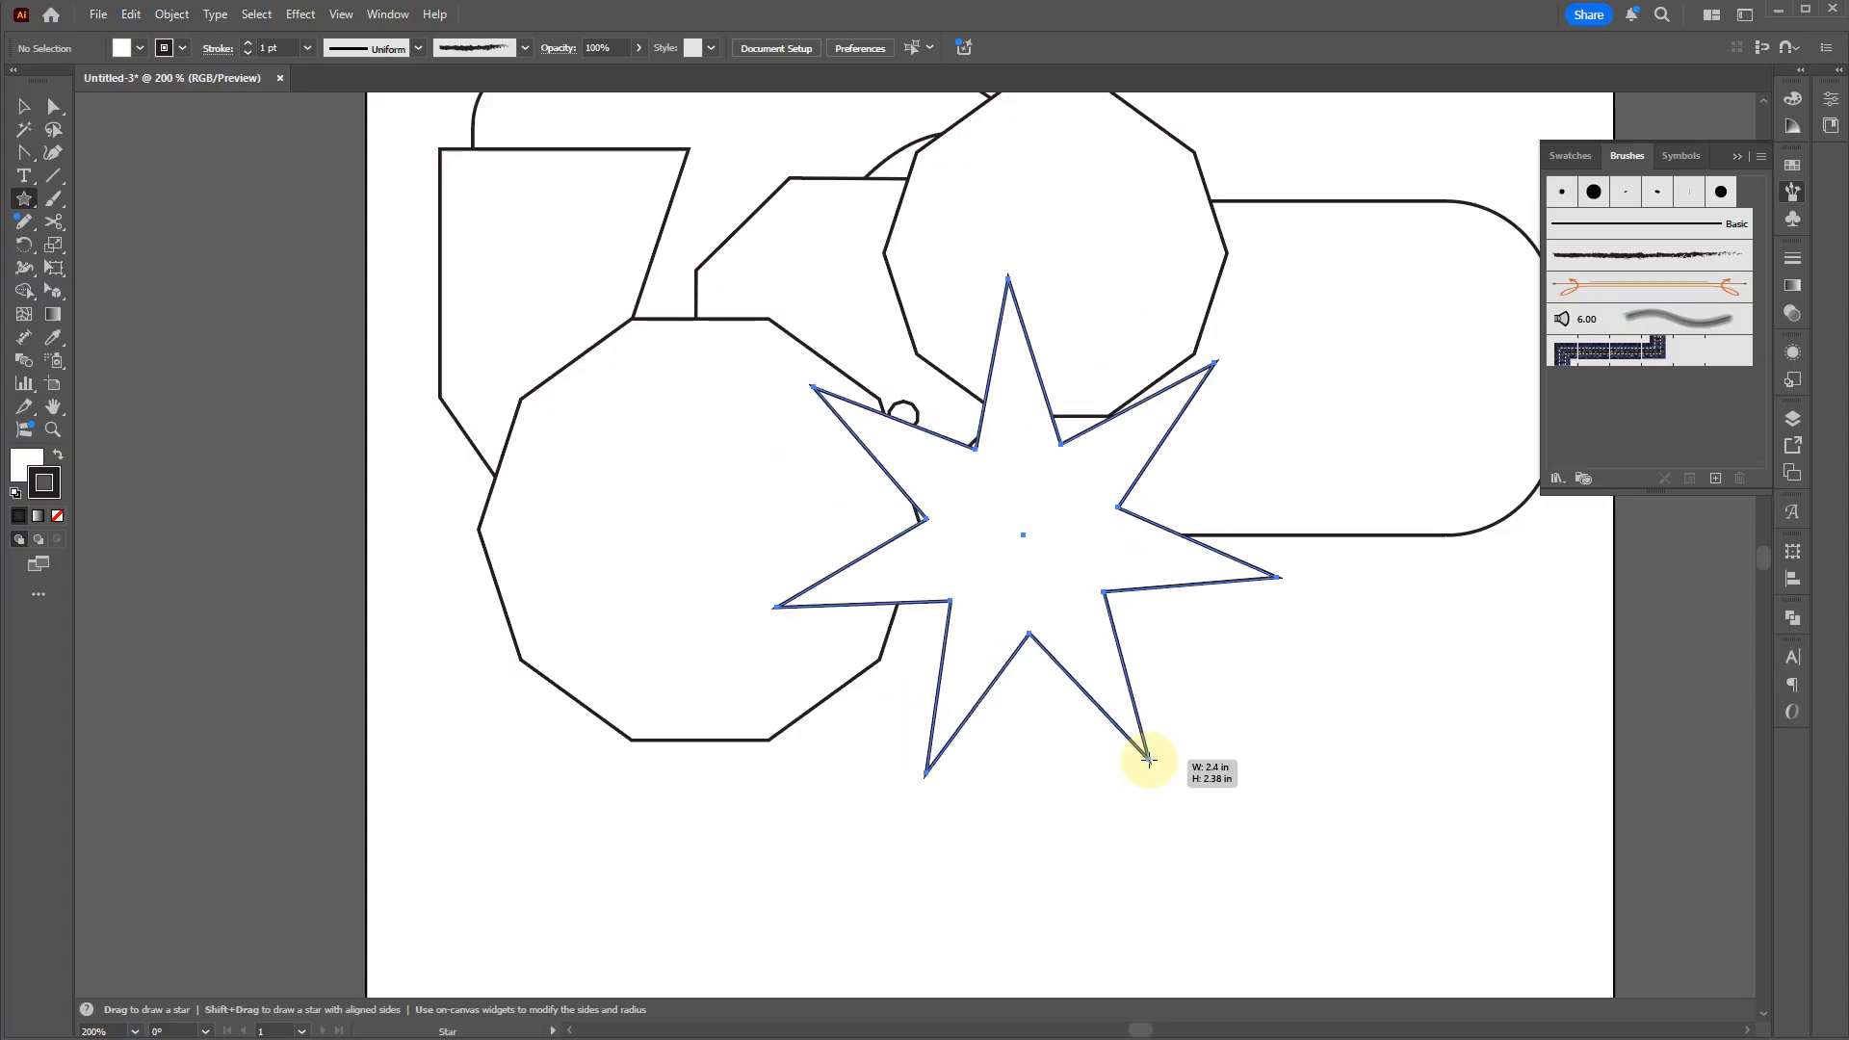
{"action": "left_click_drag", "start_coordinate": [1149, 761], "coordinate": [1135, 616]}
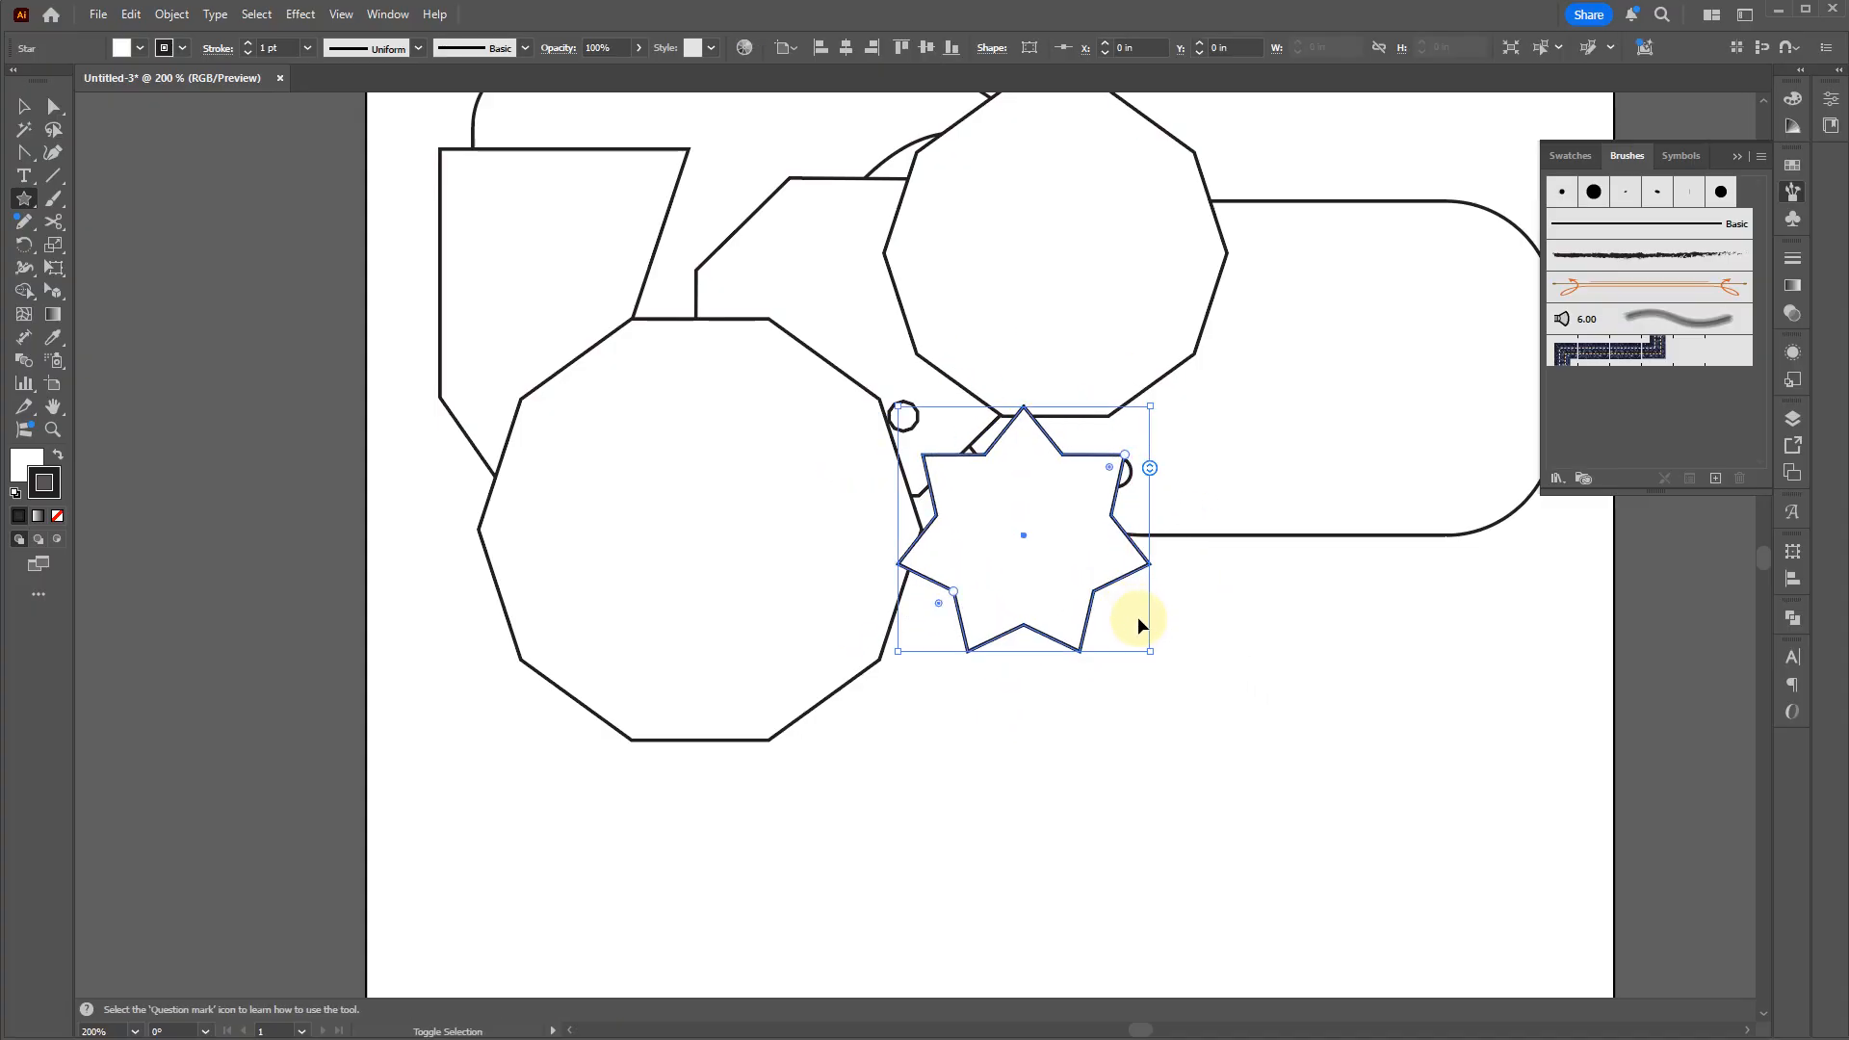
Step: Round all corners of the seven-pointed star to about 0.16 in and move it to about X 3.66 in, Y 3.21 in
{"action": "scroll", "coordinate": [1101, 568], "scroll_direction": "up", "scroll_amount": 1}
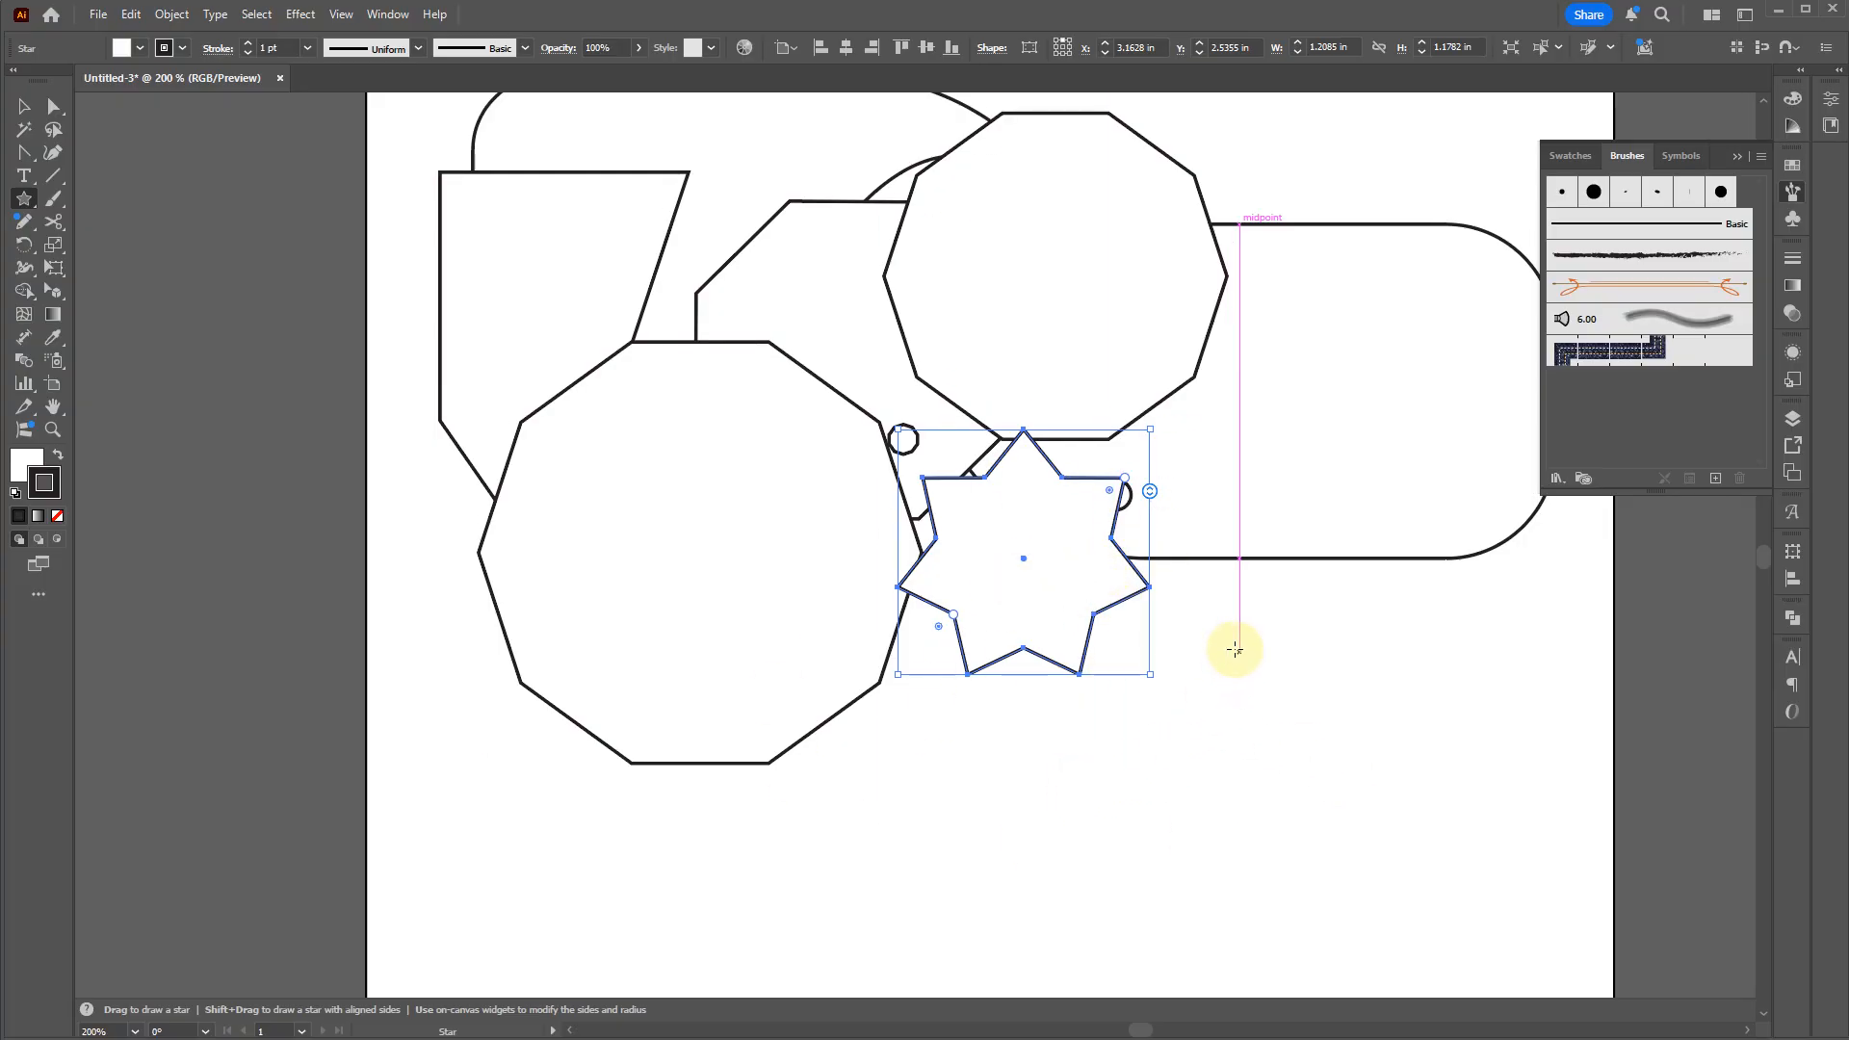
{"action": "scroll", "coordinate": [1188, 621], "scroll_direction": "up", "scroll_amount": 2}
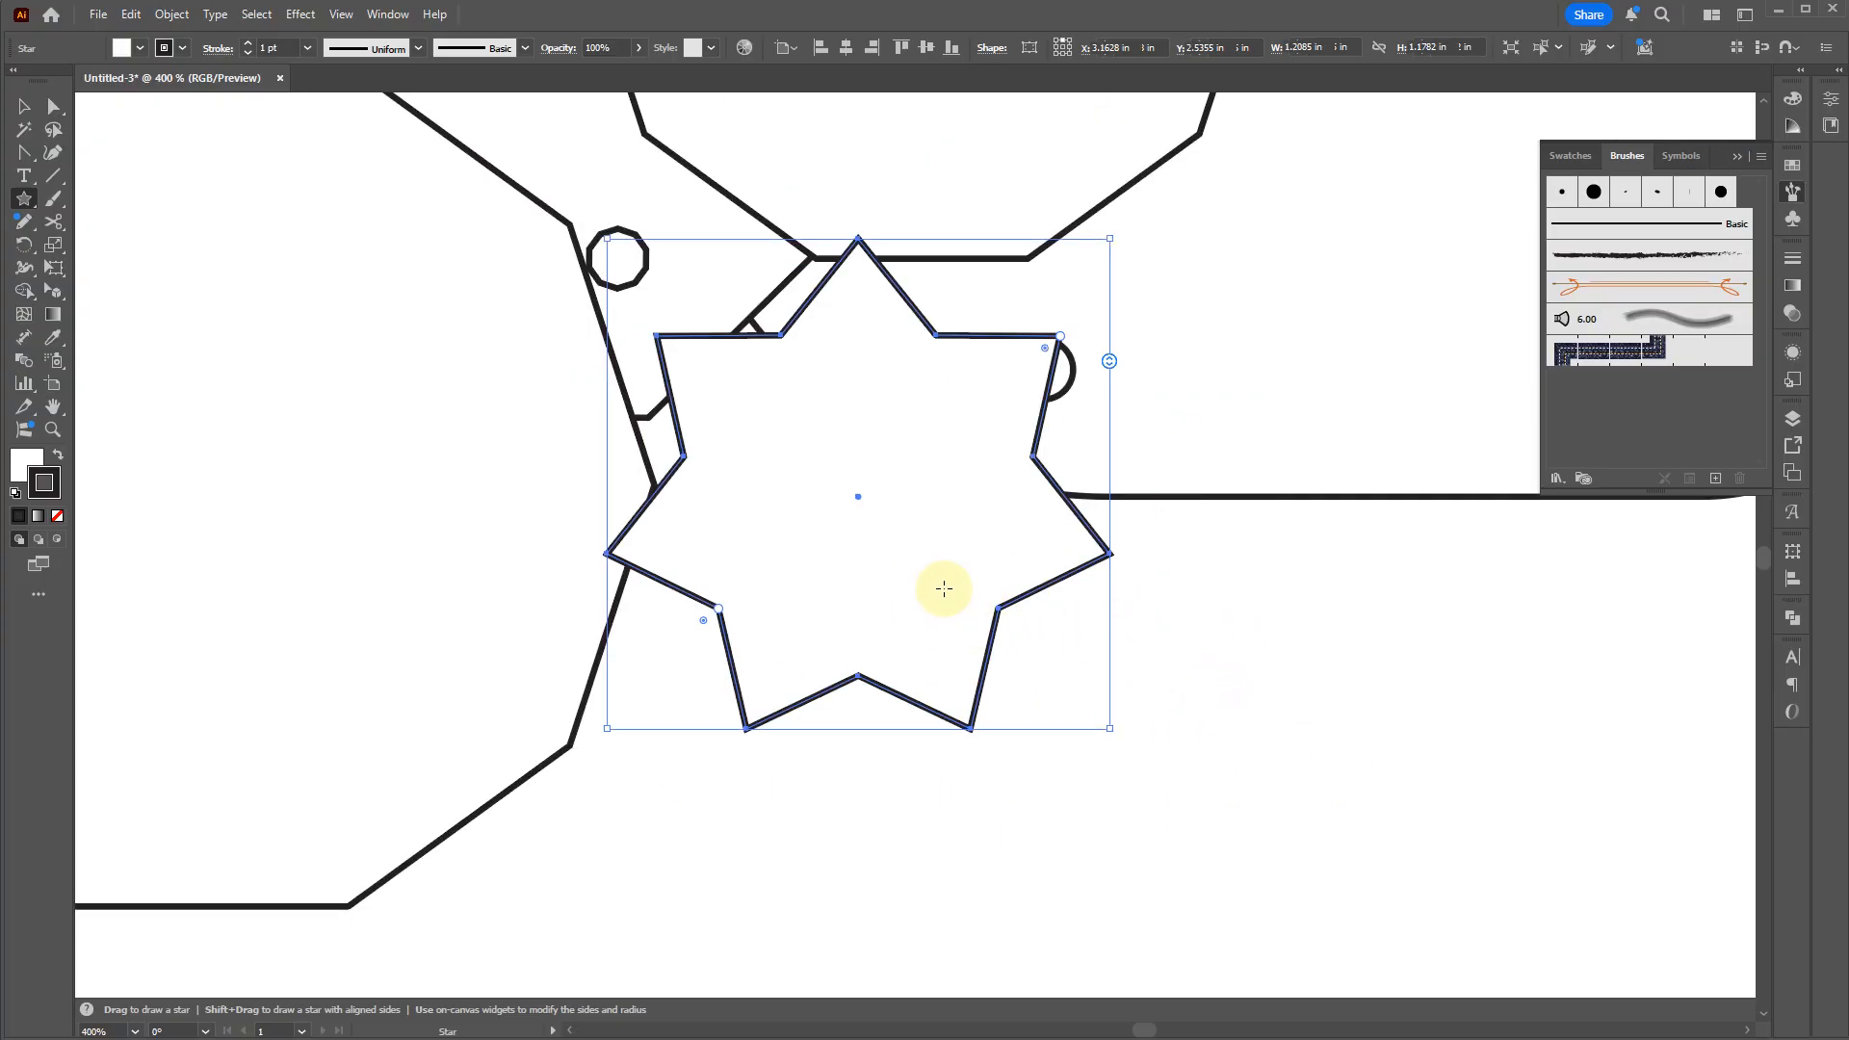
{"action": "key", "text": "v"}
{"action": "left_click", "coordinate": [1224, 706]}
{"action": "left_click", "coordinate": [962, 605]}
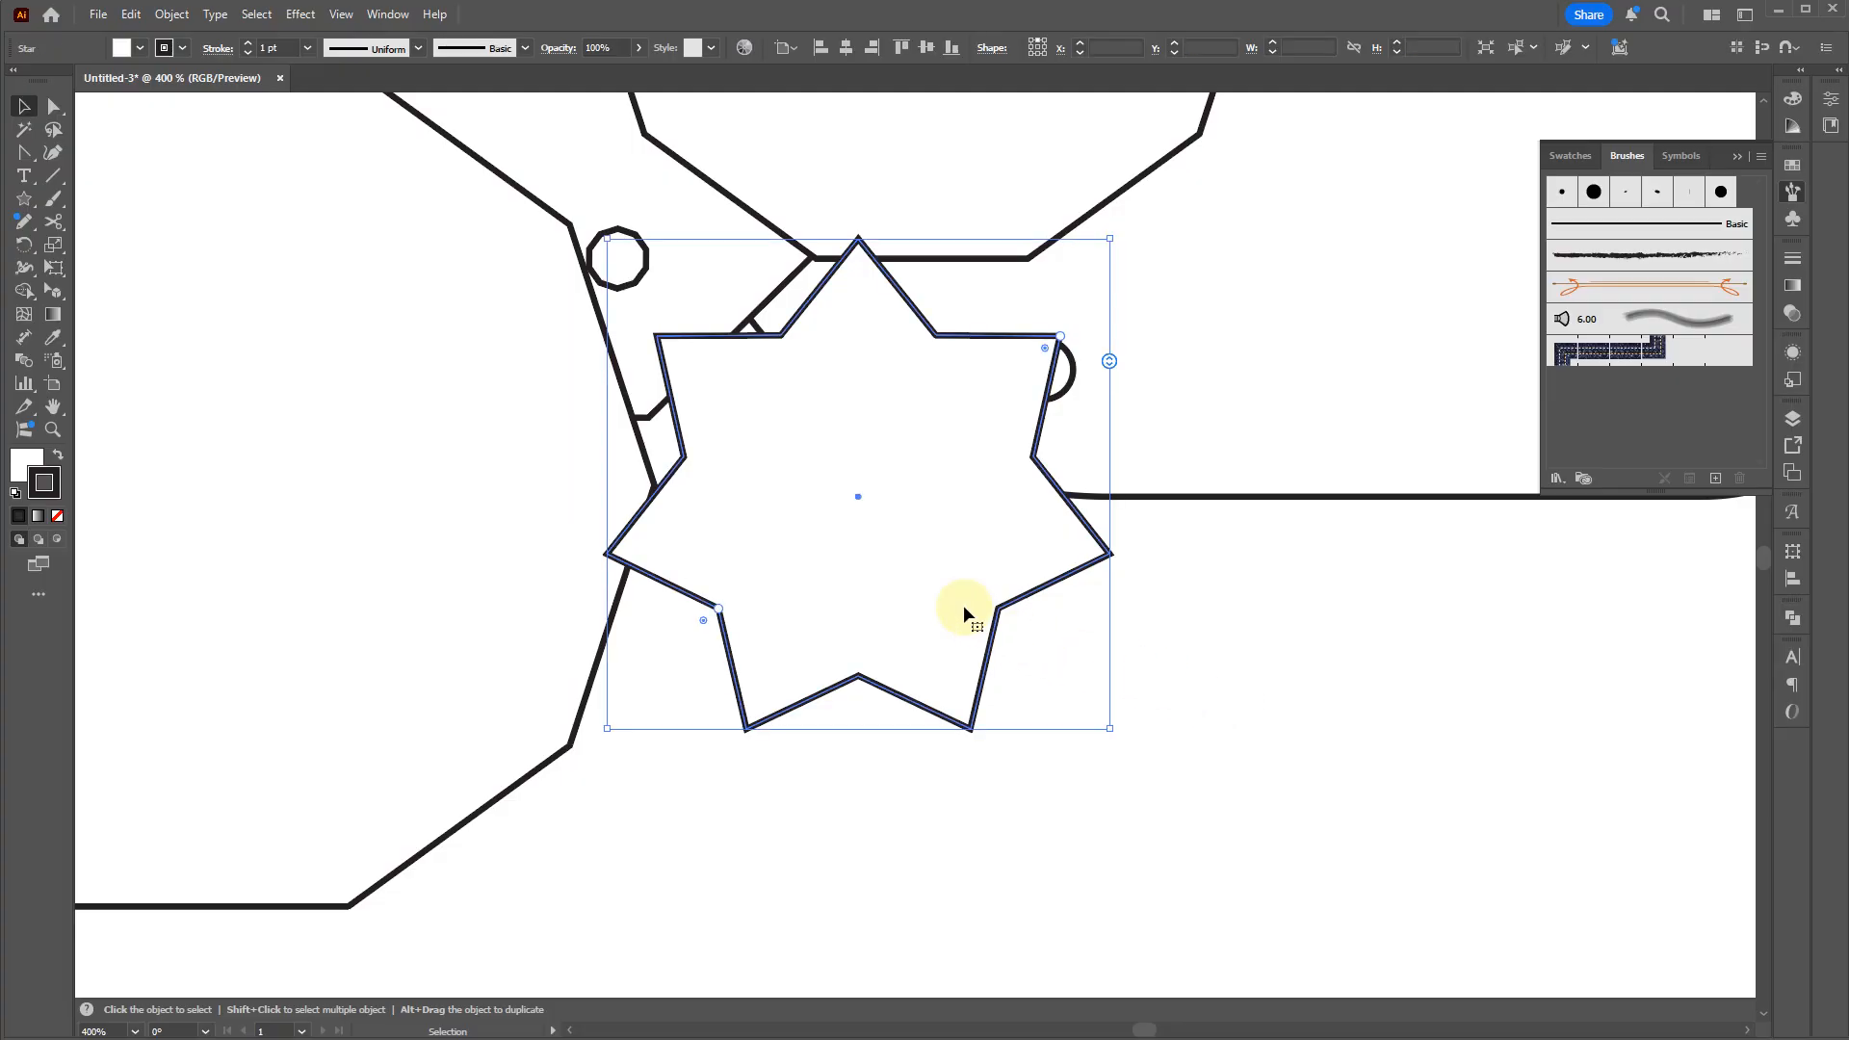
{"action": "key", "text": "a"}
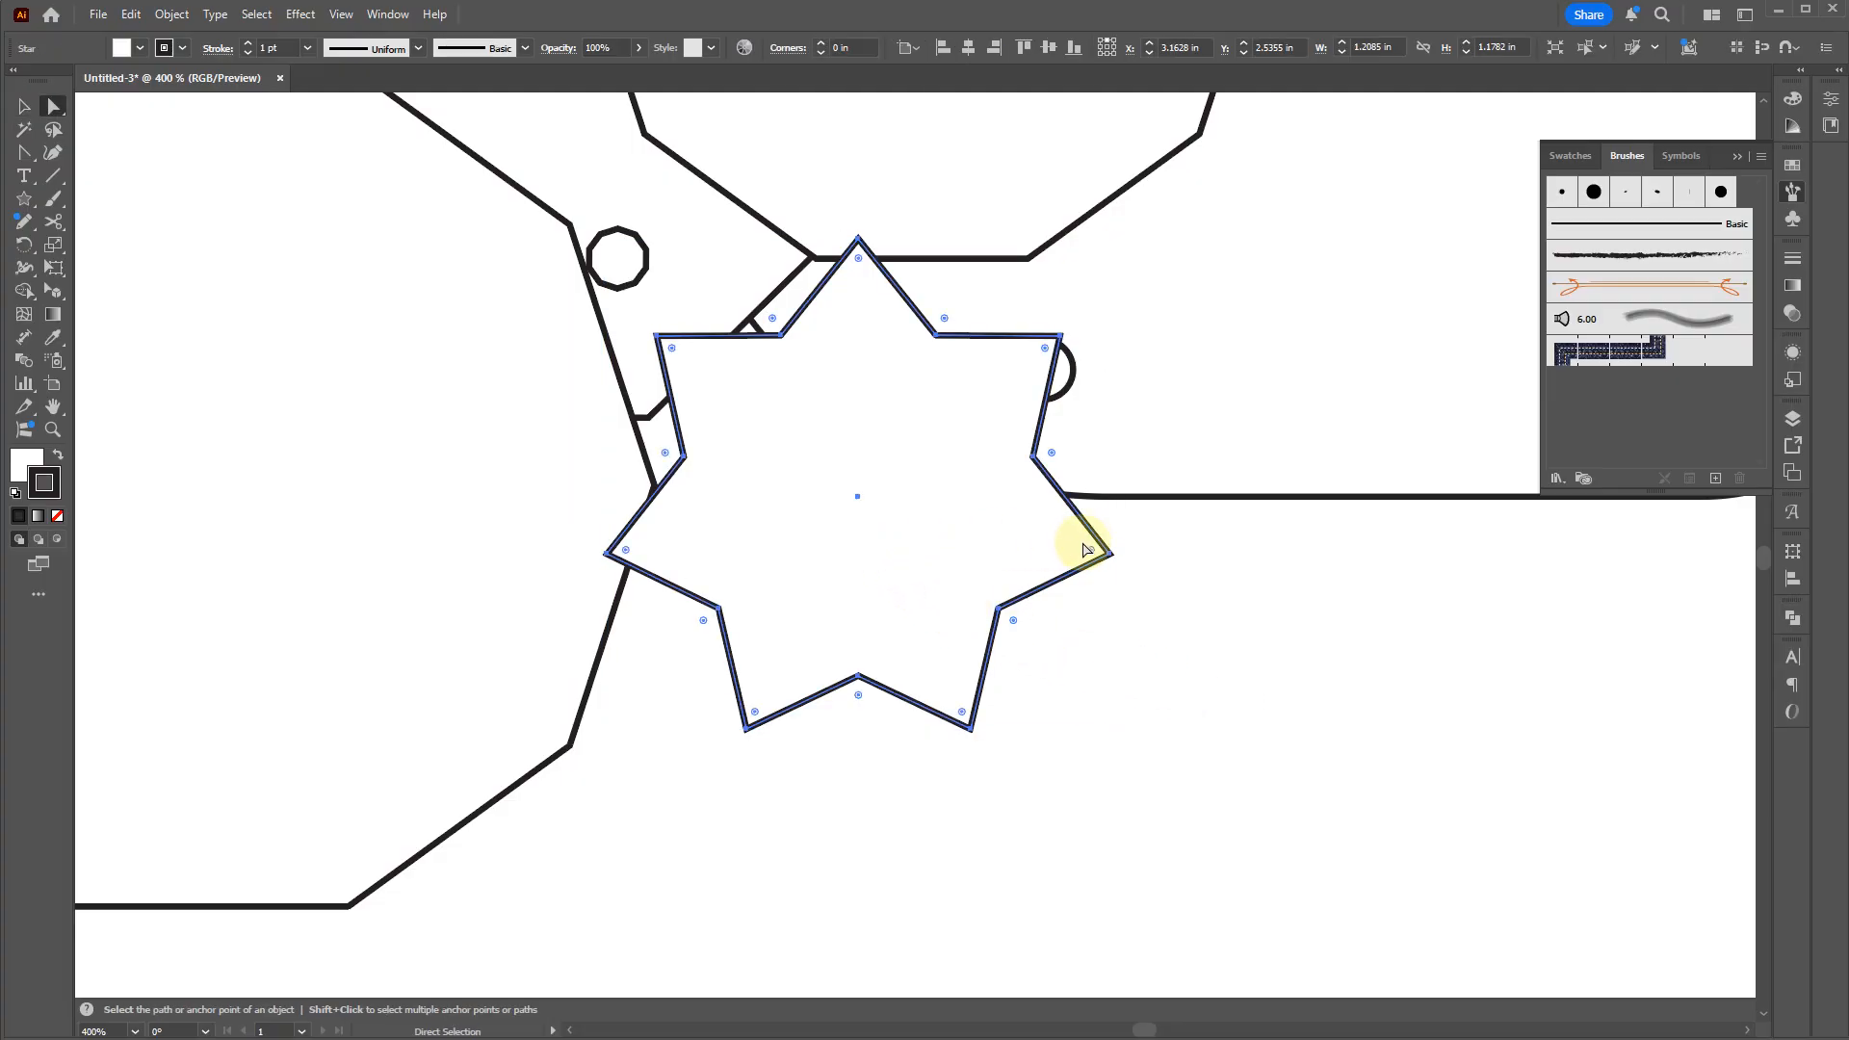
{"action": "mouse_move", "coordinate": [1092, 555]}
{"action": "left_mouse_down"}
{"action": "mouse_move", "coordinate": [996, 539]}
{"action": "mouse_move", "coordinate": [1185, 726]}
{"action": "mouse_move", "coordinate": [1161, 808]}
{"action": "left_mouse_up"}
{"action": "key", "text": "v"}
{"action": "key", "text": "a"}
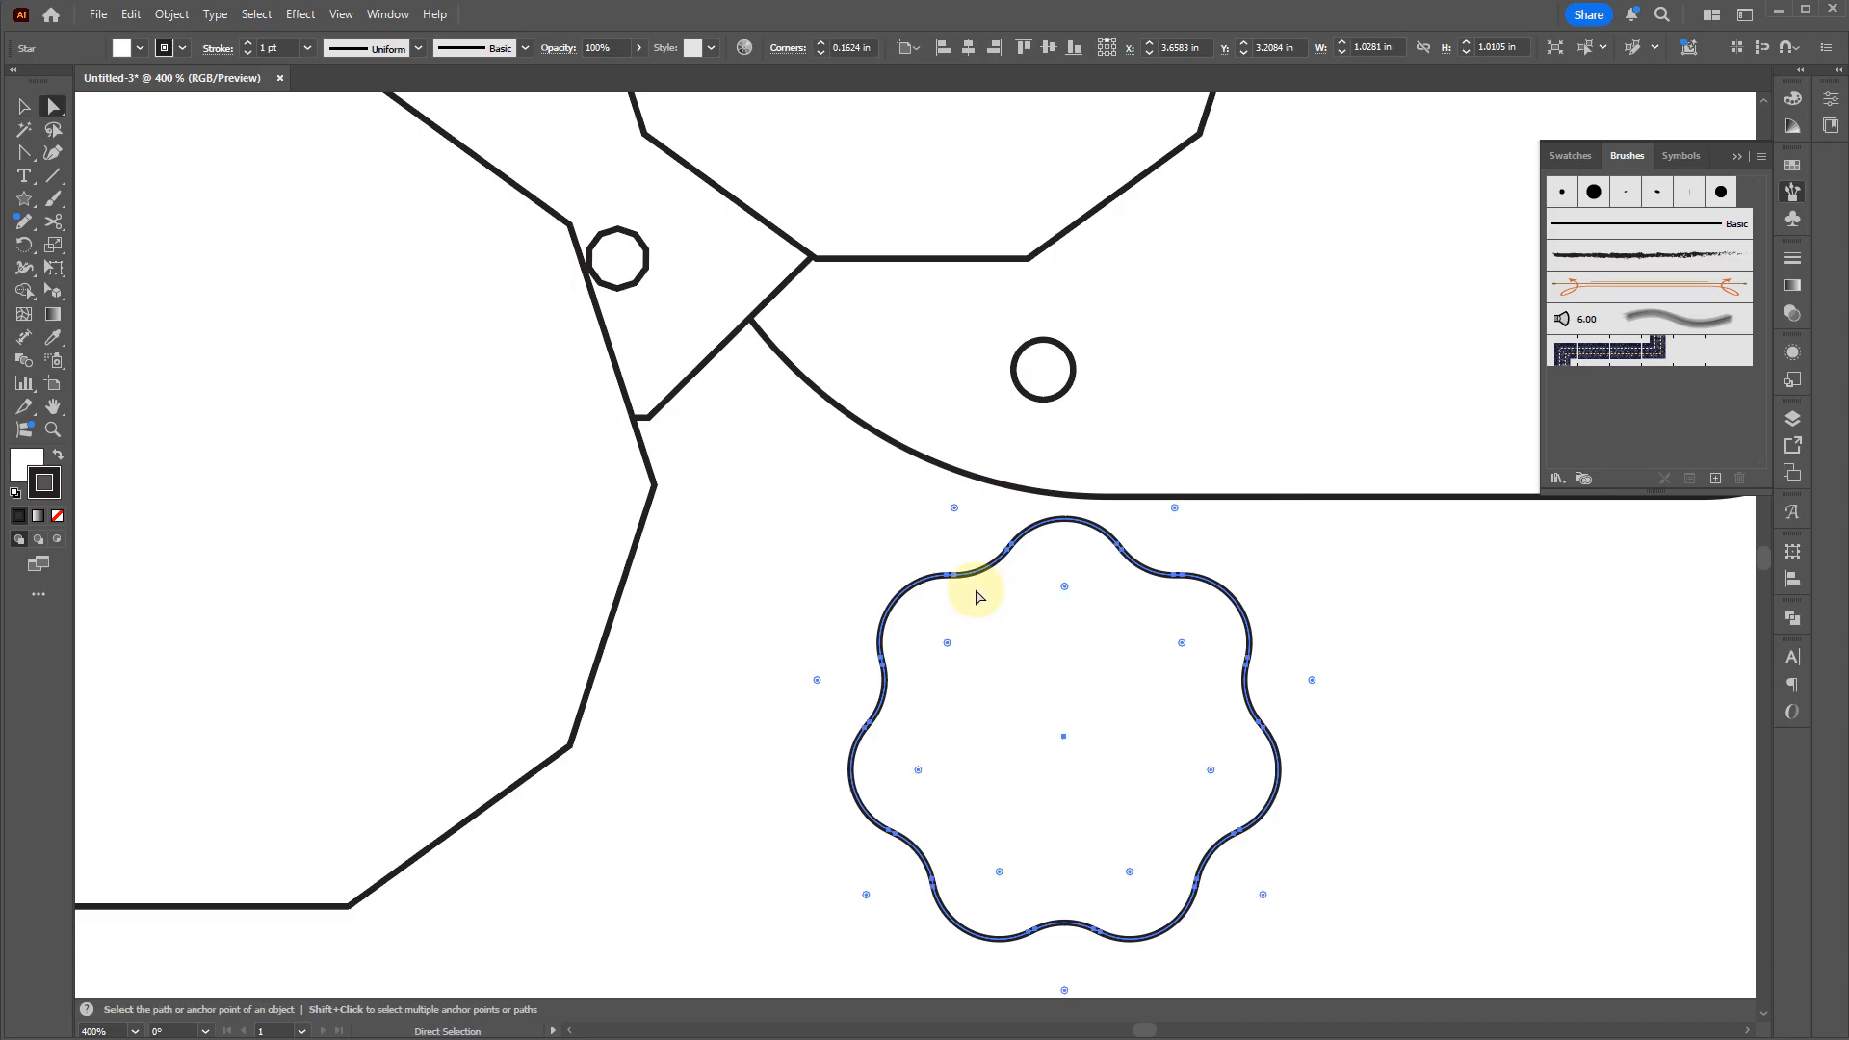
Step: Move the rounded star back up and to the left and pull anchor points on its lower-right edge inward into a notch
{"action": "key", "text": "ctrl+z"}
{"action": "left_click_drag", "start_coordinate": [1031, 595], "coordinate": [977, 532]}
{"action": "mouse_move", "coordinate": [927, 594]}
{"action": "left_mouse_down"}
{"action": "mouse_move", "coordinate": [911, 563]}
{"action": "mouse_move", "coordinate": [958, 648]}
{"action": "mouse_move", "coordinate": [1038, 664]}
{"action": "left_mouse_up"}
{"action": "key", "text": "ctrl+z"}
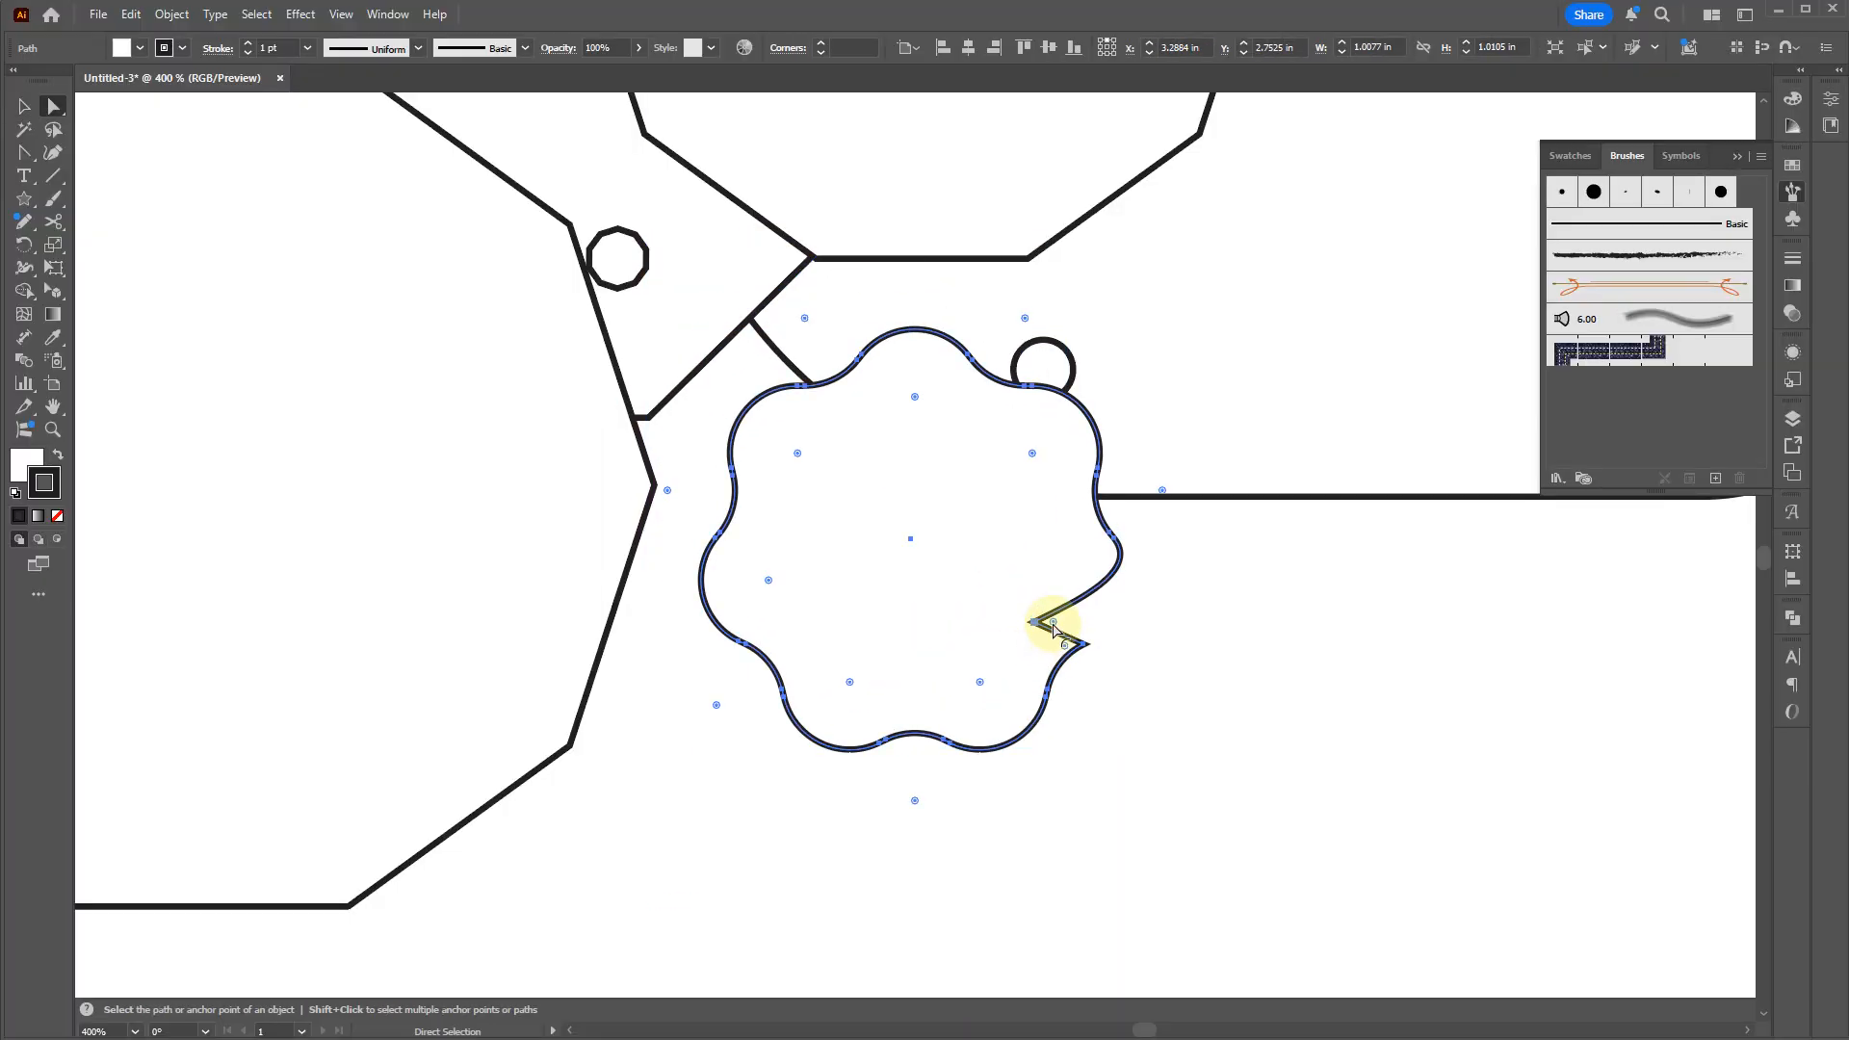
{"action": "left_click", "coordinate": [1299, 681]}
{"action": "key", "text": "v"}
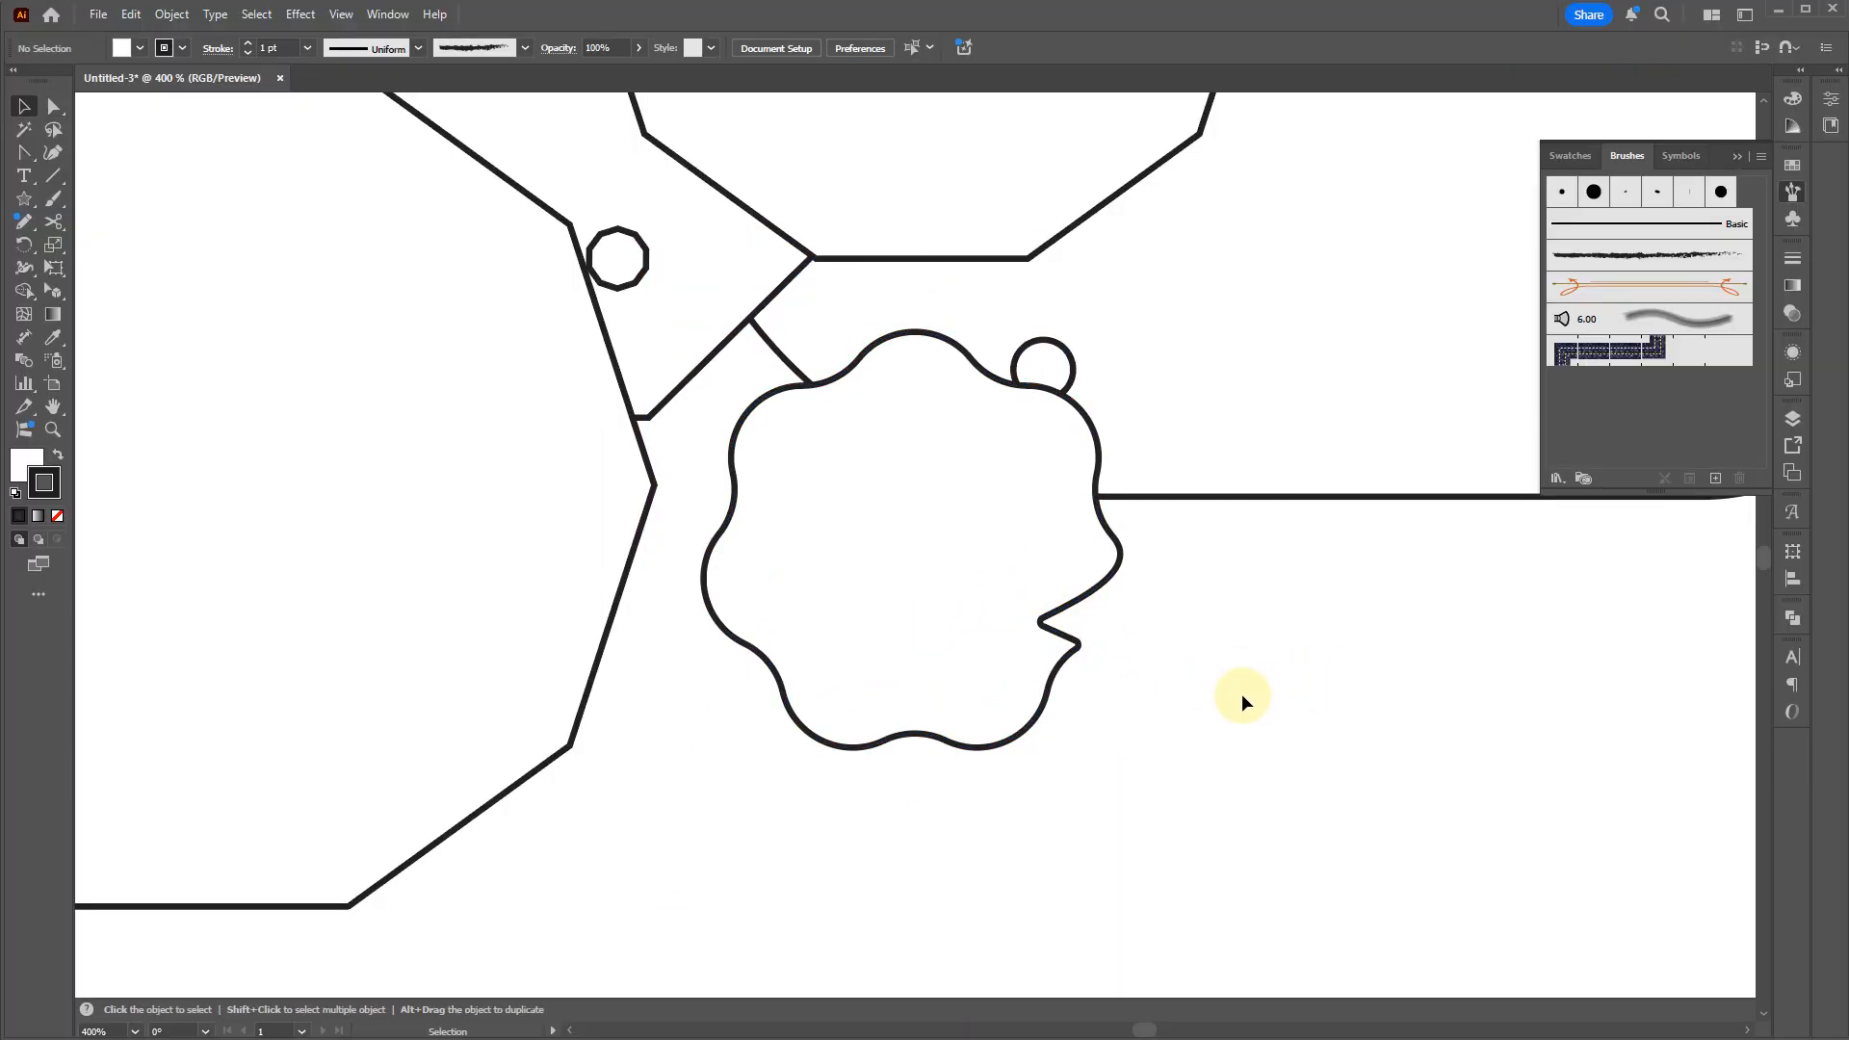
Step: Delete all the shapes drawn on the artboard
{"action": "scroll", "coordinate": [1241, 694], "scroll_direction": "down", "scroll_amount": 2}
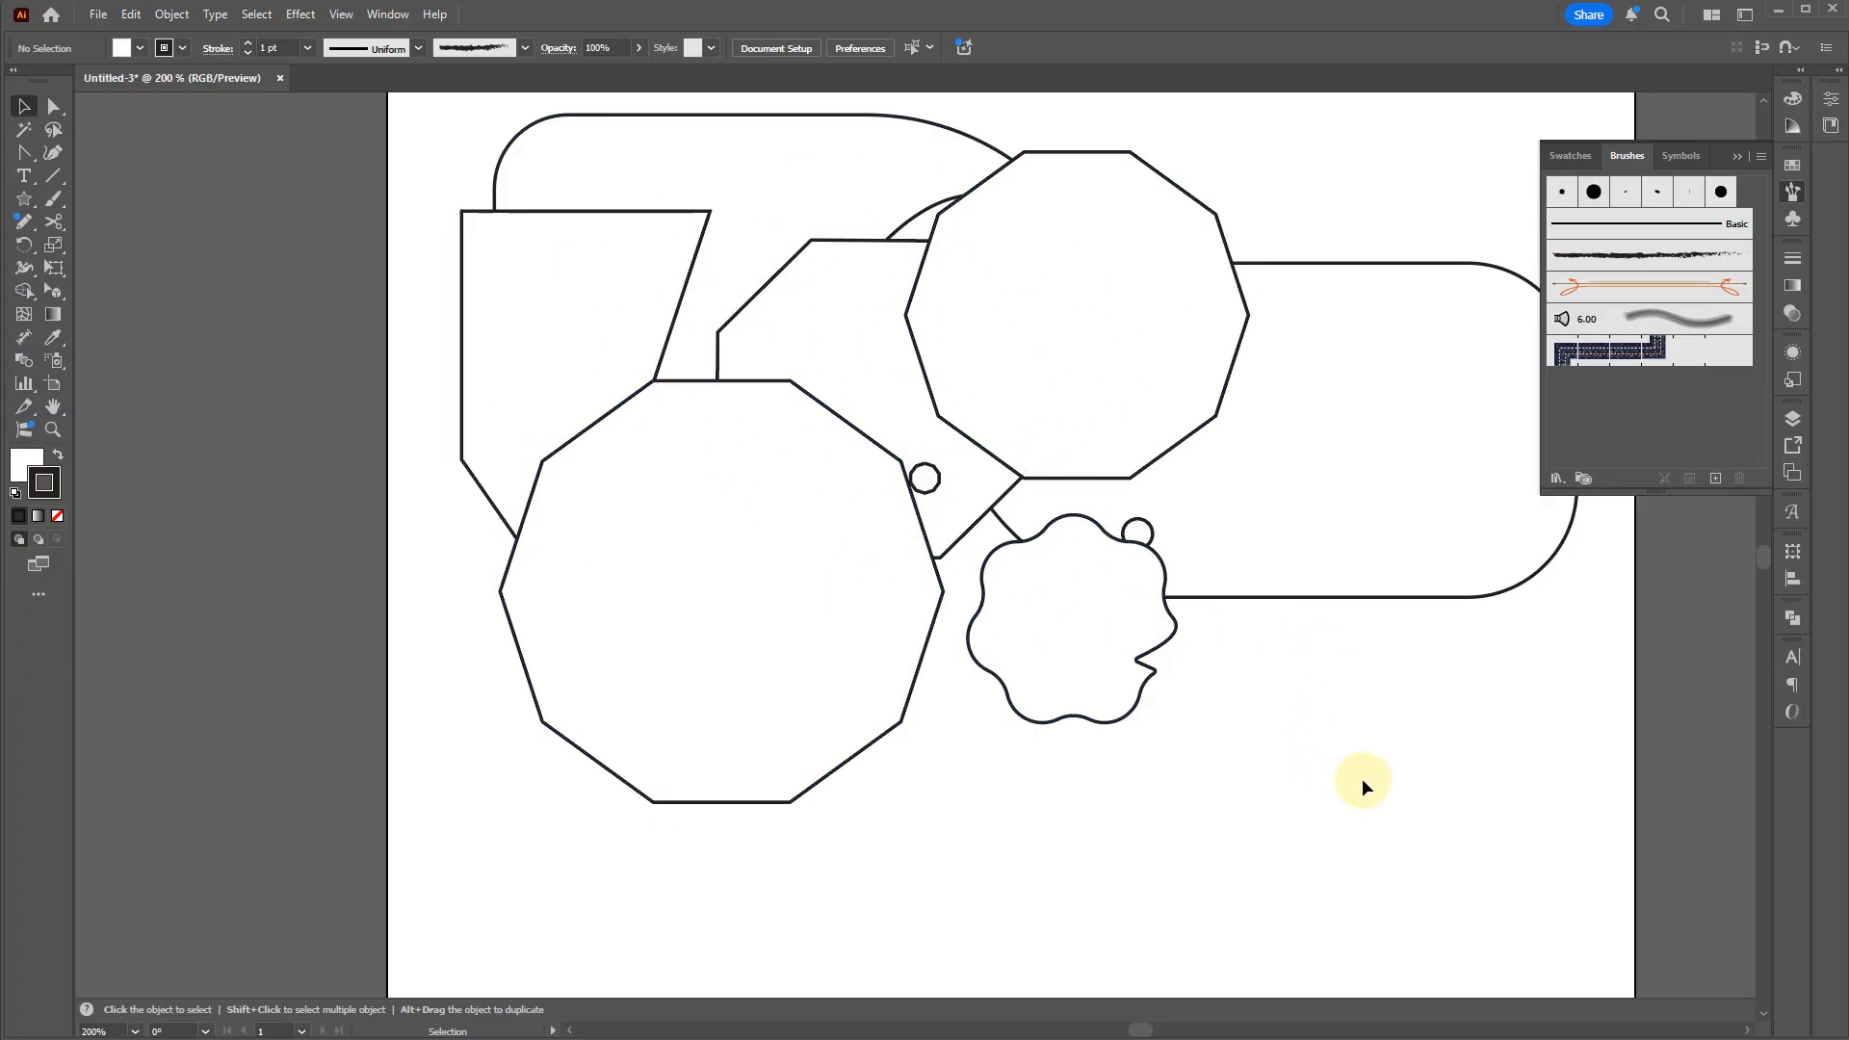
{"action": "scroll", "coordinate": [1362, 780], "scroll_direction": "down", "scroll_amount": 2}
{"action": "left_click_drag", "start_coordinate": [1442, 802], "coordinate": [950, 459]}
{"action": "key", "text": "Delete"}
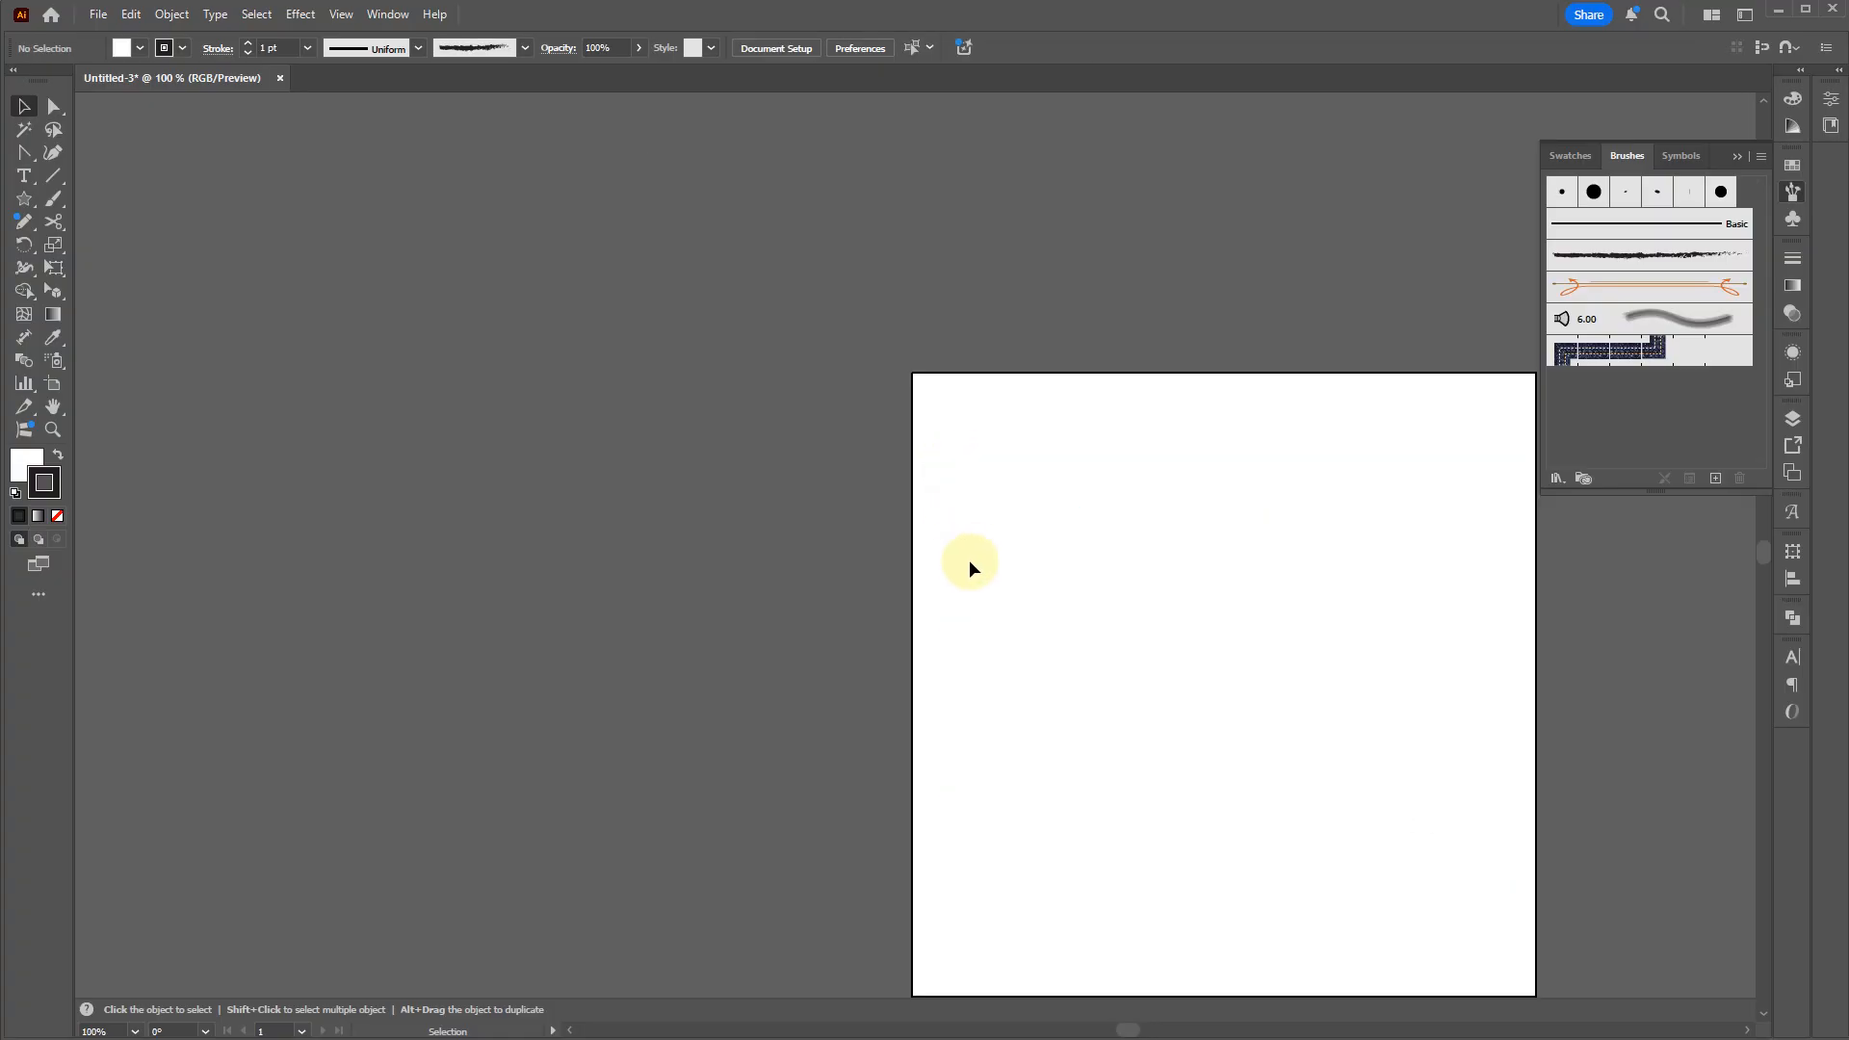
Step: Draw a closed four-point path with the Pen tool, with a curved segment on its lower-left side
{"action": "key", "text": "p"}
{"action": "left_click", "coordinate": [1172, 508]}
{"action": "left_click", "coordinate": [1066, 595]}
{"action": "left_click_drag", "start_coordinate": [1234, 735], "coordinate": [1262, 708]}
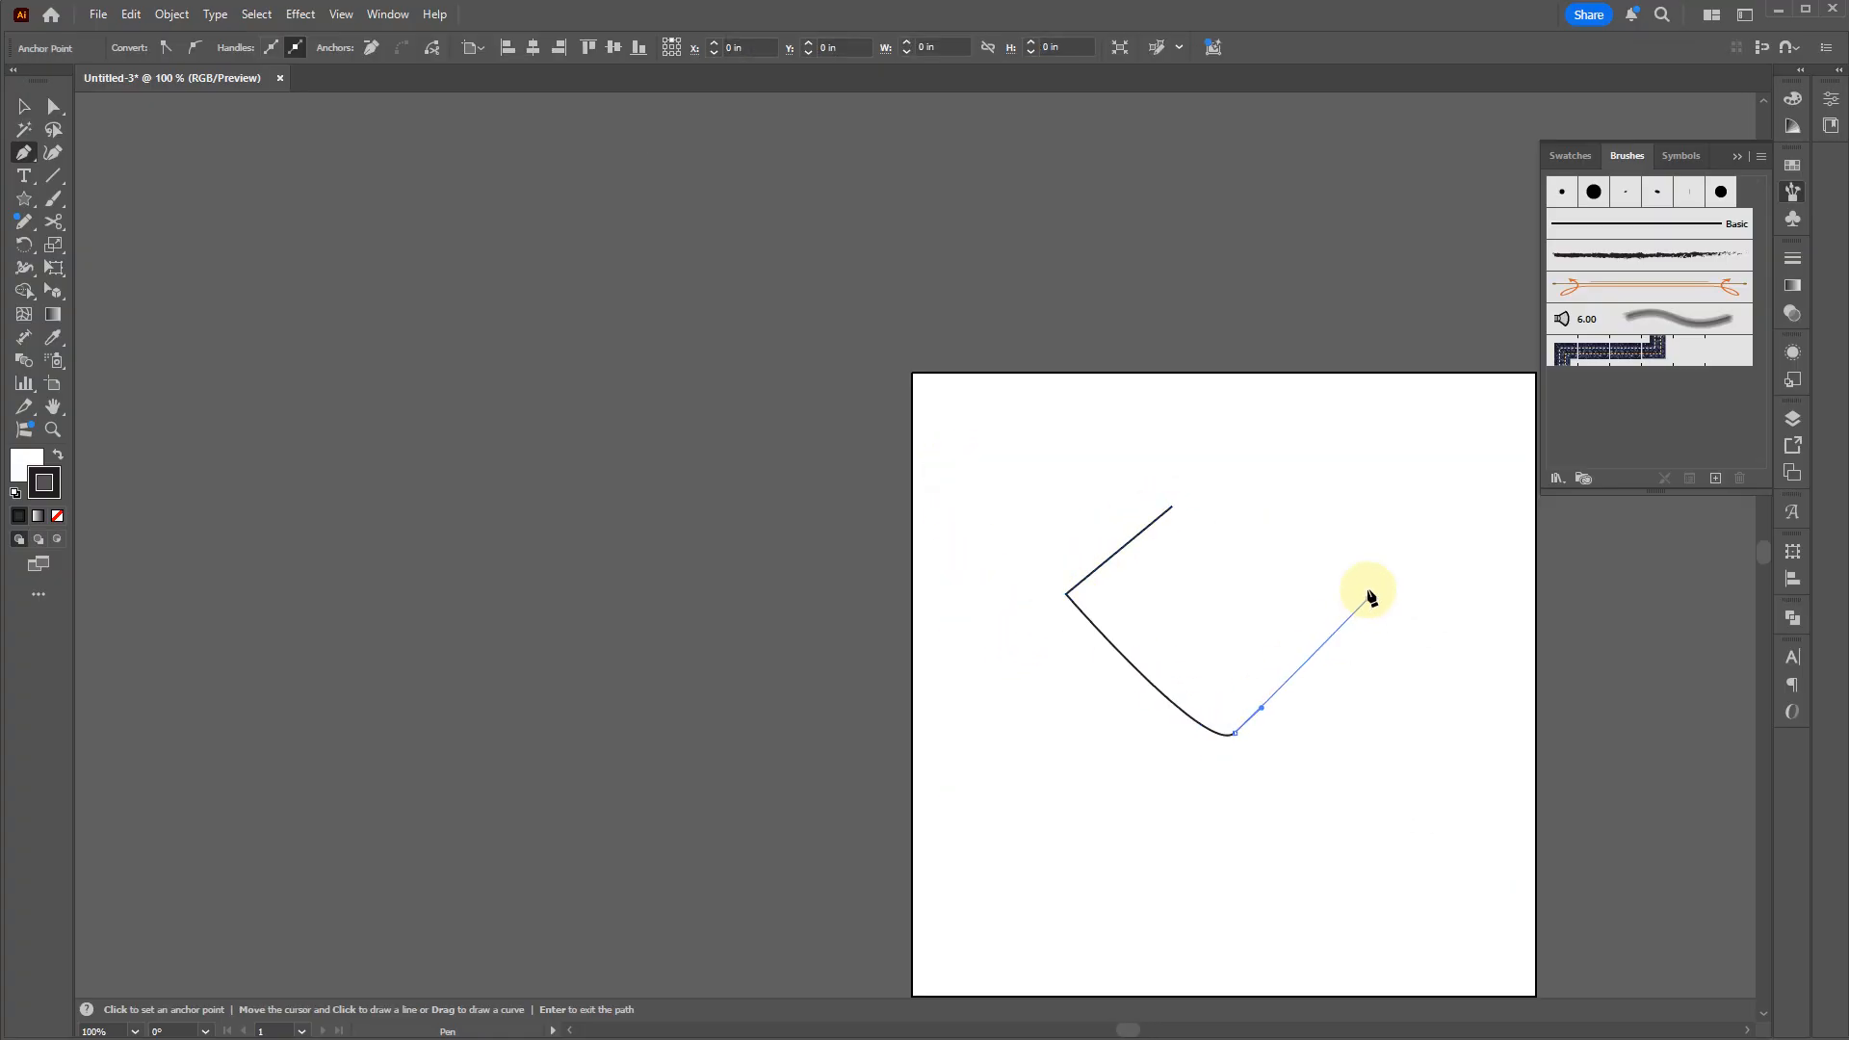
{"action": "left_click", "coordinate": [1369, 598]}
{"action": "left_click", "coordinate": [1173, 508]}
{"action": "scroll", "coordinate": [1221, 601], "scroll_direction": "up", "scroll_amount": 2}
Step: Round only the right-hand corner of the pen path into a large arc
{"action": "key", "text": "a"}
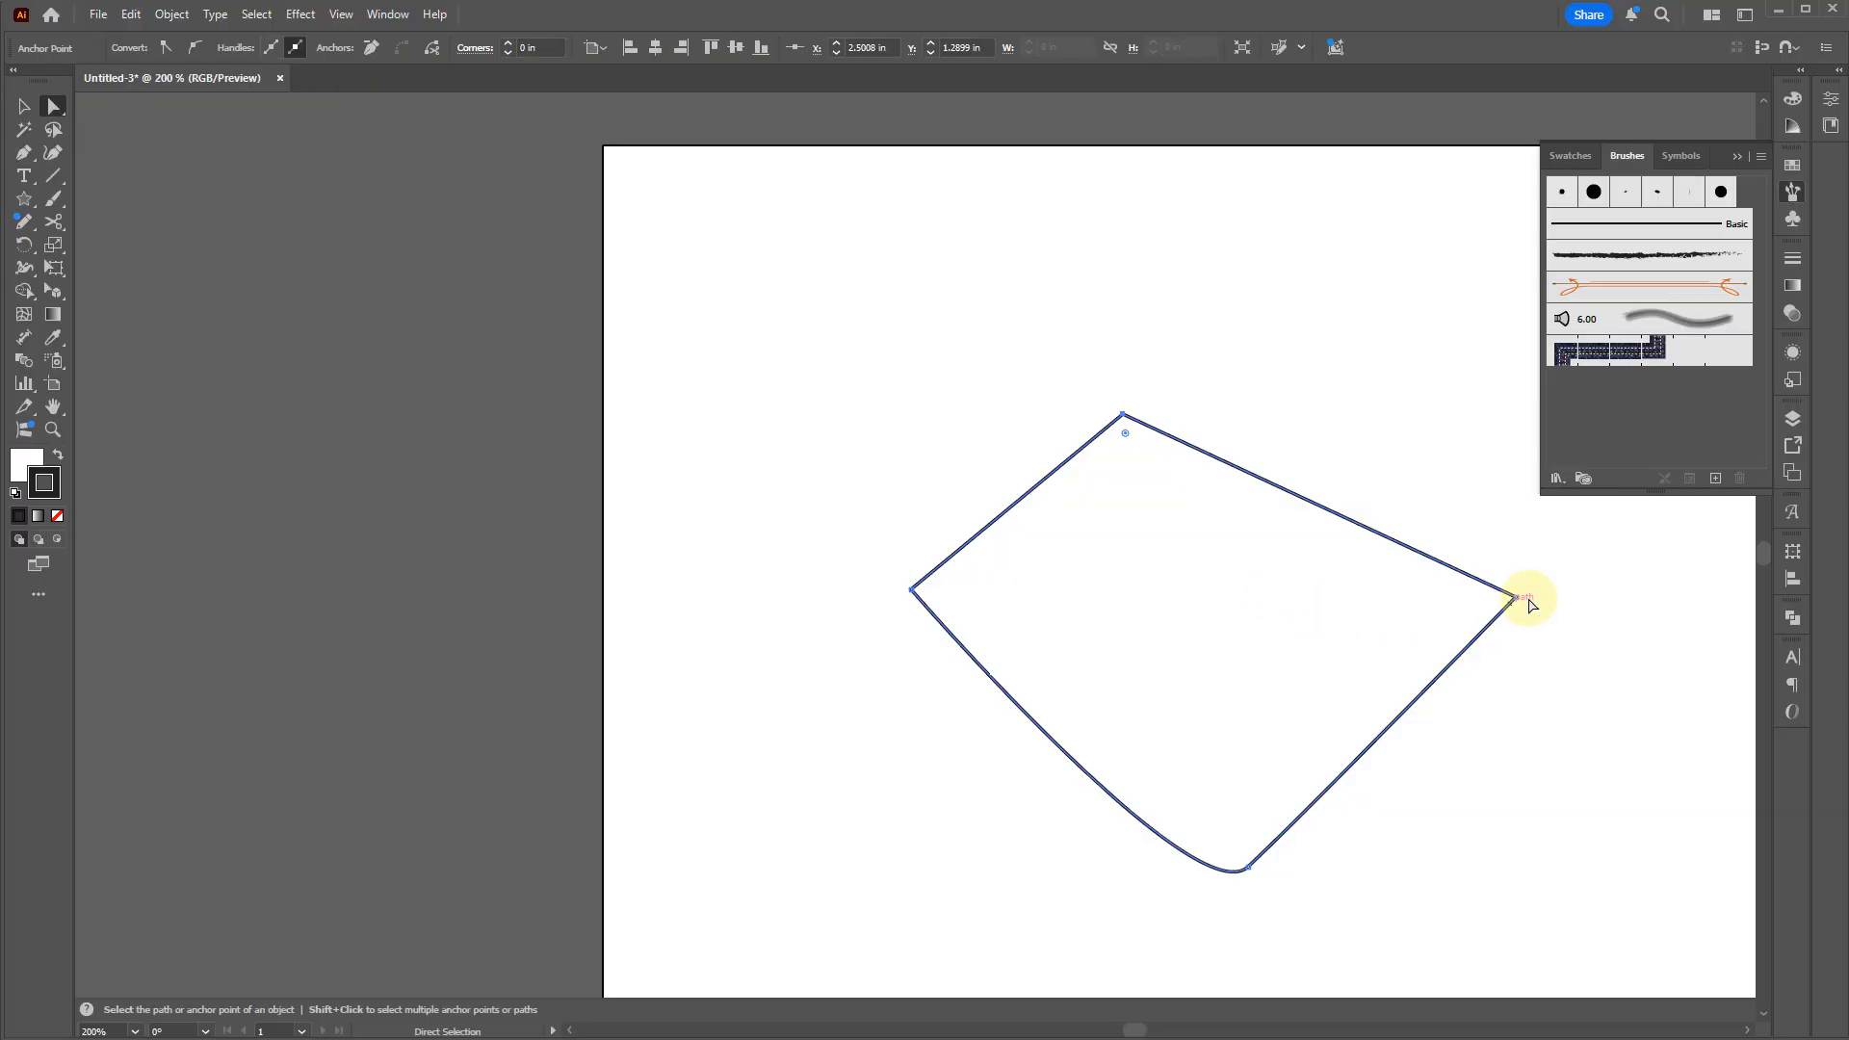
{"action": "key", "text": "v"}
{"action": "key", "text": "a"}
{"action": "left_click", "coordinate": [1502, 606]}
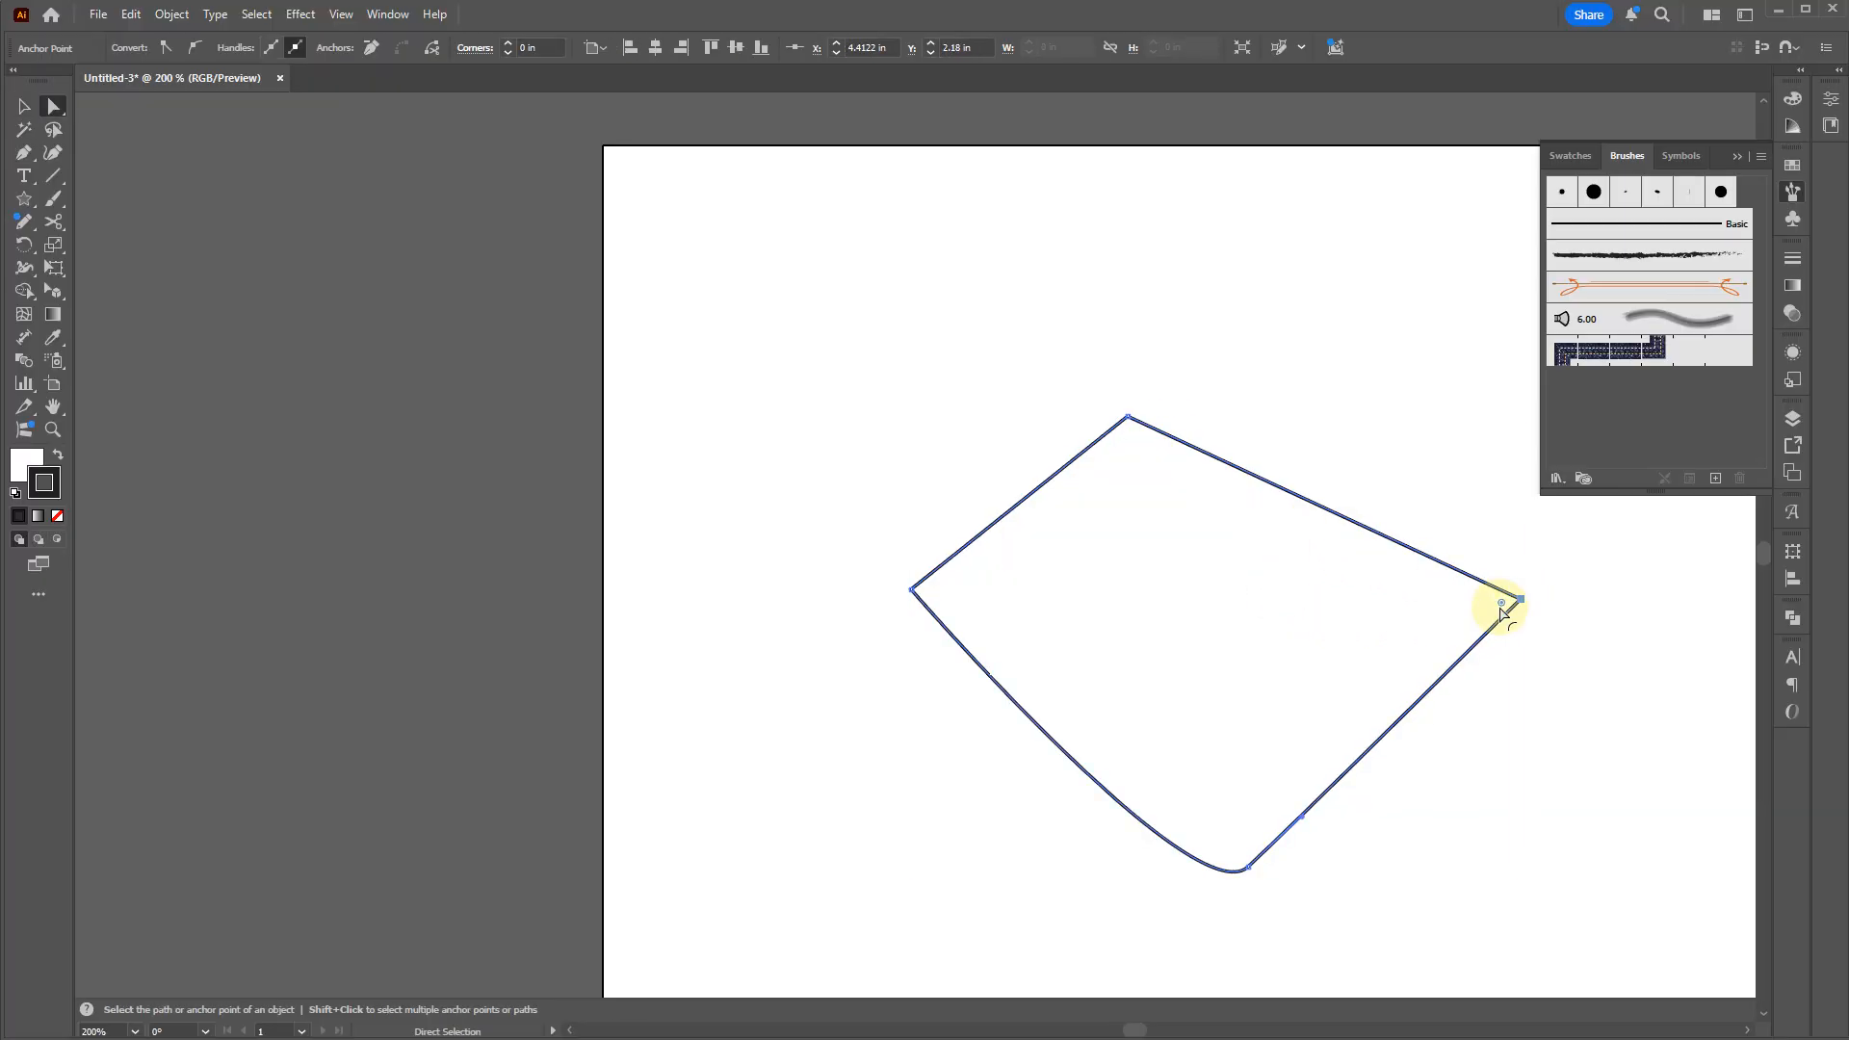
{"action": "left_click_drag", "start_coordinate": [1507, 613], "coordinate": [1310, 608]}
{"action": "key", "text": "v"}
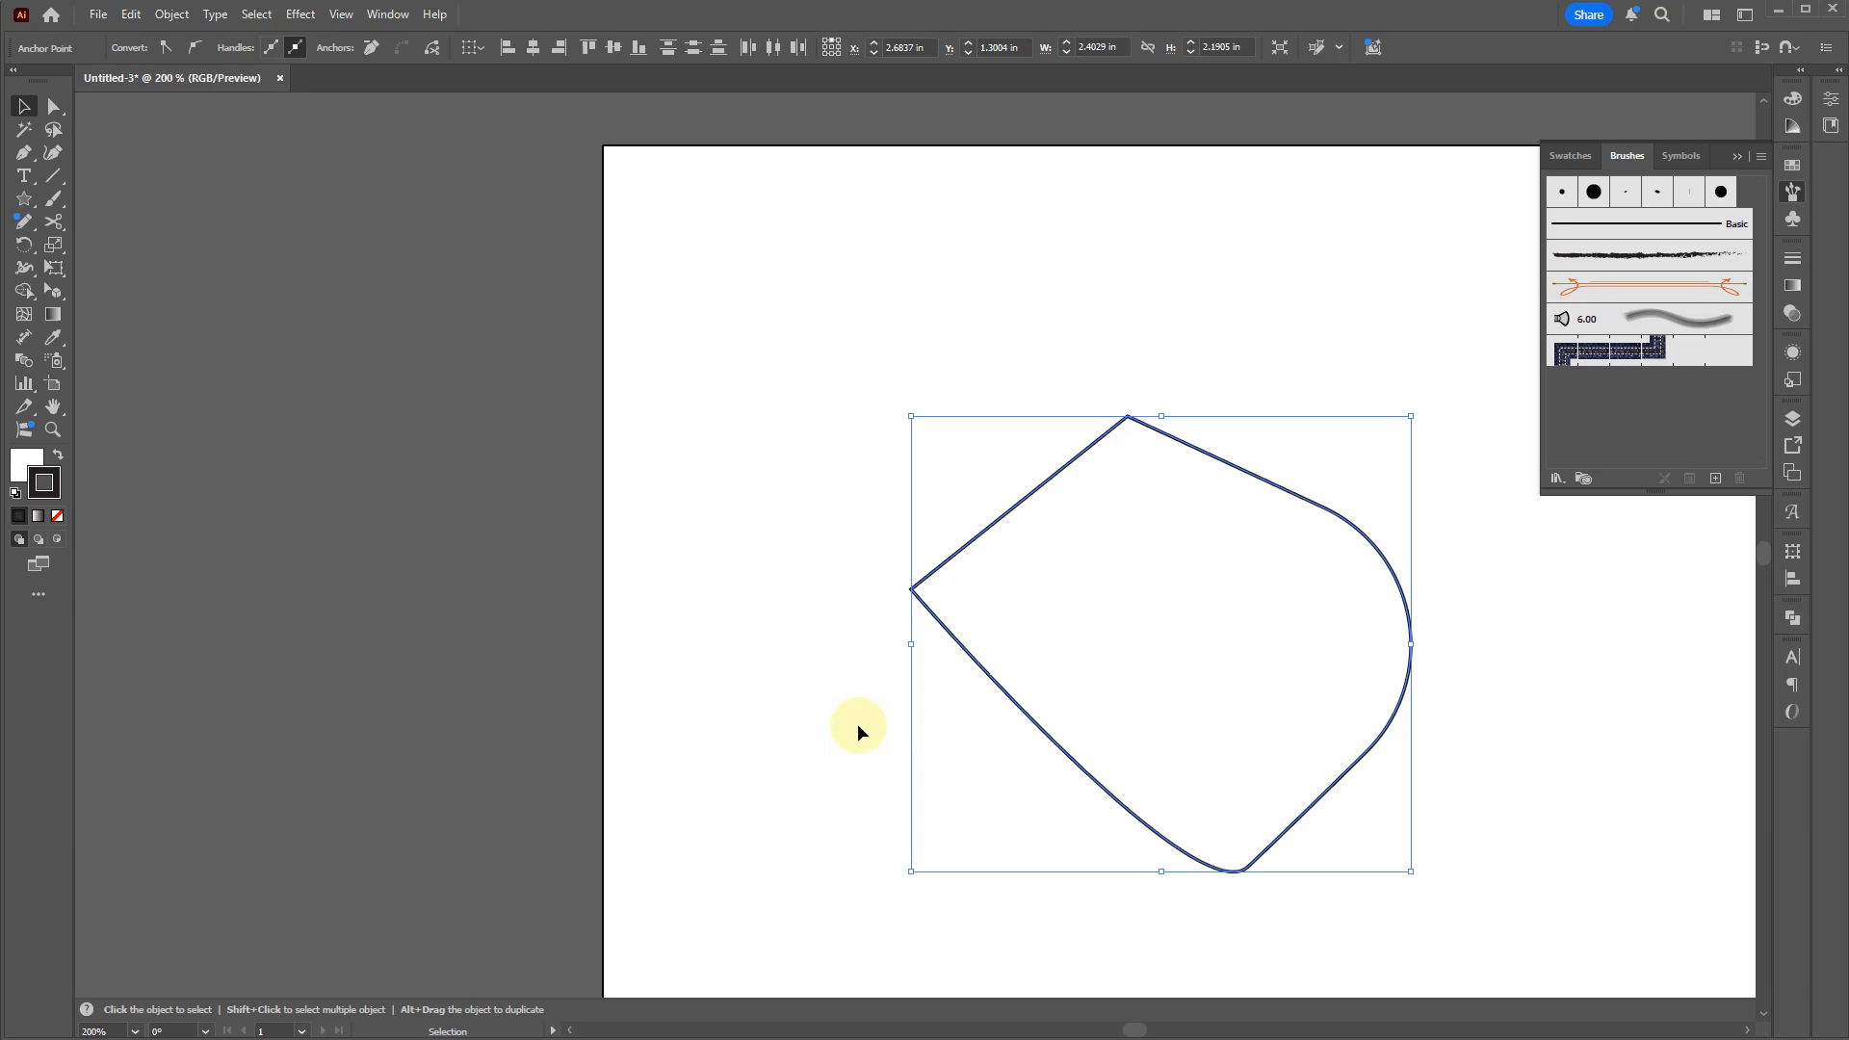
Step: Delete the pen path and show the rulers around the canvas
{"action": "left_click", "coordinate": [1319, 673]}
{"action": "key", "text": "Delete"}
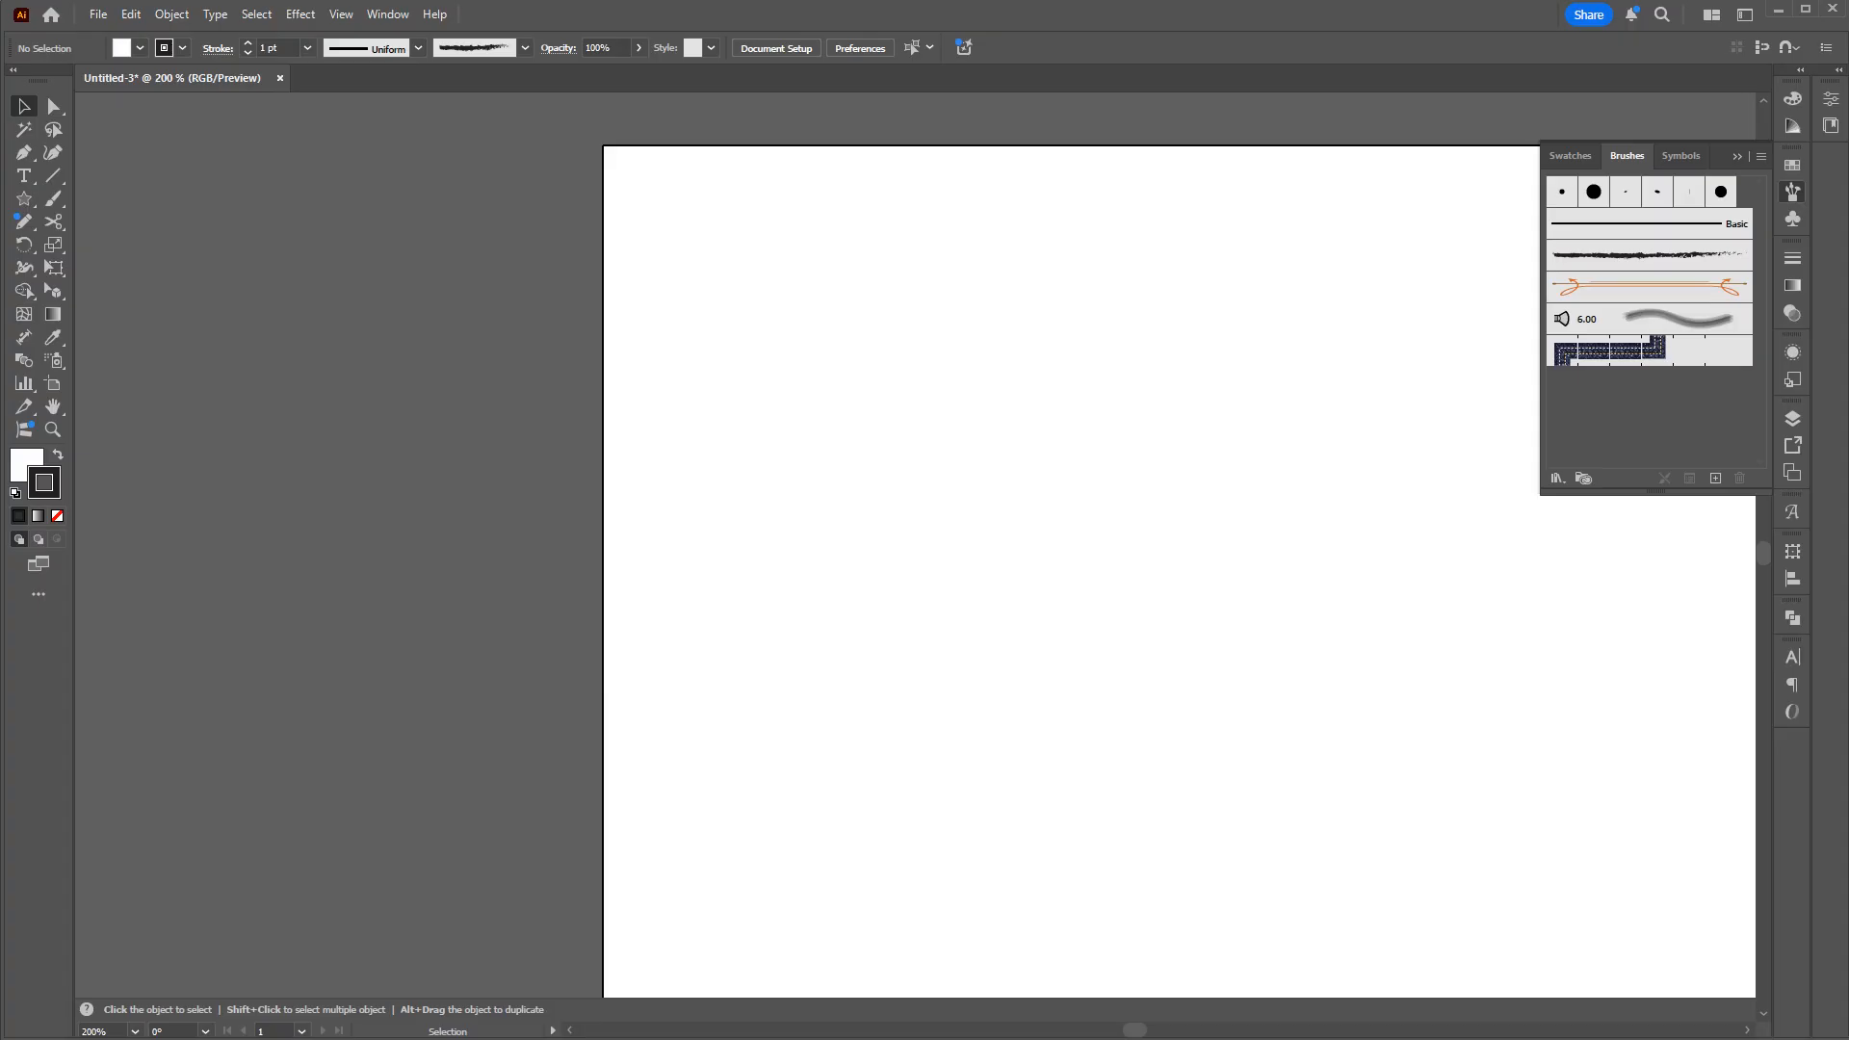
{"action": "left_click_drag", "start_coordinate": [1066, 647], "coordinate": [789, 521]}
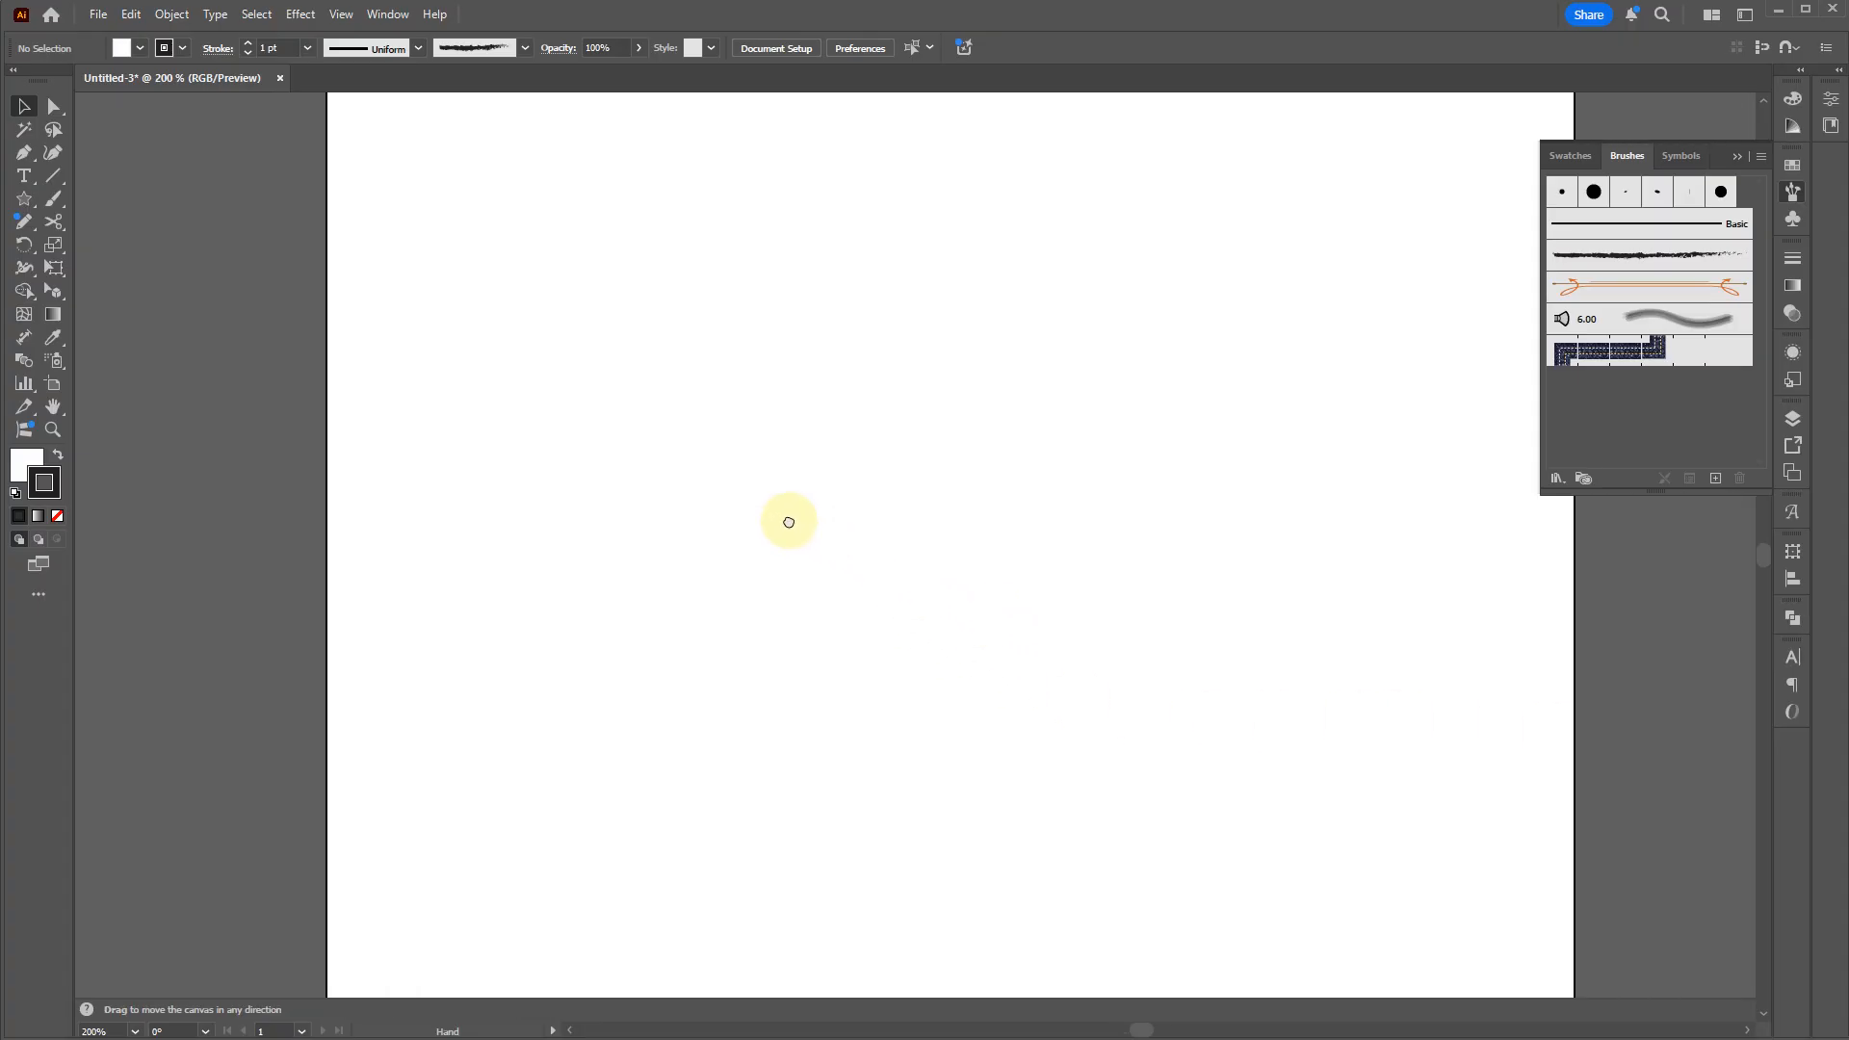
{"action": "key", "text": "ctrl+r"}
{"action": "scroll", "coordinate": [792, 599], "scroll_direction": "down", "scroll_amount": 2}
{"action": "left_click_drag", "start_coordinate": [826, 644], "coordinate": [794, 507]}
{"action": "scroll", "coordinate": [808, 416], "scroll_direction": "up", "scroll_amount": 1}
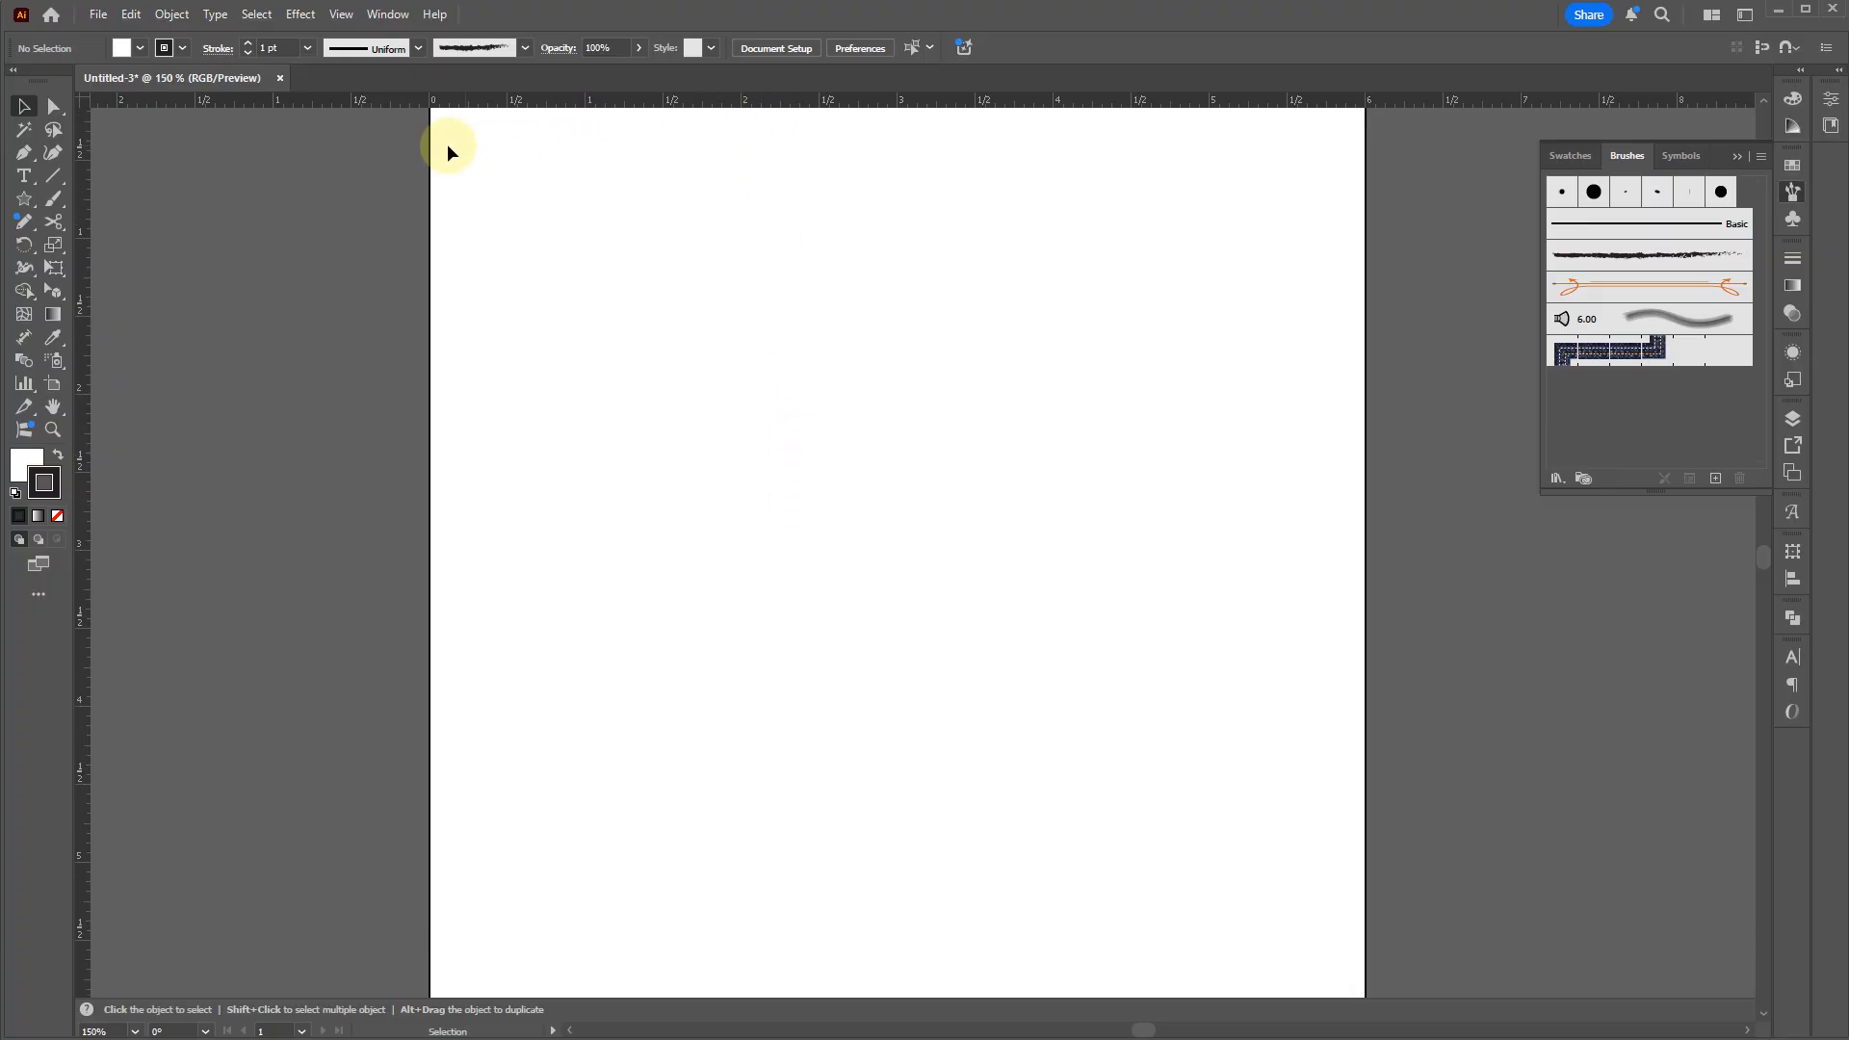
Step: Open the ruler's list of measurement units and place a horizontal guide at Y 2 in
{"action": "right_click", "coordinate": [476, 104]}
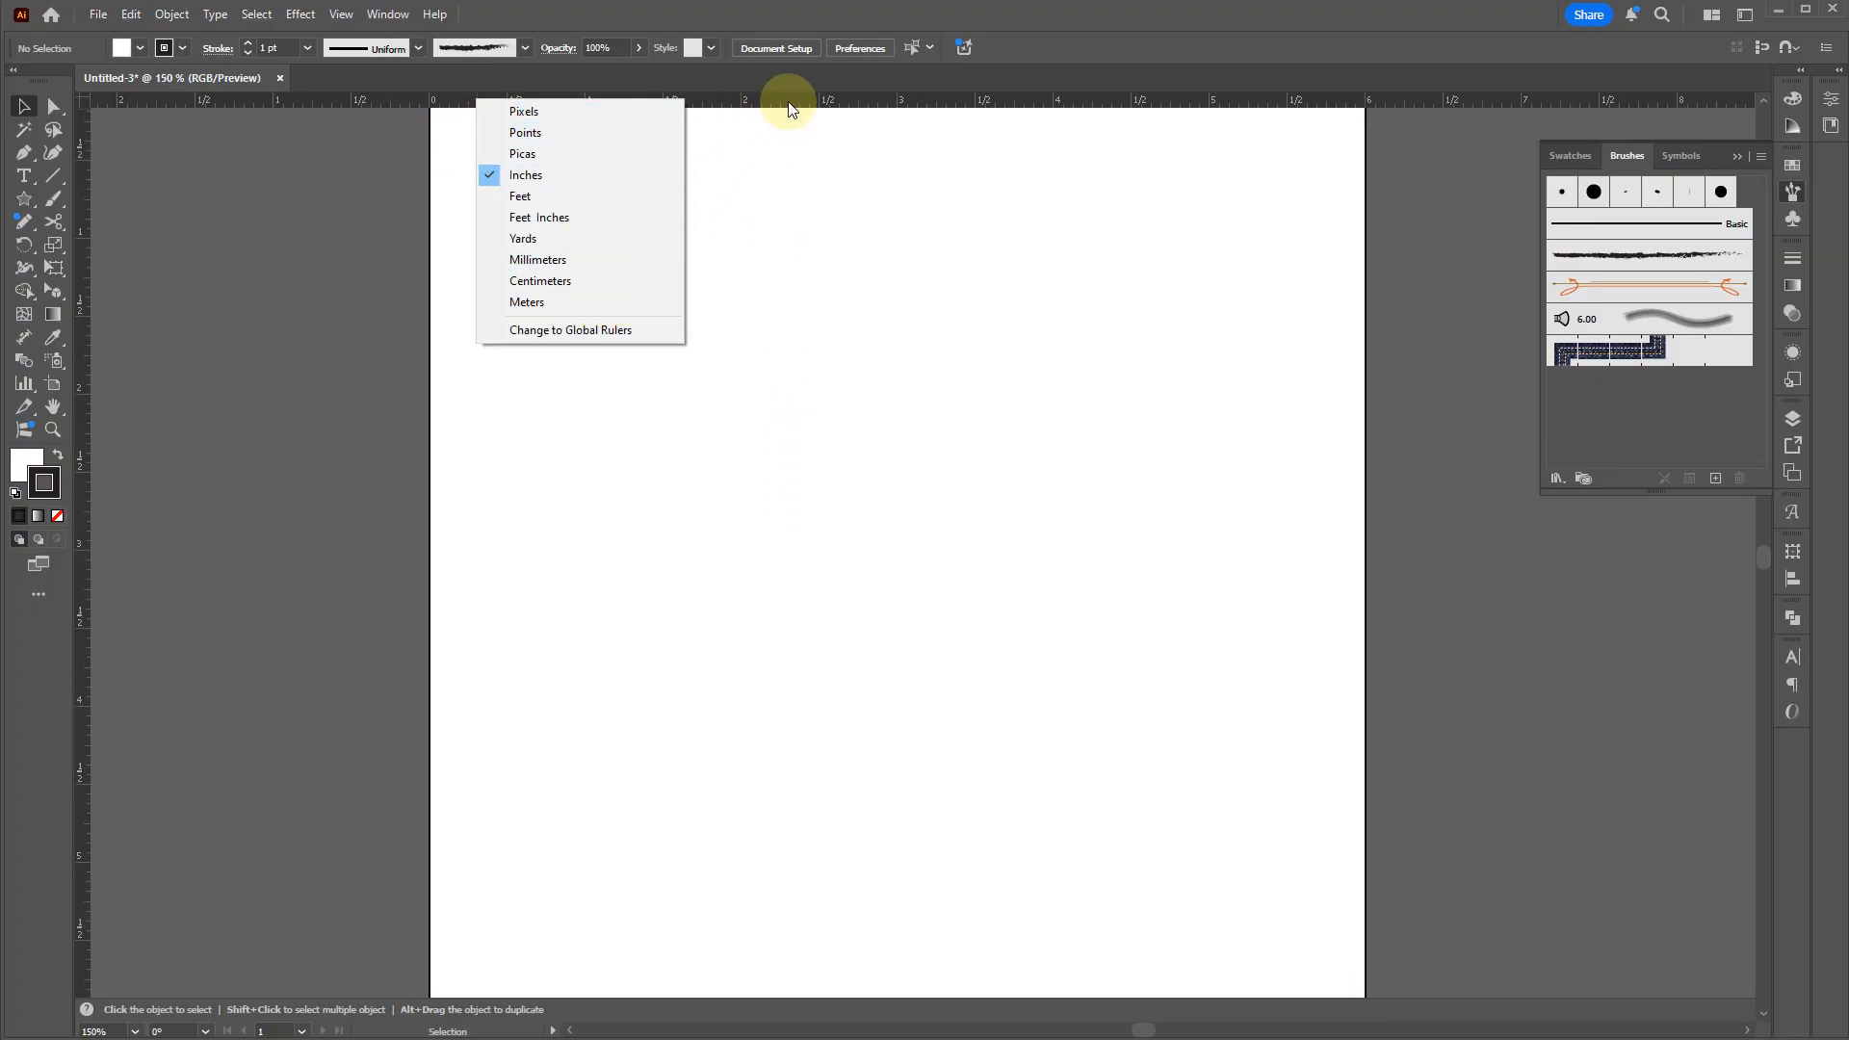
{"action": "mouse_move", "coordinate": [788, 106]}
{"action": "left_mouse_down"}
{"action": "mouse_move", "coordinate": [761, 406]}
{"action": "mouse_move", "coordinate": [783, 390]}
{"action": "left_mouse_up"}
Step: Draw a rectangle about 1.88 in wide and 1.91 in high across the guide and add a horizontal guide along its top edge
{"action": "key", "text": "m"}
{"action": "key", "text": "F6"}
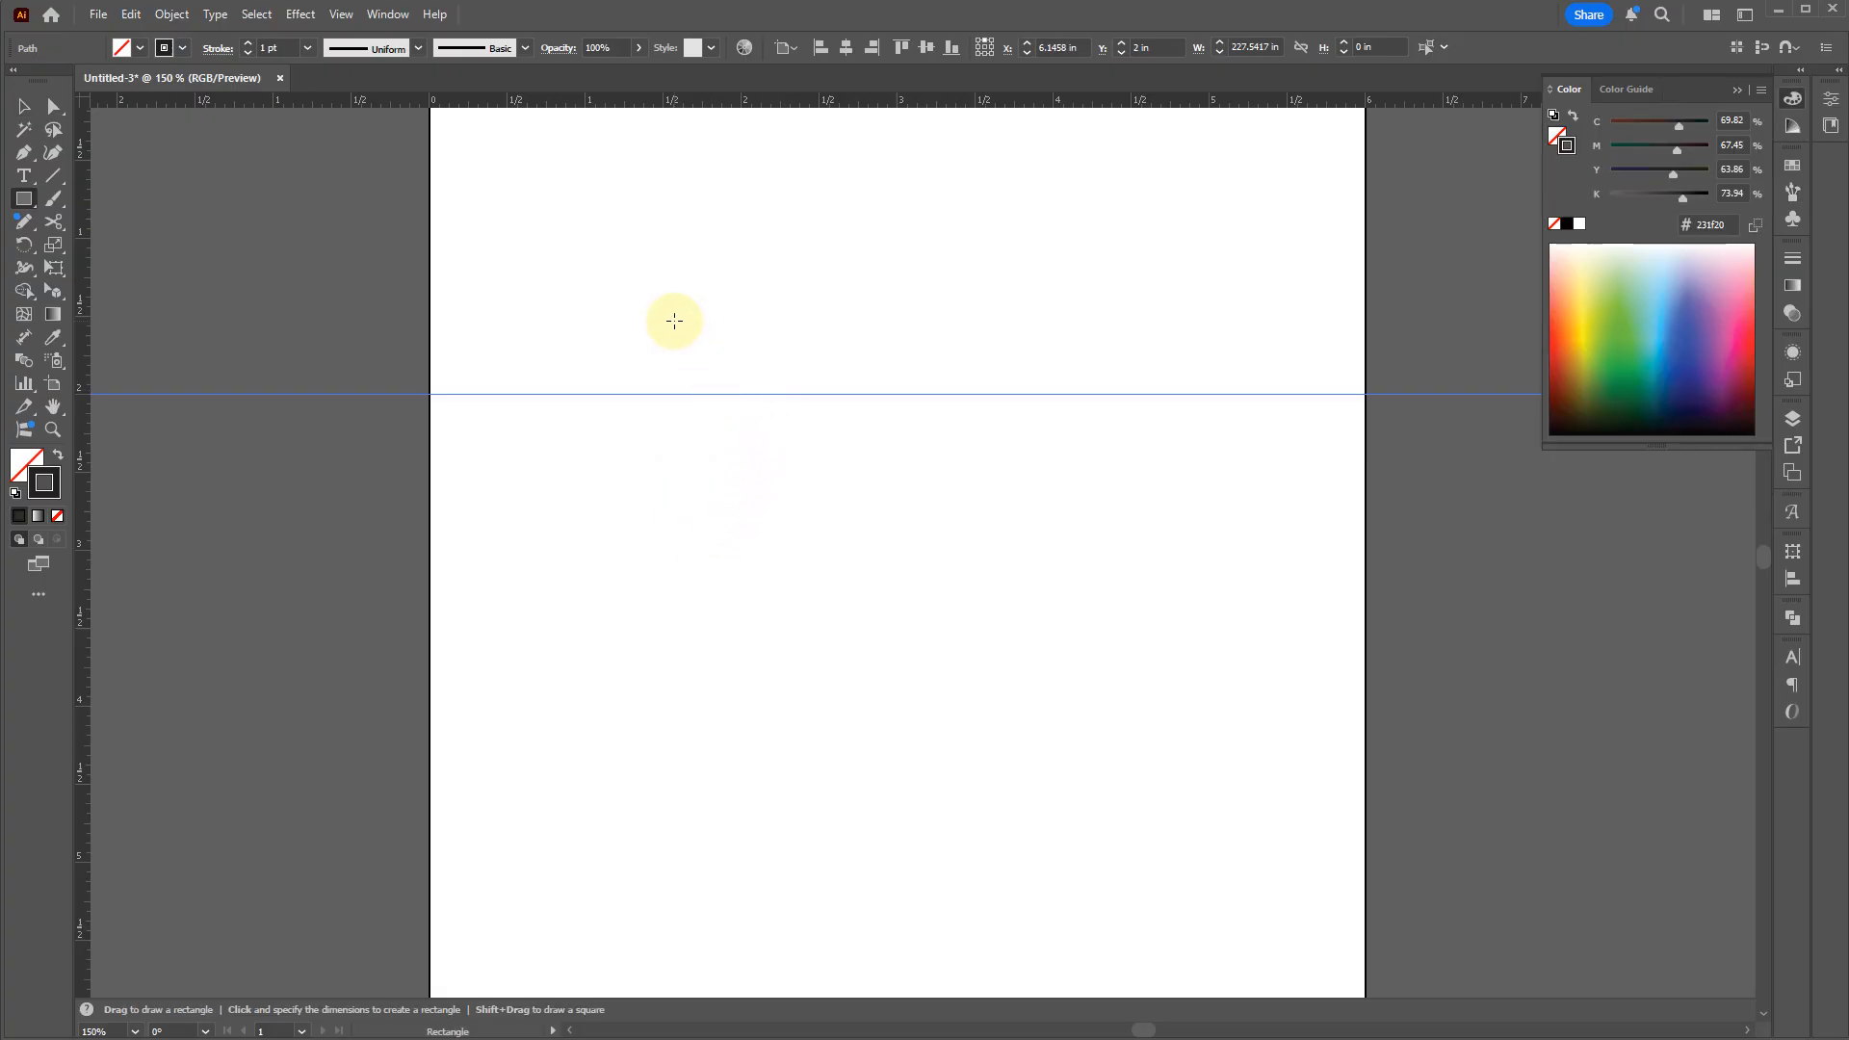
{"action": "mouse_move", "coordinate": [687, 322]}
{"action": "left_mouse_down"}
{"action": "mouse_move", "coordinate": [925, 607]}
{"action": "mouse_move", "coordinate": [980, 621]}
{"action": "left_mouse_up"}
{"action": "key", "text": "v"}
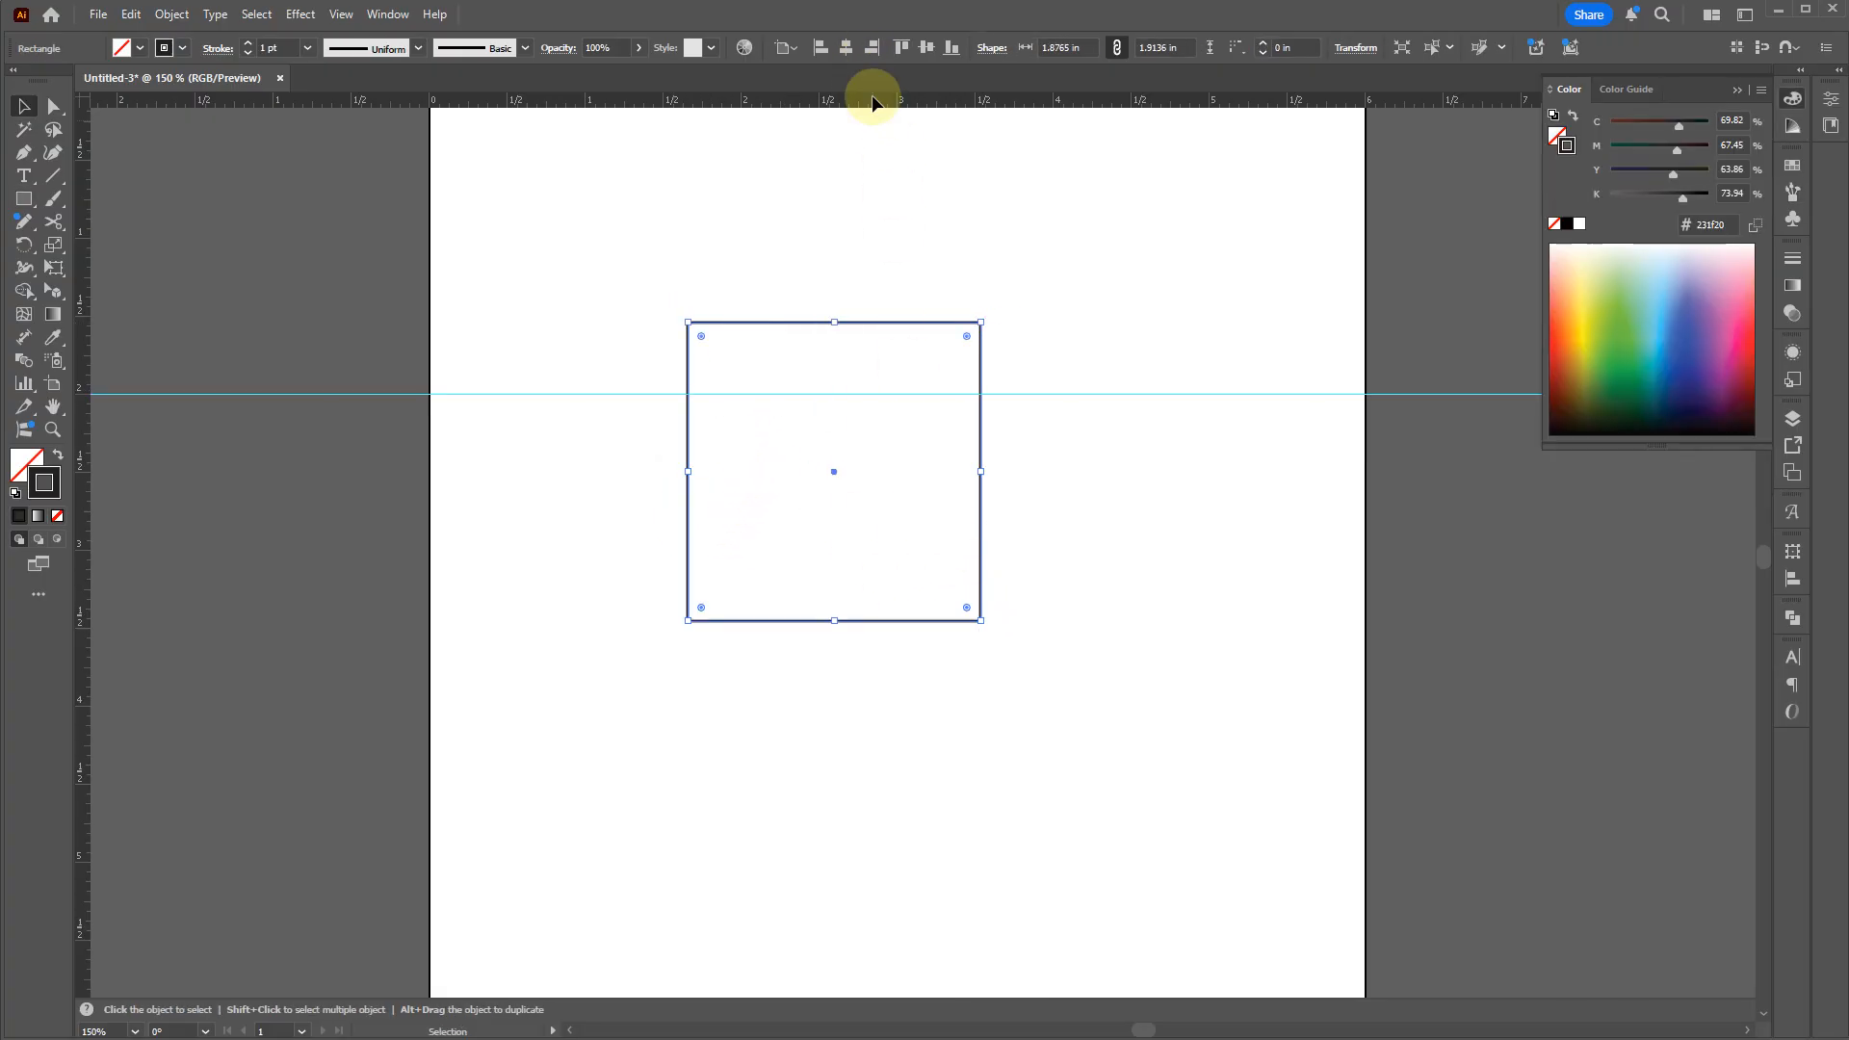
{"action": "left_click", "coordinate": [898, 327]}
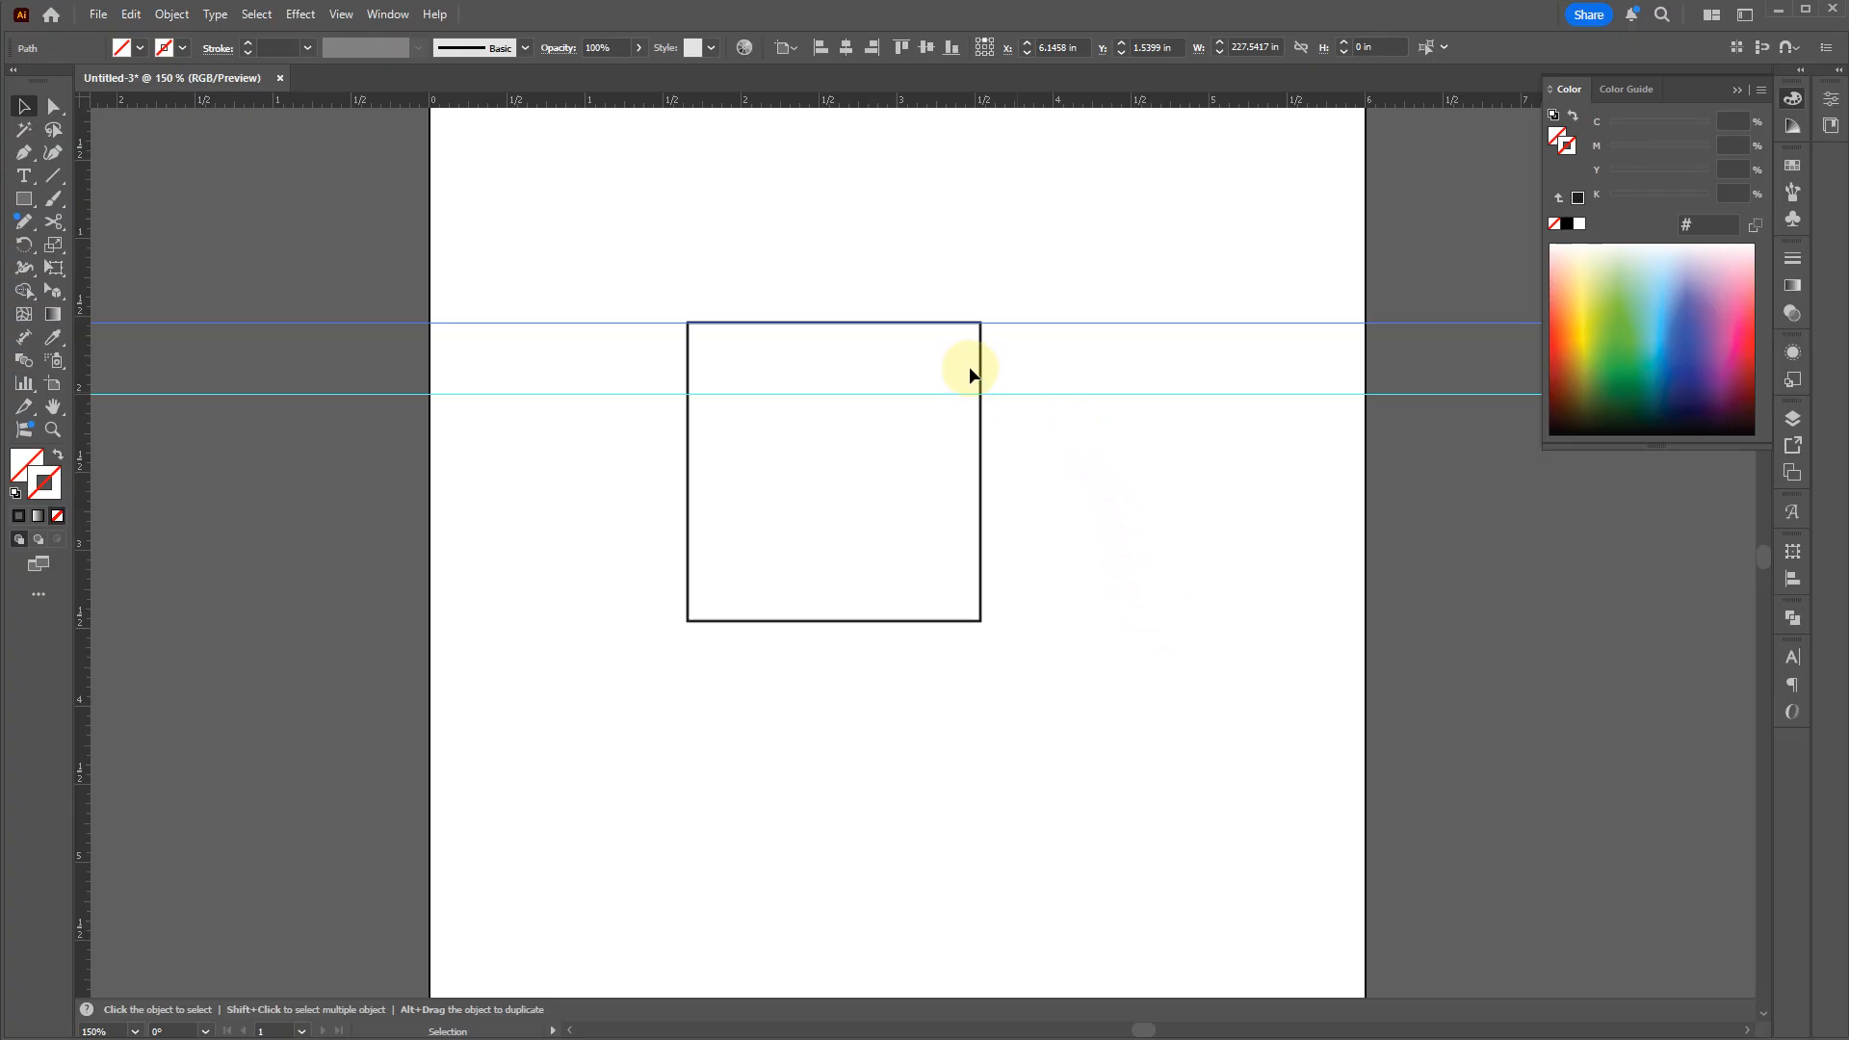
{"action": "left_click", "coordinate": [1117, 412]}
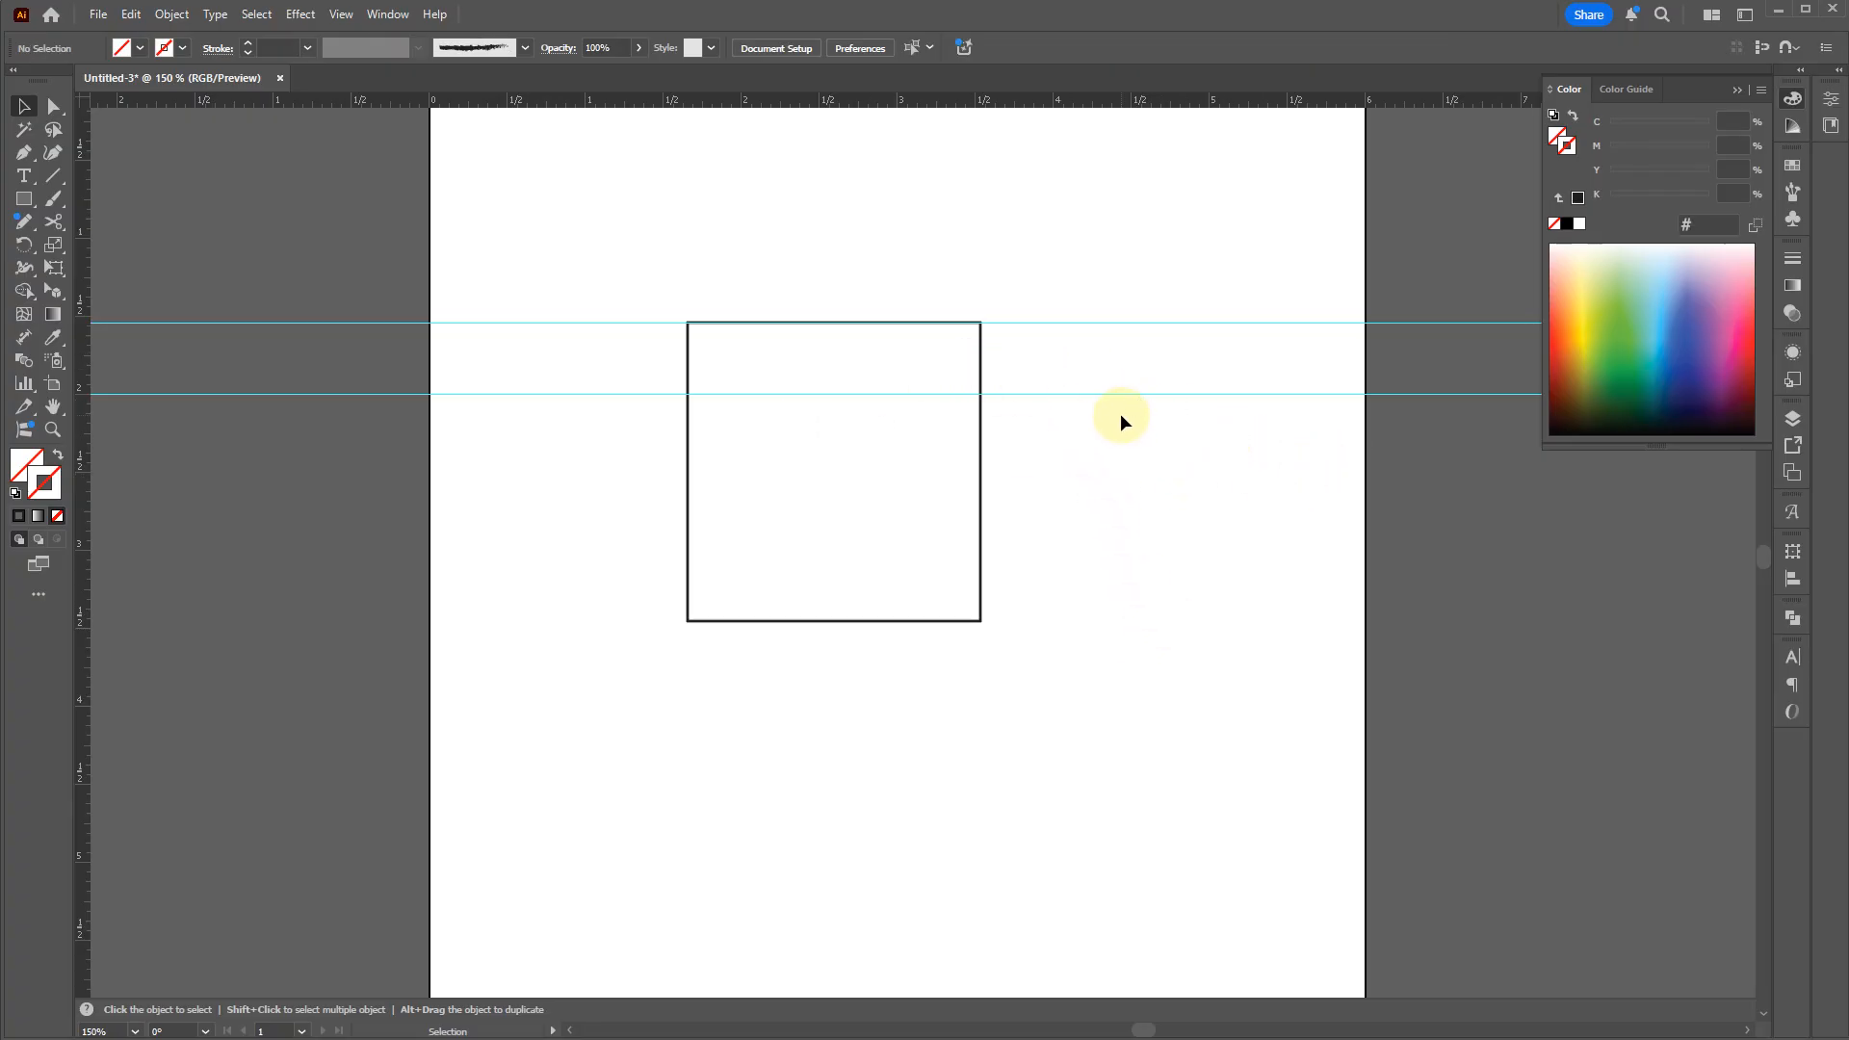
Step: Rotate the guide at Y 2 in by 45° around a point on it beyond the rectangle's right side
{"action": "left_click", "coordinate": [1073, 393]}
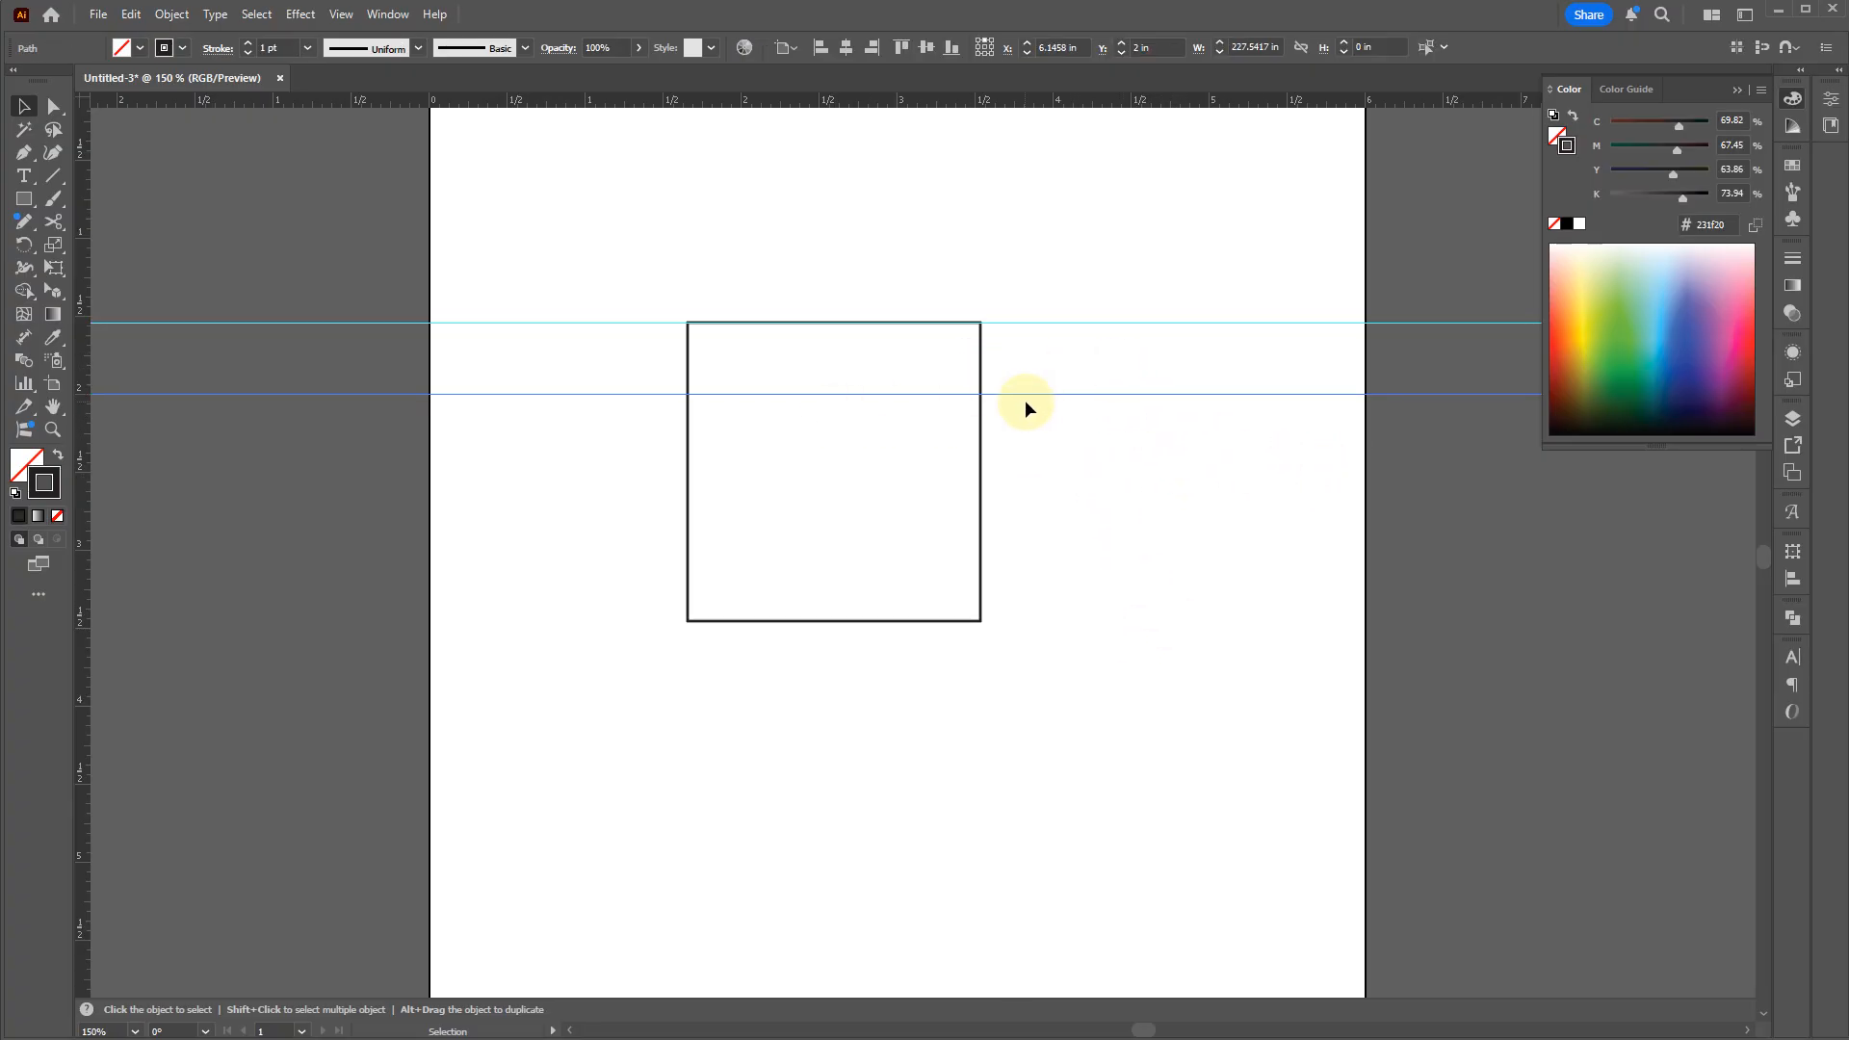
{"action": "key", "text": "r"}
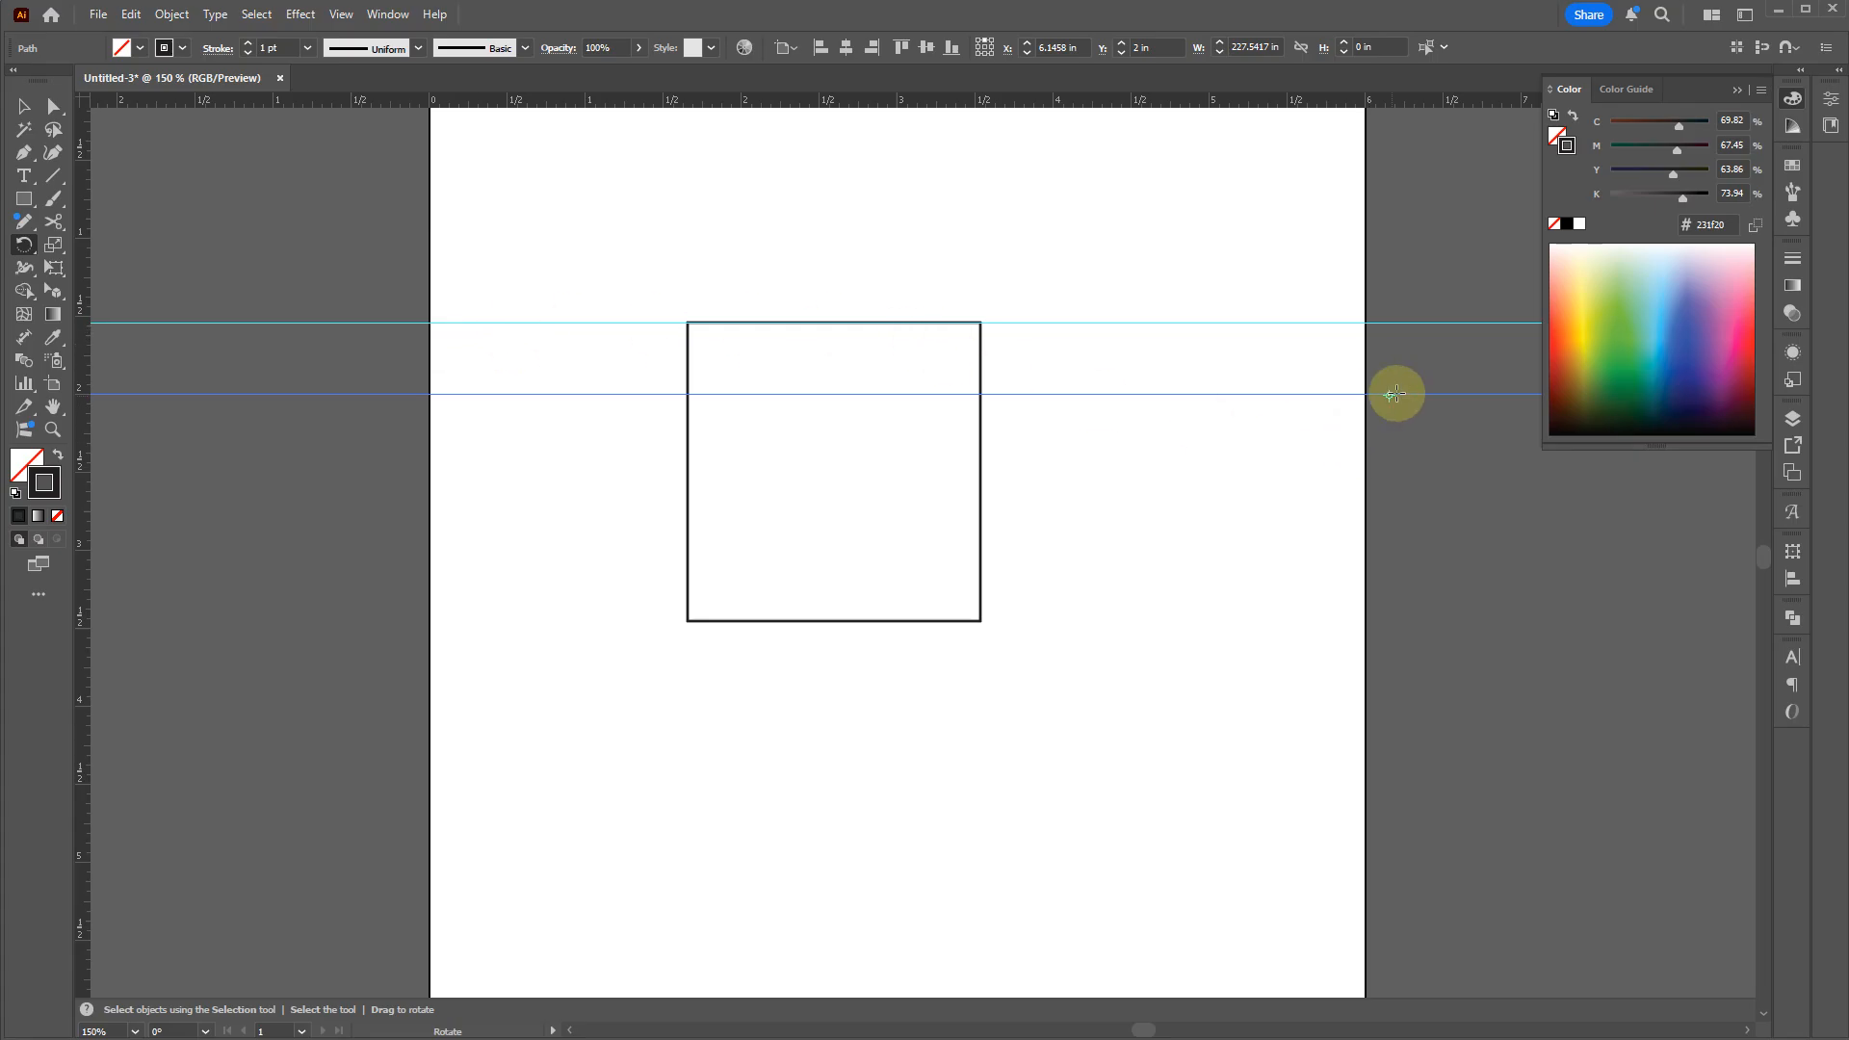
{"action": "left_click", "coordinate": [1202, 395]}
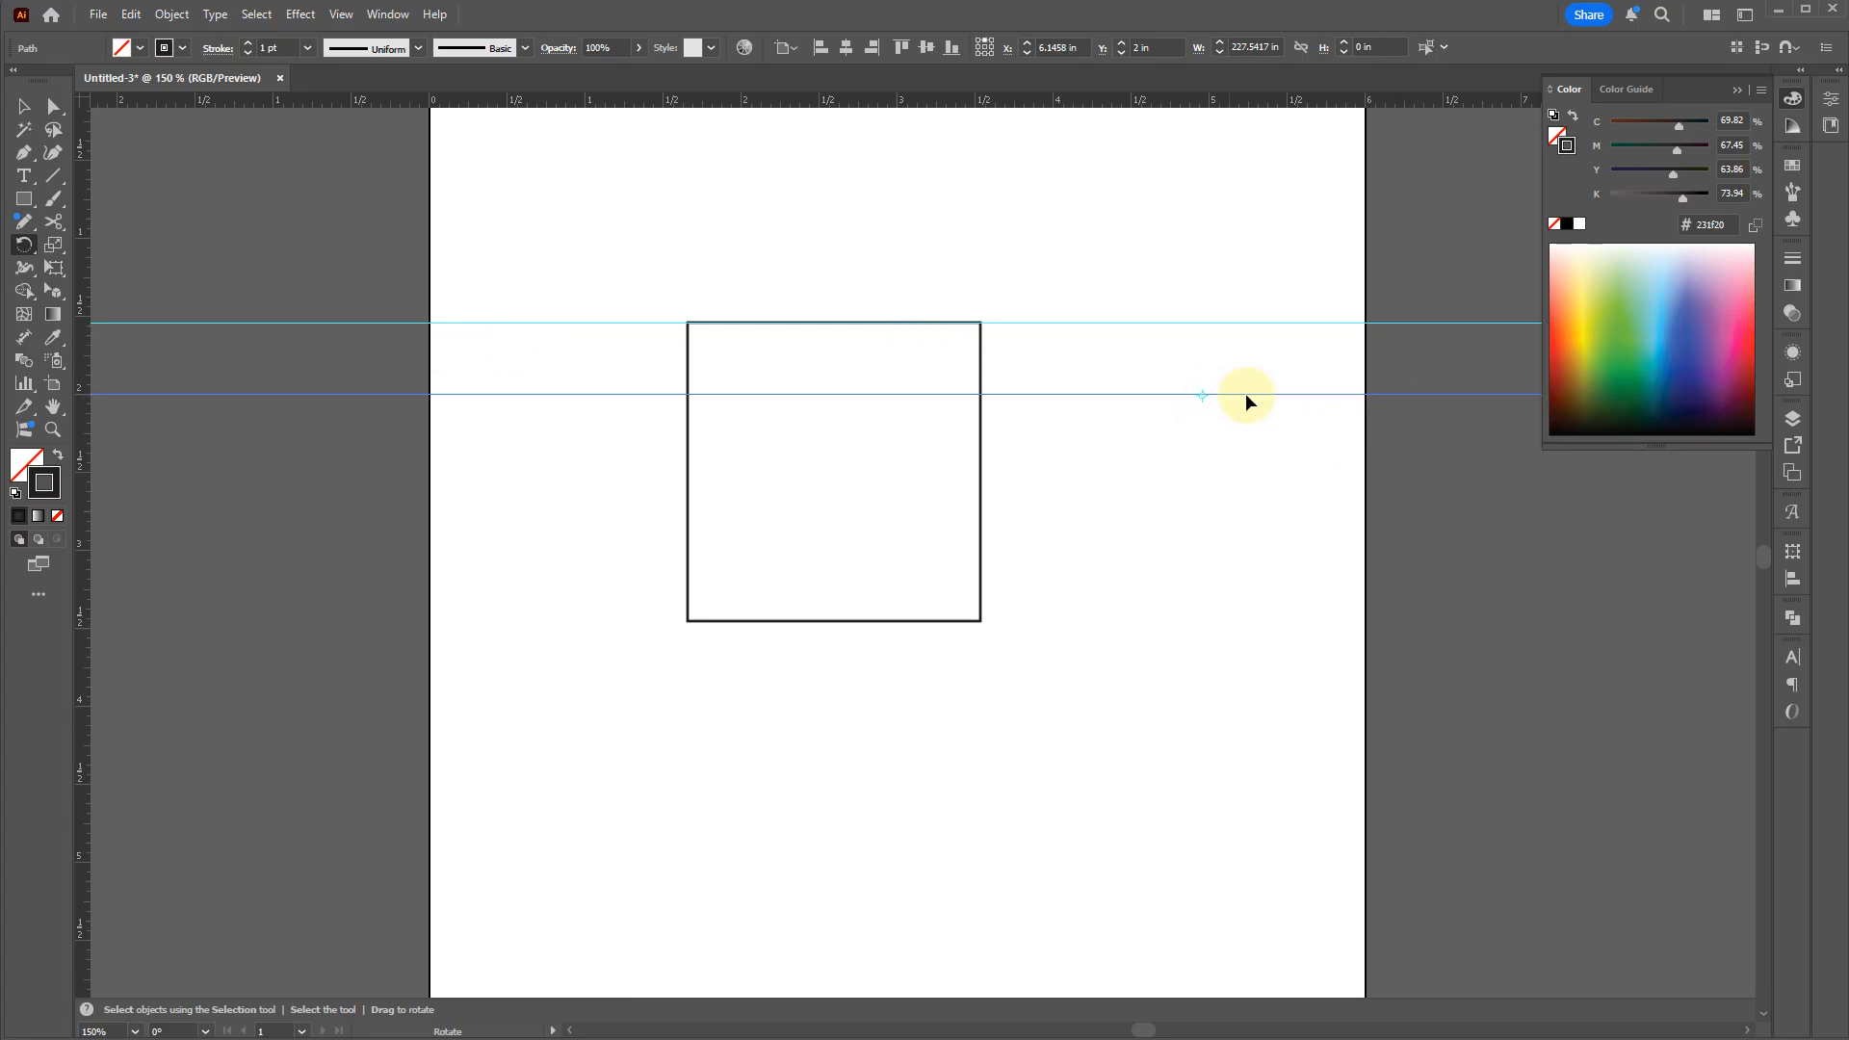
{"action": "left_click_drag", "start_coordinate": [1258, 396], "coordinate": [1236, 363]}
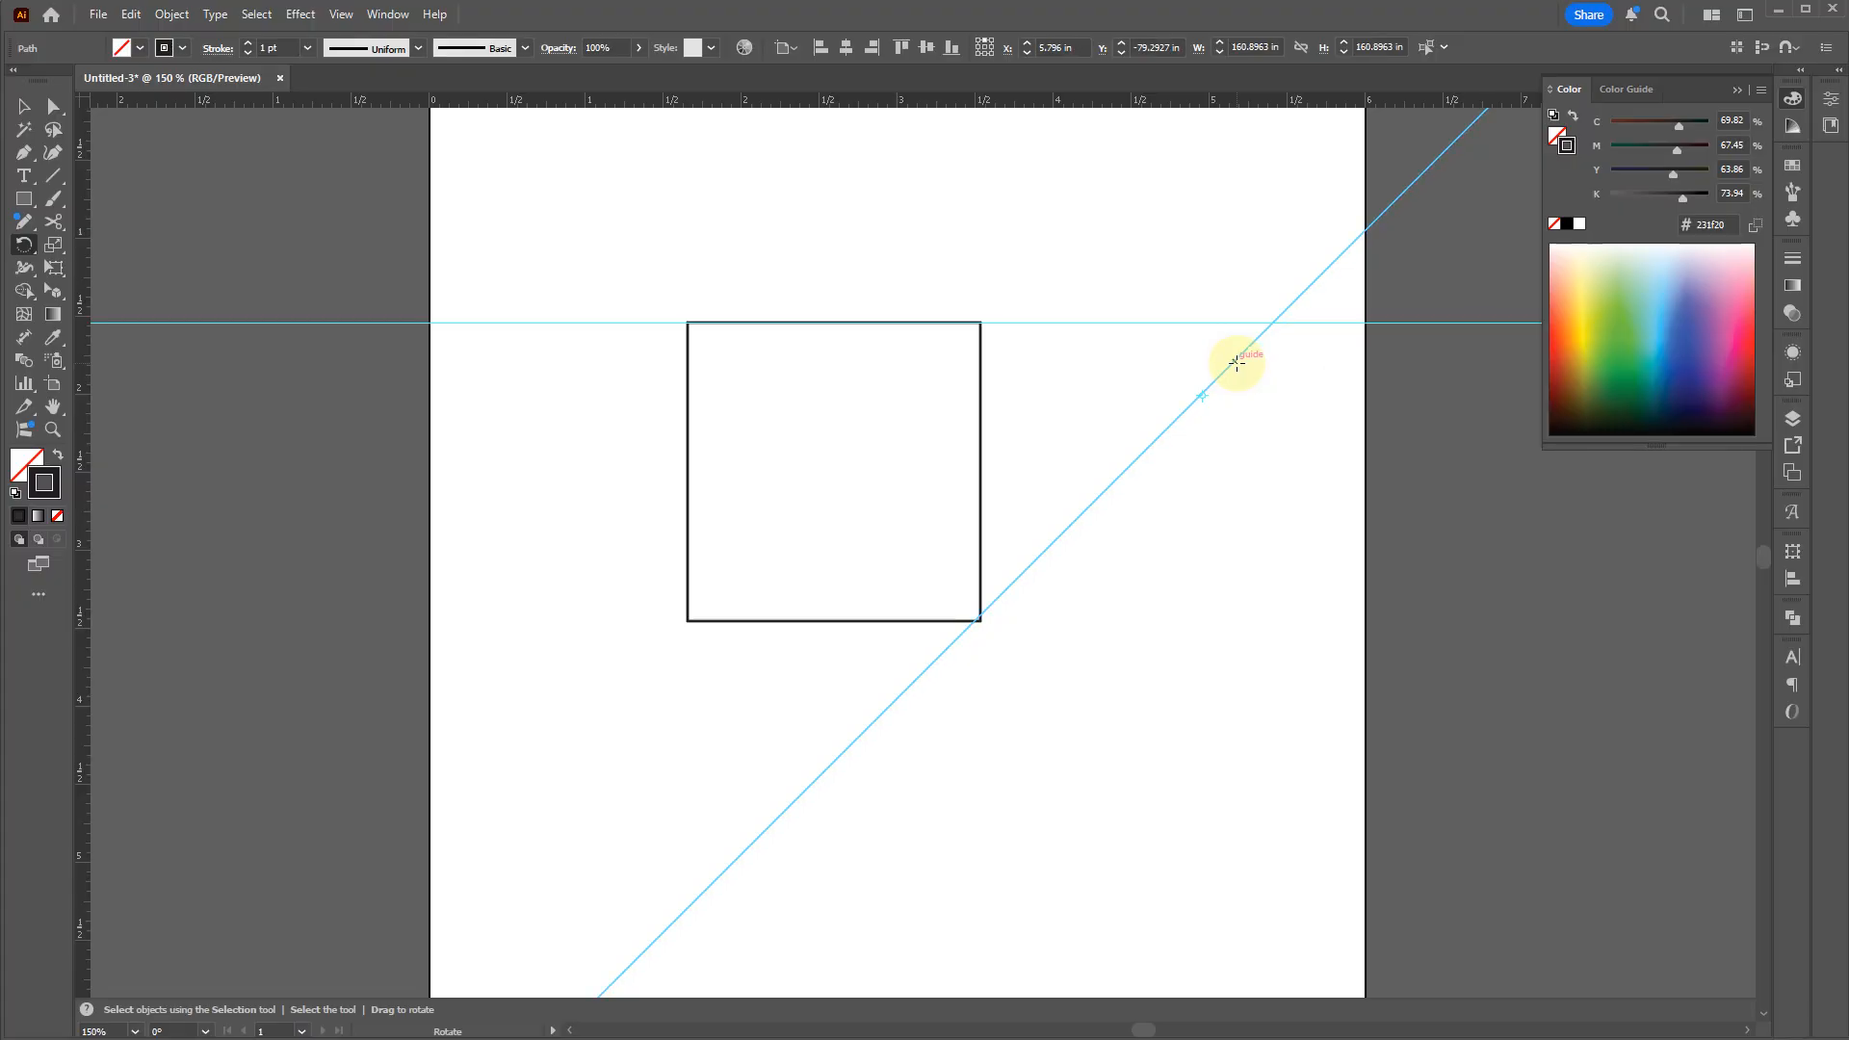
{"action": "left_click", "coordinate": [1082, 346], "text": "alt"}
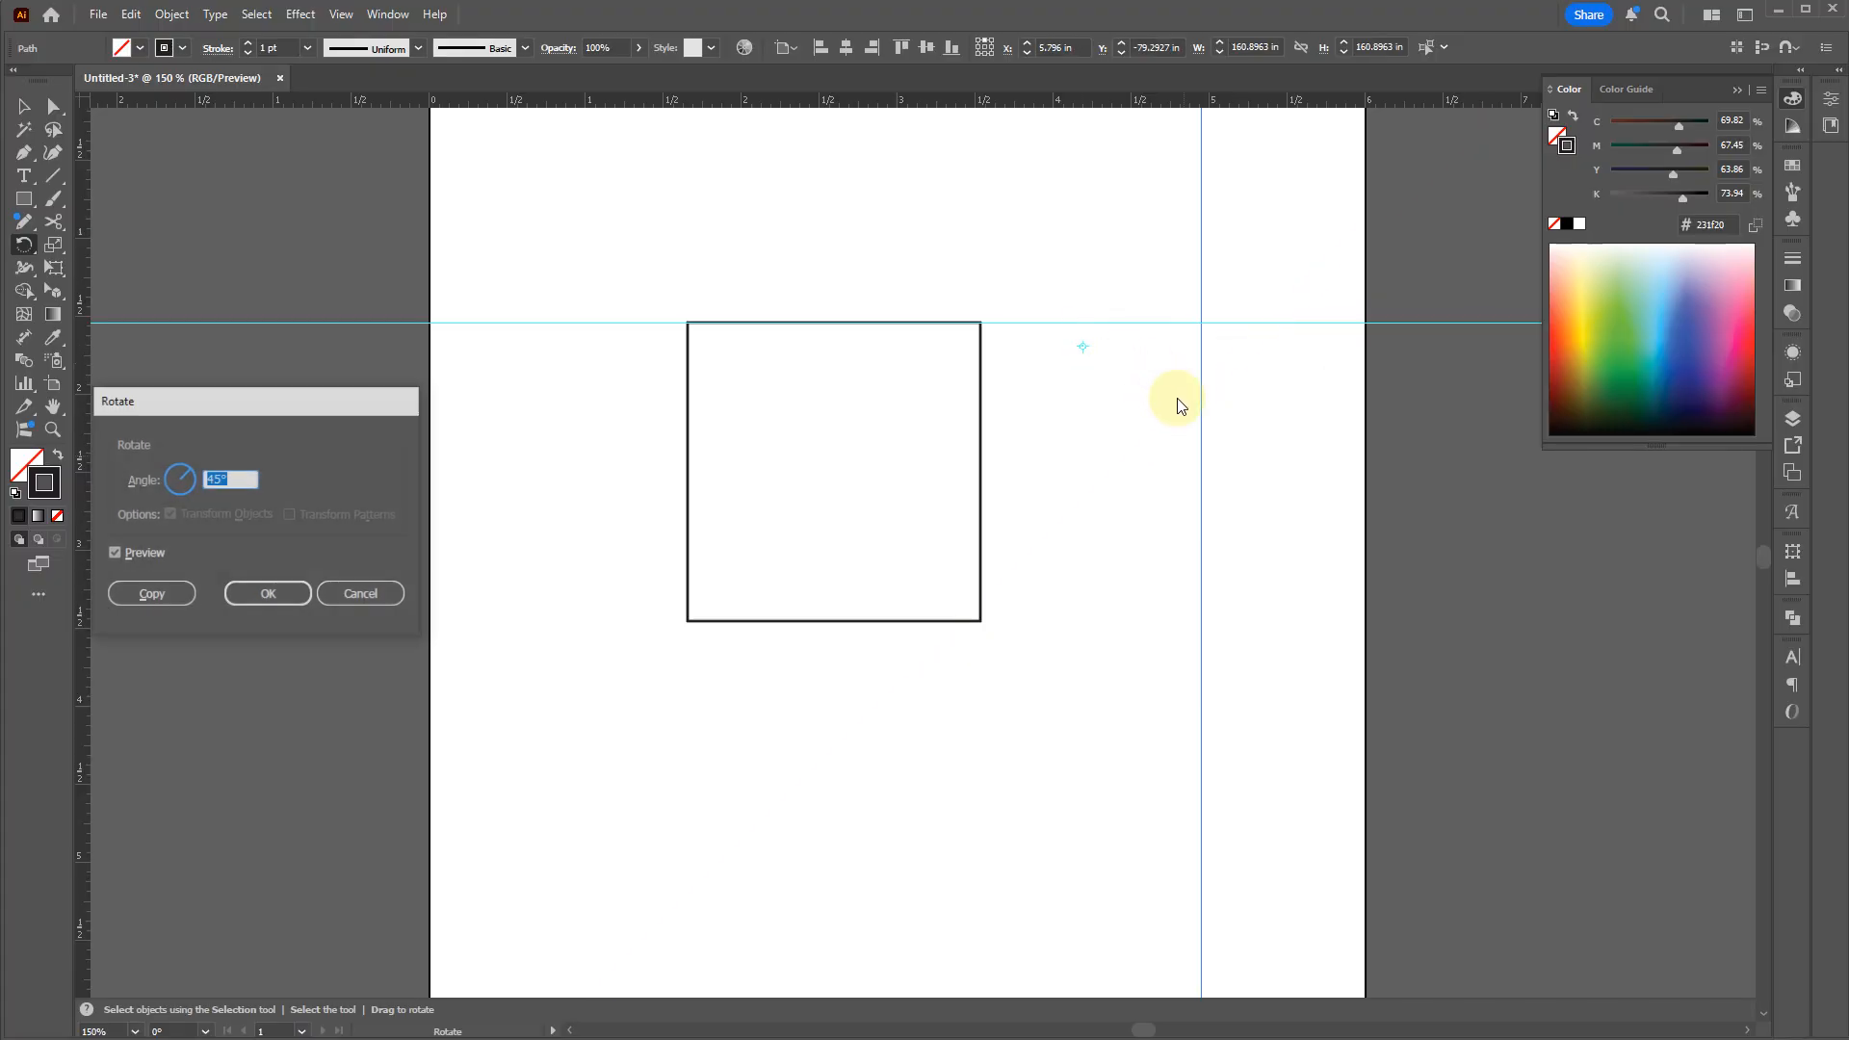
{"action": "key", "text": "Escape"}
{"action": "key", "text": "m"}
{"action": "left_click", "coordinate": [1181, 420]}
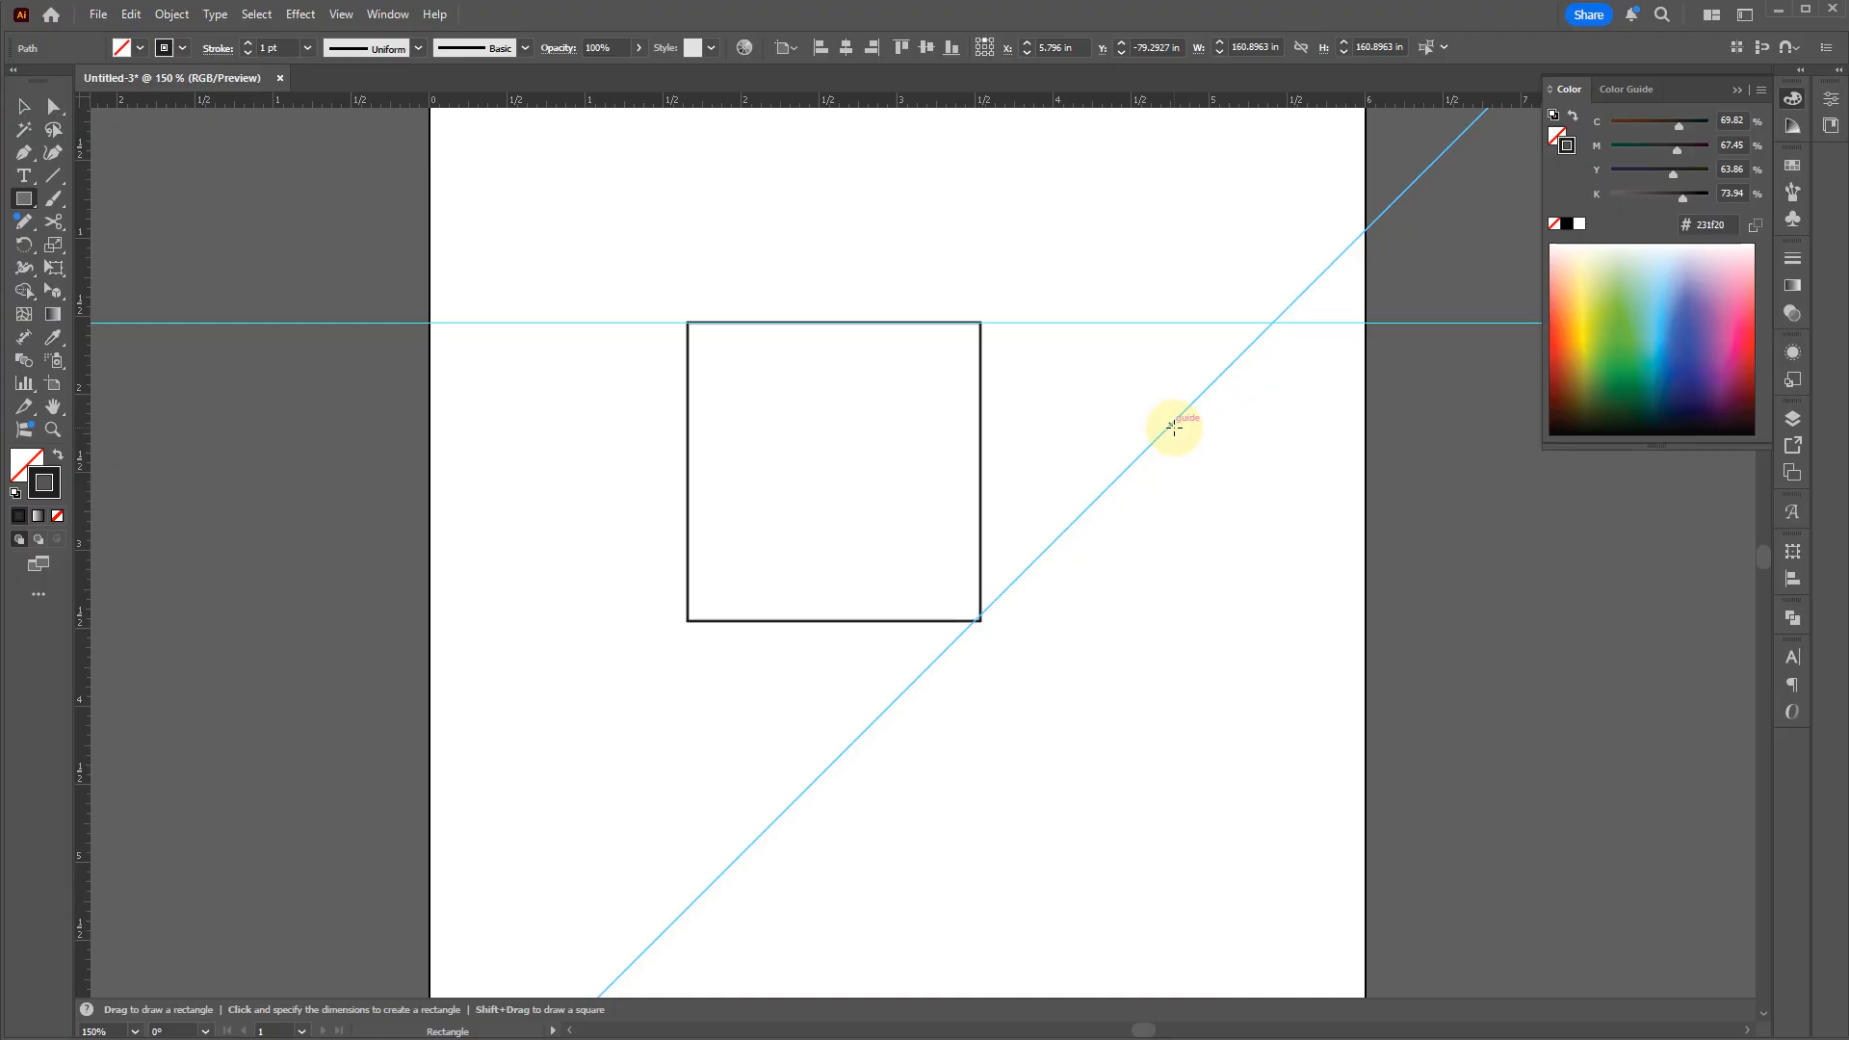
{"action": "key", "text": "Escape"}
Step: Duplicate the diagonal guide so the copy passes through the rectangle's upper-right corner, and check the alignment there
{"action": "key", "text": "v"}
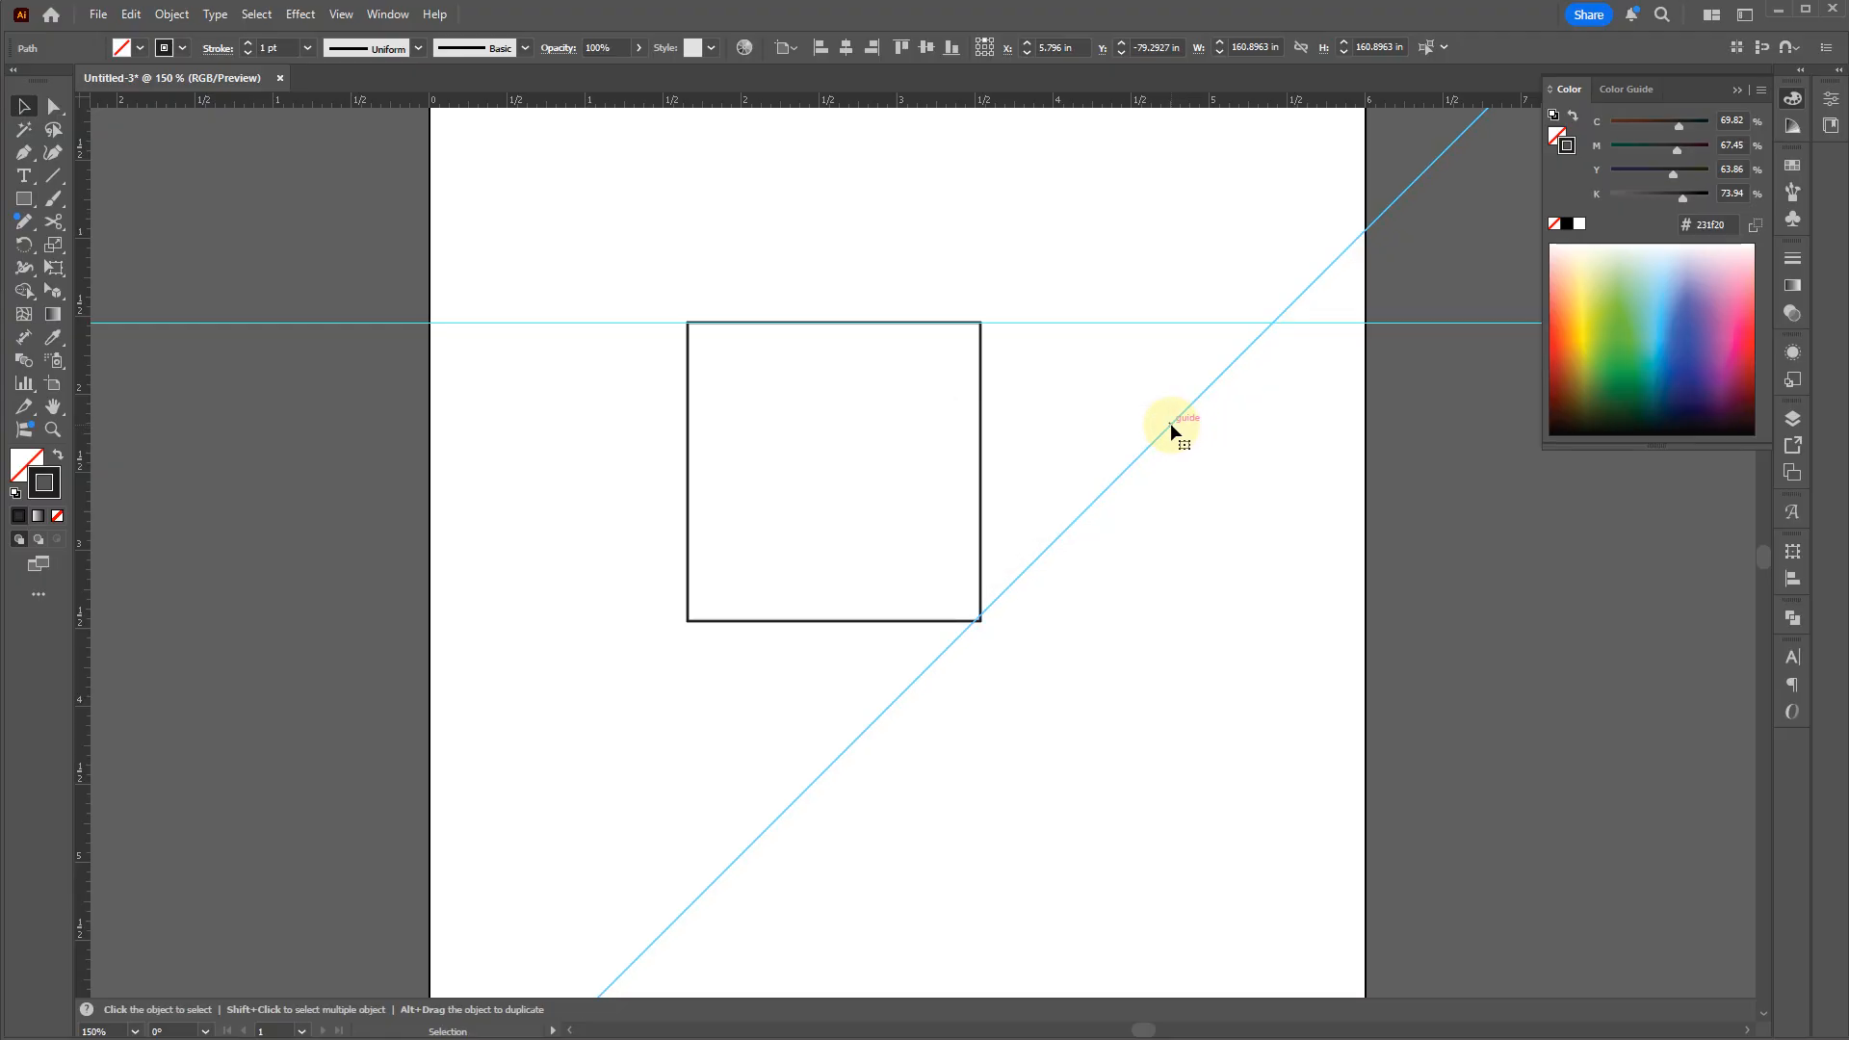
{"action": "left_click_drag", "start_coordinate": [1170, 424], "coordinate": [982, 329]}
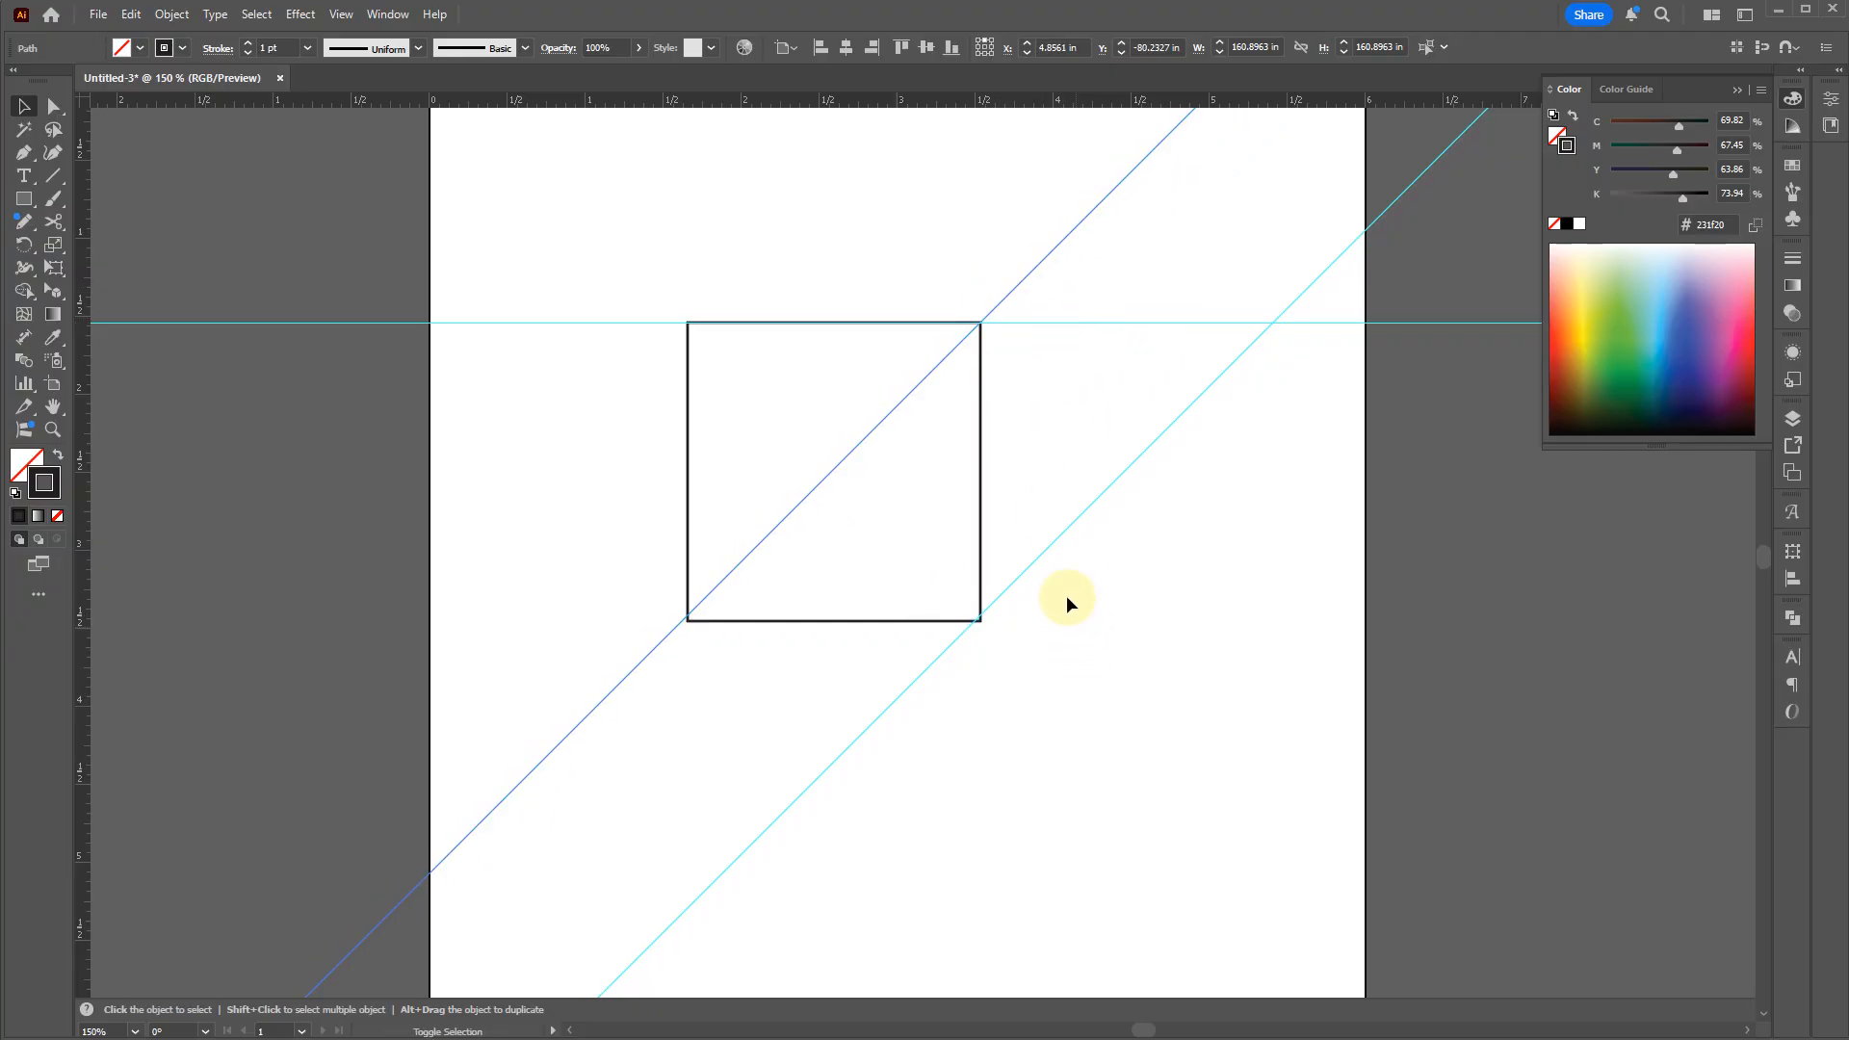
{"action": "scroll", "coordinate": [968, 316], "scroll_direction": "up", "scroll_amount": 4}
{"action": "scroll", "coordinate": [1024, 343], "scroll_direction": "up", "scroll_amount": 2}
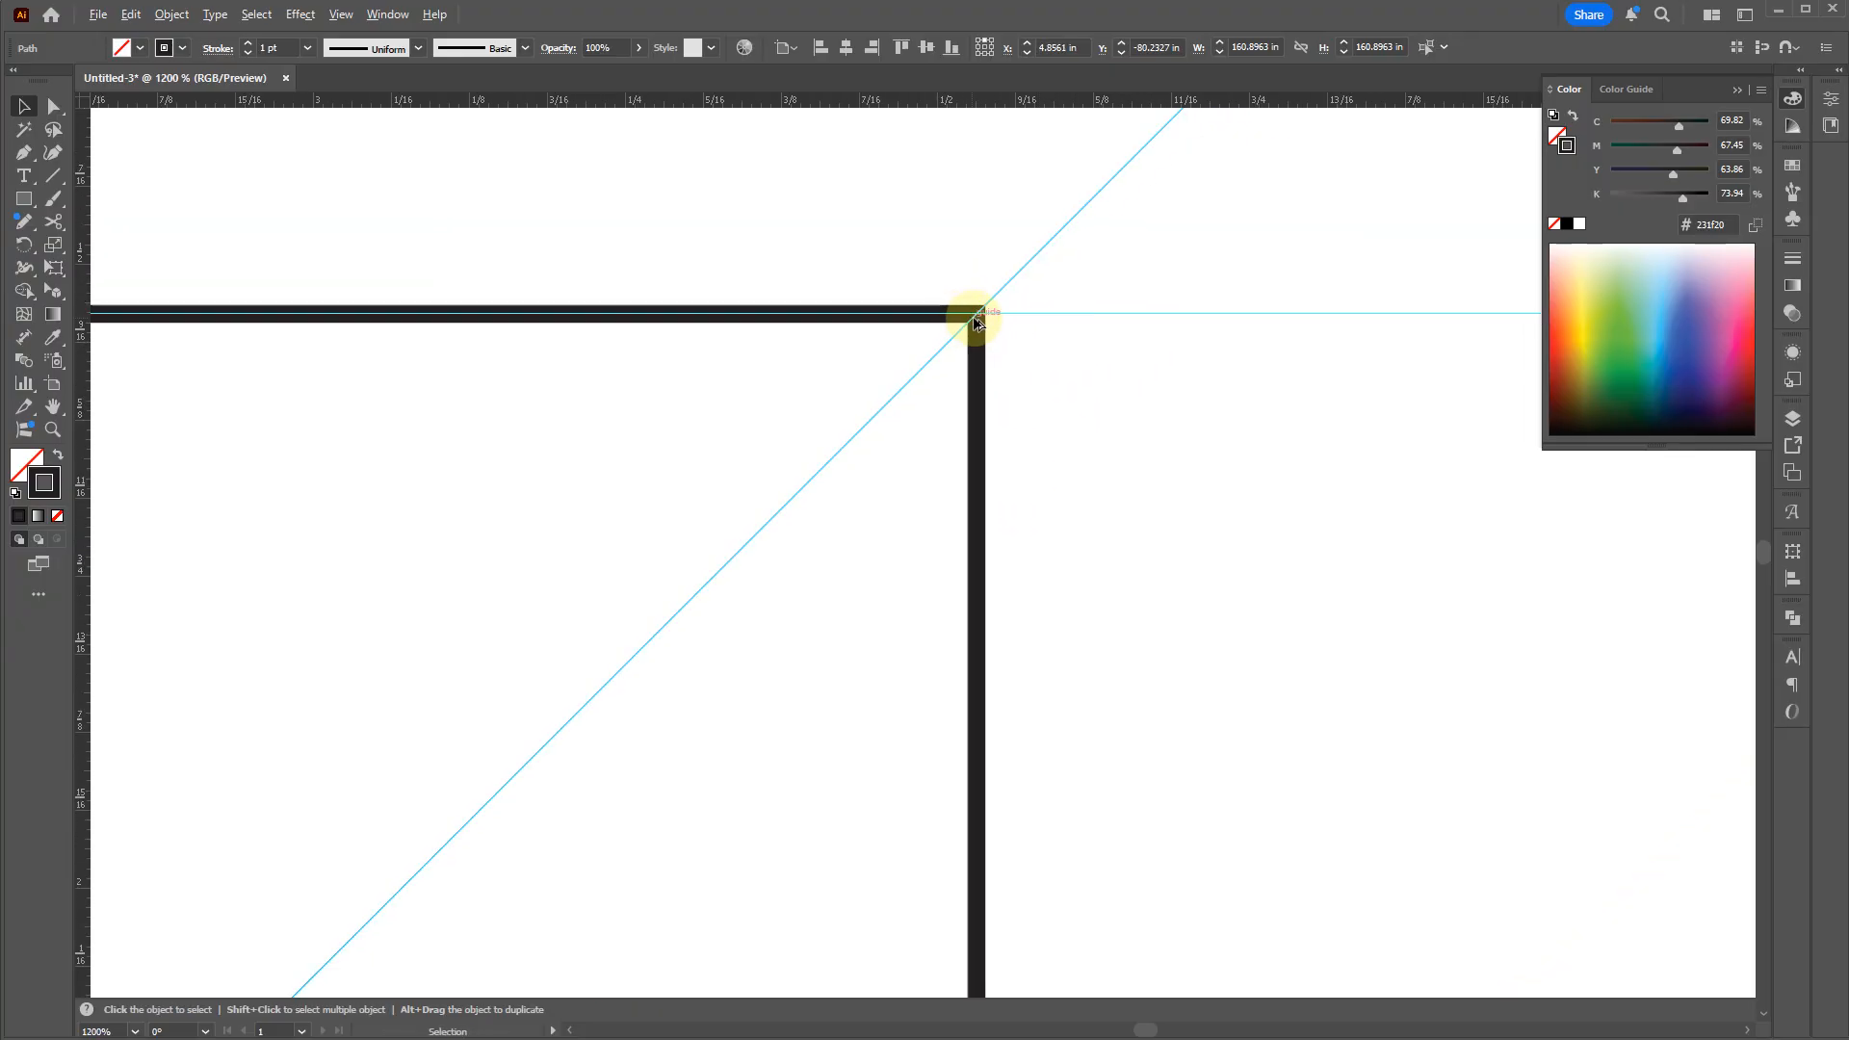
{"action": "scroll", "coordinate": [978, 320], "scroll_direction": "down", "scroll_amount": 5}
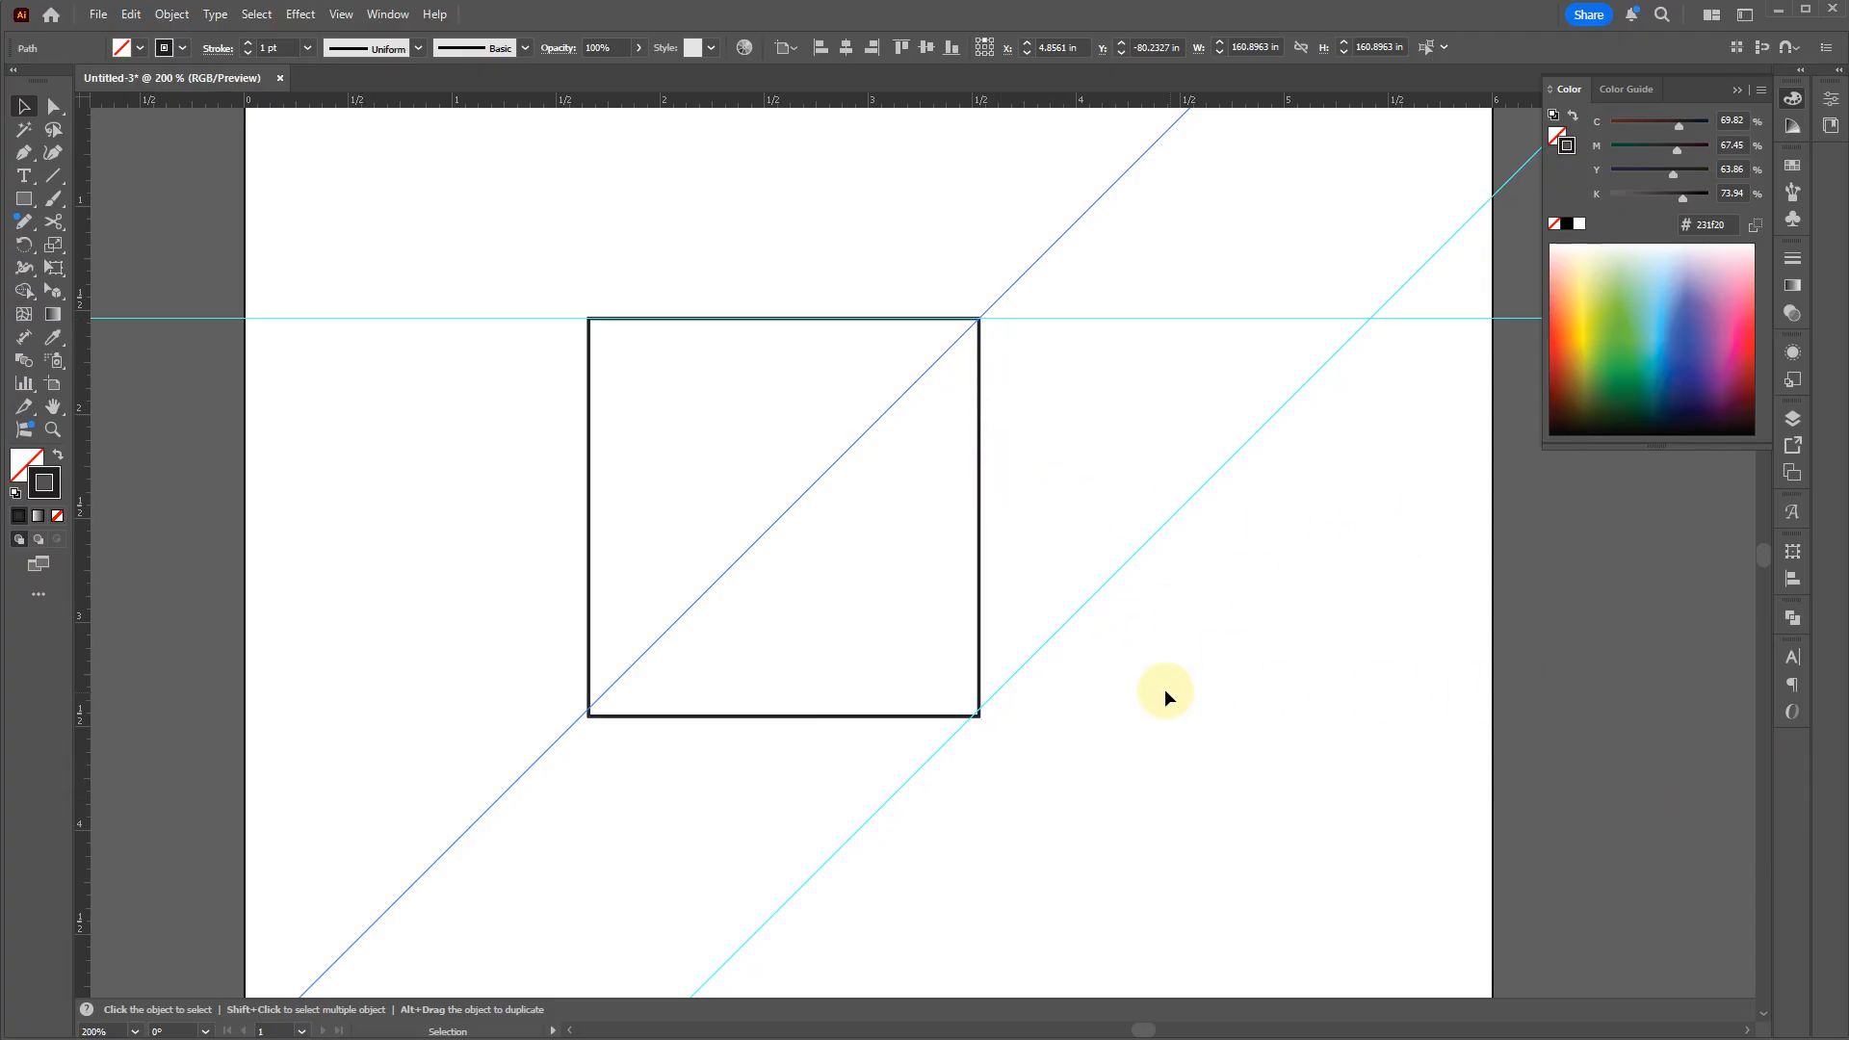
Step: Delete all the guides and the rectangle
{"action": "left_click_drag", "start_coordinate": [1123, 366], "coordinate": [1028, 212]}
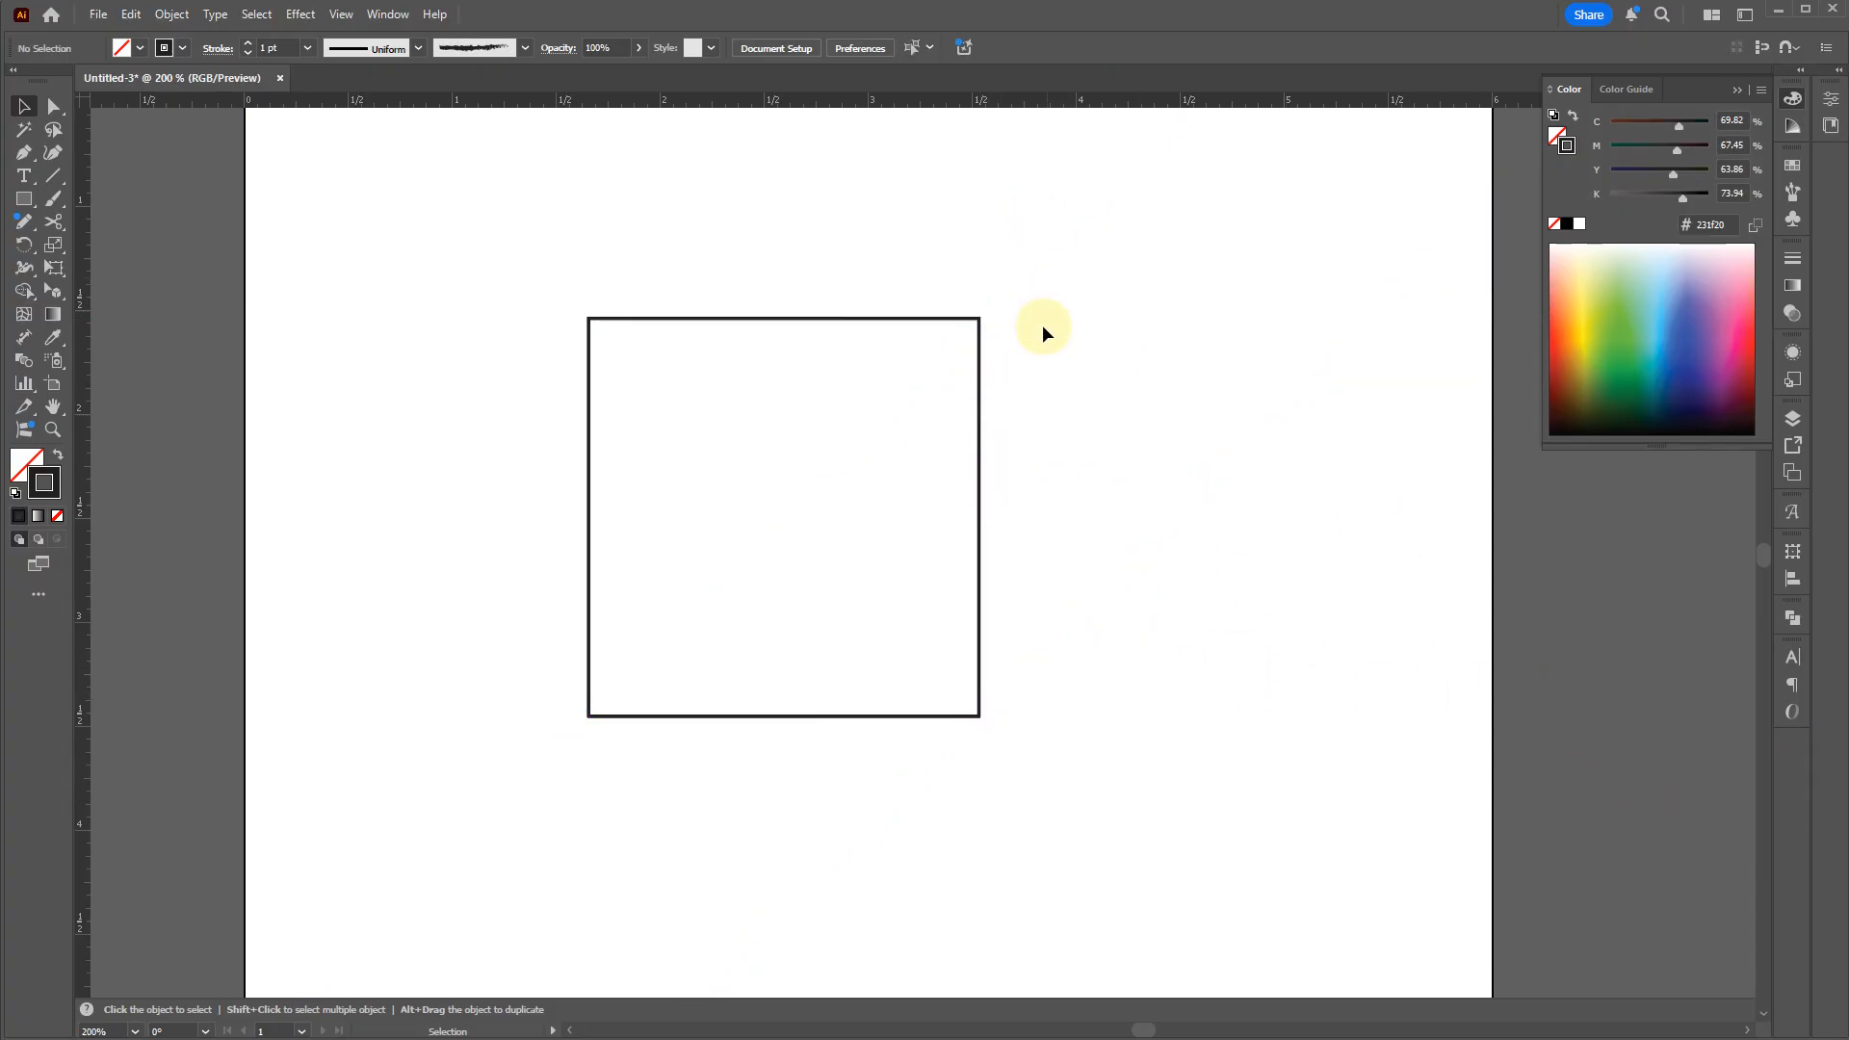
{"action": "left_click_drag", "start_coordinate": [1375, 537], "coordinate": [891, 393]}
{"action": "key", "text": "Delete"}
Step: Draw an unfilled seven-pointed star about 2.74 in wide and 2.67 in high in the artboard's upper-left area
{"action": "left_click", "coordinate": [24, 200]}
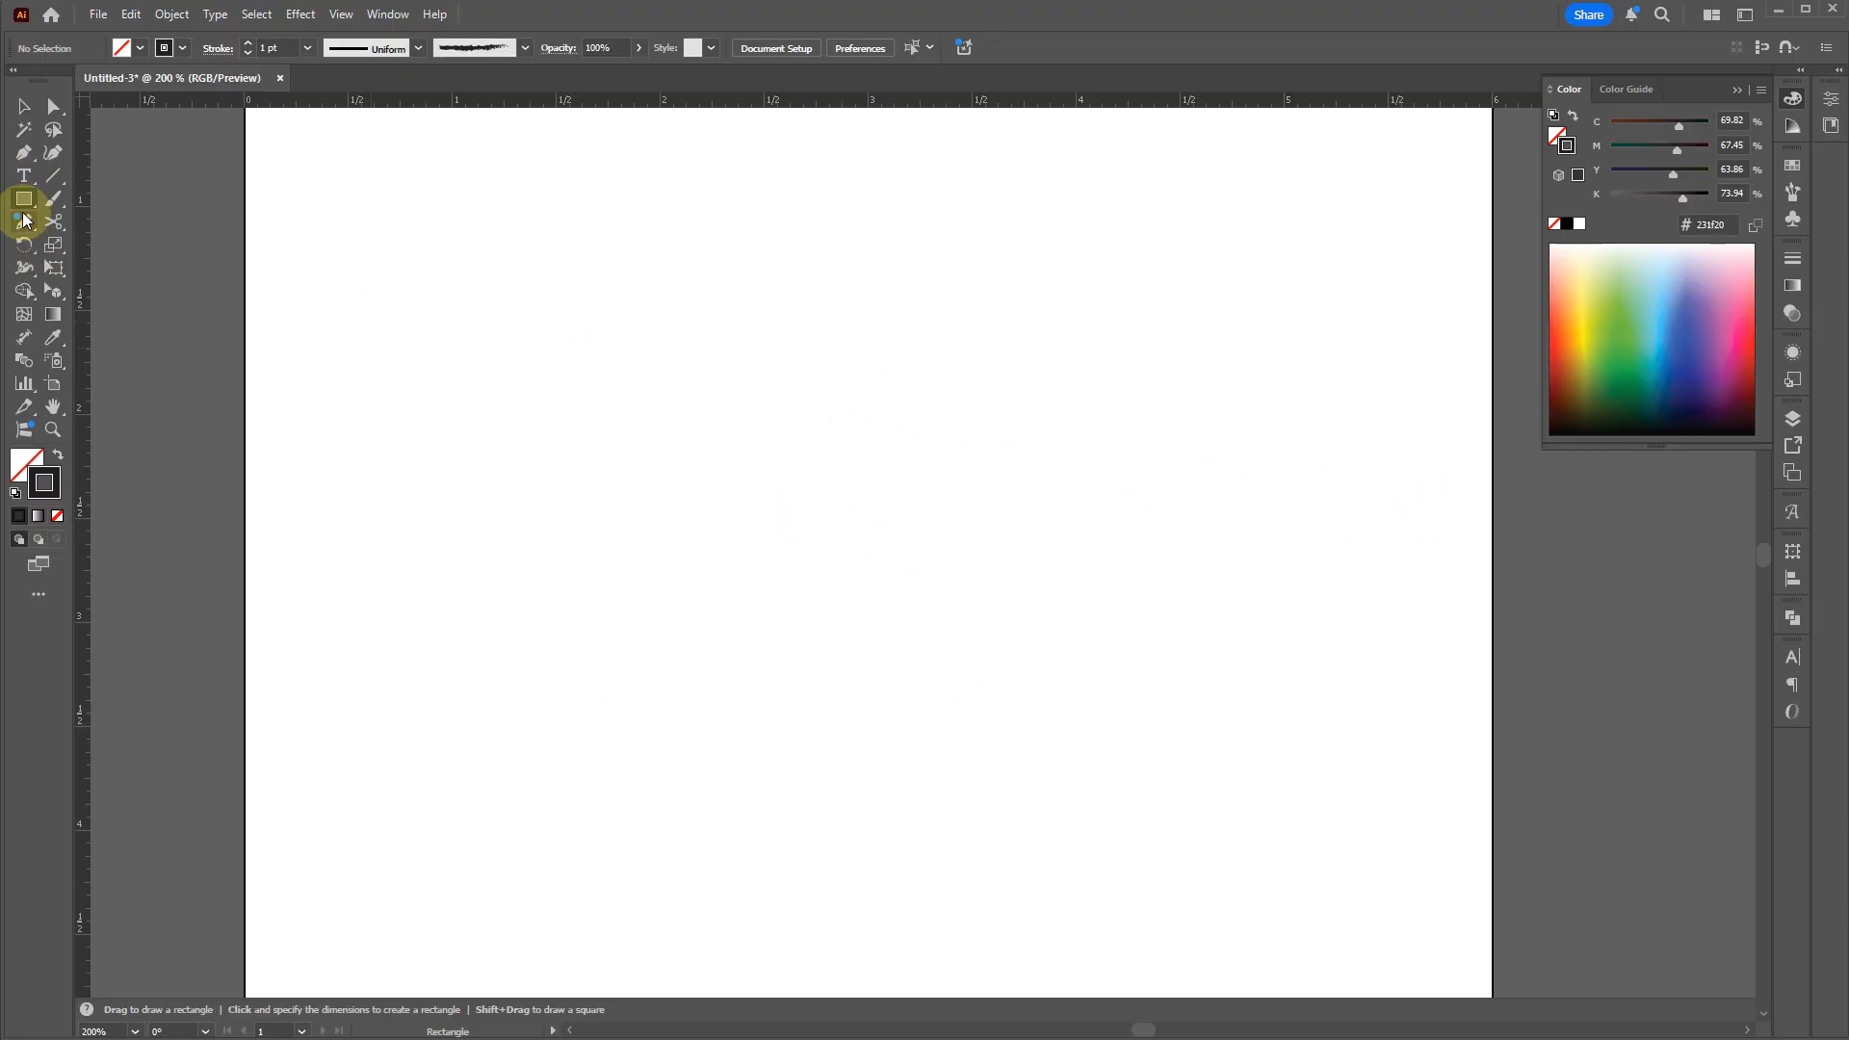
{"action": "left_click_drag", "start_coordinate": [24, 210], "coordinate": [50, 289]}
{"action": "left_click_drag", "start_coordinate": [658, 342], "coordinate": [882, 520]}
{"action": "key", "text": "v"}
{"action": "left_click_drag", "start_coordinate": [755, 384], "coordinate": [1094, 702]}
Step: Slightly round all corners of the unfilled star, reducing it to about 2.54 in wide and 2.48 in high
{"action": "key", "text": "a"}
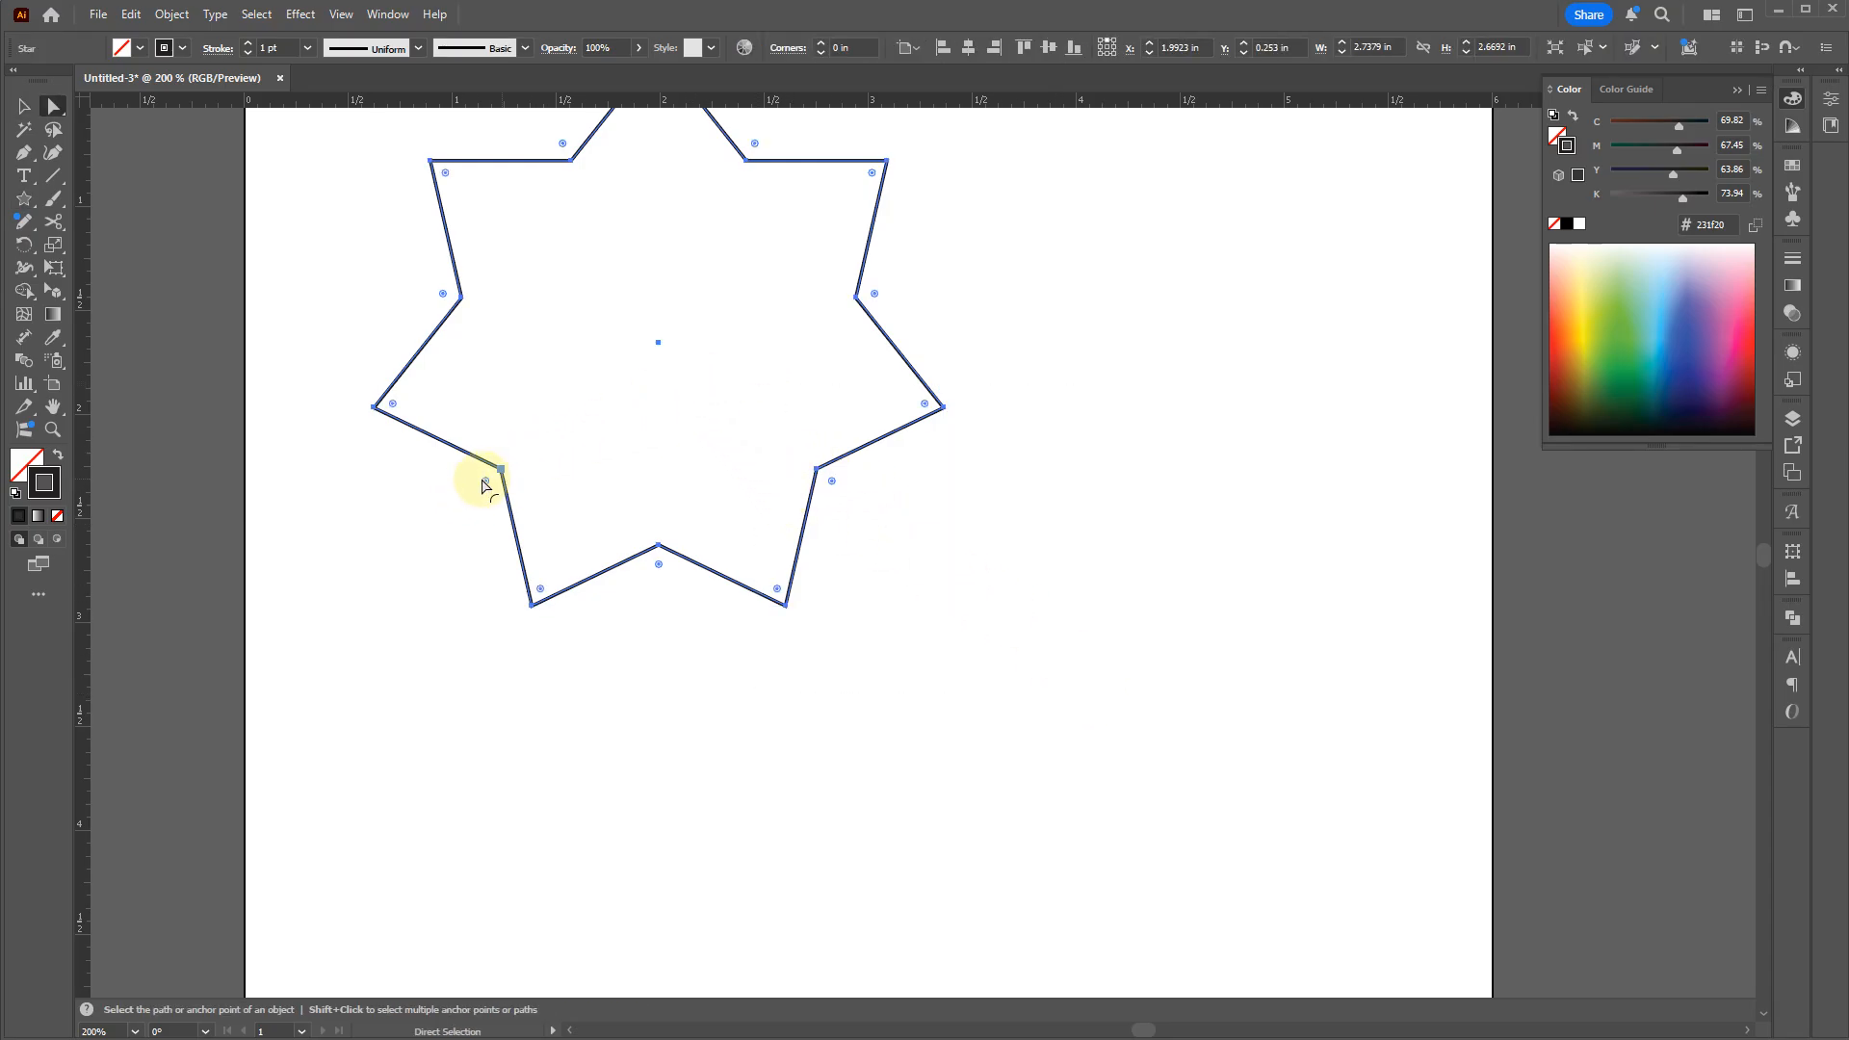
{"action": "left_click_drag", "start_coordinate": [484, 482], "coordinate": [469, 493]}
{"action": "key", "text": "v"}
{"action": "left_click_drag", "start_coordinate": [656, 472], "coordinate": [1104, 746]}
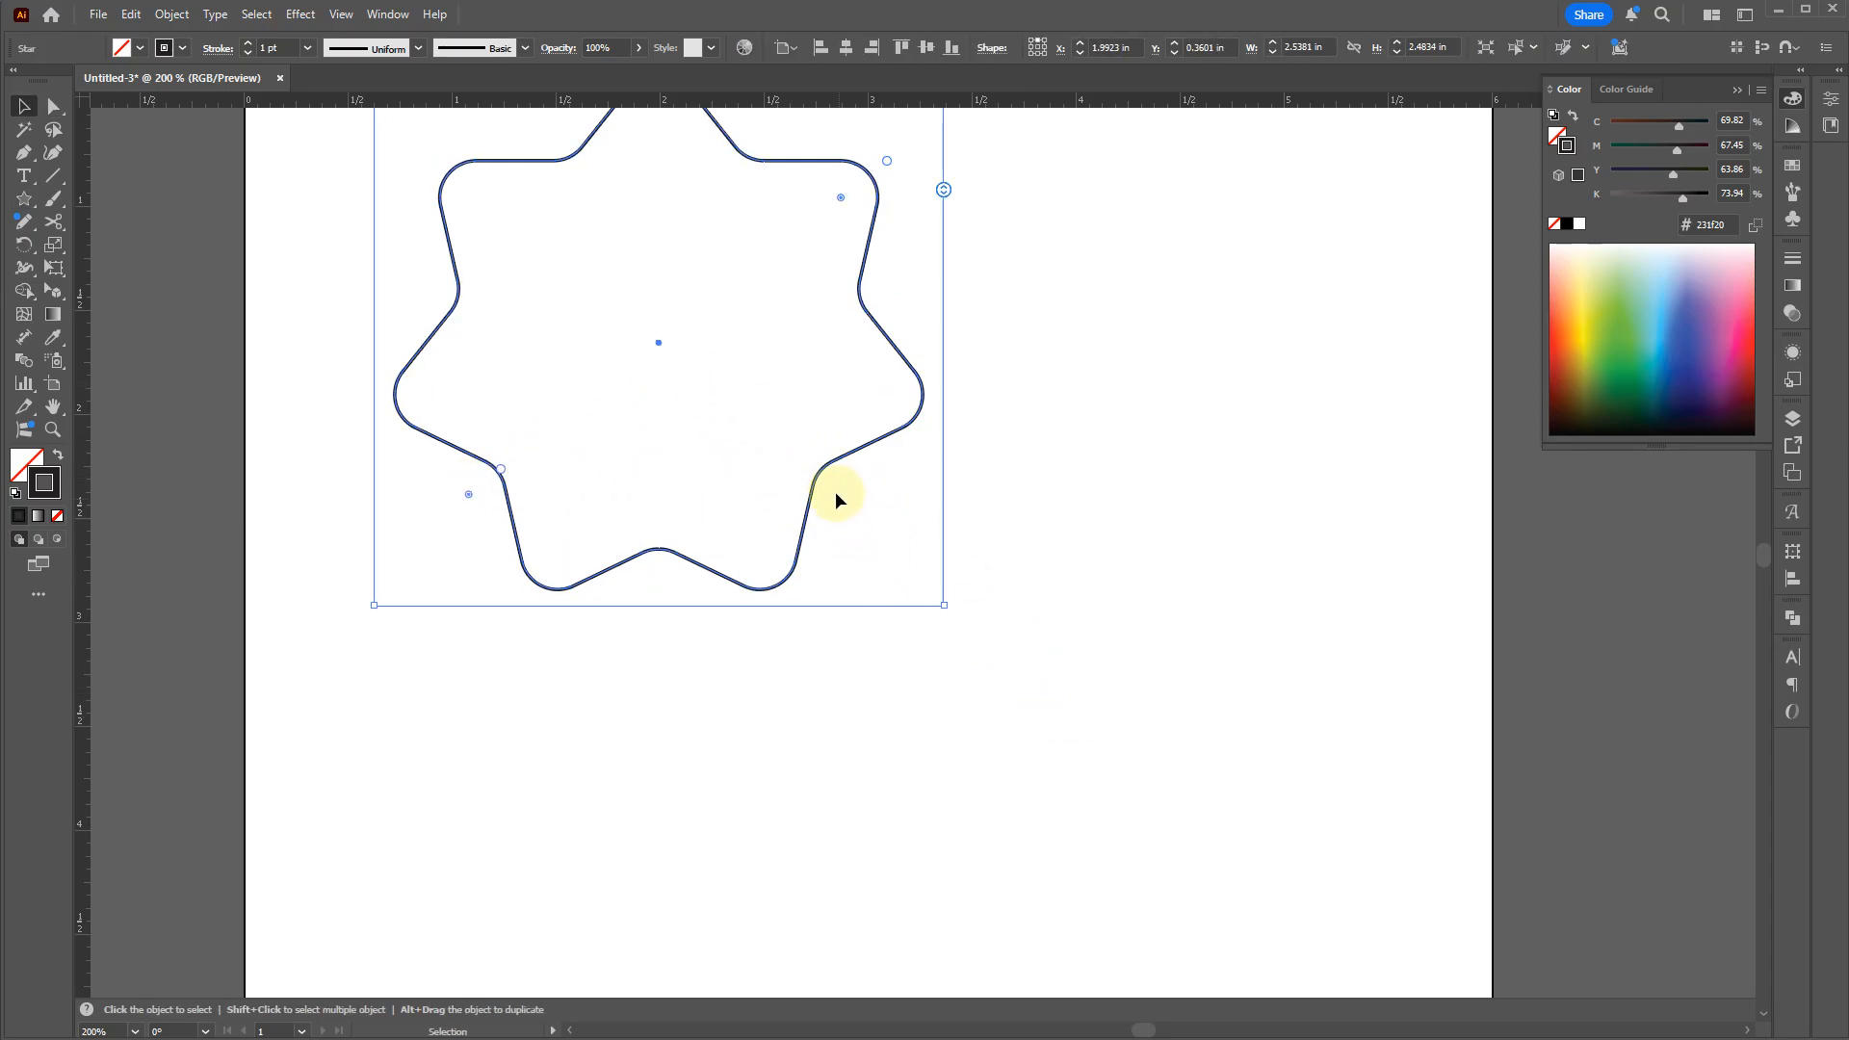
Step: Move the star to about X 2.68 in, Y 1.45 in and fill it with green (C 70.2, M 0, Y 67.45, K 0)
{"action": "left_click_drag", "start_coordinate": [830, 461], "coordinate": [969, 704]}
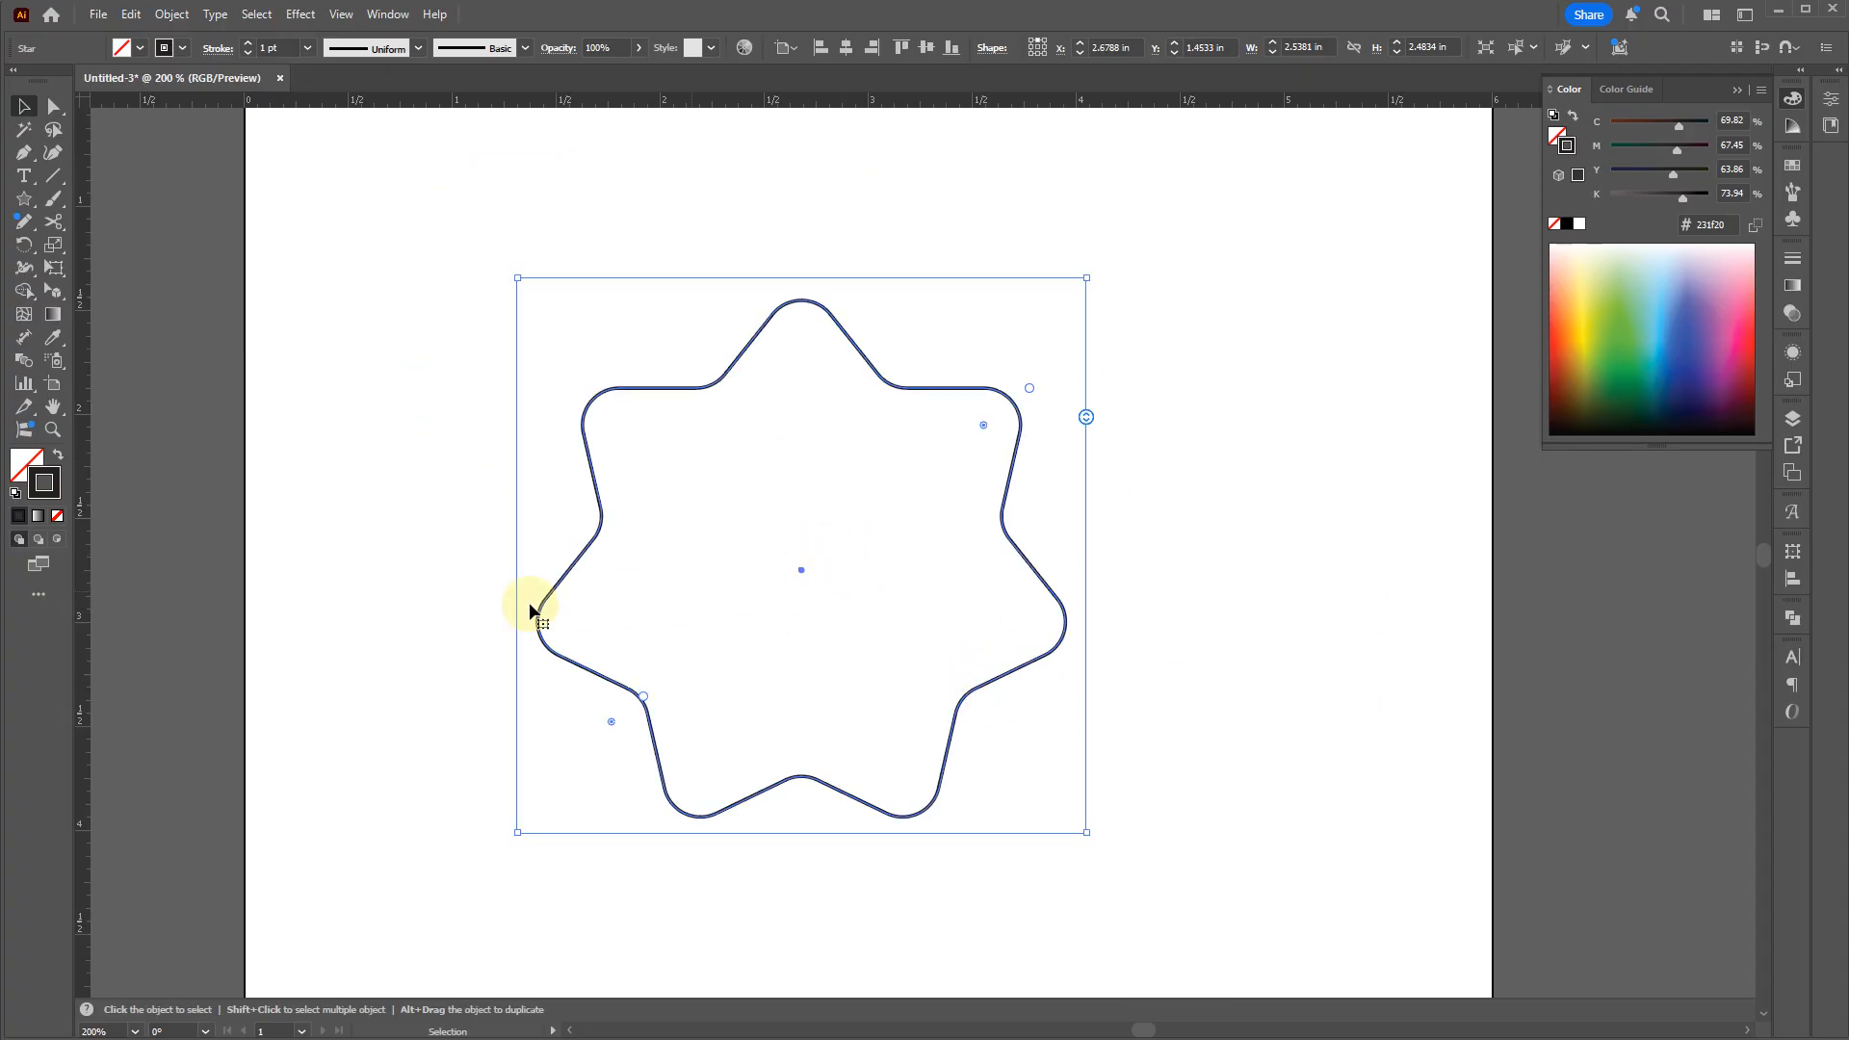
{"action": "key", "text": "g"}
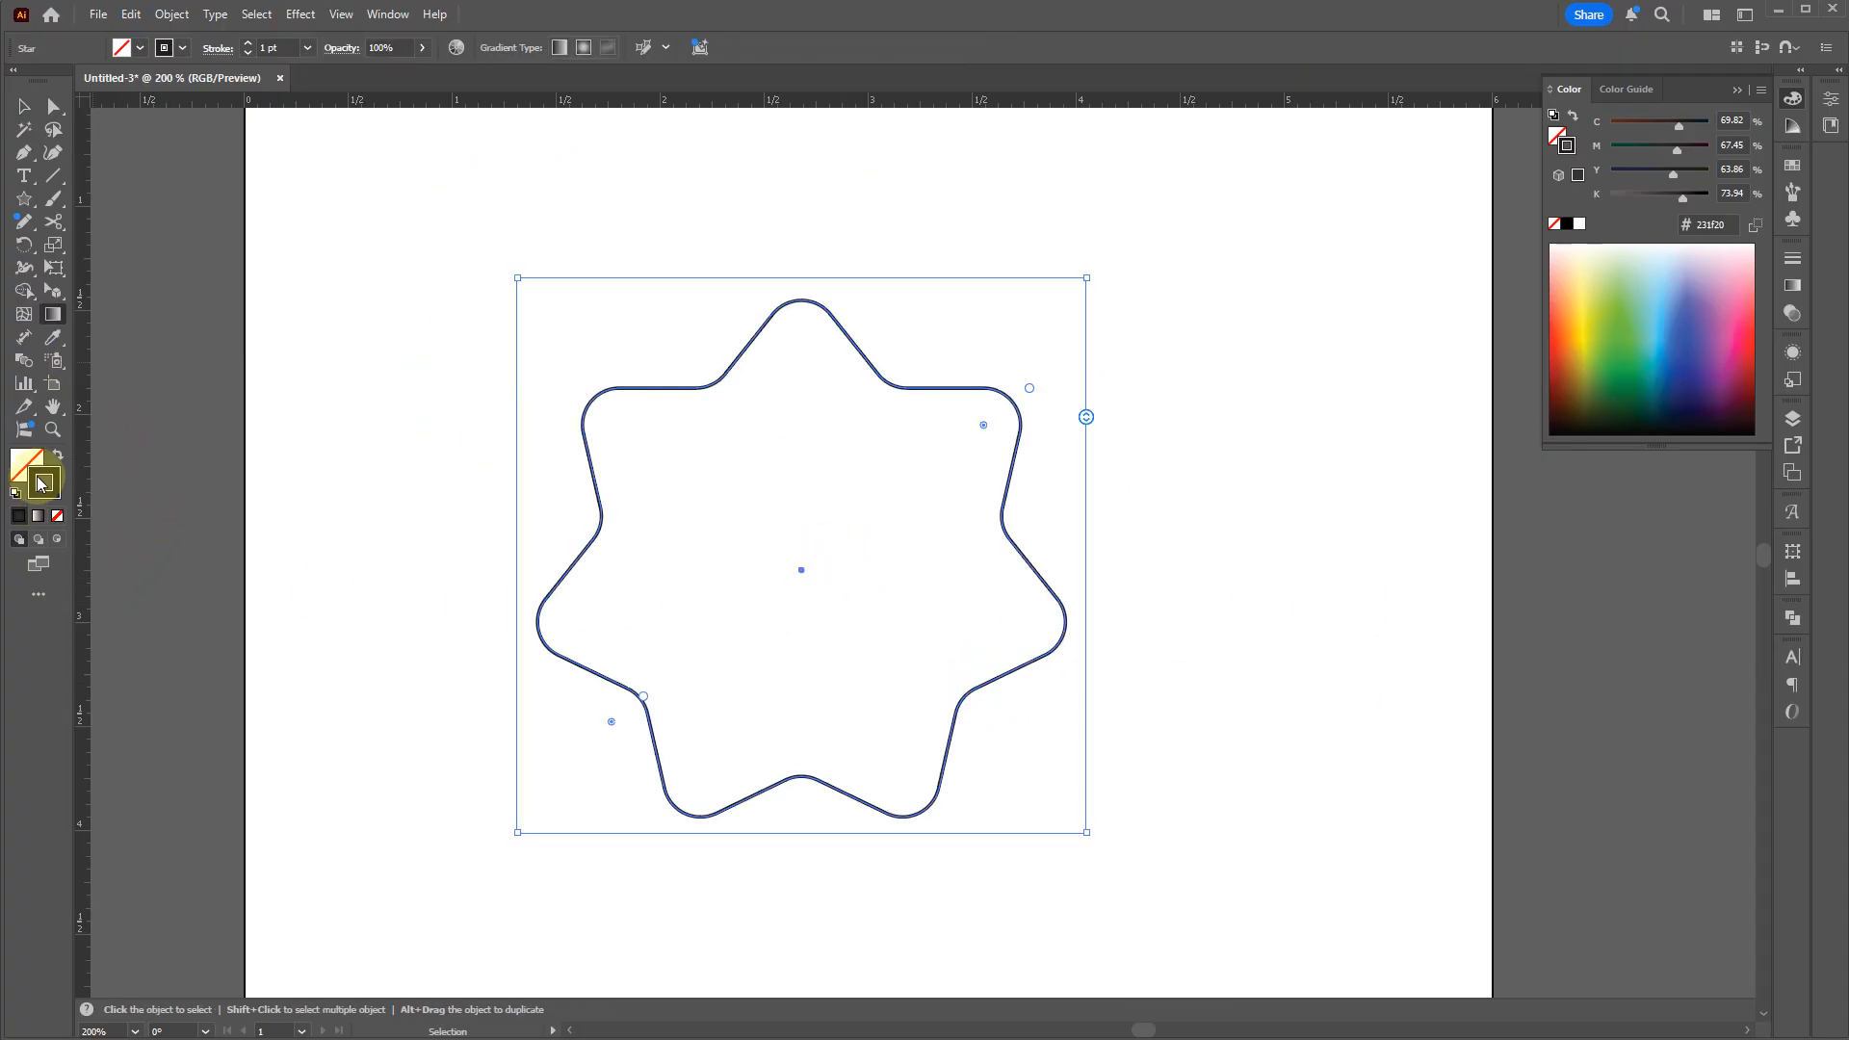
{"action": "left_click", "coordinate": [54, 322]}
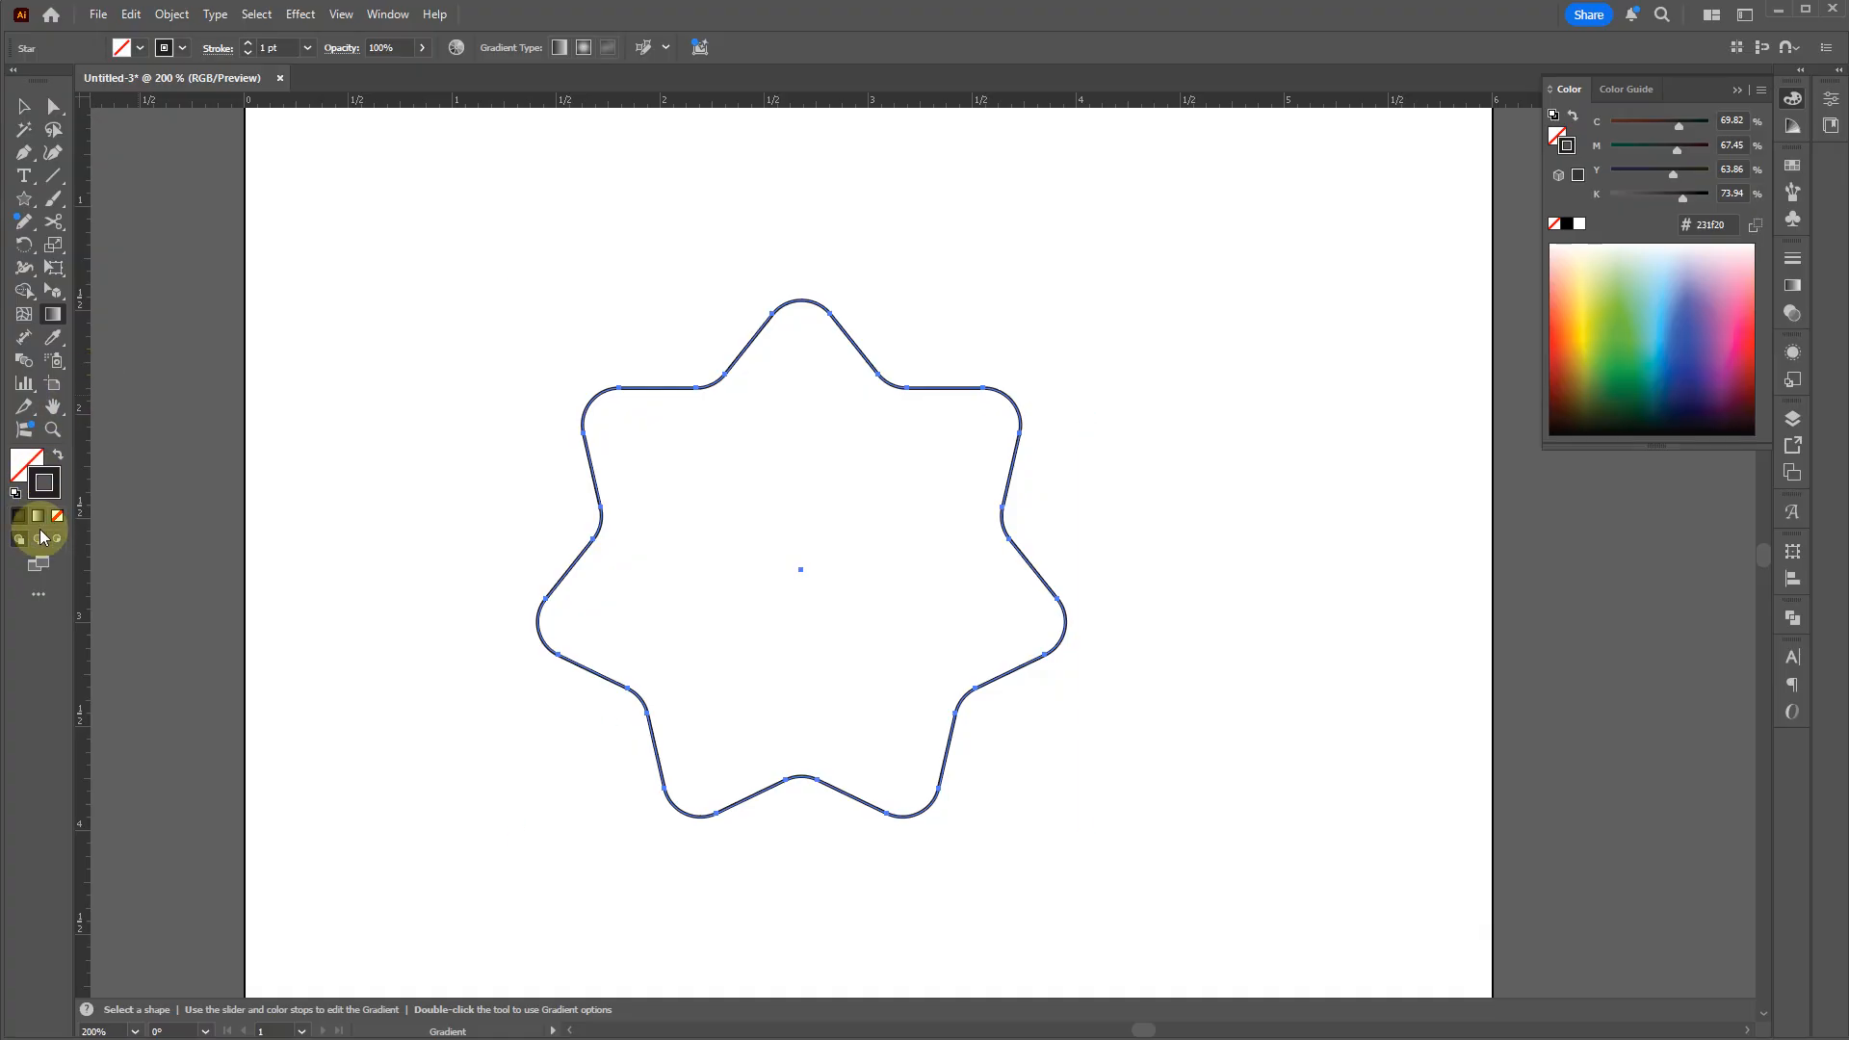
{"action": "key", "text": "x"}
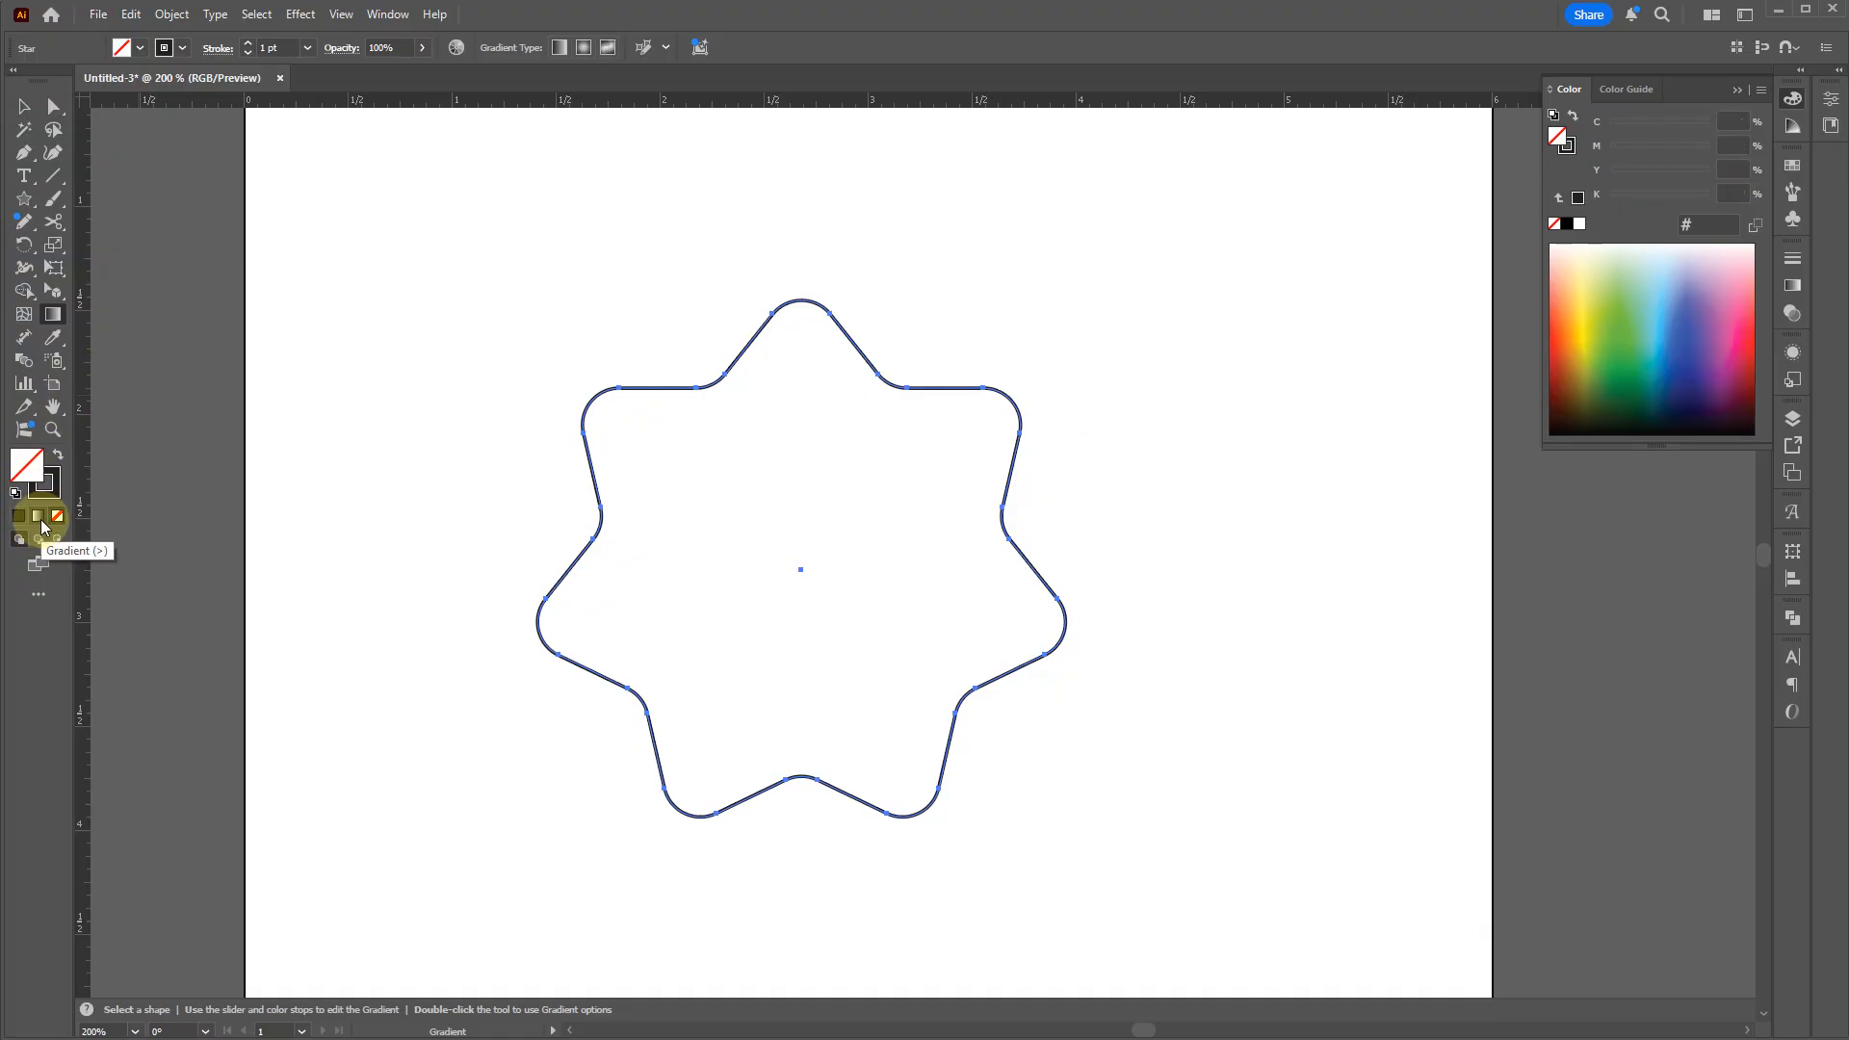
{"action": "left_click", "coordinate": [1638, 356]}
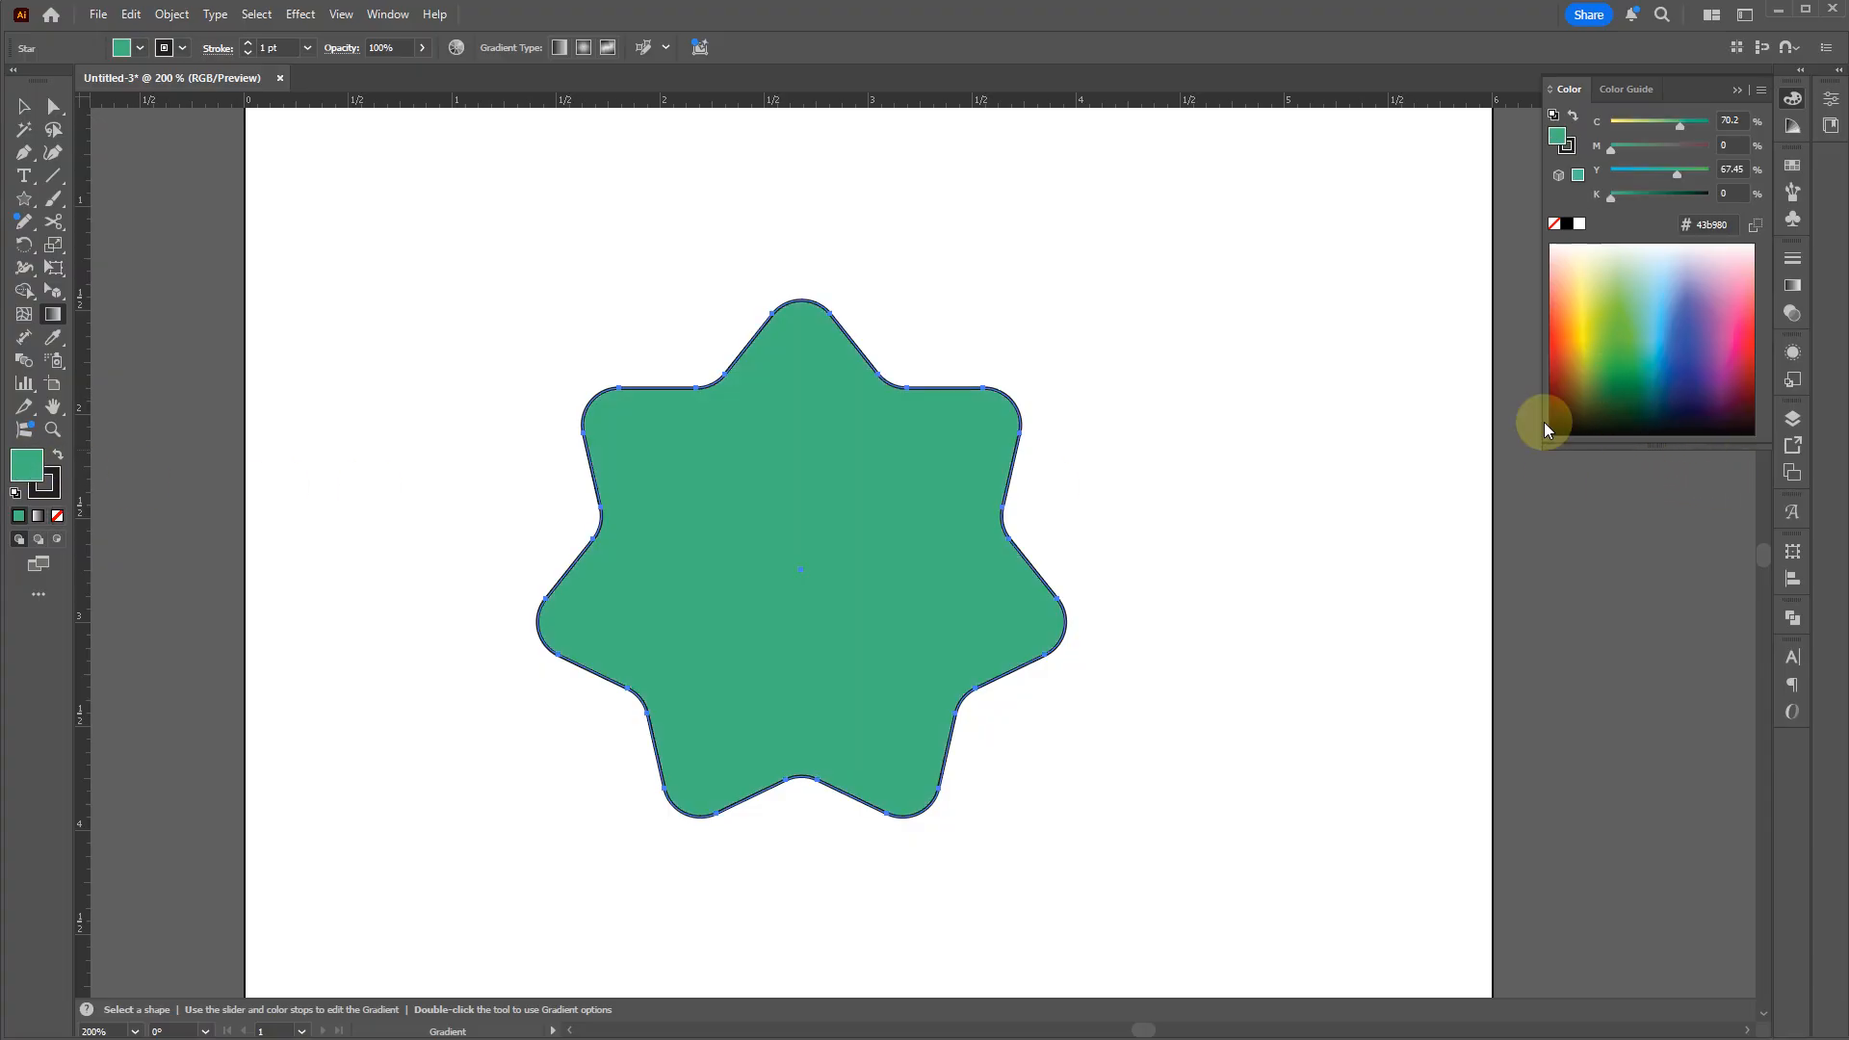
Step: Apply a linear green-to-black gradient to the star's fill and redraw its direction several times, ending at about 38°
{"action": "left_click", "coordinate": [40, 515]}
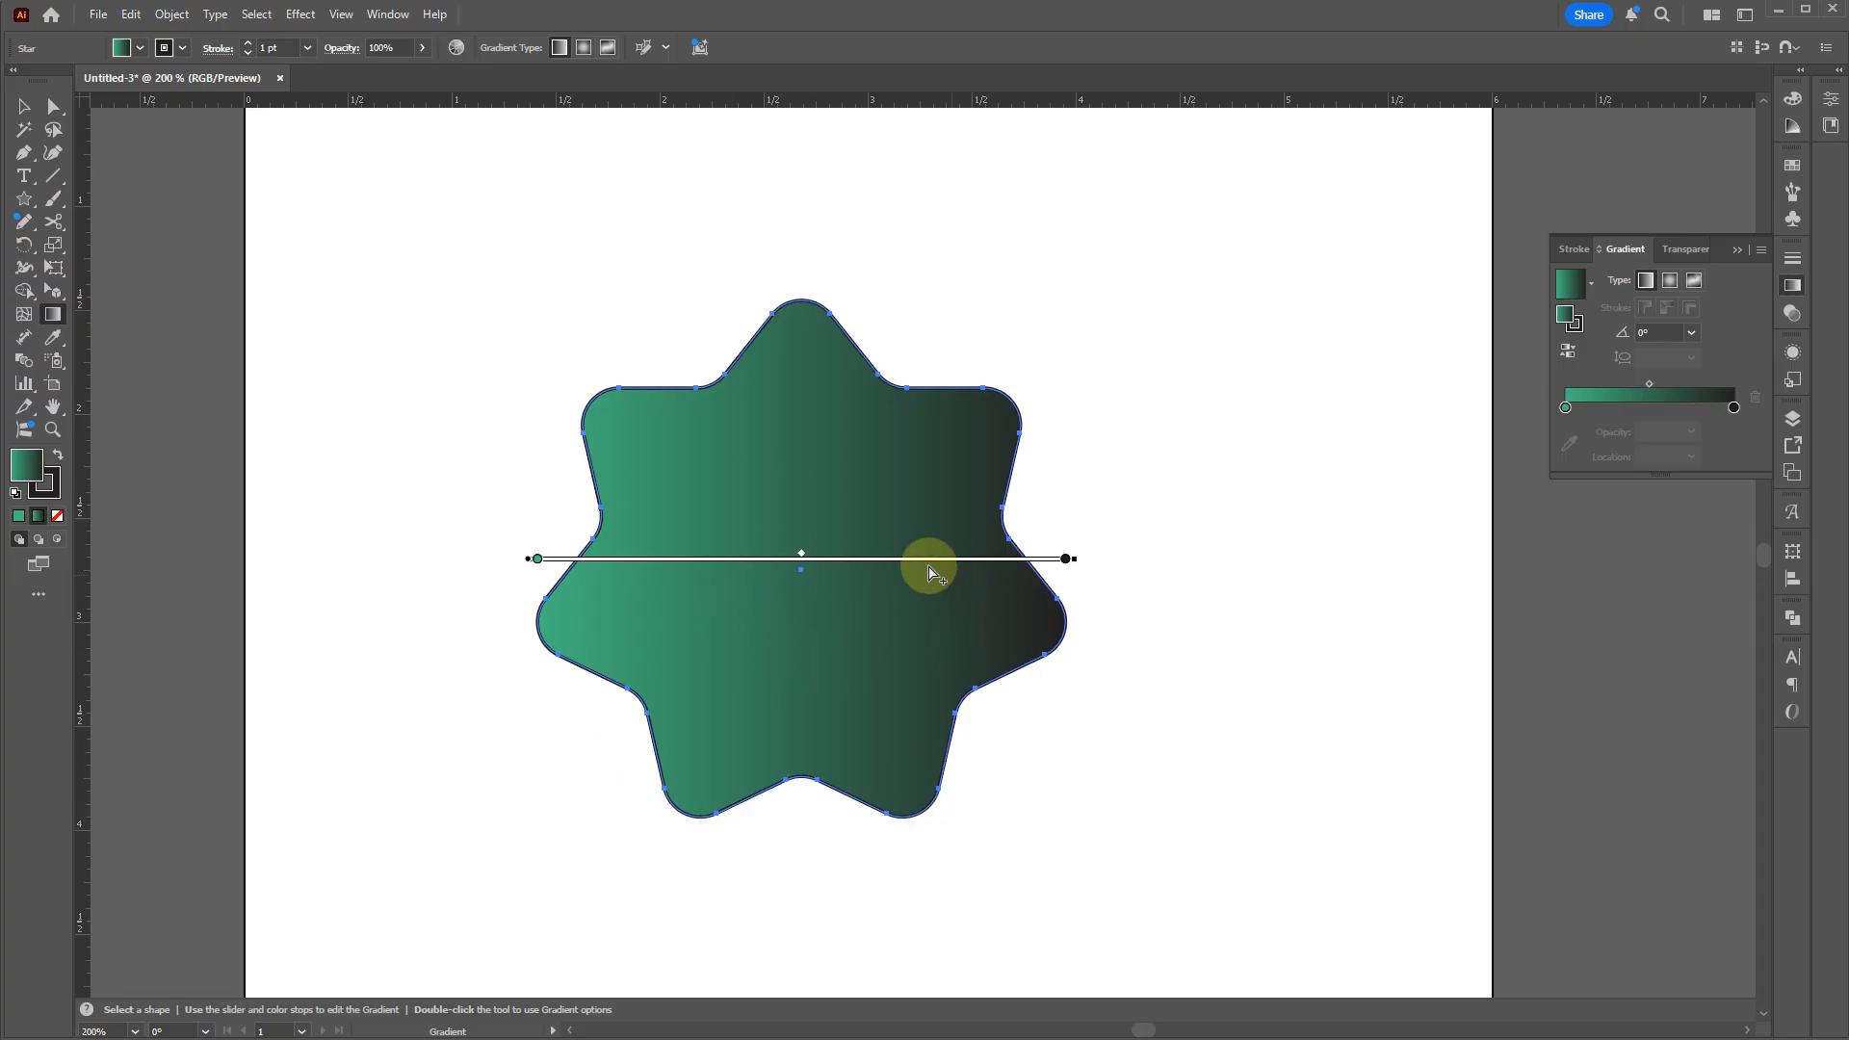
{"action": "mouse_move", "coordinate": [898, 558]}
{"action": "left_mouse_down"}
{"action": "mouse_move", "coordinate": [898, 661]}
{"action": "mouse_move", "coordinate": [1065, 475]}
{"action": "mouse_move", "coordinate": [1060, 559]}
{"action": "mouse_move", "coordinate": [1354, 558]}
{"action": "mouse_move", "coordinate": [467, 557]}
{"action": "mouse_move", "coordinate": [199, 536]}
{"action": "mouse_move", "coordinate": [995, 499]}
{"action": "mouse_move", "coordinate": [1012, 561]}
{"action": "left_mouse_up"}
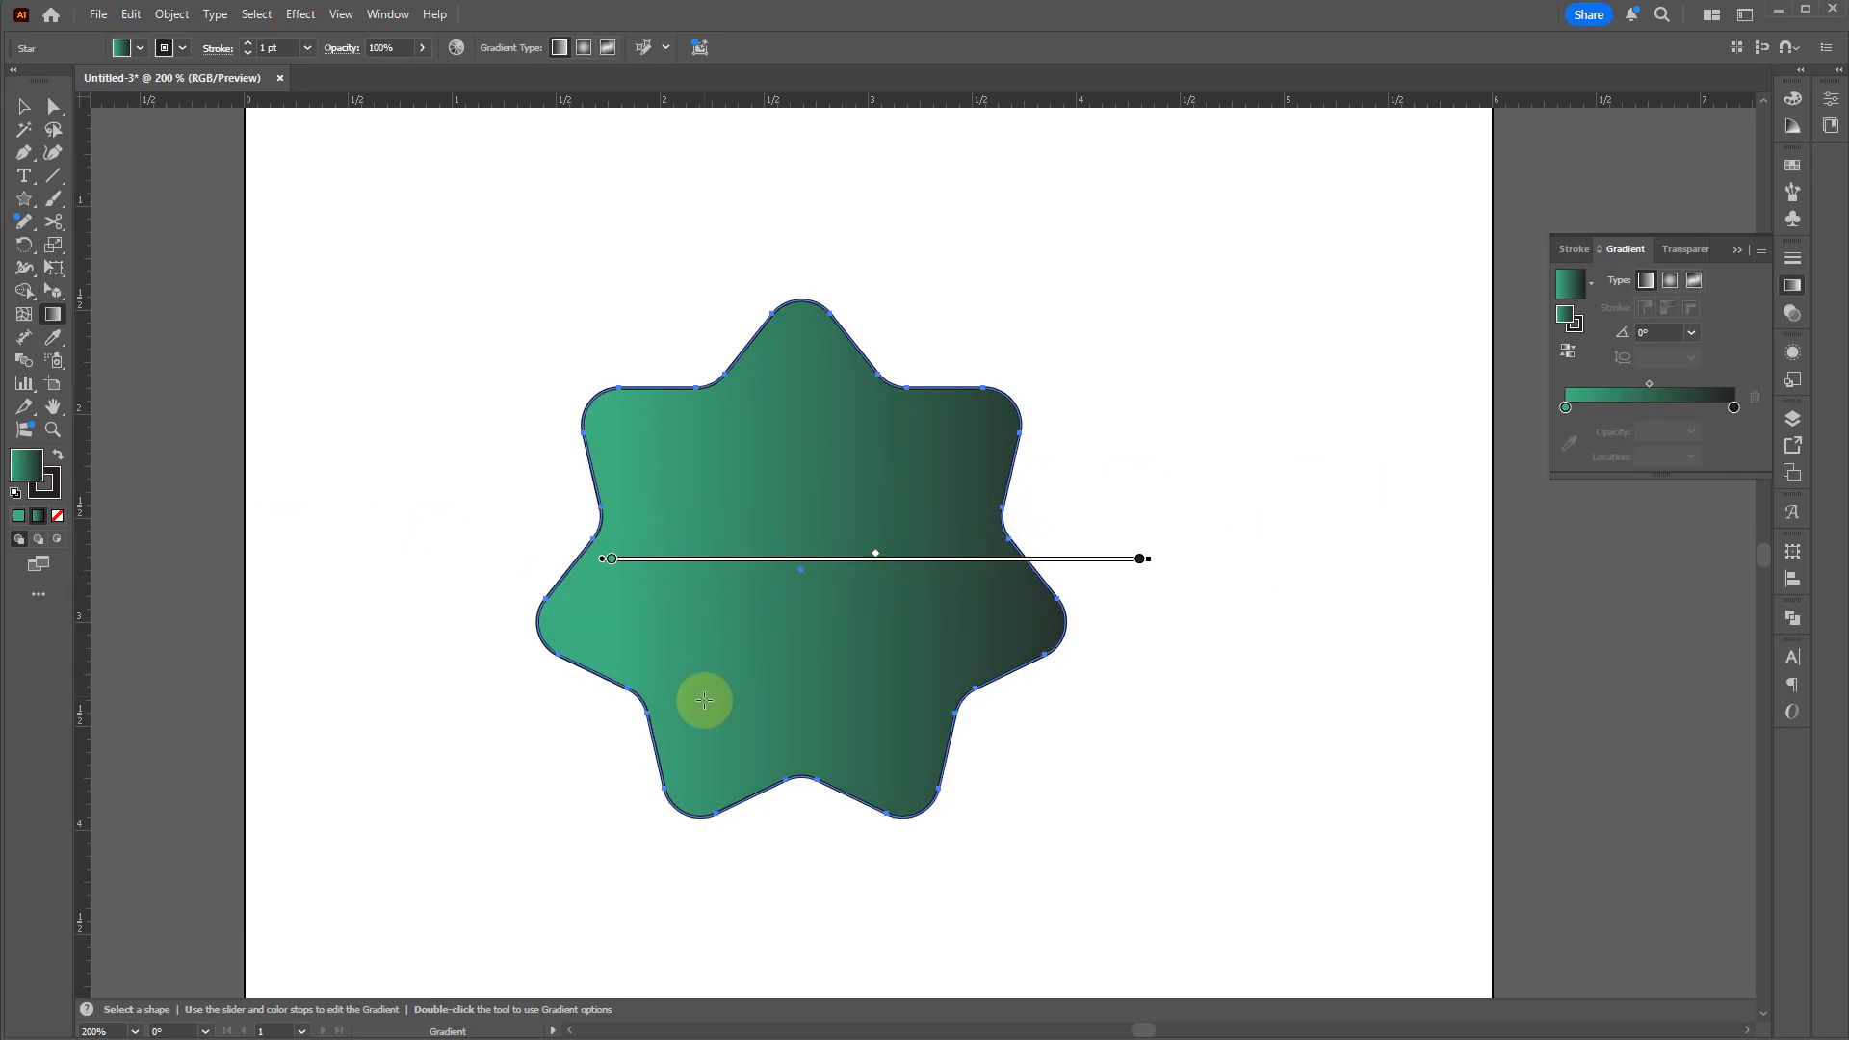
{"action": "left_click_drag", "start_coordinate": [752, 697], "coordinate": [850, 404]}
{"action": "left_click_drag", "start_coordinate": [954, 515], "coordinate": [805, 661]}
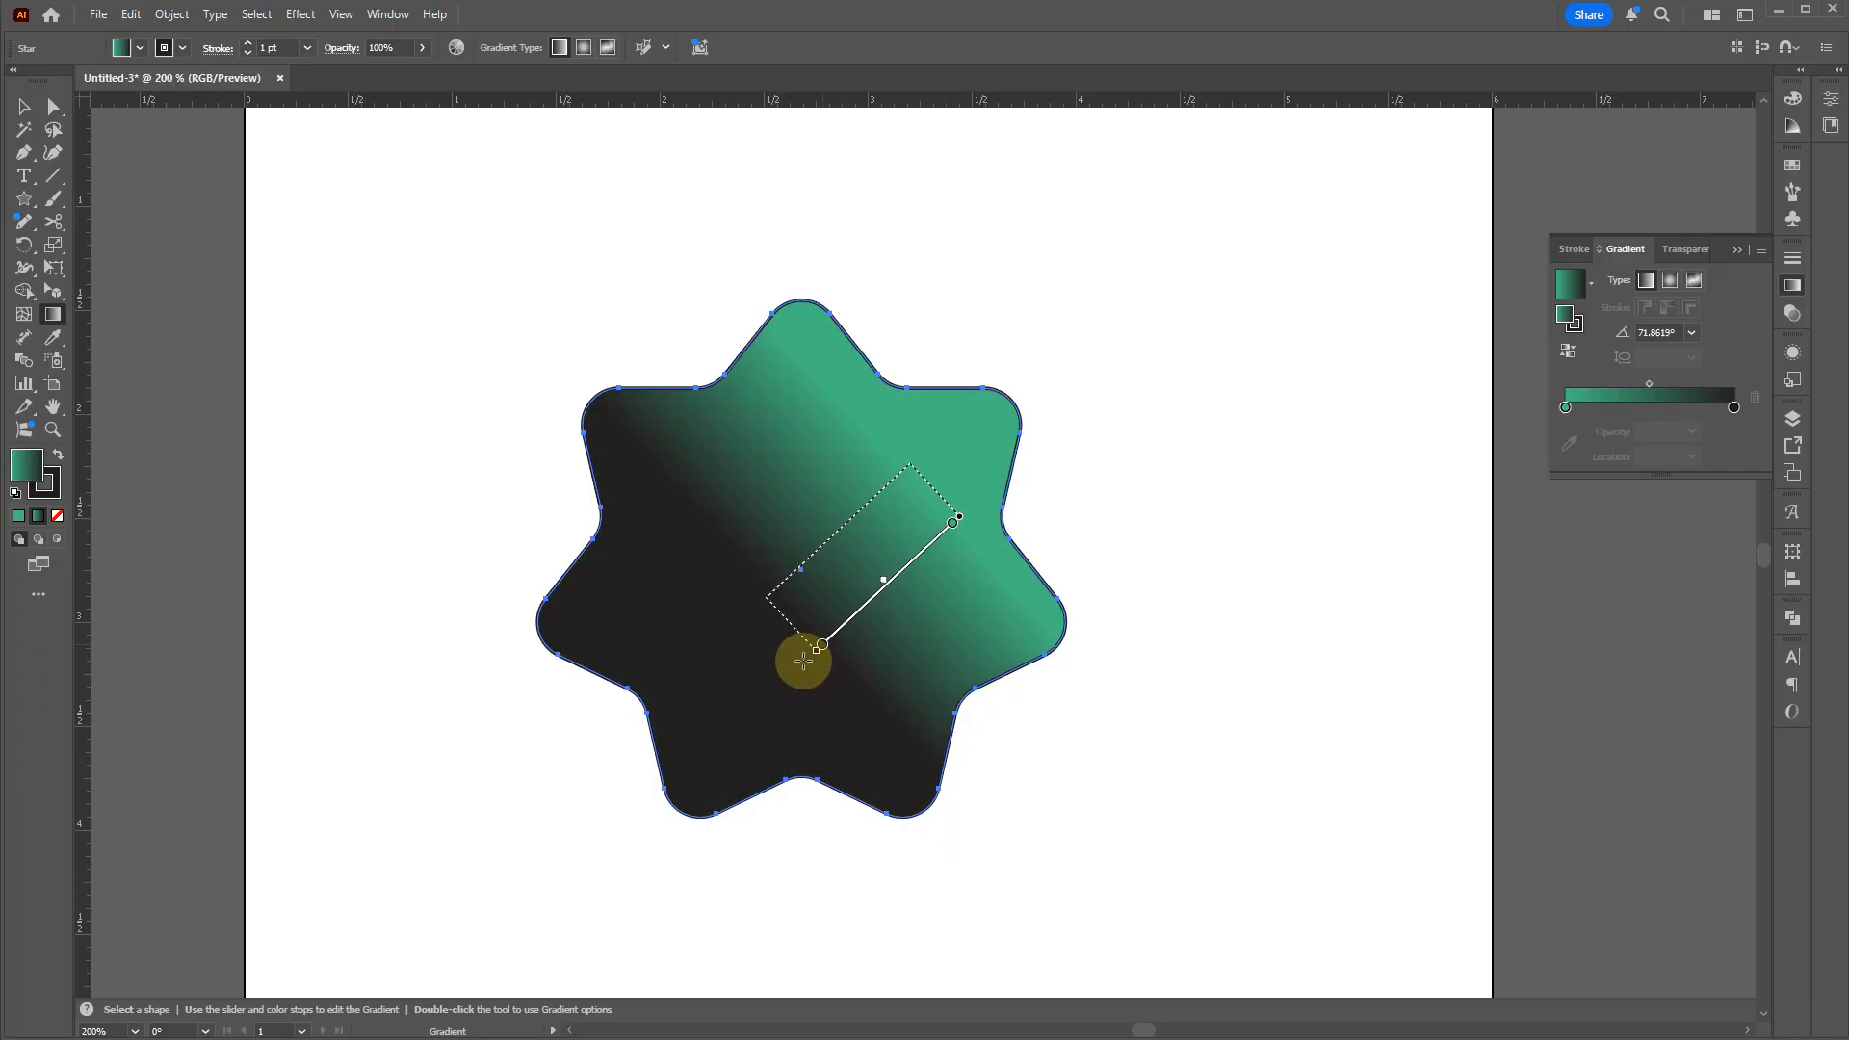
{"action": "left_click_drag", "start_coordinate": [907, 576], "coordinate": [554, 646]}
{"action": "left_click_drag", "start_coordinate": [638, 468], "coordinate": [800, 330]}
{"action": "left_click_drag", "start_coordinate": [606, 715], "coordinate": [837, 505]}
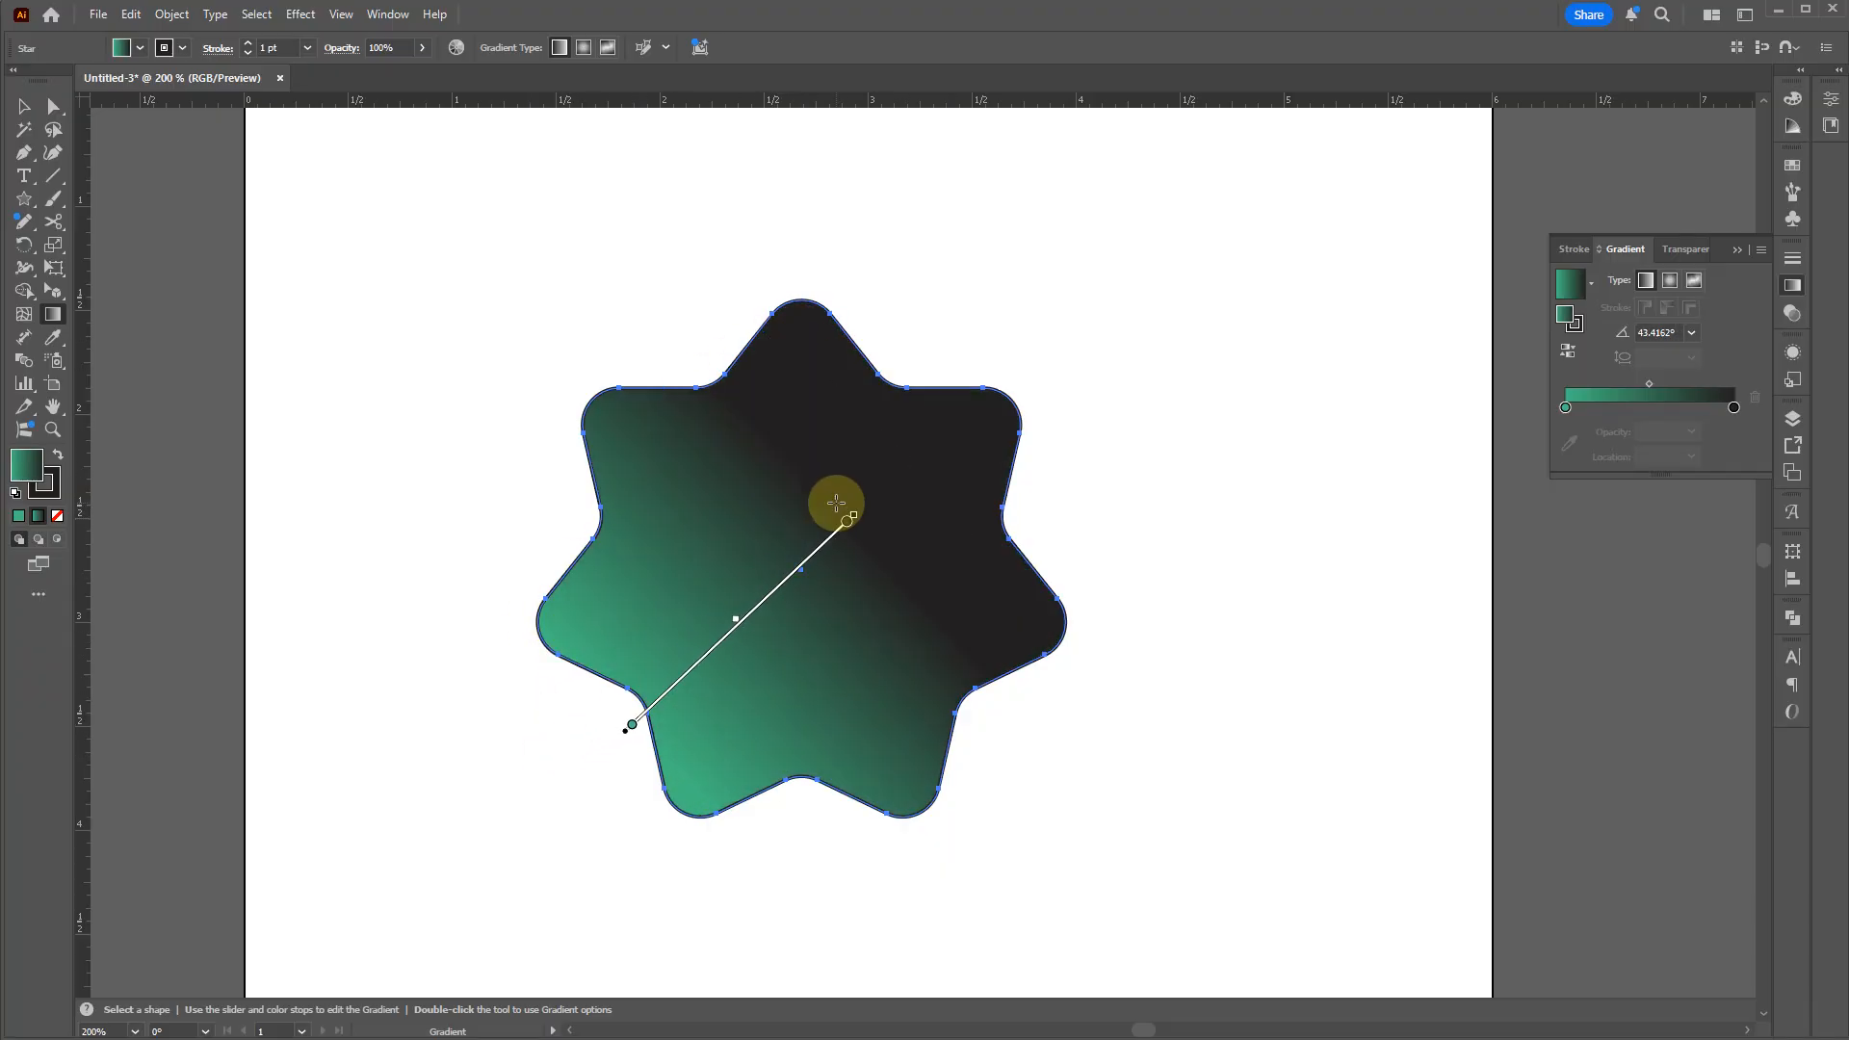
{"action": "left_click_drag", "start_coordinate": [635, 701], "coordinate": [1008, 407]}
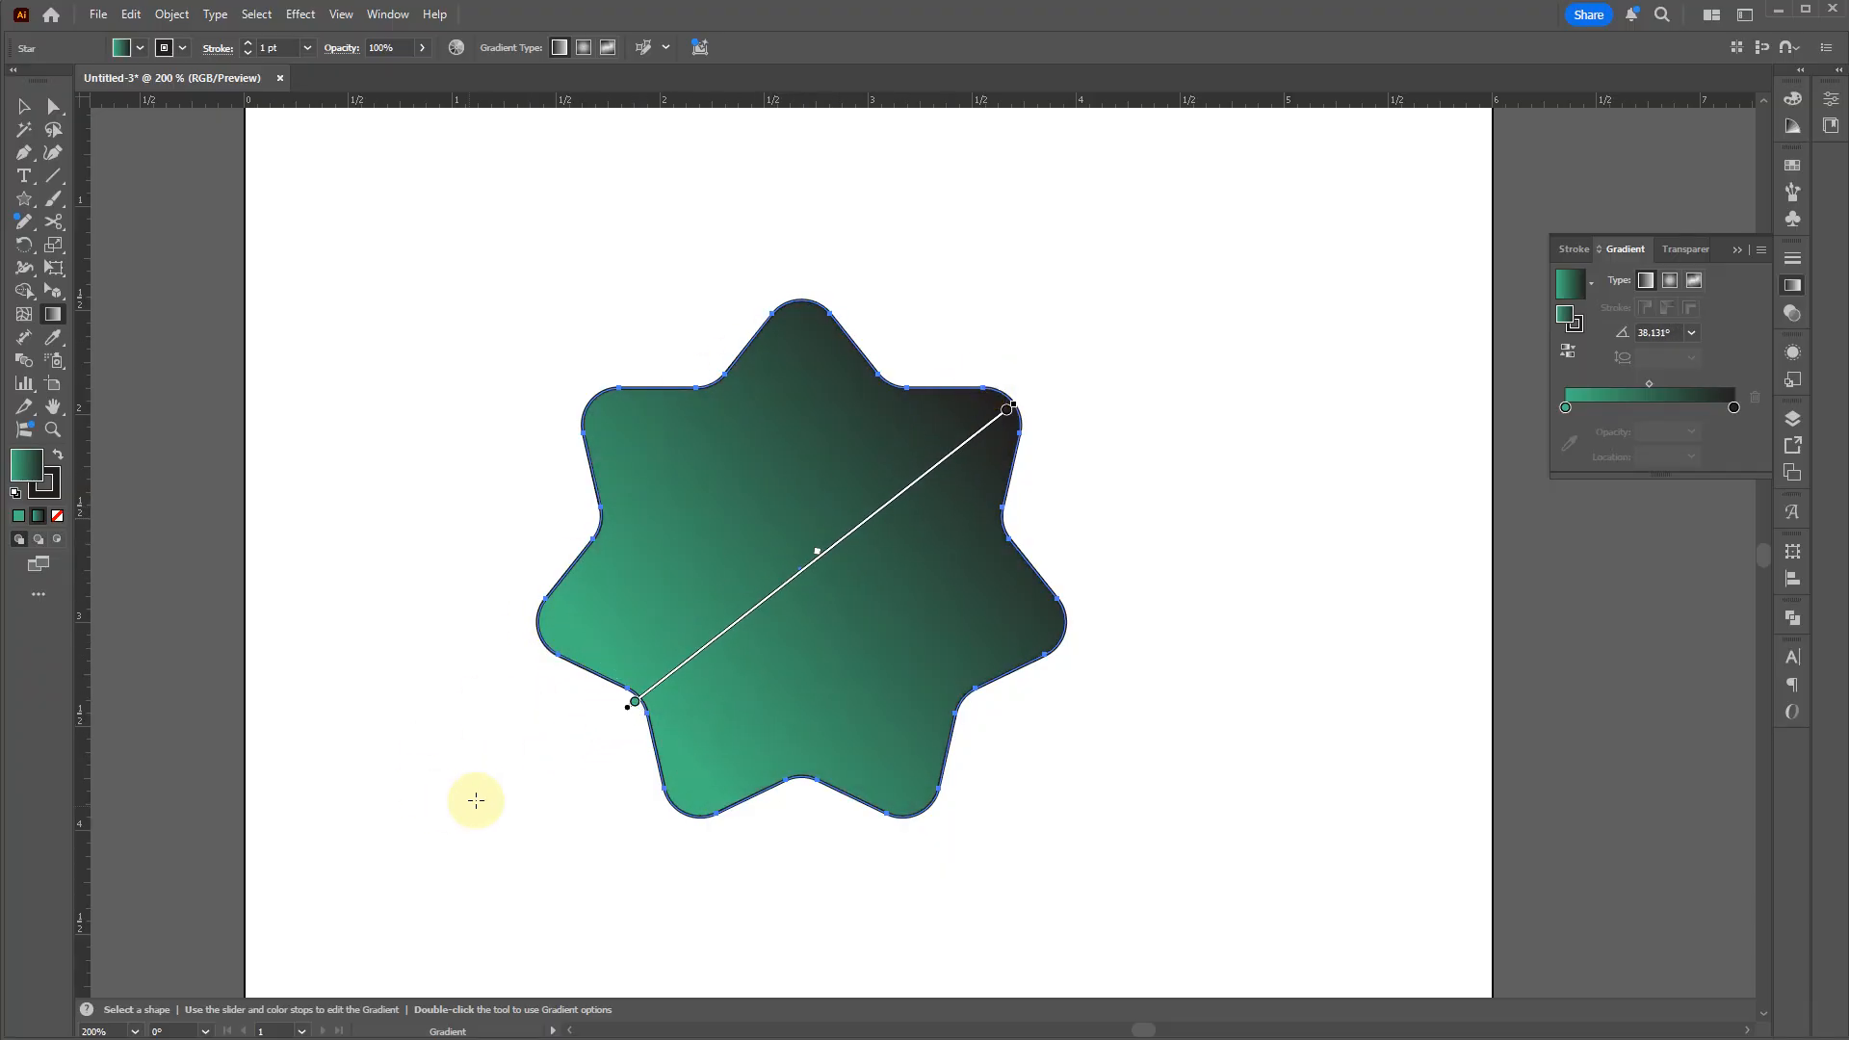
{"action": "key", "text": "v"}
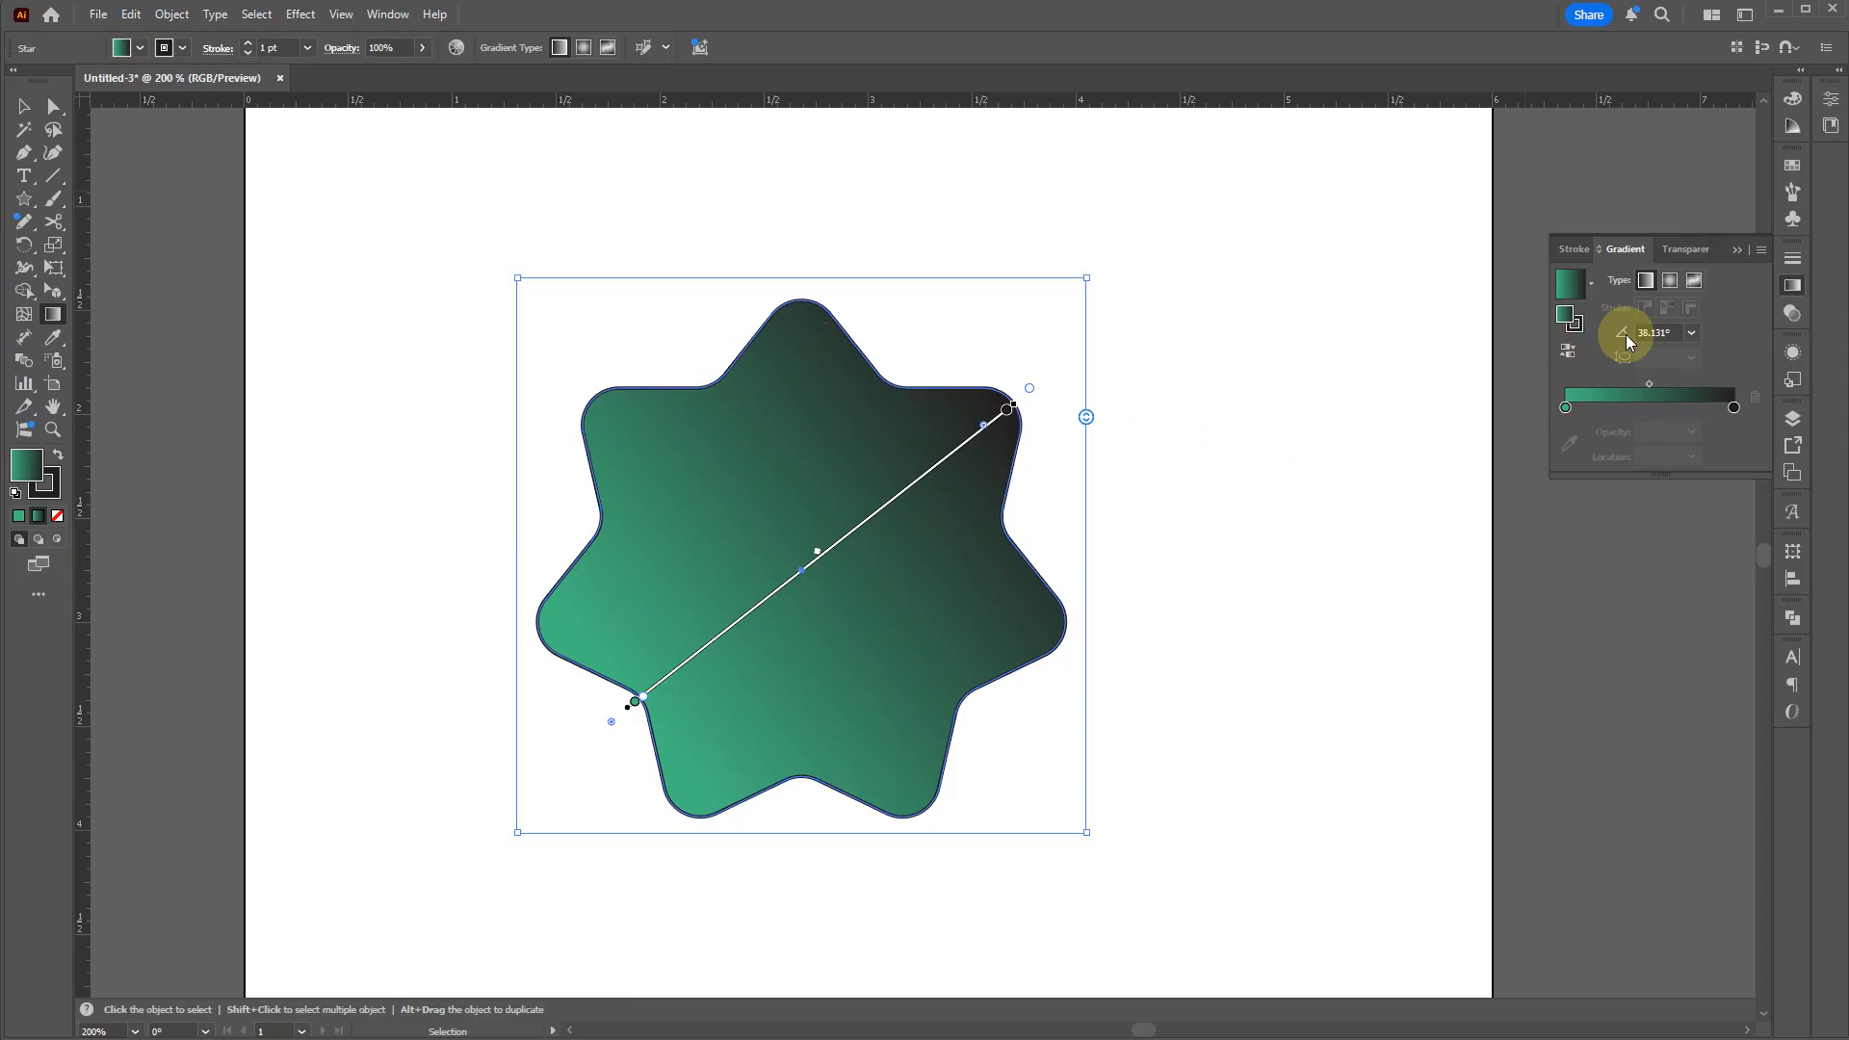
Step: Apply the Orange, Yellow gradient preset to the star's fill as a radial gradient
{"action": "left_click", "coordinate": [1671, 282]}
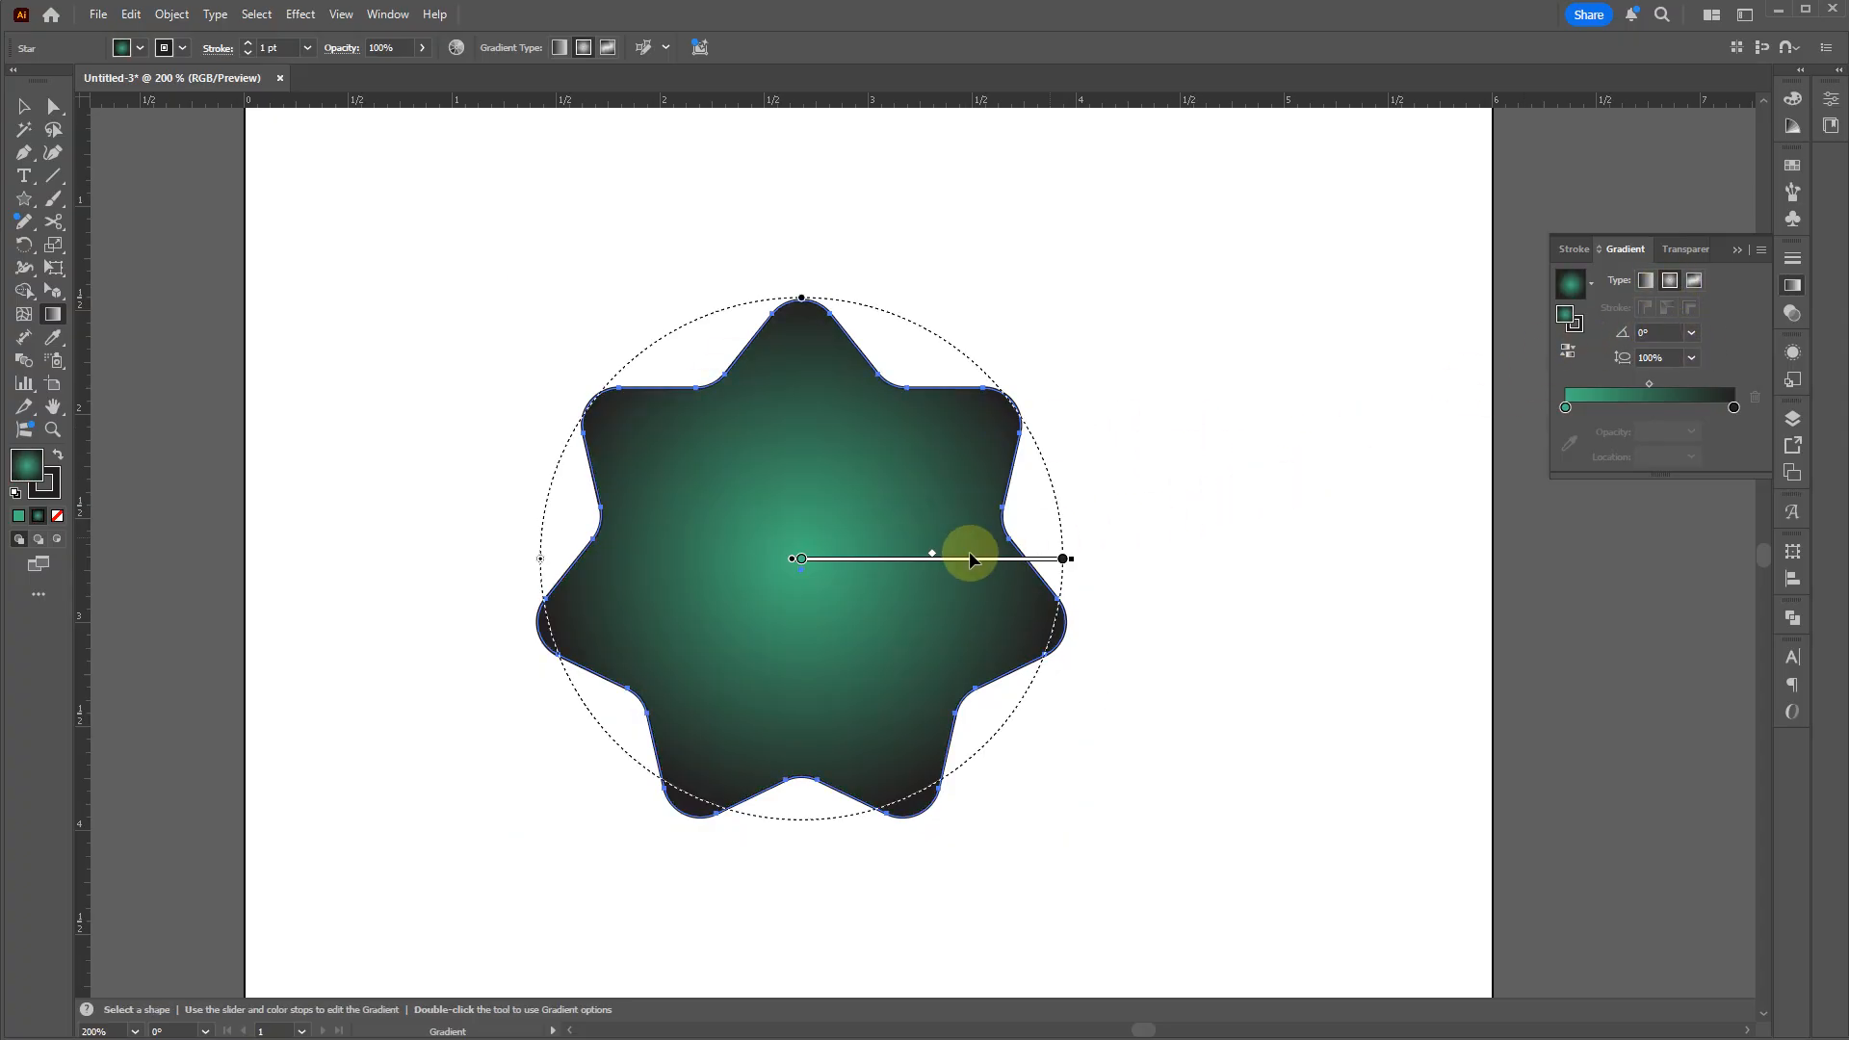
{"action": "left_click", "coordinate": [1592, 282]}
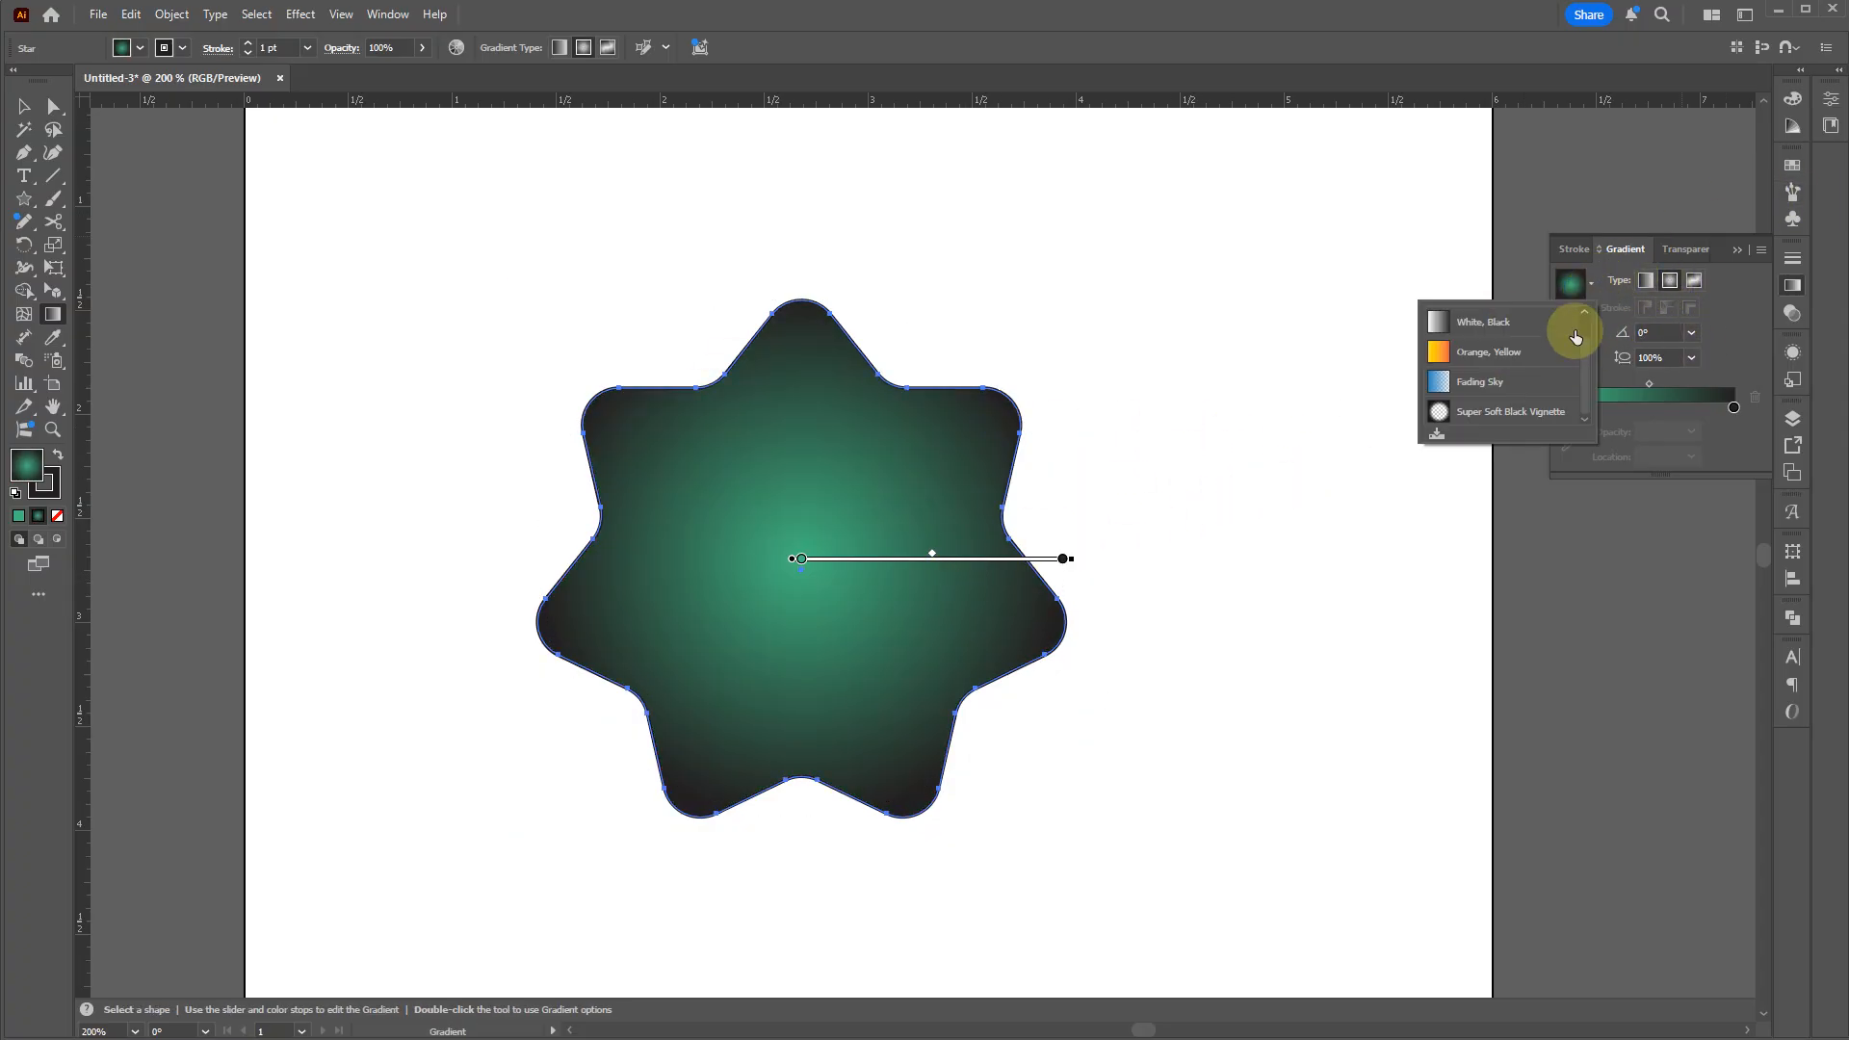
{"action": "left_click", "coordinate": [1477, 363]}
{"action": "left_click", "coordinate": [1669, 281]}
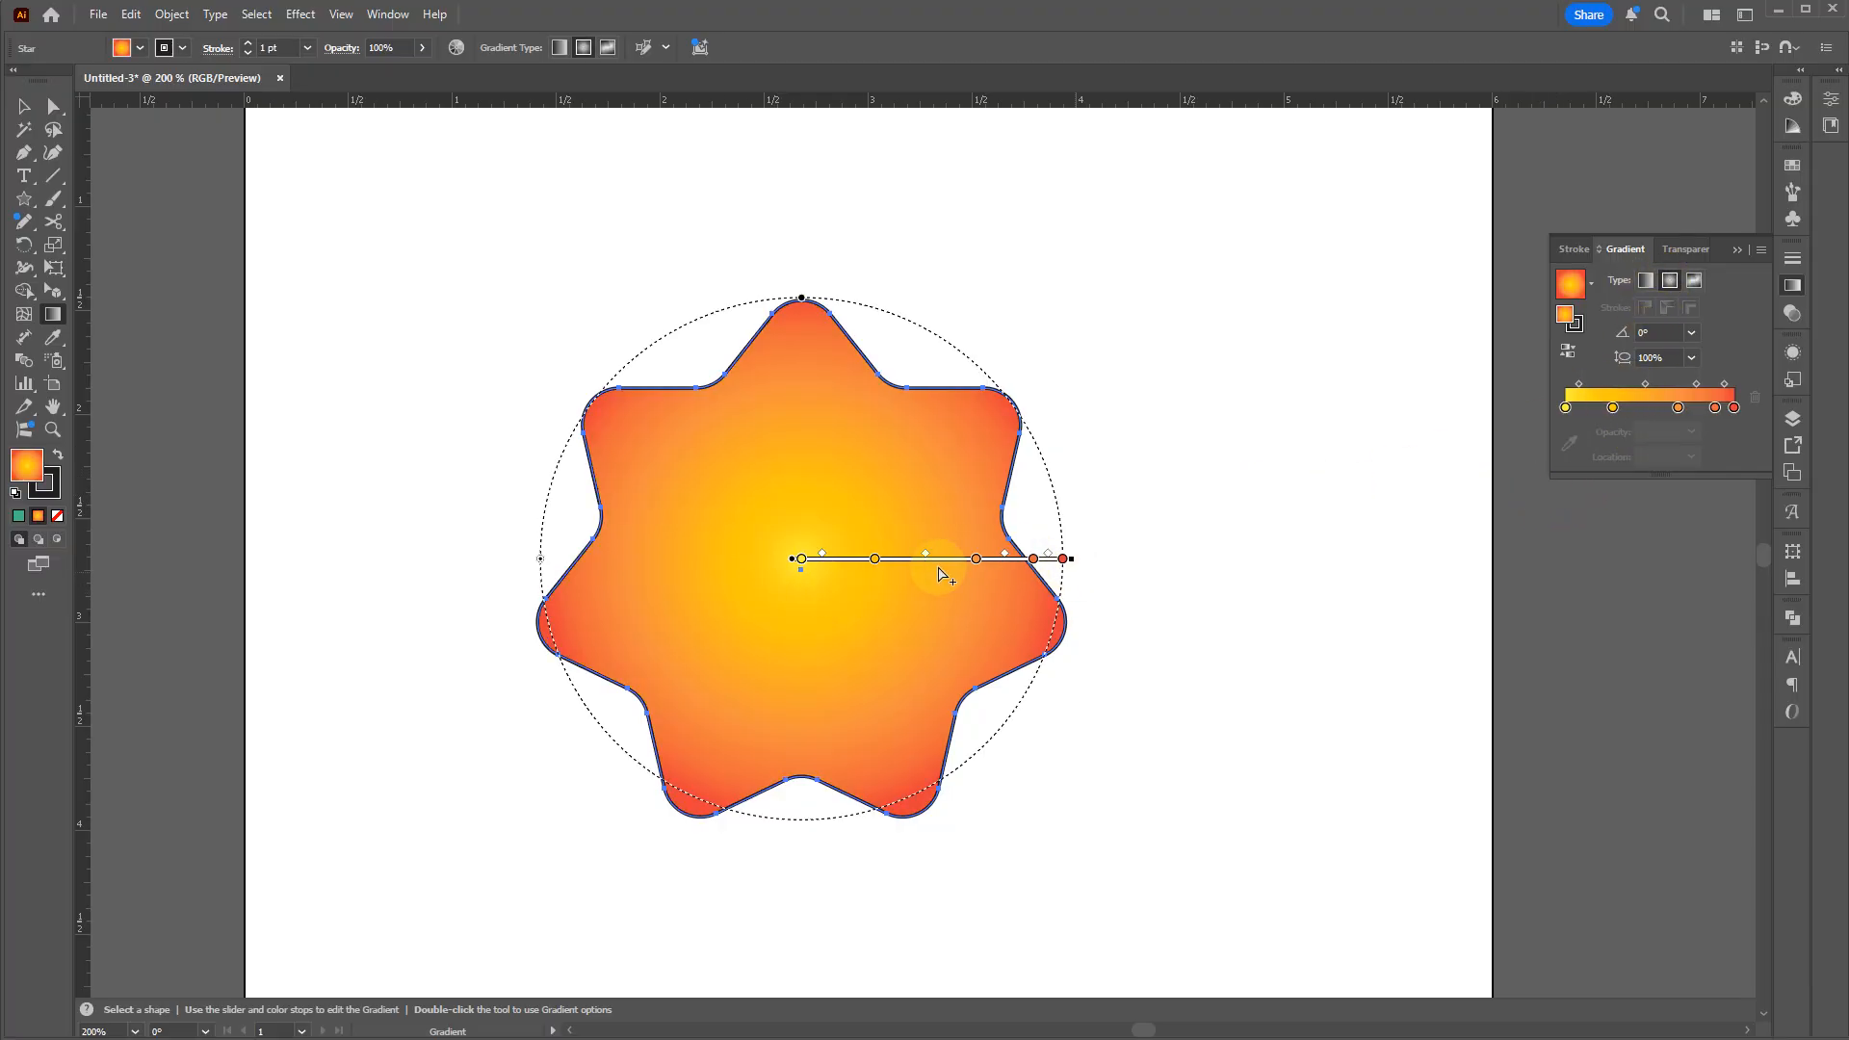
Step: Move the second gradient stop to about 39% and the innermost to about 5.4%, and shift the midpoint between them outward
{"action": "left_click_drag", "start_coordinate": [874, 560], "coordinate": [906, 564]}
{"action": "scroll", "coordinate": [904, 562], "scroll_direction": "up", "scroll_amount": 2}
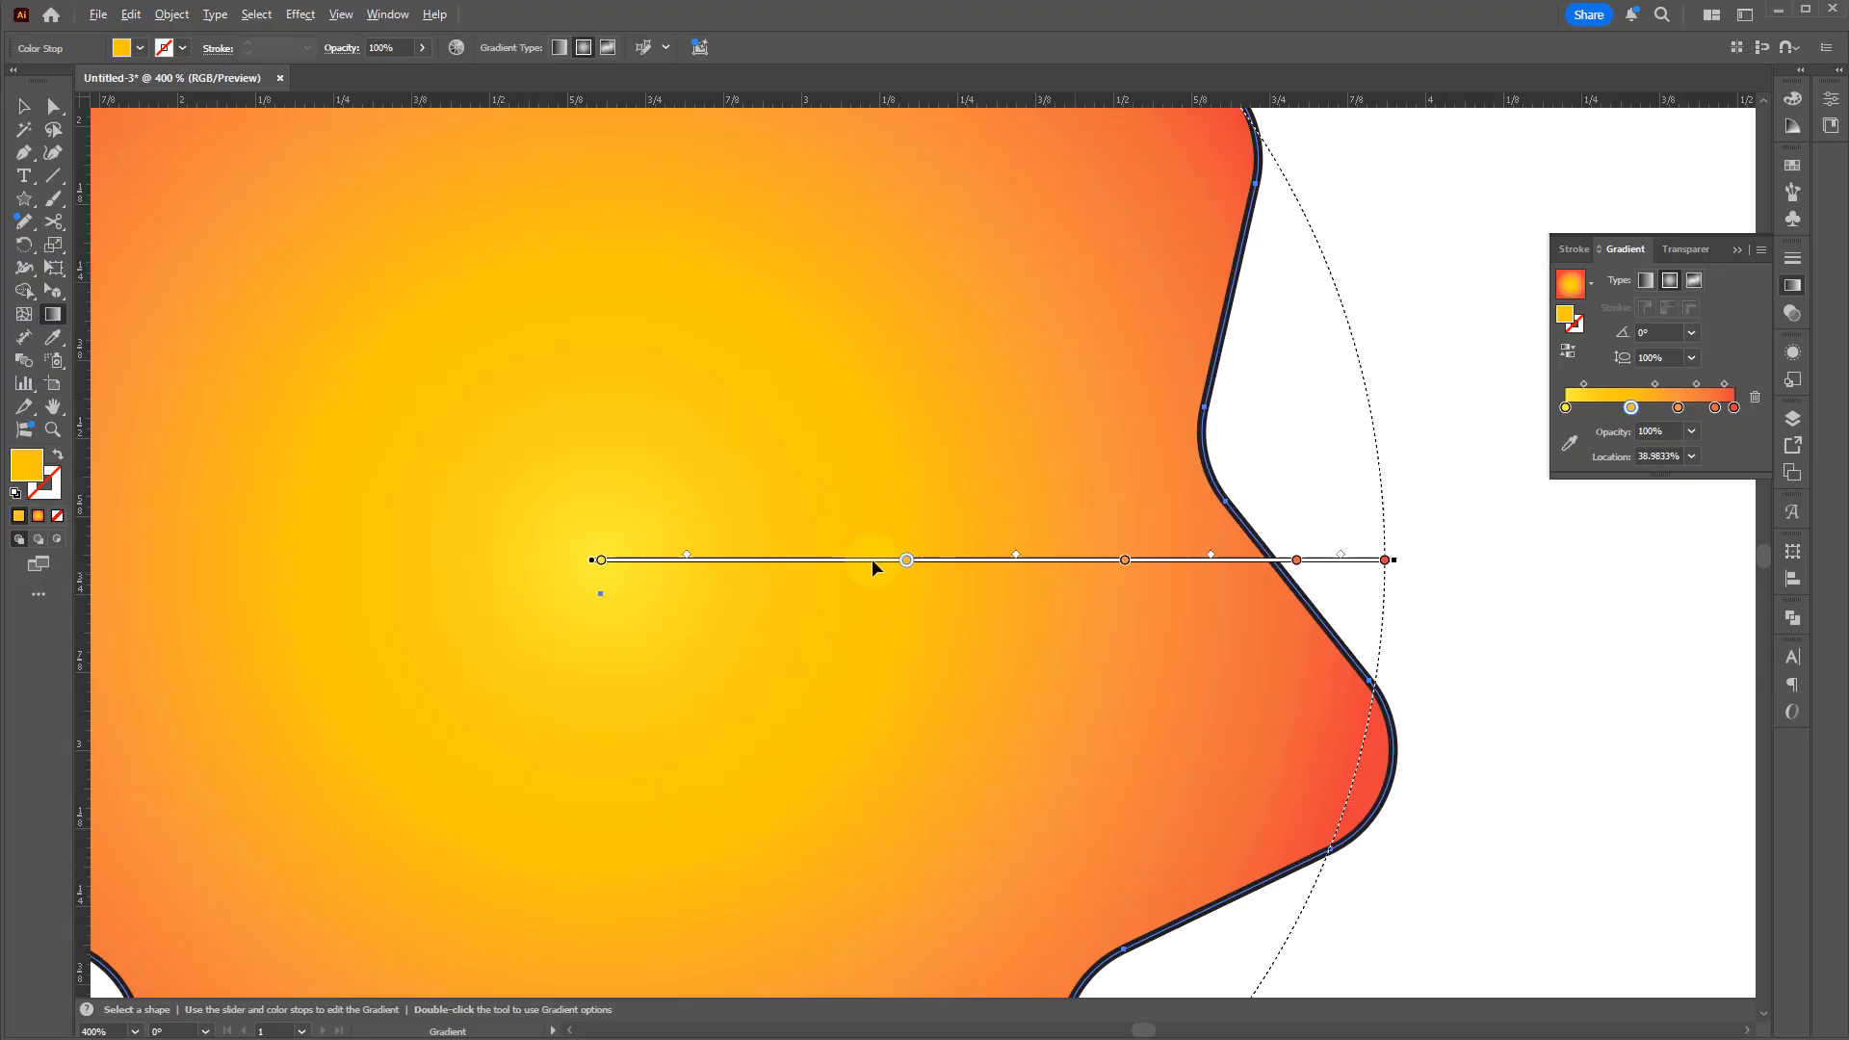
{"action": "mouse_move", "coordinate": [599, 565]}
{"action": "left_mouse_down"}
{"action": "mouse_move", "coordinate": [843, 563]}
{"action": "mouse_move", "coordinate": [785, 566]}
{"action": "left_mouse_up"}
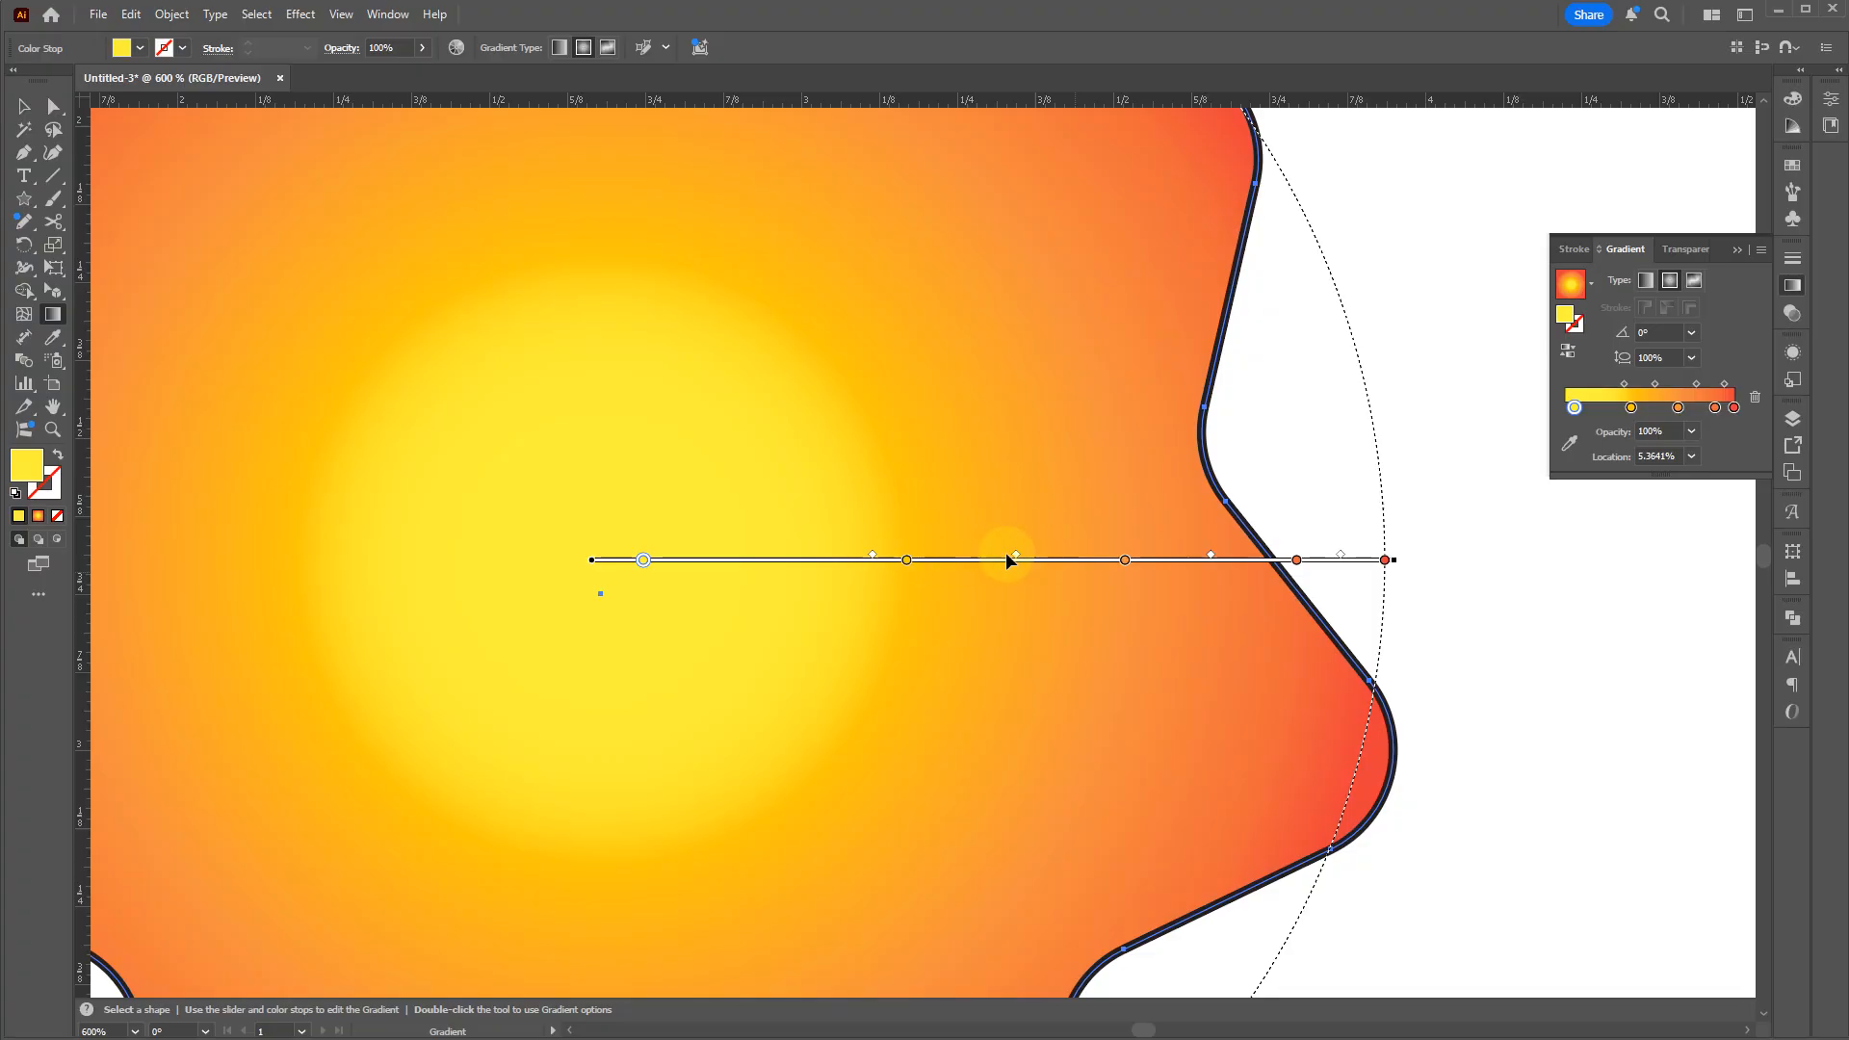
Step: Shift the gradient's second and third midpoints outward, close to the orange stops beyond them, and deselect the star
{"action": "left_click_drag", "start_coordinate": [1018, 557], "coordinate": [1031, 558]}
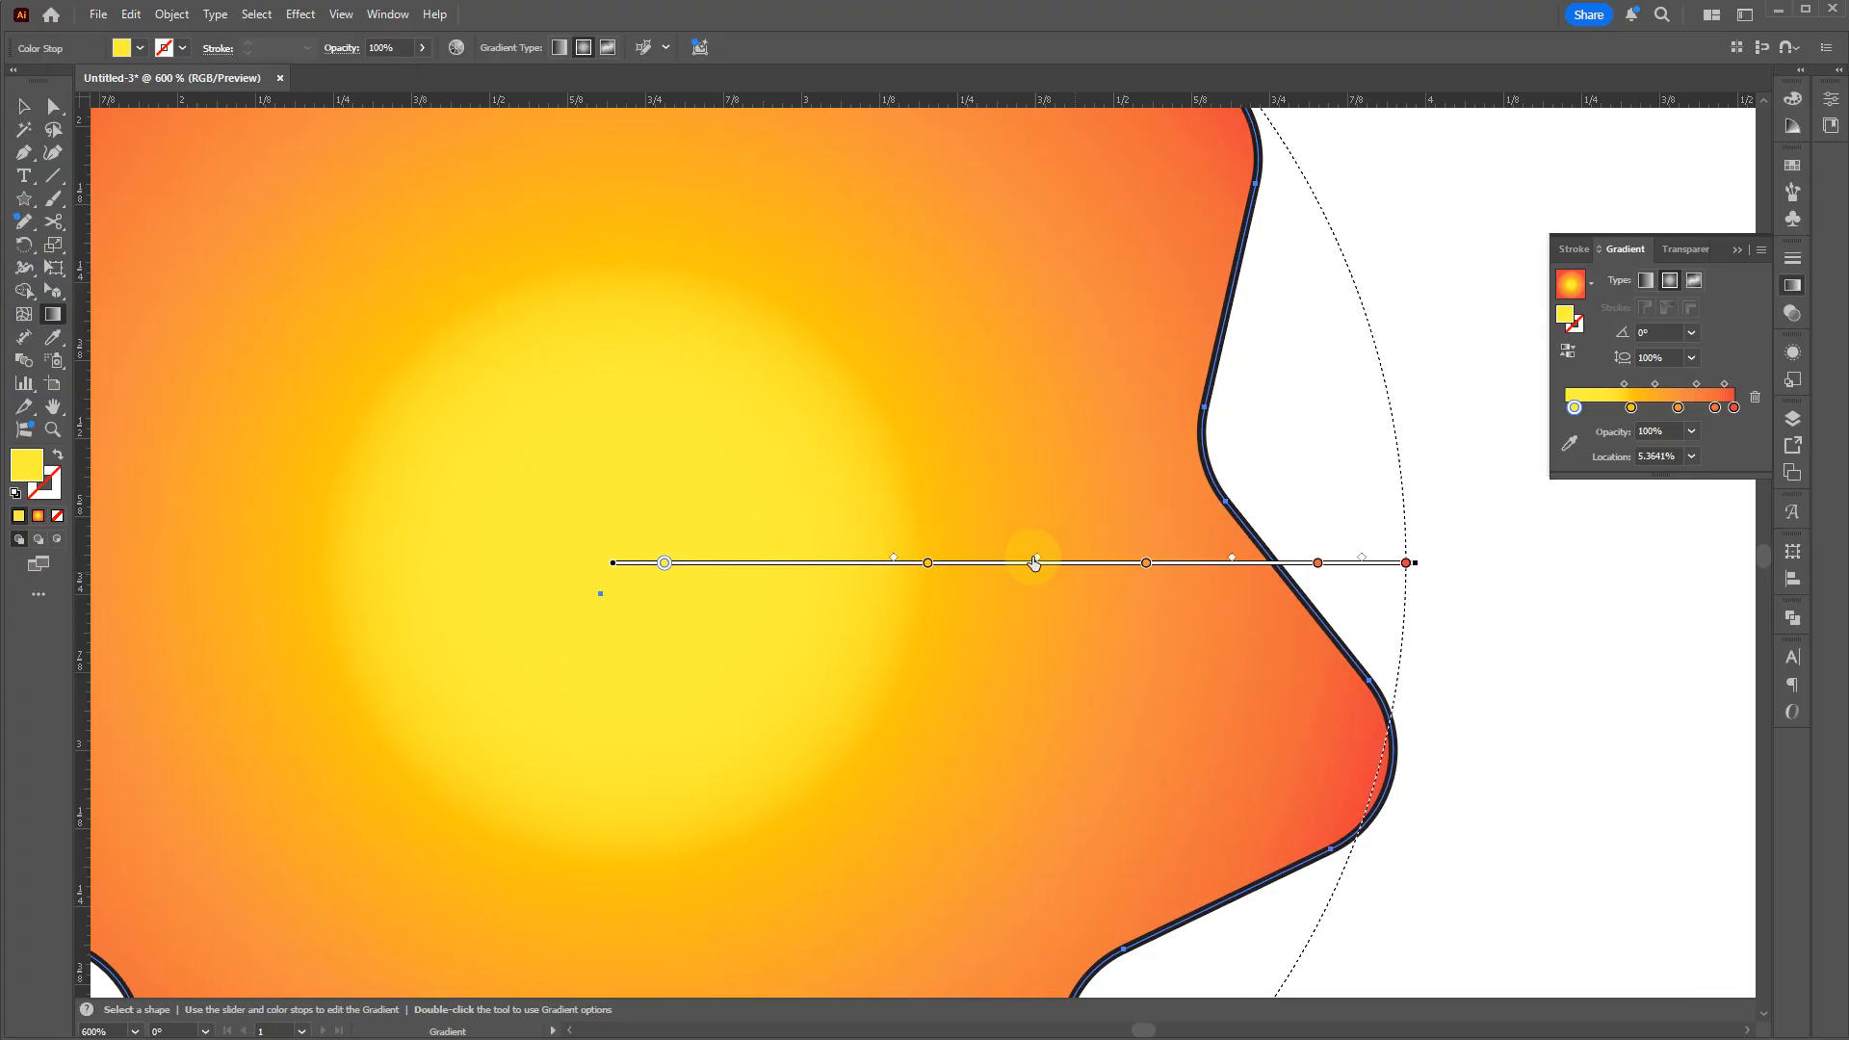
{"action": "key", "text": "ctrl+z"}
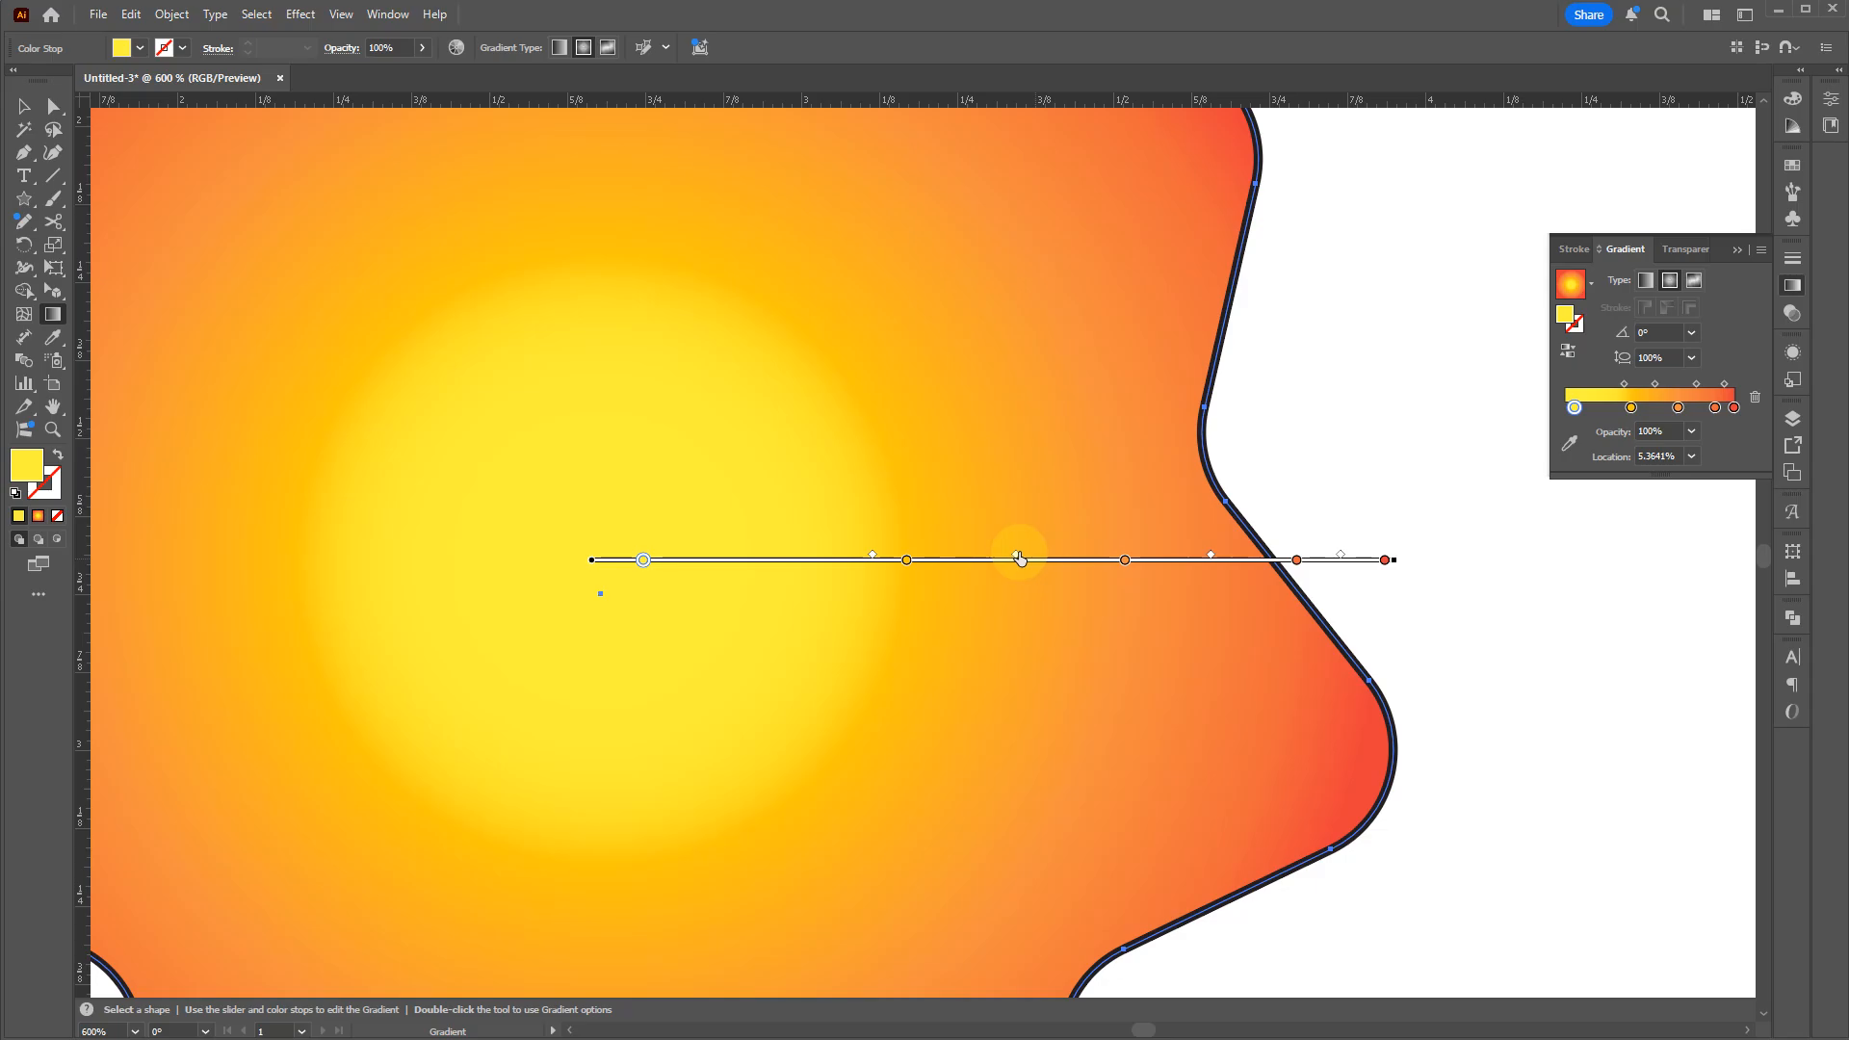
{"action": "left_click_drag", "start_coordinate": [1018, 558], "coordinate": [1281, 558]}
{"action": "scroll", "coordinate": [776, 482], "scroll_direction": "down", "scroll_amount": 2}
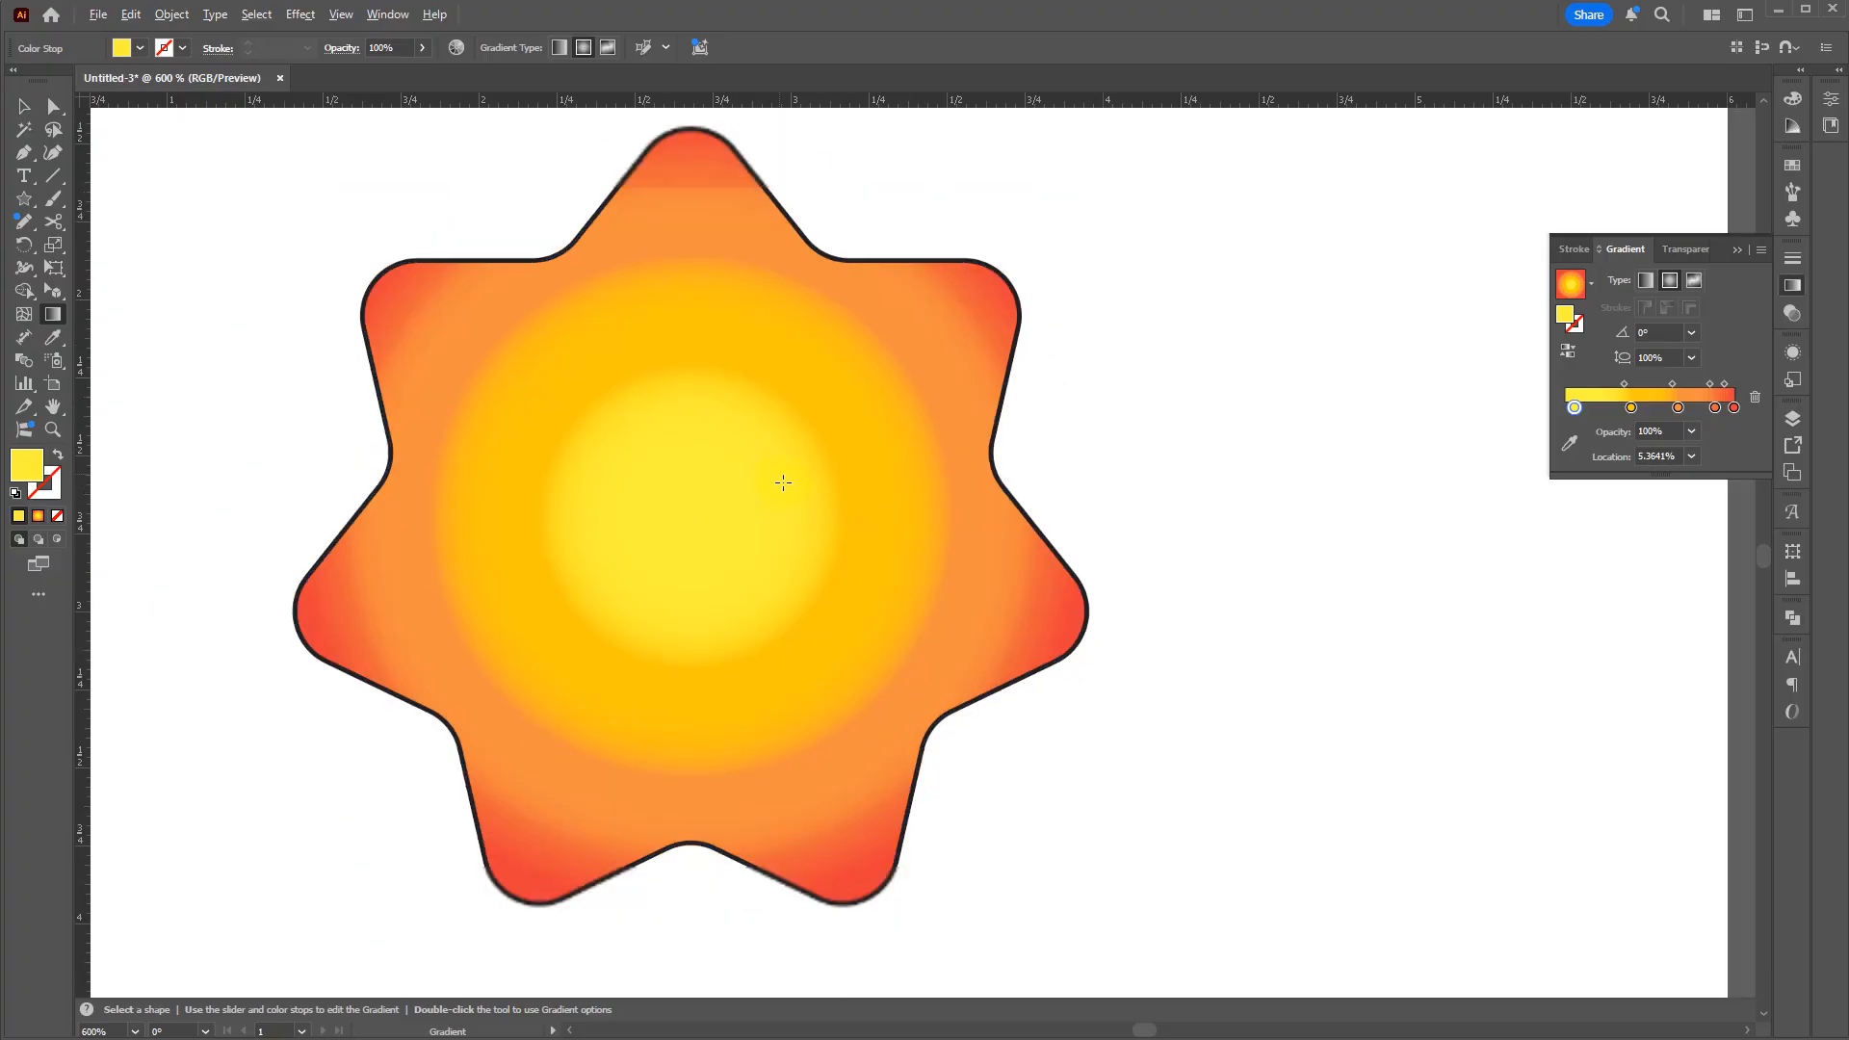
{"action": "left_click", "coordinate": [1322, 713]}
{"action": "key", "text": "v"}
{"action": "key", "text": "ctrl+z"}
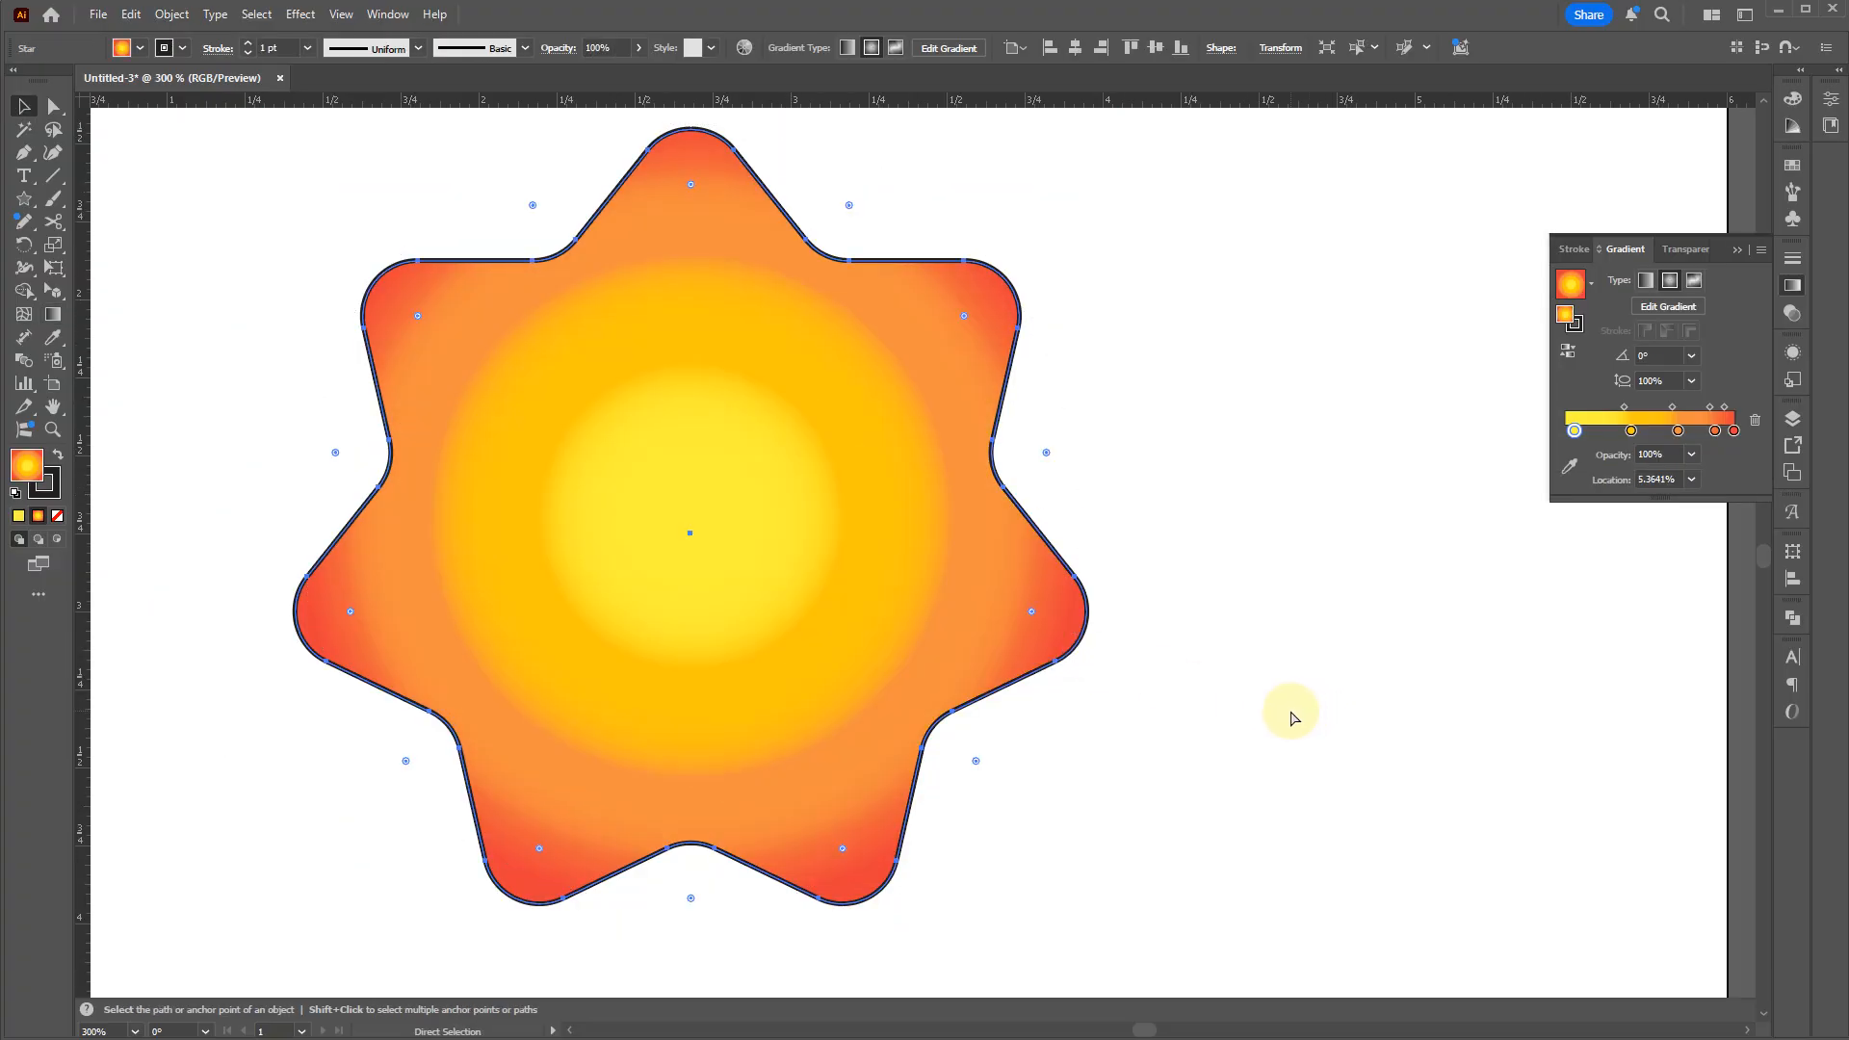
{"action": "left_click", "coordinate": [1285, 702]}
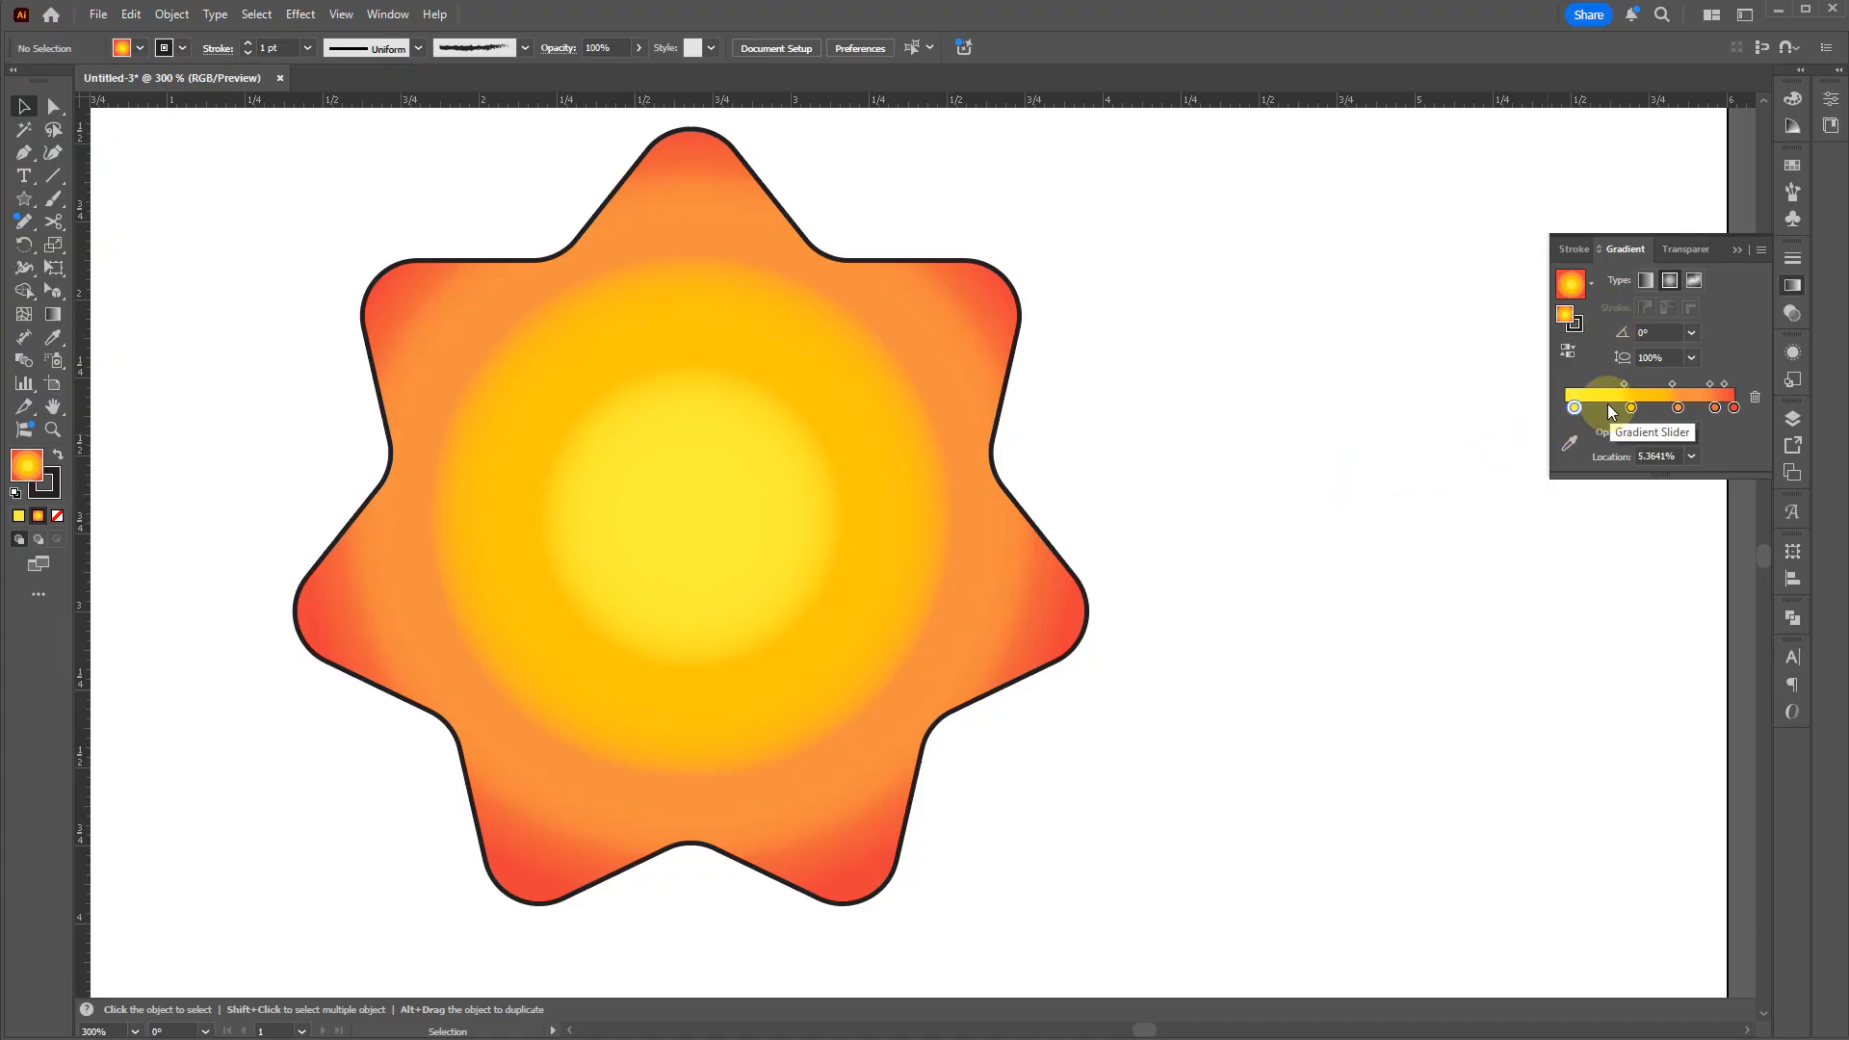
Step: Add a stop at about 21% of the star's gradient and color it green (C 85, M 0, Y 84.65, K 0)
{"action": "left_click", "coordinate": [726, 566]}
{"action": "key", "text": "g"}
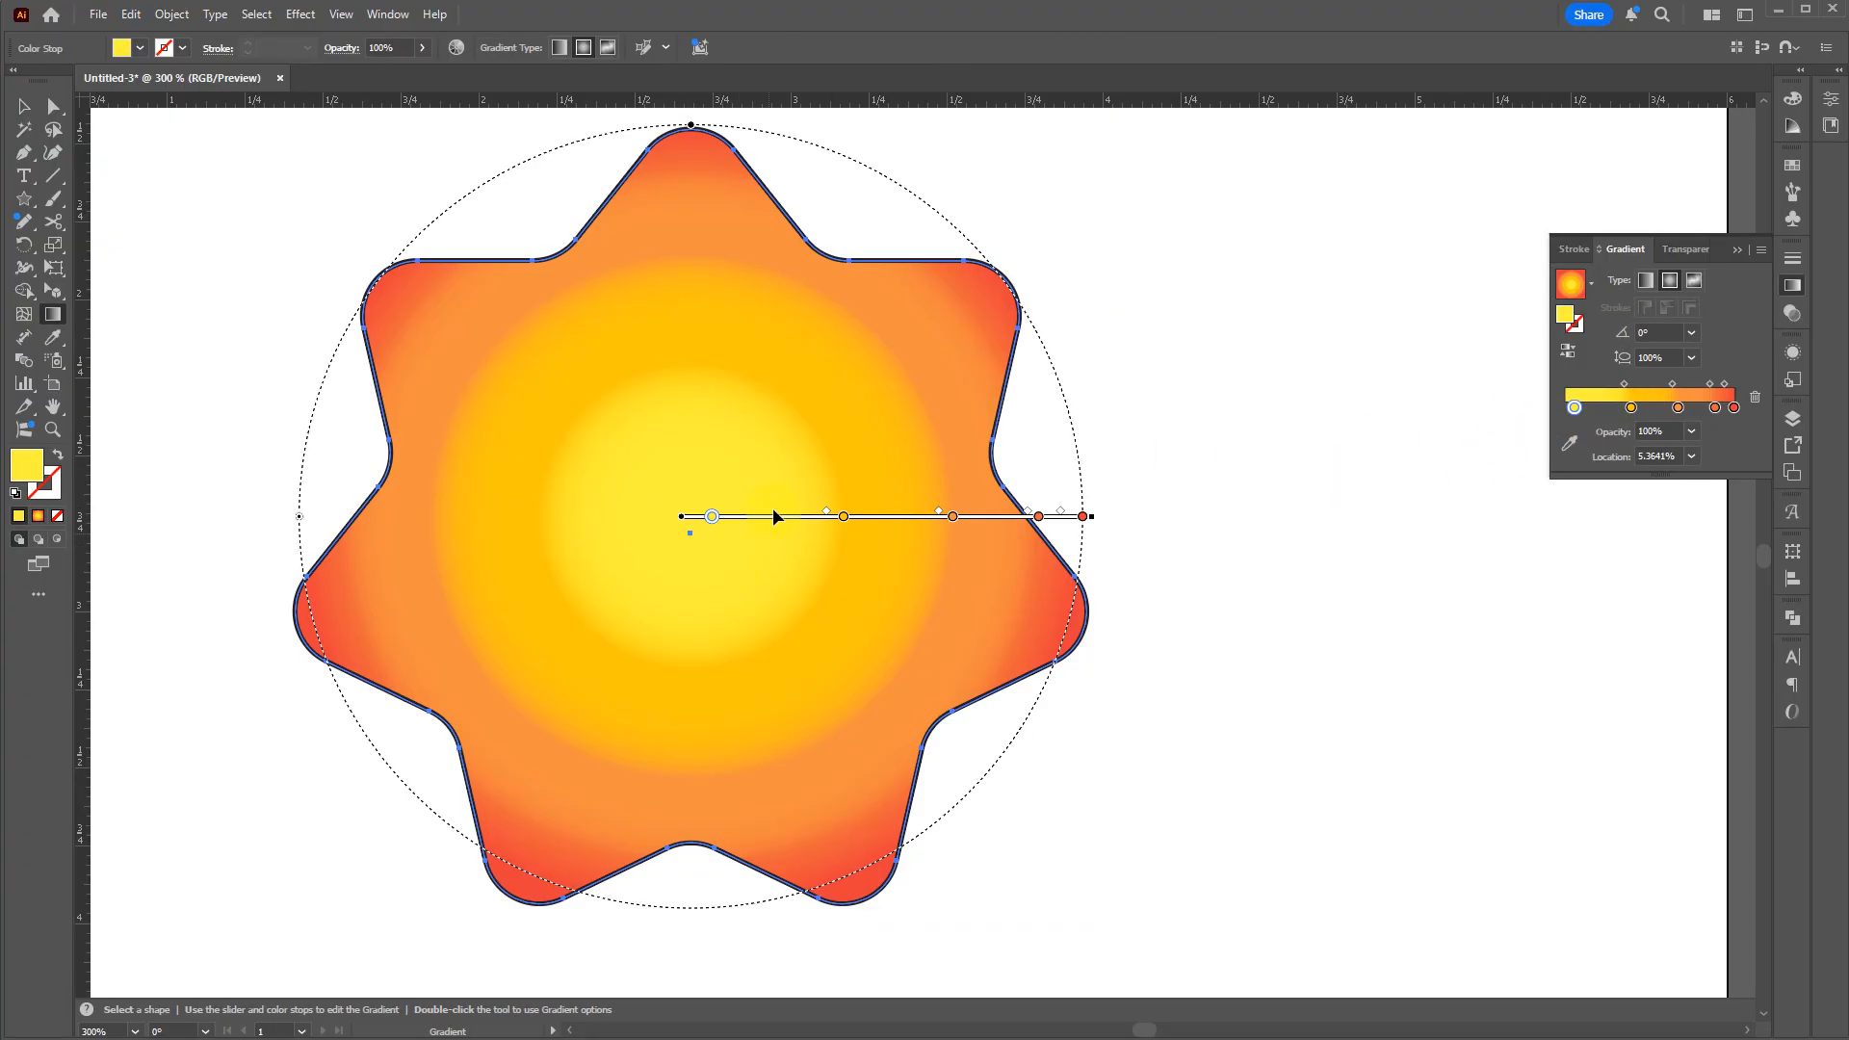
{"action": "left_click", "coordinate": [777, 517]}
{"action": "double_click", "coordinate": [776, 517]}
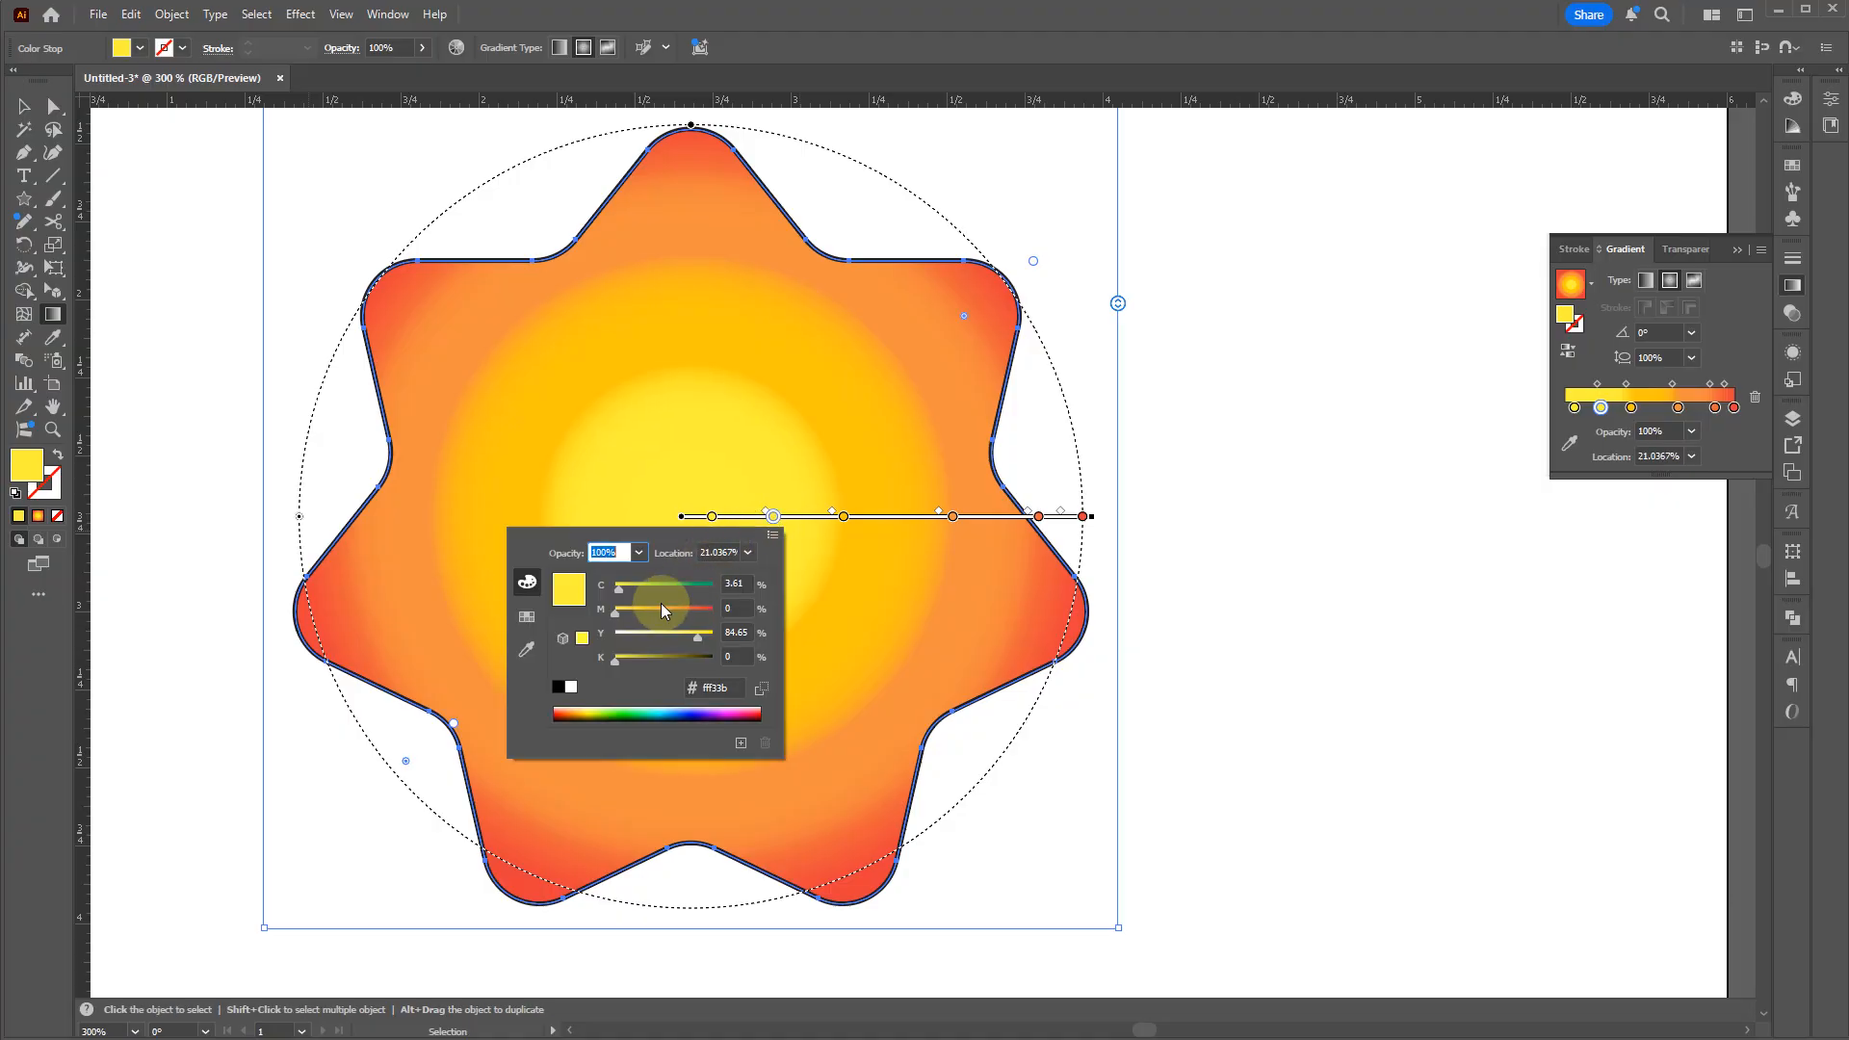
{"action": "left_click_drag", "start_coordinate": [657, 597], "coordinate": [697, 585]}
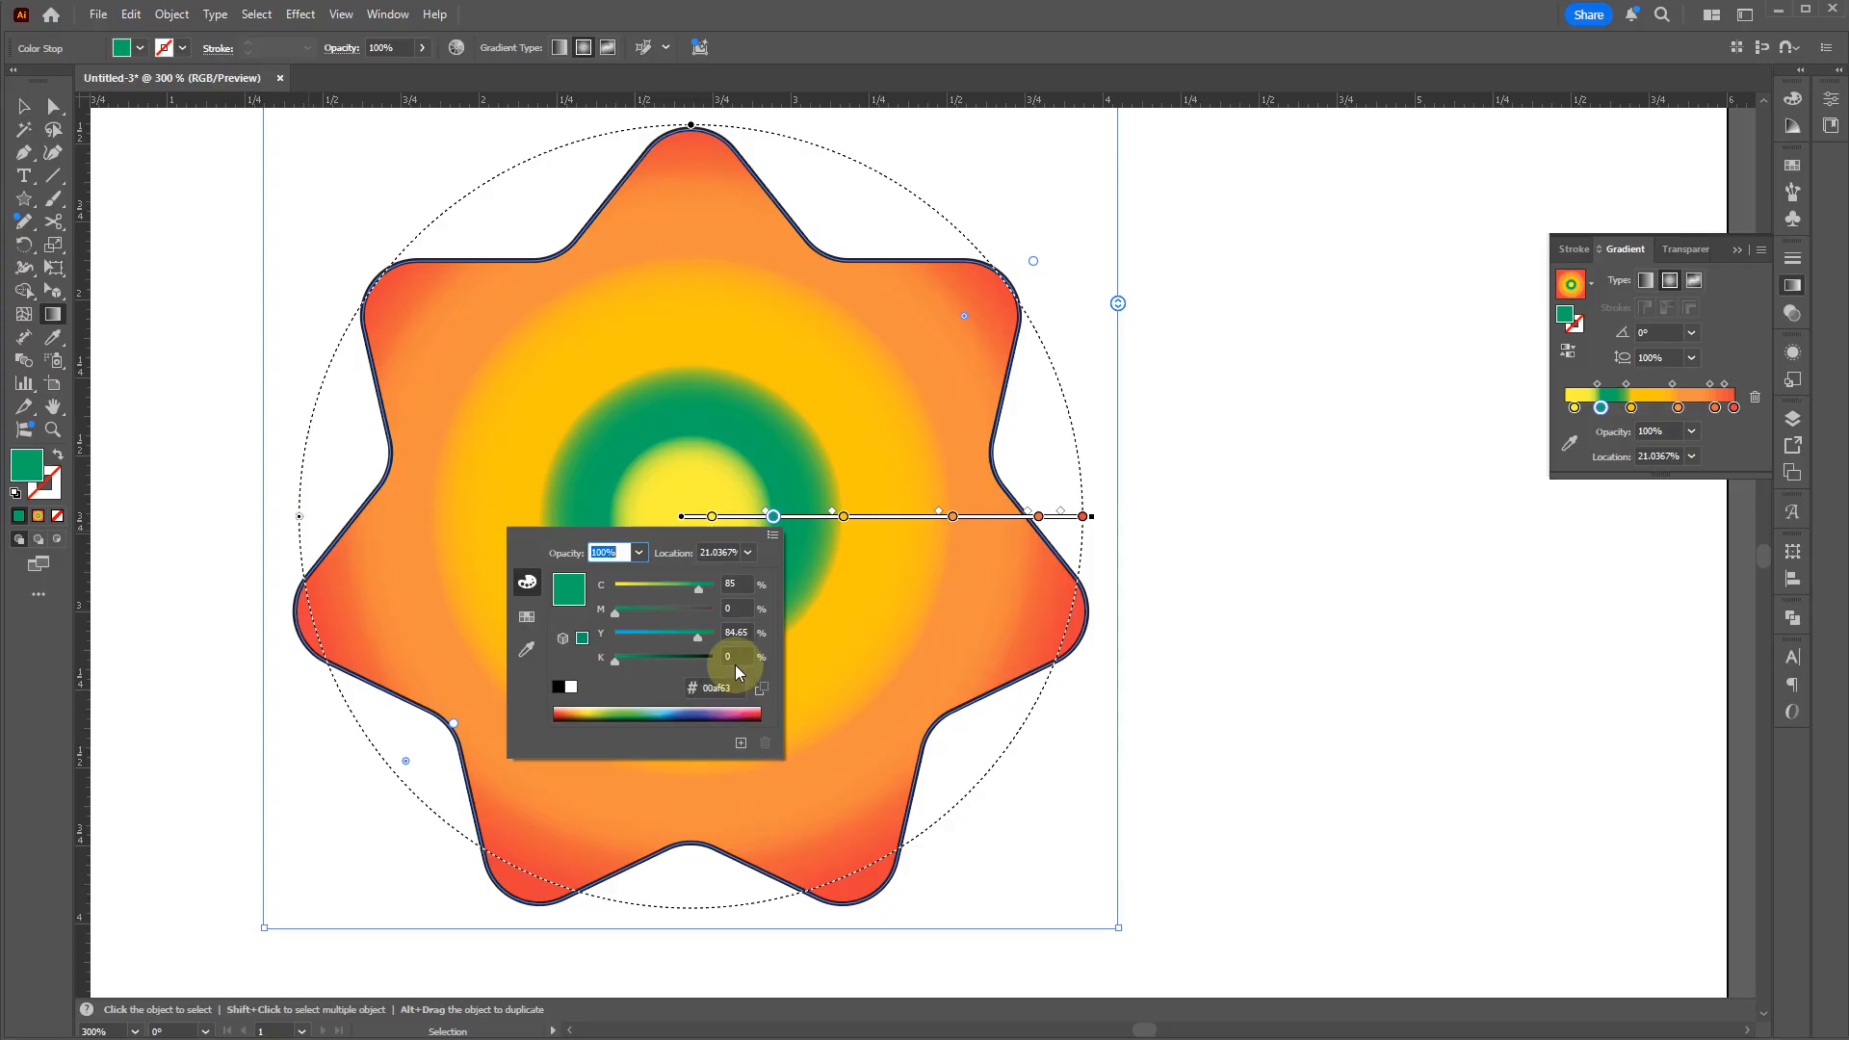
{"action": "left_click", "coordinate": [883, 516]}
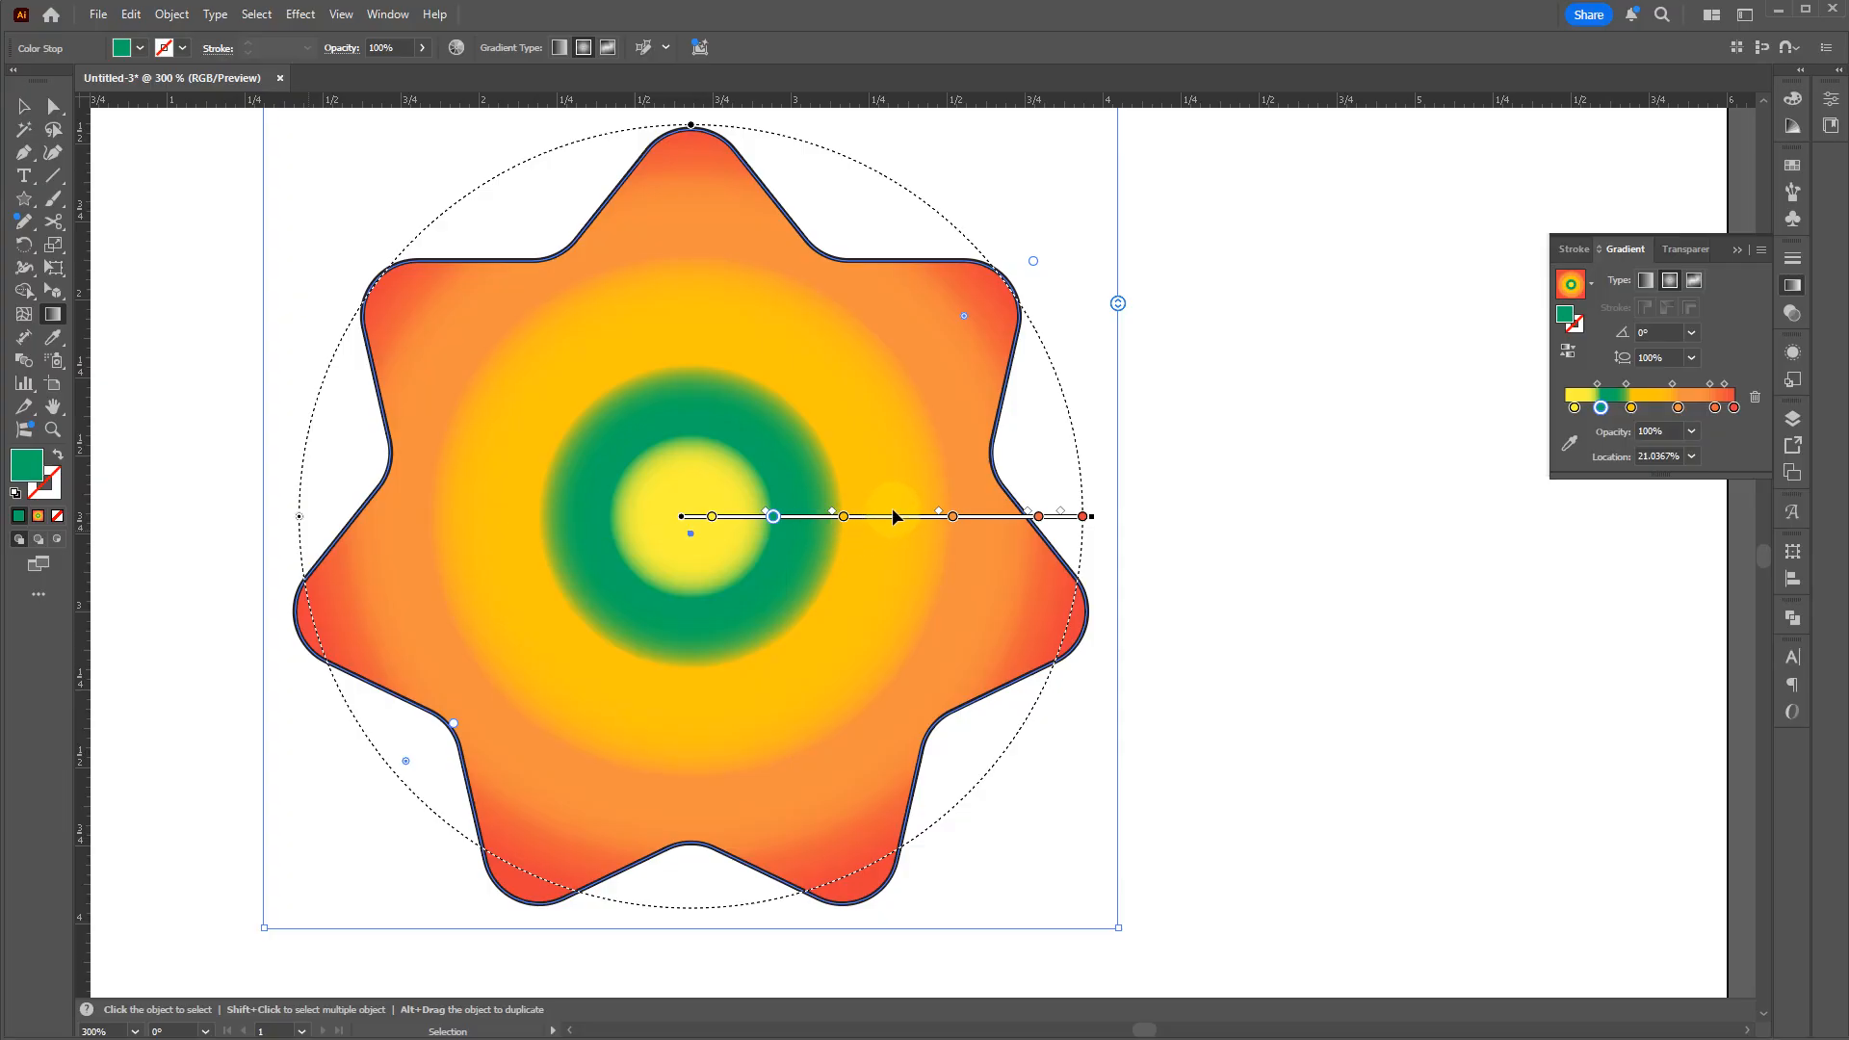
Step: Add a stop at about 51.5% of the star's gradient and color it magenta (C 16.23, M 92.55, Y 0, K 0)
{"action": "left_click", "coordinate": [893, 517]}
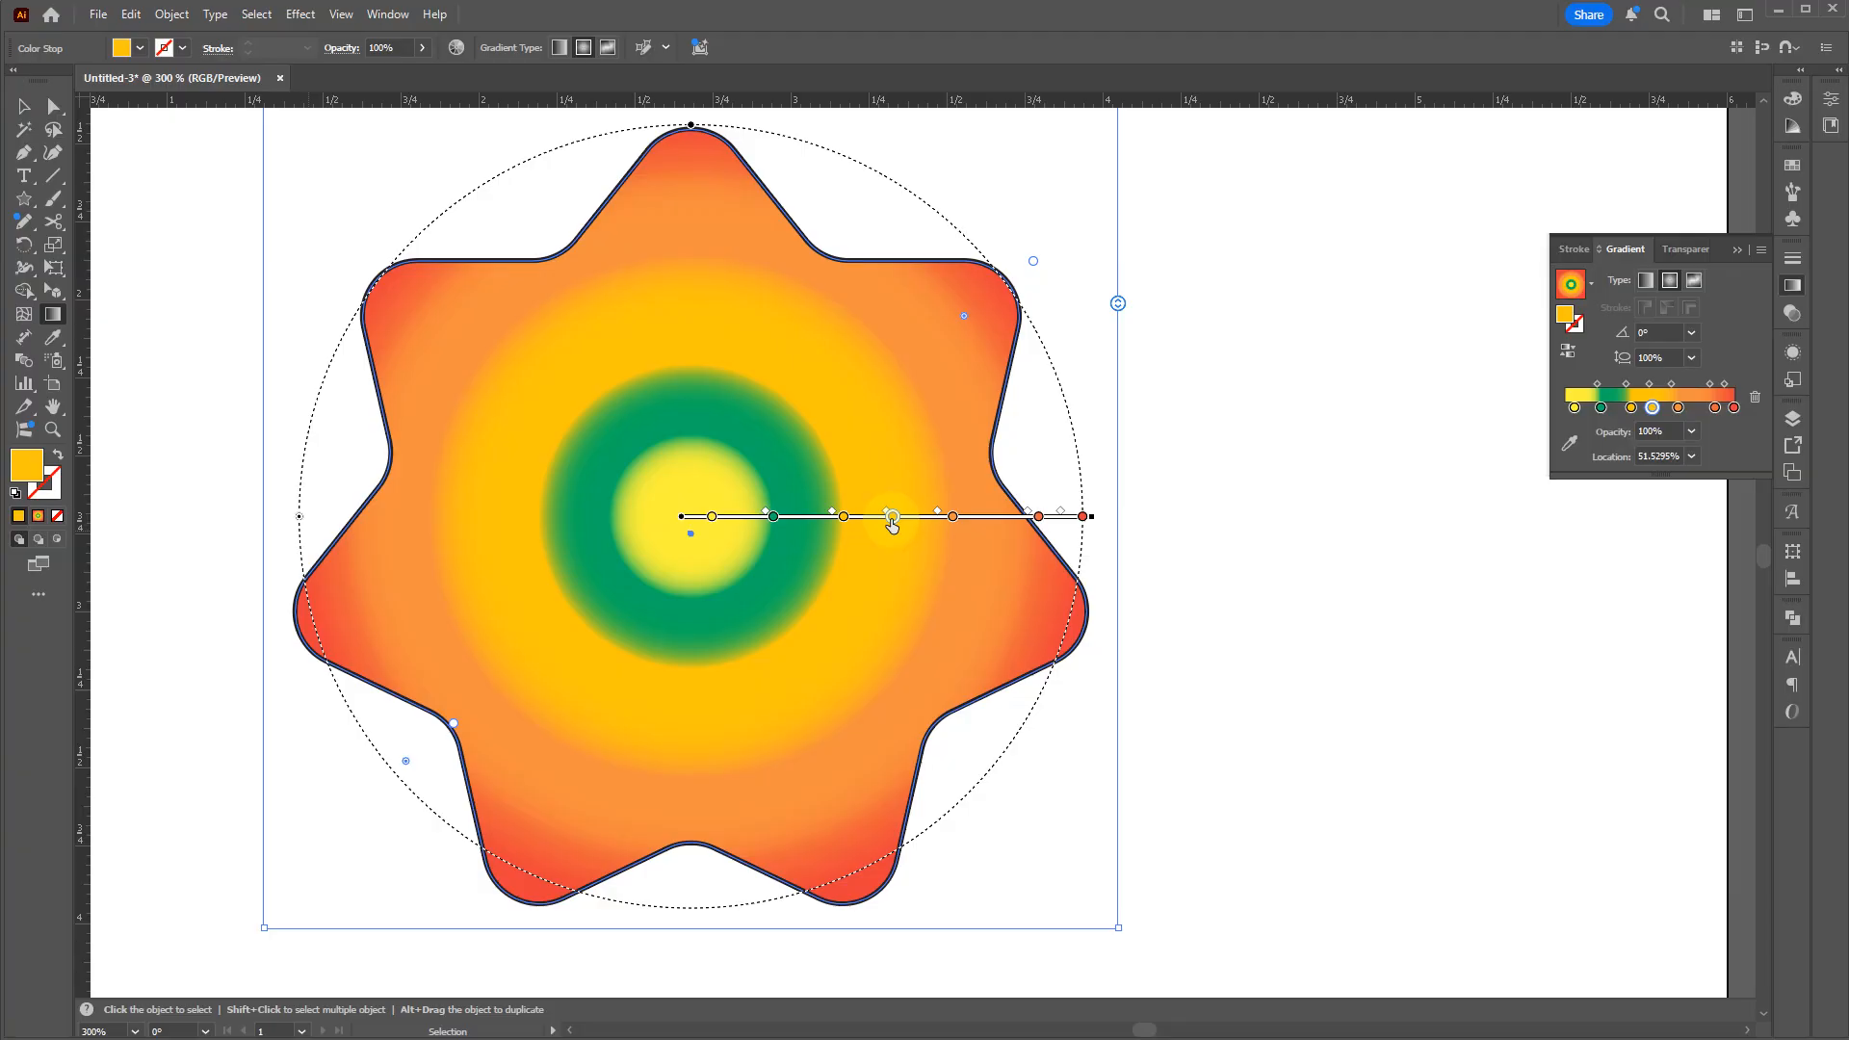
{"action": "double_click", "coordinate": [893, 517]}
{"action": "left_click", "coordinate": [855, 713]}
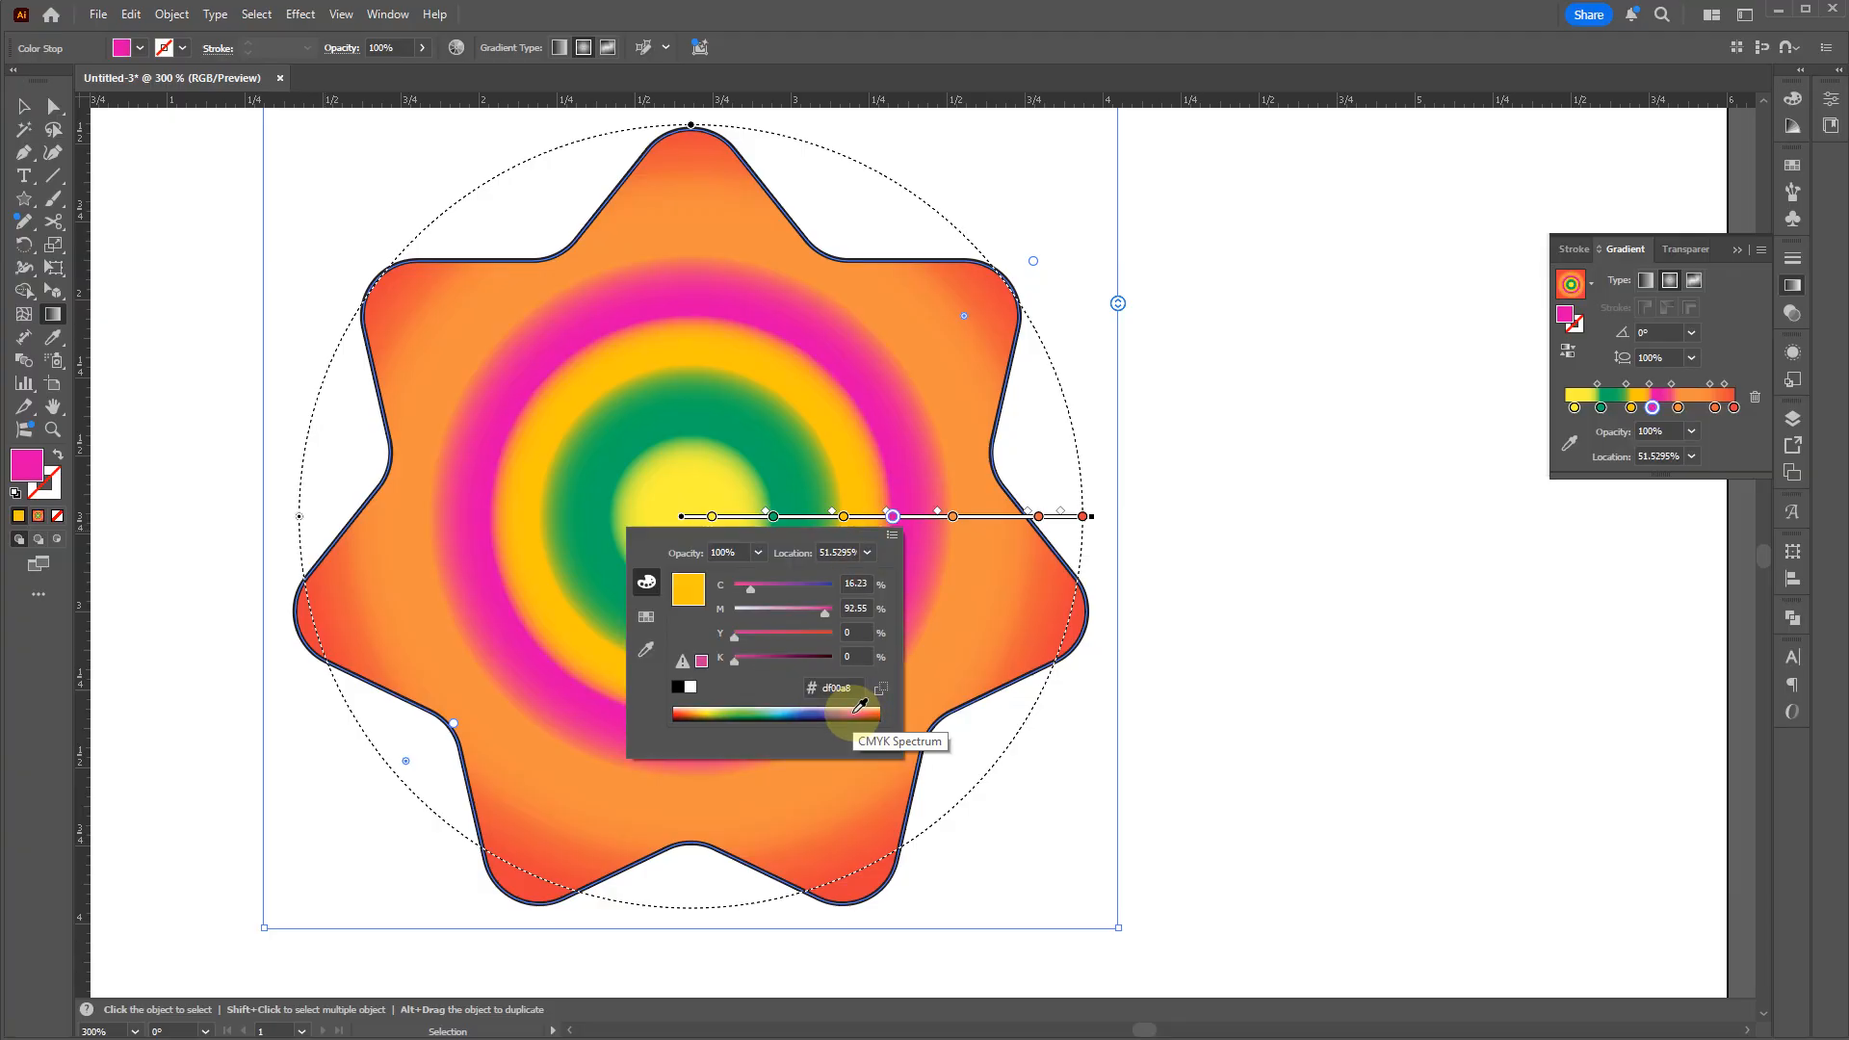
{"action": "left_click", "coordinate": [1270, 685]}
{"action": "key", "text": "v"}
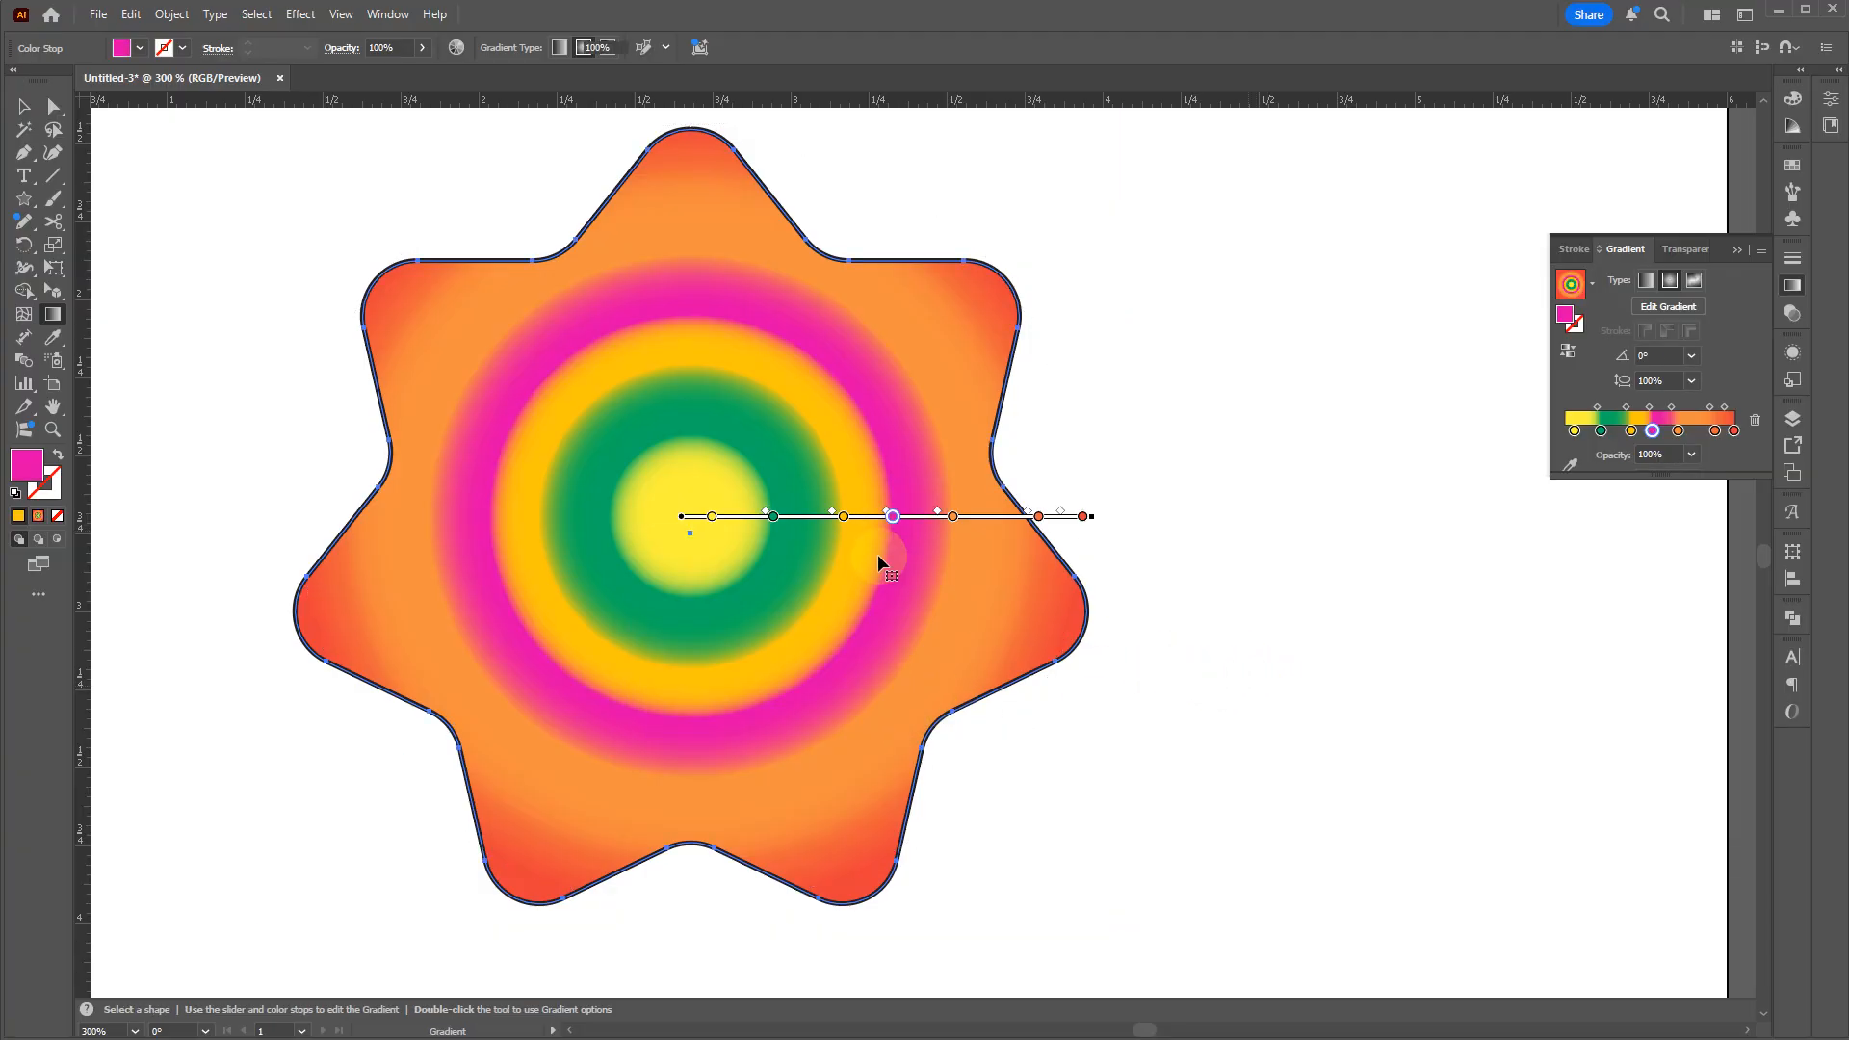
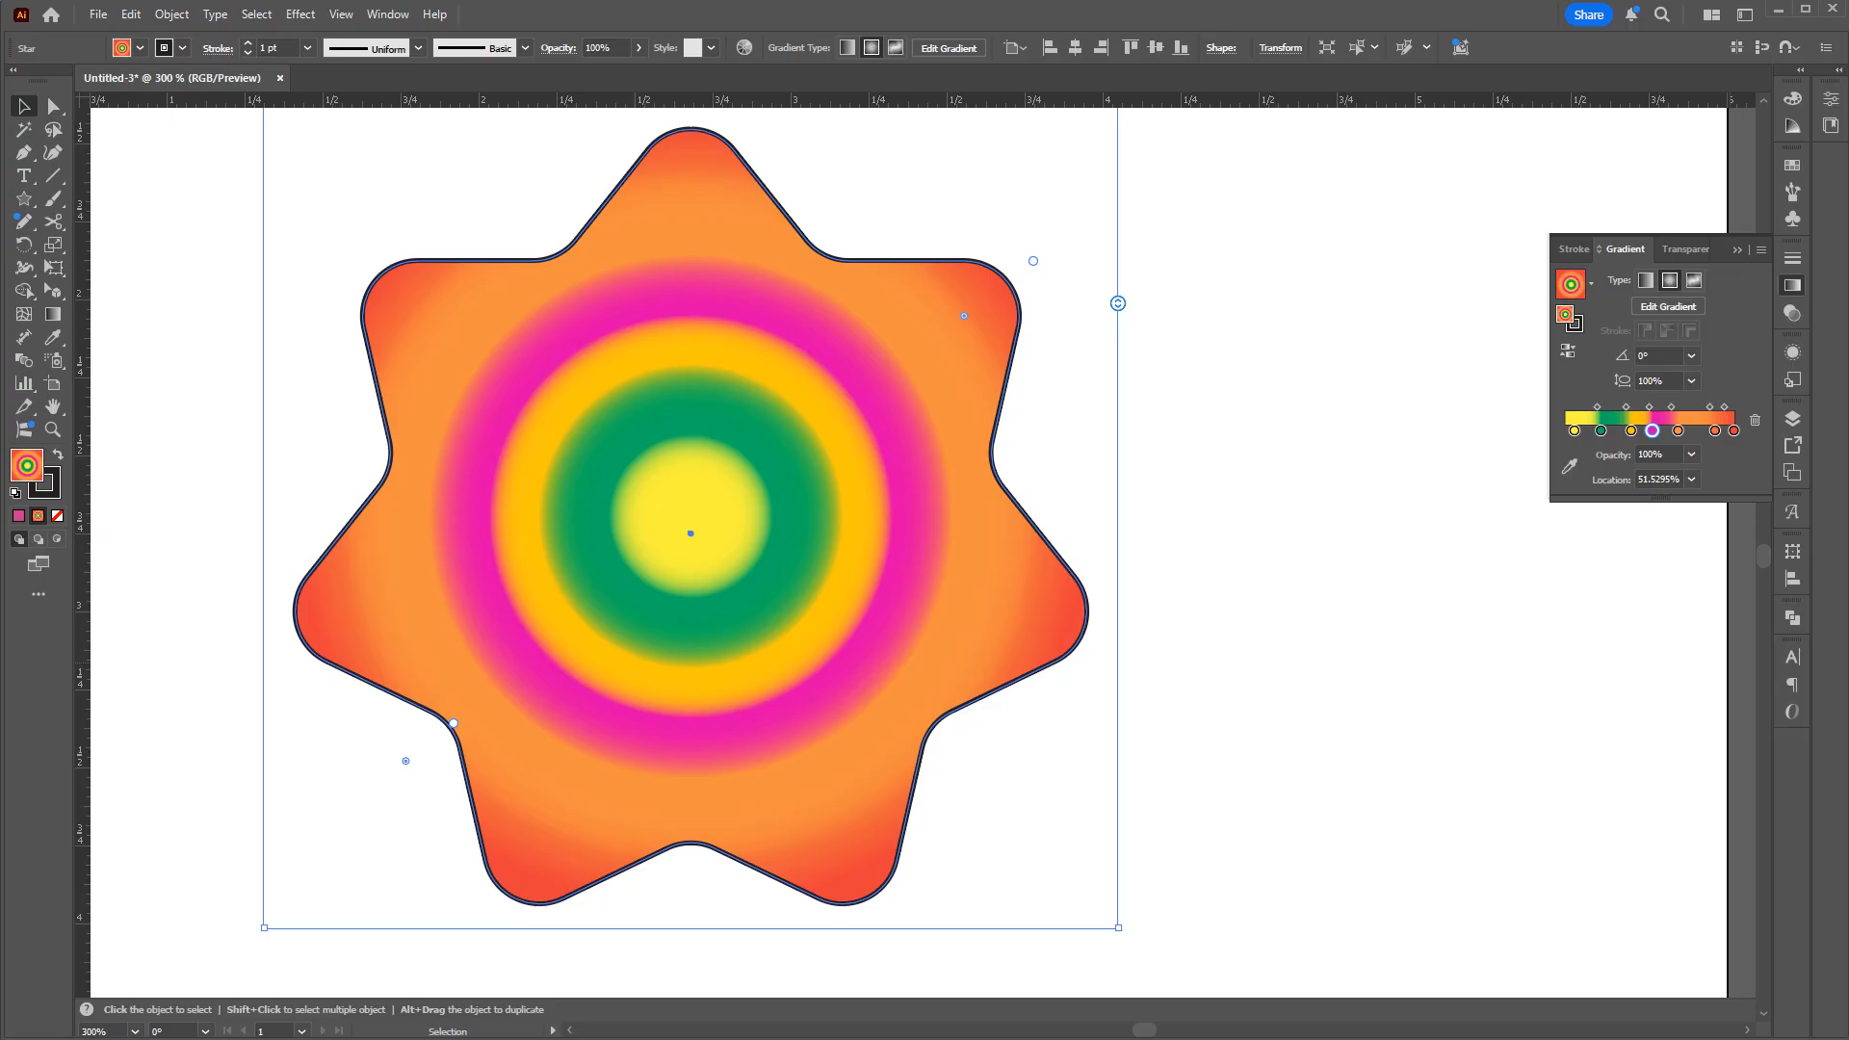
Step: Draw a rectangle about 1.24 in wide and 1.65 in high beside the star, with the default white fill and black stroke
{"action": "key", "text": "alt"}
{"action": "key", "text": "m"}
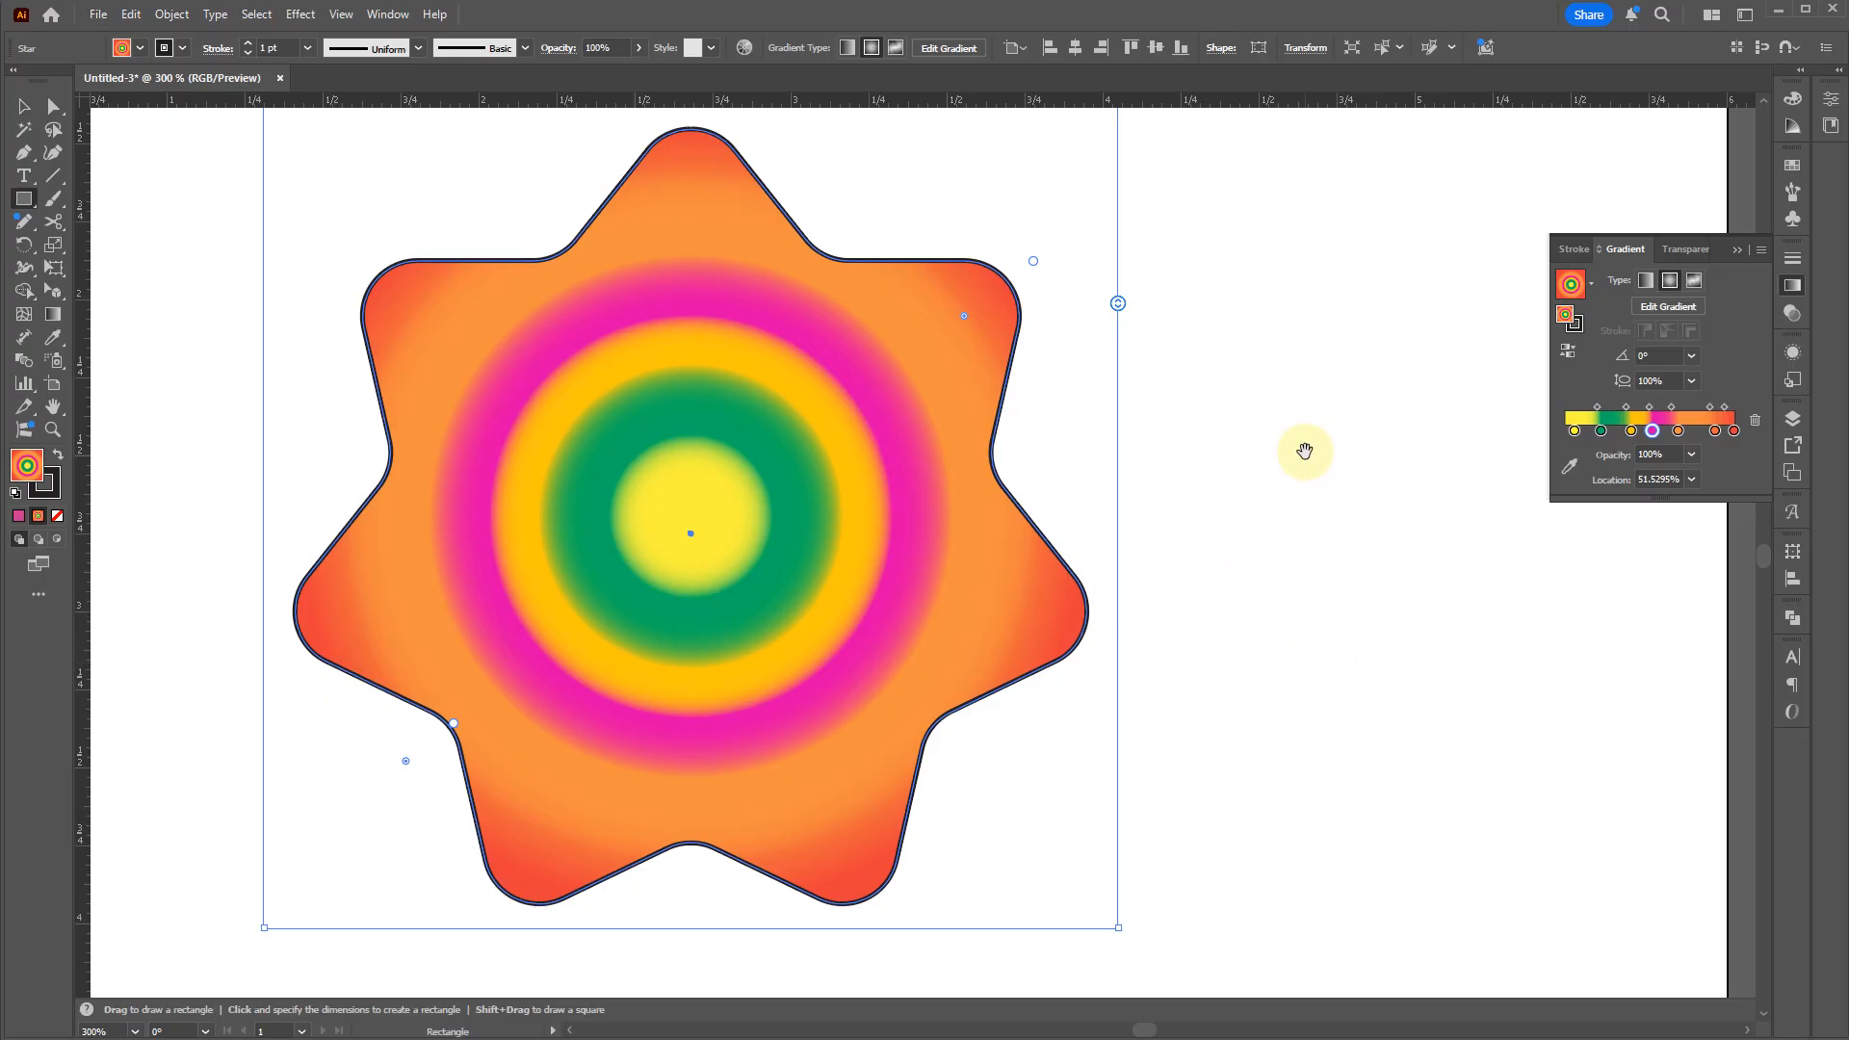
{"action": "left_click_drag", "start_coordinate": [1302, 445], "coordinate": [717, 389]}
{"action": "mouse_move", "coordinate": [1016, 279]}
{"action": "left_mouse_down"}
{"action": "mouse_move", "coordinate": [639, 694]}
{"action": "mouse_move", "coordinate": [628, 790]}
{"action": "left_mouse_up"}
{"action": "key", "text": "d"}
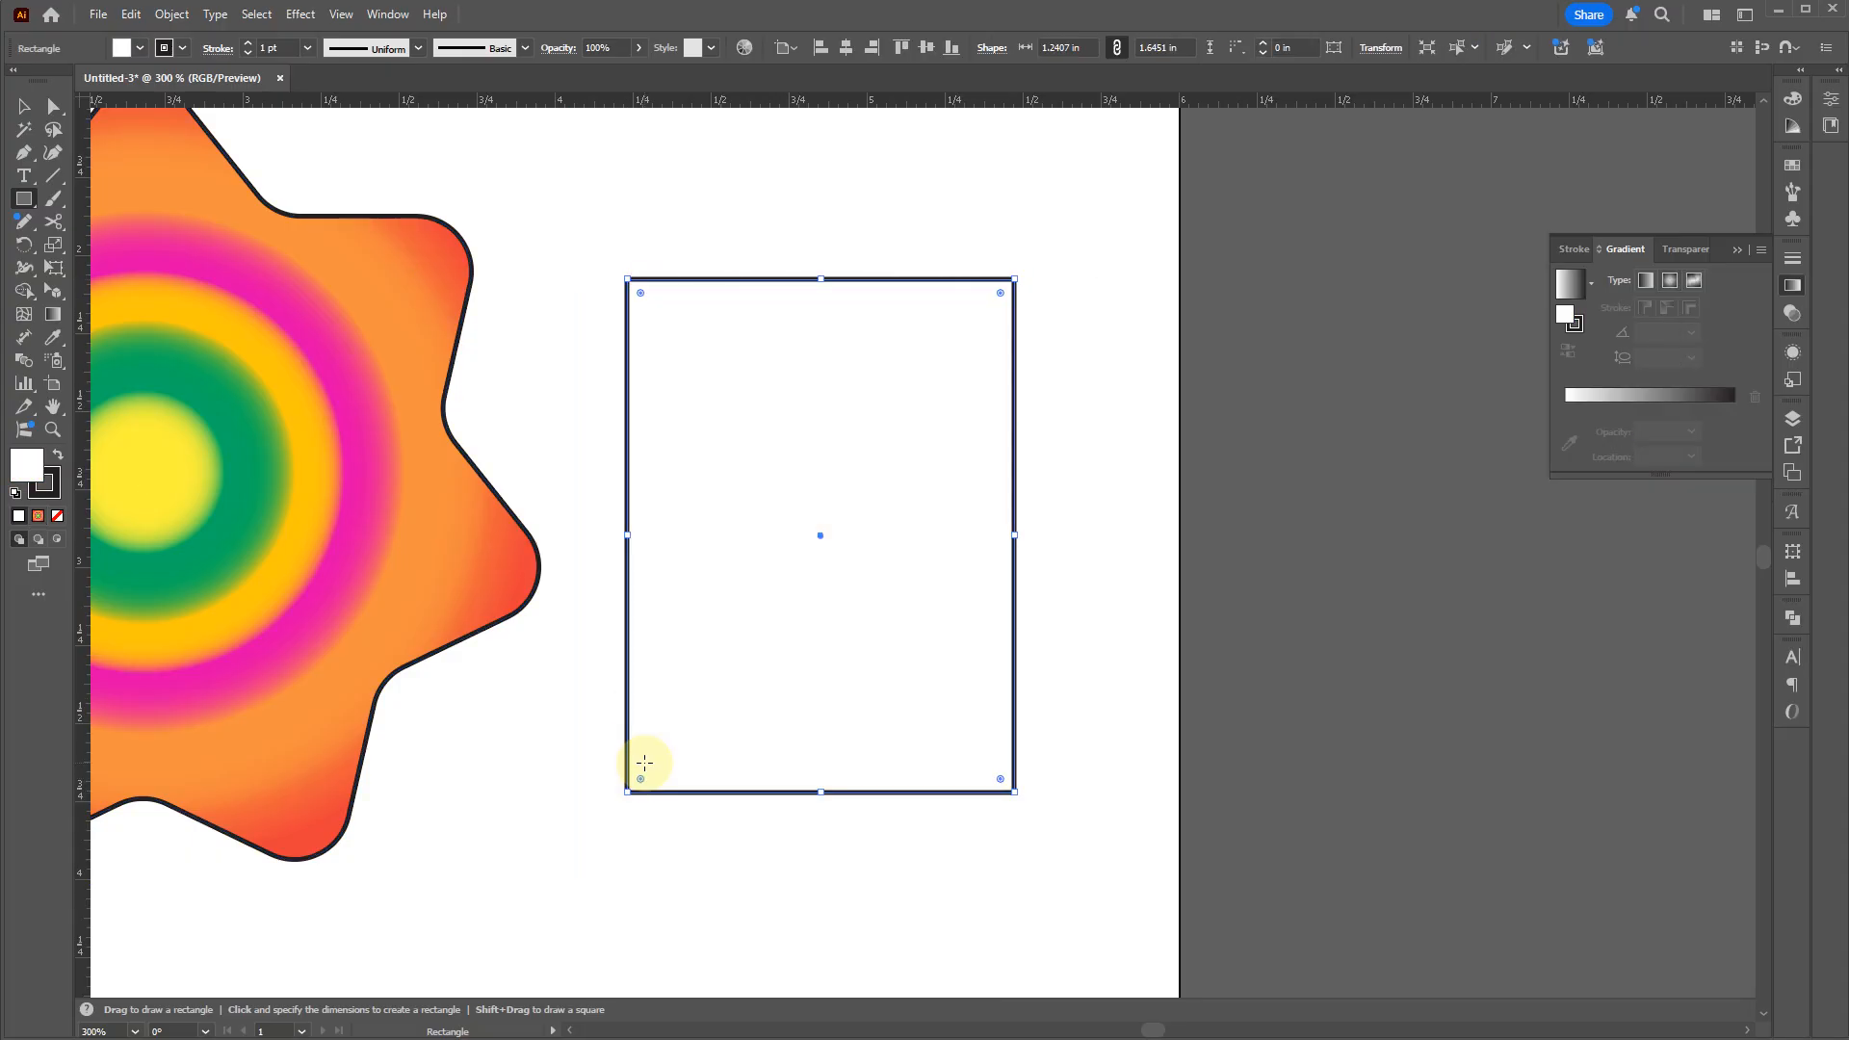
{"action": "key", "text": "v"}
{"action": "left_click", "coordinate": [486, 786]}
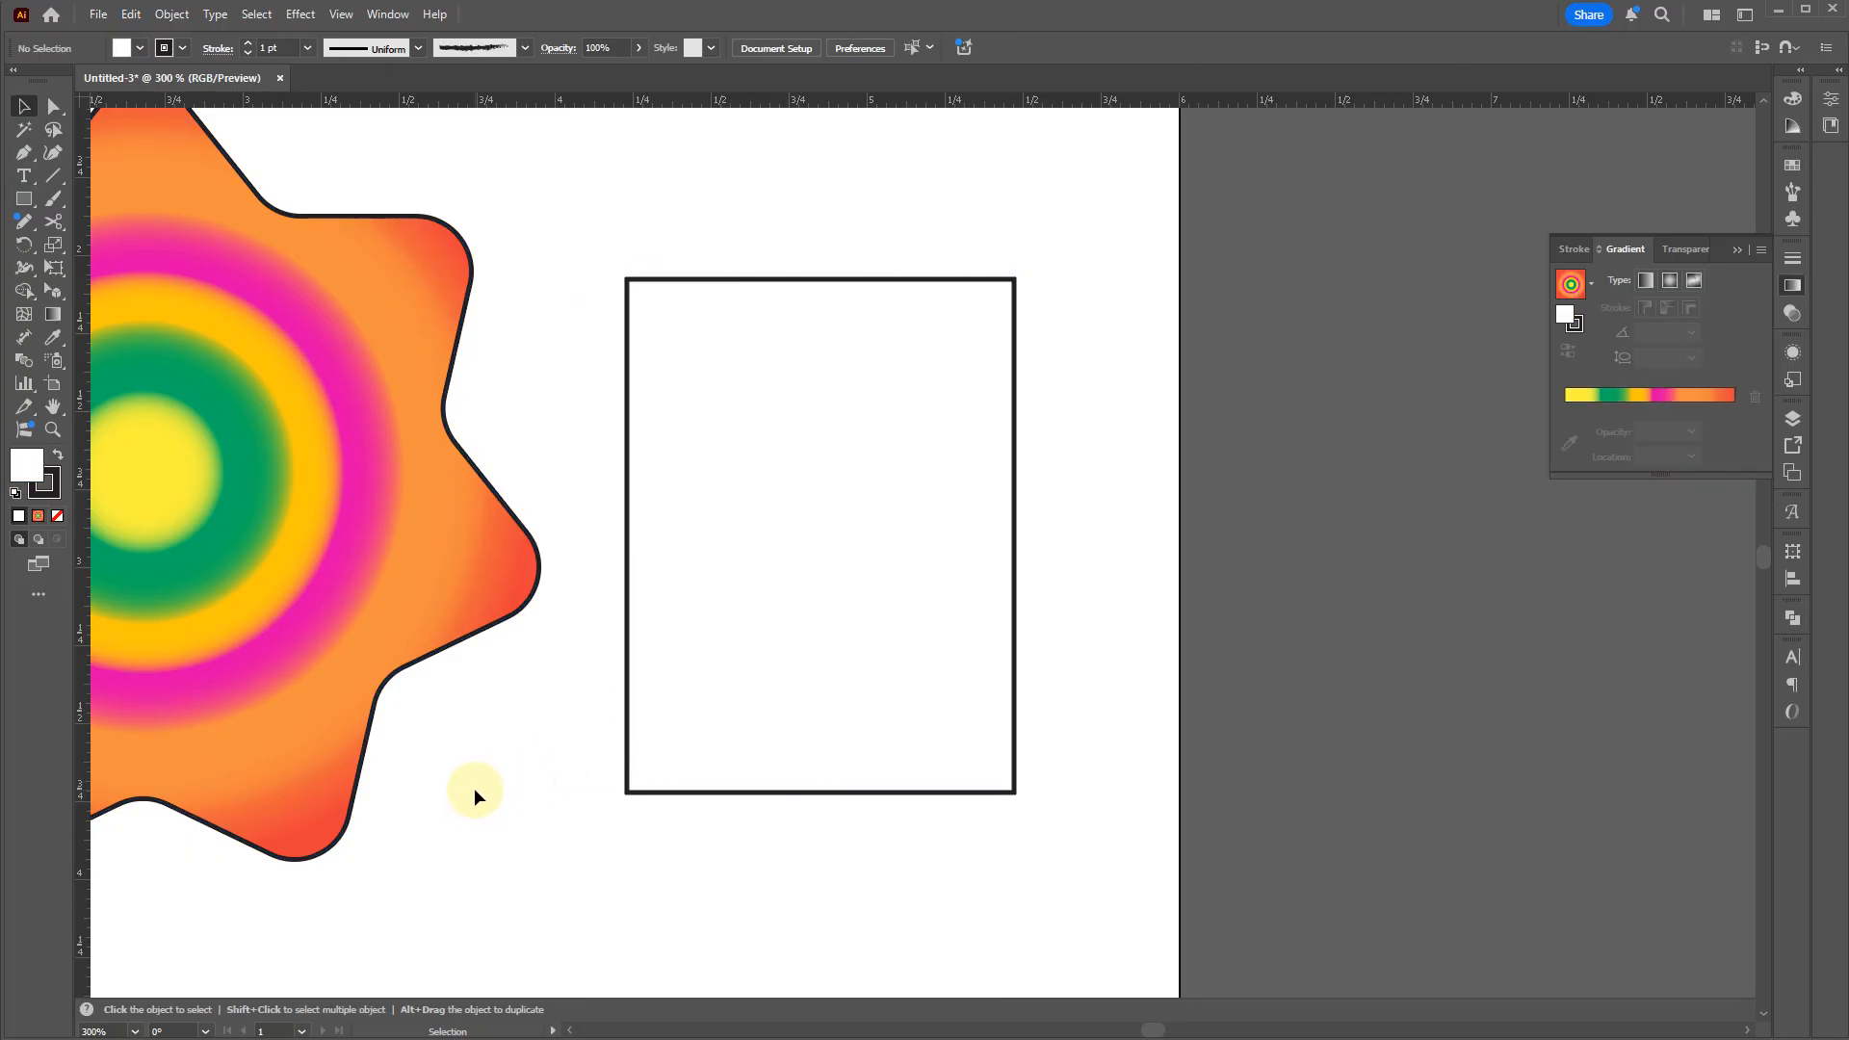
Step: Apply the yellow-orange-red preset gradient to the star's stroke
{"action": "left_click_drag", "start_coordinate": [474, 788], "coordinate": [763, 805]}
{"action": "left_click", "coordinate": [640, 549]}
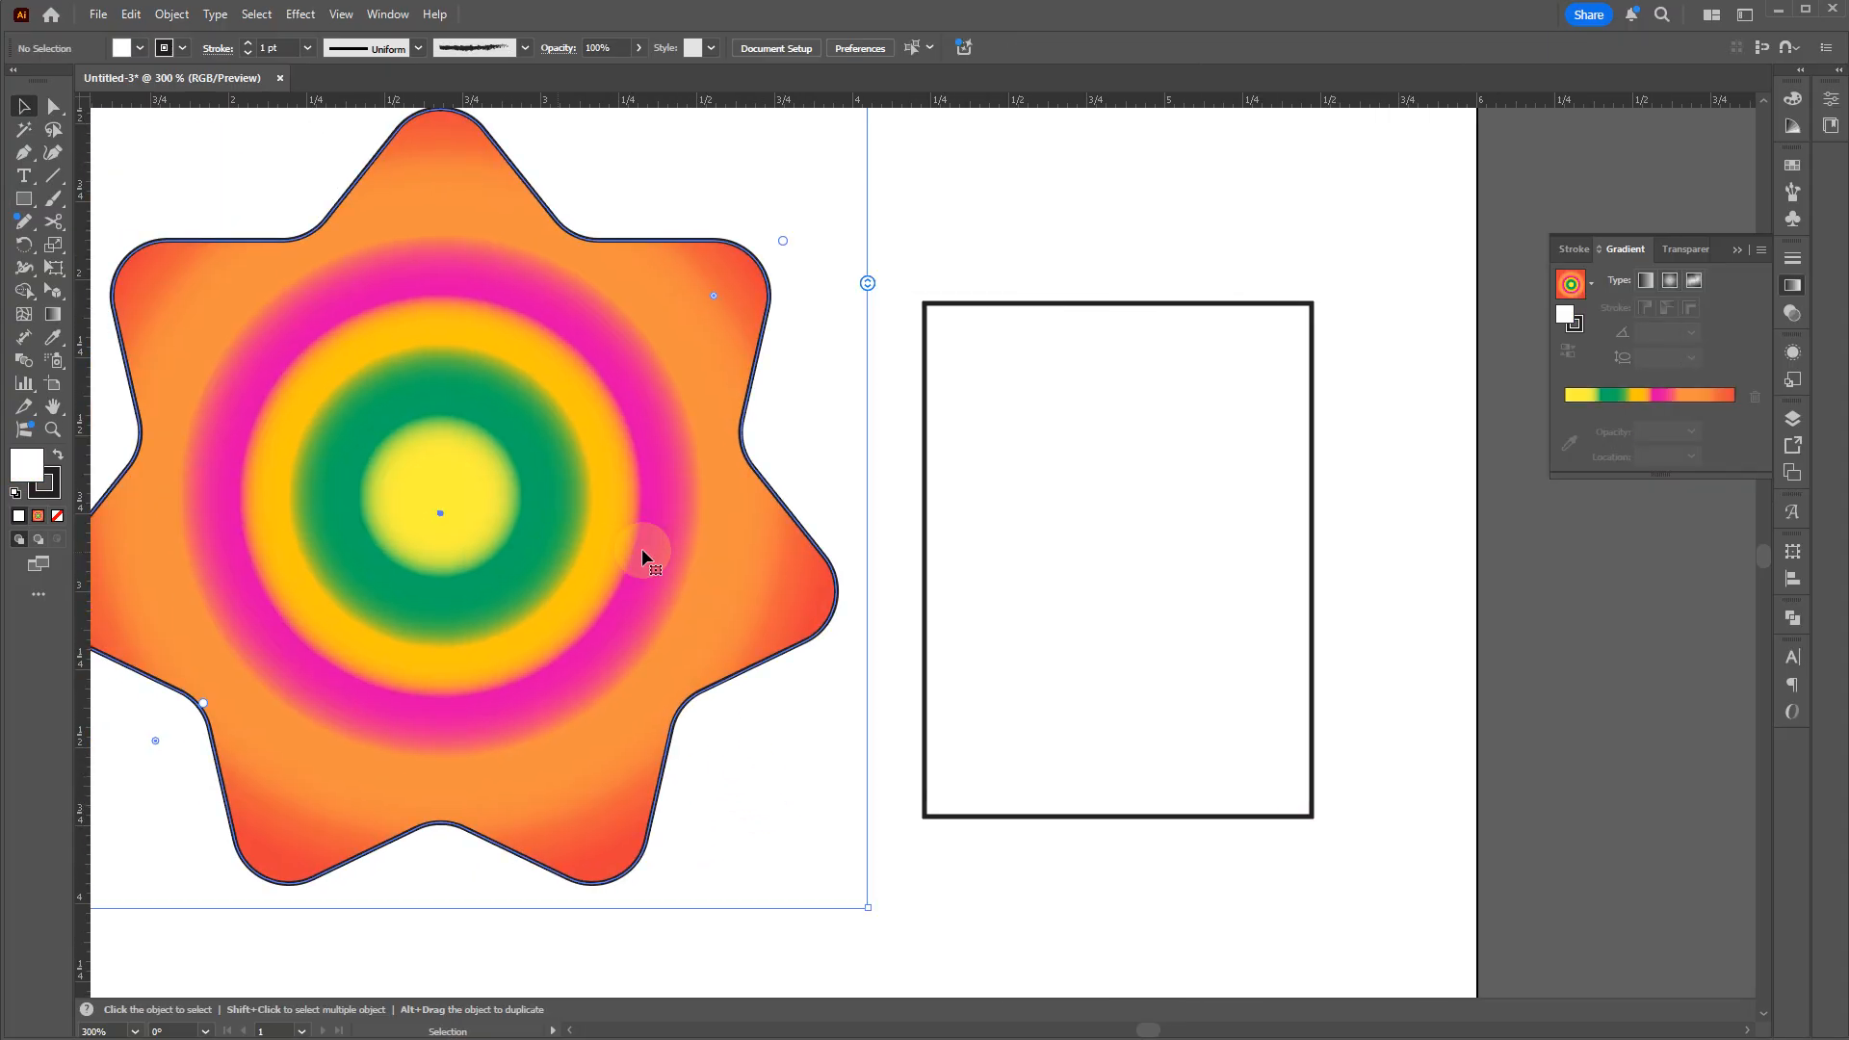
{"action": "left_click", "coordinate": [1793, 259]}
{"action": "left_click", "coordinate": [1708, 555]}
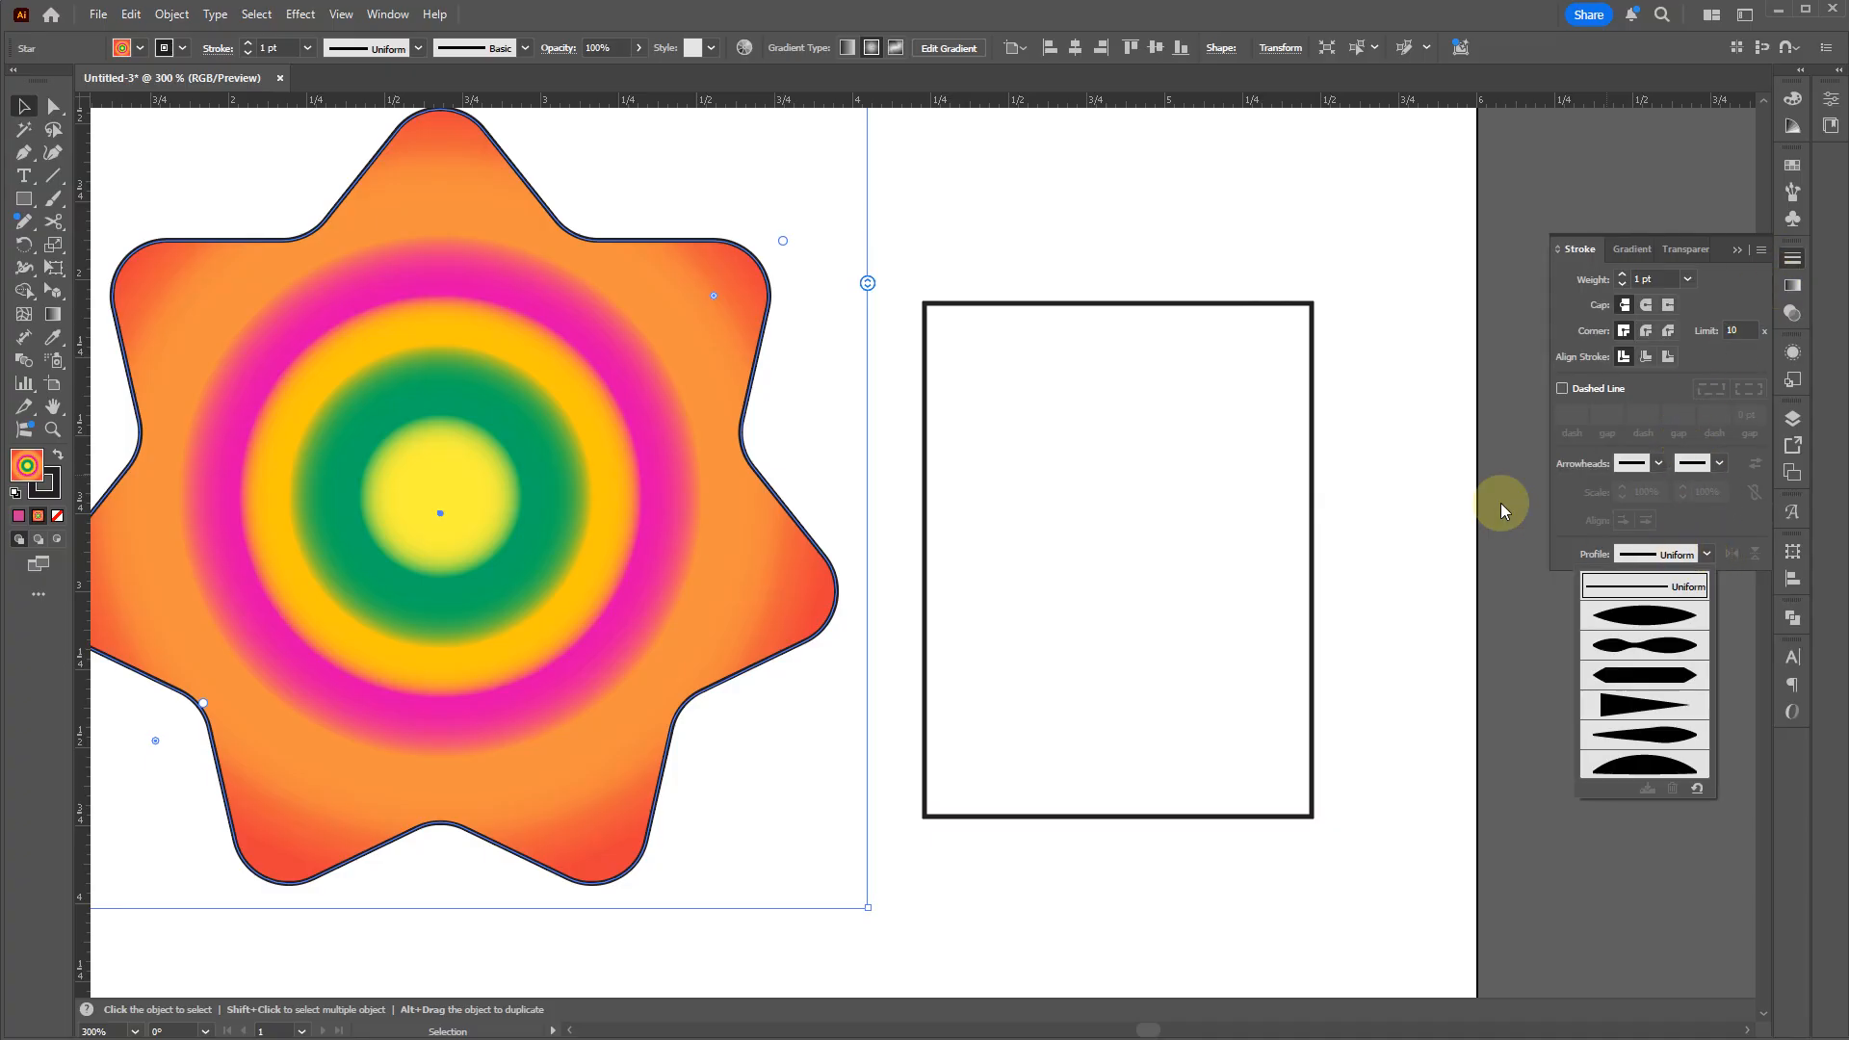
{"action": "left_click", "coordinate": [45, 487]}
{"action": "left_click", "coordinate": [54, 495]}
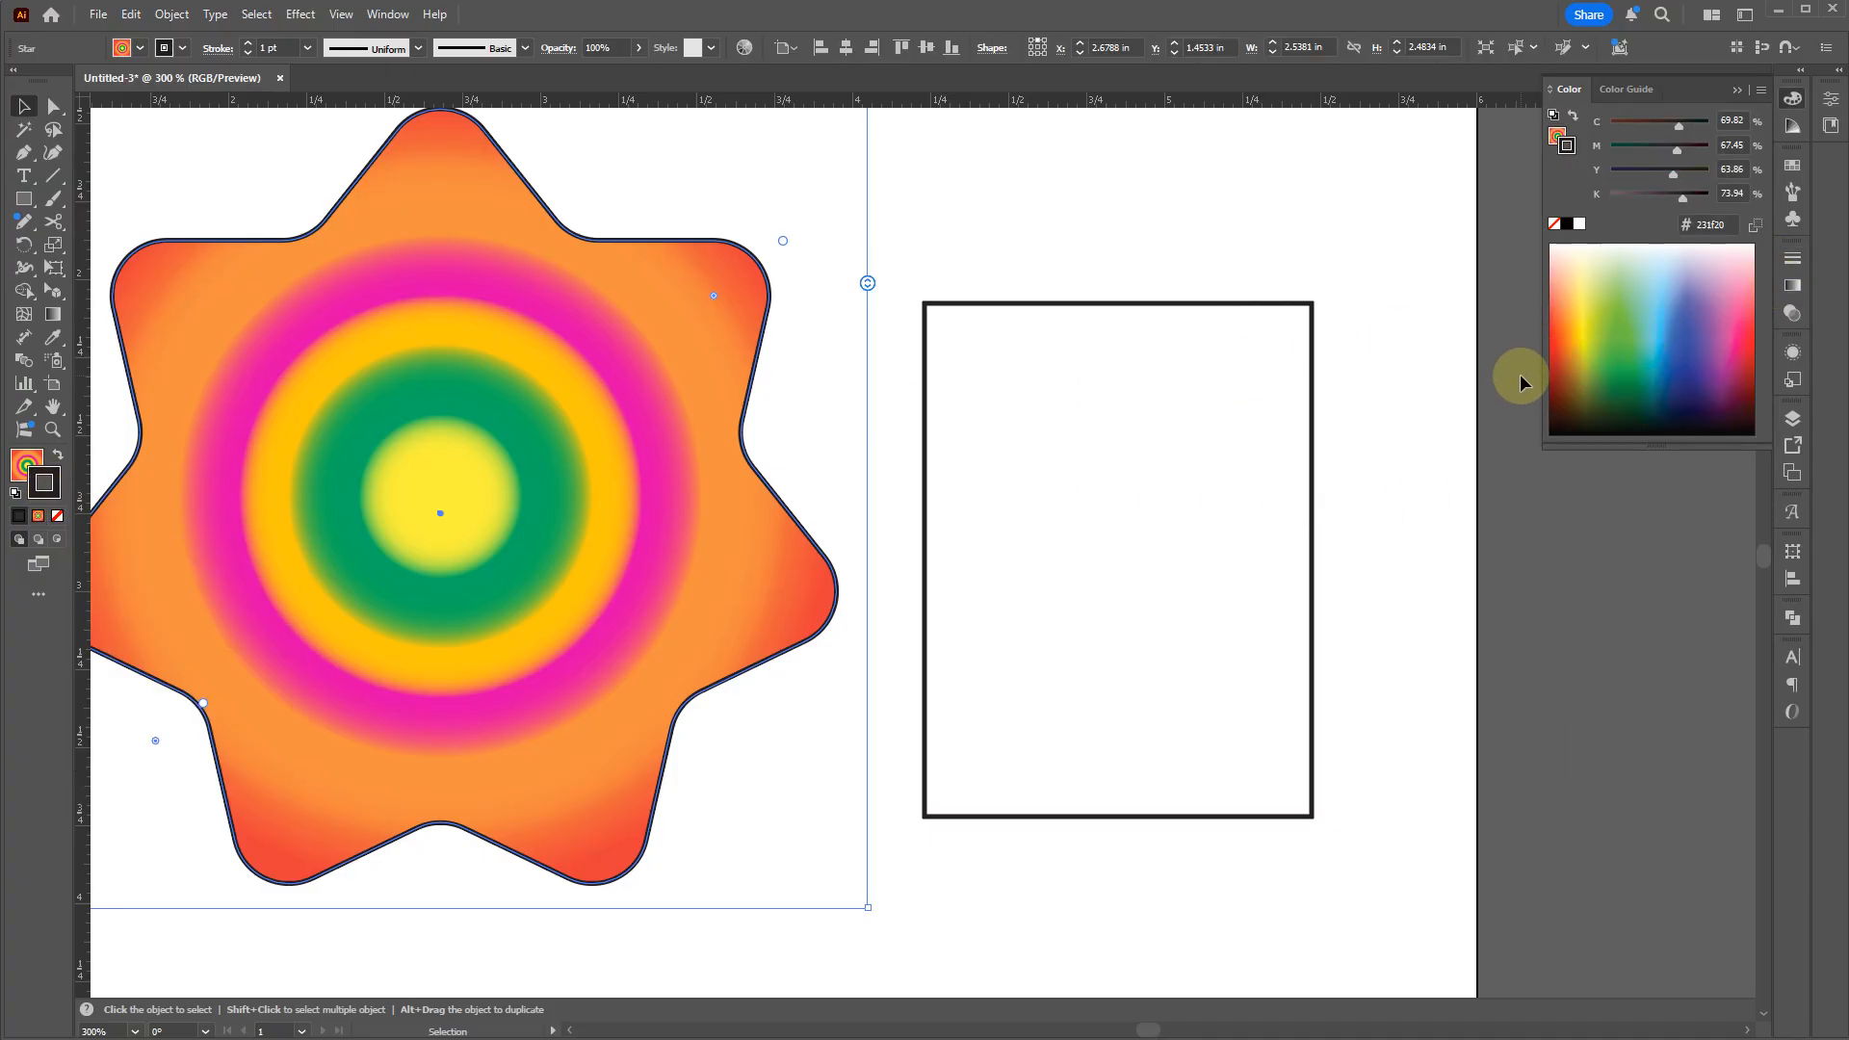
{"action": "key", "text": "period"}
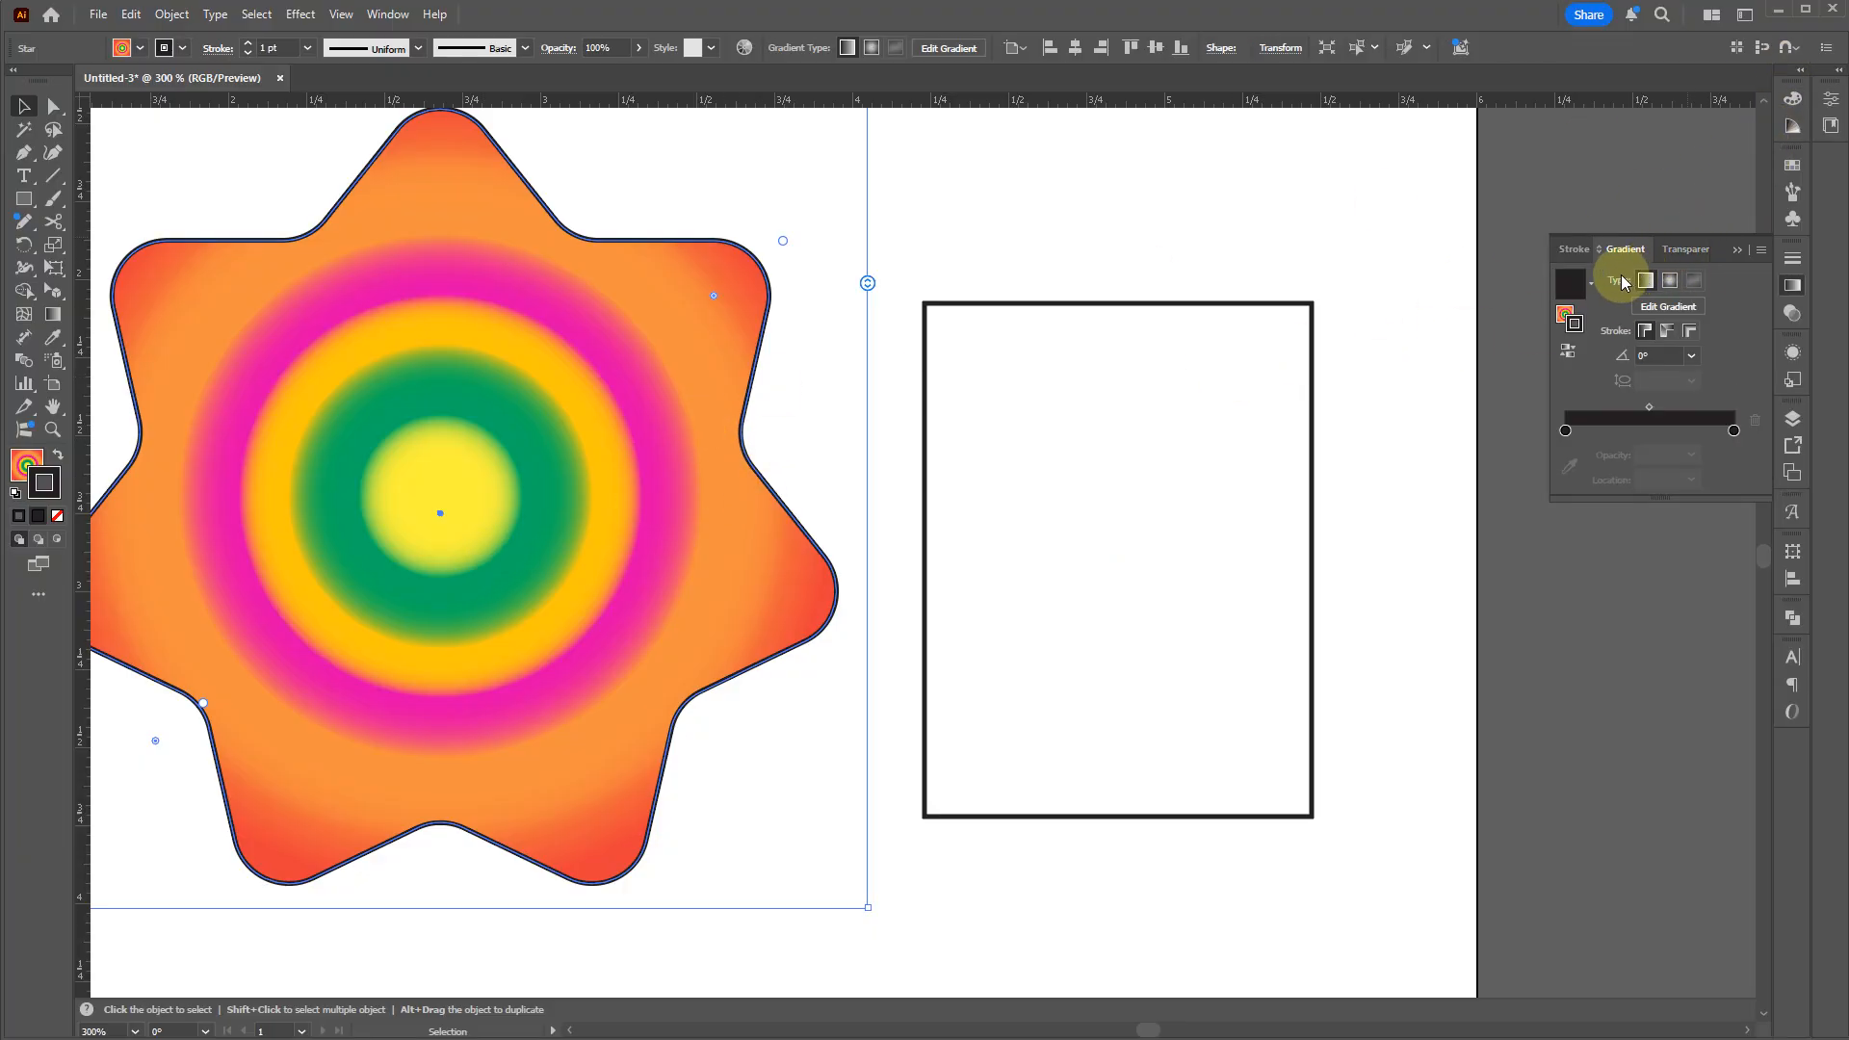
{"action": "left_click", "coordinate": [1593, 284]}
{"action": "left_click", "coordinate": [1497, 362]}
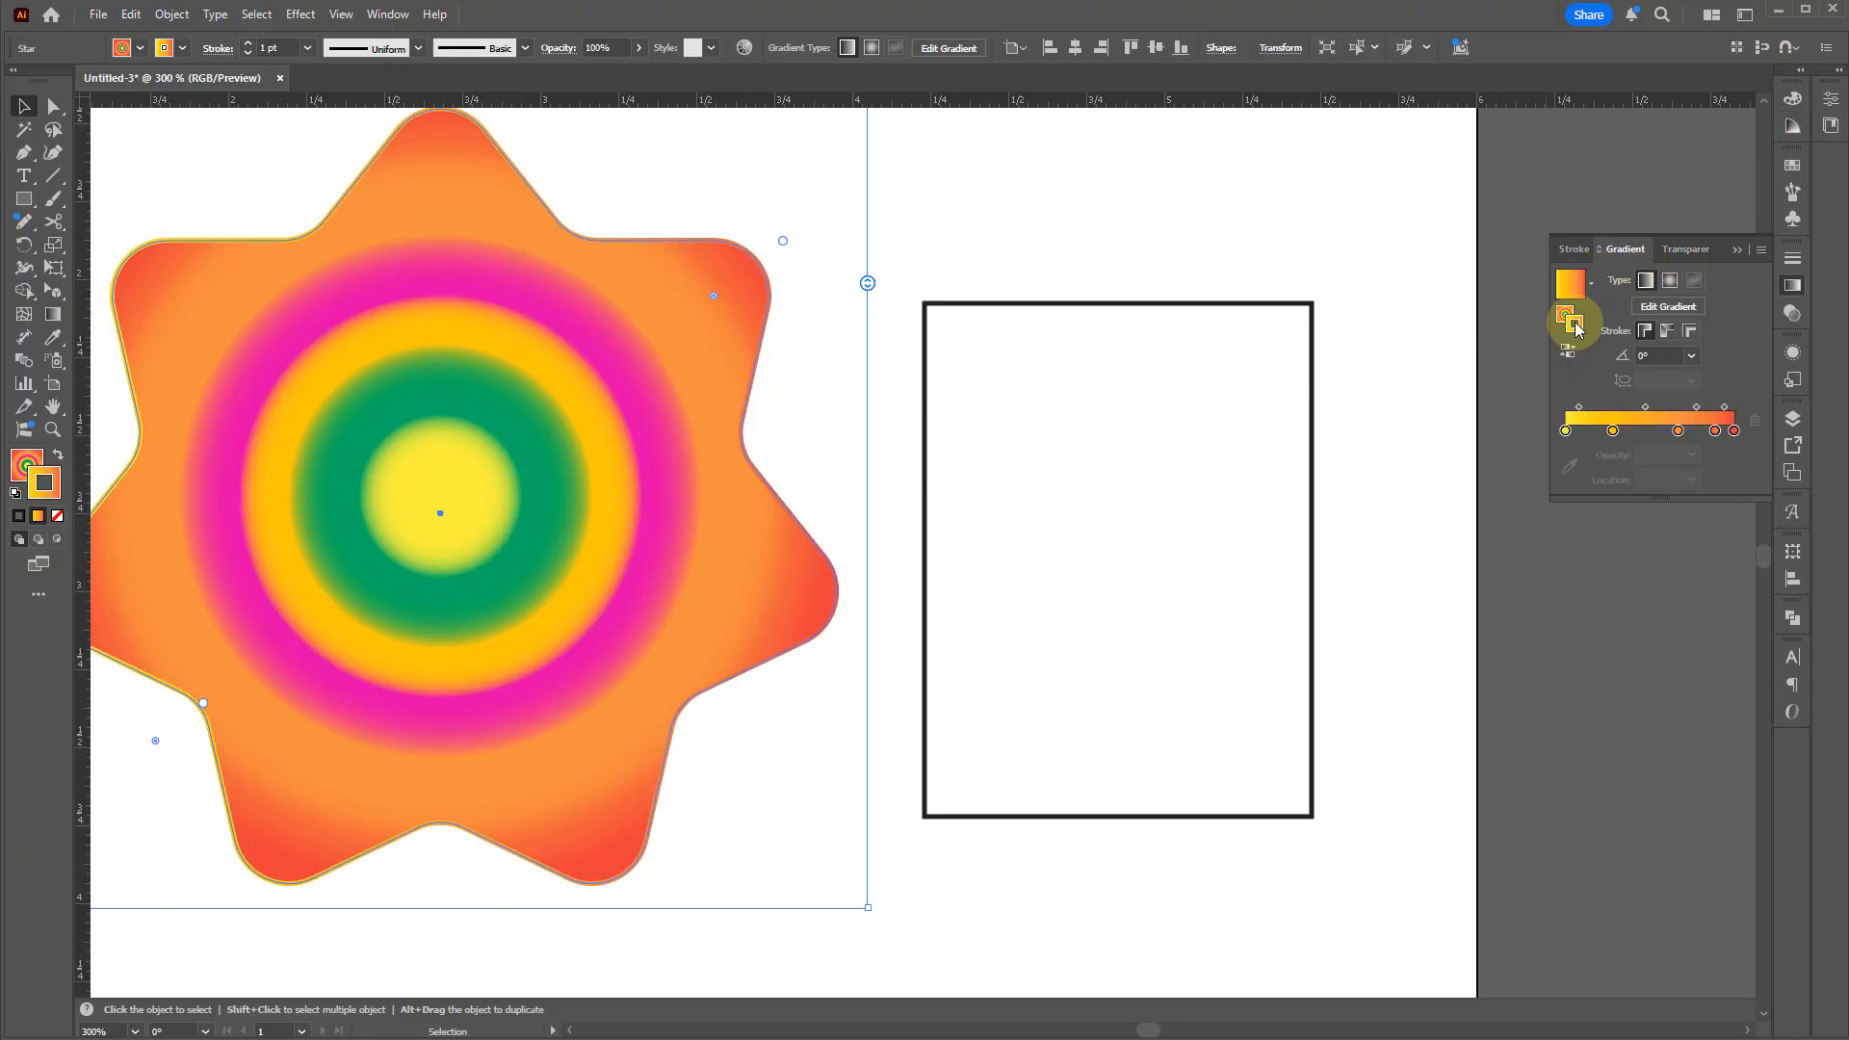
Step: Switch the star's stroke to the preset gradient of blue fading to transparent, try it as radial, and return it to linear
{"action": "left_click", "coordinate": [1591, 284]}
{"action": "left_click", "coordinate": [1535, 401]}
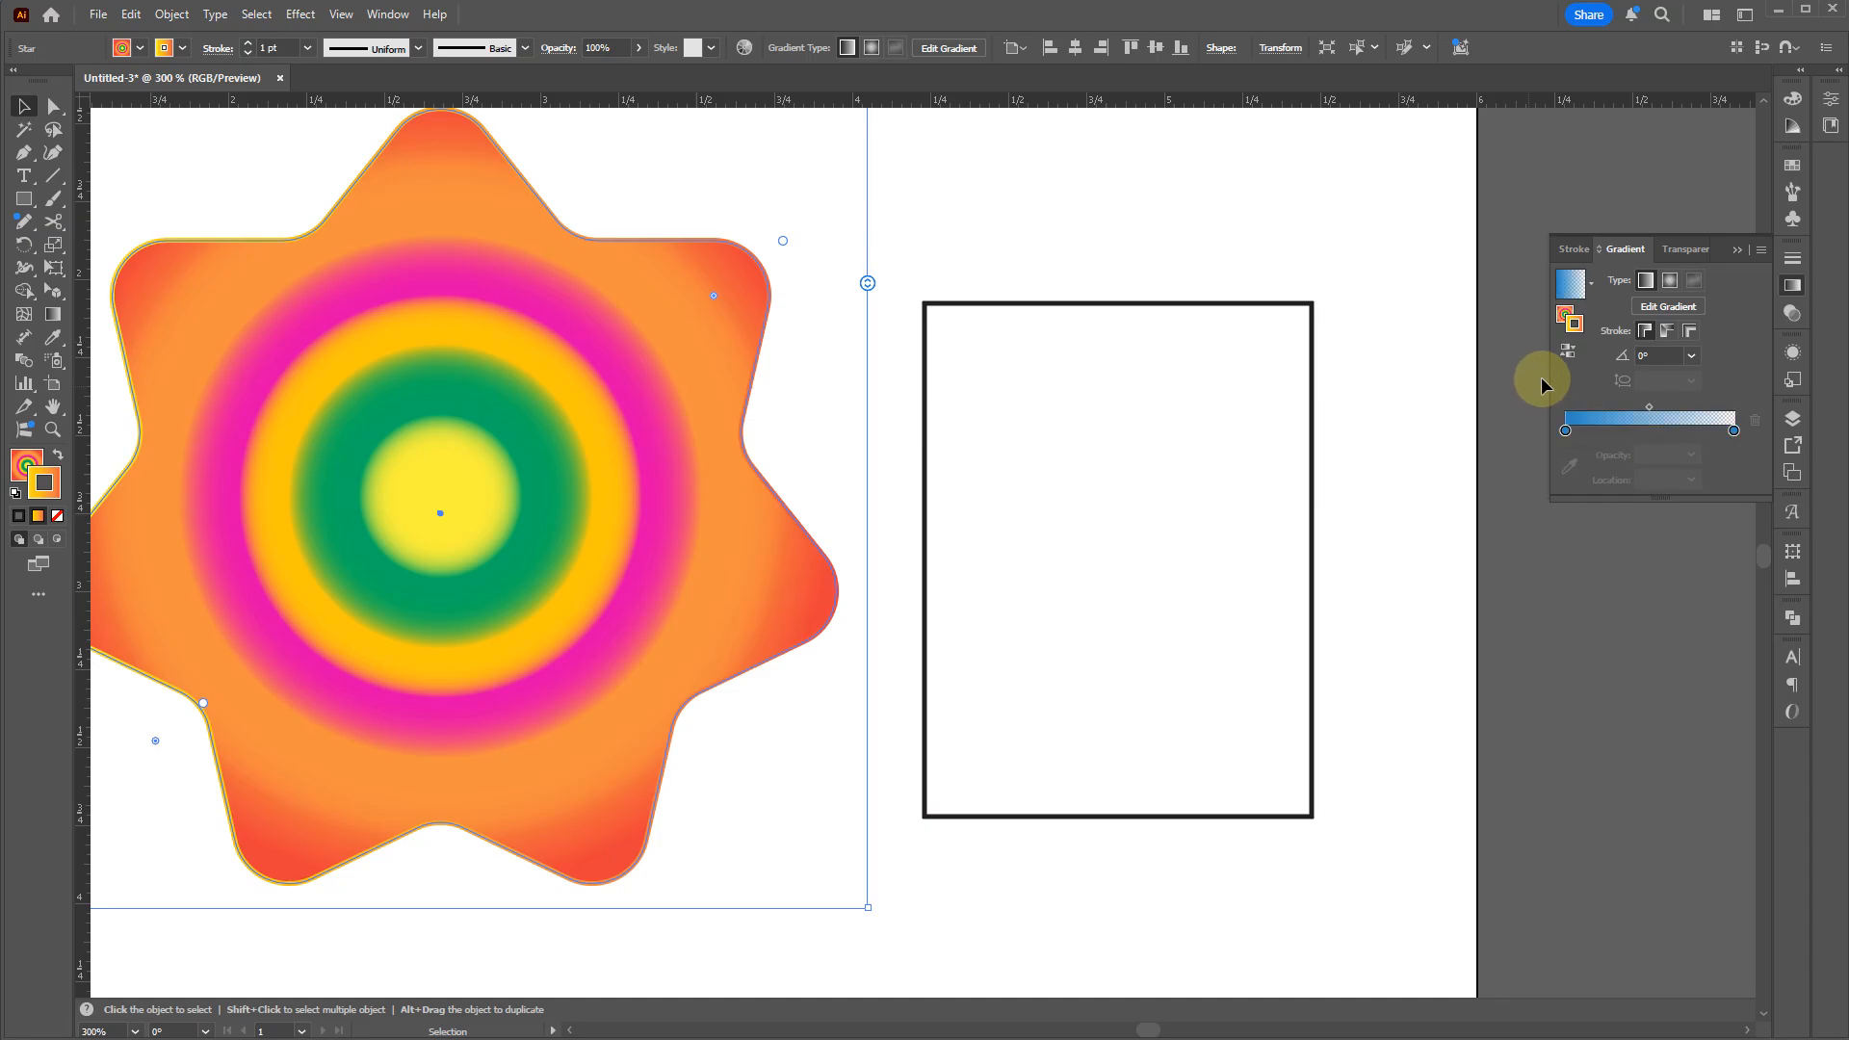
{"action": "left_click", "coordinate": [1670, 280]}
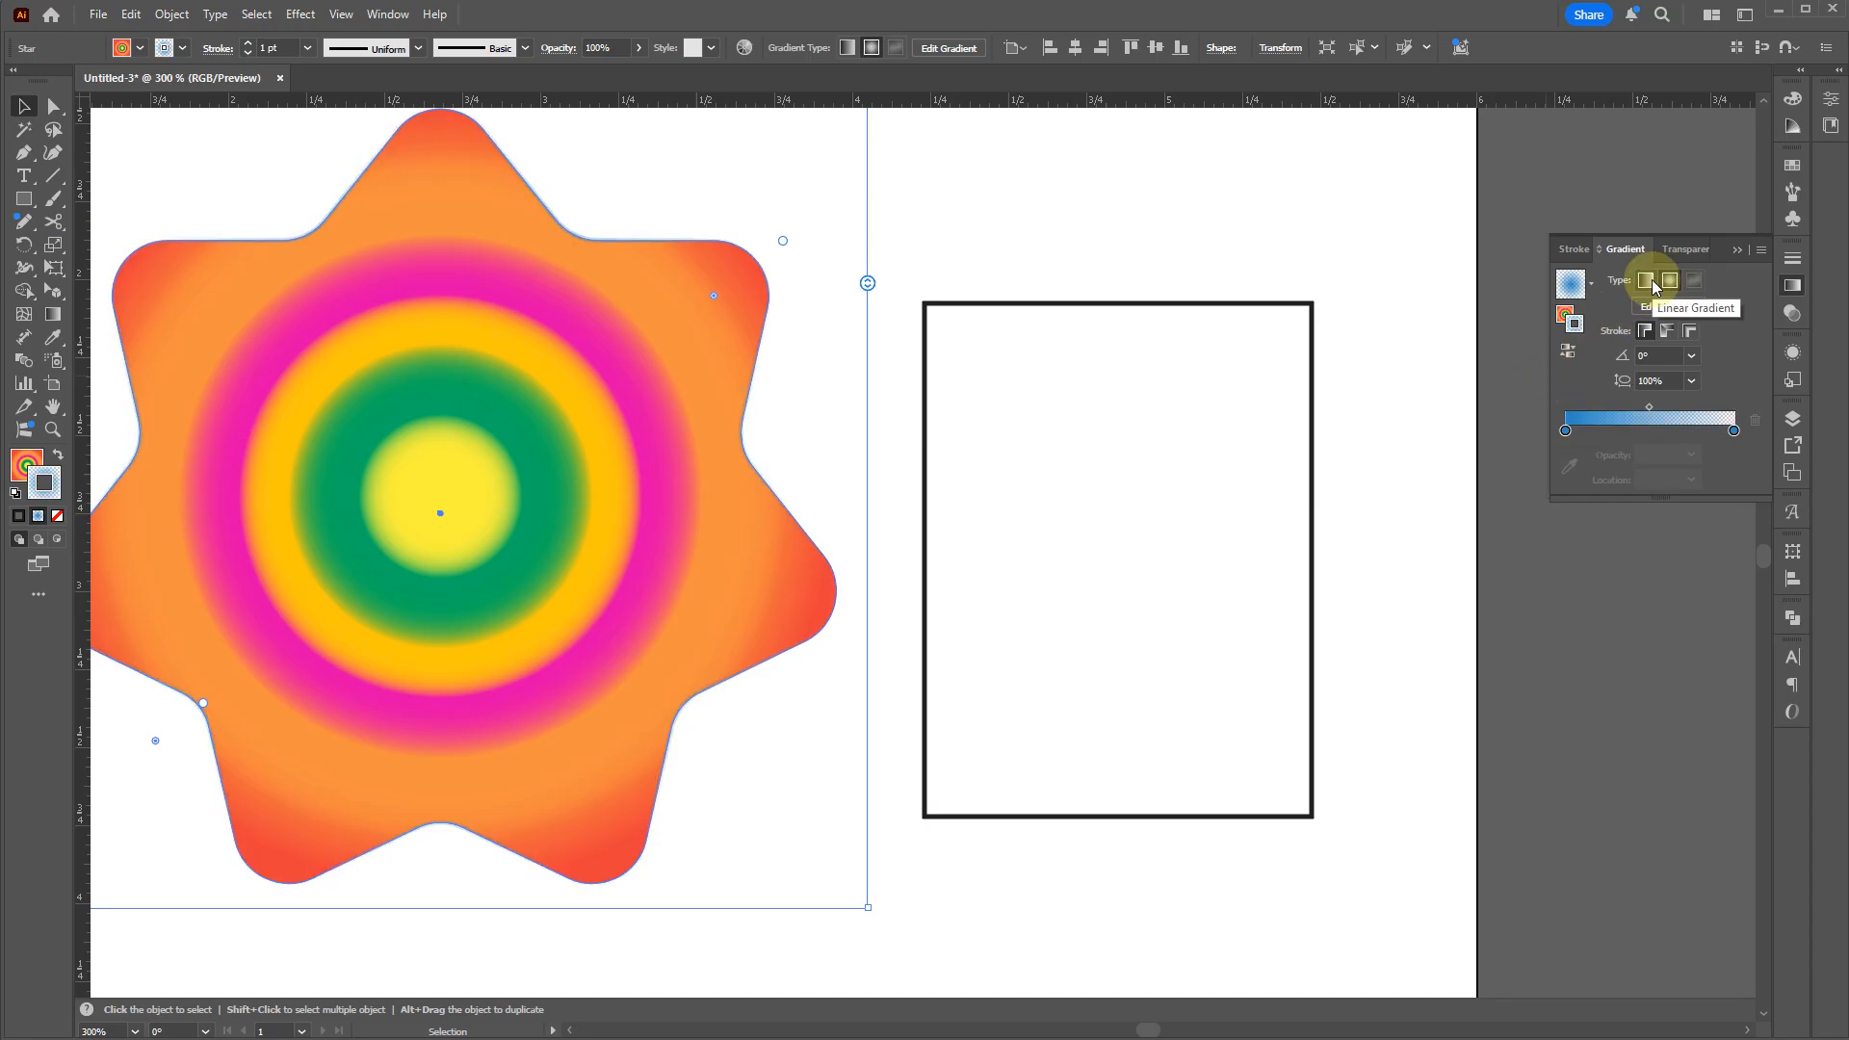
{"action": "left_click", "coordinate": [1646, 280]}
Step: Set the star's stroke weight to 10 pt
{"action": "left_click", "coordinate": [1793, 258]}
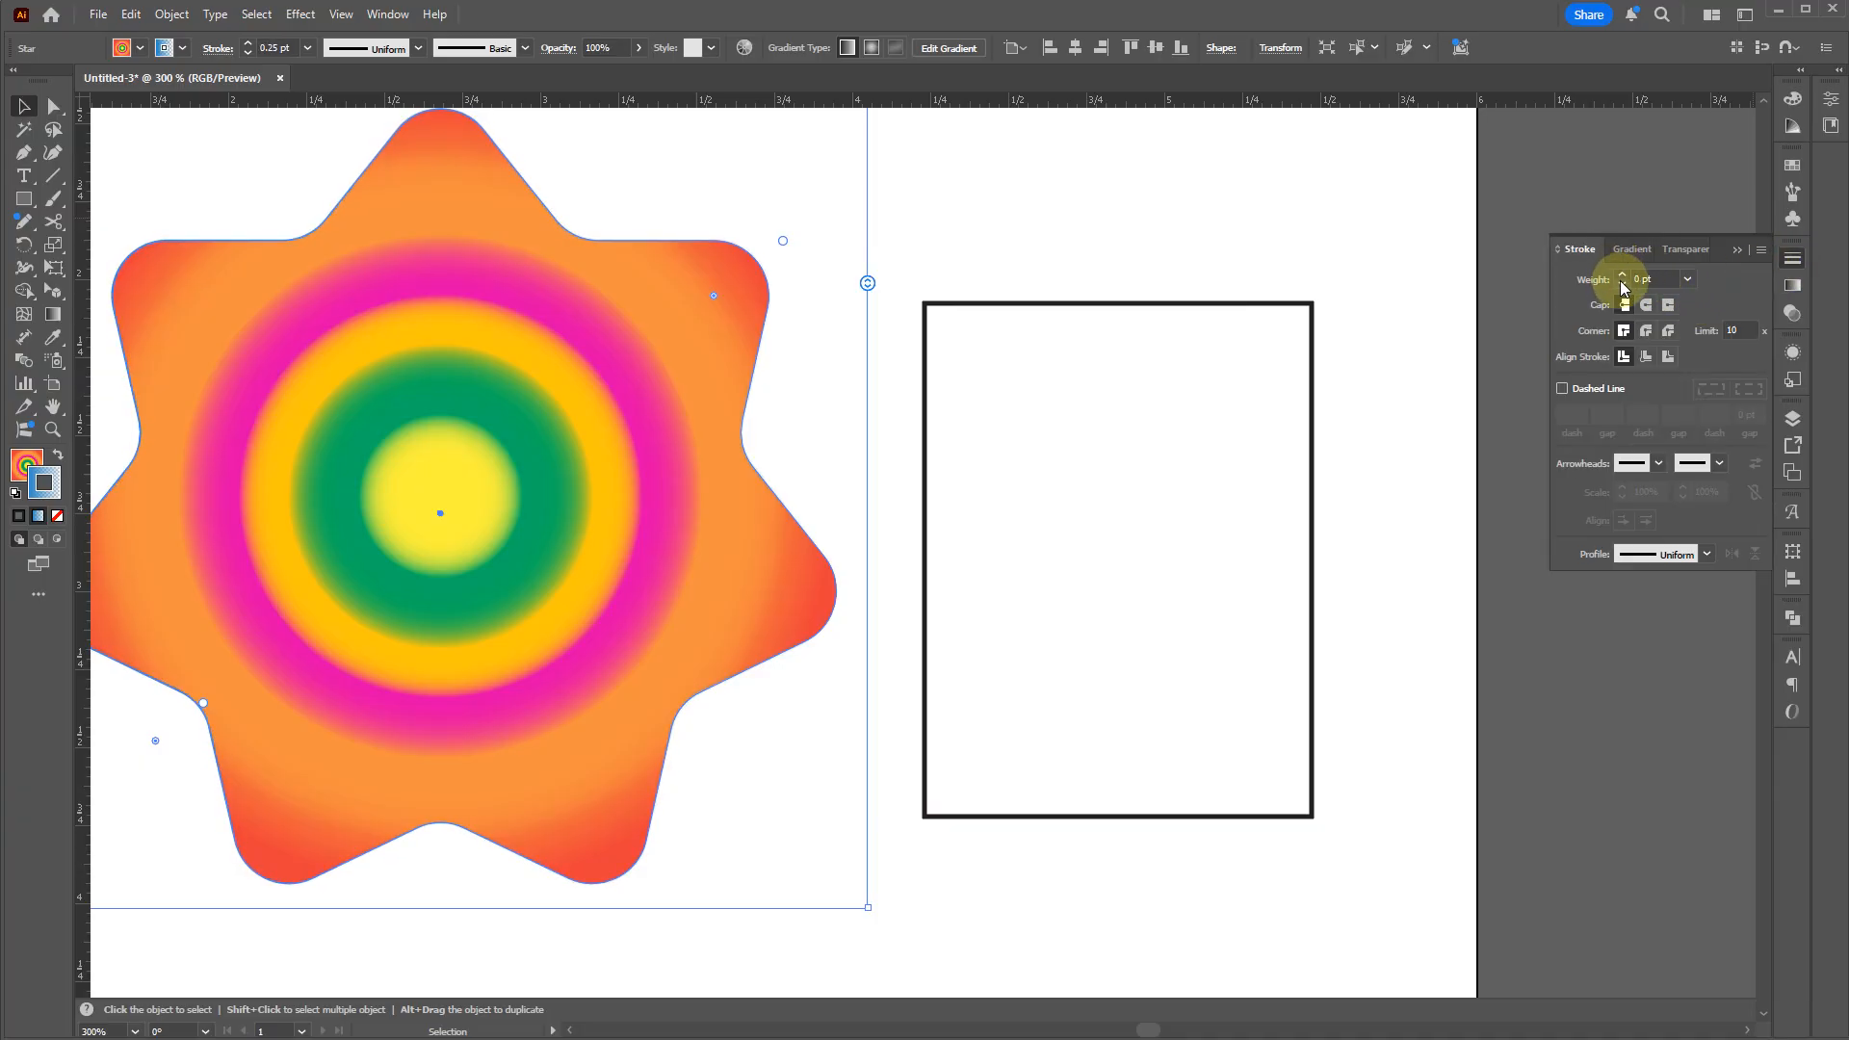
{"action": "left_click", "coordinate": [1623, 276]}
{"action": "left_click", "coordinate": [1623, 276]}
{"action": "left_click", "coordinate": [1623, 276]}
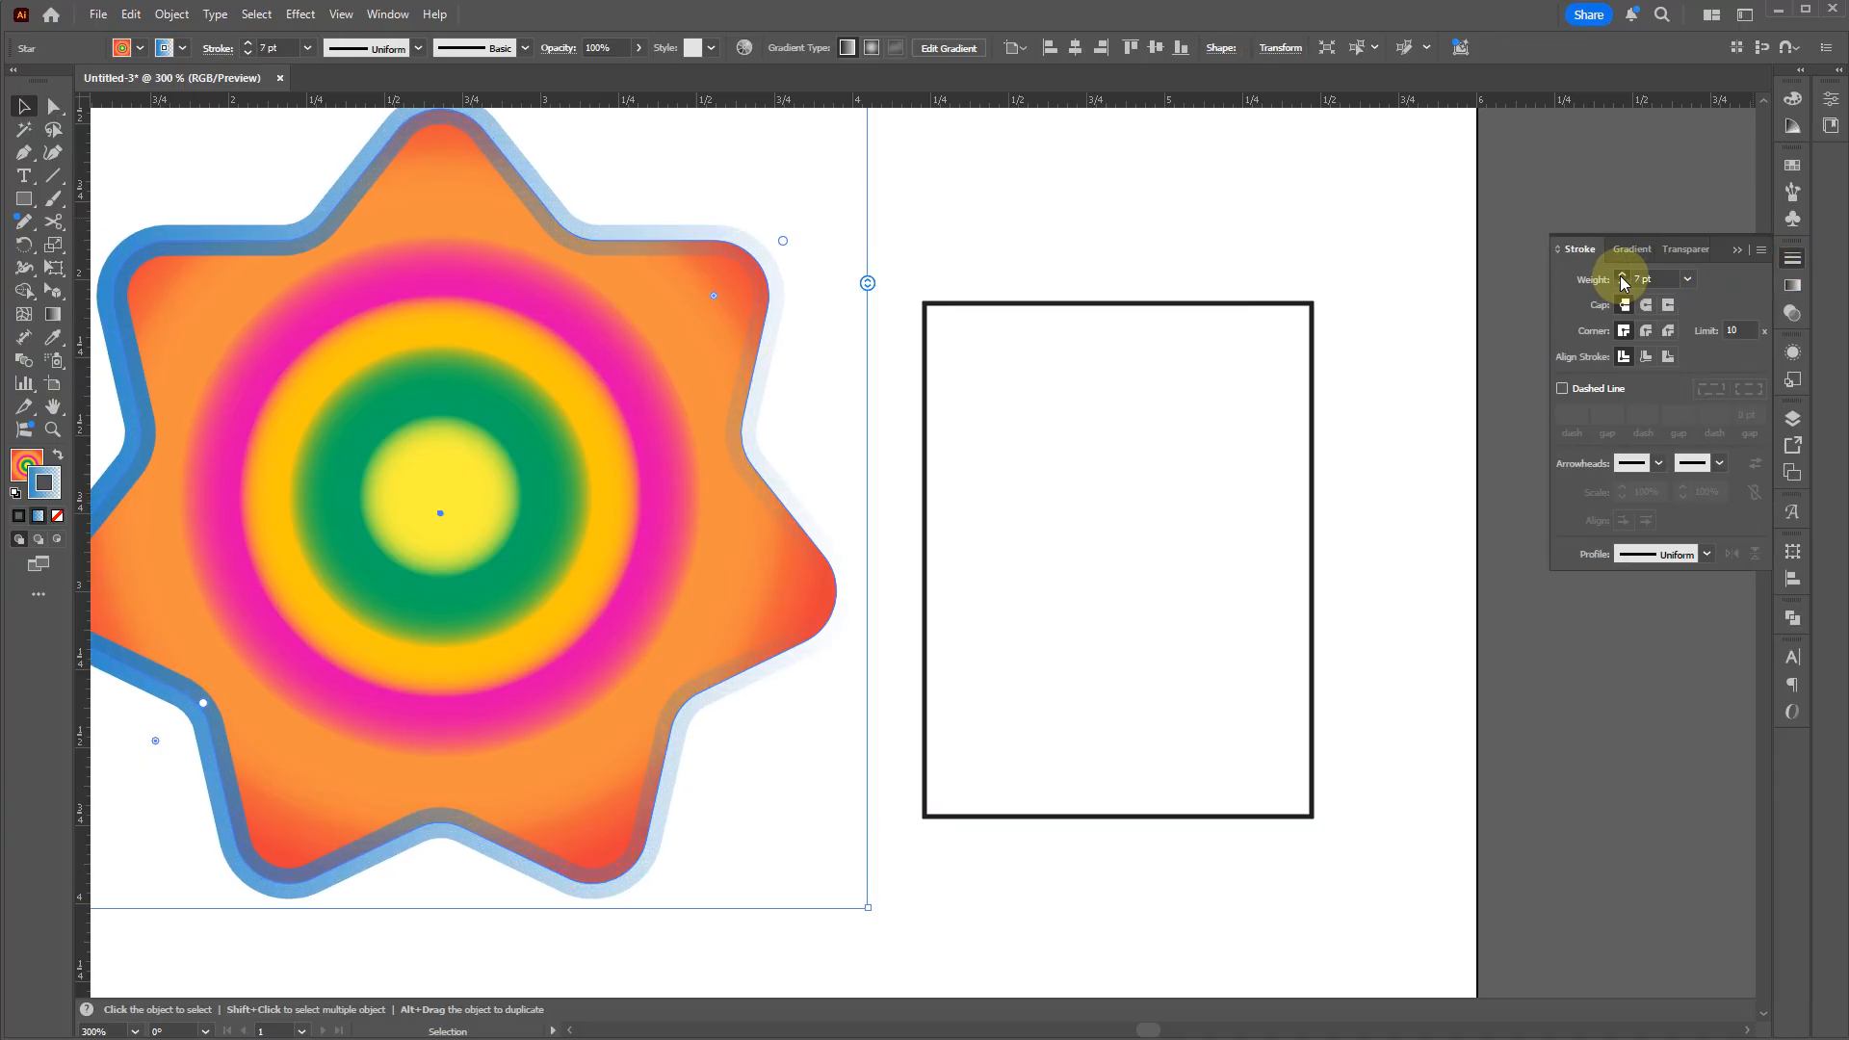
{"action": "left_click", "coordinate": [1622, 276]}
Step: Try copying the star's gradient fill and stroke onto the rectangle with the Eyedropper, and undo the copy
{"action": "left_click", "coordinate": [931, 808]}
{"action": "key", "text": "space"}
{"action": "left_click_drag", "start_coordinate": [818, 830], "coordinate": [1003, 810]}
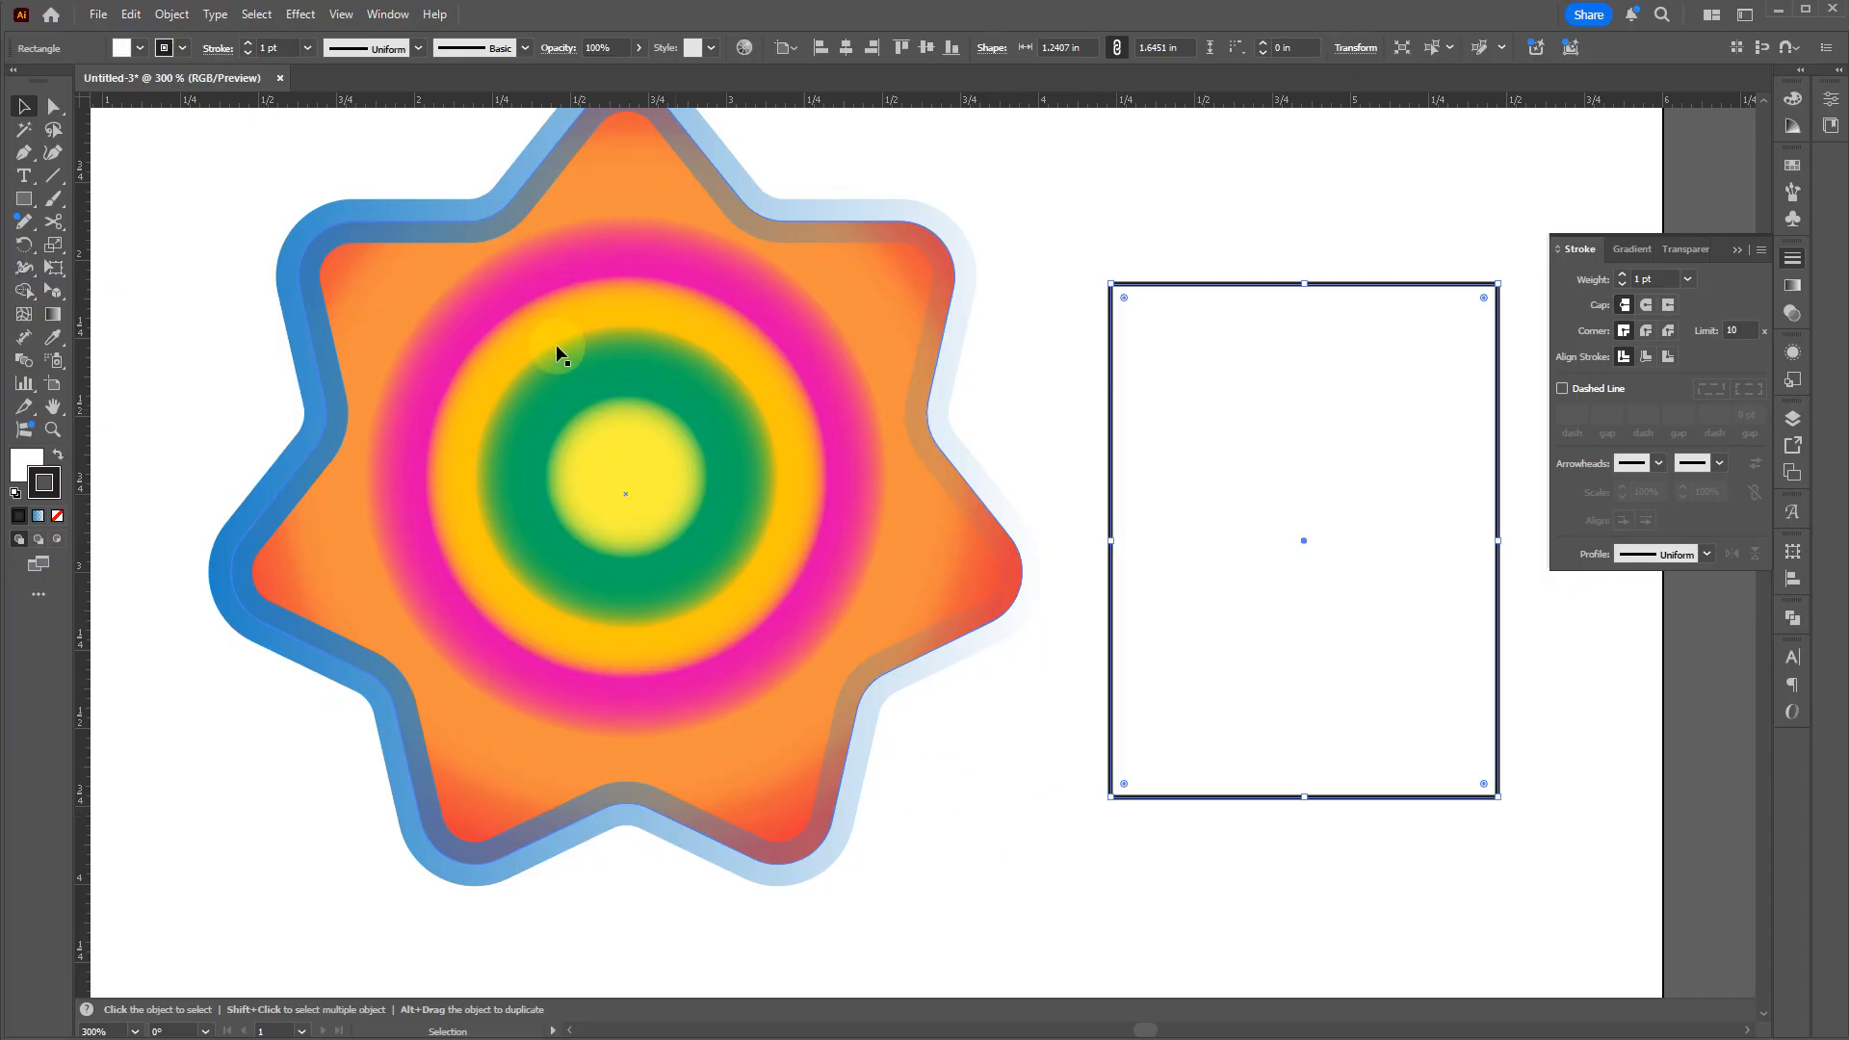
{"action": "left_click_drag", "start_coordinate": [1105, 680], "coordinate": [1109, 680]}
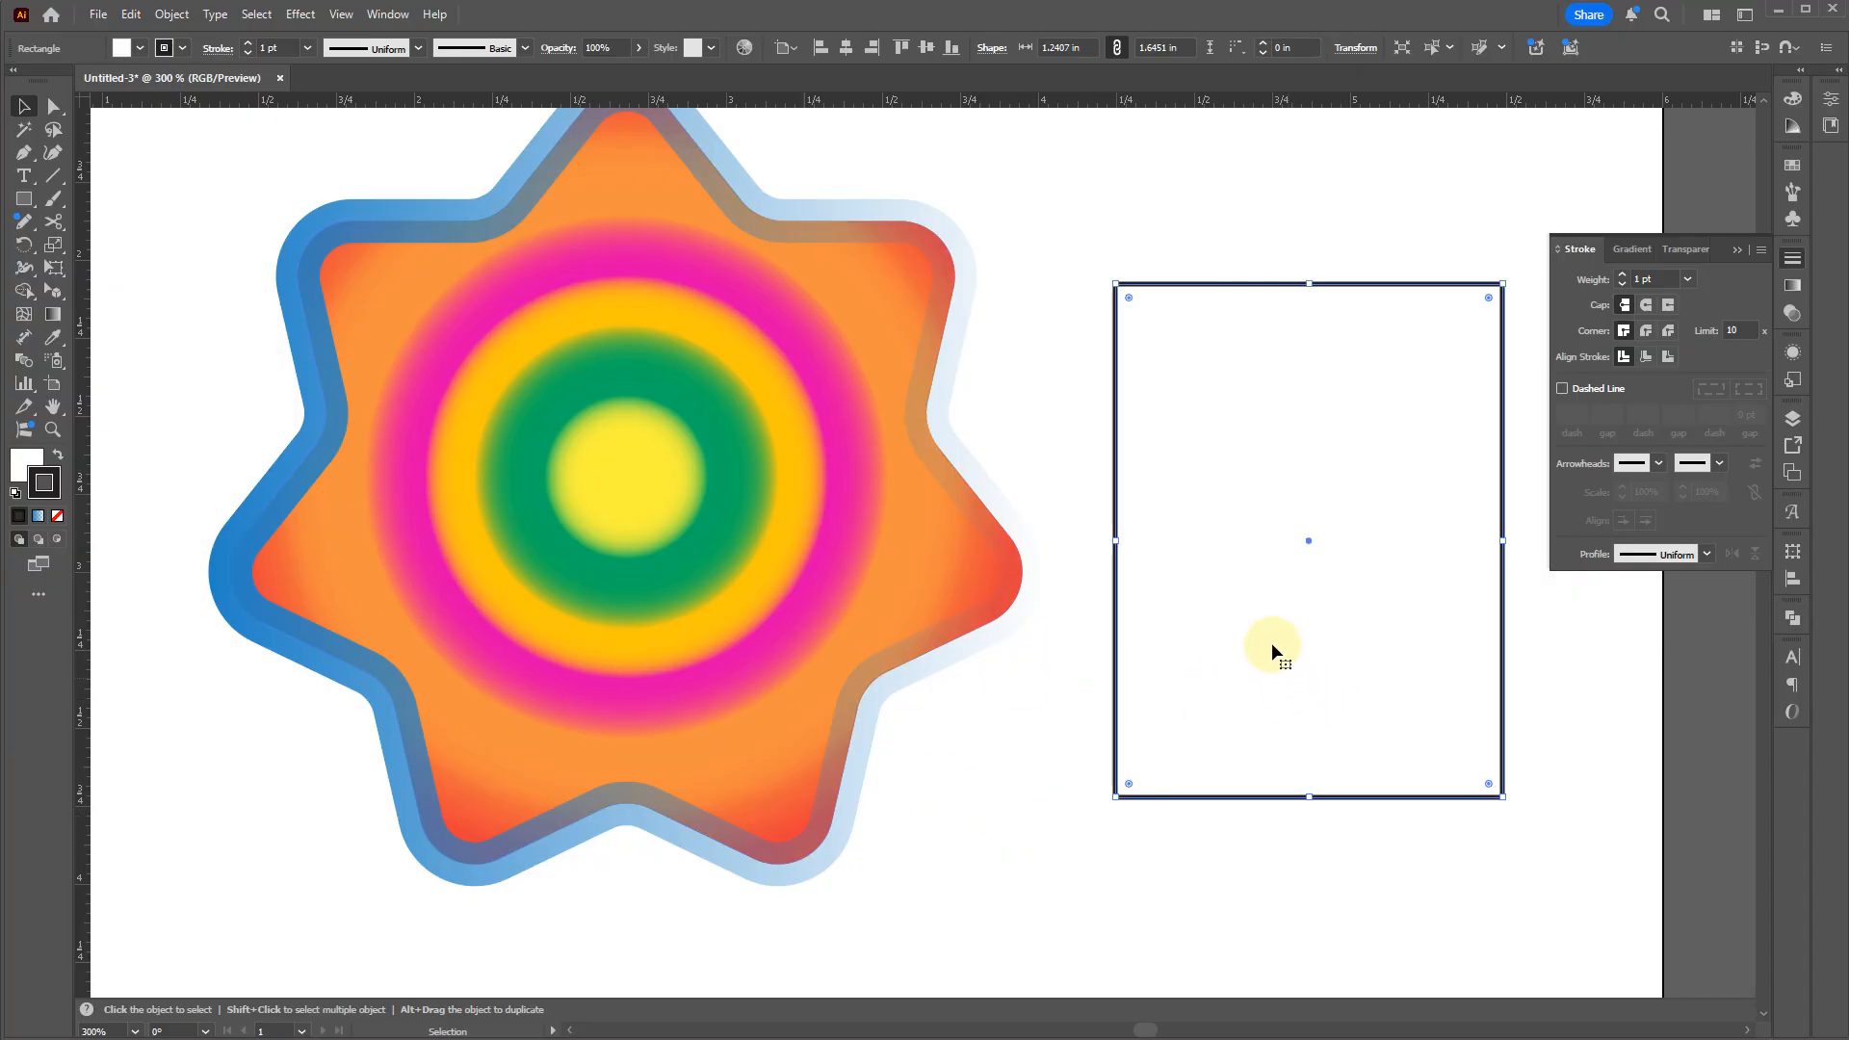
{"action": "key", "text": "i"}
{"action": "left_click", "coordinate": [607, 573]}
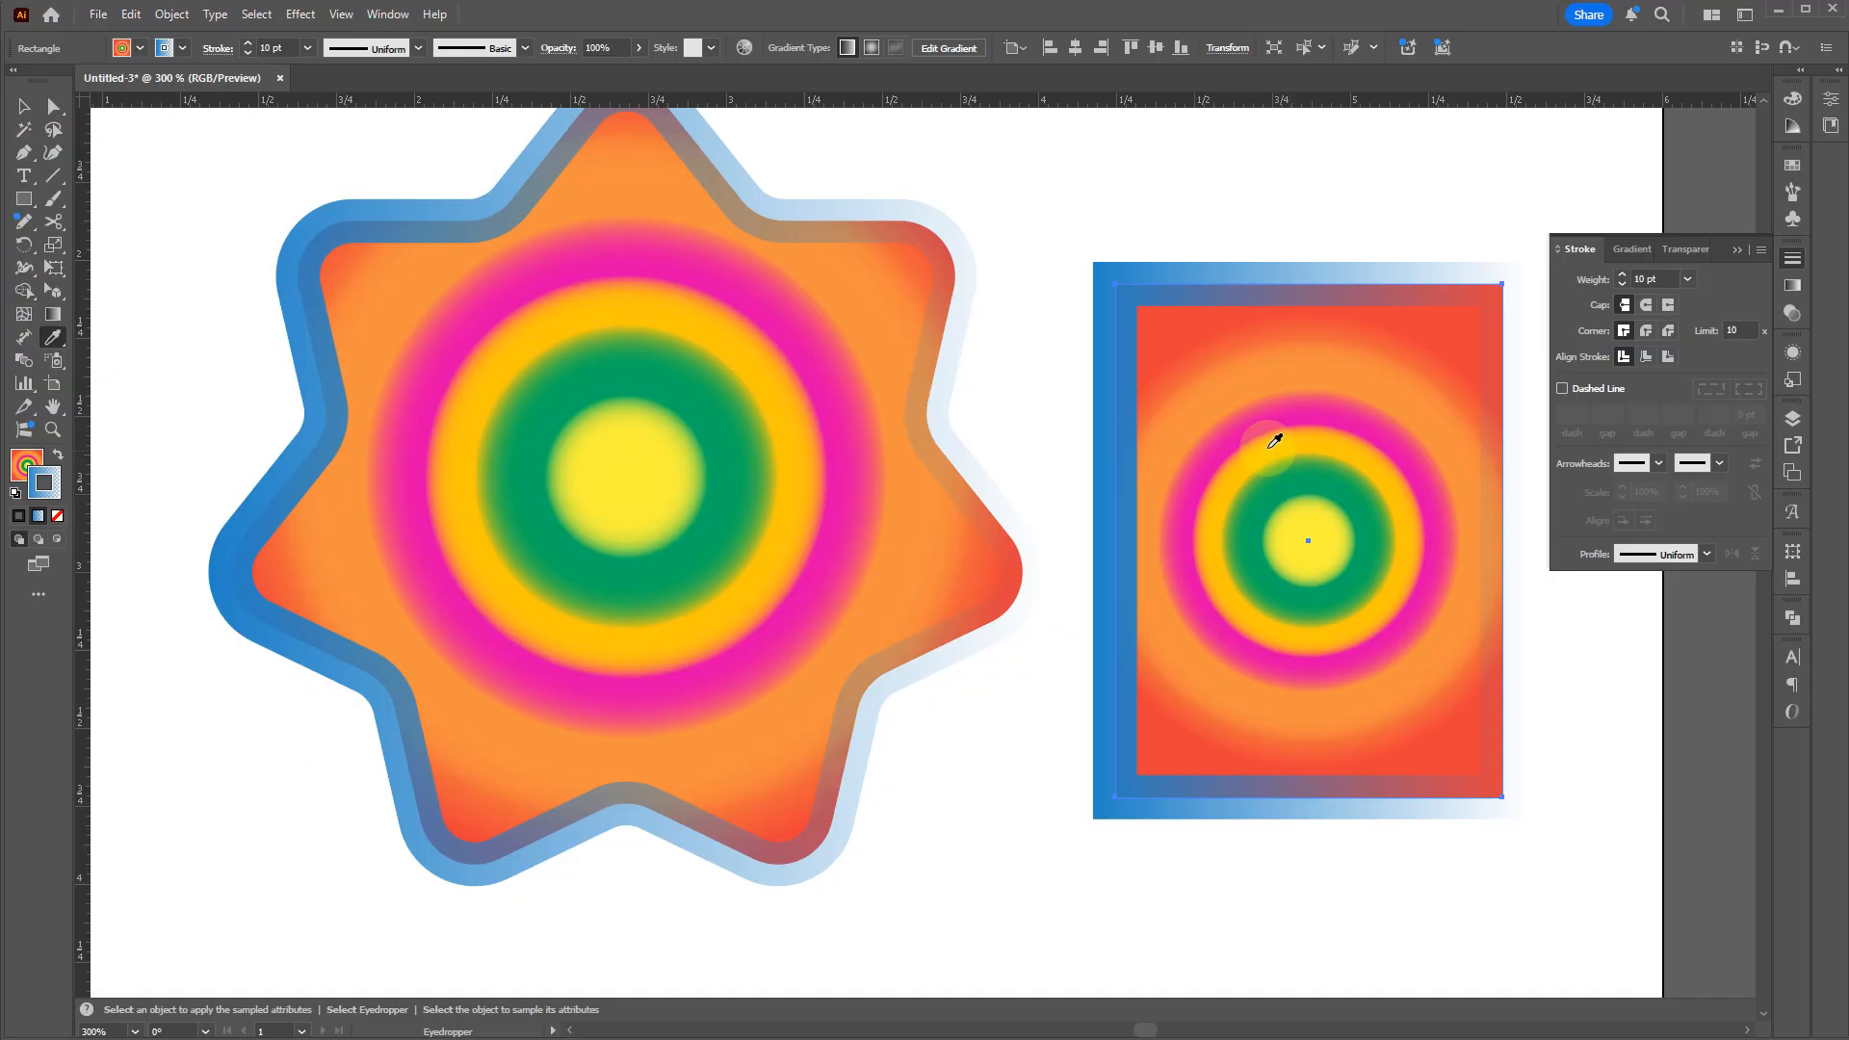
{"action": "key", "text": "ctrl+z"}
{"action": "key", "text": "v"}
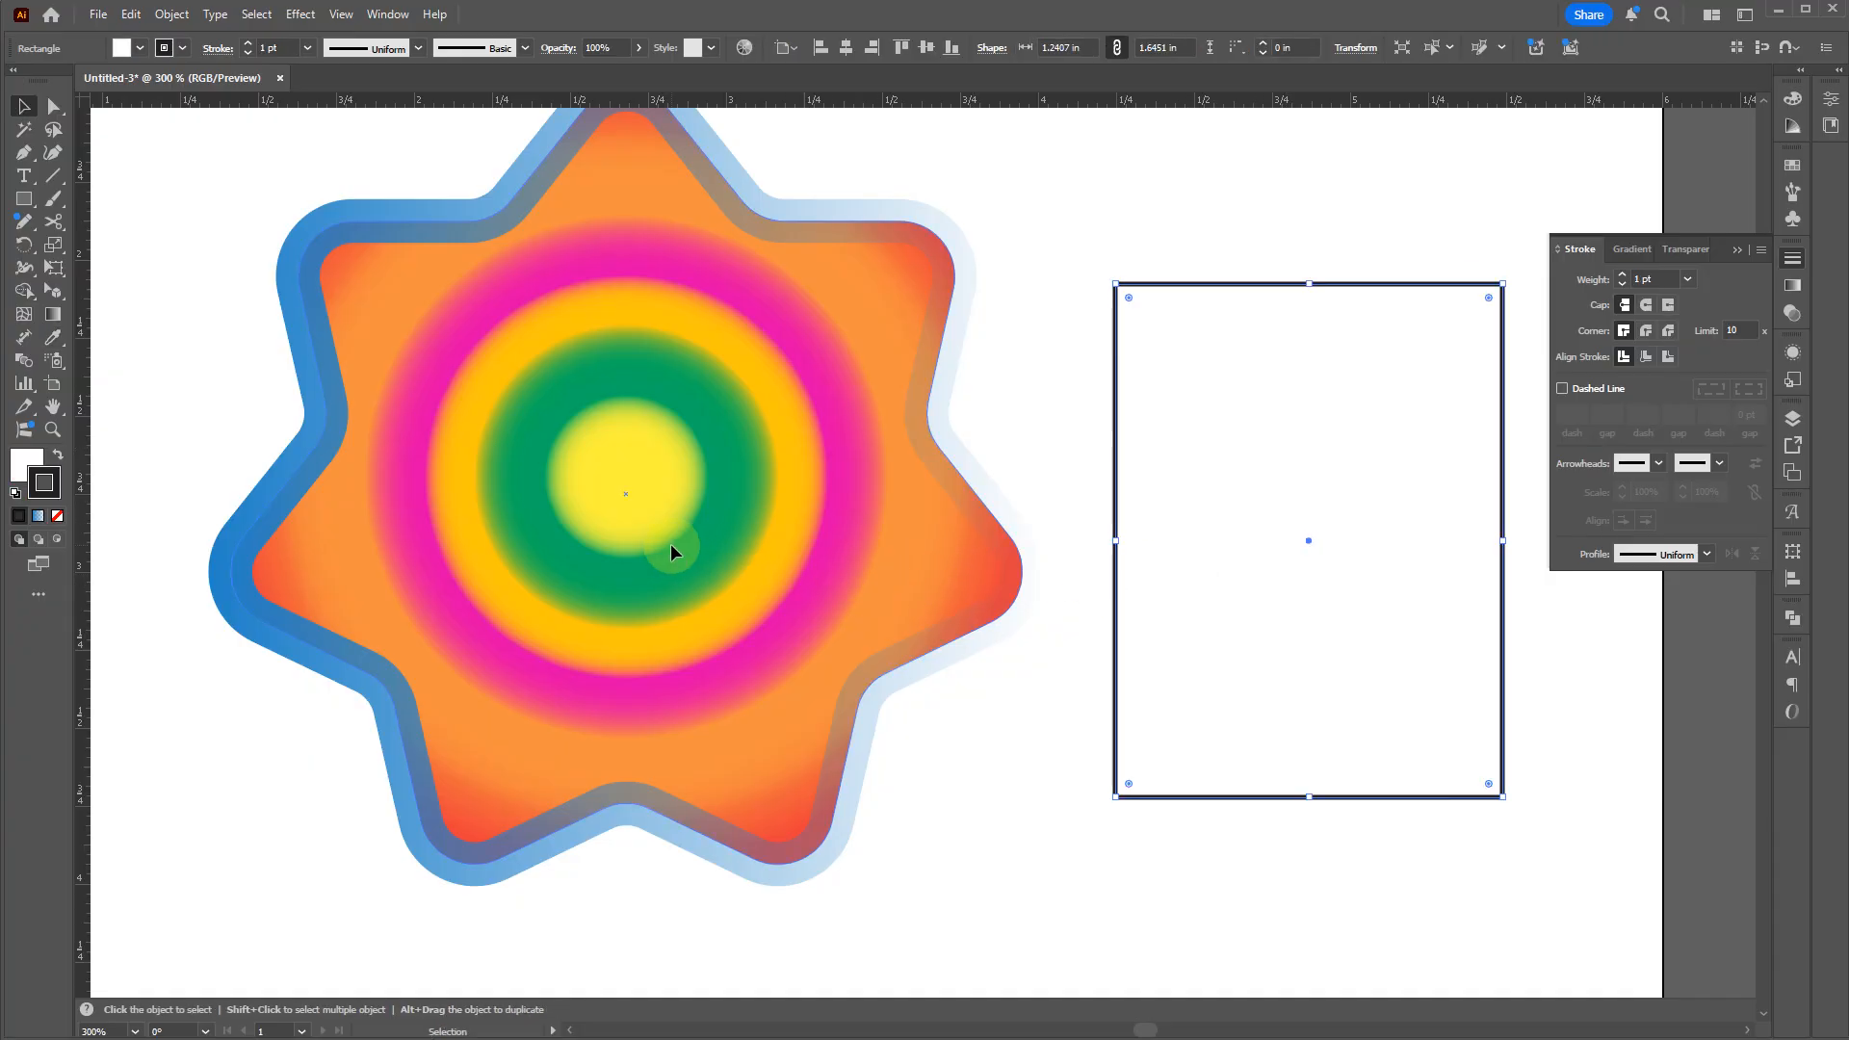
Step: Give the star's stroke the elliptical width profile that tapers at both ends and add an arrowhead at its start
{"action": "left_click", "coordinate": [673, 549]}
{"action": "left_click", "coordinate": [1710, 557]}
{"action": "left_click", "coordinate": [1652, 622]}
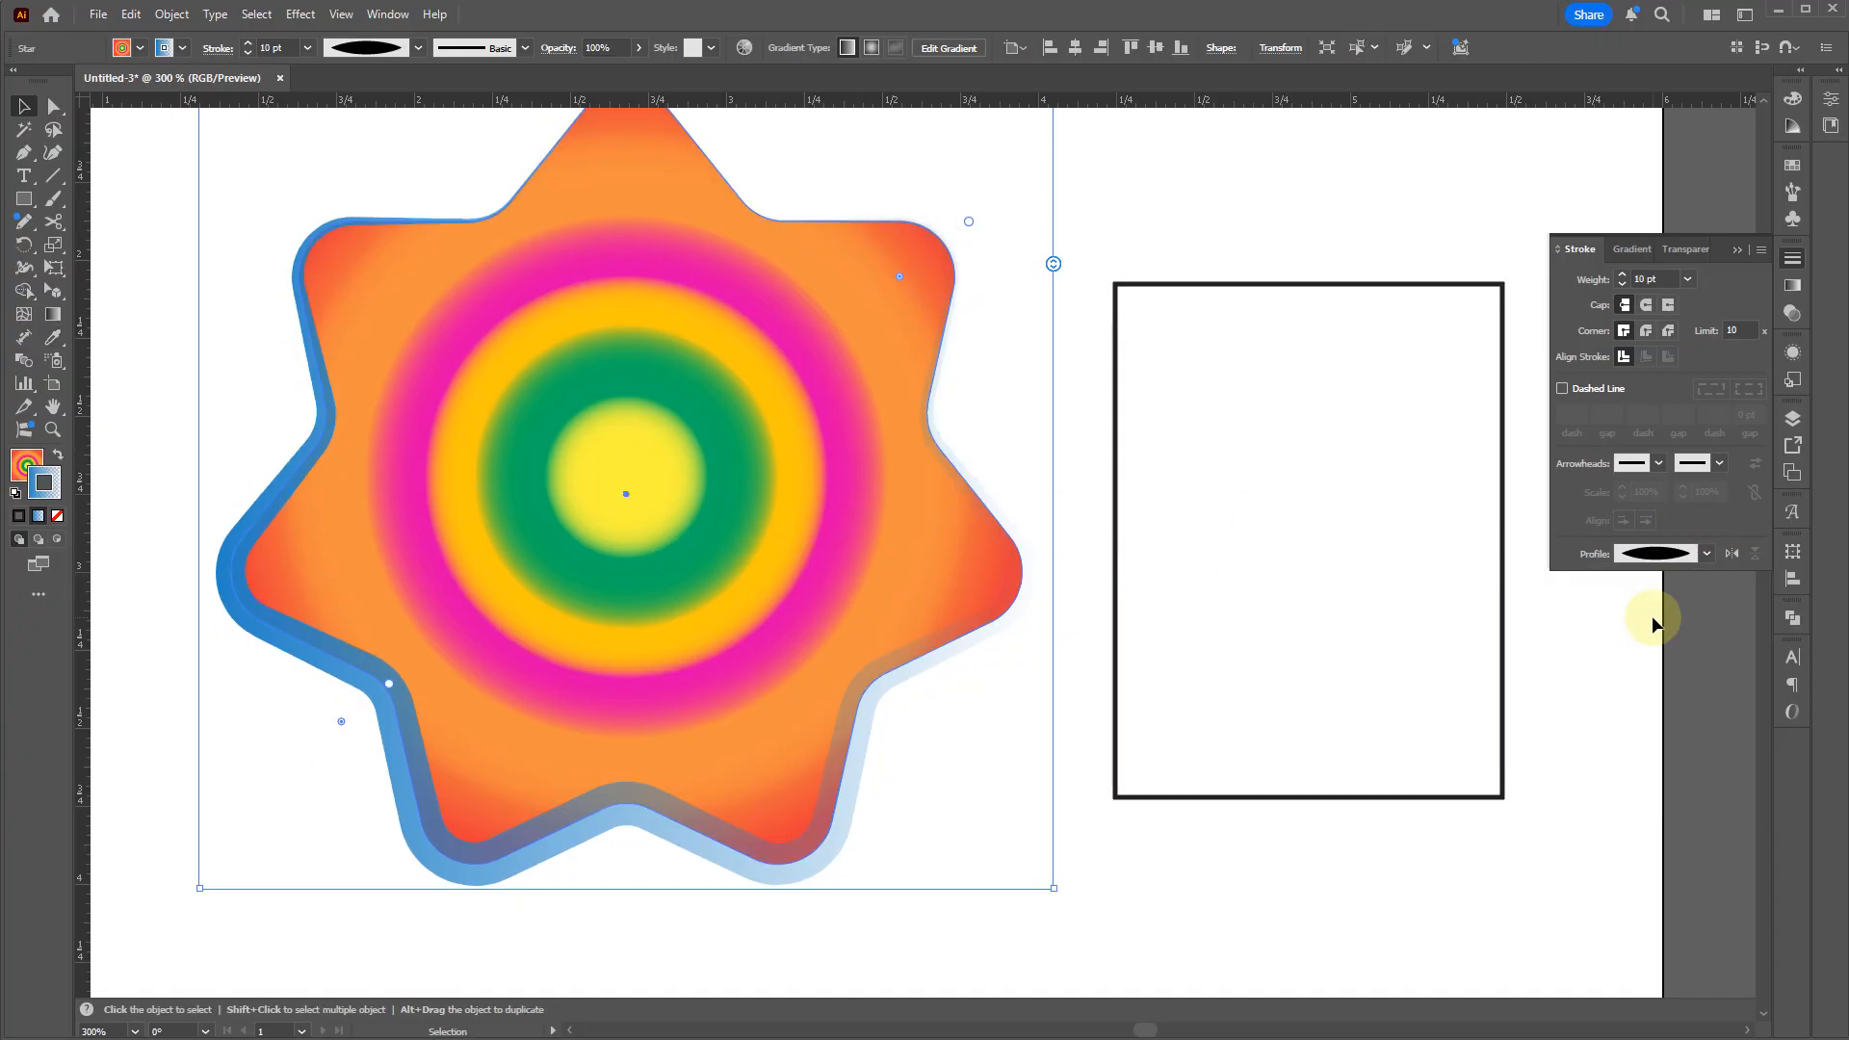
{"action": "left_click", "coordinate": [1657, 466]}
{"action": "left_click", "coordinate": [1611, 537]}
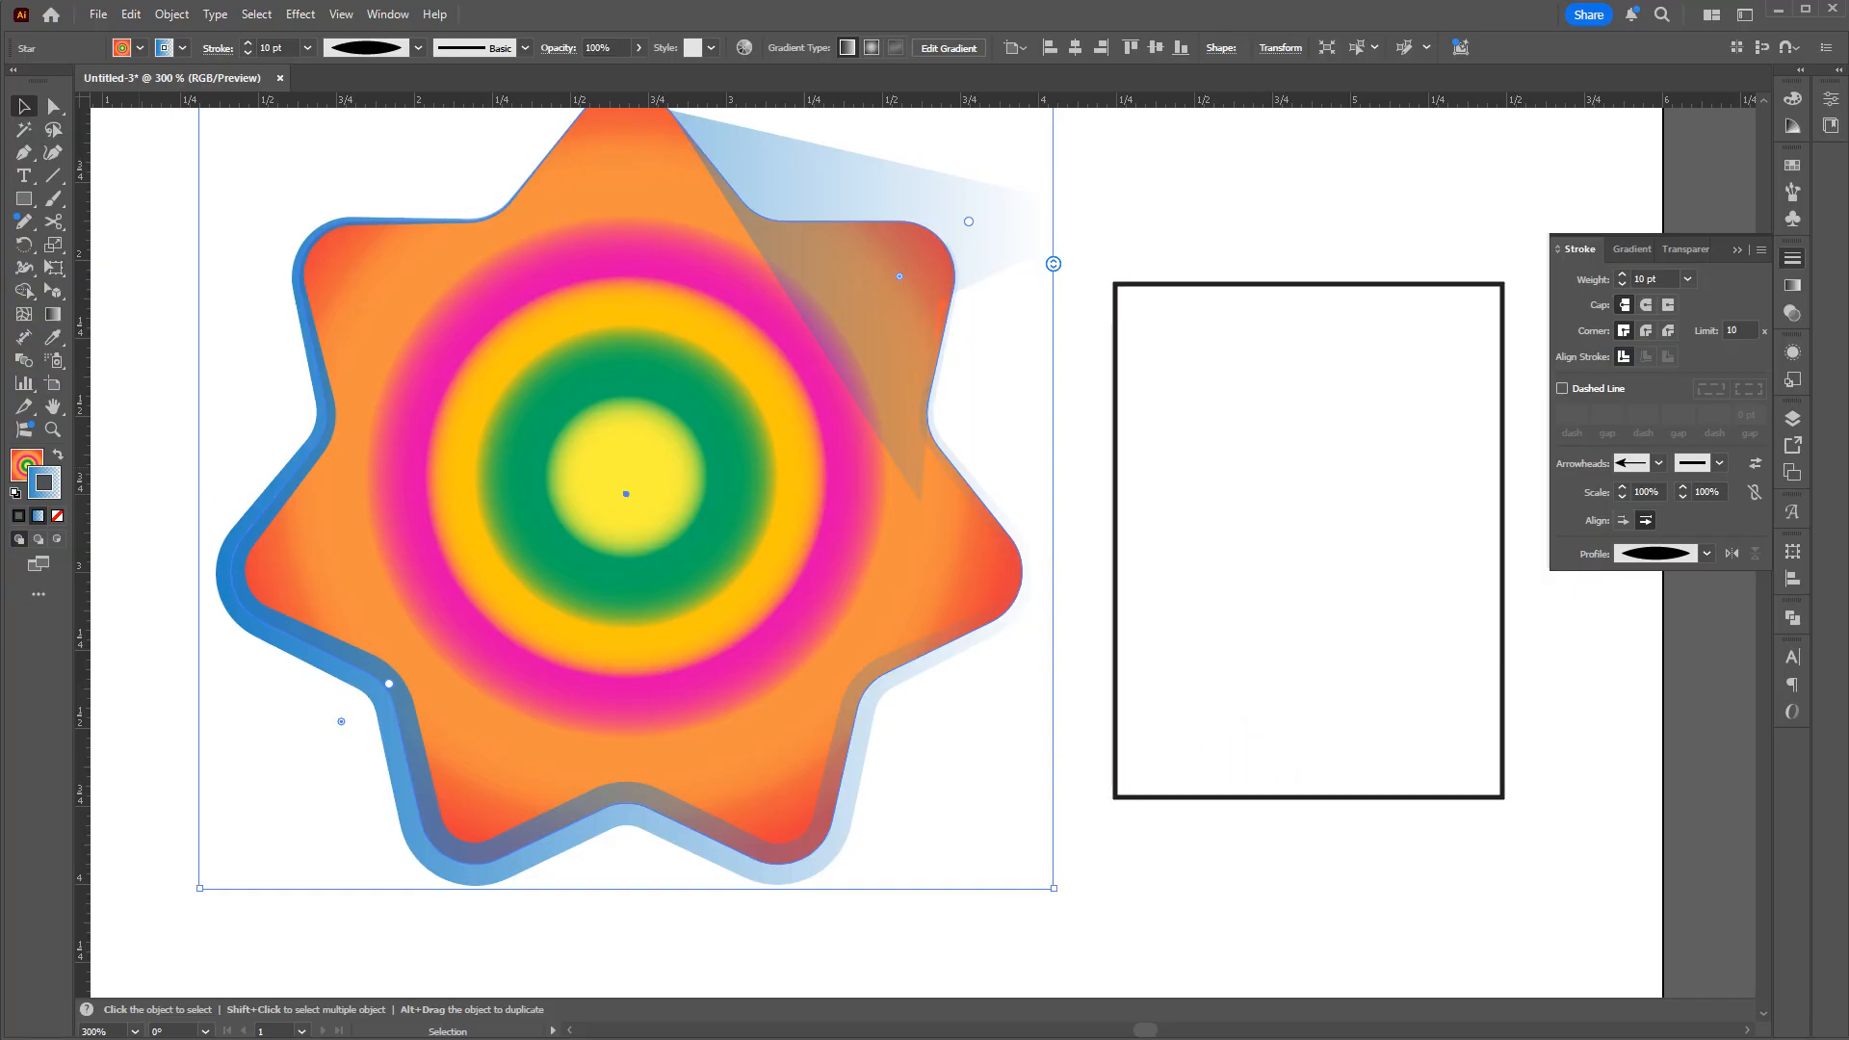
Step: Copy the star's fill and stroke attributes onto the rectangle with the Eyedropper
{"action": "left_click", "coordinate": [1171, 616]}
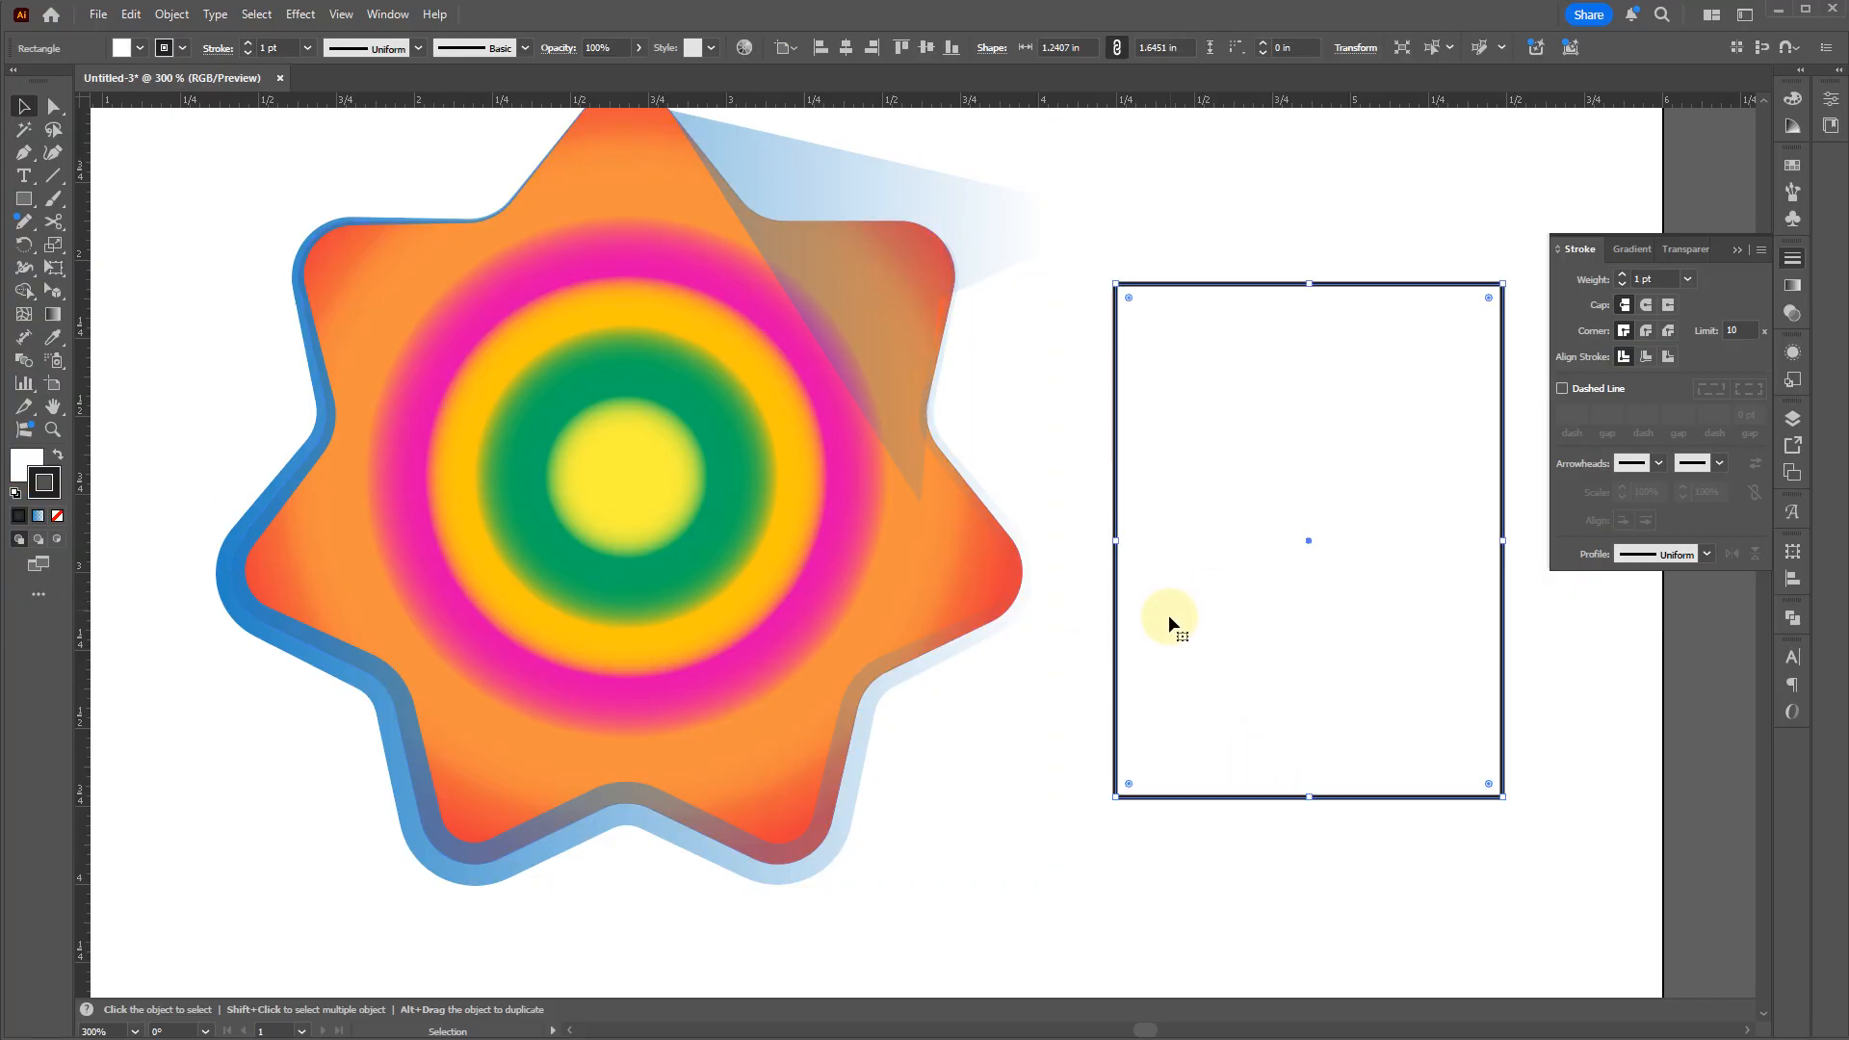
{"action": "key", "text": "i"}
{"action": "left_click", "coordinate": [641, 464]}
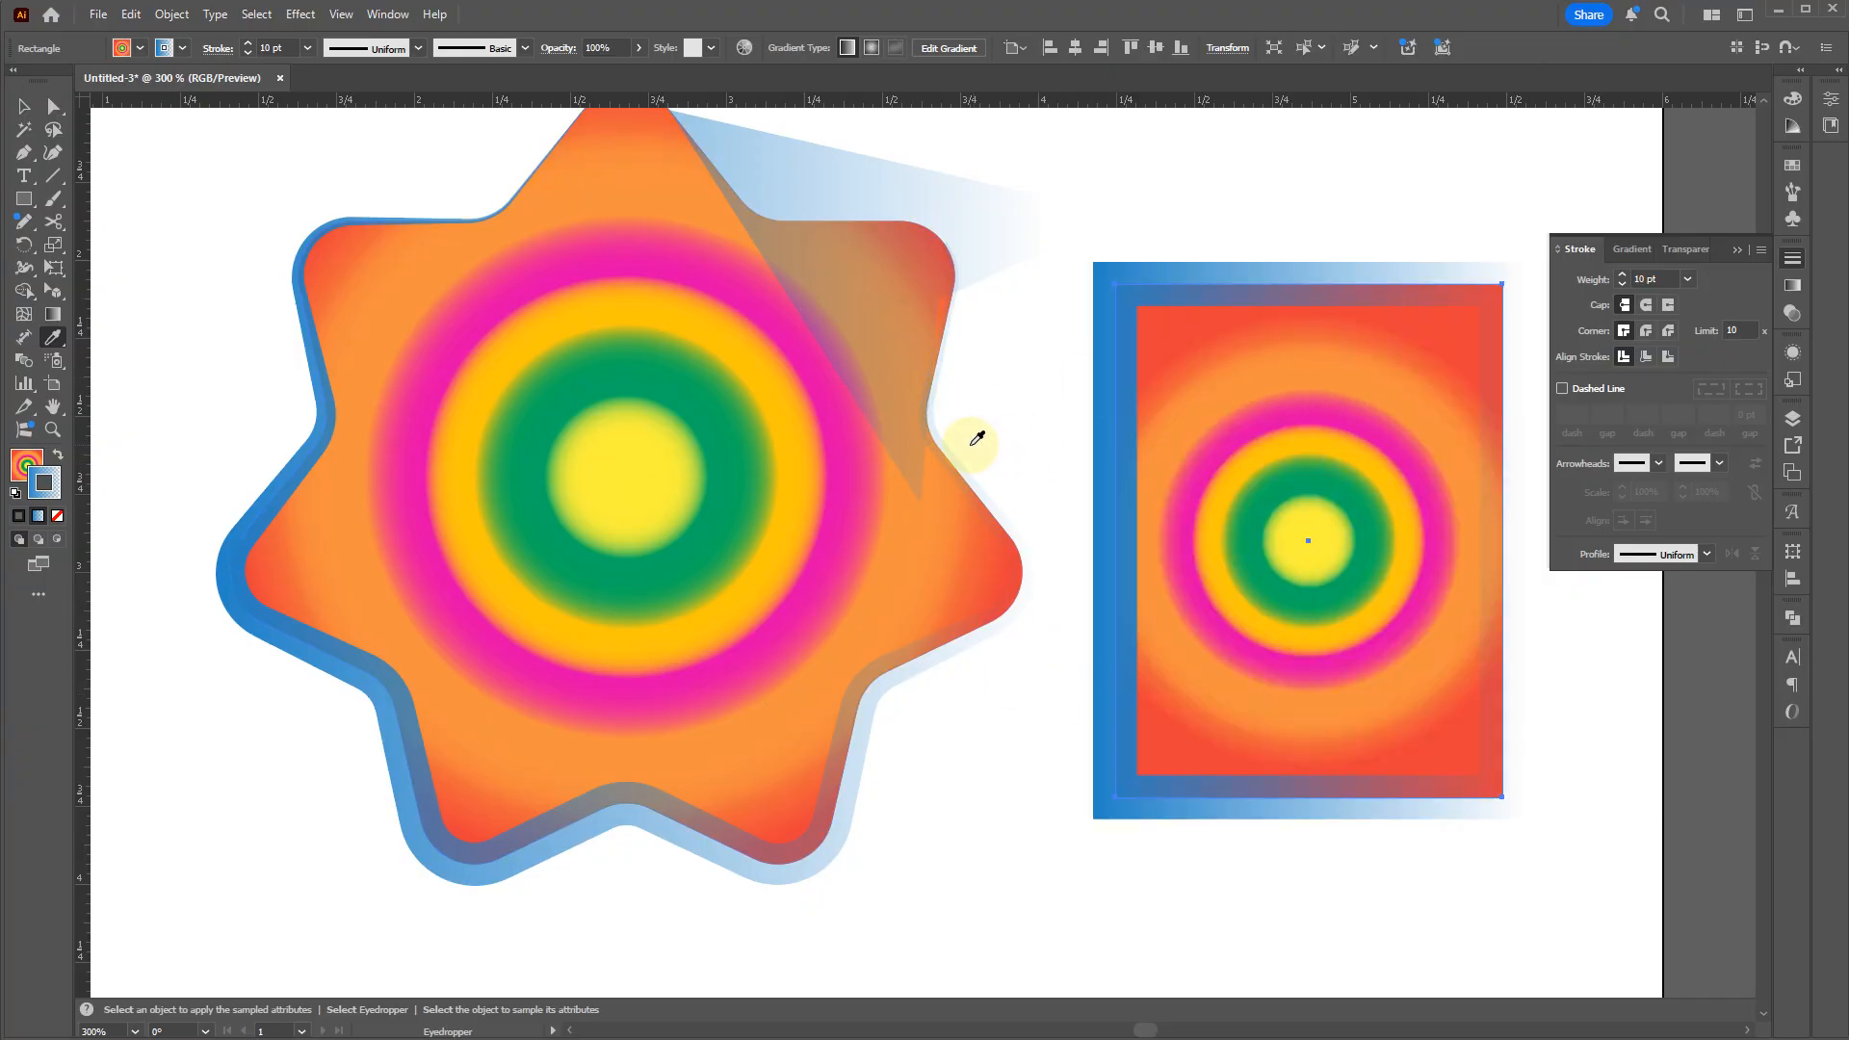
{"action": "key", "text": "v"}
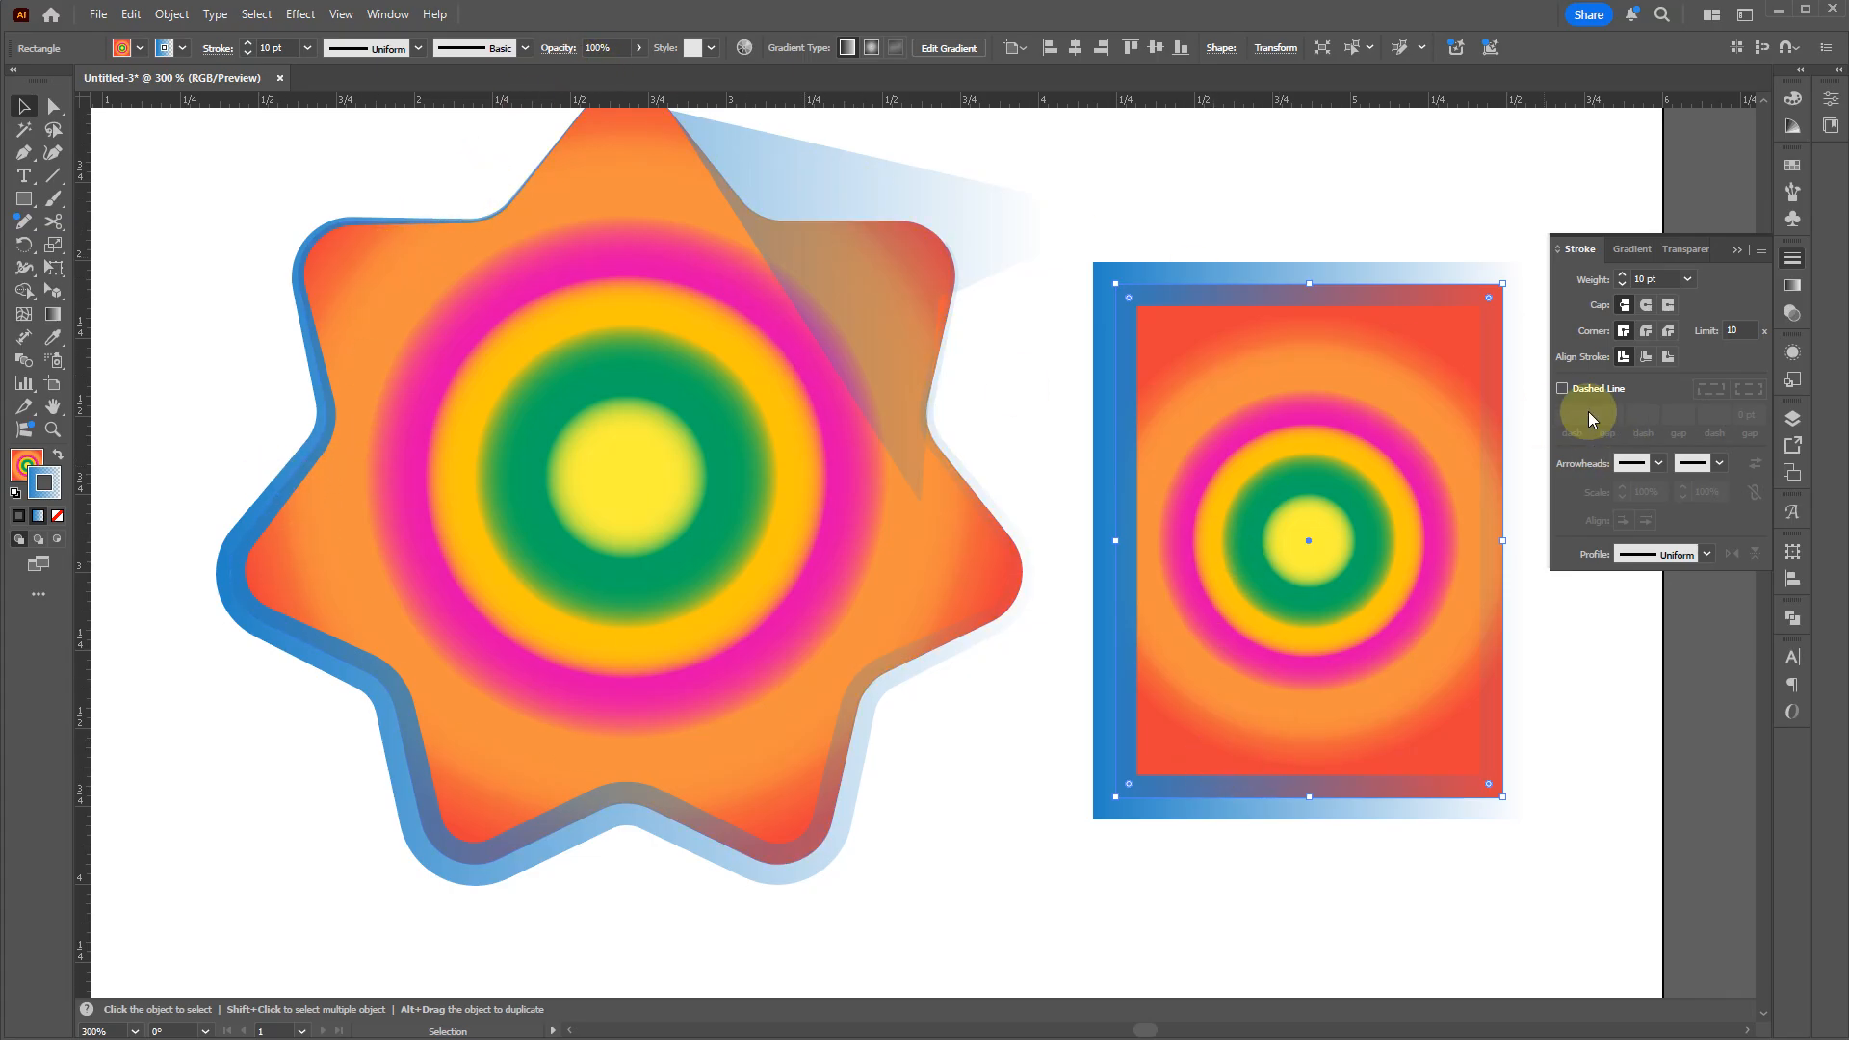
Step: Make the star's stroke a dashed line with a 10 pt dash and 10 pt gap, setting the following dash and gap values to 0 pt
{"action": "left_click", "coordinate": [682, 605]}
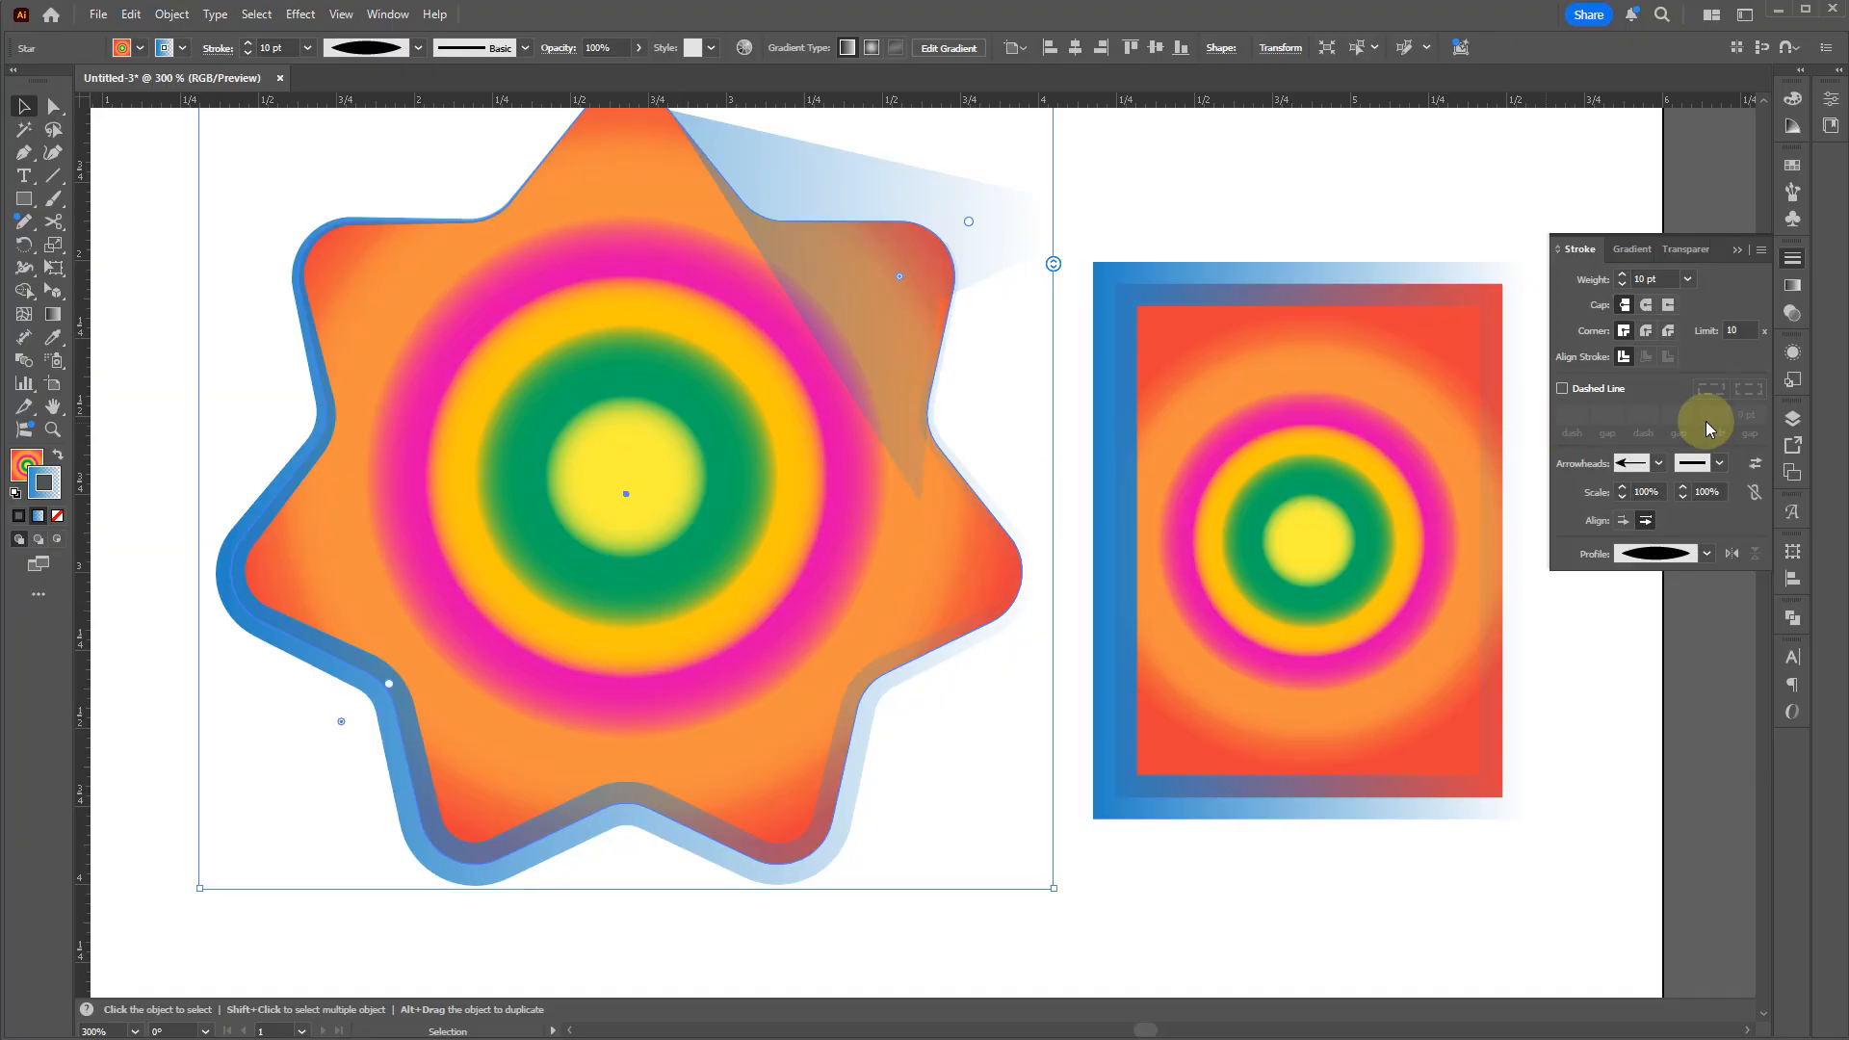
{"action": "left_click", "coordinate": [1588, 398]}
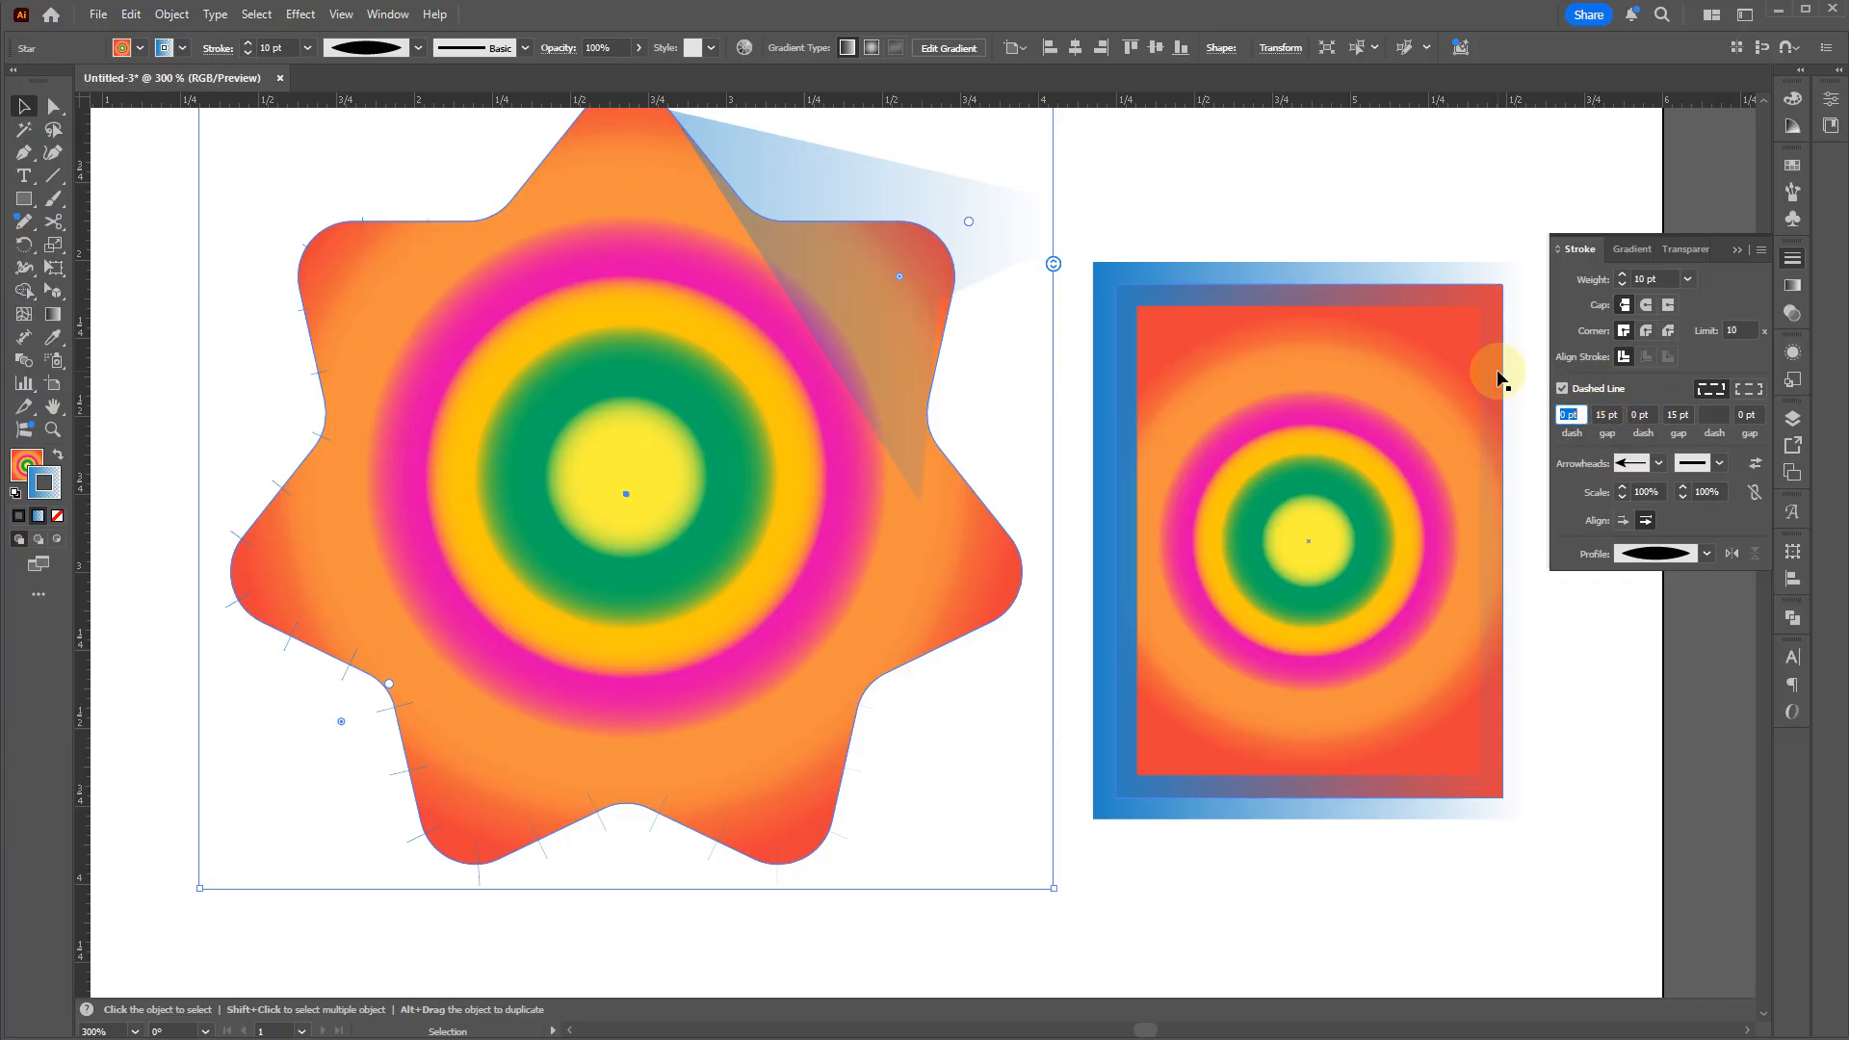
{"action": "type", "text": "10"}
{"action": "key", "text": "Tab"}
{"action": "type", "text": "10"}
{"action": "key", "text": "Tab"}
{"action": "type", "text": "0"}
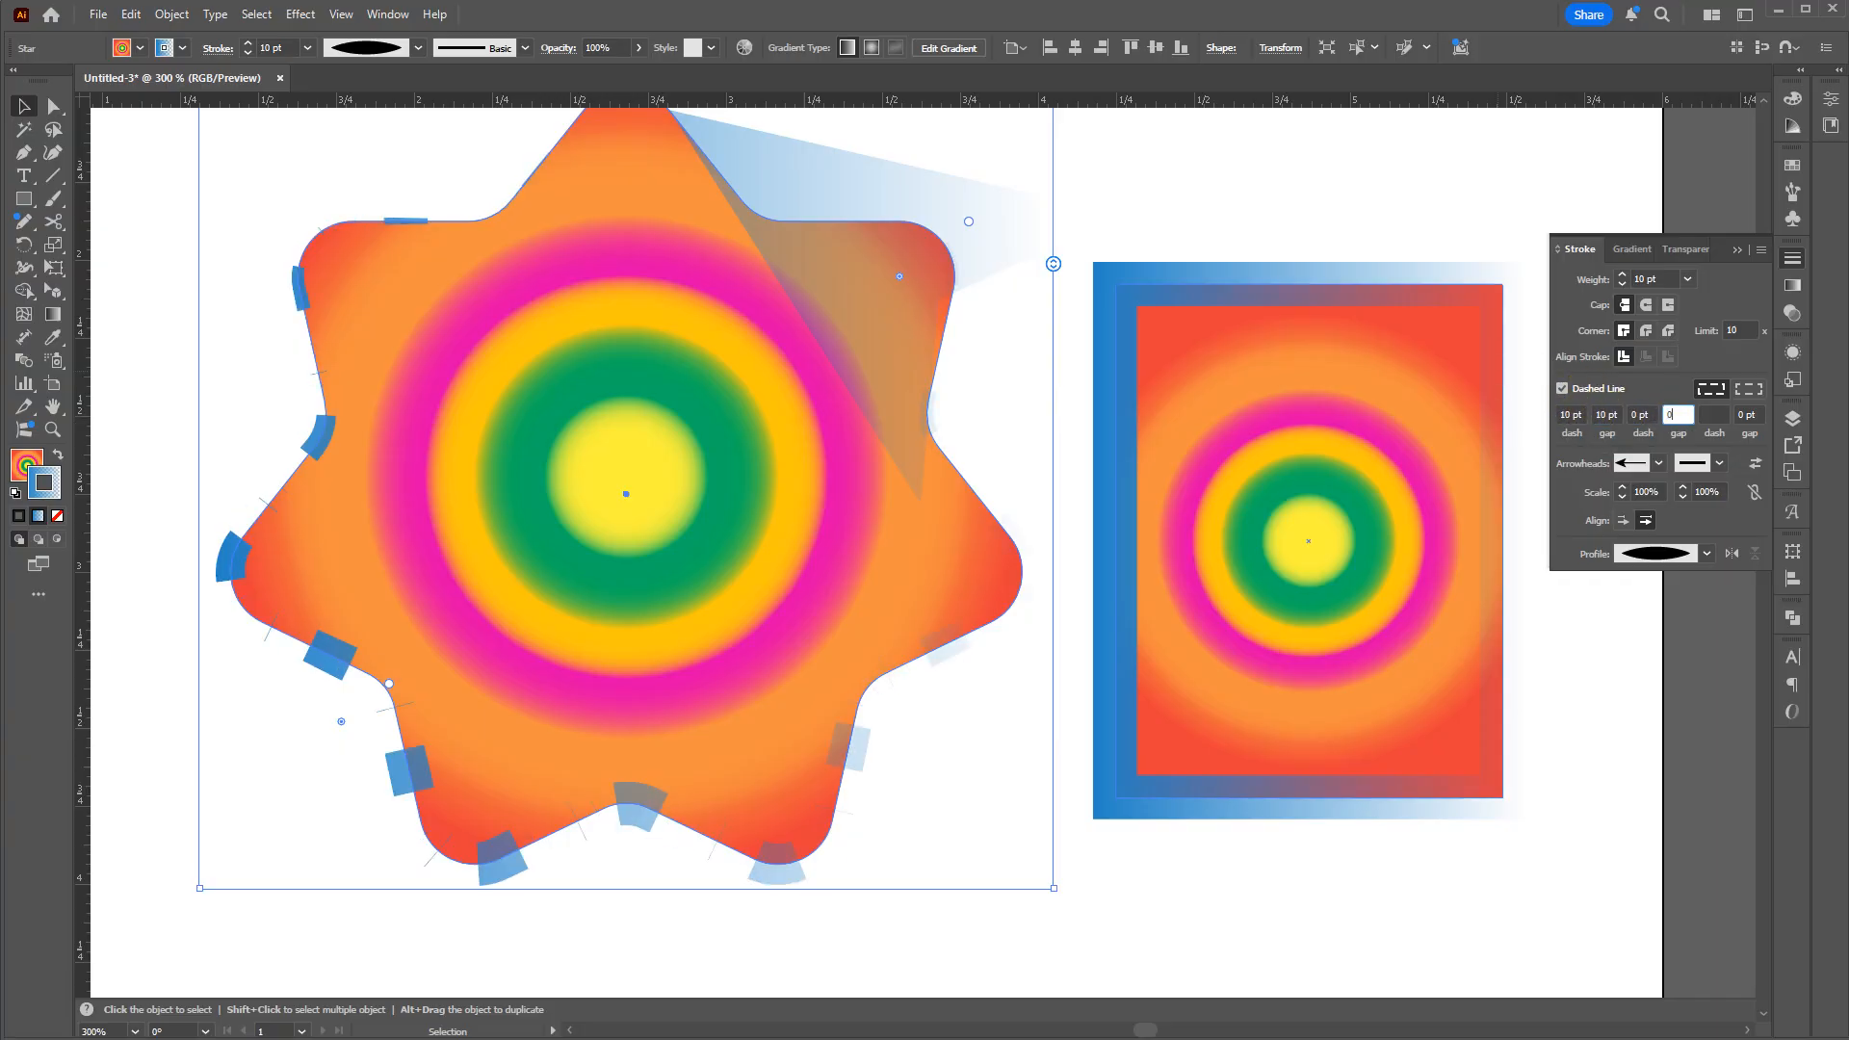
{"action": "key", "text": "Tab"}
{"action": "type", "text": "0"}
{"action": "key", "text": "Tab"}
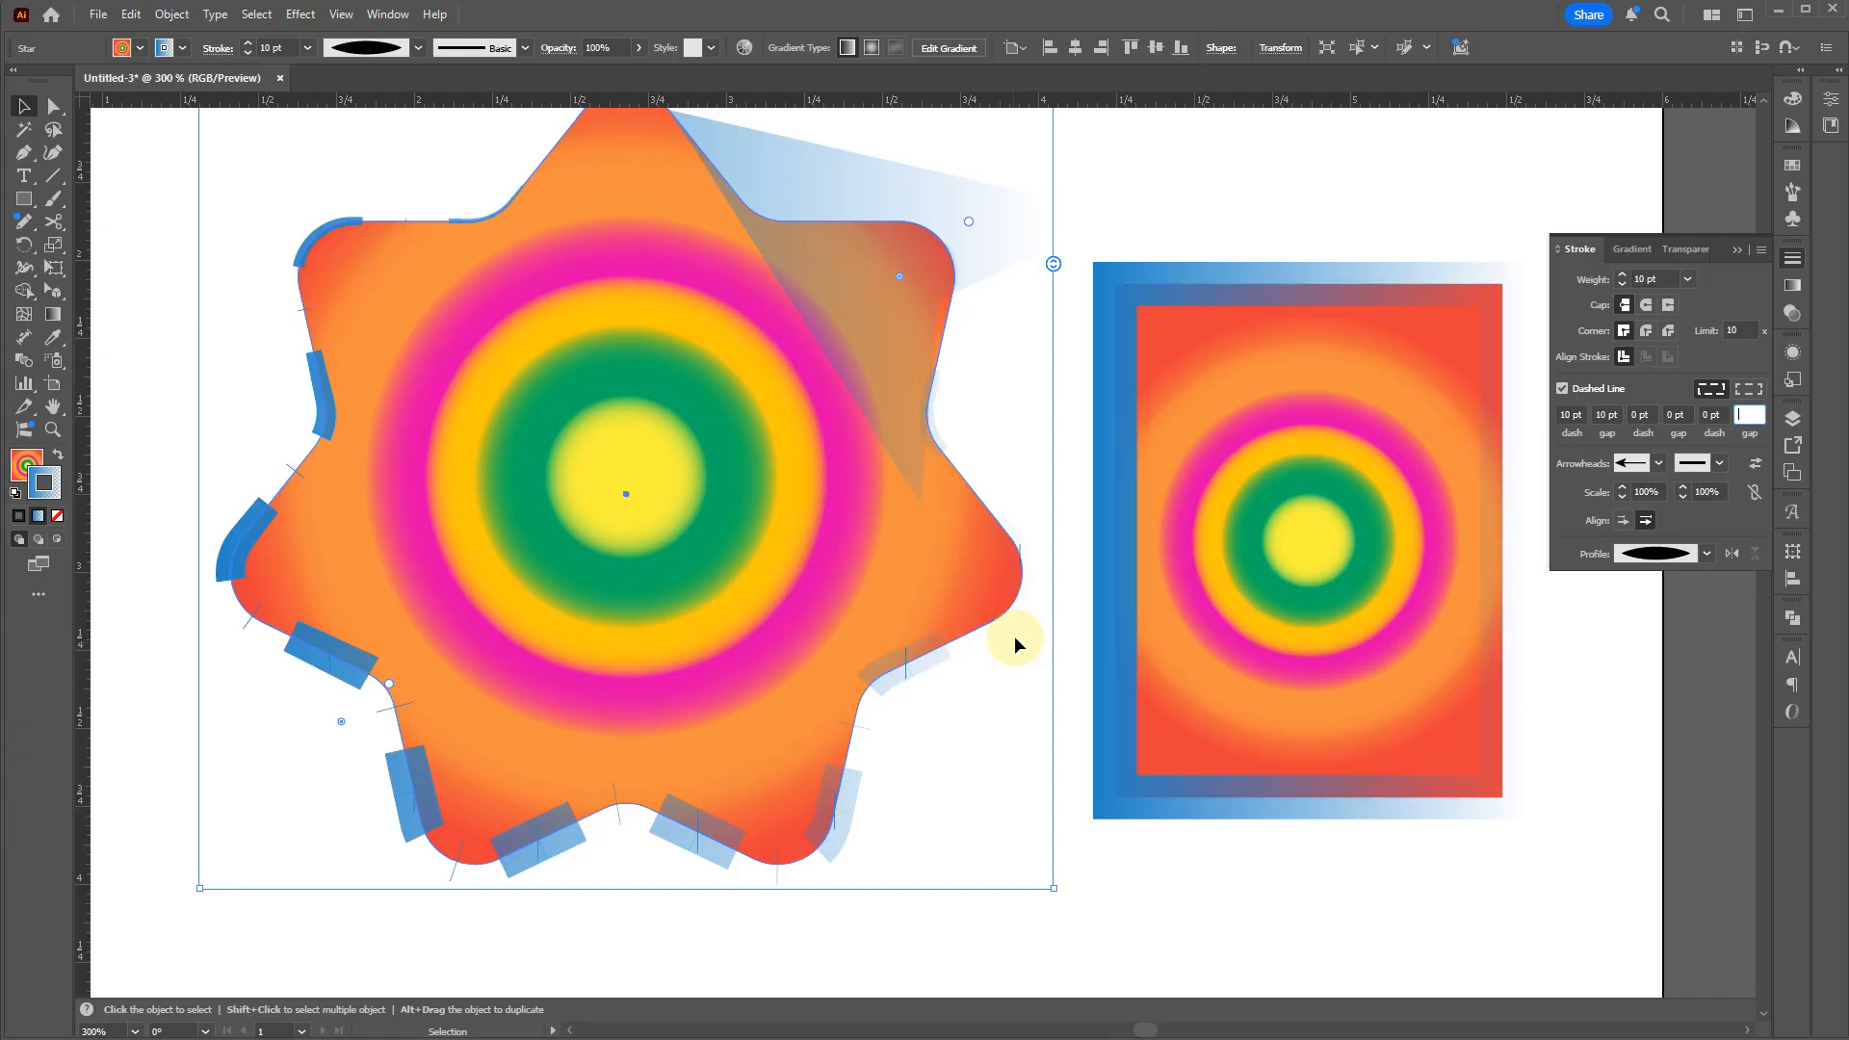
Step: Sample the star with the Eyedropper again to give the rectangle the dashed gradient stroke
{"action": "left_click", "coordinate": [1177, 644]}
{"action": "key", "text": "i"}
{"action": "left_click", "coordinate": [796, 511]}
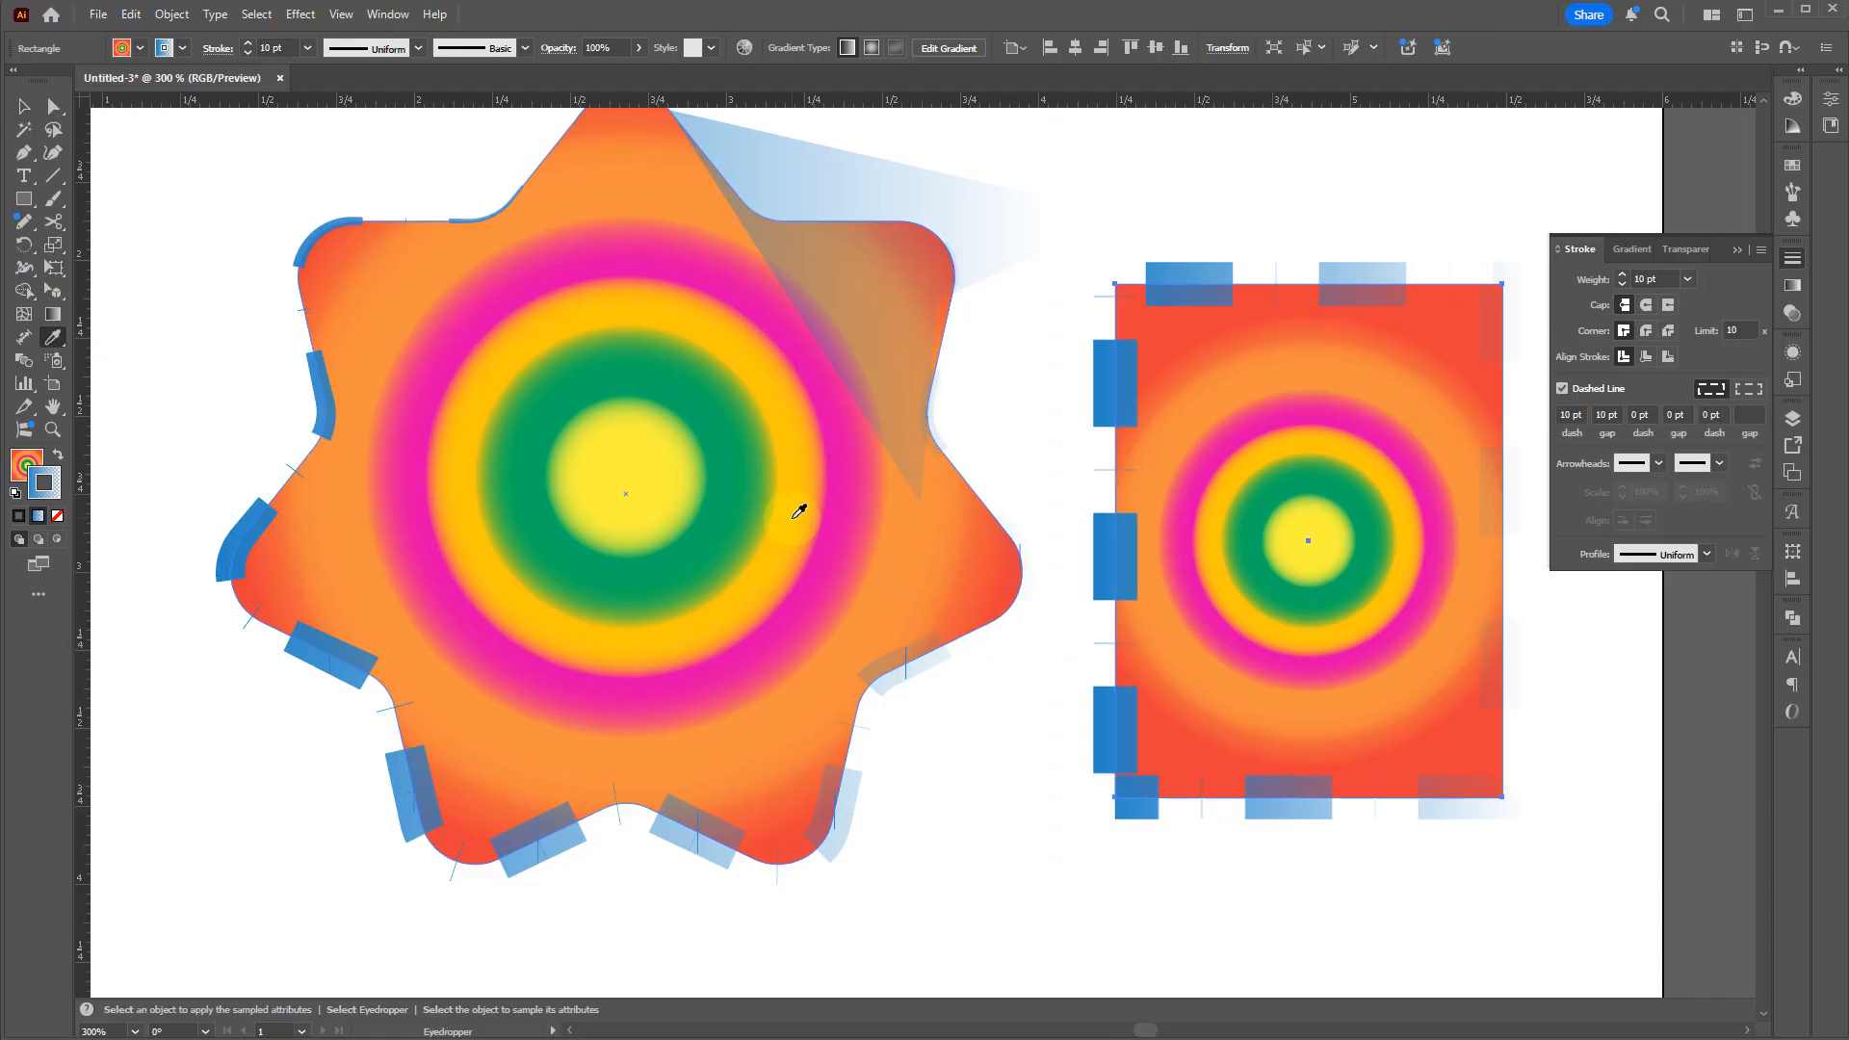
{"action": "key", "text": "v"}
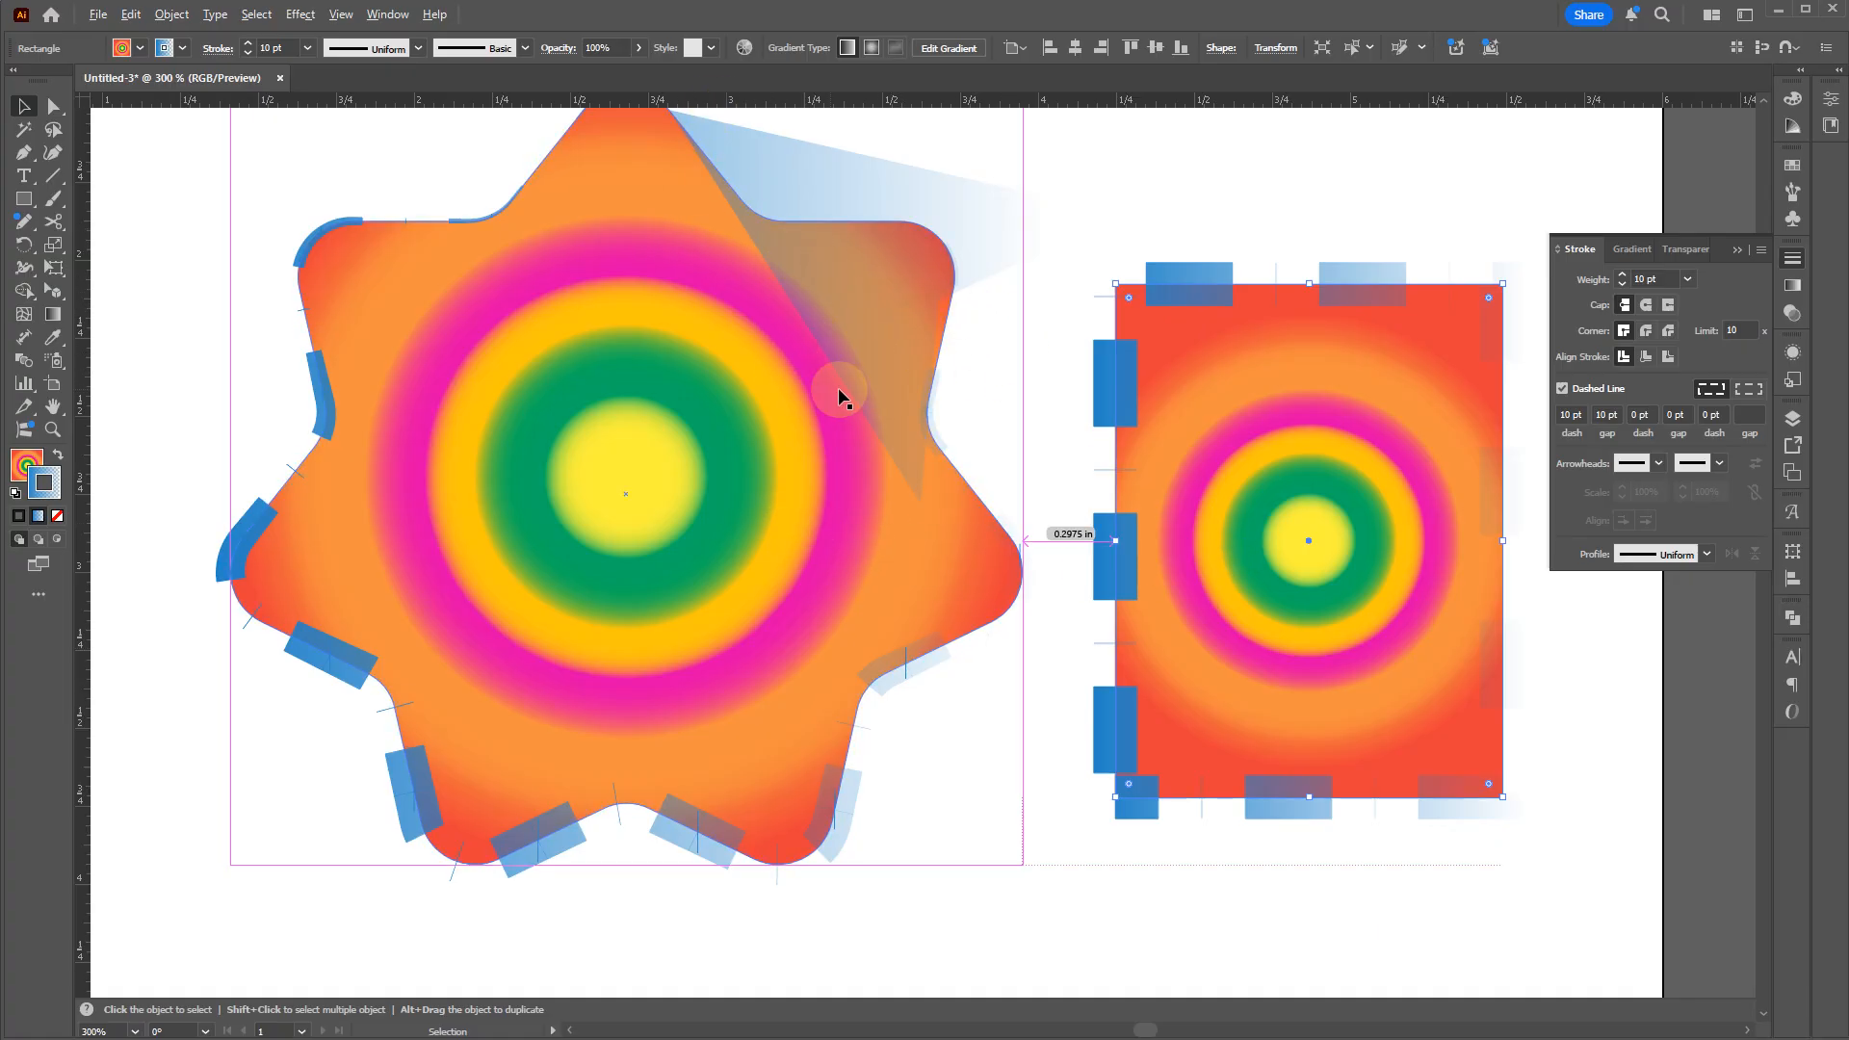
{"action": "scroll", "coordinate": [838, 387], "scroll_direction": "down", "scroll_amount": 1}
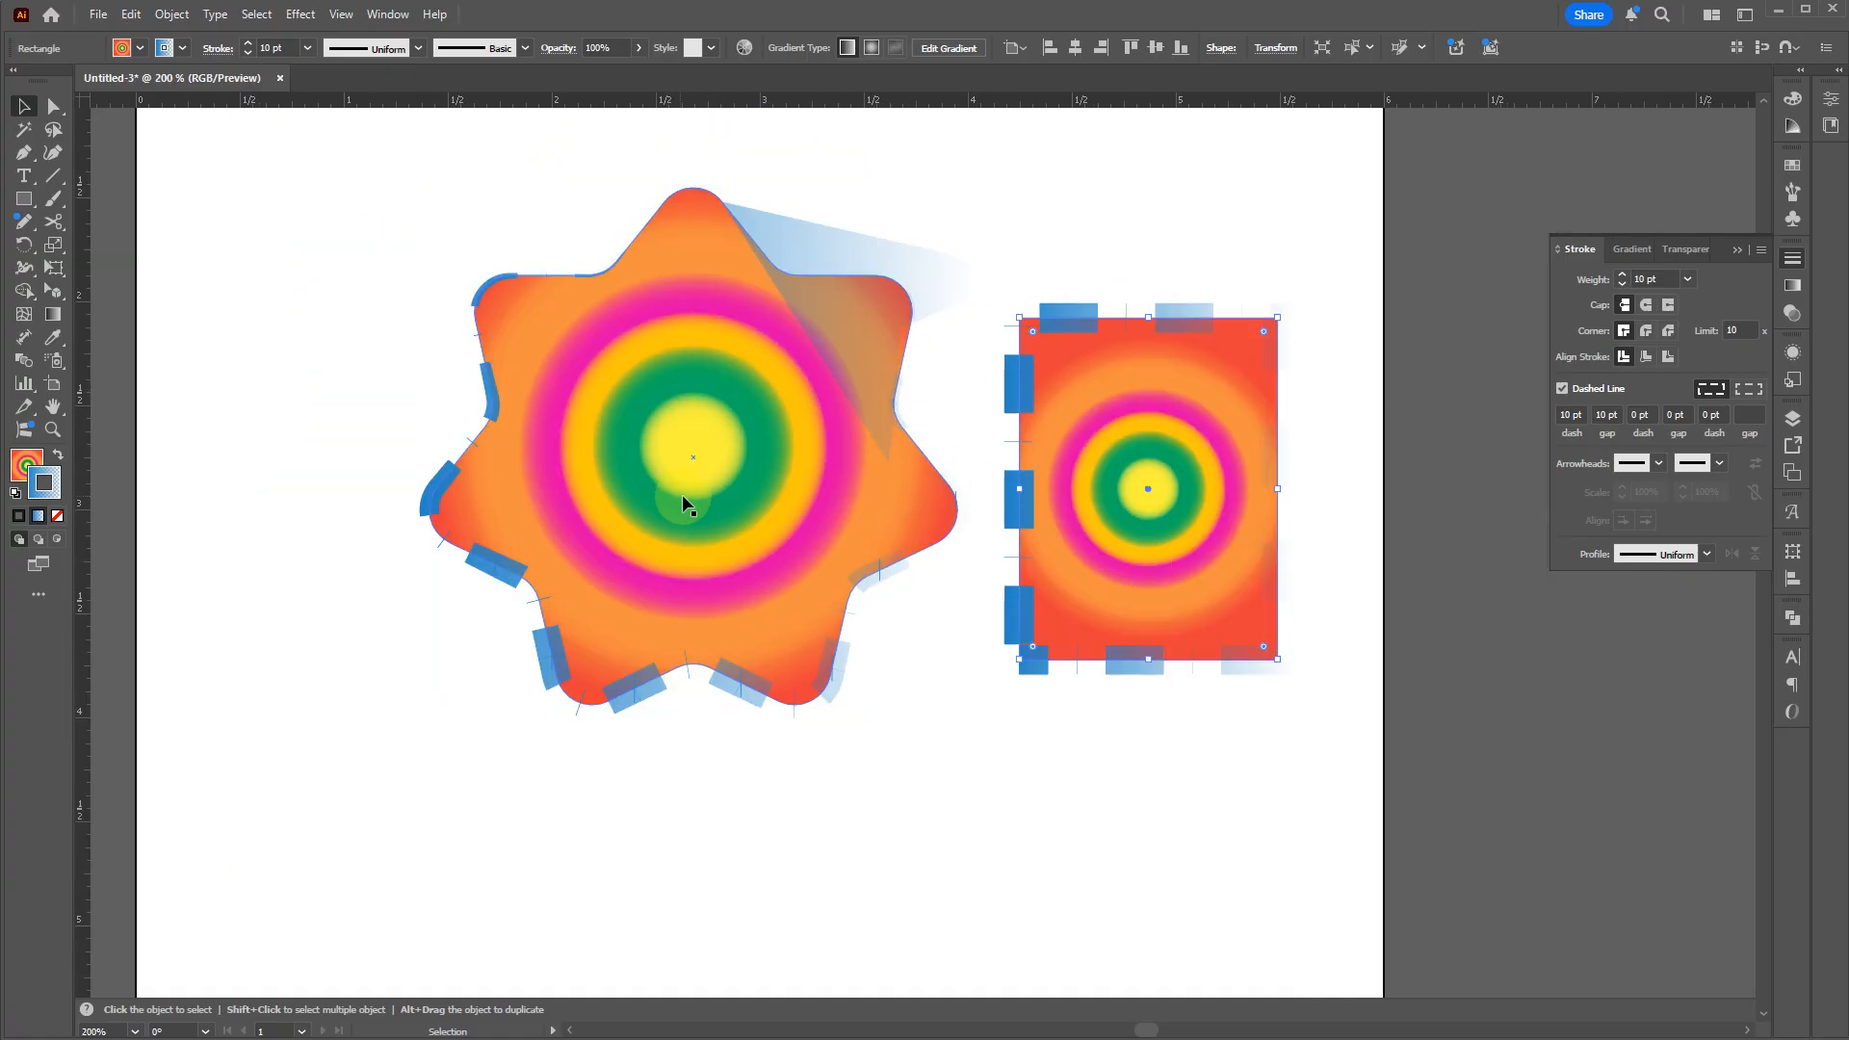
{"action": "left_click", "coordinate": [1052, 705]}
{"action": "key", "text": "g"}
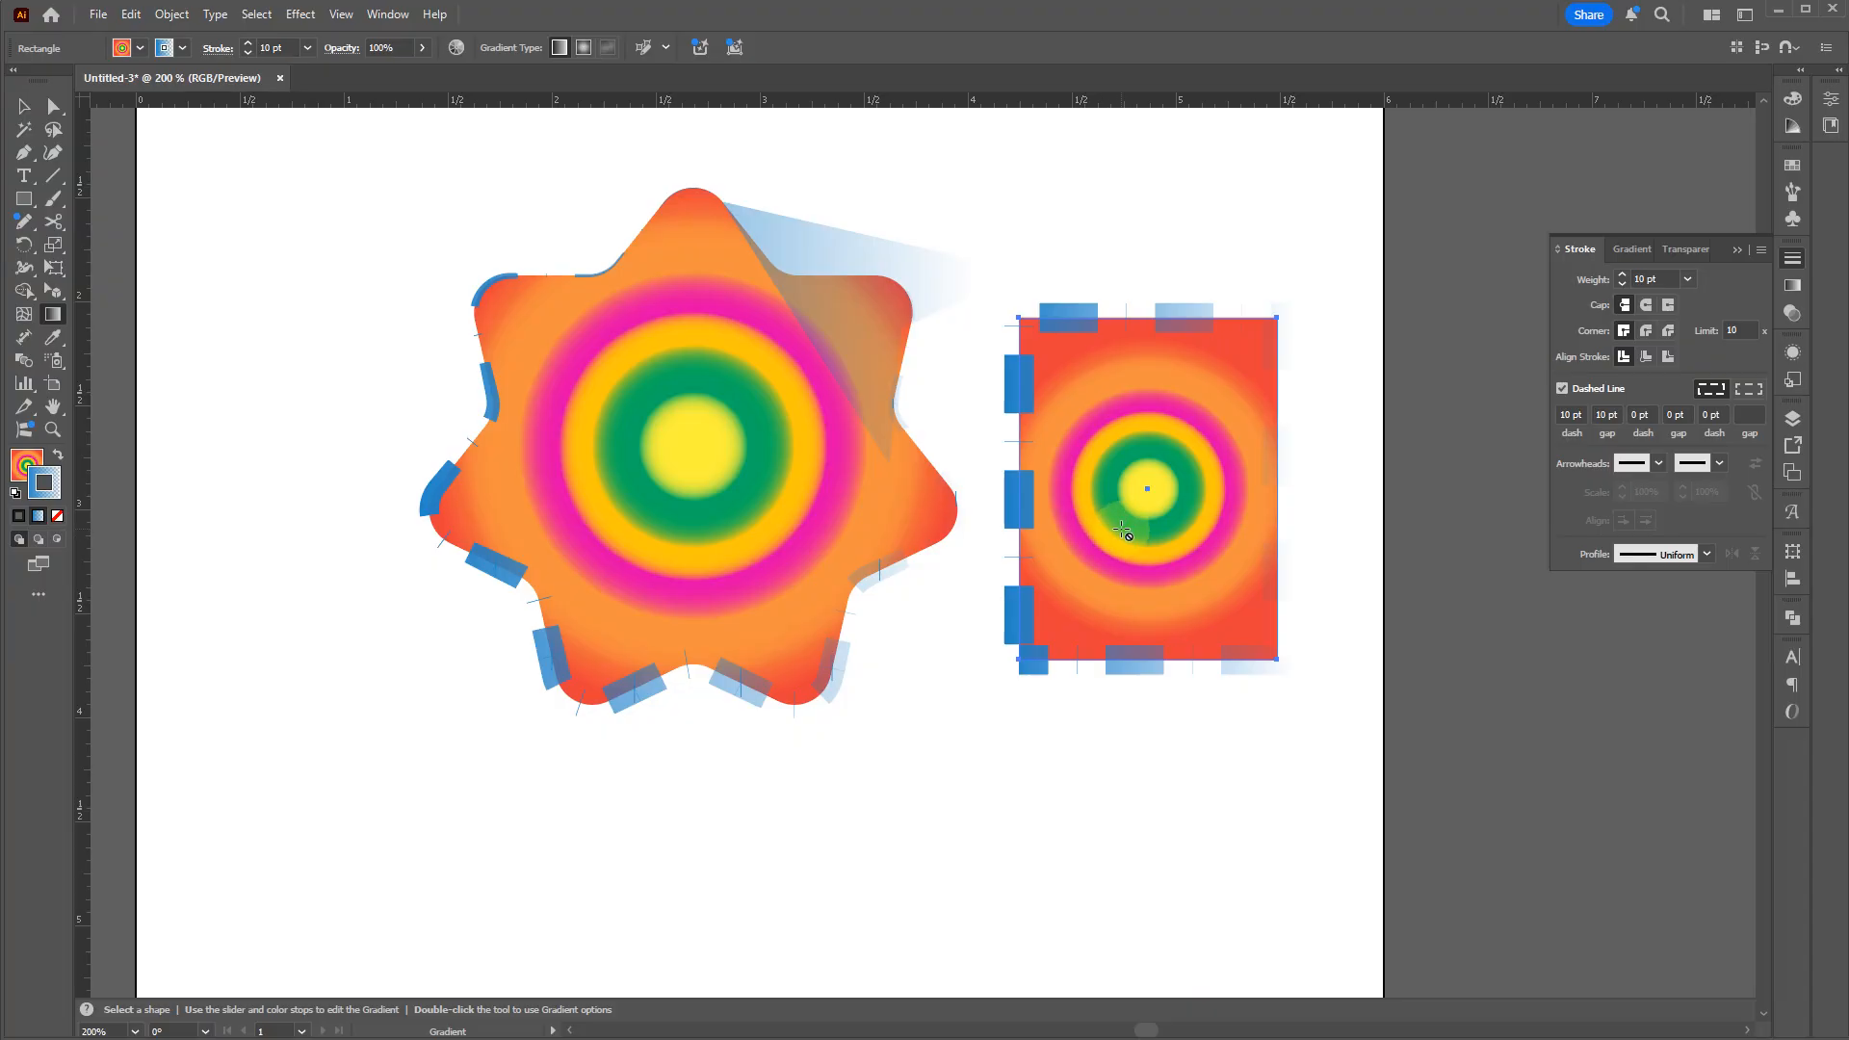
{"action": "key", "text": "v"}
{"action": "left_click", "coordinate": [976, 742]}
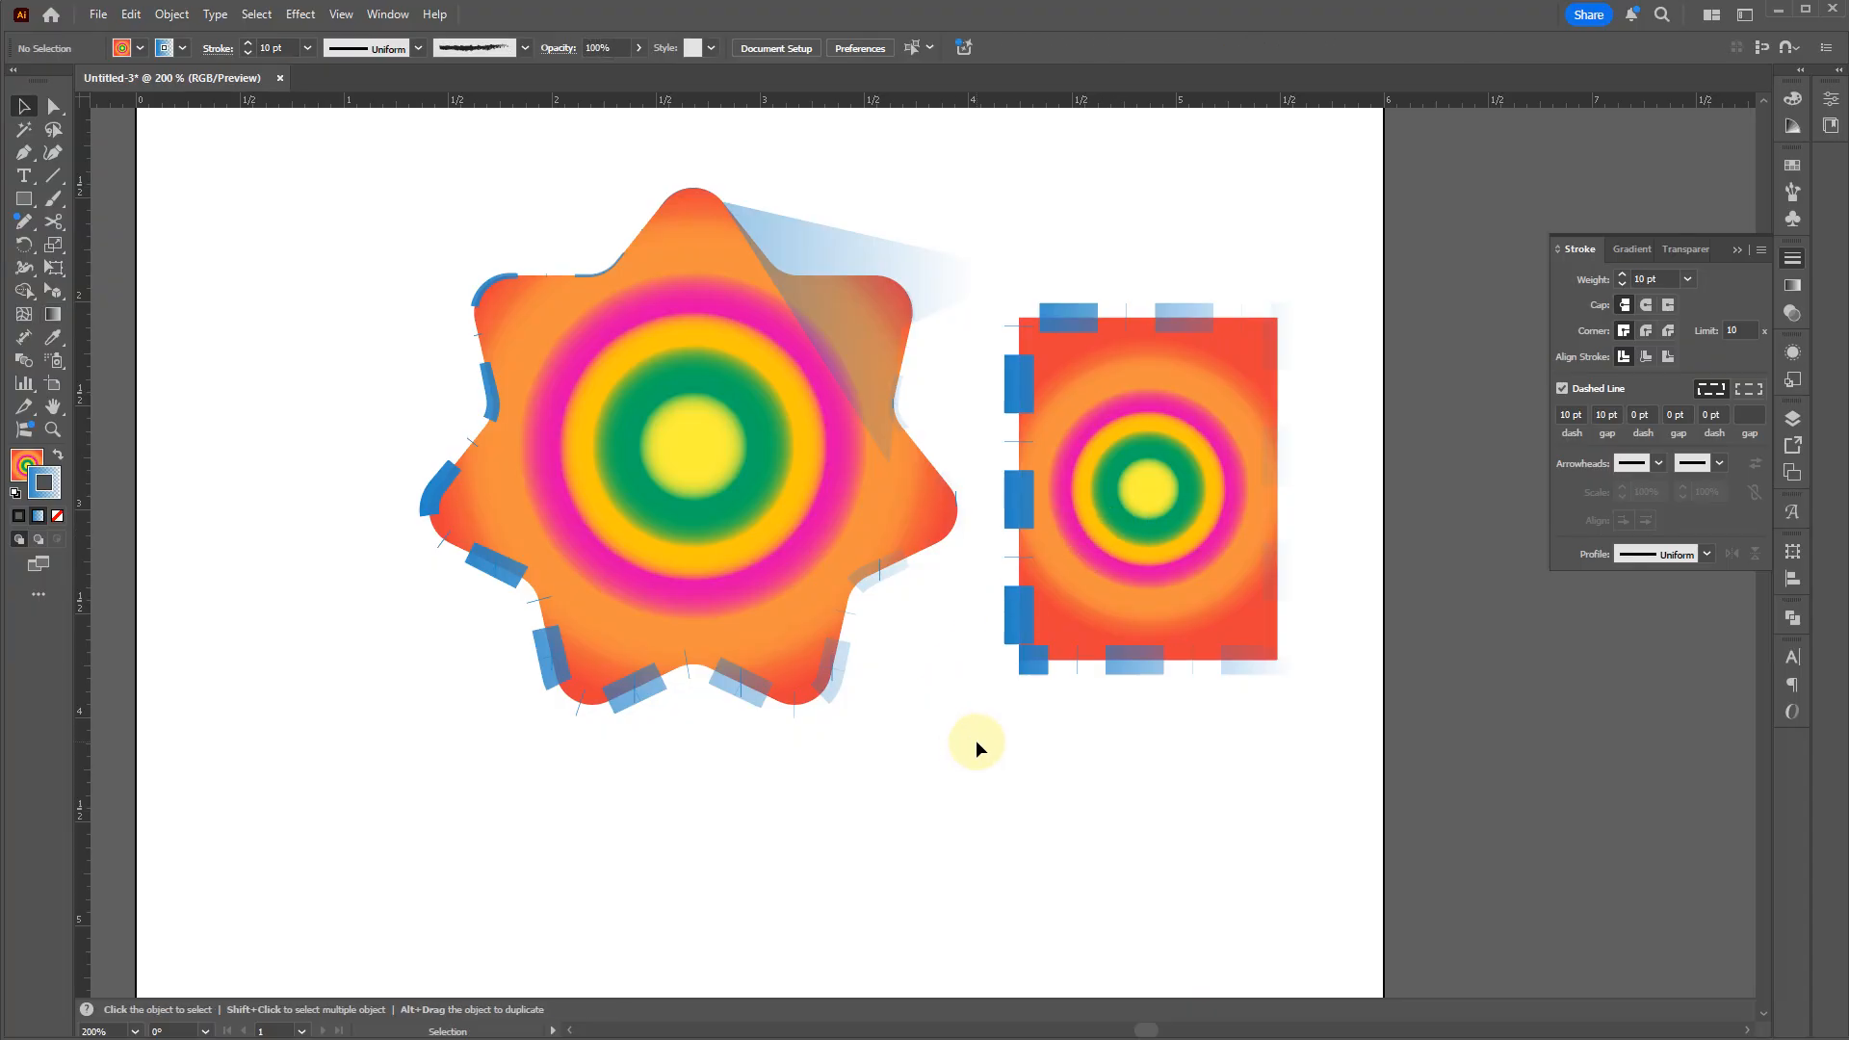
Step: Try redrawing the rectangle's radial gradient with the Gradient tool, and undo the changes
{"action": "key", "text": "g"}
{"action": "left_click", "coordinate": [1101, 639]}
{"action": "left_click_drag", "start_coordinate": [1117, 551], "coordinate": [1159, 478]}
{"action": "key", "text": "ctrl+z"}
{"action": "left_click", "coordinate": [1124, 524]}
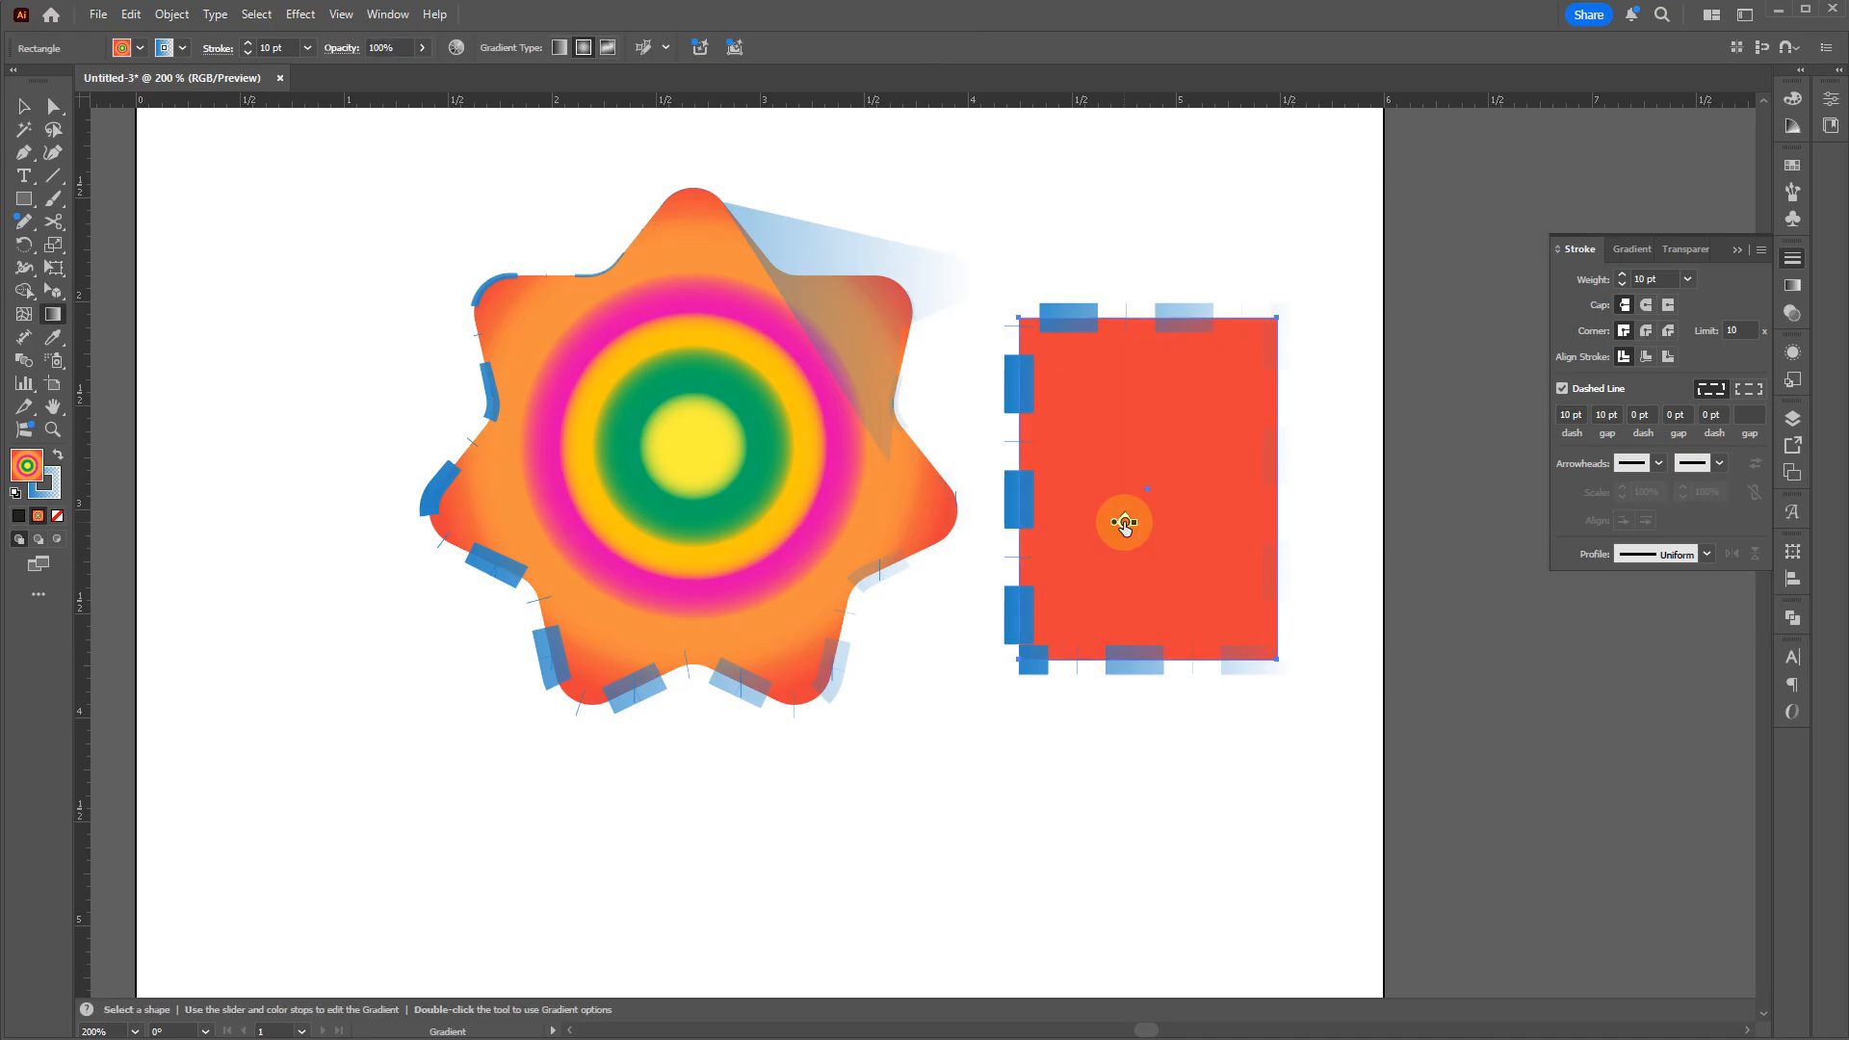
{"action": "key", "text": "ctrl+z"}
Step: Flatten the rectangle's radial gradient vertically into a wide ellipse with the Gradient tool, keeping its center and horizontal radius
{"action": "key", "text": "g"}
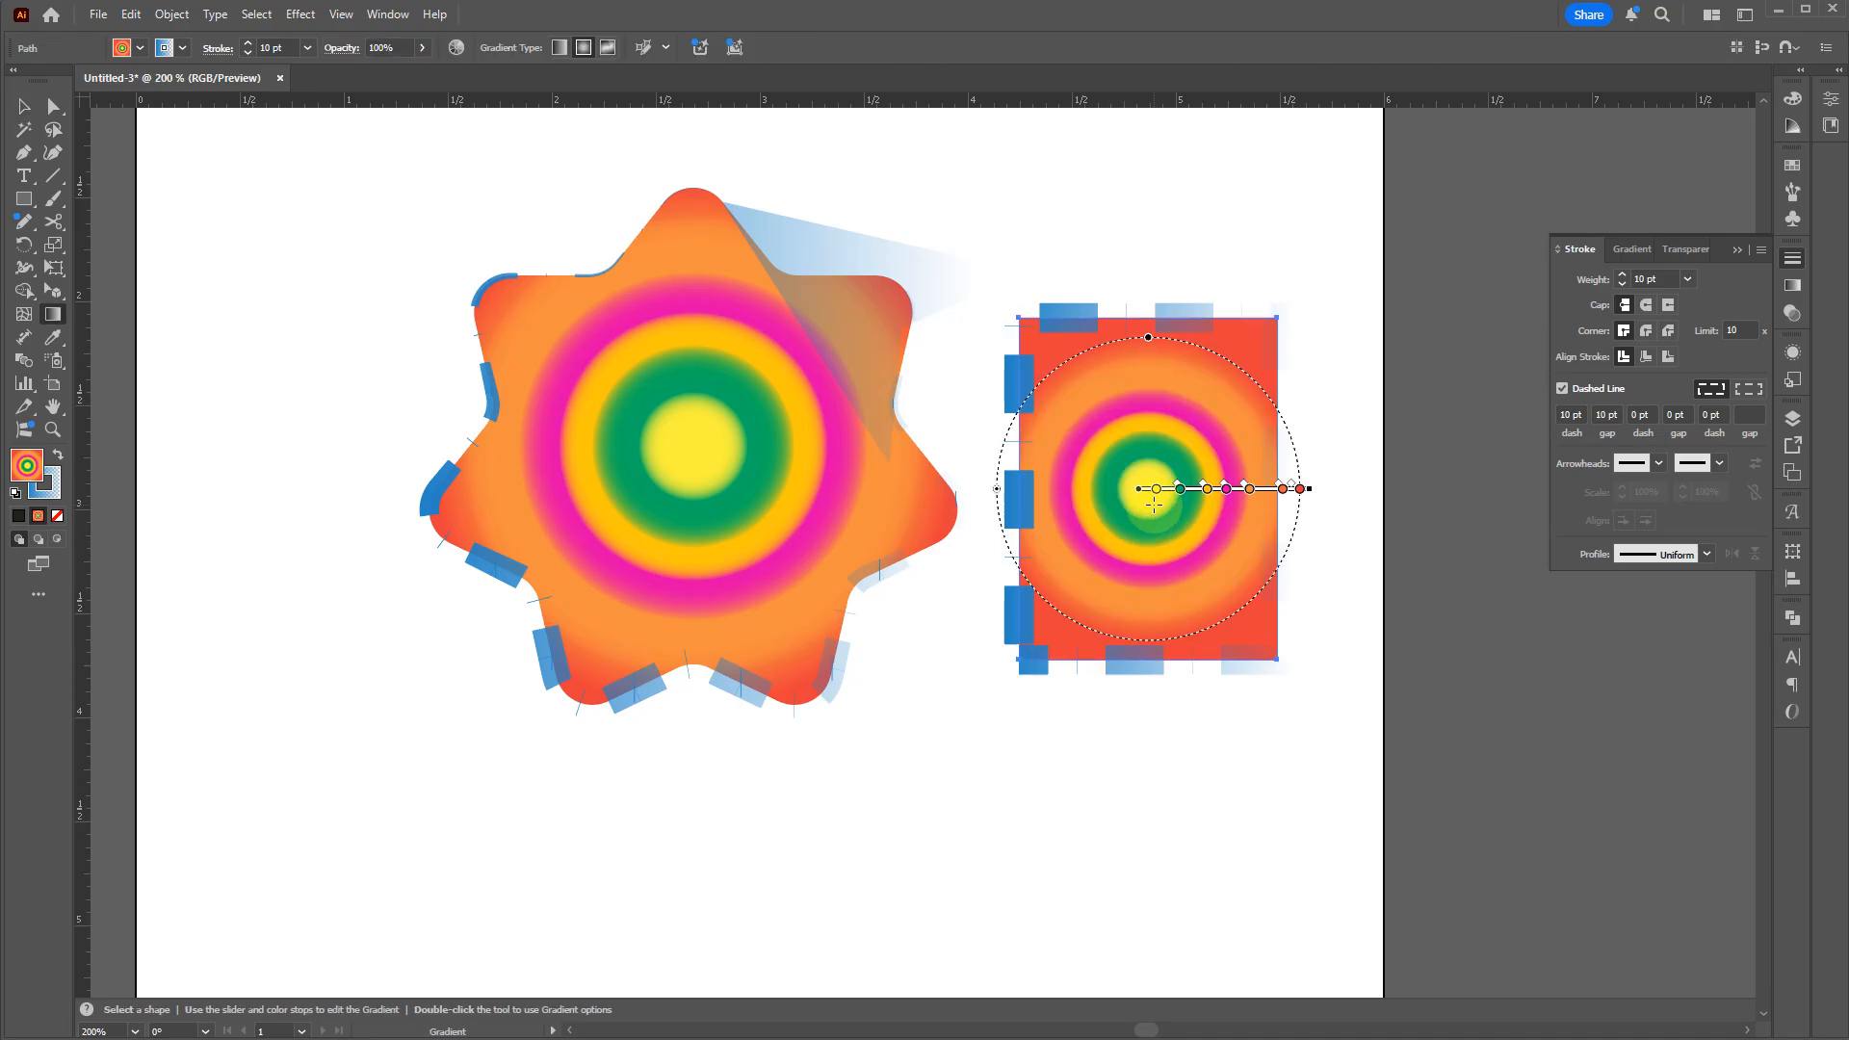
{"action": "scroll", "coordinate": [1249, 428], "scroll_direction": "up", "scroll_amount": 2}
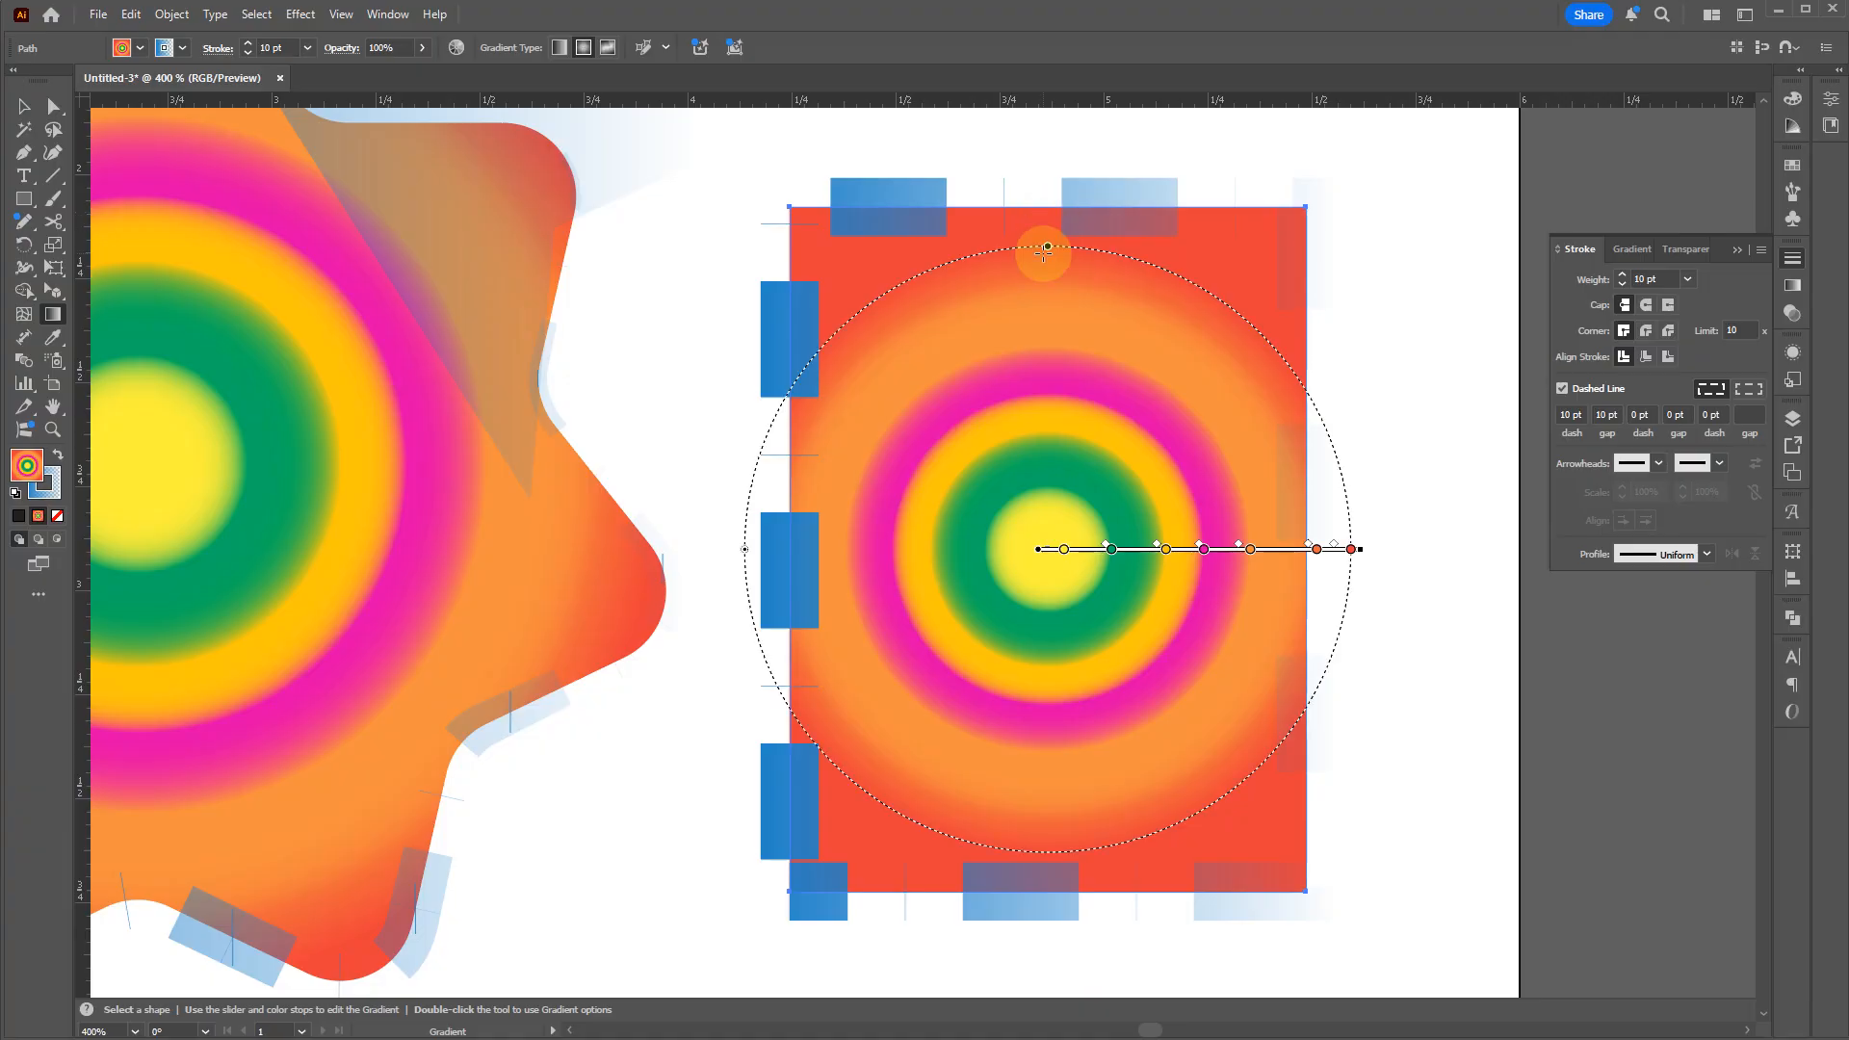
{"action": "mouse_move", "coordinate": [1048, 245]}
{"action": "left_click_drag", "start_coordinate": [1048, 245], "coordinate": [1048, 367]}
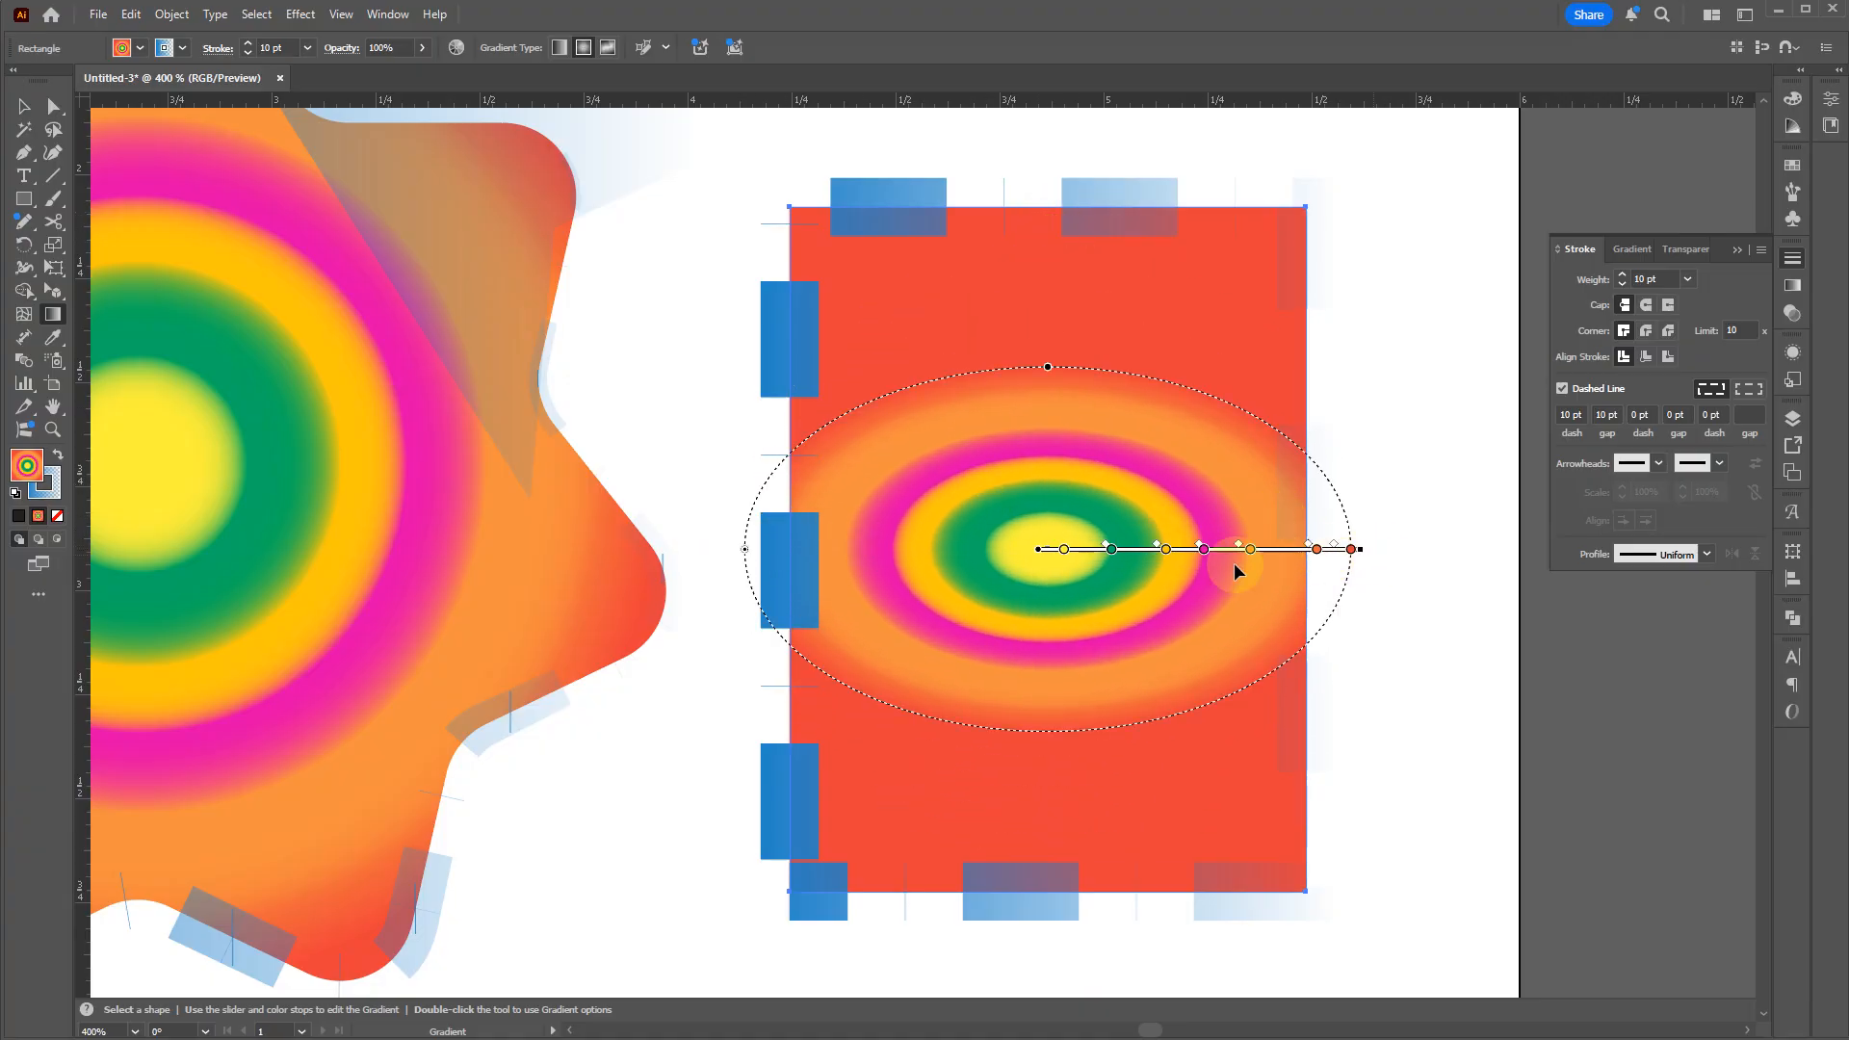
{"action": "scroll", "coordinate": [1177, 541], "scroll_direction": "down", "scroll_amount": 2}
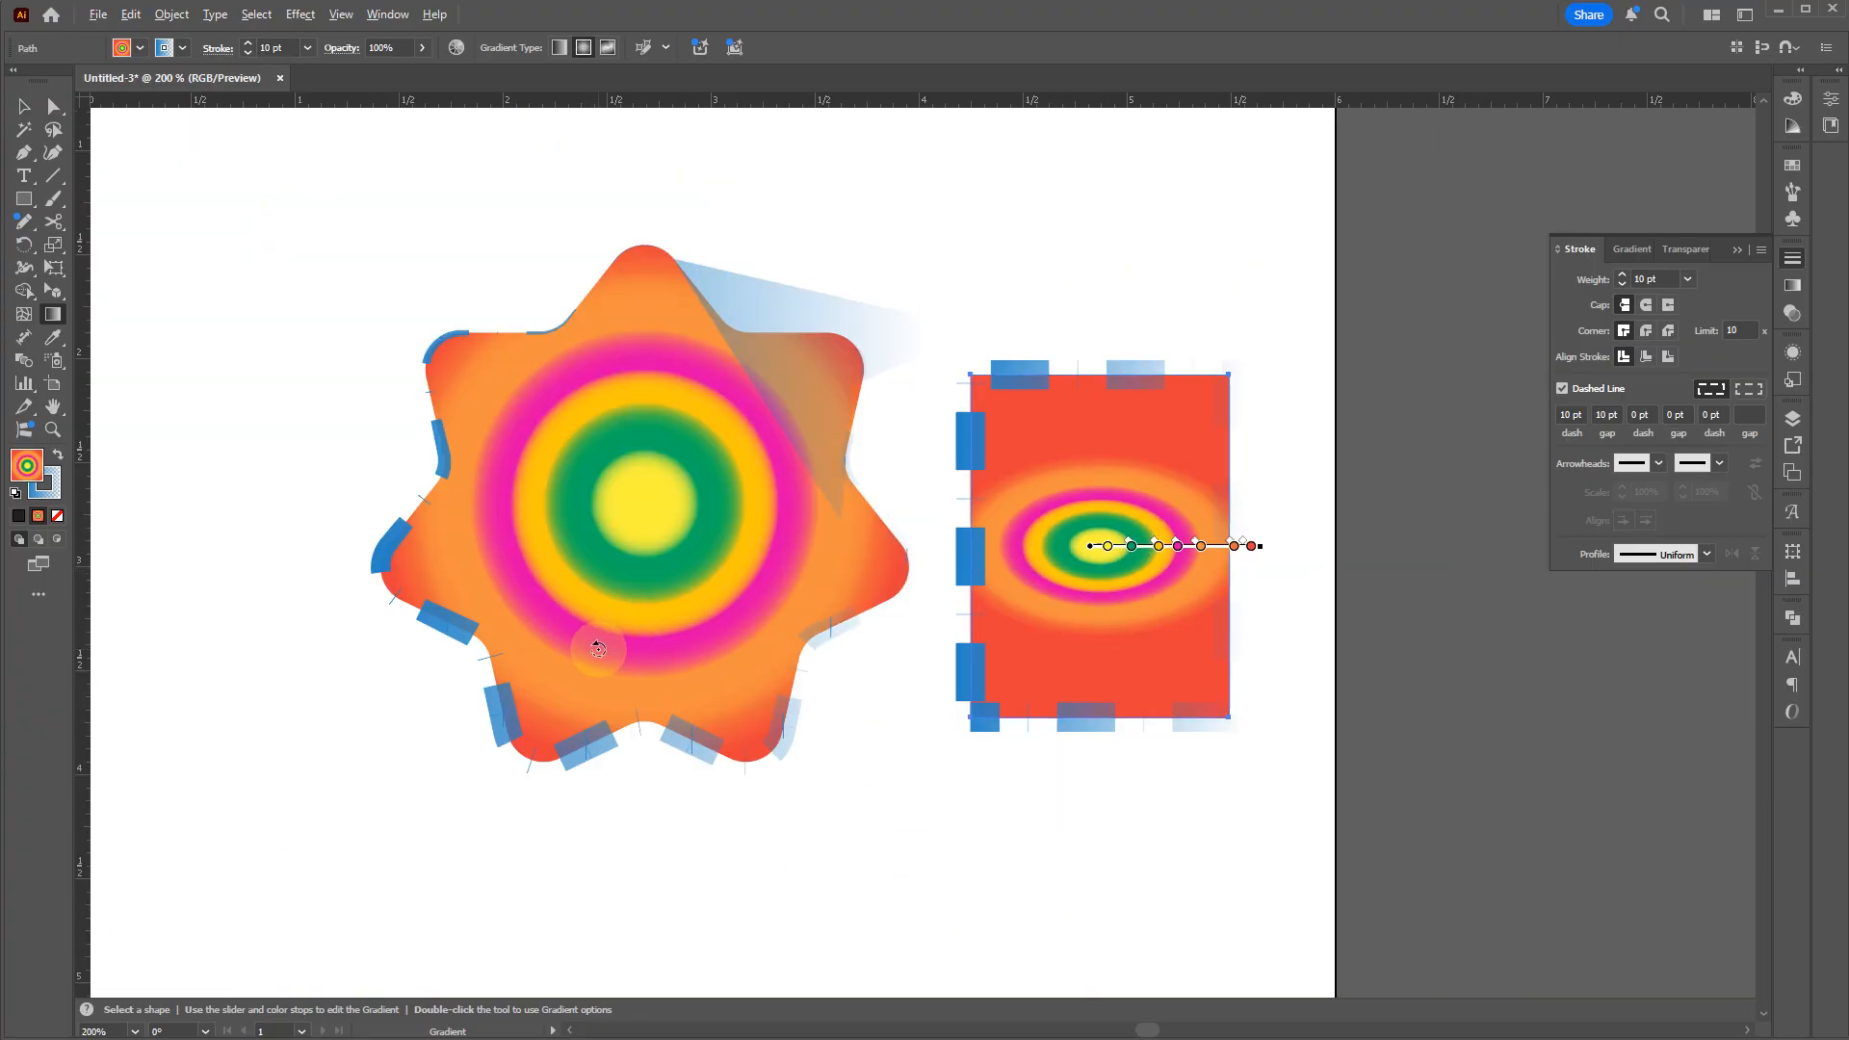
Step: Lower the rectangle's opacity to 33% and move it over the star's center
{"action": "key", "text": "v"}
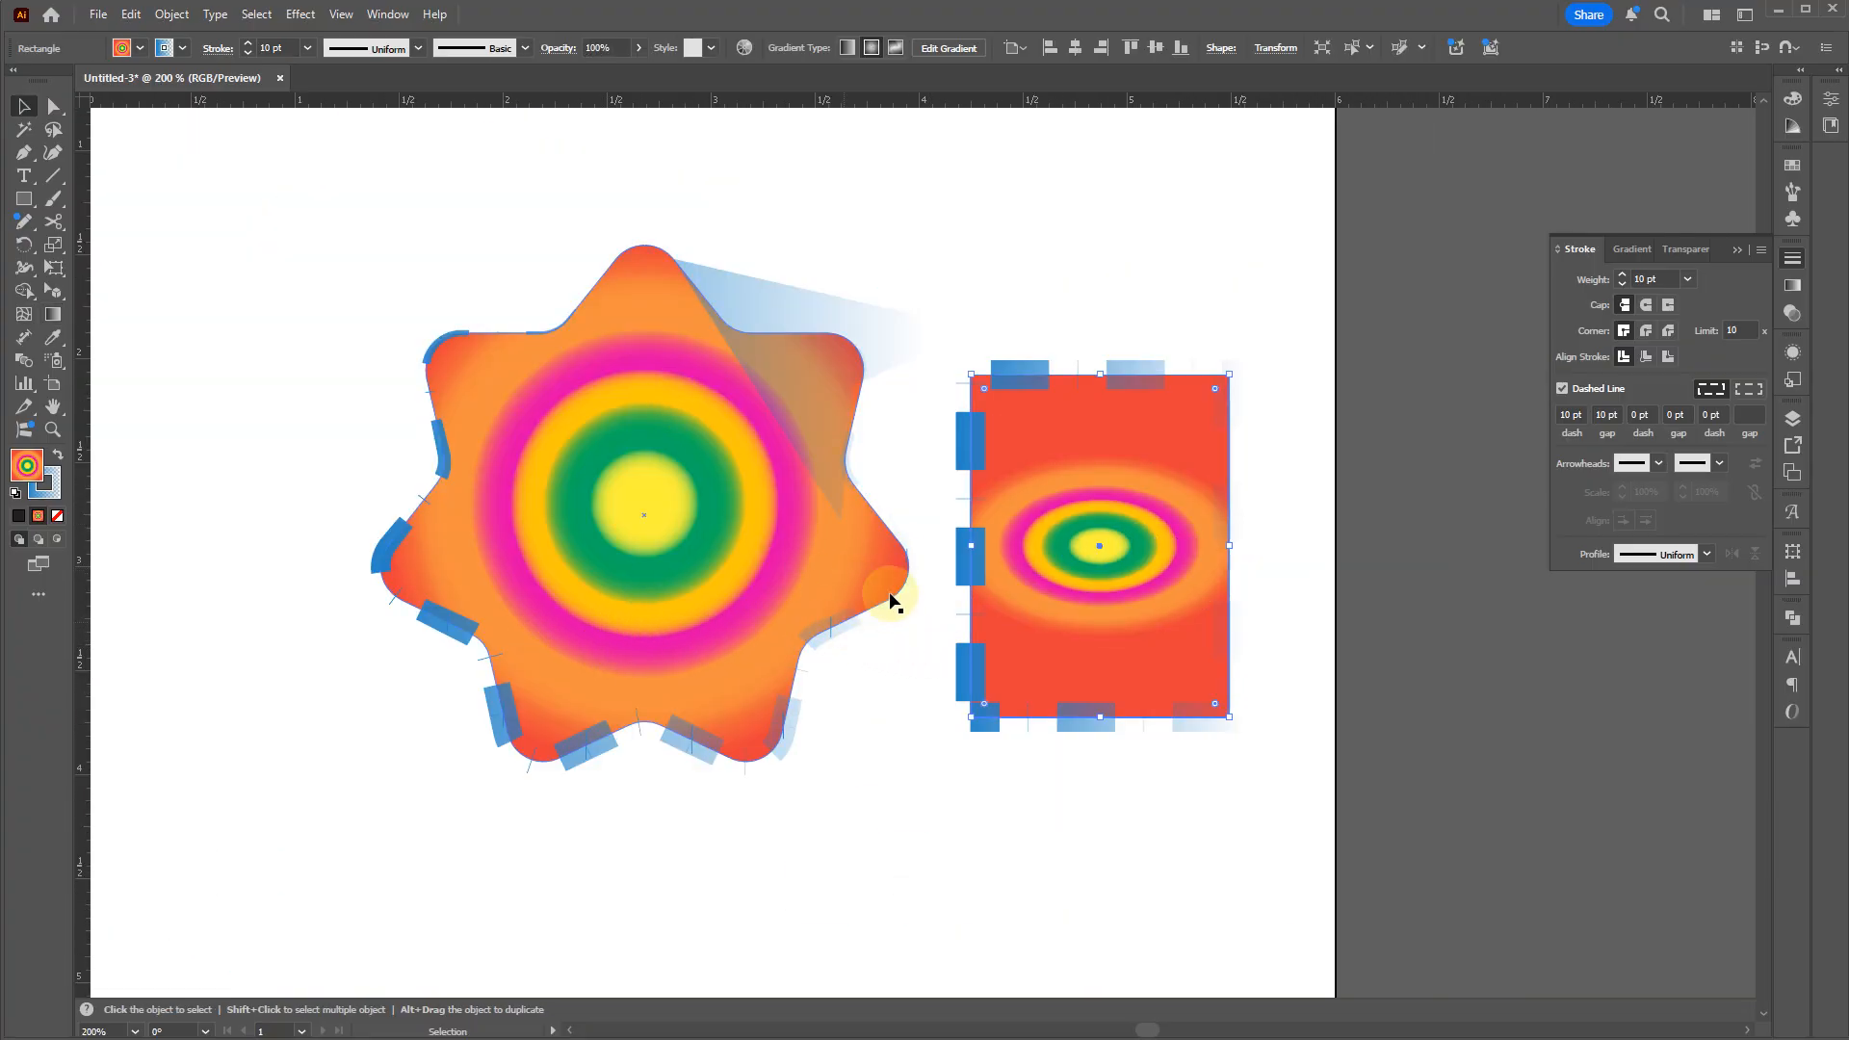
{"action": "left_click", "coordinate": [712, 551]}
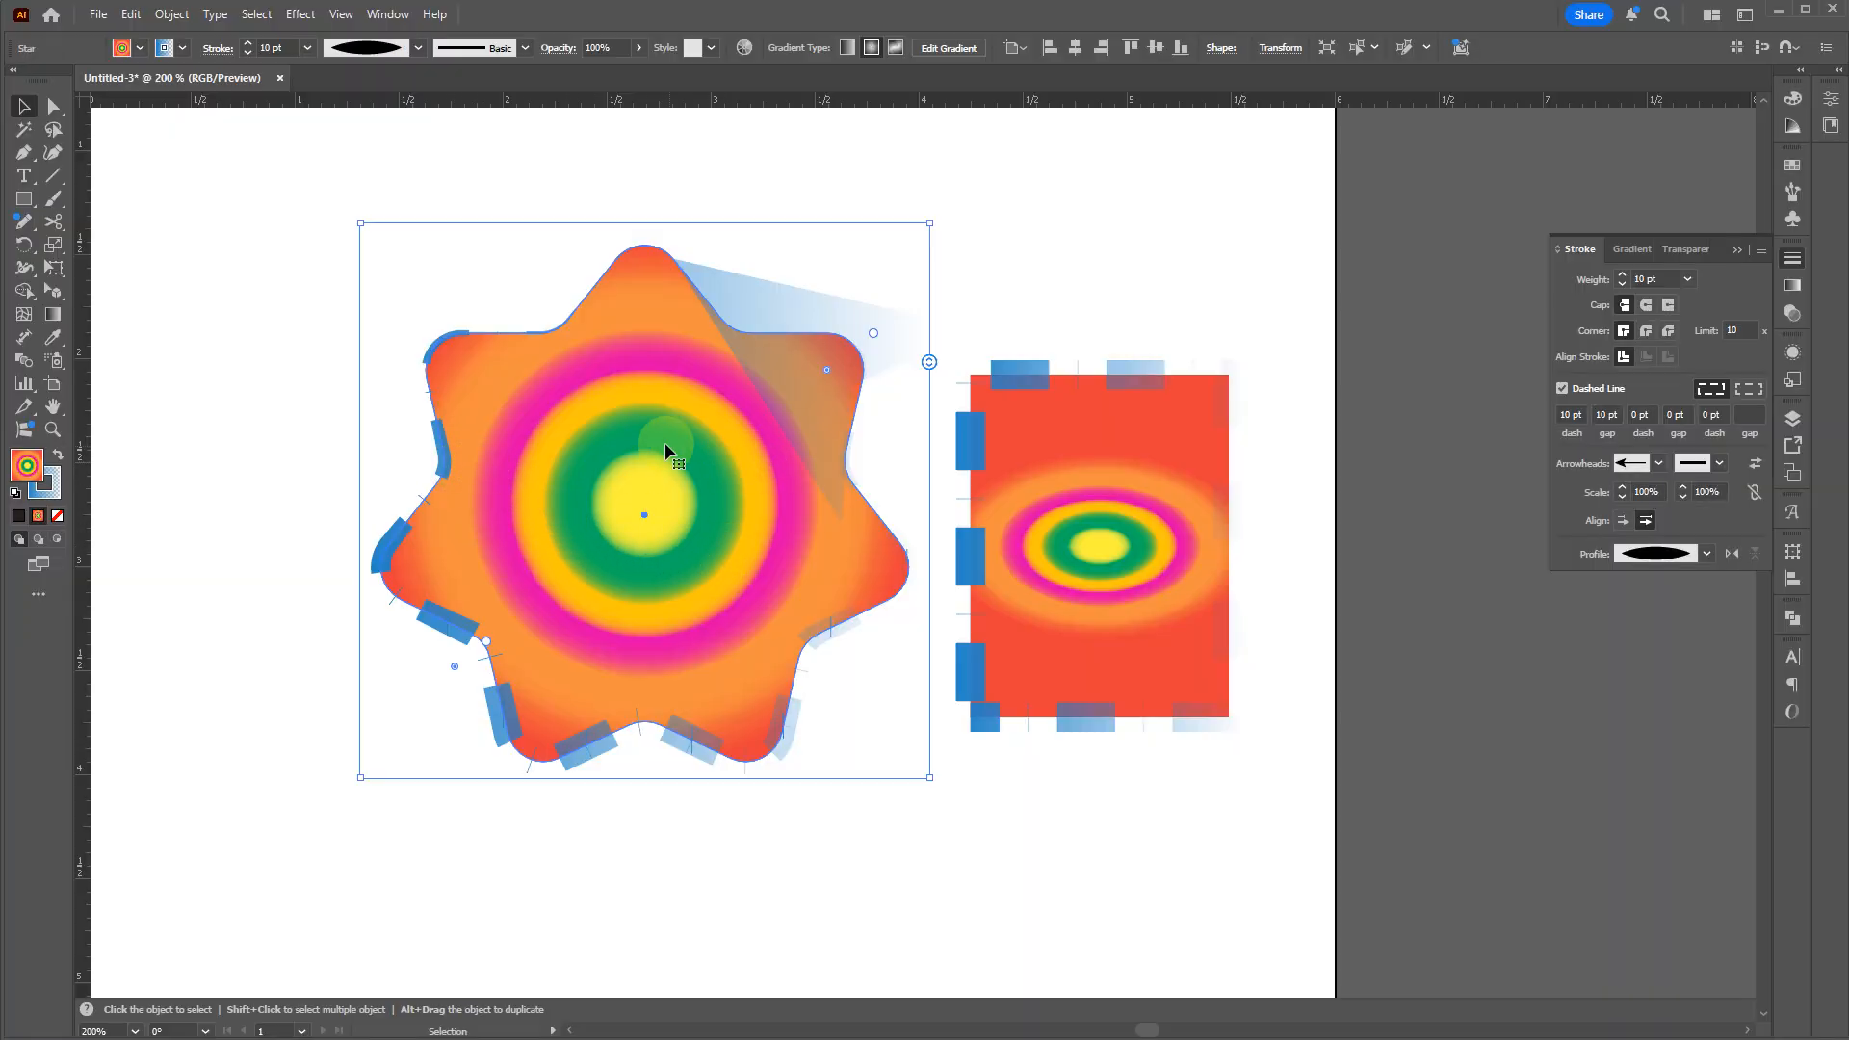
{"action": "left_click", "coordinate": [1115, 467]}
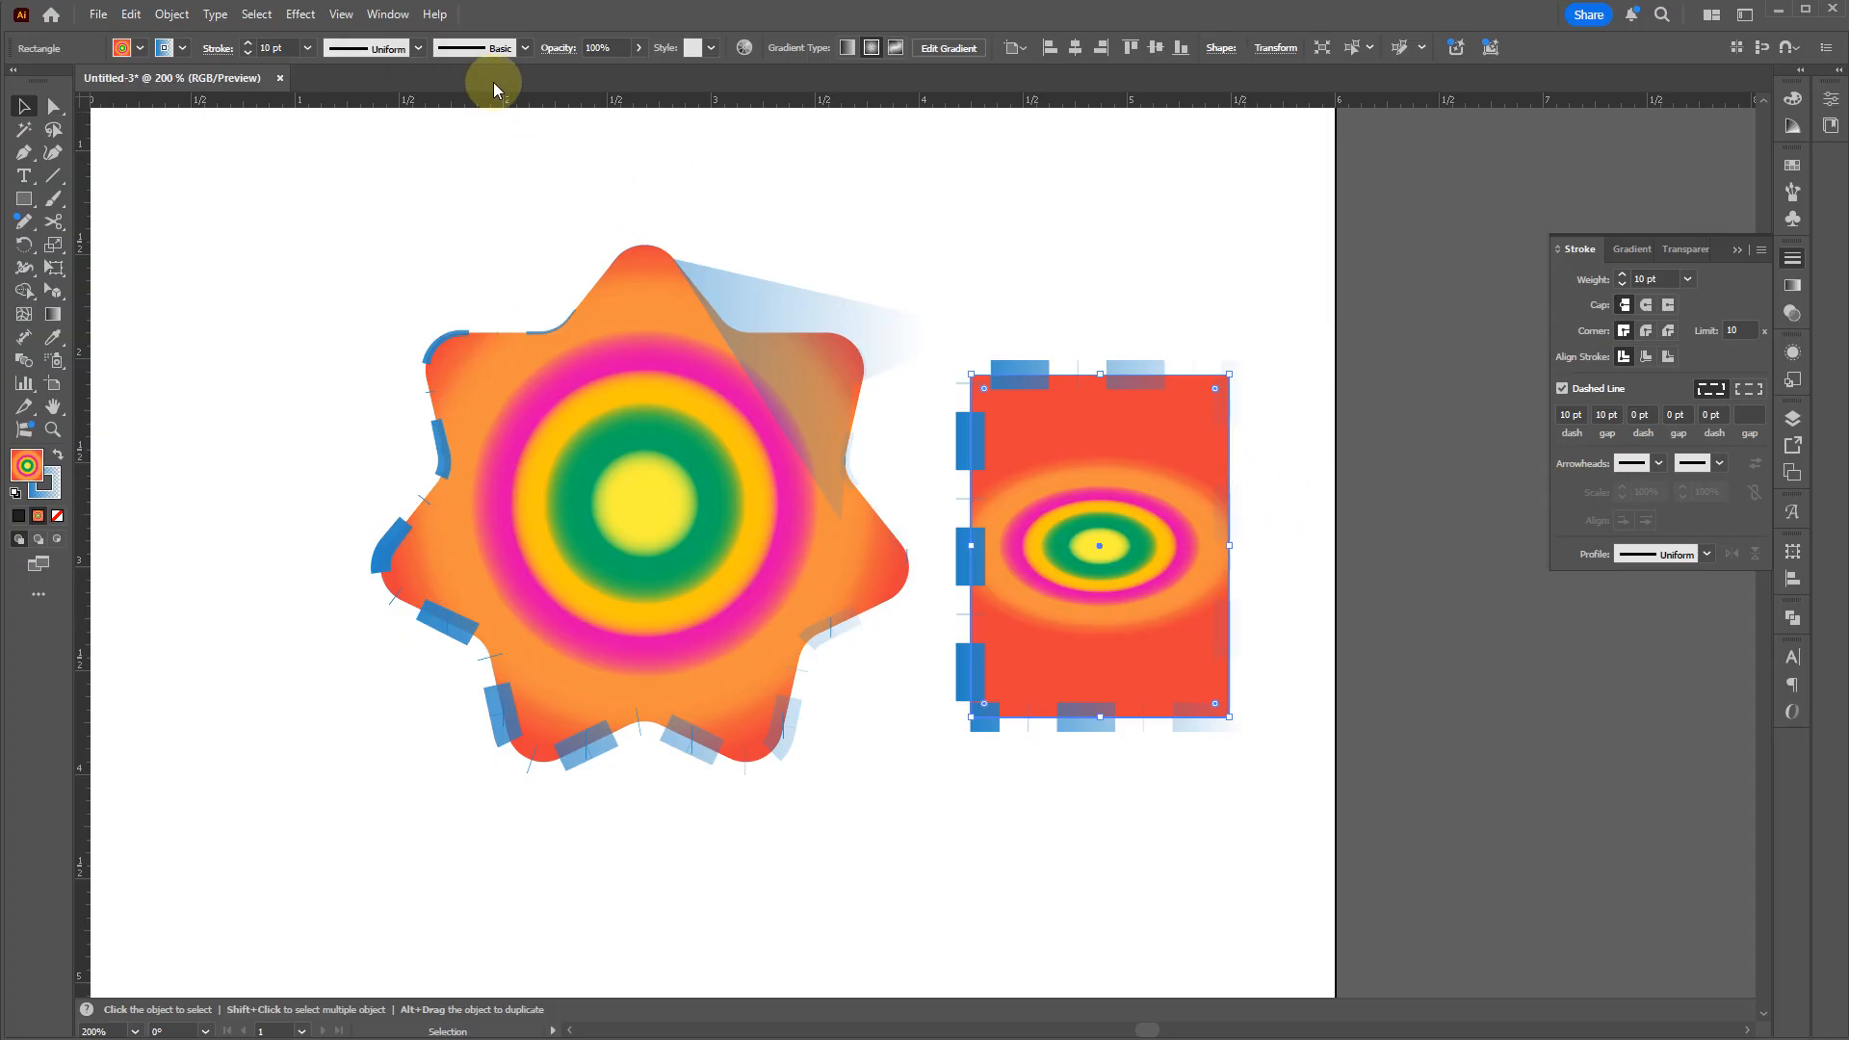
{"action": "left_click", "coordinate": [557, 50]}
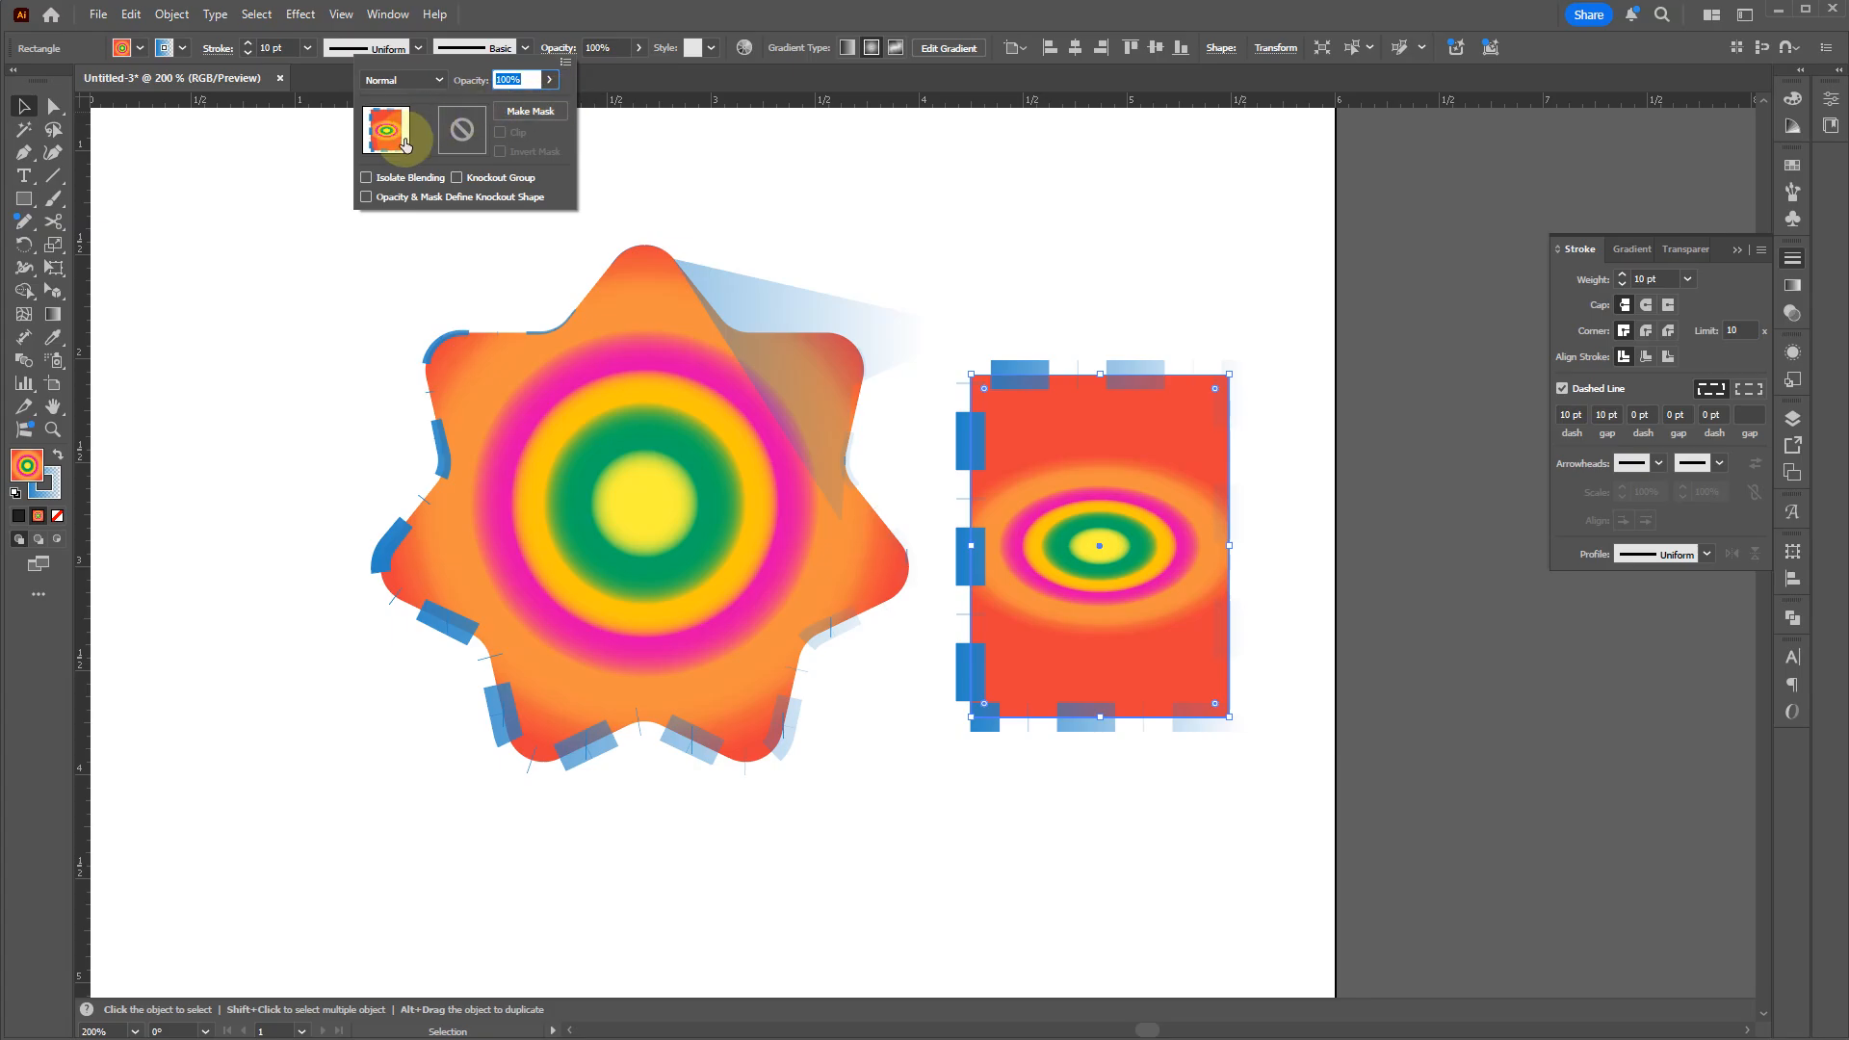
{"action": "left_click", "coordinate": [552, 83]}
{"action": "left_click_drag", "start_coordinate": [551, 103], "coordinate": [500, 108]}
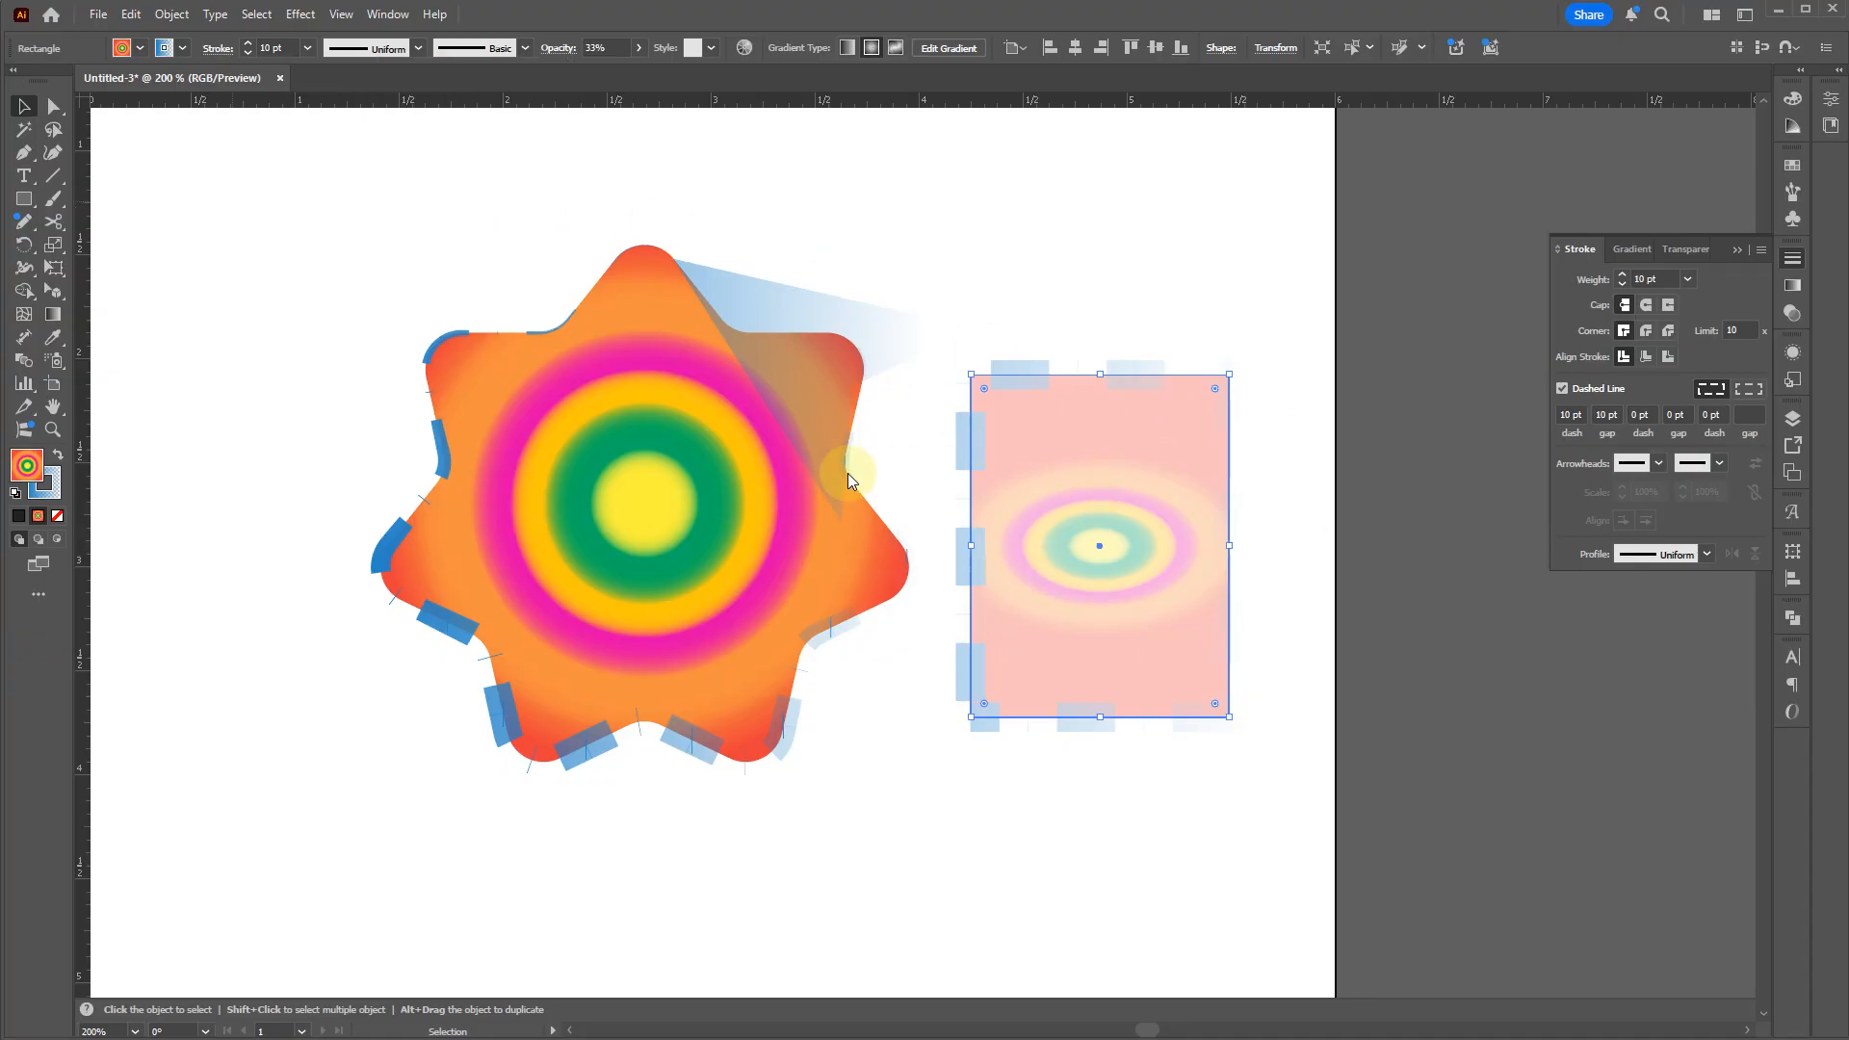
{"action": "left_click_drag", "start_coordinate": [1030, 511], "coordinate": [728, 501]}
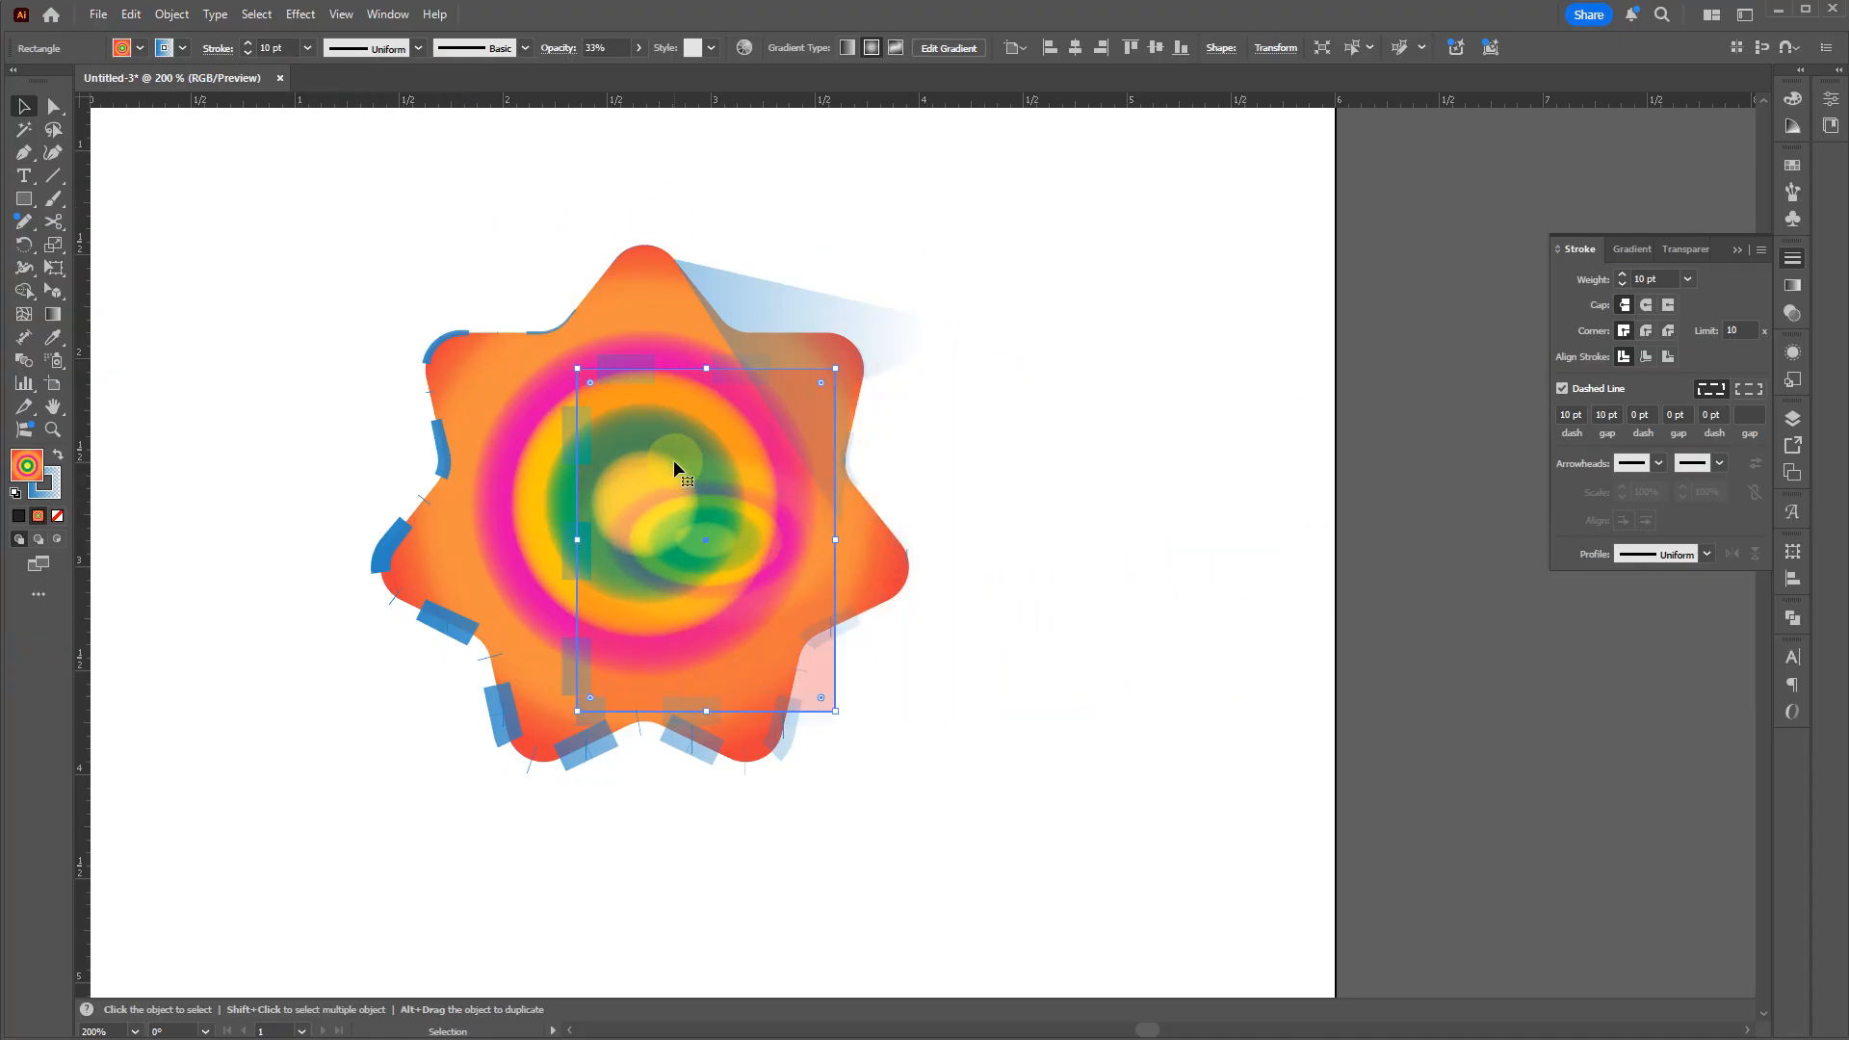
Step: Restore the overlapping rectangle's opacity to 100%
{"action": "left_click", "coordinate": [557, 48]}
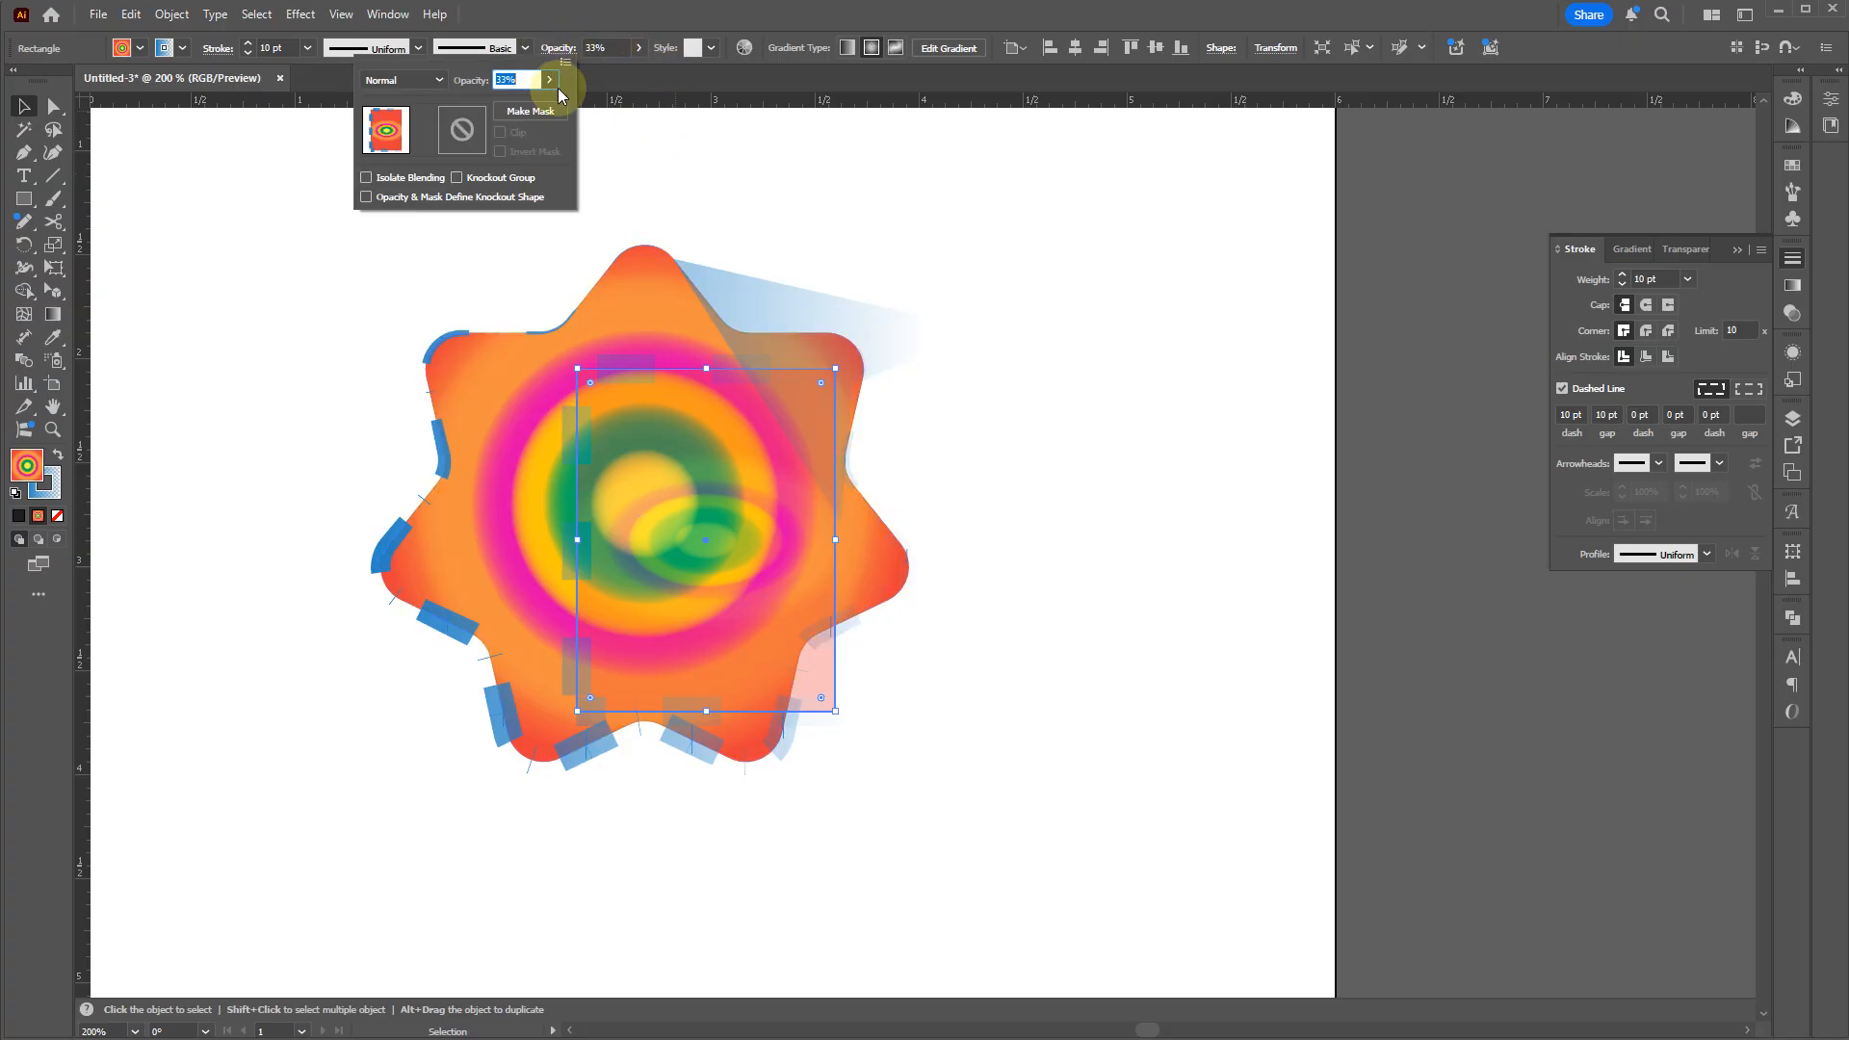
{"action": "left_click", "coordinate": [516, 79]}
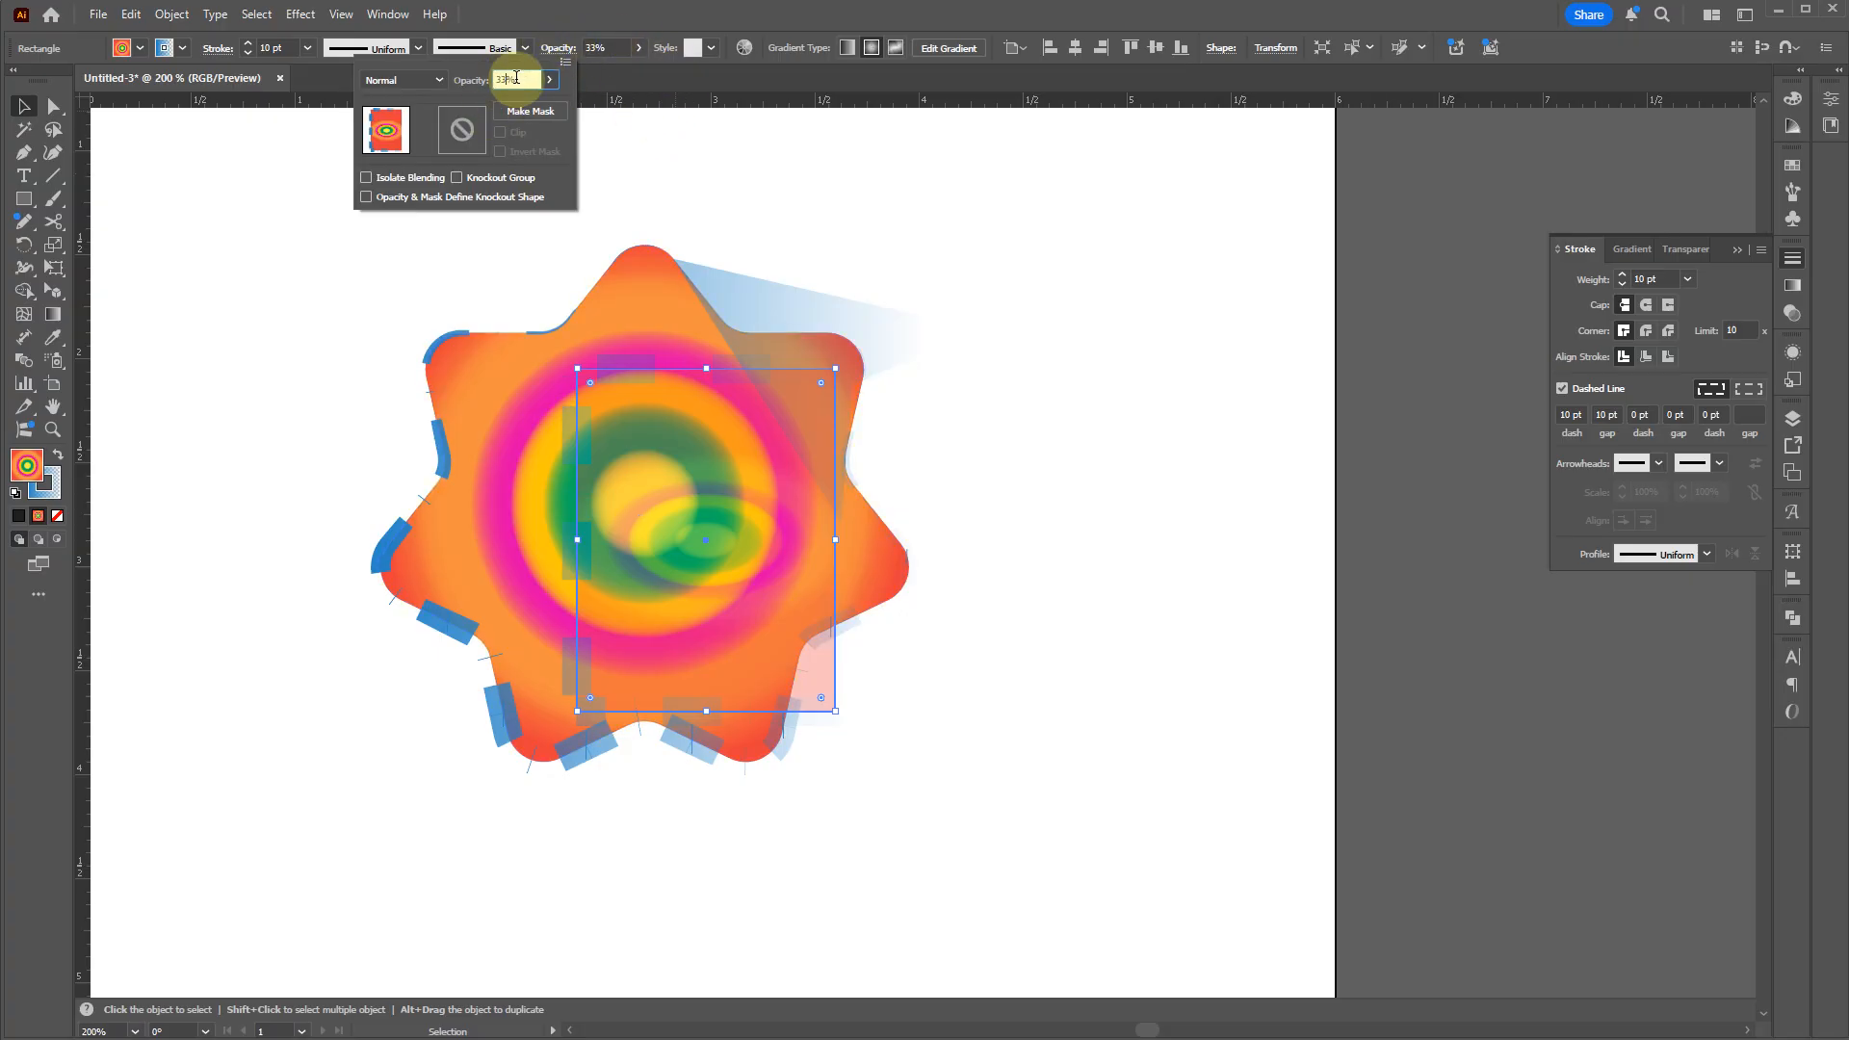
{"action": "left_click", "coordinate": [549, 79]}
{"action": "left_click_drag", "start_coordinate": [495, 102], "coordinate": [545, 102]}
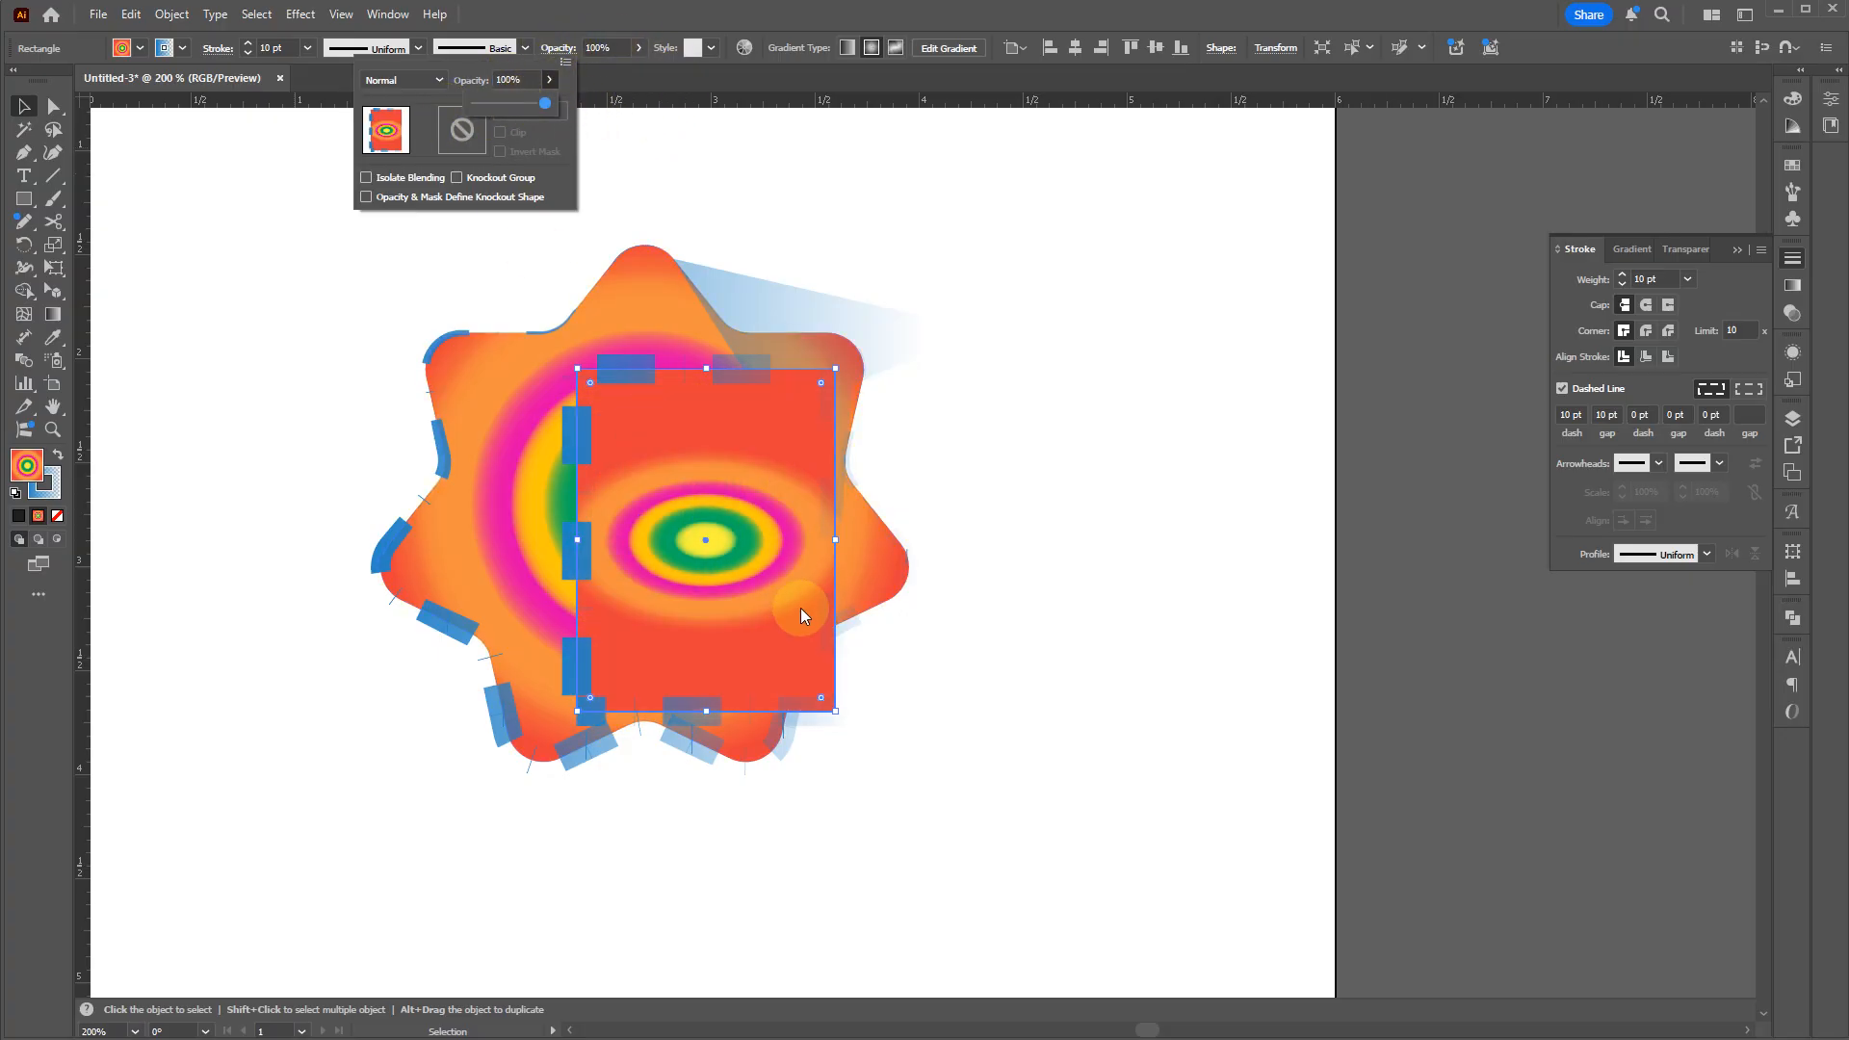
{"action": "left_click", "coordinate": [740, 620]}
{"action": "left_click", "coordinate": [879, 686]}
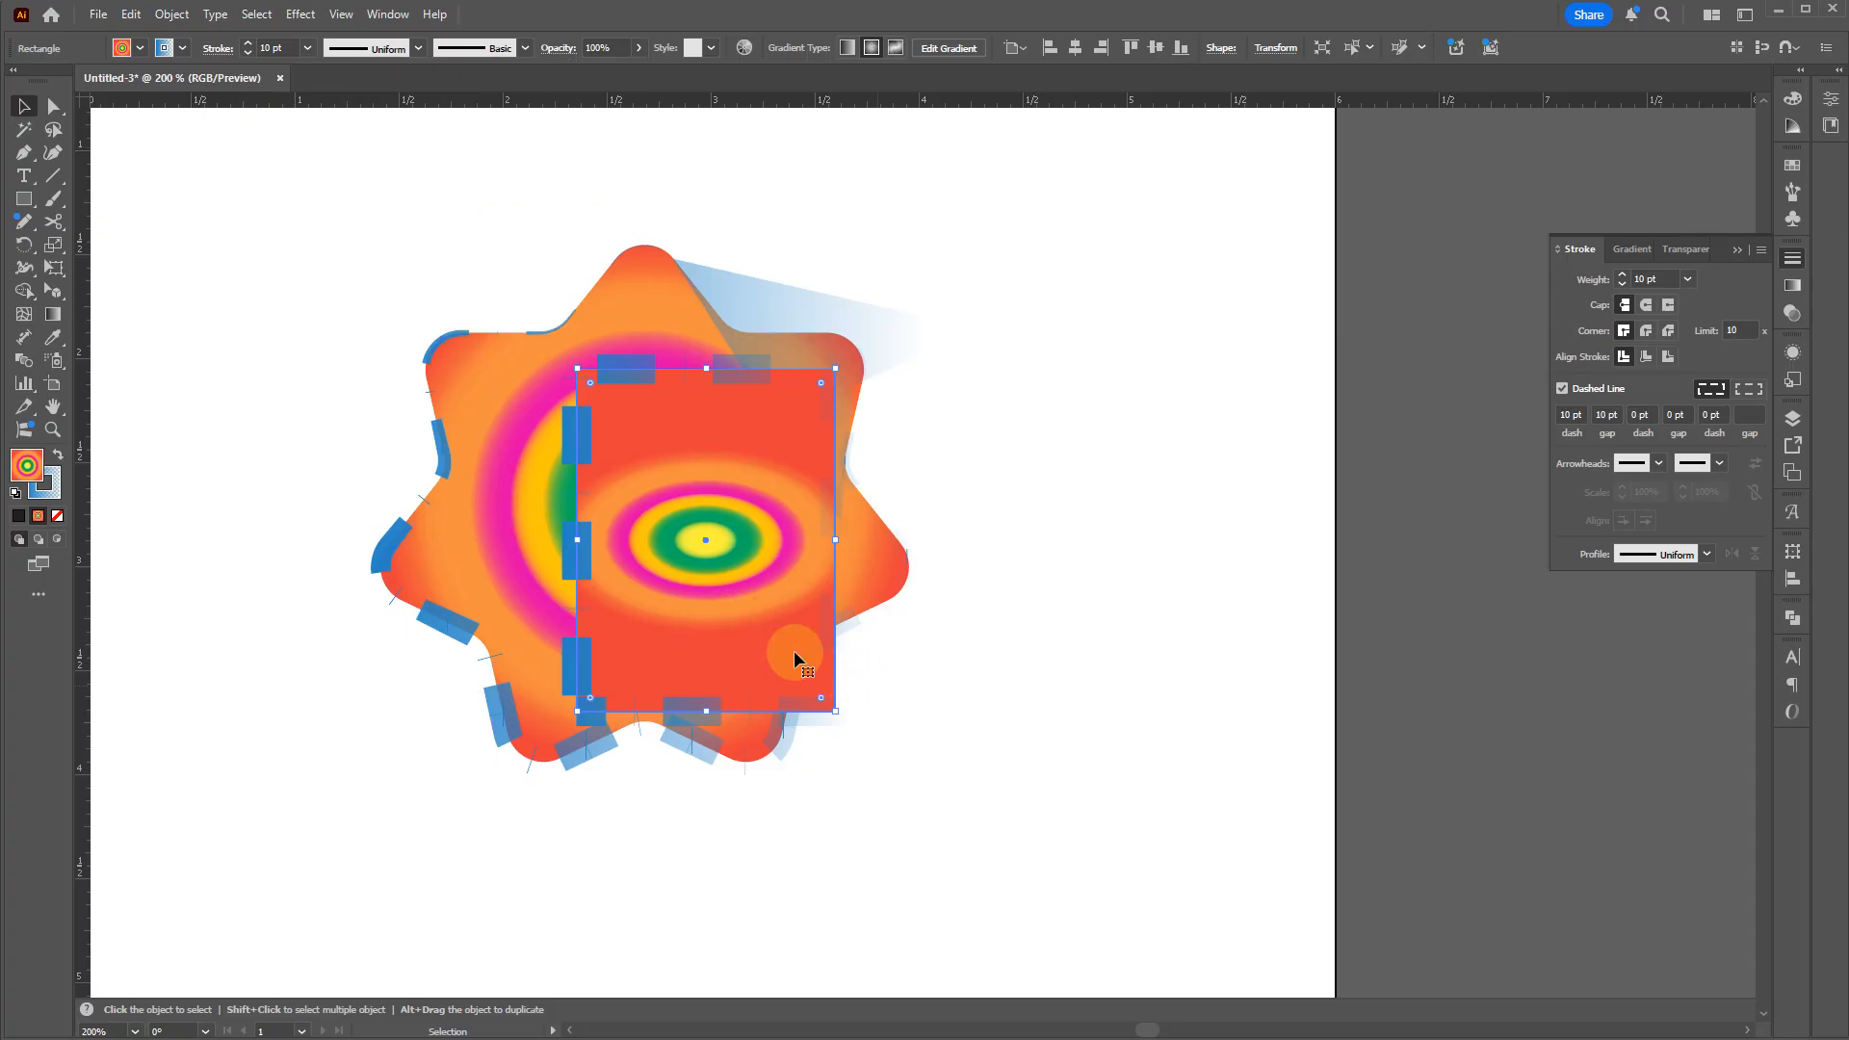
Step: Try the default white fill and black stroke on the rectangle, shift it over the star, and undo both changes
{"action": "key", "text": "d"}
{"action": "left_click_drag", "start_coordinate": [708, 576], "coordinate": [663, 594]}
{"action": "left_click", "coordinate": [559, 48]}
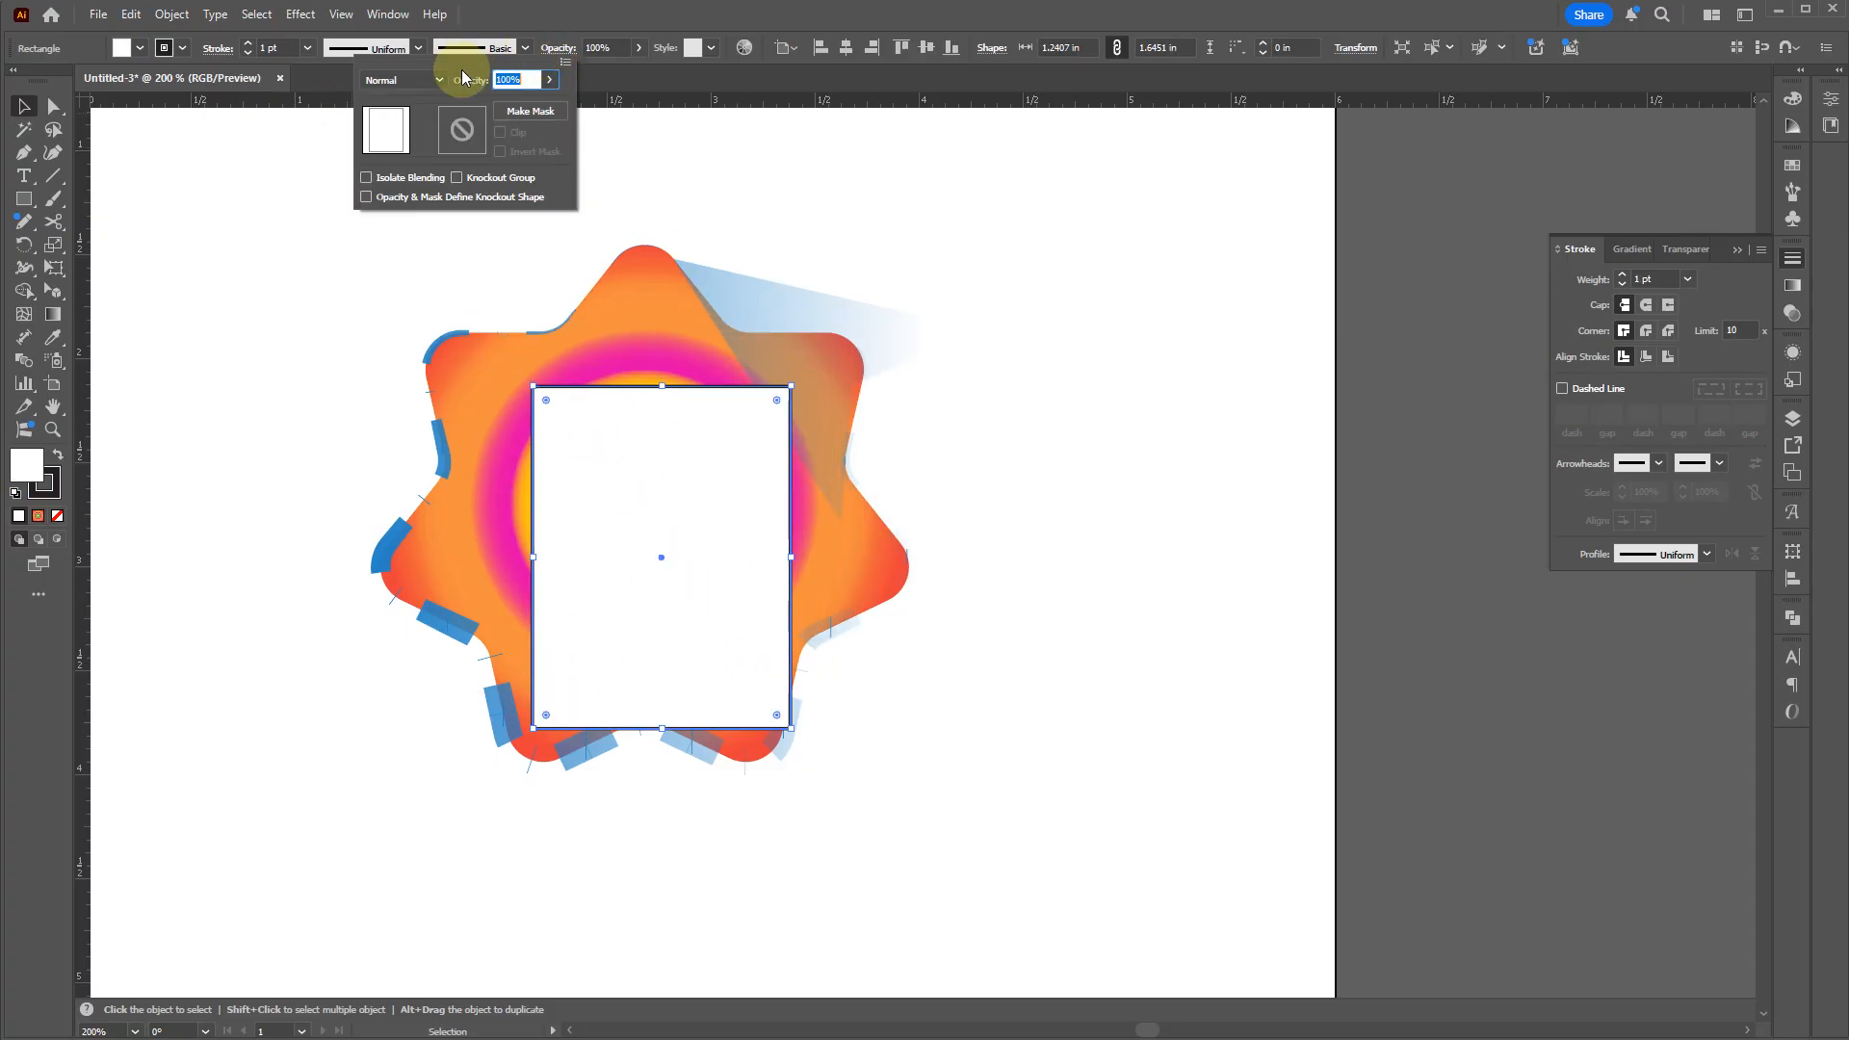
{"action": "left_click", "coordinate": [409, 80]}
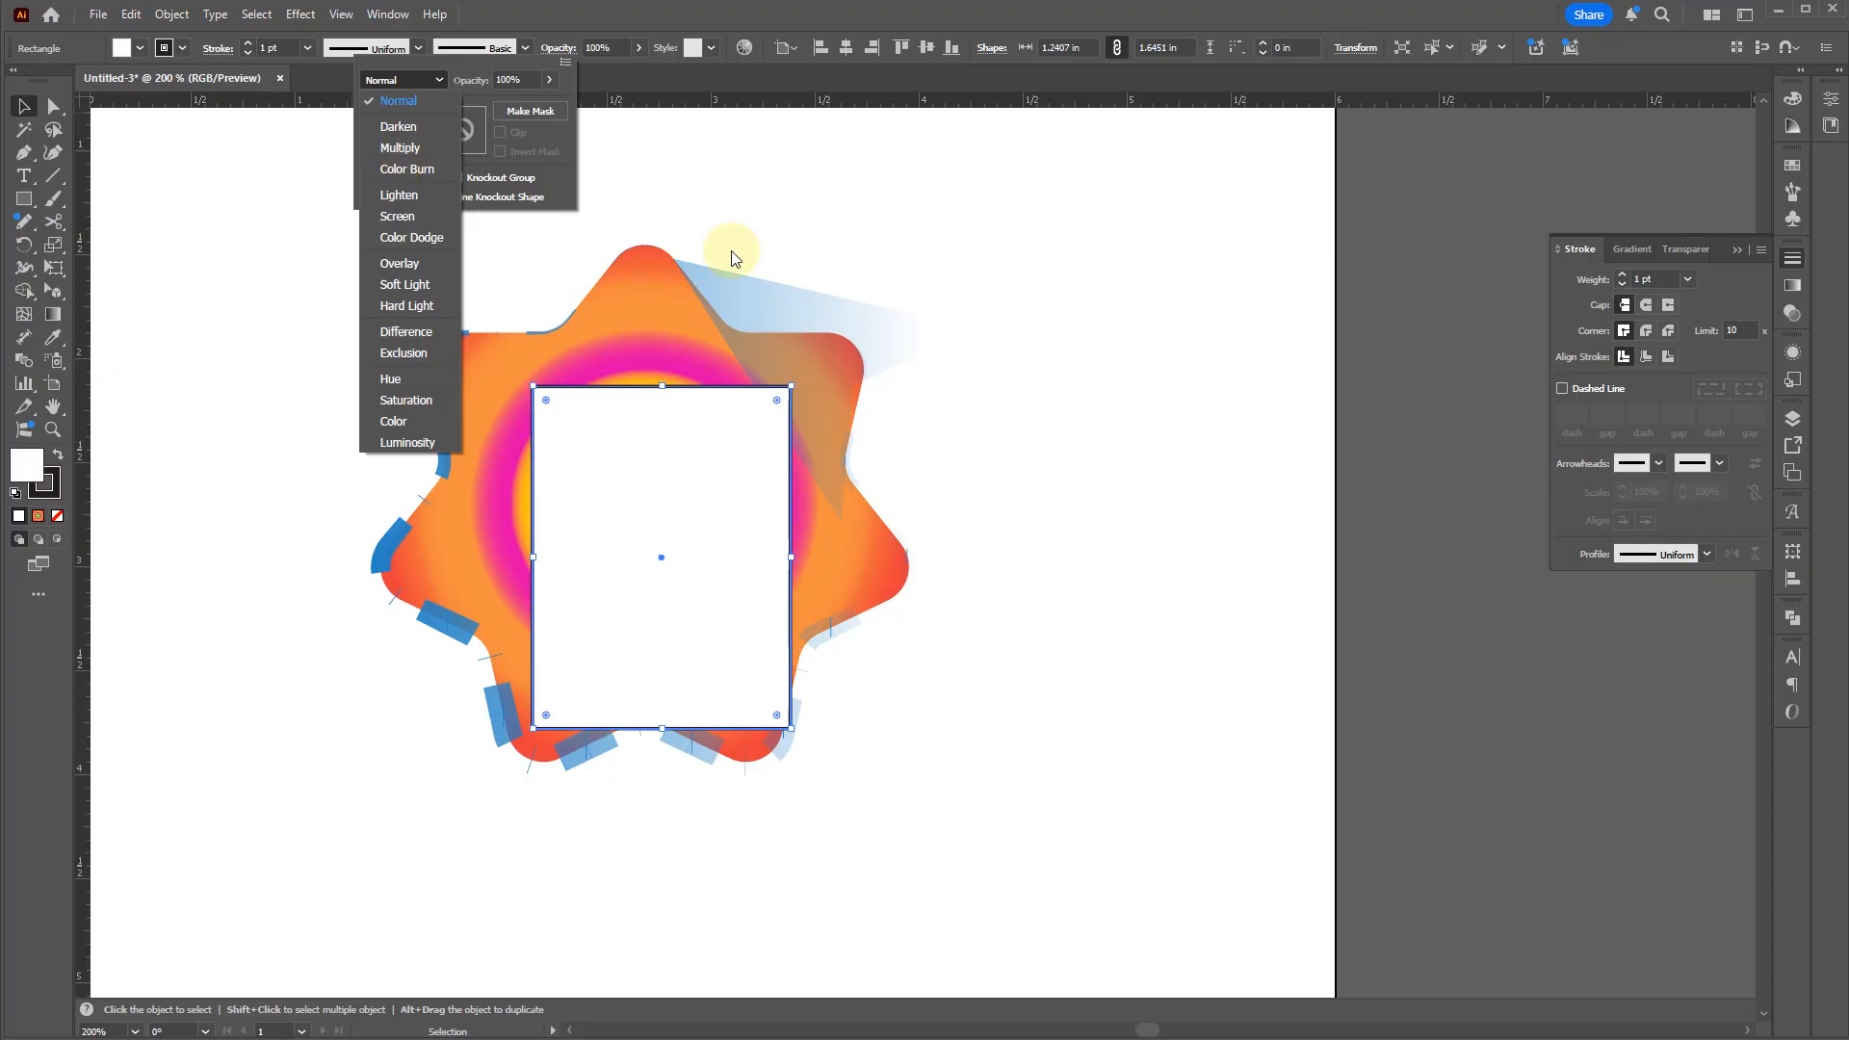
{"action": "left_click", "coordinate": [983, 262]}
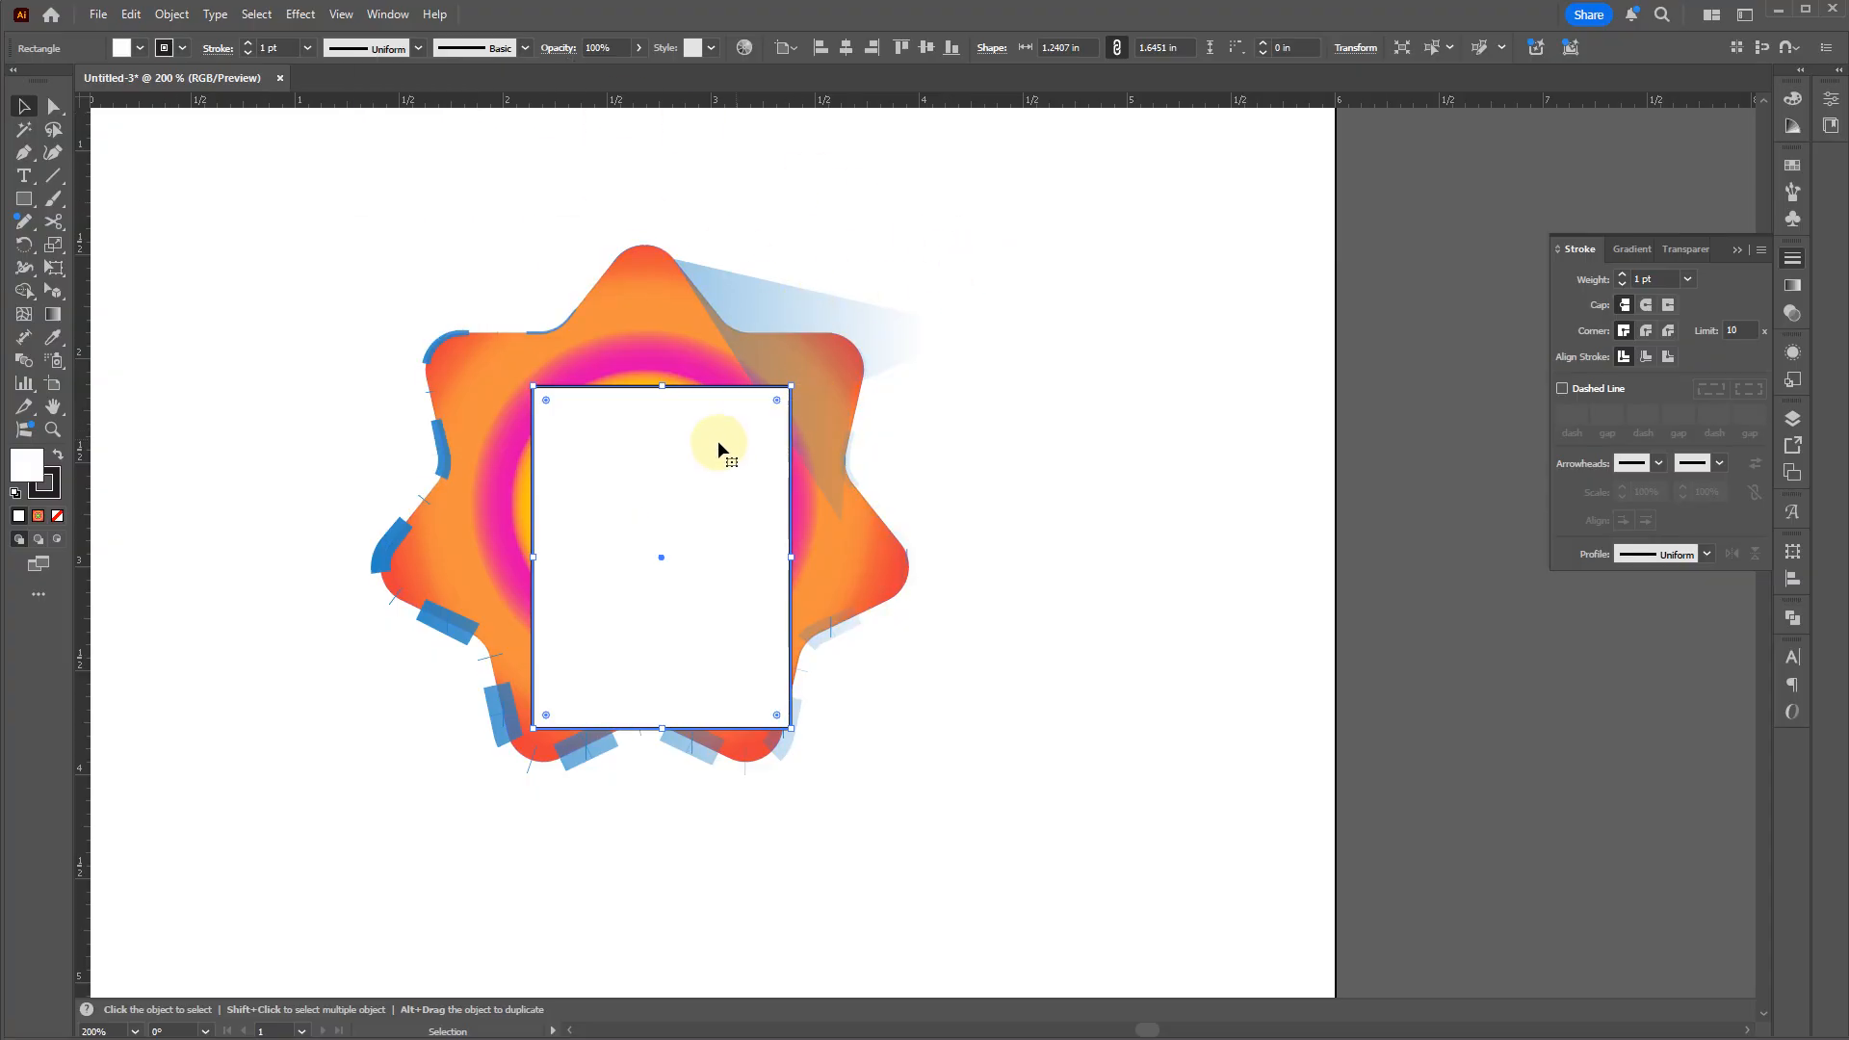
{"action": "key", "text": "ctrl+z"}
{"action": "key", "text": "ctrl+z"}
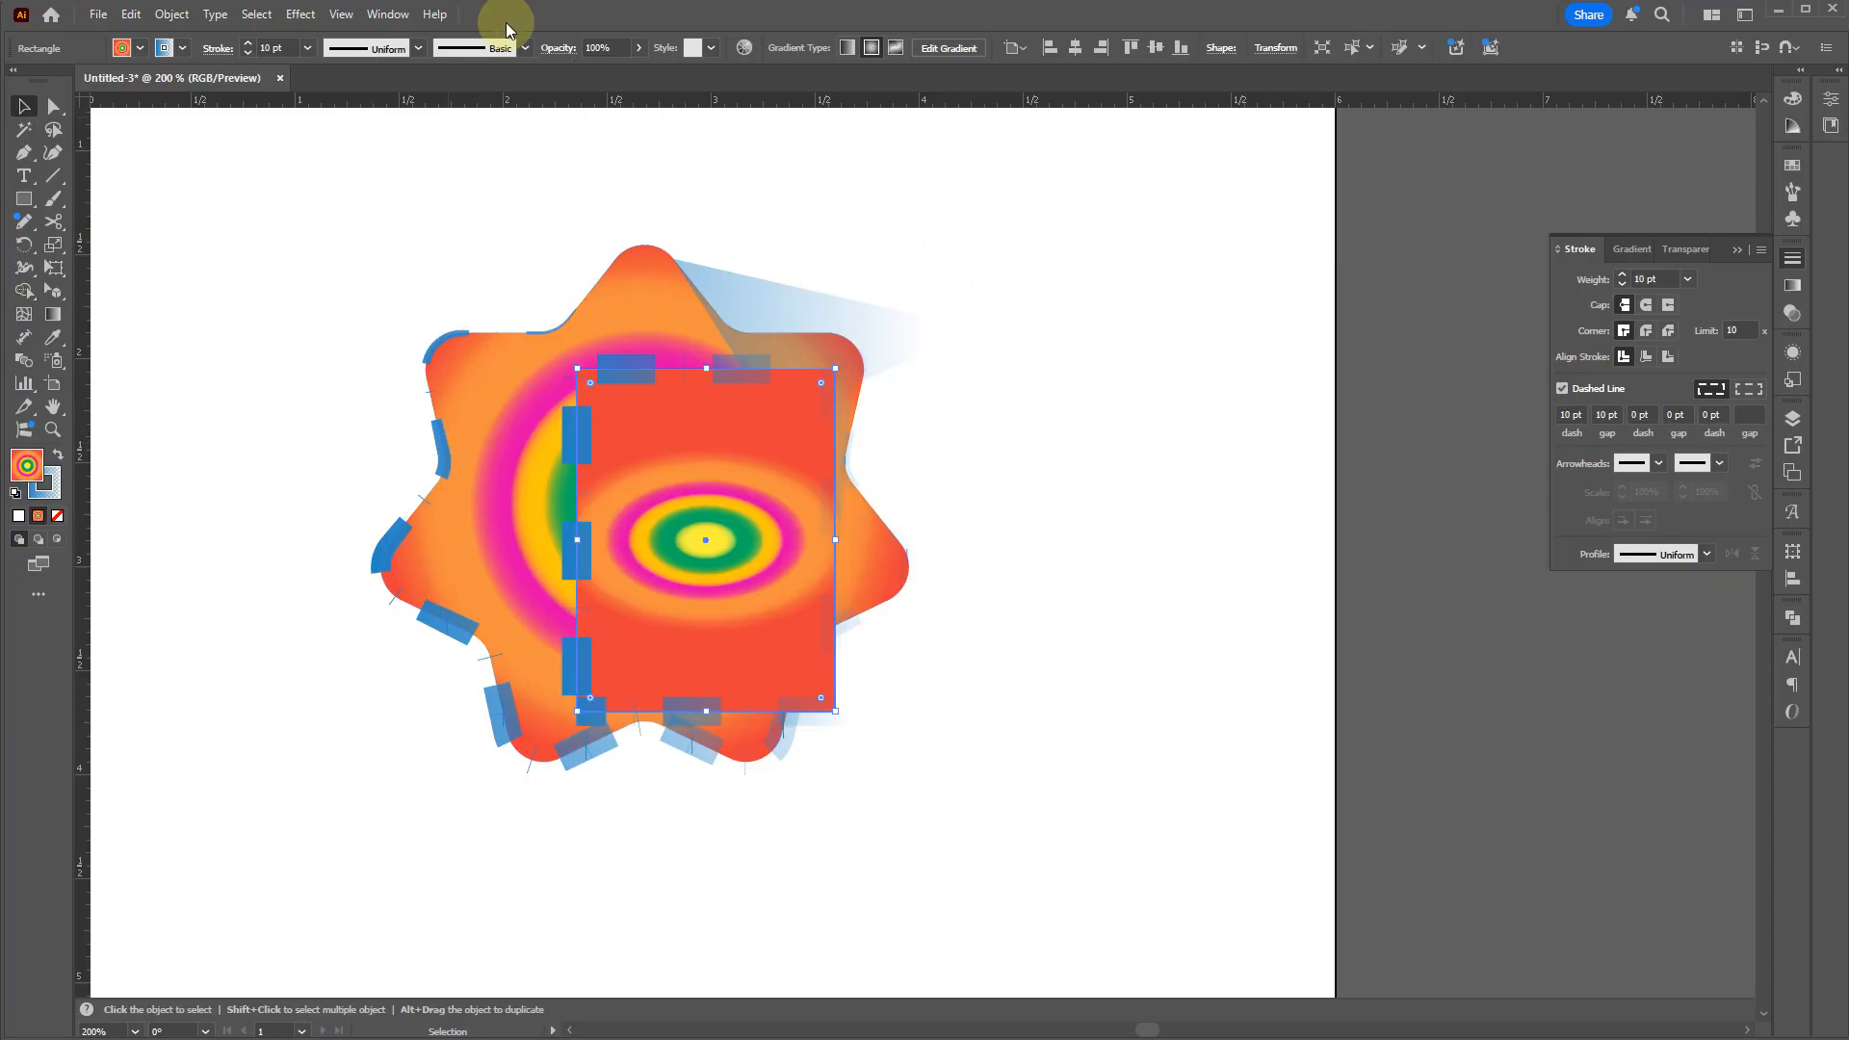
Step: Set the rectangle's blending mode to Hard Light and shift it across the star's rings
{"action": "left_click", "coordinate": [555, 48]}
{"action": "left_click", "coordinate": [402, 80]}
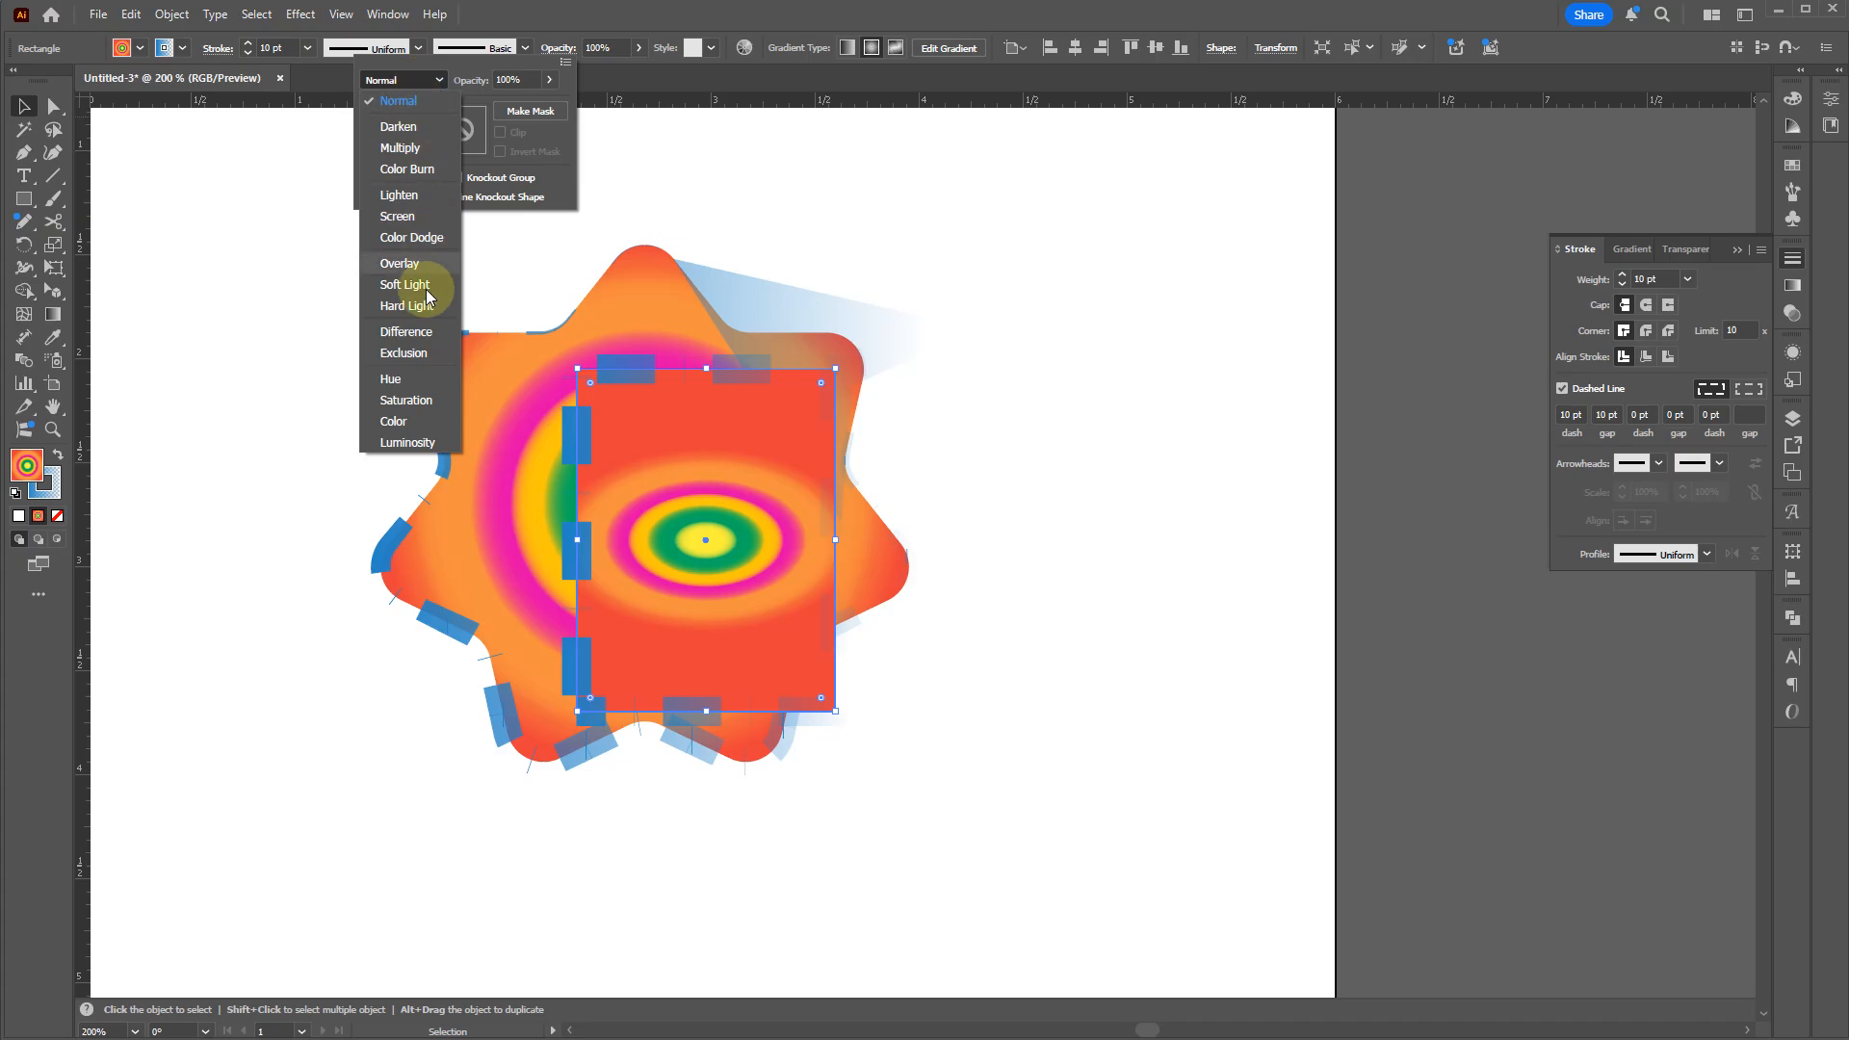
{"action": "left_click", "coordinate": [408, 306]}
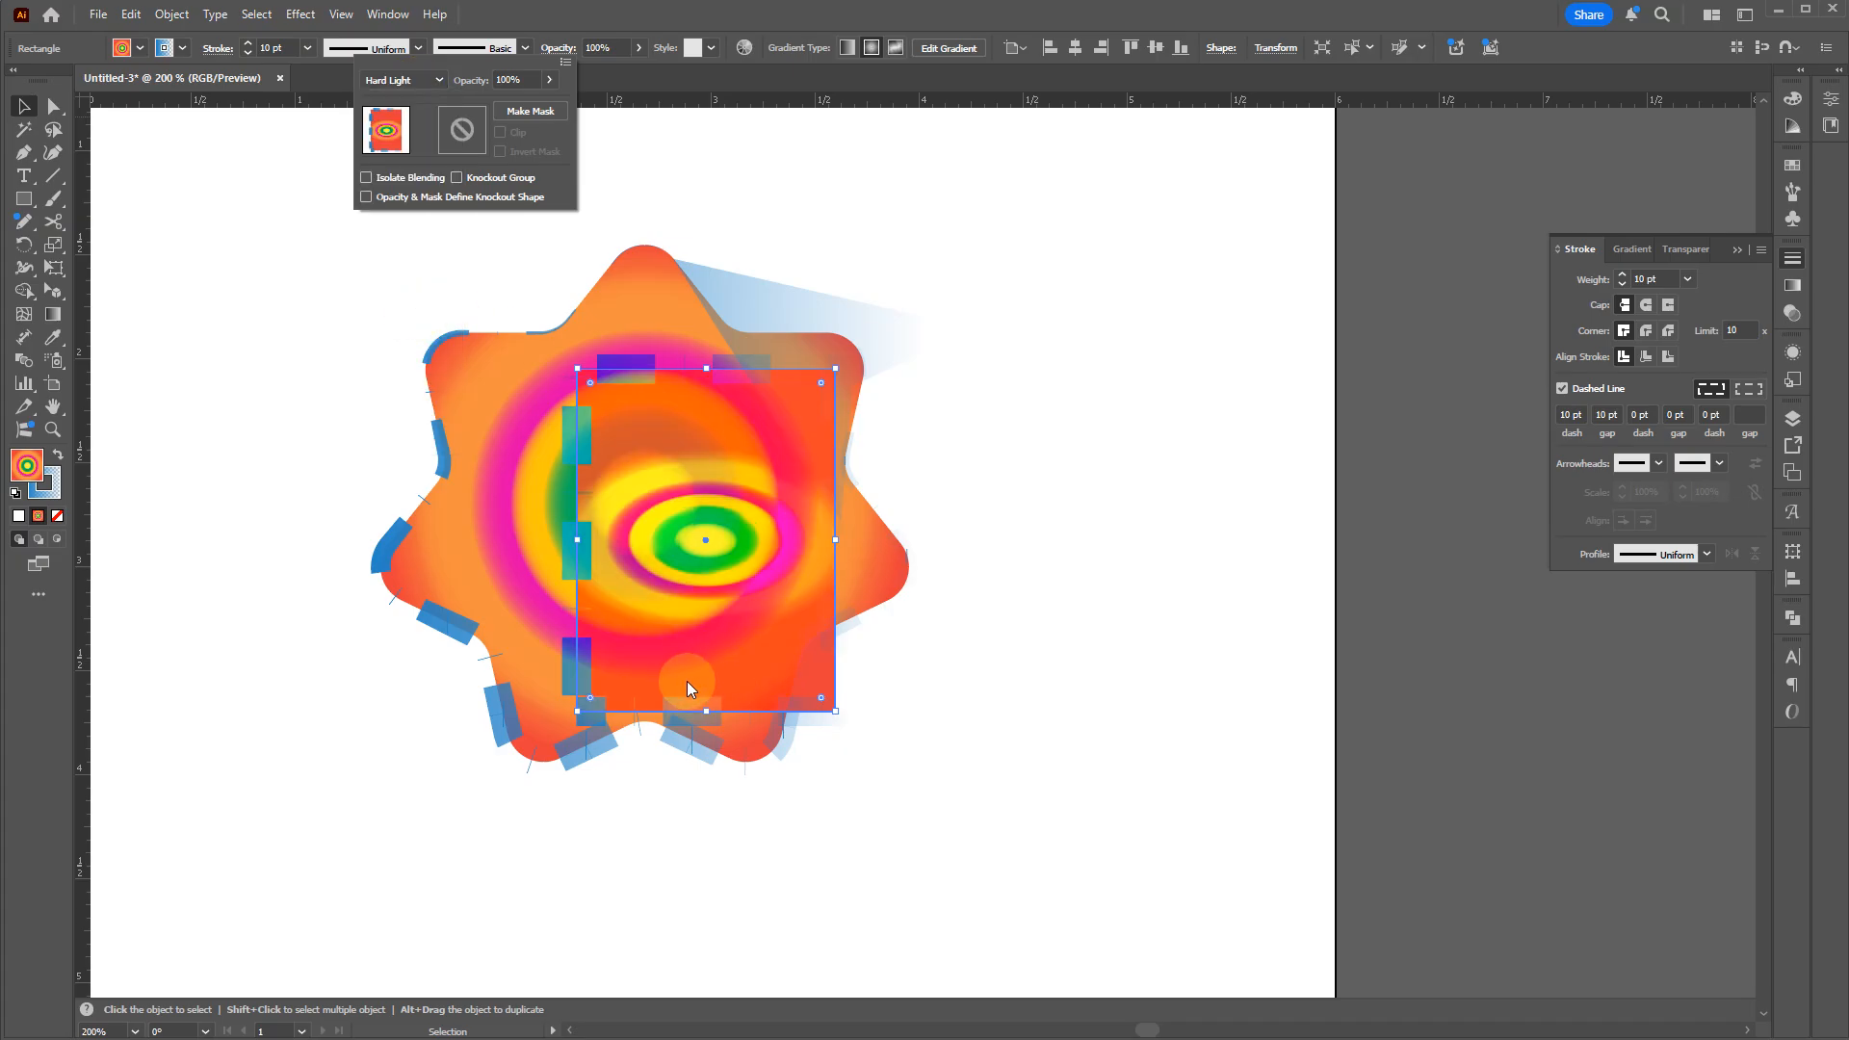
{"action": "left_click", "coordinate": [625, 680]}
{"action": "left_click_drag", "start_coordinate": [714, 547], "coordinate": [607, 536]}
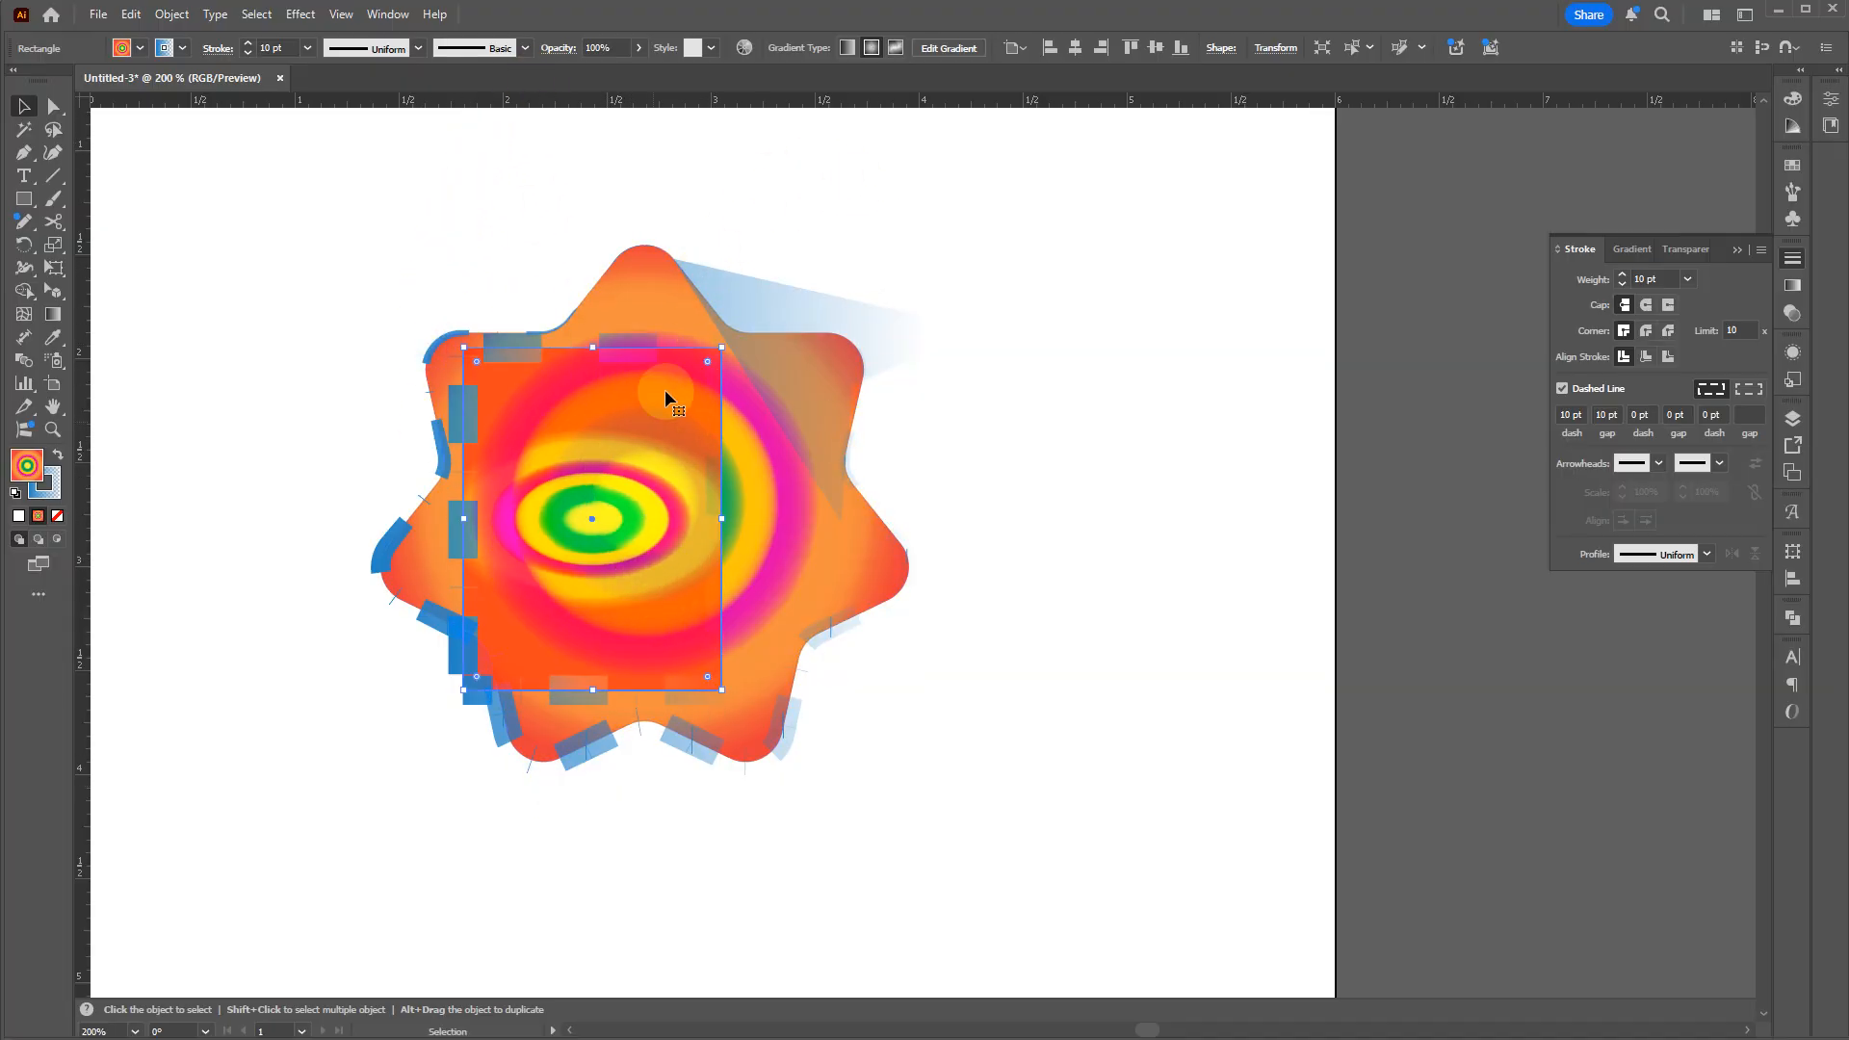
Step: Change the rectangle's blending mode to Luminosity, move it partly above the star's upper edge, and deselect it
{"action": "left_click", "coordinate": [553, 48]}
{"action": "left_click", "coordinate": [433, 79]}
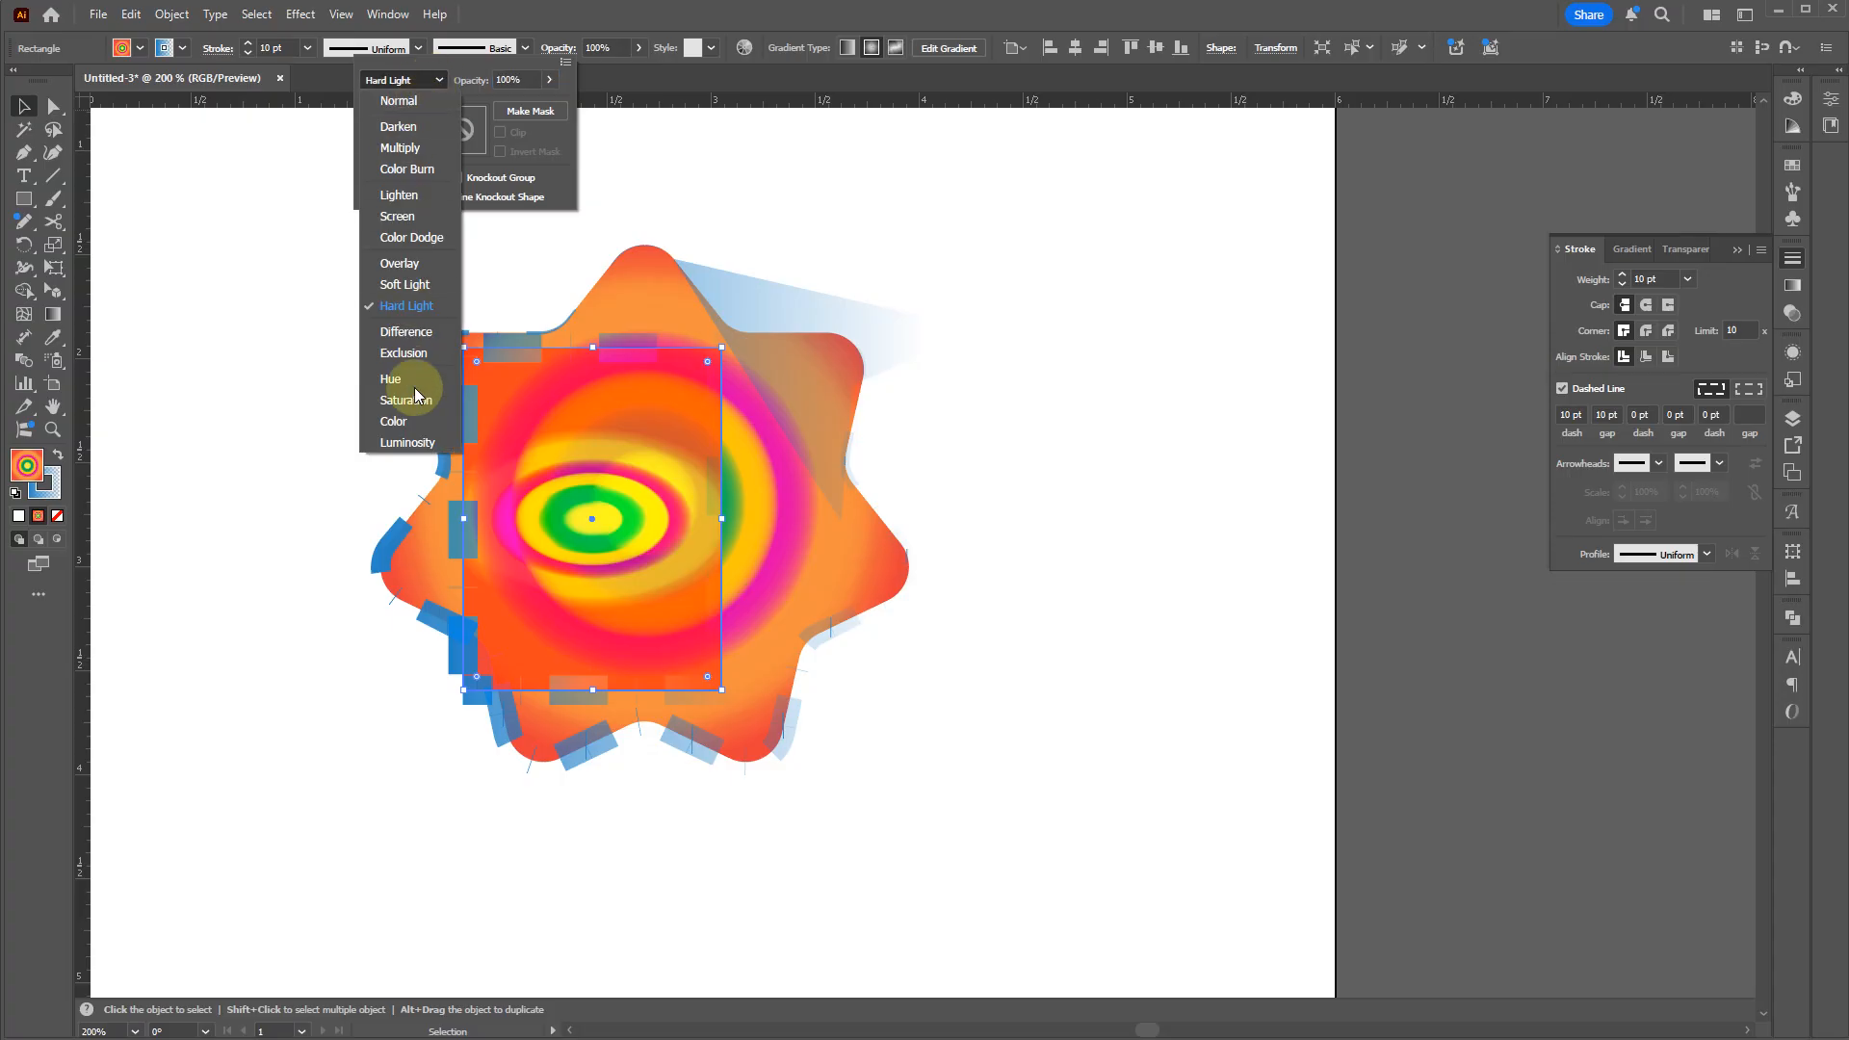
{"action": "left_click", "coordinate": [407, 442]}
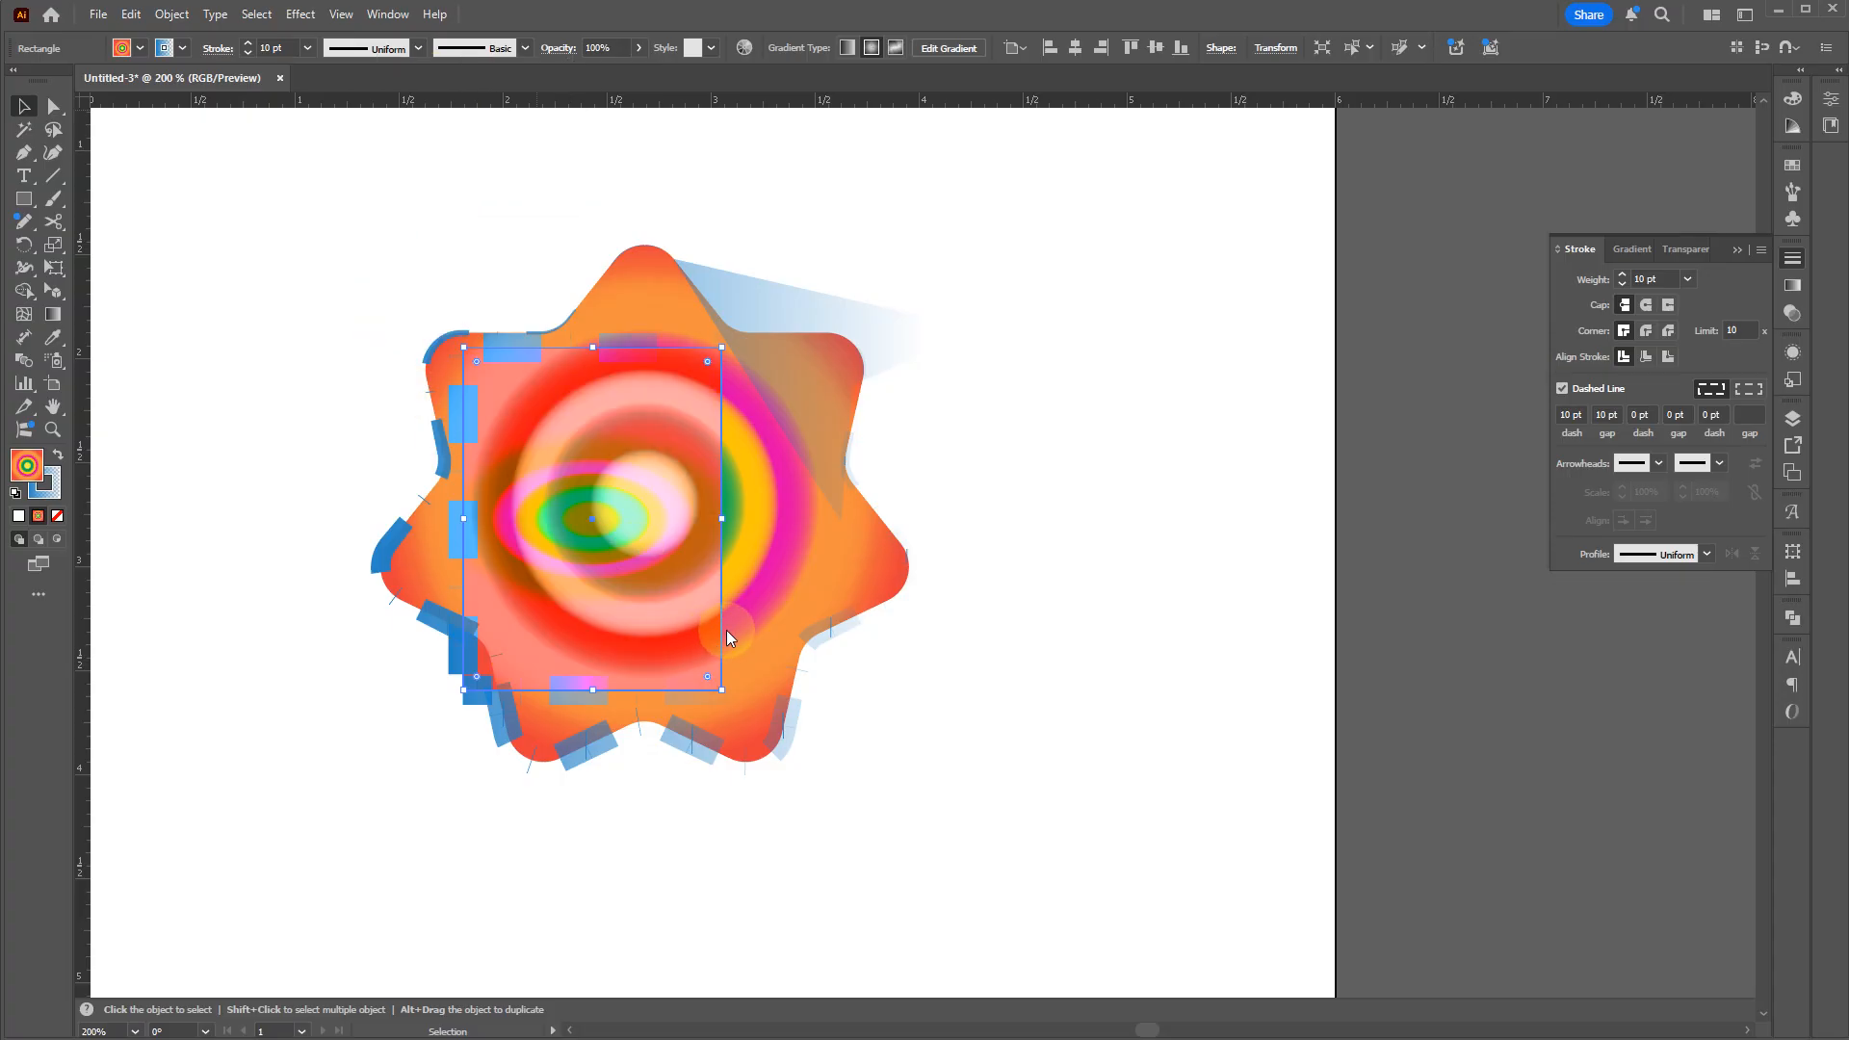
{"action": "left_click_drag", "start_coordinate": [727, 633], "coordinate": [760, 430]}
{"action": "left_click", "coordinate": [1118, 975]}
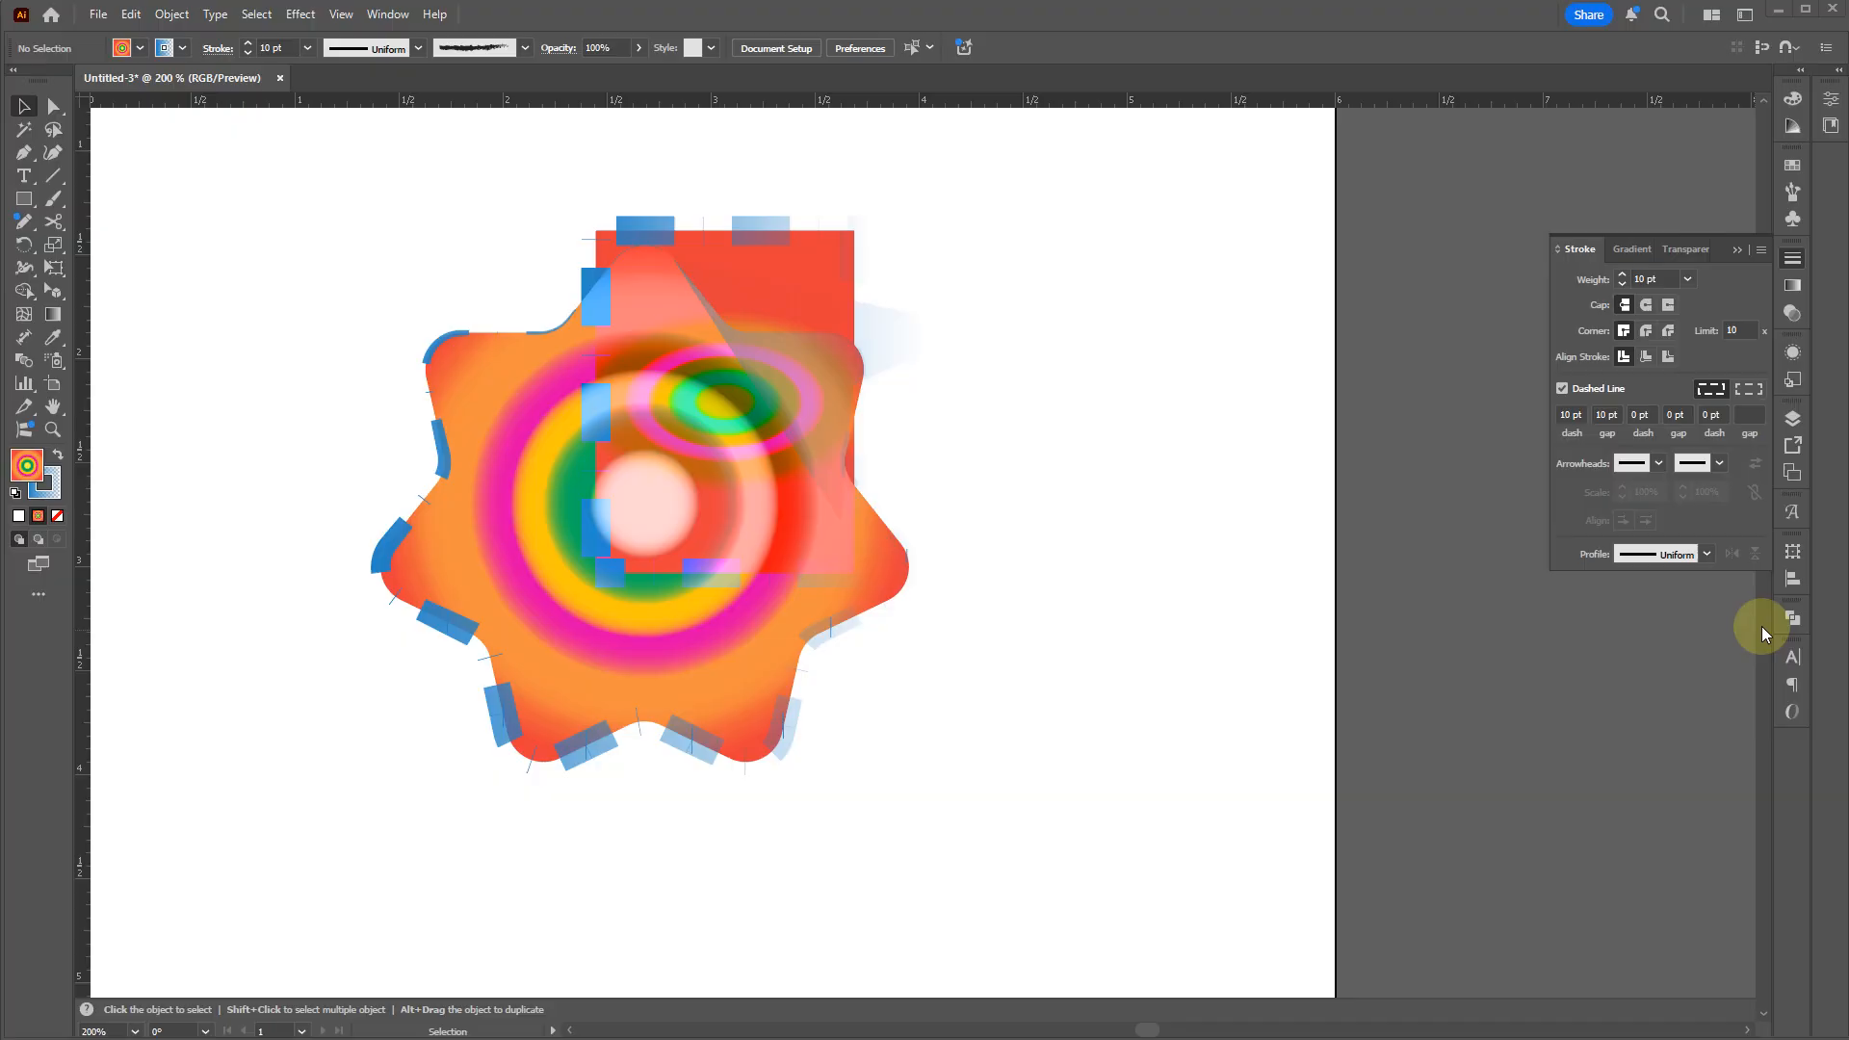
Step: Show the document's layers, expand Layer 1 to list its objects, and widen the list so the full object names fit
{"action": "left_click", "coordinate": [1791, 418]}
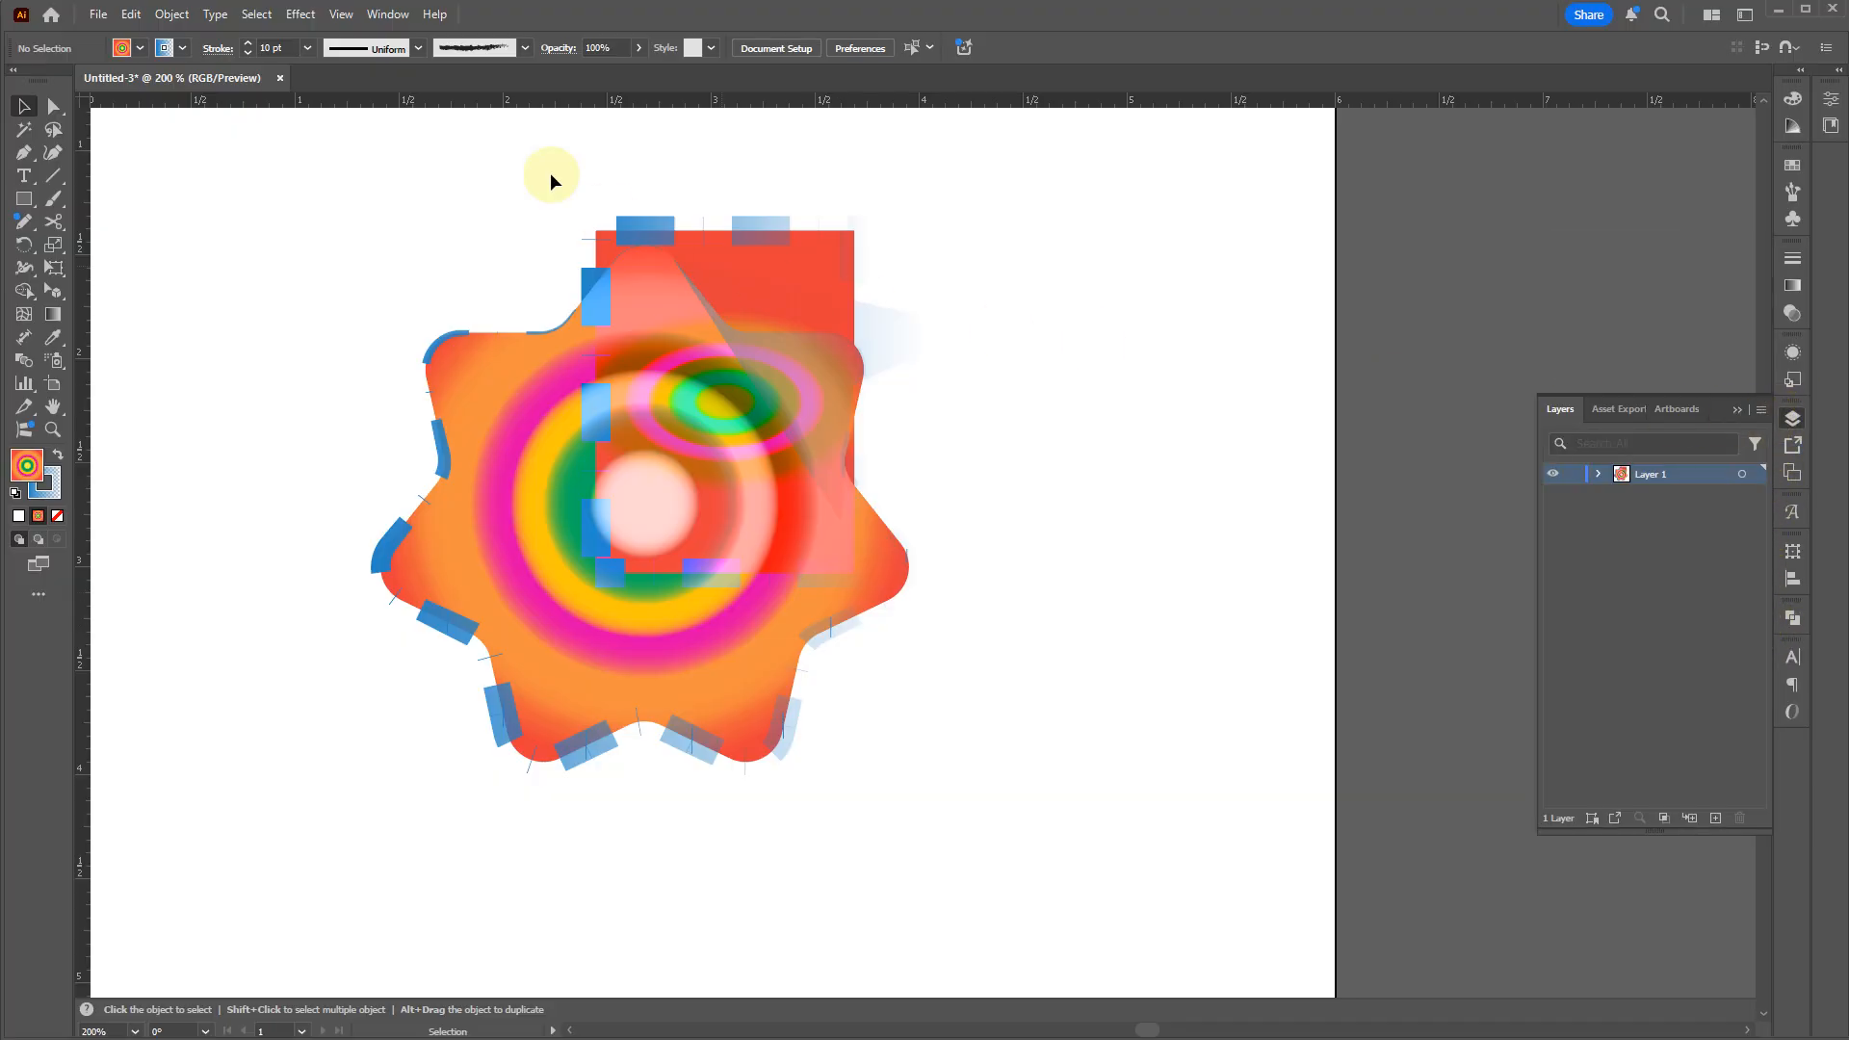
{"action": "left_click", "coordinate": [387, 14]}
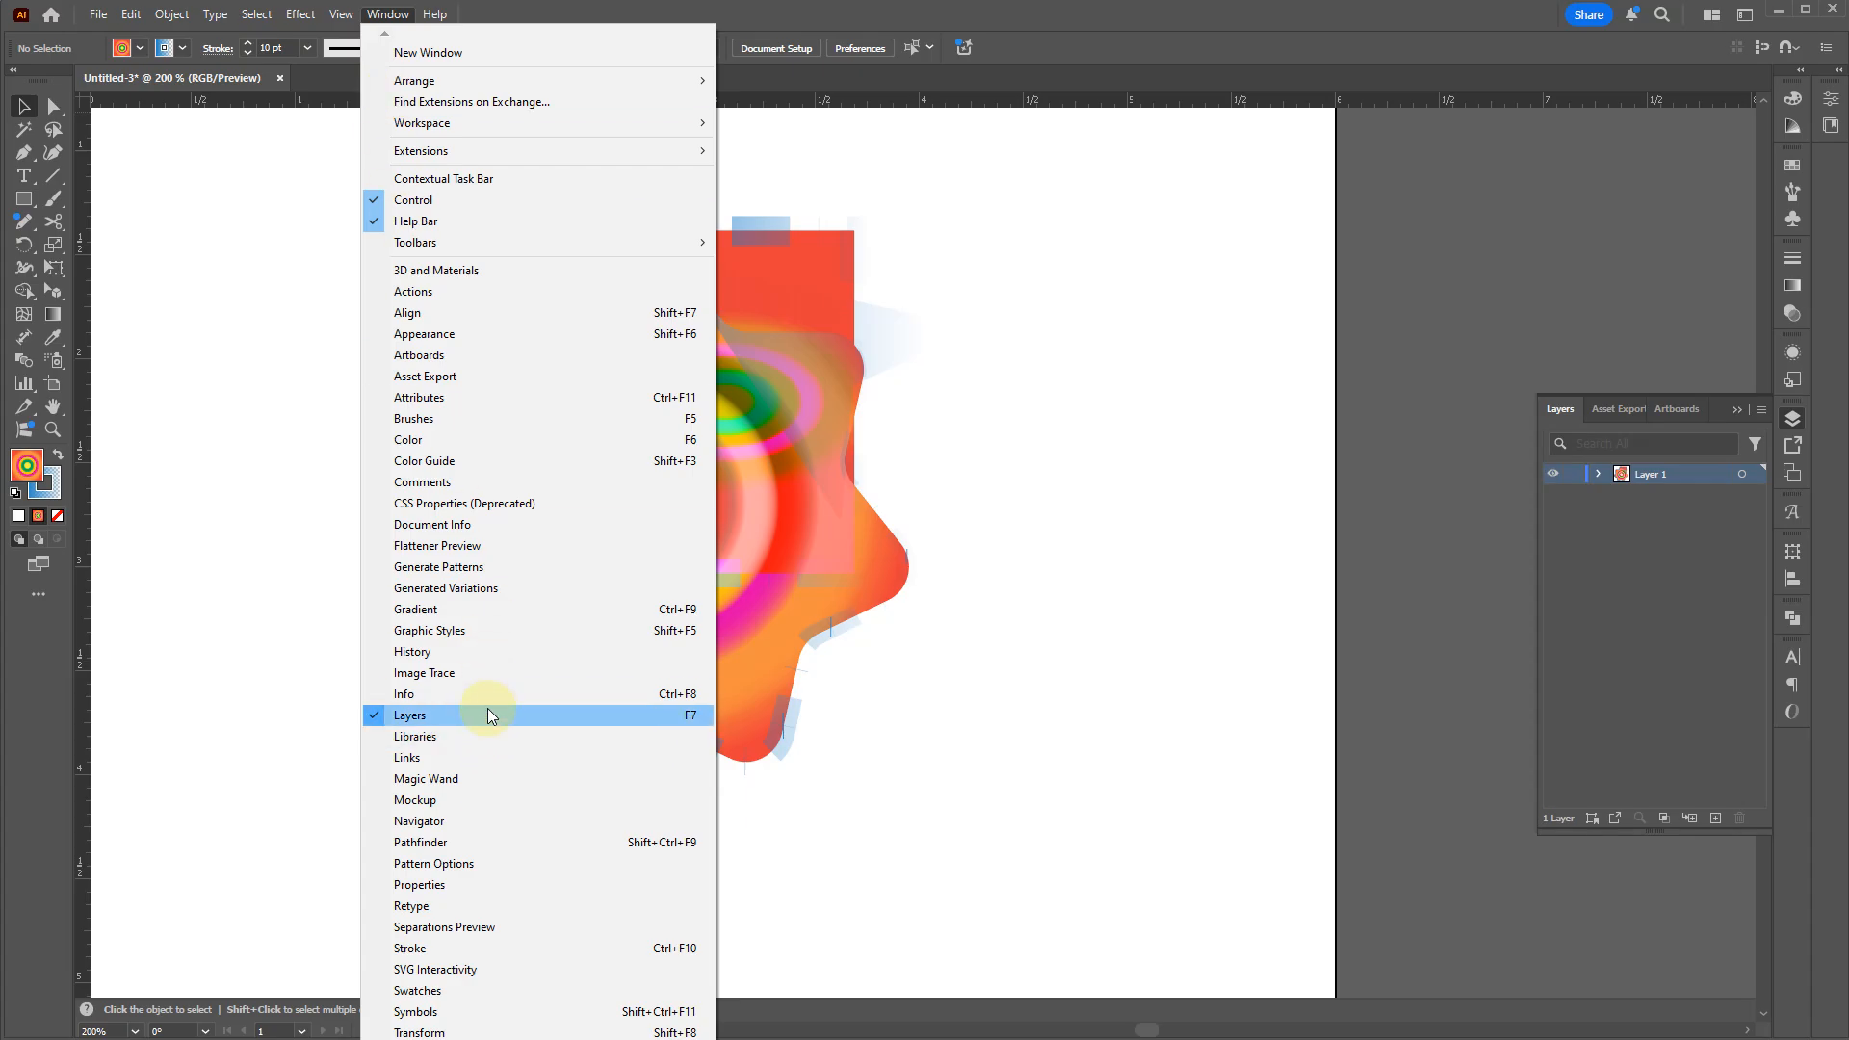
{"action": "left_click", "coordinate": [1662, 622]}
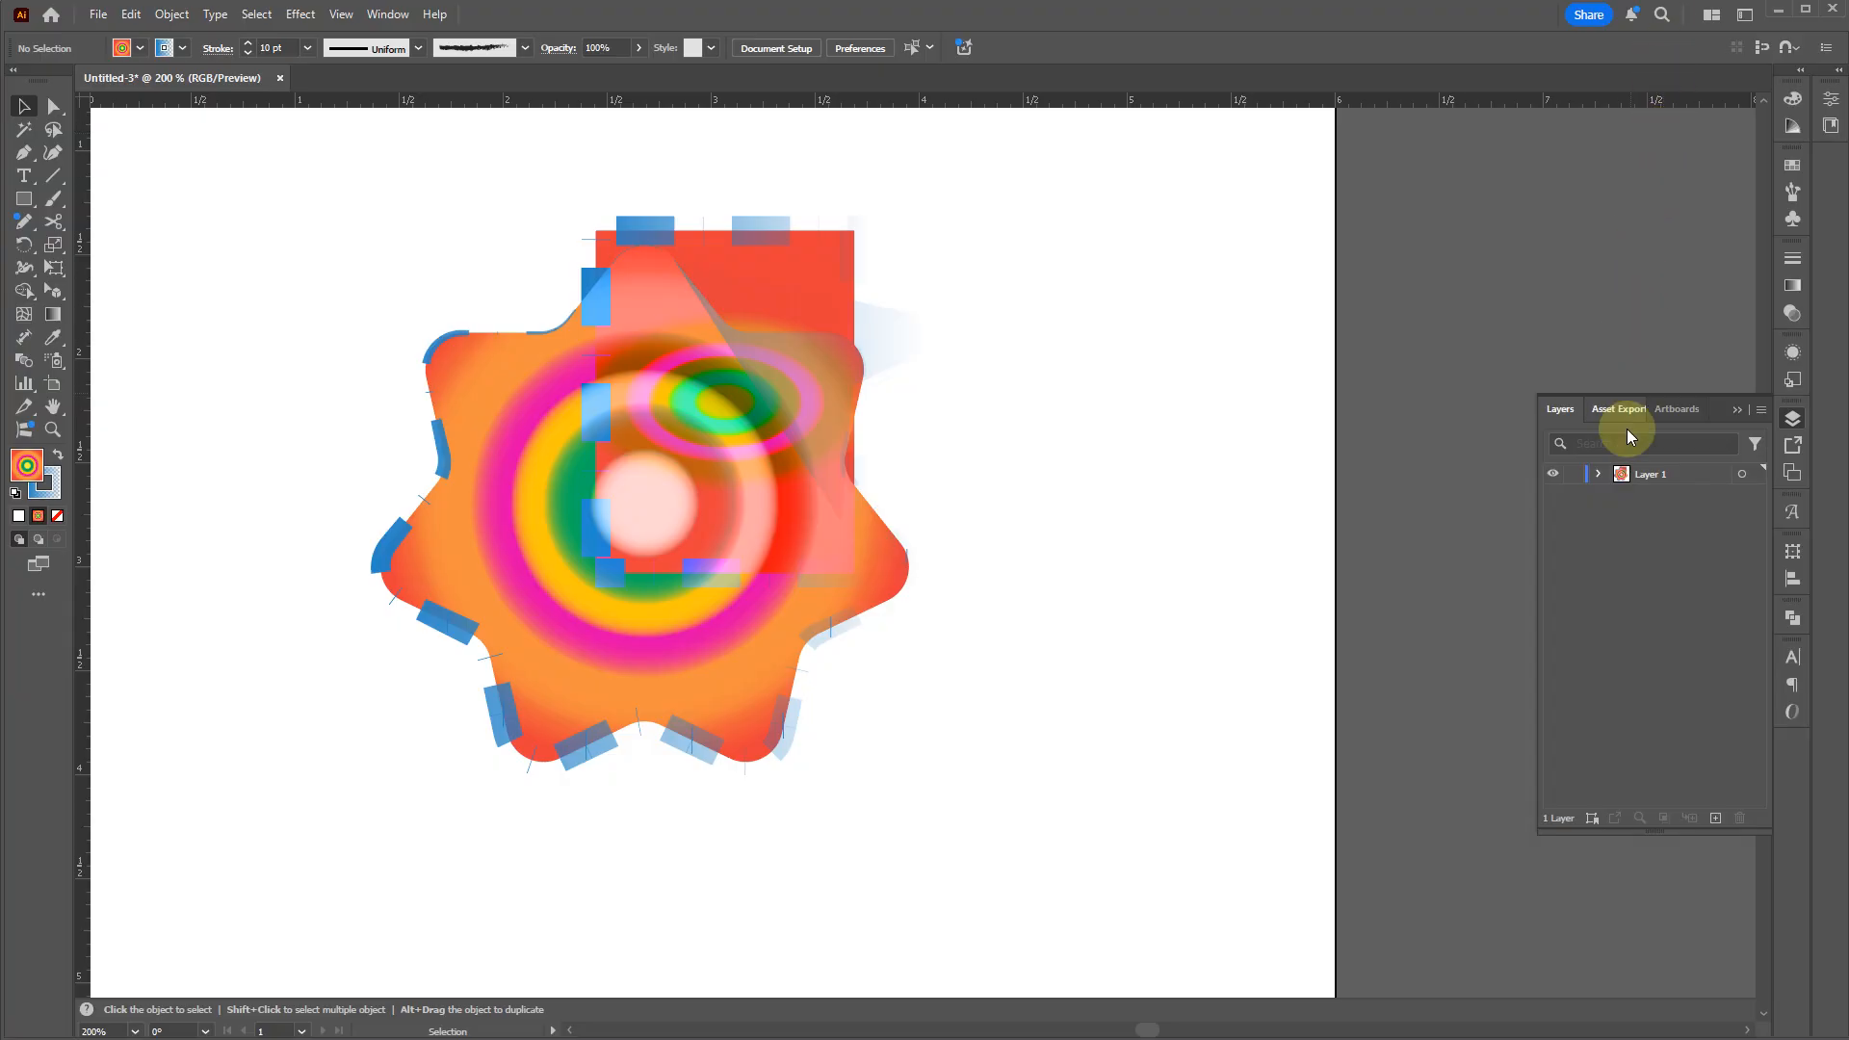
{"action": "left_click", "coordinate": [1600, 473]}
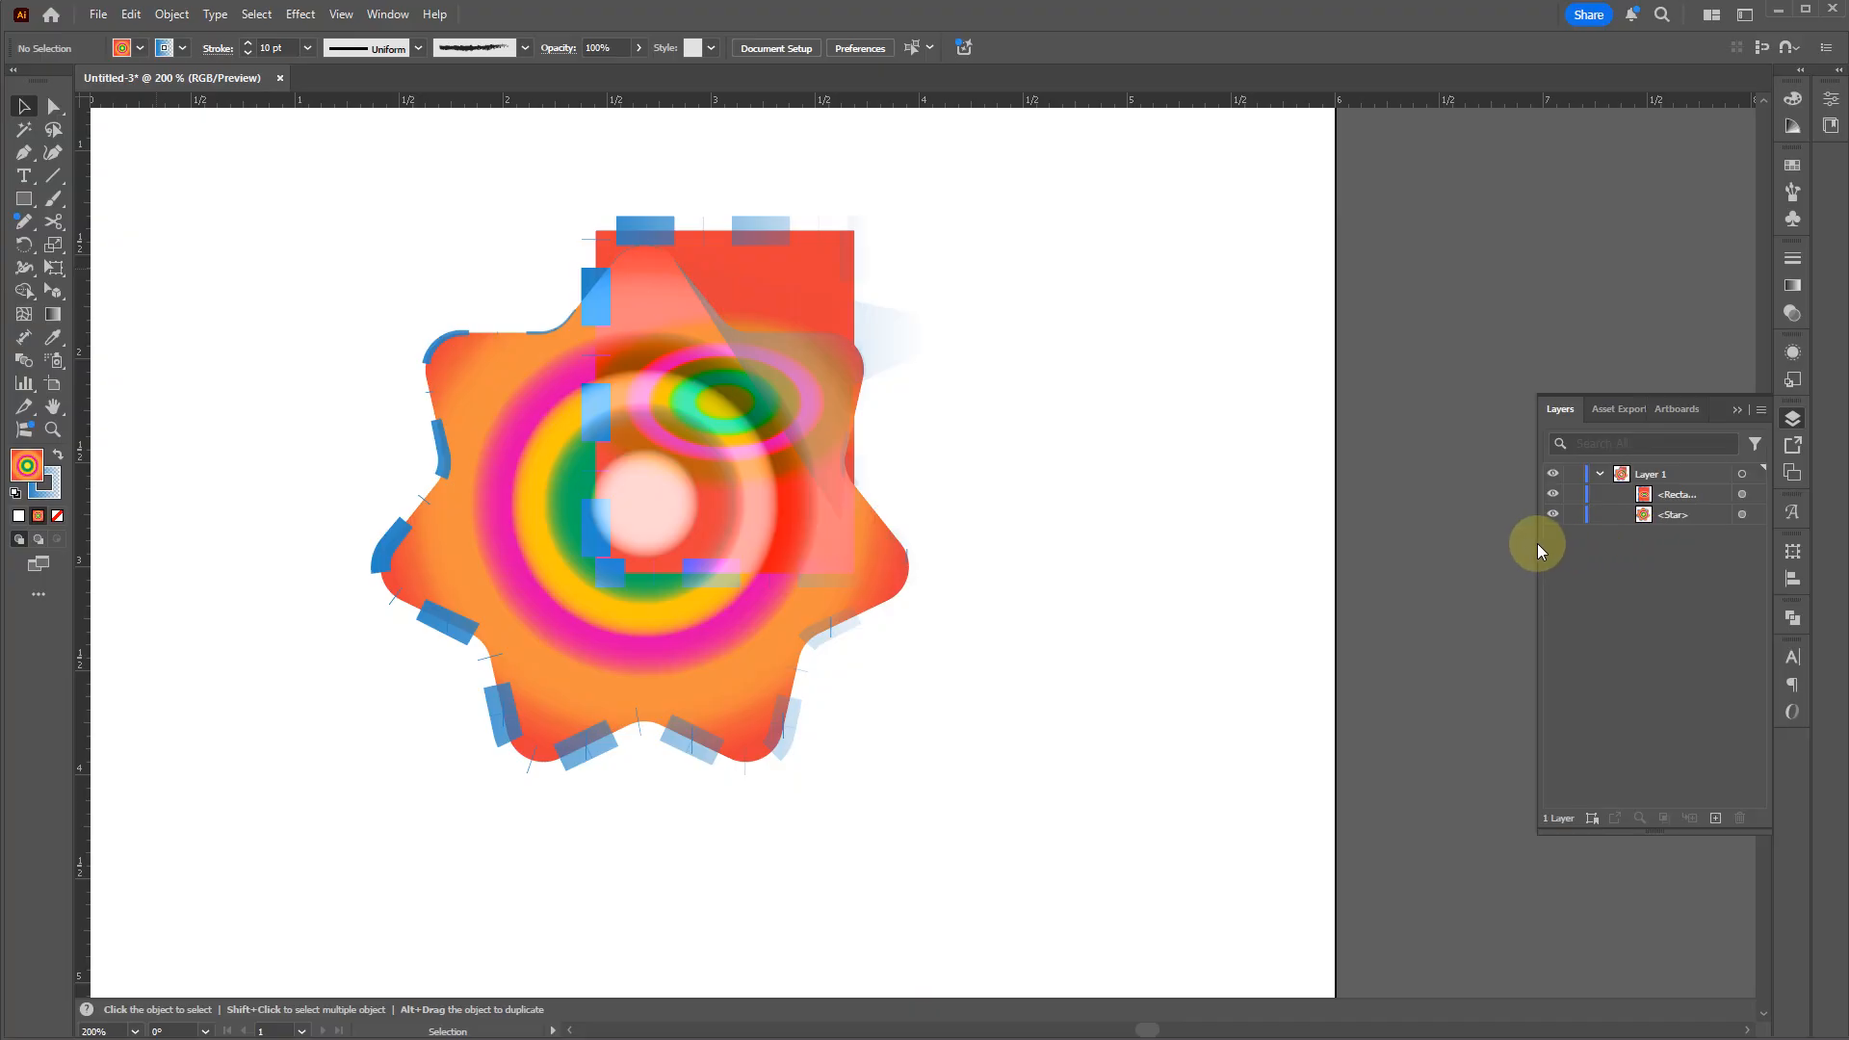
{"action": "left_click_drag", "start_coordinate": [1539, 551], "coordinate": [1500, 563]}
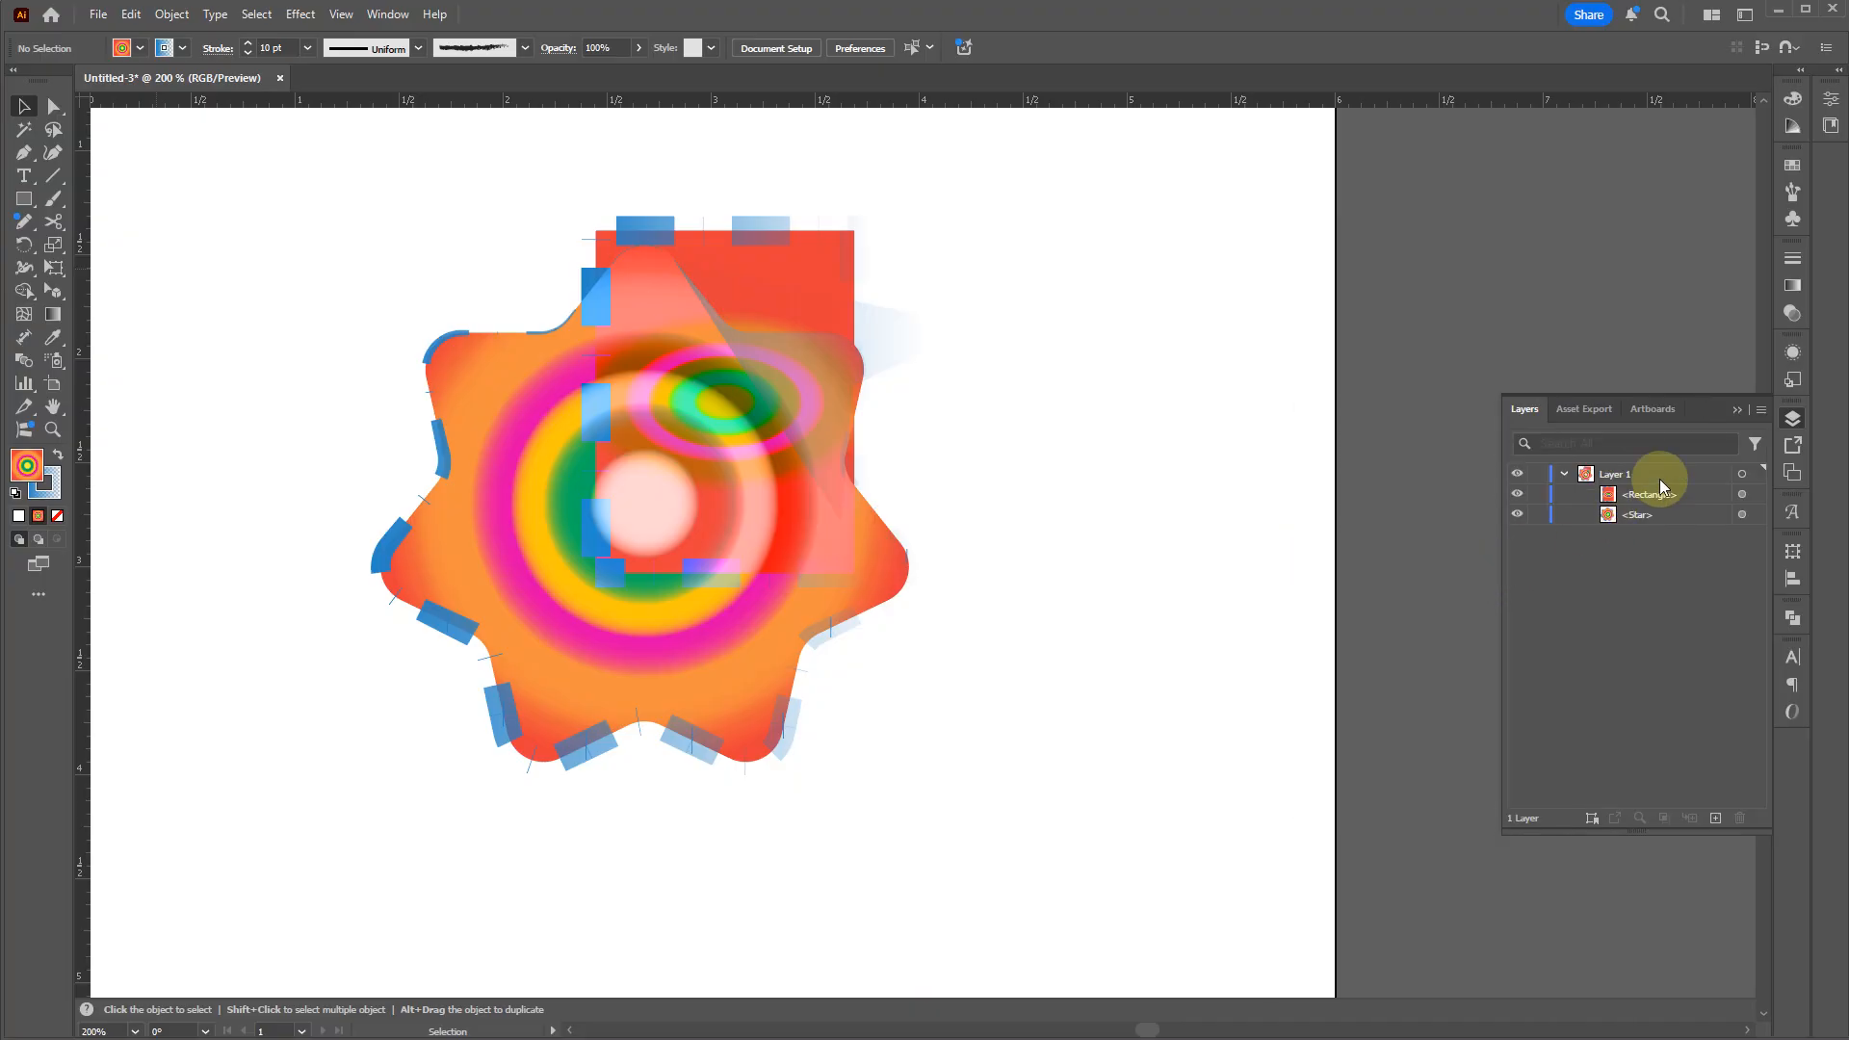
Step: Place five copies of the star across the artboard, all on Layer 1, and add a new layer above it
{"action": "left_click_drag", "start_coordinate": [699, 636], "coordinate": [737, 718], "text": "alt"}
{"action": "left_click_drag", "start_coordinate": [774, 594], "coordinate": [456, 417], "text": "alt"}
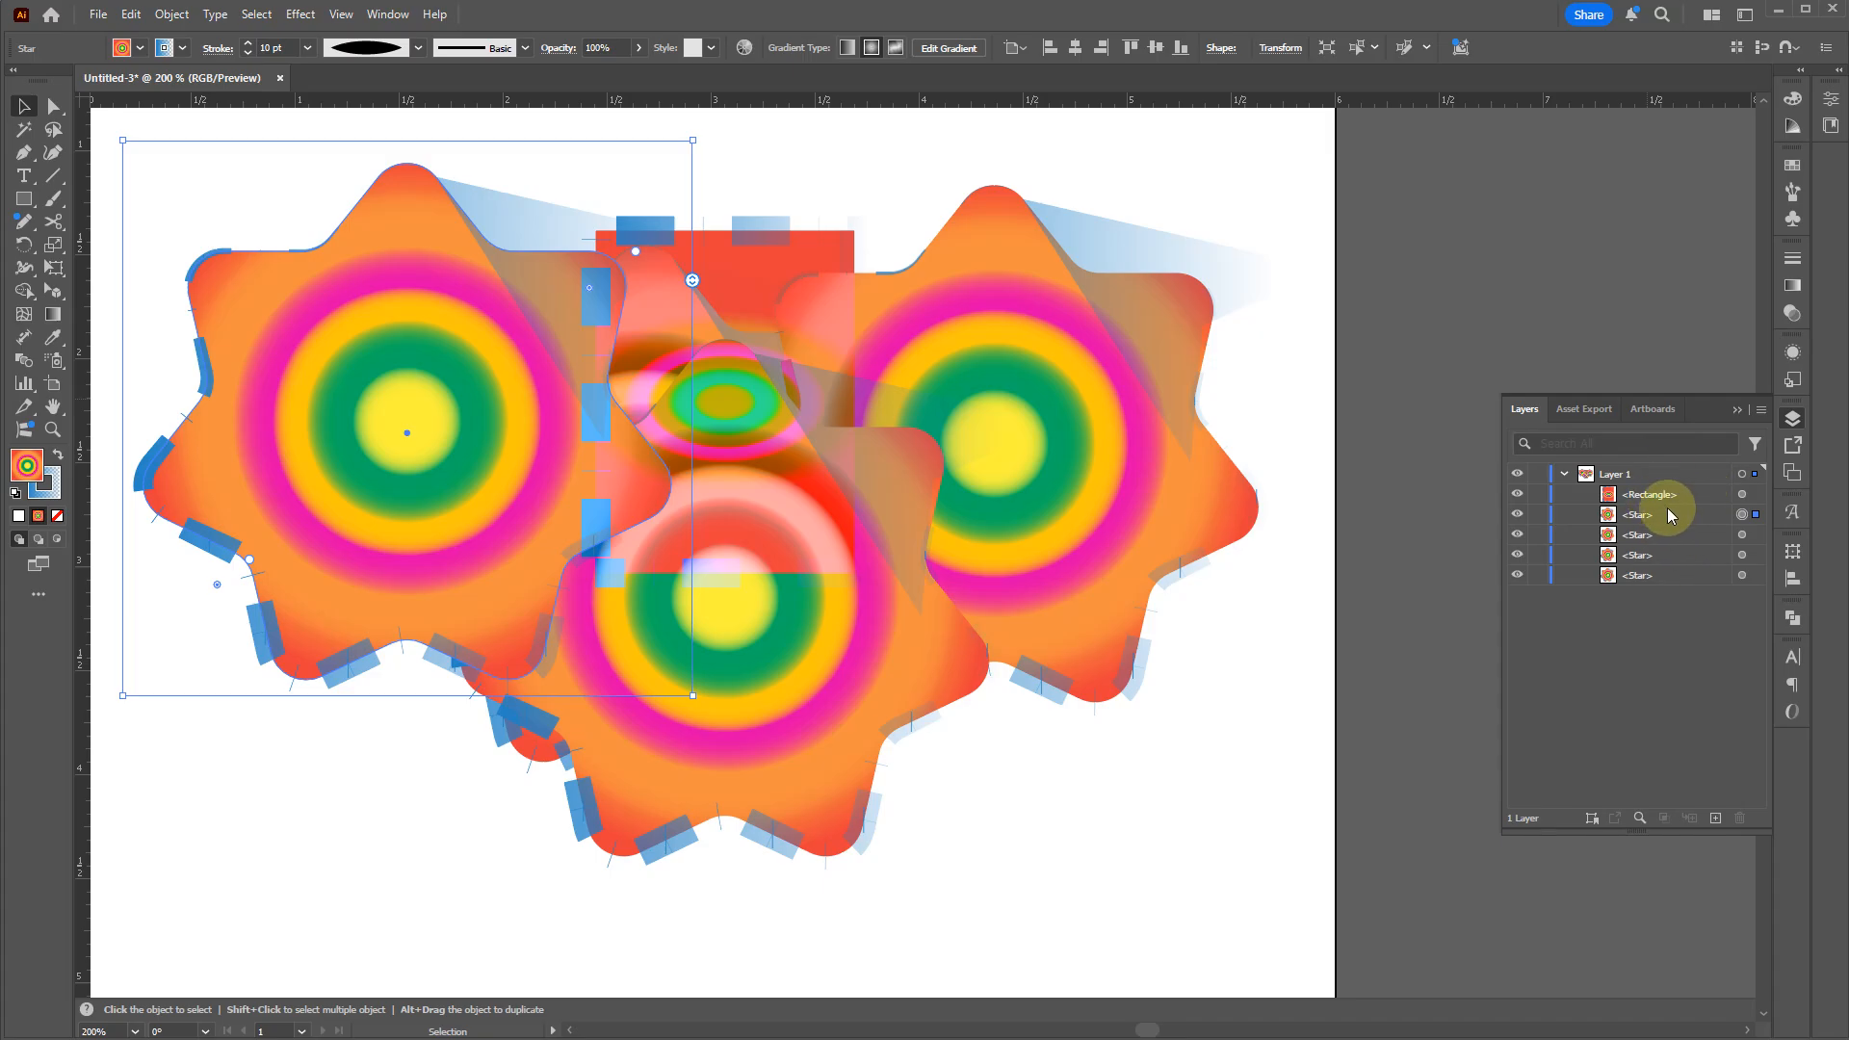
{"action": "left_click", "coordinate": [1714, 817]}
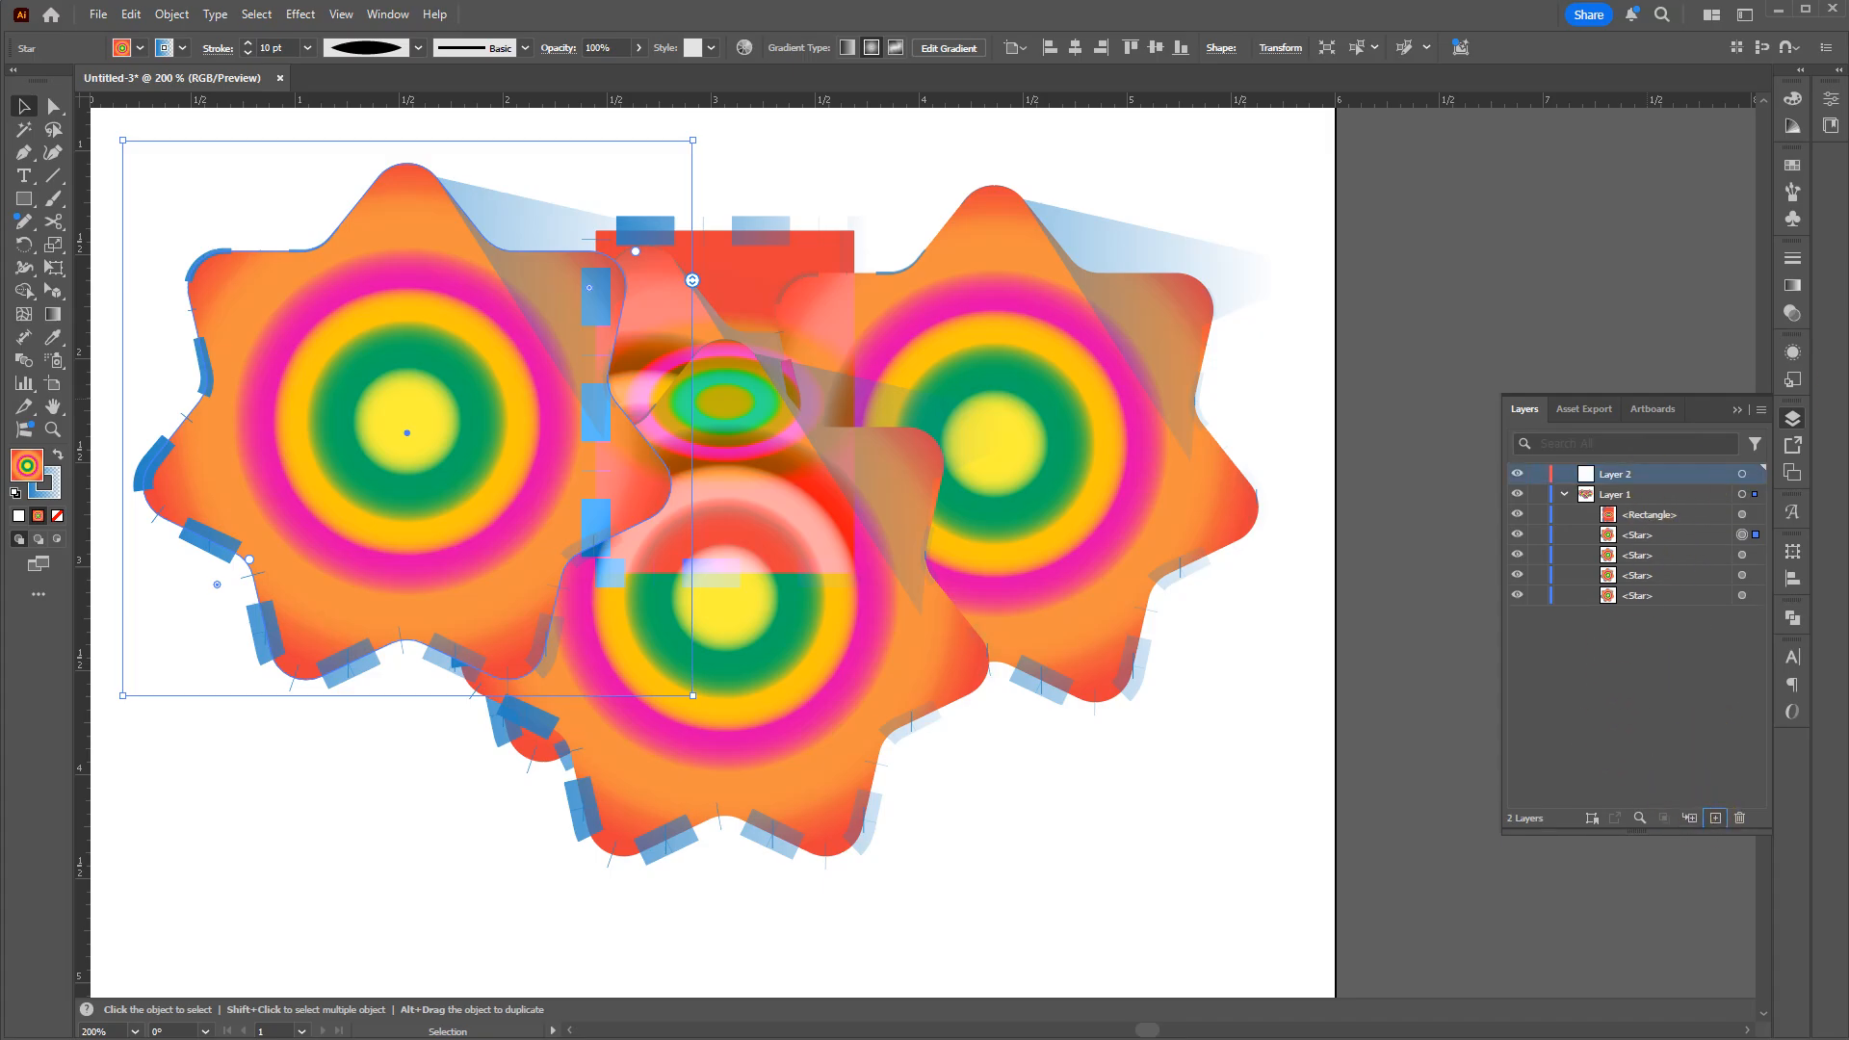
{"action": "left_click_drag", "start_coordinate": [702, 617], "coordinate": [1154, 455]}
{"action": "left_click_drag", "start_coordinate": [1154, 454], "coordinate": [791, 616]}
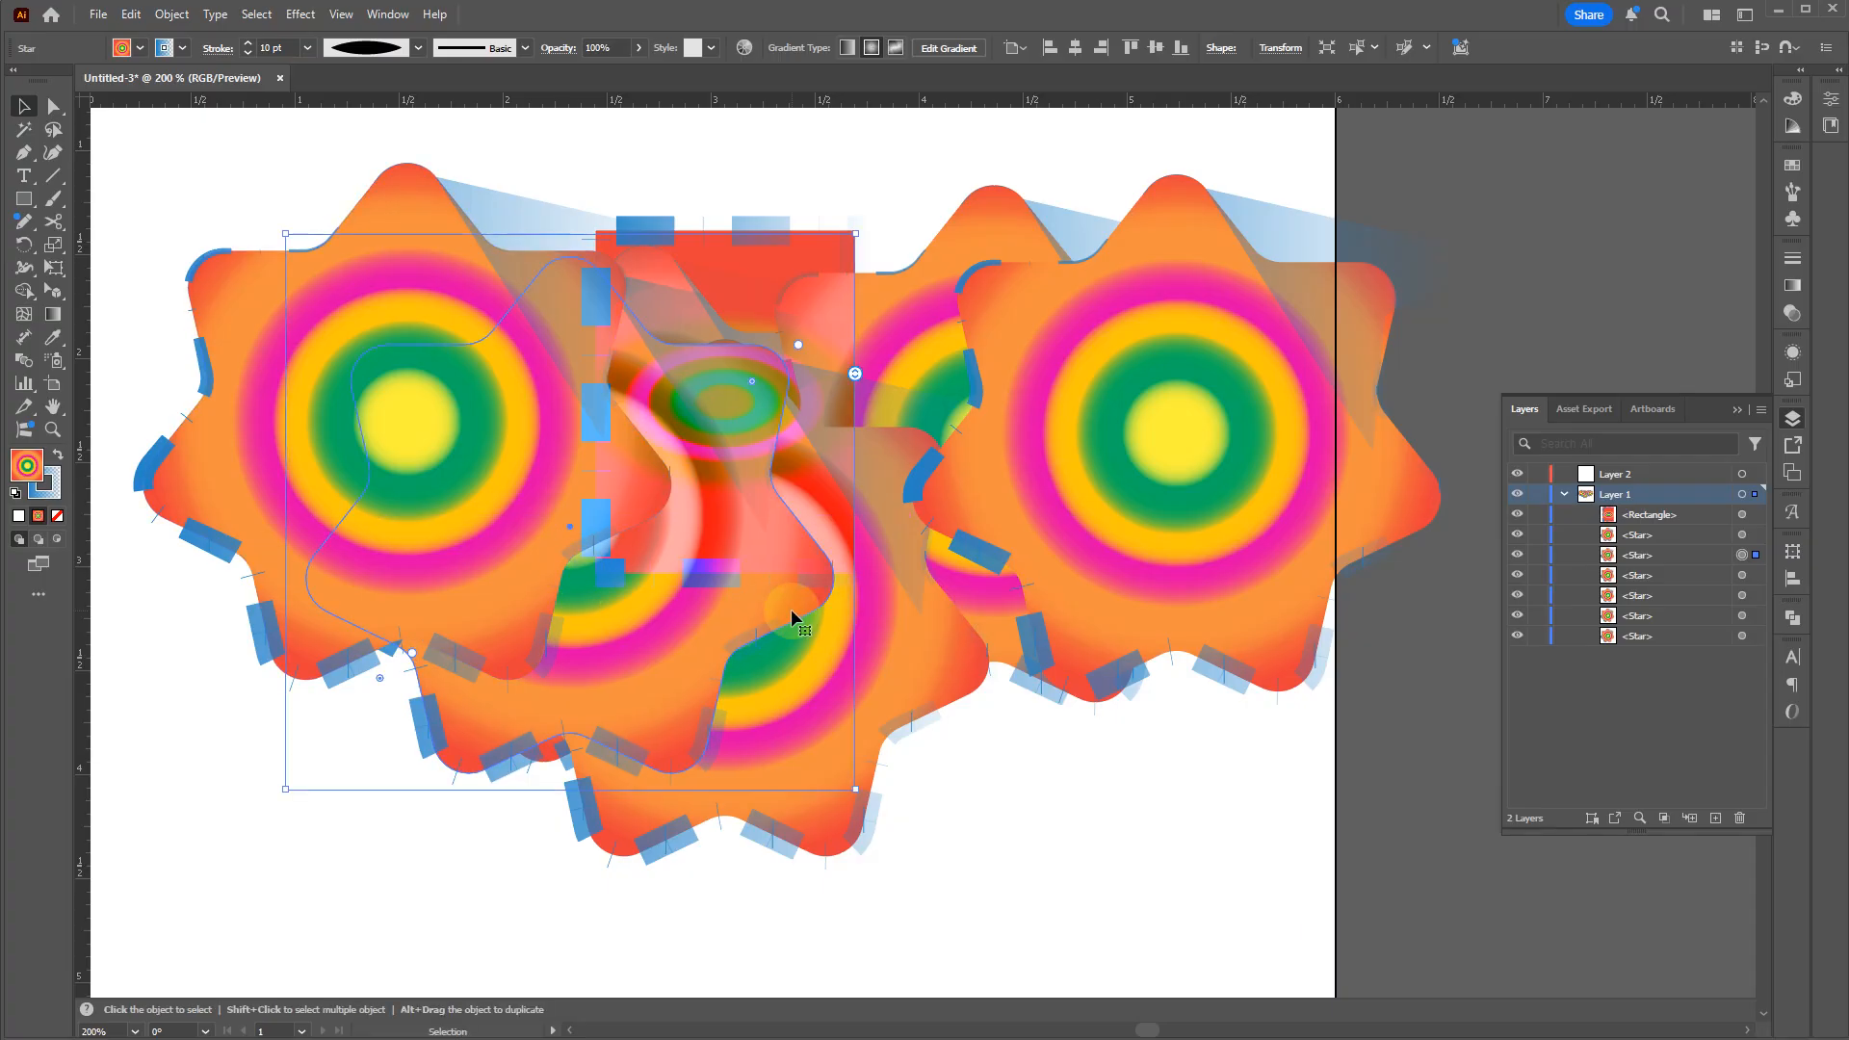
Step: Draw a wide rectangle on Layer 2 over the middle of the overlapping stars
{"action": "left_click", "coordinate": [1691, 474]}
{"action": "key", "text": "m"}
{"action": "mouse_move", "coordinate": [937, 400]}
{"action": "left_mouse_down"}
{"action": "mouse_move", "coordinate": [518, 568]}
{"action": "mouse_move", "coordinate": [518, 587]}
{"action": "left_mouse_up"}
{"action": "key", "text": "v"}
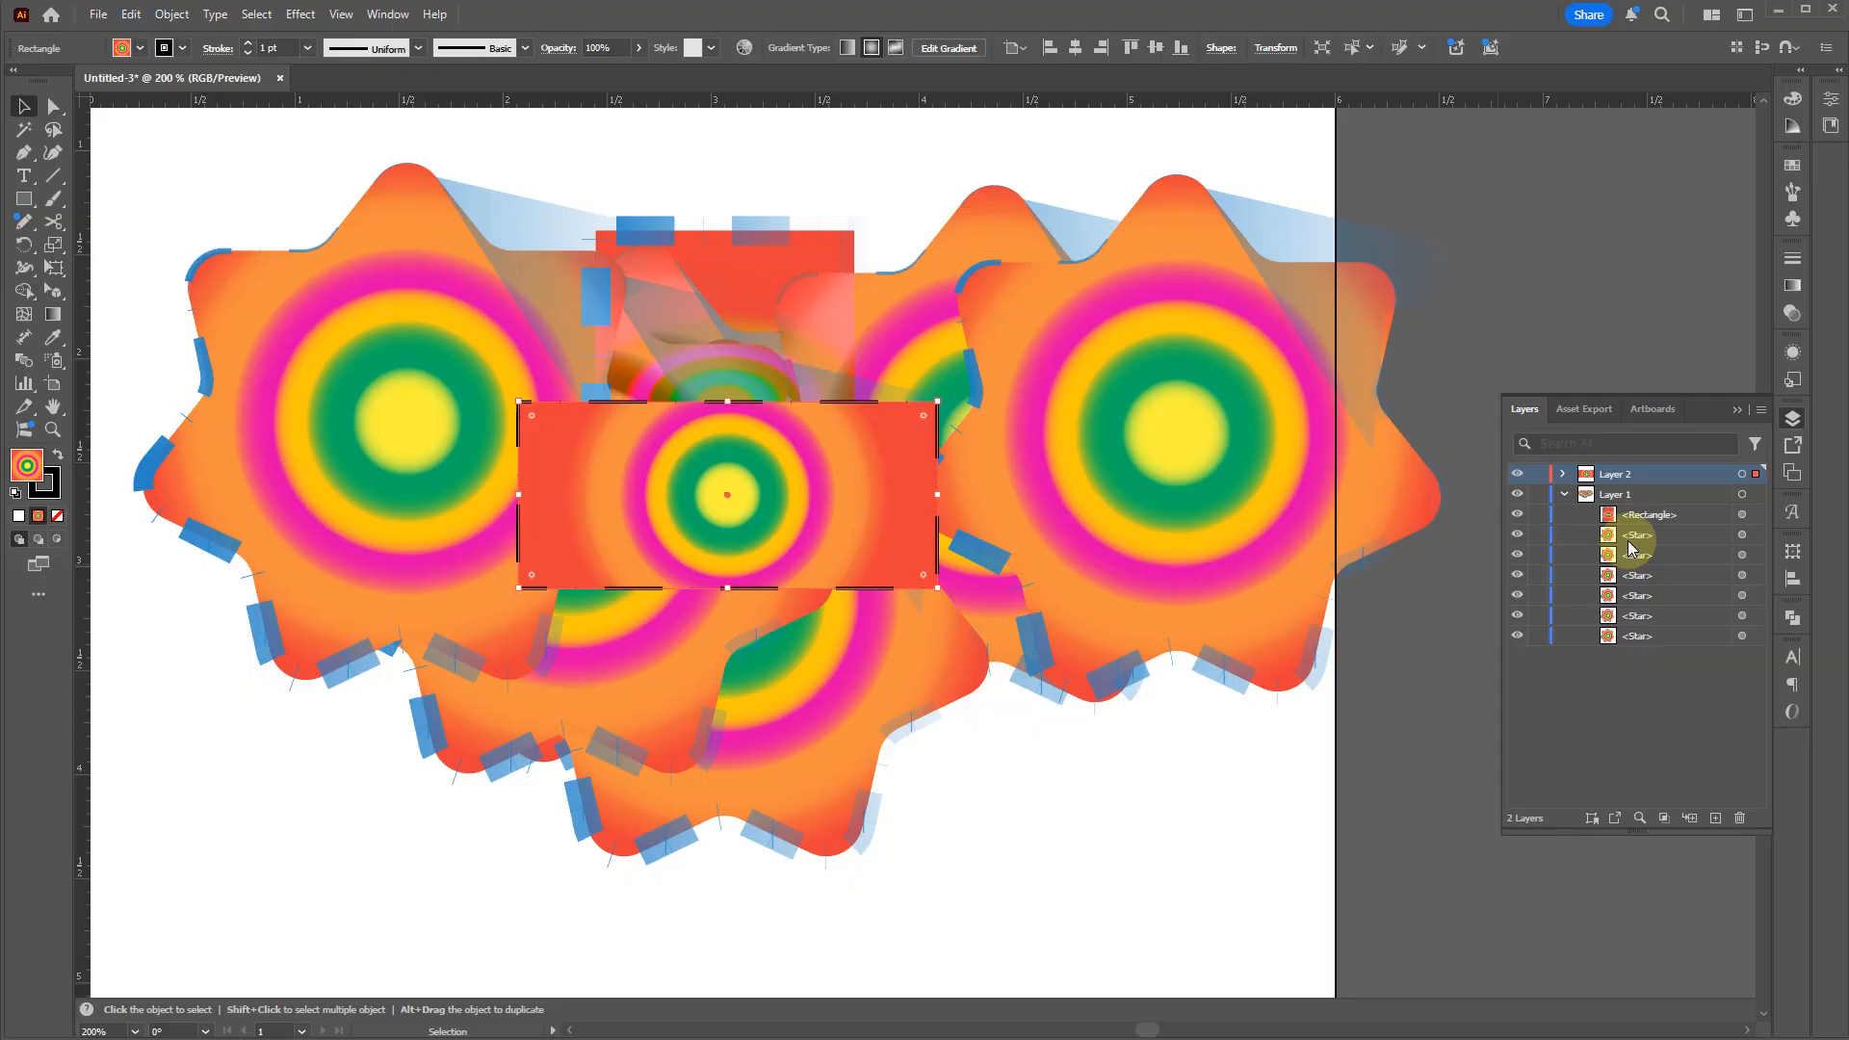
Step: Move one star from Layer 1 to the top of Layer 2, and nest Layer 1 inside Layer 2
{"action": "left_click_drag", "start_coordinate": [1630, 547], "coordinate": [1616, 469]}
{"action": "left_click", "coordinate": [1563, 474]}
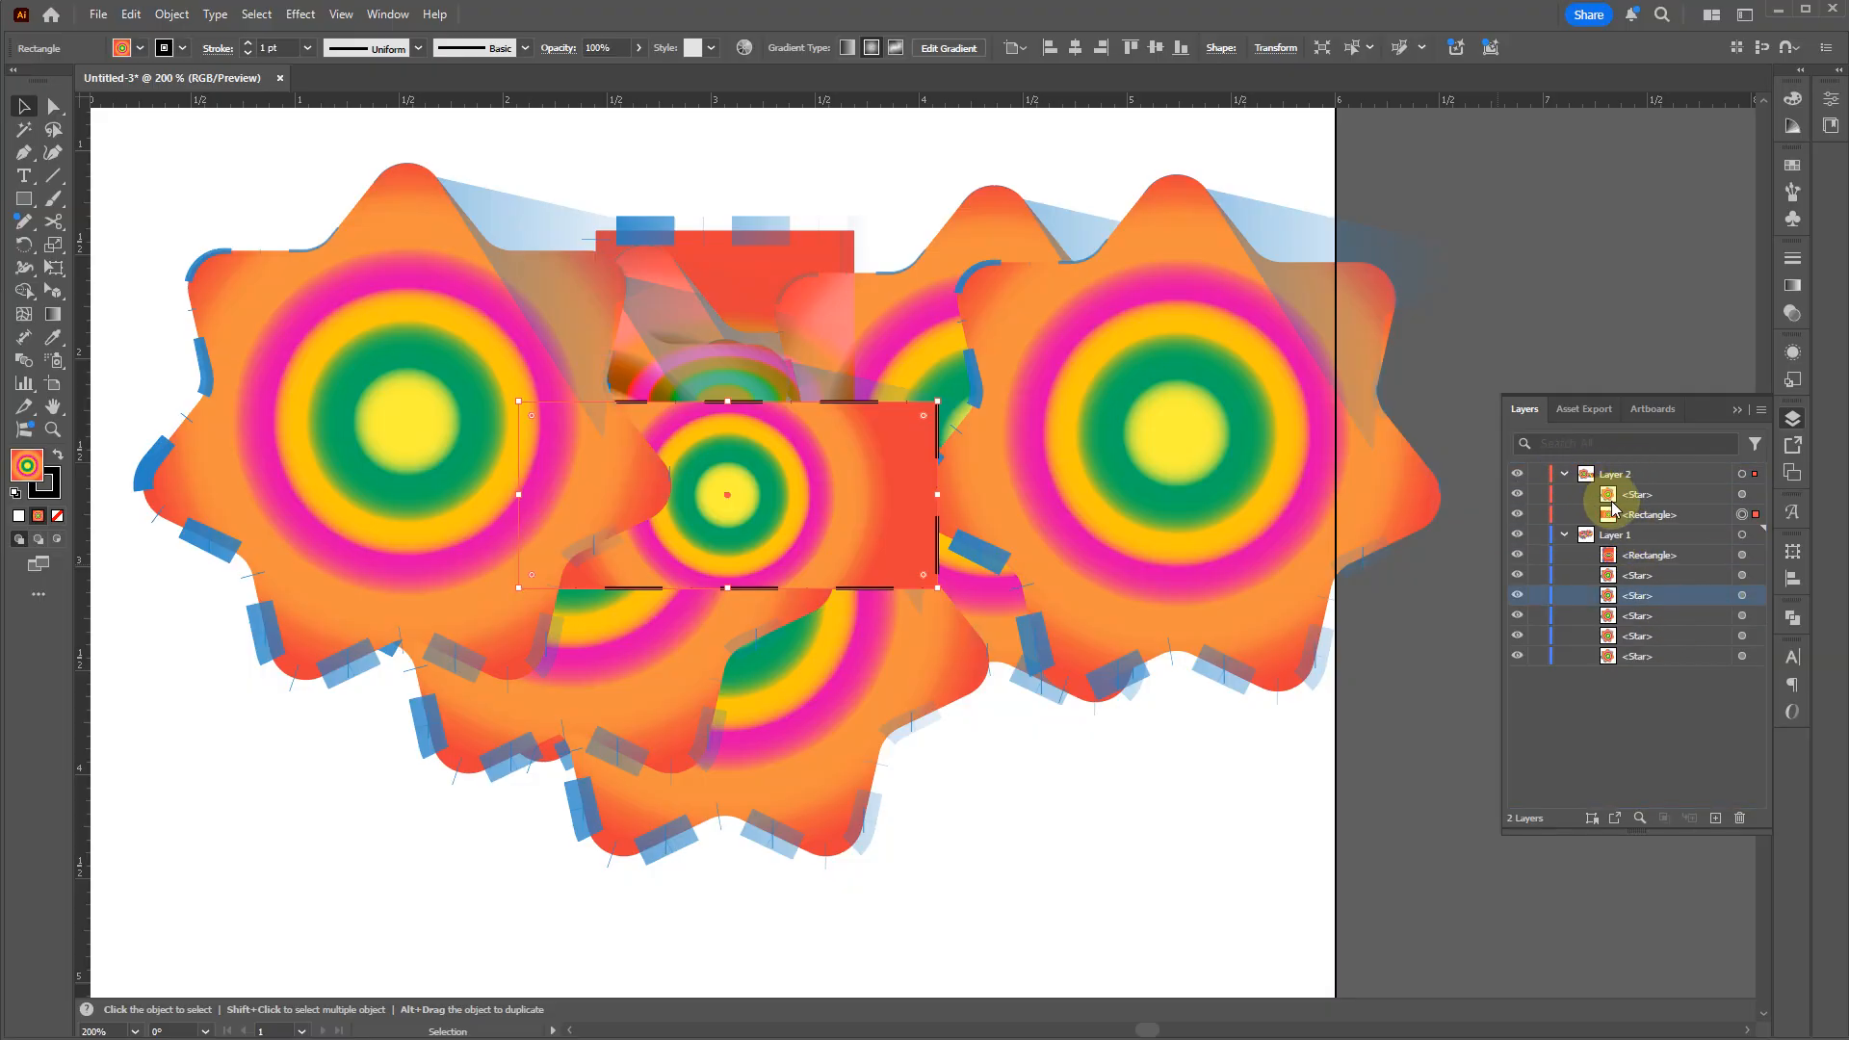
{"action": "left_click_drag", "start_coordinate": [1622, 535], "coordinate": [1600, 514]}
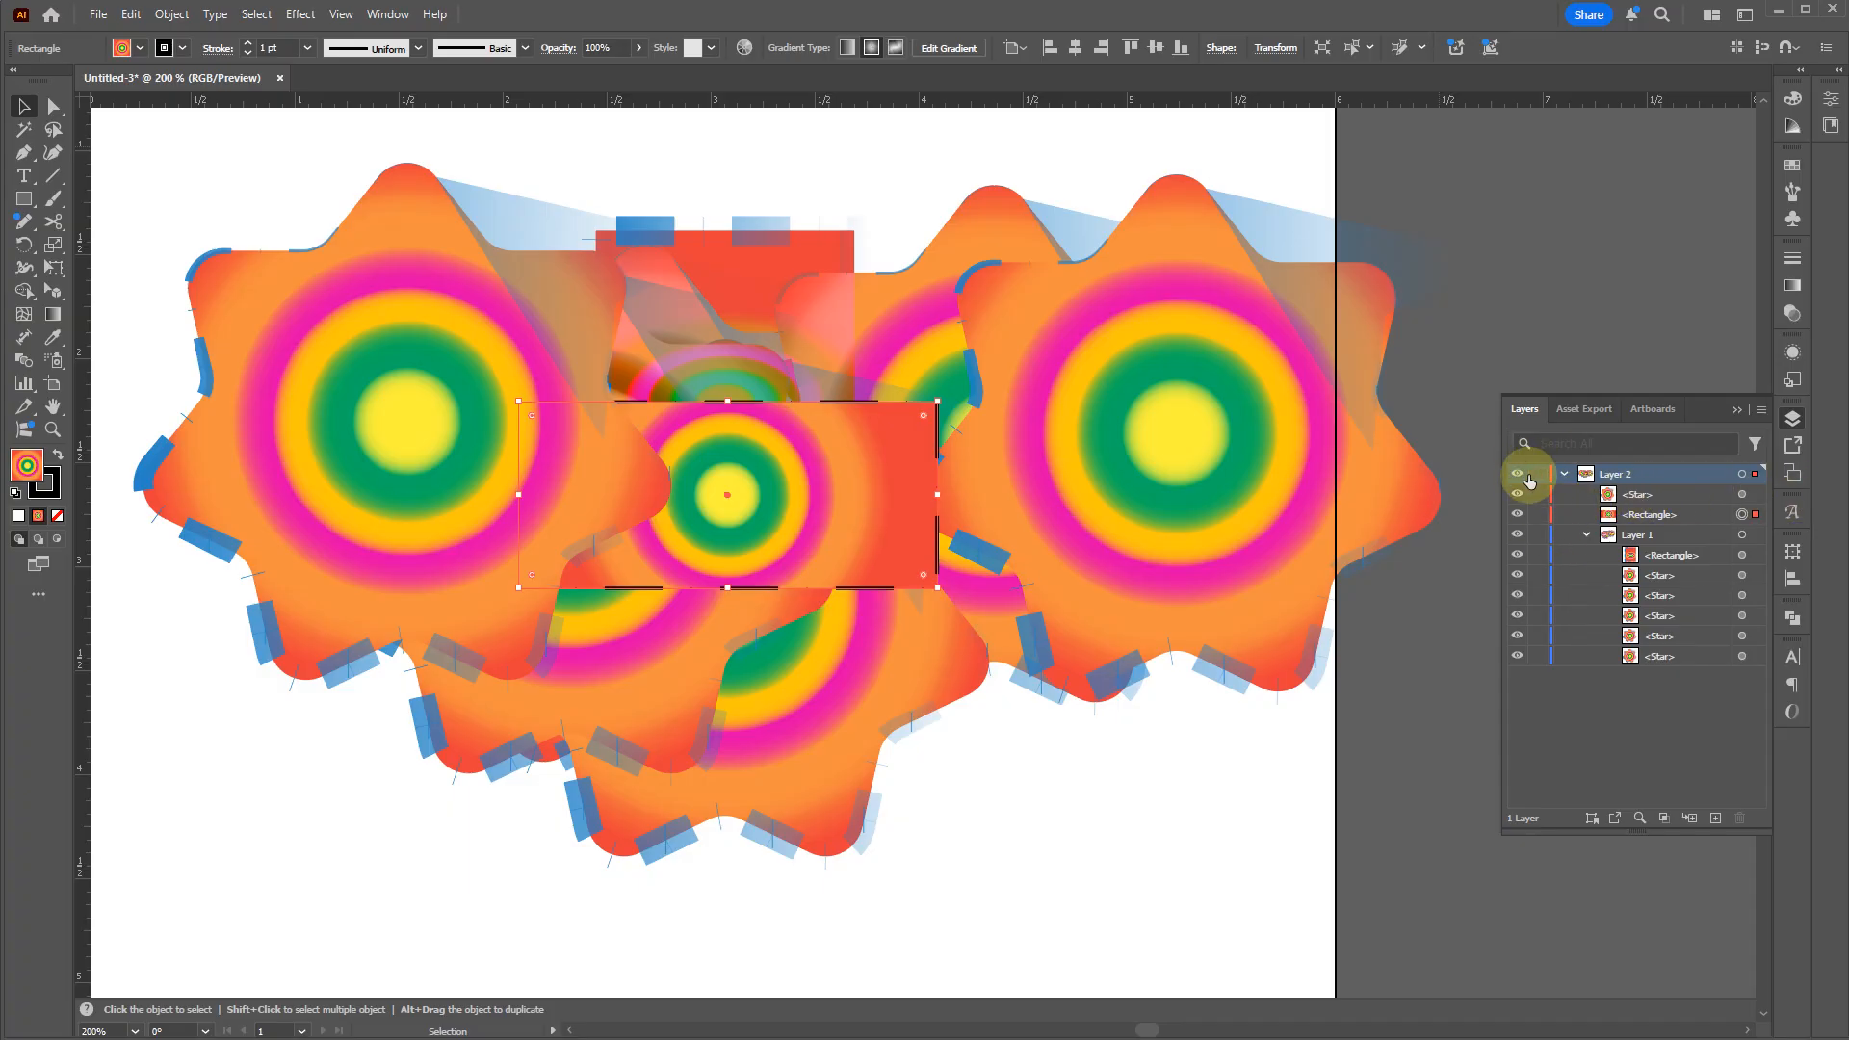
Step: Try hiding and showing Layer 2 and its star, and toggling the layer's lock
{"action": "mouse_move", "coordinate": [1519, 485]}
{"action": "left_mouse_down"}
{"action": "mouse_move", "coordinate": [1516, 655]}
{"action": "mouse_move", "coordinate": [1517, 474]}
{"action": "left_mouse_up"}
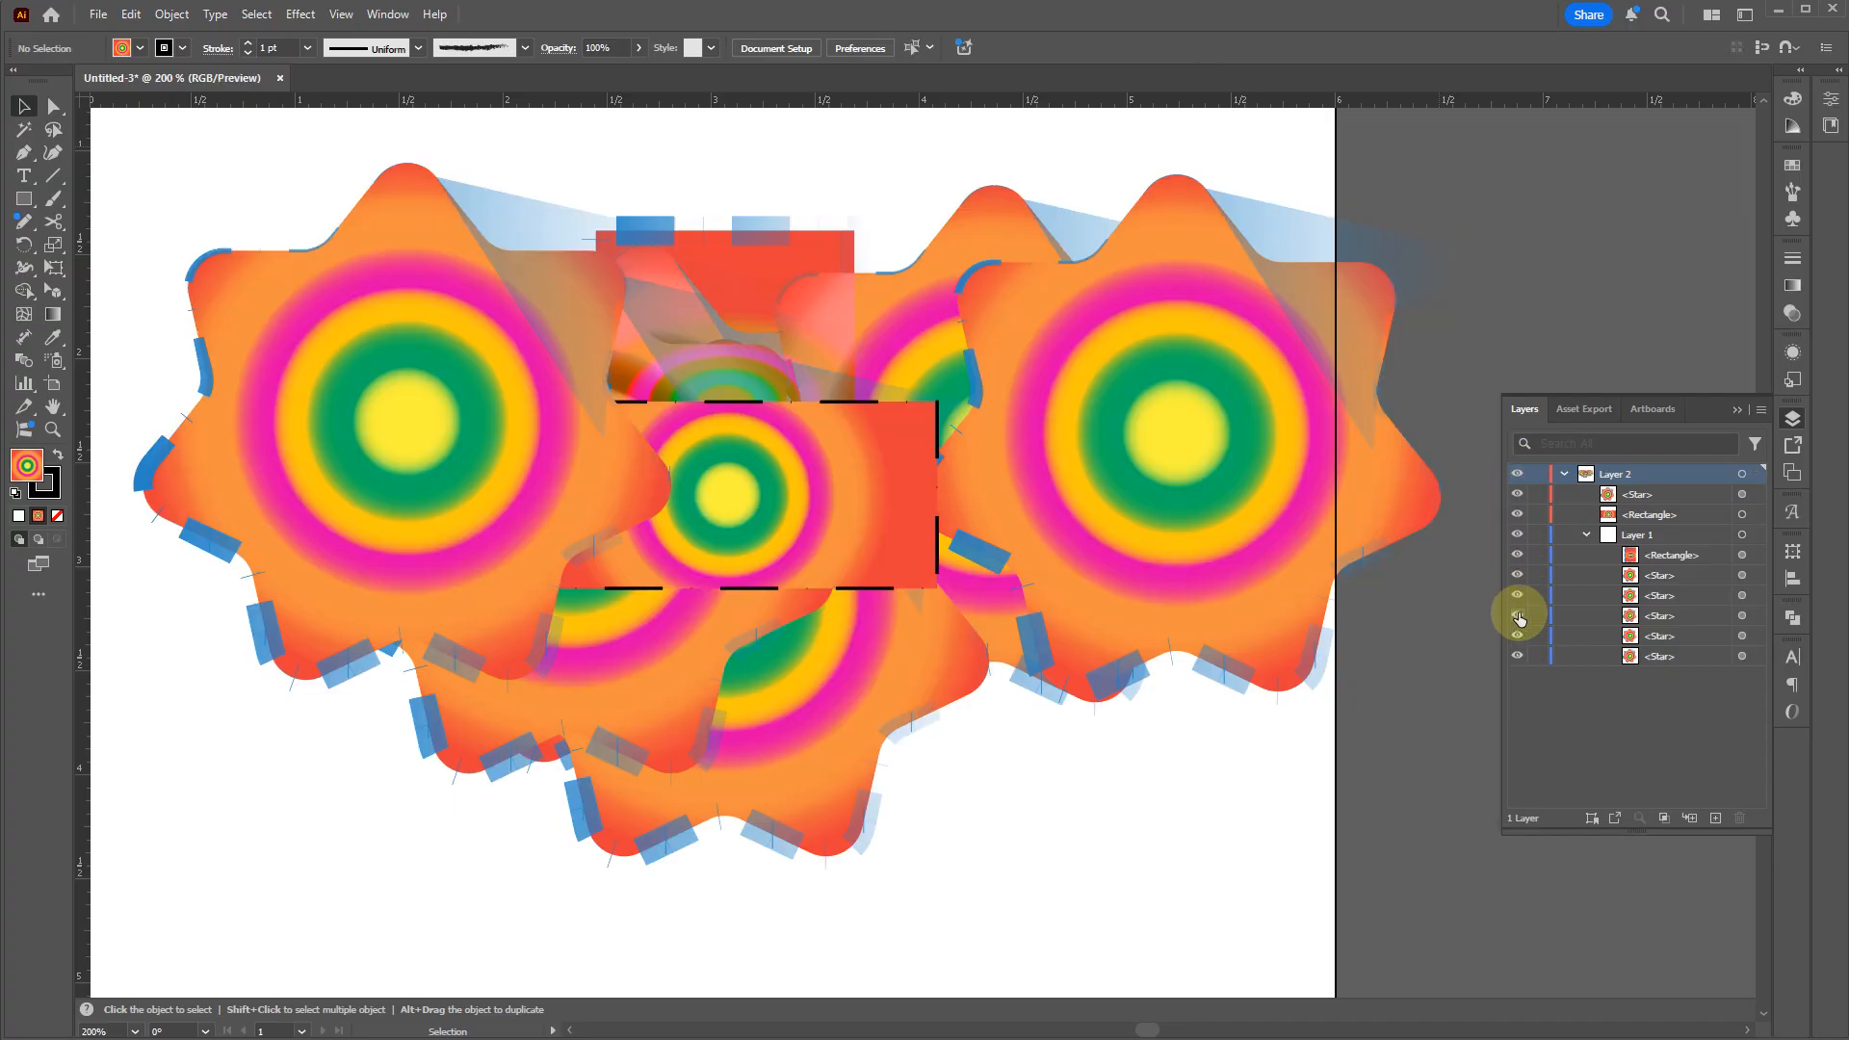
{"action": "left_click", "coordinate": [1517, 494]}
{"action": "left_click", "coordinate": [1517, 494]}
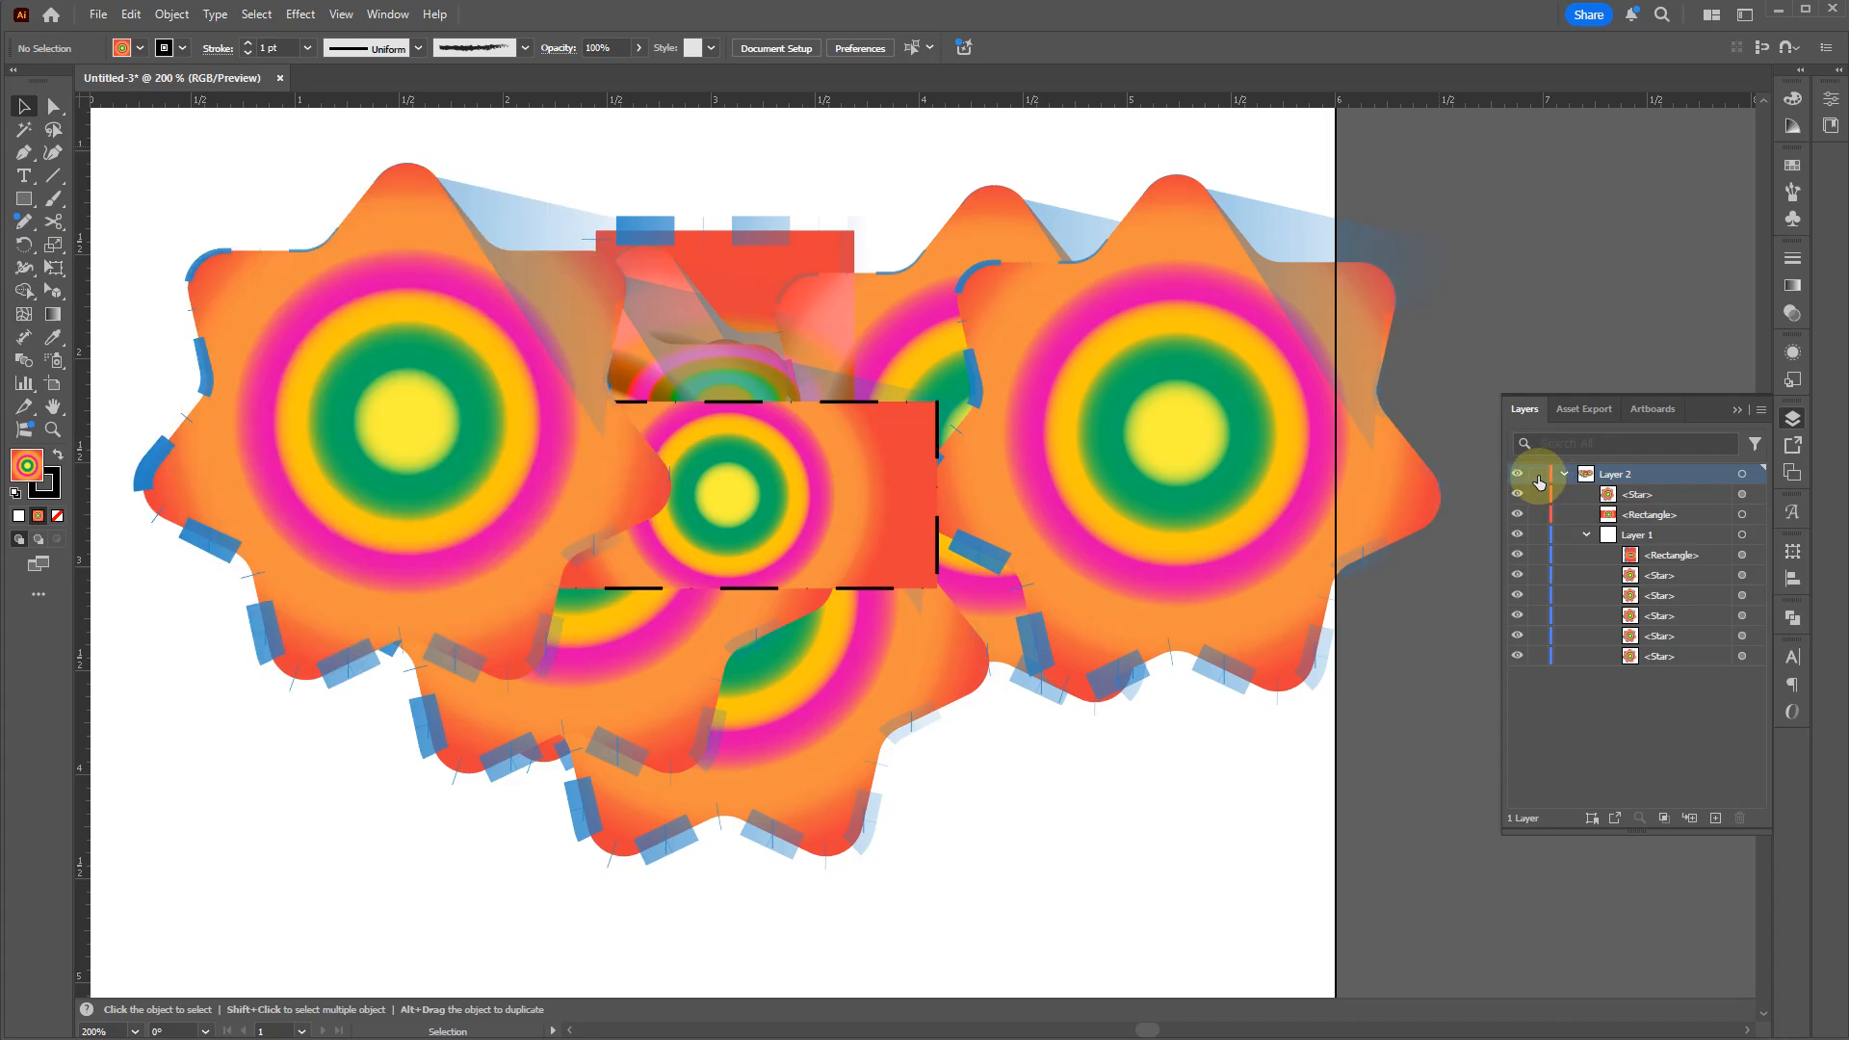
{"action": "left_click", "coordinate": [1538, 476]}
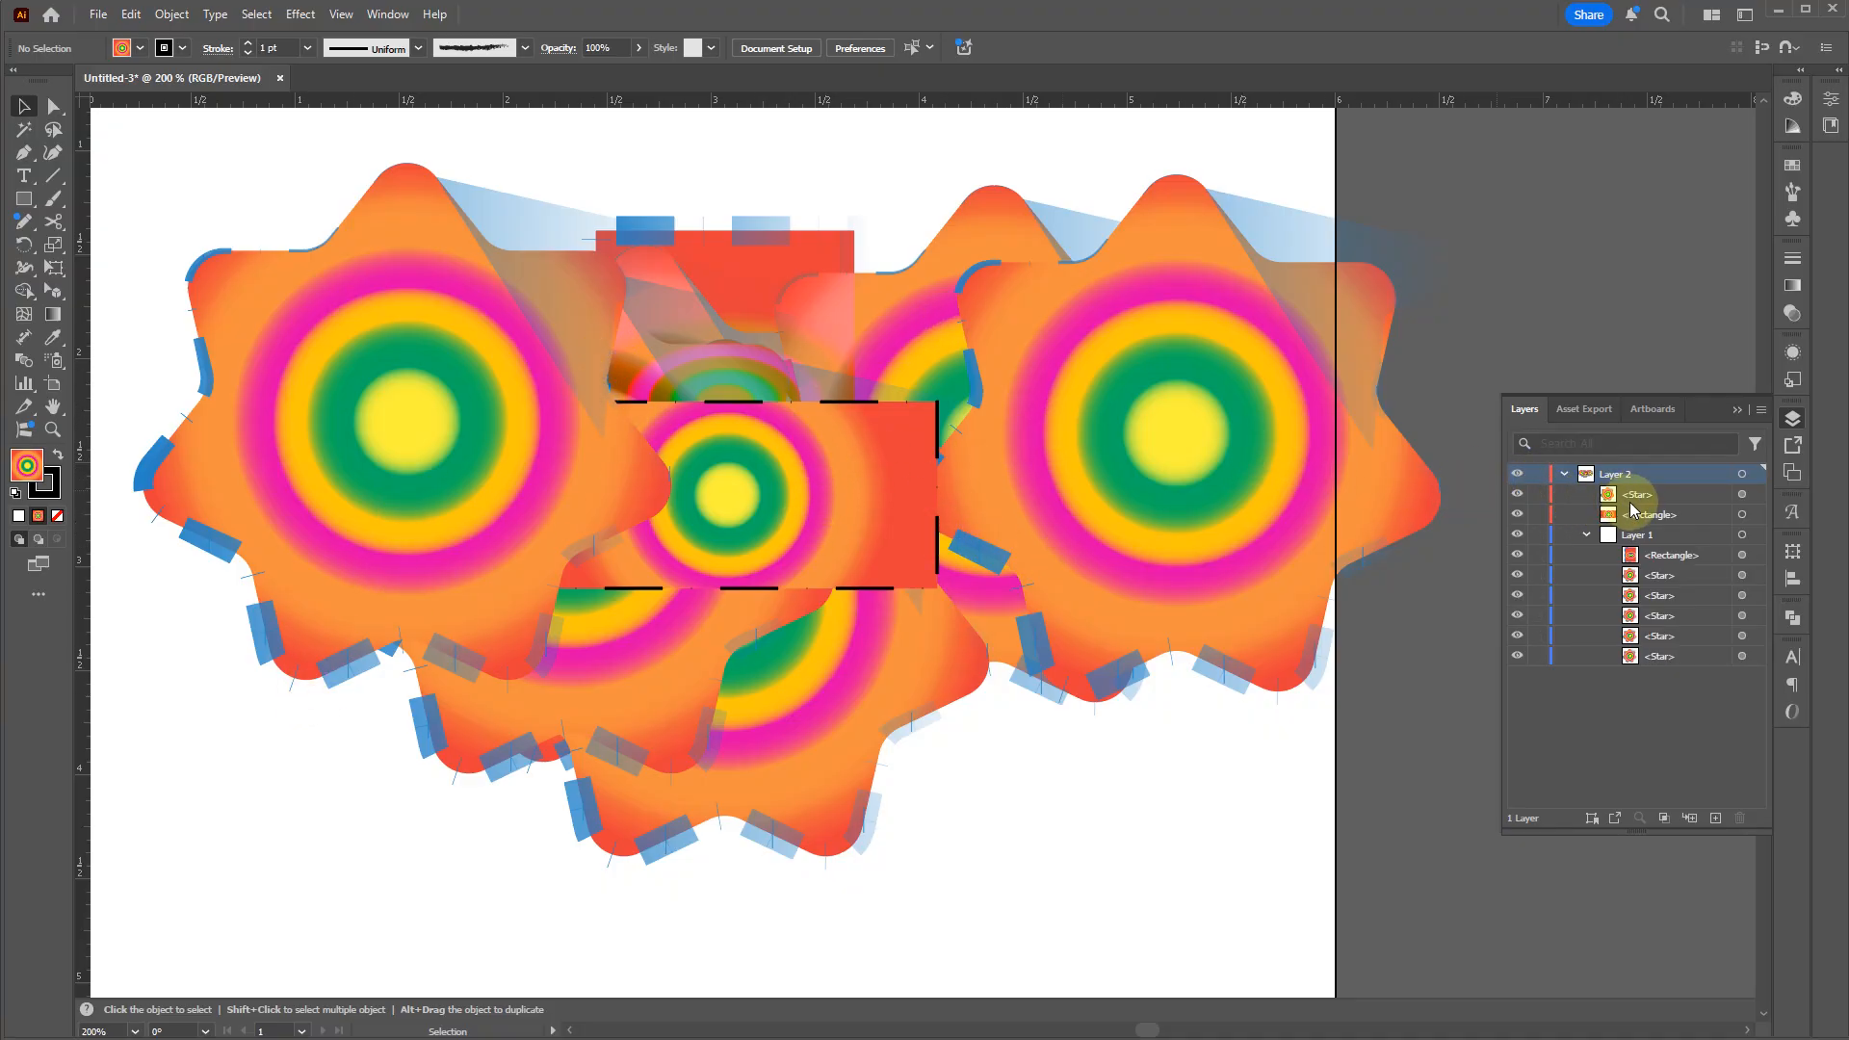
Step: Open the options of the star at the top of Layer 2
{"action": "left_click", "coordinate": [1557, 499]}
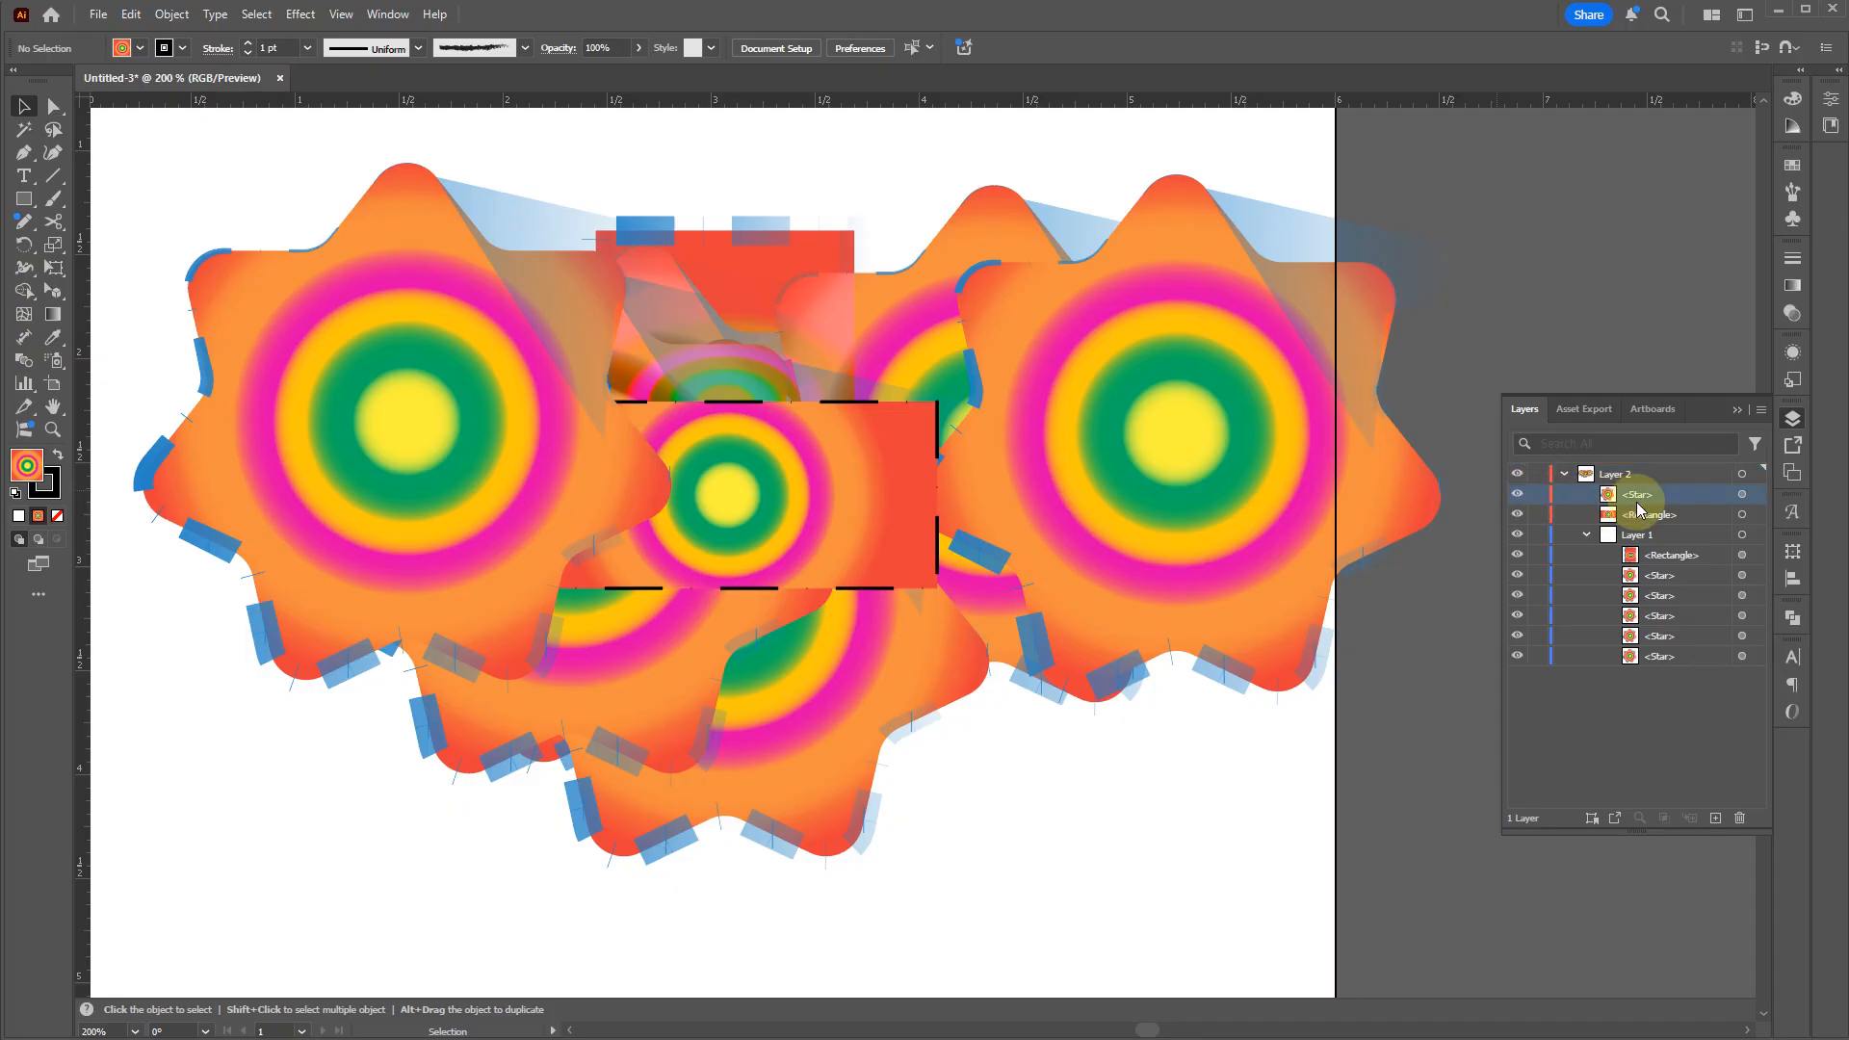
{"action": "double_click", "coordinate": [1667, 493]}
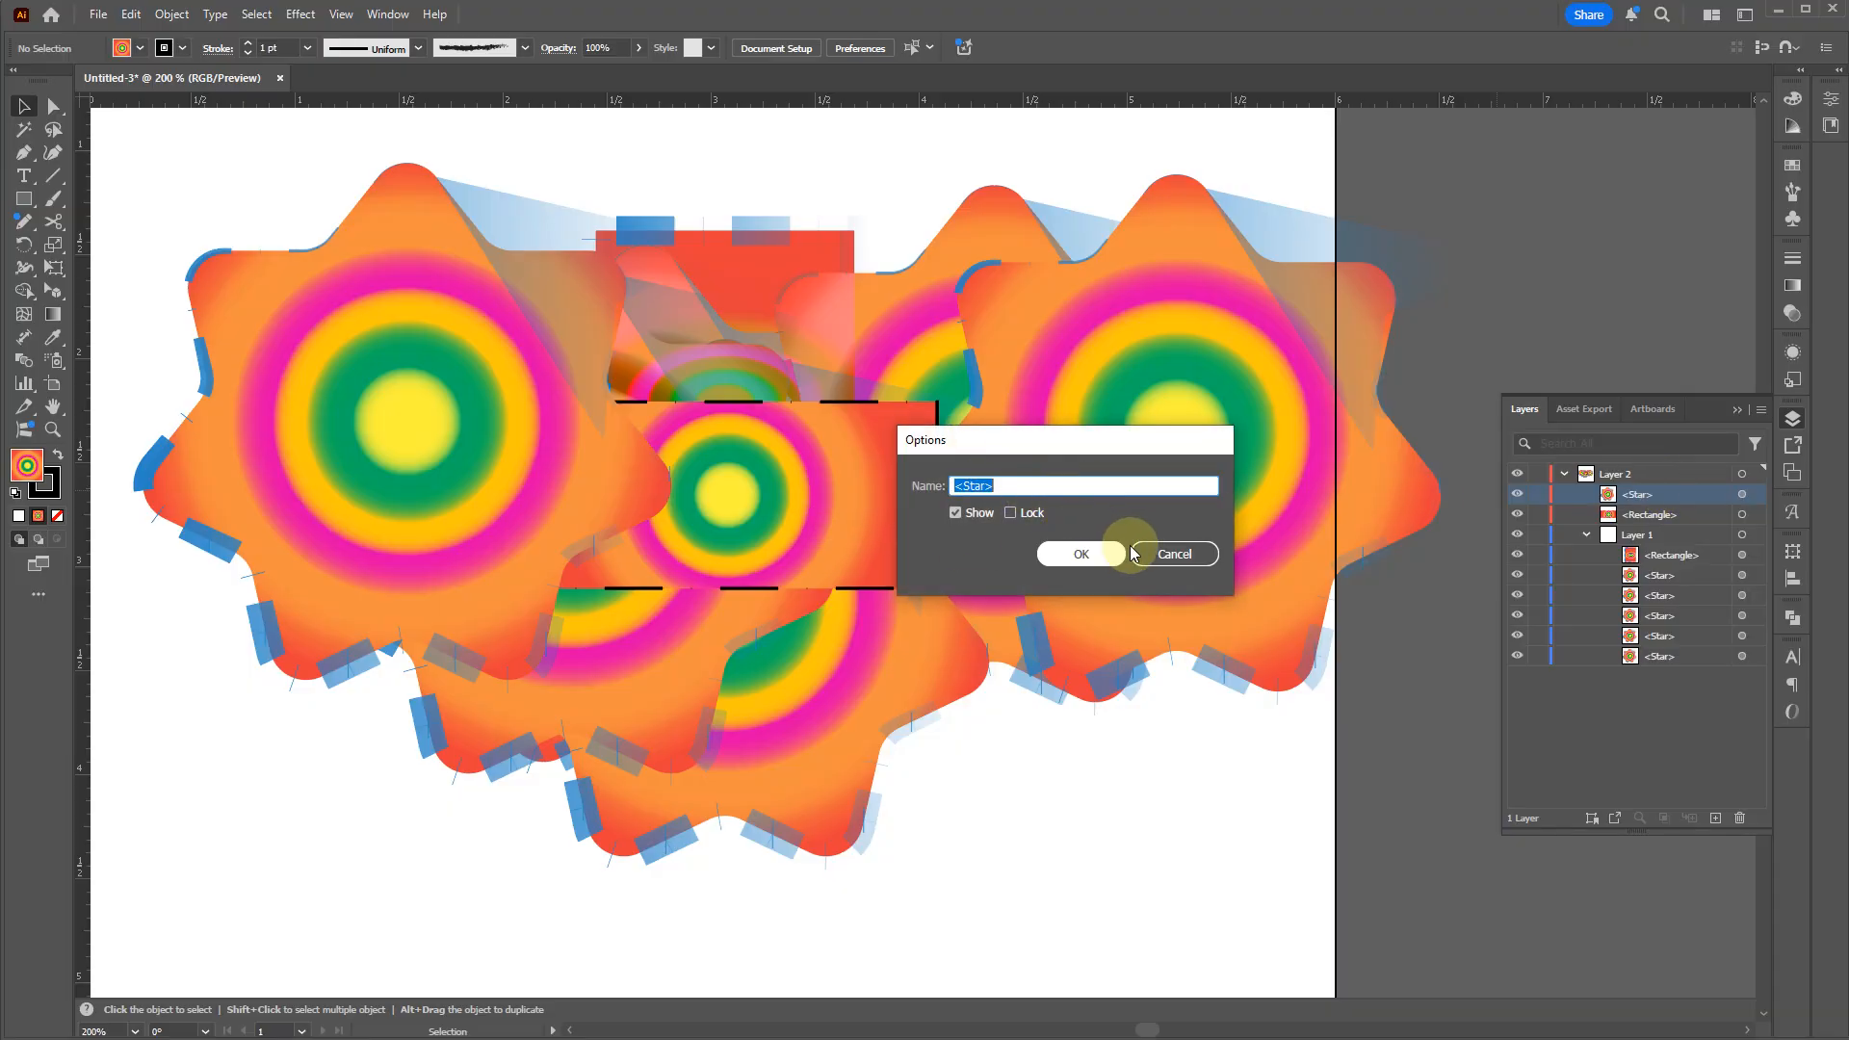
Step: Close the star's options, toggle the lock on Layer 2, and collapse and expand its contents in the layer list
{"action": "left_click", "coordinate": [1086, 554]}
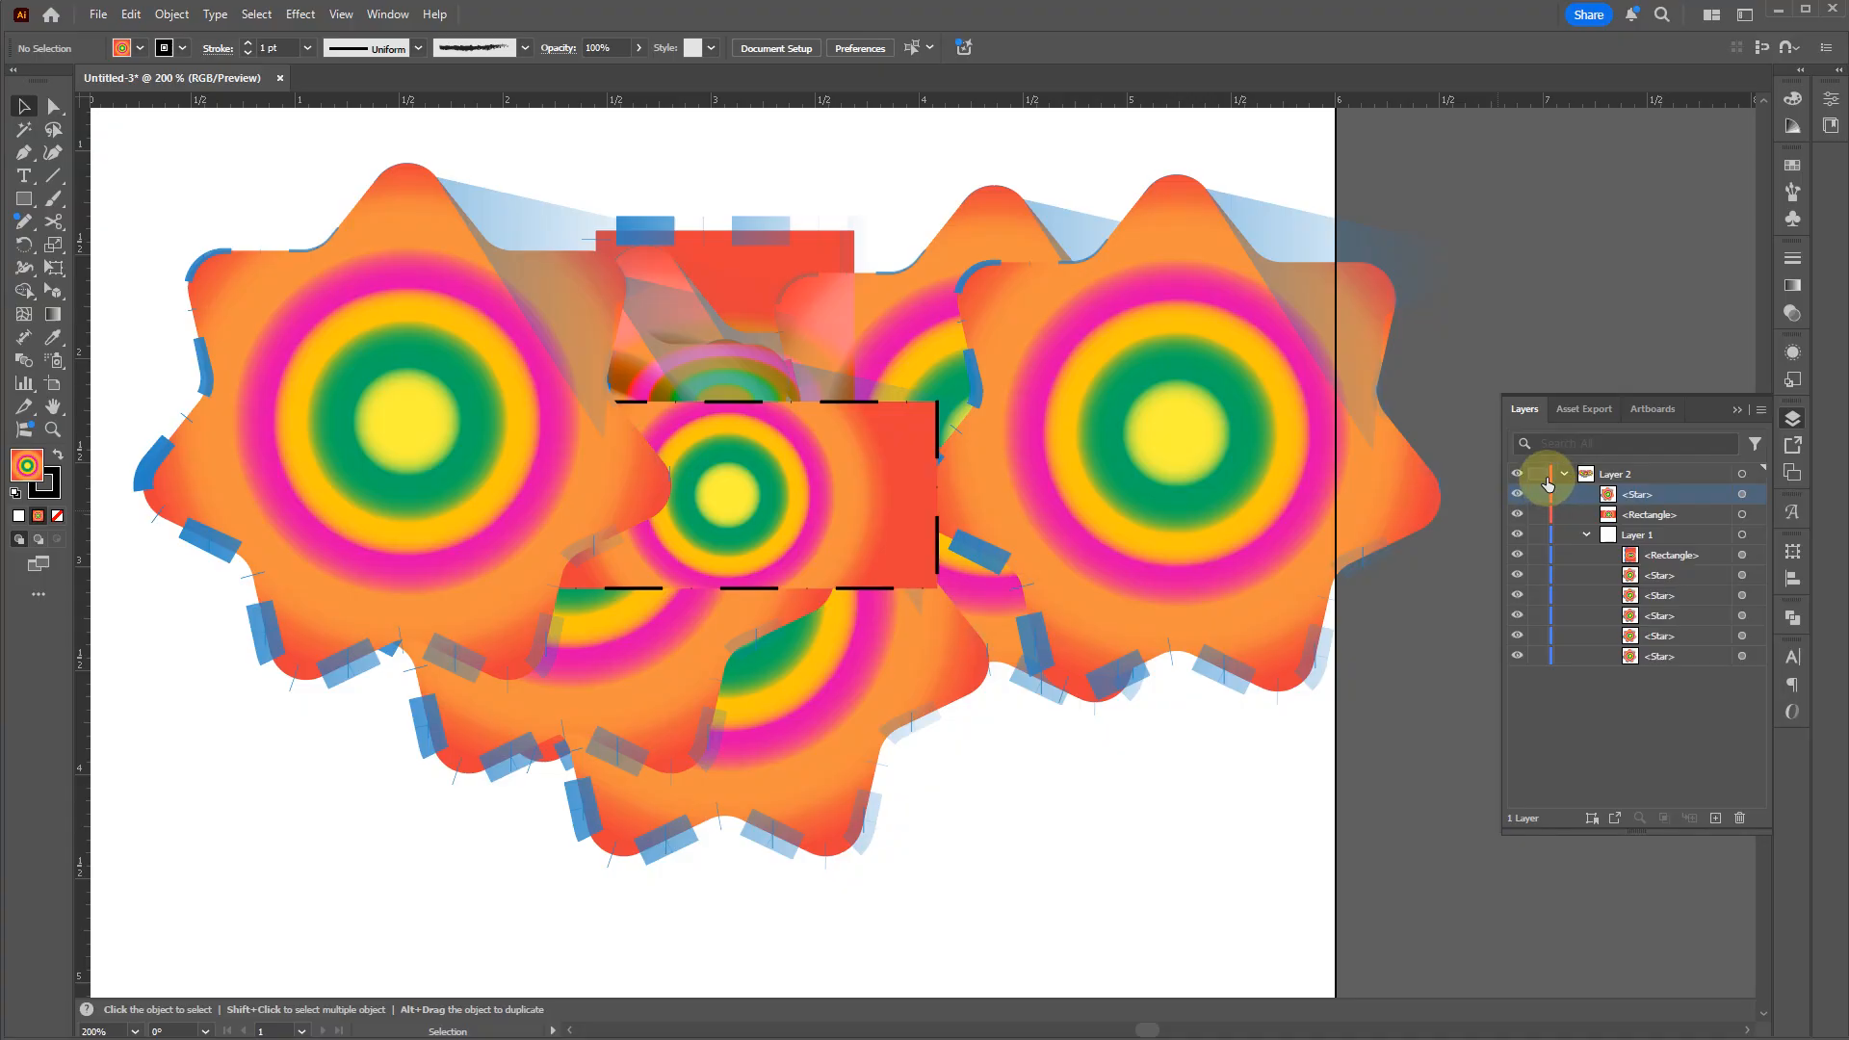
{"action": "left_click", "coordinate": [1538, 476]}
{"action": "left_click", "coordinate": [1631, 473]}
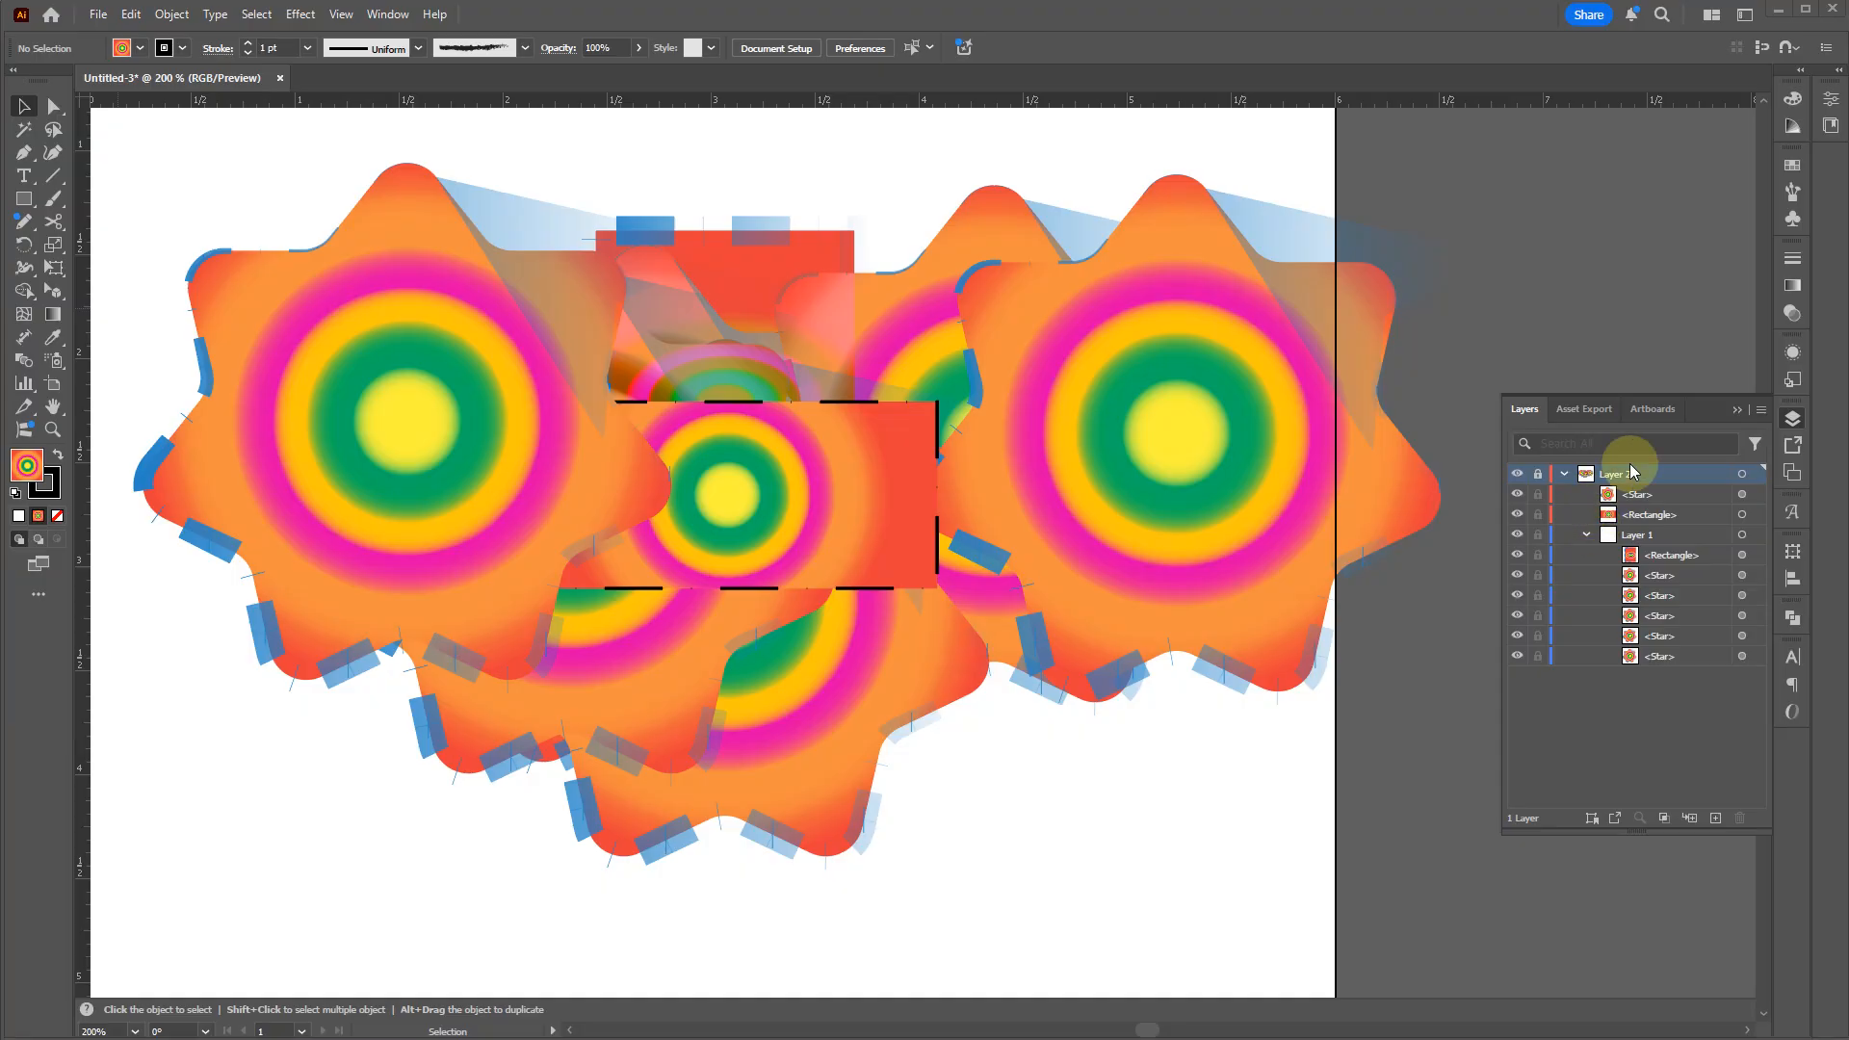
{"action": "left_click", "coordinate": [1561, 475]}
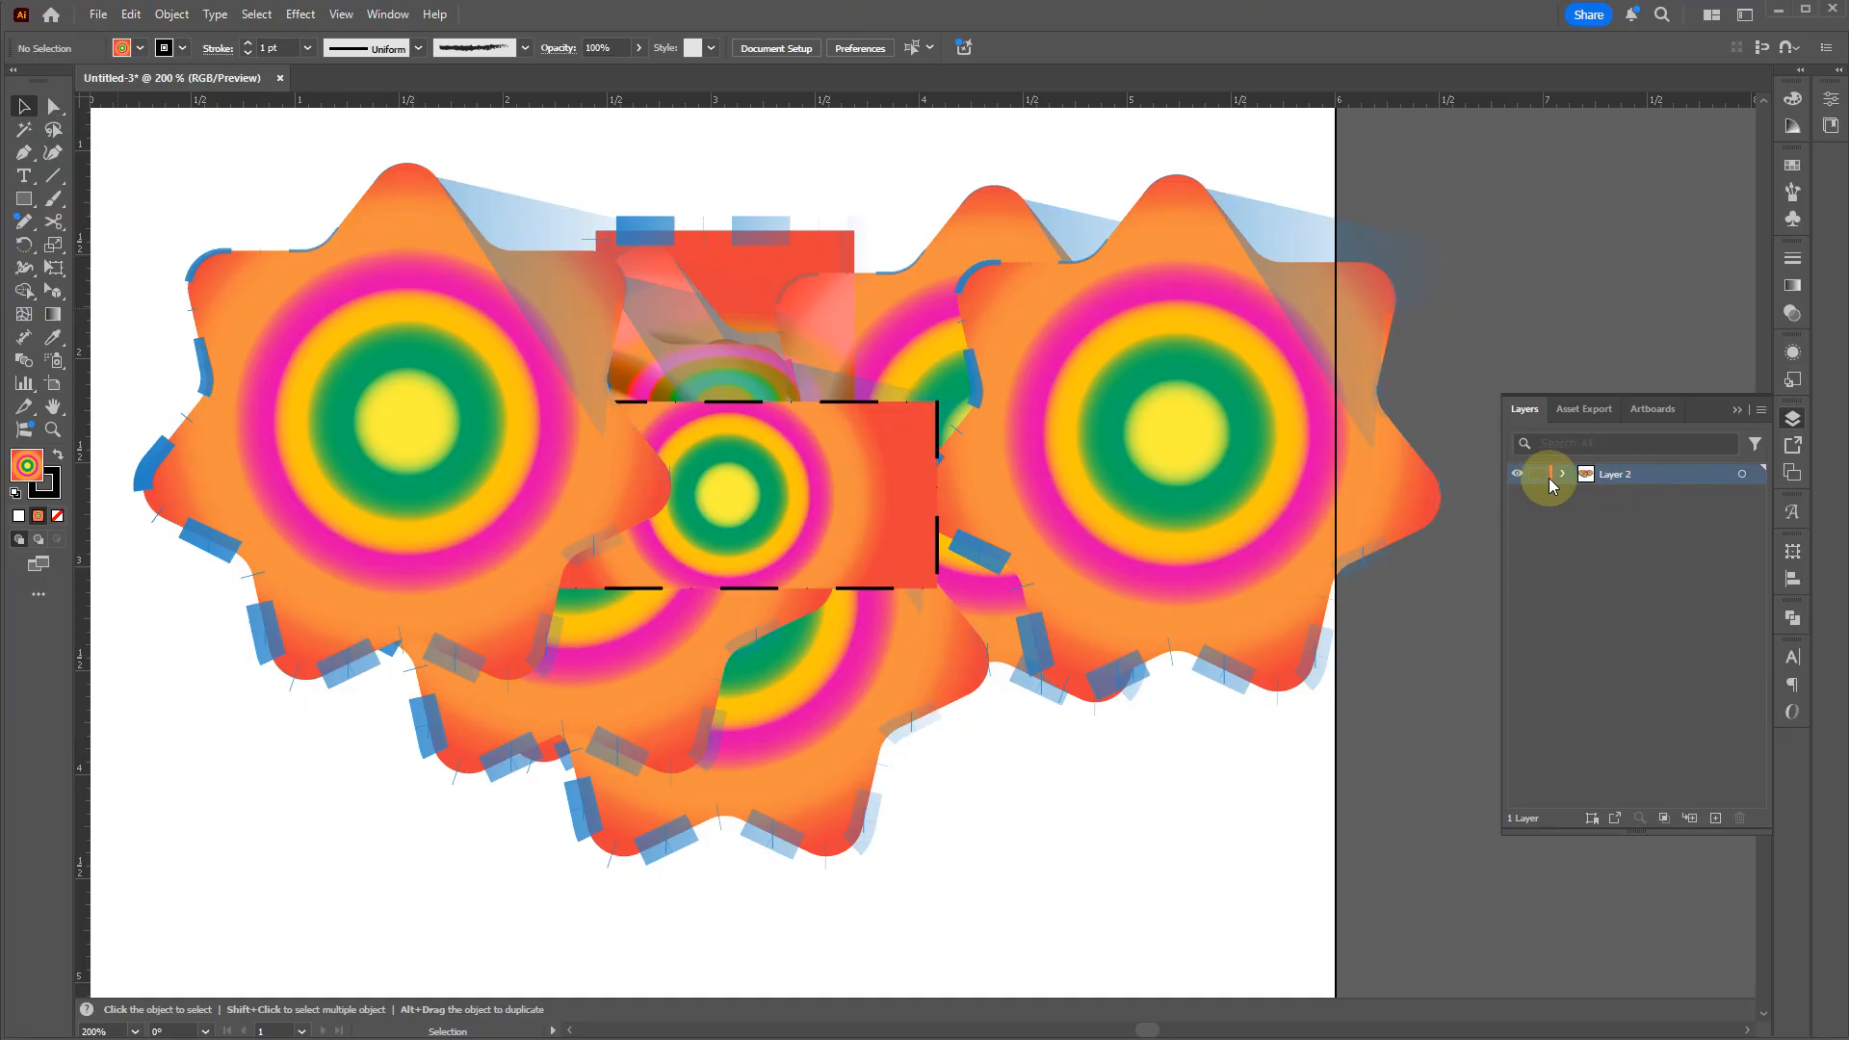
{"action": "left_click", "coordinate": [1561, 476]}
{"action": "left_click", "coordinate": [1562, 475]}
{"action": "left_click", "coordinate": [1562, 475]}
Step: Set the layer color of Layer 2 to Green in its layer options
{"action": "double_click", "coordinate": [1609, 475]}
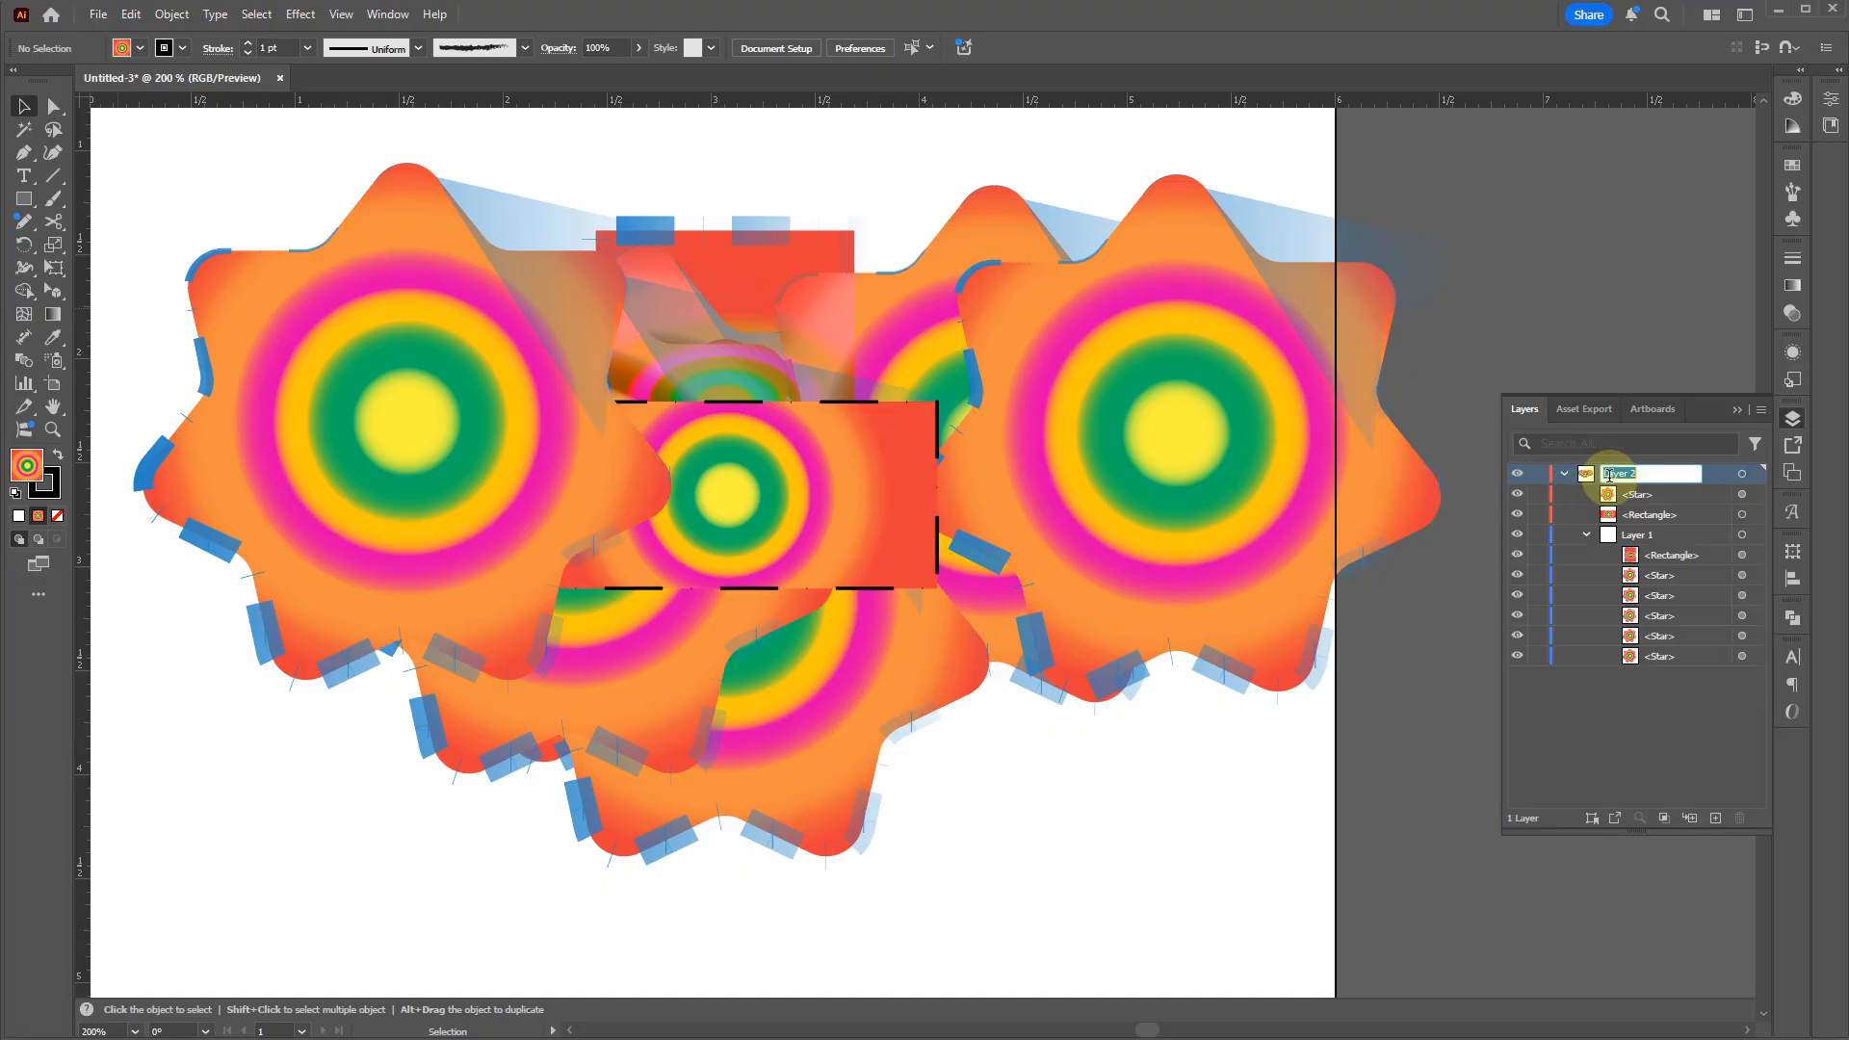
{"action": "double_click", "coordinate": [1719, 473]}
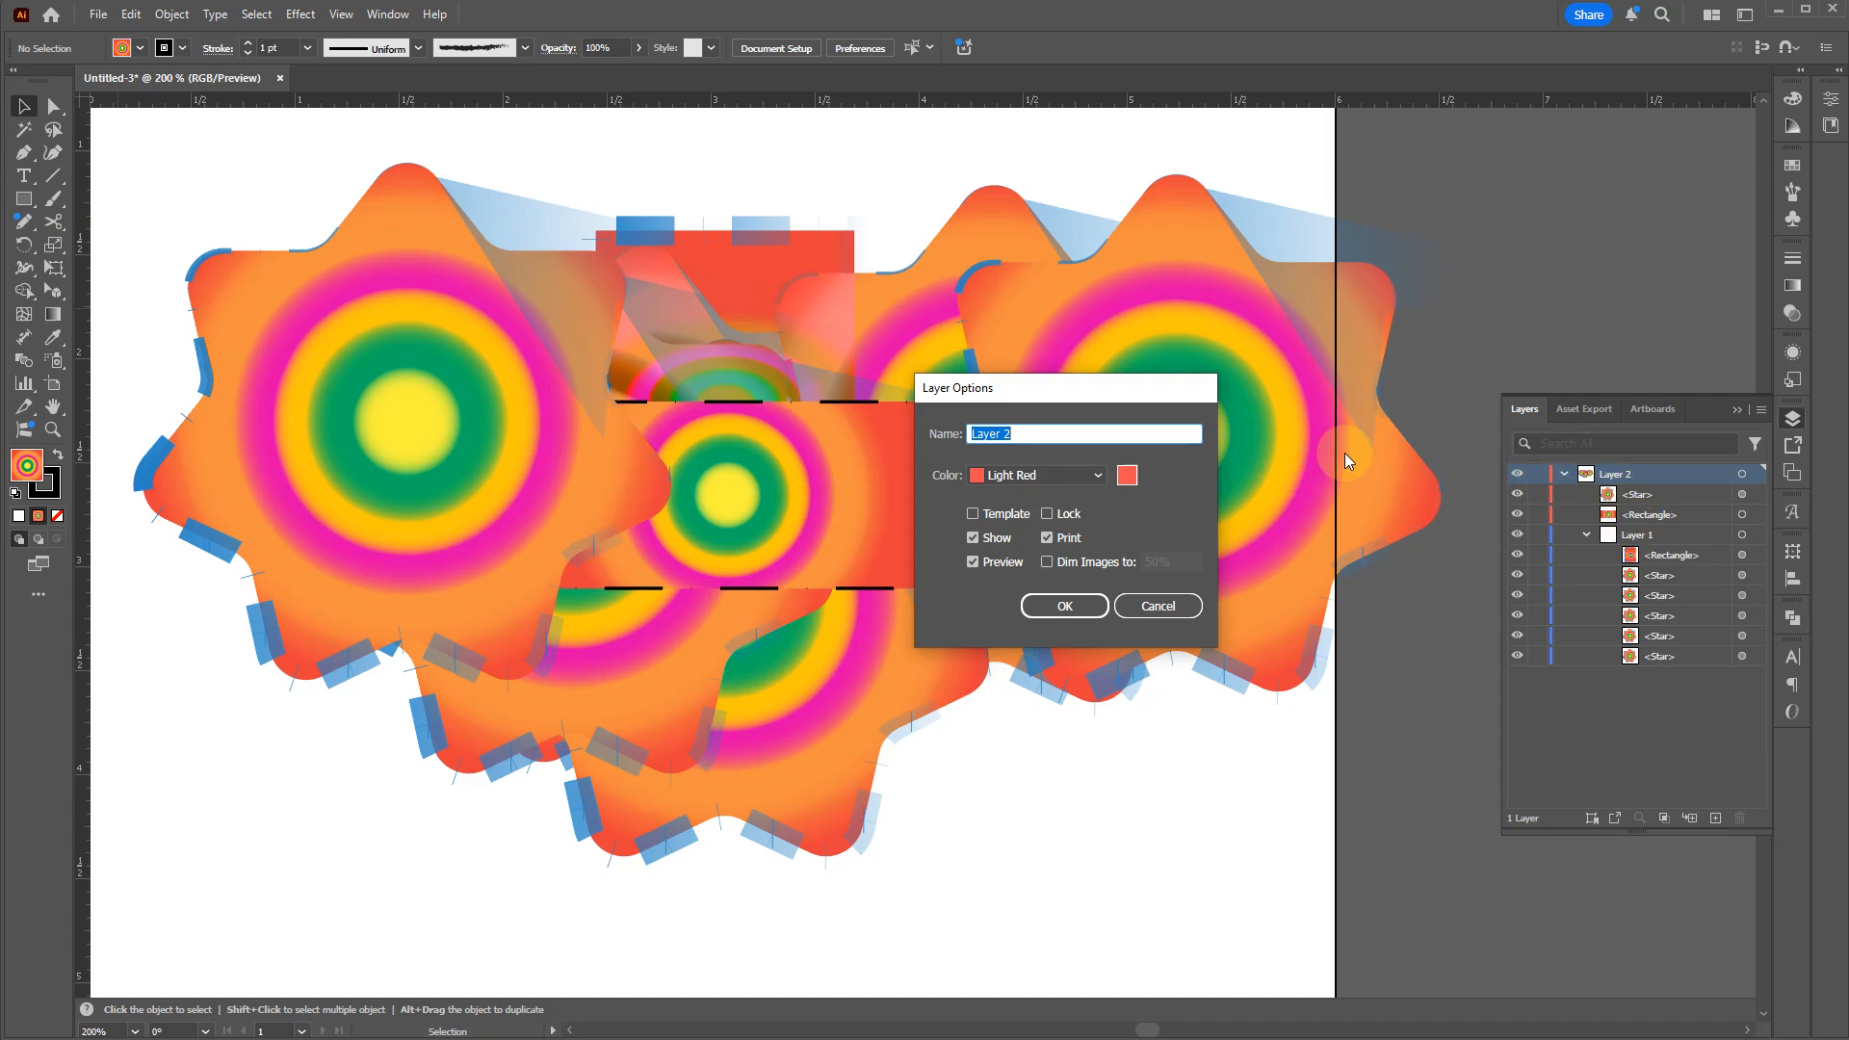
{"action": "left_click", "coordinate": [1059, 479]}
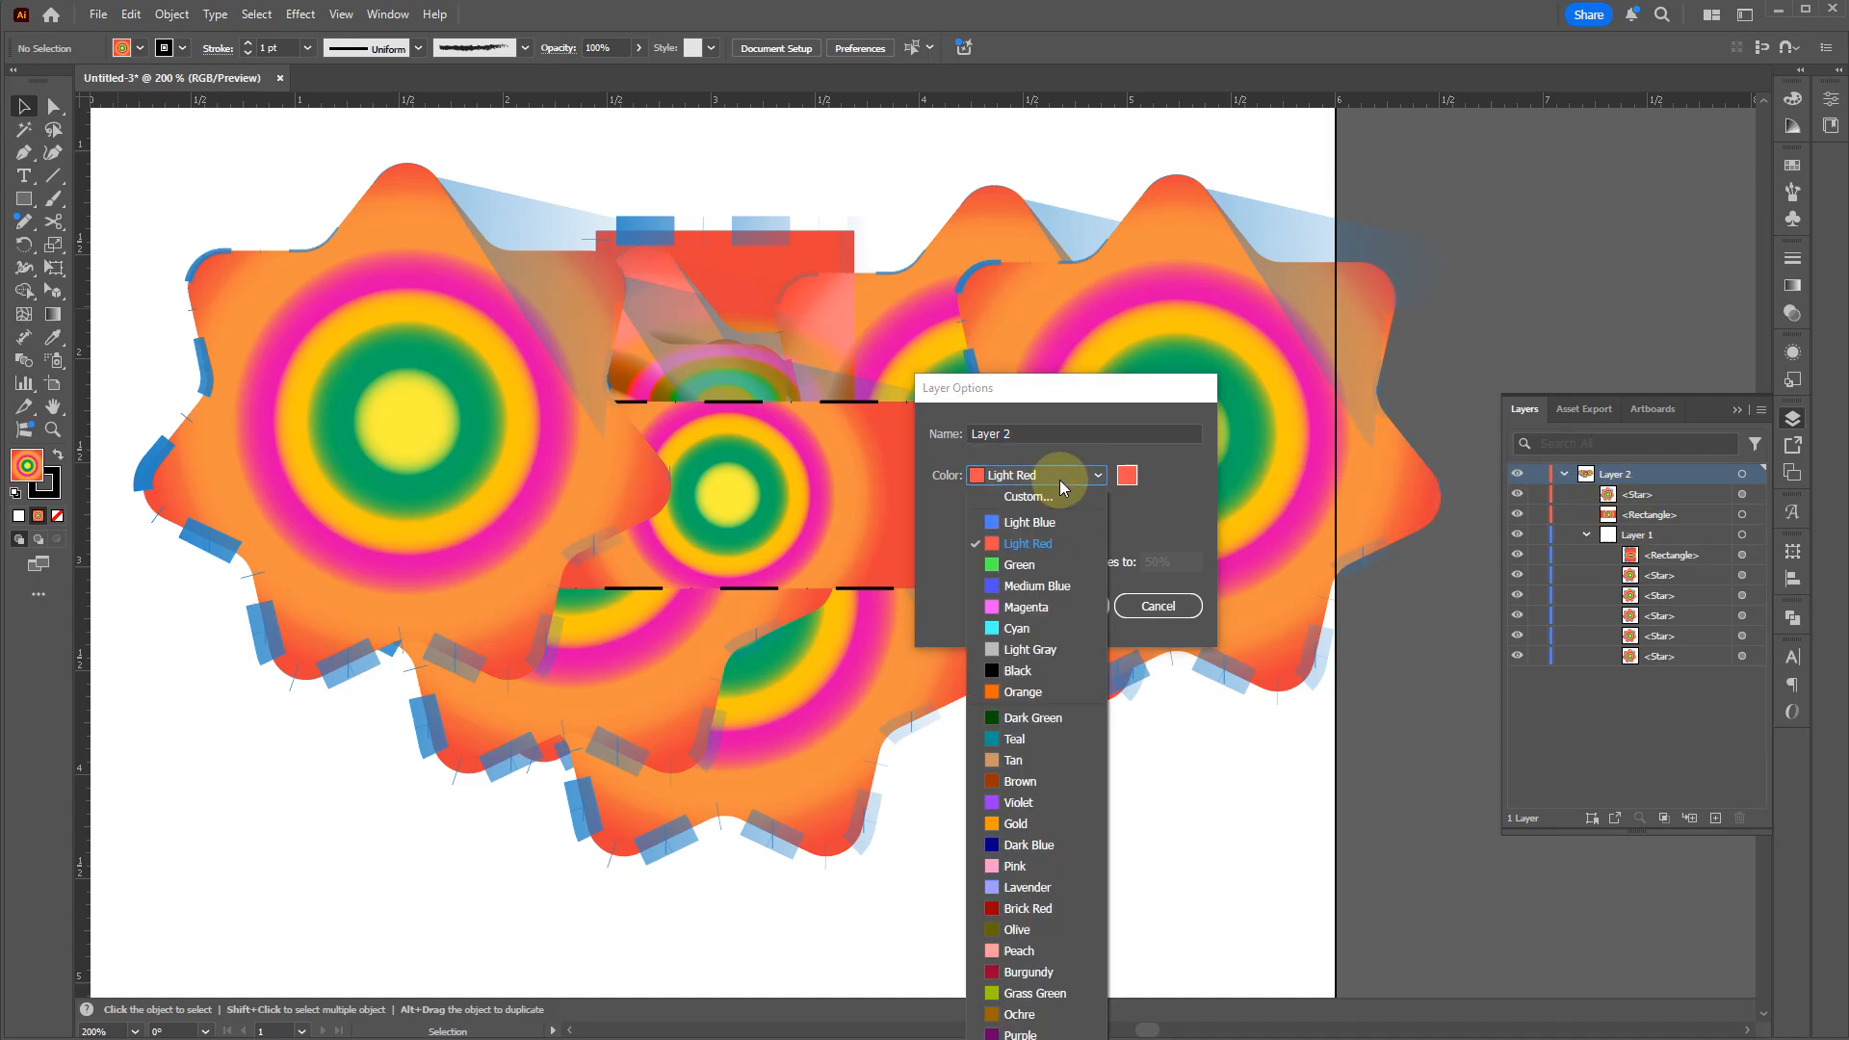
{"action": "left_click", "coordinate": [1019, 570]}
{"action": "key", "text": "Return"}
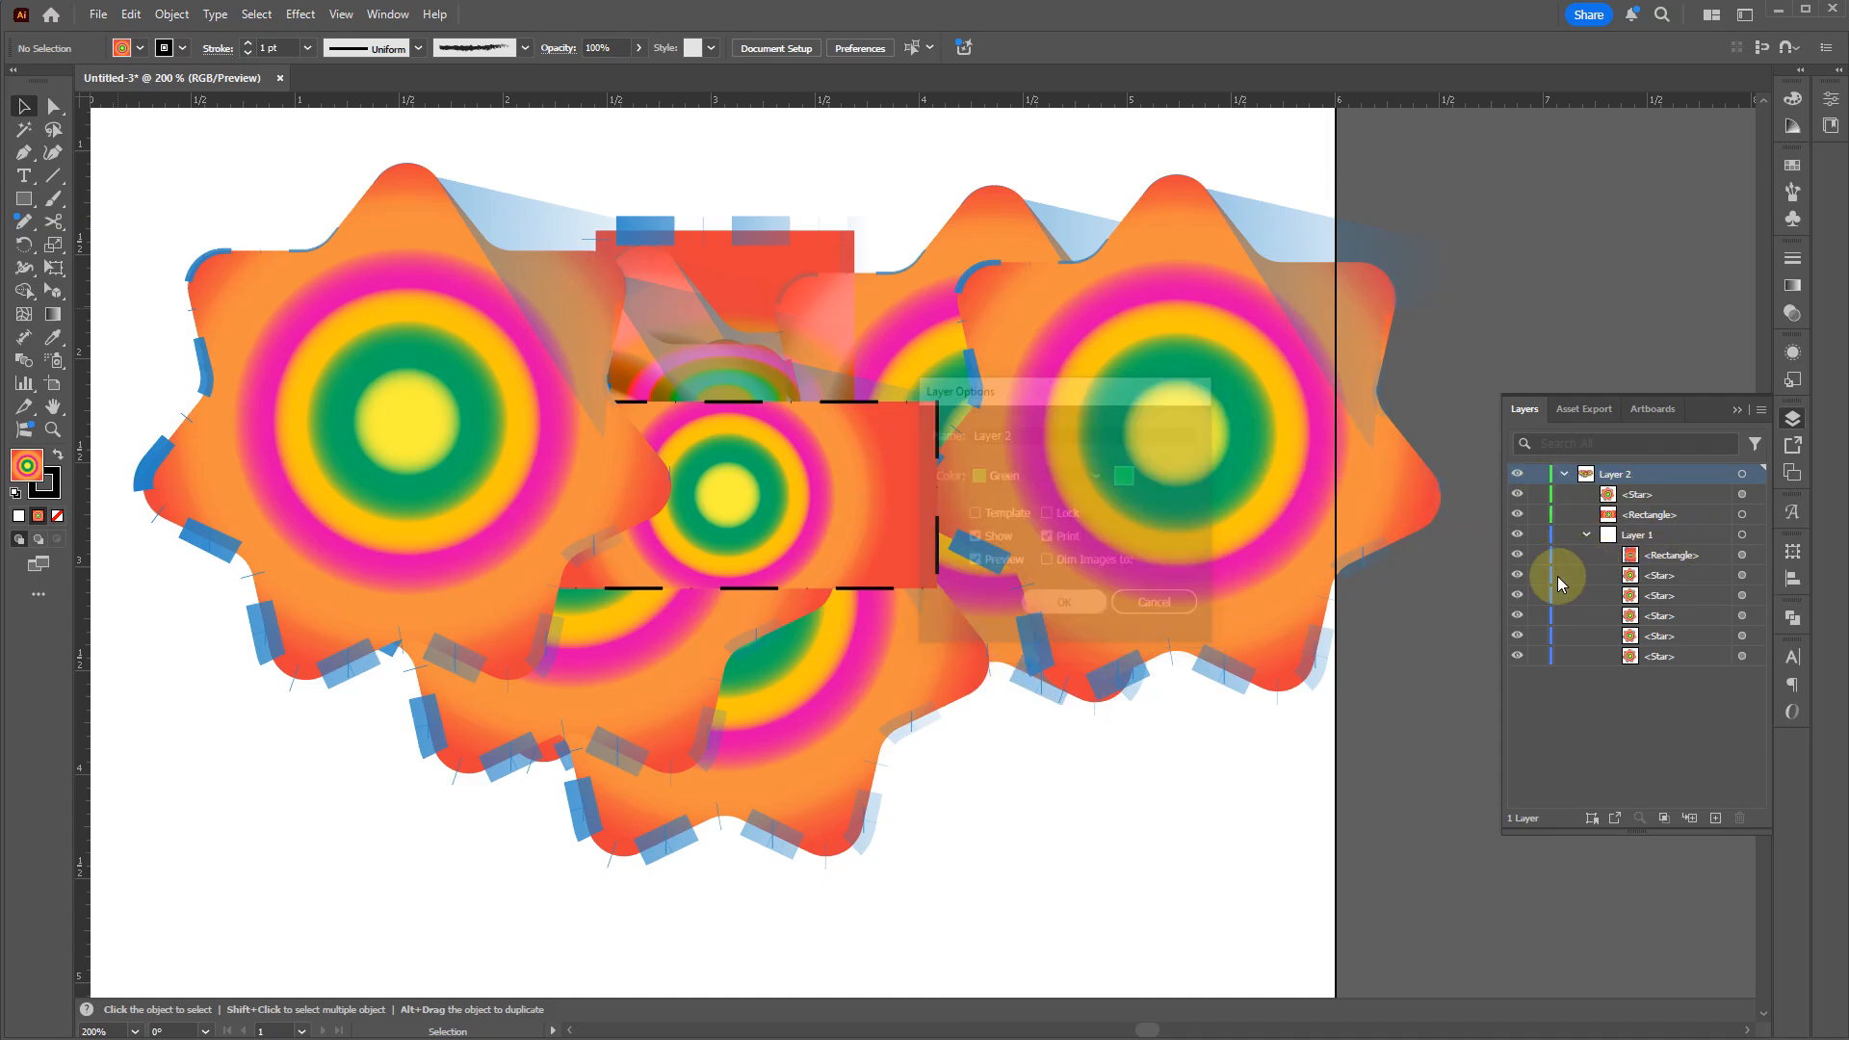
{"action": "key", "text": "alt+Tab"}
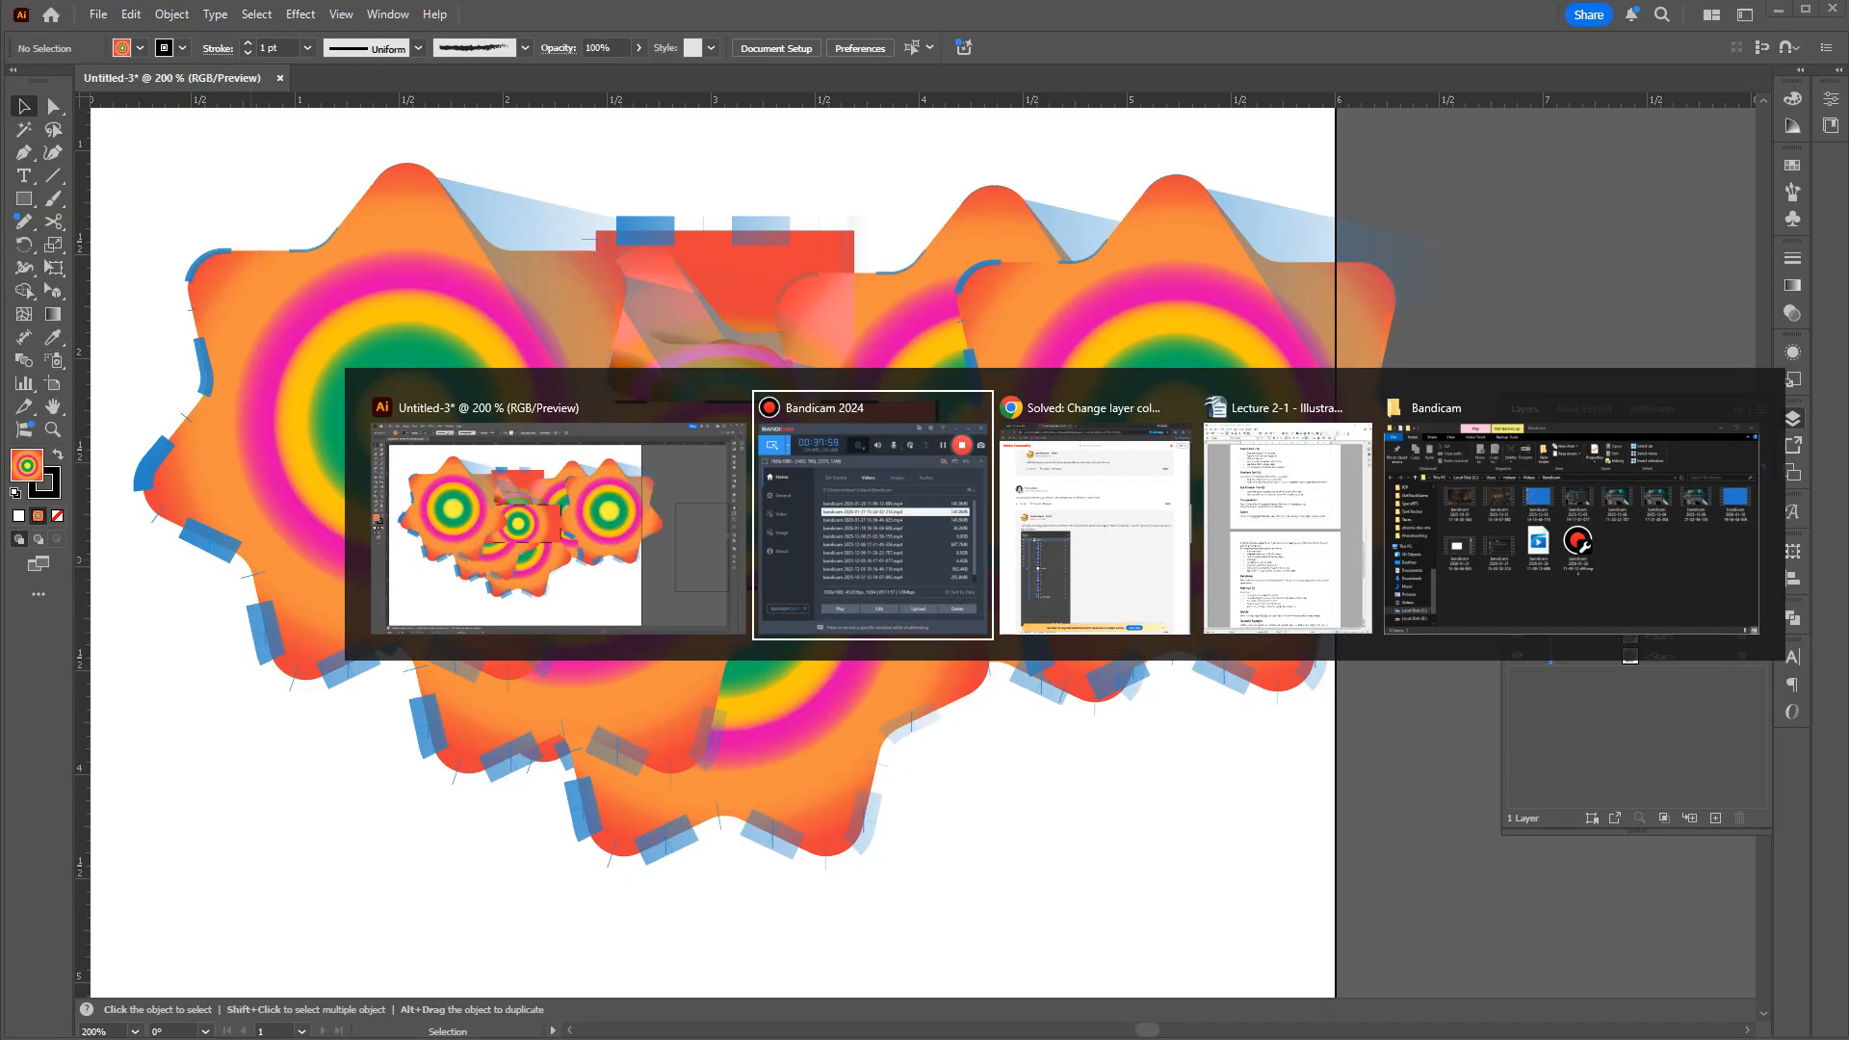
{"action": "key", "text": "Escape"}
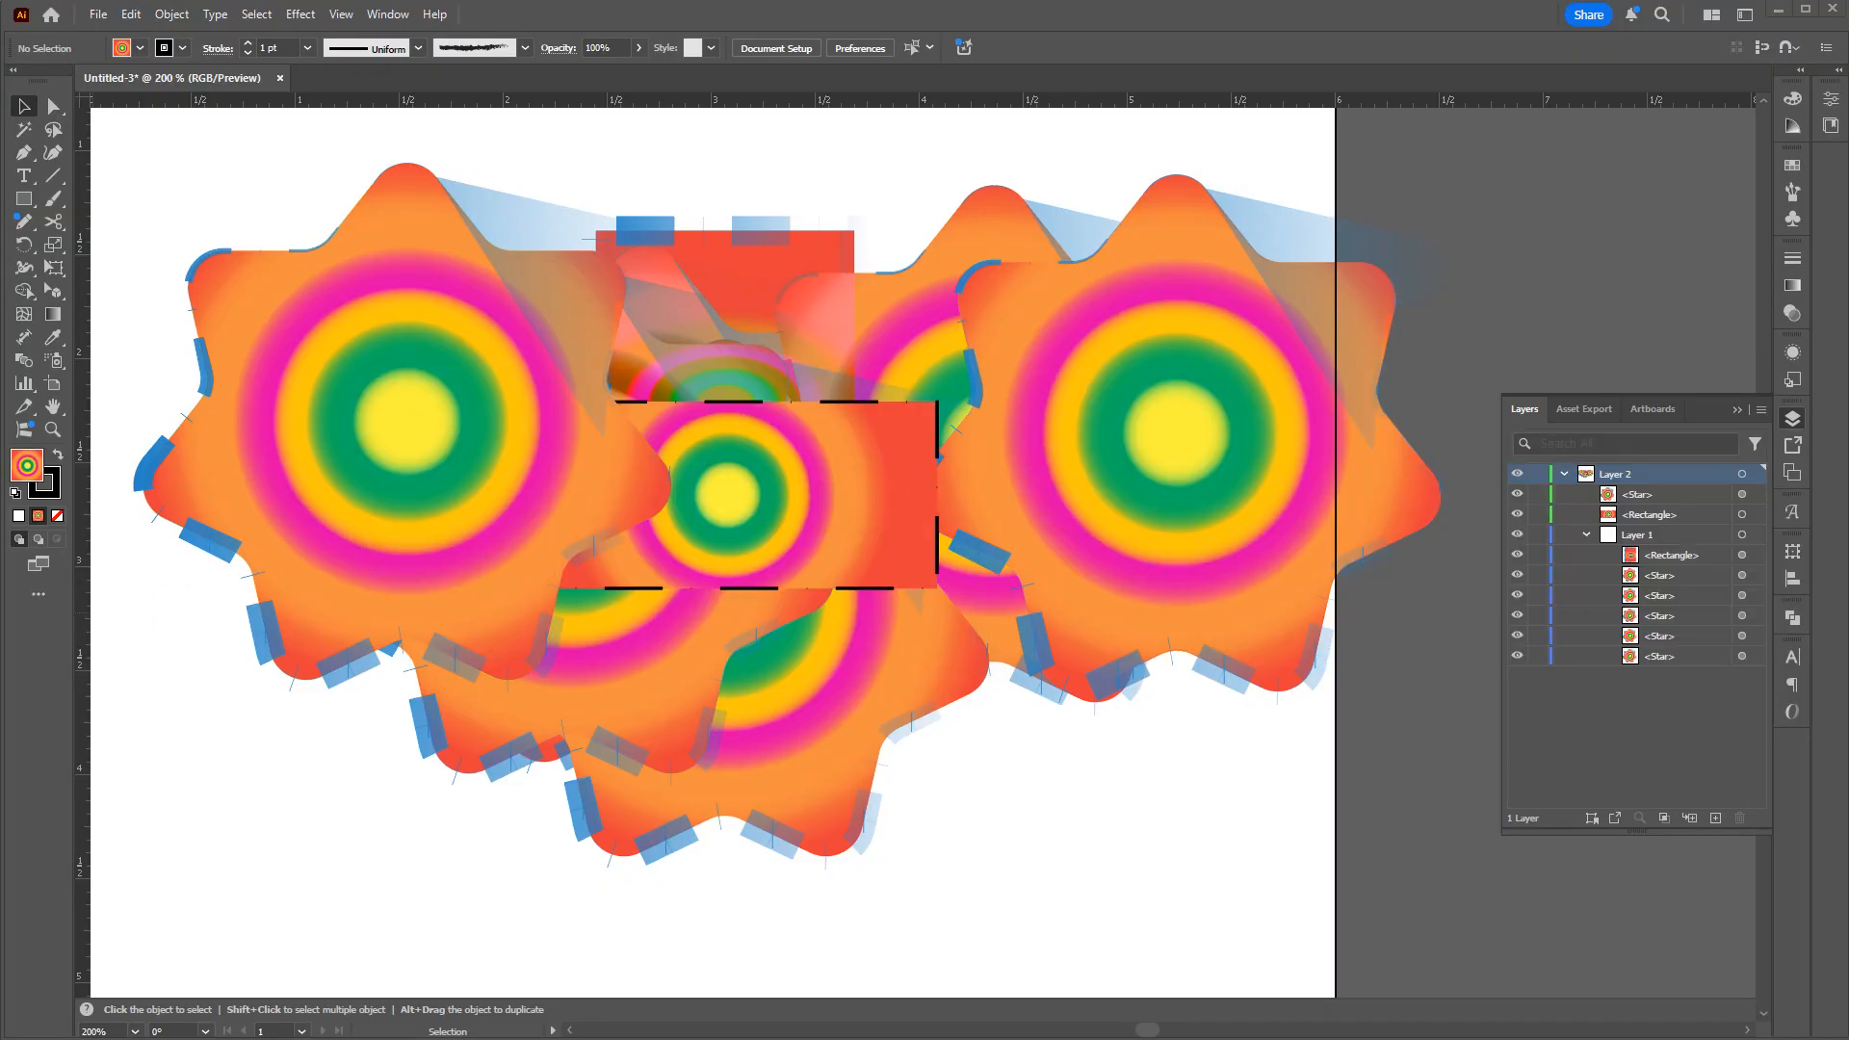
Step: Move Layer 1 out of Layer 2 to the top level below it and set its layer color to Orange
{"action": "left_click_drag", "start_coordinate": [1633, 534], "coordinate": [1543, 688]}
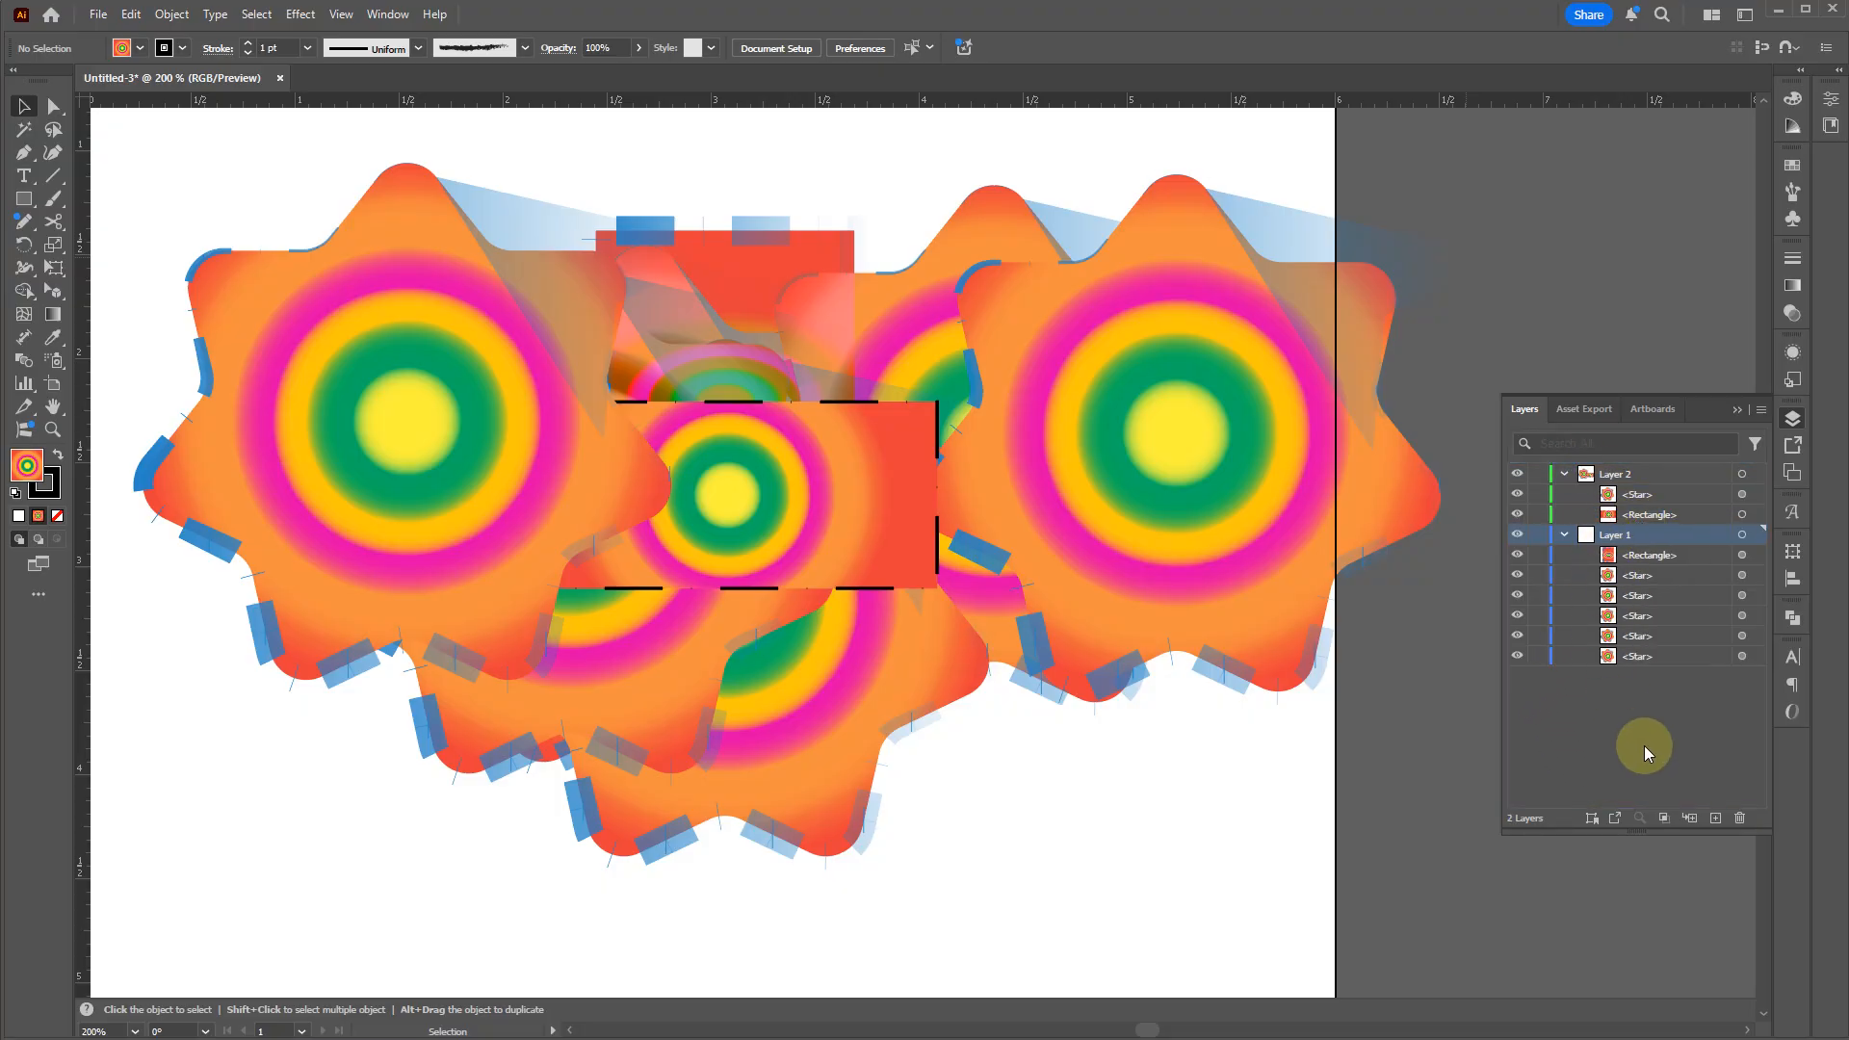
{"action": "double_click", "coordinate": [1637, 535]}
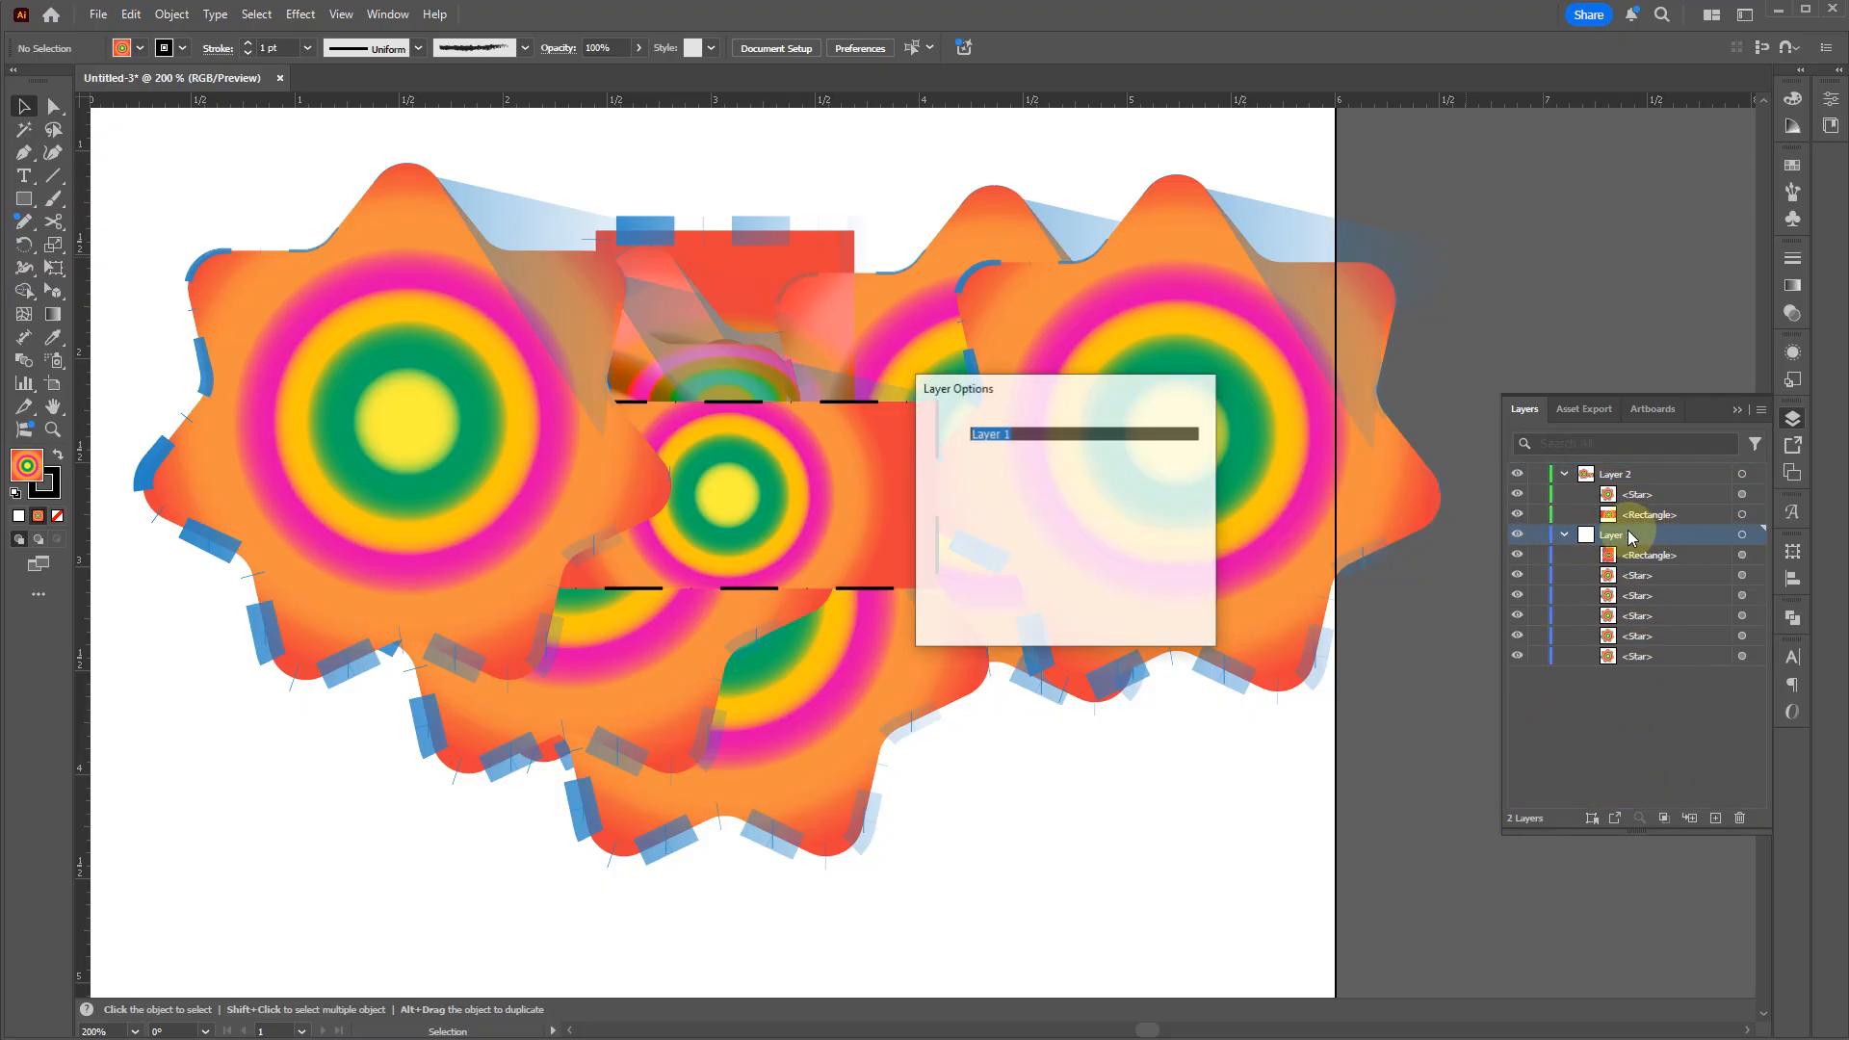
{"action": "left_click", "coordinate": [1072, 474]}
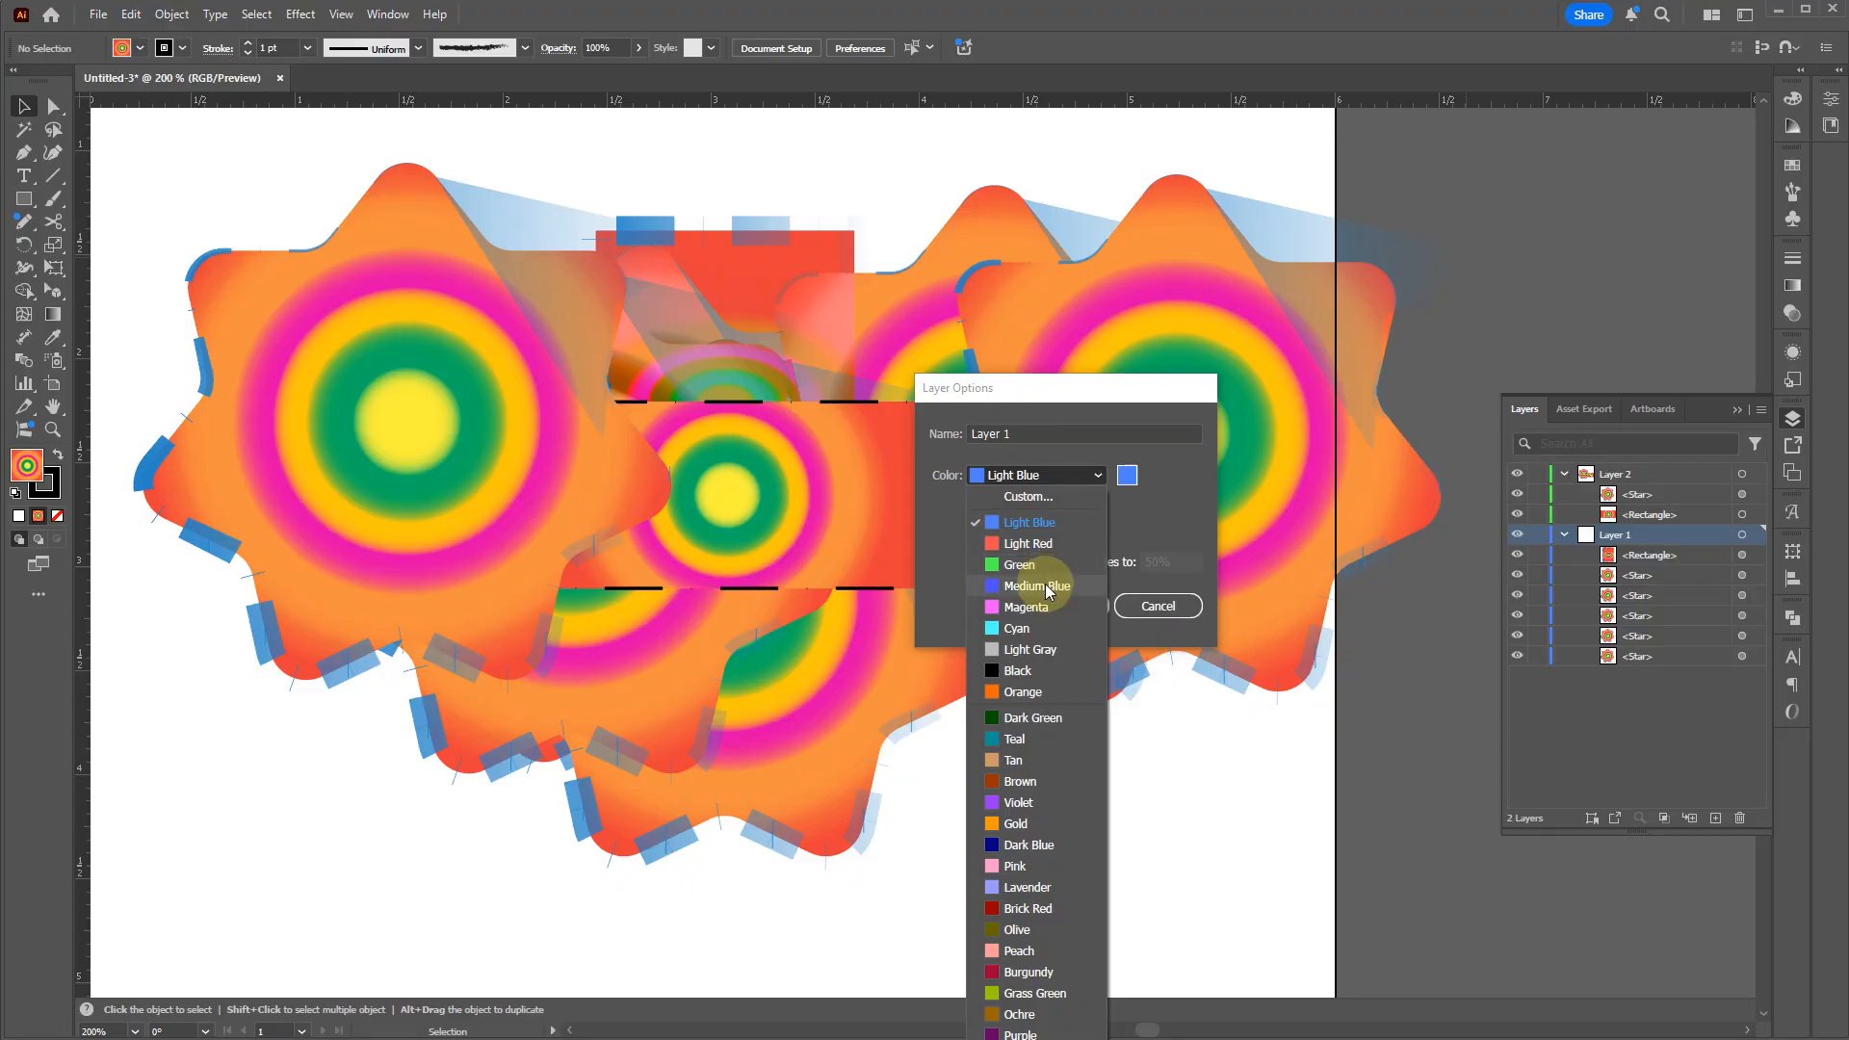
{"action": "left_click", "coordinate": [1021, 692]}
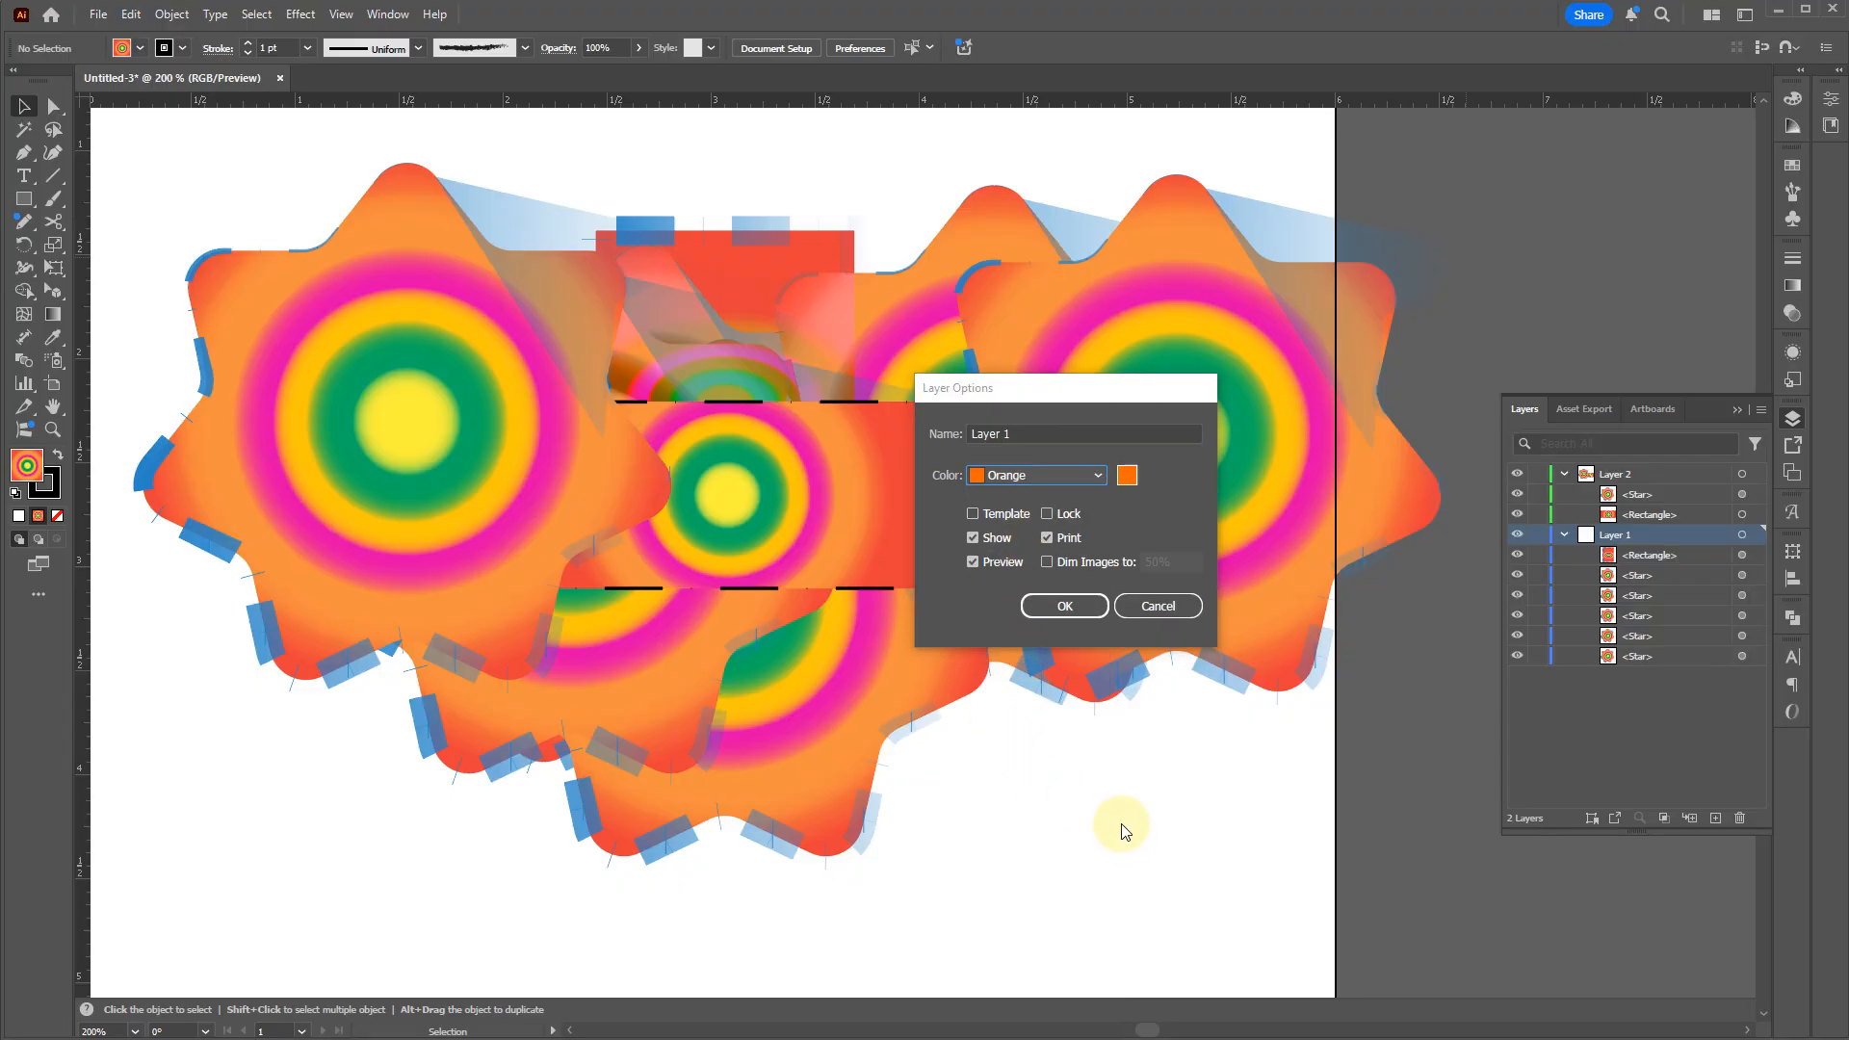
{"action": "left_click", "coordinate": [1065, 605]}
Step: Give the lower central star the default white fill and black stroke, and move it about 0.5 in right and 0.3 in down
{"action": "left_click", "coordinate": [822, 717]}
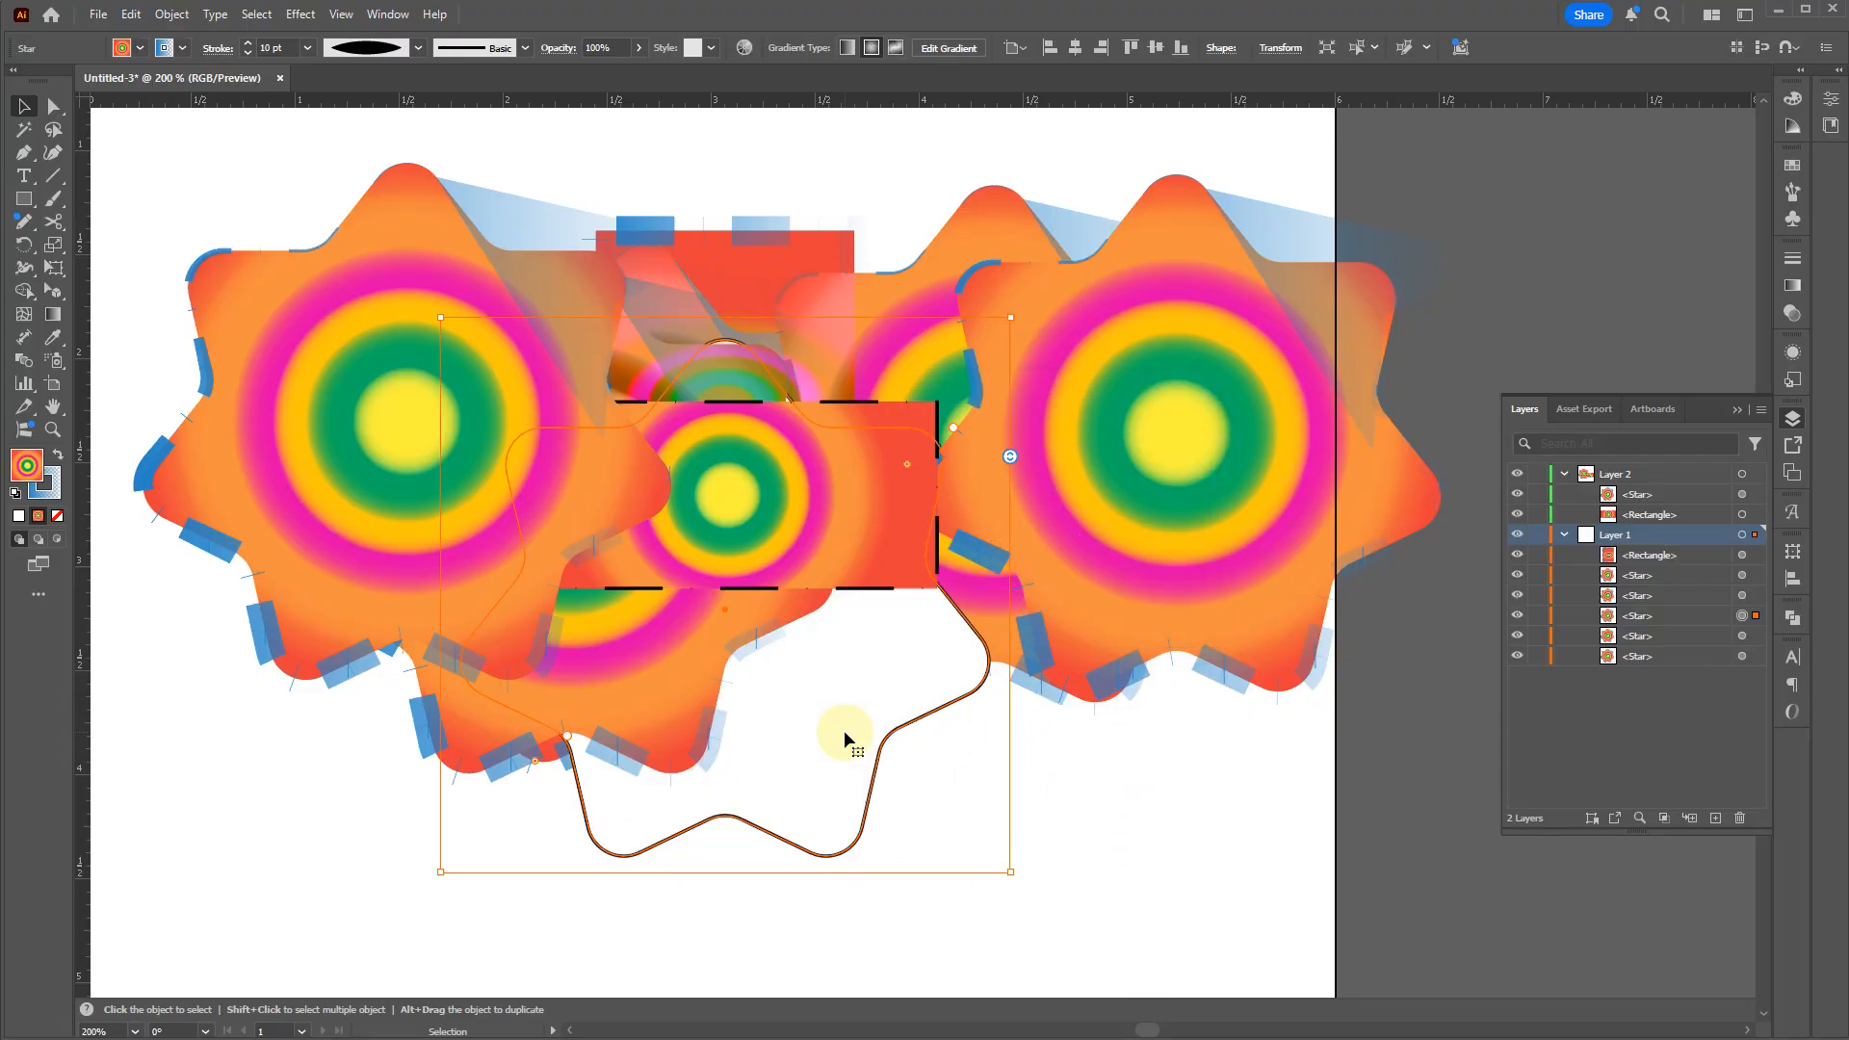
{"action": "key", "text": "d"}
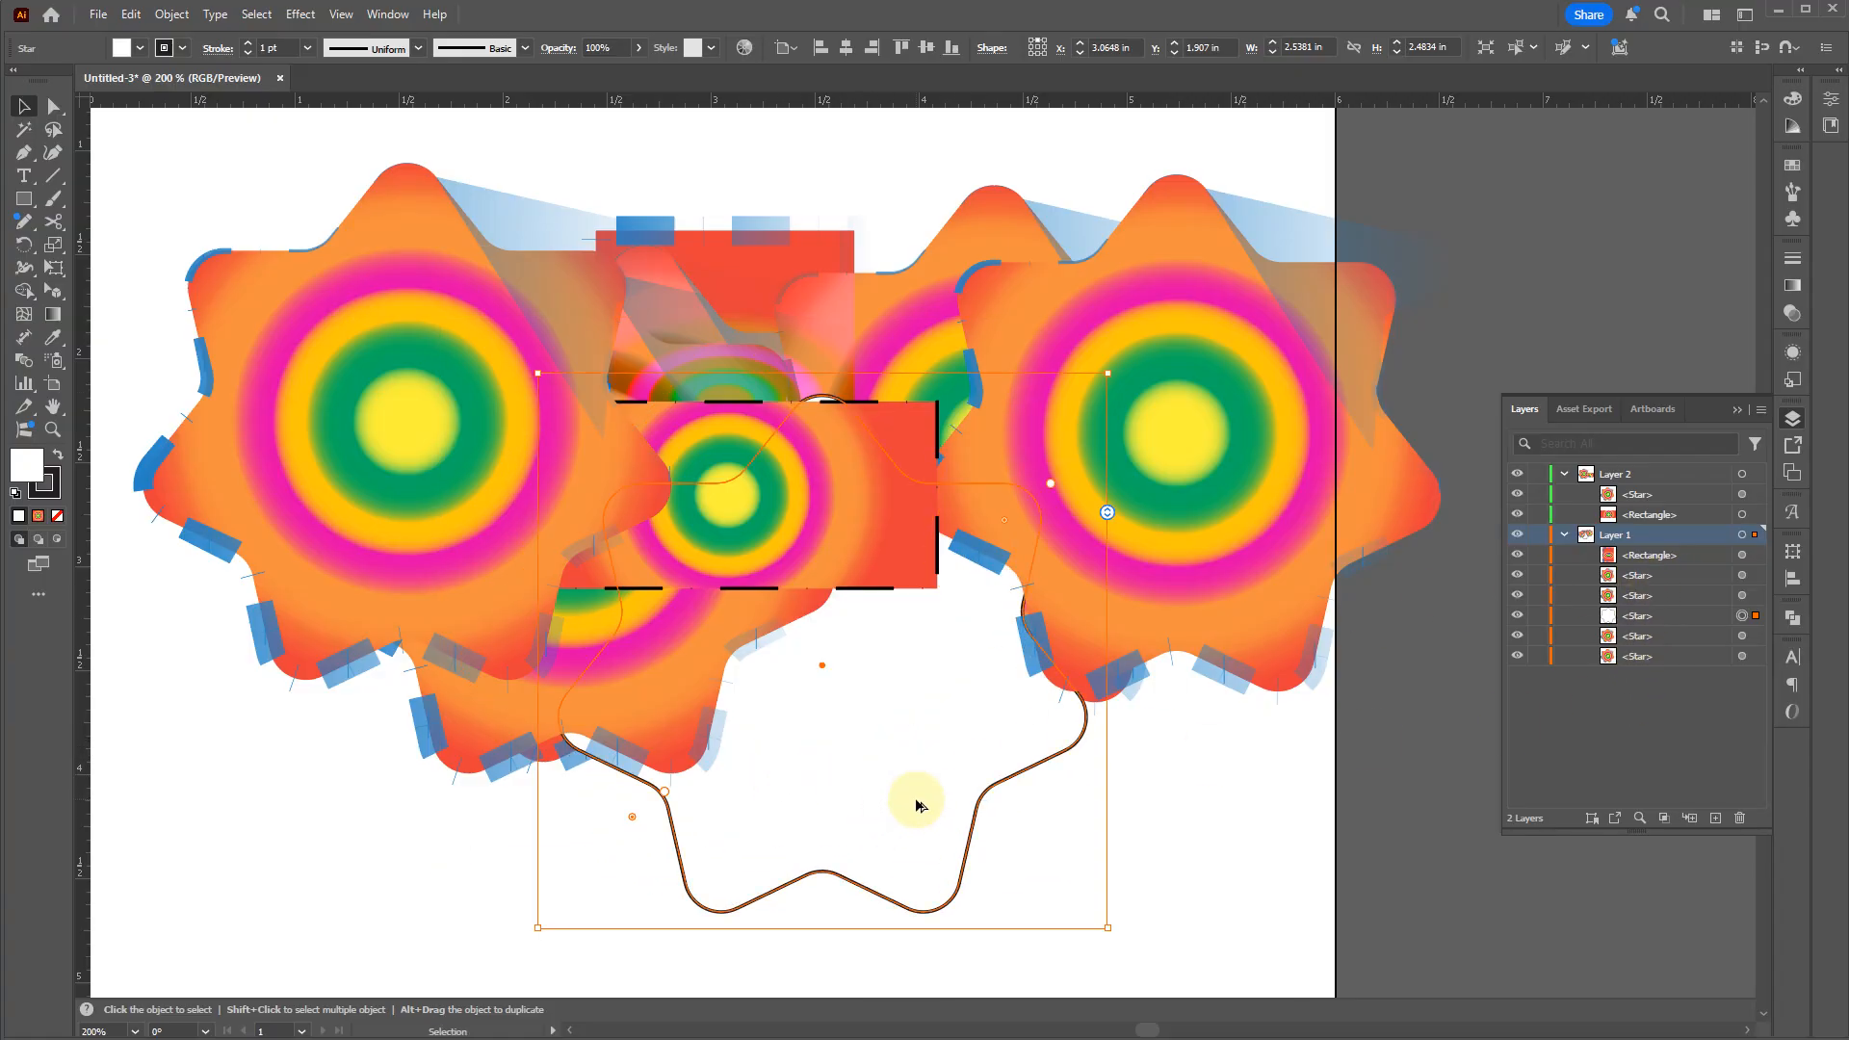
Step: Move the gradient rectangle on Layer 2 down over the white star and inspect its selection outline up close
{"action": "scroll", "coordinate": [916, 805], "scroll_direction": "up", "scroll_amount": 2}
{"action": "left_click", "coordinate": [799, 346]}
{"action": "left_click_drag", "start_coordinate": [813, 316], "coordinate": [939, 676]}
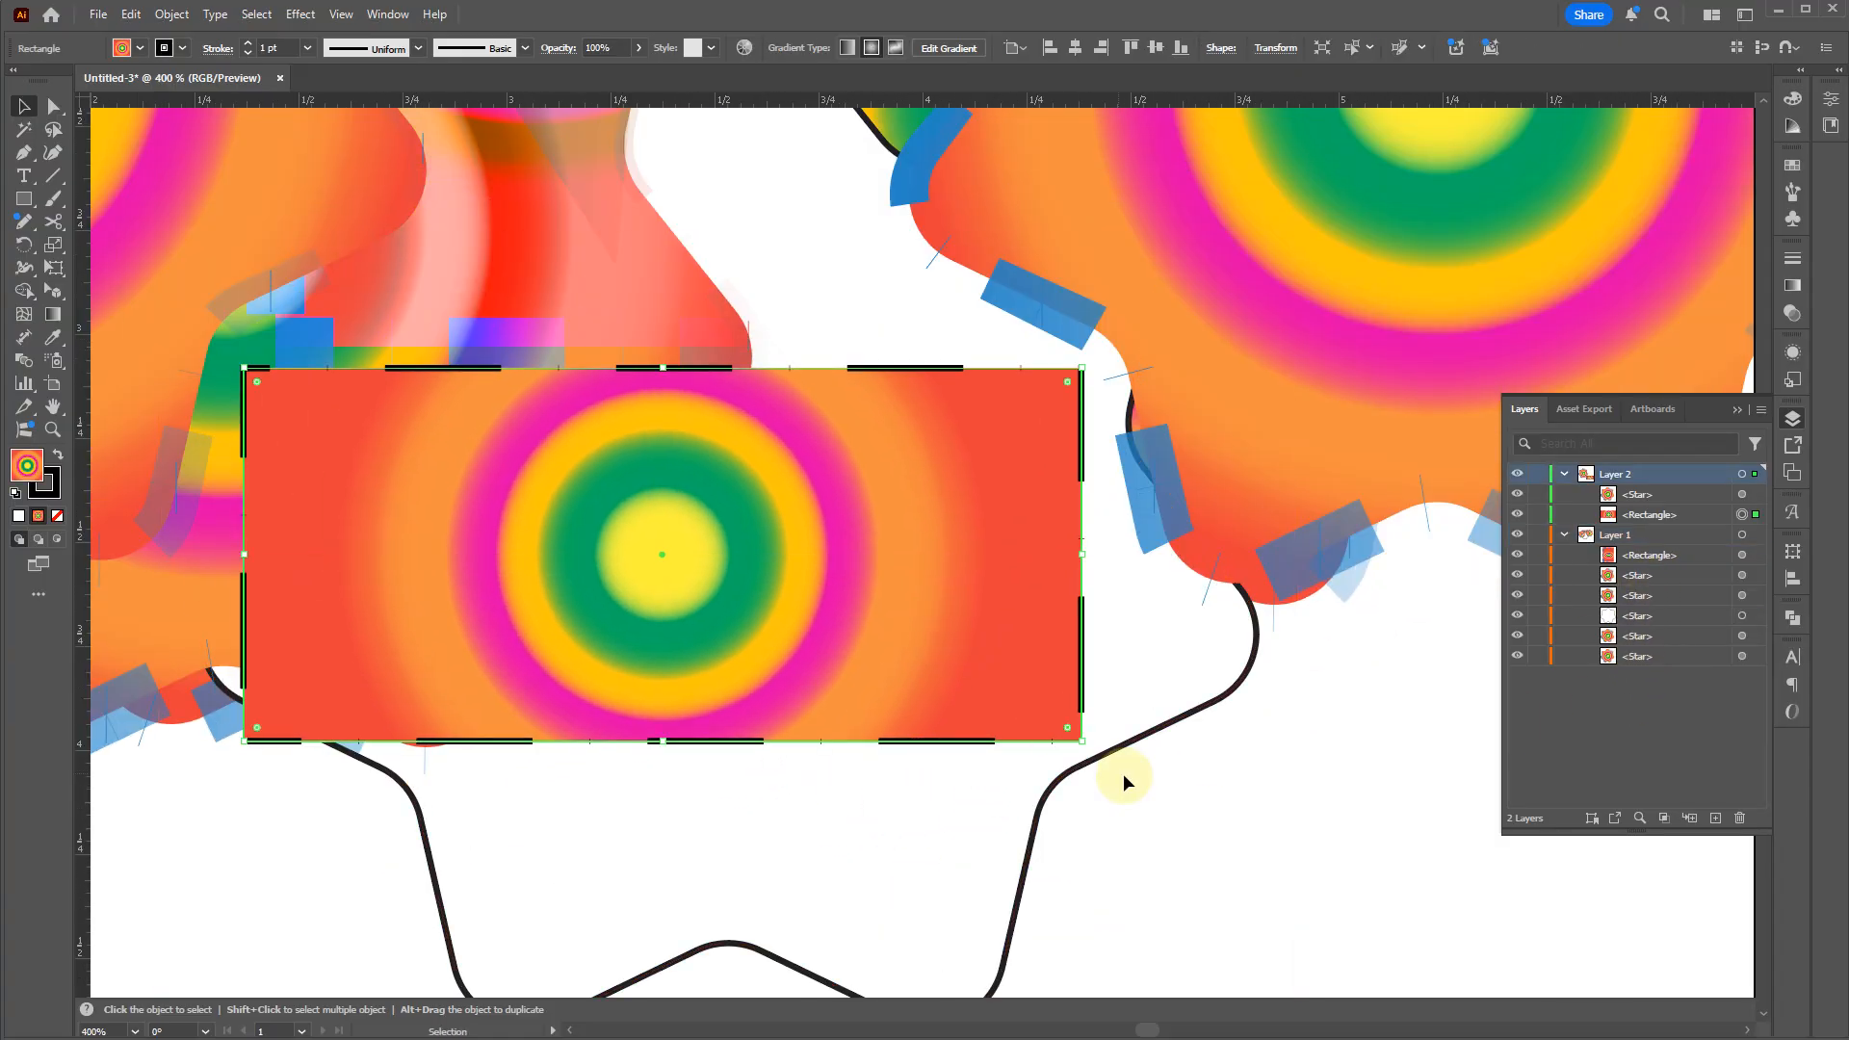
{"action": "scroll", "coordinate": [1123, 773], "scroll_direction": "up", "scroll_amount": 3}
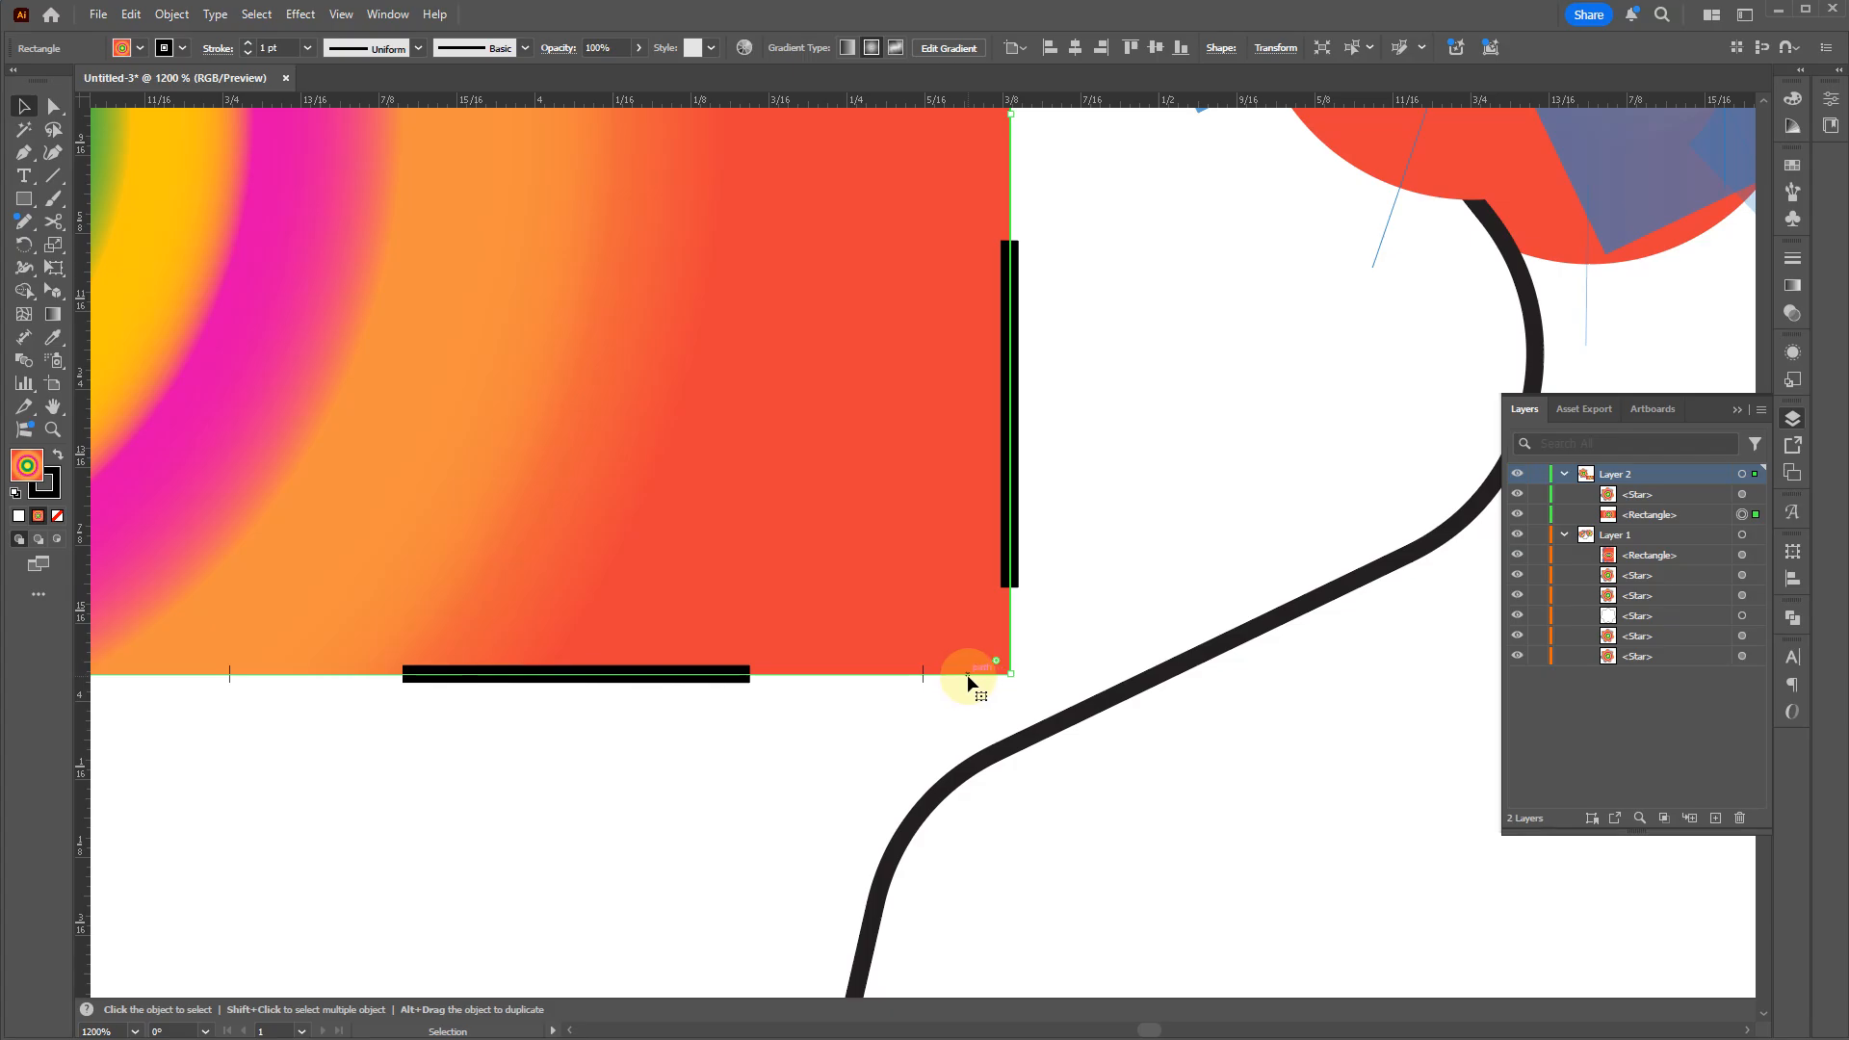
Step: Review the layer options of Layer 2 without changing them and highlight the first star entry in Layer 1
{"action": "double_click", "coordinate": [1634, 479]}
{"action": "left_click", "coordinate": [1170, 609]}
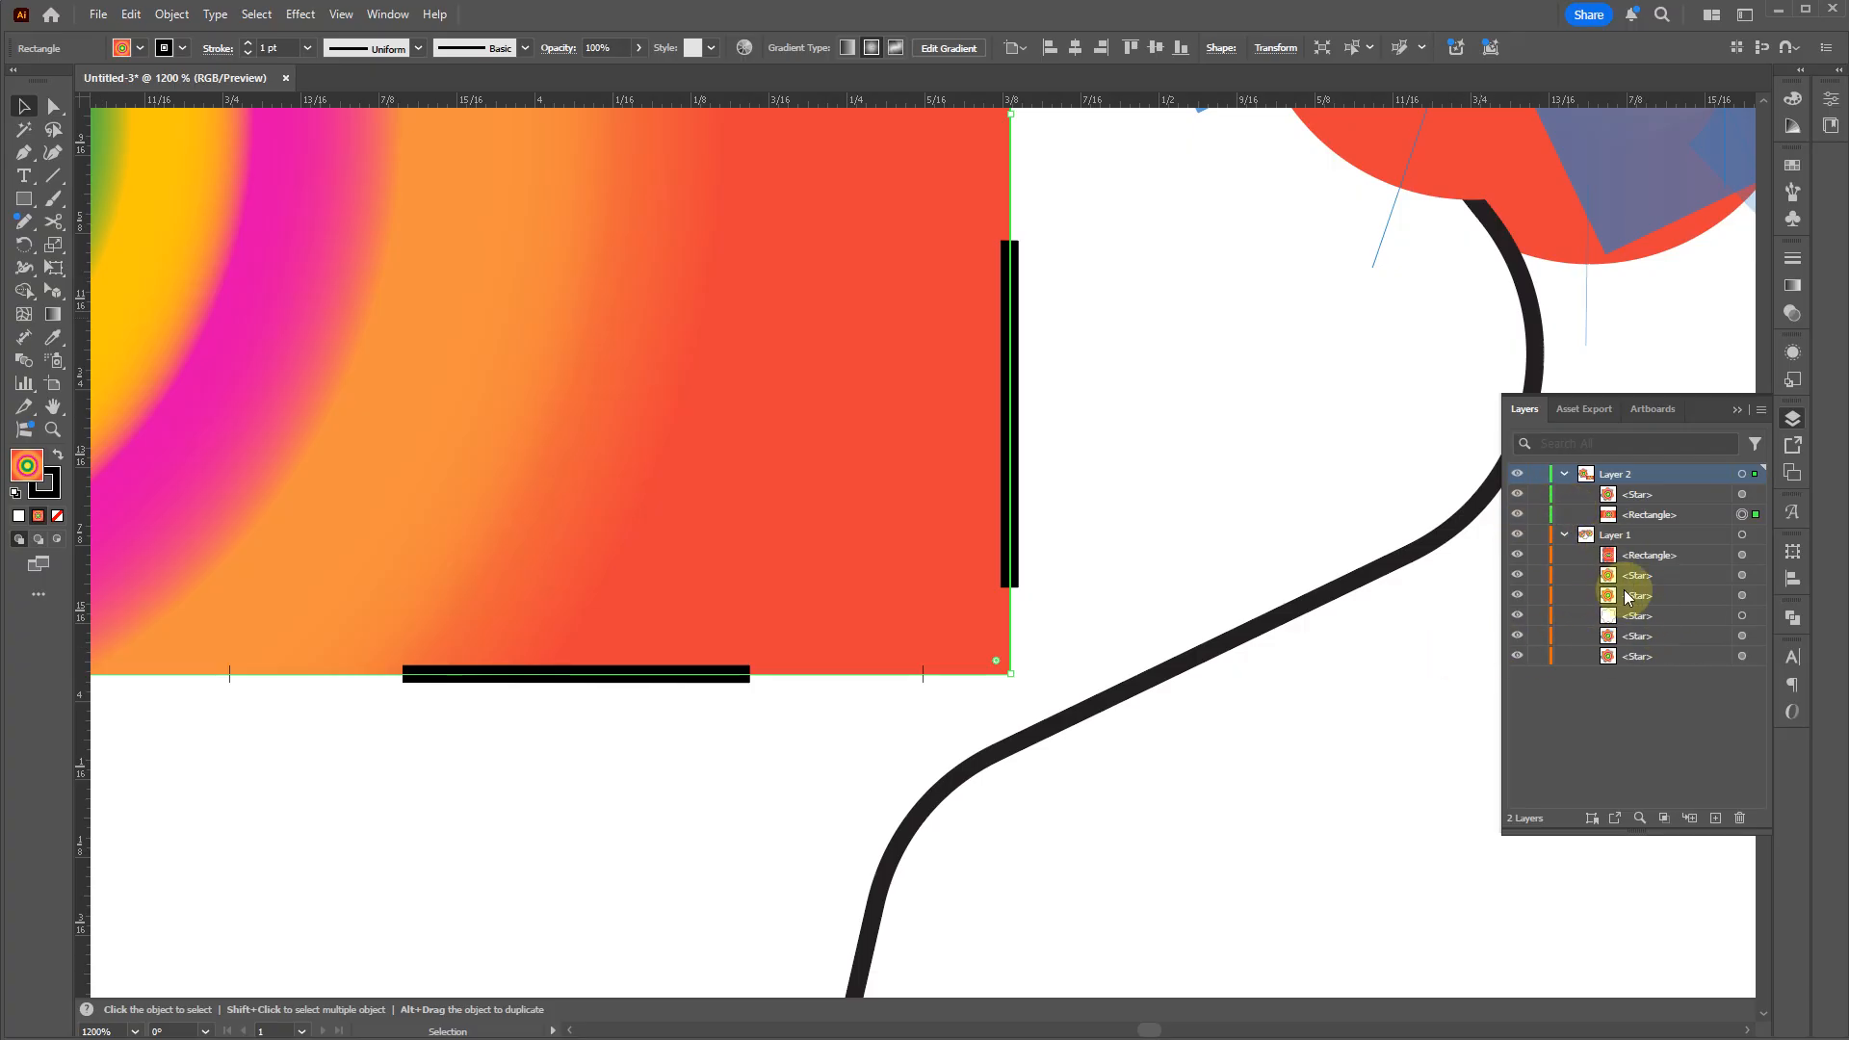
{"action": "left_click", "coordinate": [1593, 710]}
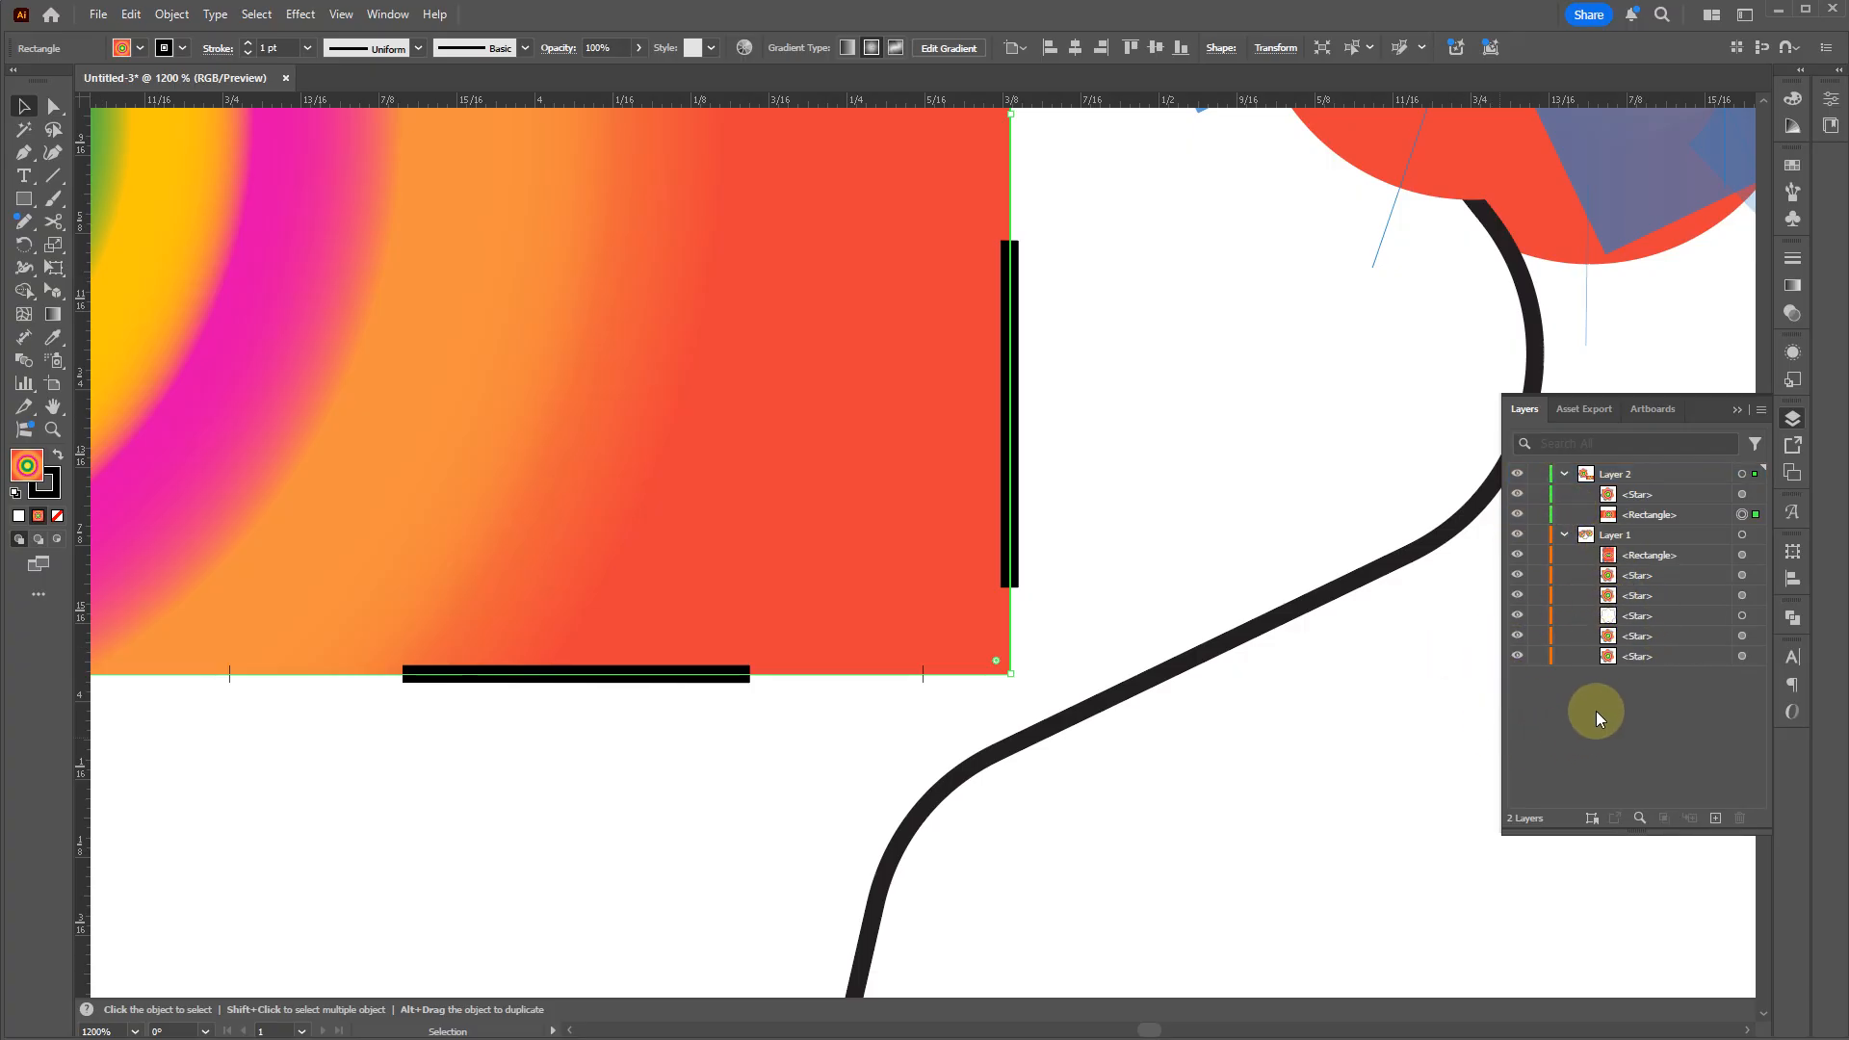
{"action": "left_click", "coordinate": [1638, 578]}
Step: Move Layer 2 with its star and rectangle below Layer 1 in the layer order
{"action": "scroll", "coordinate": [1127, 586], "scroll_direction": "down", "scroll_amount": 5}
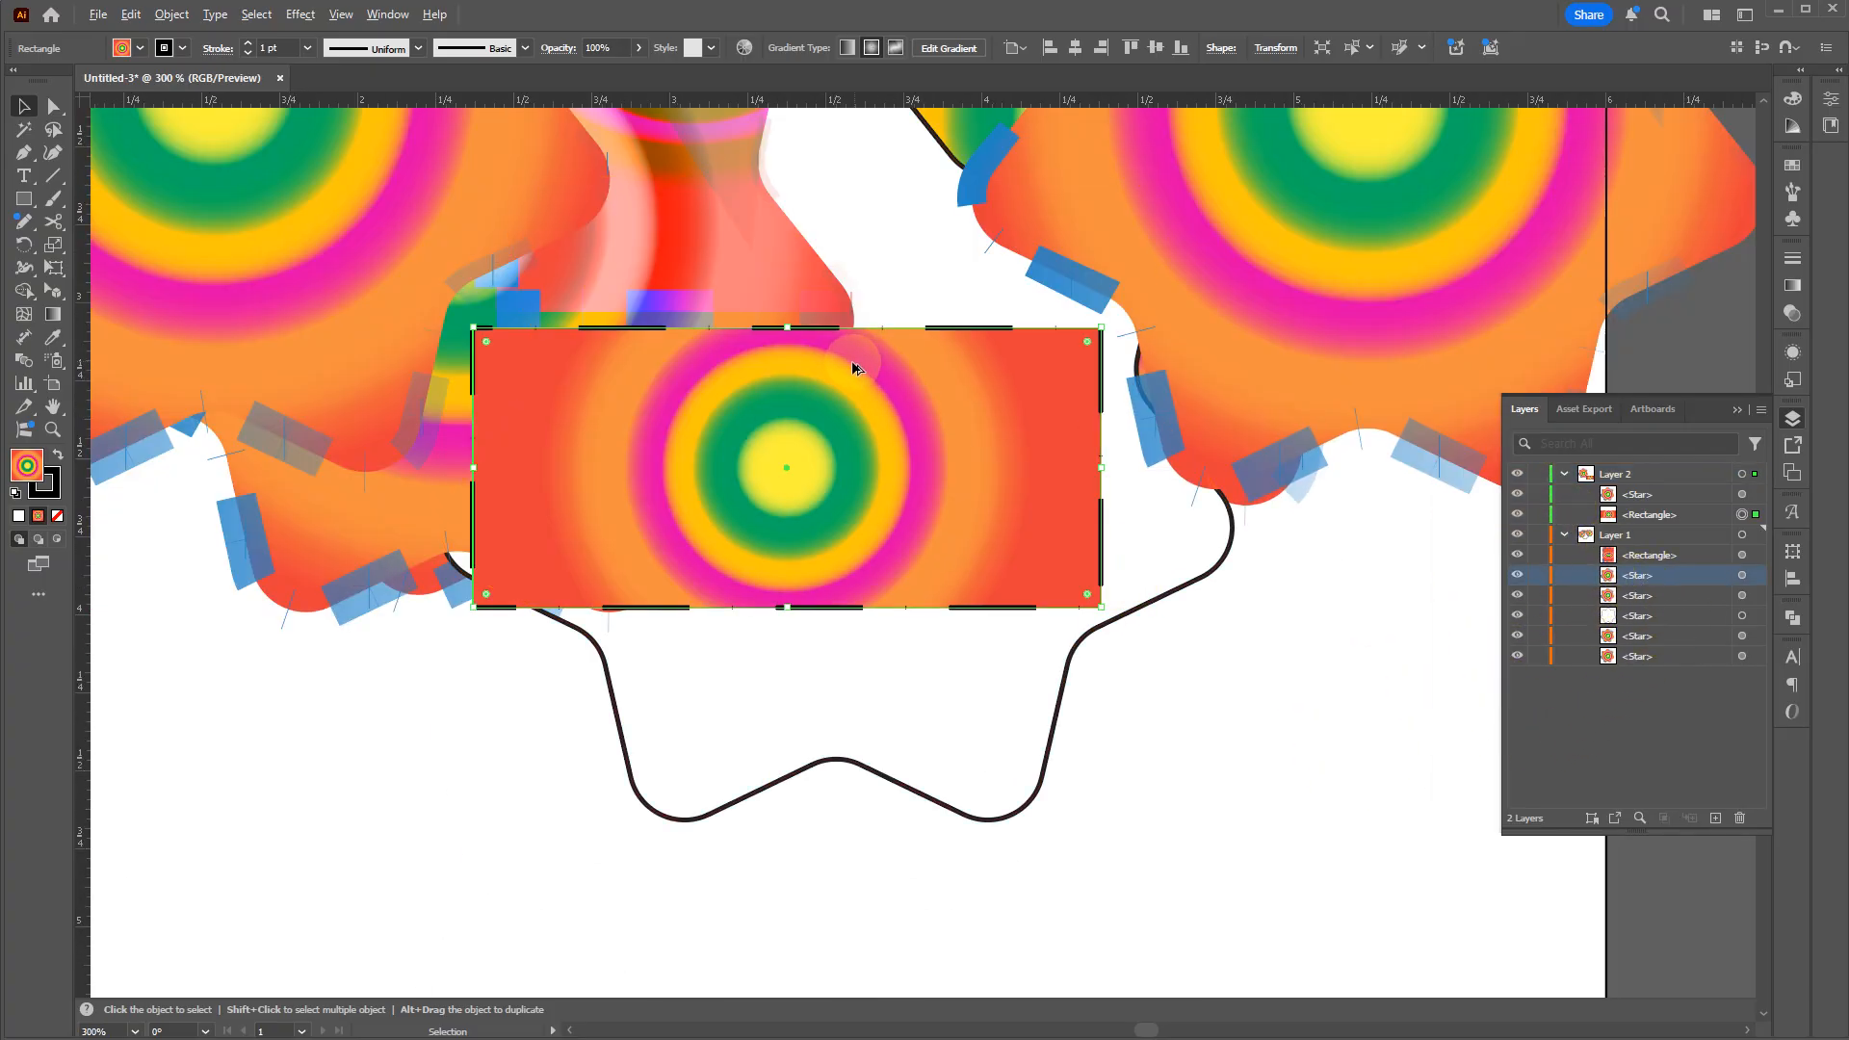
{"action": "scroll", "coordinate": [848, 356], "scroll_direction": "down", "scroll_amount": 3}
{"action": "scroll", "coordinate": [895, 289], "scroll_direction": "up", "scroll_amount": 1}
{"action": "left_click_drag", "start_coordinate": [915, 260], "coordinate": [878, 421]}
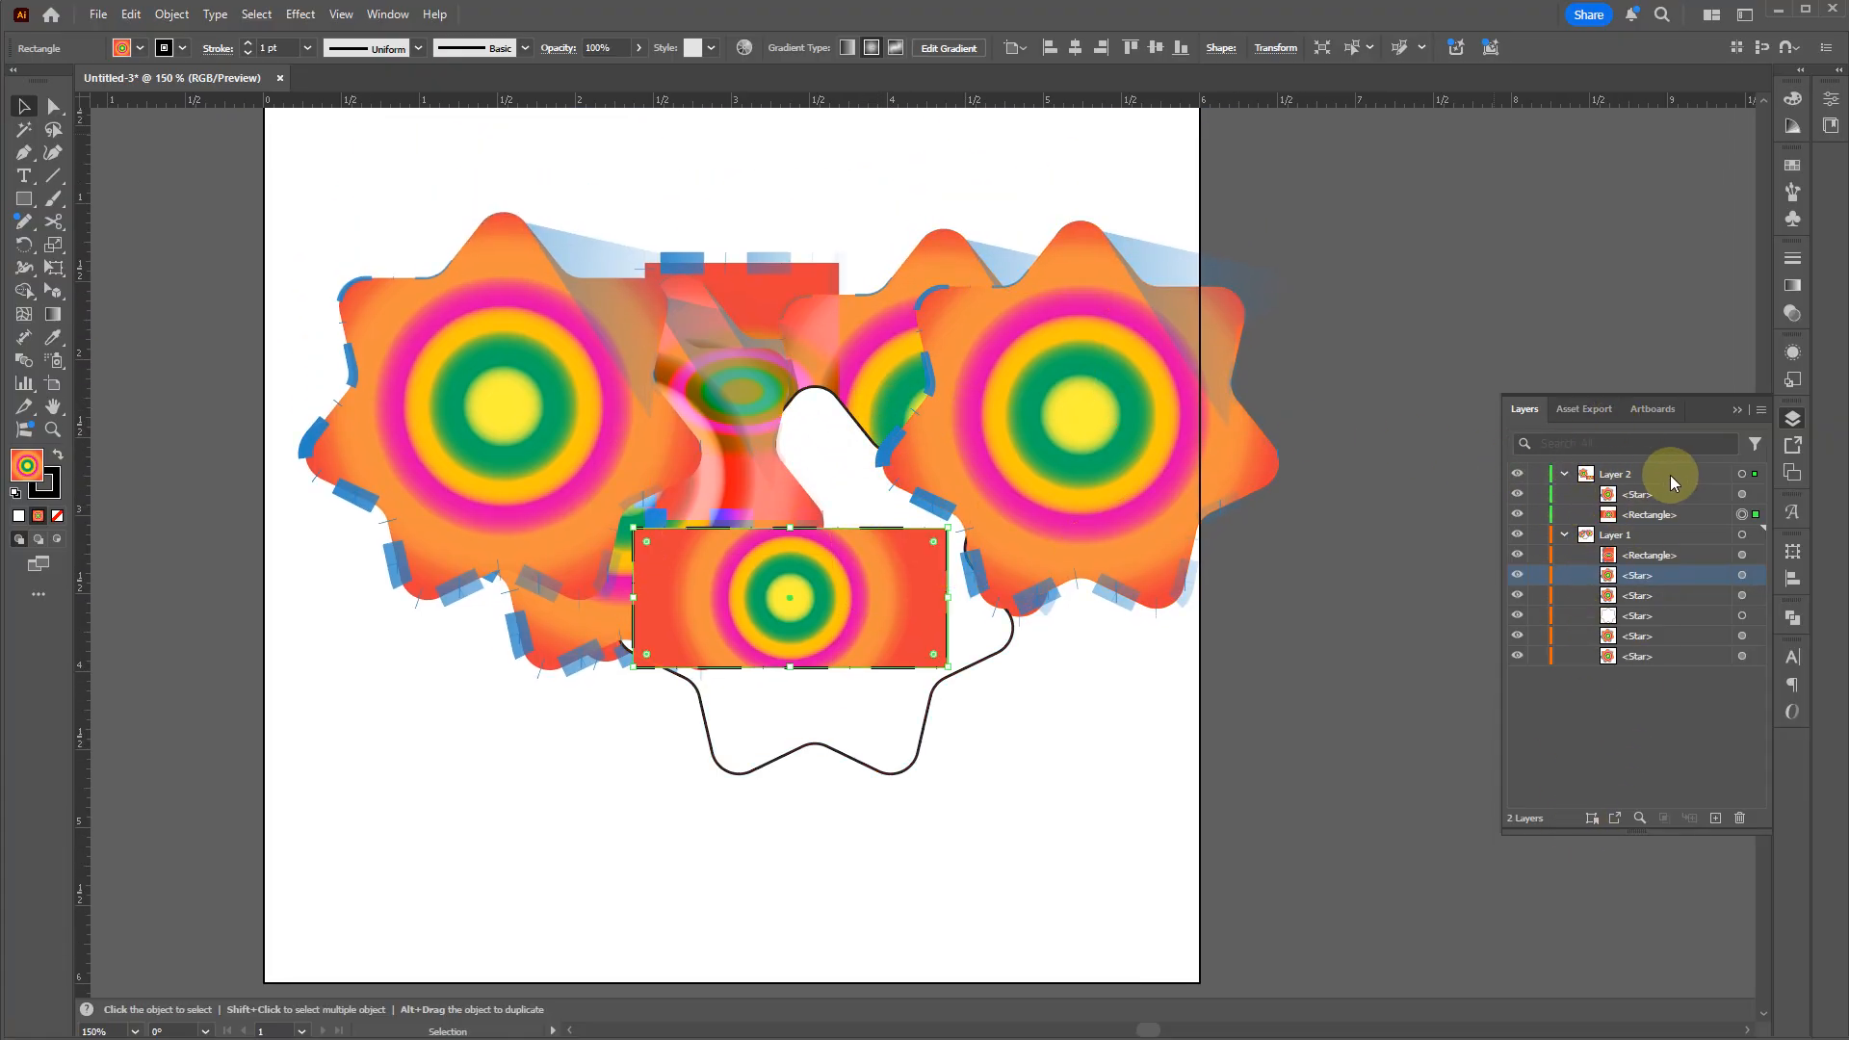
{"action": "left_click", "coordinate": [1612, 477]}
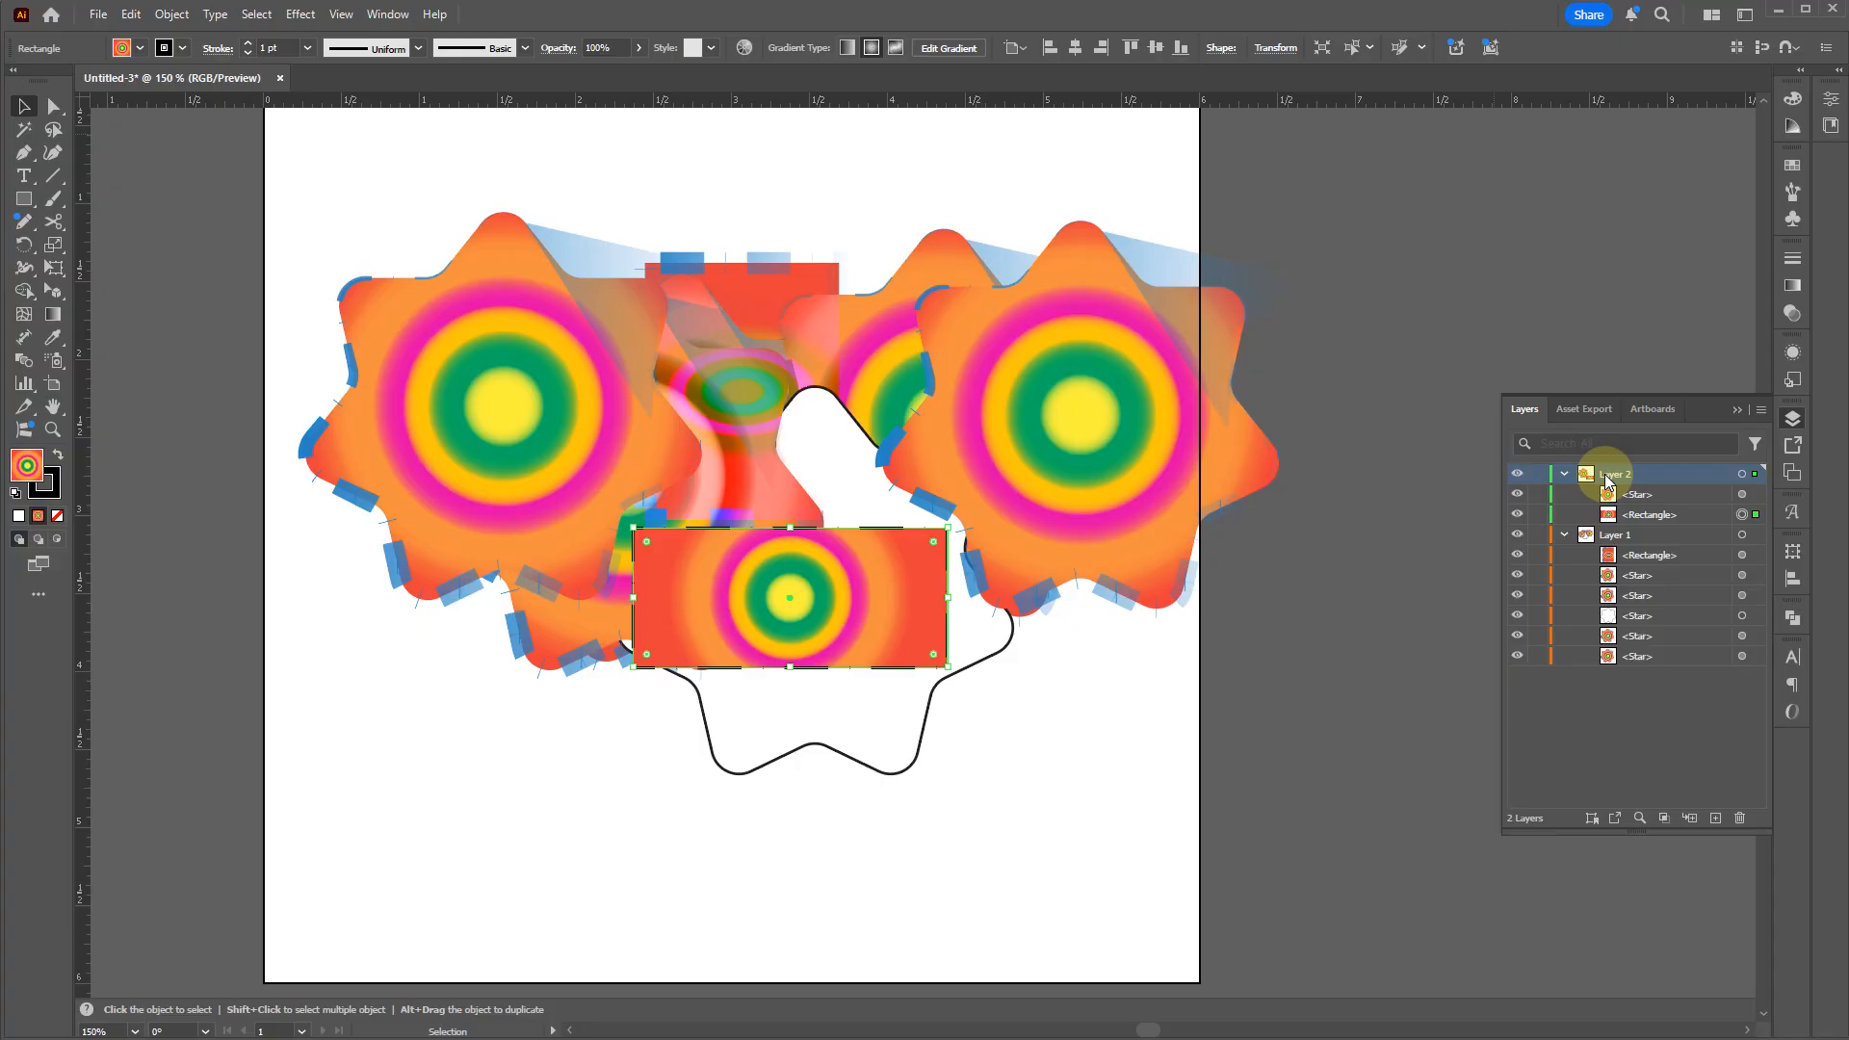
{"action": "left_click_drag", "start_coordinate": [1608, 482], "coordinate": [1643, 672]}
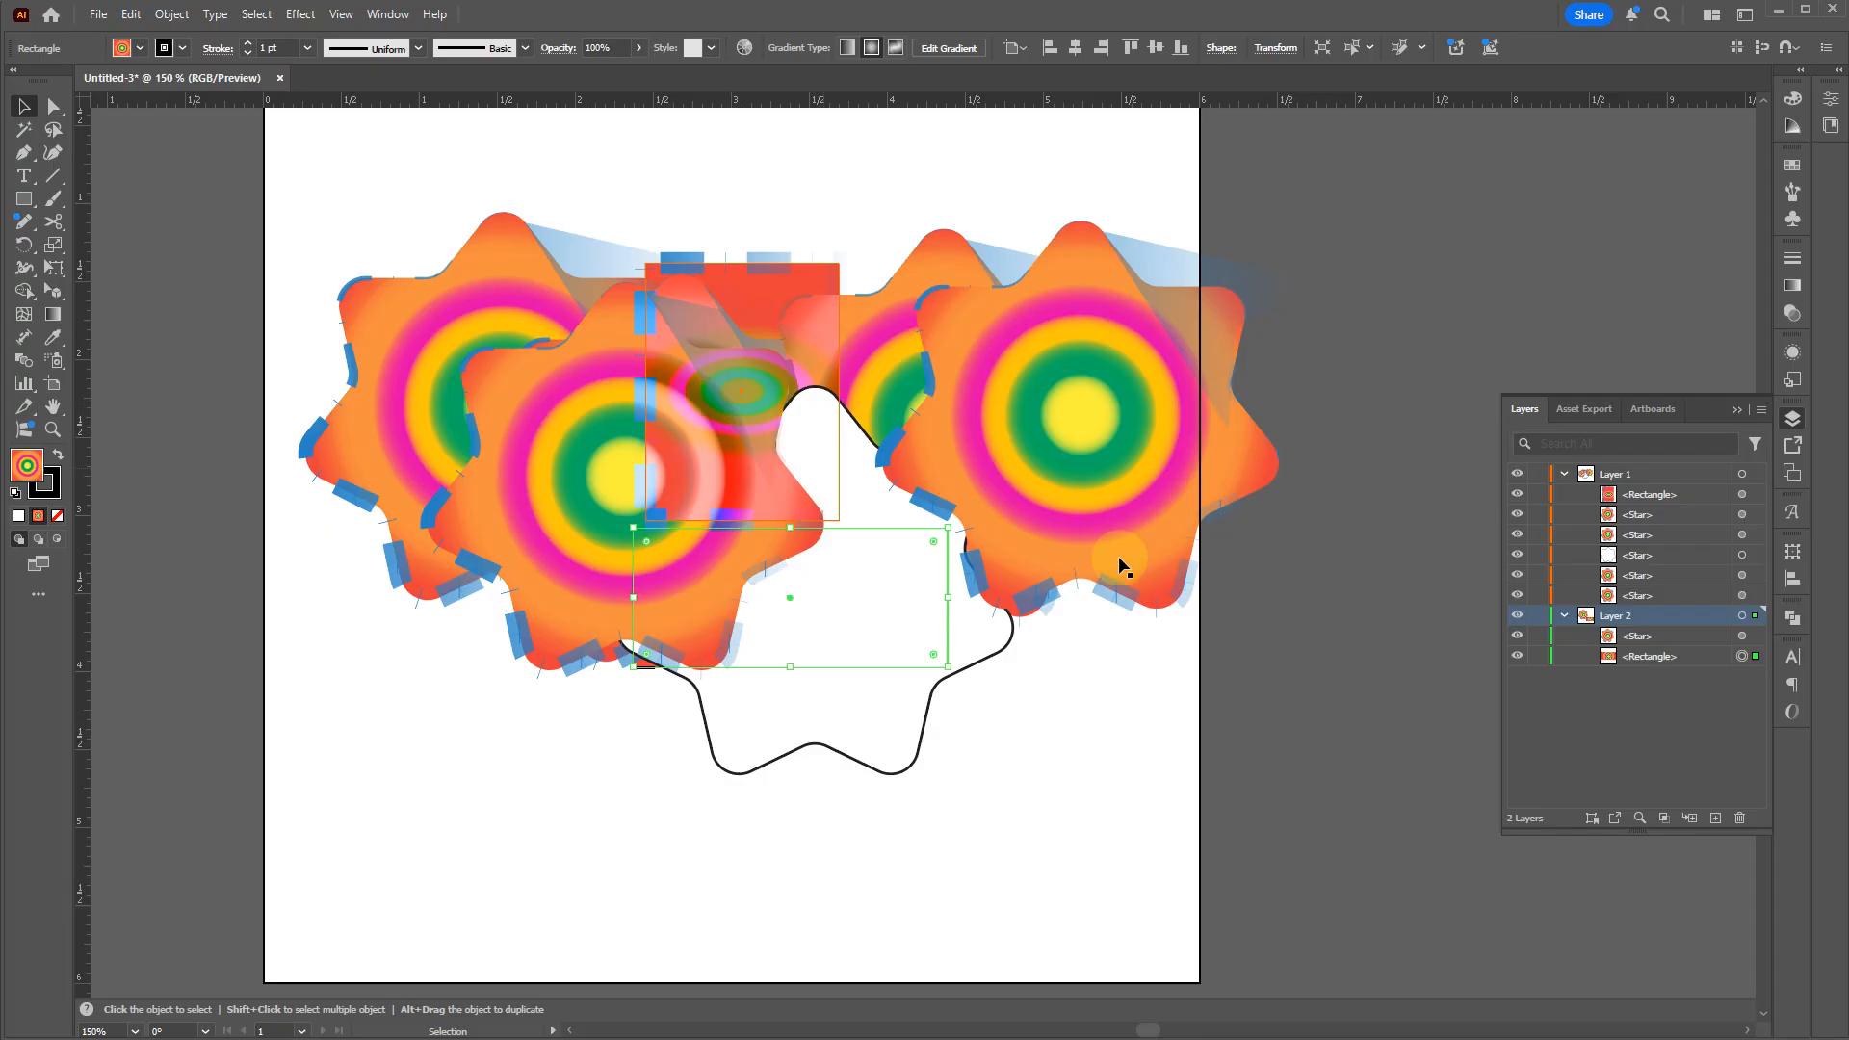
Step: Bring the selected rectangle forward one level so it sits above the star within Layer 2
{"action": "left_click", "coordinate": [1621, 578]}
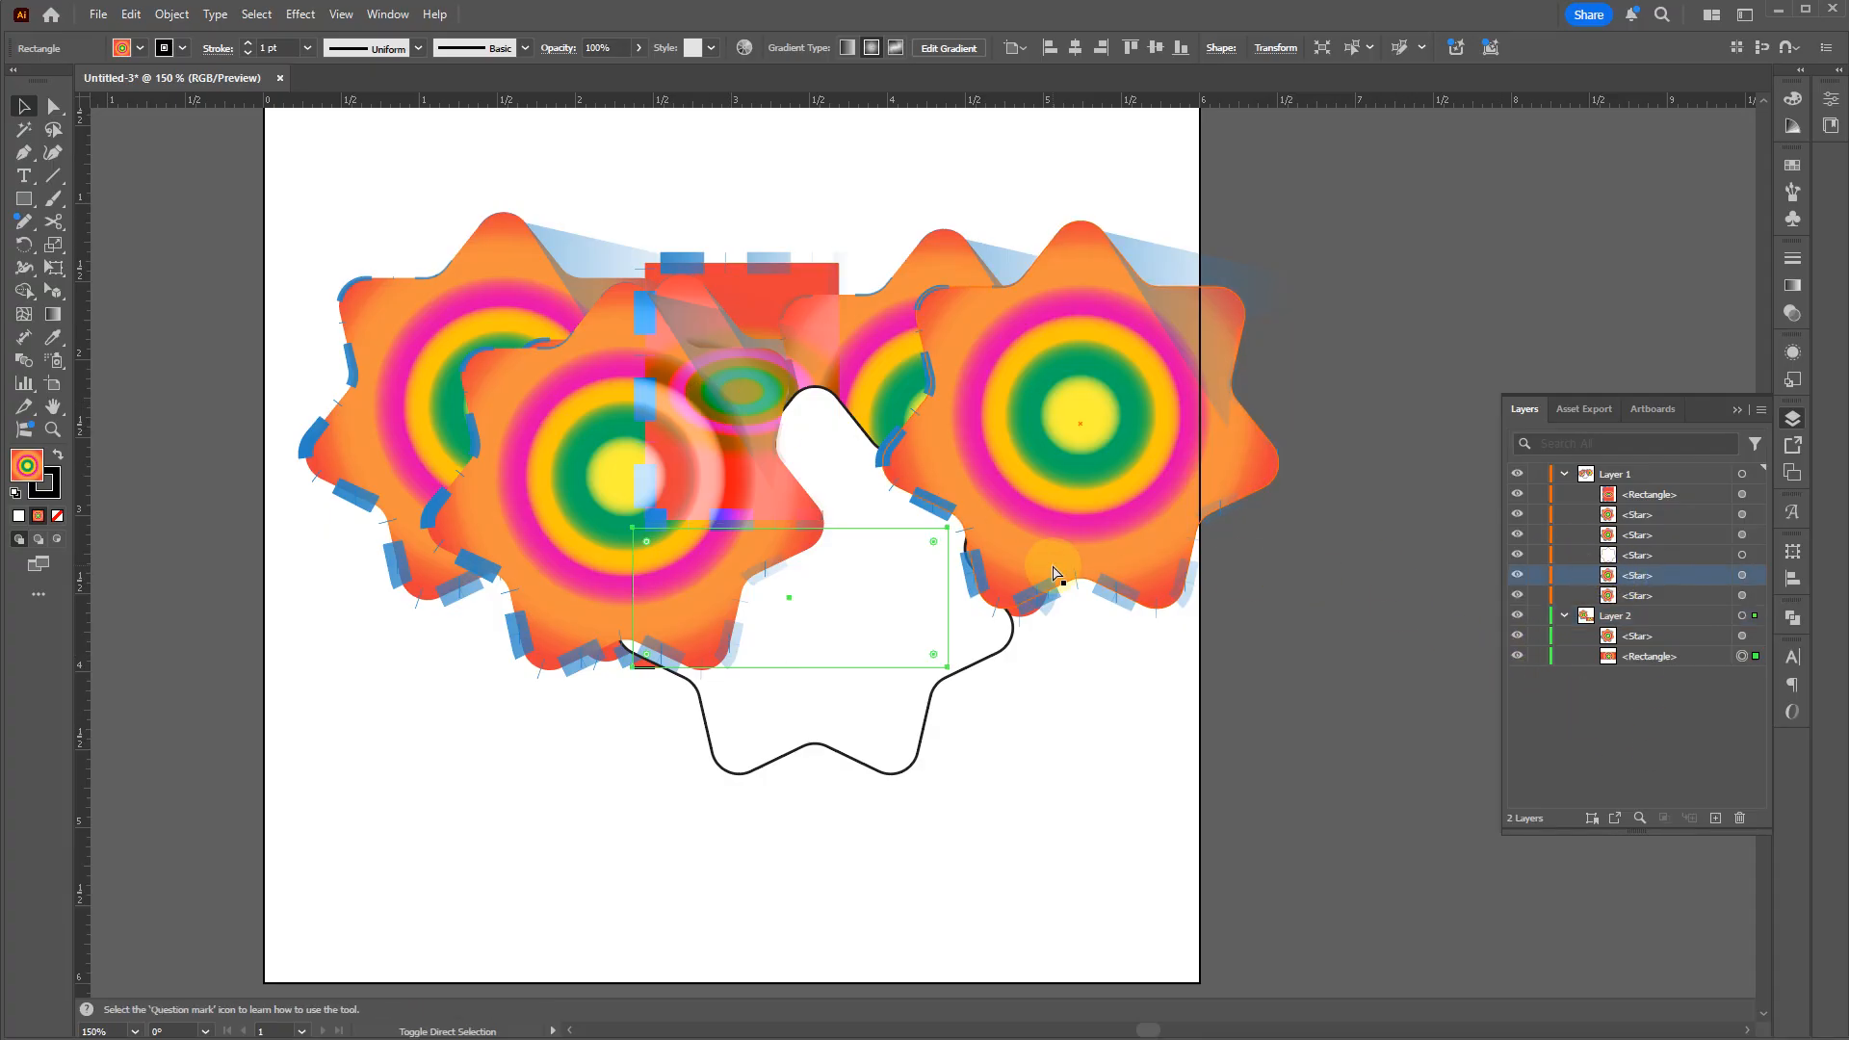
{"action": "key", "text": "ctrl"}
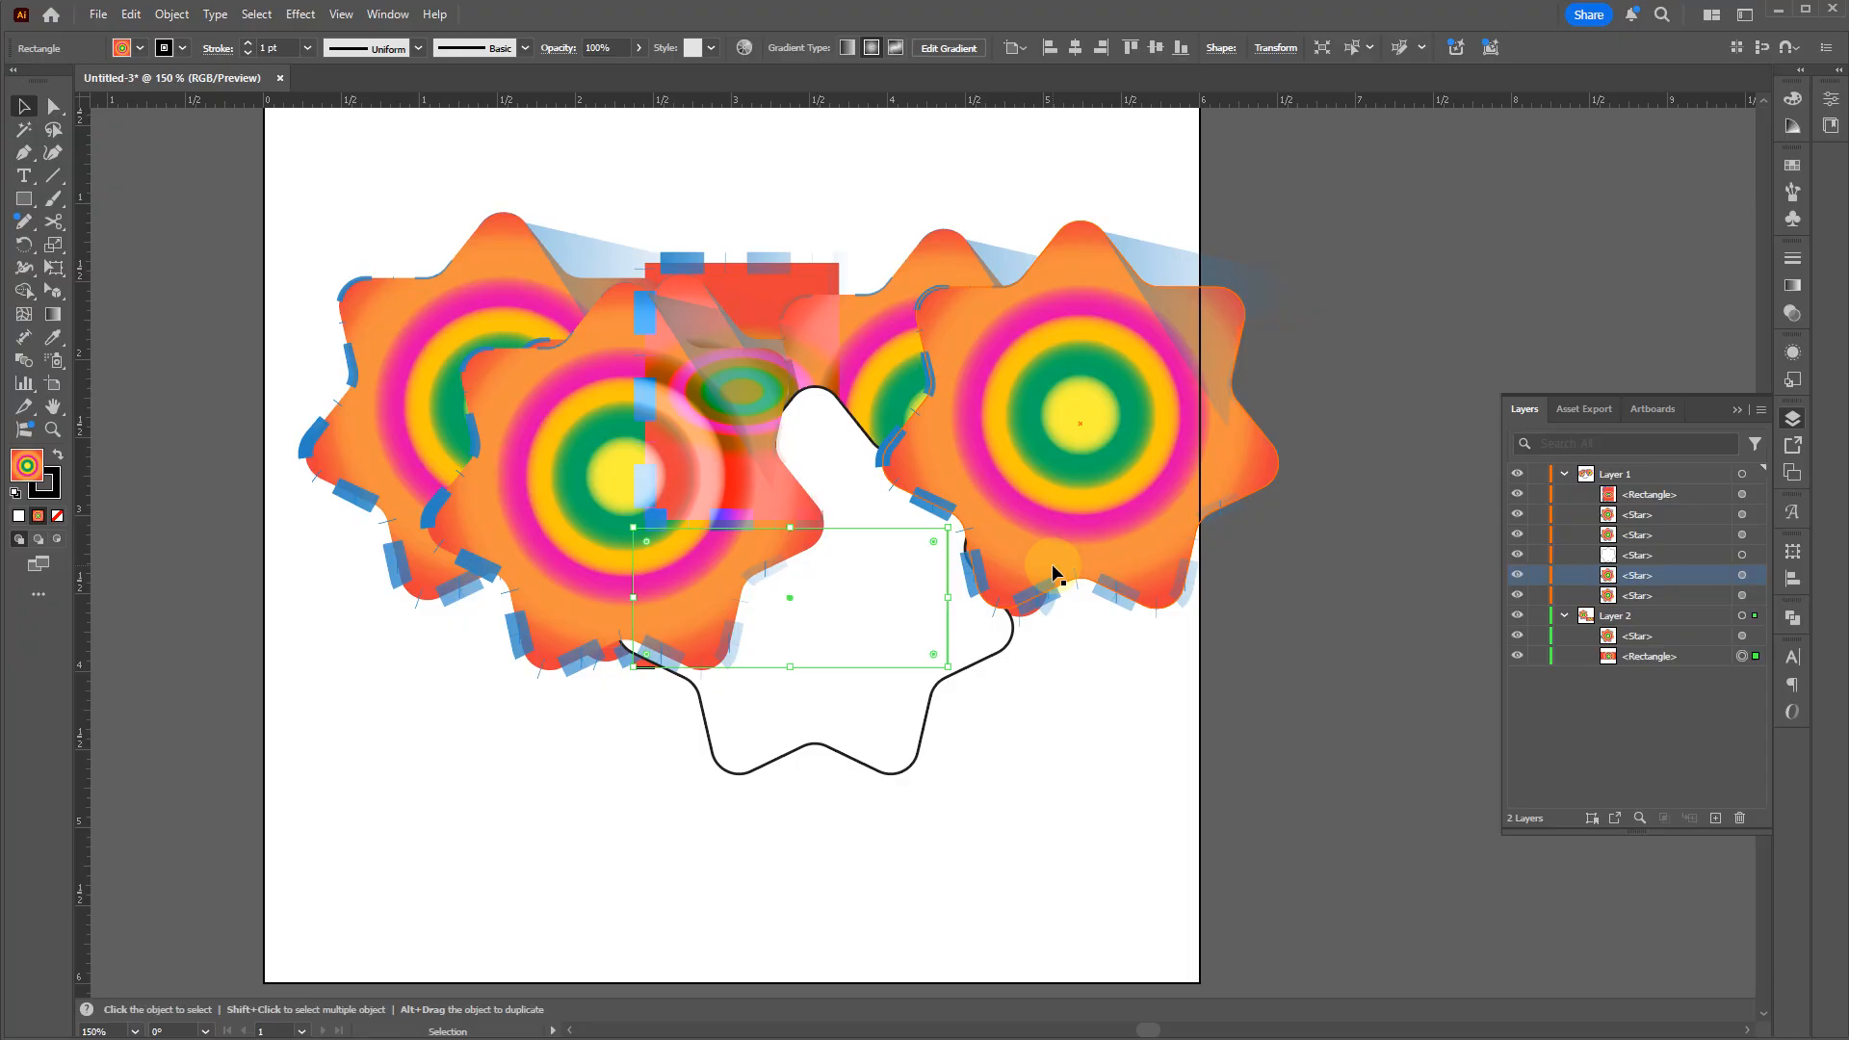
{"action": "key", "text": "ctrl+bracketright"}
{"action": "left_click", "coordinate": [1662, 637]}
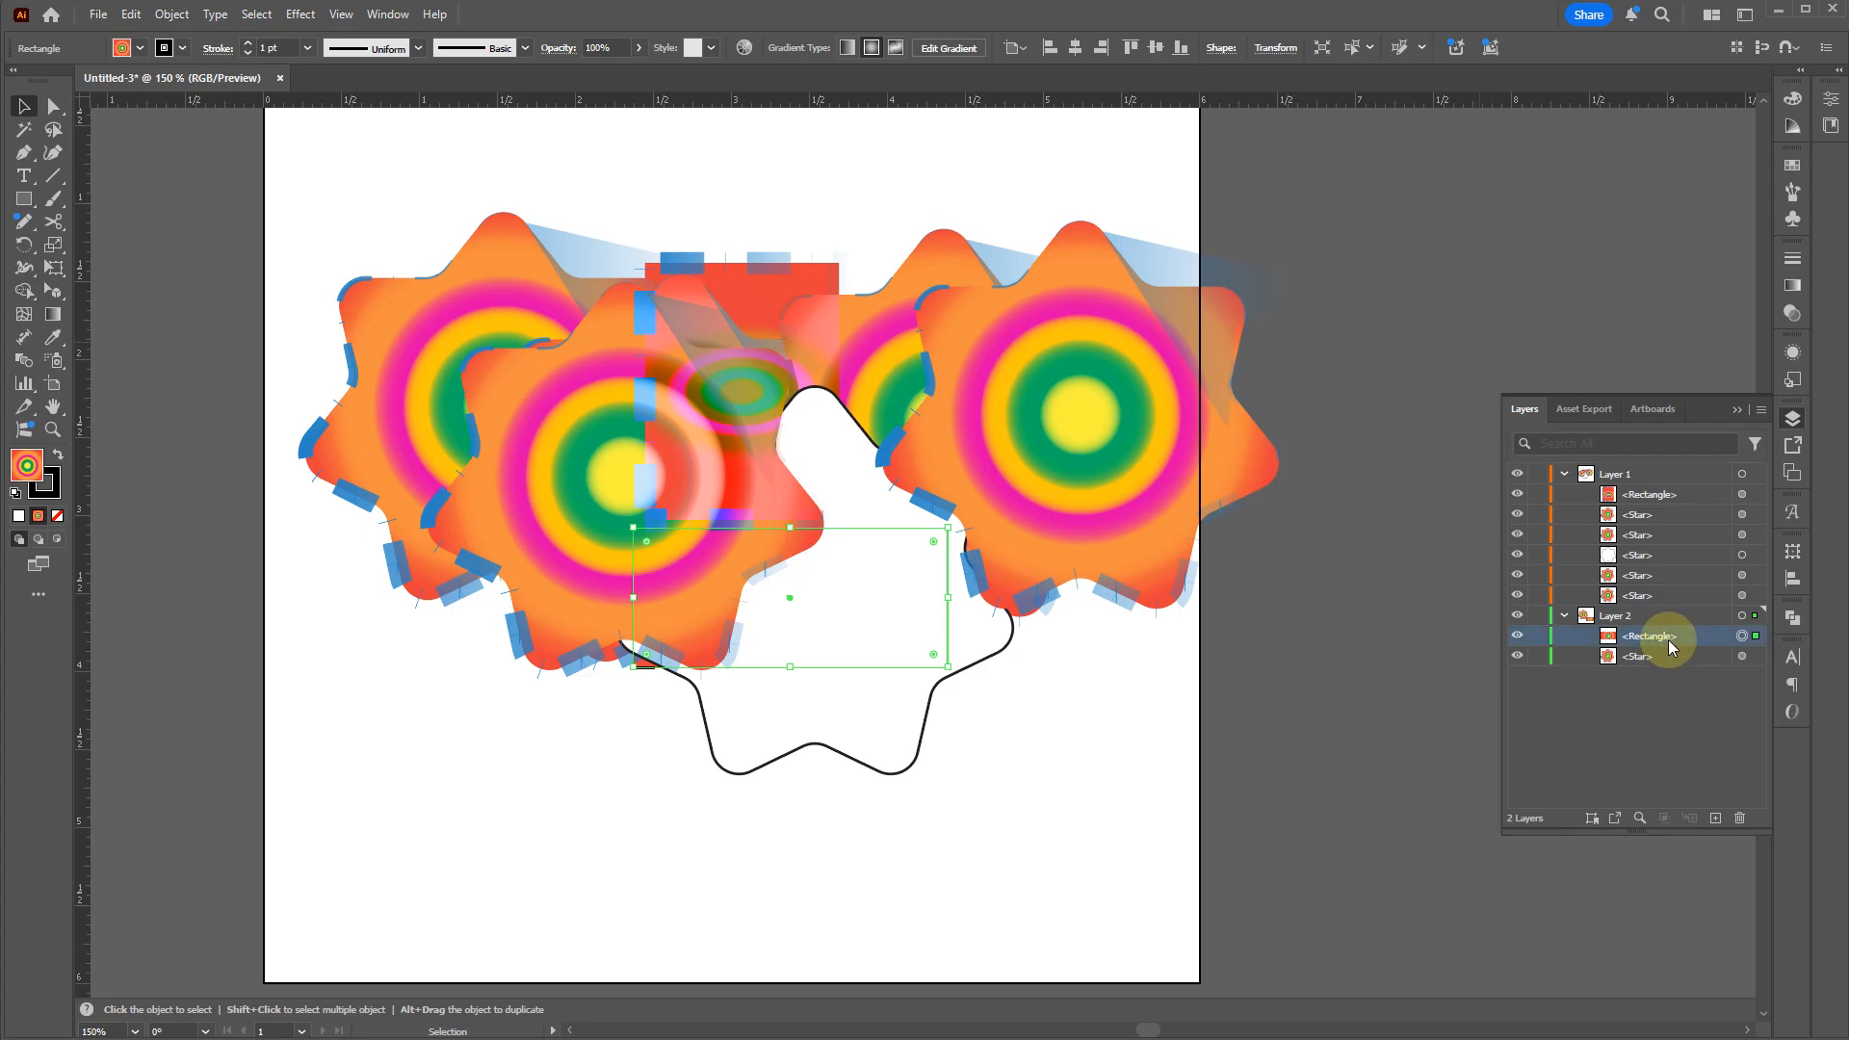
Step: Give the selected Layer 2 rectangle the default white fill and black stroke
{"action": "left_click", "coordinate": [1637, 556]}
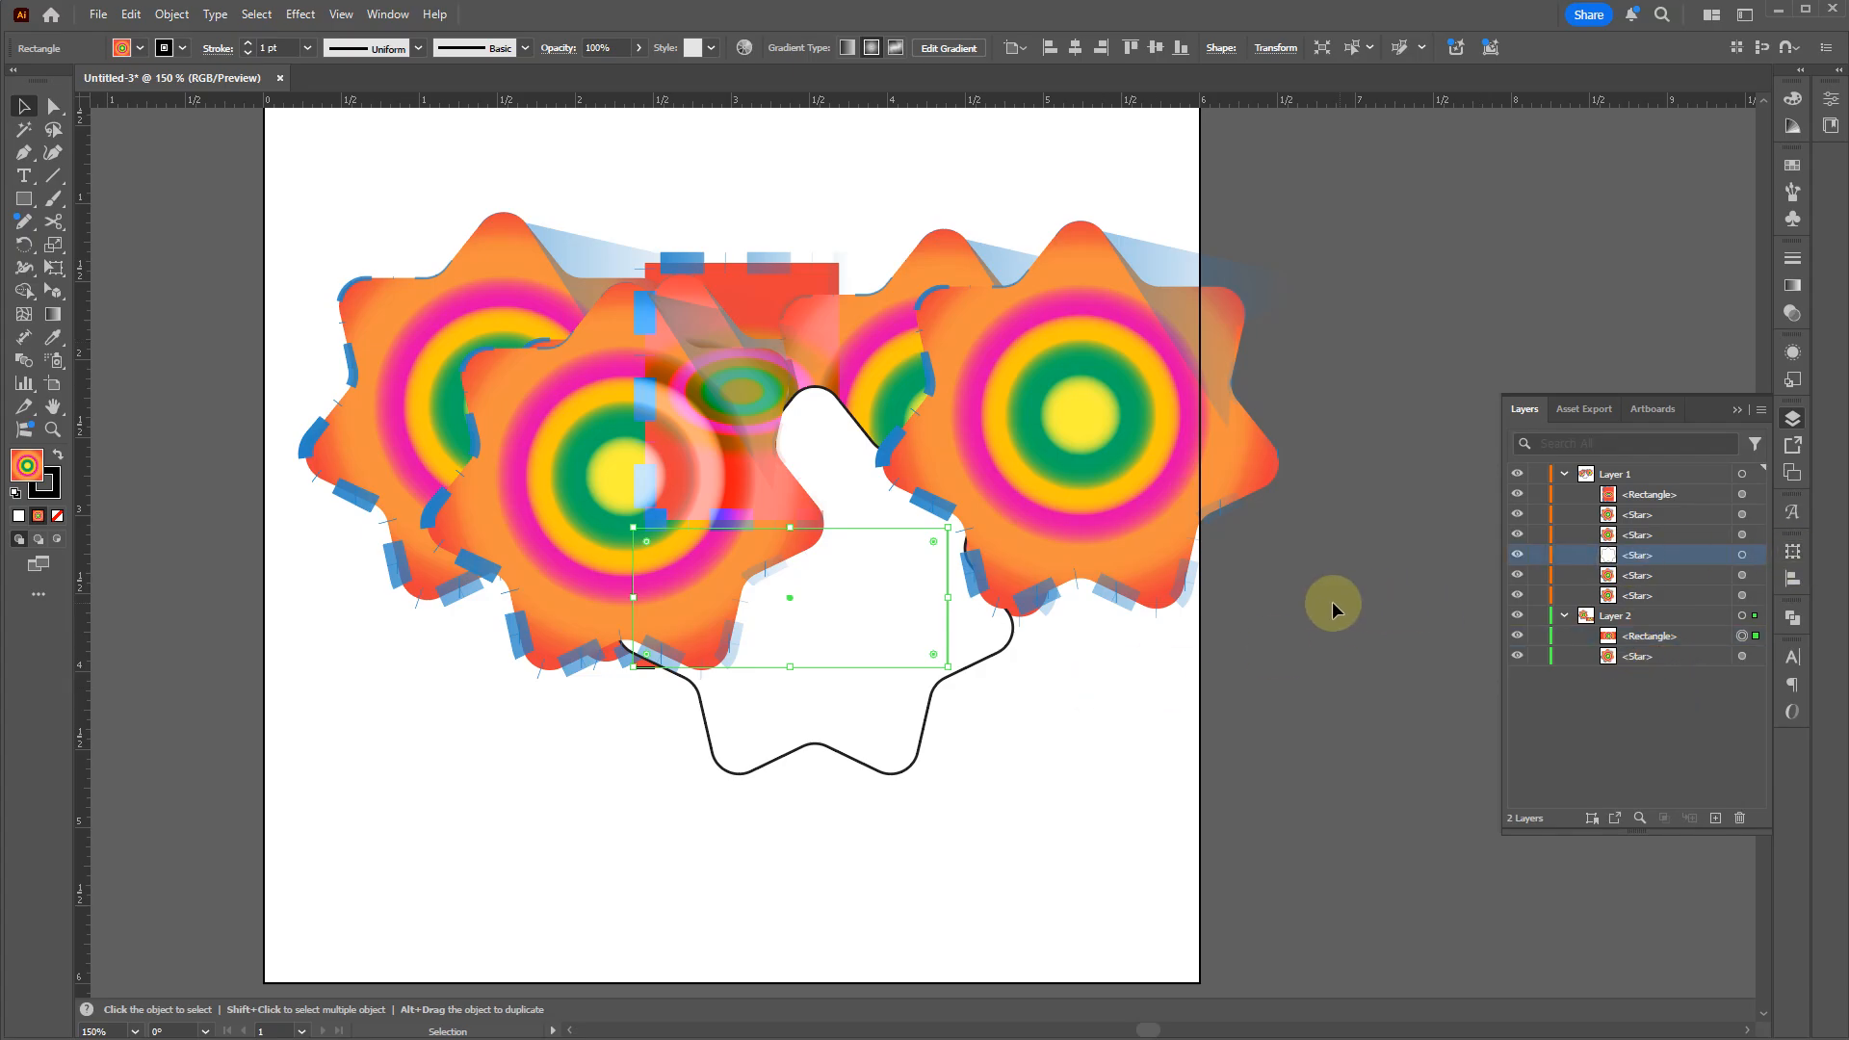
{"action": "left_click", "coordinate": [872, 617]}
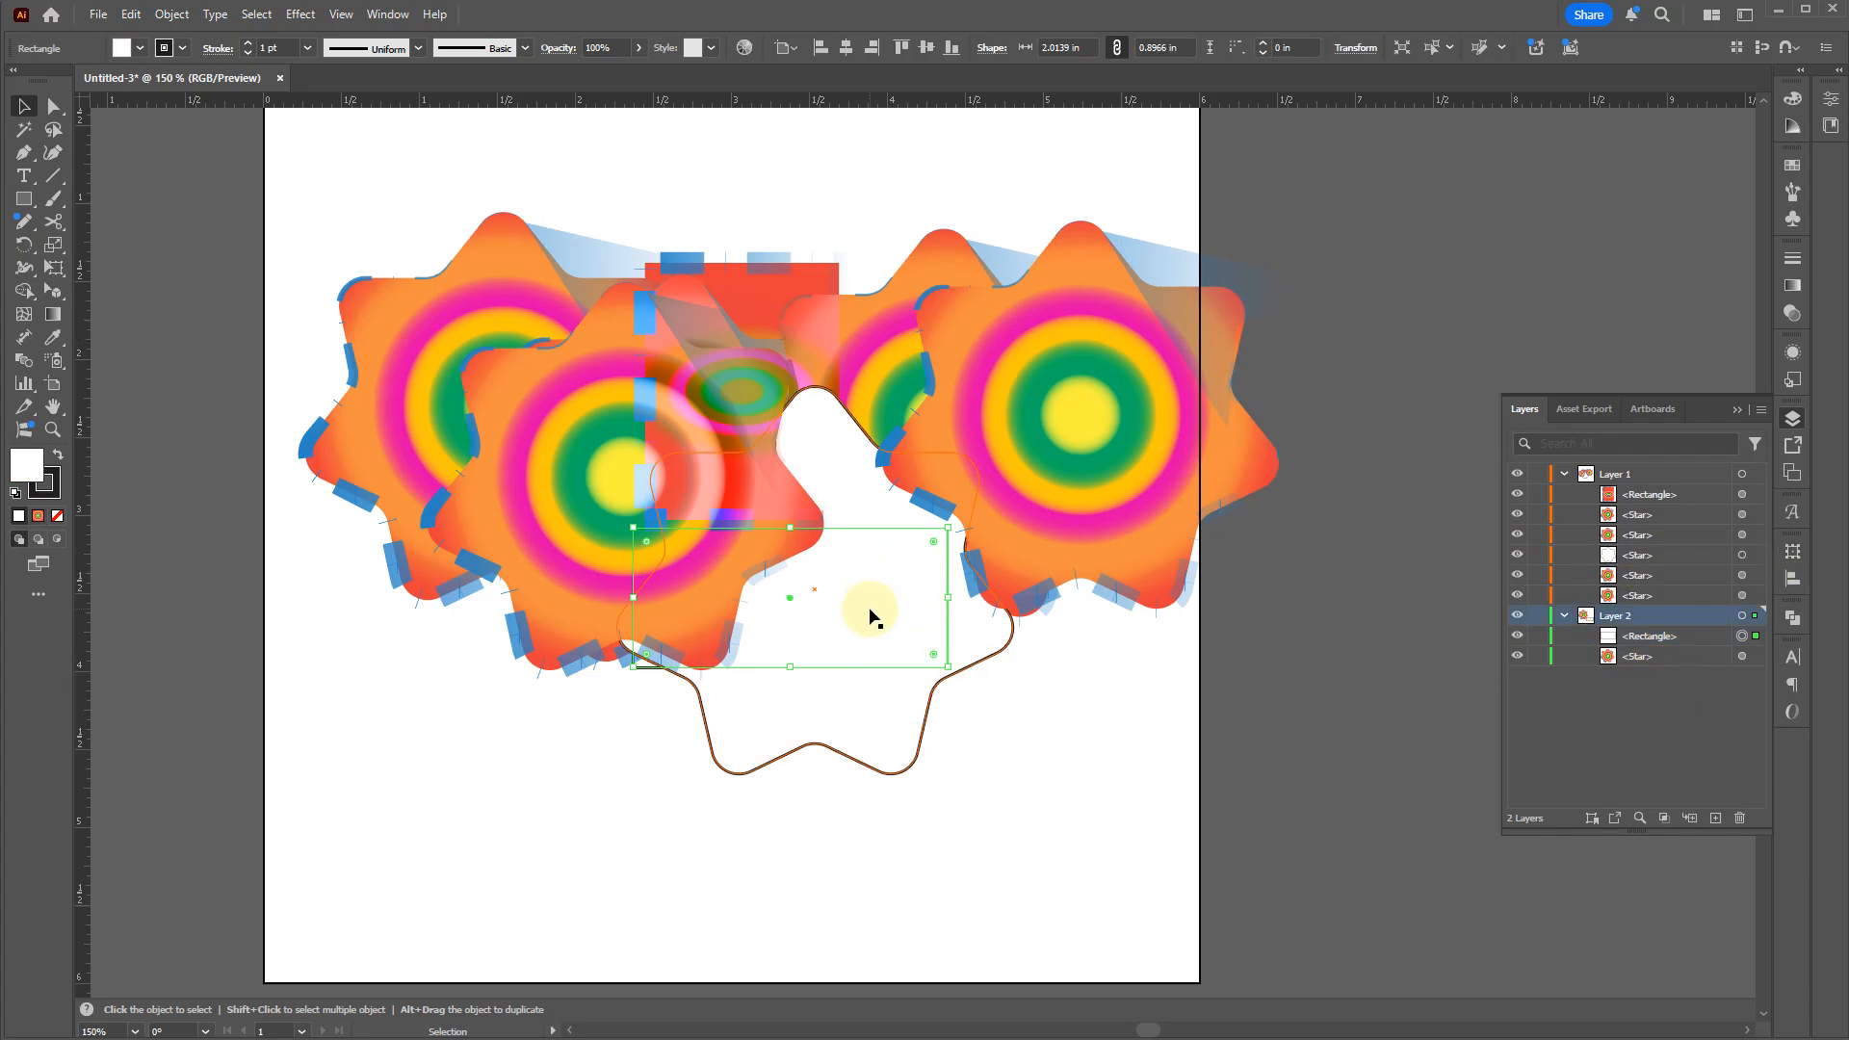
Step: Select the white star through its Layer 1 entry and move it straight up about 0.5 in
{"action": "left_click", "coordinate": [1603, 556]}
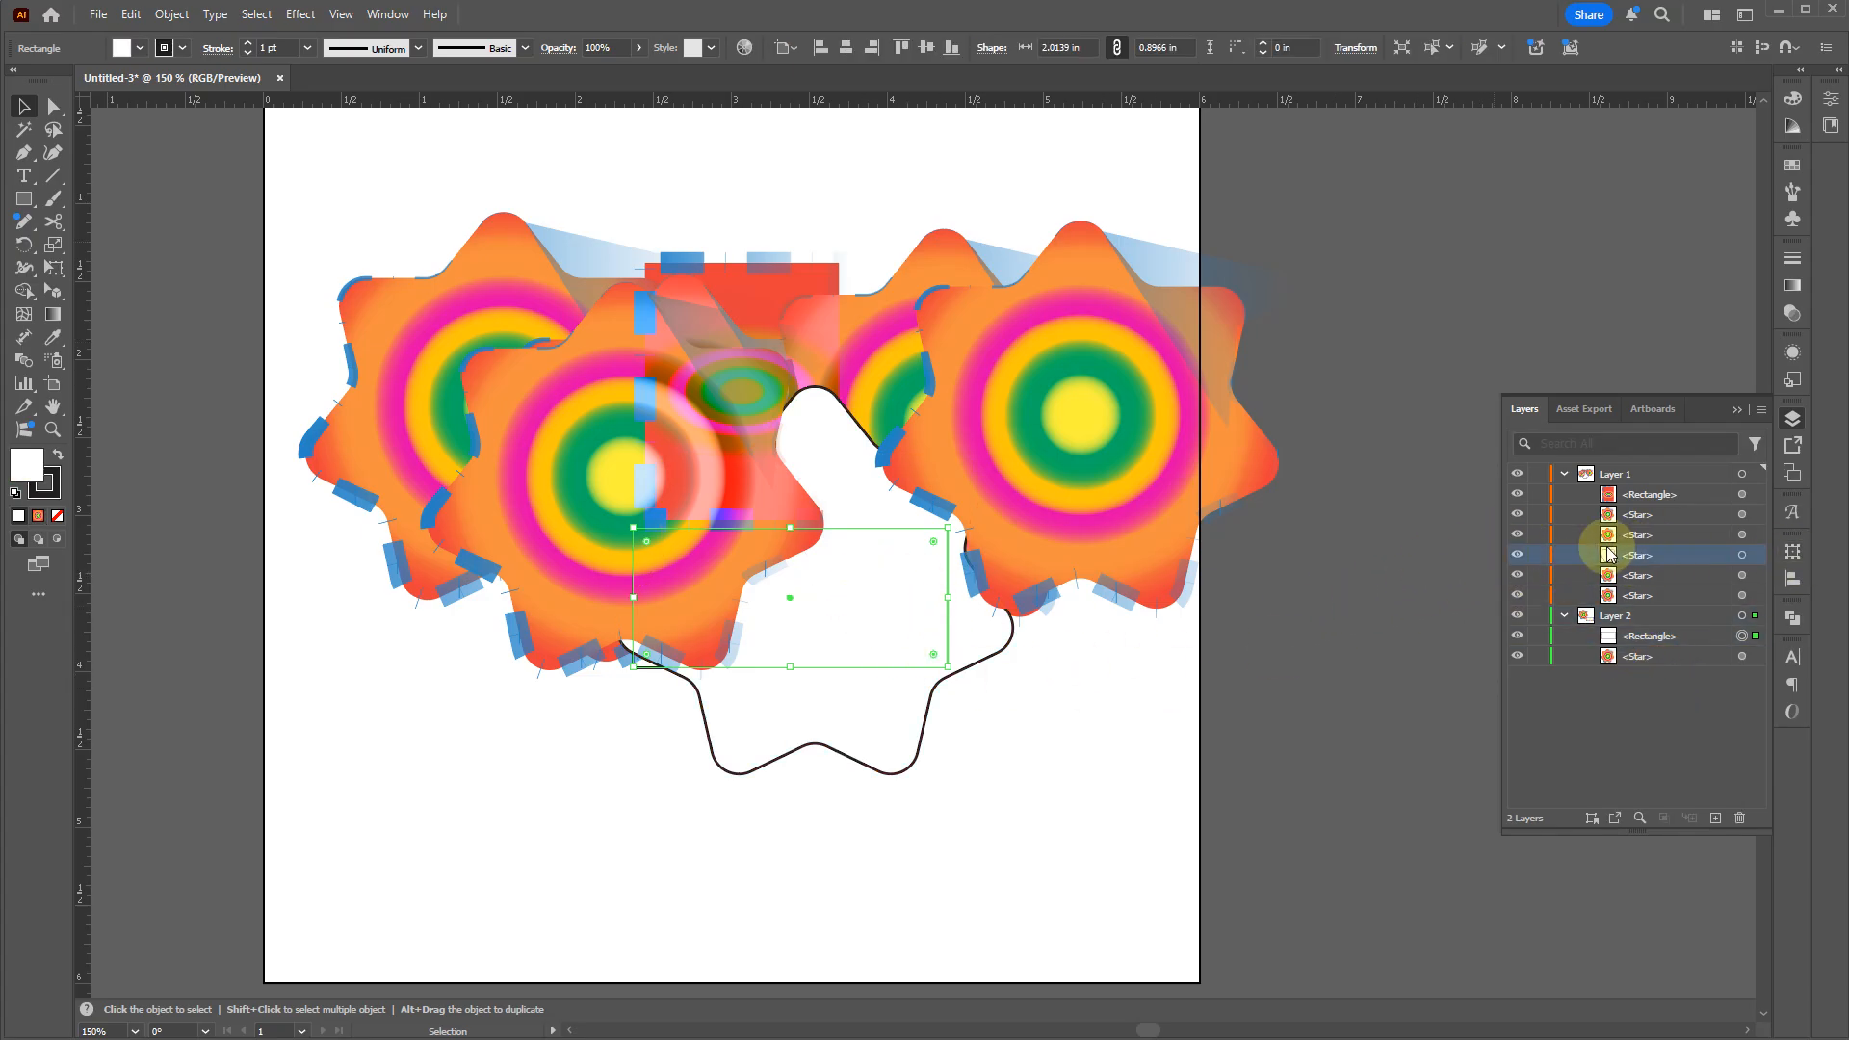
{"action": "left_click", "coordinate": [1745, 563]}
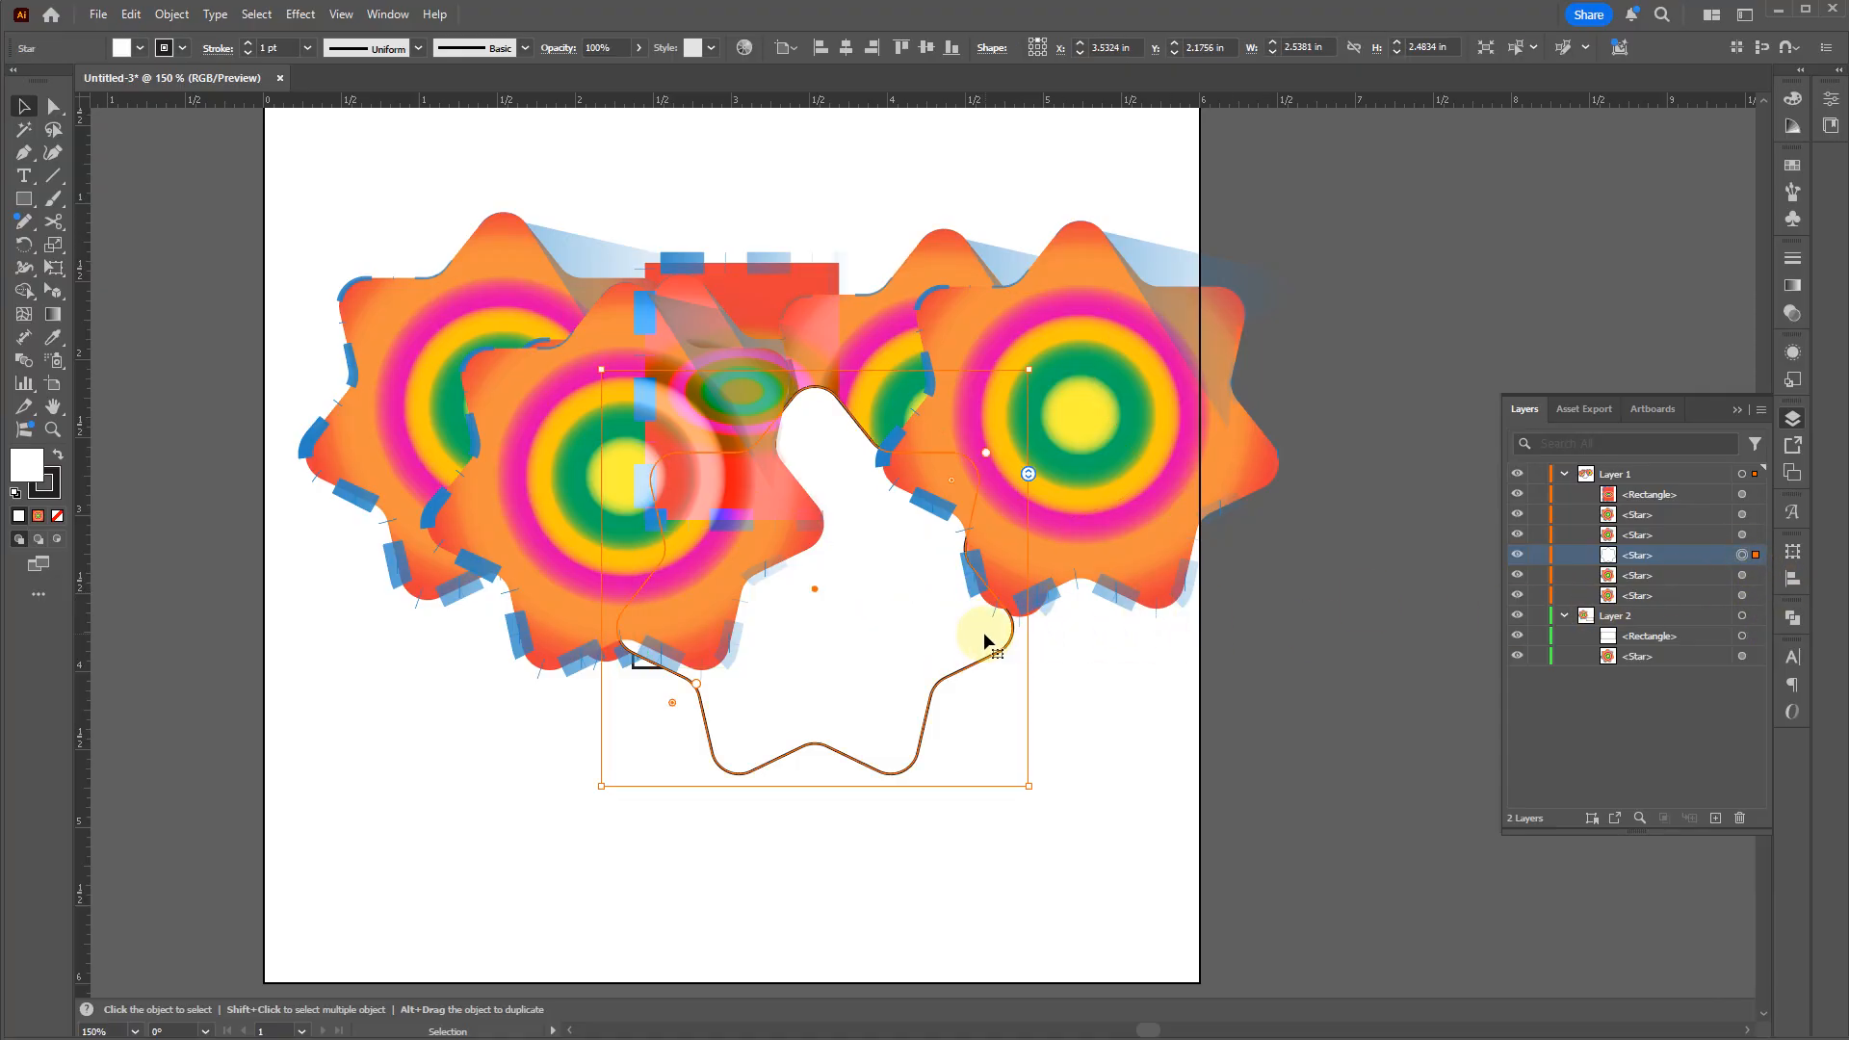
{"action": "left_click_drag", "start_coordinate": [836, 652], "coordinate": [930, 569]}
Step: Shift the white star forward through Layer 1's stacking order, and send it backward step by step to the bottom of the layer
{"action": "key", "text": "ctrl+]"}
{"action": "key", "text": "ctrl+]"}
{"action": "key", "text": "ctrl+]"}
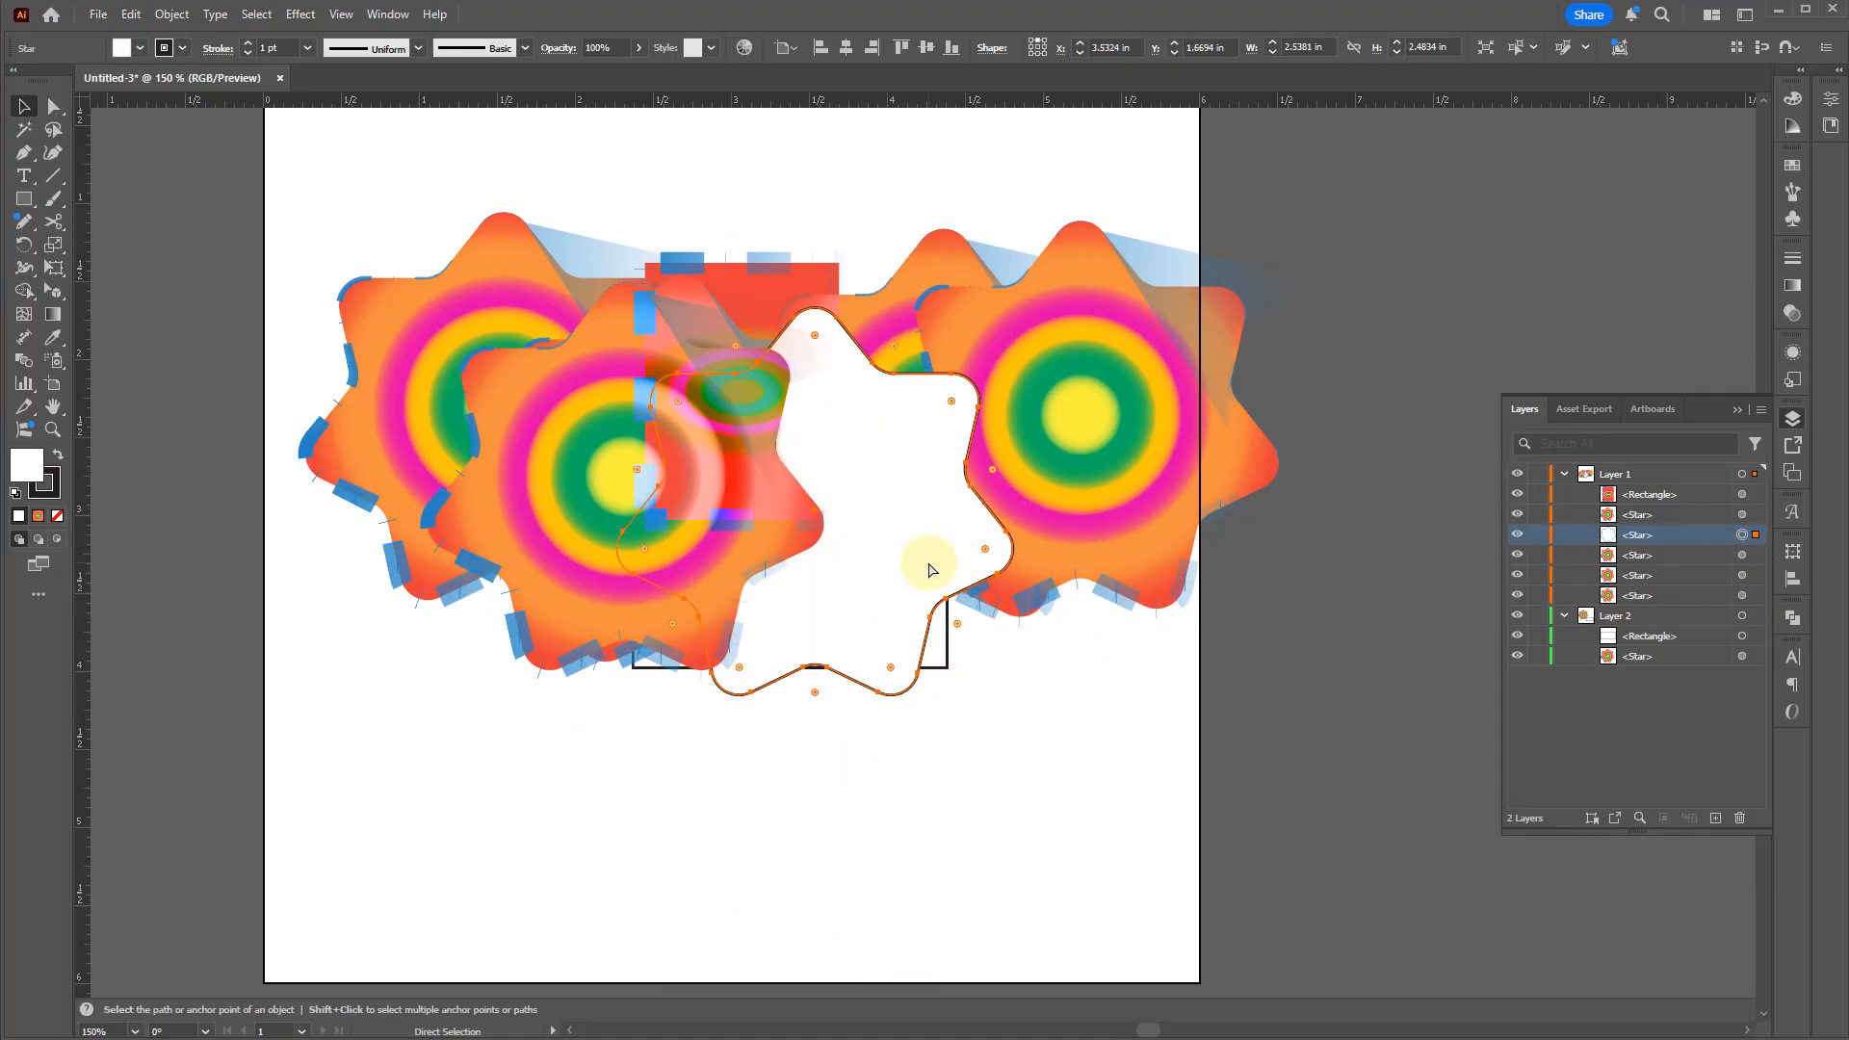
{"action": "key", "text": "ctrl+["}
{"action": "key", "text": "ctrl+["}
{"action": "key", "text": "ctrl+["}
{"action": "key", "text": "ctrl+["}
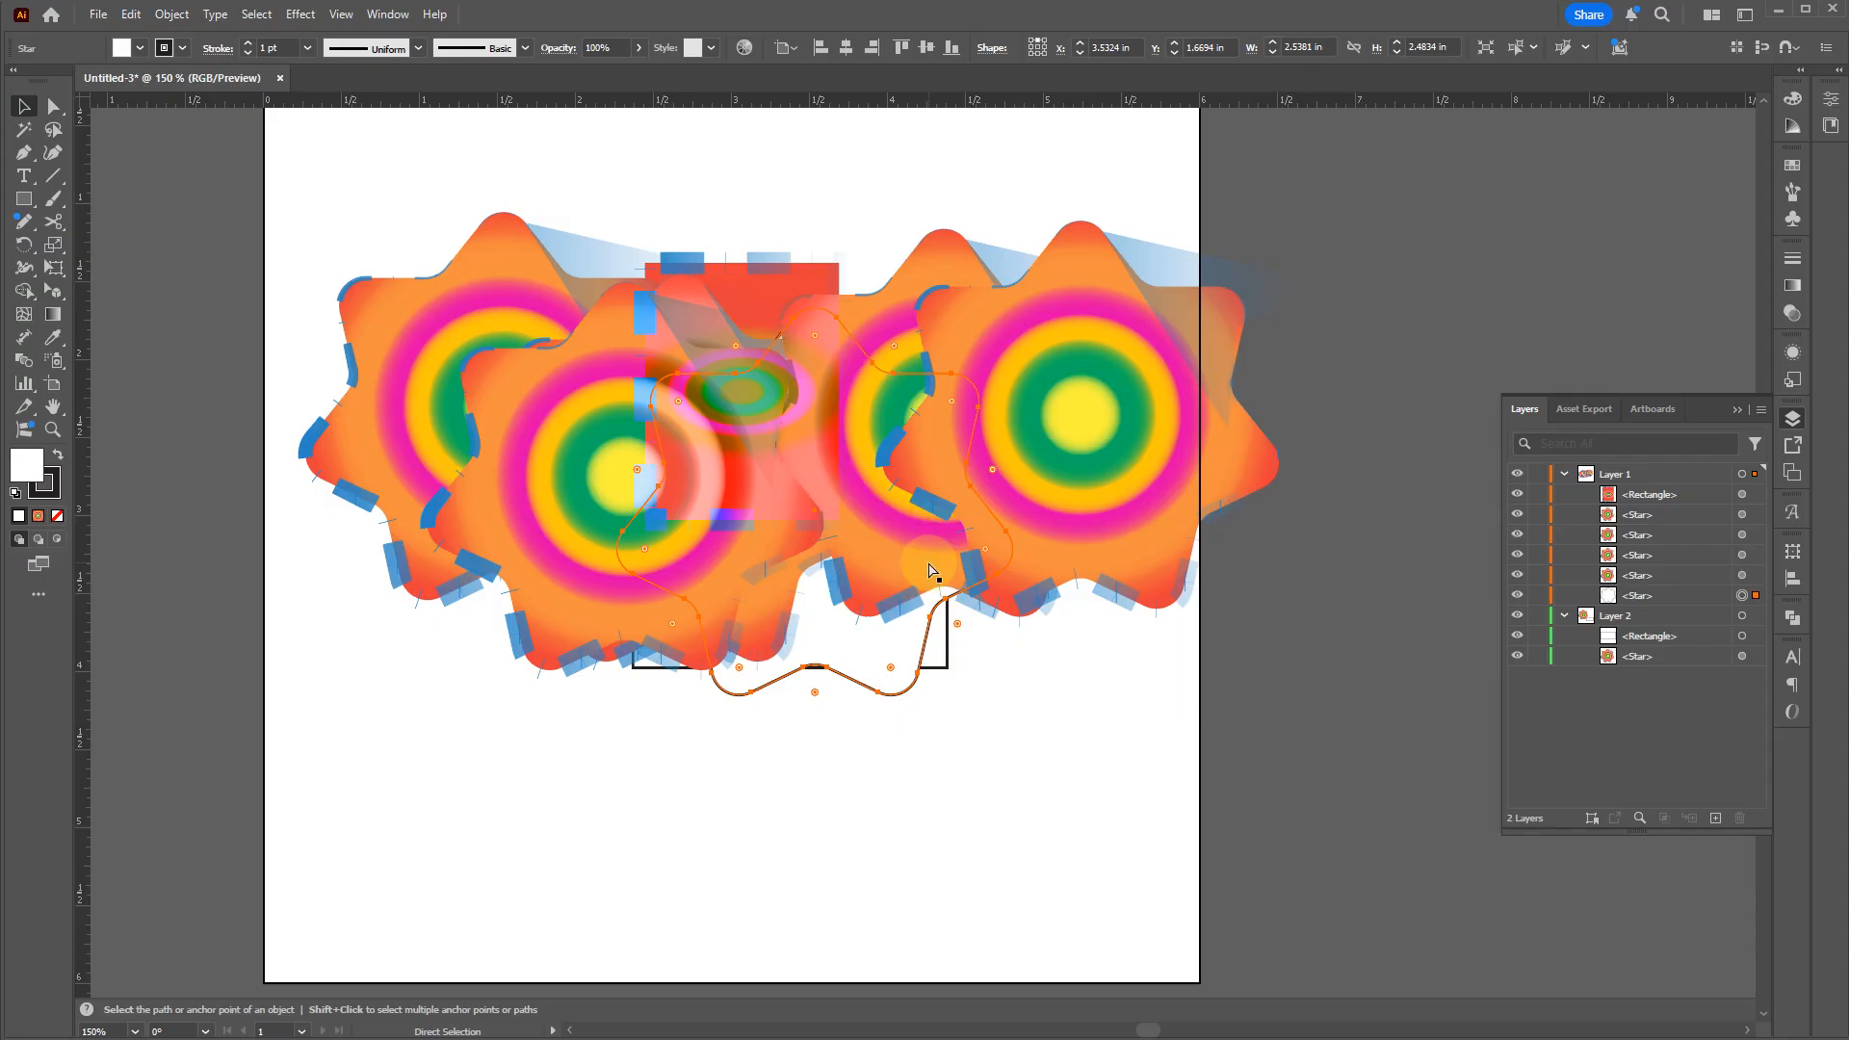
Step: Switch the white star between the back and front of Layer 1, leaving it at the front
{"action": "key", "text": "ctrl+shift+bracketright"}
{"action": "key", "text": "ctrl+shift+bracketleft"}
{"action": "key", "text": "ctrl+shift+bracketright"}
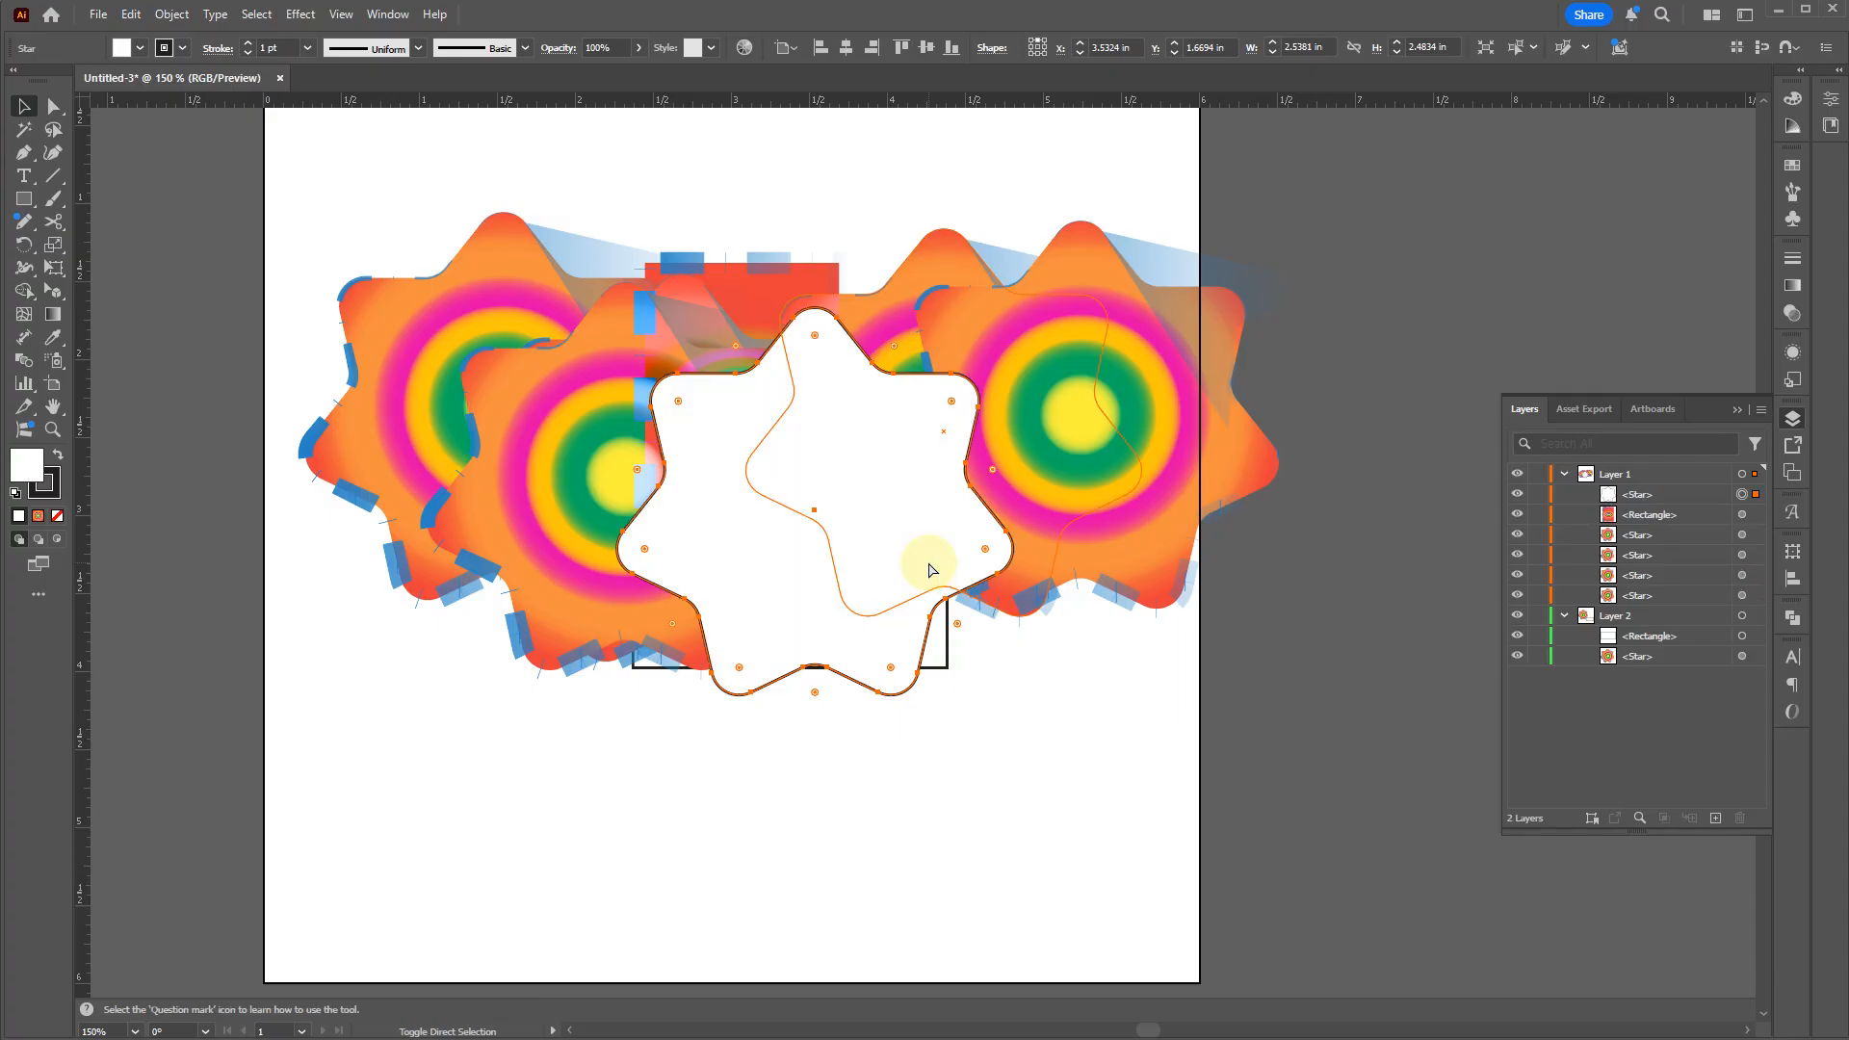
Step: Select all Layer 1 artwork, switch the selection to the Layer 2 rectangle through its layer entry, and clear the selection
{"action": "left_click", "coordinate": [1627, 474]}
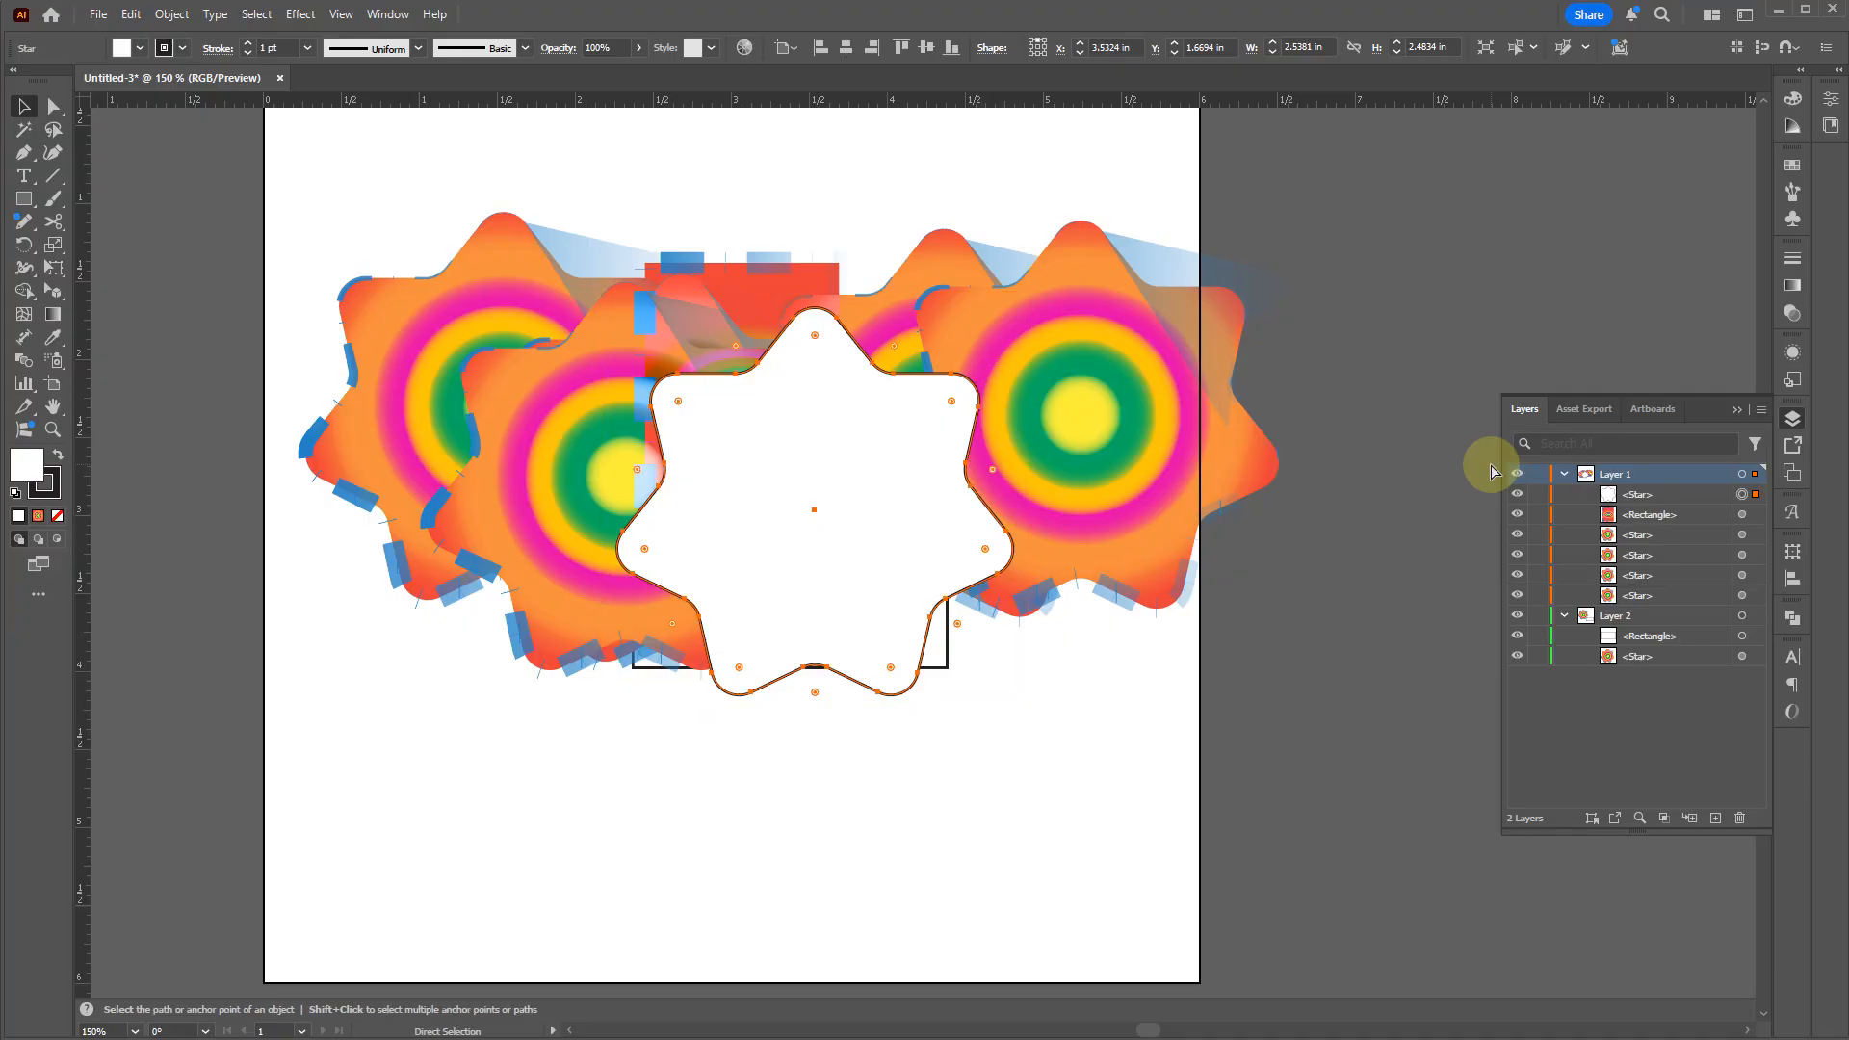
{"action": "key", "text": "v"}
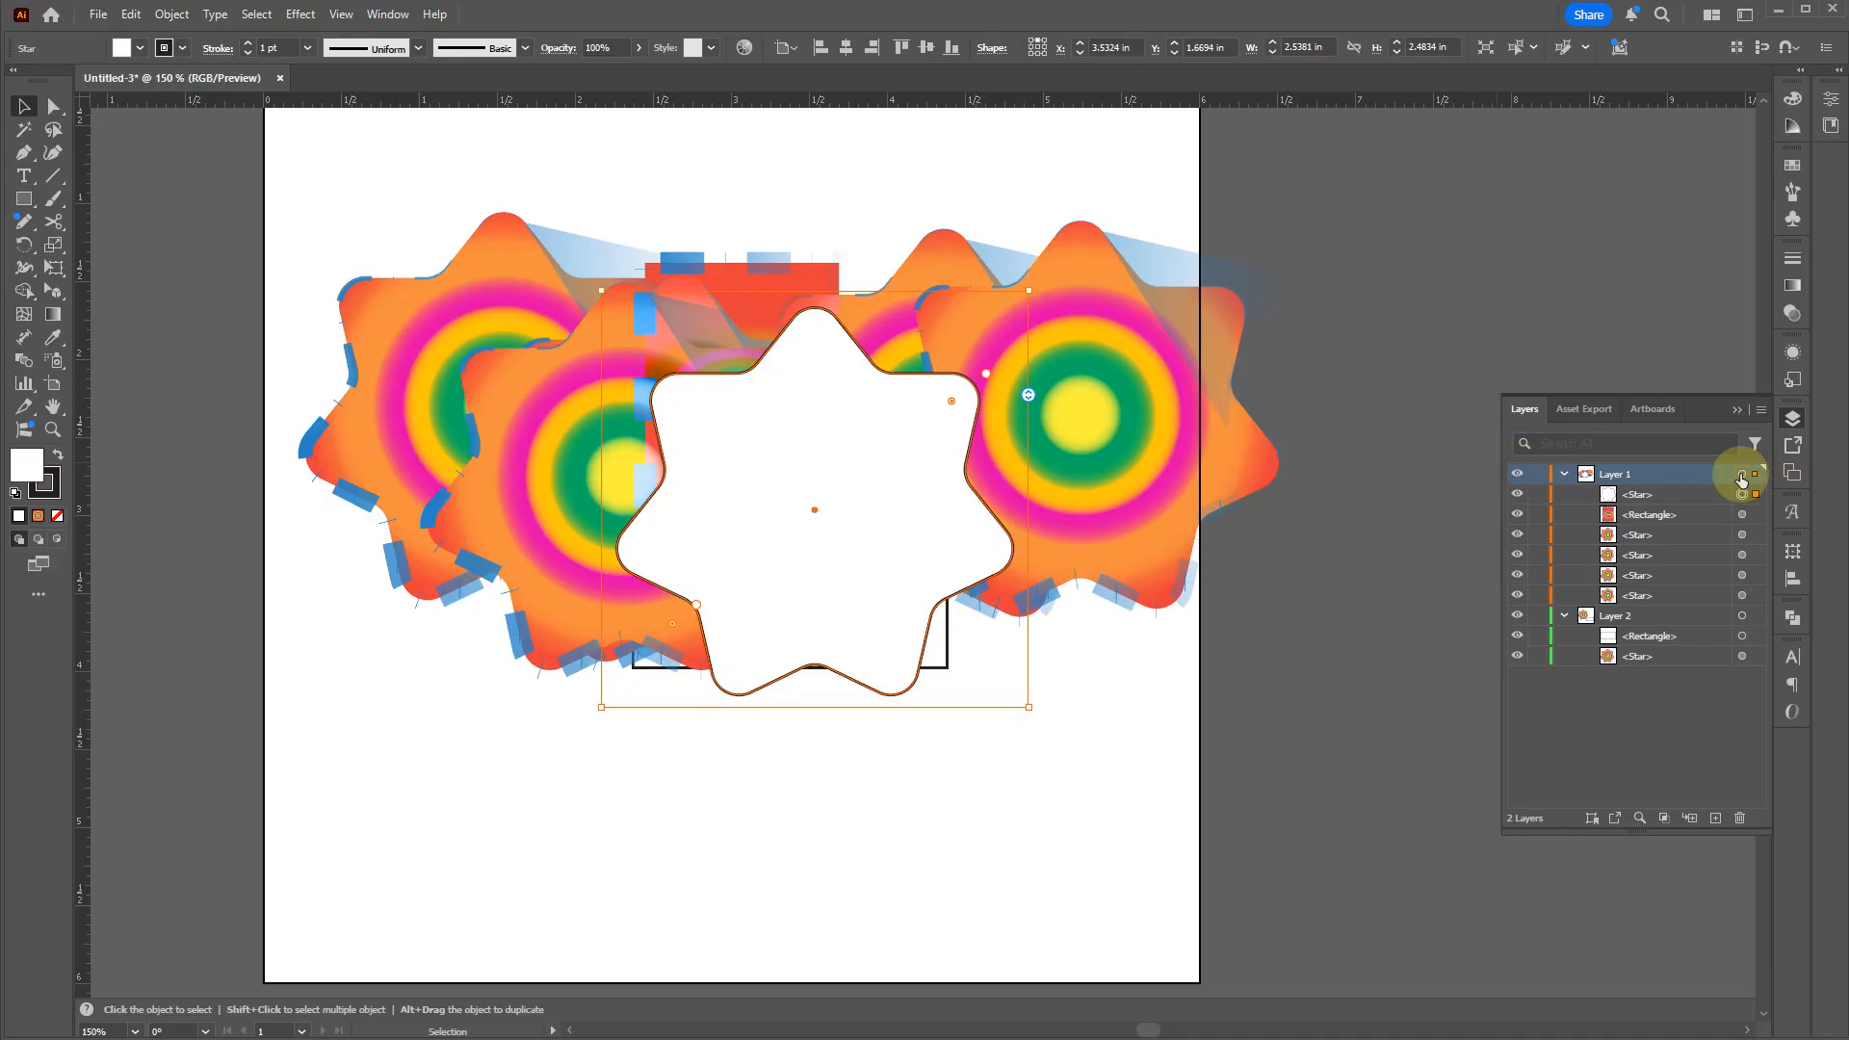
{"action": "left_click", "coordinate": [1754, 475]}
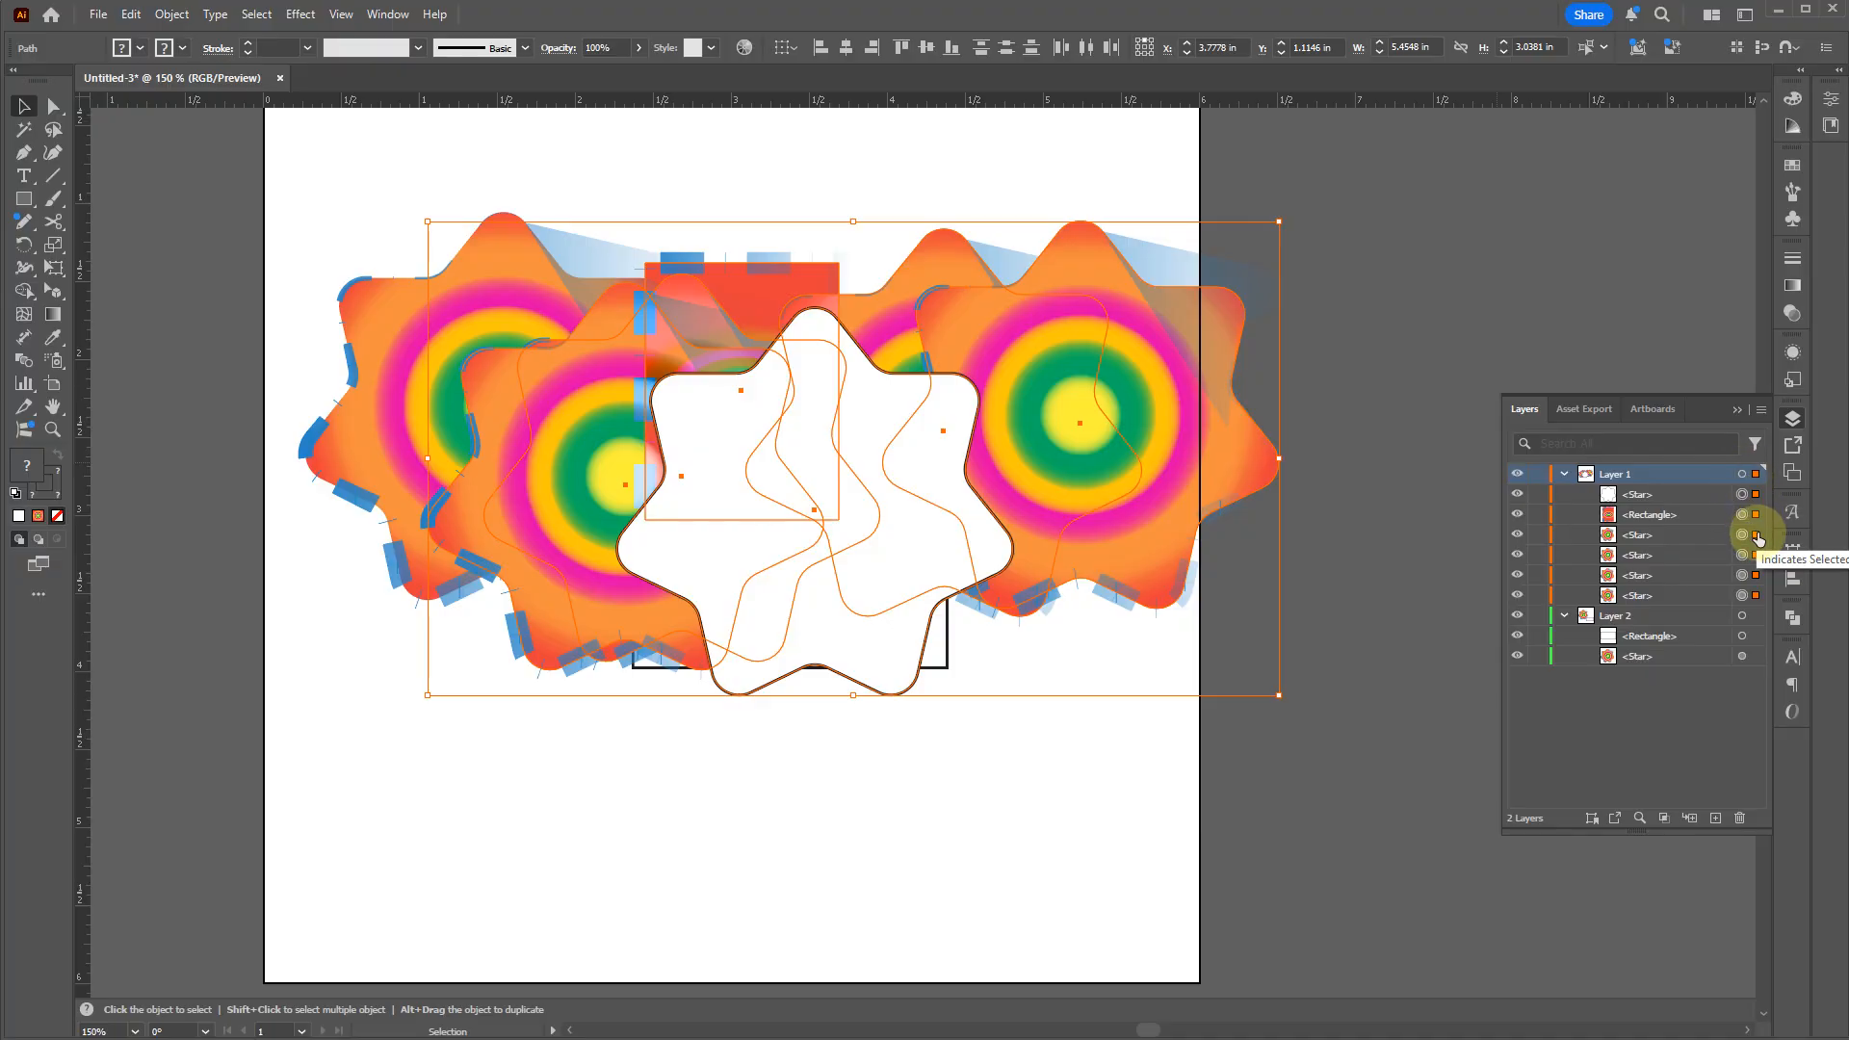
{"action": "left_click", "coordinate": [1756, 636]}
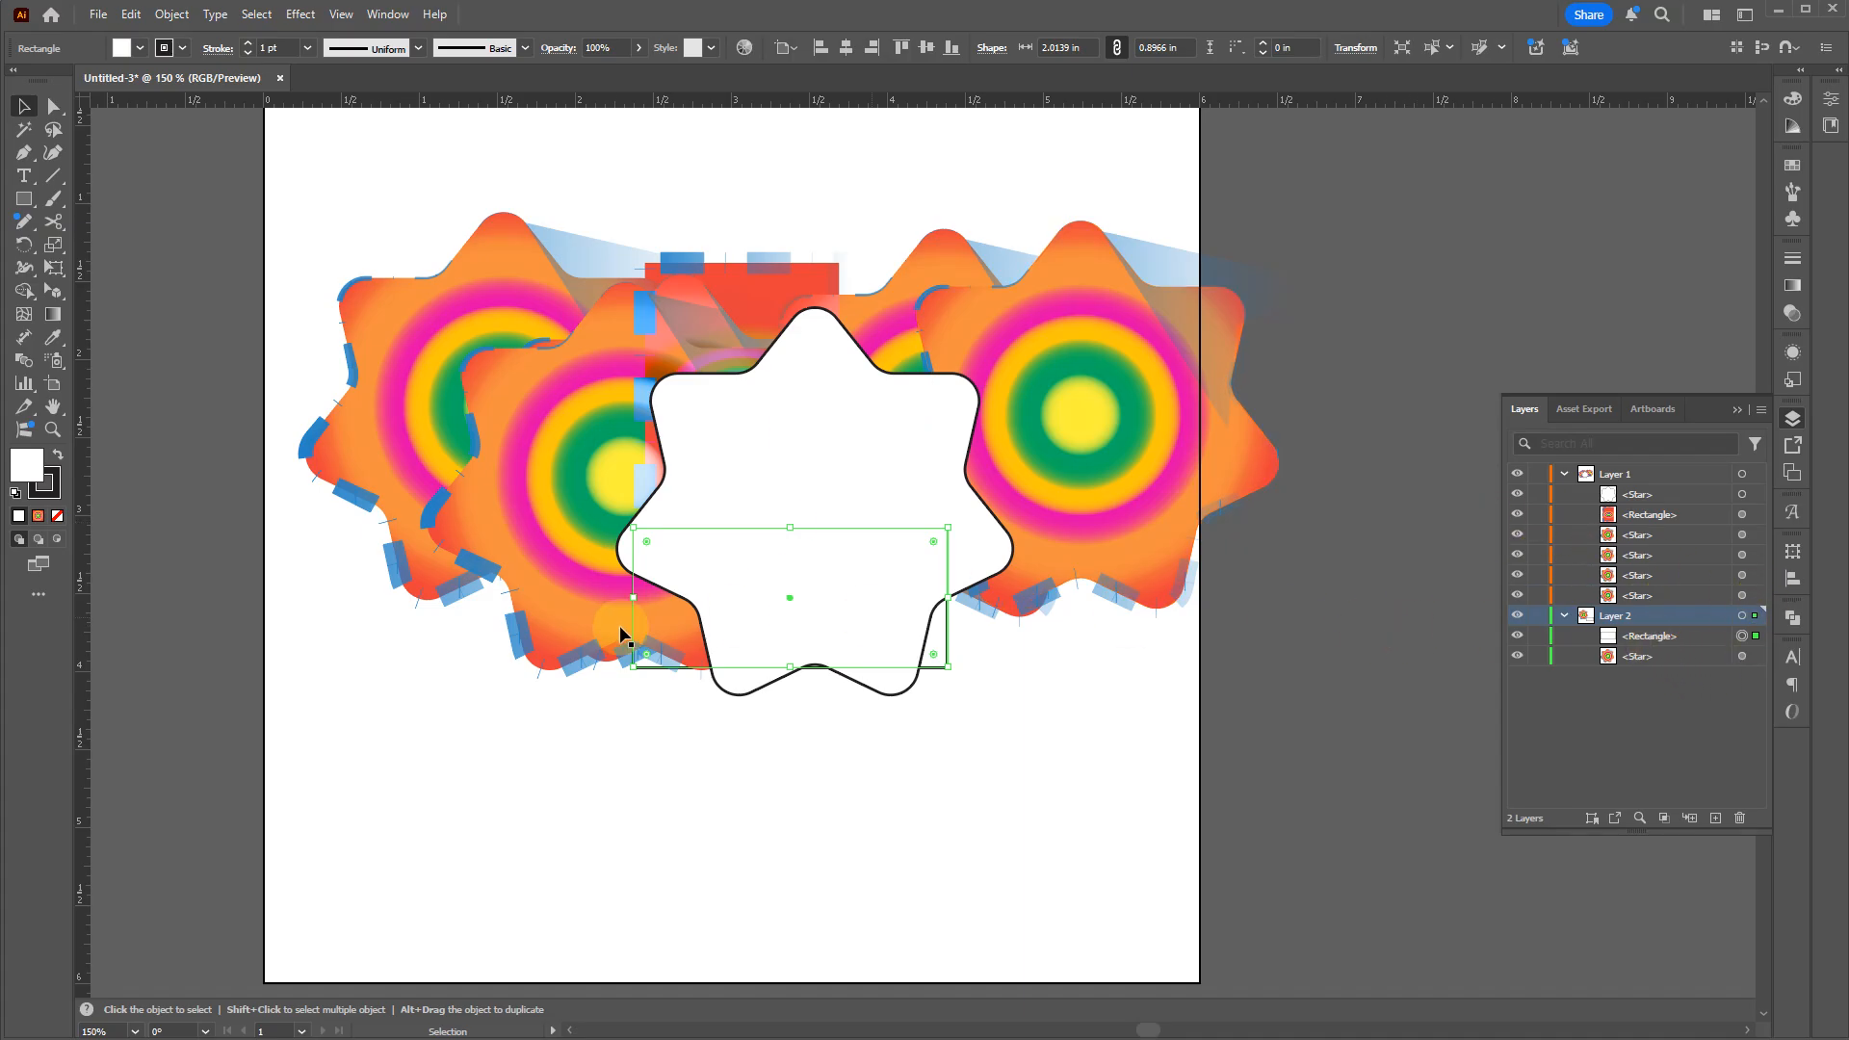
{"action": "left_click", "coordinate": [650, 750]}
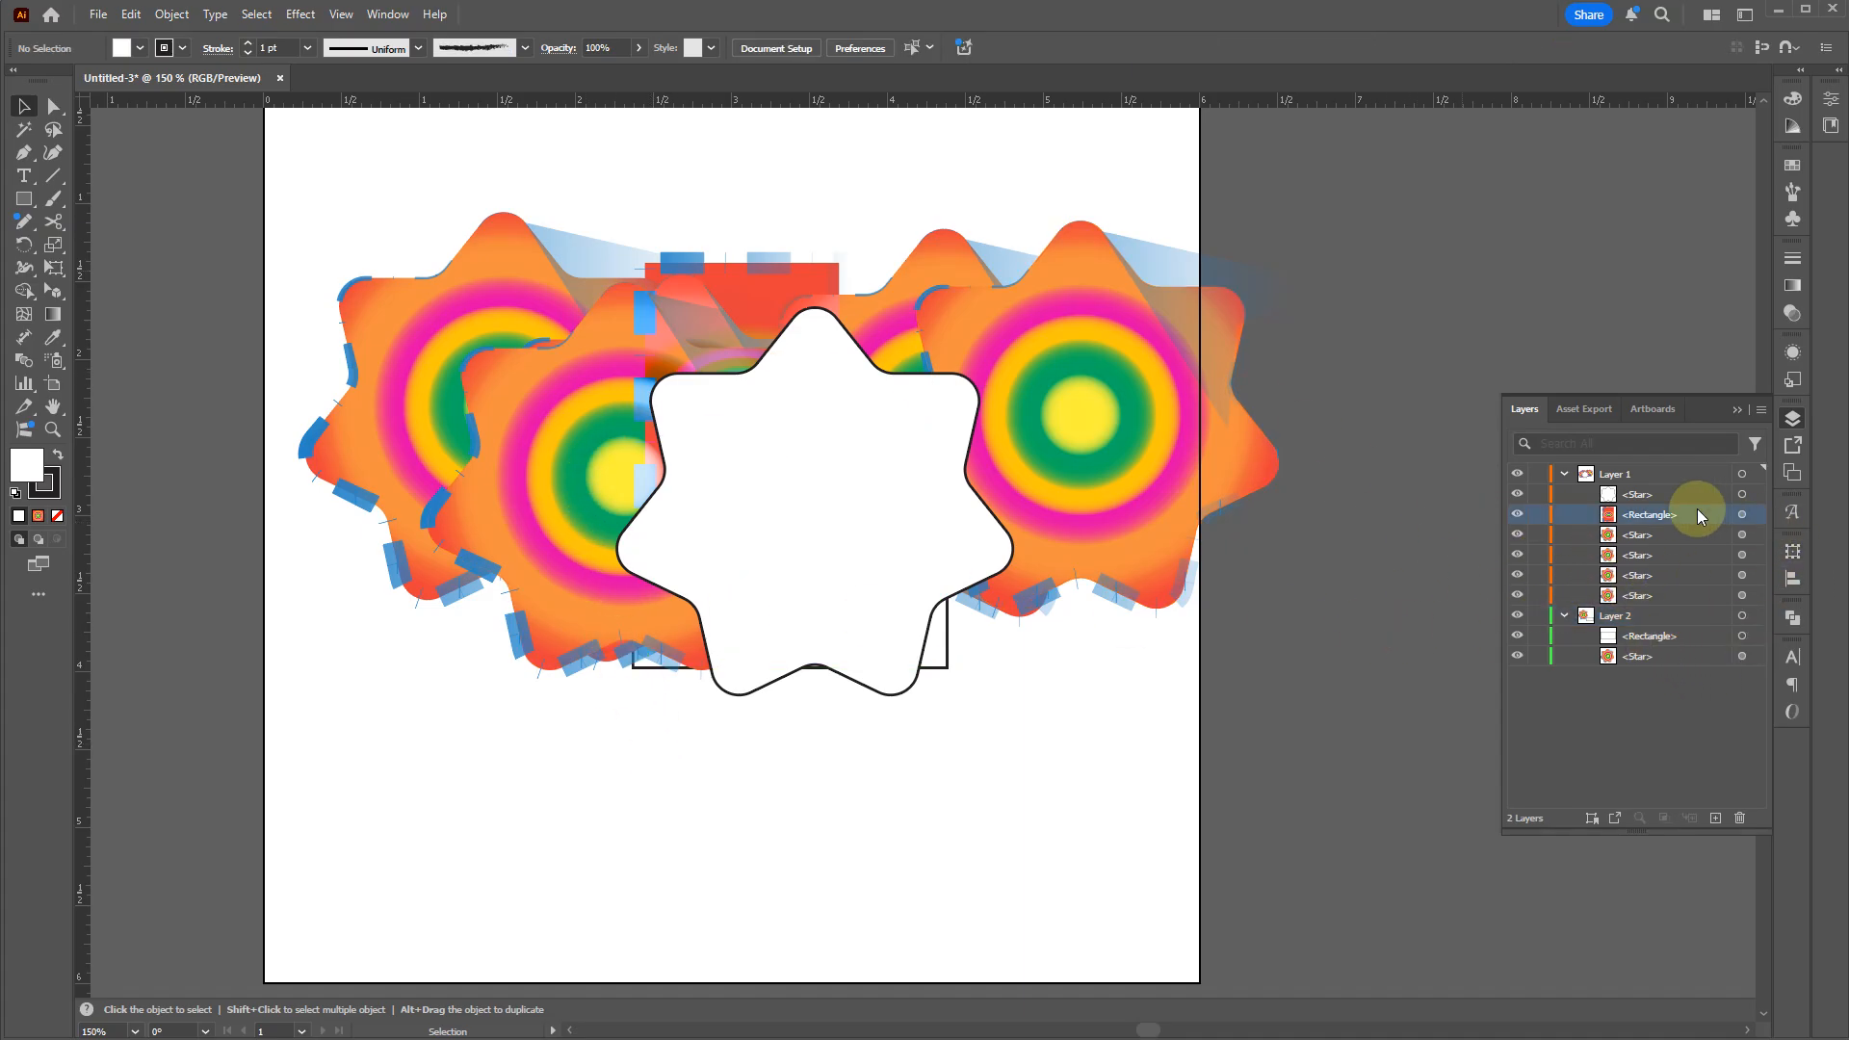
Step: Select the Layer 1 rectangle through its entry, try to move it from beneath the white star, and undo the move
{"action": "left_click", "coordinate": [1760, 522]}
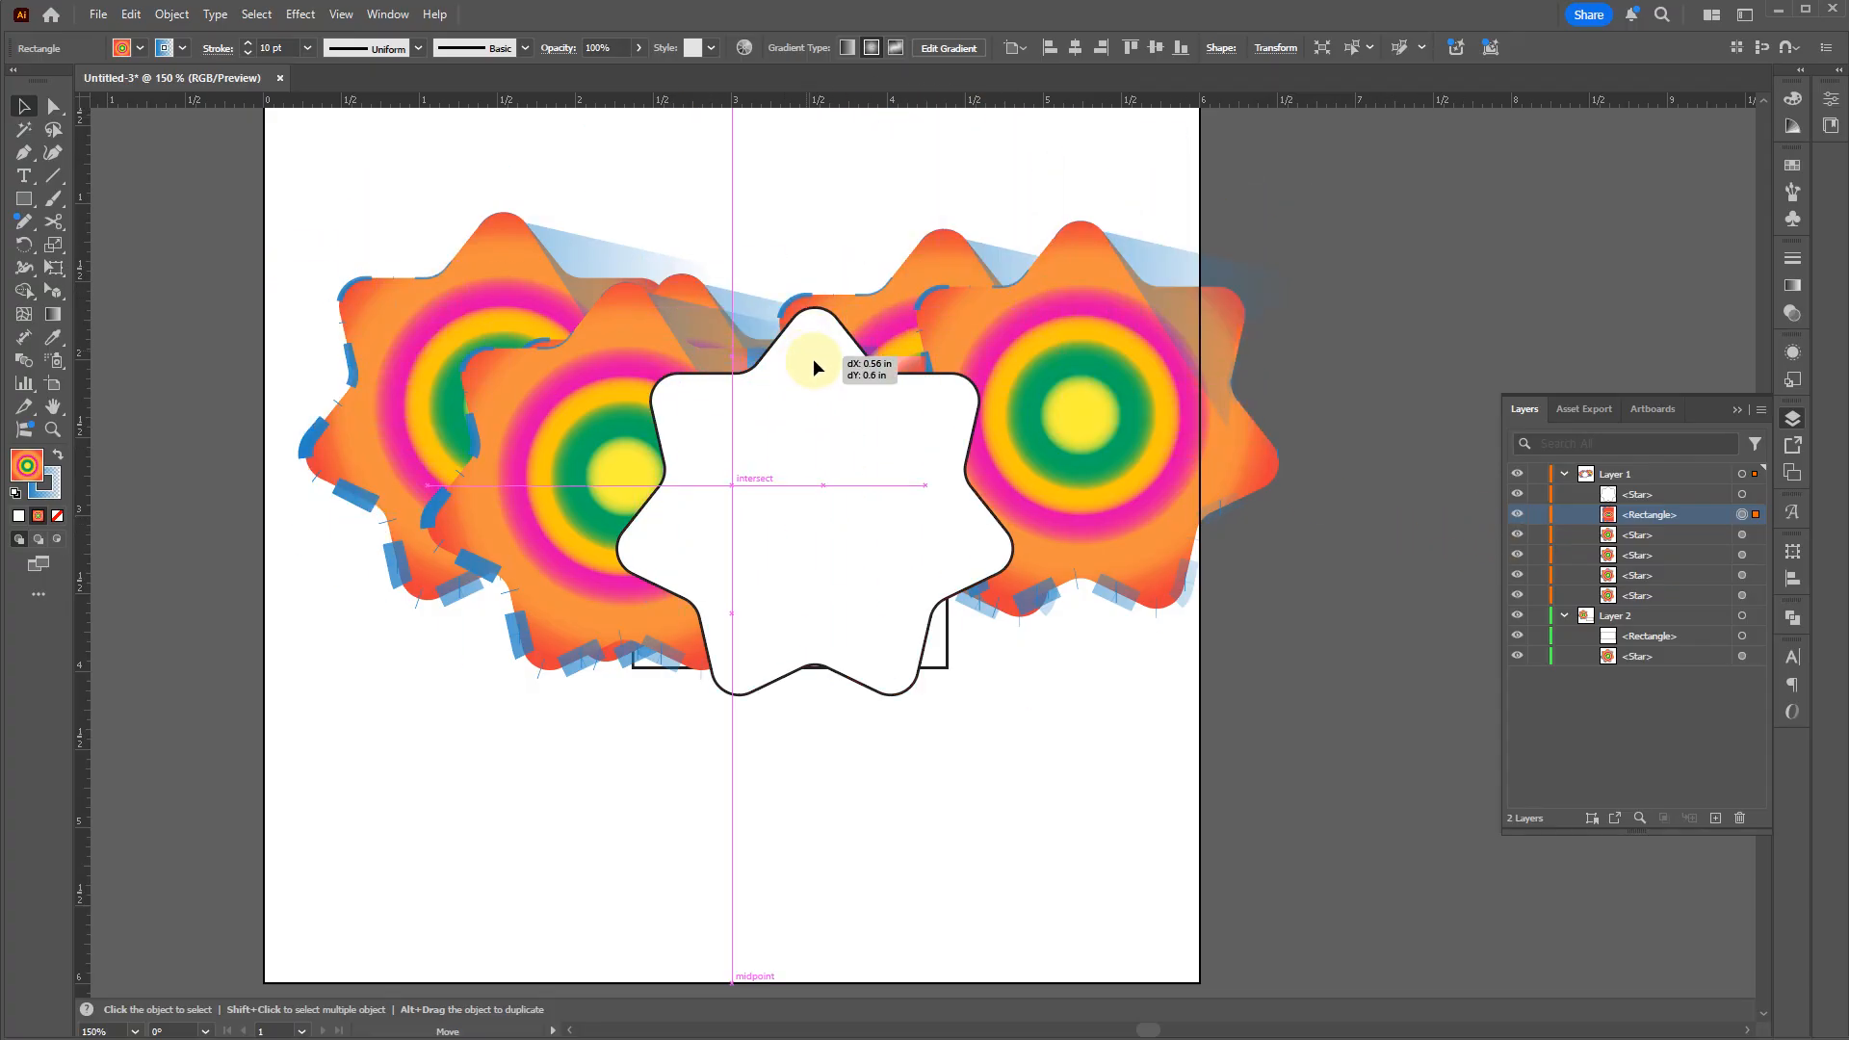
{"action": "key", "text": "a"}
{"action": "left_click_drag", "start_coordinate": [724, 371], "coordinate": [838, 417]}
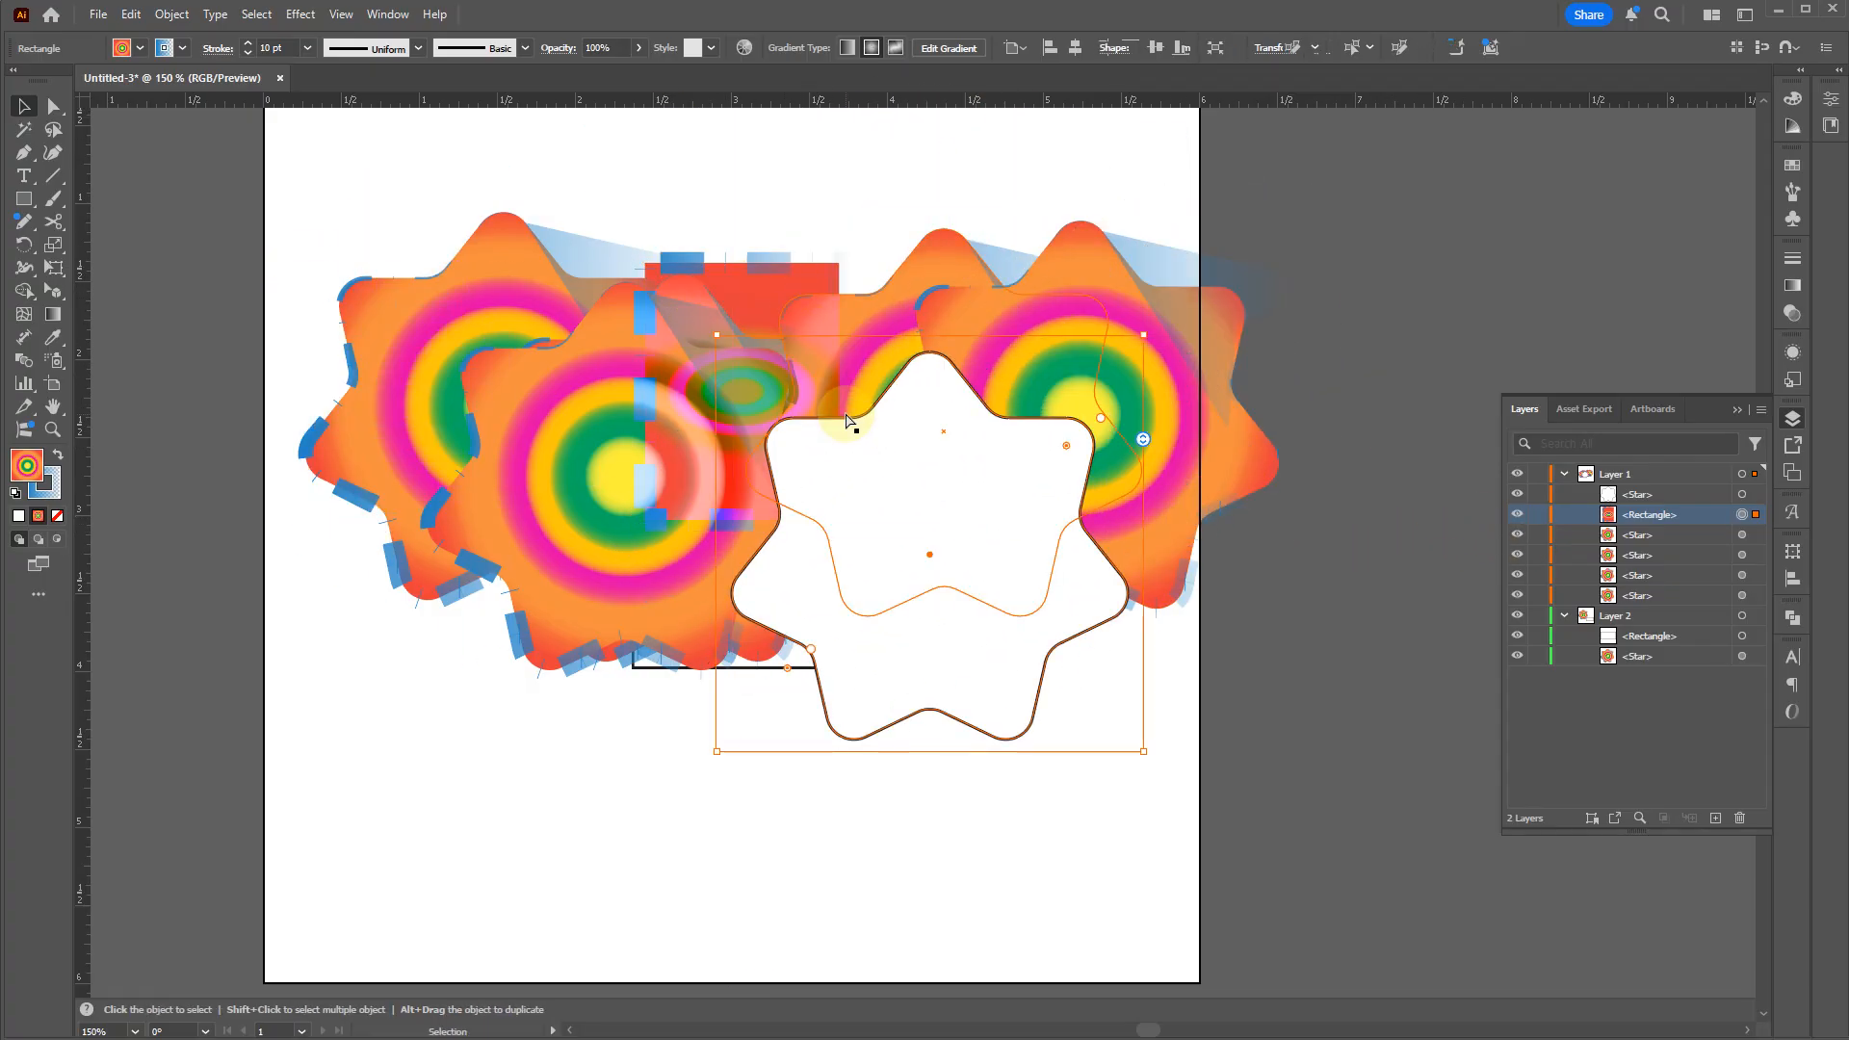
{"action": "key", "text": "ctrl+z"}
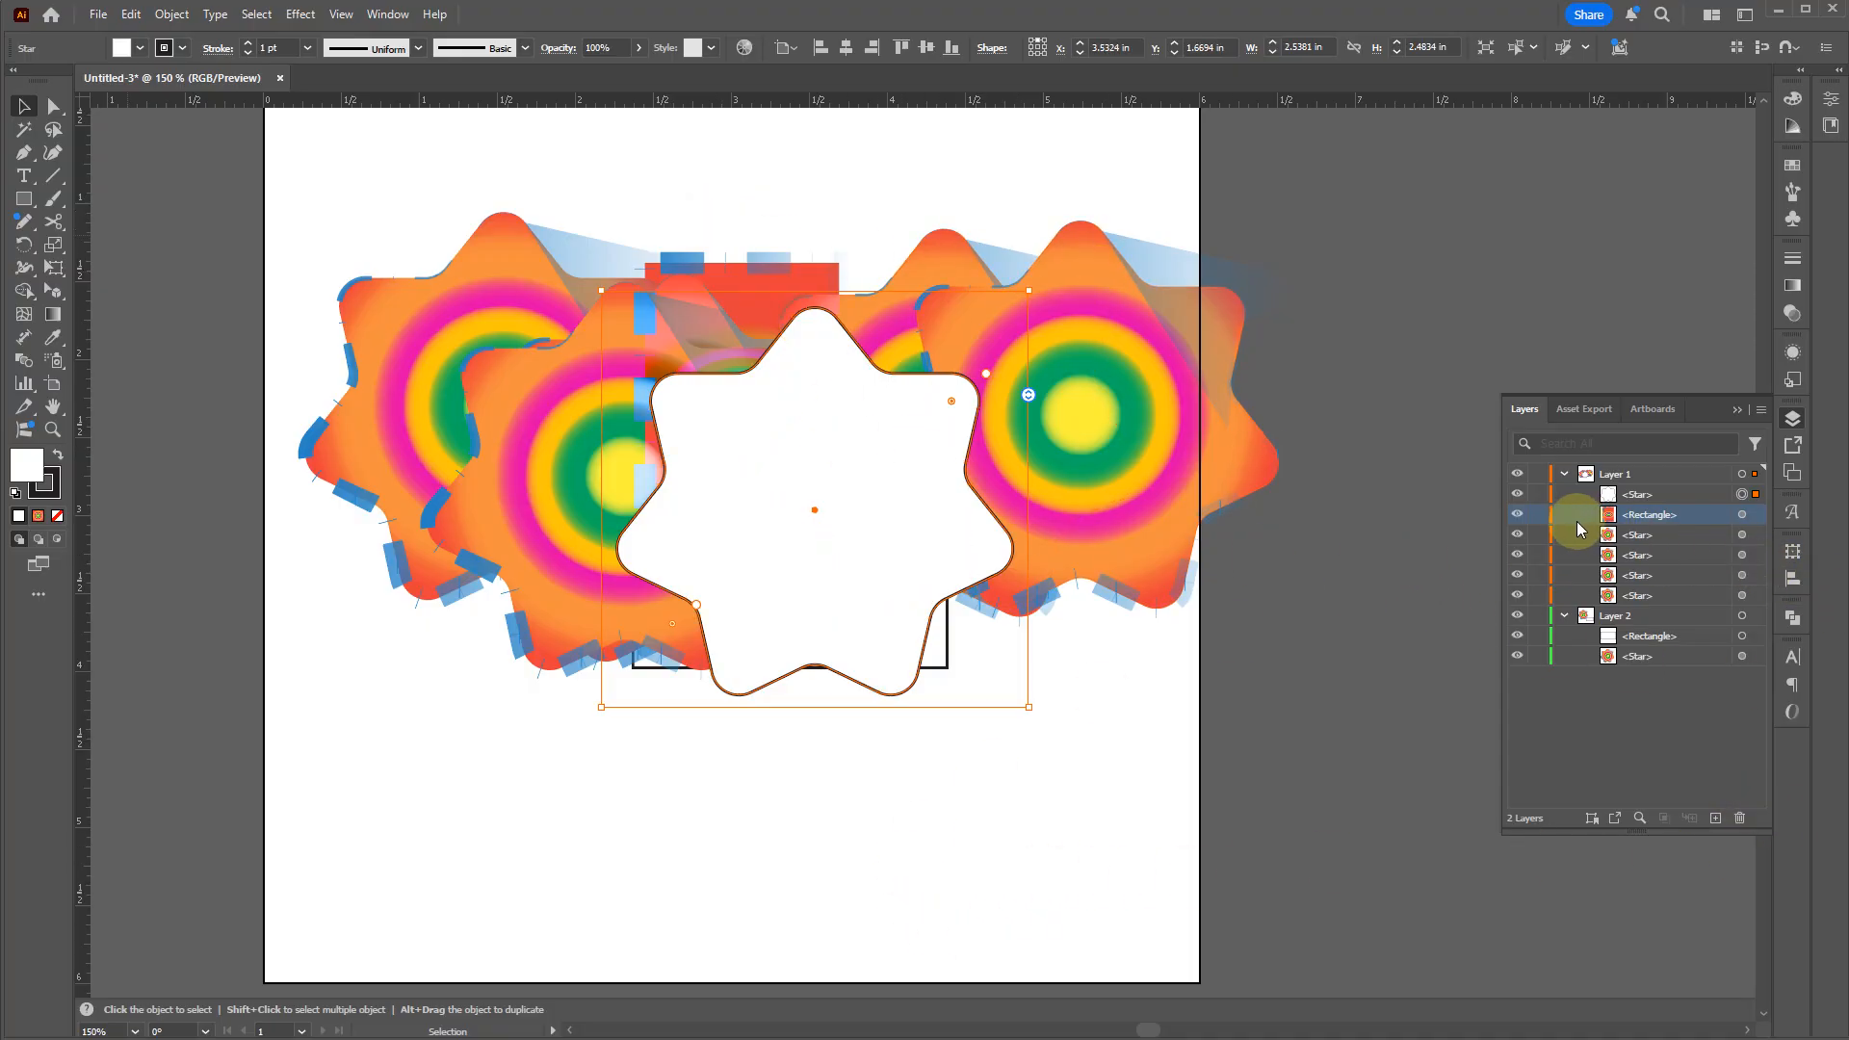
Step: Lock every object except the white star, test moving the star about 1.6 in right and 1.2 in down, and undo the move
{"action": "left_click_drag", "start_coordinate": [1531, 520], "coordinate": [1537, 660]}
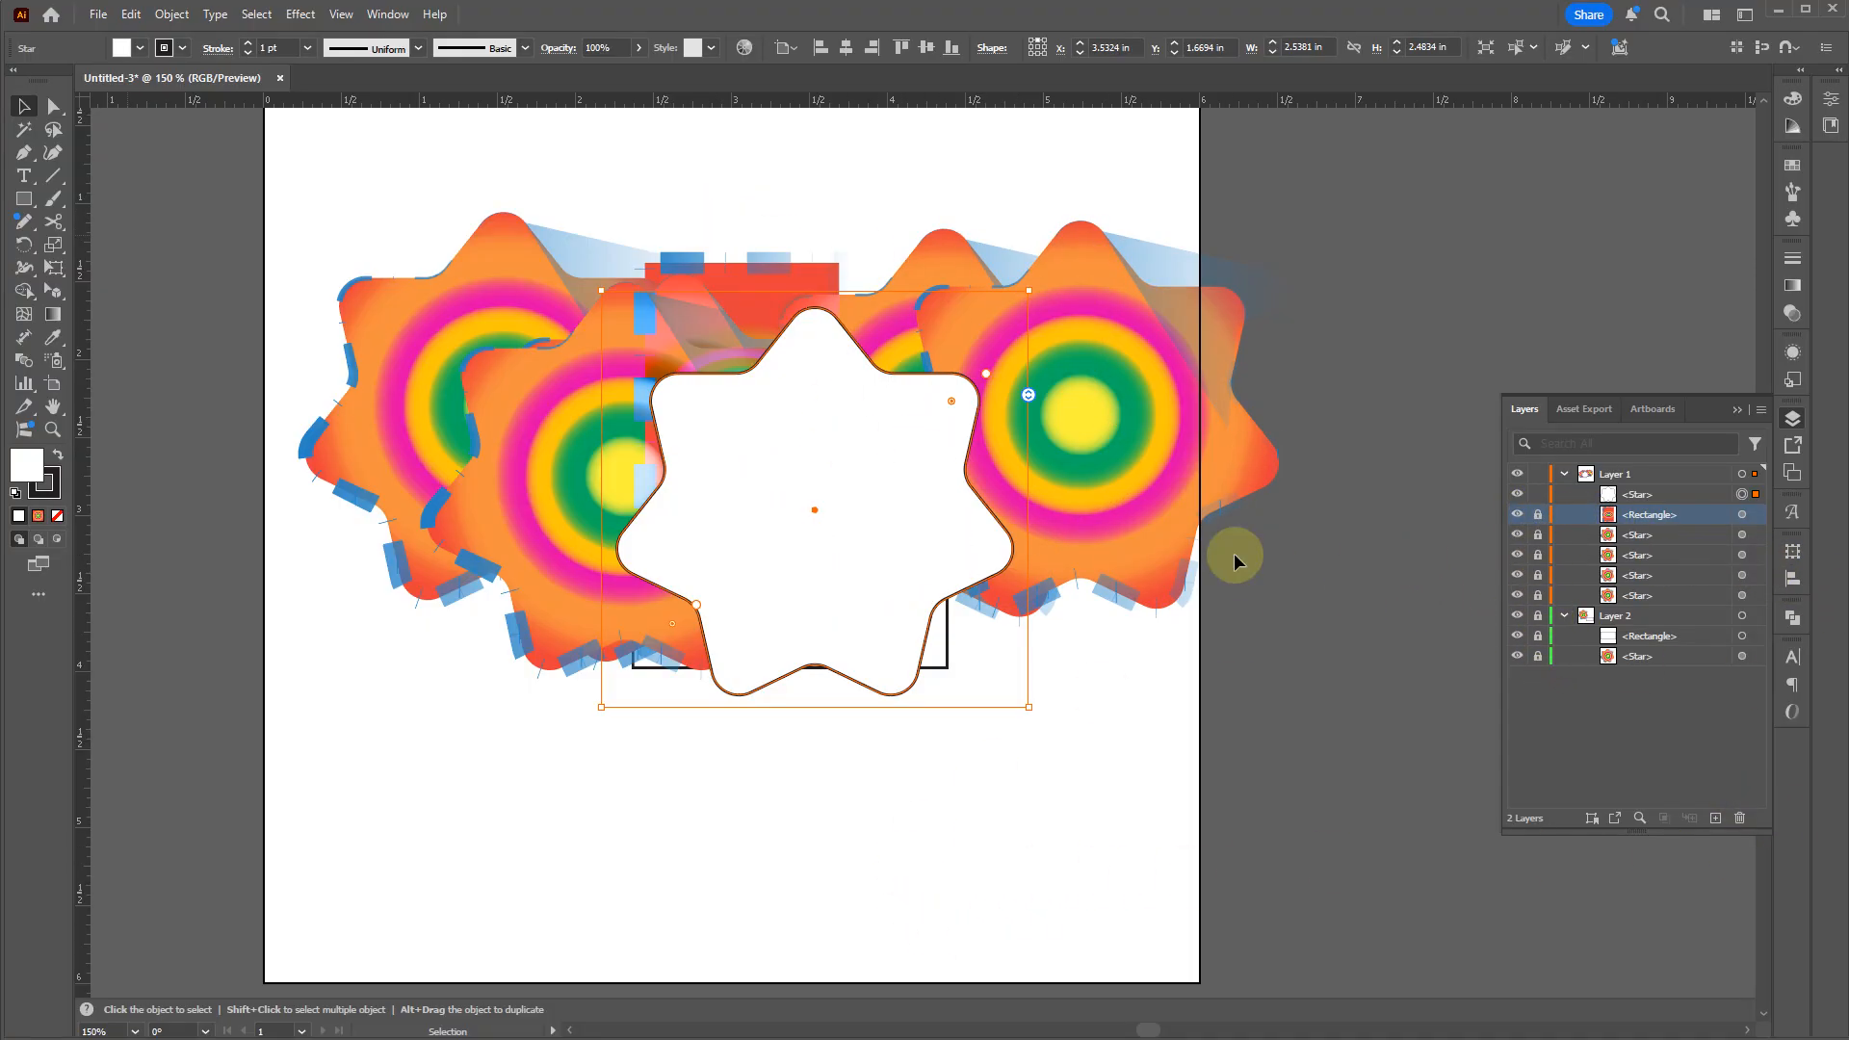
{"action": "left_click_drag", "start_coordinate": [909, 374], "coordinate": [1163, 553]}
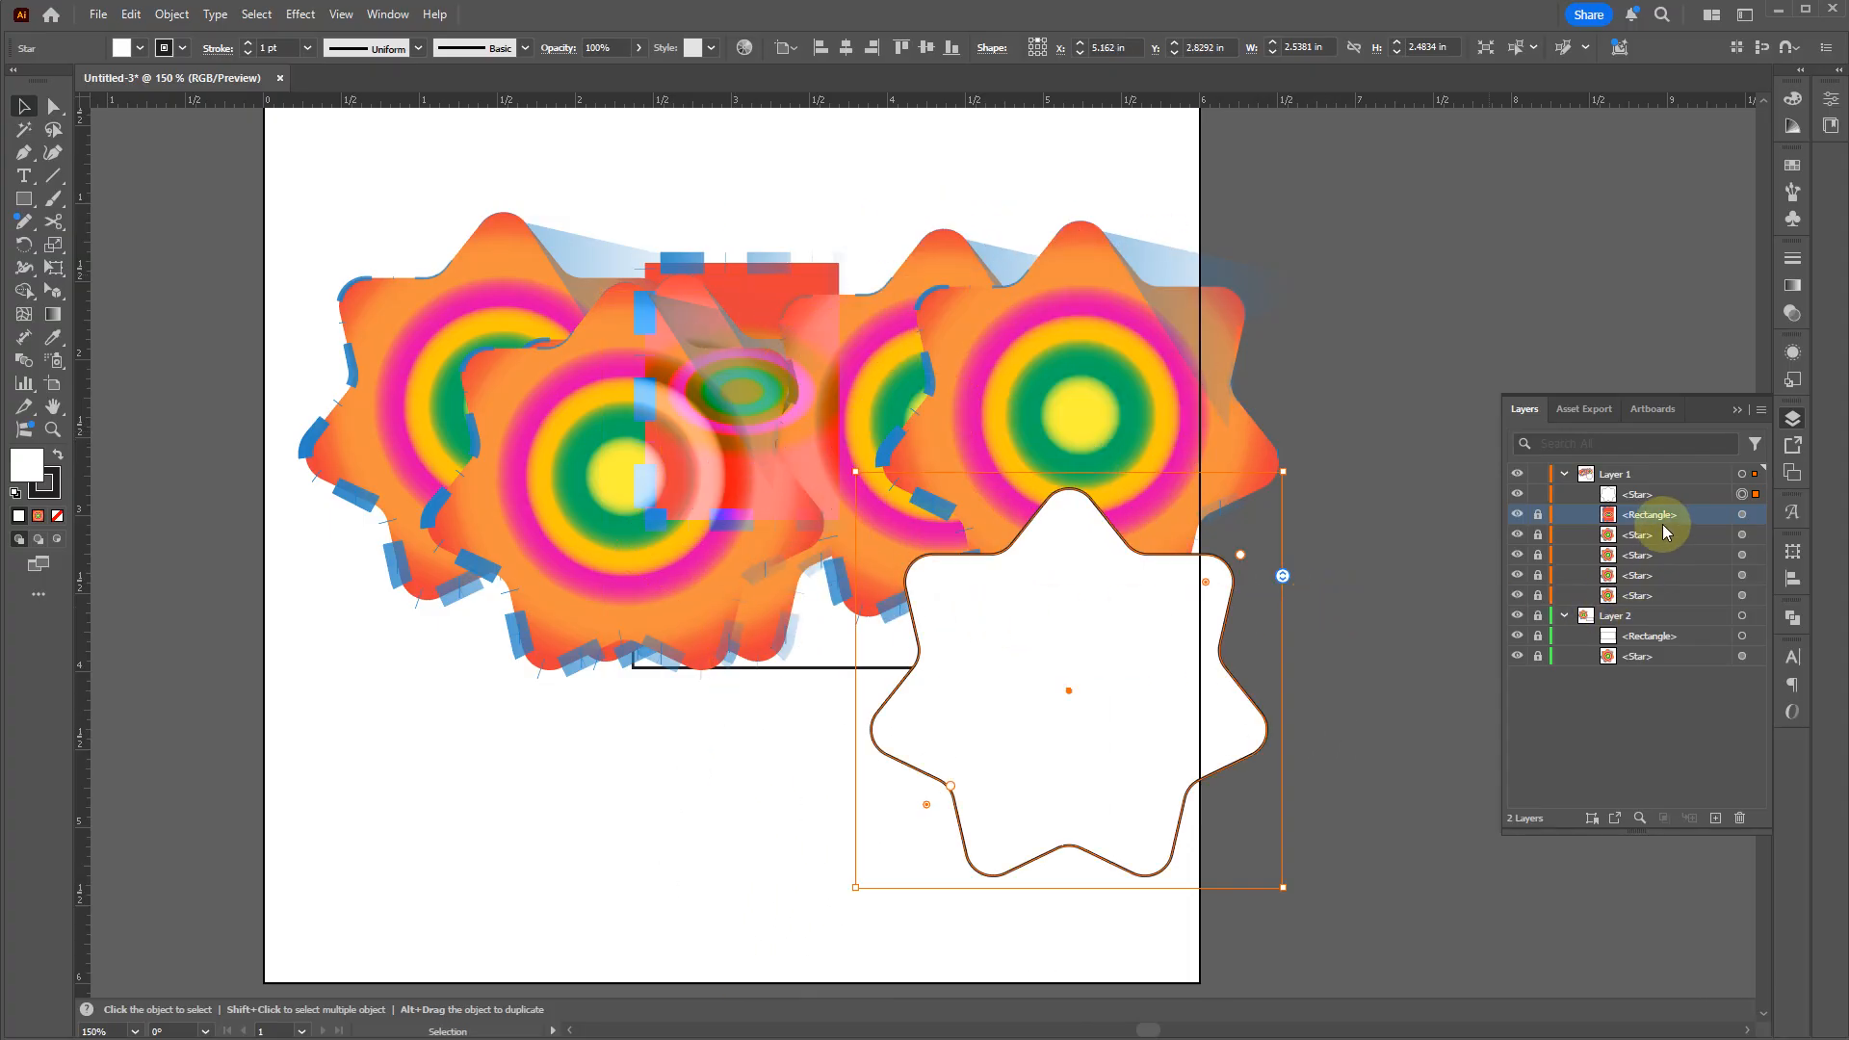
{"action": "key", "text": "ctrl+z"}
Step: Make the Layer 1 rectangle the only unlocked object, locking the white star, and delete that rectangle after test moves
{"action": "left_click", "coordinate": [1538, 494]}
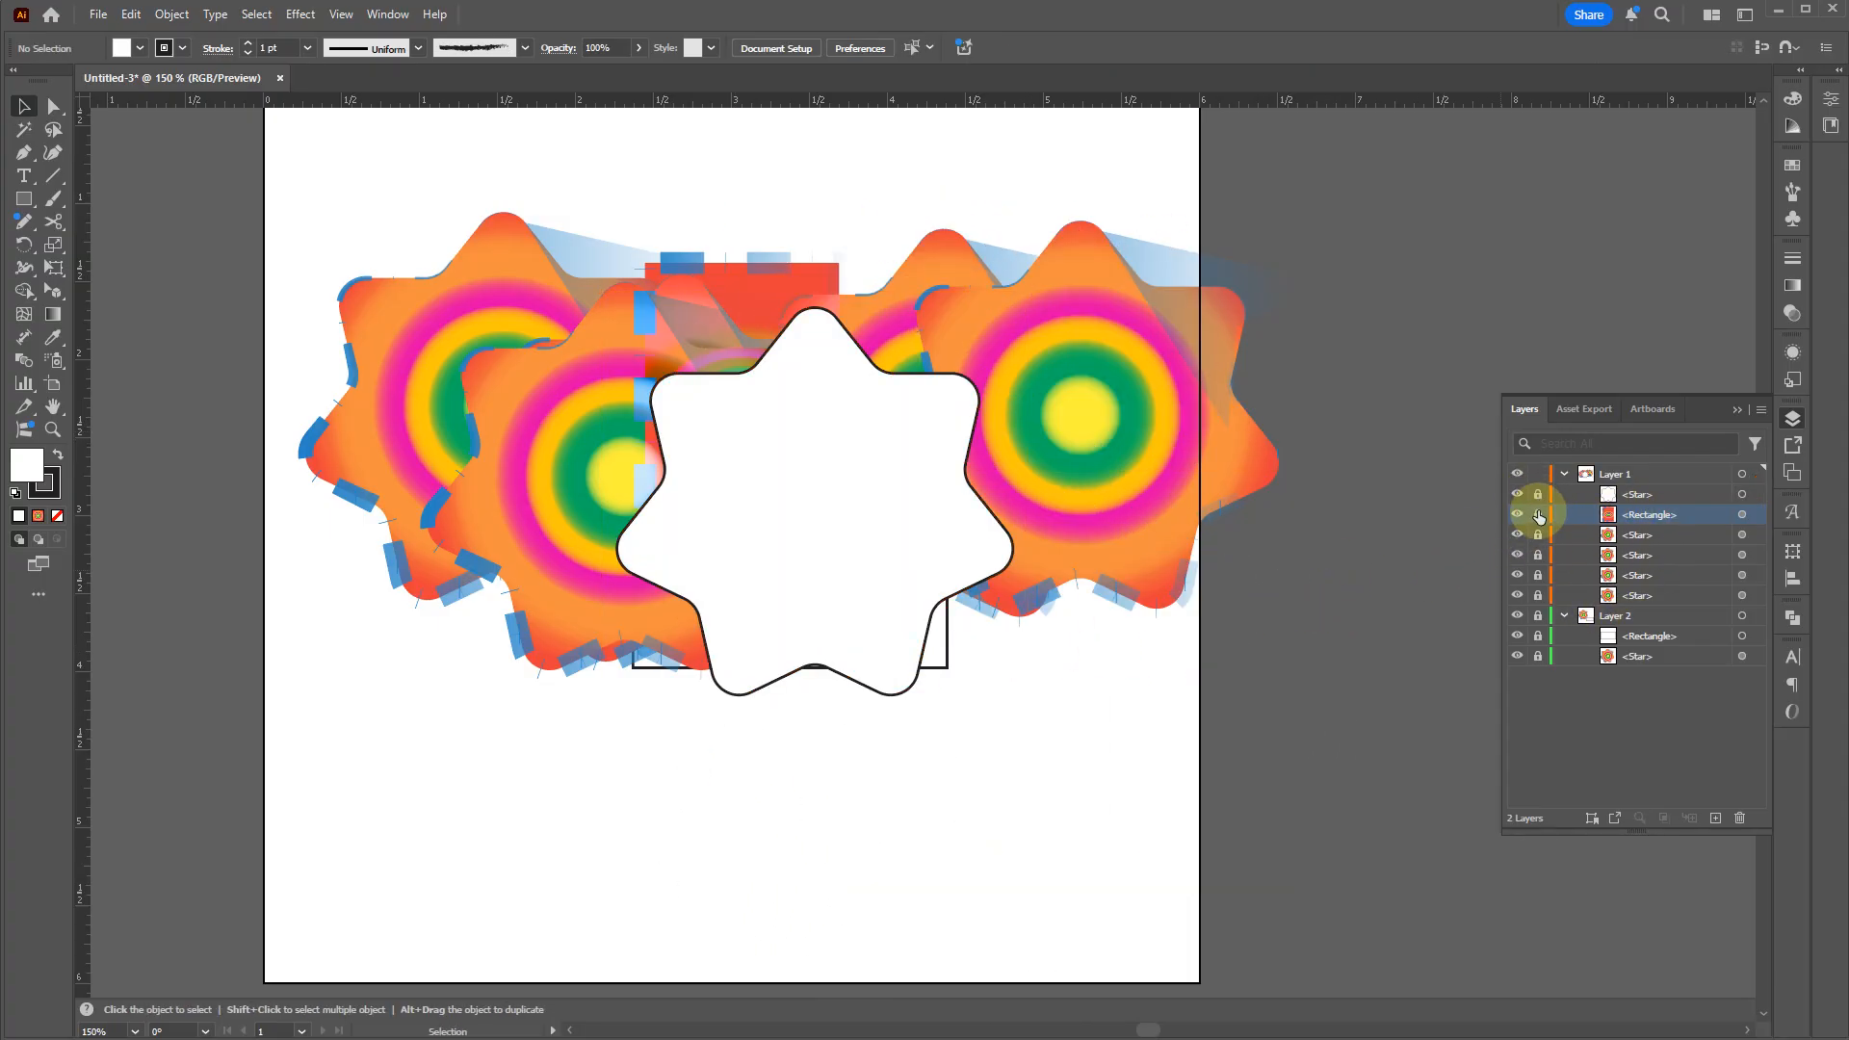
{"action": "left_click", "coordinate": [1748, 517]}
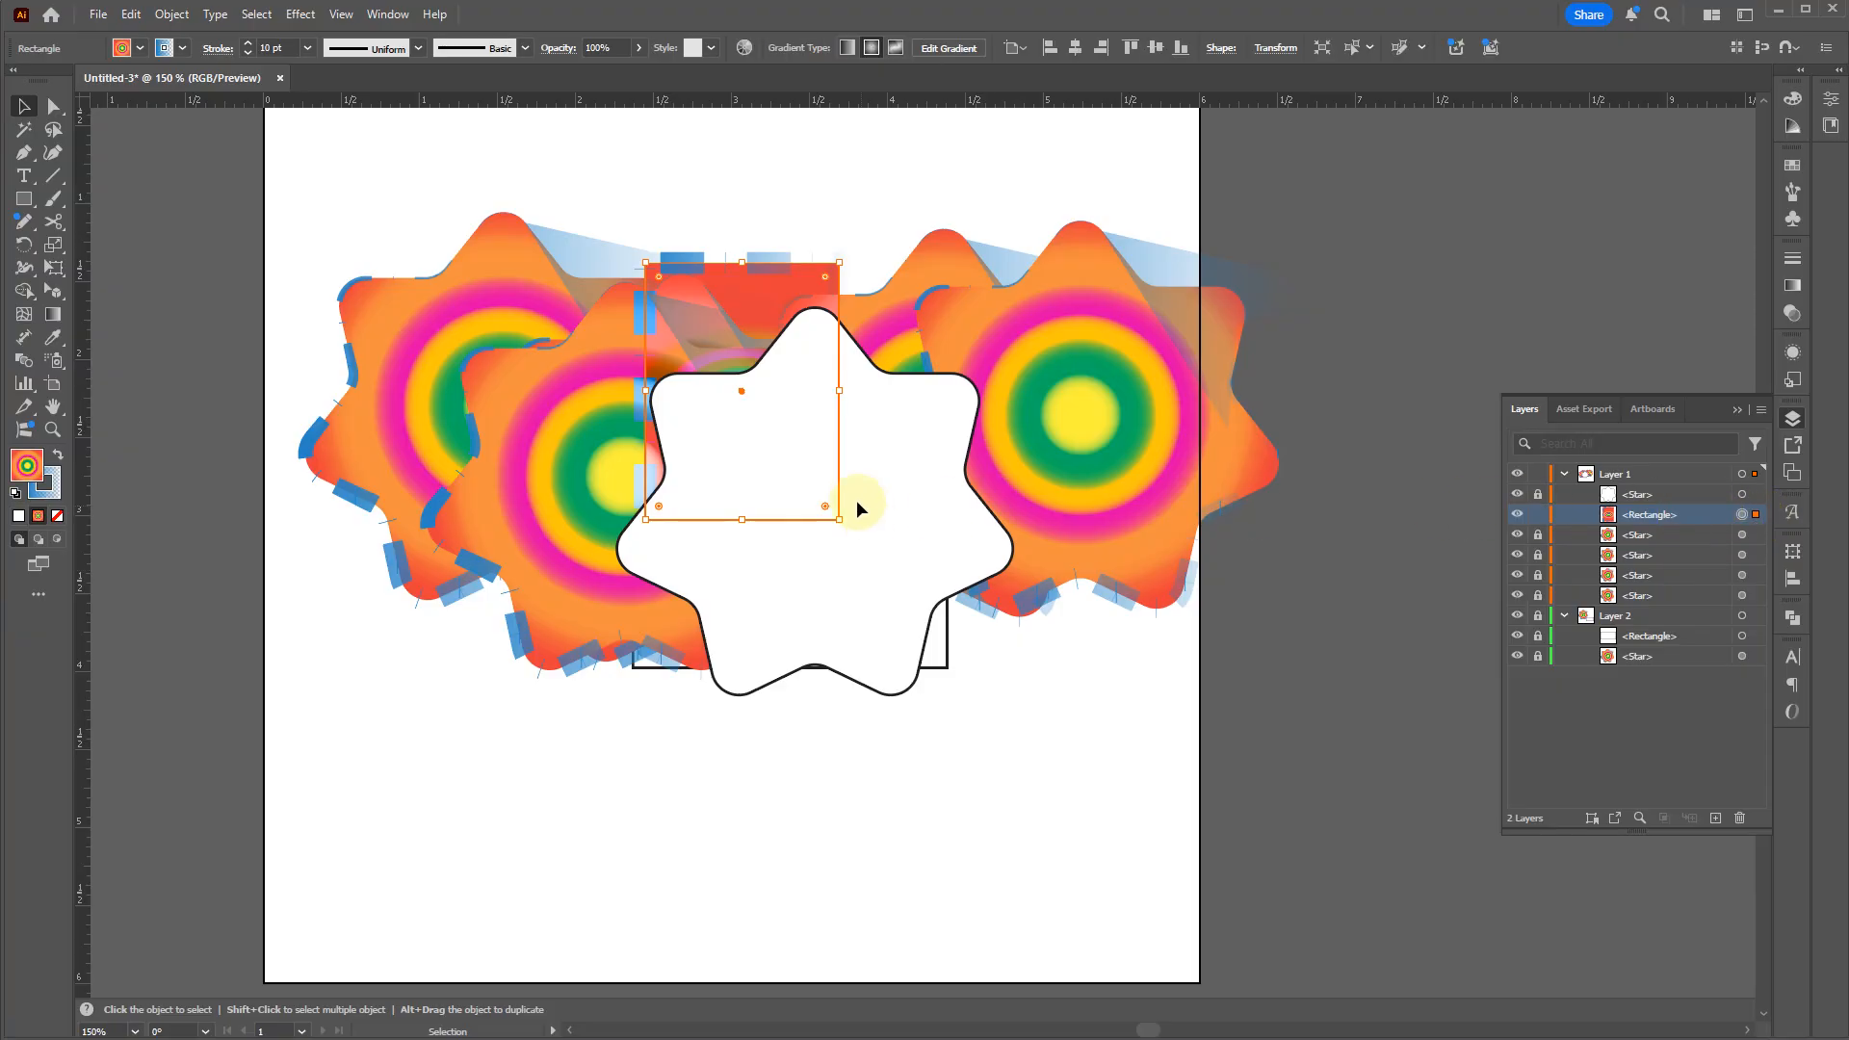
{"action": "left_click_drag", "start_coordinate": [858, 504], "coordinate": [925, 578]}
{"action": "left_click_drag", "start_coordinate": [580, 605], "coordinate": [757, 710]}
{"action": "key", "text": "ctrl+z"}
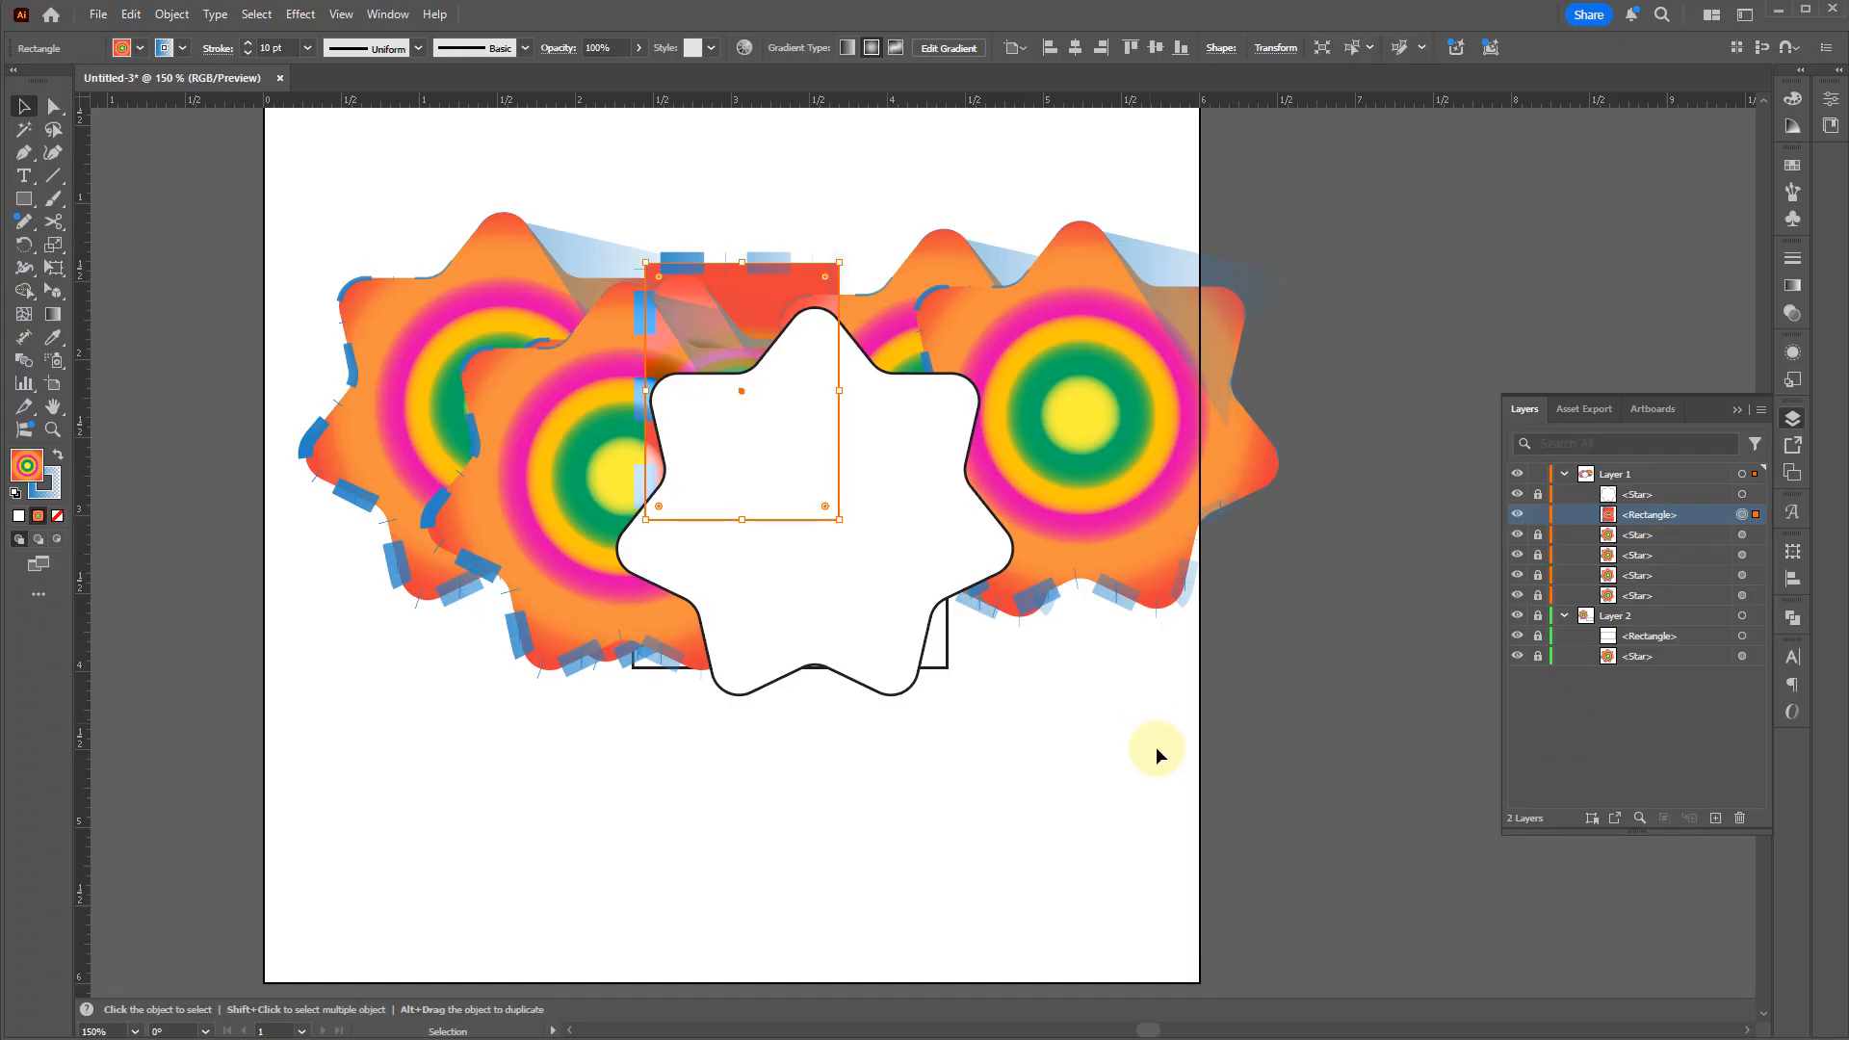
{"action": "left_click_drag", "start_coordinate": [1158, 799], "coordinate": [184, 299]}
{"action": "key", "text": "Delete"}
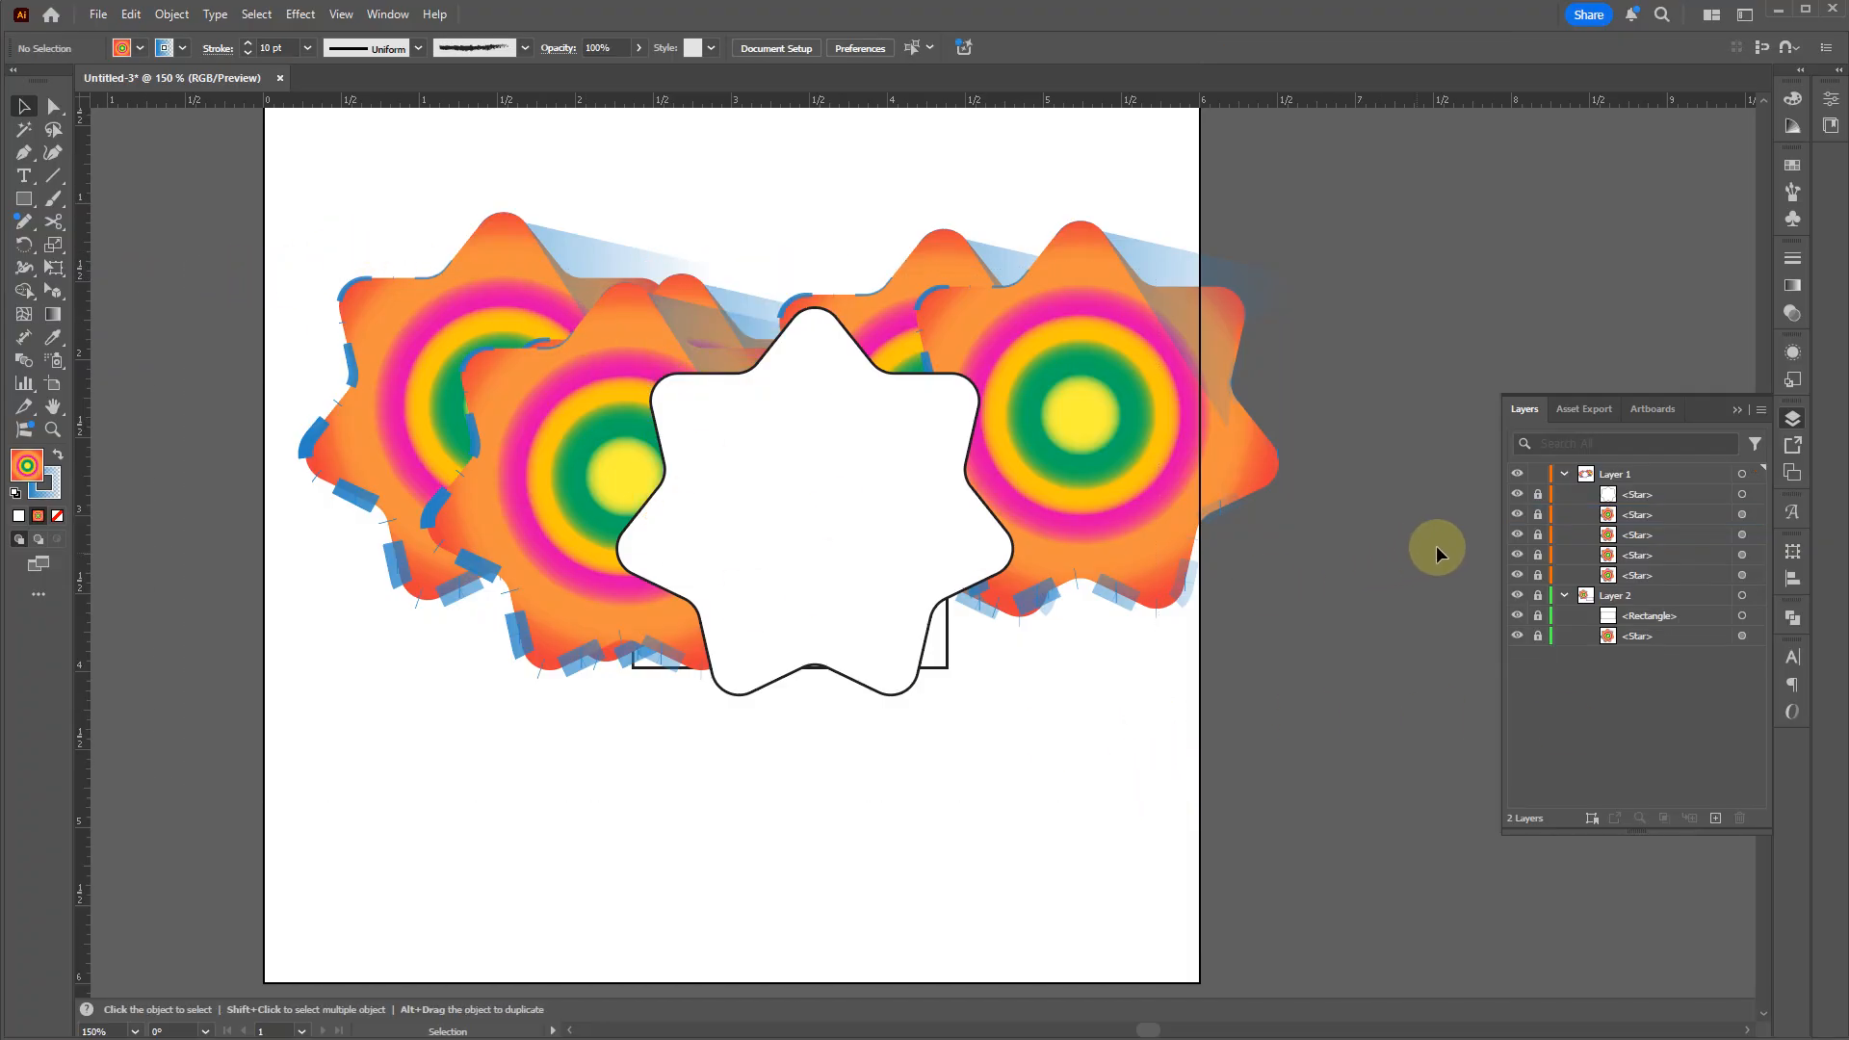
Step: Unlock all remaining objects in Layer 1 and Layer 2 and delete them
{"action": "left_click_drag", "start_coordinate": [1534, 491], "coordinate": [1551, 646]}
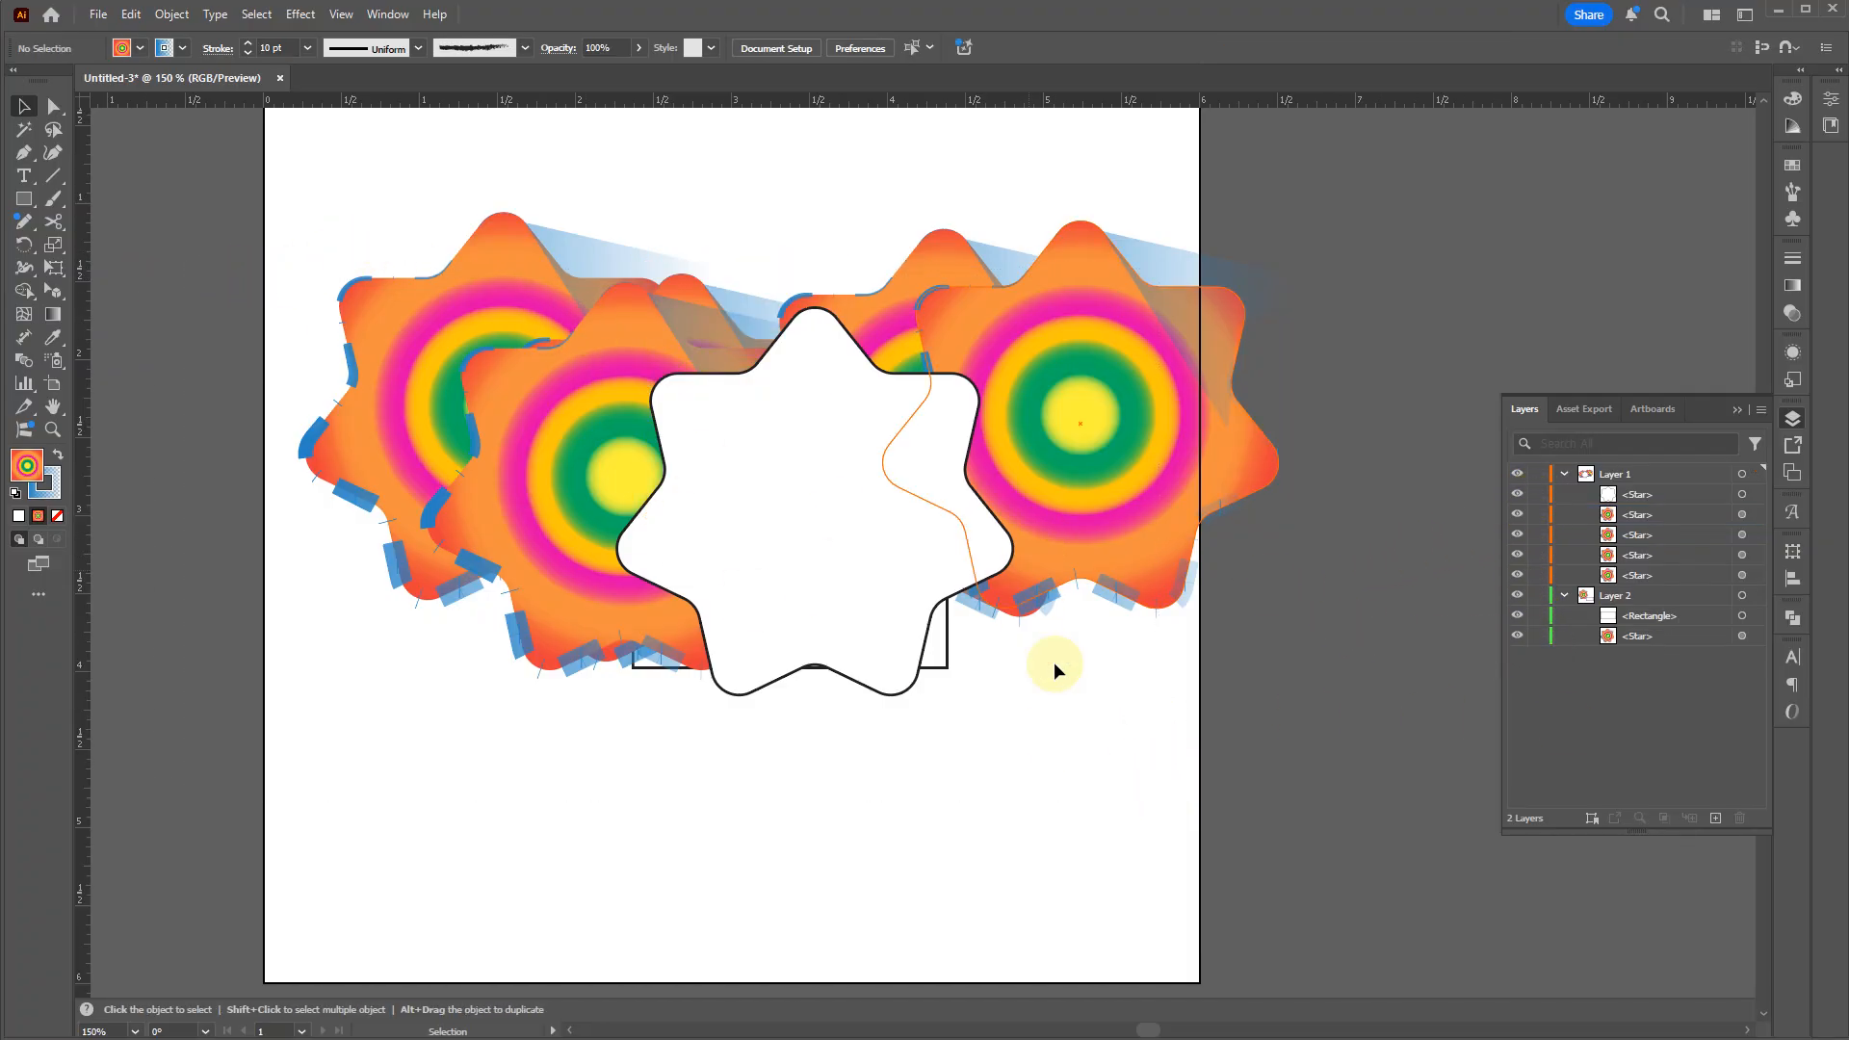
{"action": "left_click_drag", "start_coordinate": [1057, 661], "coordinate": [235, 277]}
{"action": "key", "text": "Delete"}
Step: Draw a rectangle about 0.96 × 1.16 in on Layer 1 with the default white fill and black stroke, discarding the gradient-filled attempt
{"action": "key", "text": "m"}
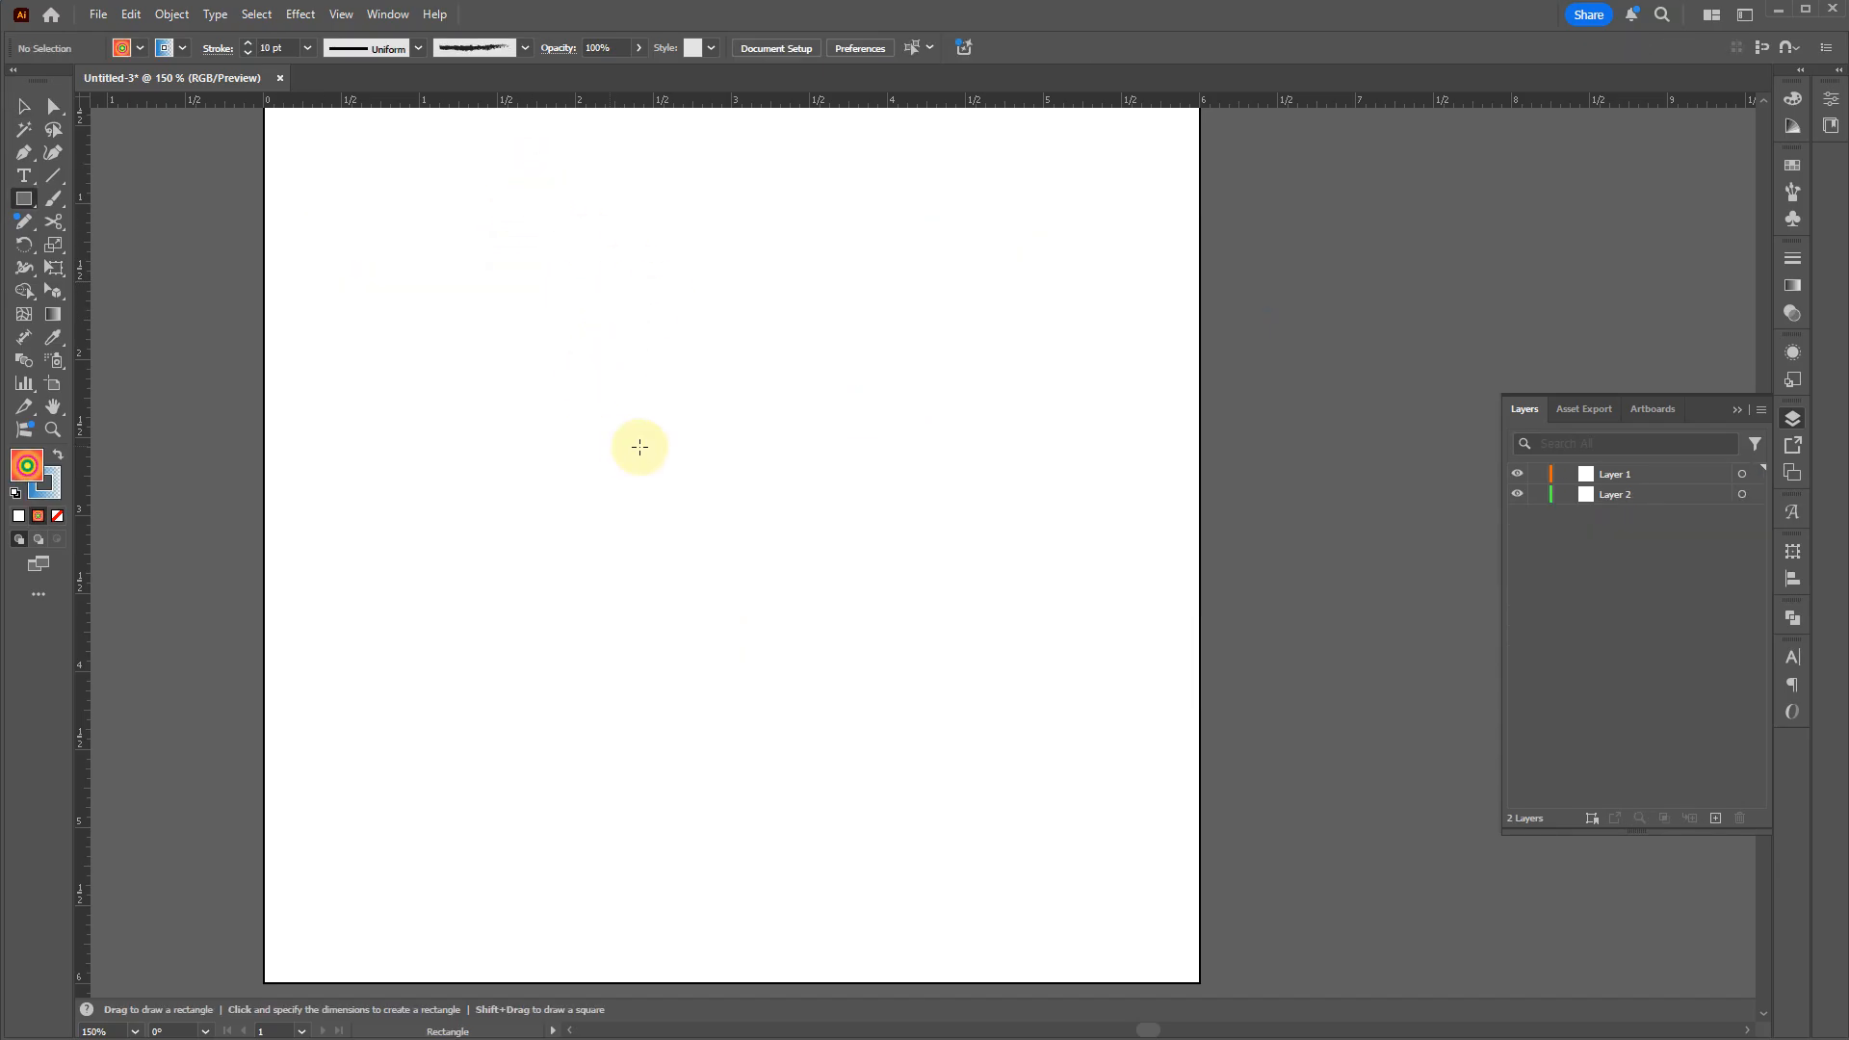
{"action": "mouse_move", "coordinate": [596, 258]}
{"action": "left_mouse_down"}
{"action": "mouse_move", "coordinate": [690, 409]}
{"action": "mouse_move", "coordinate": [776, 471]}
{"action": "left_mouse_up"}
{"action": "key", "text": "Delete"}
{"action": "key", "text": "d"}
{"action": "left_click_drag", "start_coordinate": [575, 288], "coordinate": [726, 469]}
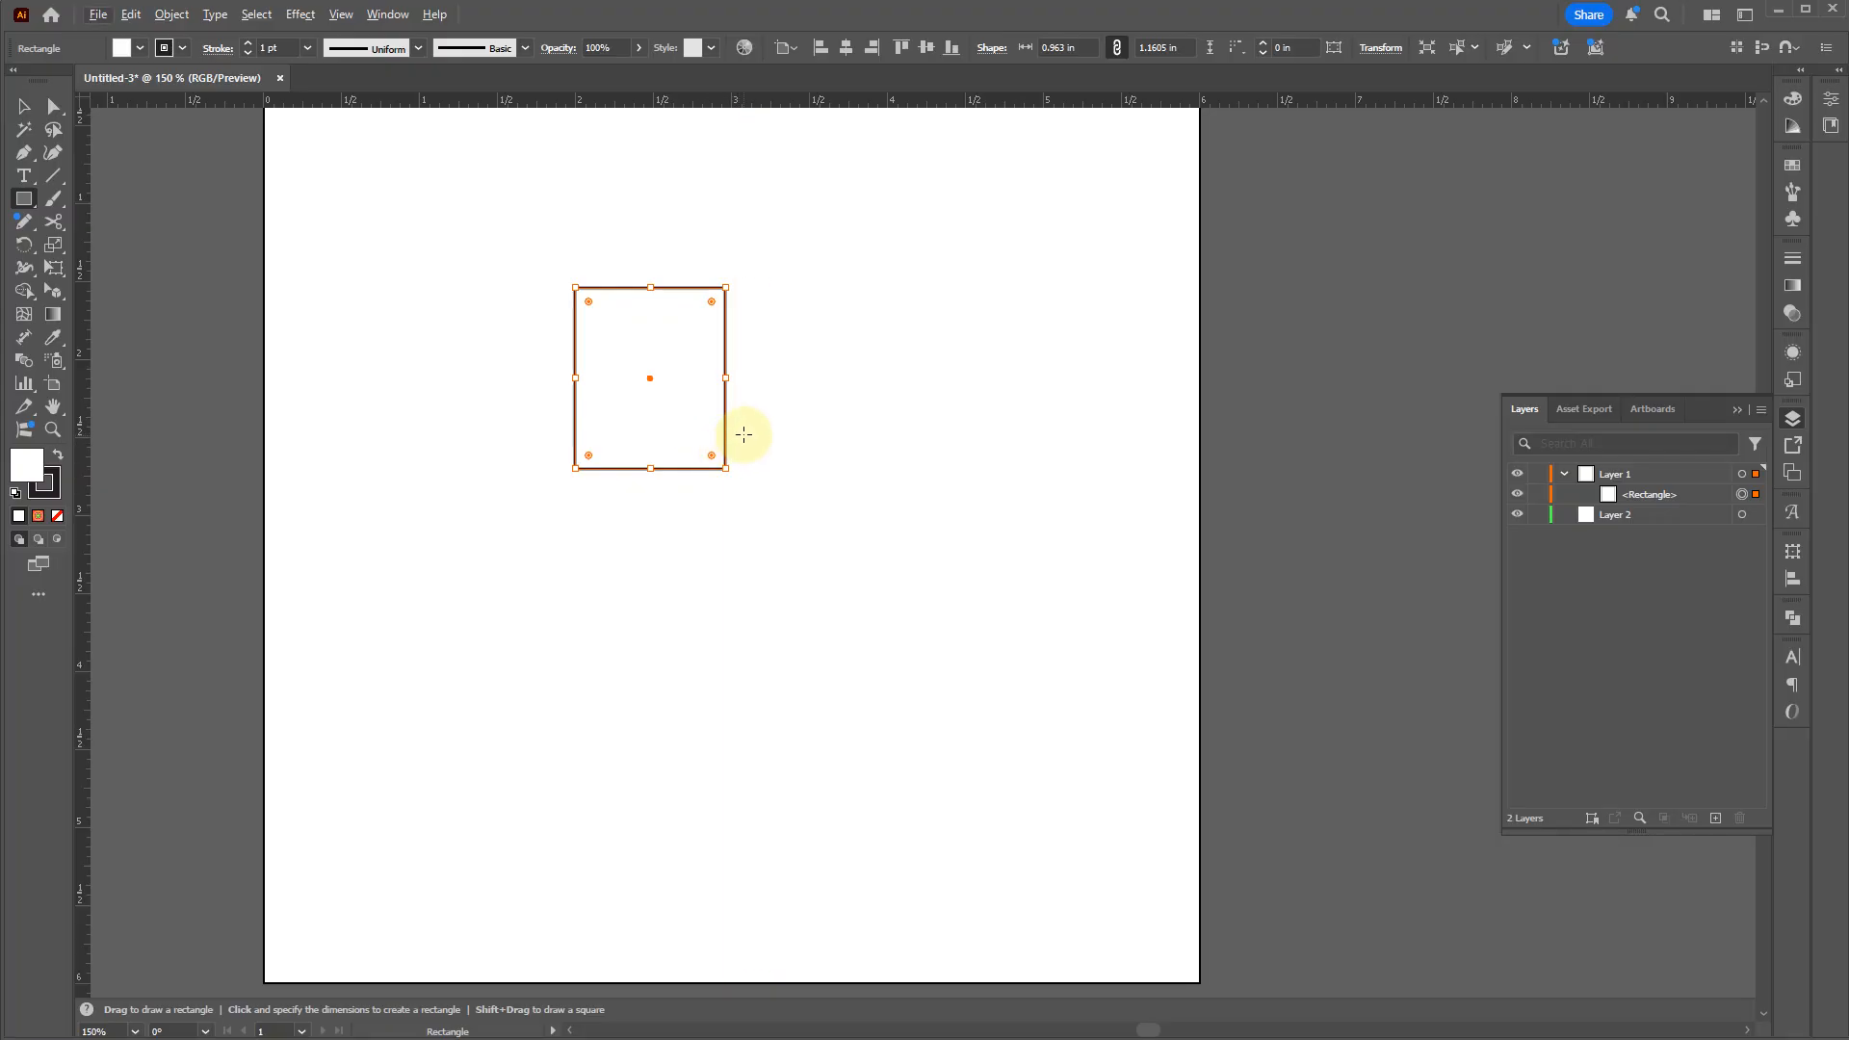
Step: Draw a circle overlapping the rectangle's lower-right corner and deselect it
{"action": "key", "text": "l"}
{"action": "left_click_drag", "start_coordinate": [751, 473], "coordinate": [870, 591]}
{"action": "key", "text": "v"}
{"action": "left_click", "coordinate": [841, 589]}
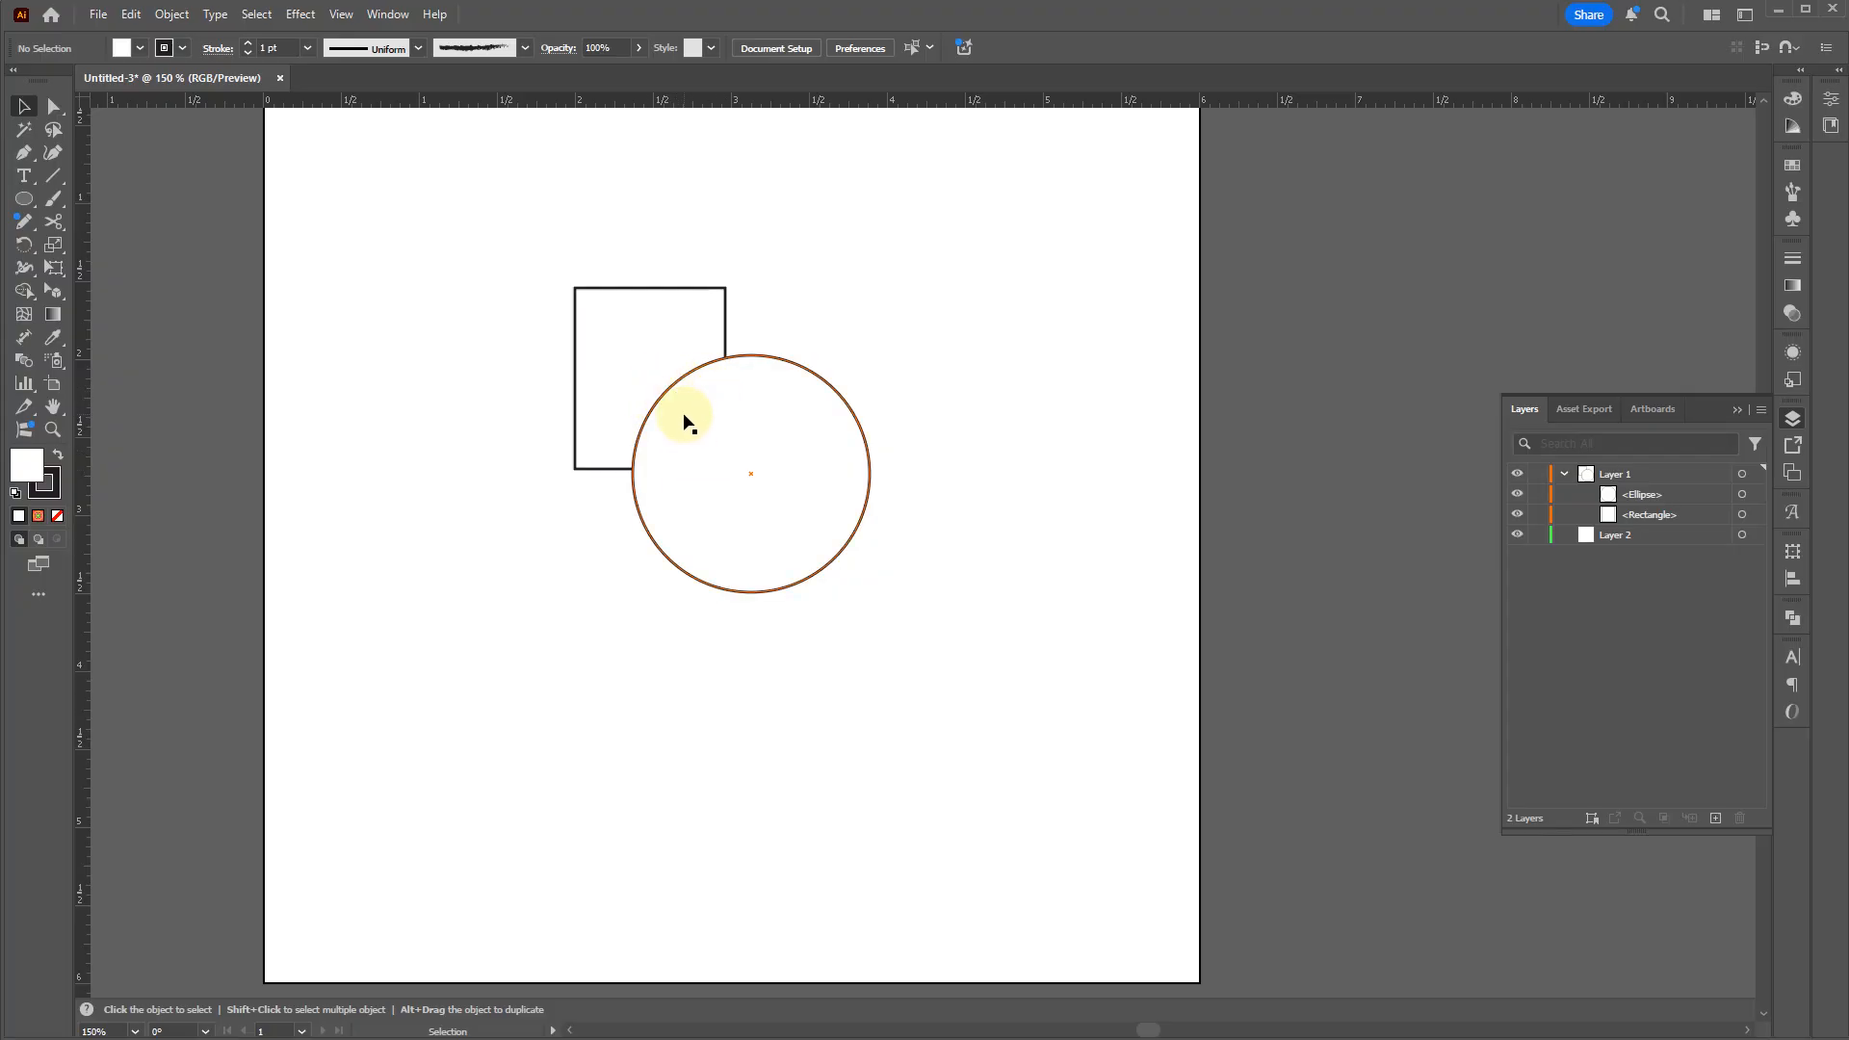
Step: Select the rectangle and circle, merge them with the Pathfinder Unite shape mode, and undo the merge
{"action": "left_click_drag", "start_coordinate": [938, 565], "coordinate": [682, 397]}
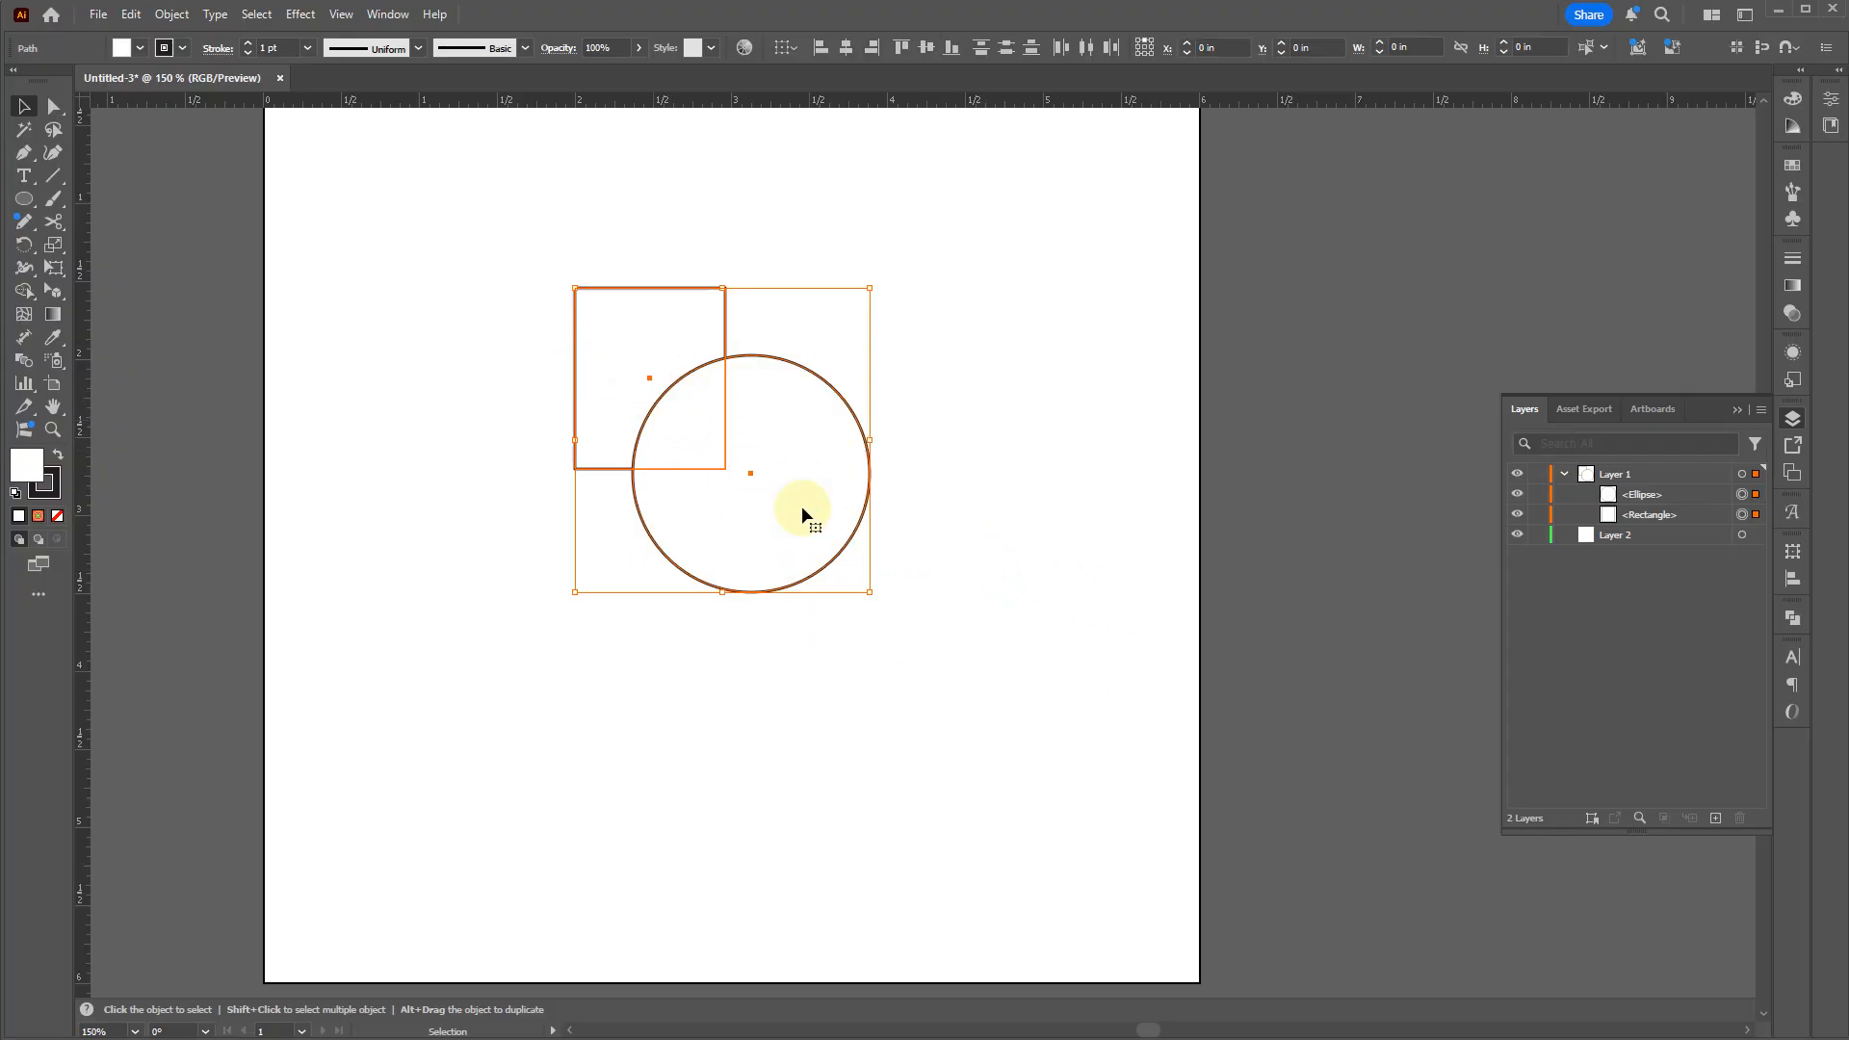
{"action": "left_click", "coordinate": [1792, 617]}
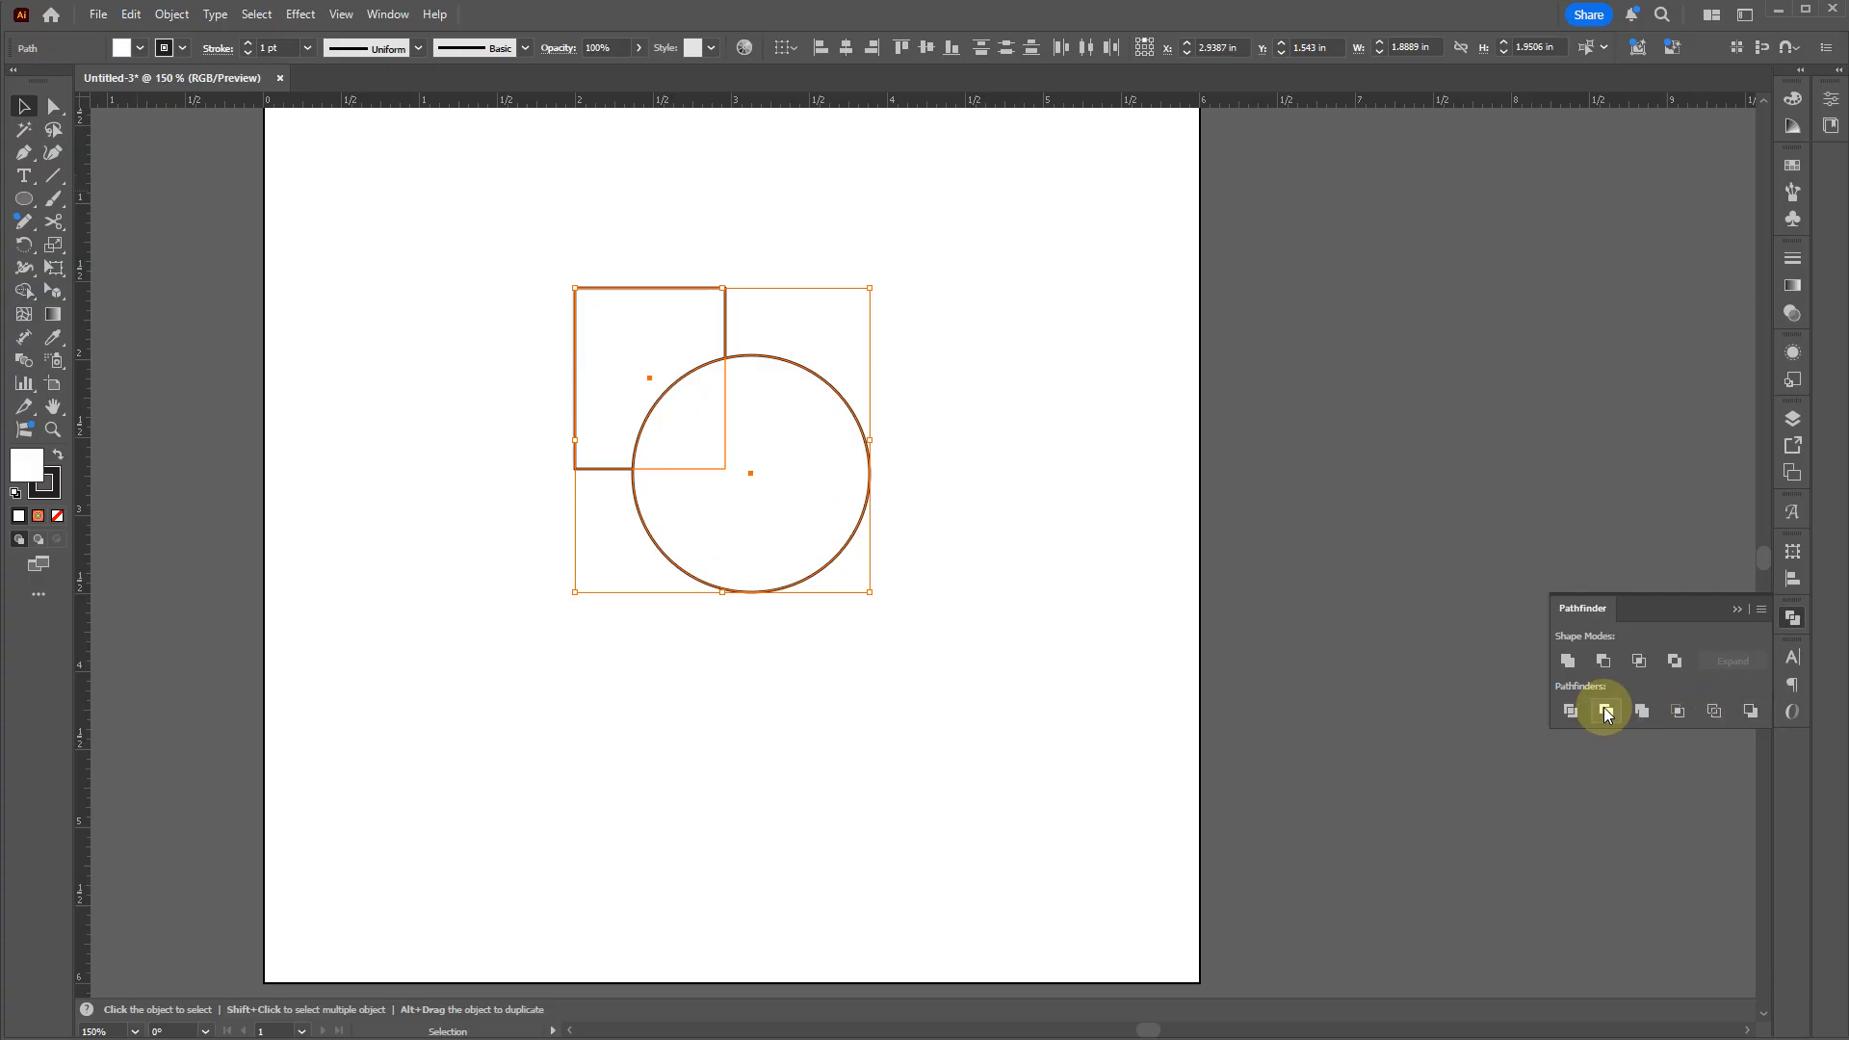
{"action": "left_click", "coordinate": [1568, 661]}
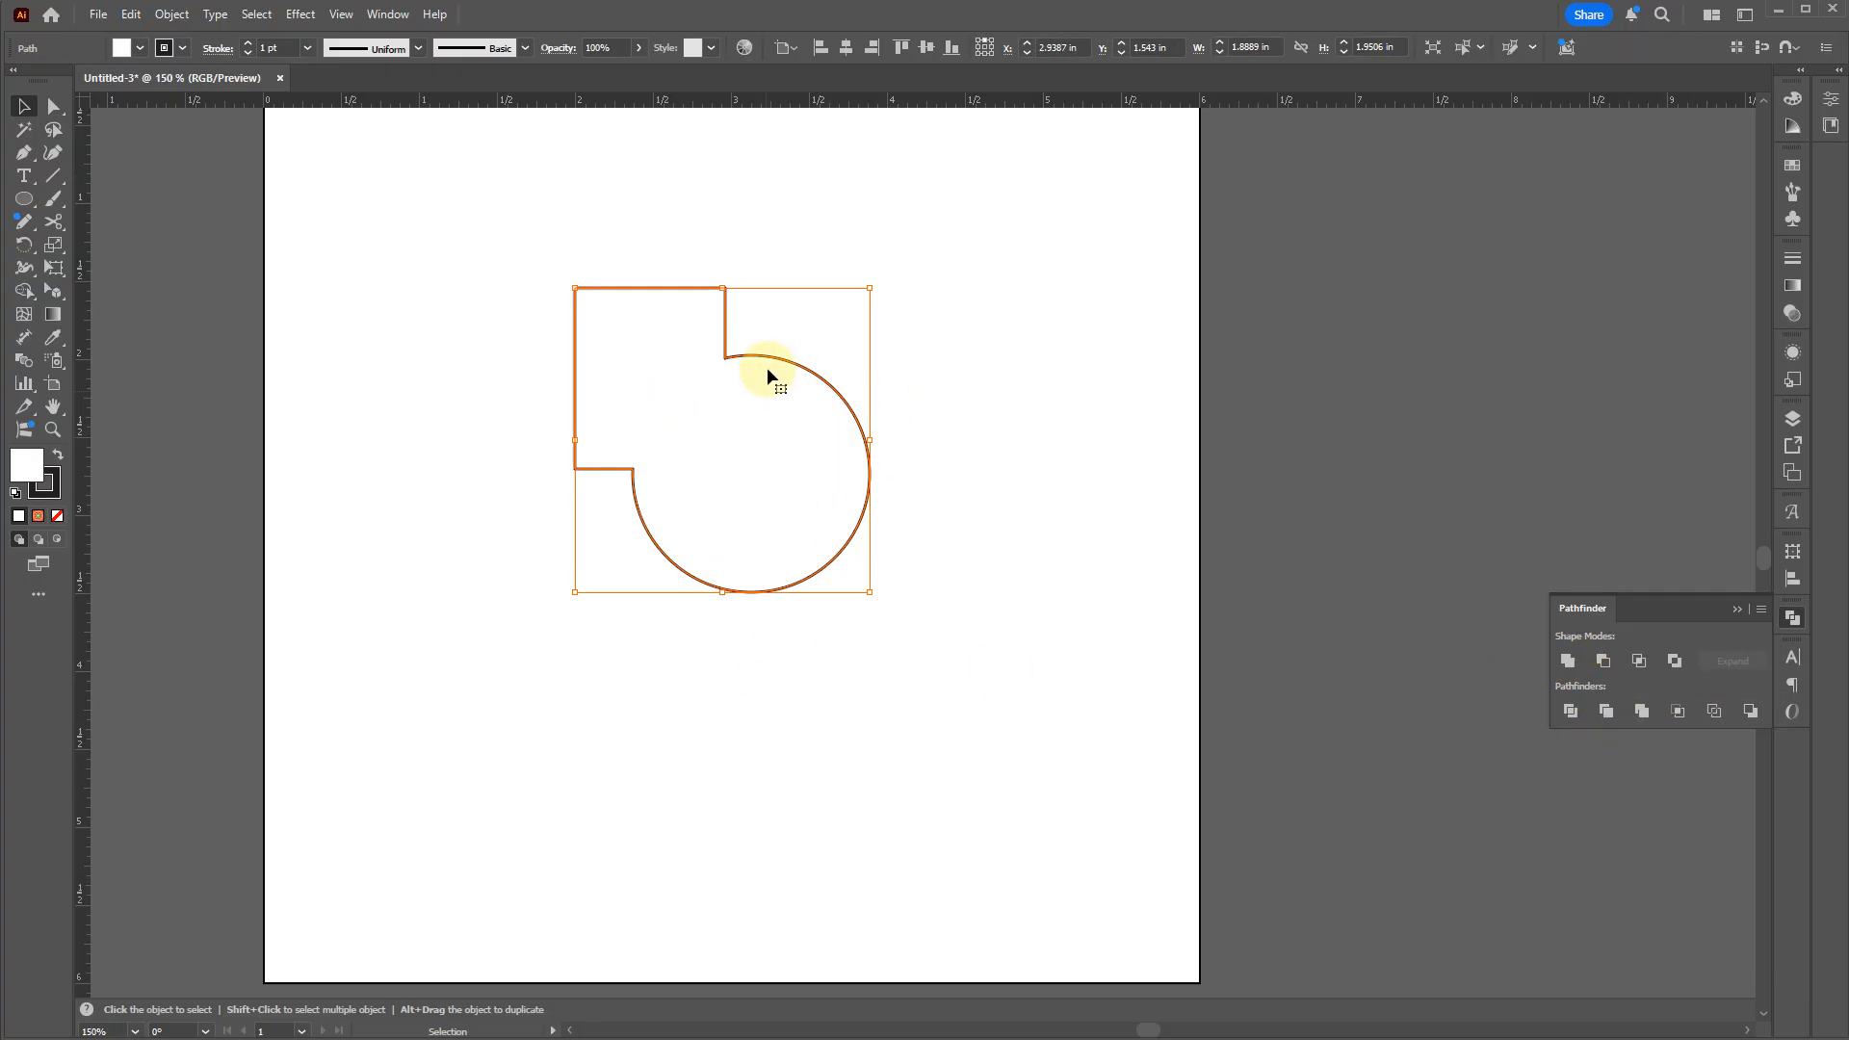
{"action": "key", "text": "ctrl+z"}
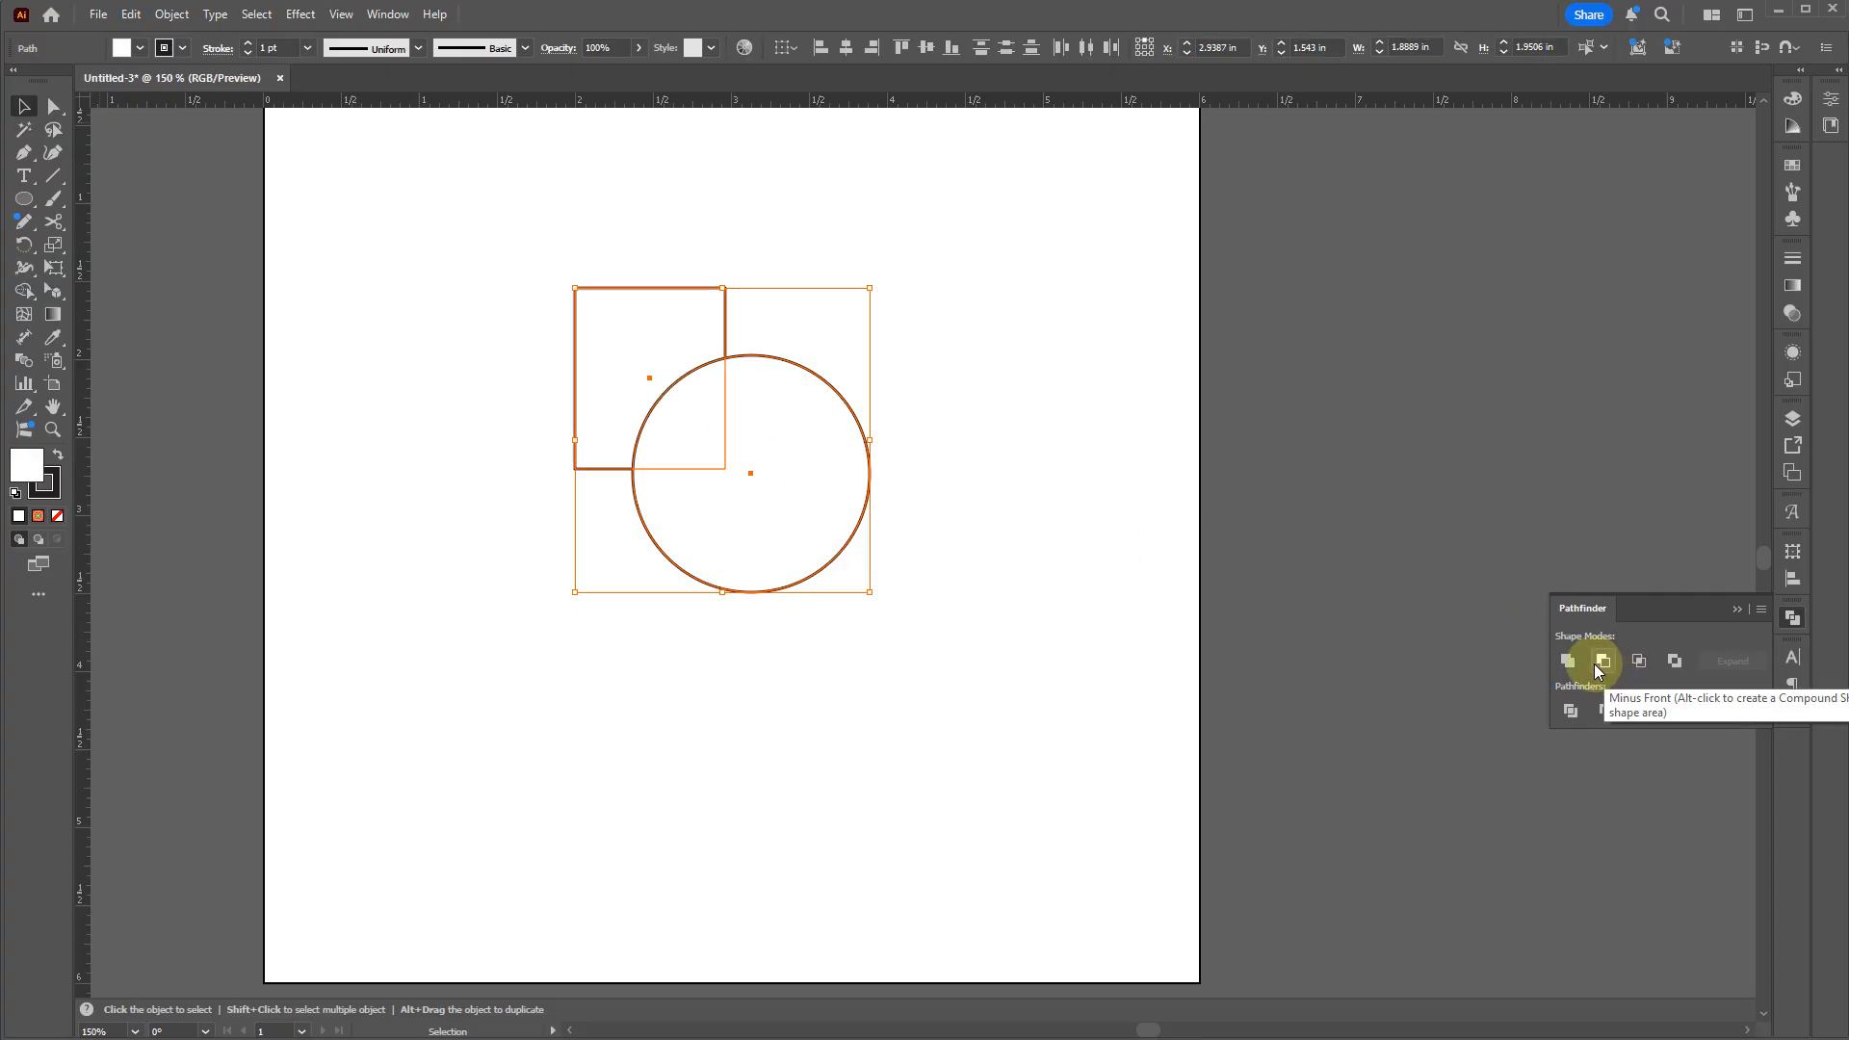
Step: Cut the circle out of the rectangle with the Minus Front shape mode, and undo the cut
{"action": "left_click", "coordinate": [911, 470]}
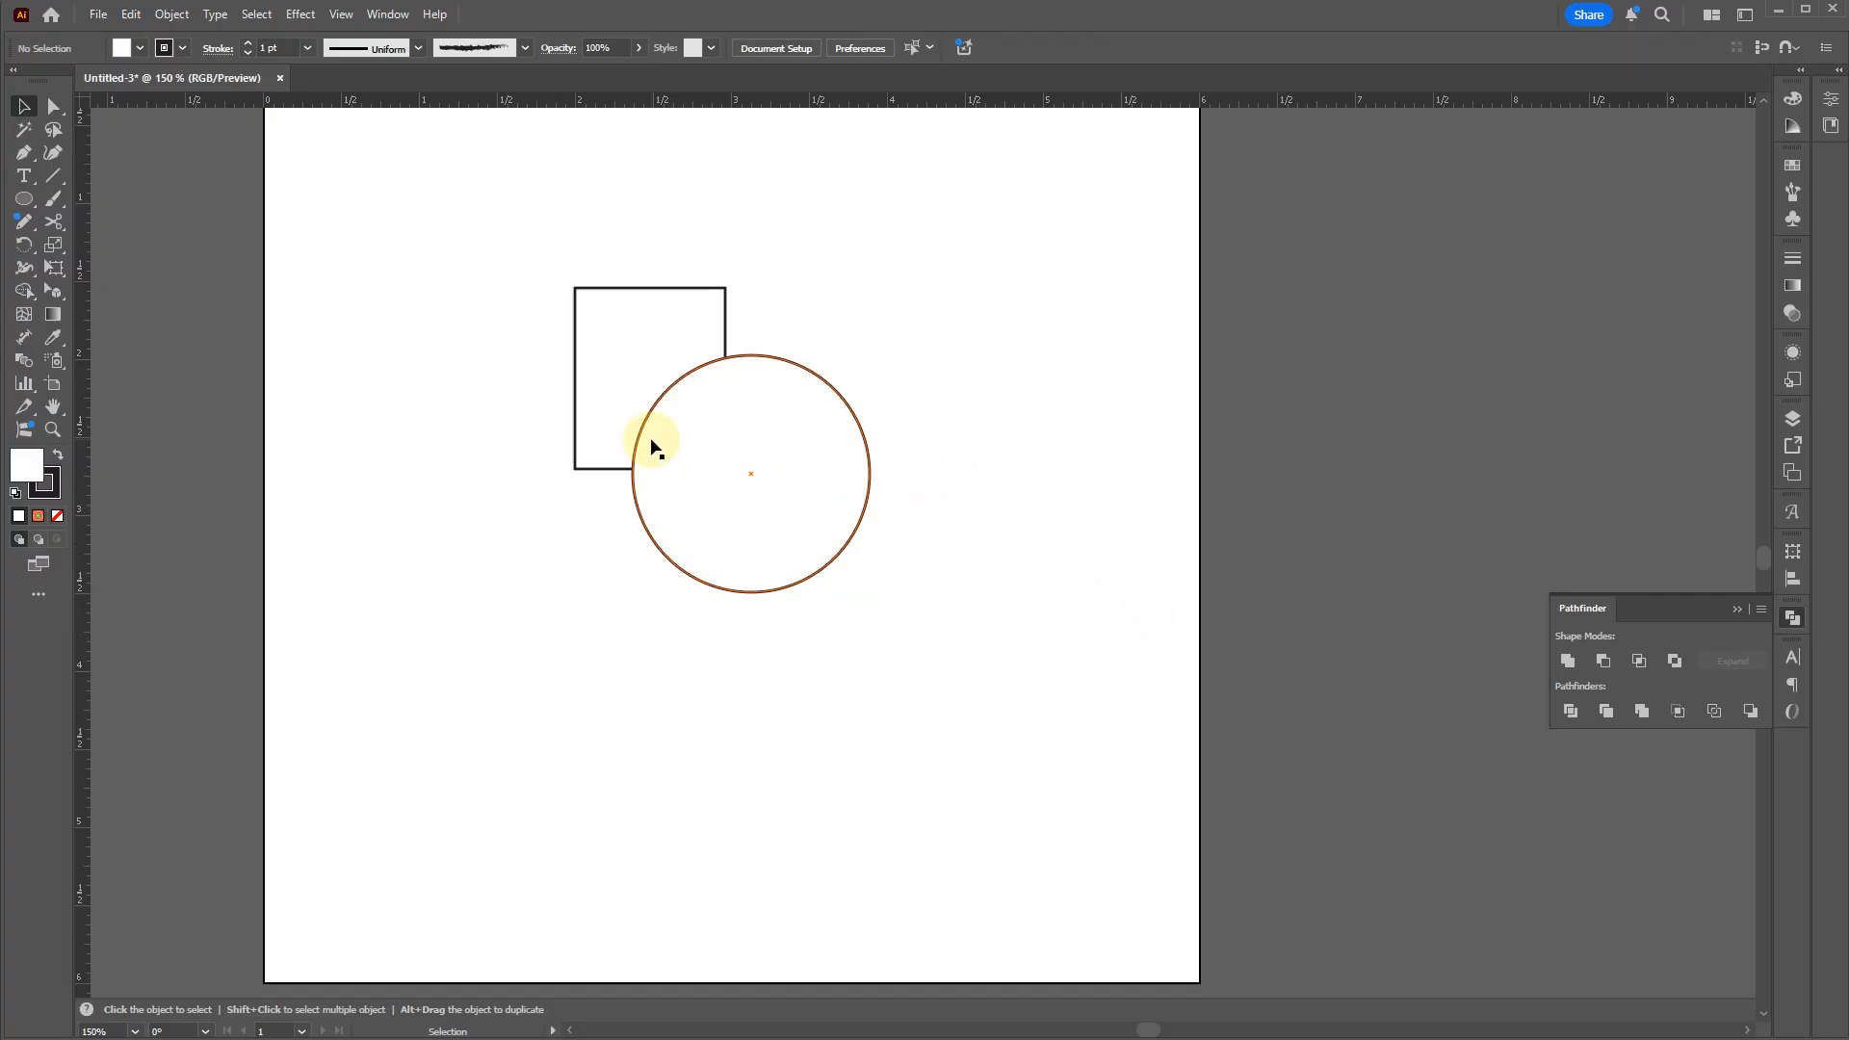
{"action": "left_click_drag", "start_coordinate": [990, 647], "coordinate": [592, 362]}
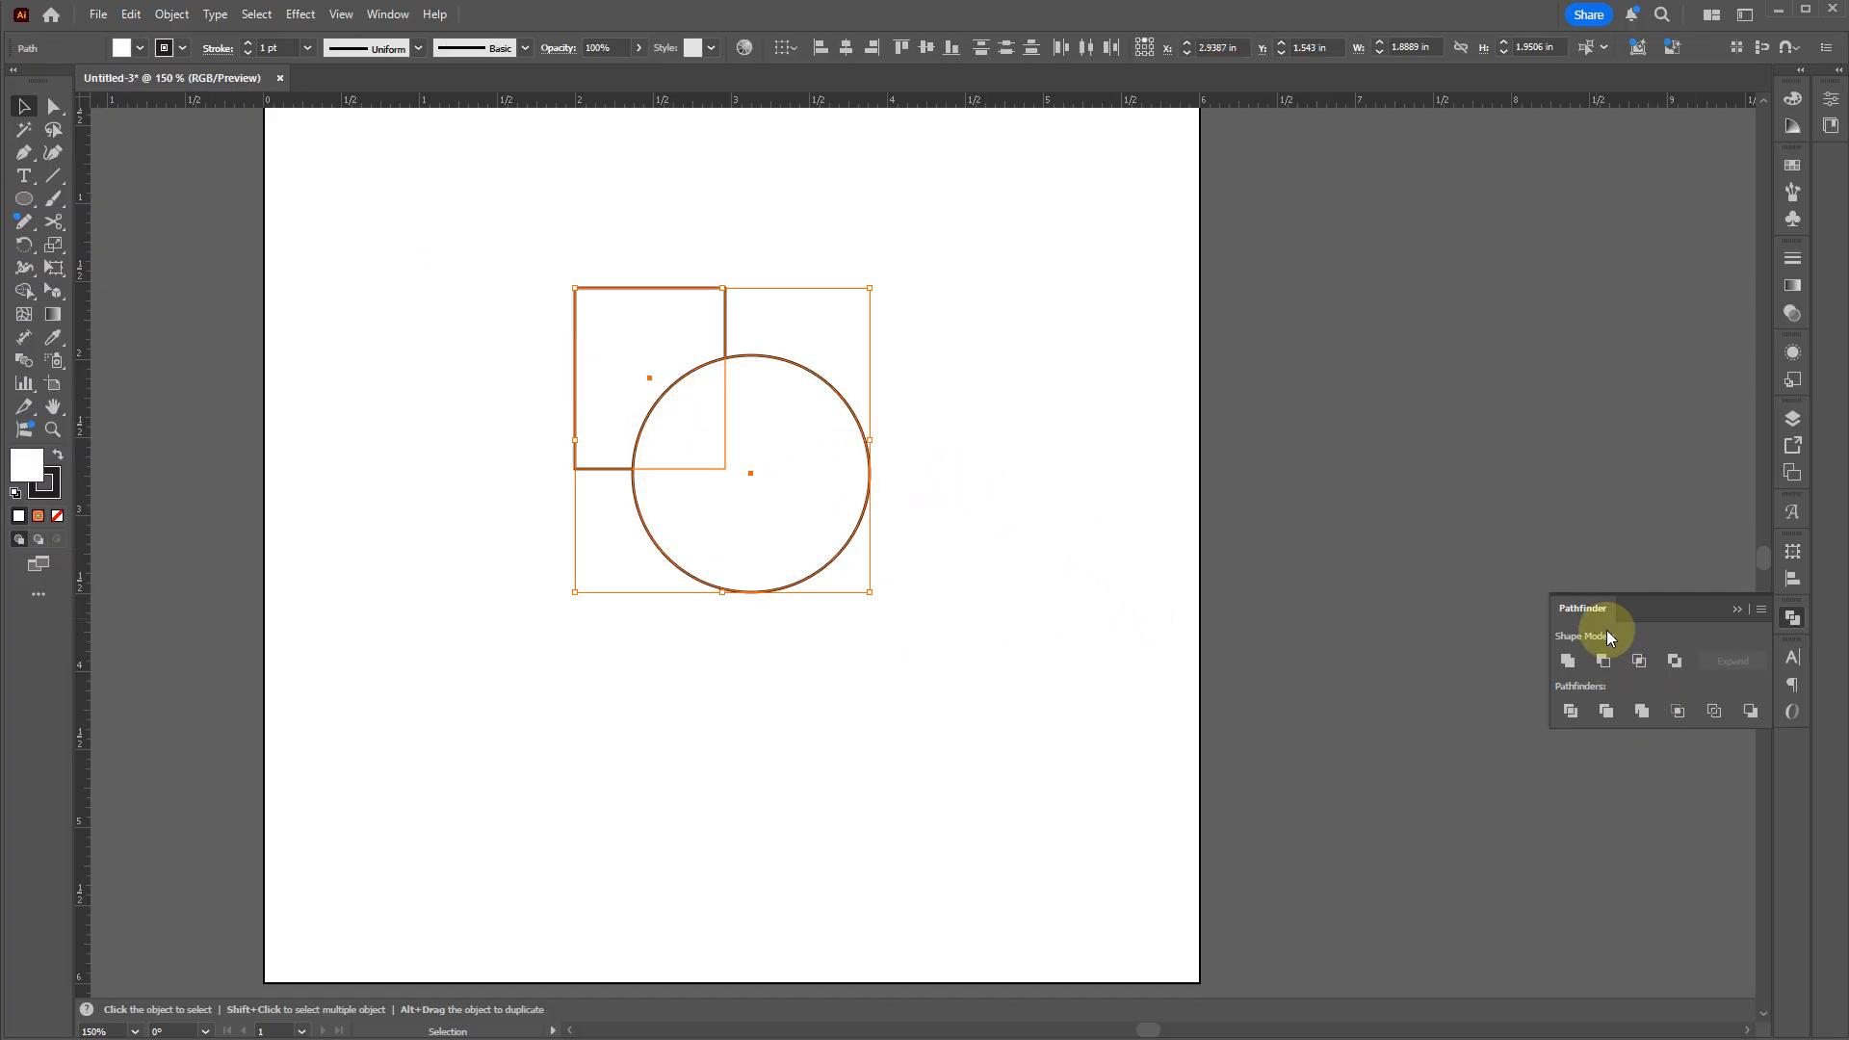
{"action": "left_click", "coordinate": [1603, 661]}
{"action": "left_click", "coordinate": [835, 628]}
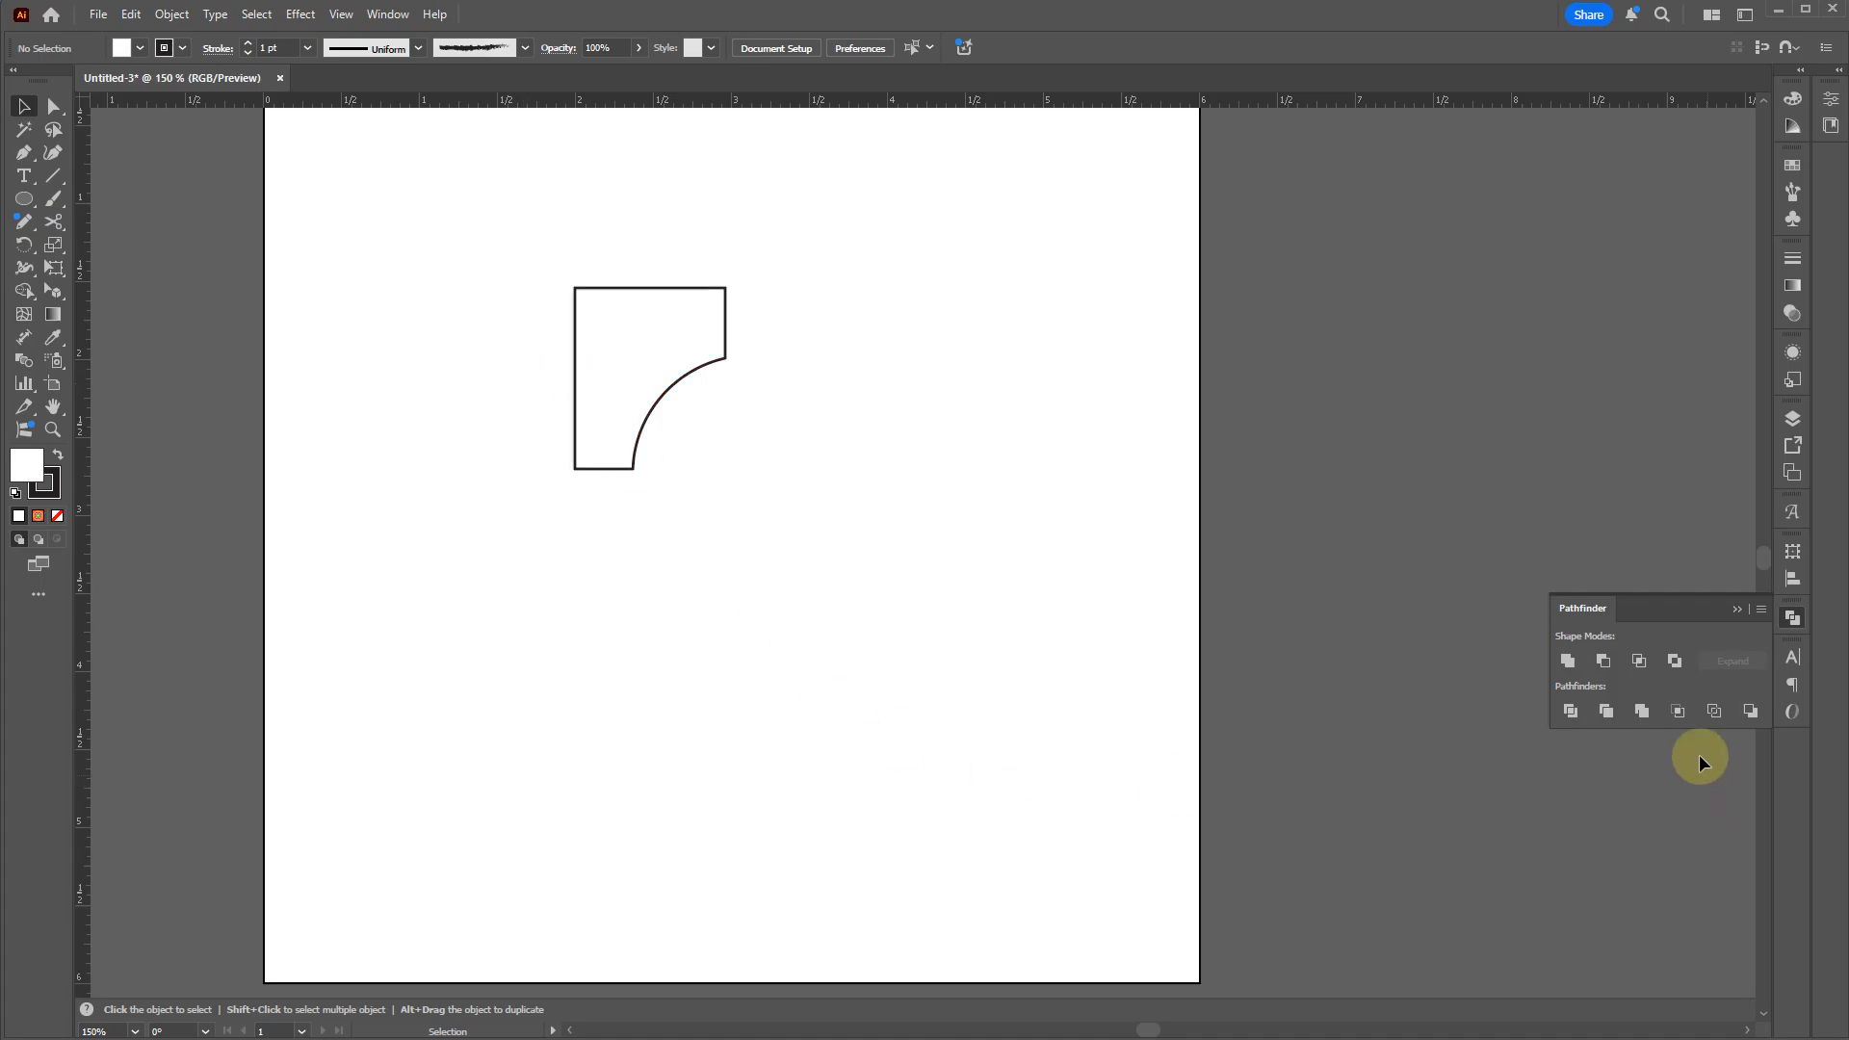
{"action": "key", "text": "ctrl+z"}
{"action": "key", "text": "ctrl+z"}
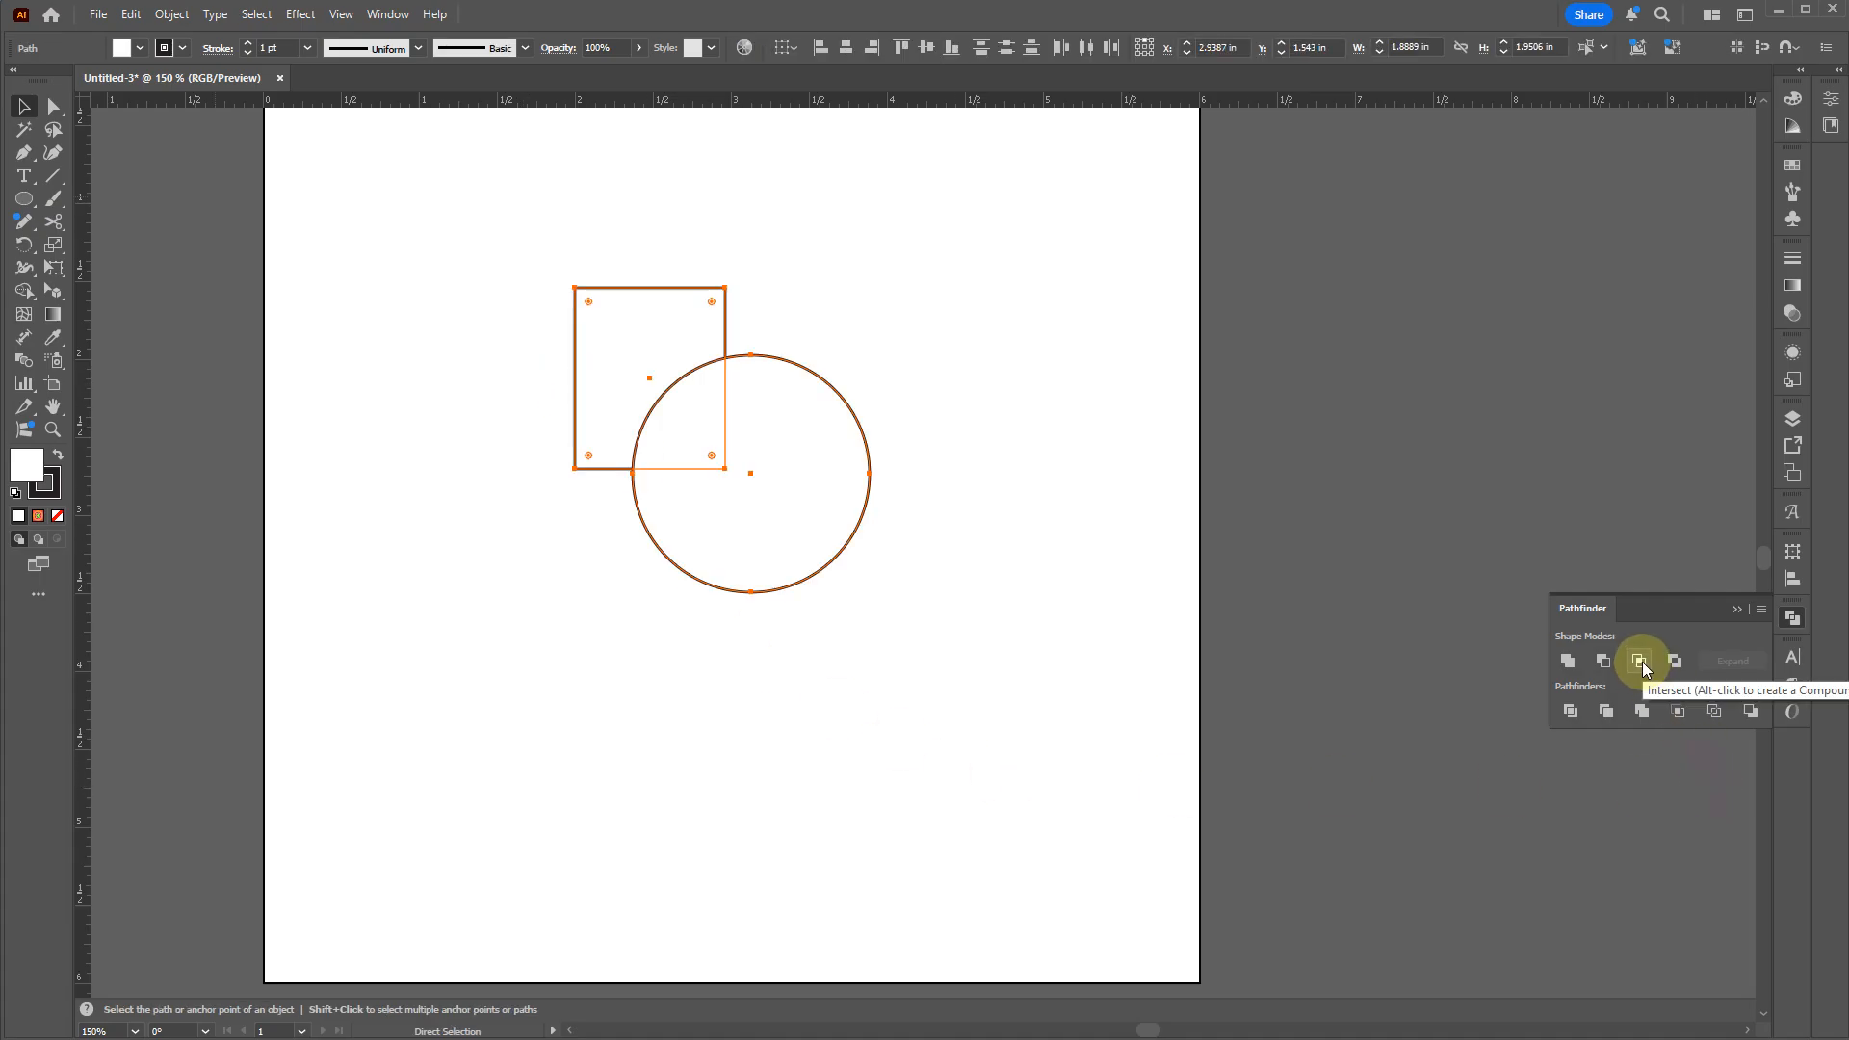
Step: Select both shapes, reduce them to their overlap with the Intersect shape mode, and undo it
{"action": "key", "text": "v"}
{"action": "left_click_drag", "start_coordinate": [1038, 731], "coordinate": [624, 382]}
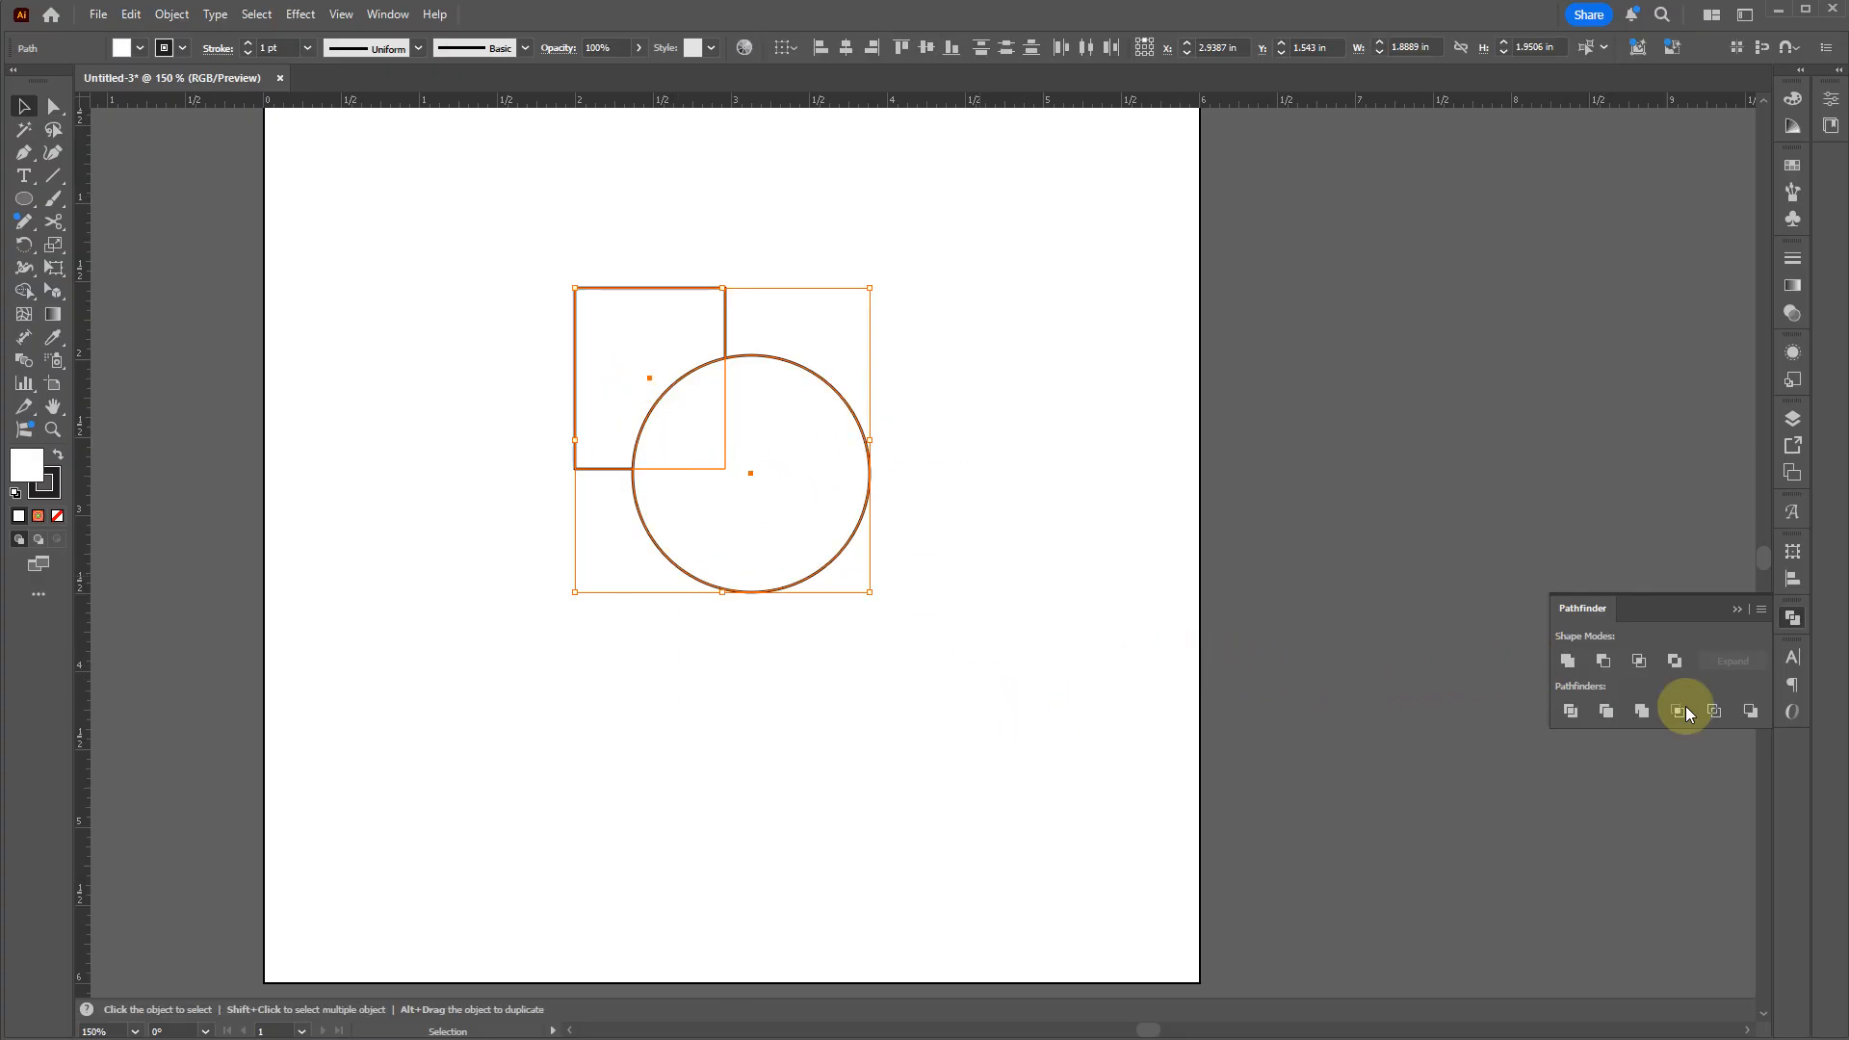
{"action": "left_click", "coordinate": [1640, 661]}
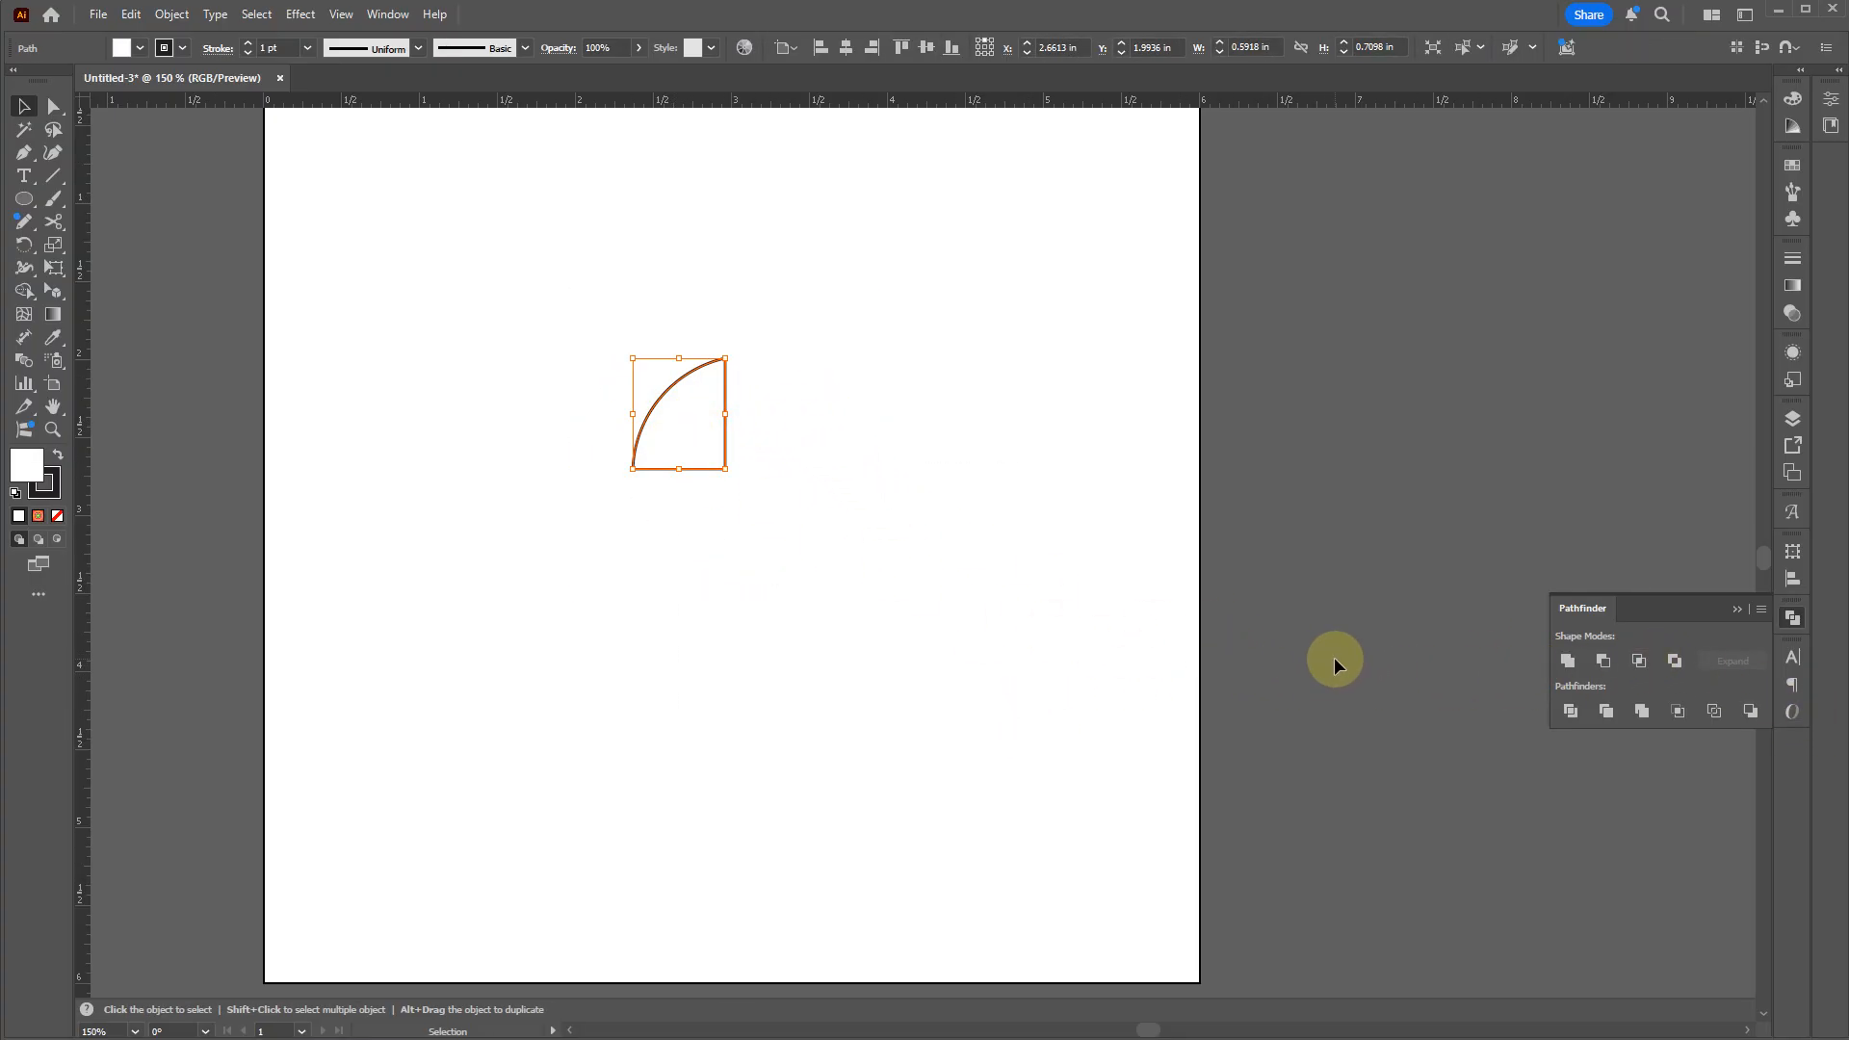
{"action": "key", "text": "ctrl+z"}
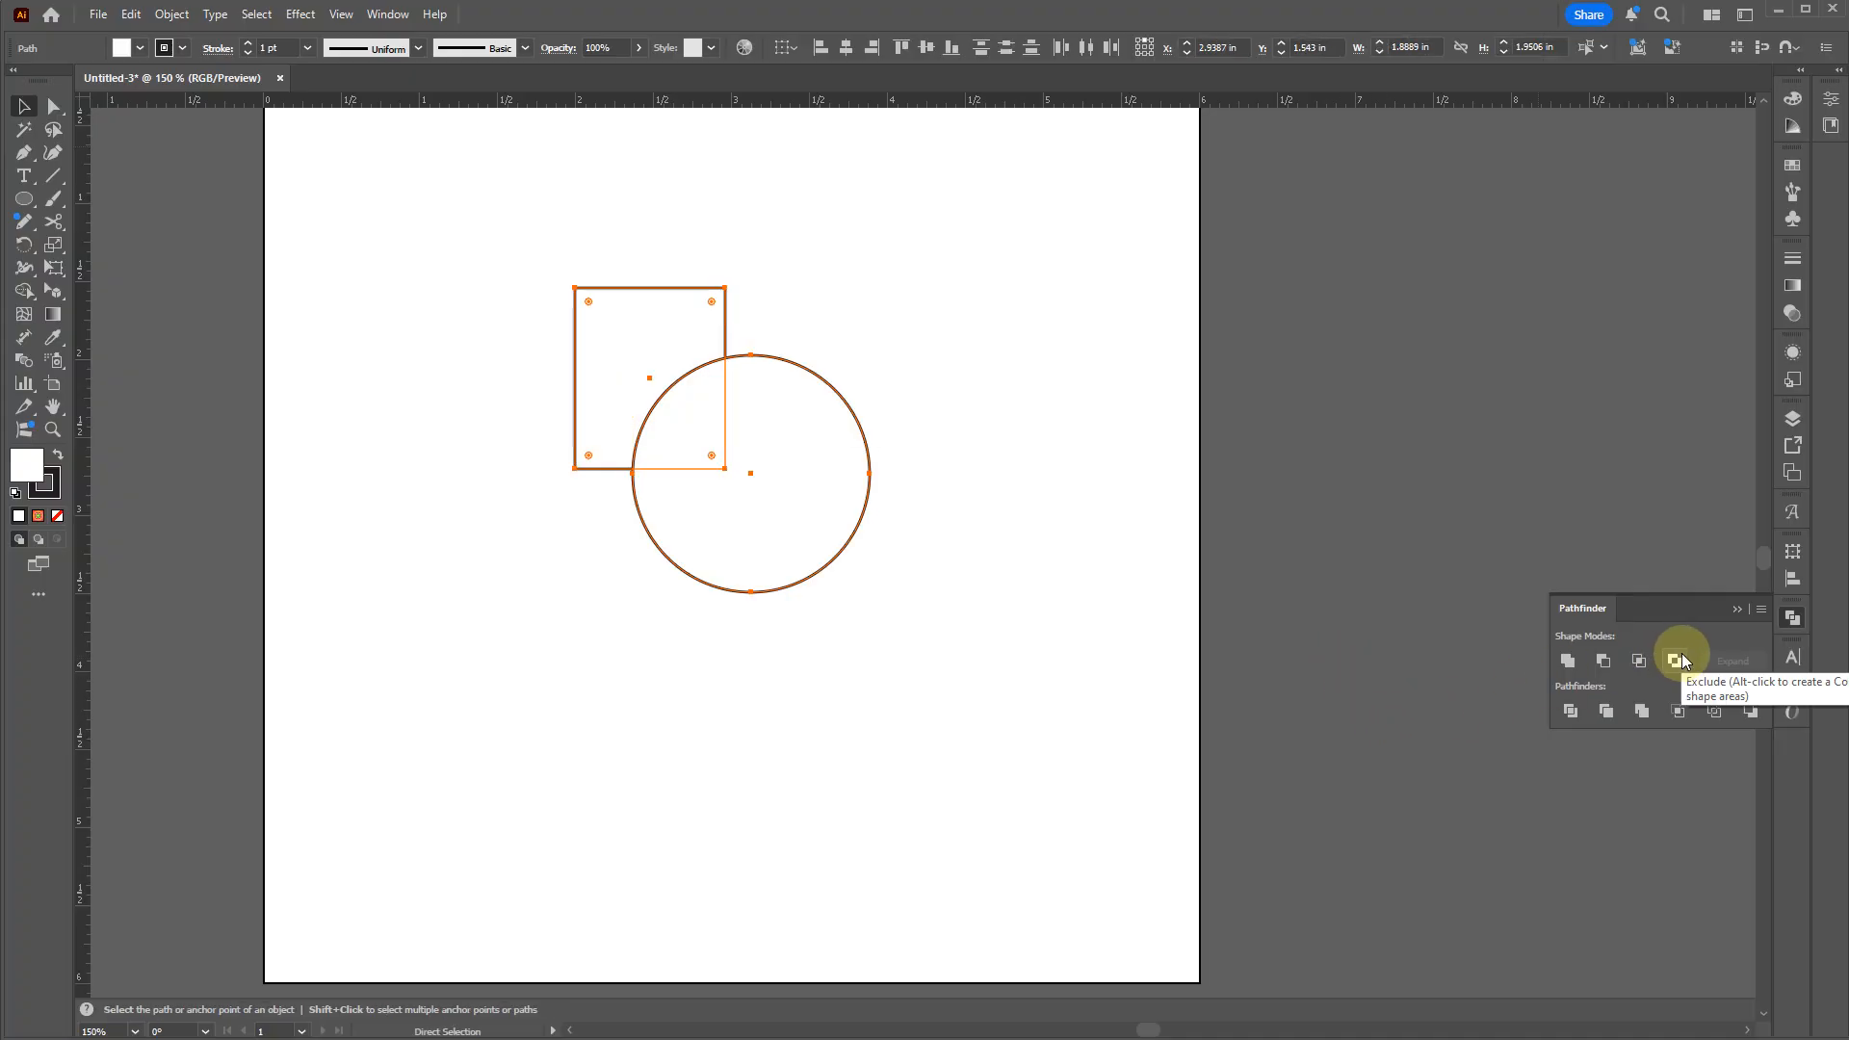
Step: Apply Exclude to the rectangle and circle, move the resulting group about 0.8 in right, and ungroup it to separate the pieces
{"action": "key", "text": "v"}
{"action": "left_click", "coordinate": [1080, 663]}
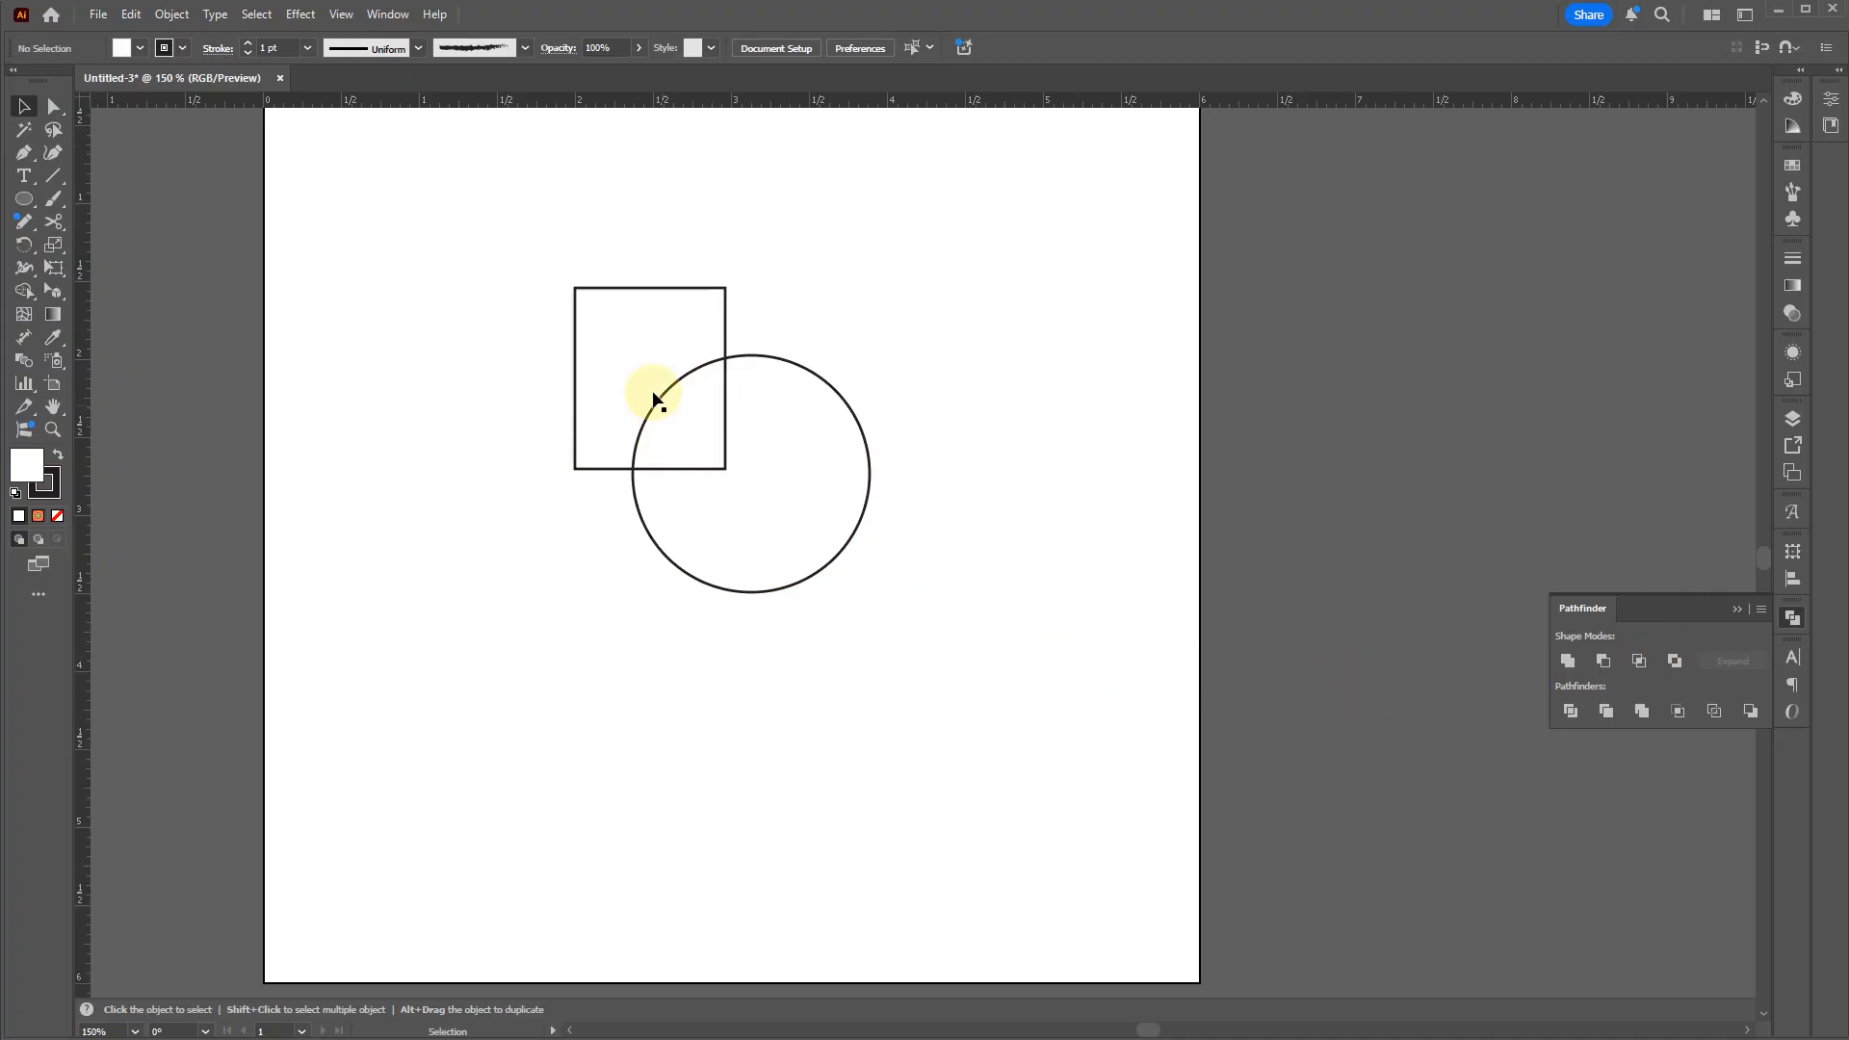
{"action": "right_click", "coordinate": [697, 469]}
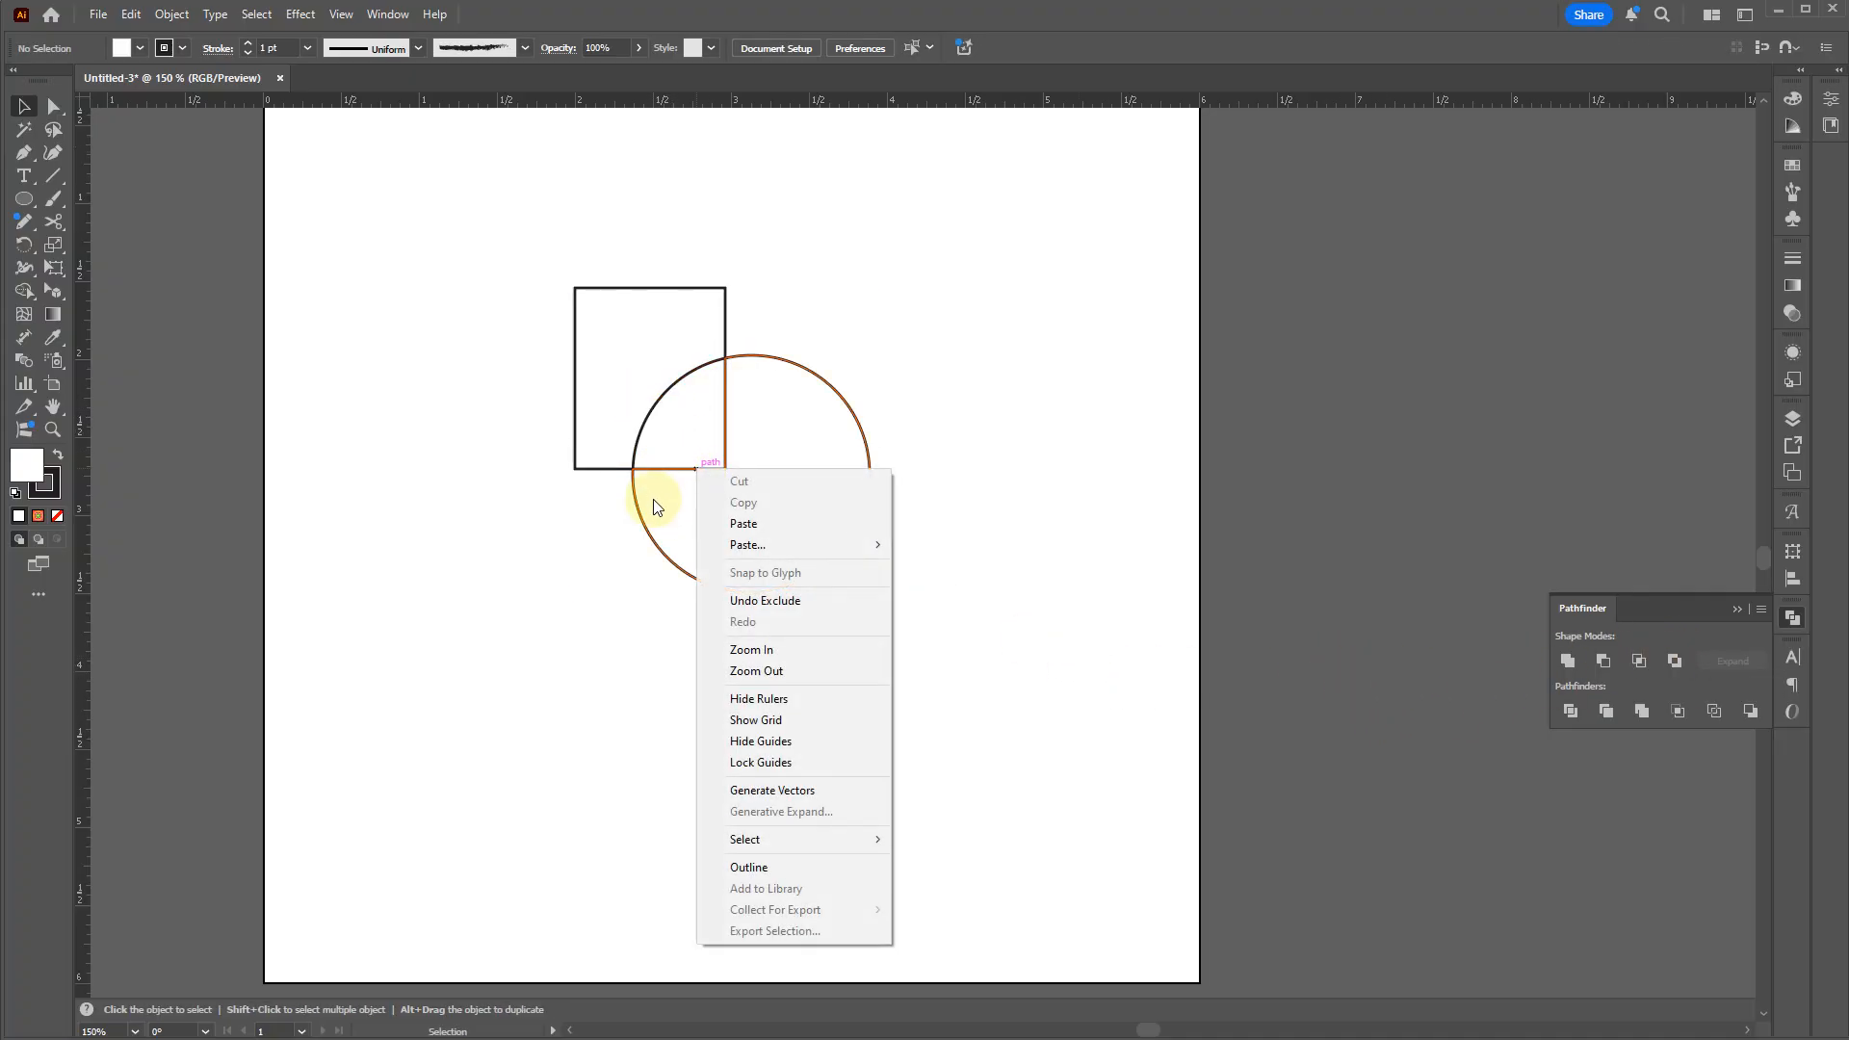
{"action": "left_click_drag", "start_coordinate": [659, 517], "coordinate": [788, 502]}
{"action": "right_click", "coordinate": [767, 497]}
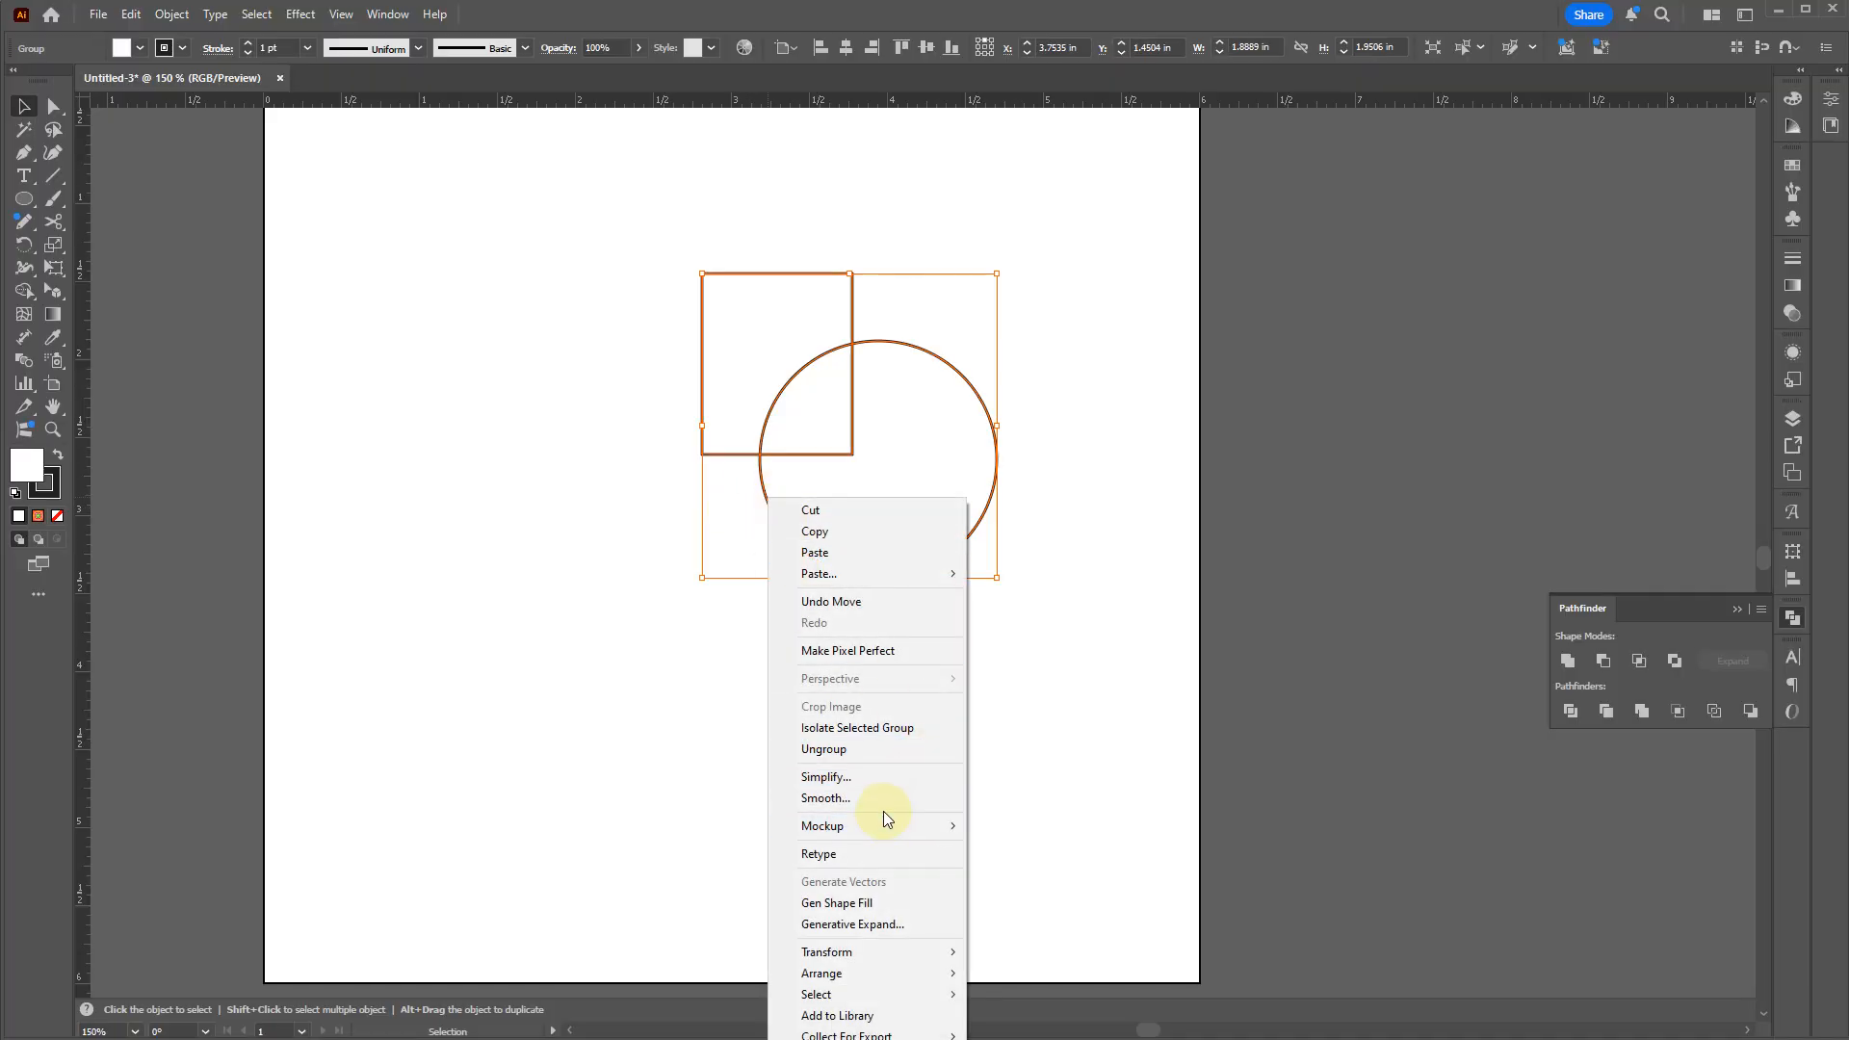
{"action": "left_click", "coordinate": [851, 749]}
{"action": "left_click", "coordinate": [768, 574]}
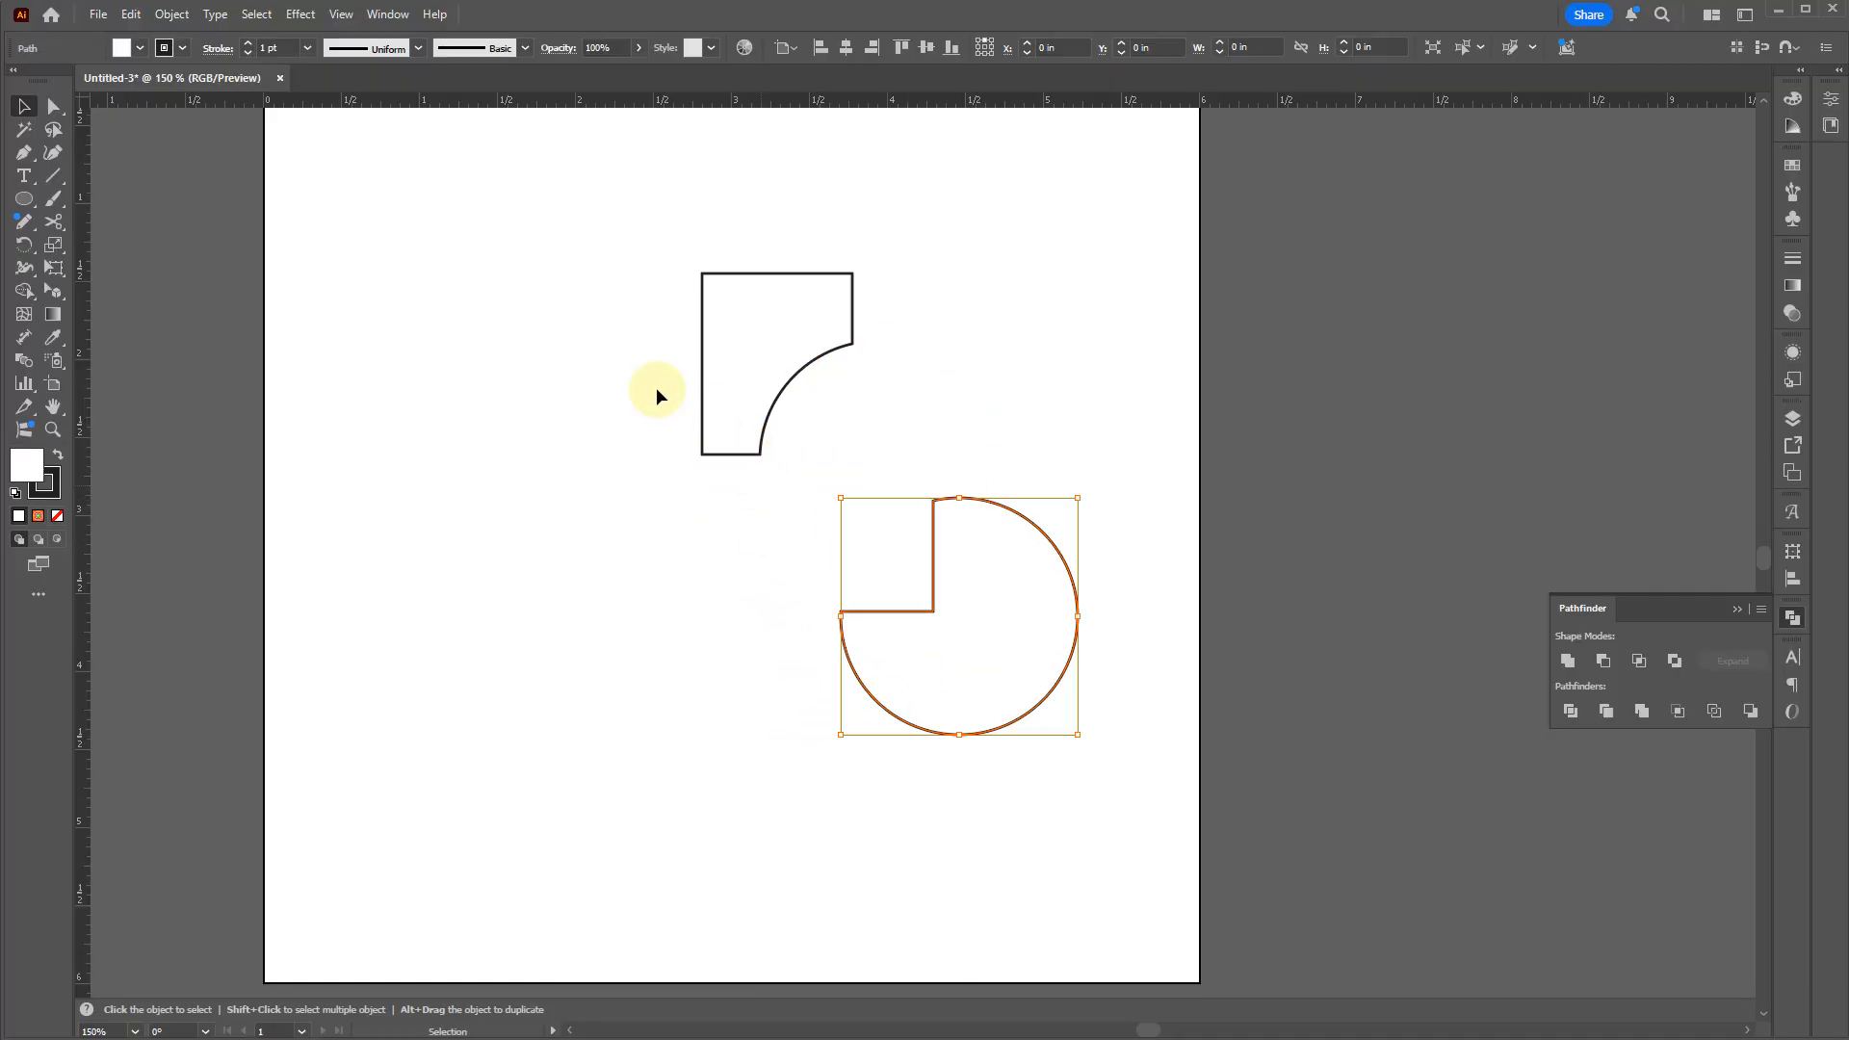
{"action": "left_click_drag", "start_coordinate": [749, 408], "coordinate": [568, 408]}
Step: Undo the piece moves, the ungrouping and the Exclude operation
{"action": "key", "text": "ctrl+z"}
{"action": "key", "text": "ctrl+z"}
{"action": "key", "text": "ctrl+z"}
{"action": "key", "text": "ctrl+z"}
{"action": "key", "text": "ctrl+z"}
{"action": "key", "text": "ctrl+z"}
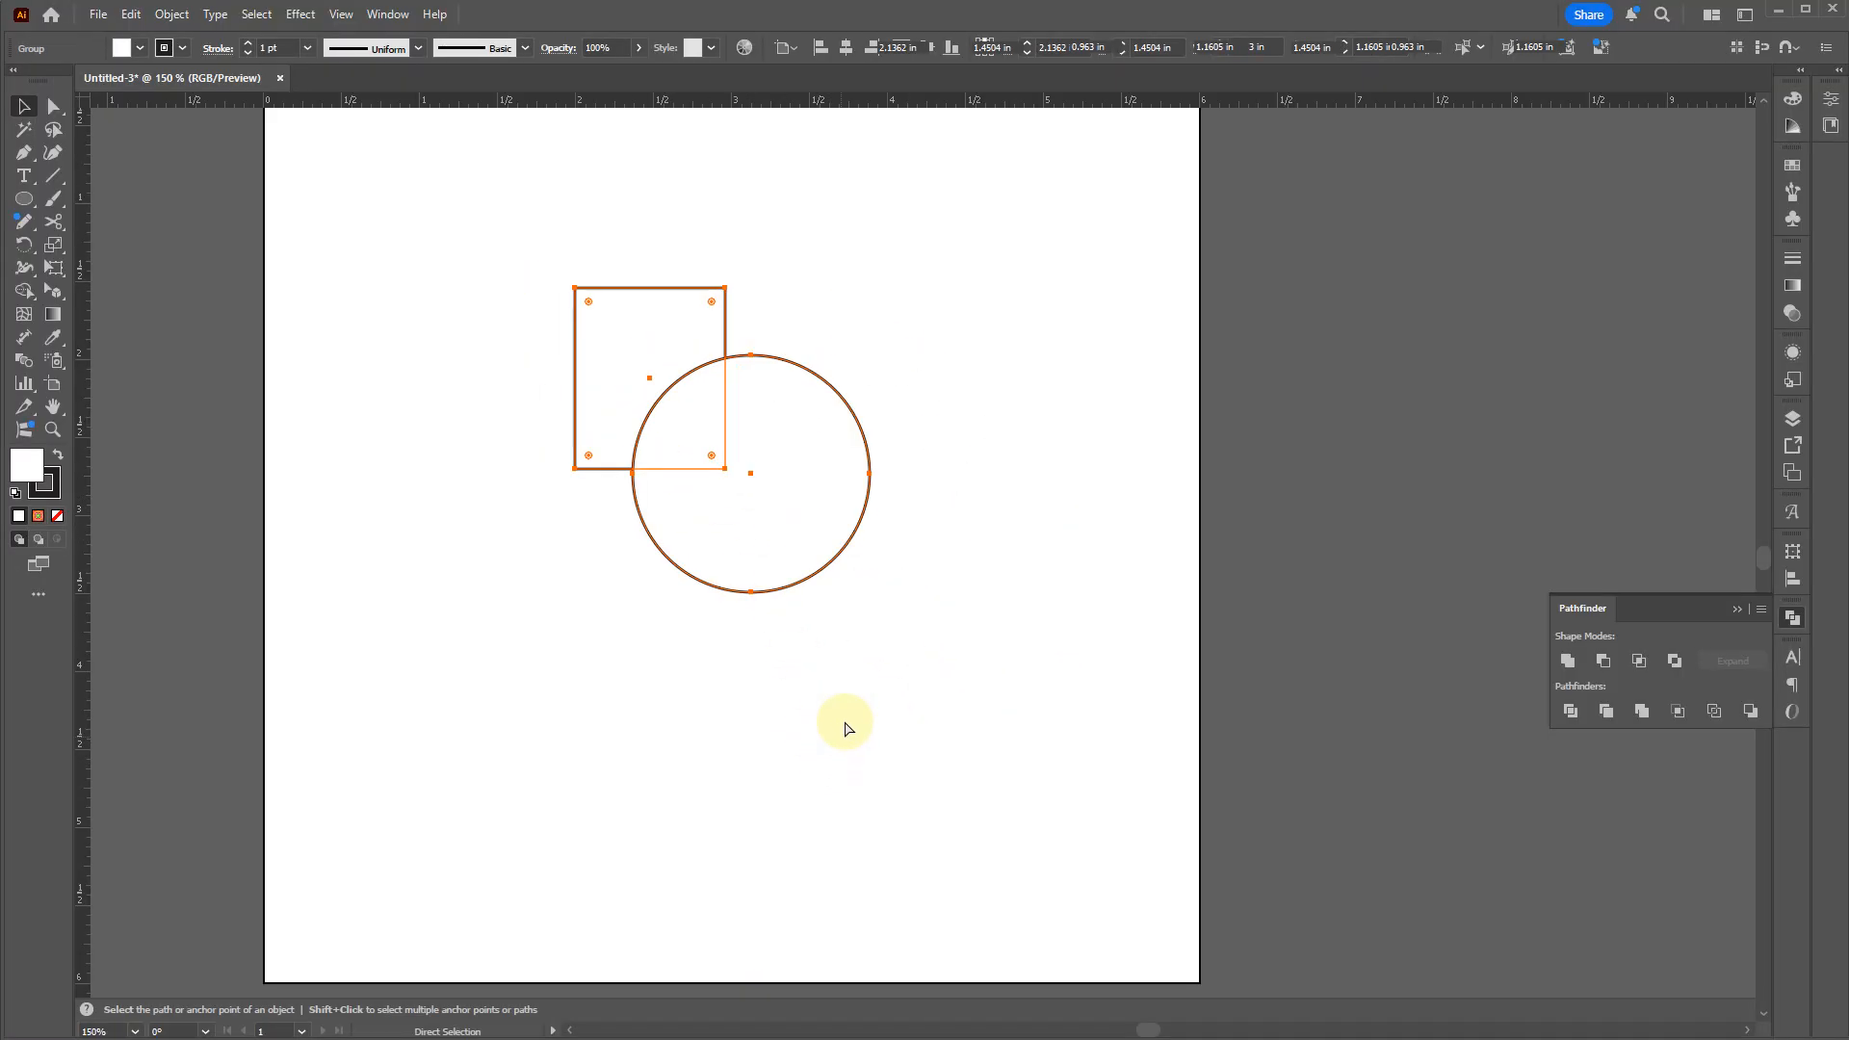
{"action": "key", "text": "v"}
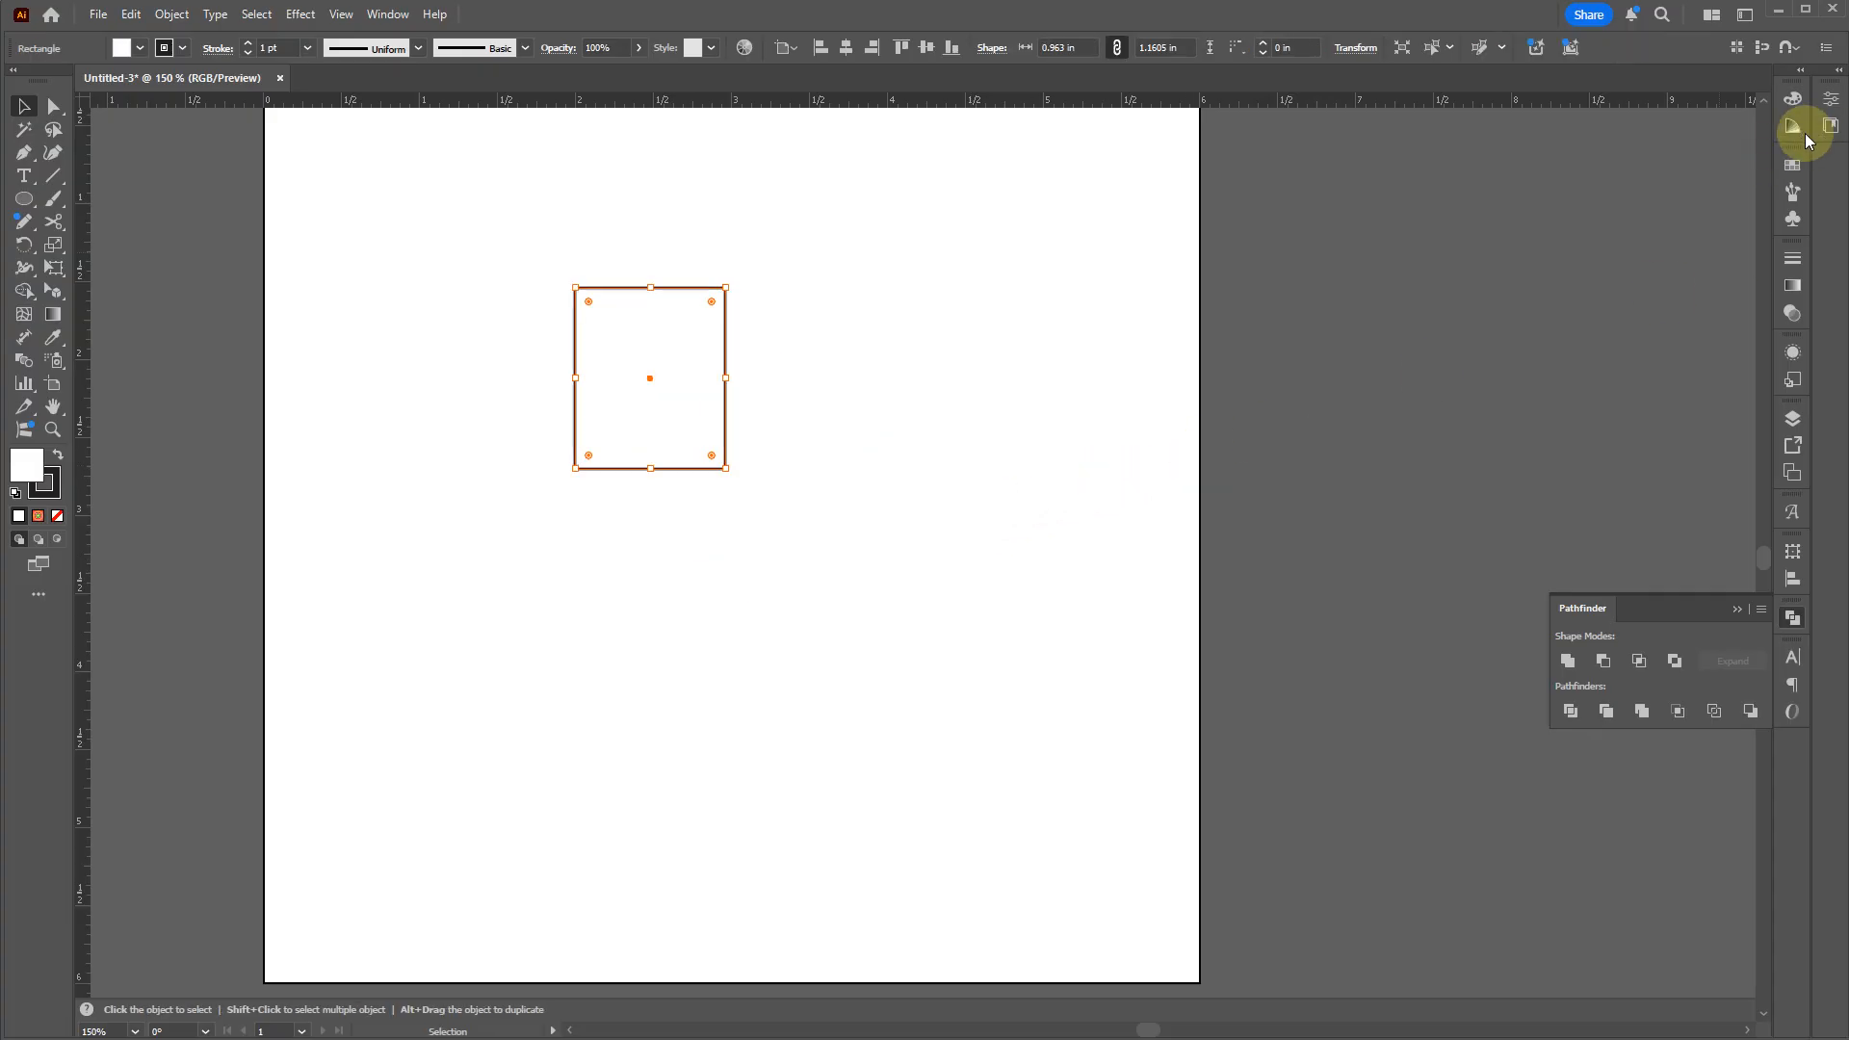
Step: Fill the rectangle dark blue and draw a circle about 2 in in diameter on the empty area below it
{"action": "left_click", "coordinate": [1793, 171]}
{"action": "left_click", "coordinate": [1570, 236]}
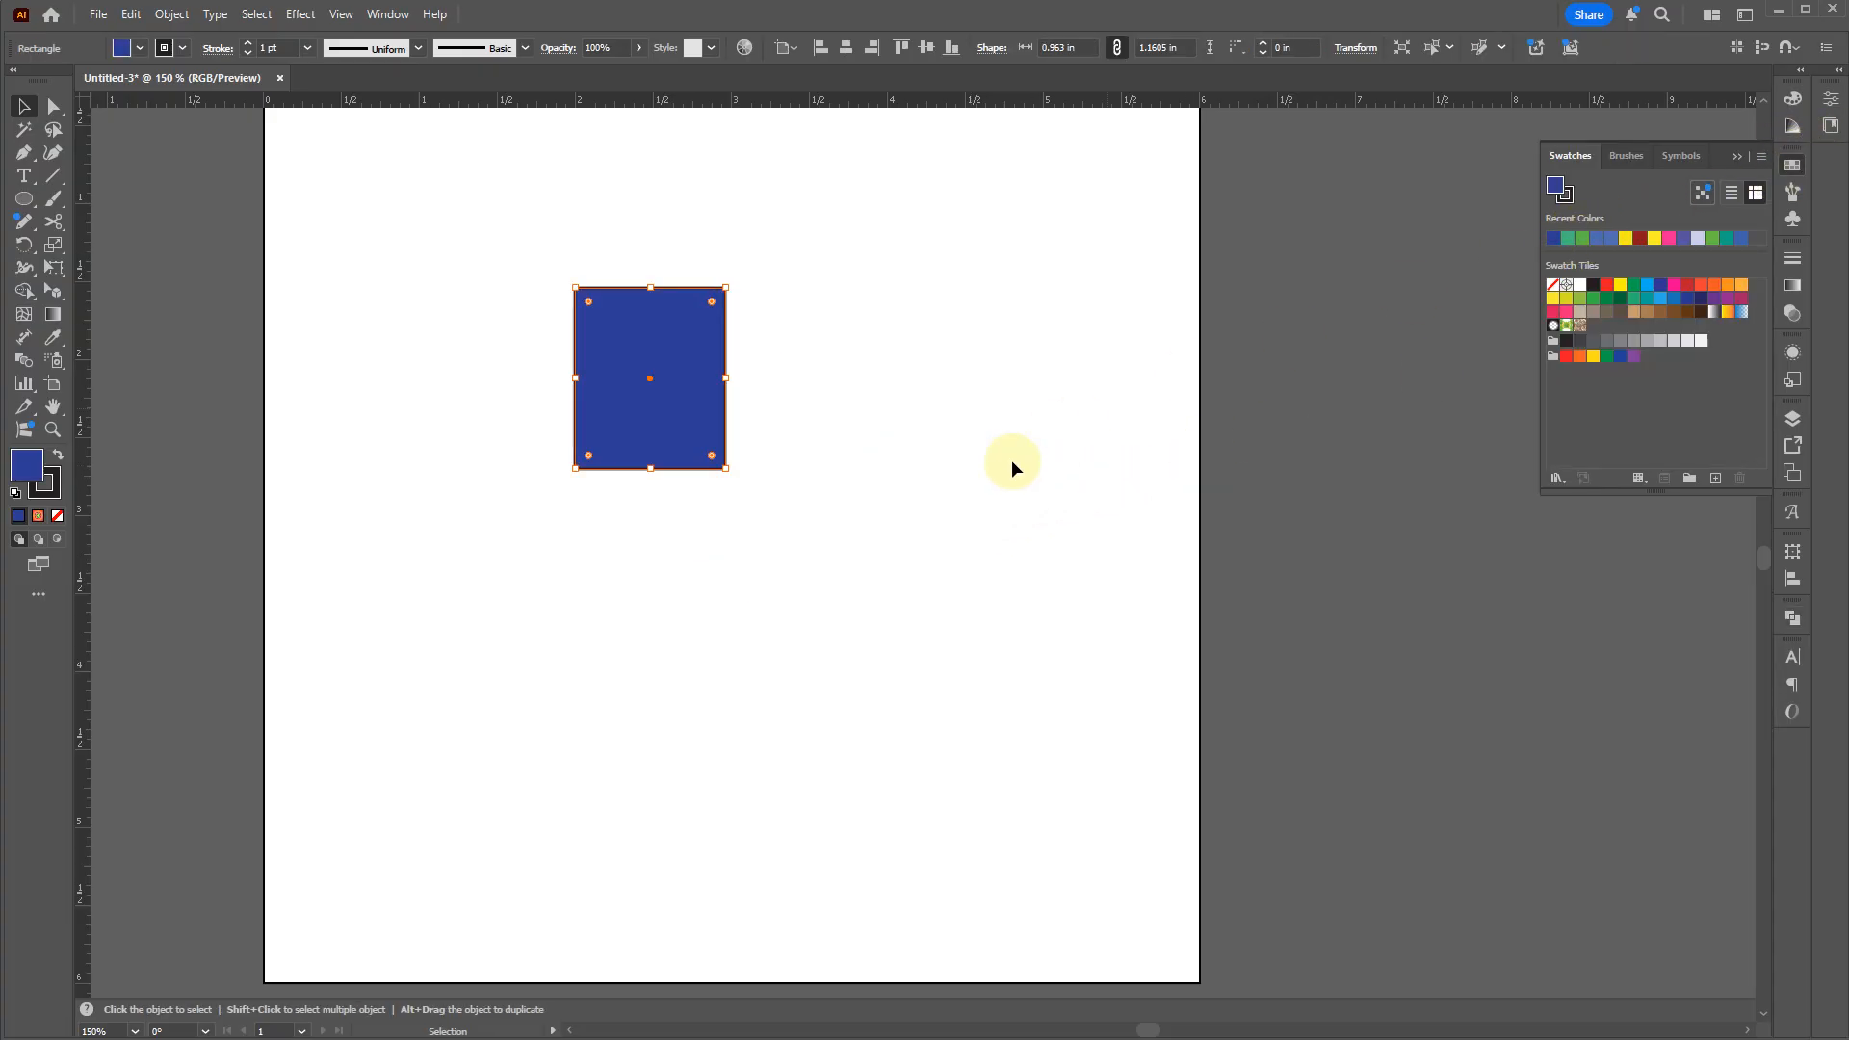
{"action": "key", "text": "l"}
{"action": "left_click_drag", "start_coordinate": [988, 507], "coordinate": [673, 821]}
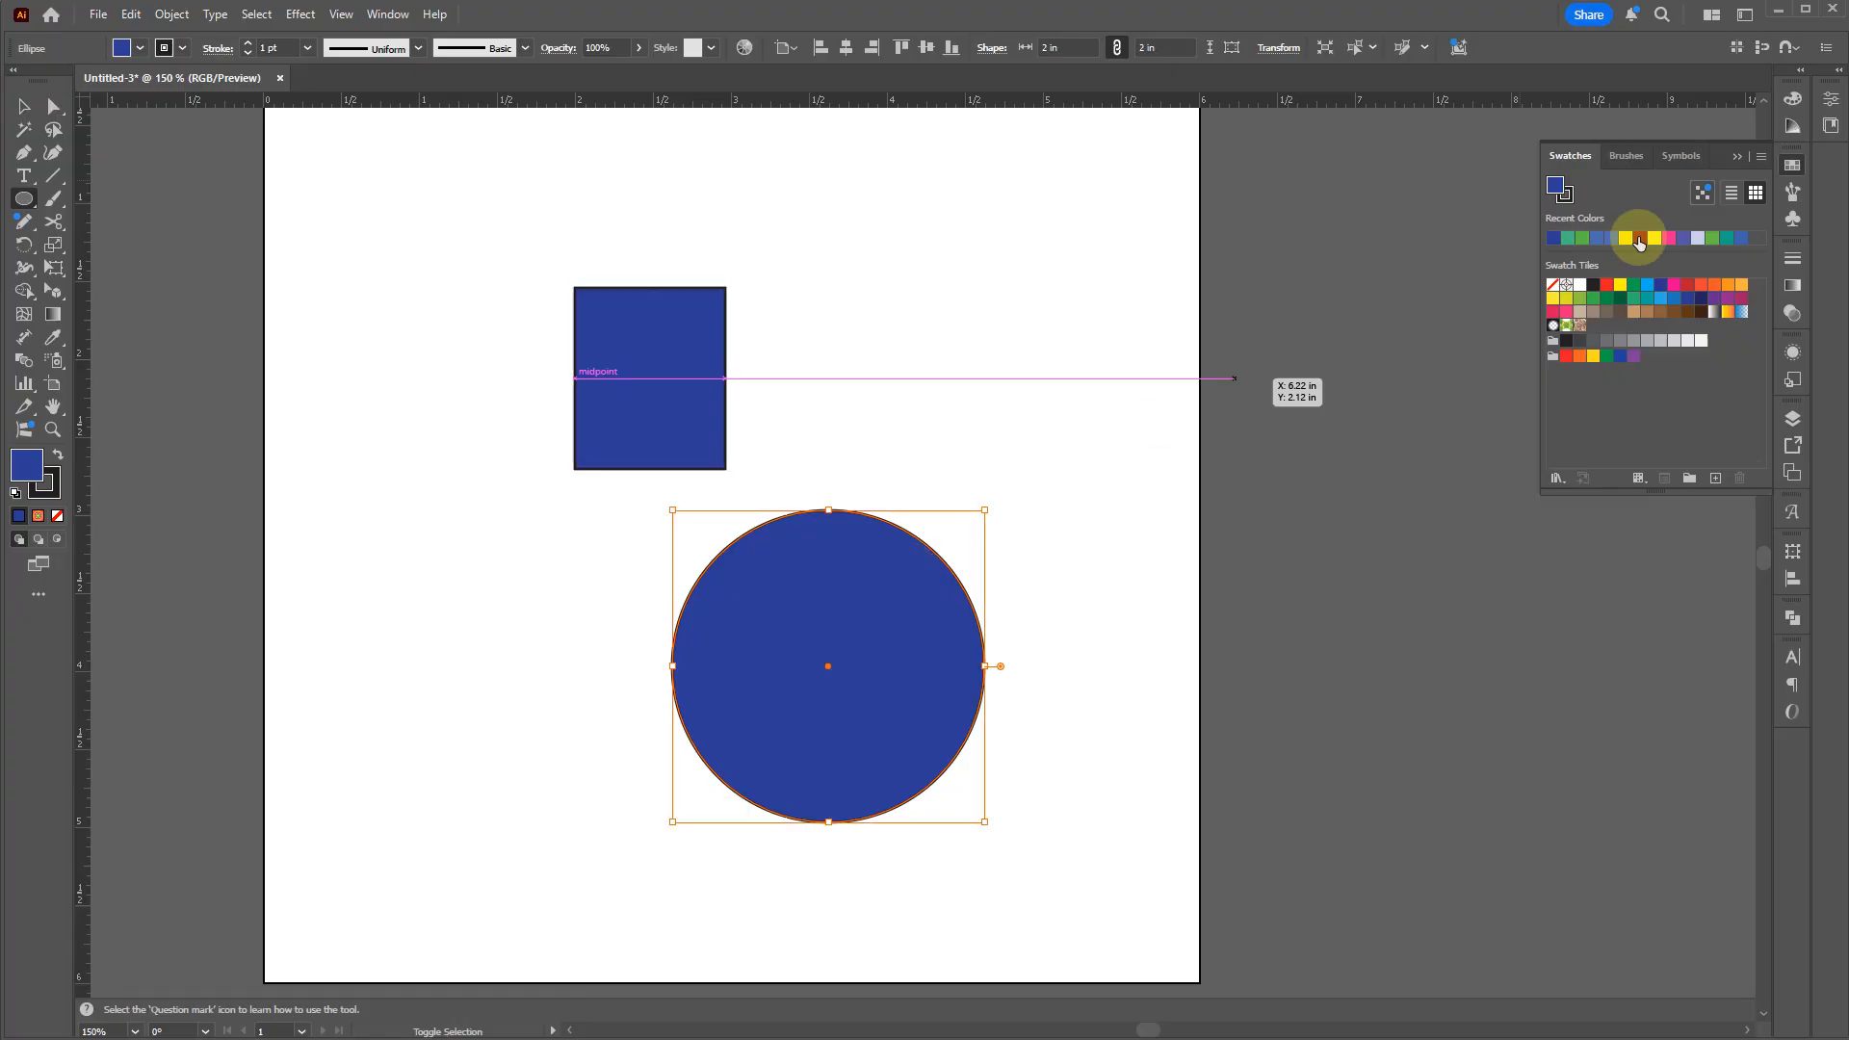
Step: Fill the circle pink and move it over the lower-right corner of the blue rectangle
{"action": "left_click", "coordinate": [1669, 237]}
{"action": "key", "text": "v"}
{"action": "left_click_drag", "start_coordinate": [881, 597], "coordinate": [831, 433]}
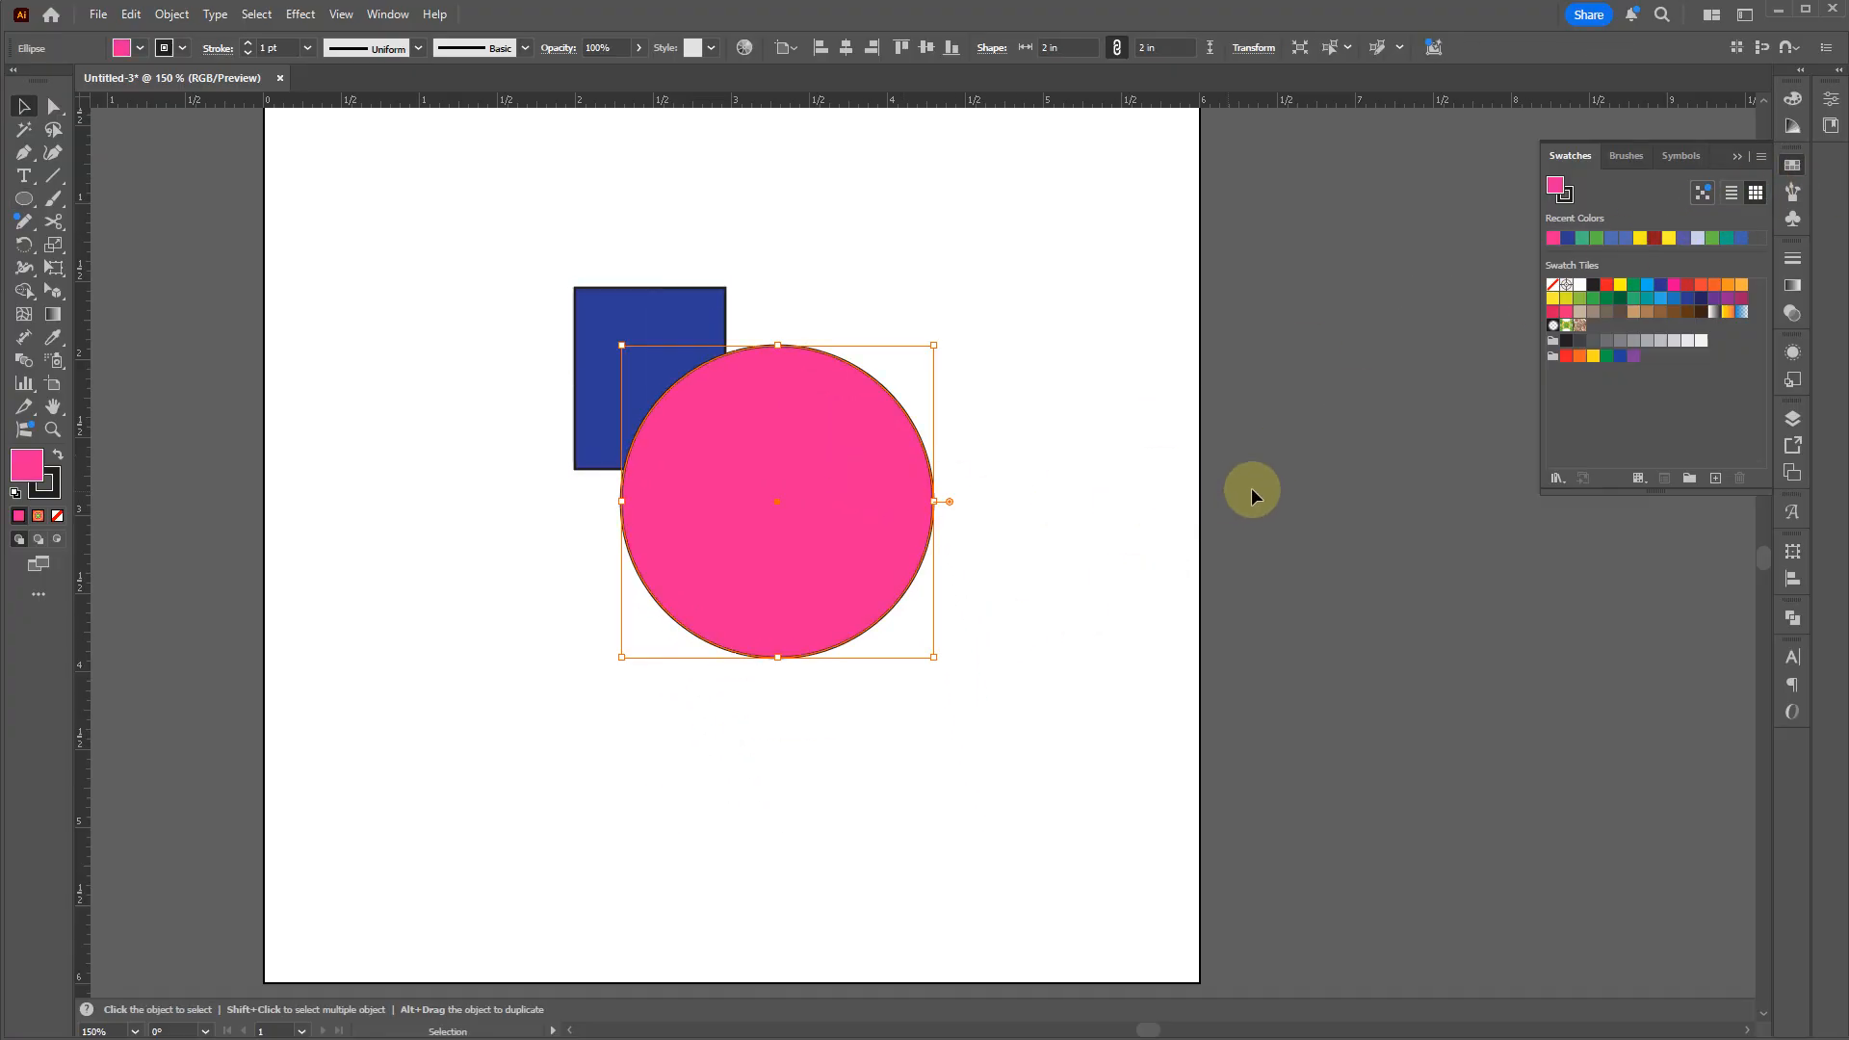
Step: Select the rectangle and circle, try the Unite and Minus Front shape modes on them, and undo each result
{"action": "left_click", "coordinate": [1792, 617]}
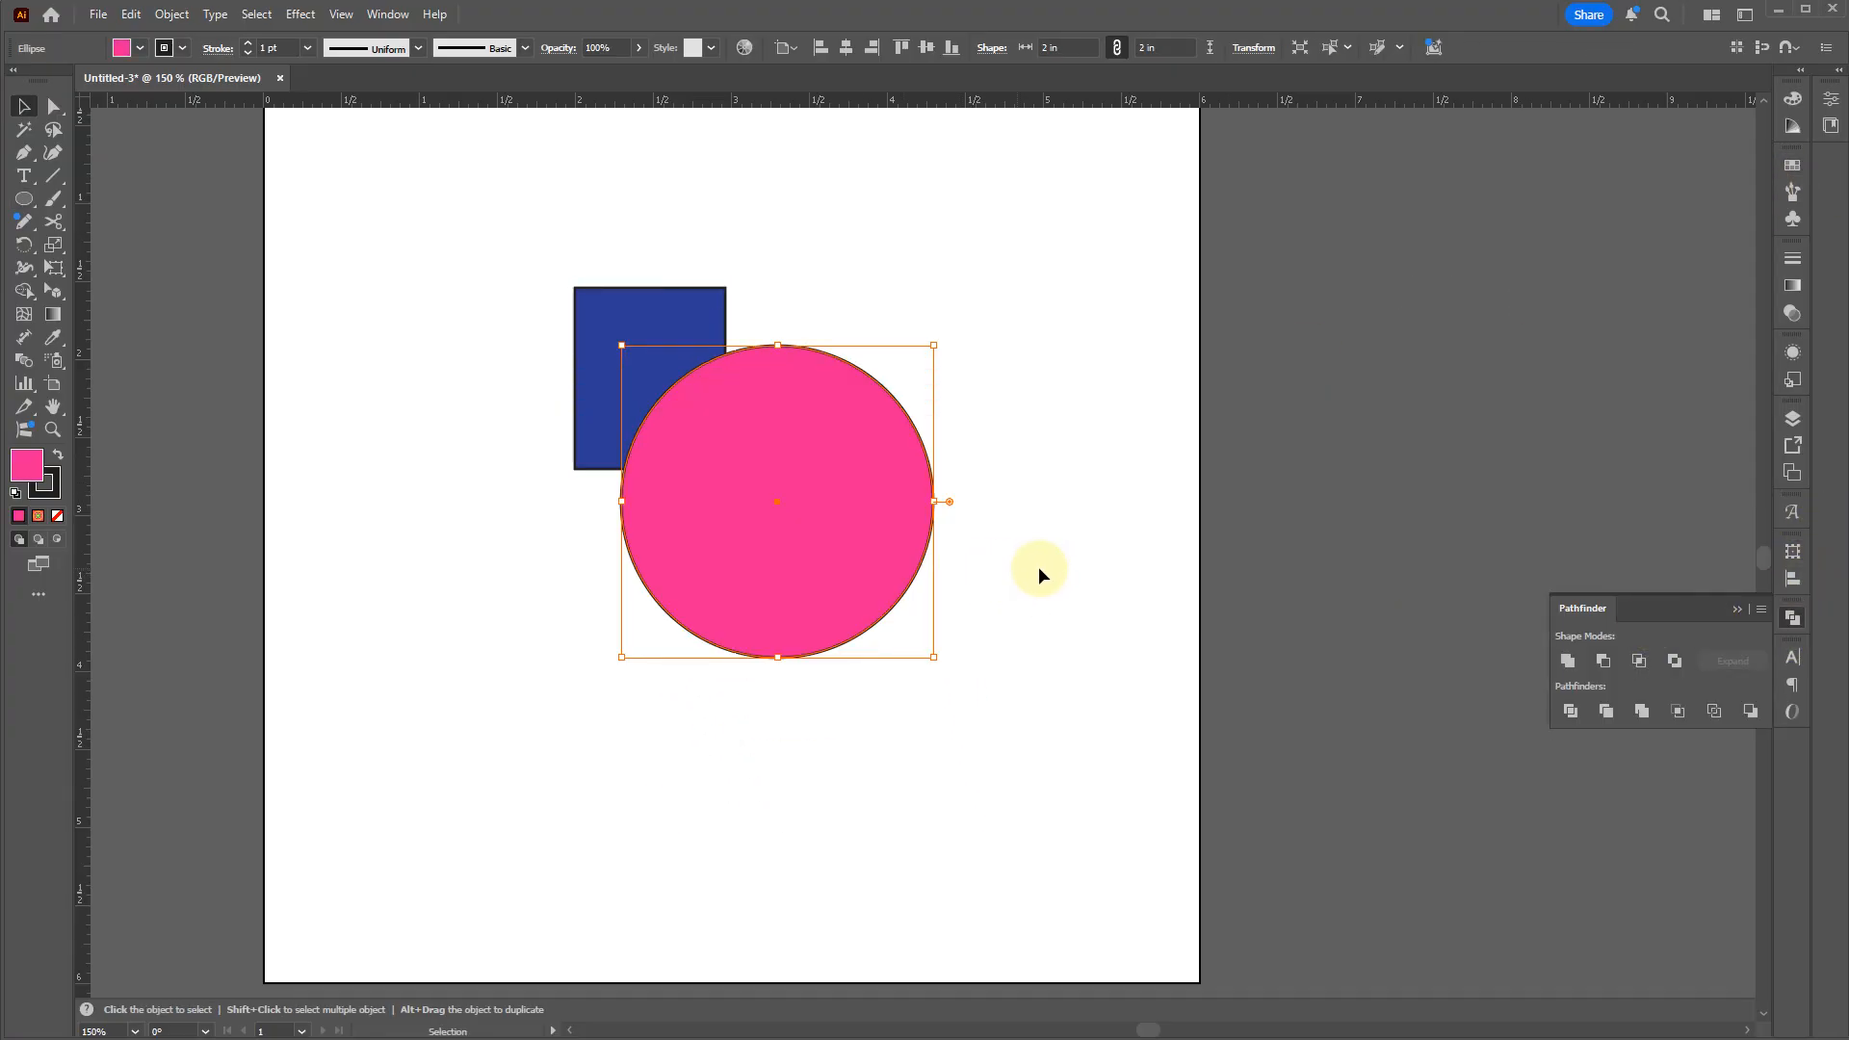
{"action": "left_click_drag", "start_coordinate": [1038, 568], "coordinate": [544, 325]}
{"action": "left_click", "coordinate": [1570, 672]}
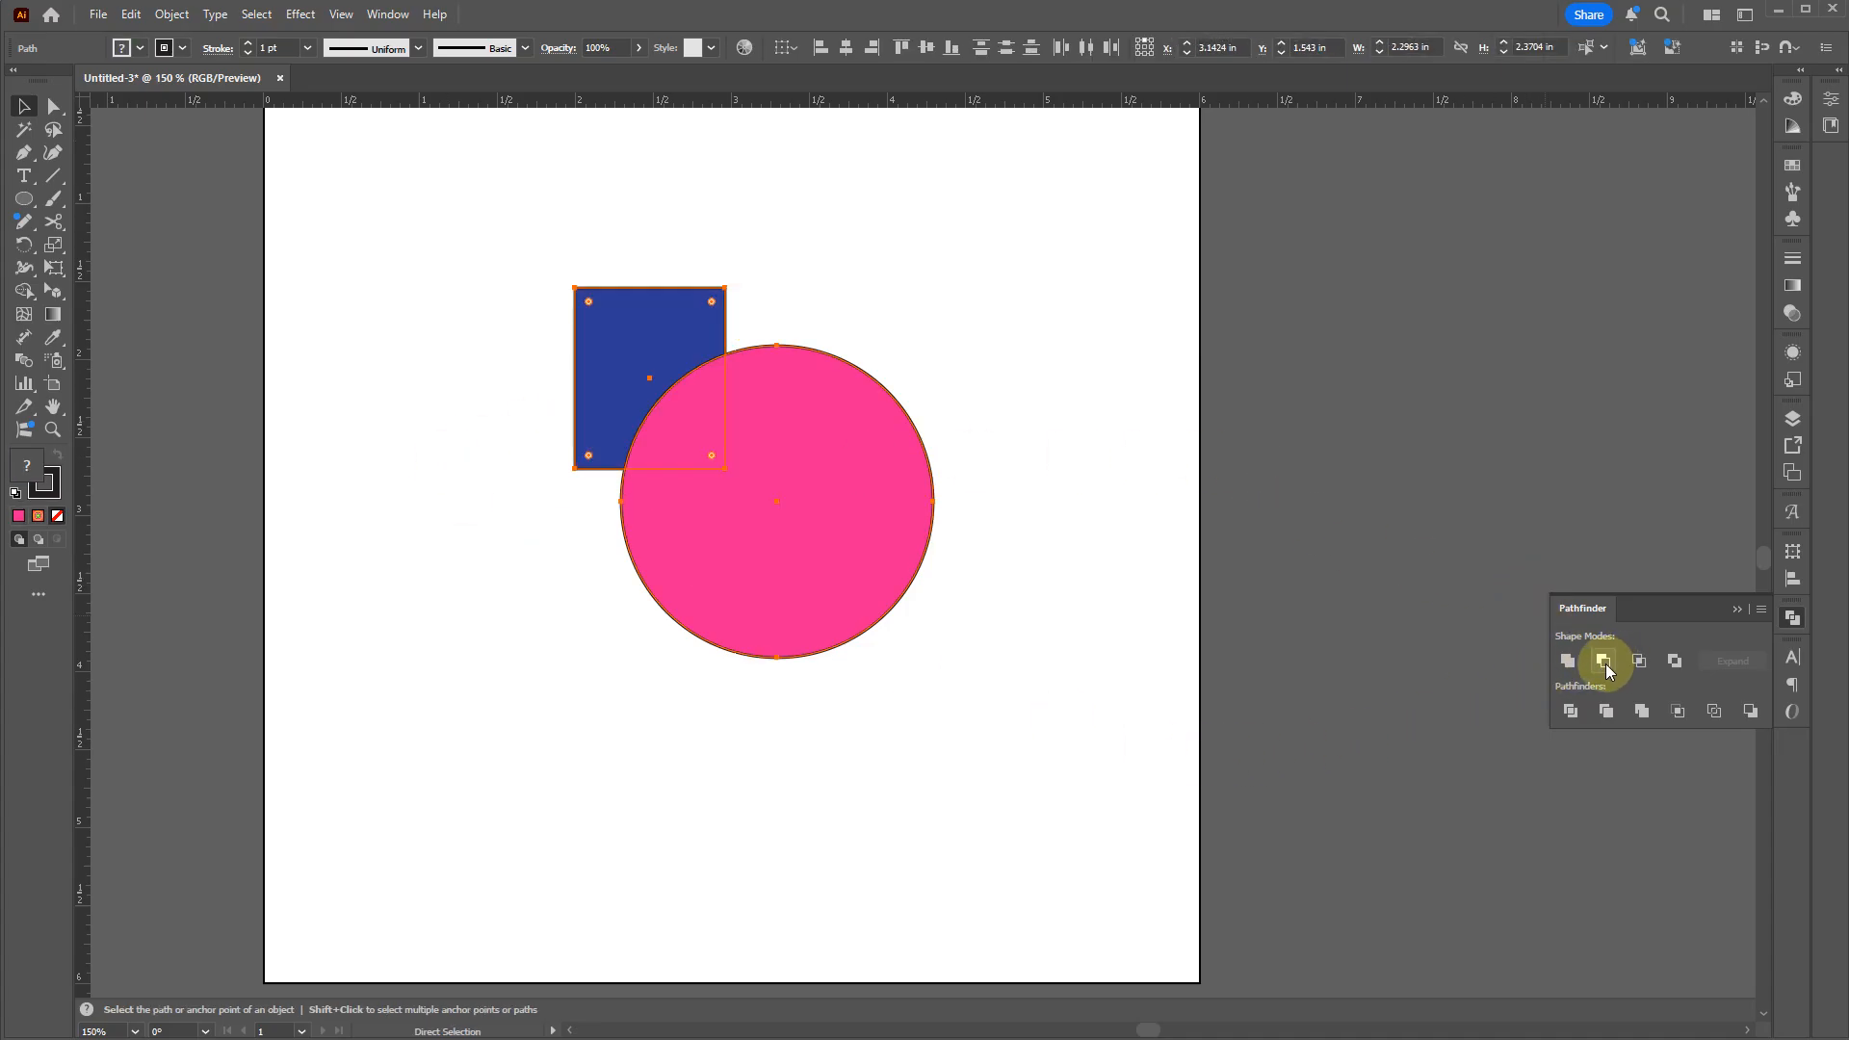
{"action": "left_click", "coordinate": [1604, 662]}
{"action": "key", "text": "ctrl+z"}
Step: Try the Intersect and Exclude shape modes on the two selected shapes, undoing each one
{"action": "left_click", "coordinate": [1637, 660]}
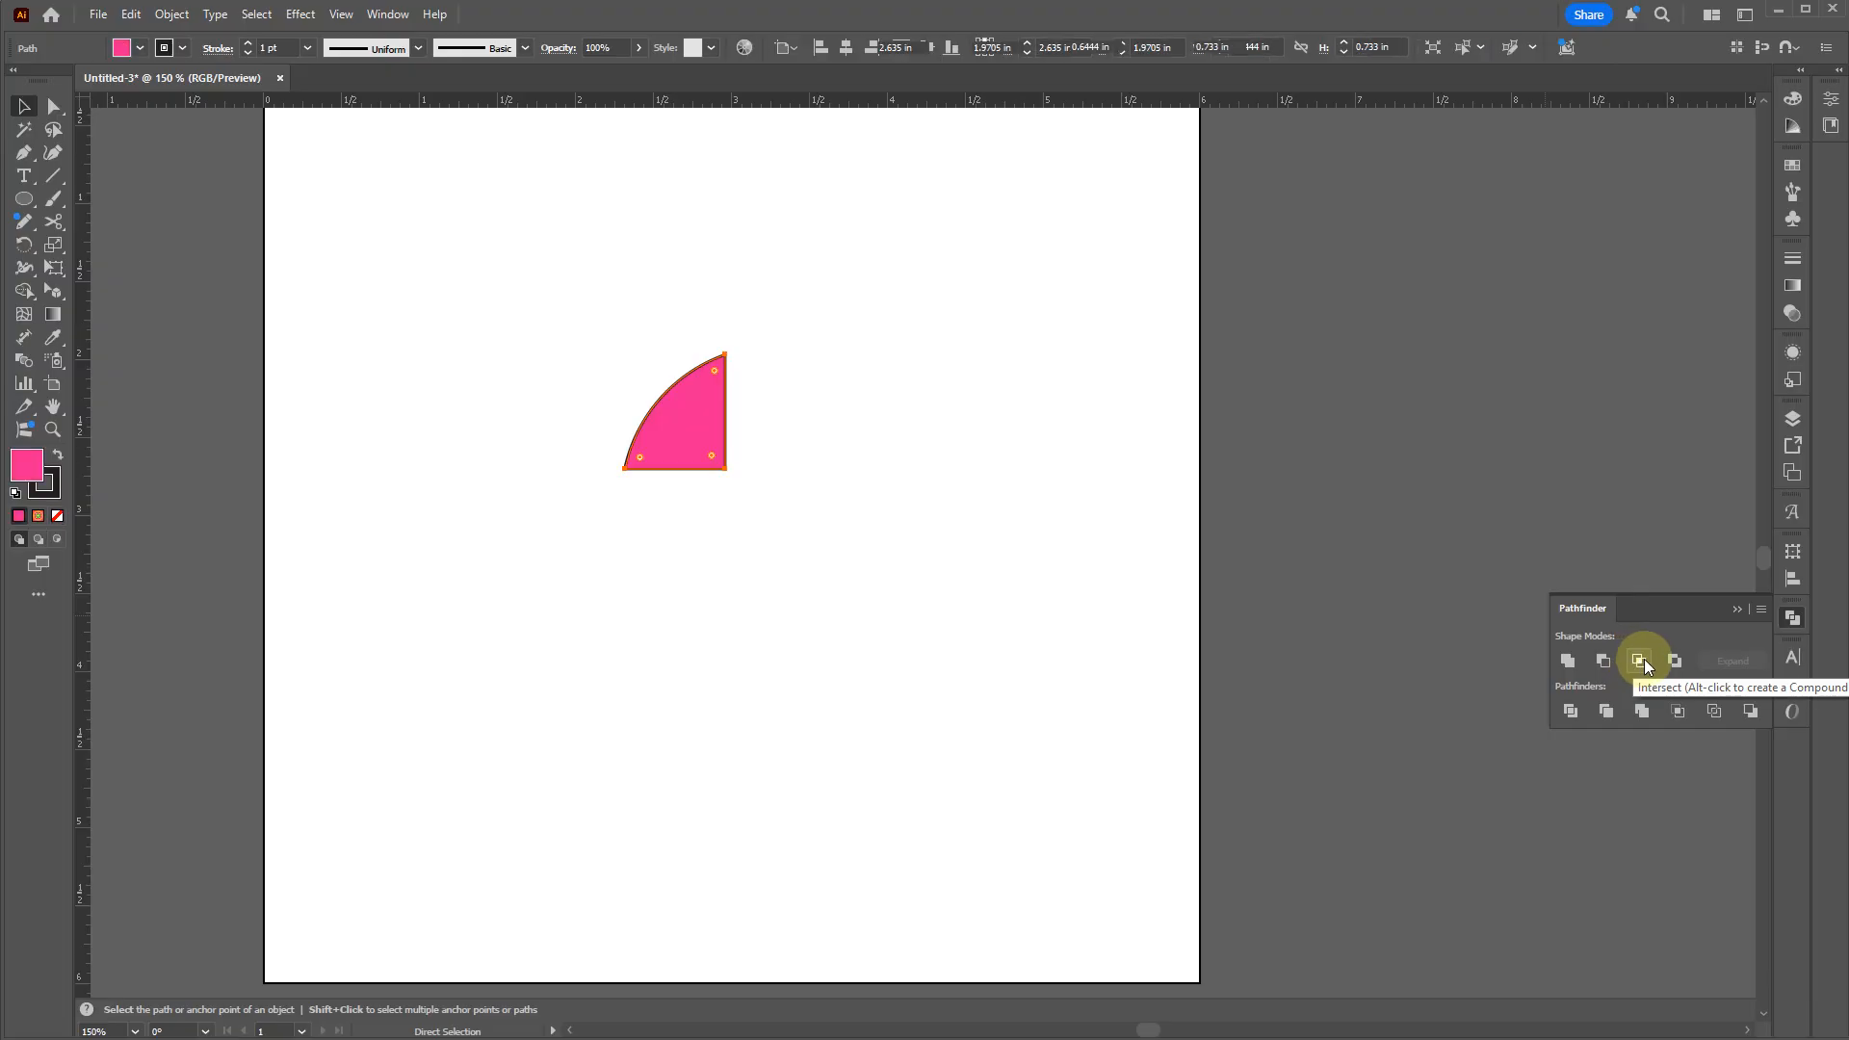
{"action": "key", "text": "ctrl+z"}
{"action": "left_click", "coordinate": [1680, 658]}
{"action": "key", "text": "ctrl+z"}
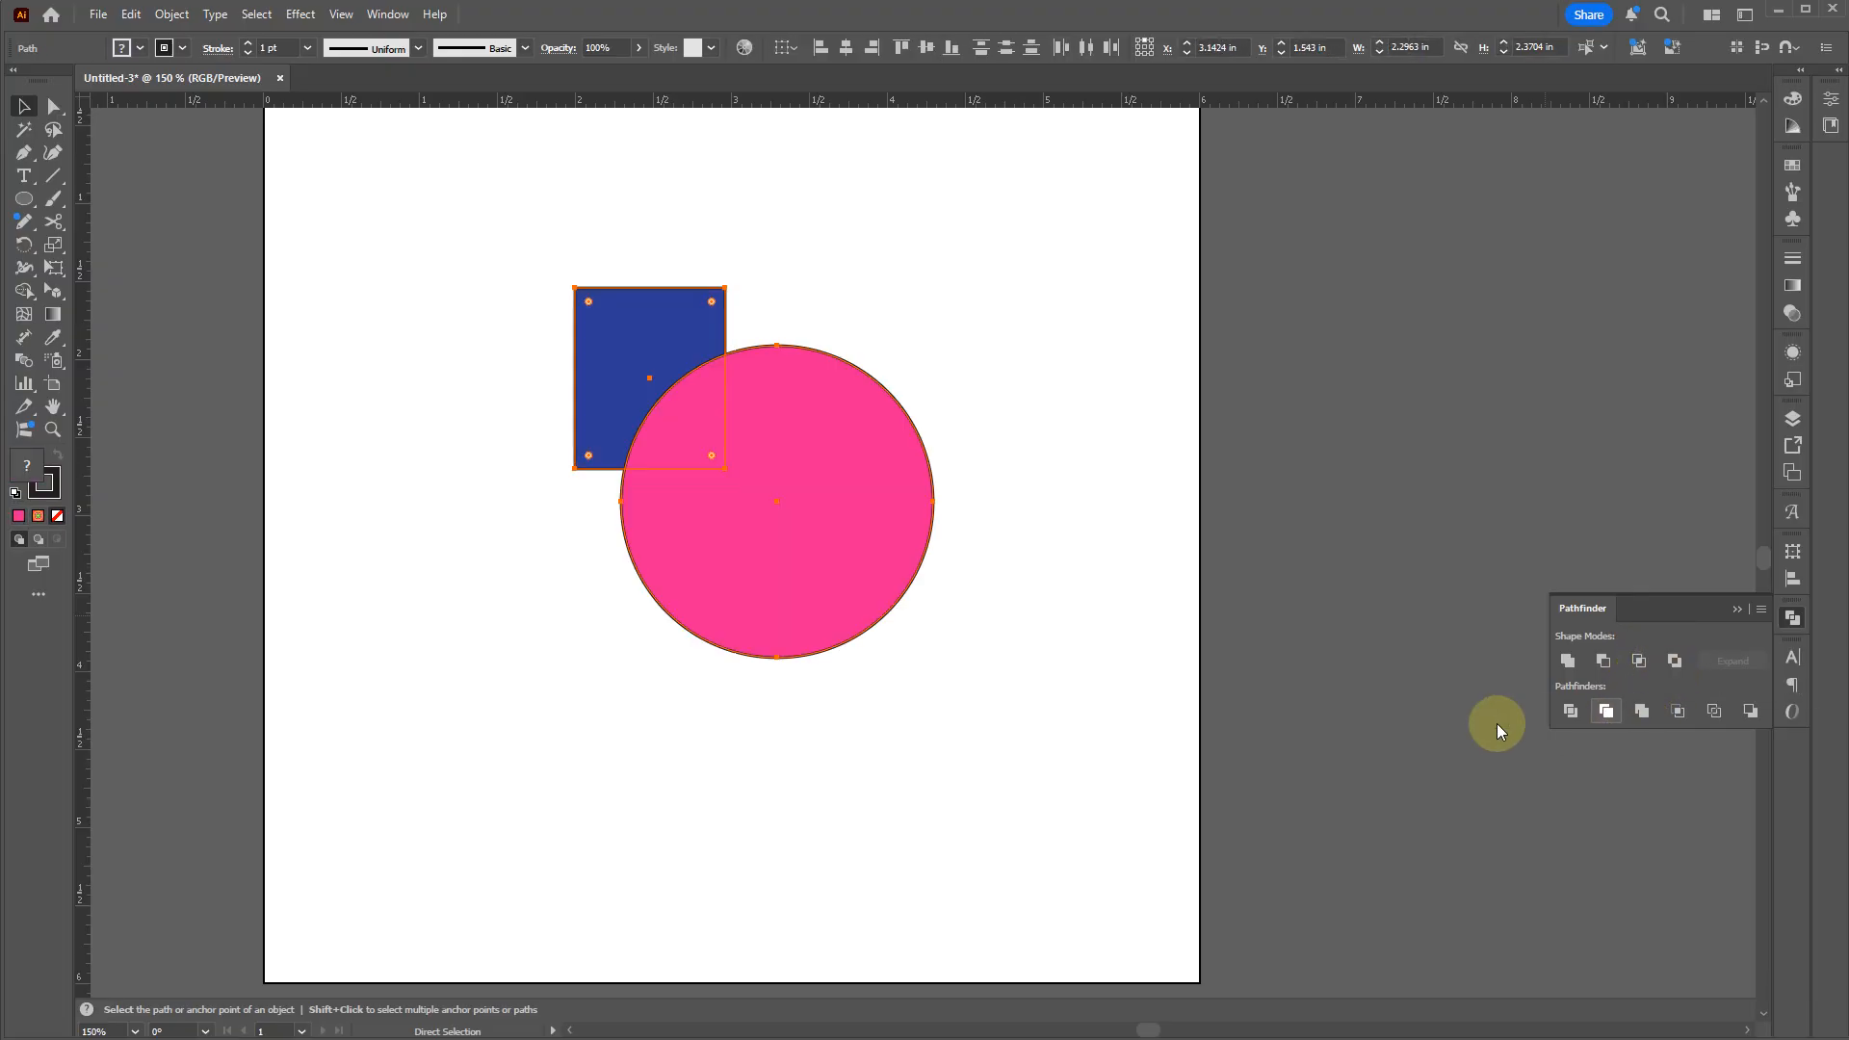
Step: Apply Exclude to the rectangle and circle, ungroup the result, and move the circle piece down and to the right
{"action": "key", "text": "v"}
{"action": "left_click", "coordinate": [1675, 661]}
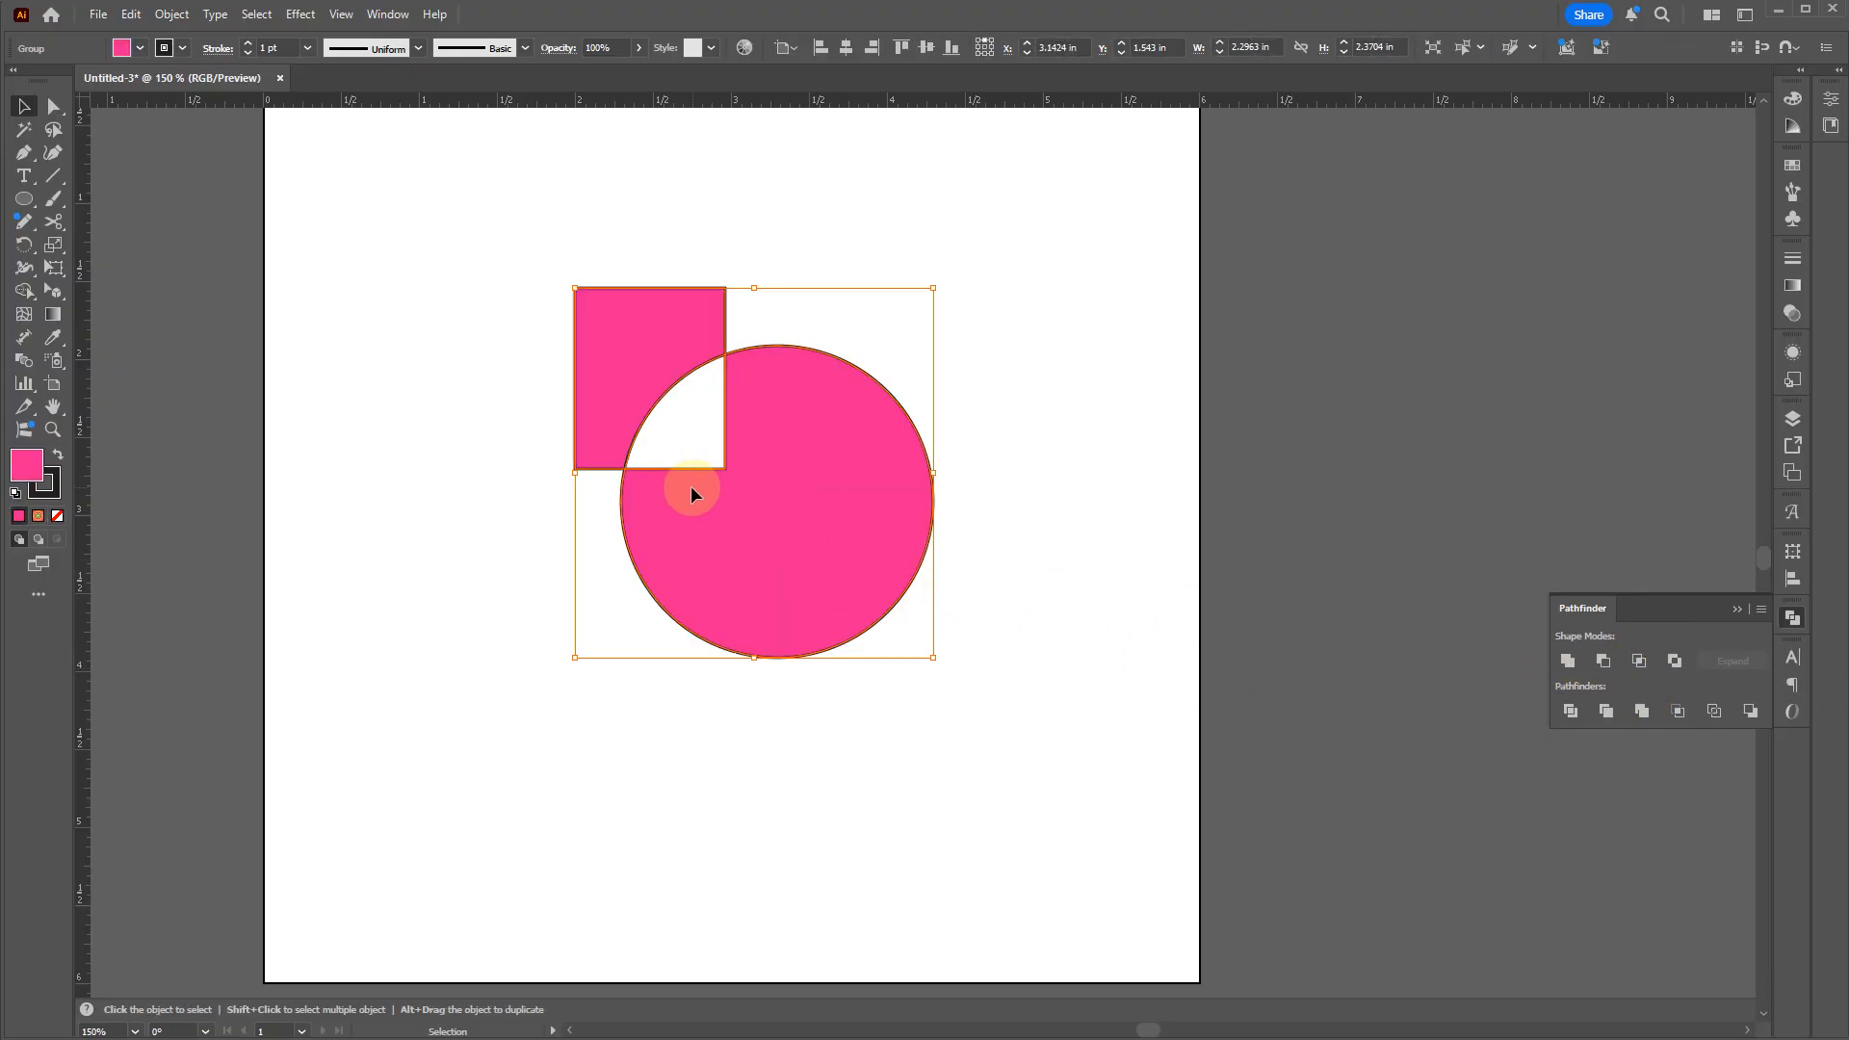
{"action": "right_click", "coordinate": [645, 500]}
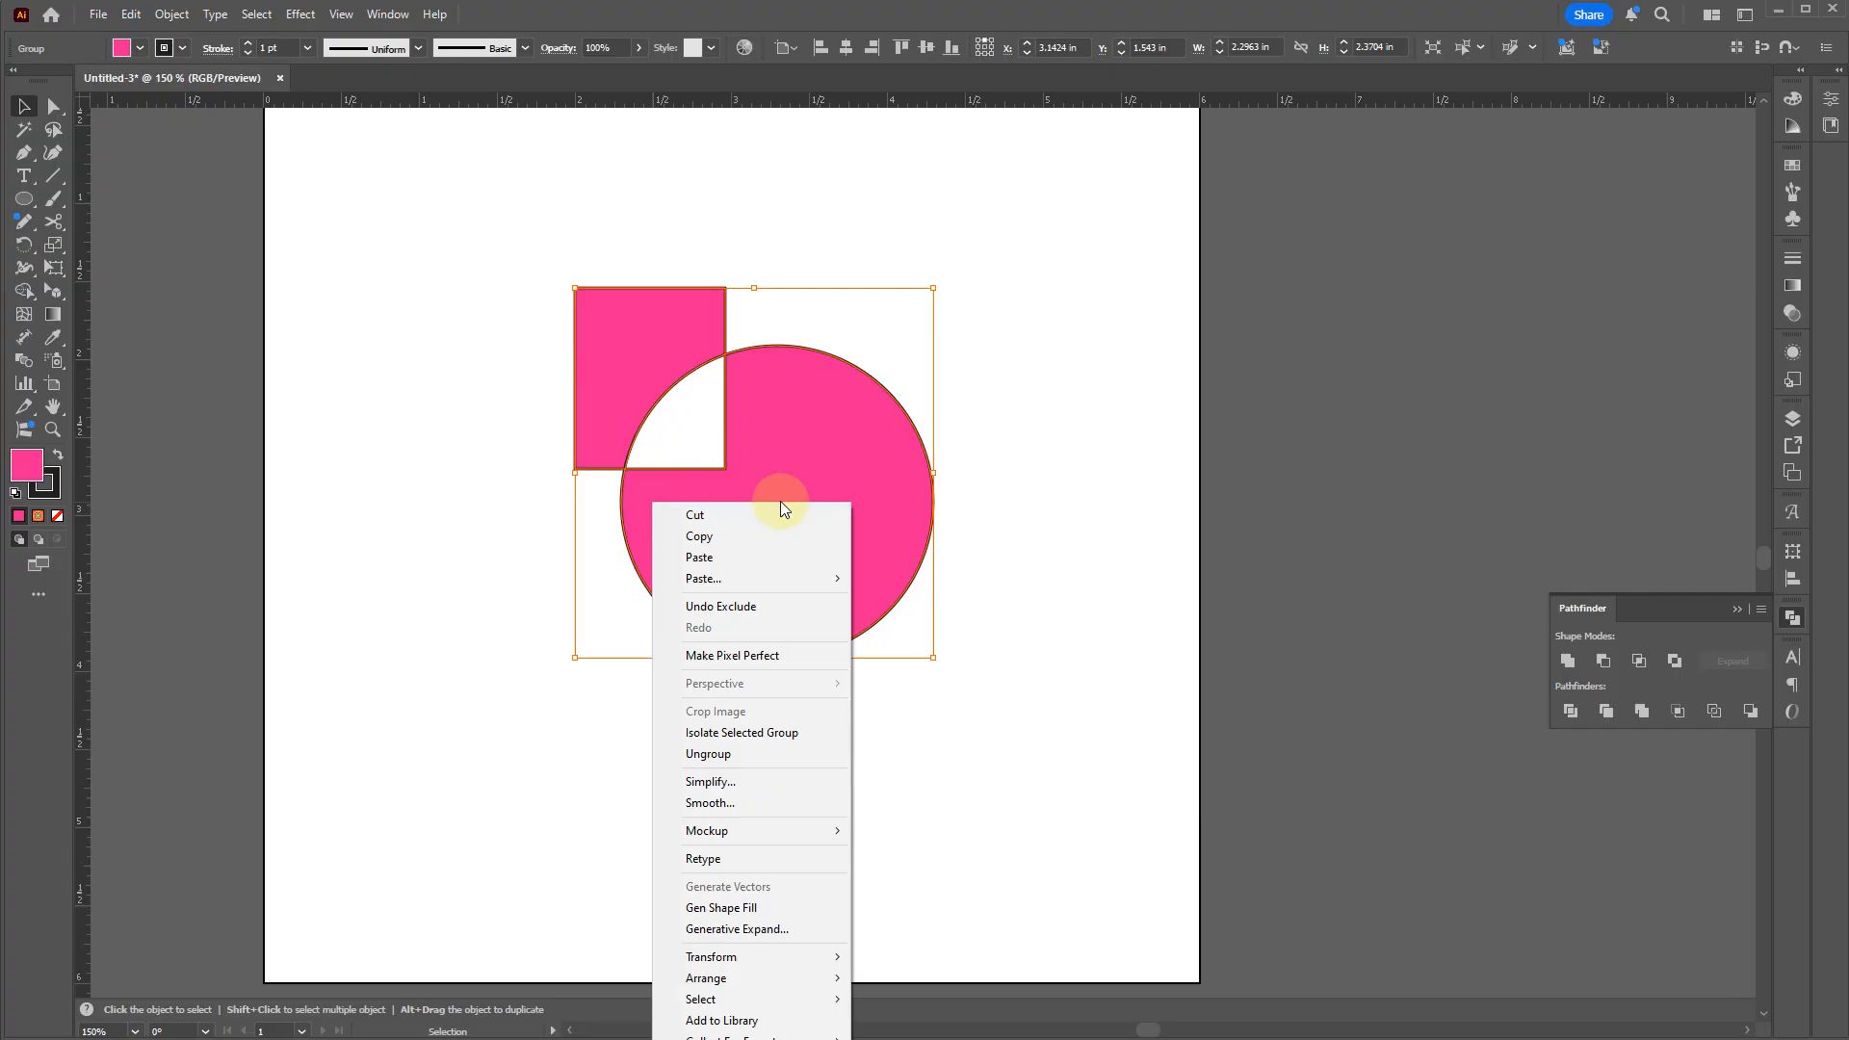
{"action": "left_click", "coordinate": [901, 563]}
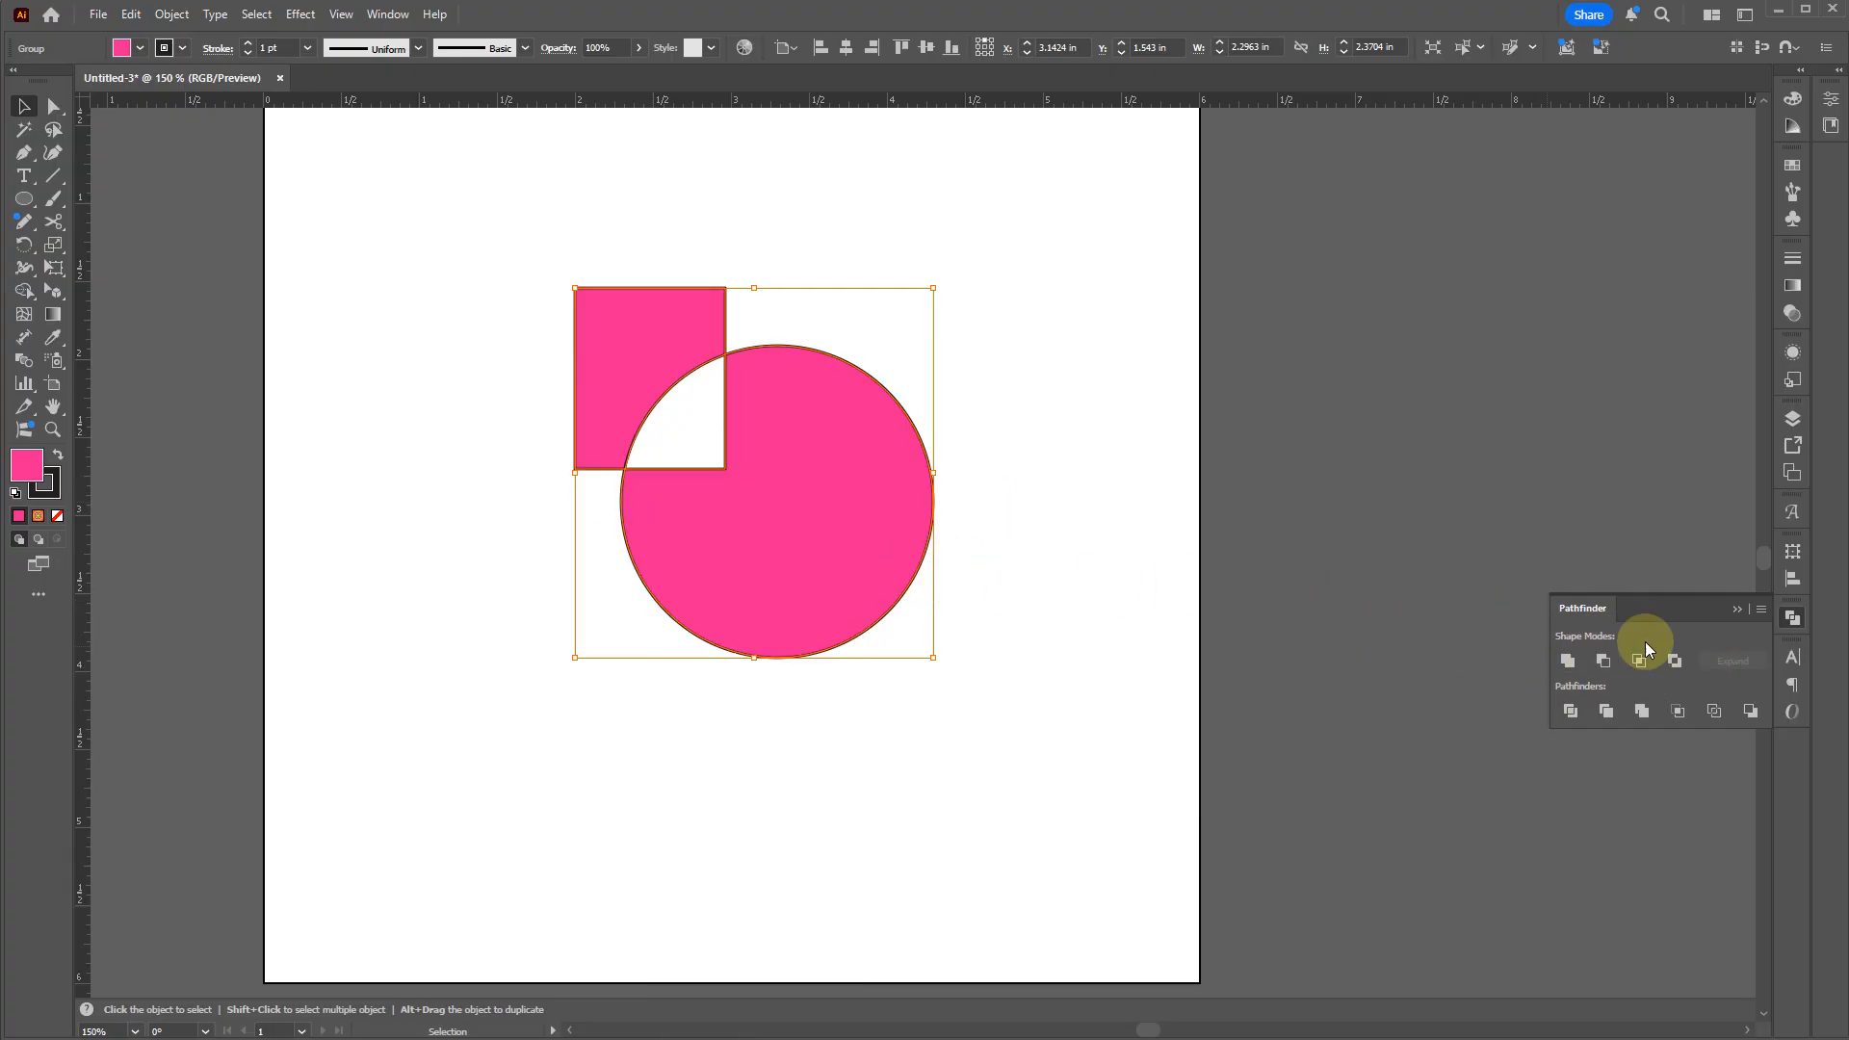
{"action": "right_click", "coordinate": [871, 589]}
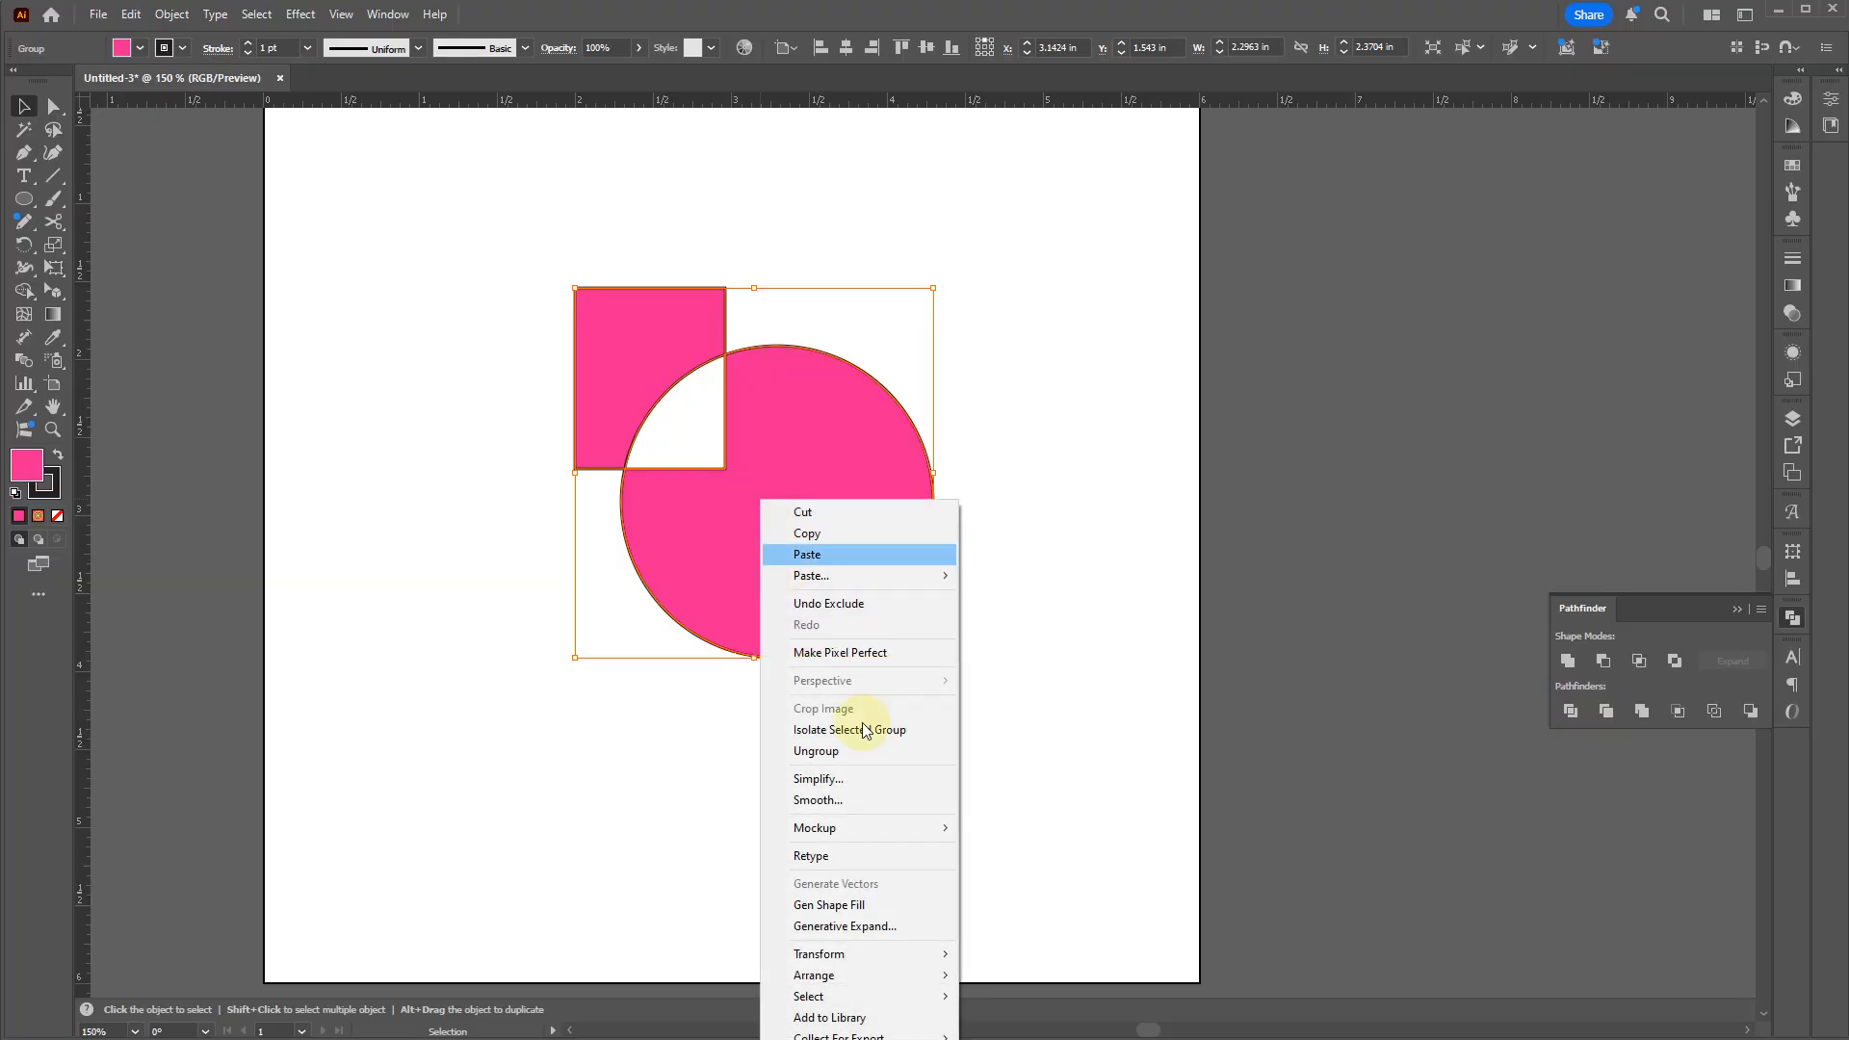
{"action": "left_click", "coordinate": [834, 750]}
{"action": "left_click", "coordinate": [834, 749]}
{"action": "left_click_drag", "start_coordinate": [818, 563], "coordinate": [1050, 645]}
Step: Undo the piece move, the ungrouping and the Exclude operation, and deselect everything
{"action": "key", "text": "ctrl+z"}
{"action": "key", "text": "ctrl+z"}
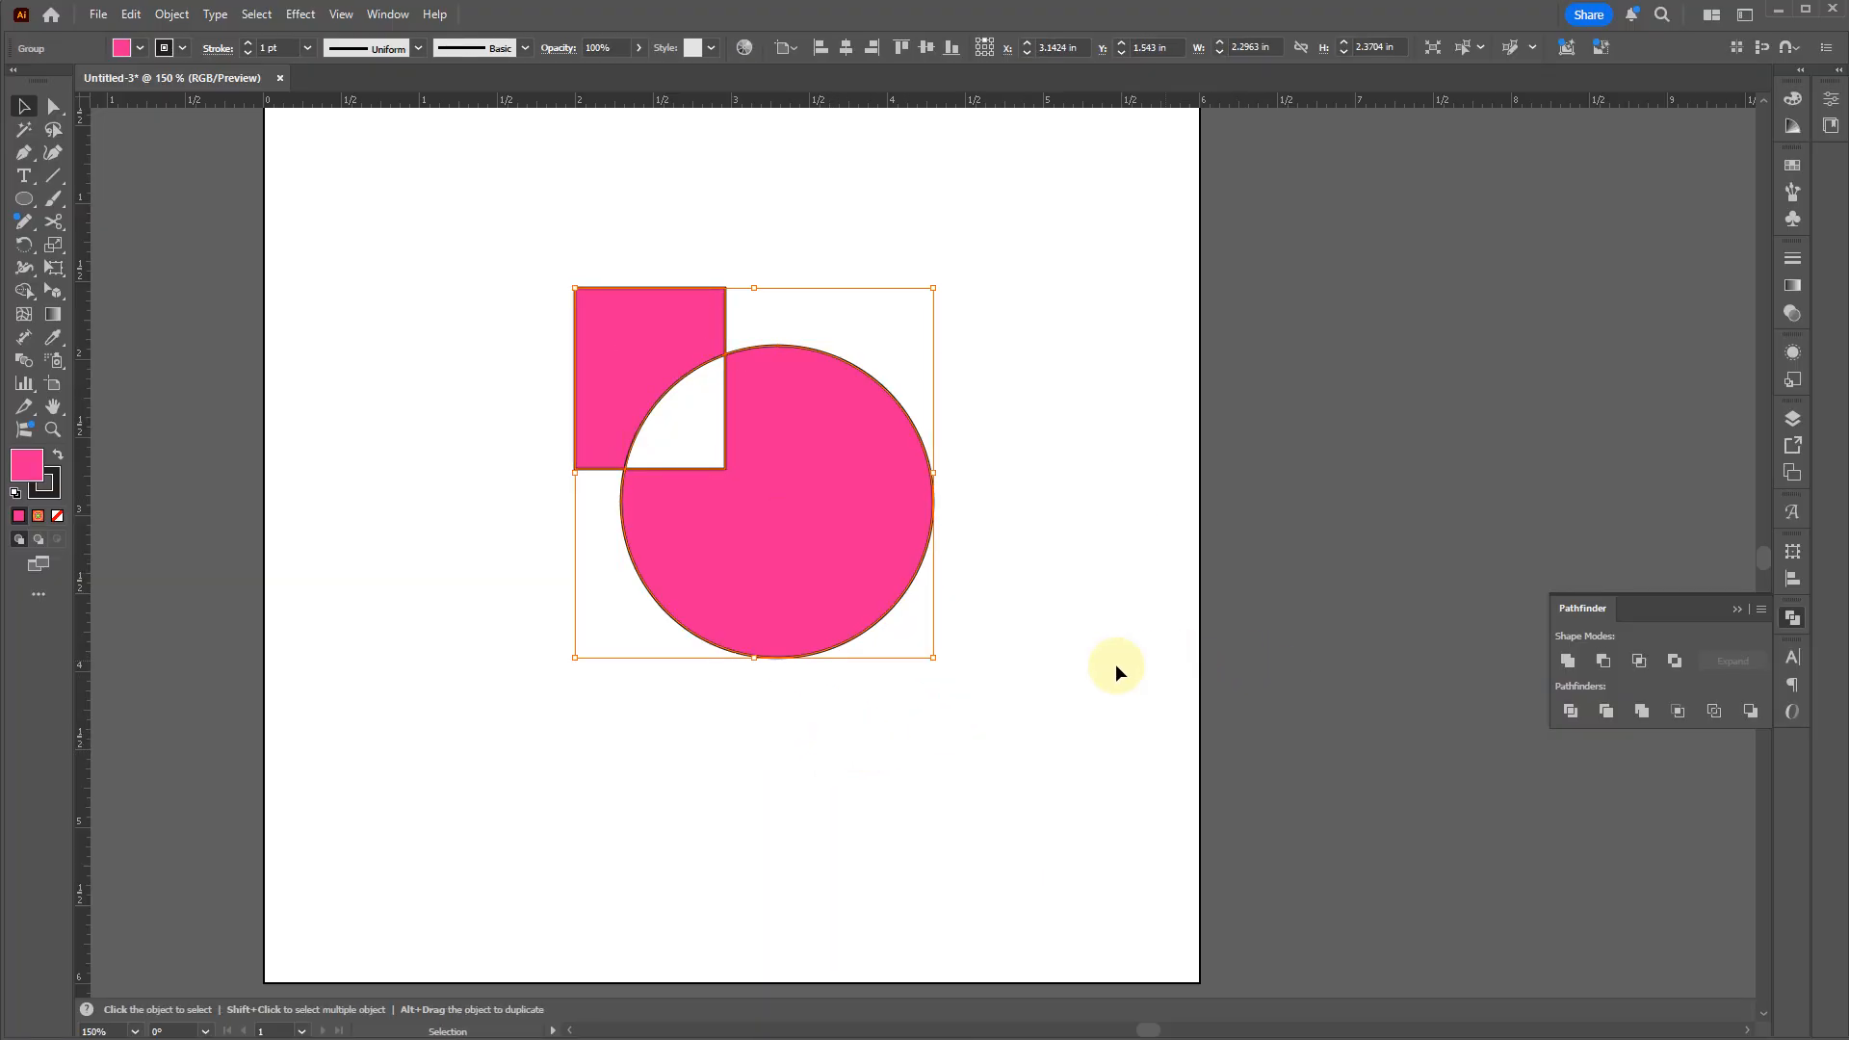
{"action": "key", "text": "ctrl+z"}
{"action": "left_click", "coordinate": [1072, 626]}
Step: Draw a square about 1 in wide overlapping the pink circle's upper-right edge and fill it green
{"action": "key", "text": "m"}
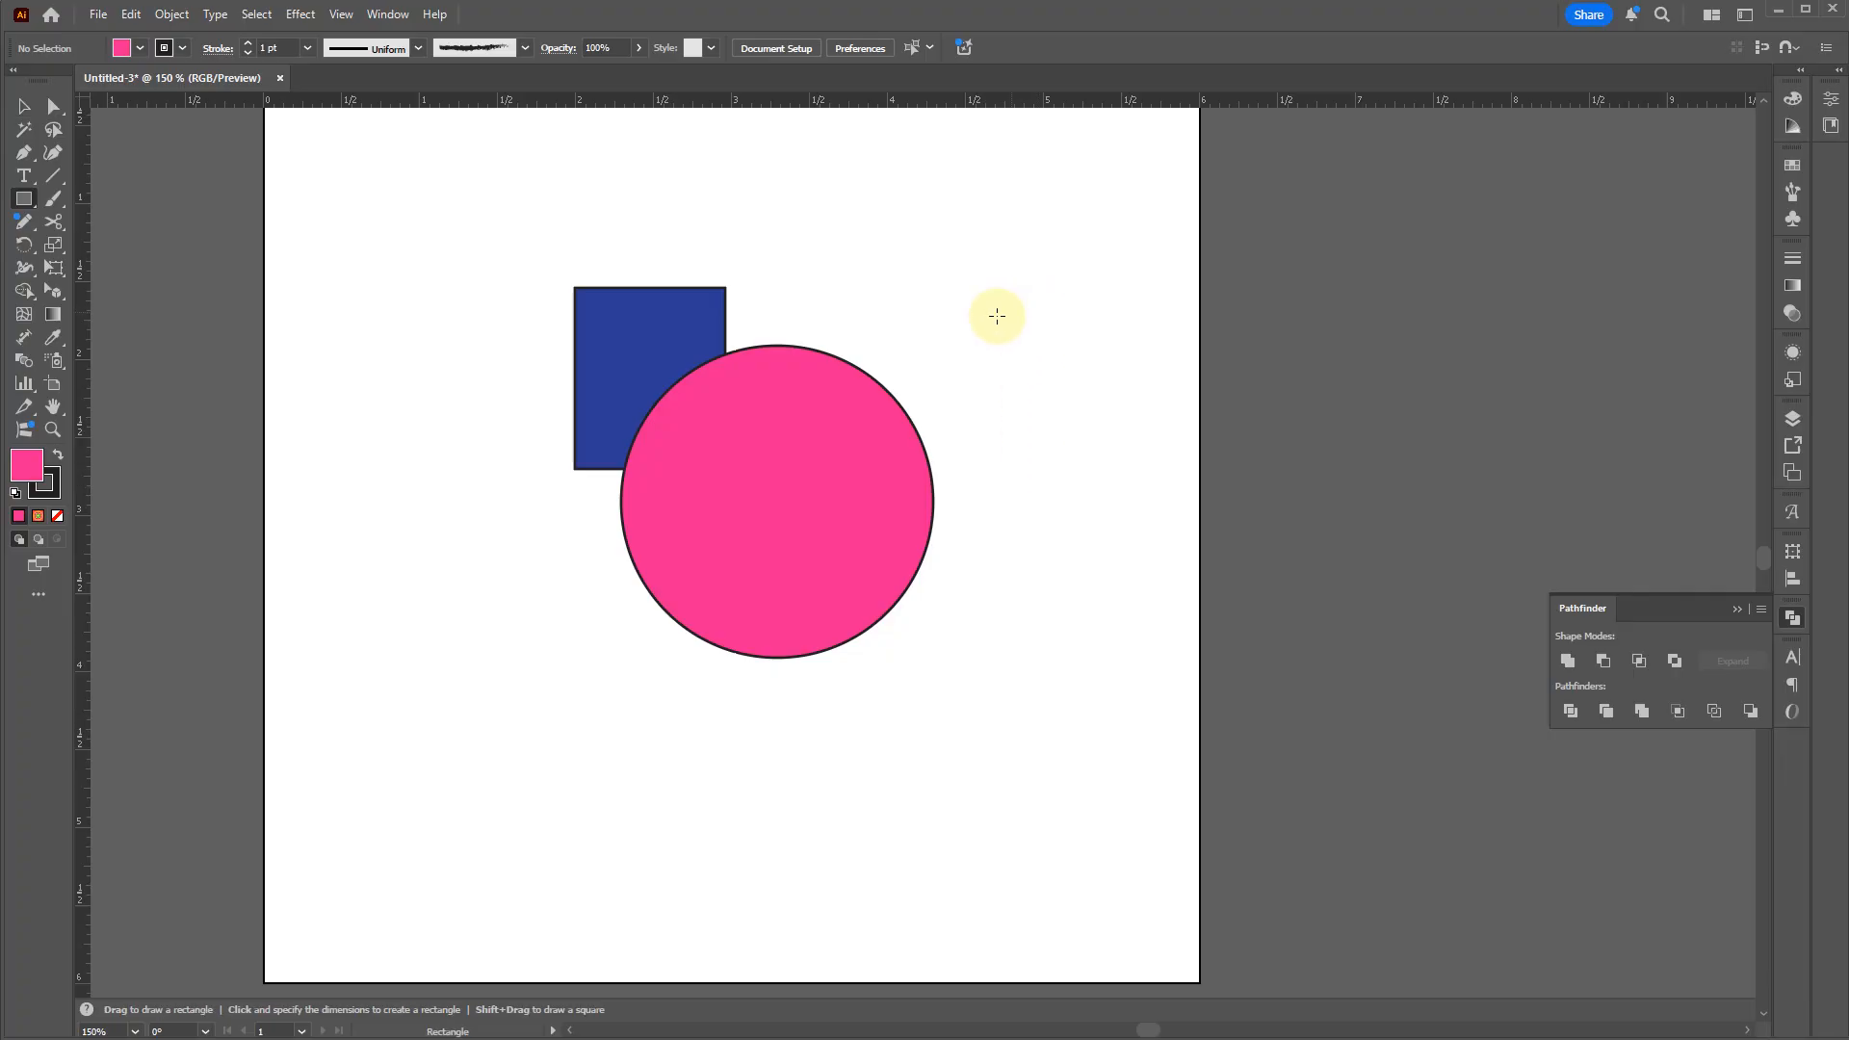
{"action": "left_click_drag", "start_coordinate": [987, 316], "coordinate": [830, 474]}
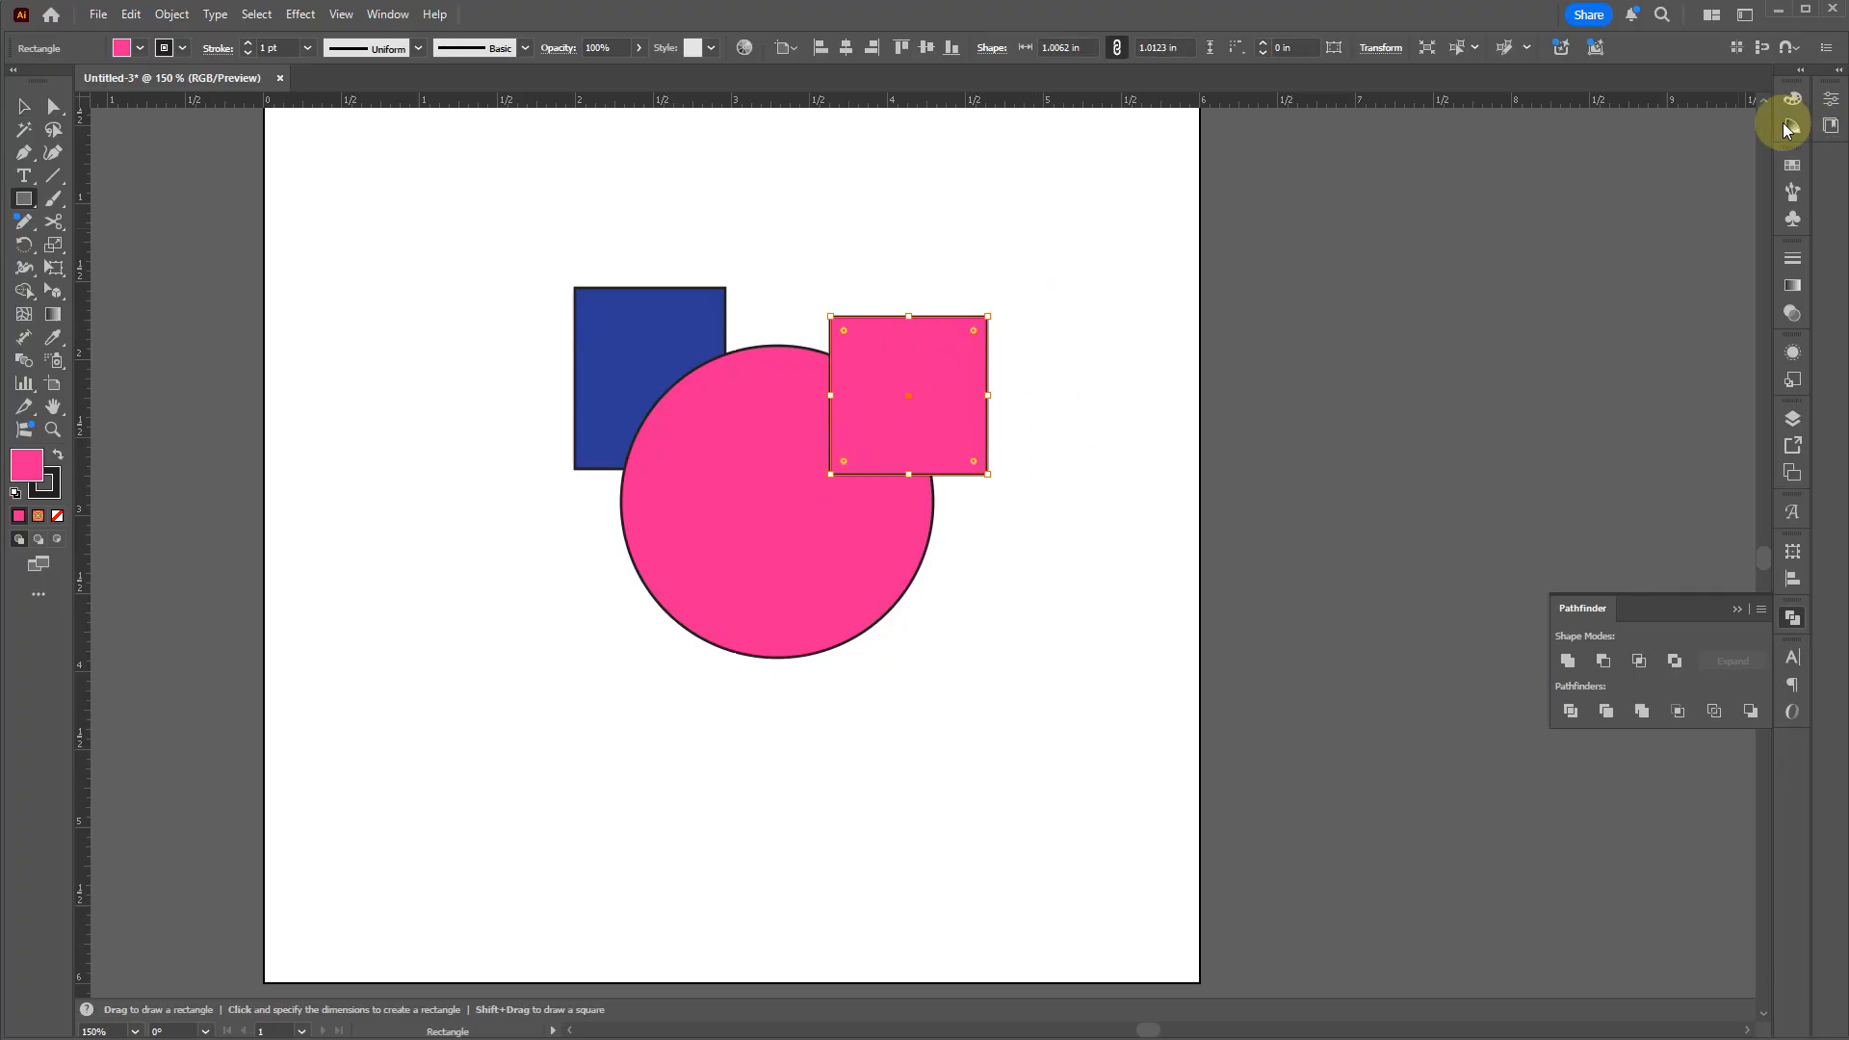
{"action": "left_click", "coordinate": [1793, 165]}
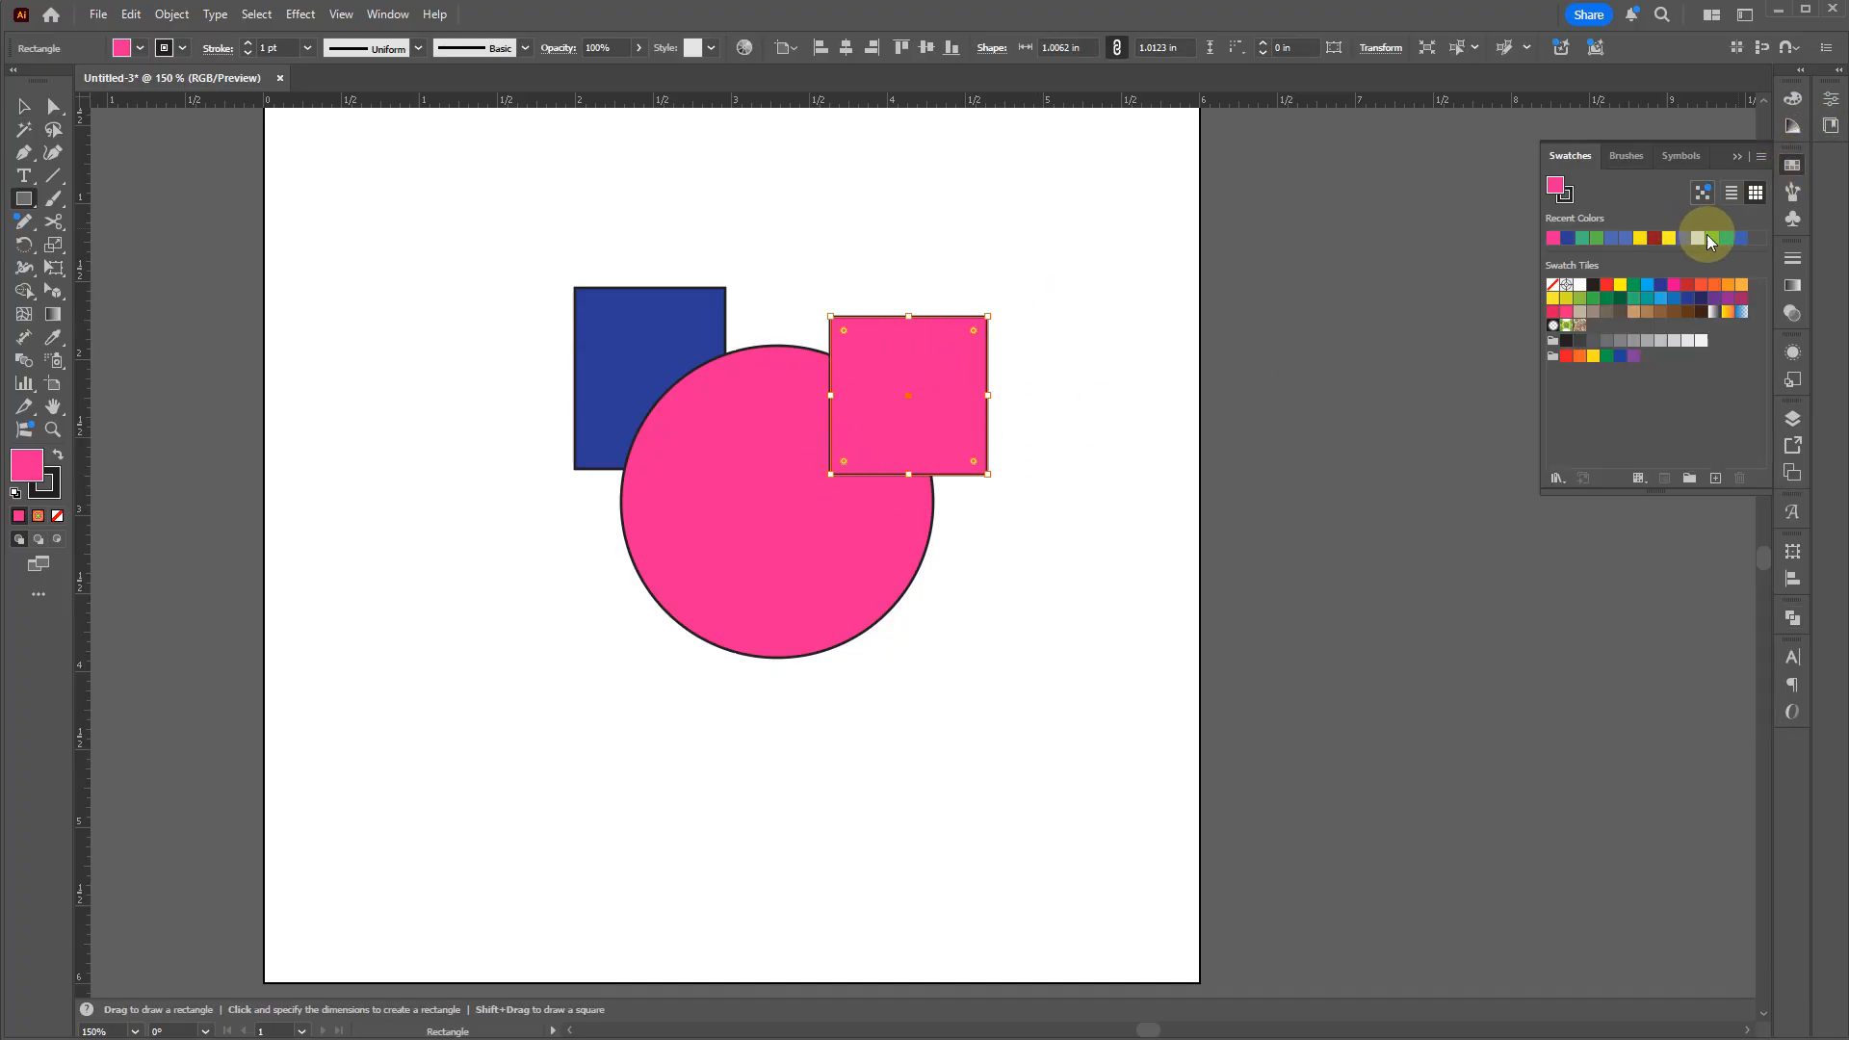
{"action": "left_click", "coordinate": [1708, 240]}
Step: Draw an ellipse about 1.6 by 1.47 in, move it over the pink circle's lower edge, and fill it tan
{"action": "key", "text": "l"}
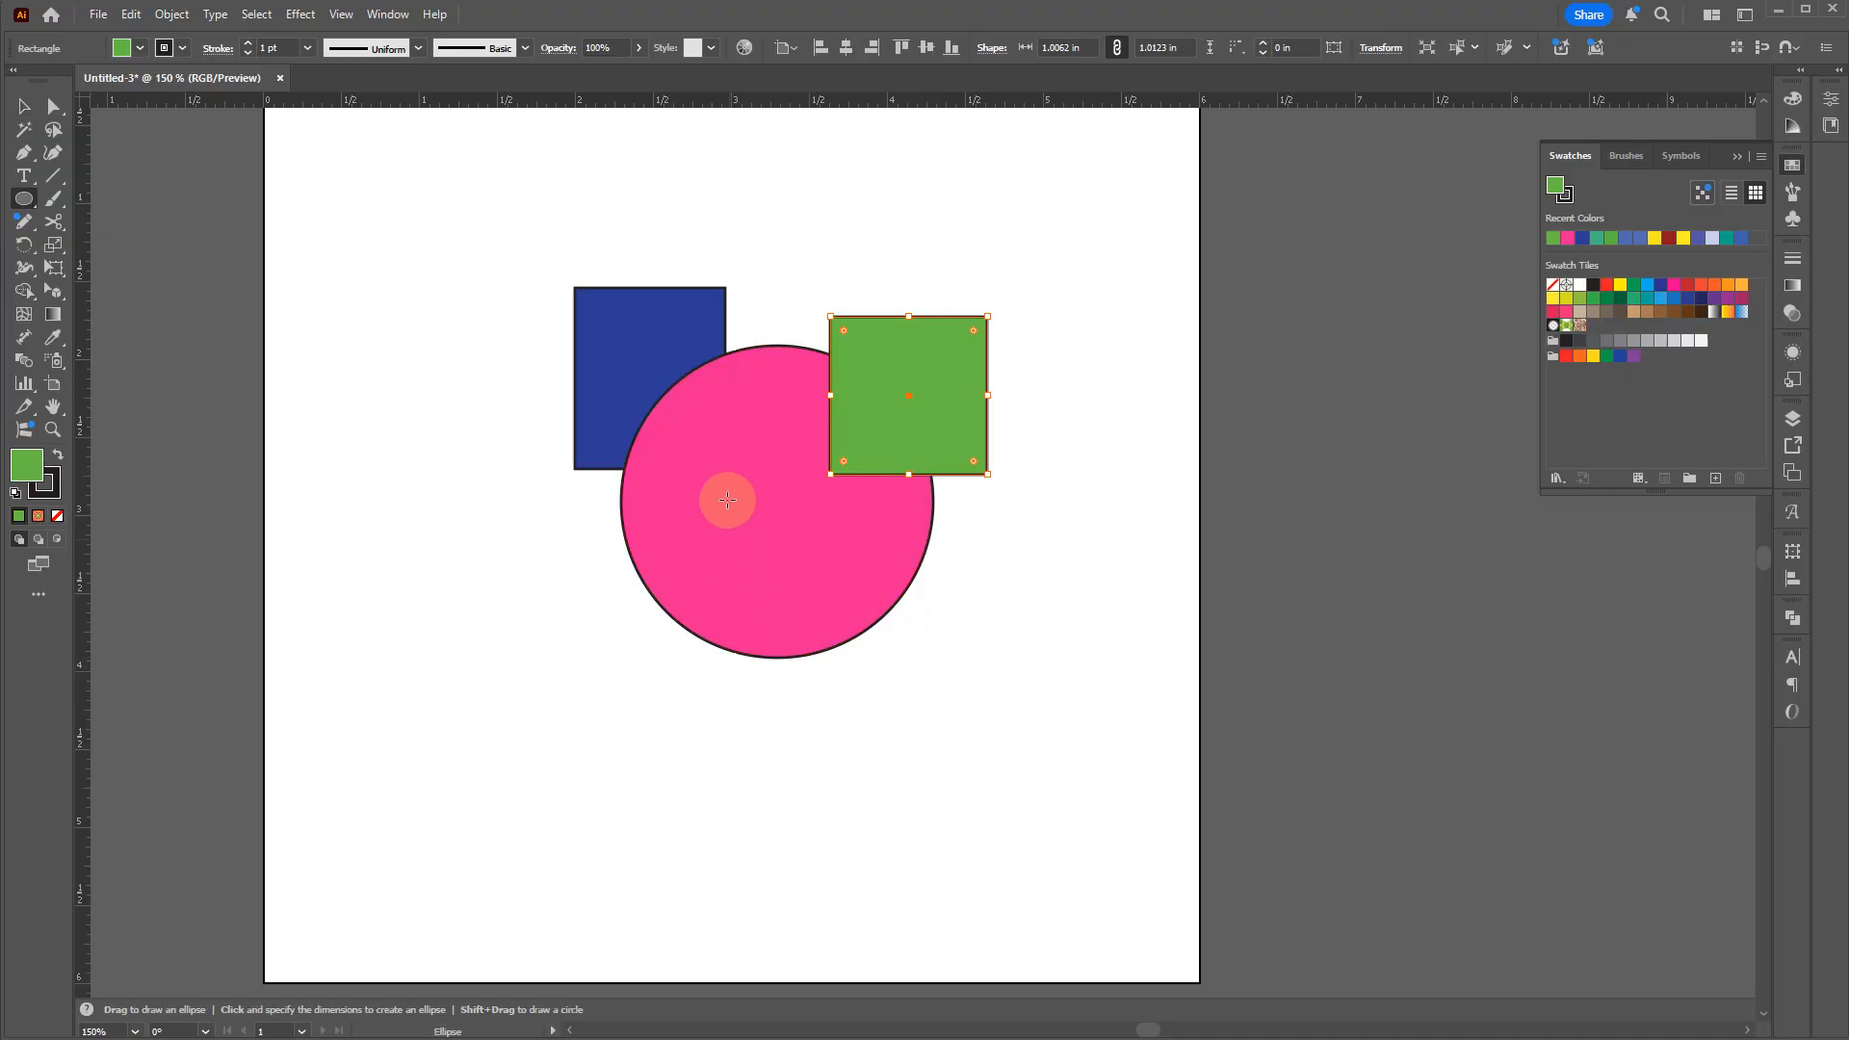
{"action": "mouse_move", "coordinate": [575, 396]}
{"action": "left_mouse_down"}
{"action": "mouse_move", "coordinate": [784, 405]}
{"action": "mouse_move", "coordinate": [916, 466]}
{"action": "mouse_move", "coordinate": [824, 624]}
{"action": "left_mouse_up"}
{"action": "key", "text": "v"}
{"action": "left_click_drag", "start_coordinate": [749, 556], "coordinate": [797, 674]}
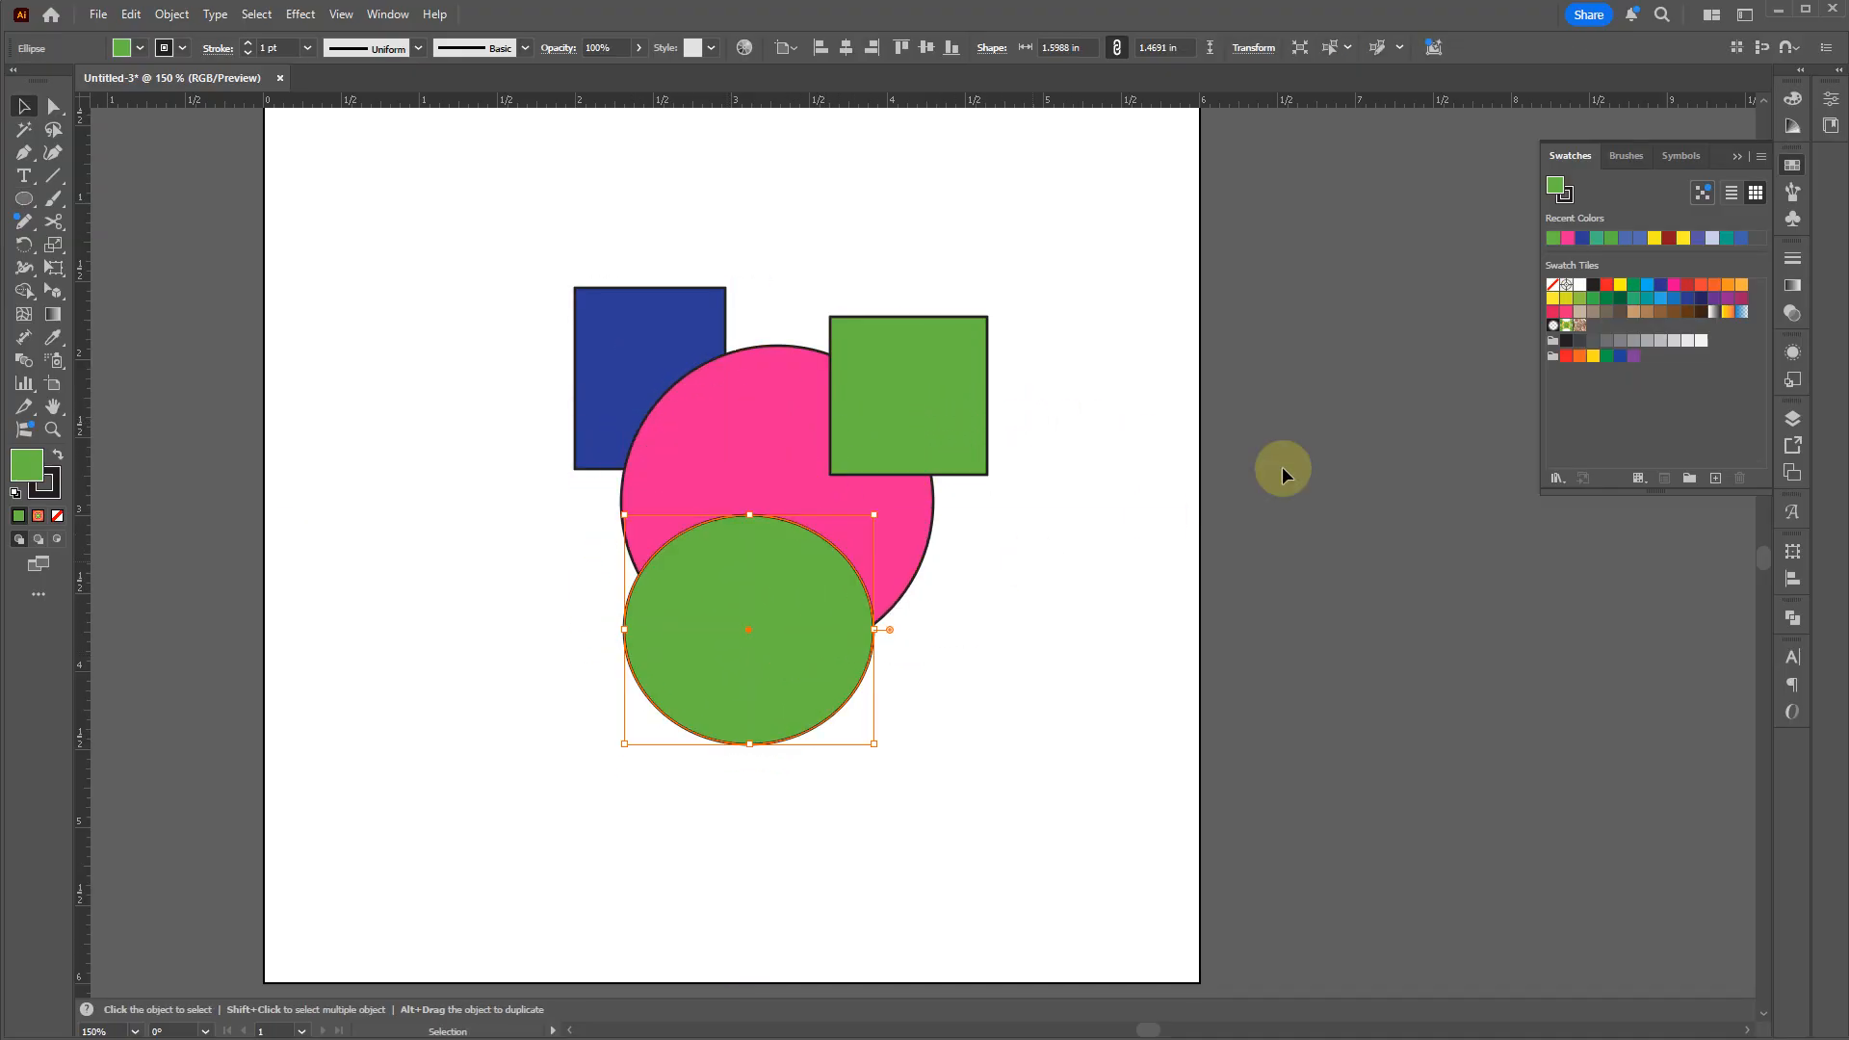
{"action": "left_click", "coordinate": [1658, 299]}
{"action": "left_click", "coordinate": [1634, 311]}
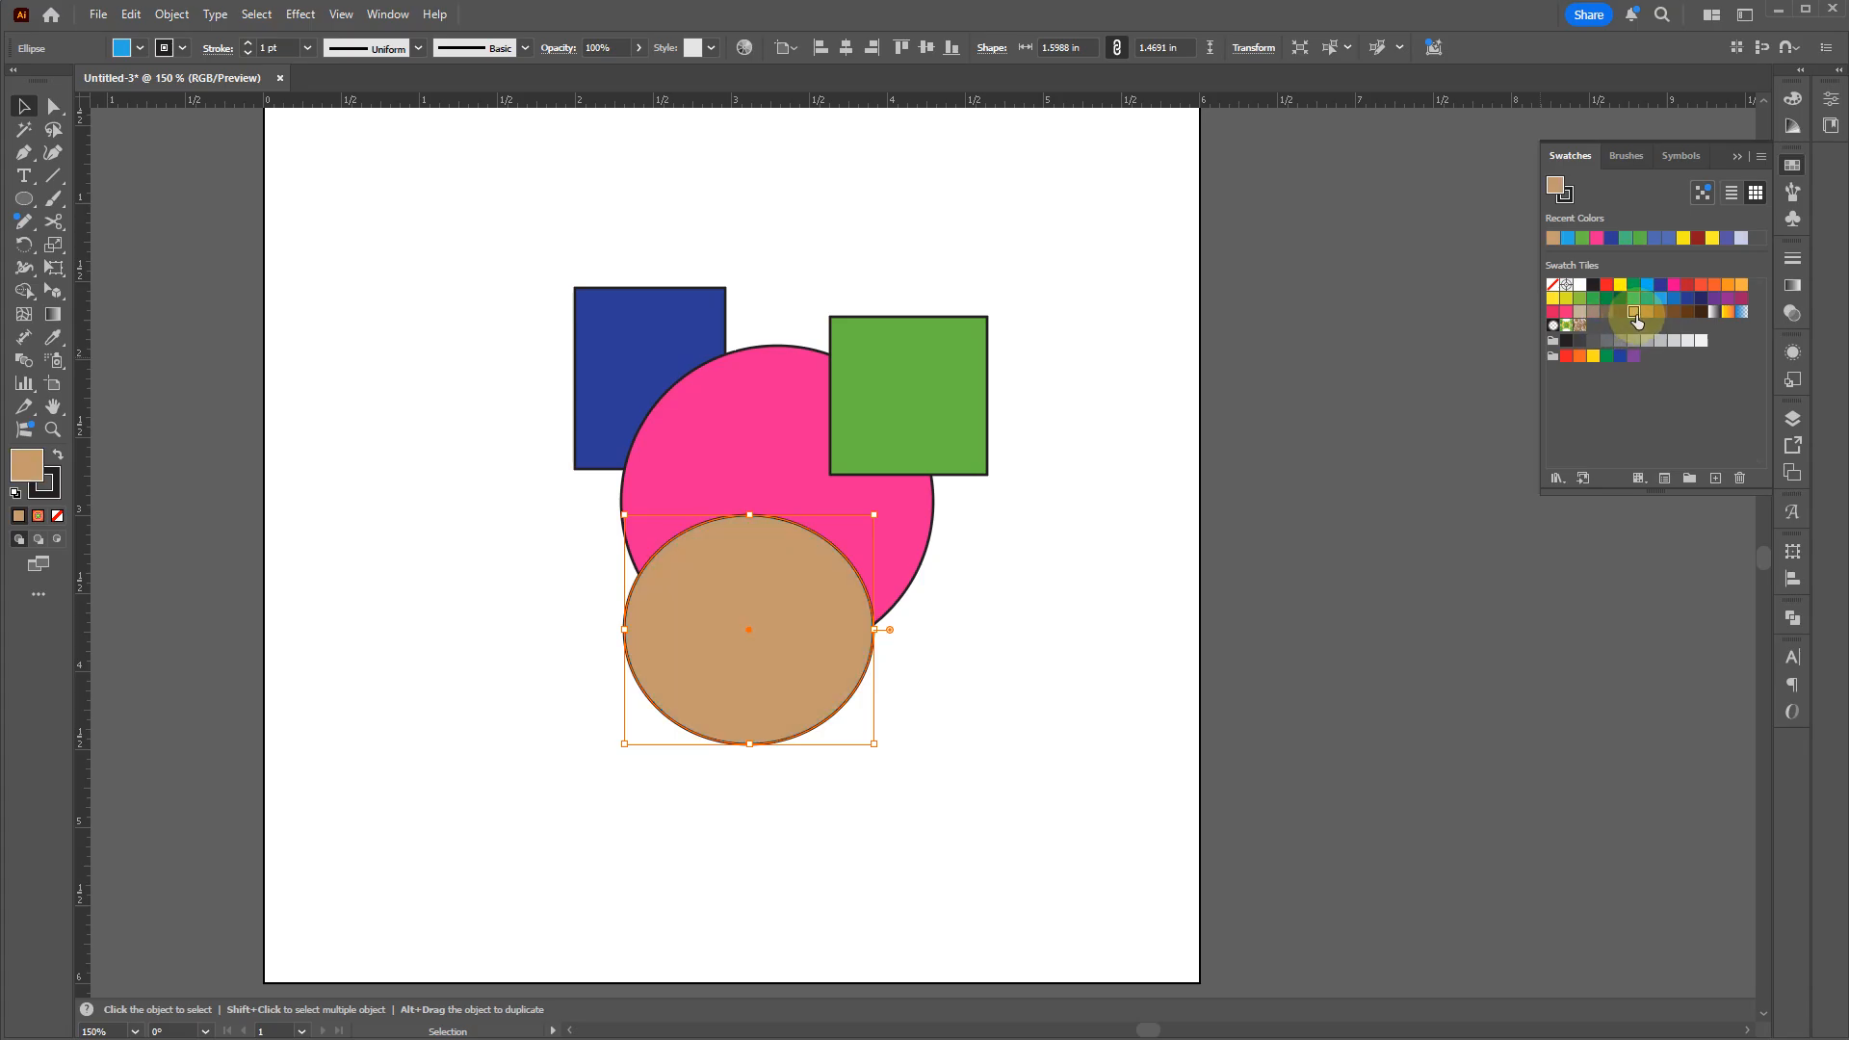
{"action": "left_click", "coordinate": [1498, 631]}
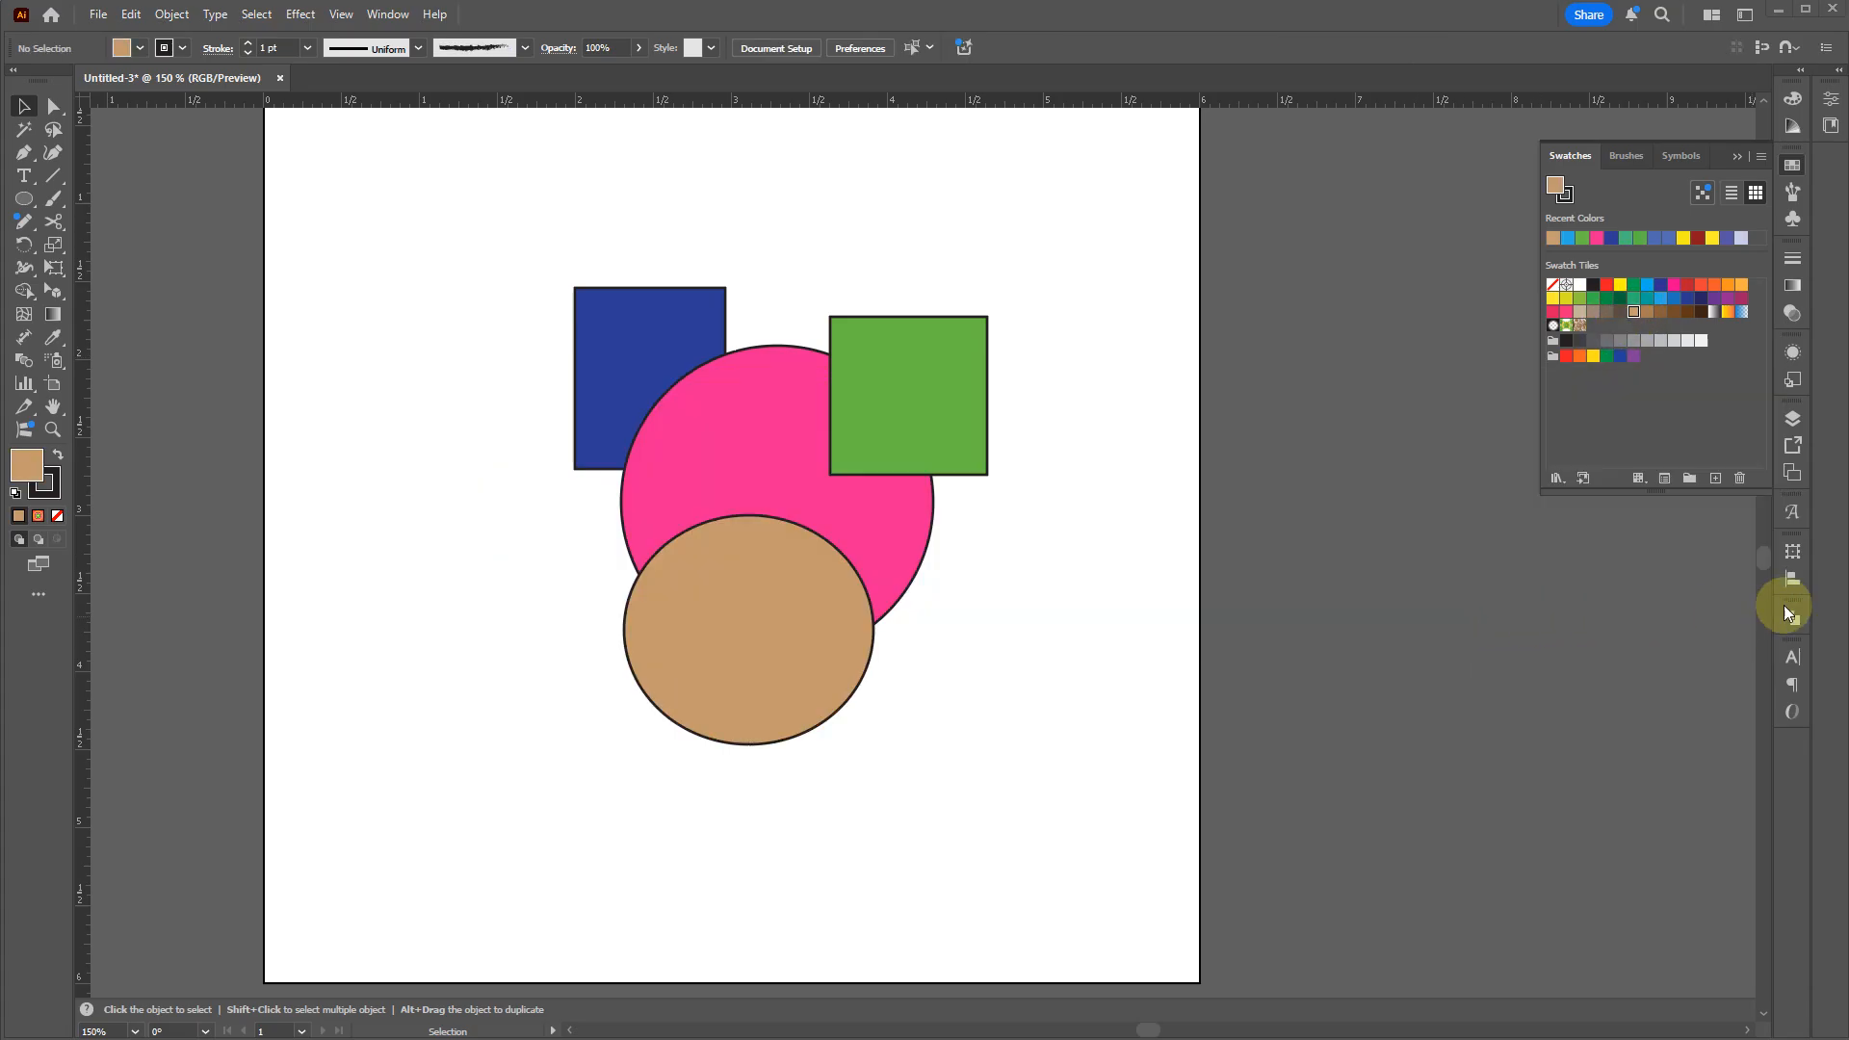
Step: Select all four shapes, split them with the Divide pathfinder, and ungroup the result
{"action": "left_click", "coordinate": [1794, 620]}
{"action": "left_click_drag", "start_coordinate": [1098, 744], "coordinate": [451, 226]}
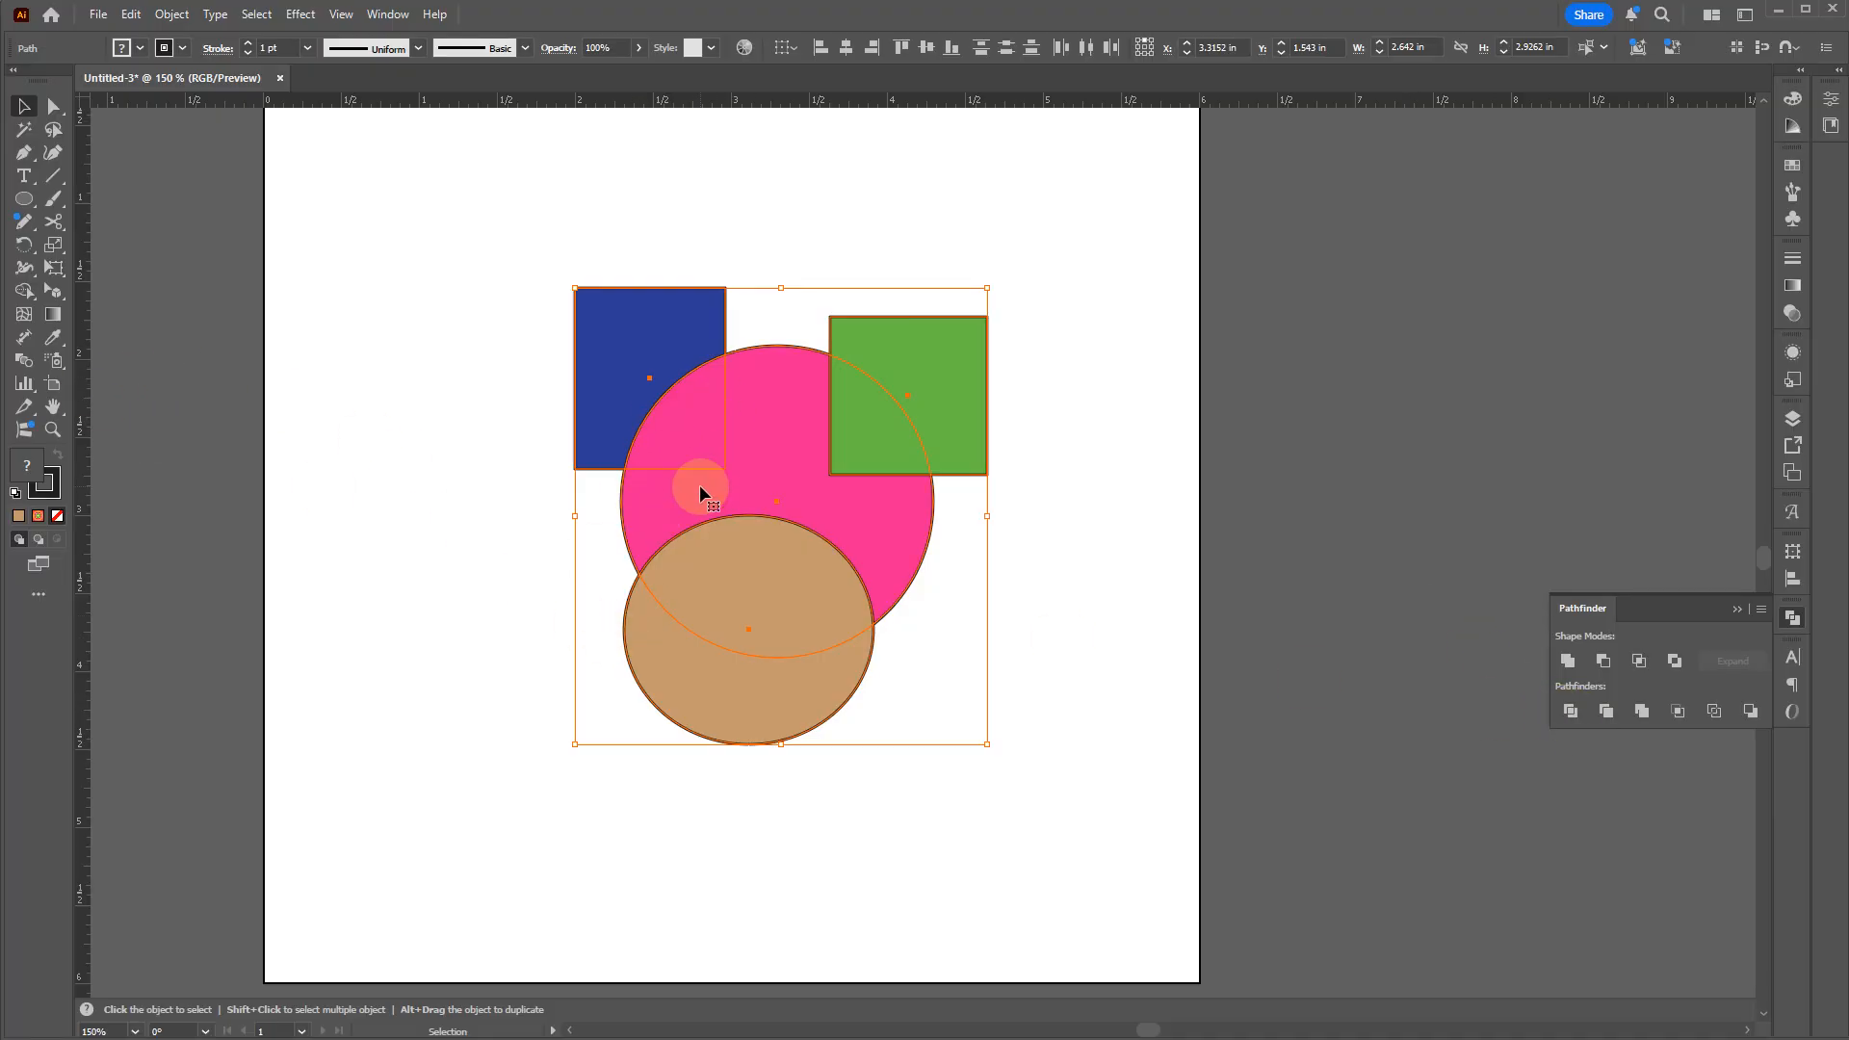
{"action": "left_click", "coordinate": [1569, 711]}
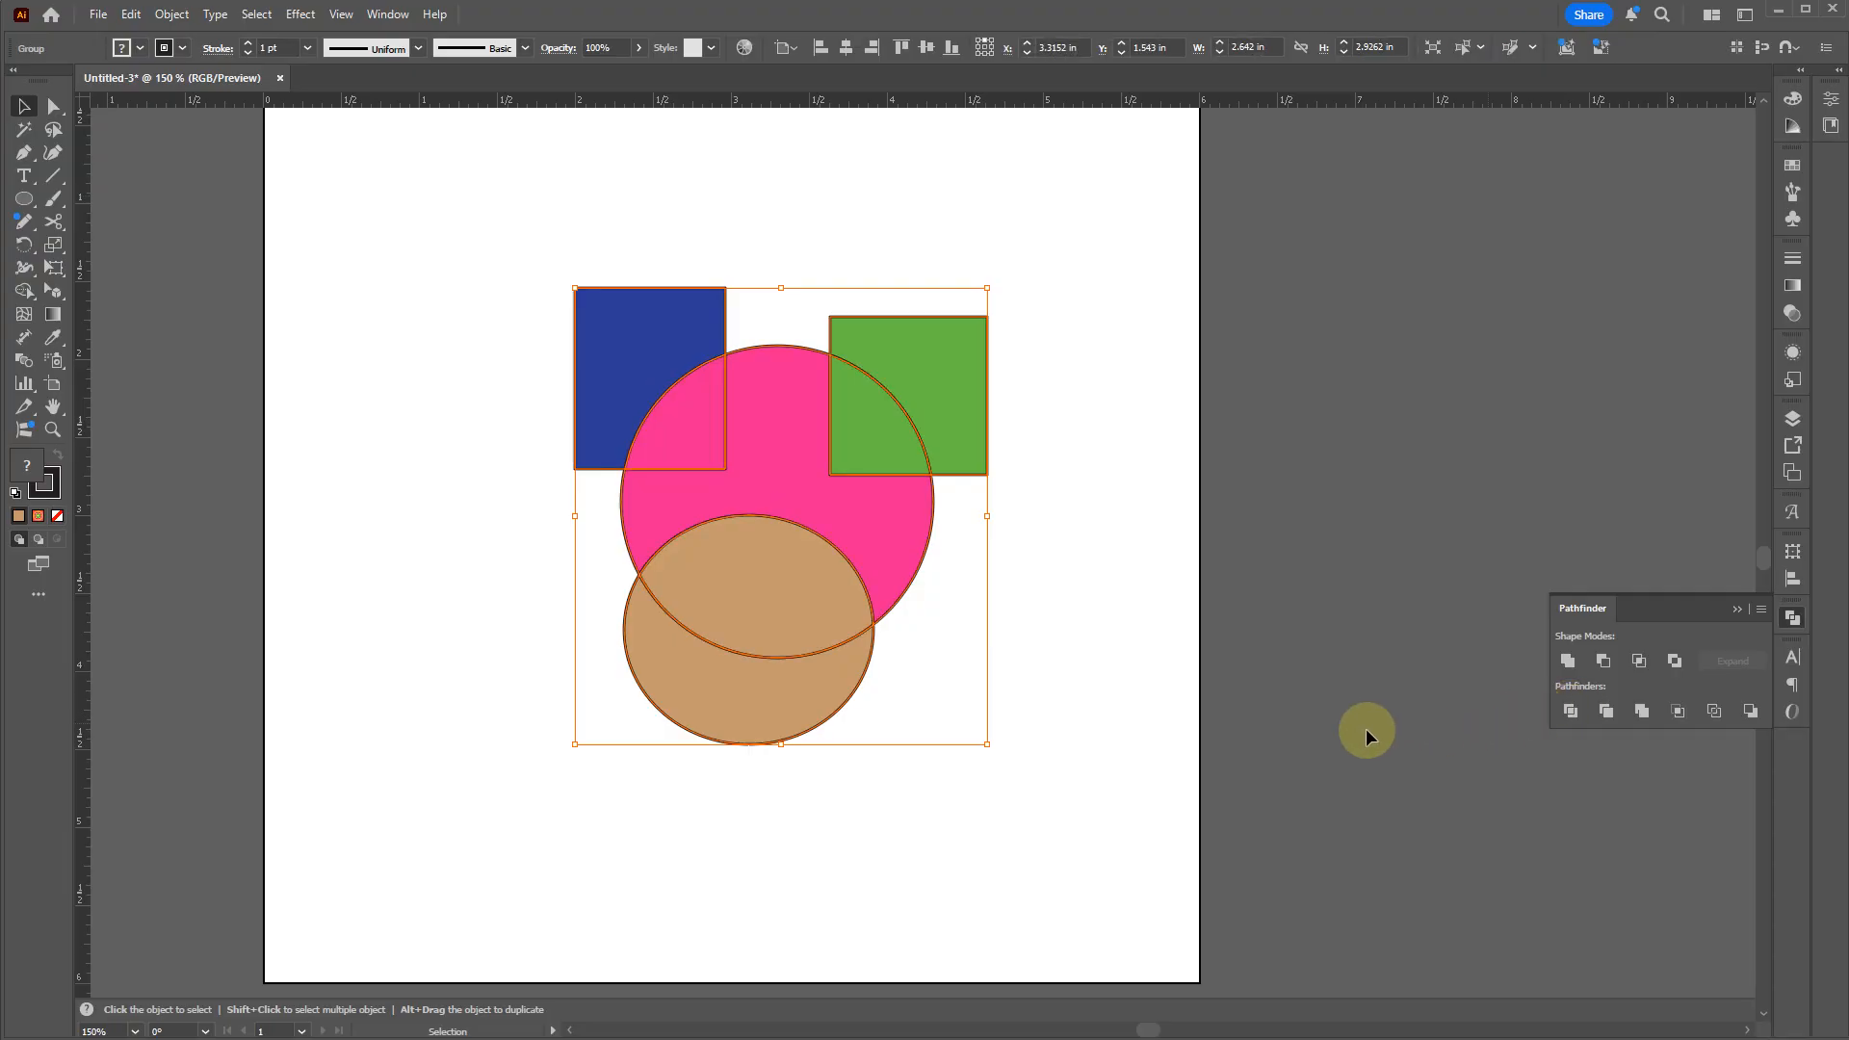
{"action": "right_click", "coordinate": [707, 520]}
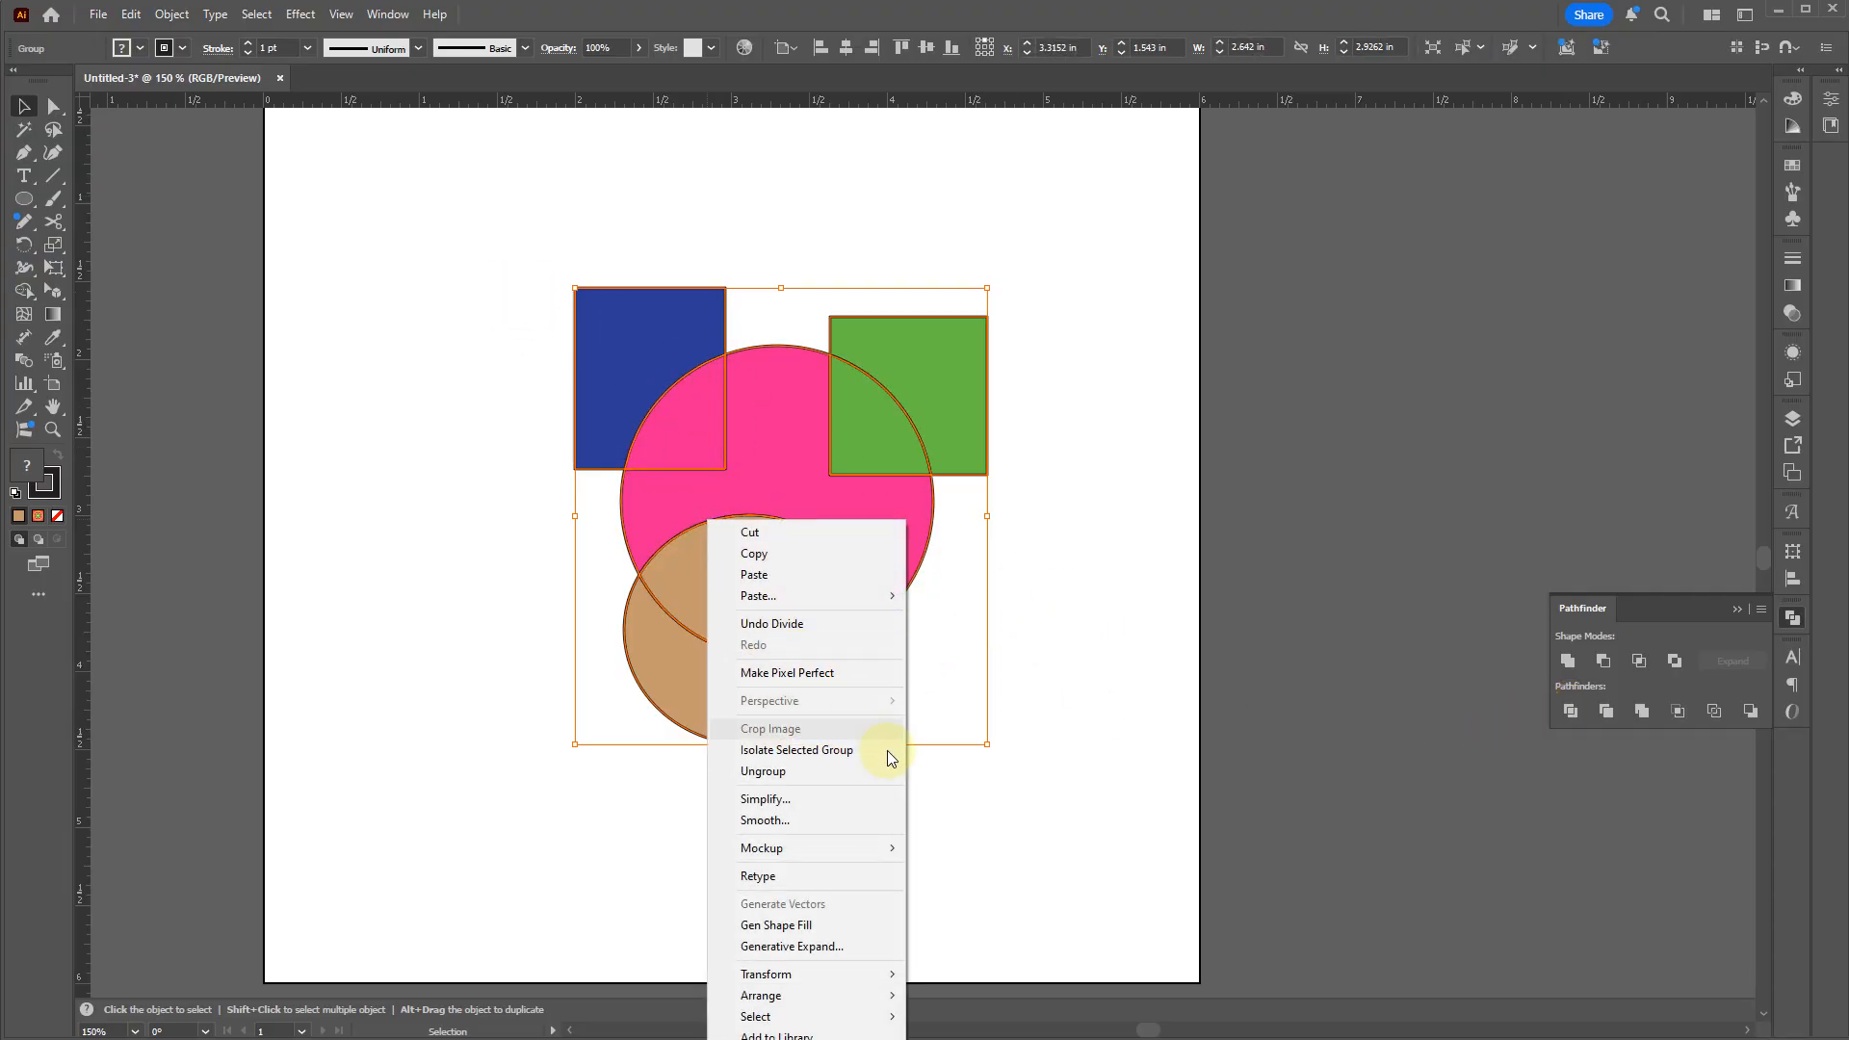
{"action": "left_click", "coordinate": [811, 769]}
{"action": "left_click", "coordinate": [953, 724]}
Step: Move the divided tan, pink, green and blue pieces apart to expose the separate cut sections
{"action": "left_click_drag", "start_coordinate": [775, 732], "coordinate": [727, 788]}
{"action": "left_click_drag", "start_coordinate": [756, 621], "coordinate": [988, 821]}
{"action": "left_click_drag", "start_coordinate": [882, 597], "coordinate": [869, 716]}
{"action": "mouse_move", "coordinate": [944, 413]}
{"action": "left_mouse_down"}
{"action": "mouse_move", "coordinate": [940, 573]}
{"action": "mouse_move", "coordinate": [1168, 532]}
{"action": "mouse_move", "coordinate": [927, 394]}
{"action": "left_mouse_up"}
{"action": "left_click_drag", "start_coordinate": [607, 393], "coordinate": [555, 298]}
{"action": "left_click", "coordinate": [746, 445]}
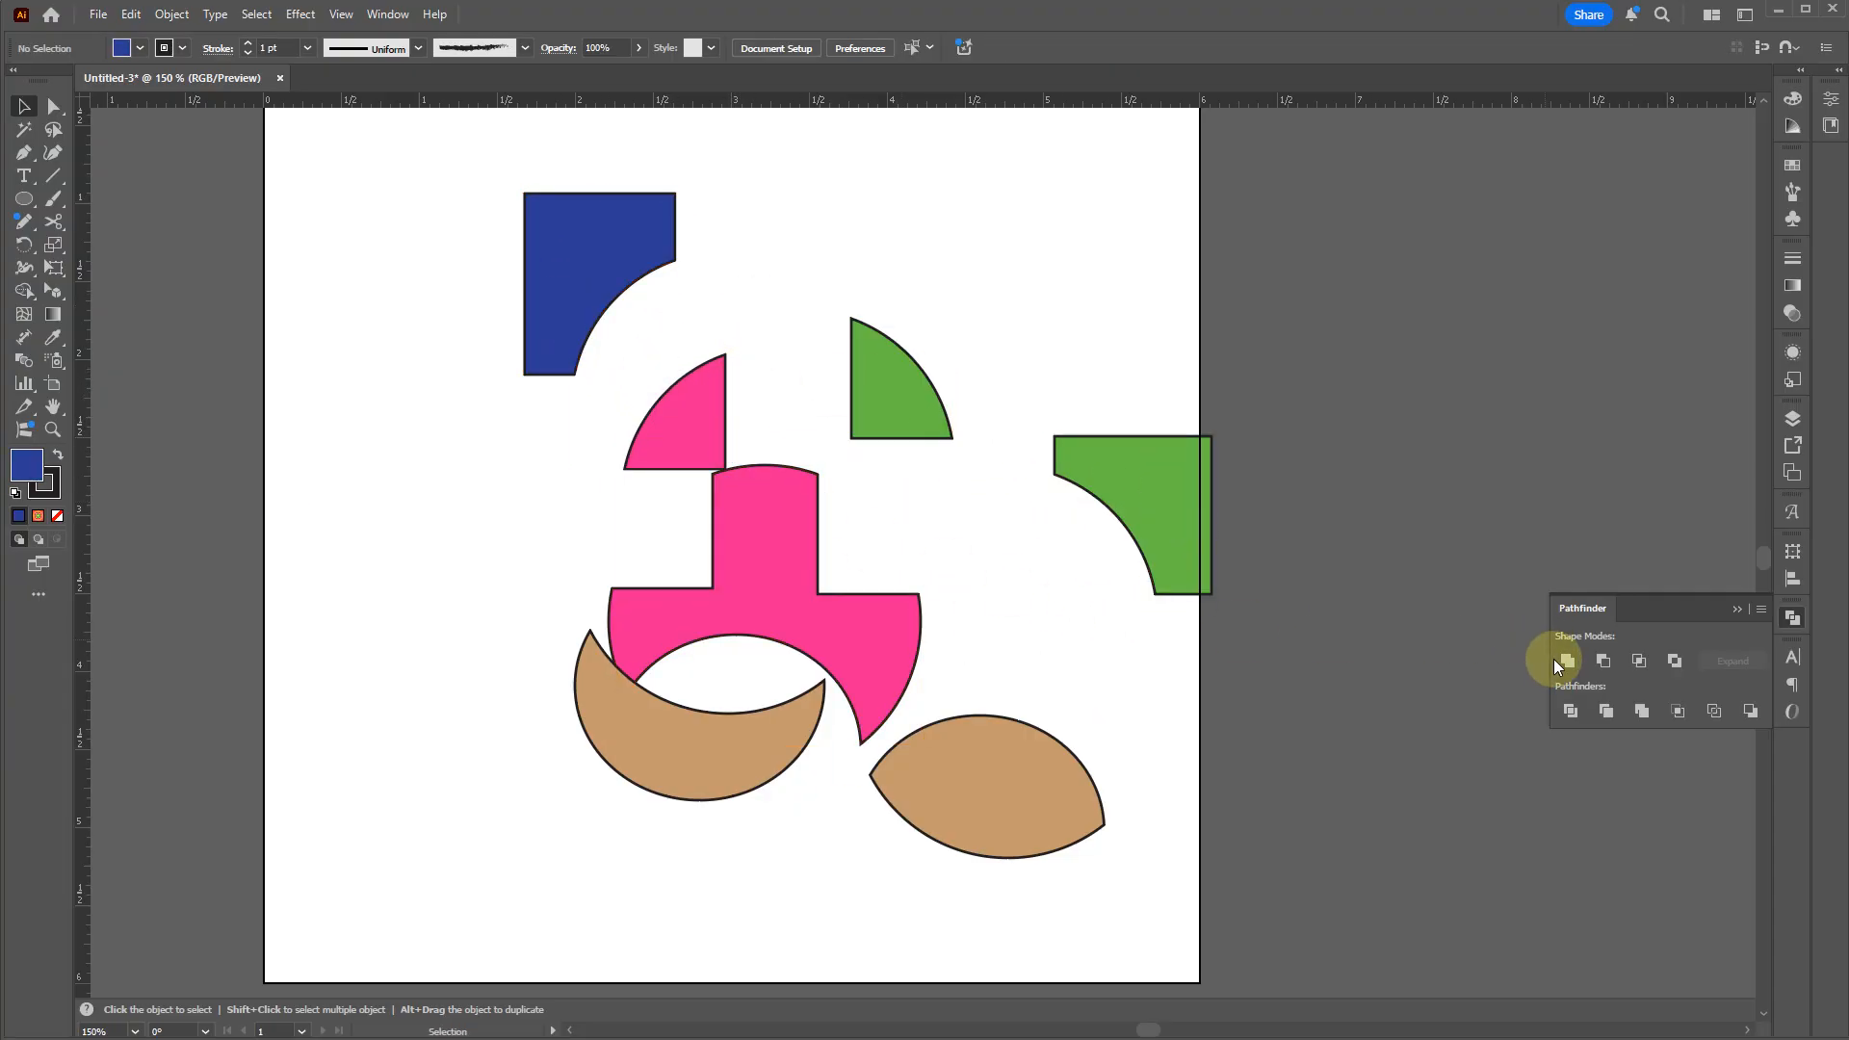
Step: Undo the moves of the divided pieces, the ungrouping and the Divide operation
{"action": "key", "text": "ctrl+z"}
{"action": "key", "text": "ctrl+z"}
{"action": "key", "text": "ctrl+z"}
{"action": "key", "text": "ctrl+z"}
{"action": "key", "text": "ctrl+z"}
{"action": "key", "text": "ctrl+z"}
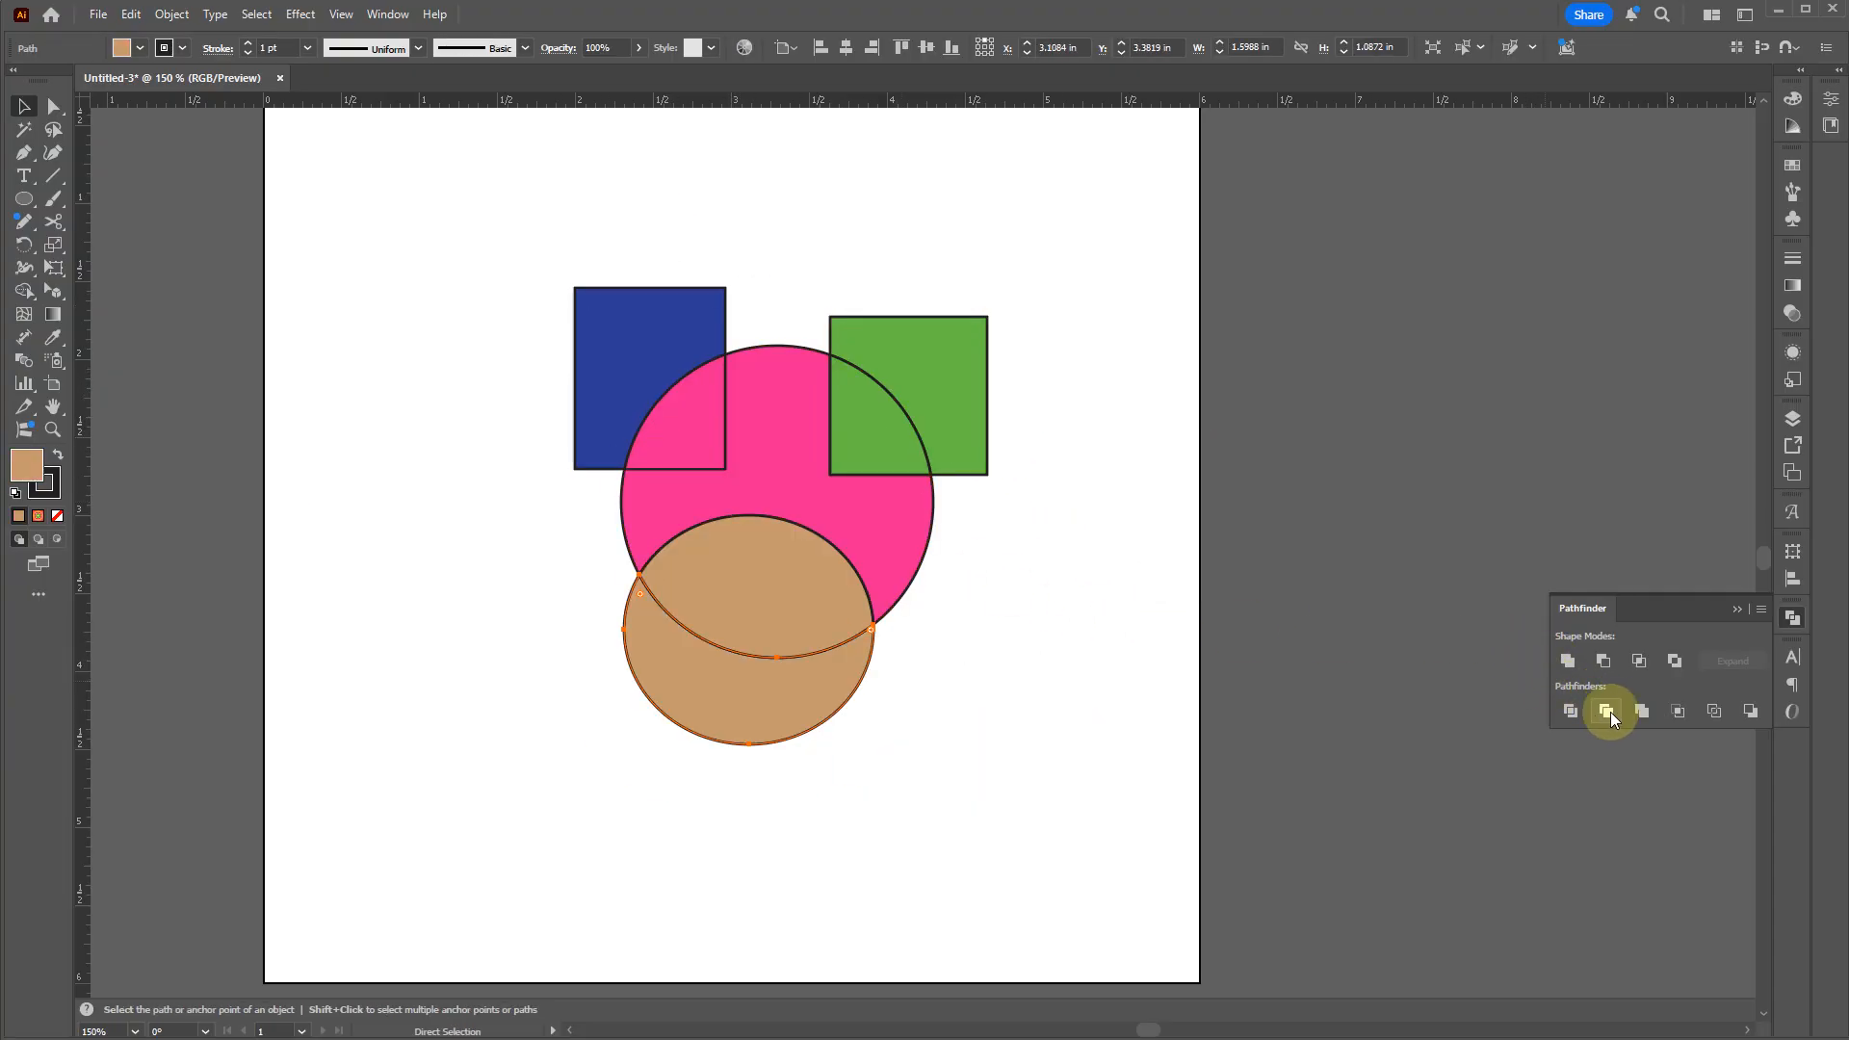
{"action": "key", "text": "ctrl+z"}
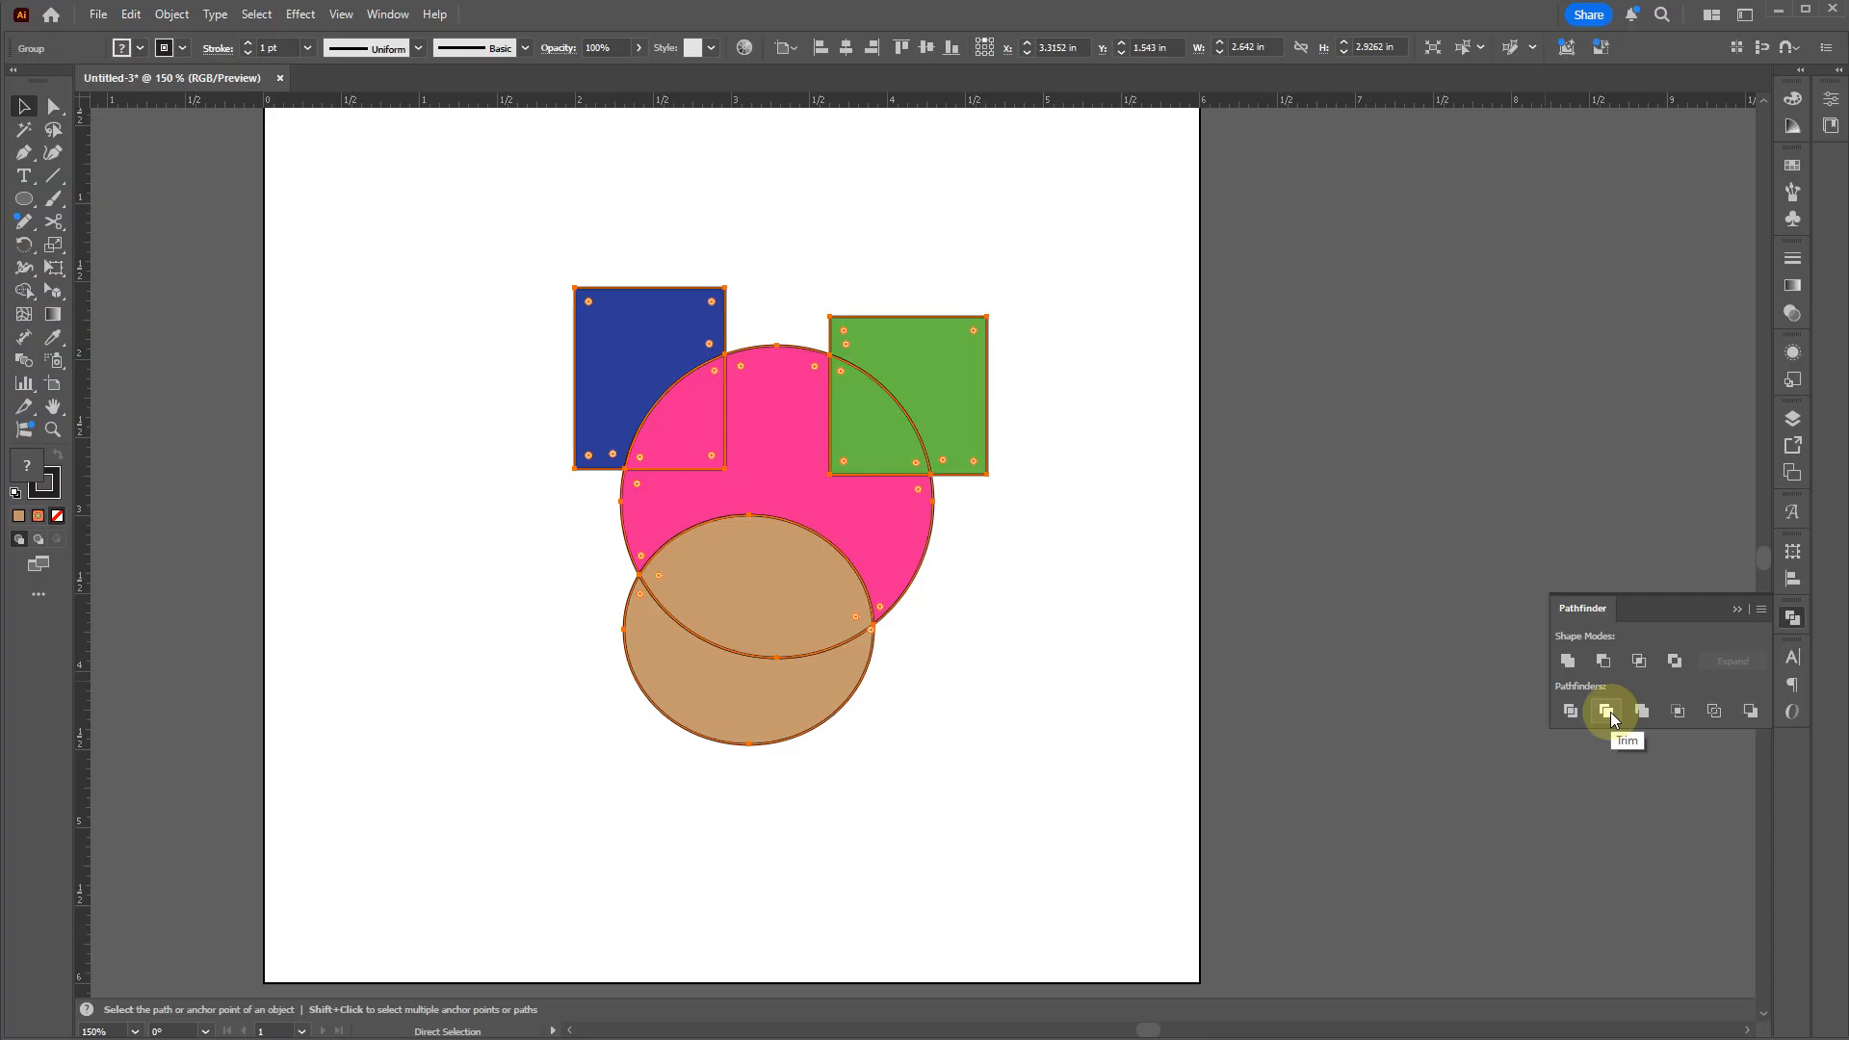
Step: Apply the Trim pathfinder to the four shapes, undo it, and apply the Merge pathfinder instead
{"action": "left_click", "coordinate": [1607, 711]}
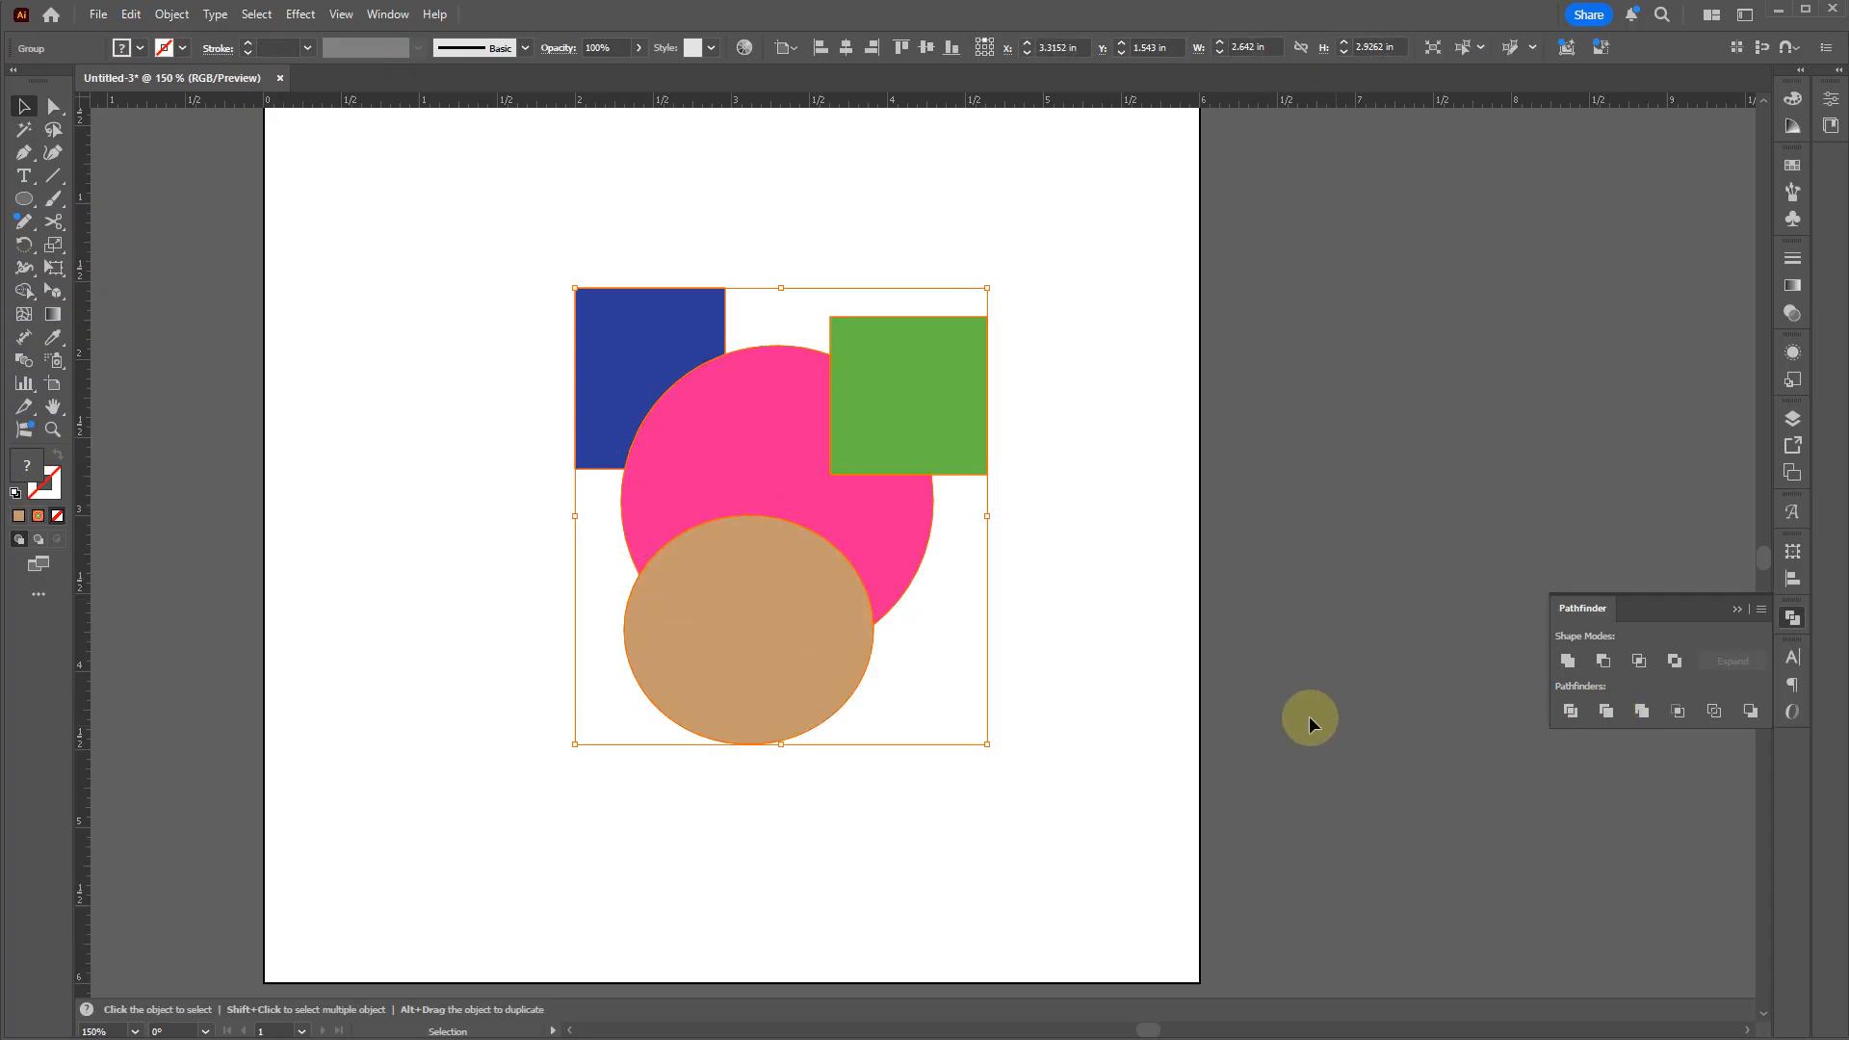
{"action": "key", "text": "ctrl+z"}
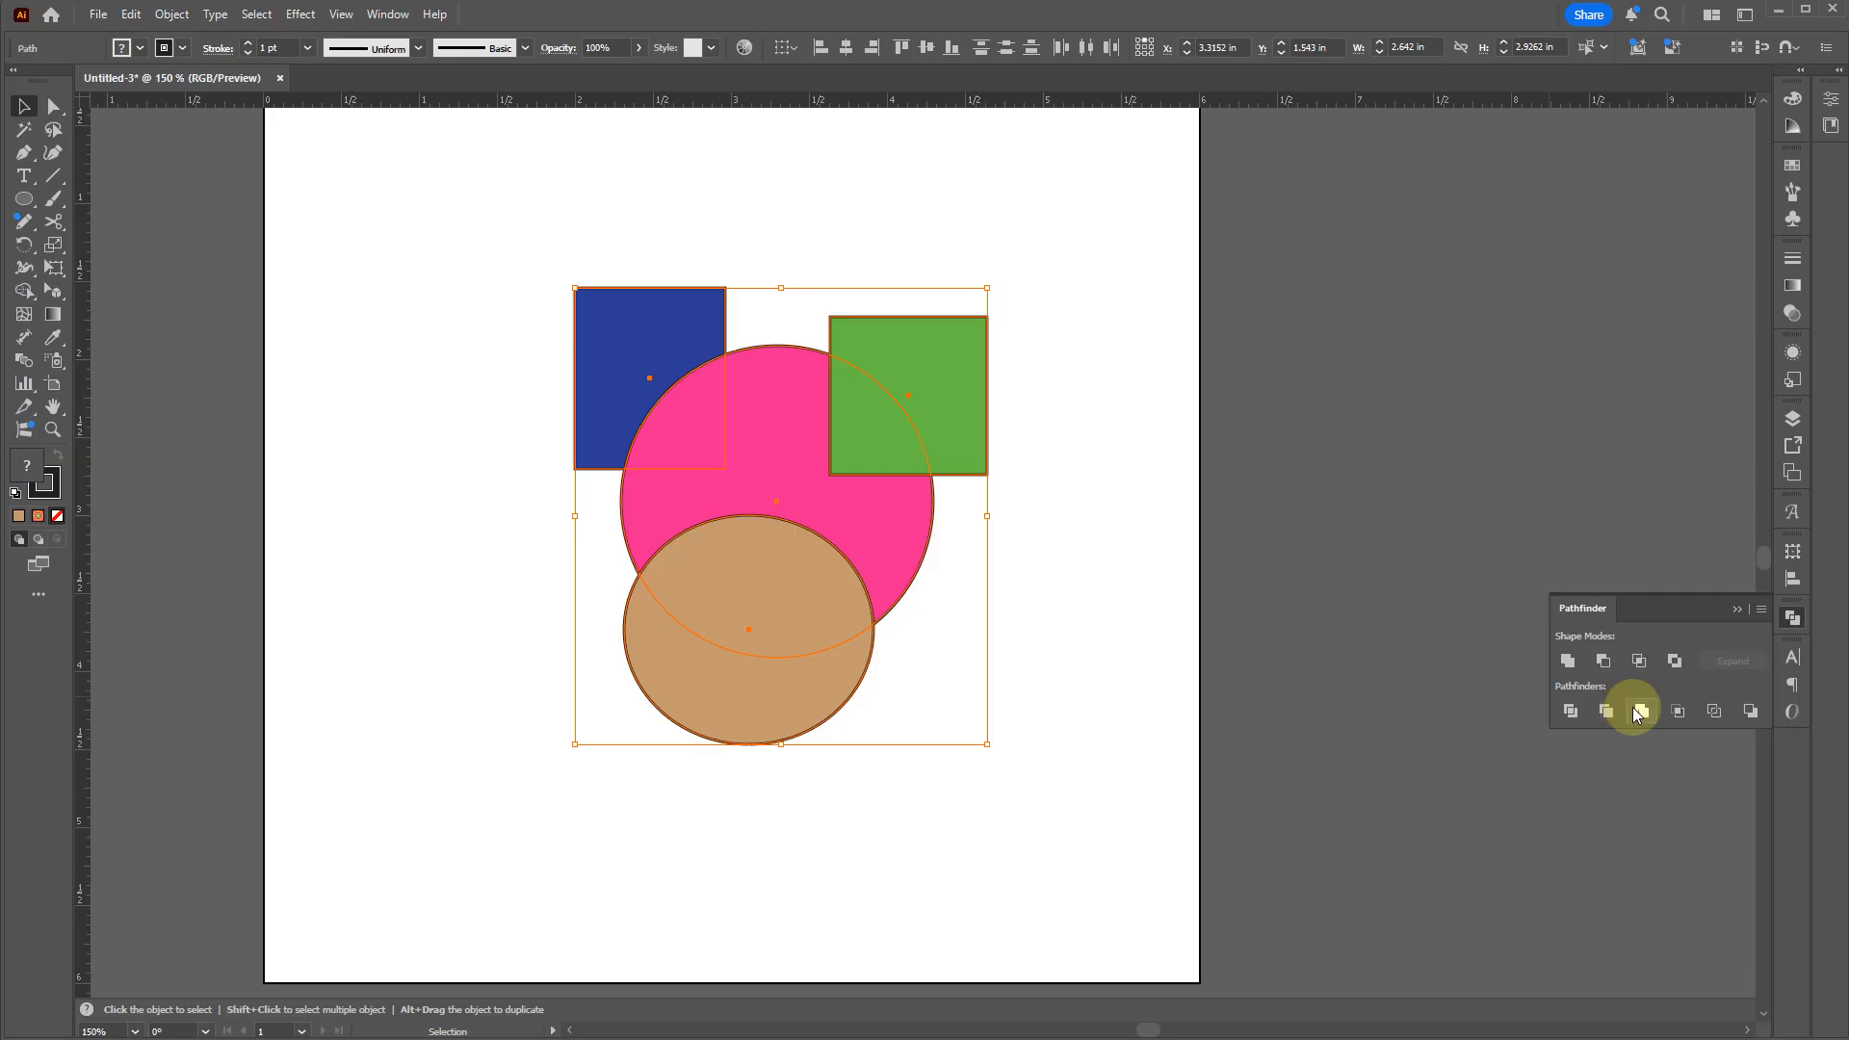
{"action": "left_click", "coordinate": [1640, 710]}
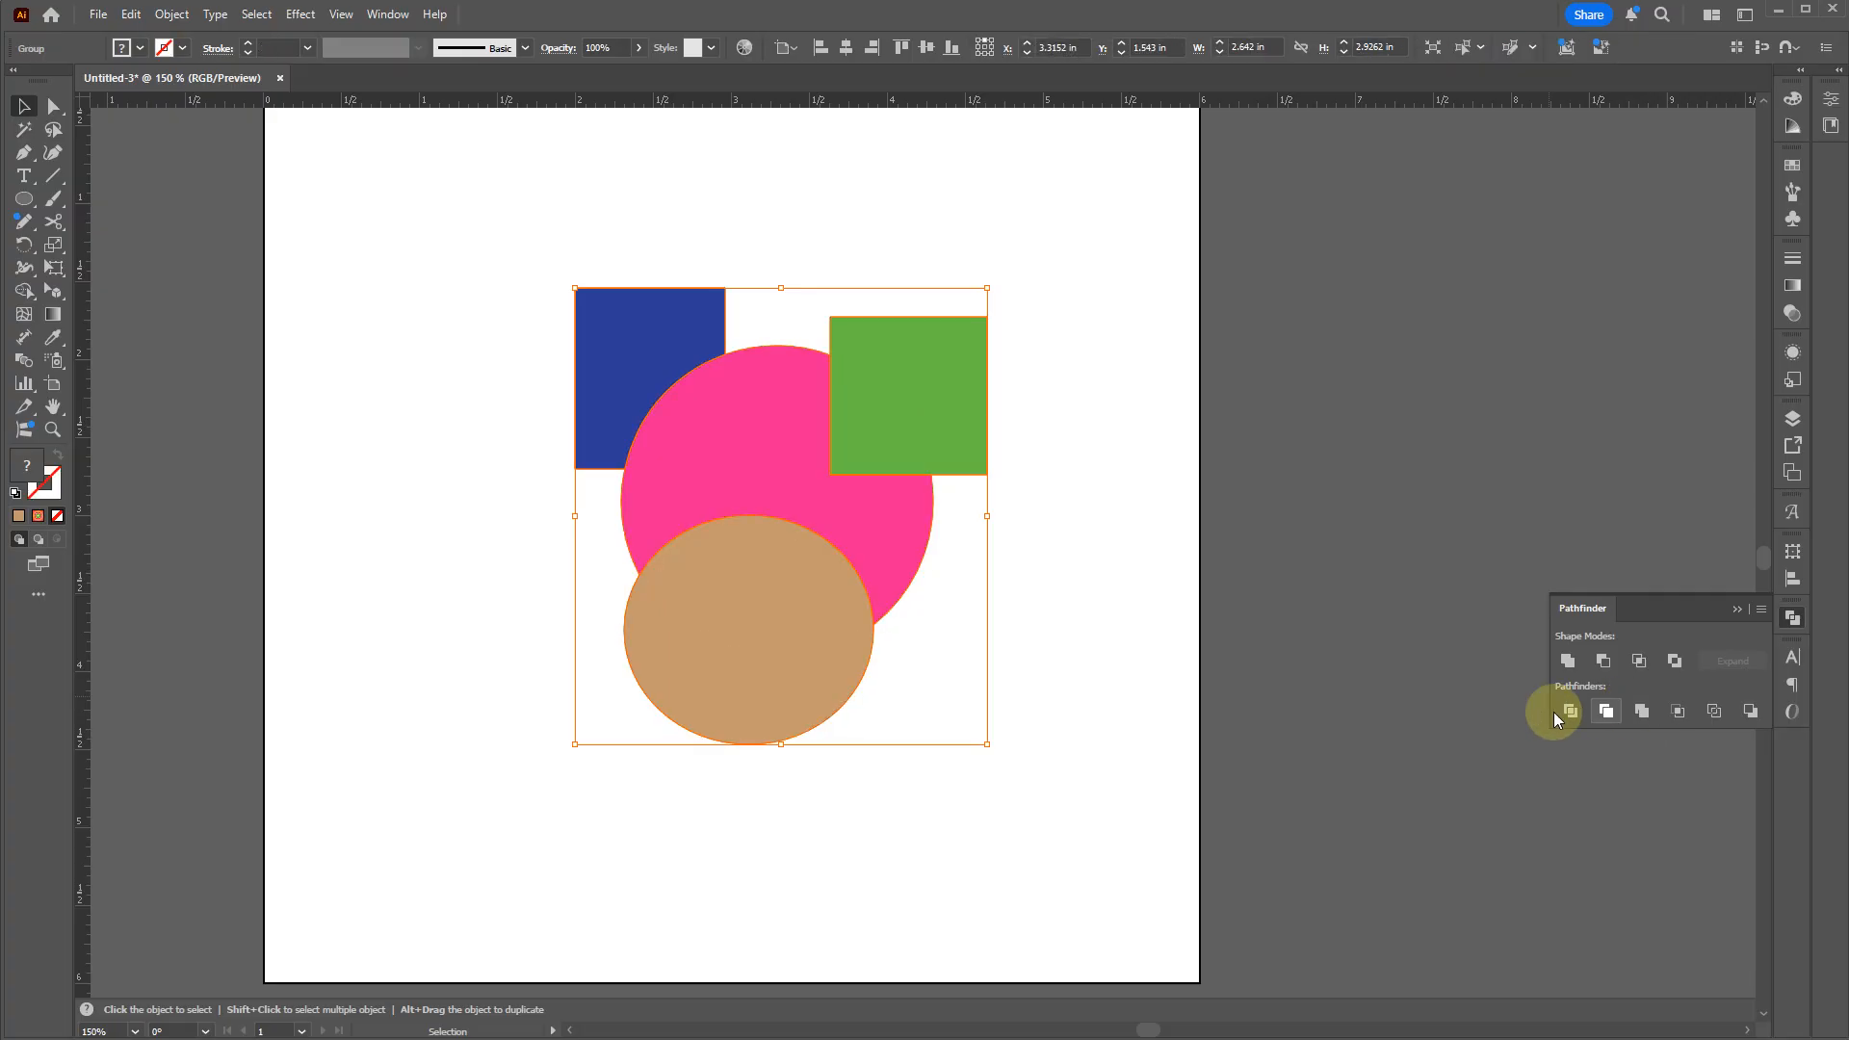
Step: Move the merged group about 0.9 in down and 0.3 in right, ungroup it, and deselect the pieces
{"action": "left_click_drag", "start_coordinate": [753, 390], "coordinate": [813, 603]}
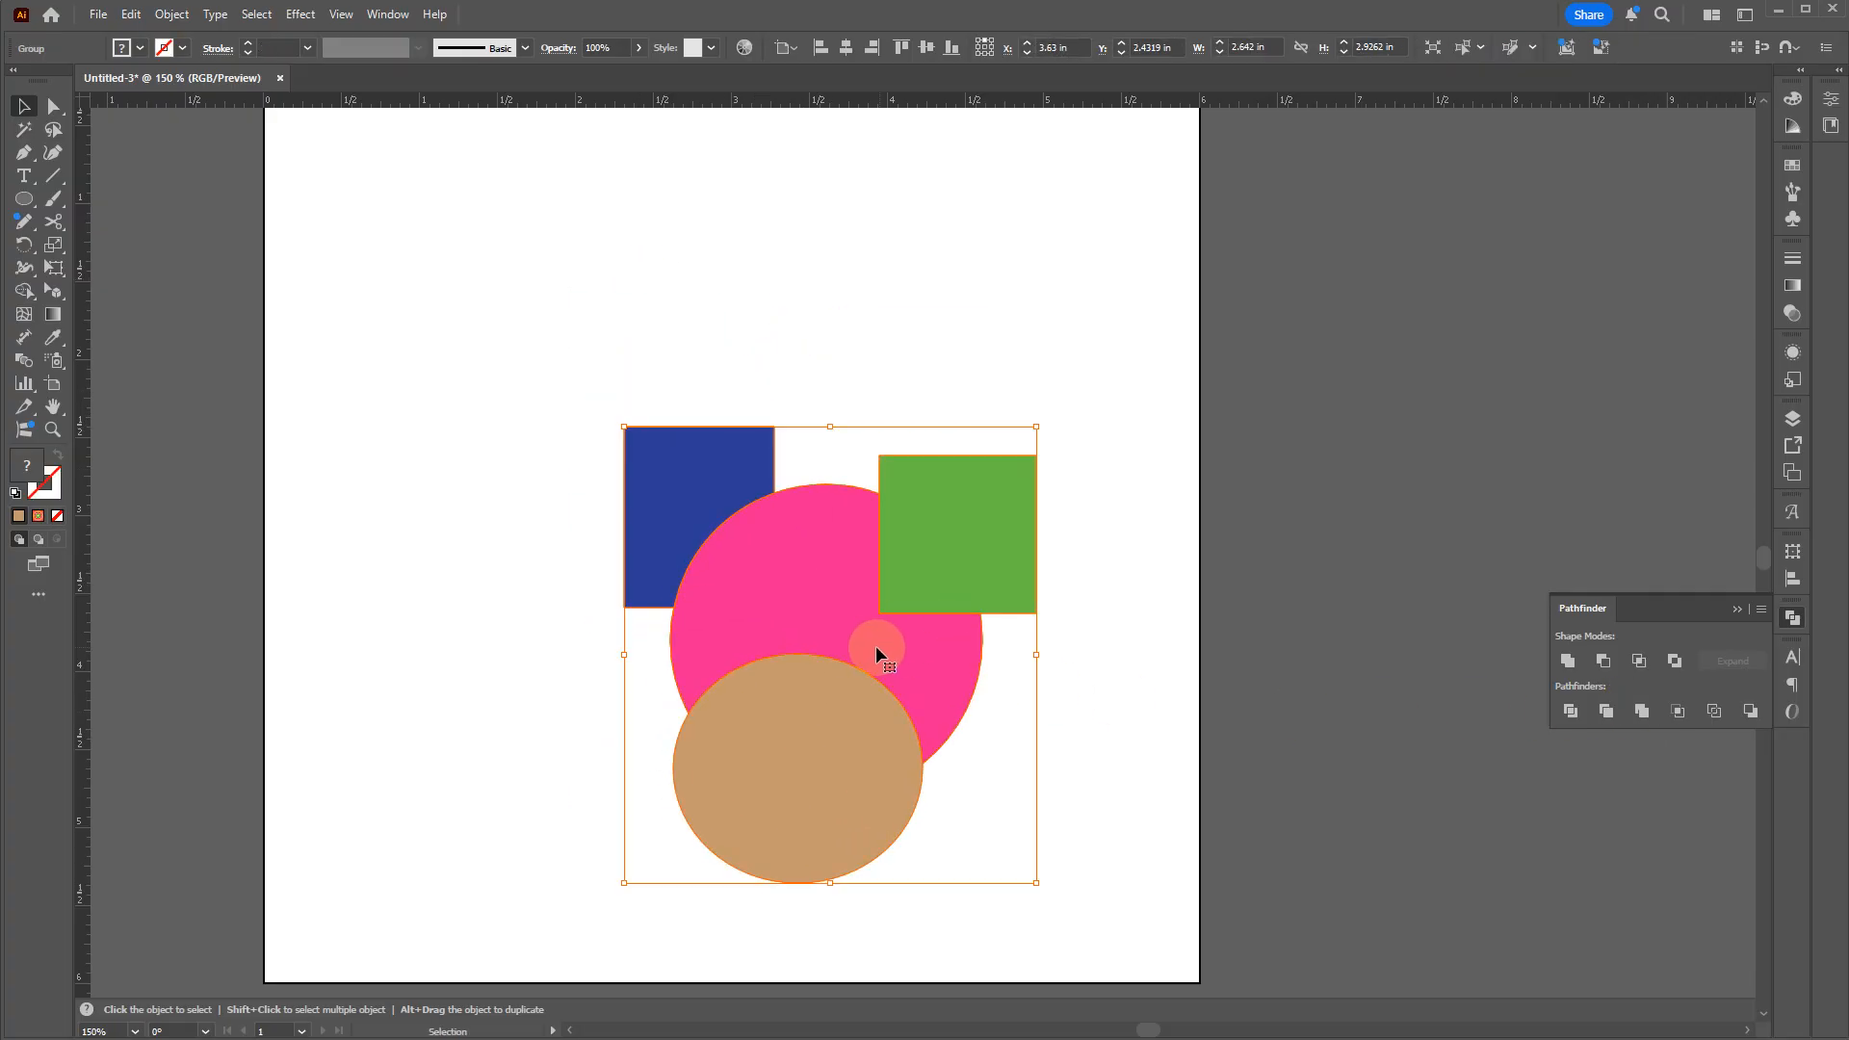
{"action": "right_click", "coordinate": [874, 661]}
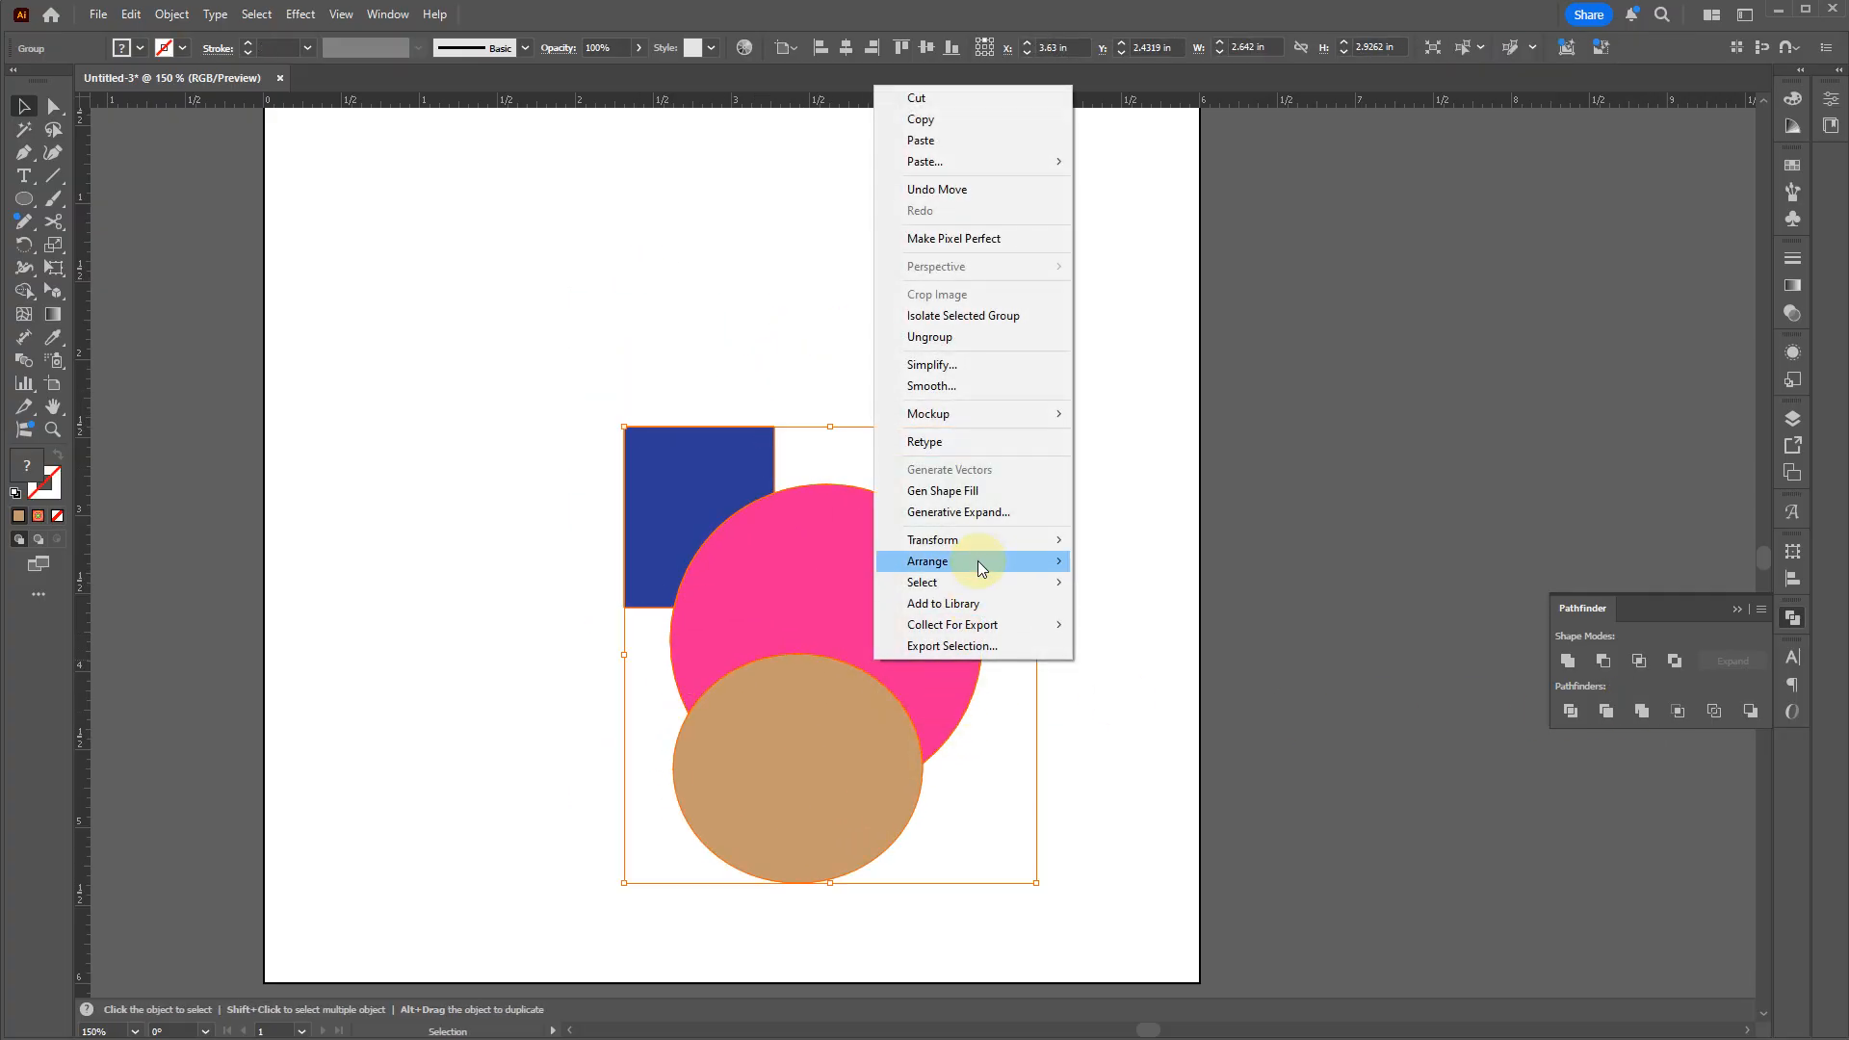
{"action": "left_click", "coordinate": [974, 342]}
{"action": "left_click", "coordinate": [1045, 572]}
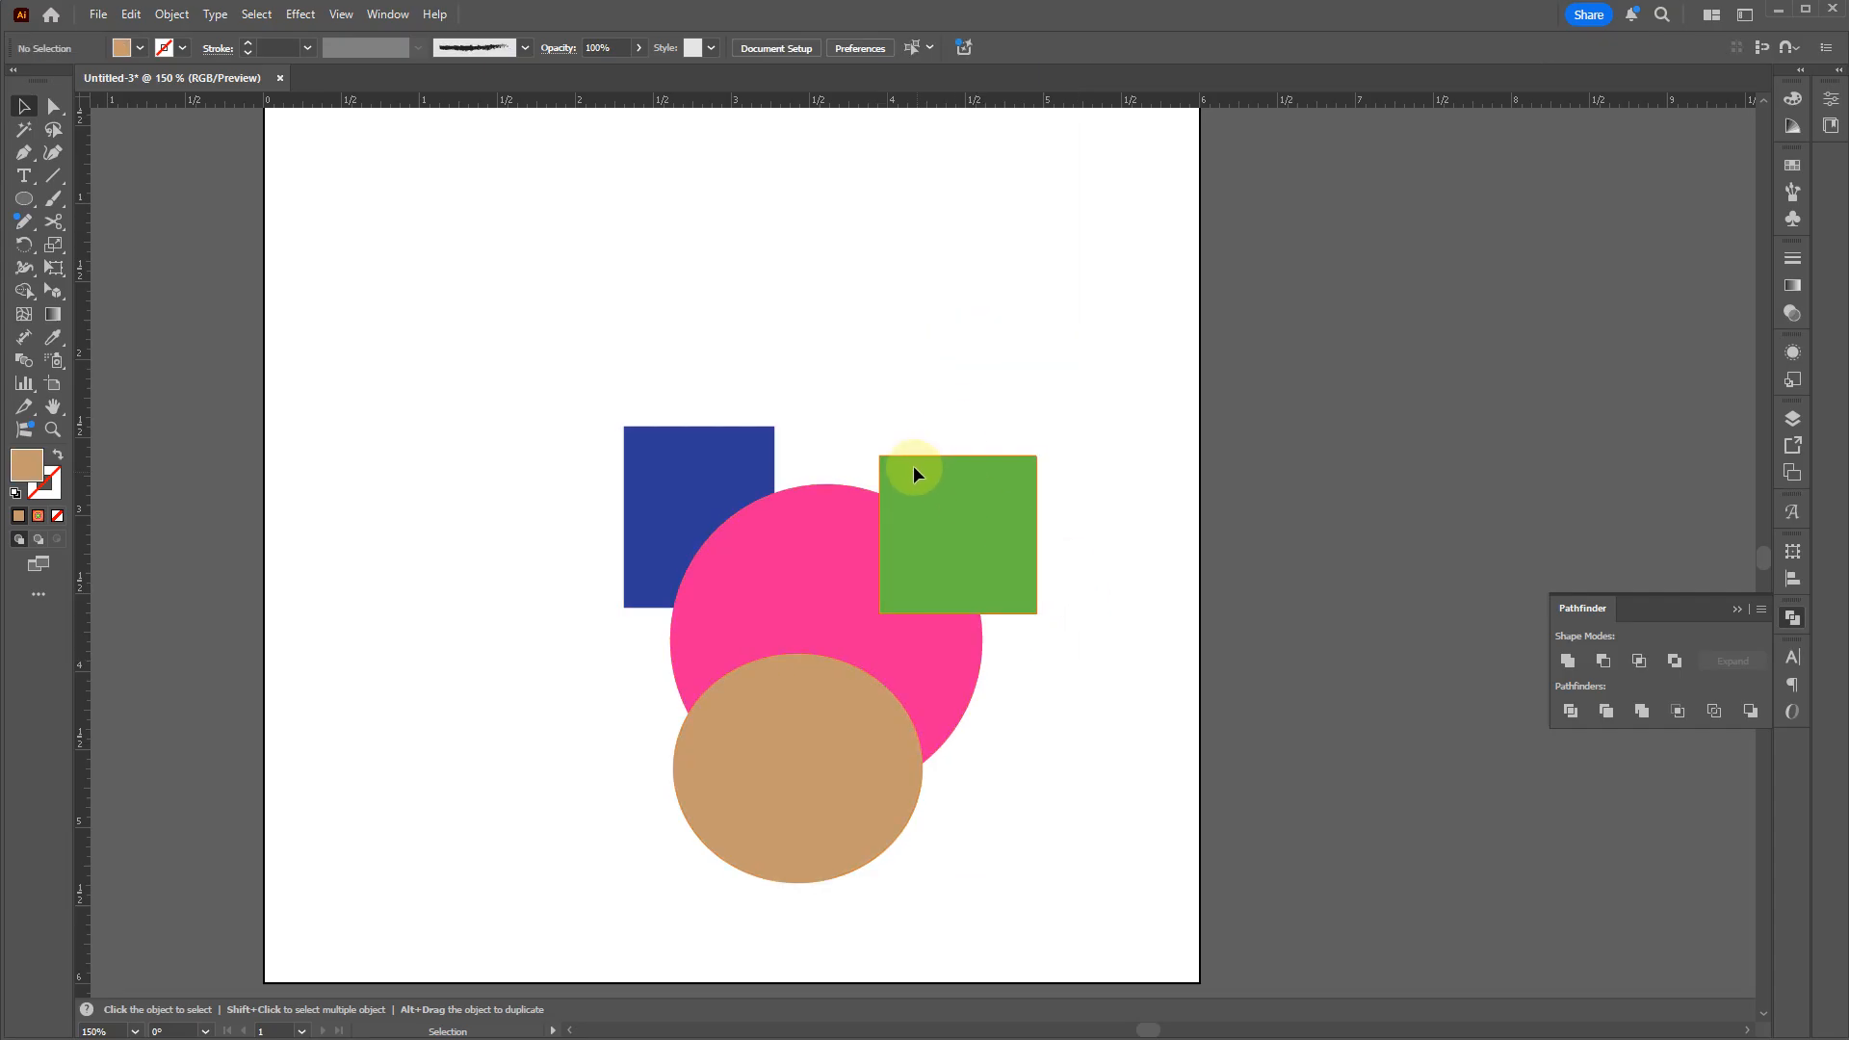
Step: Move the merged green, pink, blue and tan pieces apart to expose their trimmed edges
{"action": "left_click_drag", "start_coordinate": [915, 469], "coordinate": [980, 351]}
{"action": "left_click_drag", "start_coordinate": [801, 592], "coordinate": [884, 453]}
{"action": "left_click_drag", "start_coordinate": [764, 438], "coordinate": [652, 379]}
{"action": "left_click_drag", "start_coordinate": [790, 795], "coordinate": [627, 604]}
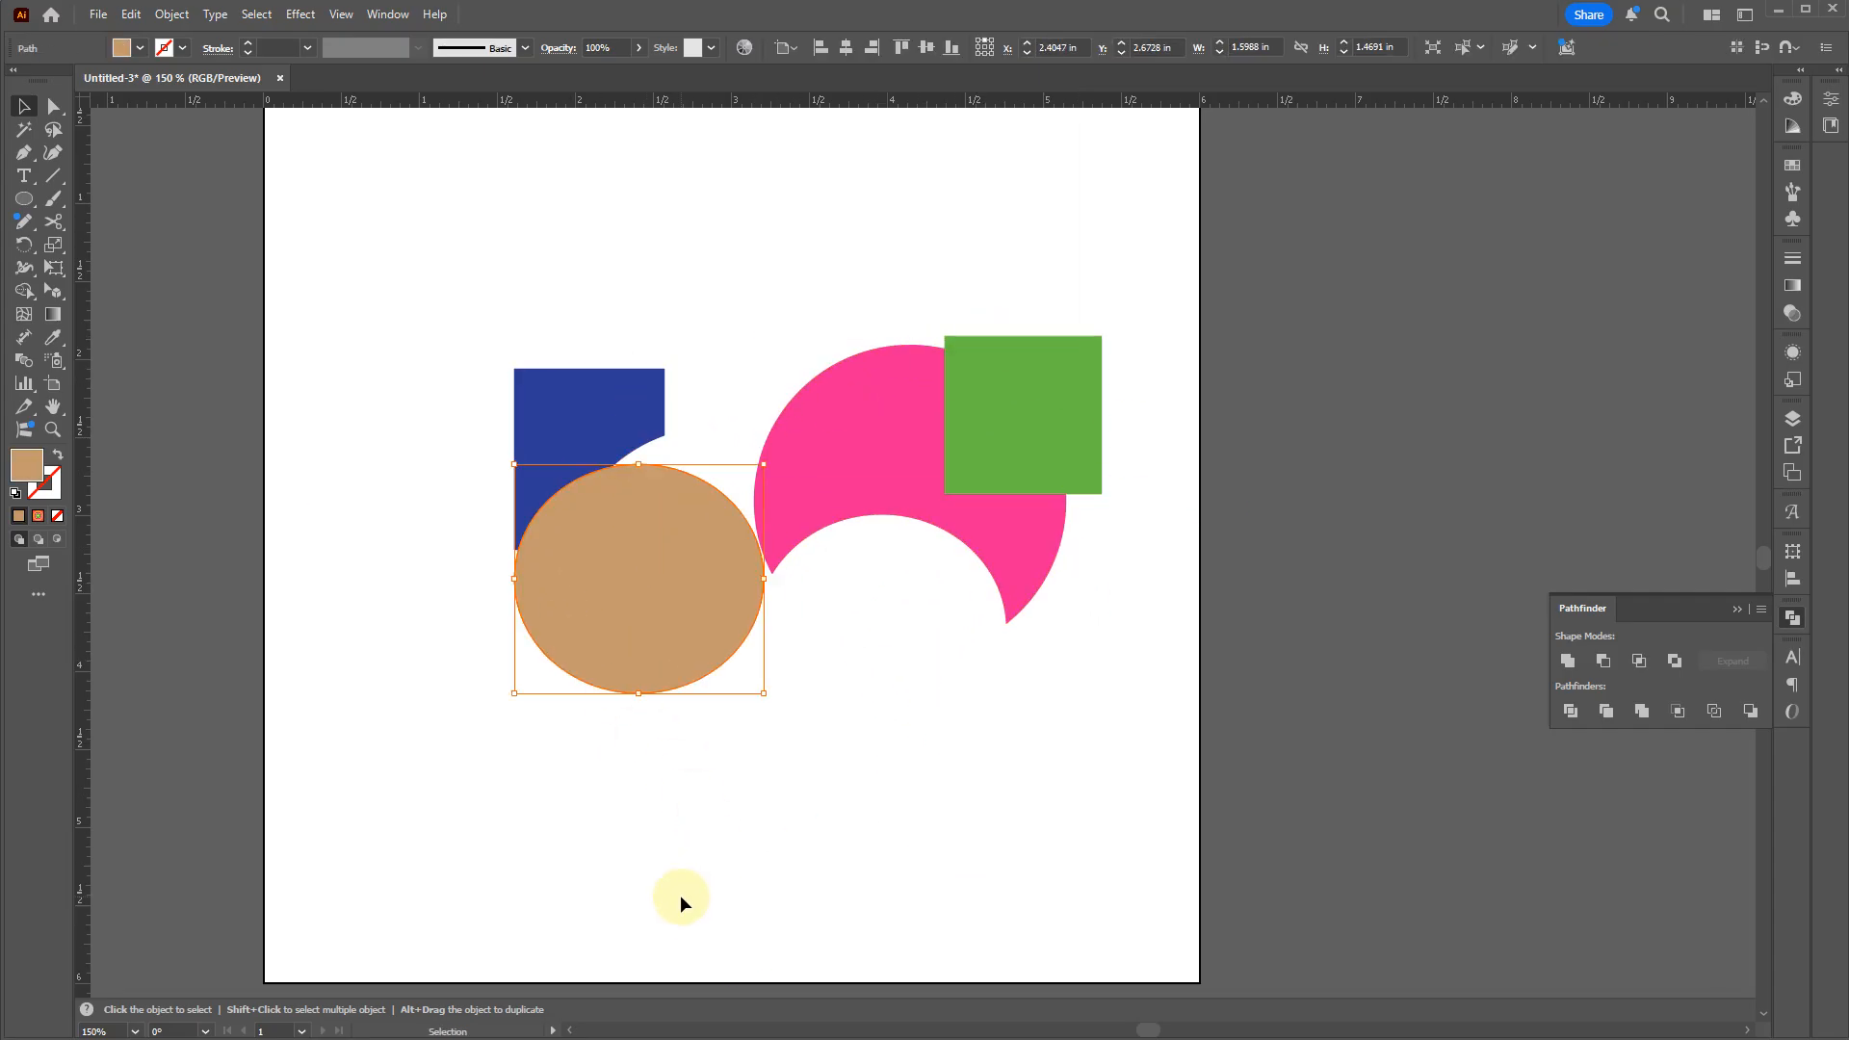
Step: Undo the piece moves, the ungrouping, the group move and the Merge operation
{"action": "key", "text": "ctrl+z"}
{"action": "key", "text": "ctrl+z"}
{"action": "key", "text": "ctrl+z"}
{"action": "key", "text": "ctrl+z"}
{"action": "key", "text": "ctrl+z"}
{"action": "key", "text": "ctrl+z"}
{"action": "key", "text": "ctrl+z"}
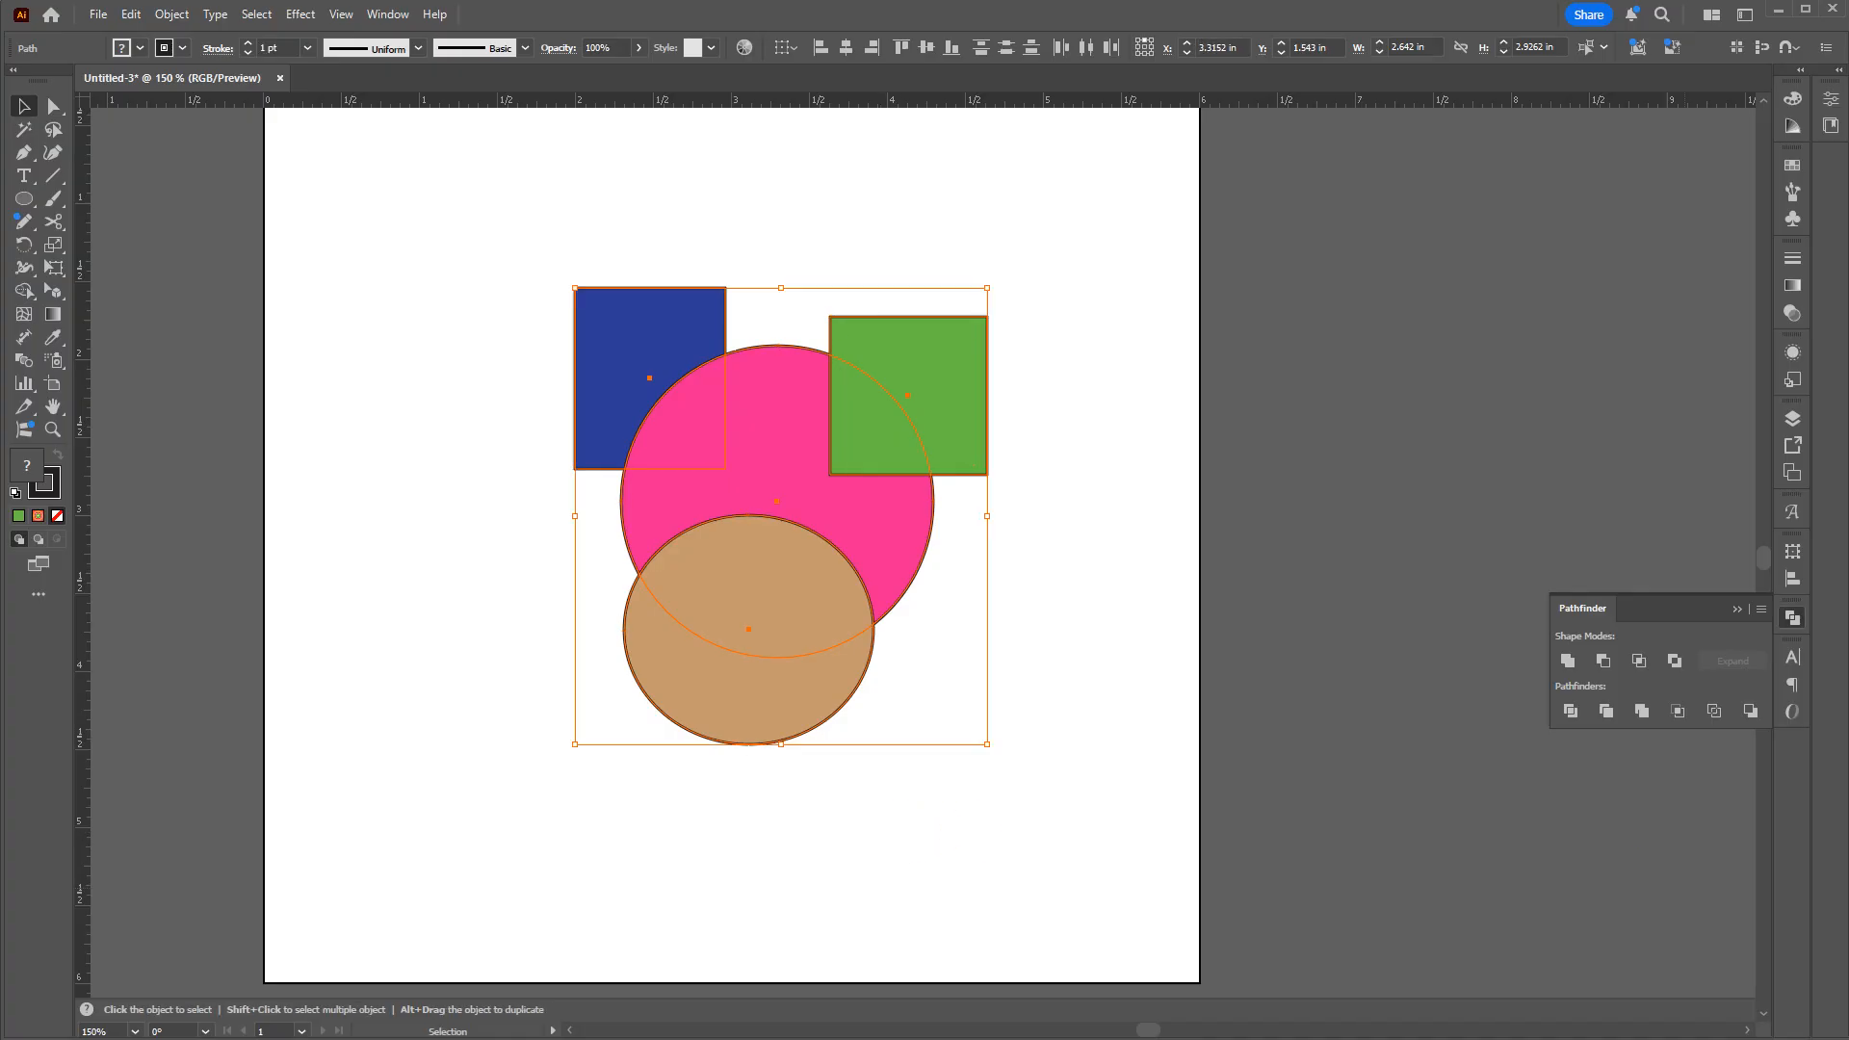
Step: Delete all four shapes and draw a tan circle about 2.04 in in diameter in the lower middle of the artboard
{"action": "left_click_drag", "start_coordinate": [1065, 820], "coordinate": [412, 228]}
{"action": "key", "text": "Delete"}
{"action": "key", "text": "l"}
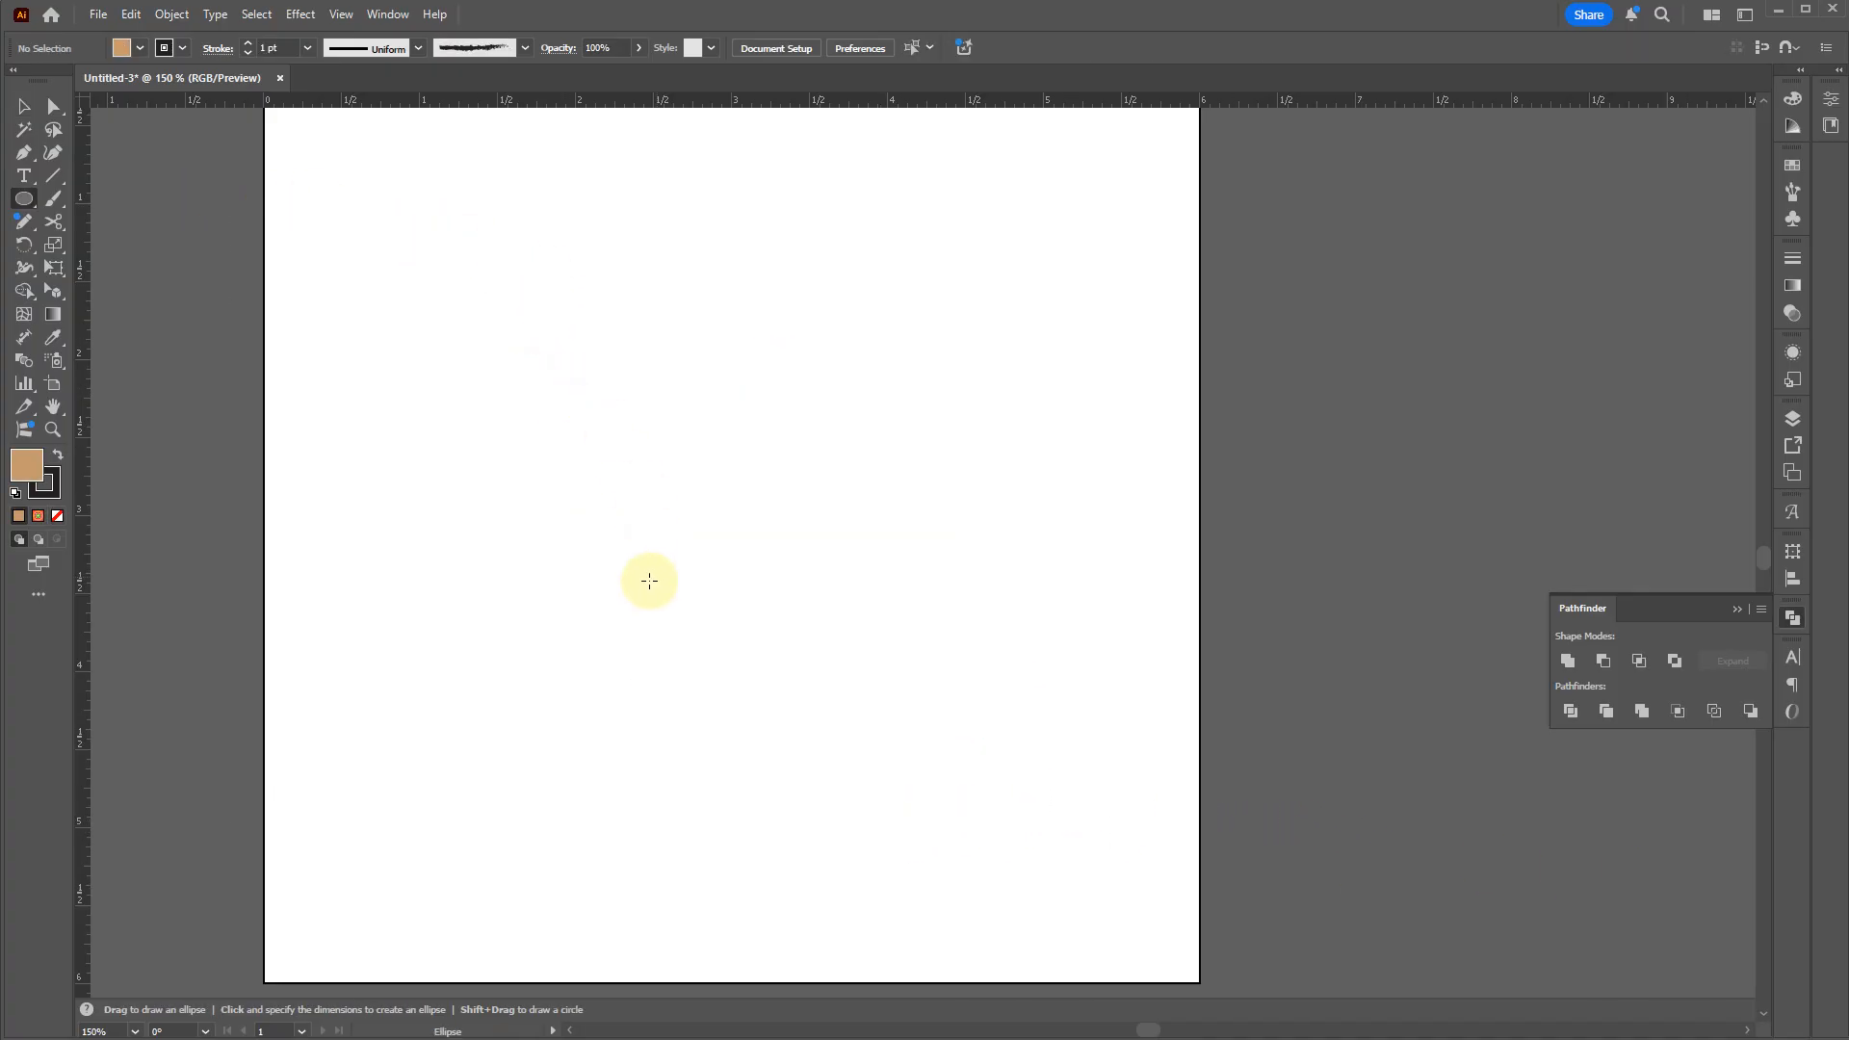
{"action": "mouse_move", "coordinate": [687, 501]}
{"action": "left_mouse_down"}
{"action": "mouse_move", "coordinate": [749, 576]}
{"action": "mouse_move", "coordinate": [847, 620]}
{"action": "mouse_move", "coordinate": [846, 598]}
{"action": "mouse_move", "coordinate": [771, 621]}
{"action": "mouse_move", "coordinate": [778, 659]}
{"action": "left_mouse_up"}
{"action": "key", "text": "v"}
{"action": "key", "text": "t"}
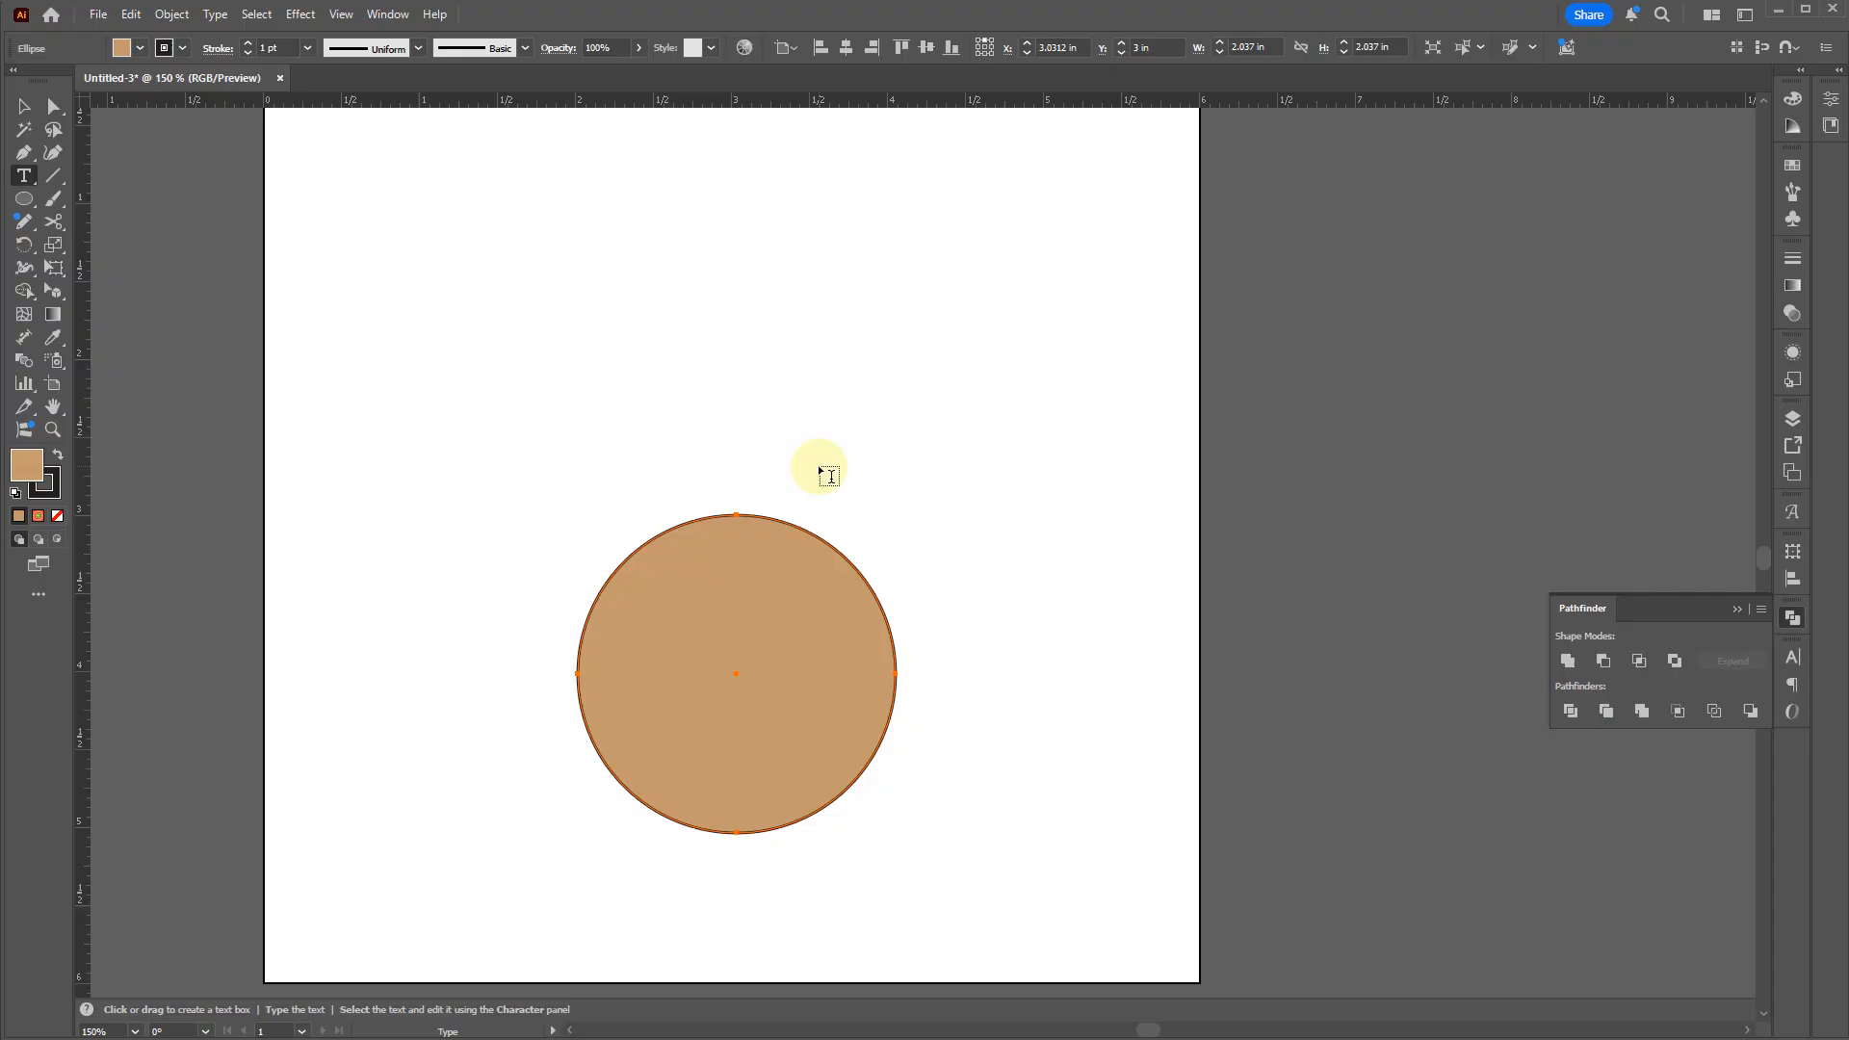
Step: Add the single-line point text "asdASDadsfasdfasdfasdf" near the top of the artboard, above the tan circle
{"action": "left_click", "coordinate": [489, 258]}
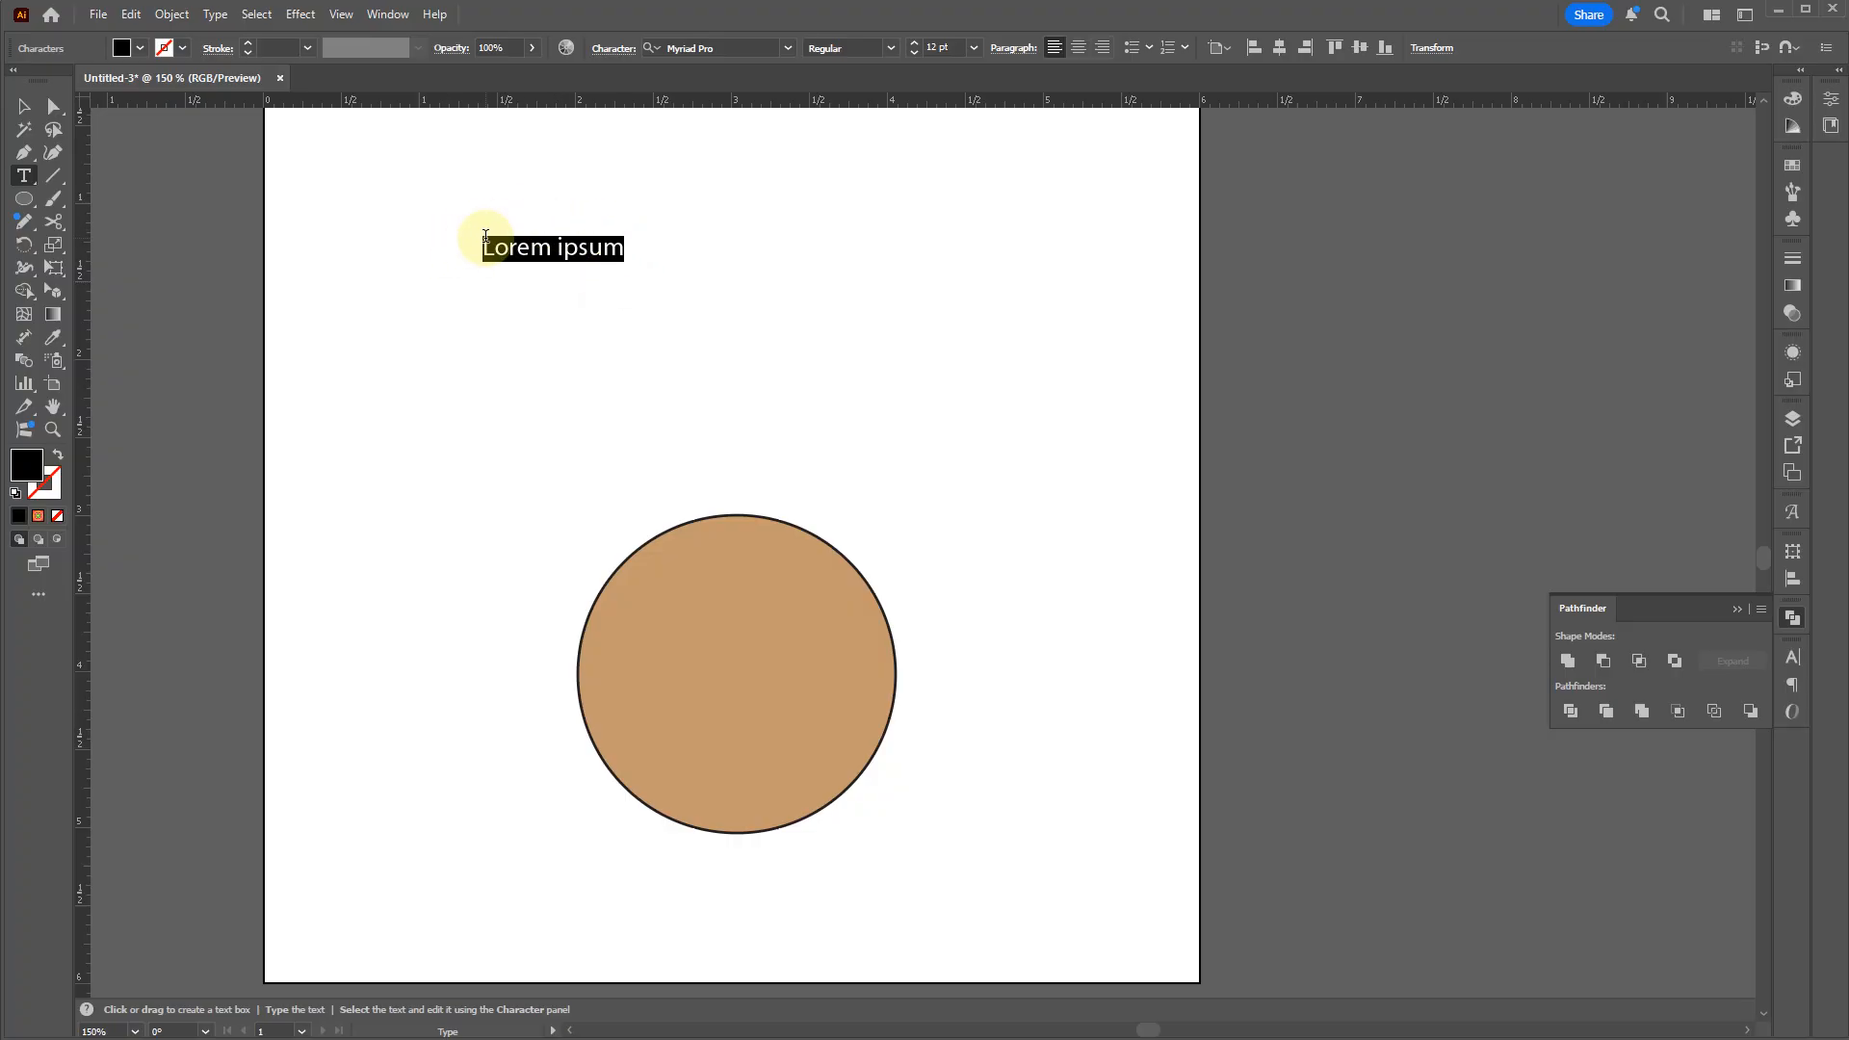
{"action": "type", "text": "asdASDadsfasdfasdfasdf"}
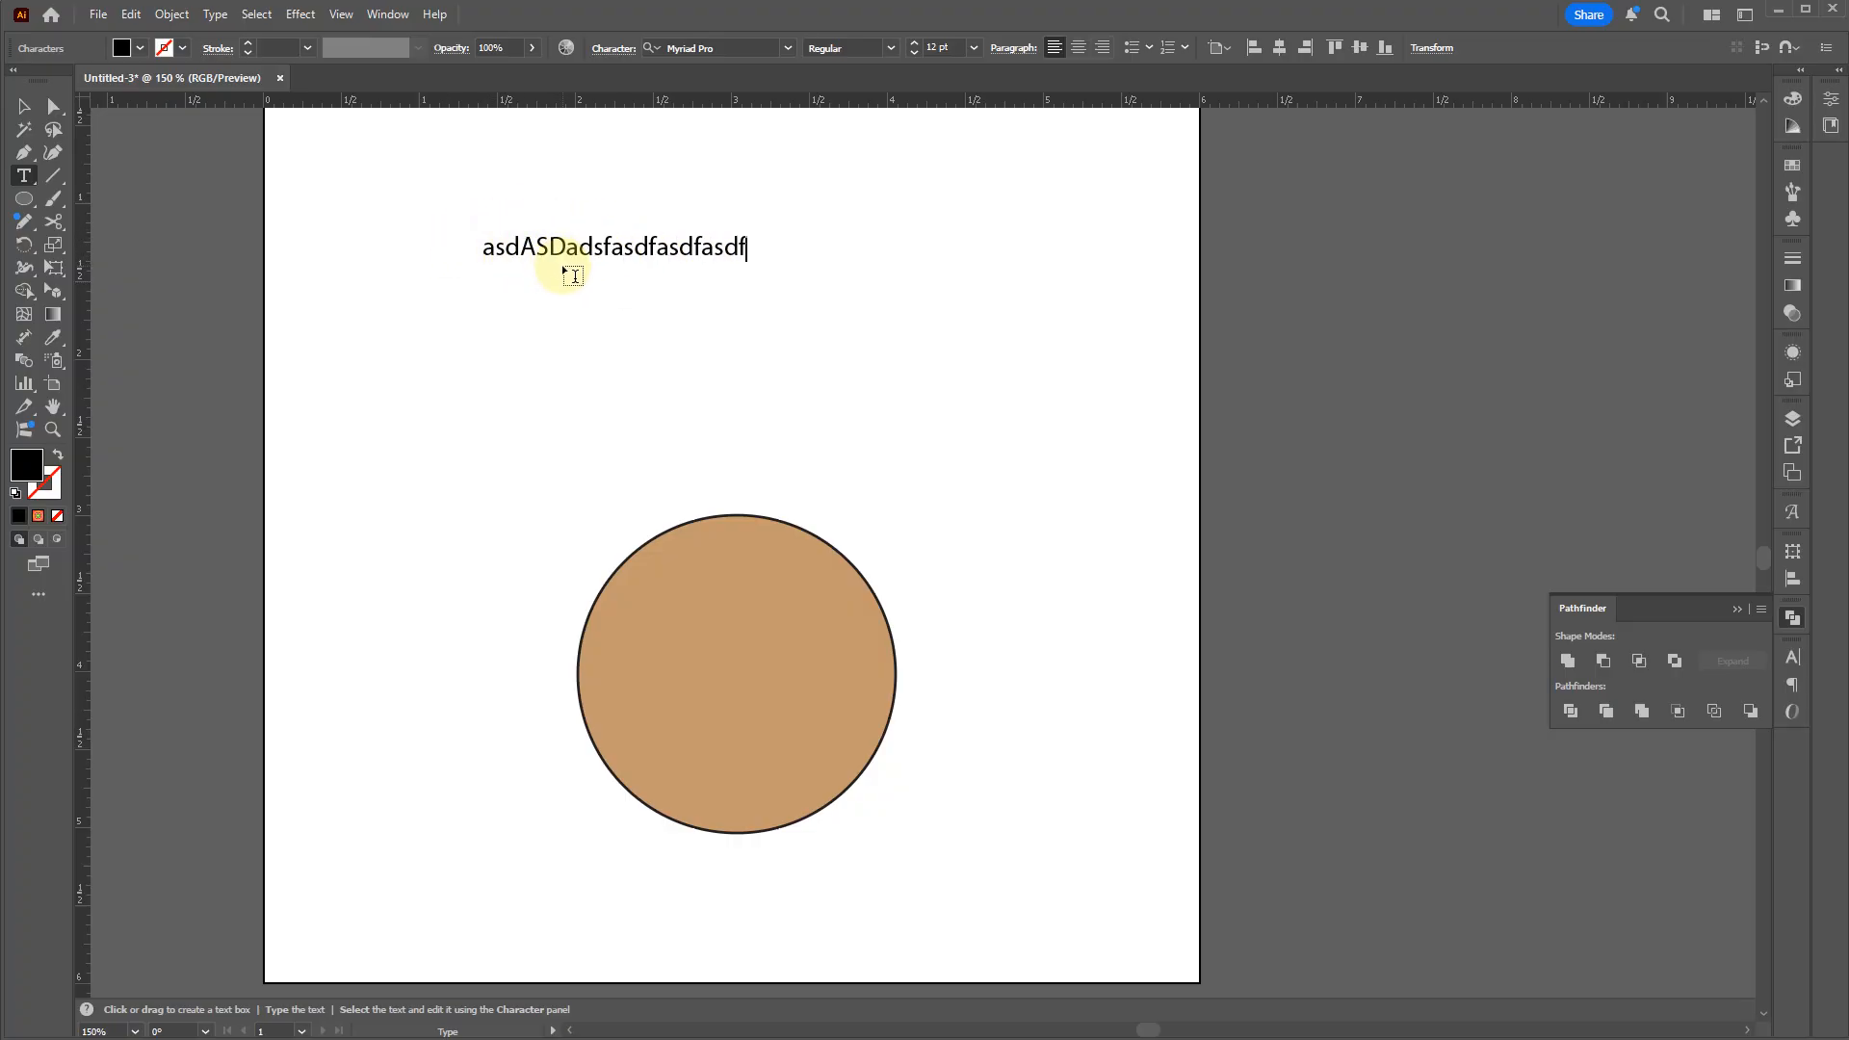
{"action": "key", "text": "Escape"}
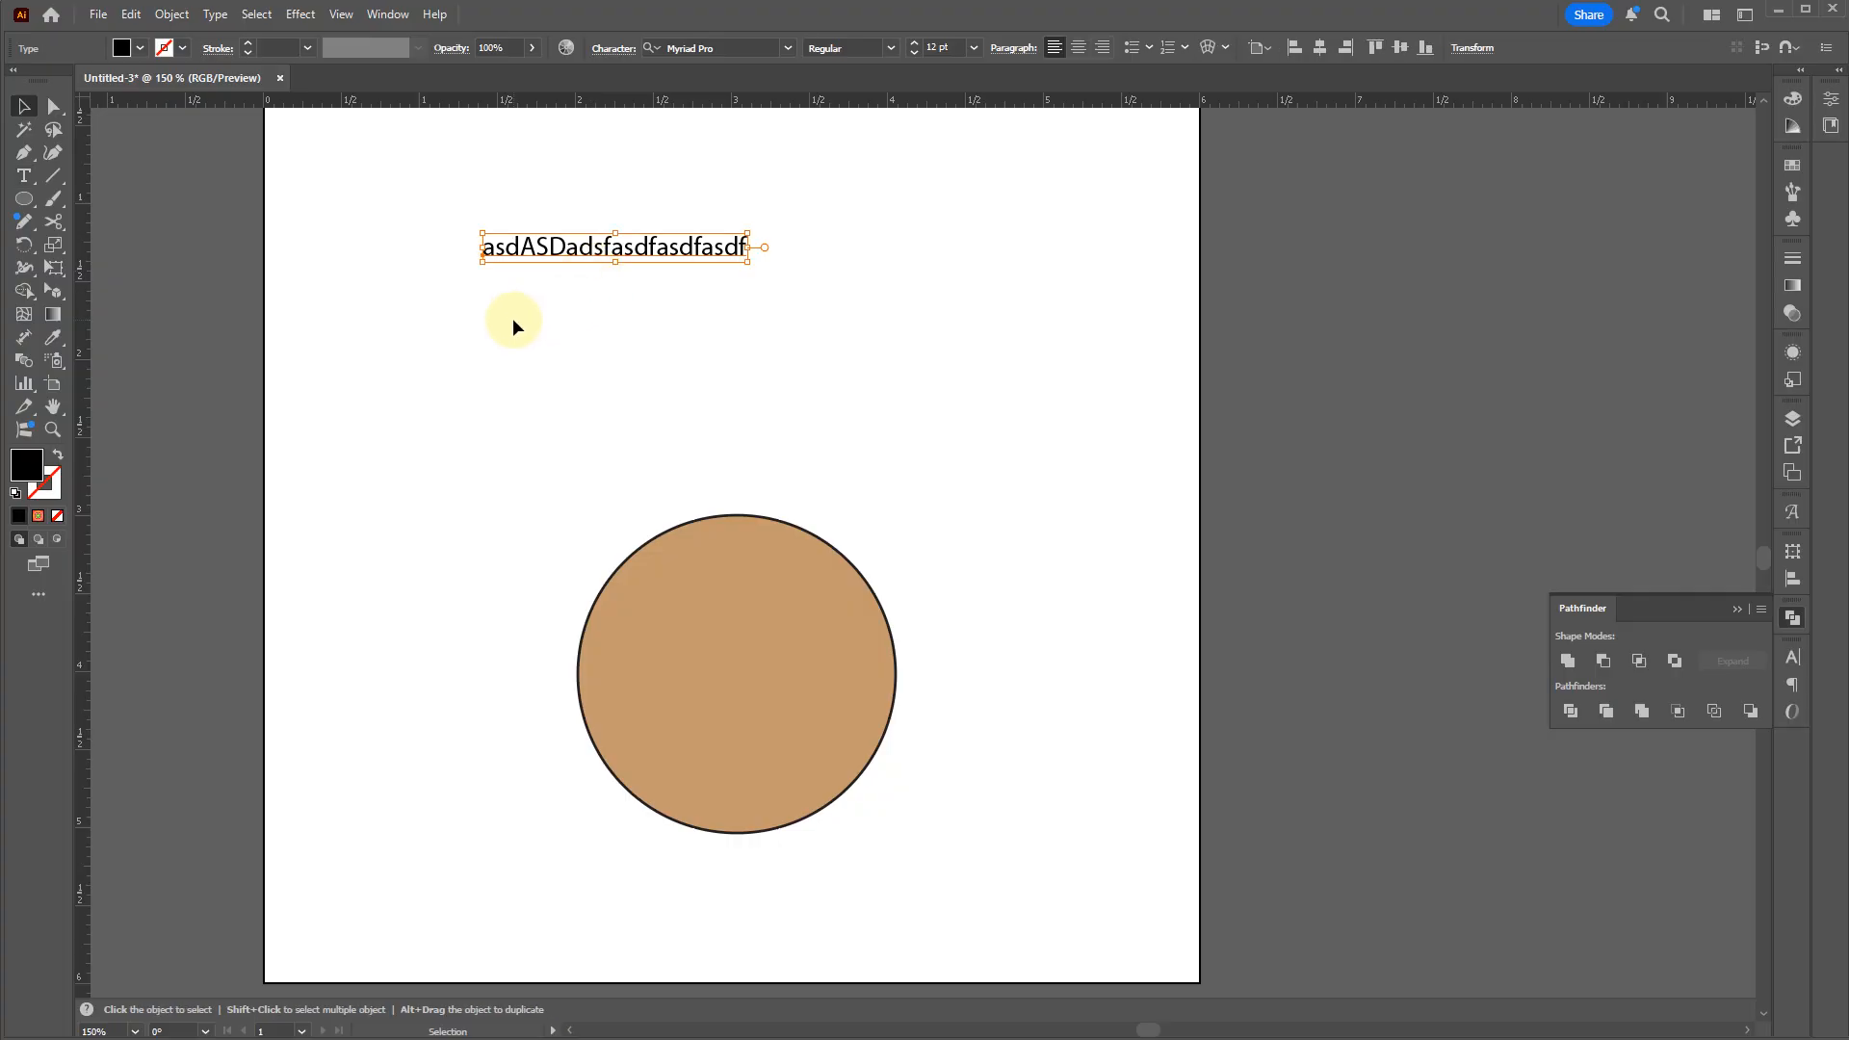
Step: Draw an area text frame with placeholder text, about 1.8 in wide and 0.6 in high, directly below the point text
{"action": "key", "text": "t"}
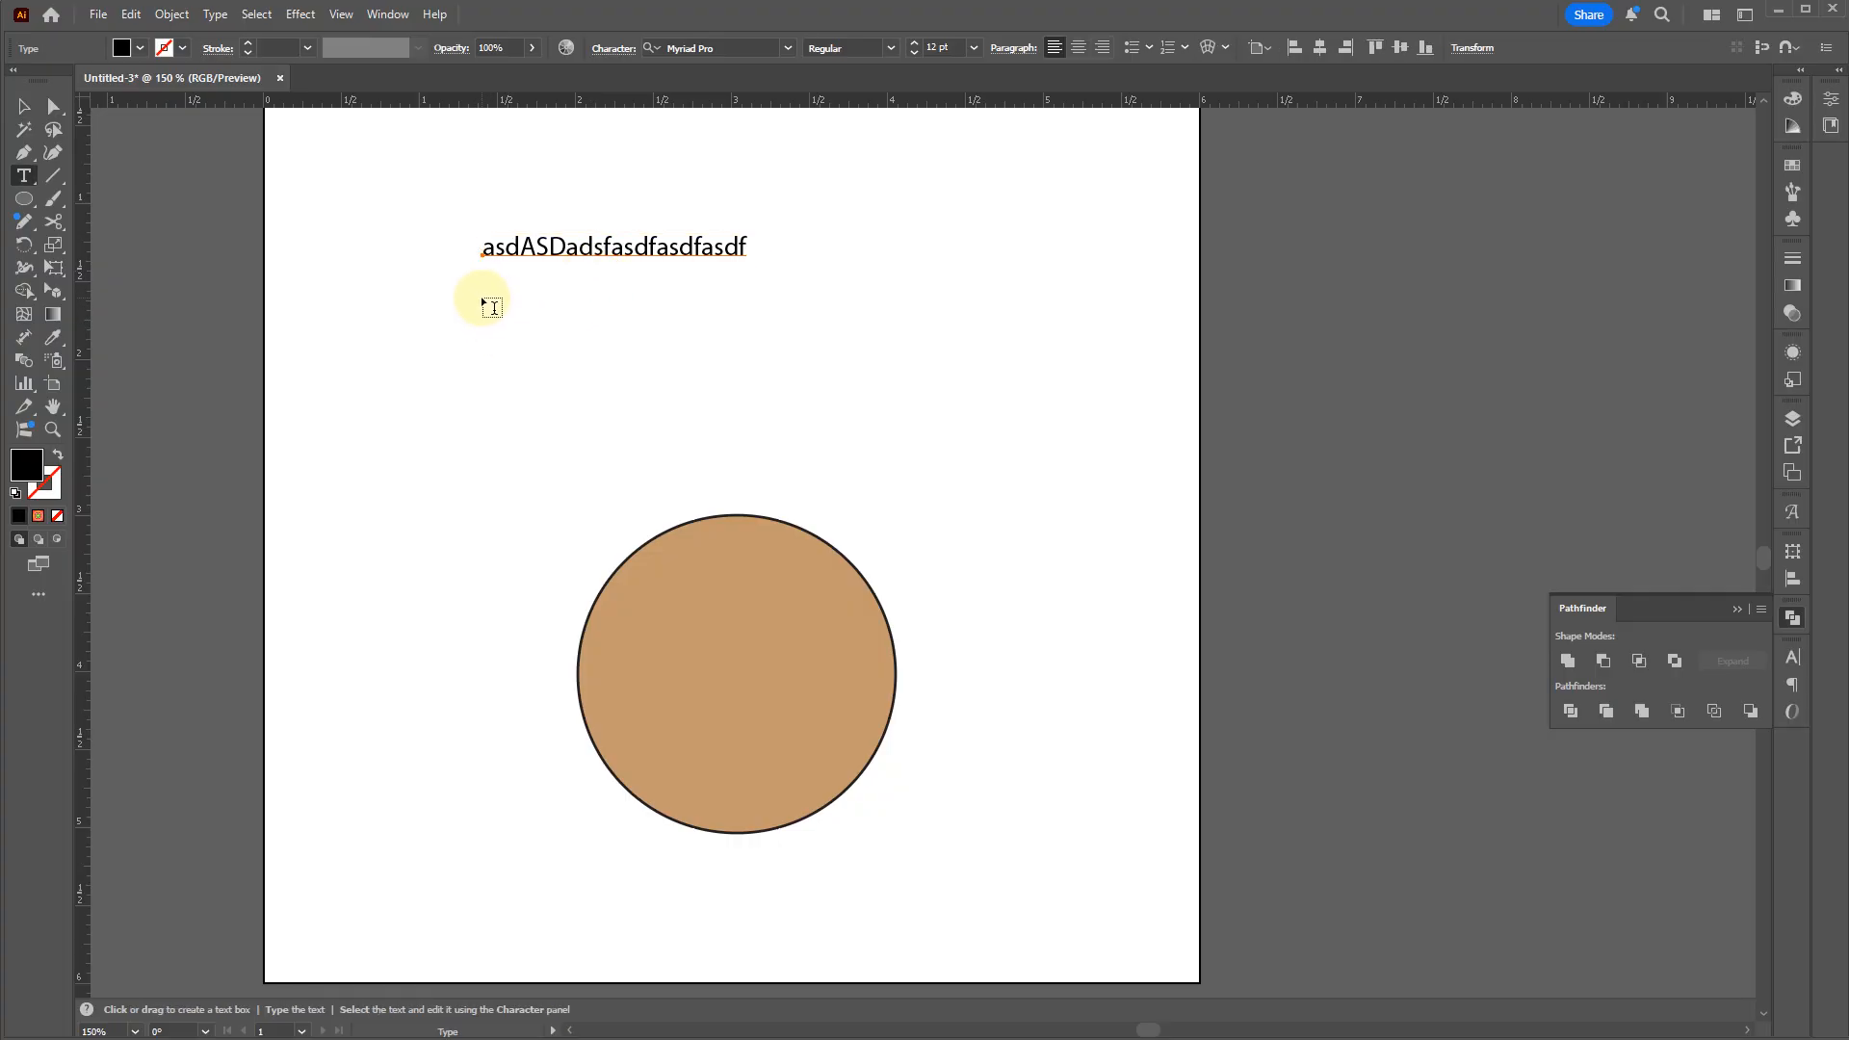
{"action": "left_click_drag", "start_coordinate": [482, 300], "coordinate": [770, 398]}
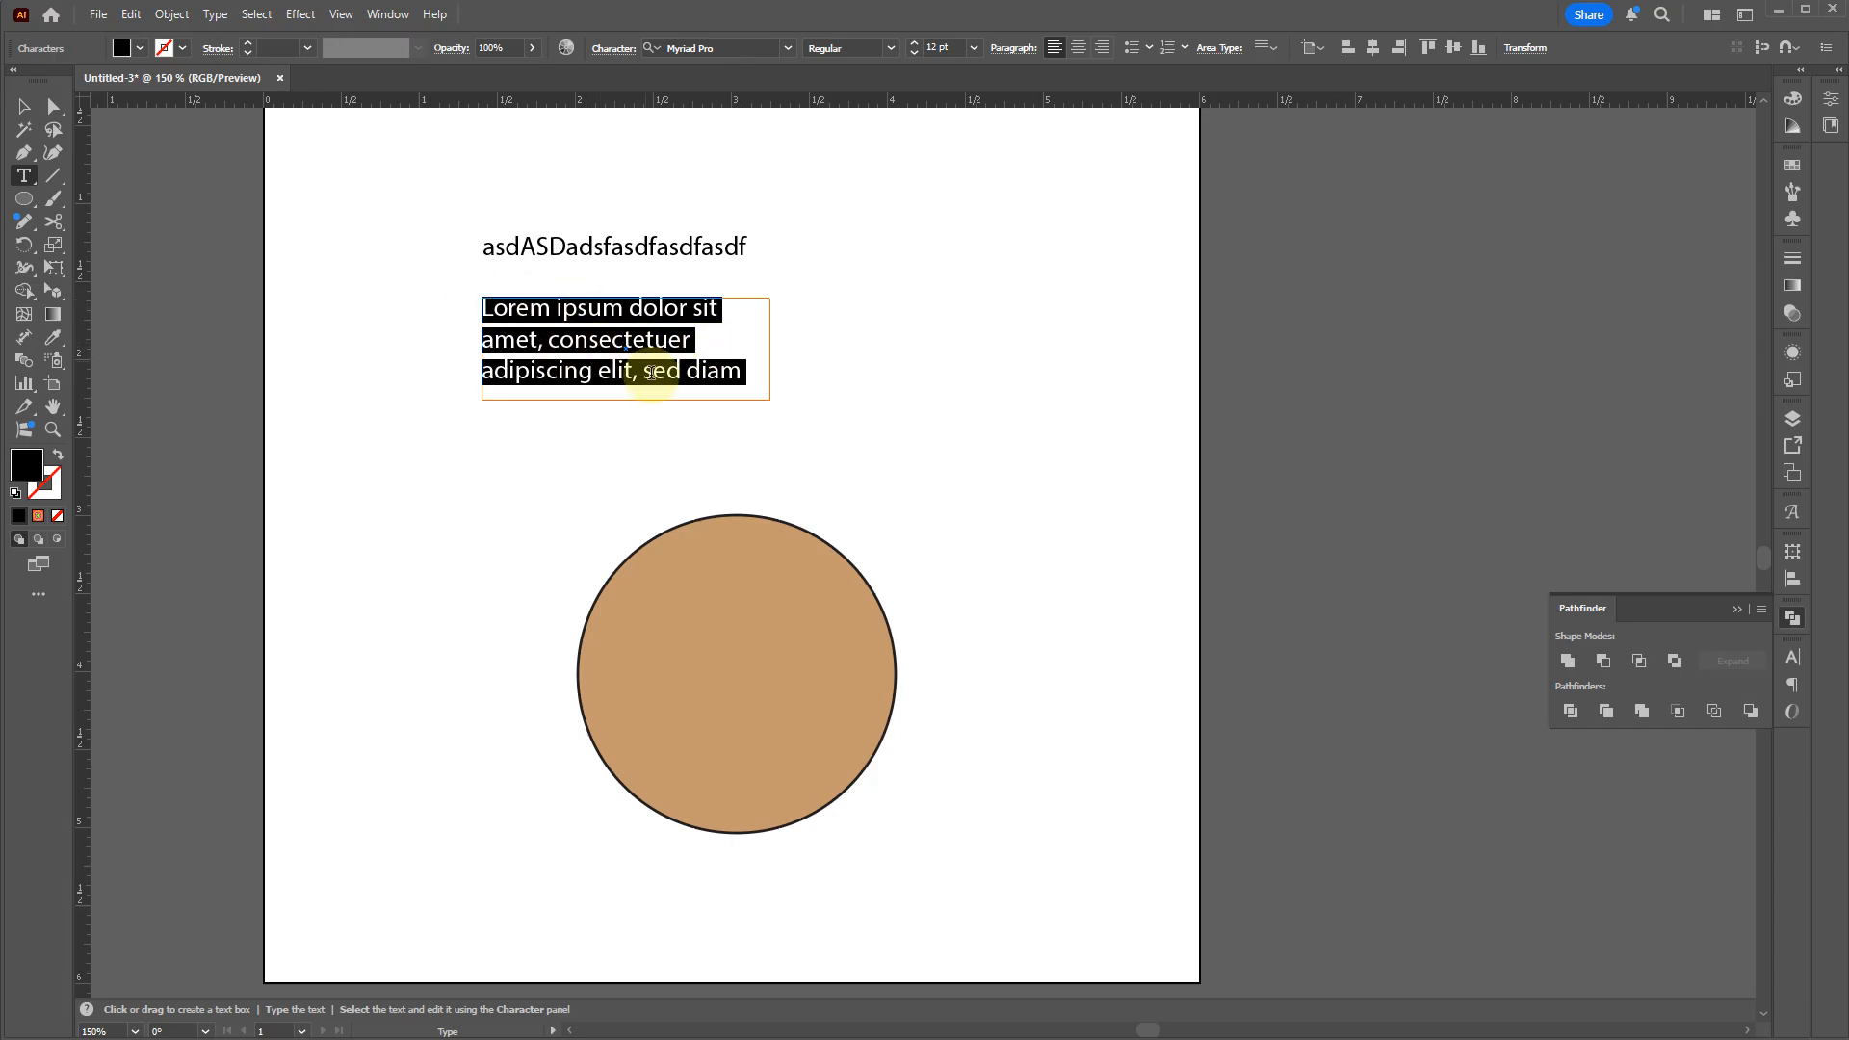
{"action": "key", "text": "Escape"}
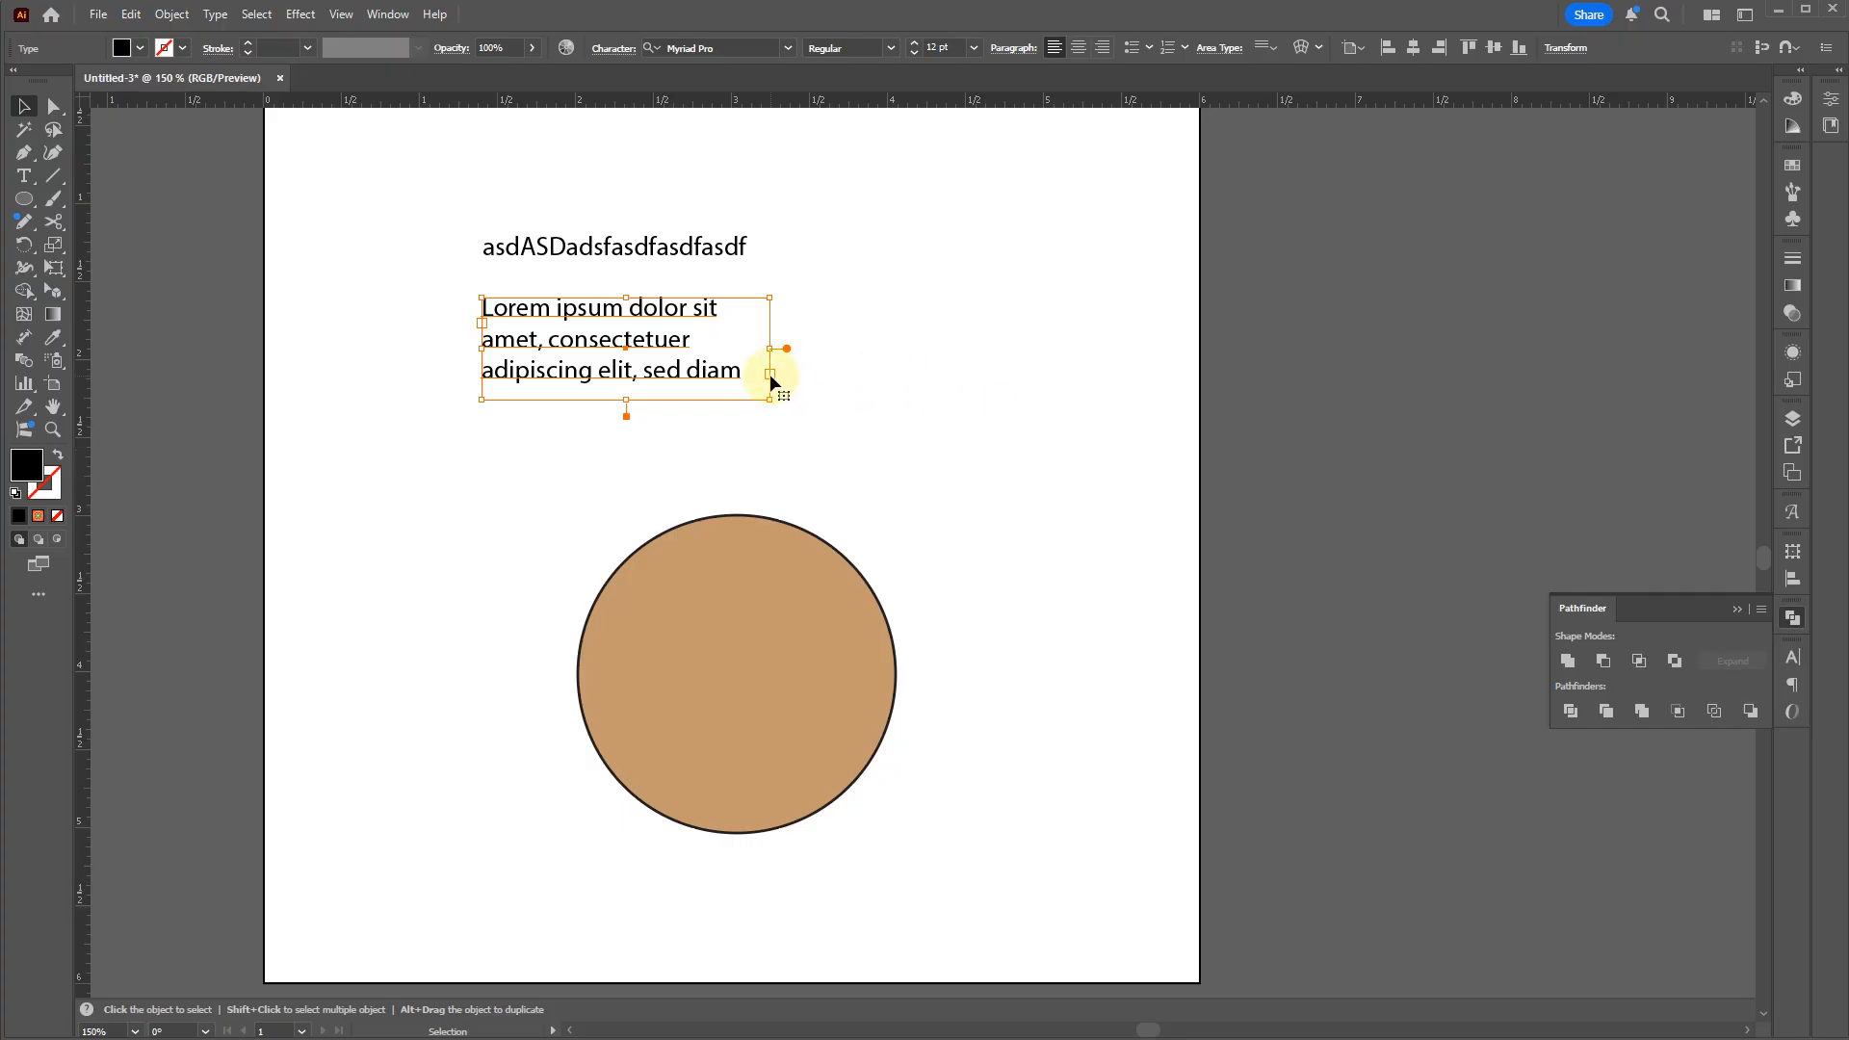
Step: Thread the placeholder text frame into a second frame to its right and a third frame beside the circle's upper right
{"action": "key", "text": "t"}
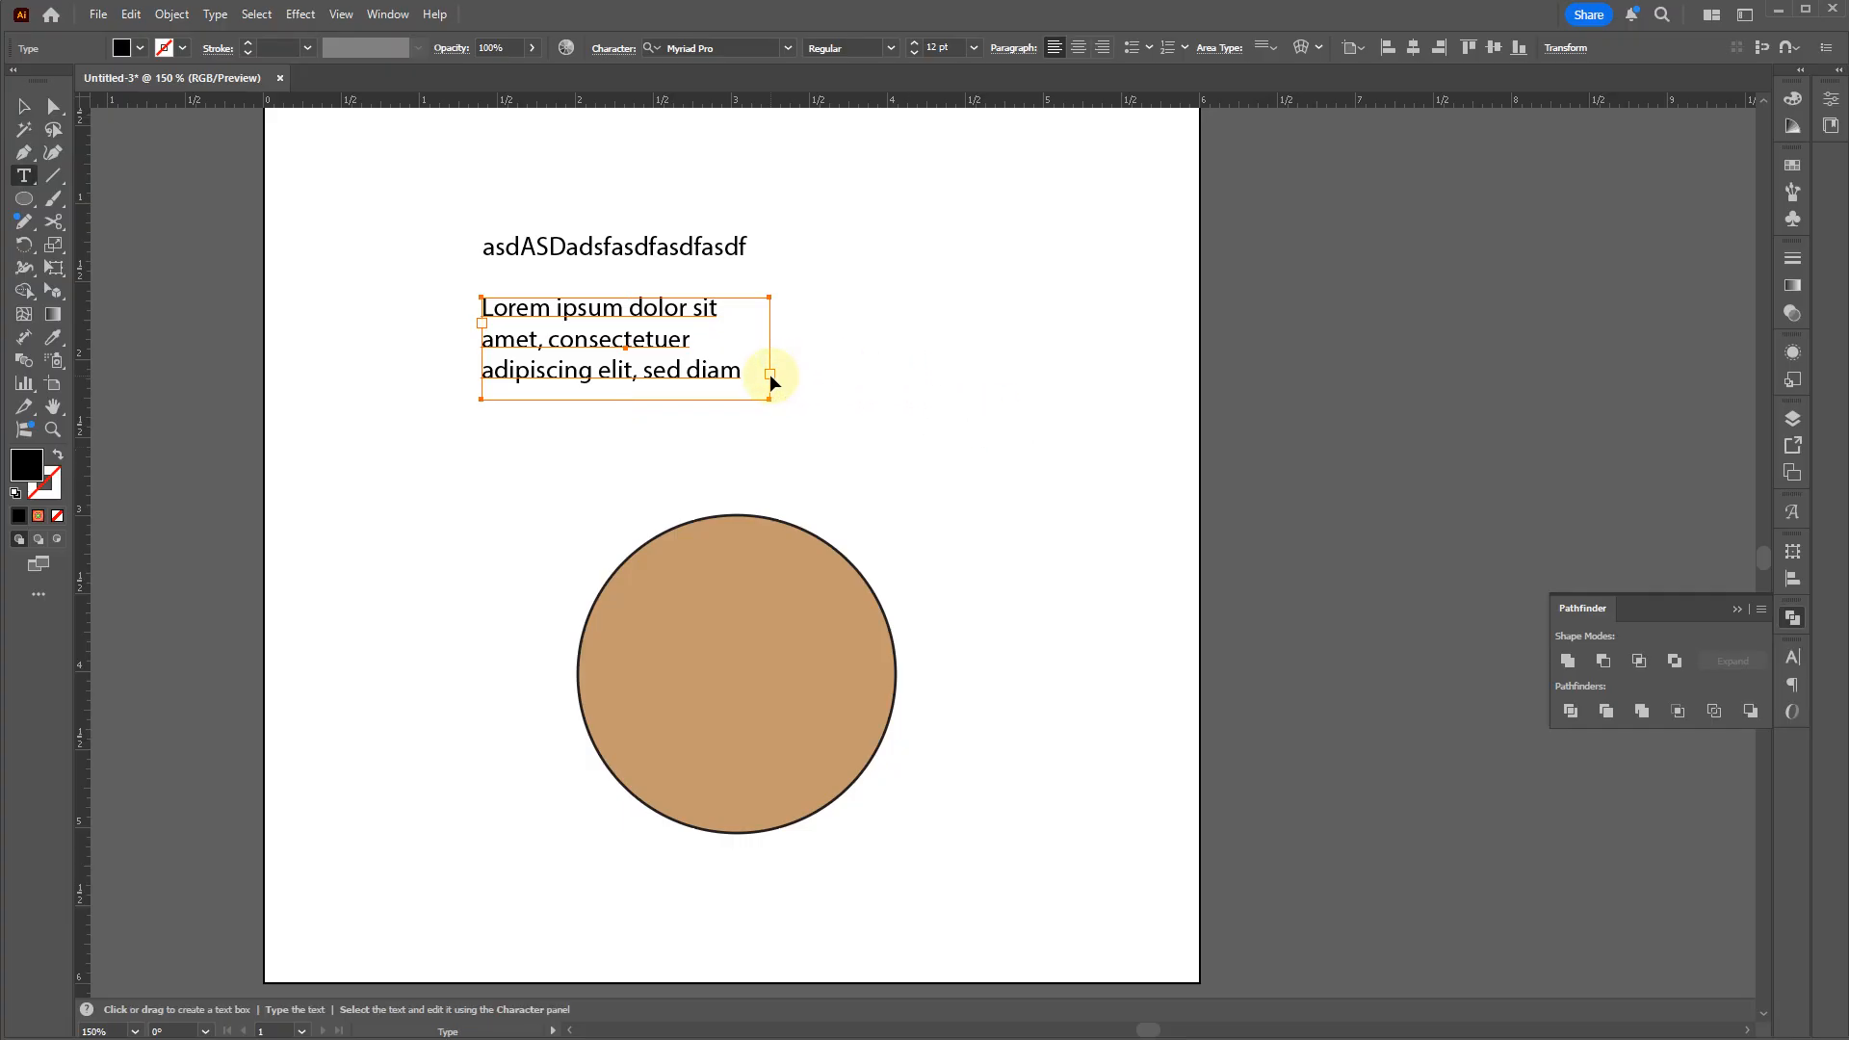
{"action": "left_click", "coordinate": [840, 302]}
{"action": "left_click", "coordinate": [1127, 381]}
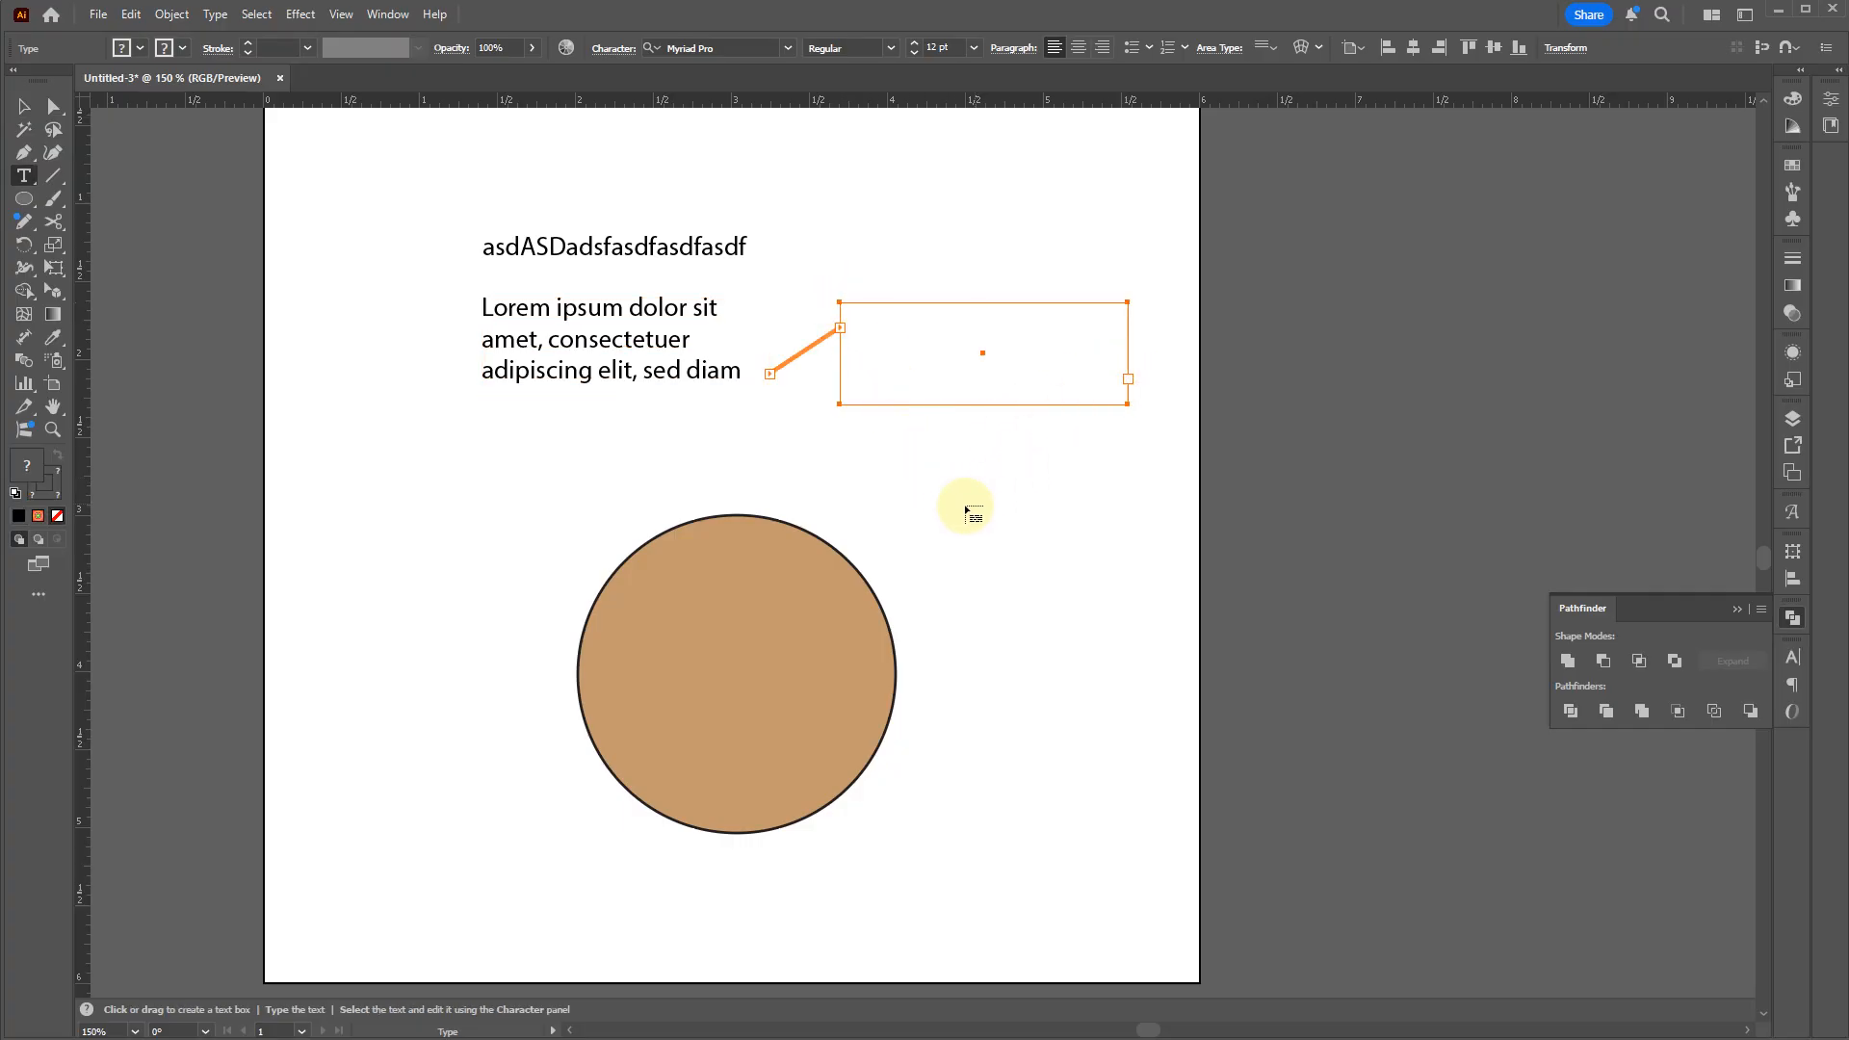
{"action": "left_click", "coordinate": [956, 506]}
Step: Paste repeated copies of "Lorem ipsum dolor sit amet, consectetuer" into the threaded text and insert "asdfl;kjasd'fjkads" into "adipiscing" in the second frame
{"action": "triple_click", "coordinate": [622, 349]}
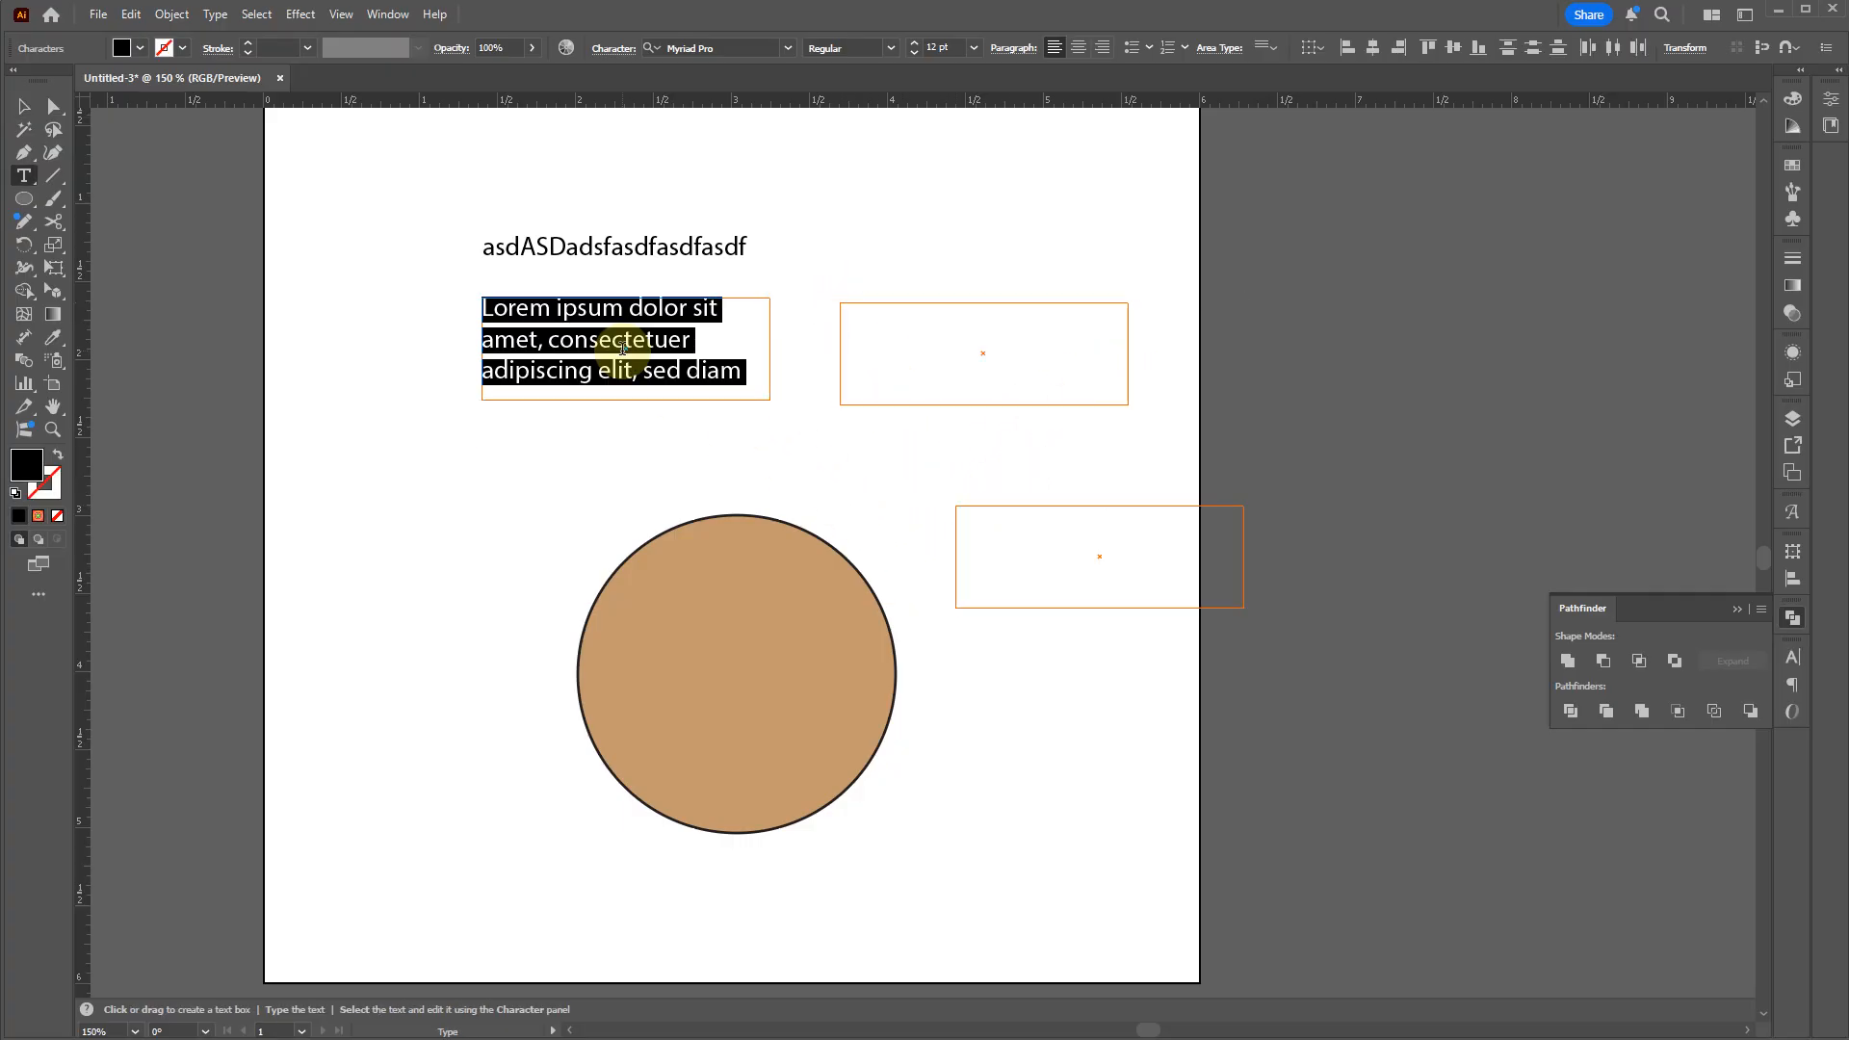
{"action": "left_click", "coordinate": [640, 308]}
{"action": "left_click_drag", "start_coordinate": [692, 339], "coordinate": [435, 279]}
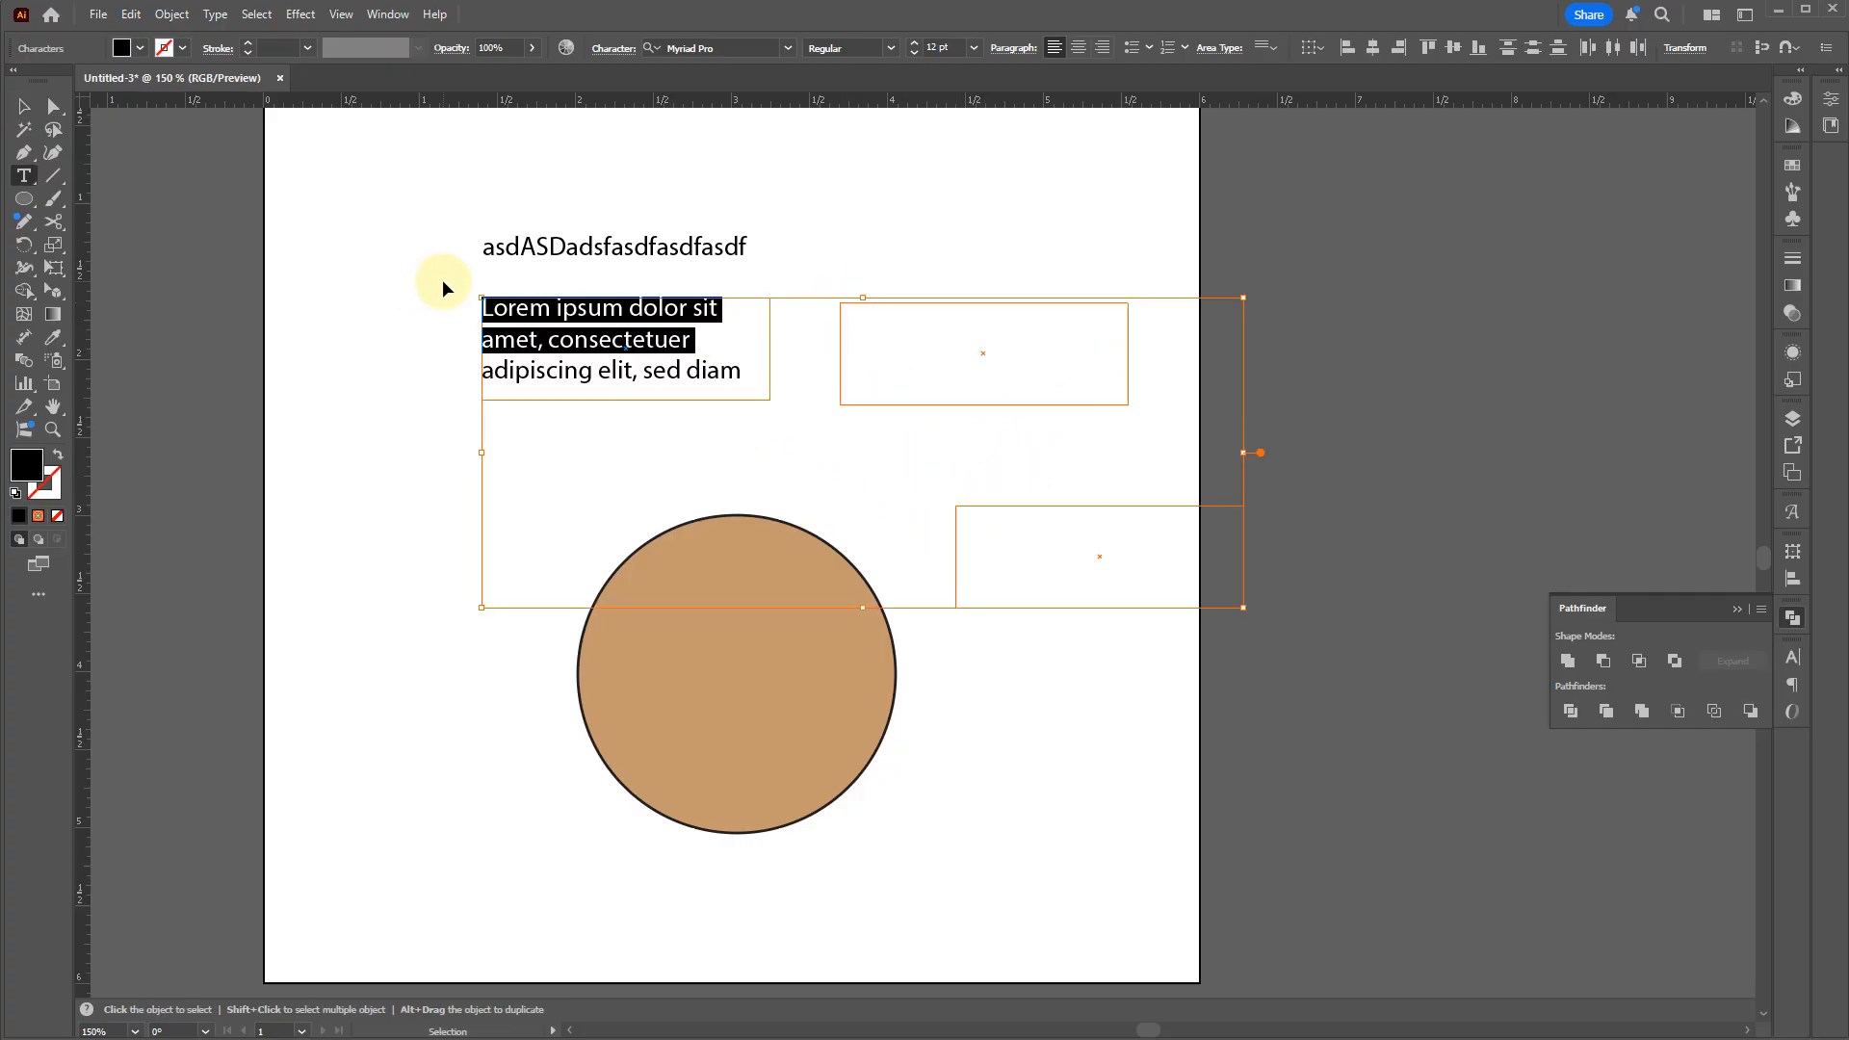
{"action": "key", "text": "ctrl+c"}
{"action": "key", "text": "ctrl+v"}
{"action": "key", "text": "ctrl+v"}
{"action": "key", "text": "ctrl+v"}
{"action": "key", "text": "ctrl+v"}
{"action": "key", "text": "ctrl+z"}
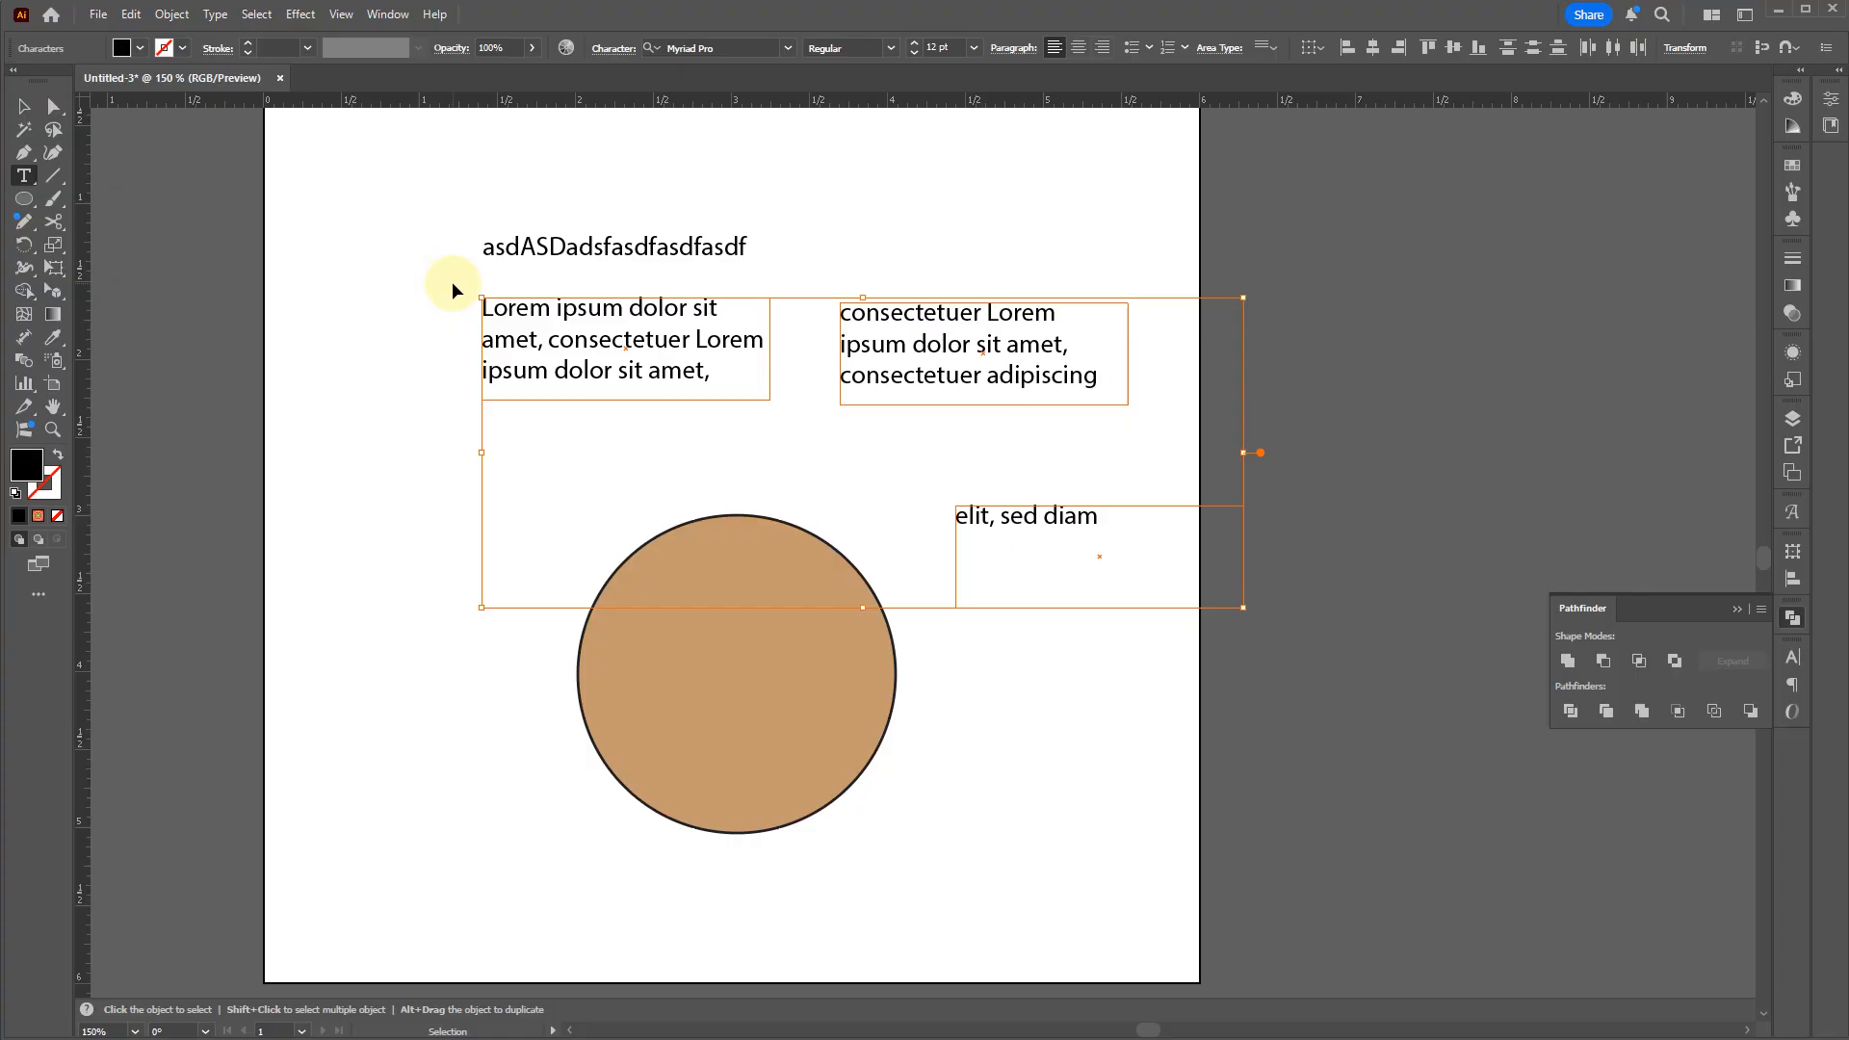
{"action": "left_click", "coordinate": [1049, 367]}
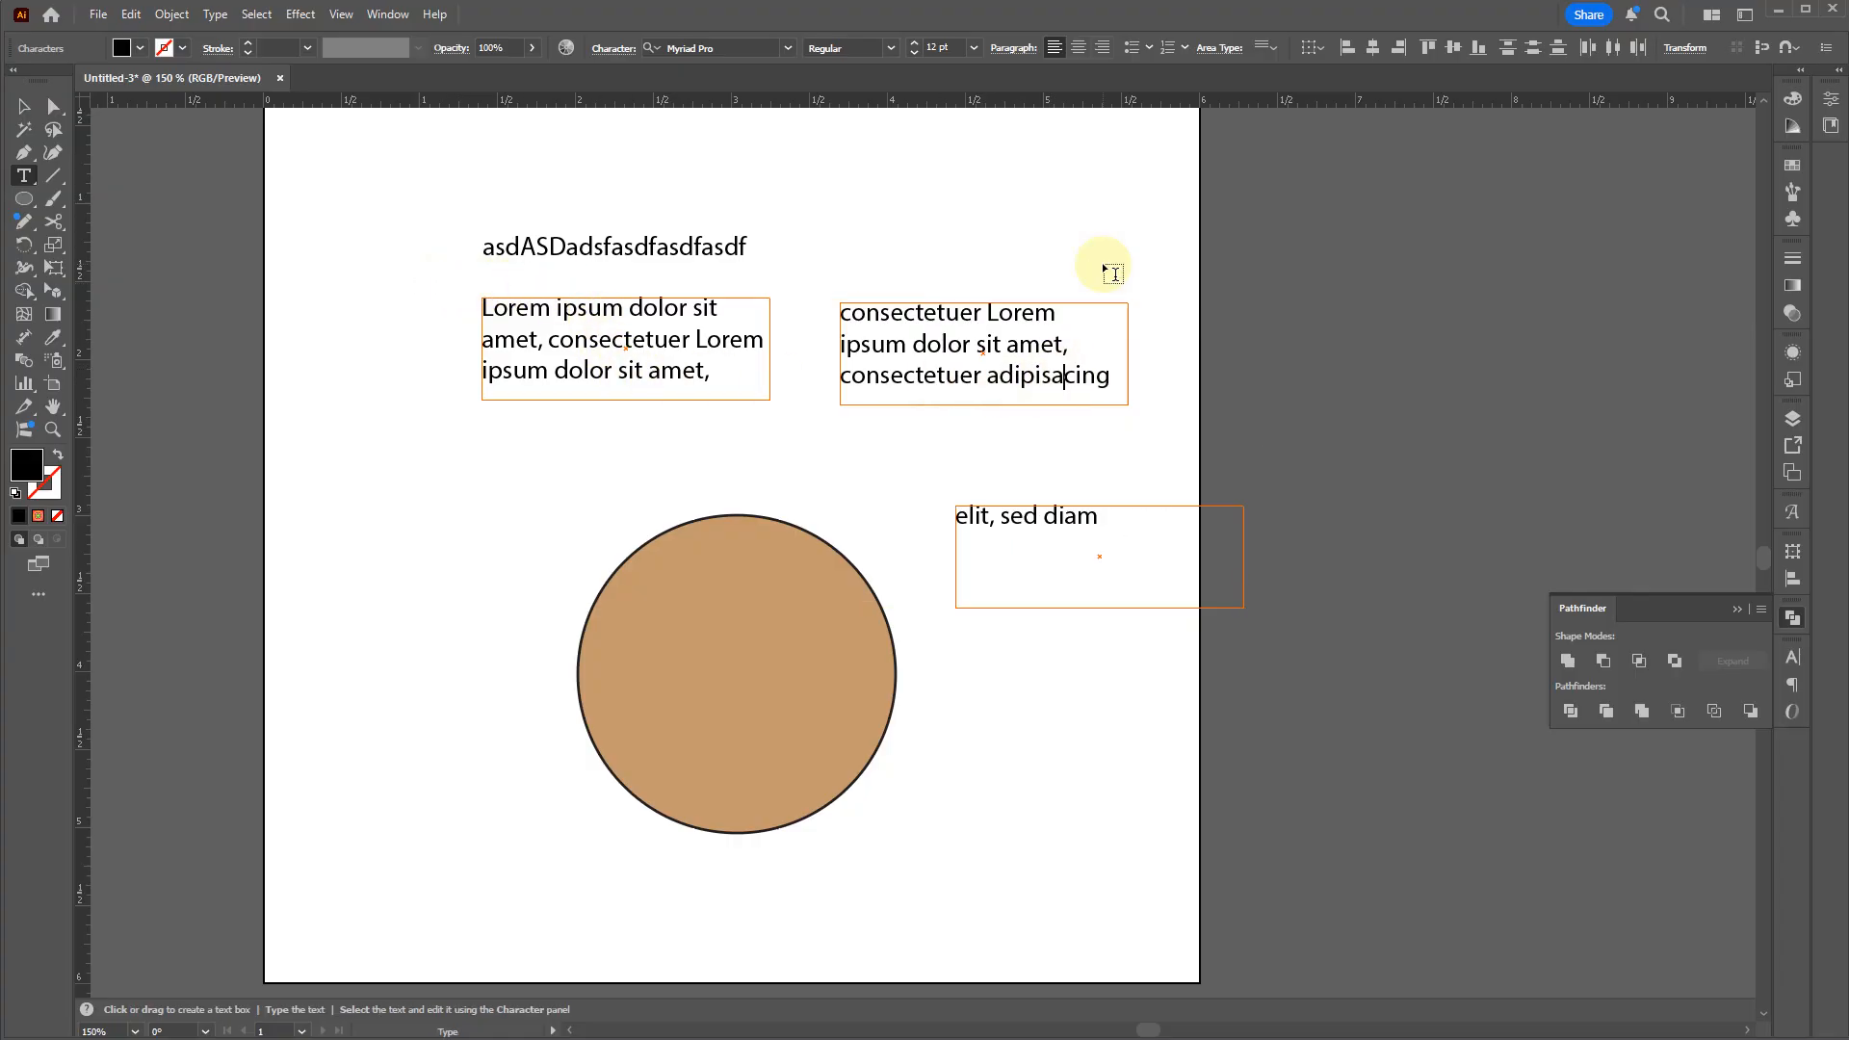
{"action": "type", "text": "asdfl;kjasd'fjkadscin"}
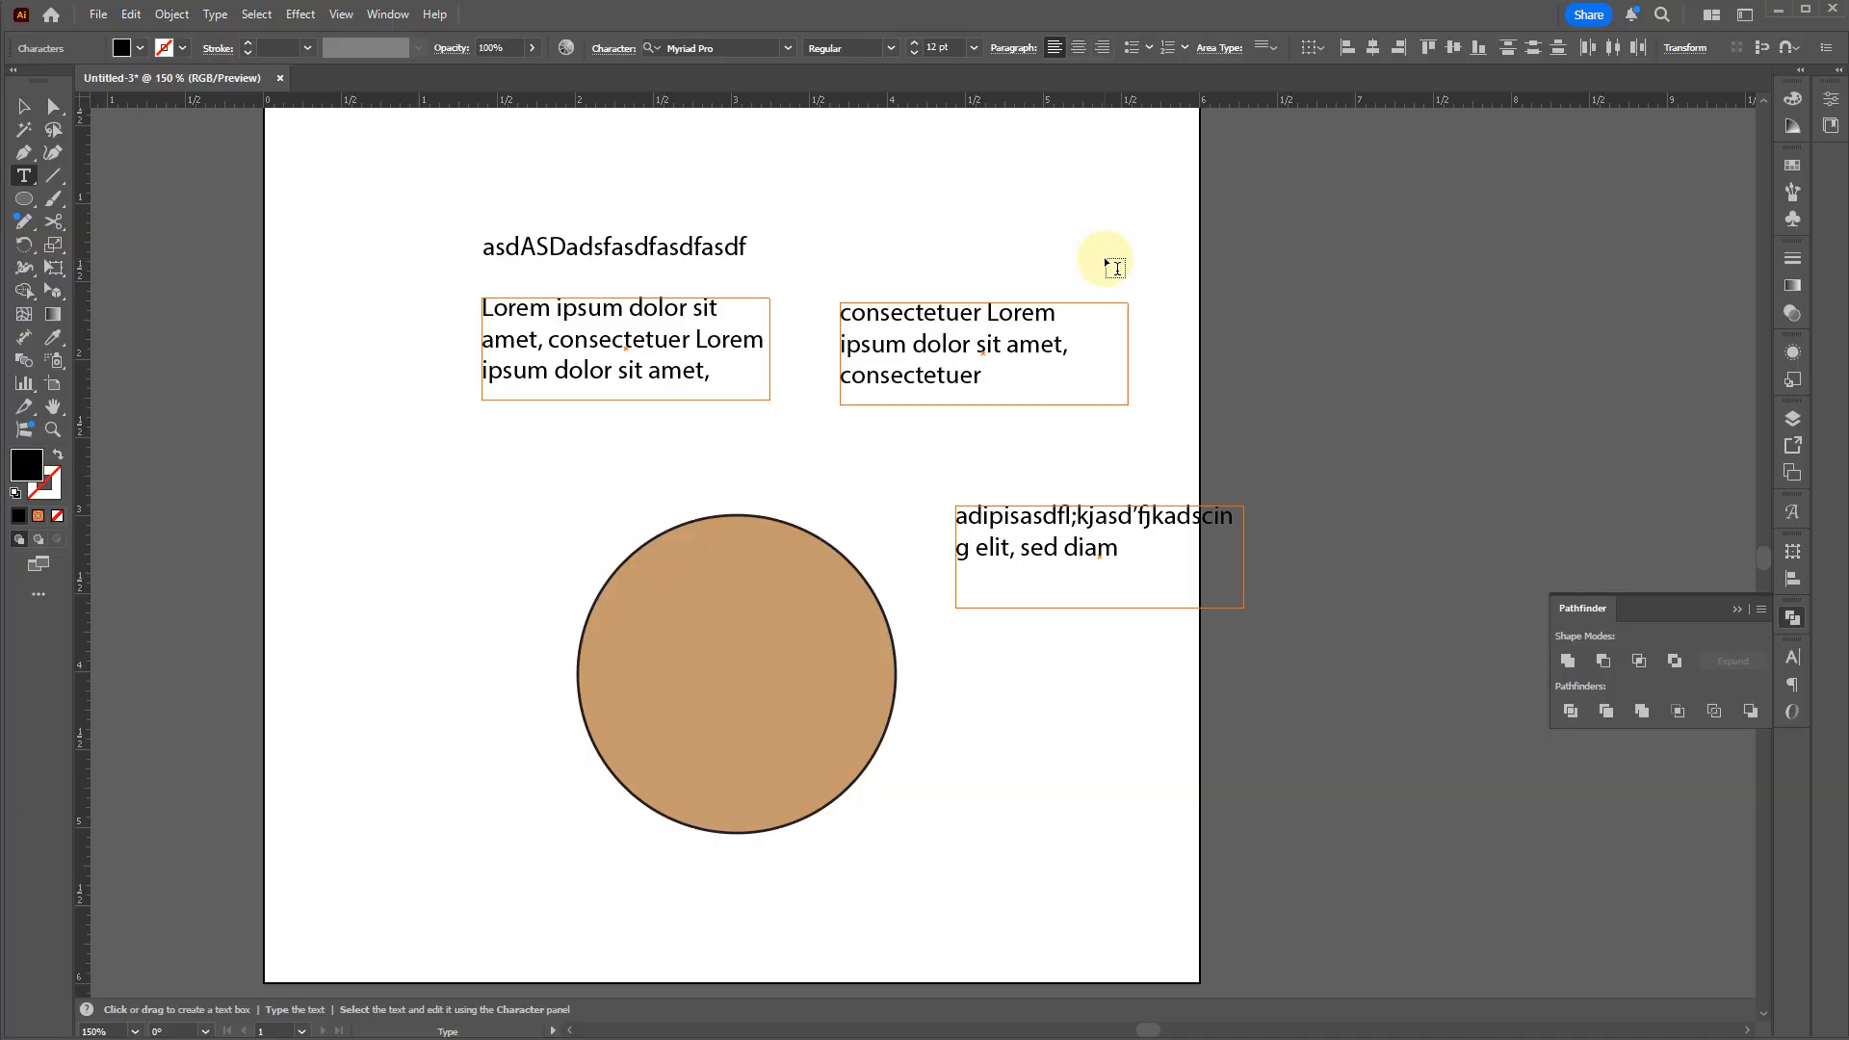
Step: Delete the three threaded text frames and the line of point text above them
{"action": "key", "text": "Escape"}
{"action": "key", "text": "Delete"}
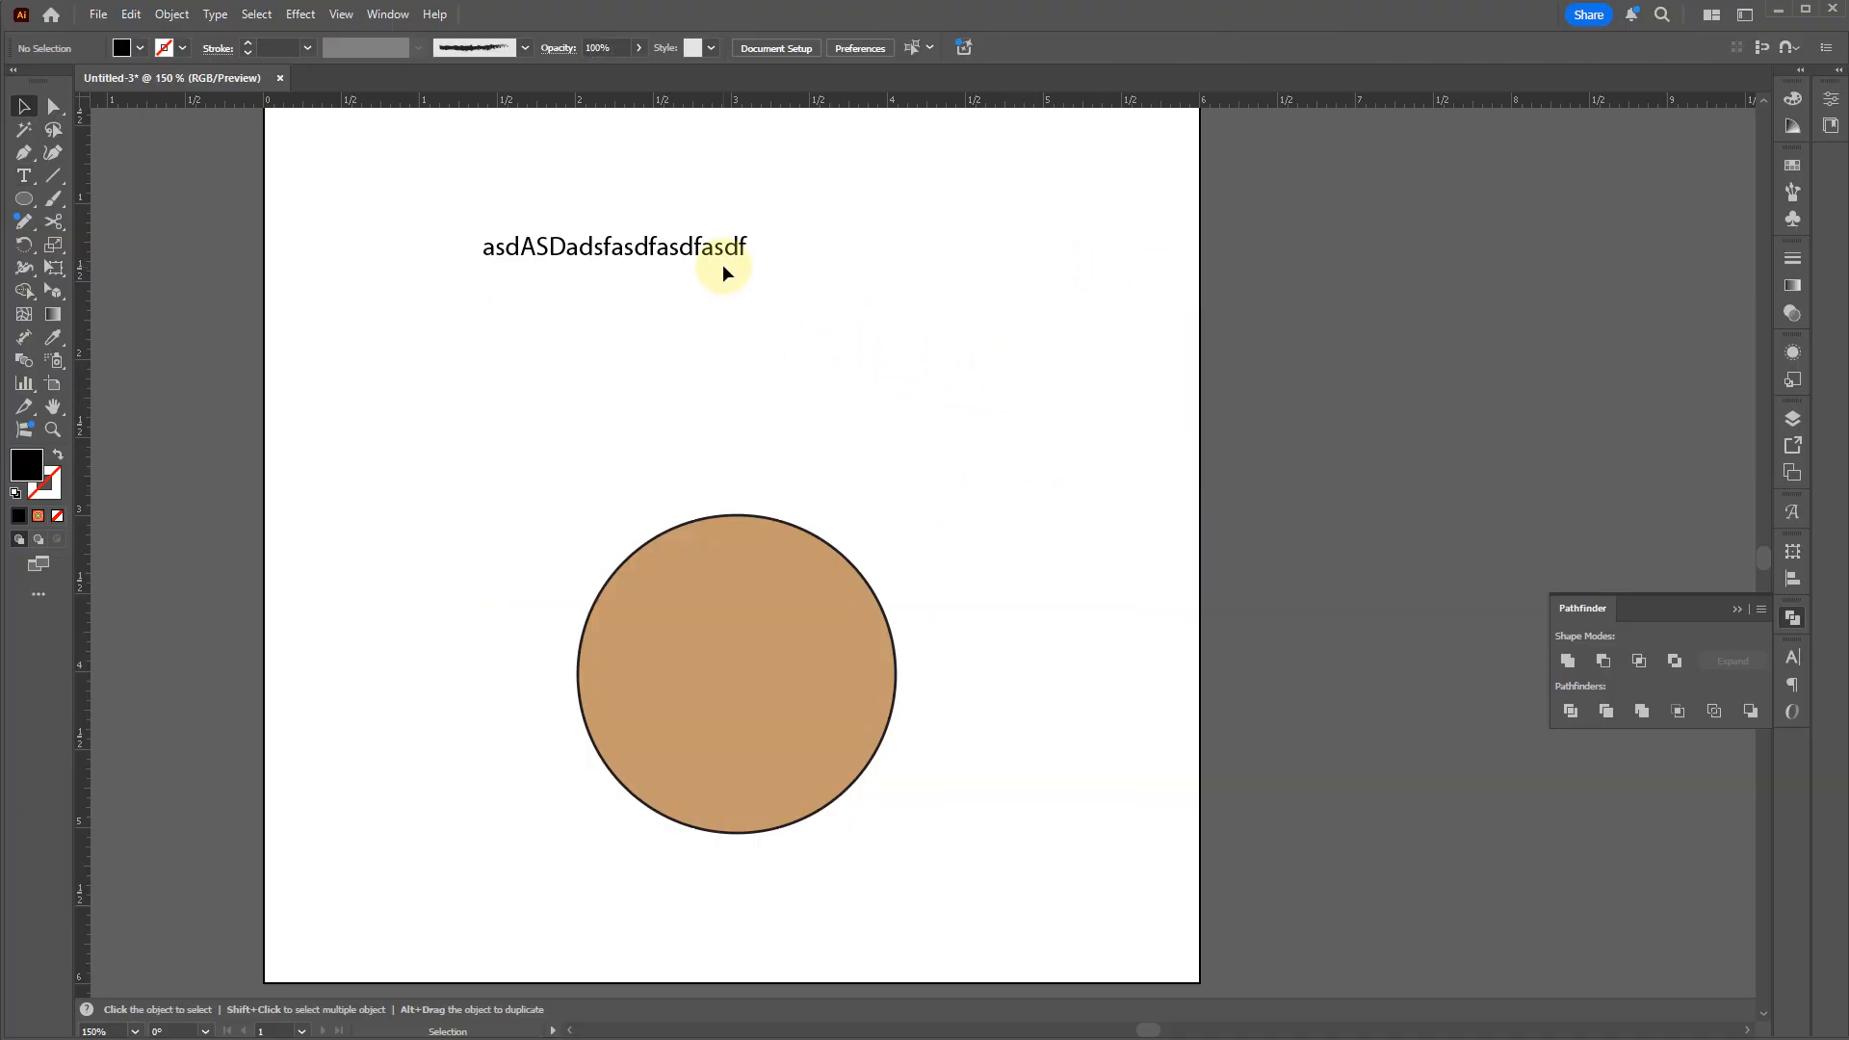
{"action": "left_click", "coordinate": [609, 241]}
{"action": "key", "text": "Delete"}
{"action": "key", "text": "m"}
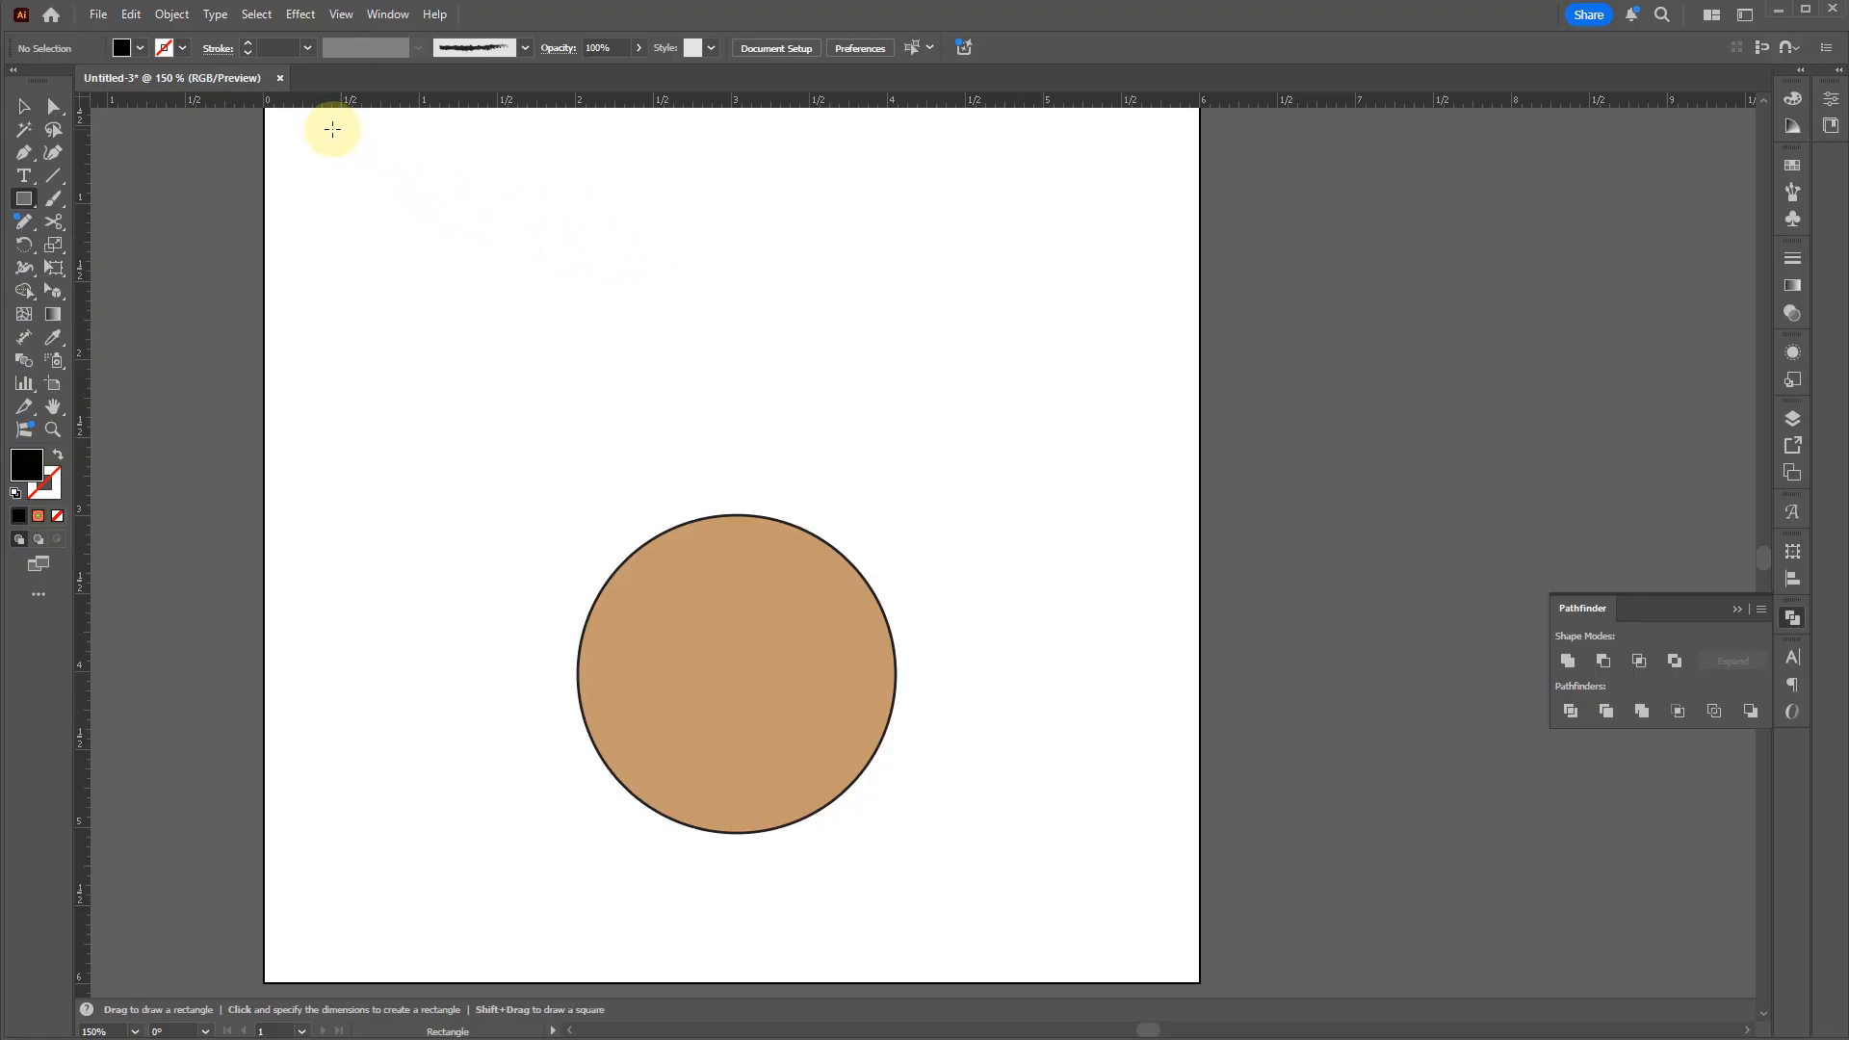
{"action": "left_click_drag", "start_coordinate": [328, 142], "coordinate": [553, 381]}
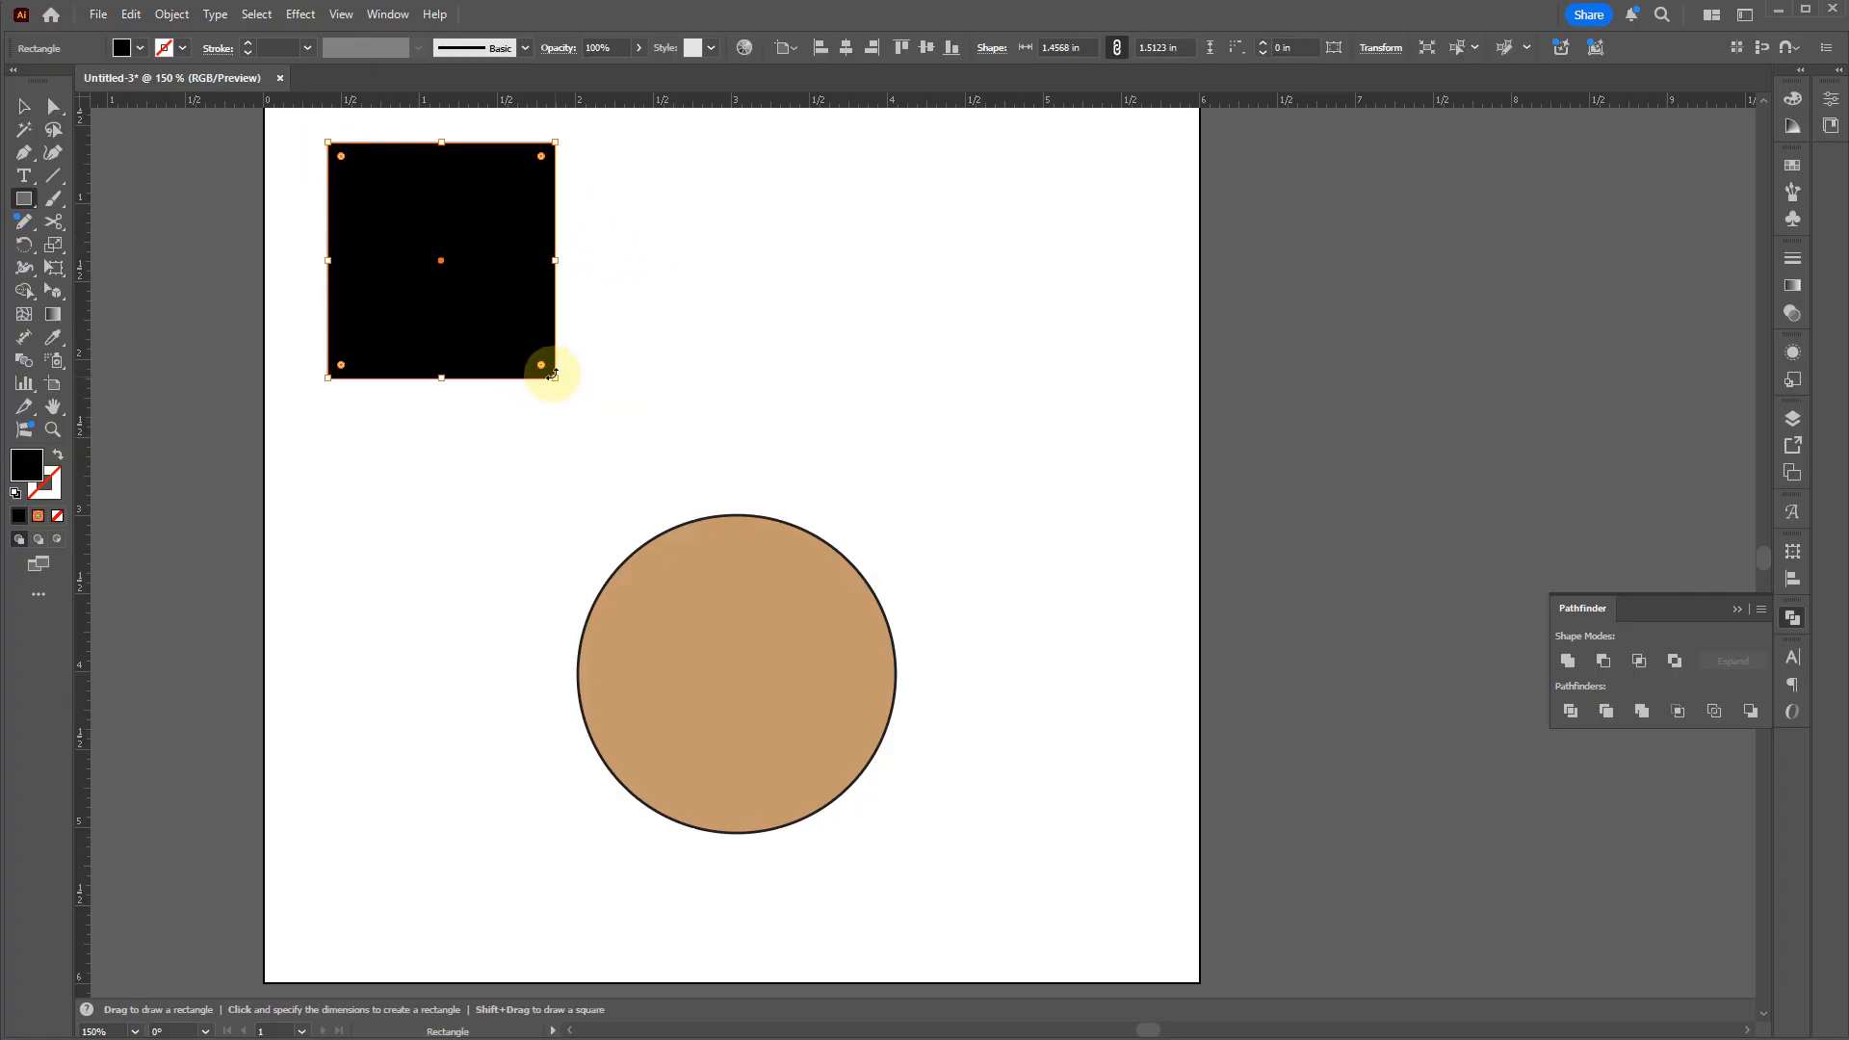
{"action": "key", "text": "Delete"}
Step: Draw a placeholder text frame about 1.35 in wide and 1.1 in high near the upper-left corner of the artboard
{"action": "key", "text": "t"}
{"action": "left_click_drag", "start_coordinate": [363, 183], "coordinate": [573, 348]}
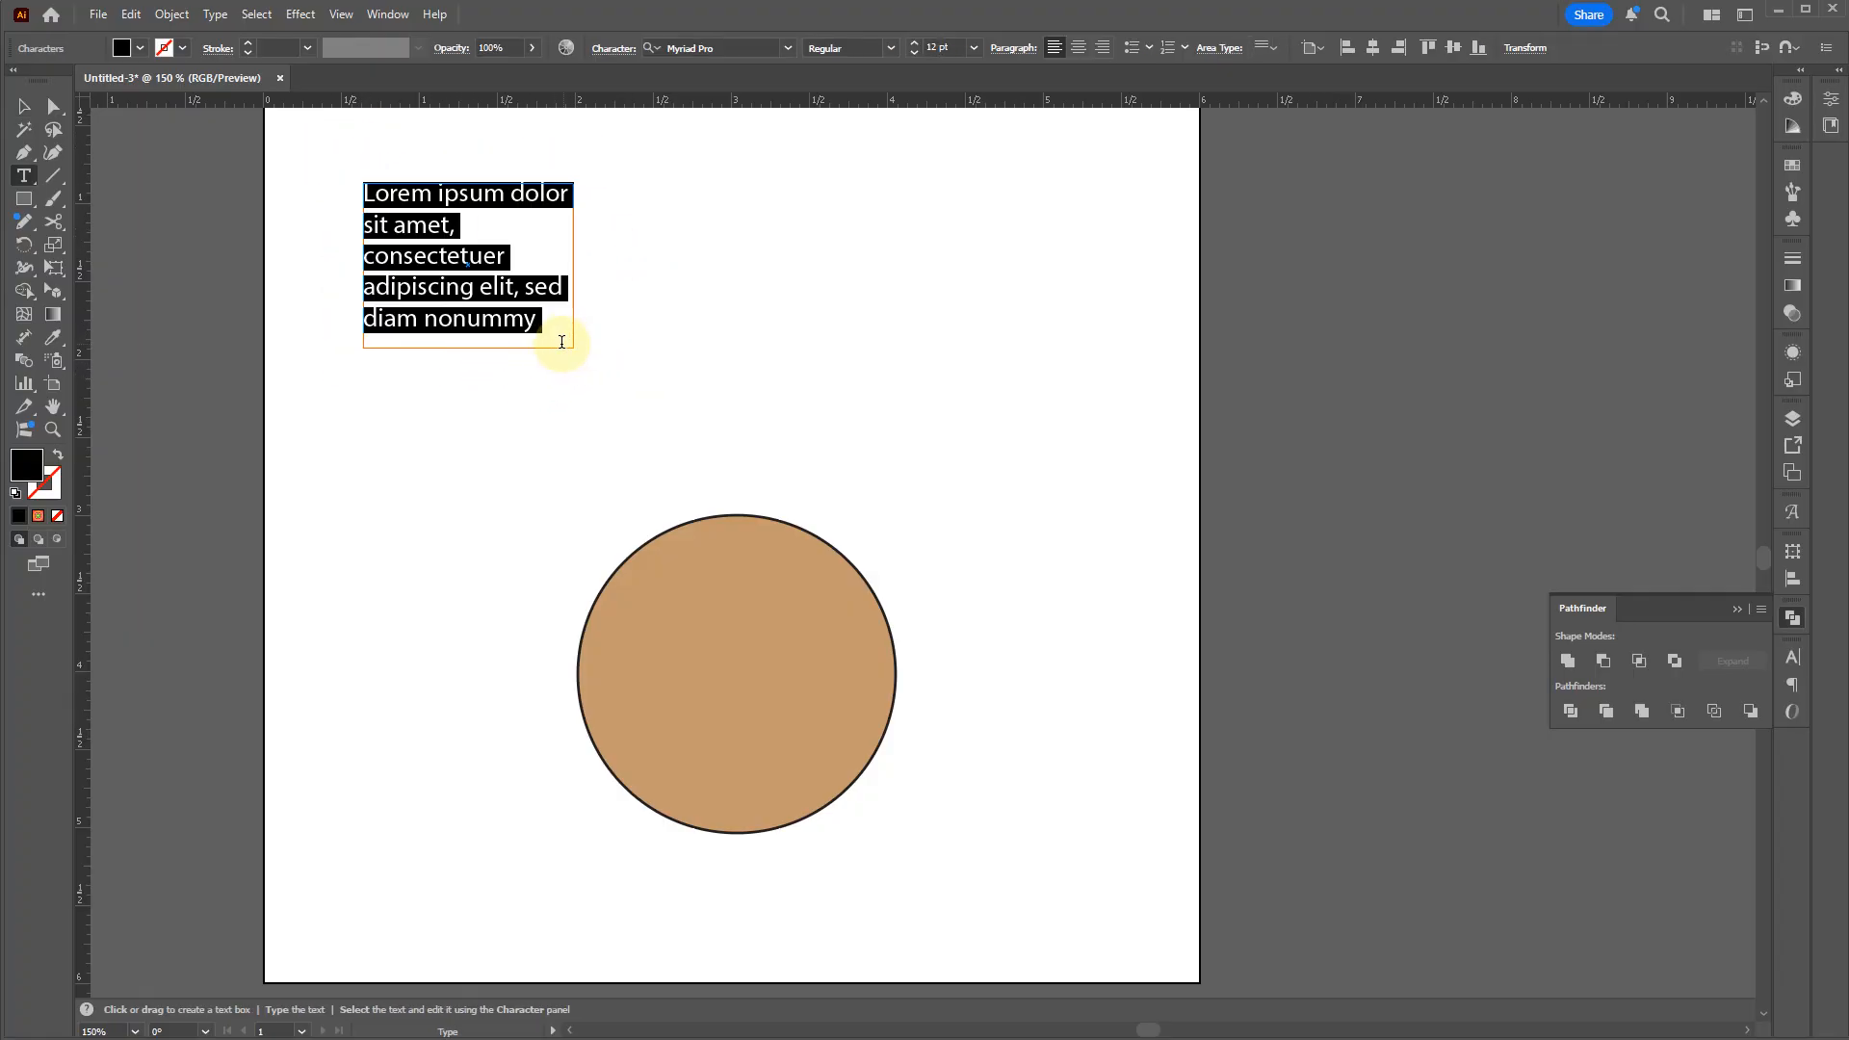
{"action": "key", "text": "Escape"}
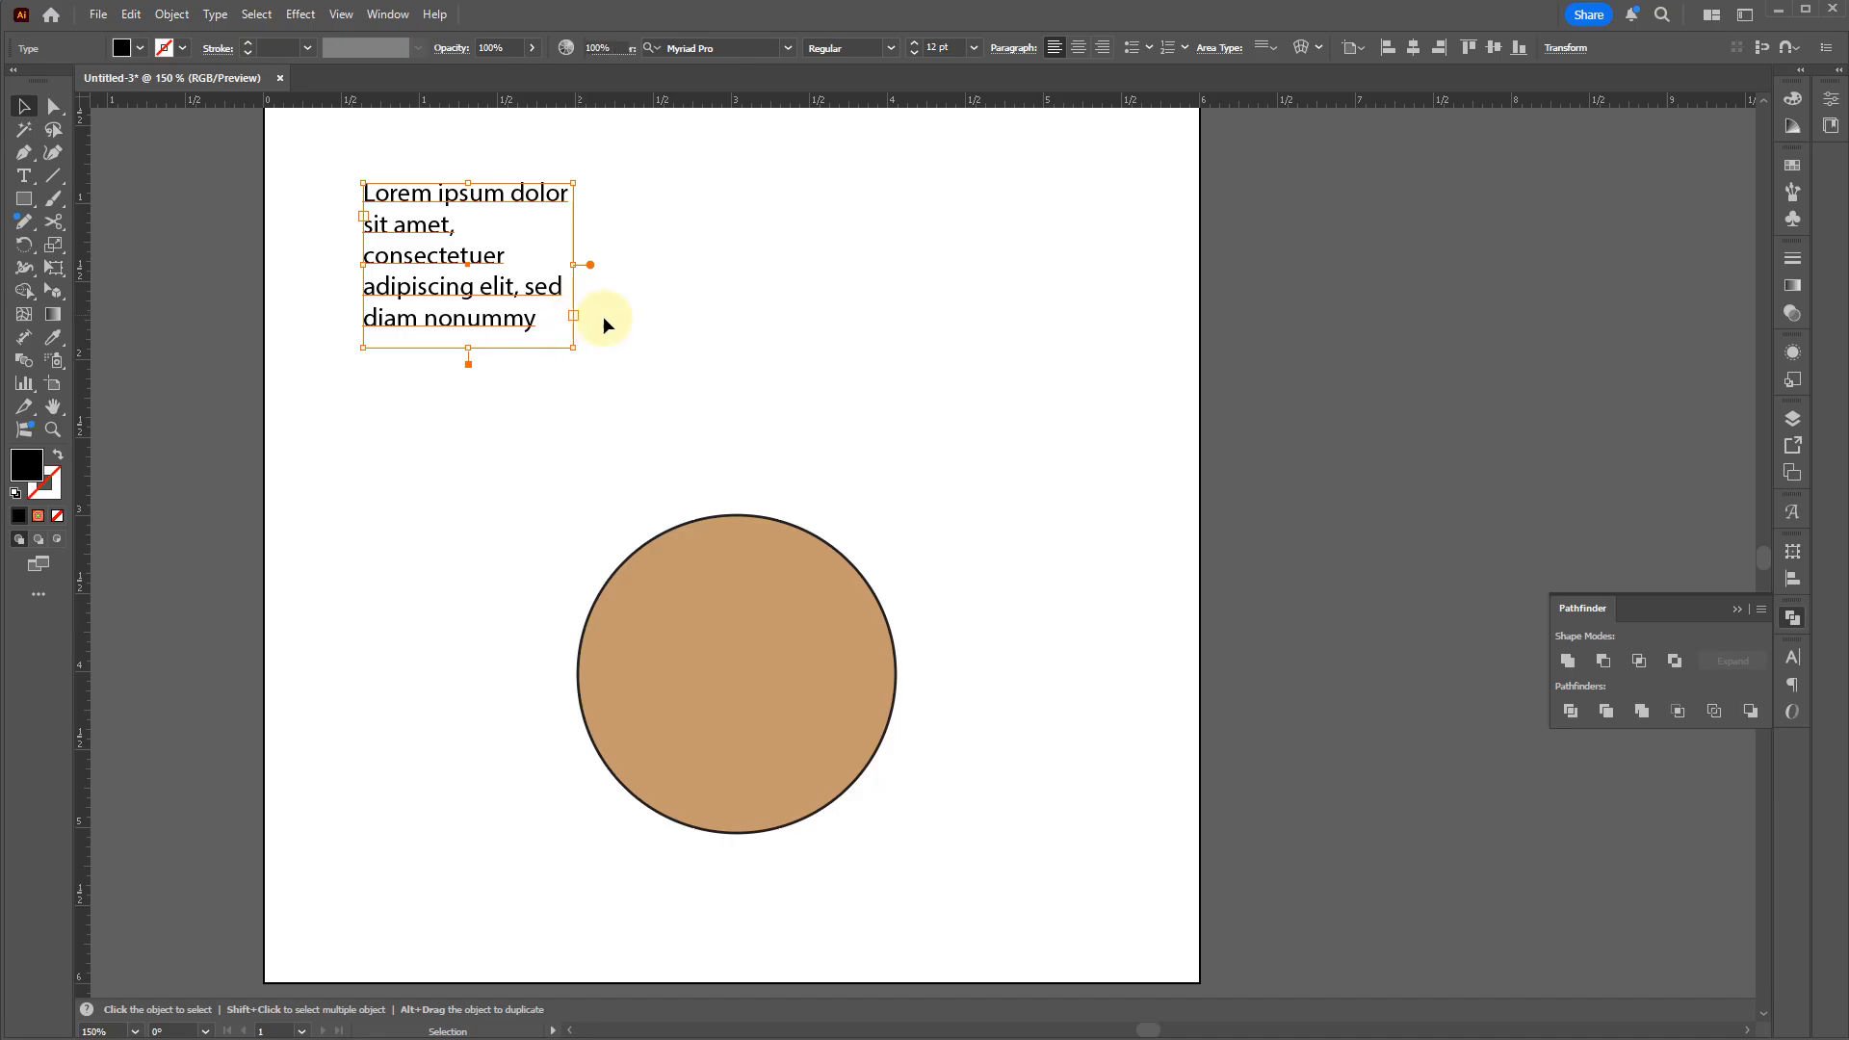
Step: Thread the placeholder text frame into a second frame of the same size above and to the right of the circle's centre
{"action": "left_click", "coordinate": [605, 325]}
{"action": "left_click", "coordinate": [573, 306]}
{"action": "left_click", "coordinate": [746, 301]}
{"action": "left_click", "coordinate": [576, 314]}
{"action": "left_click", "coordinate": [573, 315]}
{"action": "left_click_drag", "start_coordinate": [760, 265], "coordinate": [970, 429]}
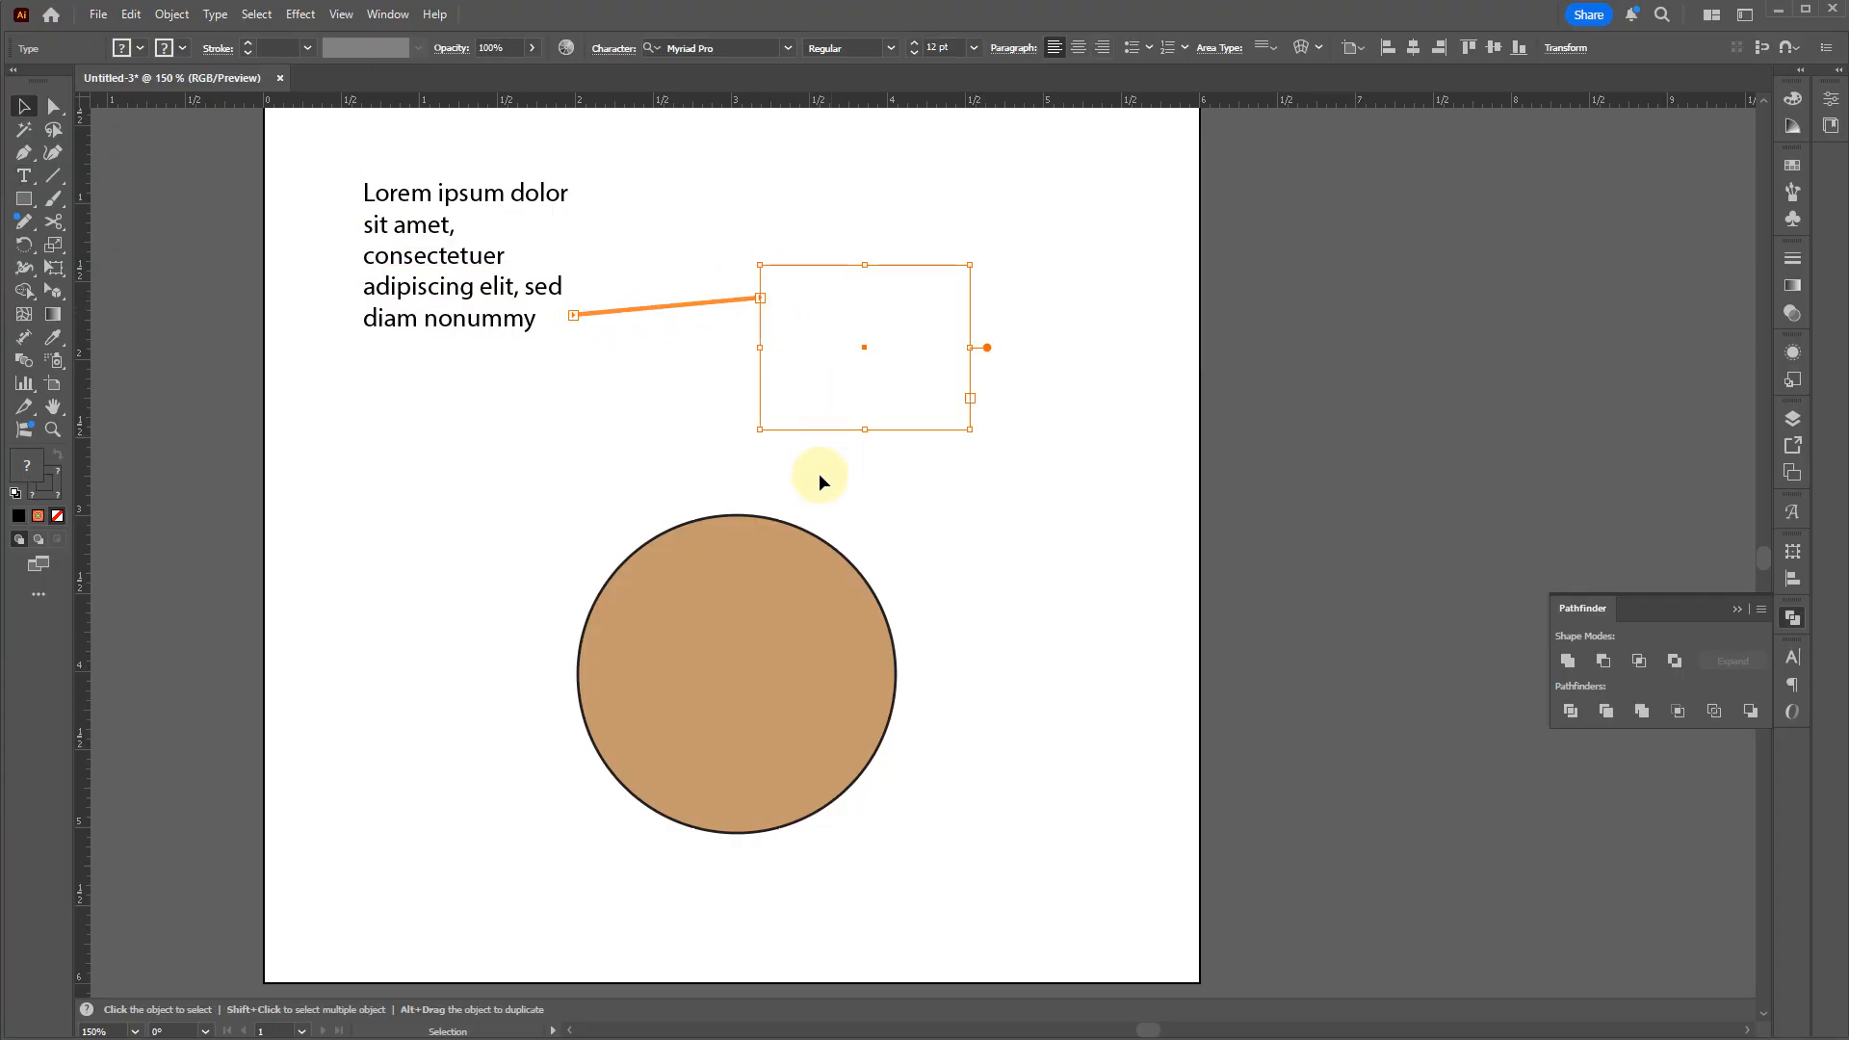
Step: Thread the second text frame into a third frame of the same size at the circle's left edge
{"action": "left_click", "coordinate": [970, 400]}
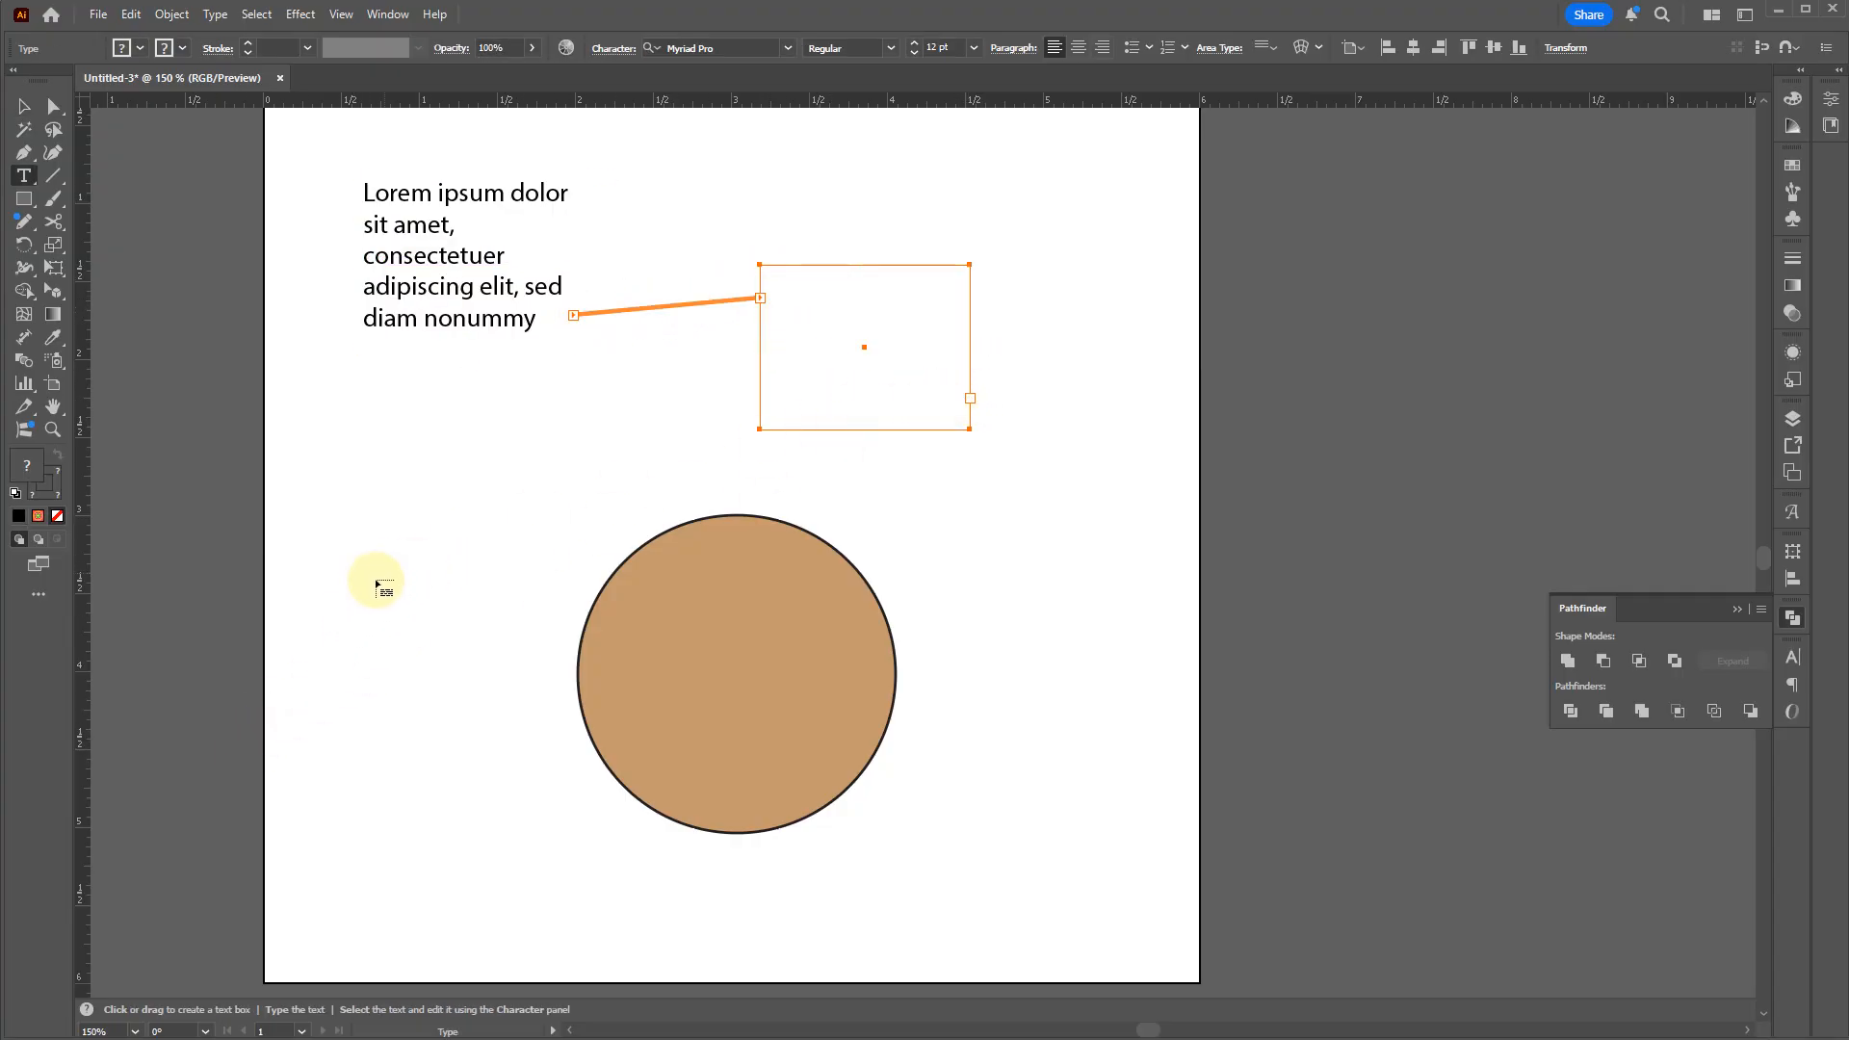
{"action": "left_click_drag", "start_coordinate": [372, 582], "coordinate": [582, 747]}
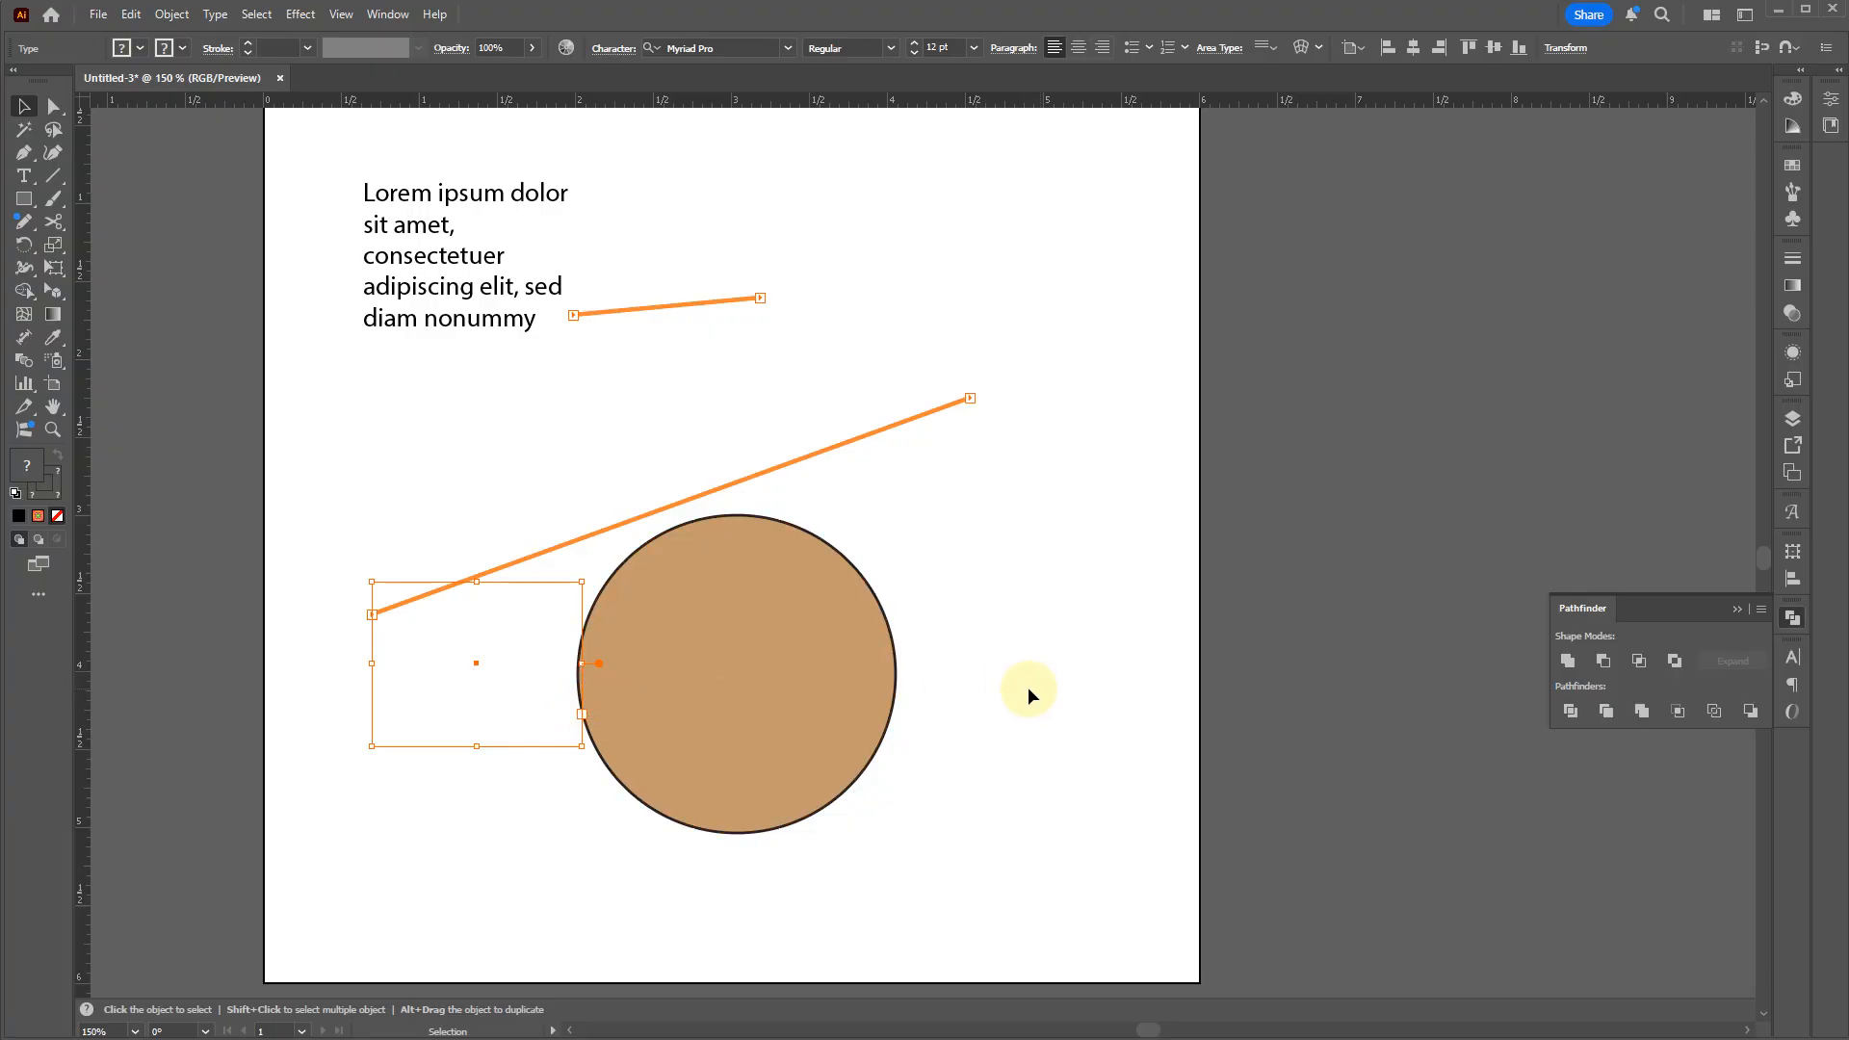
{"action": "left_click", "coordinate": [882, 591]}
{"action": "left_click", "coordinate": [509, 743]}
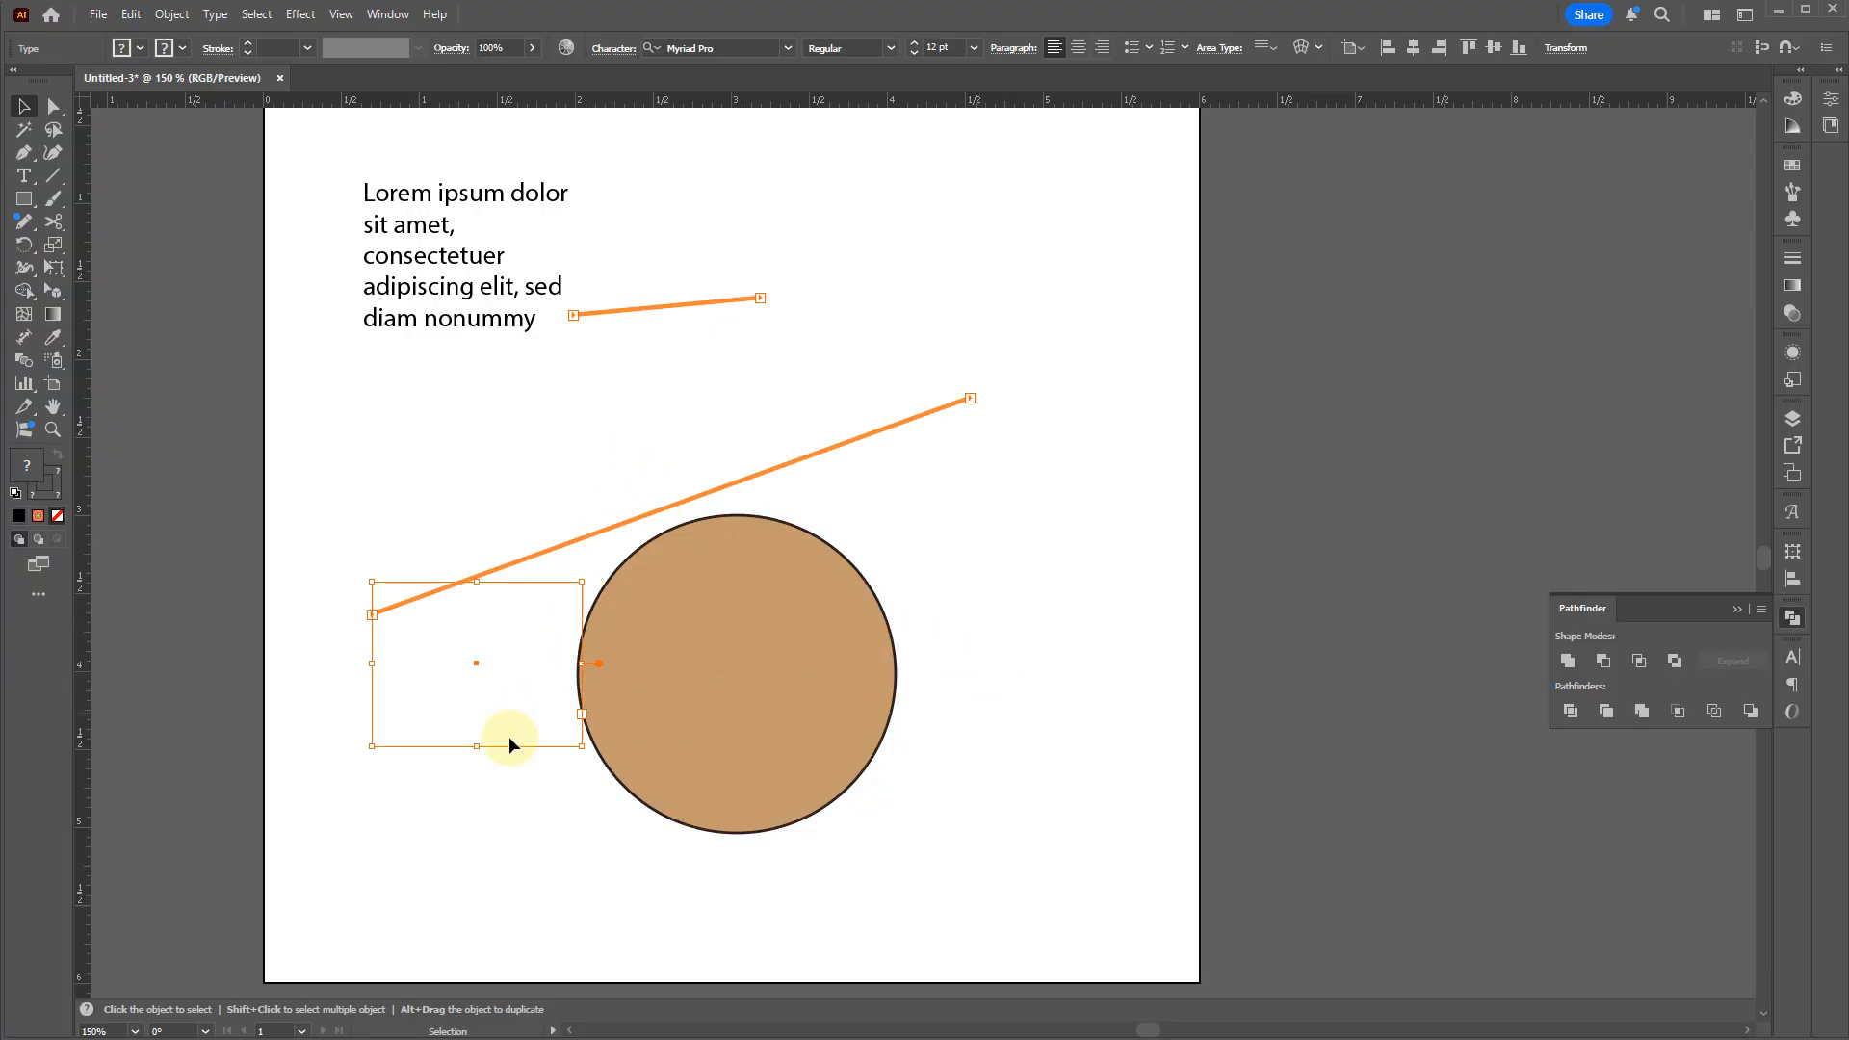
Step: Move the tan circle 0.25 in right and 0.03 in up, clear of the third text frame
{"action": "left_click", "coordinate": [584, 713]}
{"action": "left_click_drag", "start_coordinate": [556, 715], "coordinate": [555, 710]}
{"action": "left_click_drag", "start_coordinate": [713, 715], "coordinate": [753, 710]}
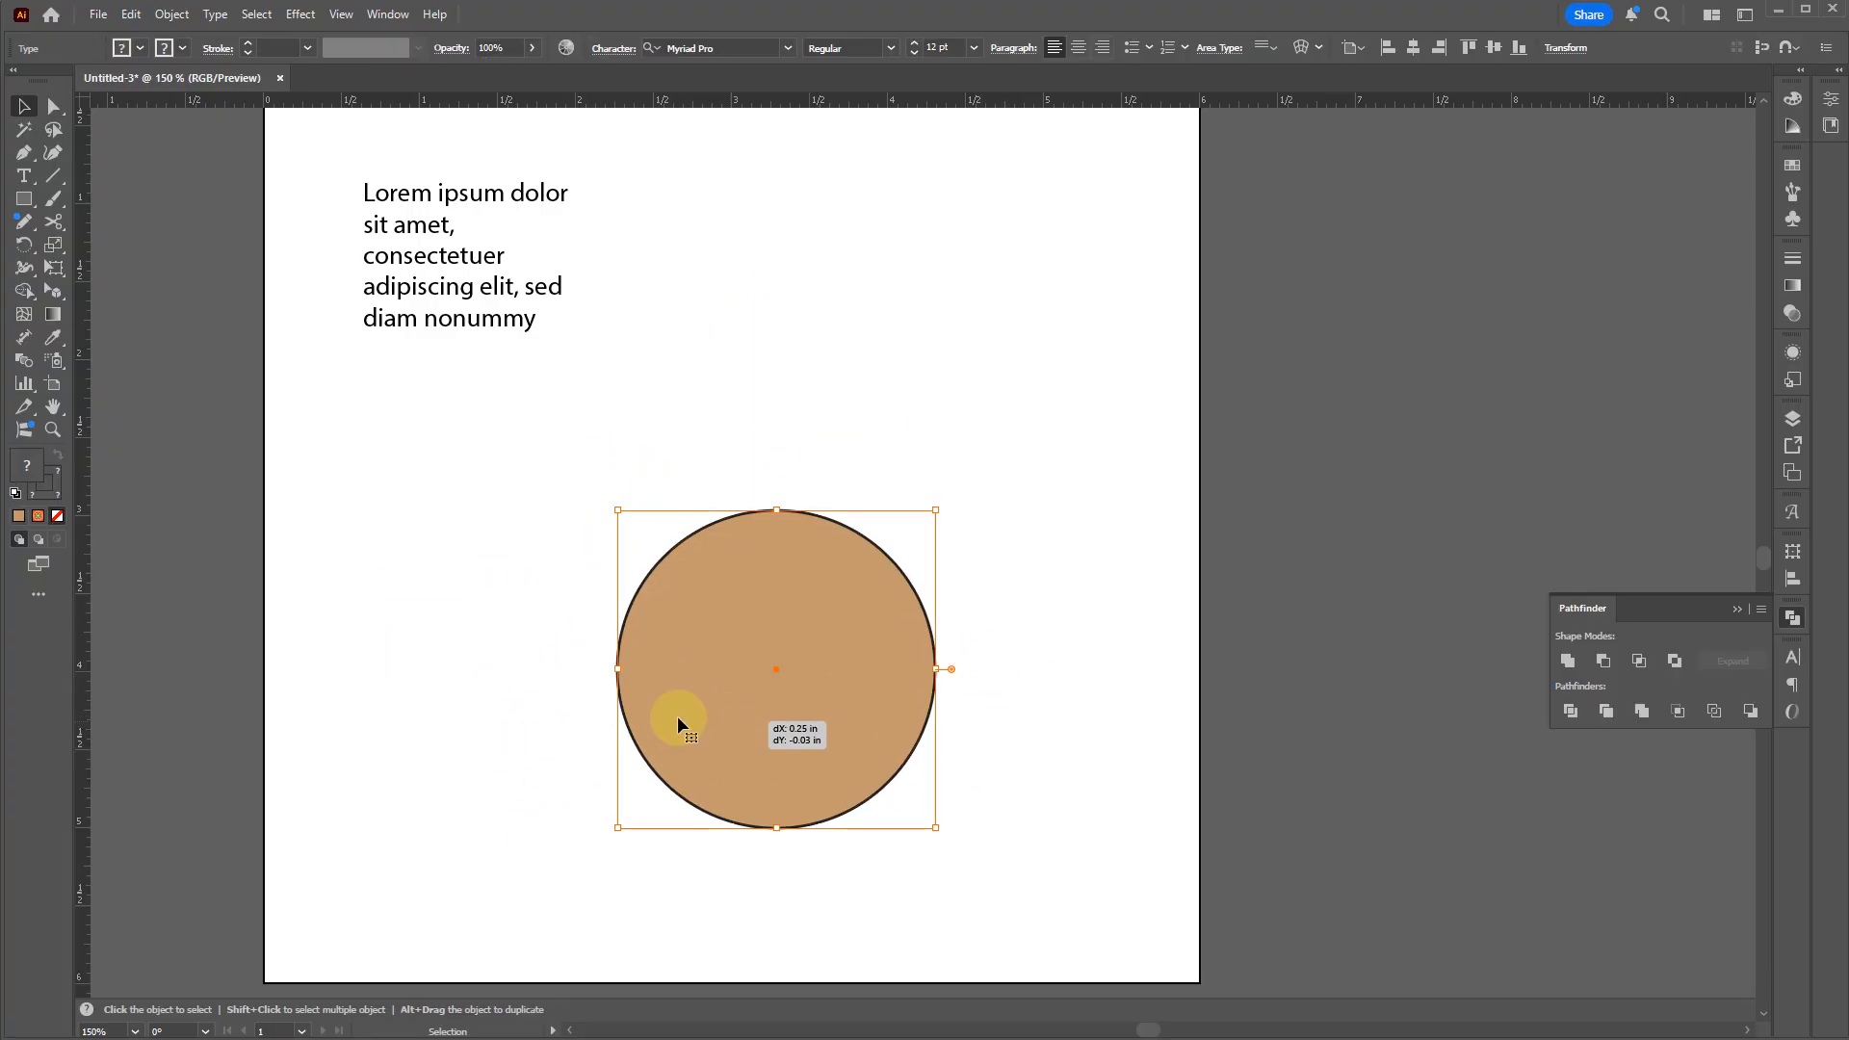
{"action": "left_click", "coordinate": [521, 707]}
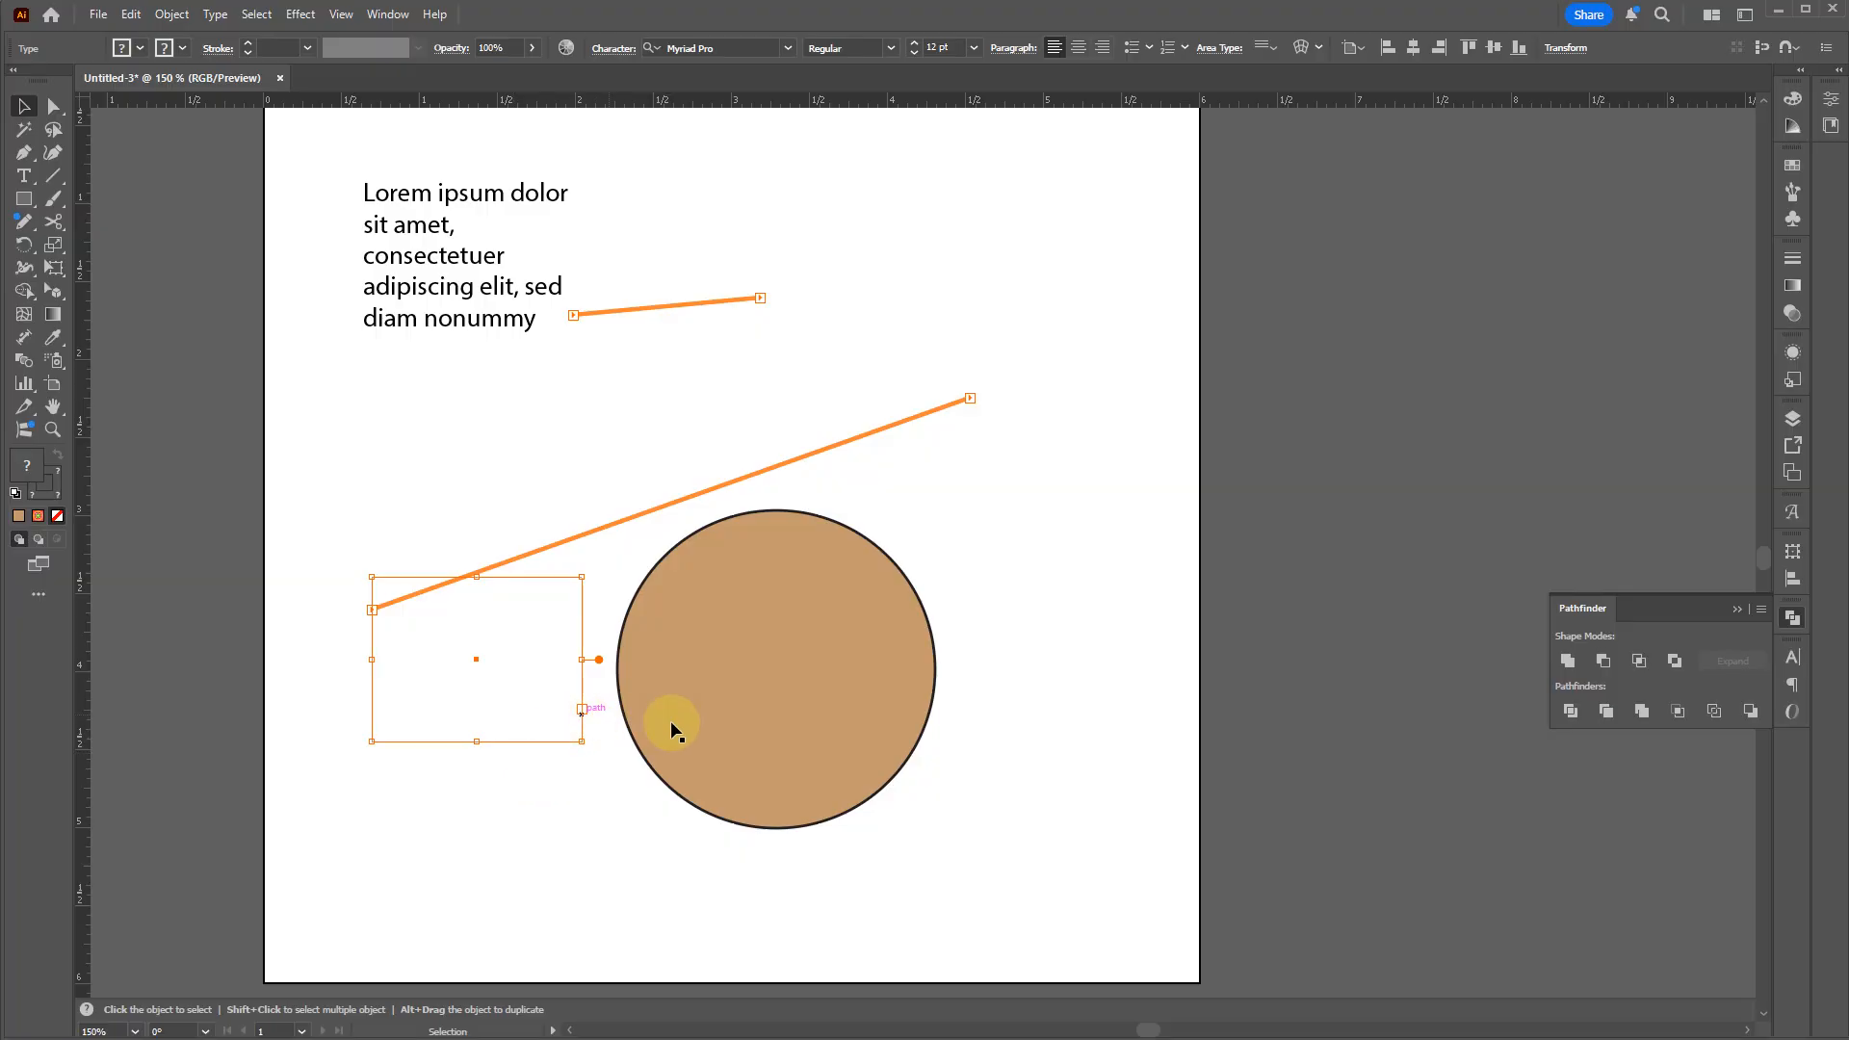
{"action": "left_click", "coordinate": [718, 713]}
{"action": "left_click", "coordinate": [488, 661]}
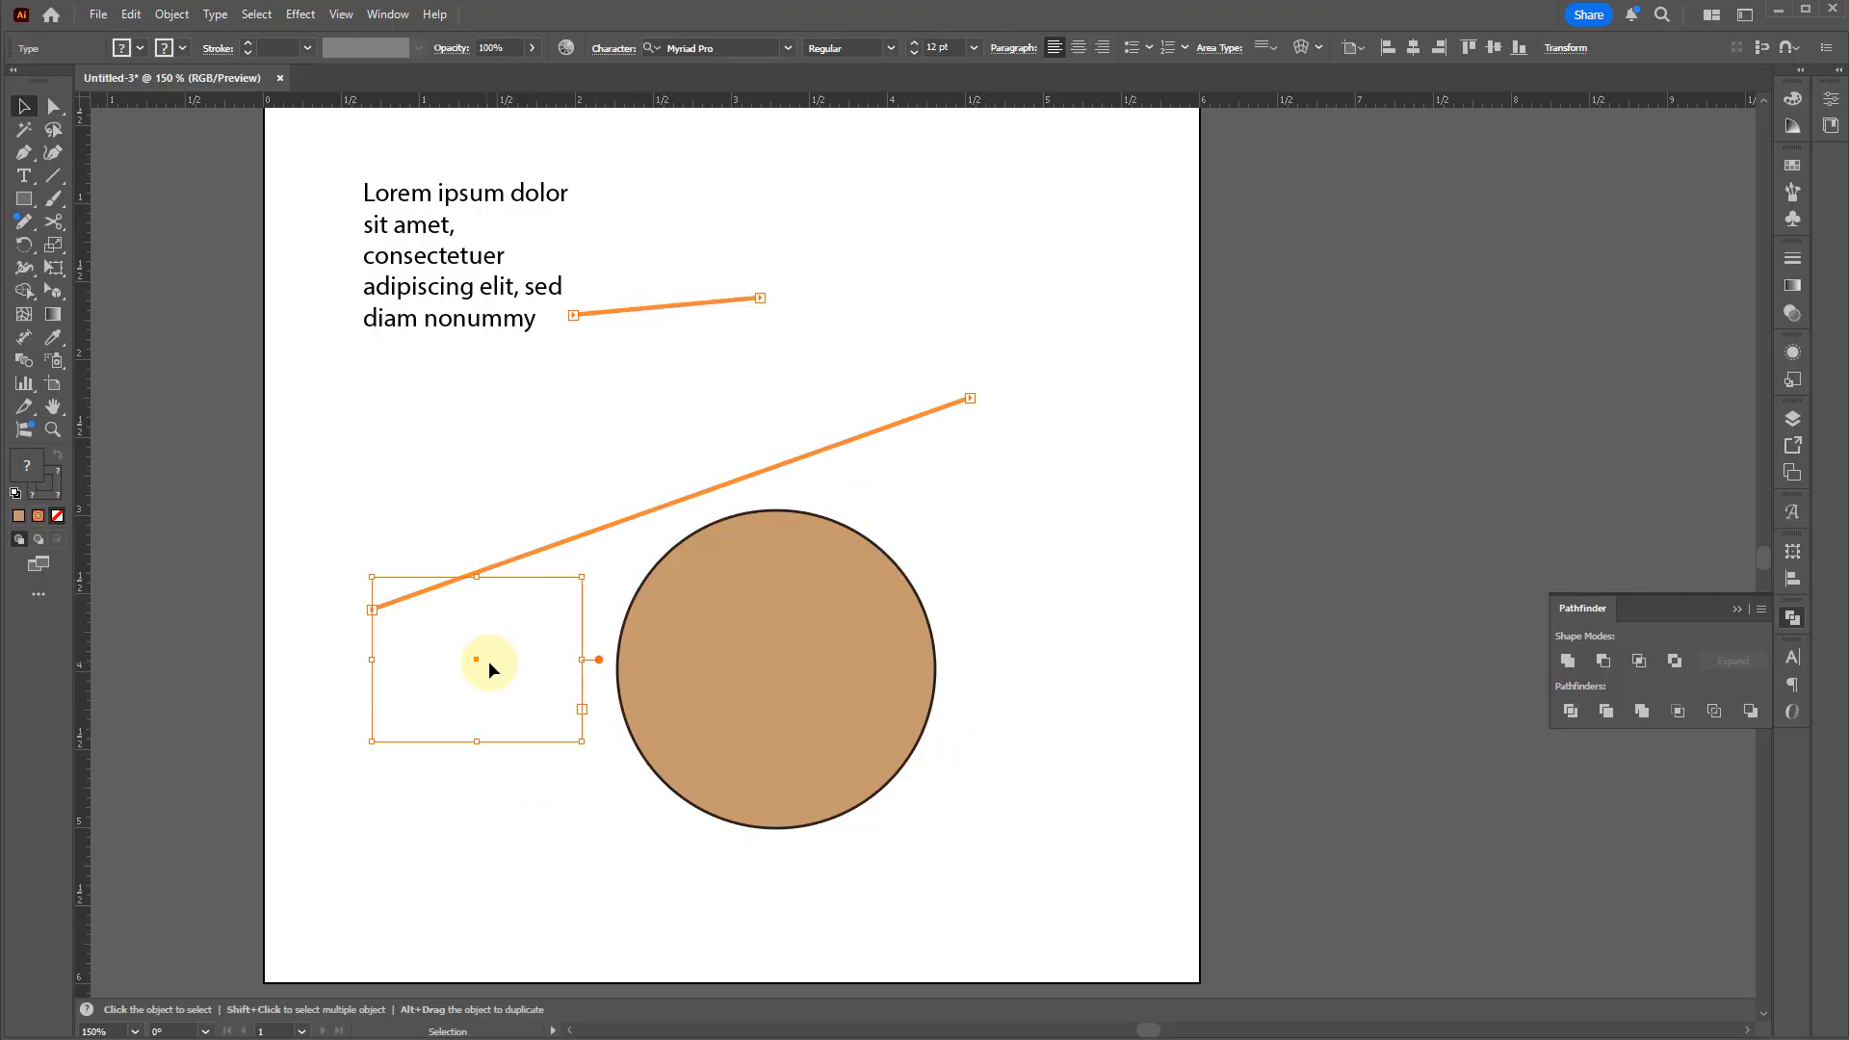
Step: Thread the third text frame into a fourth frame to the lower right of the circle
{"action": "key", "text": "t"}
{"action": "left_click", "coordinate": [583, 707]}
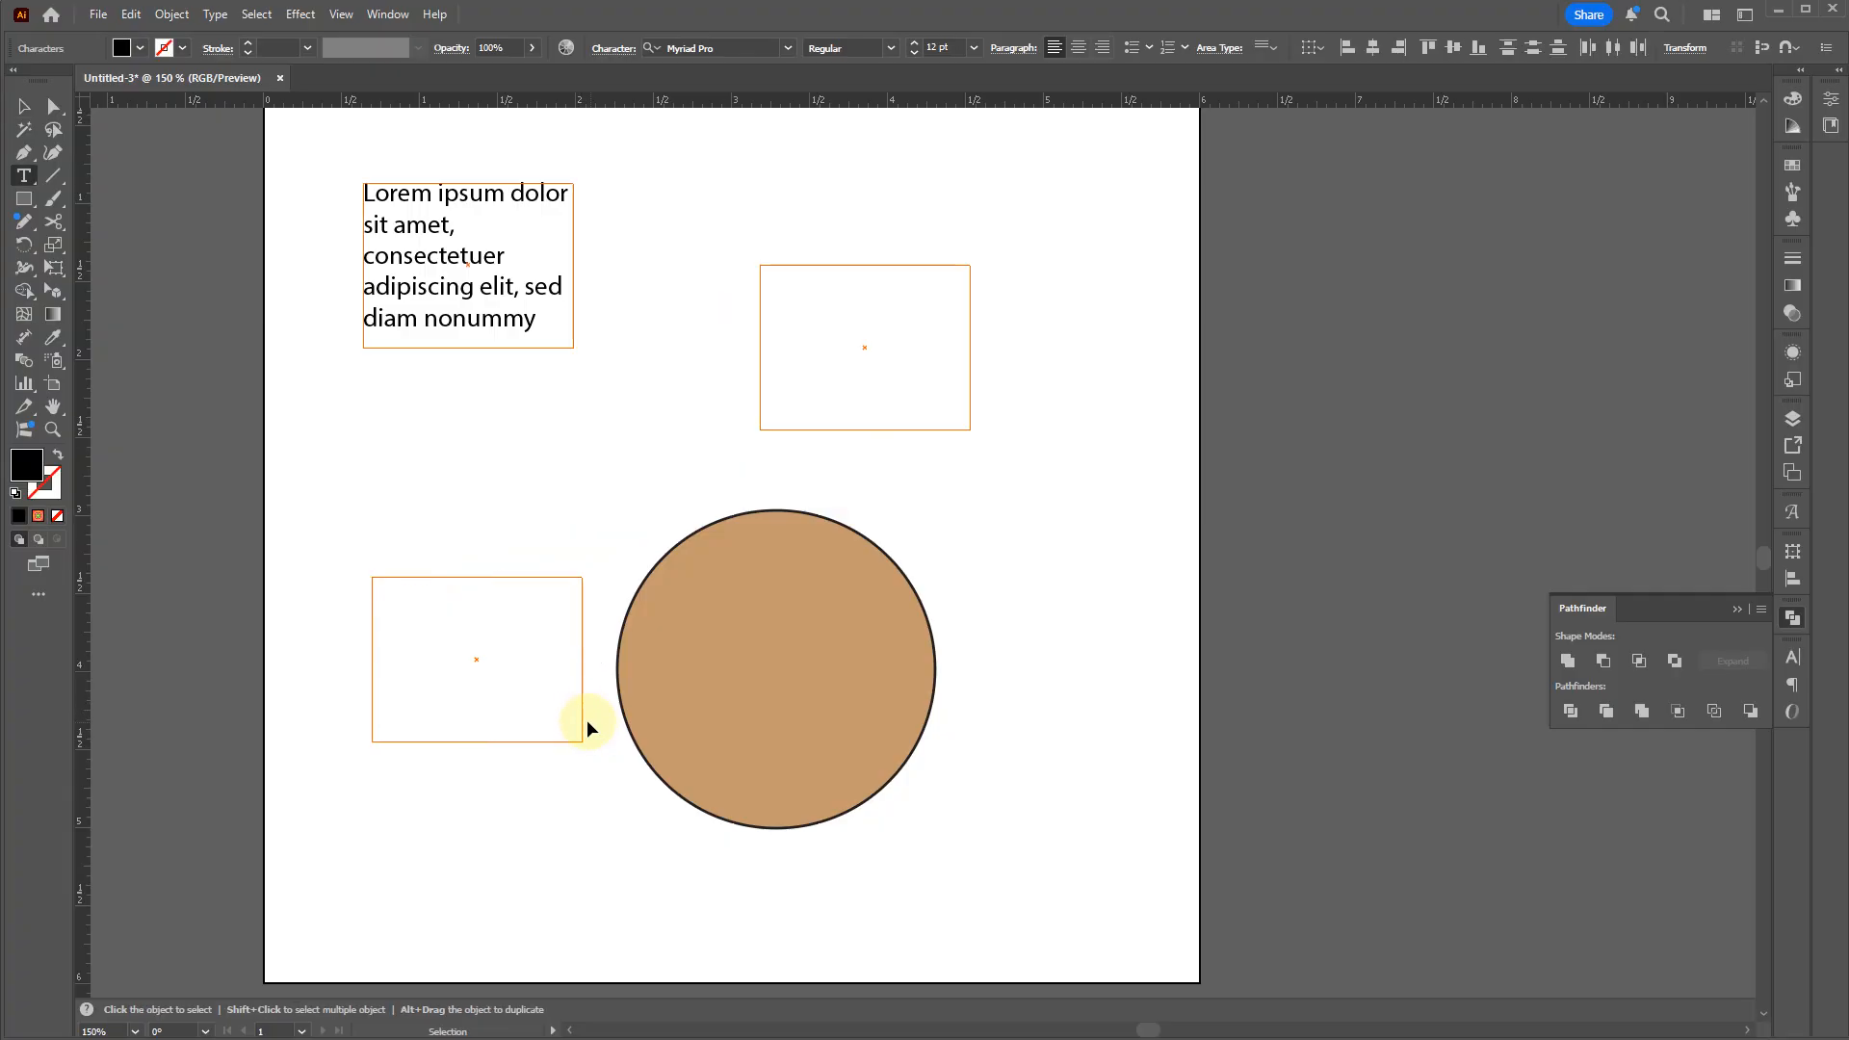
{"action": "key", "text": "Escape"}
{"action": "left_click", "coordinate": [972, 711]}
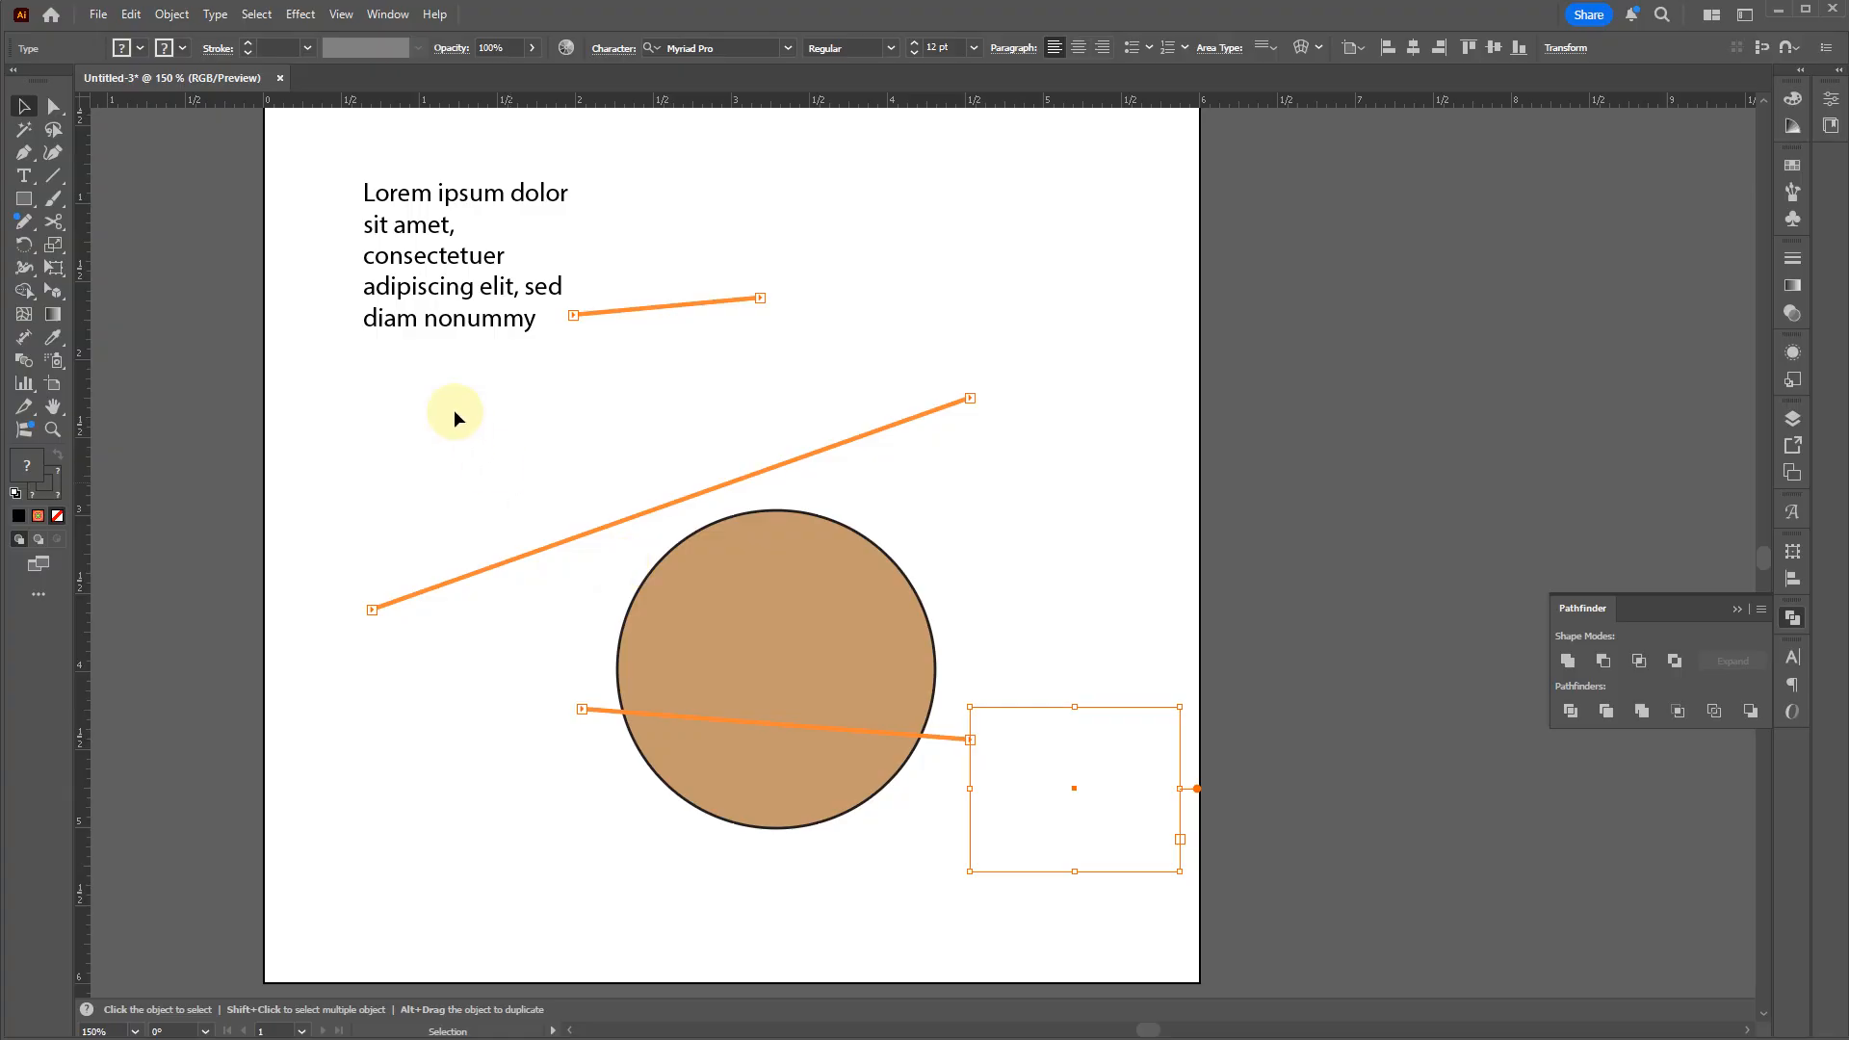
{"action": "left_click", "coordinate": [429, 313]}
{"action": "key", "text": "ctrl+a"}
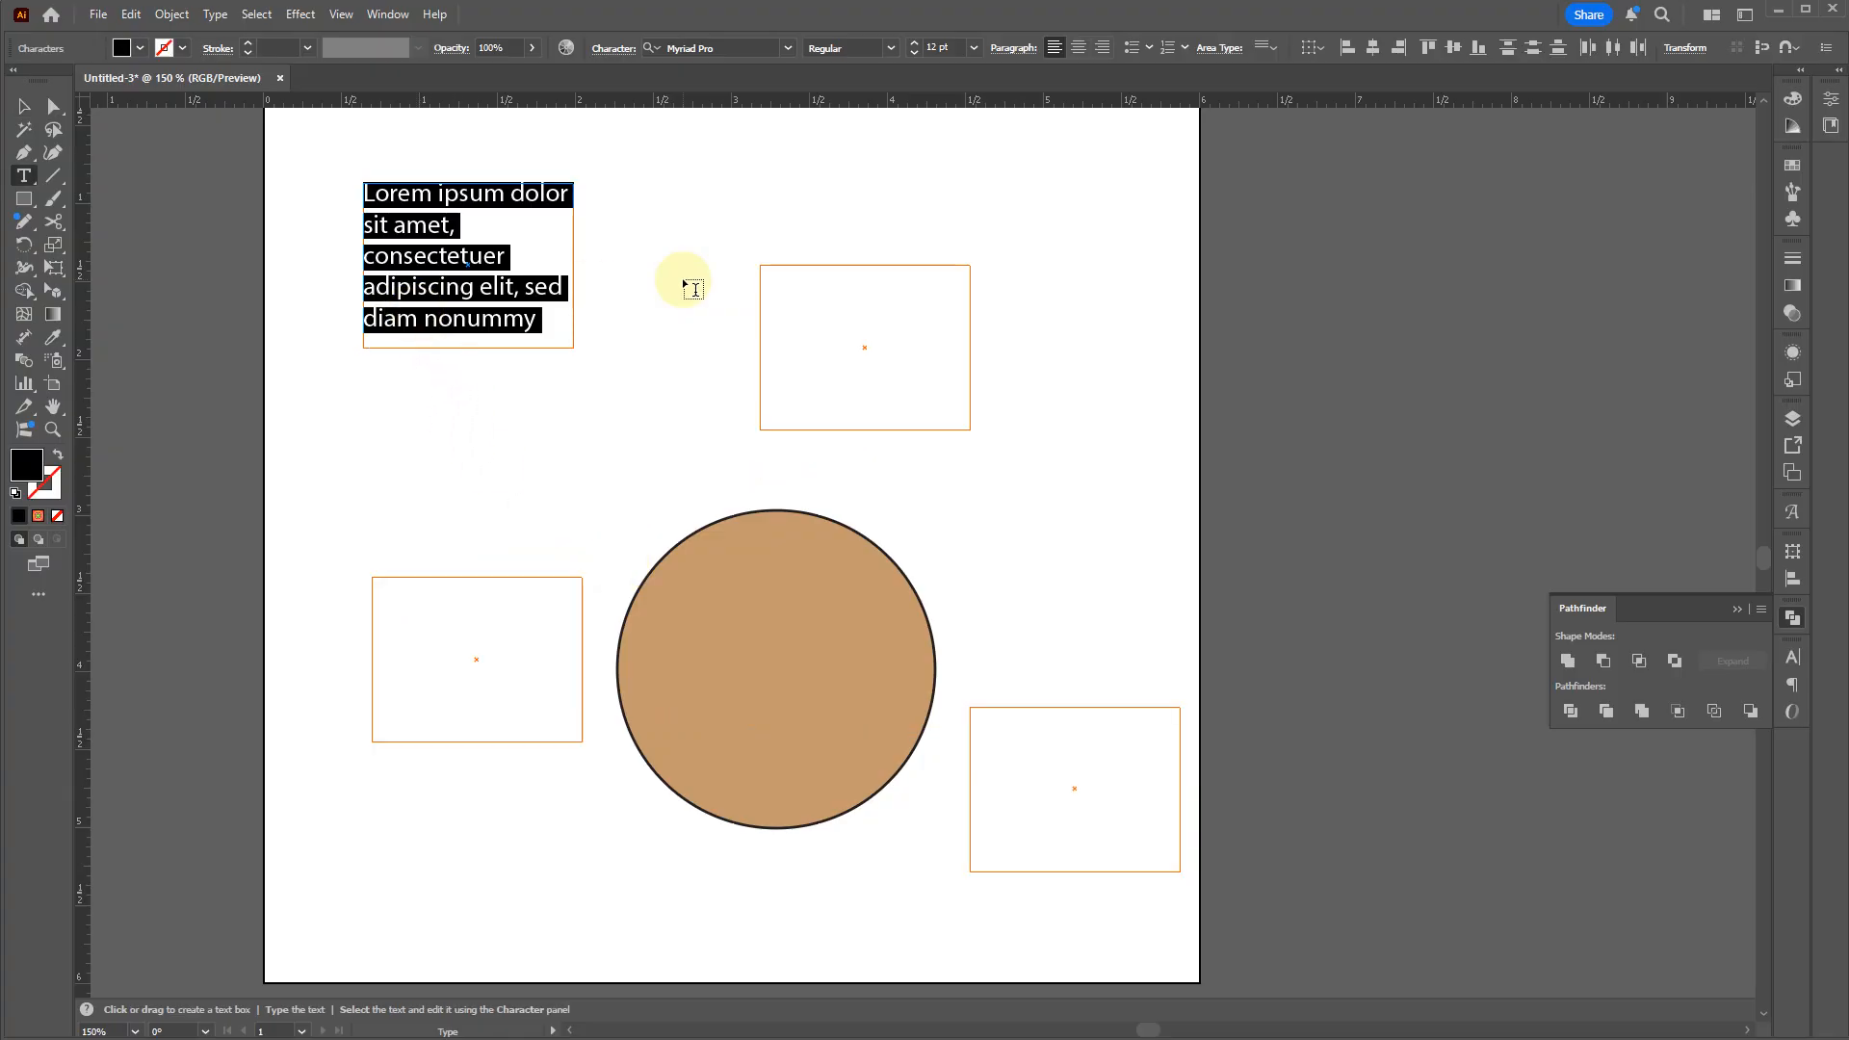
{"action": "type", "text": "f;laskdjf;askldfj"}
{"action": "key", "text": "ctrl+z"}
Step: Copy "adipiscing elit, sed diam nonummy" from the first frame and fill the second frame with pasted copies around "lkj sdfa ka;lsdfj asd;f"
{"action": "key", "text": "ctrl+Right"}
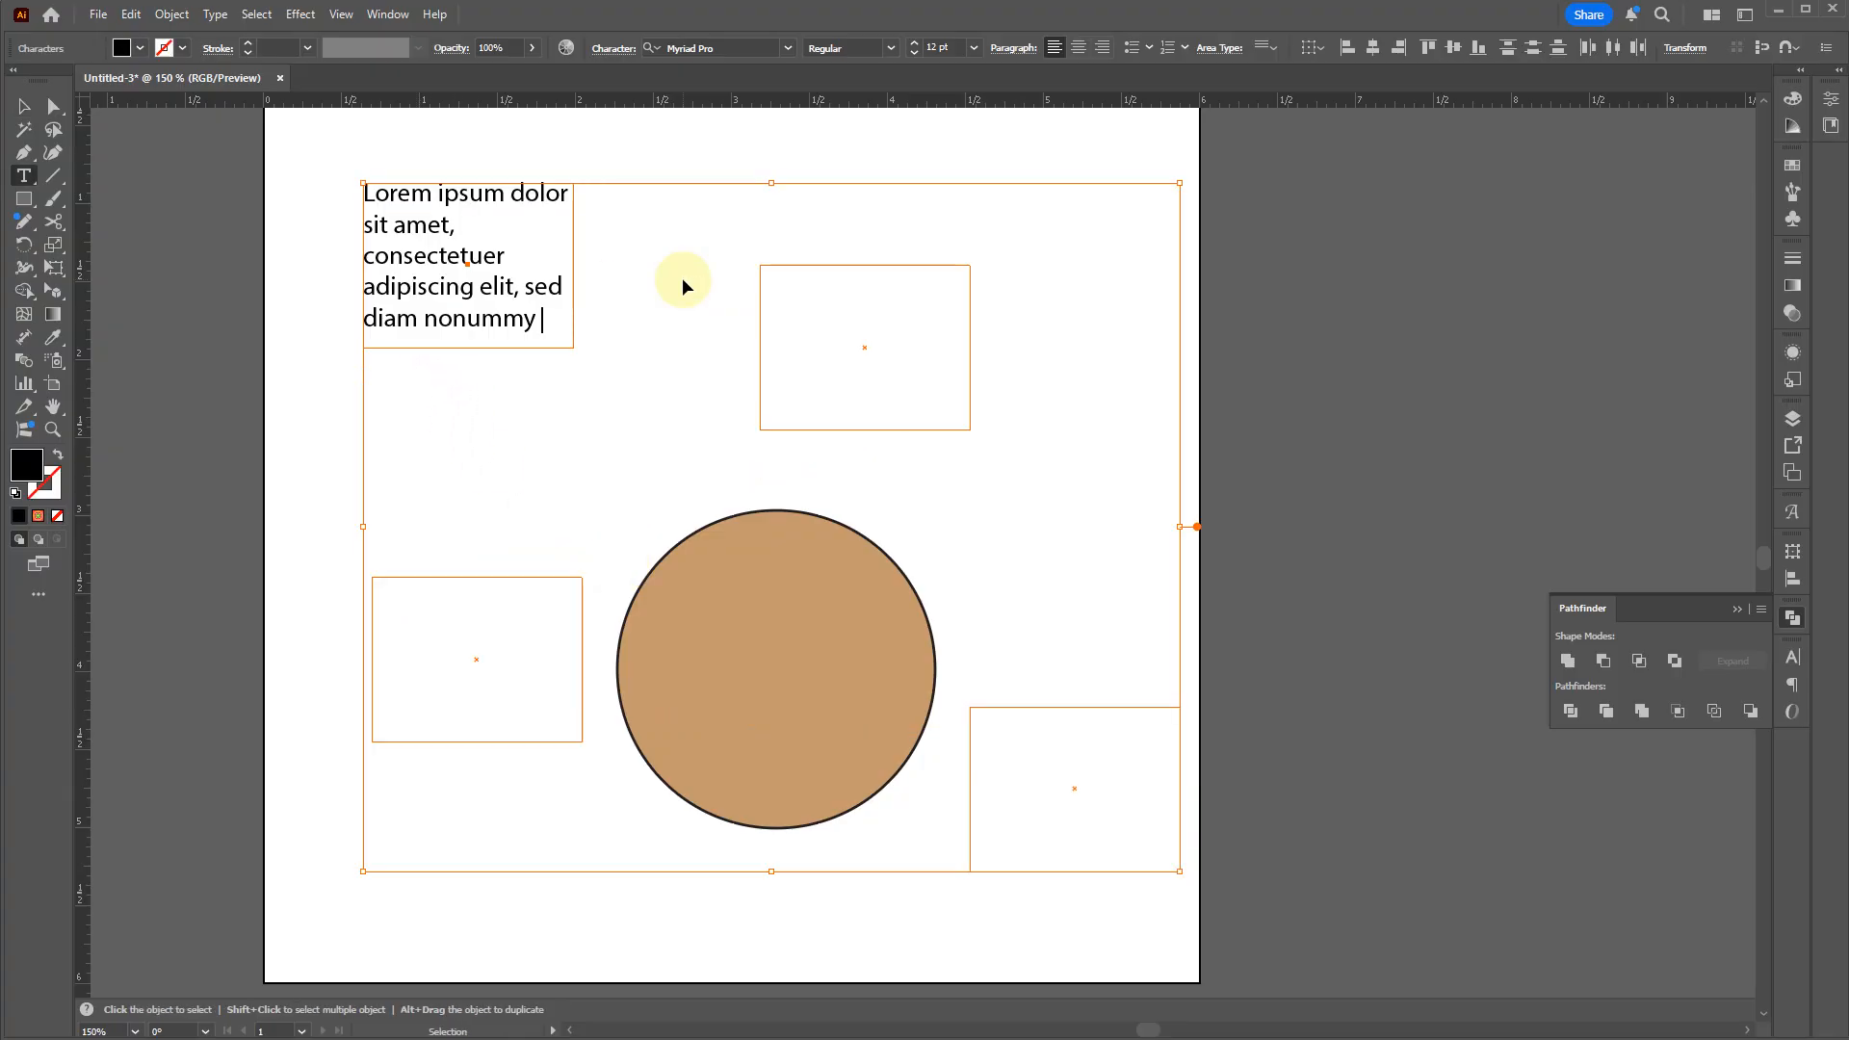
{"action": "key", "text": "shift+Up"}
{"action": "key", "text": "shift+Up"}
{"action": "key", "text": "ctrl+c"}
{"action": "key", "text": "Right"}
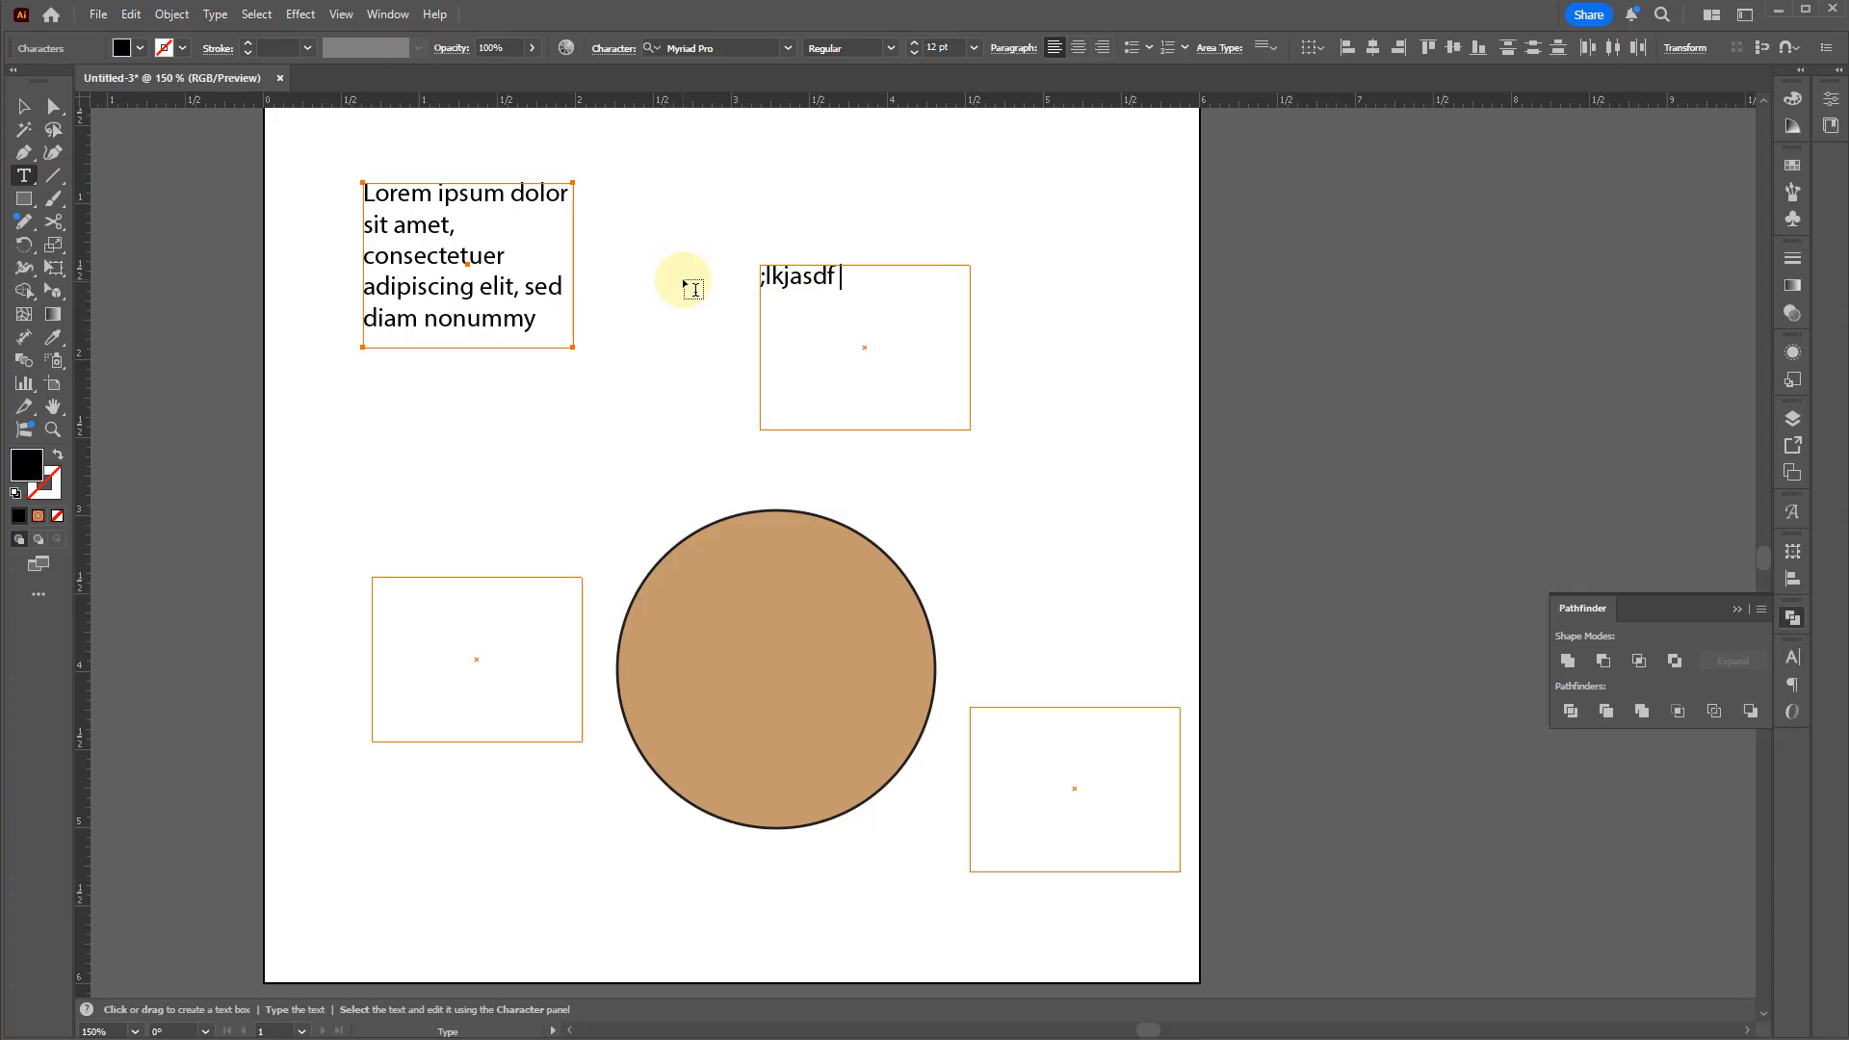
{"action": "key", "text": "ctrl+v"}
{"action": "type", "text": "lkj sdfa ka;lsdfj asd;f"}
{"action": "key", "text": "ctrl+v"}
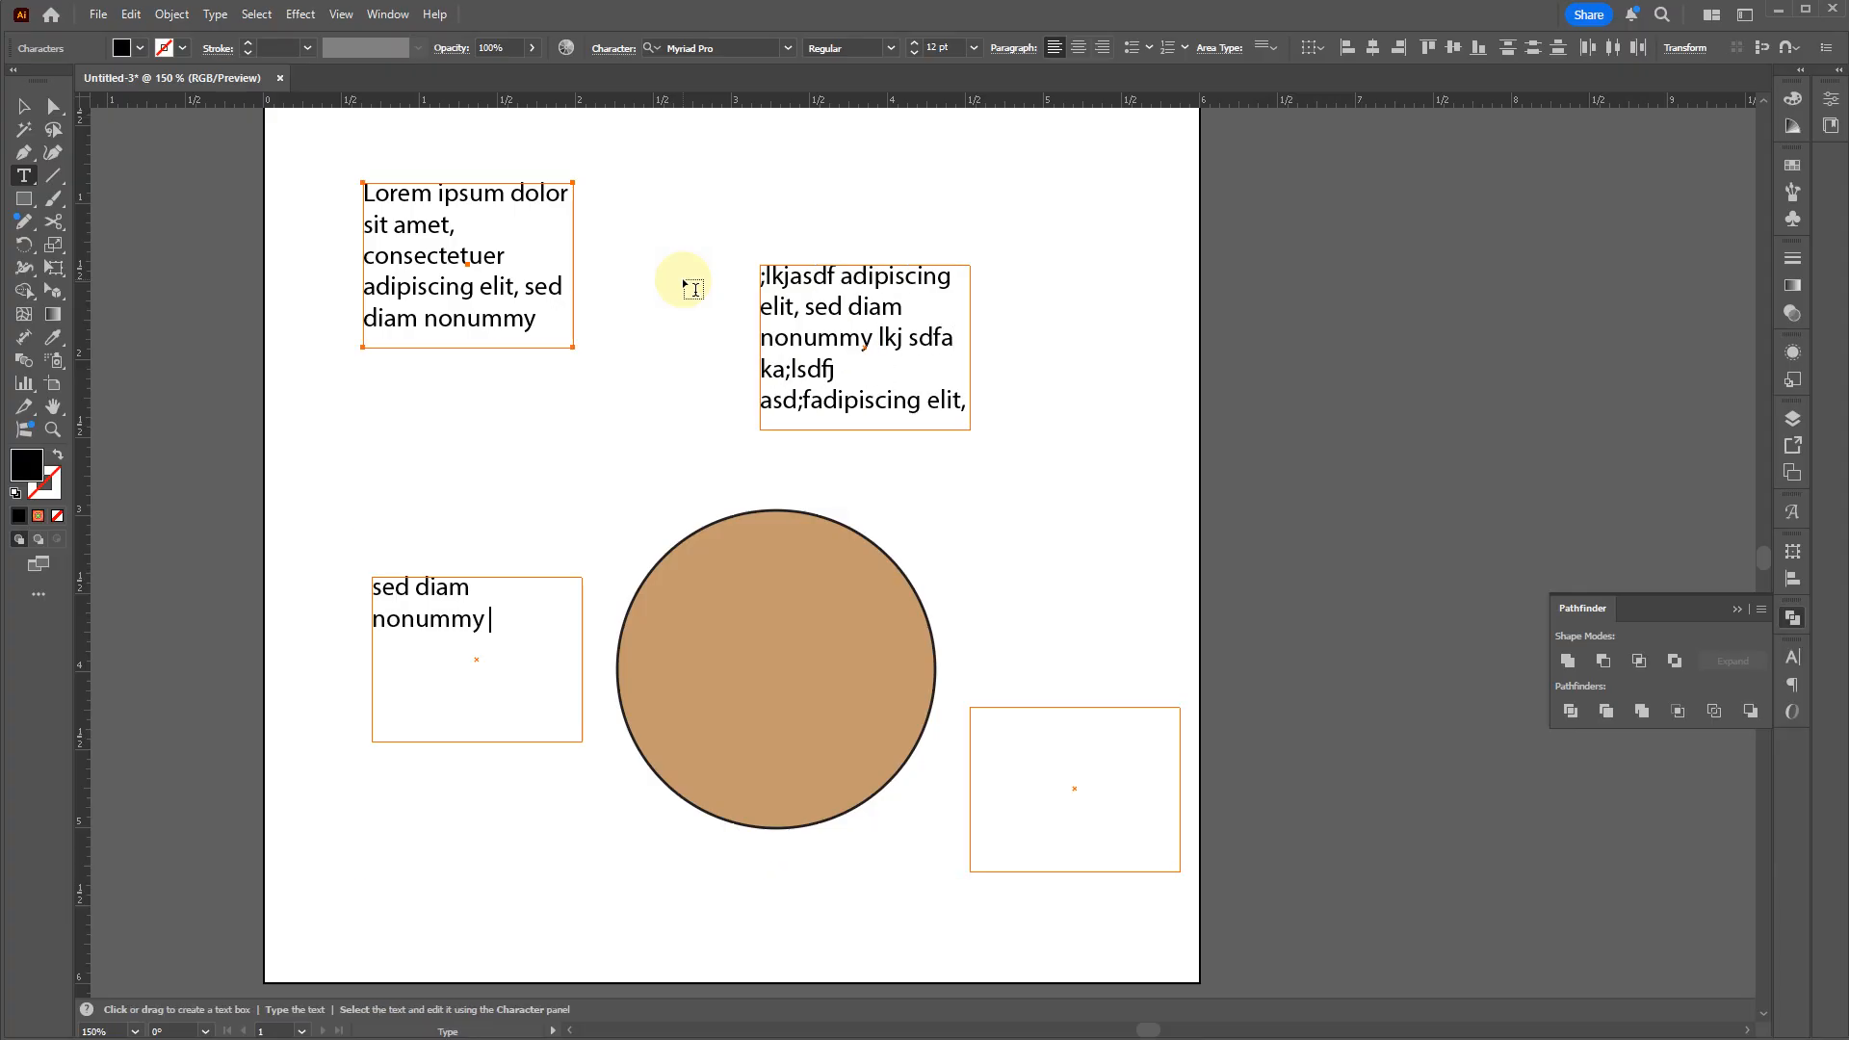
Step: Continue the threaded text with filler characters and three more pasted copies of the copied phrase, flowing into the third and fourth frames
{"action": "type", "text": "flkjasdf"}
{"action": "key", "text": "ctrl+v"}
{"action": "key", "text": "ctrl+v"}
{"action": "key", "text": "ctrl+v"}
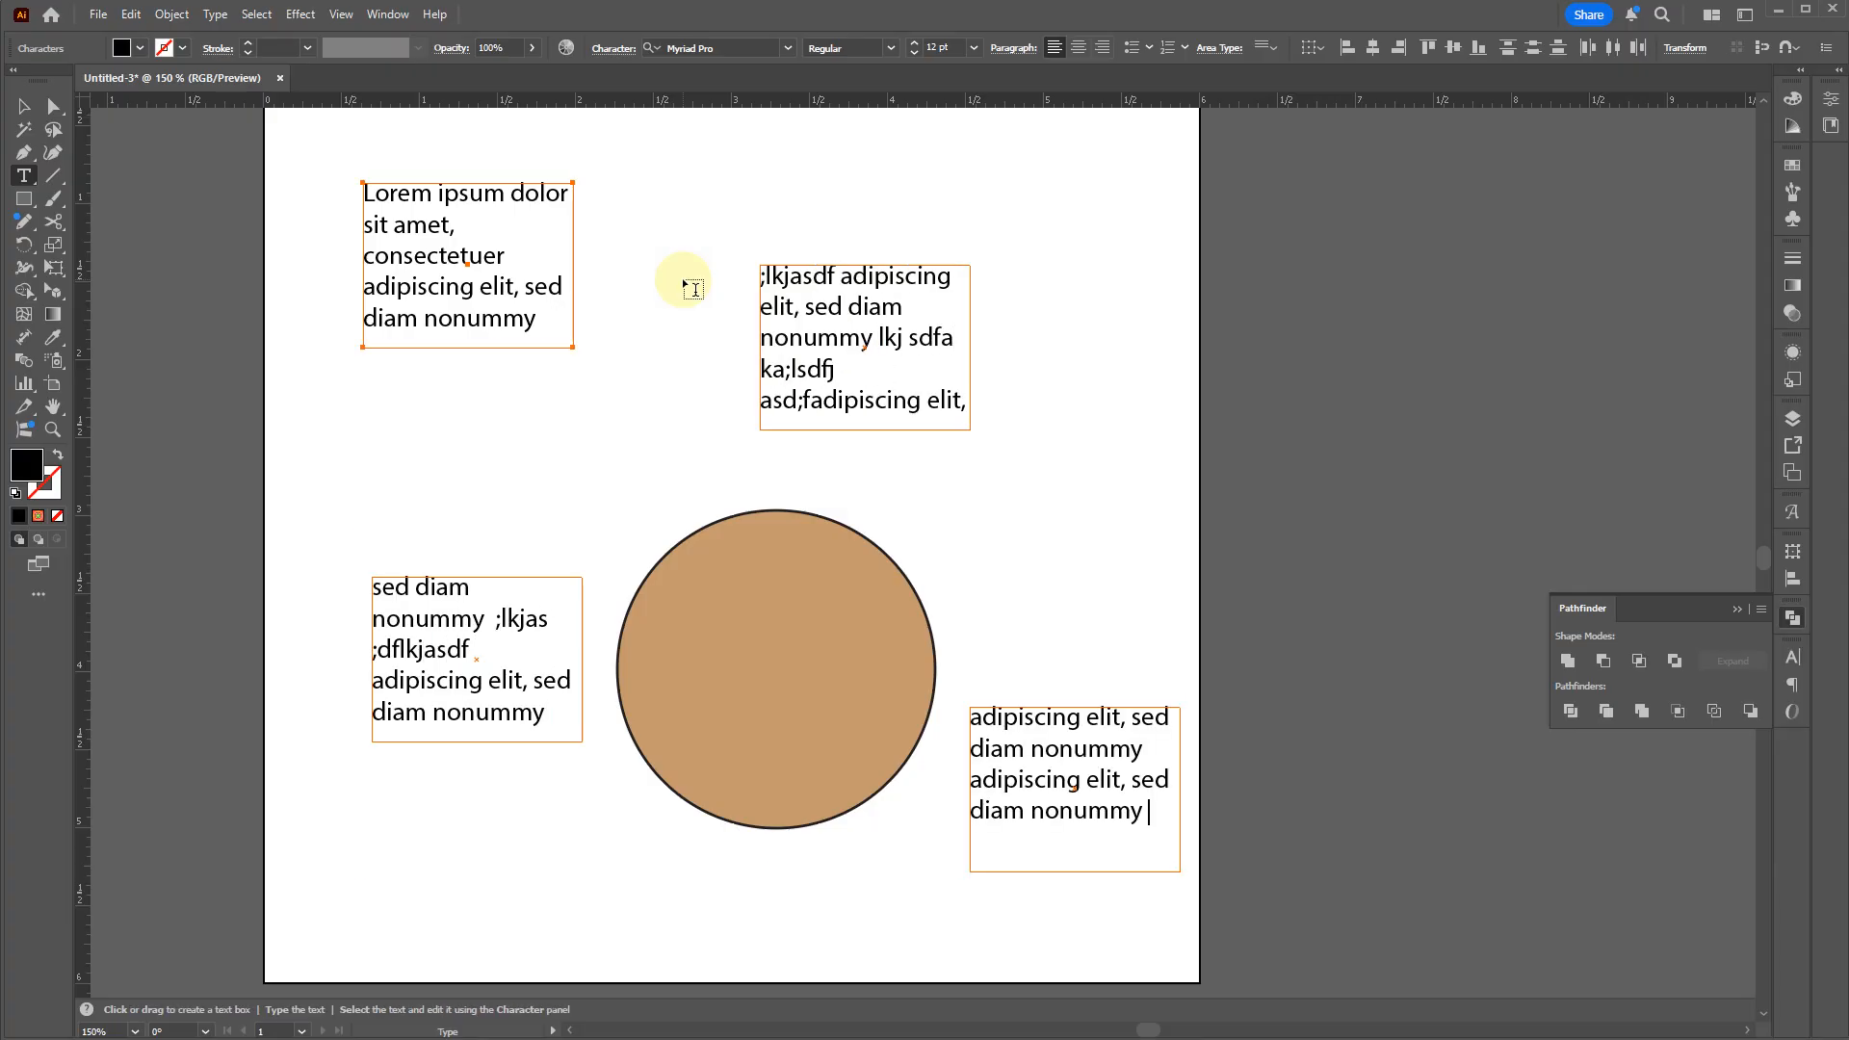
Step: Delete the four threaded text frames and draw a new placeholder text frame about 2.3 by 0.9 in above the circle
{"action": "key", "text": "Escape"}
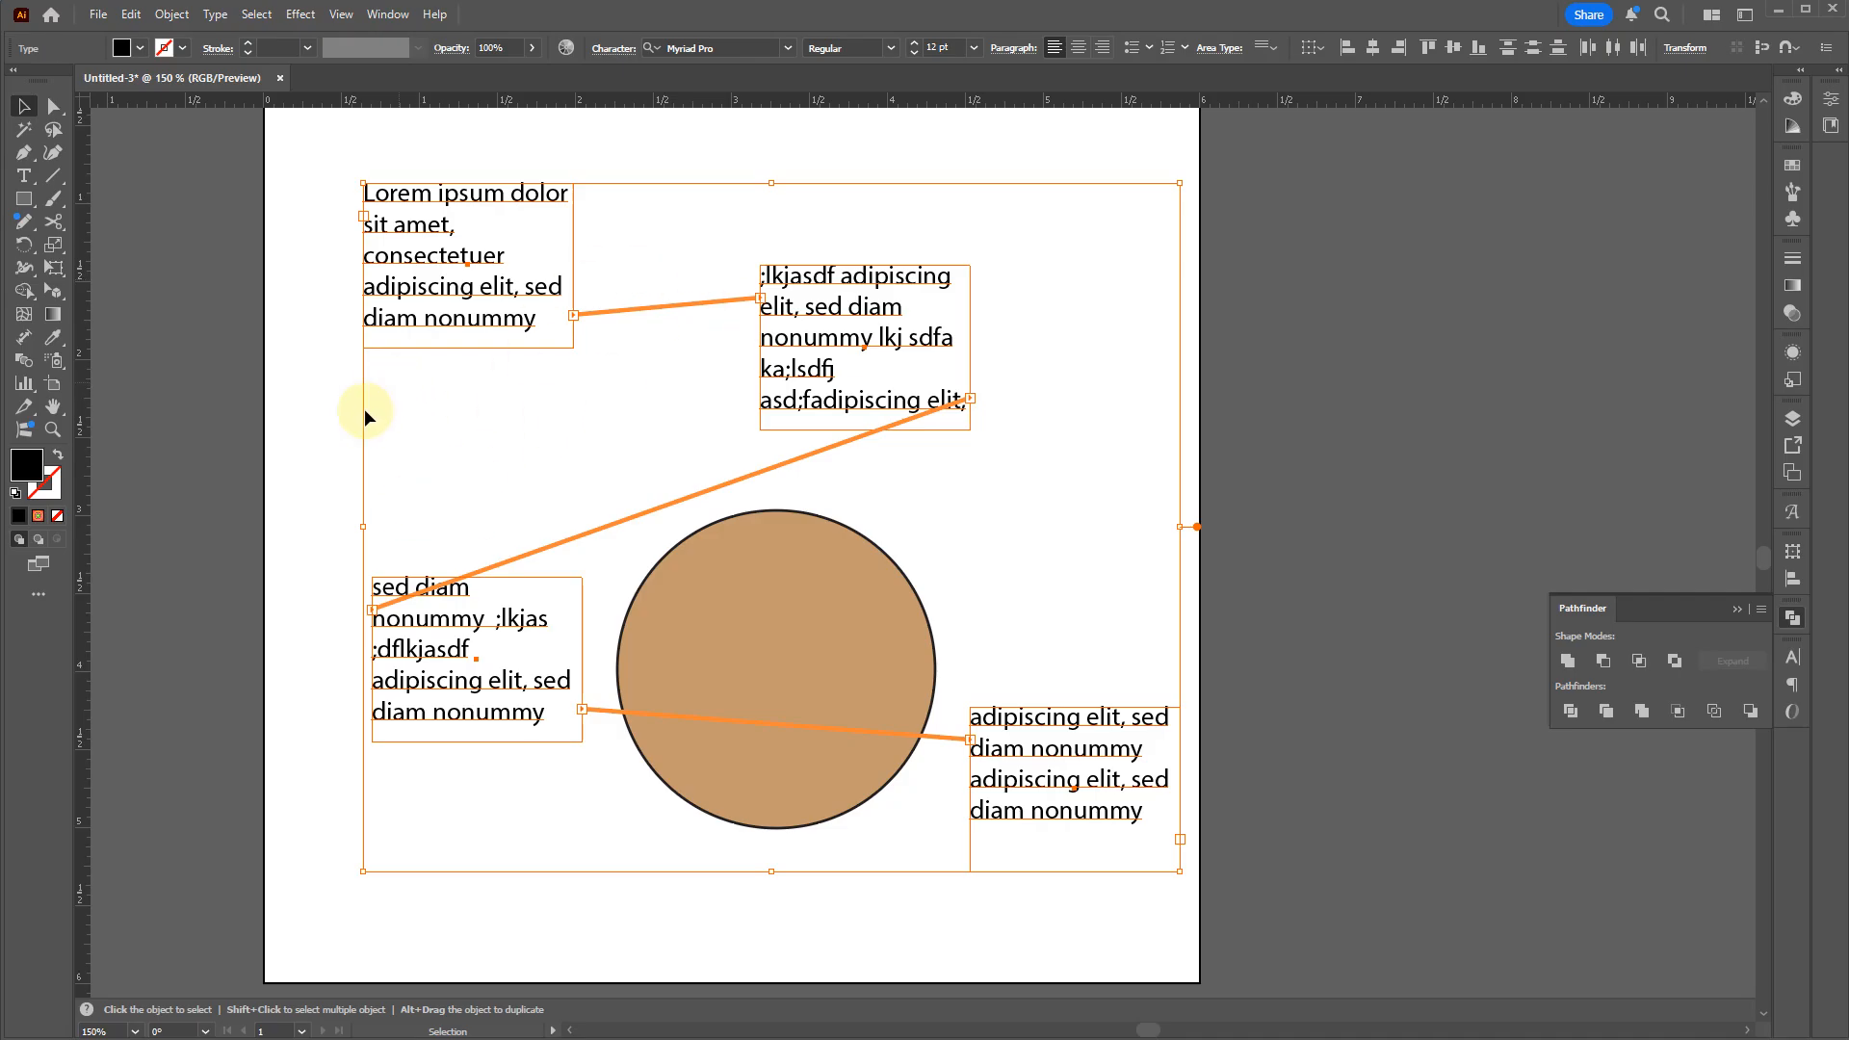
{"action": "key", "text": "Delete"}
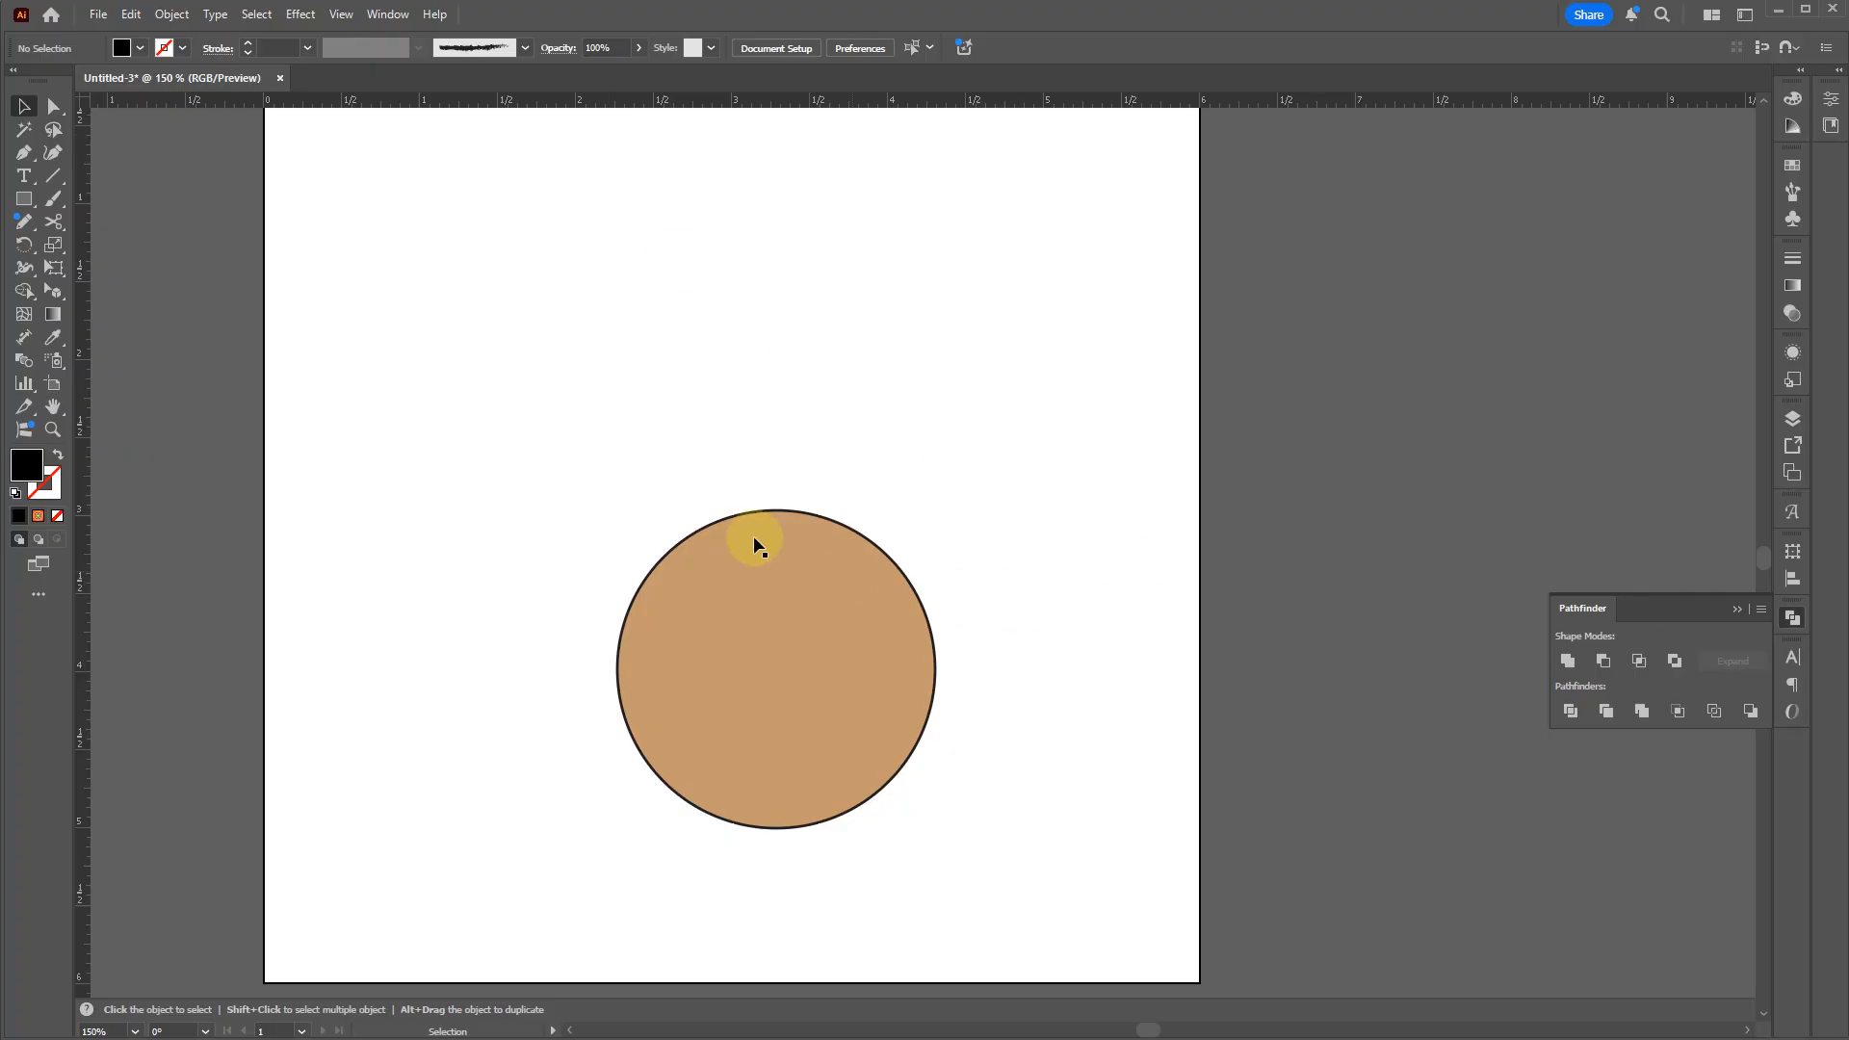
{"action": "key", "text": "t"}
{"action": "left_click_drag", "start_coordinate": [399, 219], "coordinate": [762, 363]}
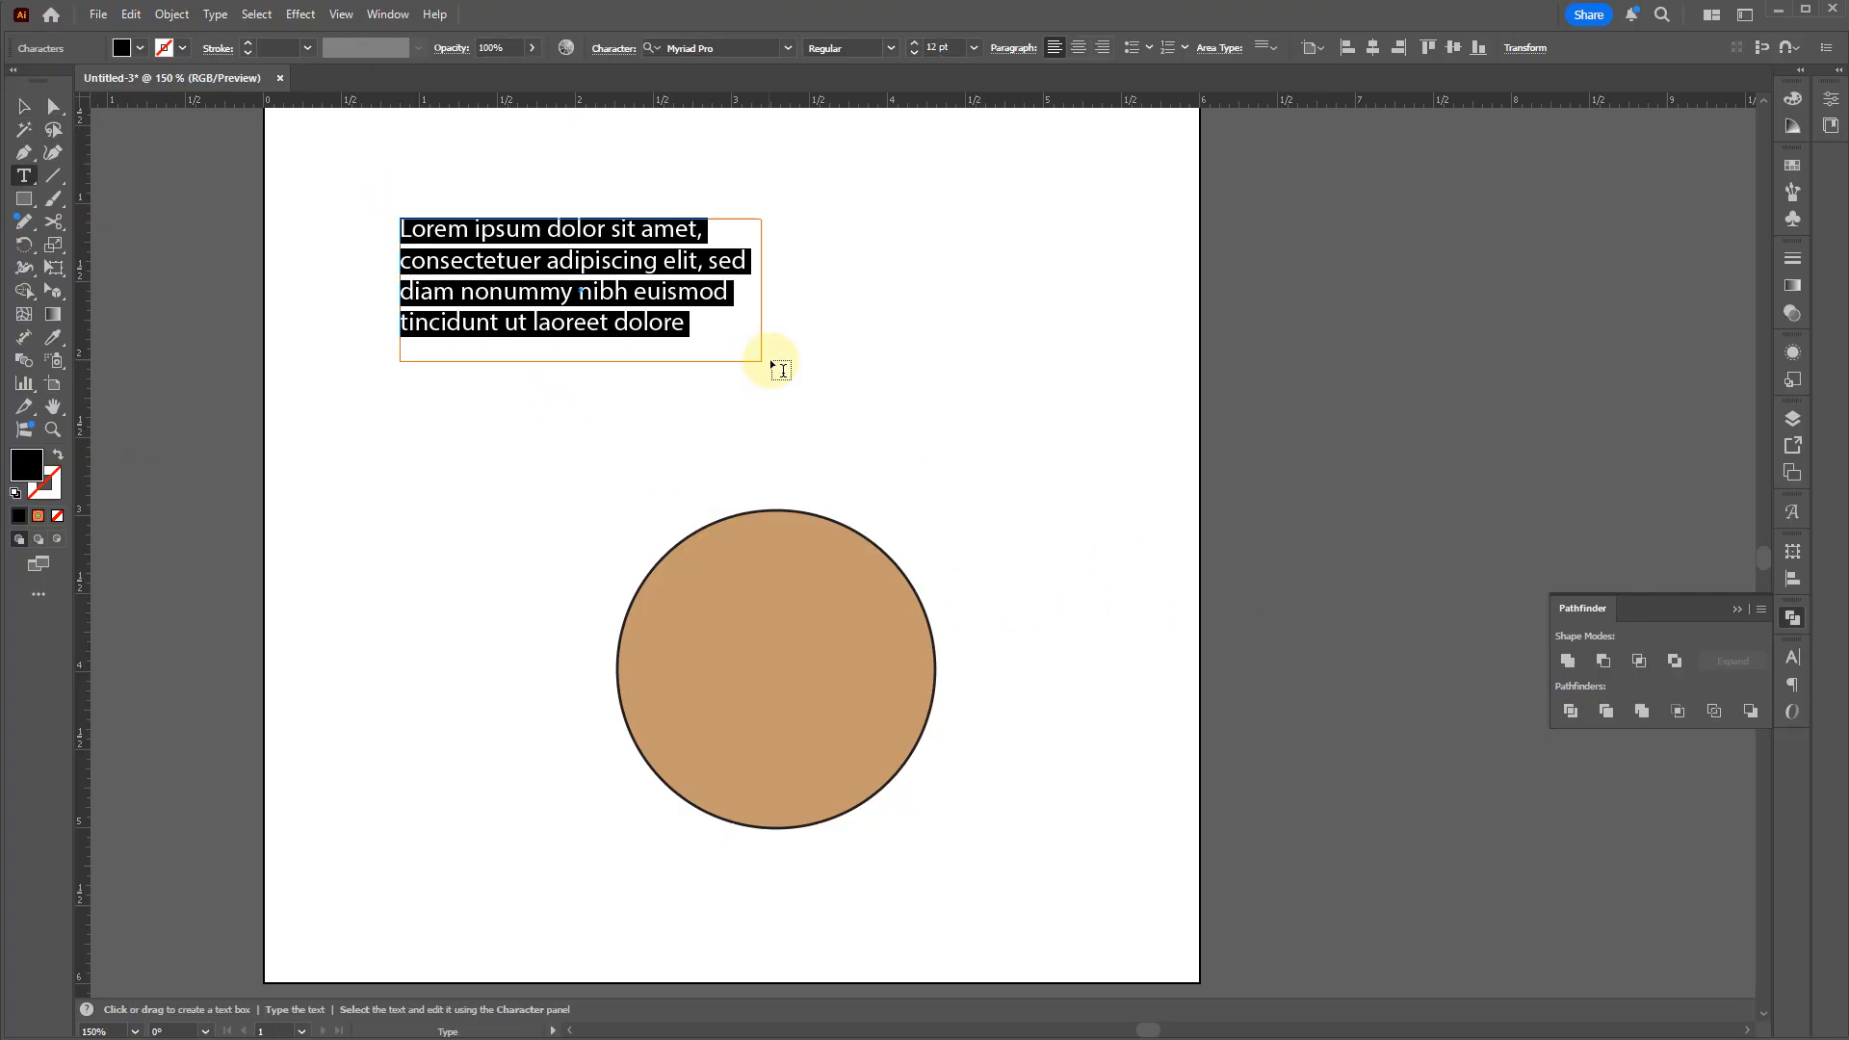
Step: Finish editing the placeholder text, bring up the Glyphs and Character panels, and look over the available workspaces
{"action": "key", "text": "Escape"}
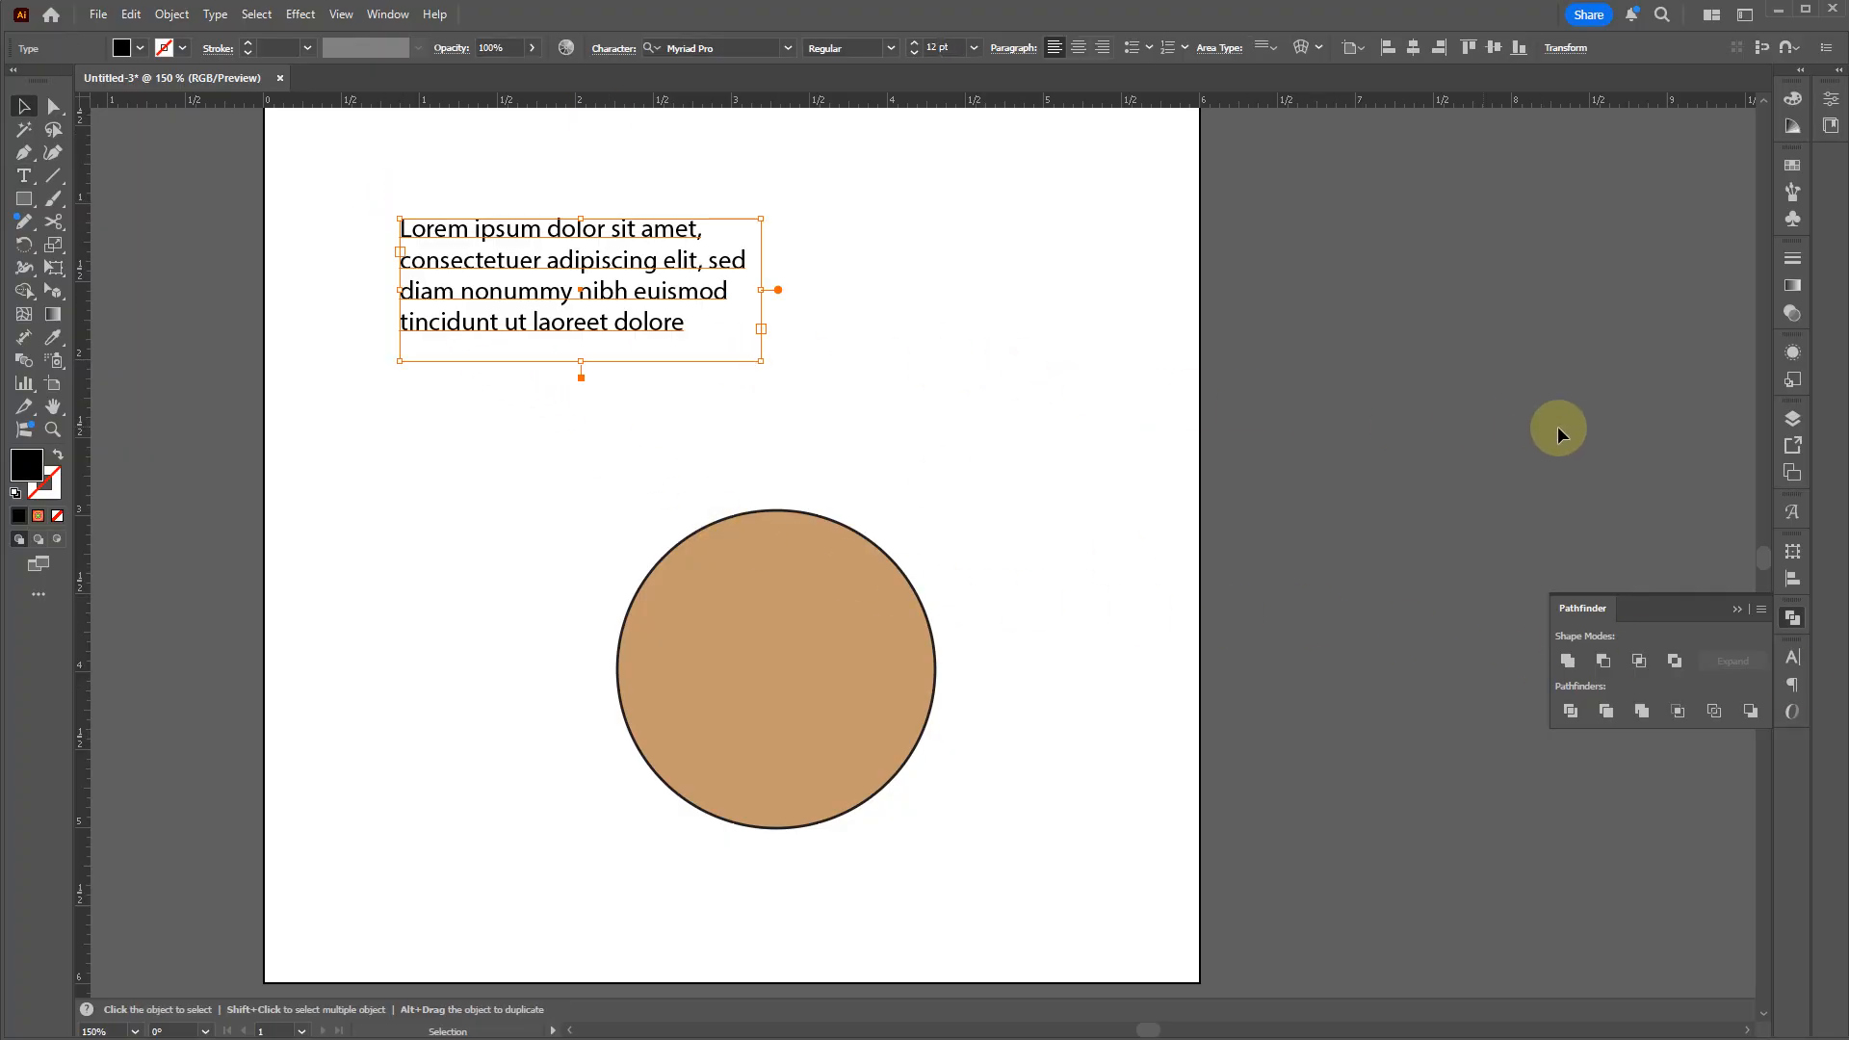
{"action": "left_click", "coordinate": [1793, 513]}
{"action": "left_click", "coordinate": [388, 14]}
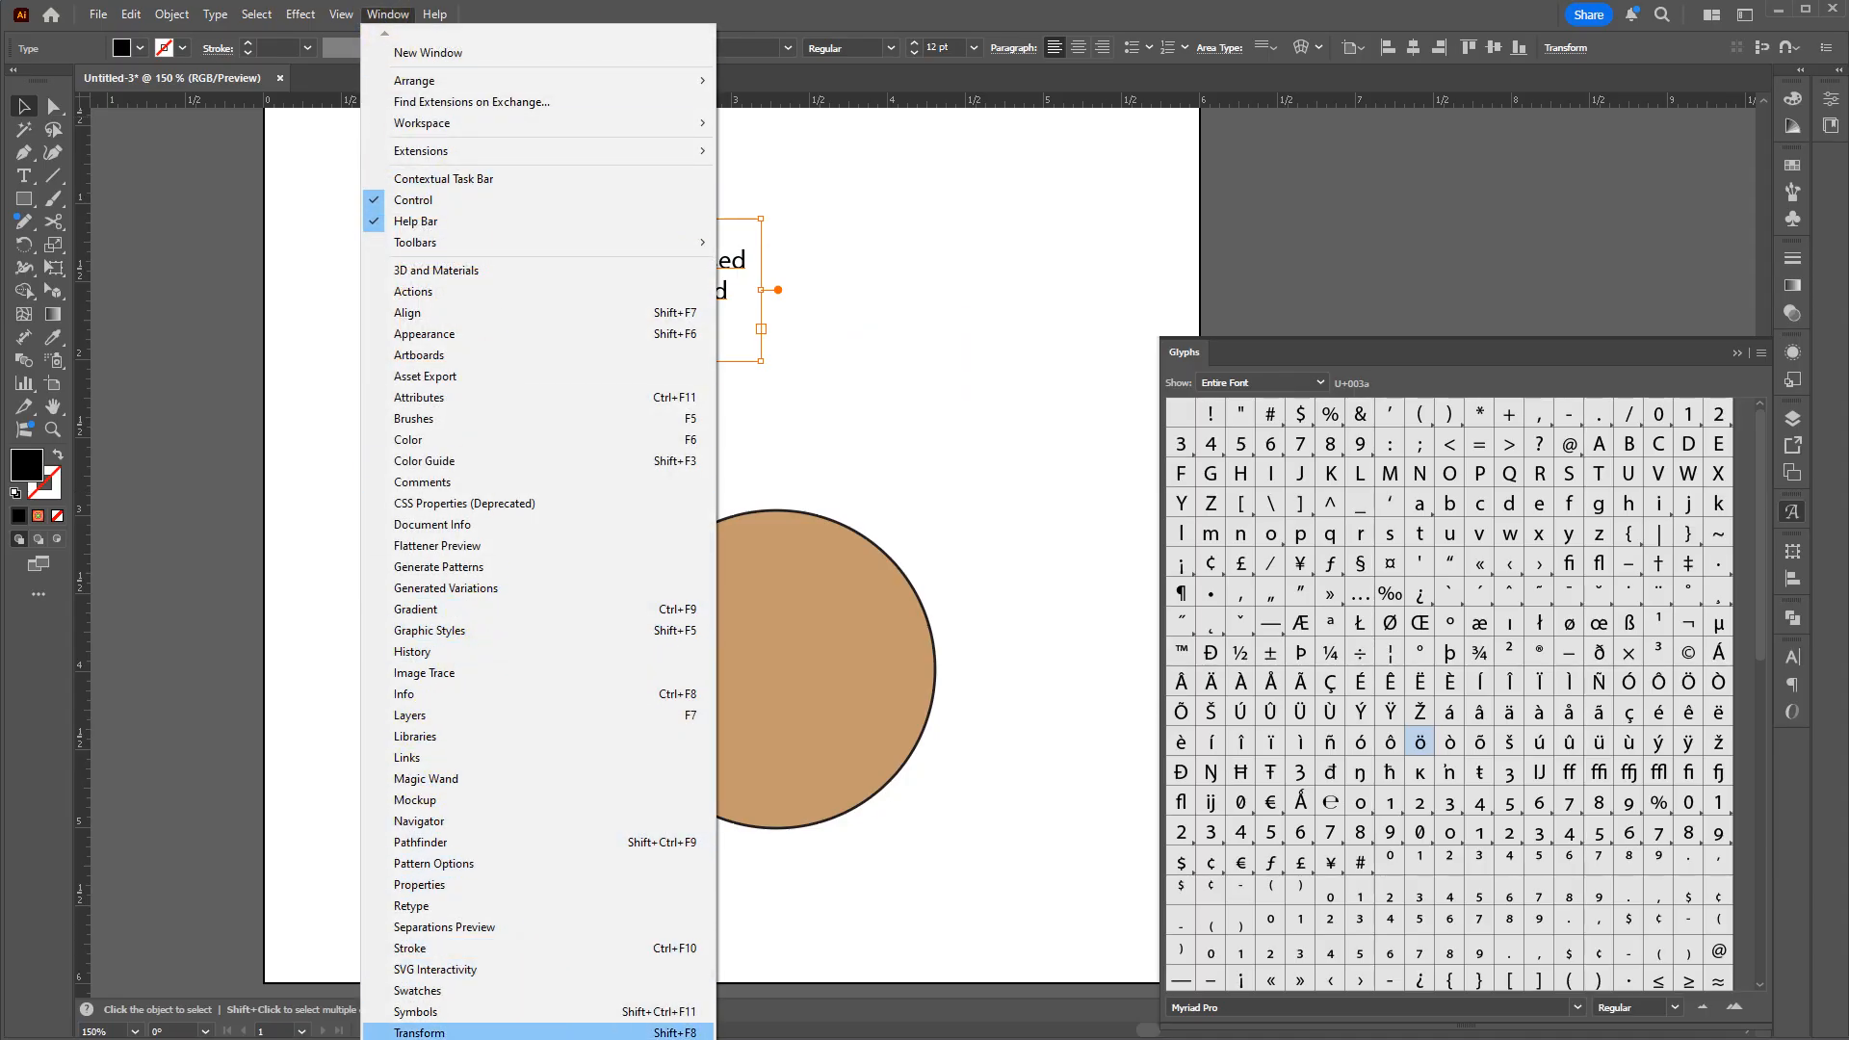
{"action": "mouse_move", "coordinate": [539, 1039]}
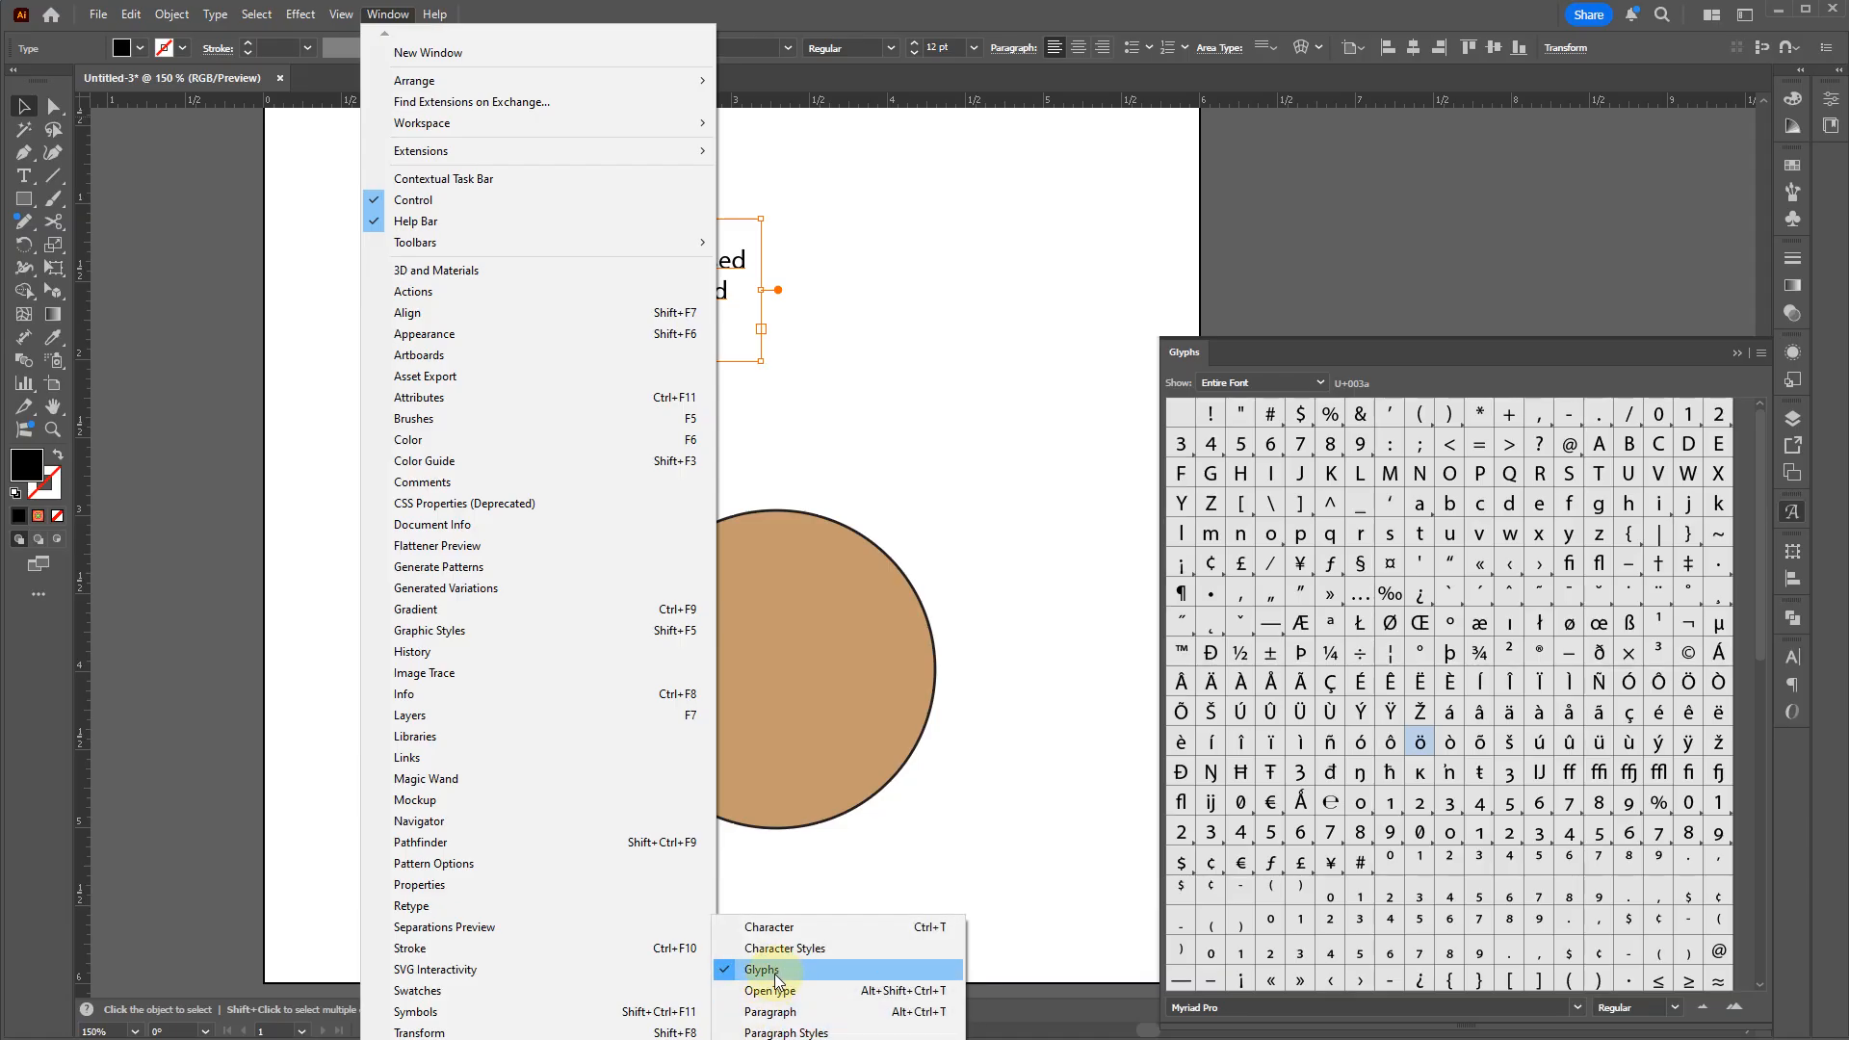
{"action": "left_click", "coordinate": [788, 927]}
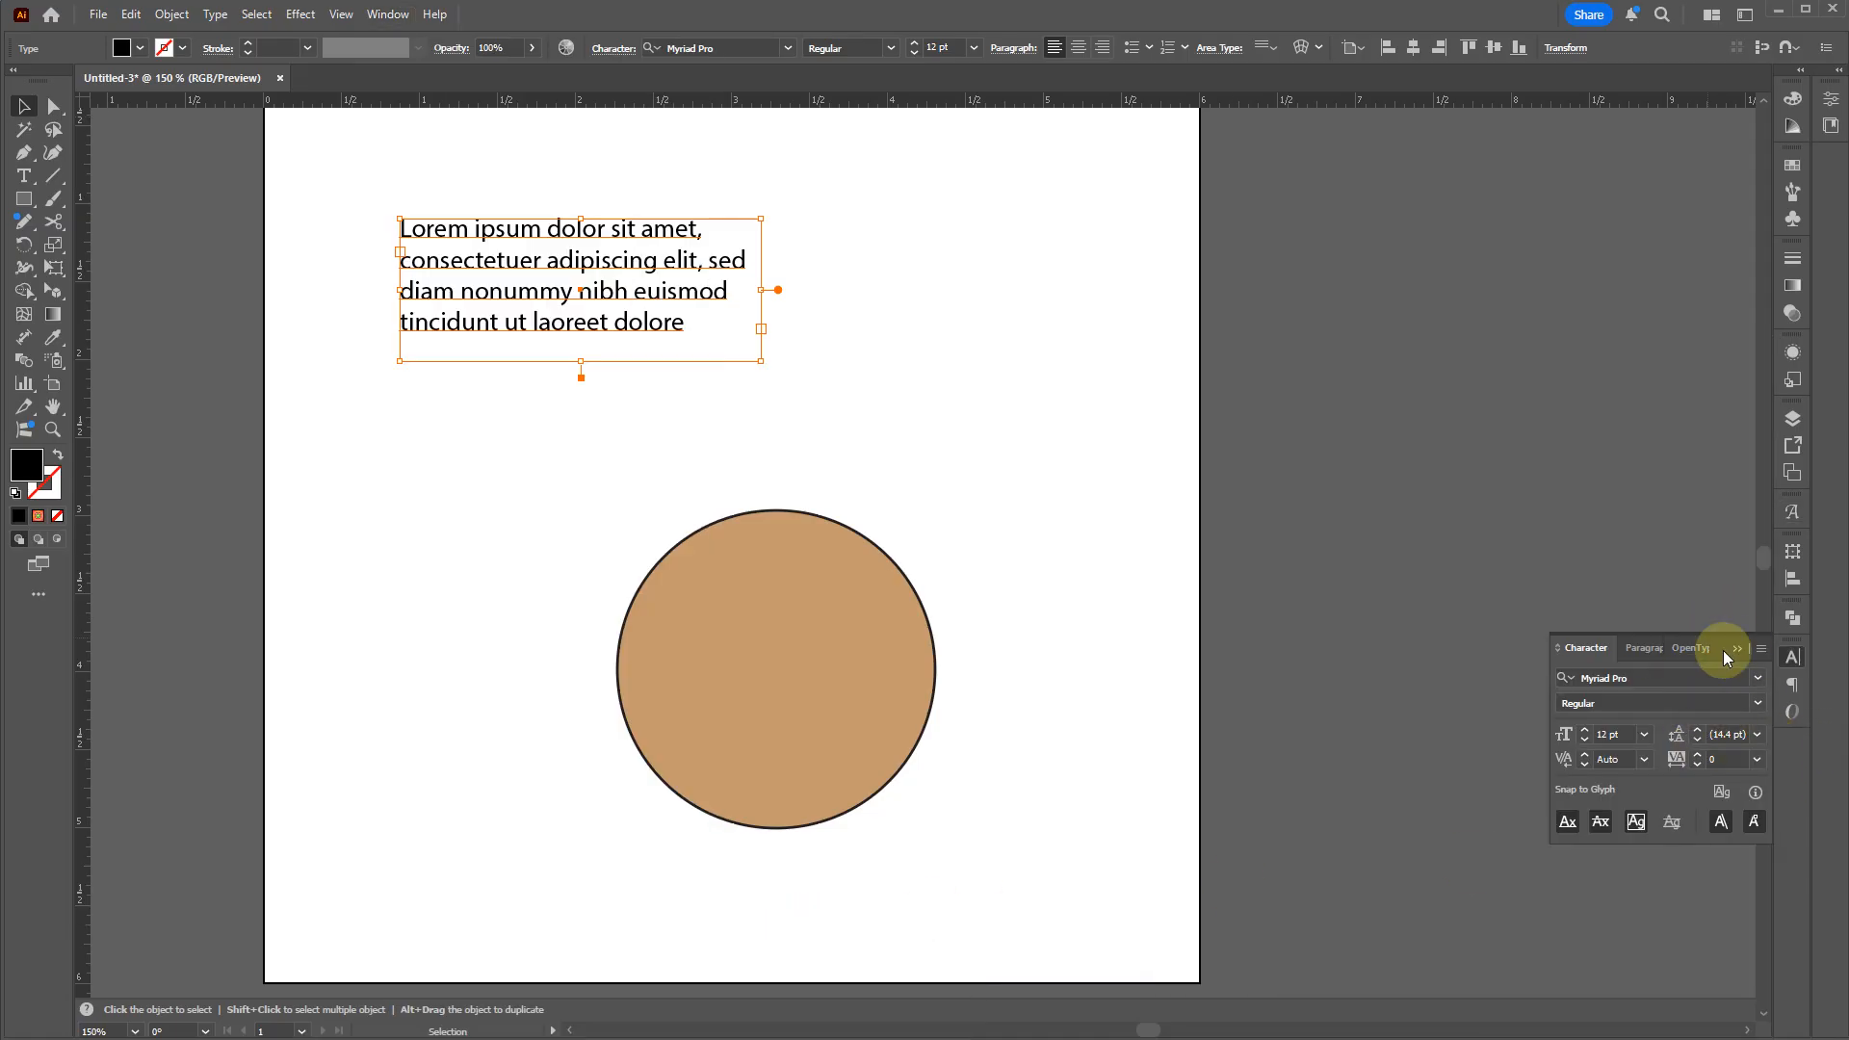
{"action": "left_click", "coordinate": [1745, 14]}
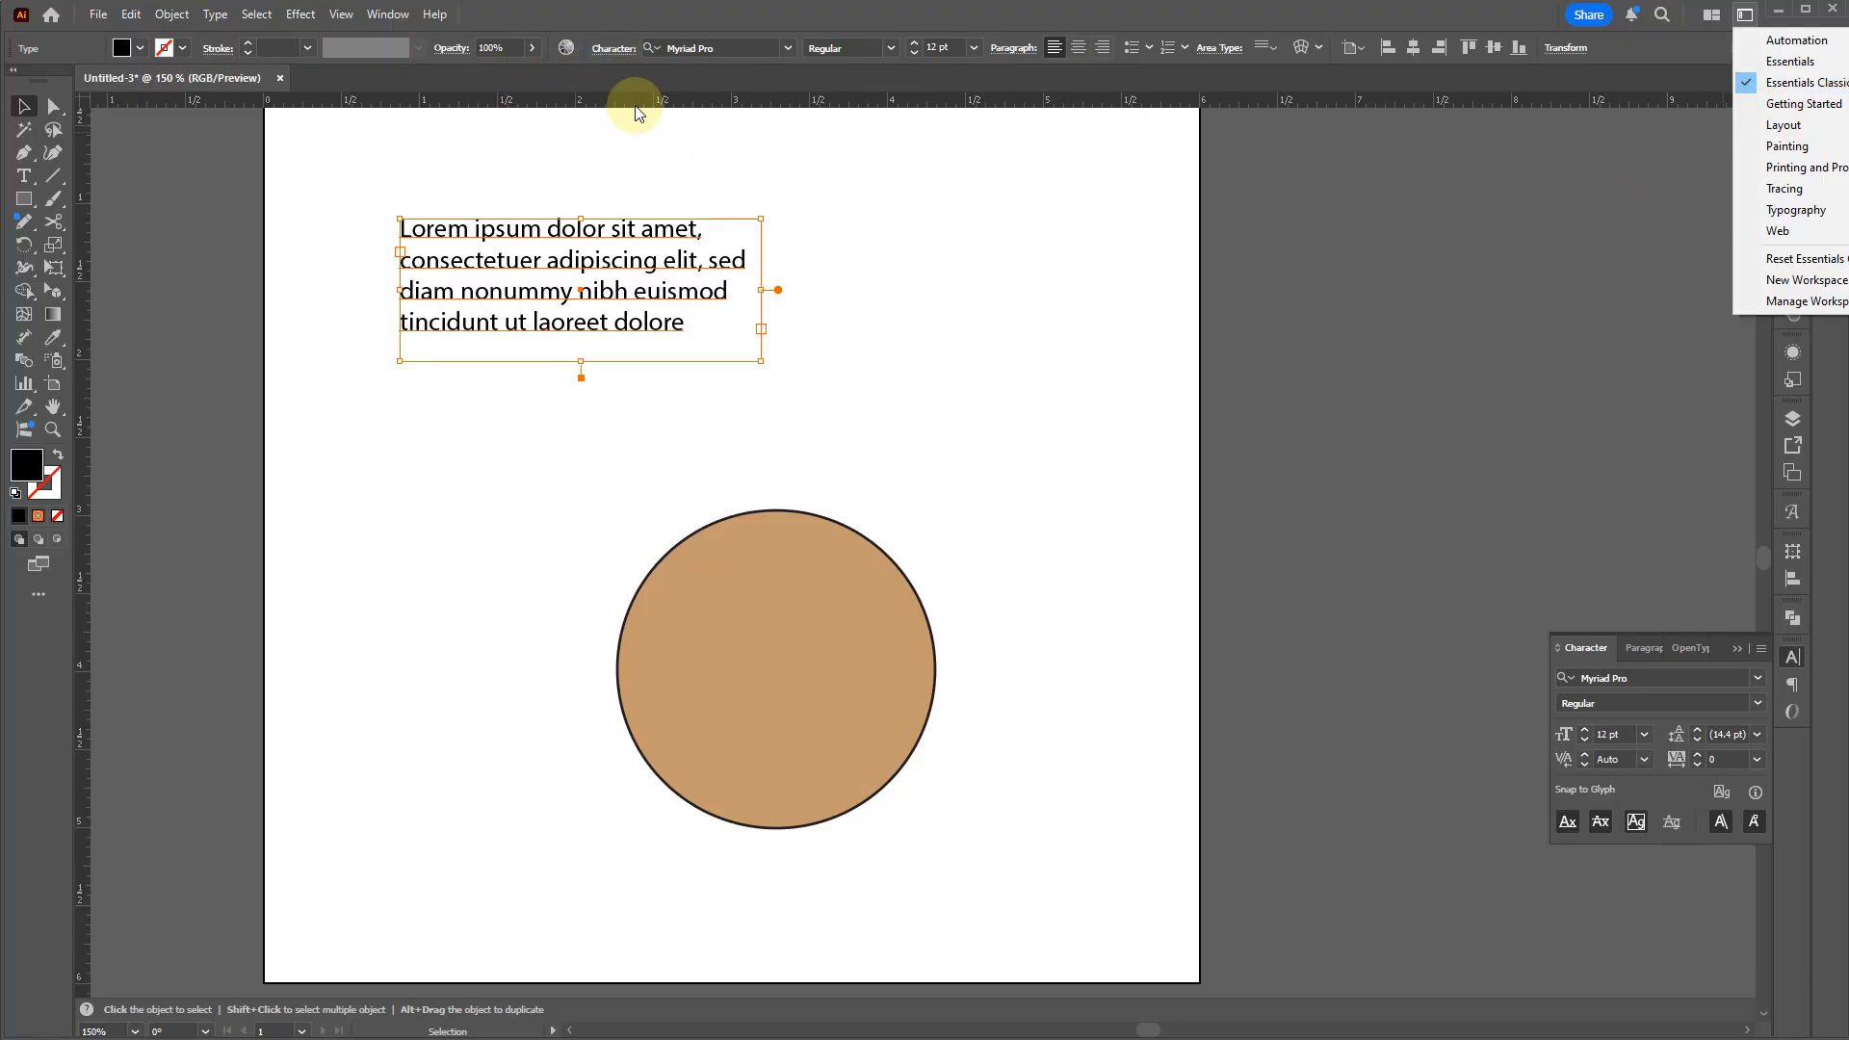
{"action": "left_click", "coordinate": [1329, 380]}
Step: Clear the placeholder text from the frame above the circle and insert the Myriad Pro glyph "Ơ"
{"action": "left_click", "coordinate": [507, 298]}
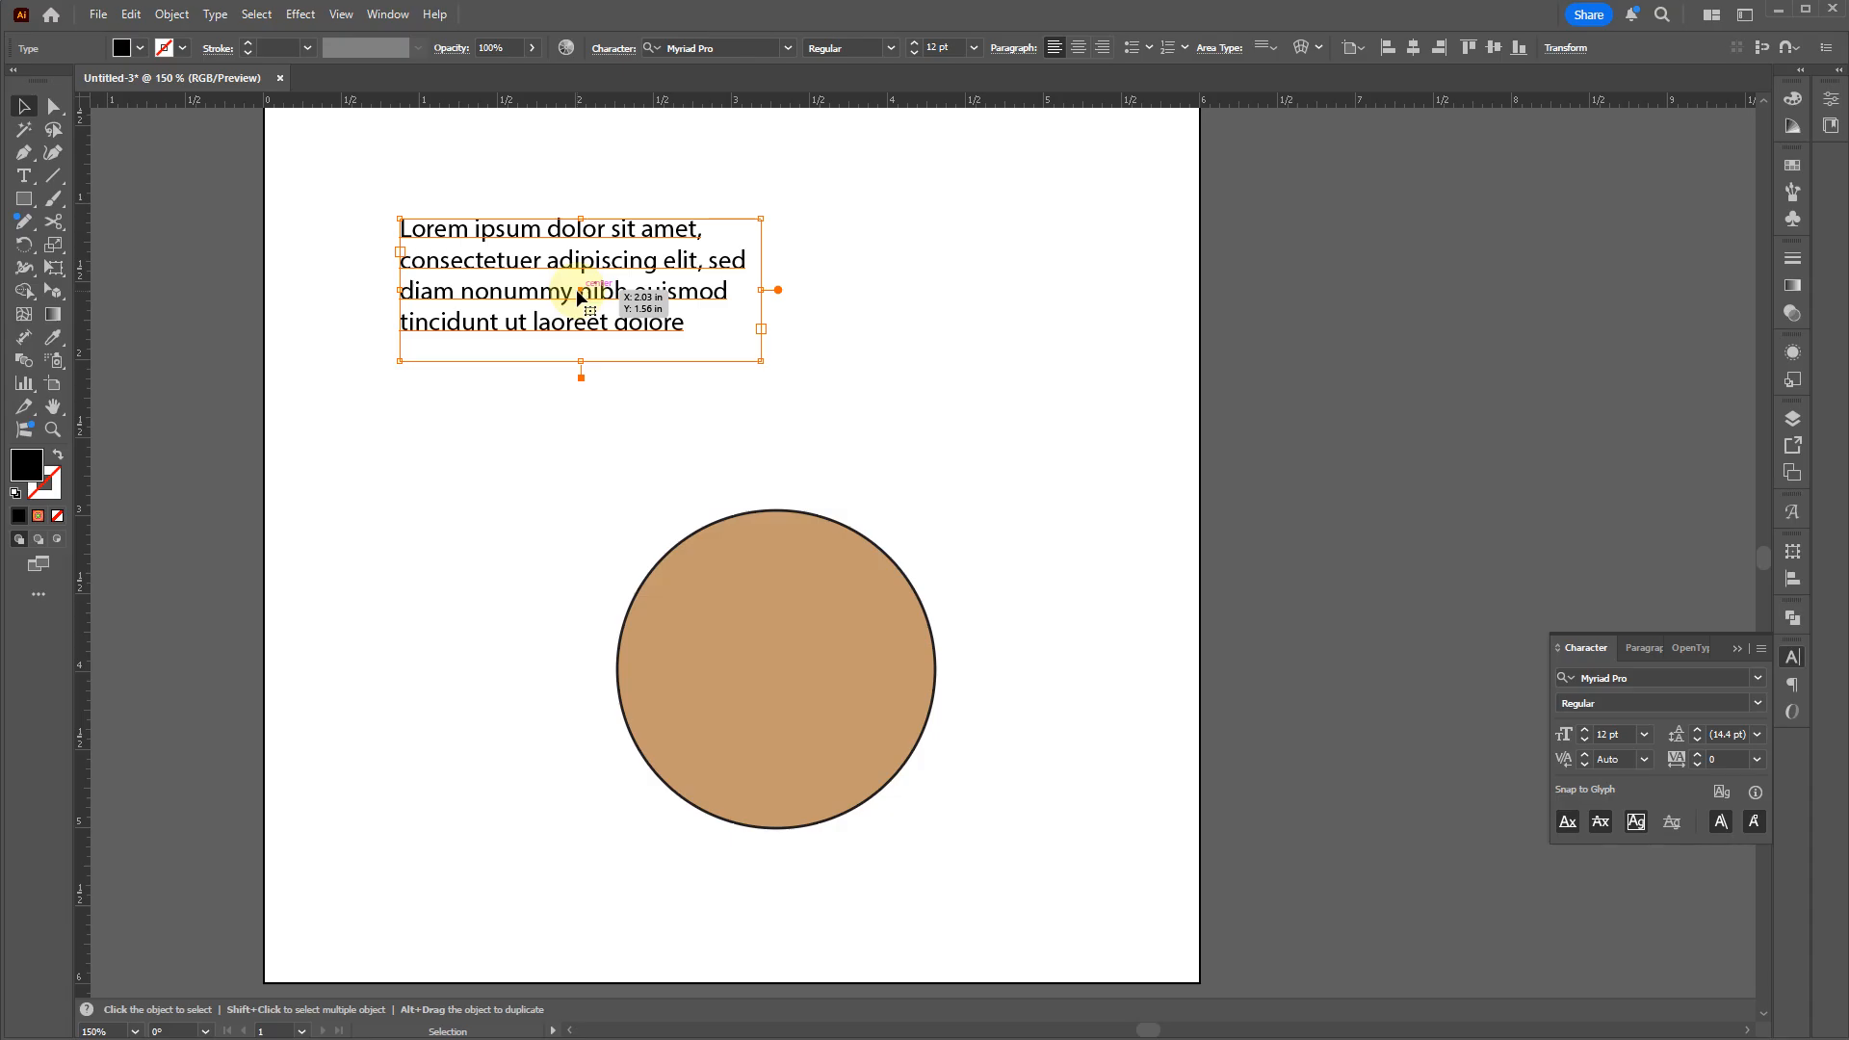
{"action": "triple_click", "coordinate": [549, 291]}
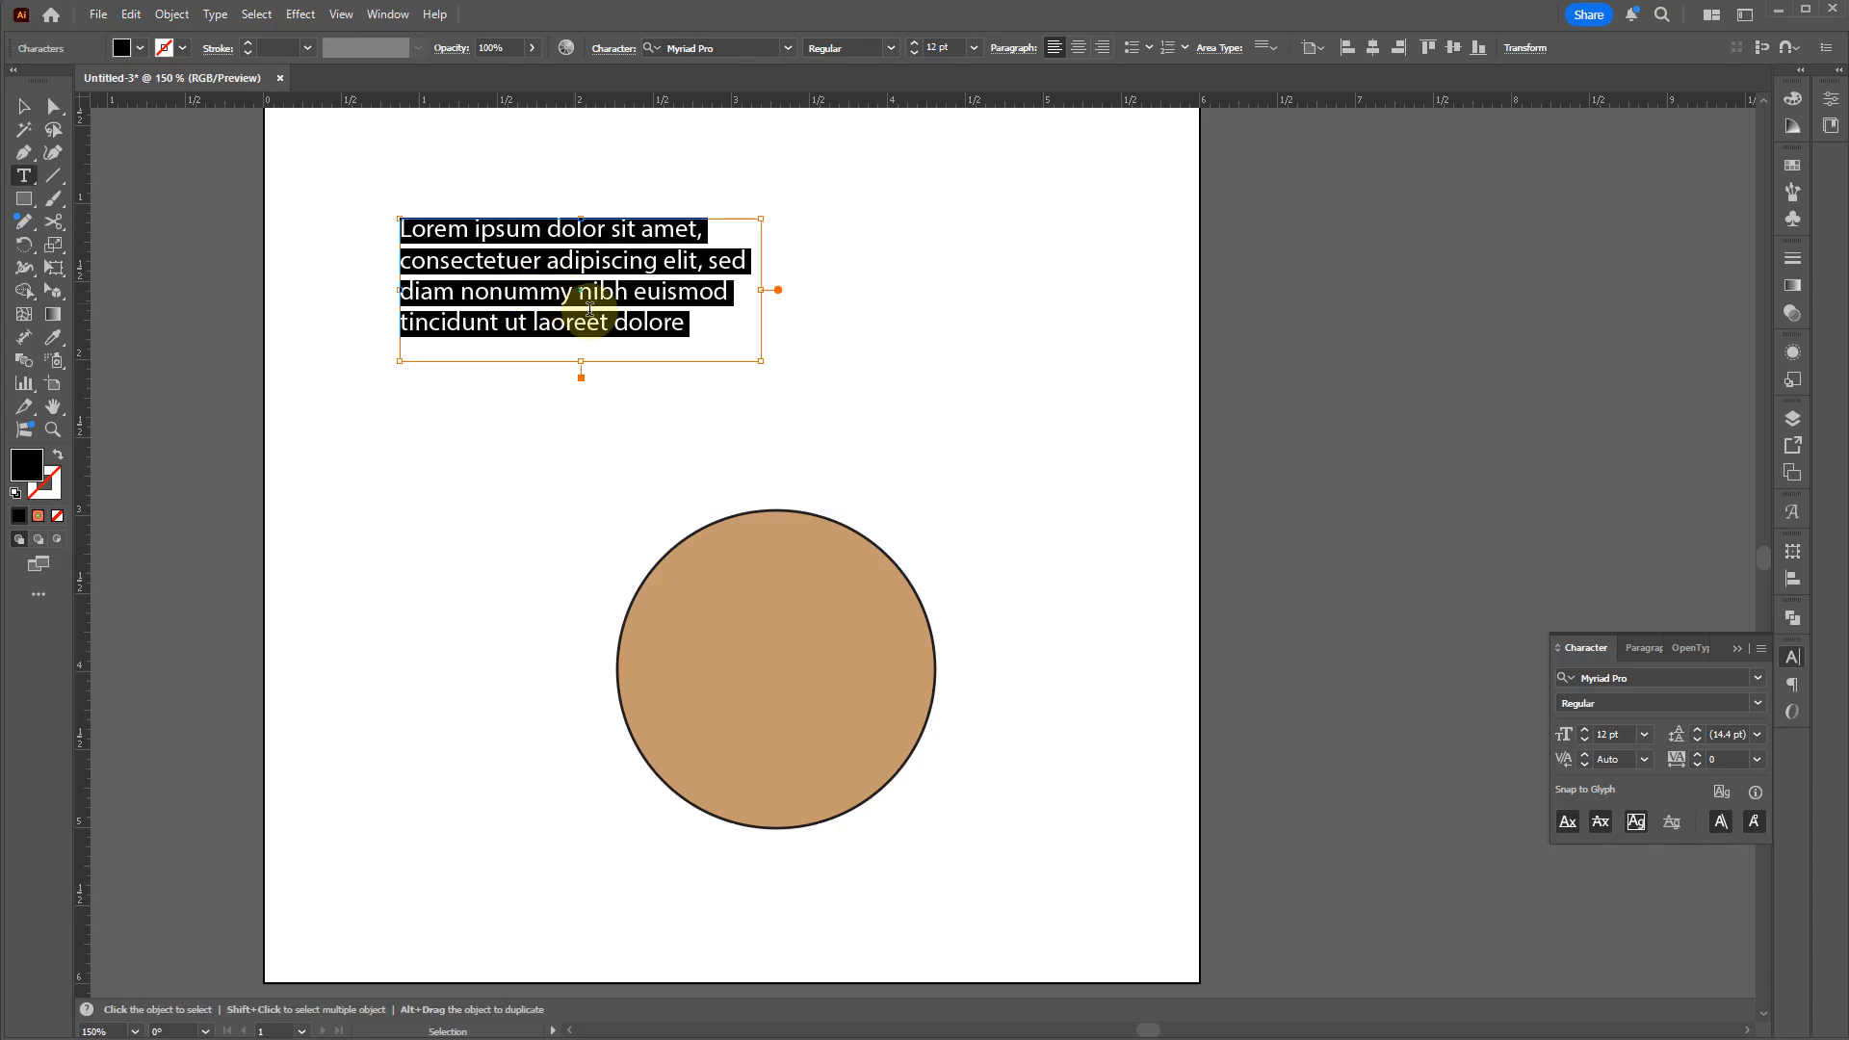
{"action": "key", "text": "BackSpace"}
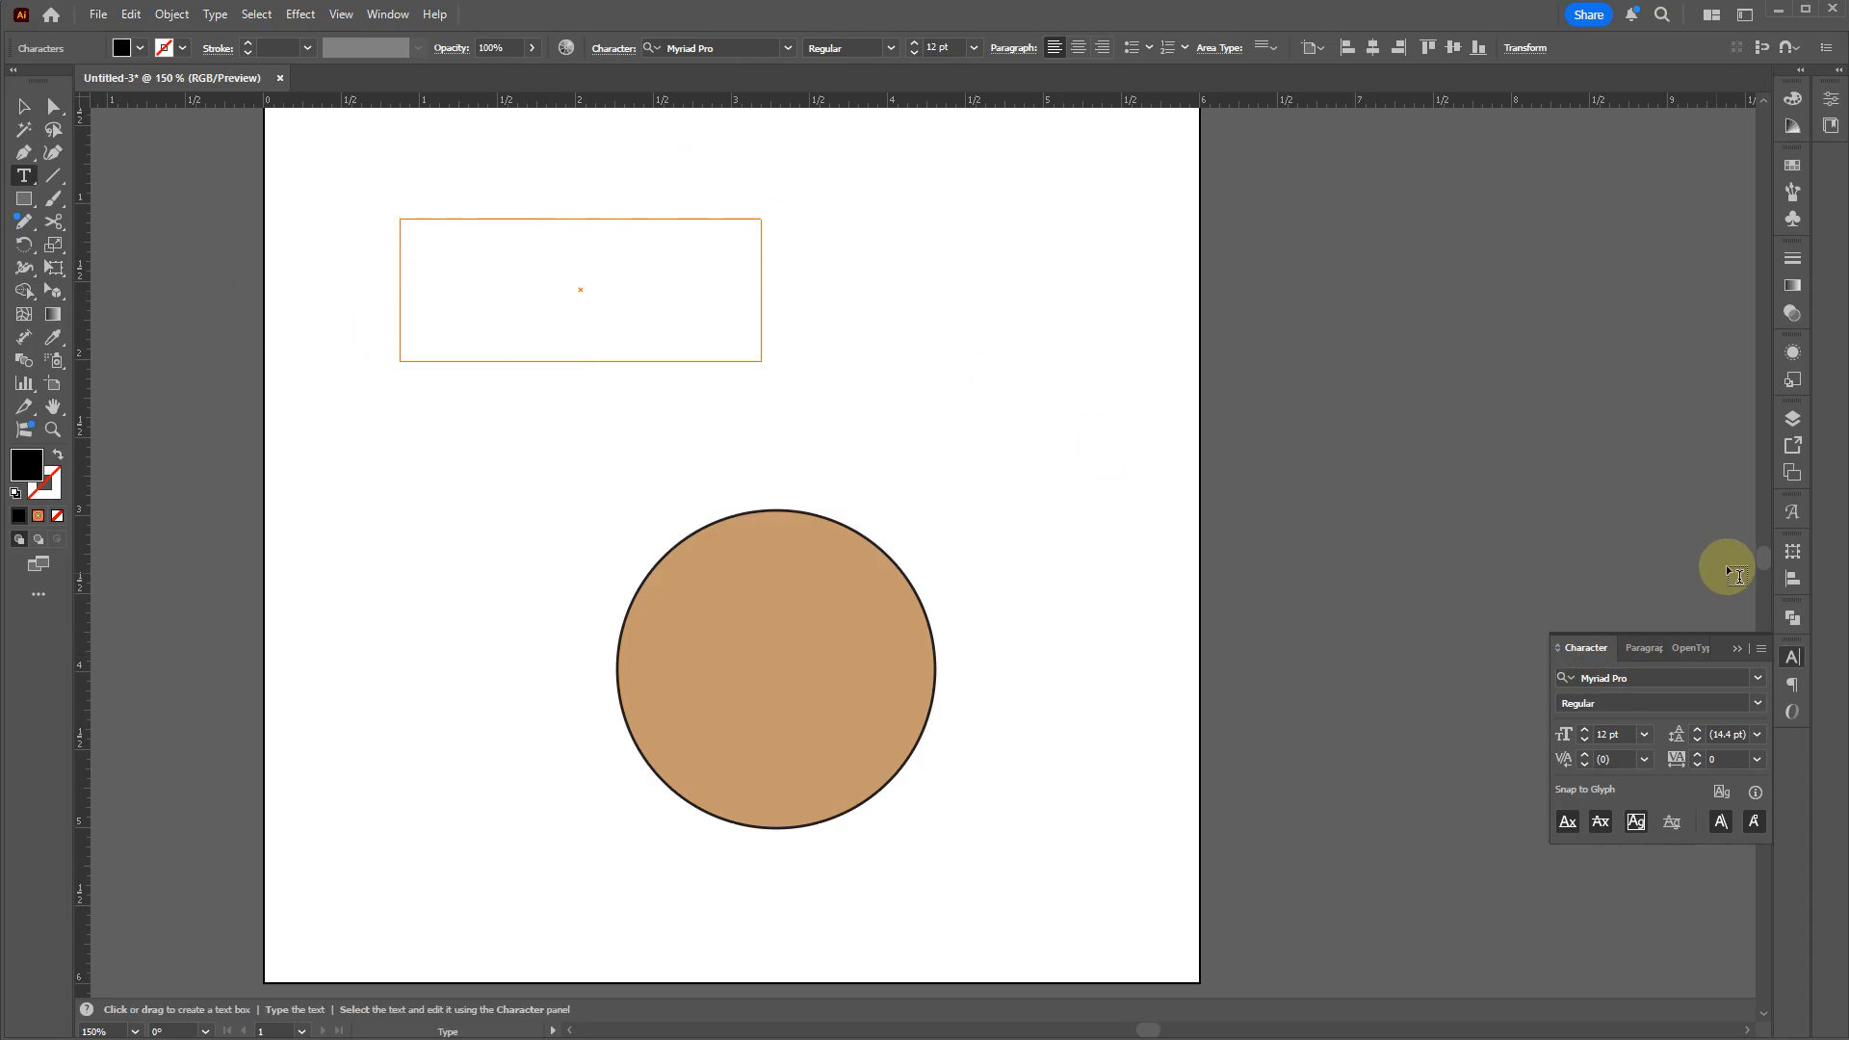
{"action": "left_click", "coordinate": [1792, 511]}
{"action": "scroll", "coordinate": [1470, 681], "scroll_direction": "down", "scroll_amount": 10}
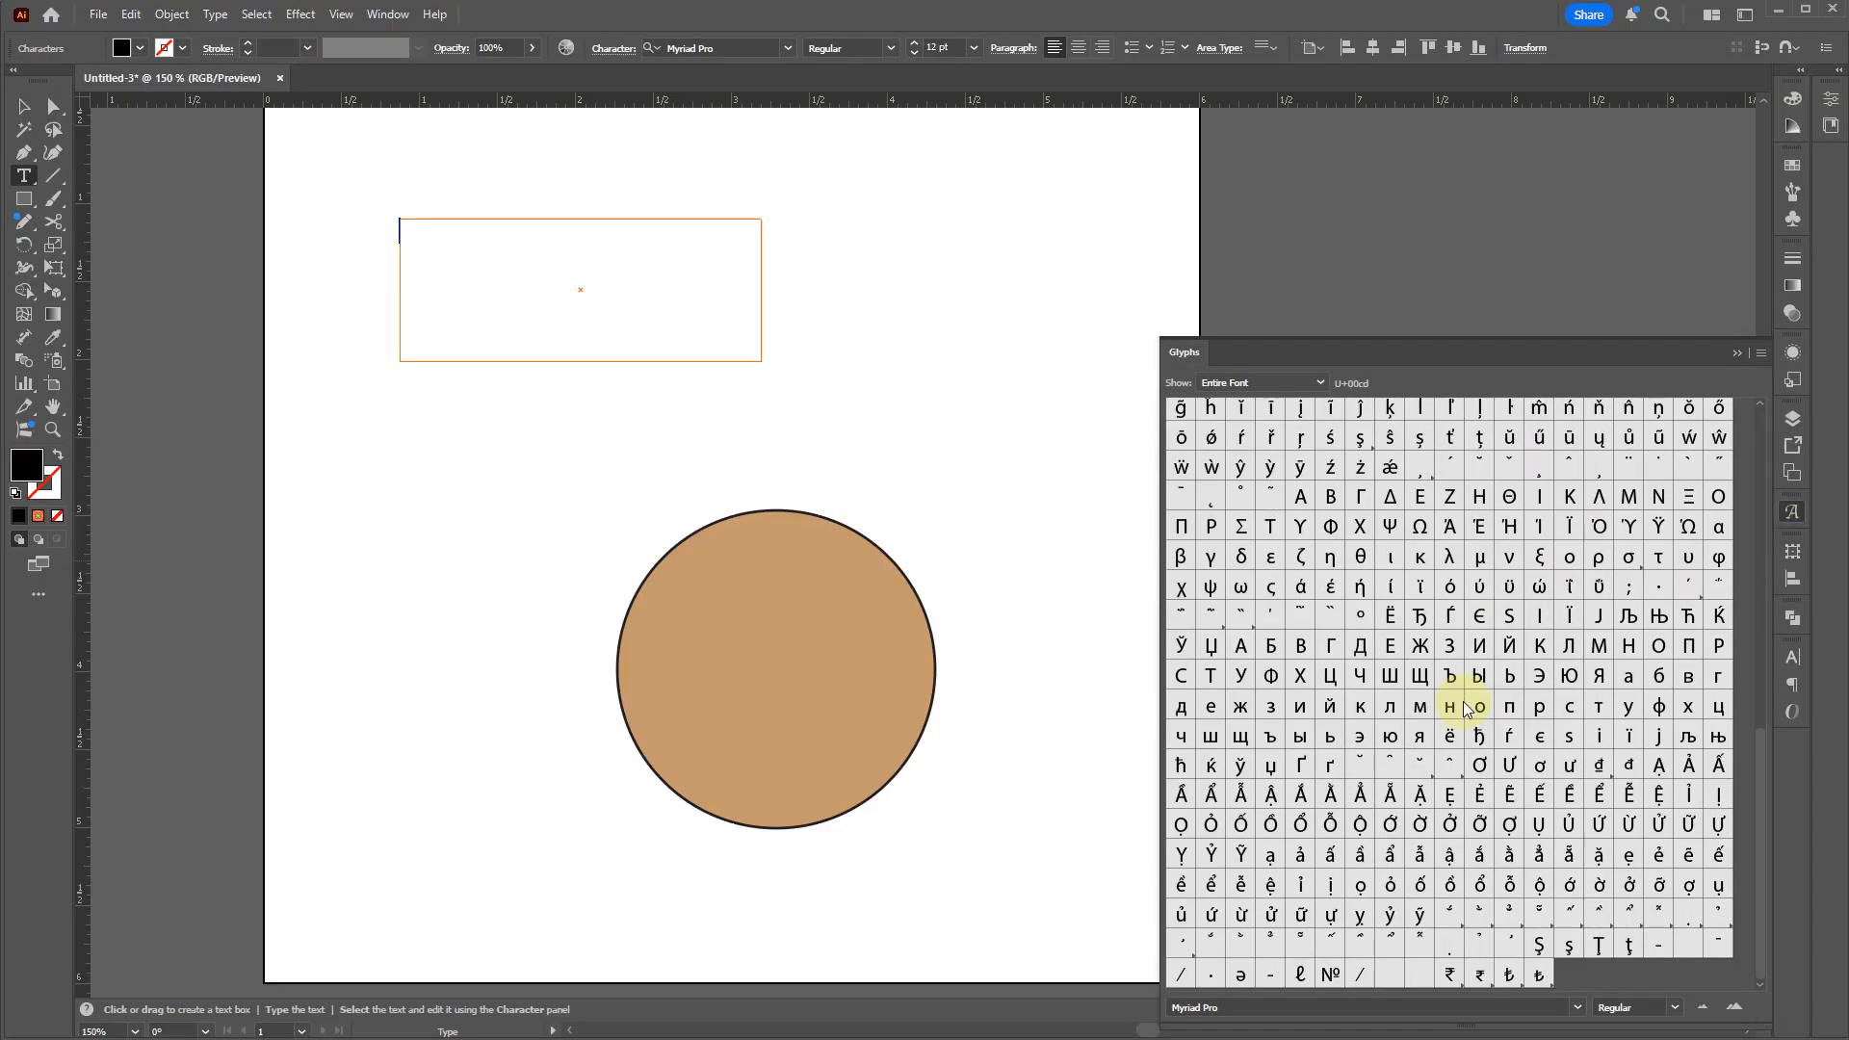
{"action": "double_click", "coordinate": [1478, 767]}
{"action": "scroll", "coordinate": [743, 343], "scroll_direction": "up", "scroll_amount": 3}
{"action": "scroll", "coordinate": [919, 491], "scroll_direction": "up", "scroll_amount": 2}
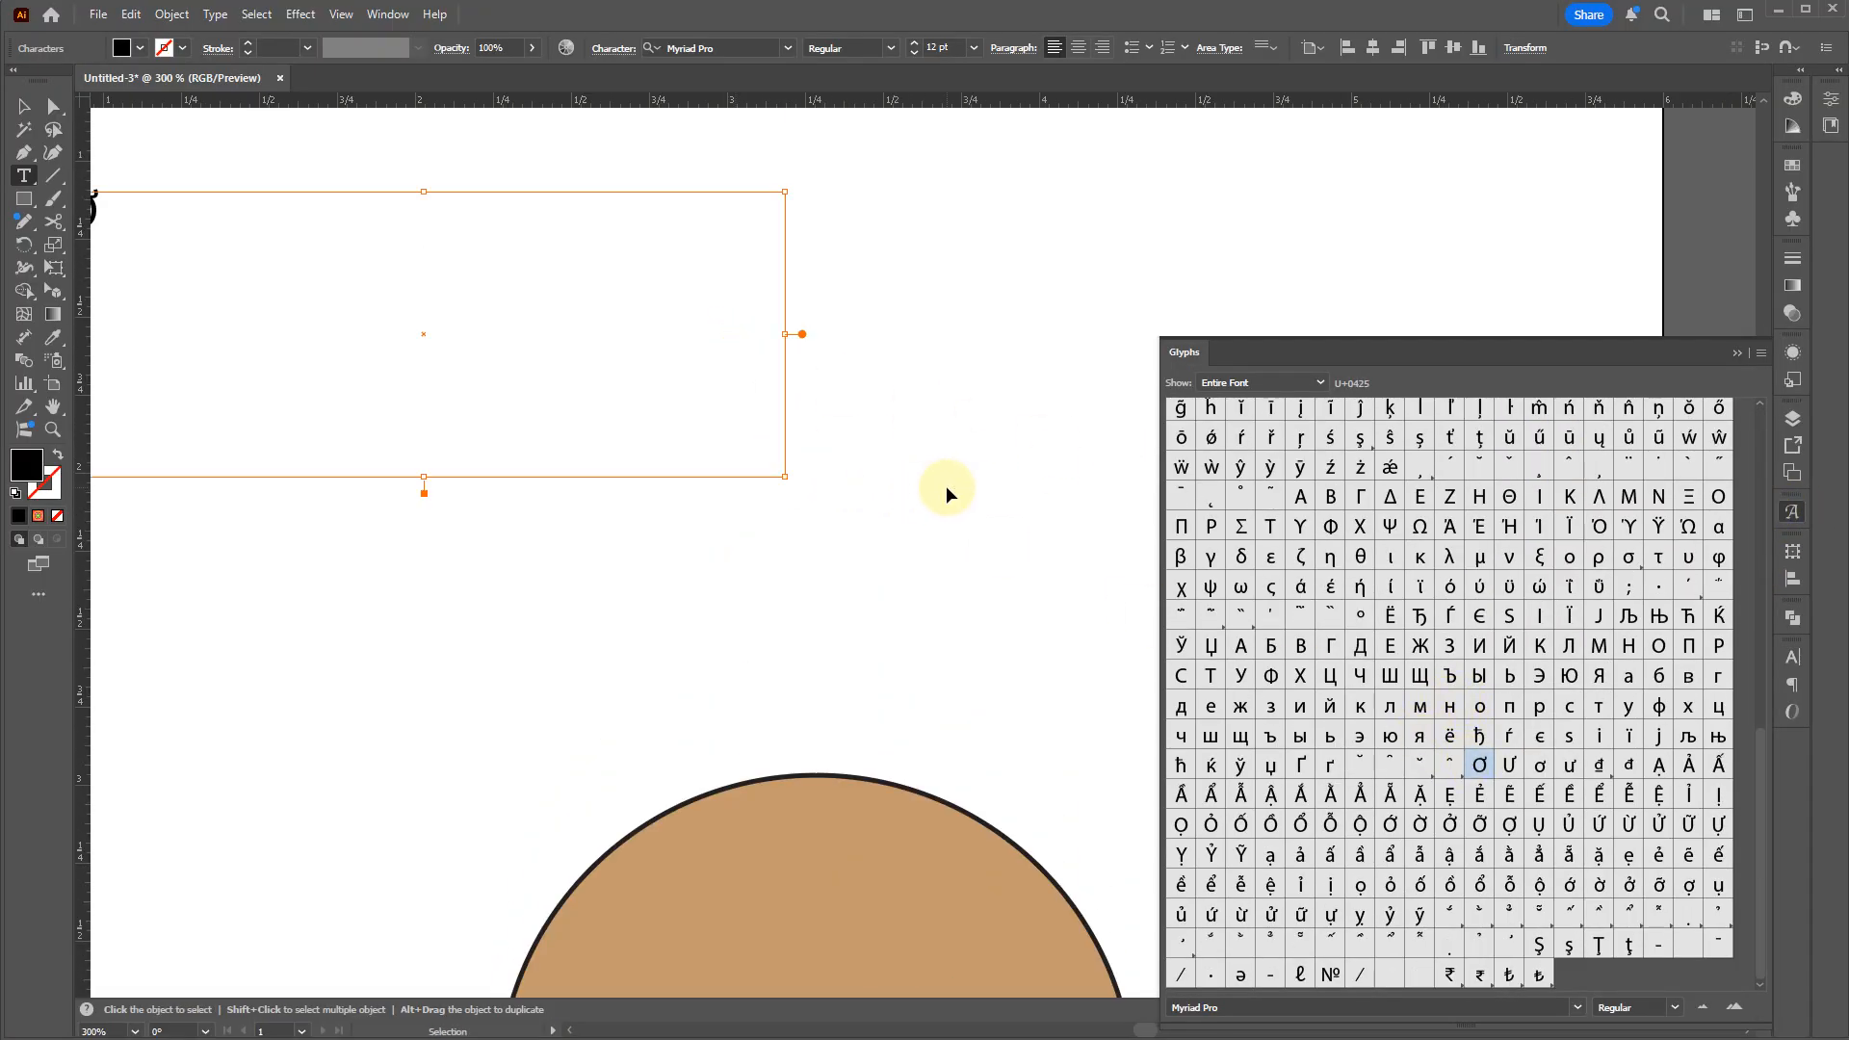
{"action": "scroll", "coordinate": [945, 489], "scroll_direction": "left", "scroll_amount": 2}
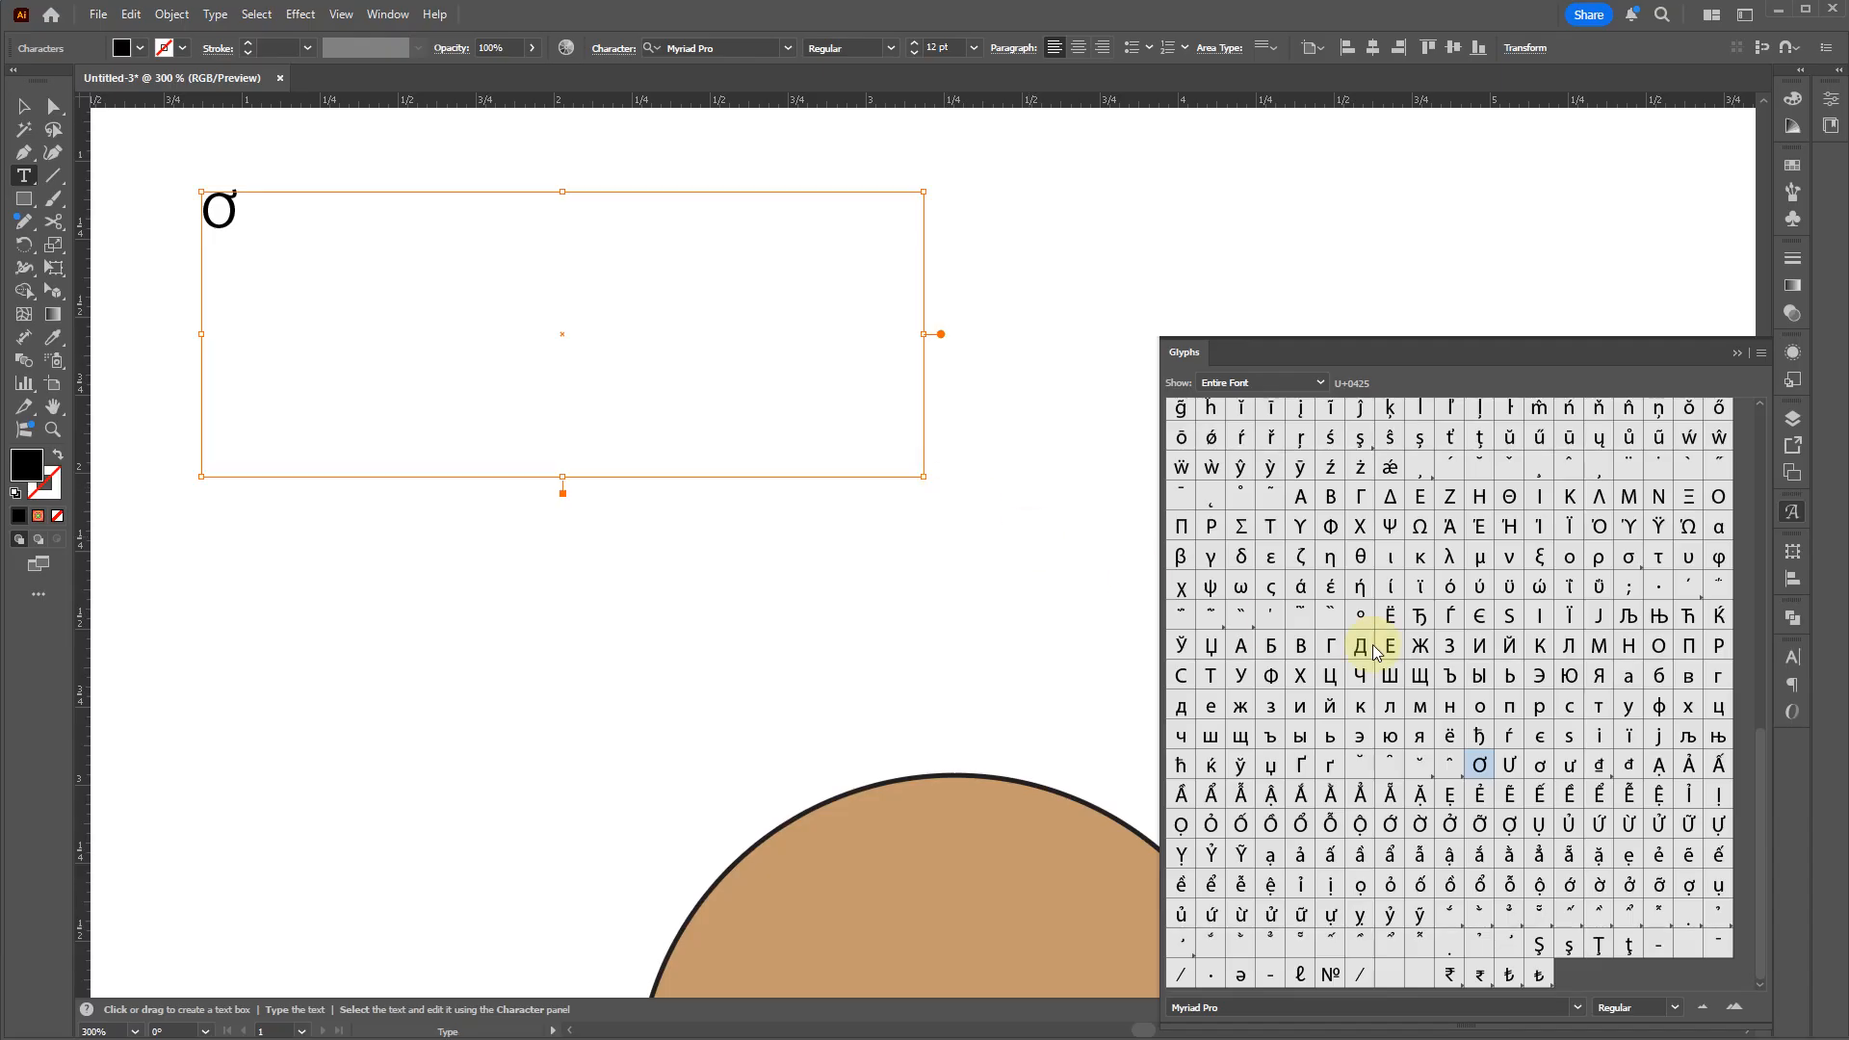
Step: Switch the glyph set to the Material Icons font and insert the speech-bubble icon with text lines after the "Ơ"
{"action": "left_click", "coordinate": [1300, 380]}
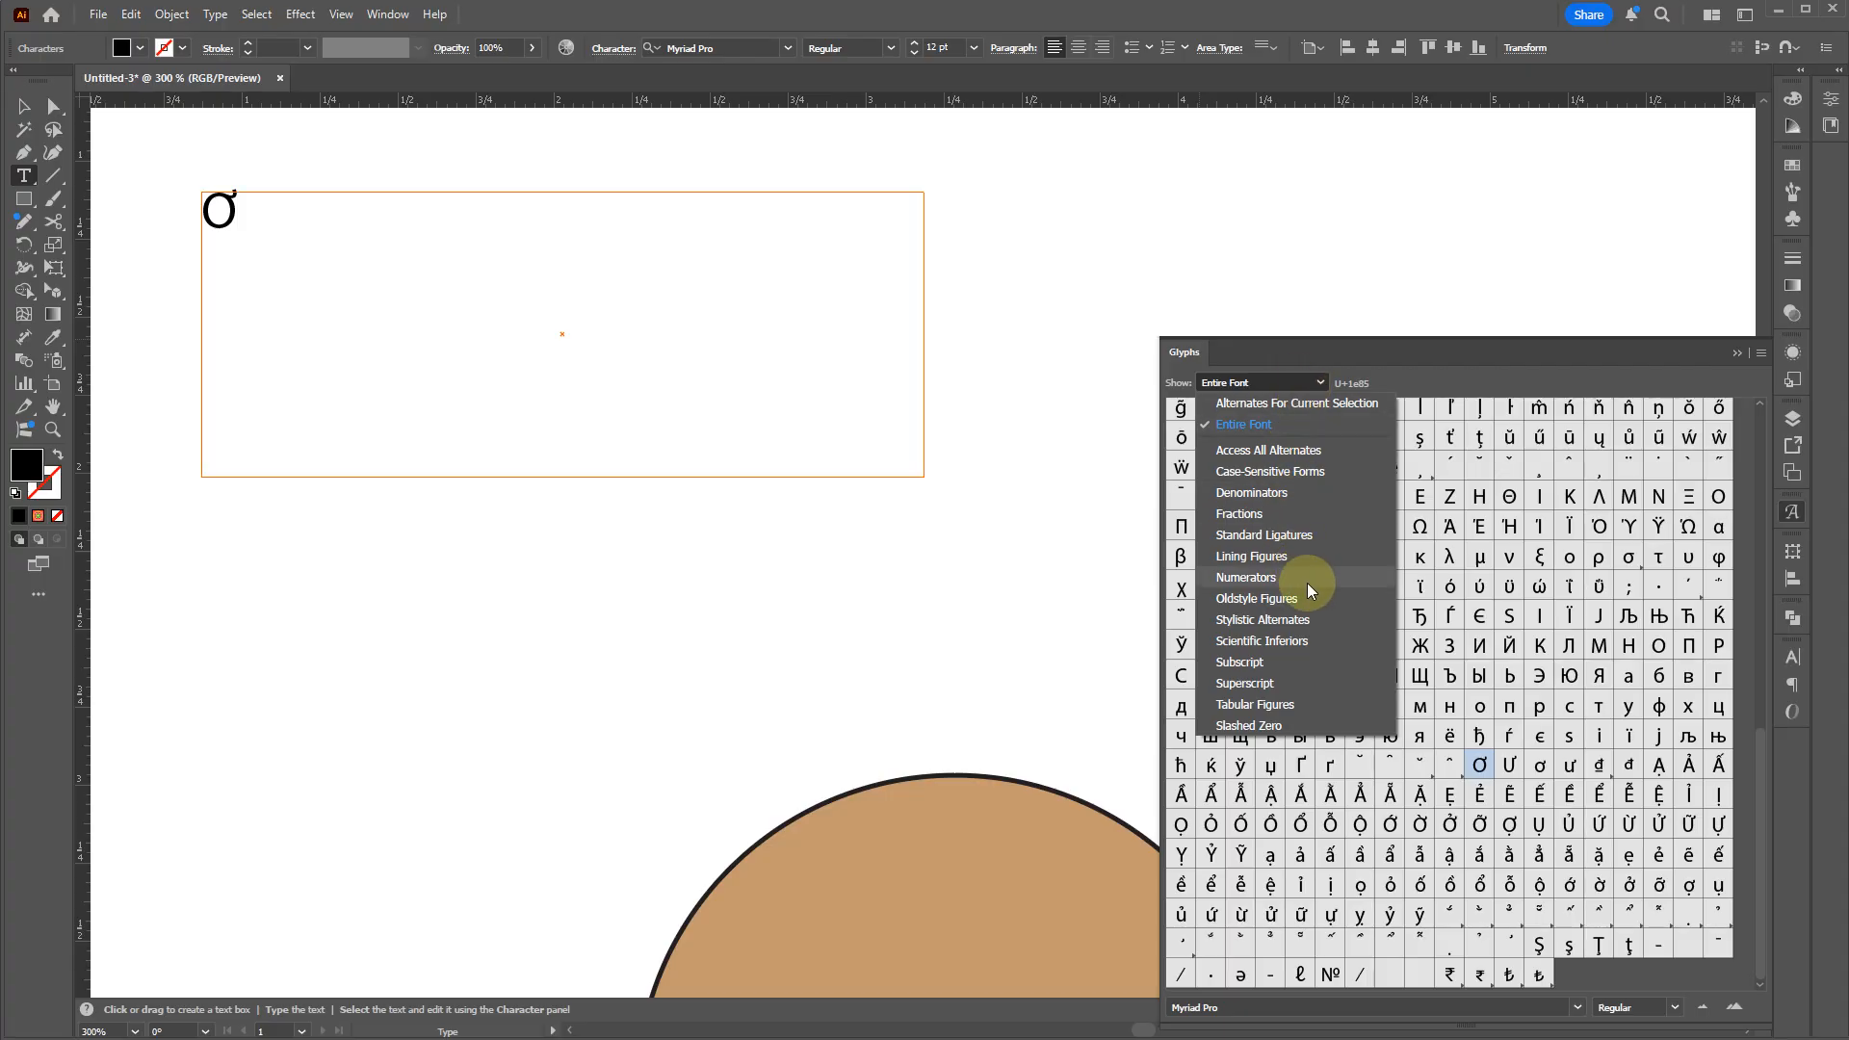
{"action": "left_click", "coordinate": [1315, 387]}
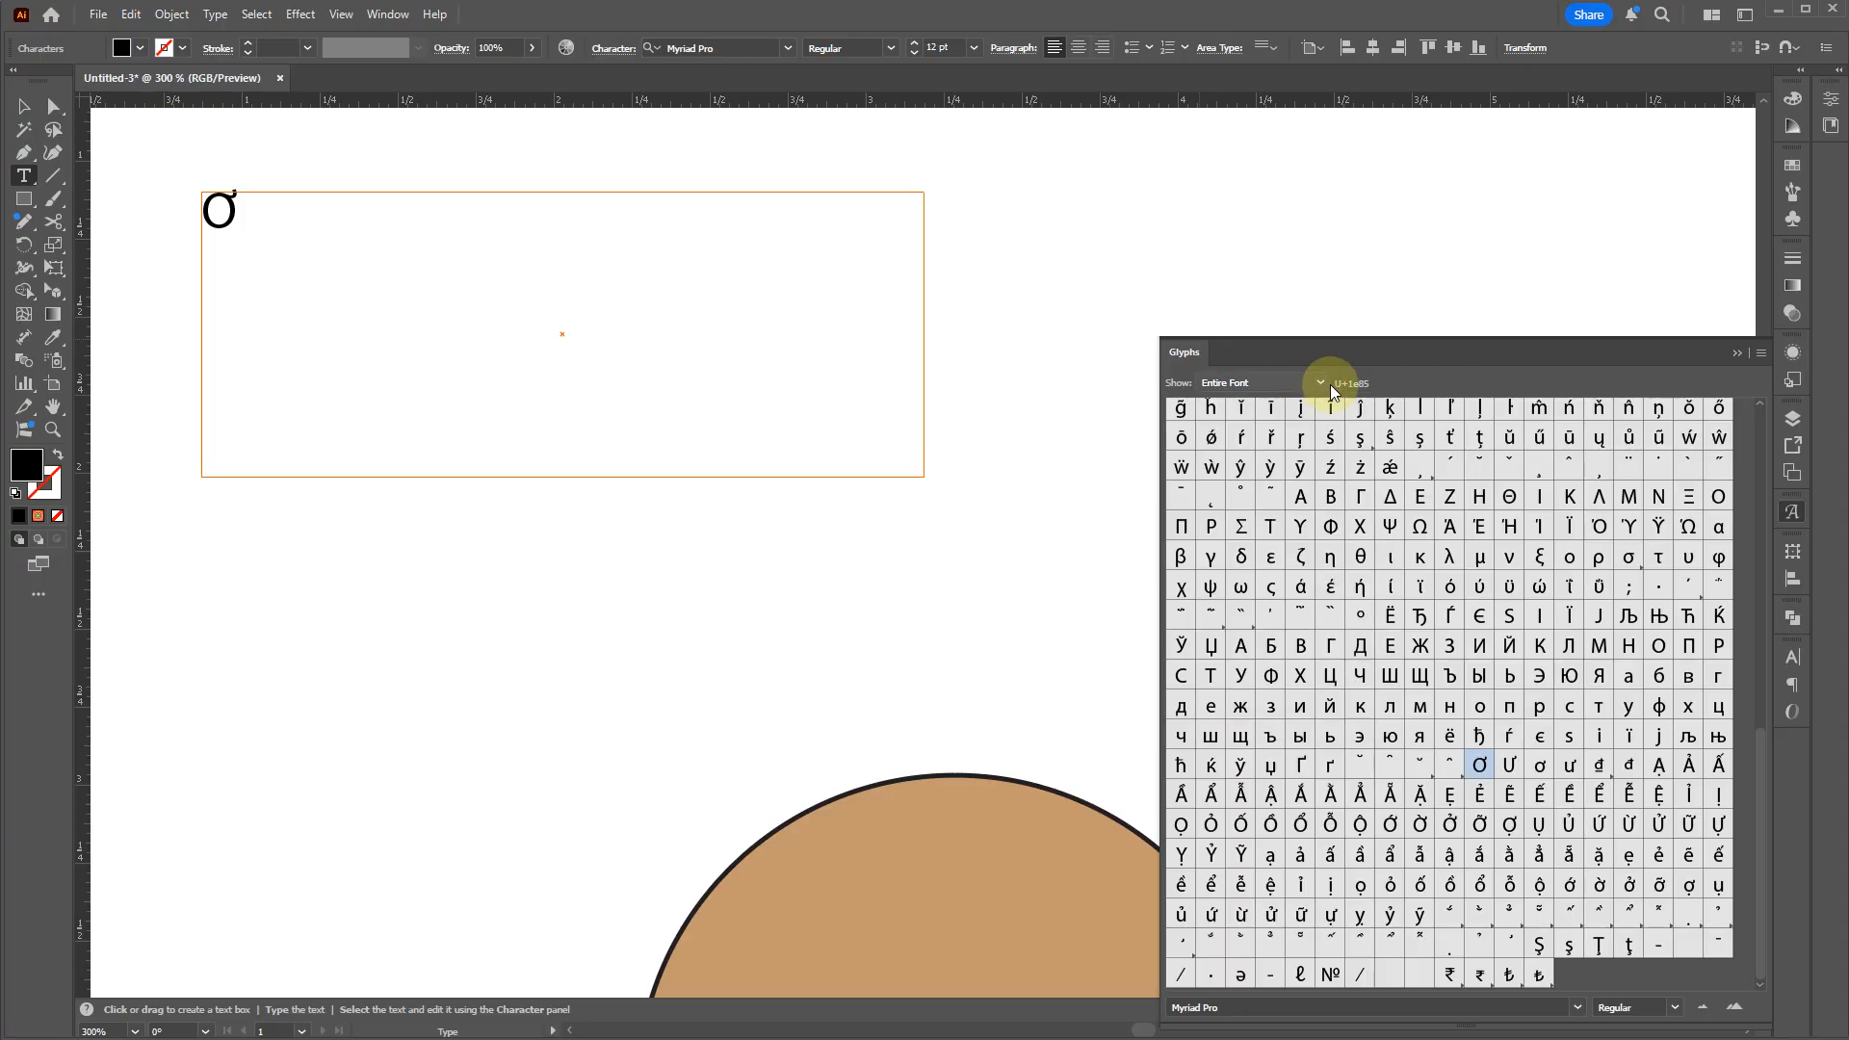
{"action": "left_click", "coordinate": [1578, 1008]}
{"action": "scroll", "coordinate": [1478, 933], "scroll_direction": "down", "scroll_amount": 10}
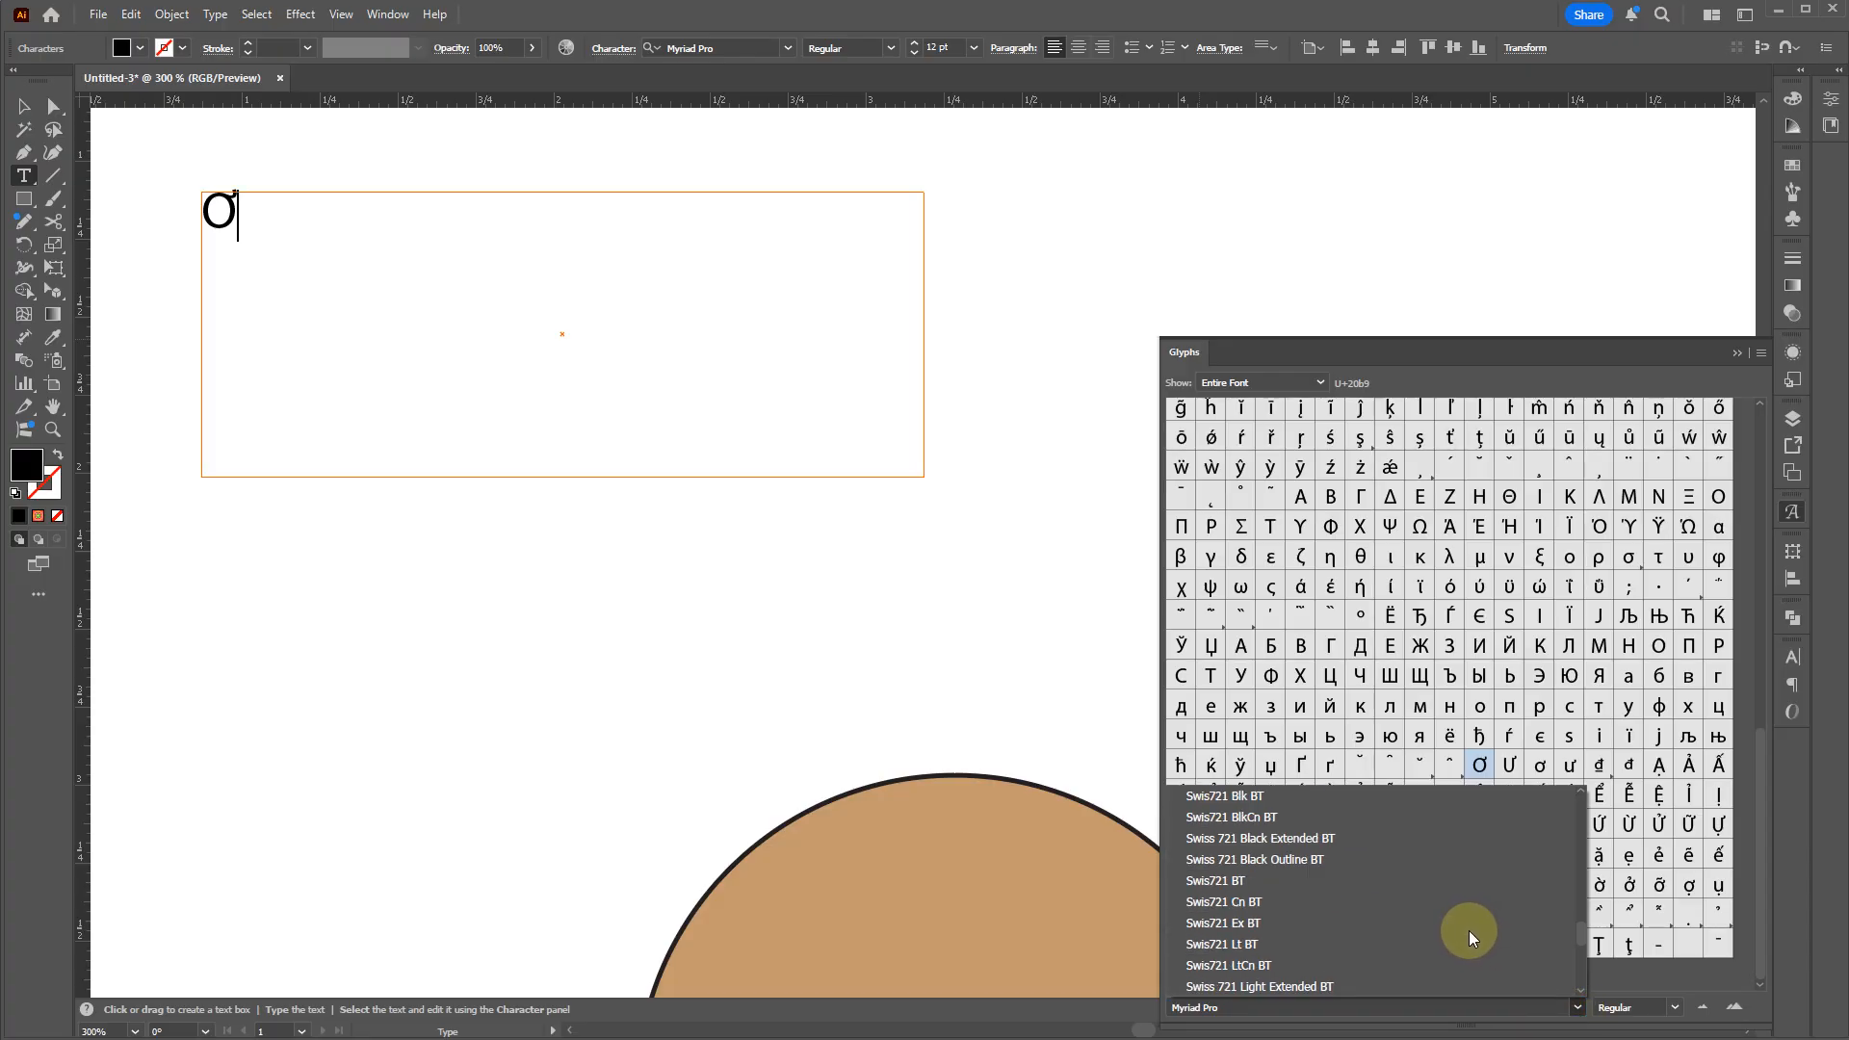
{"action": "scroll", "coordinate": [1459, 929], "scroll_direction": "up", "scroll_amount": 8}
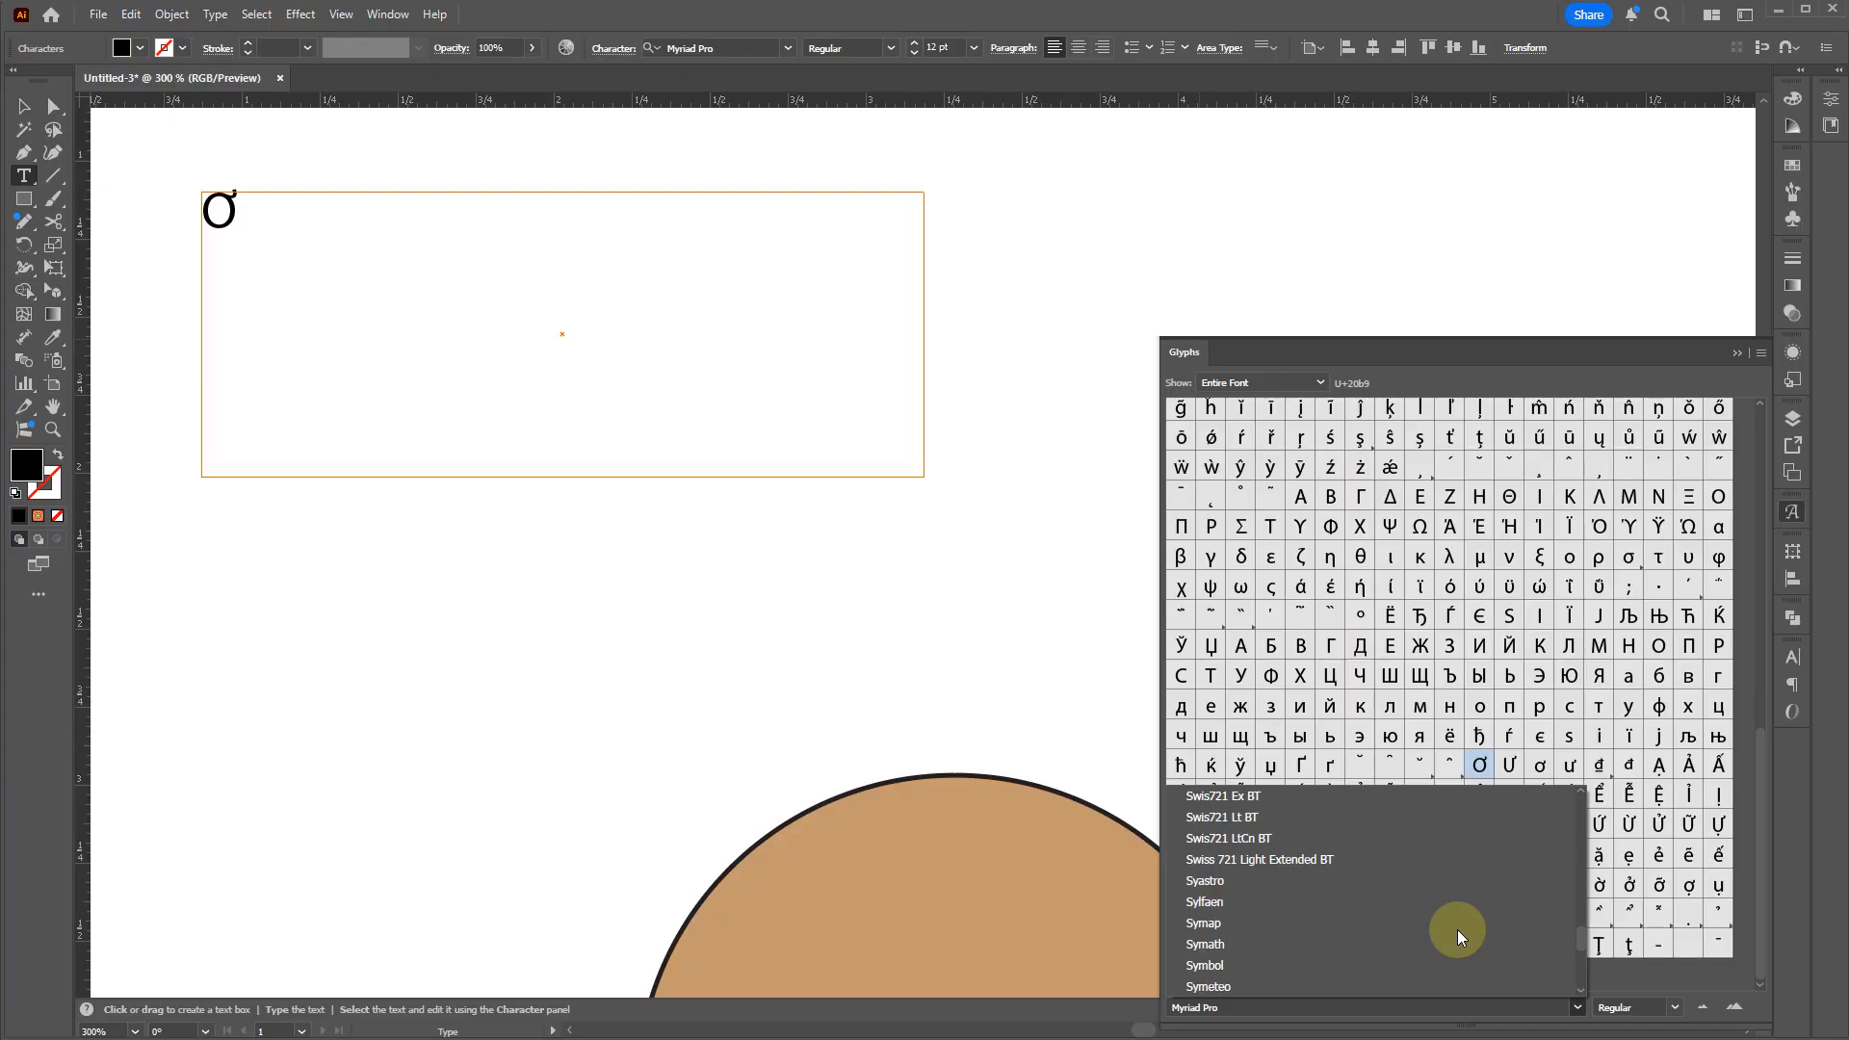
{"action": "scroll", "coordinate": [1464, 915], "scroll_direction": "up", "scroll_amount": 12}
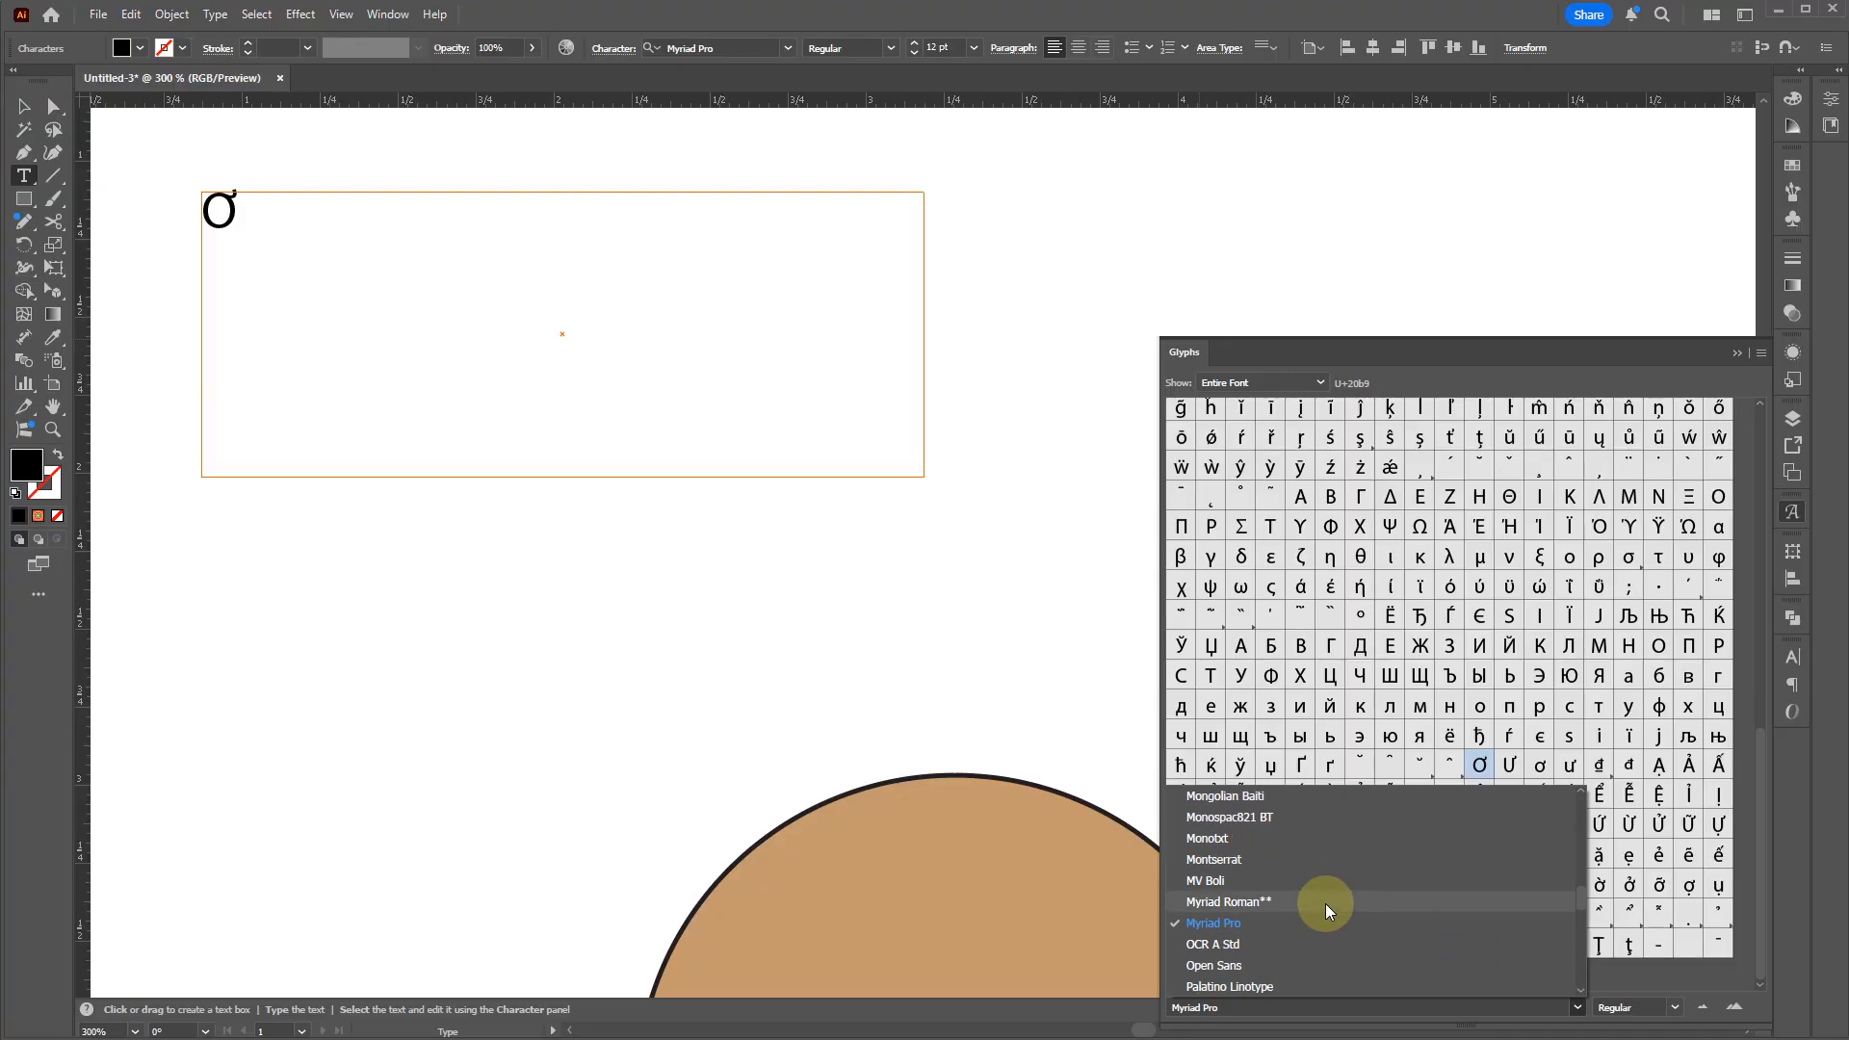
{"action": "scroll", "coordinate": [1326, 903], "scroll_direction": "up", "scroll_amount": 6}
{"action": "left_click", "coordinate": [1251, 901]}
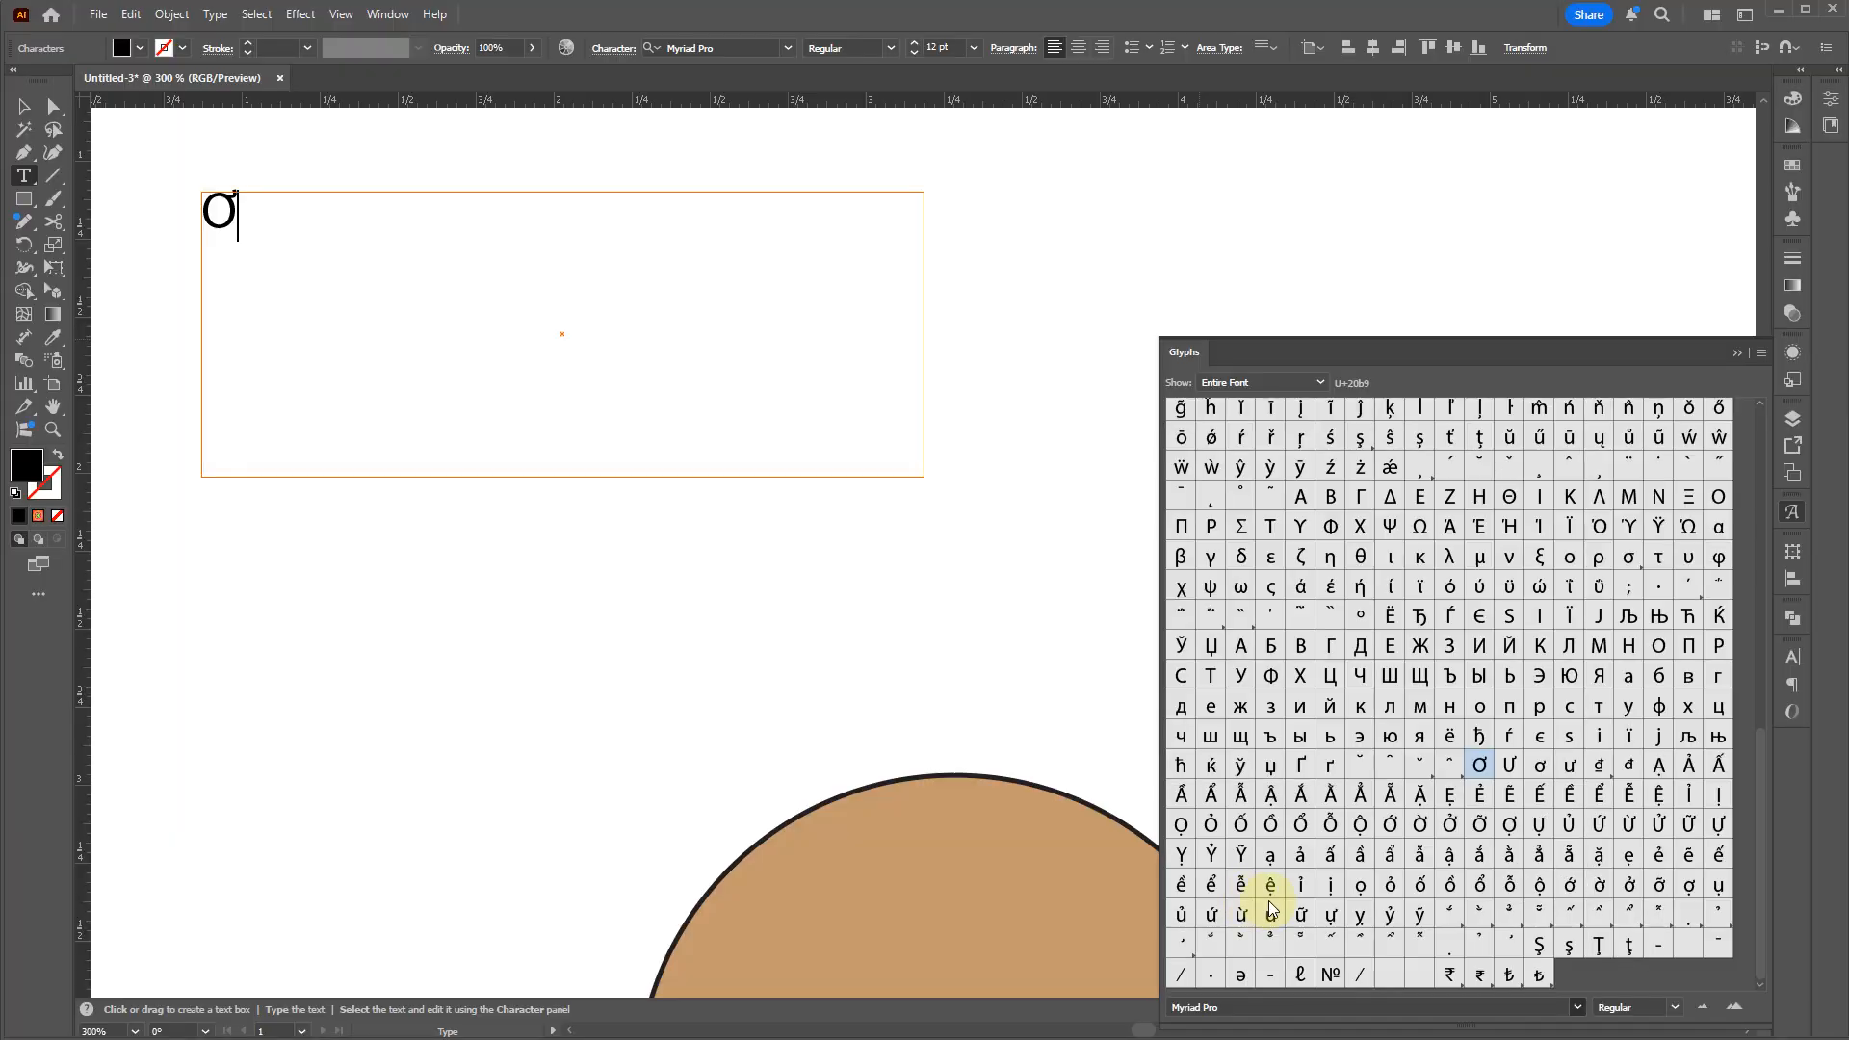
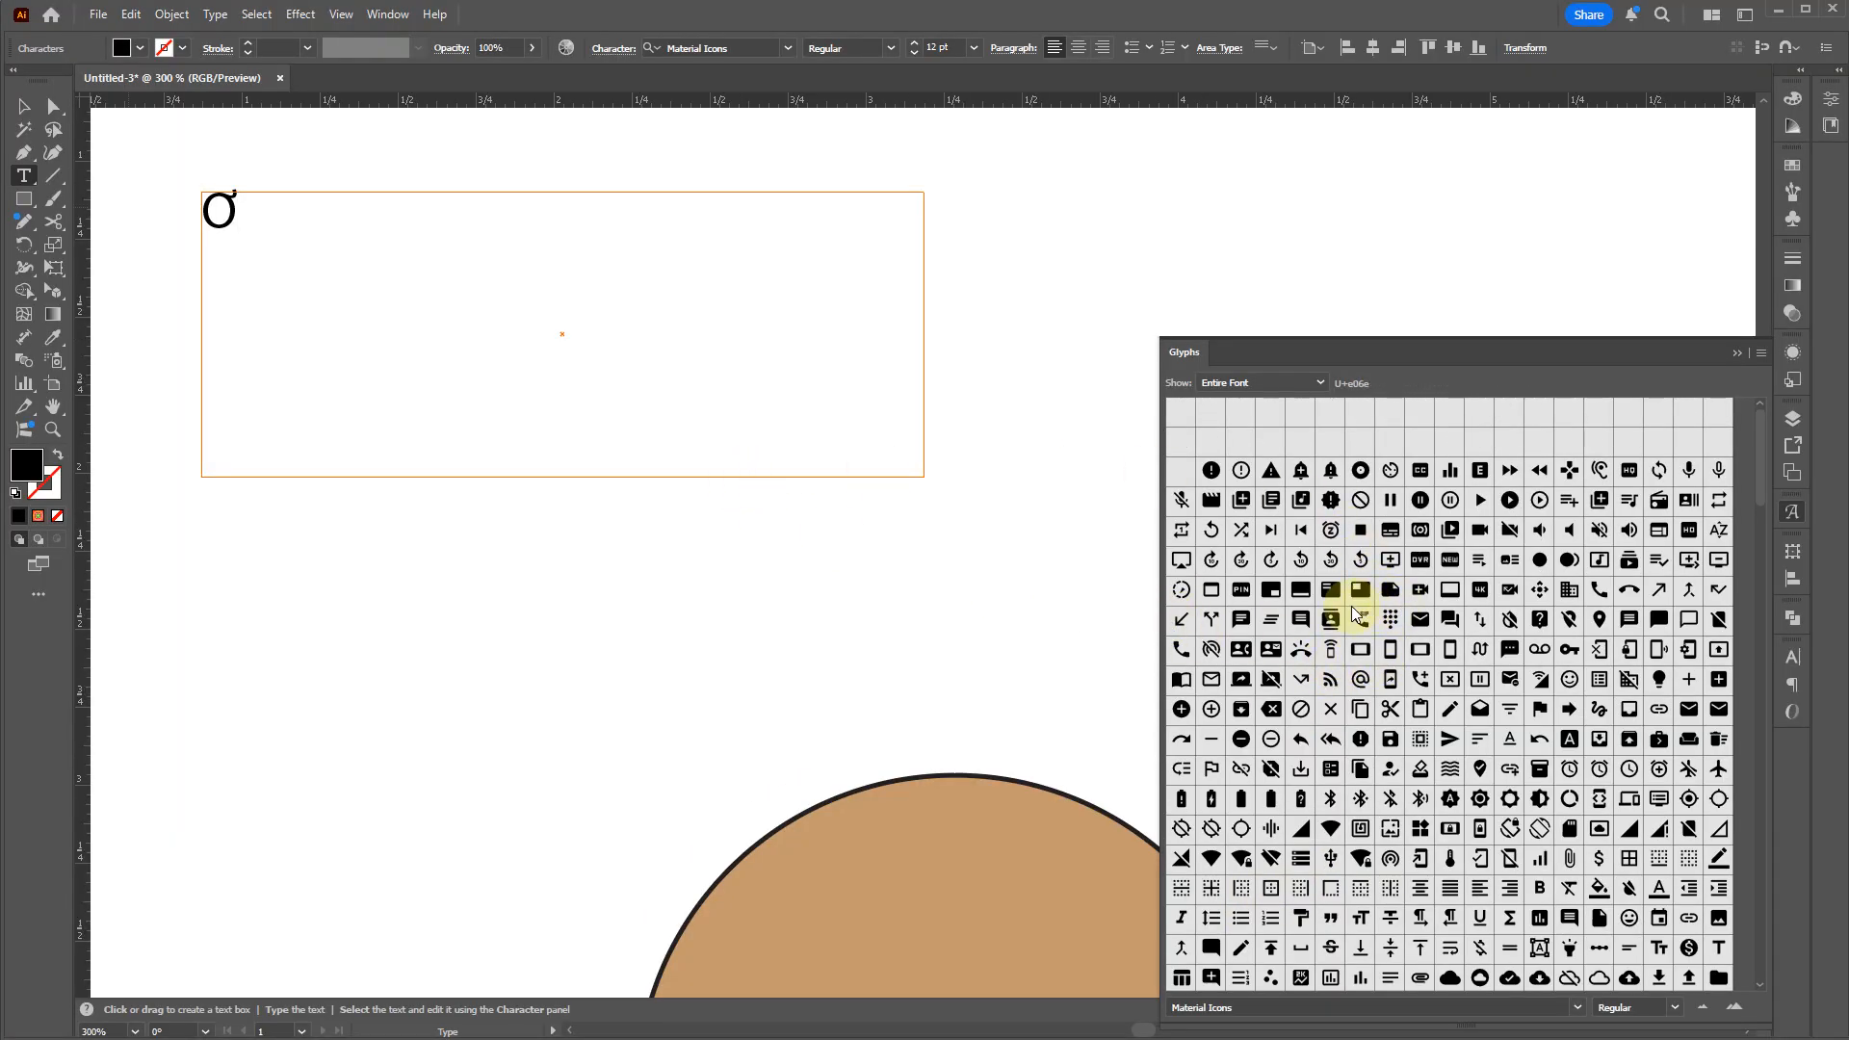
{"action": "double_click", "coordinate": [1239, 622]}
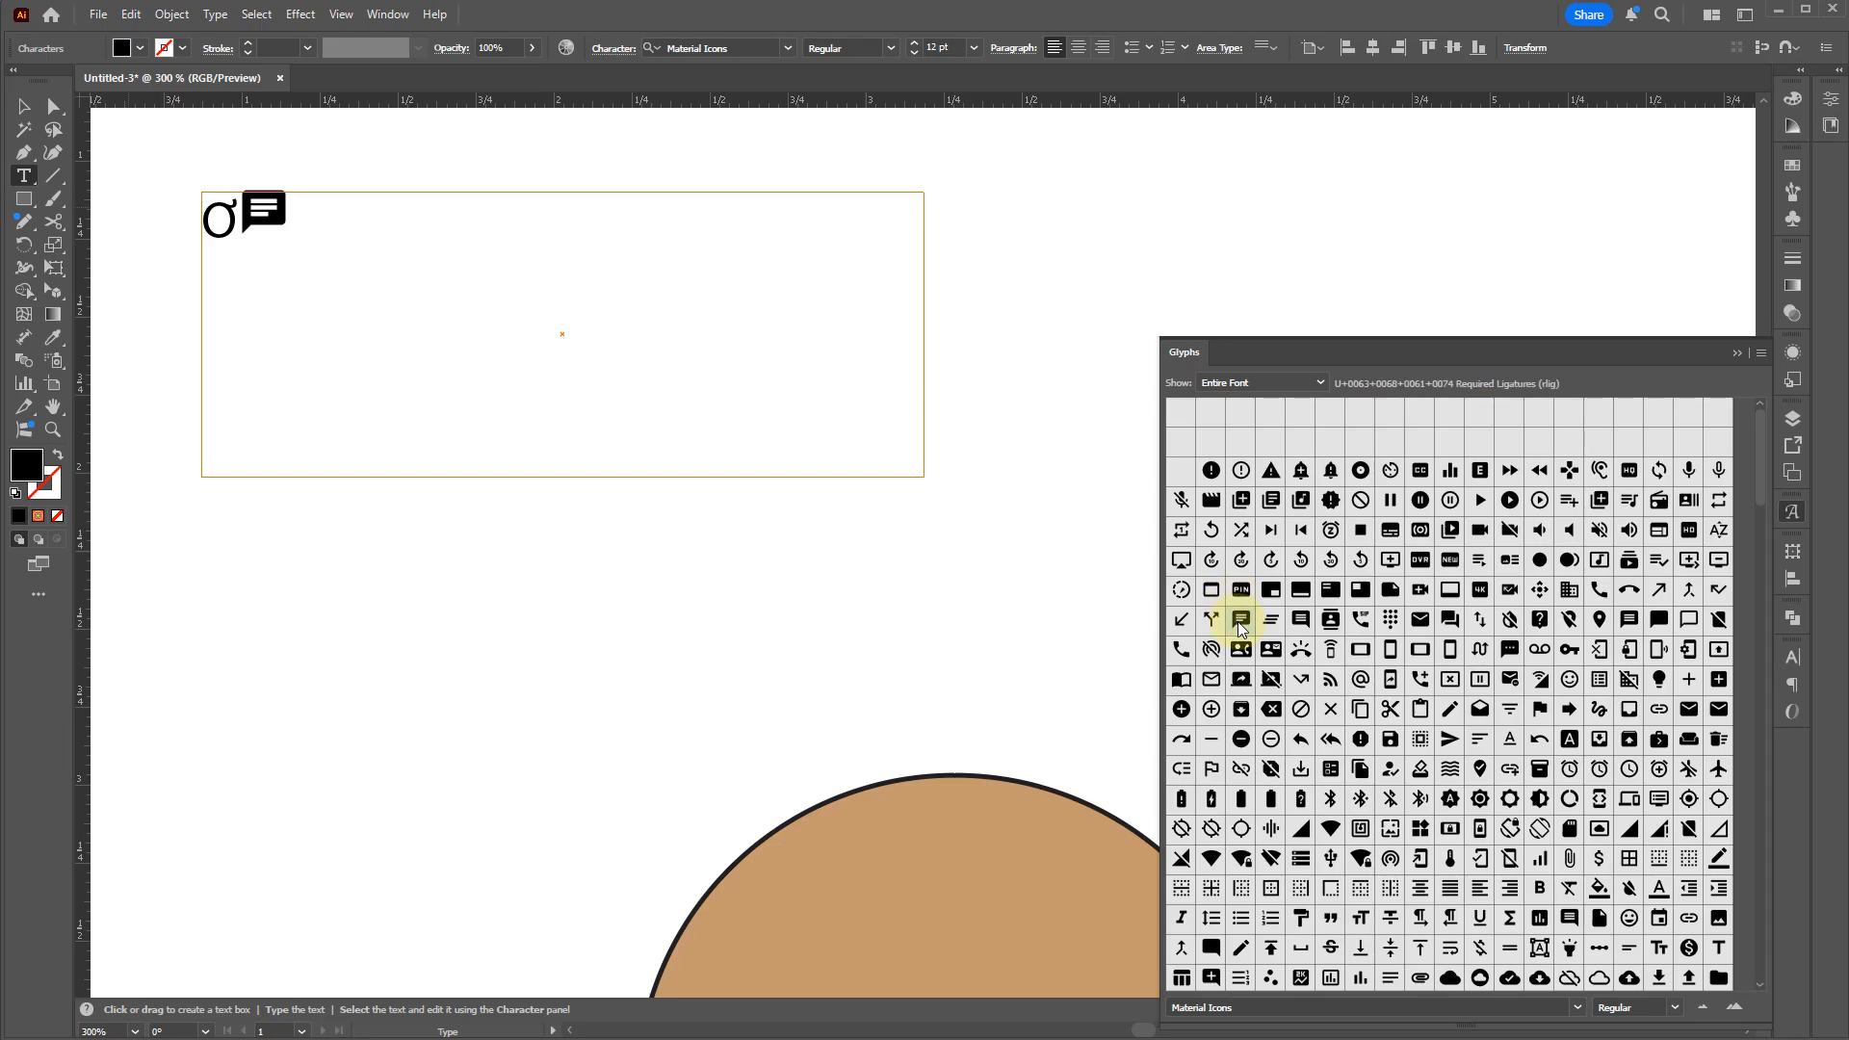
Step: Draw a text frame about 0.6 by 0.5 in below the "Ơ" and replace its placeholder text with "asdfasdf"
{"action": "left_click", "coordinate": [24, 106]}
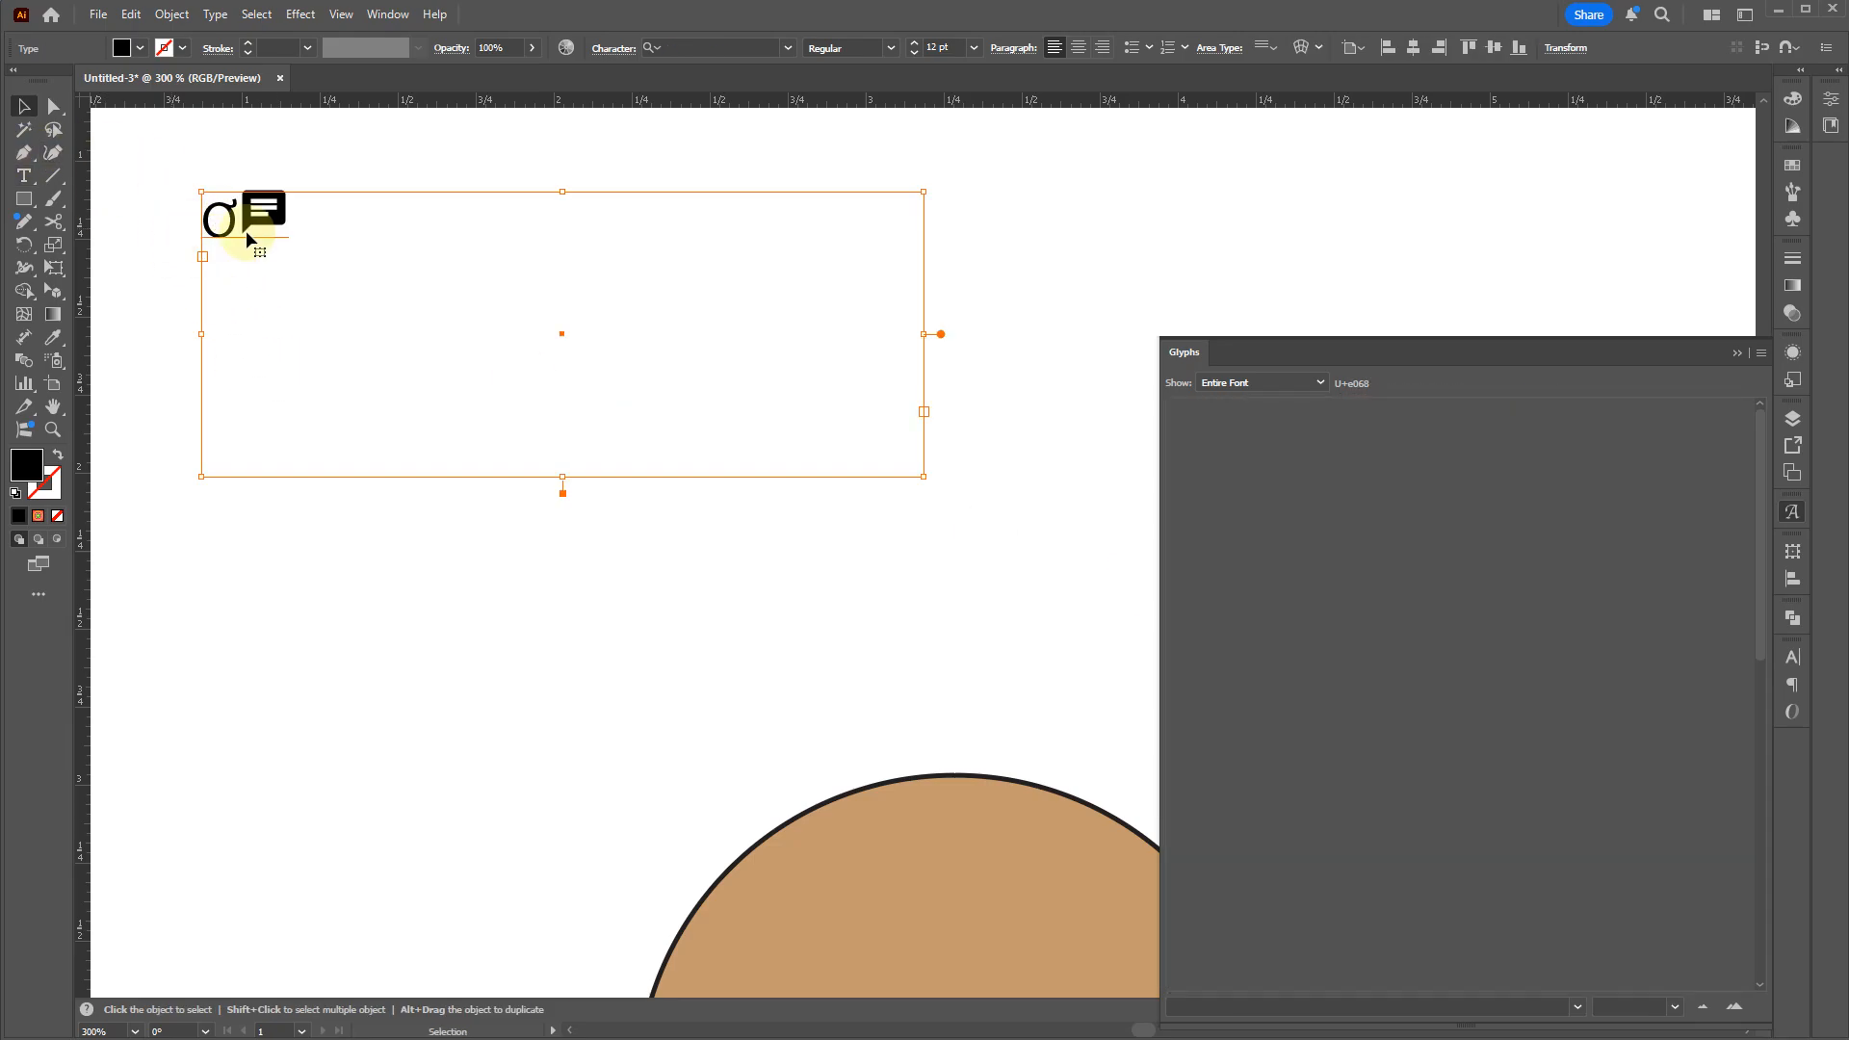
{"action": "key", "text": "t"}
{"action": "left_click_drag", "start_coordinate": [232, 384], "coordinate": [424, 536]}
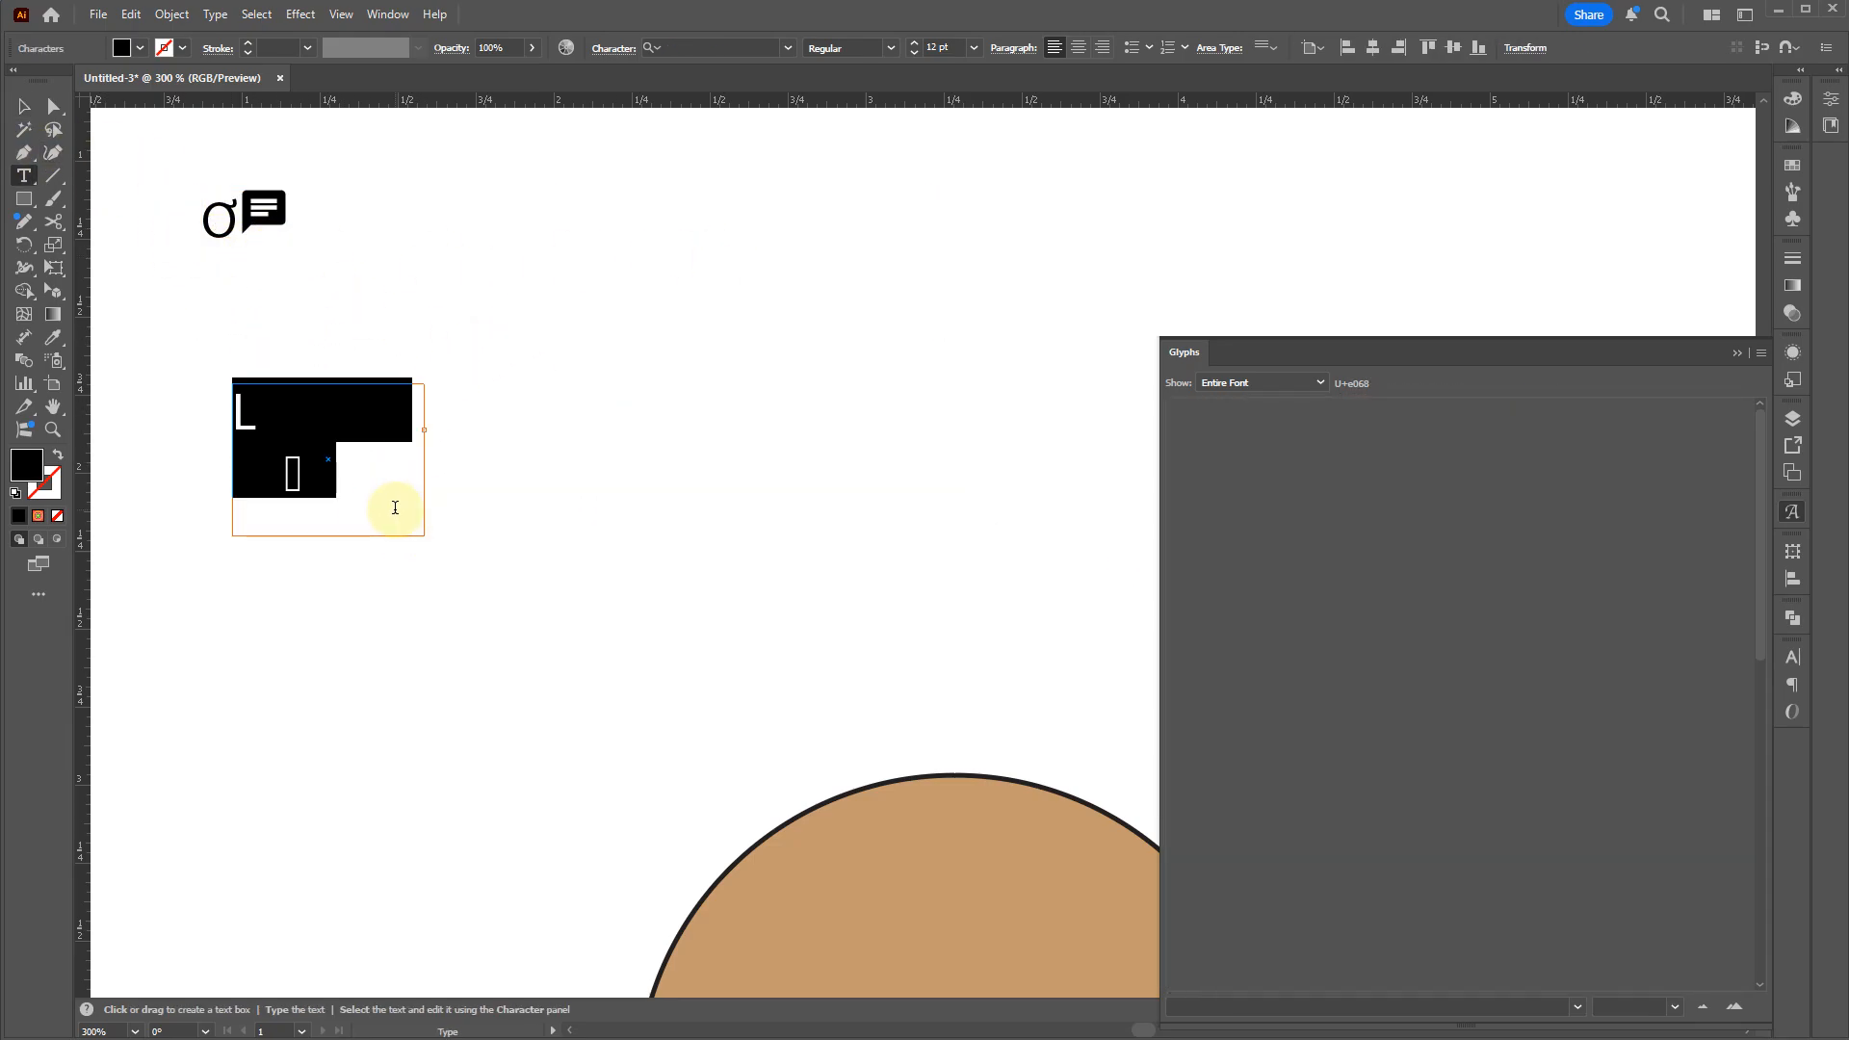
{"action": "key", "text": "BackSpace"}
{"action": "type", "text": "asdfasdf"}
{"action": "key", "text": "ctrl+a"}
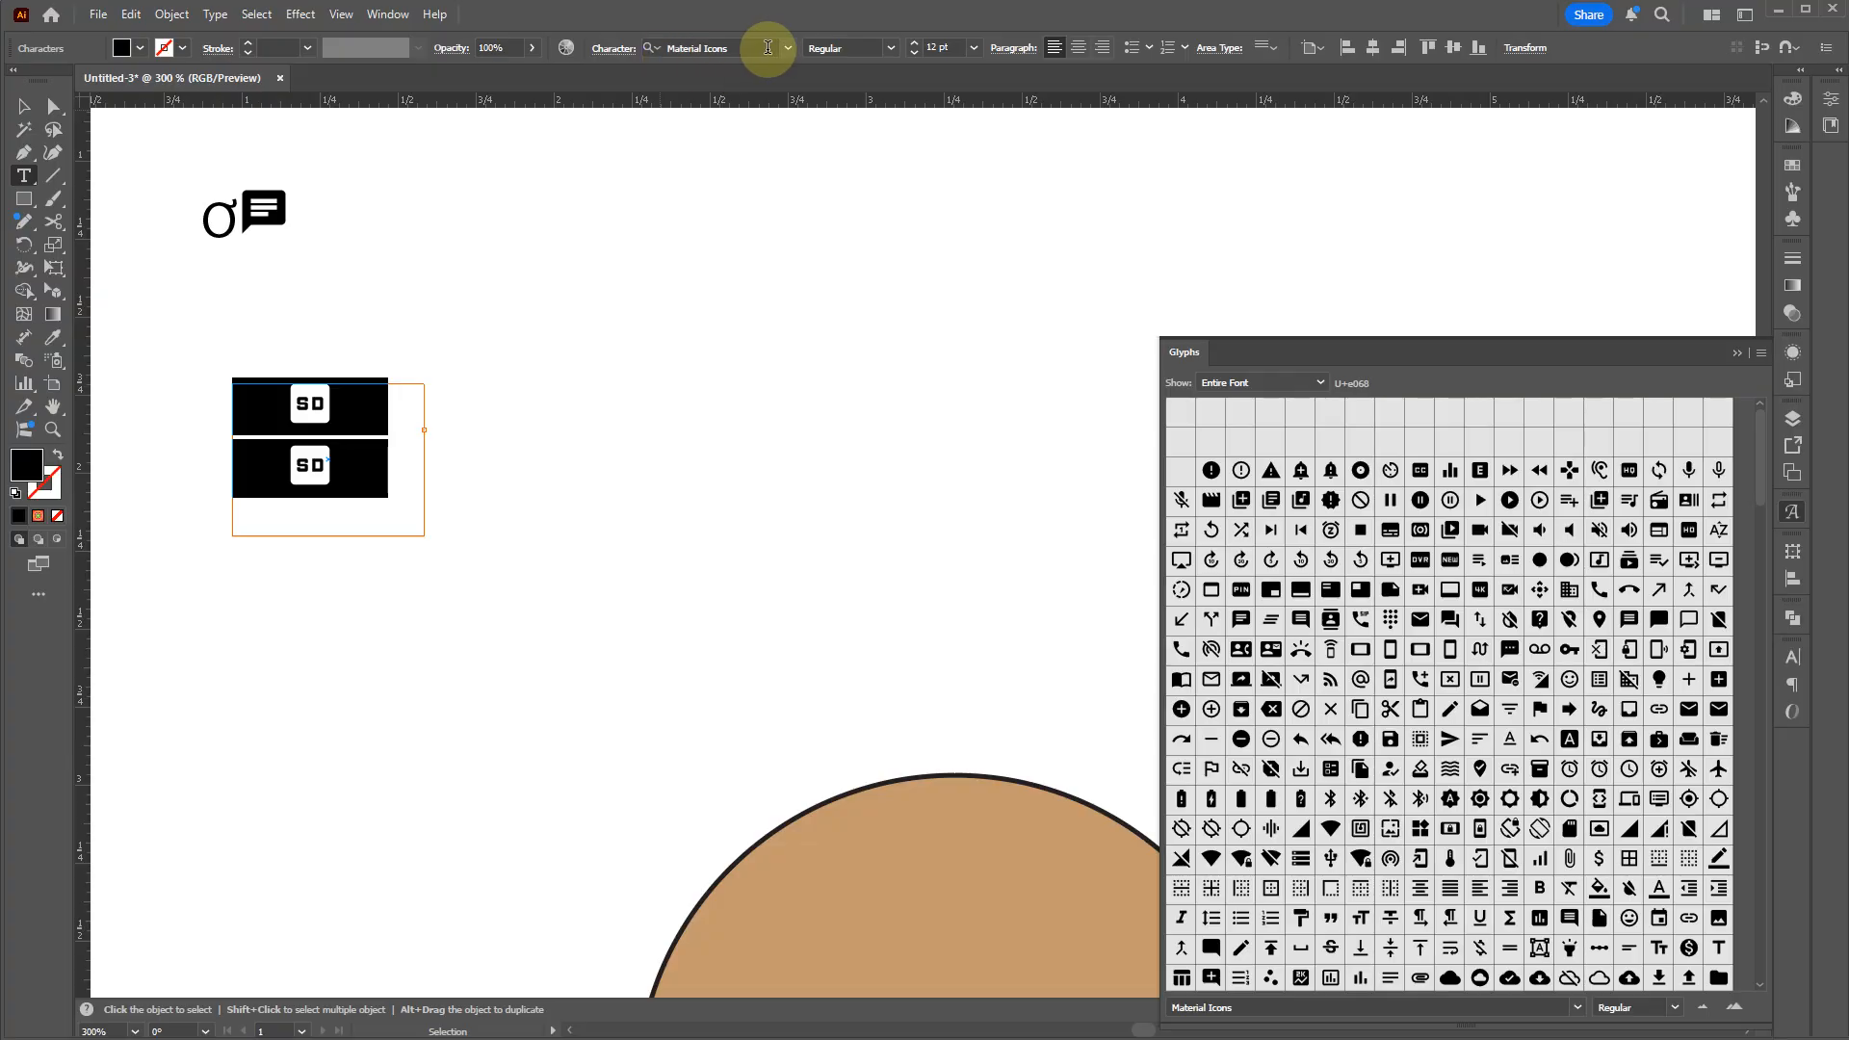
Step: Set the font of the "asdfasdf" text to Sylfaen and deselect its frame
{"action": "left_click", "coordinate": [788, 48]}
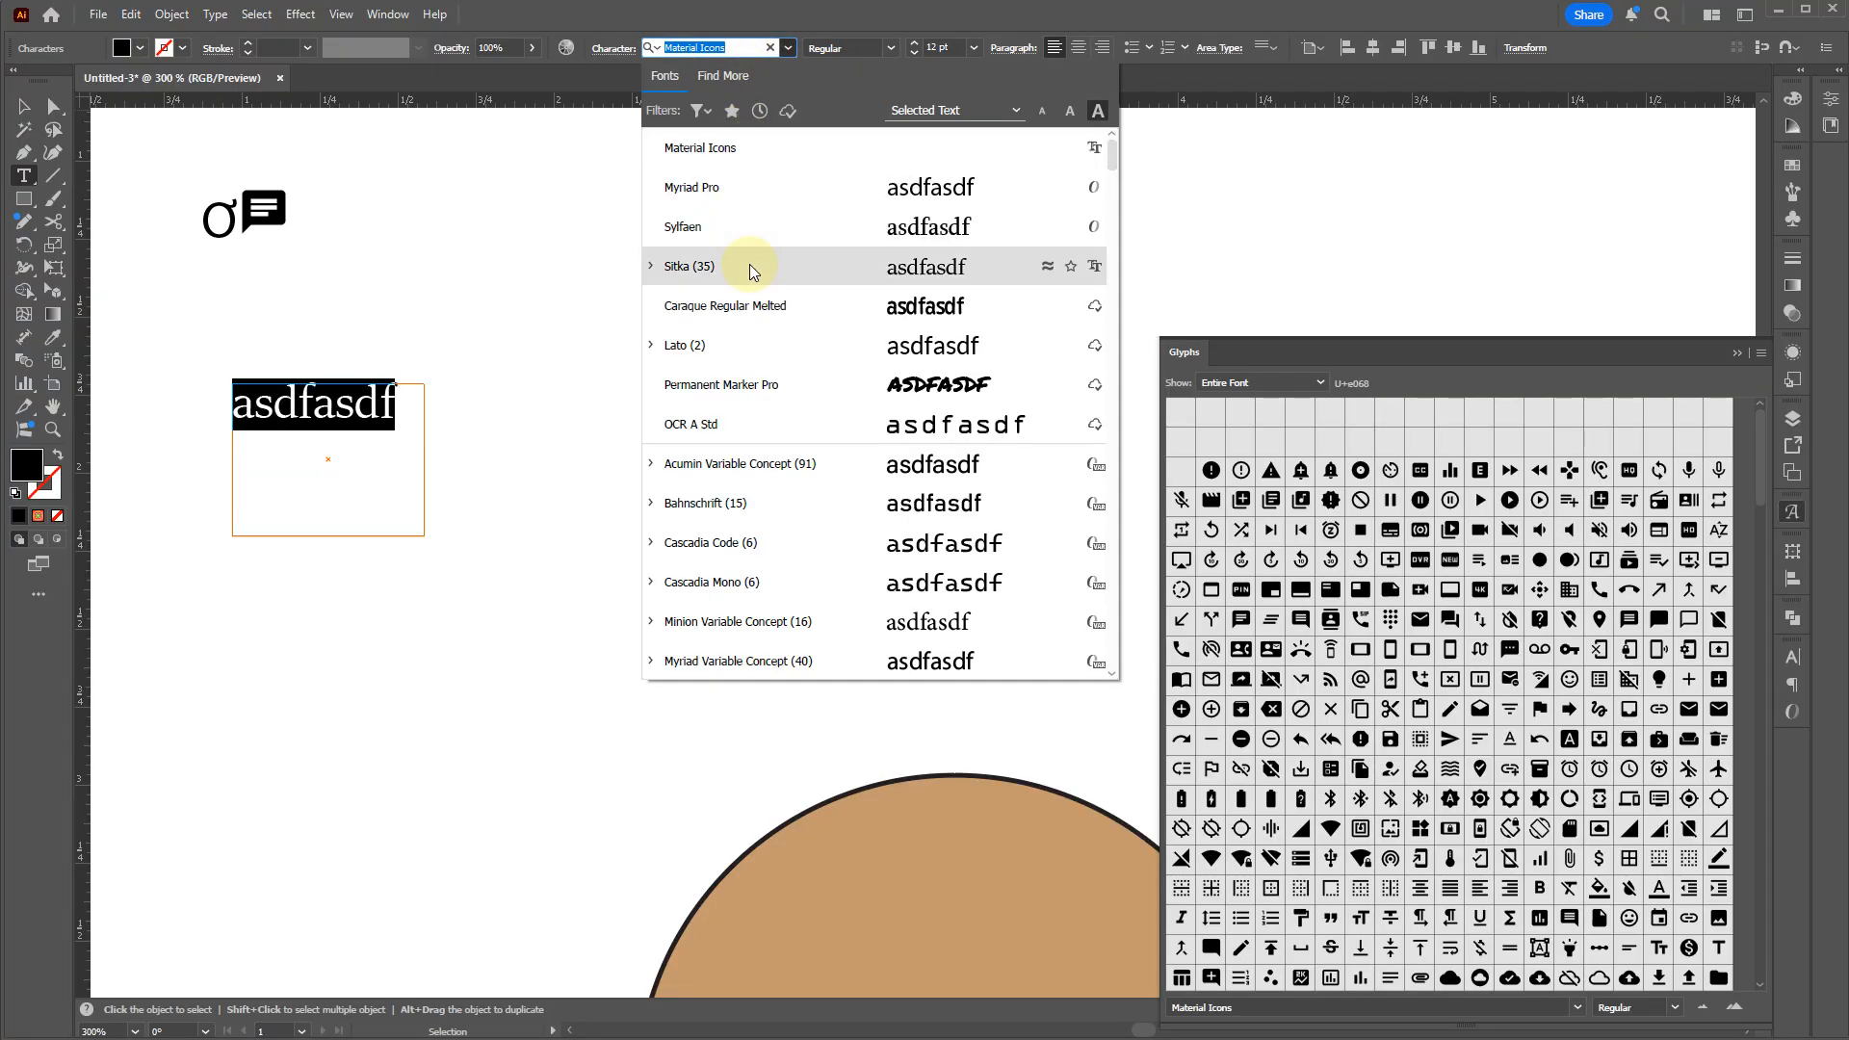
{"action": "left_click", "coordinate": [750, 230]}
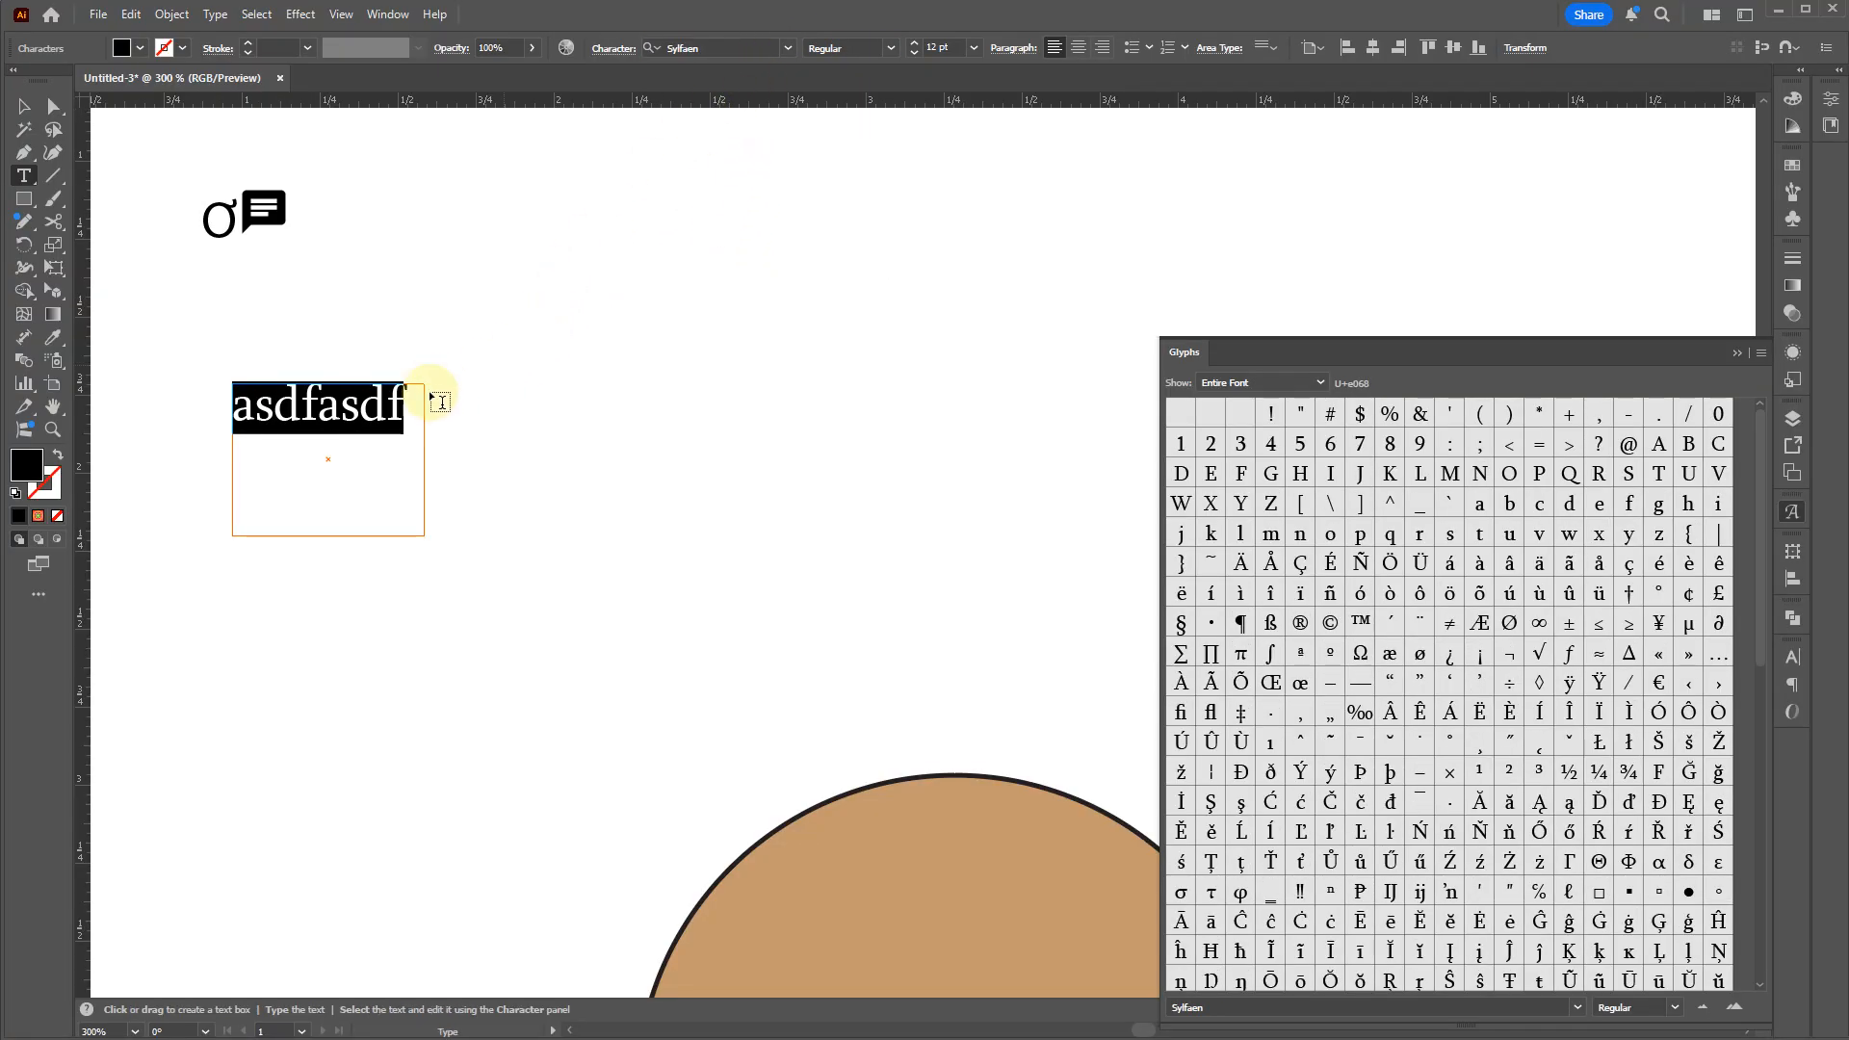
{"action": "left_click", "coordinate": [380, 403]}
{"action": "key", "text": "Escape"}
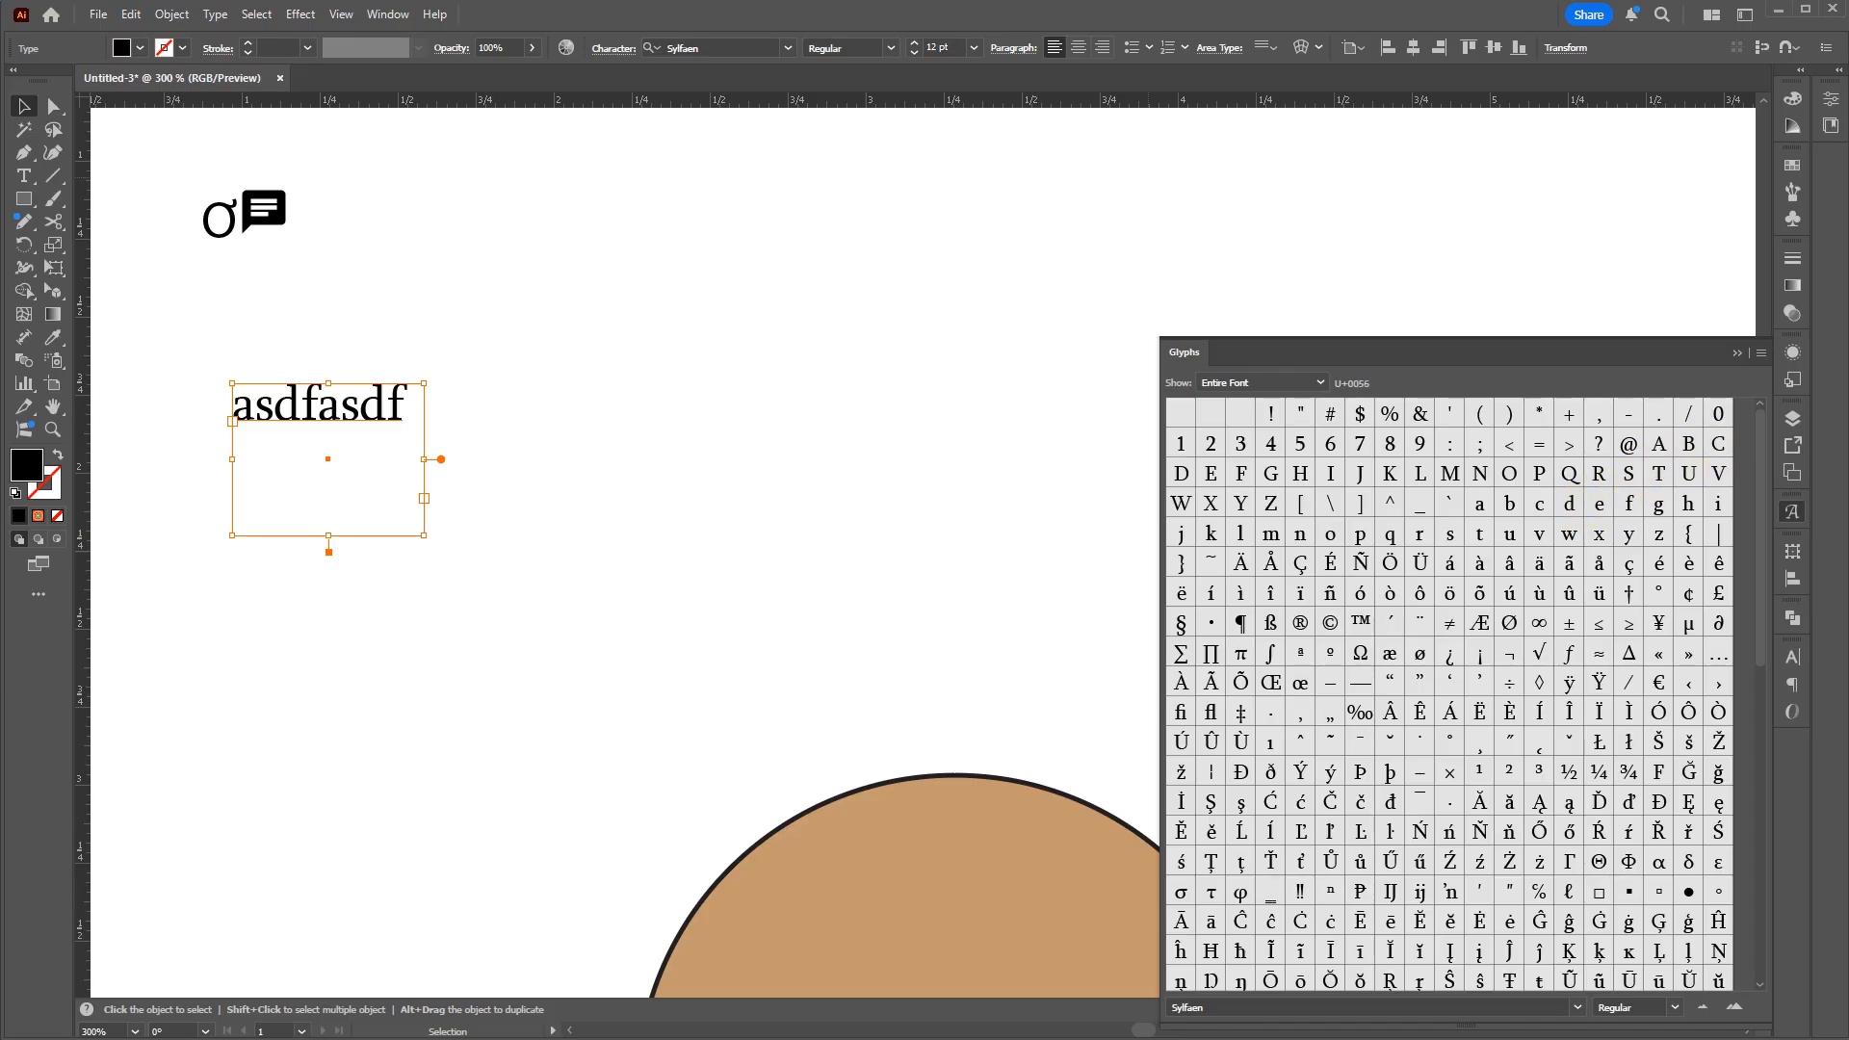
{"action": "left_click", "coordinate": [539, 457]}
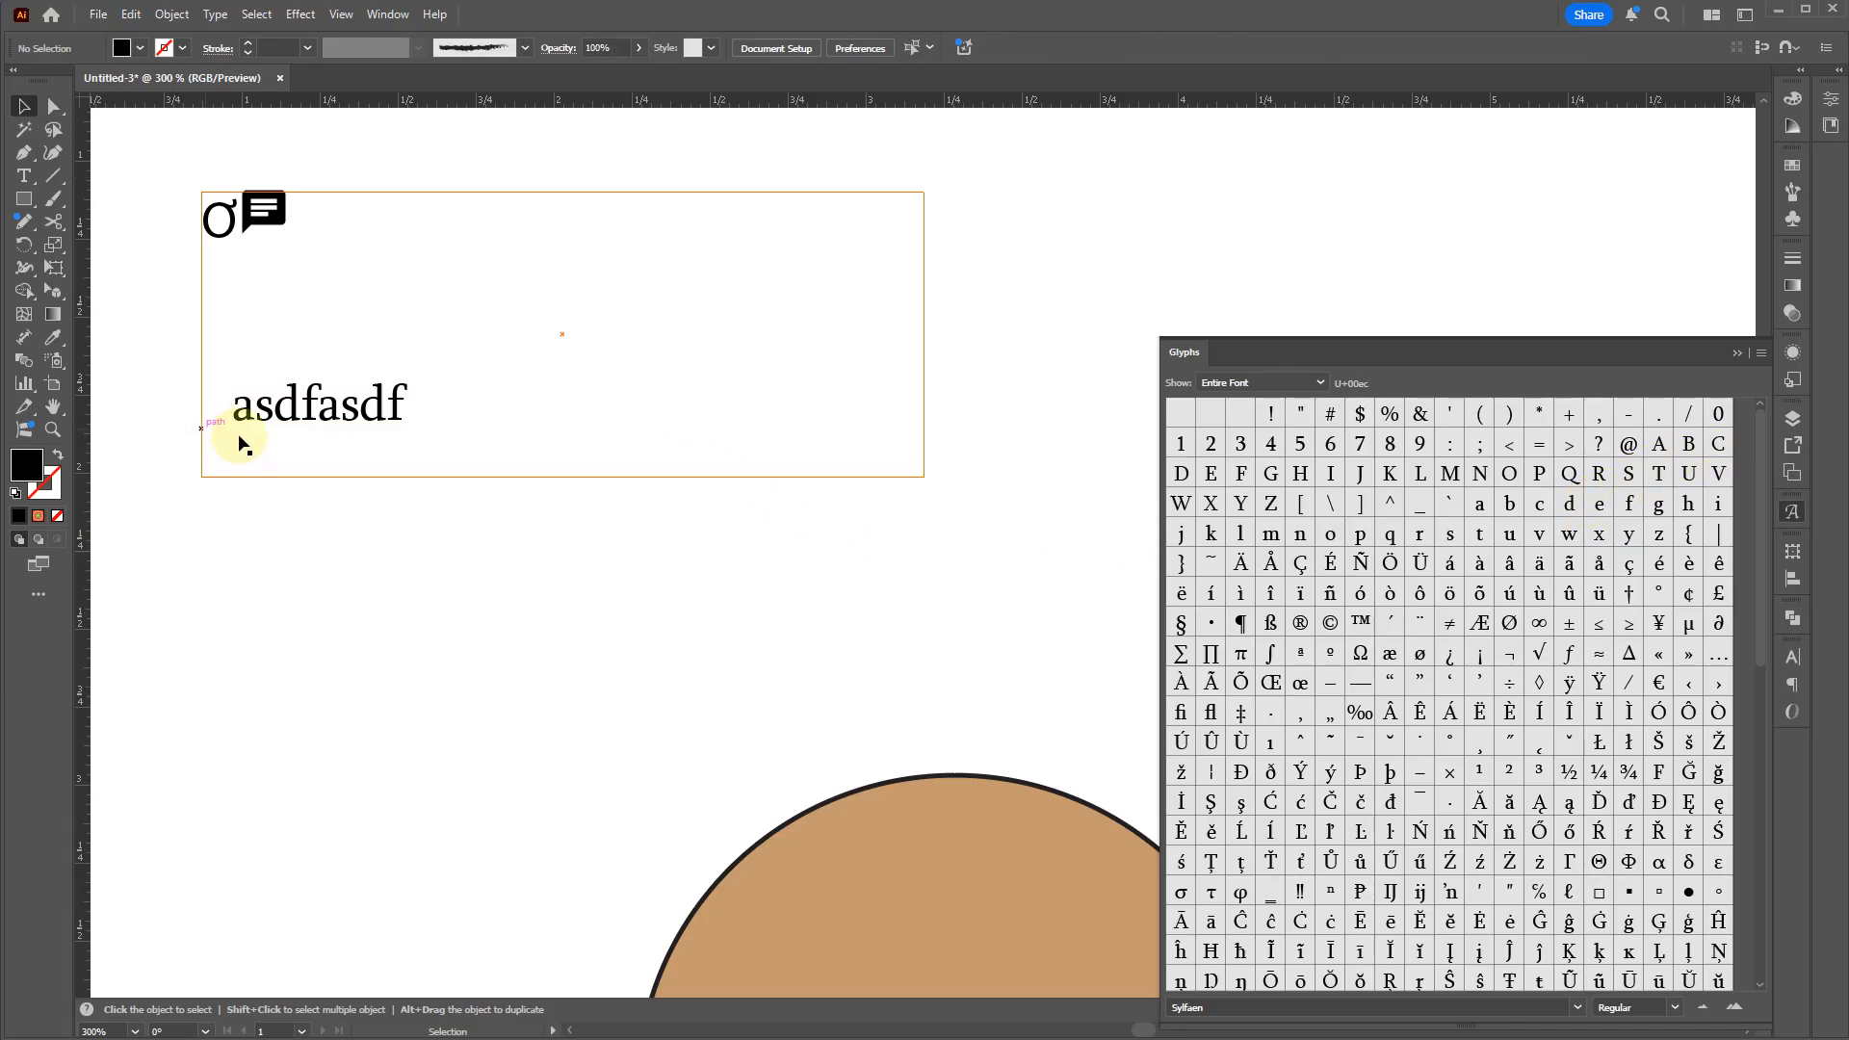
Step: Convert both text objects, the glyph line and "asdfasdf", to outlines
{"action": "left_click_drag", "start_coordinate": [362, 451], "coordinate": [137, 235]}
{"action": "right_click", "coordinate": [231, 242]}
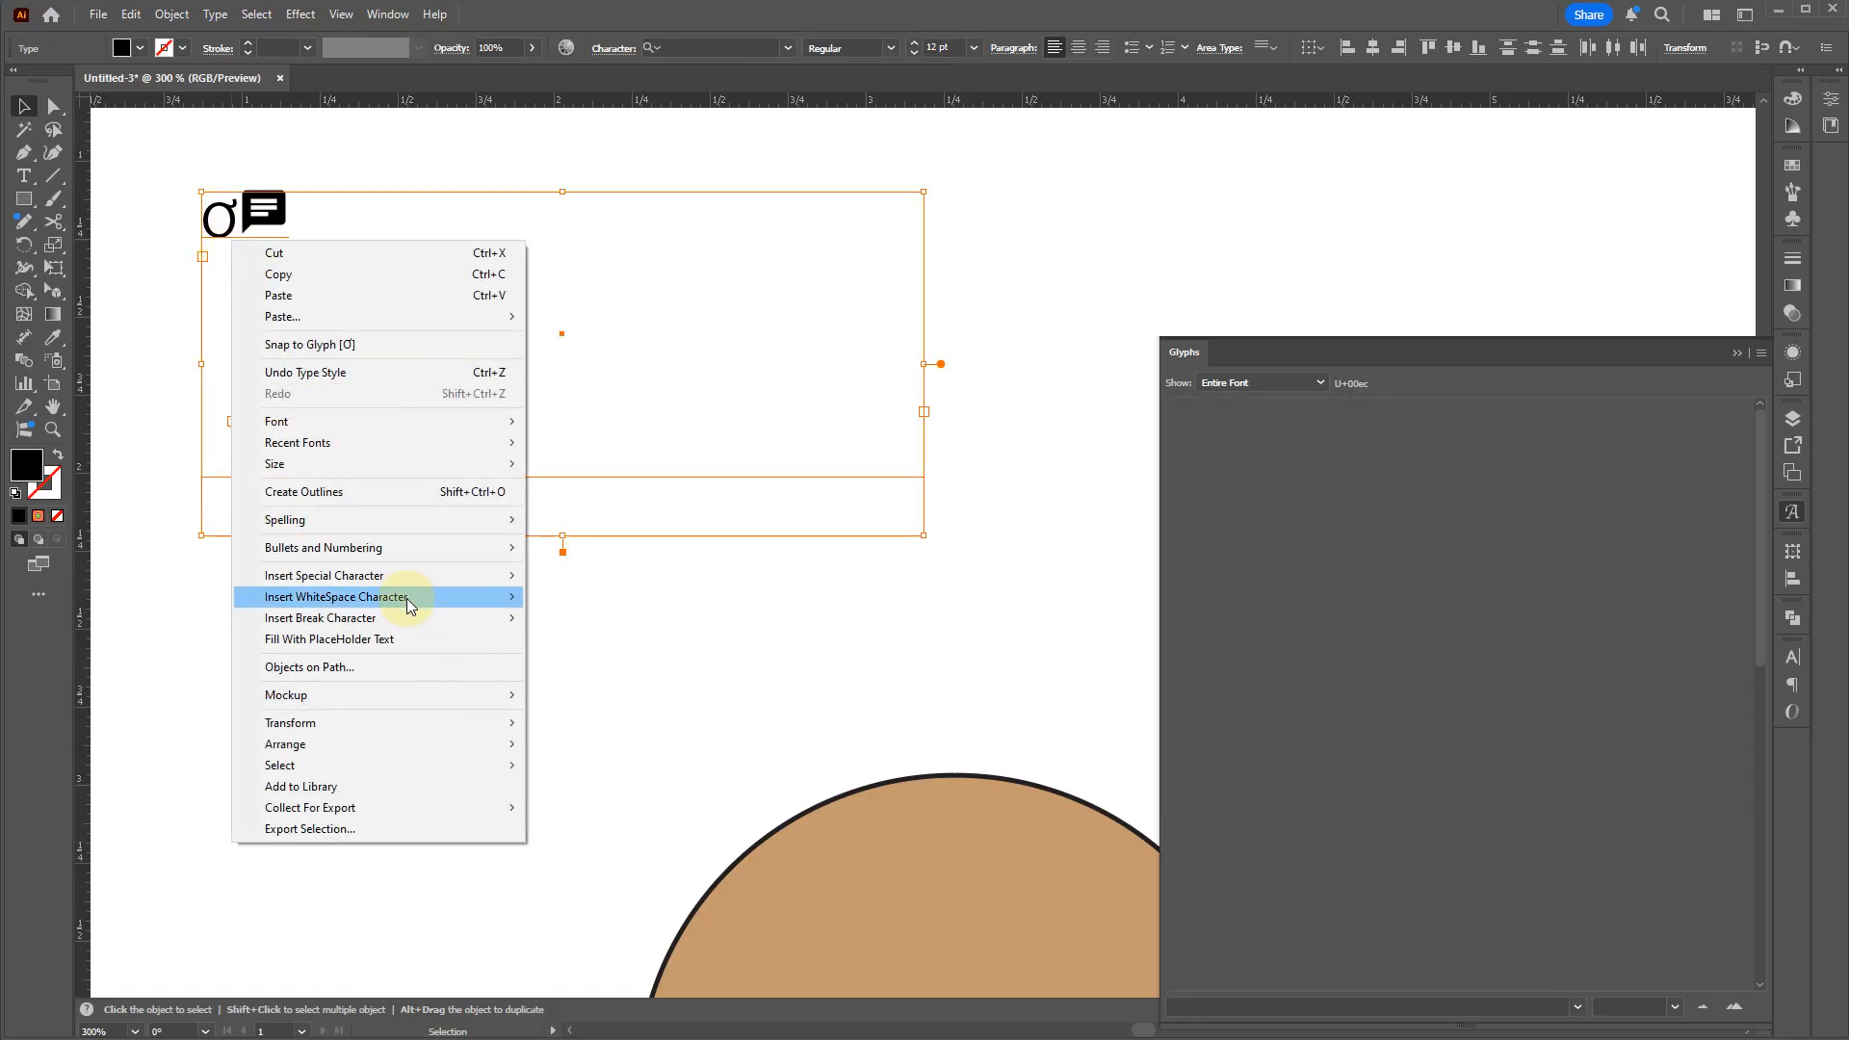
{"action": "left_click", "coordinate": [339, 491]}
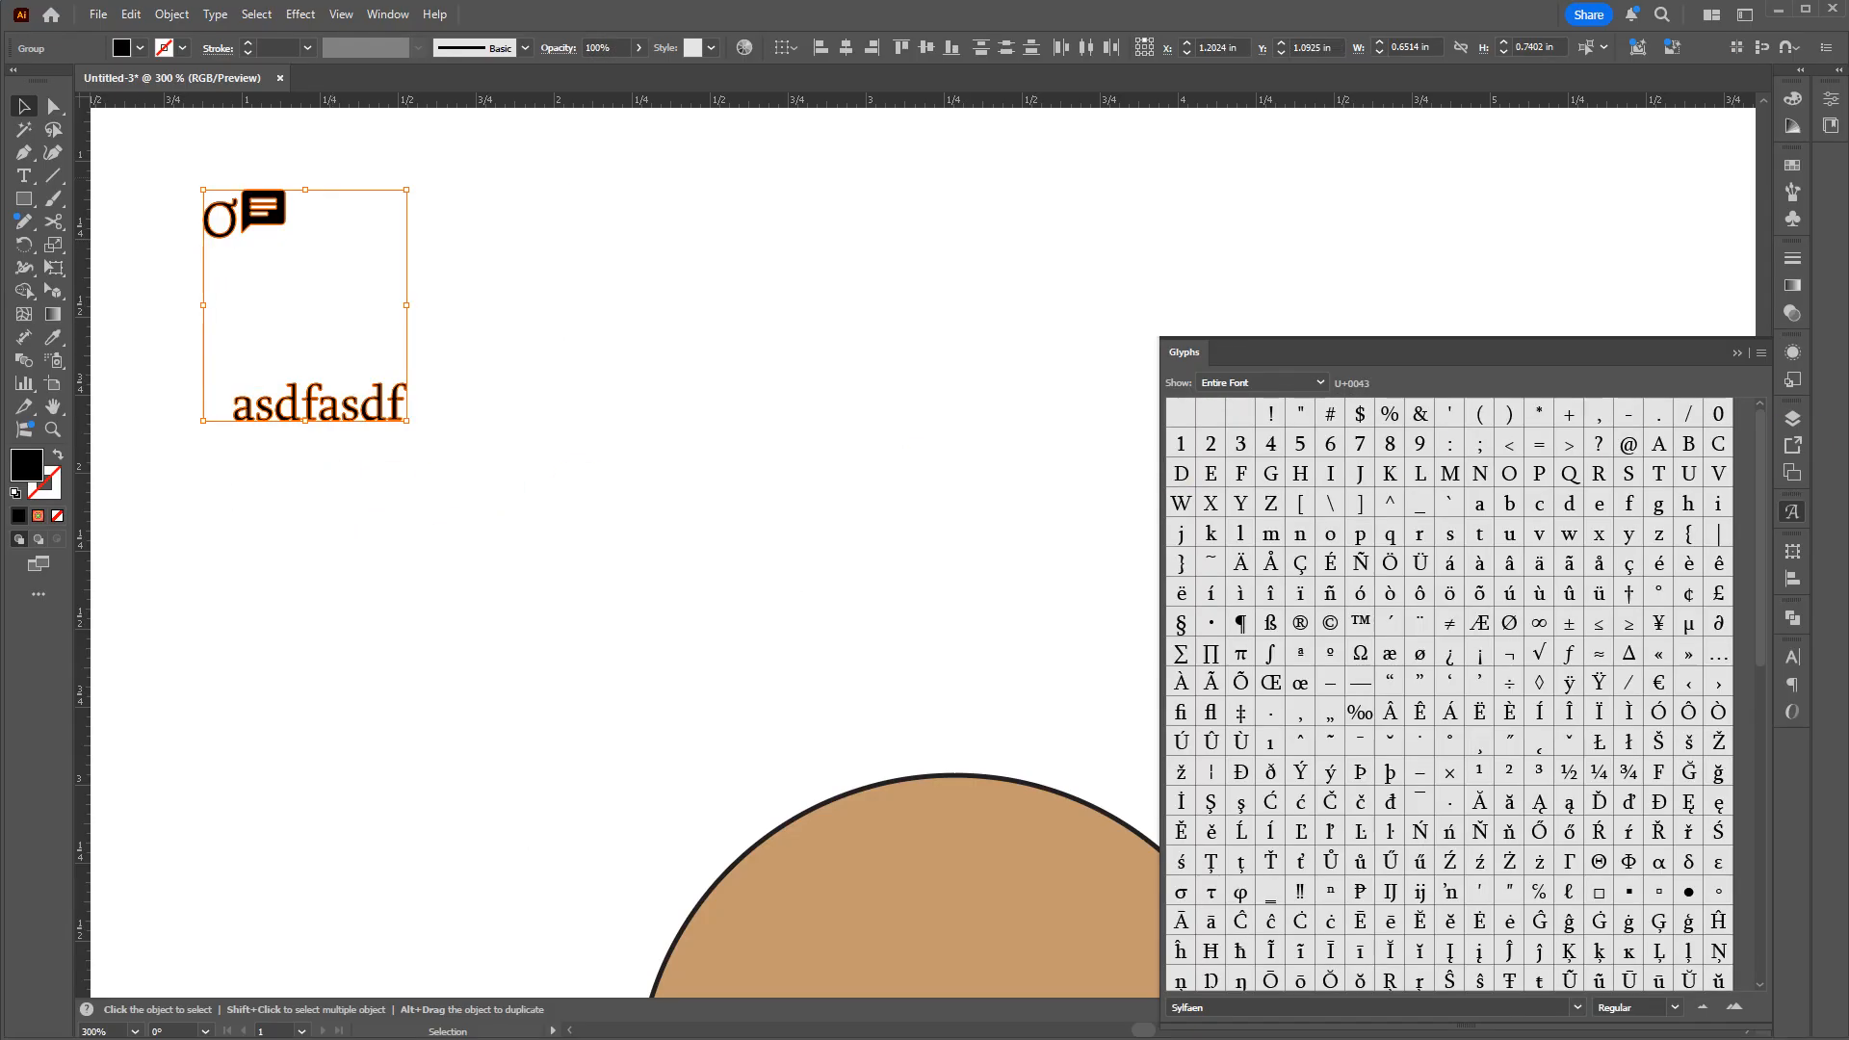
{"action": "left_click", "coordinate": [397, 520]}
Step: Close the Glyphs panel and ungroup the outlined "asdfasdf" into separate letters
{"action": "left_click", "coordinate": [310, 416]}
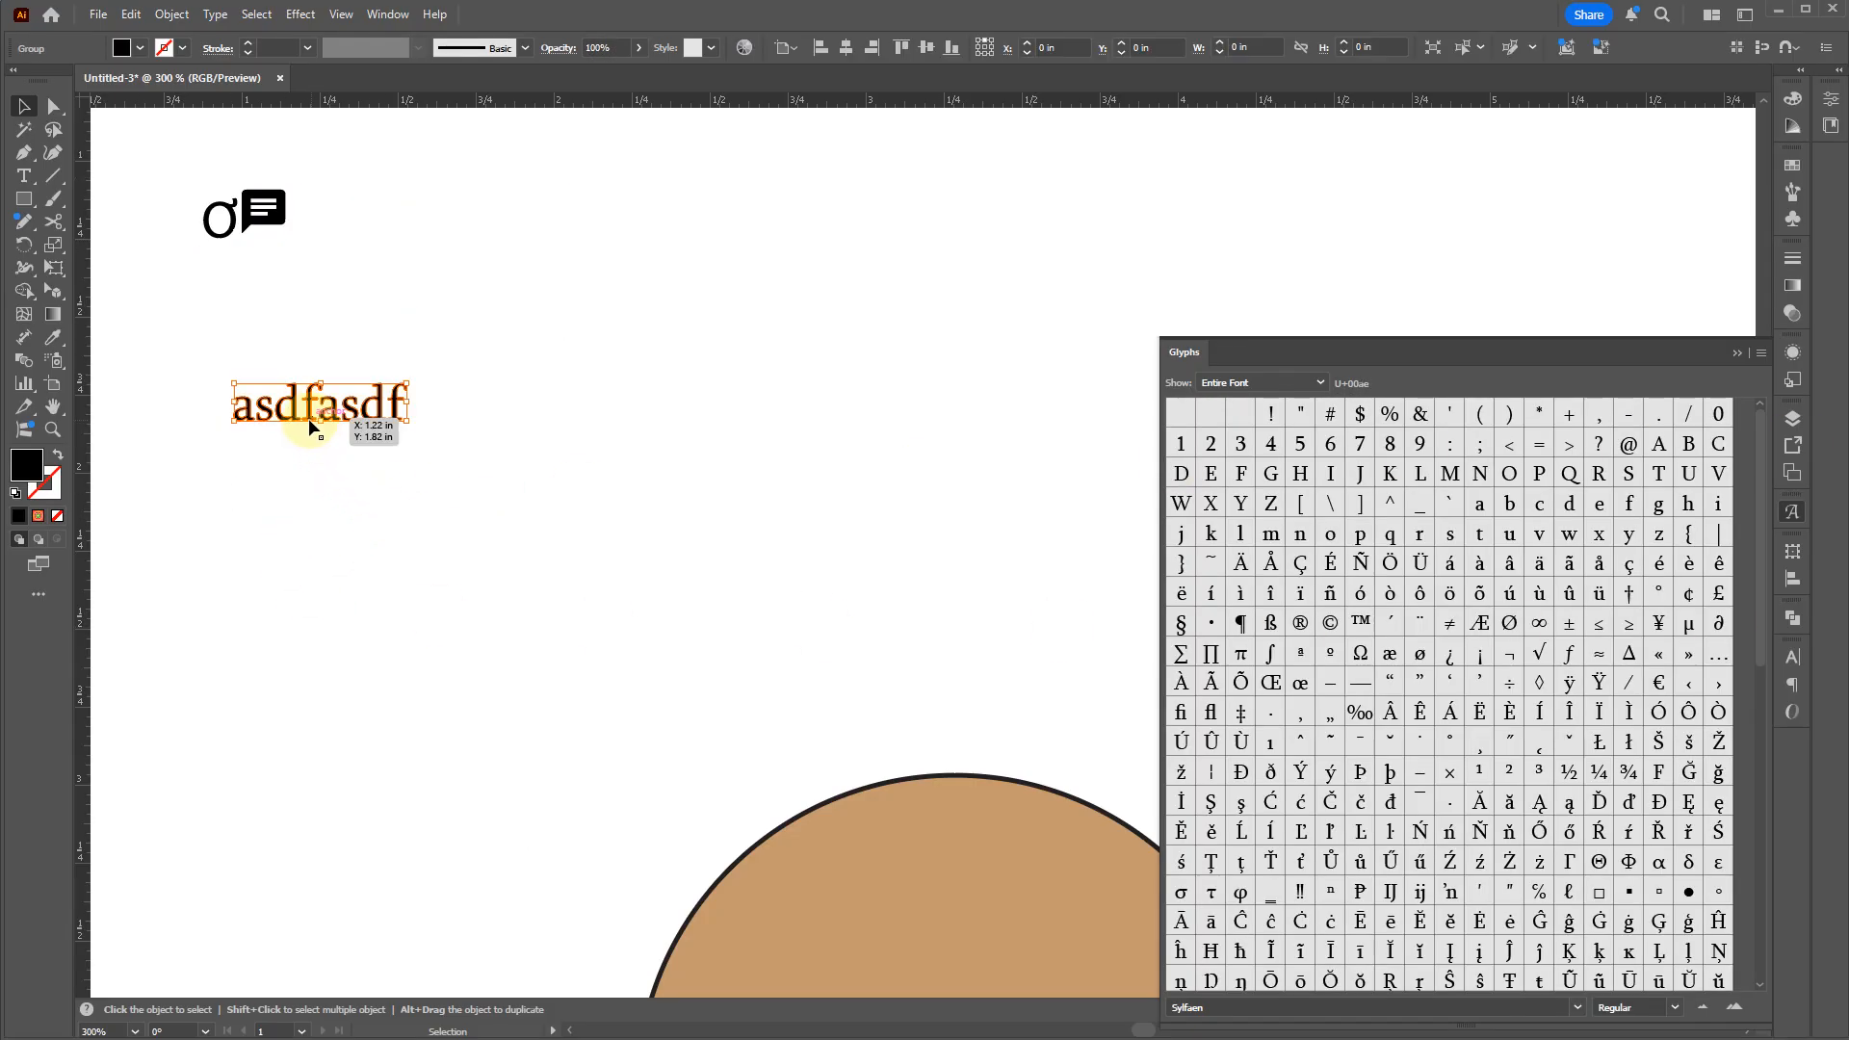
{"action": "scroll", "coordinate": [279, 415], "scroll_direction": "up", "scroll_amount": 4}
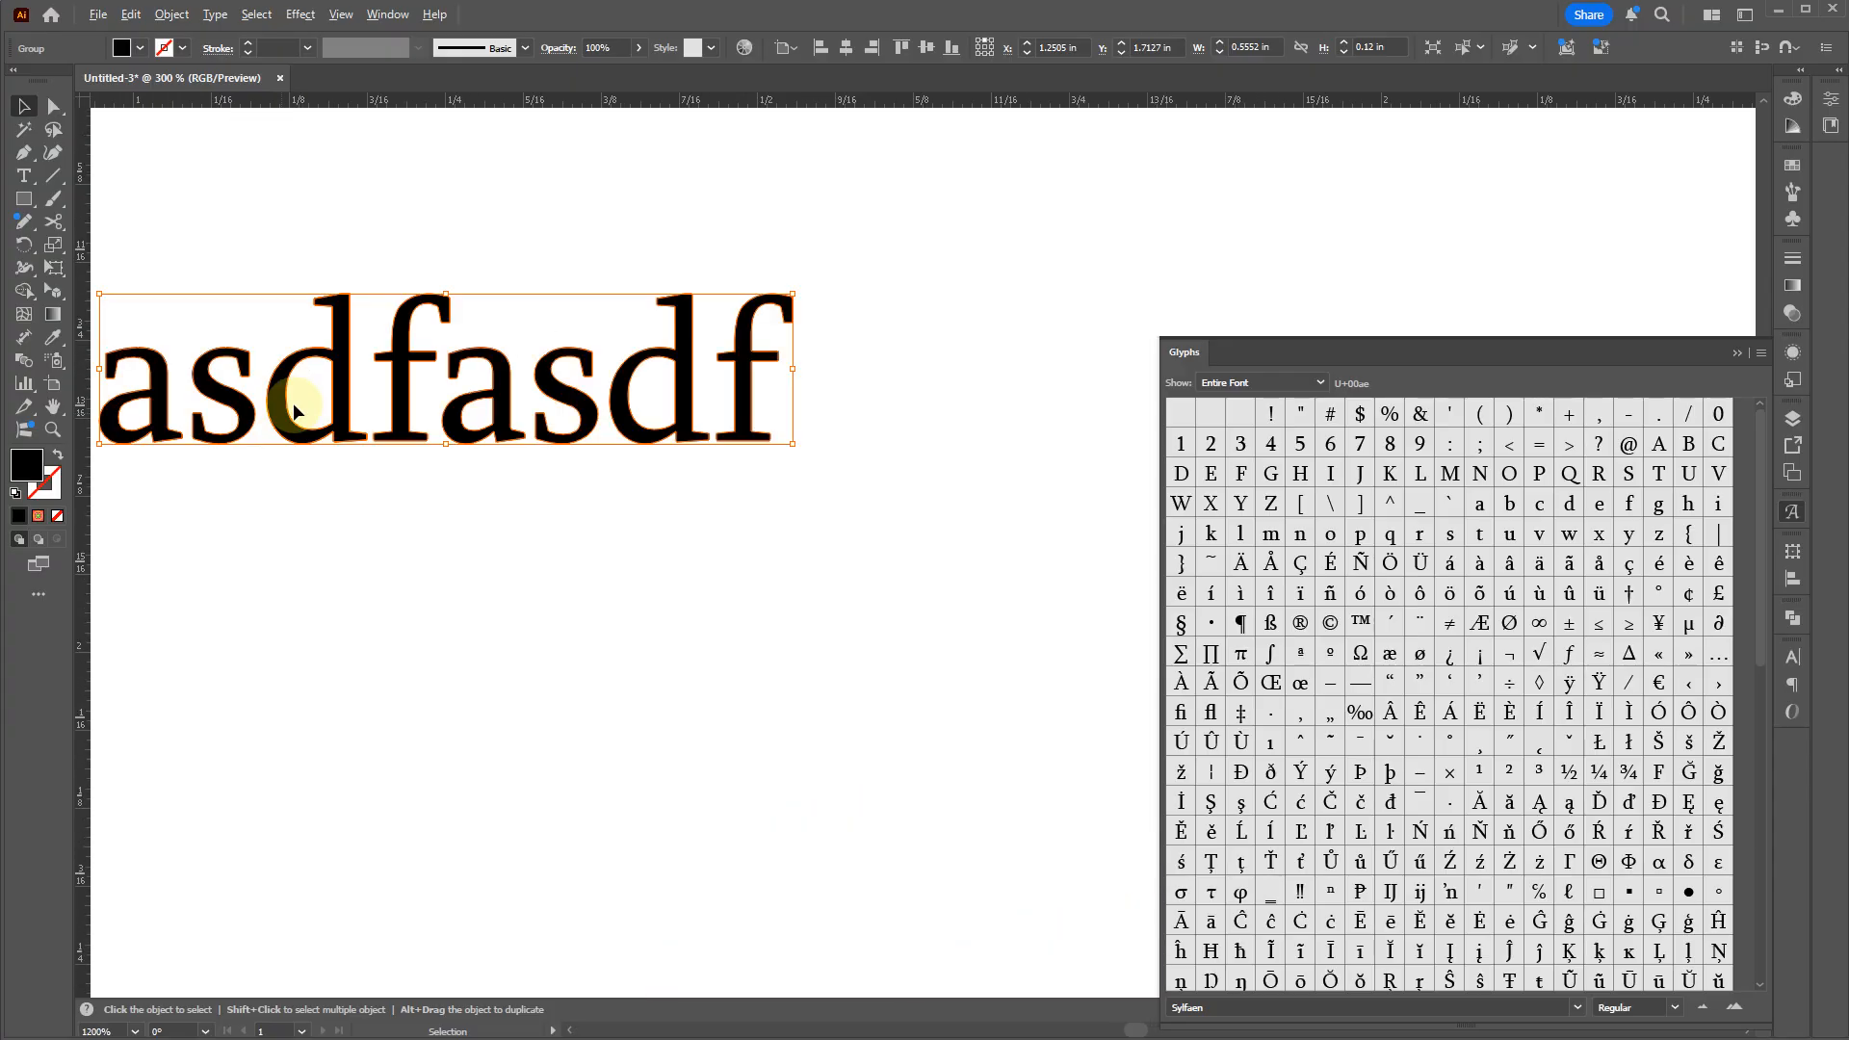
{"action": "scroll", "coordinate": [700, 492], "scroll_direction": "down", "scroll_amount": 3}
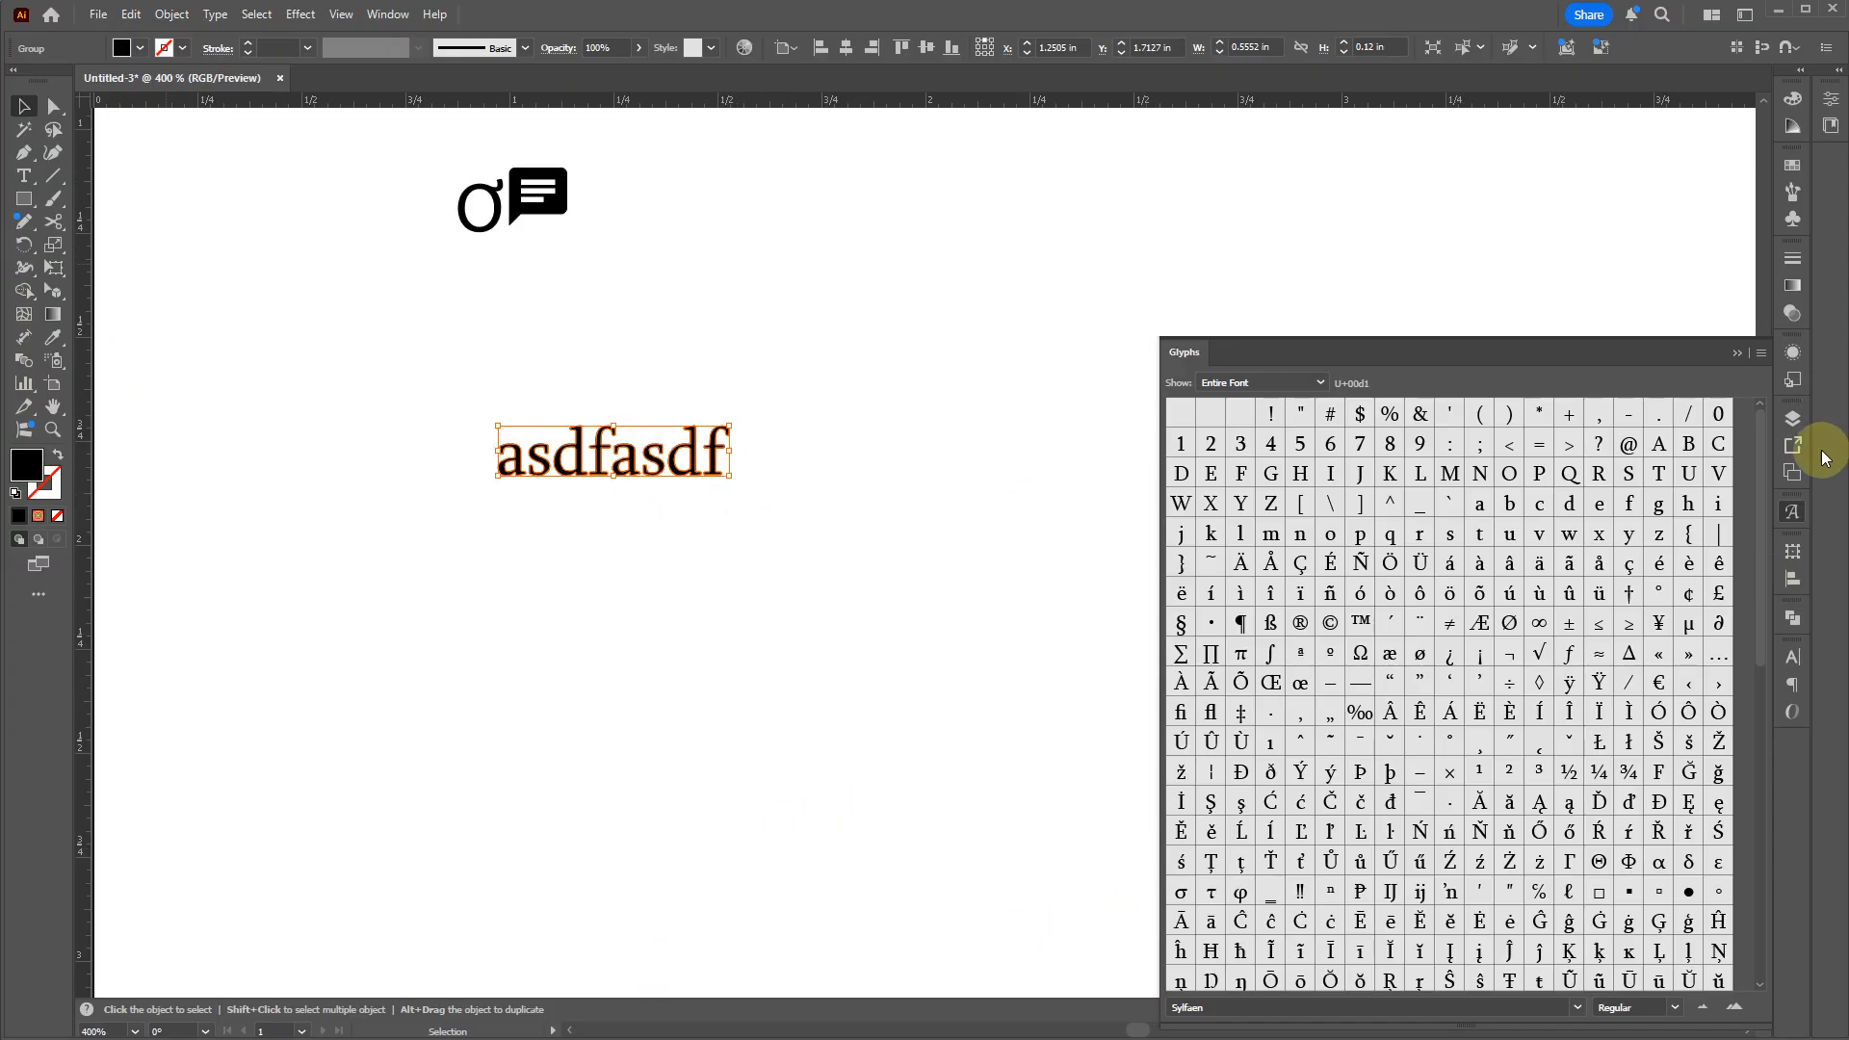
{"action": "left_click", "coordinate": [1792, 511]}
{"action": "right_click", "coordinate": [547, 470]}
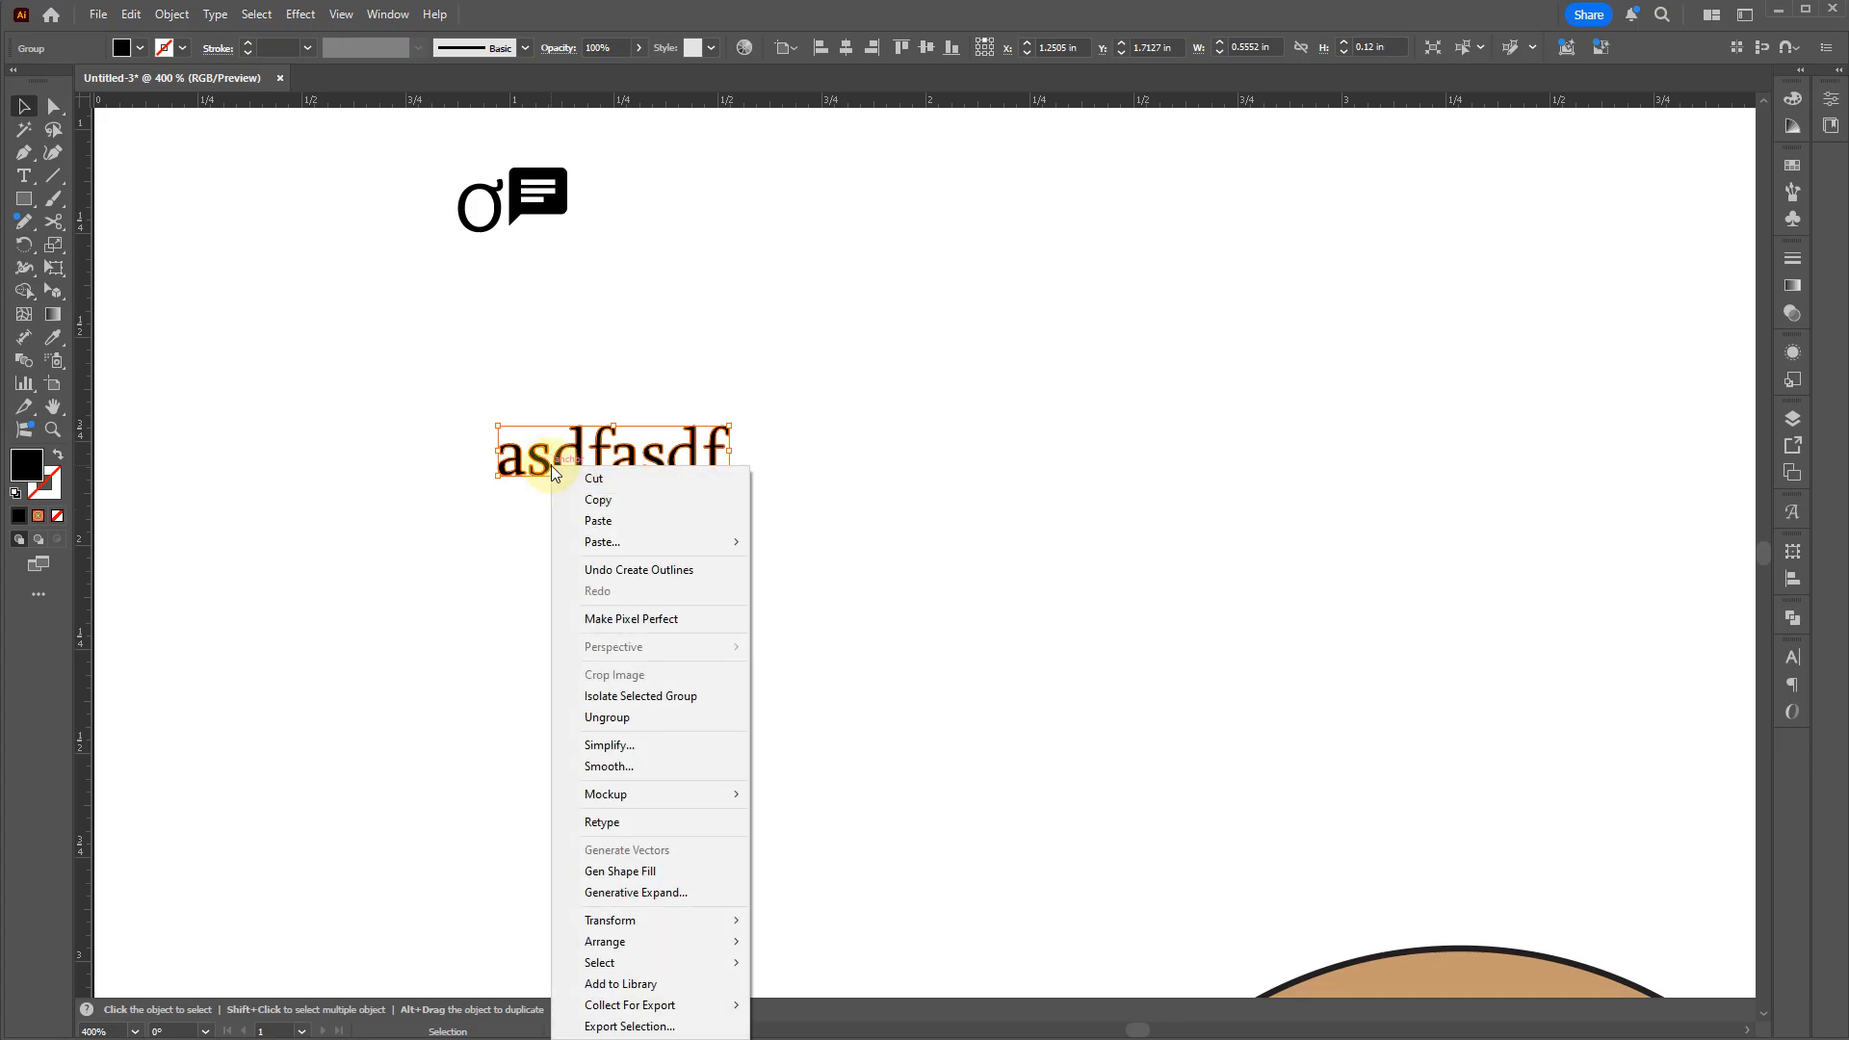
{"action": "left_click", "coordinate": [663, 709]}
Step: Move the last outlined "d" below the word and the last "f" up and to the right of it
{"action": "left_click", "coordinate": [685, 464]}
{"action": "left_click", "coordinate": [686, 464]}
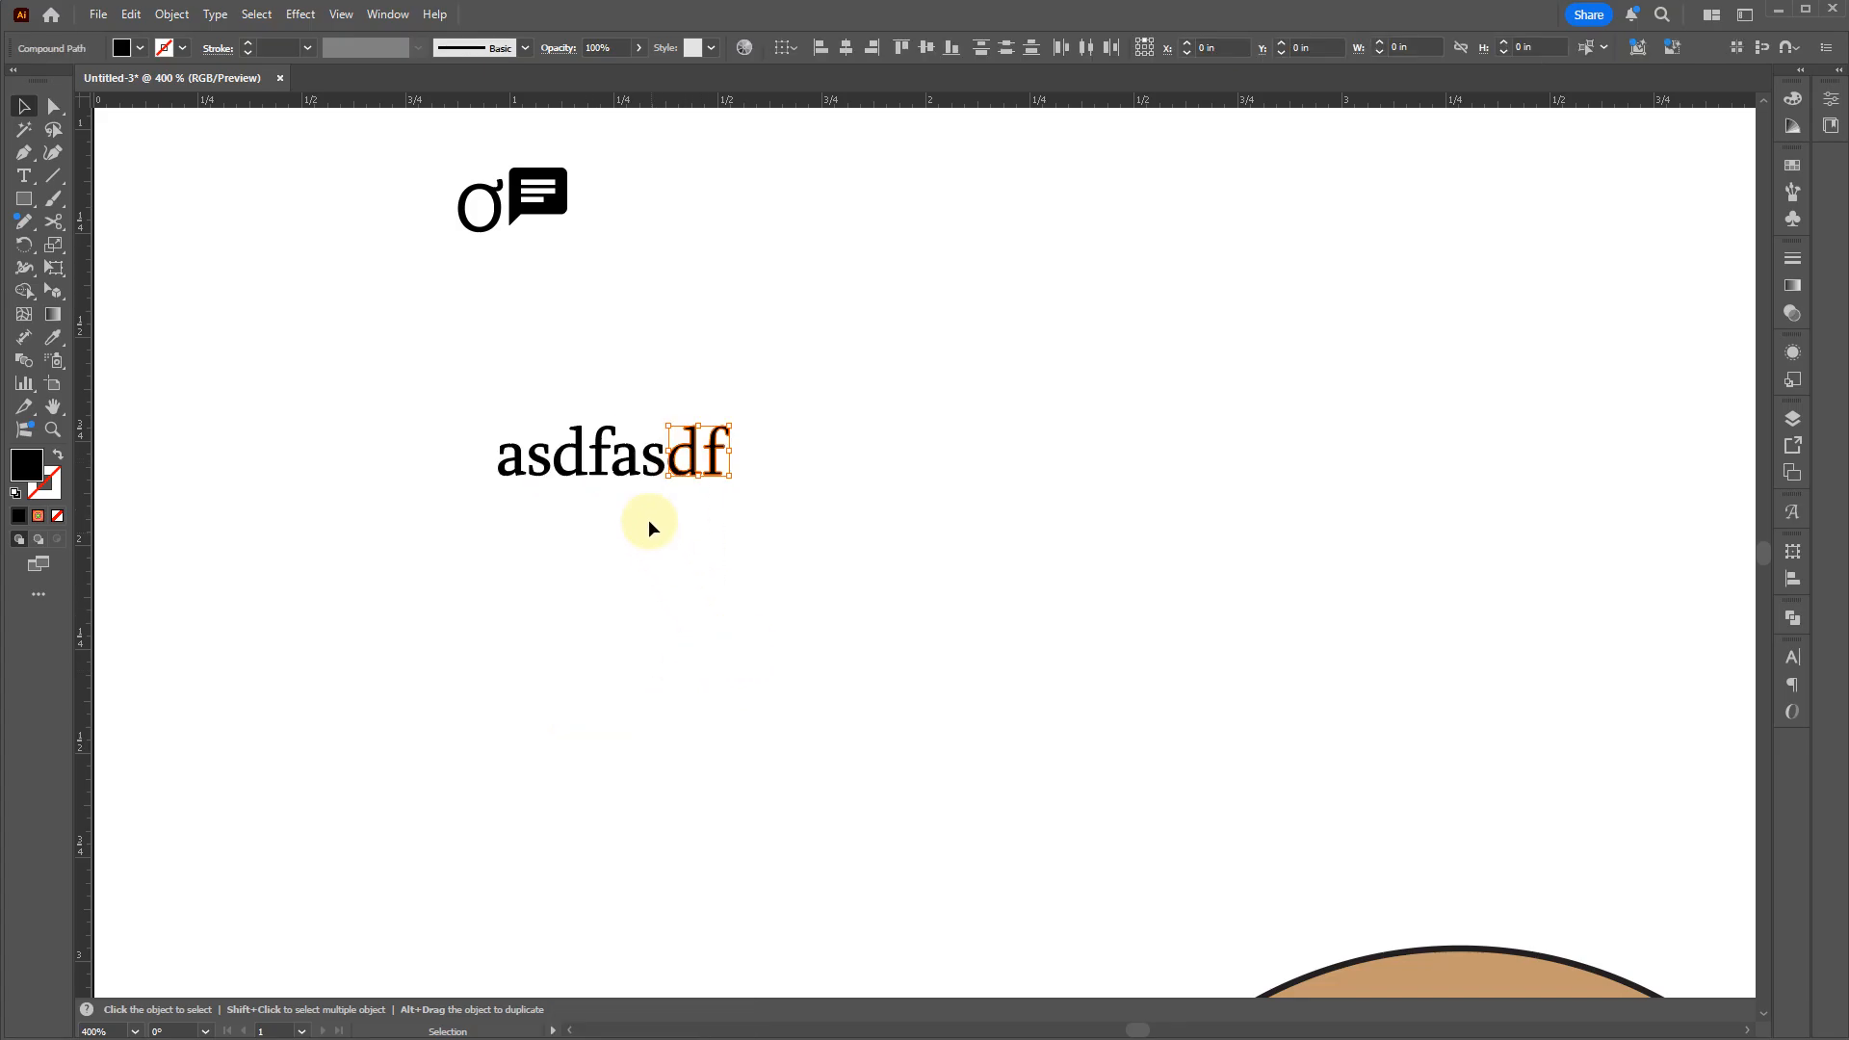
{"action": "left_click", "coordinate": [692, 483]}
{"action": "left_click", "coordinate": [687, 468]}
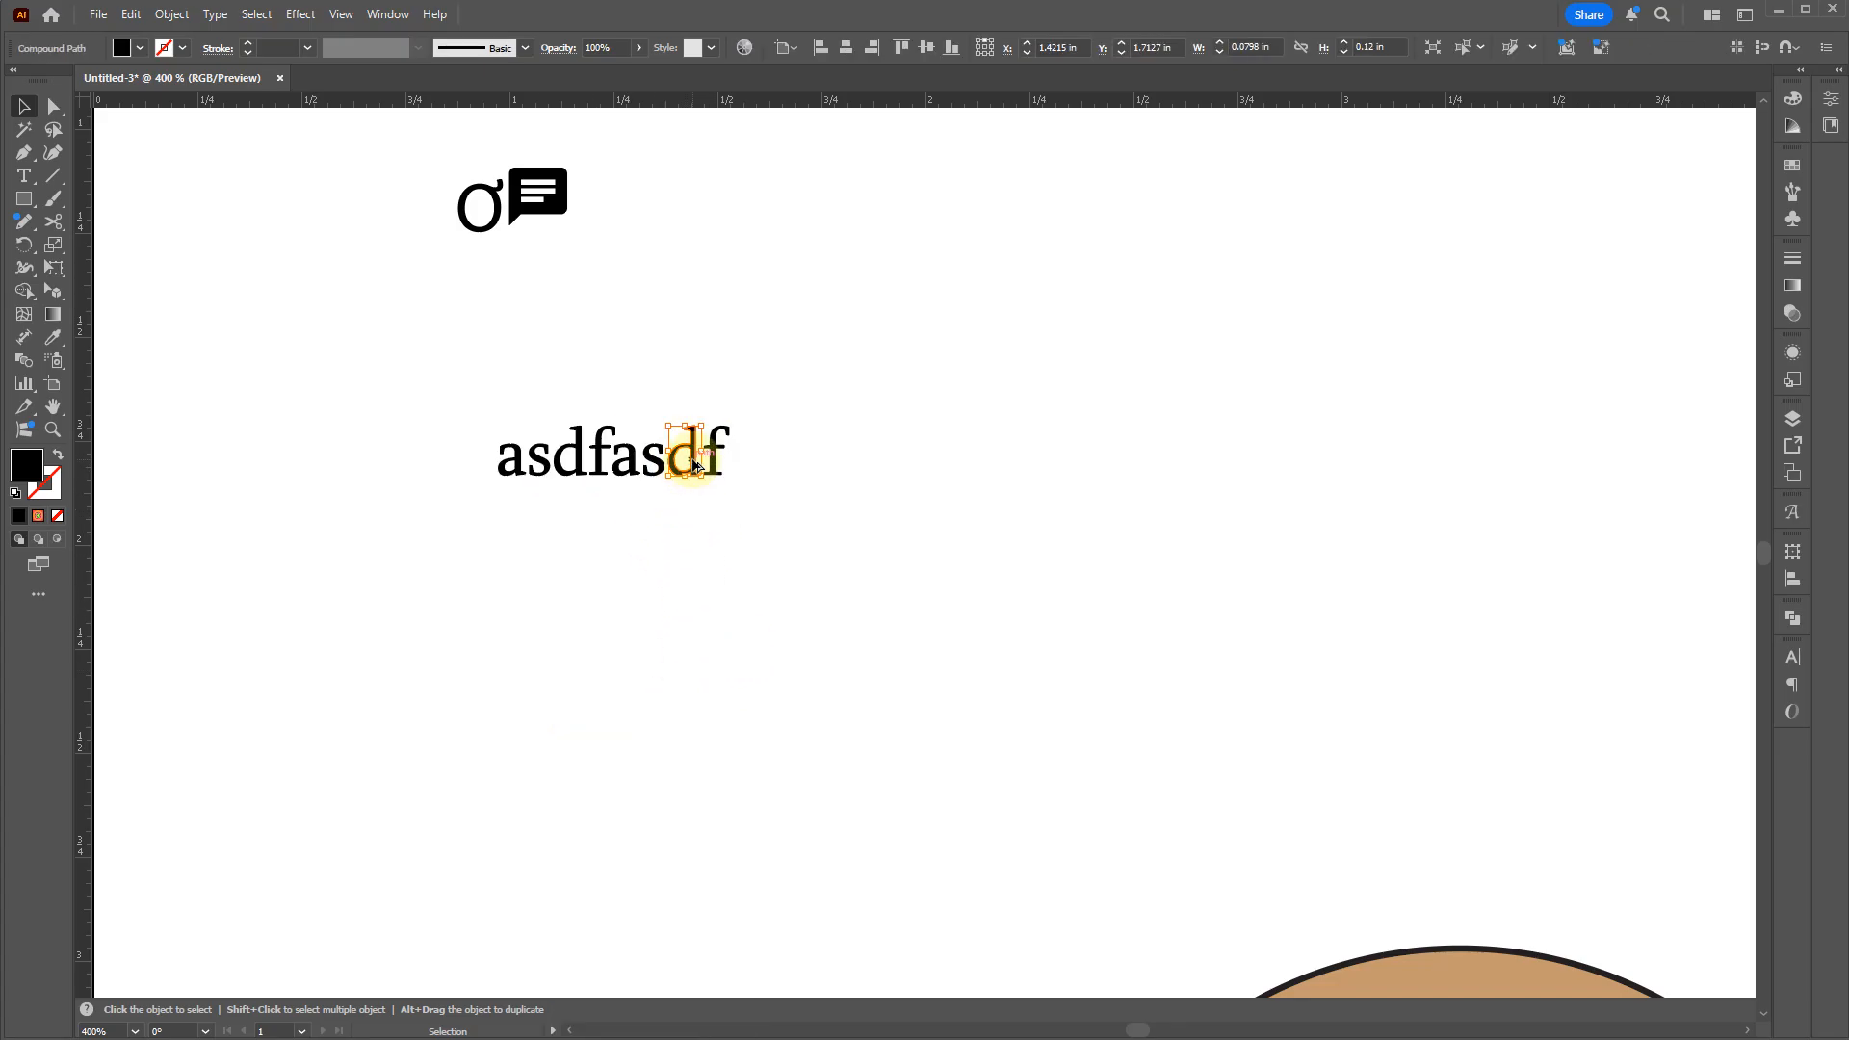
{"action": "scroll", "coordinate": [696, 466], "scroll_direction": "up", "scroll_amount": 2}
{"action": "left_click_drag", "start_coordinate": [702, 466], "coordinate": [694, 614]}
{"action": "left_click_drag", "start_coordinate": [755, 425], "coordinate": [861, 361]}
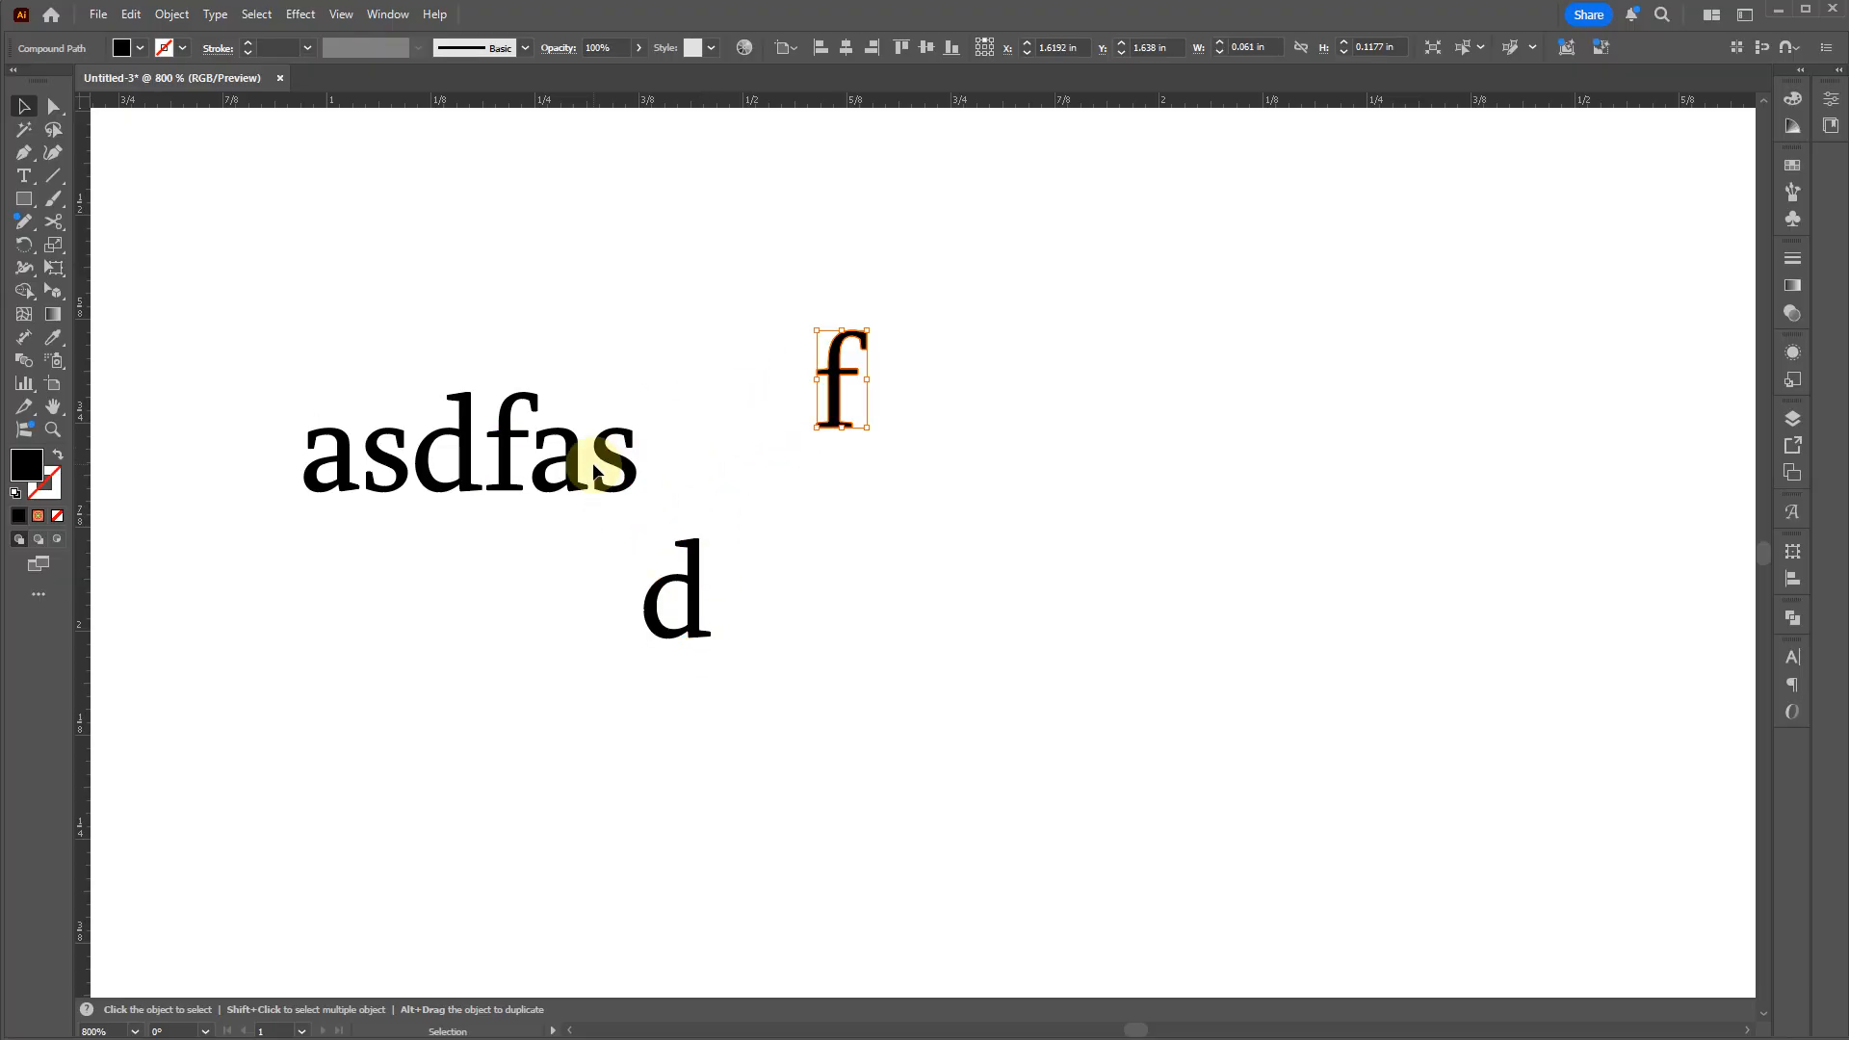
Step: Scatter three more outlined letters: move the second "s" far right, the first "f" lower right, and the first "d" above the gap
{"action": "left_click_drag", "start_coordinate": [594, 472], "coordinate": [1180, 524]}
{"action": "left_click_drag", "start_coordinate": [491, 474], "coordinate": [1001, 729]}
{"action": "left_click_drag", "start_coordinate": [425, 443], "coordinate": [656, 347]}
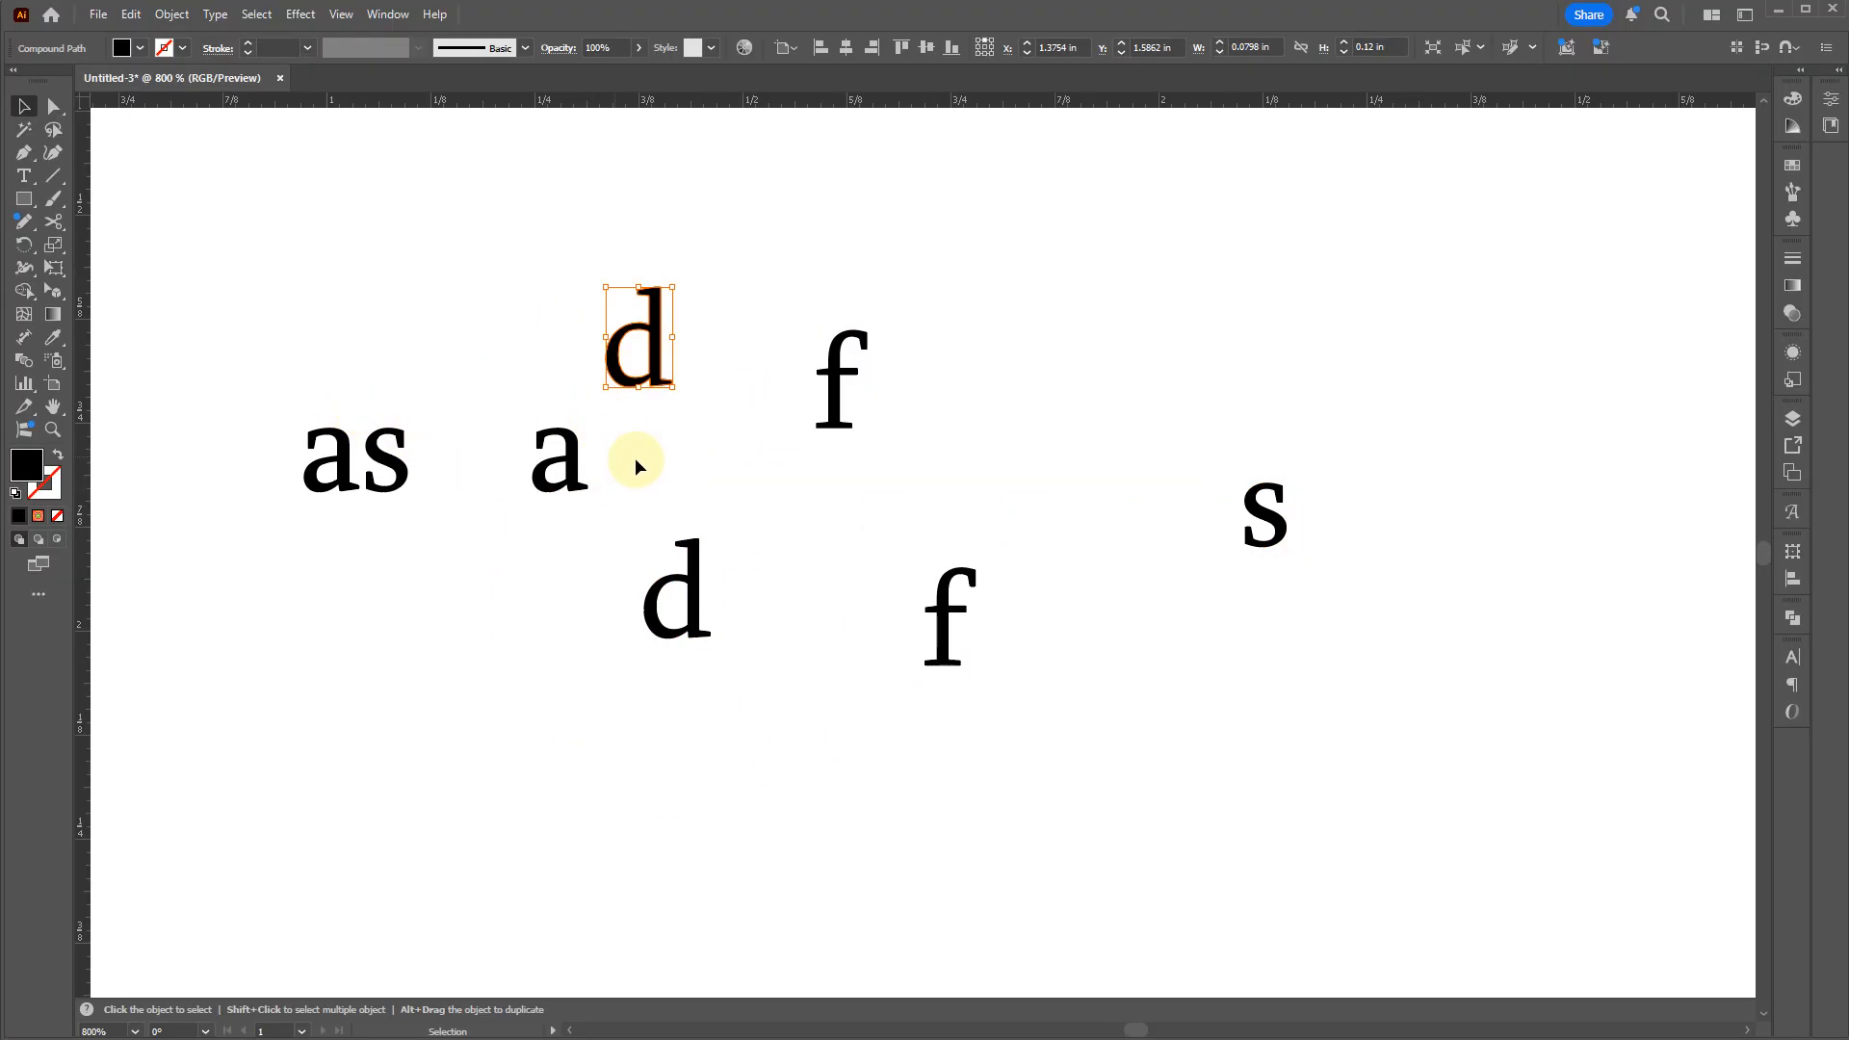
Step: Move the outlined glyph group to the left of the letters "as" and ungroup it
{"action": "scroll", "coordinate": [639, 462], "scroll_direction": "down", "scroll_amount": 4}
{"action": "scroll", "coordinate": [514, 433], "scroll_direction": "up", "scroll_amount": 3}
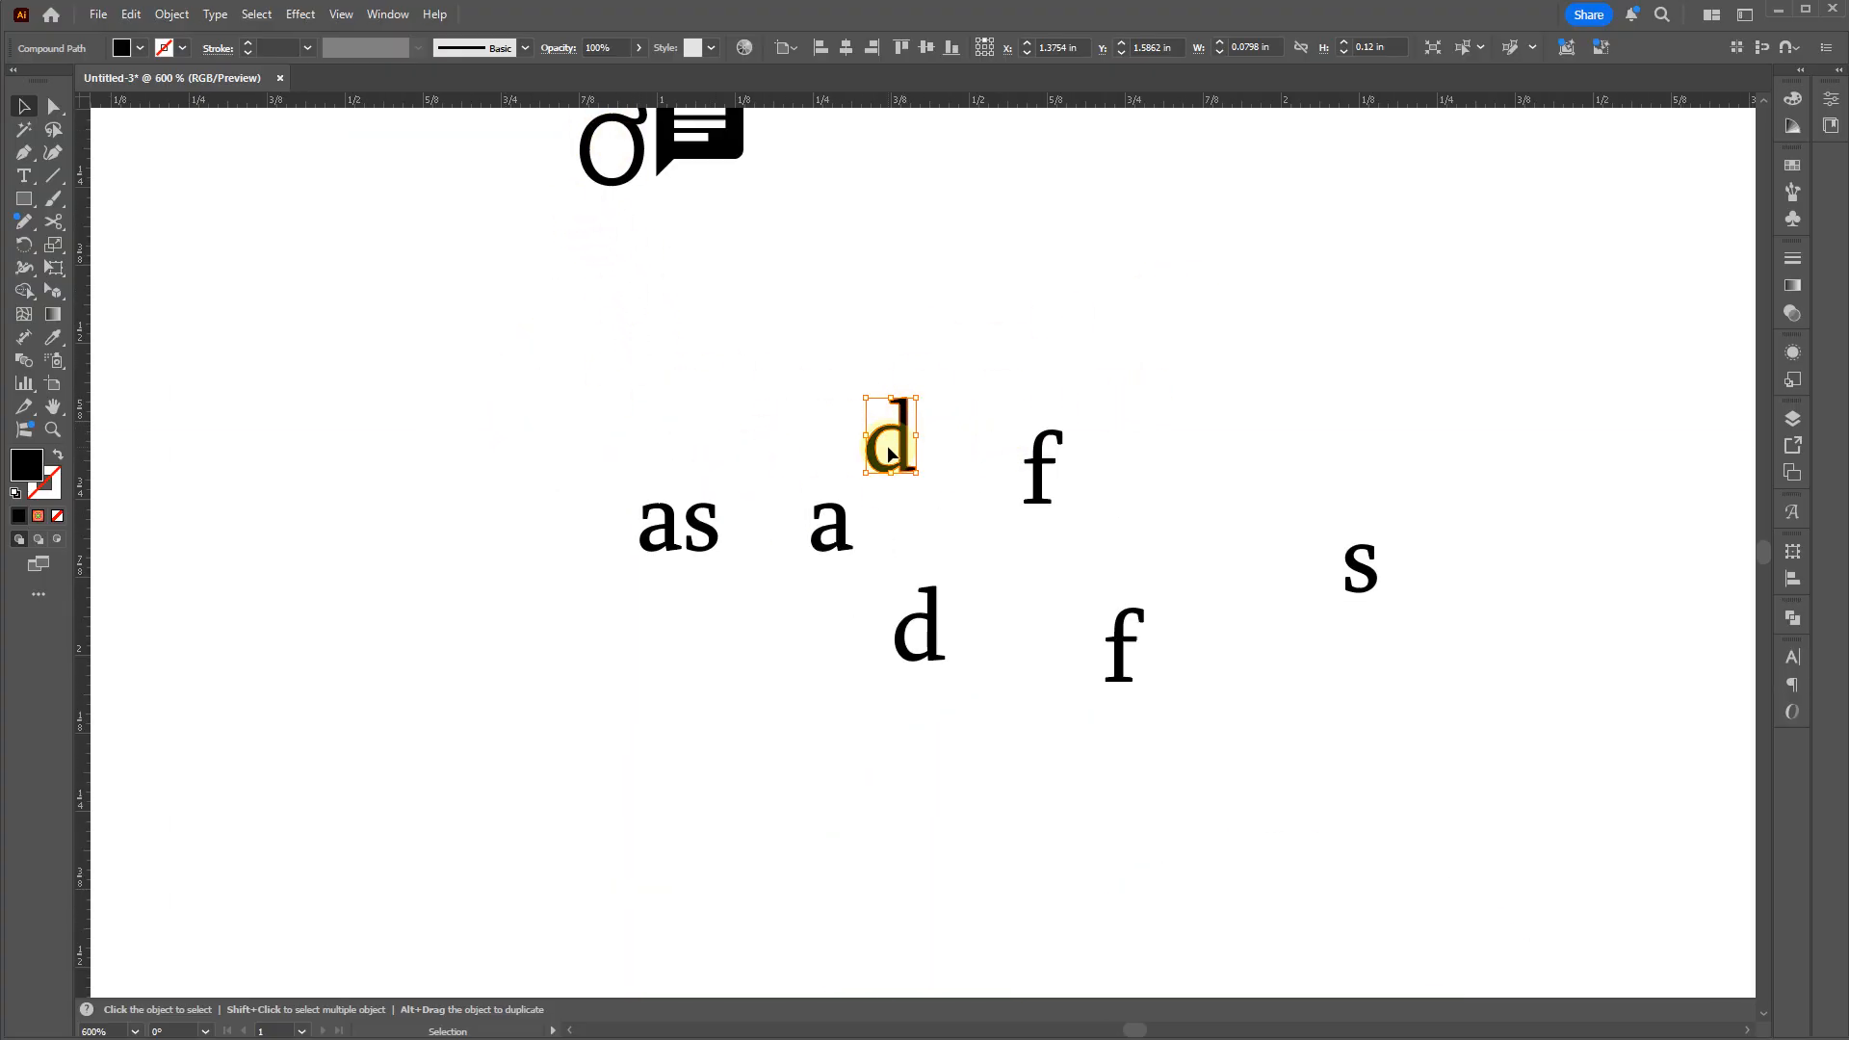
{"action": "left_click", "coordinate": [626, 151]}
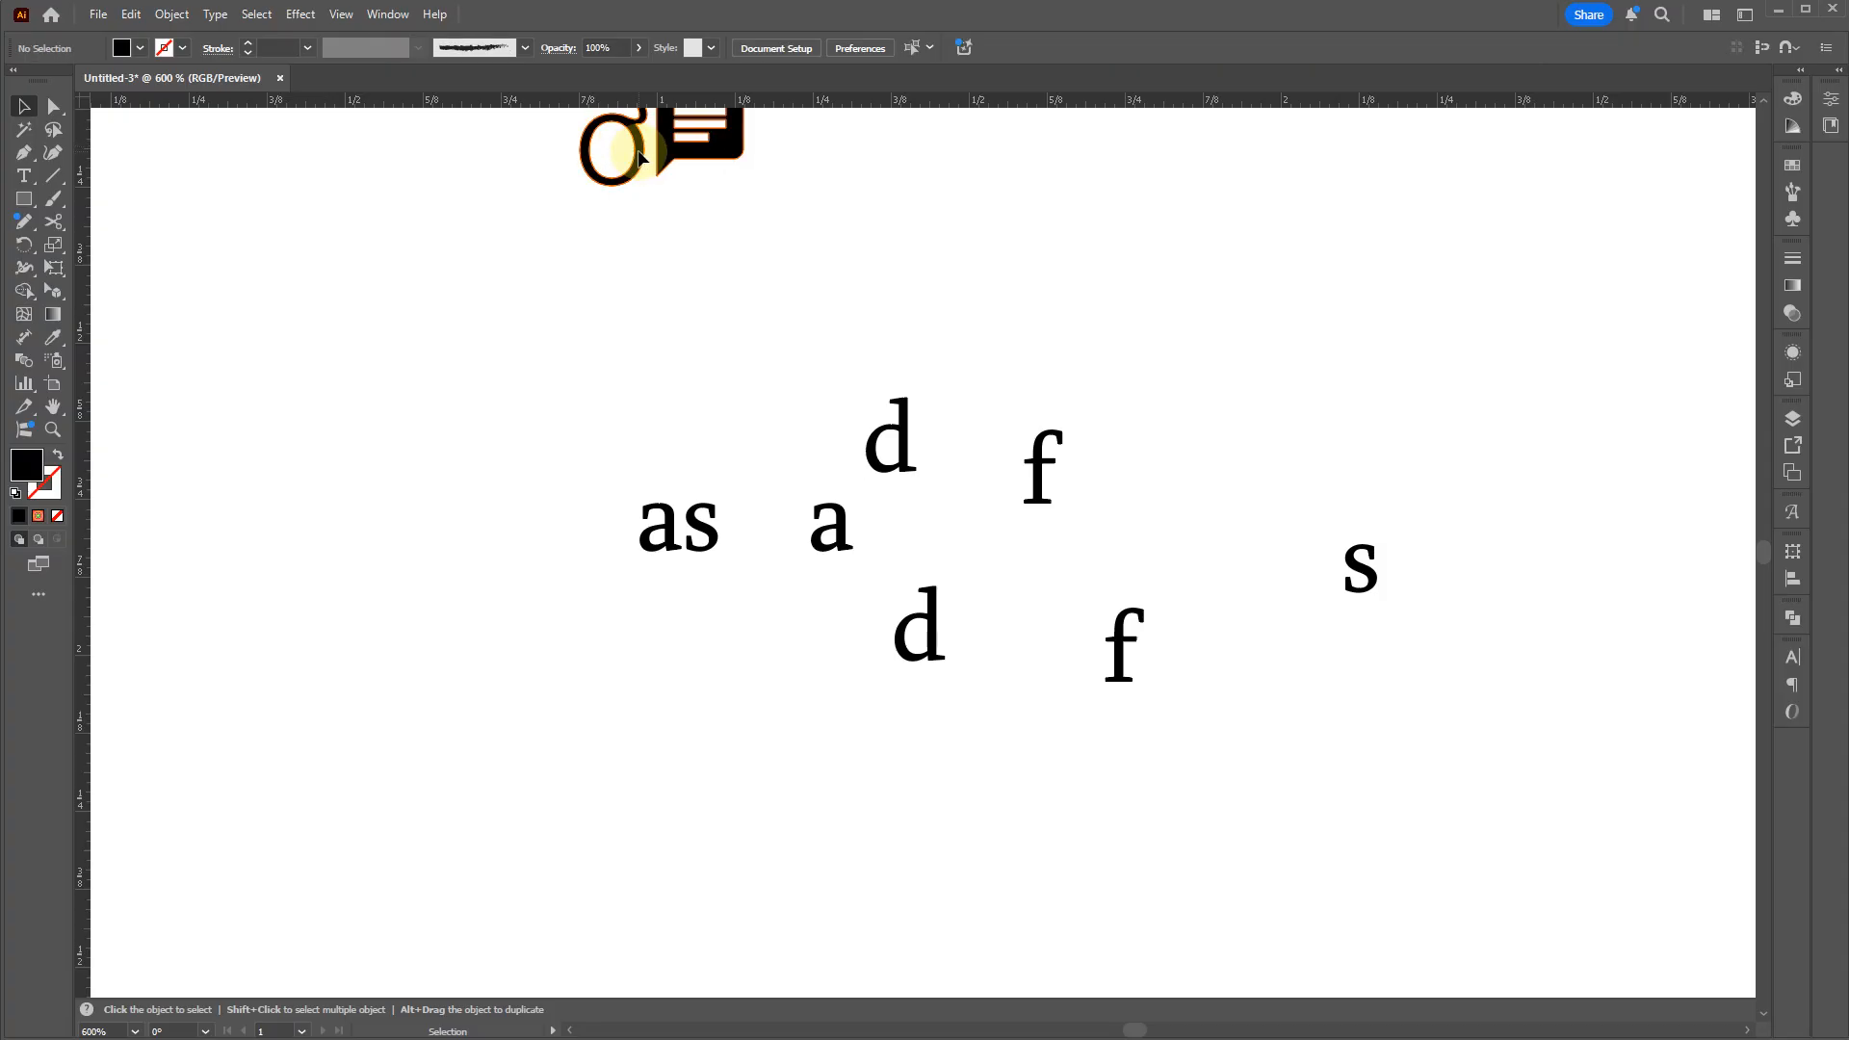
{"action": "left_click_drag", "start_coordinate": [640, 157], "coordinate": [511, 506]}
{"action": "right_click", "coordinate": [534, 501]}
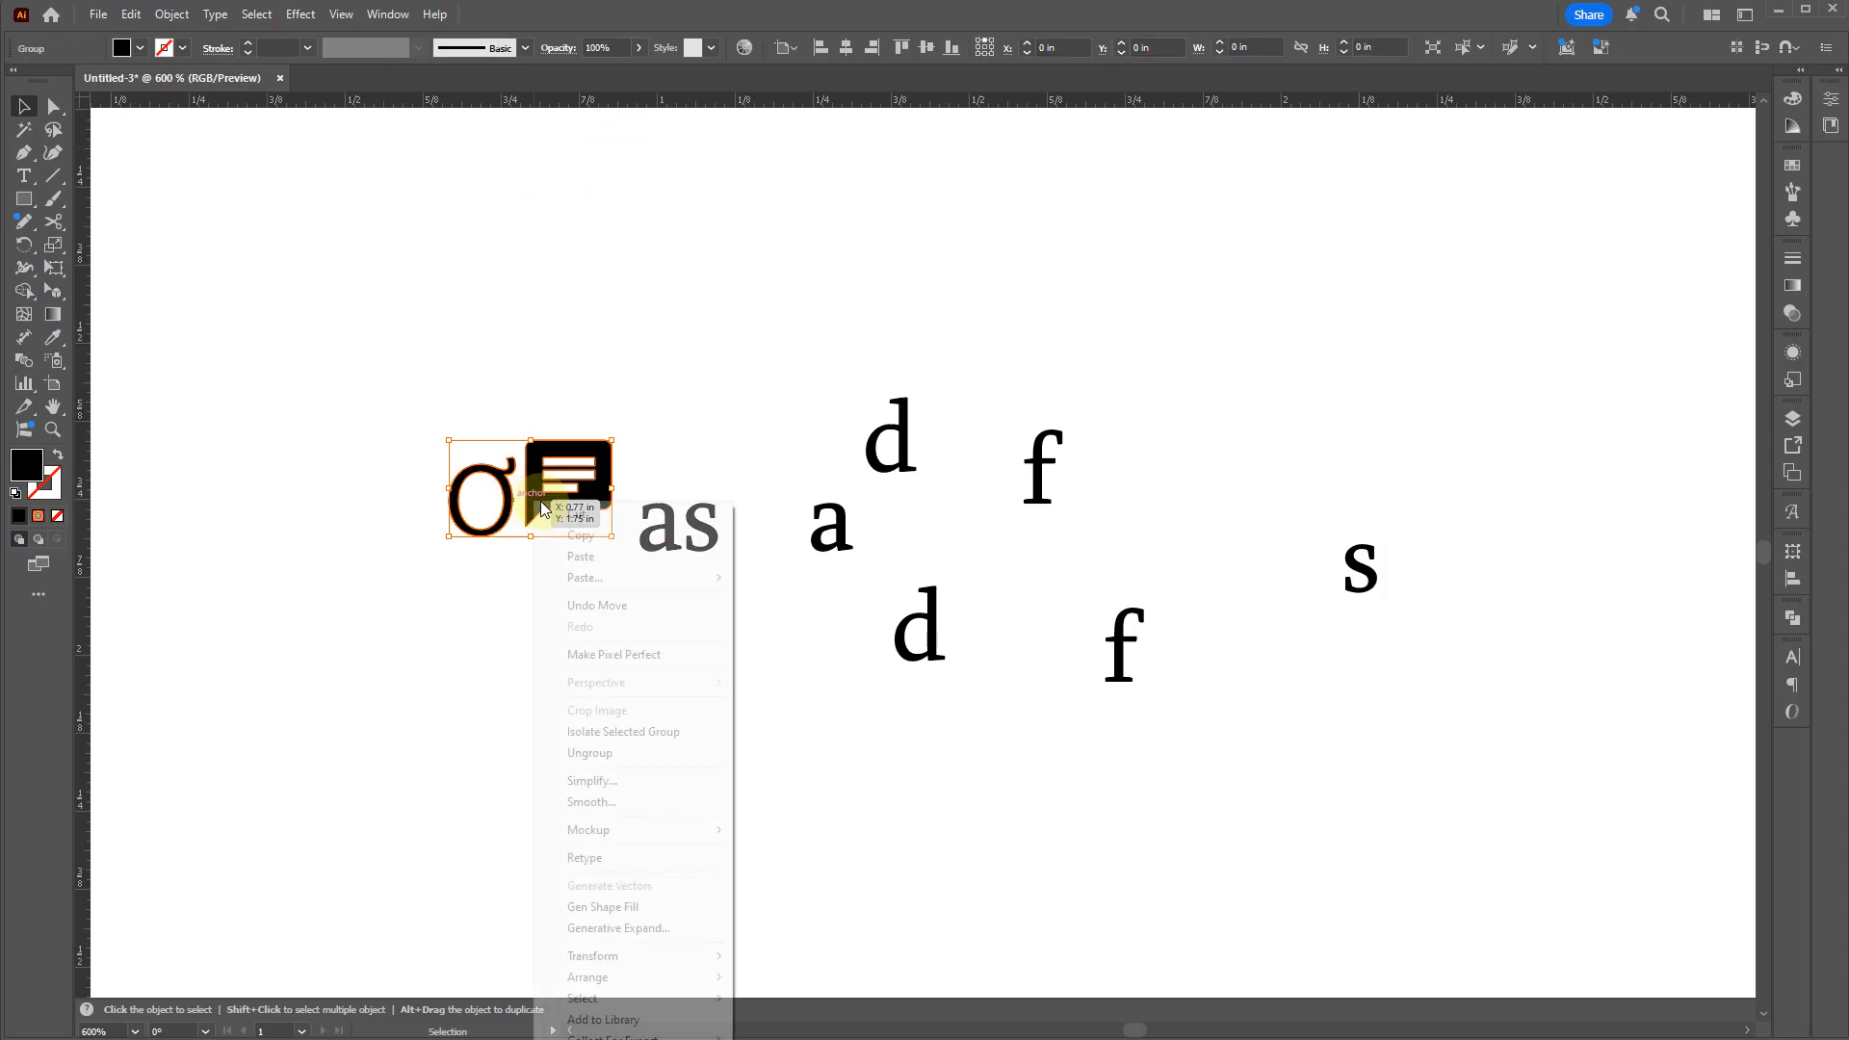
{"action": "left_click", "coordinate": [592, 753]}
Step: Enlarge the speech-bubble icon below the scattered letters and isolate its compound path for editing
{"action": "left_click_drag", "start_coordinate": [585, 484], "coordinate": [889, 859]}
{"action": "left_click", "coordinate": [1106, 846]}
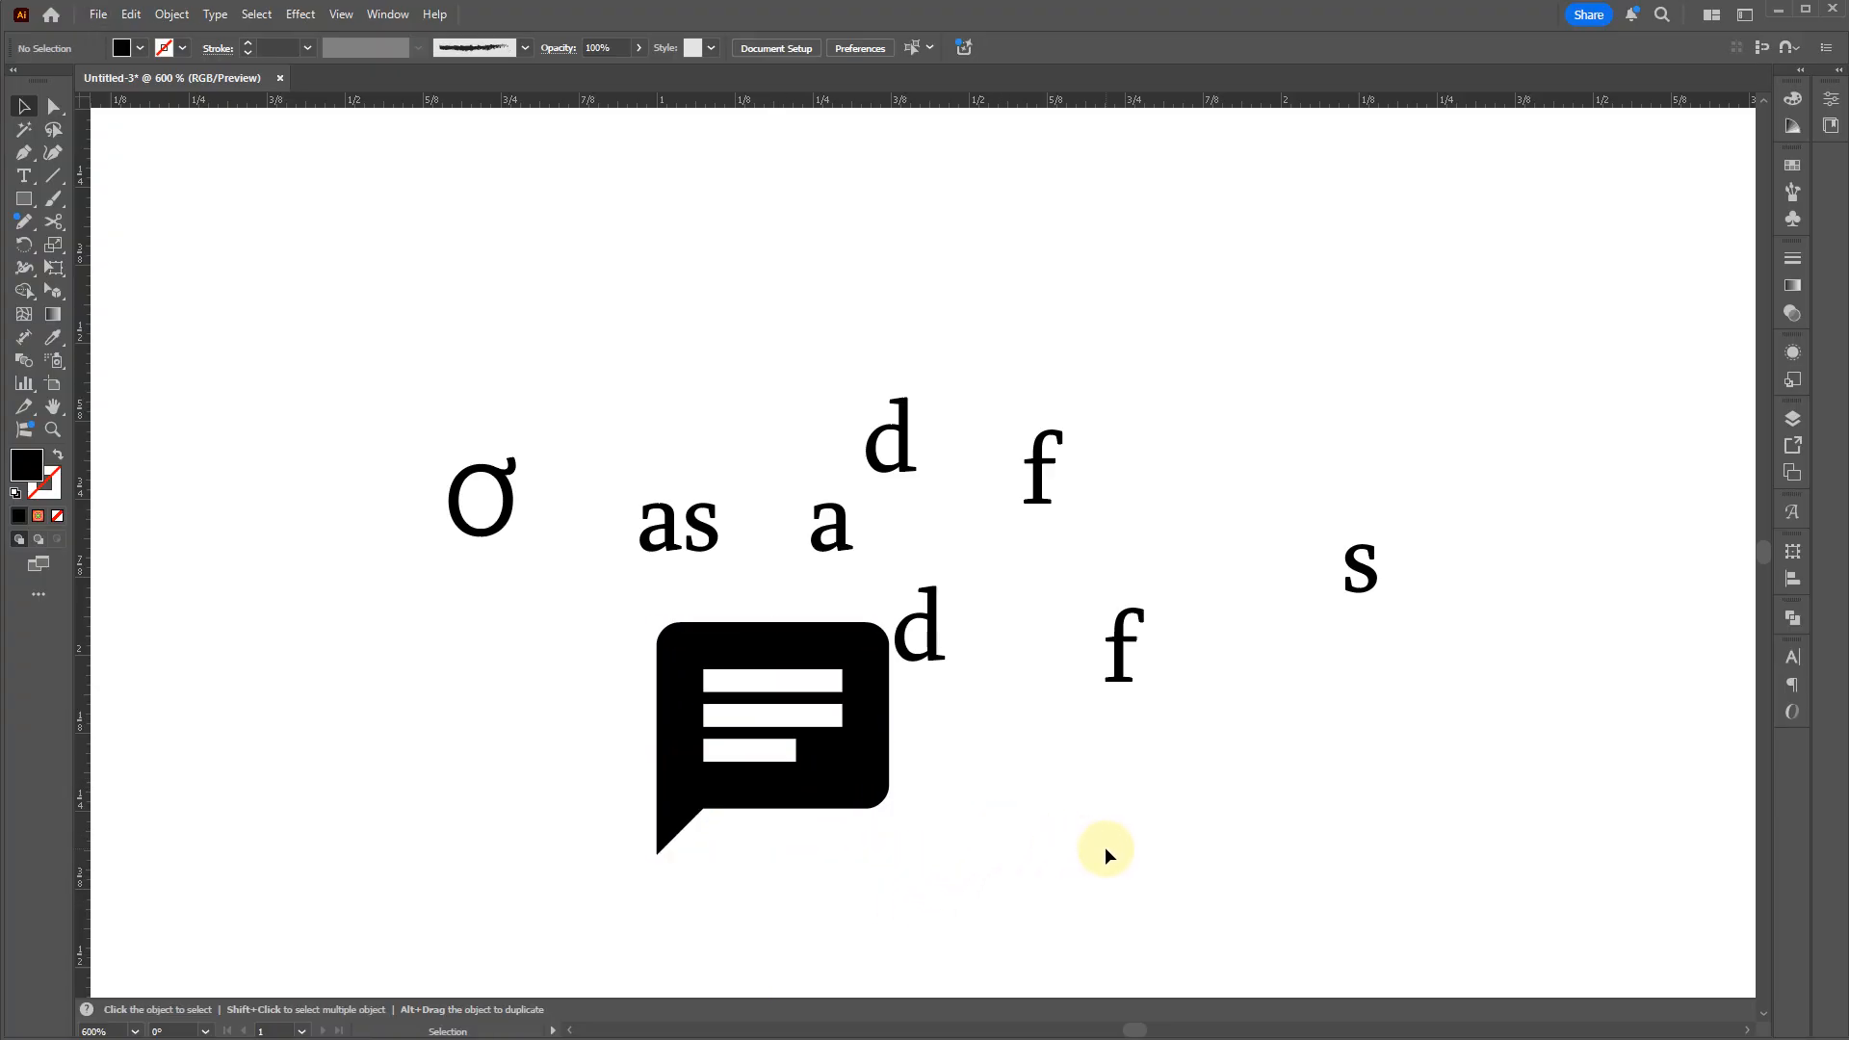
{"action": "double_click", "coordinate": [855, 761]}
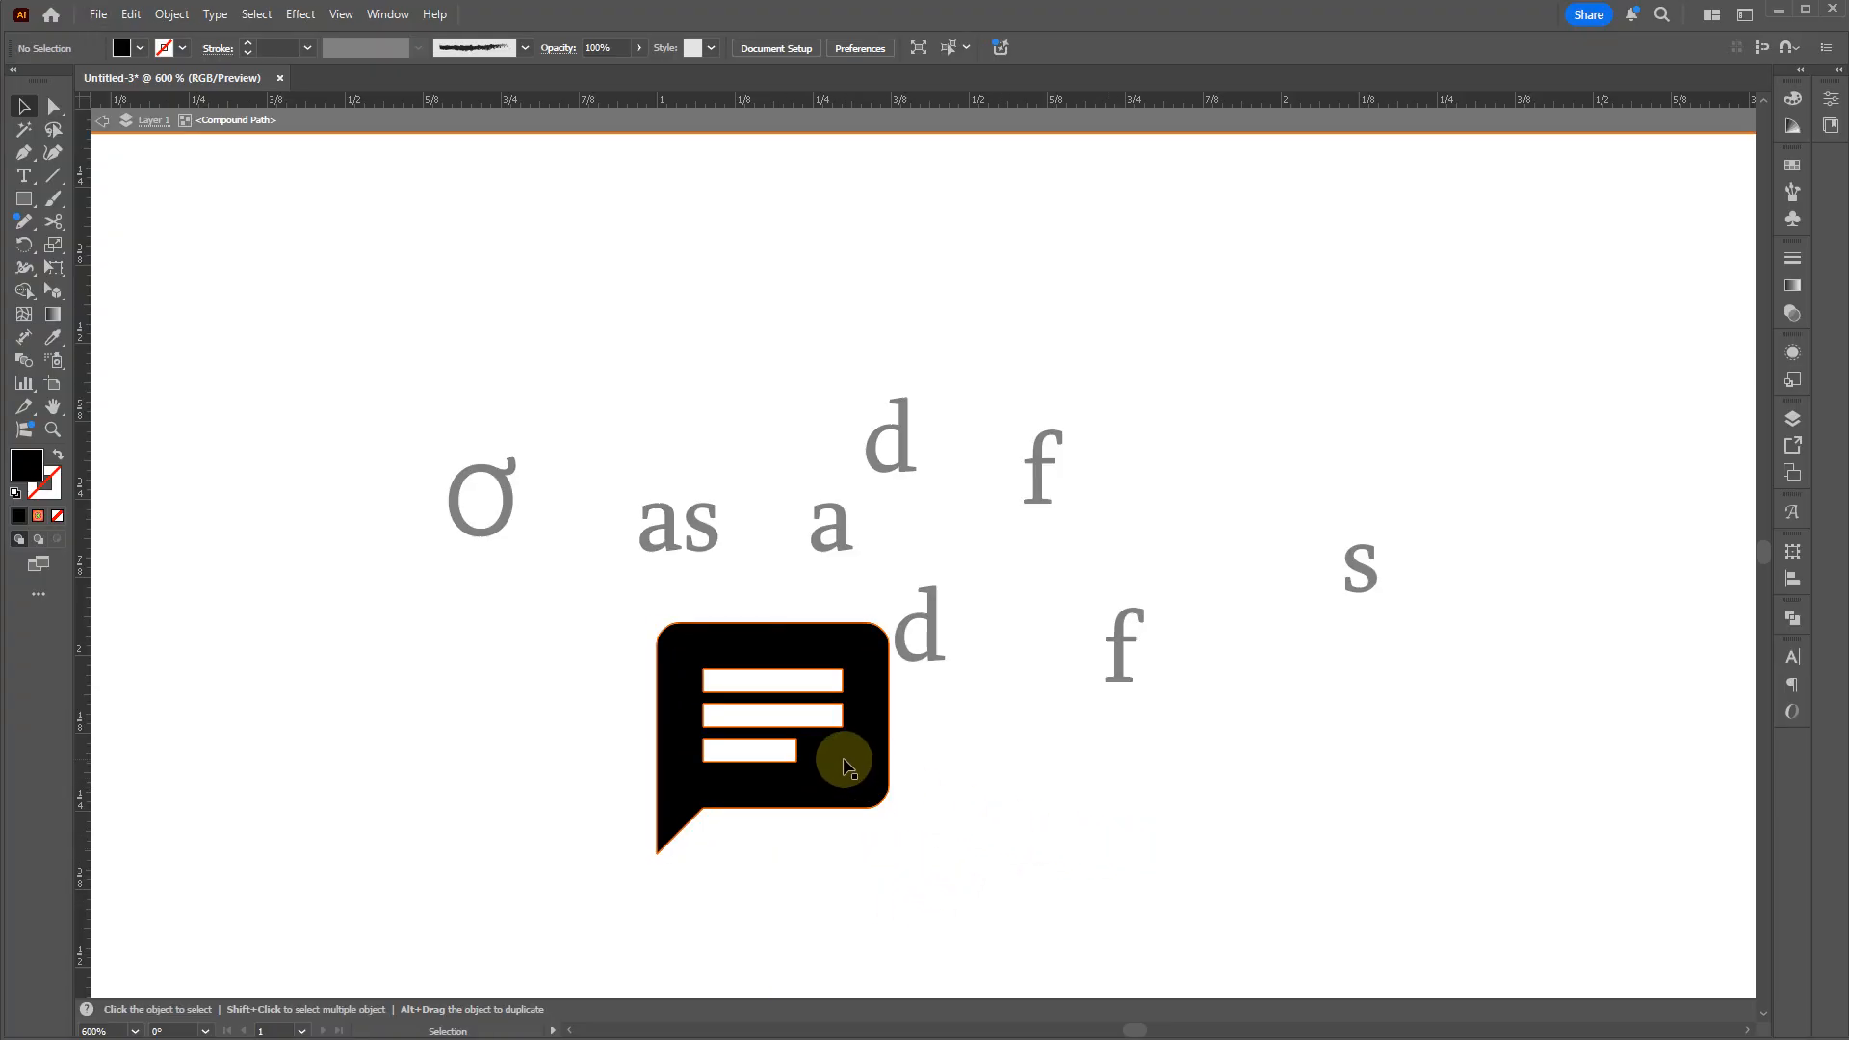
{"action": "left_click", "coordinate": [843, 761]}
{"action": "right_click", "coordinate": [842, 759]}
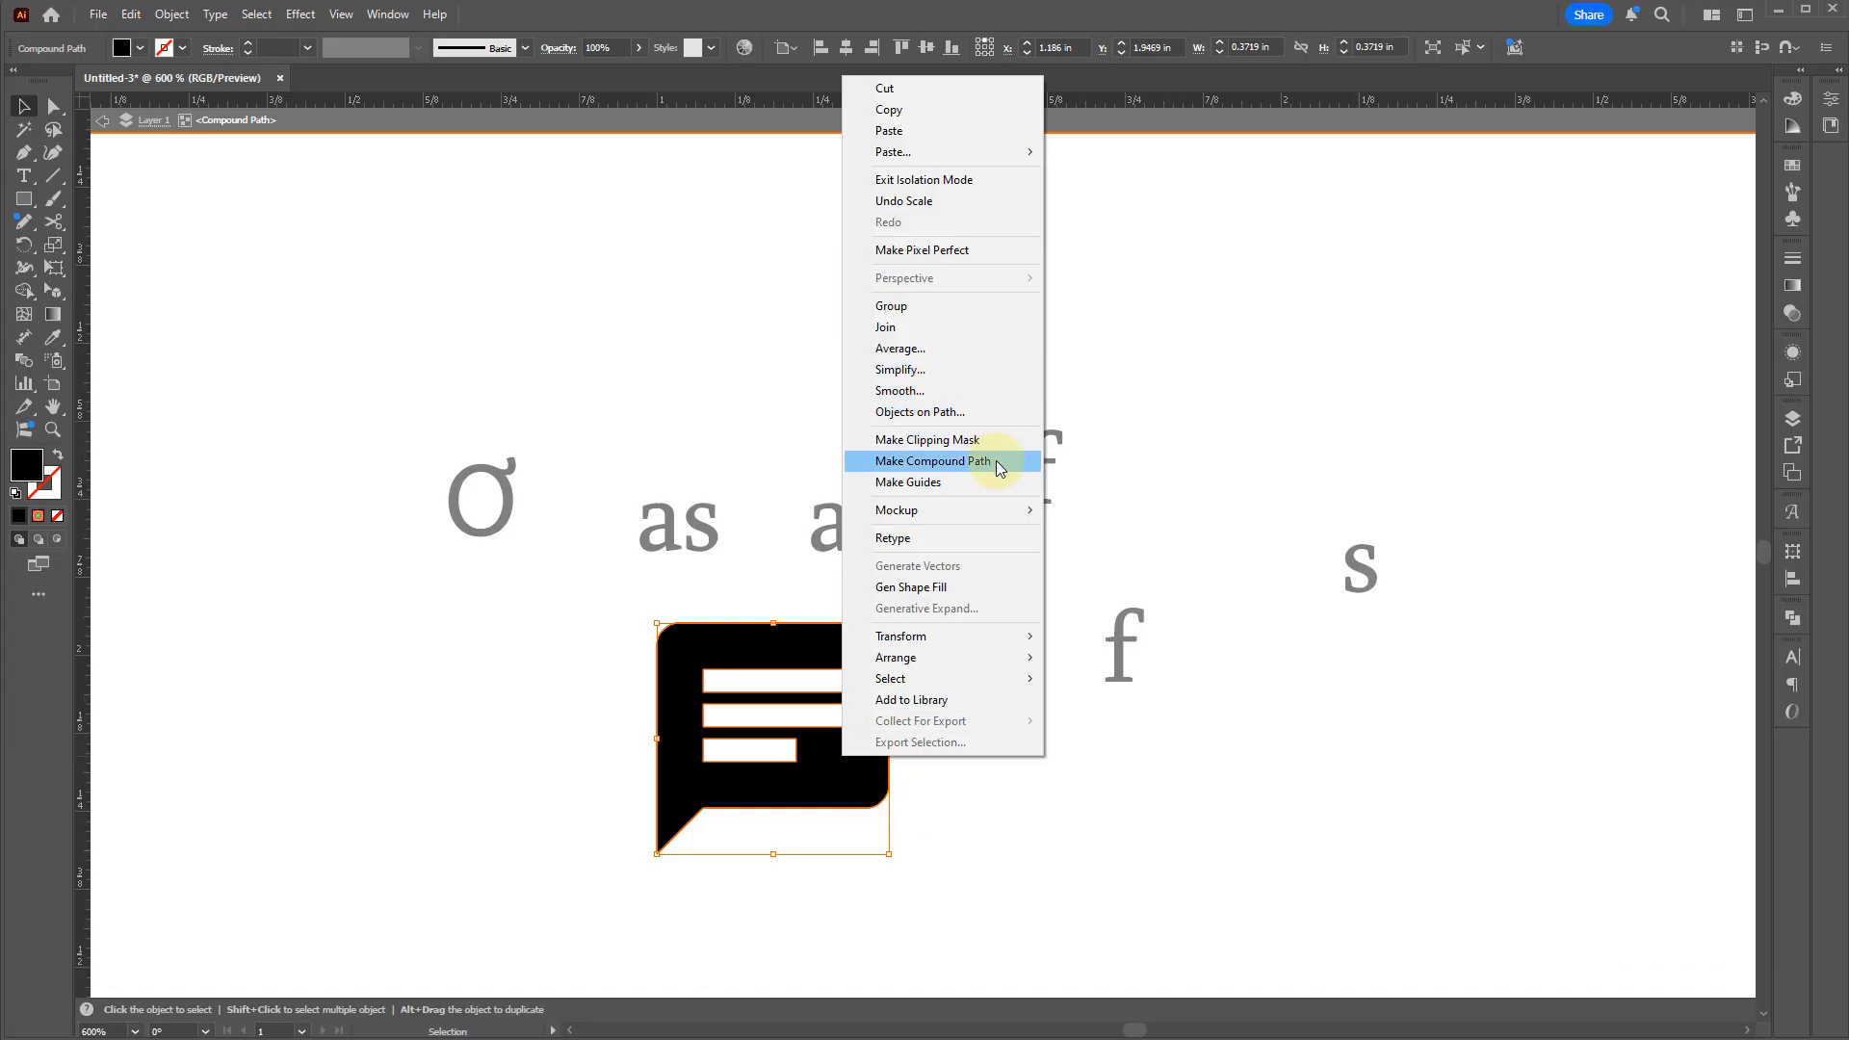
Step: Delete the three horizontal text bars cut out of the speech bubble, leaving a solid shape
{"action": "left_click", "coordinate": [771, 729]}
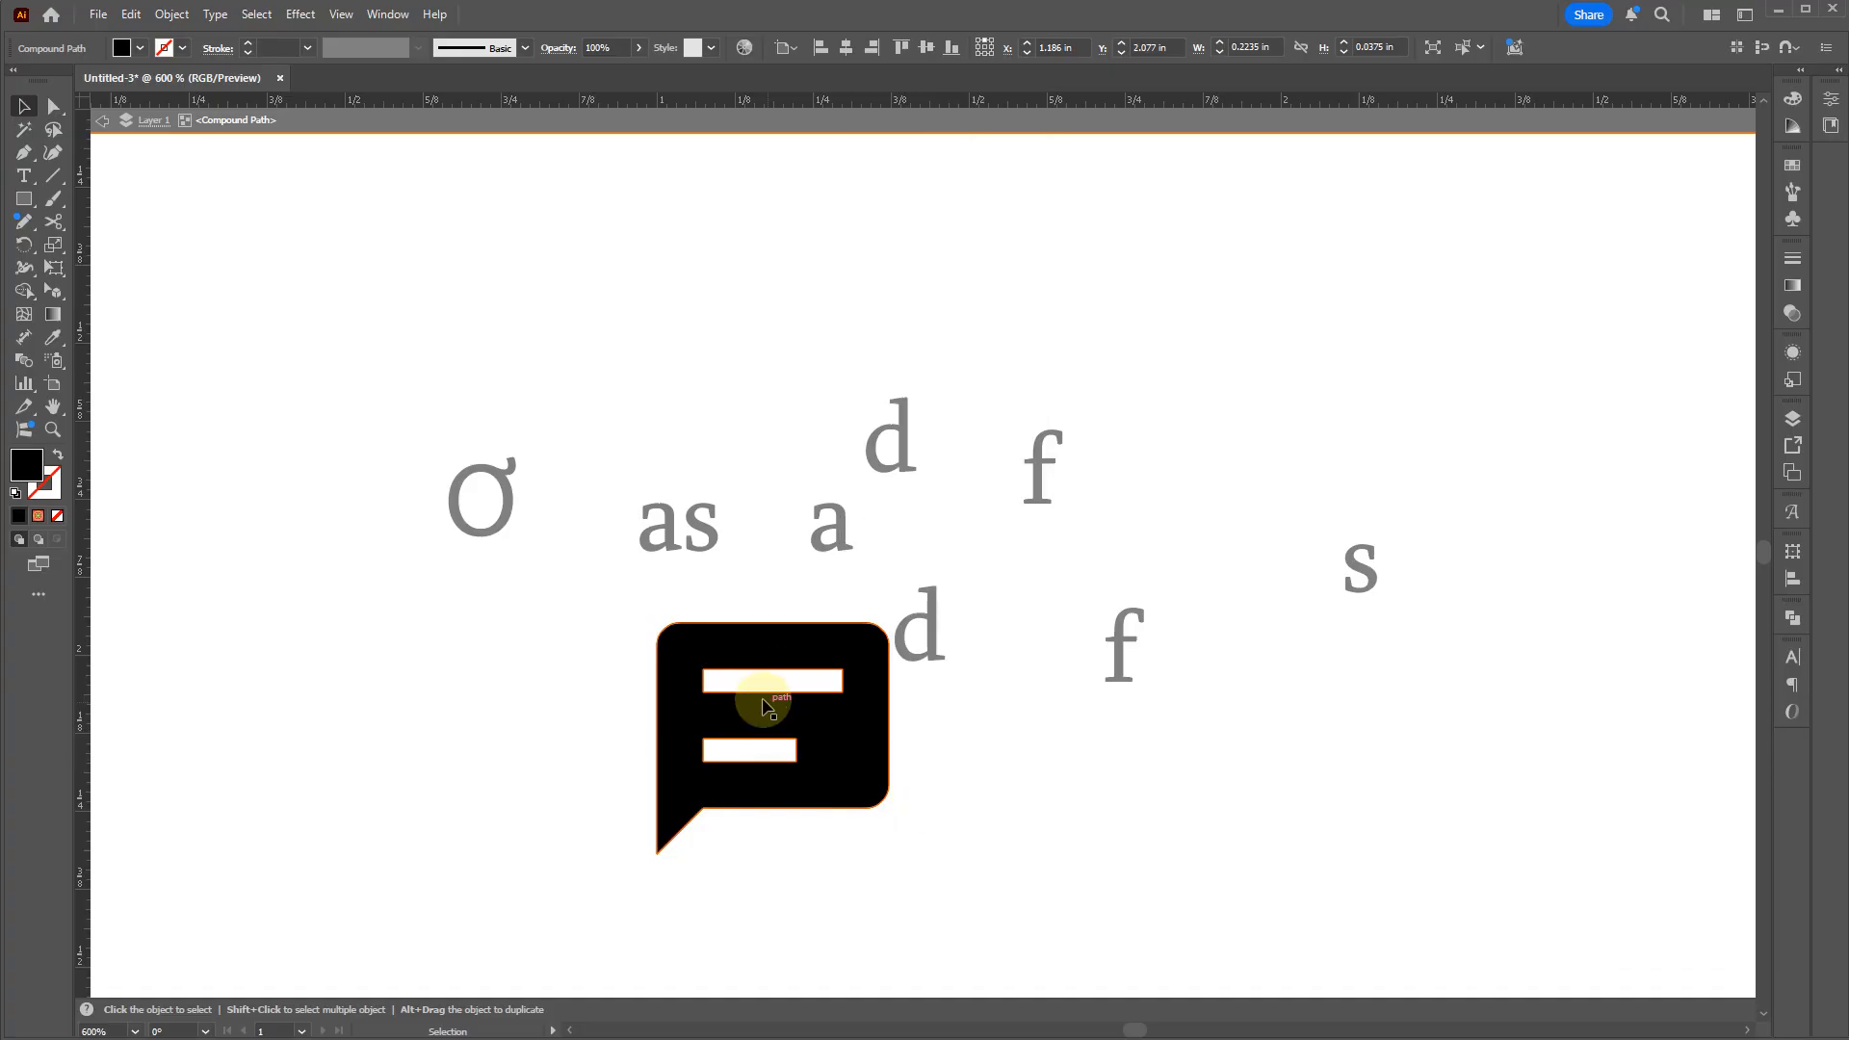
{"action": "key", "text": "Delete"}
{"action": "key", "text": "Delete"}
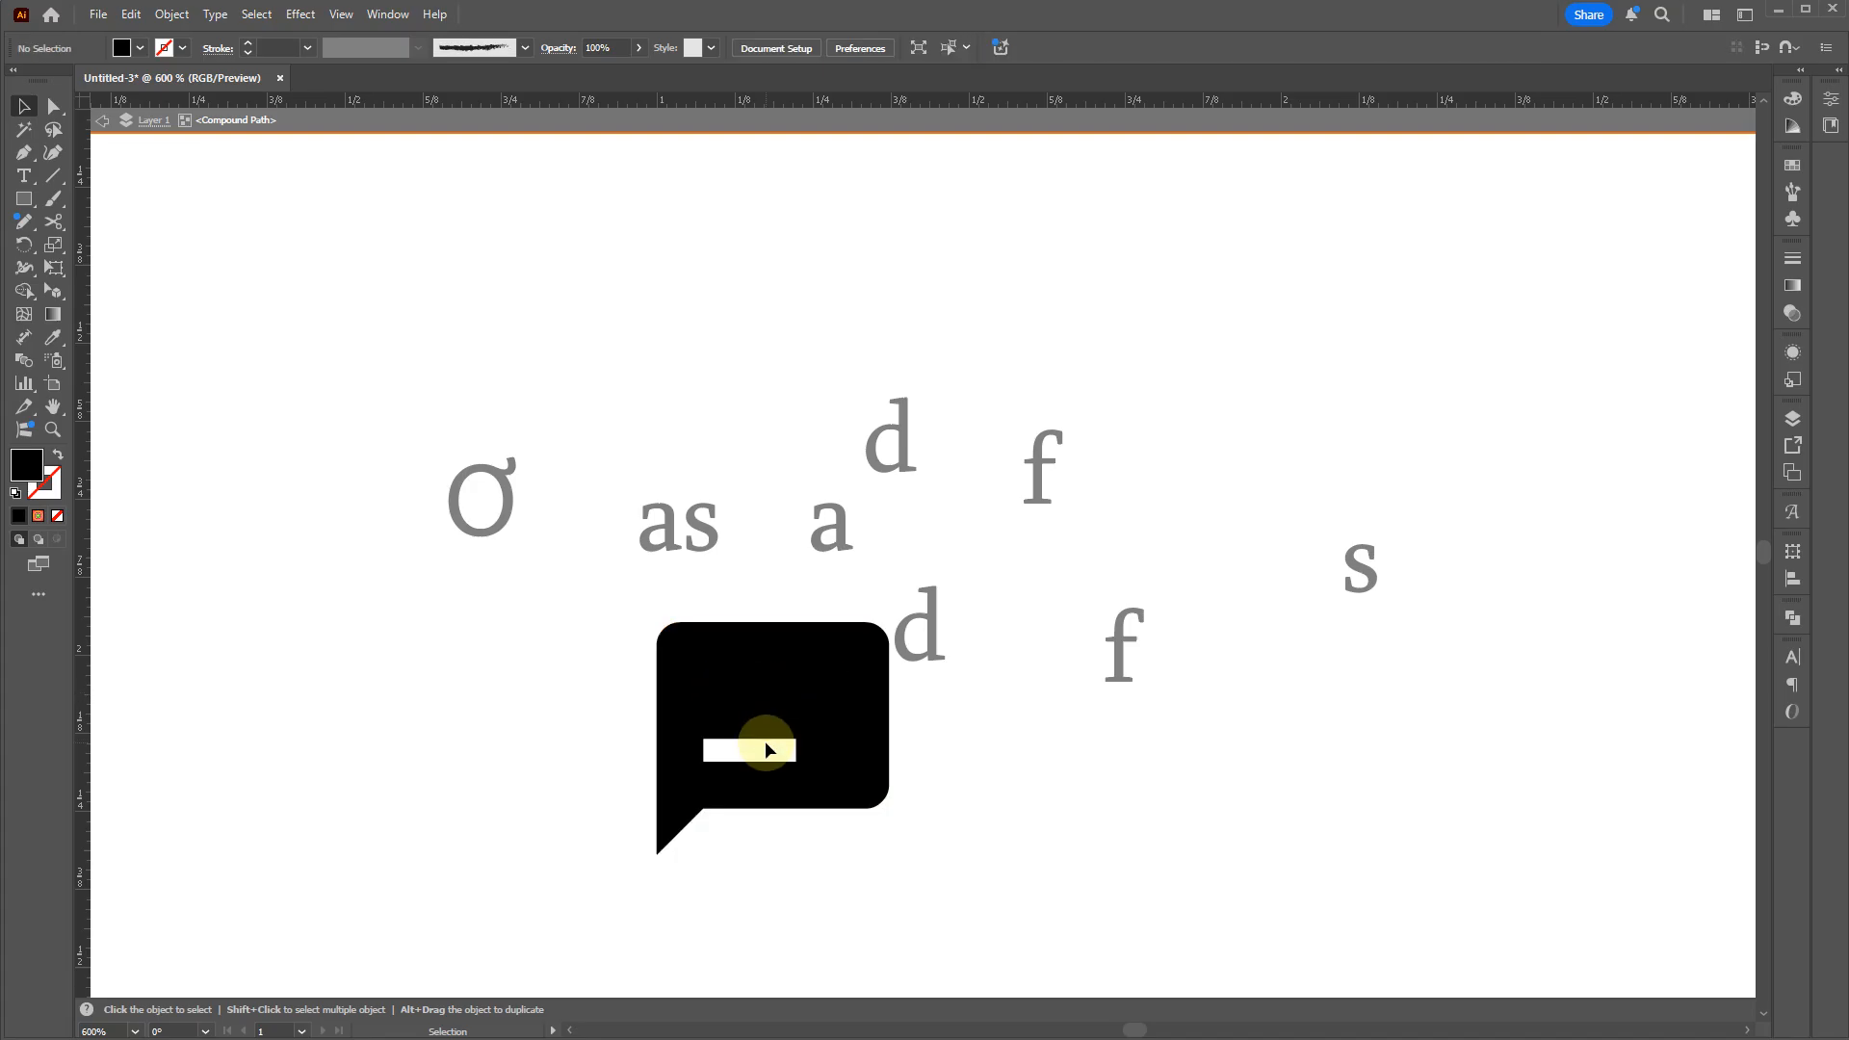
{"action": "left_click", "coordinate": [774, 761]}
{"action": "key", "text": "Delete"}
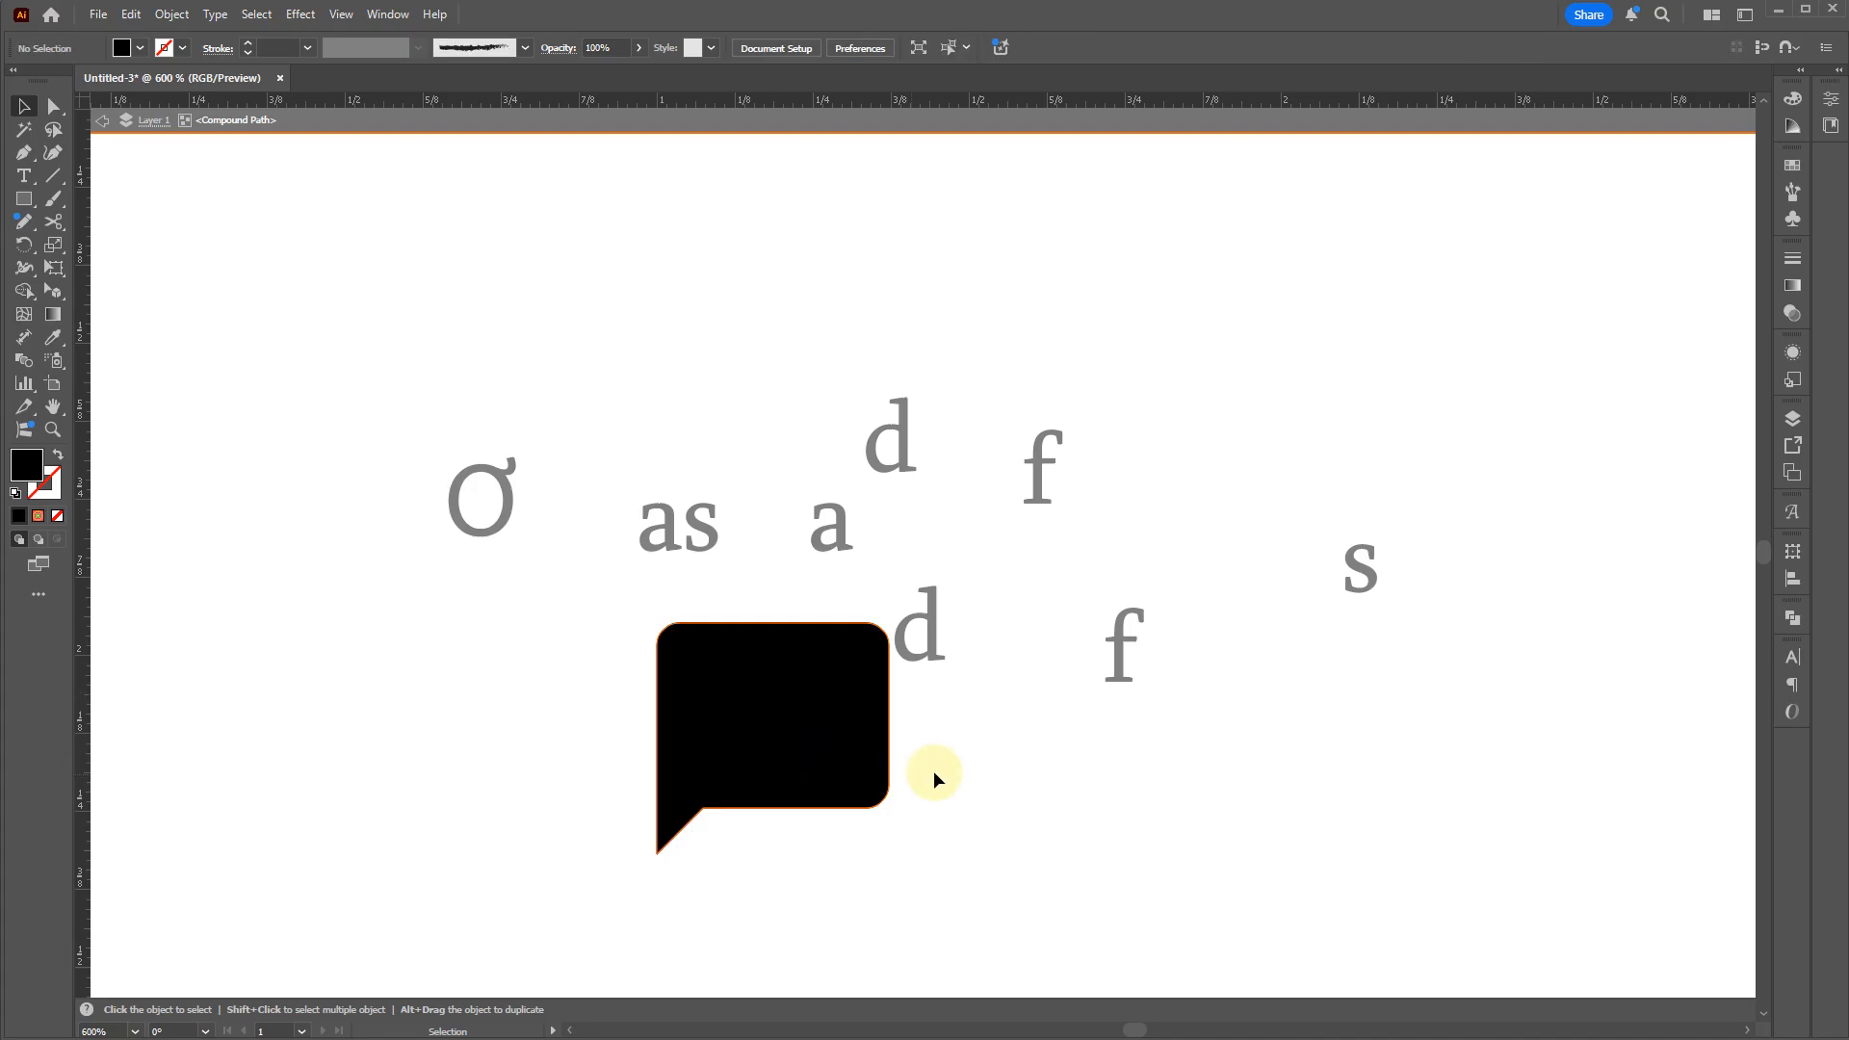
Step: Exit isolation mode and delete all the outlined letters together with the glyph and speech bubble
{"action": "key", "text": "ctrl+minus"}
{"action": "key", "text": "ctrl+minus"}
{"action": "key", "text": "ctrl+minus"}
{"action": "double_click", "coordinate": [1021, 795]}
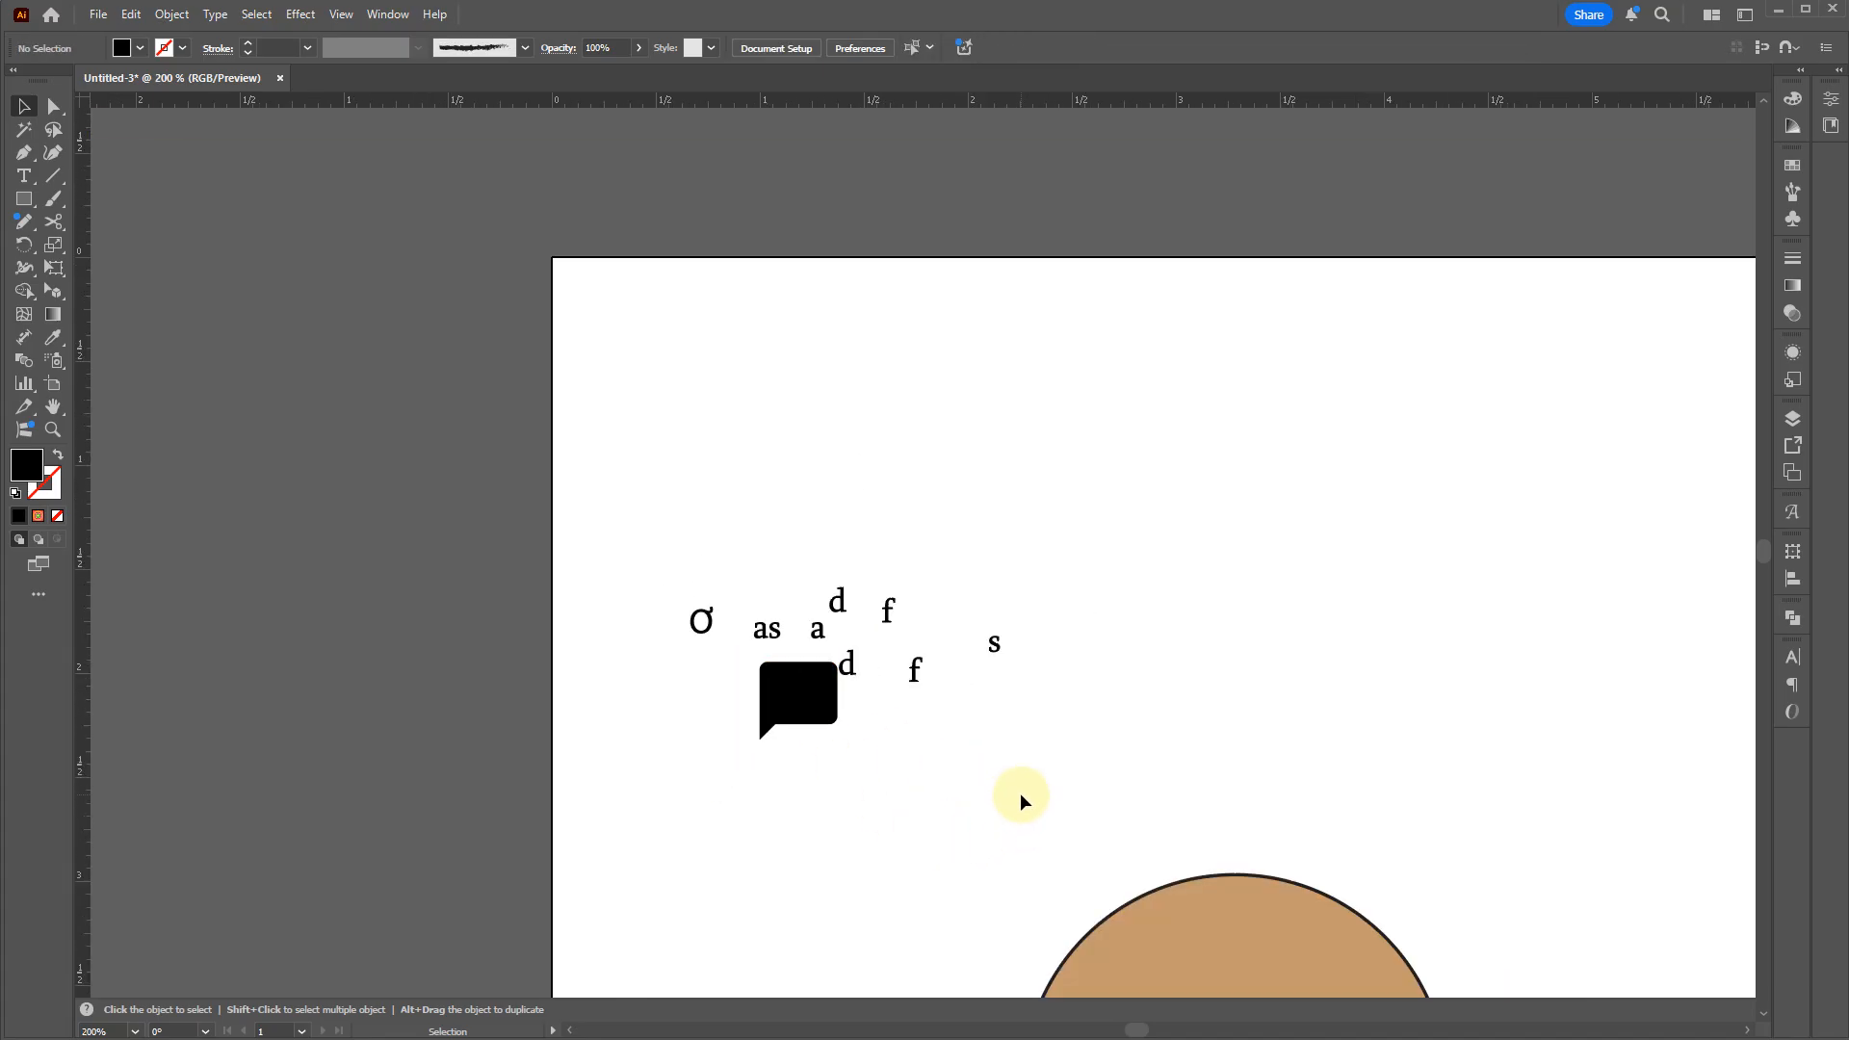
{"action": "left_click_drag", "start_coordinate": [1021, 771], "coordinate": [598, 520]}
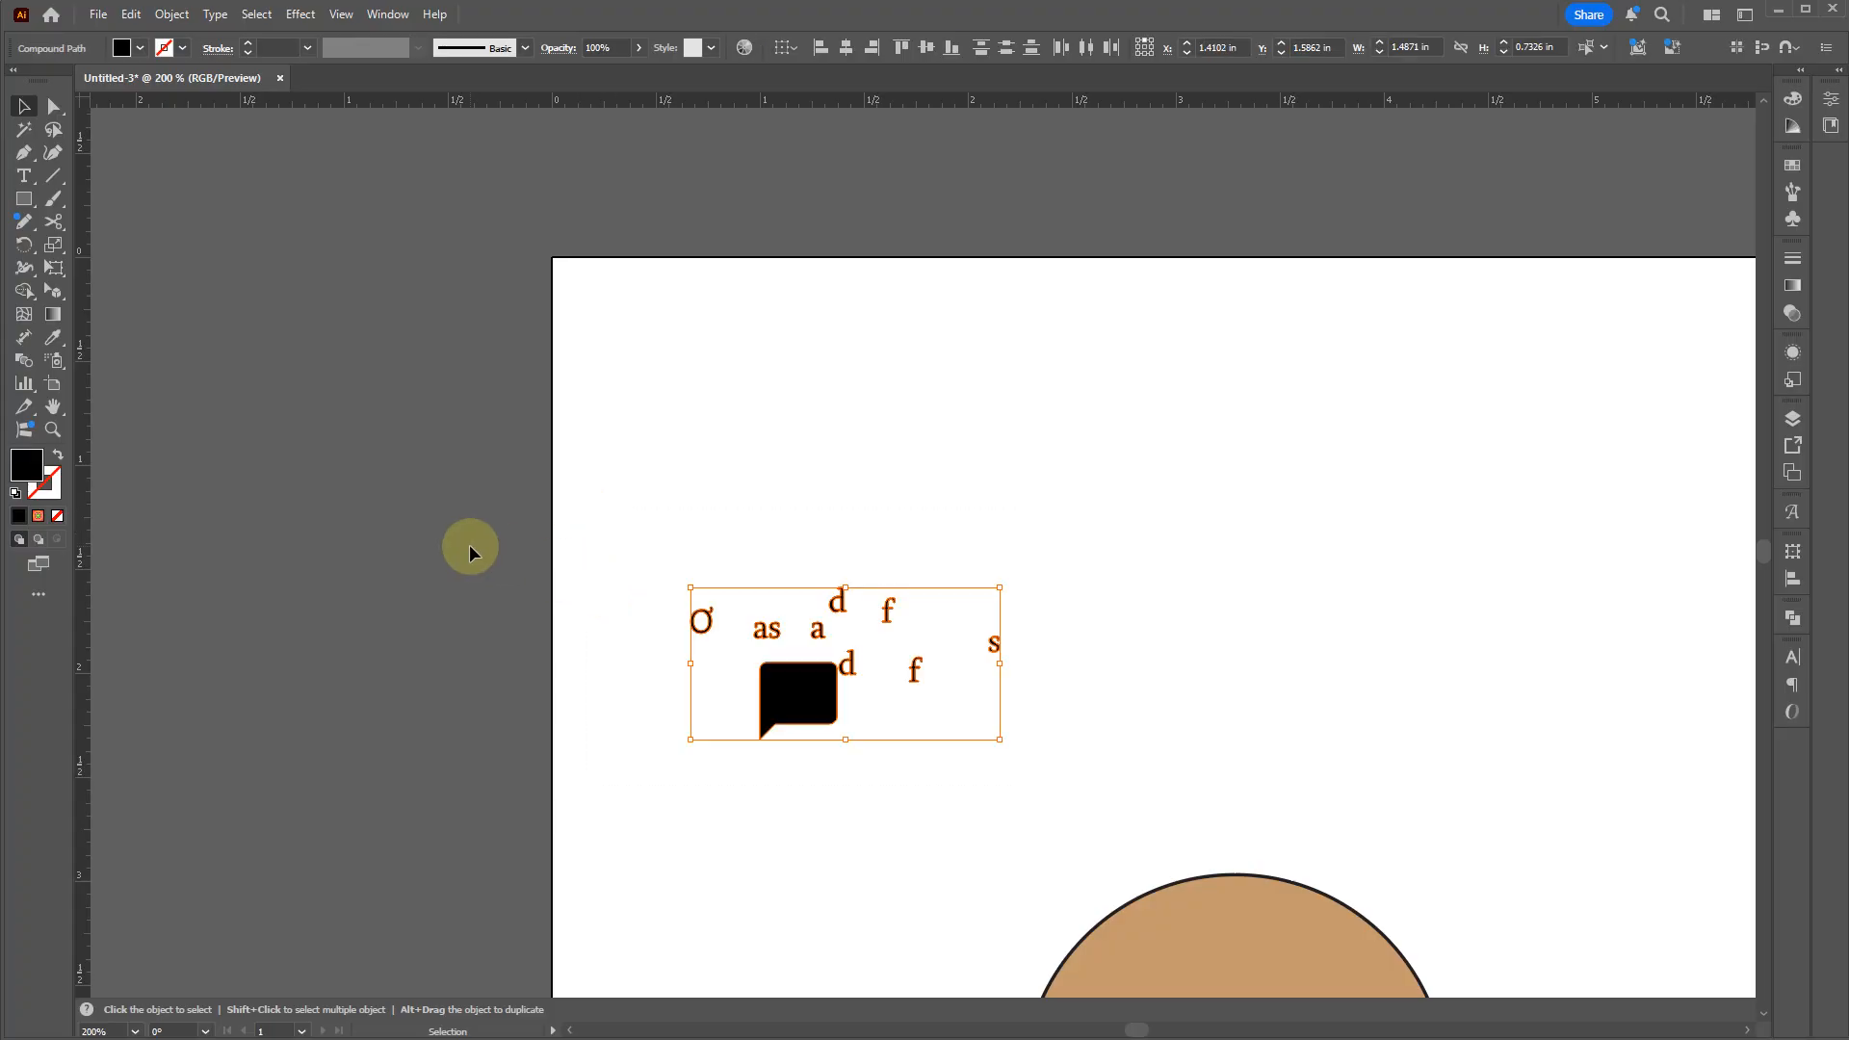
{"action": "key", "text": "Delete"}
Step: Copy the top half of the tan circle's outline and place it as an unfilled arc just above the circle
{"action": "left_click_drag", "start_coordinate": [1080, 674], "coordinate": [538, 169]}
{"action": "left_click_drag", "start_coordinate": [702, 442], "coordinate": [669, 363]}
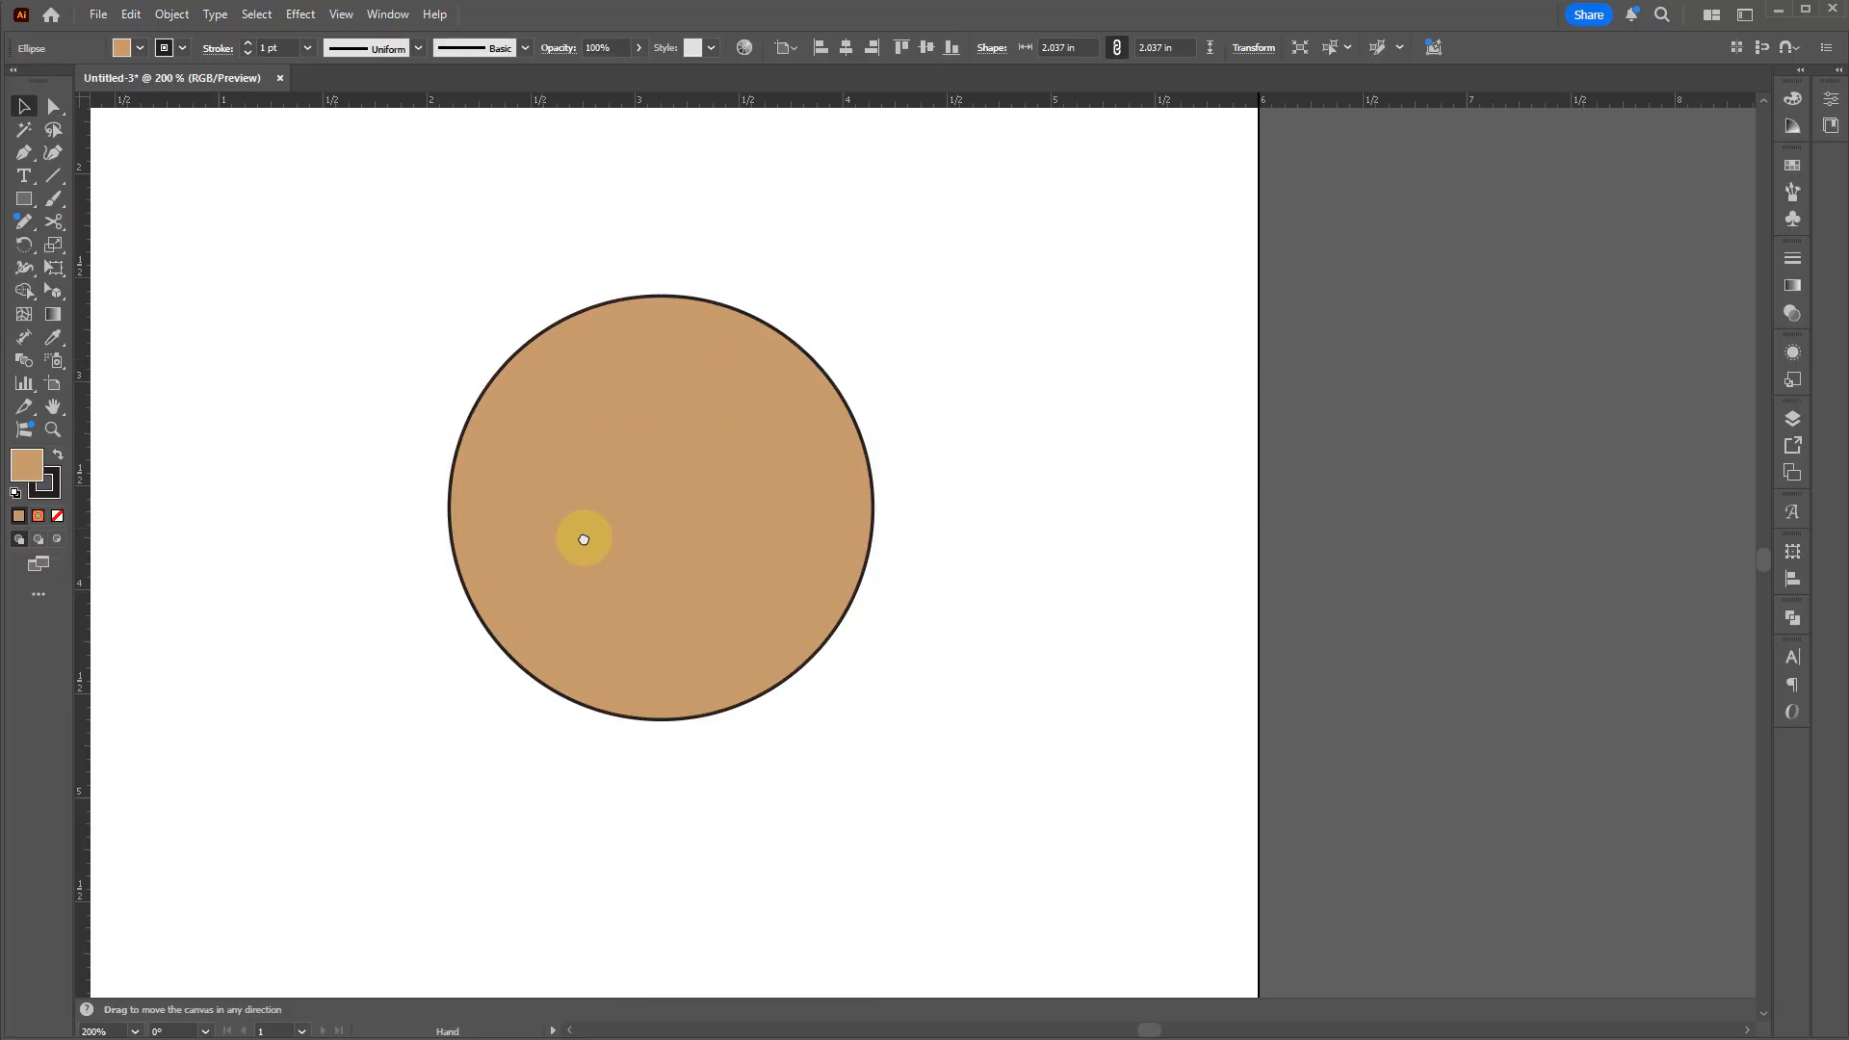
{"action": "left_click_drag", "start_coordinate": [582, 536], "coordinate": [984, 666]}
{"action": "key", "text": "t"}
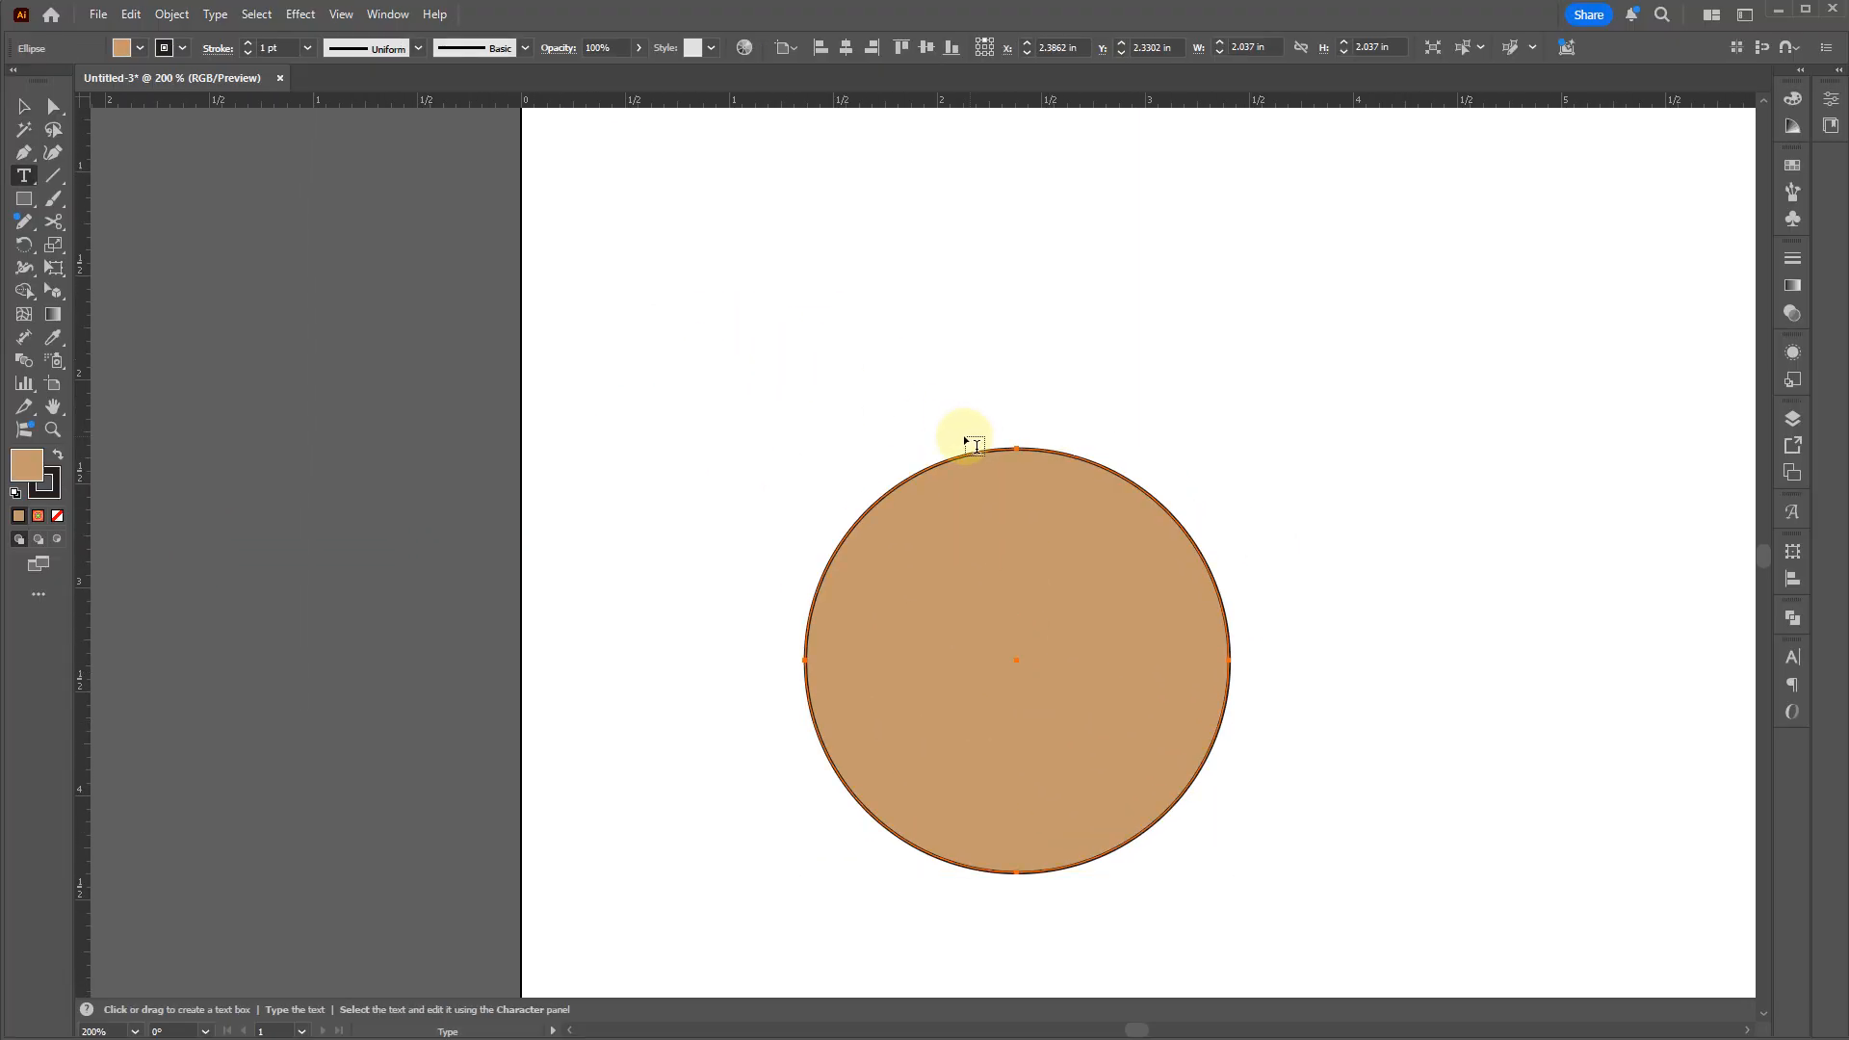
{"action": "key", "text": "a"}
{"action": "left_click_drag", "start_coordinate": [1046, 423], "coordinate": [962, 471]}
{"action": "key", "text": "ctrl+c"}
{"action": "key", "text": "ctrl+v"}
{"action": "mouse_move", "coordinate": [953, 401]}
{"action": "left_mouse_down"}
{"action": "mouse_move", "coordinate": [1044, 277]}
{"action": "mouse_move", "coordinate": [1114, 317]}
{"action": "mouse_move", "coordinate": [1123, 373]}
{"action": "left_mouse_up"}
{"action": "key", "text": "d"}
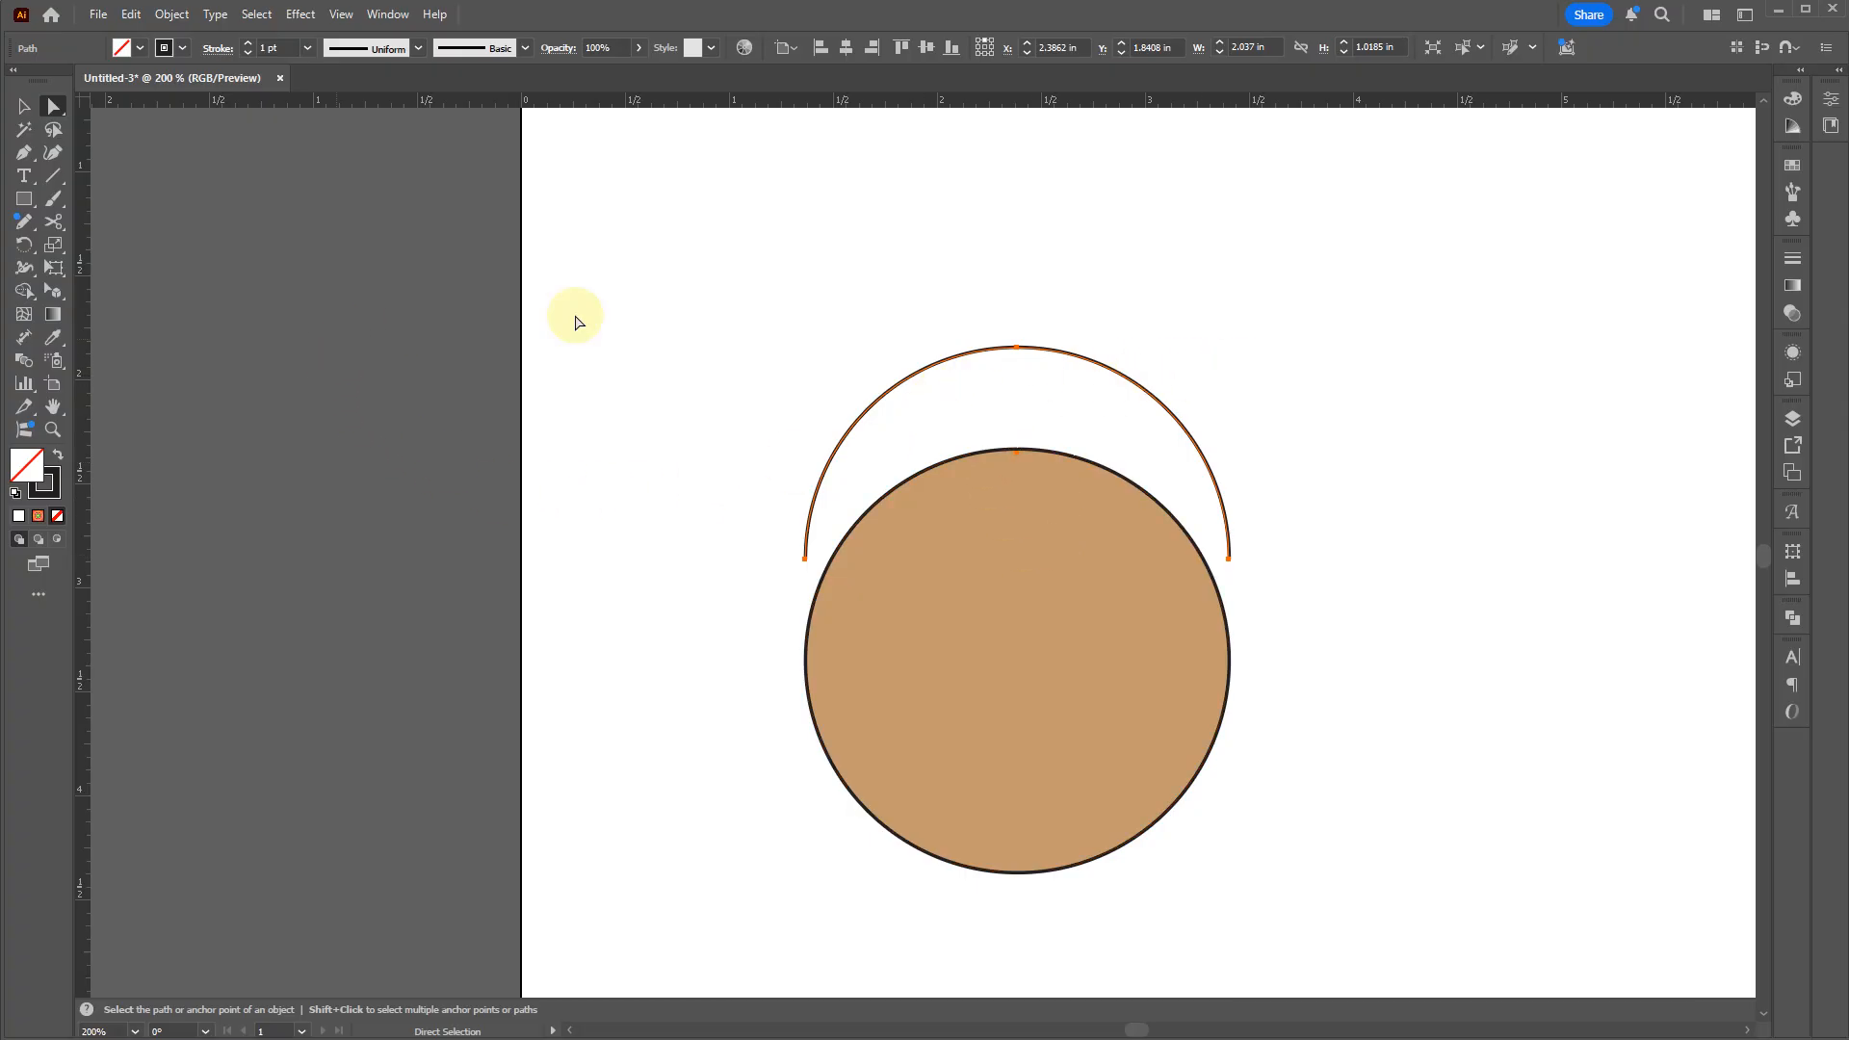
Step: Draw an open, wavy vertical curve with the Pen tool to the right of the circle
{"action": "key", "text": "p"}
{"action": "left_click_drag", "start_coordinate": [1538, 332], "coordinate": [1480, 336]}
{"action": "mouse_move", "coordinate": [1435, 431]}
{"action": "left_mouse_down"}
{"action": "mouse_move", "coordinate": [1566, 582]}
{"action": "mouse_move", "coordinate": [1532, 698]}
{"action": "left_mouse_up"}
{"action": "left_click_drag", "start_coordinate": [1398, 788], "coordinate": [1349, 863]}
{"action": "left_click_drag", "start_coordinate": [1496, 938], "coordinate": [1528, 939]}
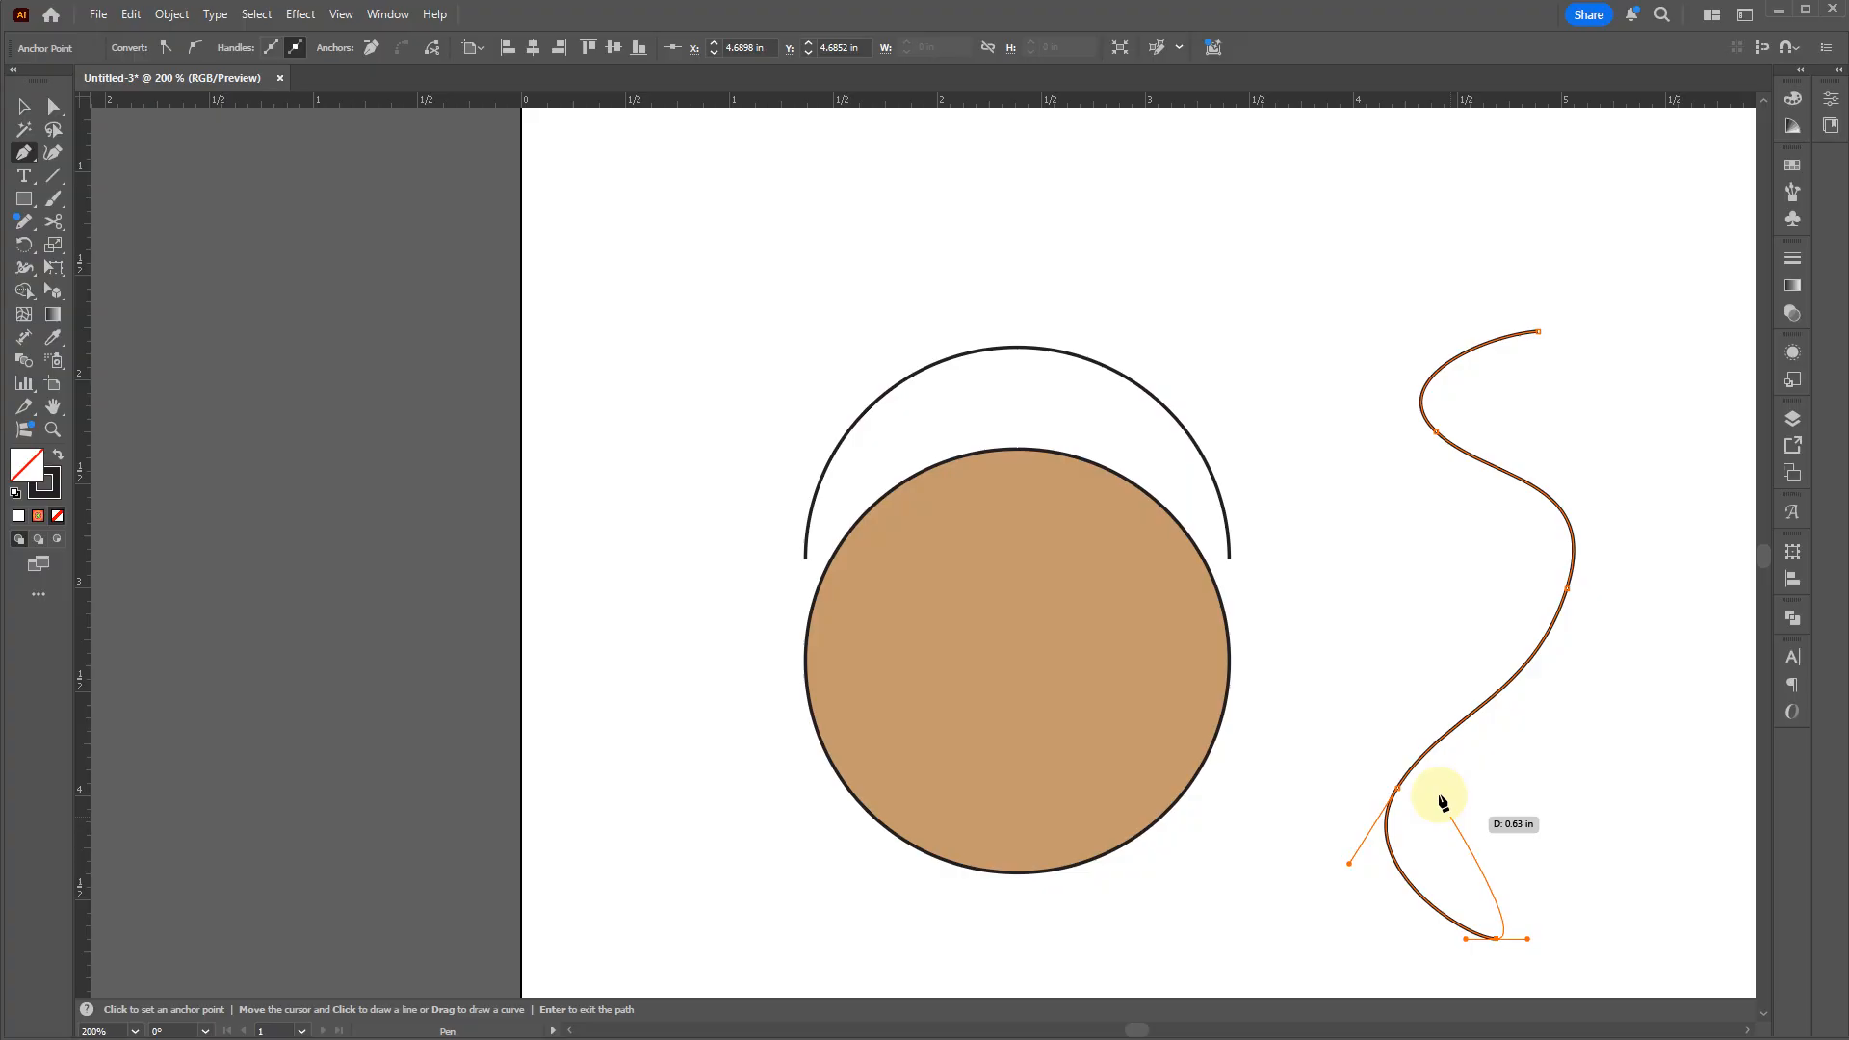
{"action": "key", "text": "t"}
Step: Draw a straight horizontal line above the arc with the Pen tool
{"action": "key", "text": "p"}
{"action": "left_click", "coordinate": [685, 254]}
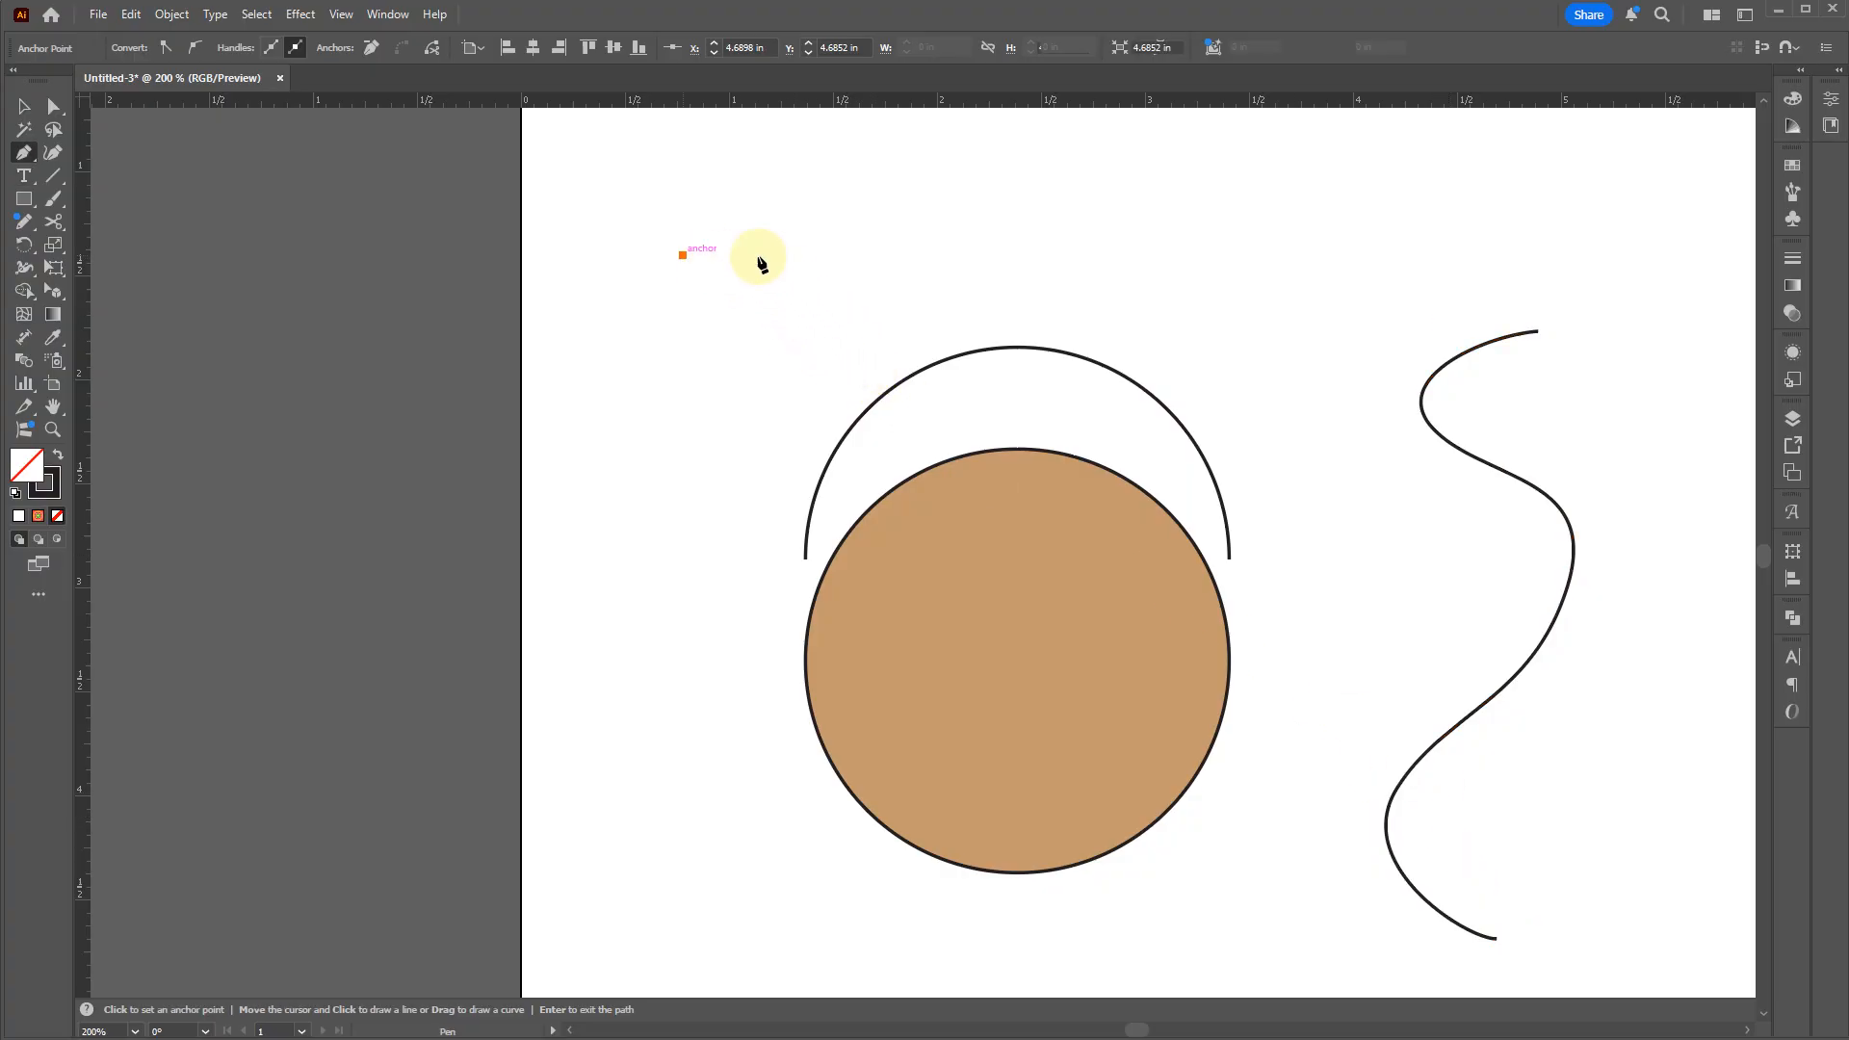
{"action": "left_click", "coordinate": [1183, 255]}
Step: Place type on the horizontal line reading "aasdfasdfasdfa;laksjdf;laskjd" and deselect it
{"action": "key", "text": "t"}
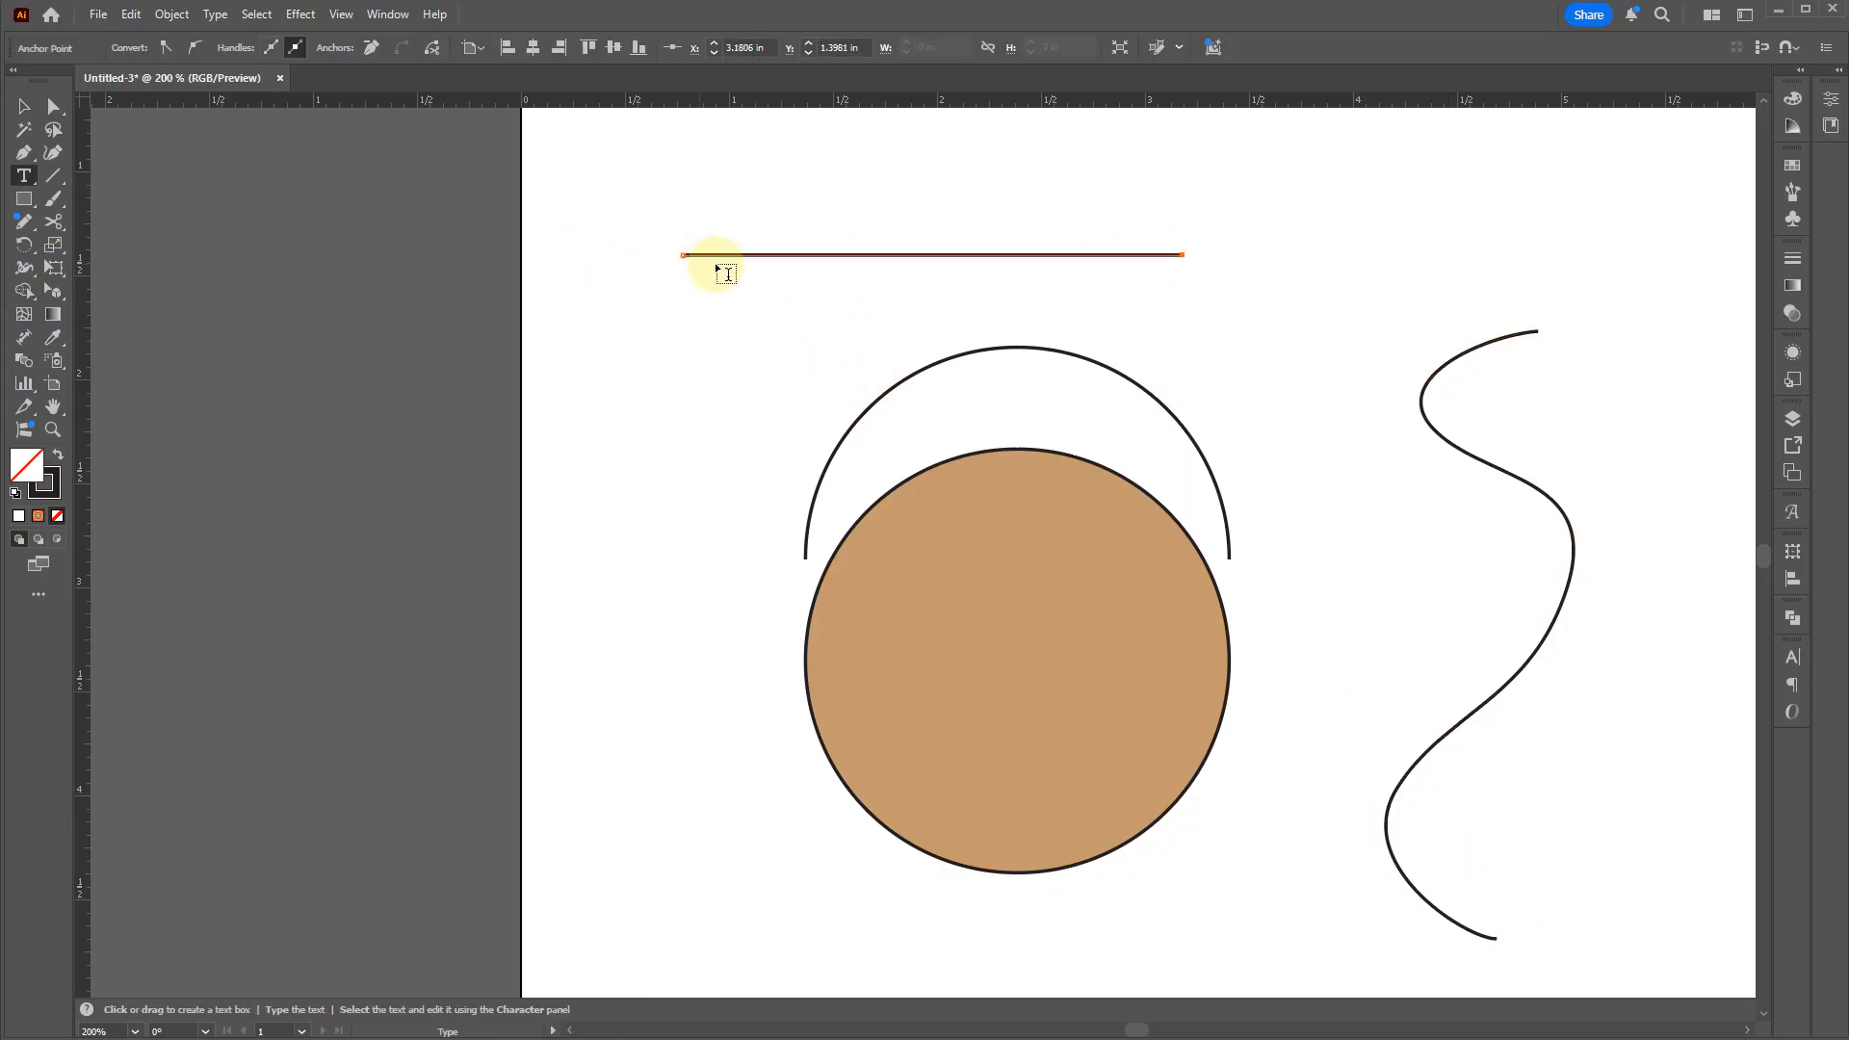
{"action": "left_click", "coordinate": [783, 254]}
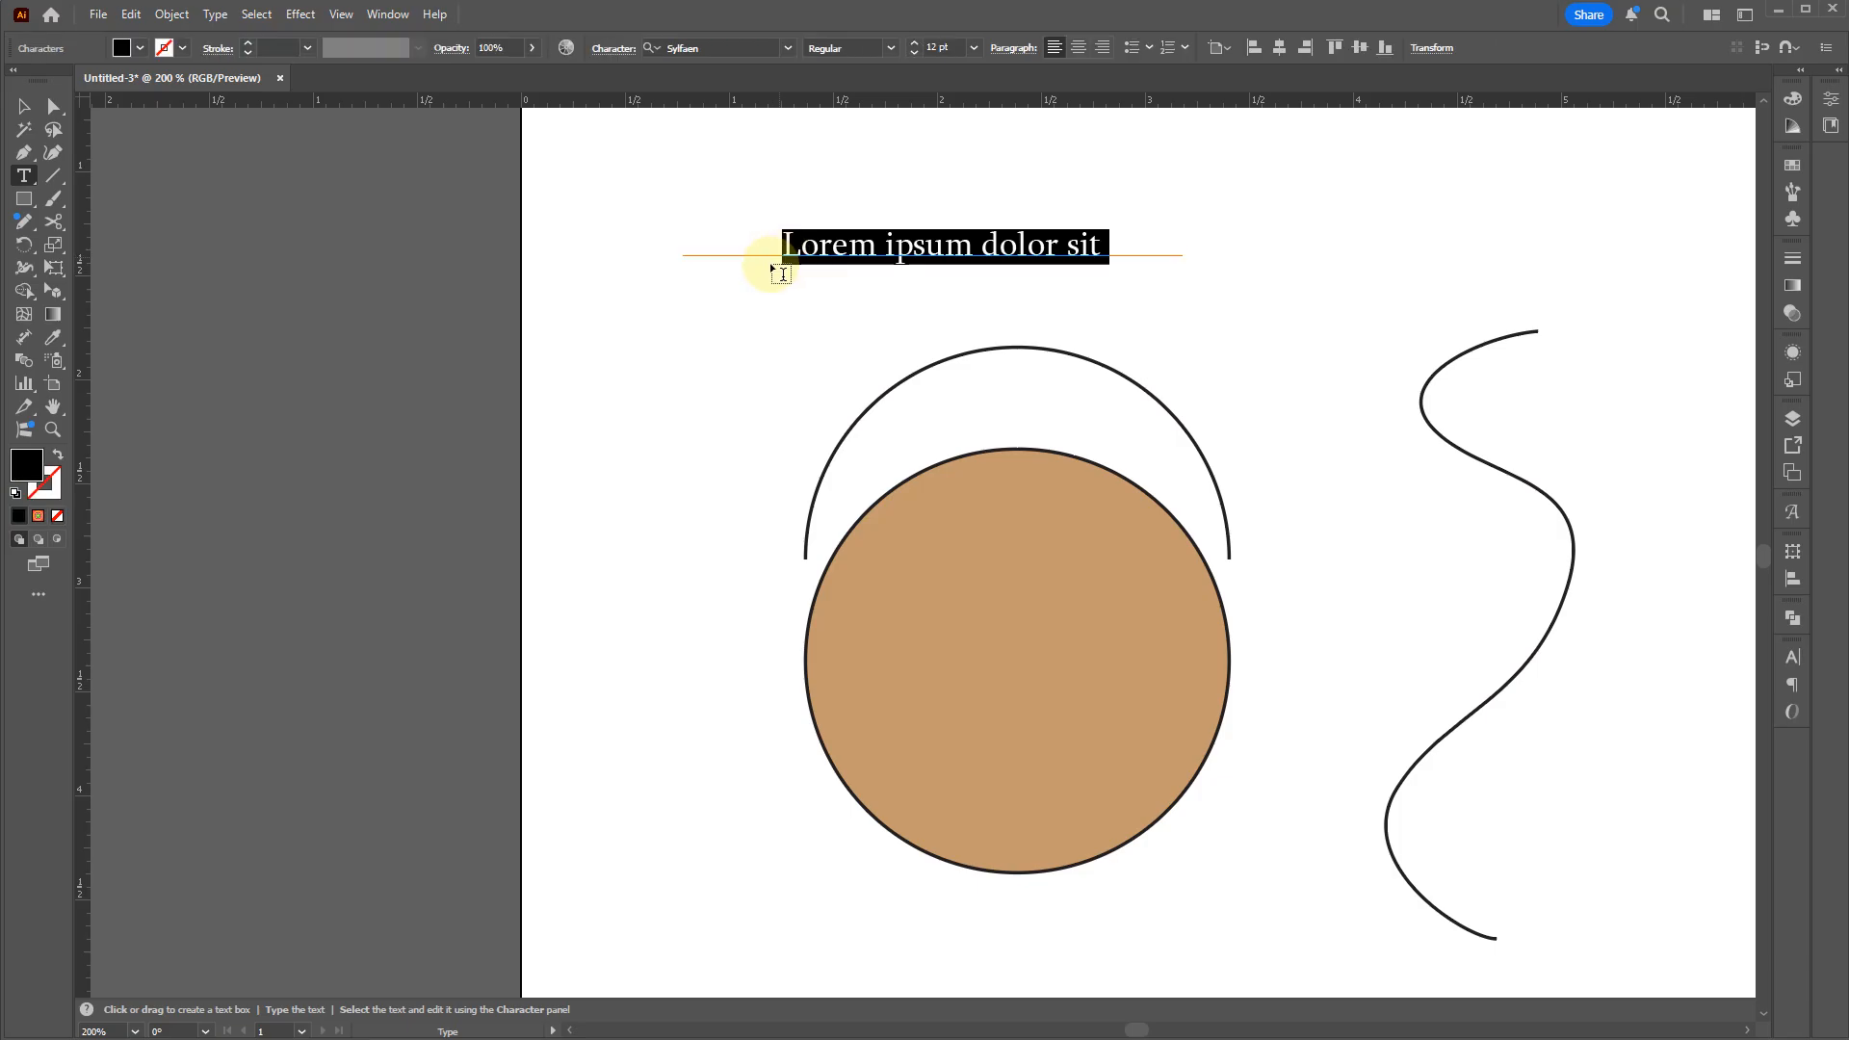
{"action": "type", "text": "aasdfasdfasdfa;lak"}
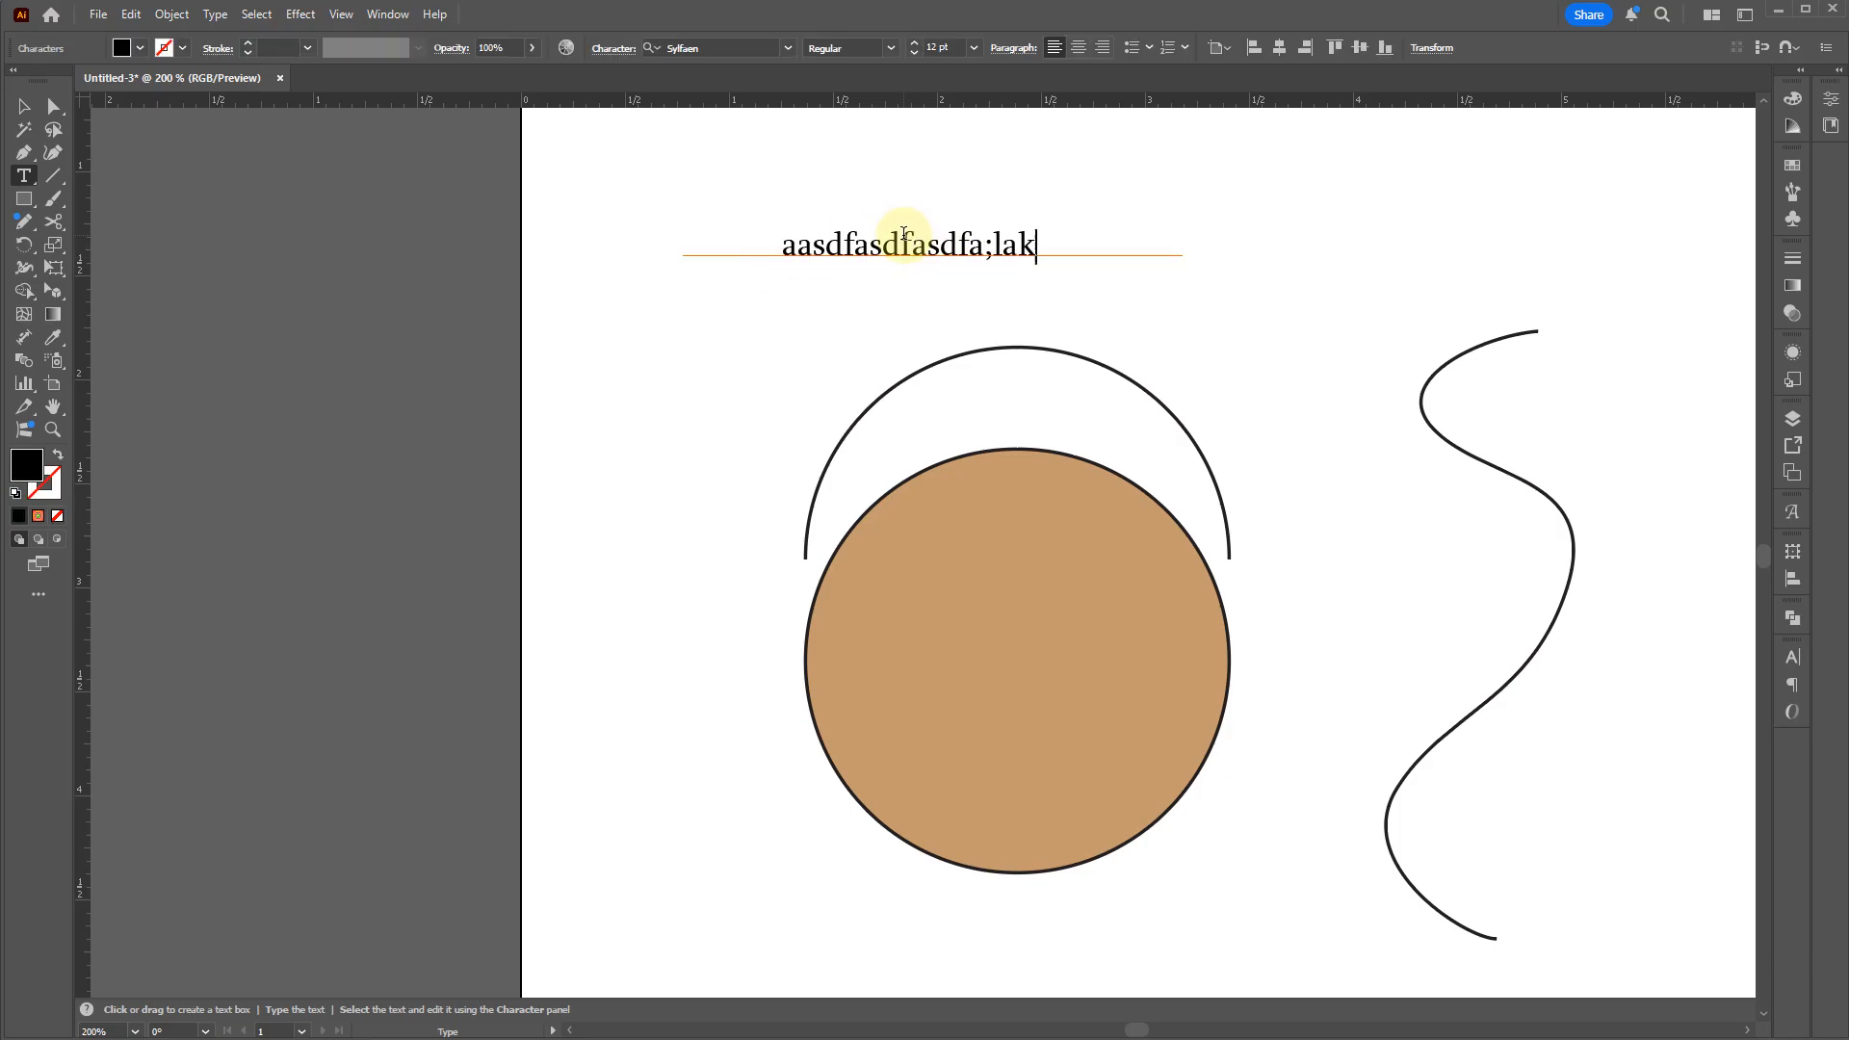
{"action": "type", "text": "sjdf;laskjd"}
{"action": "key", "text": "Escape"}
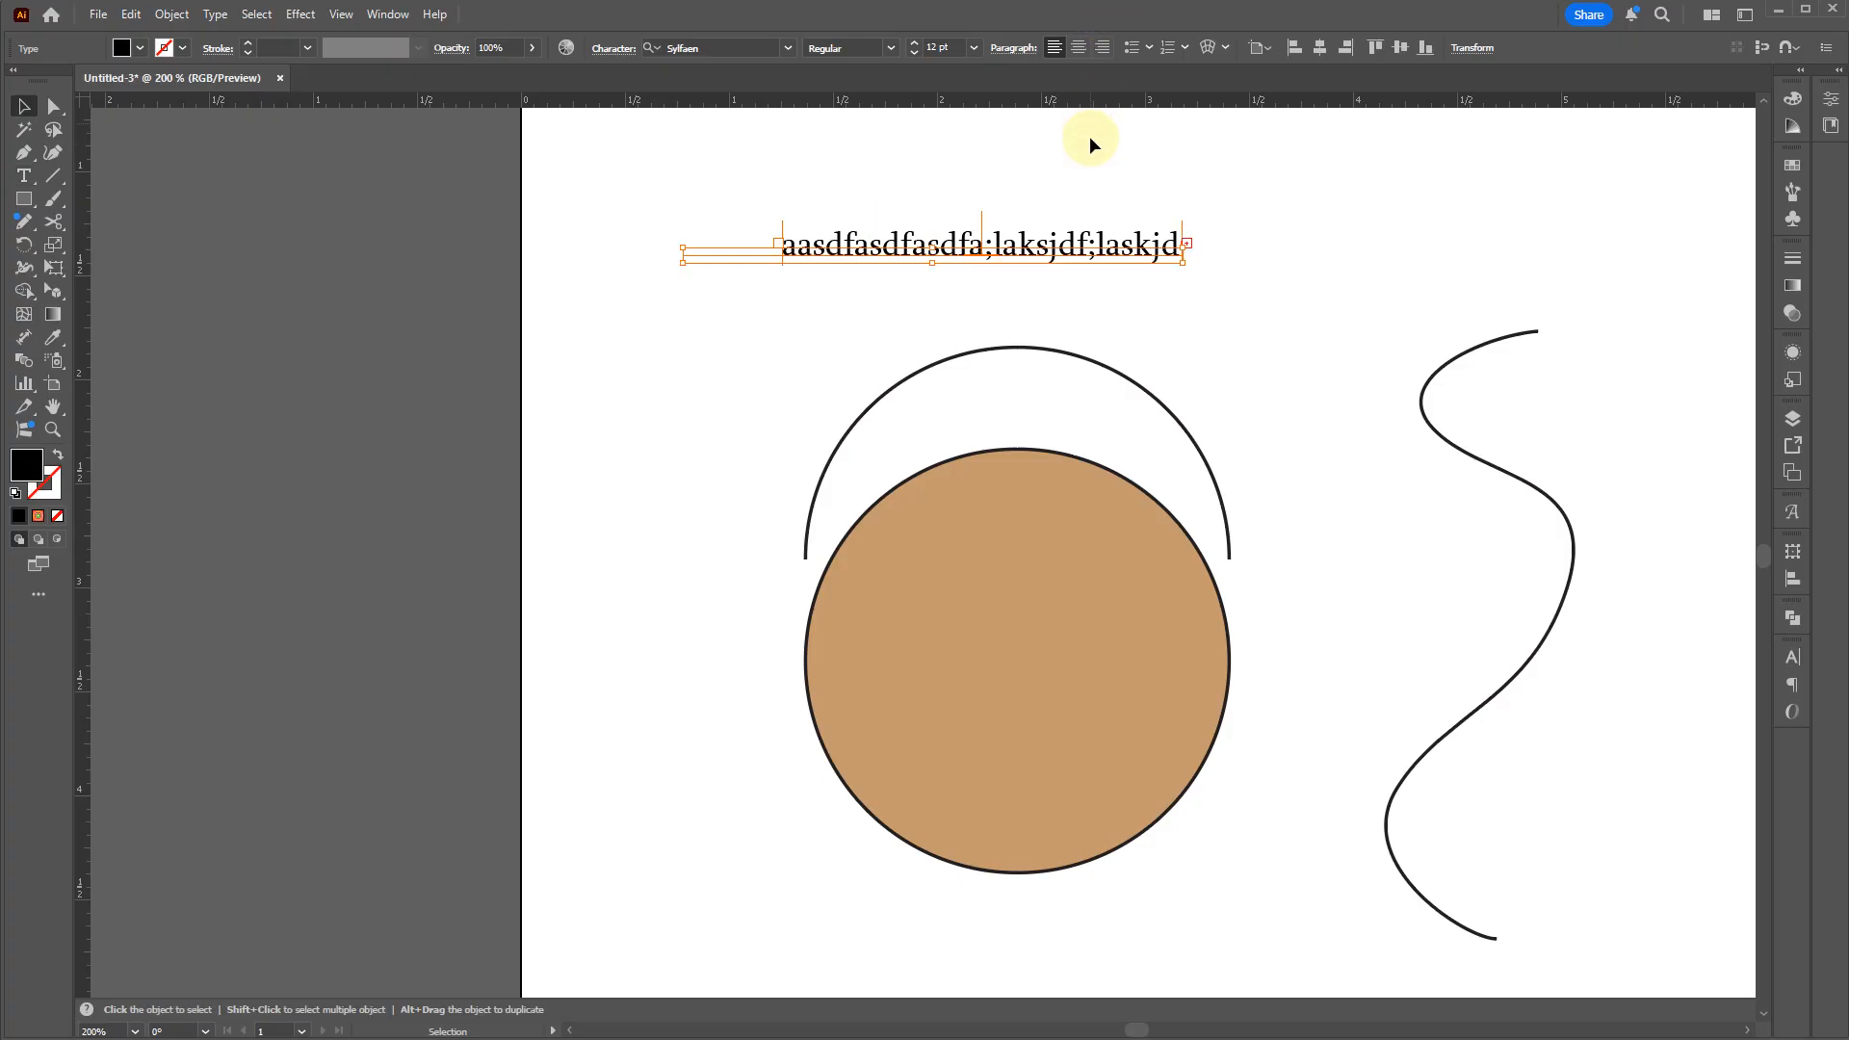
{"action": "left_click", "coordinate": [1229, 289]}
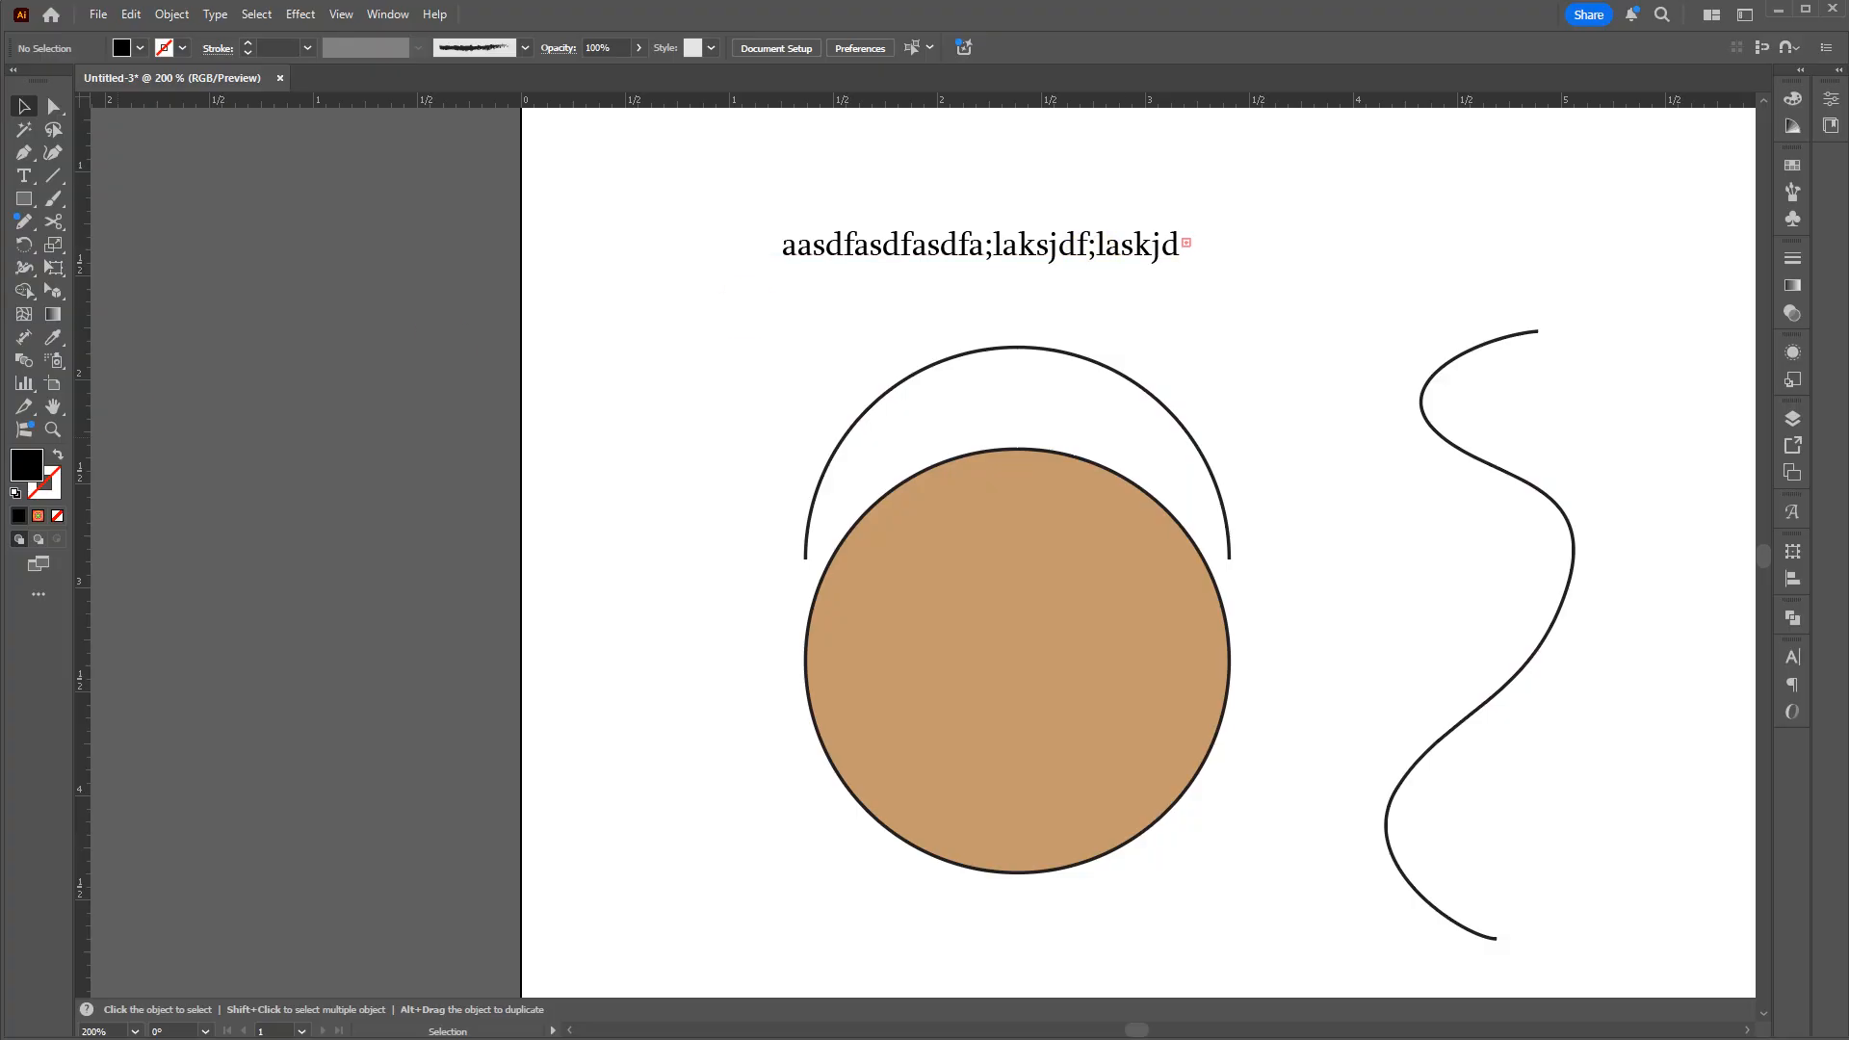
Step: Add placeholder type along the arc, extend its start bracket to the arc's left end, and center-align it
{"action": "left_click", "coordinate": [856, 430]}
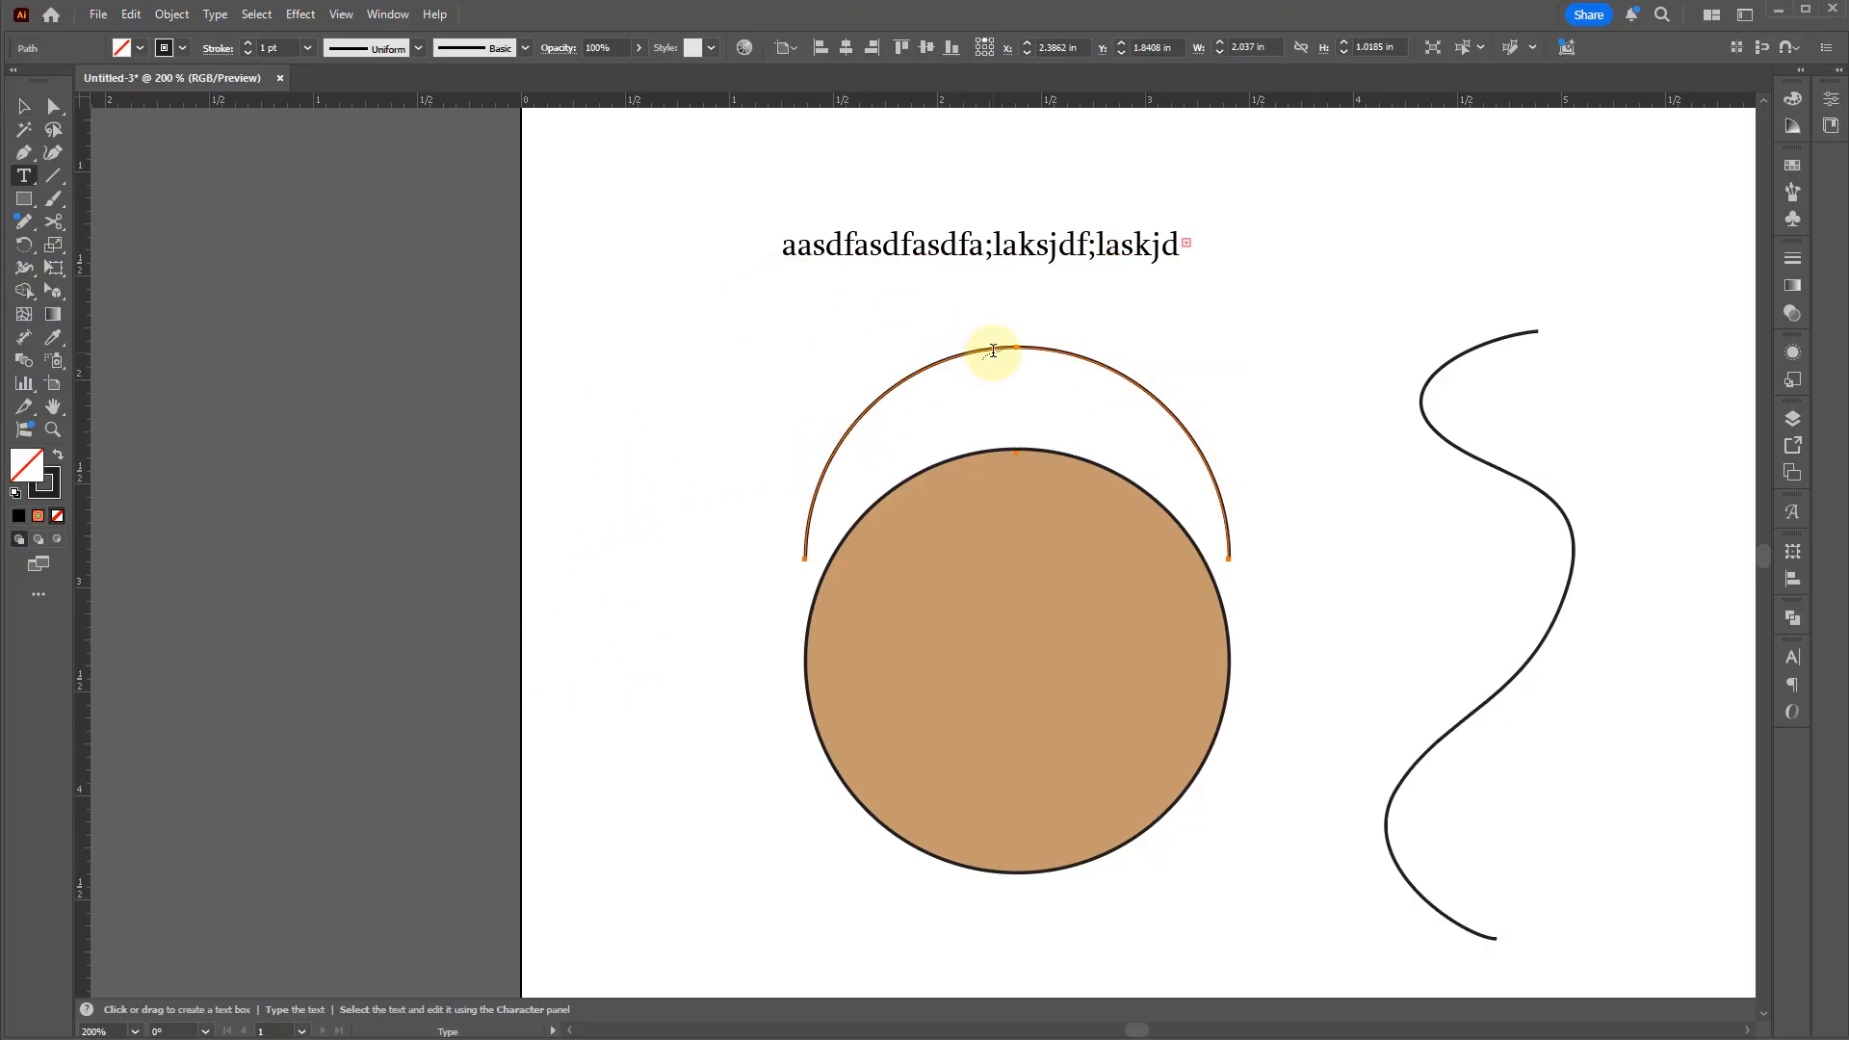
{"action": "left_click", "coordinate": [993, 350]}
{"action": "key", "text": "Escape"}
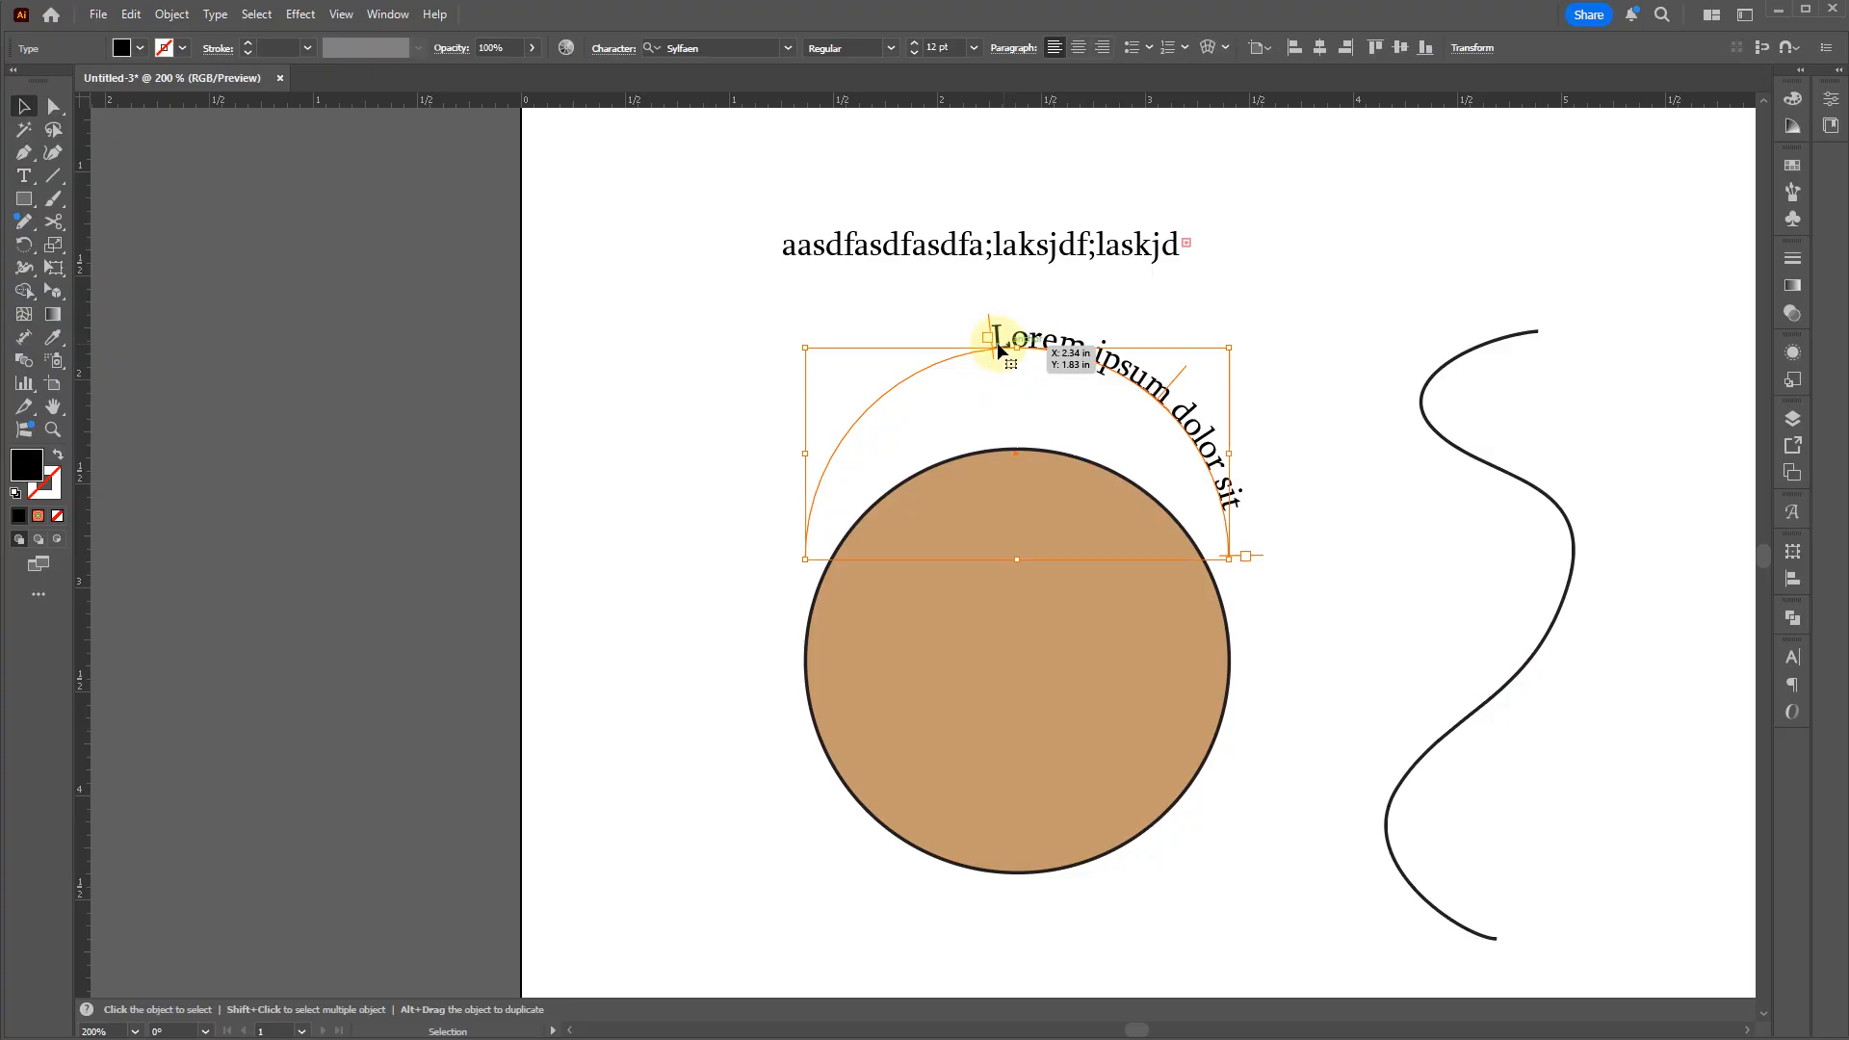
{"action": "left_click_drag", "start_coordinate": [995, 331], "coordinate": [807, 567]}
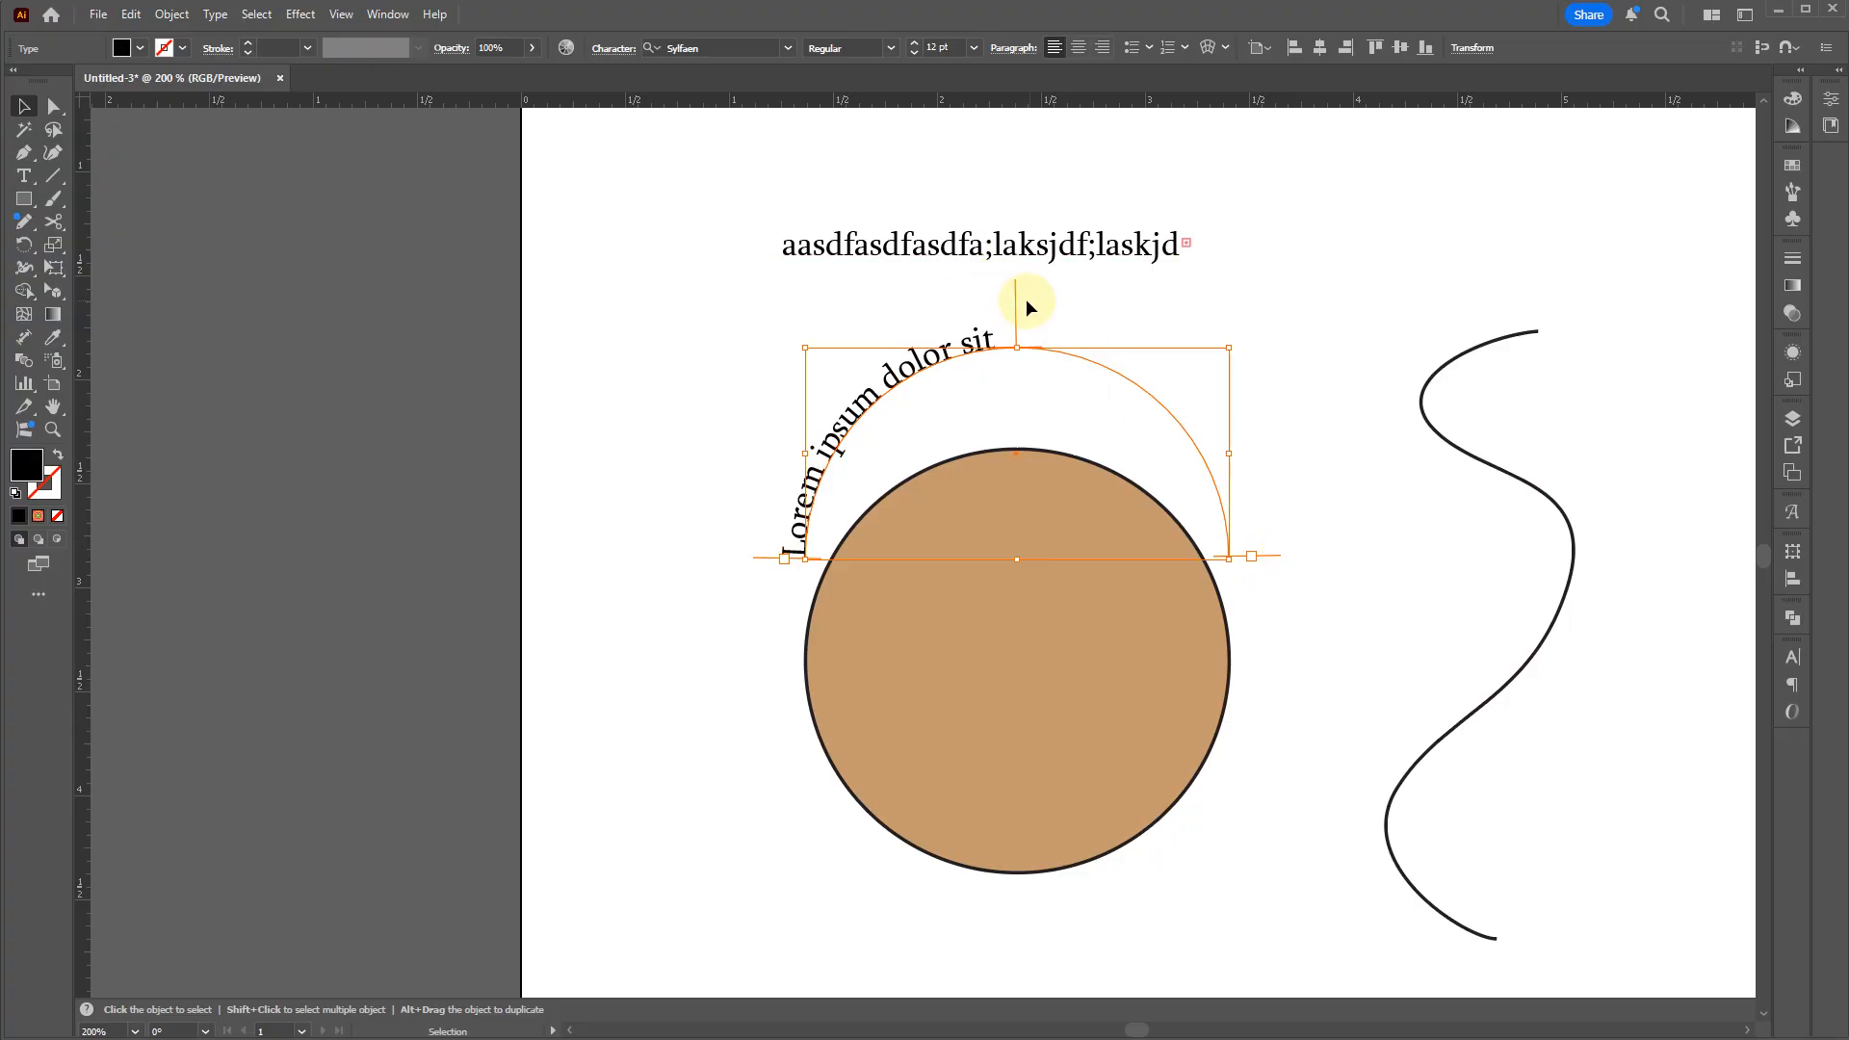
{"action": "left_click", "coordinate": [1078, 47]}
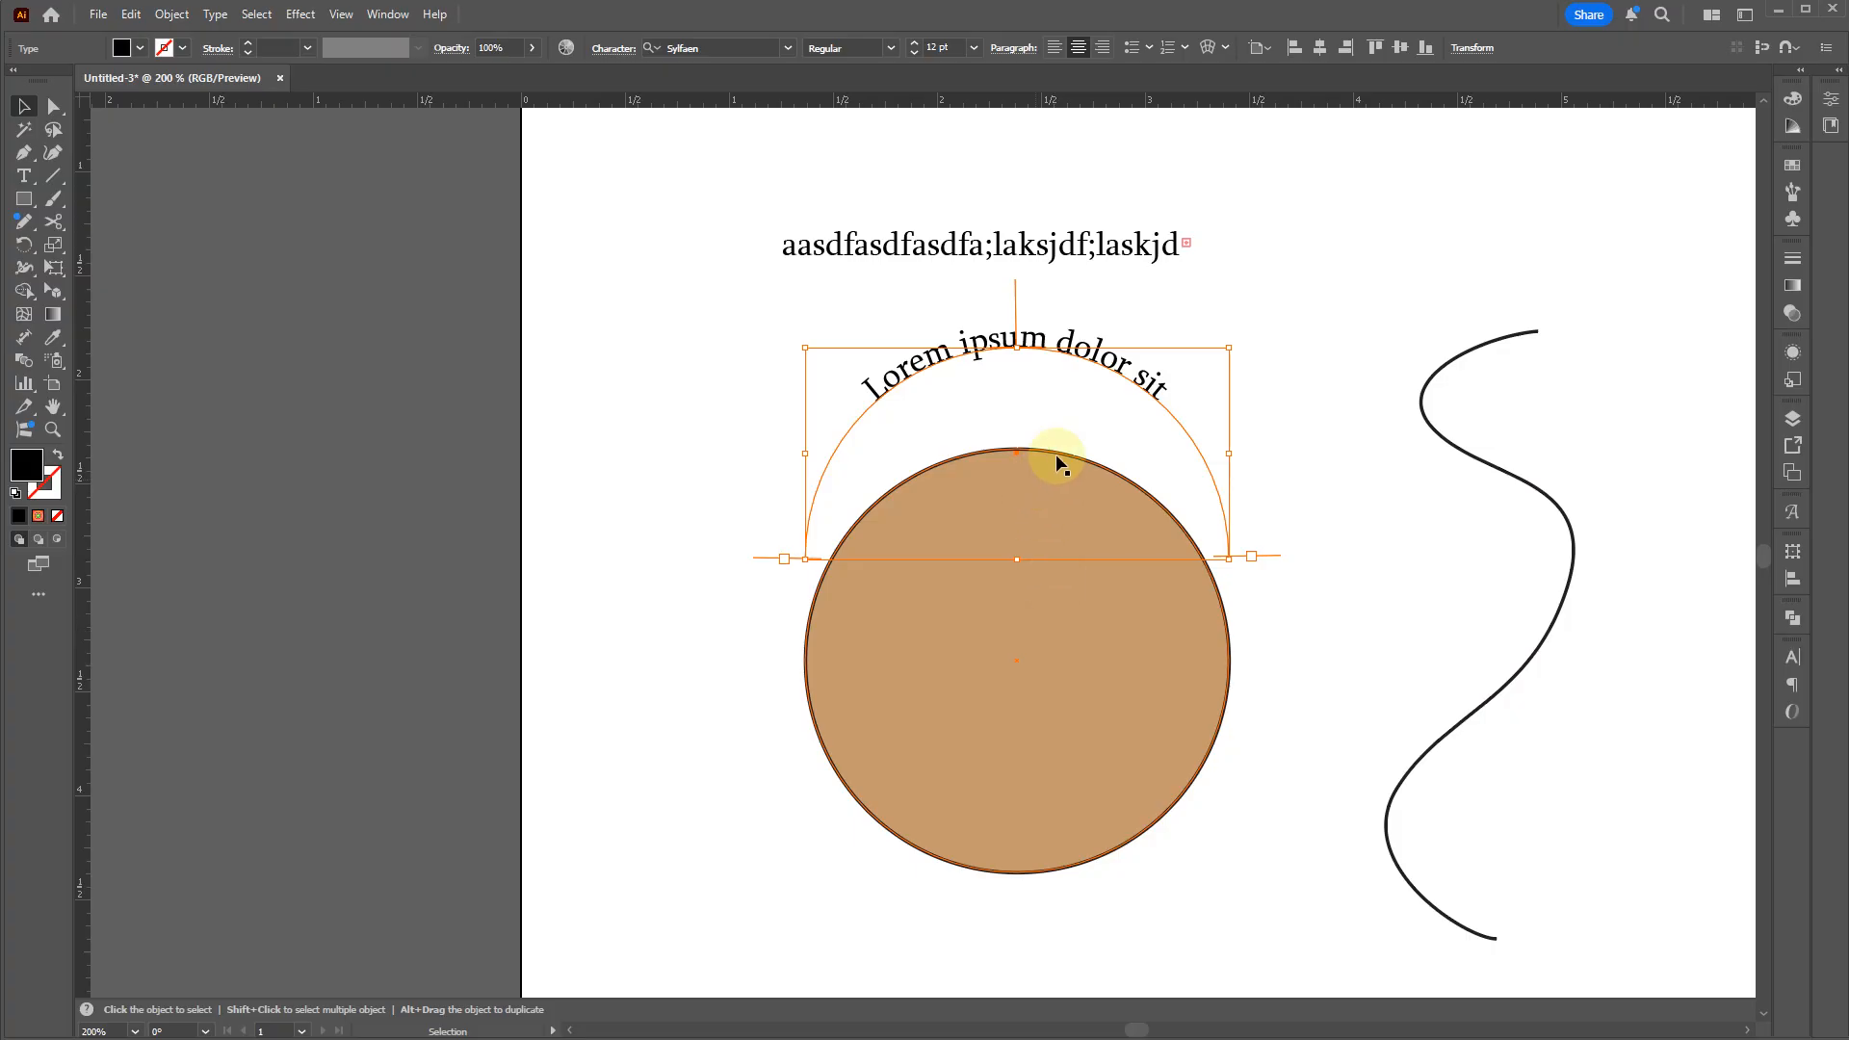
Step: Insert "asdfa;sldjf;laskdj" after the "d" of "dolor" in the text on the arc
{"action": "double_click", "coordinate": [1077, 348]}
{"action": "type", "text": "asdfa;sldjf;laskdj"}
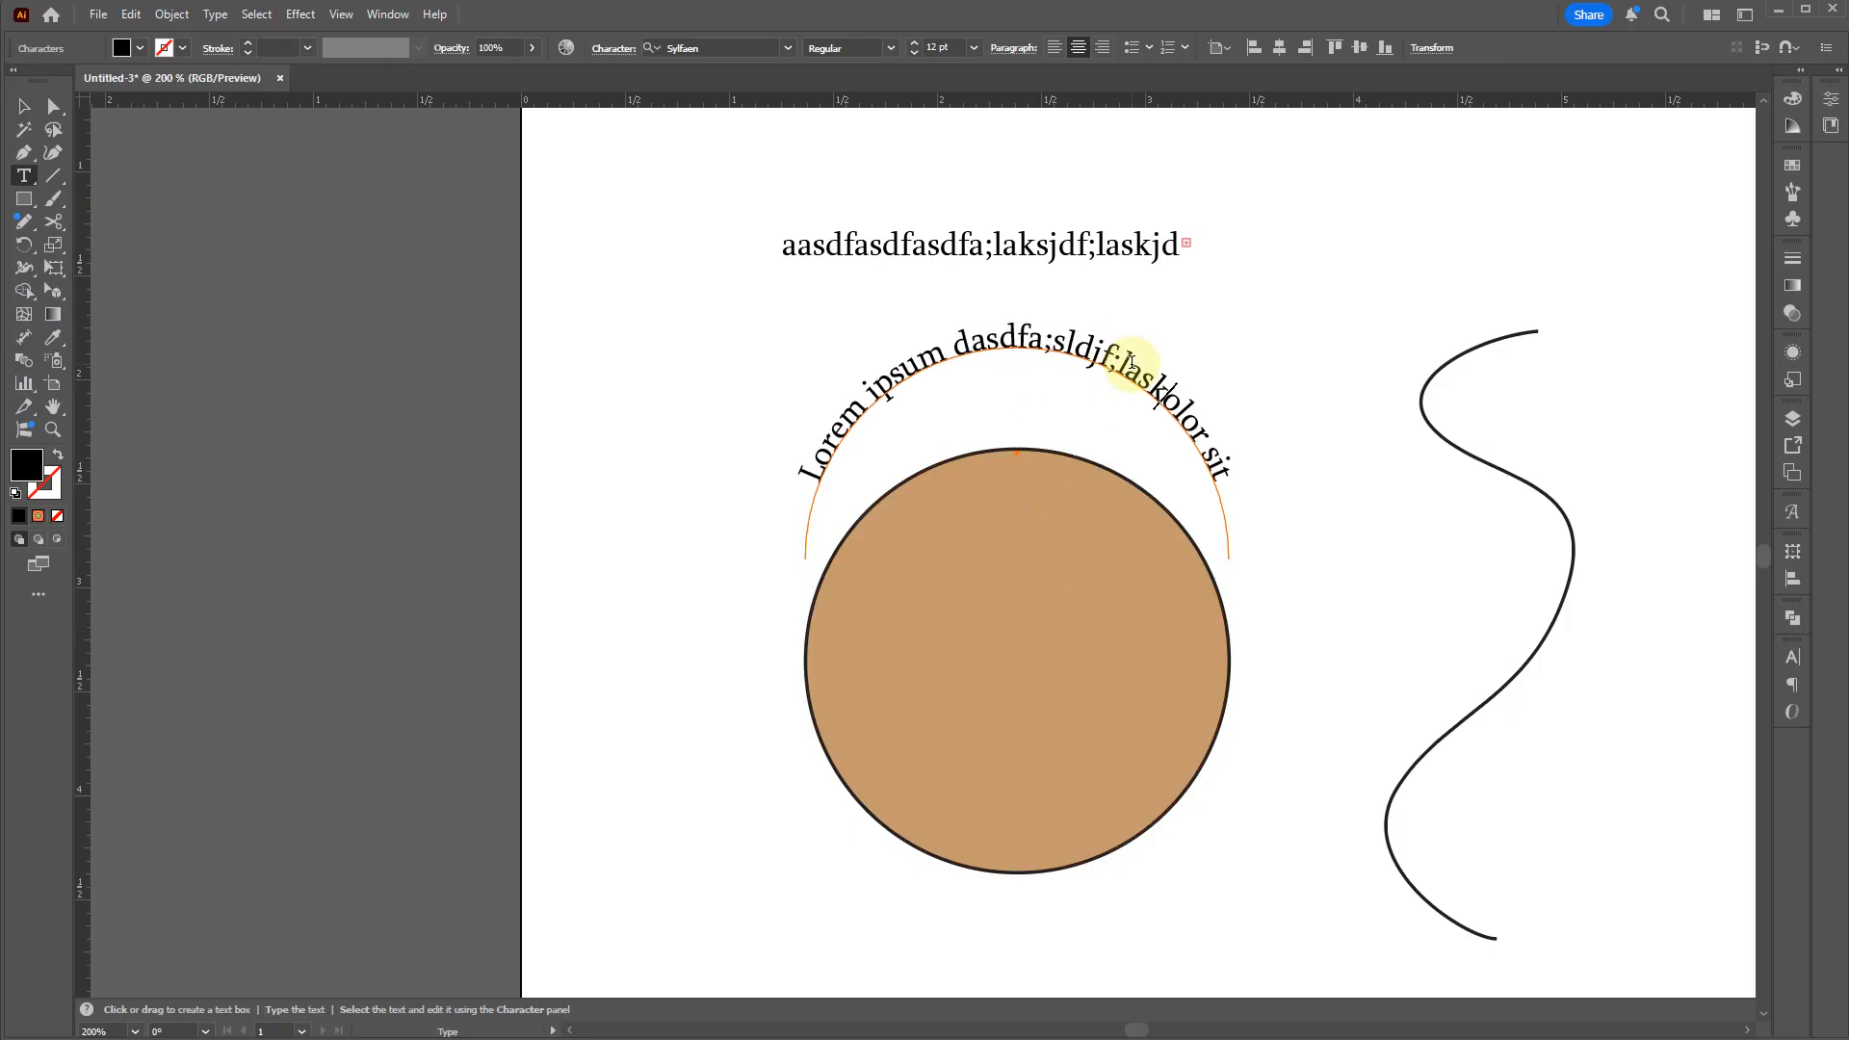
{"action": "key", "text": "Escape"}
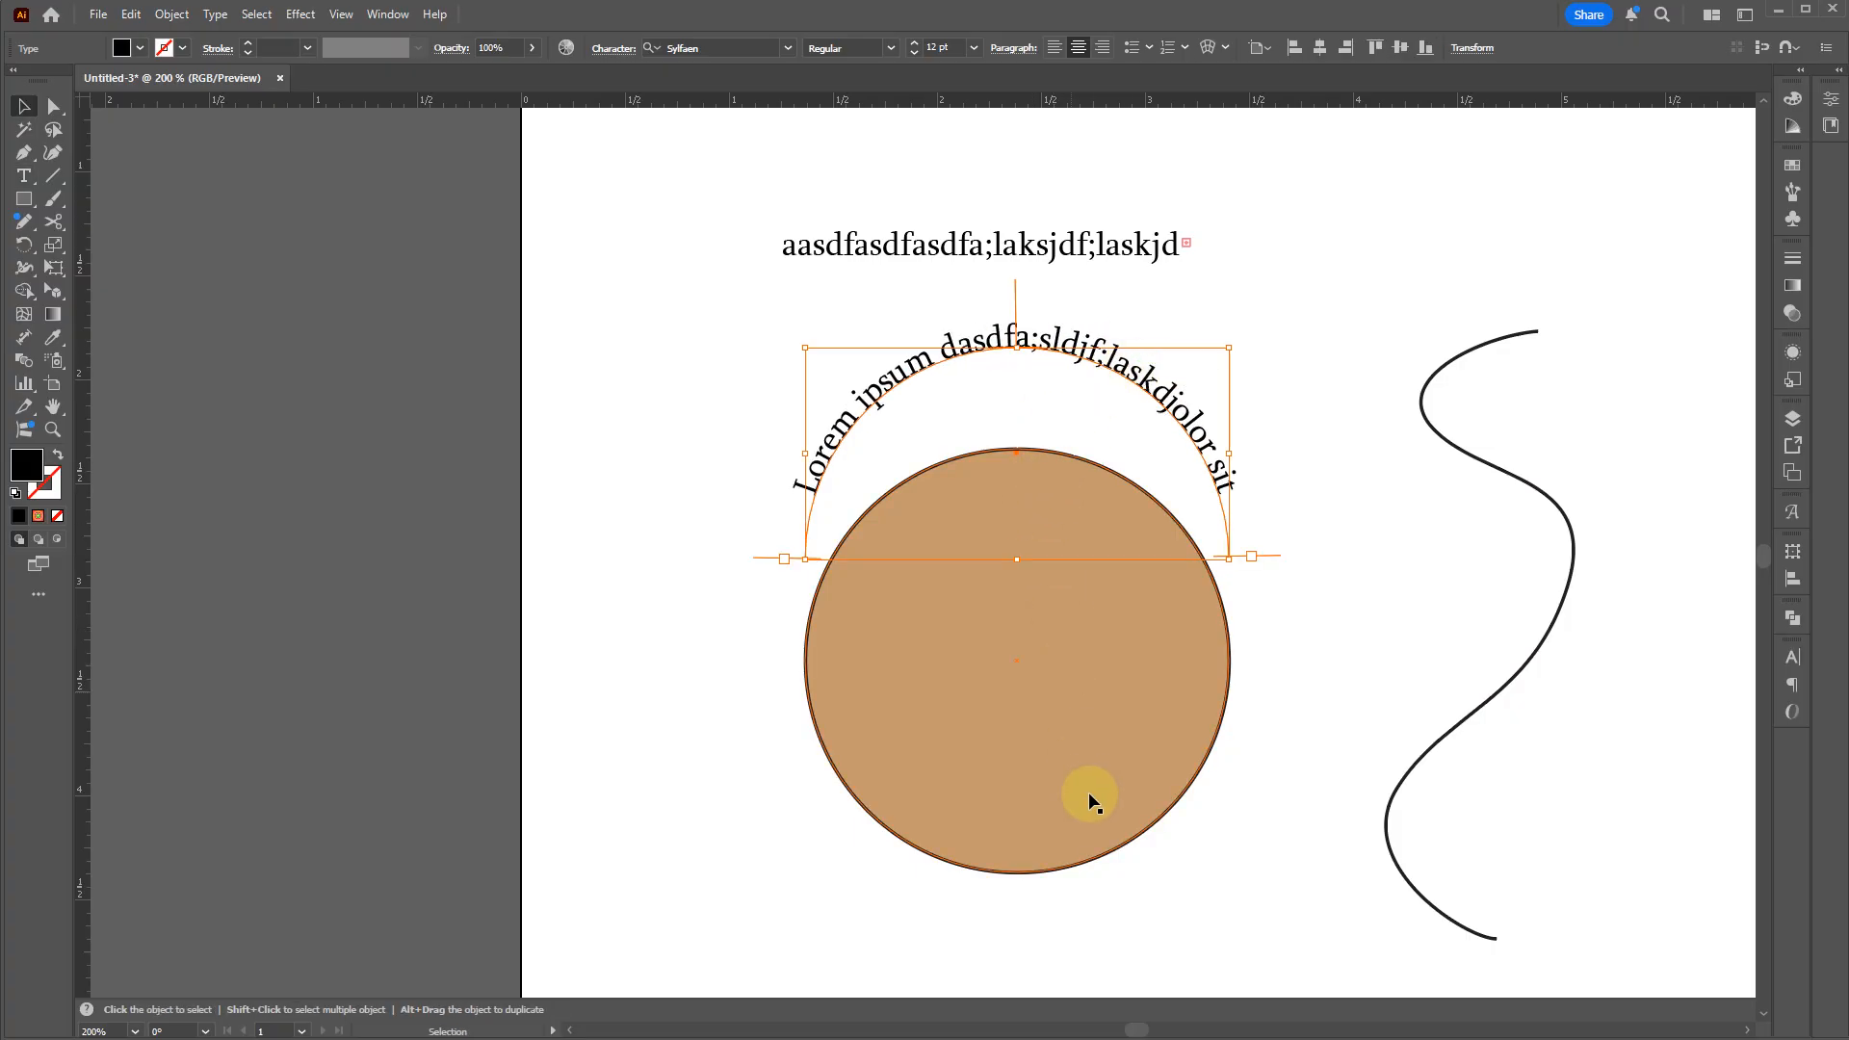
Step: Try turning the tan circle into a text area with placeholder text, and undo it
{"action": "left_click", "coordinate": [1071, 870]}
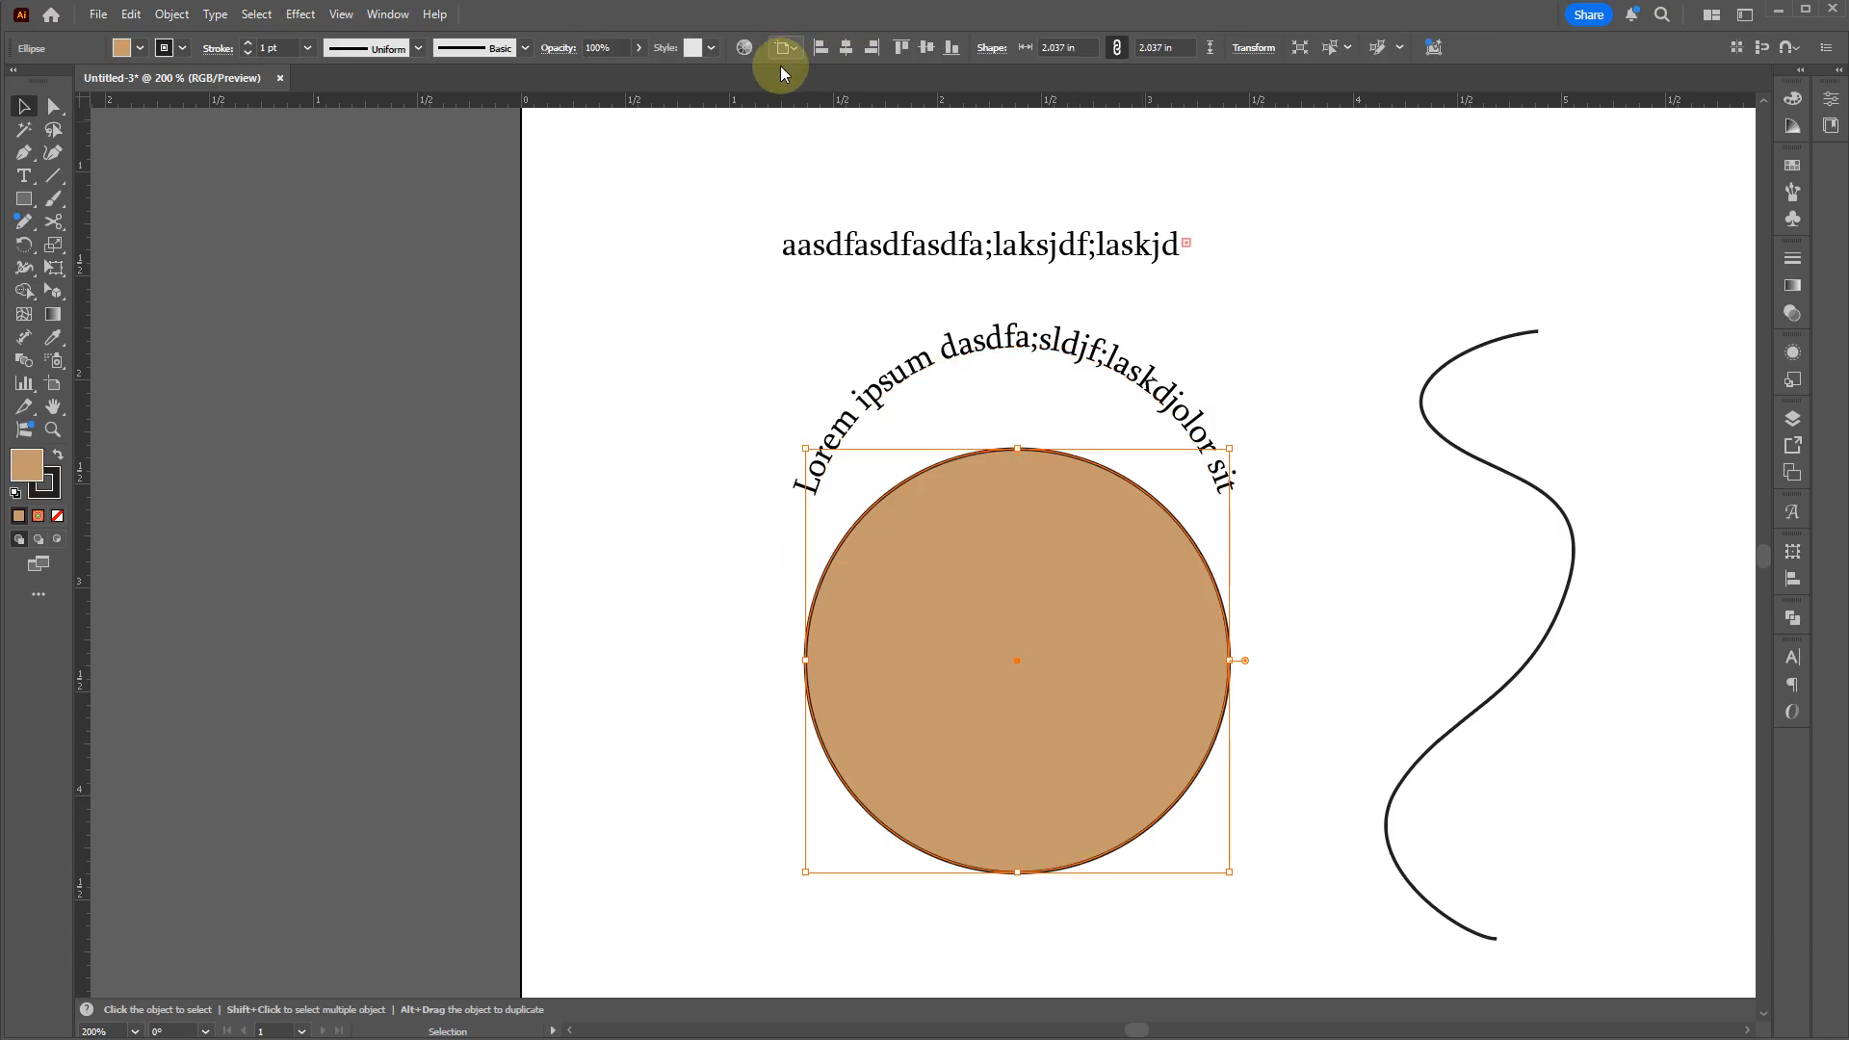
{"action": "key", "text": "t"}
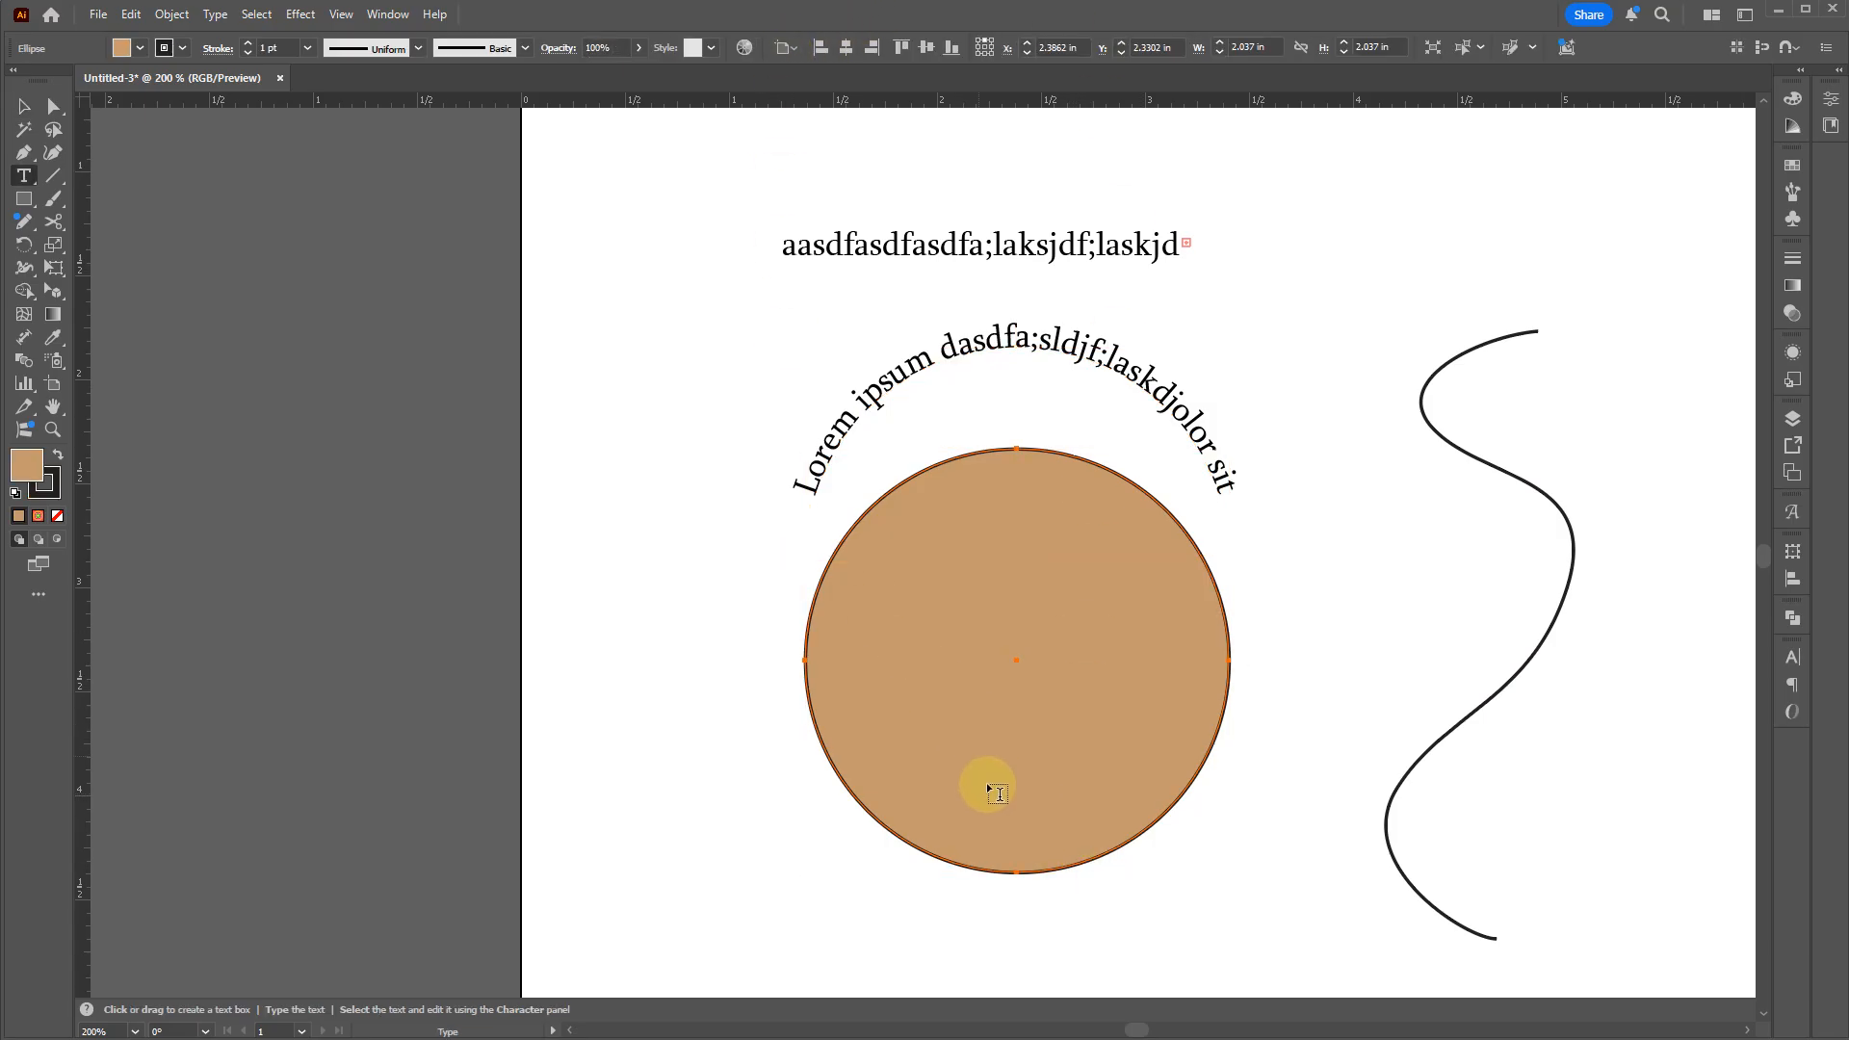
{"action": "left_click", "coordinate": [1066, 870]}
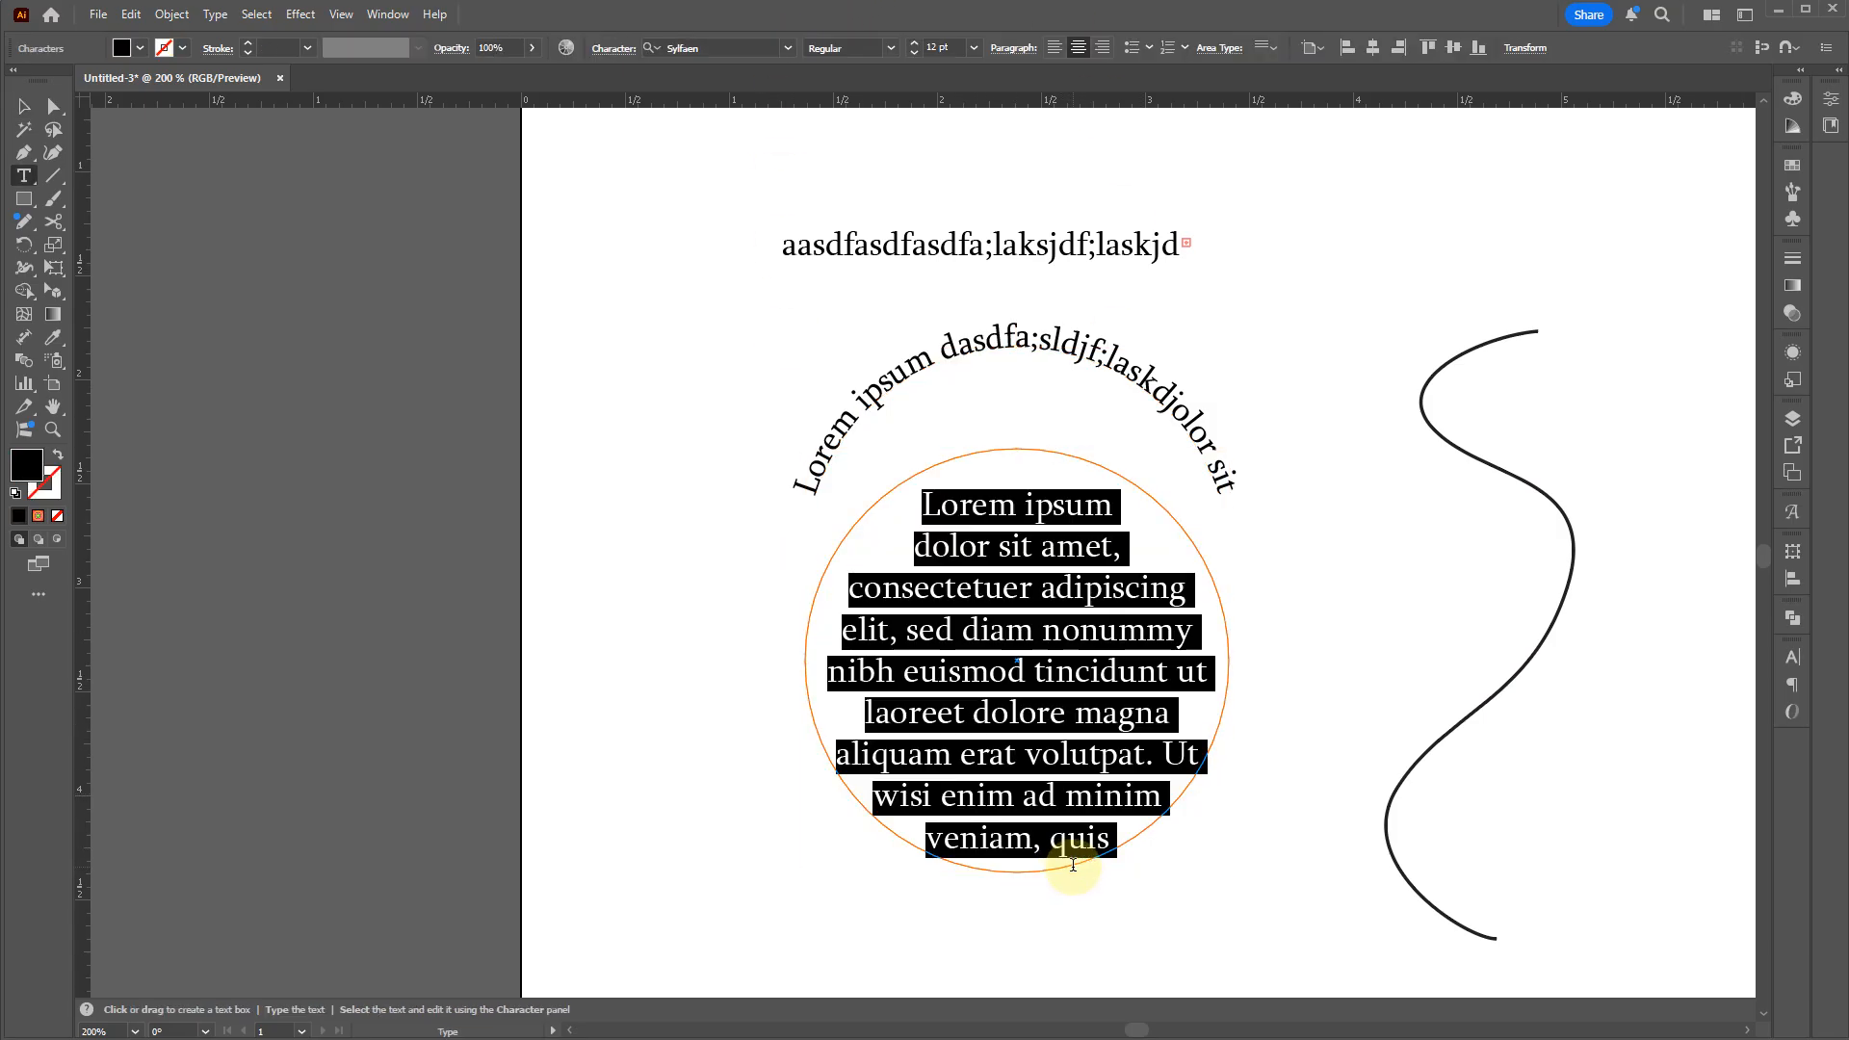
{"action": "key", "text": "ctrl+z"}
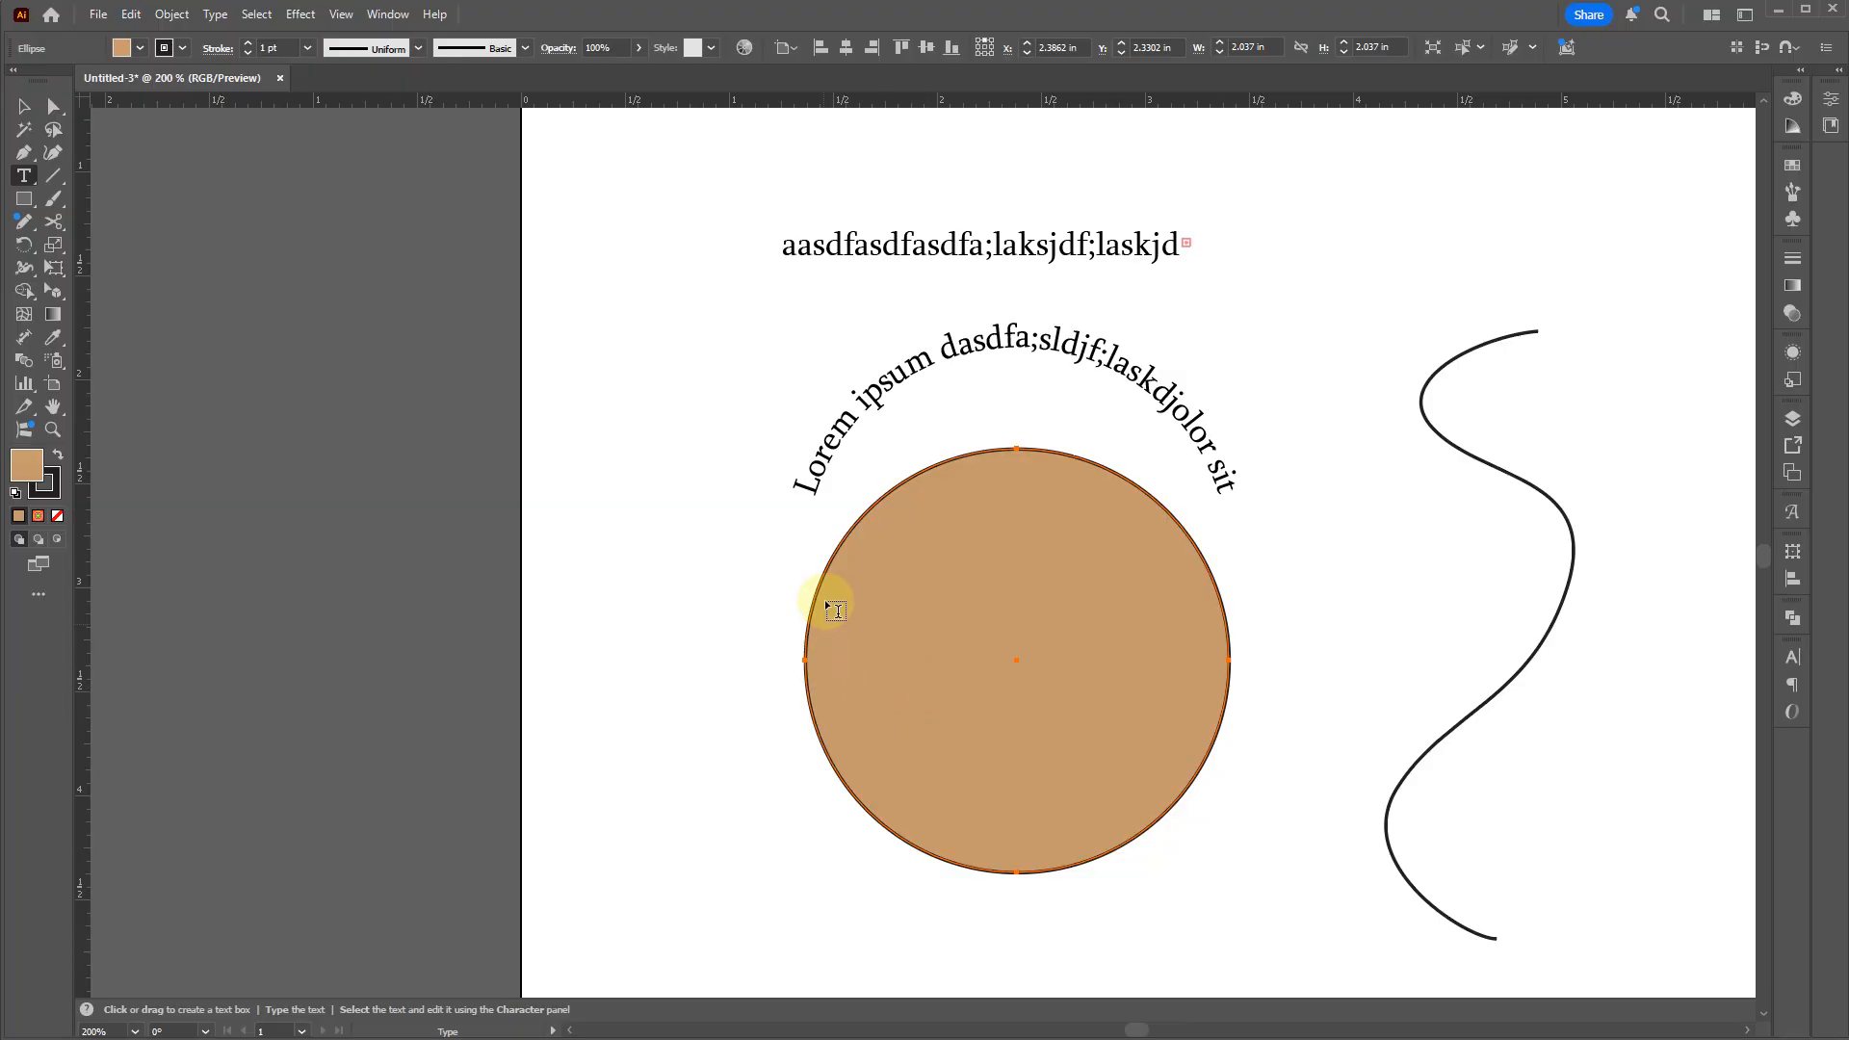
Step: Draw a rectangle about 0.55 by 0.53 in left of the circle and convert it to a text area with placeholder text
{"action": "key", "text": "m"}
{"action": "left_click_drag", "start_coordinate": [725, 581], "coordinate": [610, 693]}
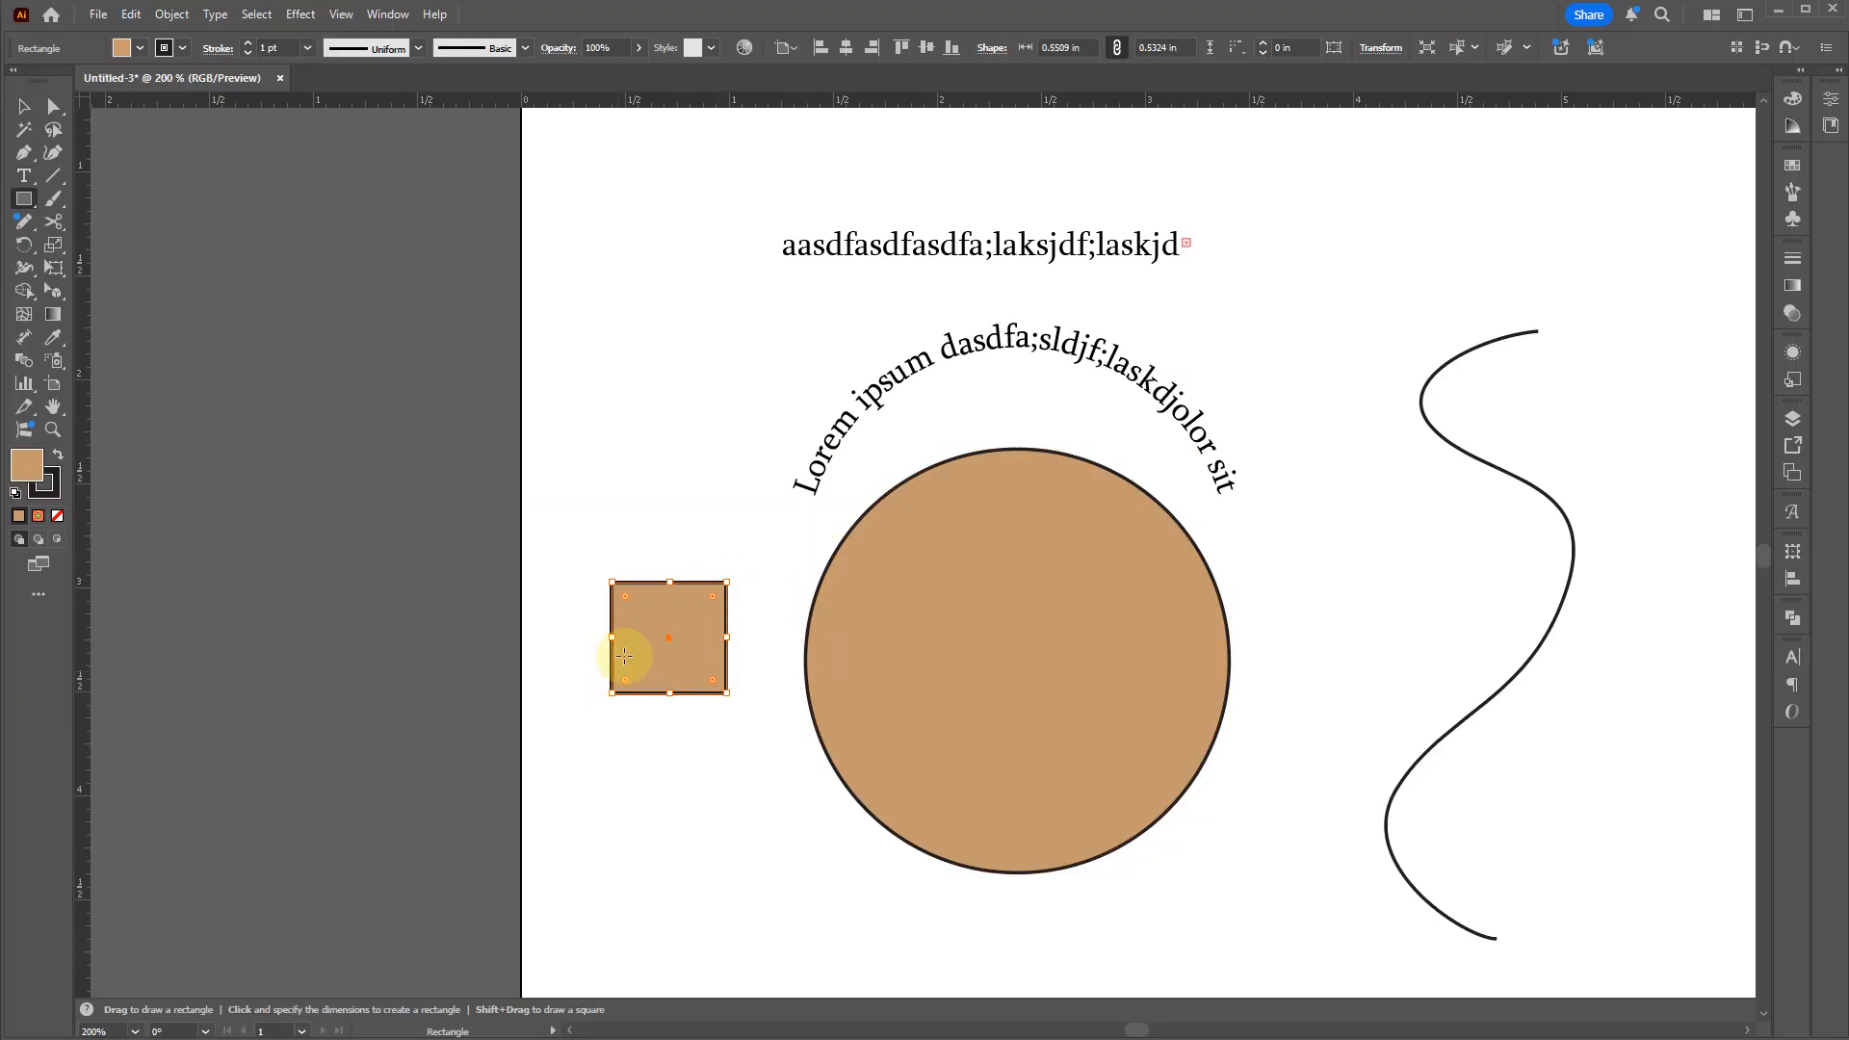
{"action": "key", "text": "t"}
{"action": "left_click", "coordinate": [665, 585]}
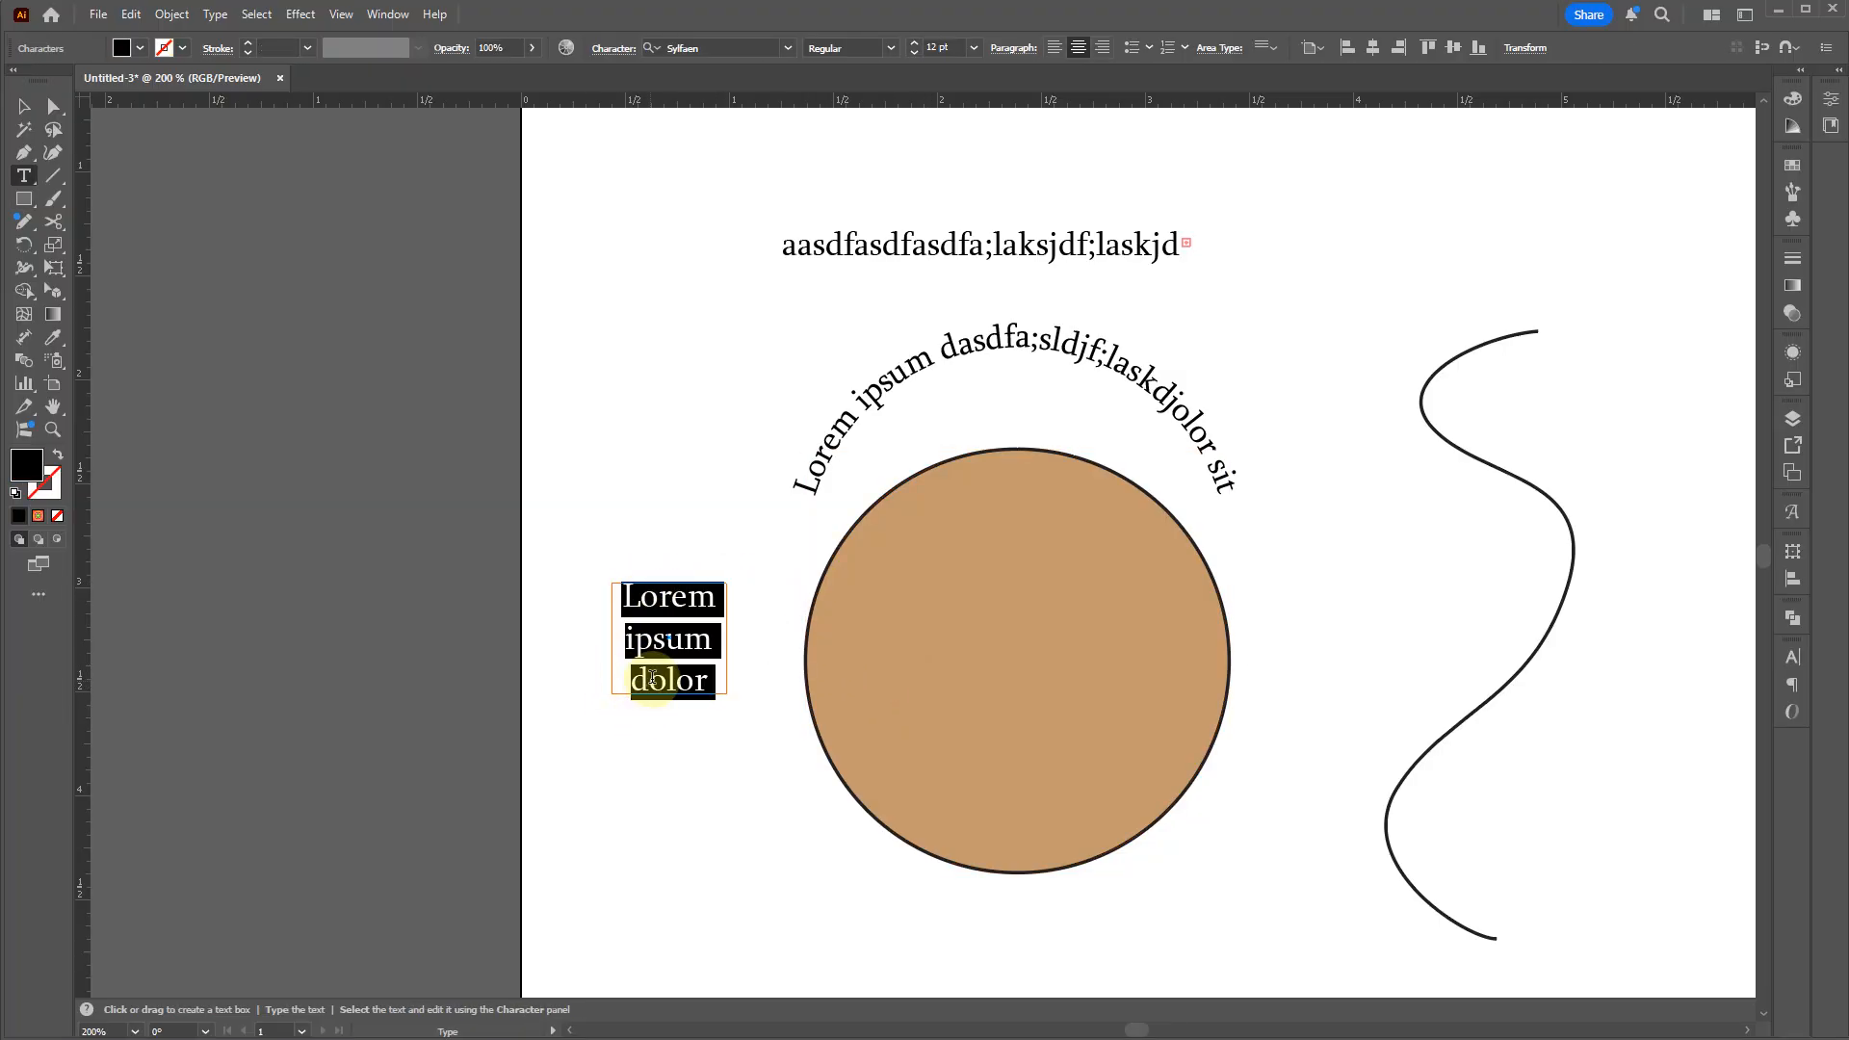
{"action": "key", "text": "Escape"}
Step: Try filling the tan circle with placeholder area text, and undo it
{"action": "left_click", "coordinate": [949, 472]}
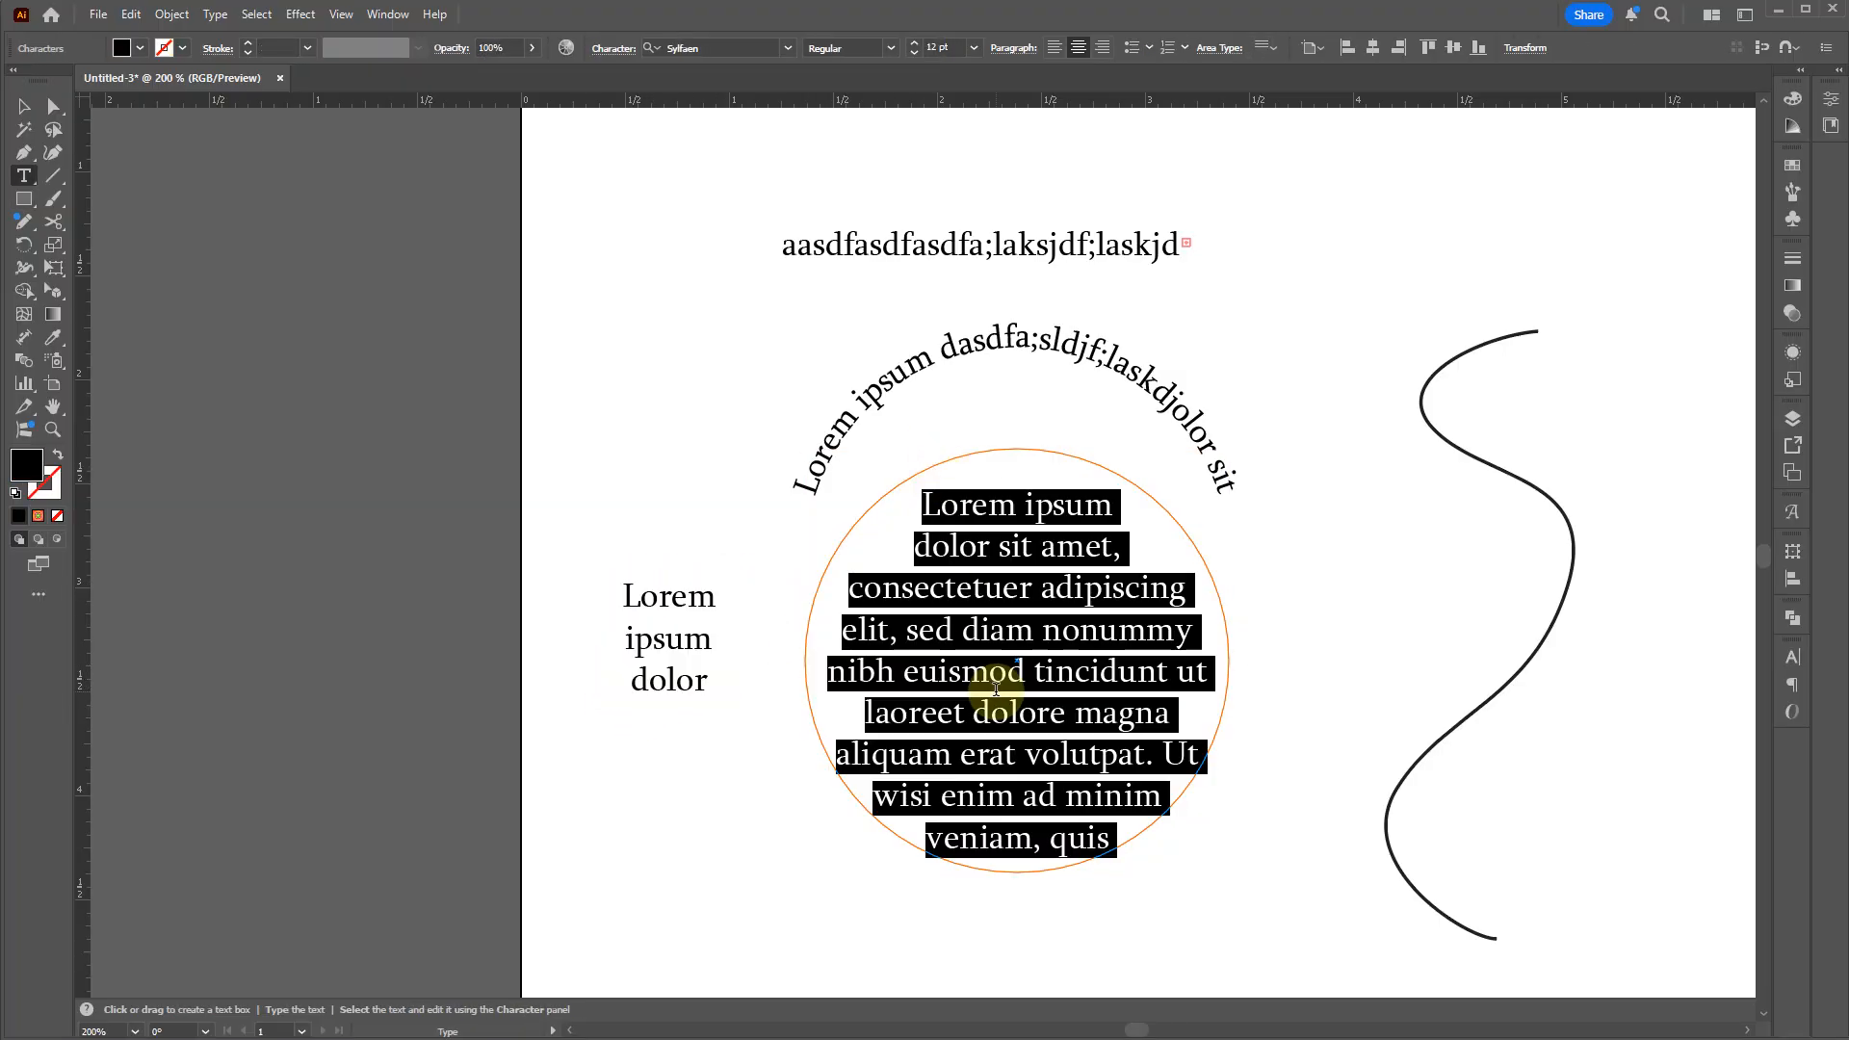
{"action": "key", "text": "Escape"}
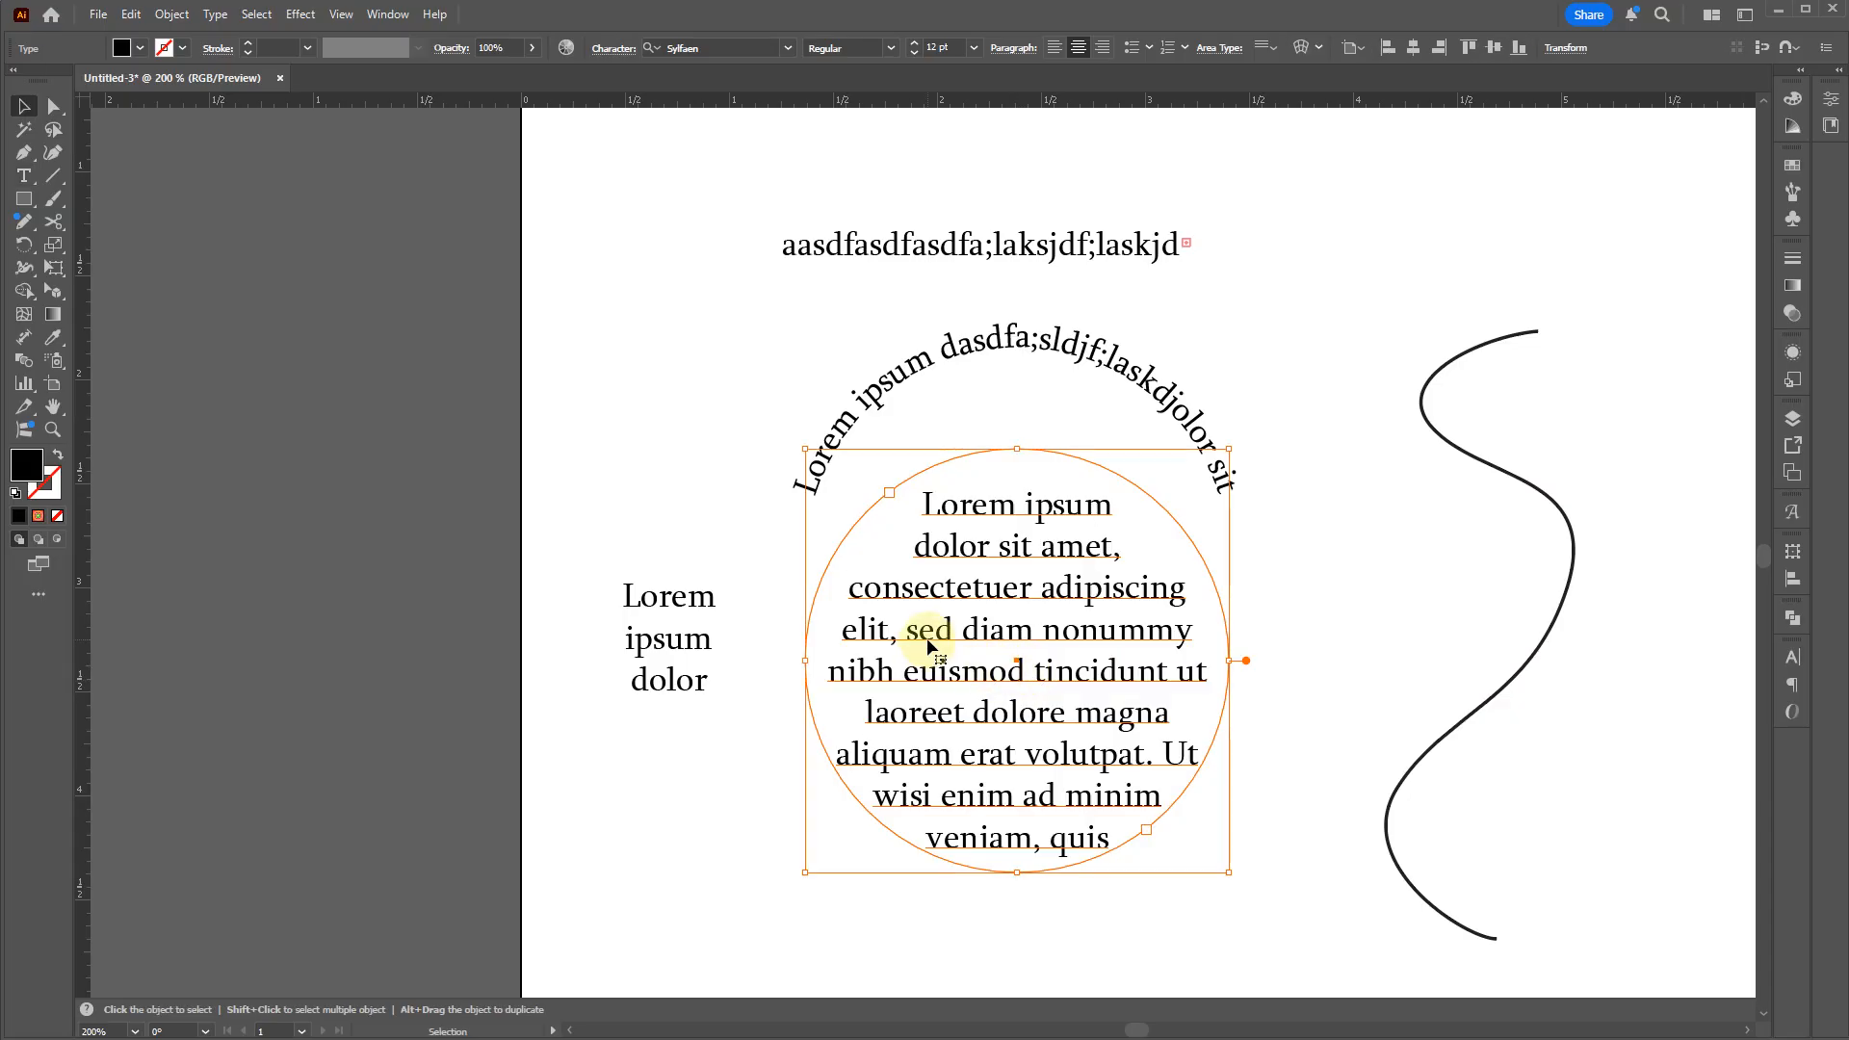
{"action": "key", "text": "ctrl+z"}
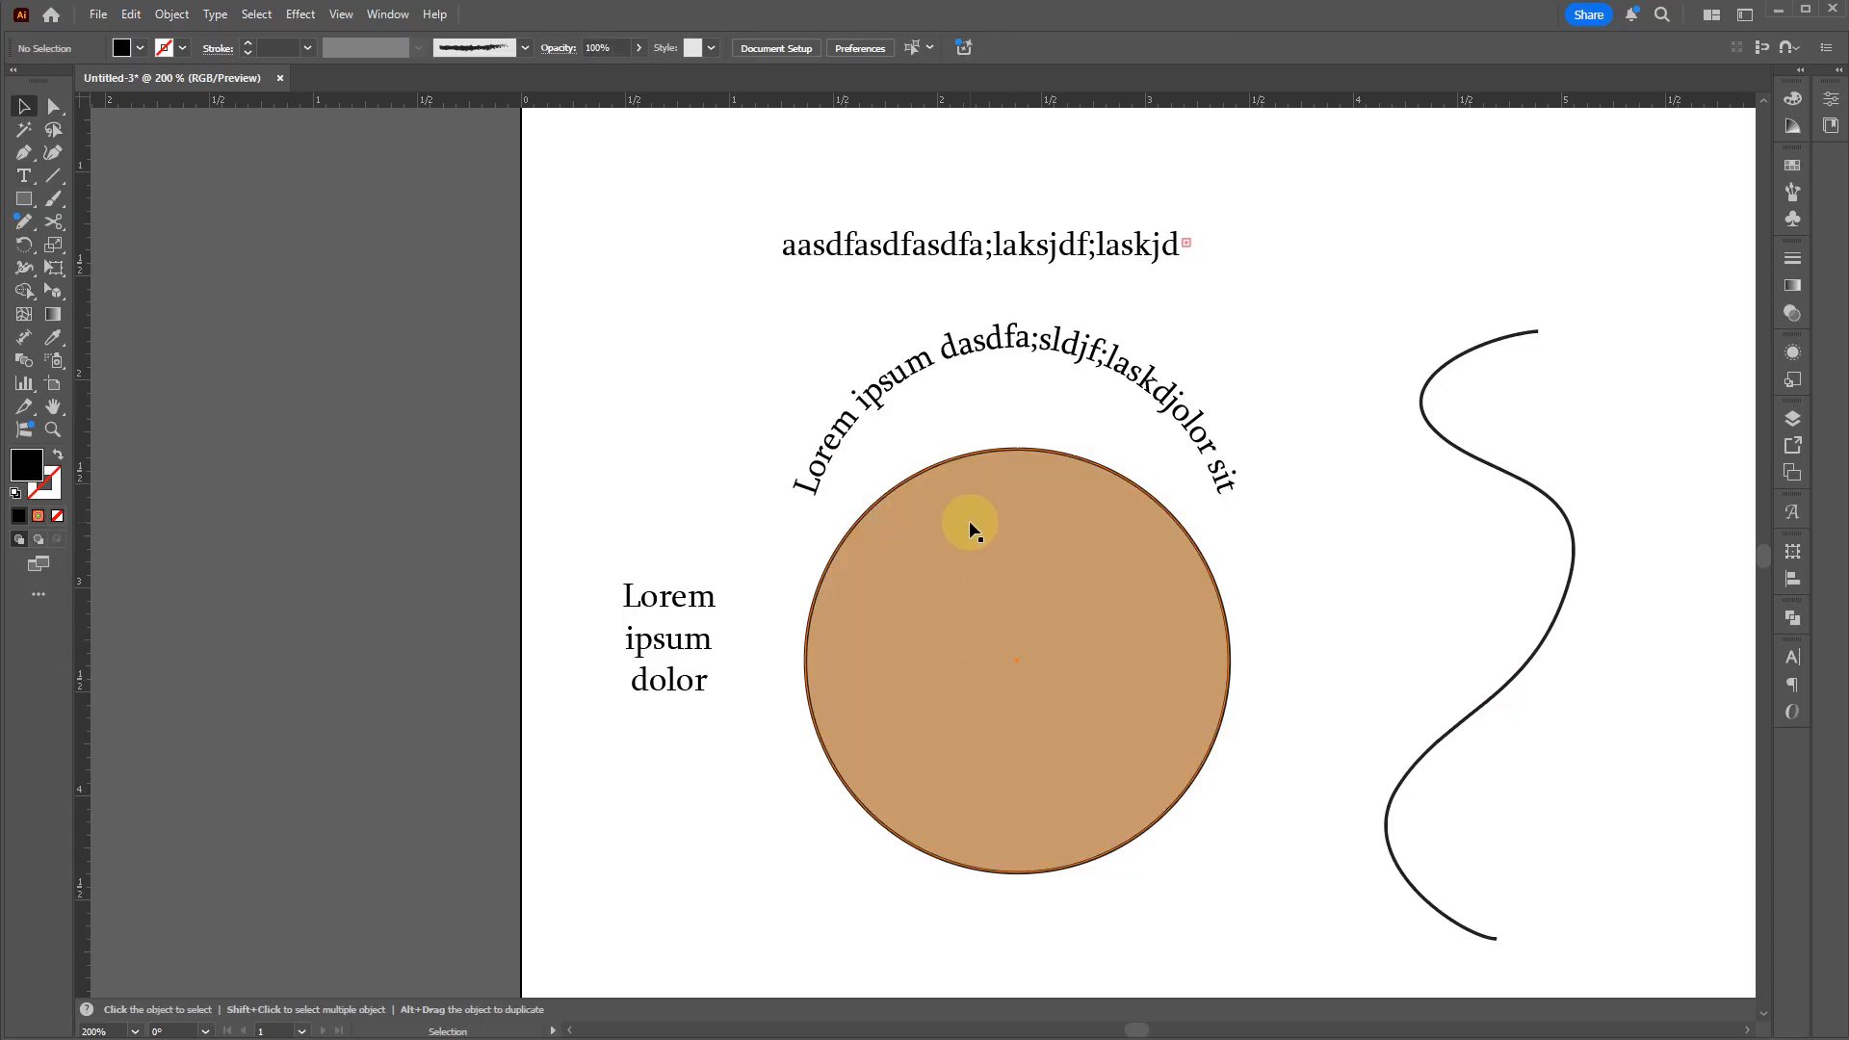
Step: Reset the tan circle to the default fill and stroke and remove its fill, leaving only the 1 pt black outline
{"action": "key", "text": "t"}
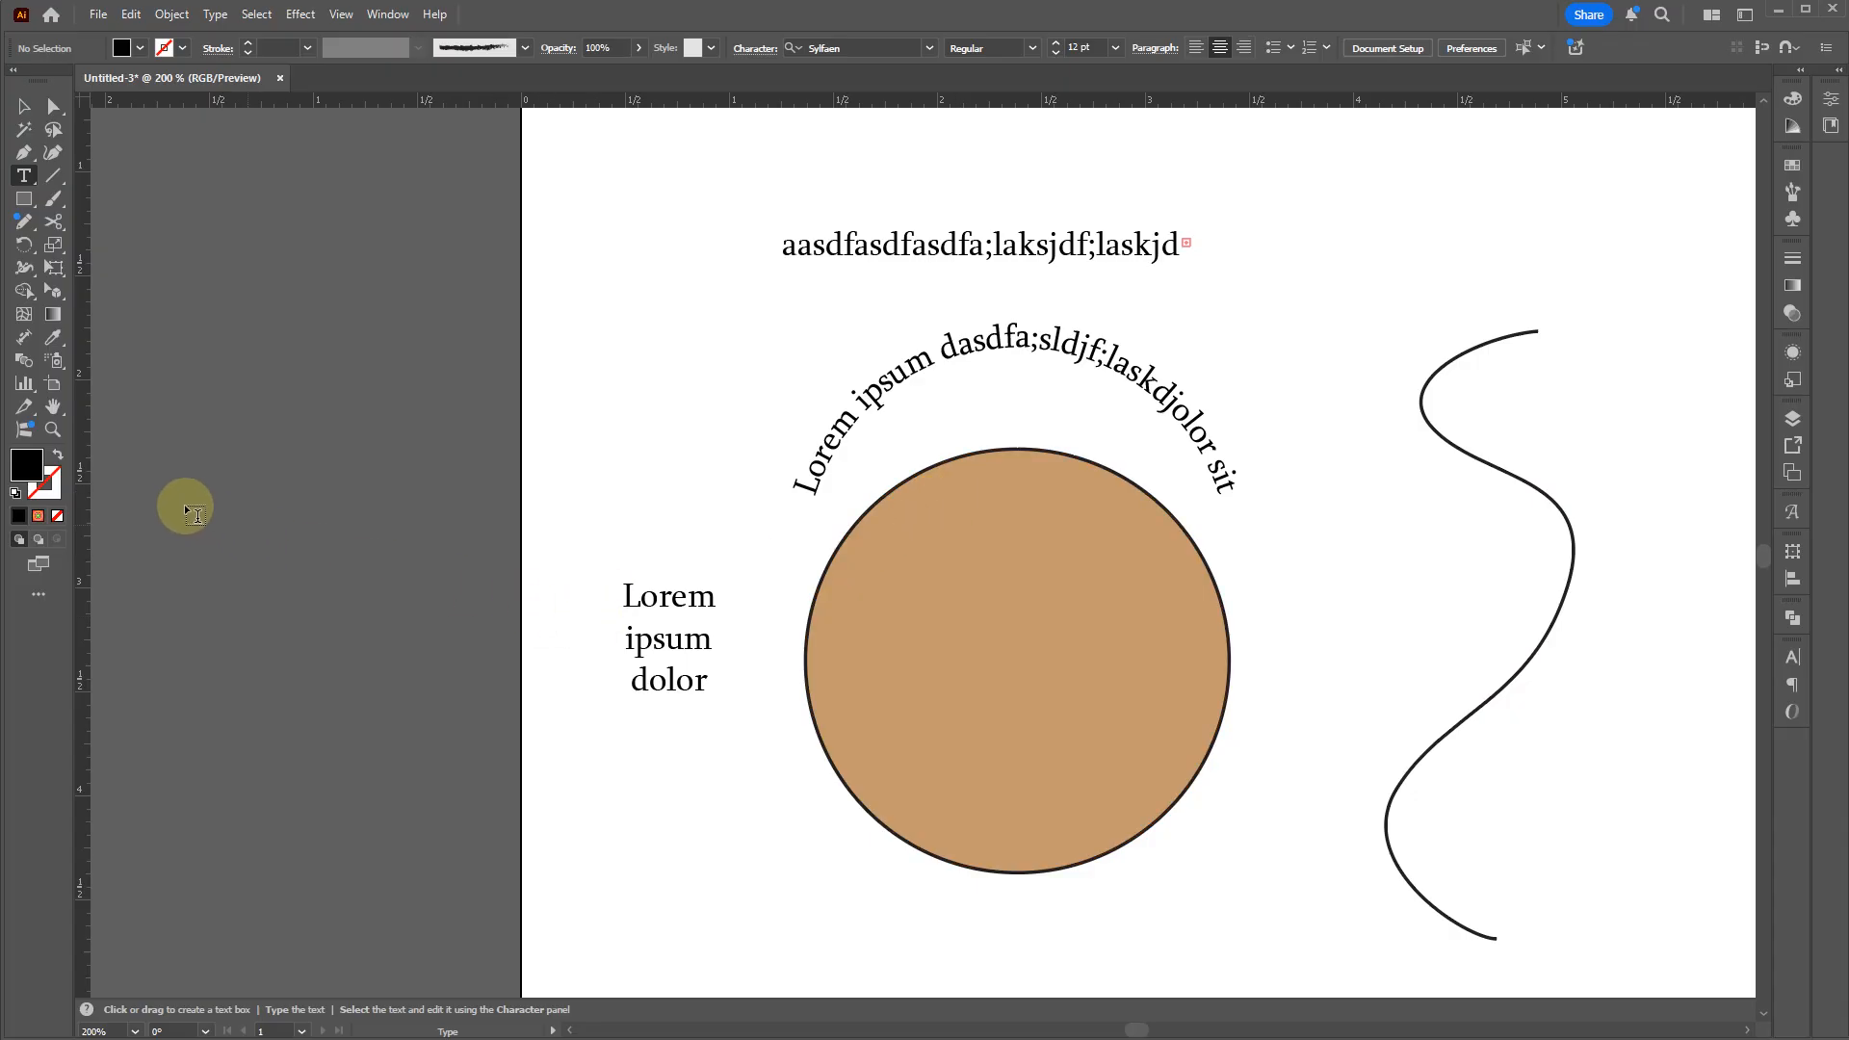
{"action": "left_click", "coordinate": [16, 492]}
{"action": "key", "text": "v"}
{"action": "left_click", "coordinate": [919, 637]}
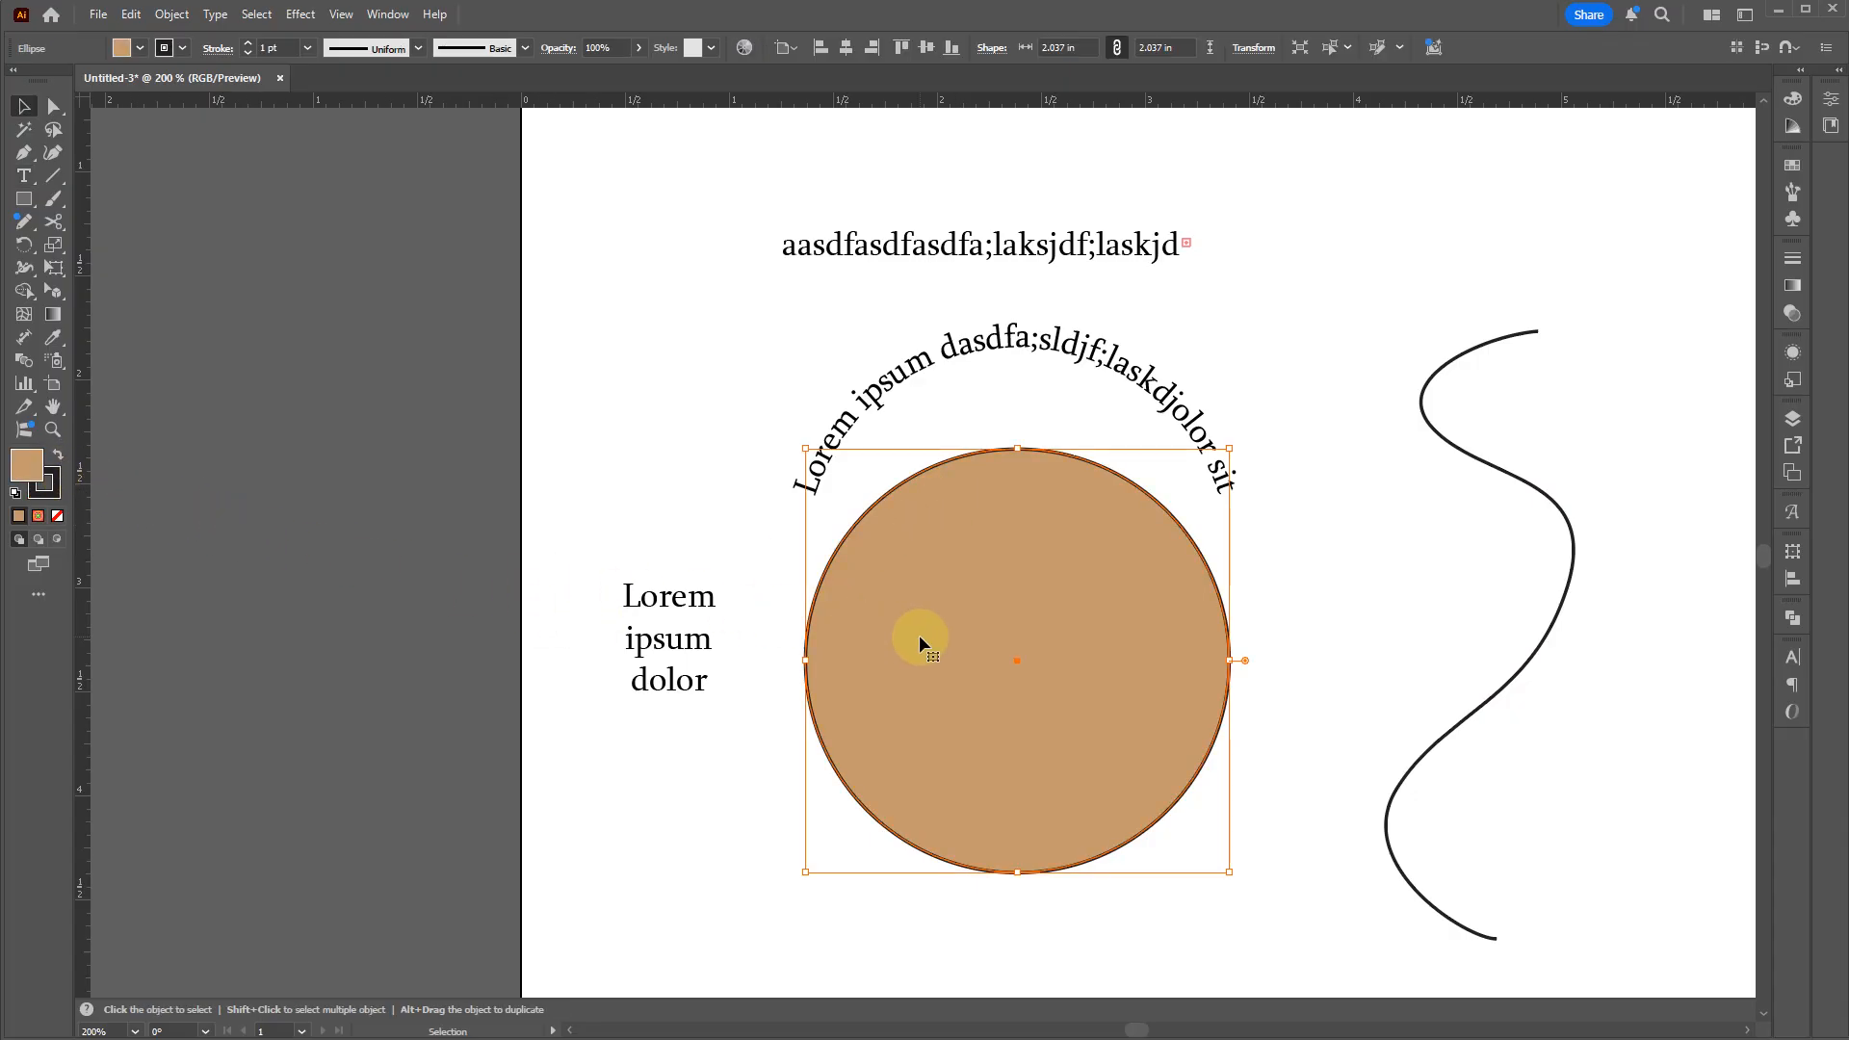
{"action": "key", "text": "d"}
{"action": "key", "text": "slash"}
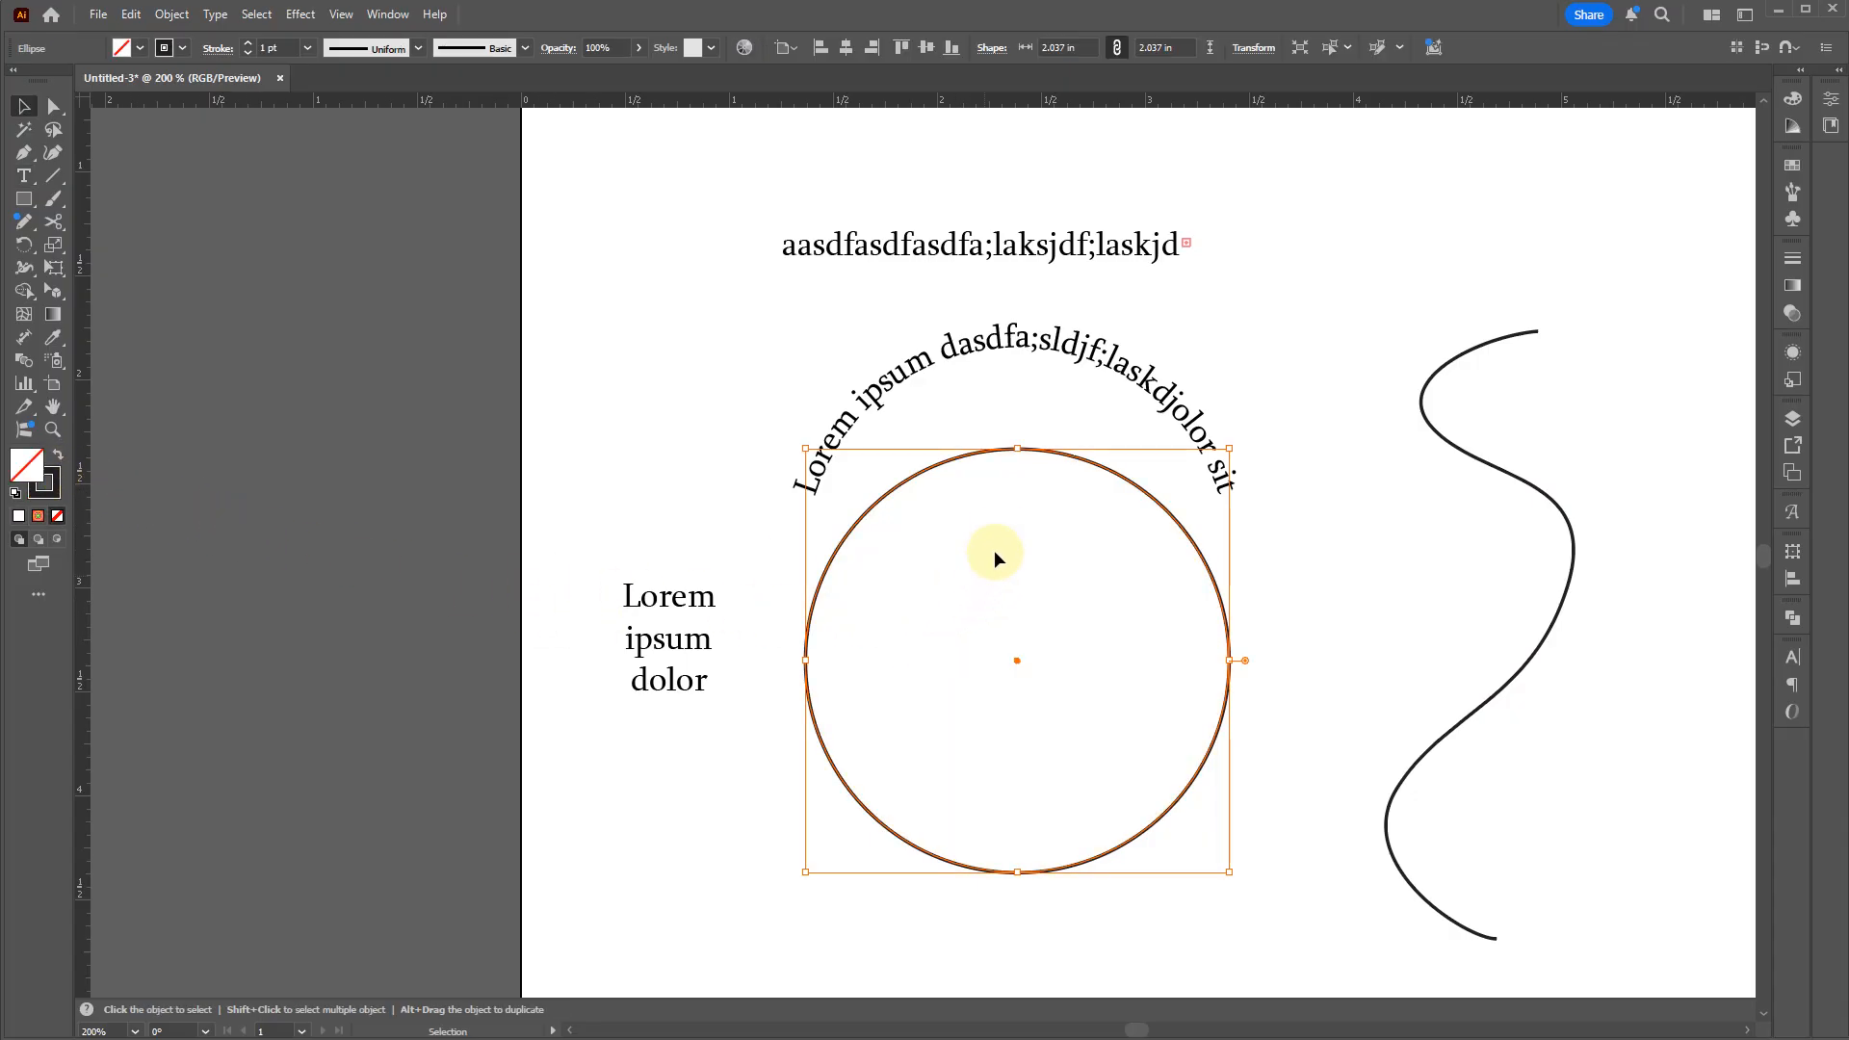
Step: Place placeholder type along the wavy path, starting near its upper end
{"action": "key", "text": "t"}
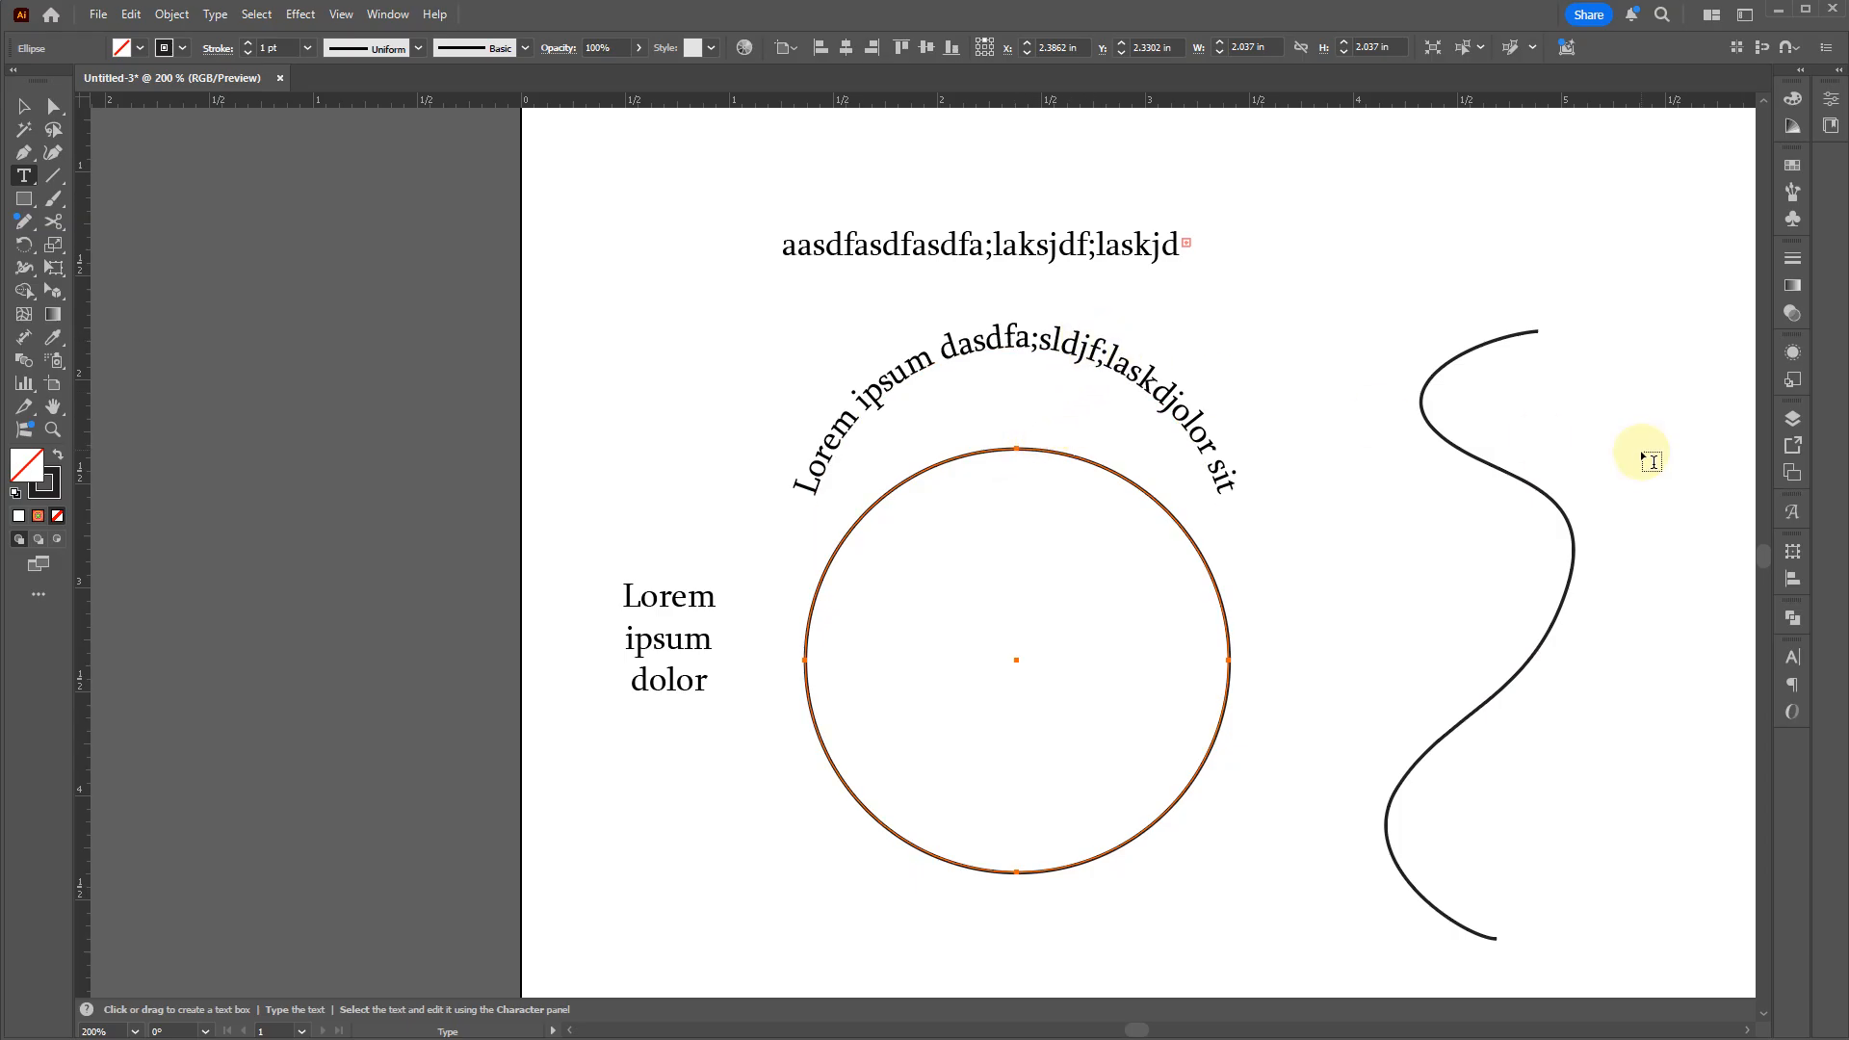
{"action": "left_click", "coordinate": [1470, 350]}
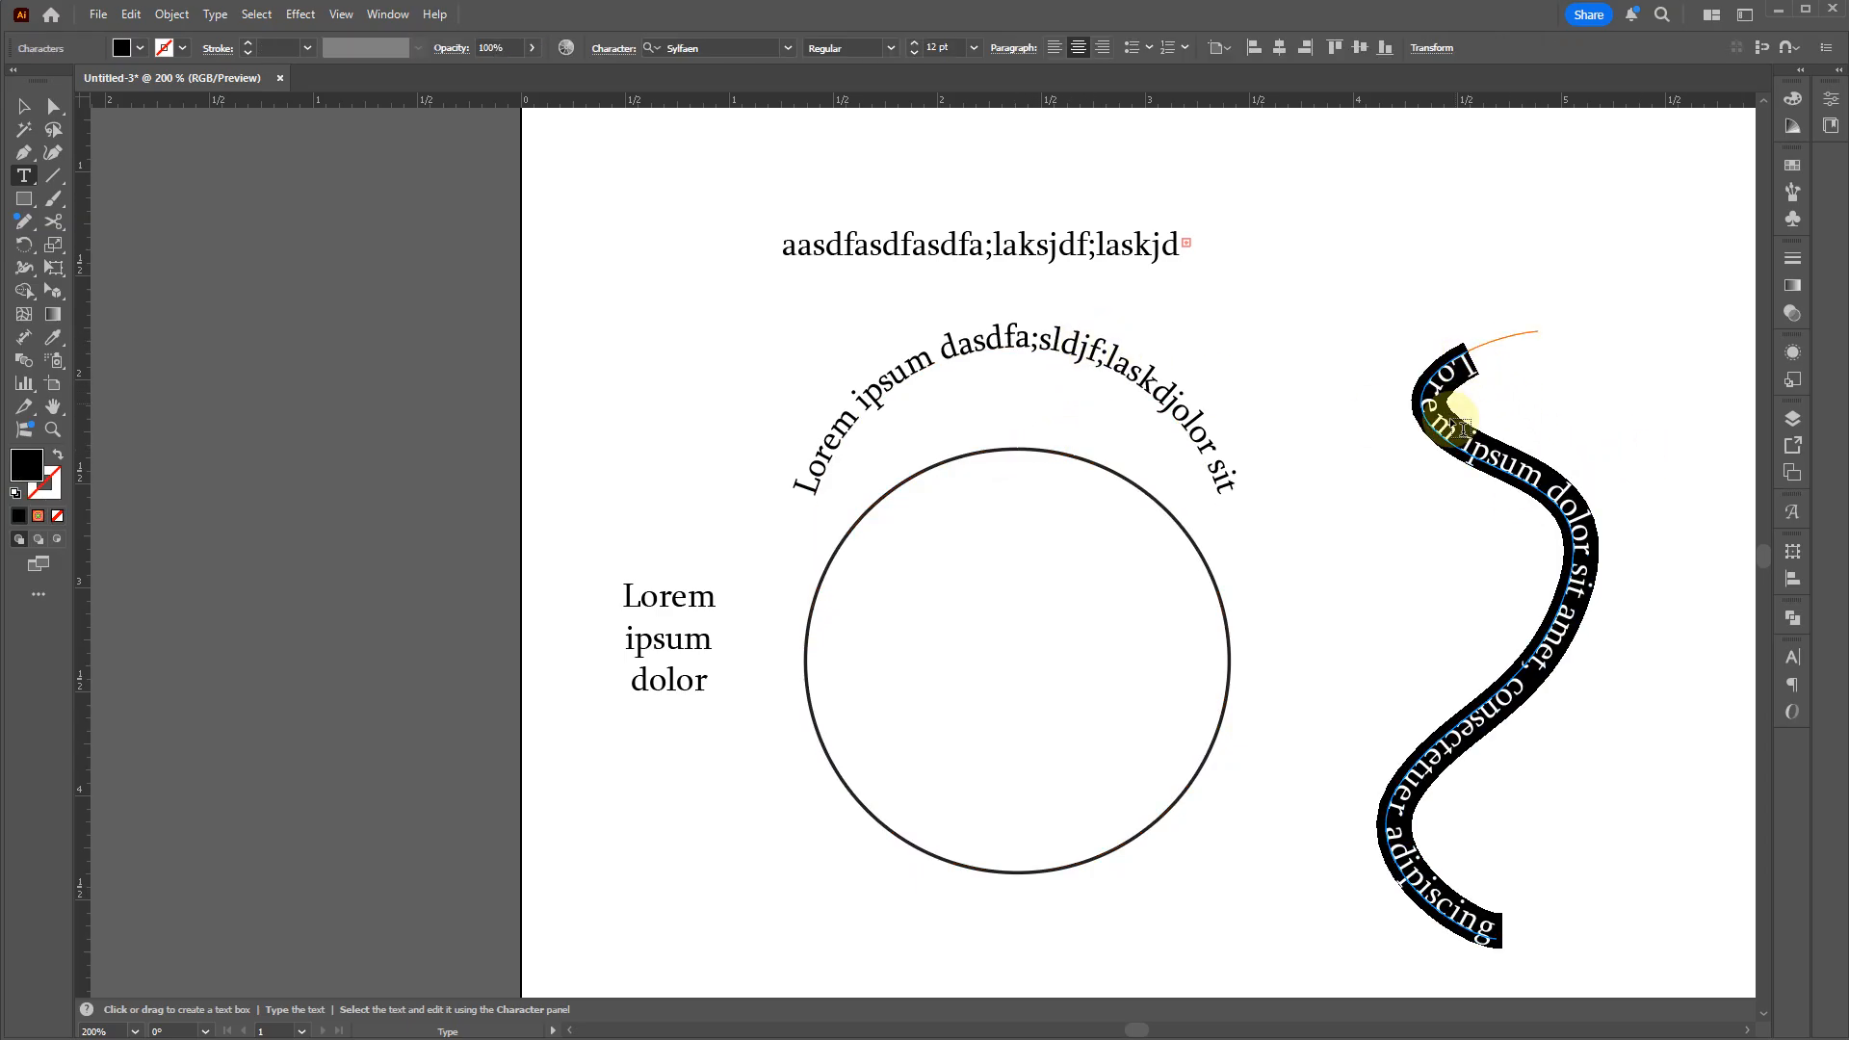
{"action": "key", "text": "Escape"}
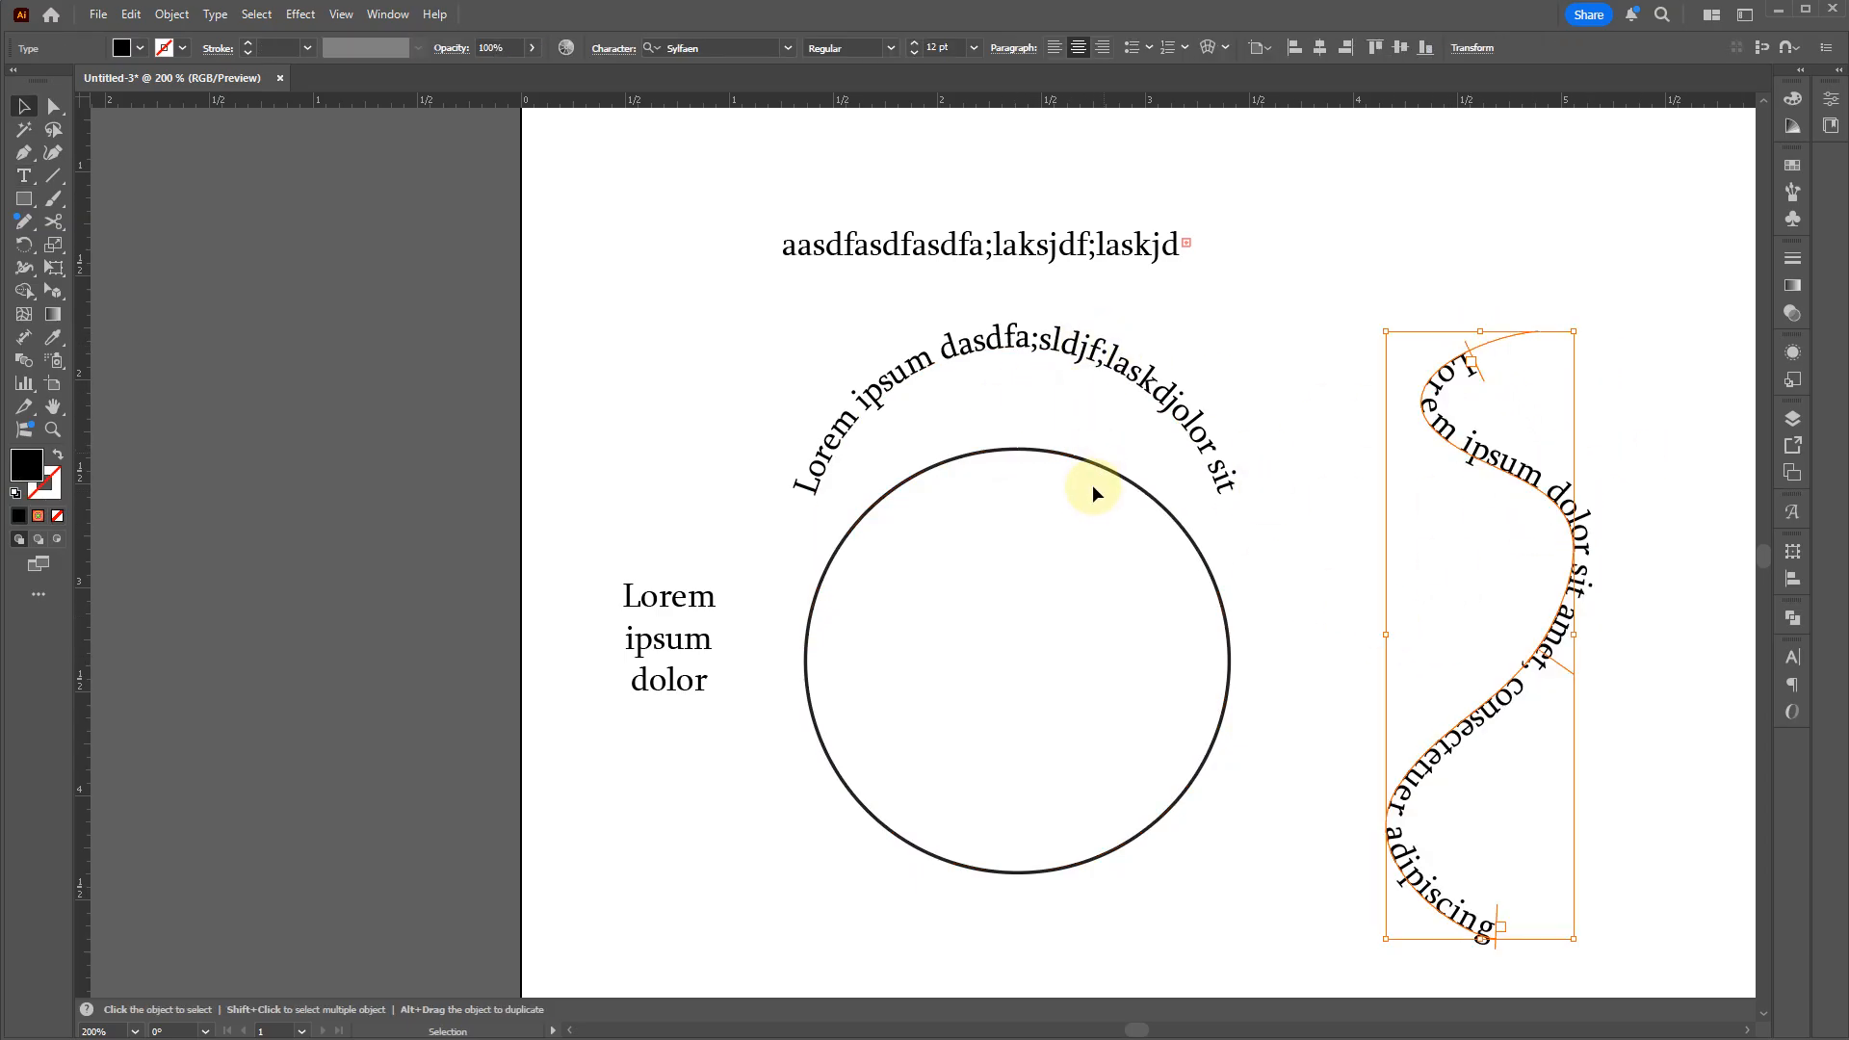
Step: Delete the circle's lower-right quarter segment and place placeholder type along the remaining open path, starting near its top
{"action": "left_click", "coordinate": [1053, 452]}
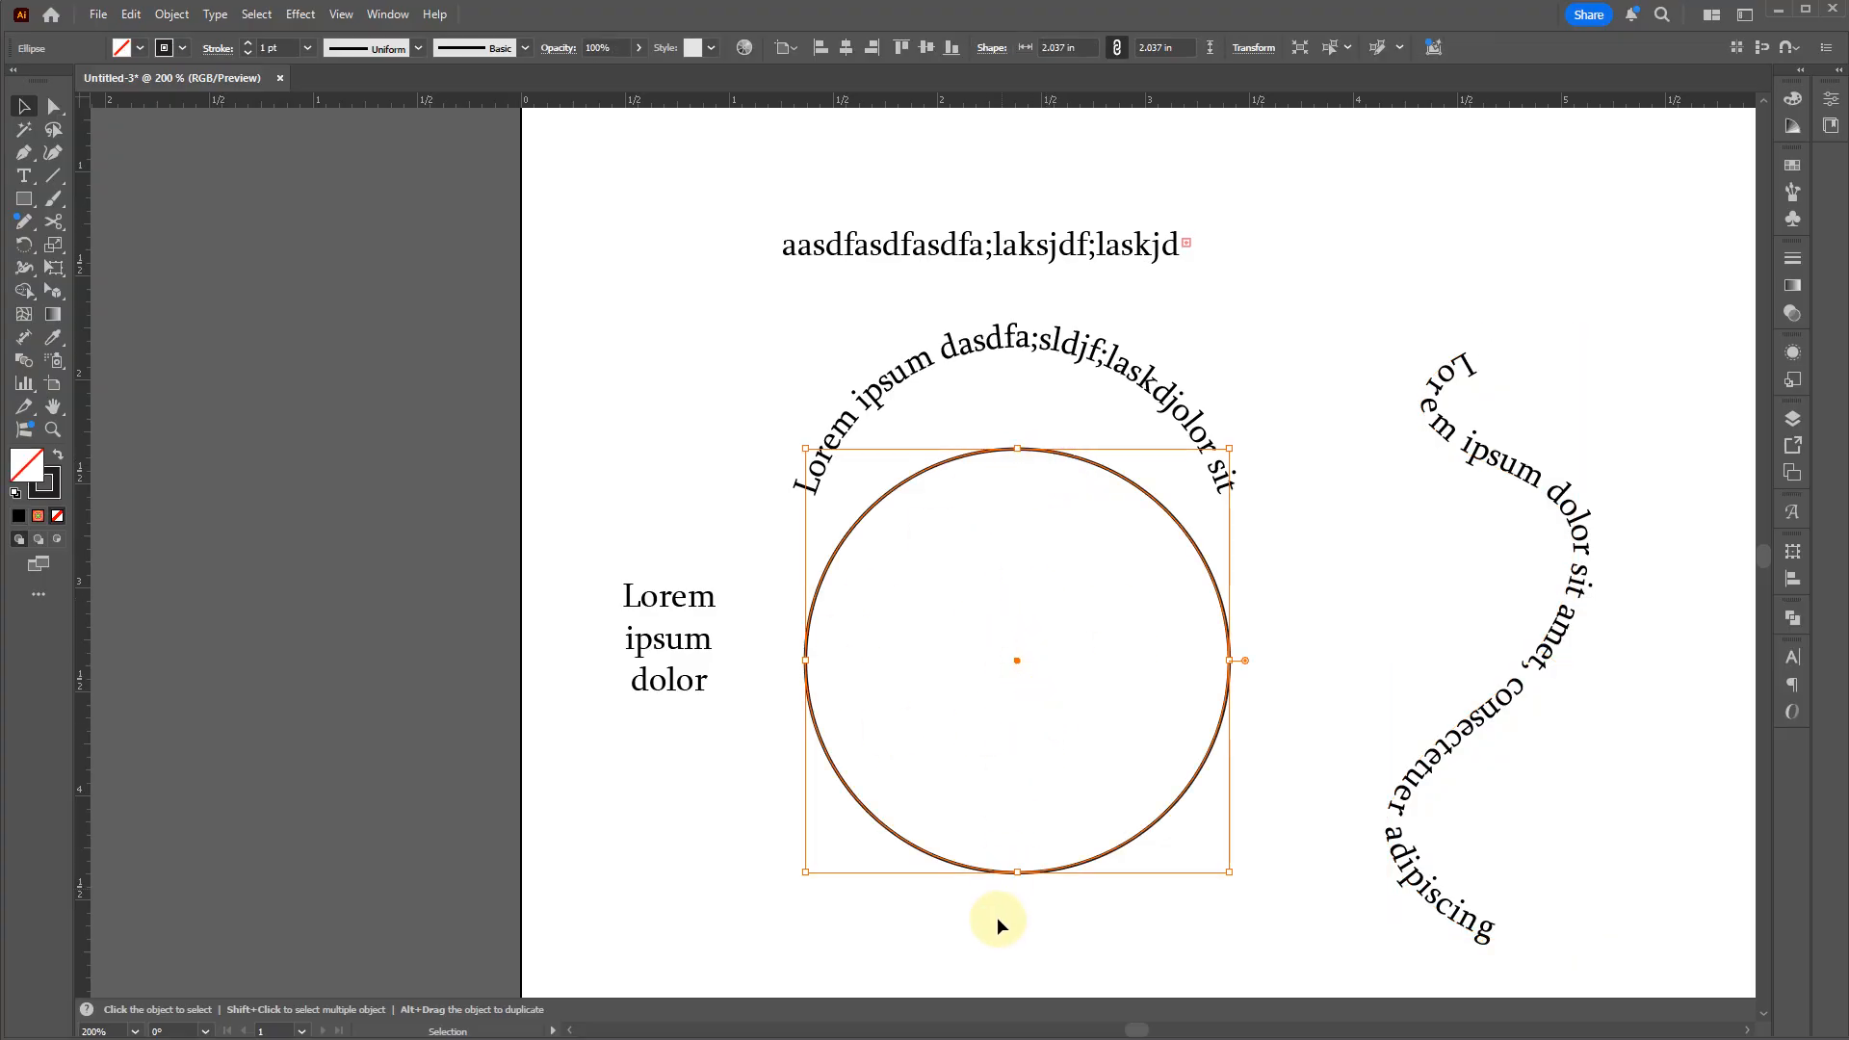
{"action": "key", "text": "a"}
{"action": "left_click", "coordinate": [1194, 776]}
{"action": "key", "text": "Delete"}
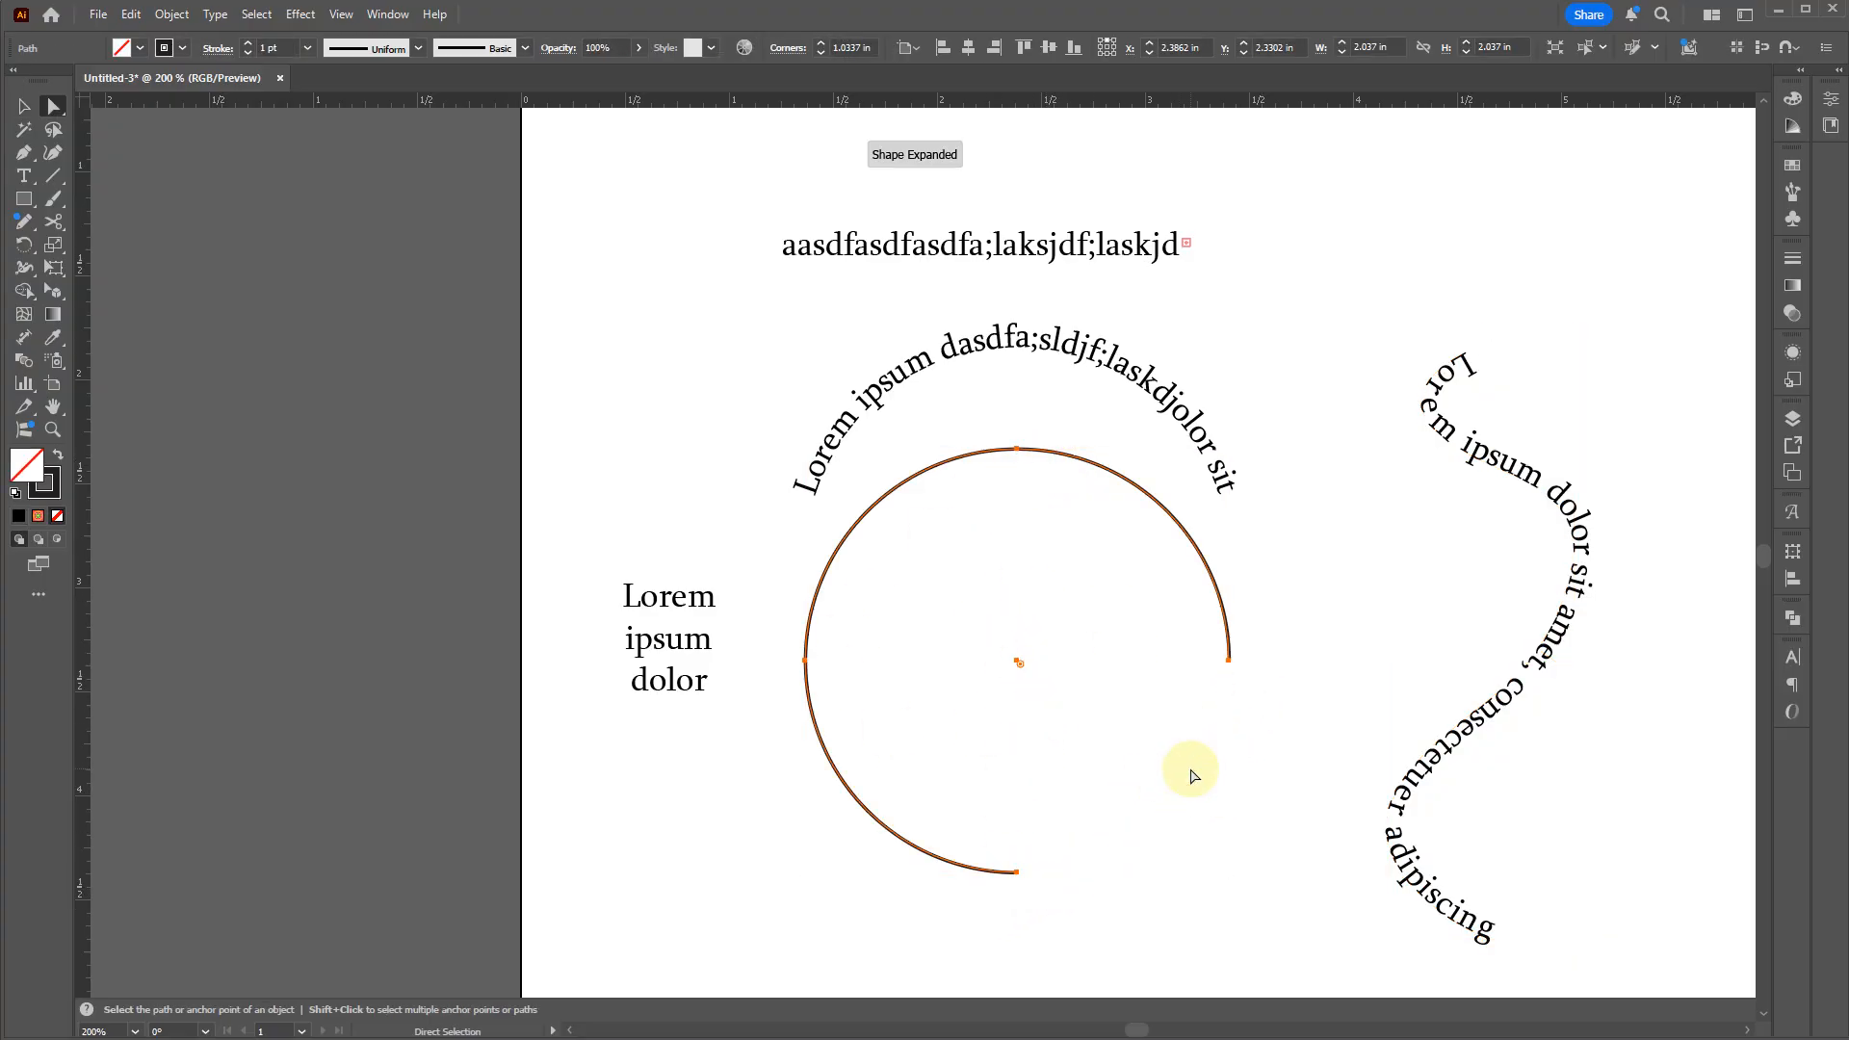
{"action": "key", "text": "t"}
{"action": "left_click", "coordinate": [999, 447]}
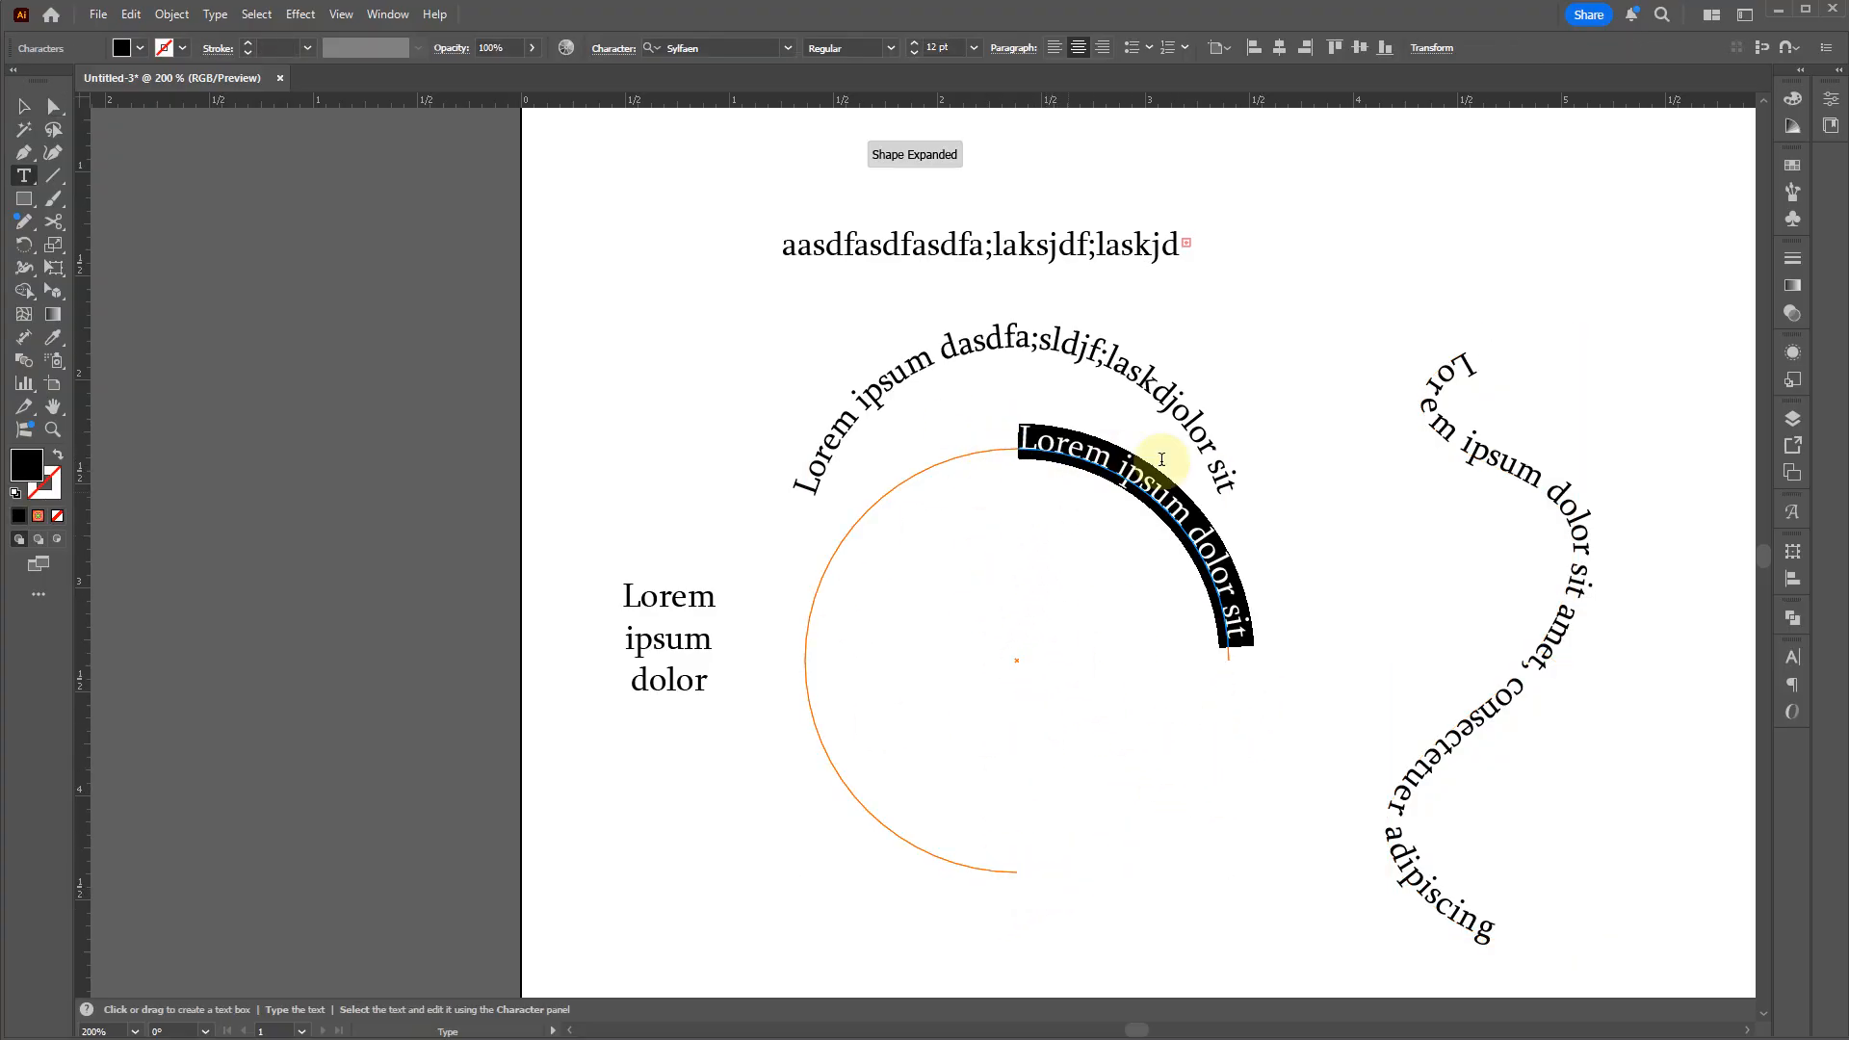
{"action": "key", "text": "Escape"}
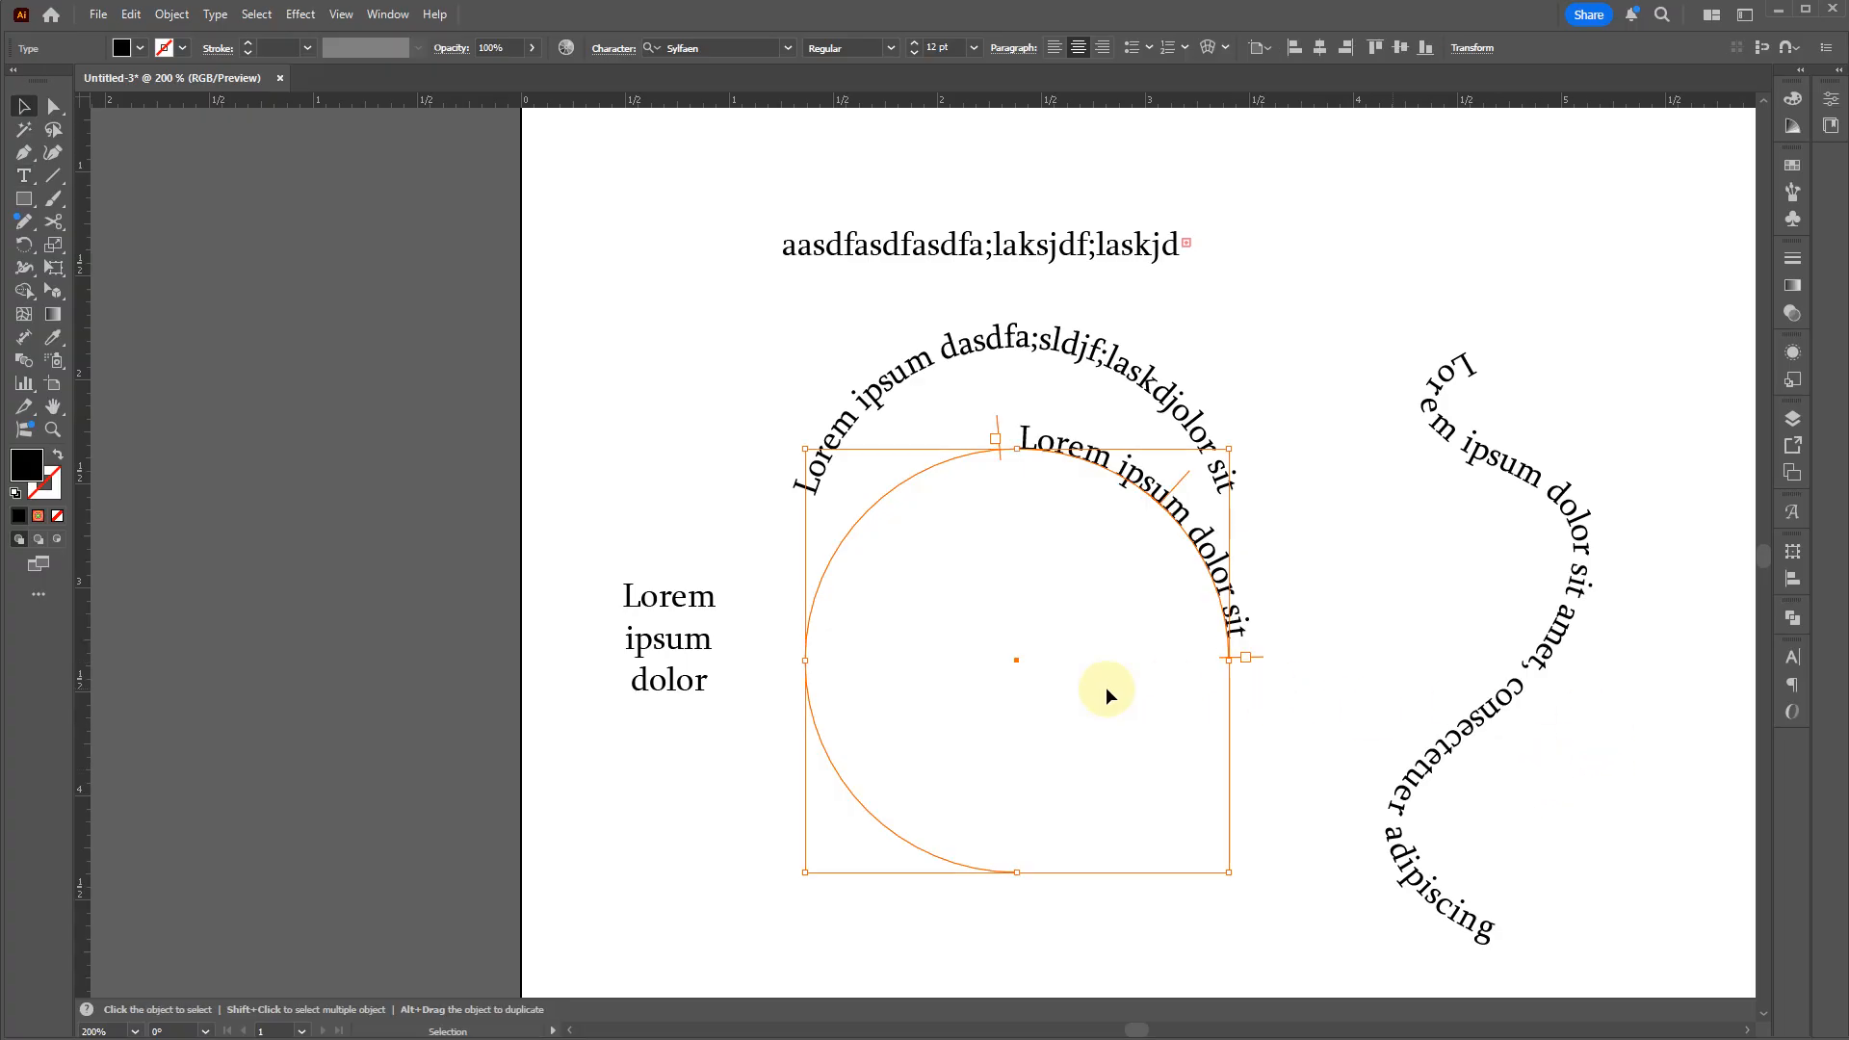
Step: Clear all text objects from the artboard and draw a small black rounded triangular shape, about 0.25 by 0.31 in, with the Pen tool
{"action": "left_click_drag", "start_coordinate": [1633, 884], "coordinate": [673, 262]}
{"action": "key", "text": "Delete"}
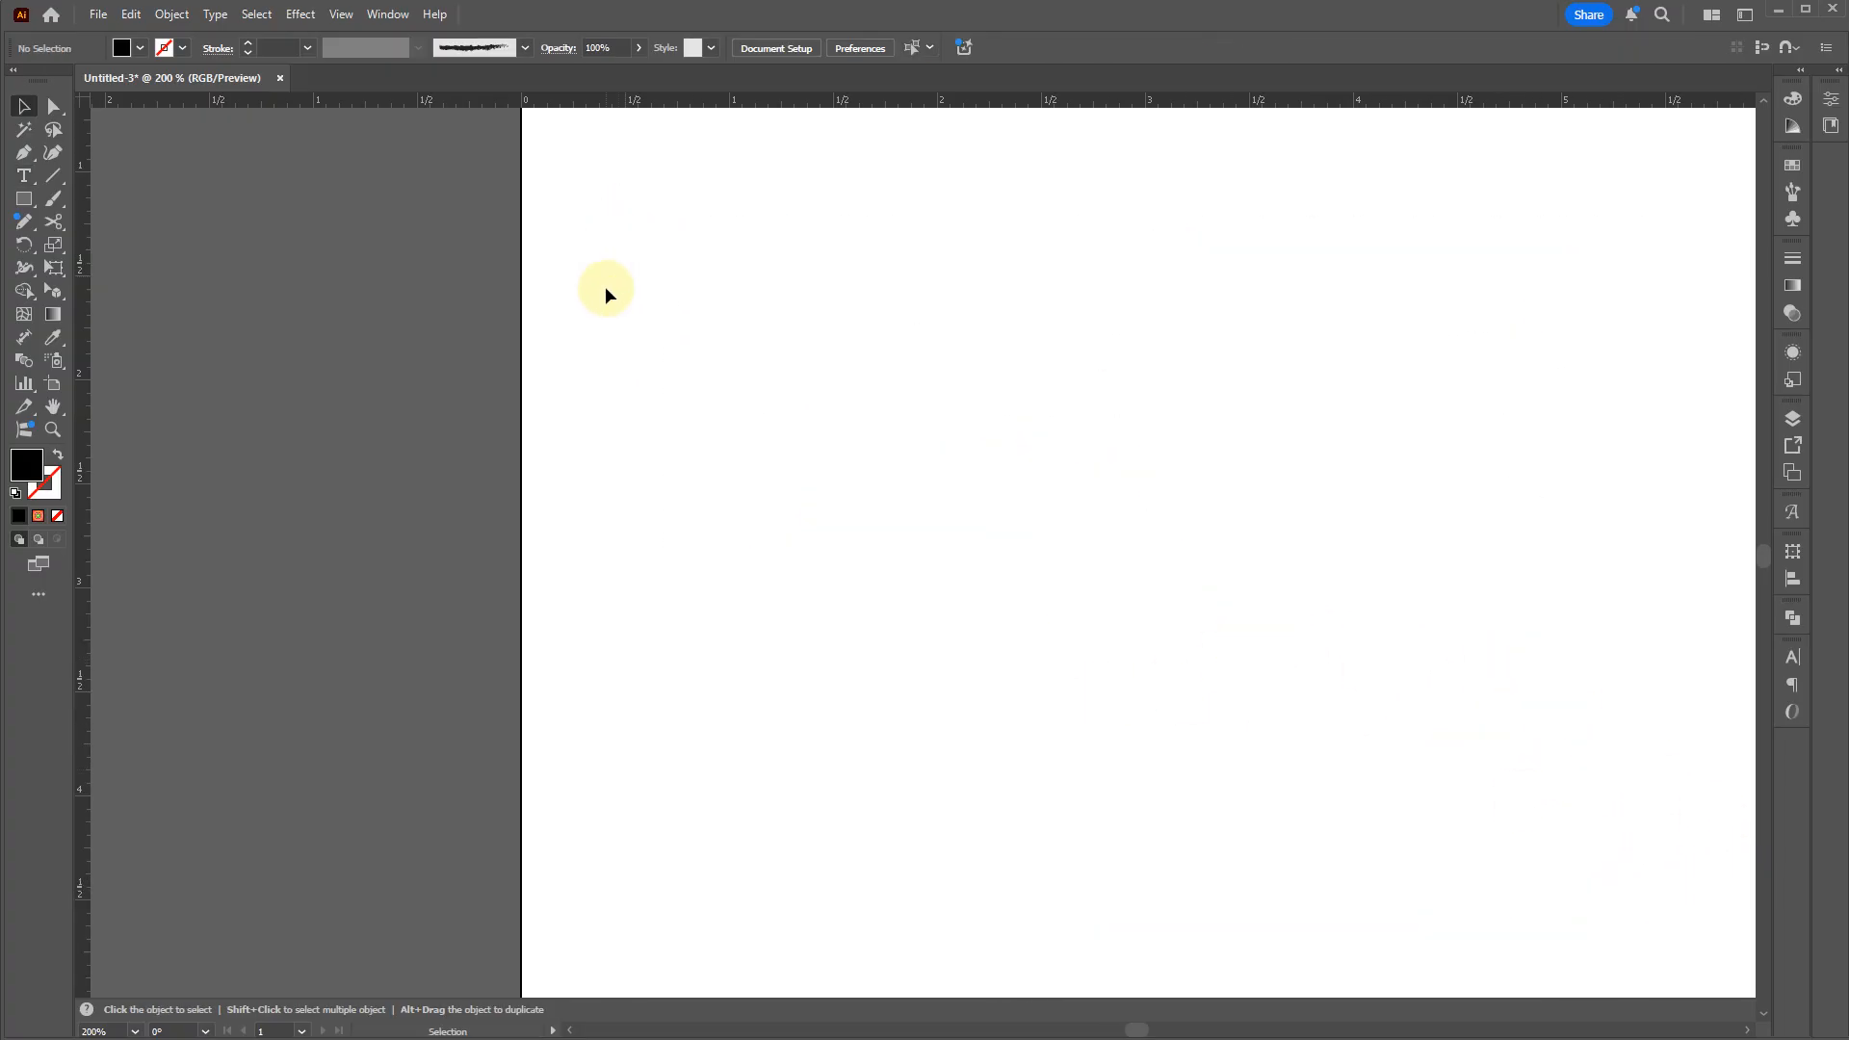
{"action": "key", "text": "l"}
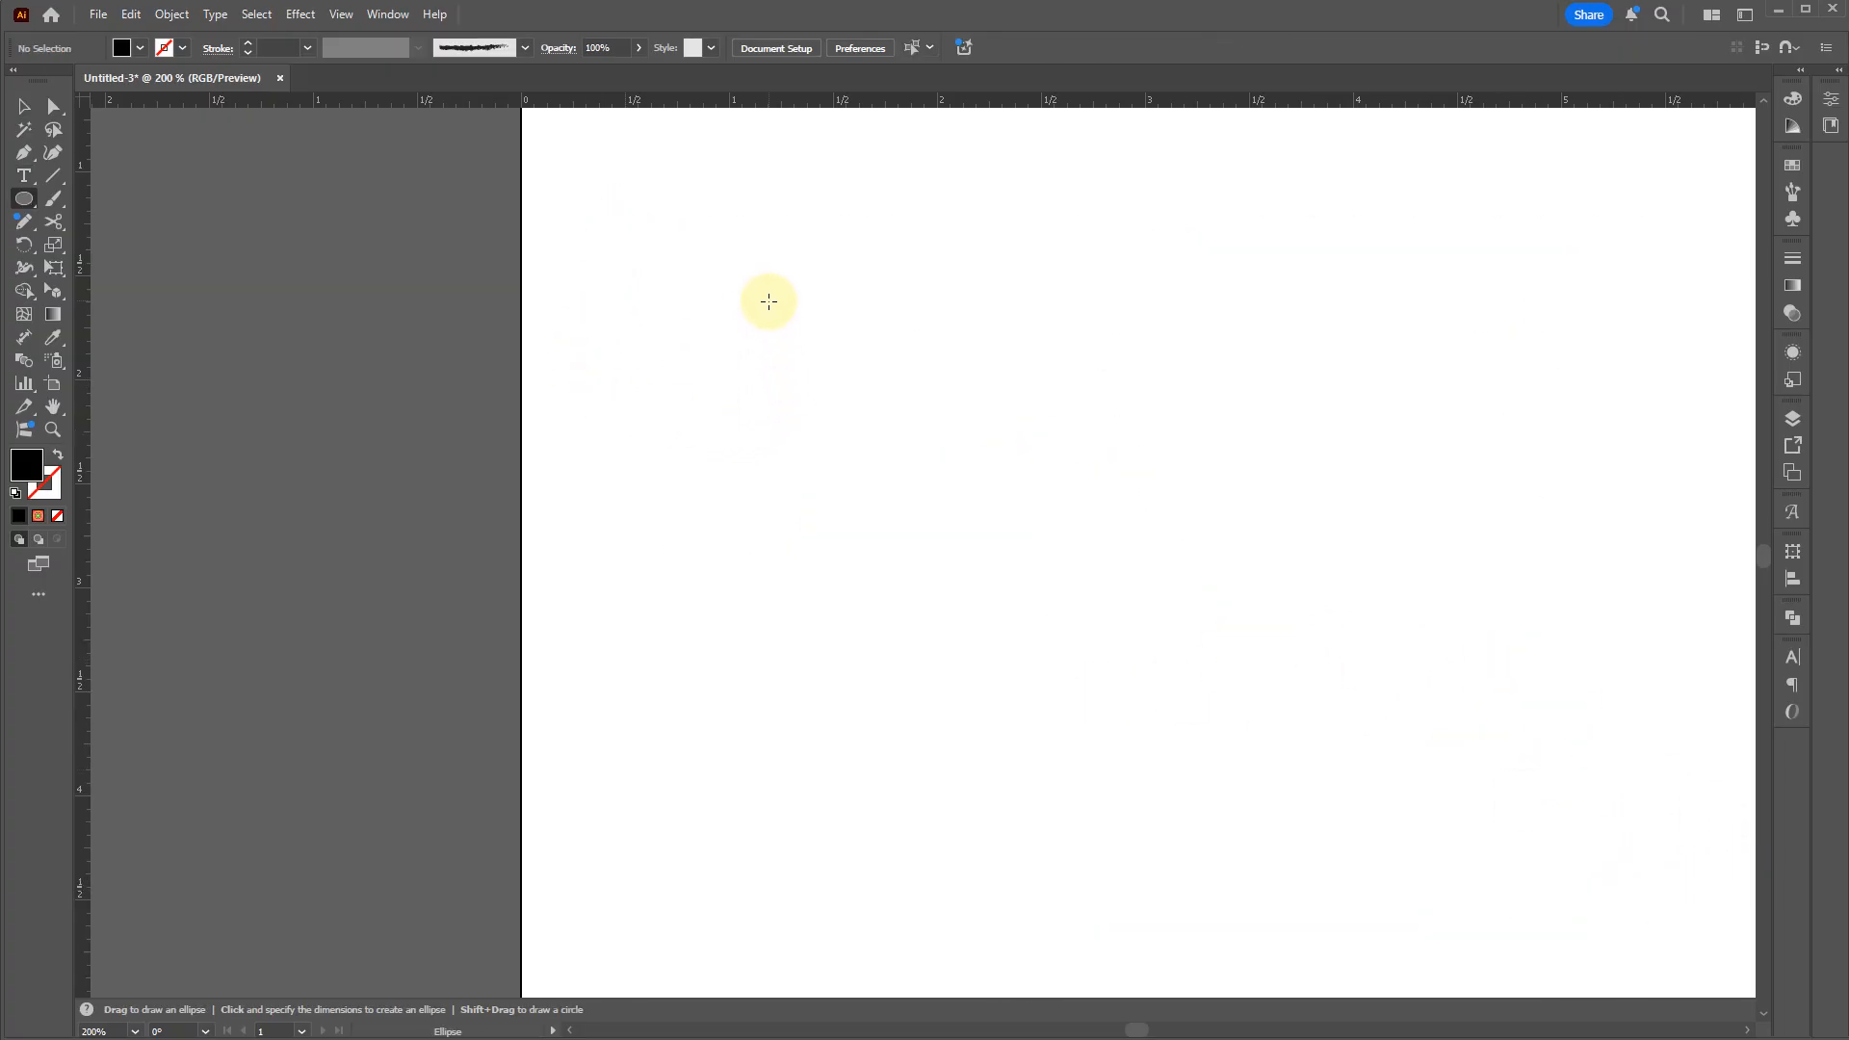
{"action": "key", "text": "p"}
{"action": "left_click", "coordinate": [785, 327]}
{"action": "left_click_drag", "start_coordinate": [785, 392], "coordinate": [794, 394]}
{"action": "left_click_drag", "start_coordinate": [831, 361], "coordinate": [1052, 485]}
{"action": "left_click", "coordinate": [788, 329]}
{"action": "key", "text": "v"}
{"action": "left_click", "coordinate": [1331, 462]}
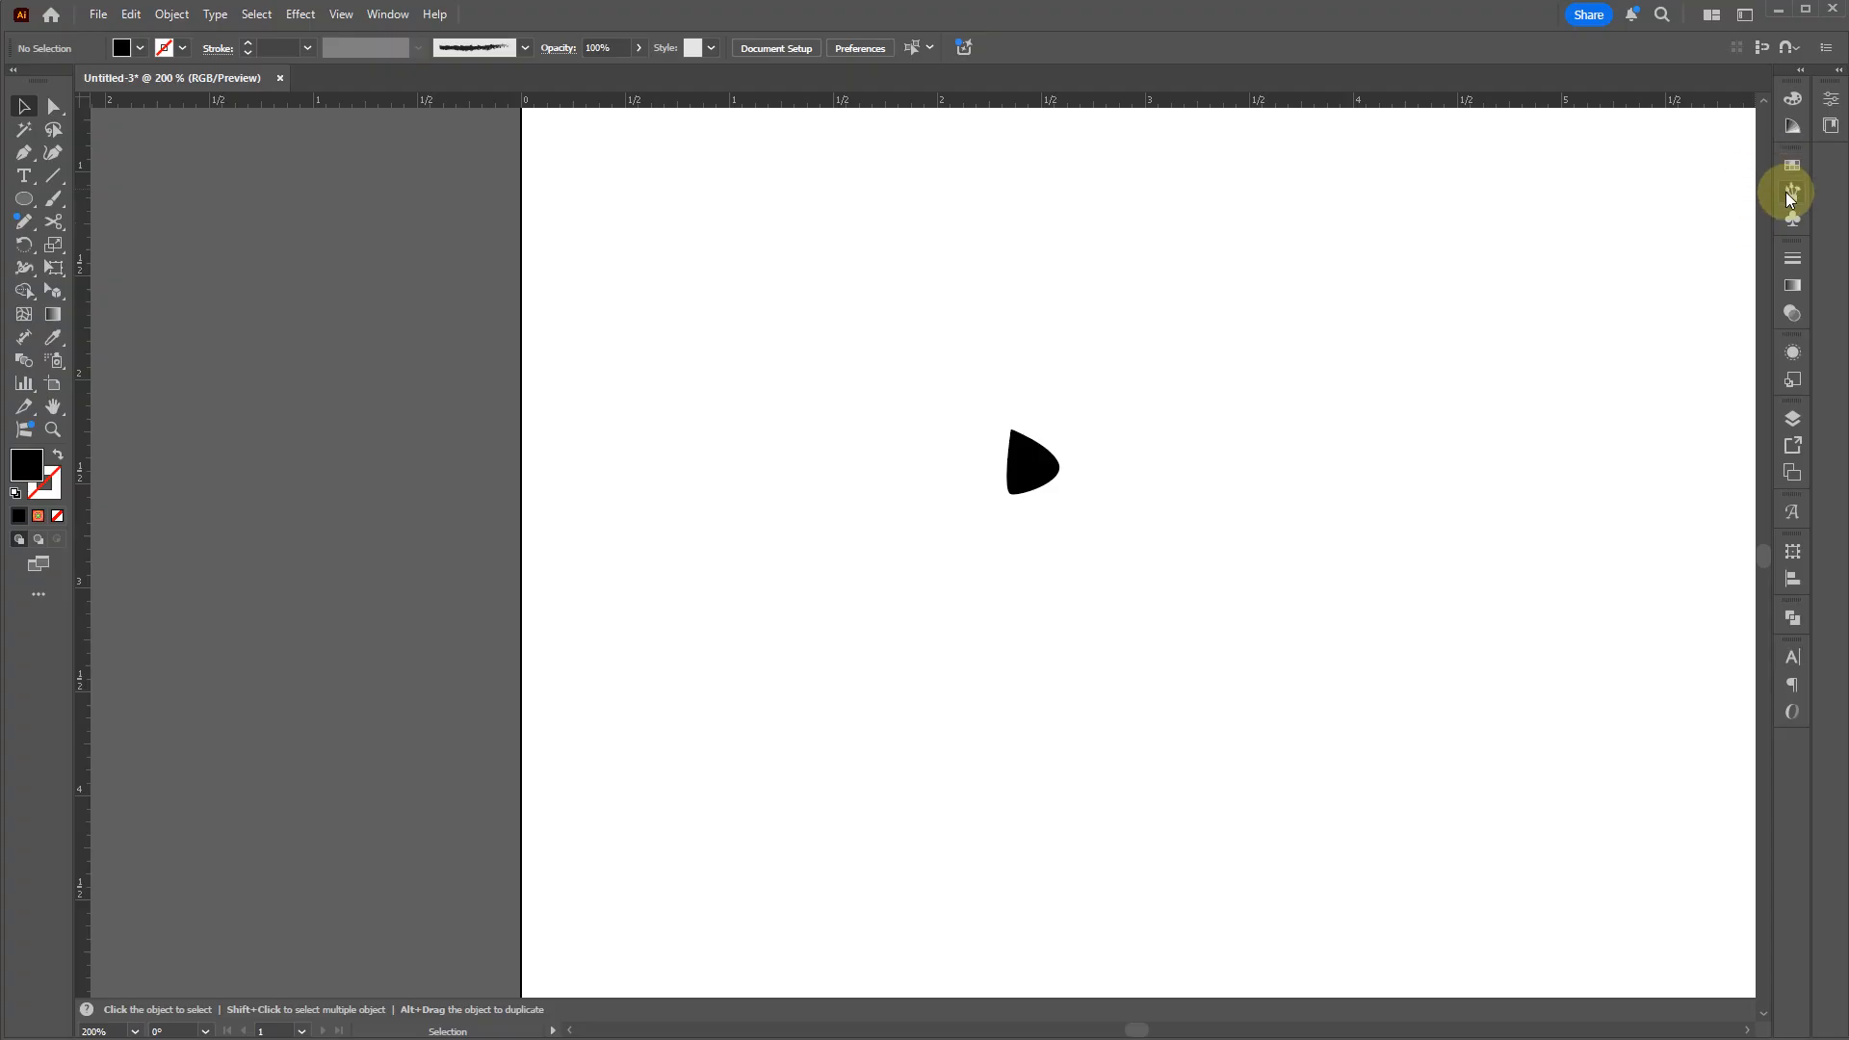
Step: Save the black shape as a dynamic symbol named "adsf" with export type Graphic
{"action": "left_click", "coordinate": [1793, 222]}
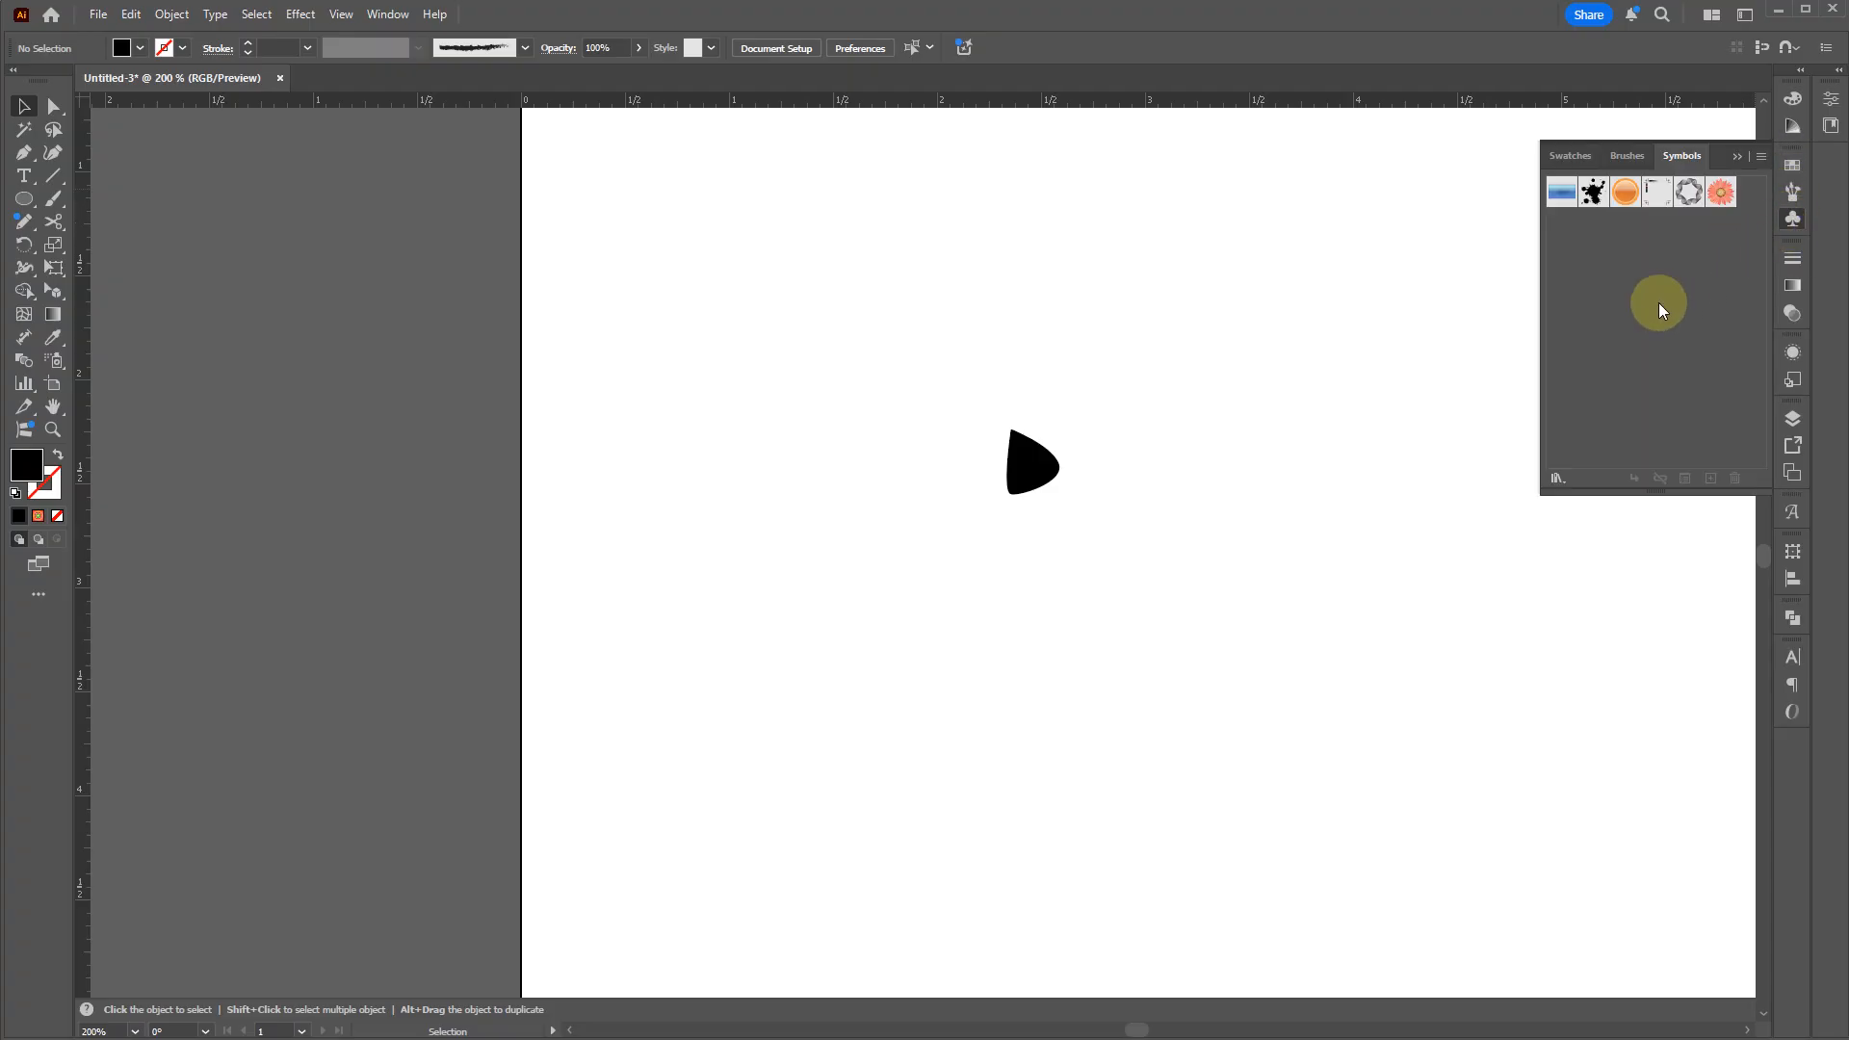
{"action": "left_click_drag", "start_coordinate": [1045, 472], "coordinate": [1615, 254]}
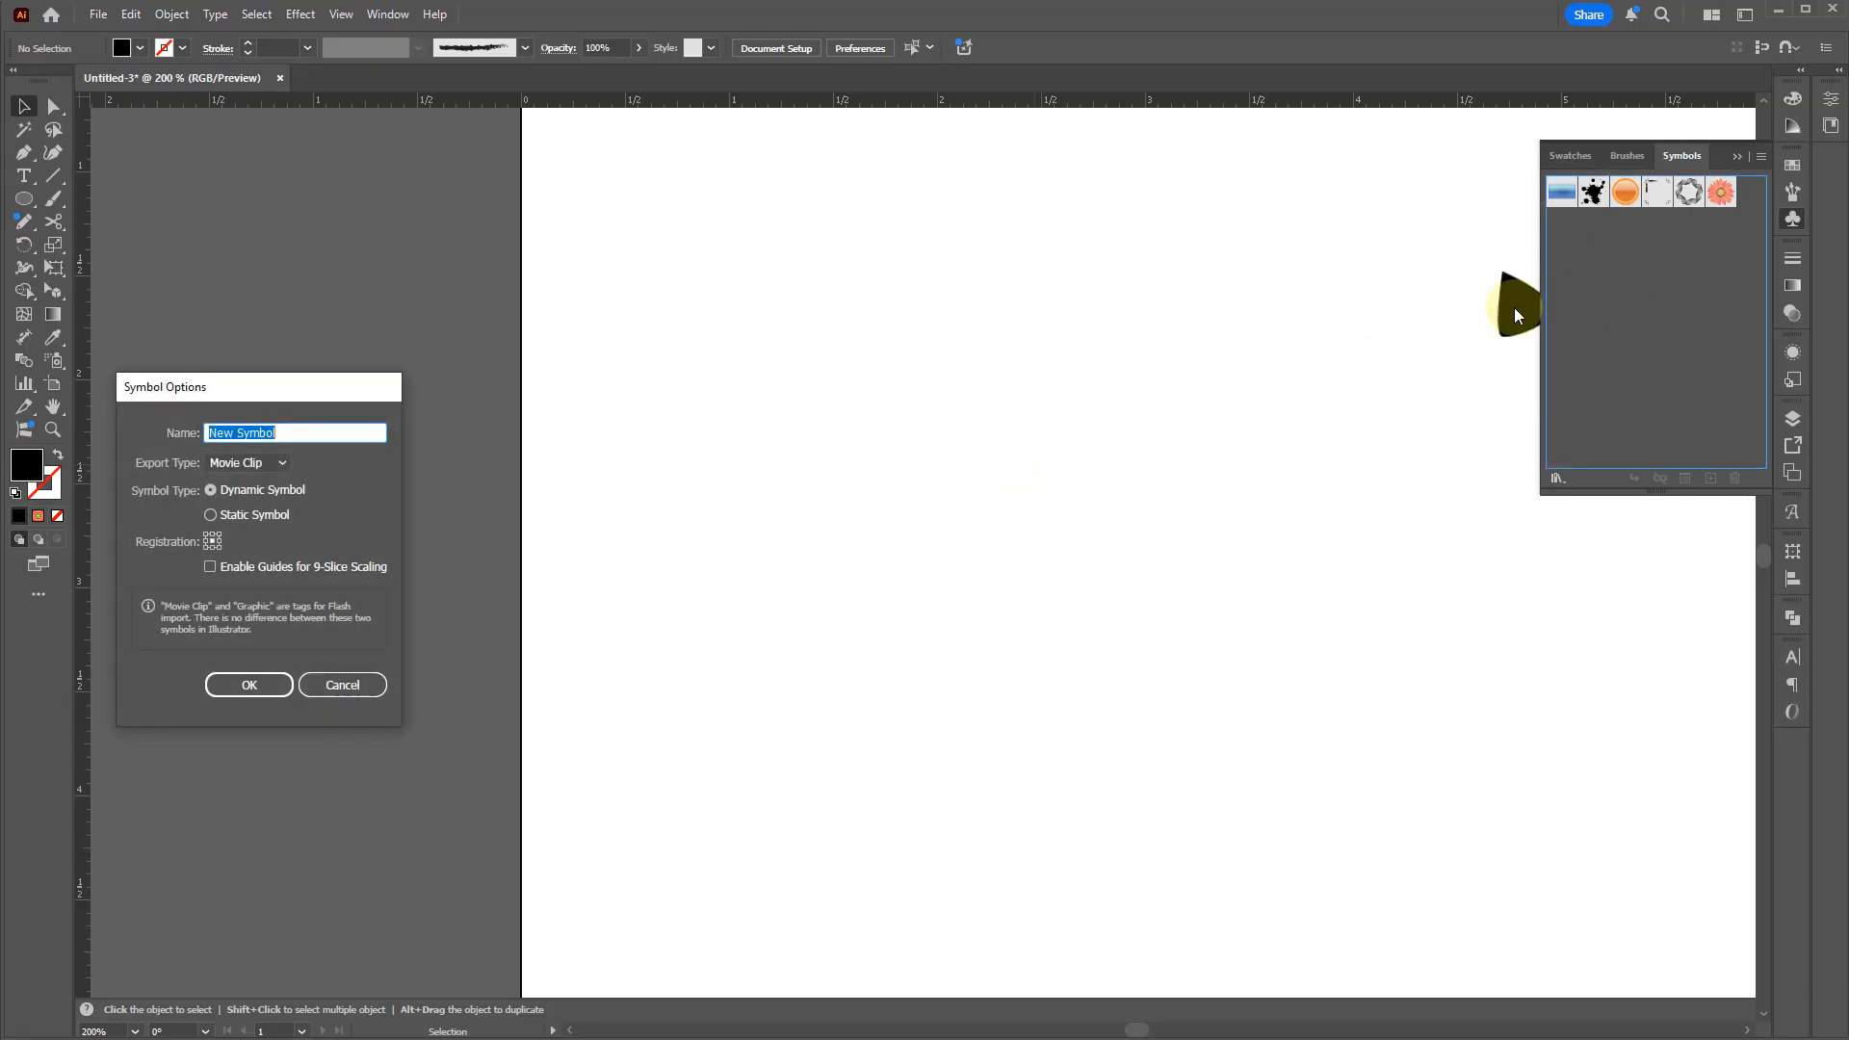
{"action": "type", "text": "adsf"}
{"action": "left_click", "coordinate": [279, 465]}
{"action": "left_click", "coordinate": [249, 503]}
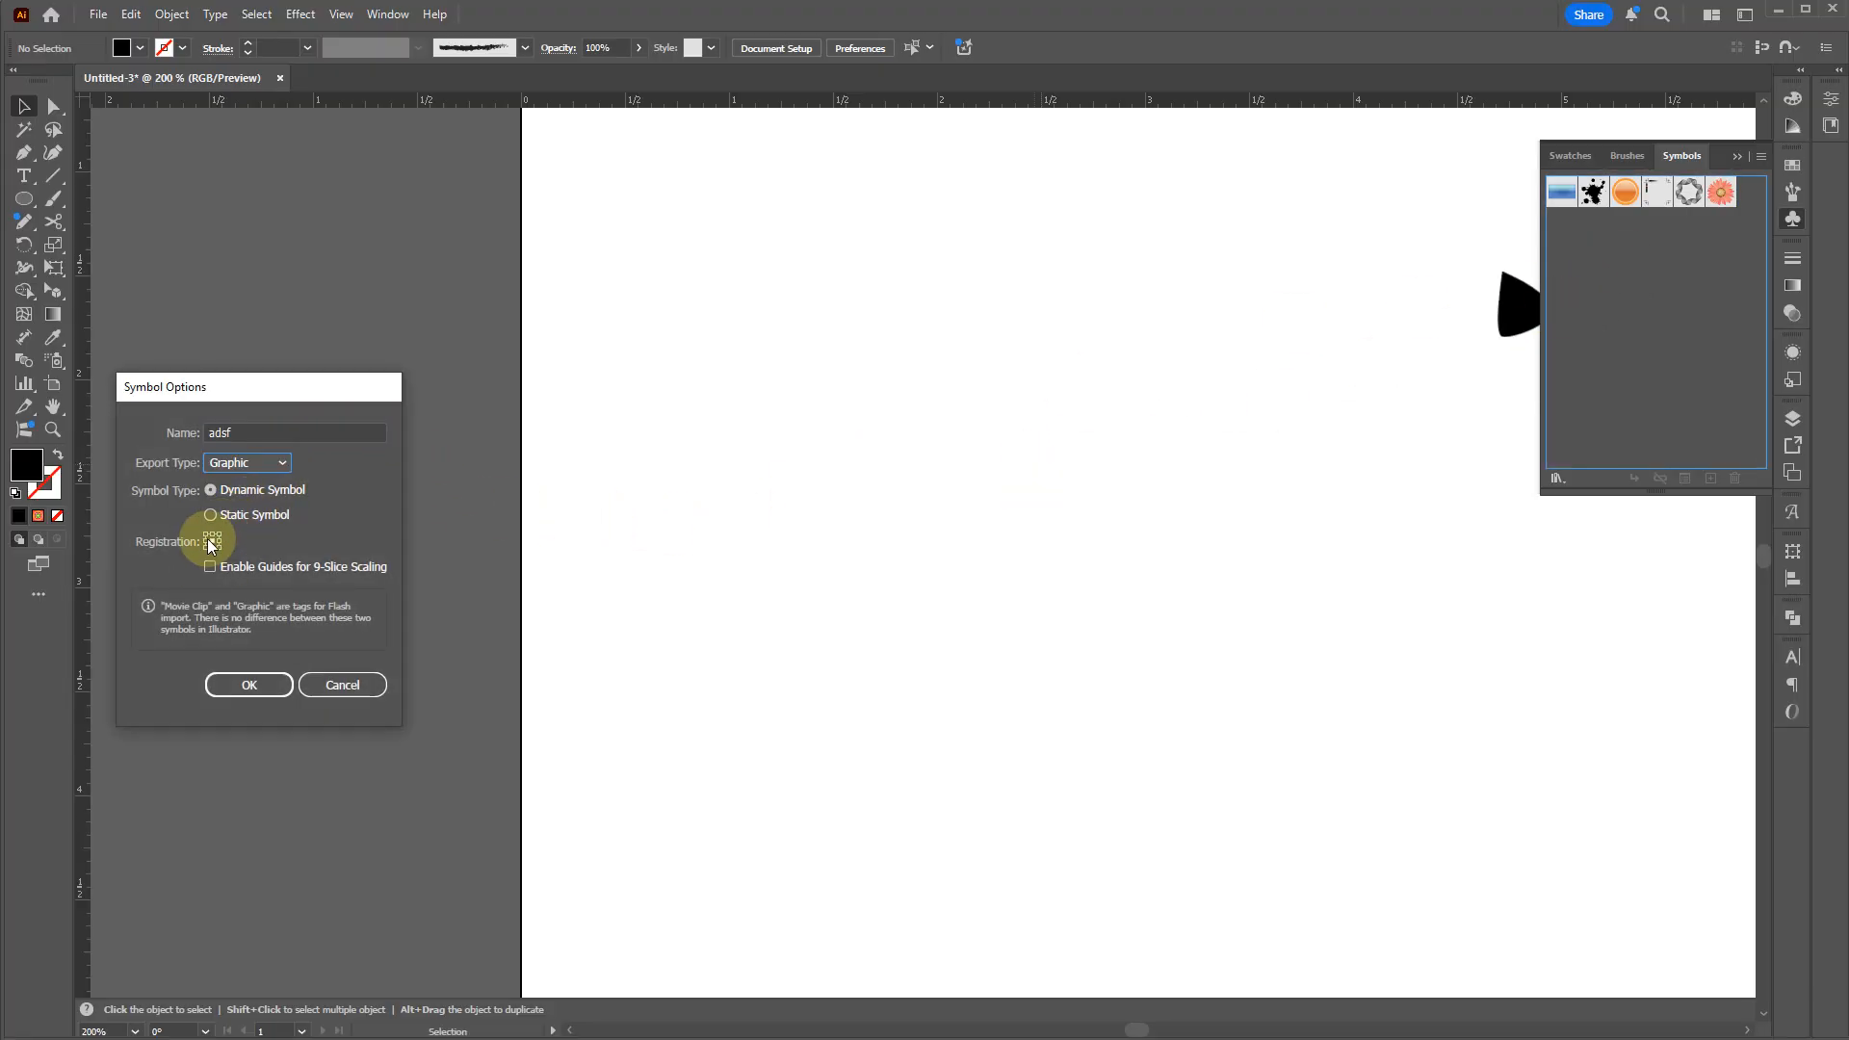
{"action": "left_click", "coordinate": [231, 687]}
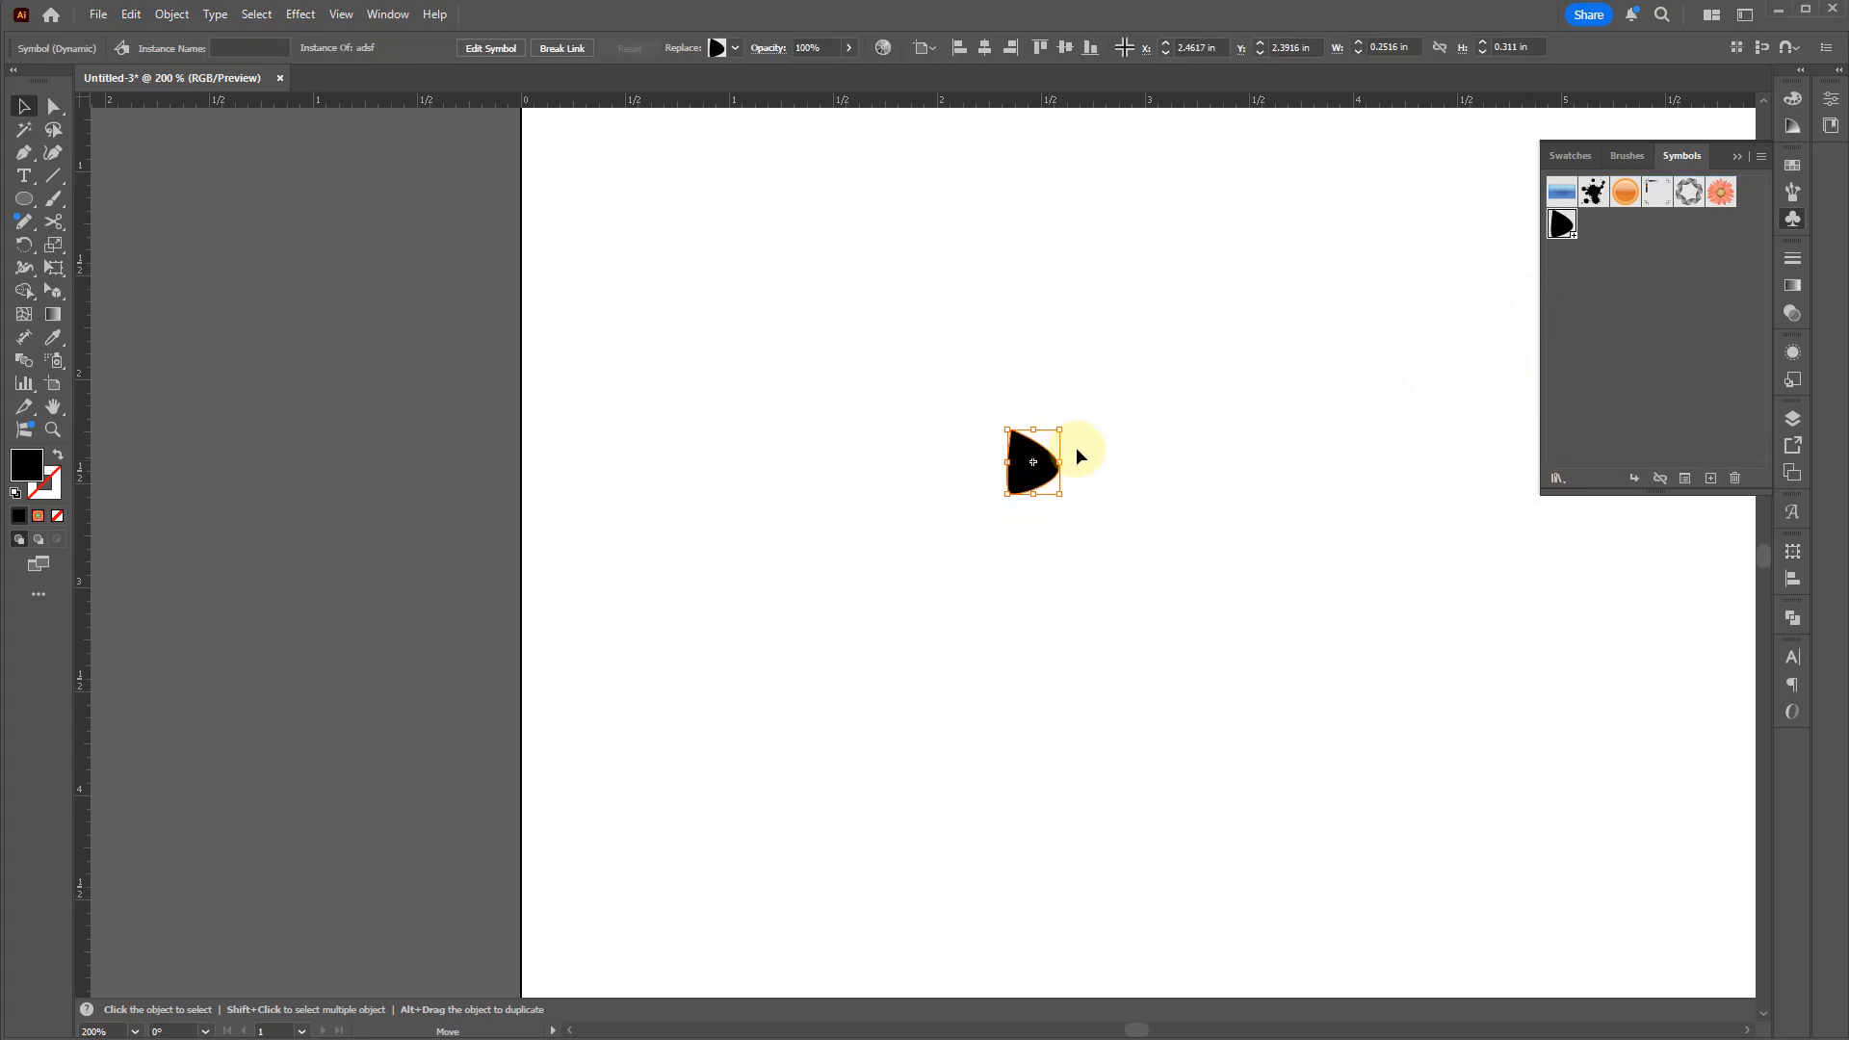
Step: Delete the original symbol instance and place two new instances of "adsf" on the upper part of the artboard
{"action": "left_click_drag", "start_coordinate": [1045, 462], "coordinate": [1260, 442]}
{"action": "key", "text": "Delete"}
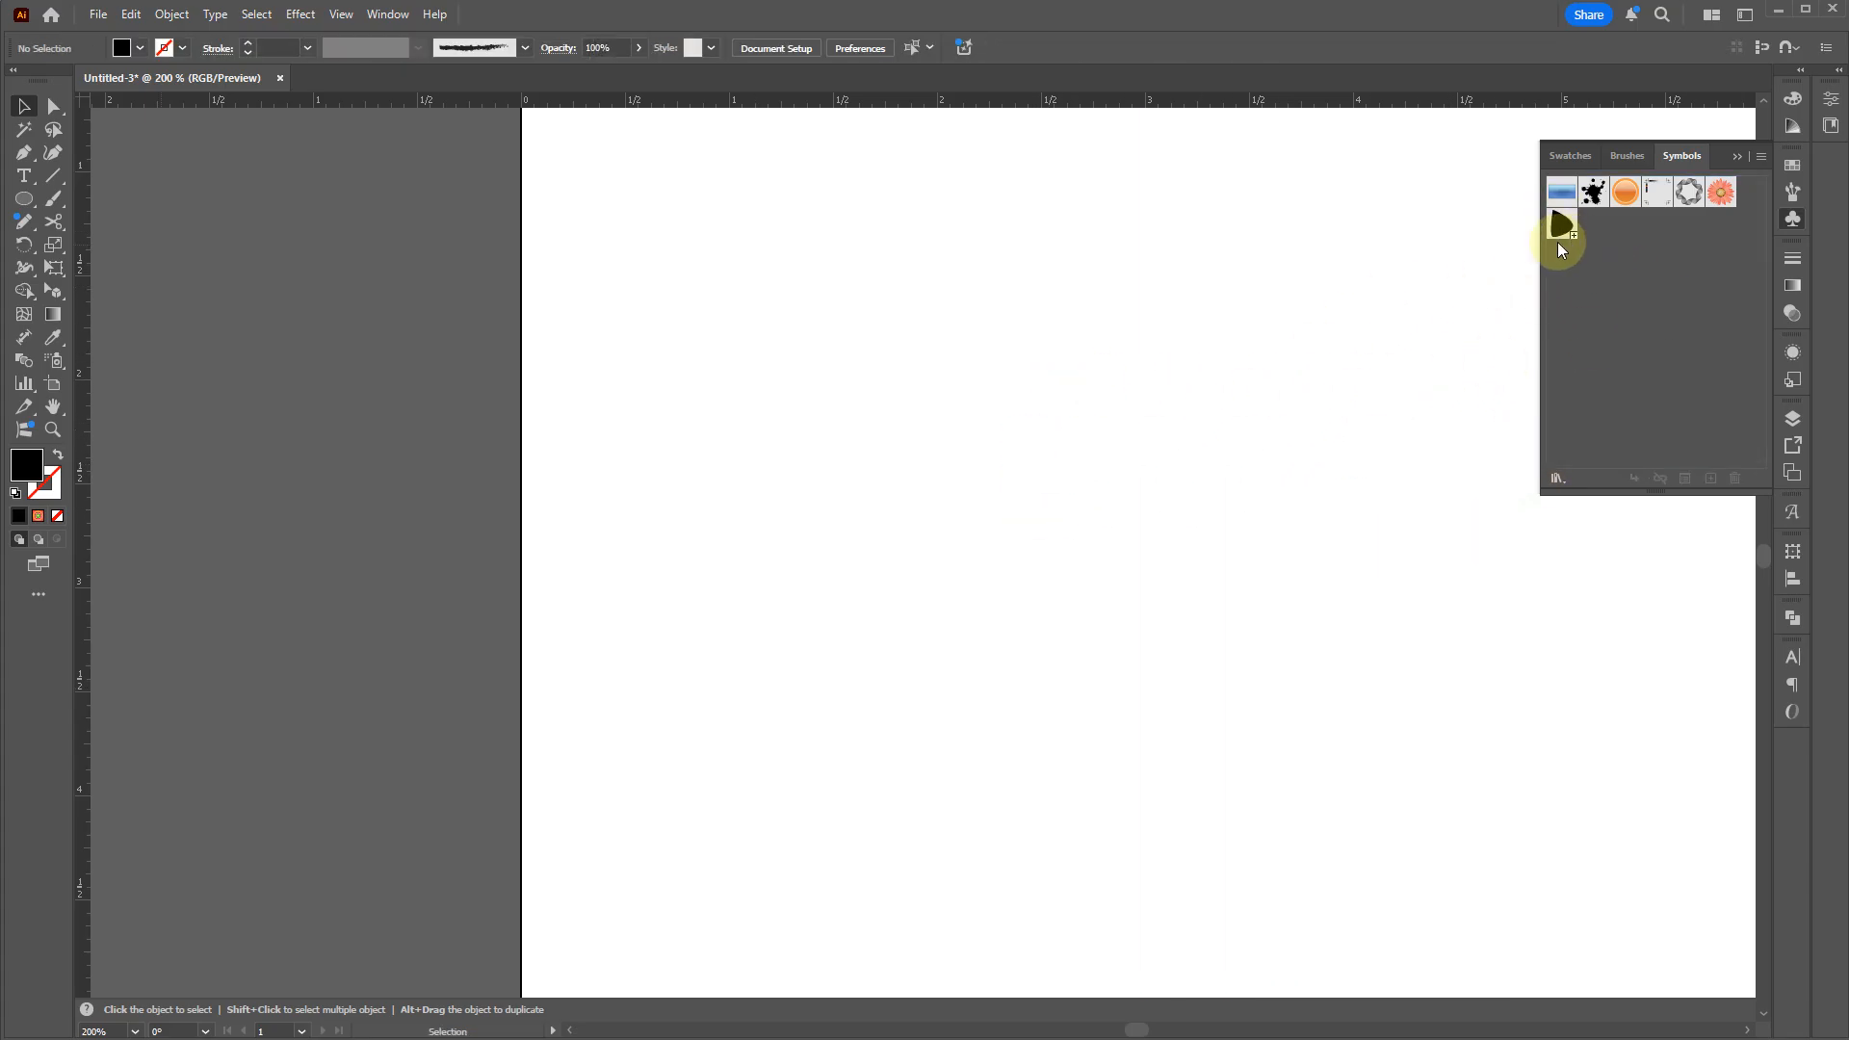
{"action": "left_click_drag", "start_coordinate": [1556, 236], "coordinate": [945, 224]}
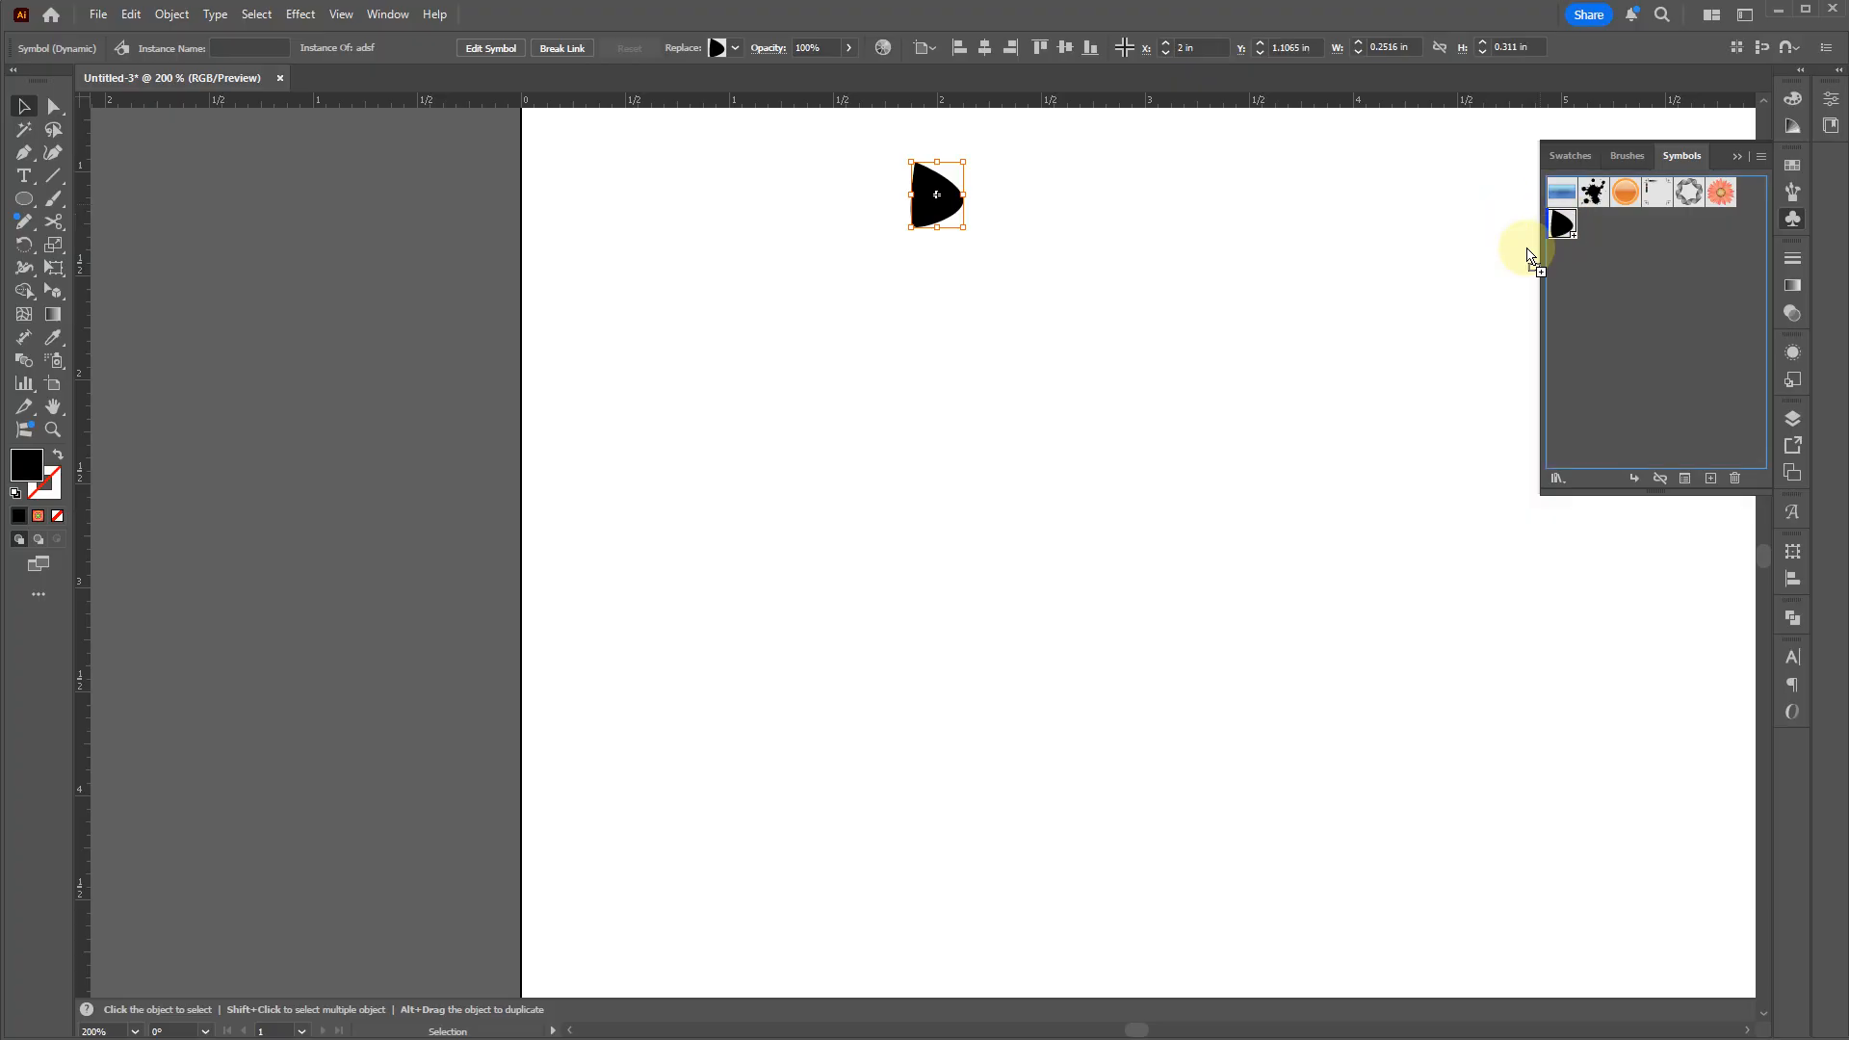
{"action": "left_click_drag", "start_coordinate": [1562, 224], "coordinate": [1126, 345]}
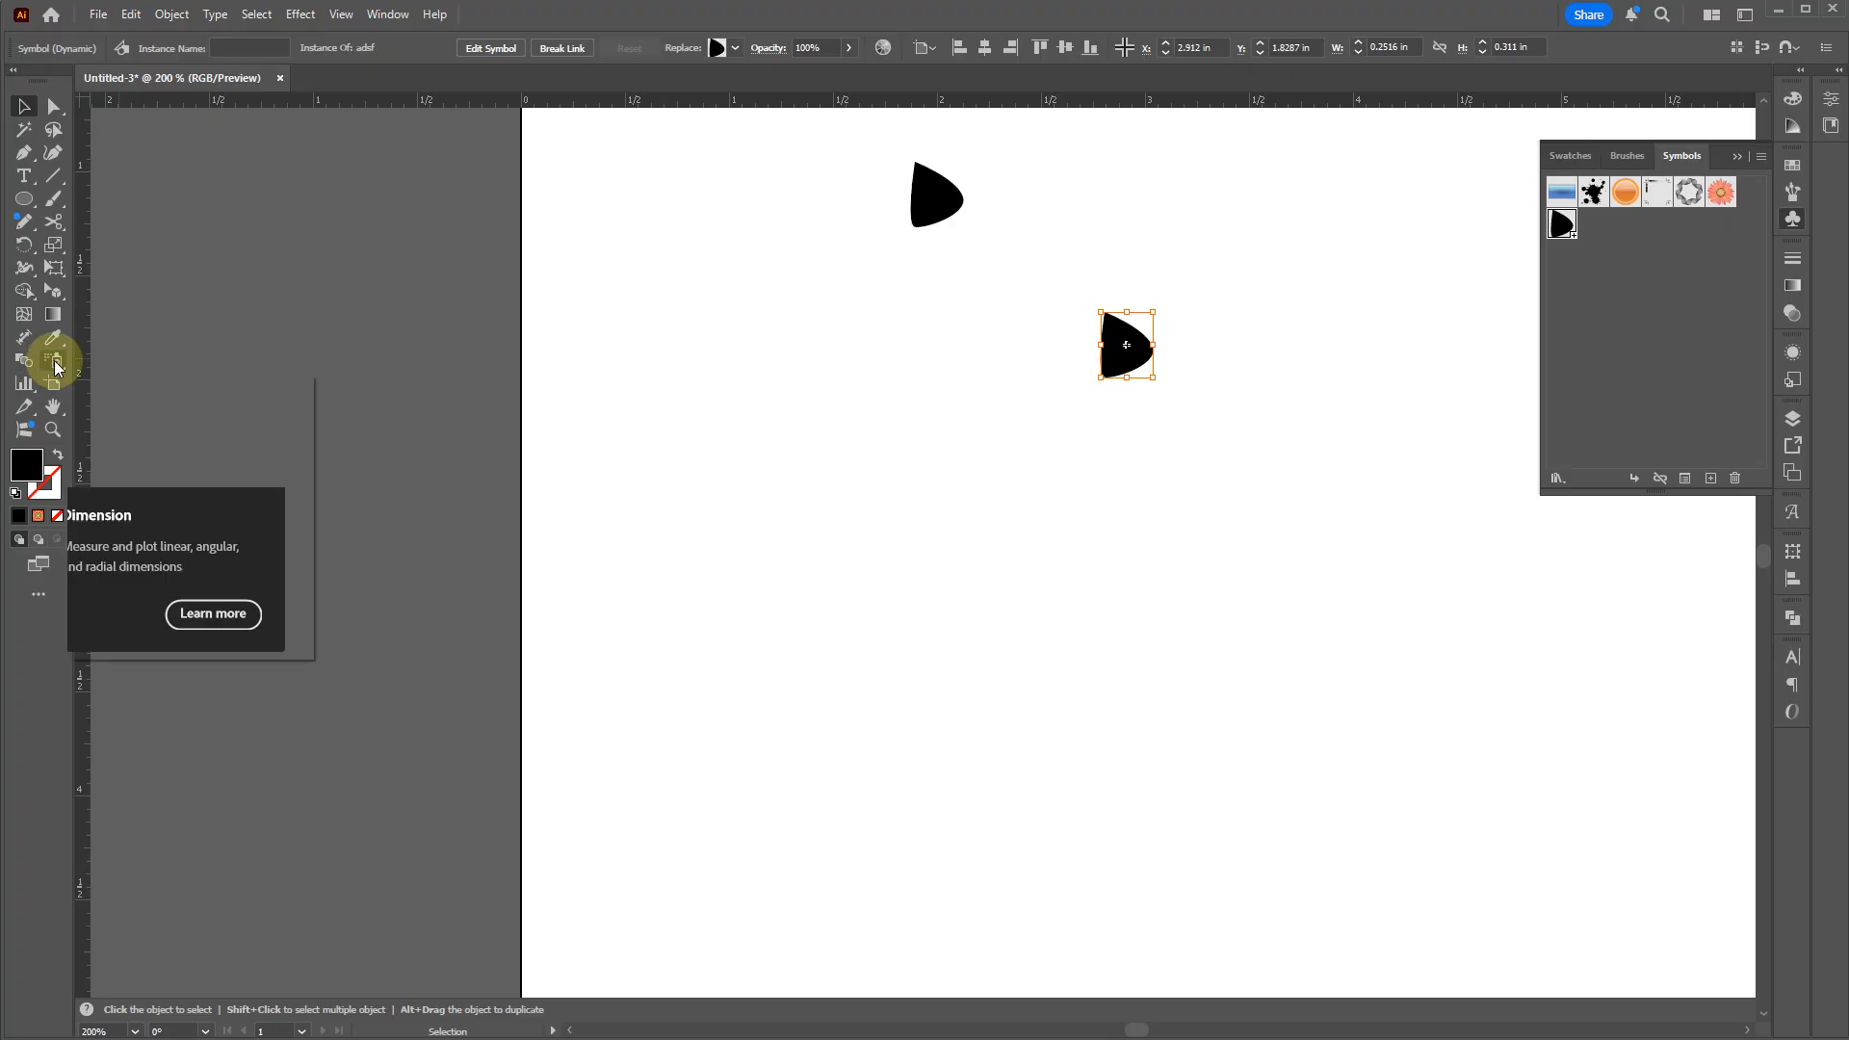
Step: Spray a scattered set of "adsf" symbols across the middle of the artboard with the Symbol Sprayer
{"action": "left_click", "coordinate": [54, 365]}
{"action": "left_click", "coordinate": [1564, 225]}
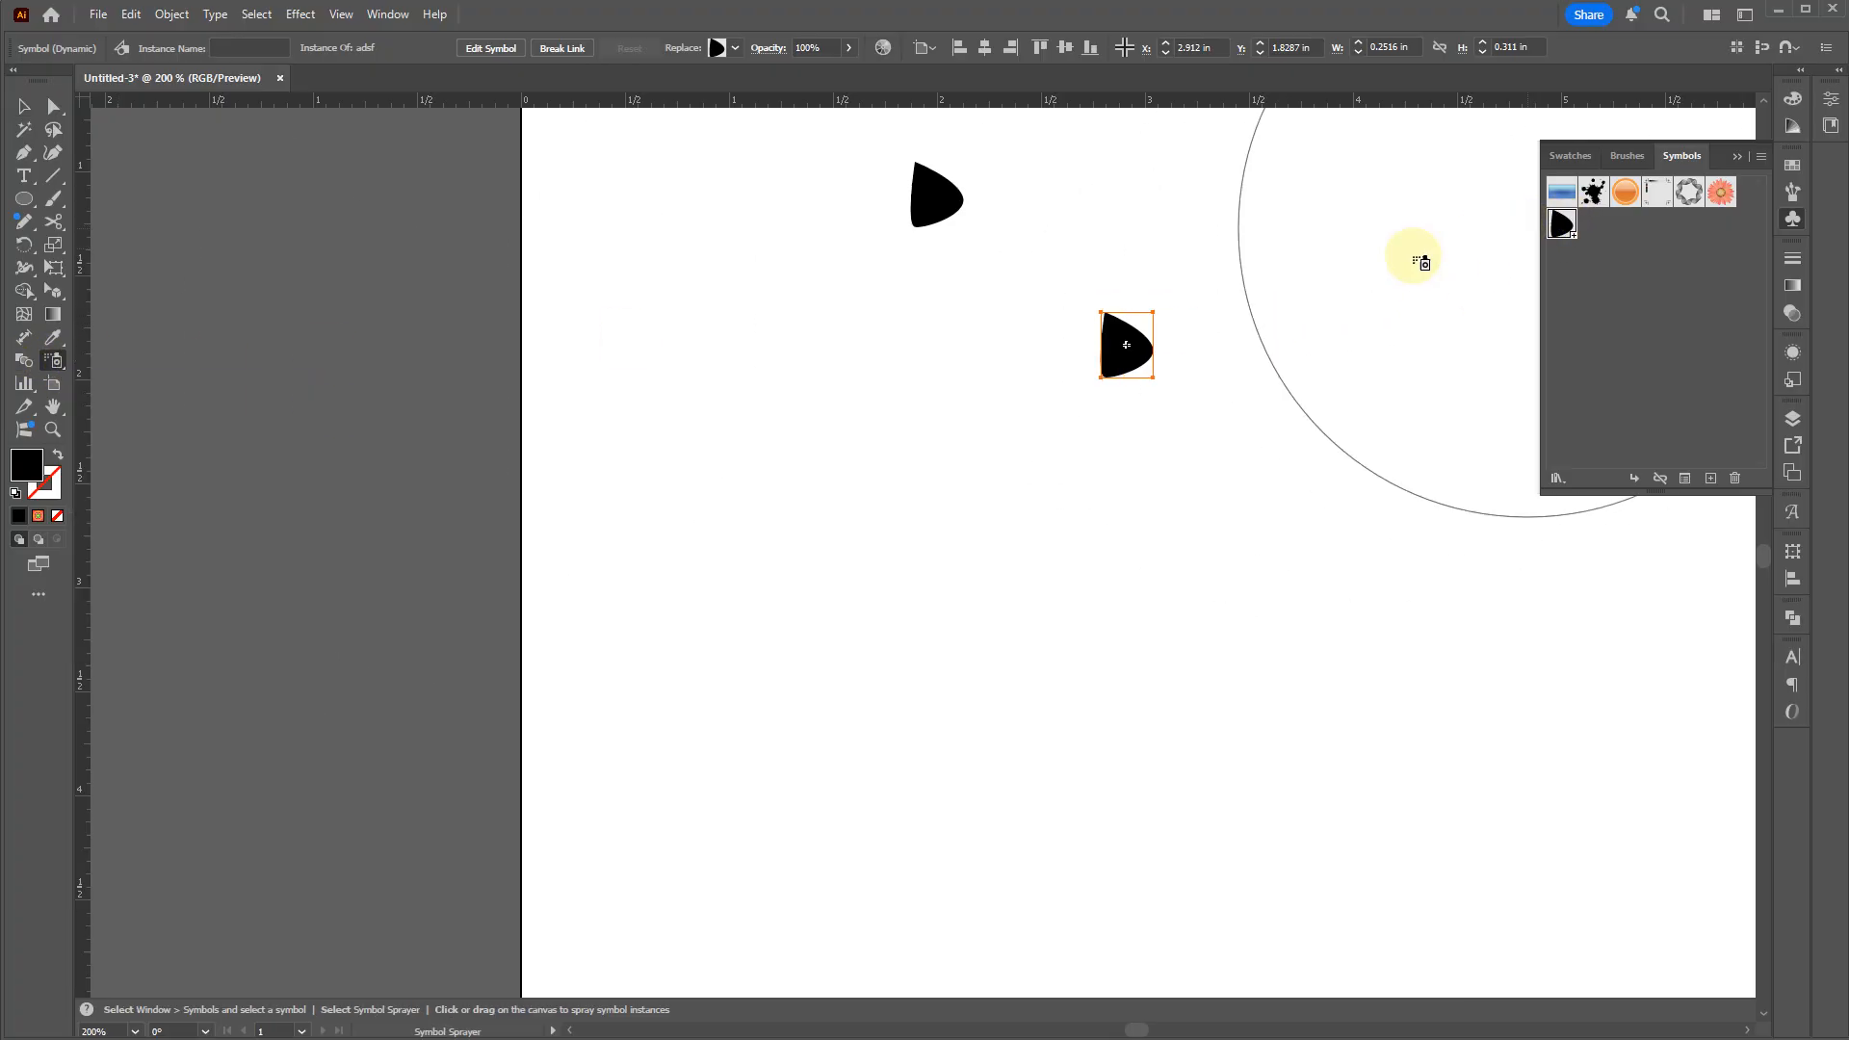
{"action": "mouse_move", "coordinate": [784, 528]}
{"action": "left_mouse_down"}
{"action": "mouse_move", "coordinate": [992, 702]}
{"action": "mouse_move", "coordinate": [1210, 529]}
{"action": "mouse_move", "coordinate": [1038, 566]}
{"action": "left_mouse_up"}
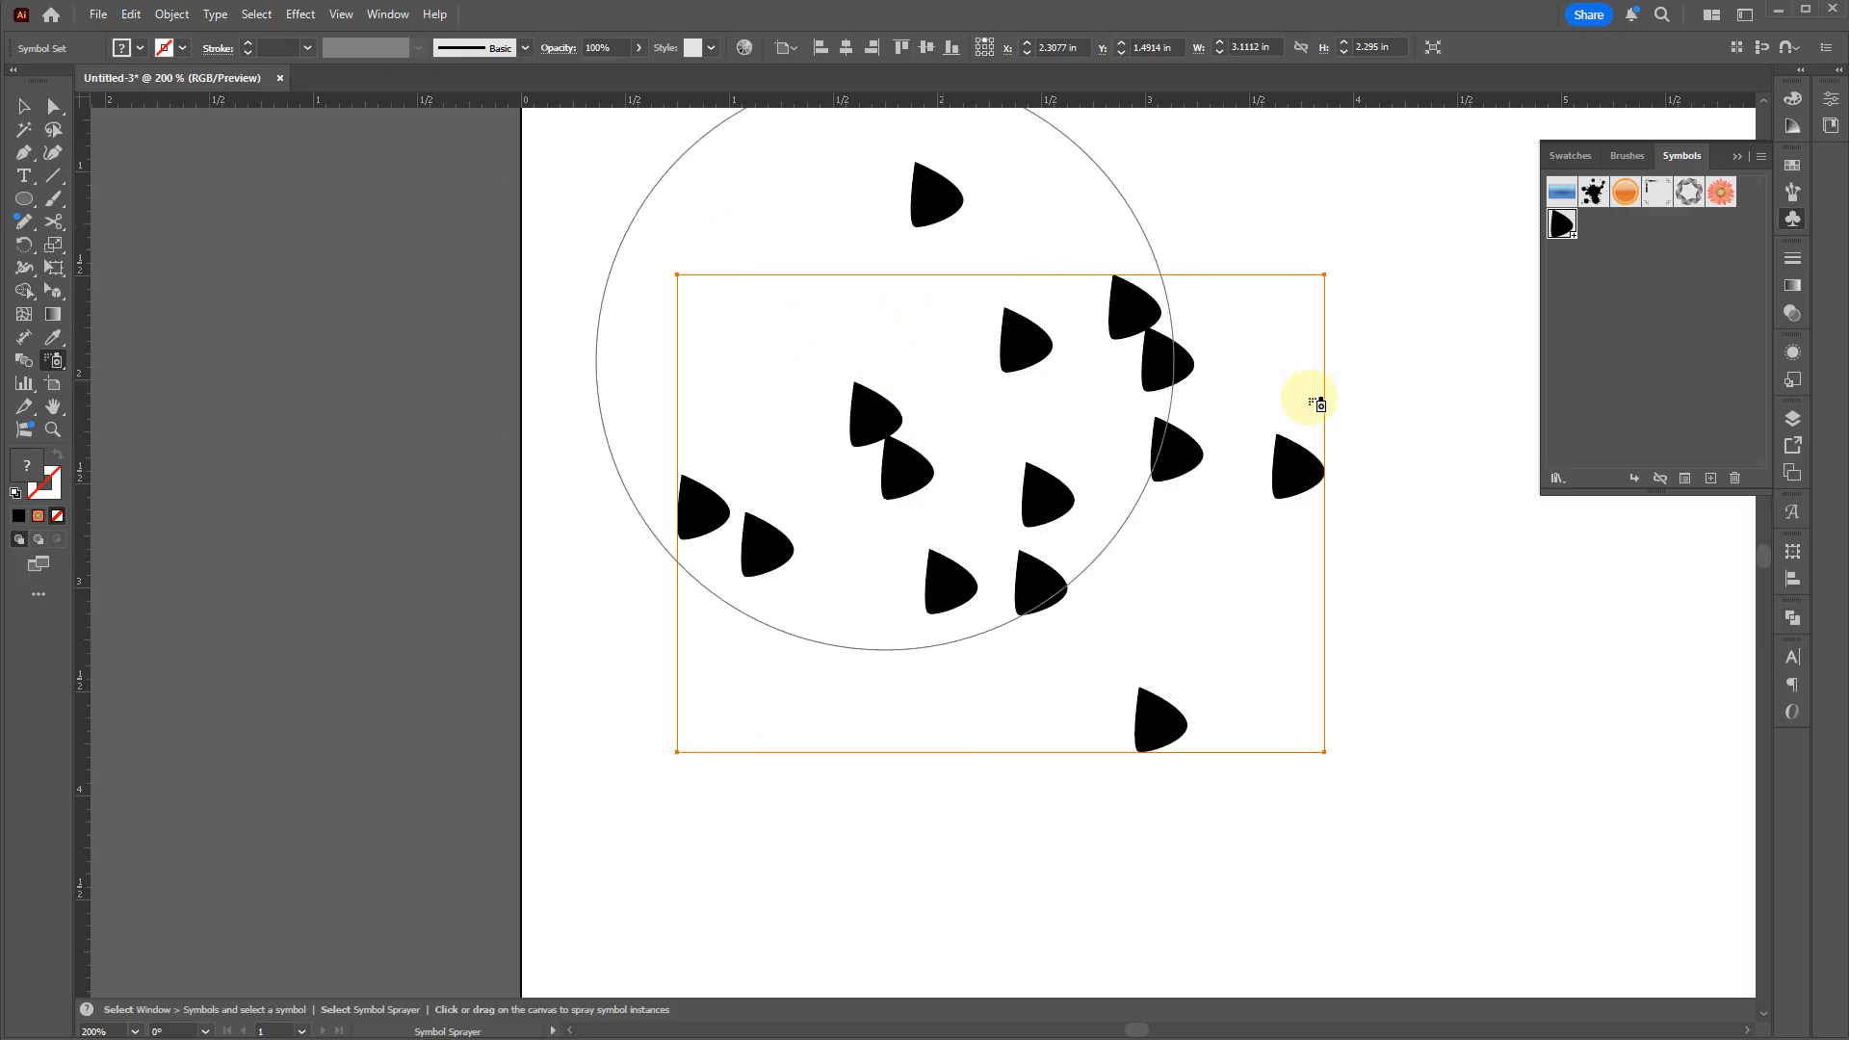
Step: Reduce the Symbol Sprayer's brush diameter to about 1.42 in and spray more symbols into the middle of the set
{"action": "double_click", "coordinate": [53, 363]}
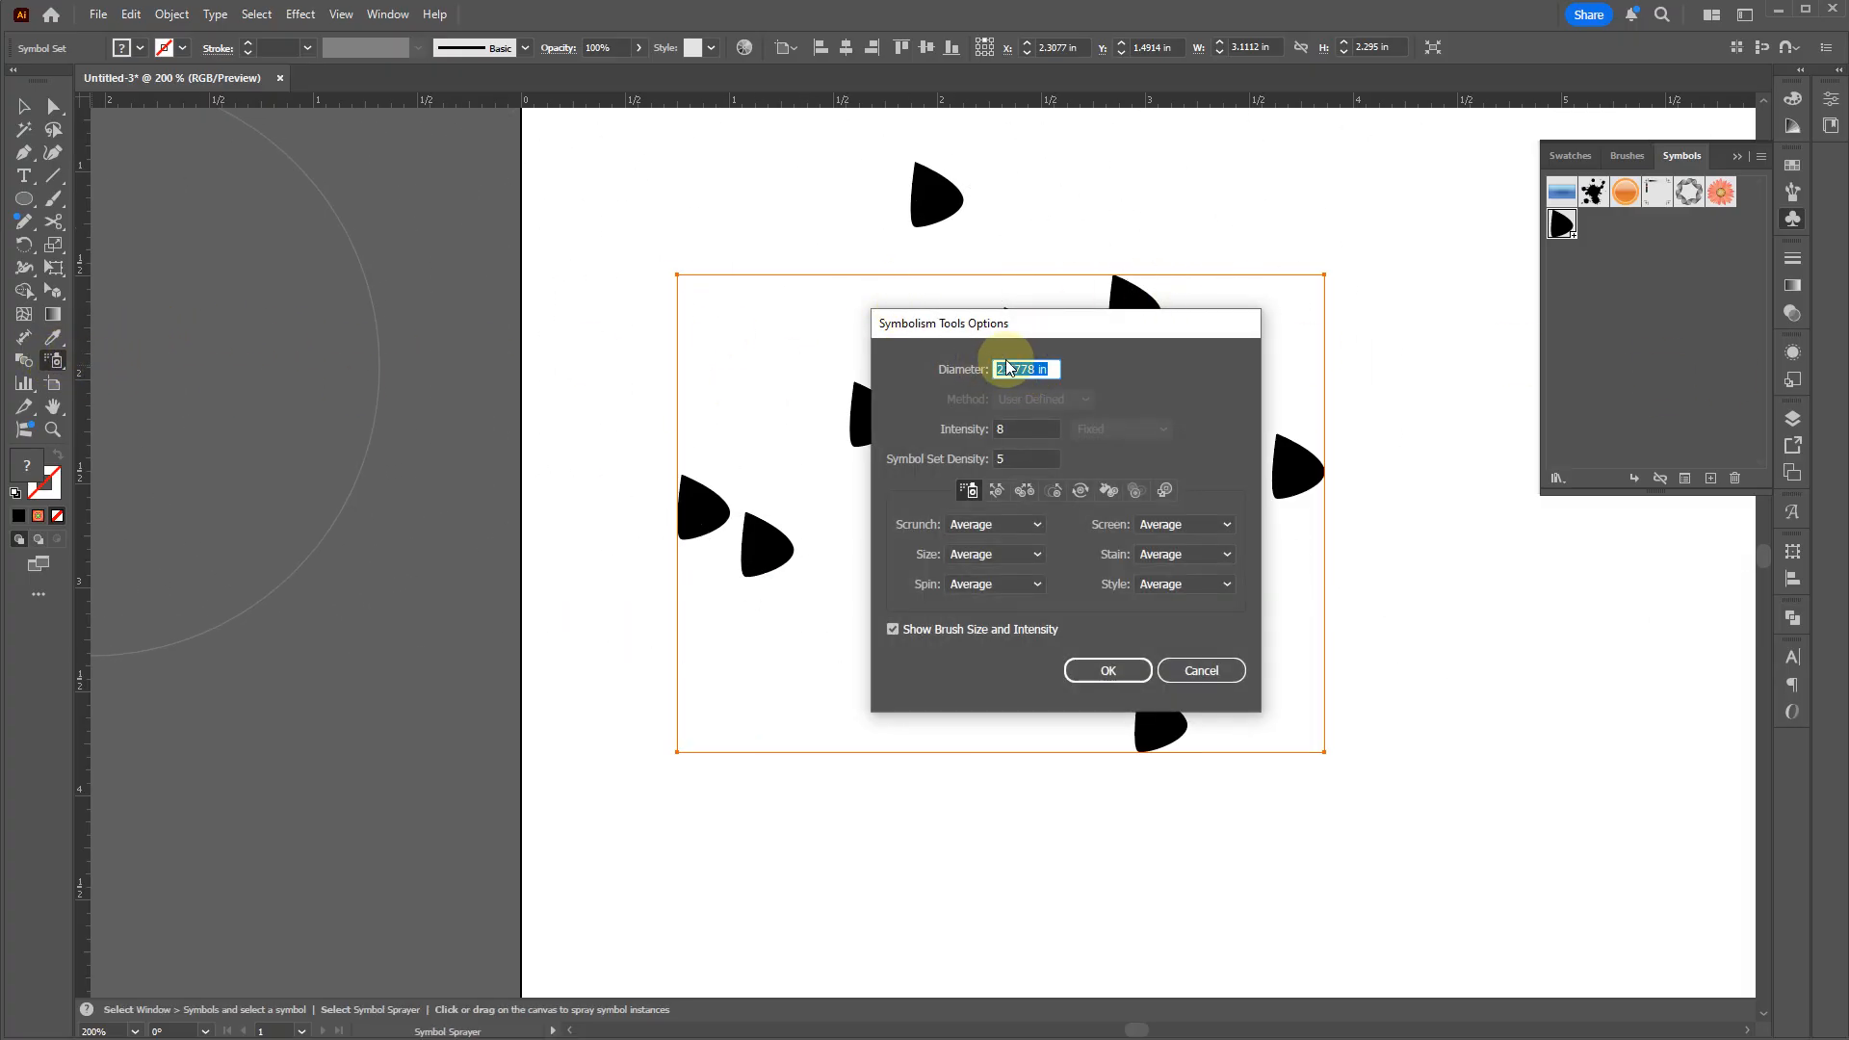
{"action": "key", "text": "Return"}
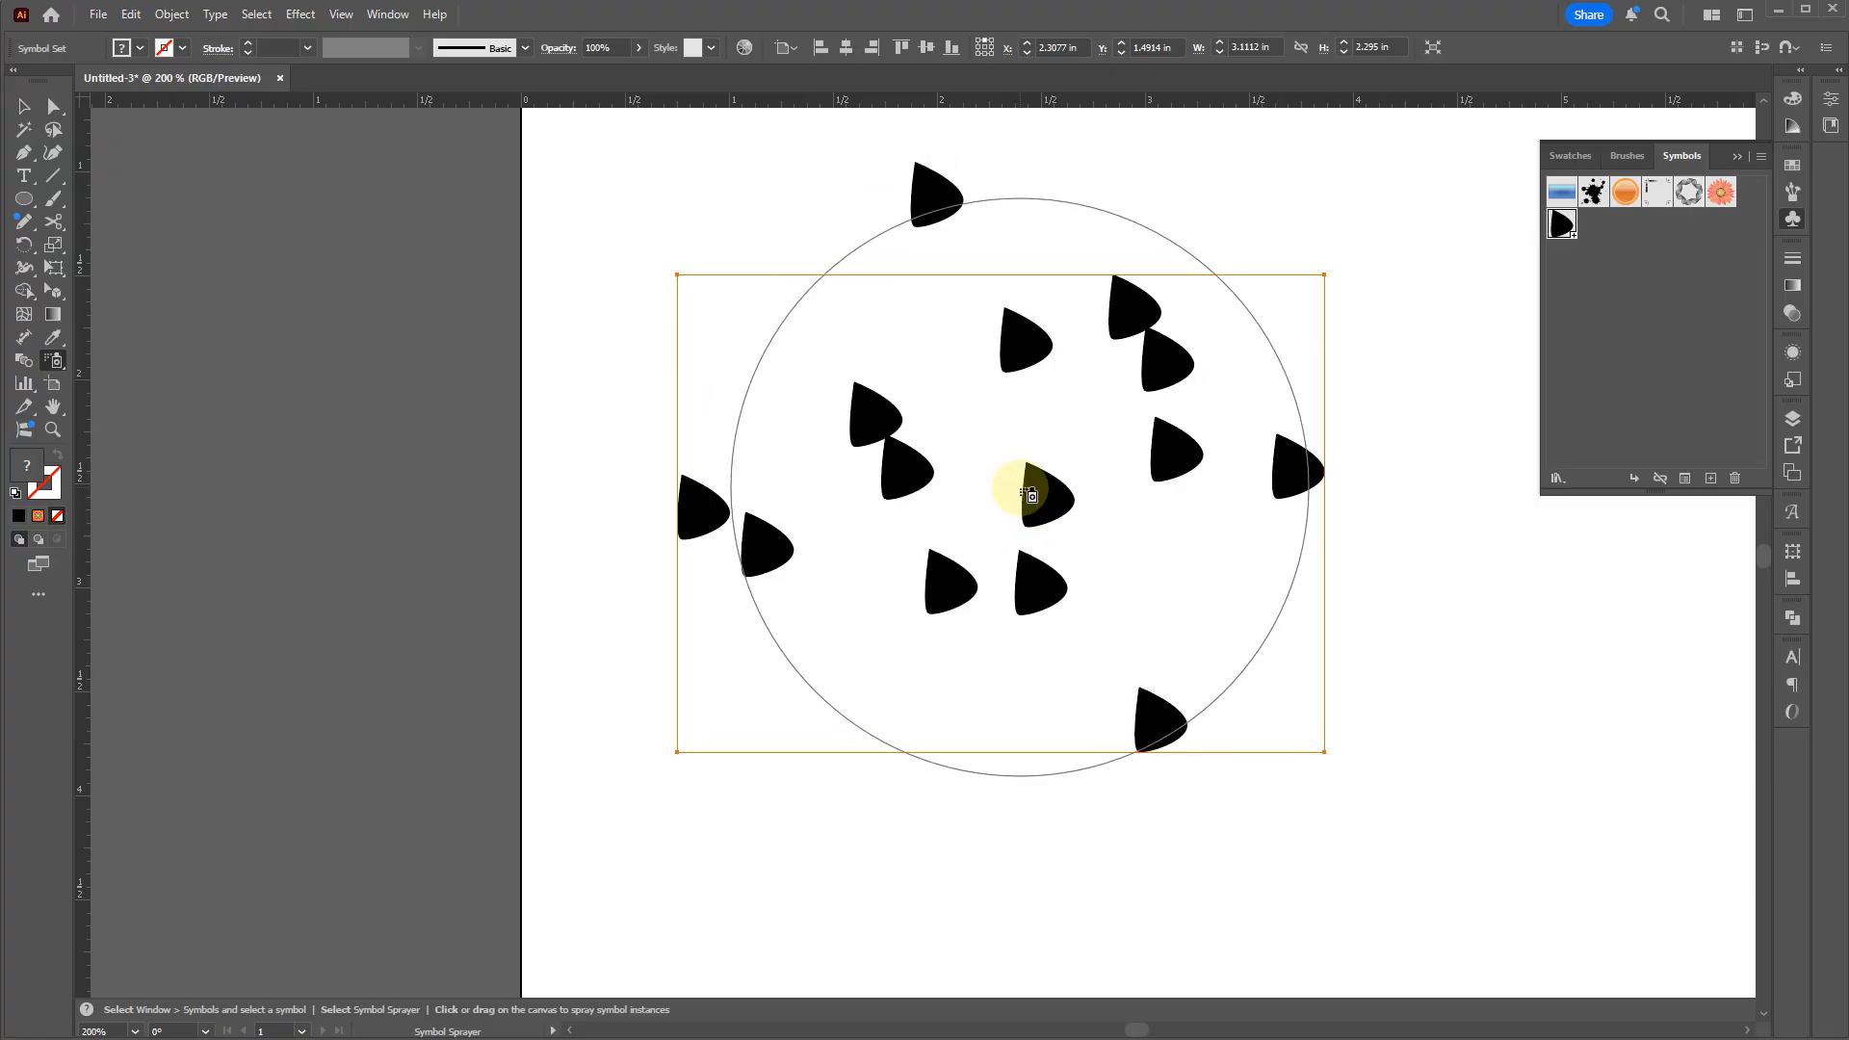
{"action": "key", "text": "bracketleft"}
{"action": "key", "text": "bracketleft"}
{"action": "key", "text": "bracketleft"}
{"action": "key", "text": "bracketleft"}
{"action": "key", "text": "bracketright"}
{"action": "key", "text": "bracketright"}
{"action": "key", "text": "bracketright"}
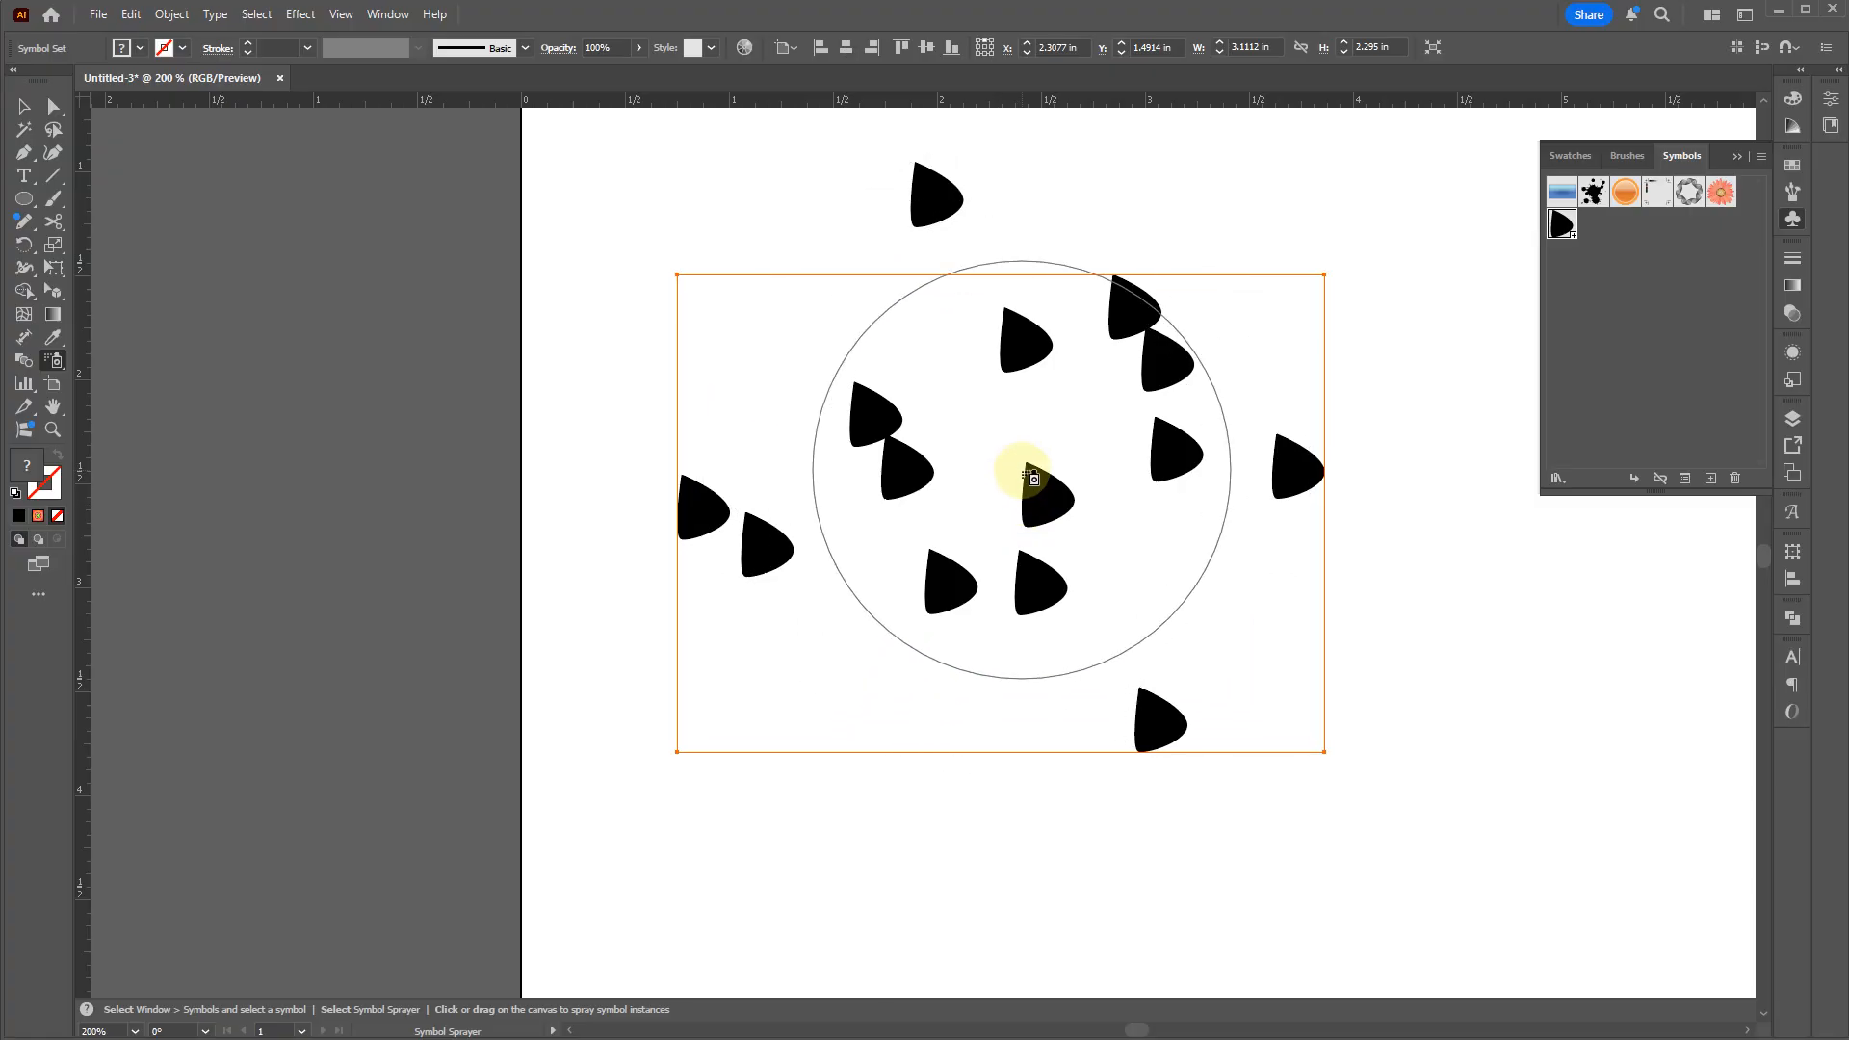
{"action": "key", "text": "bracketleft"}
{"action": "key", "text": "bracketleft"}
{"action": "key", "text": "bracketleft"}
{"action": "key", "text": "bracketleft"}
{"action": "mouse_move", "coordinate": [1028, 474]}
{"action": "left_mouse_down"}
{"action": "mouse_move", "coordinate": [1082, 456]}
{"action": "mouse_move", "coordinate": [1059, 486]}
{"action": "left_mouse_up"}
Step: Review the symbolism tool options and push the sprayed symbols apart with the Symbol Shifter
{"action": "left_click", "coordinate": [32, 339]}
{"action": "left_click", "coordinate": [52, 363]}
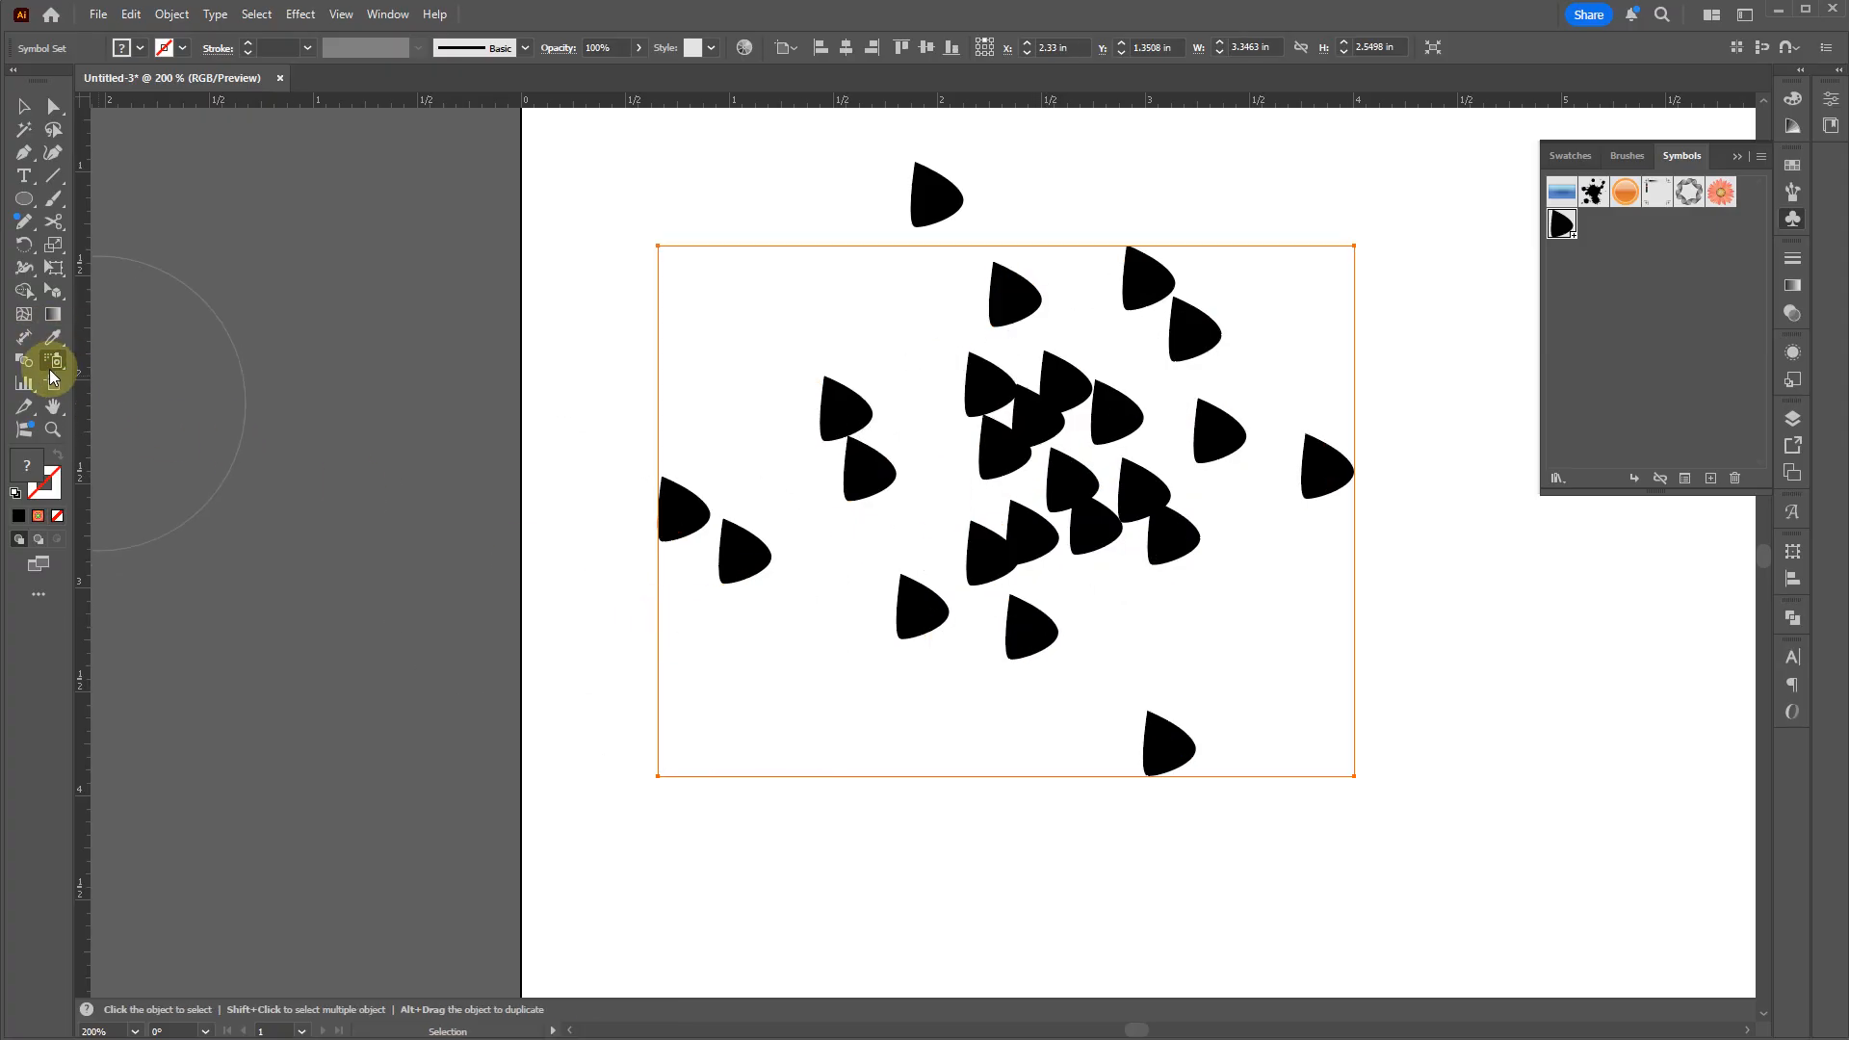
{"action": "double_click", "coordinate": [53, 366]}
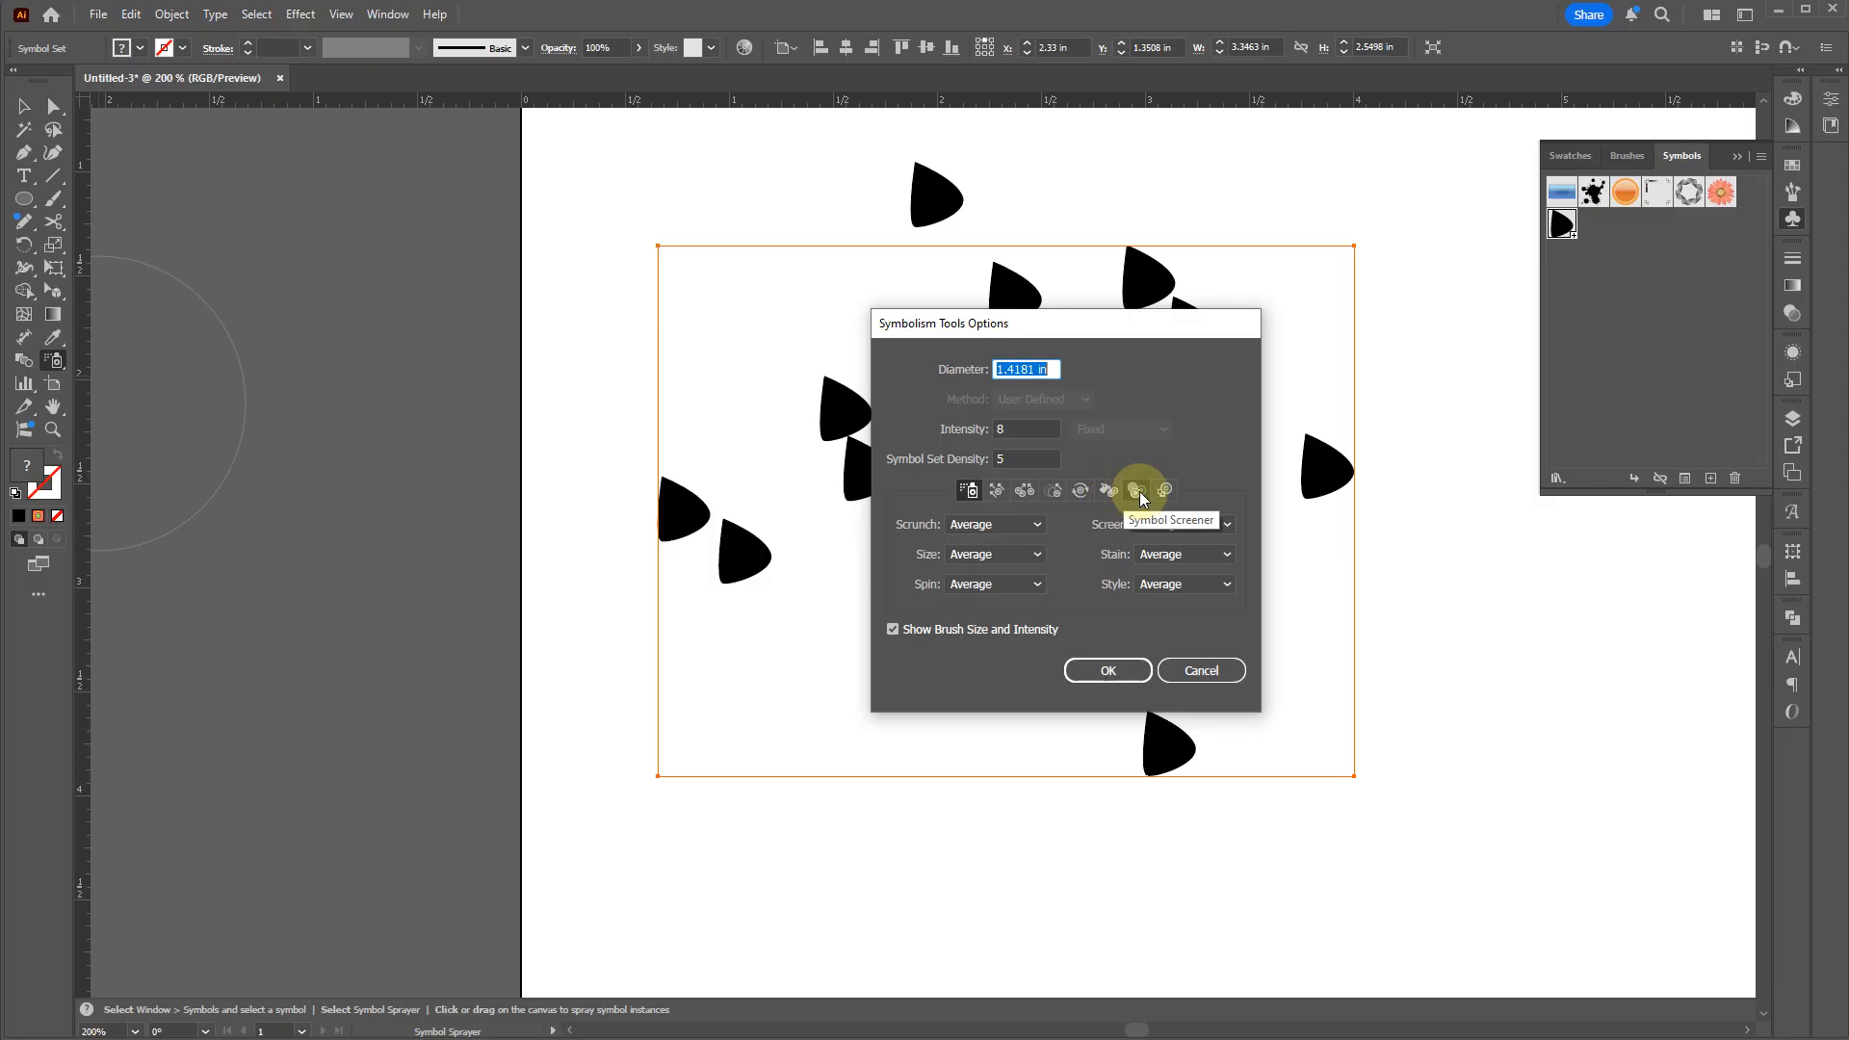
{"action": "key", "text": "Escape"}
{"action": "left_click", "coordinate": [55, 363]}
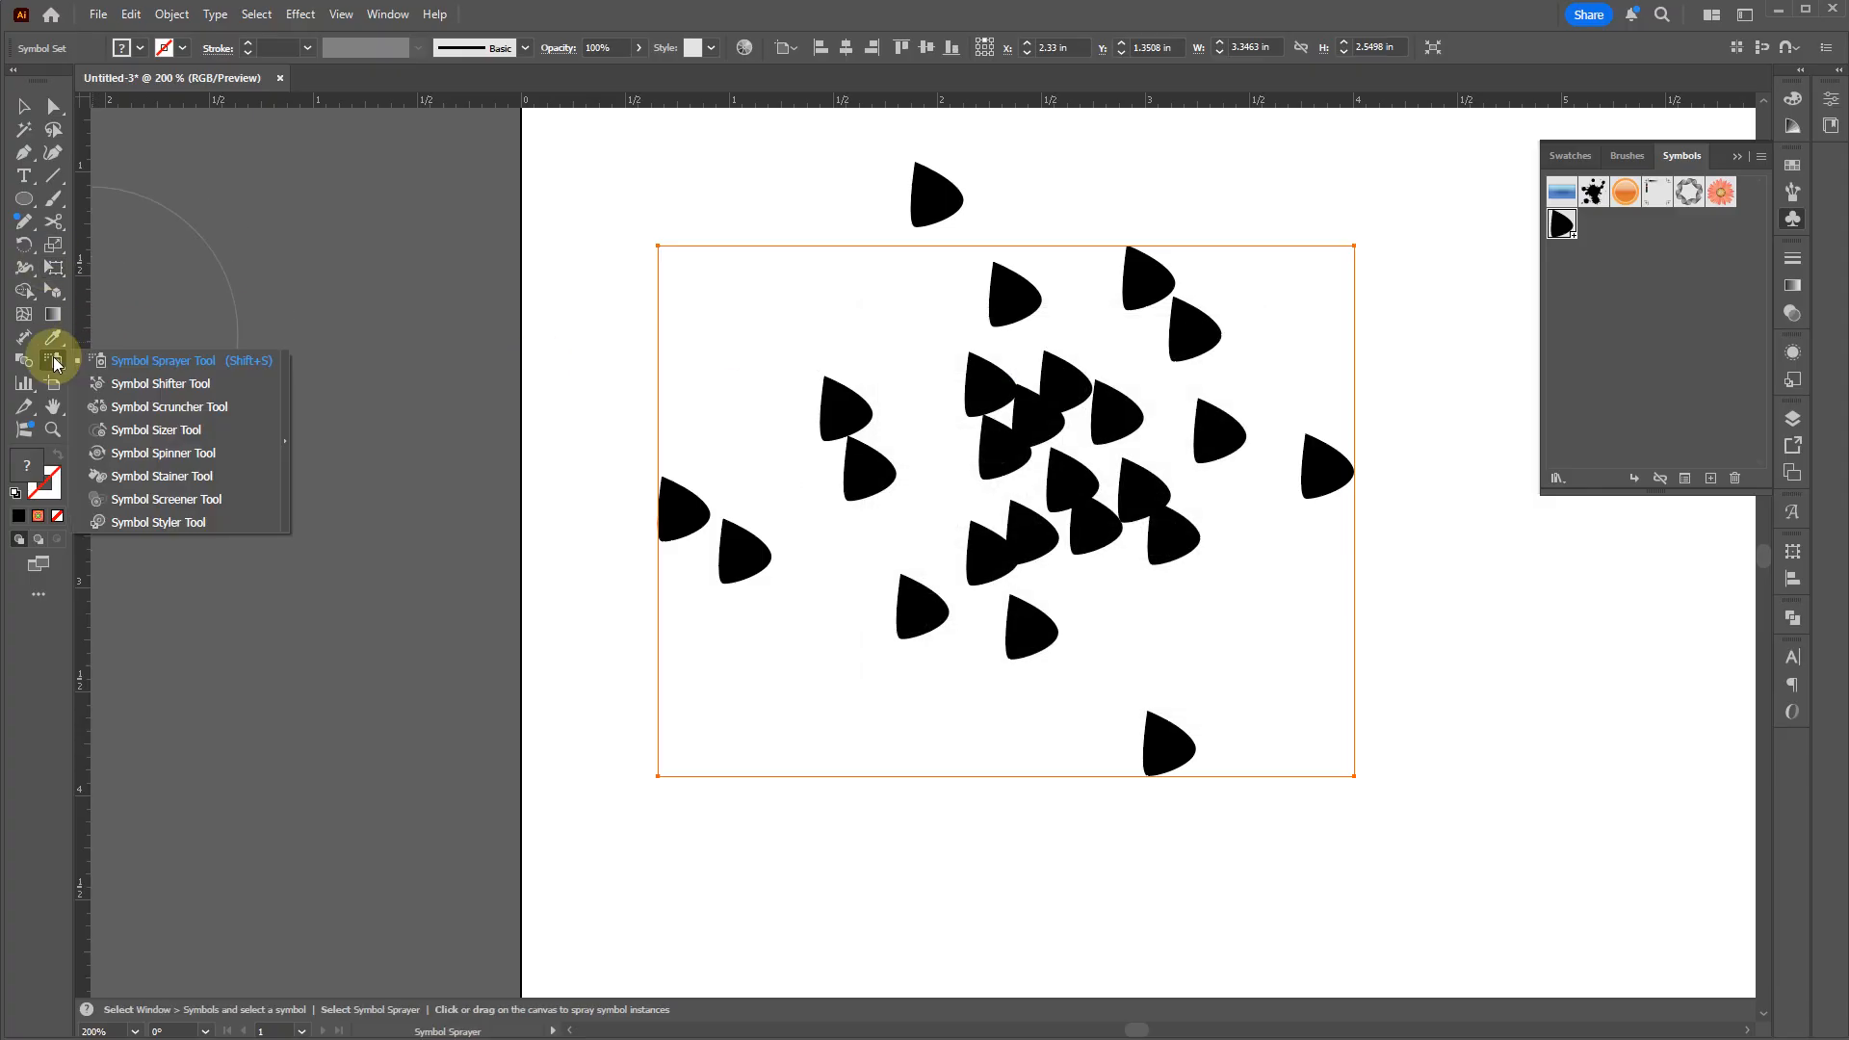
{"action": "left_click", "coordinate": [125, 384]}
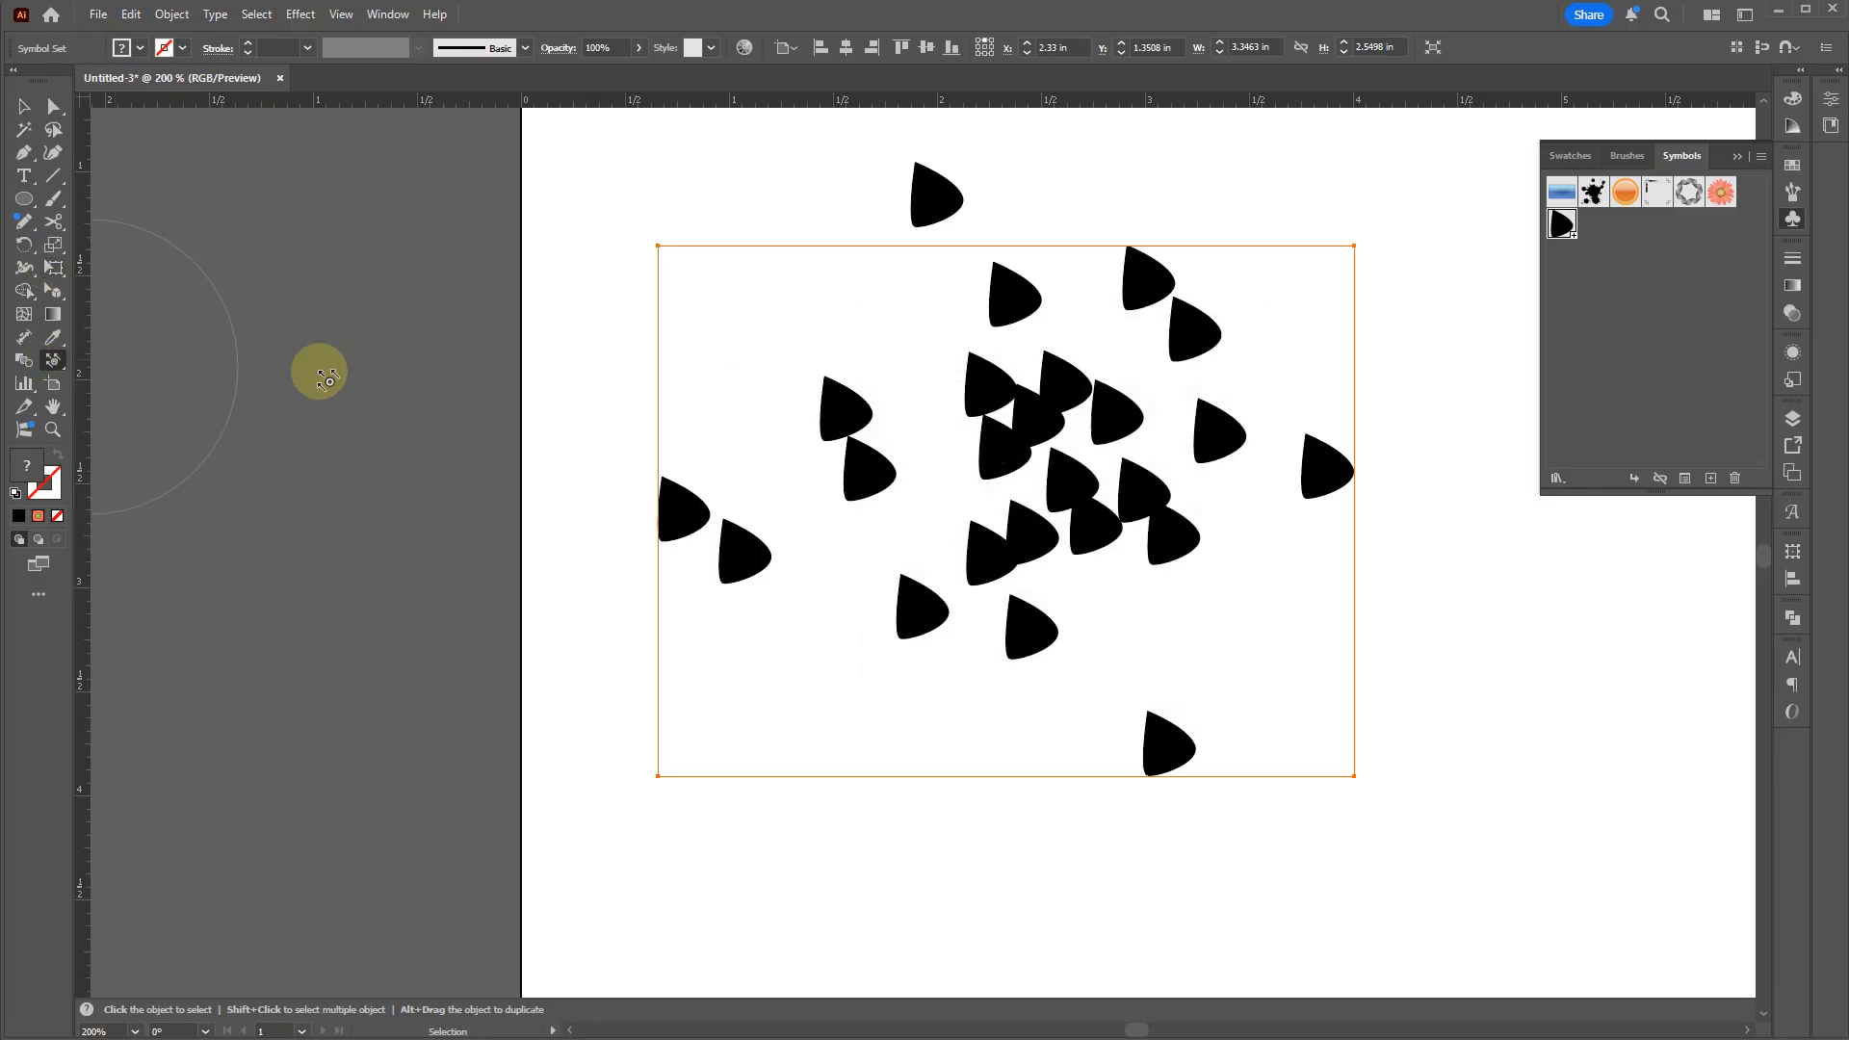
{"action": "mouse_move", "coordinate": [801, 340]}
{"action": "left_mouse_down"}
{"action": "mouse_move", "coordinate": [963, 639]}
{"action": "mouse_move", "coordinate": [1123, 685]}
{"action": "mouse_move", "coordinate": [1094, 586]}
{"action": "mouse_move", "coordinate": [969, 507]}
{"action": "mouse_move", "coordinate": [962, 314]}
{"action": "left_mouse_up"}
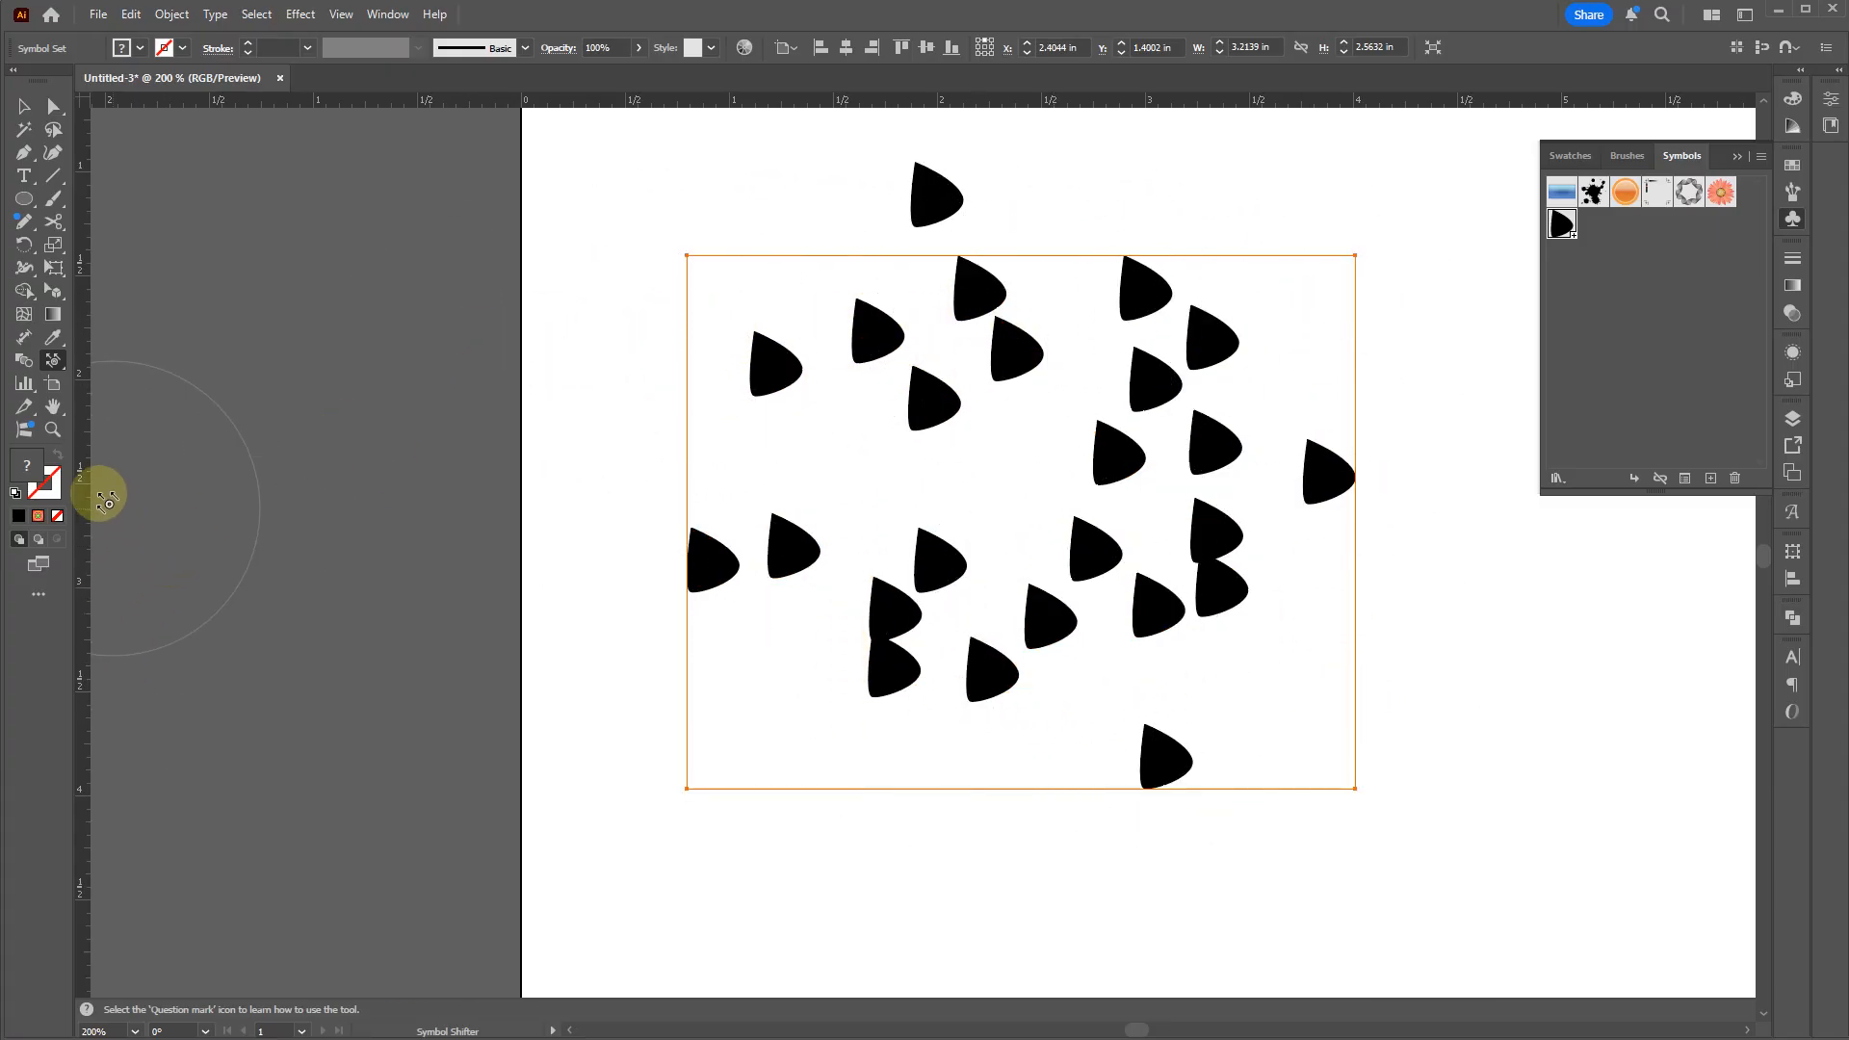
Step: Move the whole sprayed symbol set slightly left and delete the separate symbol instance above it
{"action": "key", "text": "a"}
{"action": "left_click", "coordinate": [725, 529]}
{"action": "left_click_drag", "start_coordinate": [710, 556], "coordinate": [653, 506]}
{"action": "left_click_drag", "start_coordinate": [901, 532], "coordinate": [987, 581]}
{"action": "left_click", "coordinate": [906, 200]}
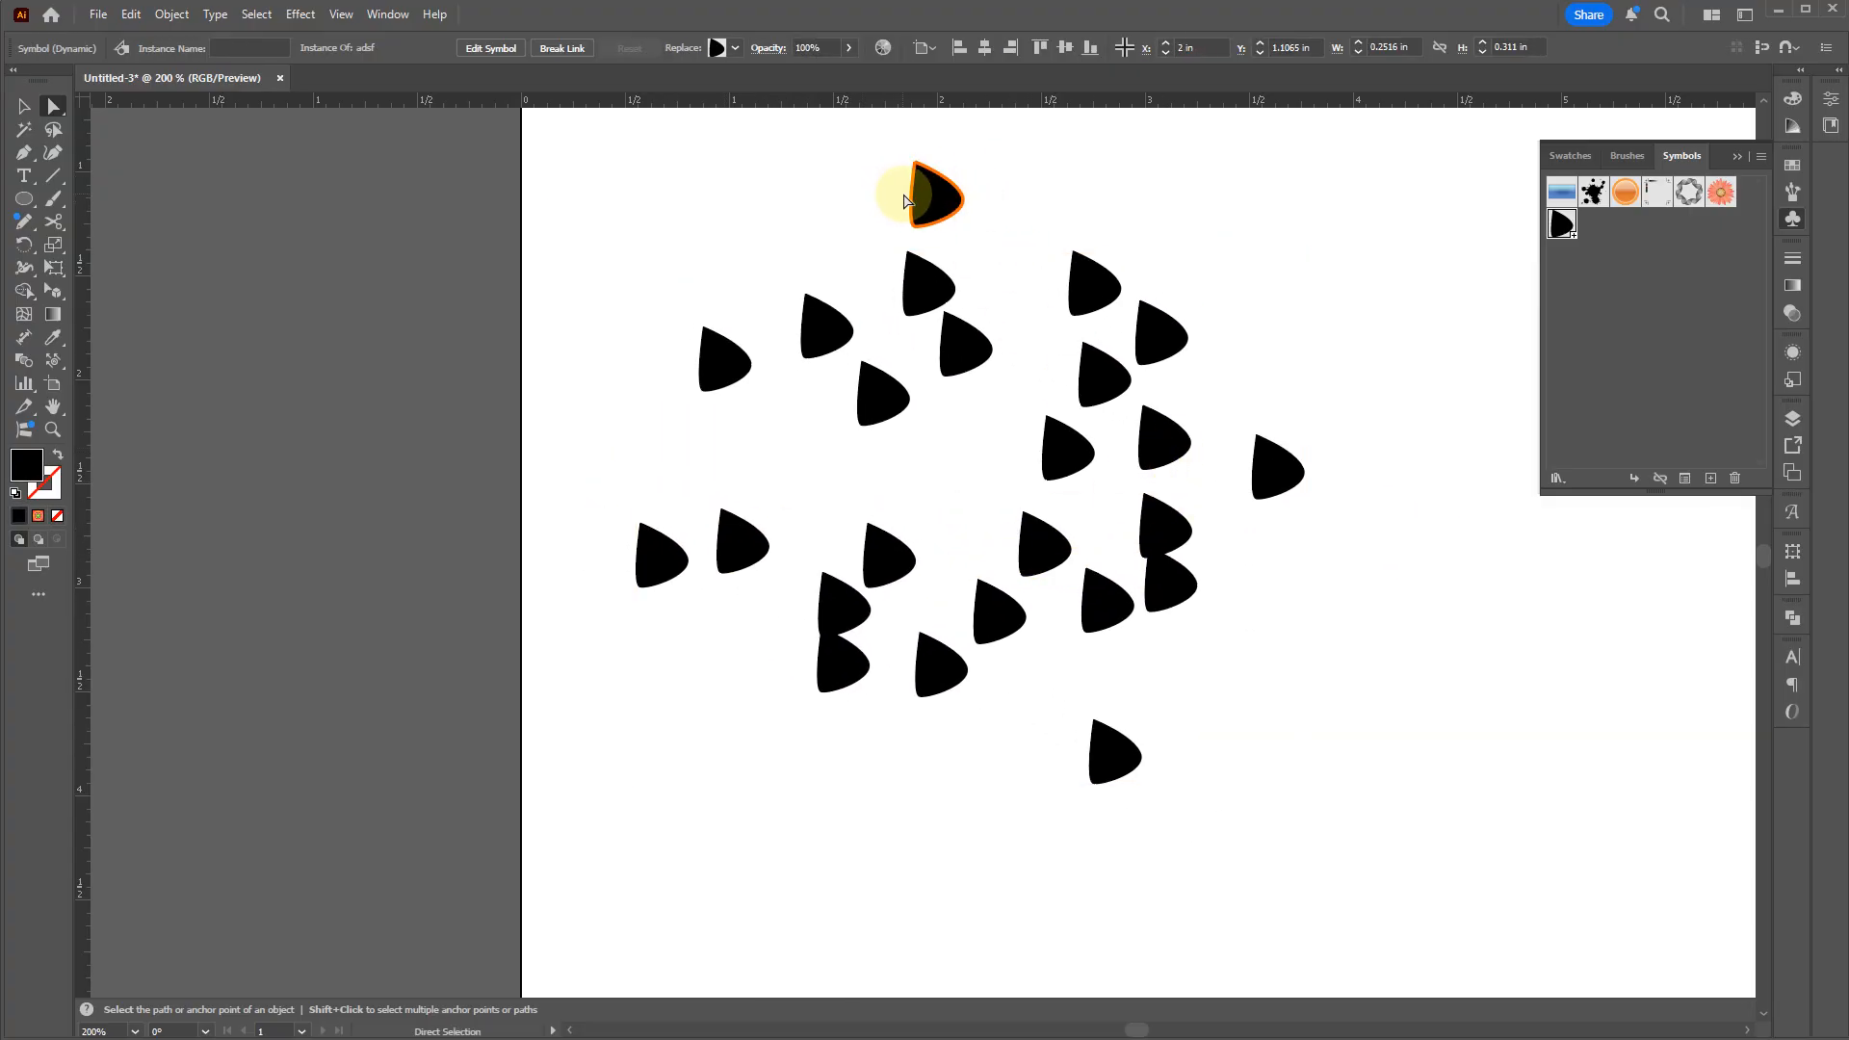
{"action": "key", "text": "v"}
{"action": "key", "text": "Delete"}
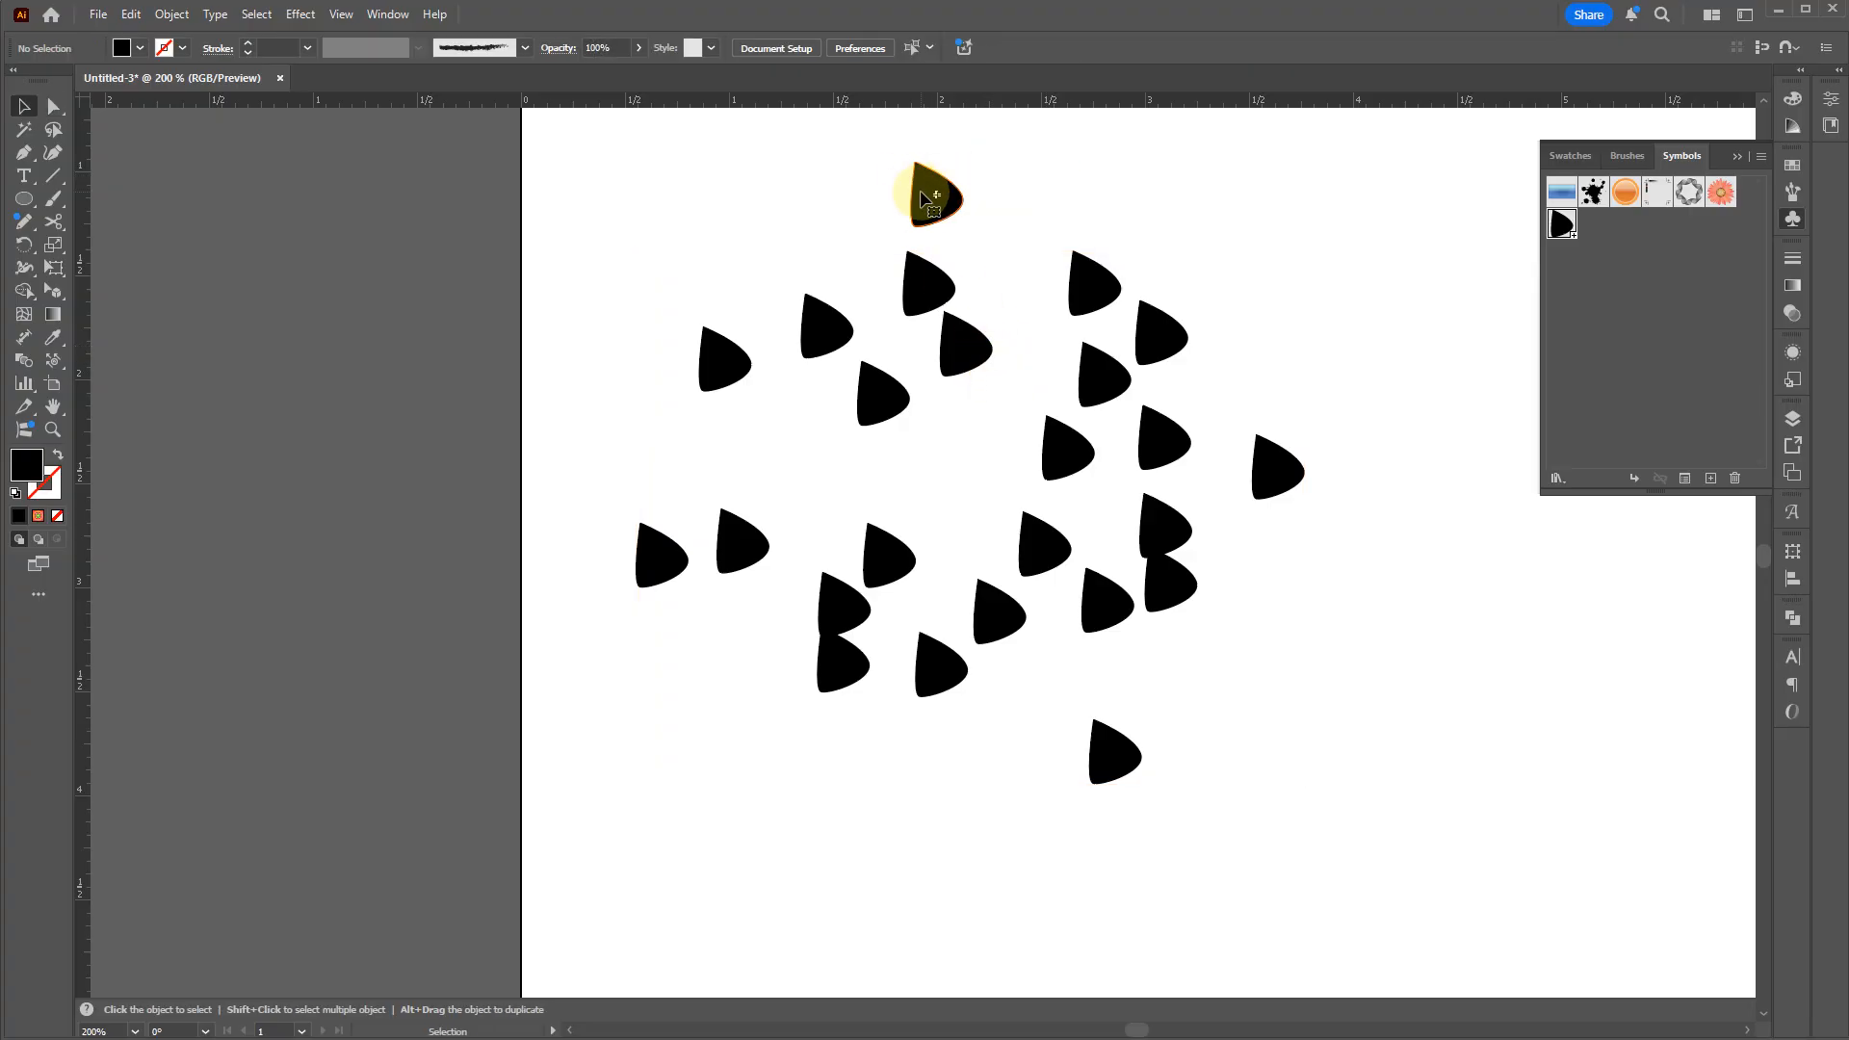
Step: Move the whole black symbol set slightly right and down and keep it selected
{"action": "left_click_drag", "start_coordinate": [1069, 437], "coordinate": [1097, 494]}
{"action": "key", "text": "a"}
{"action": "left_click", "coordinate": [1037, 433]}
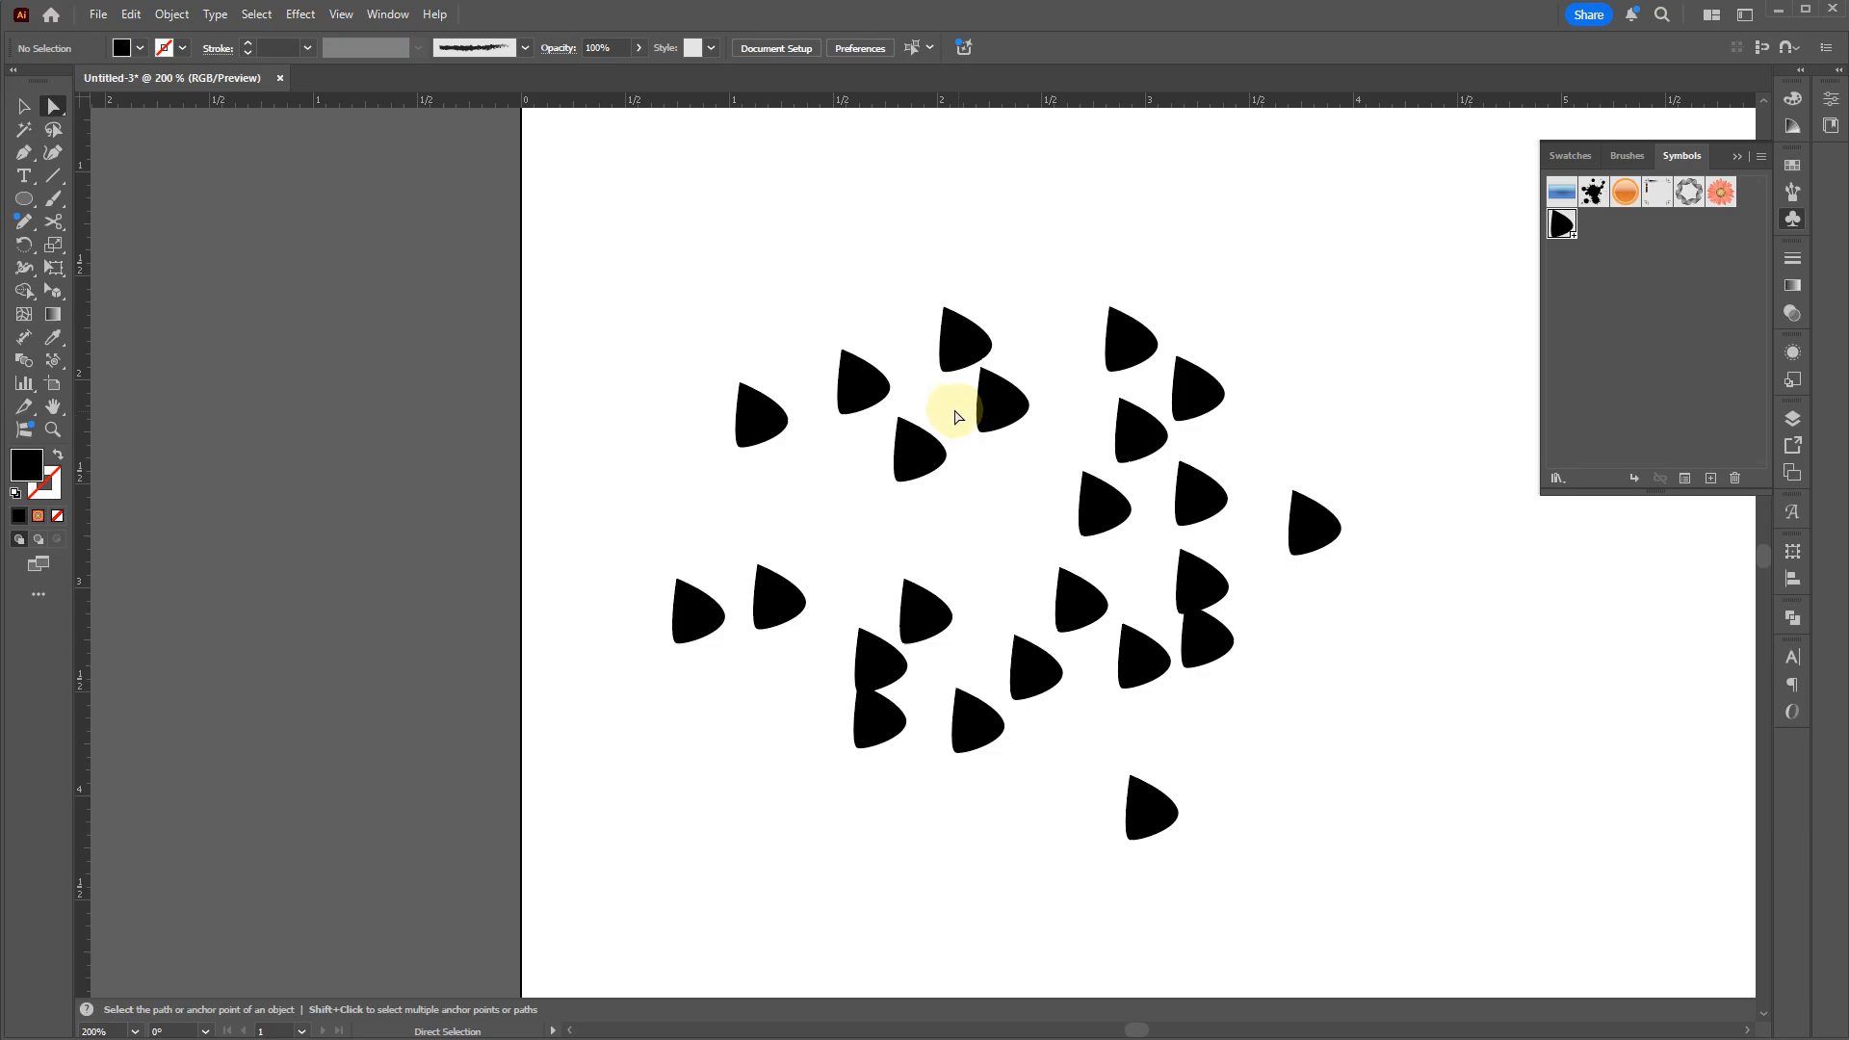
{"action": "key", "text": "v"}
{"action": "left_click", "coordinate": [755, 413]}
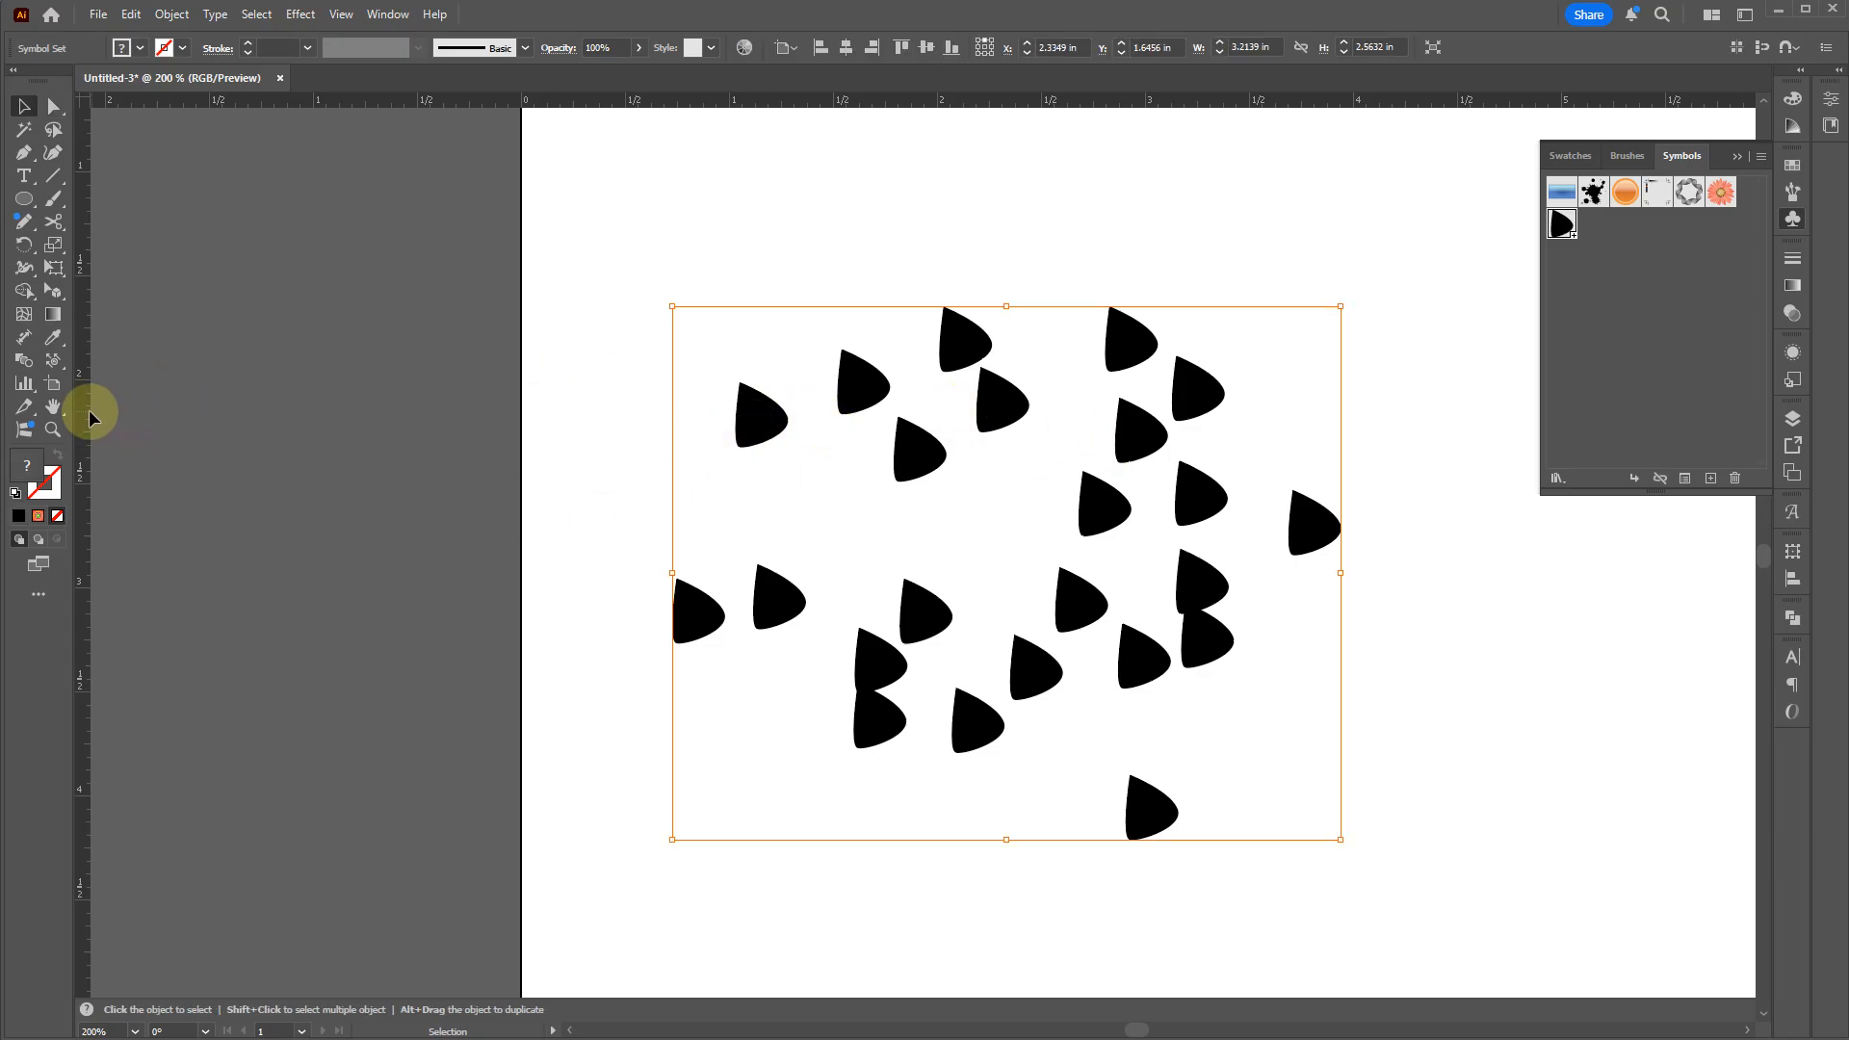
Step: Redistribute the symbols with the Symbol Scruncher and vary their sizes with the Symbol Sizer, enlarging the upper-left ones and shrinking the lower-left ones
{"action": "left_click_drag", "start_coordinate": [55, 370], "coordinate": [124, 405]}
{"action": "mouse_move", "coordinate": [792, 409]}
{"action": "left_mouse_down"}
{"action": "mouse_move", "coordinate": [1313, 516]}
{"action": "mouse_move", "coordinate": [1032, 660]}
{"action": "mouse_move", "coordinate": [1100, 578]}
{"action": "mouse_move", "coordinate": [1154, 609]}
{"action": "mouse_move", "coordinate": [1096, 527]}
{"action": "mouse_move", "coordinate": [954, 527]}
{"action": "mouse_move", "coordinate": [1136, 578]}
{"action": "mouse_move", "coordinate": [731, 529]}
{"action": "left_mouse_up"}
{"action": "left_click_drag", "start_coordinate": [58, 369], "coordinate": [116, 421]}
{"action": "left_click_drag", "start_coordinate": [784, 433], "coordinate": [933, 384]}
{"action": "mouse_move", "coordinate": [1291, 616]}
{"action": "left_mouse_down"}
{"action": "mouse_move", "coordinate": [1246, 673]}
{"action": "mouse_move", "coordinate": [1156, 708]}
{"action": "left_mouse_up"}
{"action": "left_click_drag", "start_coordinate": [848, 729], "coordinate": [770, 687]}
{"action": "left_click_drag", "start_coordinate": [1311, 674], "coordinate": [1225, 560]}
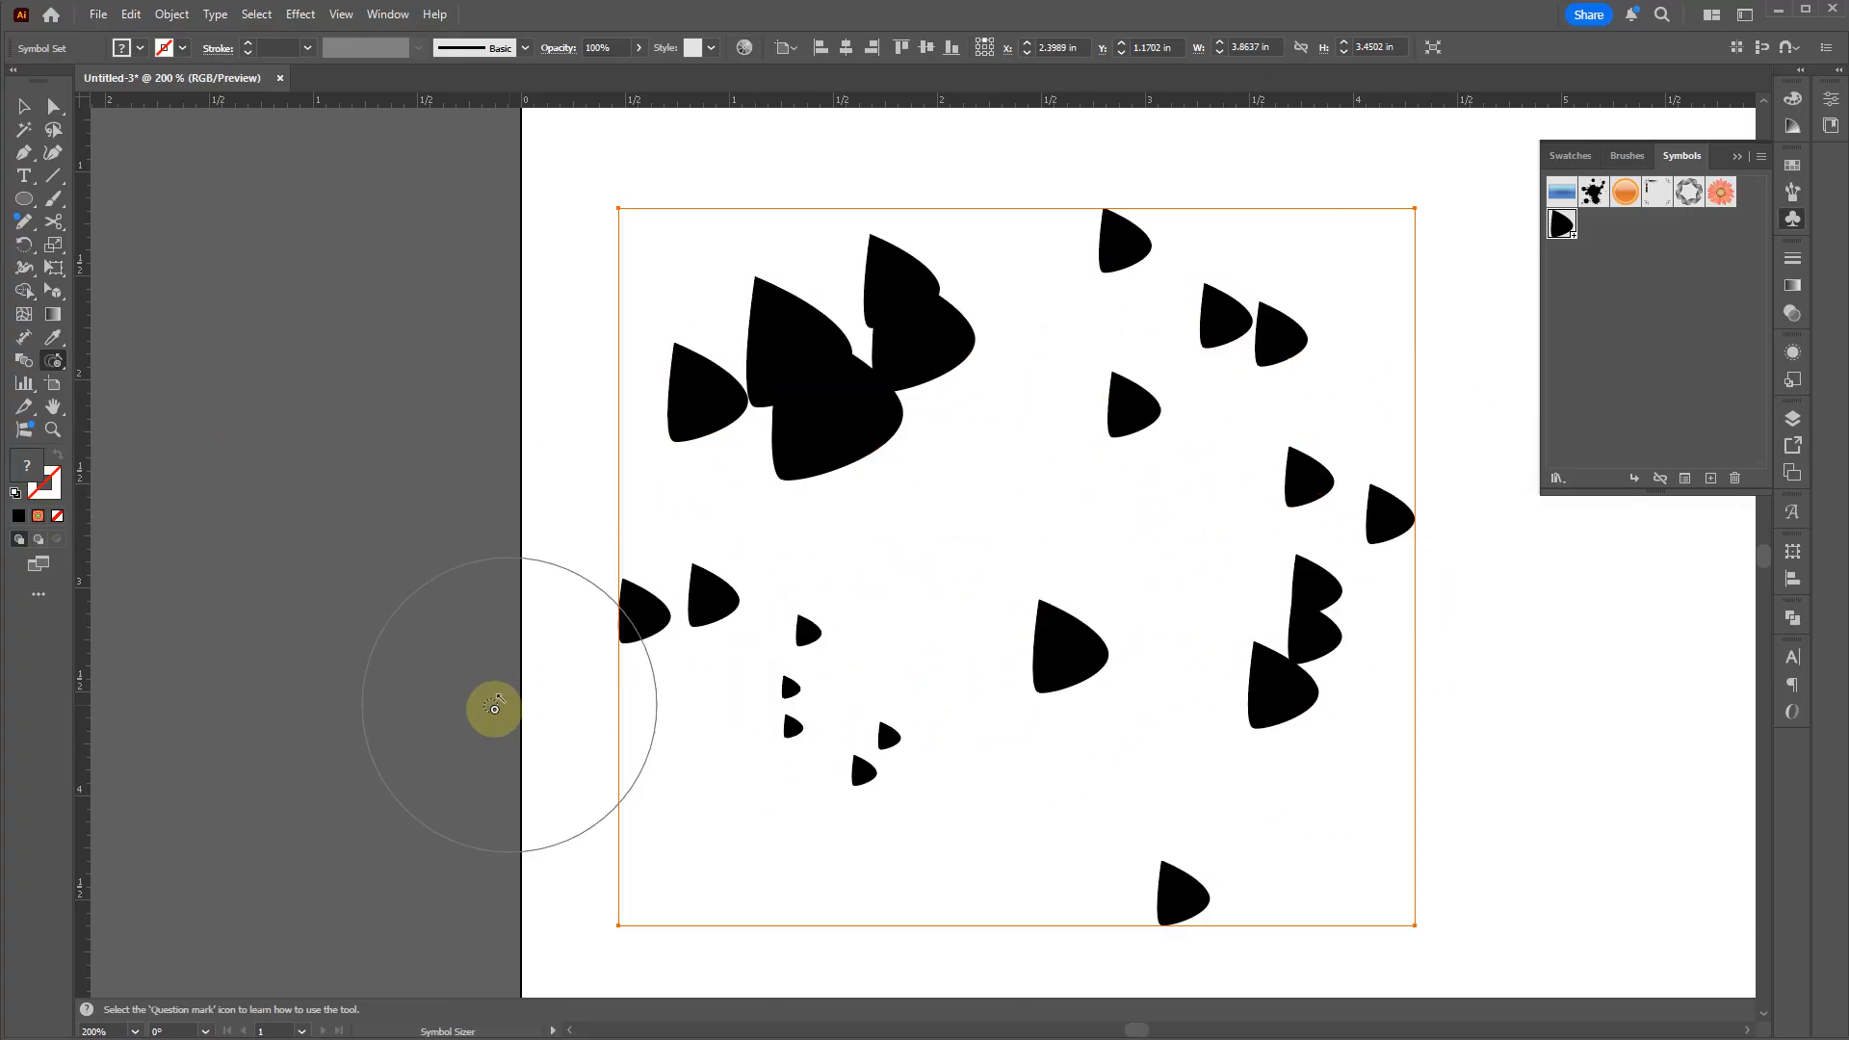
Step: Rotate the symbols on the left, in the middle and at the lower right of the set with the Symbol Spinner
{"action": "mouse_move", "coordinate": [51, 358]}
{"action": "left_mouse_down"}
{"action": "mouse_move", "coordinate": [115, 451]}
{"action": "mouse_move", "coordinate": [159, 453]}
{"action": "left_mouse_up"}
{"action": "mouse_move", "coordinate": [847, 410]}
{"action": "left_mouse_down"}
{"action": "mouse_move", "coordinate": [867, 405]}
{"action": "mouse_move", "coordinate": [831, 320]}
{"action": "mouse_move", "coordinate": [899, 735]}
{"action": "left_mouse_up"}
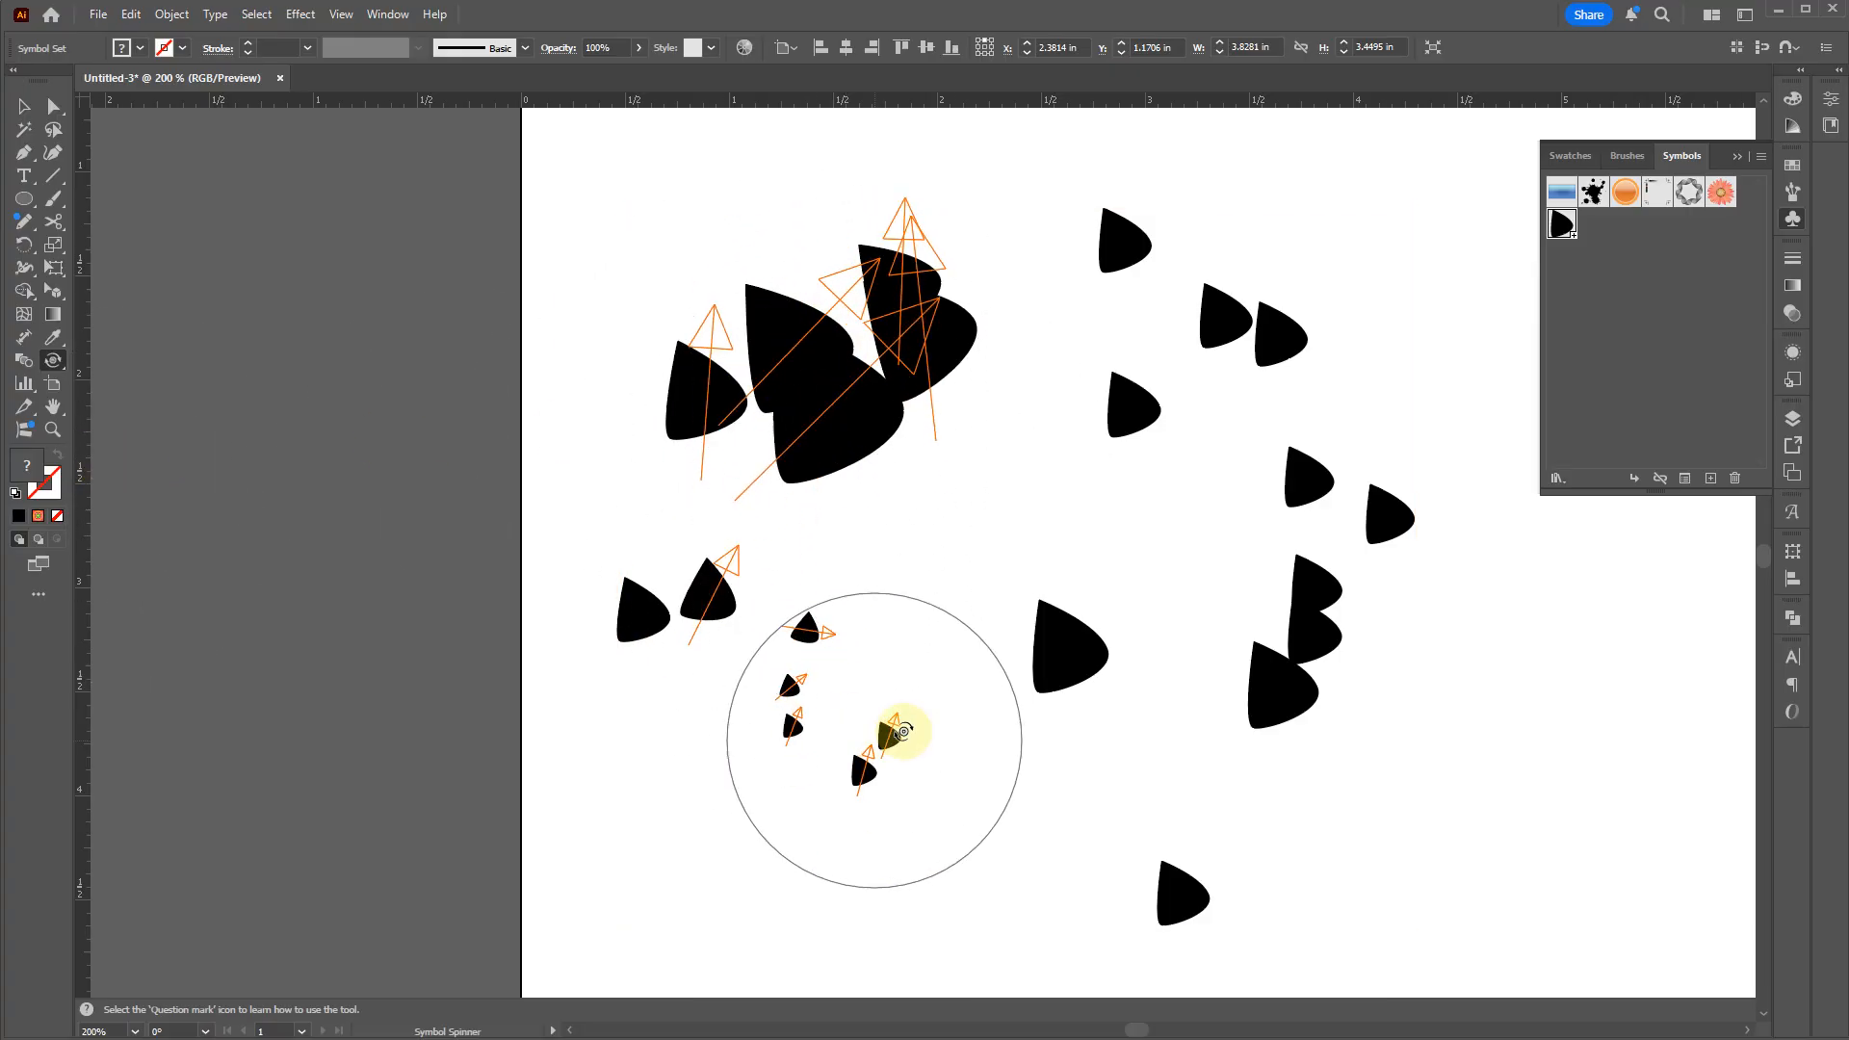
{"action": "mouse_move", "coordinate": [1031, 643]}
{"action": "left_mouse_down"}
{"action": "mouse_move", "coordinate": [880, 727]}
{"action": "mouse_move", "coordinate": [963, 694]}
{"action": "left_mouse_up"}
{"action": "mouse_move", "coordinate": [1271, 655]}
{"action": "left_mouse_down"}
{"action": "mouse_move", "coordinate": [1300, 693]}
{"action": "mouse_move", "coordinate": [1353, 641]}
{"action": "left_mouse_up"}
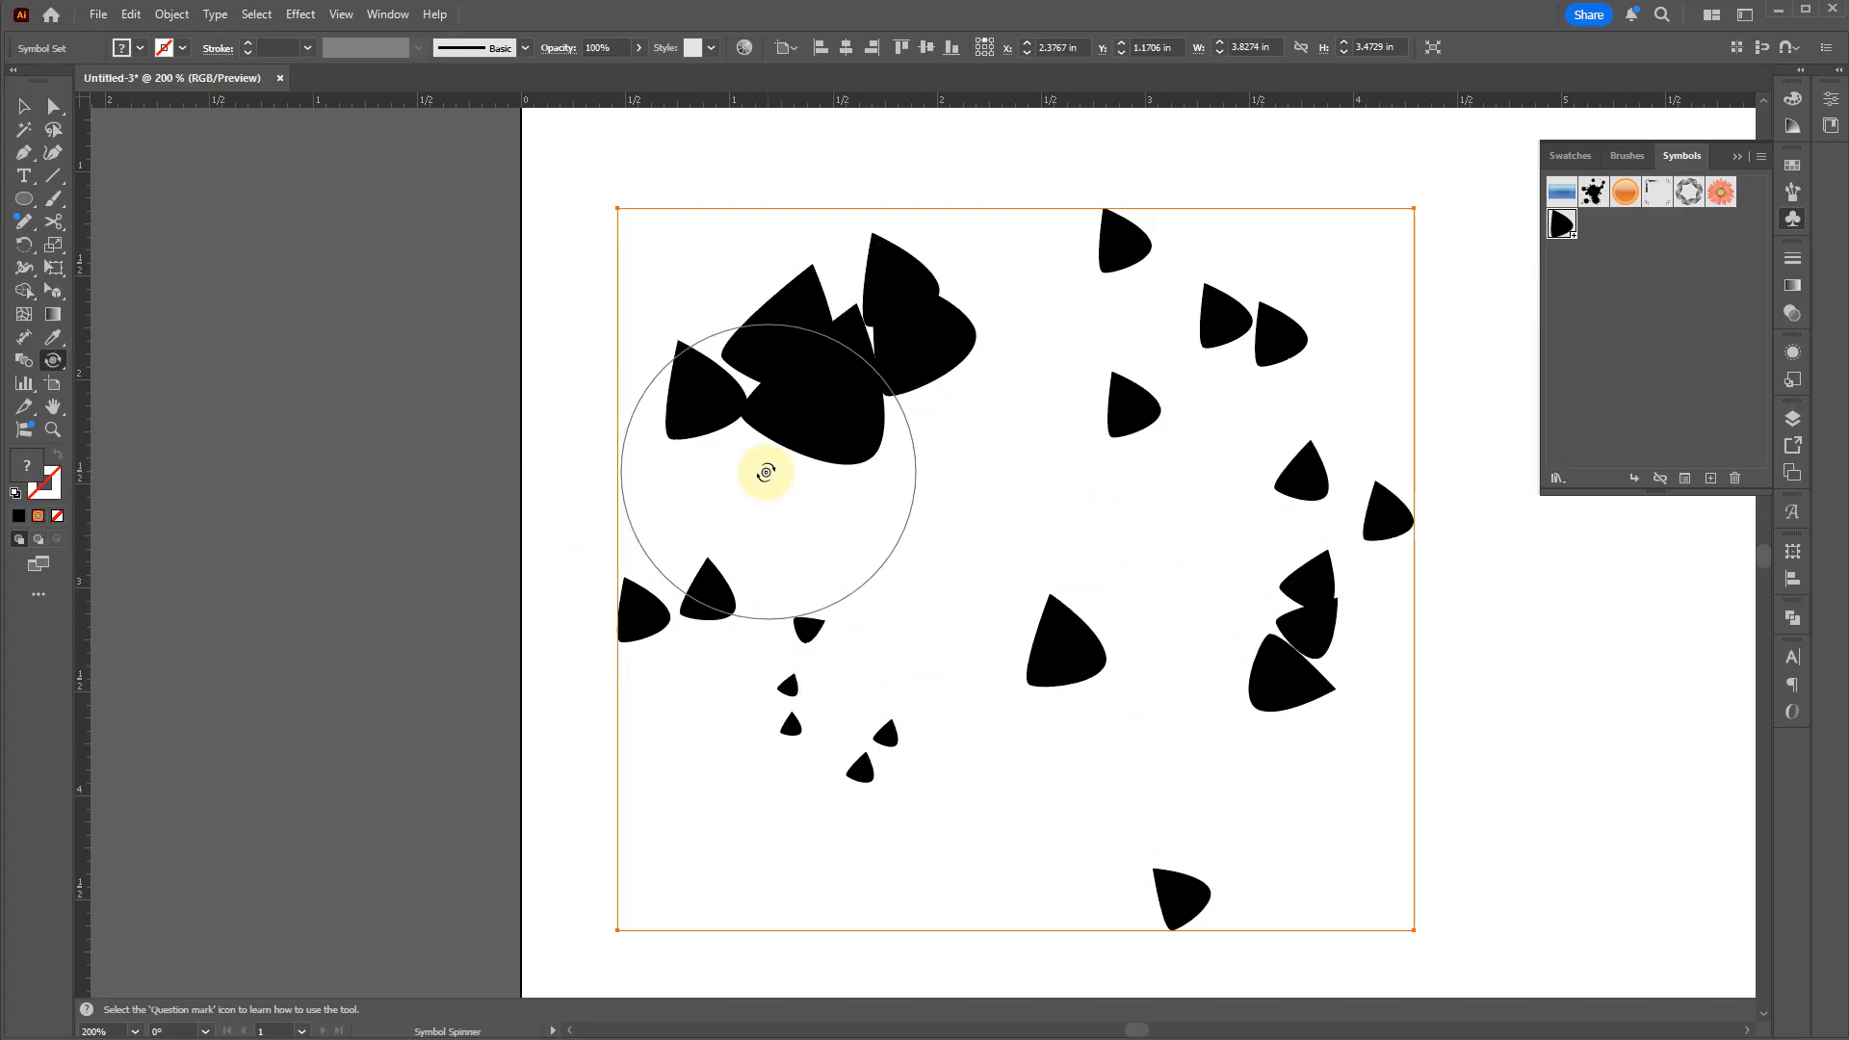
Step: Restore the default white fill and black stroke and try to recolor the black symbols with the Symbol Stainer
{"action": "left_click_drag", "start_coordinate": [54, 362], "coordinate": [173, 479]}
{"action": "mouse_move", "coordinate": [723, 413]}
{"action": "left_mouse_down"}
{"action": "mouse_move", "coordinate": [860, 261]}
{"action": "mouse_move", "coordinate": [776, 368]}
{"action": "mouse_move", "coordinate": [997, 396]}
{"action": "mouse_move", "coordinate": [881, 364]}
{"action": "mouse_move", "coordinate": [879, 399]}
{"action": "mouse_move", "coordinate": [818, 352]}
{"action": "mouse_move", "coordinate": [821, 320]}
{"action": "mouse_move", "coordinate": [842, 346]}
{"action": "mouse_move", "coordinate": [772, 432]}
{"action": "left_mouse_up"}
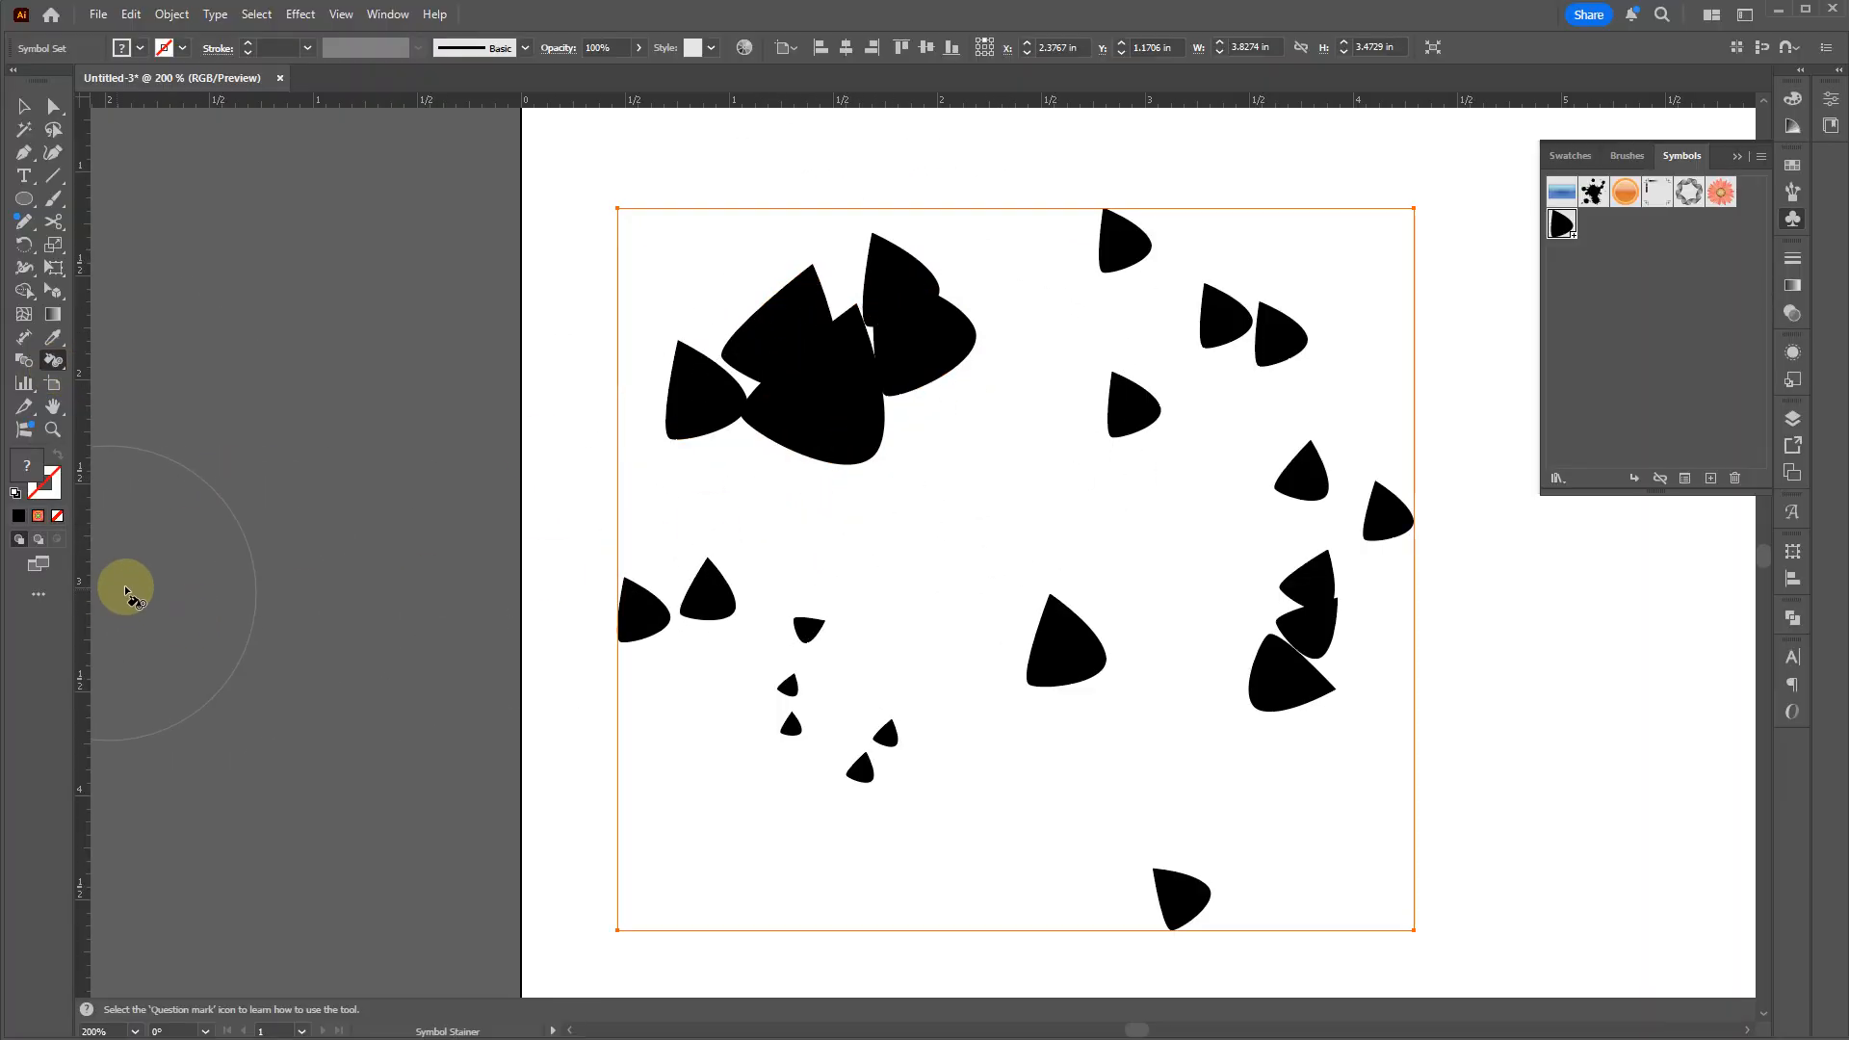
{"action": "key", "text": "d"}
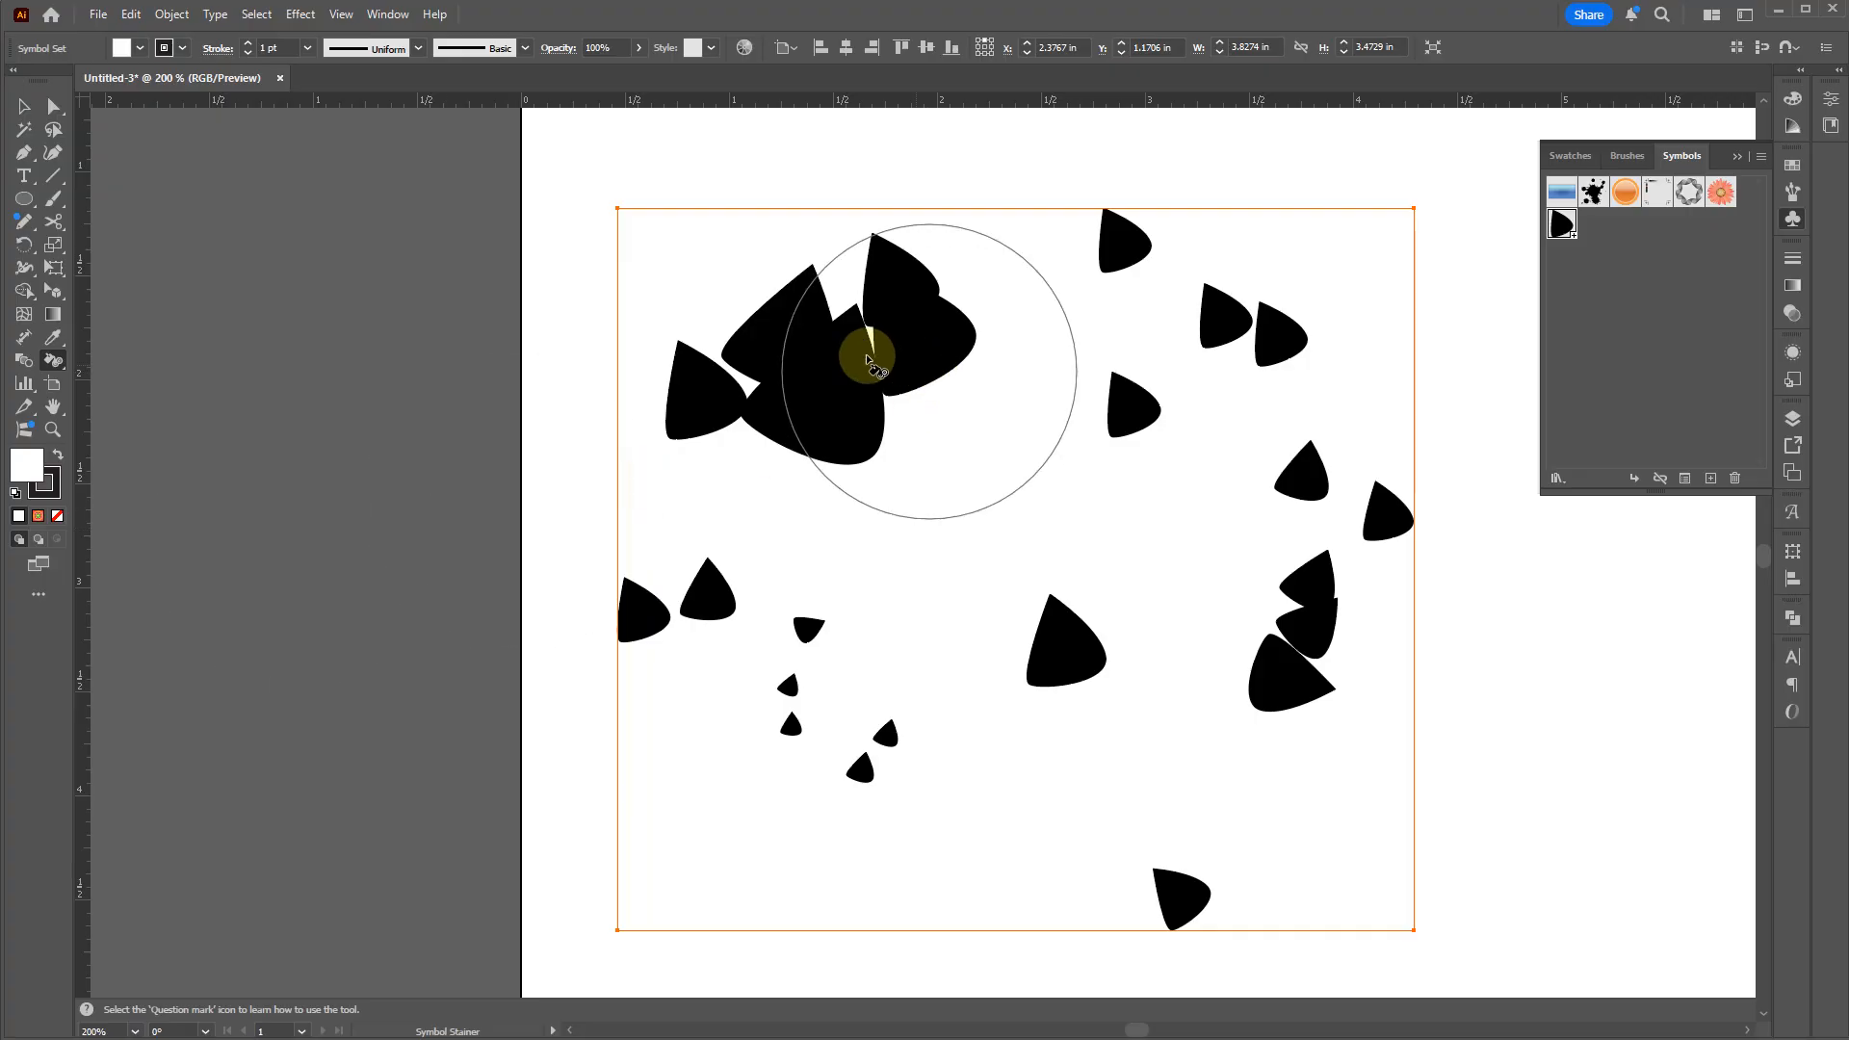
{"action": "mouse_move", "coordinate": [799, 390]}
{"action": "left_mouse_down"}
{"action": "mouse_move", "coordinate": [806, 315]}
{"action": "mouse_move", "coordinate": [863, 443]}
{"action": "left_mouse_up"}
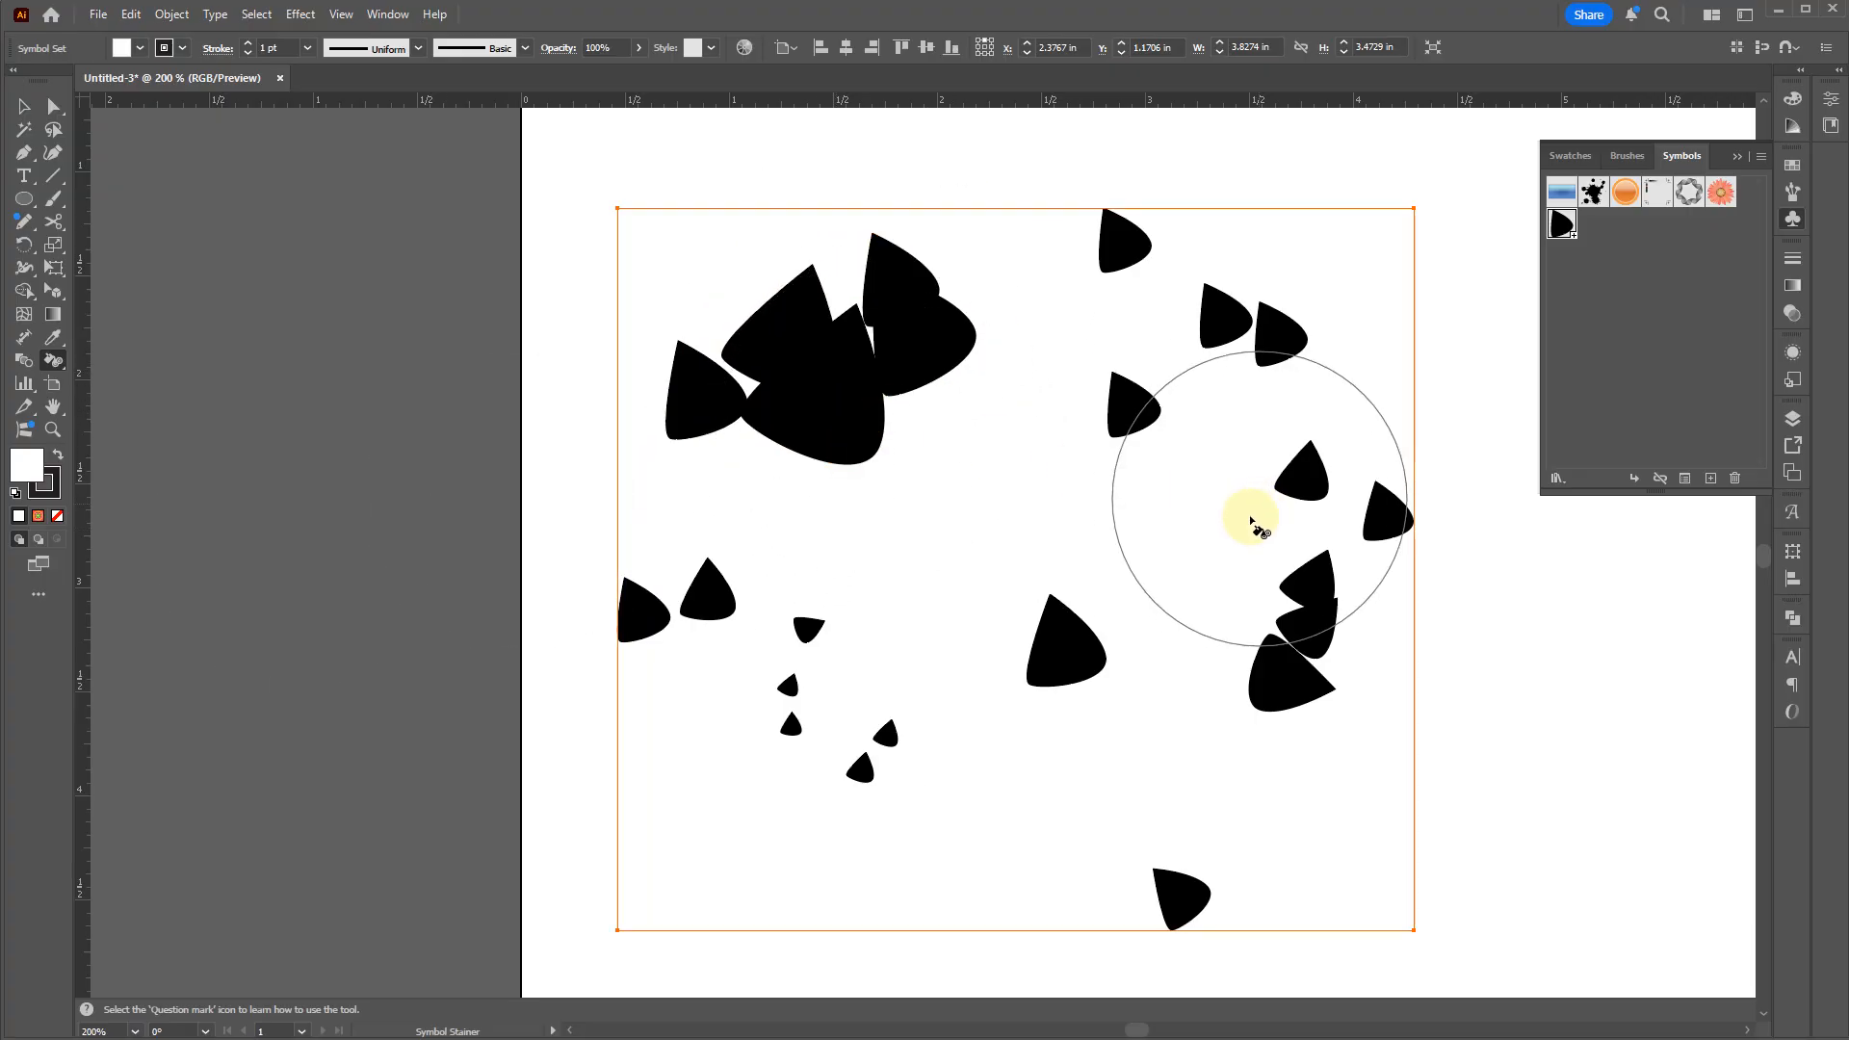
Step: Delete the whole black symbol set from the artboard
{"action": "key", "text": "v"}
{"action": "left_click_drag", "start_coordinate": [1347, 682], "coordinate": [1098, 572]}
{"action": "key", "text": "Delete"}
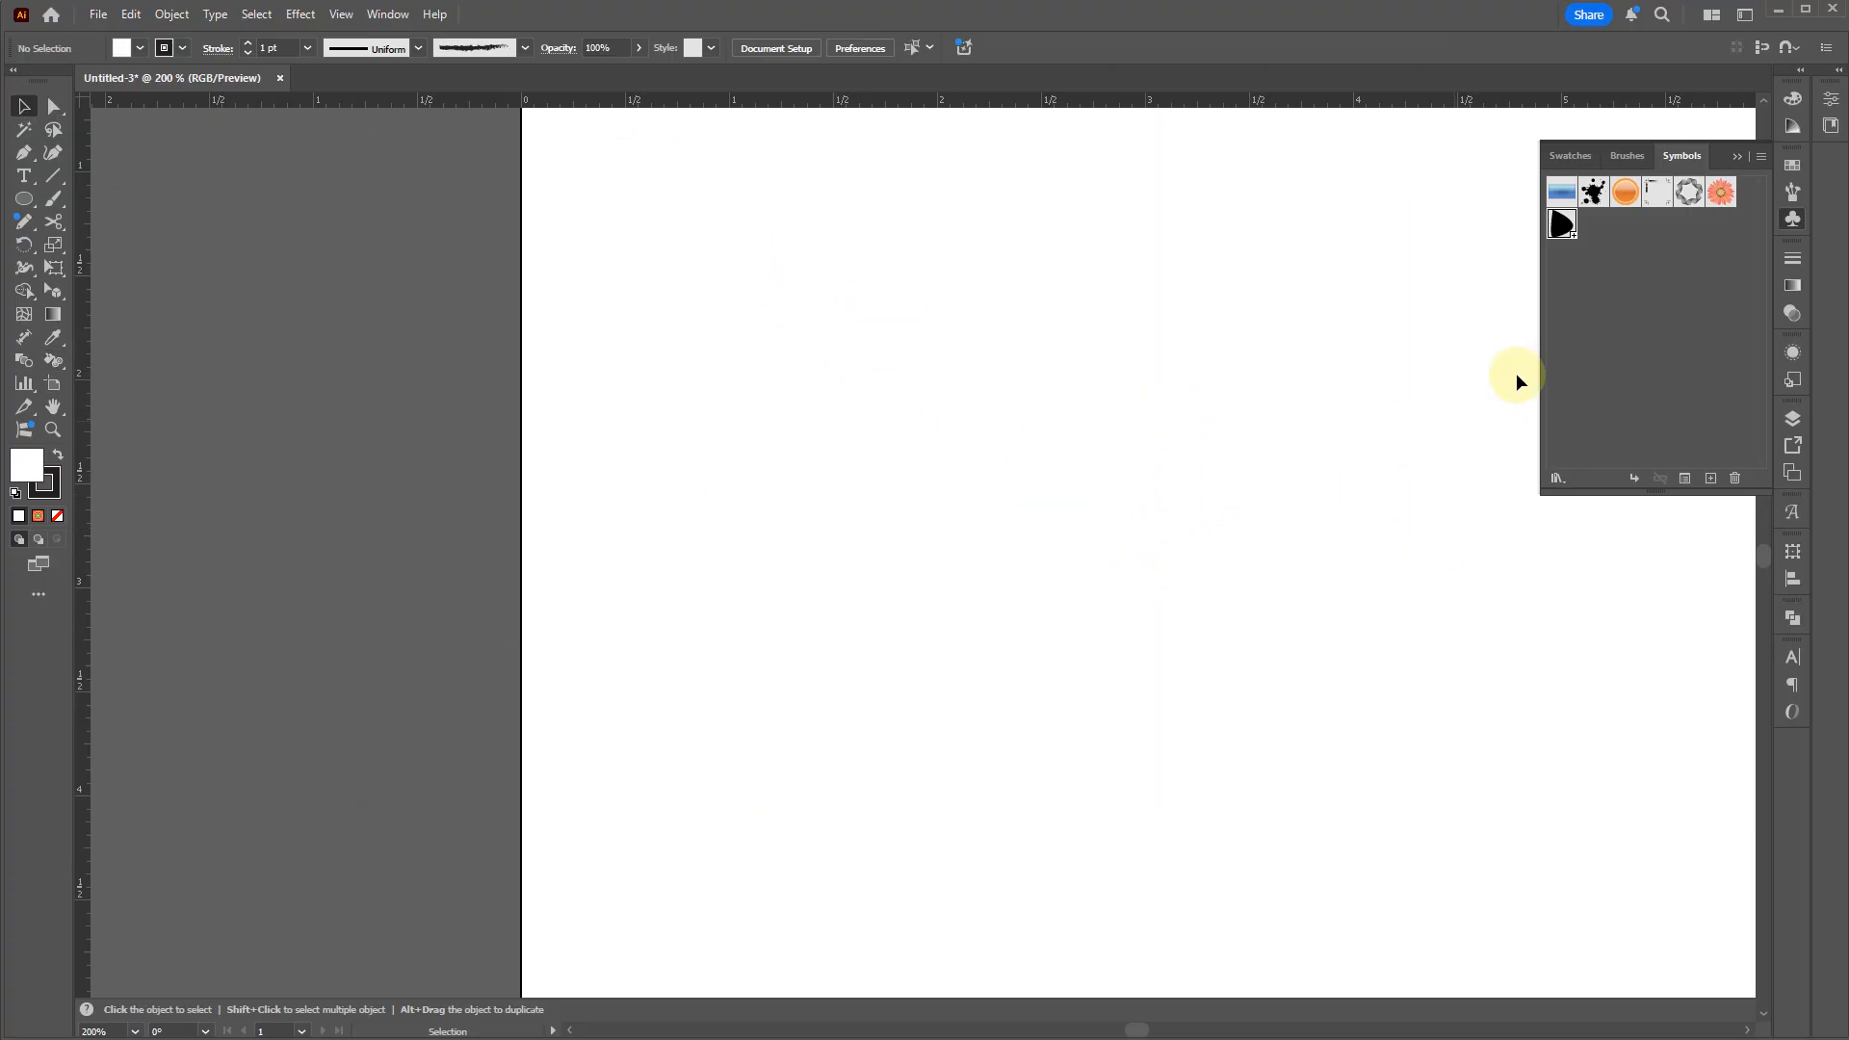
Step: Remove a trial Illuminated Orange instance and spray a scattered set of that symbol across the artboard with the Symbol Sprayer
{"action": "left_click_drag", "start_coordinate": [960, 530], "coordinate": [959, 518]}
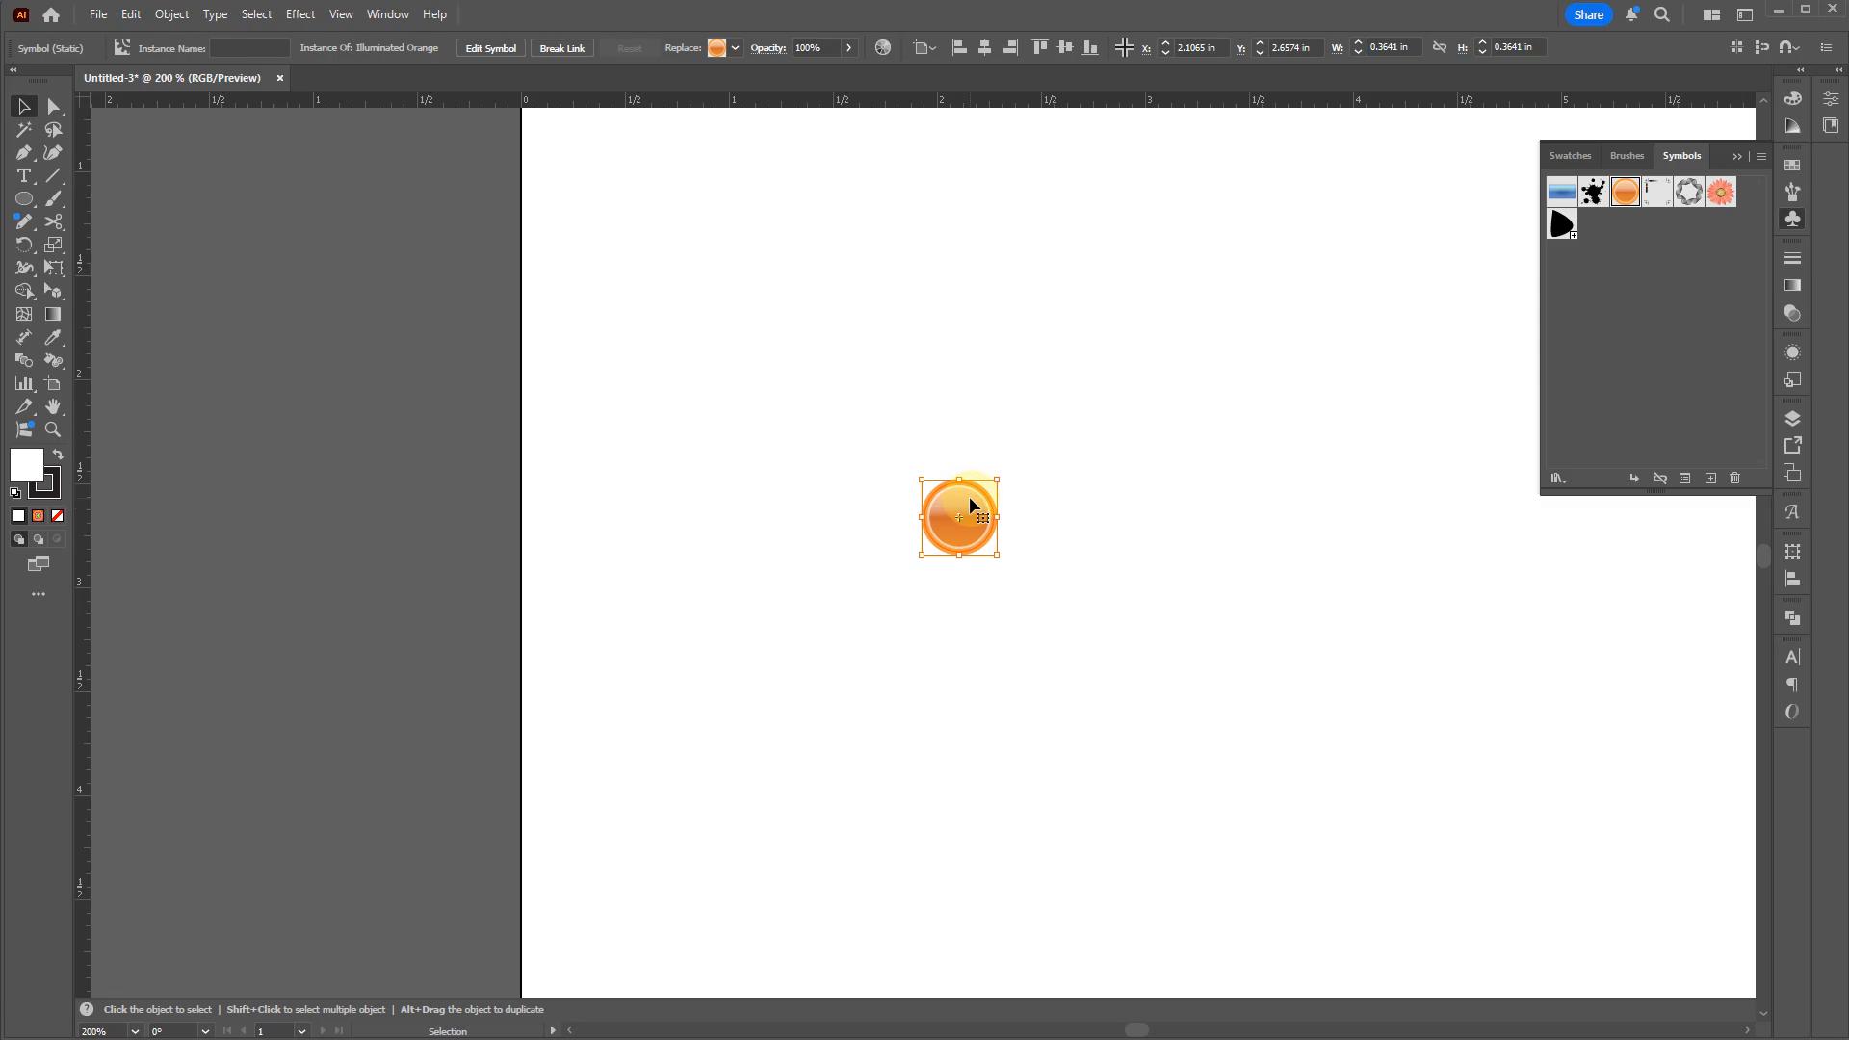
{"action": "key", "text": "Delete"}
{"action": "left_click_drag", "start_coordinate": [57, 361], "coordinate": [145, 359]}
{"action": "mouse_move", "coordinate": [947, 520]}
{"action": "left_mouse_down"}
{"action": "mouse_move", "coordinate": [949, 401]}
{"action": "mouse_move", "coordinate": [1032, 553]}
{"action": "mouse_move", "coordinate": [865, 499]}
{"action": "mouse_move", "coordinate": [1108, 494]}
{"action": "mouse_move", "coordinate": [1271, 616]}
{"action": "left_mouse_up"}
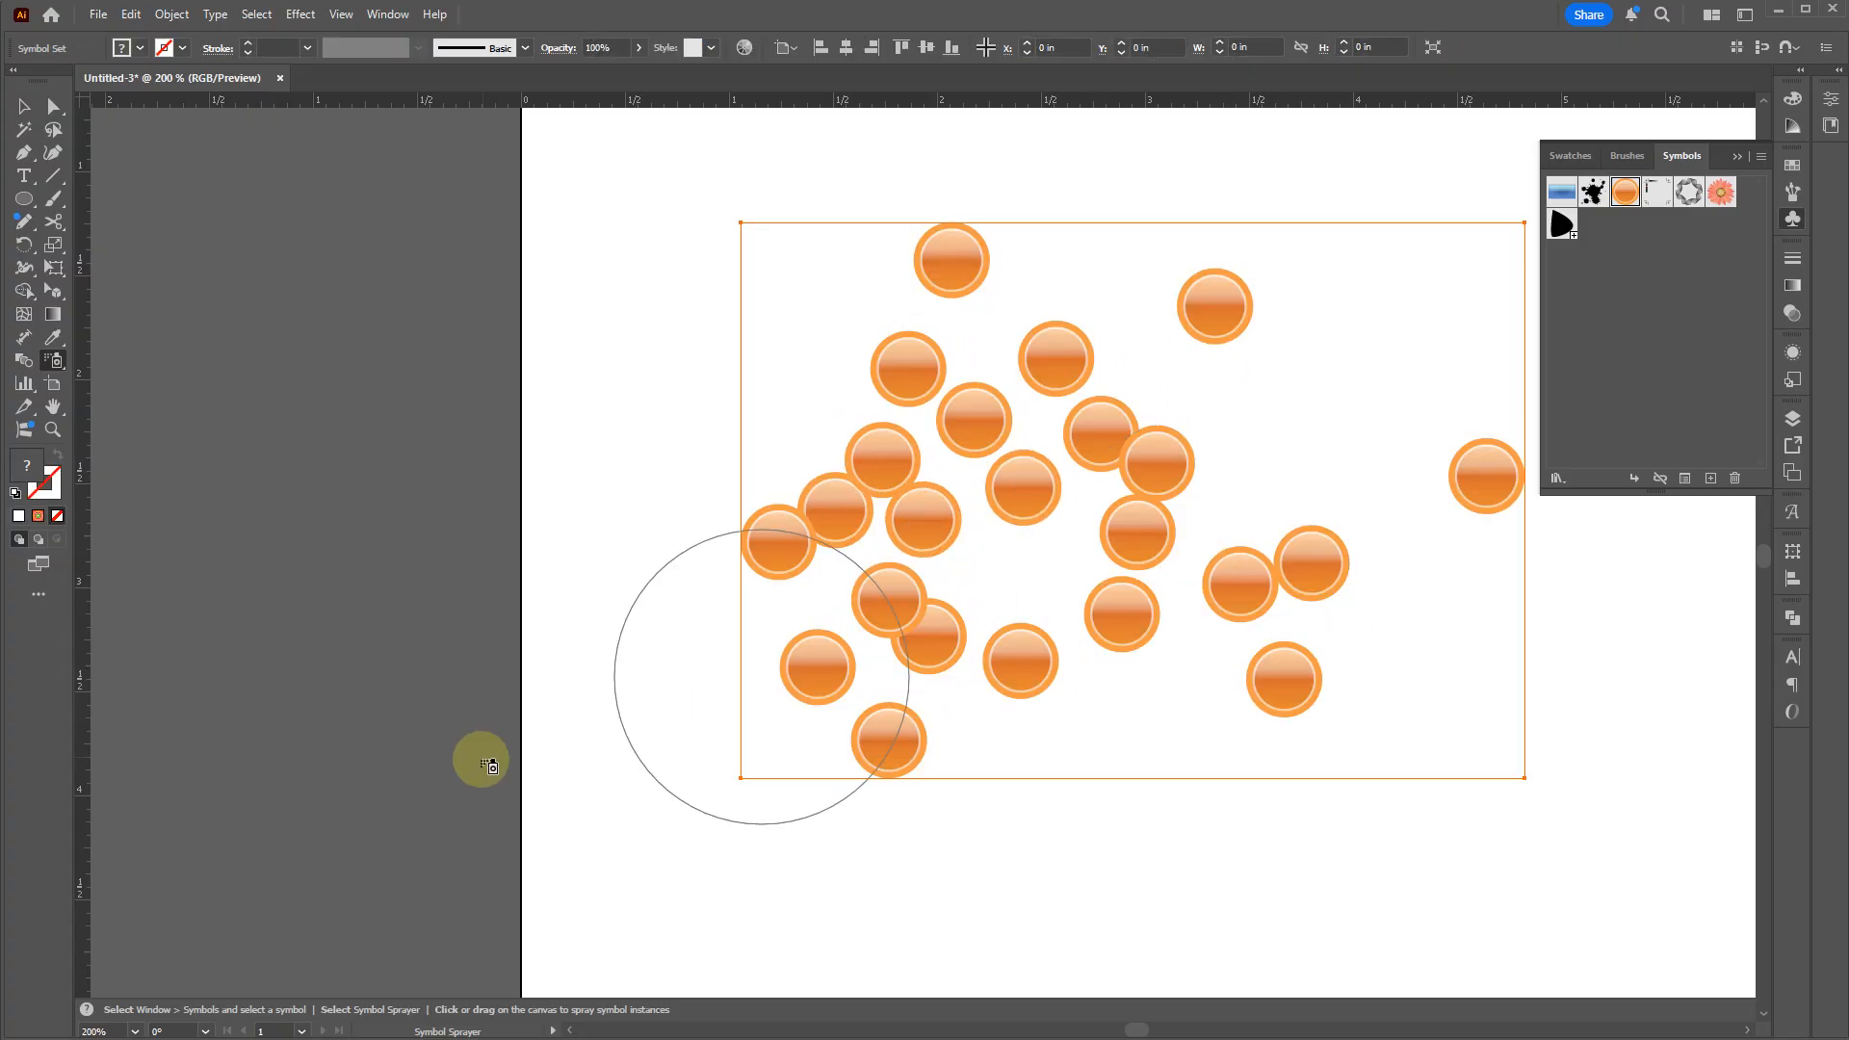
Step: Tint the orange symbols across the middle of the set white with the Symbol Stainer and check the symbolism tool options
{"action": "key", "text": "v"}
{"action": "mouse_move", "coordinate": [55, 356]}
{"action": "left_mouse_down"}
{"action": "mouse_move", "coordinate": [96, 378]}
{"action": "mouse_move", "coordinate": [130, 476]}
{"action": "left_mouse_up"}
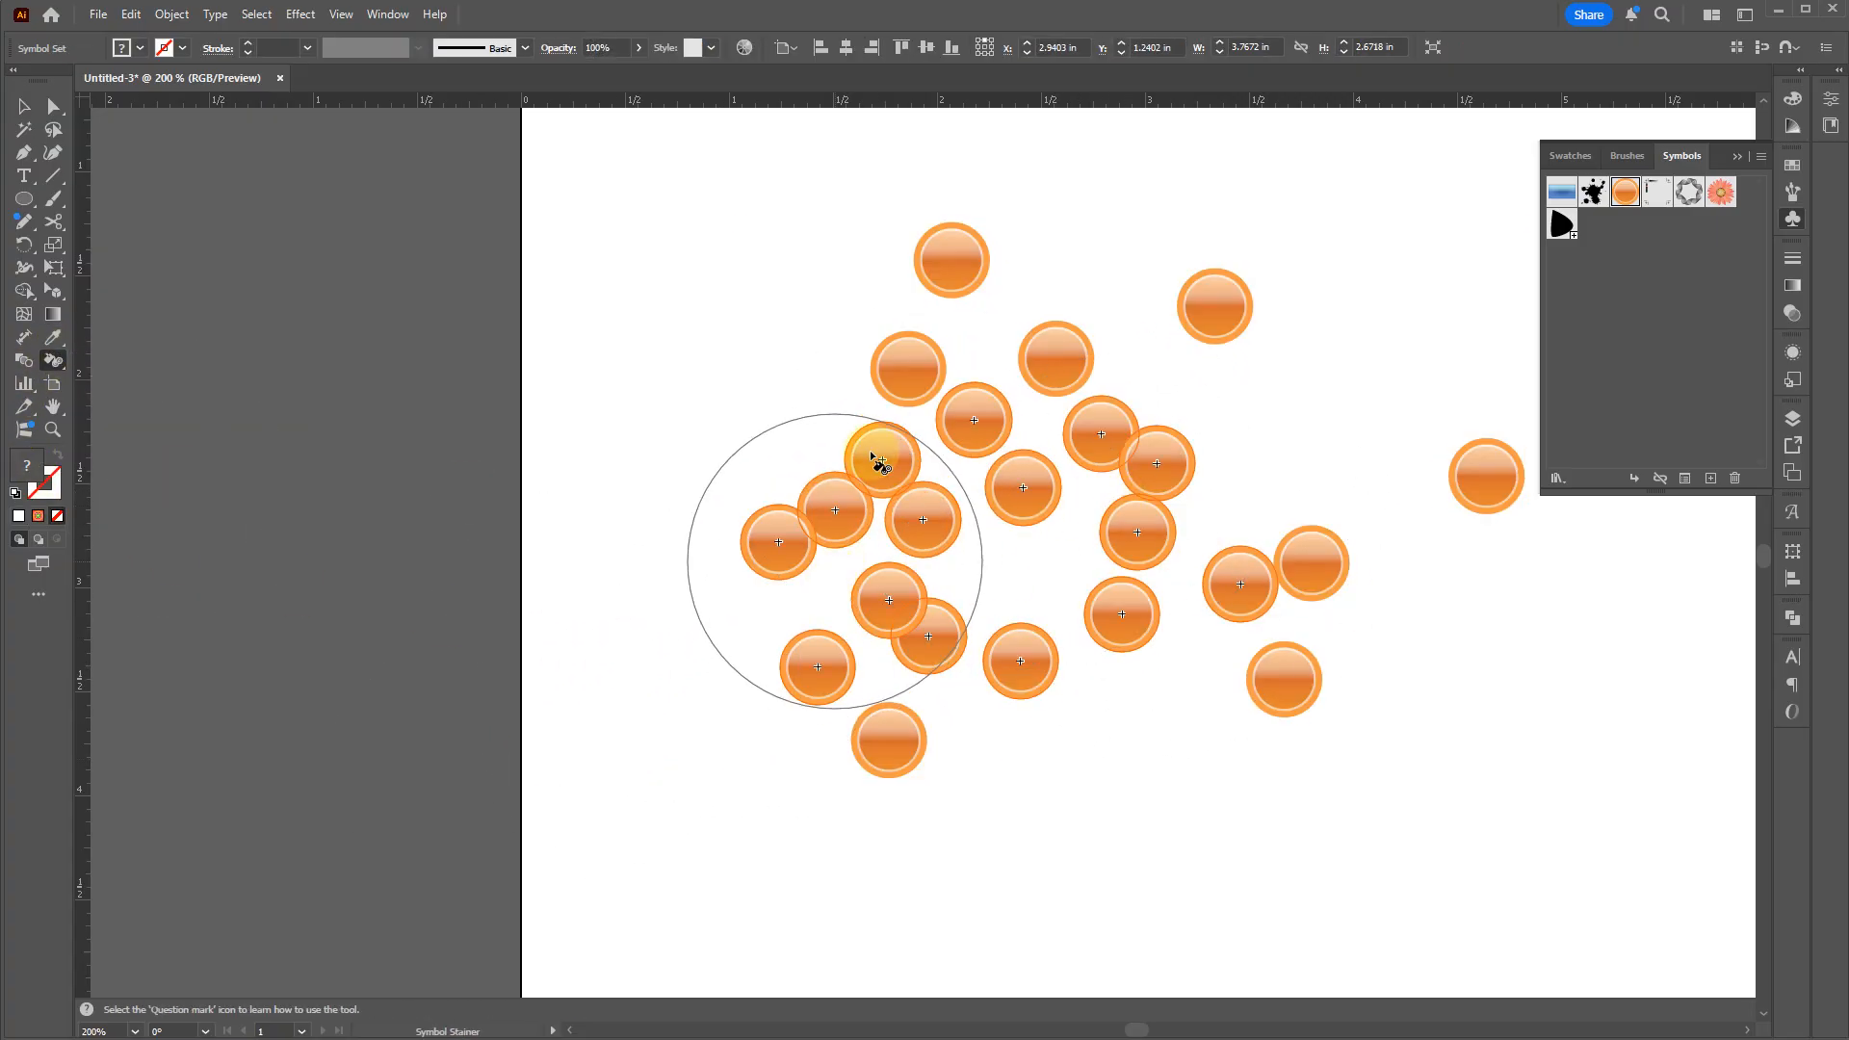
{"action": "mouse_move", "coordinate": [880, 462]}
{"action": "left_mouse_down"}
{"action": "mouse_move", "coordinate": [871, 541]}
{"action": "mouse_move", "coordinate": [1165, 479]}
{"action": "mouse_move", "coordinate": [1181, 610]}
{"action": "mouse_move", "coordinate": [1275, 735]}
{"action": "mouse_move", "coordinate": [1078, 709]}
{"action": "mouse_move", "coordinate": [1078, 510]}
{"action": "mouse_move", "coordinate": [908, 524]}
{"action": "left_mouse_up"}
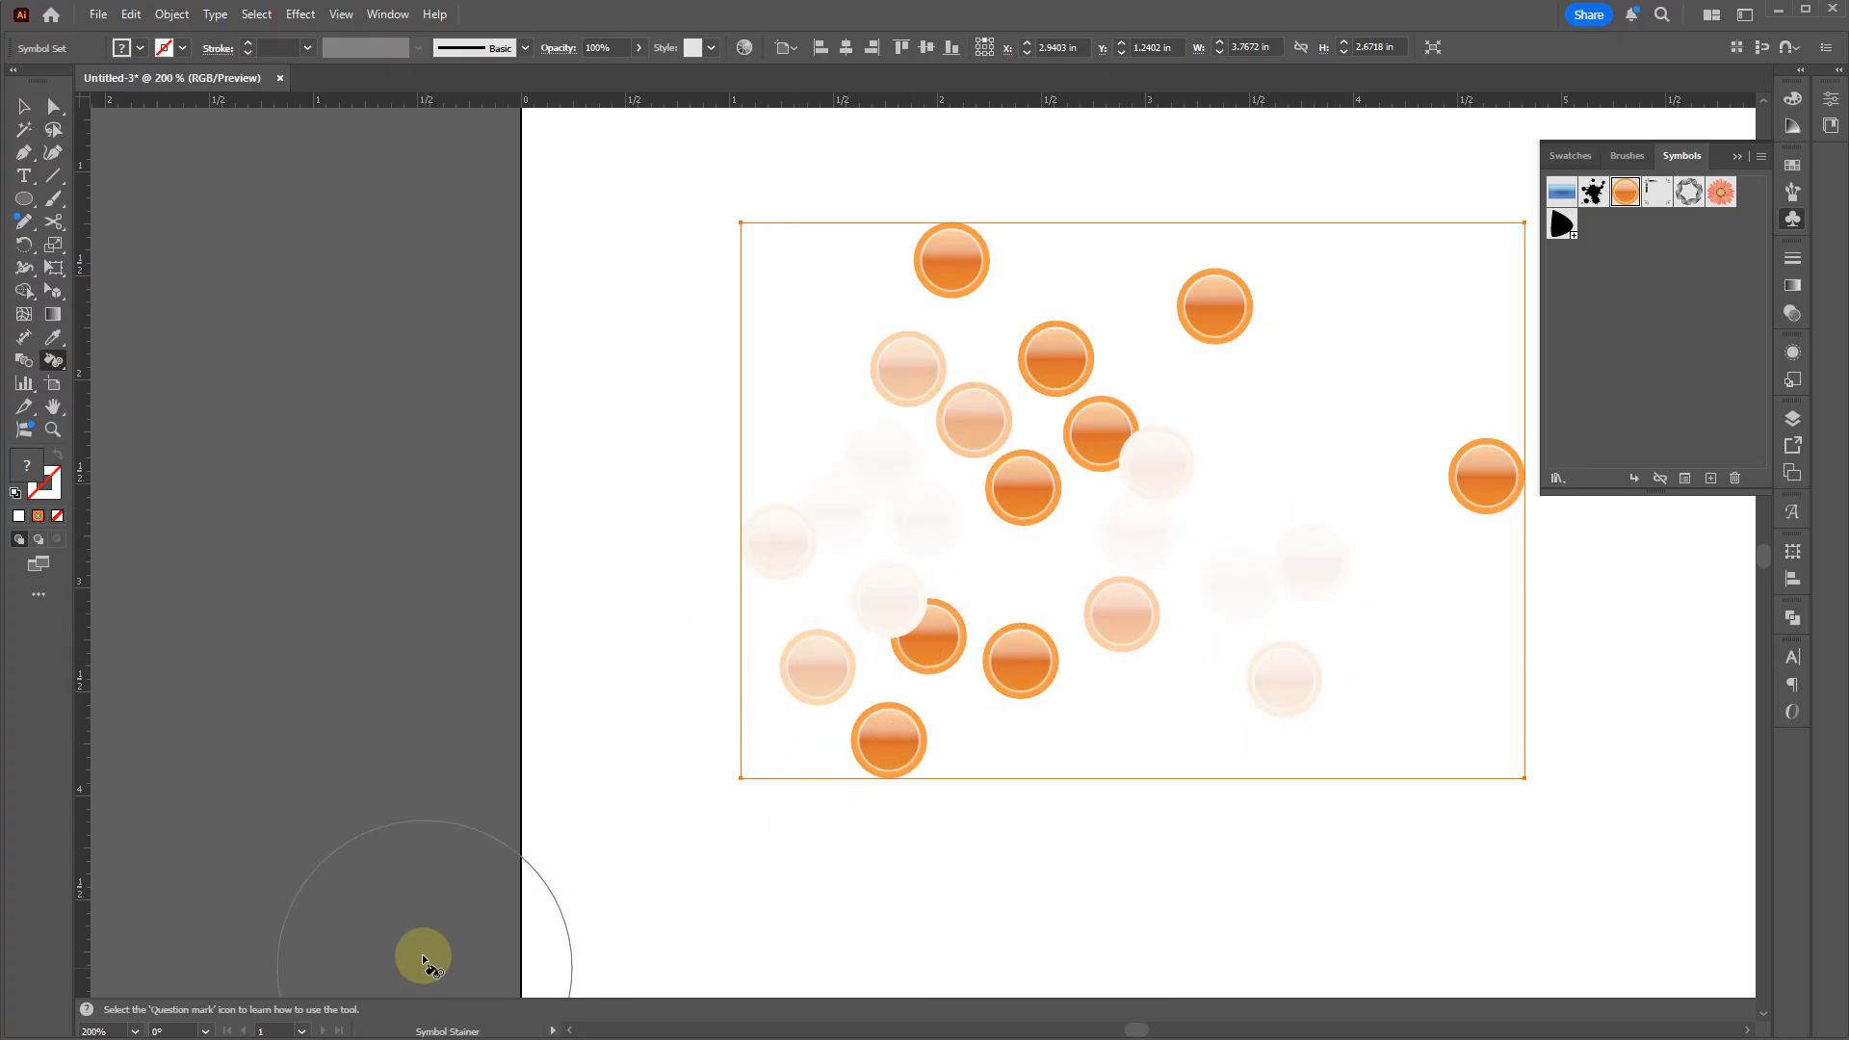
{"action": "double_click", "coordinate": [54, 362]}
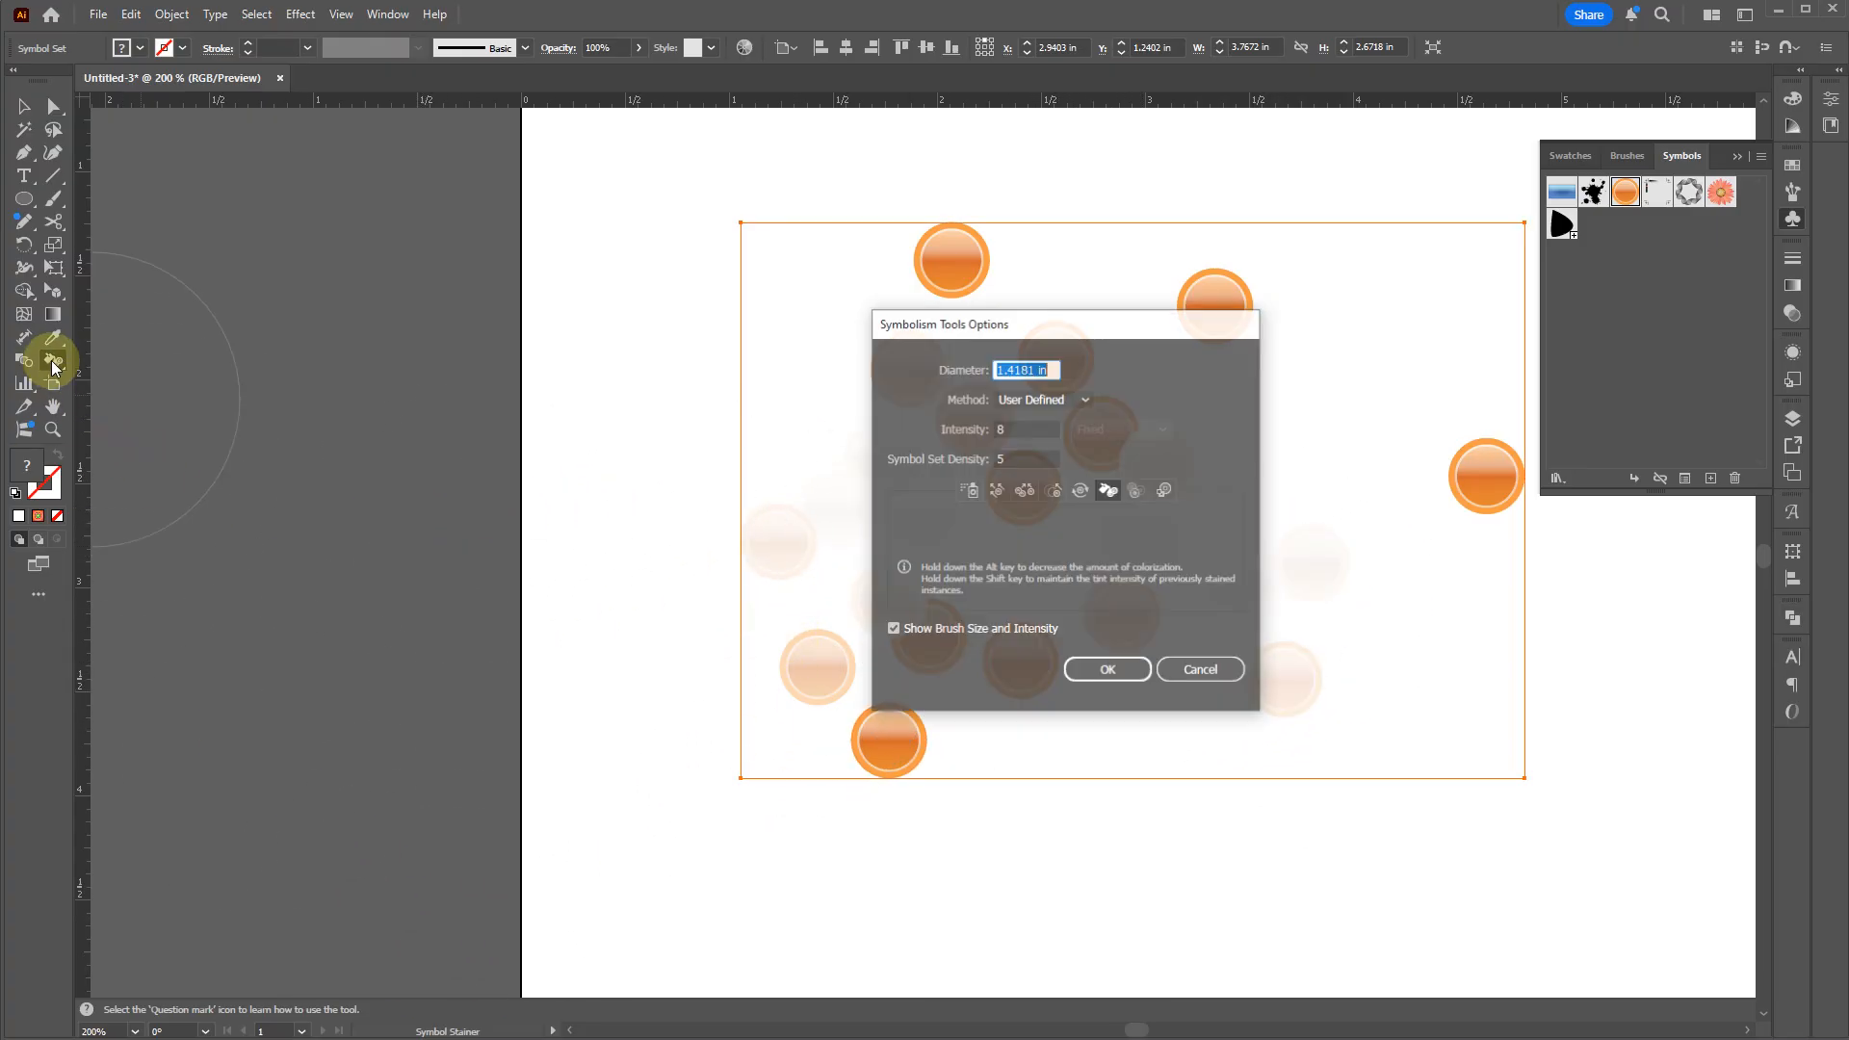
{"action": "key", "text": "Escape"}
Step: Fade the symbols in the middle of the set with the Symbol Screener
{"action": "left_click_drag", "start_coordinate": [60, 357], "coordinate": [160, 503]}
{"action": "left_click", "coordinate": [976, 588]}
{"action": "mouse_move", "coordinate": [975, 589]}
{"action": "left_mouse_down"}
{"action": "mouse_move", "coordinate": [1092, 532]}
{"action": "mouse_move", "coordinate": [1140, 477]}
{"action": "mouse_move", "coordinate": [1031, 392]}
{"action": "mouse_move", "coordinate": [1025, 585]}
{"action": "mouse_move", "coordinate": [983, 462]}
{"action": "left_mouse_up"}
Step: Draw a black rectangle without a stroke, about 4.18 by 3.38 in, around the symbol set and send it to the back
{"action": "key", "text": "m"}
{"action": "left_click_drag", "start_coordinate": [659, 170], "coordinate": [1530, 874]}
{"action": "key", "text": "shift+x"}
{"action": "key", "text": "v"}
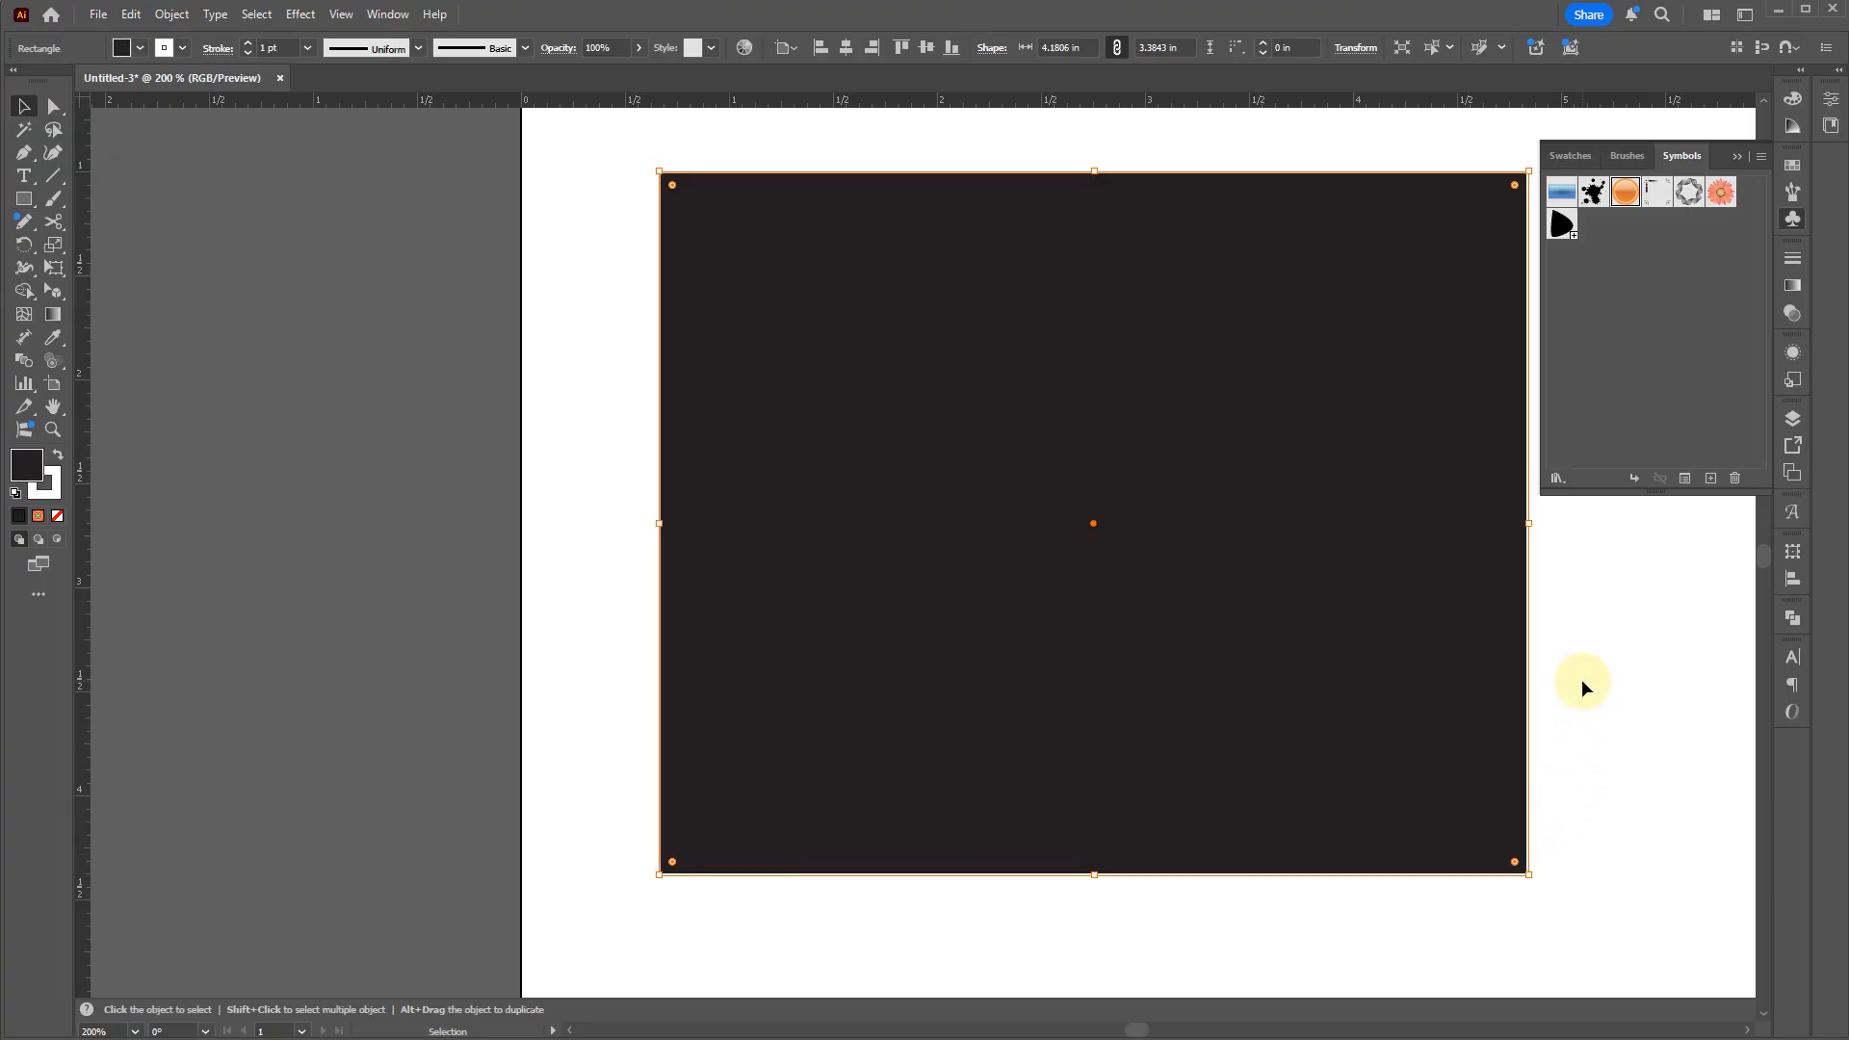
{"action": "key", "text": "slash"}
{"action": "key", "text": "ctrl+shift+bracketleft"}
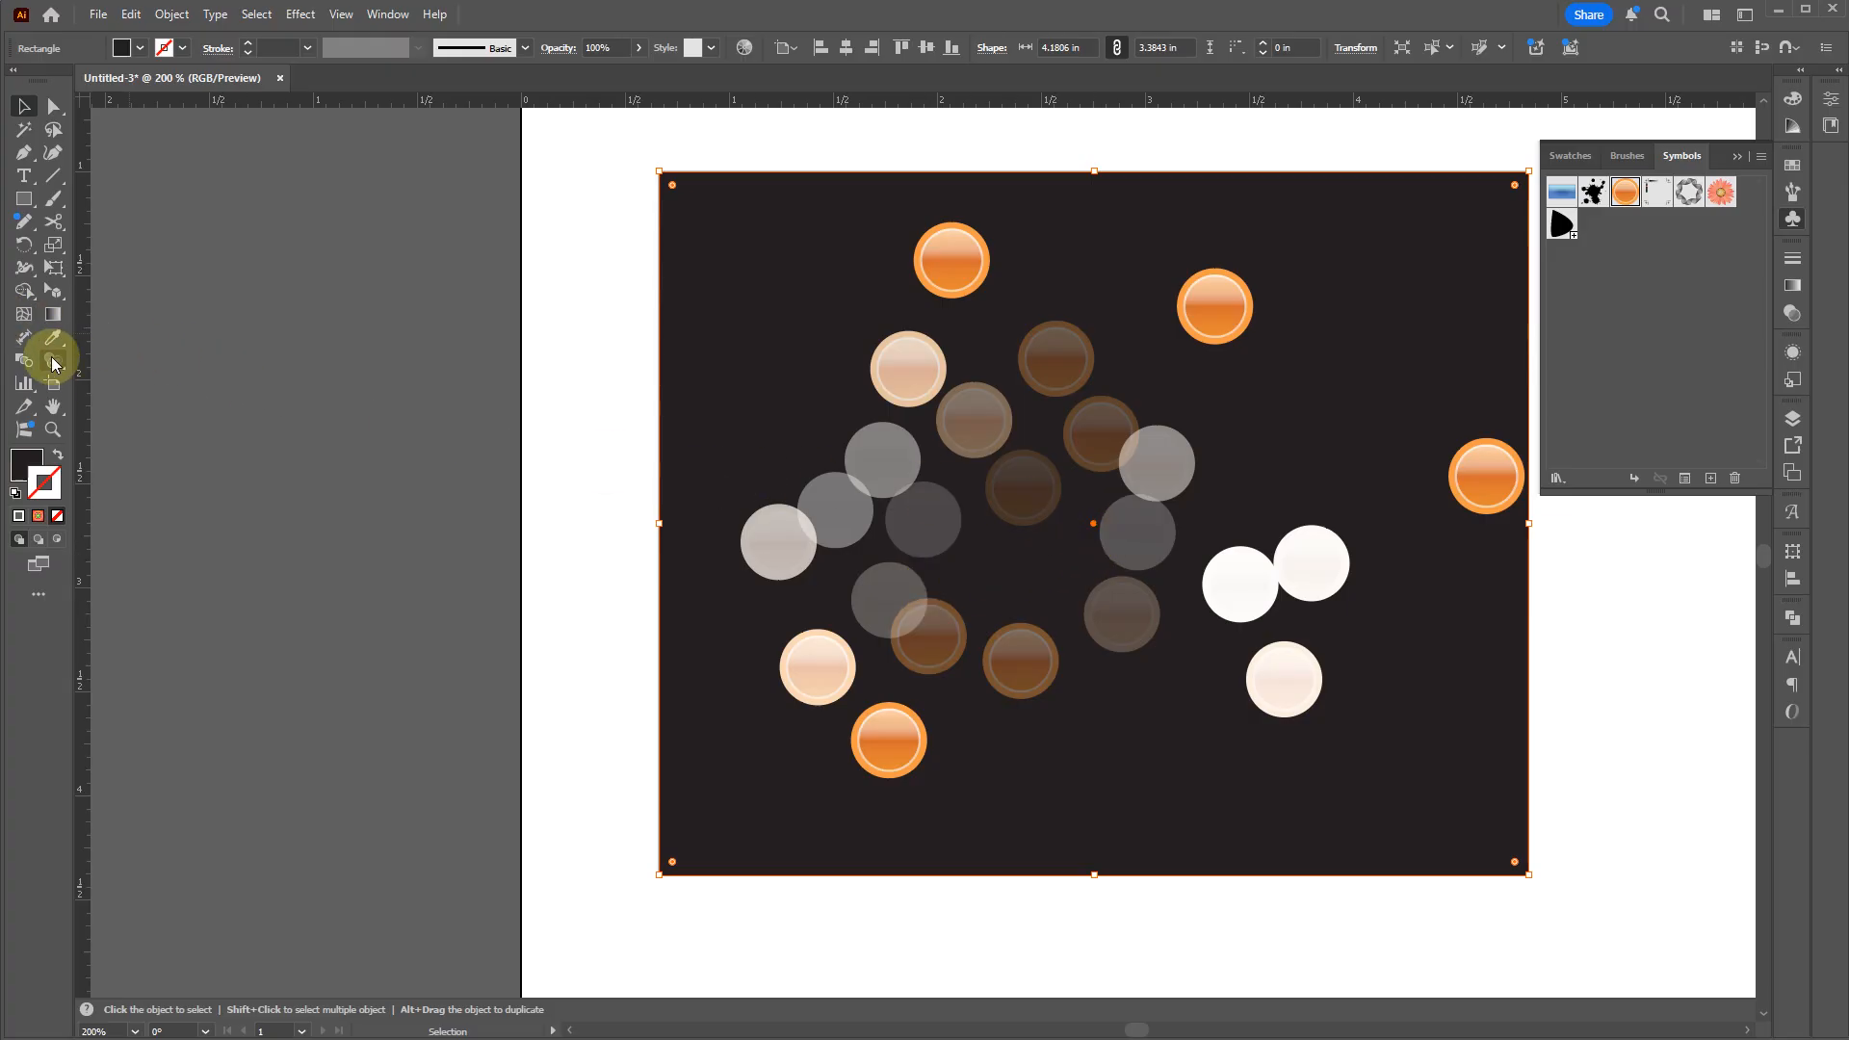
Step: Move the symbol set slightly left and down on the black rectangle and fade its inner symbols further with the Symbol Screener
{"action": "left_click_drag", "start_coordinate": [53, 364], "coordinate": [136, 495]}
{"action": "left_click", "coordinate": [838, 518]}
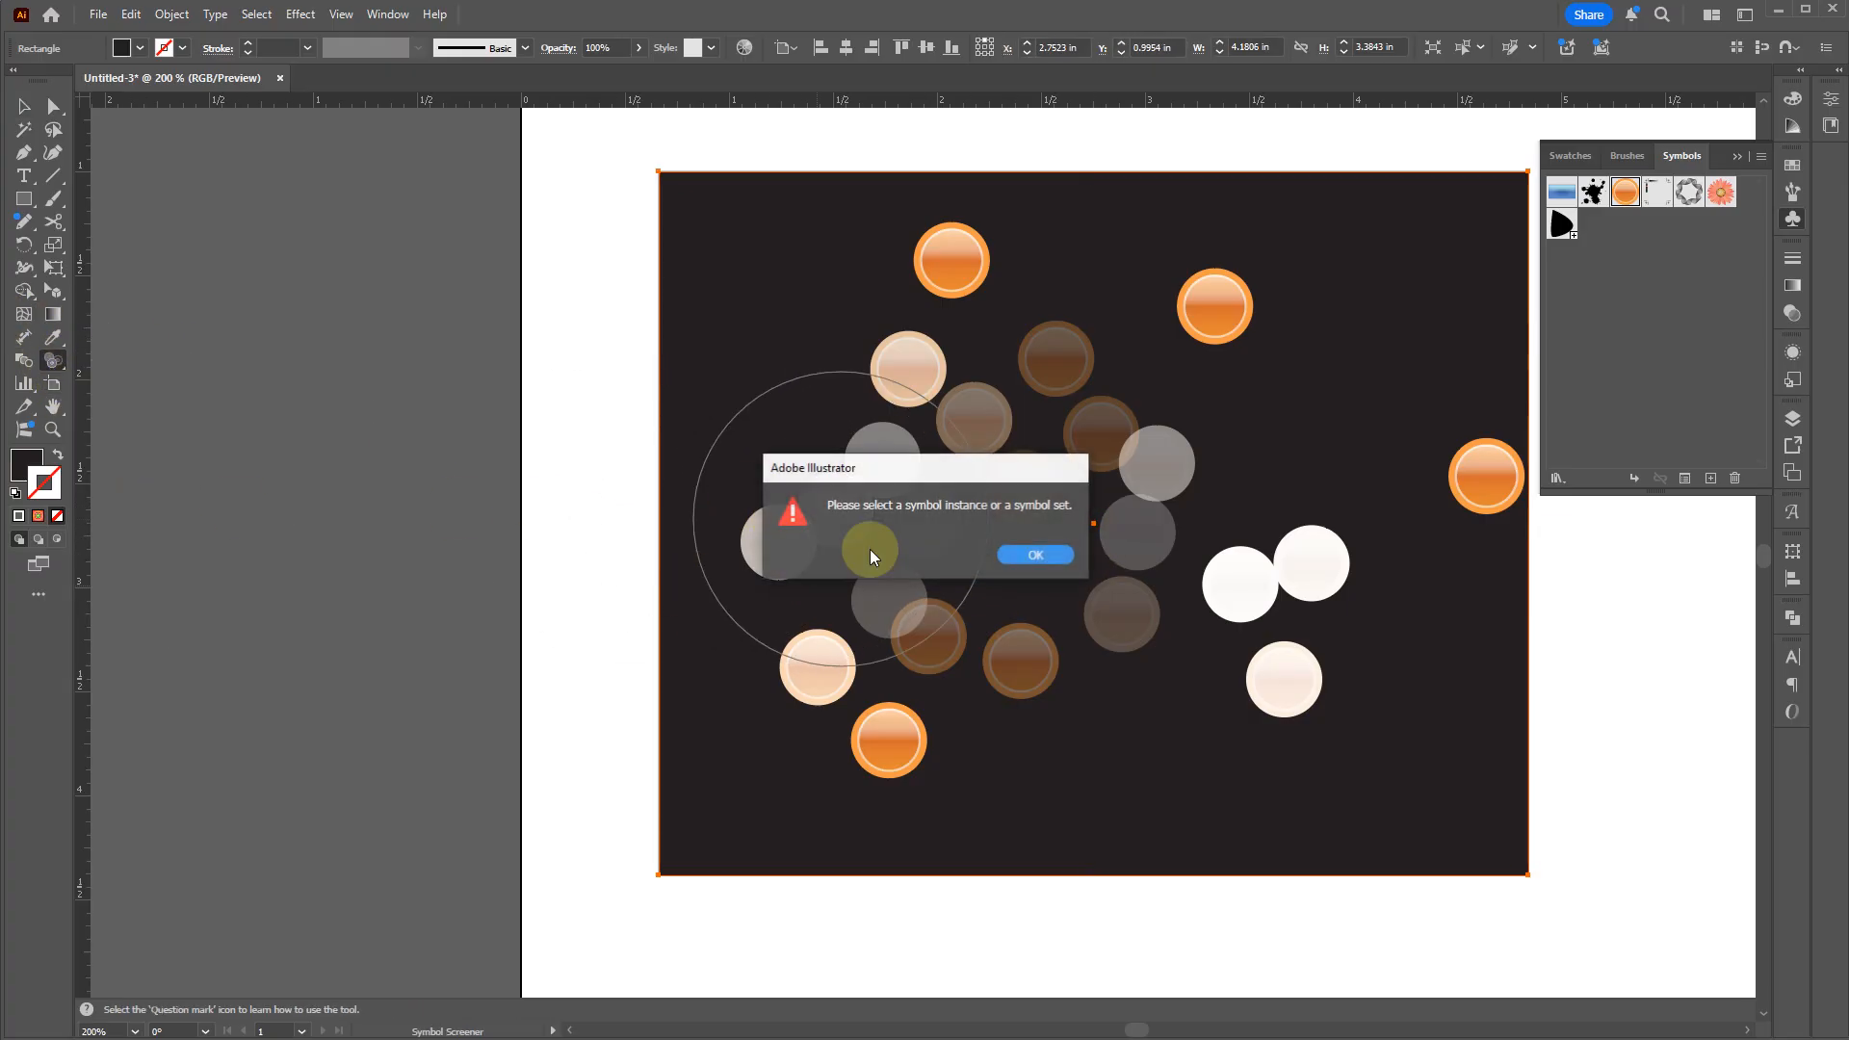
{"action": "left_click", "coordinate": [1035, 555]}
{"action": "key", "text": "v"}
{"action": "mouse_move", "coordinate": [951, 424]}
{"action": "left_mouse_down"}
{"action": "mouse_move", "coordinate": [880, 528]}
{"action": "mouse_move", "coordinate": [920, 441]}
{"action": "left_mouse_up"}
{"action": "left_click", "coordinate": [53, 360]}
{"action": "mouse_move", "coordinate": [1040, 650]}
{"action": "left_mouse_down"}
{"action": "mouse_move", "coordinate": [944, 516]}
{"action": "mouse_move", "coordinate": [958, 488]}
{"action": "mouse_move", "coordinate": [1168, 582]}
{"action": "mouse_move", "coordinate": [1308, 747]}
{"action": "mouse_move", "coordinate": [1280, 587]}
{"action": "mouse_move", "coordinate": [111, 520]}
{"action": "left_mouse_up"}
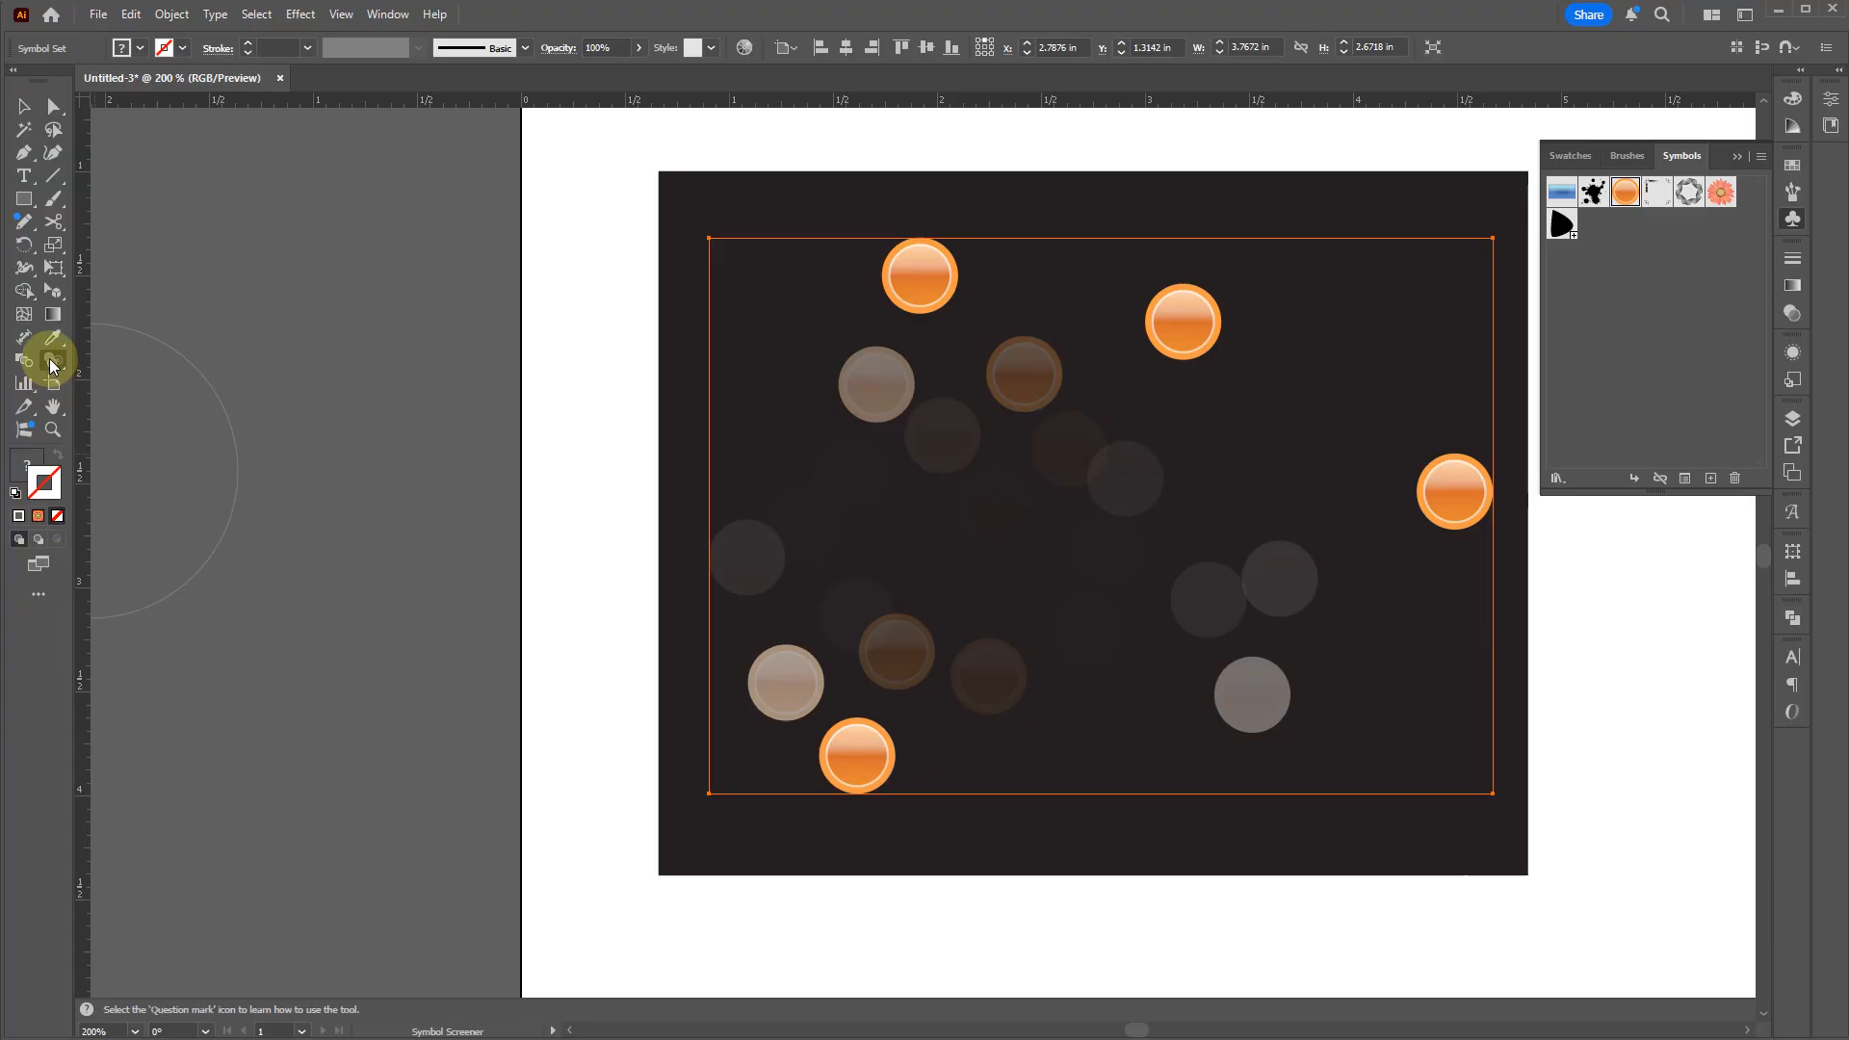
Step: Stain the symbols dark with the Symbol Stainer and bring back the orange color on the lower-left ones
{"action": "left_click_drag", "start_coordinate": [53, 364], "coordinate": [125, 475]}
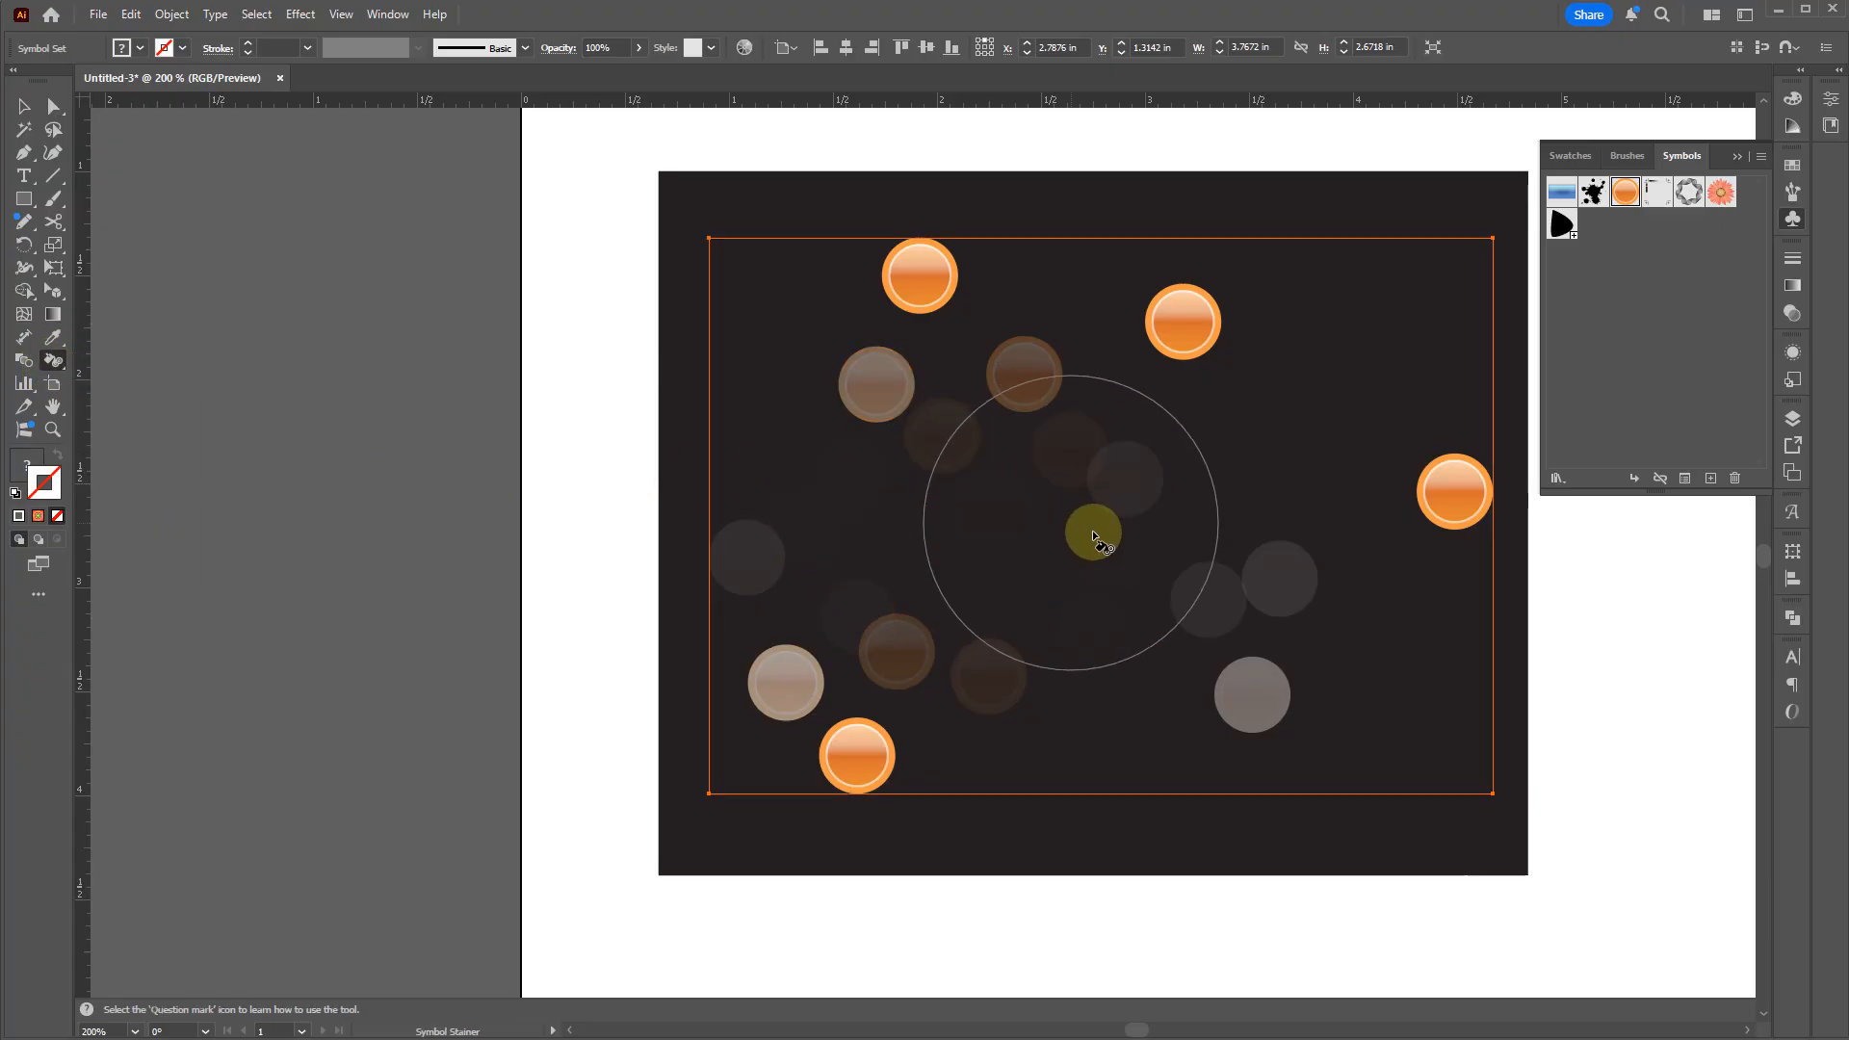
{"action": "mouse_move", "coordinate": [1092, 530]}
{"action": "left_mouse_down"}
{"action": "mouse_move", "coordinate": [1261, 615]}
{"action": "mouse_move", "coordinate": [1261, 576]}
{"action": "mouse_move", "coordinate": [1223, 595]}
{"action": "left_mouse_up"}
{"action": "mouse_move", "coordinate": [1007, 512]}
{"action": "left_mouse_down"}
{"action": "mouse_move", "coordinate": [794, 482]}
{"action": "mouse_move", "coordinate": [864, 552]}
{"action": "mouse_move", "coordinate": [926, 548]}
{"action": "mouse_move", "coordinate": [912, 599]}
{"action": "mouse_move", "coordinate": [940, 472]}
{"action": "mouse_move", "coordinate": [1000, 510]}
{"action": "mouse_move", "coordinate": [868, 266]}
{"action": "mouse_move", "coordinate": [973, 257]}
{"action": "mouse_move", "coordinate": [1133, 313]}
{"action": "mouse_move", "coordinate": [1075, 424]}
{"action": "mouse_move", "coordinate": [899, 525]}
{"action": "mouse_move", "coordinate": [1240, 509]}
{"action": "mouse_move", "coordinate": [1352, 536]}
{"action": "mouse_move", "coordinate": [1437, 517]}
{"action": "mouse_move", "coordinate": [1386, 540]}
{"action": "mouse_move", "coordinate": [1269, 679]}
{"action": "mouse_move", "coordinate": [720, 782]}
{"action": "mouse_move", "coordinate": [845, 750]}
{"action": "left_mouse_up"}
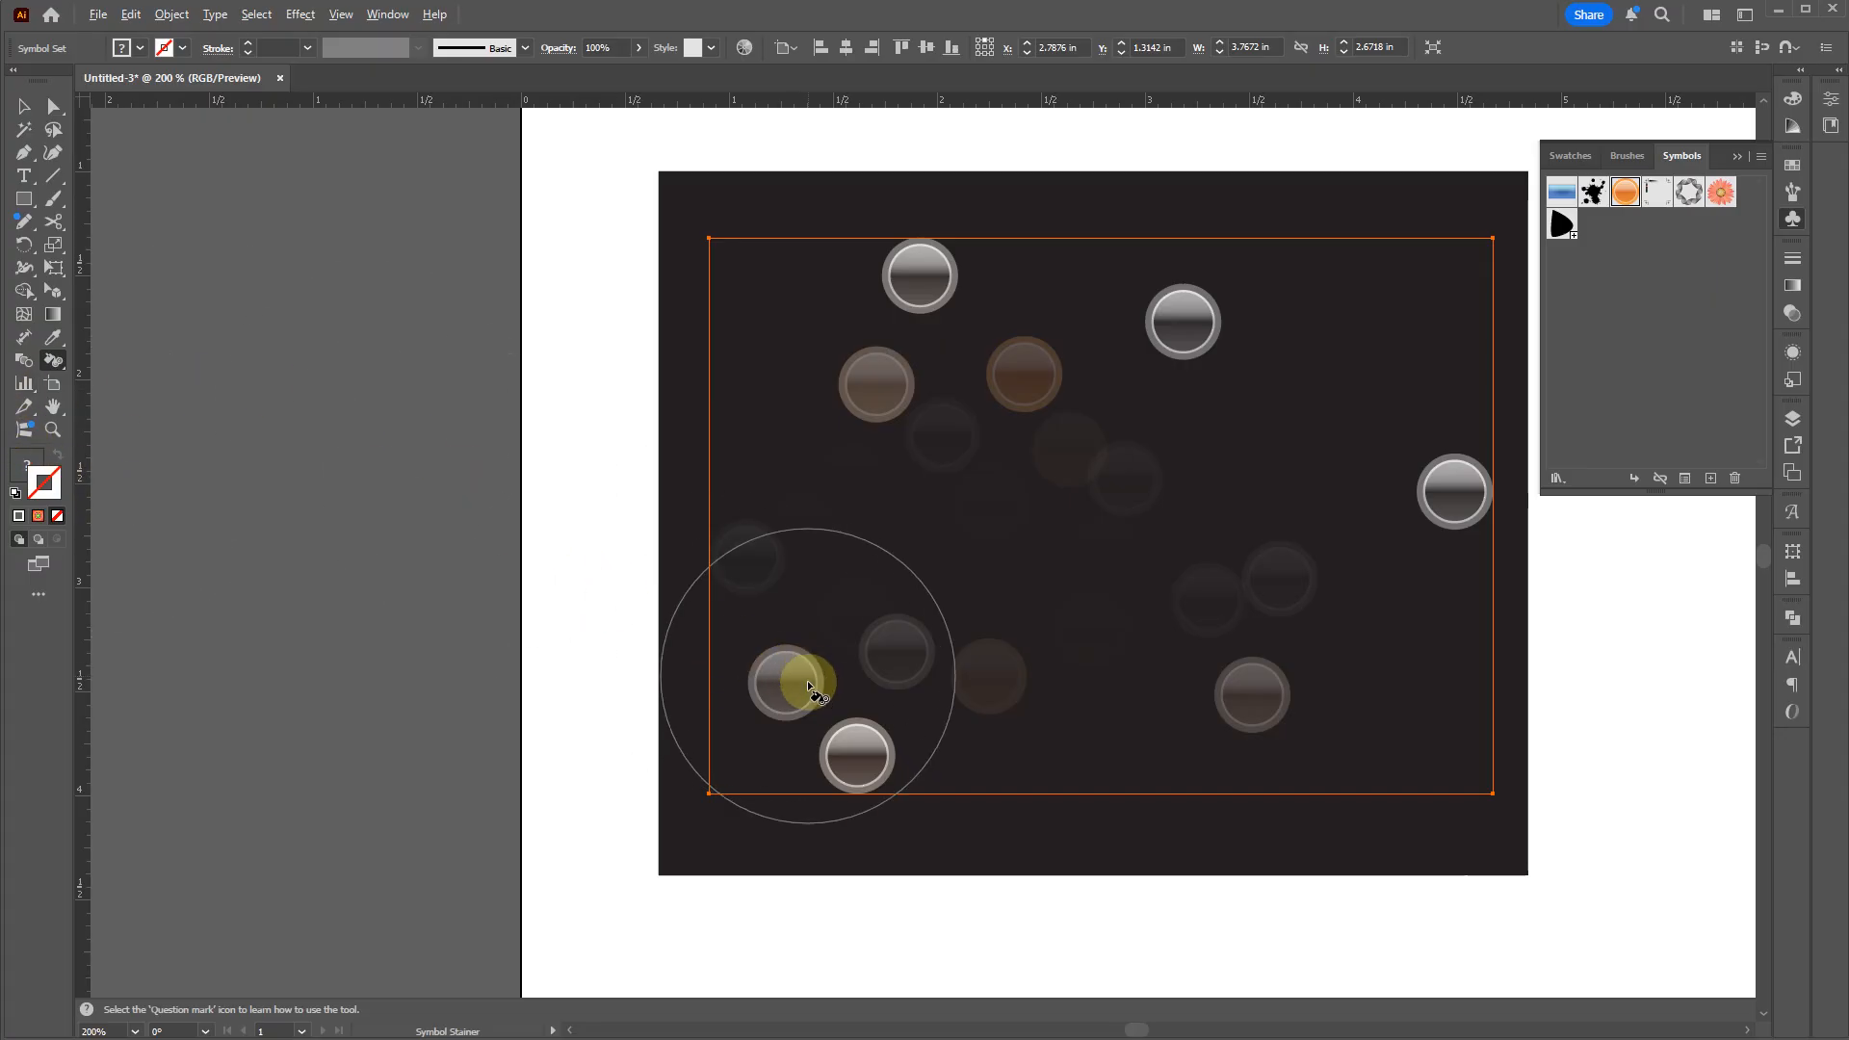
{"action": "mouse_move", "coordinate": [808, 680]}
{"action": "left_mouse_down"}
{"action": "mouse_move", "coordinate": [842, 742]}
{"action": "mouse_move", "coordinate": [866, 713]}
{"action": "left_mouse_up"}
{"action": "mouse_move", "coordinate": [973, 604]}
{"action": "left_mouse_down"}
{"action": "mouse_move", "coordinate": [1081, 444]}
{"action": "mouse_move", "coordinate": [1127, 487]}
{"action": "left_mouse_up"}
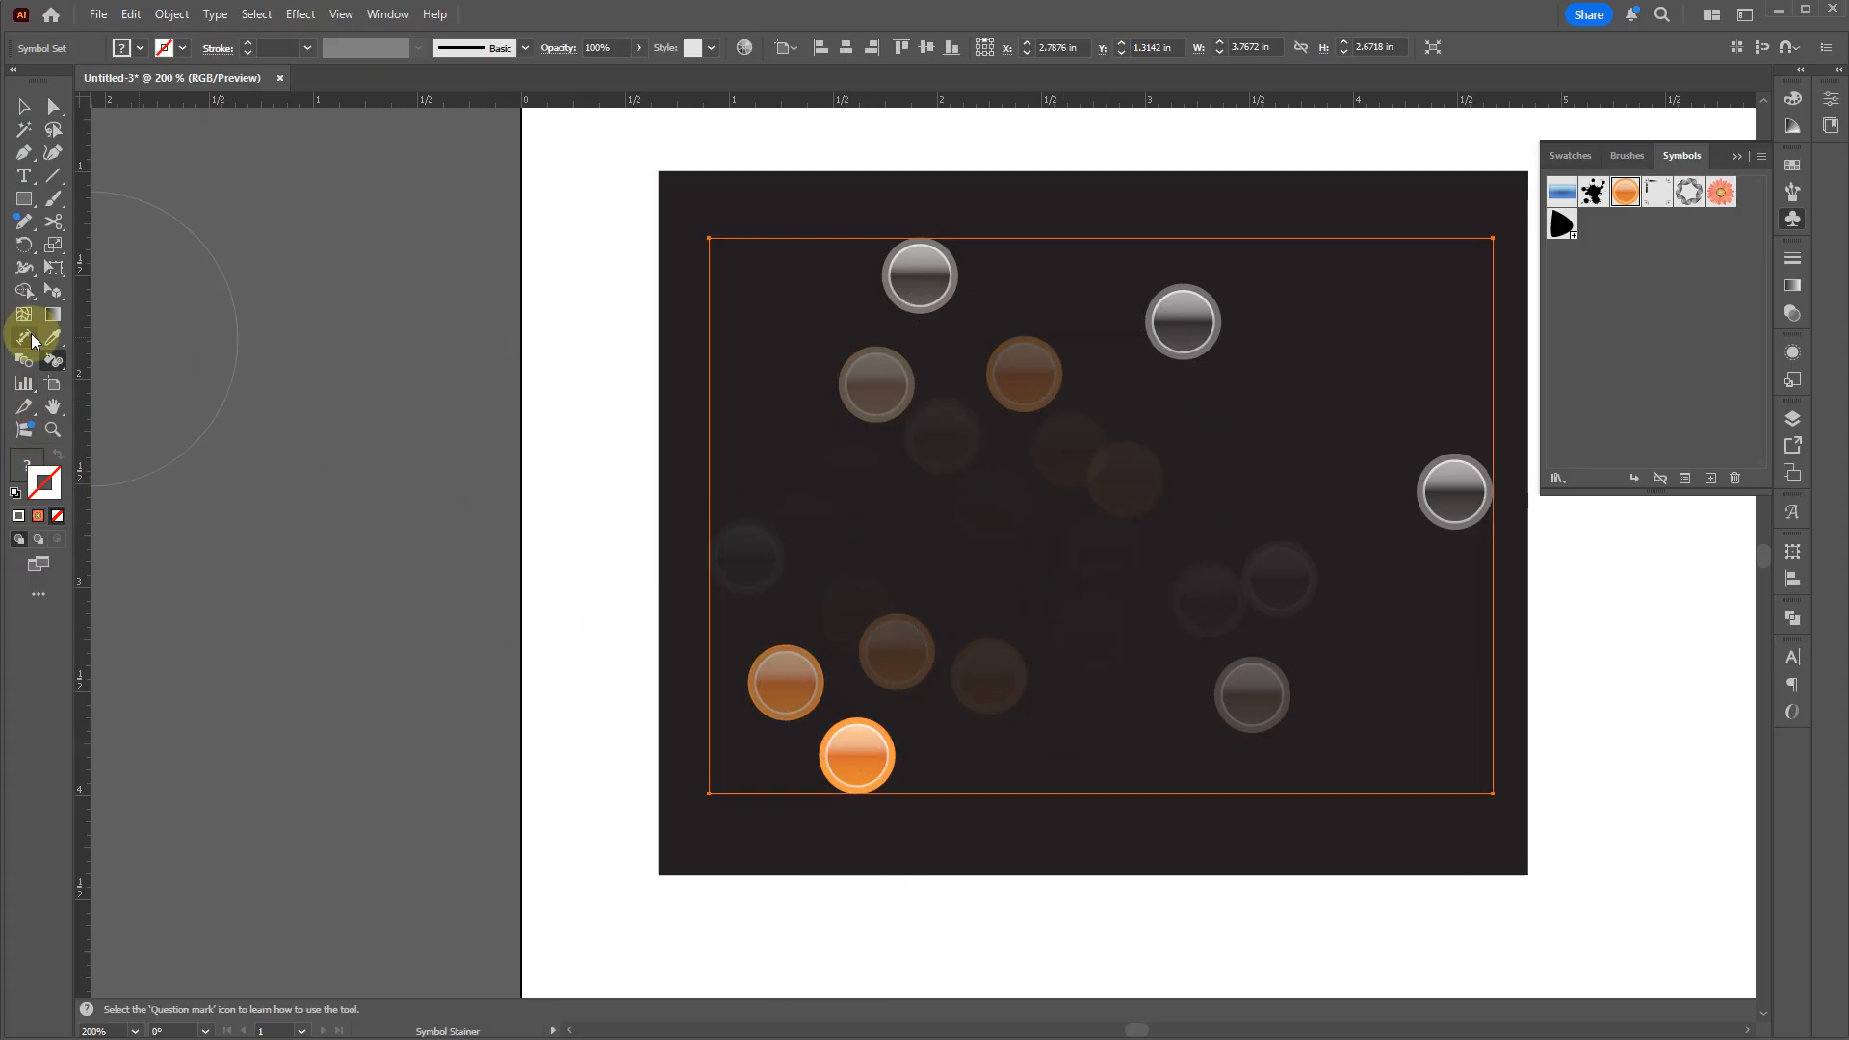
Step: Make the faded symbols in the middle and at the lower right more opaque with the Symbol Screener
{"action": "mouse_move", "coordinate": [62, 361]}
{"action": "left_mouse_down"}
{"action": "mouse_move", "coordinate": [96, 472]}
{"action": "mouse_move", "coordinate": [144, 499]}
{"action": "left_mouse_up"}
{"action": "mouse_move", "coordinate": [1093, 484]}
{"action": "left_mouse_down"}
{"action": "mouse_move", "coordinate": [1084, 600]}
{"action": "mouse_move", "coordinate": [916, 631]}
{"action": "mouse_move", "coordinate": [948, 553]}
{"action": "mouse_move", "coordinate": [934, 502]}
{"action": "mouse_move", "coordinate": [853, 479]}
{"action": "left_mouse_up"}
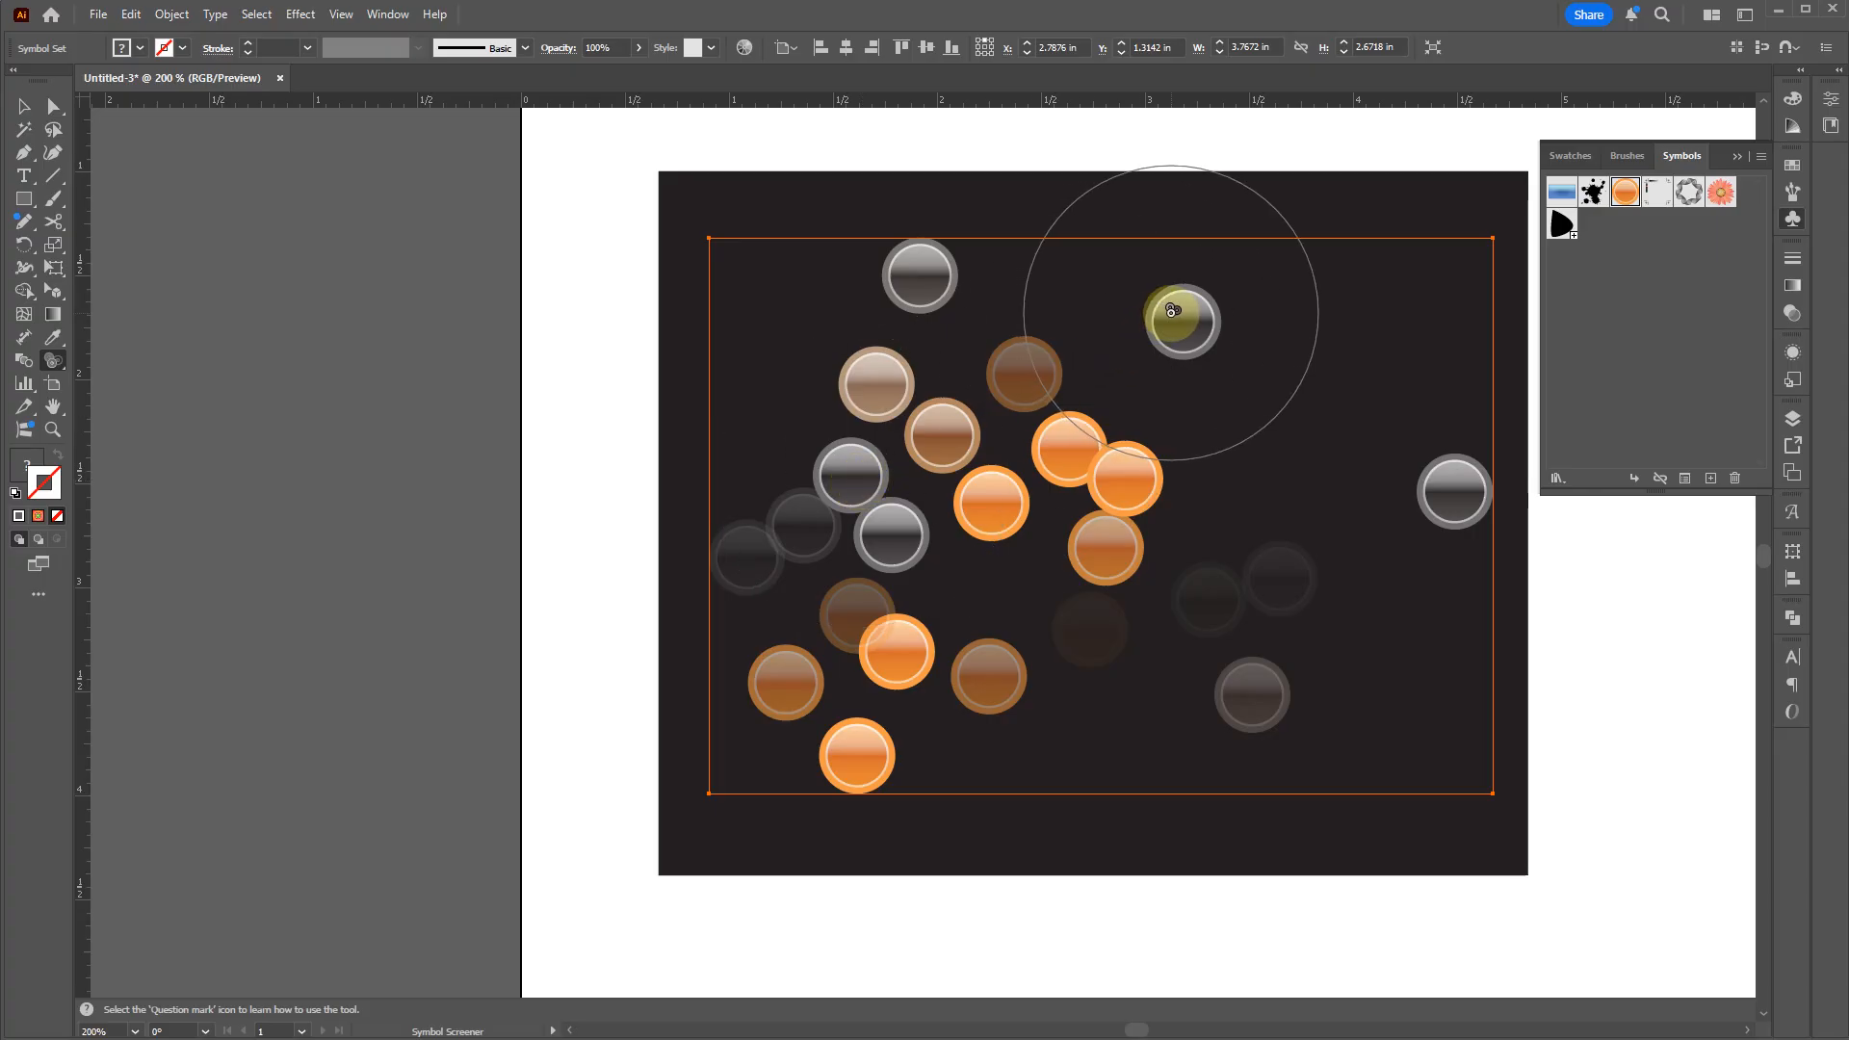
{"action": "mouse_move", "coordinate": [1252, 568]}
{"action": "left_mouse_down"}
{"action": "mouse_move", "coordinate": [1208, 632]}
{"action": "mouse_move", "coordinate": [1121, 691]}
{"action": "mouse_move", "coordinate": [1242, 578]}
{"action": "left_mouse_up"}
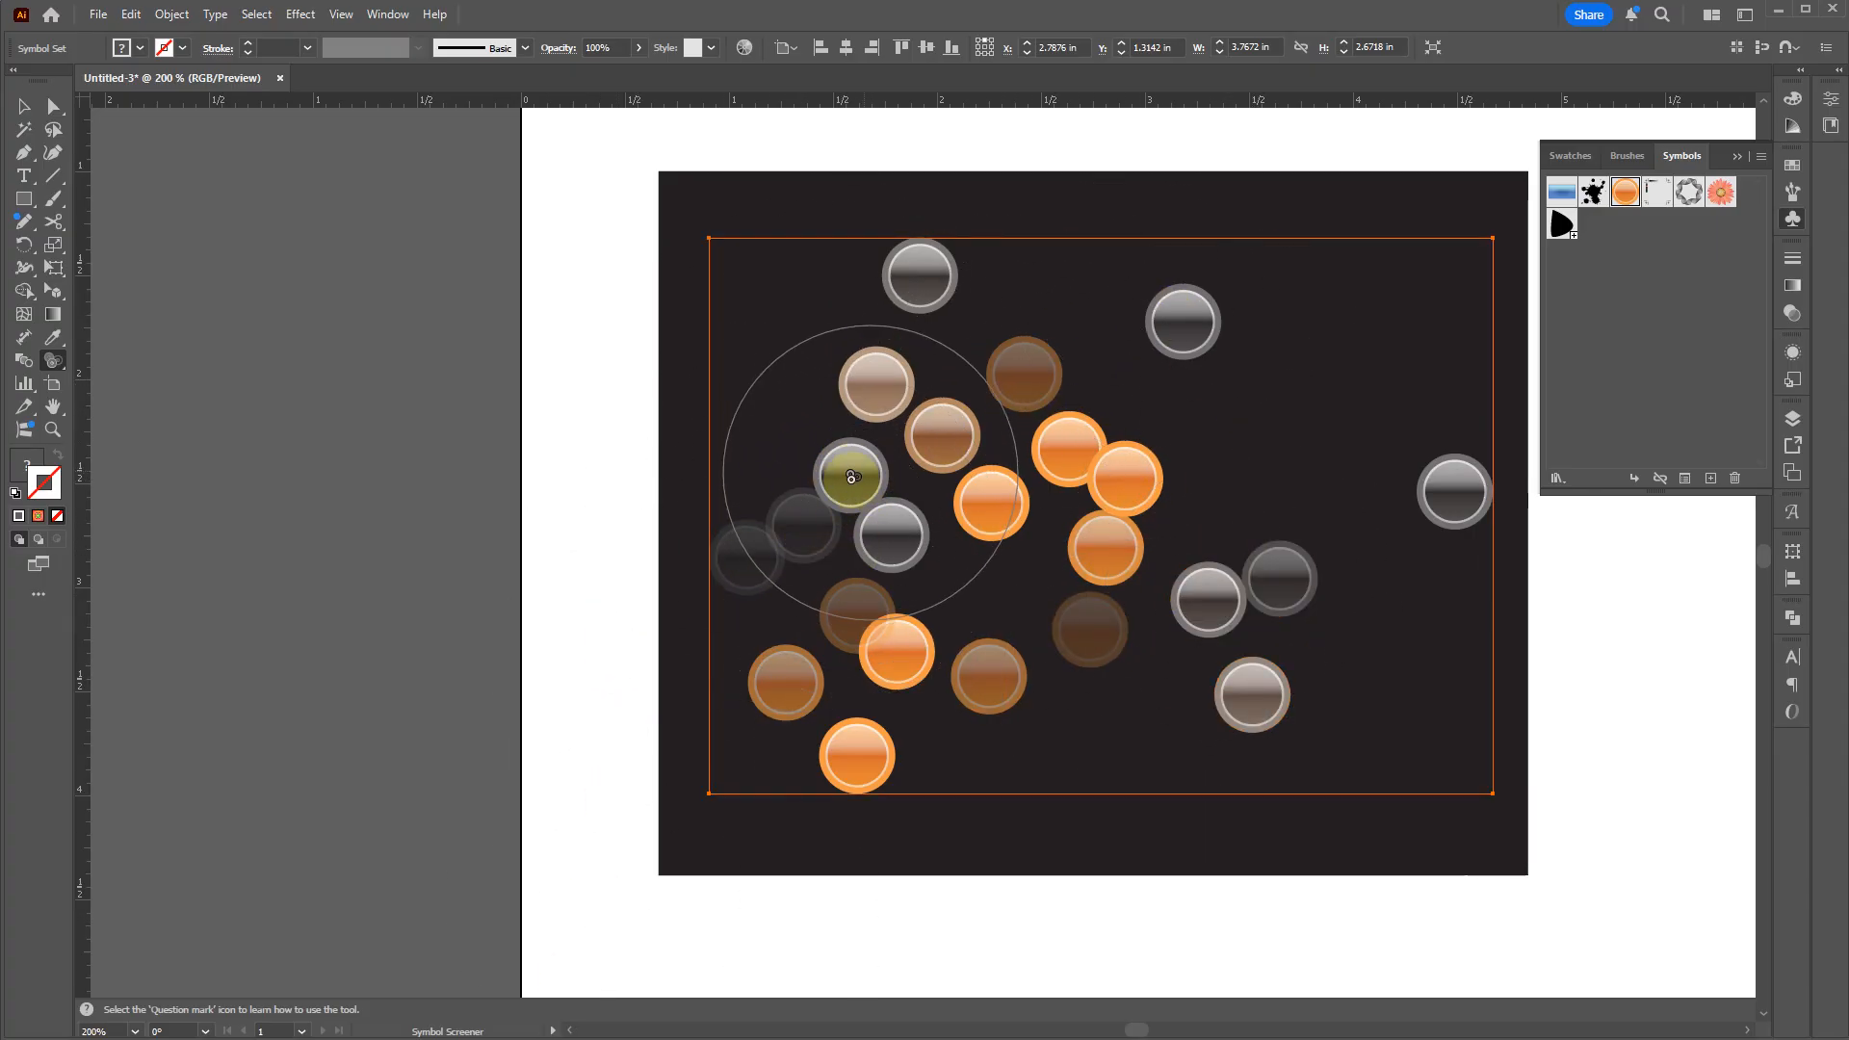
Step: Try to apply a graphic style to the symbols with the Symbol Styler and deselect the symbol set
{"action": "left_click", "coordinate": [50, 361]}
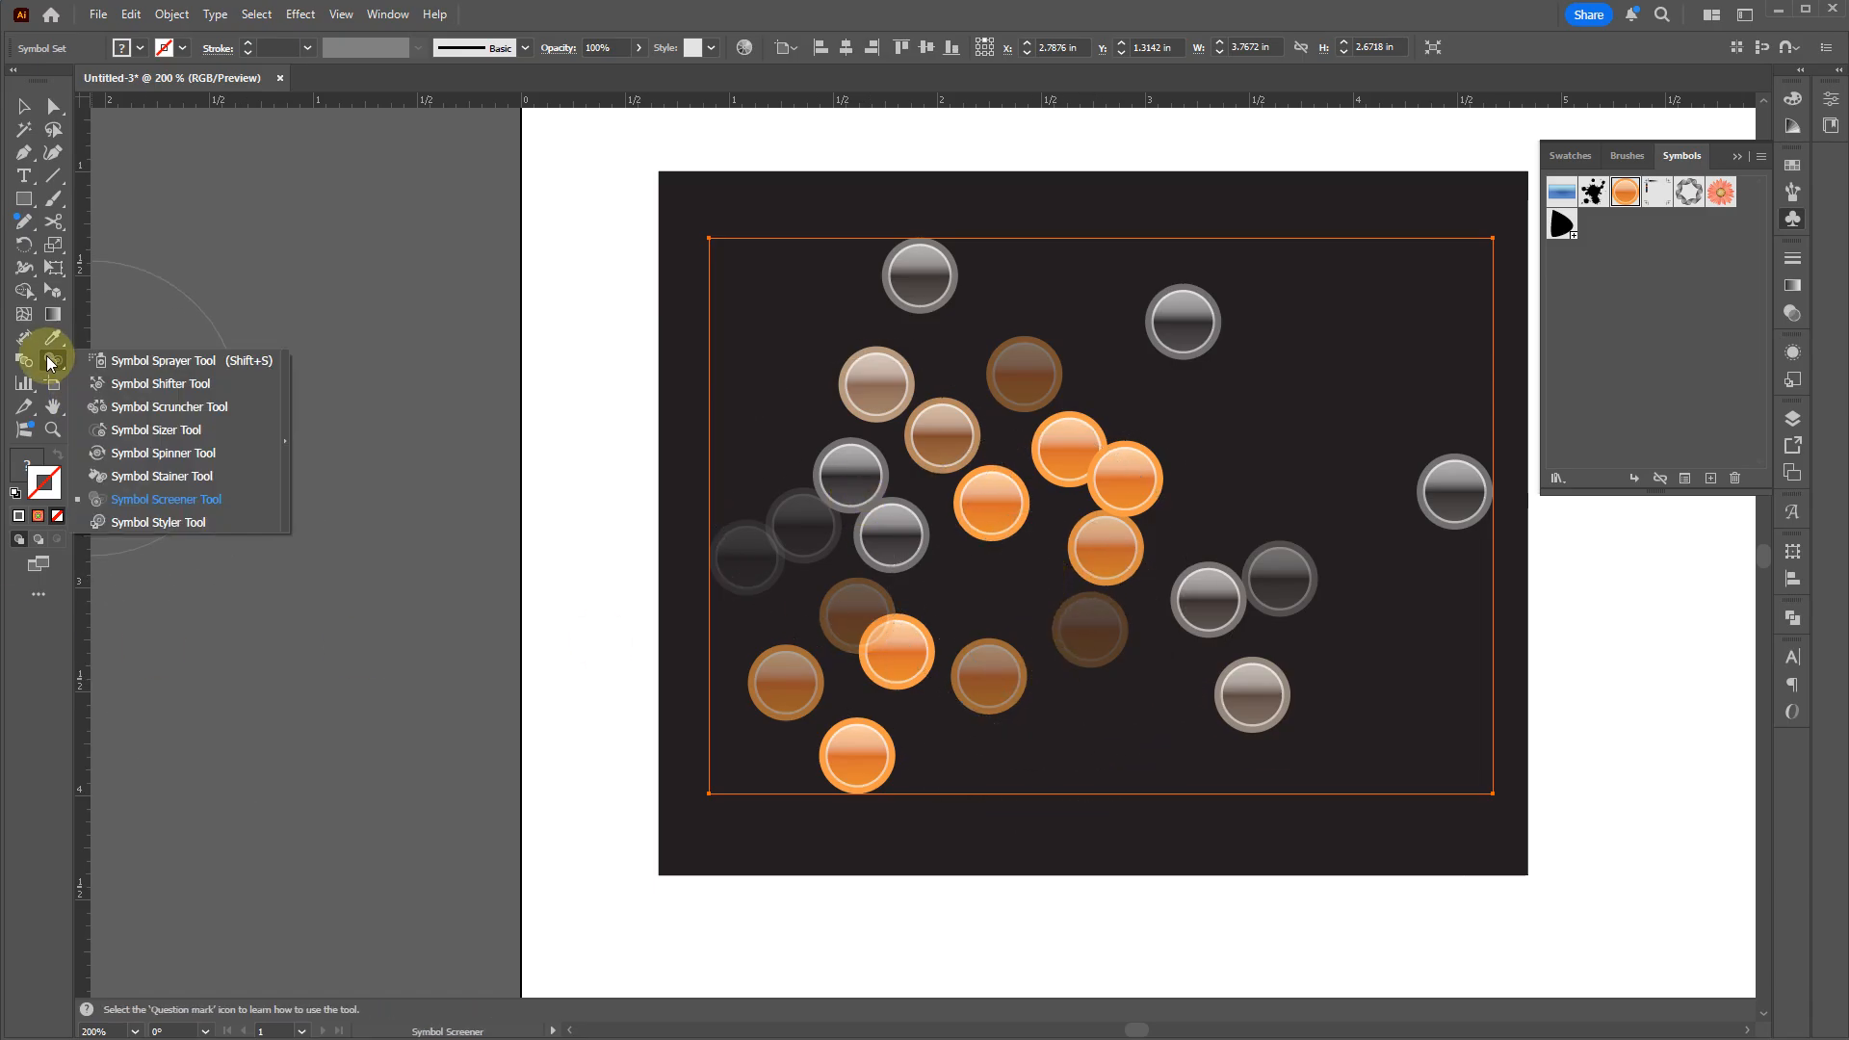
{"action": "left_click", "coordinate": [157, 526]}
{"action": "left_click", "coordinate": [933, 525]}
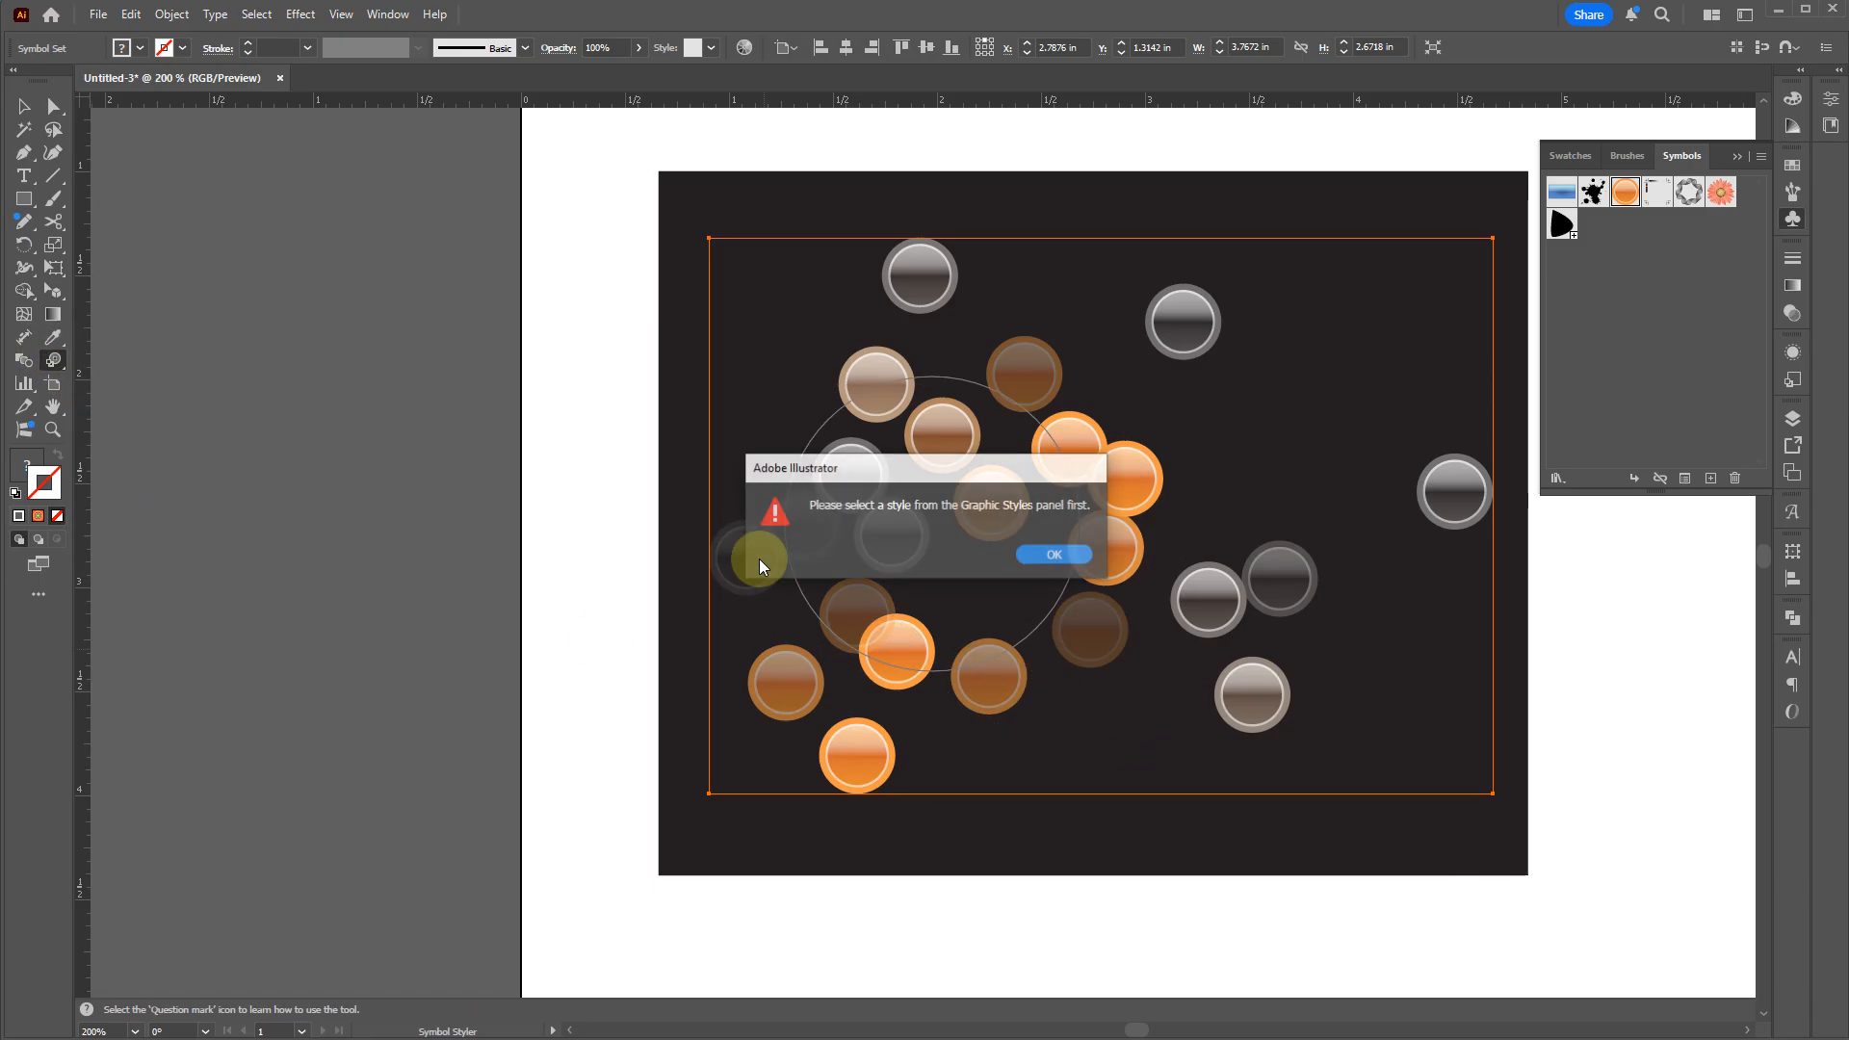
{"action": "left_click", "coordinate": [1042, 559]}
{"action": "key", "text": "v"}
{"action": "left_click", "coordinate": [582, 472]}
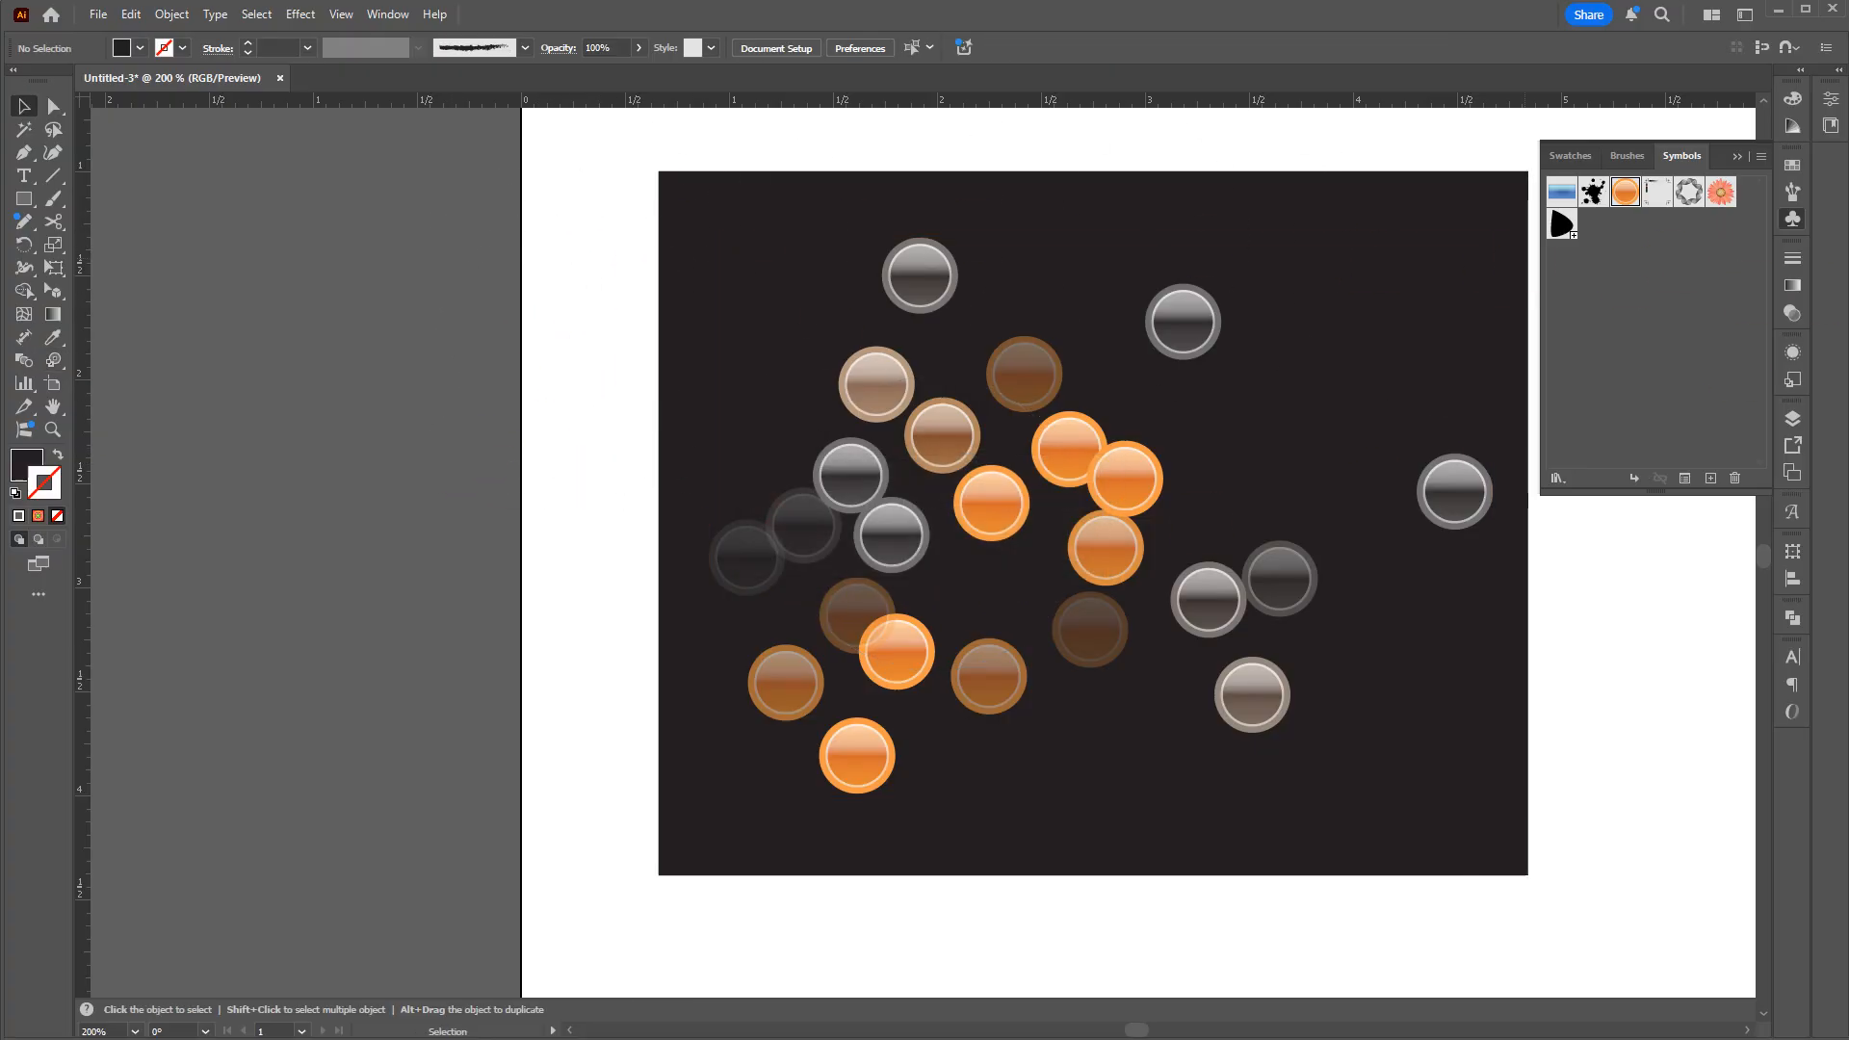
{"action": "left_click", "coordinate": [768, 581]}
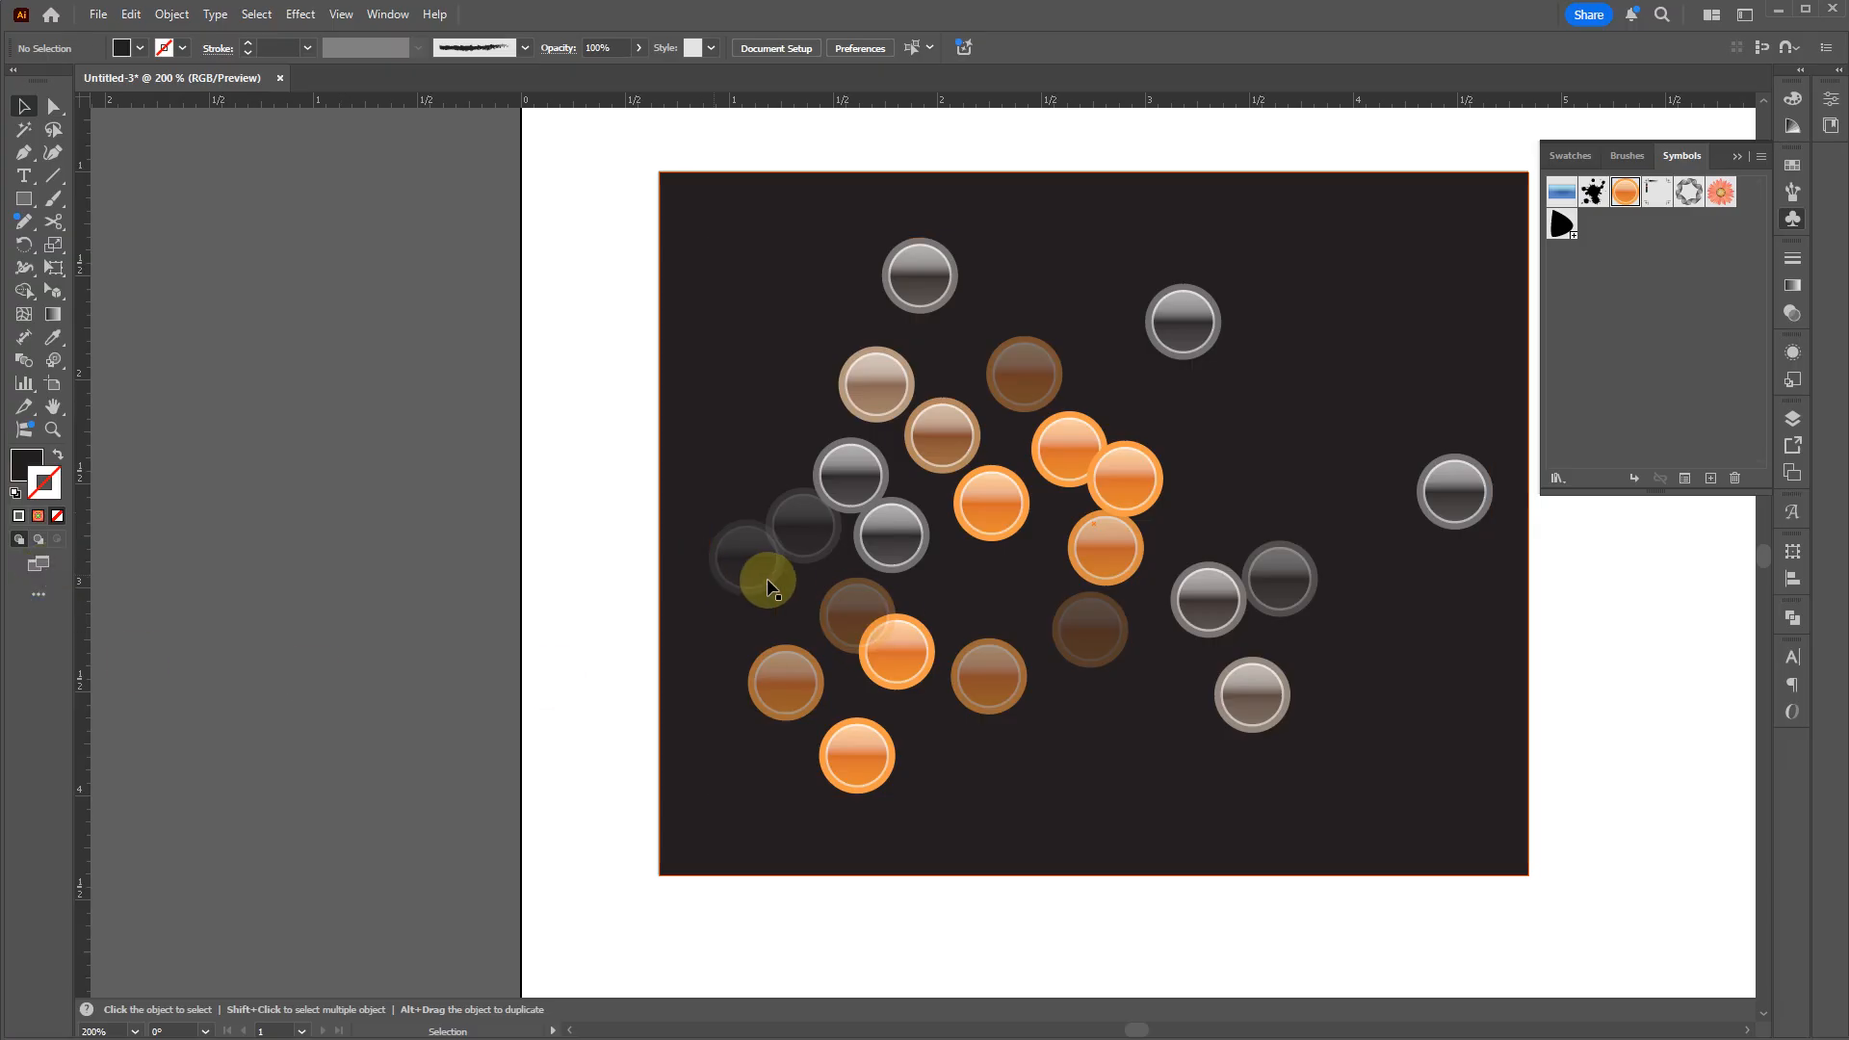